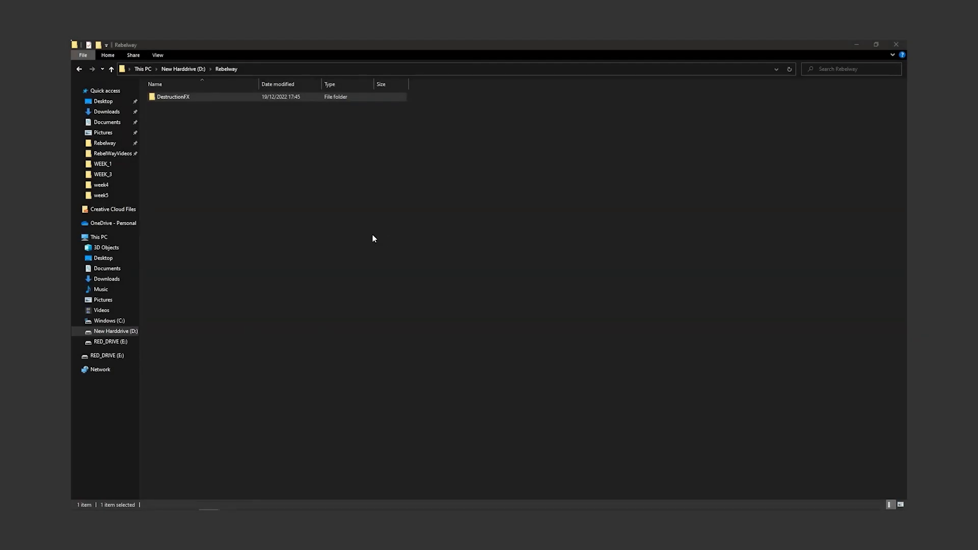
Step: Look through the 01_asset, Examples, Framework and RbGroundCollapse folders inside the DestructionFX project folder
double_click(176, 96)
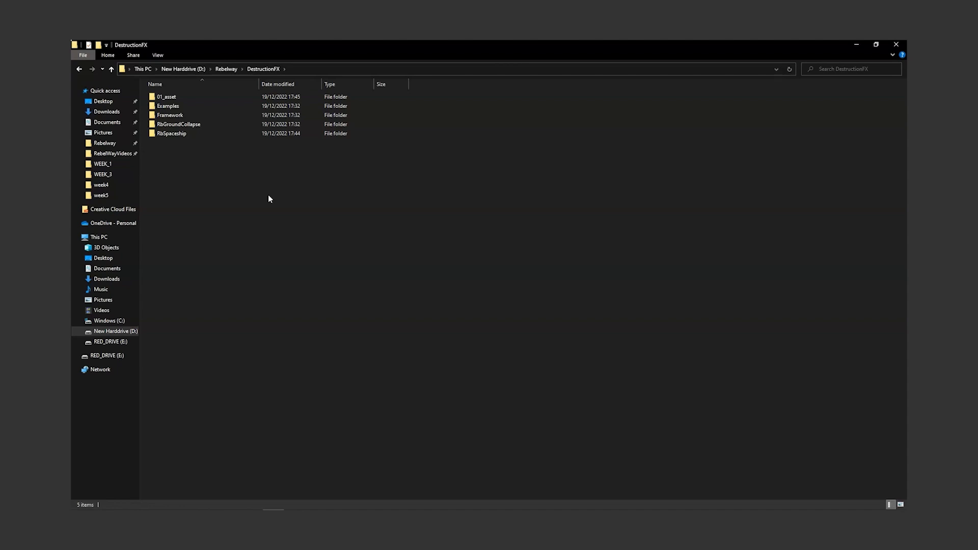
double_click(171, 97)
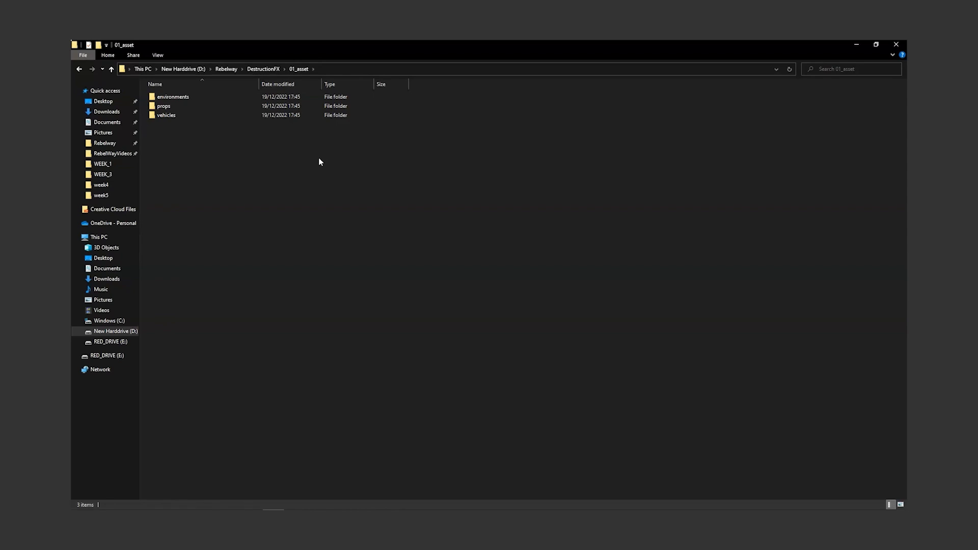
left_click(111, 68)
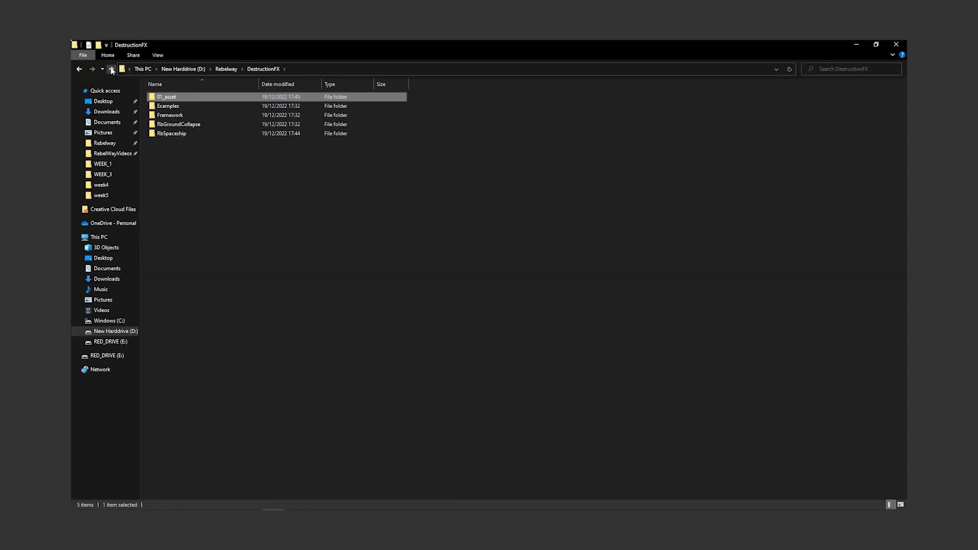
double_click(168, 107)
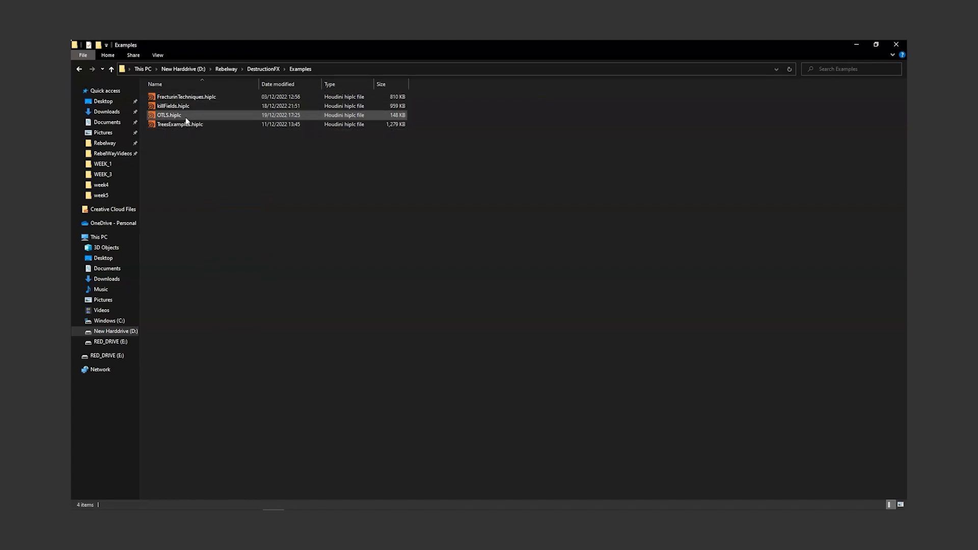
left_click(112, 69)
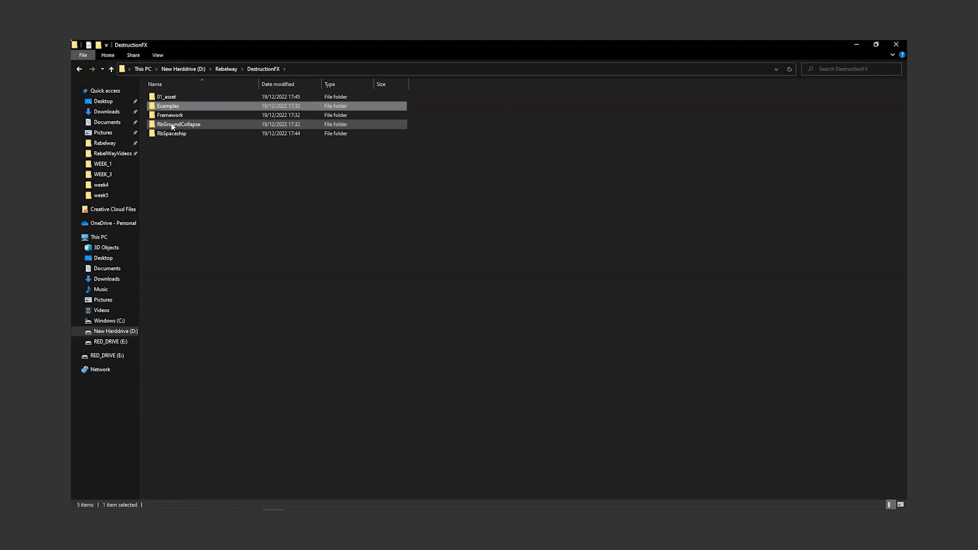
double_click(175, 116)
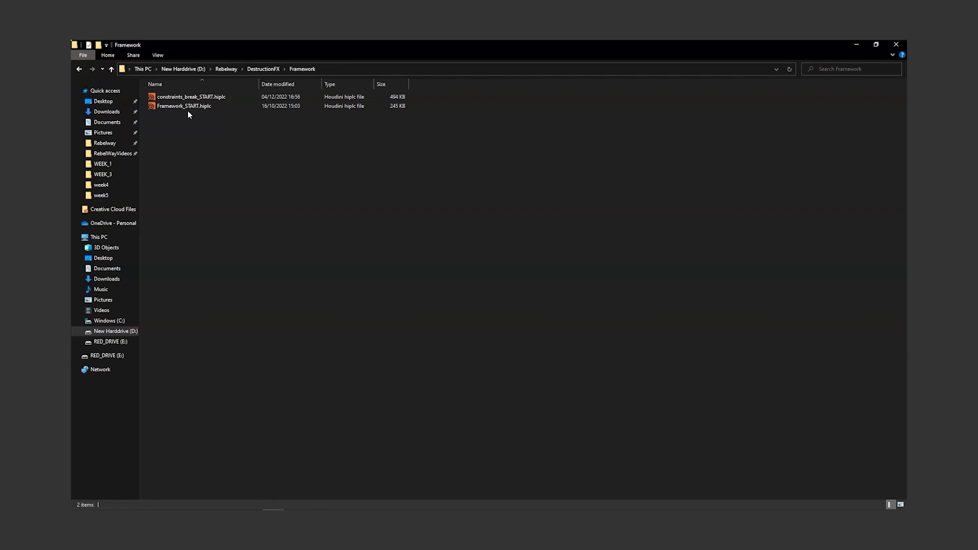
left_click(109, 69)
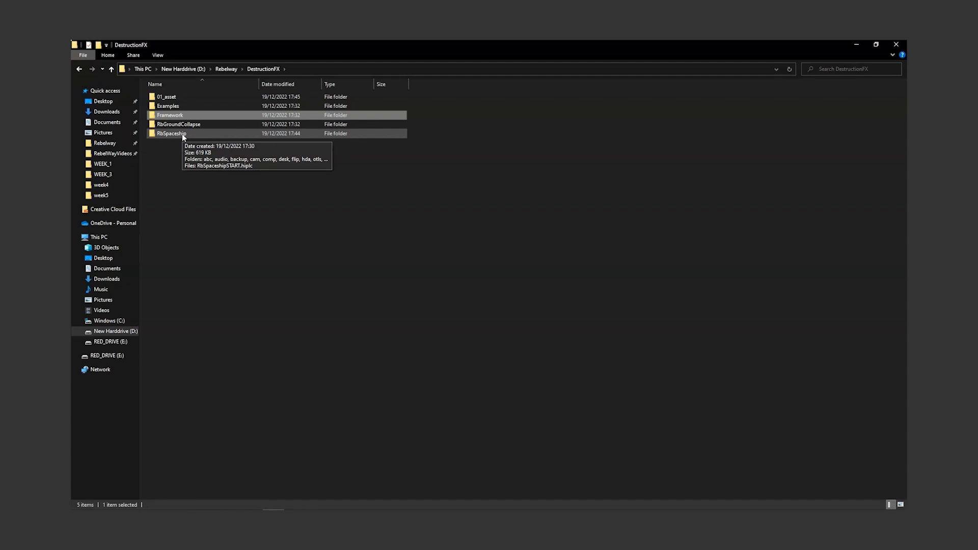
double_click(189, 124)
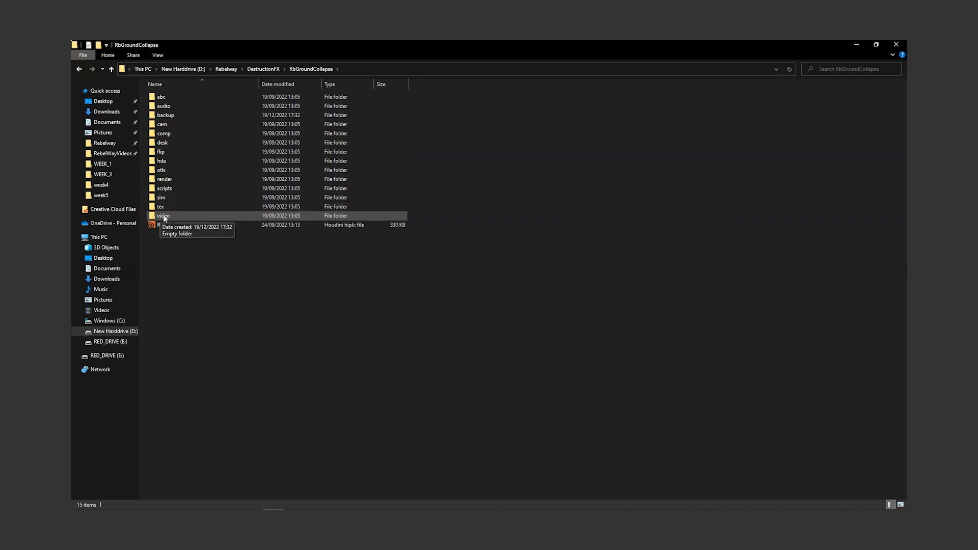
left_click(111, 69)
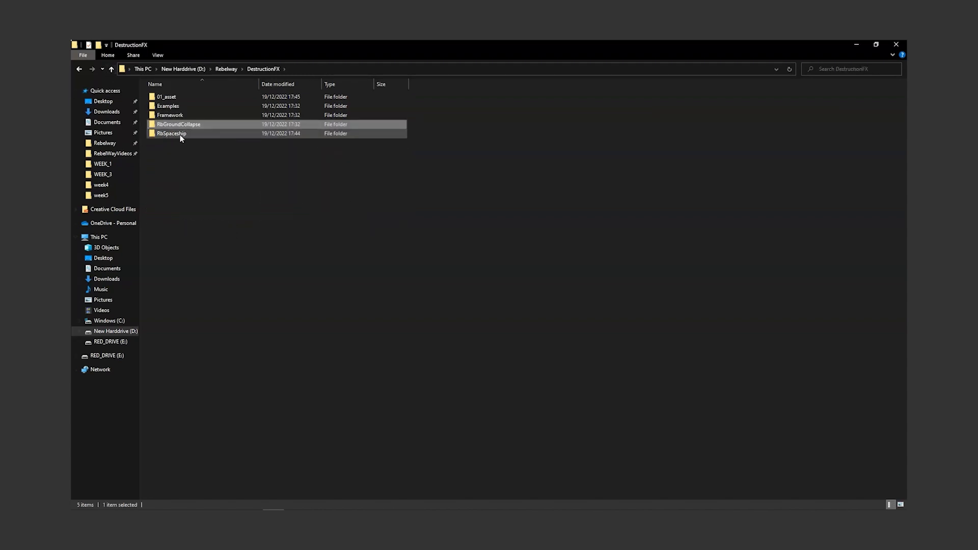
Step: Open the scene file RbSpaceshipSTART.hiplc from the RbSpaceship folder in Houdini
double_click(178, 134)
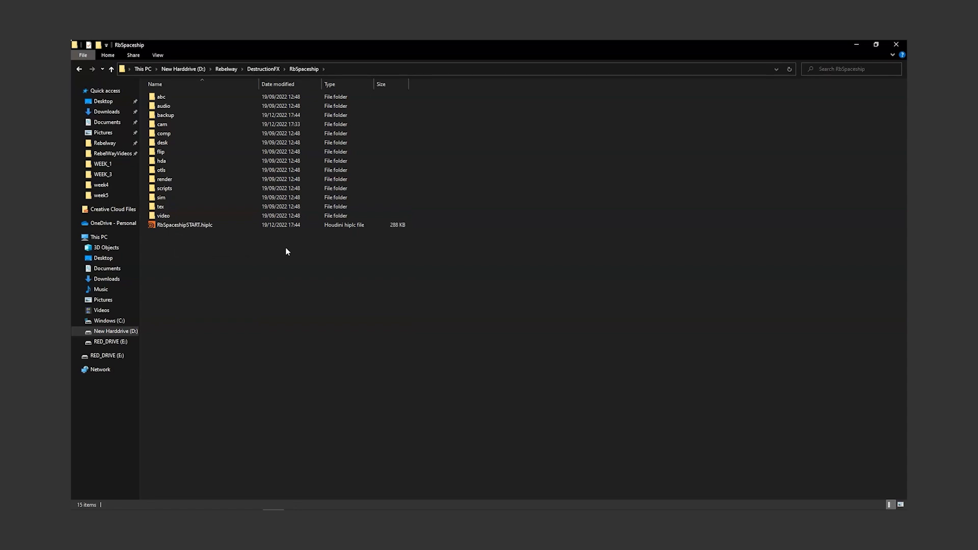
double_click(185, 225)
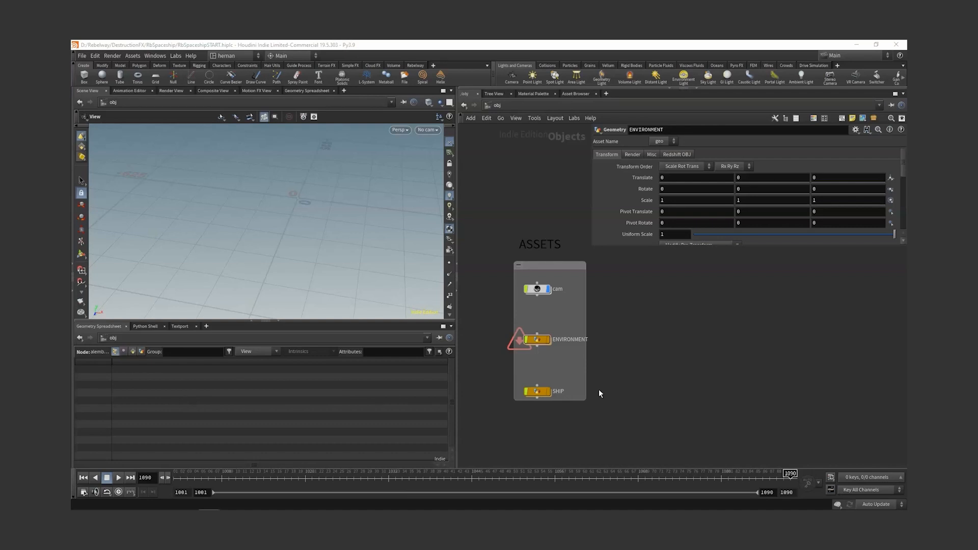
Step: Check the ENVIRONMENT and SHIP objects in the ASSETS group and go inside the ENVIRONMENT geometry network
scroll(628, 356, "down", 2)
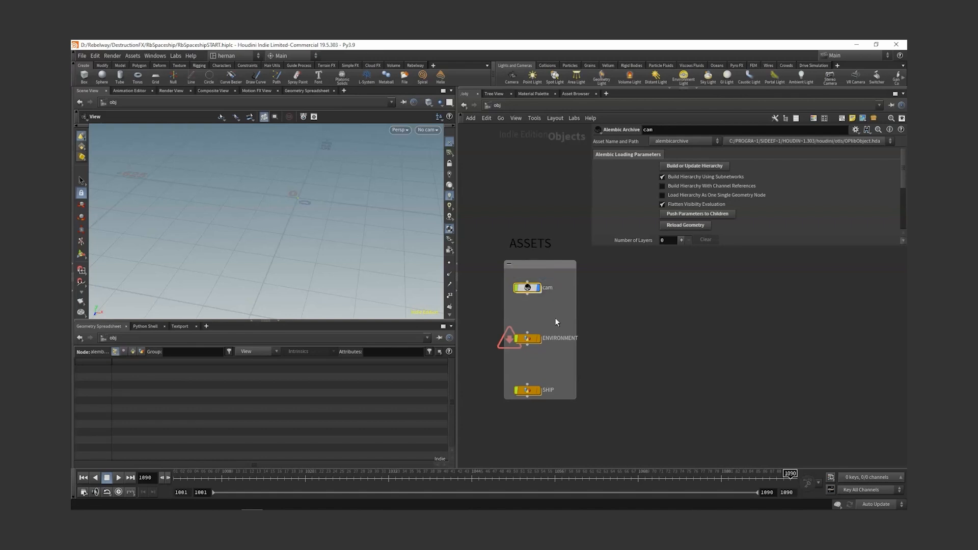
left_click_drag(557, 316, 521, 349)
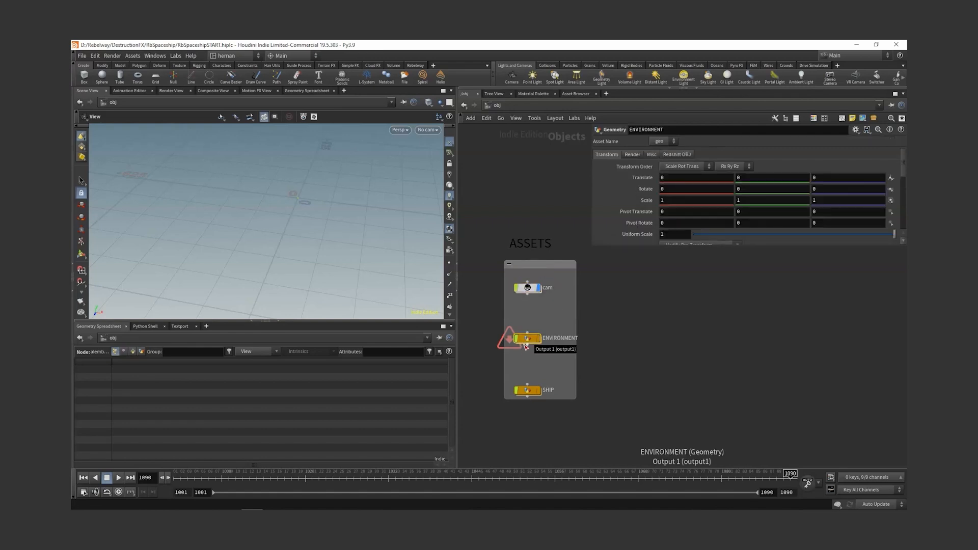
left_click(528, 391)
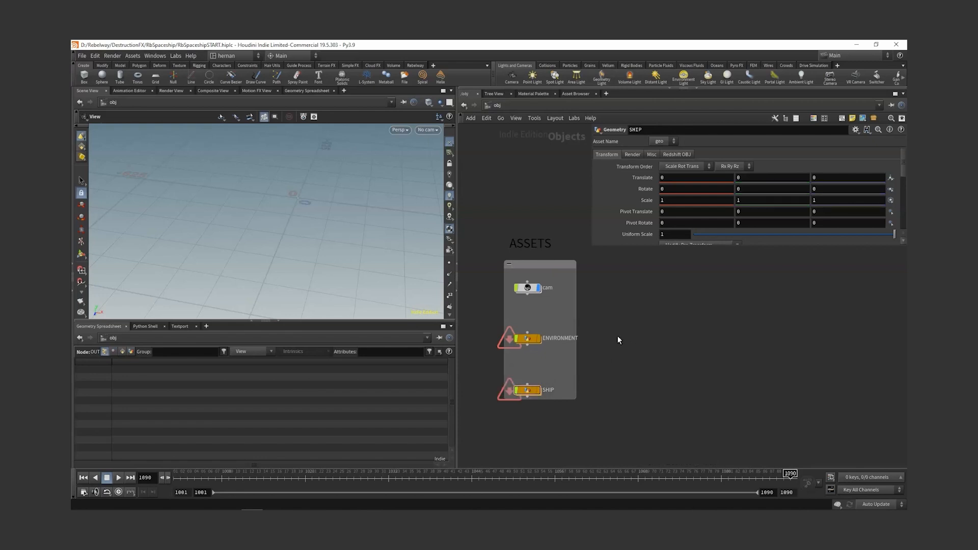
double_click(528, 338)
middle_click_drag(575, 338, 580, 369)
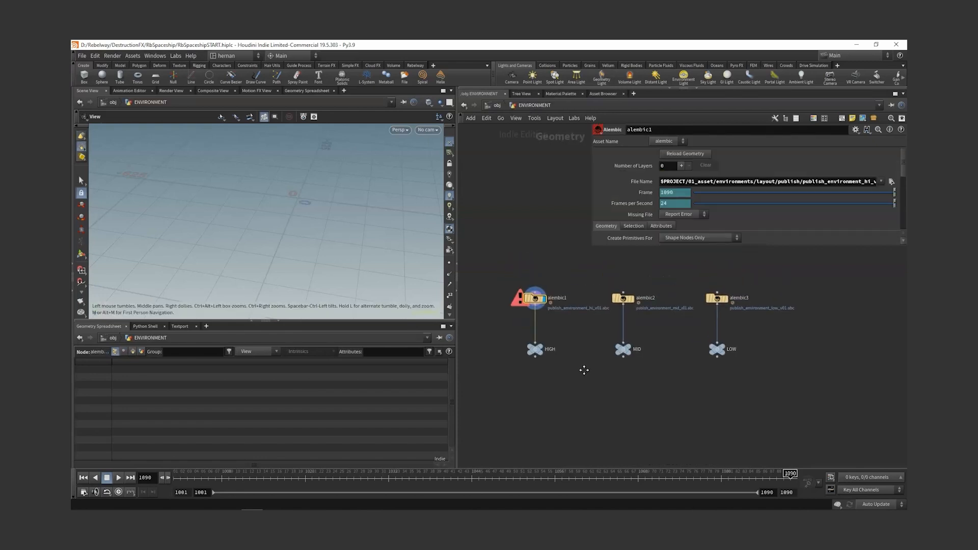
Step: Examine the three Alembic nodes and the $PROJECT variable in the file path of alembic1
left_click_drag(501, 276, 563, 305)
left_click_drag(583, 273, 746, 311)
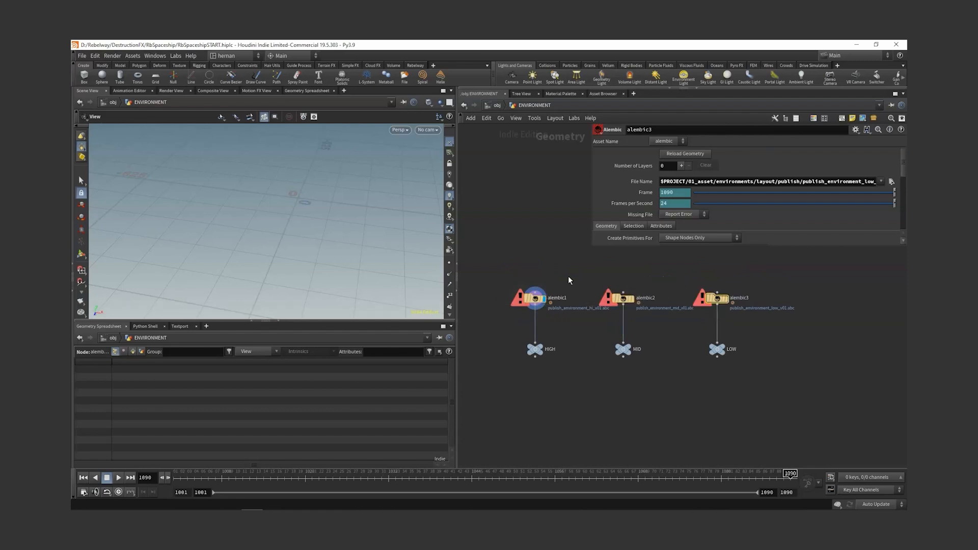
left_click_drag(568, 277, 512, 307)
left_click(636, 183)
left_click(710, 182)
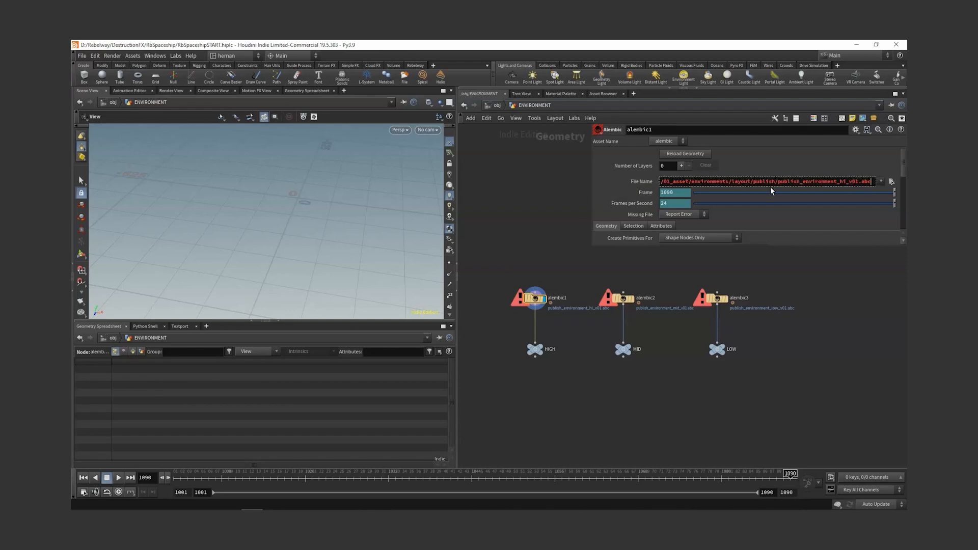
left_click(638, 183)
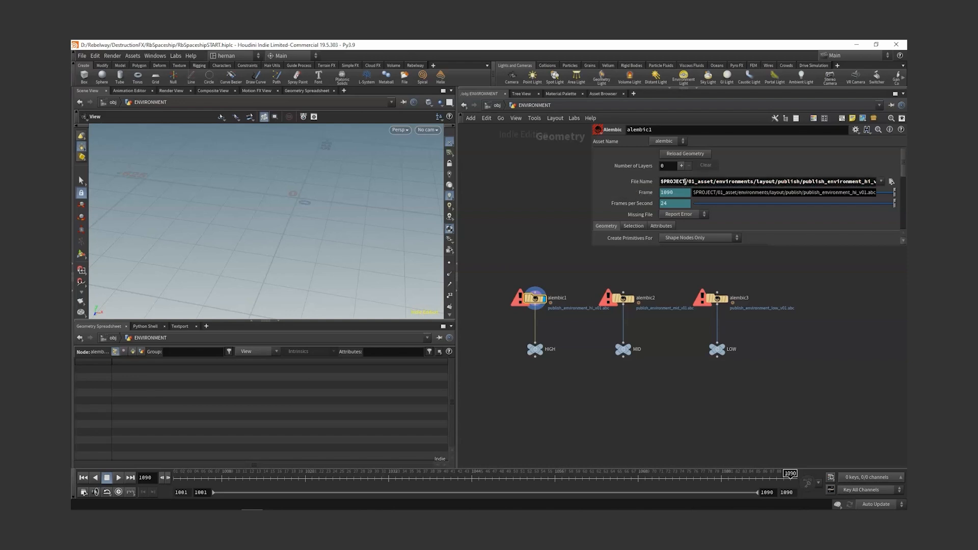
double_click(688, 182)
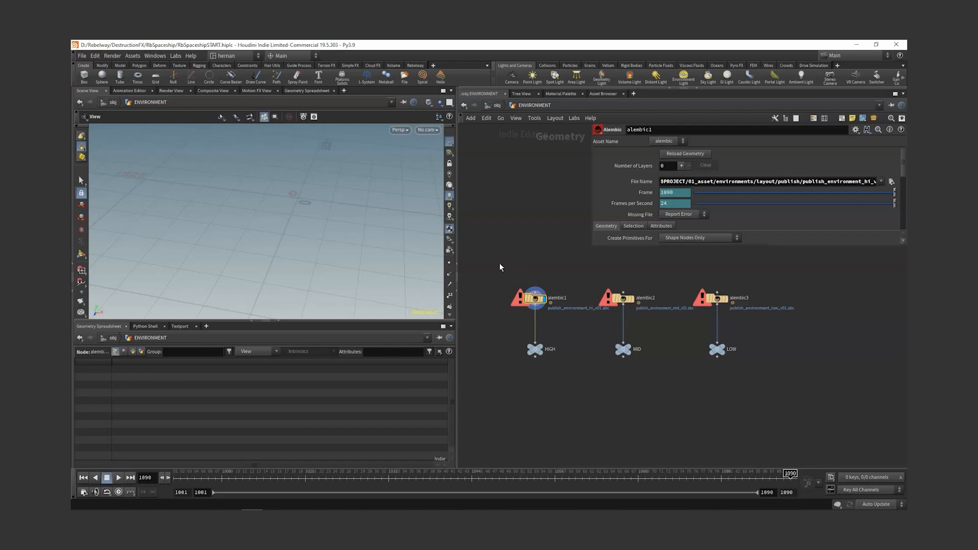
Step: Open the scene's aliases and variables and enter PROJECT as the name of a new variable
left_click(95, 56)
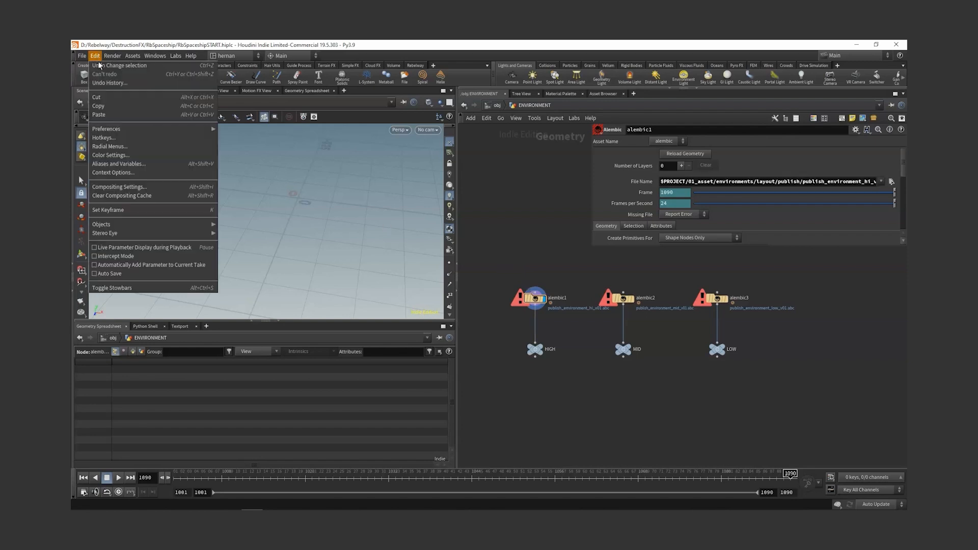
left_click(134, 164)
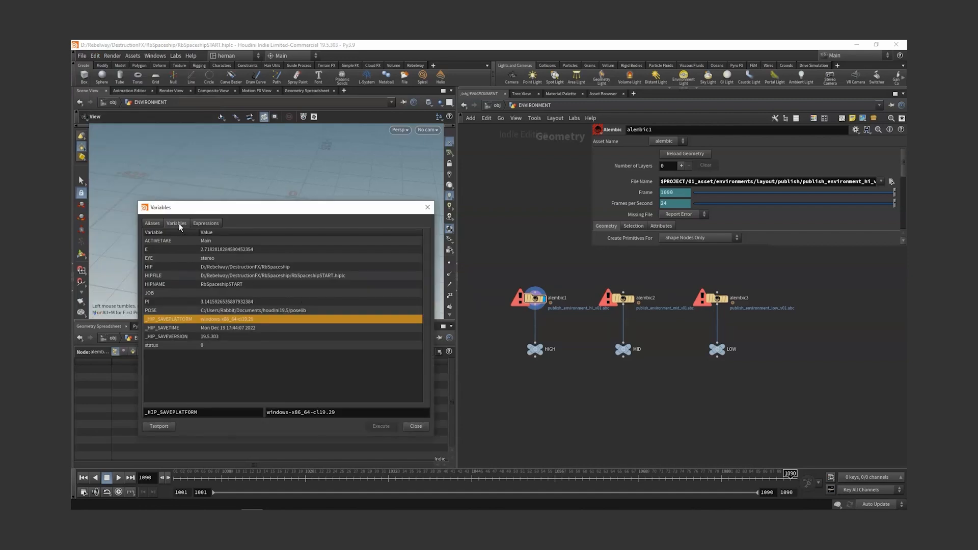
left_click(223, 413)
left_click_drag(222, 413, 141, 414)
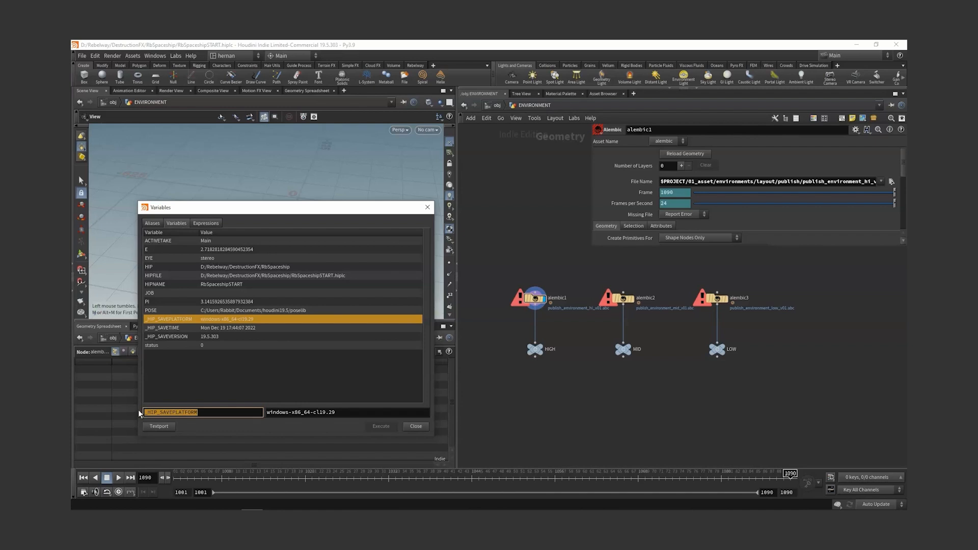
type("PROJECT")
key("Return")
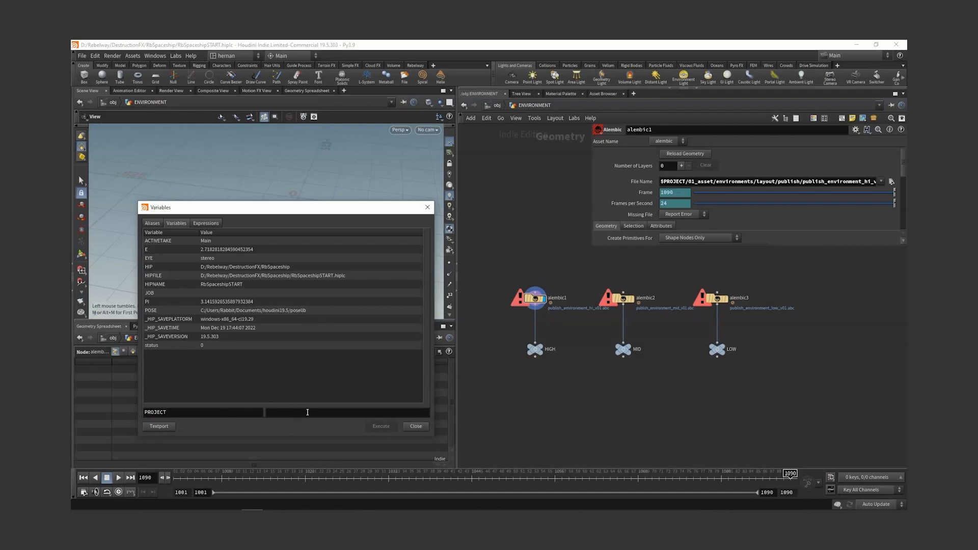
Step: Set the PROJECT variable's value to D:/Rebelway/DestructionFX, apply it and close the variables dialog
left_click(307, 412)
type("D:/Rebelway/DestructionFX")
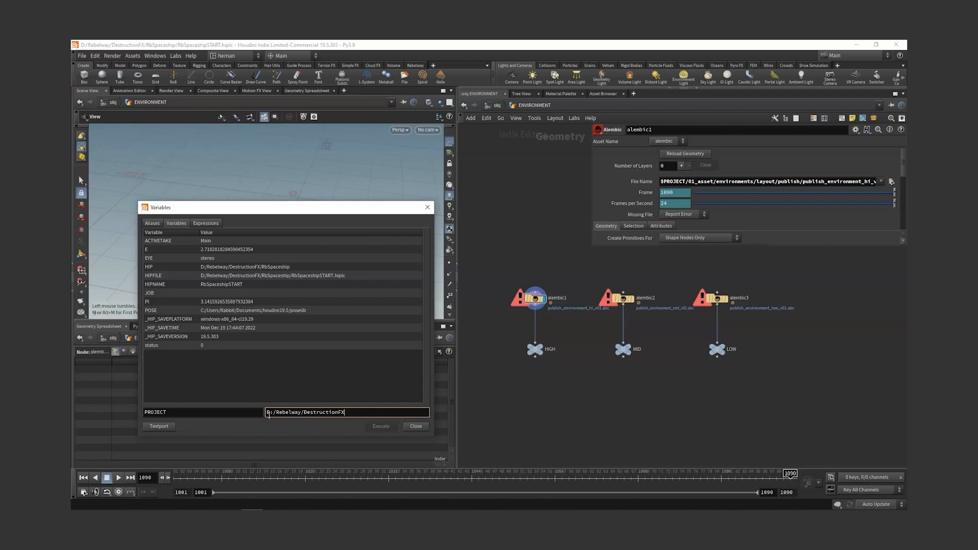
left_click_drag(268, 414, 275, 416)
left_click(346, 414)
left_click_drag(343, 414, 305, 414)
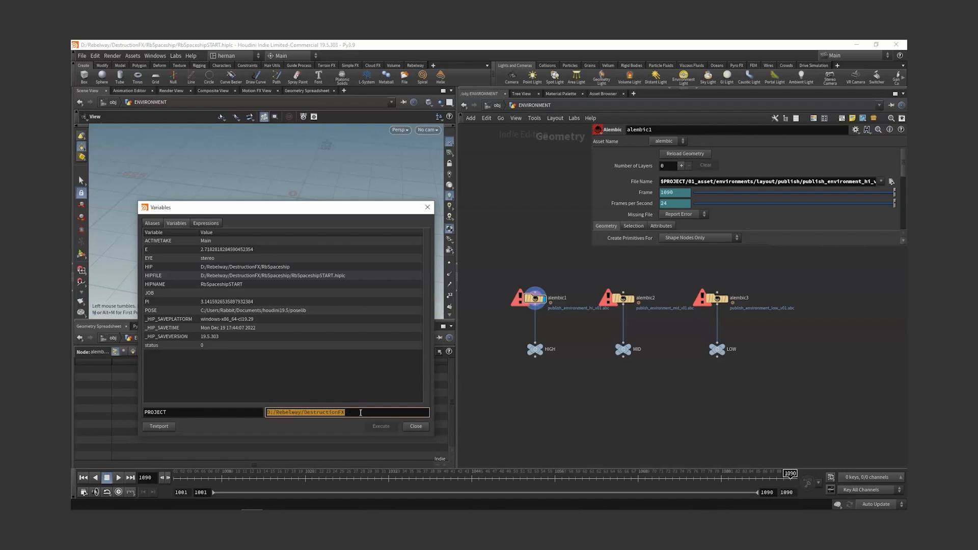
left_click(360, 414)
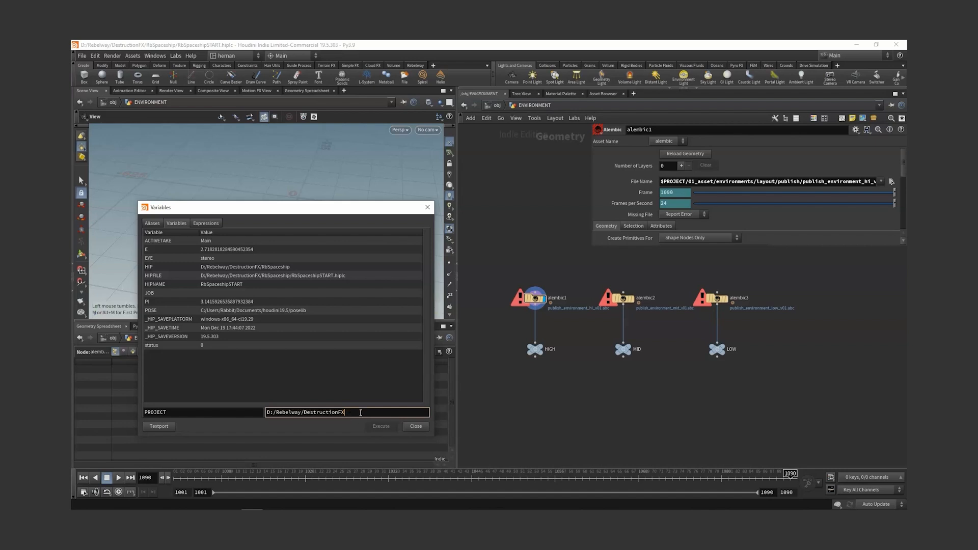
key("Return")
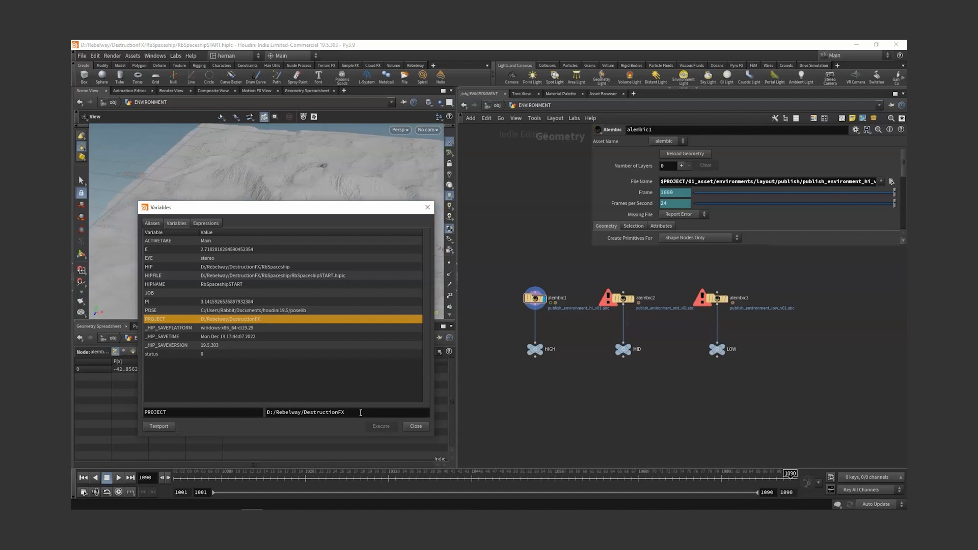
left_click(427, 207)
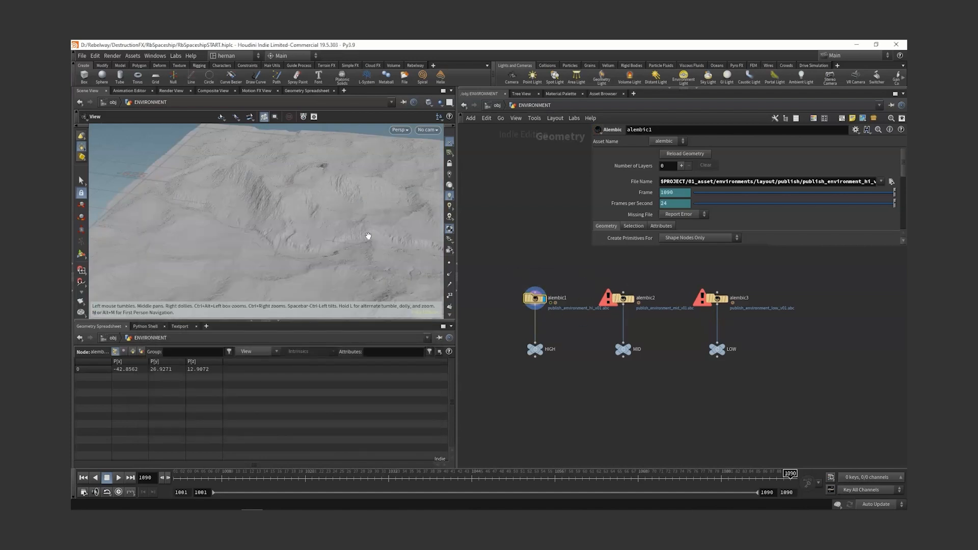
Step: Inspect the environment terrain in the viewport and the alembic1 node that loads it
left_click_drag(331, 256, 301, 216)
mouse_move(631, 294)
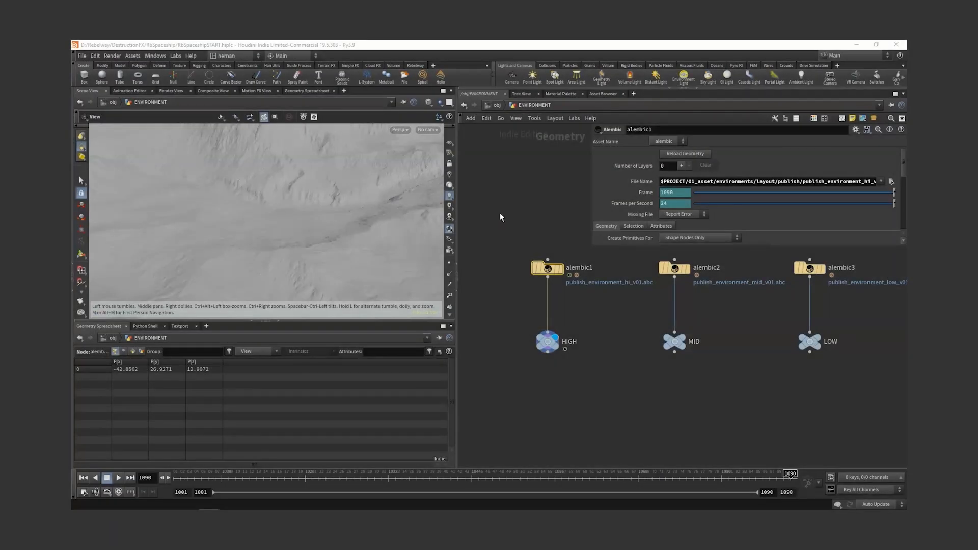
left_click_drag(503, 216, 558, 284)
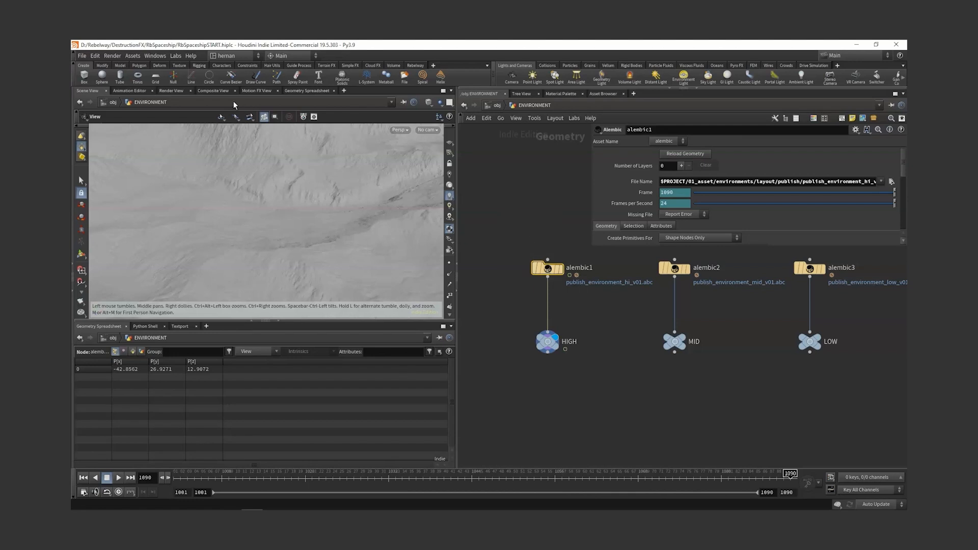
Step: Open the scene's aliases and variables and copy the value of the HIP variable
left_click(95, 57)
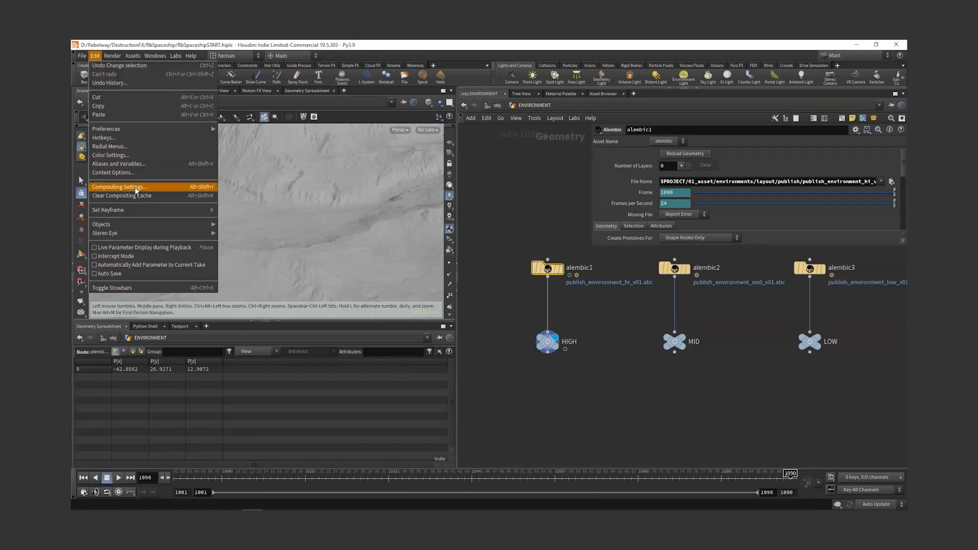
left_click(123, 164)
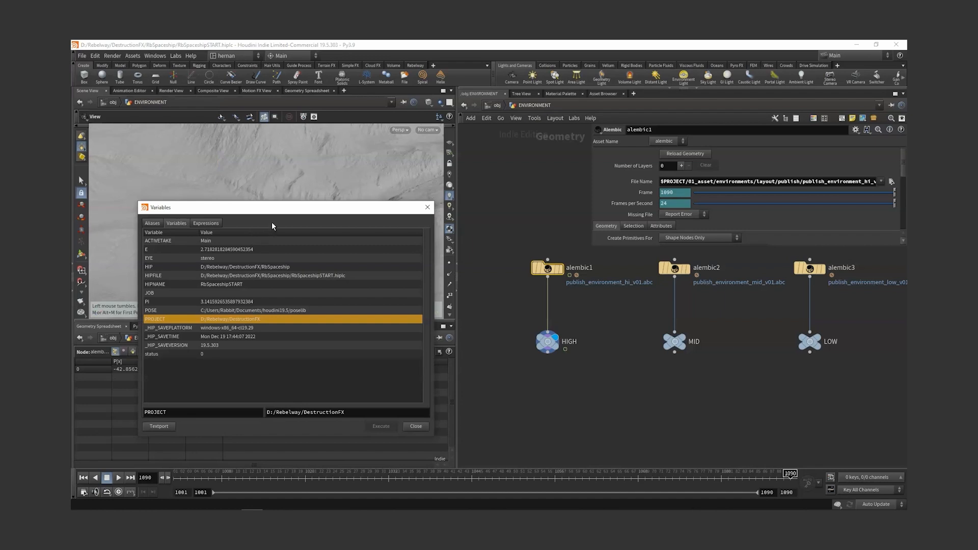
left_click(182, 294)
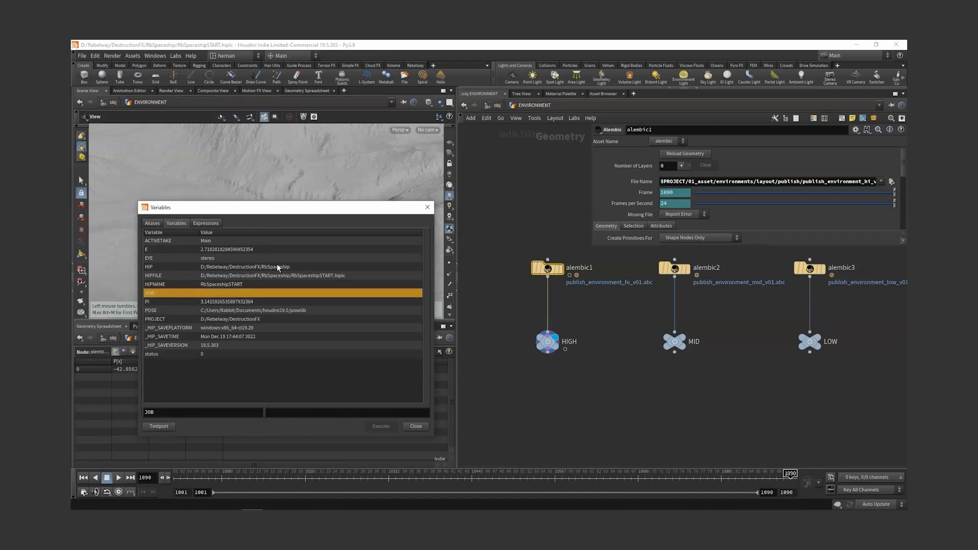
left_click(154, 268)
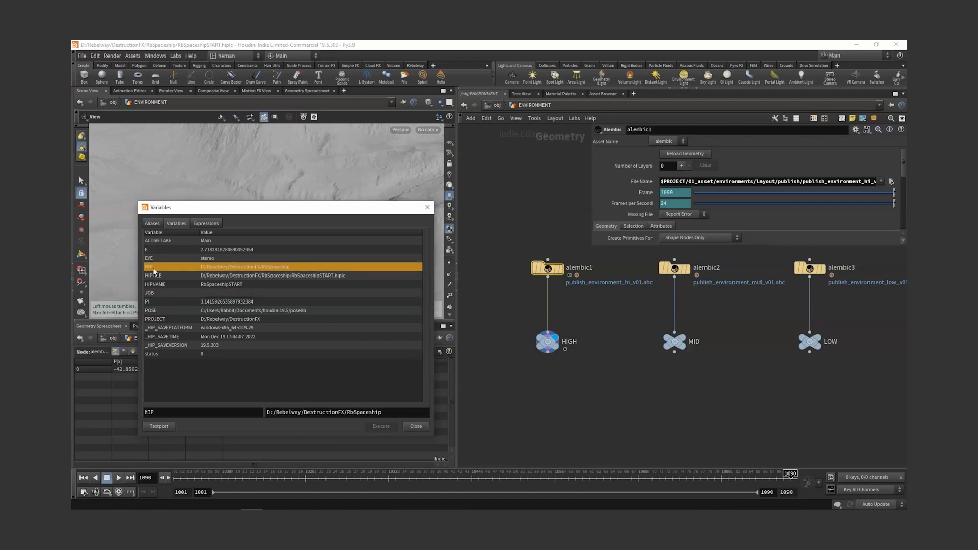
left_click_drag(387, 413, 216, 410)
key("ctrl+c")
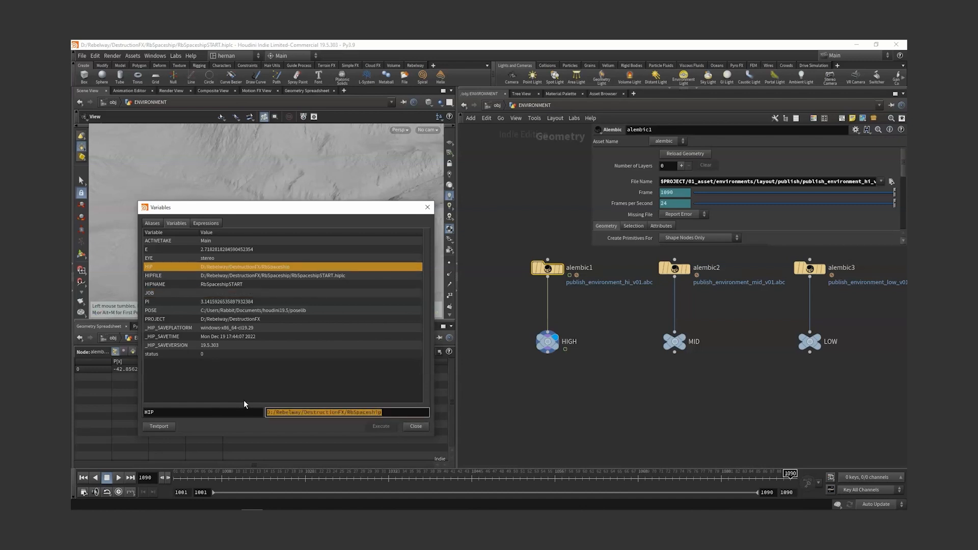
Step: Set the JOB variable to D:/Rebelway/DestructionFX/RbSpaceship, apply it, close the variables dialog and save the scene
left_click(157, 294)
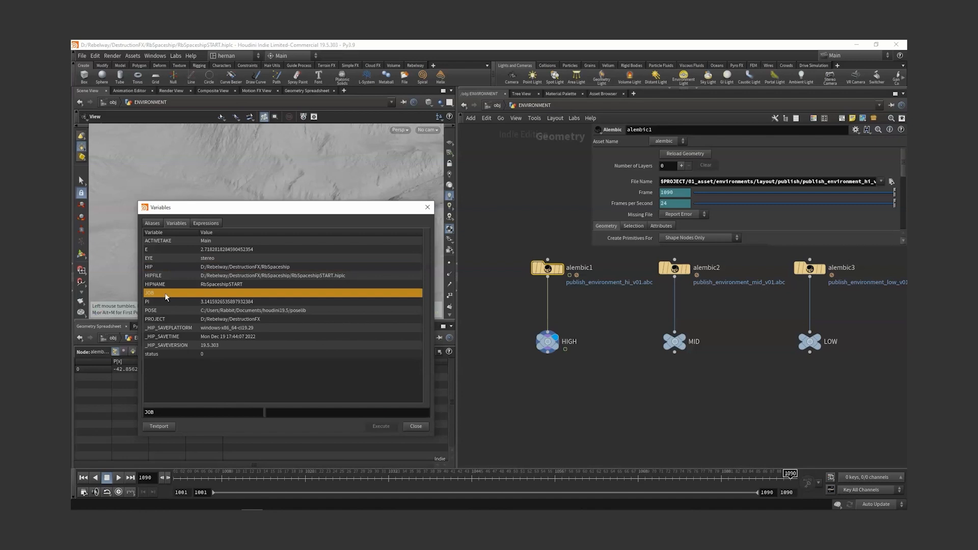
left_click(296, 413)
key("ctrl+v")
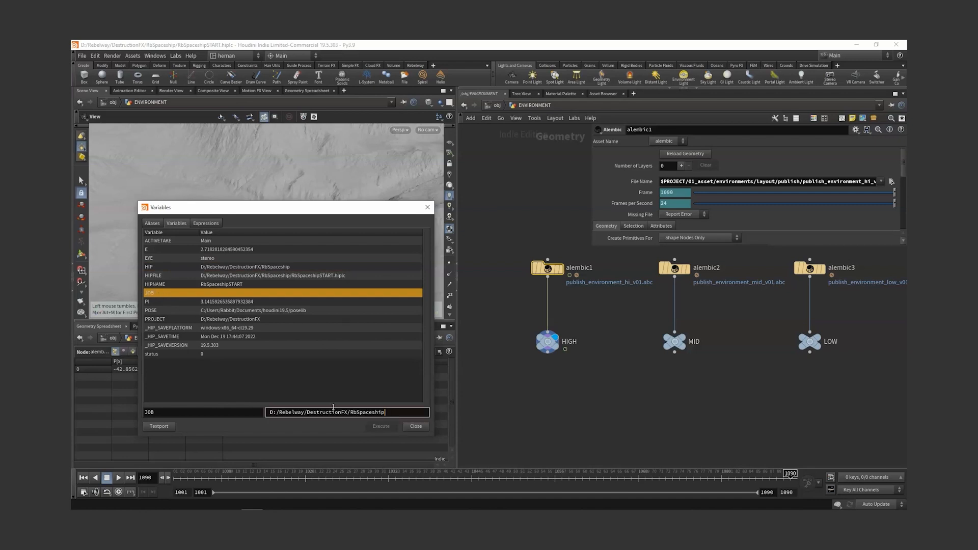
left_click(271, 412)
key("Return")
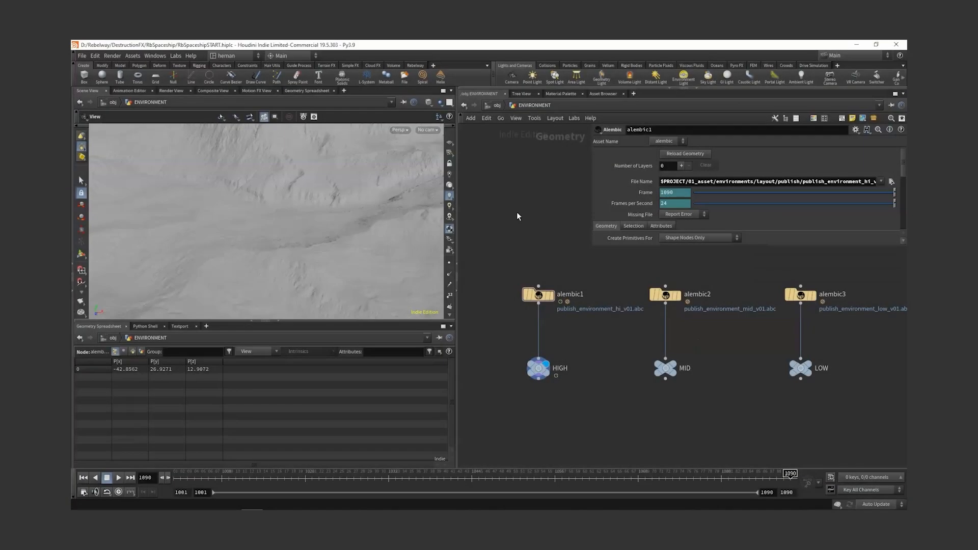
key("h")
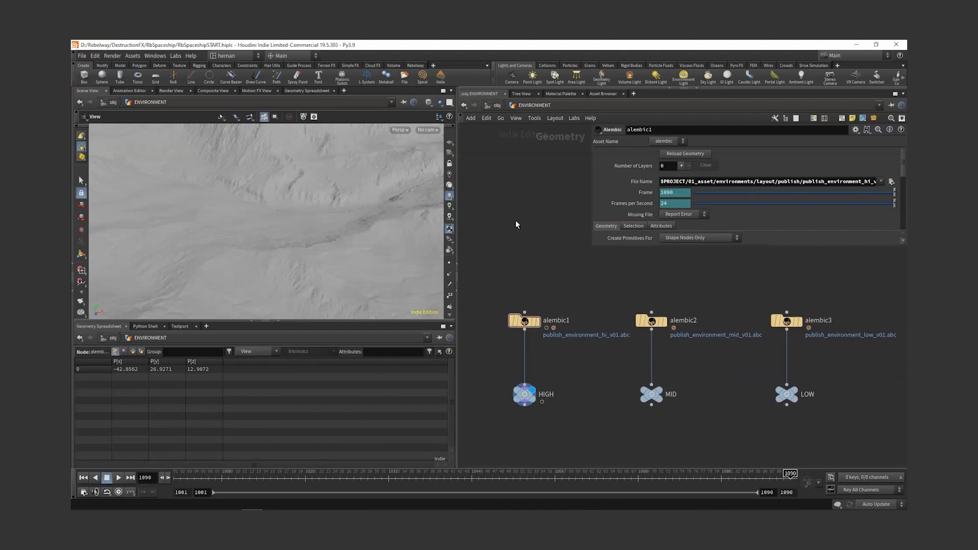
key("ctrl+s")
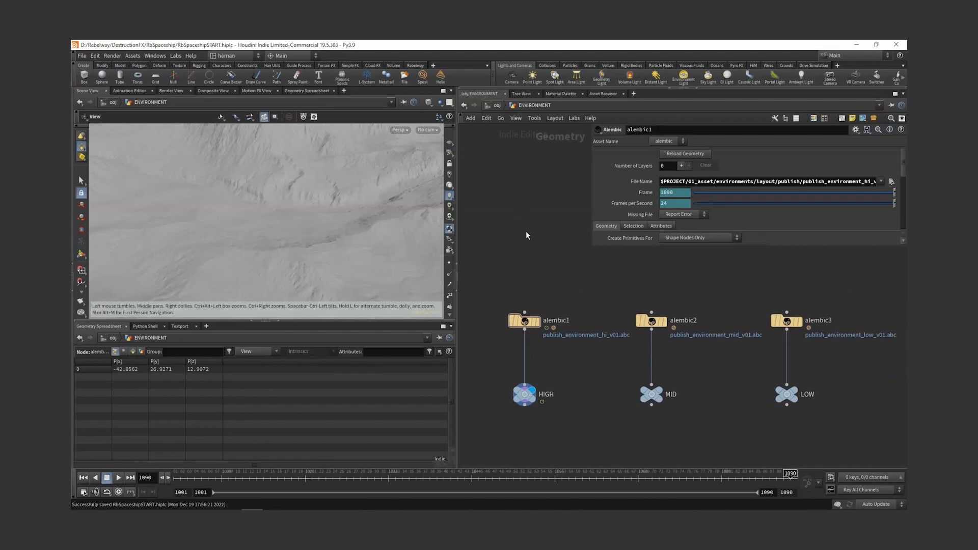
Step: Look through cam_Shot_3Camera and scrub the timeline to watch the shot over the terrain
left_click(432, 131)
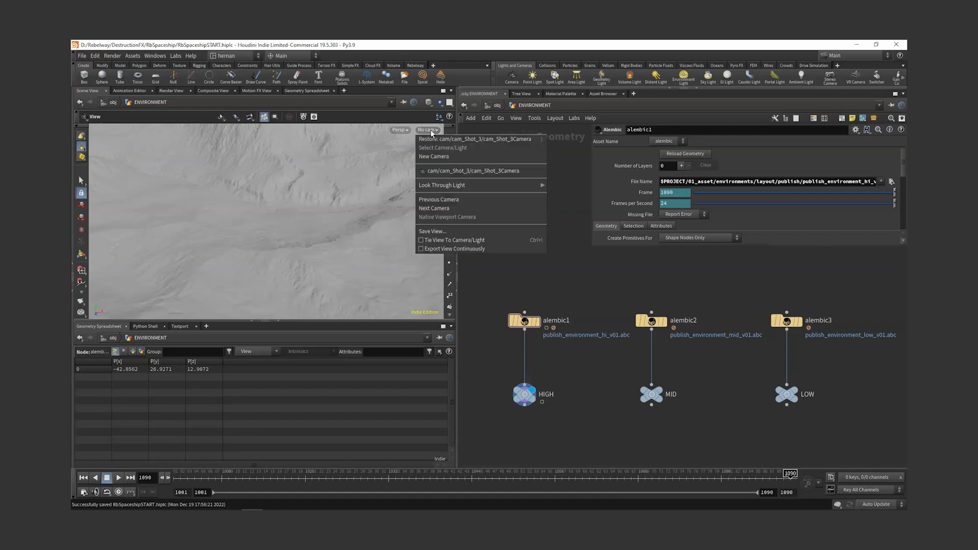
left_click(449, 171)
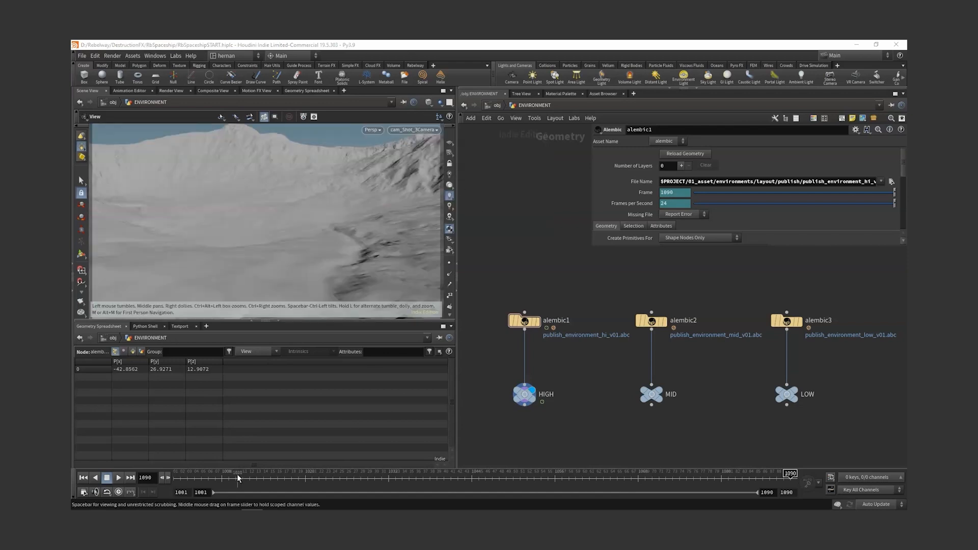
left_click_drag(264, 474, 347, 471)
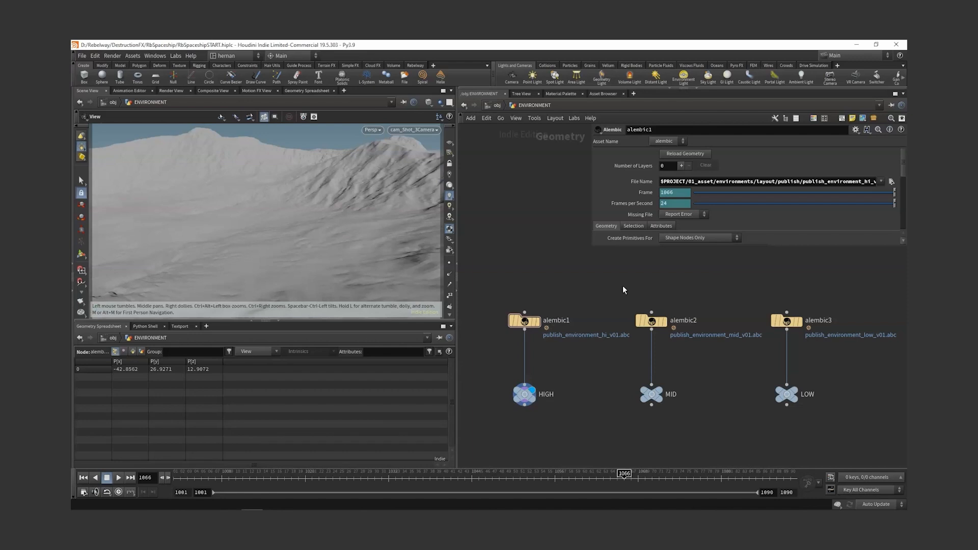
Step: Enter the SHIP object, view its animated spaceship Alembic and return to the object level
key("u")
double_click(529, 390)
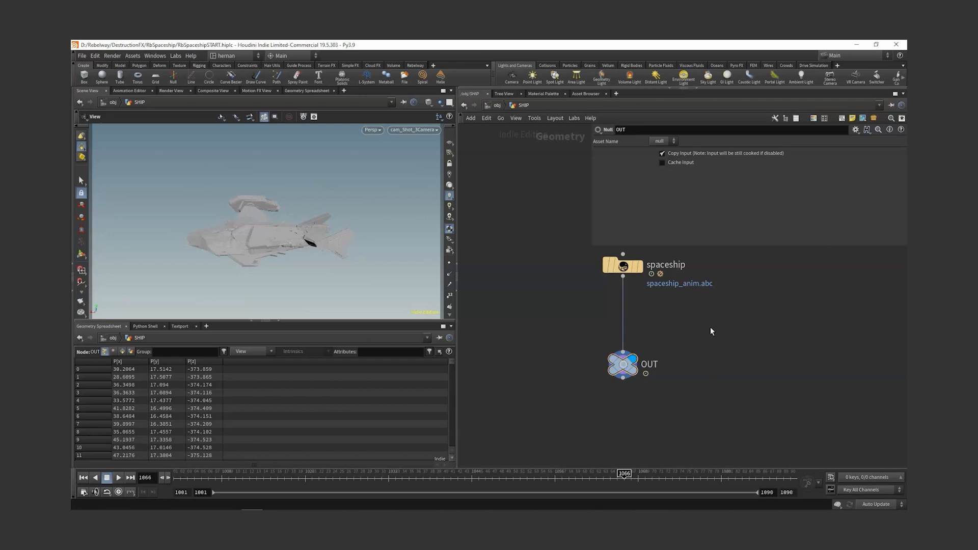
key("u")
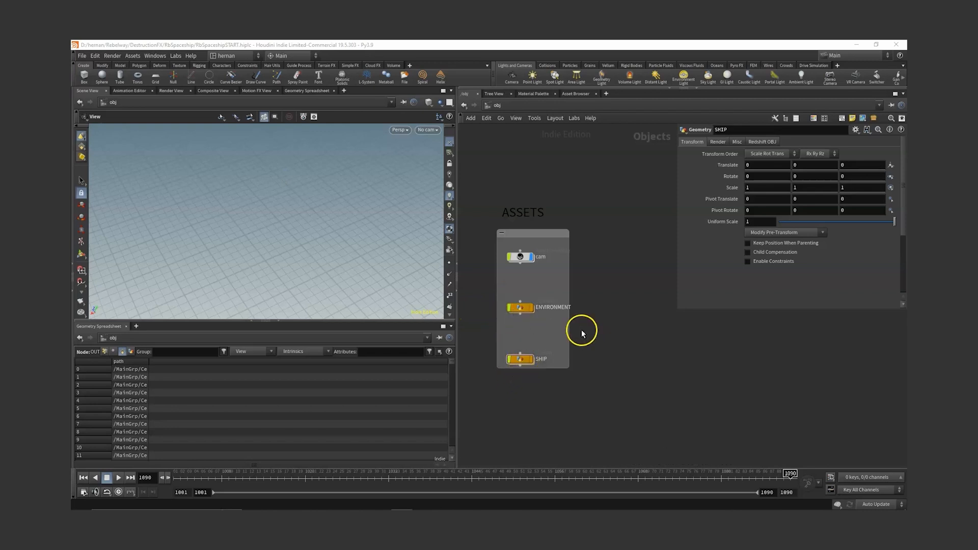
Step: Enter the ENVIRONMENT object and examine its three Alembic nodes with the HIGH, MID and LOW nulls
left_click(519, 309)
double_click(519, 309)
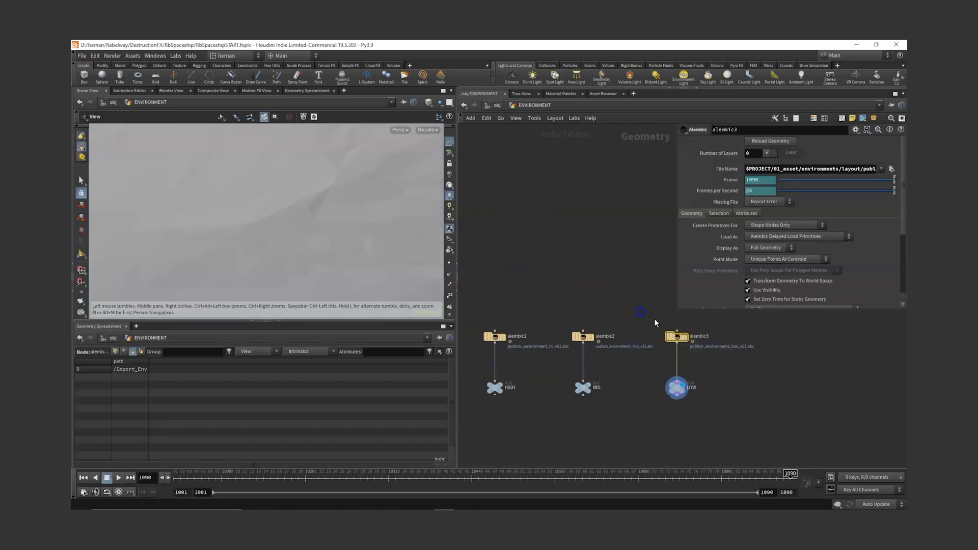
left_click_drag(631, 303, 559, 356)
left_click_drag(526, 294, 474, 365)
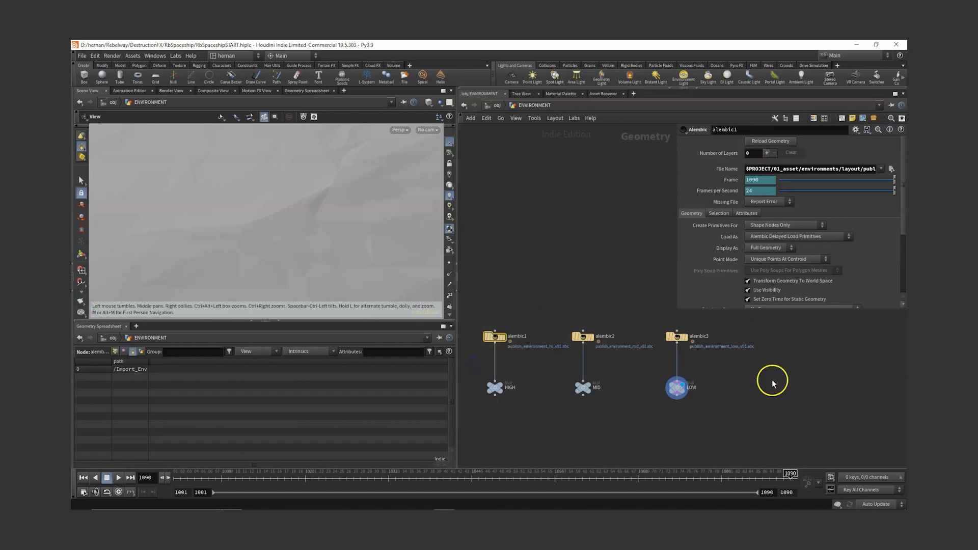
scroll(774, 380, "up", 4)
left_click_drag(738, 350, 653, 407)
middle_click_drag(589, 396, 681, 391)
left_click_drag(666, 410, 563, 346)
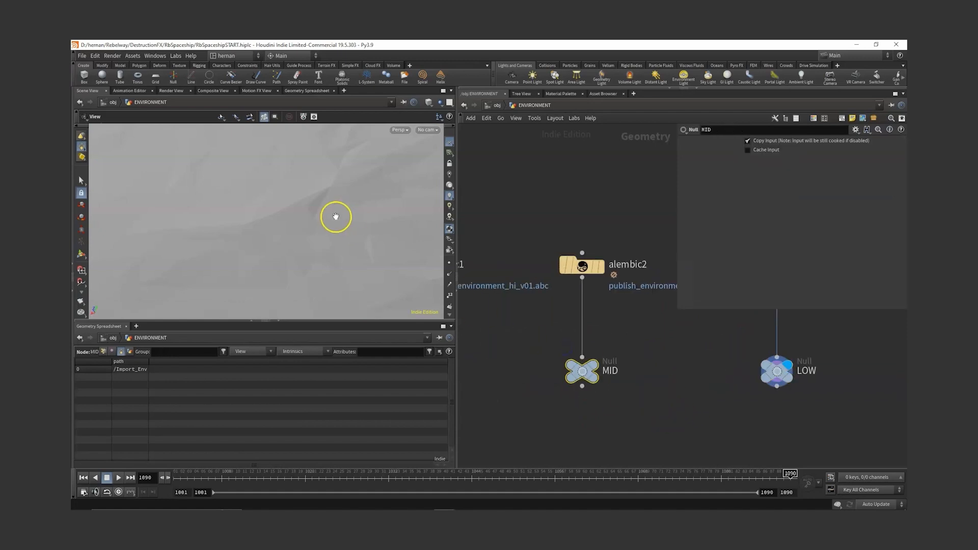
scroll(730, 356, "down", 4)
left_click_drag(764, 353, 649, 417)
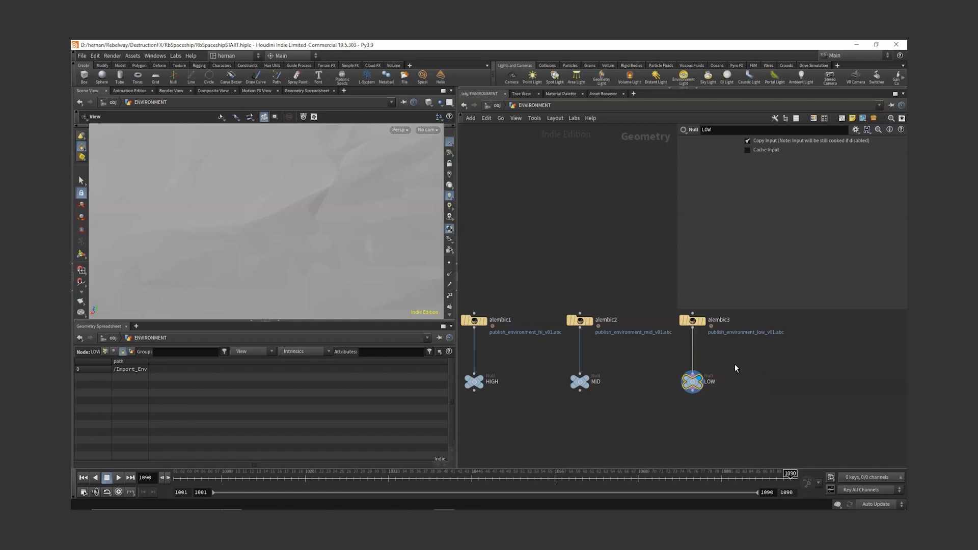
left_click_drag(739, 361, 646, 436)
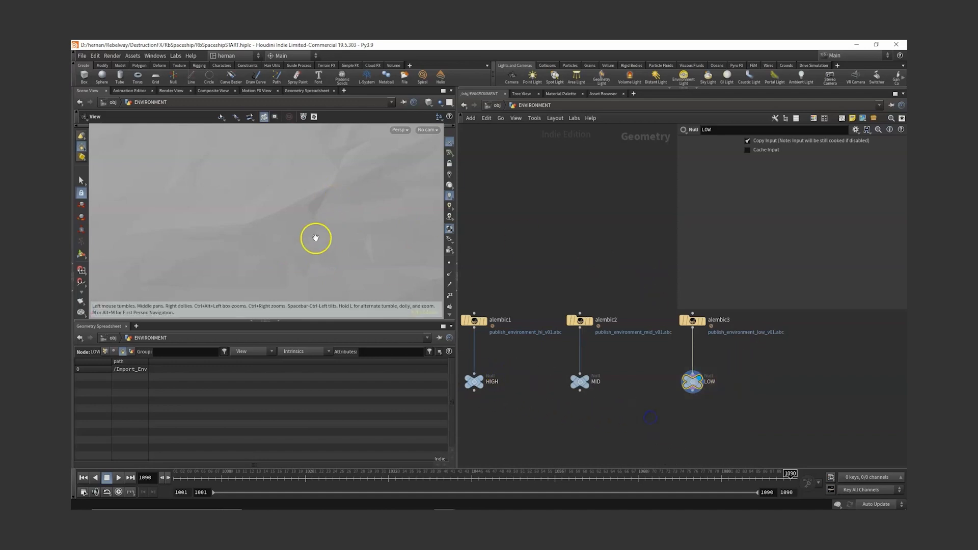
Step: Frame the LOW terrain in the viewport and inspect its mountains from a lower angle
key("space+g")
left_click_drag(318, 237, 267, 309)
left_click_drag(365, 192, 319, 225)
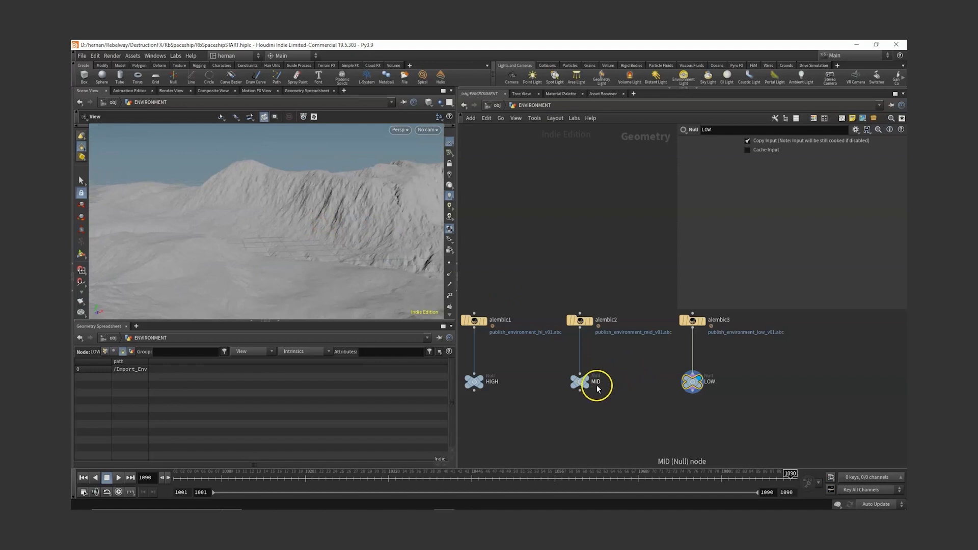
left_click(428, 102)
left_click(448, 207)
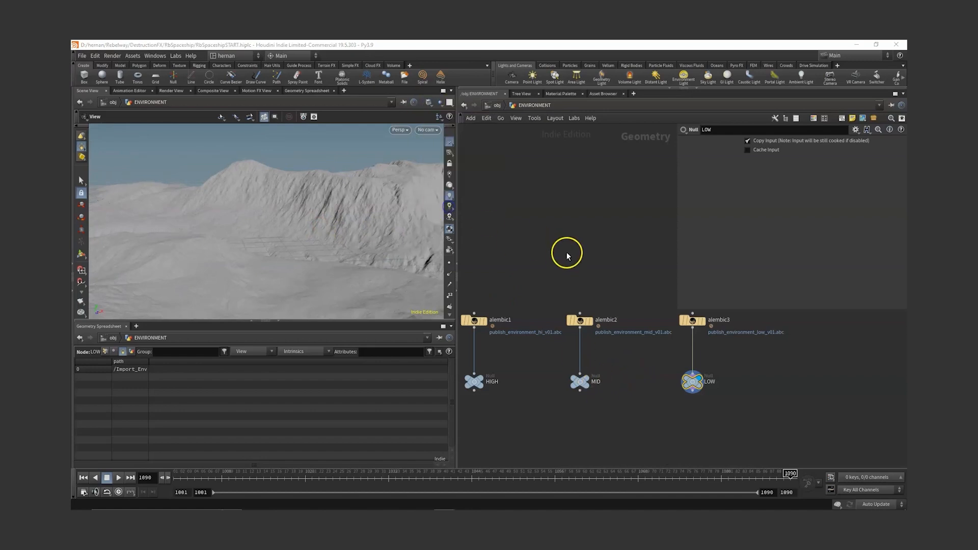
Step: Display the MID terrain with wireframe over shading and inspect its mesh density up close
scroll(591, 300, "up", 2)
left_click(603, 334)
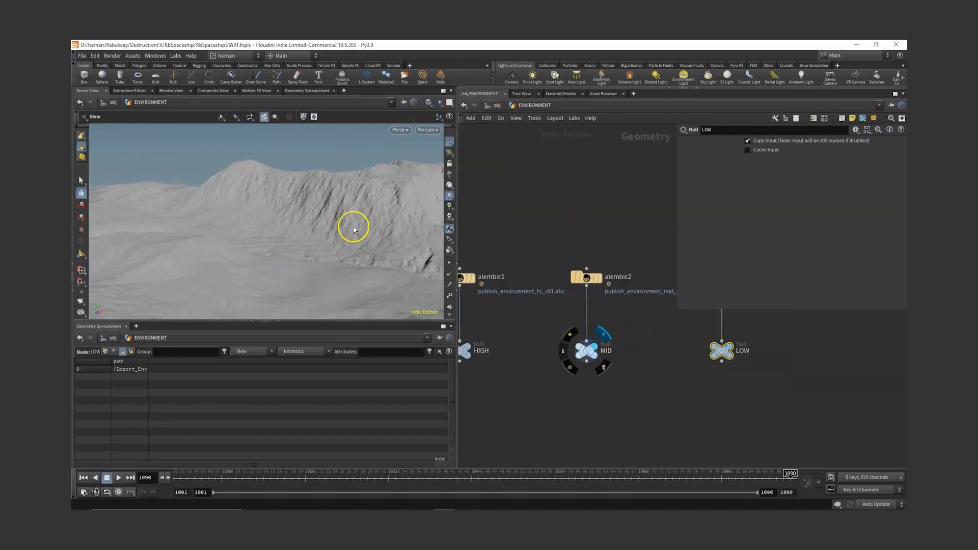
left_click(362, 211)
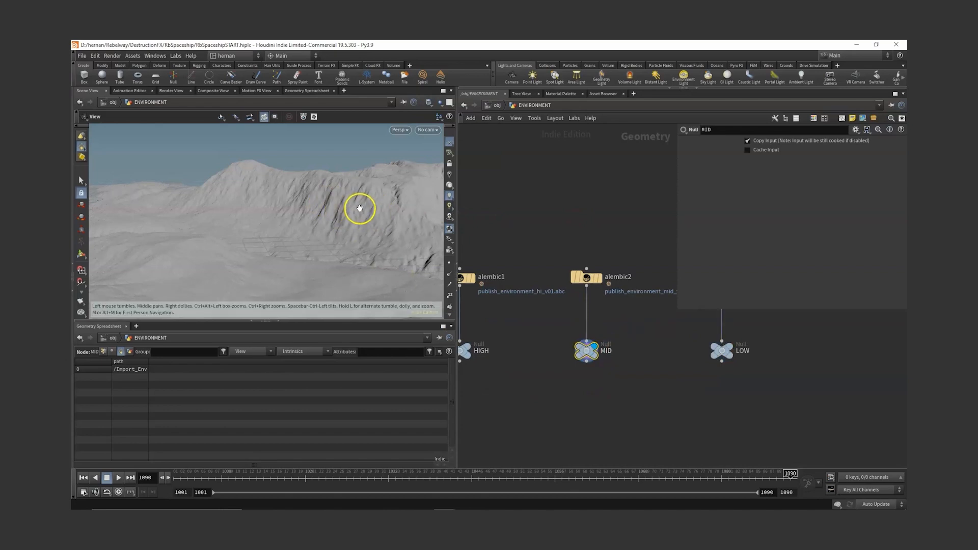
right_click_drag(362, 211, 377, 178)
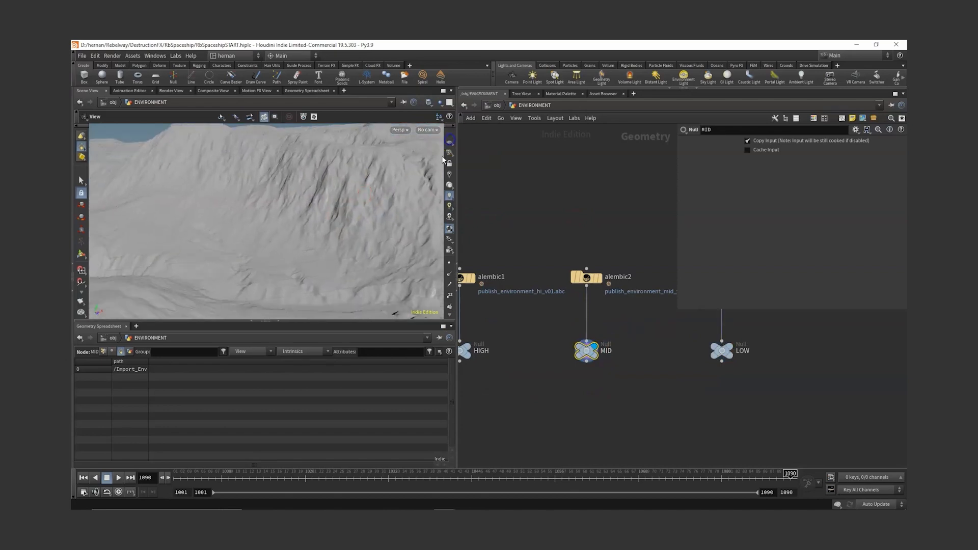
key("shift+w")
left_click_drag(345, 214, 334, 240)
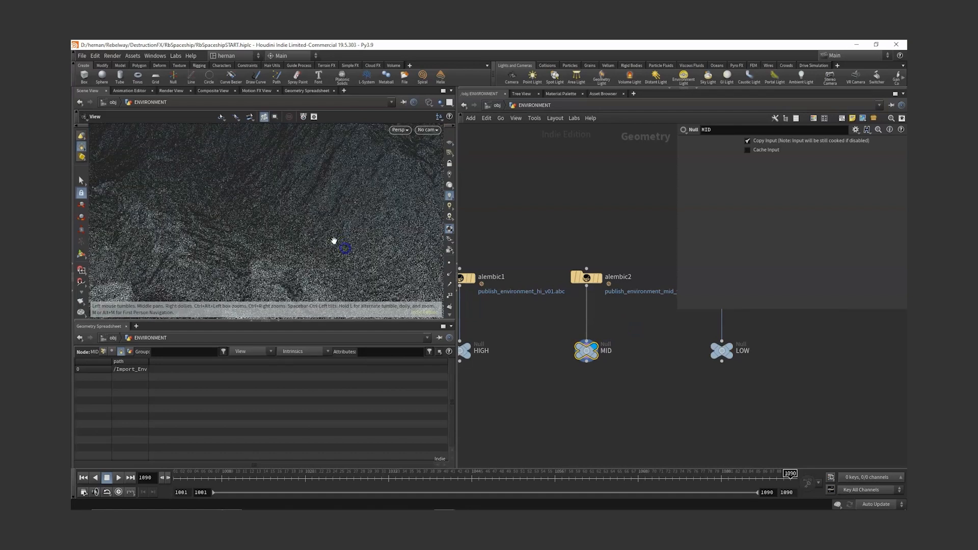
right_click_drag(334, 240, 356, 216)
Step: Display the LOW and HIGH terrain versions in turn and compare their wireframe density
left_click(749, 387)
left_click(731, 347)
middle_click_drag(541, 390, 655, 393)
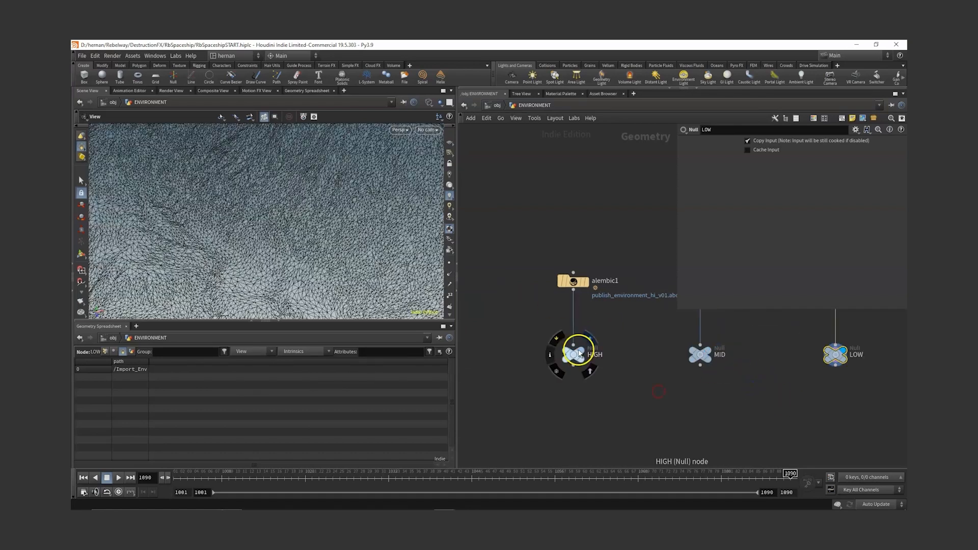
left_click(582, 351)
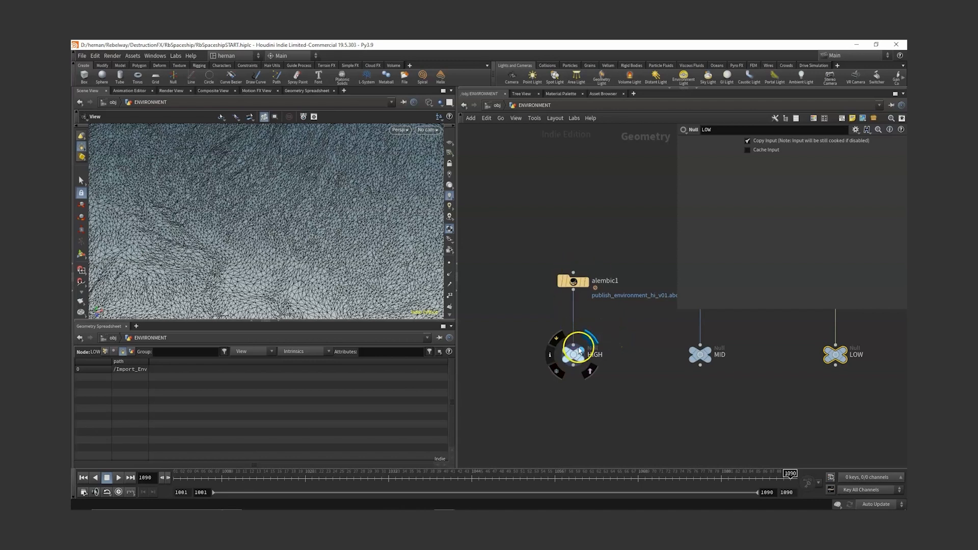
left_click_drag(624, 332, 545, 385)
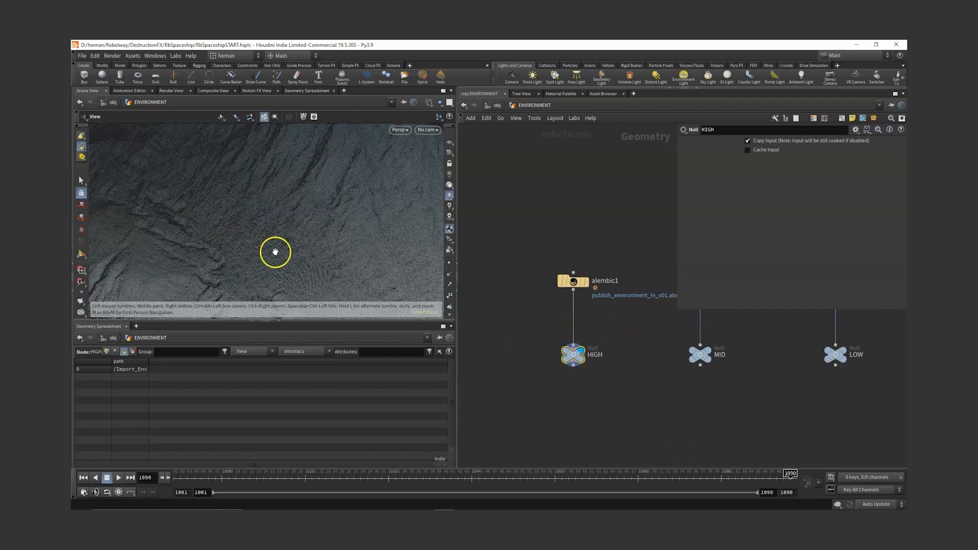
right_click_drag(319, 216, 257, 273)
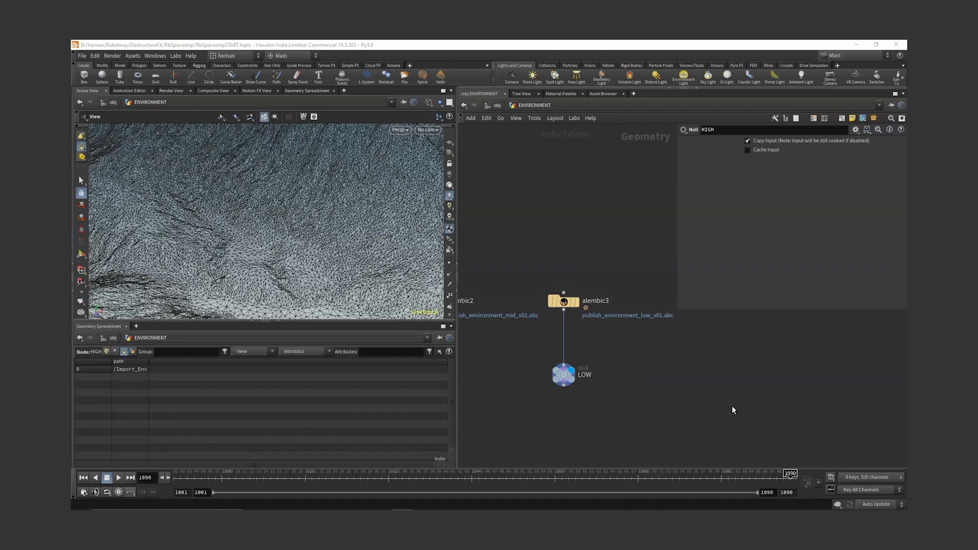
Step: Check the LOW null's node information and widen the path column in the geometry spreadsheet to read the full path
middle_click_drag(677, 363, 688, 317)
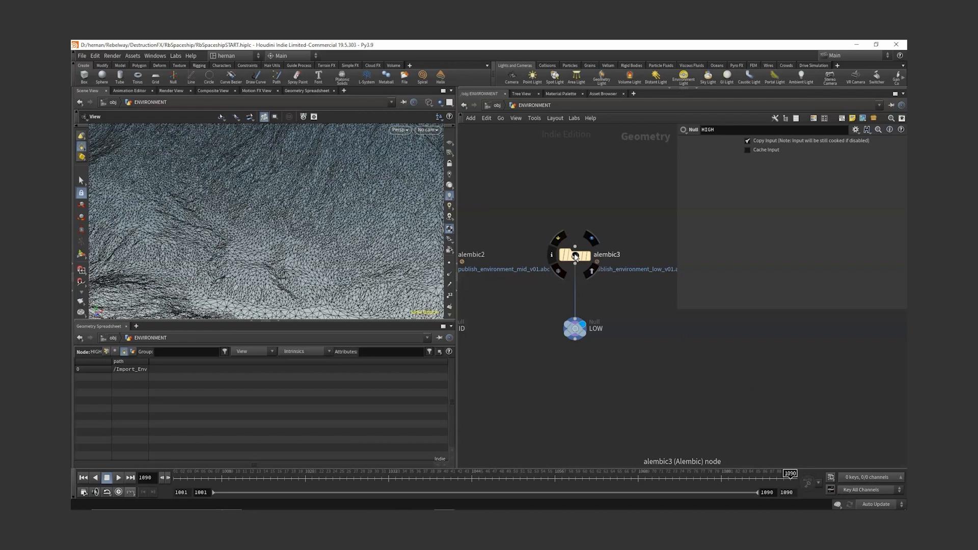
middle_click_drag(575, 256, 642, 259)
middle_click(639, 336)
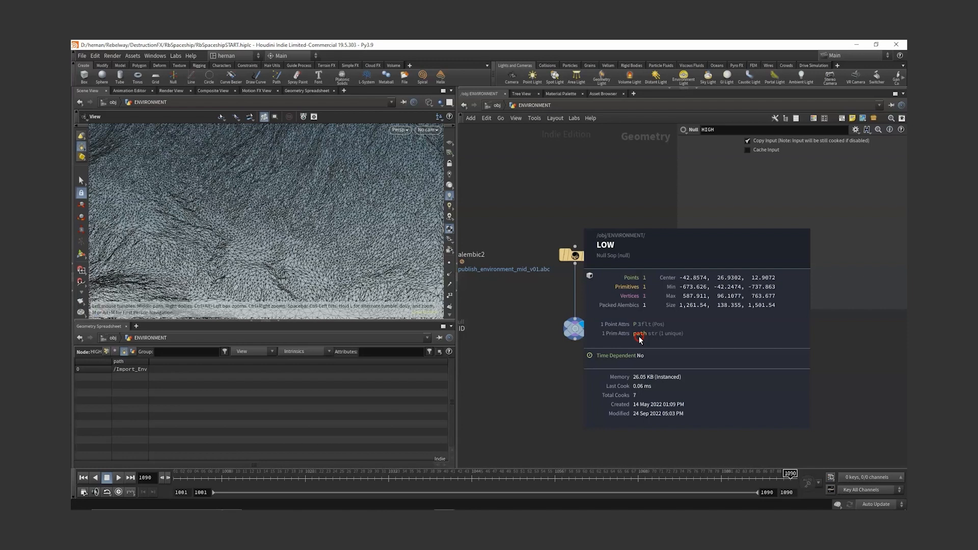
mouse_move(641, 340)
middle_mouse_down()
mouse_move(628, 339)
mouse_move(638, 338)
middle_mouse_up()
left_click_drag(535, 279, 609, 357)
left_click_drag(147, 361, 346, 359)
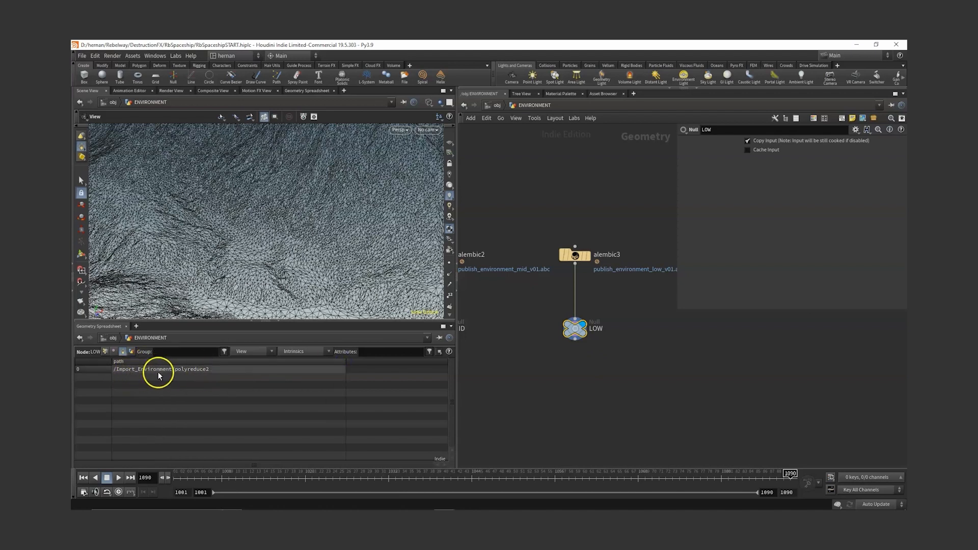
Step: Unpack the low-resolution terrain with an Unpack node connected to the LOW null, display it and check its node information
mouse_move(575, 256)
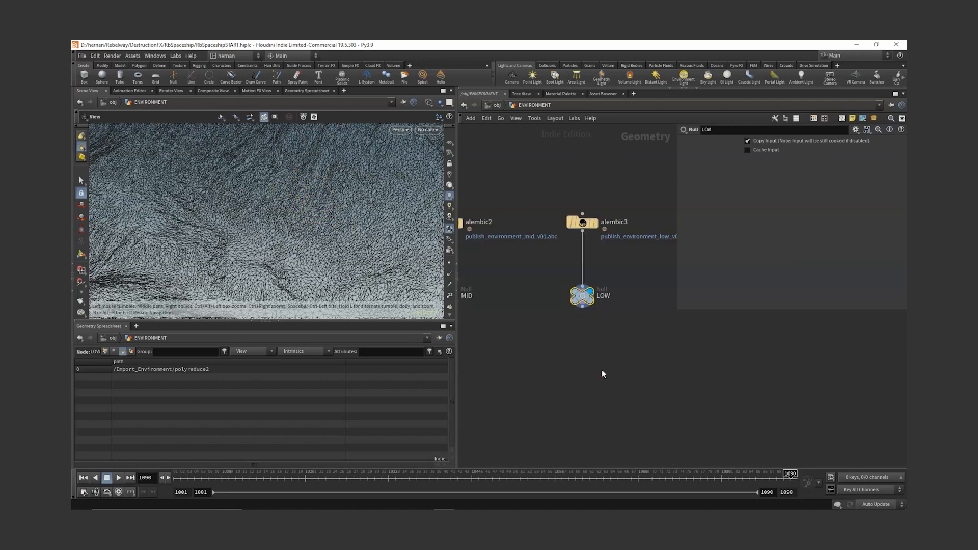
key("Tab")
type("unp")
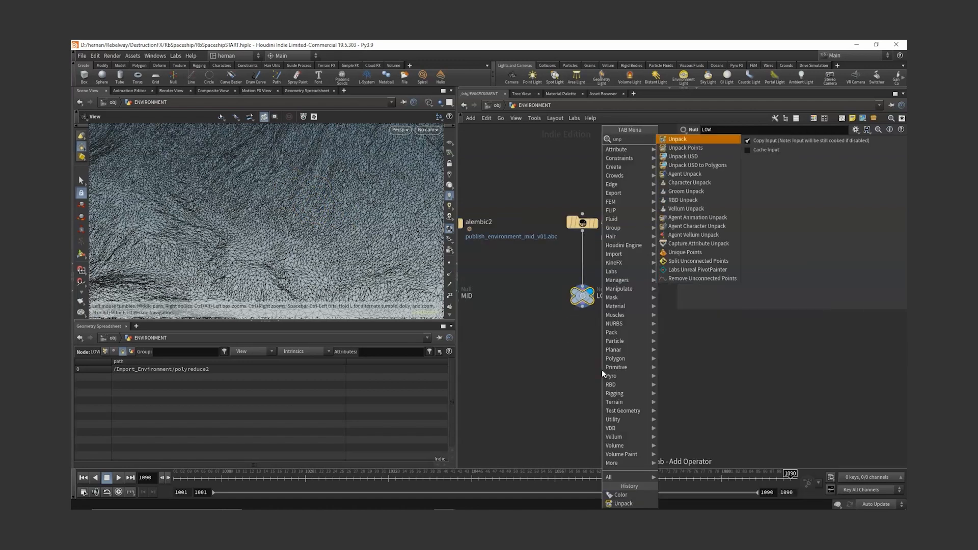
key("Return")
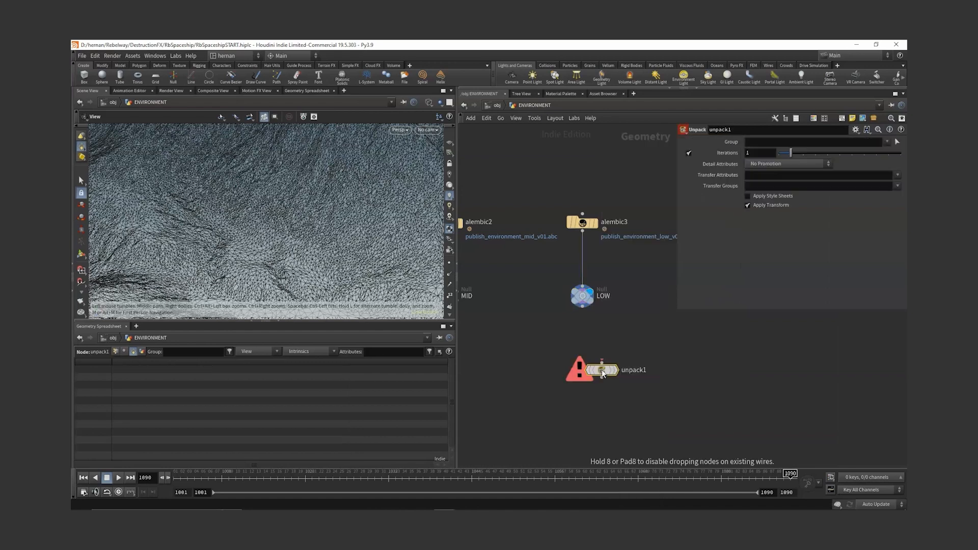
left_click(602, 371)
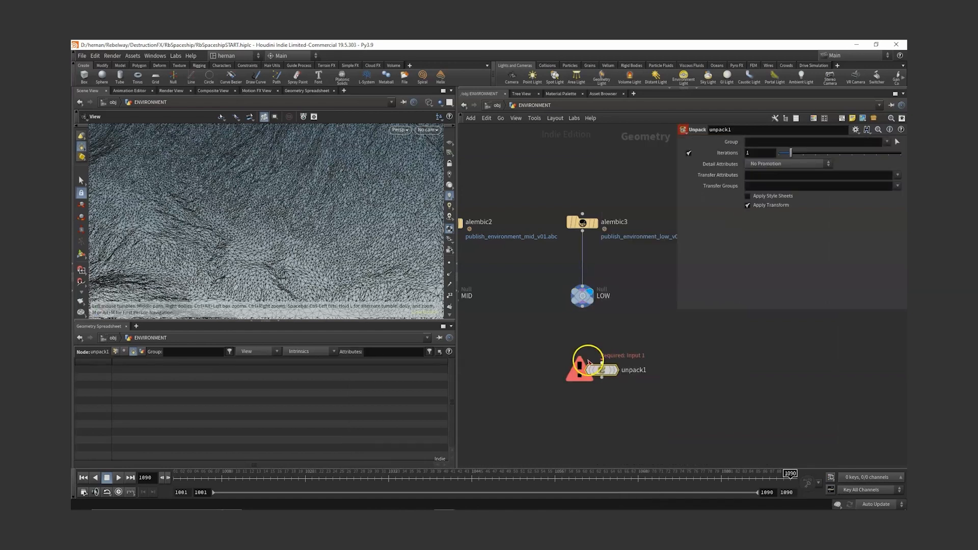
left_click(583, 307)
left_click(602, 355)
middle_click(605, 375)
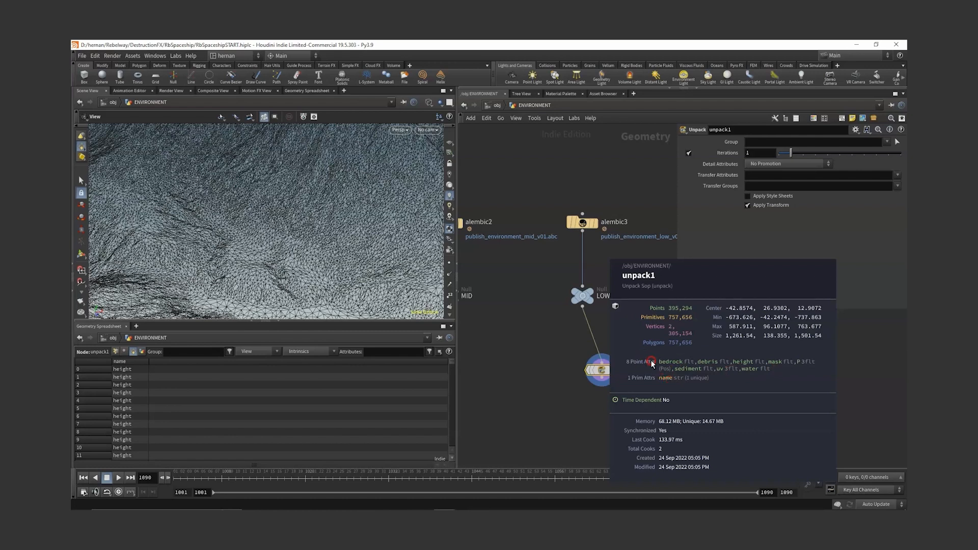
middle_click_drag(652, 363, 645, 375)
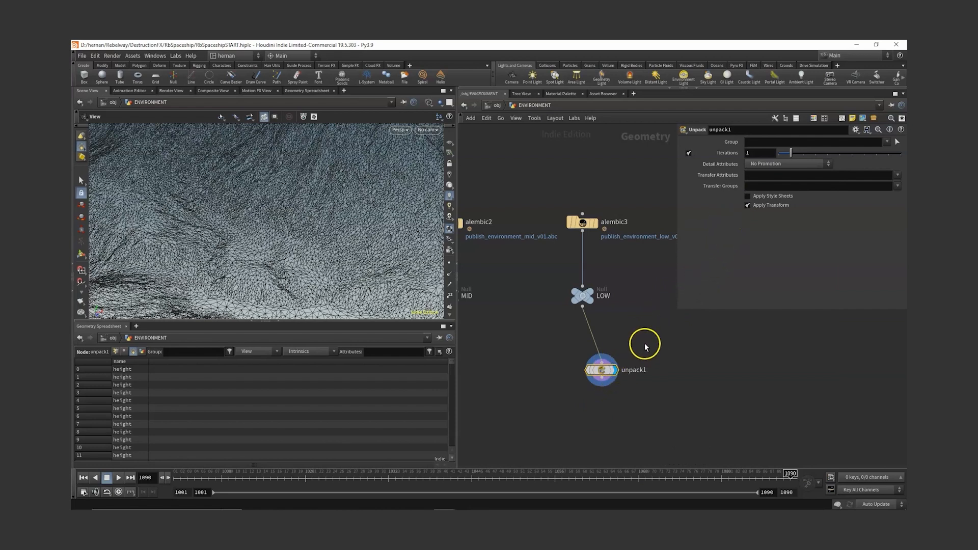
Step: Set the terrain unpack to transfer the path attribute and widen the spreadsheet's path column to read it
left_click(898, 175)
left_click(892, 186)
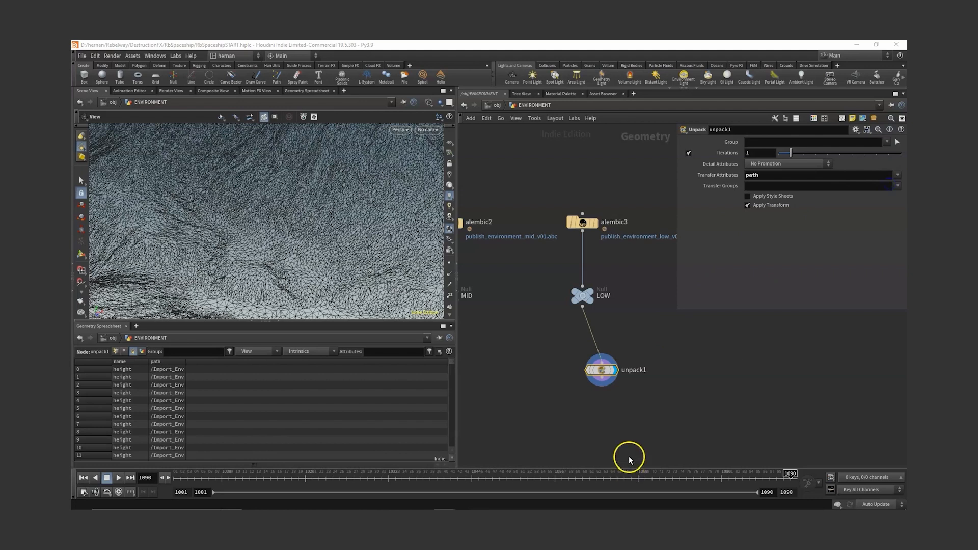
middle_click_drag(637, 372, 661, 345)
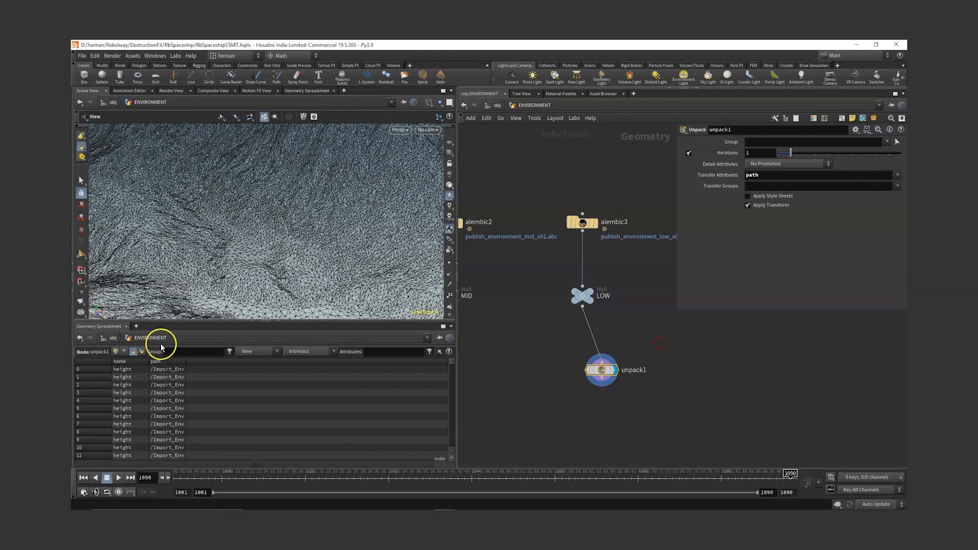
double_click(186, 361)
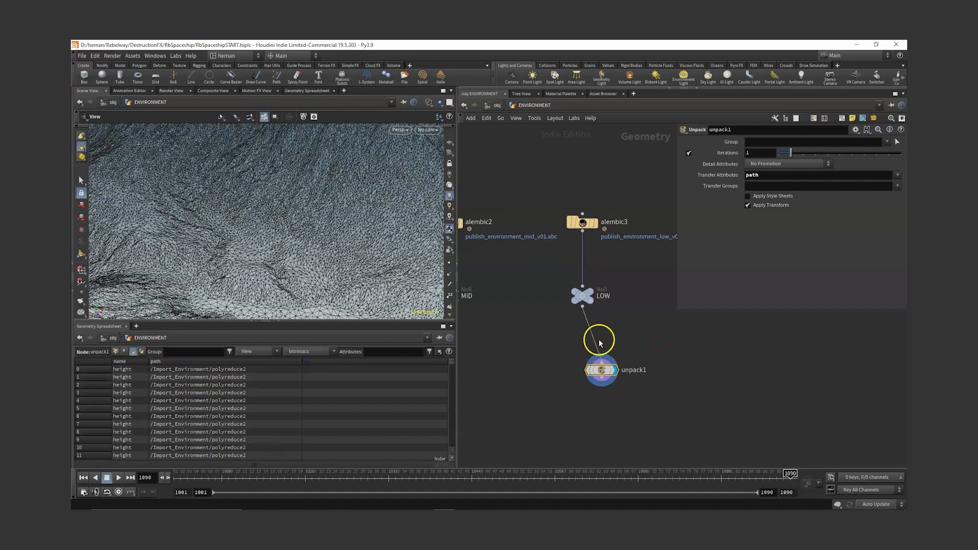
Step: Delete the terrain's unpack node, and open the SHIP network to check its OUT null's node information
key("u")
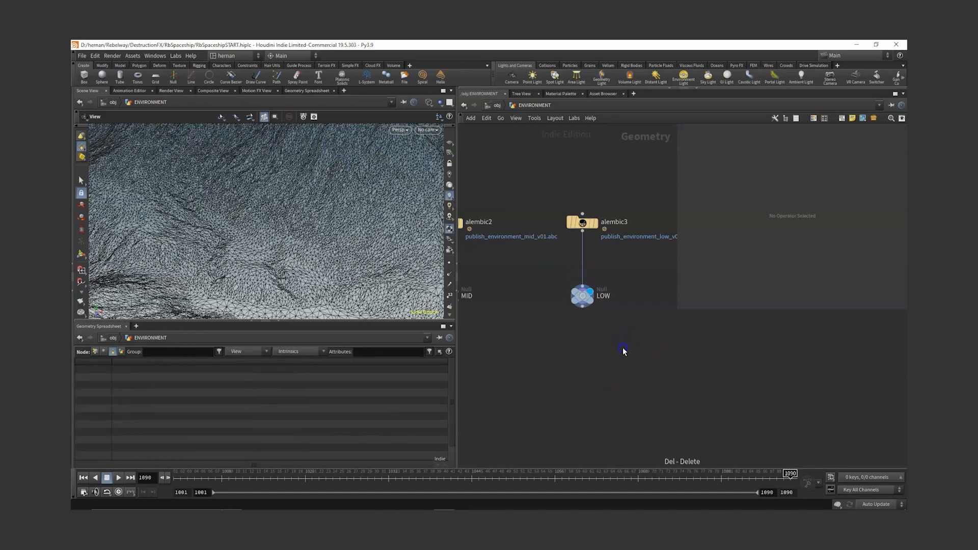
double_click(514, 355)
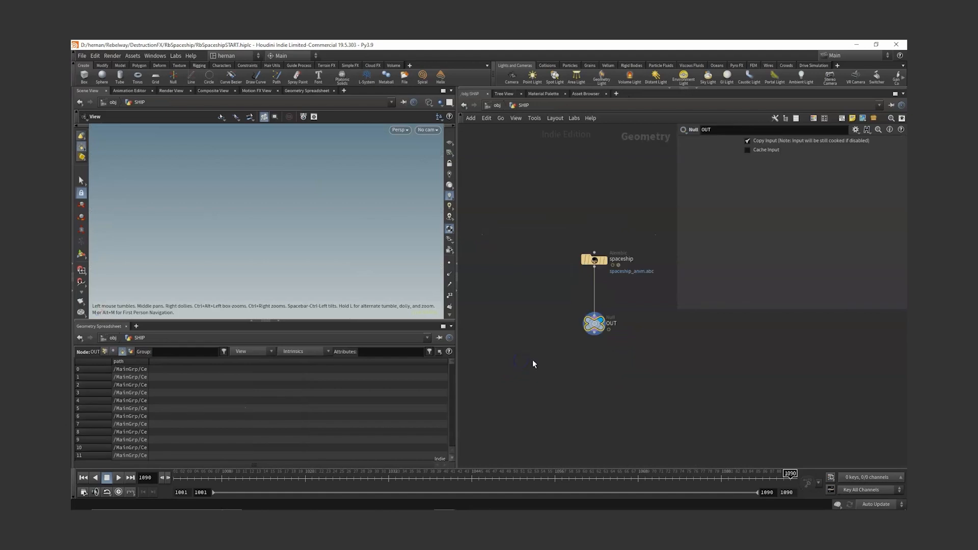
left_click_drag(631, 236, 568, 269)
middle_click(593, 325)
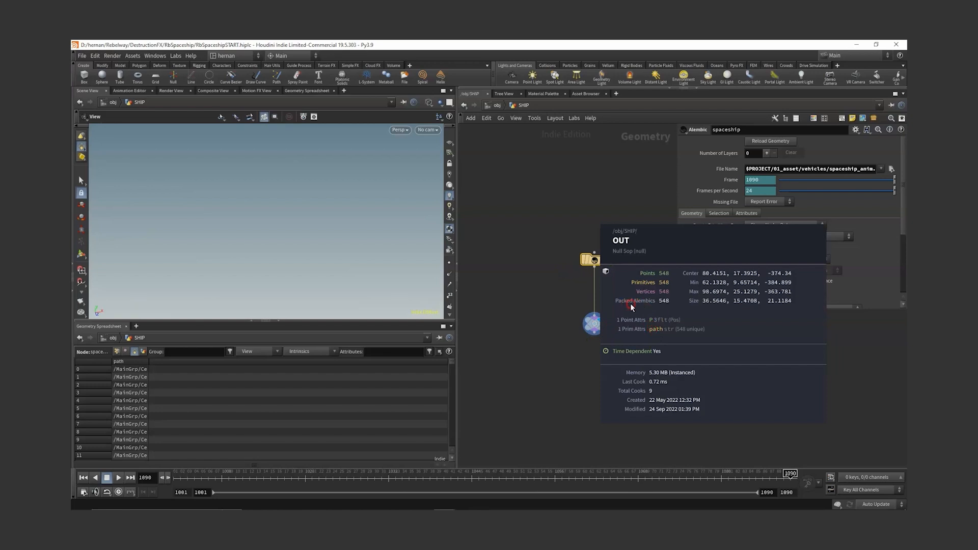
Step: Look through the cam_Shot_3Camera camera at the OUT null's ship and scrub the timeline to frame 1065
left_click(431, 131)
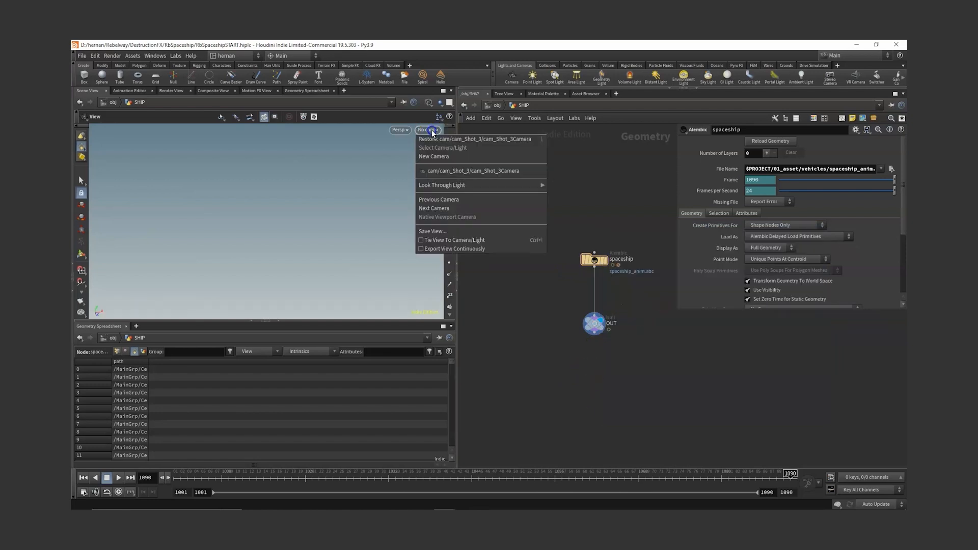
left_click(441, 170)
left_click(594, 324)
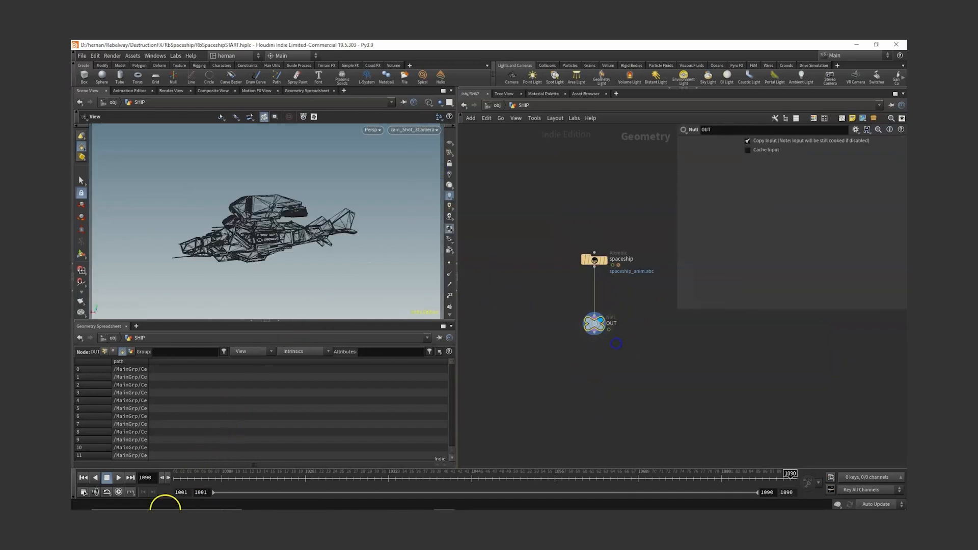
left_click(184, 481)
left_click_drag(184, 481, 440, 465)
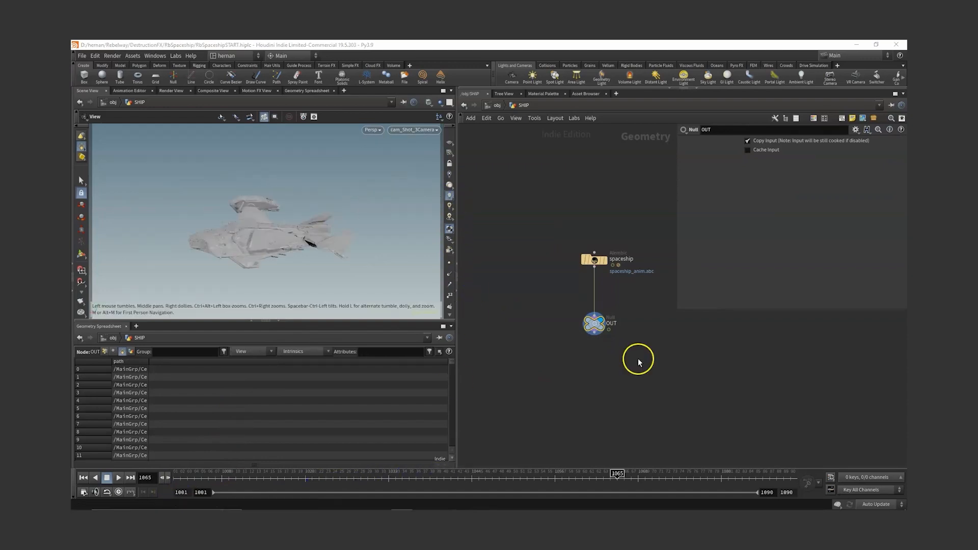
Step: Unpack the spaceship geometry with an Unpack node below the OUT null, display it and check its node information
middle_click_drag(616, 316, 569, 261)
left_click(574, 306)
left_click(598, 305)
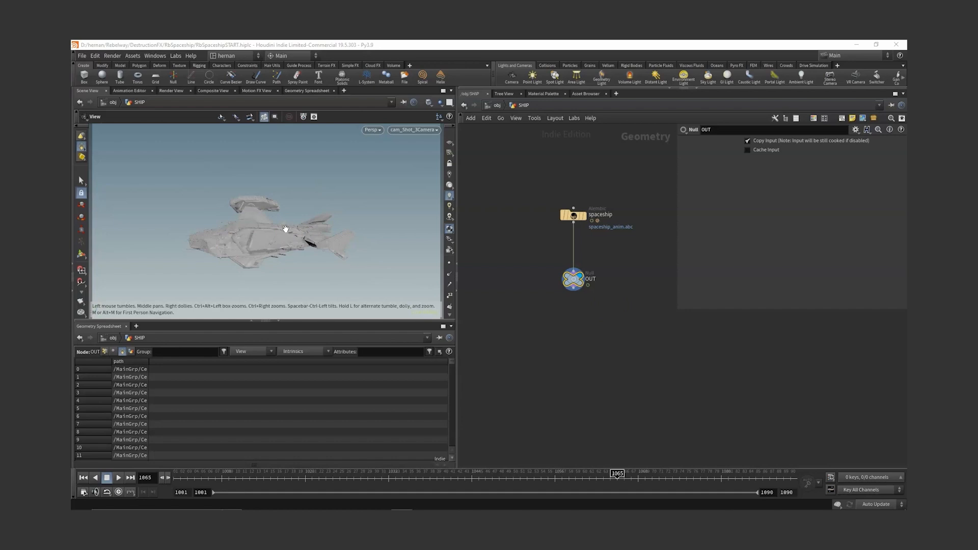
middle_click_drag(573, 279, 656, 295)
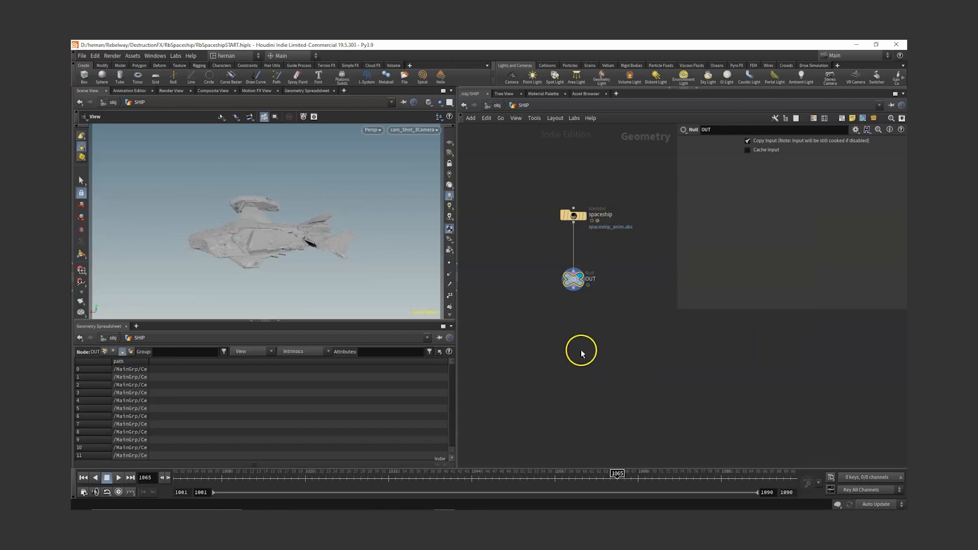
key("Tab")
type("unpa")
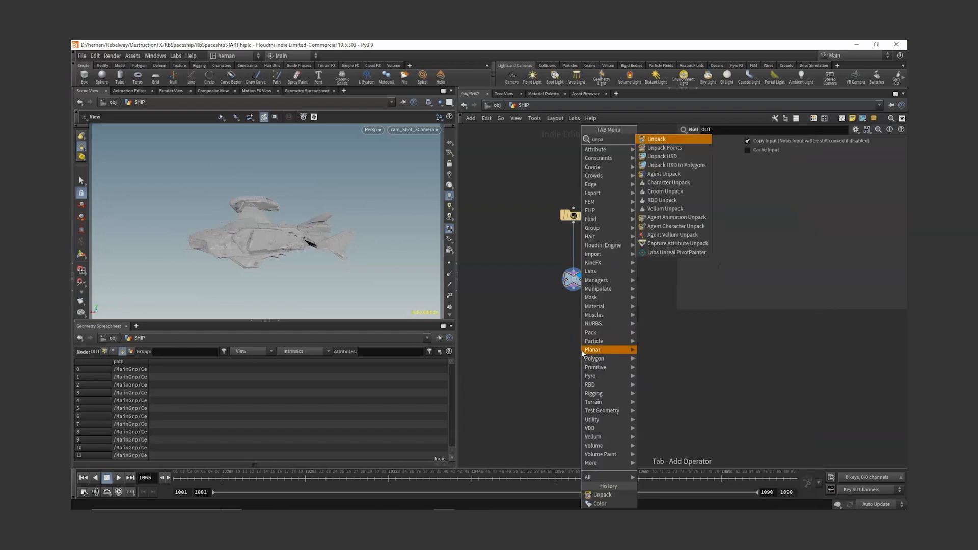
left_click(657, 138)
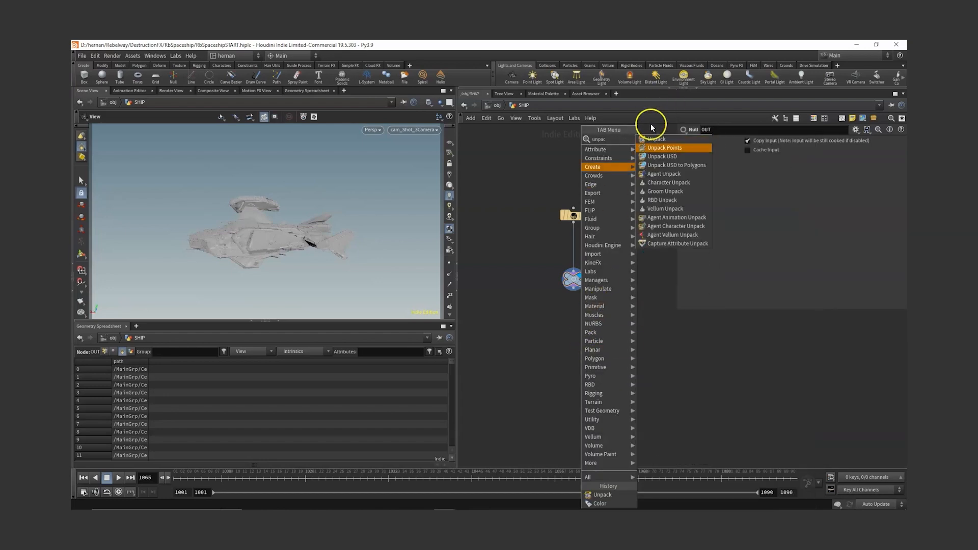
left_click(574, 322)
middle_click_drag(575, 322, 644, 292)
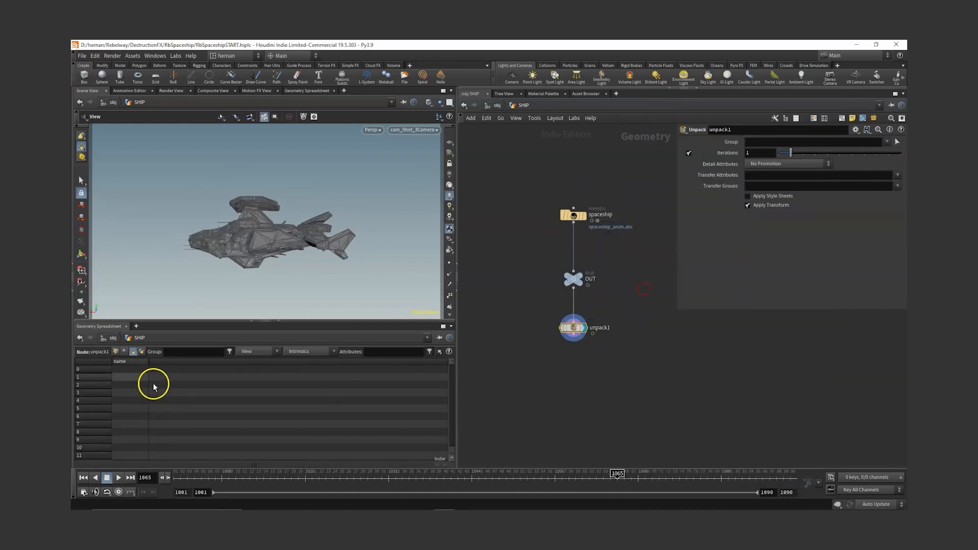
Step: Transfer the path attribute on the ship's unpack and browse the full part paths in the widened spreadsheet column
left_click(900, 176)
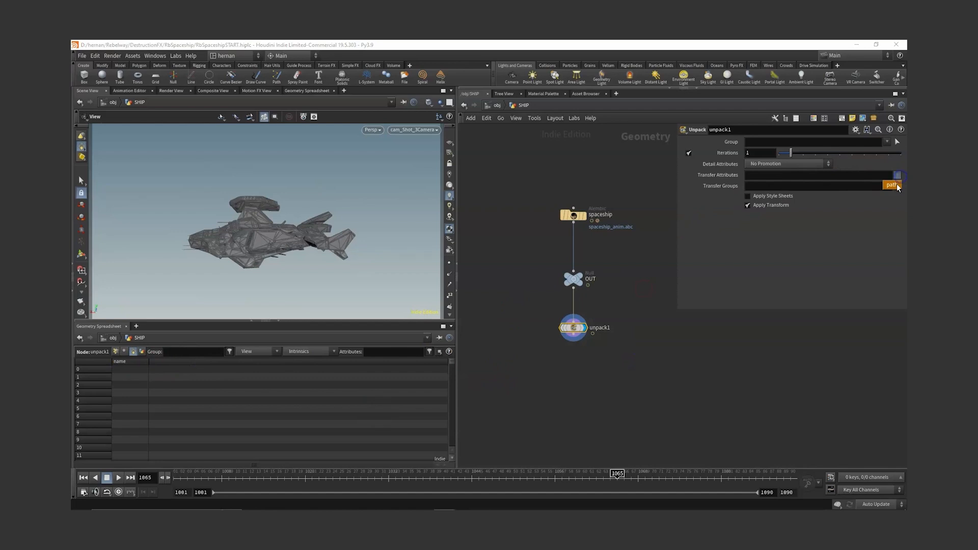
left_click(880, 201)
left_click_drag(189, 362, 408, 362)
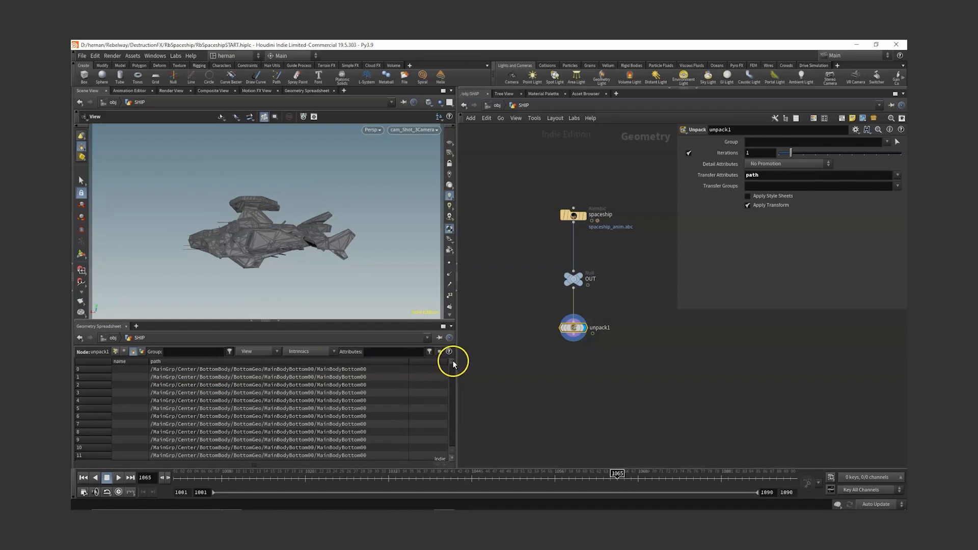
left_click_drag(453, 362, 452, 405)
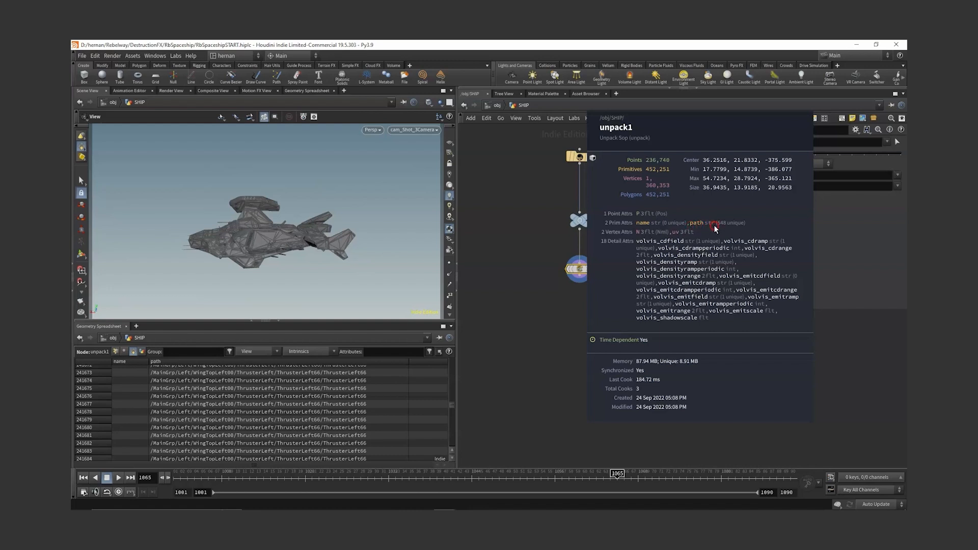
left_click(407, 422)
left_click_drag(452, 406, 465, 388)
Step: Delete the ship's unpack node, keeping the spaceship Alembic and OUT null, and return to the object-level network
key("Delete")
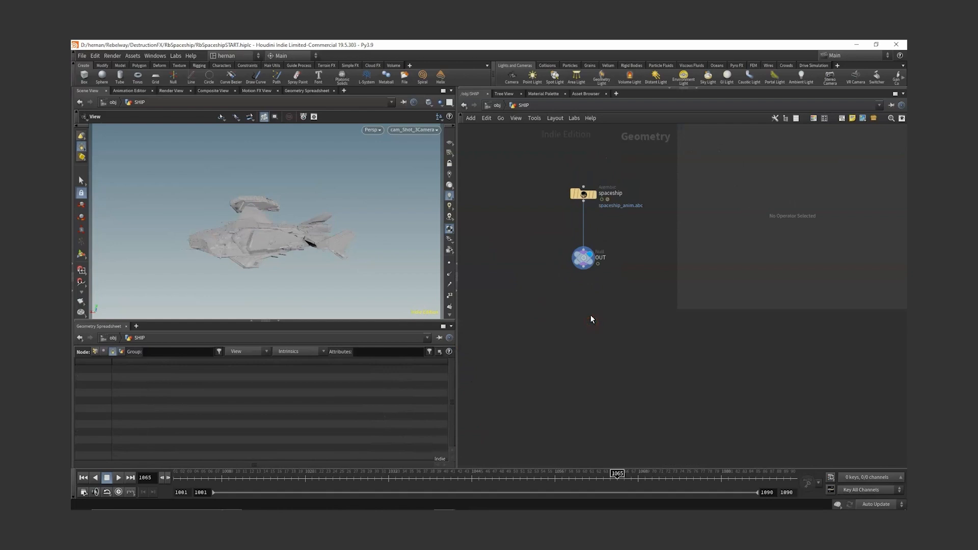
left_click_drag(540, 165, 606, 239)
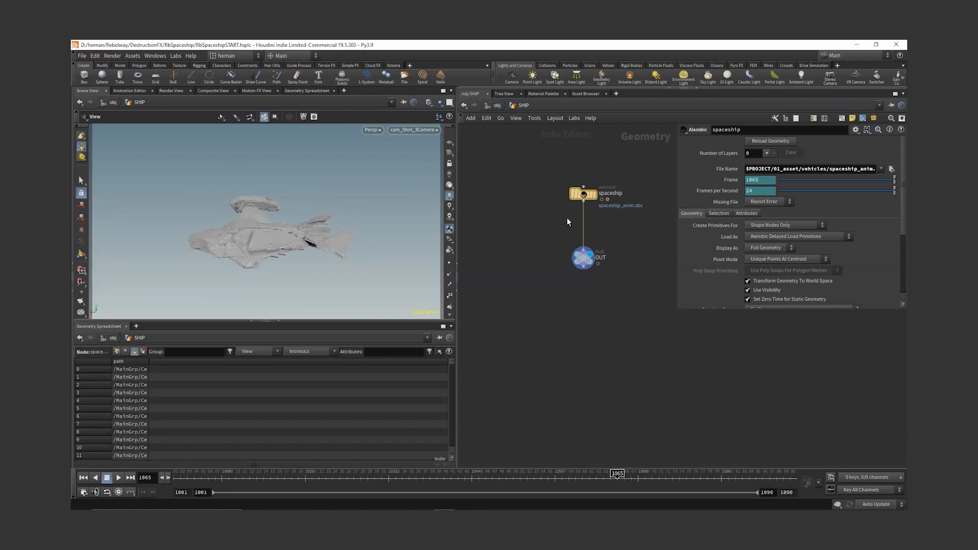
key("u")
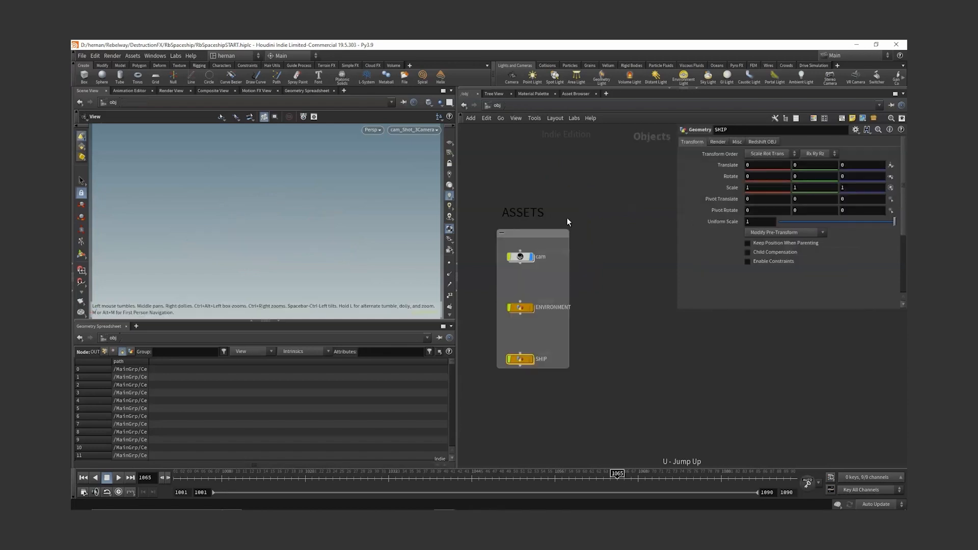
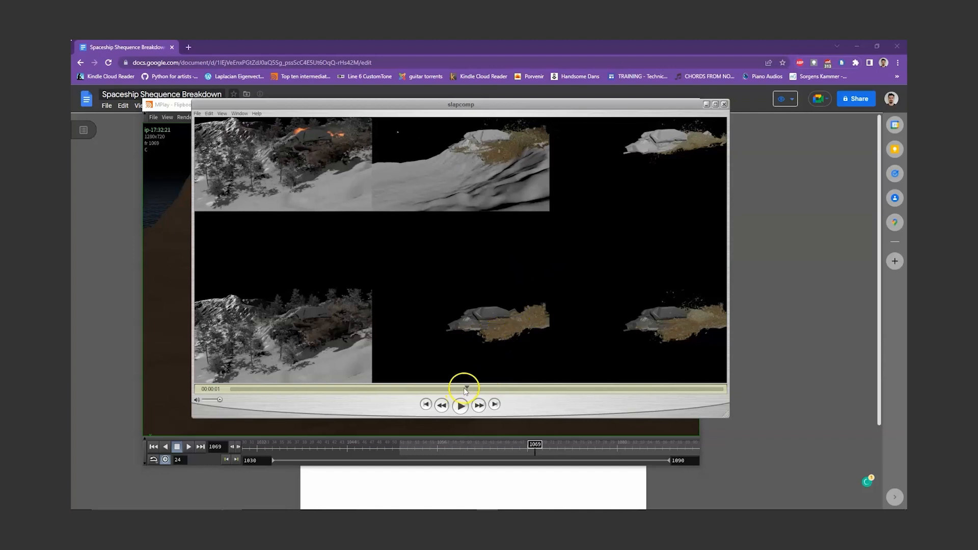
Step: Maximize the slapcomp video window and scrub back and forth through the spaceship crash to compare its render passes
mouse_move(461, 390)
left_mouse_down()
mouse_move(338, 389)
mouse_move(471, 389)
left_mouse_up()
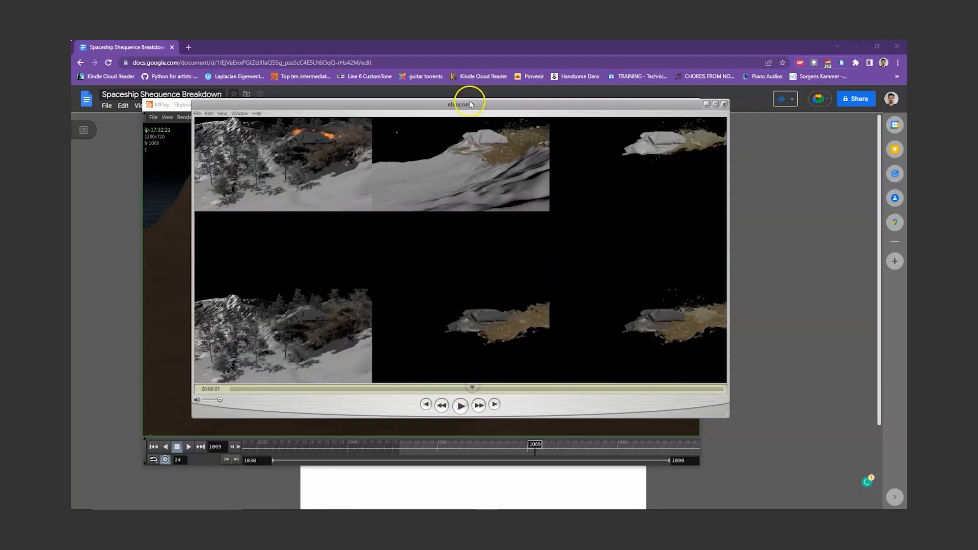
left_click_drag(471, 104, 478, 45)
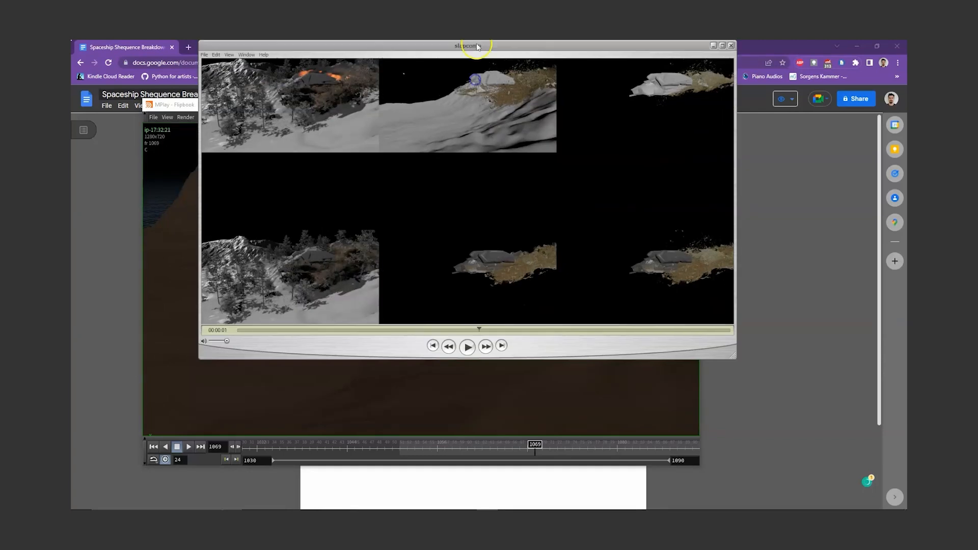
left_click(726, 47)
left_click_drag(504, 474, 410, 479)
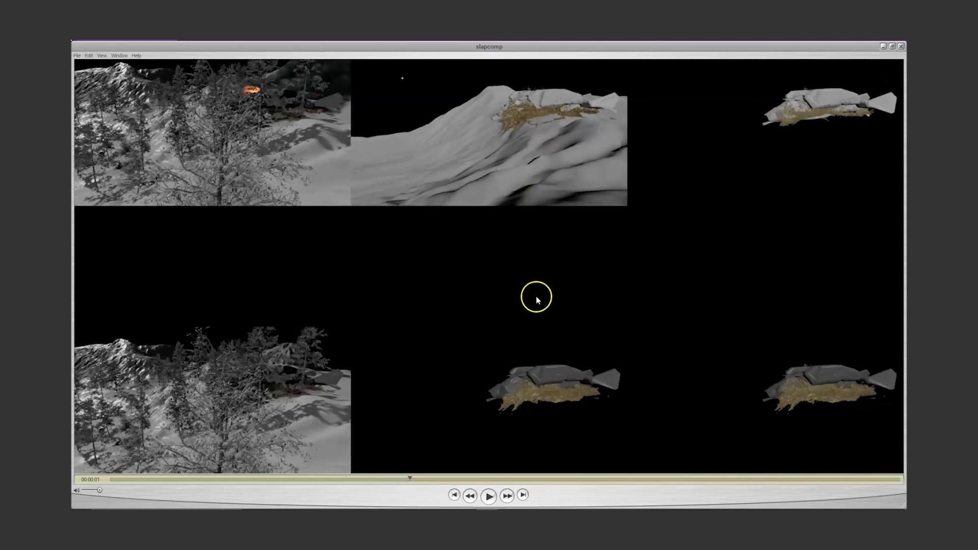
left_click_drag(413, 480, 625, 478)
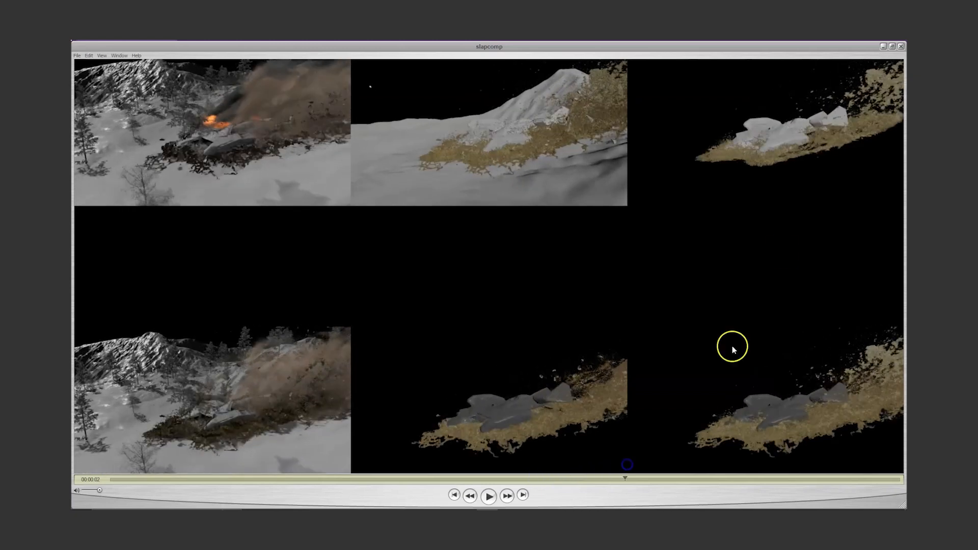
Step: Switch to the general_dynamics Houdini scene, enlarge its network area and examine the env_PREP and ship_PREP nodes
left_click(884, 47)
key("h")
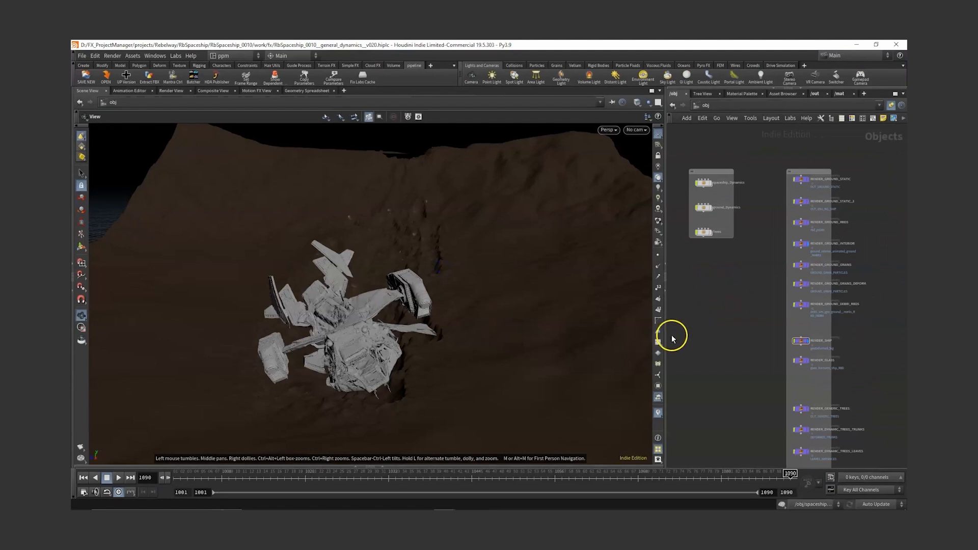
left_click_drag(667, 340, 490, 338)
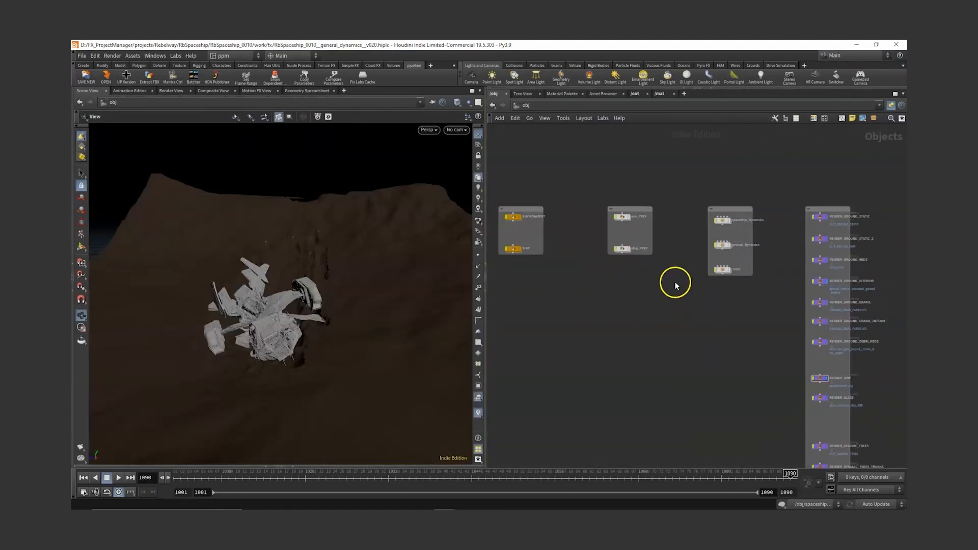
scroll(668, 290, "up", 3)
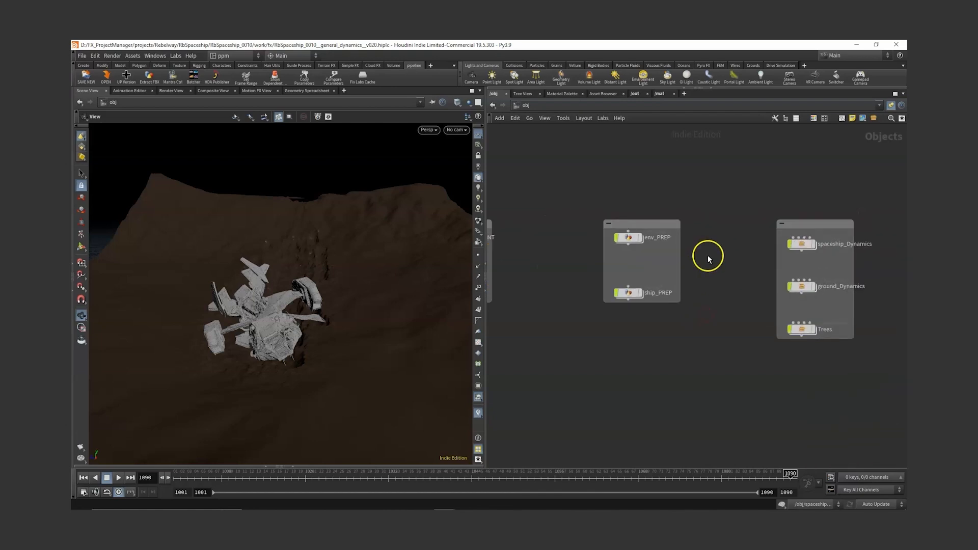
scroll(706, 259, "up", 3)
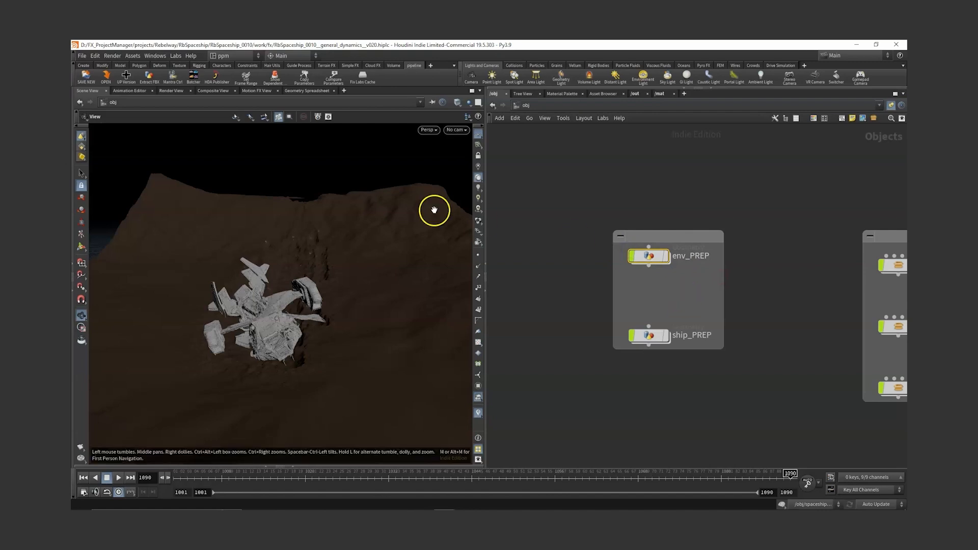
Step: Examine the prep group holding the env_PREP and ship_PREP nodes in the object-level network
middle_click_drag(690, 311, 647, 265)
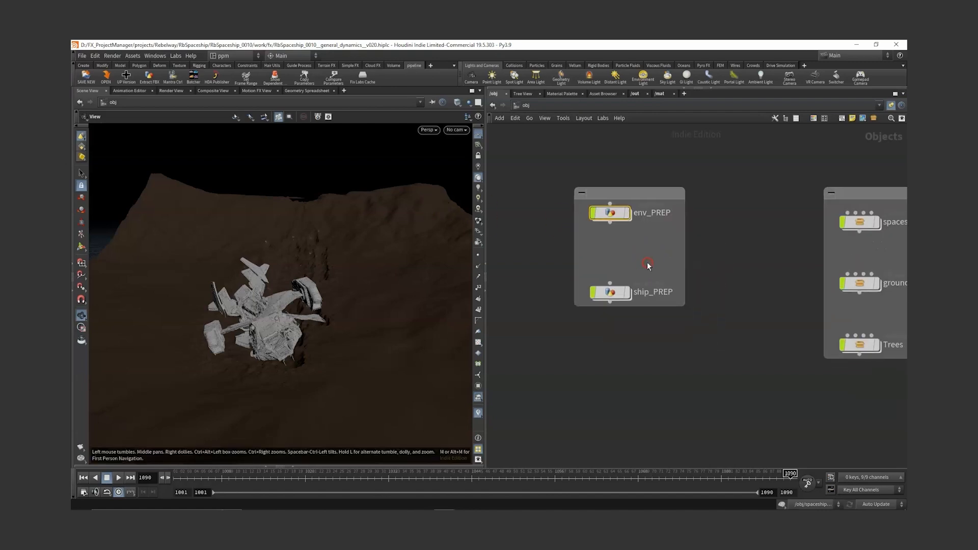
left_click_drag(651, 260, 606, 304)
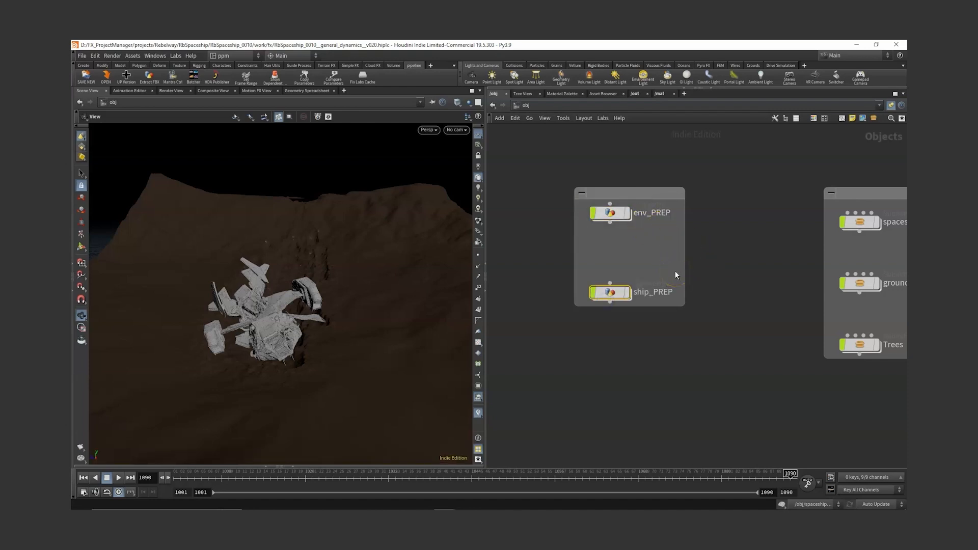
left_click_drag(695, 332, 559, 170)
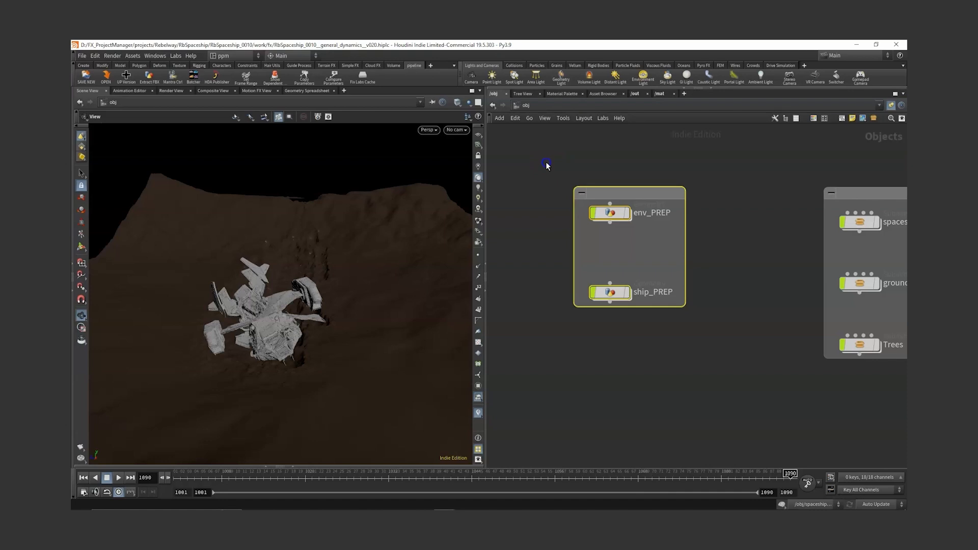
left_click(626, 223)
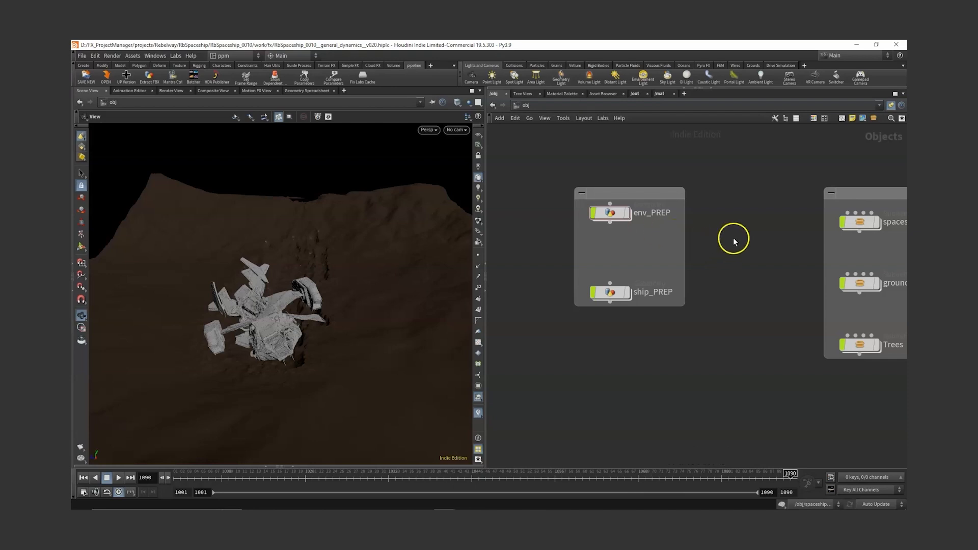
Step: Examine the dynamics group with the spaceship_Dynamics, ground_Dynamics and Trees nodes
middle_click_drag(732, 238, 659, 212)
scroll(664, 209, "down", 4)
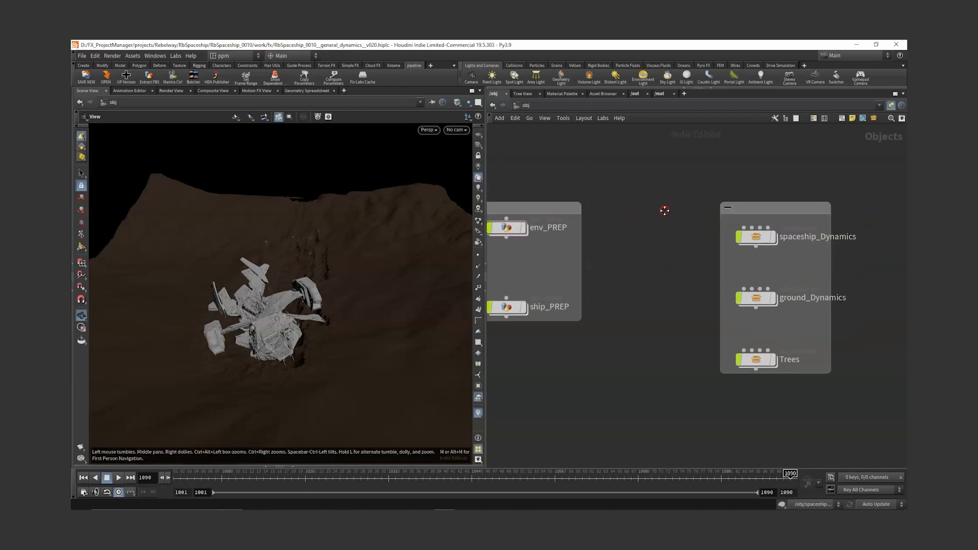
middle_click_drag(693, 199, 609, 199)
left_click_drag(613, 192, 757, 382)
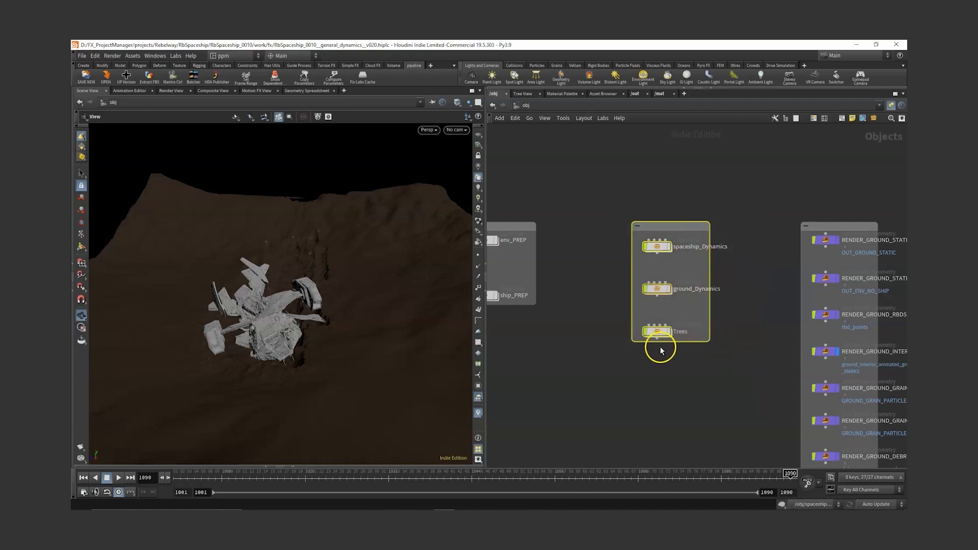
Step: Examine the whole column of RENDER nodes beside the dynamics group
key("h")
left_click_drag(632, 147, 748, 428)
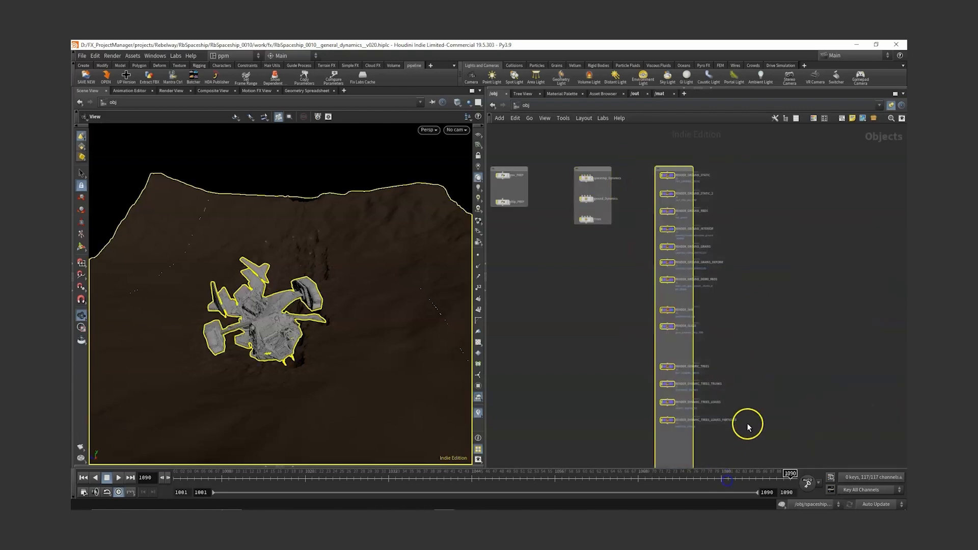
middle_click_drag(748, 424, 749, 354)
scroll(756, 302, "down", 3)
left_click_drag(672, 145, 755, 412)
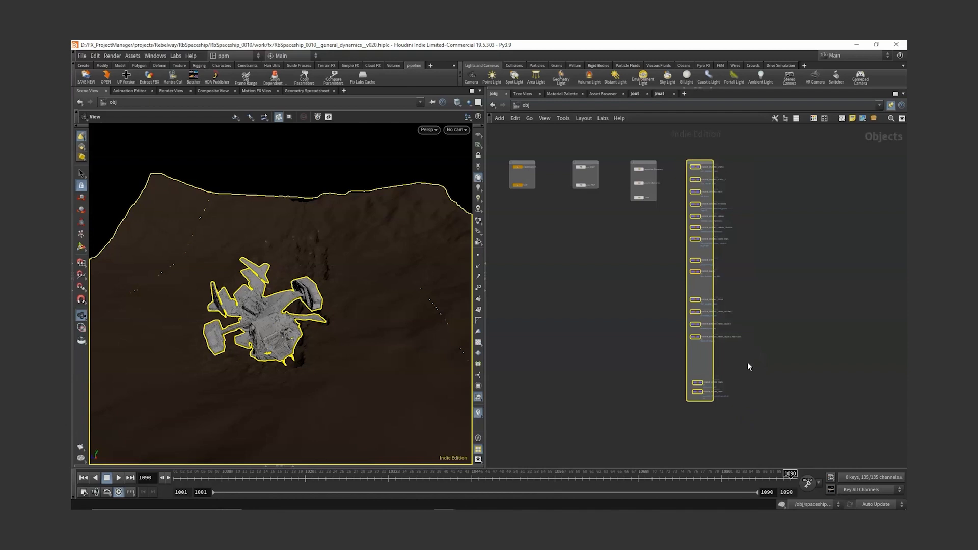
scroll(748, 246, "up", 3)
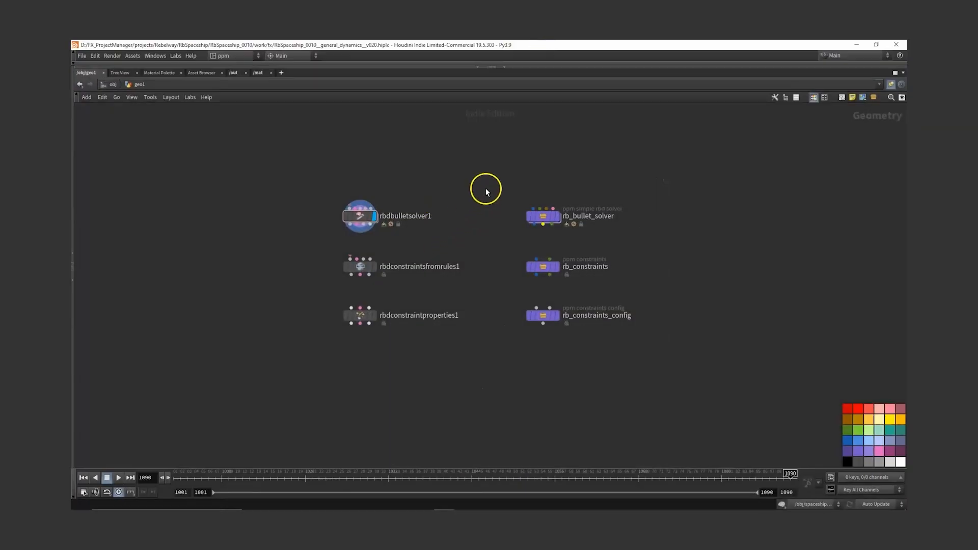
Step: In the geo1 network, compare the three standard RBD nodes with the three custom rb_ nodes
middle_click_drag(486, 193, 430, 240)
scroll(430, 240, "up", 3)
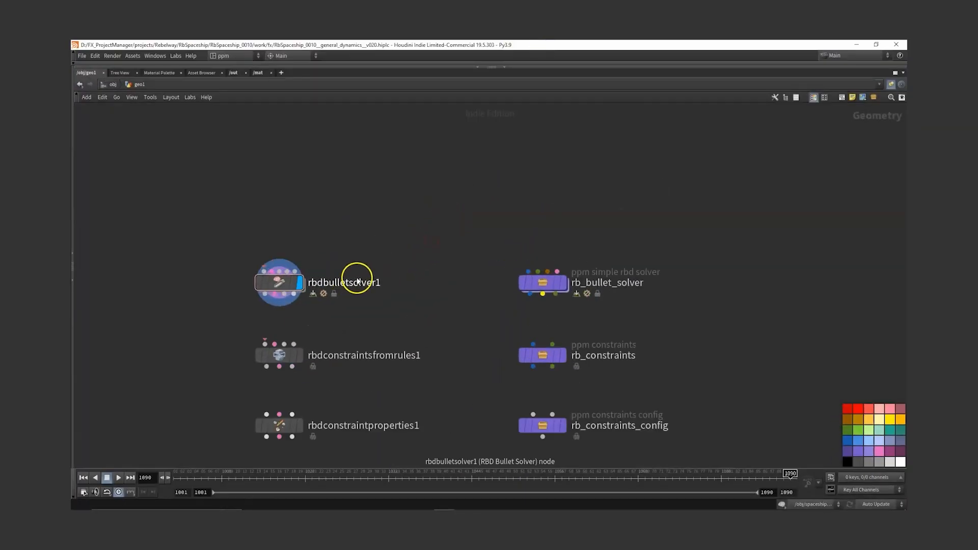
middle_click_drag(357, 284, 376, 214)
left_click_drag(371, 166, 245, 445)
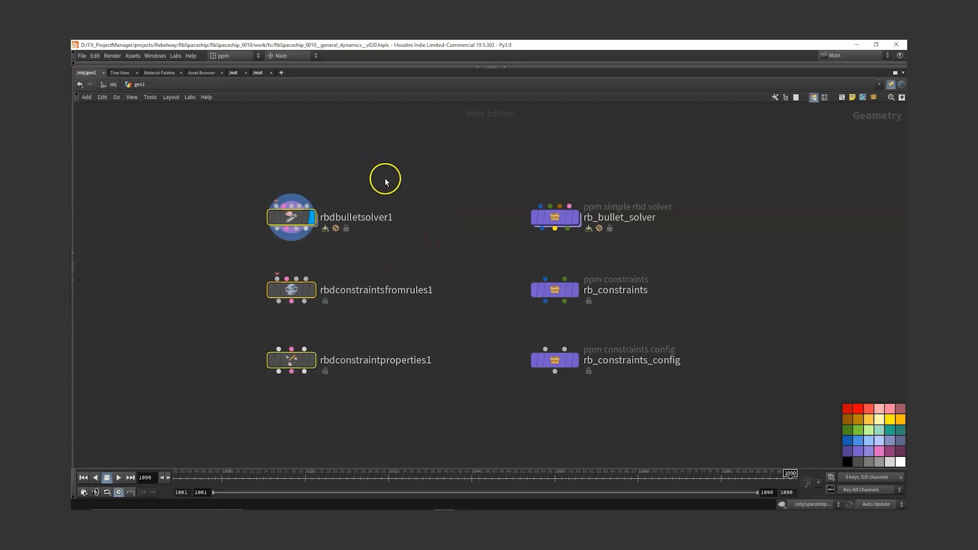
left_click_drag(405, 161, 262, 408)
left_click_drag(517, 165, 651, 437)
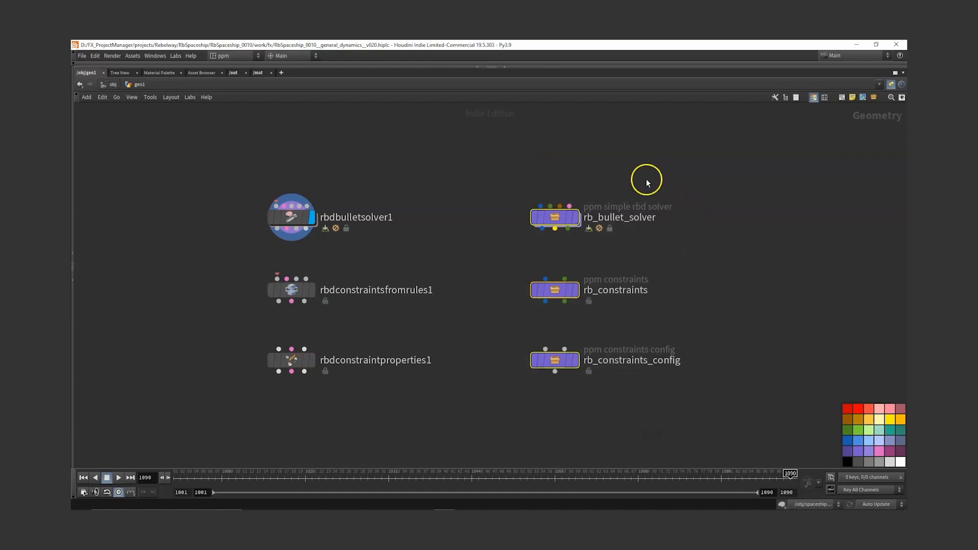
Step: Compare rbdbulletsolver1 with rb_bullet_solver and examine the custom rb_constraints and rb_constraints_config nodes
left_click(273, 222)
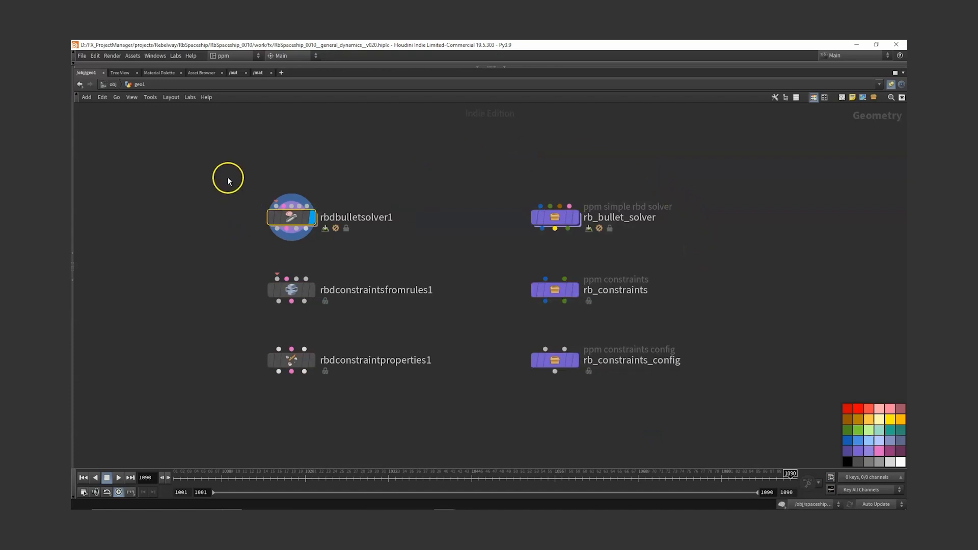
left_click_drag(228, 181, 337, 243)
left_click_drag(486, 164, 717, 260)
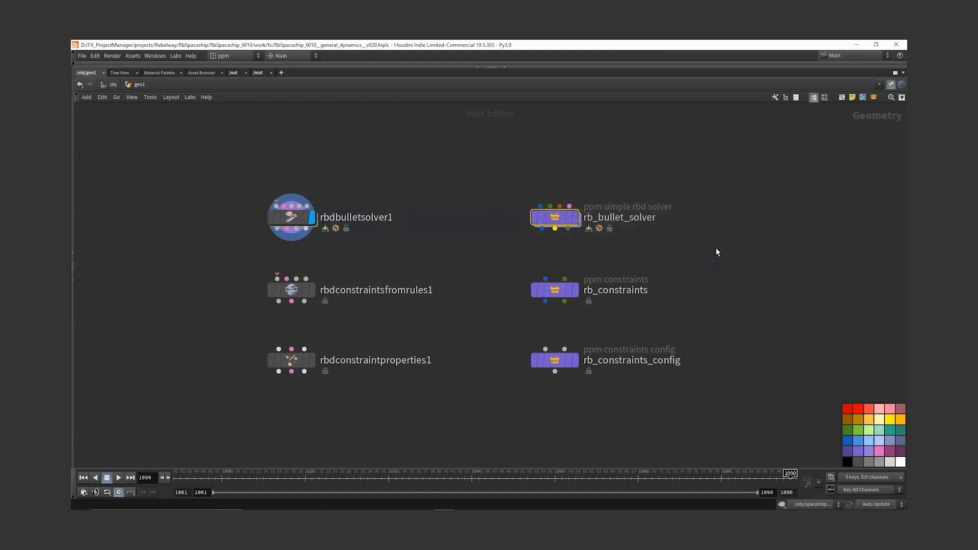
left_click_drag(639, 252, 689, 393)
mouse_move(275, 298)
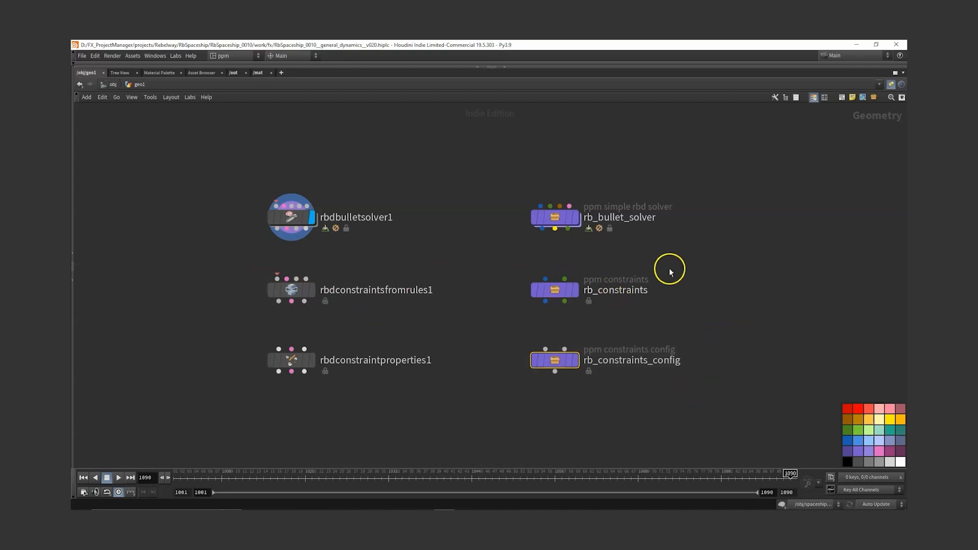
left_click_drag(670, 271, 533, 322)
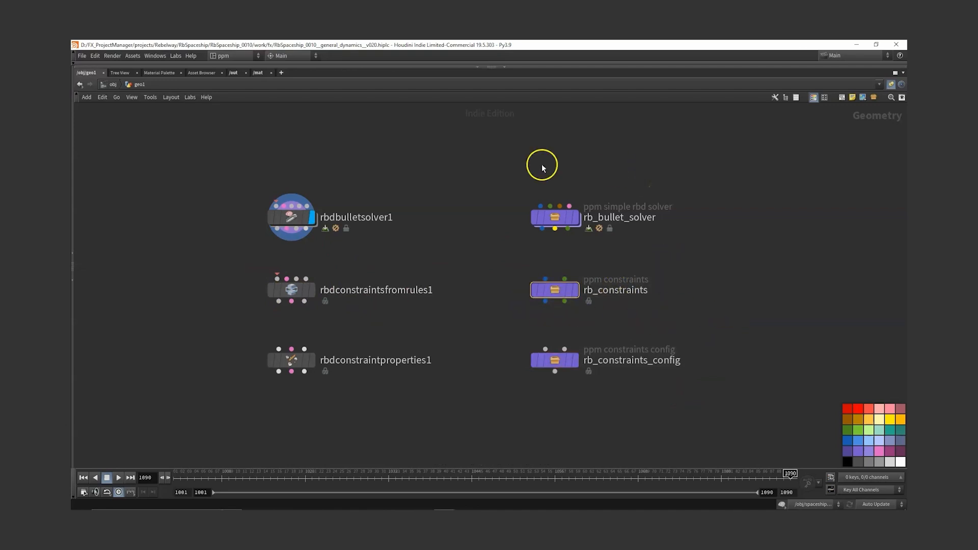
Step: Examine the standard rbdconstraintsfromrules1, rbdconstraintproperties1 and rbdbulletsolver1 nodes one by one
left_click_drag(413, 252, 280, 310)
left_click_drag(209, 326, 380, 411)
left_click_drag(413, 337, 249, 392)
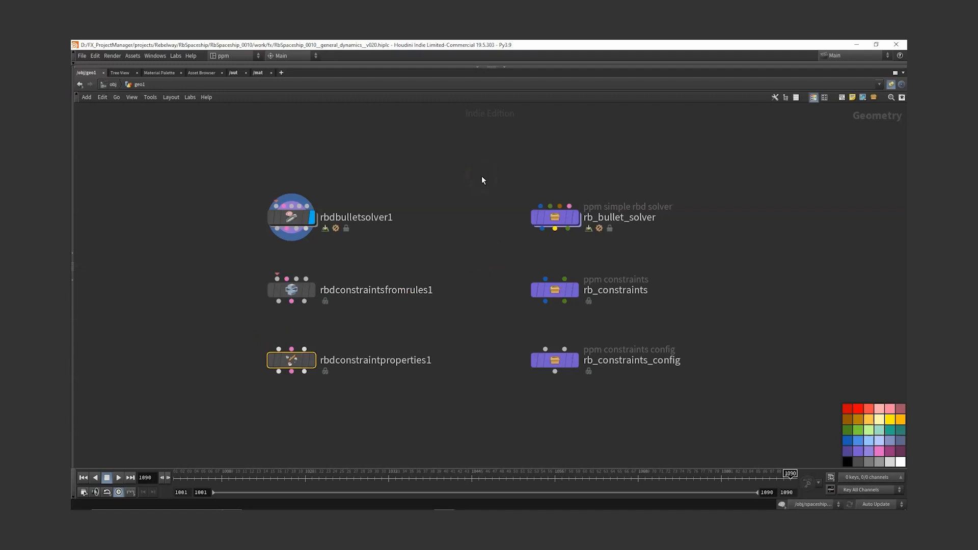
mouse_move(294, 220)
mouse_move(293, 290)
left_click_drag(236, 260, 307, 299)
left_click_drag(249, 341, 455, 388)
left_click_drag(262, 277, 367, 313)
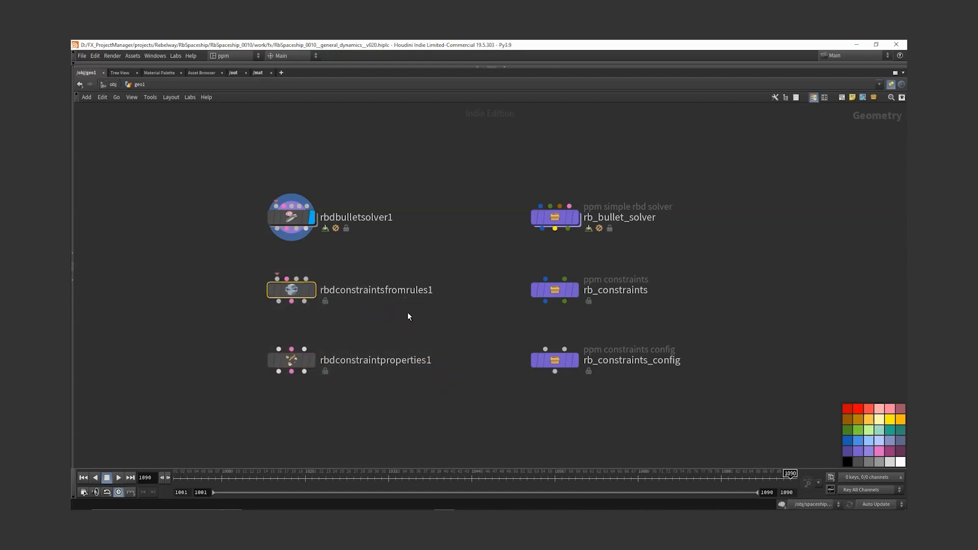
left_click_drag(240, 189, 446, 234)
Step: Unlock rbdbulletsolver1 to allow editing of its contents, inspect its internal network and return to geo1
mouse_move(315, 222)
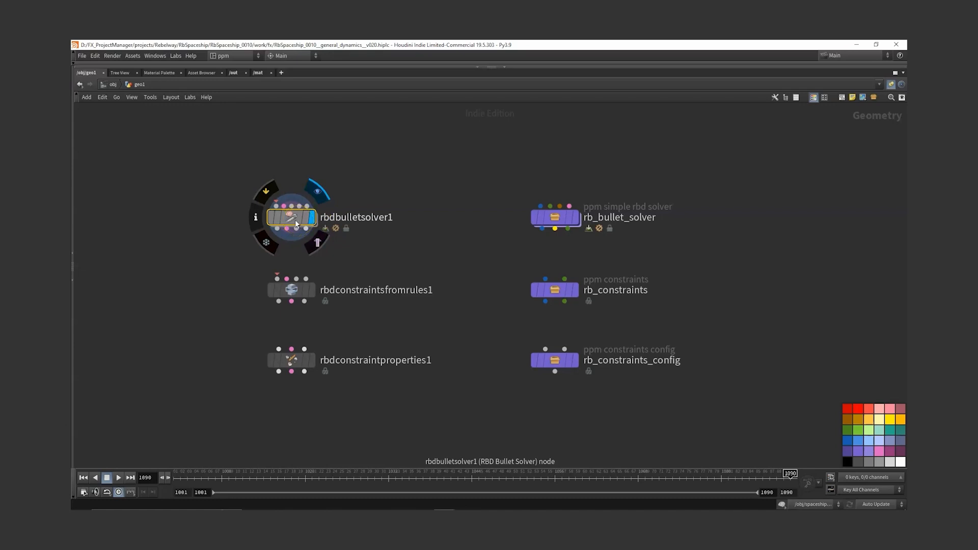
double_click(295, 219)
key("u")
key("u")
key("u")
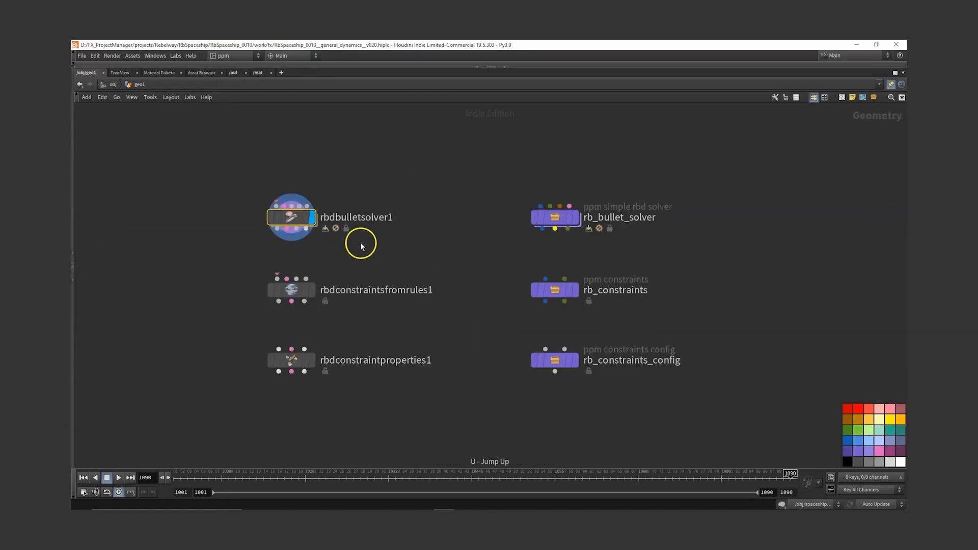
right_click(293, 223)
left_click(322, 337)
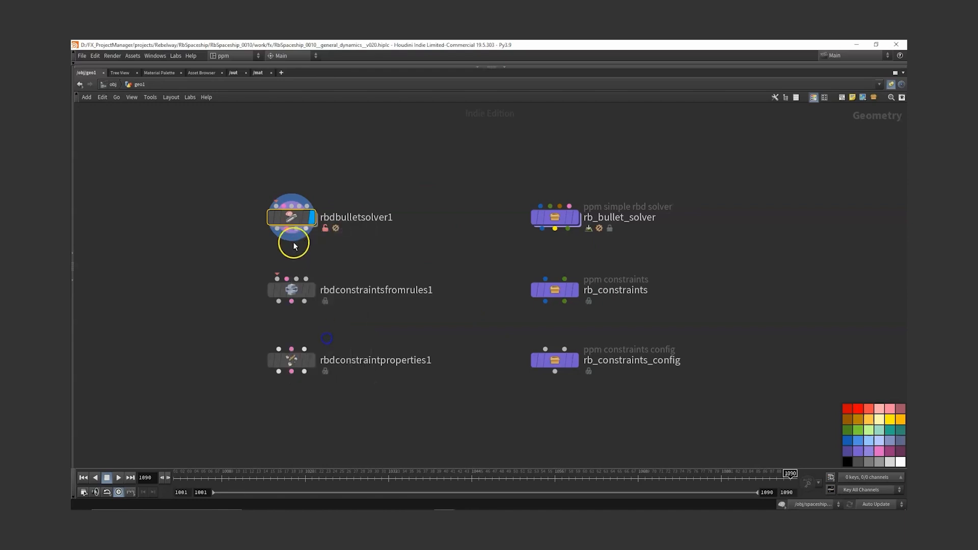
double_click(291, 219)
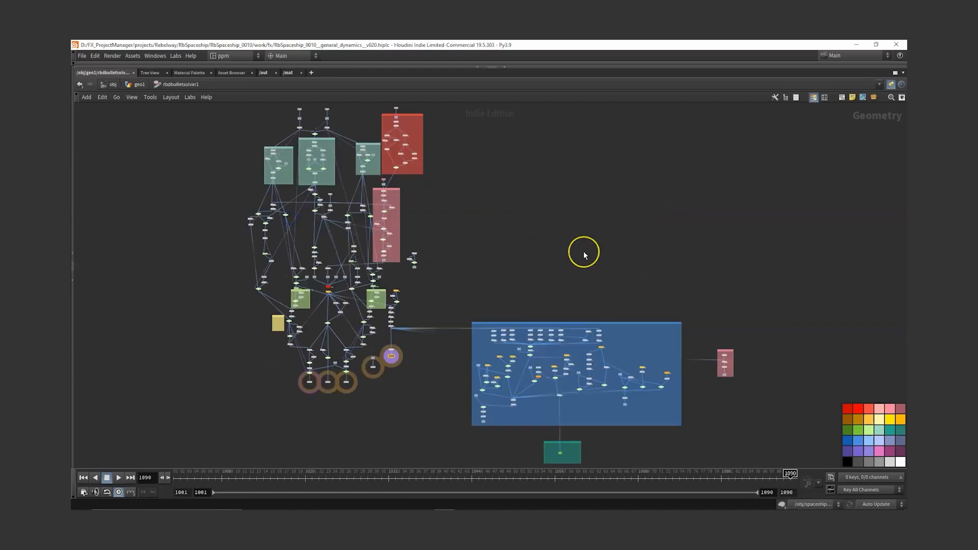
key("u")
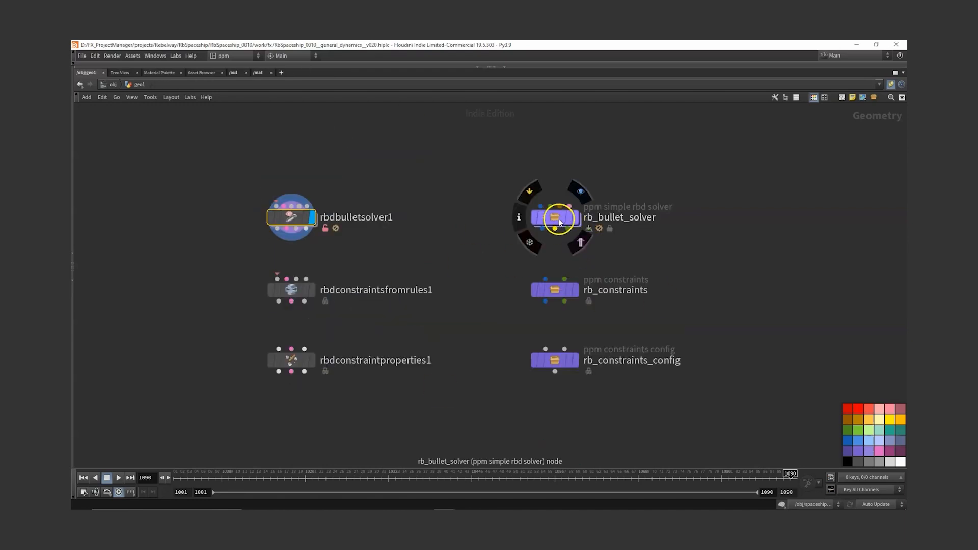
Step: Unlock rb_bullet_solver to allow editing of its contents and inspect its internal node network
right_click(558, 225)
left_click(586, 338)
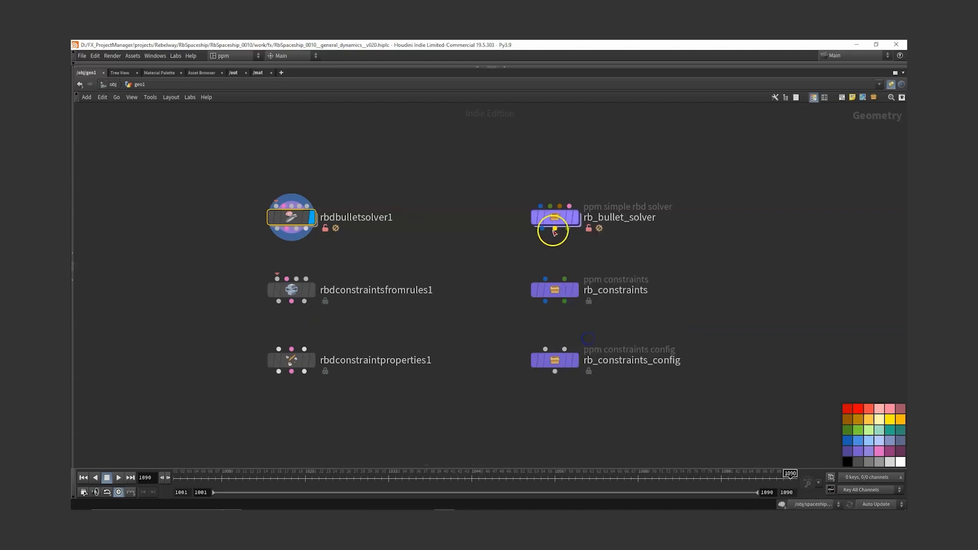
double_click(553, 219)
scroll(619, 352, "down", 2)
scroll(514, 285, "up", 3)
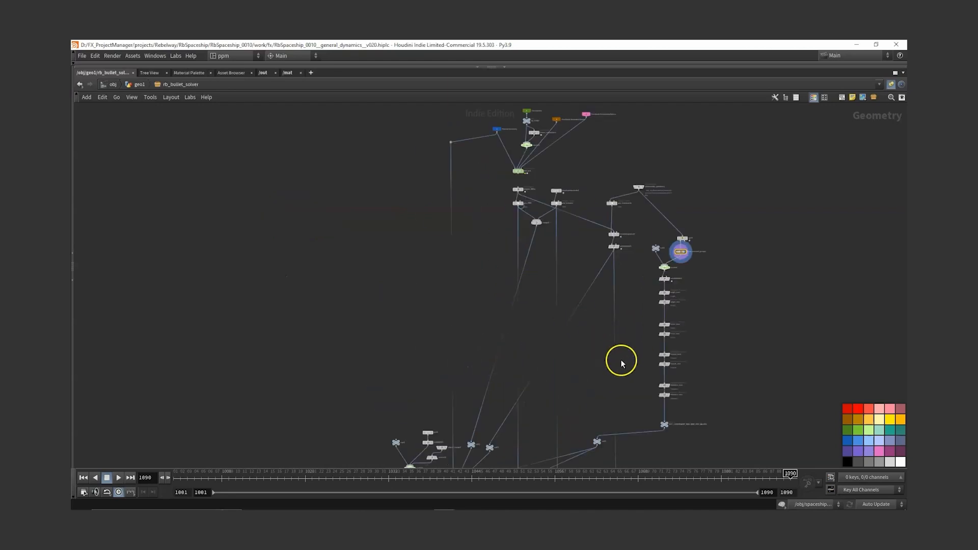
scroll(507, 142, "up", 3)
Step: Inspect the rbd_sim dynamics network inside rb_bullet_solver and return to the geo1 network
double_click(524, 190)
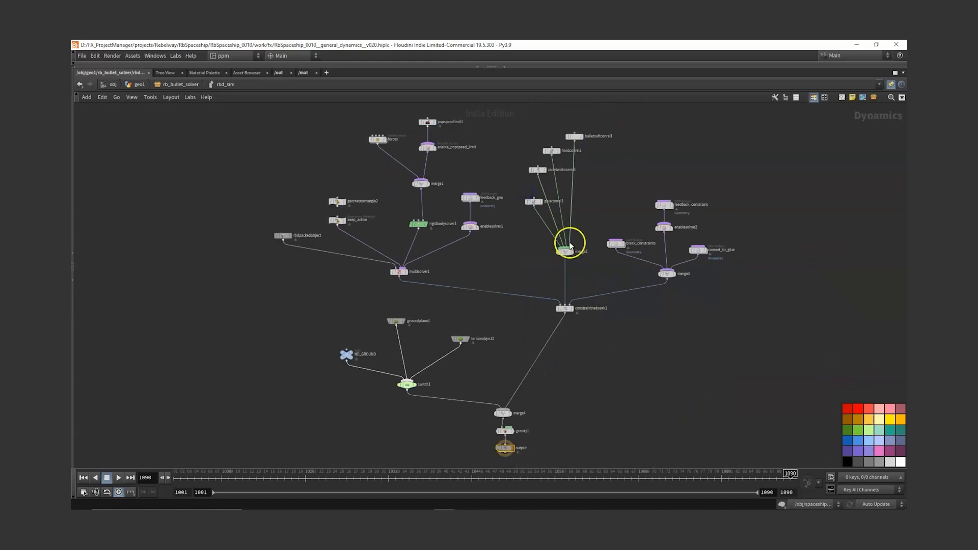
scroll(576, 249, "down", 3)
scroll(509, 209, "up", 3)
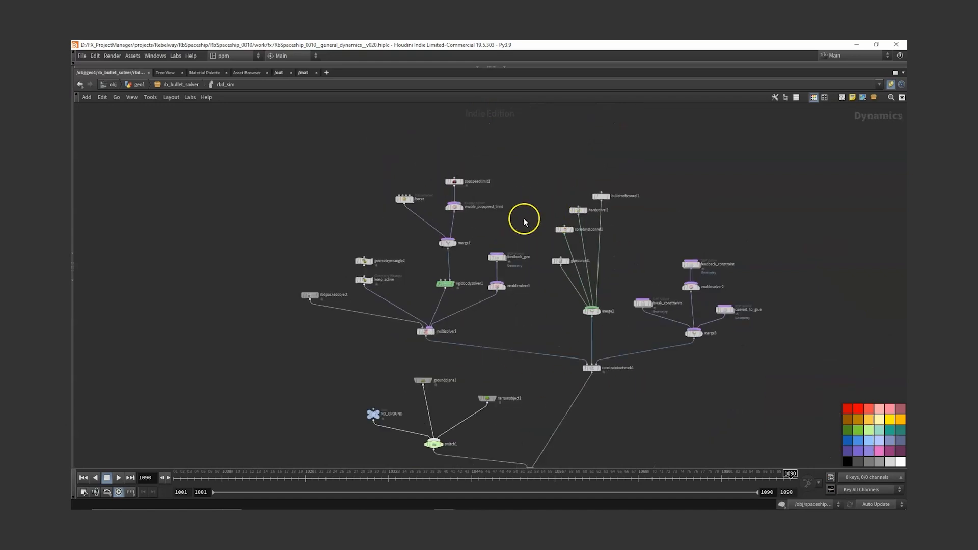
scroll(596, 228, "up", 2)
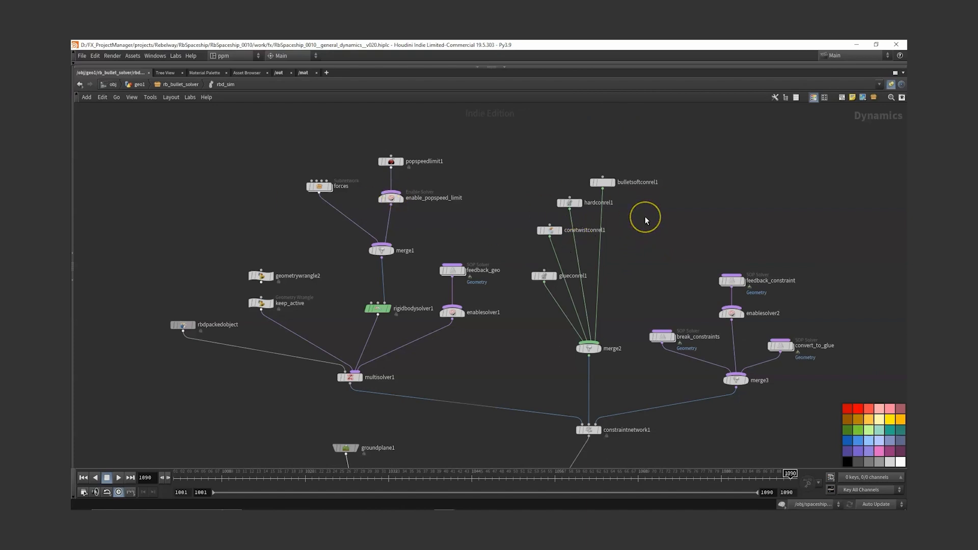
key("u")
key("h")
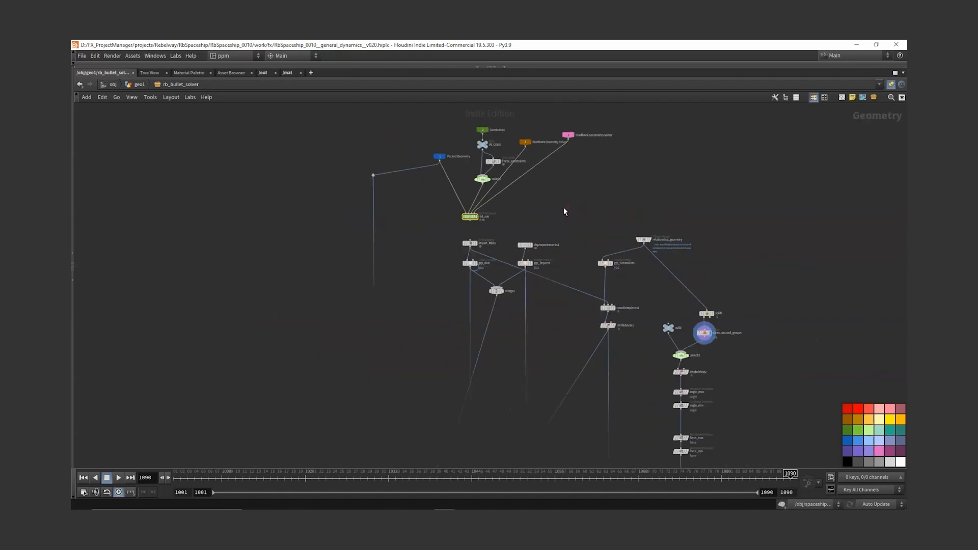
key("u")
Step: Compare the unlocked rbdbulletsolver1 with the custom rb_bullet_solver and constraint nodes in geo1
left_click_drag(256, 228, 397, 162)
mouse_move(220, 177)
left_mouse_down()
mouse_move(283, 218)
mouse_move(229, 186)
left_mouse_up()
mouse_move(559, 217)
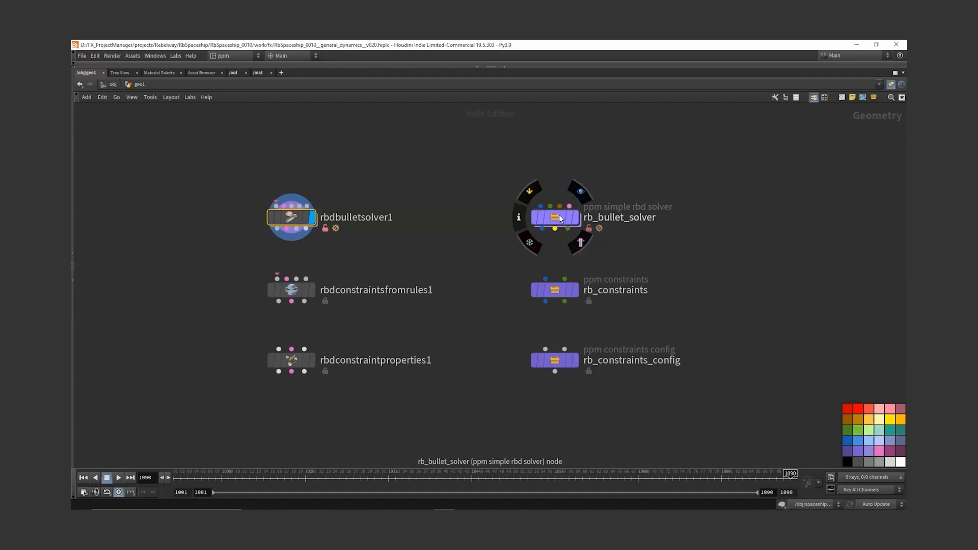
left_click_drag(653, 260, 632, 387)
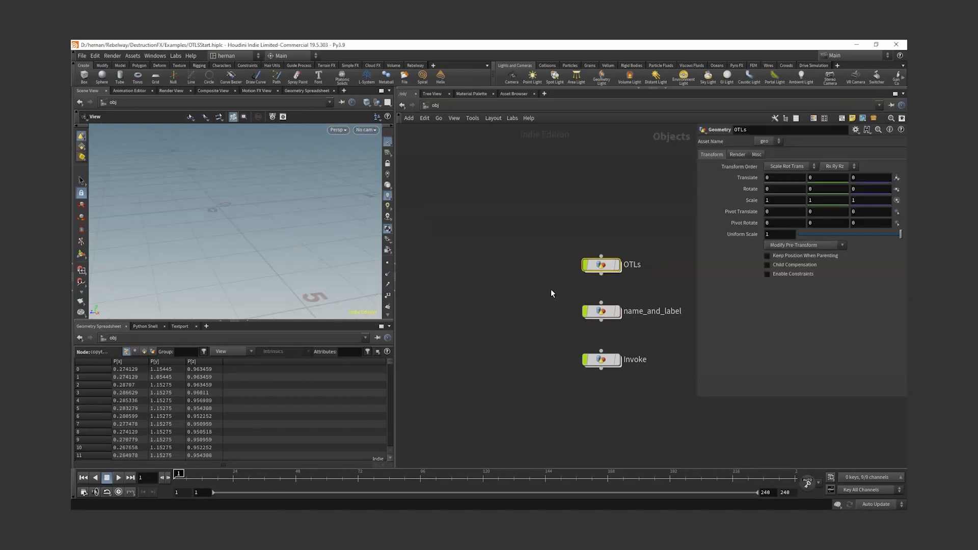
Step: Enter the OTLs network in the OTLSStart scene, display sphere1 followed by peak1, and show peak1's parameters
key("Return")
middle_click_drag(601, 234, 616, 244)
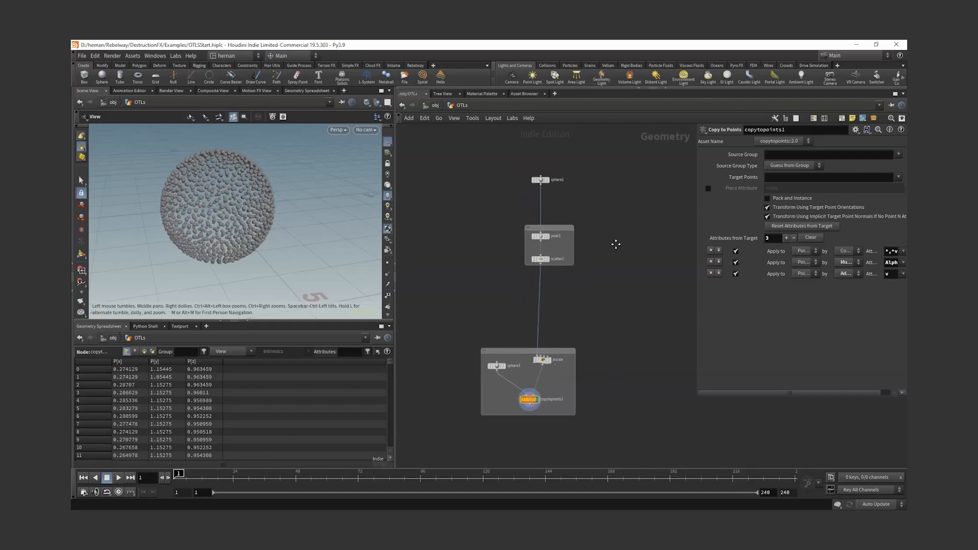
left_click(540, 179)
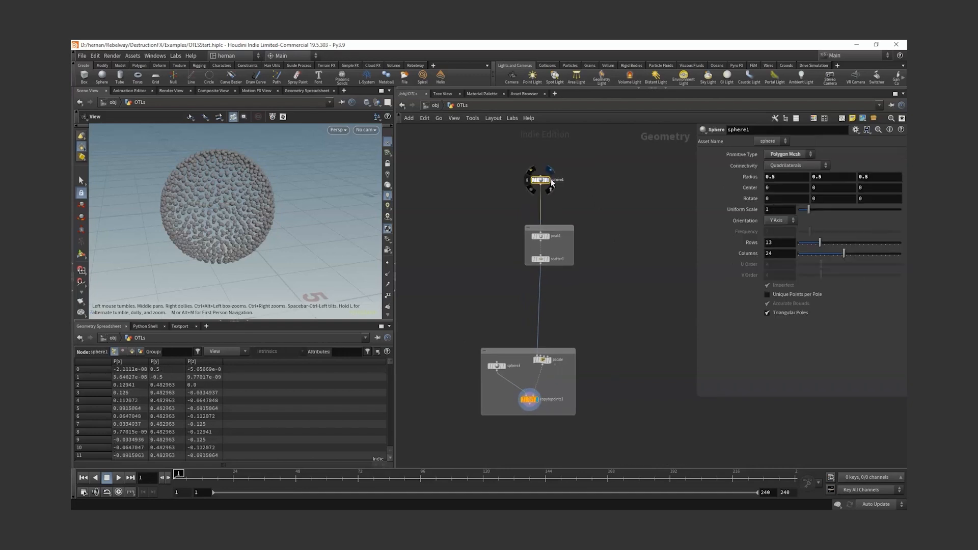
left_click(550, 181)
scroll(549, 233, "up", 3)
left_click(545, 238)
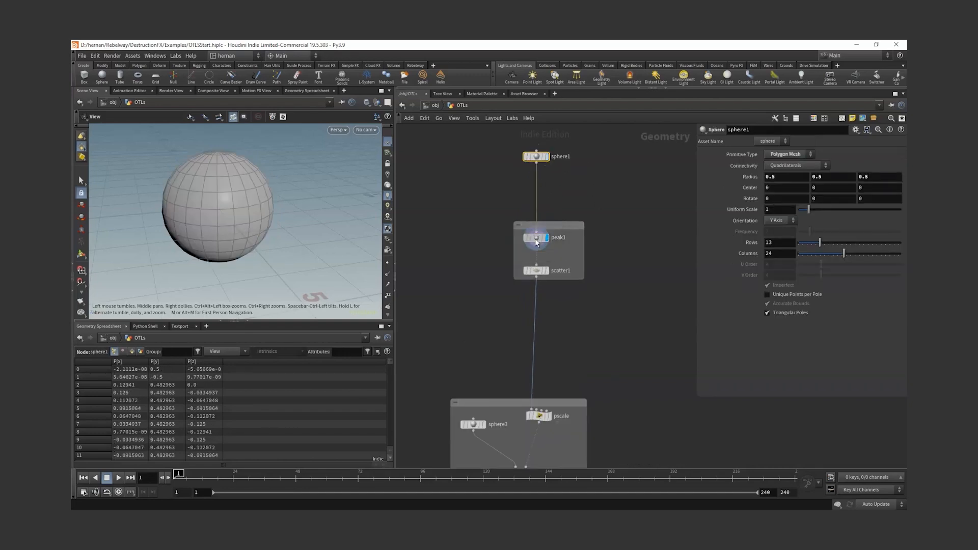
left_click(536, 241)
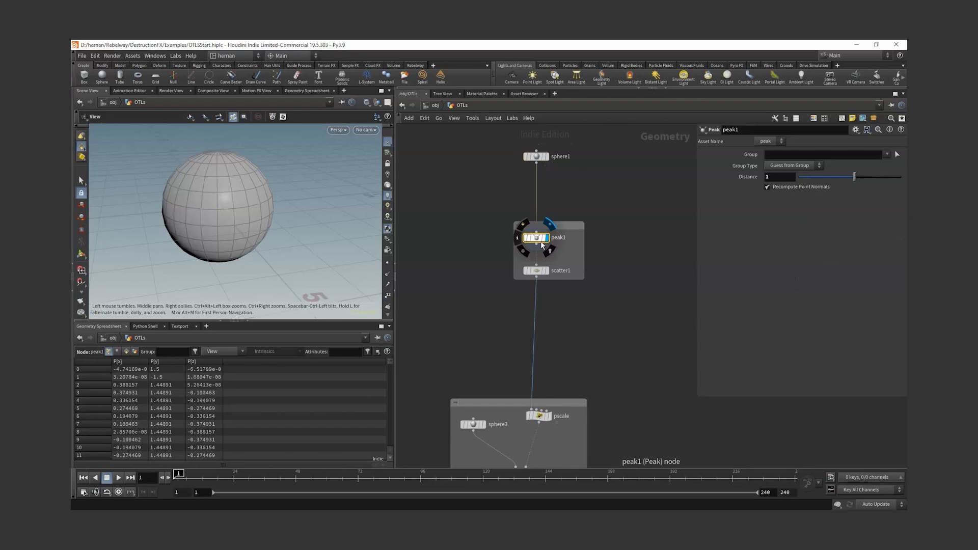
Step: Display the scatter1 points and review the parameters of the pscale wrangle and copytopoints1 in the OTLs network
left_click(547, 272)
left_click(537, 272)
middle_click_drag(603, 298, 607, 267)
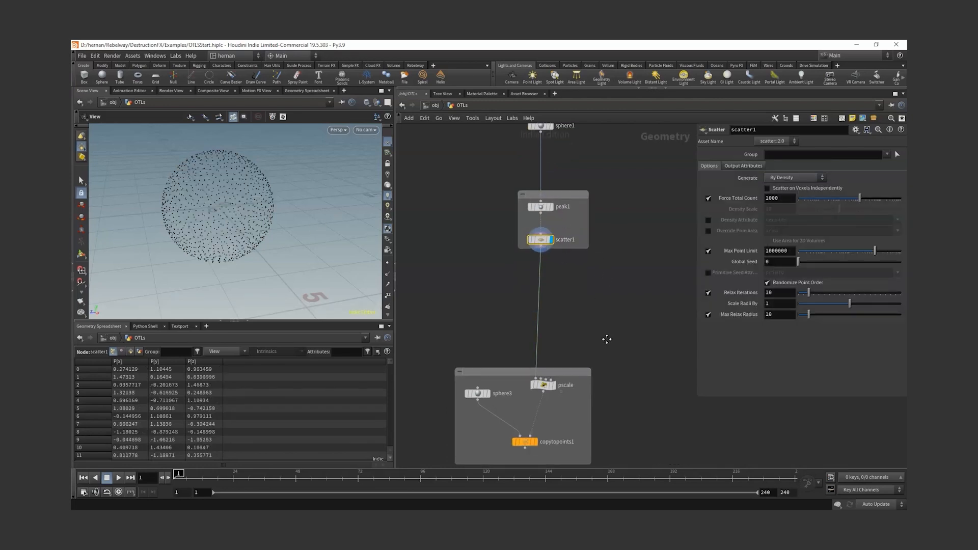
middle_click_drag(607, 340, 619, 240)
left_click_drag(644, 243, 464, 384)
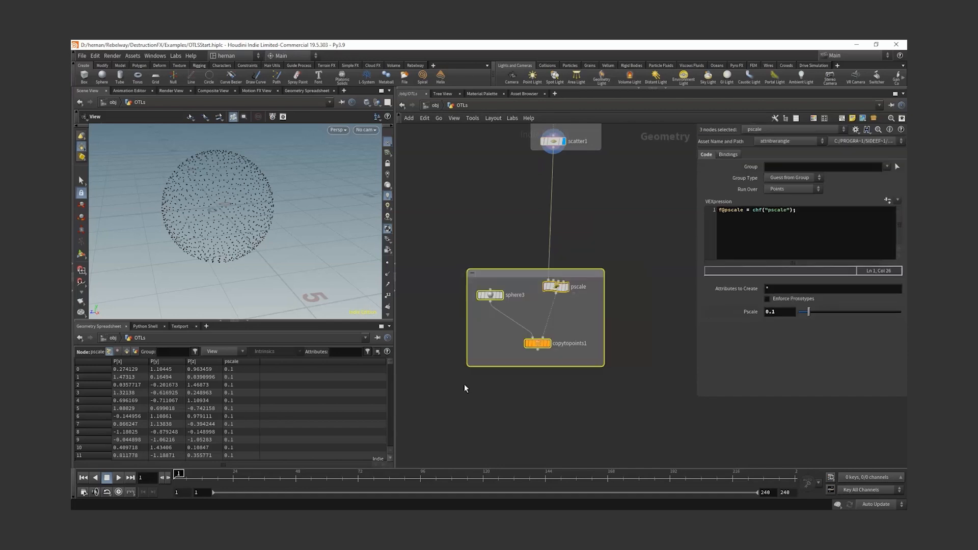
left_click(570, 304)
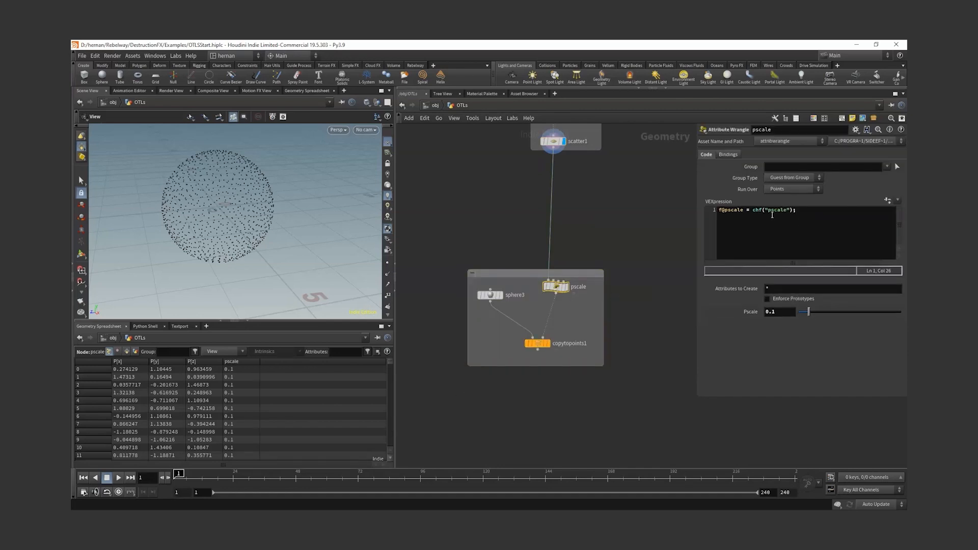
left_click(545, 345)
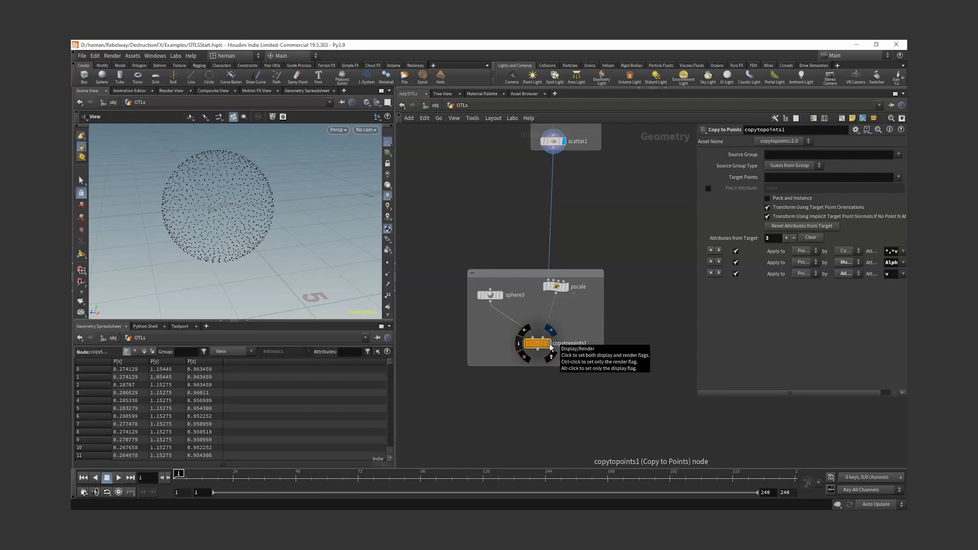
scroll(637, 257, "up", 2)
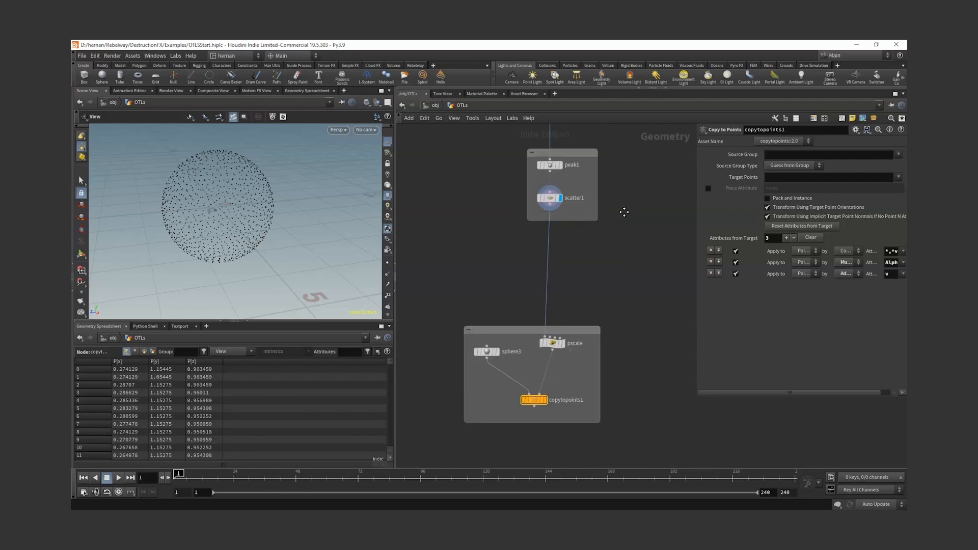
scroll(622, 212, "down", 1)
Step: Collapse the peak1 and scatter1 nodes into a single subnetwork below sphere1
left_click_drag(635, 188, 537, 275)
left_click_drag(639, 290, 495, 408)
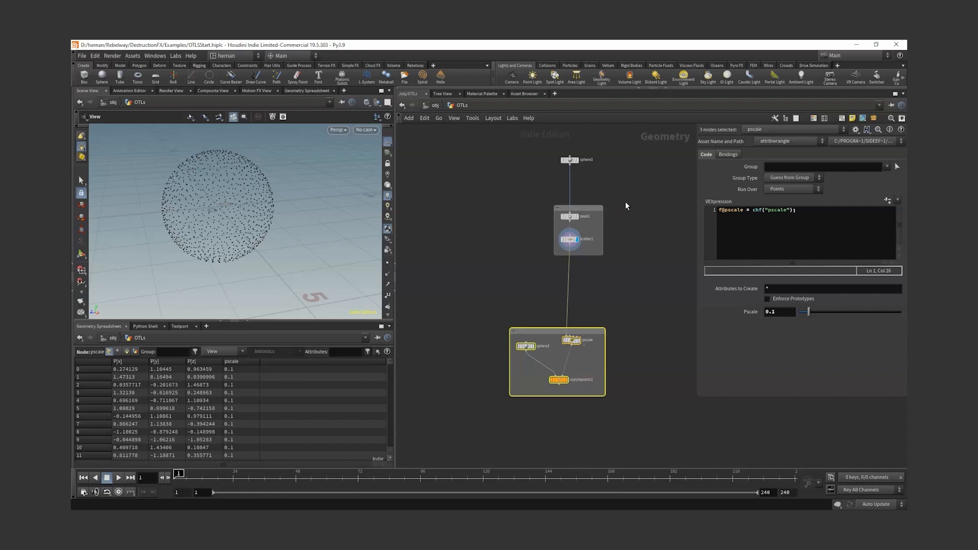
left_click_drag(632, 189, 505, 271)
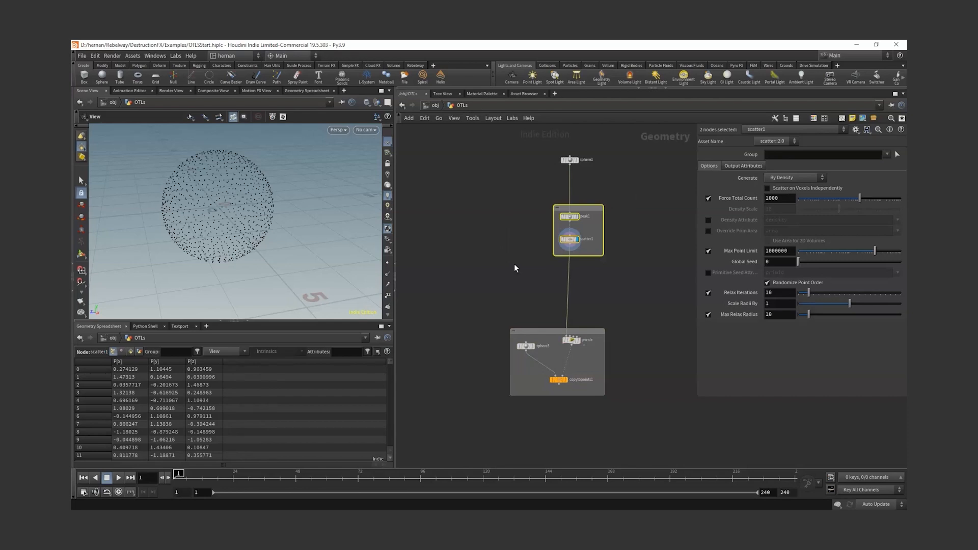
key("shift+c")
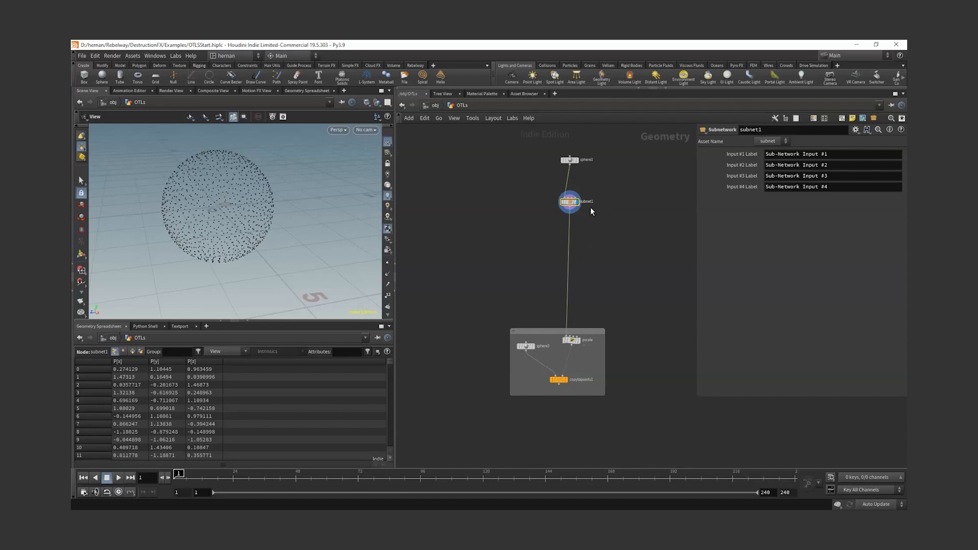
Step: Inside subnet1, space out the peak1/scatter1 box and output0 into a clear vertical chain, and return to the OTLs network
double_click(569, 202)
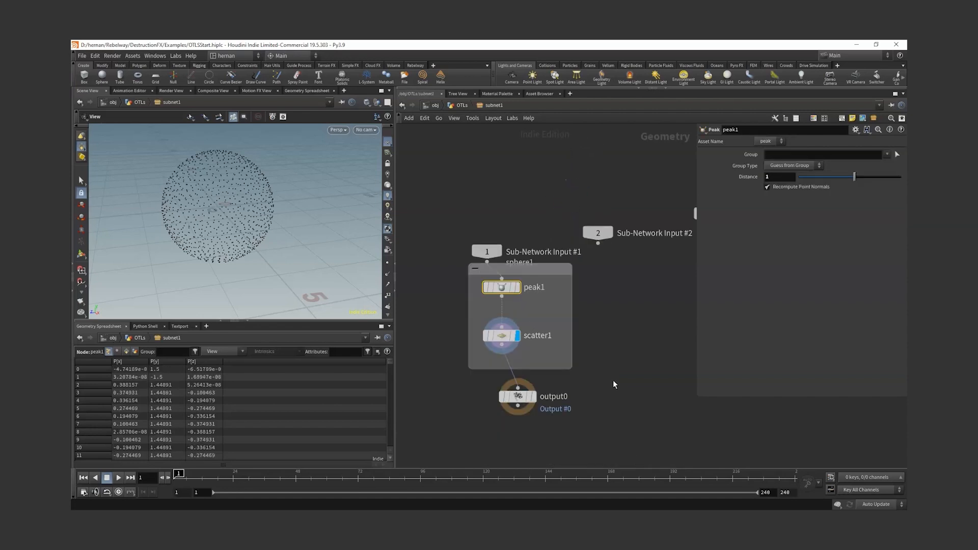
middle_click_drag(614, 384, 621, 336)
scroll(620, 336, "down", 3)
left_click_drag(555, 345, 549, 392)
left_click_drag(633, 353, 488, 252)
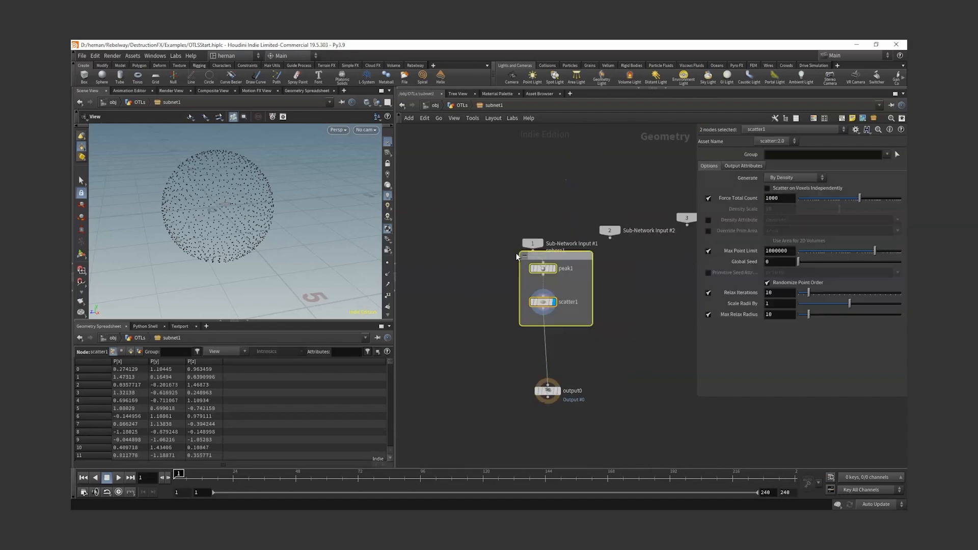
left_click_drag(565, 255, 562, 267)
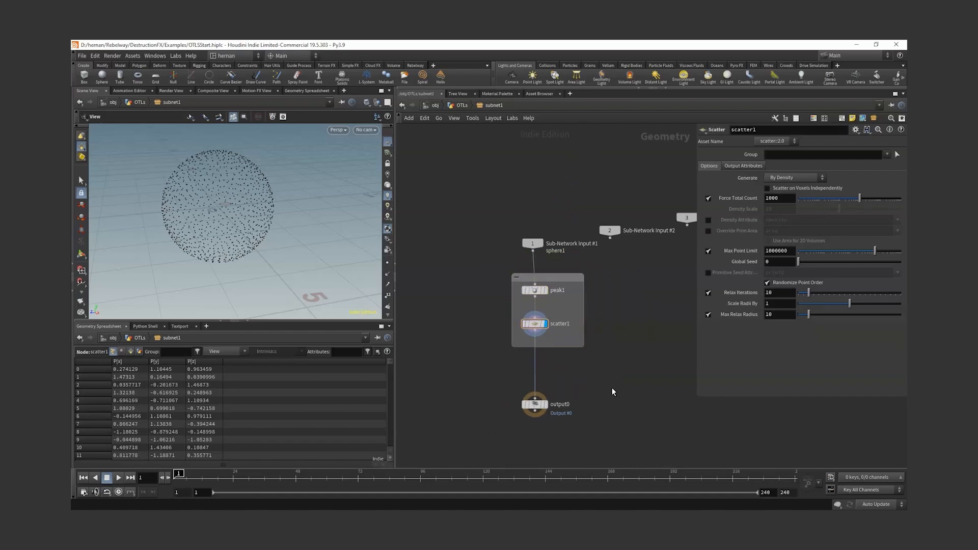
key("u")
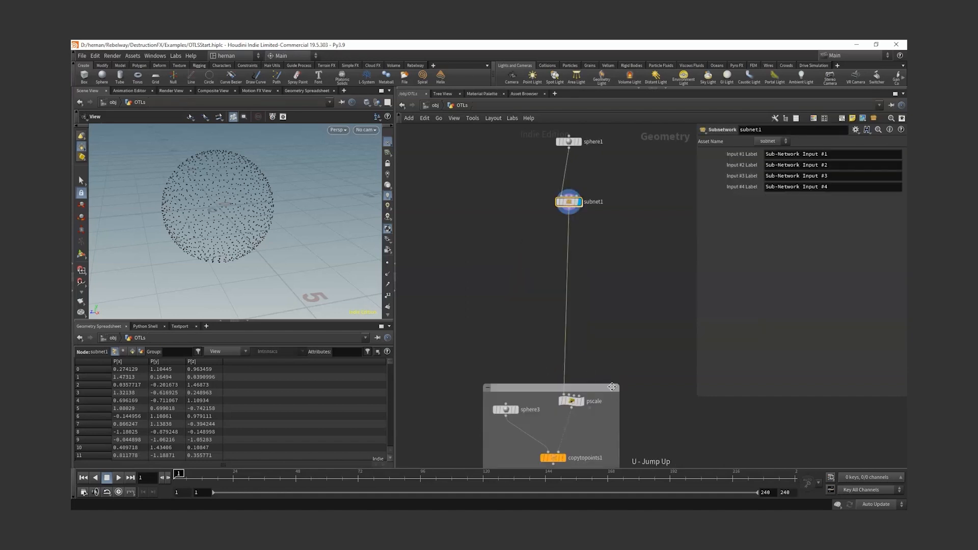
Step: Collapse sphere3, pscale and copytopoints1 into a second subnetwork and place it directly below subnet1
middle_click_drag(617, 317, 601, 231)
scroll(601, 232, "down", 3)
left_click_drag(639, 234, 468, 384)
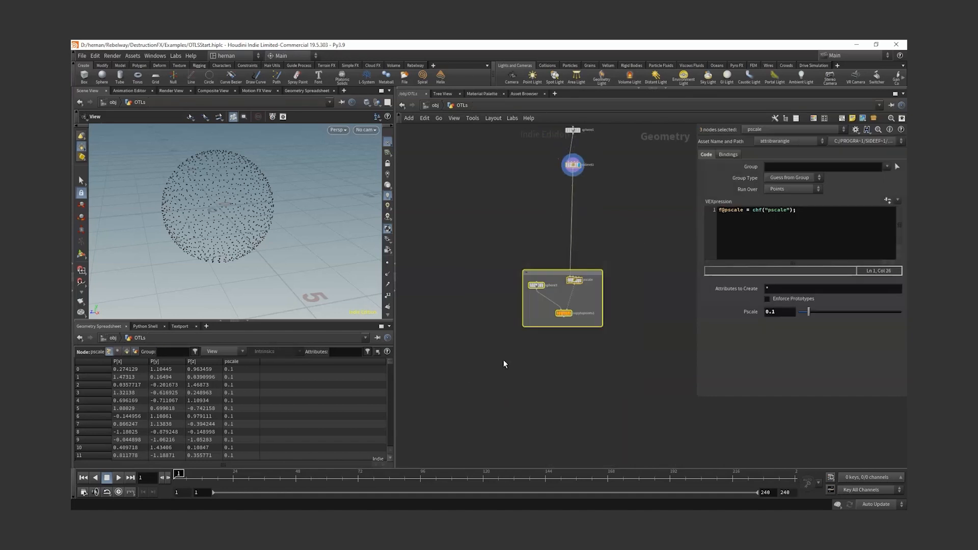
key("shift+c")
left_click_drag(575, 280, 575, 200)
middle_click_drag(607, 177, 589, 265)
scroll(588, 266, "up", 3)
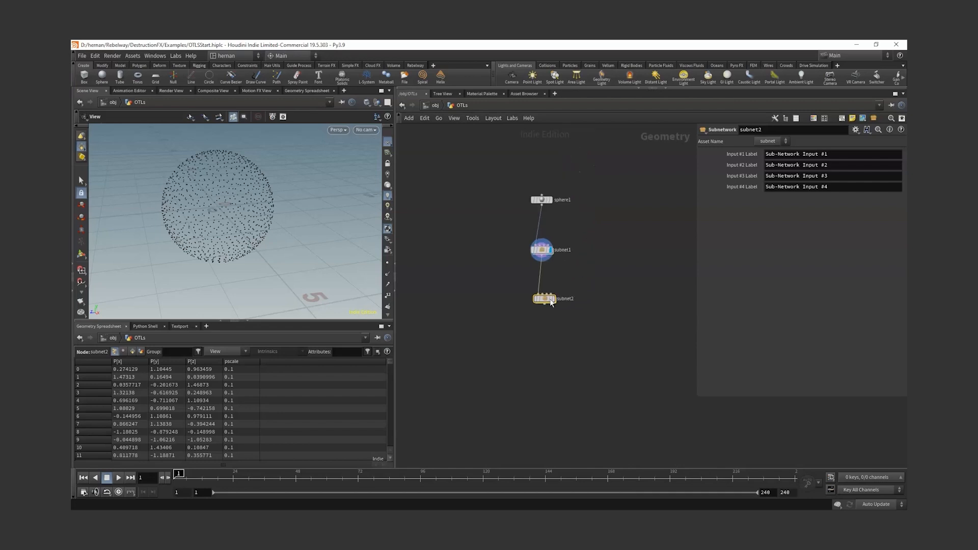
scroll(550, 299, "up", 1)
left_click_drag(550, 299, 546, 292)
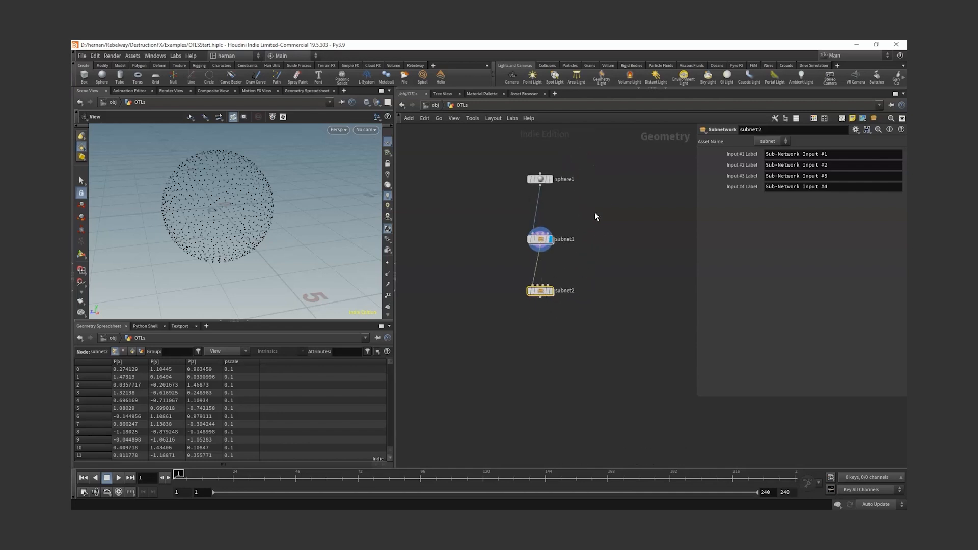
Step: Check the contents of subnet1 and rename the subnetwork create_points
double_click(543, 243)
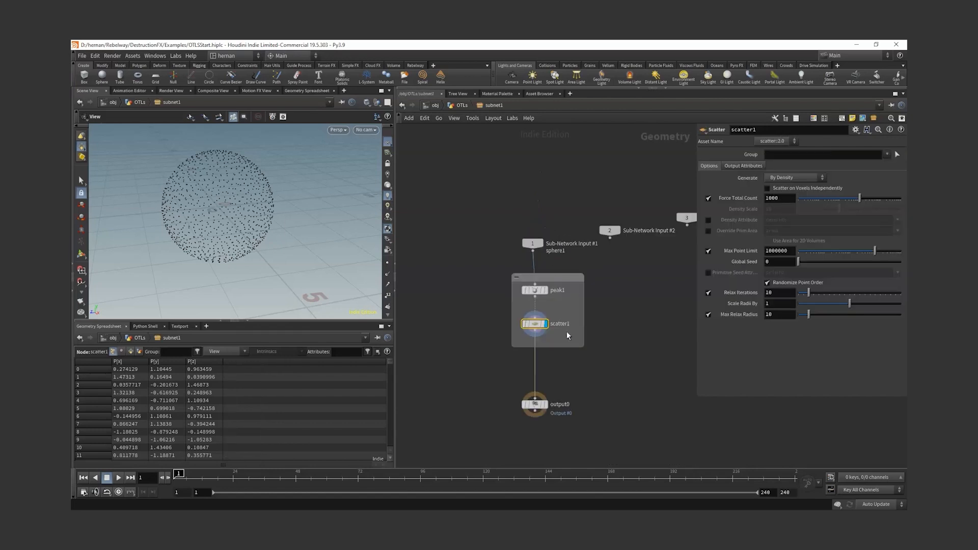
mouse_move(548, 322)
key("u")
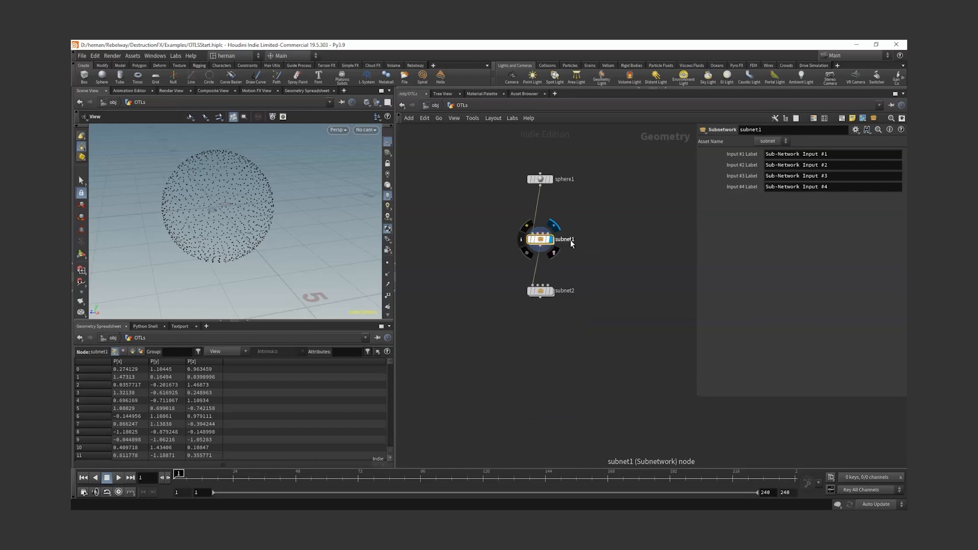
double_click(570, 239)
type("create_points")
key("Return")
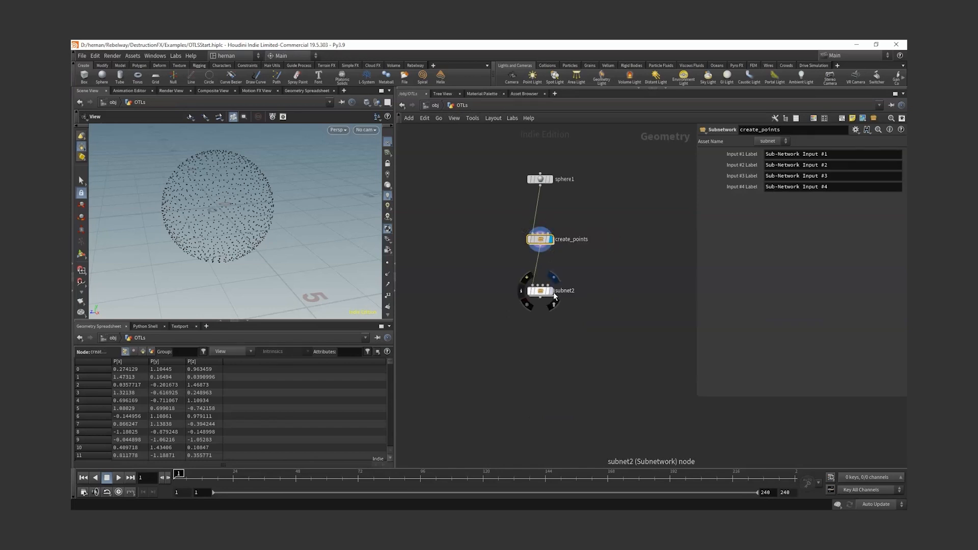
Step: Display subnet2, set the display flag on output0 inside it, and return to the OTLs network
left_click(540, 291)
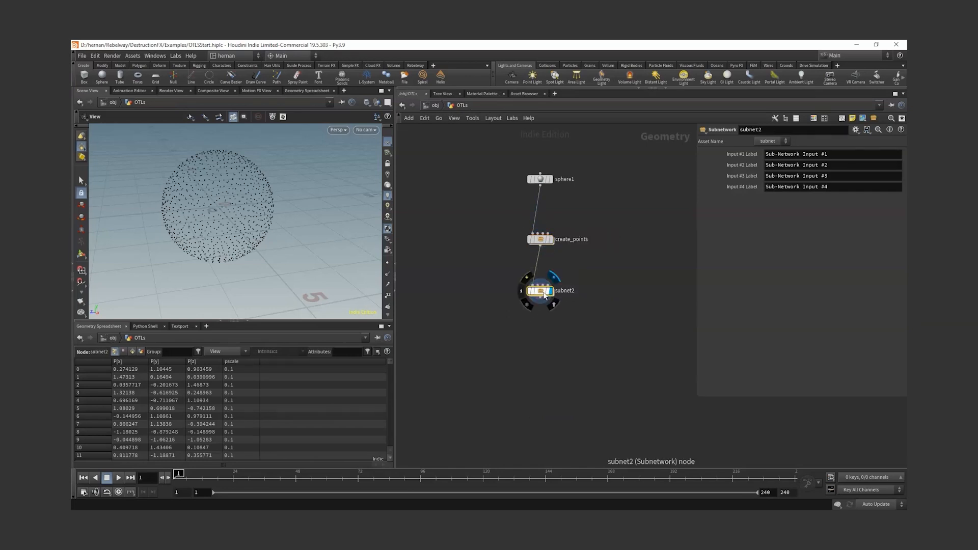
double_click(540, 292)
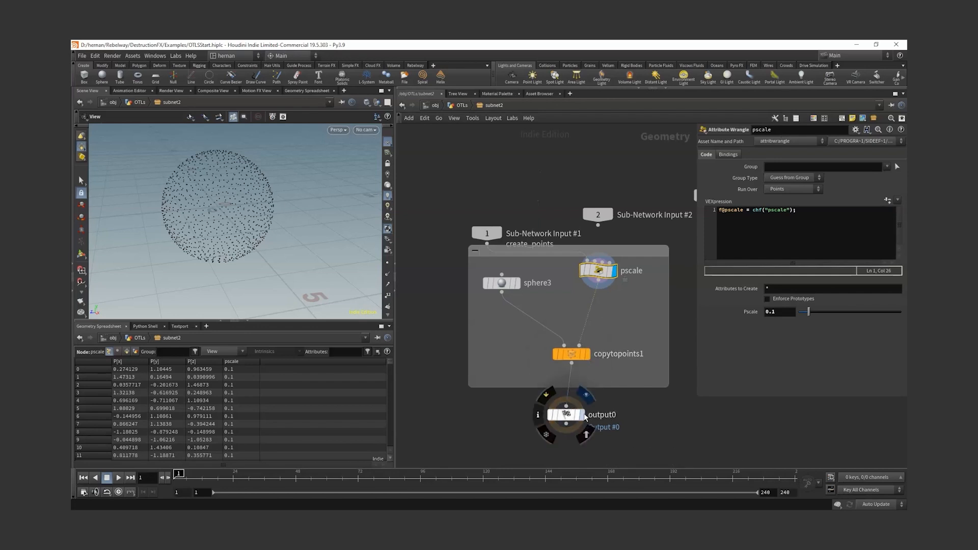
left_click(582, 415)
key("u")
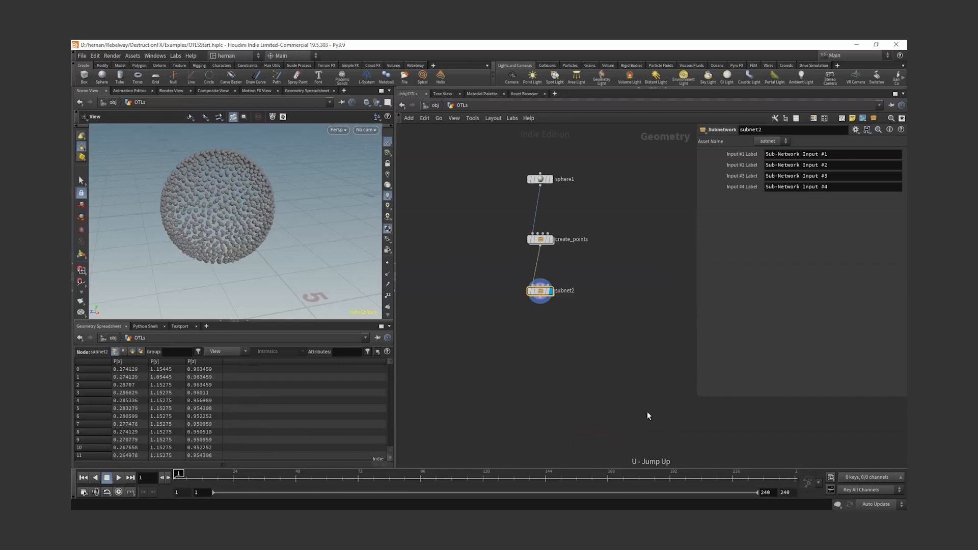
Step: Rename the second subnetwork points_to_spheres
double_click(569, 292)
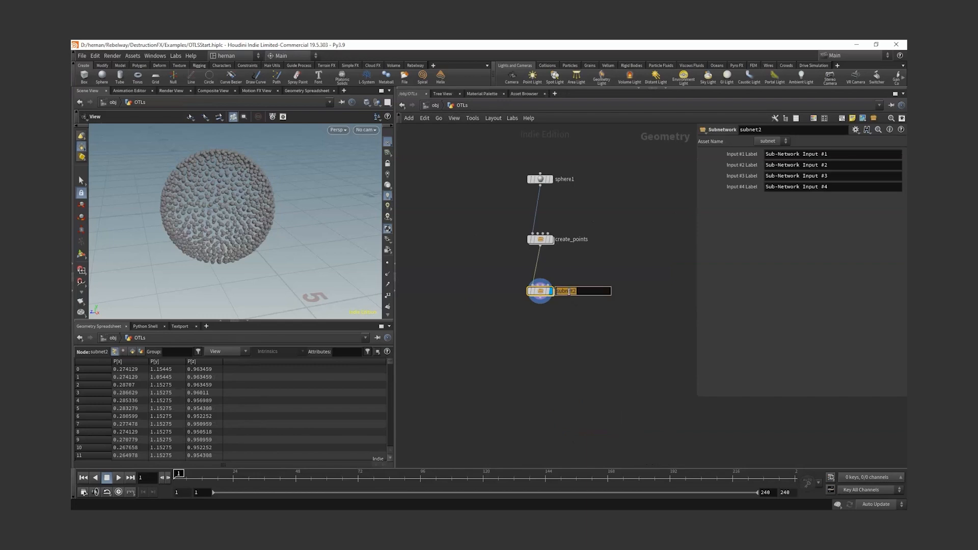
type("points_to_spheres")
key("Return")
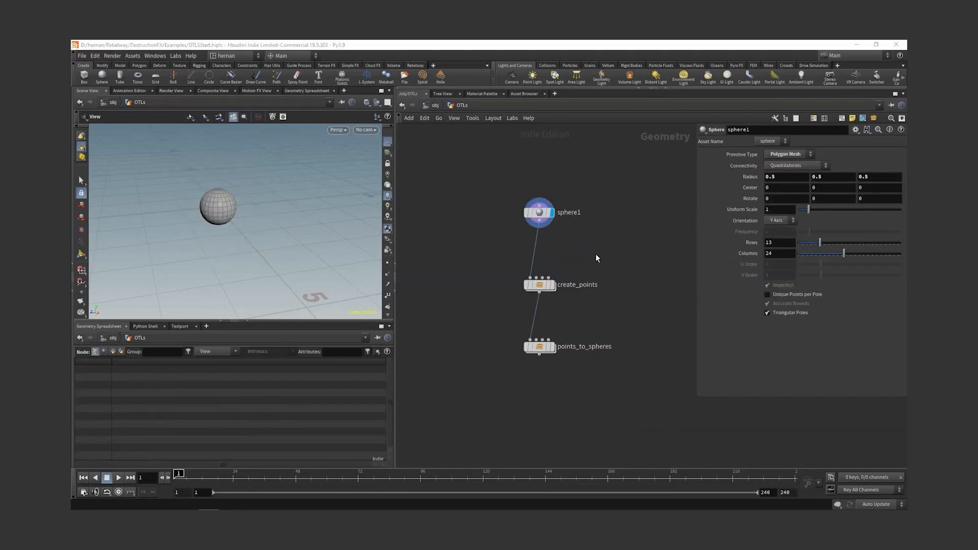
Step: Inspect the network inside create_points and return to the OTLs level
left_click(543, 287)
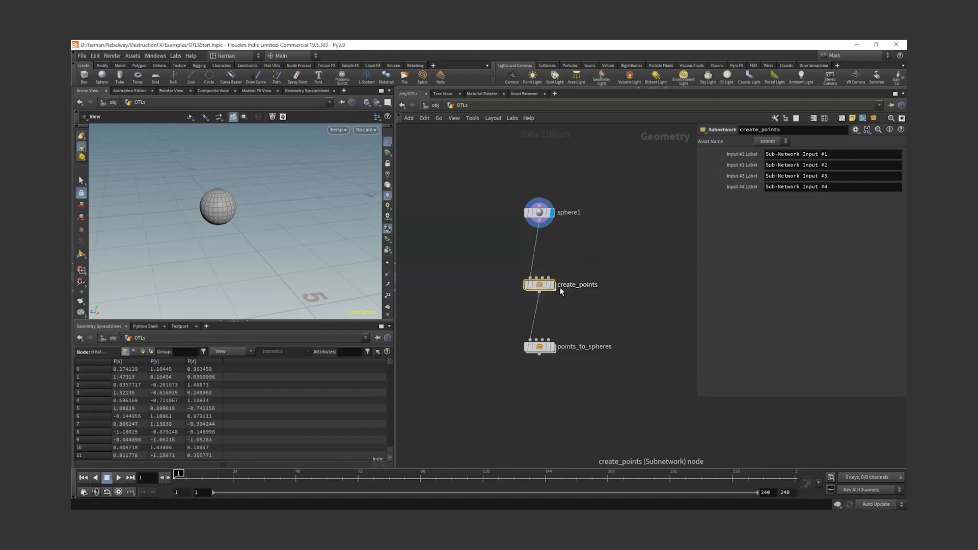
double_click(545, 286)
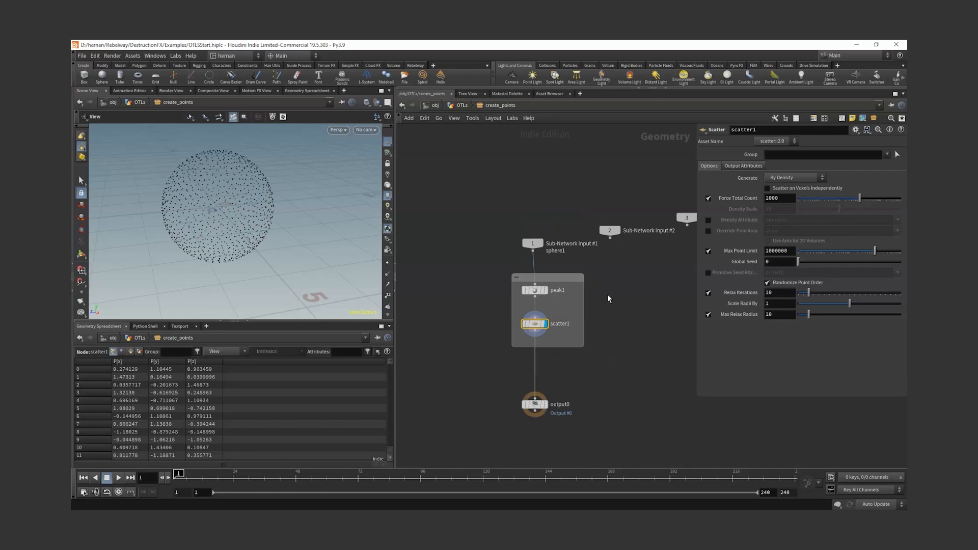
key("u")
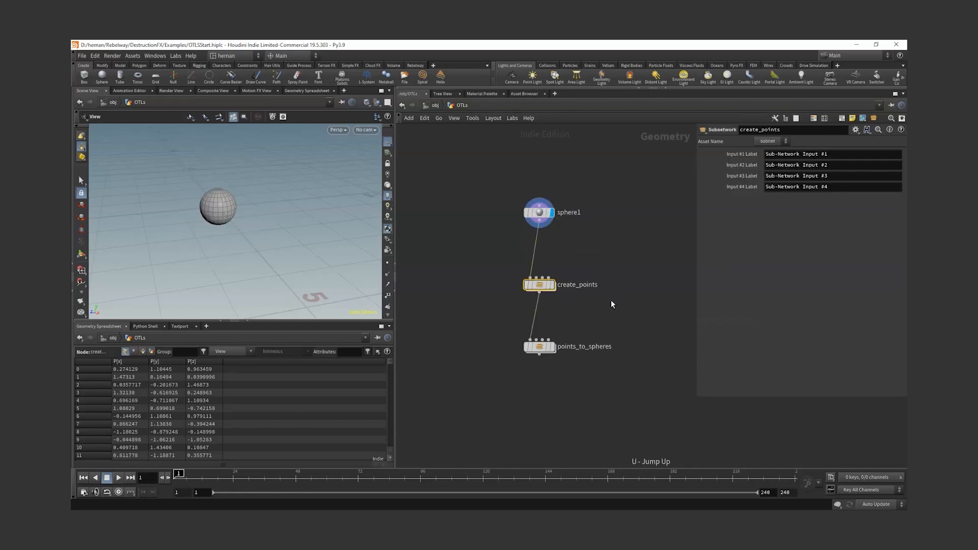
Step: Edit the create_points parameter interface, making the four input label parameters invisible and applying the change
left_click(856, 130)
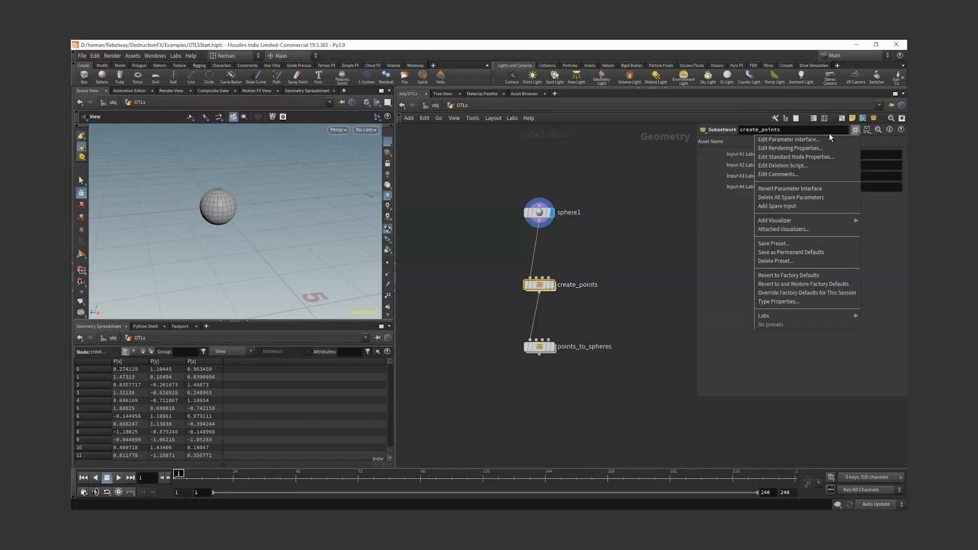
left_click(810, 140)
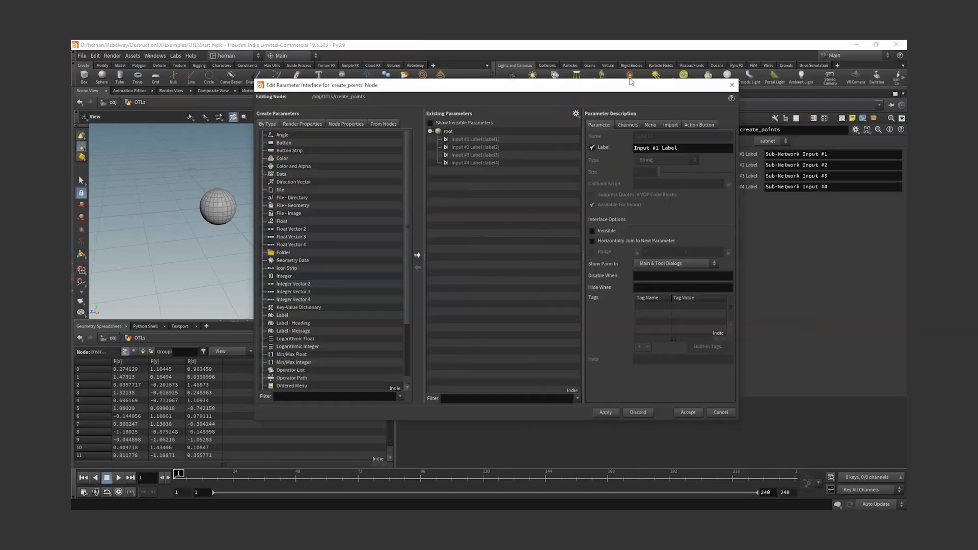
left_click_drag(630, 82, 465, 74)
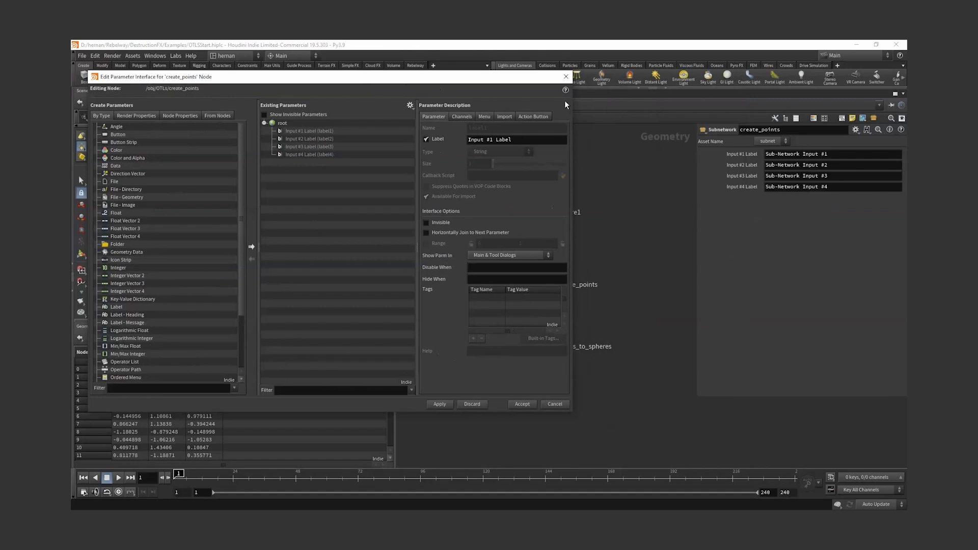
mouse_move(646, 250)
middle_mouse_down()
mouse_move(692, 245)
mouse_move(687, 254)
mouse_move(654, 240)
middle_mouse_up()
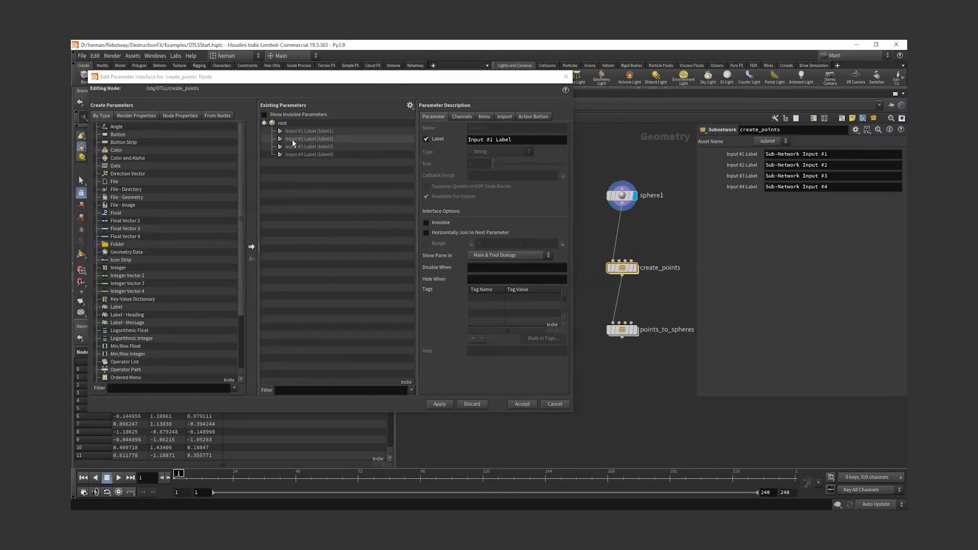
left_click_drag(295, 132, 301, 156)
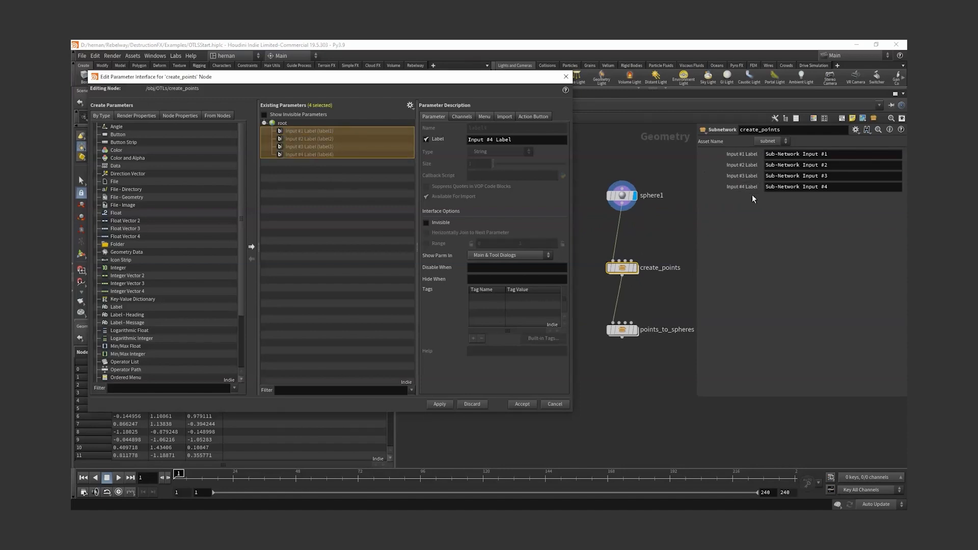
left_click(427, 223)
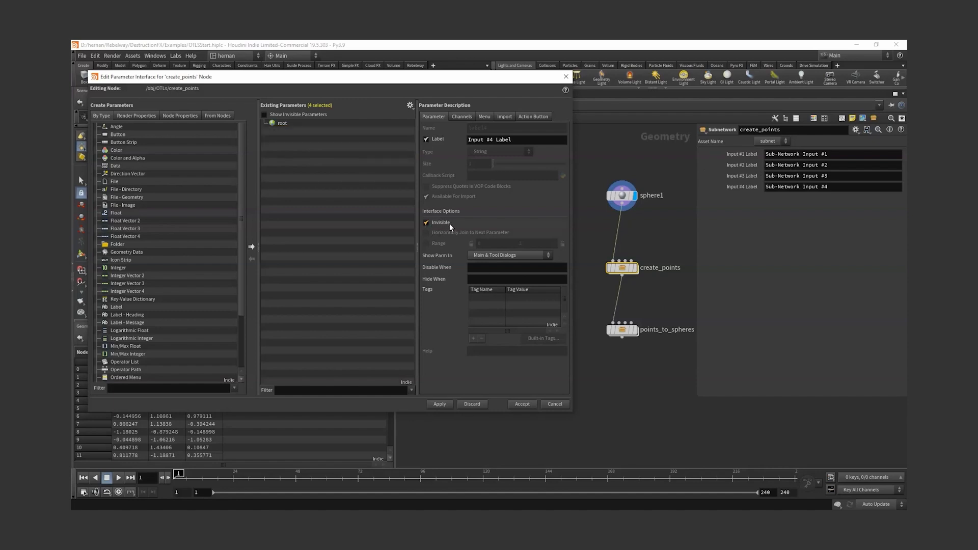
left_click(440, 405)
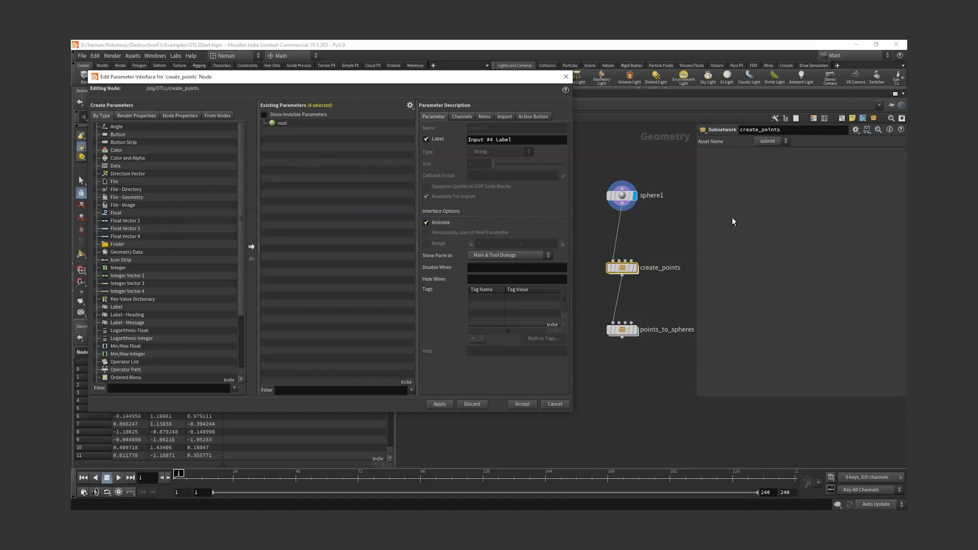
Step: Inspect the parameters of peak1 and scatter1 inside the create_points subnetwork
double_click(623, 268)
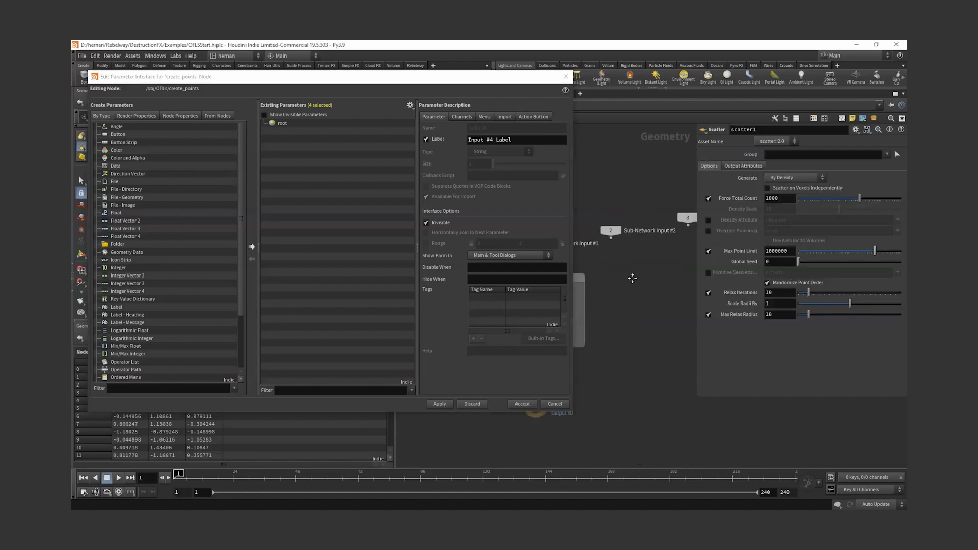
key("h")
left_click(630, 266)
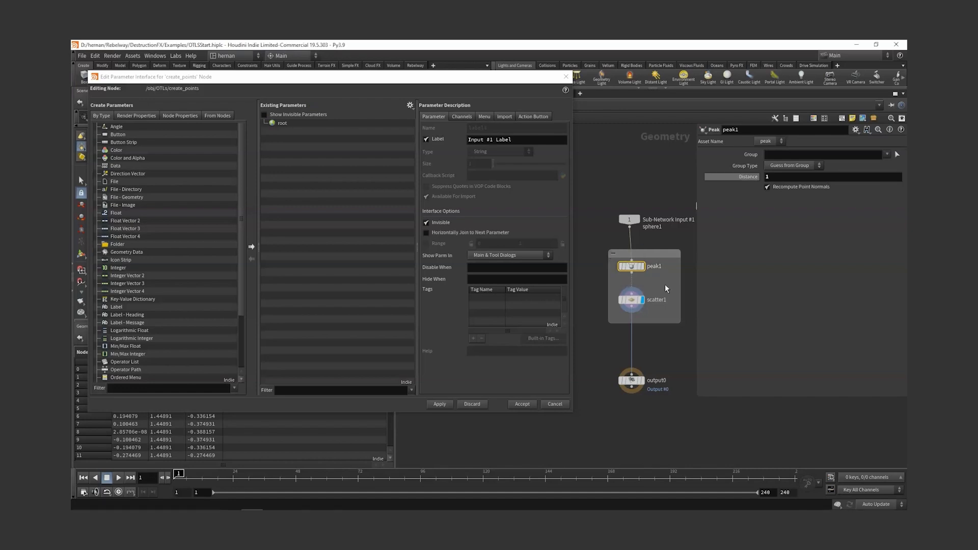
key("Down")
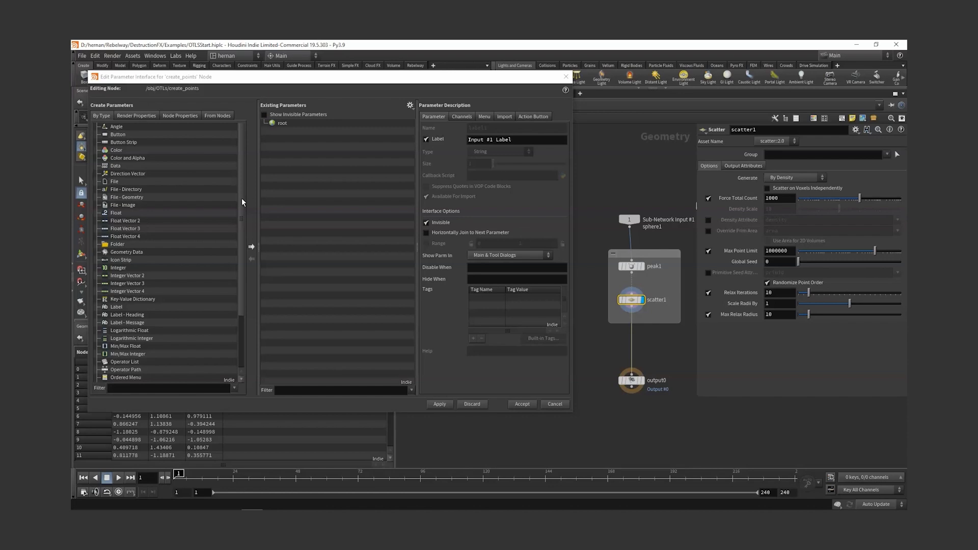
Step: Add two folders under root in the create_points parameter interface
mouse_move(630, 272)
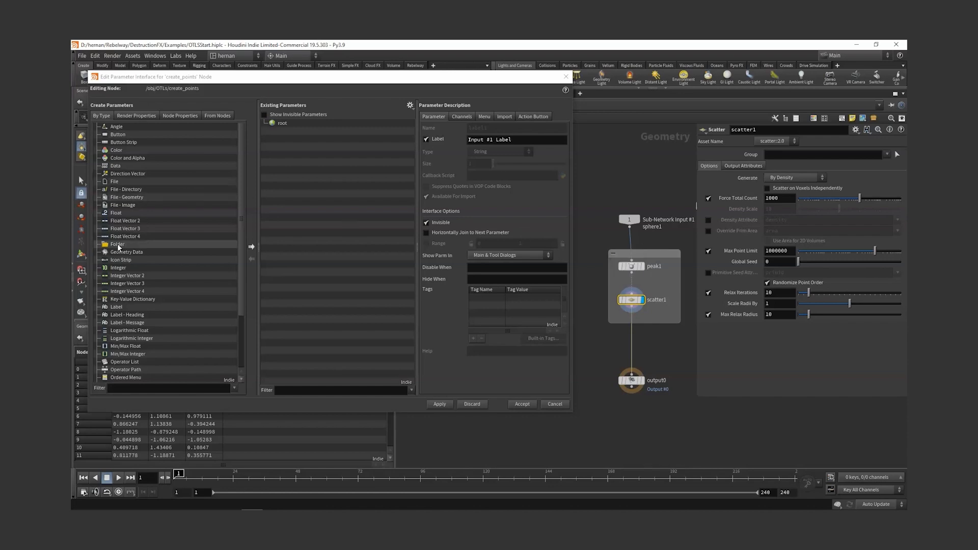
left_click_drag(117, 244, 298, 161)
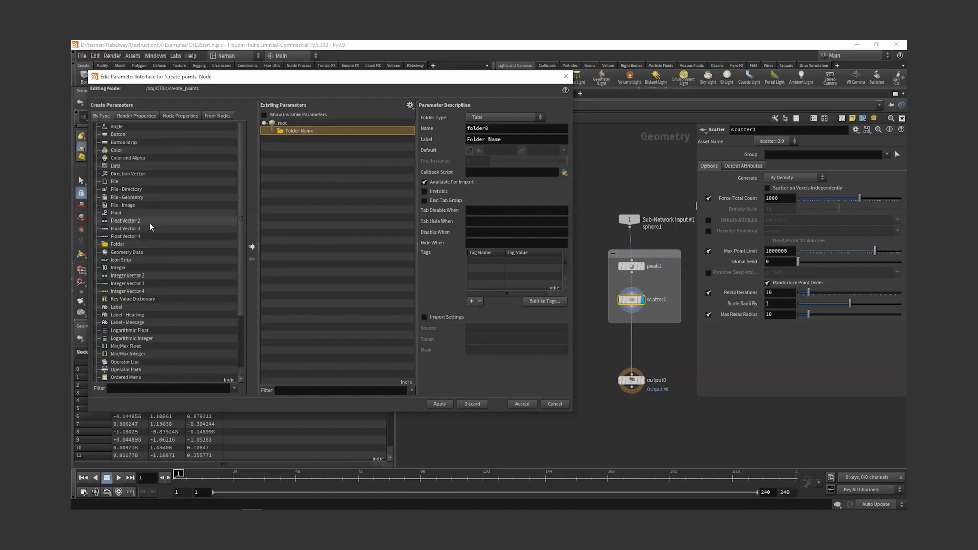
left_click_drag(117, 244, 326, 198)
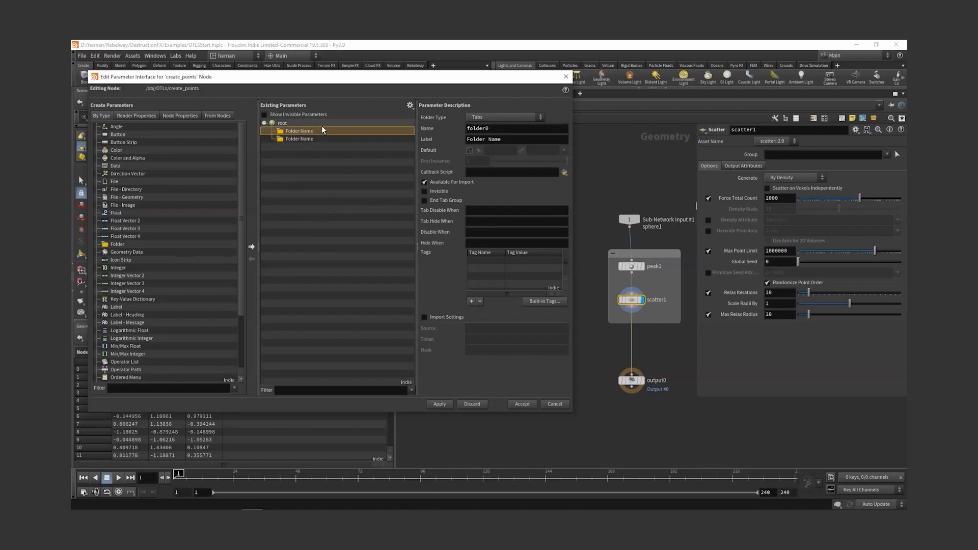
Step: Name the first folder peakDistance, label it Peak Distance, and apply the change
double_click(303, 132)
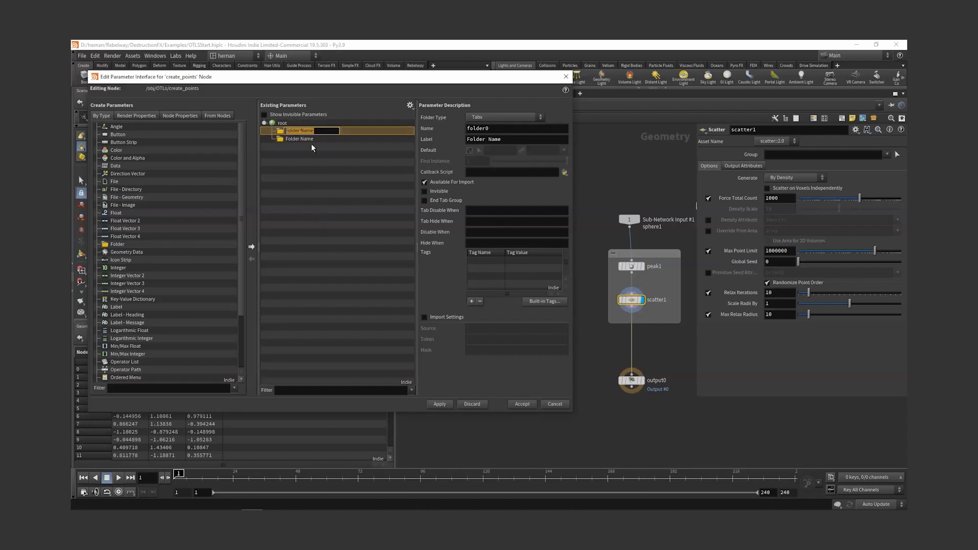
double_click(505, 128)
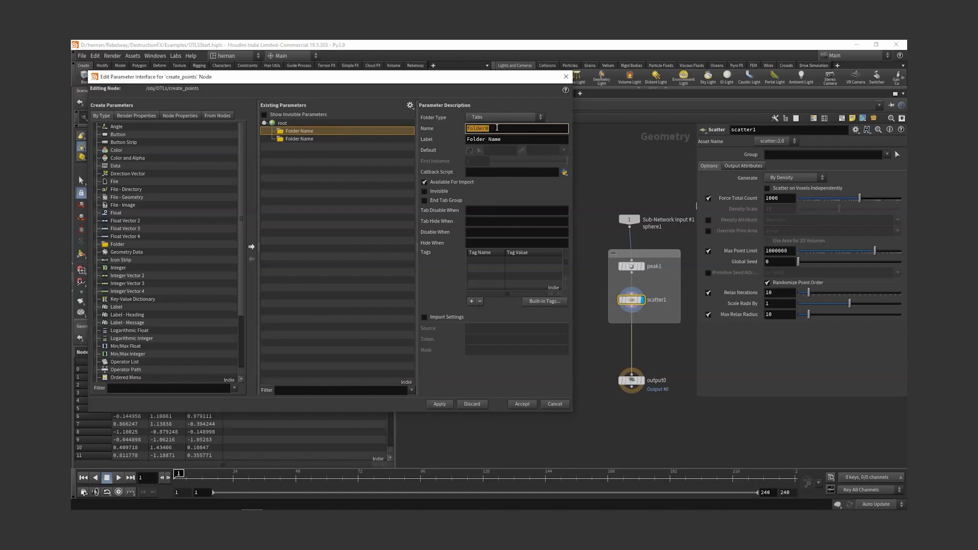
type("peakDistance")
key("Tab")
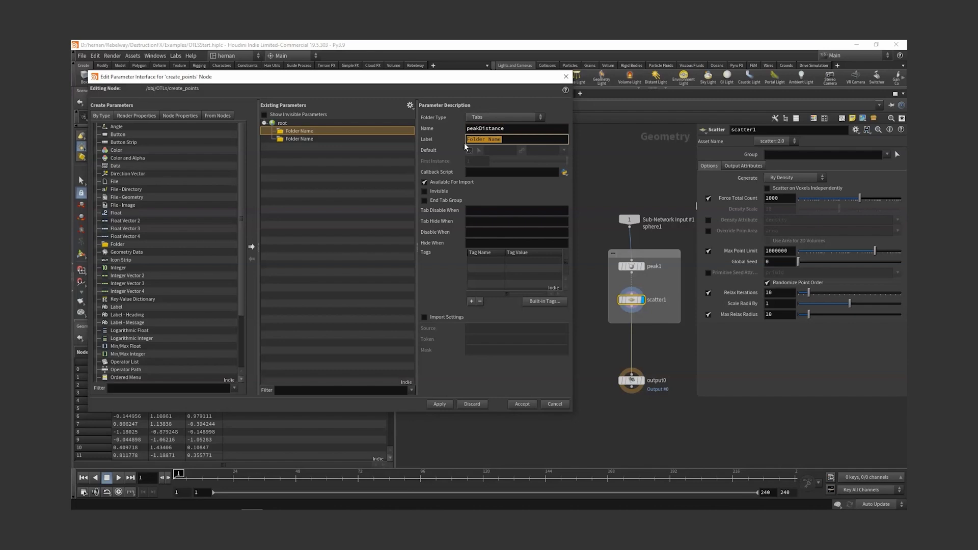
type("Peak Distance")
left_click(438, 404)
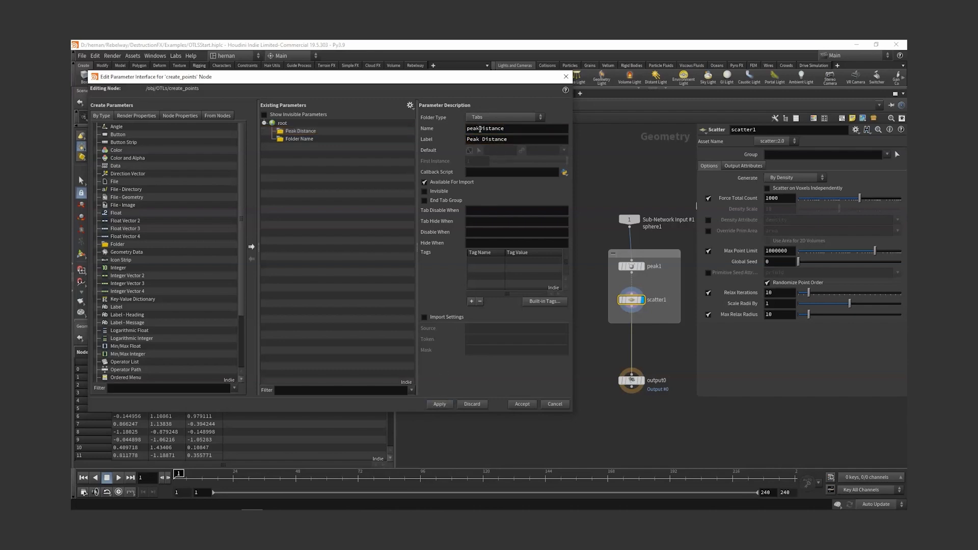
left_click_drag(479, 129, 467, 128)
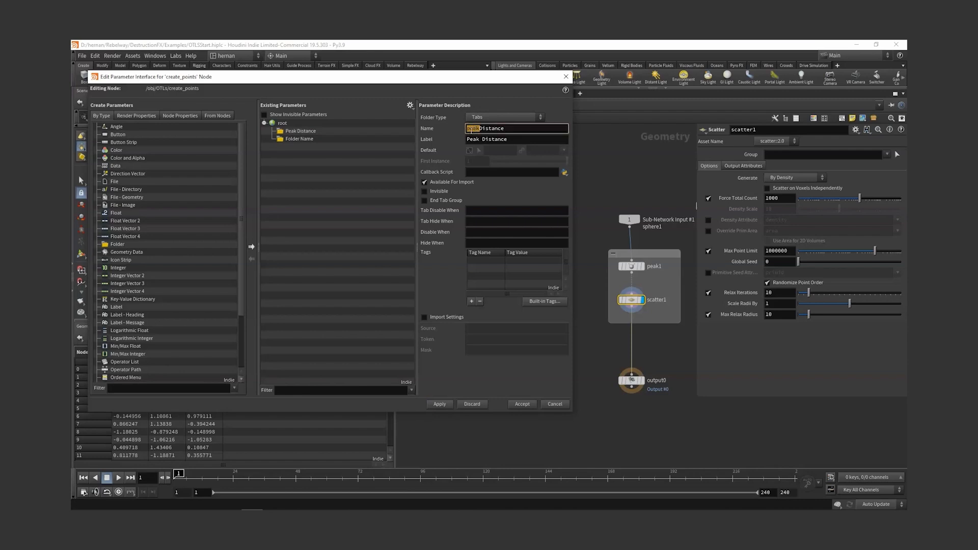
left_click_drag(481, 139, 431, 143)
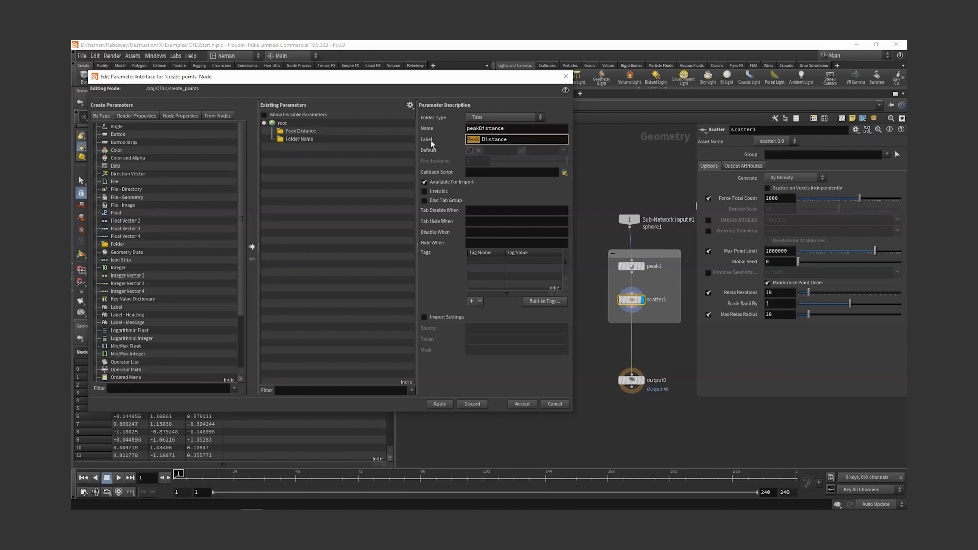
left_click(481, 140)
left_click_drag(523, 140, 434, 141)
left_click_drag(516, 129, 448, 129)
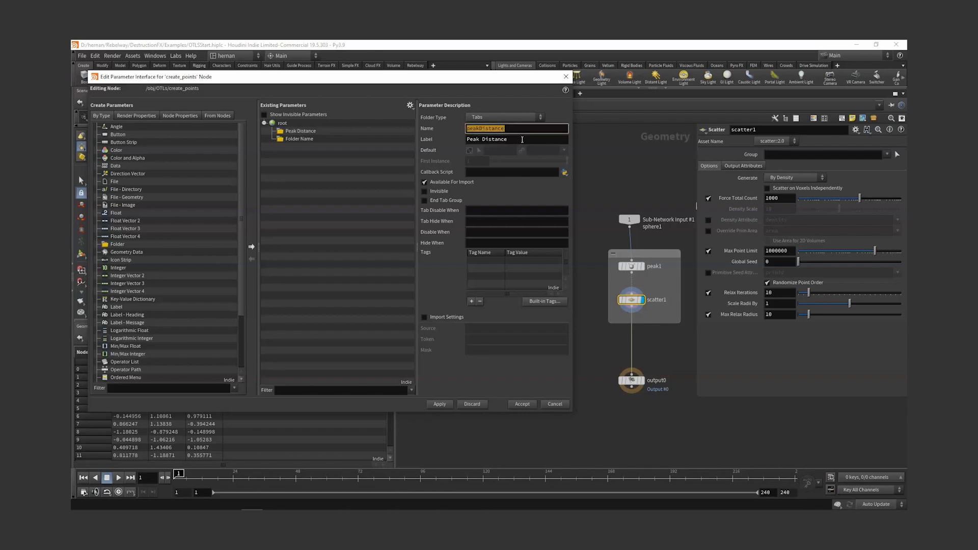
left_click_drag(525, 140, 459, 140)
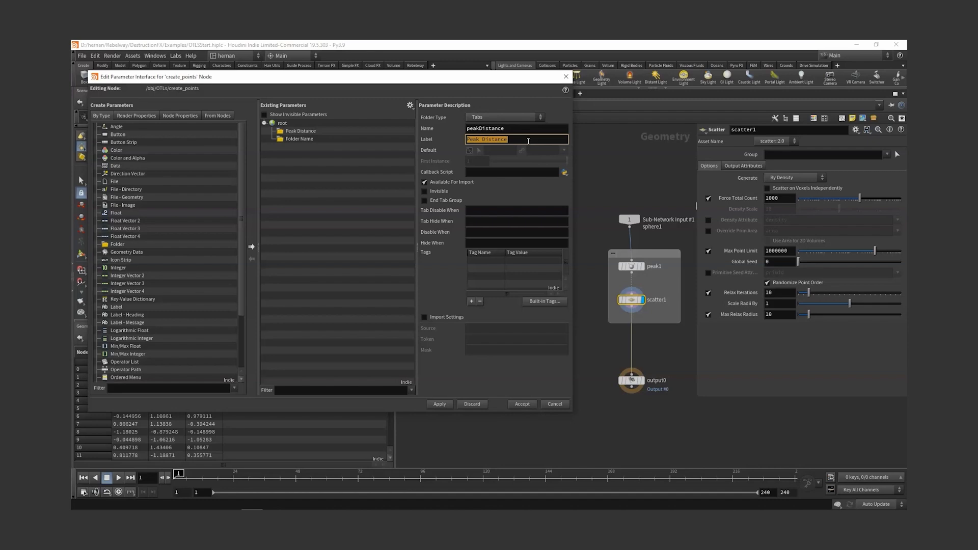
Step: Apply the interface and return to the OTLs level to check the folders on create_points
left_click(439, 405)
left_click(617, 179)
key("u")
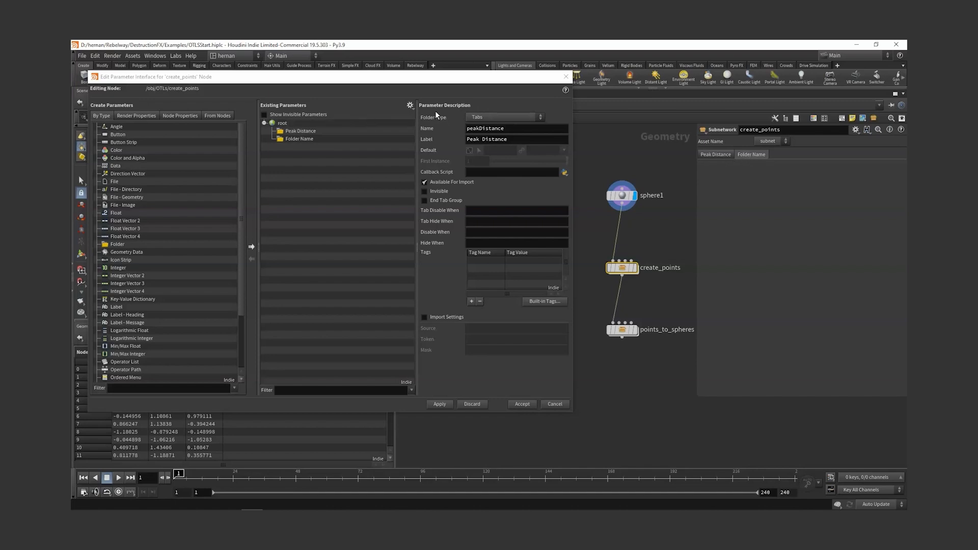
Step: Set the folder type of both the Peak Distance folder and the second folder to Simple and apply
left_click(291, 139)
left_click(299, 132)
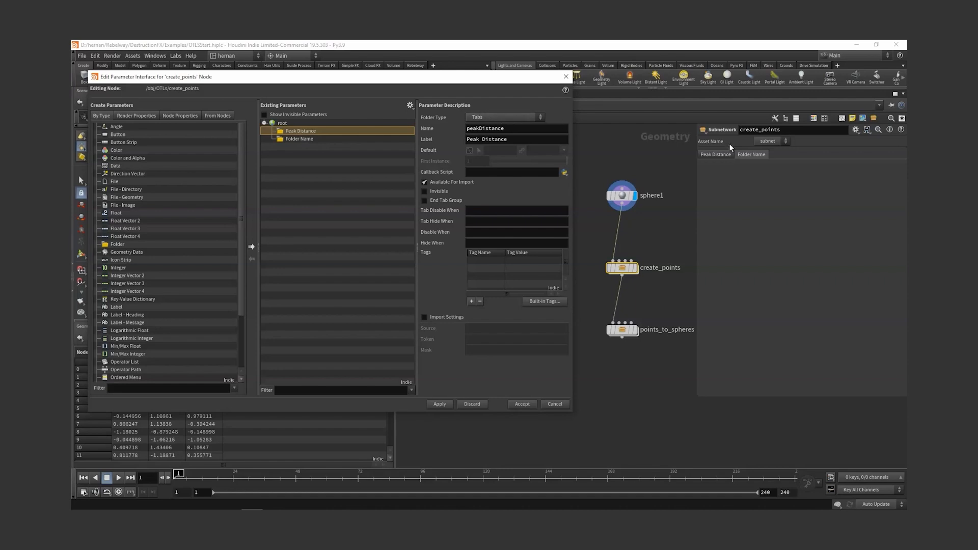
left_click(513, 114)
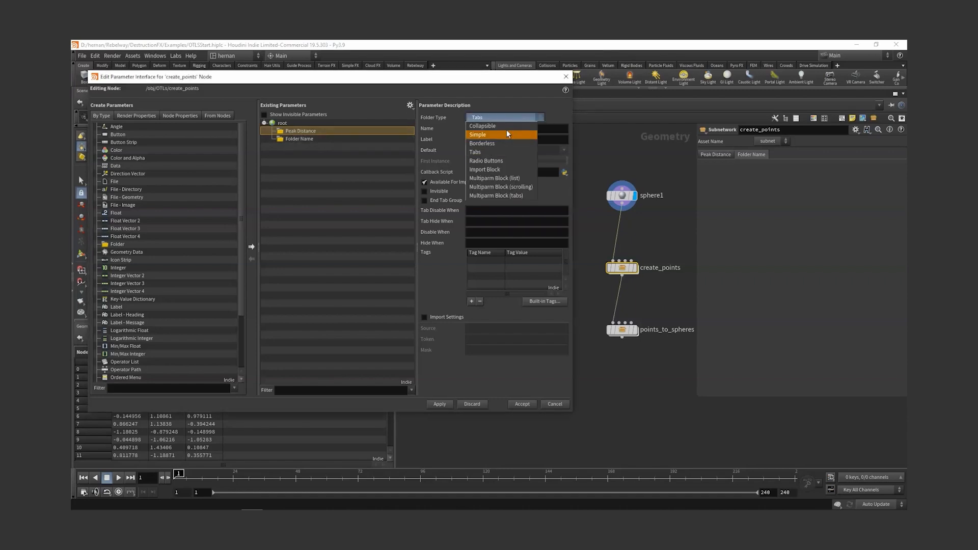
left_click(499, 133)
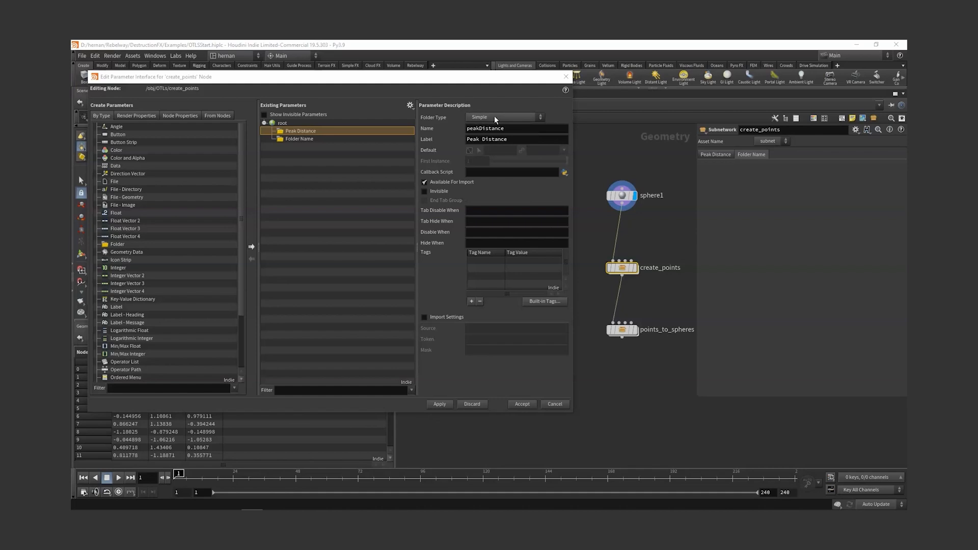
left_click(304, 139)
left_click(482, 116)
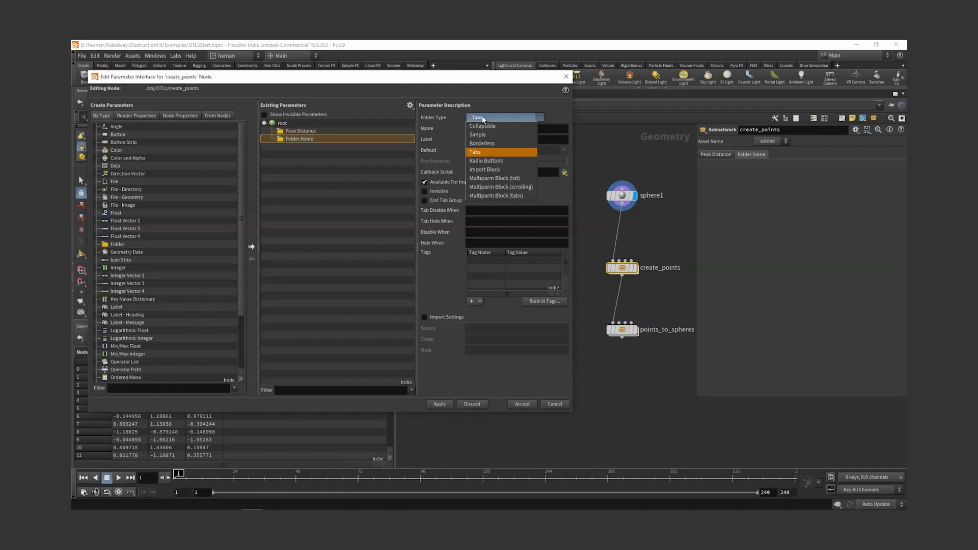
left_click(482, 134)
left_click(441, 404)
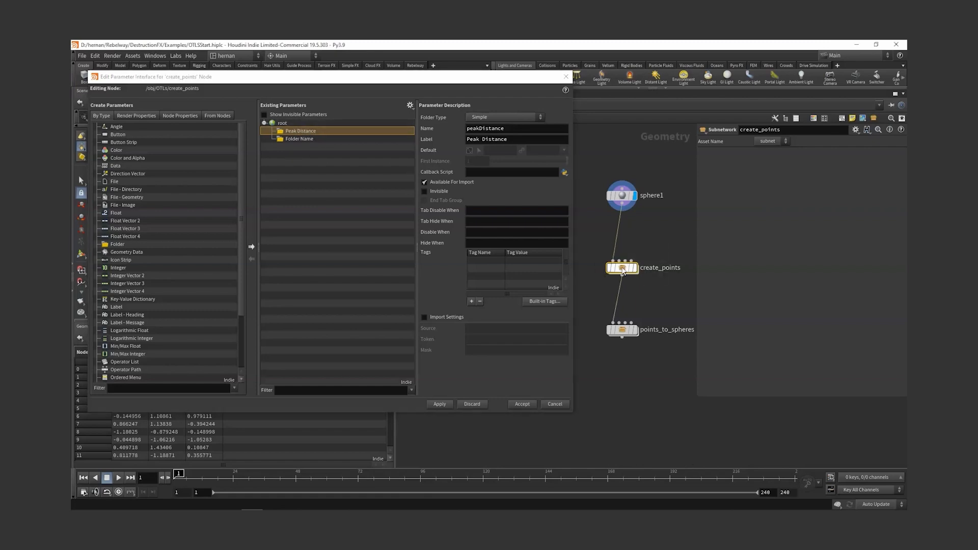
Step: Add peak1's Distance parameter to the Peak Distance folder, apply the interface, and return to the OTLs level
double_click(623, 270)
left_click(617, 266)
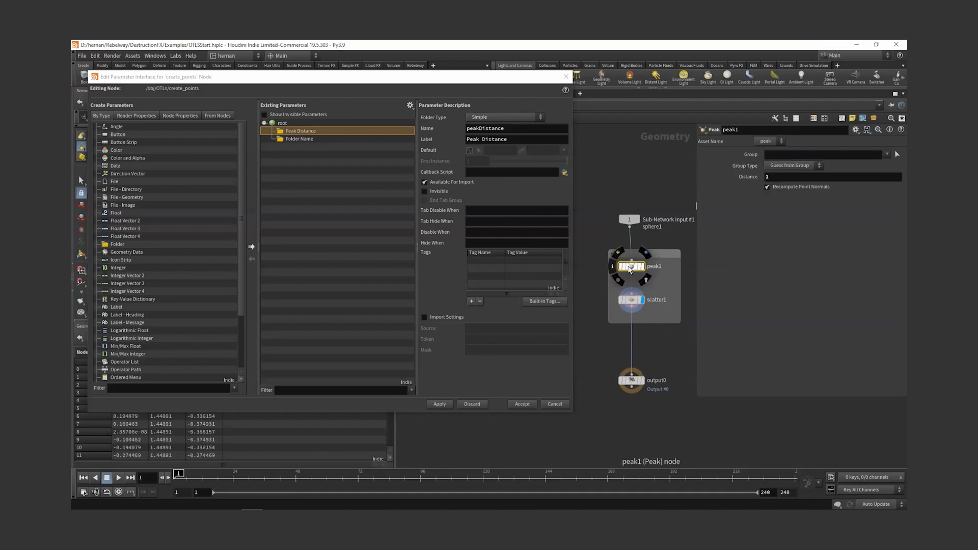
left_click_drag(741, 180, 301, 133)
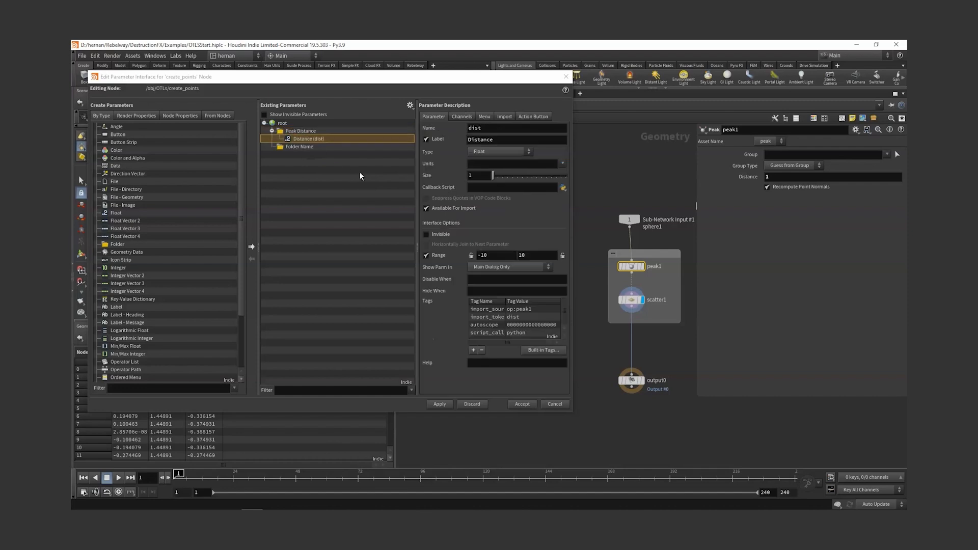
left_click(439, 404)
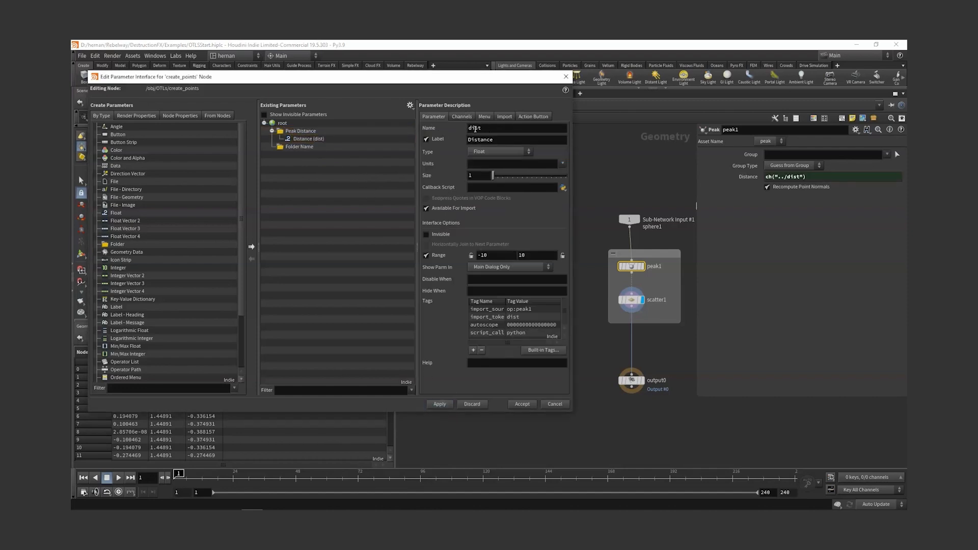
double_click(308, 139)
left_click(653, 176)
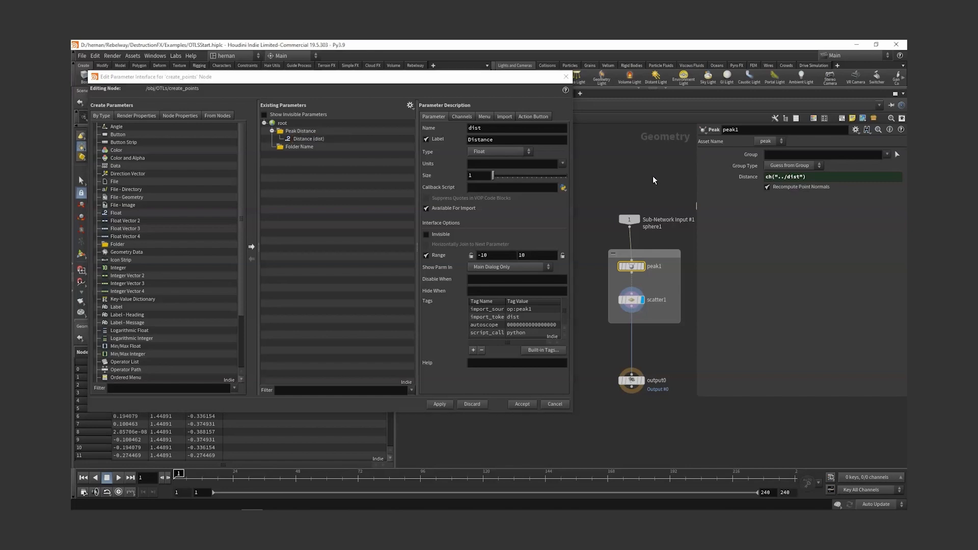
key("u")
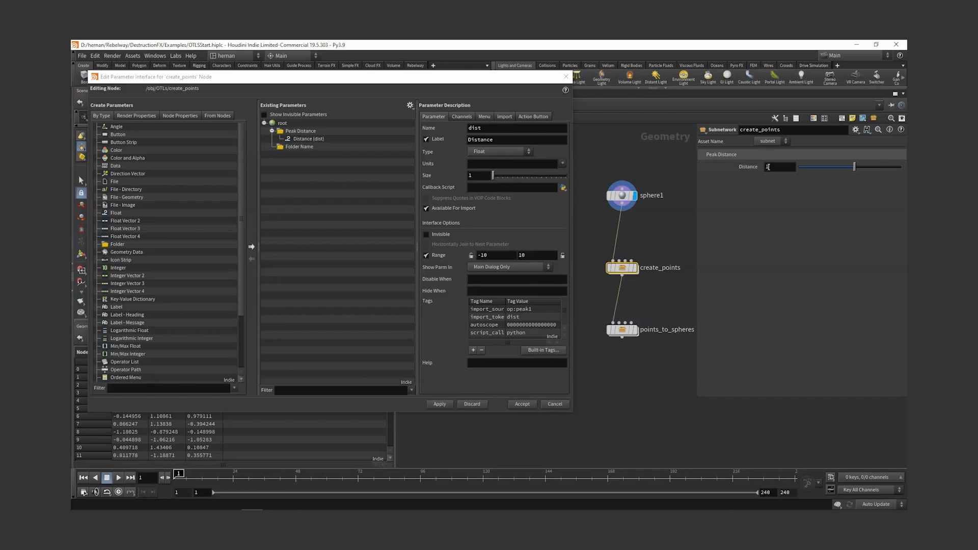
Step: Set the default value of the Distance parameter's channel to 0 and apply the change
left_click(462, 117)
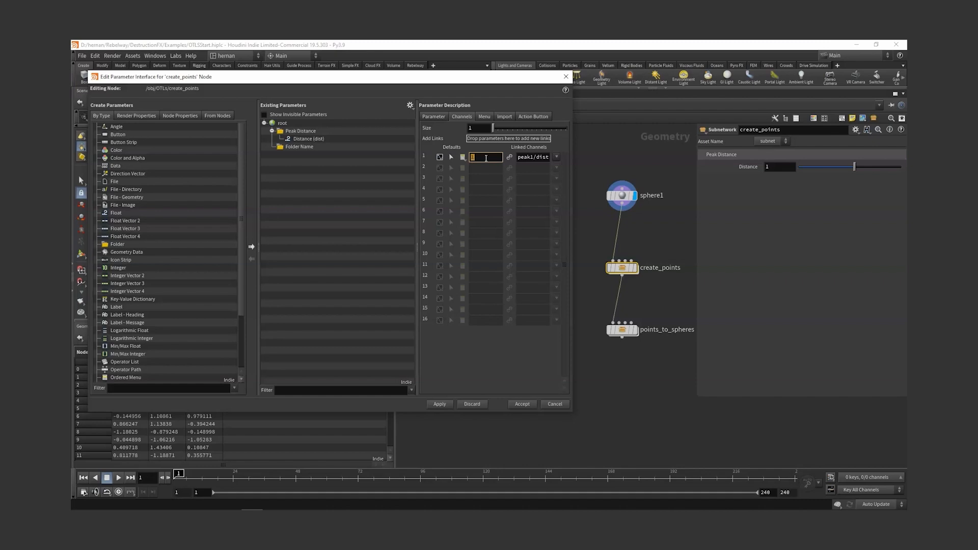
type("0")
left_click(442, 405)
Step: Try different Distance values on create_points, including 0, and revert the parameter to its default
mouse_move(849, 166)
left_mouse_down()
mouse_move(881, 168)
mouse_move(850, 169)
left_mouse_up()
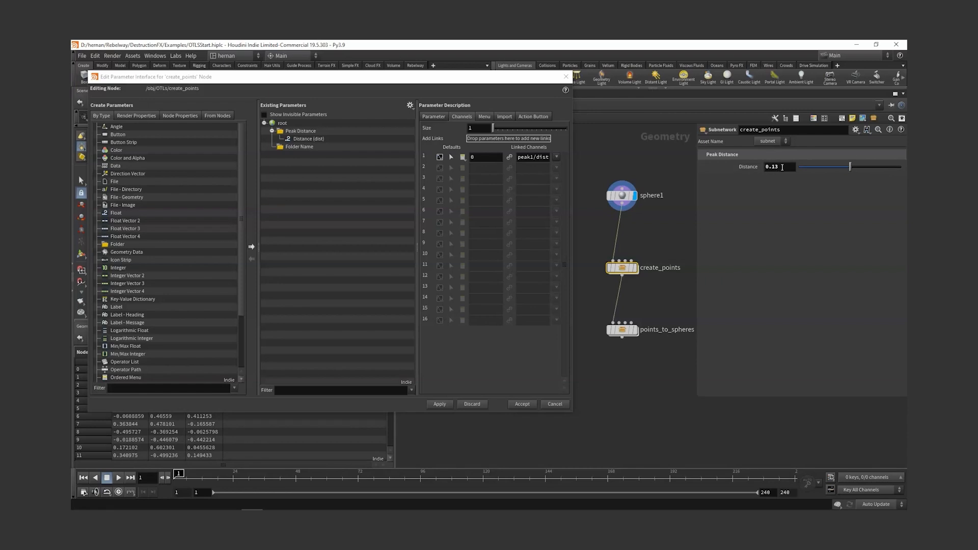
left_click_drag(865, 166, 876, 166)
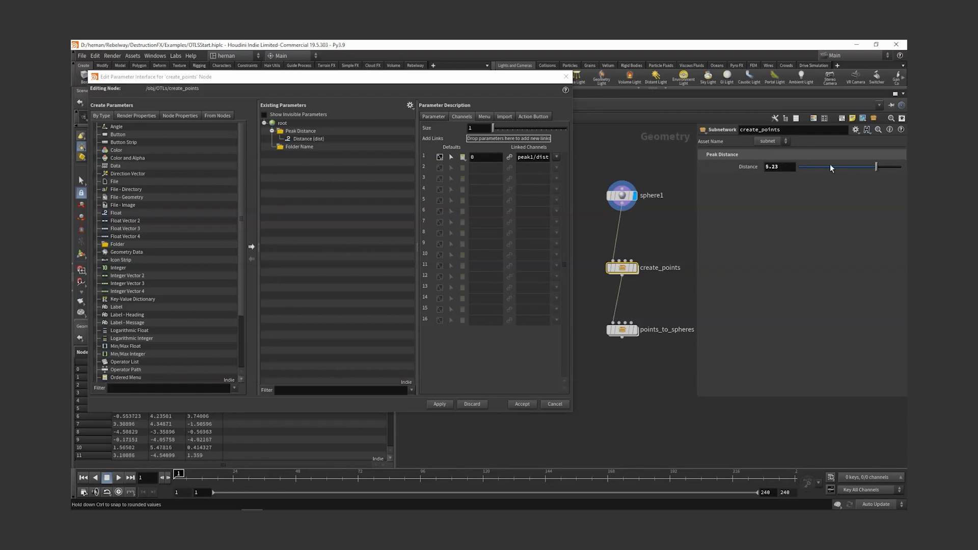
left_click(780, 166)
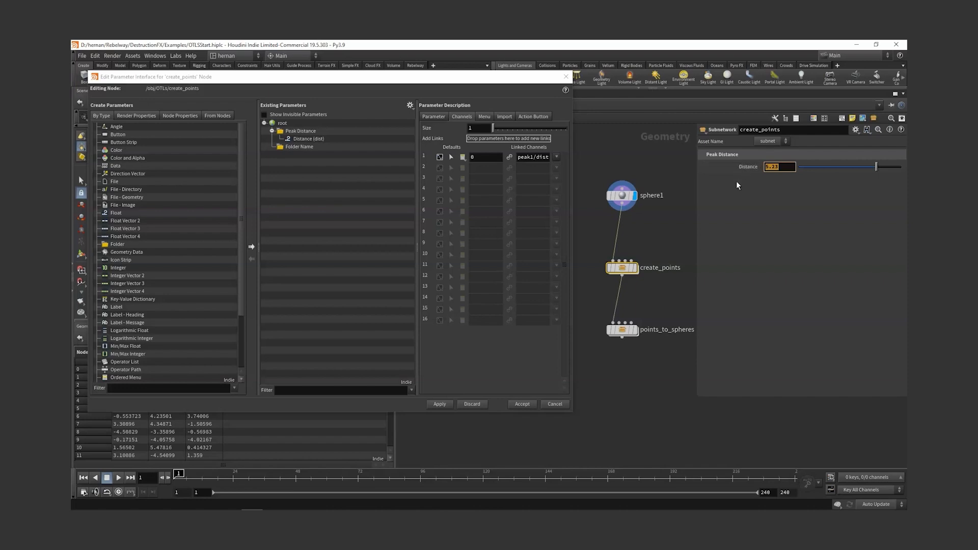
type("0")
key("Return")
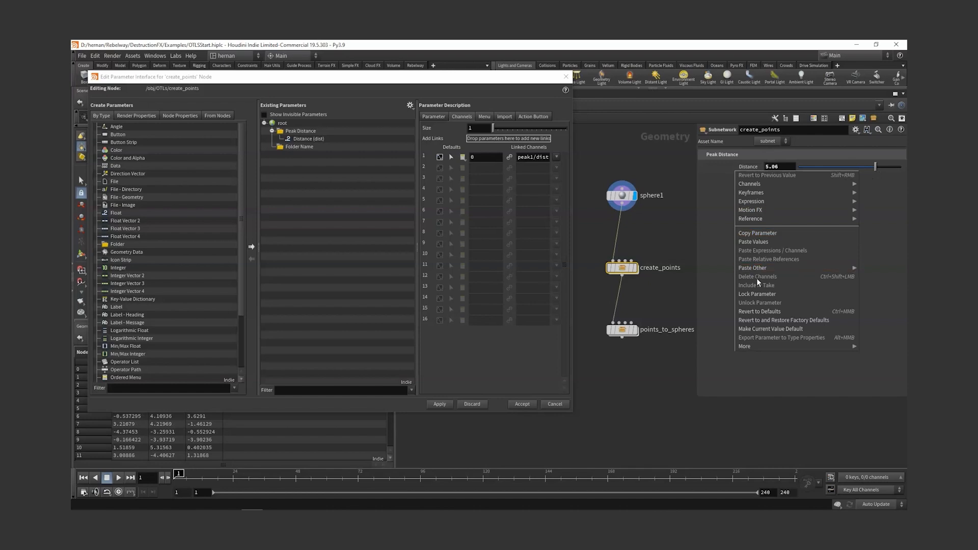
left_click(767, 311)
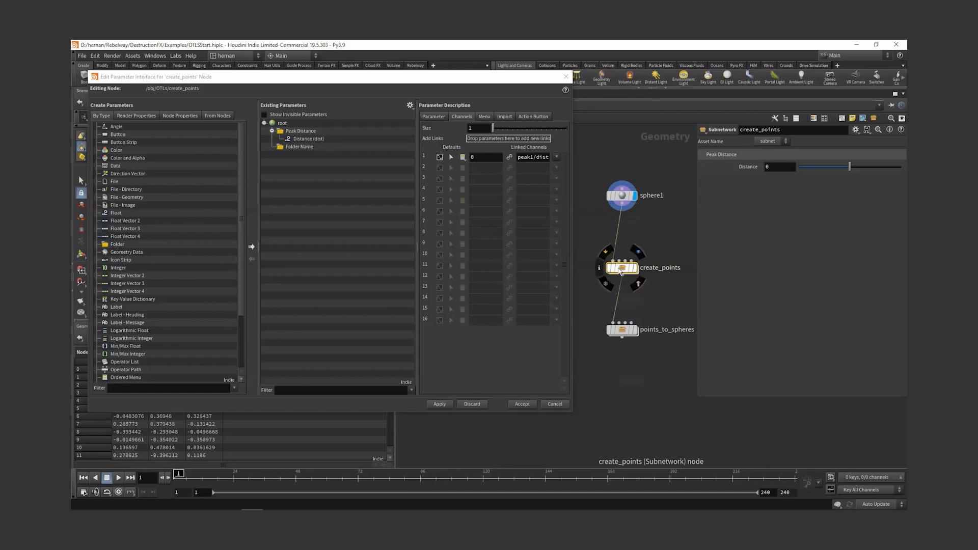
Step: Inside create_points, name the second interface folder scatterPoints, label it Scatter Points, and apply the change
double_click(635, 267)
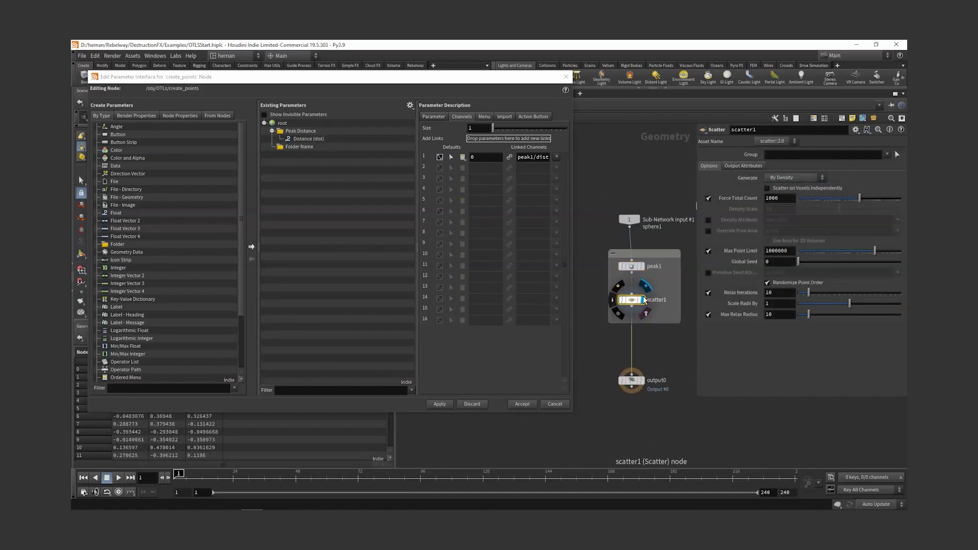
left_click(312, 147)
double_click(502, 130)
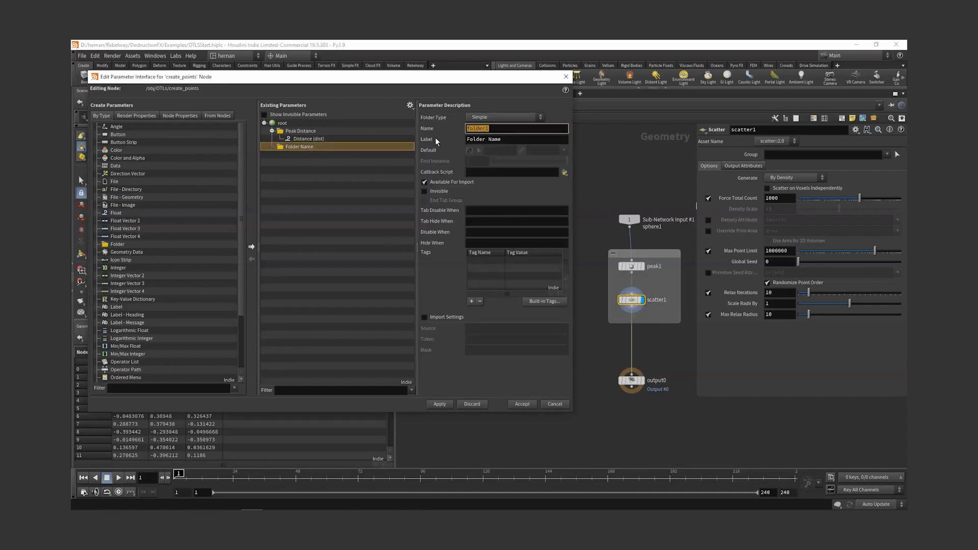
type("scatter")
key("Tab")
type("Scatter")
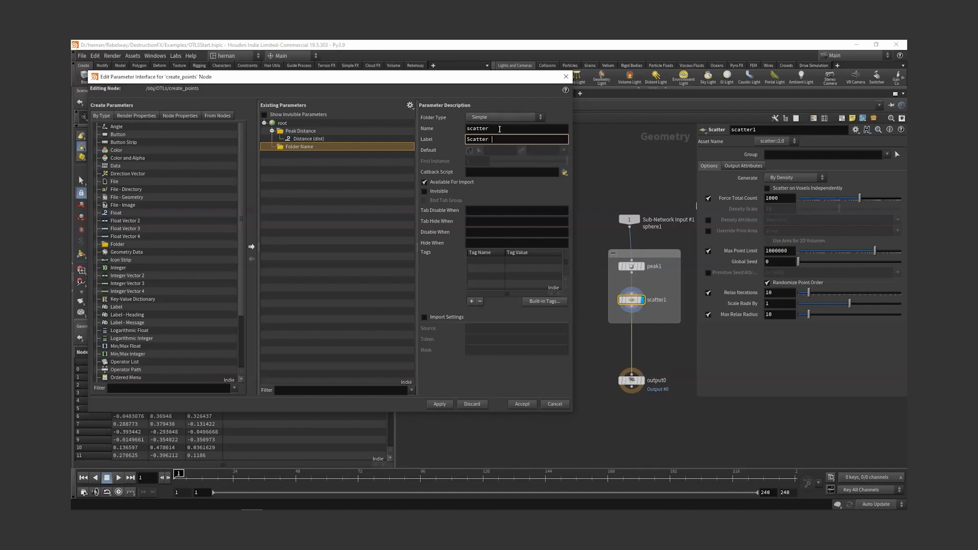
left_click(518, 129)
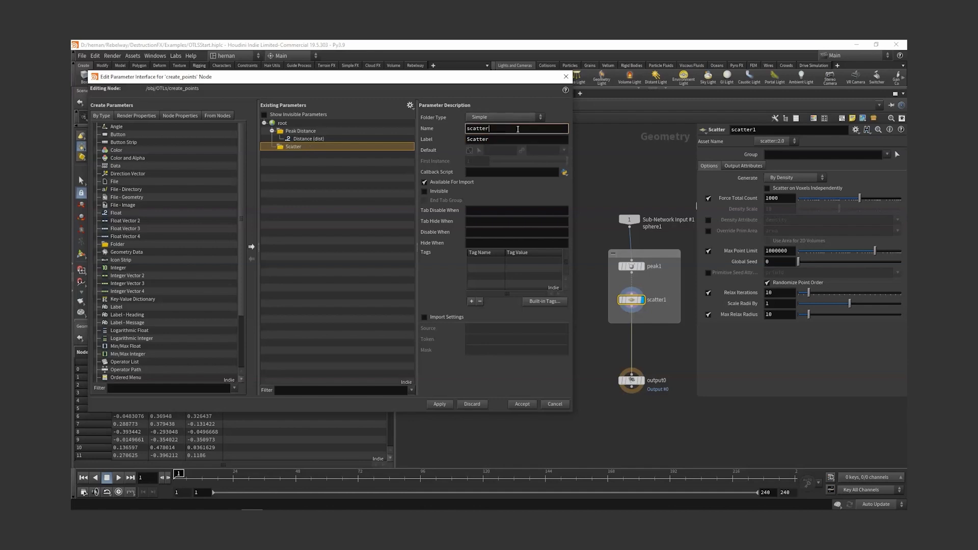
type("Points")
left_click(523, 139)
type("Points")
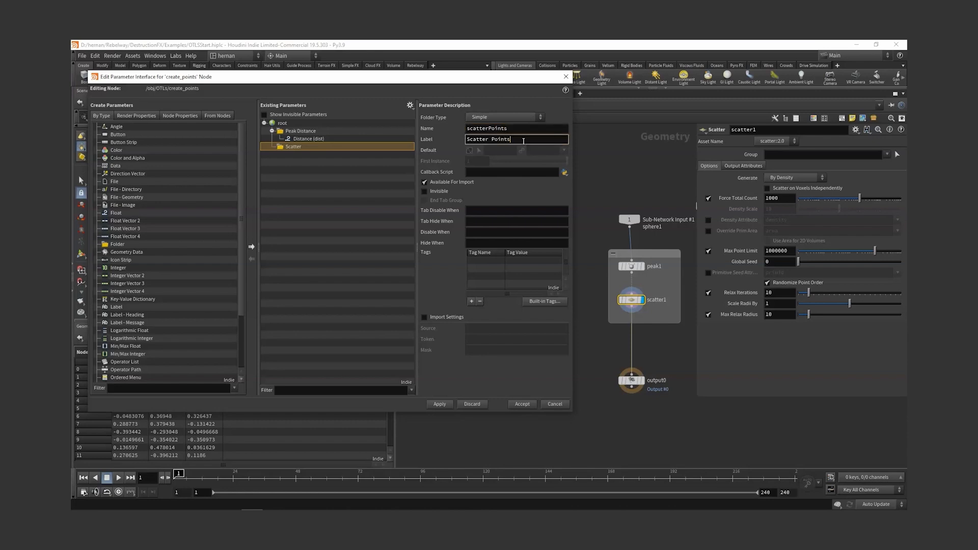
left_click(435, 405)
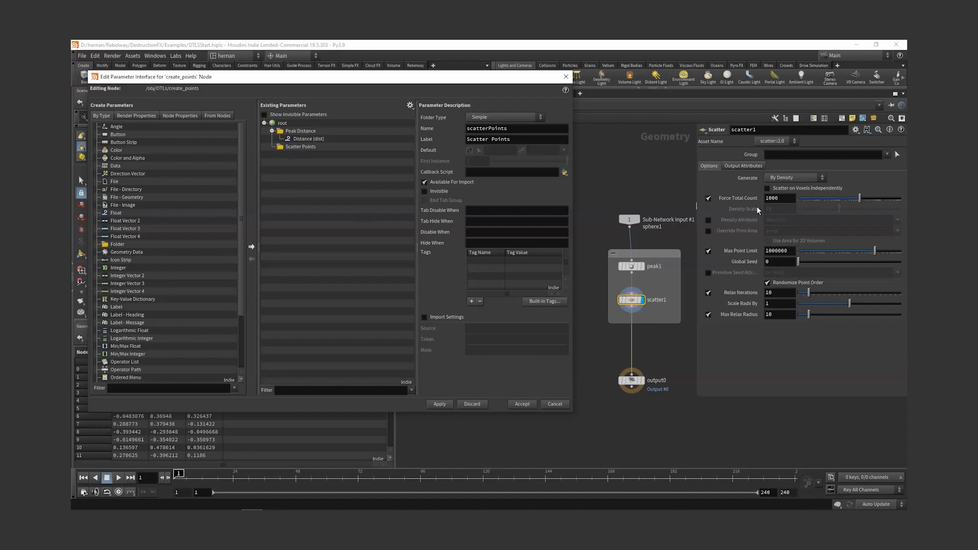
Step: Add scatter1's Force Total Count parameter to the Scatter Points folder, apply, and check the link on scatter1
left_click_drag(741, 198, 295, 147)
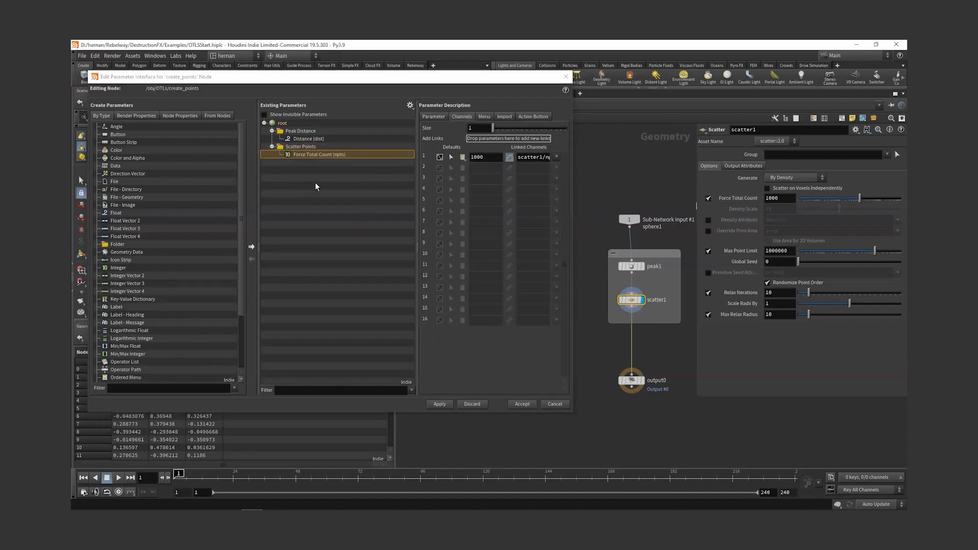
left_click(439, 404)
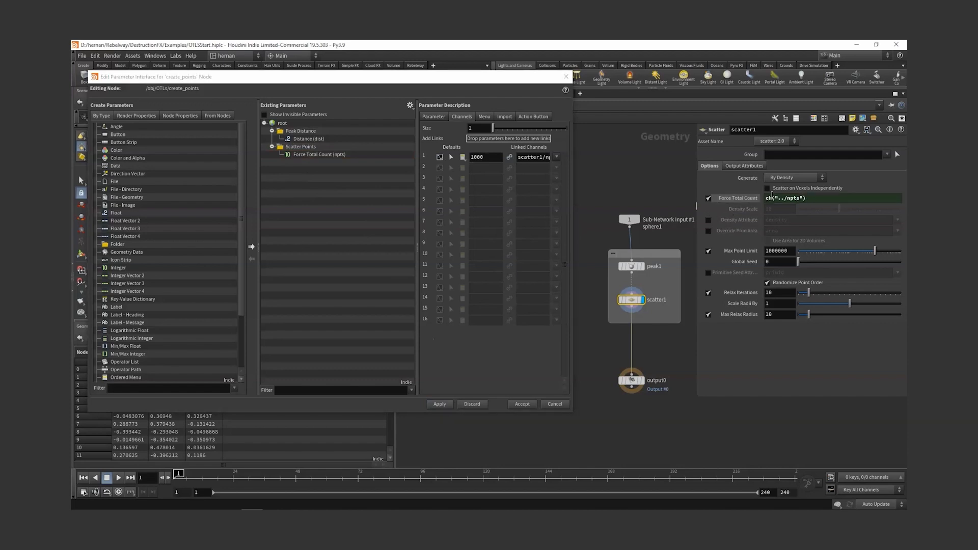
left_click(746, 197)
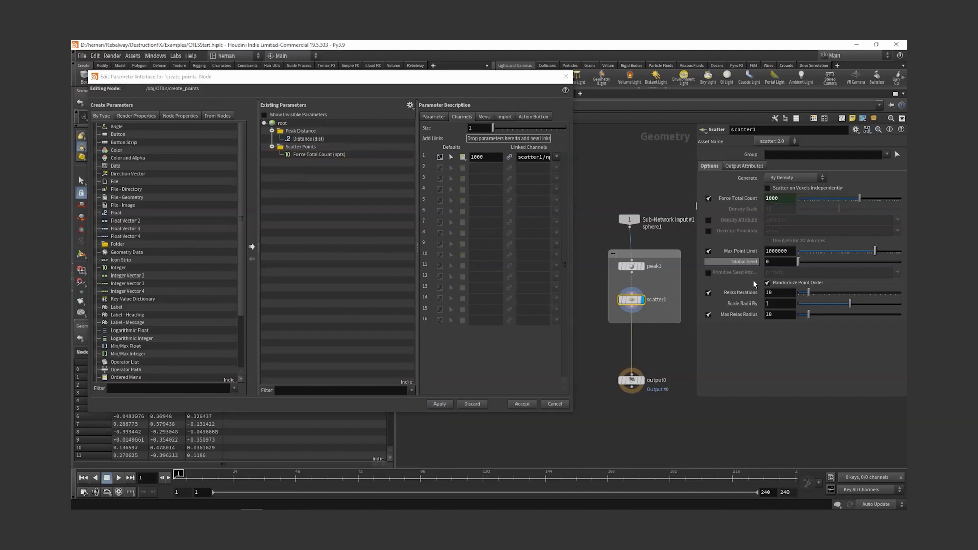
Step: Add scatter1's Relax Iterations parameter and its Relax Points toggle above it to Scatter Points, apply, and return to the OTLs level
mouse_move(748, 296)
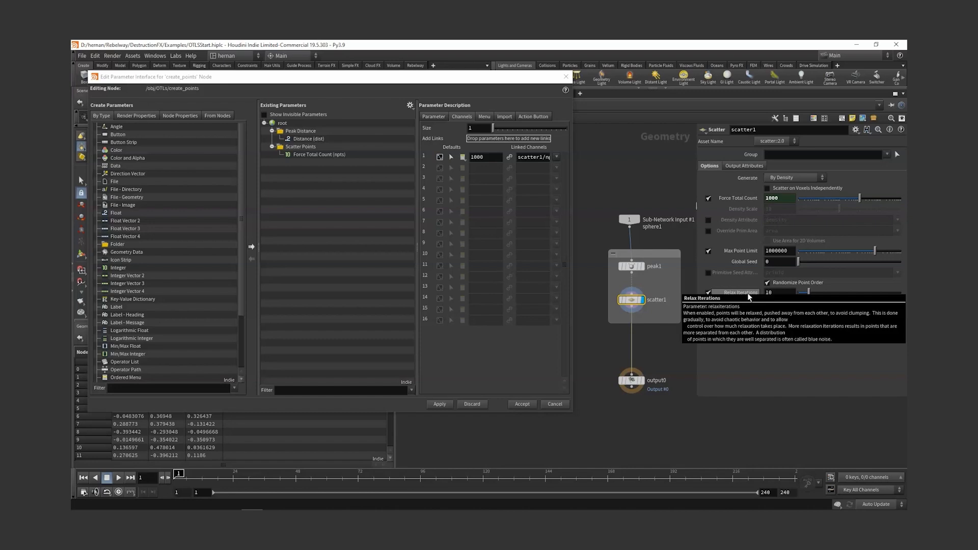
left_click_drag(749, 296, 317, 154)
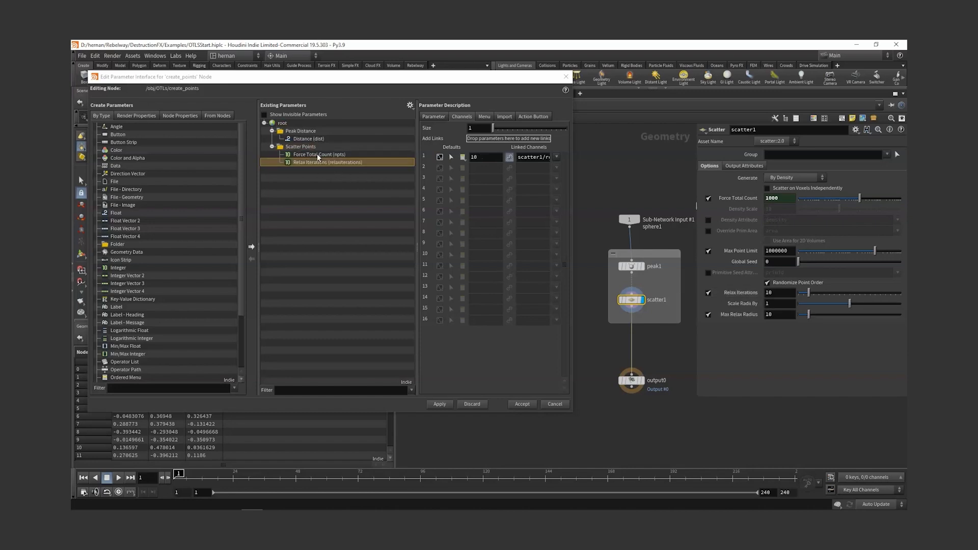
left_click(447, 402)
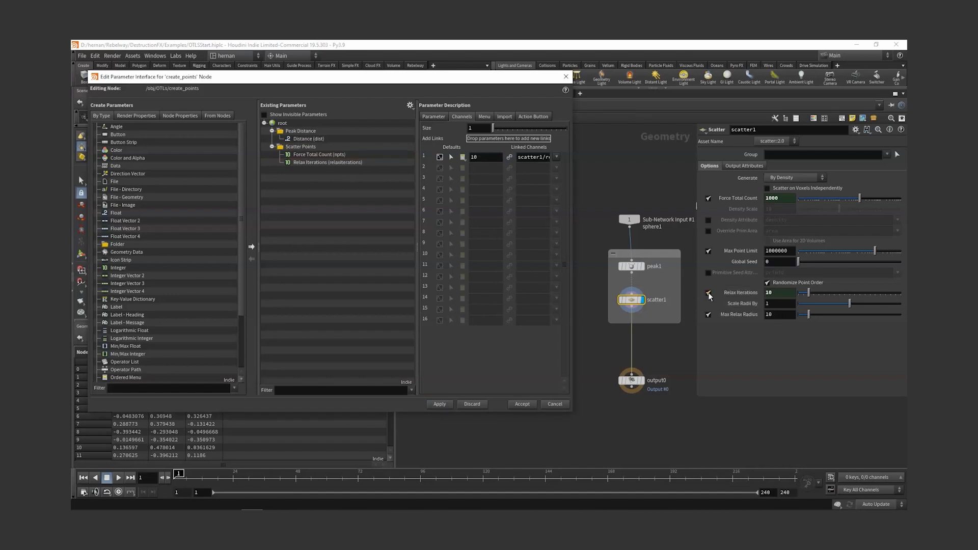
left_click_drag(708, 294, 301, 160)
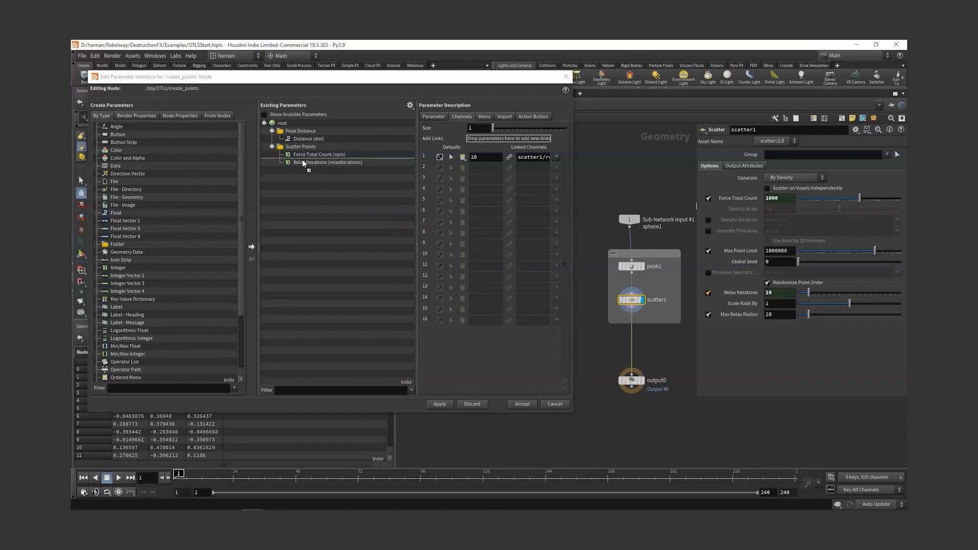
left_click(440, 403)
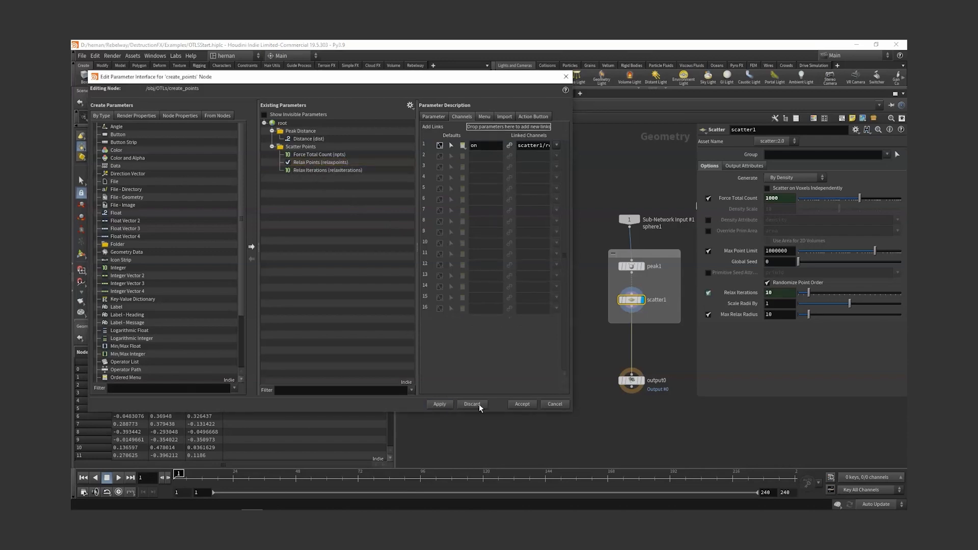
key("u")
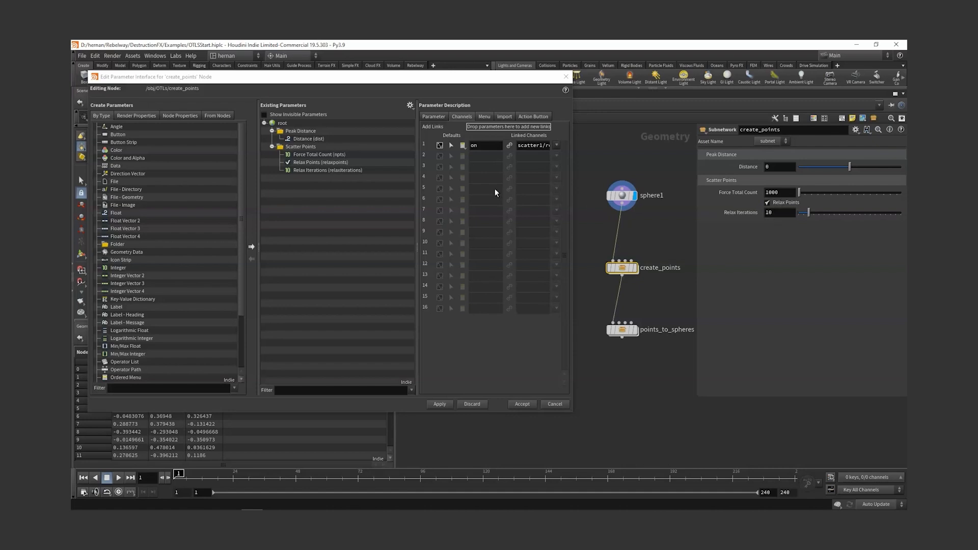
Step: Set the Relax Points toggle to join horizontally to the next parameter and apply the change
left_click(321, 162)
left_click(428, 117)
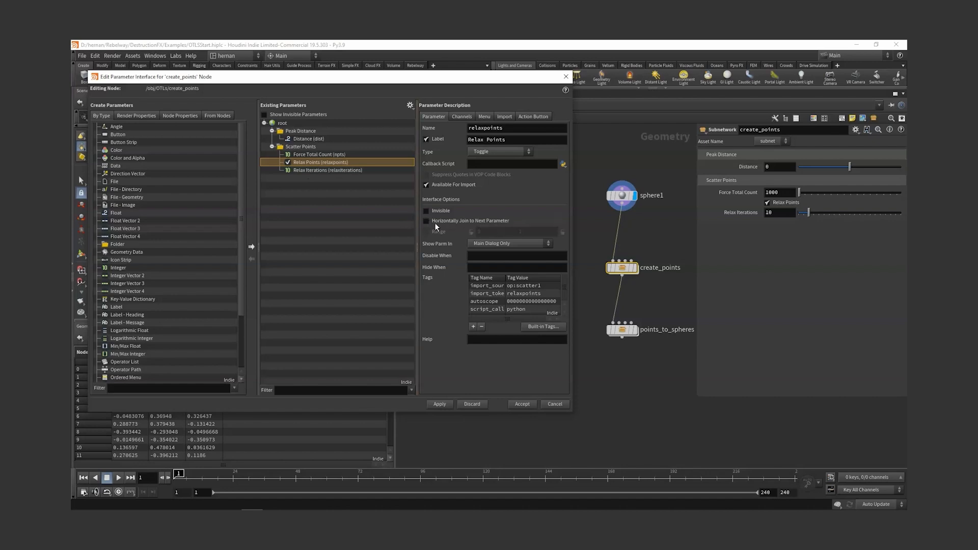
left_click(440, 404)
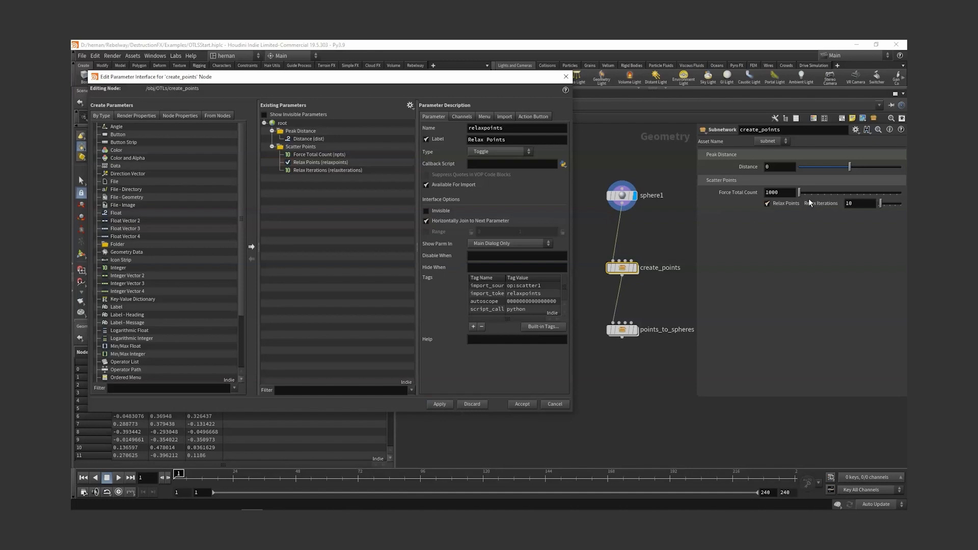
Step: Turn off the label of the Relax Points toggle, apply the interface, and return to the OTLs level
double_click(622, 268)
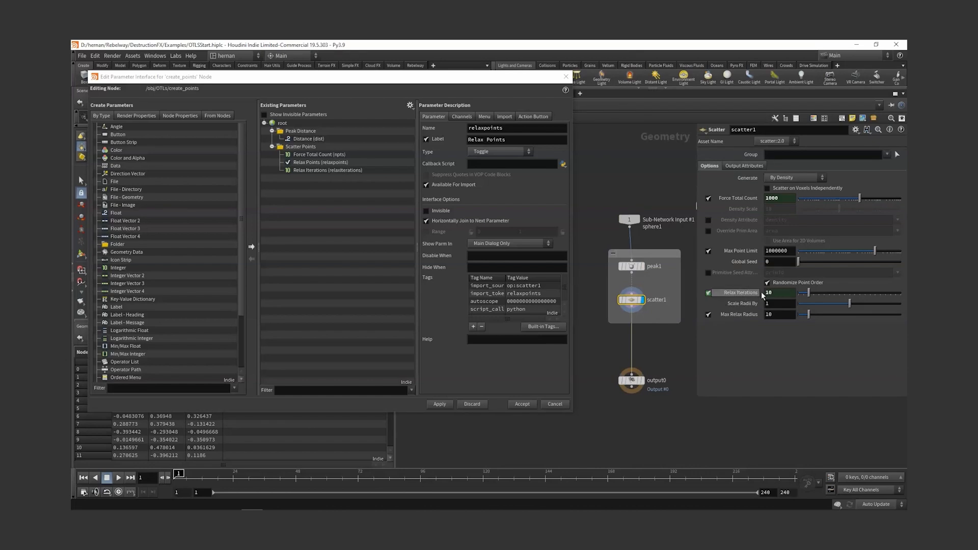
left_click_drag(710, 298, 313, 168)
left_click(312, 162)
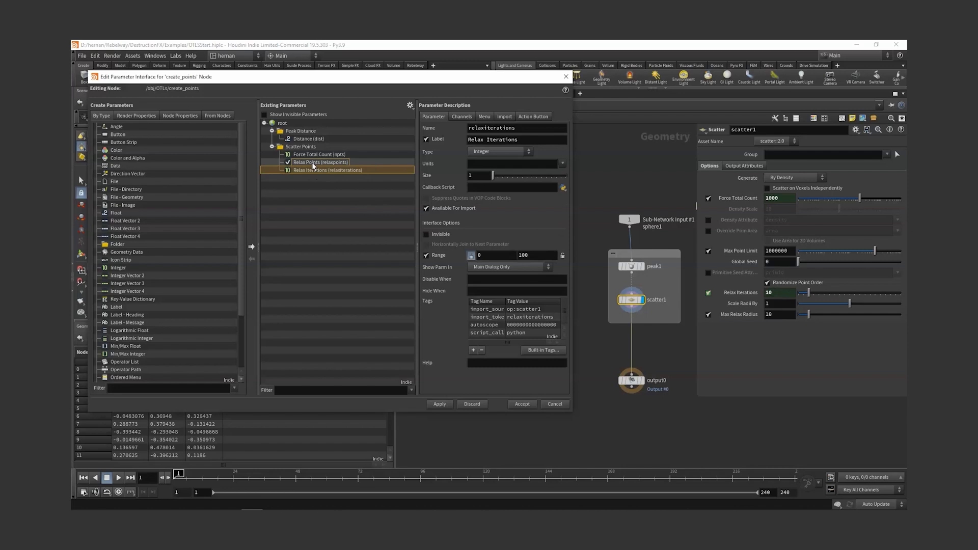
left_click(426, 139)
left_click(439, 404)
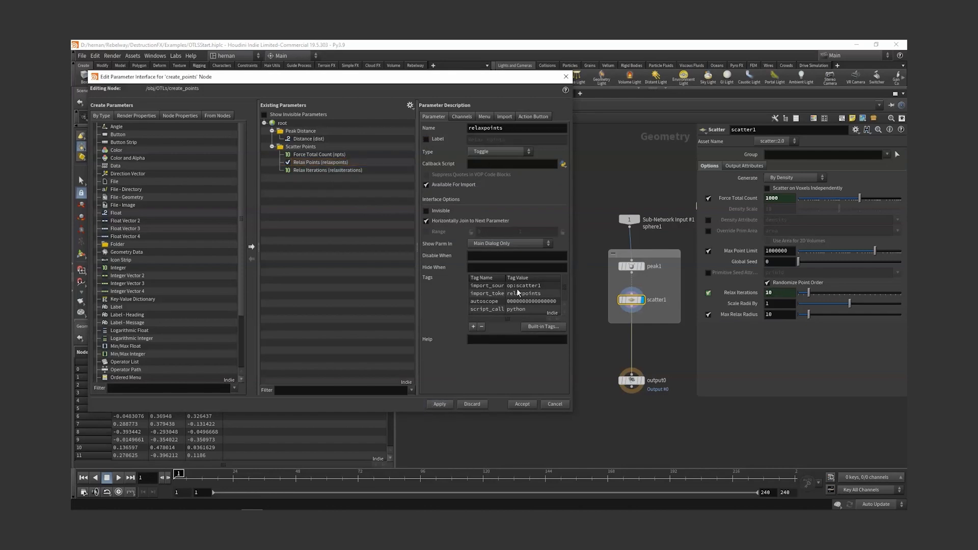
left_click(621, 185)
key("u")
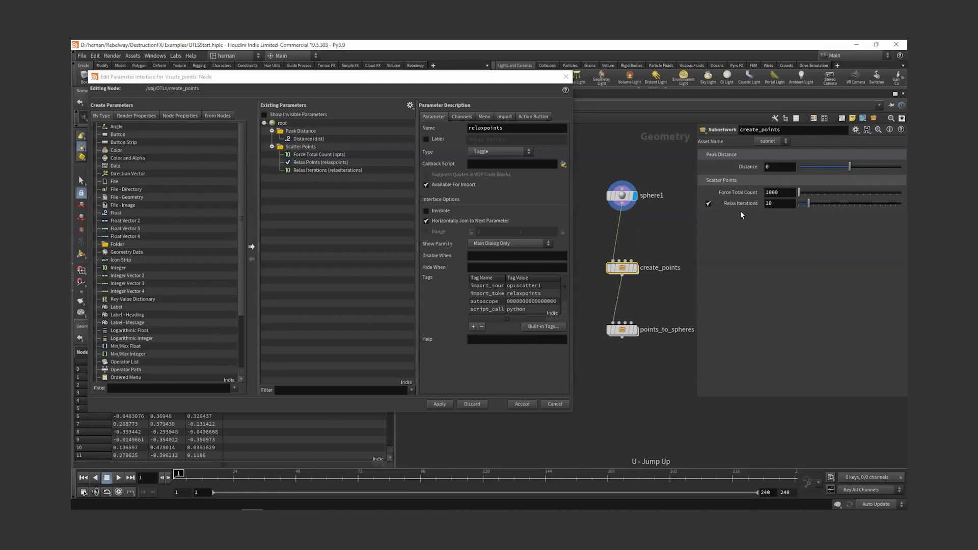
Step: Accept the create_points interface and save the scene as a new version, OTLSStart_v01.hiplc
left_click(522, 404)
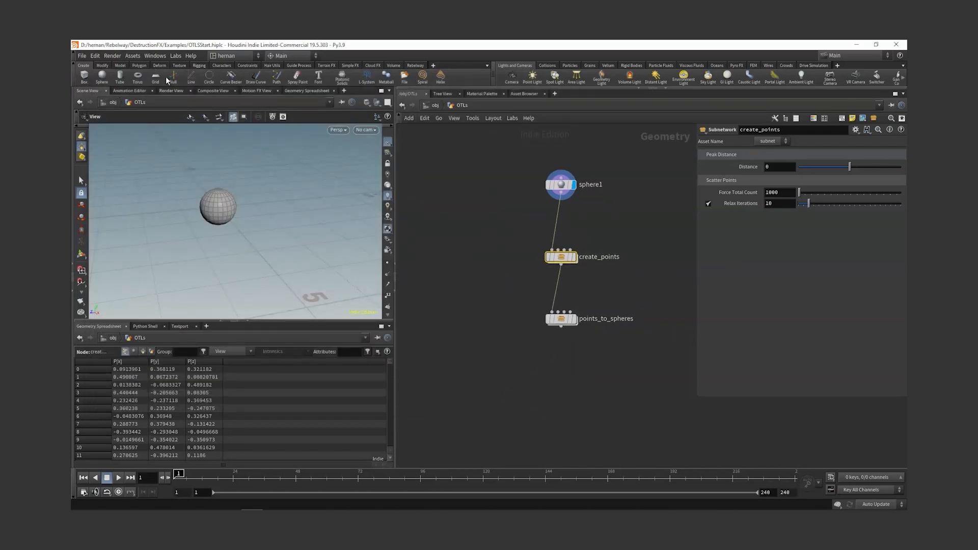
left_click(81, 55)
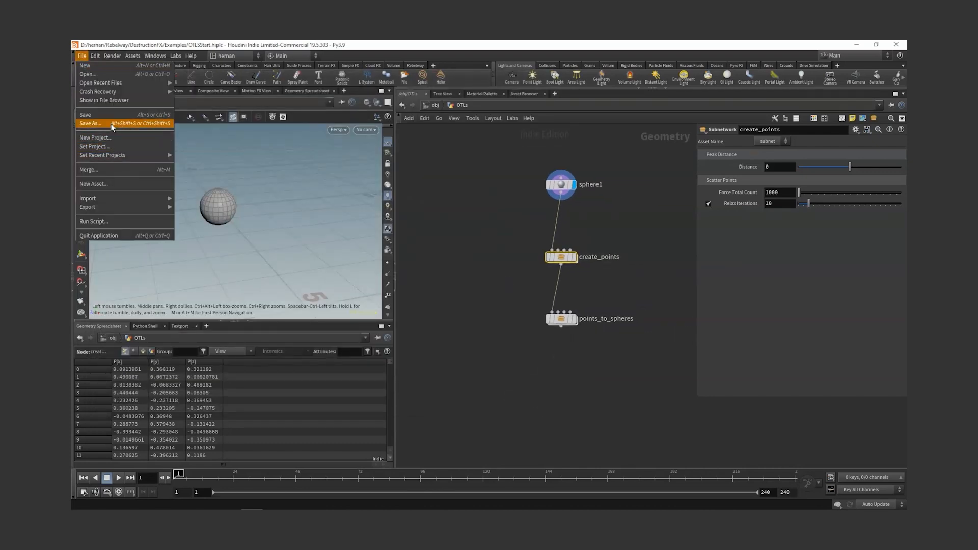
left_click(91, 123)
left_click(200, 249)
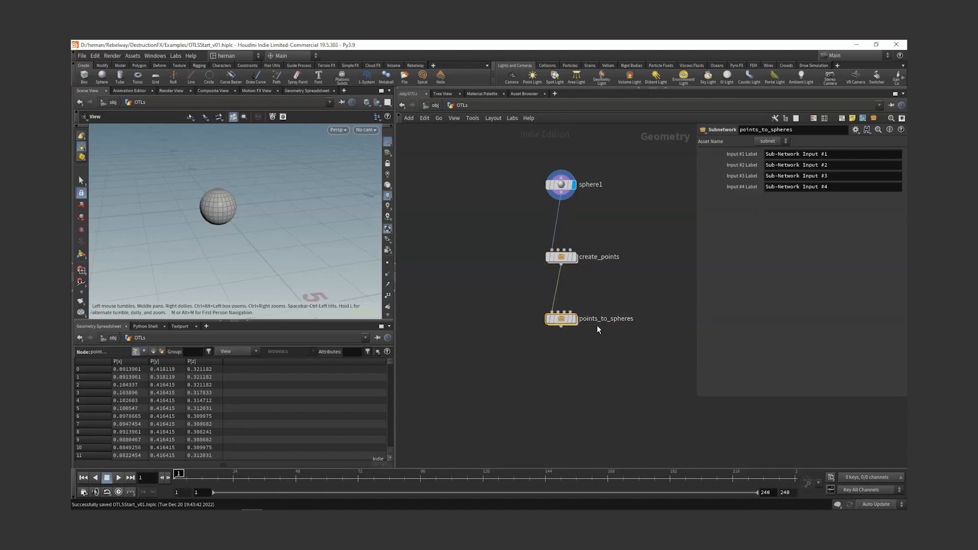
Step: Make all four input label parameters of points_to_spheres invisible in its parameter interface and apply
left_click_drag(620, 302, 549, 348)
left_click(855, 130)
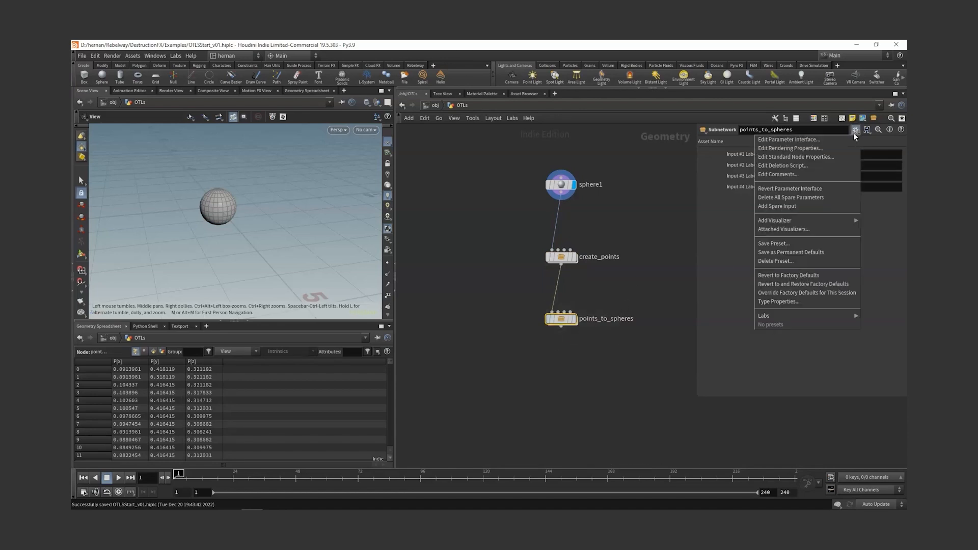
left_click(842, 138)
left_click_drag(494, 86, 438, 89)
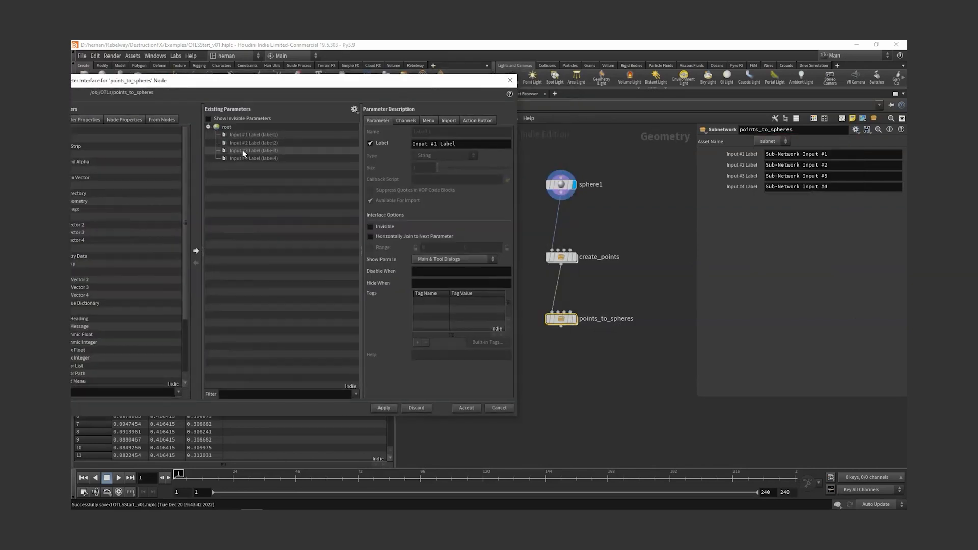
left_click(256, 134)
left_click(248, 158, "shift")
left_click(383, 228)
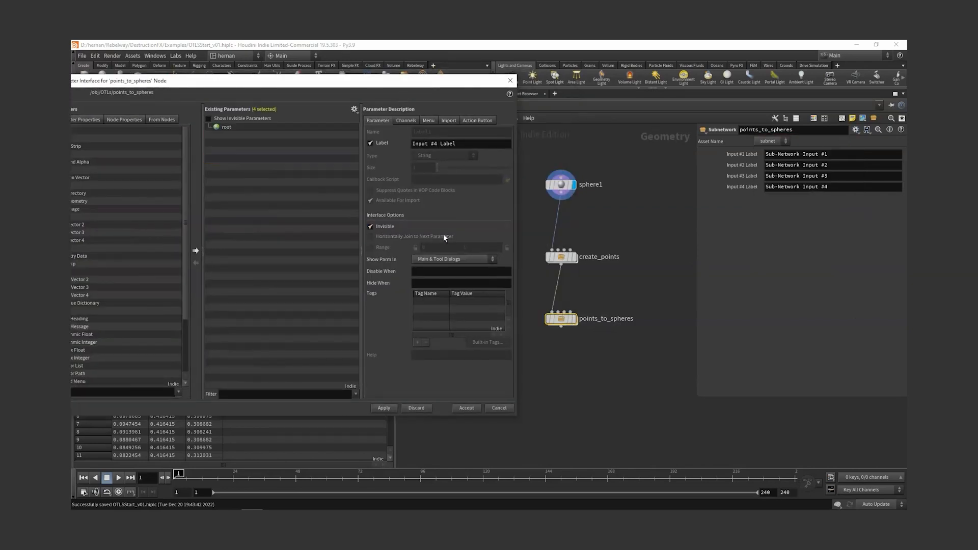
left_click(385, 407)
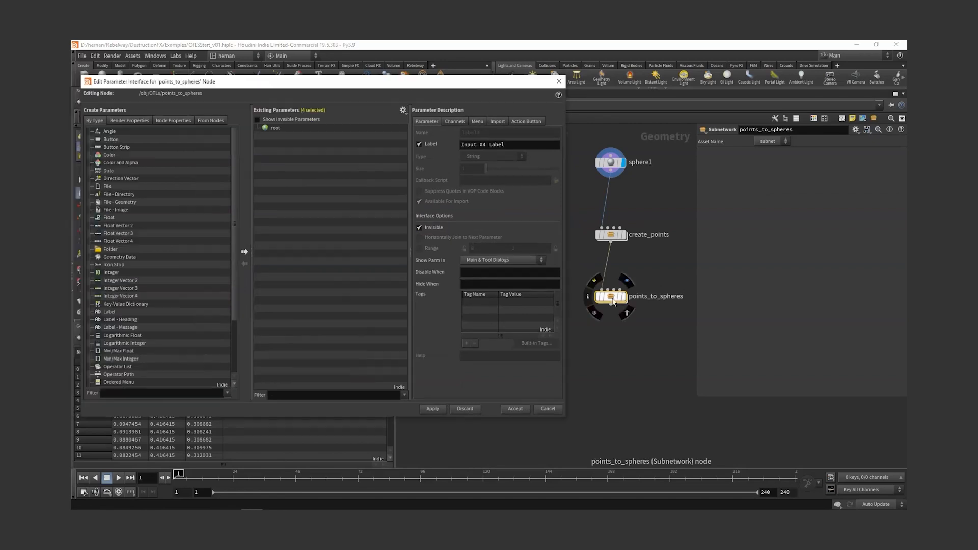
Step: Enter points_to_spheres and revert the Radius parameter of sphere3 to its defaults
double_click(602, 295)
left_click(589, 289)
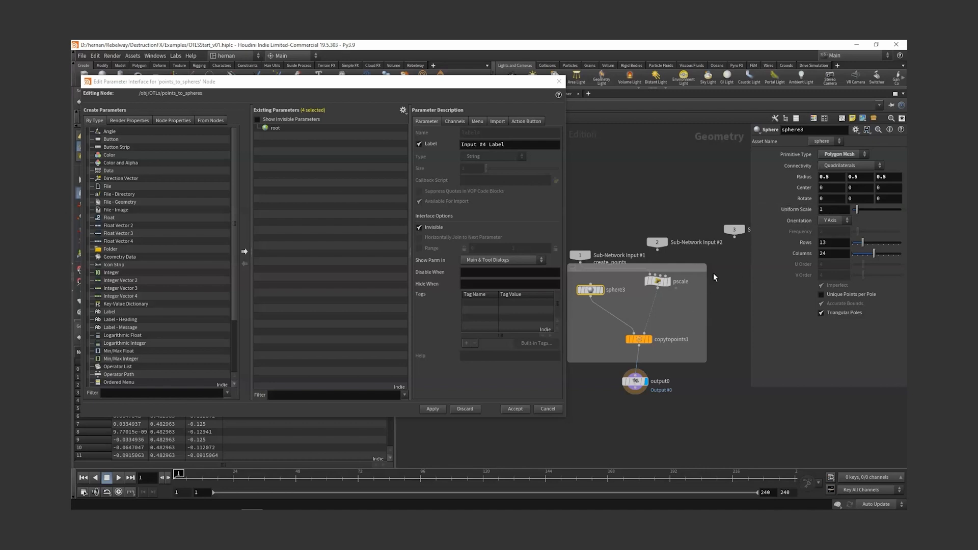
right_click(805, 178)
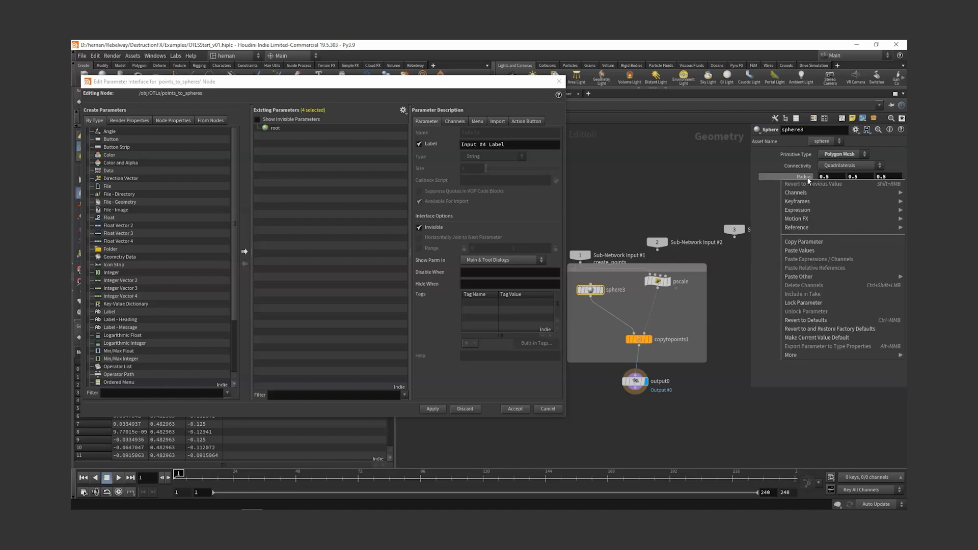
left_click(806, 320)
Step: Add a Simple folder named pscale with the label Pscale to the points_to_spheres interface and apply
left_click(657, 286)
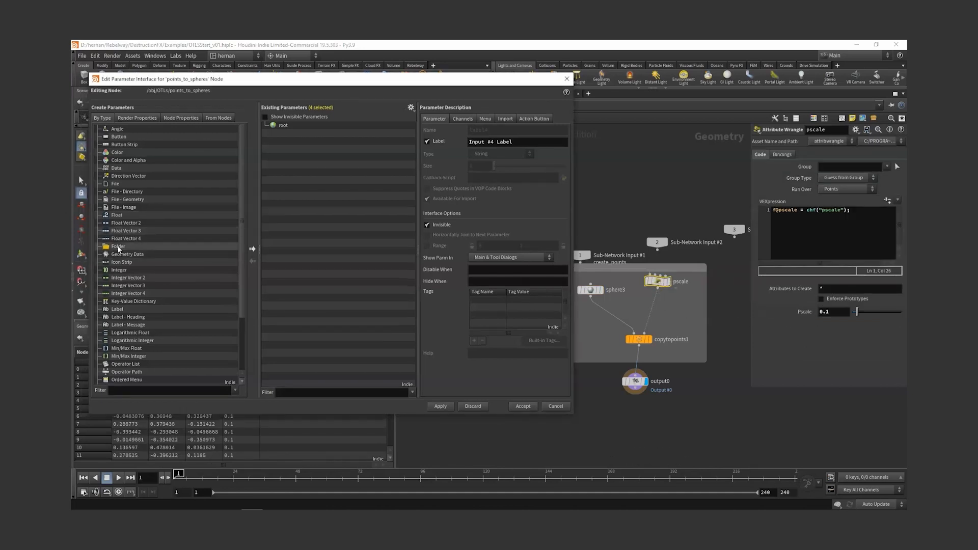
left_click_drag(118, 246, 305, 132)
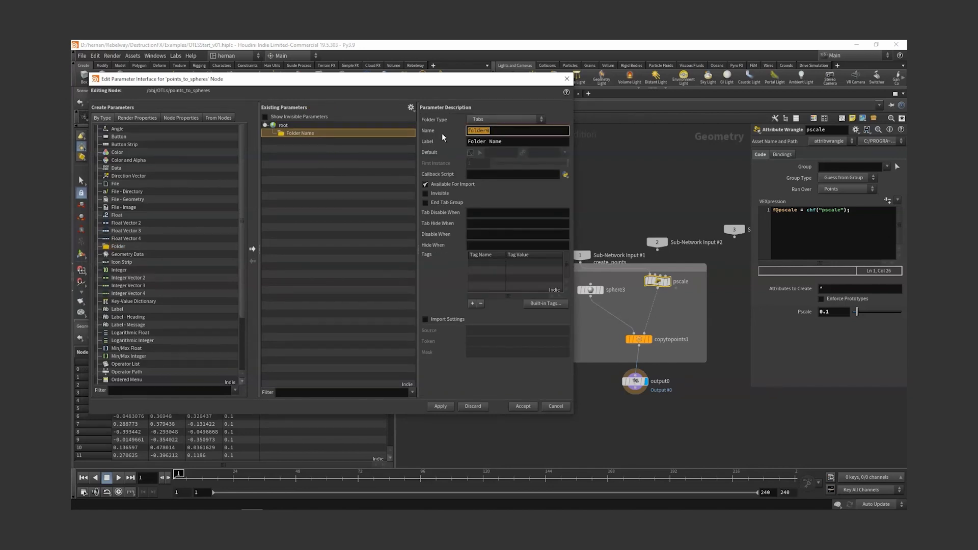
type("pscale")
left_click(488, 118)
left_click(491, 130)
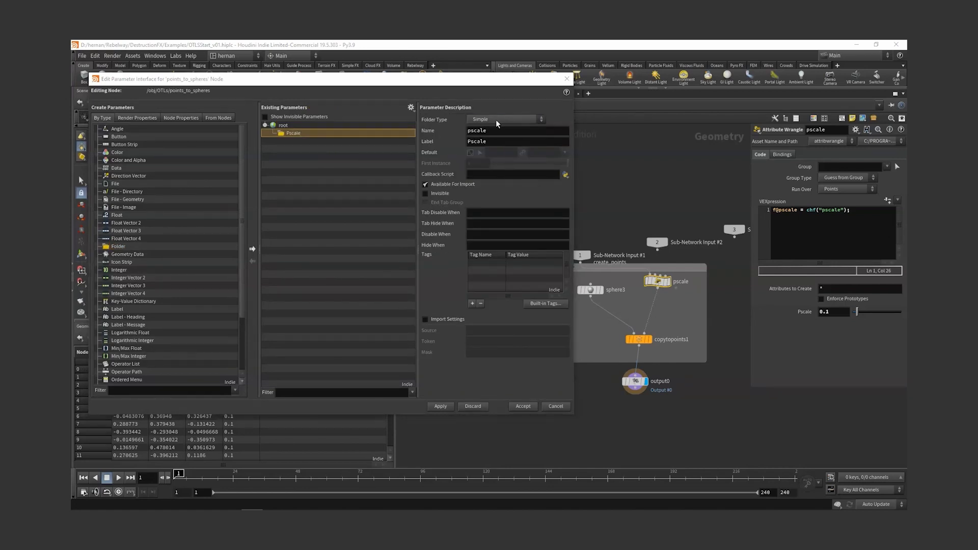
left_click(442, 406)
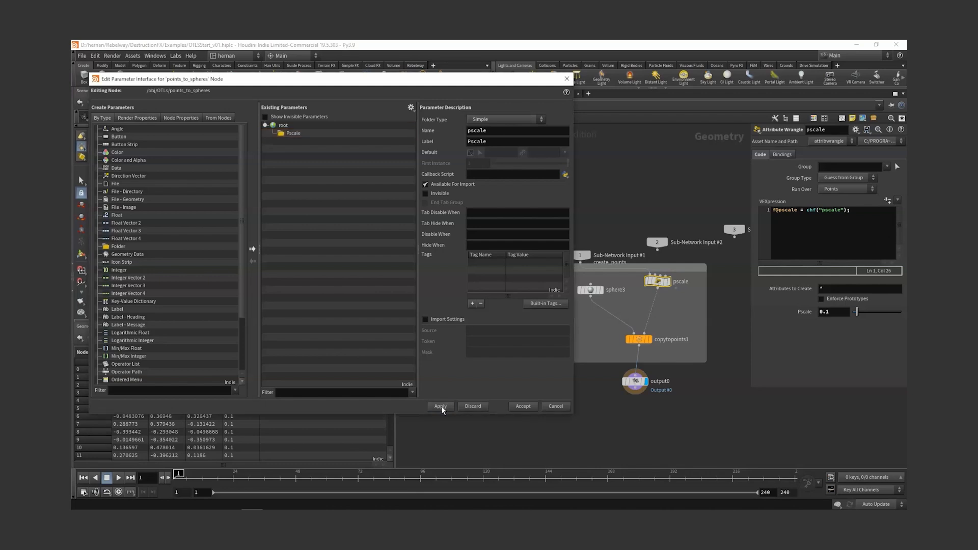
Step: Add the pscale wrangle's Pscale parameter to the Pscale folder of the points_to_spheres interface
left_click(803, 311)
left_click(284, 126)
left_click_drag(294, 136, 295, 137)
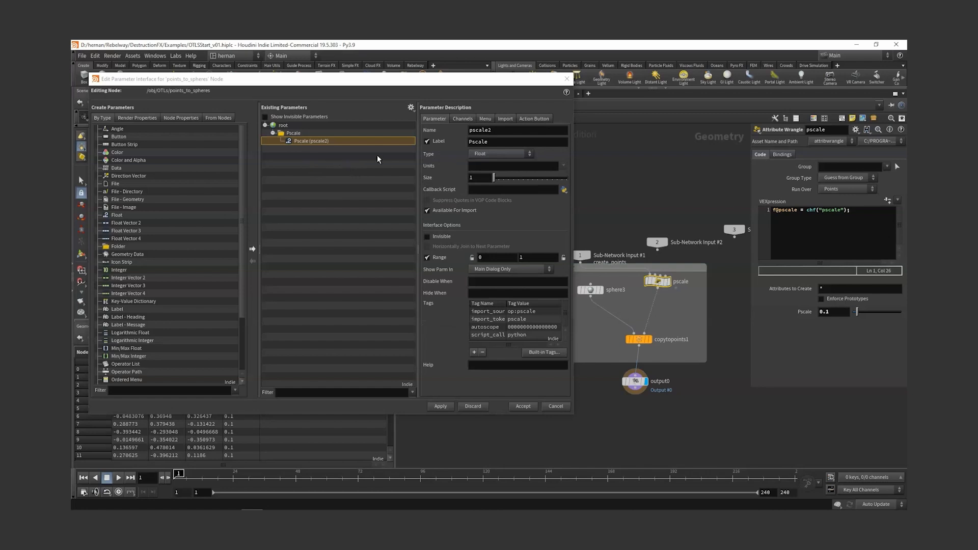
Step: Rename the Pscale folder of the points_to_spheres interface to spherepscale and label it Sphere Pscale
left_click(338, 133)
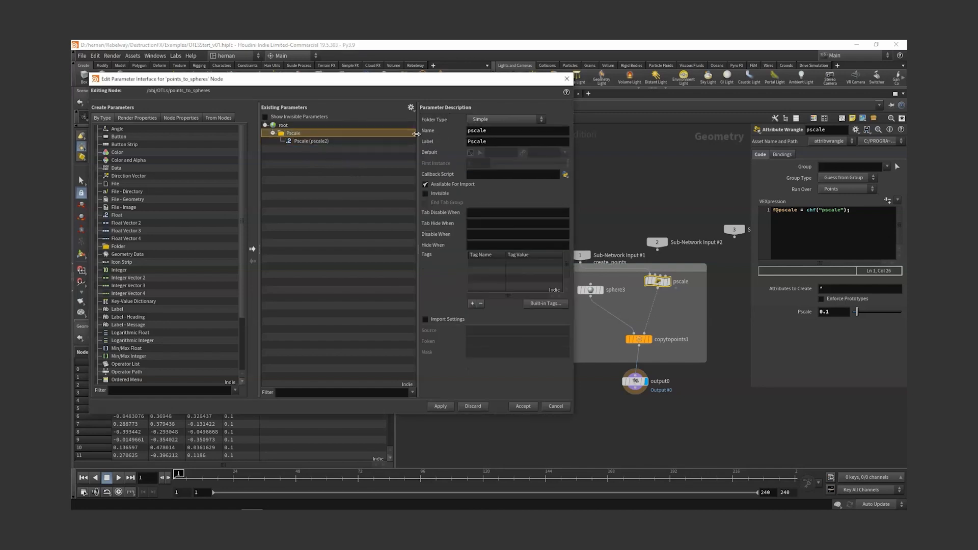
left_click(302, 141)
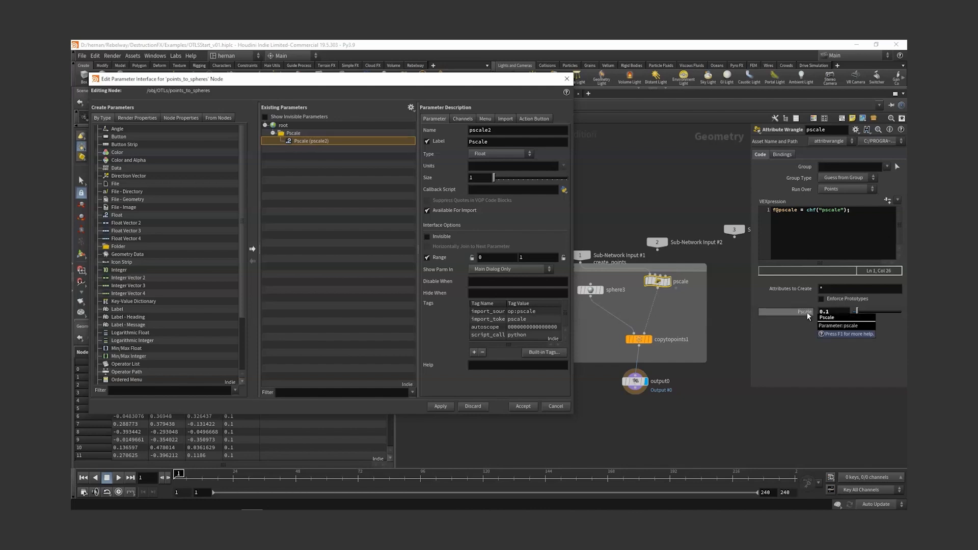
double_click(504, 130)
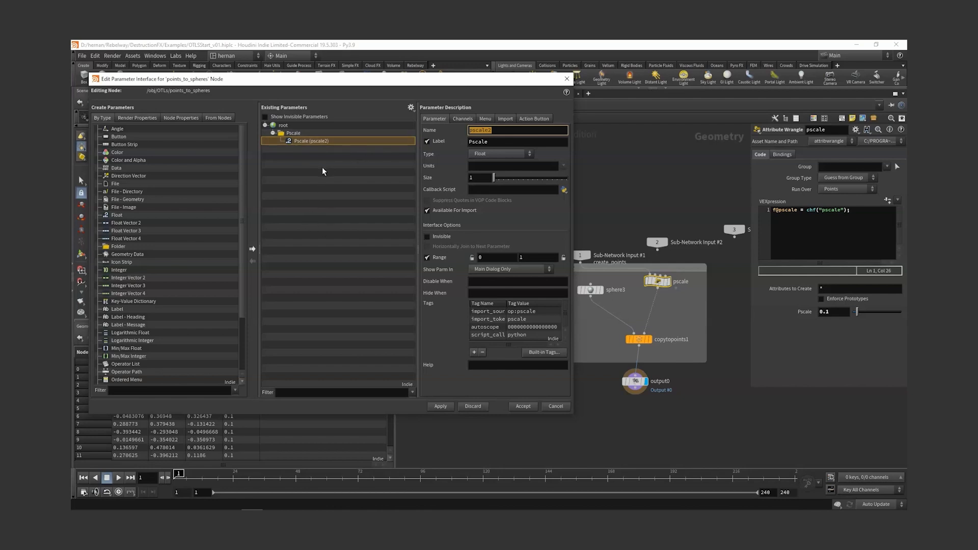
double_click(498, 141)
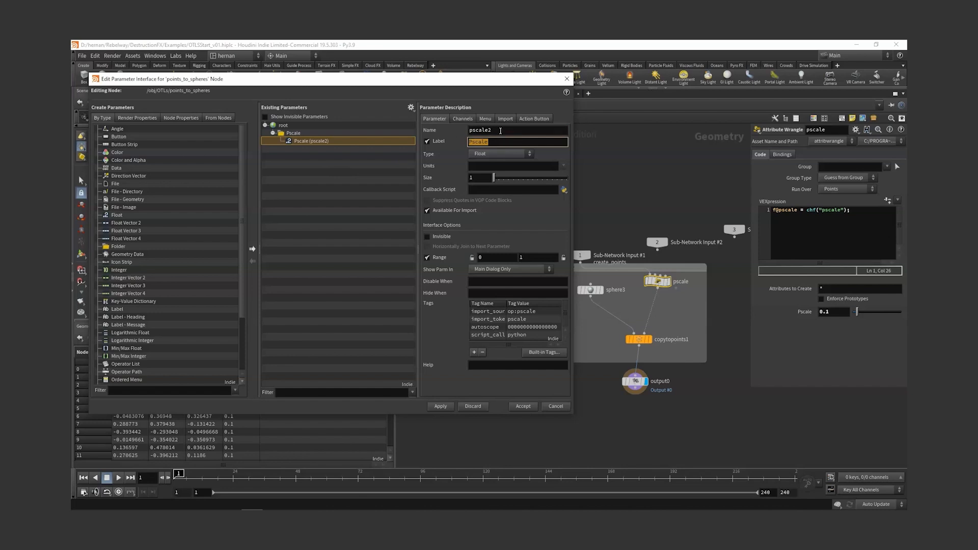
left_click(293, 133)
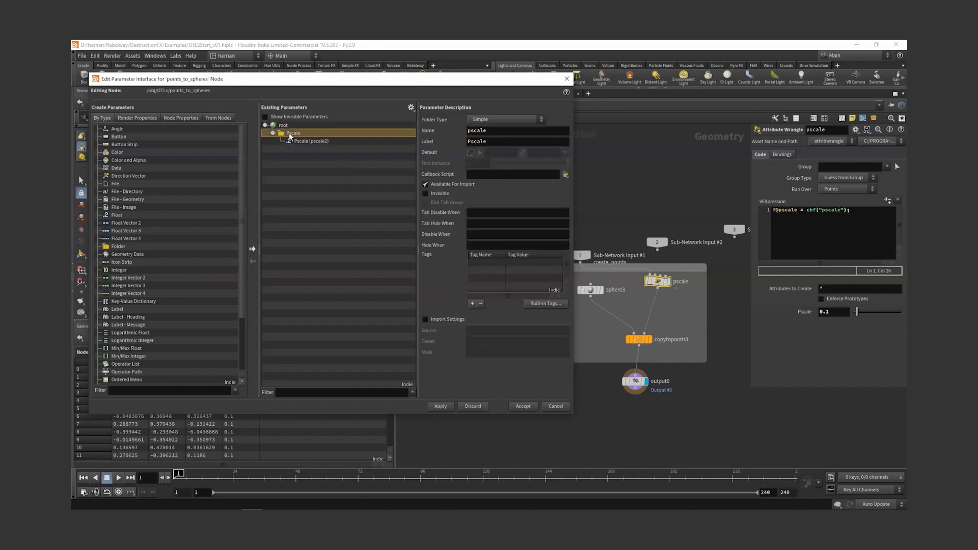
left_click(509, 134)
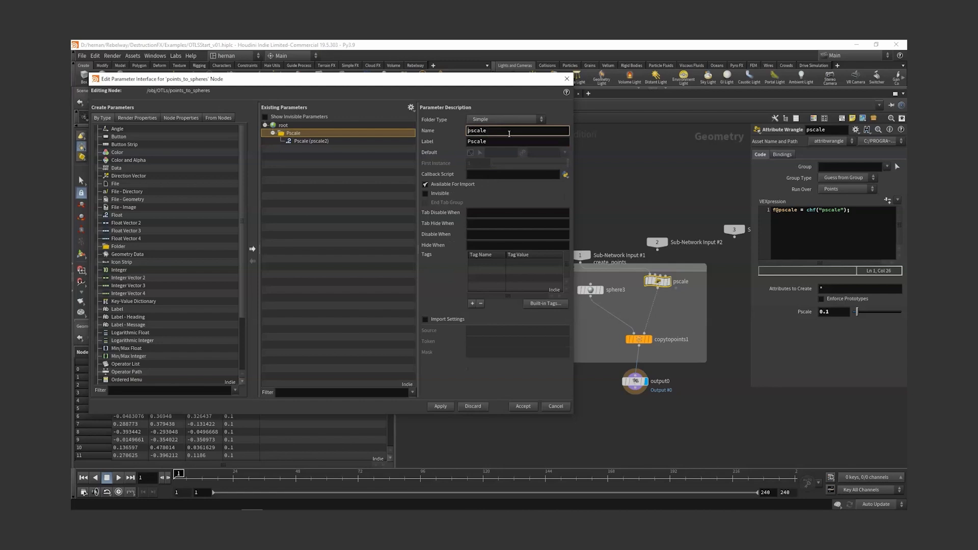
type("sphere")
left_click(470, 142)
type("Sphere")
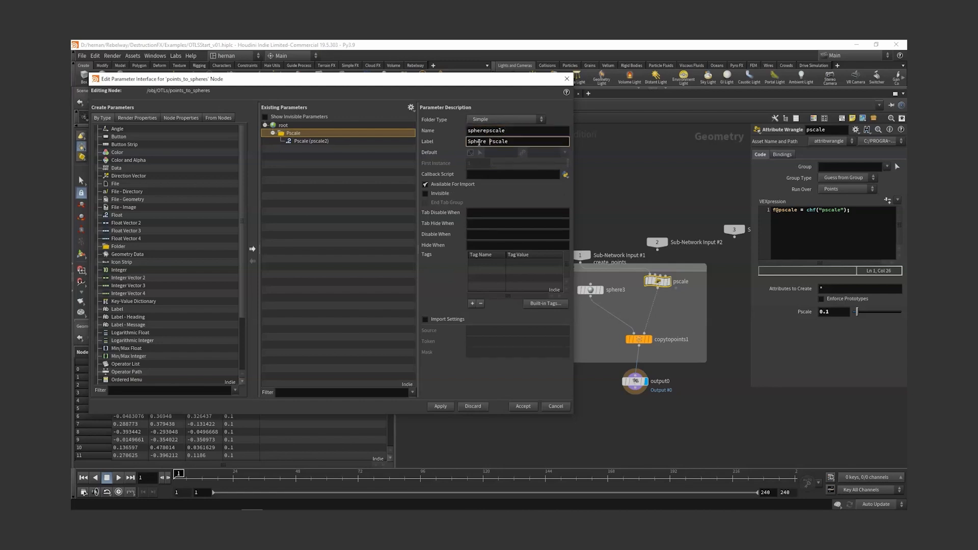
Step: Rename the folder's Pscale parameter to pscale, apply the change and accept the points_to_spheres interface
left_click(314, 142)
left_click(499, 131)
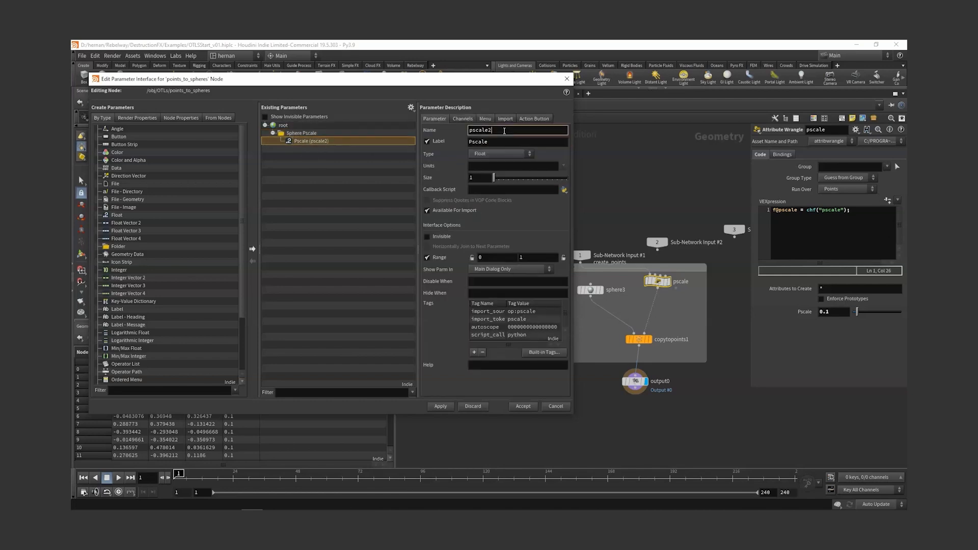
key("BackSpace")
left_click(441, 406)
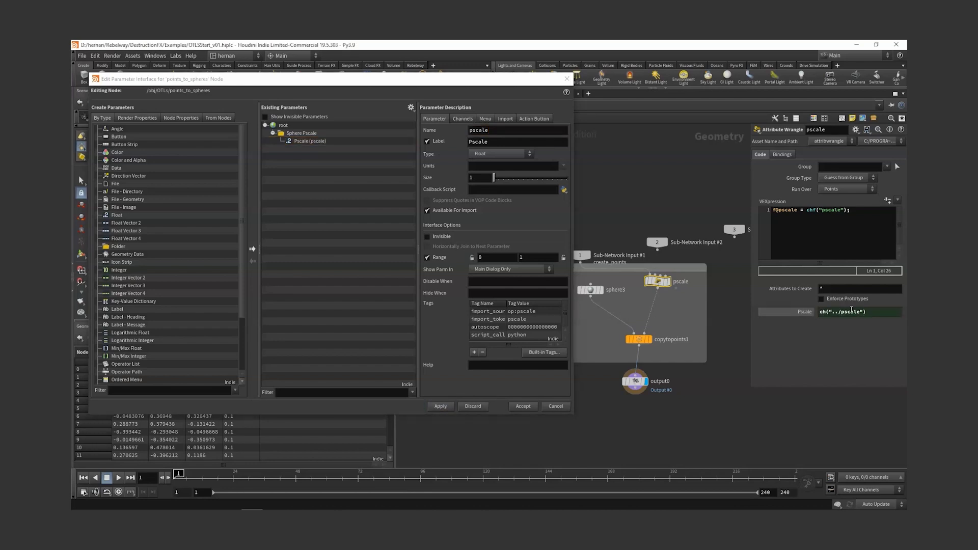
left_click_drag(838, 312, 862, 312)
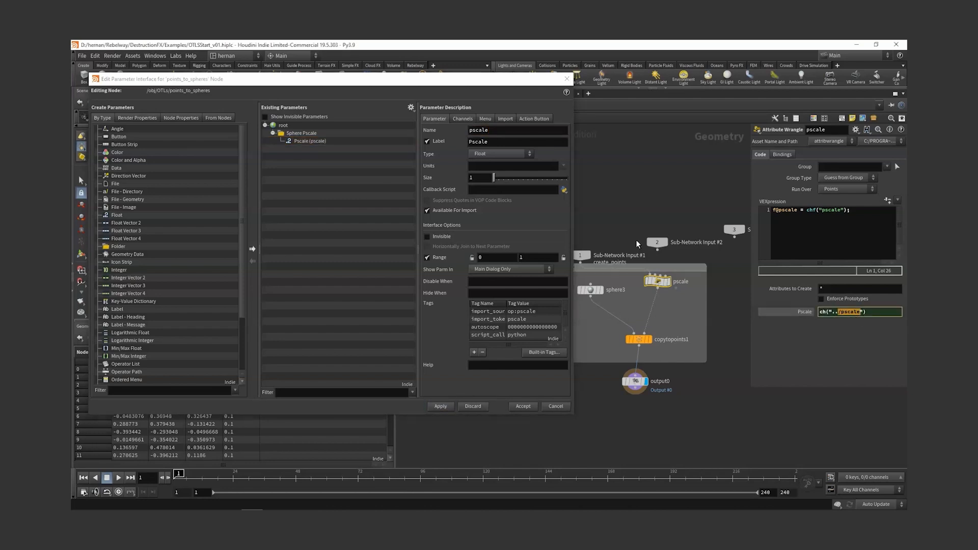
left_click(524, 407)
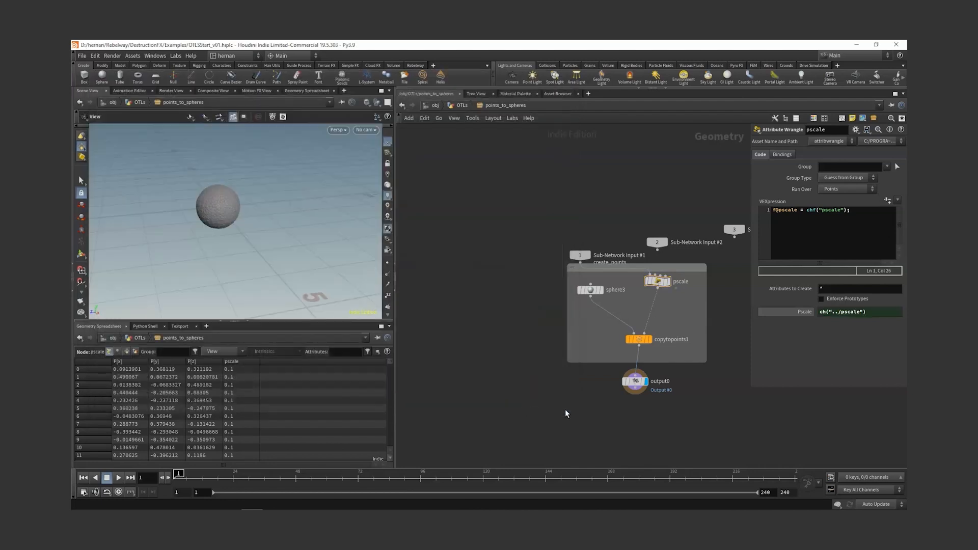
Step: Return to the OTLs network and examine the exposed parameters of points_to_spheres and create_points
key("u")
middle_click_drag(664, 227, 628, 247)
left_click_drag(584, 249, 502, 286)
left_click_drag(481, 291, 550, 351)
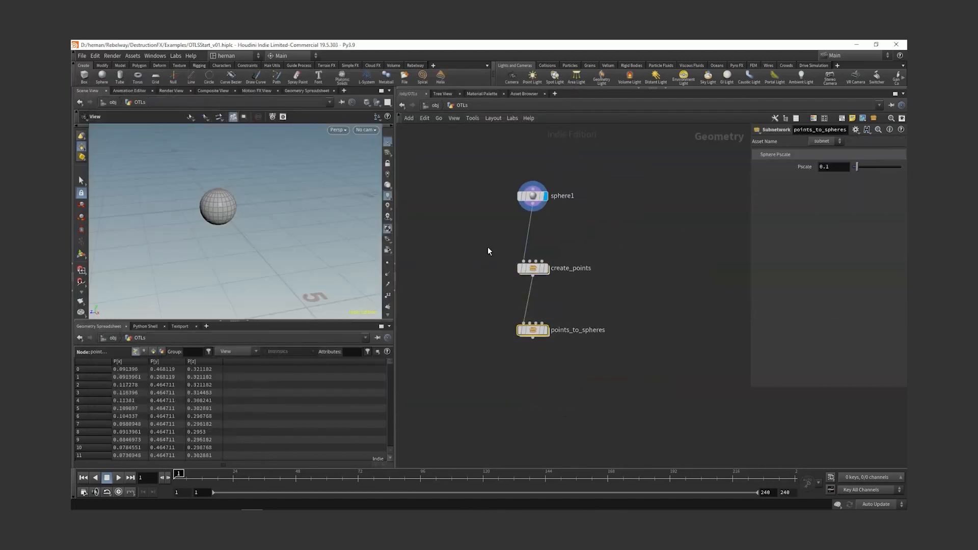
left_click_drag(488, 246, 558, 294)
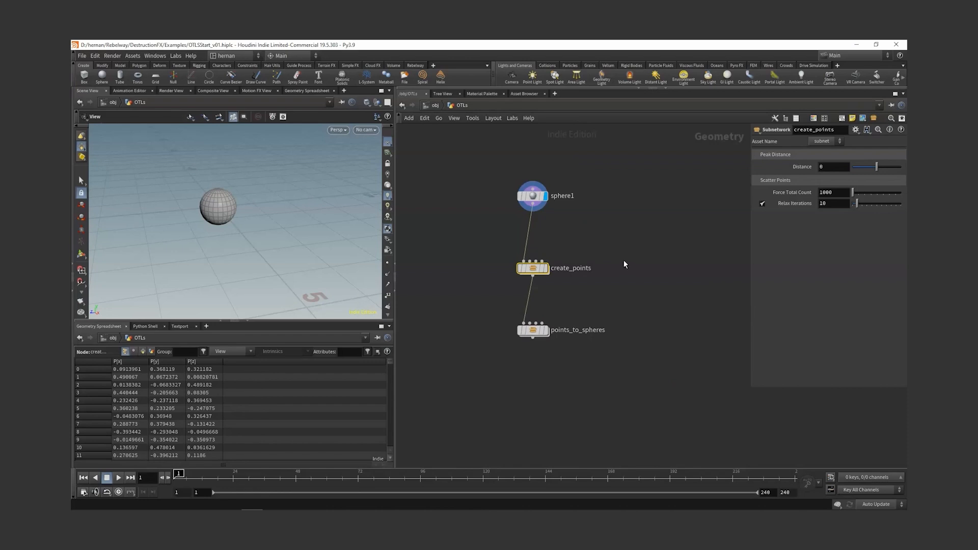
Step: Duplicate create_points and points_to_spheres together beside the originals and save the scene
middle_click_drag(635, 241, 589, 254)
scroll(589, 255, "down", 1)
left_click_drag(580, 238, 500, 340)
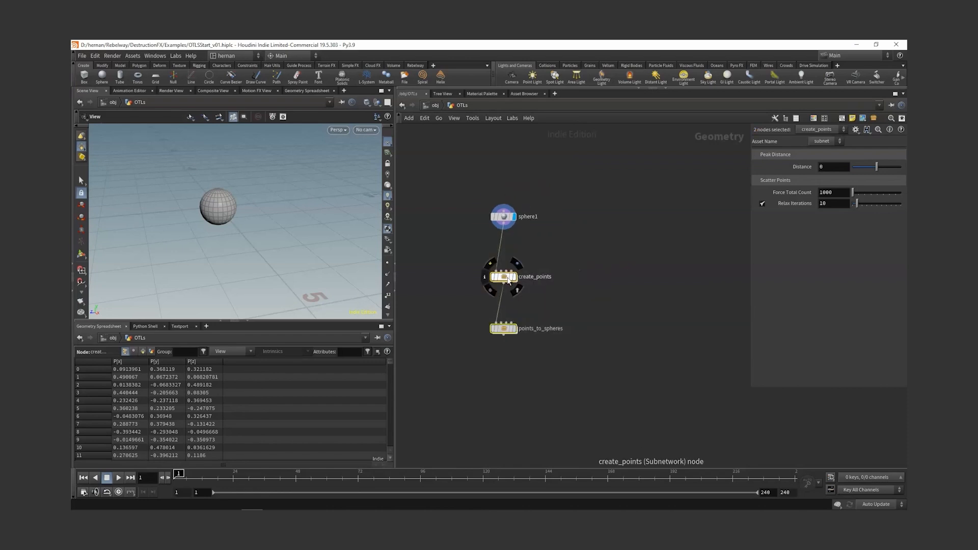
left_click_drag(511, 284, 623, 346, "alt")
middle_click_drag(558, 305, 573, 316)
key("ctrl+s")
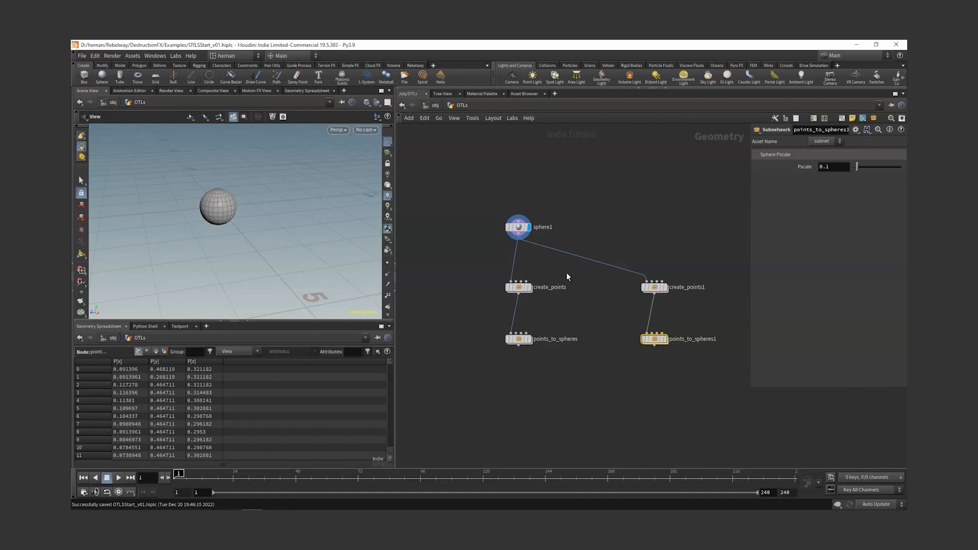
Step: Try setting up a new digital asset from create_points without Branch and Prefix Type Category, and cancel it
left_click_drag(467, 269, 595, 308)
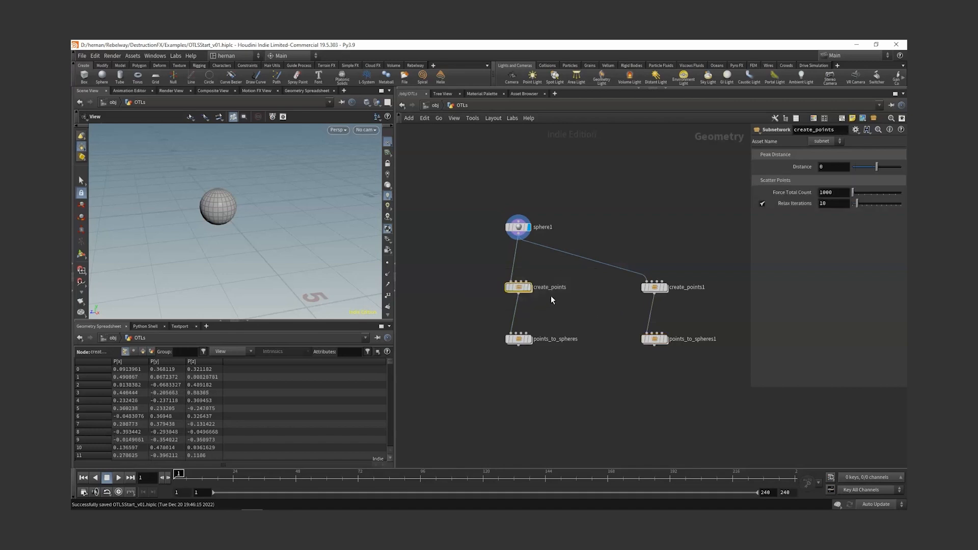
mouse_move(520, 290)
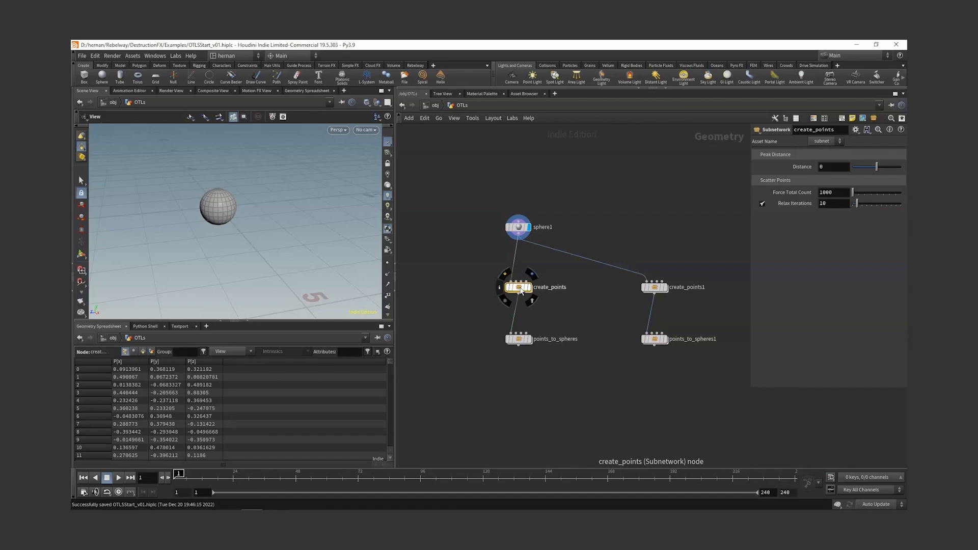
right_click(521, 290)
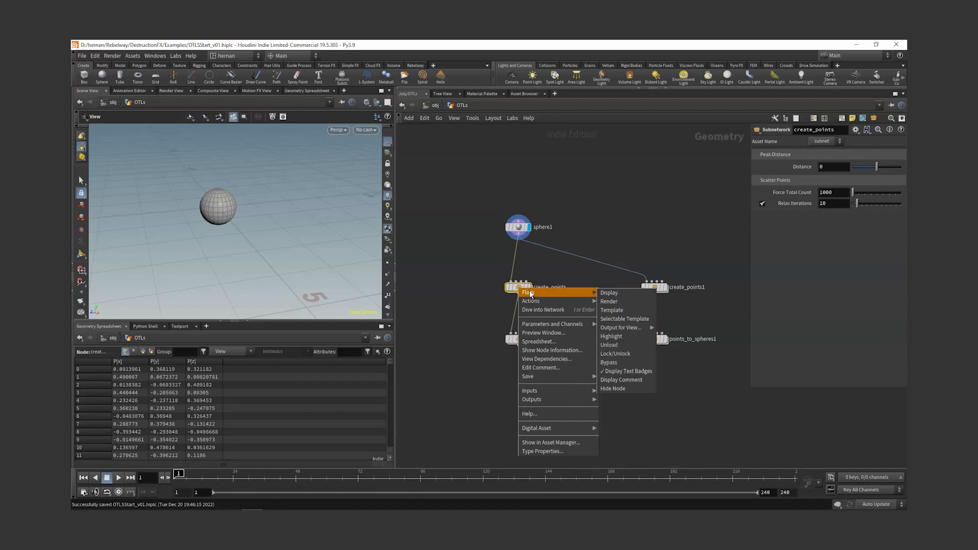
mouse_move(552, 430)
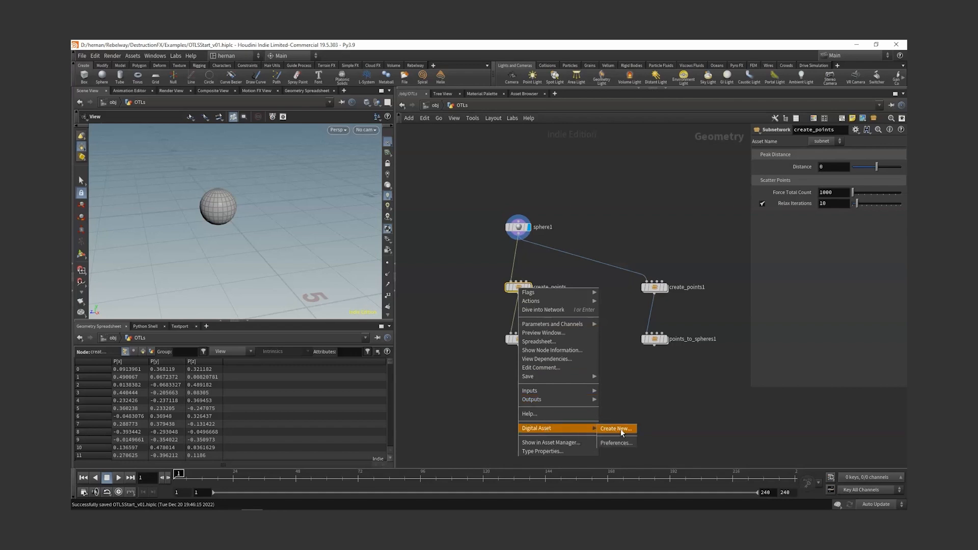
left_click(616, 429)
left_click_drag(528, 185, 350, 160)
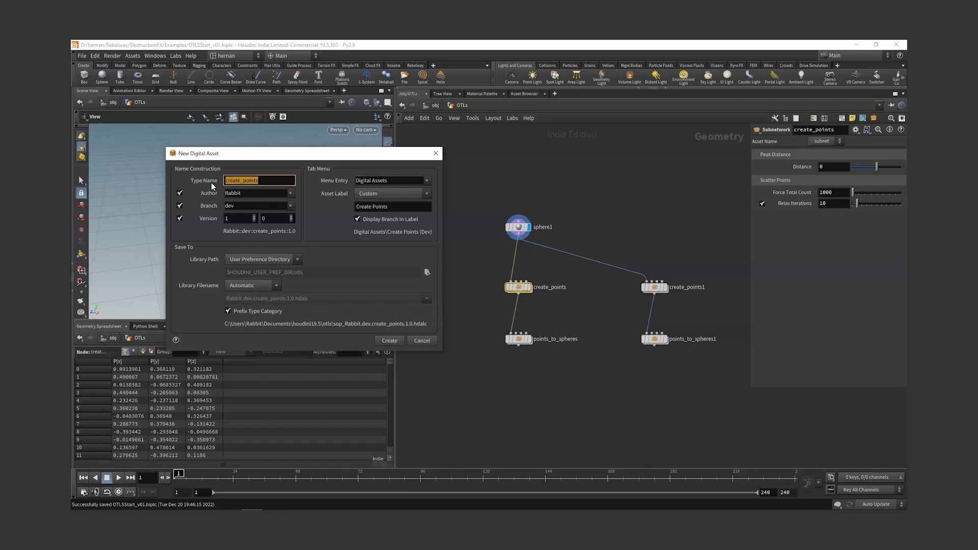
left_click(331, 162)
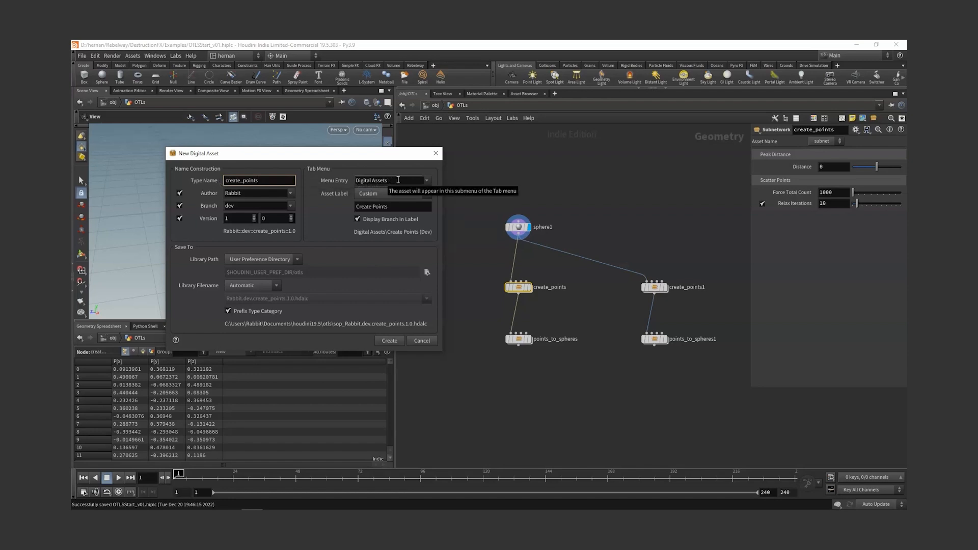
key("Tab")
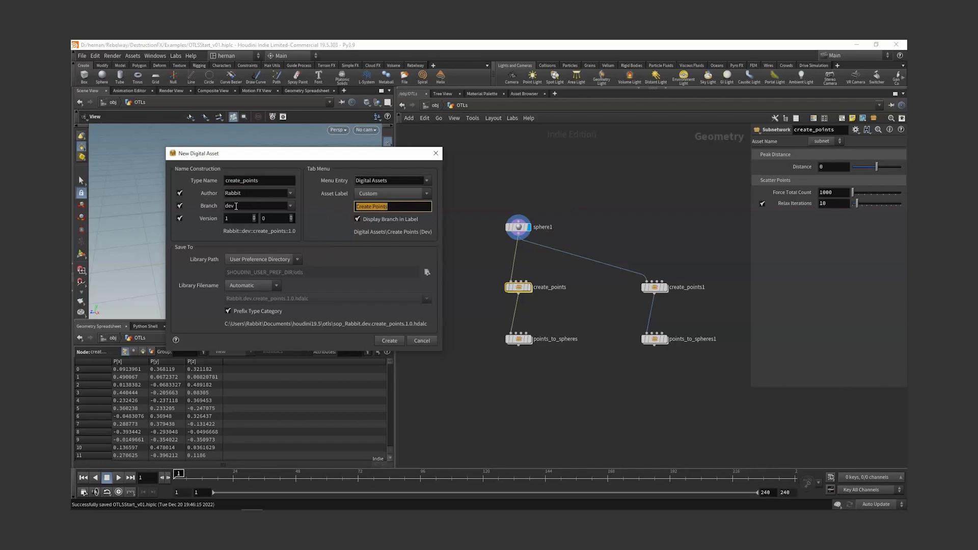
left_click(180, 206)
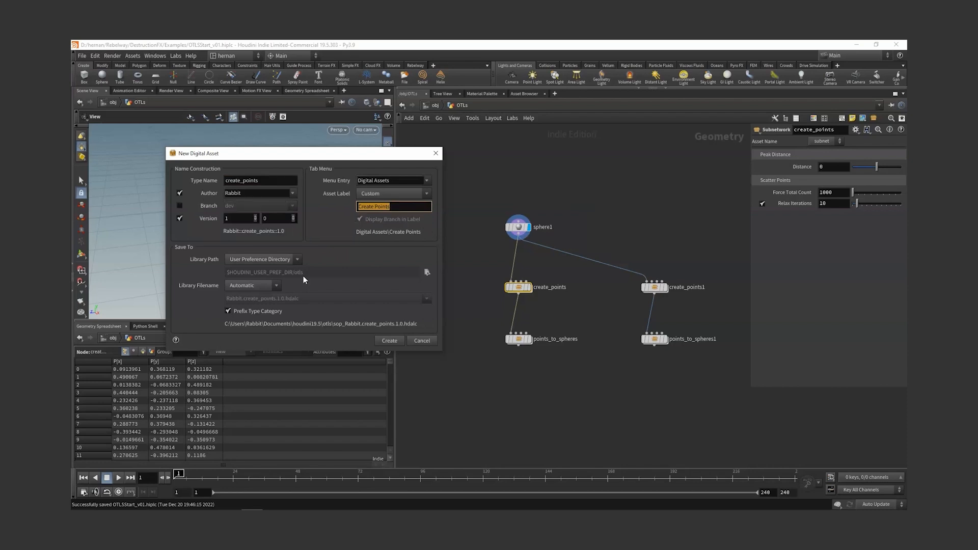
left_click(249, 311)
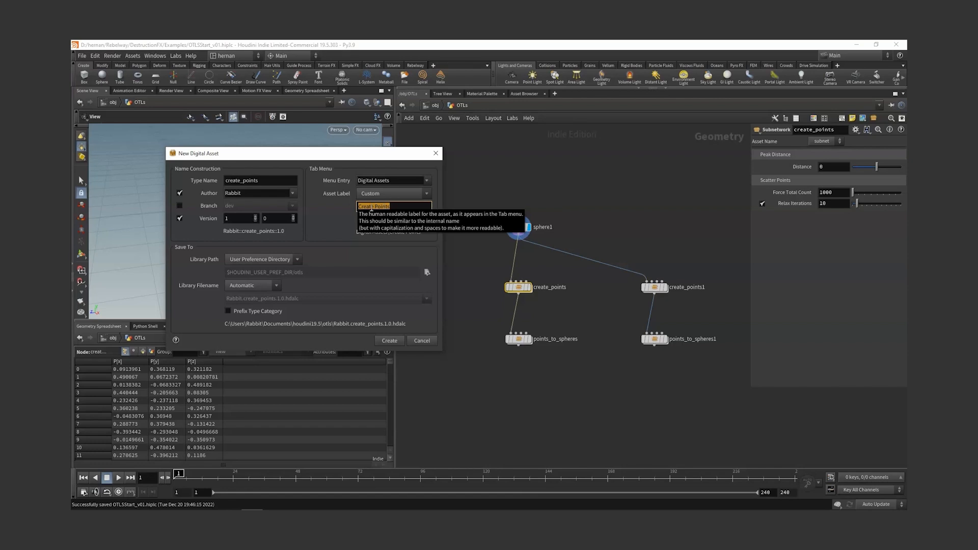
left_click(421, 341)
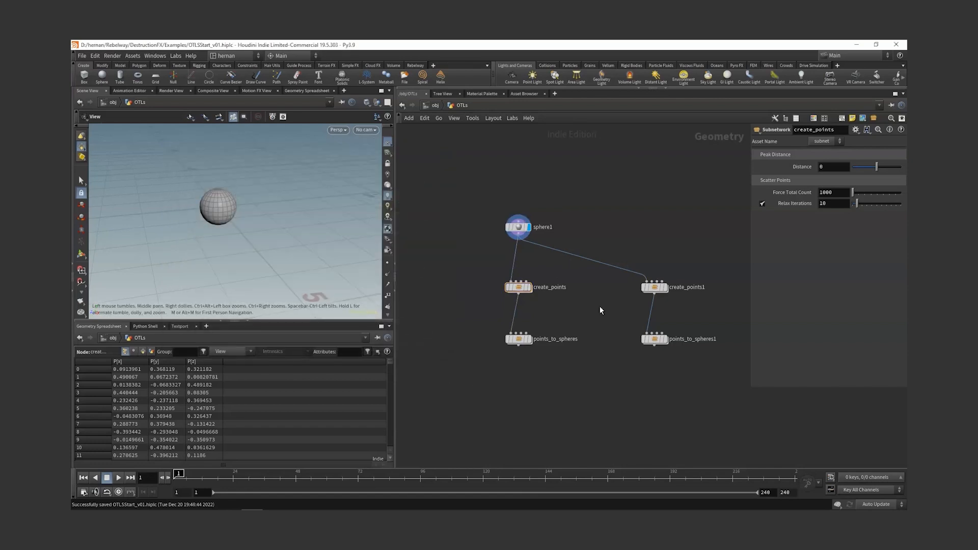
Step: Enter the name_and_label object and display my_scatter, my_other_scatter and one_more_scatter in turn
key("u")
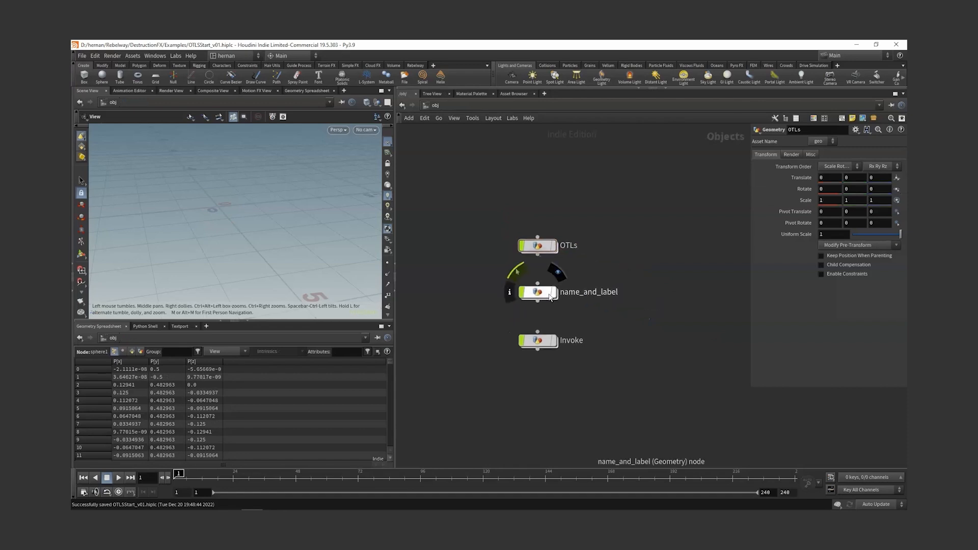
double_click(550, 297)
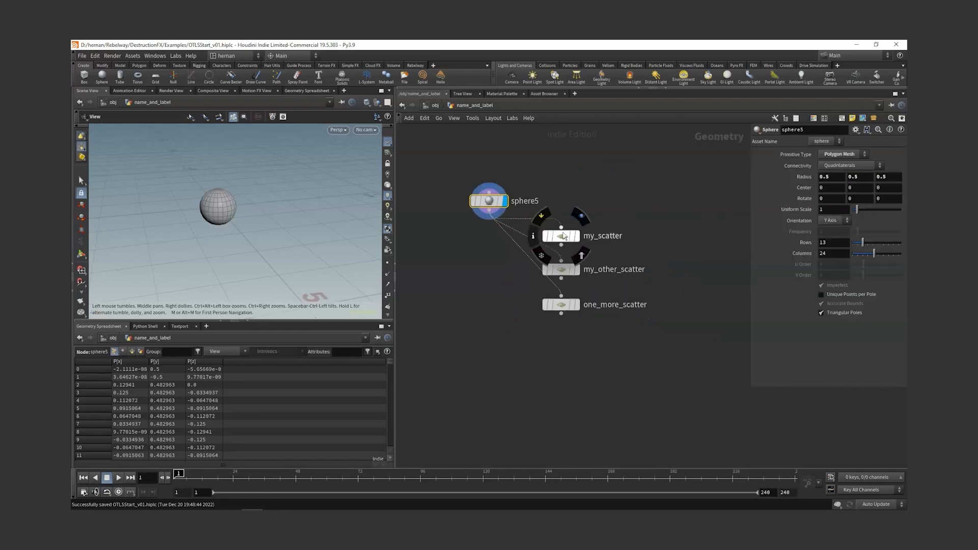
left_click(564, 236)
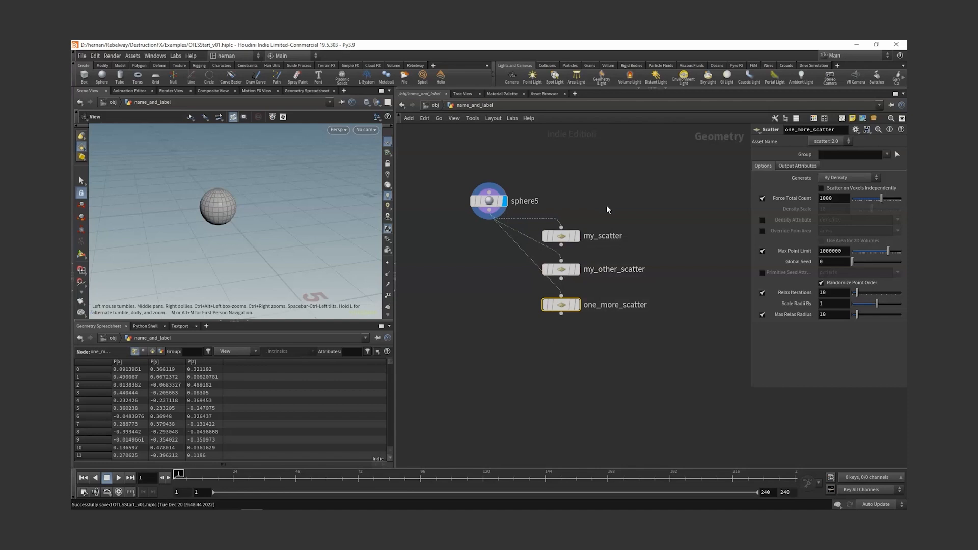
left_click(577, 235)
left_click(565, 236)
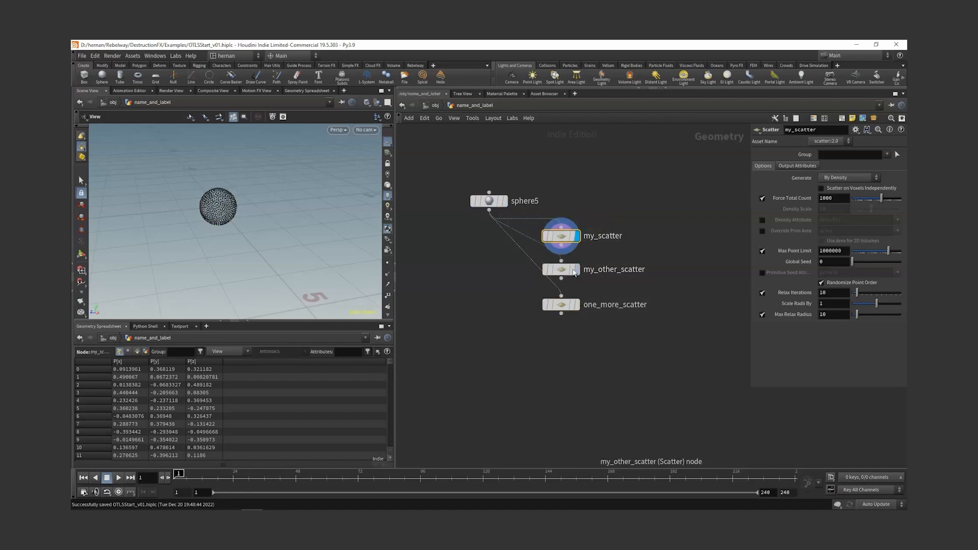
left_click(577, 269)
left_click(577, 305)
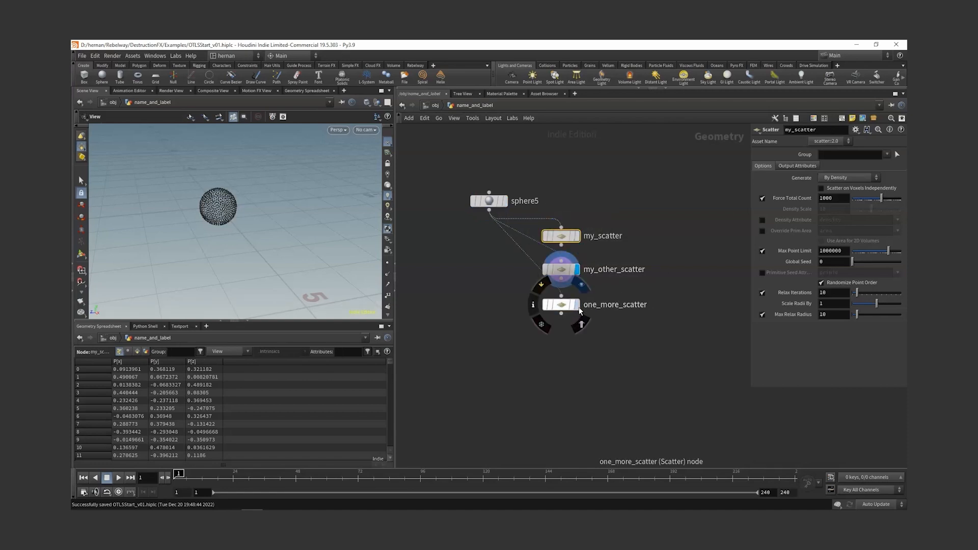
left_click(561, 305)
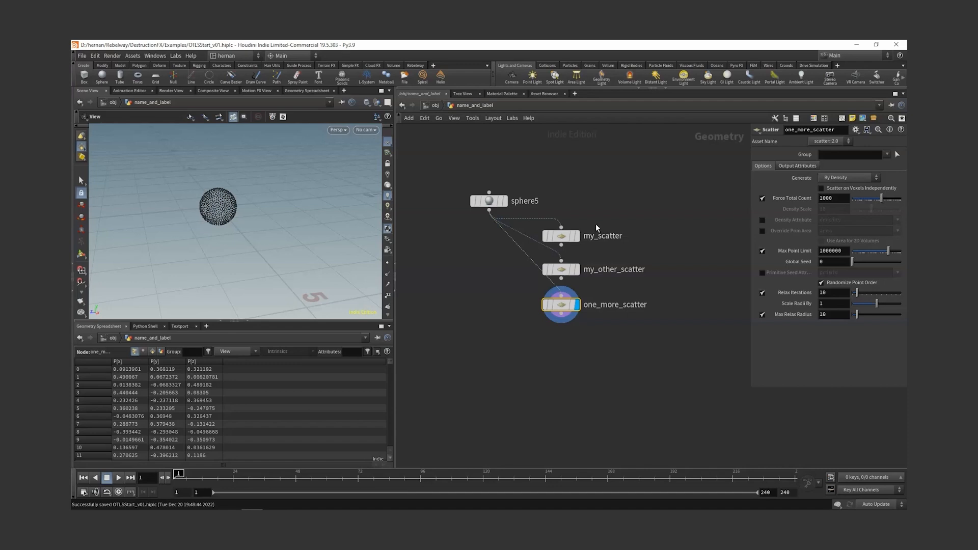
Step: Check the name fields of my_scatter and one_more_scatter without renaming them, and open the node information of my_scatter
double_click(612, 236)
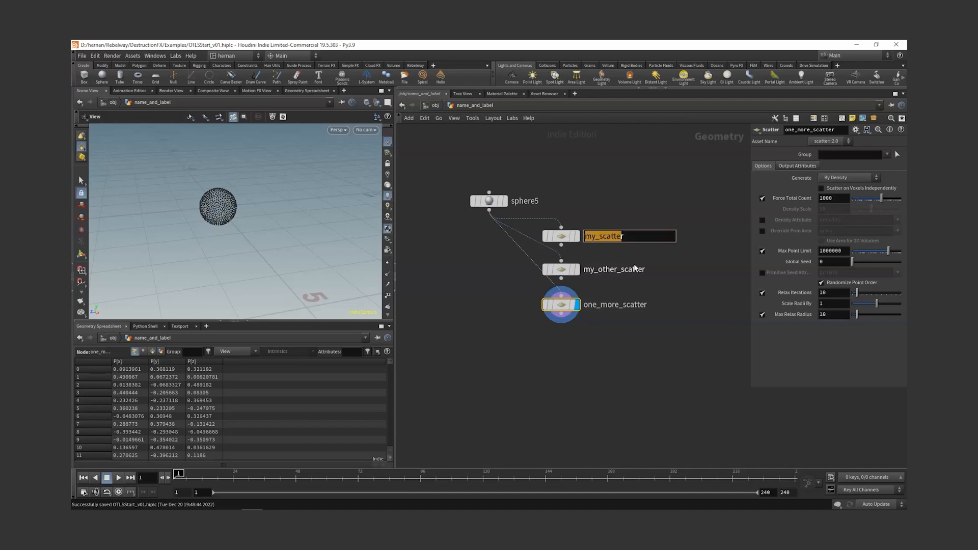
left_click(637, 305)
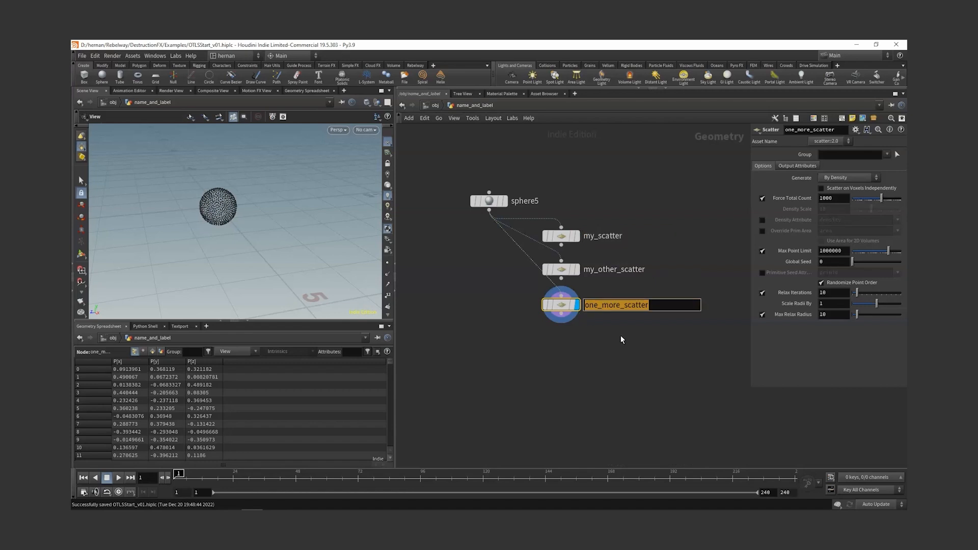
key("Return")
left_click(562, 237)
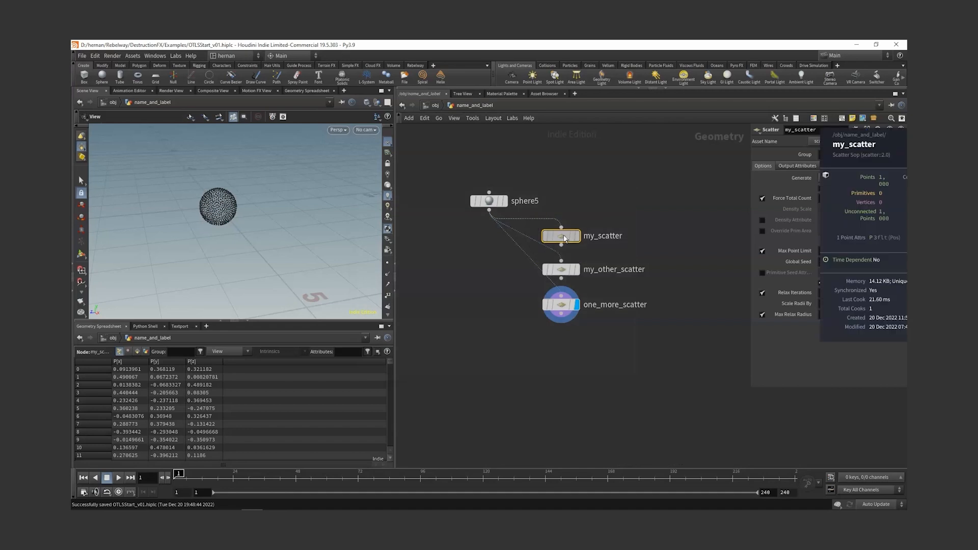
left_click(534, 237)
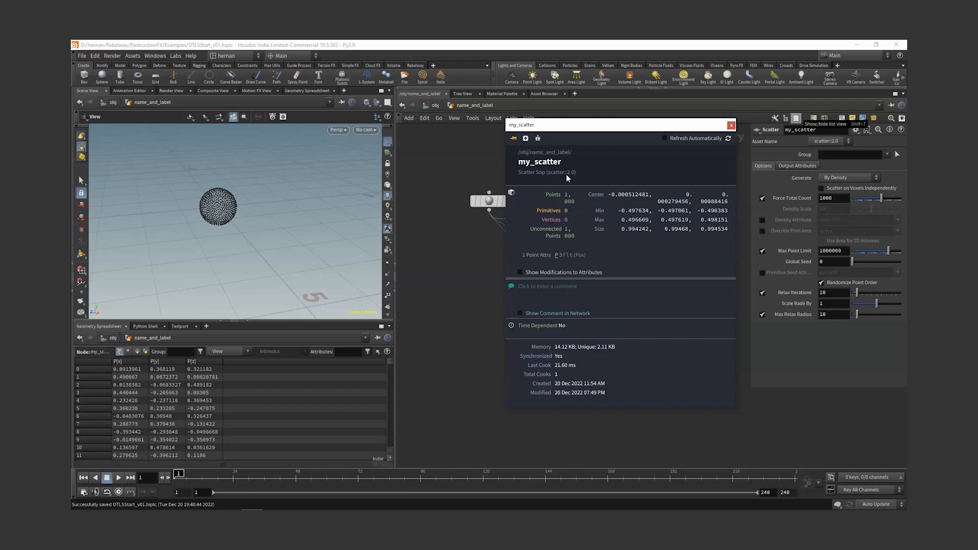
Step: Check the available versions of my_scatter, keep scatter::2.0, and compare the node information of my_scatter and my_other_scatter
left_click(731, 126)
left_click(828, 143)
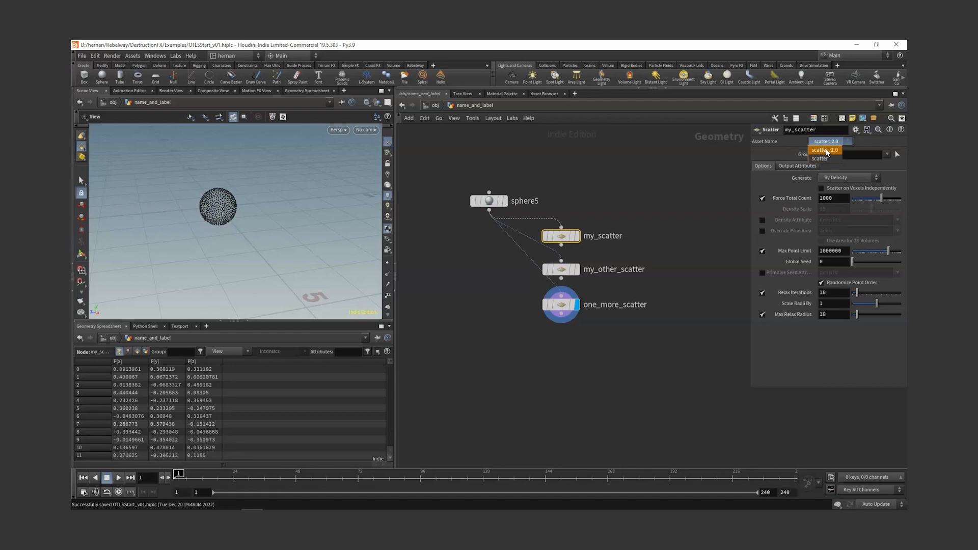
left_click(825, 149)
middle_click(580, 233)
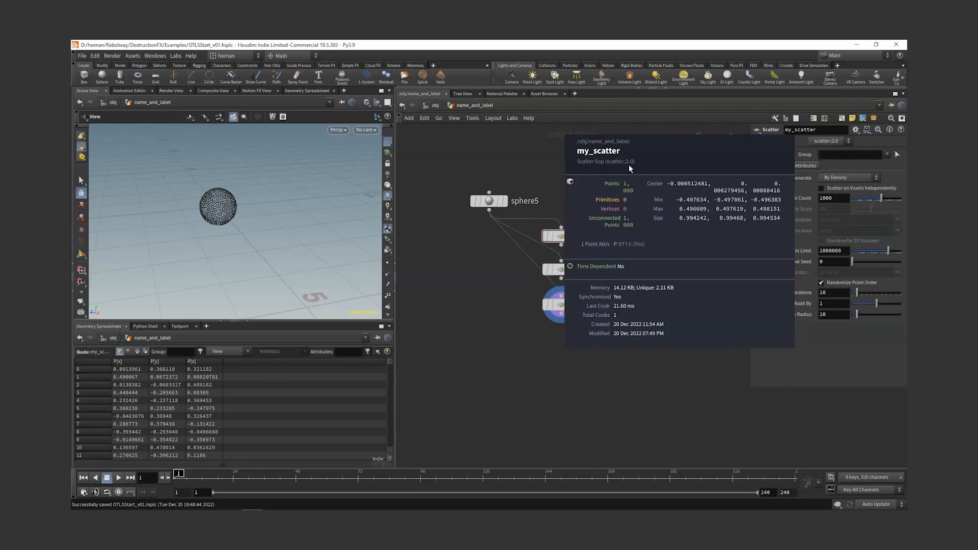
middle_click(552, 269)
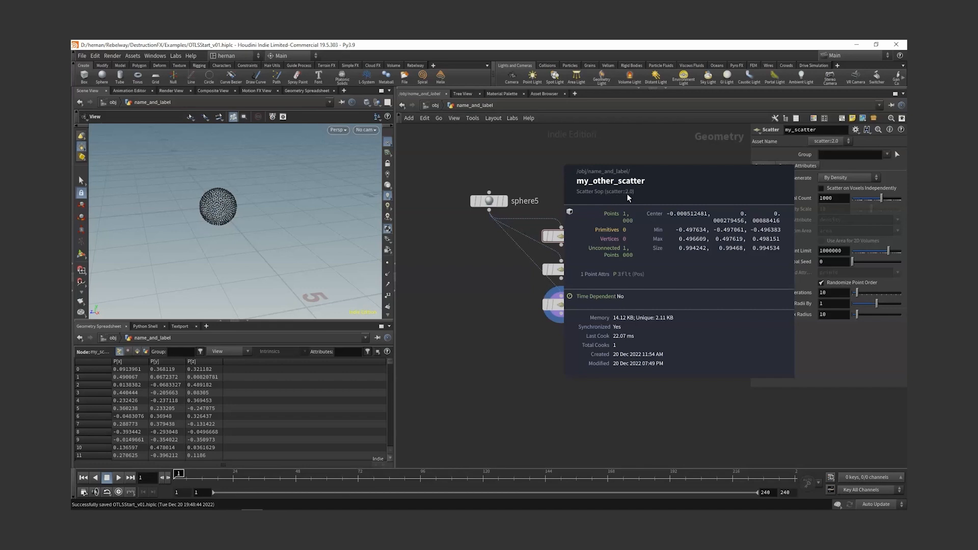
left_click_drag(628, 190, 628, 191)
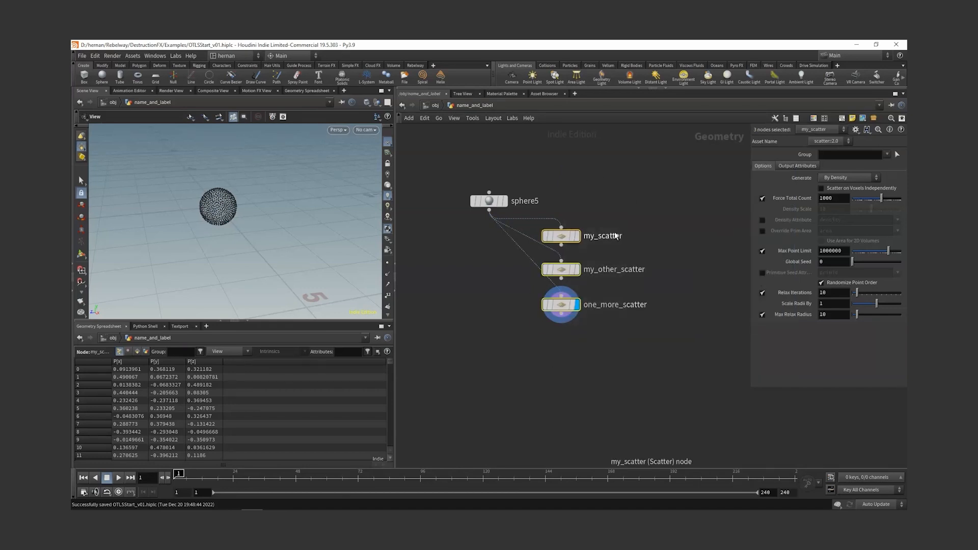
left_click(636, 192)
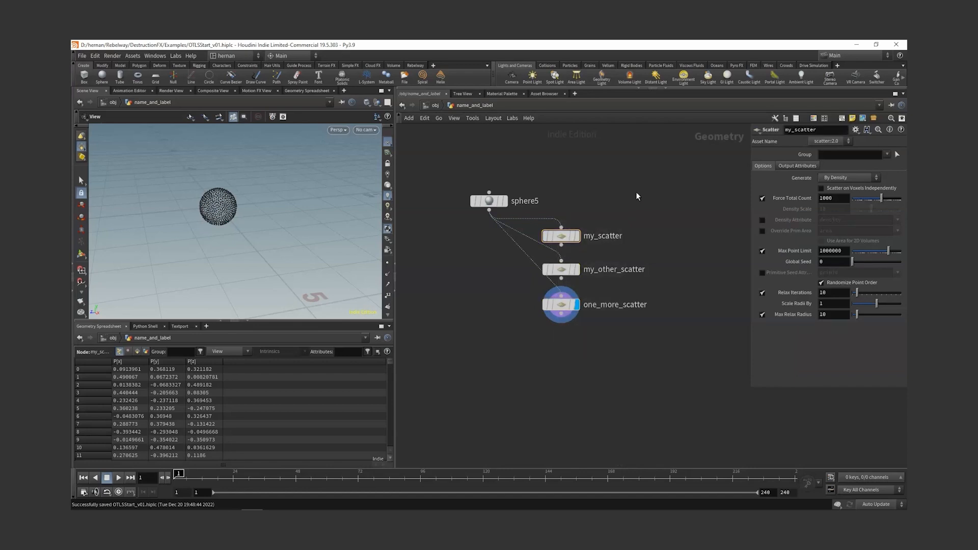
Step: Leave name_and_label, enter the OTLs object and start a new digital asset from create_points
key("u")
double_click(554, 249)
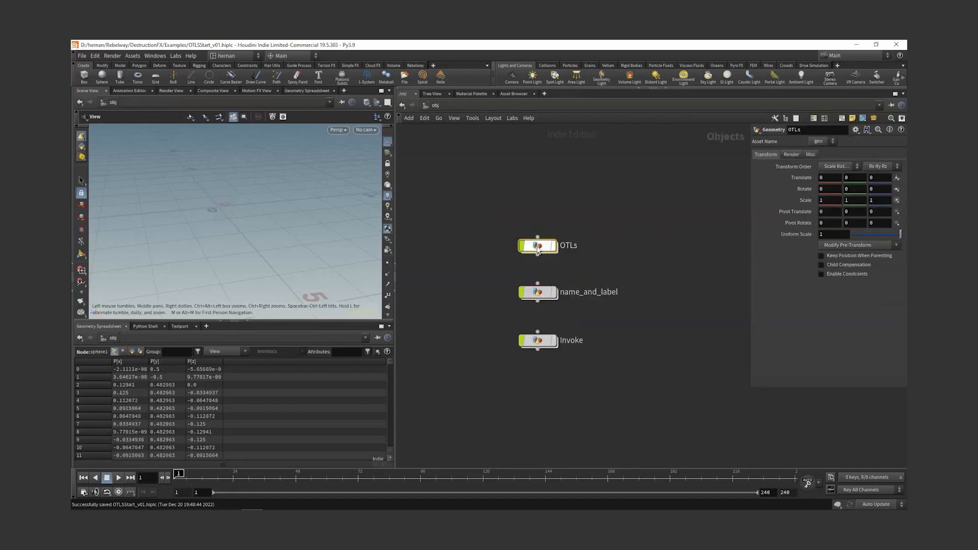
right_click(519, 289)
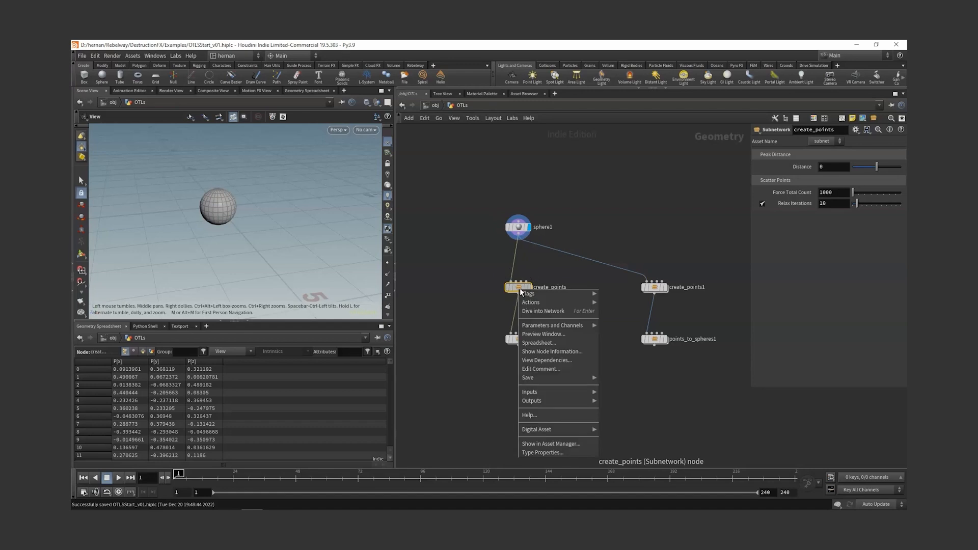
mouse_move(545, 429)
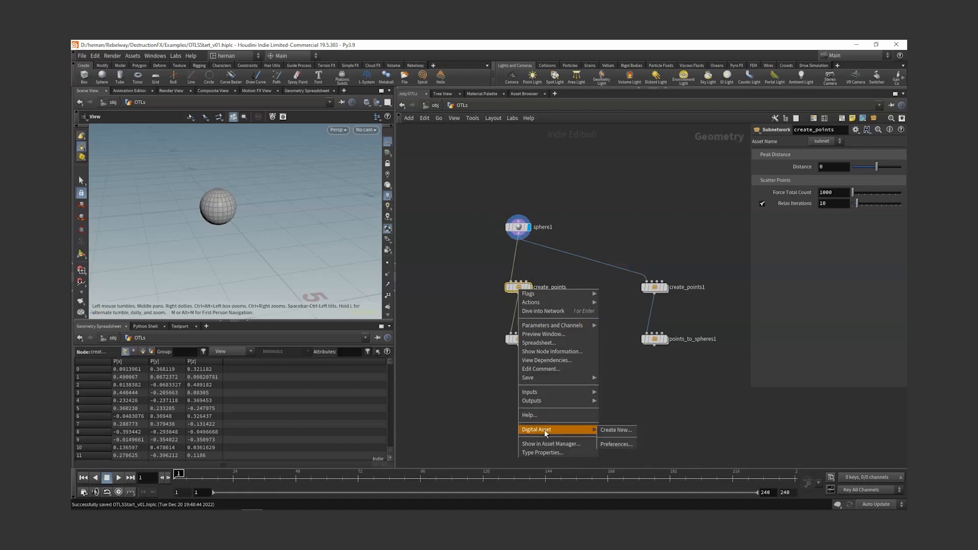
left_click(613, 429)
Step: Compare the new asset's type name create_points with its human-readable label Create Points
left_click_drag(454, 189, 320, 169)
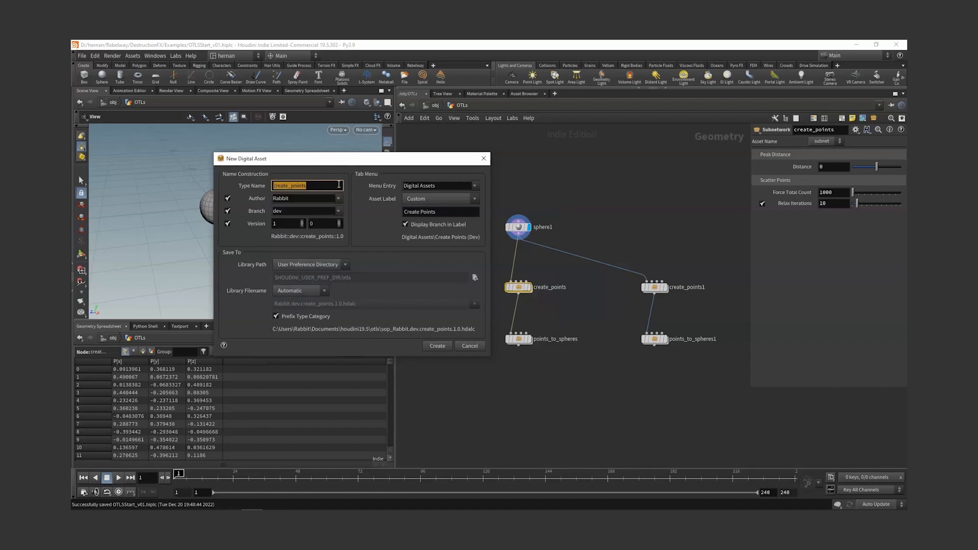
left_click(447, 212)
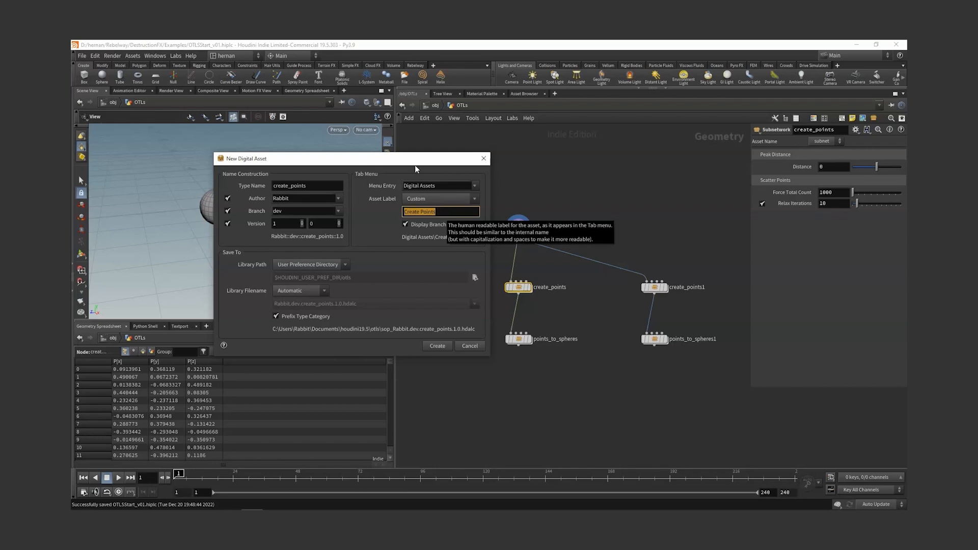
key("Tab")
left_click(443, 212)
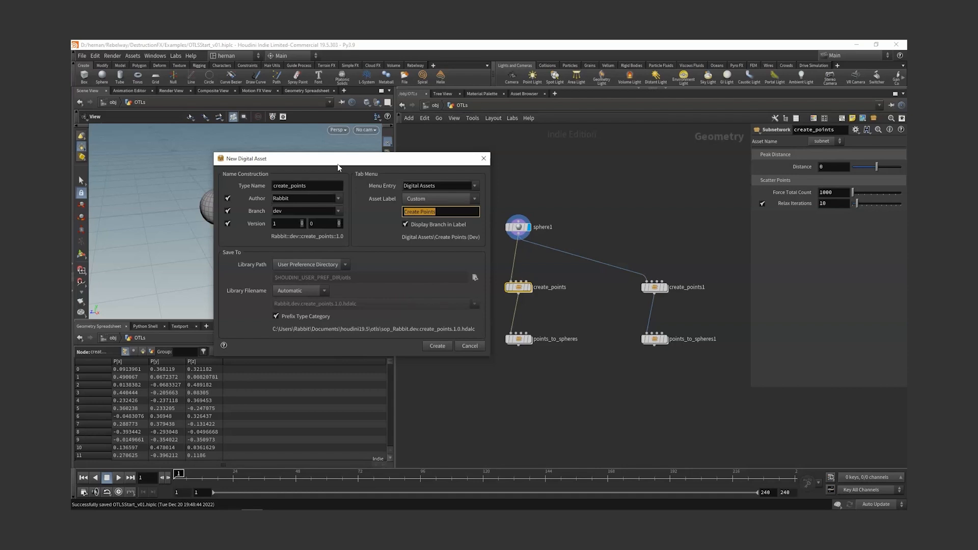
left_click_drag(317, 187, 268, 188)
left_click_drag(444, 213, 391, 214)
Step: Exclude the Branch from the new asset's name and examine the node categories offered when adding nodes to the network
left_click(229, 211)
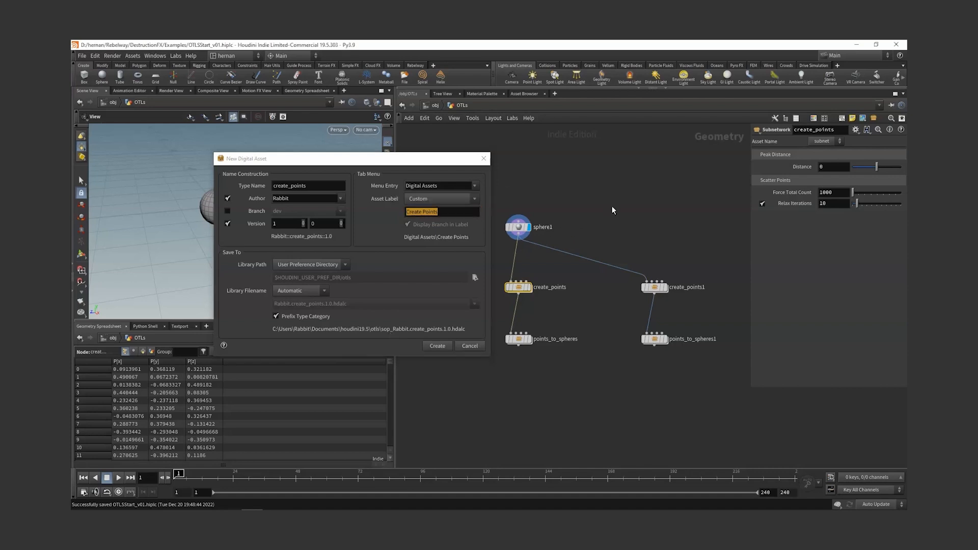
key("Tab")
mouse_move(629, 180)
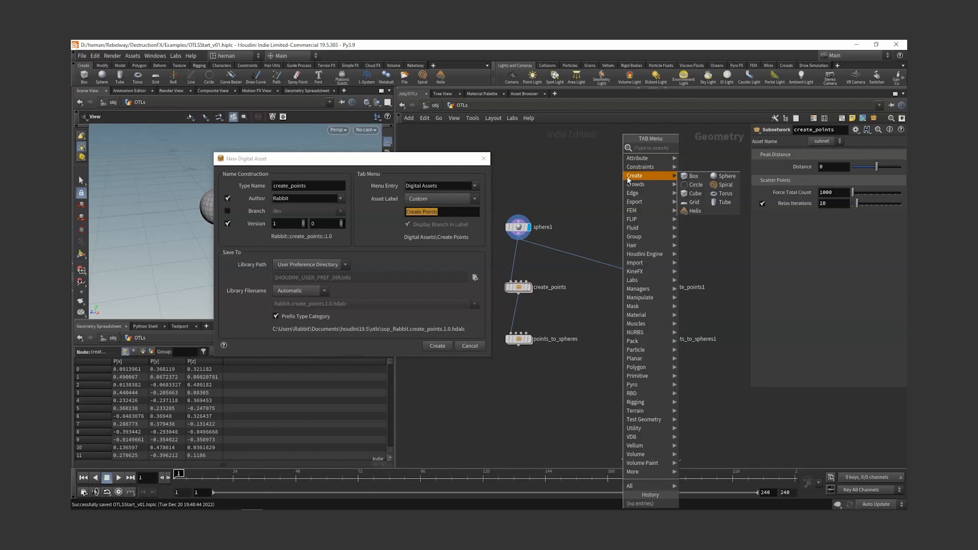
key("Escape")
key("Tab")
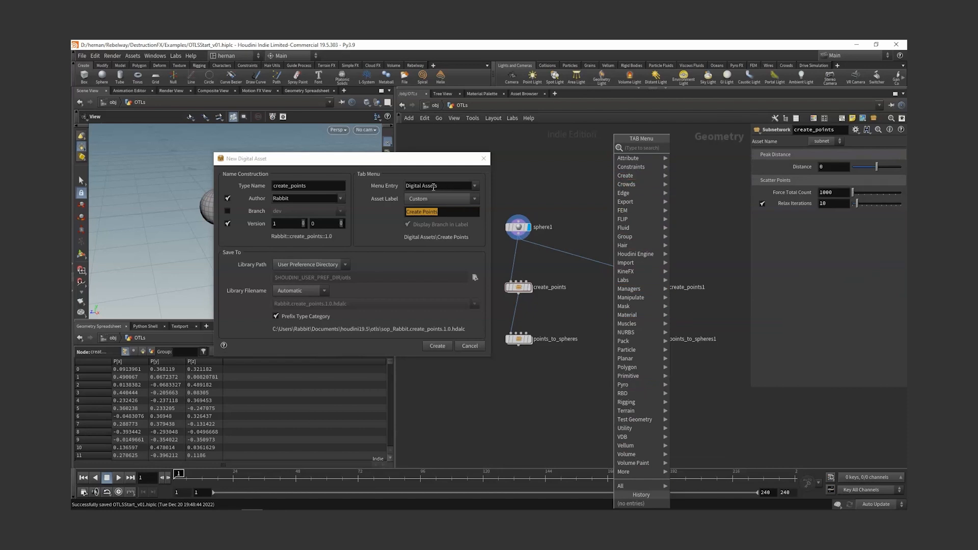
mouse_move(636, 403)
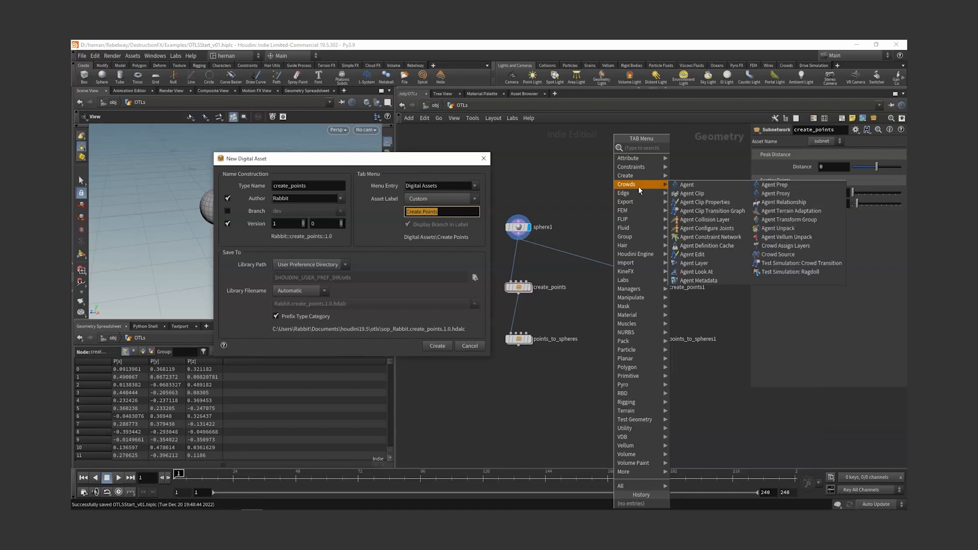
Step: Set the new asset's Menu Entry to MyOtls and disable Prefix Type Category
left_click_drag(443, 186, 354, 196)
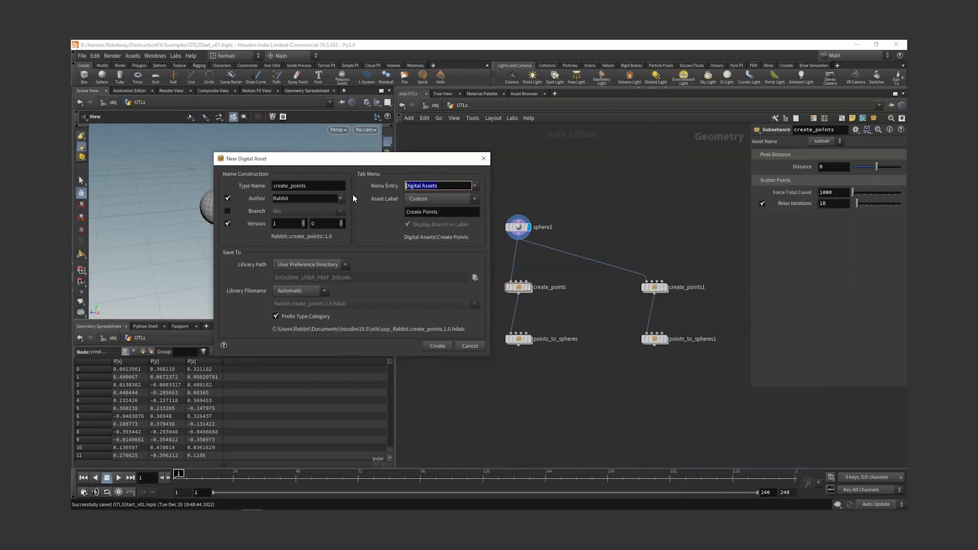
type("MyOtls")
left_click(301, 316)
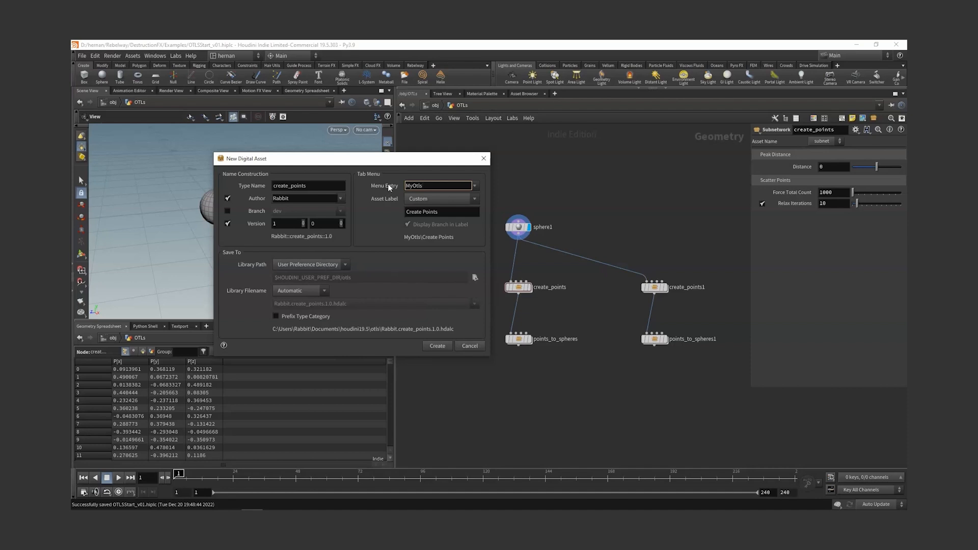
Step: Run echo $HOUDINI_USER_PREF_DIR in the Textport and examine the parts of the printed folder path
left_click_drag(408, 162, 346, 126)
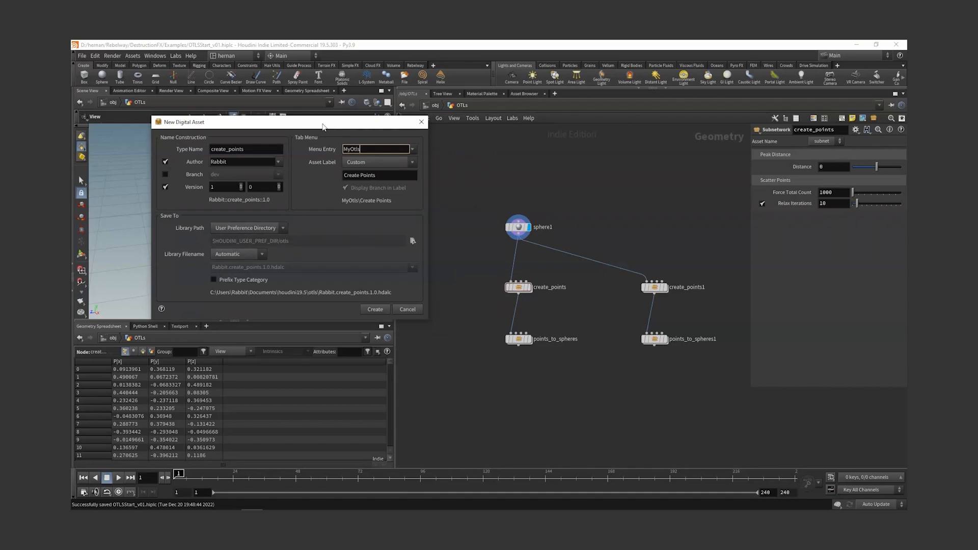
left_click_drag(323, 126, 313, 101)
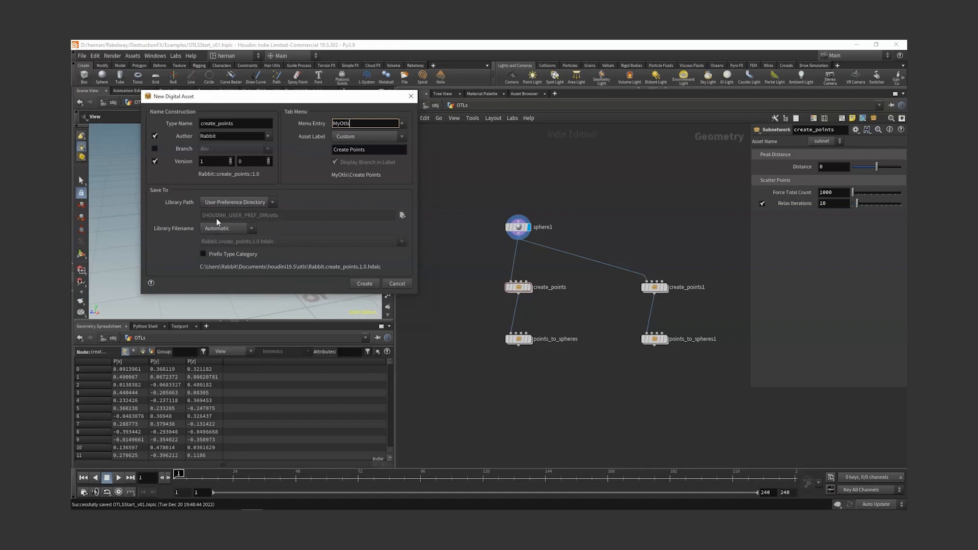
left_click(186, 327)
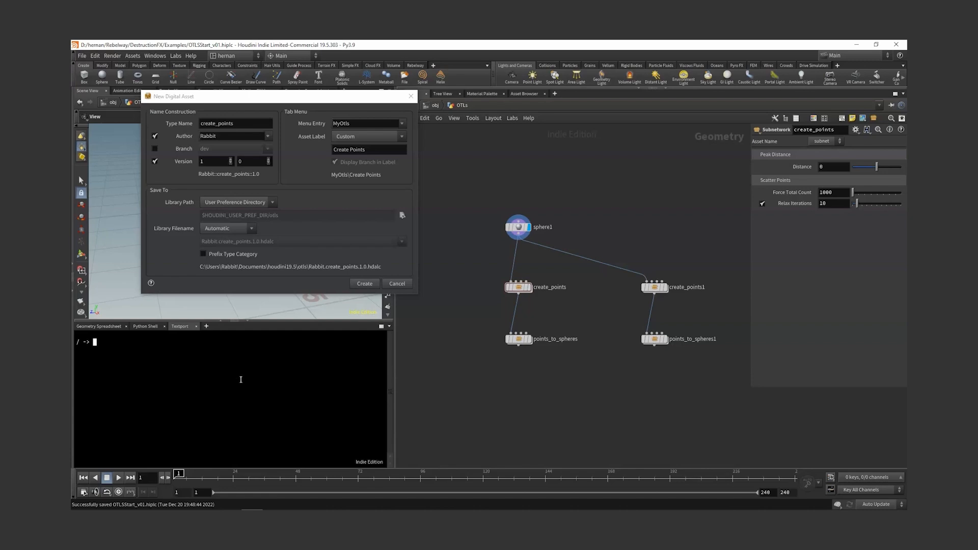
type("echo ")
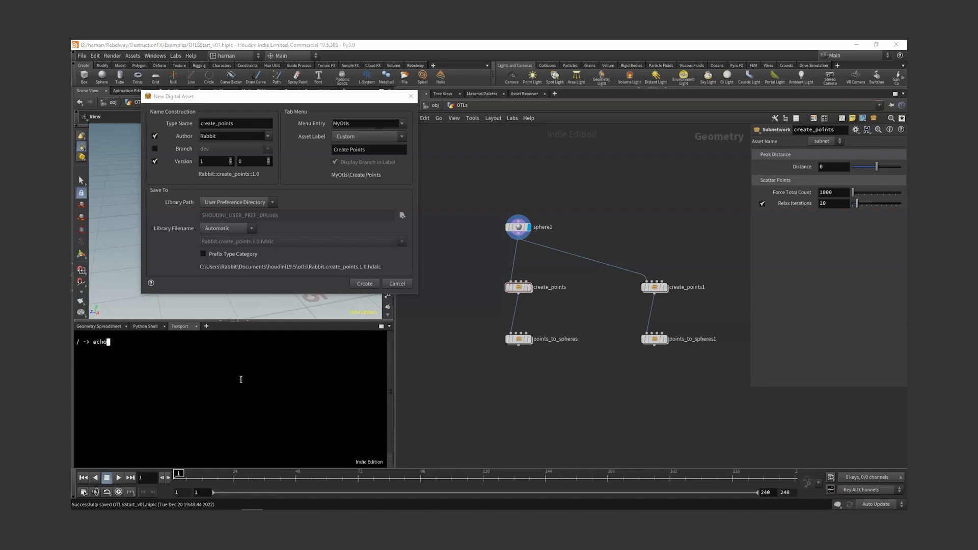
type("$HOUDINI_USER_PREF_DIR")
key("Return")
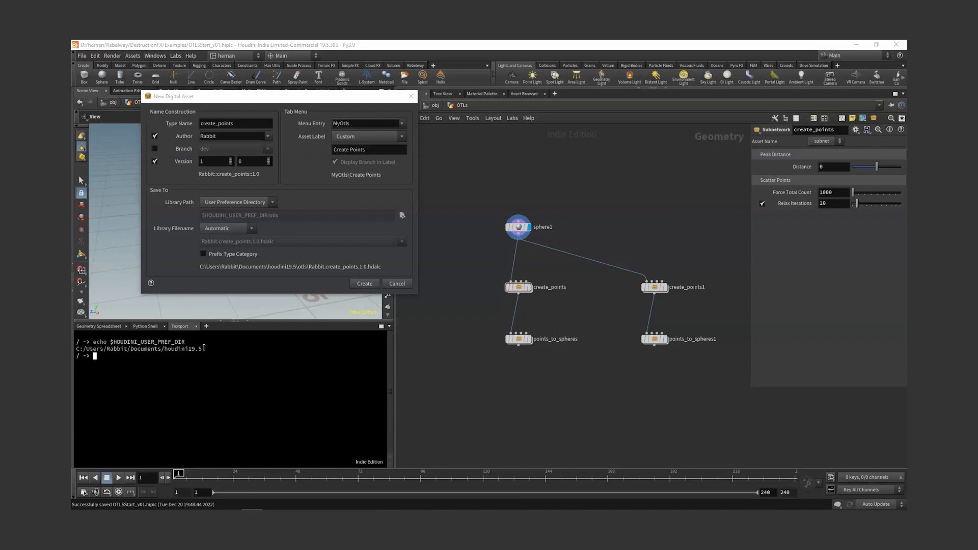
left_click_drag(203, 349, 107, 349)
left_click(128, 350)
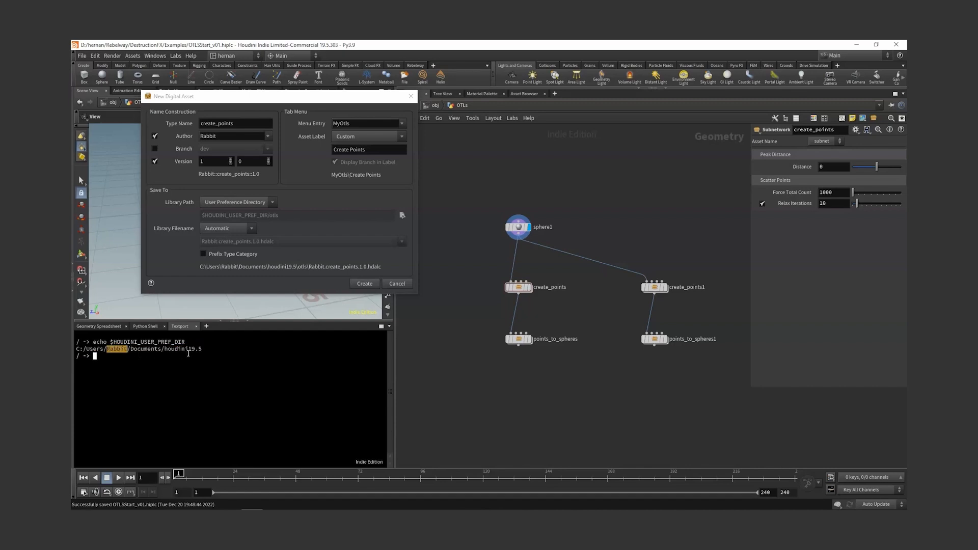
left_click_drag(130, 349, 166, 350)
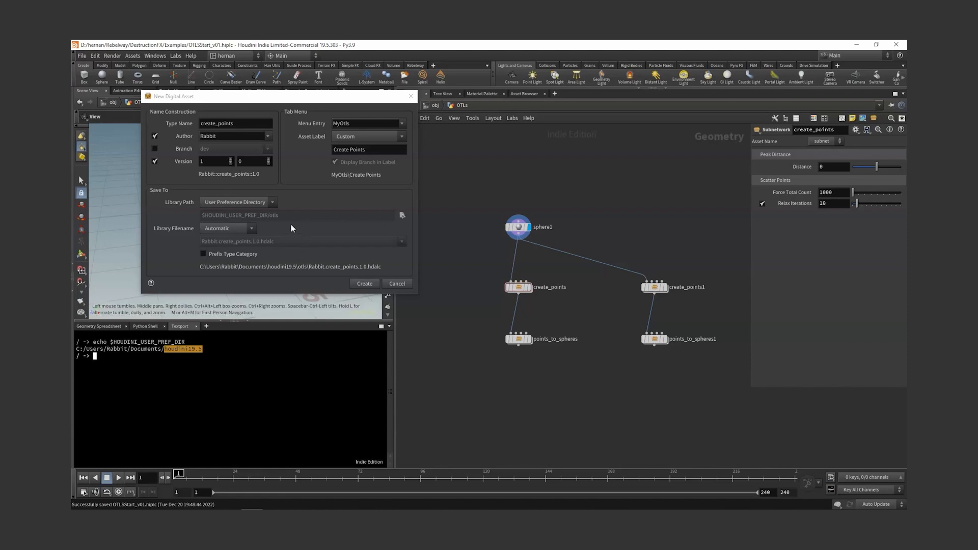
left_click_drag(195, 350, 203, 349)
Step: Review the library path choices, keep User Preference Directory, check the Author field, and cancel the new digital asset
left_click(260, 203)
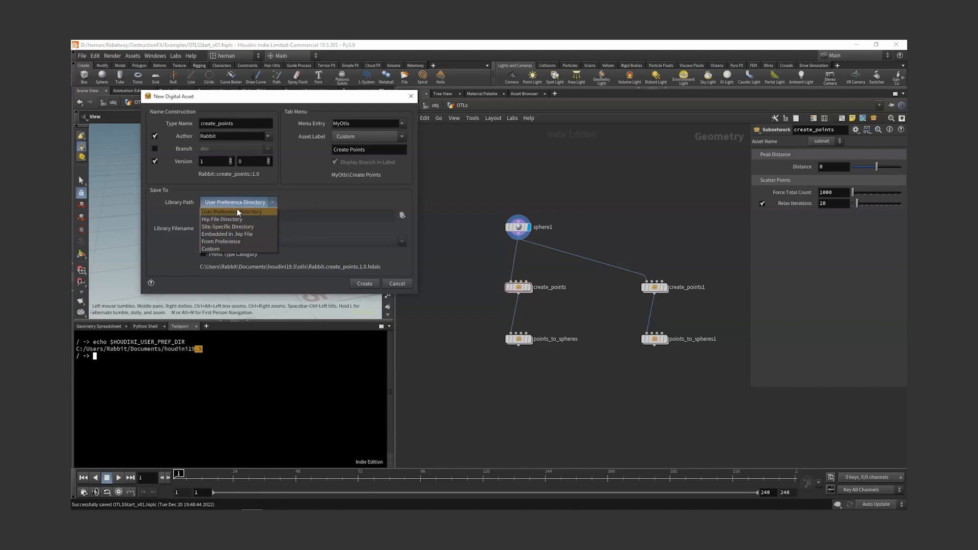
left_click(237, 212)
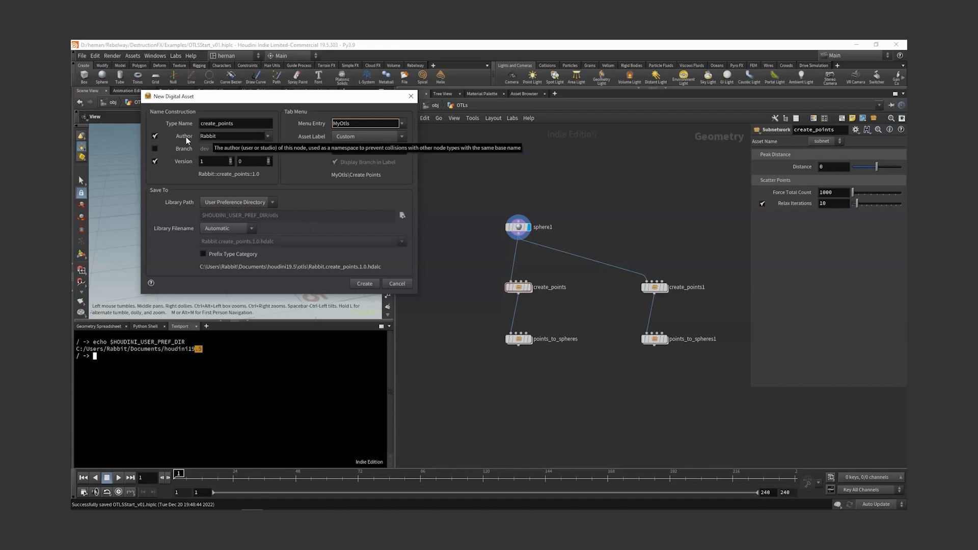
left_click_drag(221, 137, 183, 153)
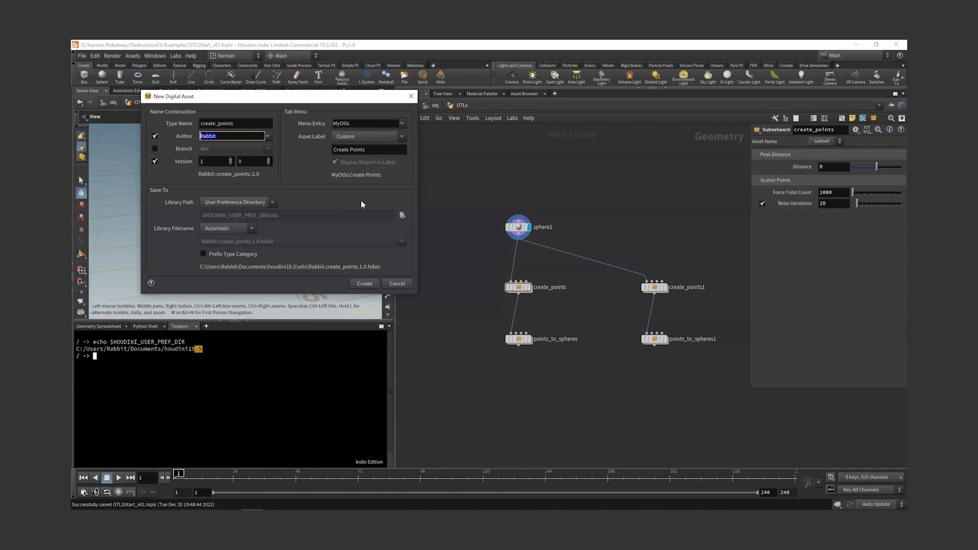
left_click(405, 283)
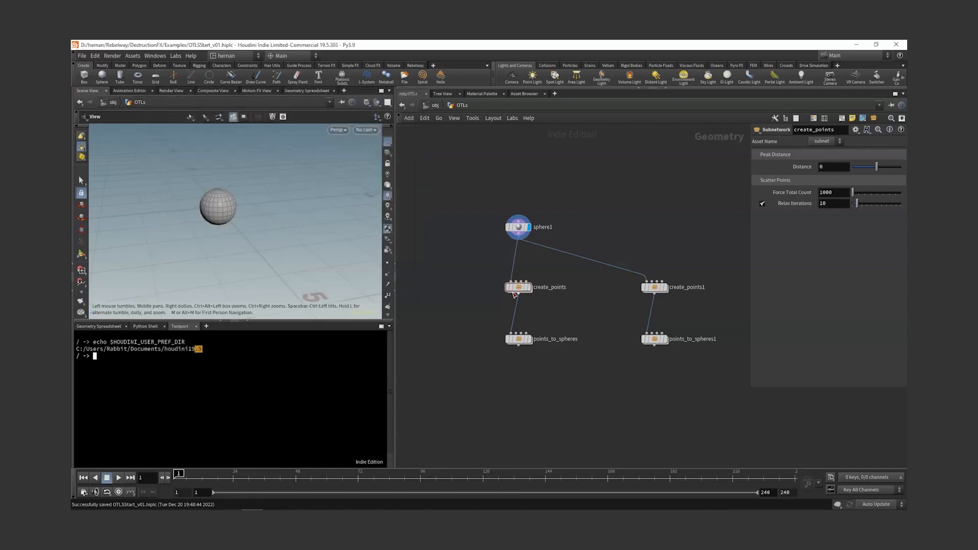
Step: Open the Digital Asset Save Preferences for create_points and place them clear of the network
right_click(520, 289)
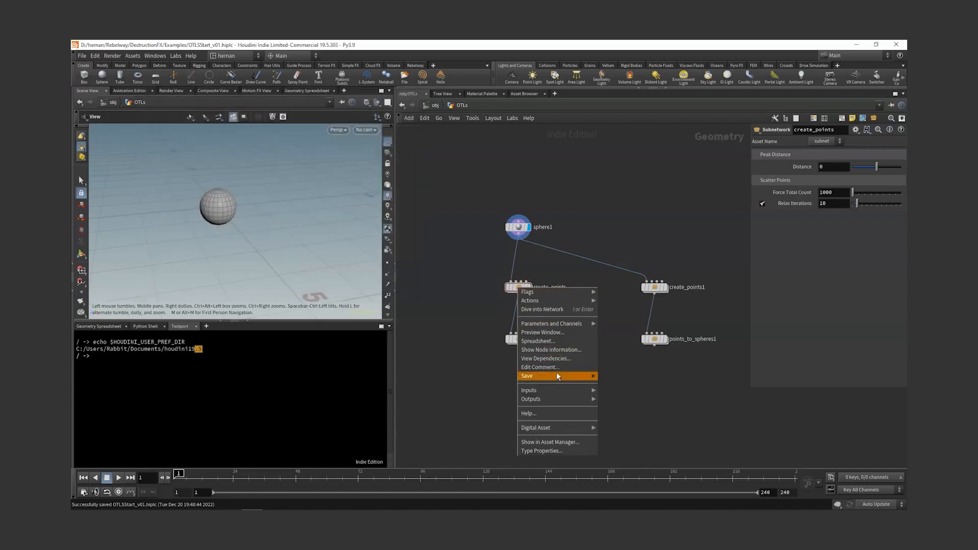
mouse_move(572, 432)
left_click(615, 442)
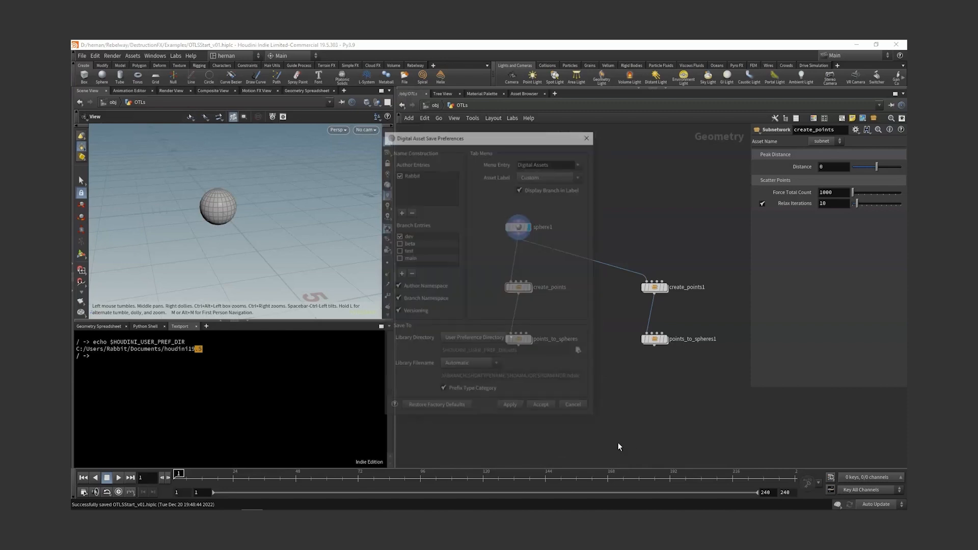
left_click_drag(526, 142, 320, 117)
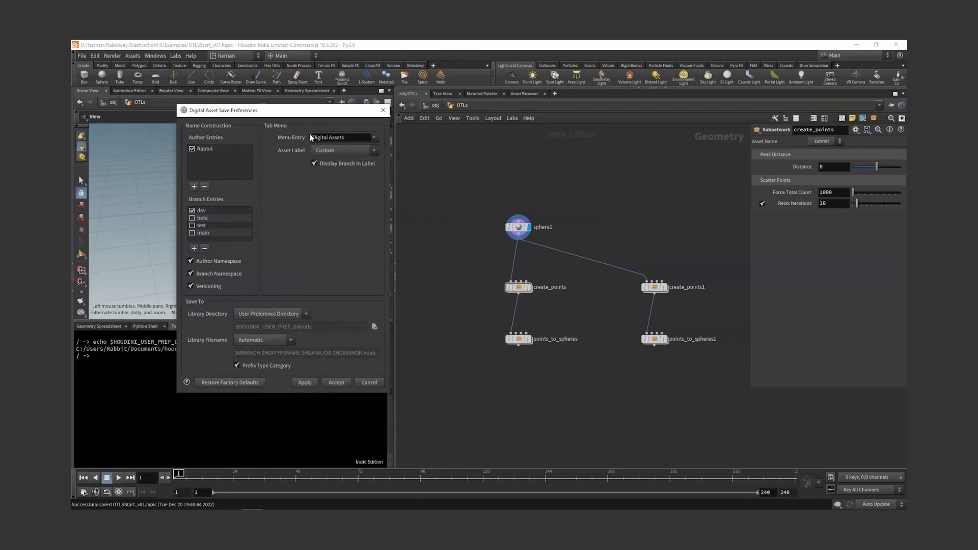
Step: Start another new digital asset from create_points to compare its defaults with the save preferences, and close it without creating the asset
left_click(519, 287)
right_click(515, 288)
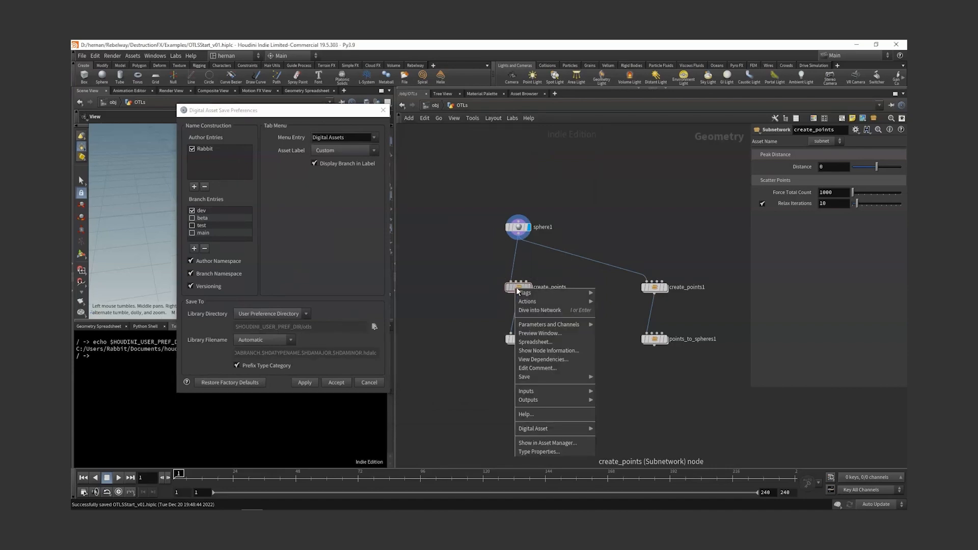
mouse_move(554, 430)
left_click(613, 429)
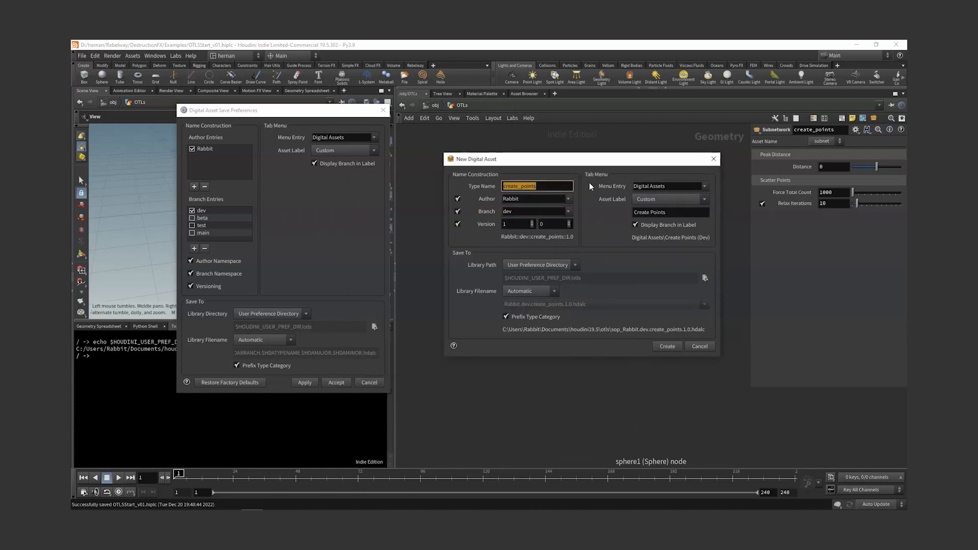
left_click(714, 159)
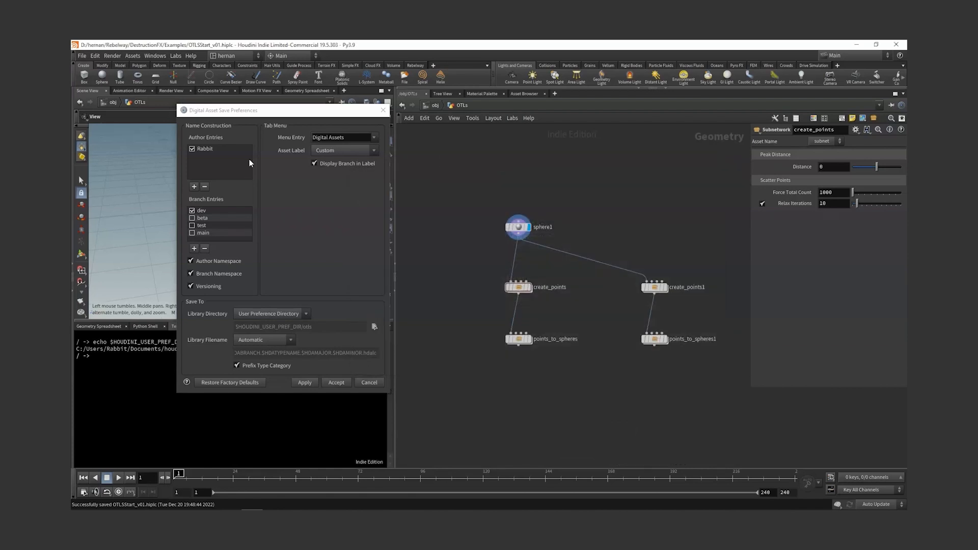
Step: Add rb as an author entry in the save preferences, make it the active author, and turn off Branch Namespace
left_click(194, 187)
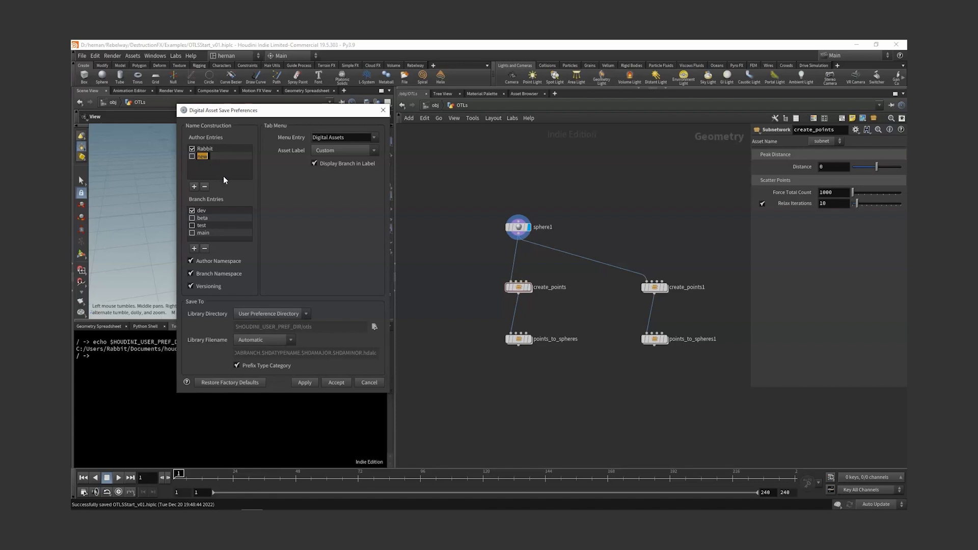
type("rb")
key("Return")
left_click(192, 157)
left_click(192, 274)
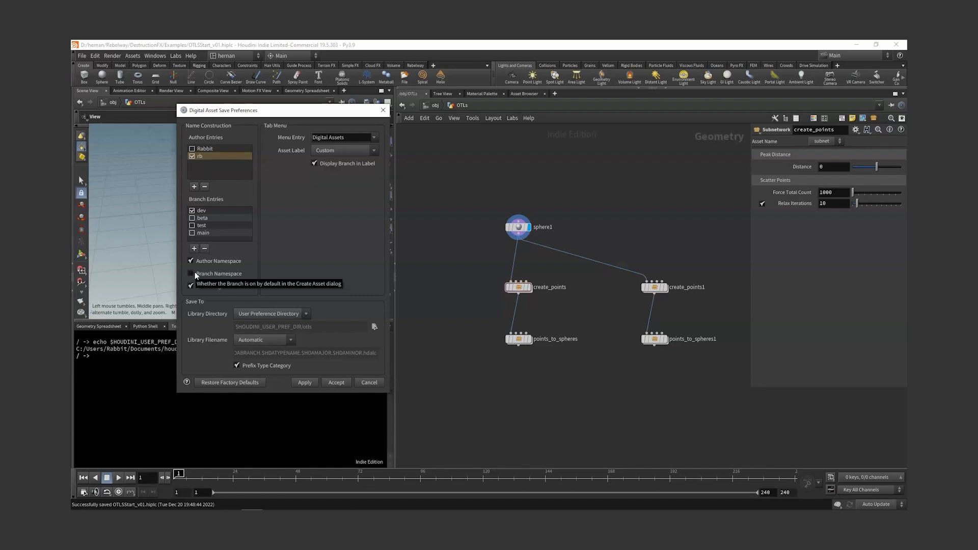
Step: Set Asset Label to Automatic and the Tab menu entry to MyOtls, and apply the save preferences
left_click(317, 152)
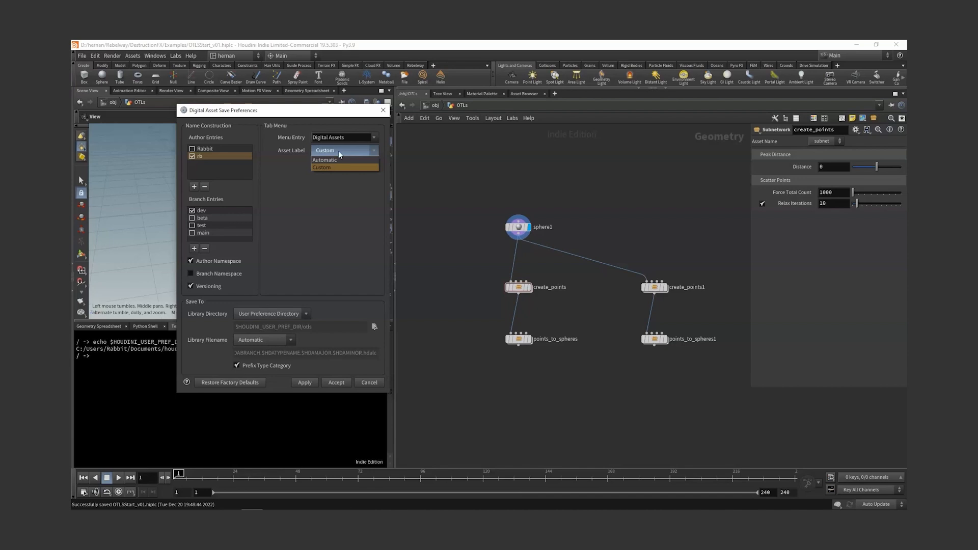
left_click(335, 160)
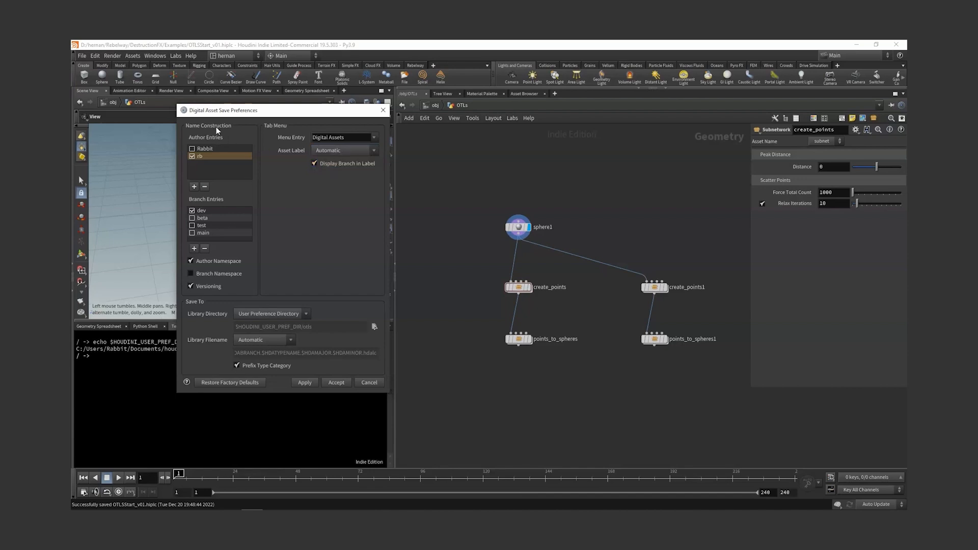
left_click_drag(355, 137, 272, 139)
type("R")
key("BackSpace")
type("My")
key("BackSpace")
type("yOtls")
left_click(304, 386)
Step: Start a new digital asset from create_points and turn off Prefix Type Category in both the preferences and the new asset settings
right_click(518, 287)
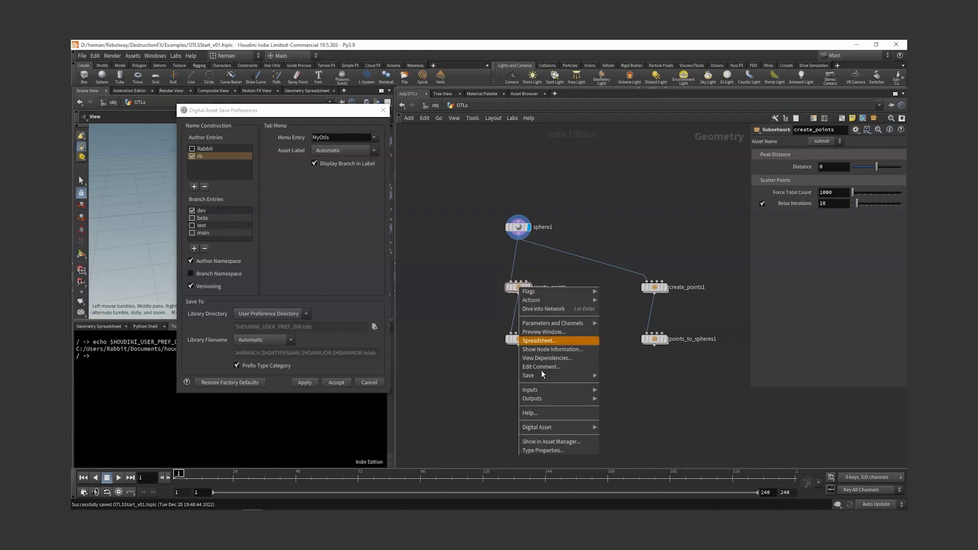
mouse_move(545, 430)
left_click(617, 428)
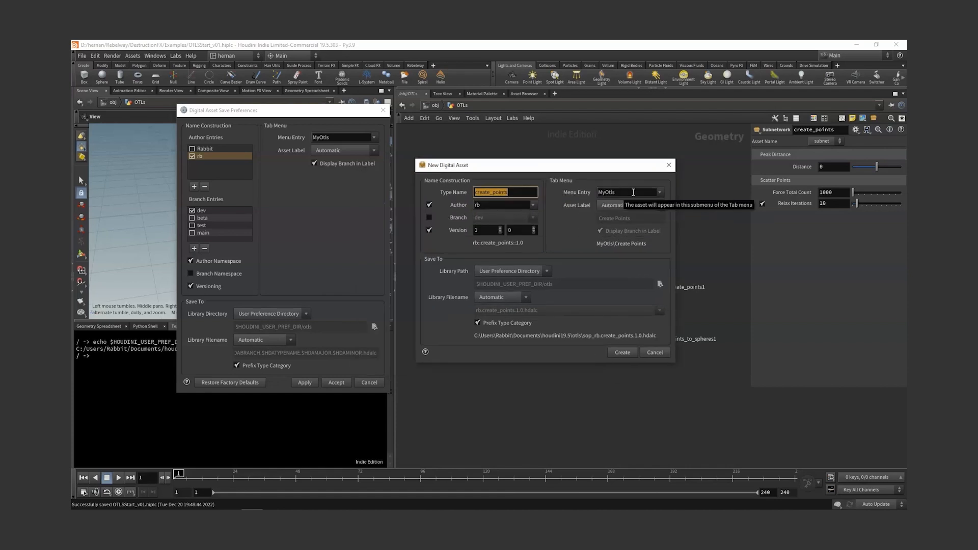
left_click(488, 206)
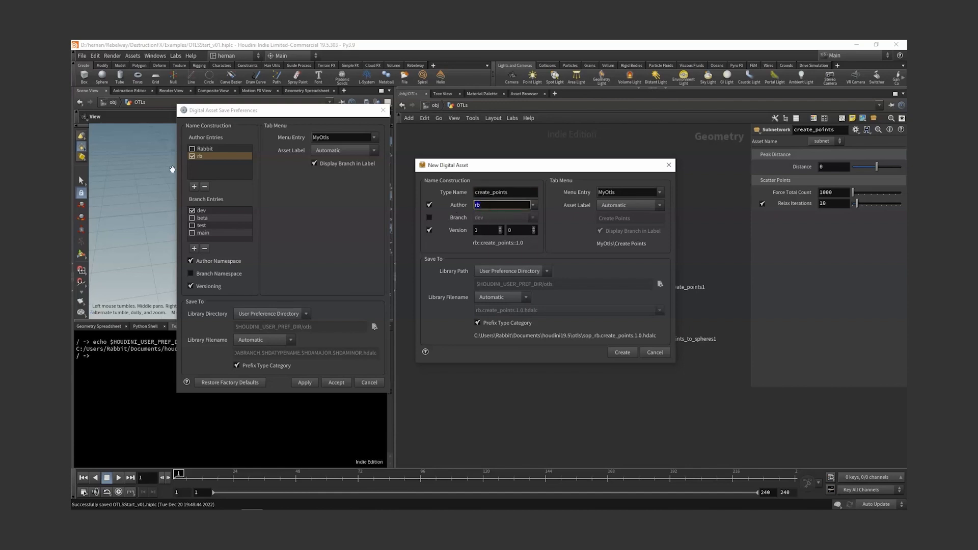
left_click(243, 367)
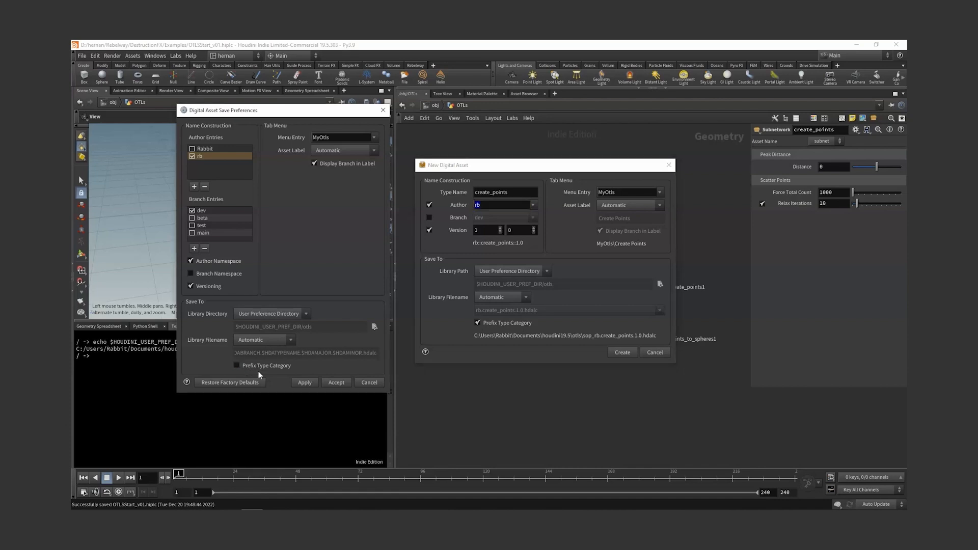
left_click(500, 323)
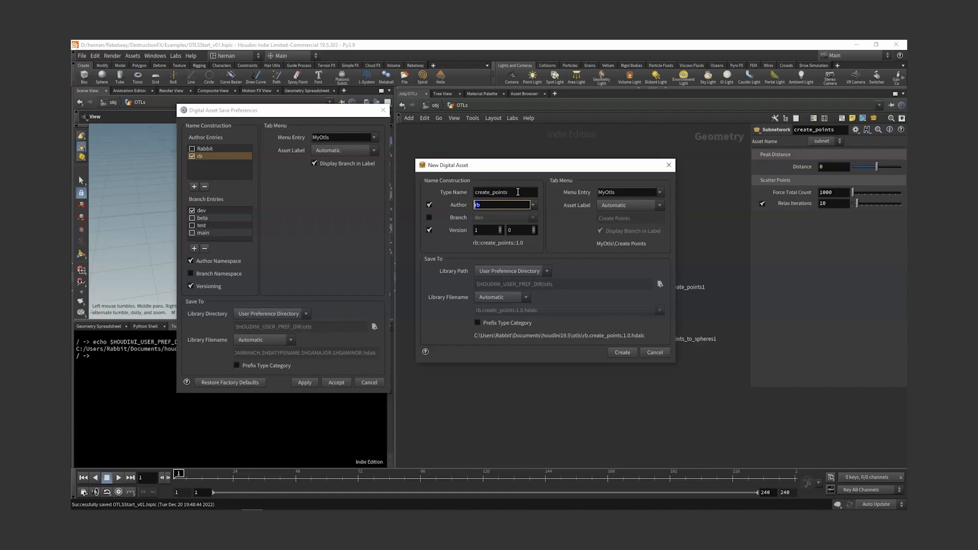
Step: Close the save preferences and create the digital asset with type name create_points in the User Preference Directory
double_click(490, 192)
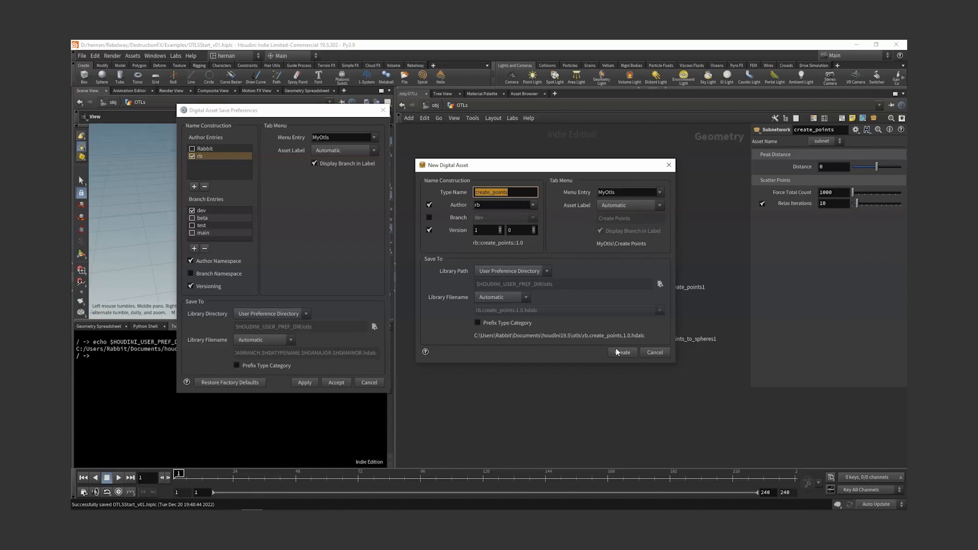
left_click_drag(574, 164, 575, 161)
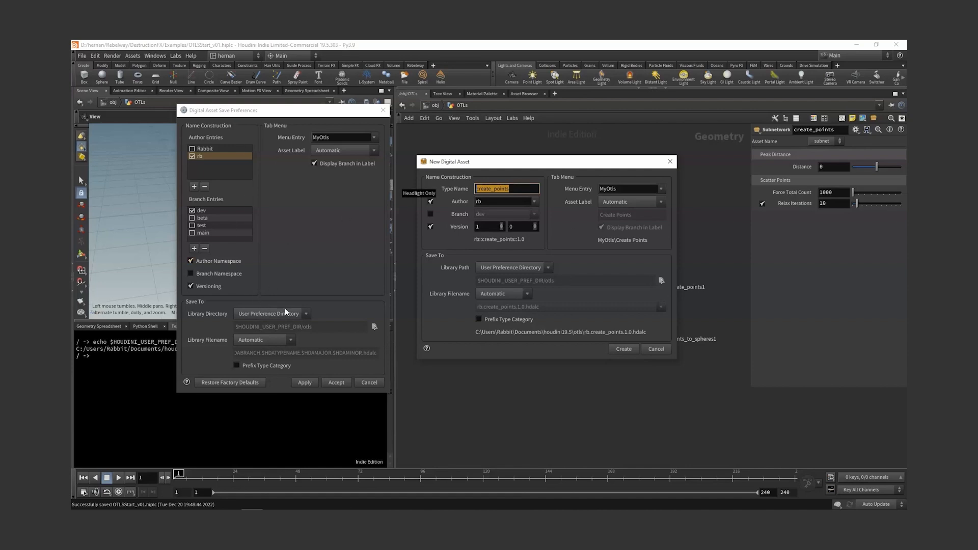
left_click(383, 110)
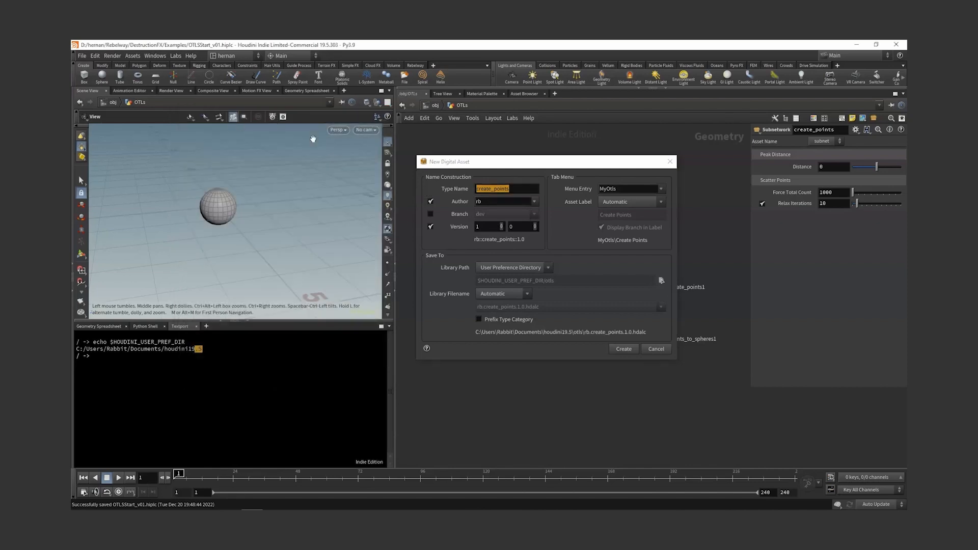
left_click_drag(548, 162, 339, 161)
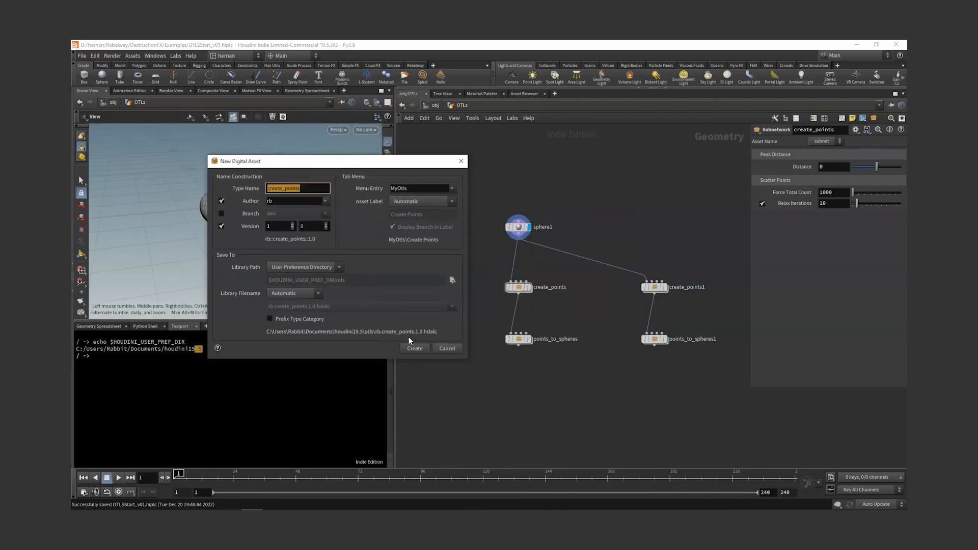
left_click(415, 348)
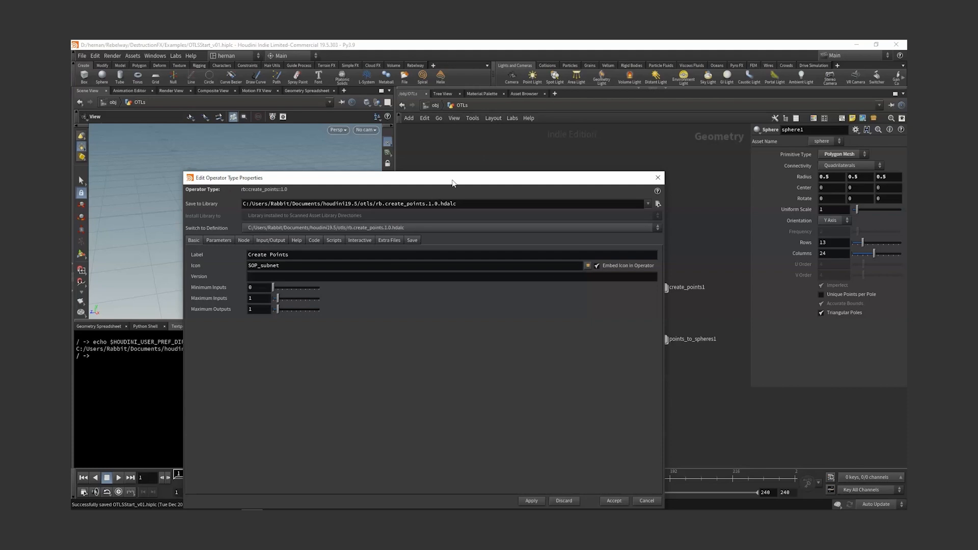
Step: Examine the Create Points asset's type properties alongside its node in the network, and close the properties
left_click_drag(452, 183, 408, 132)
left_click_drag(278, 131, 231, 131)
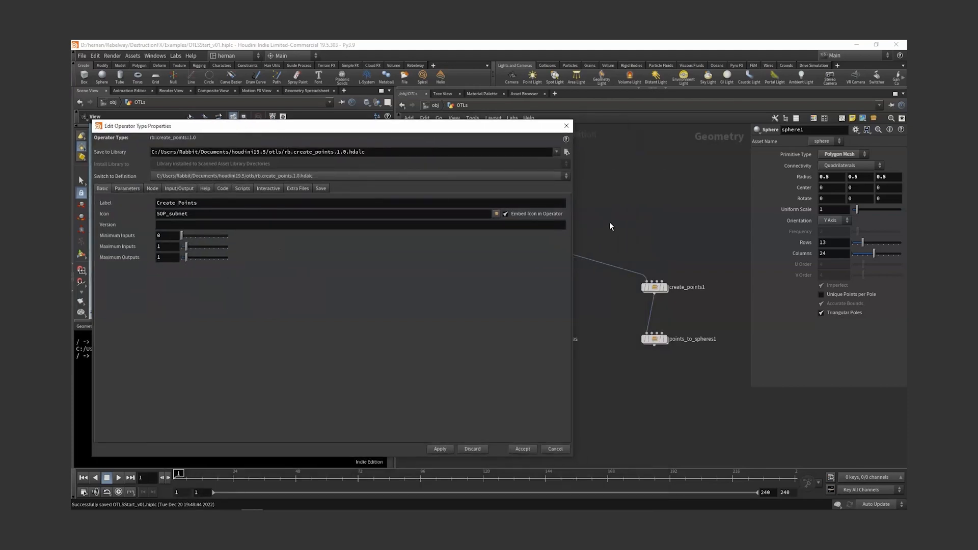
middle_click_drag(582, 252, 679, 233)
left_click(617, 269)
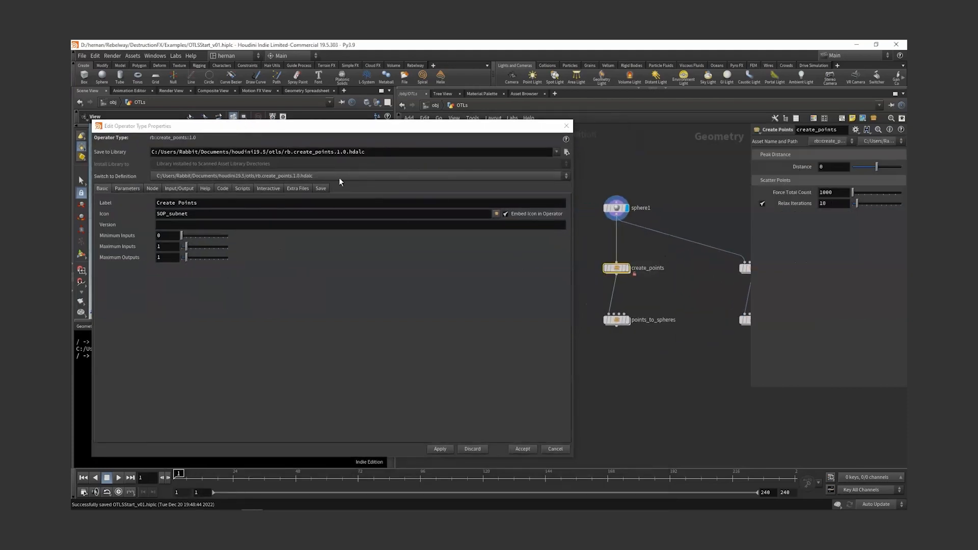
left_click(289, 281)
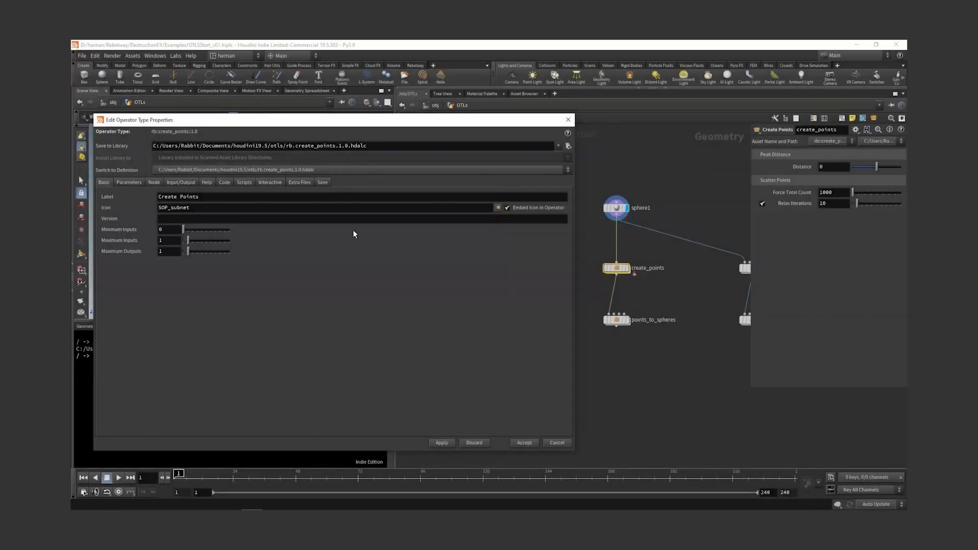
left_click(569, 121)
Step: Create a digital asset from points_to_spheres with author rb and menu entry MyOtls, and close its type properties
middle_click_drag(655, 299, 534, 283)
left_click_drag(534, 283, 464, 345)
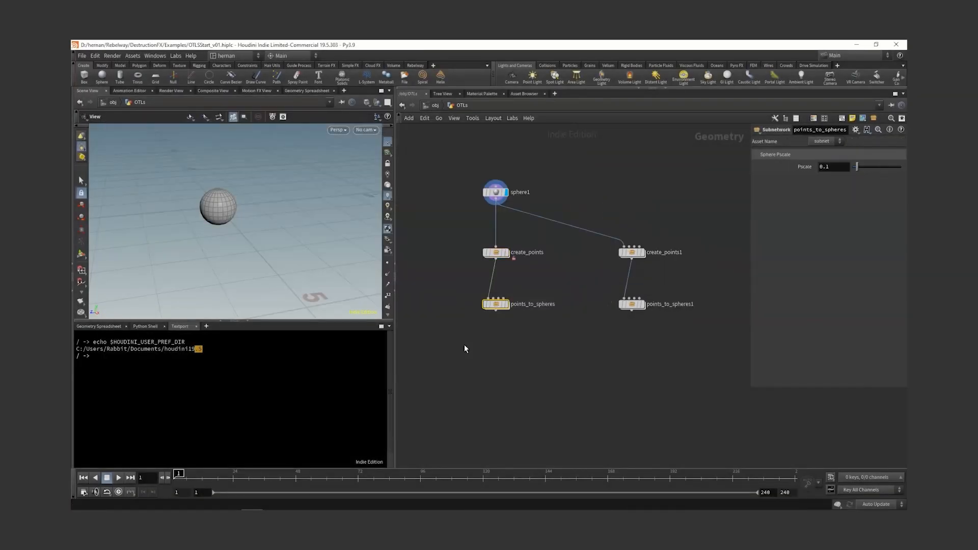
right_click(497, 308)
mouse_move(551, 438)
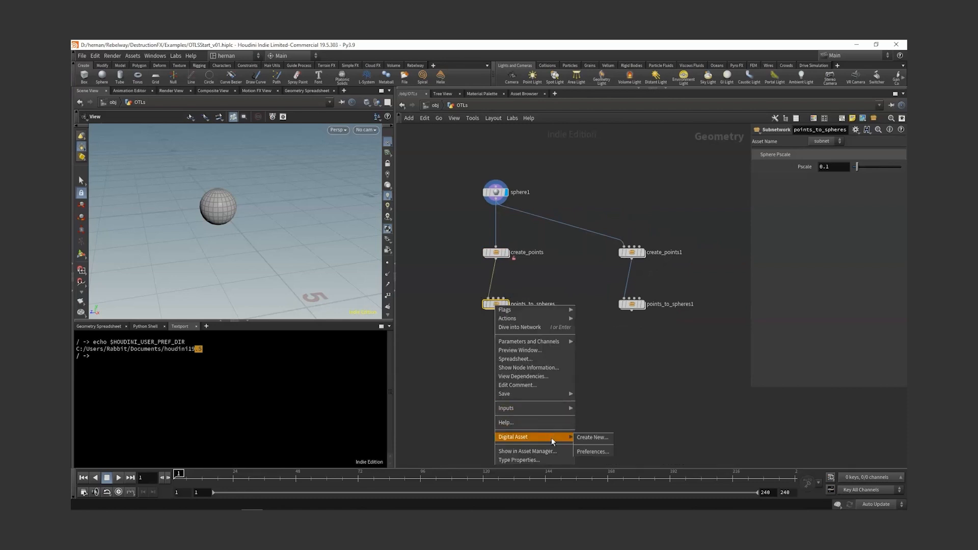
left_click(585, 439)
left_click_drag(528, 181, 349, 172)
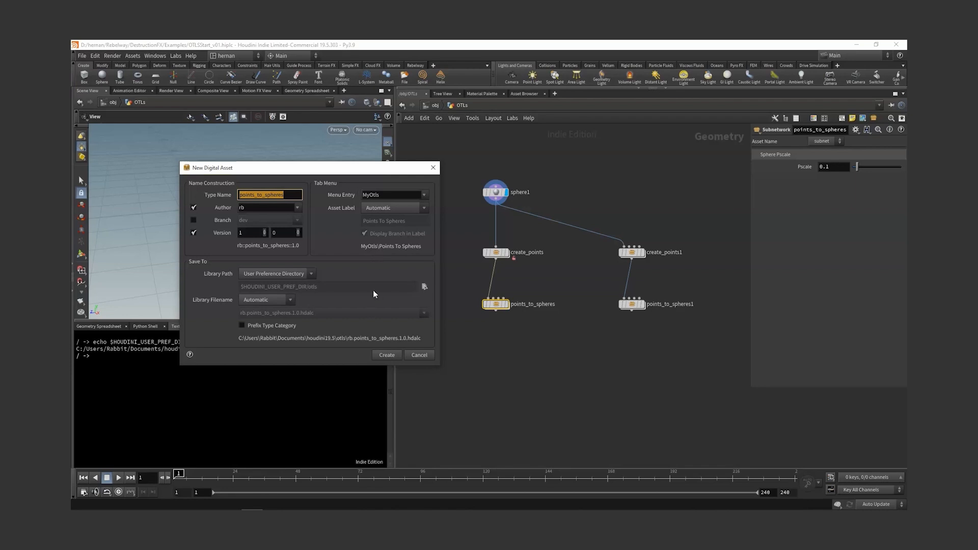
left_click(387, 356)
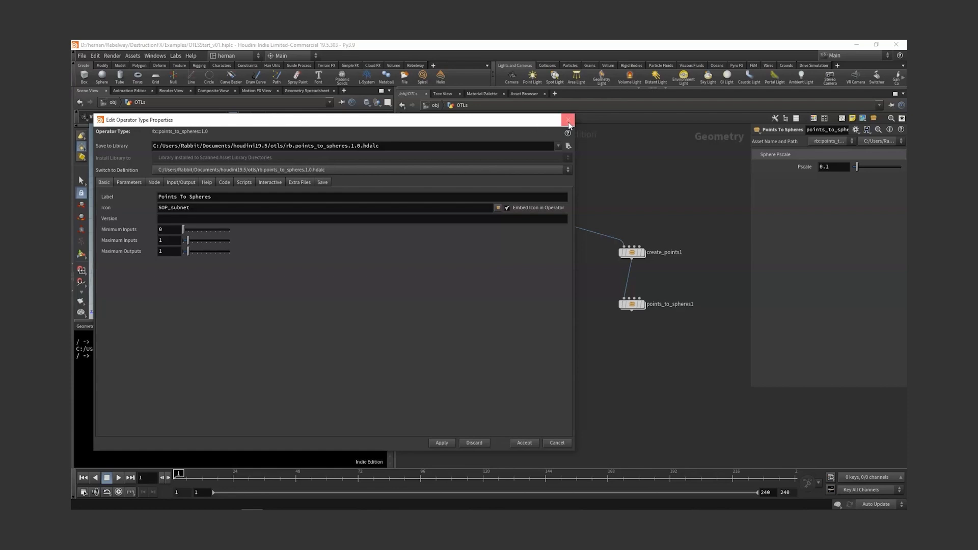
left_click(568, 120)
Step: Save the scene and switch to the otls folder in File Explorer to examine the saved hdalc files
key("ctrl+s")
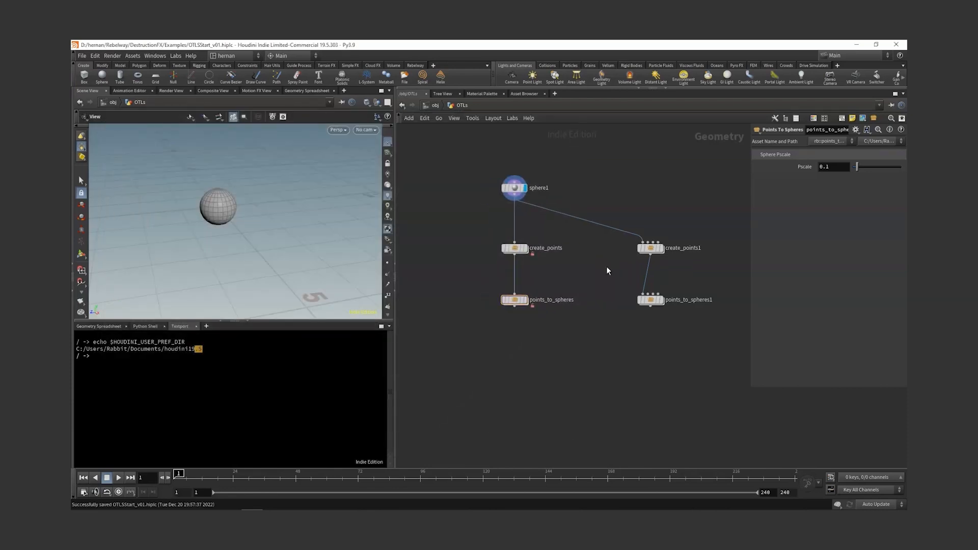
left_click_drag(469, 231, 547, 270)
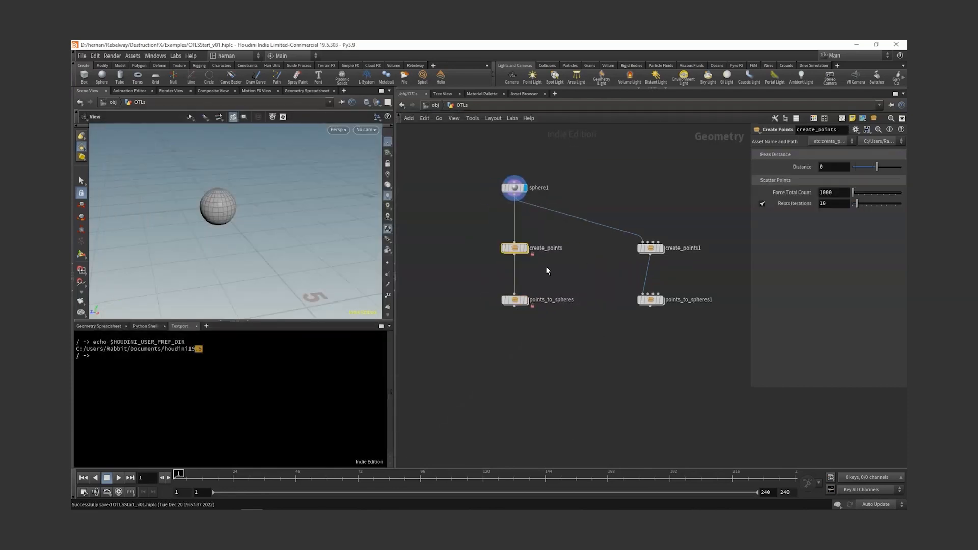
left_click_drag(467, 231, 563, 271)
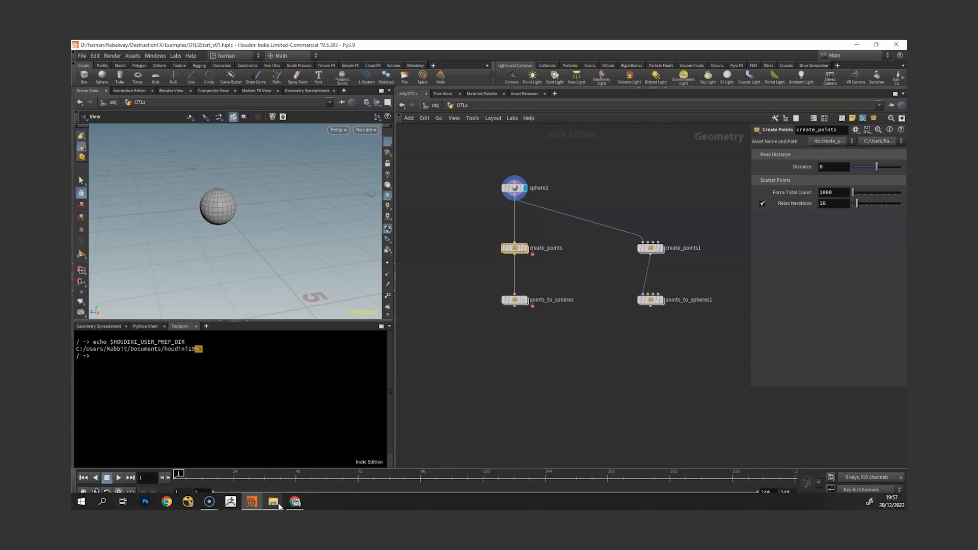
mouse_move(273, 503)
left_click(366, 445)
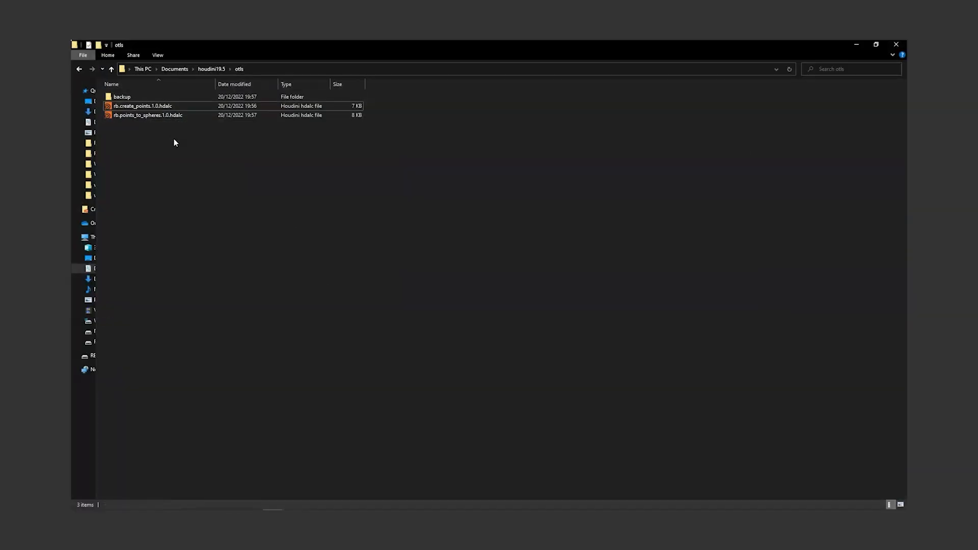
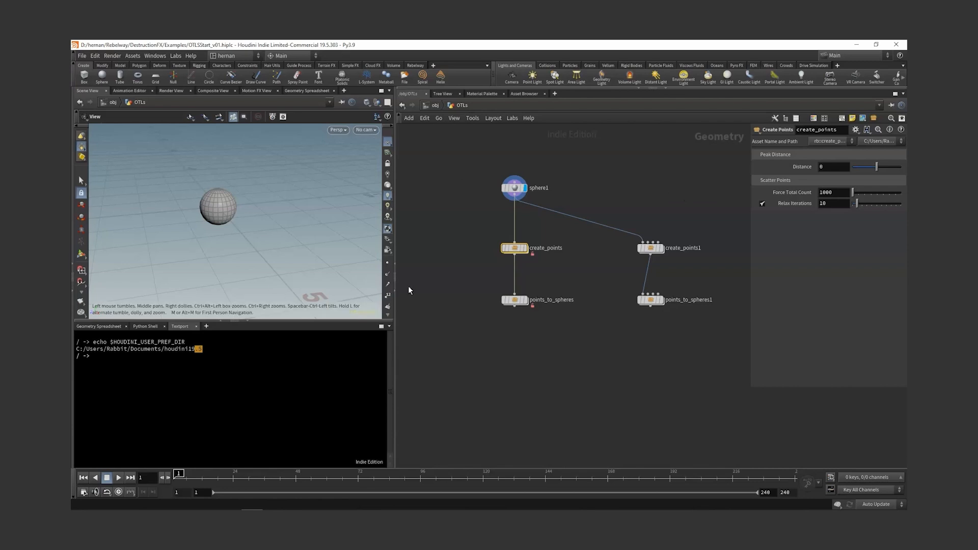
Step: Run echo $HOUDINI_PATH in the Textport and examine the full printed search path
left_click(235, 373)
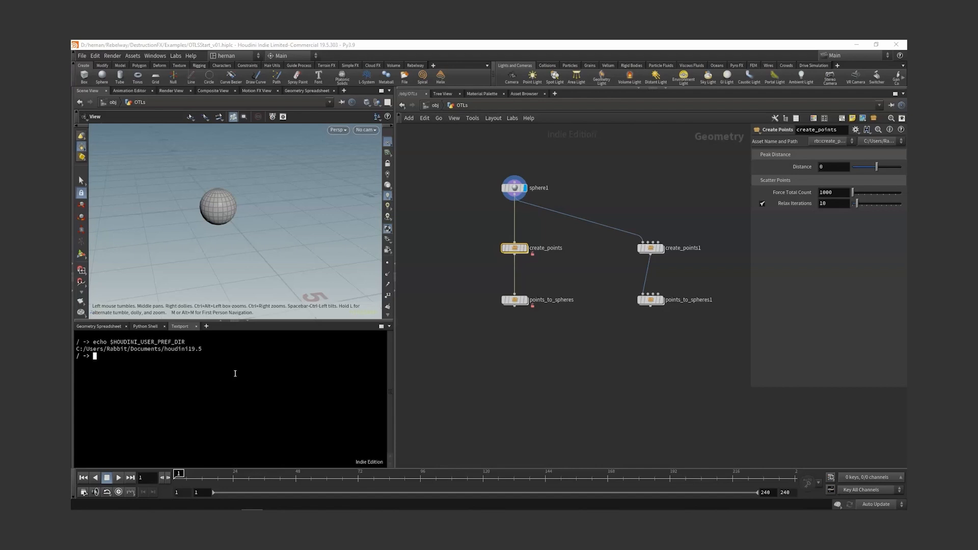
type("E")
key("BackSpace")
type("echo $")
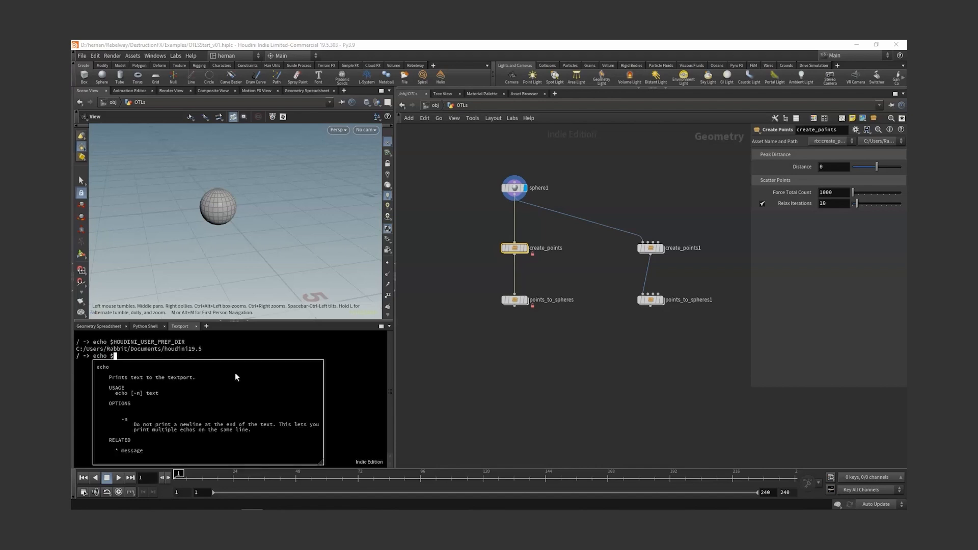
type("HOUDINI_PATH")
key("Return")
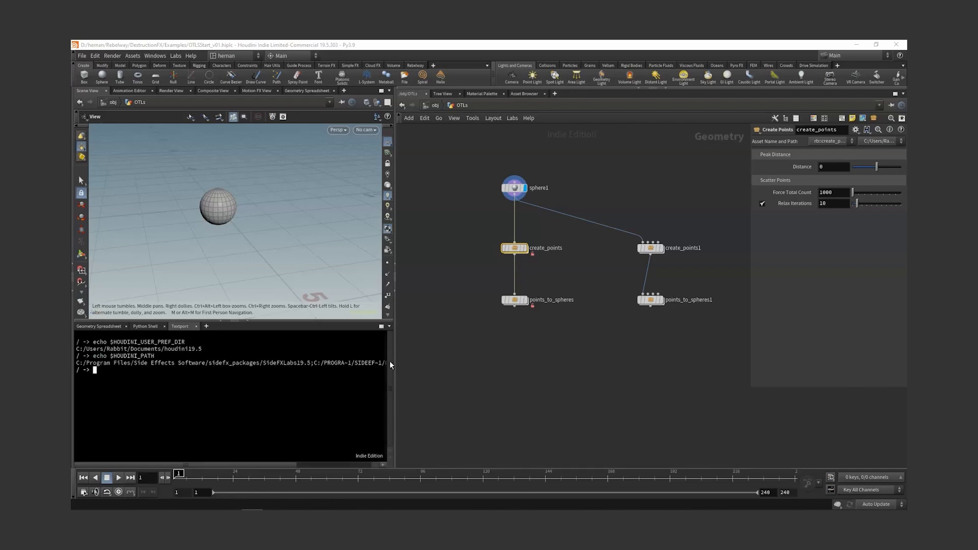
left_click_drag(392, 367, 76, 363)
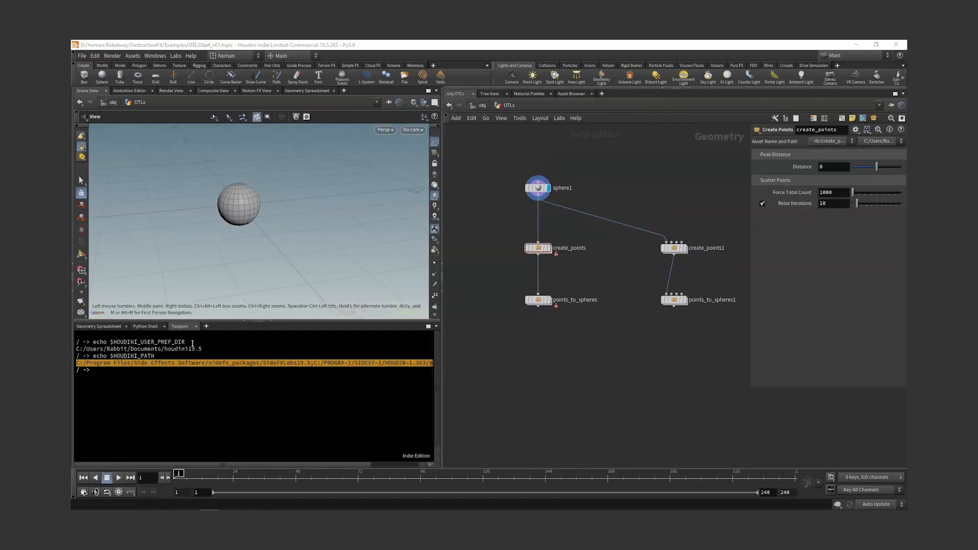
Step: Open a system shell, run hconfig, and examine the listed variables such as HOUDINI_OS, HFS and HOME
left_click(155, 55)
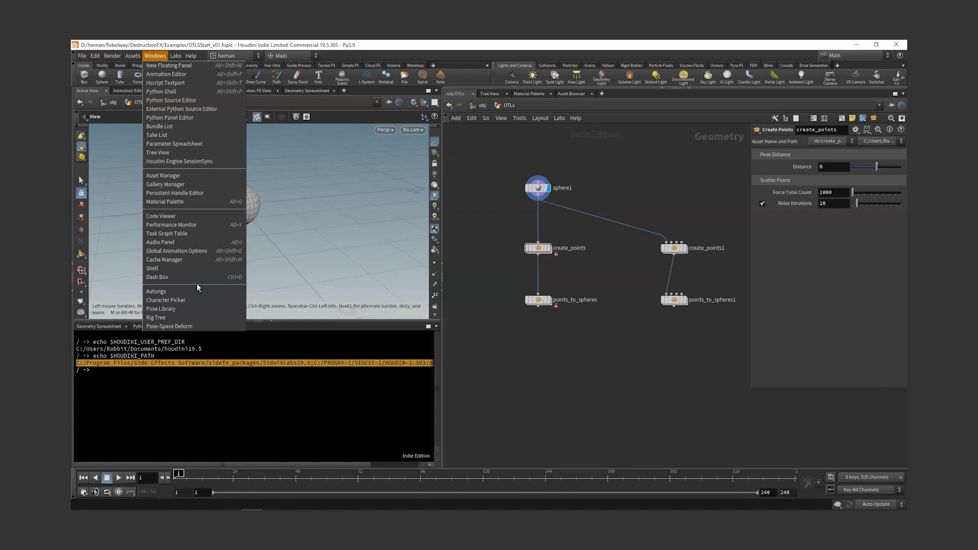
left_click(157, 268)
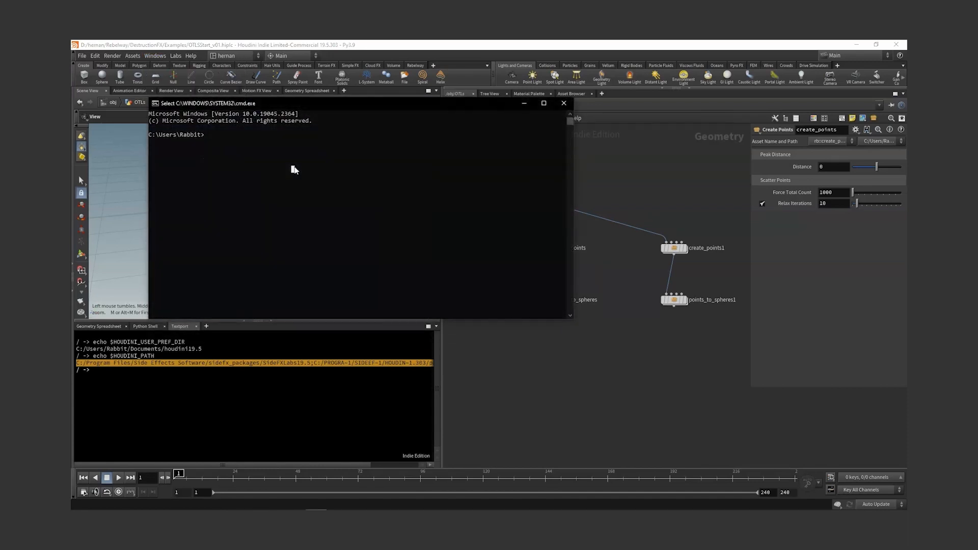
type("hconfig")
key("Return")
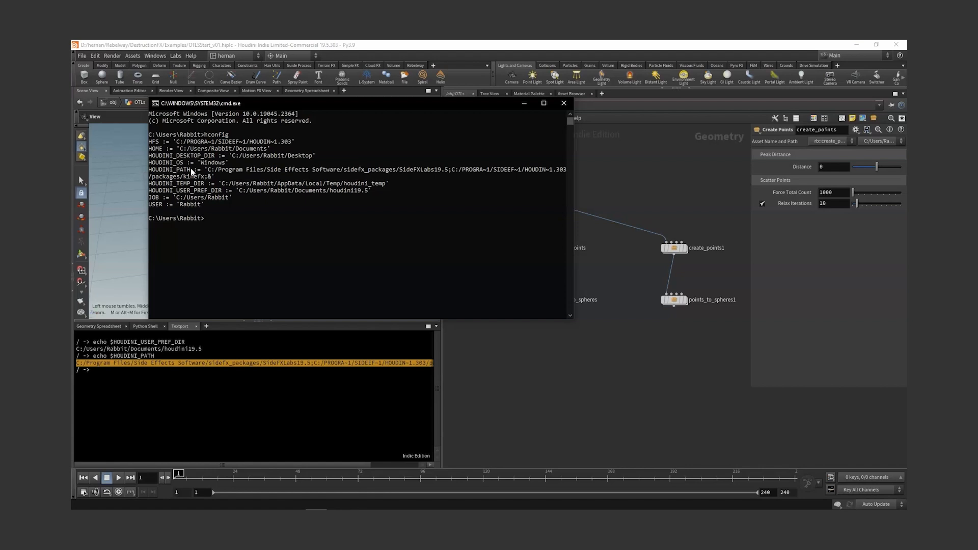
left_click_drag(187, 163, 148, 164)
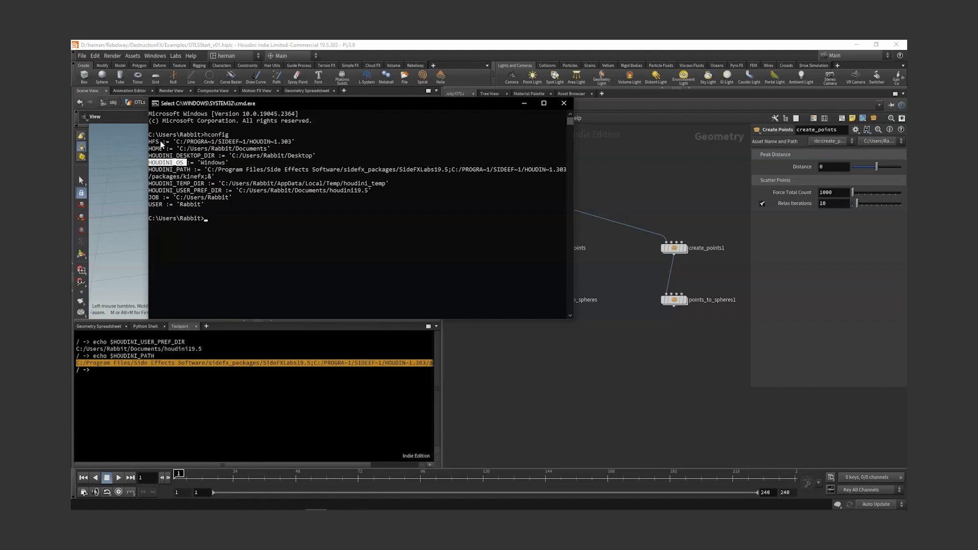
double_click(157, 143)
double_click(162, 147)
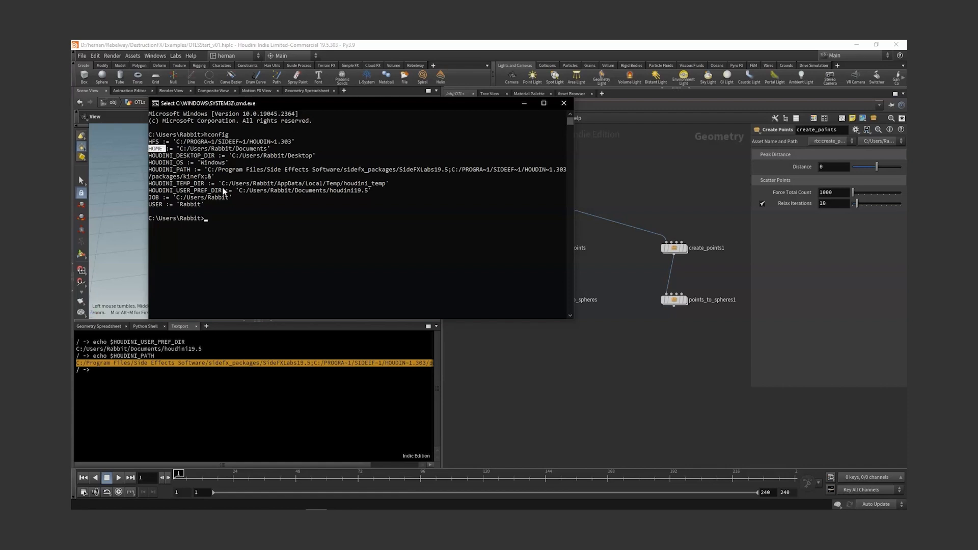
Step: Run hconfig -a in the system shell, examine the full list of Houdini search path variables, and close the shell
left_click_drag(223, 190, 149, 193)
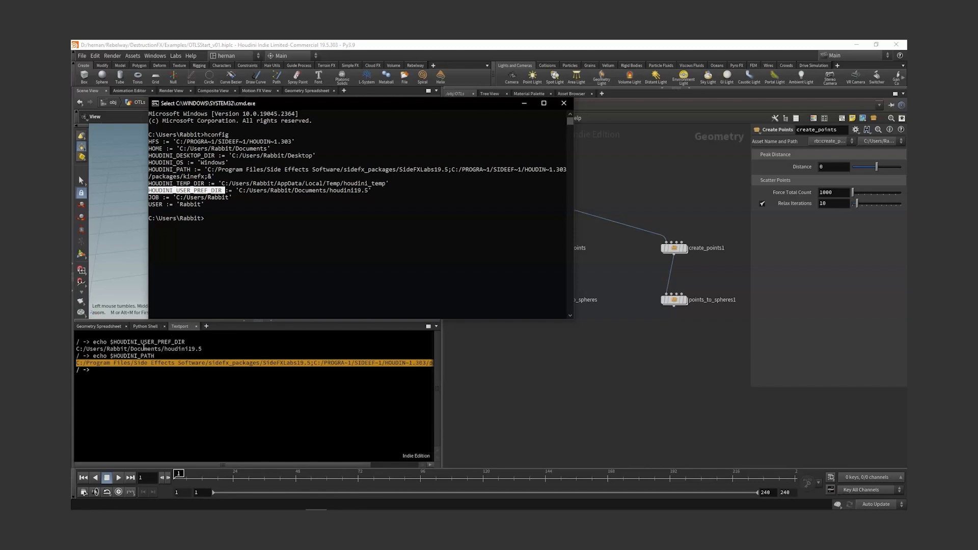
left_click(243, 219)
type("hconfig")
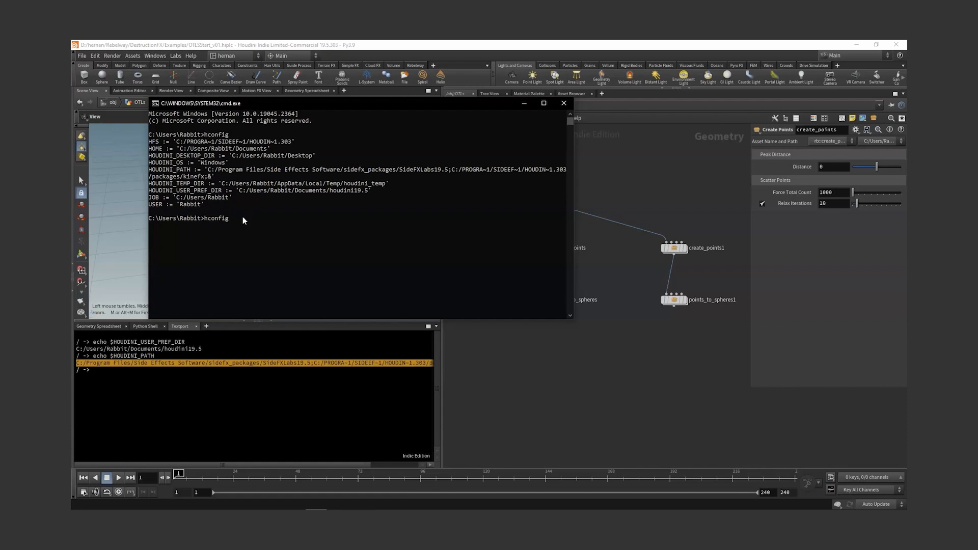
type(" -a")
key("Return")
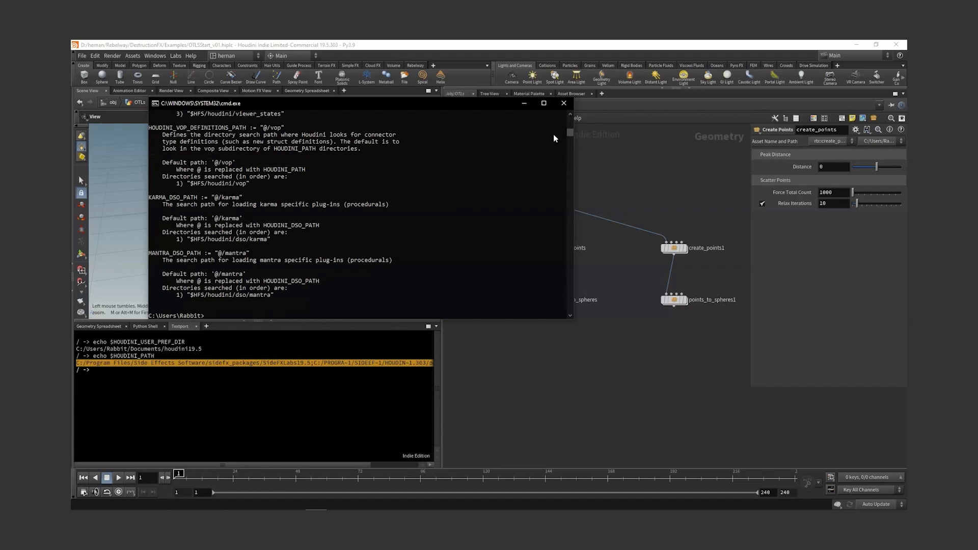
left_click_drag(570, 133, 569, 126)
scroll(366, 186, "up", 10)
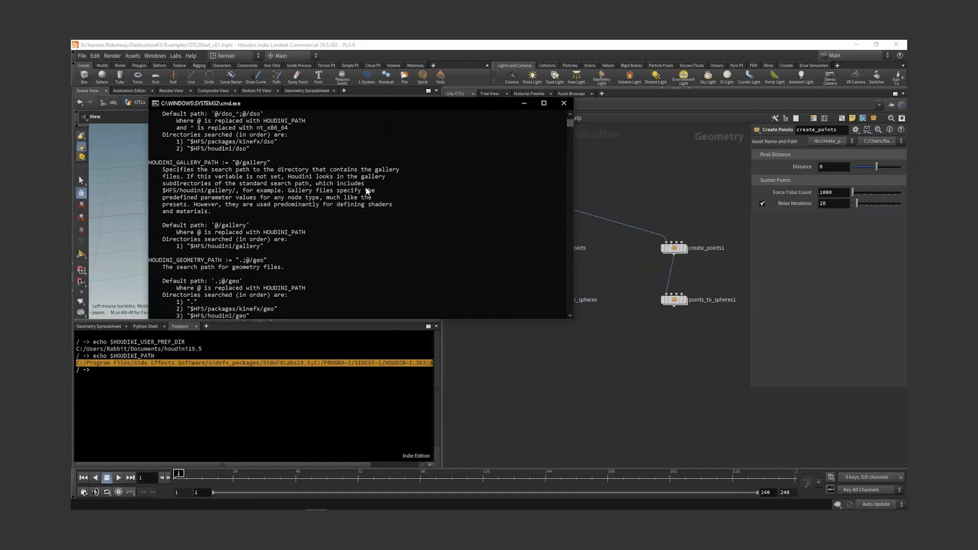
left_click_drag(569, 124, 574, 135)
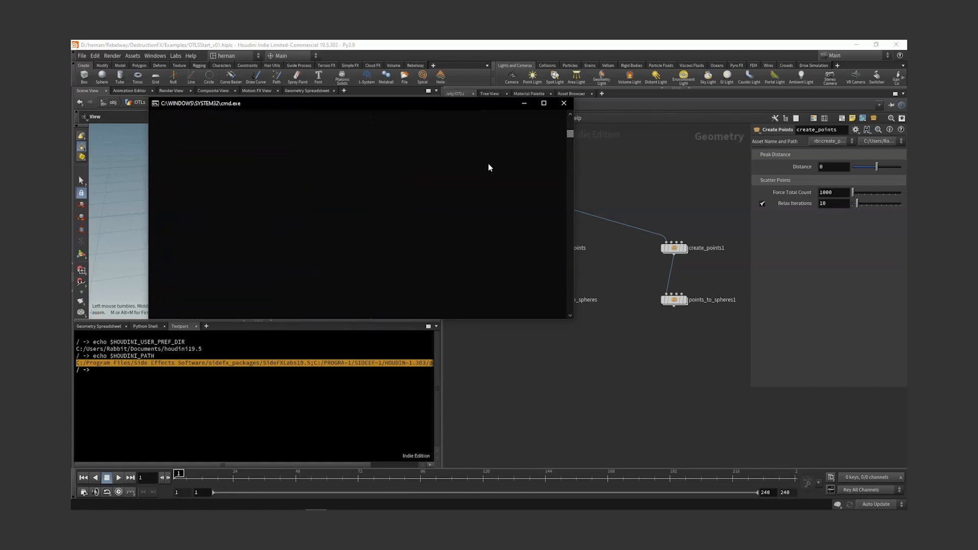
left_click(564, 104)
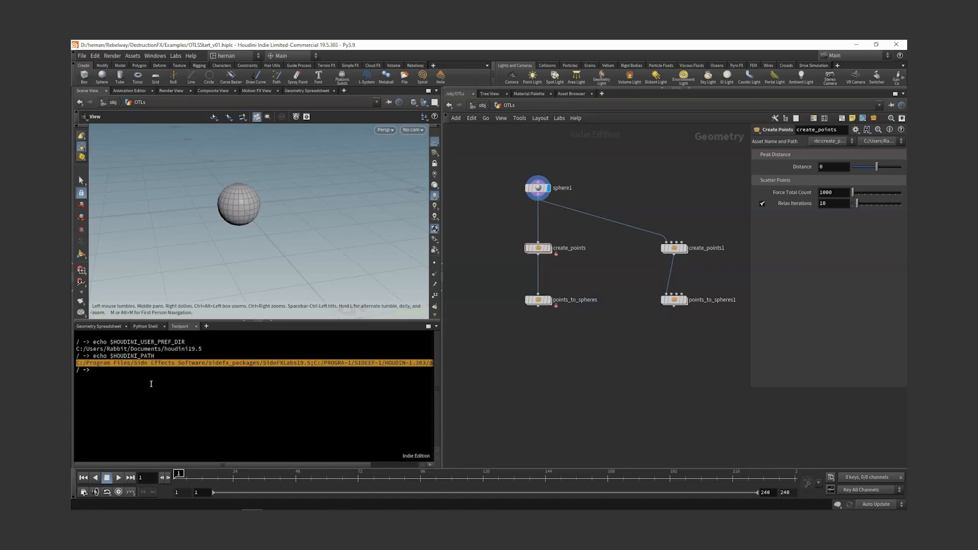
Step: Enter $HOUDINI_OTLSCAN_PATH at the Textport prompt and highlight it alongside the HOUDINI_USER_PREF_DIR variable
left_click(178, 380)
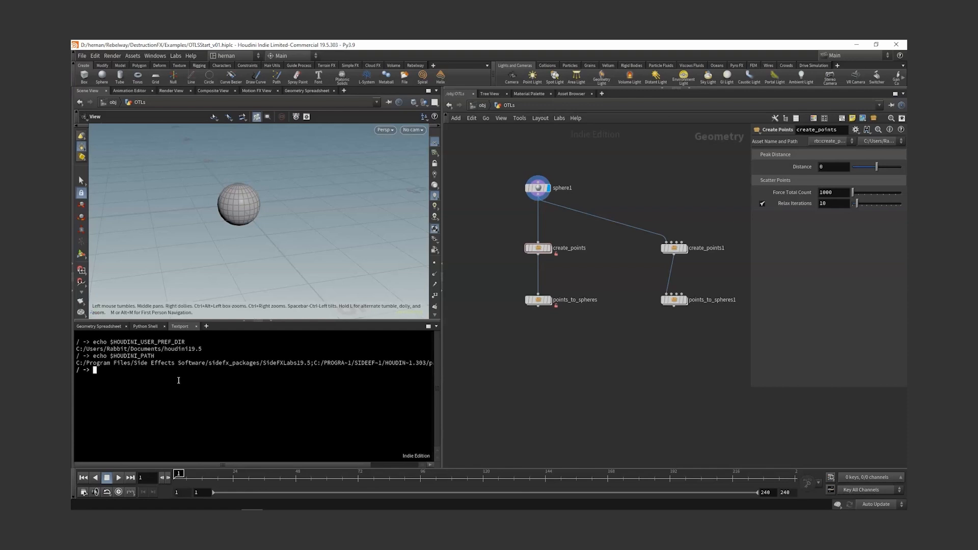
type("$HOUDINI_OTLSCAN_PATH")
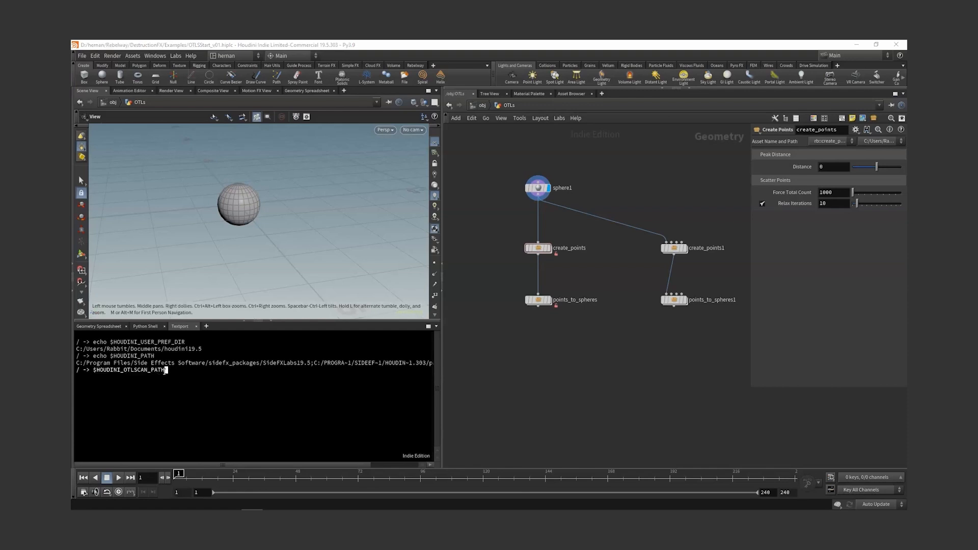
left_click_drag(168, 371, 93, 371)
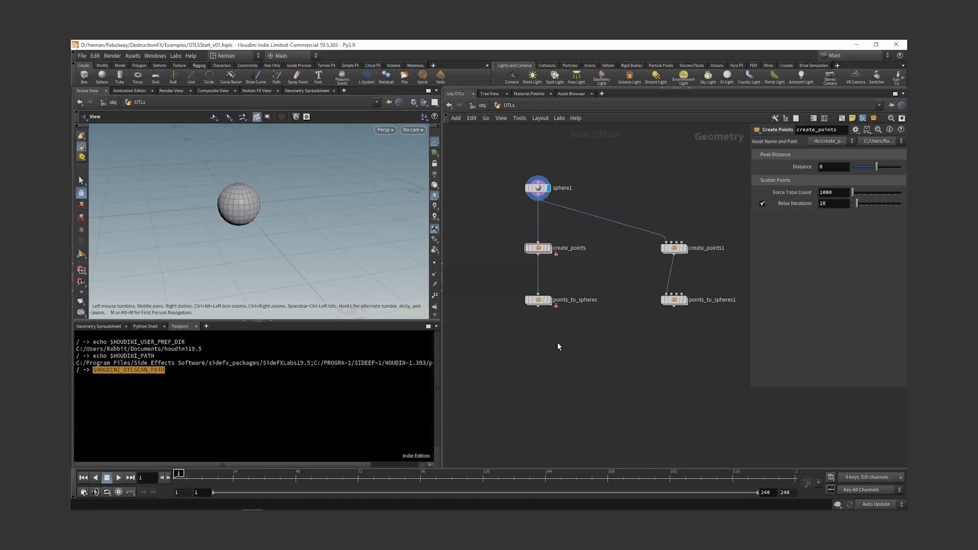
left_click_drag(187, 342, 103, 342)
left_click_drag(166, 371, 95, 372)
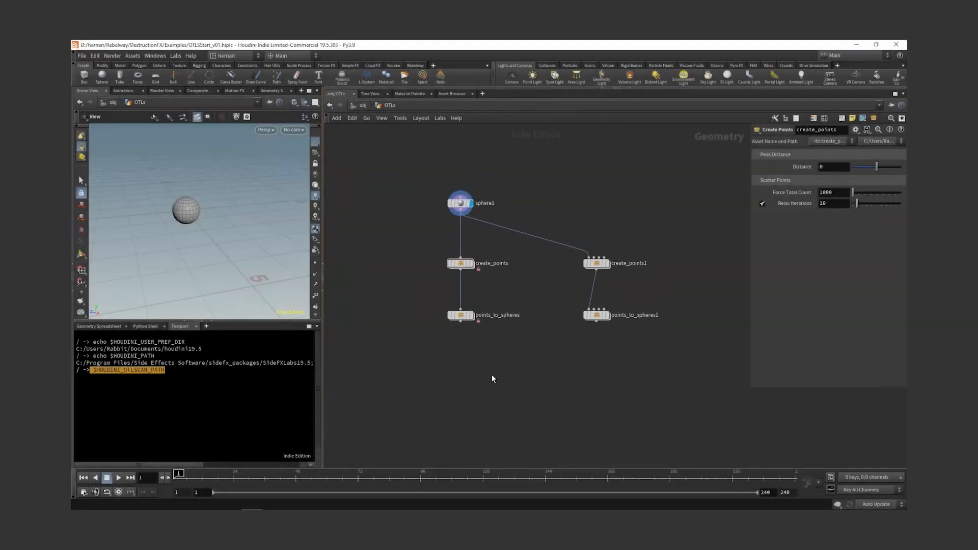
Step: Show create_points in the Asset Manager, enlarge the window to examine its library file path, and close it
scroll(484, 285, "up", 3)
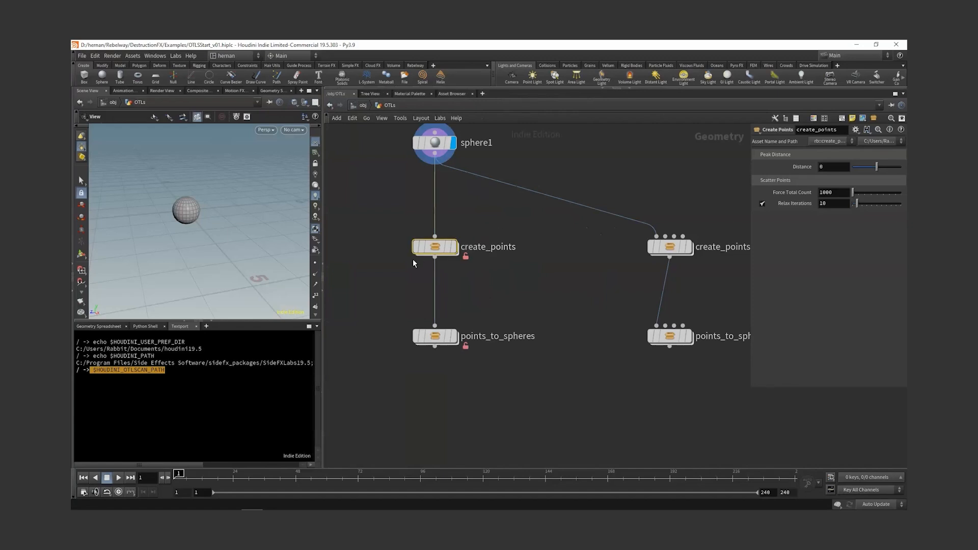
right_click(435, 246)
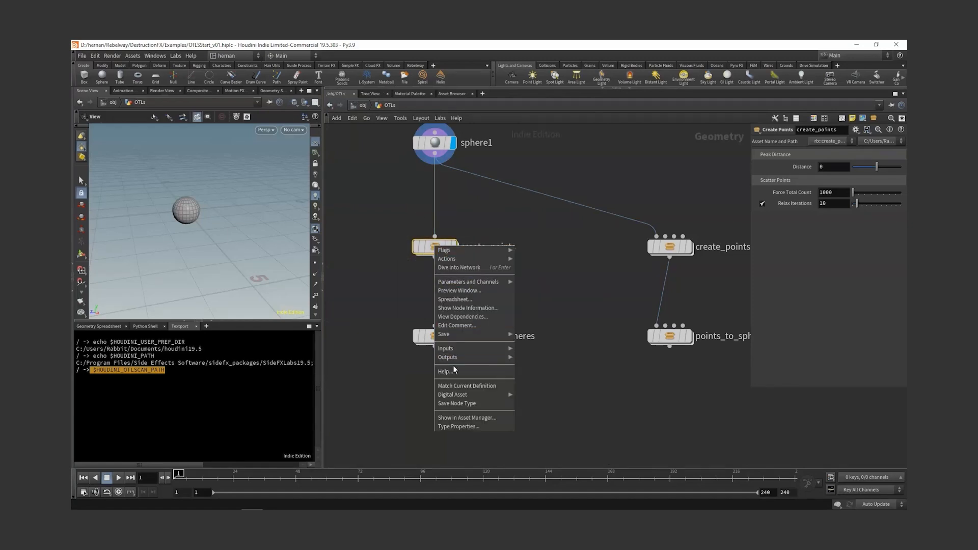
left_click(481, 418)
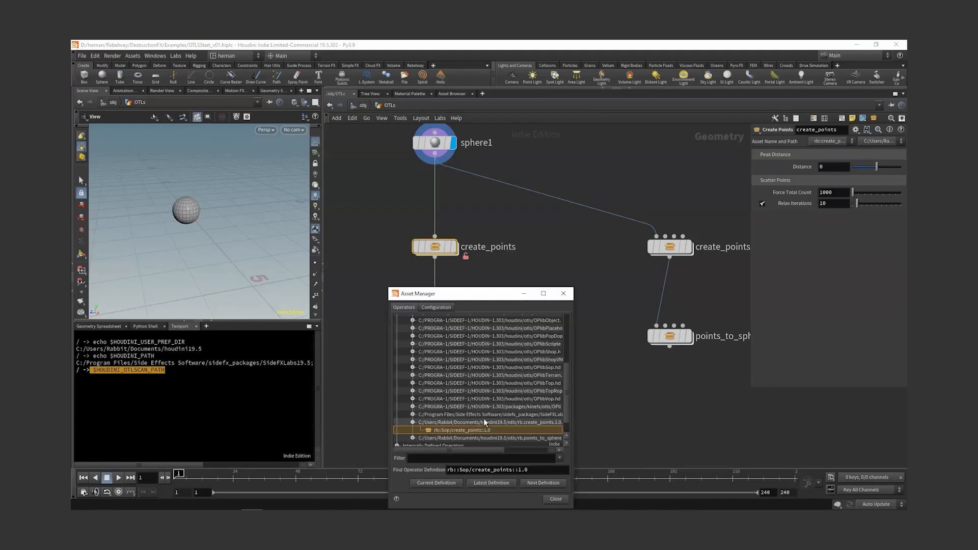
left_click_drag(495, 292, 282, 113)
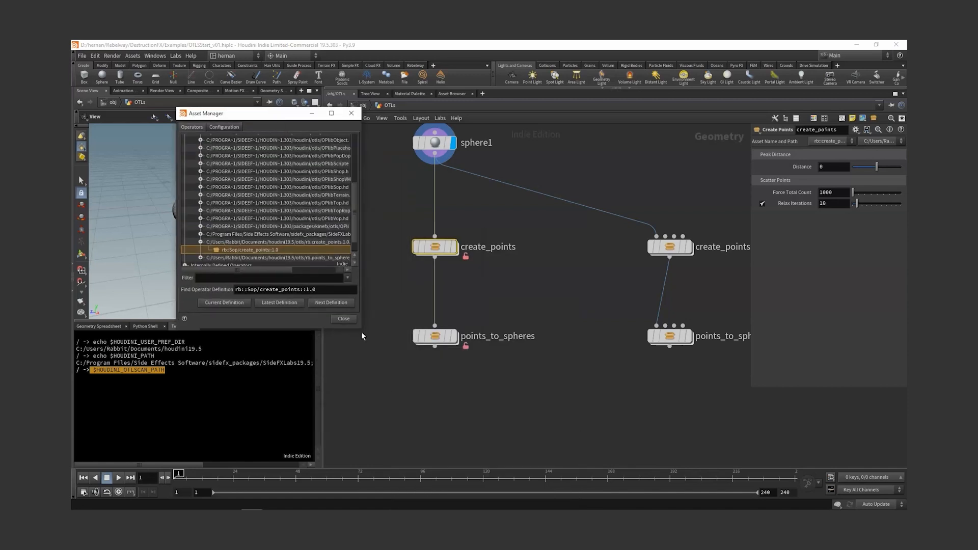
left_click_drag(362, 332, 497, 414)
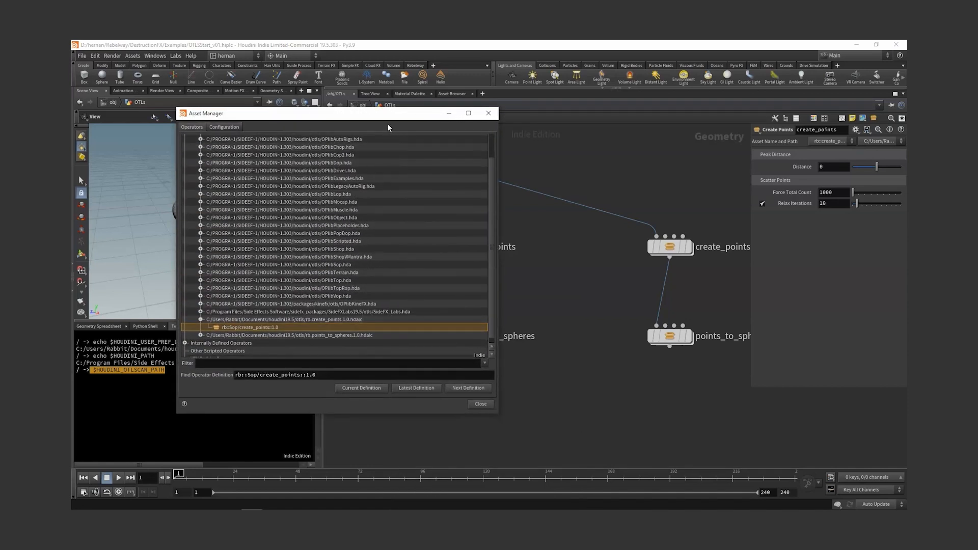
left_click_drag(387, 114, 362, 125)
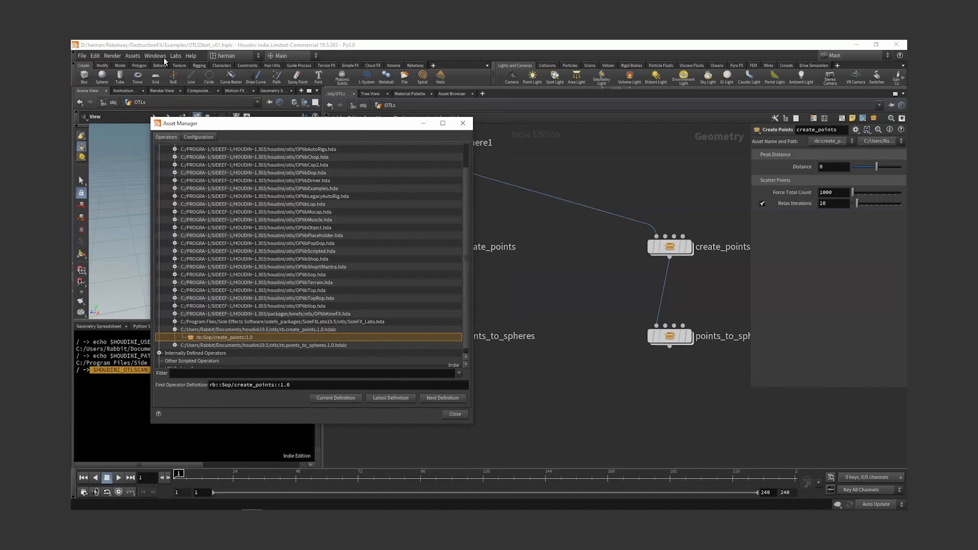
left_click(133, 56)
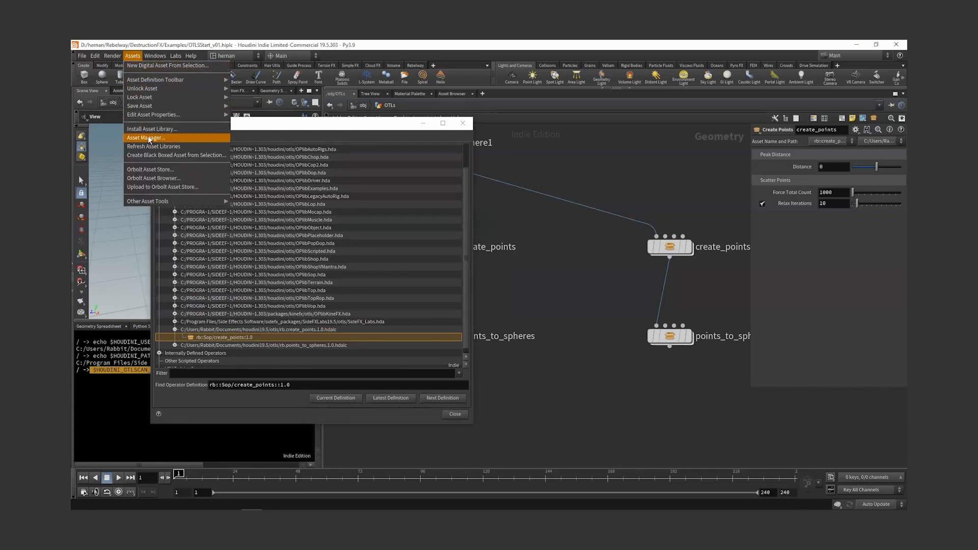
left_click(135, 56)
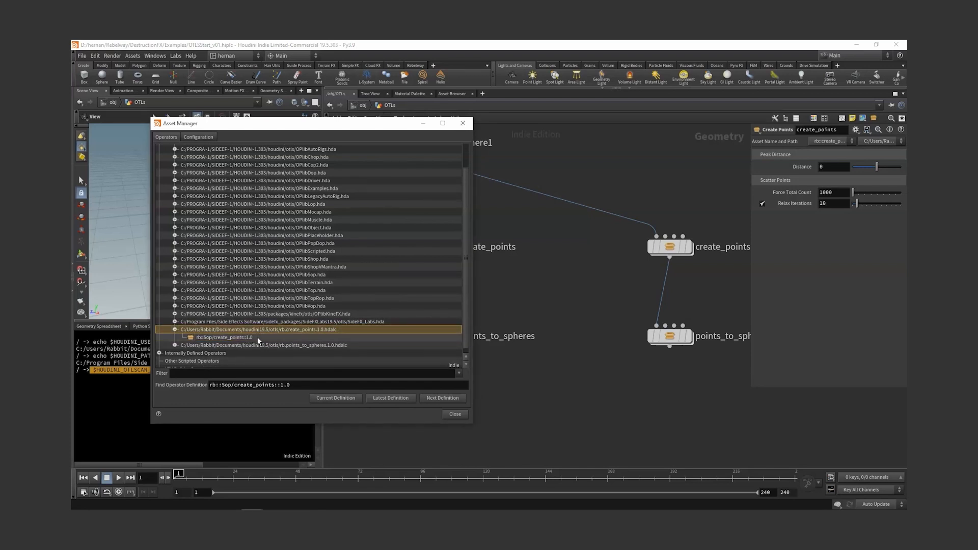
left_click(463, 122)
Step: Compare the create_points asset with the create_points1 subnetwork, and copy create_points1
middle_click_drag(606, 269, 573, 277)
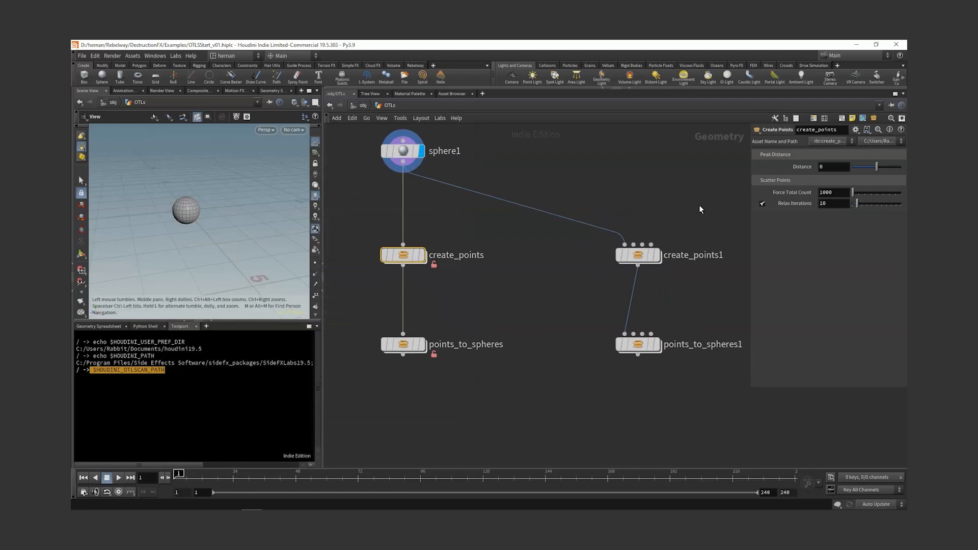
left_click_drag(700, 206, 597, 279)
left_click_drag(509, 290, 393, 239)
left_click_drag(691, 220, 595, 287)
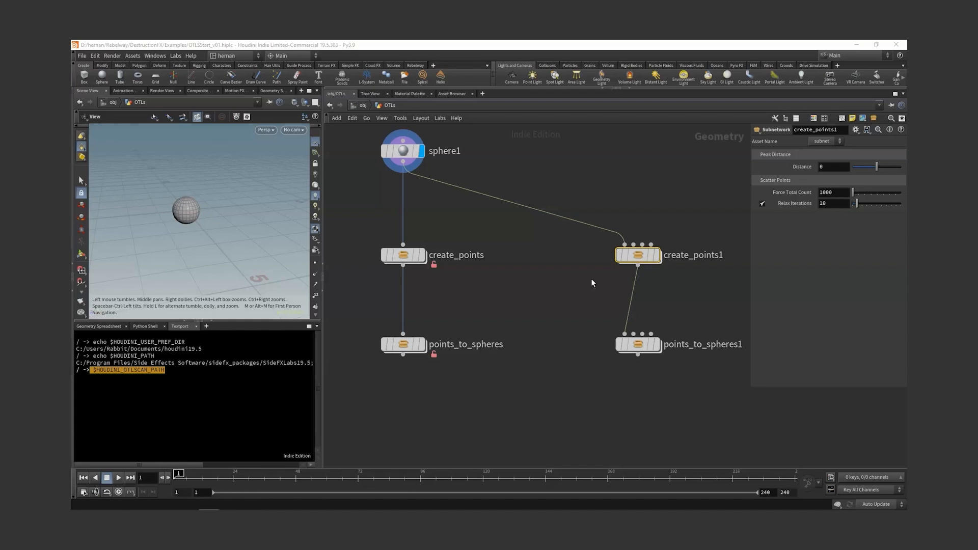
left_click(686, 215)
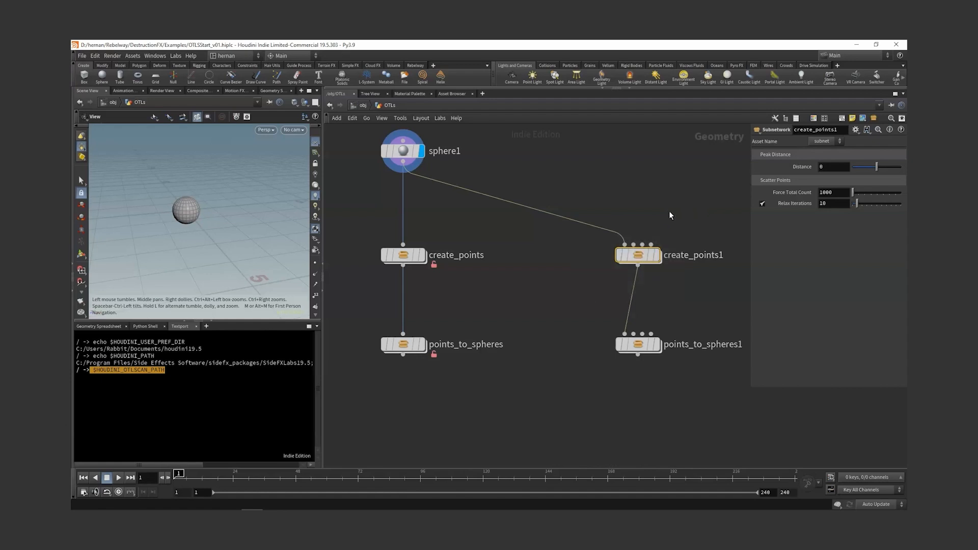
key("ctrl+c")
Step: Widen the Textport pane, run echo $TEMP, and highlight the printed temp folder path
left_click_drag(322, 242, 454, 224)
left_click(359, 388)
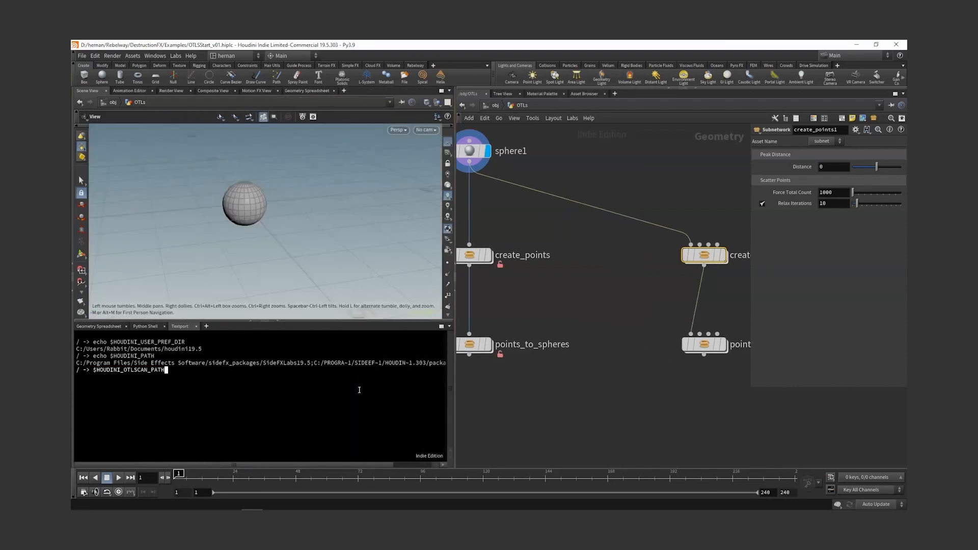
key("Return")
key("Return")
type("echo $TEMP")
key("Return")
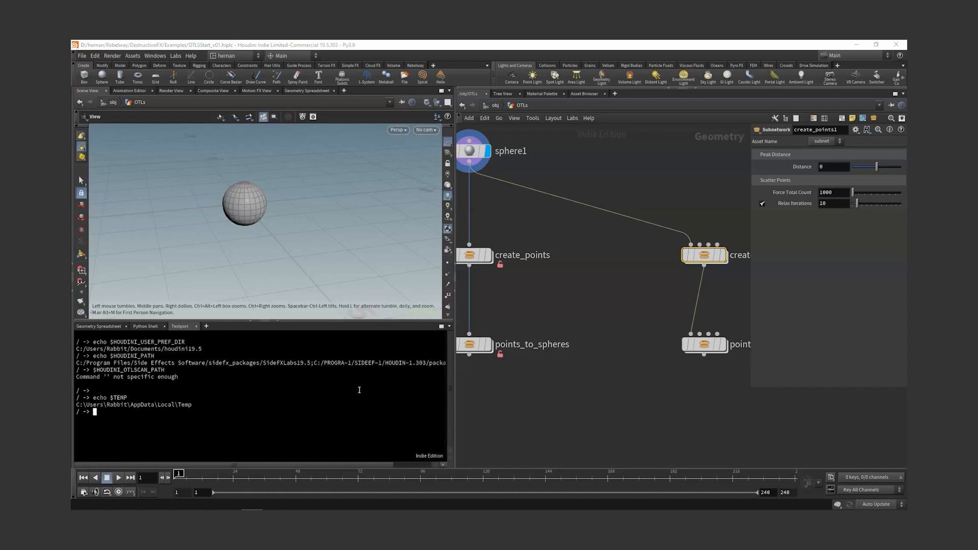
left_click_drag(197, 403, 78, 407)
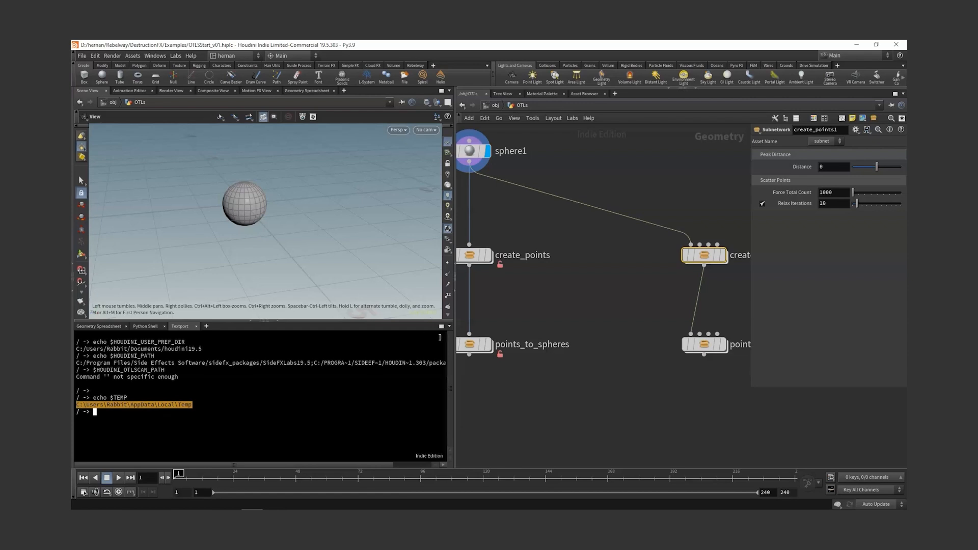
Step: Switch to the houdini_temp folder in File Explorer, select SOP_copy.cpio to examine it, and return to Houdini
left_click_drag(906, 96, 433, 42)
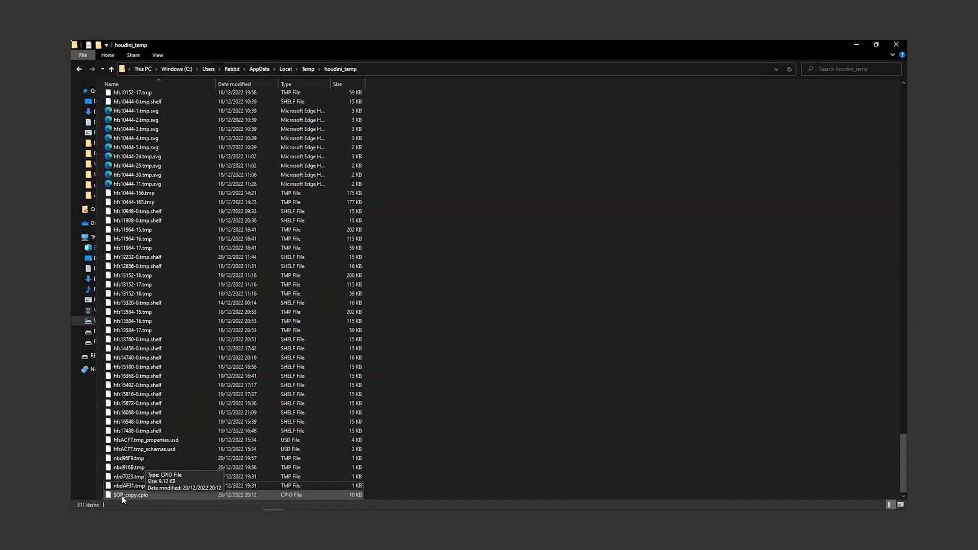
left_click(127, 496)
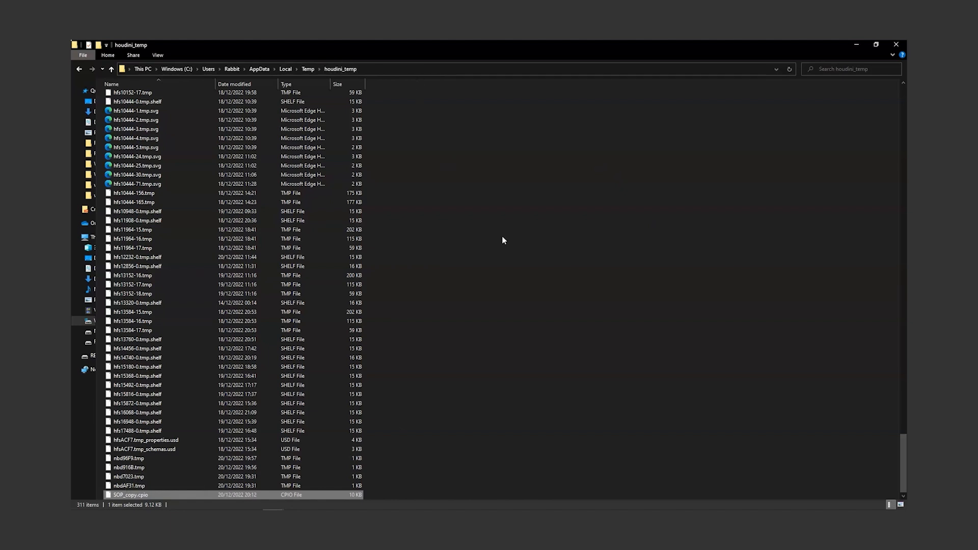
left_click(856, 46)
Step: Add a Create Points asset node beside the existing create_points node, and delete it again
key("h")
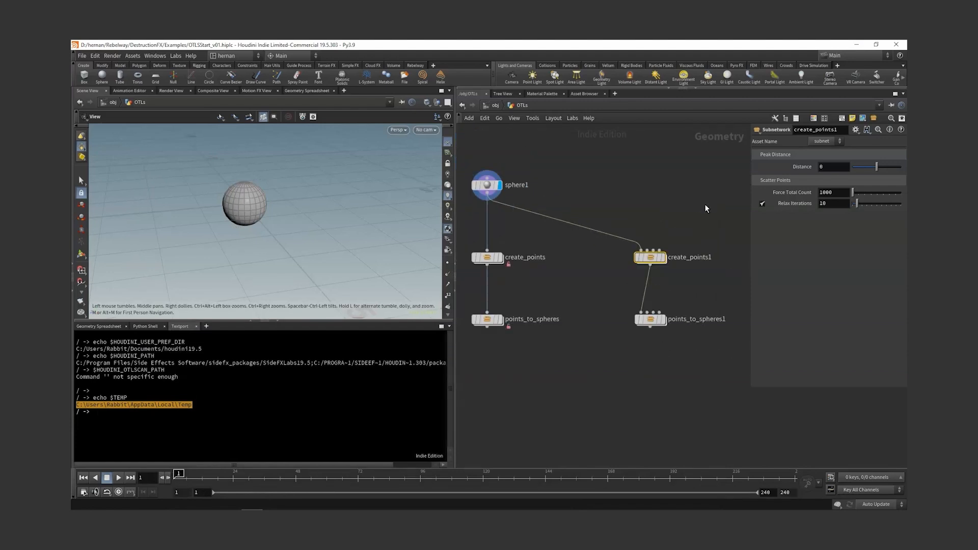
middle_click_drag(531, 278, 608, 283)
left_click_drag(517, 244, 622, 290)
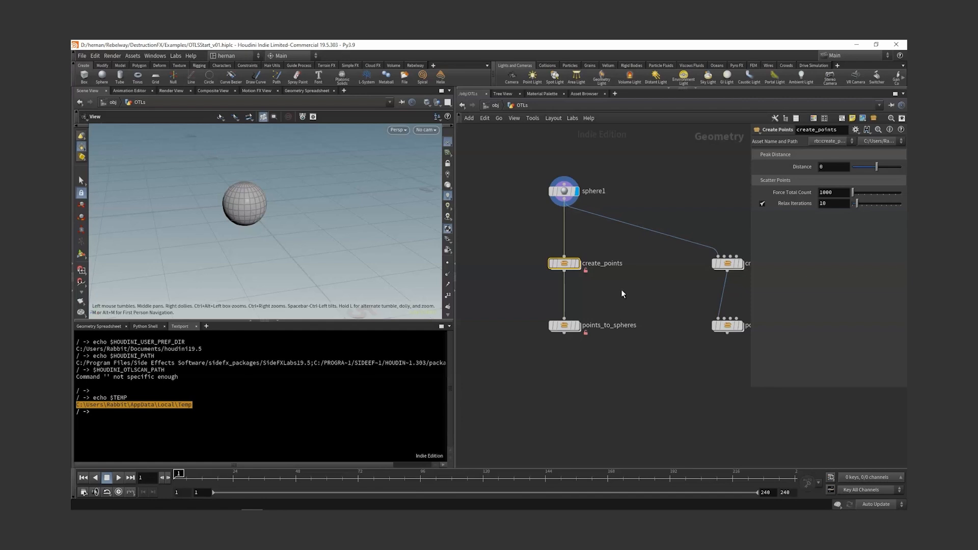
middle_click_drag(488, 268, 541, 268)
left_click(541, 268)
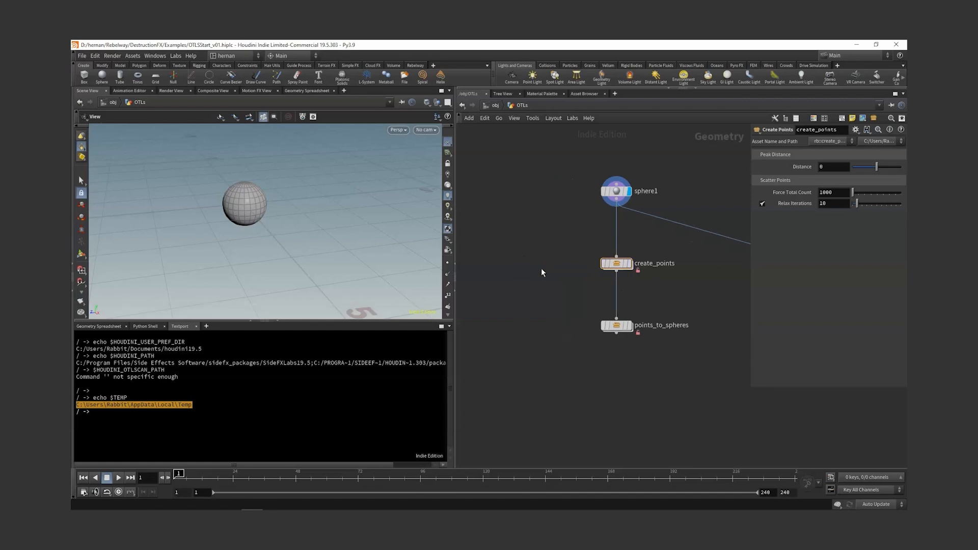
key("Tab")
type("creat")
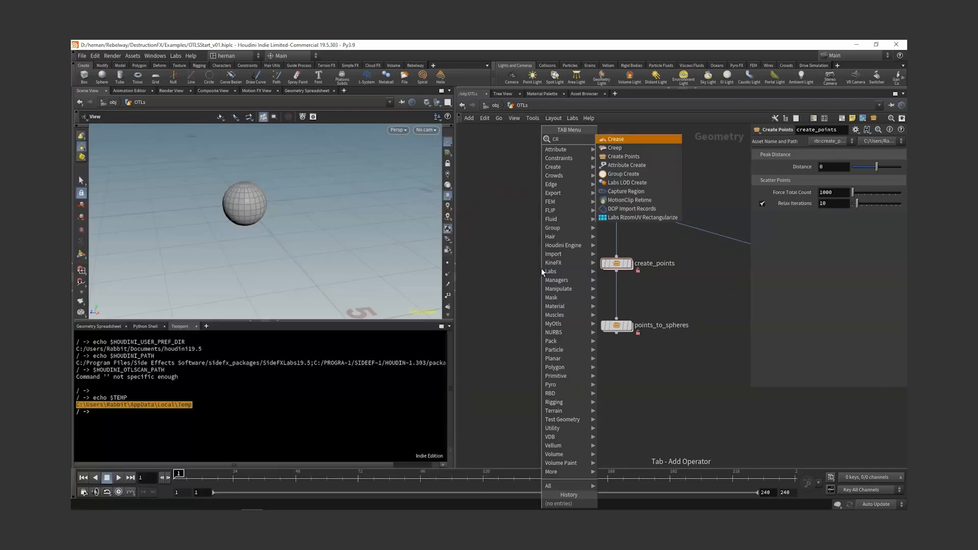
key("Return")
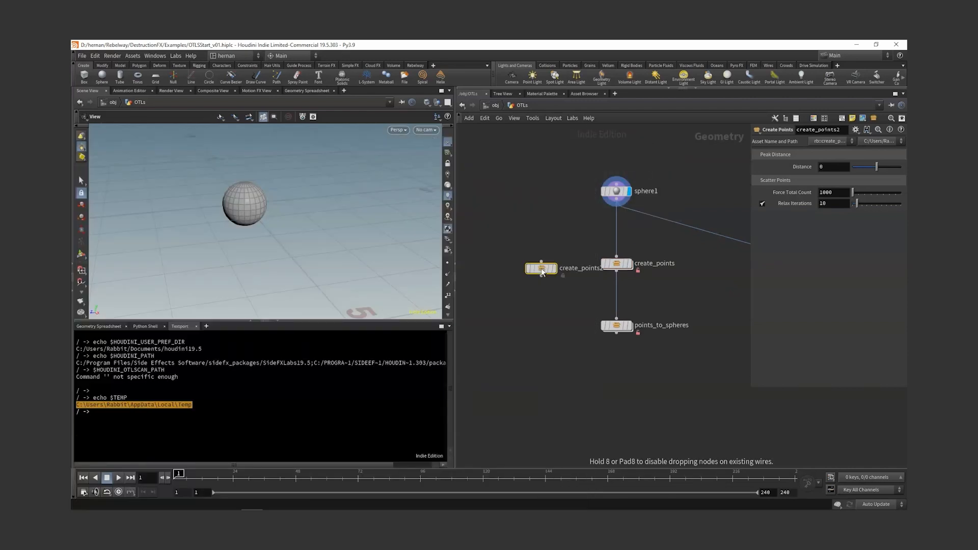
left_click(497, 267)
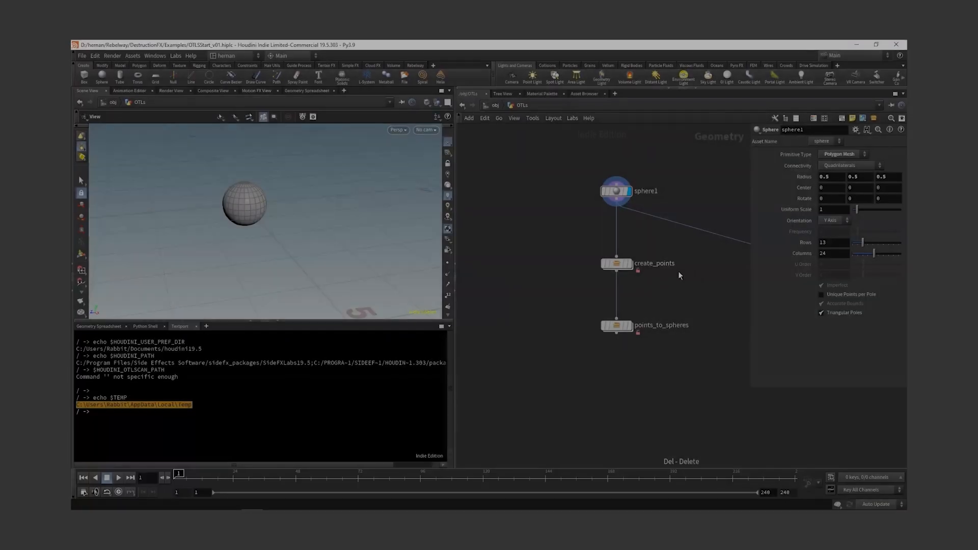
Step: Select the create_points asset and look over its available node options, including Type Properties
middle_click_drag(678, 271, 603, 278)
left_click(527, 266)
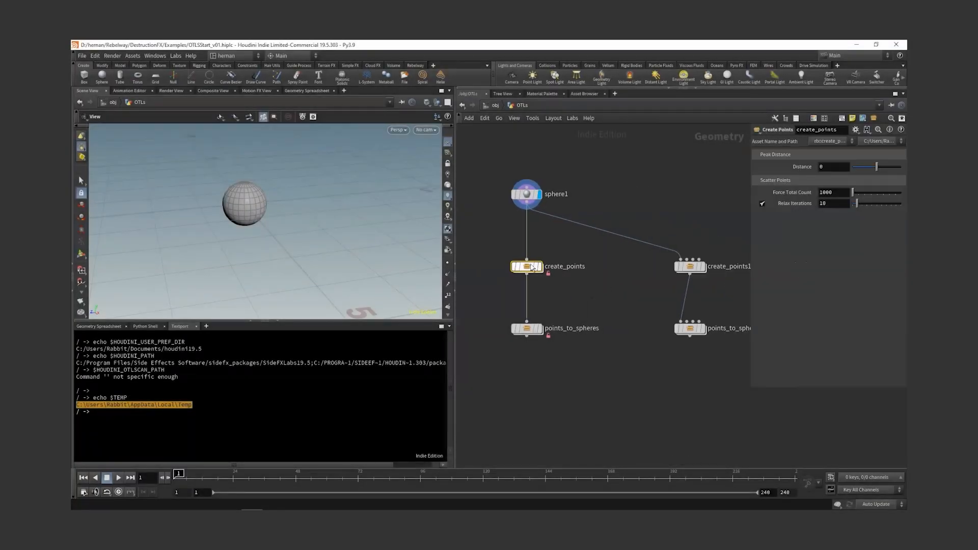
right_click(531, 268)
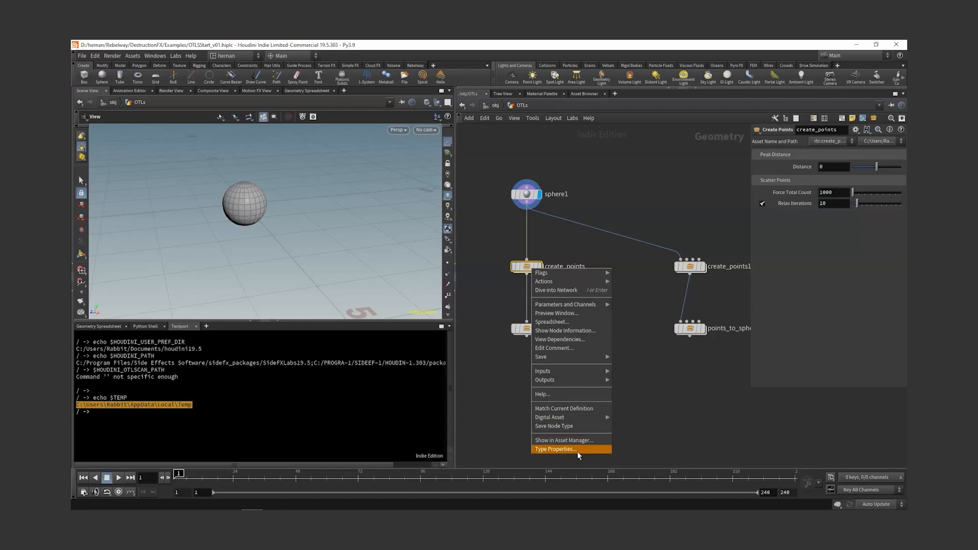
left_click(596, 251)
mouse_move(532, 268)
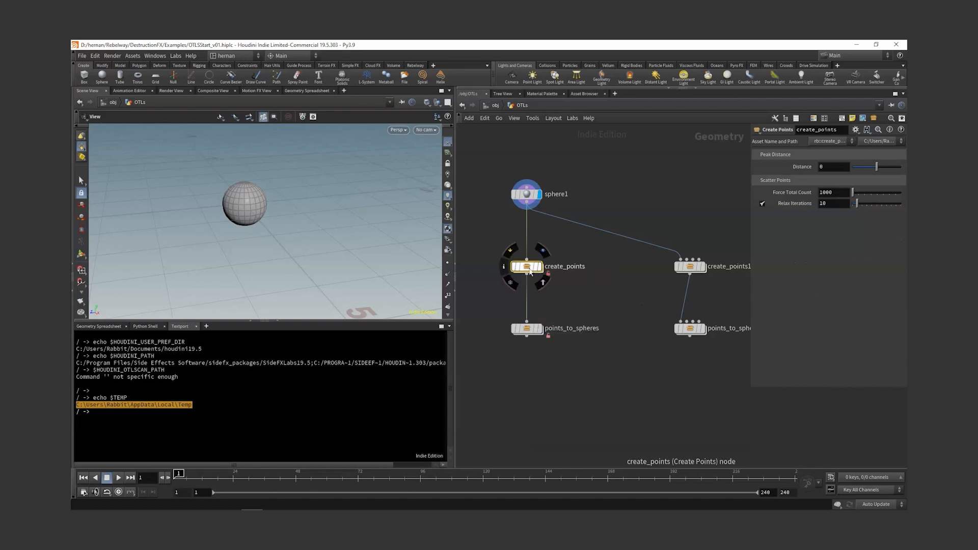
Step: Open the Edit Parameter Interface window for the create_points1 subnetwork, move it aside, and widen the network editor
middle_click_drag(691, 211, 653, 212)
left_click_drag(701, 214, 622, 294)
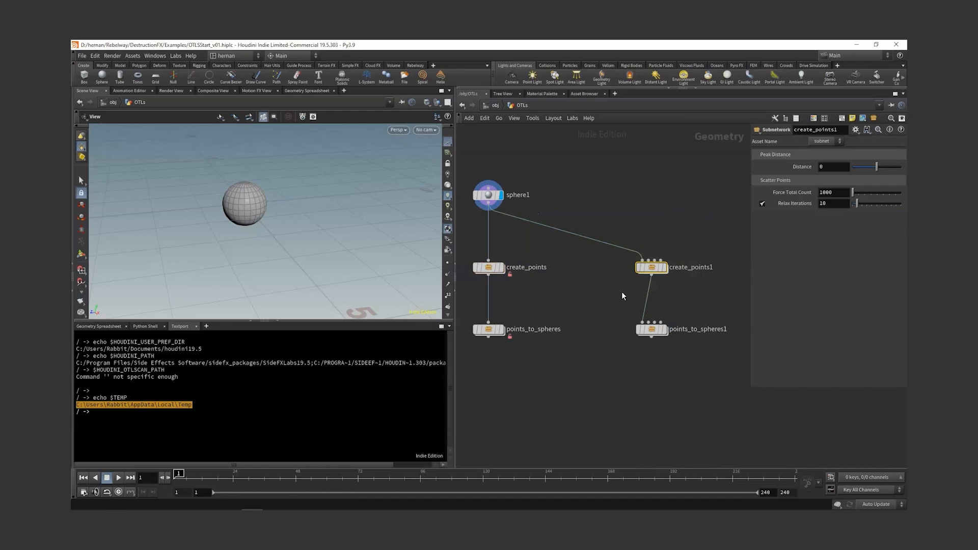
mouse_move(653, 270)
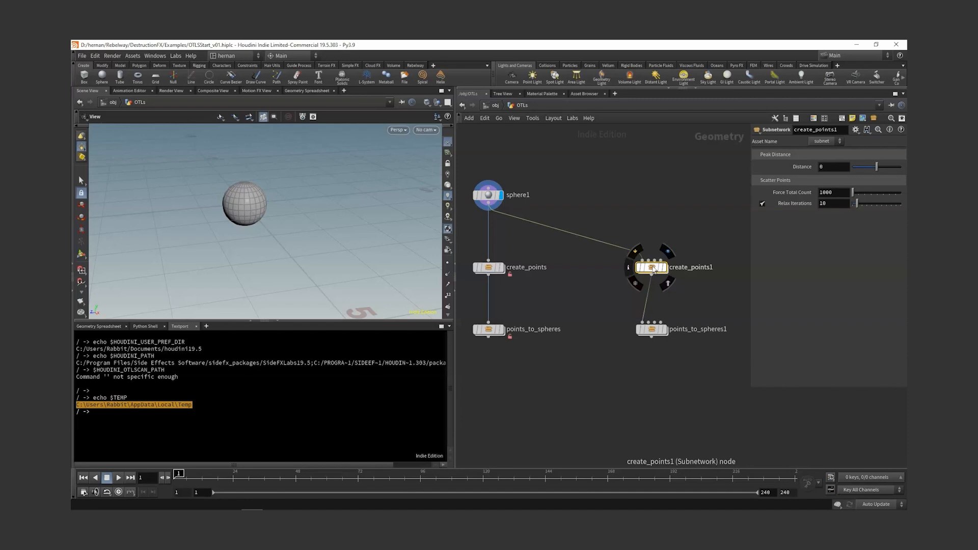
left_click(856, 130)
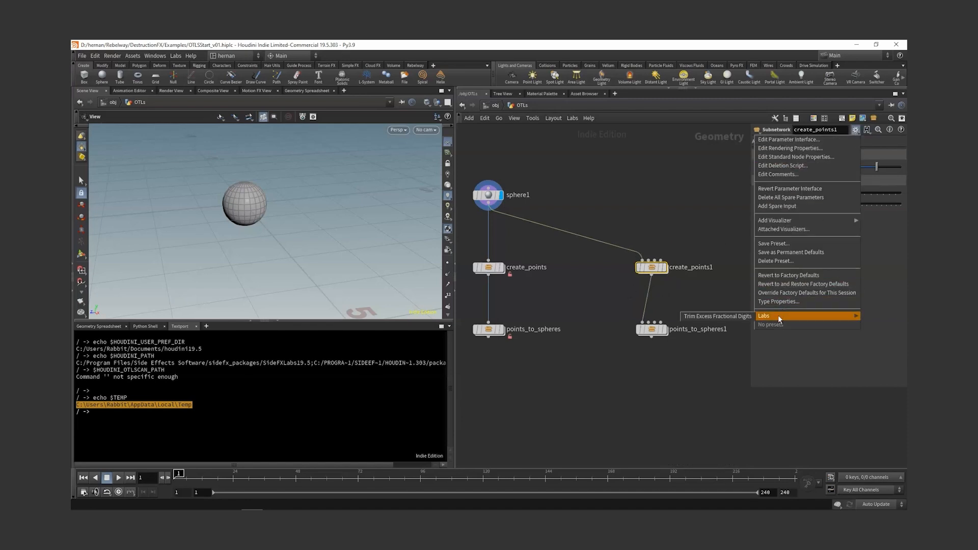
left_click(795, 142)
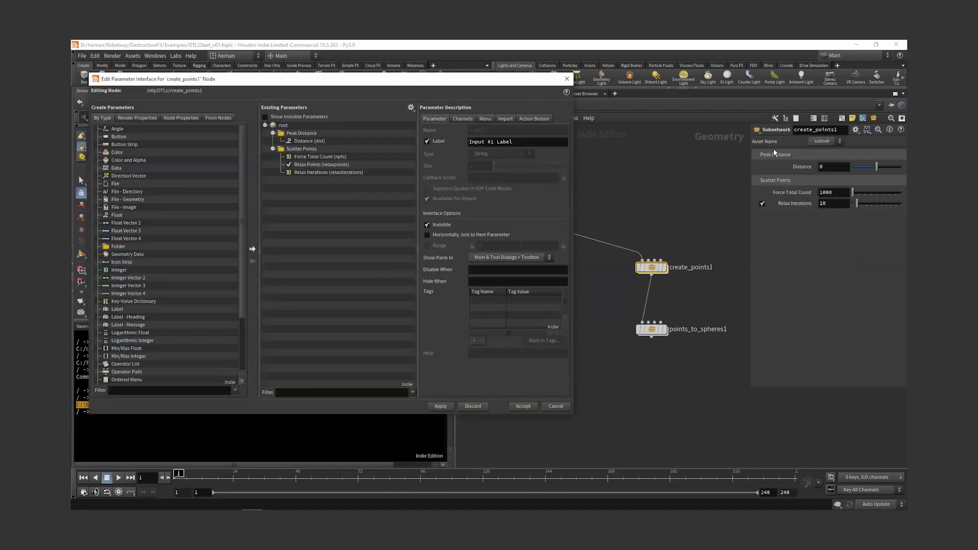
left_click_drag(332, 82, 637, 74)
left_click_drag(451, 438, 236, 438)
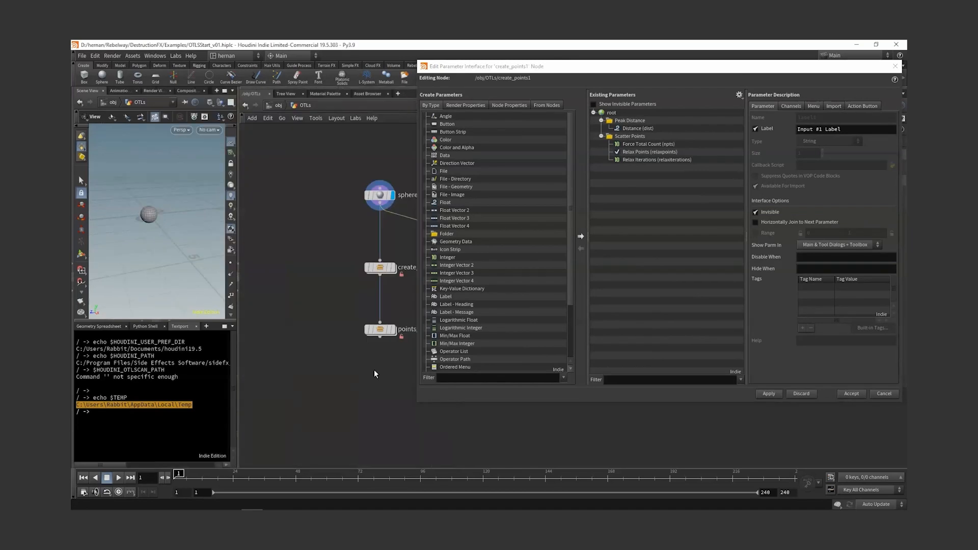
Step: Open the create_points asset's Type Properties, compare its parameters with the create_points1 parameter interface, and close both windows
right_click(321, 274)
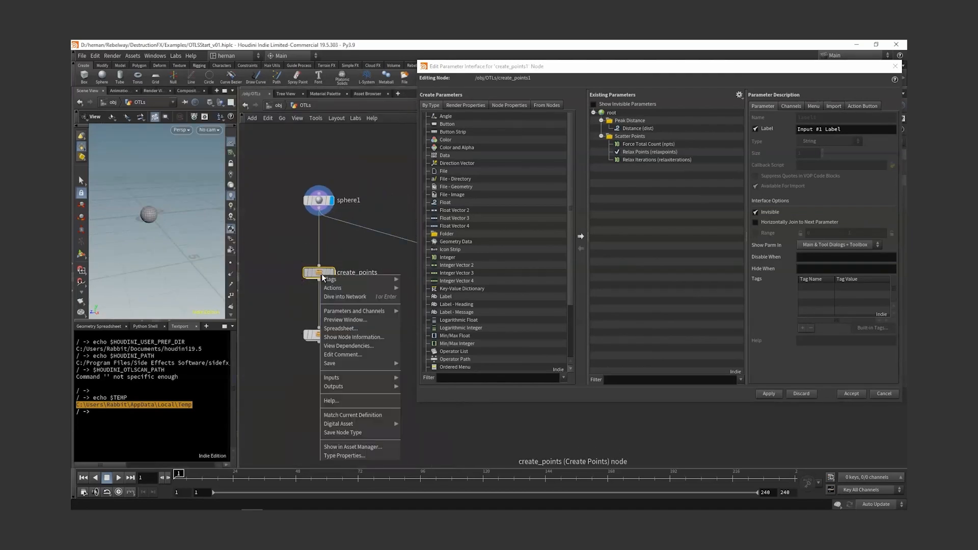
left_click(356, 456)
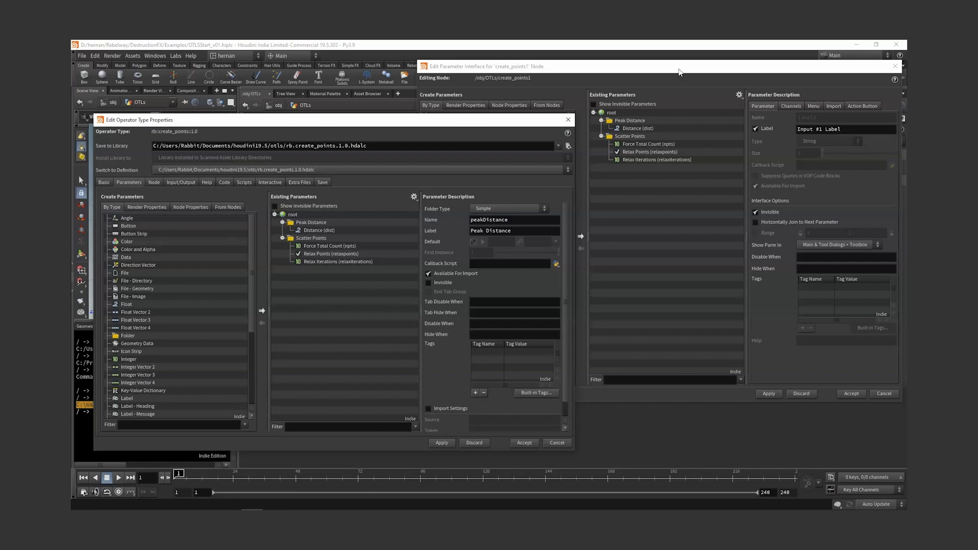
left_click_drag(678, 65, 613, 70)
left_click(831, 71)
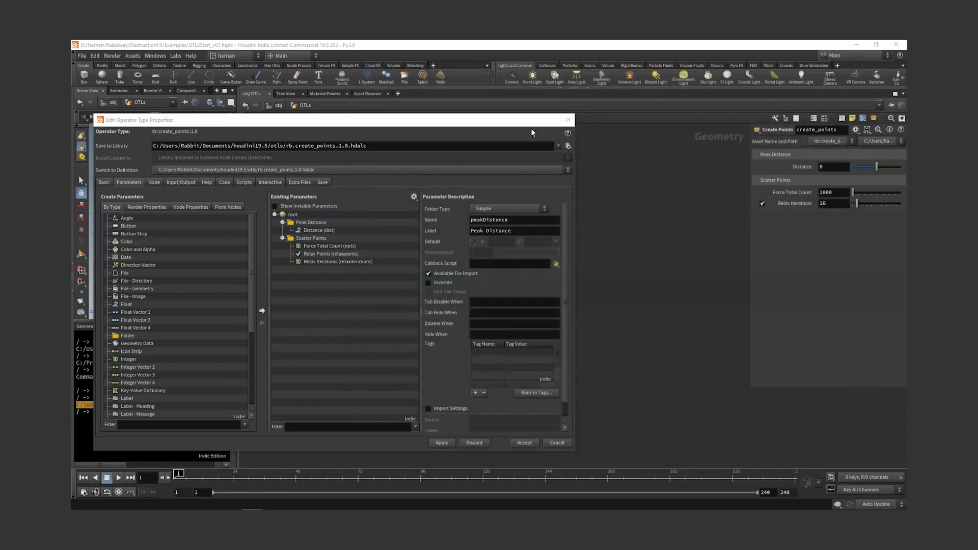
left_click(568, 120)
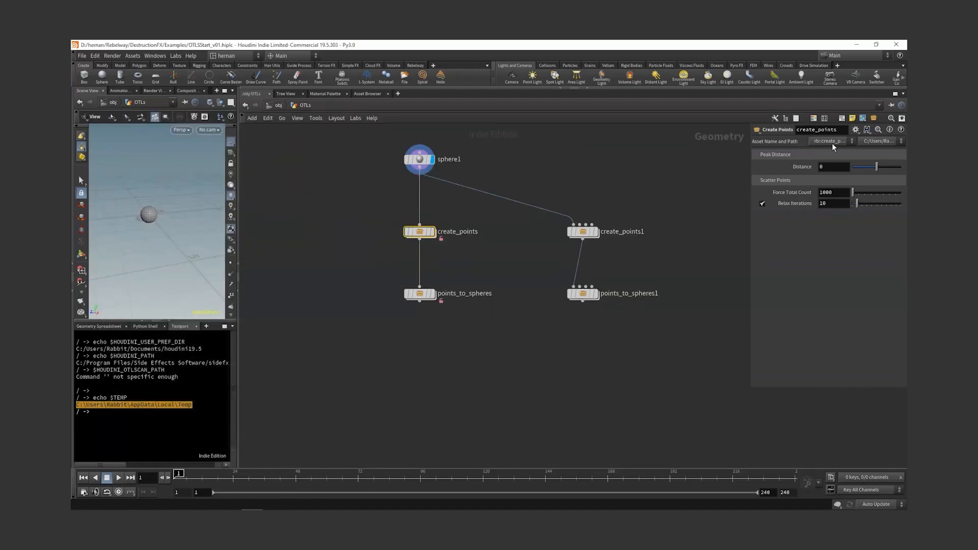
Step: Compare the create_points asset's Edit Parameter Interface window with its Type Properties window side by side, and close both
left_click(856, 130)
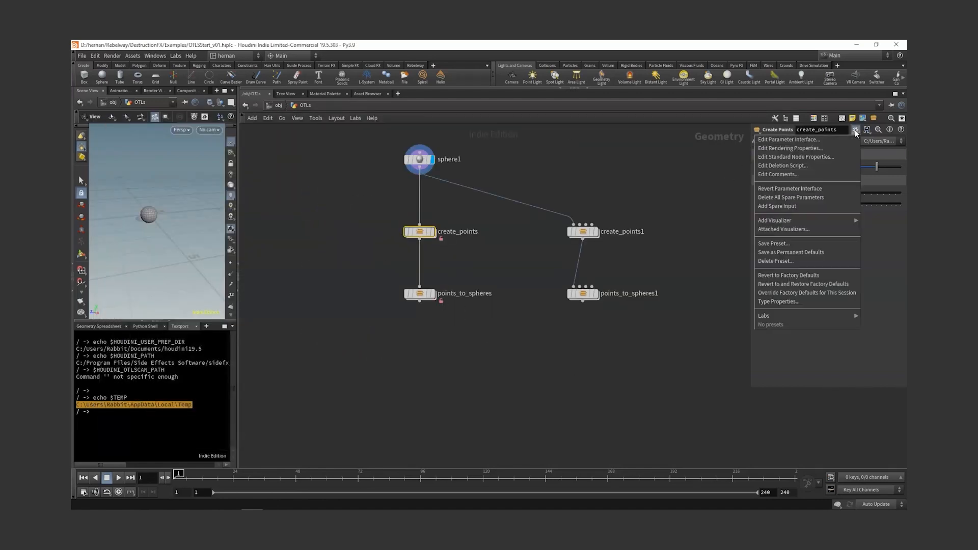
left_click(805, 139)
left_click_drag(625, 81, 369, 166)
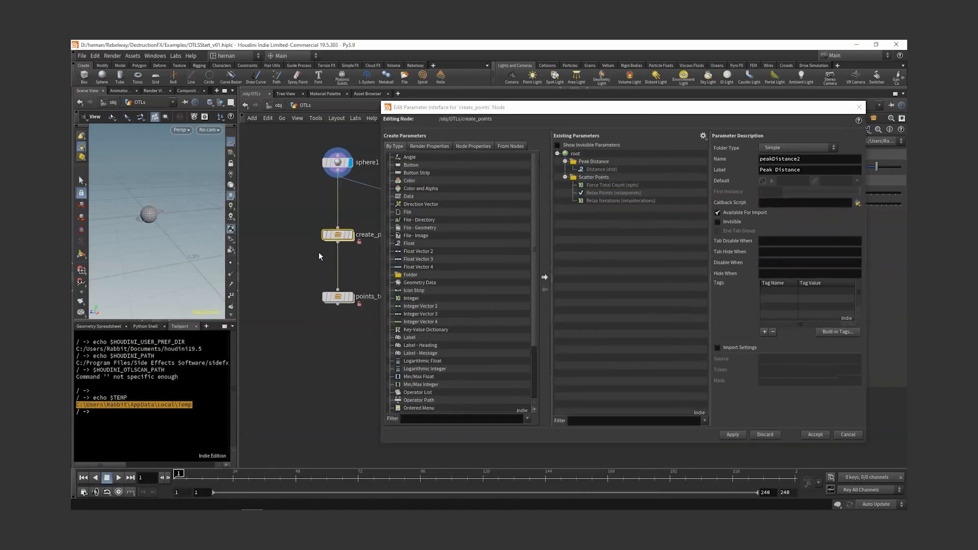
right_click(304, 233)
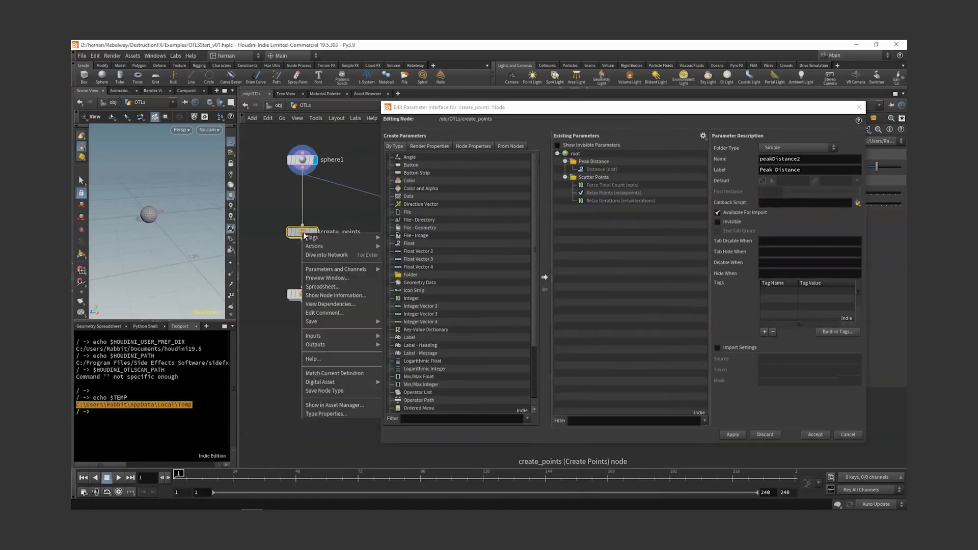
left_click(336, 414)
left_click_drag(387, 127, 320, 144)
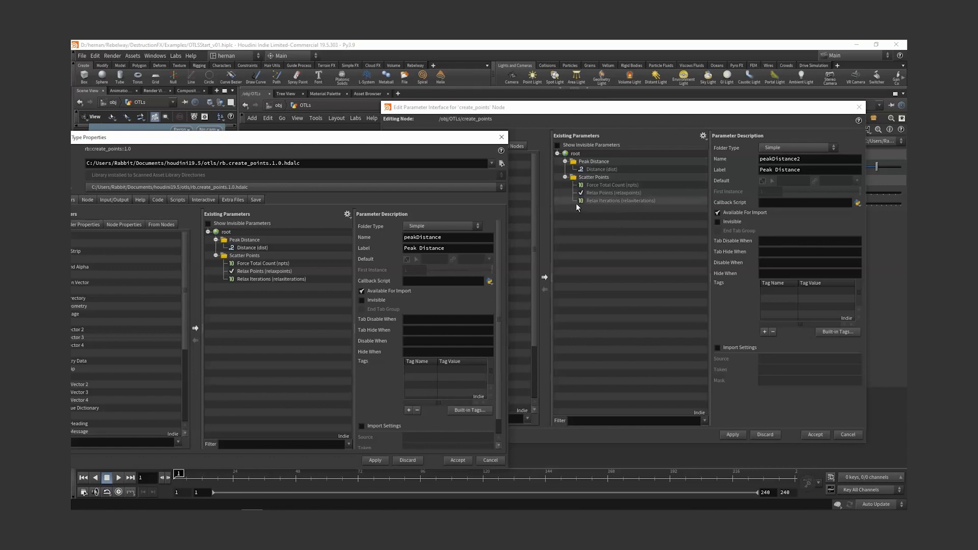
left_click(502, 137)
left_click(859, 107)
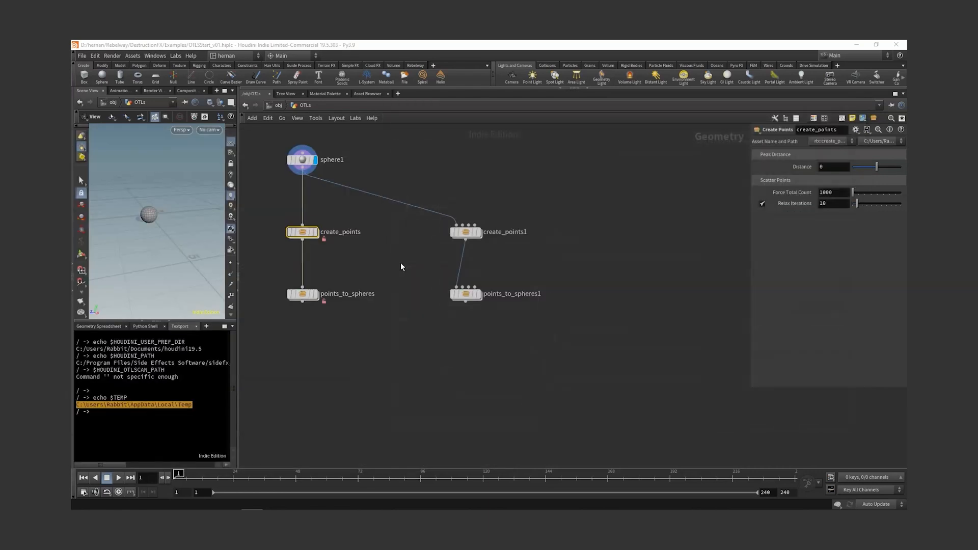
Step: Examine the create_points1 subnetwork's existing parameters in the Edit Parameter Interface window, close it, and select create_points again
left_click_drag(438, 195, 525, 258)
left_click(856, 130)
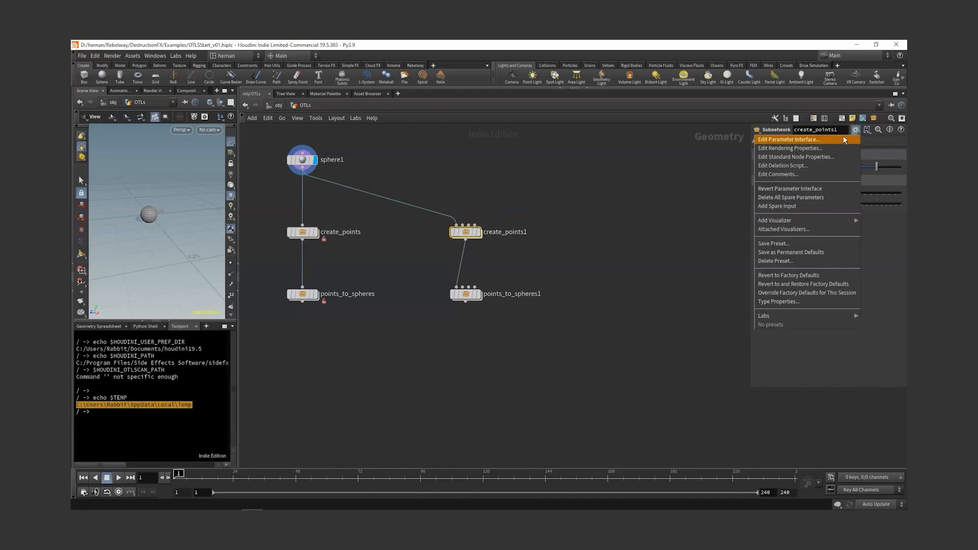
left_click(843, 136)
left_click_drag(649, 107, 497, 155)
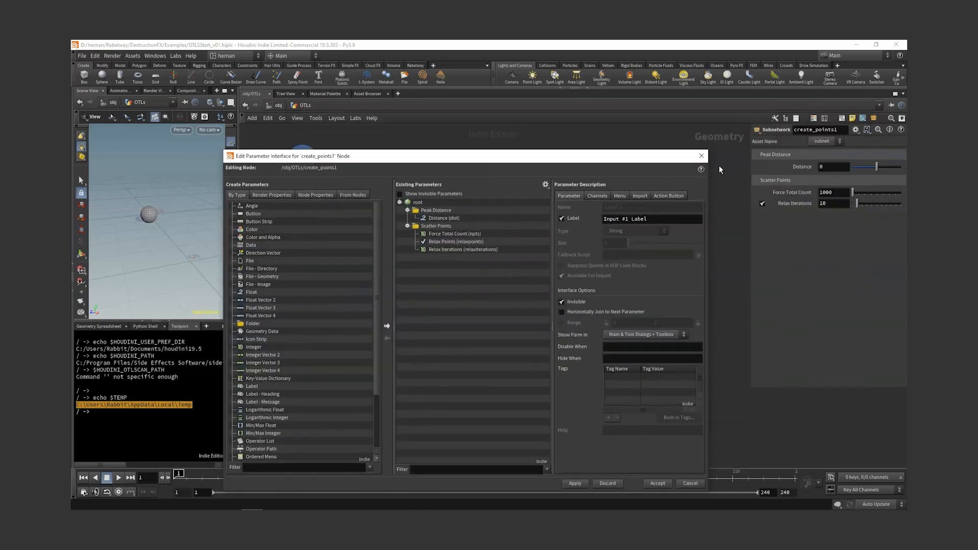
left_click(711, 155)
left_click(346, 238)
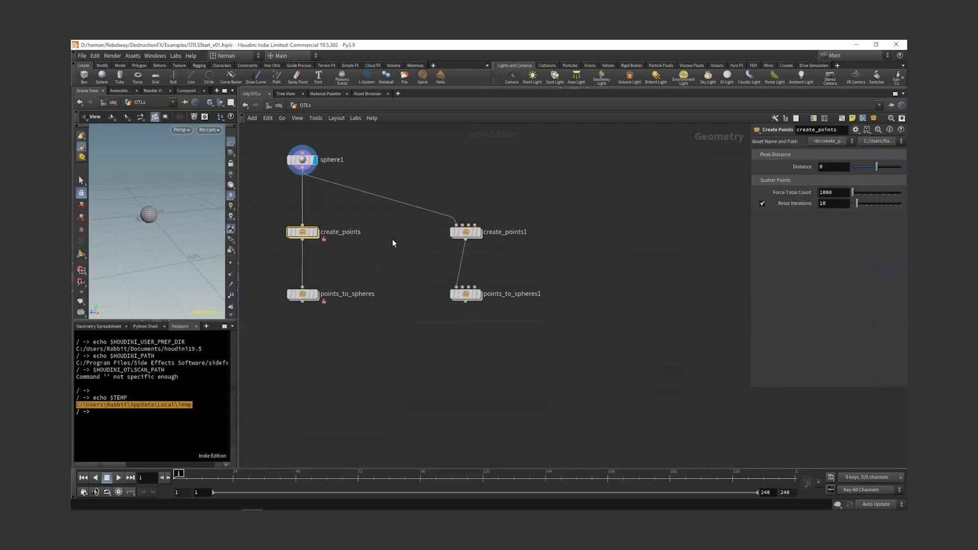
Step: Add a String parameter named mystring with the label My String to the create_points node's own parameter interface and accept it
left_click_drag(368, 255, 288, 223)
left_click(856, 130)
left_click(820, 136)
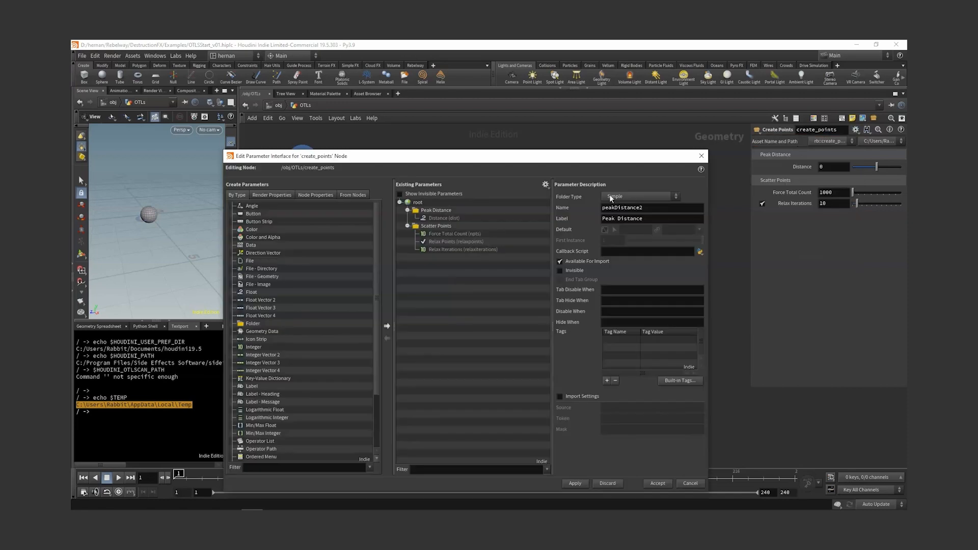
left_click_drag(499, 156, 493, 98)
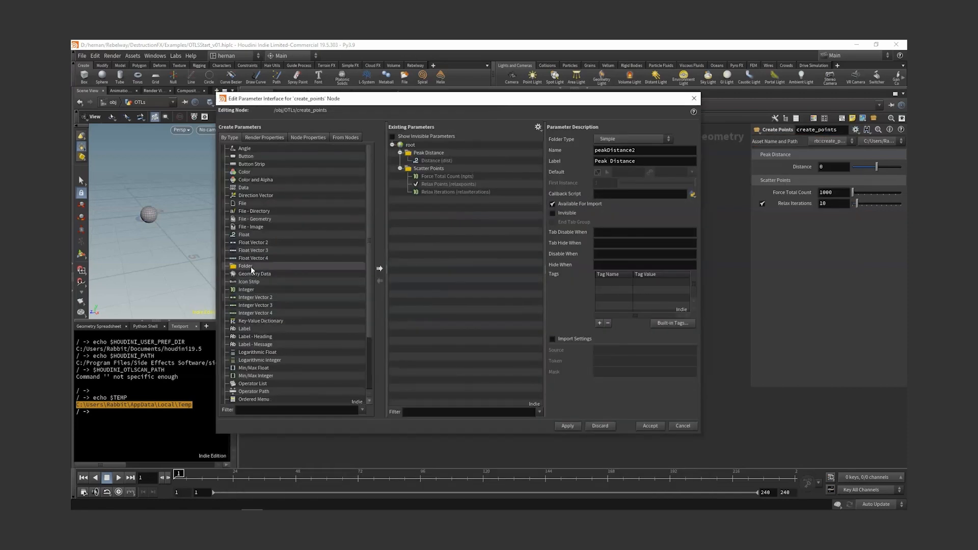
scroll(255, 326, "down", 3)
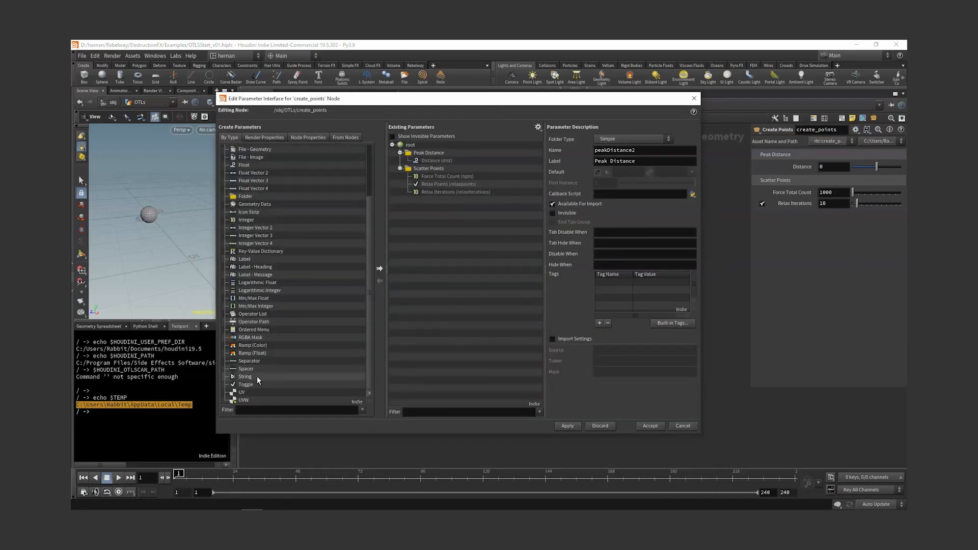
left_click_drag(244, 376, 427, 289)
type("MY")
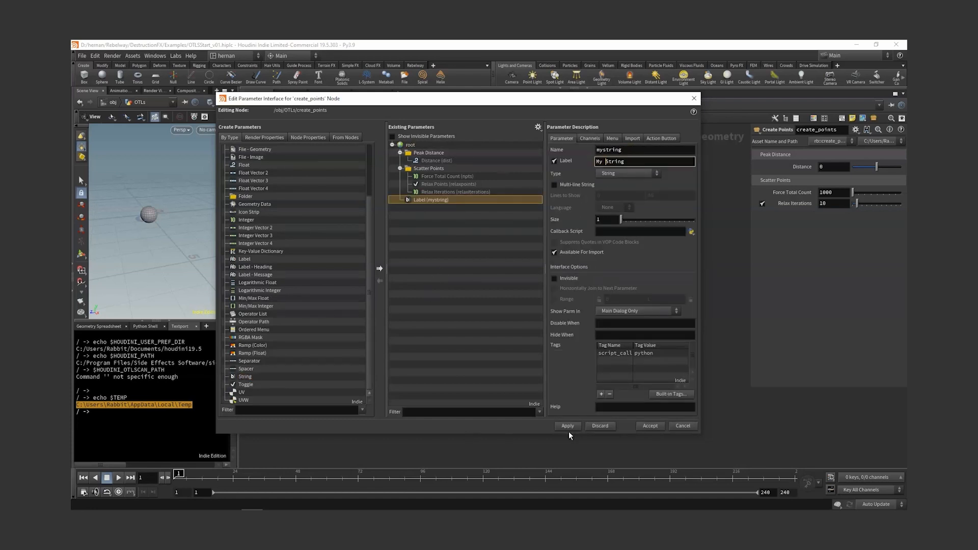
left_click(568, 425)
left_click(655, 425)
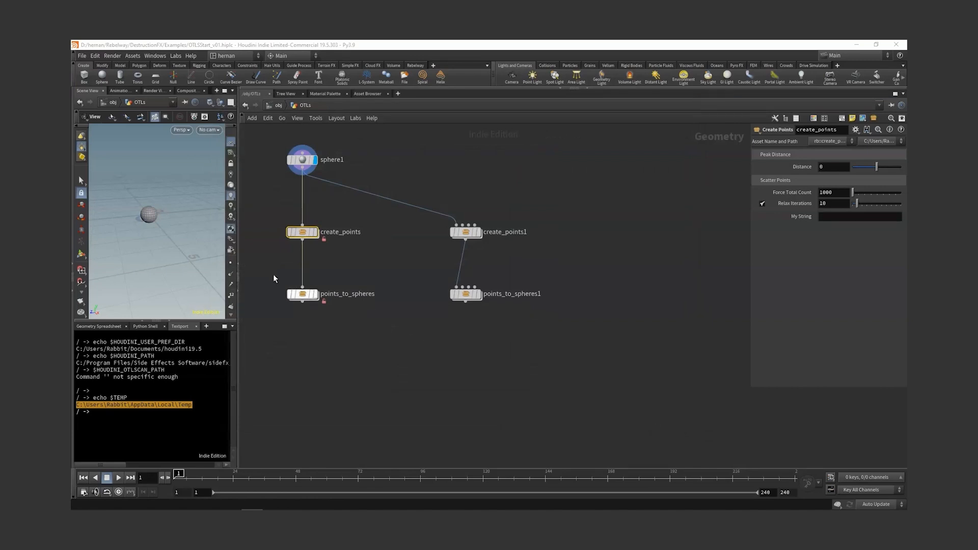
Step: Add a second Create Points asset node as an unconnected node to the left of create_points
left_click_drag(359, 266, 261, 197)
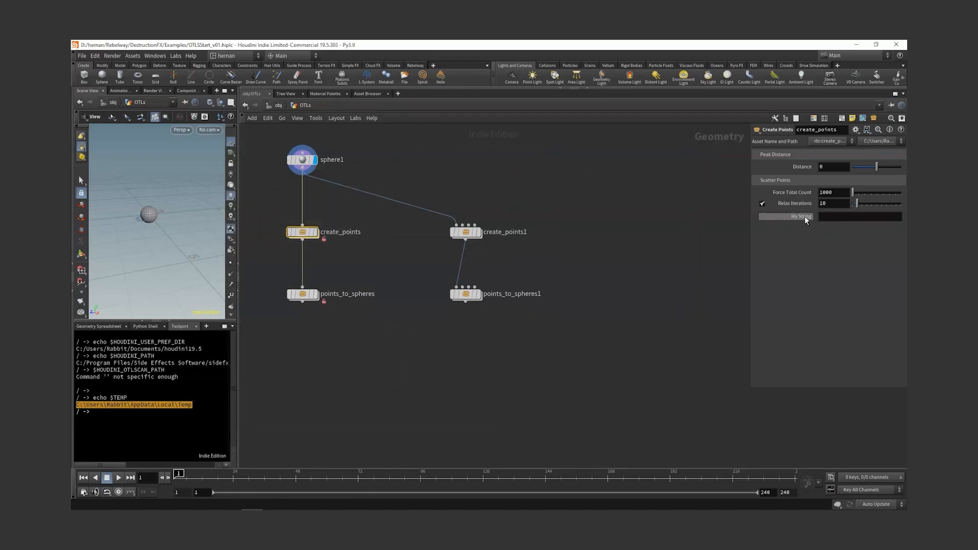
middle_click_drag(518, 209, 655, 213)
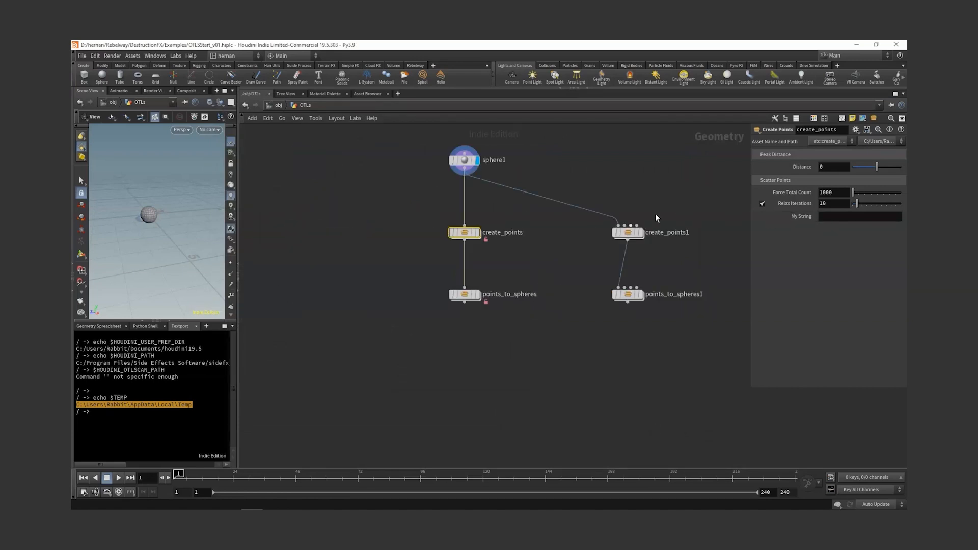
left_click(366, 240)
key("Tab")
type("create")
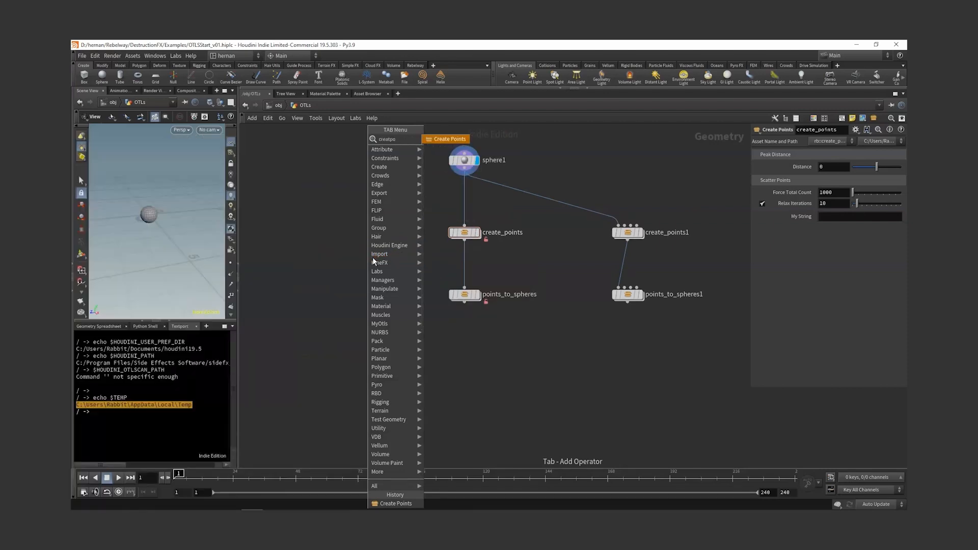
key("Return")
left_click(373, 259)
left_click_drag(374, 261, 347, 248)
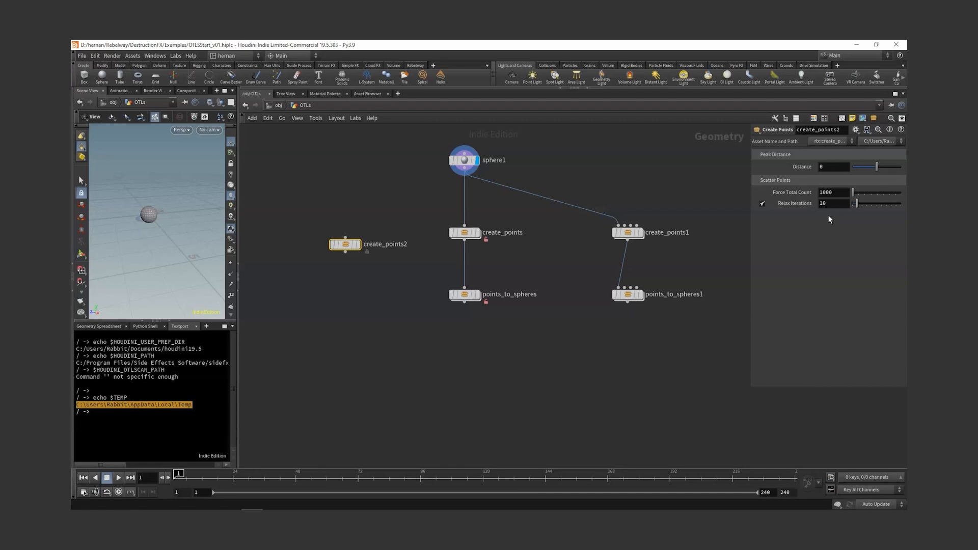
Step: Inspect the create_points node's parameter interface, including its My String entry, and close it without changes
left_click(464, 233)
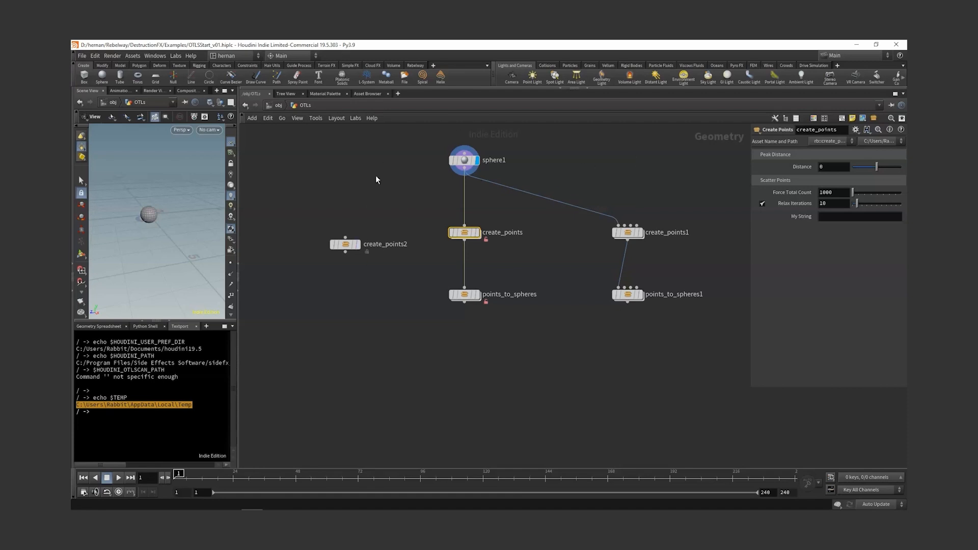
left_click_drag(560, 259, 462, 215)
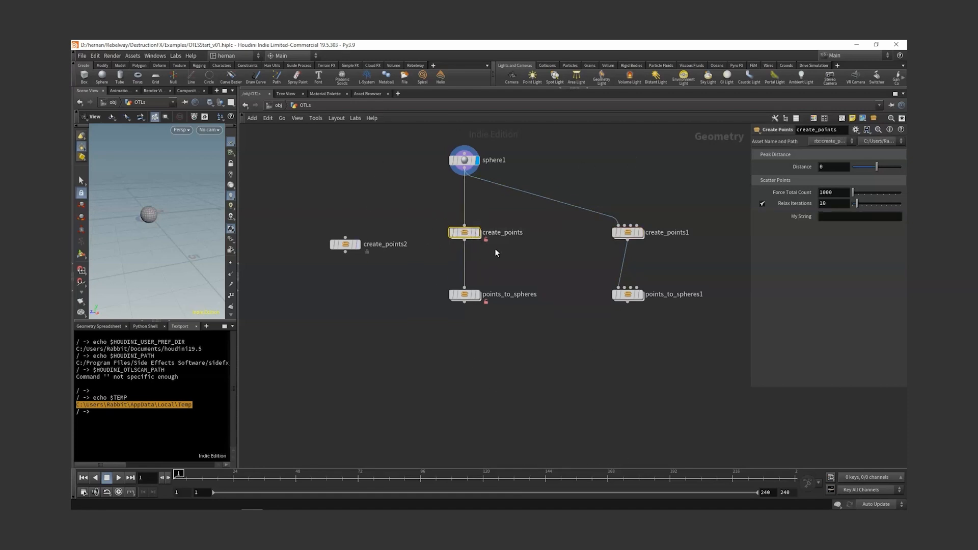
right_click(466, 234)
left_click(504, 206)
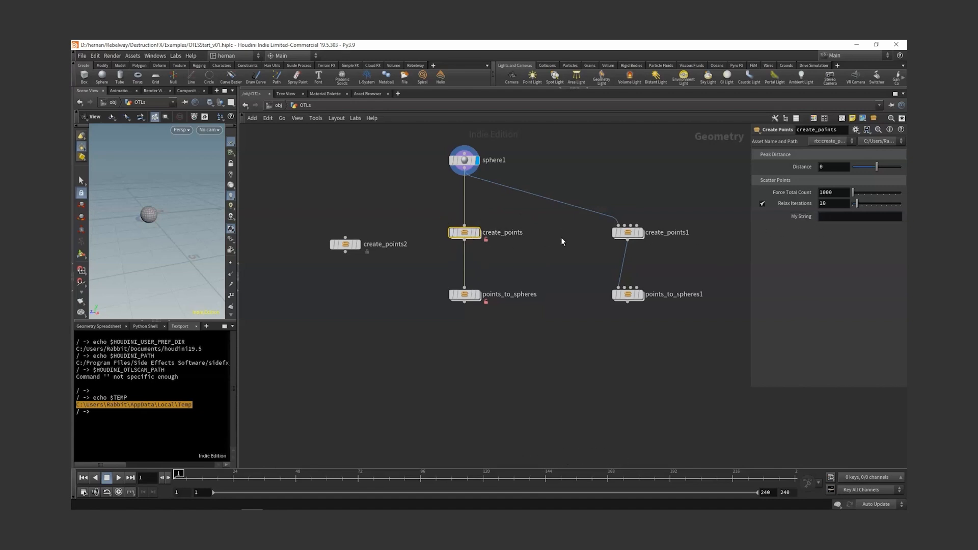
left_click(855, 129)
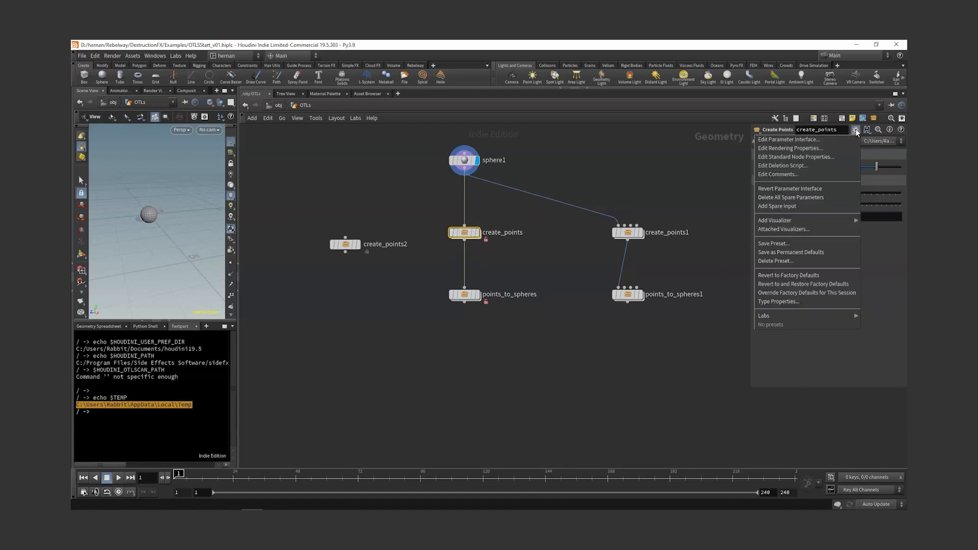
left_click(826, 139)
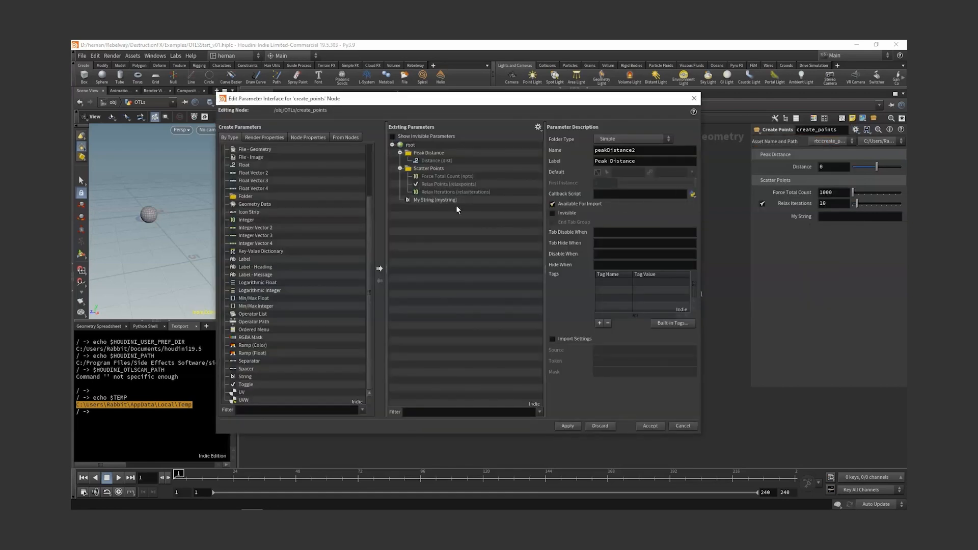
left_click(682, 425)
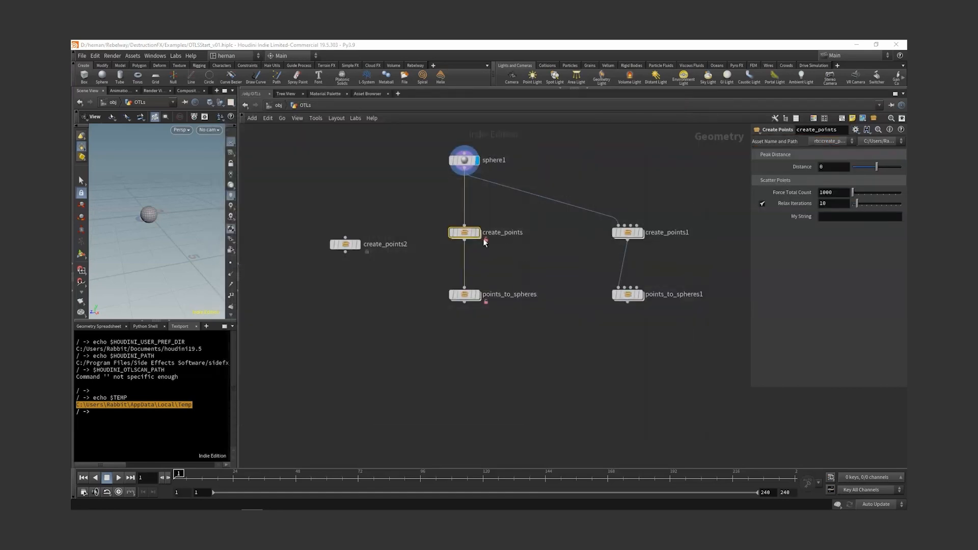
Step: Match the create_points node to its current definition and delete the My String parameter from its parameter interface
right_click(483, 239)
left_click(505, 377)
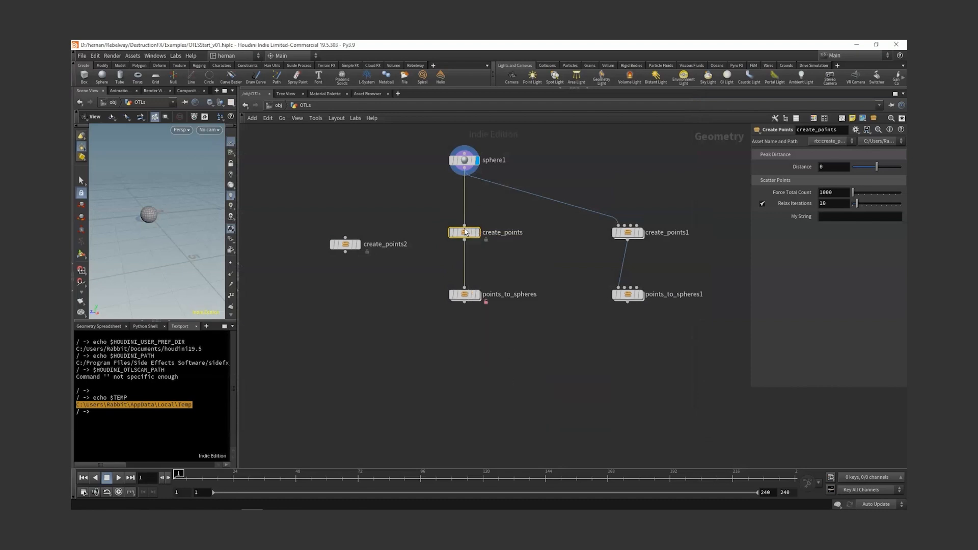
left_click(856, 130)
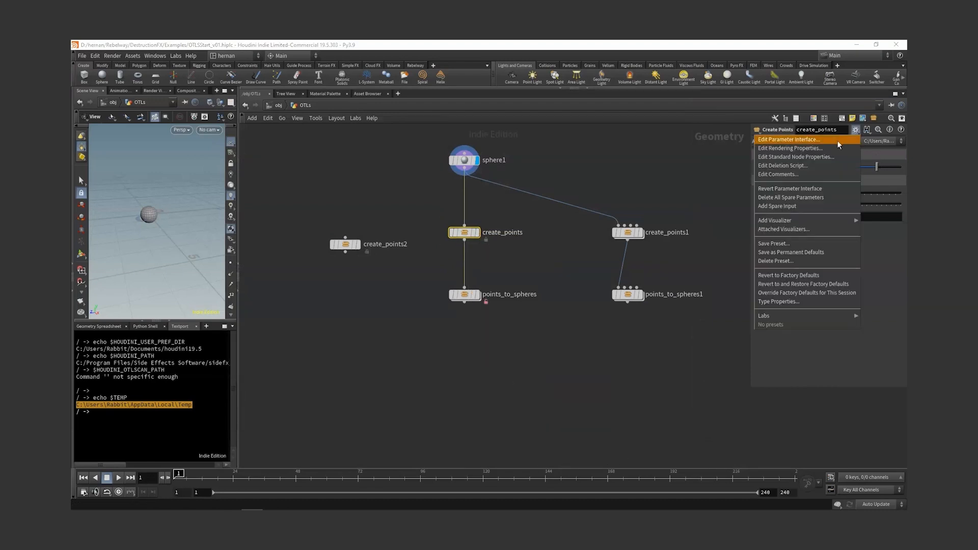
left_click(838, 141)
left_click(425, 200)
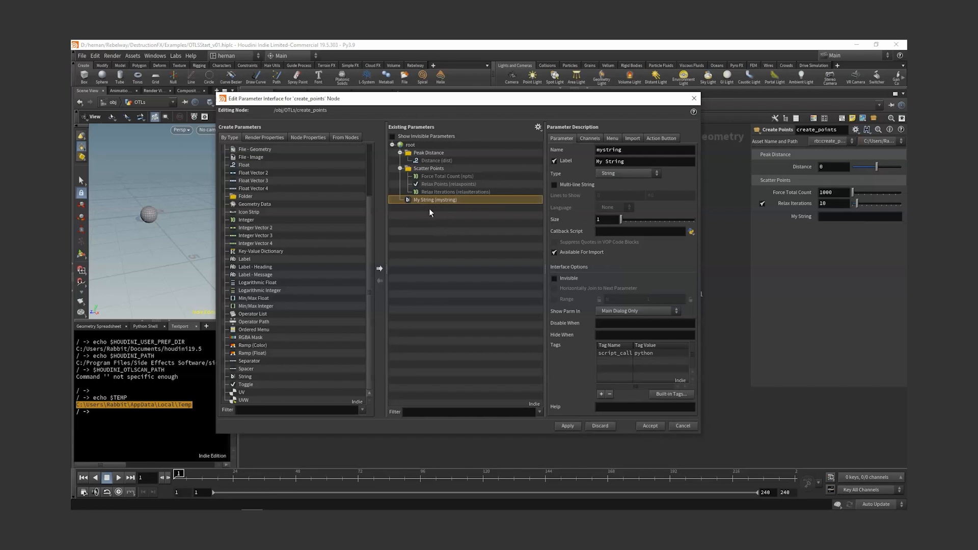
key("Delete")
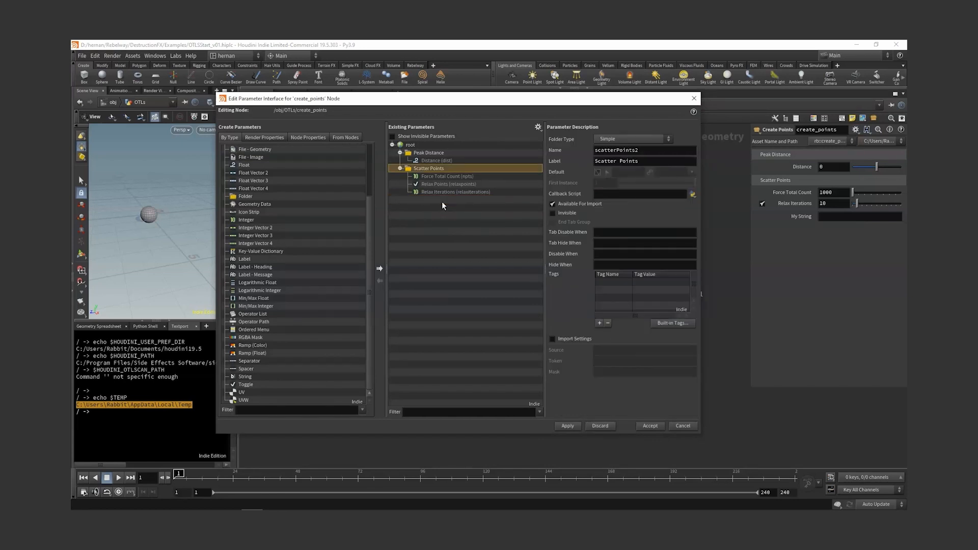
left_click(651, 426)
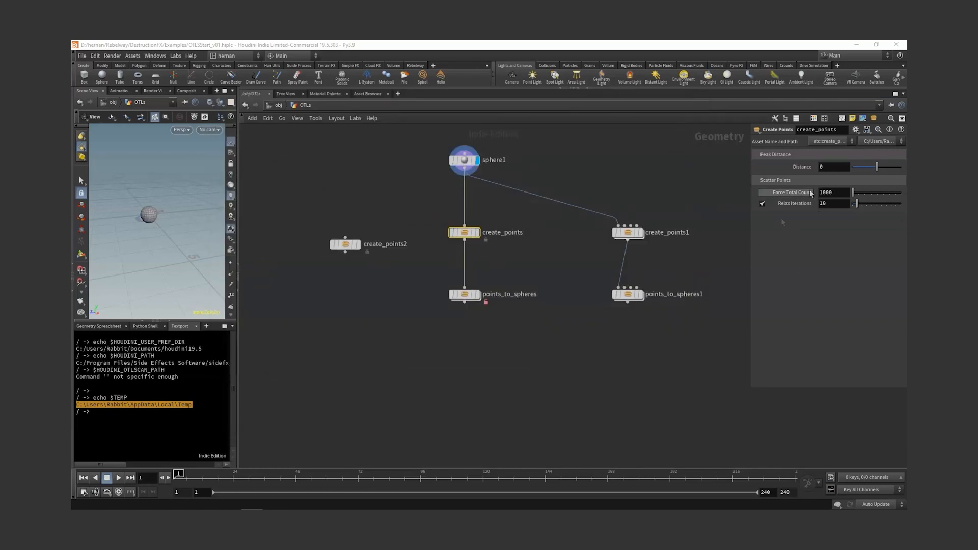
Step: In the create_points type properties, add a String parameter named myString with the label My String
mouse_move(467, 236)
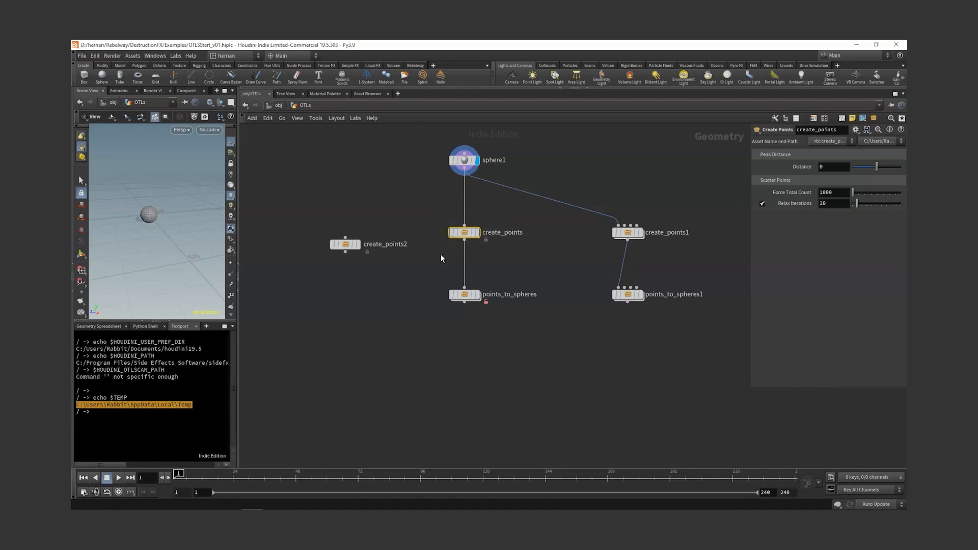
right_click(464, 238)
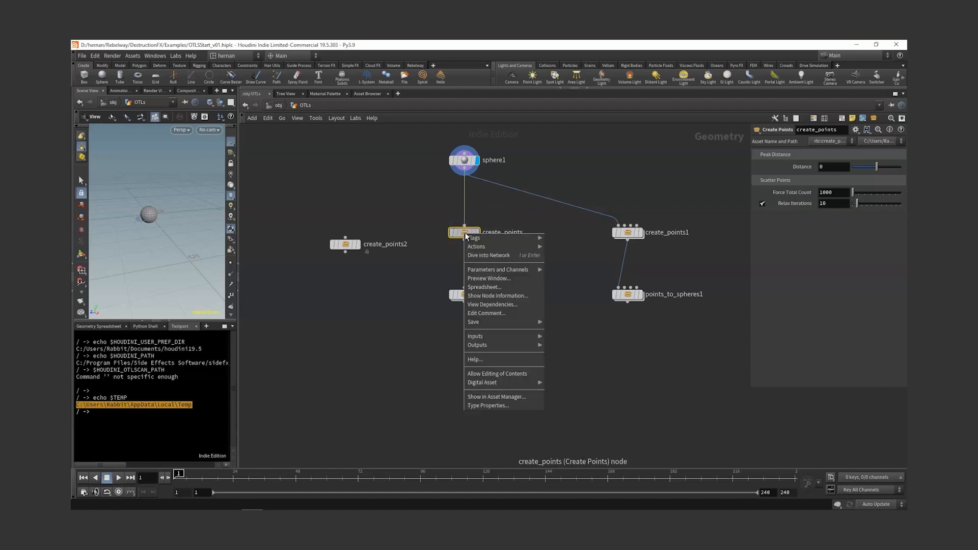
left_click(506, 408)
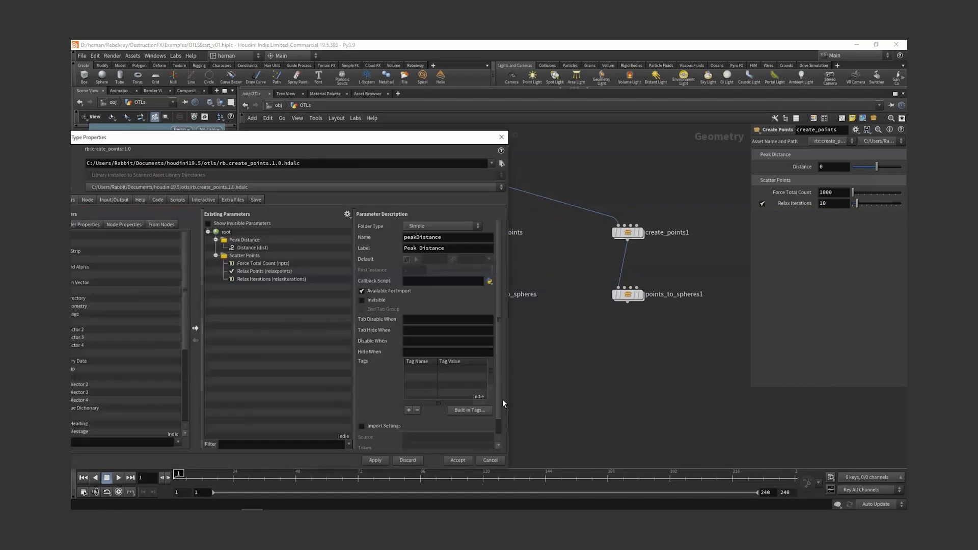
scroll(246, 354, "down", 5)
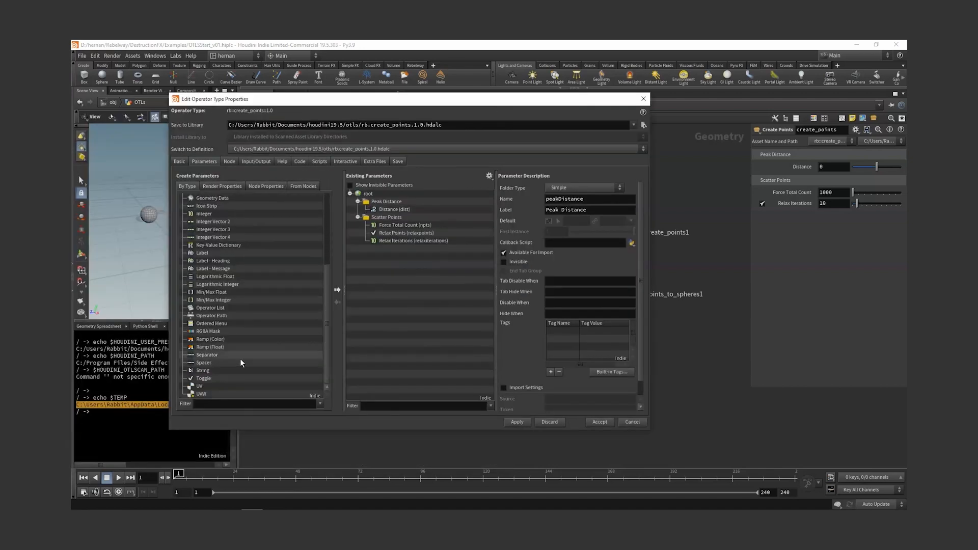
left_click_drag(203, 371, 368, 194)
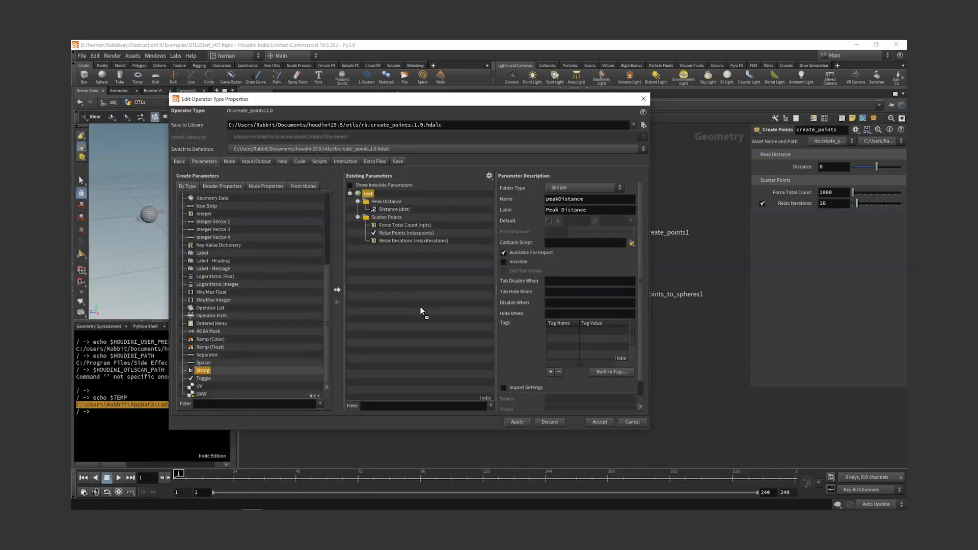
double_click(581, 198)
type("myS")
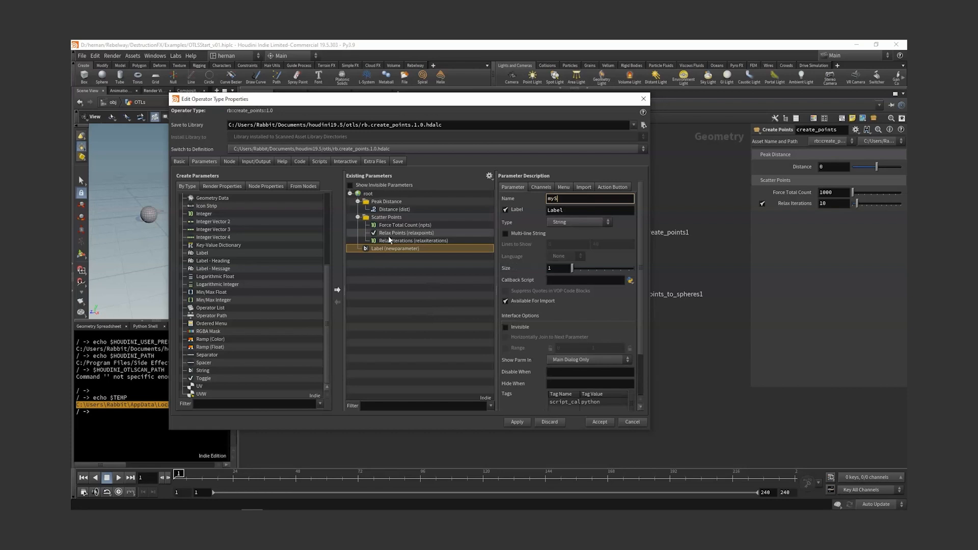
type("tring")
key("Tab")
type("My String")
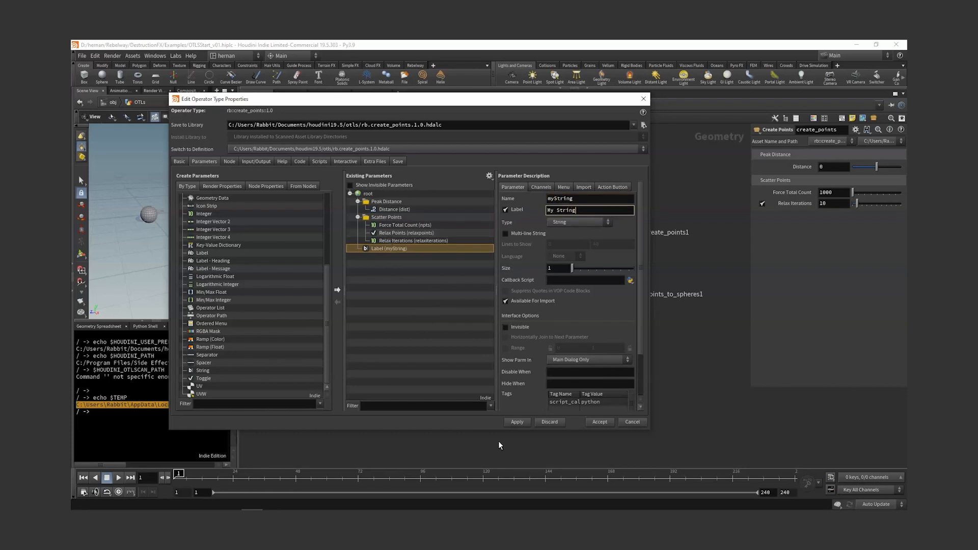
Step: Apply the type property changes, unlocking the node to save the asset definition, and accept them
left_click(521, 425)
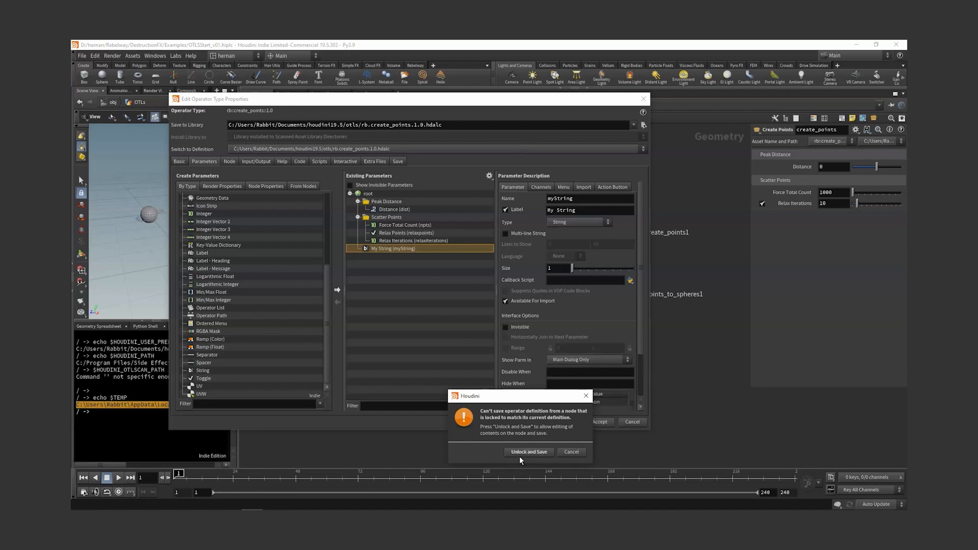
left_click(552, 452)
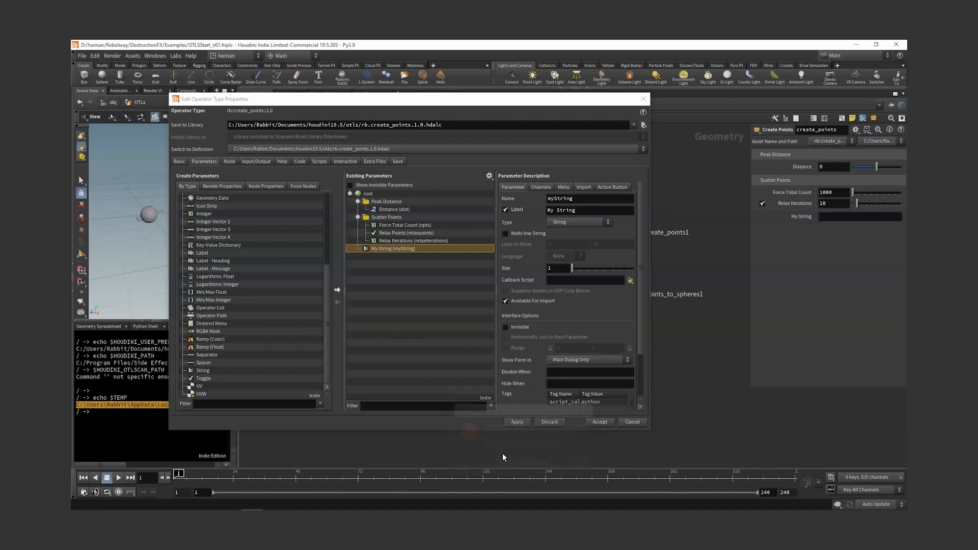
left_click(603, 423)
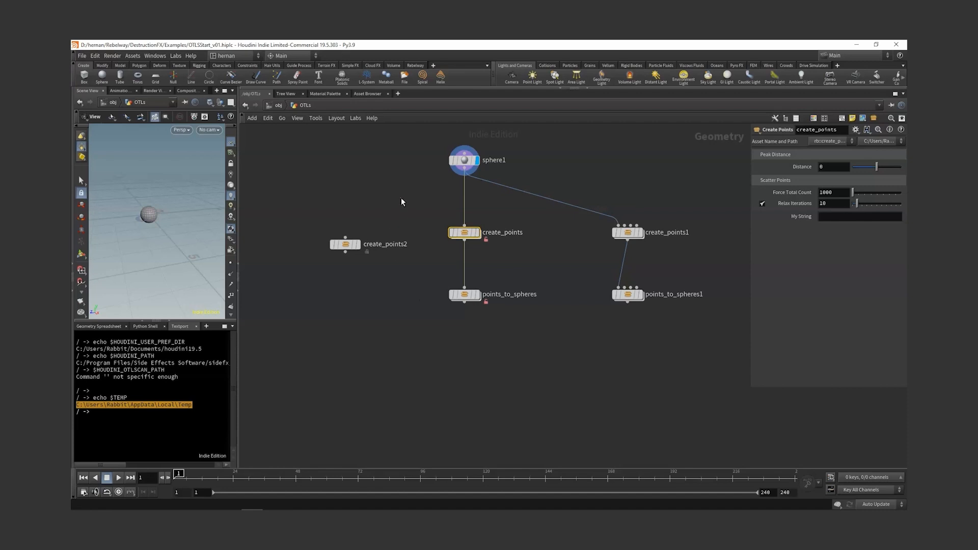
Step: Select the create_points2 node and check its parameters for My String
left_click_drag(402, 201, 269, 316)
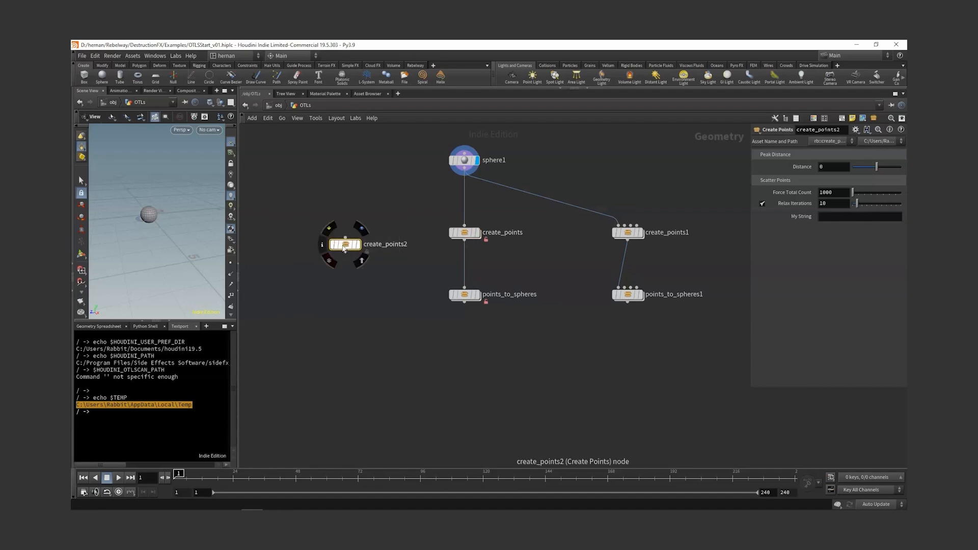
left_click_drag(312, 207, 385, 296)
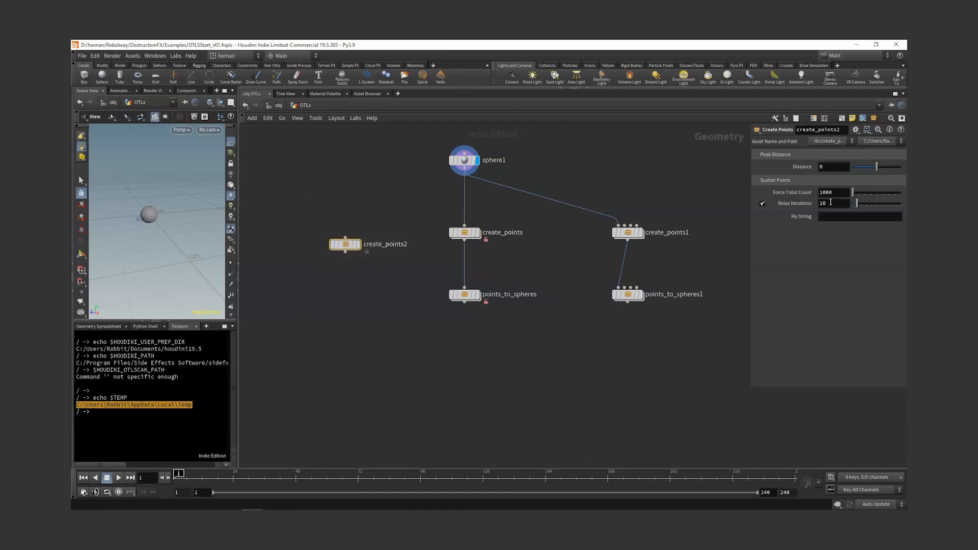
left_click_drag(383, 223, 317, 269)
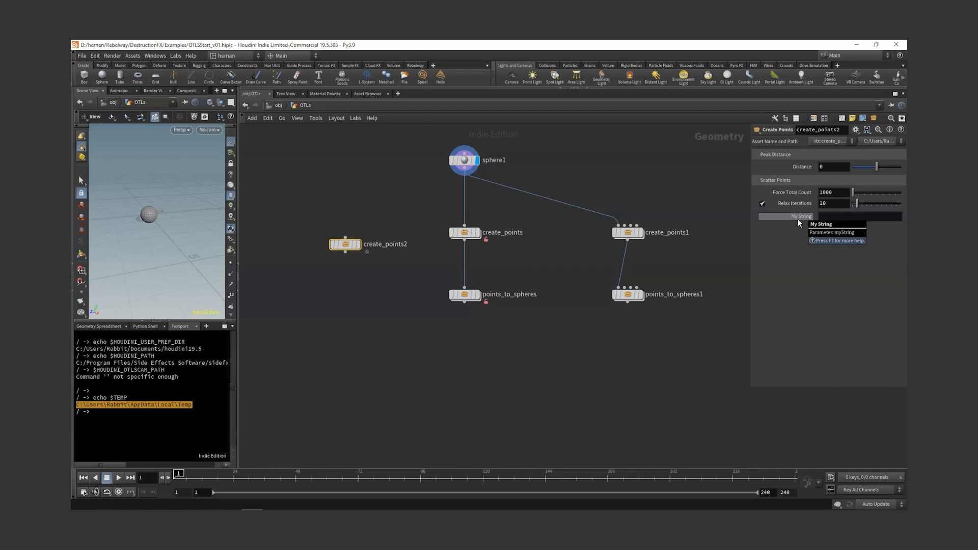
Step: Match the create_points node to its current definition
right_click(465, 235)
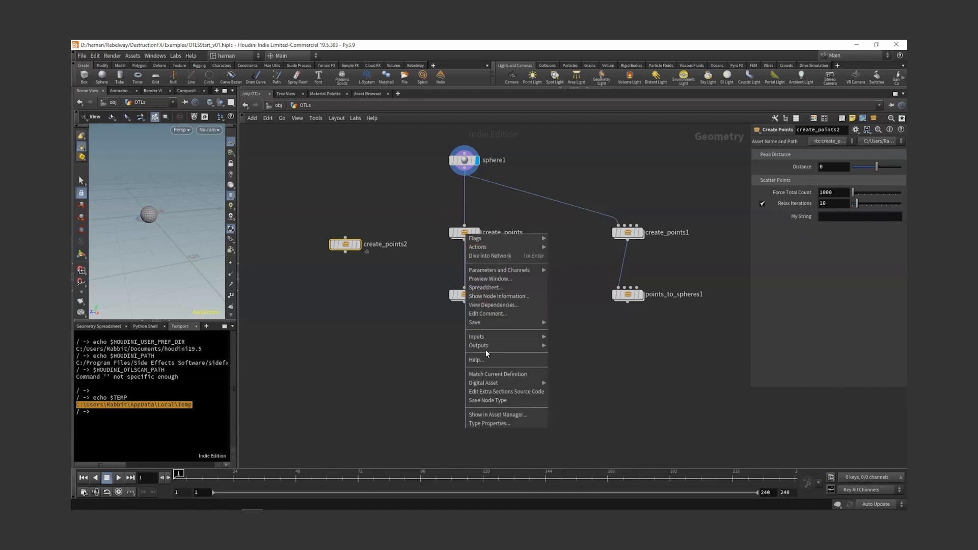
left_click(499, 375)
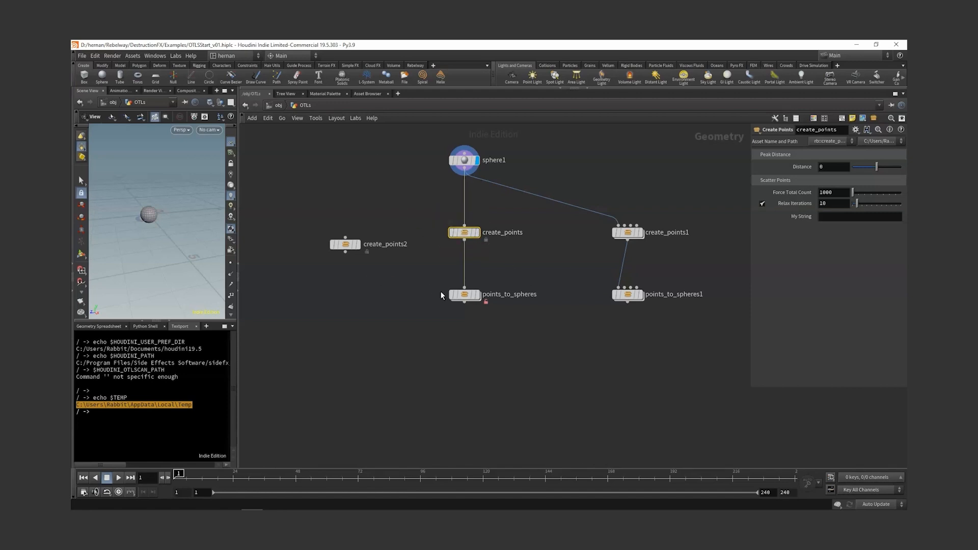
Step: Allow editing of the create_points node's contents and insert a Null node between scatter1 and output0 inside it
right_click(465, 233)
left_click(433, 203)
right_click(461, 231)
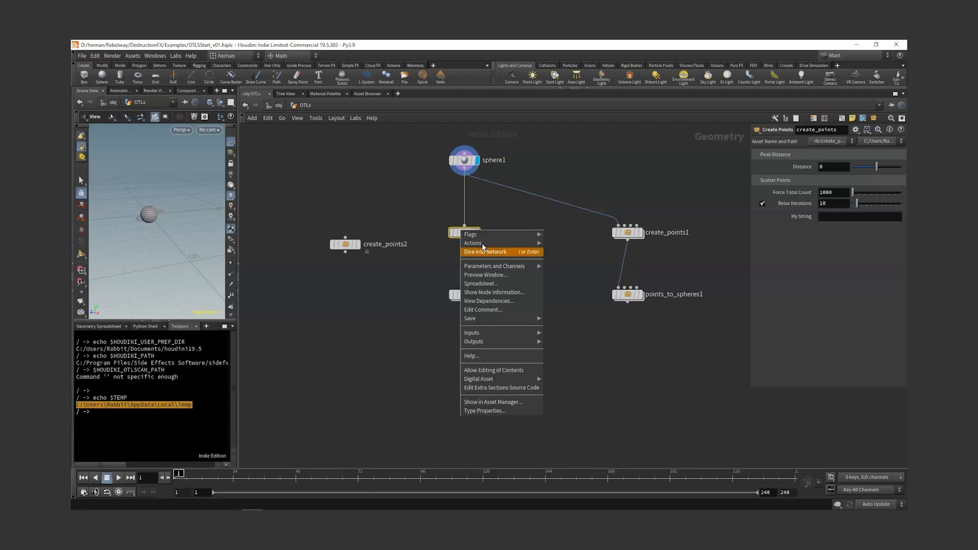
left_click(504, 370)
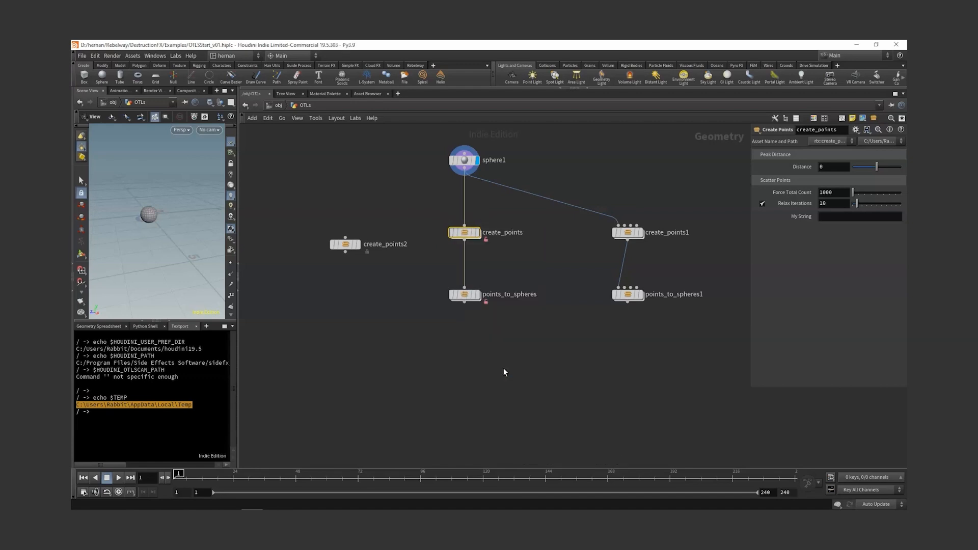
double_click(464, 233)
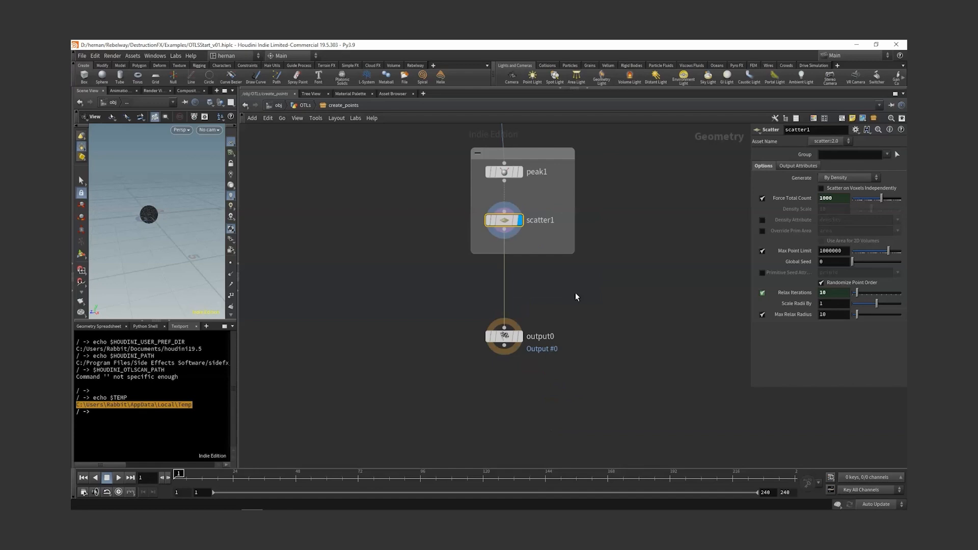
key("Tab")
type("null")
key("Return")
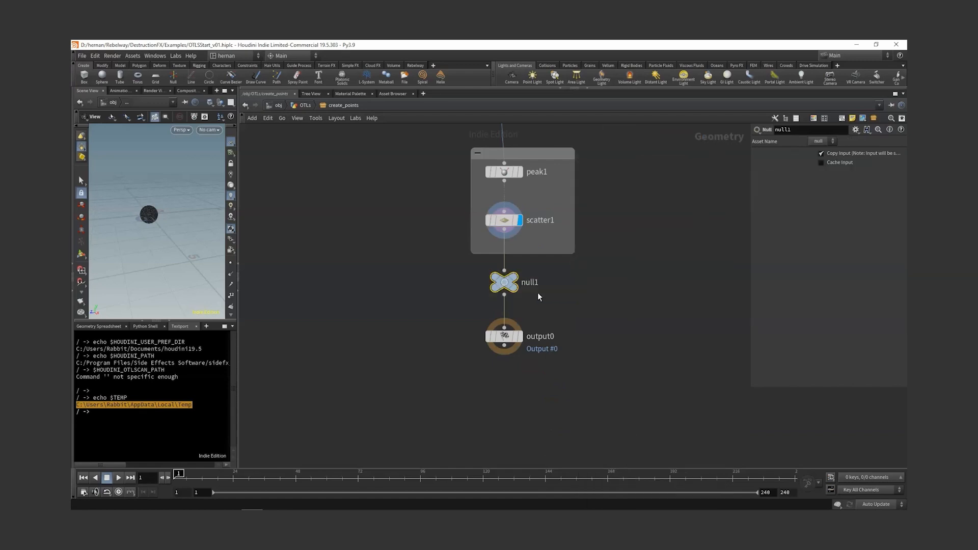
Step: Match create_points to its current definition to discard the added Null, and check its internal network
key("u")
right_click(465, 233)
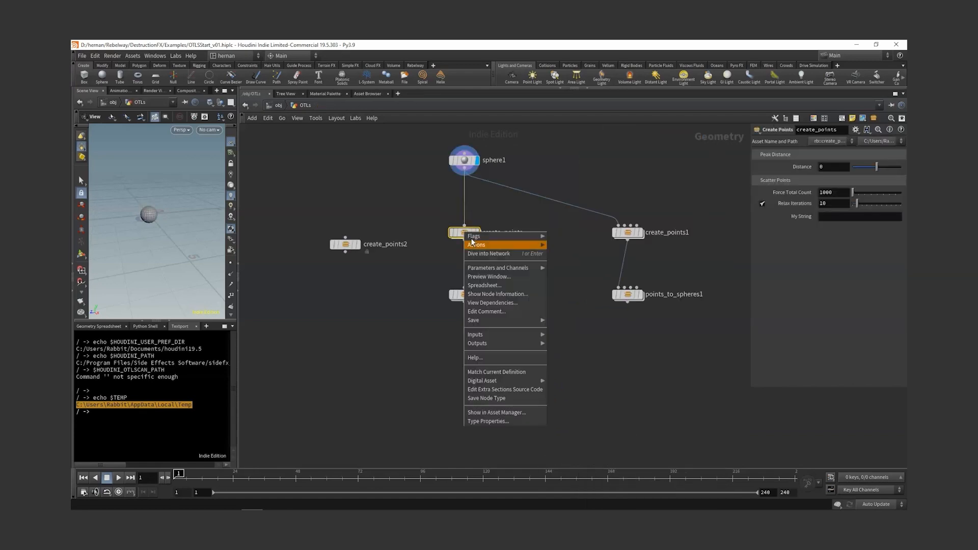
left_click(497, 372)
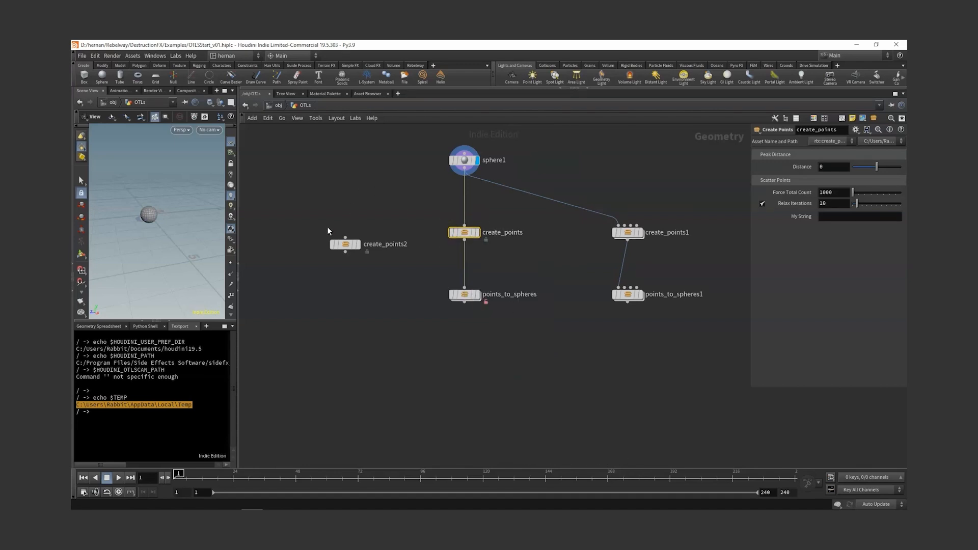
double_click(464, 233)
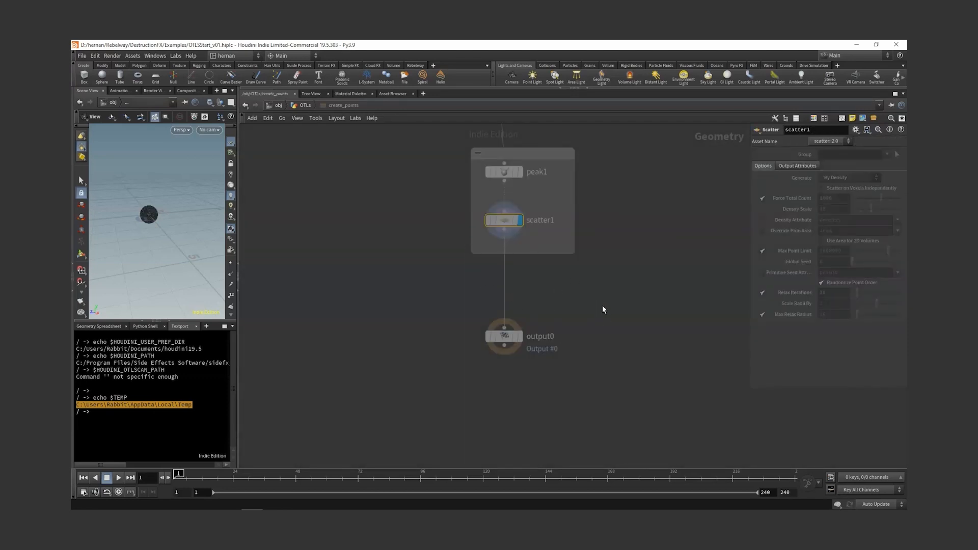
key("u")
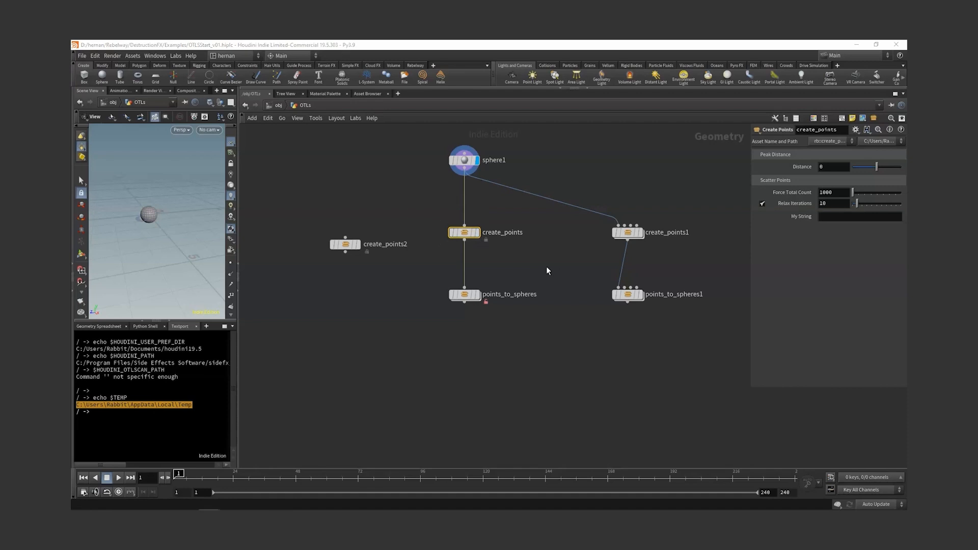
Step: Compare the lock states and parameters of the create_points2, points_to_spheres and create_points nodes
scroll(531, 258, "up", 4)
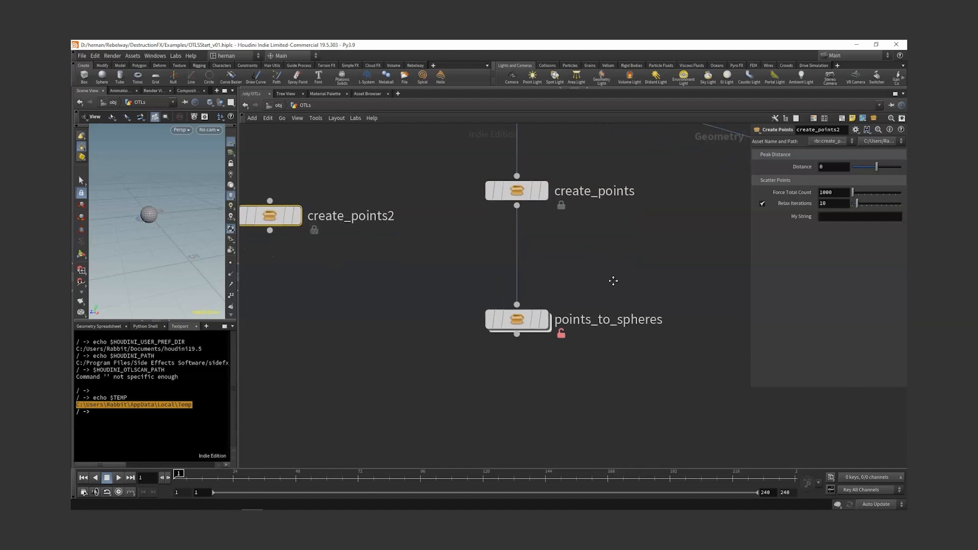
left_click_drag(613, 277, 585, 331)
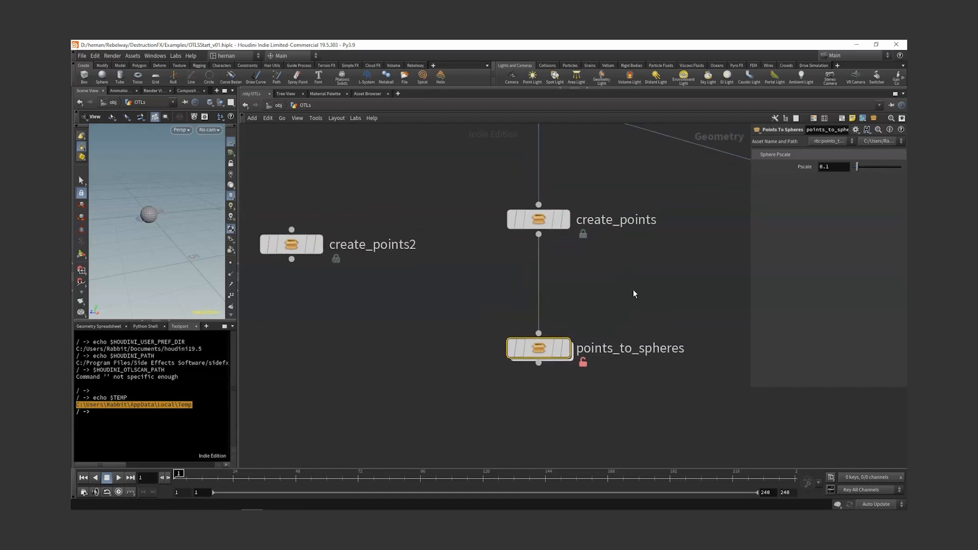
left_click_drag(650, 309, 537, 384)
mouse_move(542, 357)
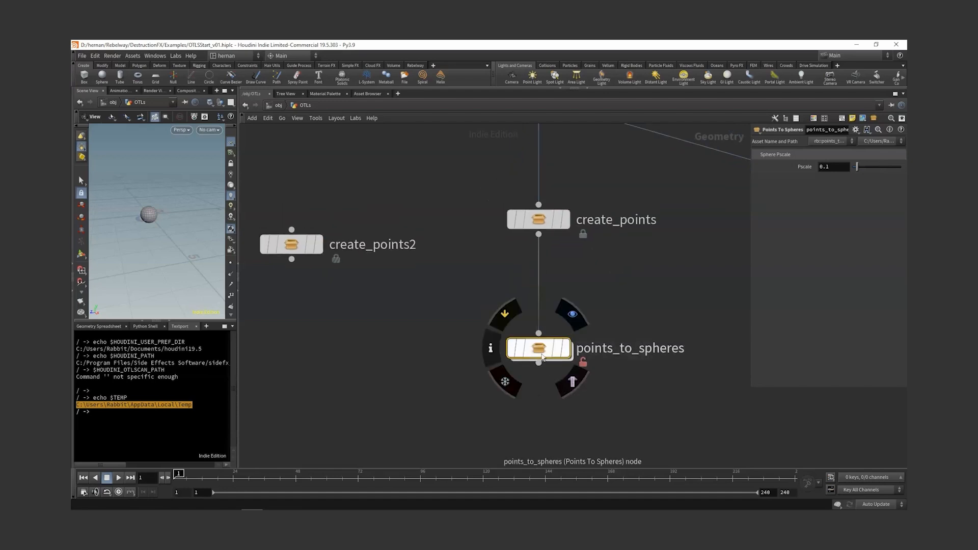
left_click_drag(600, 170, 554, 261)
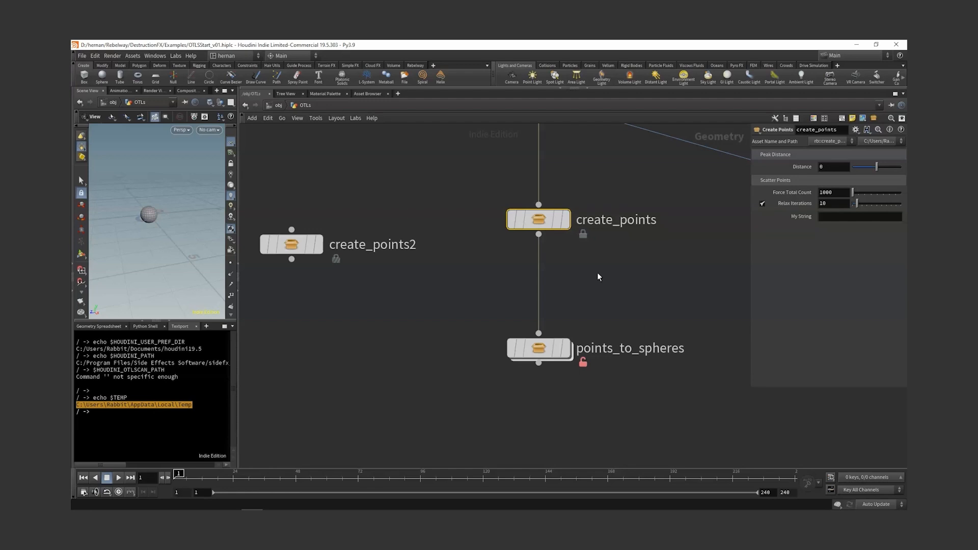
key("Down")
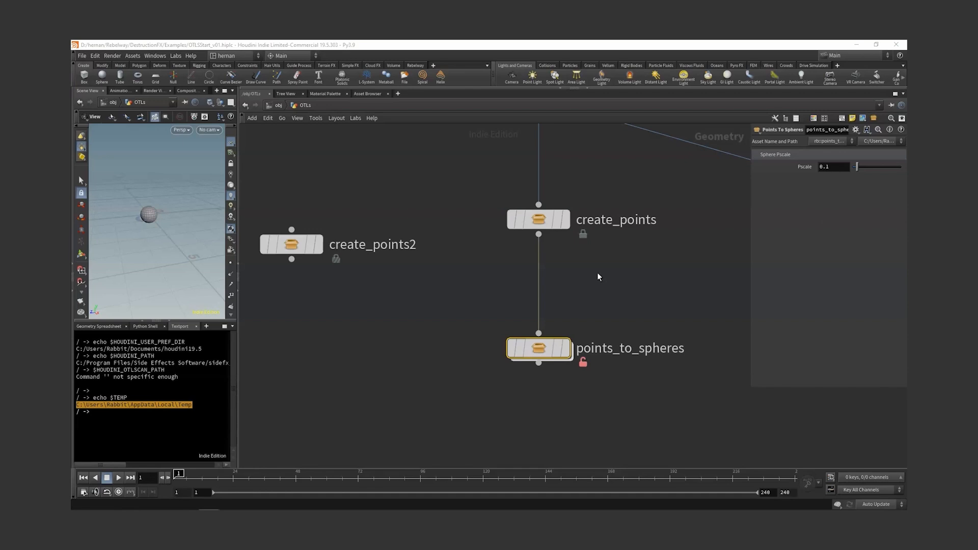
key("Up")
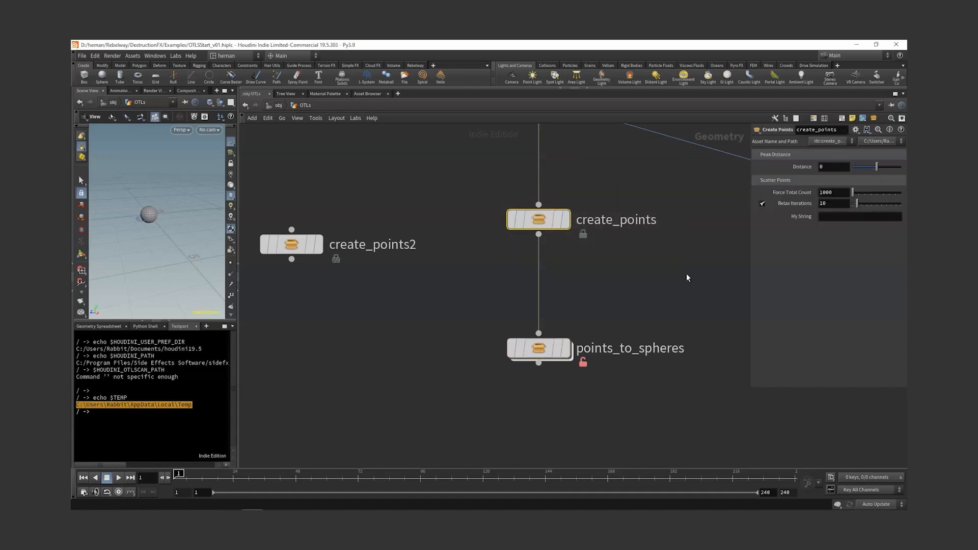
Step: Allow editing of the create_points node's contents again and inspect the network inside it
right_click(539, 220)
left_click(574, 361)
key("i")
middle_click_drag(612, 254, 617, 333)
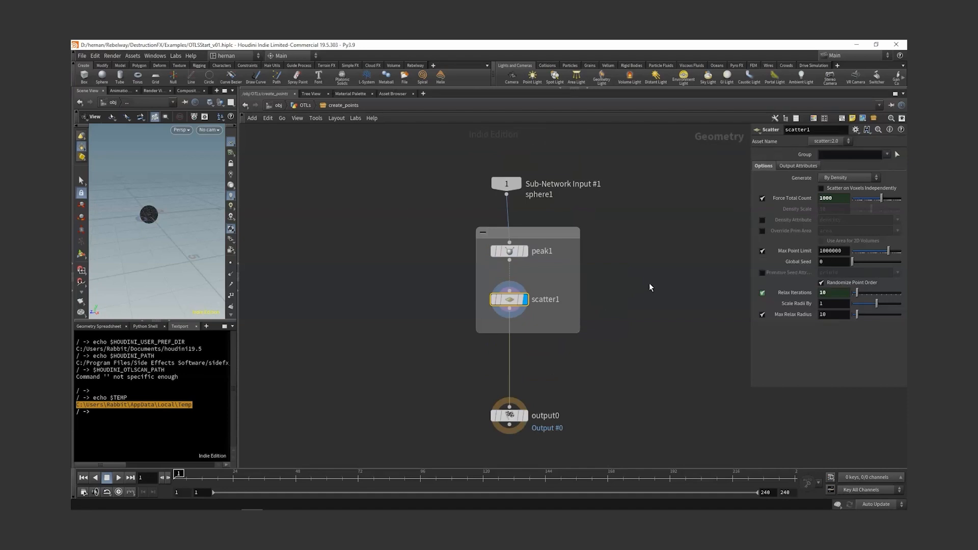
key("u")
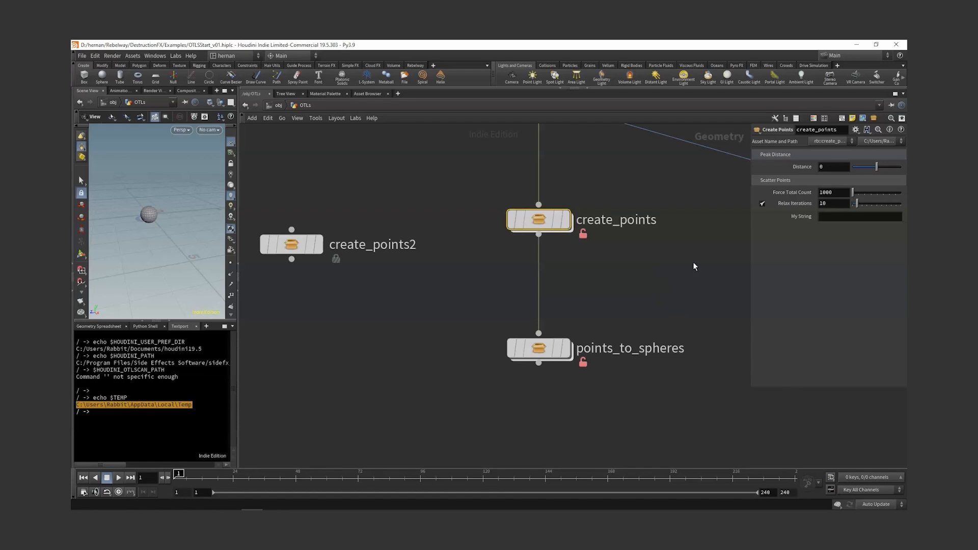
Step: Lock the create_points node again by matching it to its current definition
left_click_drag(694, 263, 474, 181)
left_click_drag(464, 178, 684, 256)
right_click(559, 226)
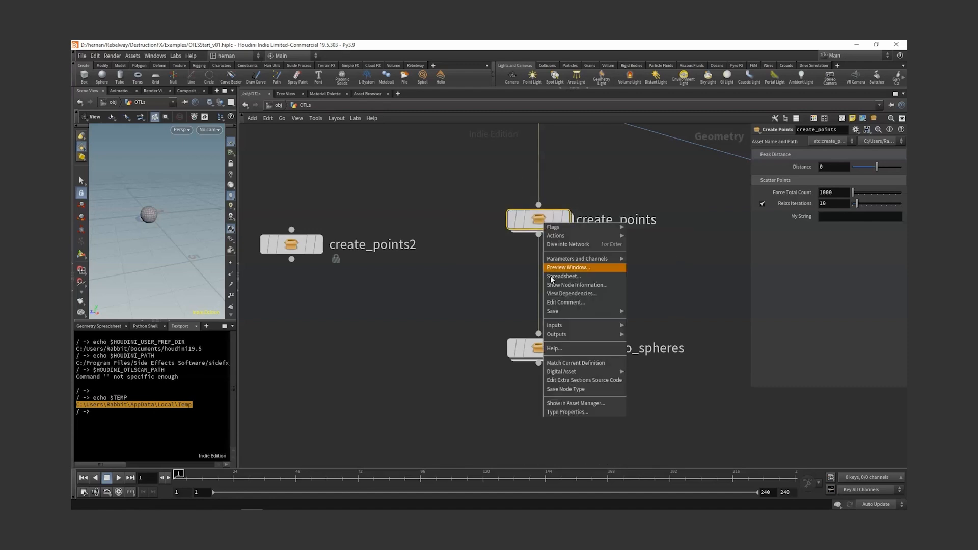
left_click(602, 363)
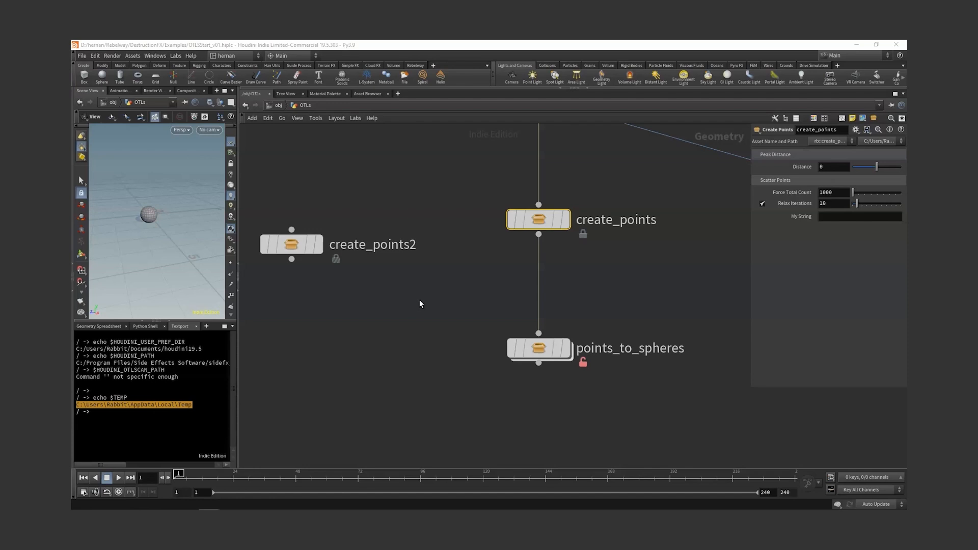
Step: Switch to the otls folder in File Explorer and examine the rb.create_points.1.0.hdalc and rb.points_to_spheres.1.0.hdalc files
mouse_move(273, 502)
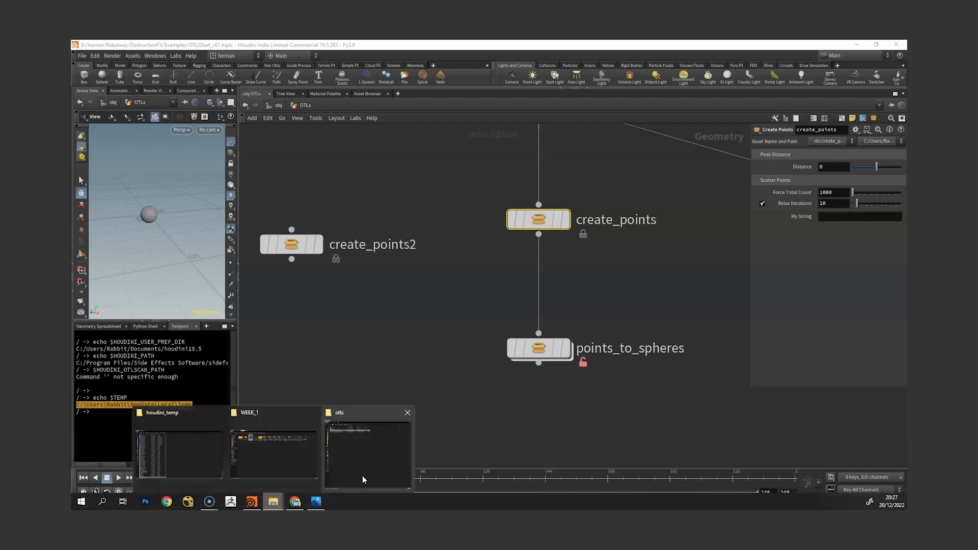
left_click(385, 463)
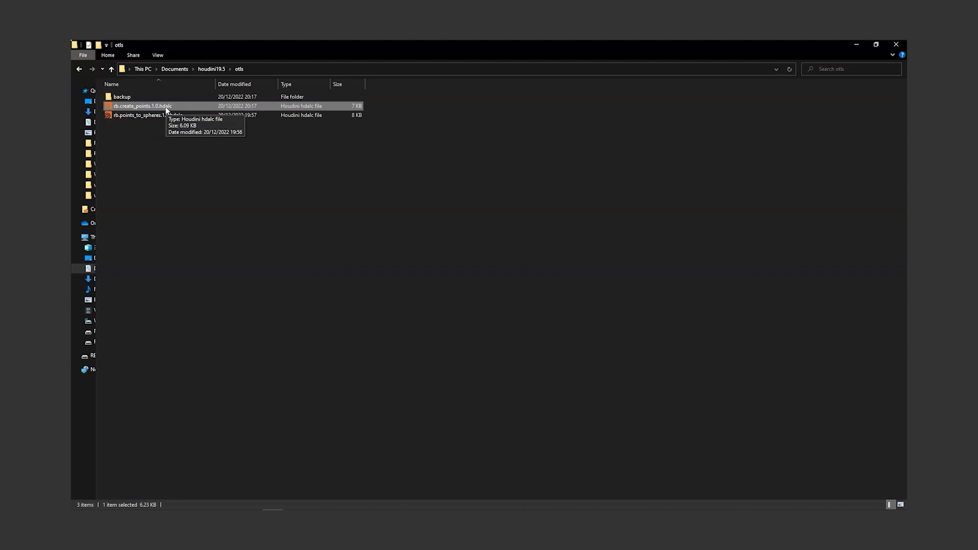
left_click(220, 179)
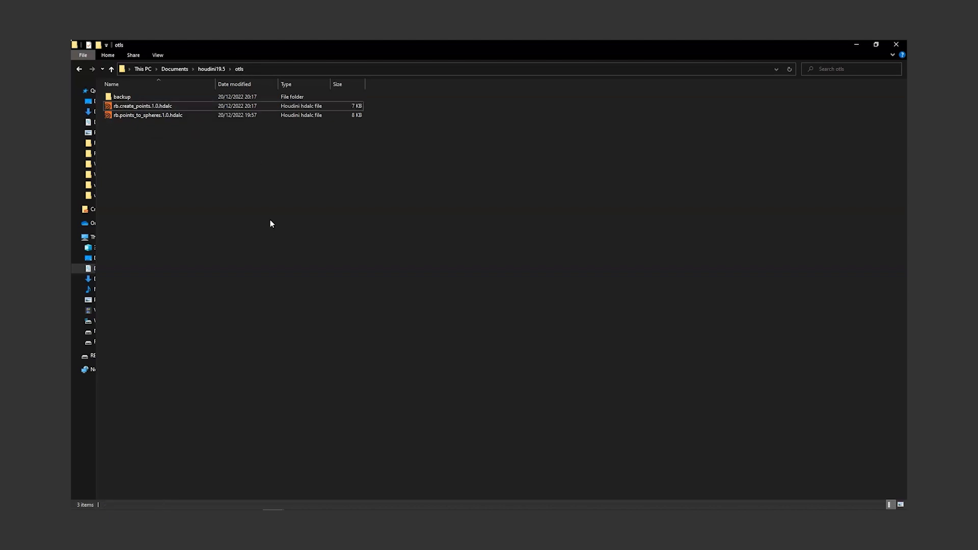
left_click(153, 107)
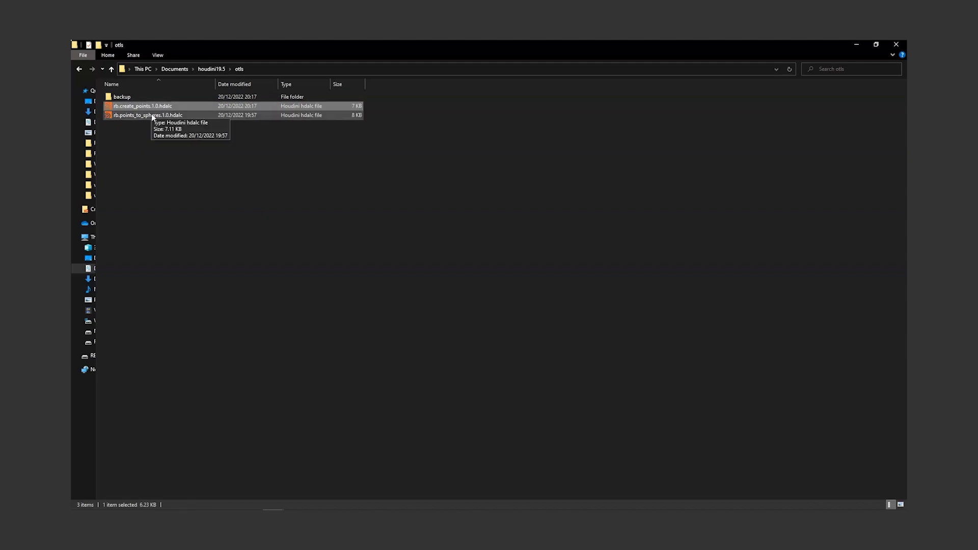
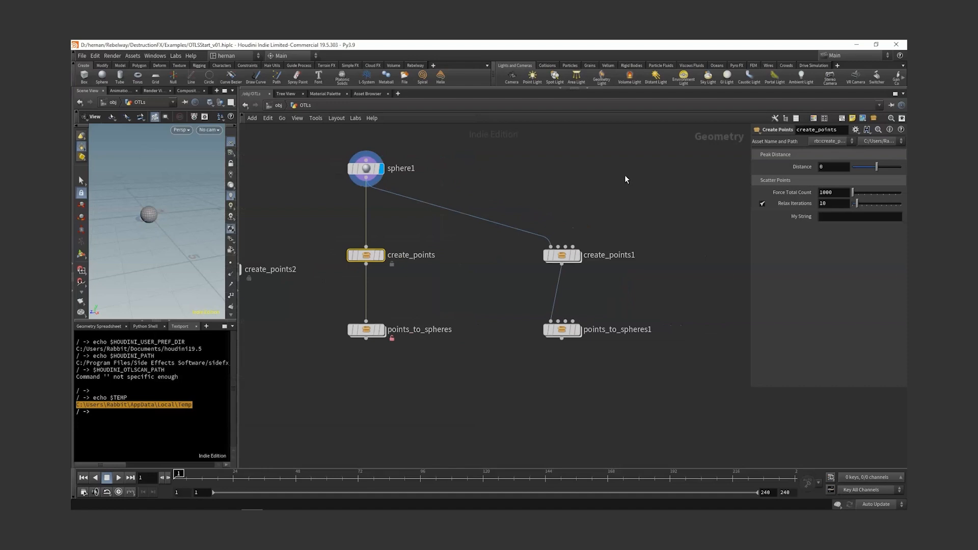
Step: Duplicate the create_points1 and points_to_spheres1 subnetworks beside the originals, keeping their connections to sphere1
middle_click_drag(622, 176, 581, 179)
left_click_drag(614, 185, 468, 394)
middle_click_drag(614, 272, 539, 276)
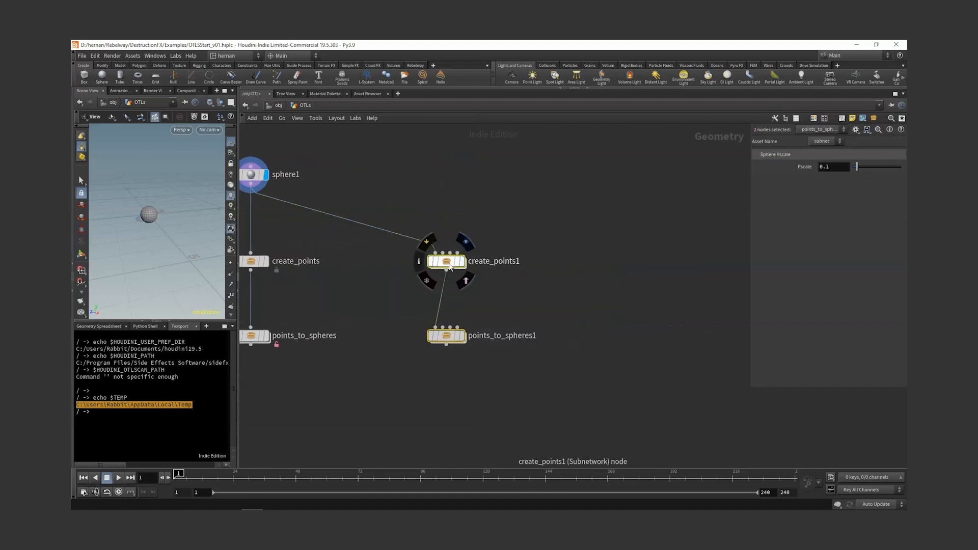
left_click_drag(447, 262, 620, 262, "alt")
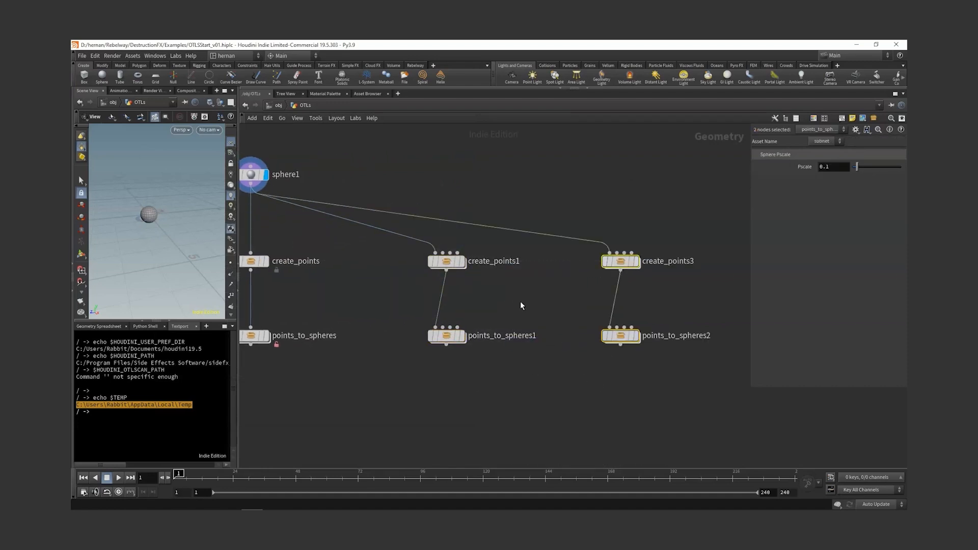
Step: Rename the create_points1 subnetwork to create_points_single_def and points_to_spheres1 to points_to_spheres_single_def
left_click(446, 262)
double_click(493, 261)
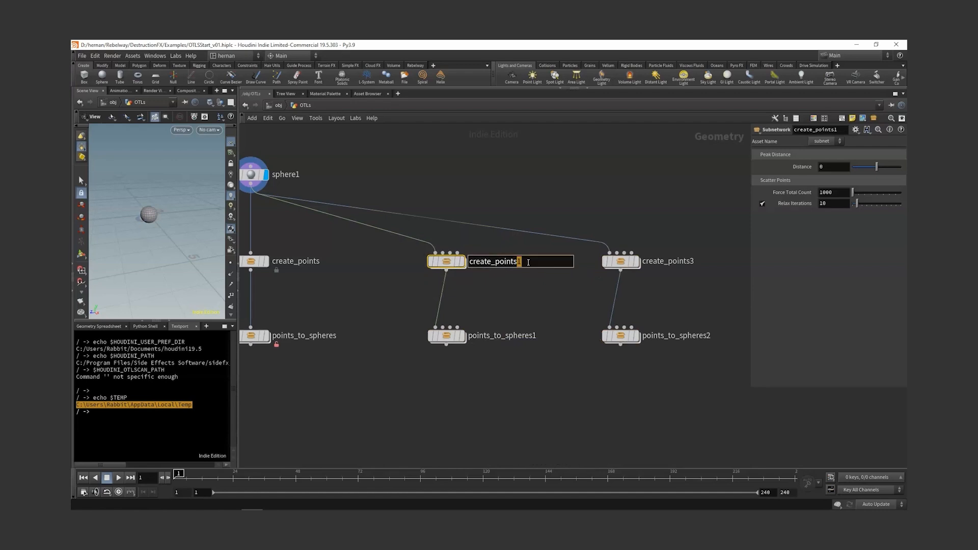
type("_single_def")
key("Return")
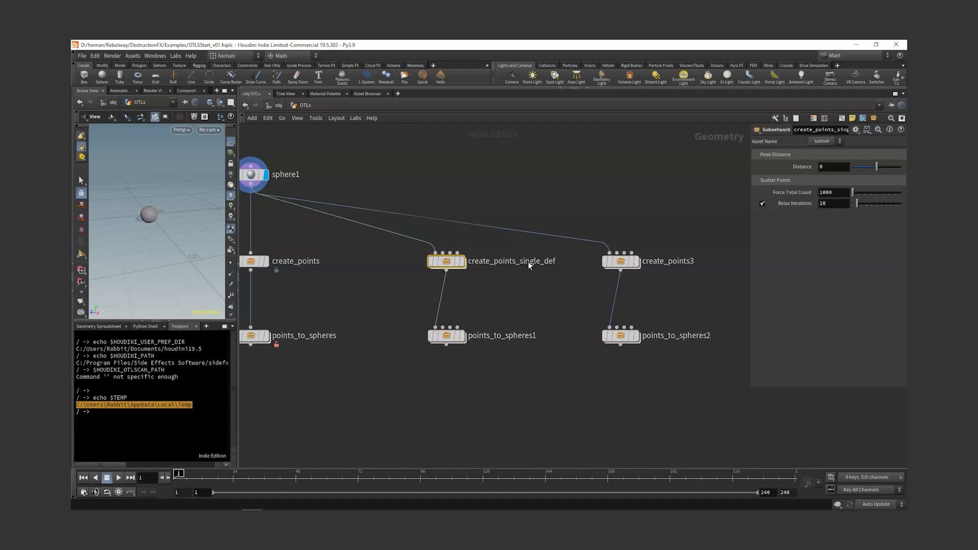
double_click(533, 336)
type("_single_def")
key("Return")
left_click_drag(513, 190, 426, 452)
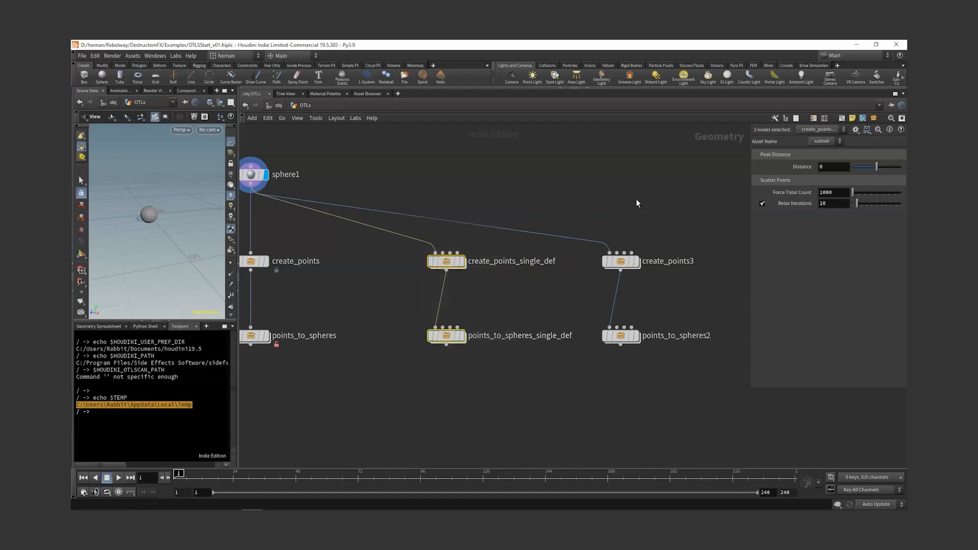
Step: Start a new digital asset from create_points_single_def and switch its library filename mode to Custom
left_click(446, 262)
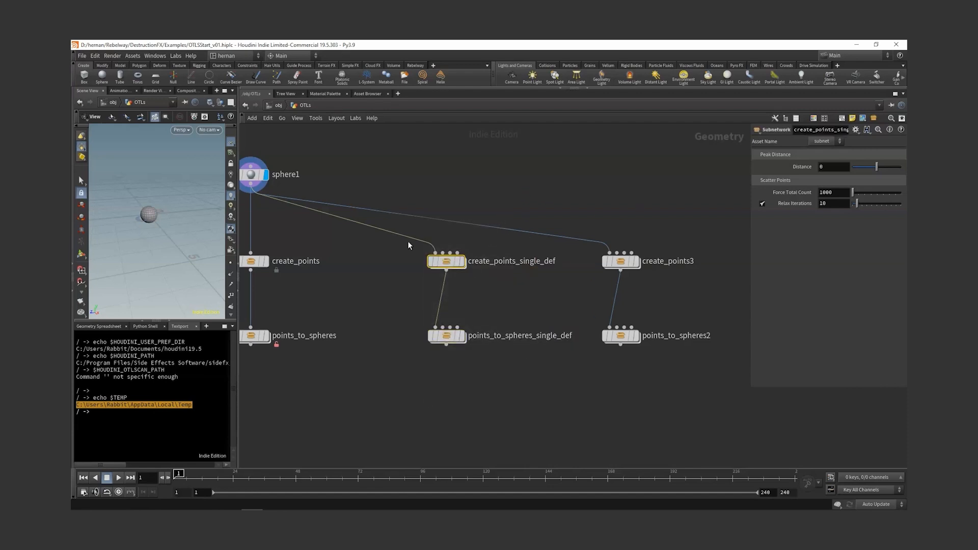
right_click(448, 263)
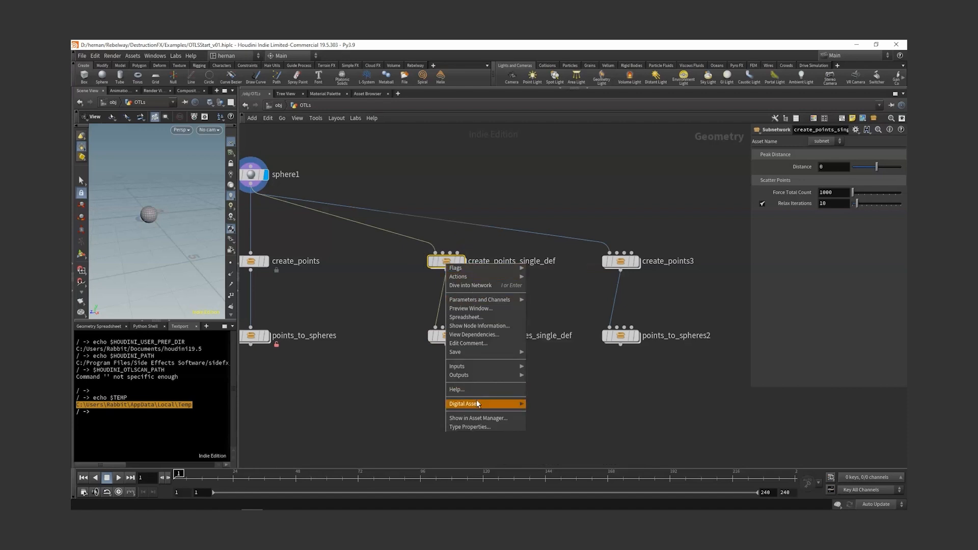
mouse_move(481, 405)
left_click(541, 403)
left_click_drag(497, 185, 397, 155)
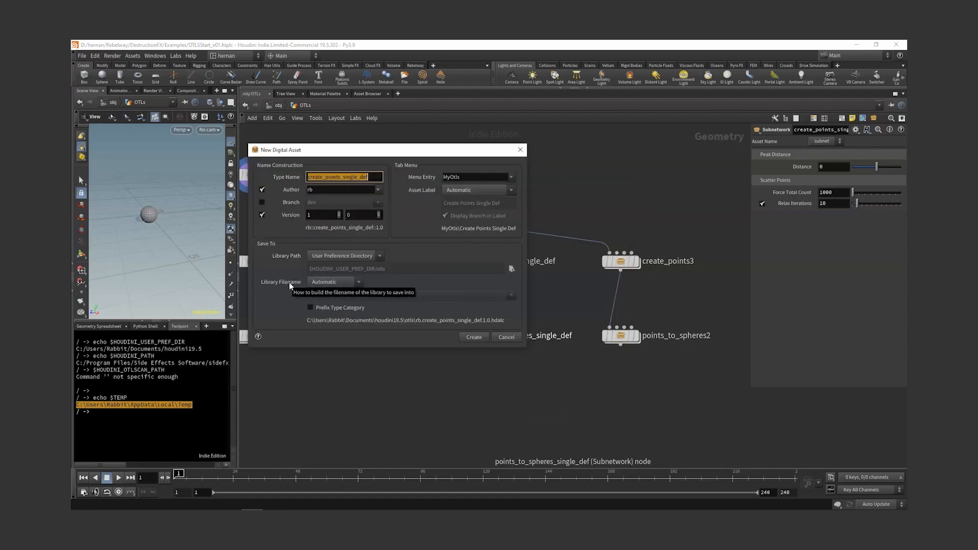
left_click(335, 283)
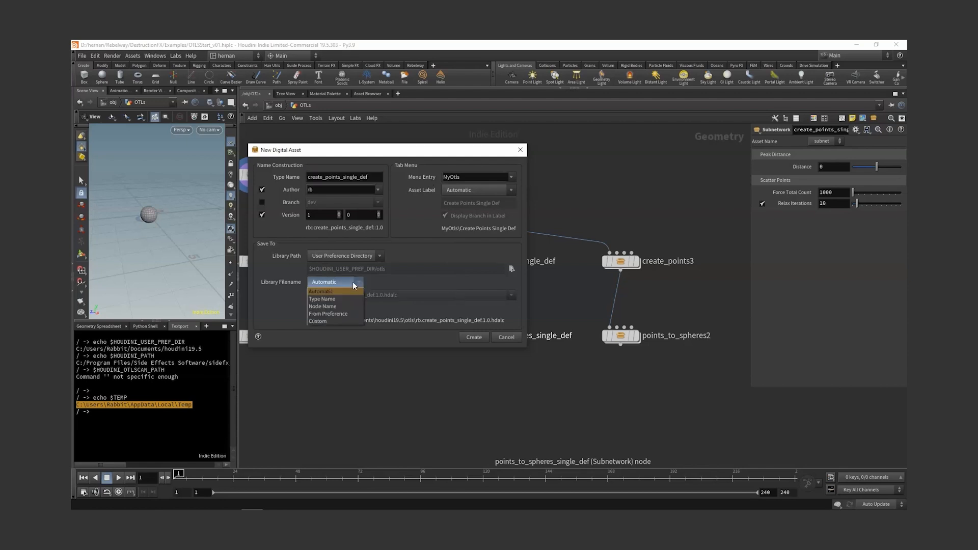
left_click(329, 321)
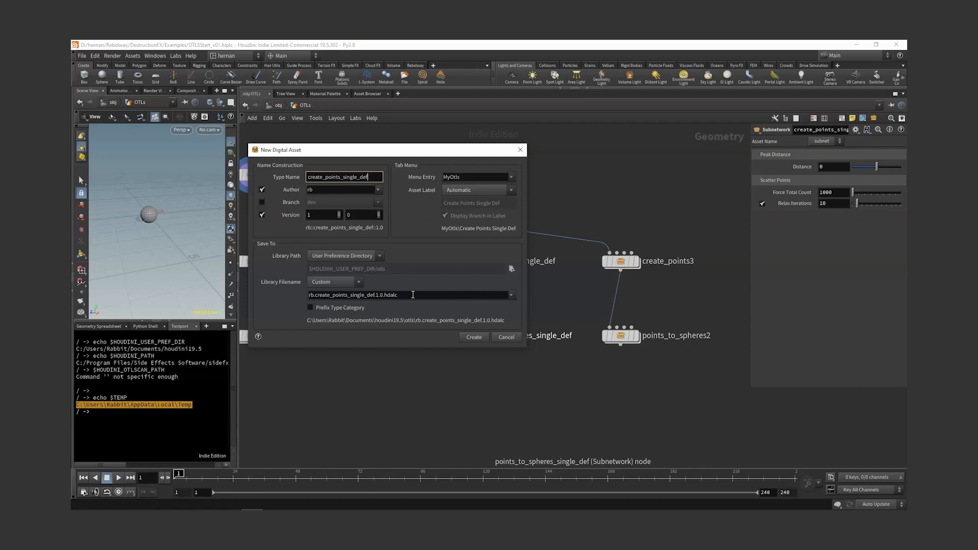
Step: Set the custom library filename to test_otlf.1.0.hdalc, create the asset and accept its operator type properties
left_click_drag(412, 295, 289, 291)
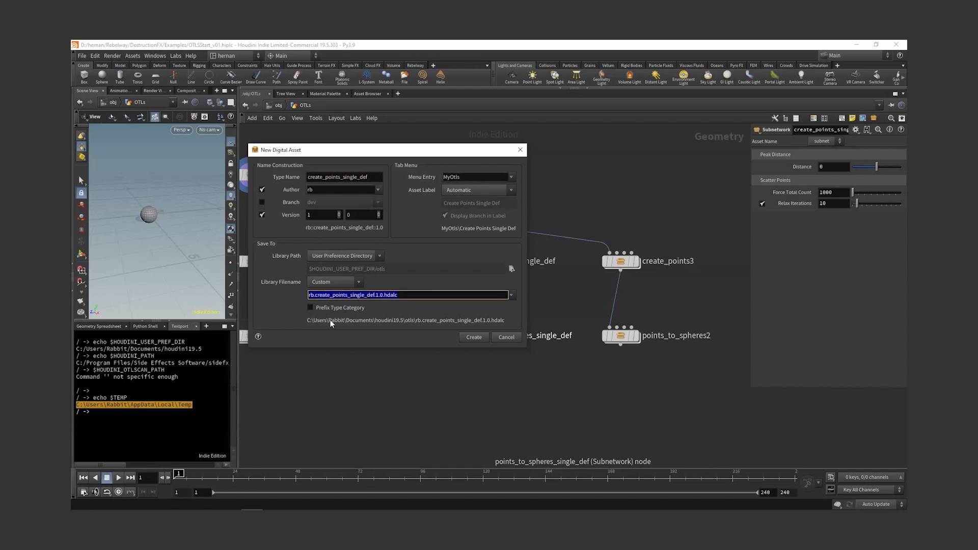
left_click(421, 295)
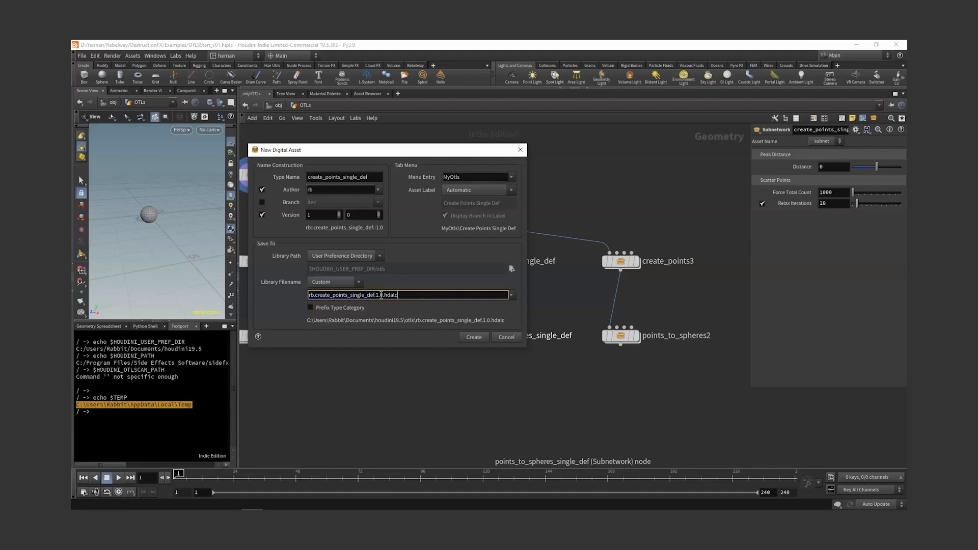
left_click_drag(373, 296, 276, 291)
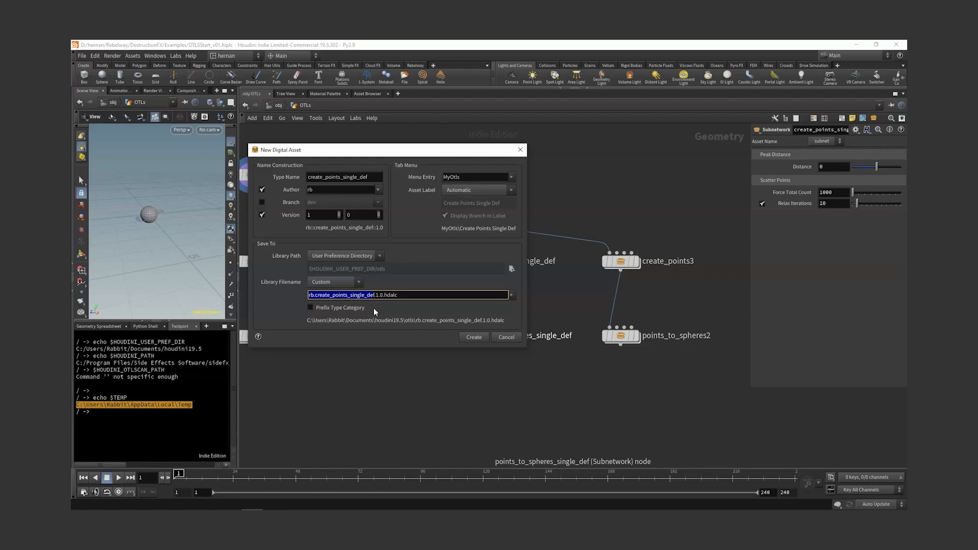
type("test_otl")
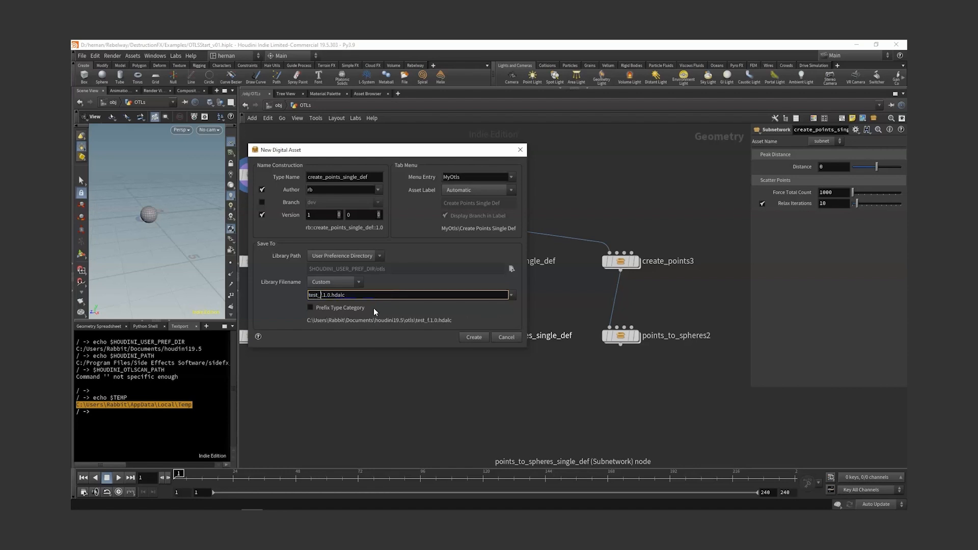
left_click_drag(357, 295, 263, 290)
left_click(472, 337)
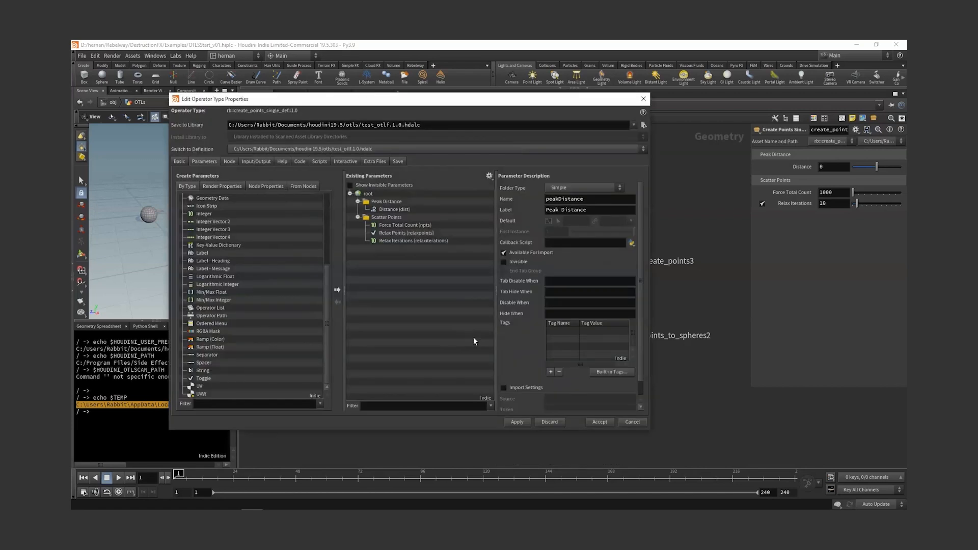
left_click(597, 422)
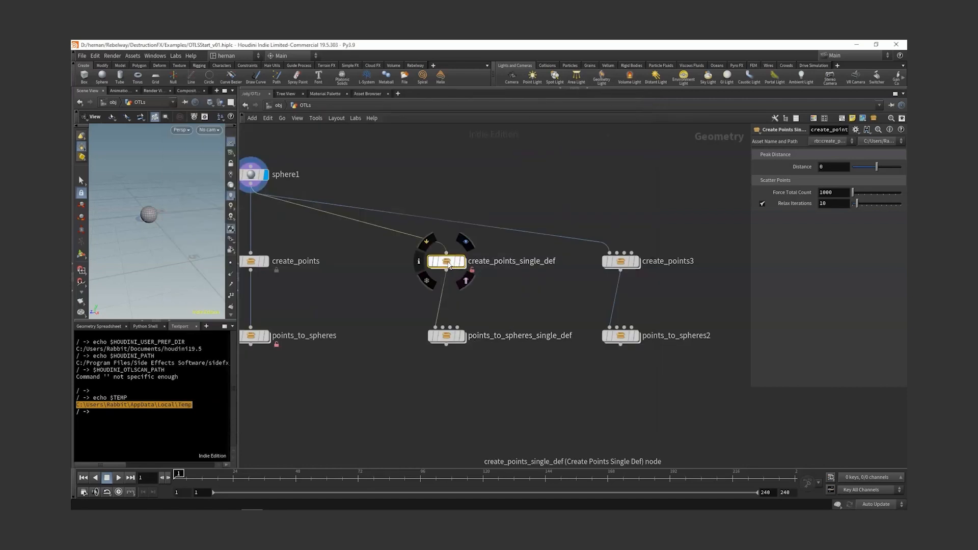
Step: Examine the asset name and library path of create_points_single_def, and look at test_otlf.1.0.hdalc in File Explorer's otls folder
left_click_drag(750, 168, 563, 168)
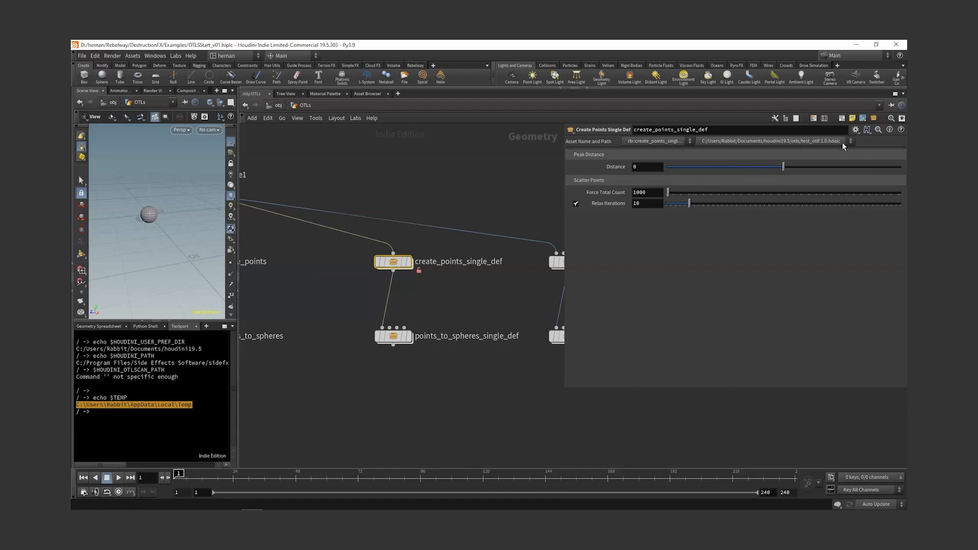
left_click(656, 141)
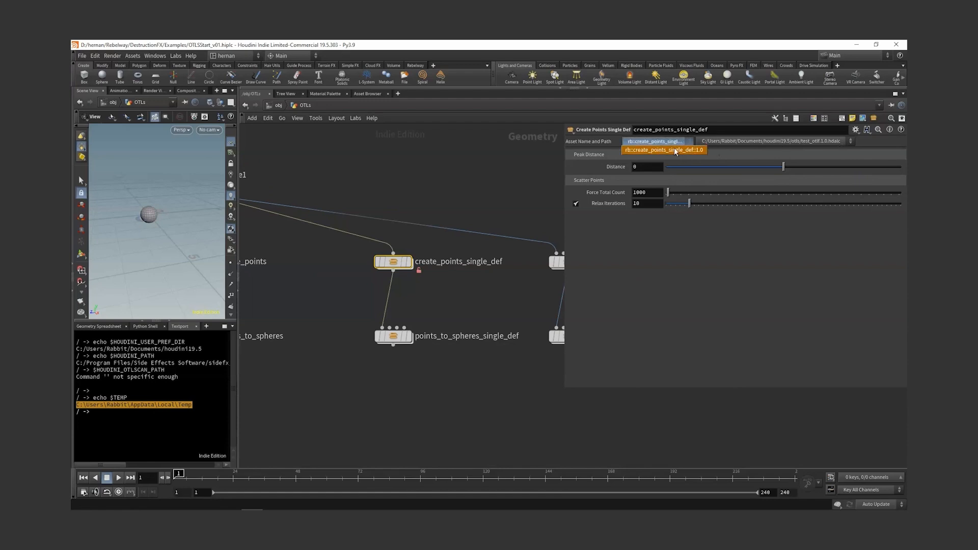
left_click(461, 185)
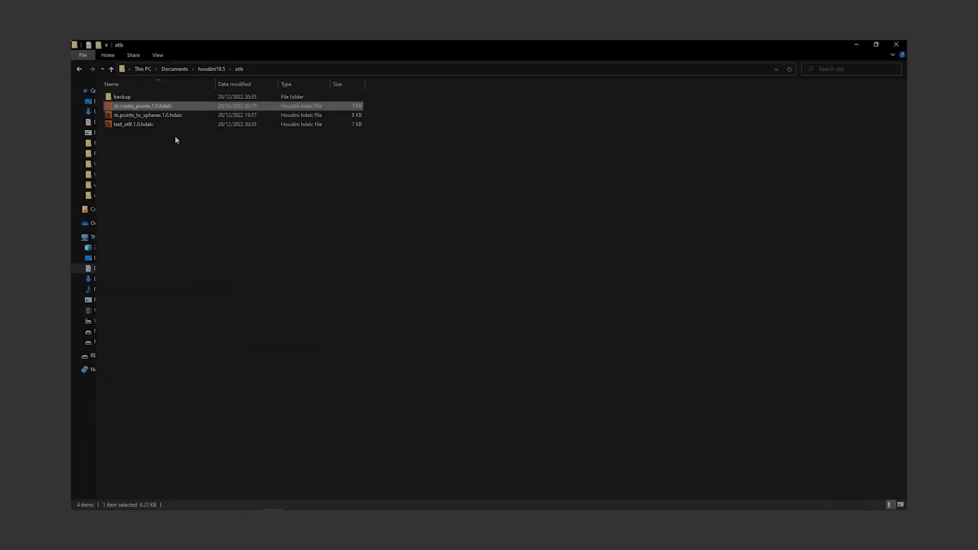
left_click(125, 125)
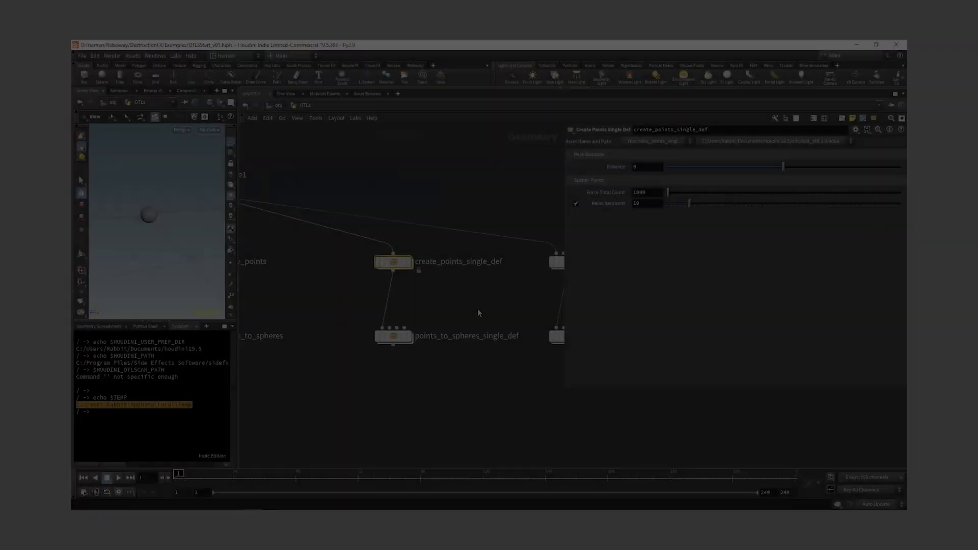
Step: Start a new digital asset from points_to_spheres_single_def with the custom library filename test_otlf.1.0.hdalc
left_click_drag(480, 264, 376, 350)
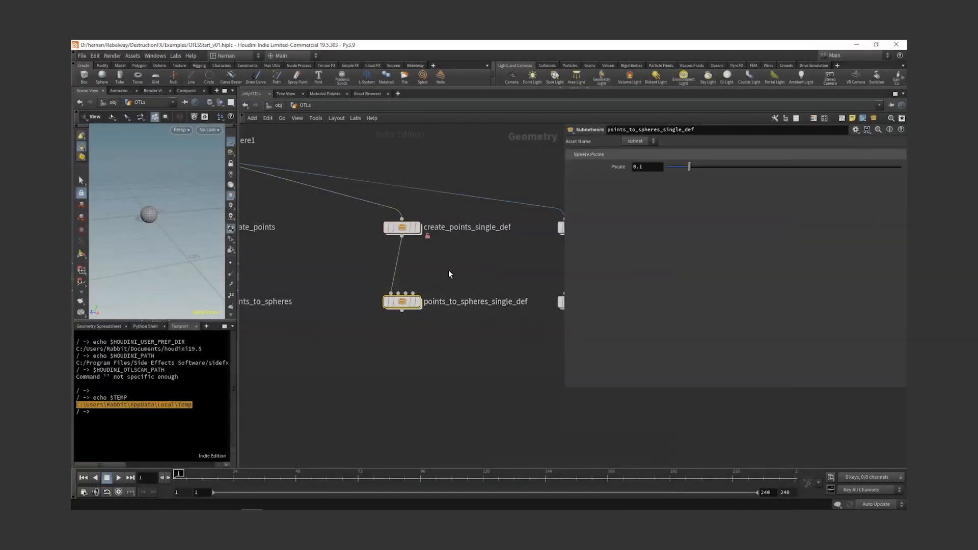
right_click(403, 303)
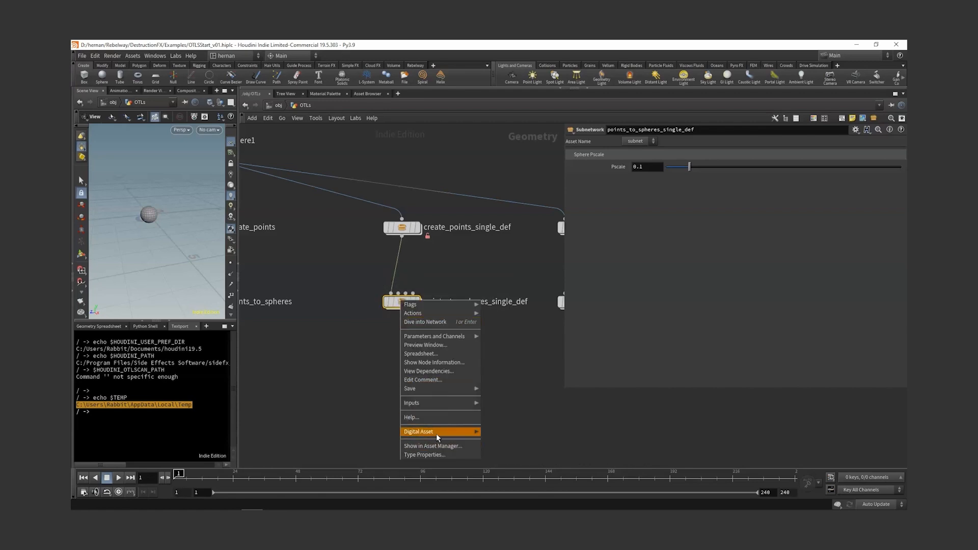
mouse_move(436, 433)
left_click(491, 436)
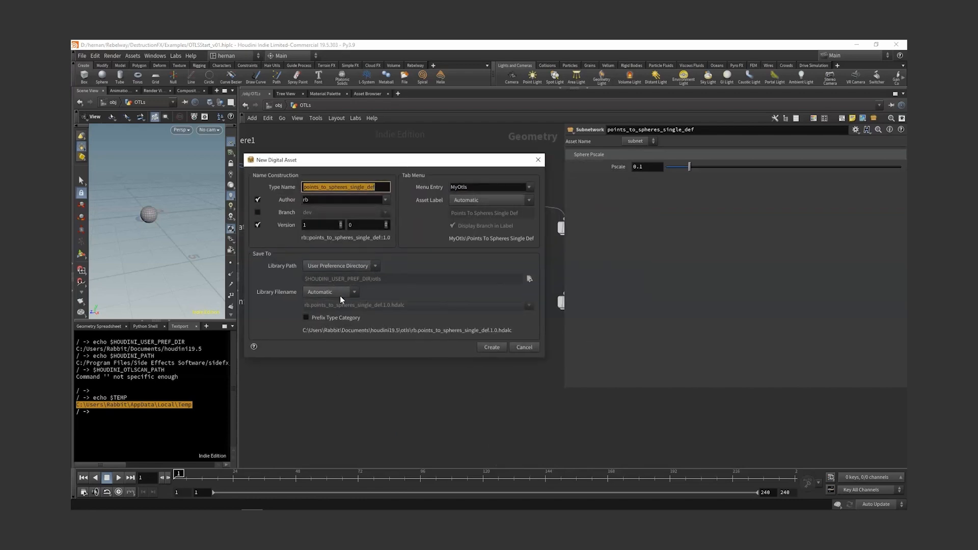
left_click(340, 294)
left_click(323, 331)
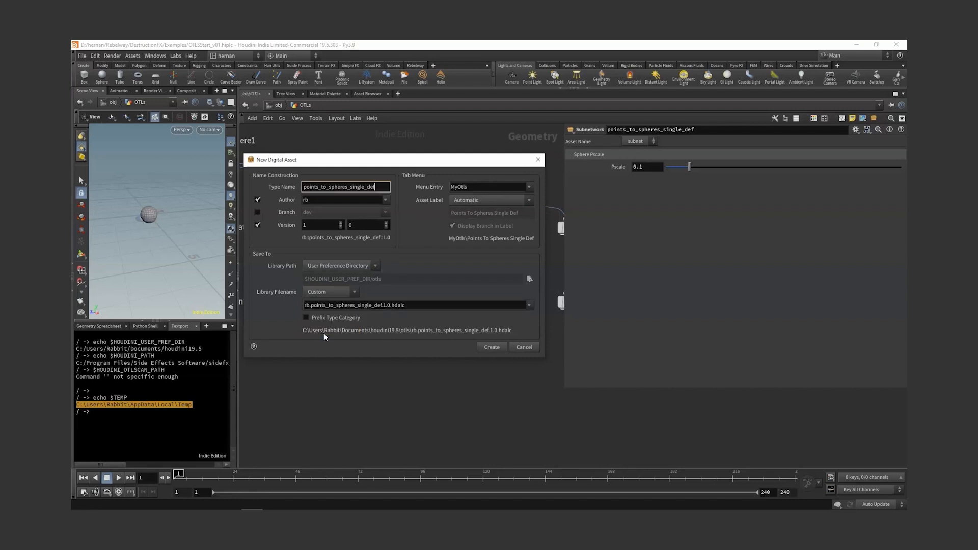
left_click_drag(383, 305, 268, 300)
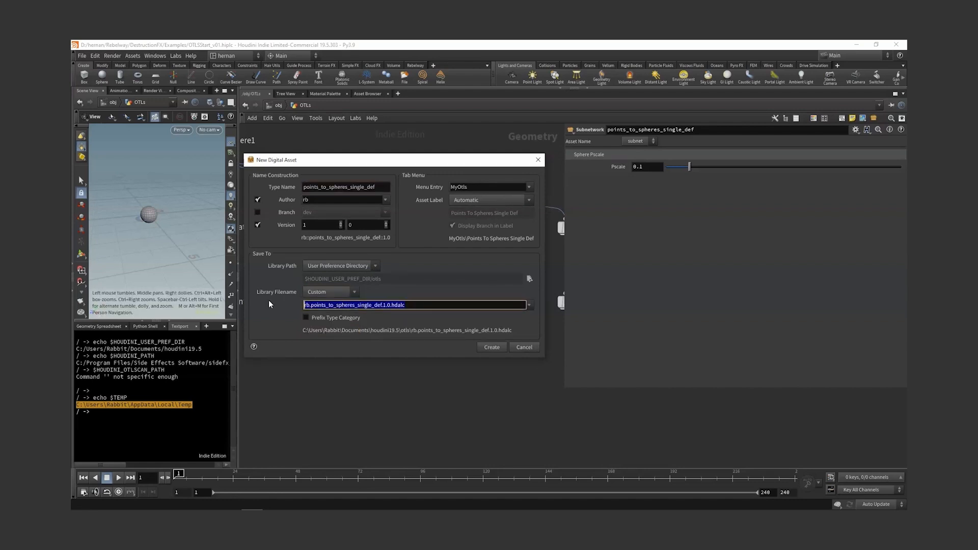
type("test_otlf")
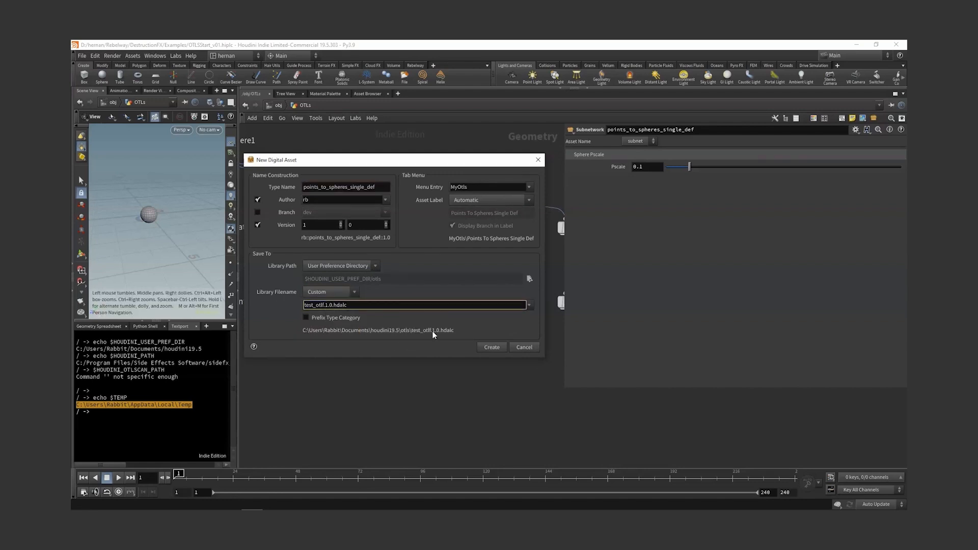
Step: Create the points_to_spheres_single_def asset and confirm saving it into the existing library file
left_click_drag(451, 164, 296, 227)
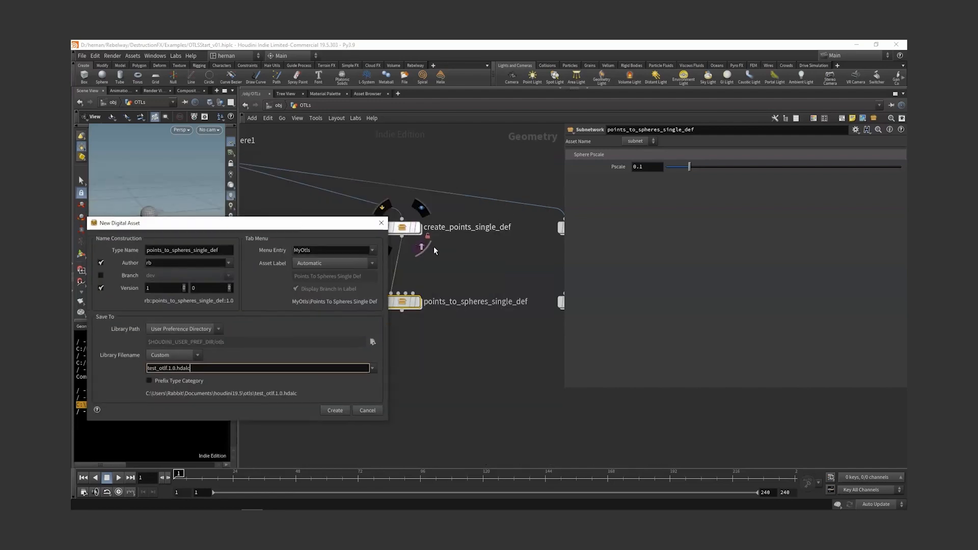
left_click(336, 410)
left_click_drag(336, 381, 419, 165)
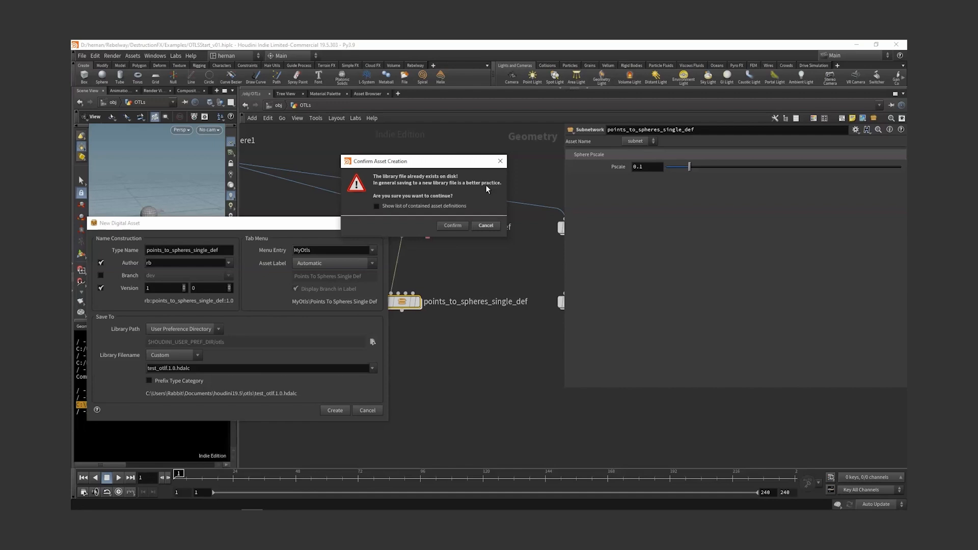
left_click(454, 227)
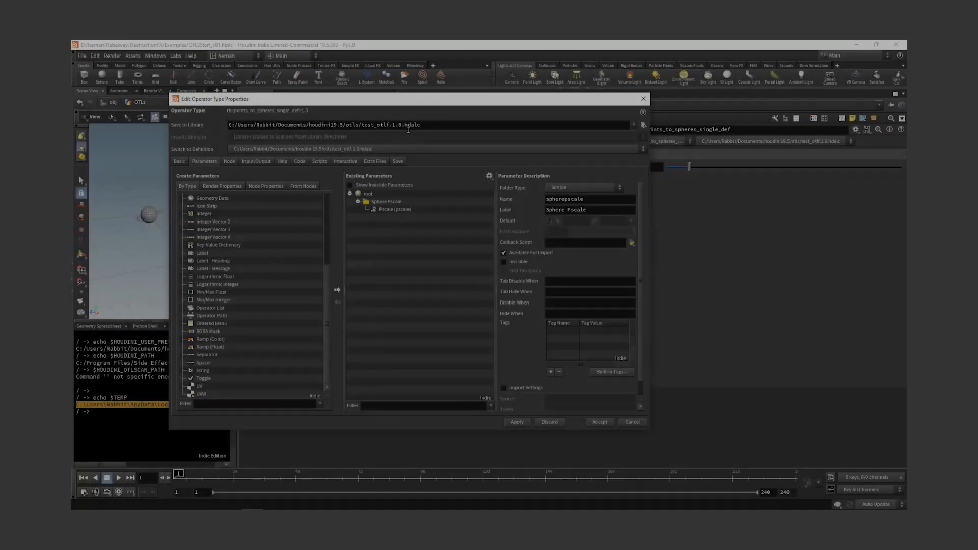
Step: Compare the new asset's save library path with that of create_points_single_def, and accept the operator type properties
left_click_drag(421, 125, 200, 127)
left_click(446, 123)
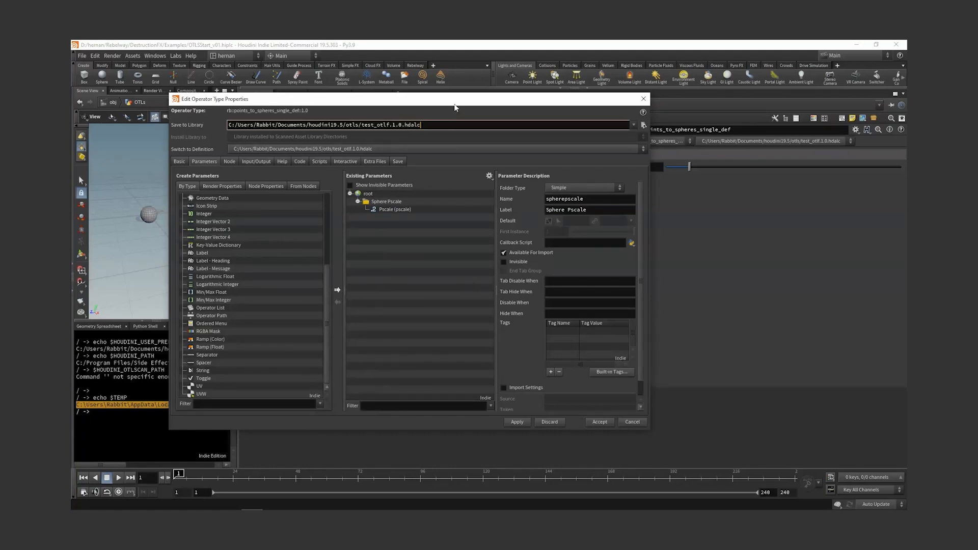
left_click_drag(455, 104, 259, 150)
middle_click_drag(459, 264, 538, 253)
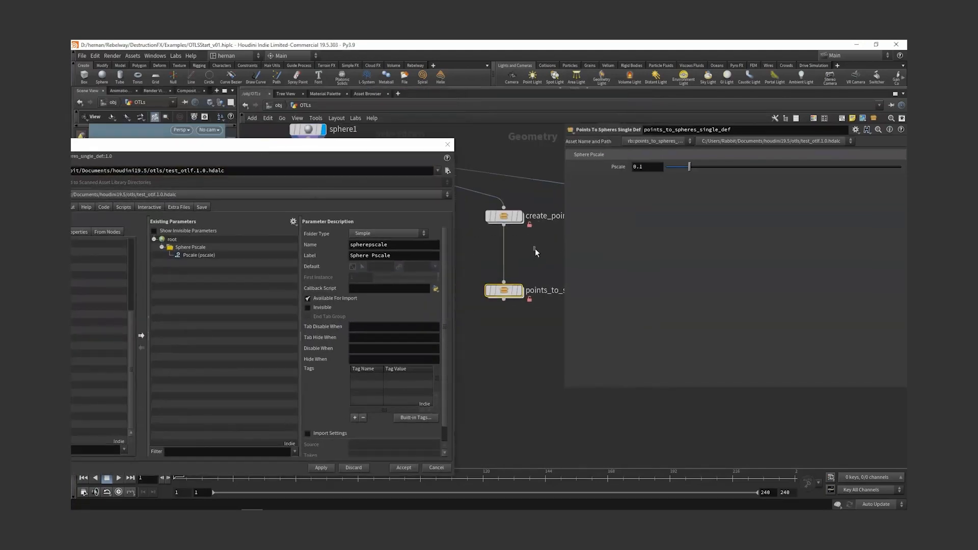
left_click(502, 217)
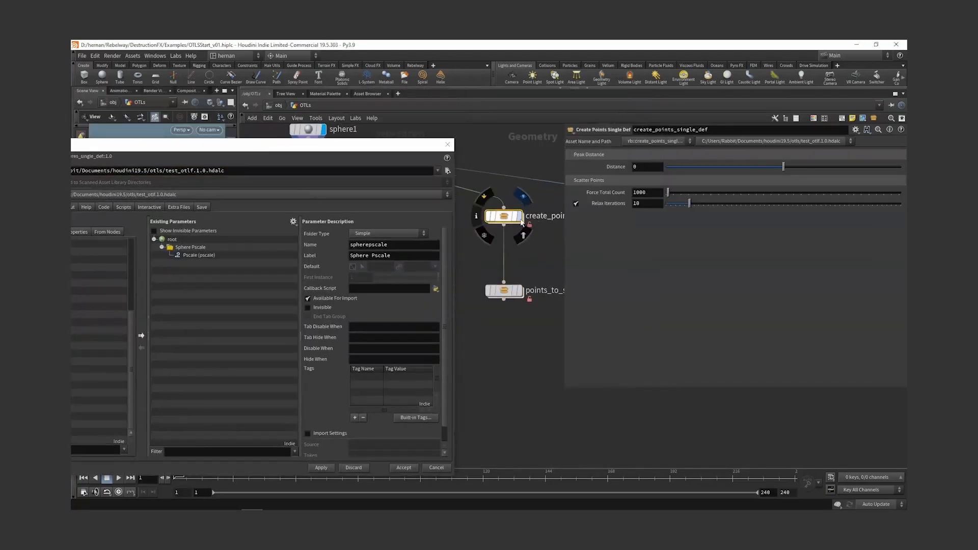
left_click(404, 469)
Step: Examine the library paths and available definitions of points_to_spheres_single_def and create_points_single_def
middle_click_drag(508, 342, 396, 355)
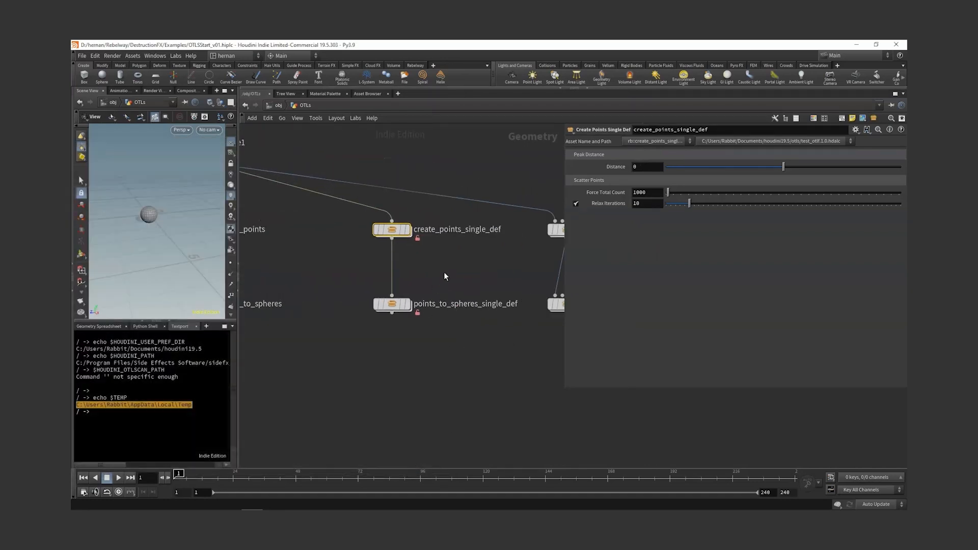
left_click_drag(444, 274, 322, 192)
left_click(764, 141)
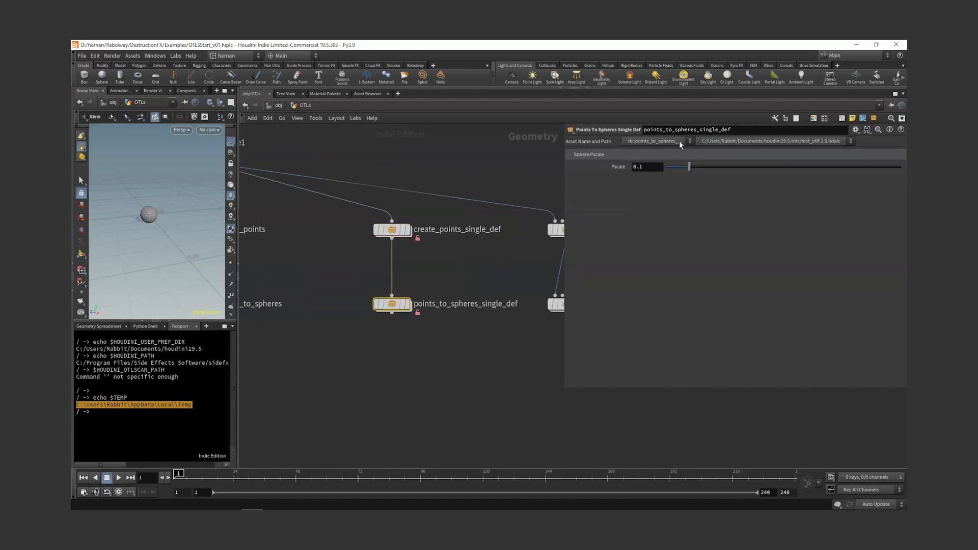
left_click(663, 142)
left_click(392, 229)
left_click(648, 142)
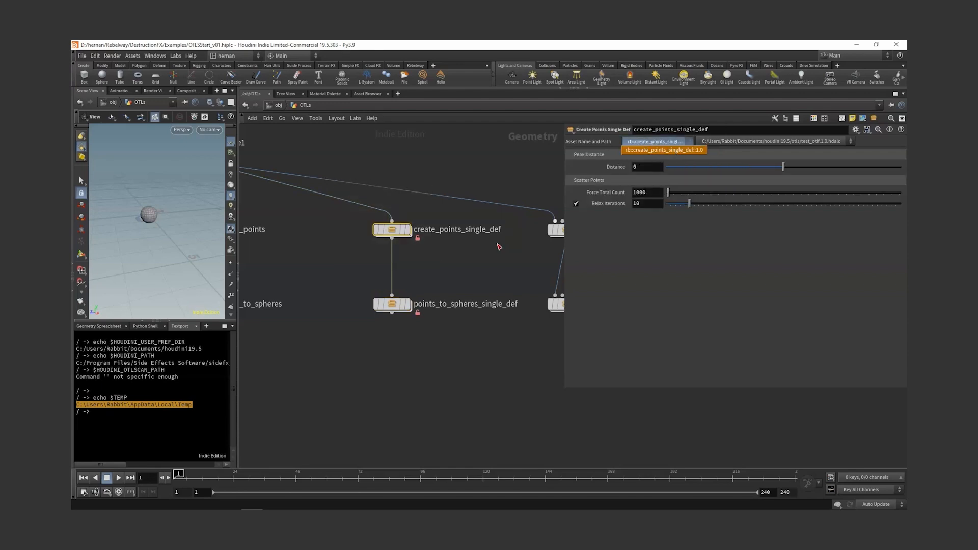
left_click(497, 244)
Step: Switch to the otls folder in File Explorer and examine its library files
mouse_move(301, 495)
mouse_move(273, 502)
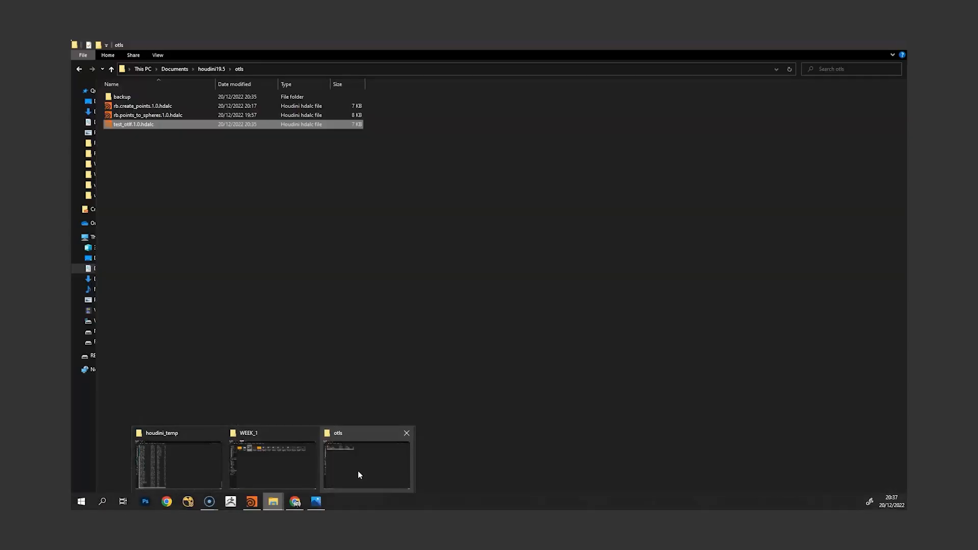
left_click(358, 471)
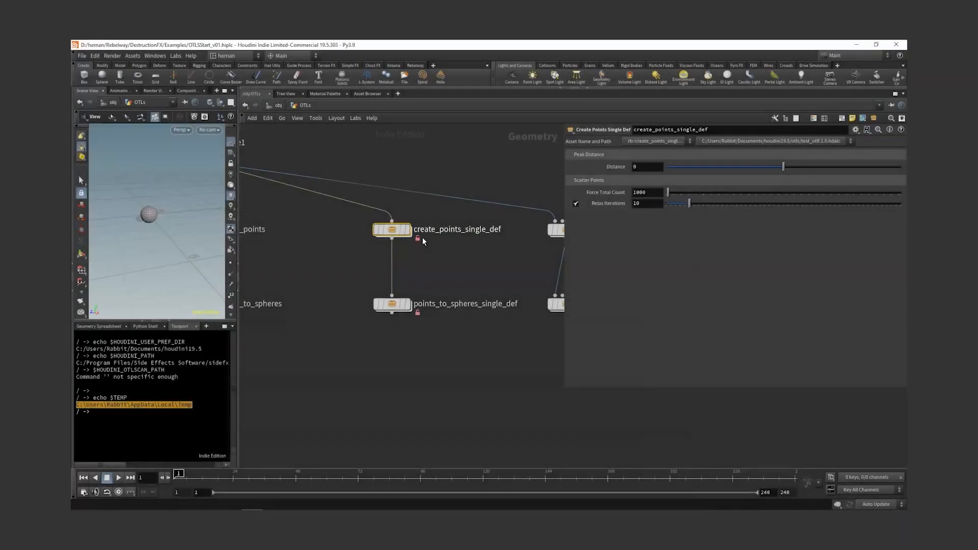
Step: Show create_points_single_def in the Asset Manager and select the test_otlf.1.0.hdalc library to examine its definitions
right_click(395, 229)
key("Escape")
right_click(395, 229)
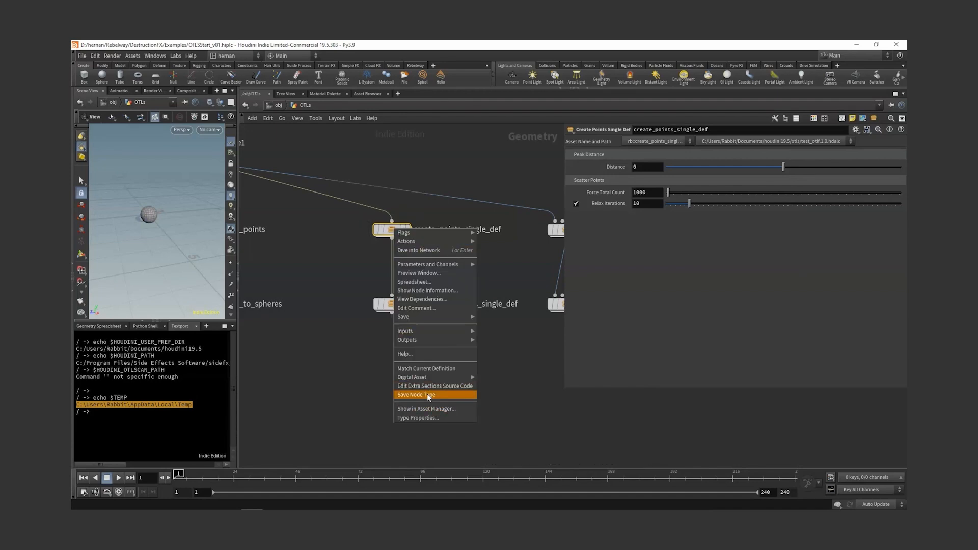
left_click(427, 410)
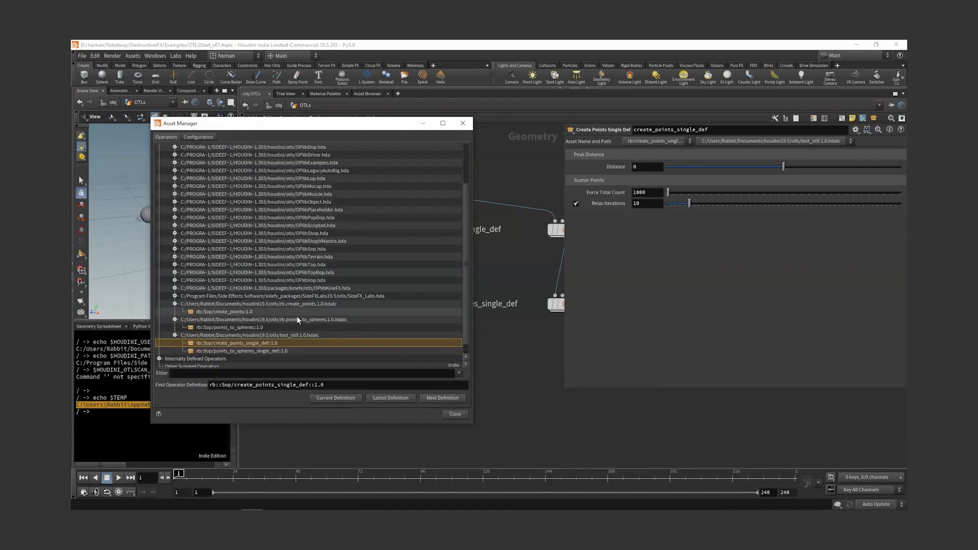
scroll(252, 327, "down", 1)
left_click(255, 325)
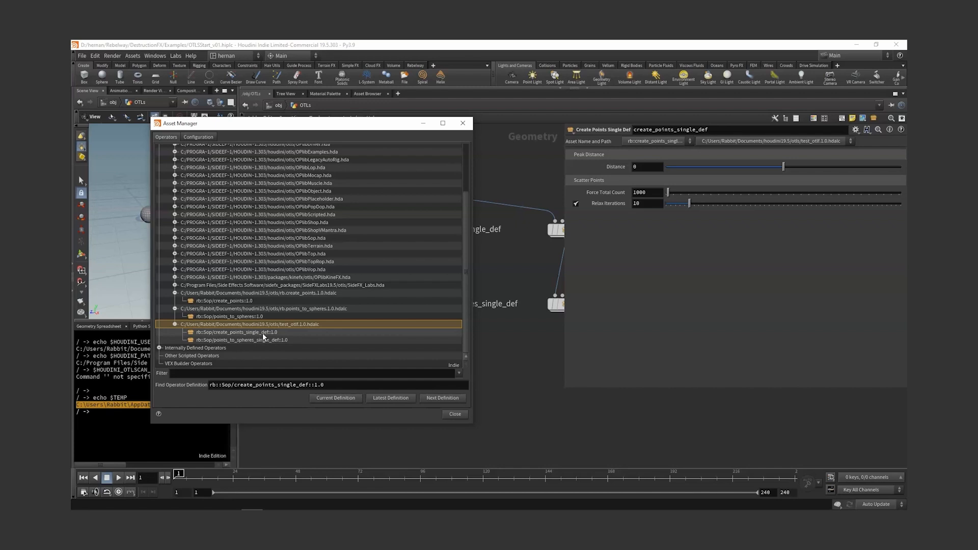
Step: Compare the definitions inside test_otlf.1.0.hdalc with the separate create_points and points_to_spheres libraries, and close the Asset Manager
left_click(262, 338)
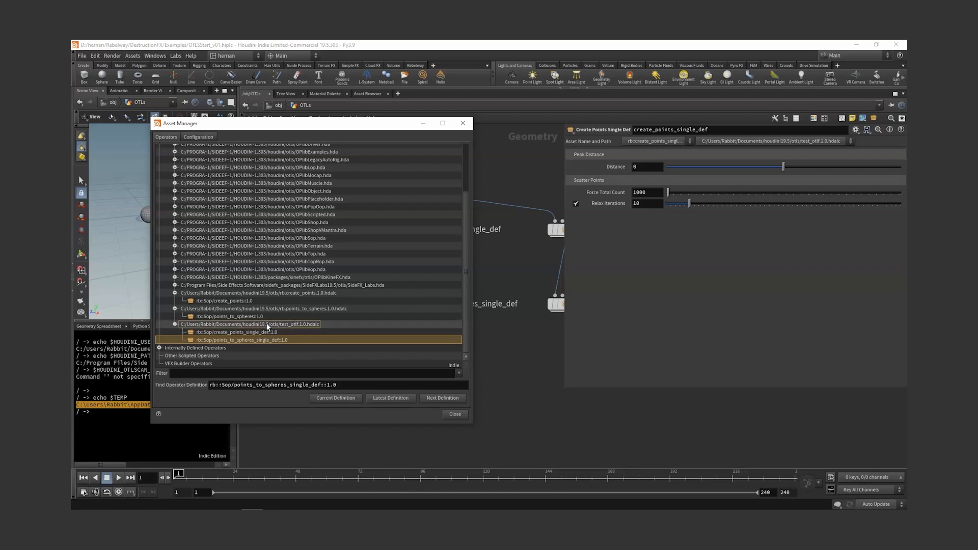
left_click(268, 326)
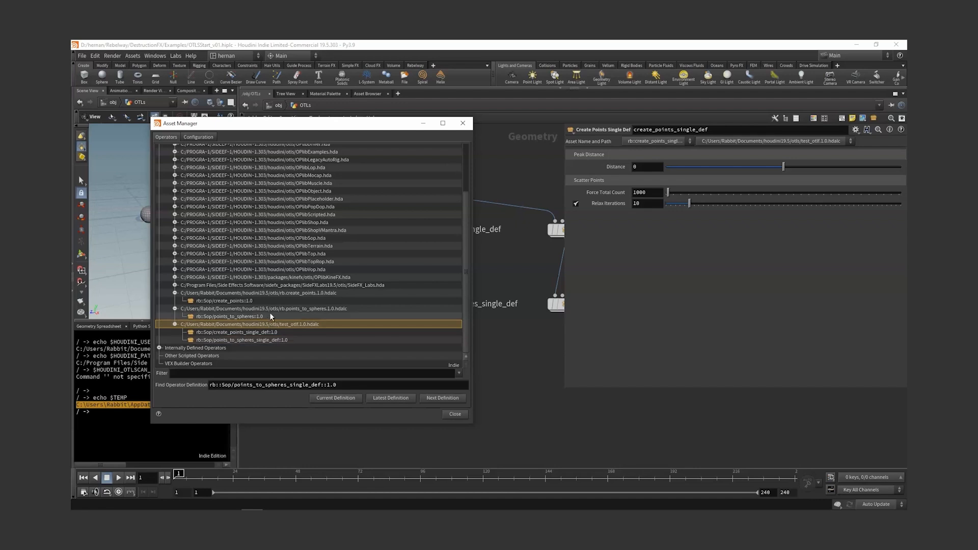
left_click(247, 317)
left_click(241, 301)
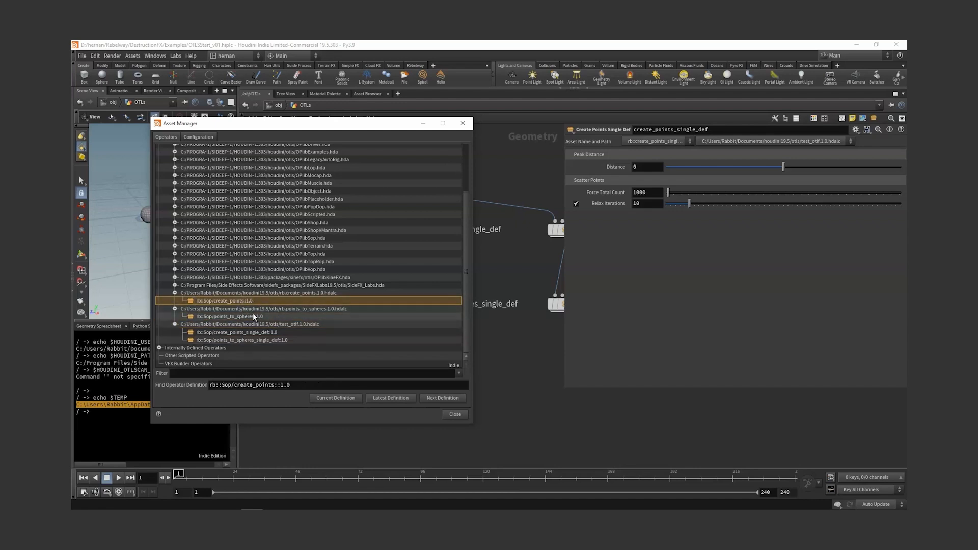
left_click(461, 415)
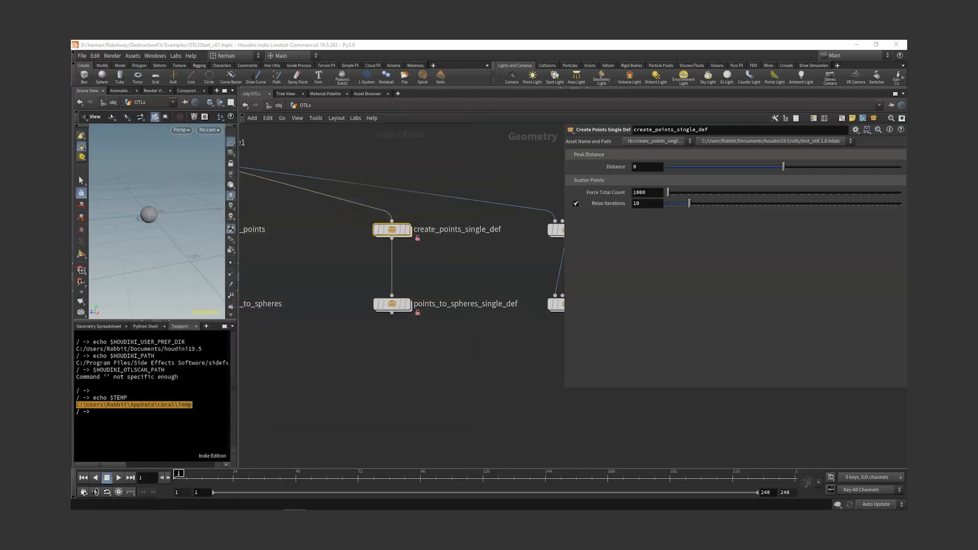
Step: Match create_points_single_def, points_to_spheres_single_def and points_to_spheres to their current asset definitions
right_click(391, 233)
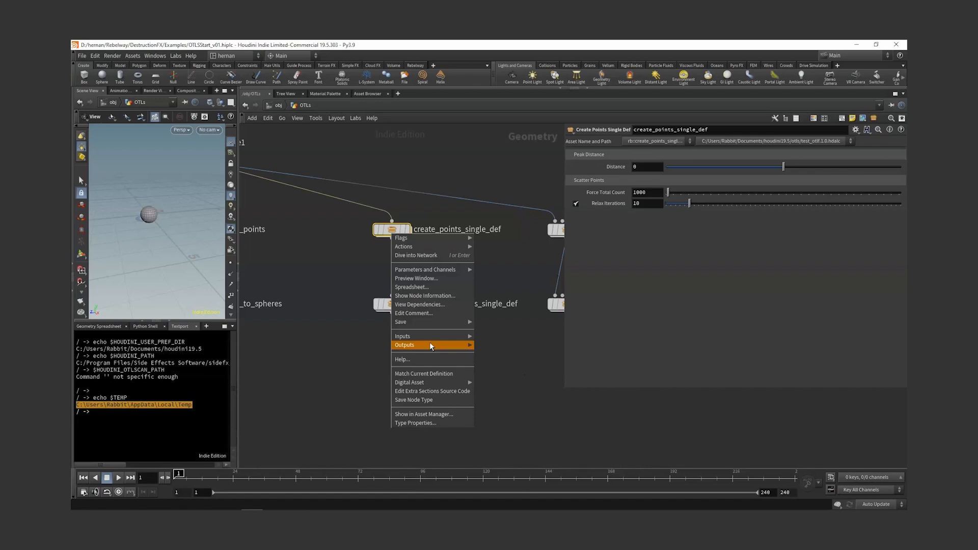
left_click(424, 374)
right_click(392, 305)
left_click(431, 436)
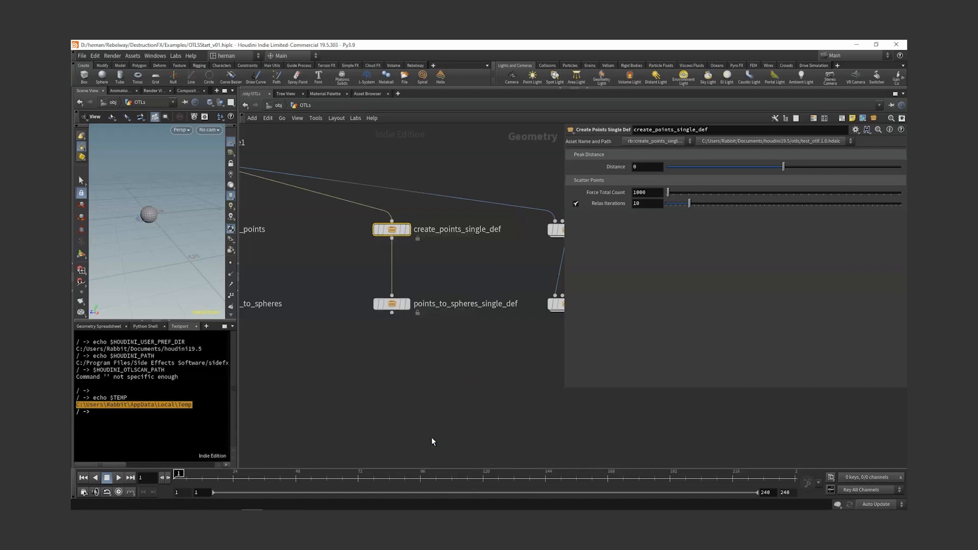
key("h")
right_click(378, 319)
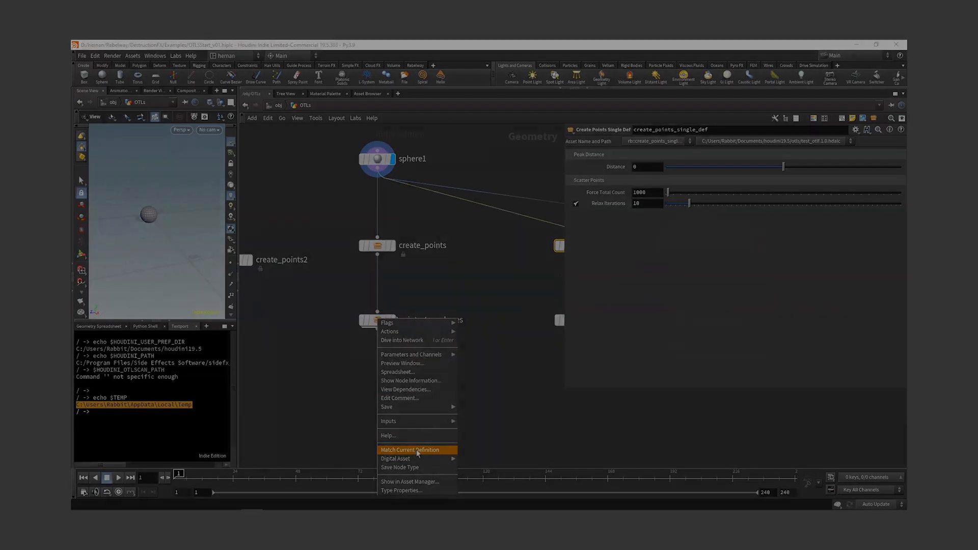
left_click(415, 449)
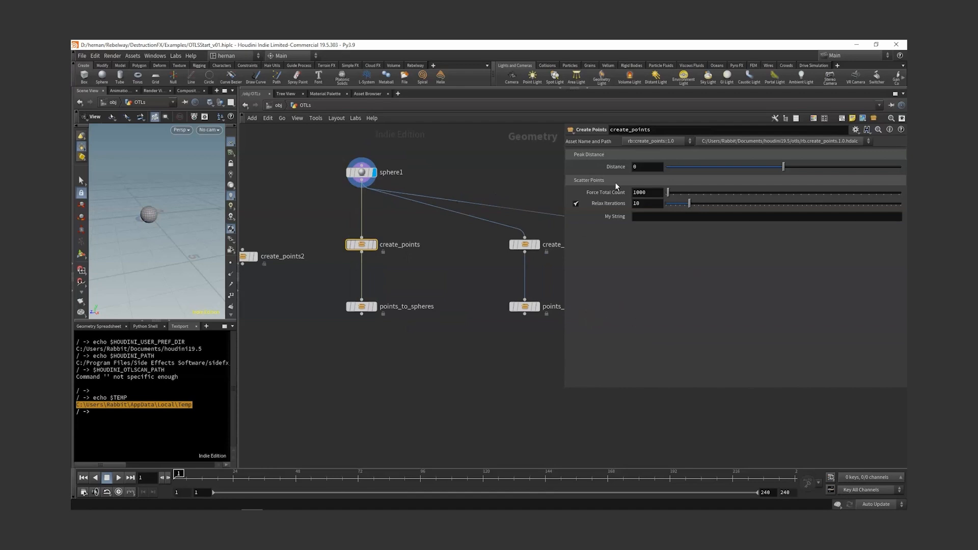
middle_click_drag(477, 263, 439, 250)
middle_click_drag(371, 246, 437, 247)
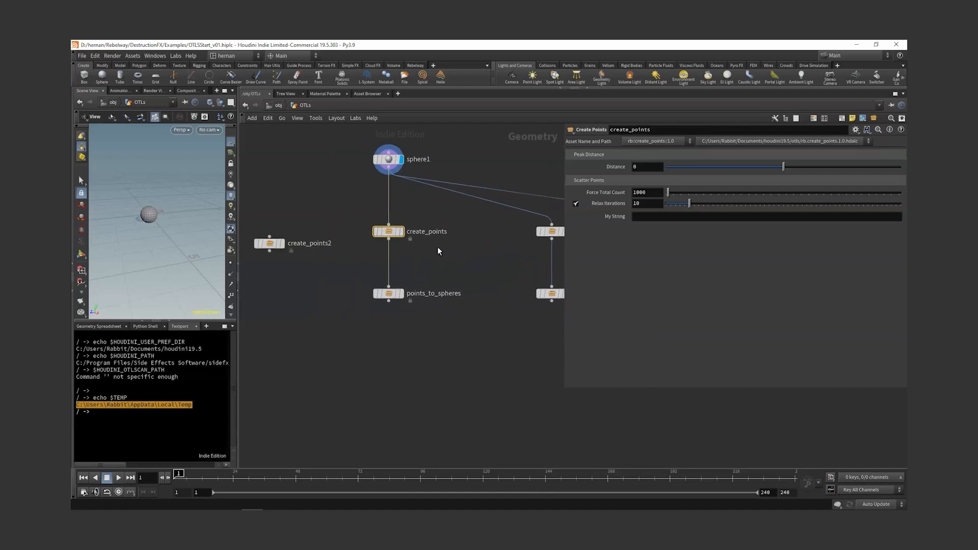
Step: Allow editing of the create_points asset's contents and examine its internal network
right_click(388, 236)
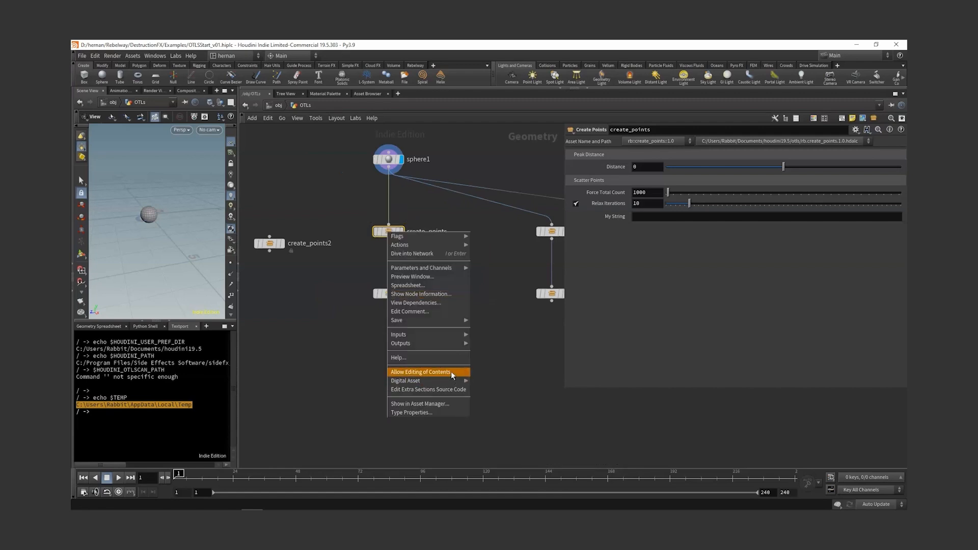
left_click(451, 372)
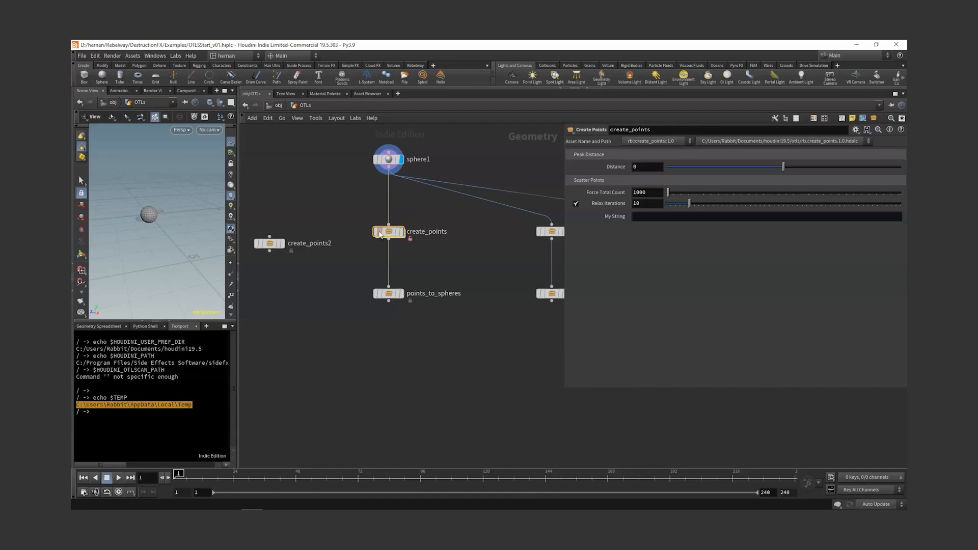
double_click(381, 234)
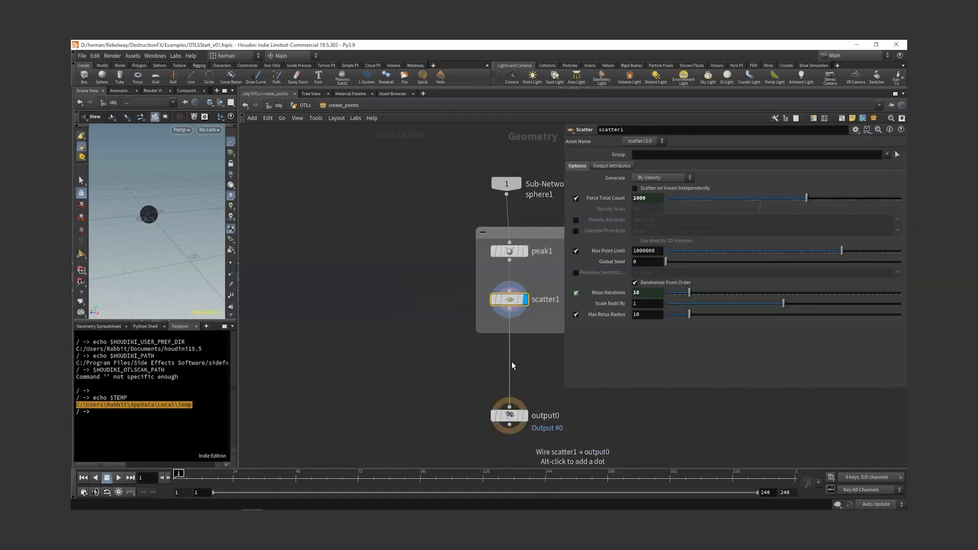
key("u")
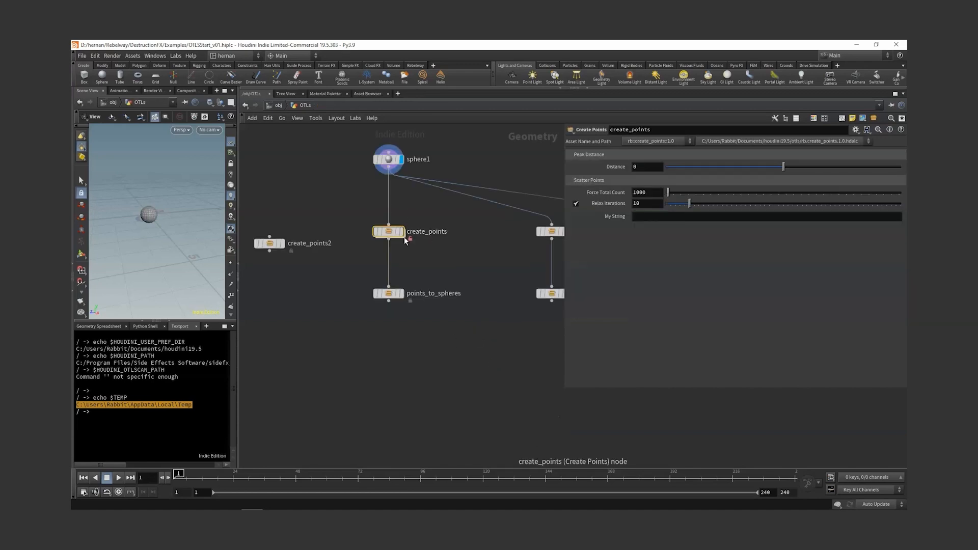
middle_click_drag(447, 259, 480, 271)
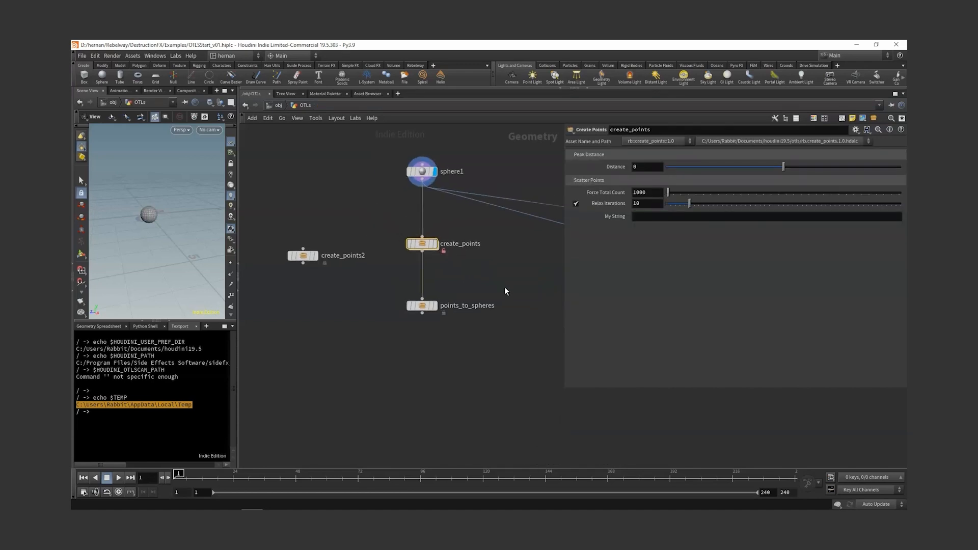
Step: Move points_to_spheres aside, insert a Points To Spheres node between scatter1 and output0 inside create_points, and display it
left_click_drag(504, 288, 331, 317)
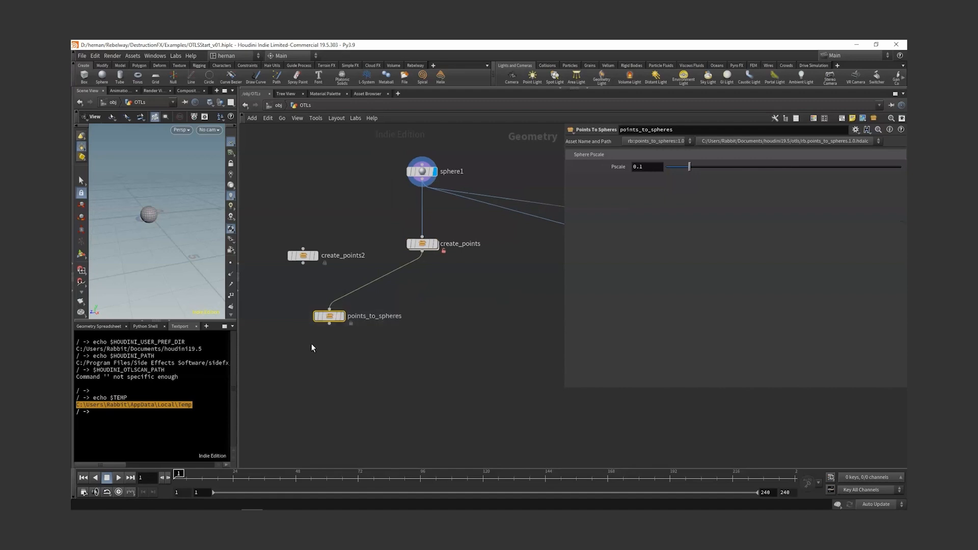
key("r")
double_click(422, 245)
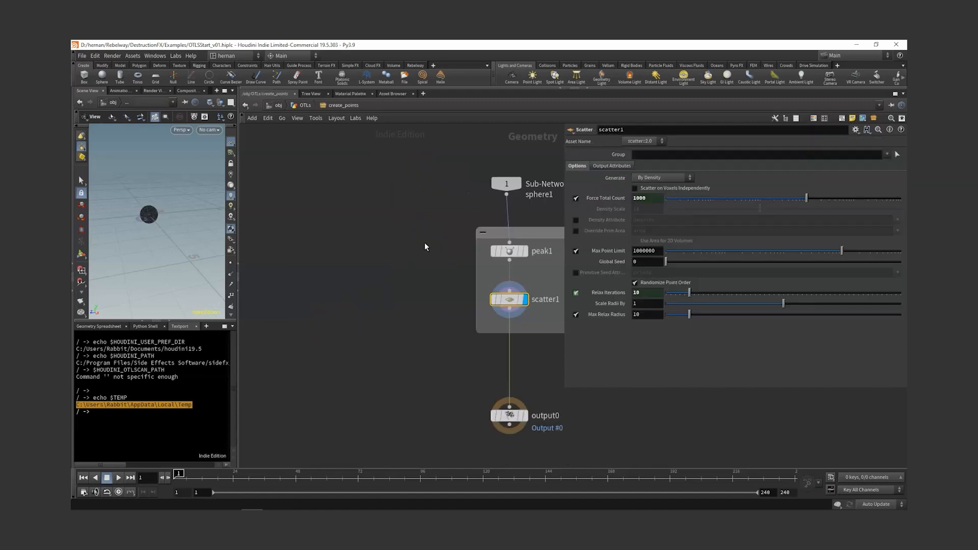
left_click_drag(421, 394, 424, 409)
key("Tab")
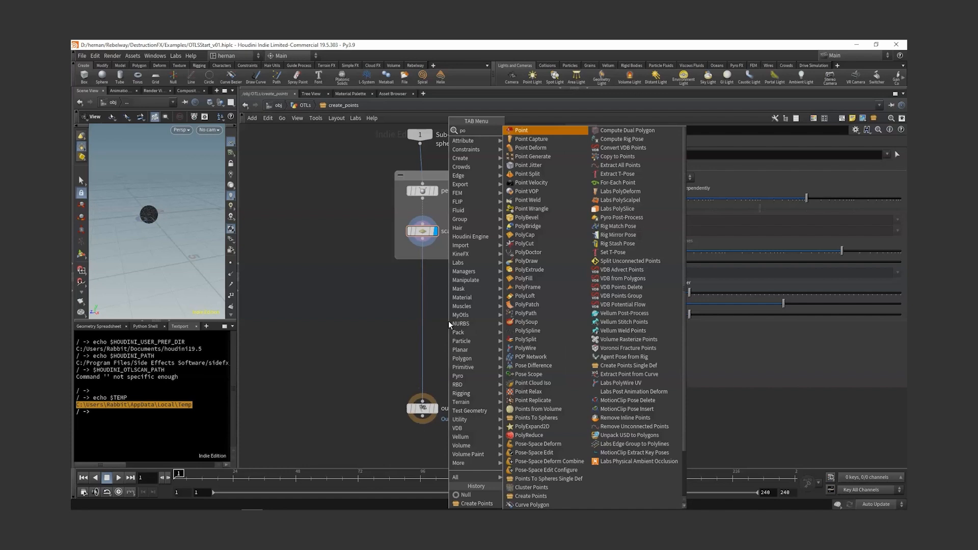
type("ts")
key("Return")
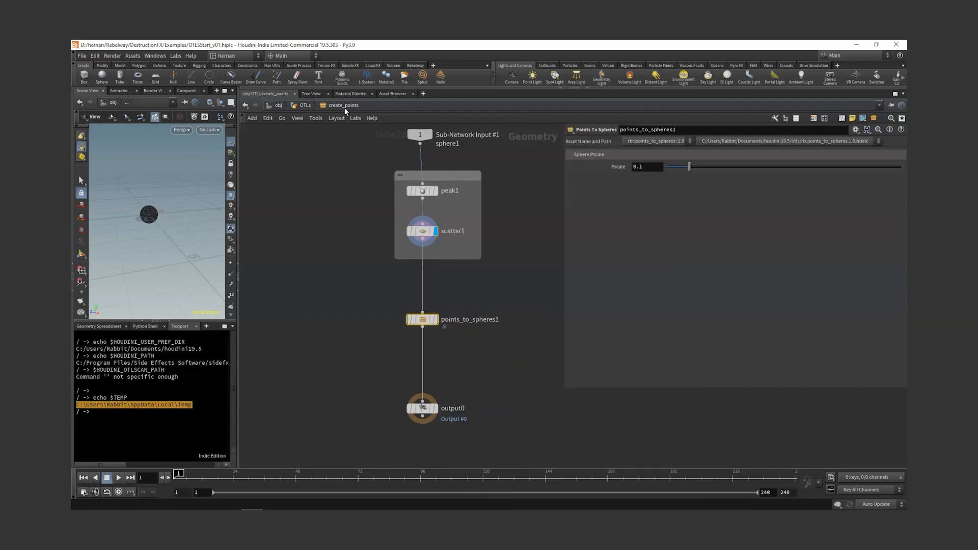
left_click(432, 326)
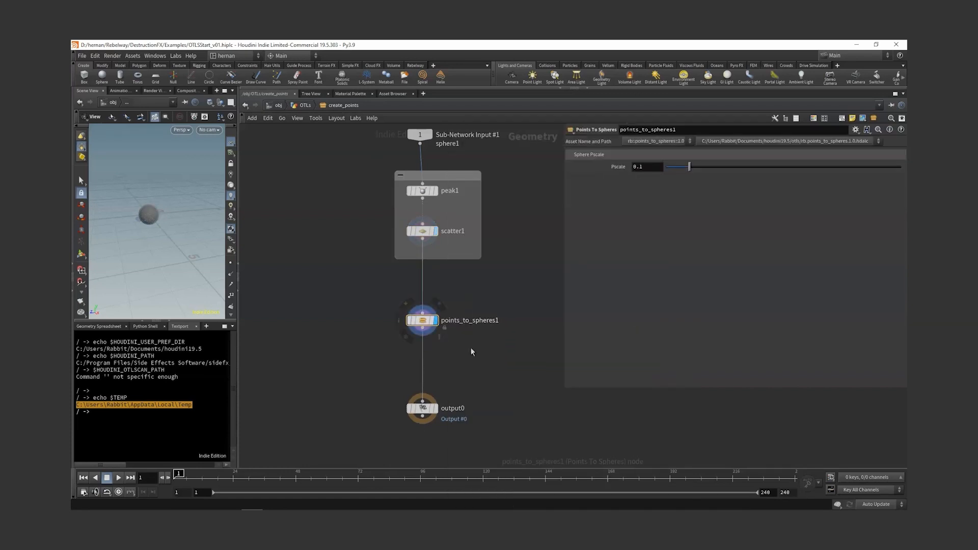
Step: Compare the create_points asset's exposed parameters with the Pscale parameter on the nested points_to_spheres1 node
key("u")
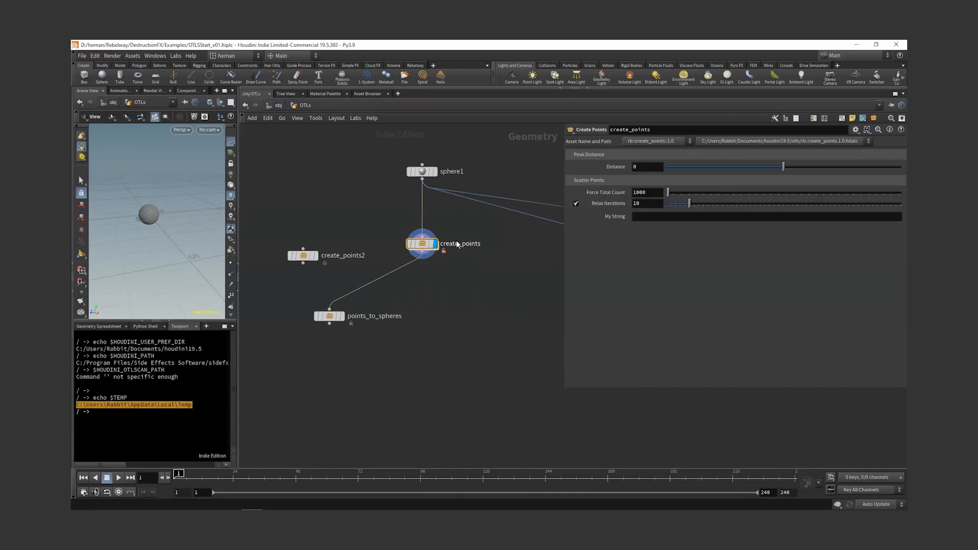
key("i")
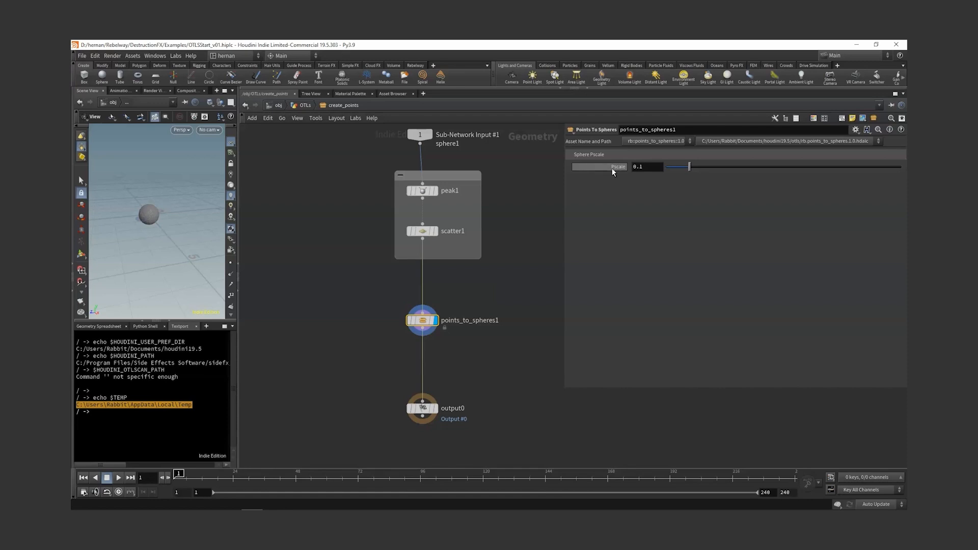
key("u")
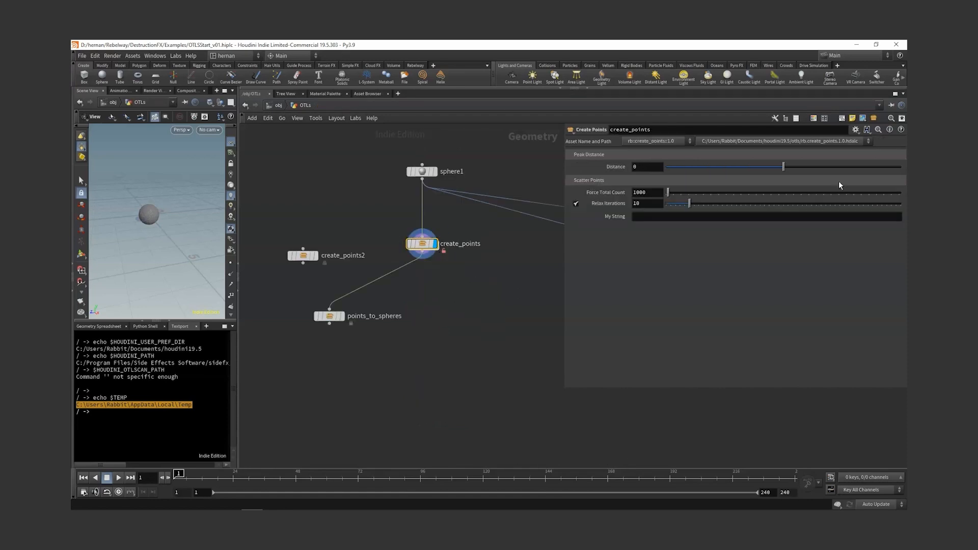
Step: Add a folder below My String in create_points' operator type properties, and enter the asset's network
right_click(422, 245)
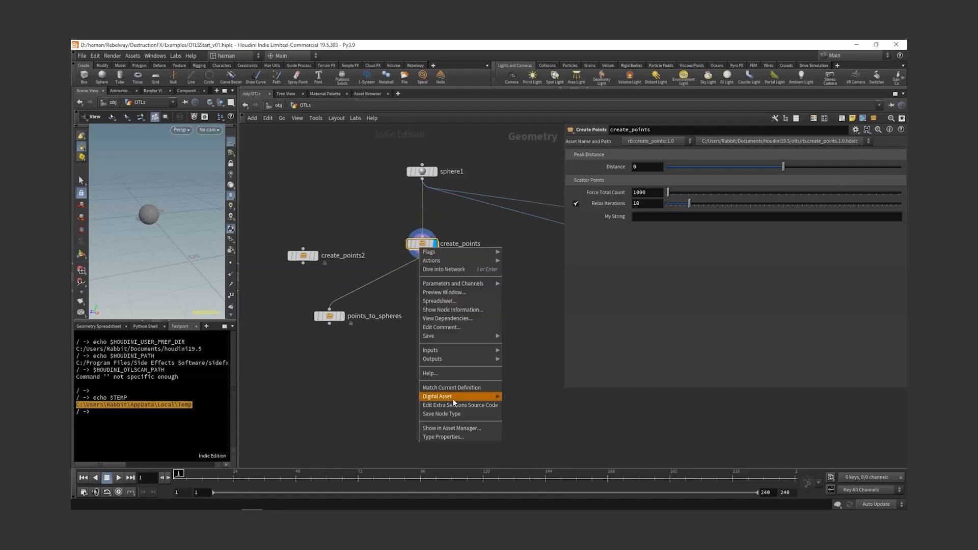
left_click(447, 438)
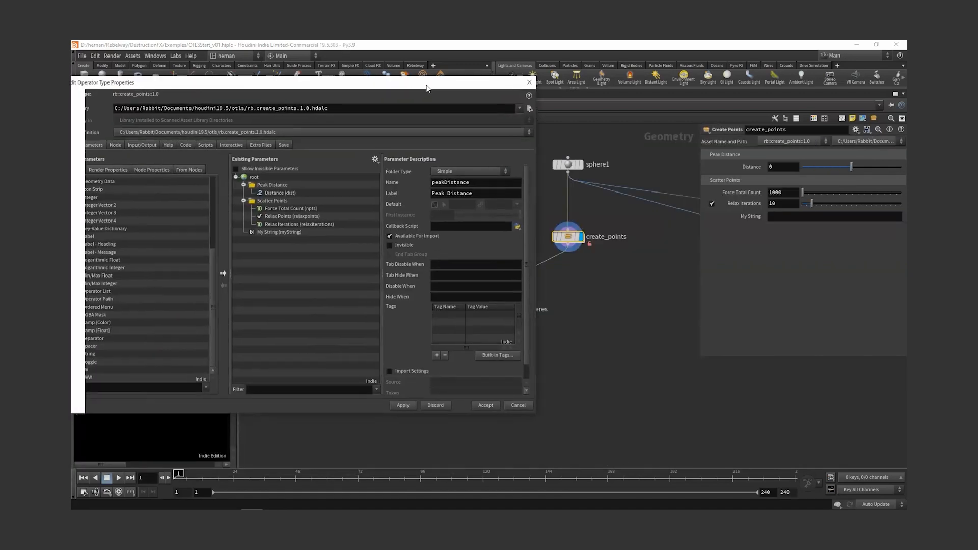
left_click_drag(345, 84, 379, 82)
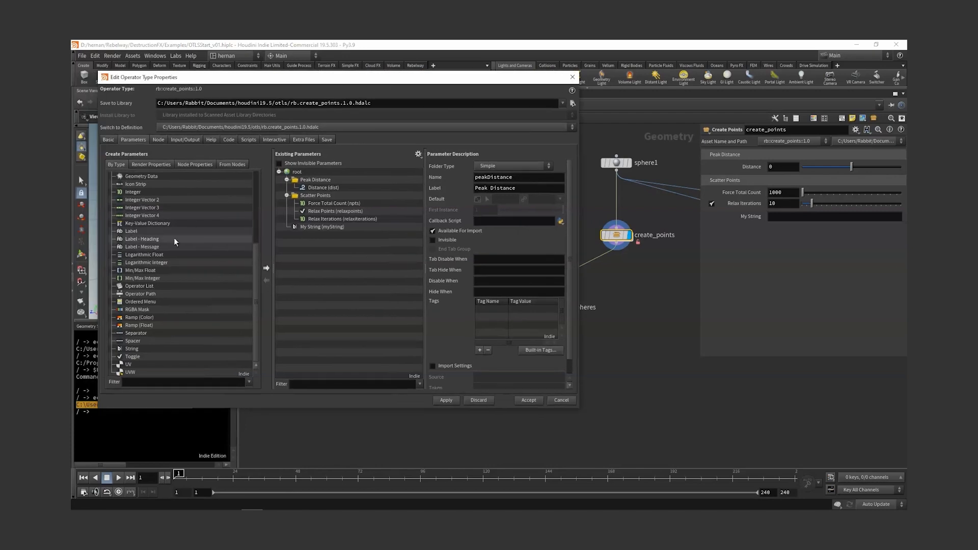
scroll(152, 284, "up", 5)
left_click_drag(153, 293, 318, 338)
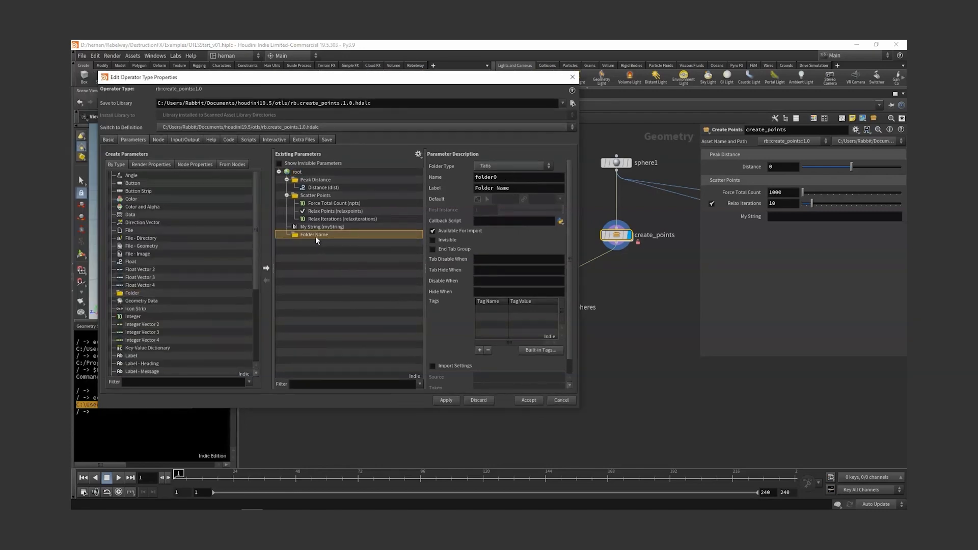
middle_click_drag(622, 293, 629, 310)
double_click(626, 256)
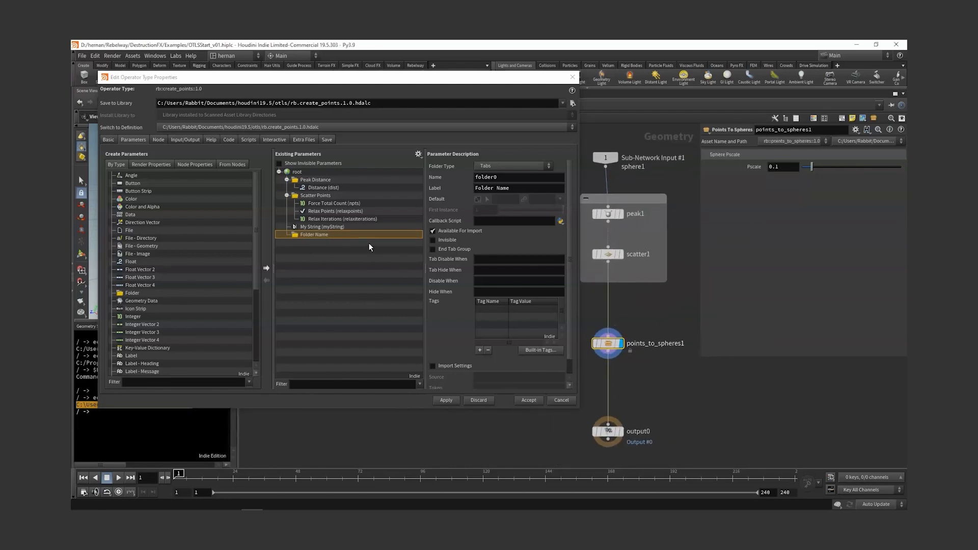
Step: Make the new folder Simple, name it pointsToSpheres with the label Points To Sphers, and apply the changes
left_click(512, 167)
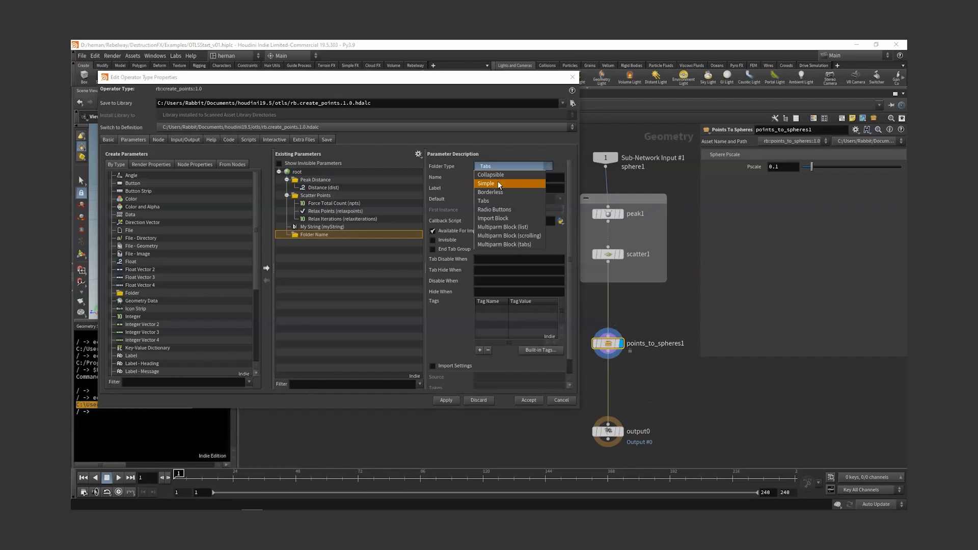
left_click(496, 176)
left_click_drag(513, 178, 431, 181)
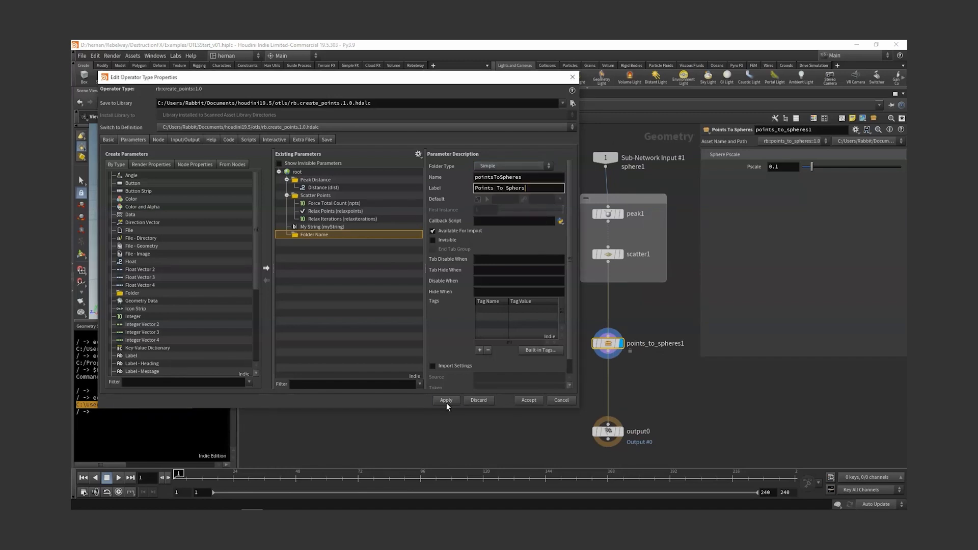
left_click(446, 404)
Step: Promote the Pscale parameter of points_to_spheres1 into the Points To Sphers folder and apply the changes
left_click_drag(487, 83, 452, 83)
left_click(719, 199)
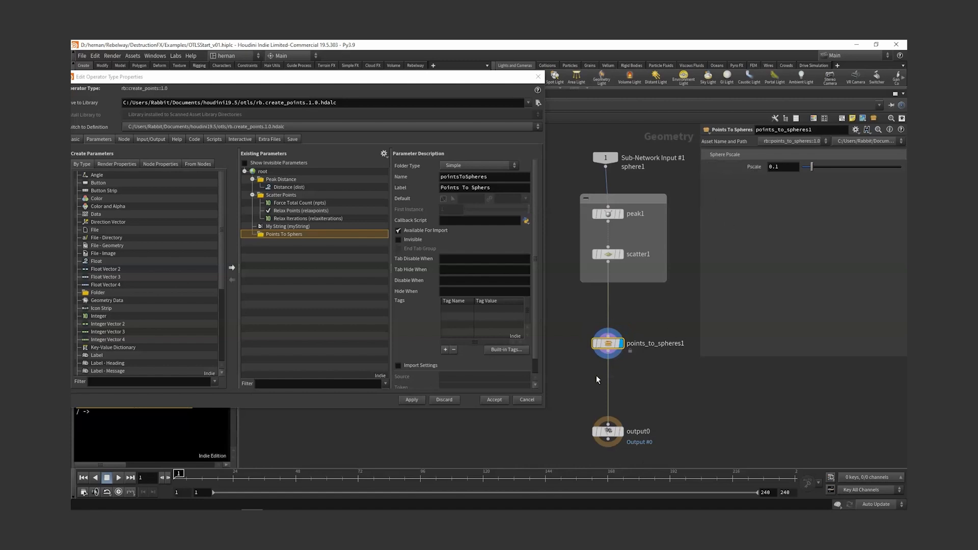
left_click_drag(755, 168, 286, 240)
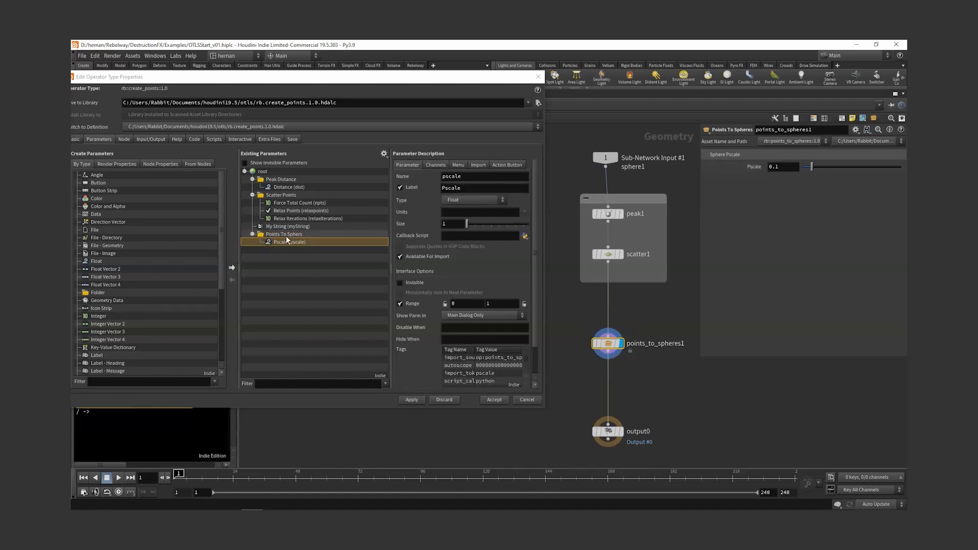
left_click(419, 401)
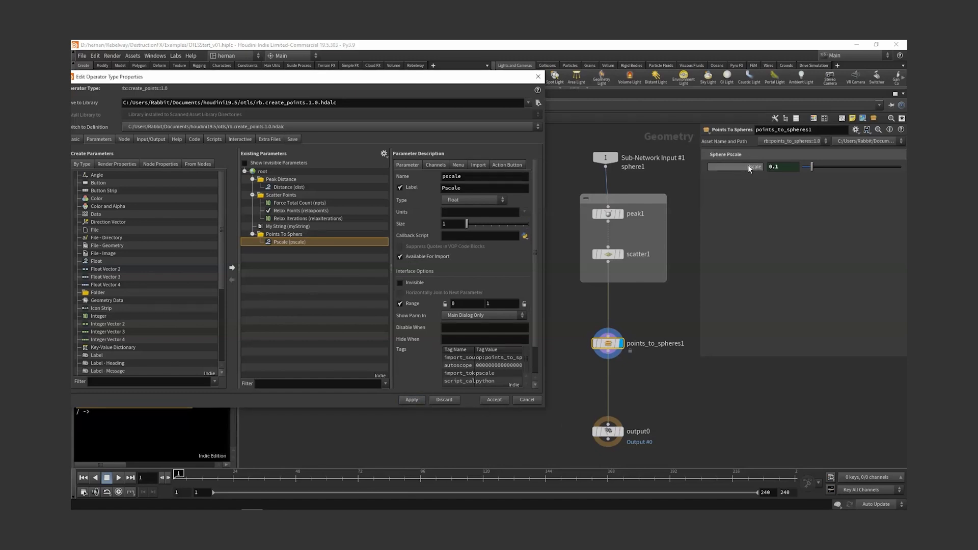
Step: Return to the create_points node, accept its type properties, and set its promoted Pscale to 0.031
left_click(698, 382)
key("u")
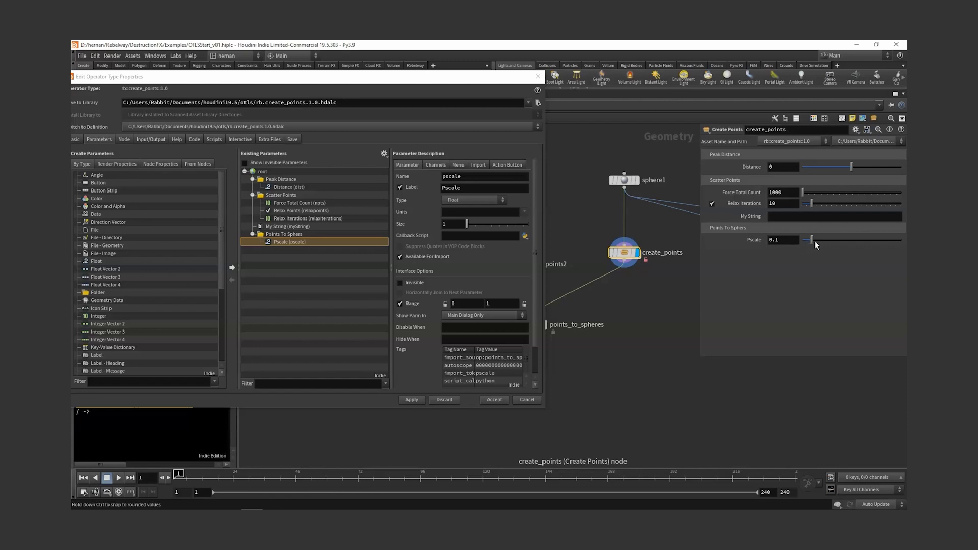
left_click(495, 400)
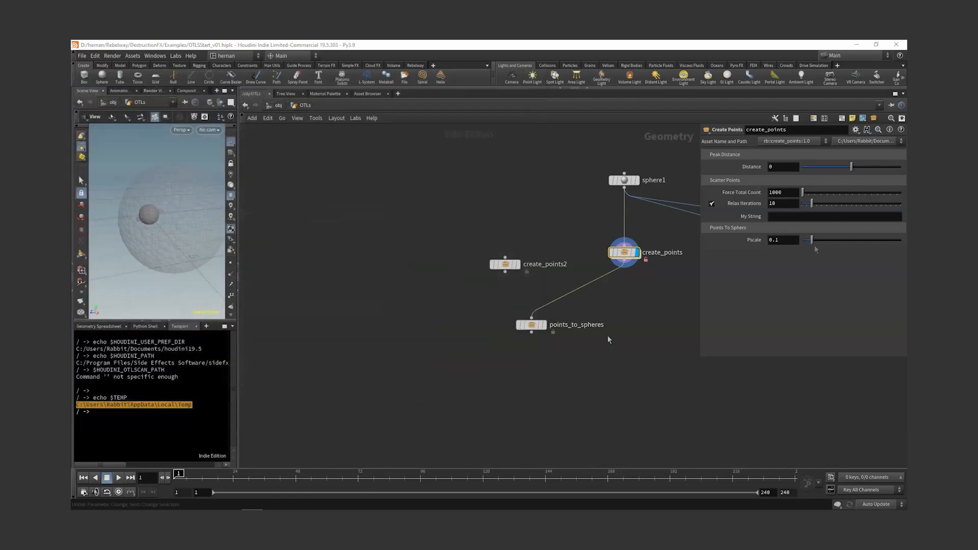
left_click_drag(812, 246, 805, 246)
mouse_move(626, 255)
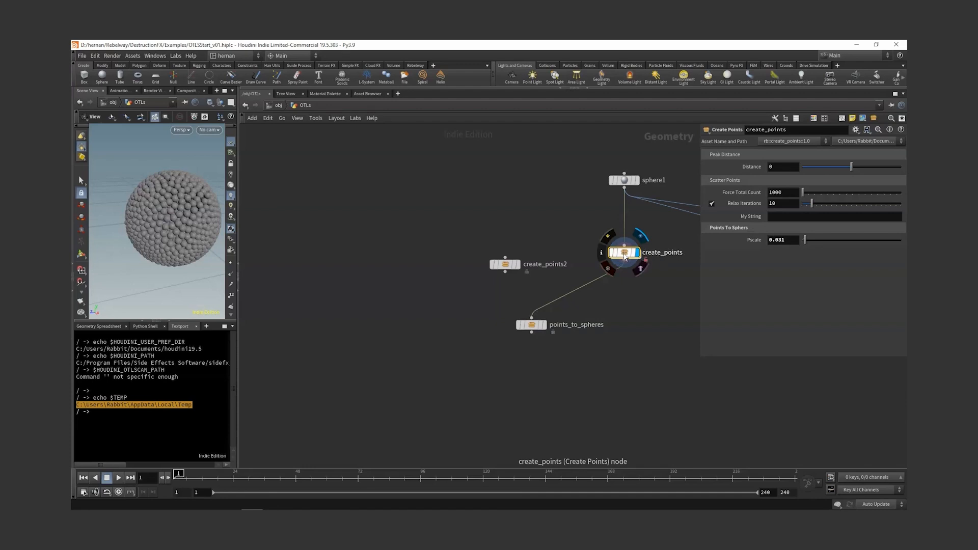
Step: Remove the Pscale parameter from the Points To Sphers folder in create_points' operator type properties
left_click_drag(624, 300, 469, 396)
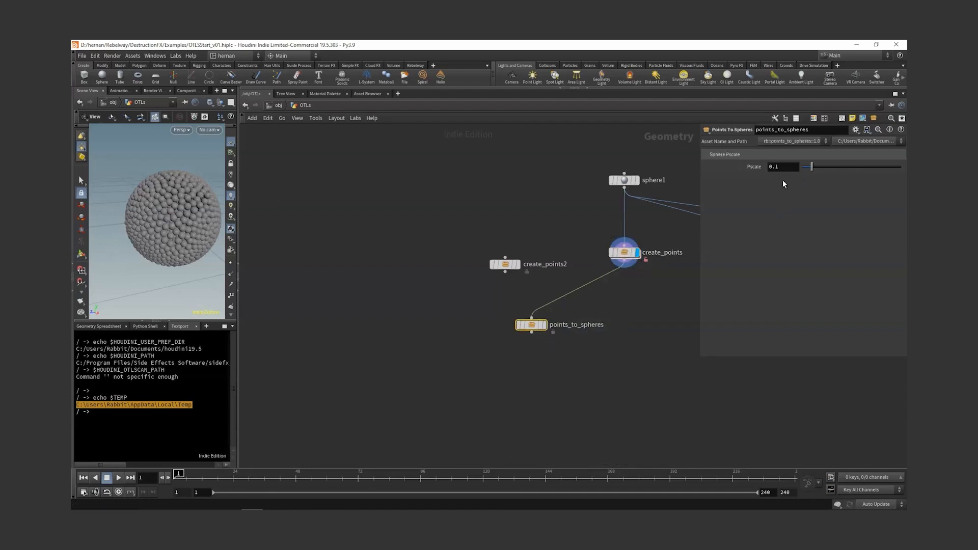
left_click(630, 253)
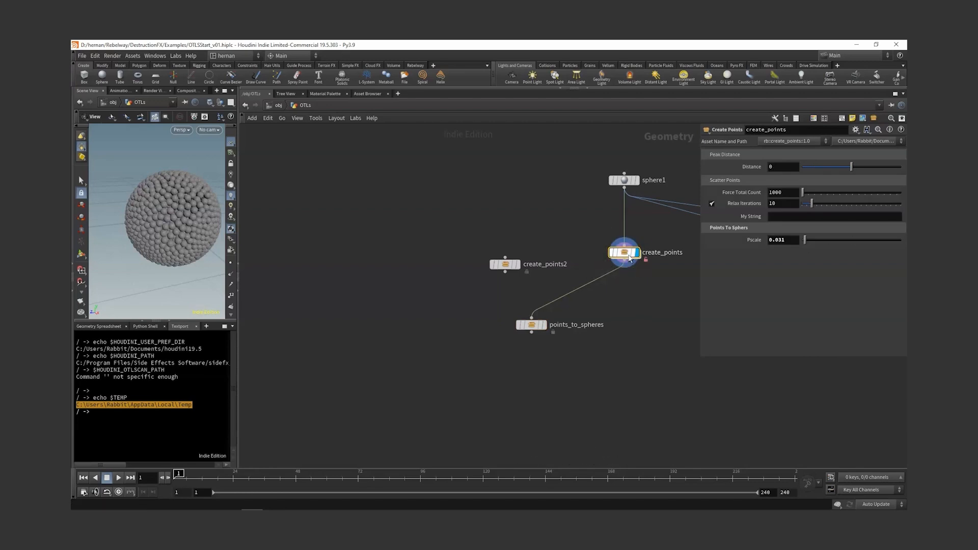
right_click(626, 256)
left_click(640, 443)
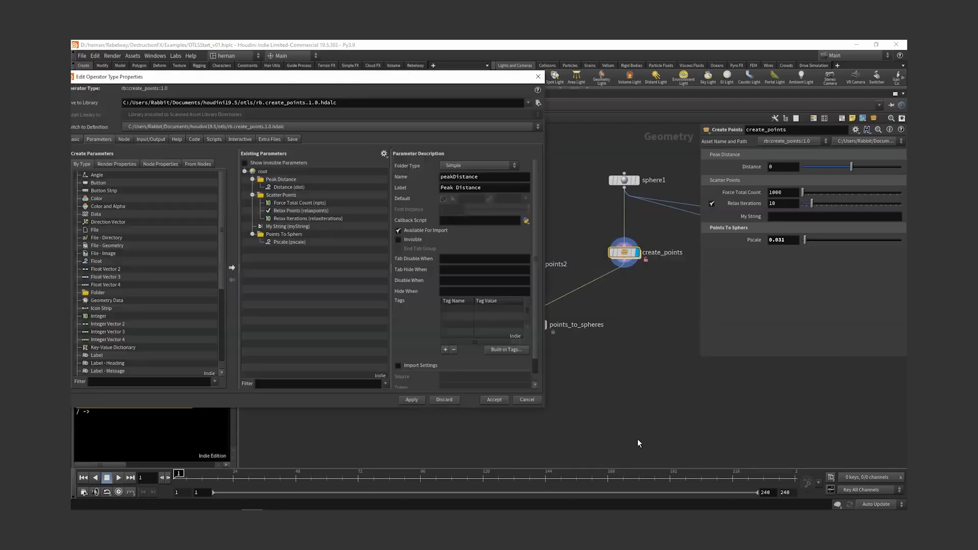
left_click(277, 242)
key("Delete")
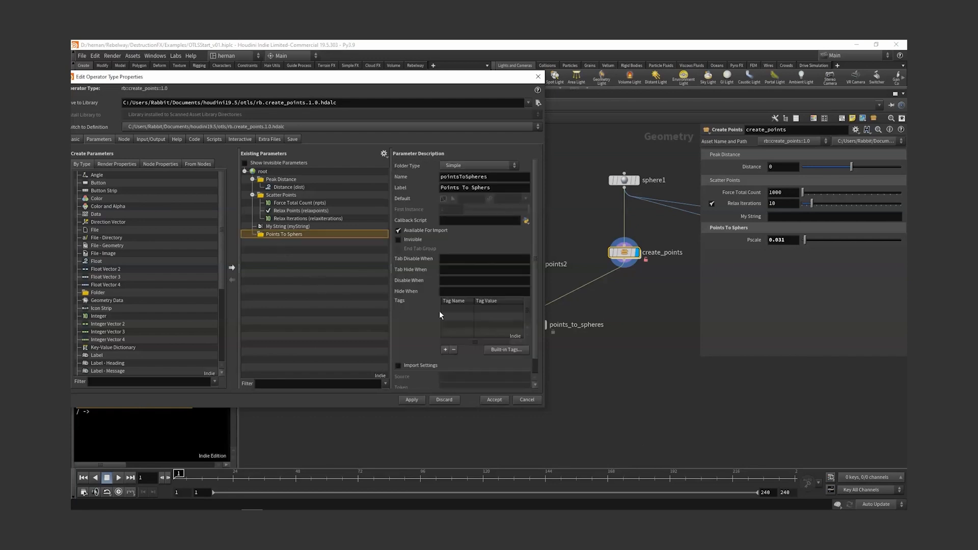
Step: Revert points_to_spheres1's Pscale to its default inside create_points, apply the type property changes, and return to the parent network
double_click(624, 253)
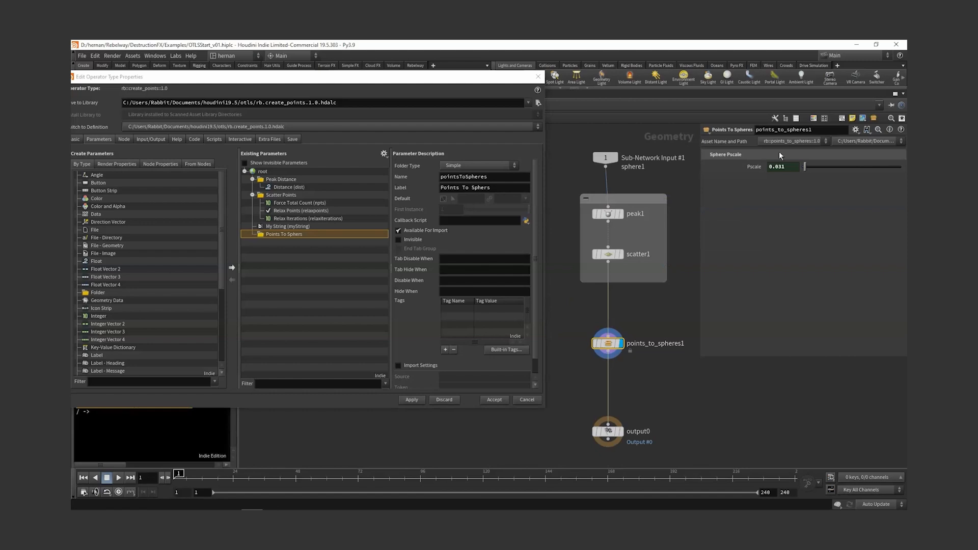
left_click_drag(787, 167, 776, 174)
right_click(753, 173)
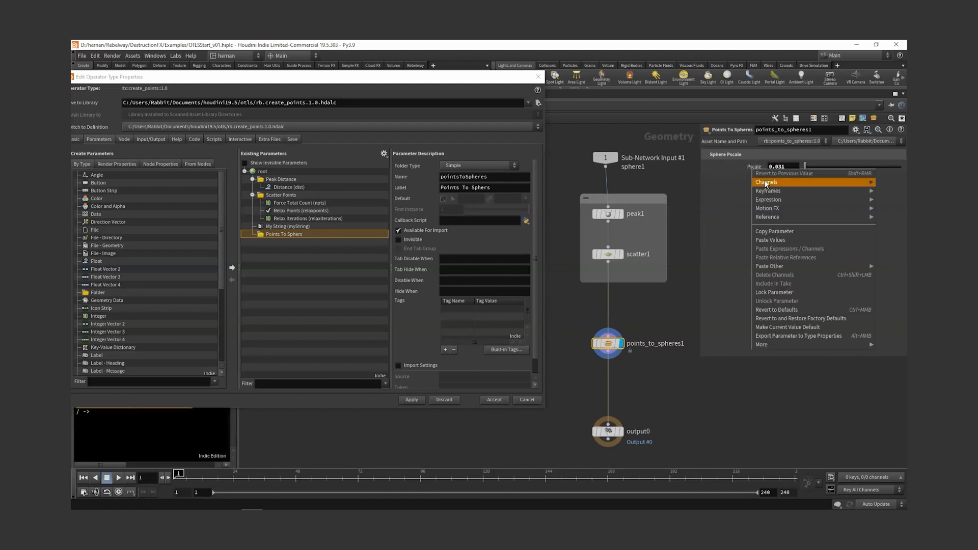
left_click(778, 312)
left_click(411, 399)
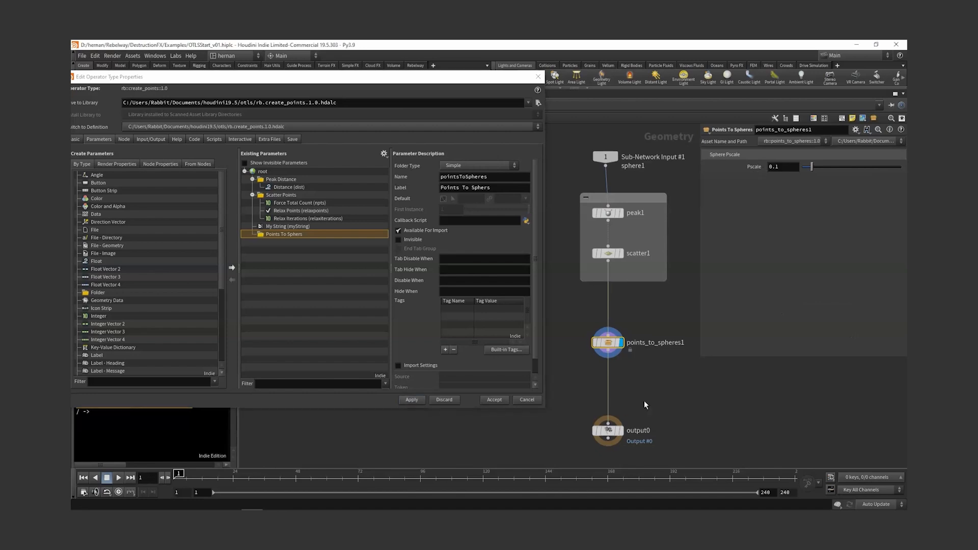
key("u")
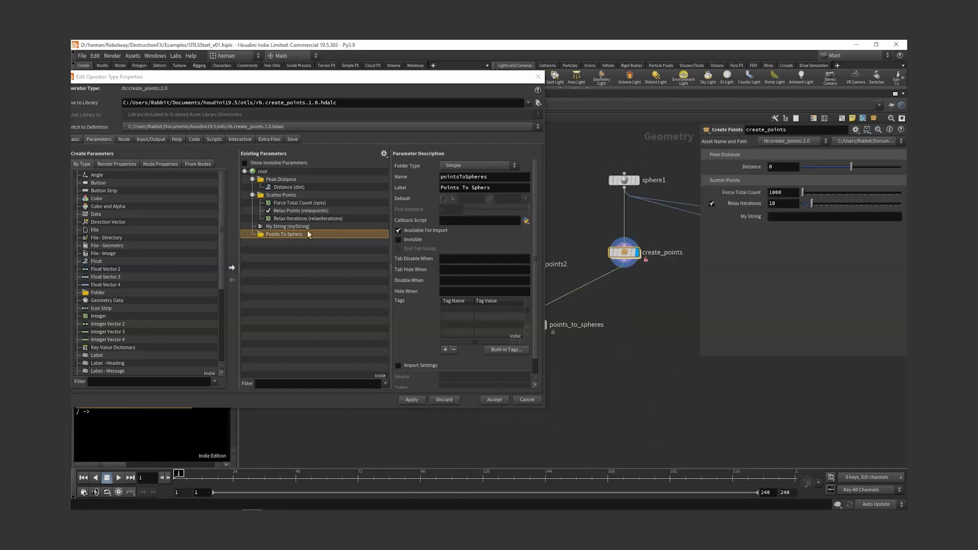
Step: Enable Import Settings for the Points To Sphers folder and open the create_points network
double_click(632, 254)
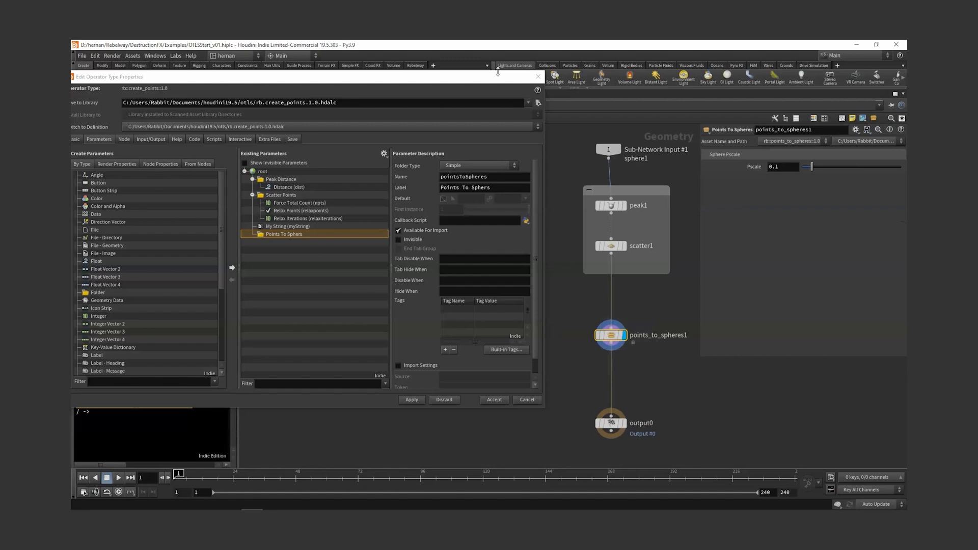
left_click_drag(471, 82, 502, 82)
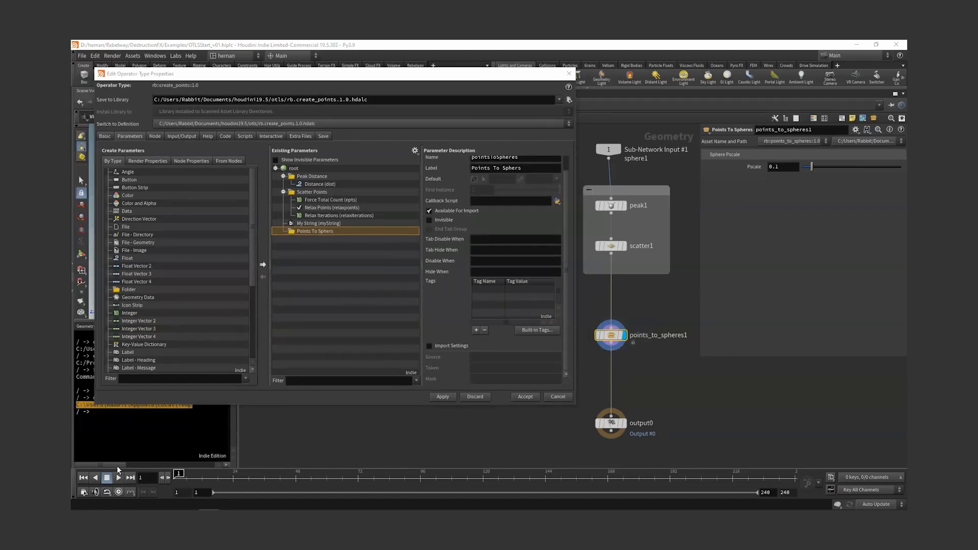
double_click(316, 231)
key("Return")
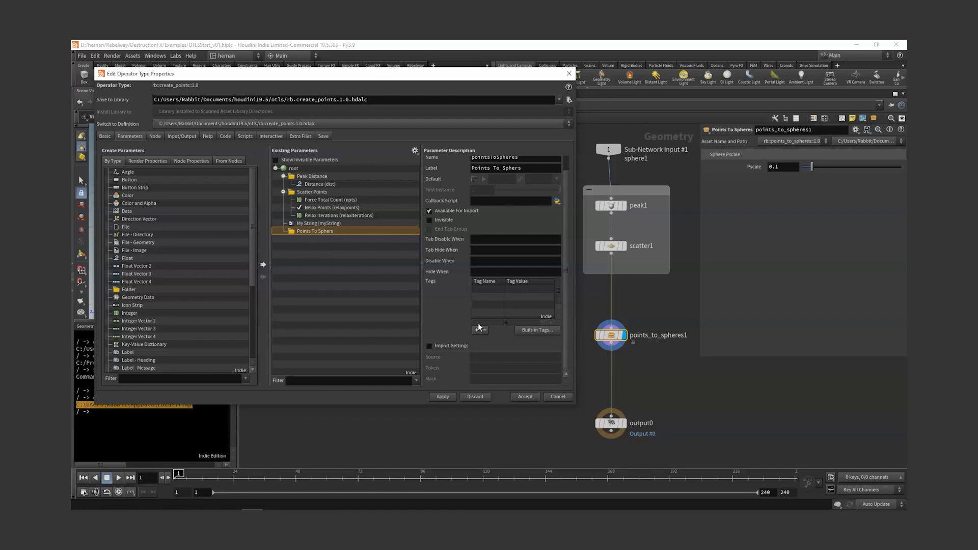
left_click(430, 347)
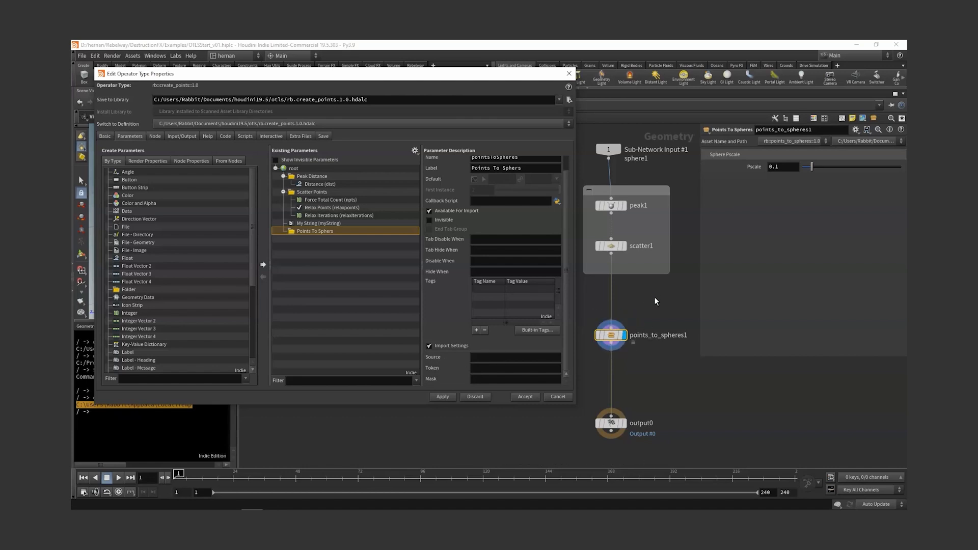
key("u")
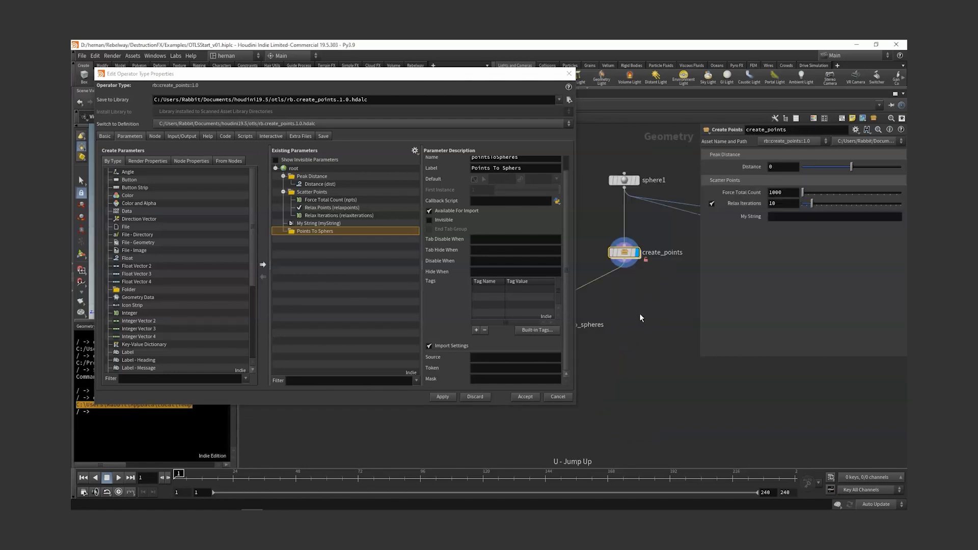
double_click(623, 274)
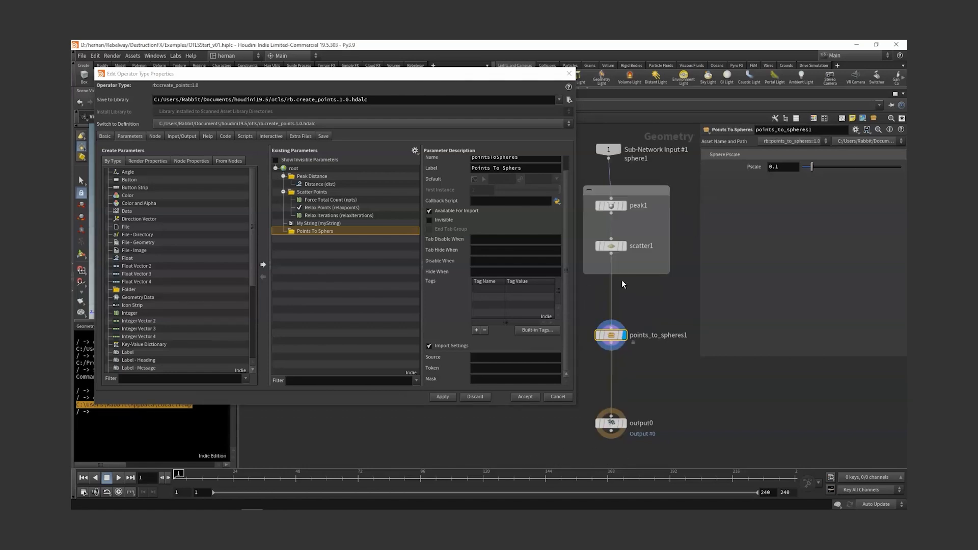
Step: Rename the nested points_to_spheres1 node as points_to_spheres, and set the folder's import source to op:points_to_spheres and apply it
left_click(492, 356)
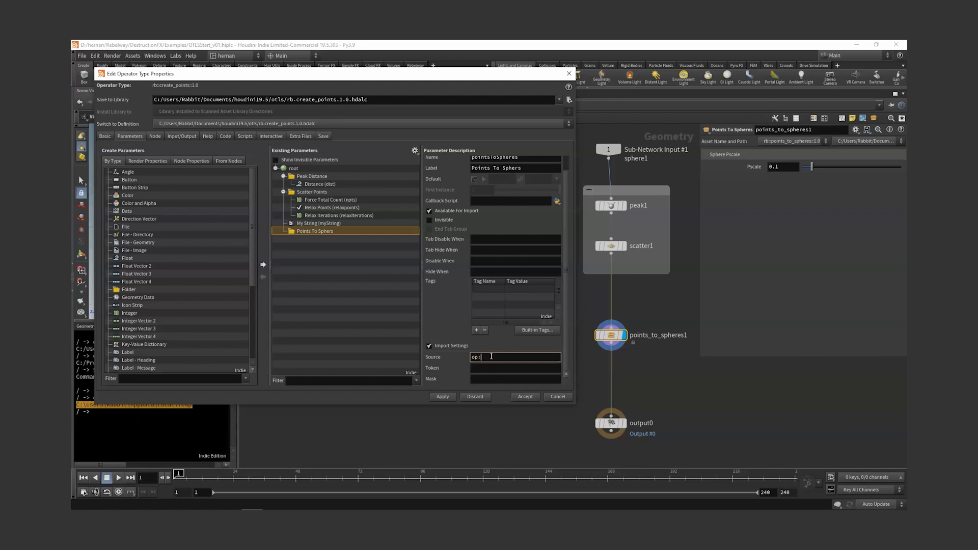
double_click(675, 335)
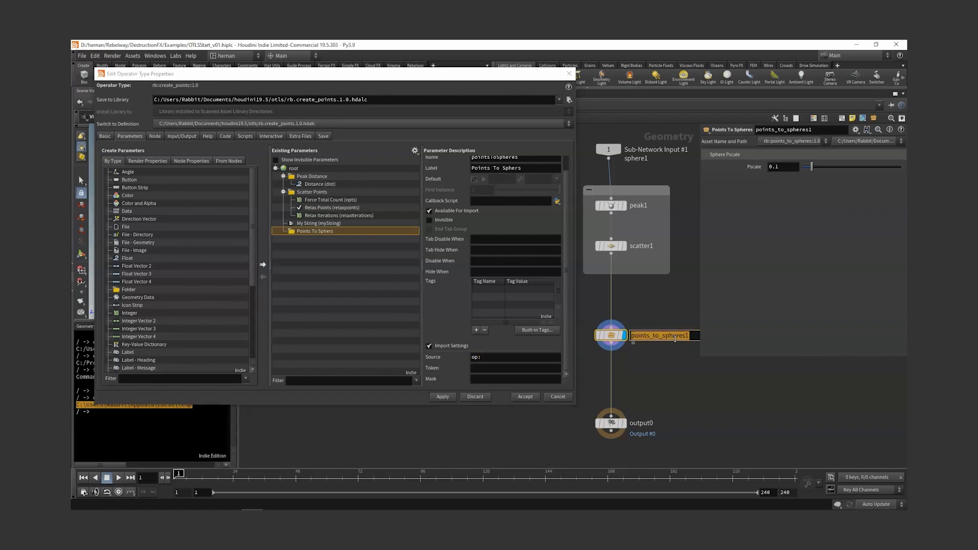
left_click(671, 311)
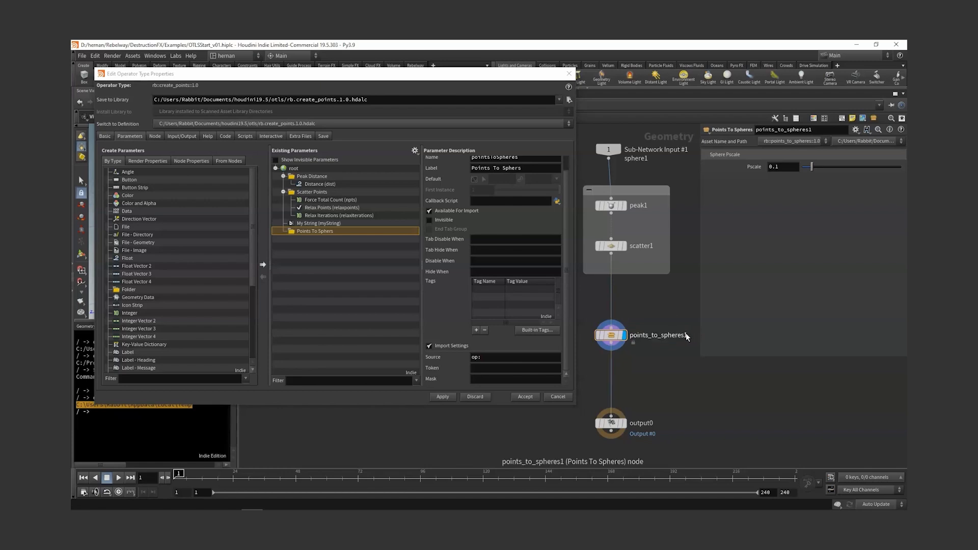
left_click(686, 336)
key("Delete")
double_click(651, 337)
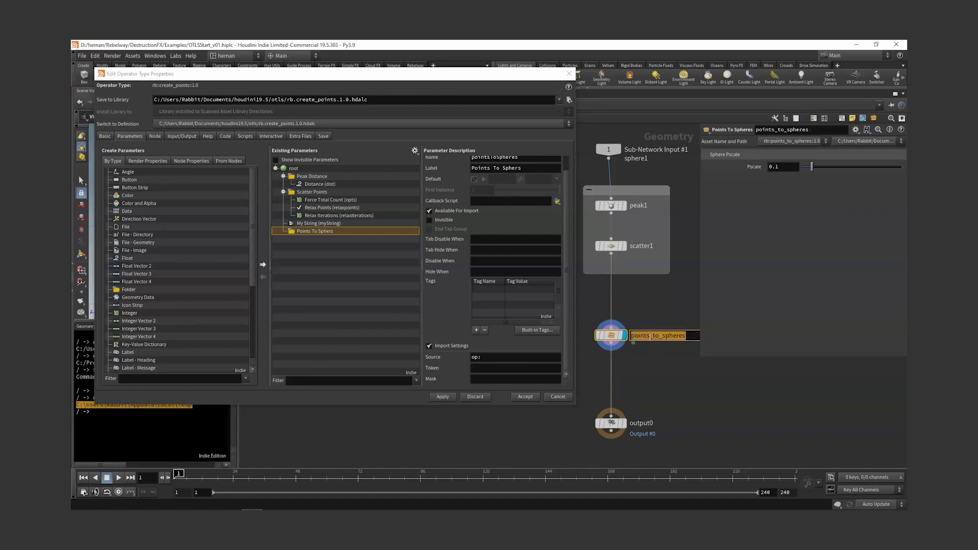
left_click(511, 357)
key("ctrl+v")
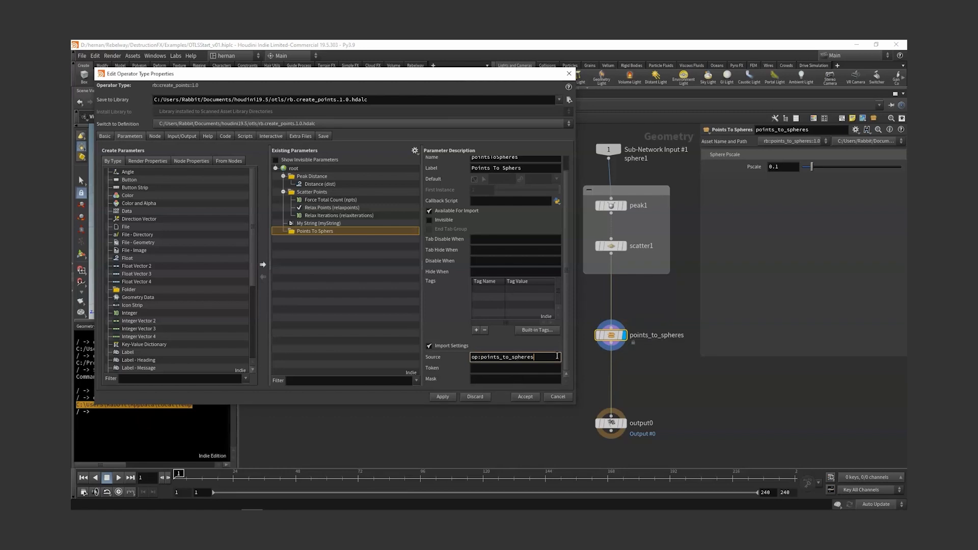
left_click(442, 397)
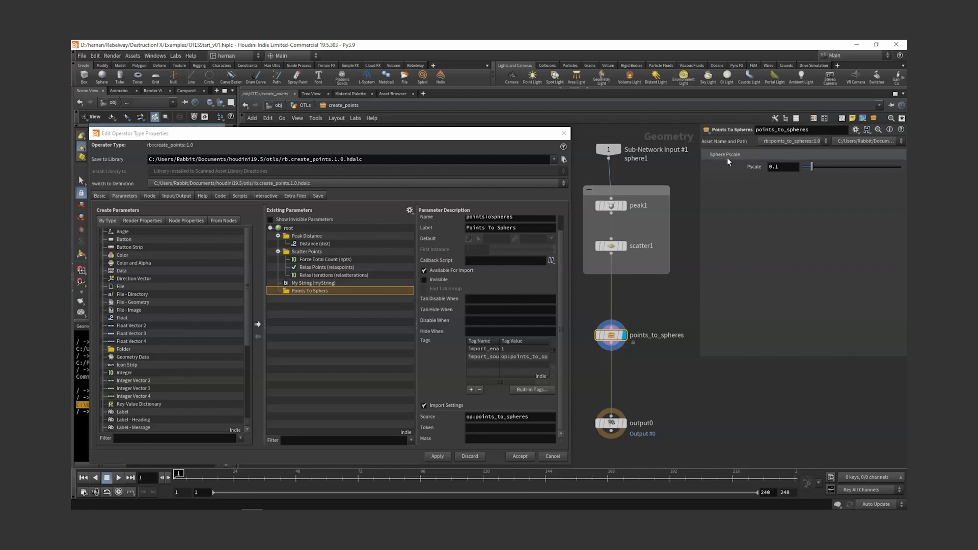
Step: Browse create_points' nested points_to_spheres node as a parameter source and check the internal name of its Sphere Pscale folder
left_click(223, 221)
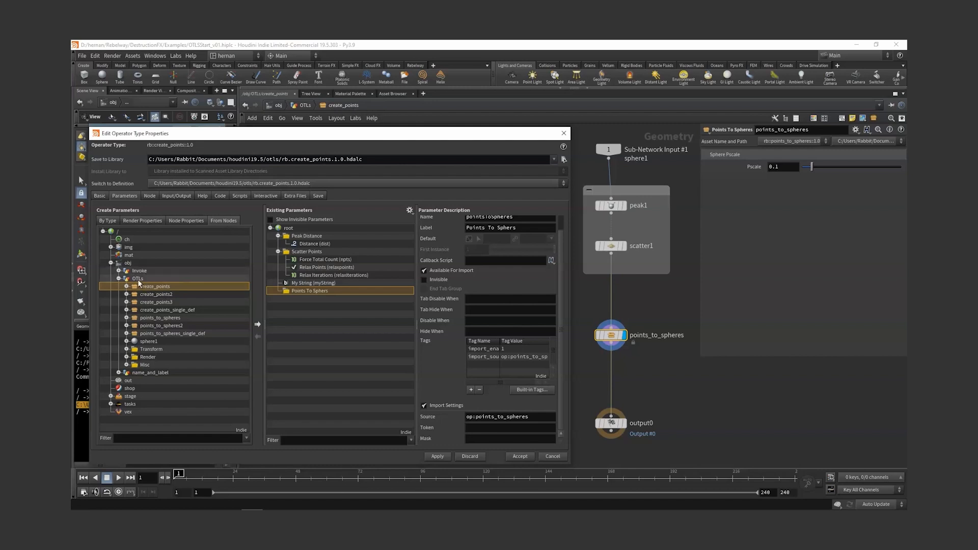
double_click(153, 287)
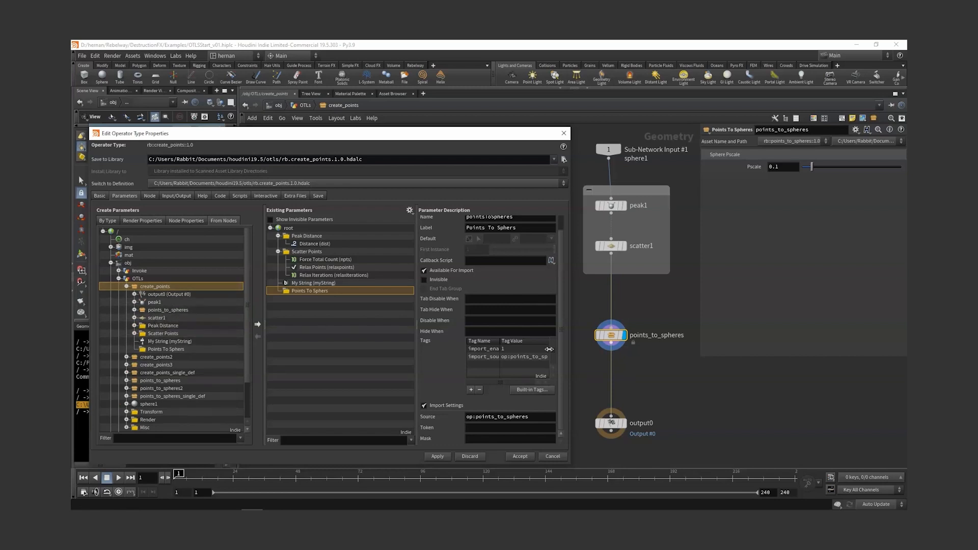
mouse_move(618, 340)
left_click(134, 309)
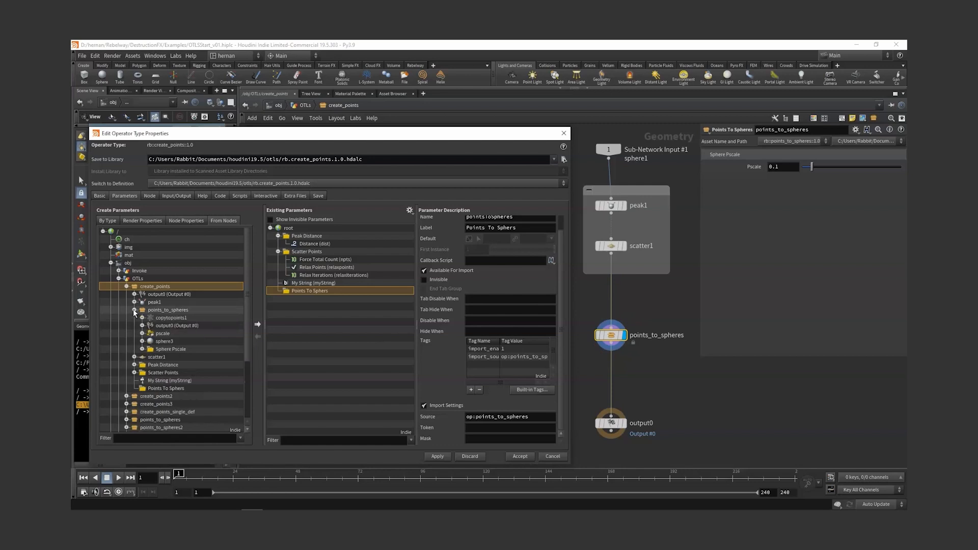
left_click(156, 310)
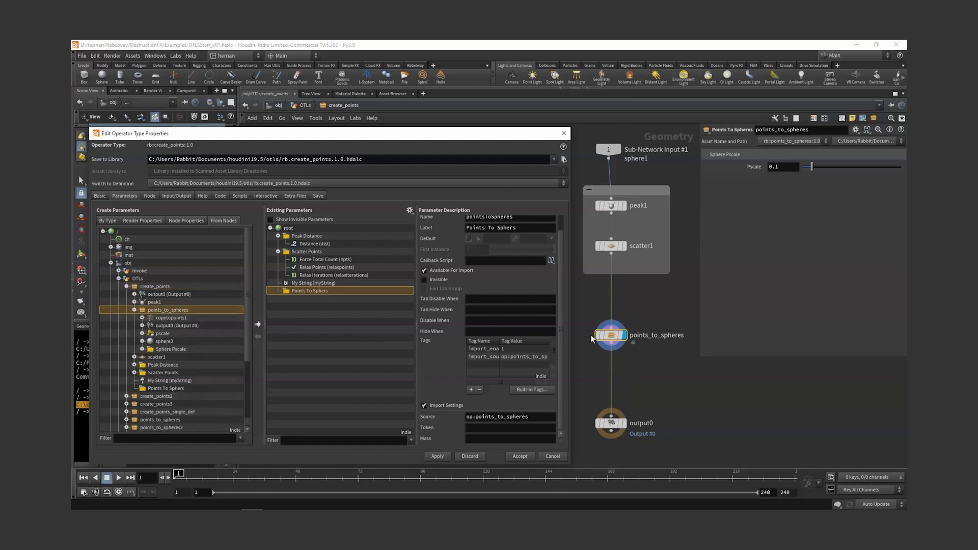
double_click(610, 335)
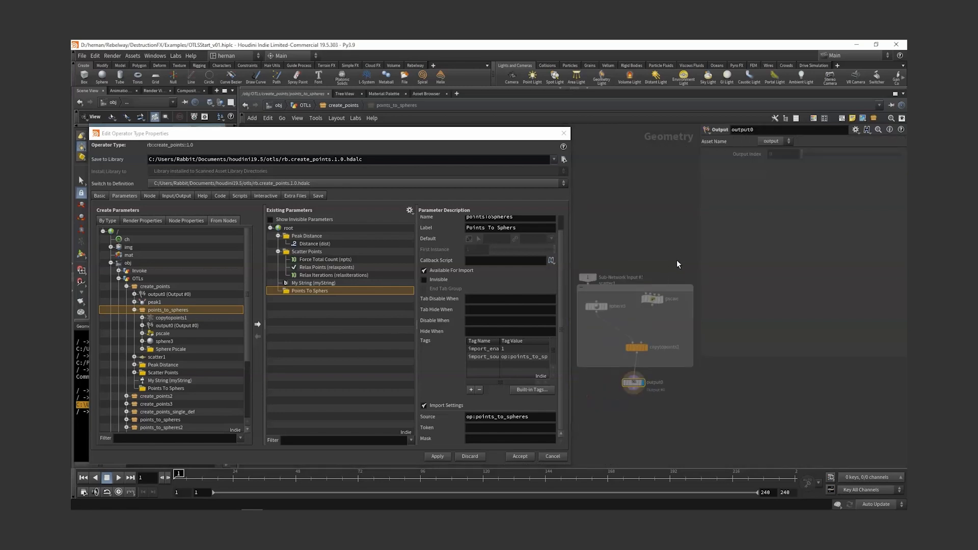
left_click_drag(685, 270, 626, 381)
left_click(650, 233)
key("u")
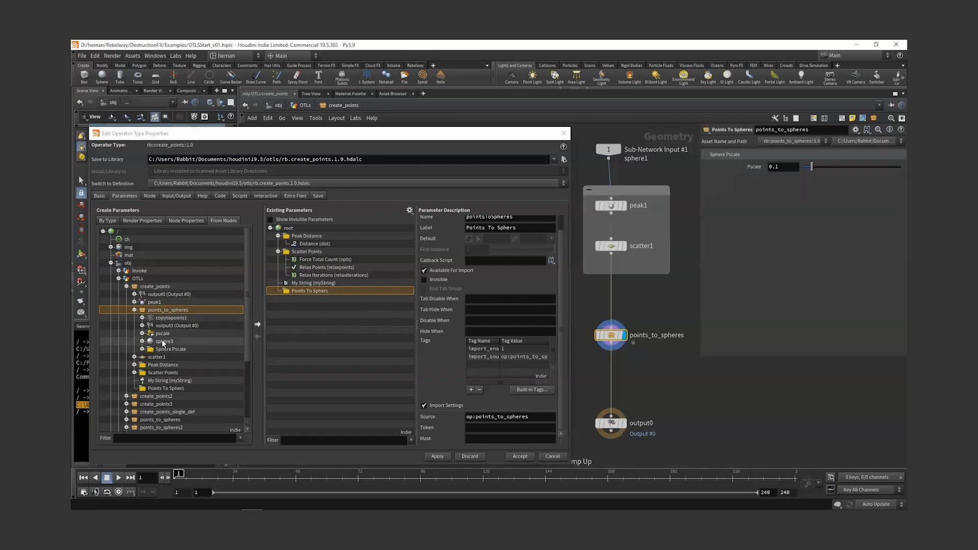
left_click(168, 349)
mouse_move(615, 340)
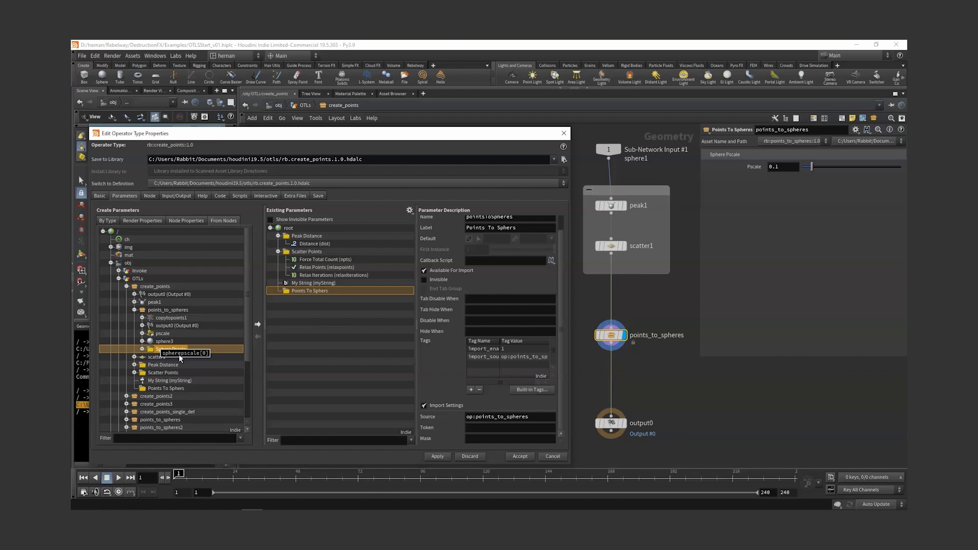
Step: Set the Points To Sphers folder's import token to spherepscale, apply the change, and return to the parent network
left_click(494, 428)
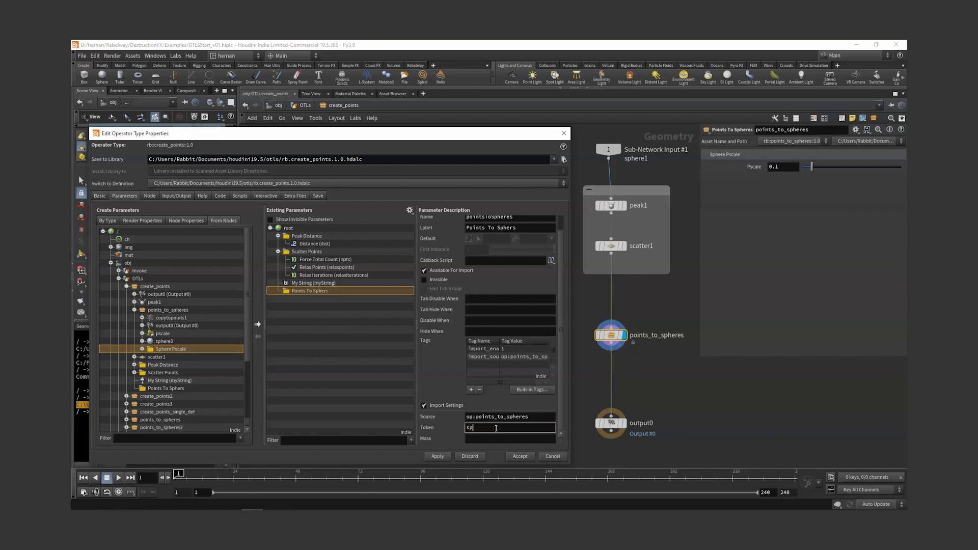
type("spherepscale")
left_click(437, 456)
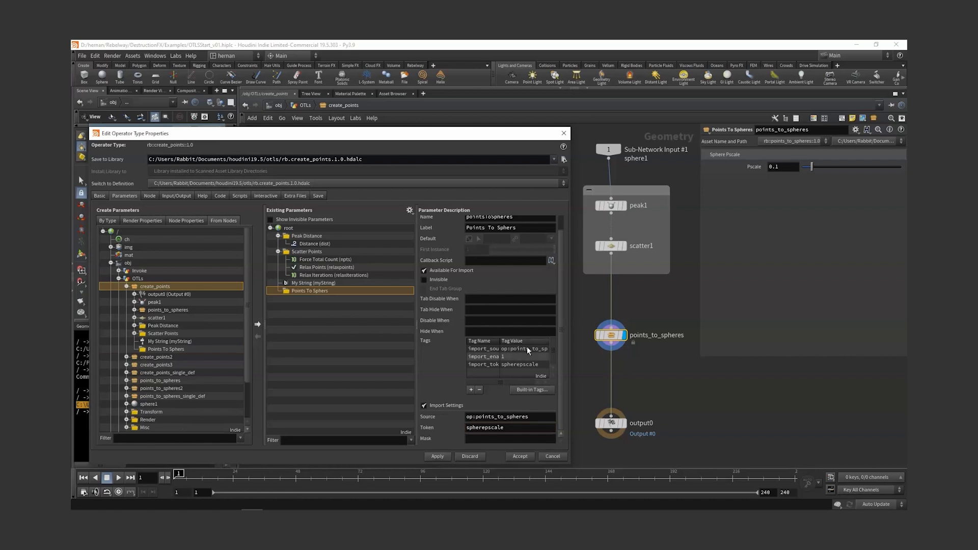
key("u")
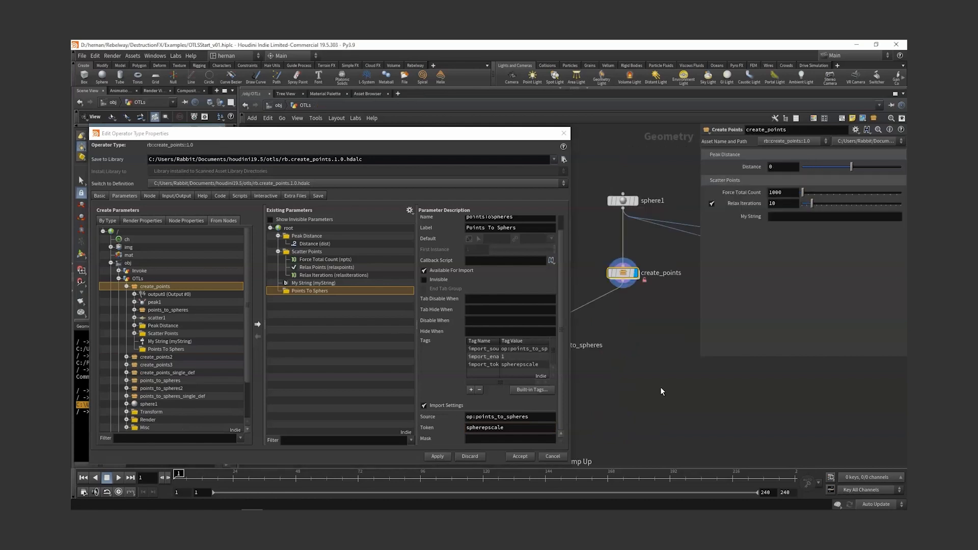
Step: Refresh the imports to bring the Sphere Pscale parameters into the Points To Sphers folder, and accept the type properties
left_click(410, 211)
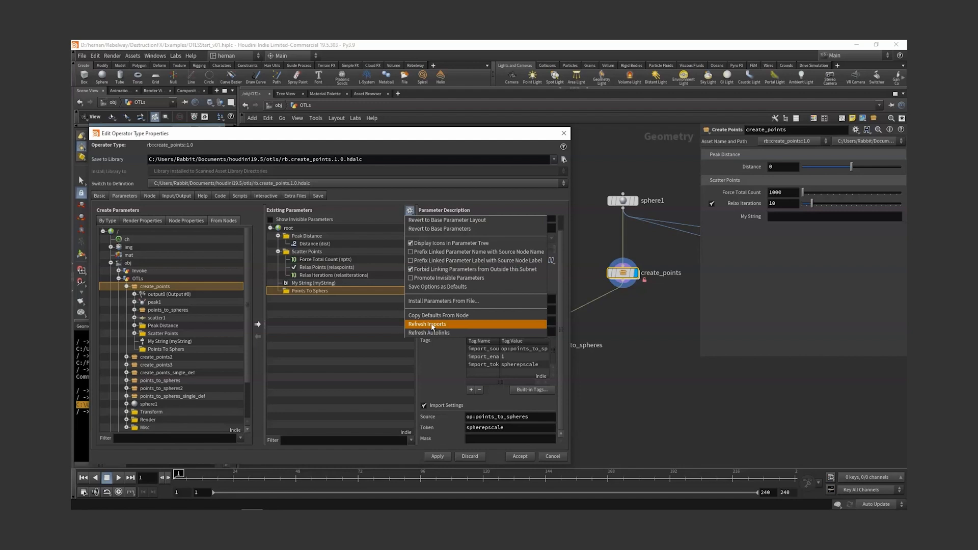
left_click(452, 325)
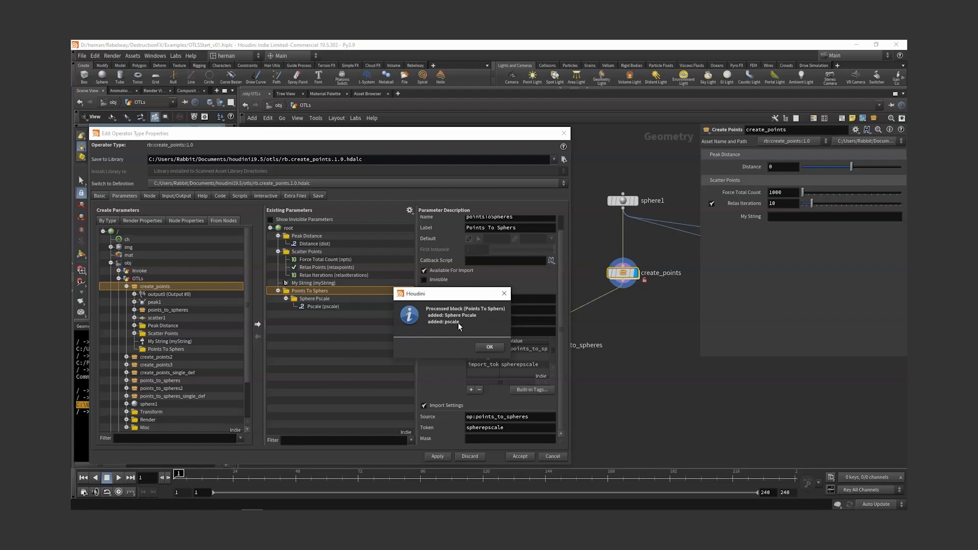
left_click(489, 347)
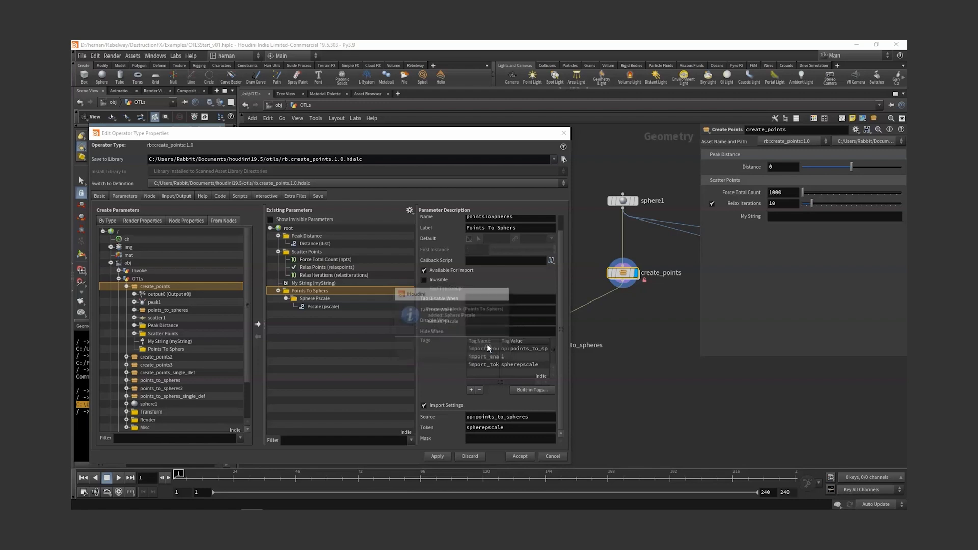
left_click(437, 457)
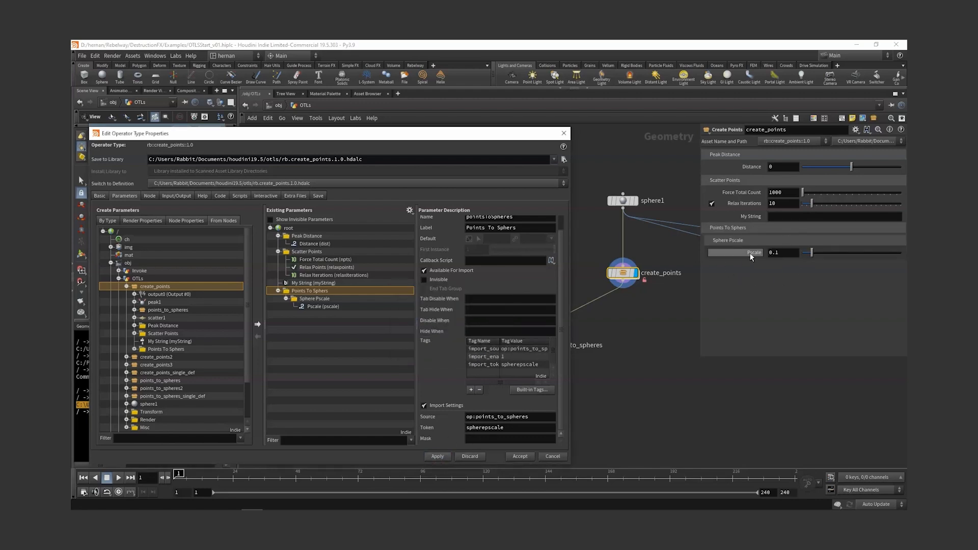
left_click(520, 456)
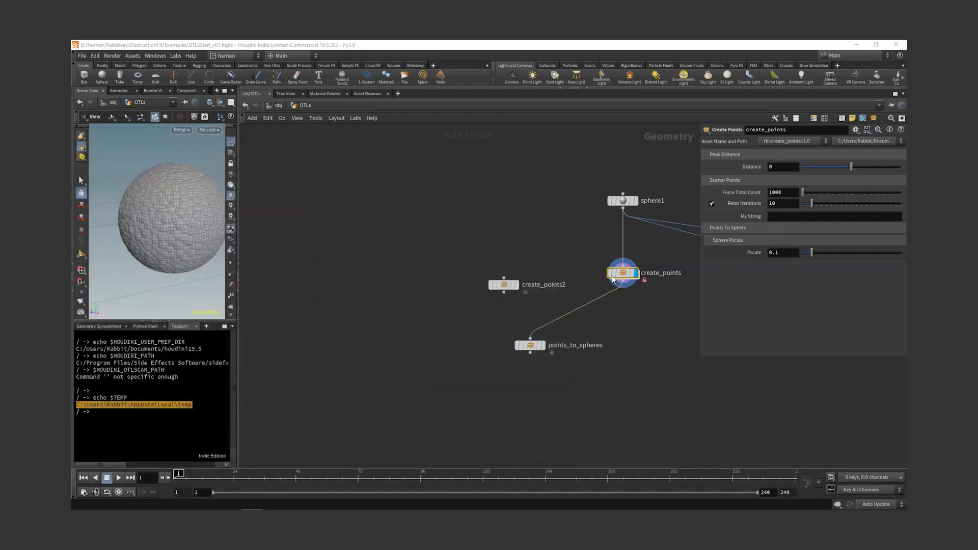
Step: Save the create_points node type, allow editing of the points_to_spheres node's contents, and select that node
right_click(622, 276)
left_click(641, 440)
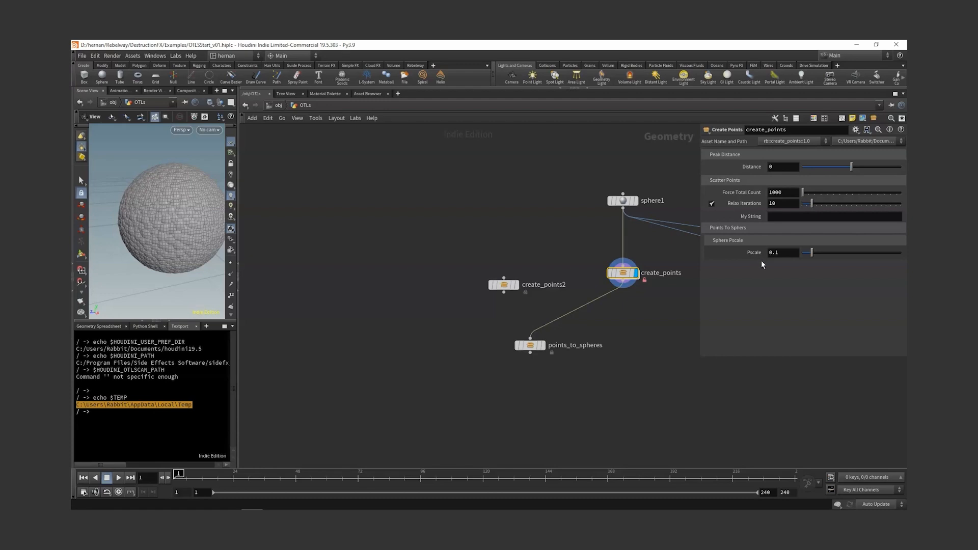
right_click(529, 346)
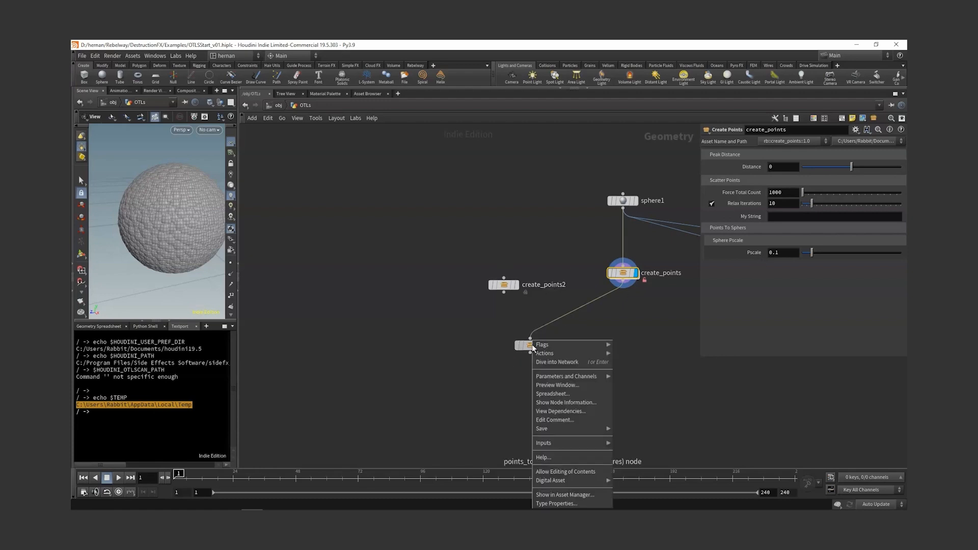
left_click(567, 467)
left_click_drag(494, 340, 621, 379)
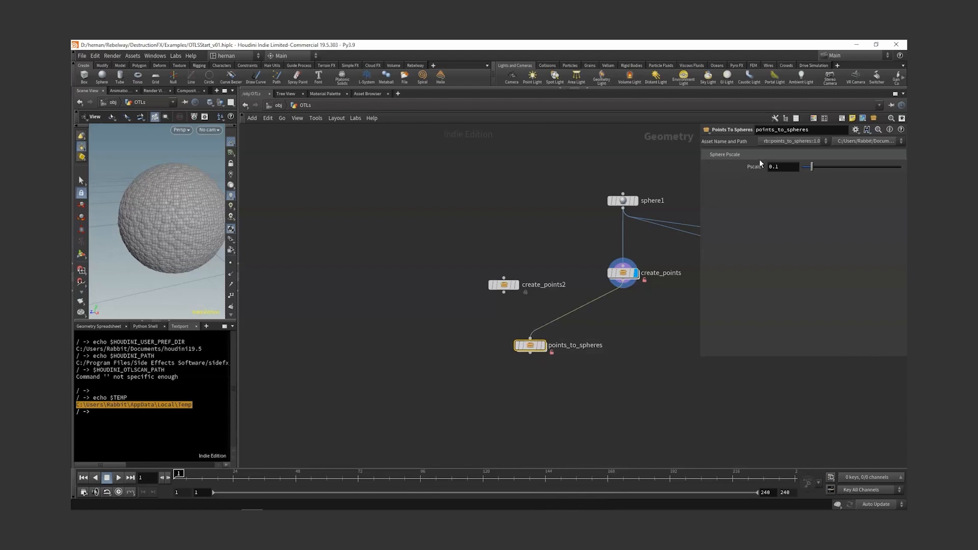
Step: Add a string parameter after Pscale inside the Sphere Pscale folder in the points_to_spheres asset's type properties
right_click(530, 346)
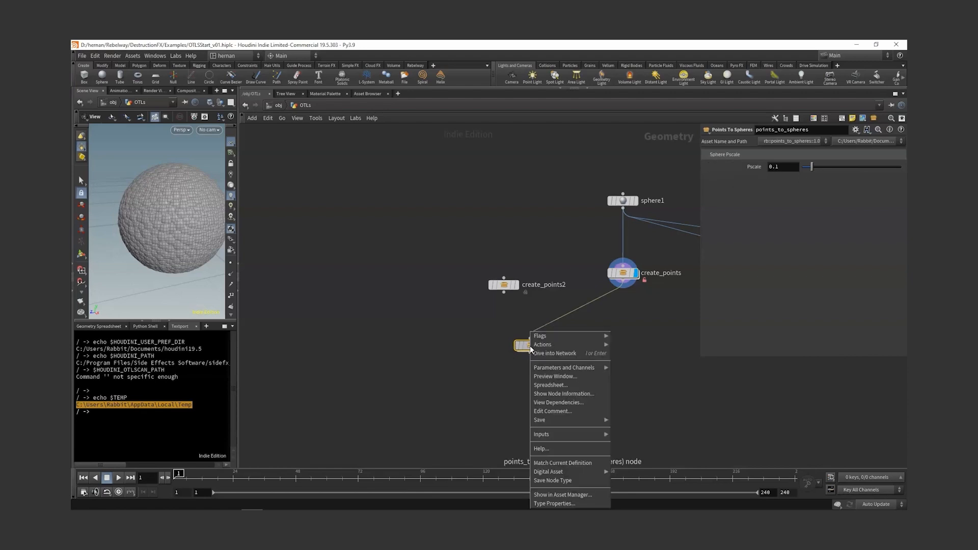
left_click(559, 504)
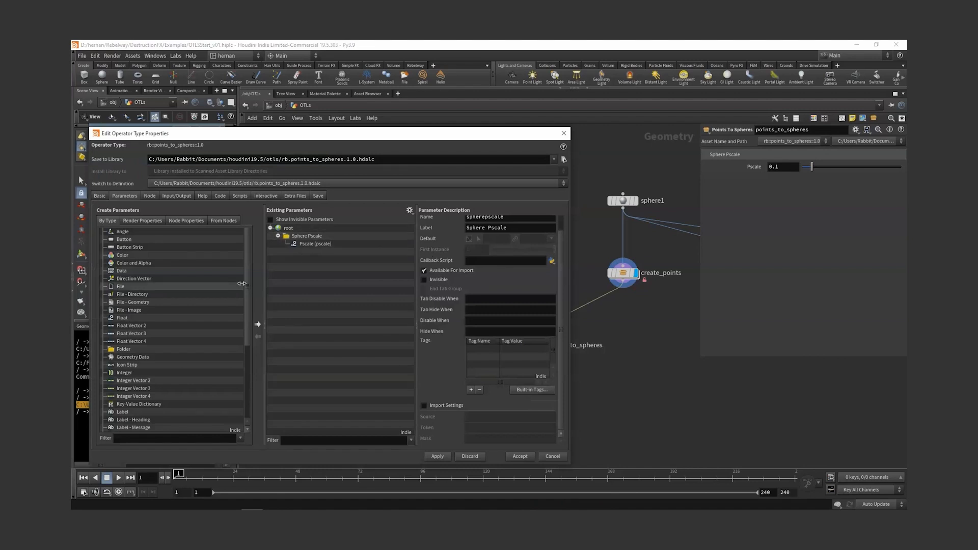
scroll(139, 371, "down", 5)
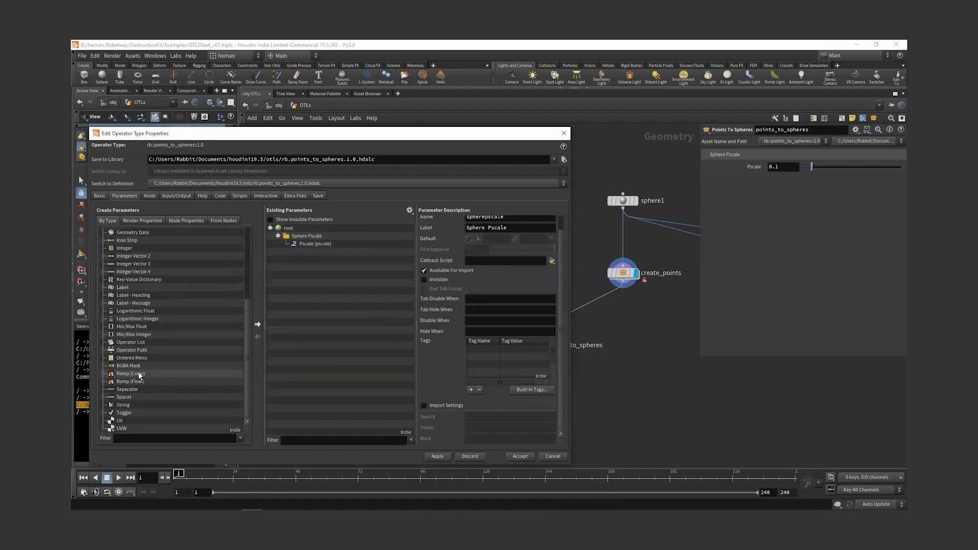
left_click_drag(126, 402, 308, 240)
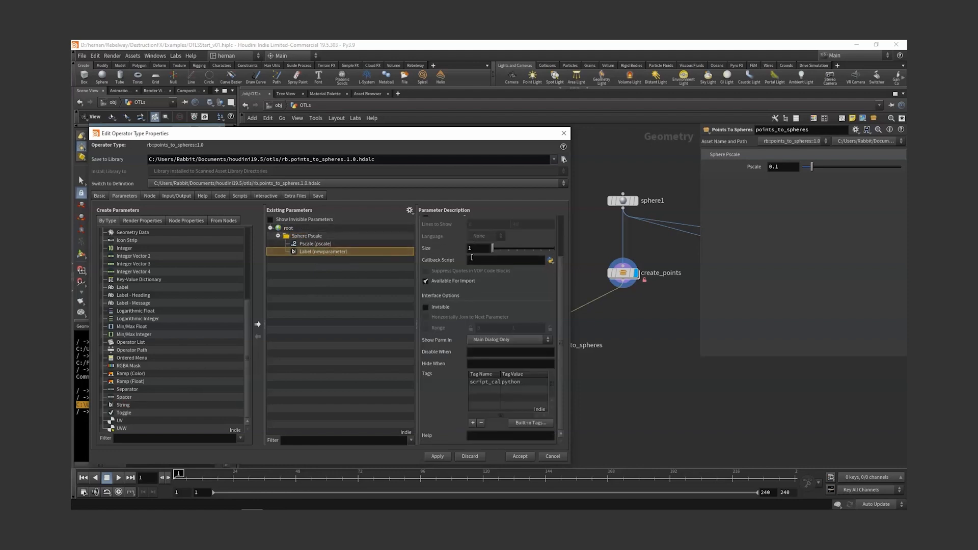
Step: Name the new string parameter testString, label it Test String, apply the change and accept the type properties
scroll(448, 247, "up", 3)
double_click(461, 234)
type("testString")
key("Tab")
type("Test String")
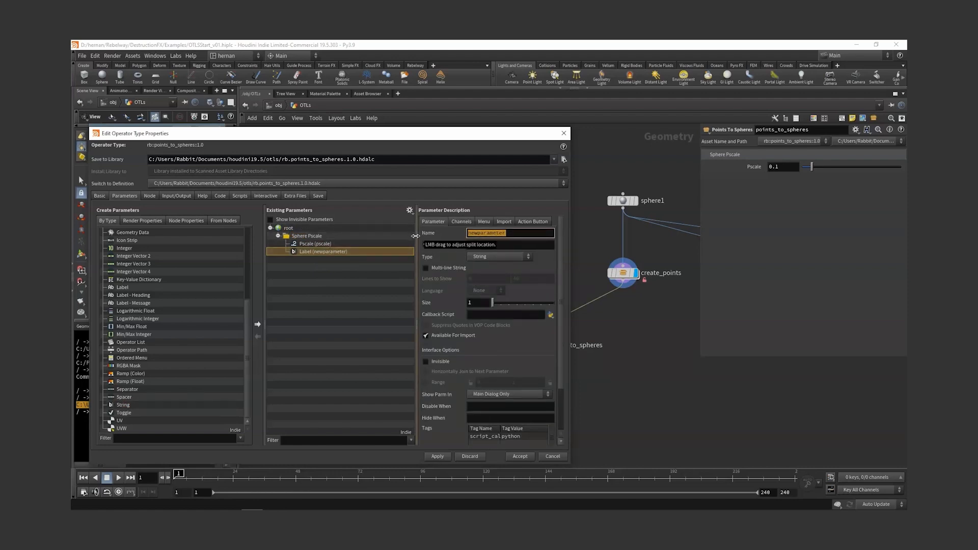
left_click(437, 456)
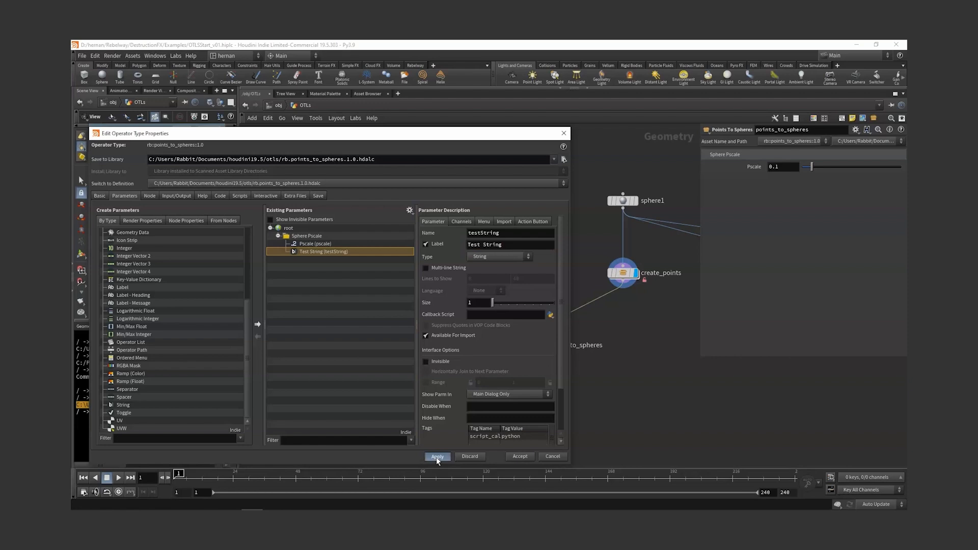
left_click(519, 456)
Step: Refresh the imports in create_points' type properties to pull in the nested asset's Test String parameter, and accept the dialog
key("Up")
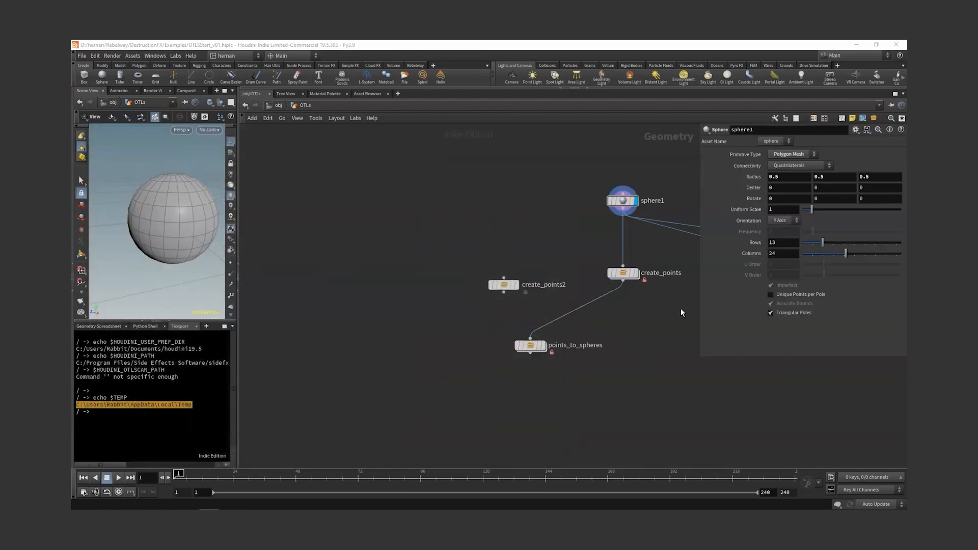
key("Down")
right_click(626, 274)
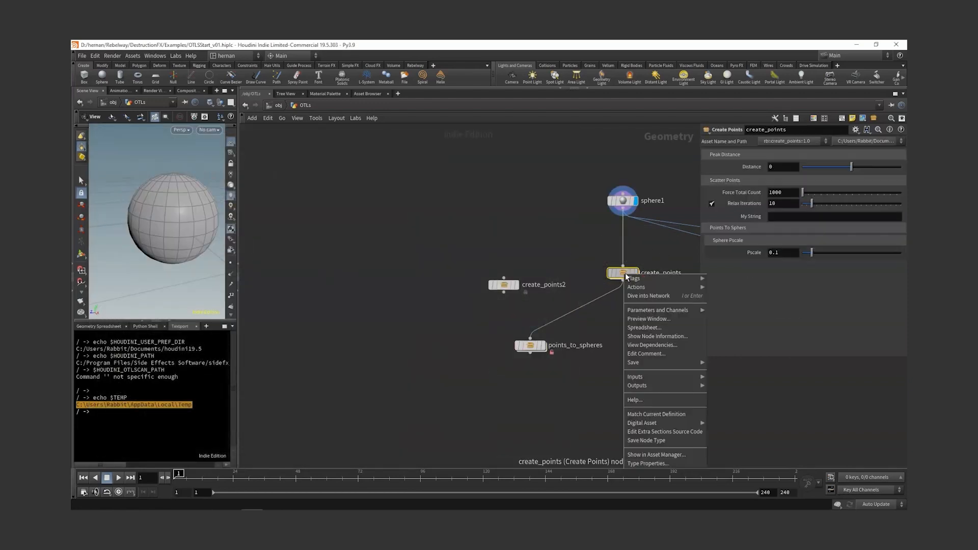
left_click(635, 464)
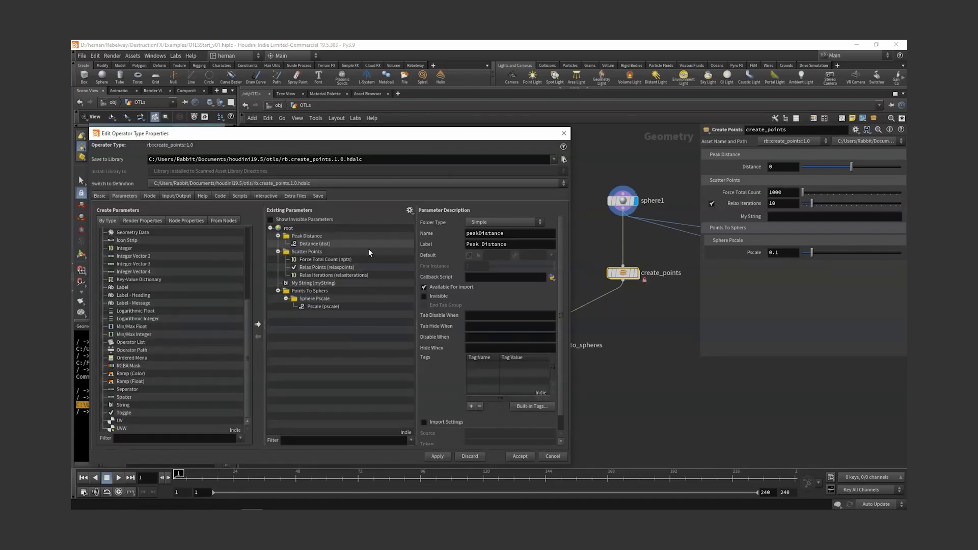
left_click(410, 211)
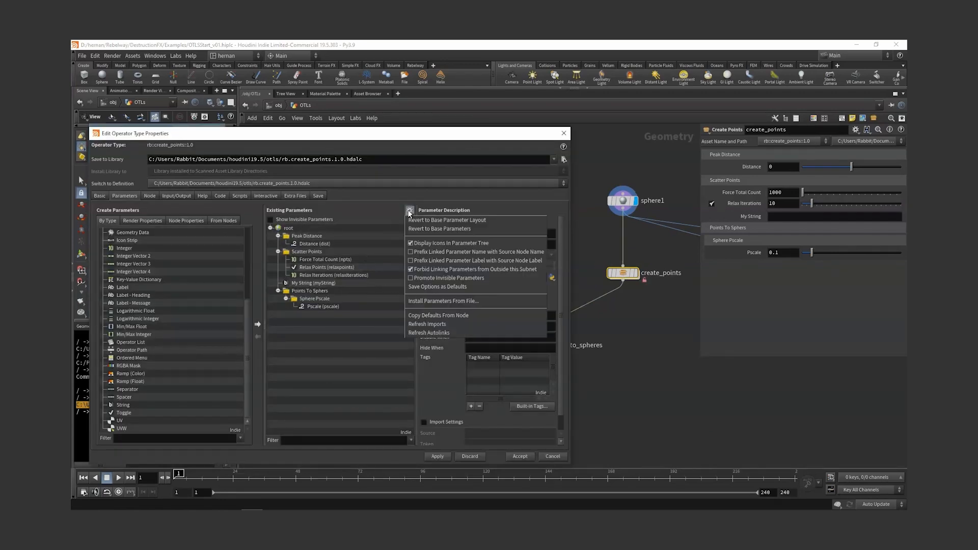
left_click(433, 325)
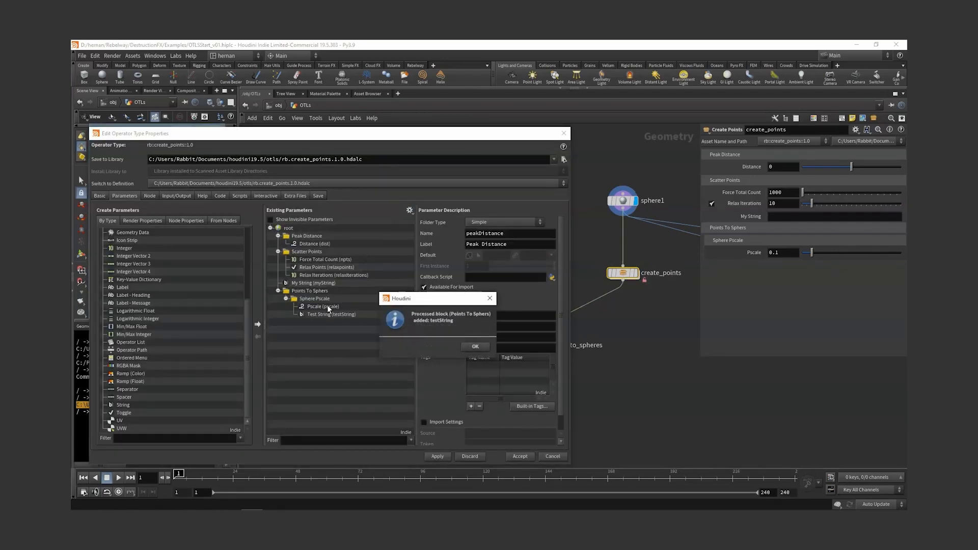
left_click(475, 346)
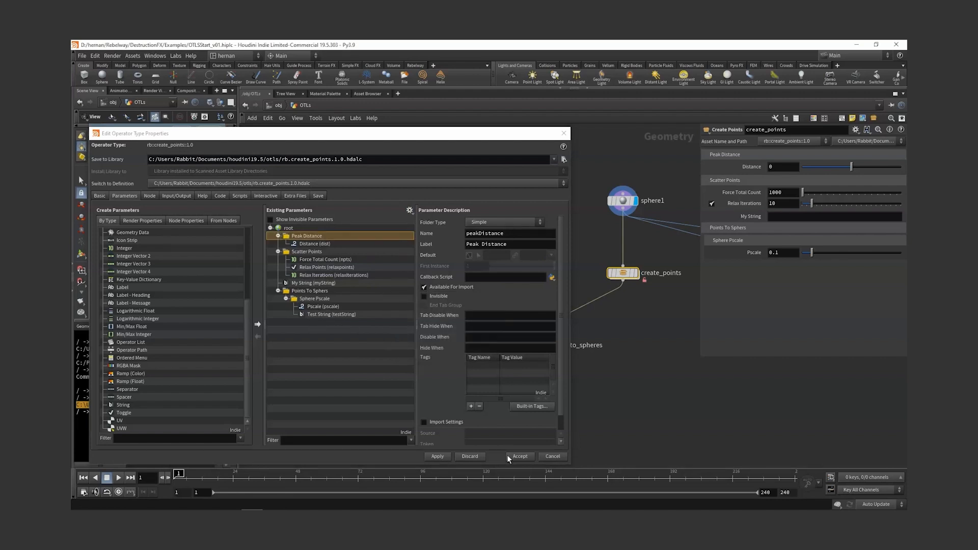
left_click(520, 456)
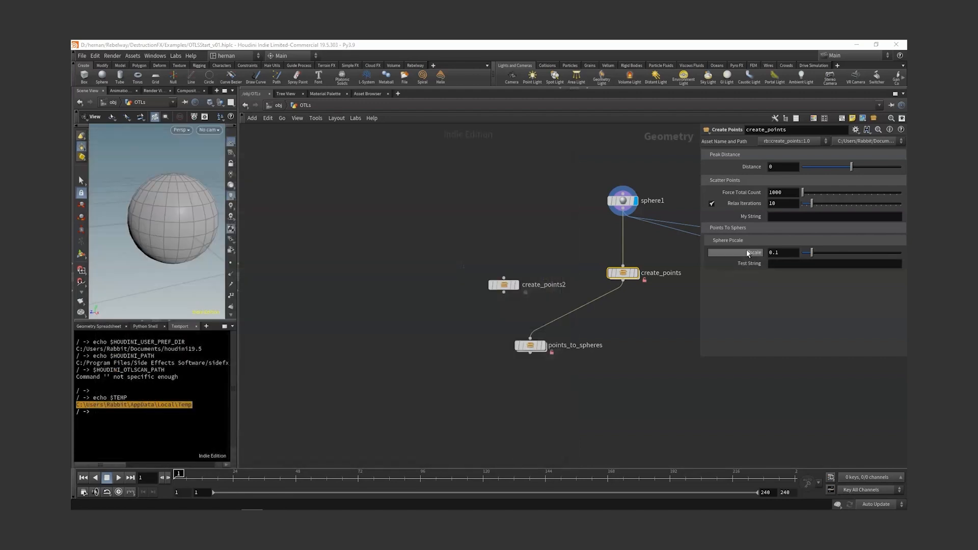
Step: Match create_points to its current definition and compare its parameters with those of points_to_spheres
right_click(625, 273)
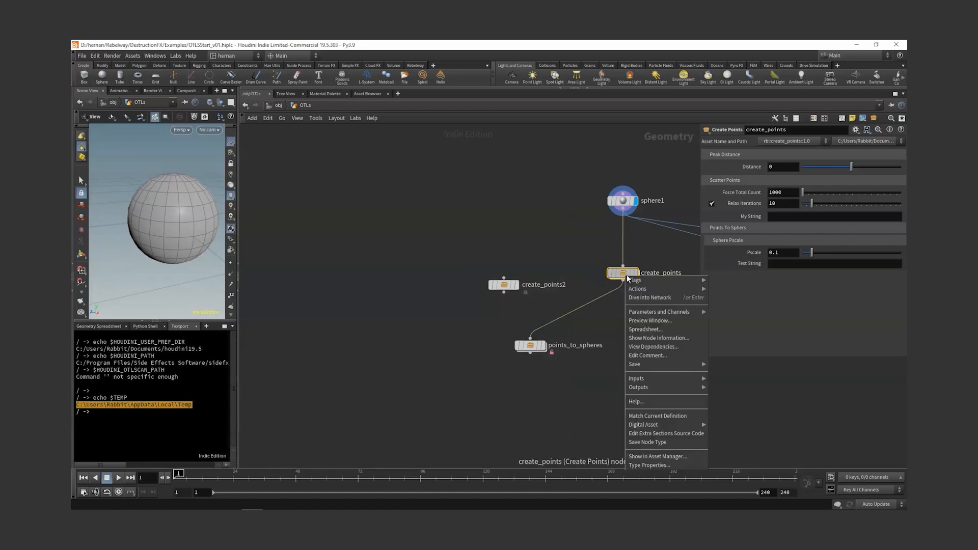
left_click(659, 417)
left_click(527, 347)
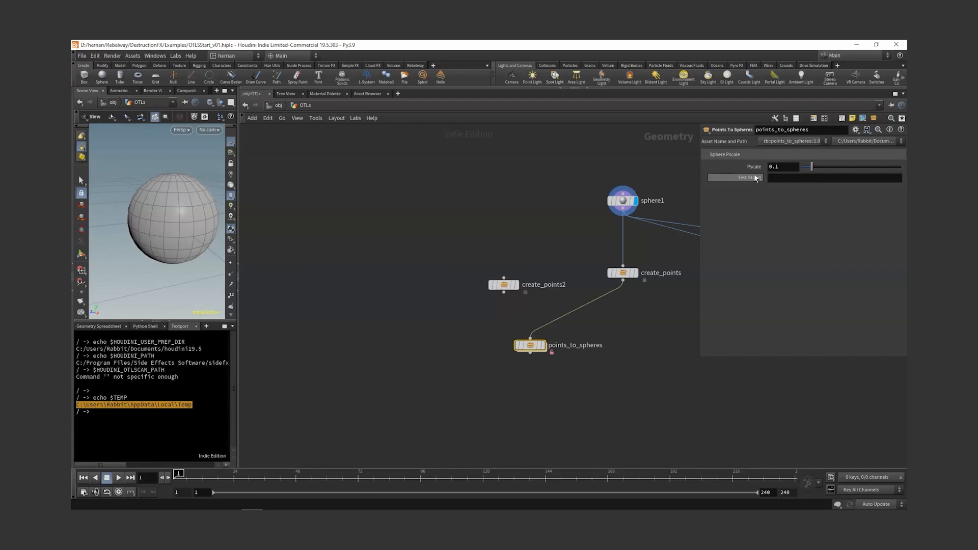
mouse_move(533, 347)
left_click(622, 275)
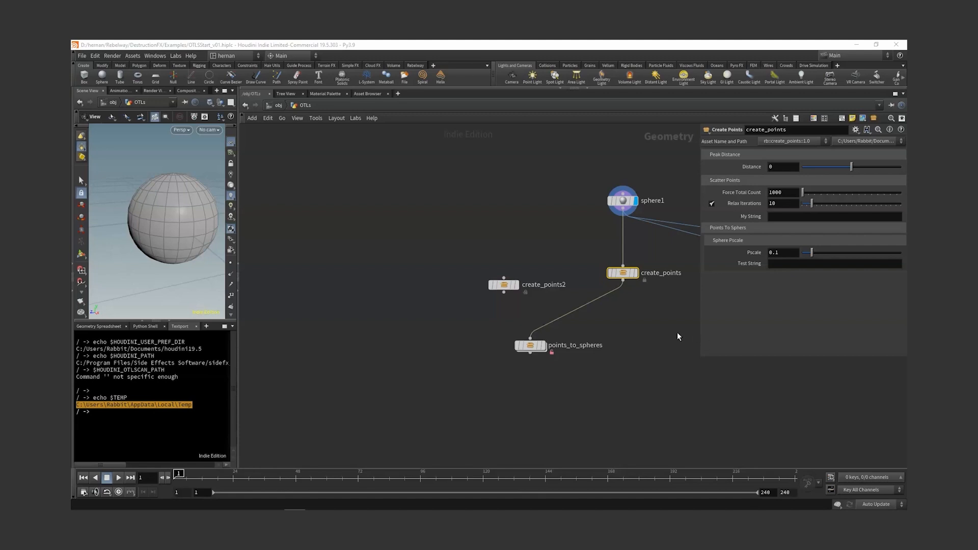
Step: Examine the parameters of the points_to_spheres2 and create_points3 subnetworks
middle_click_drag(679, 337, 519, 301)
scroll(546, 325, "down", 1)
middle_click_drag(614, 219, 516, 220)
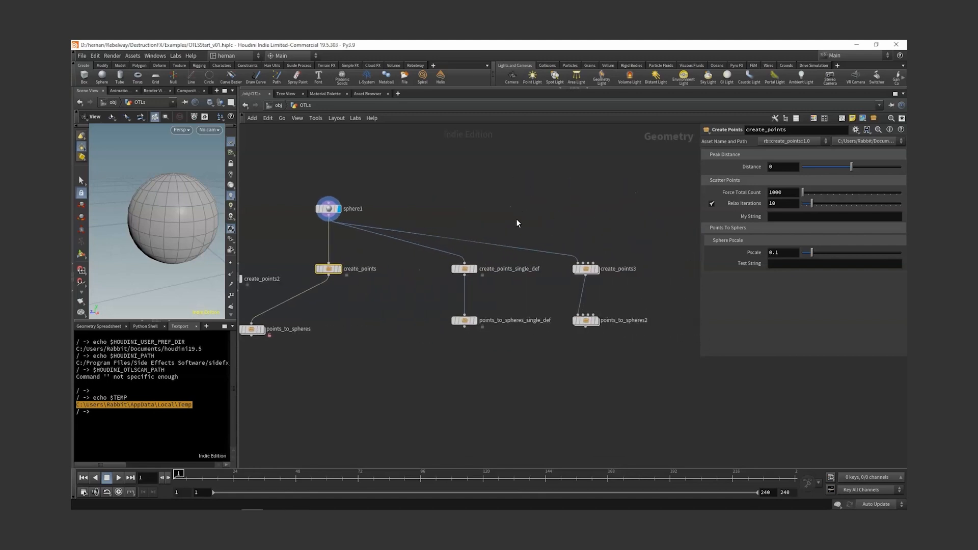
left_click_drag(628, 238, 586, 275)
left_click_drag(637, 299, 565, 365)
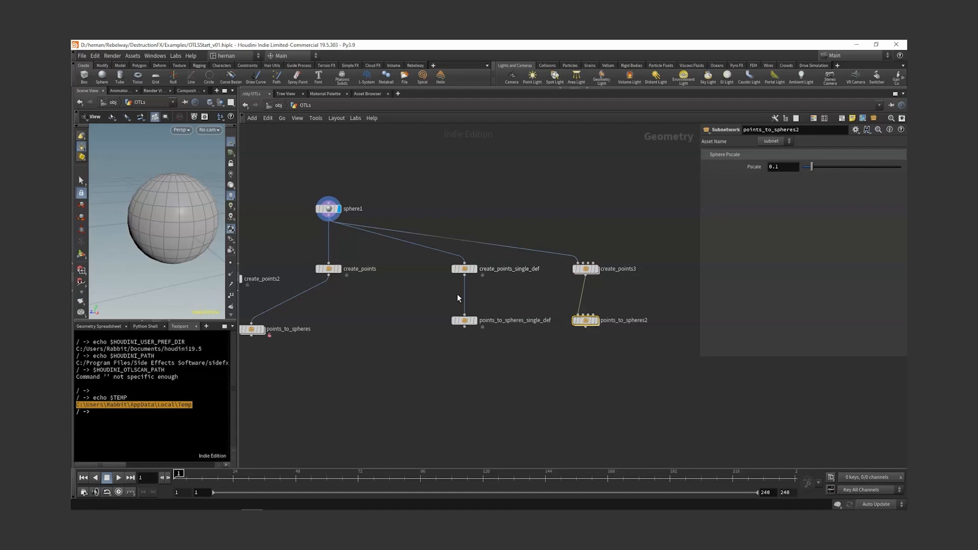
left_click(586, 268)
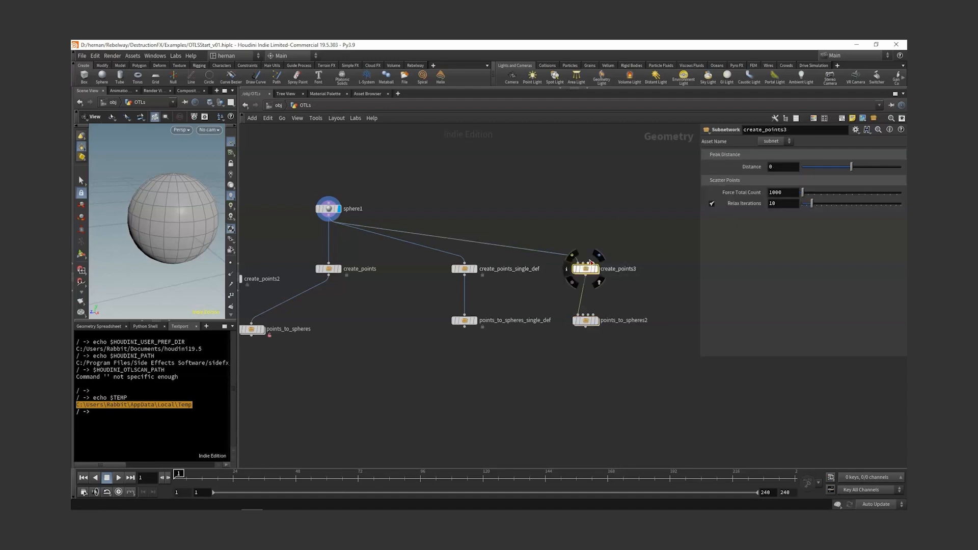
Step: Add an empty Subnetwork node above create_points3, look at its parameter interface editor and close it
key("Tab")
type("subn")
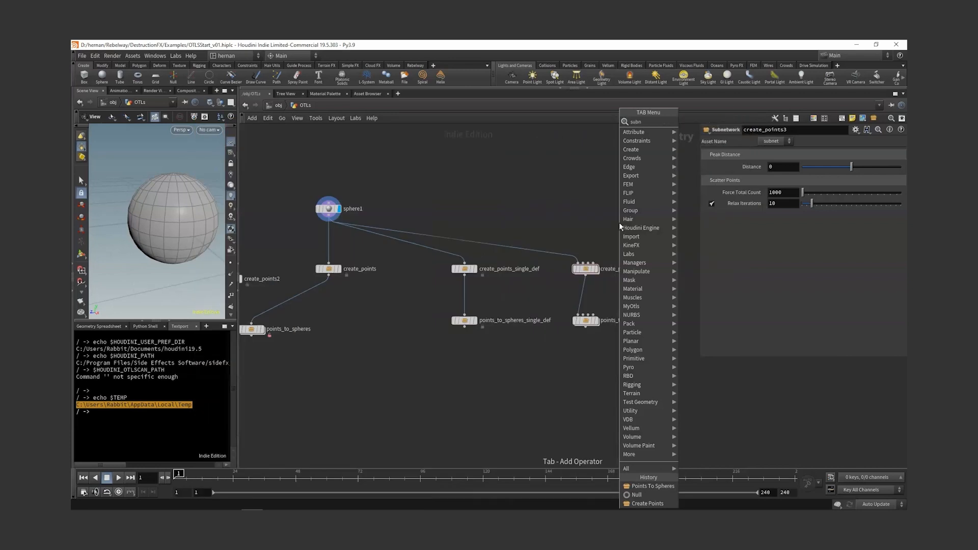
key("Return")
left_click(620, 225)
left_click(856, 130)
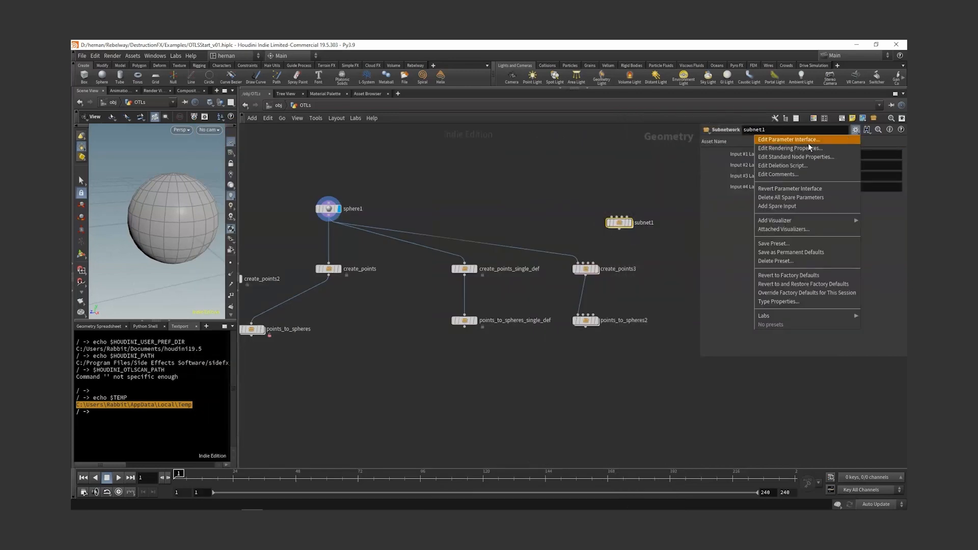
left_click(812, 141)
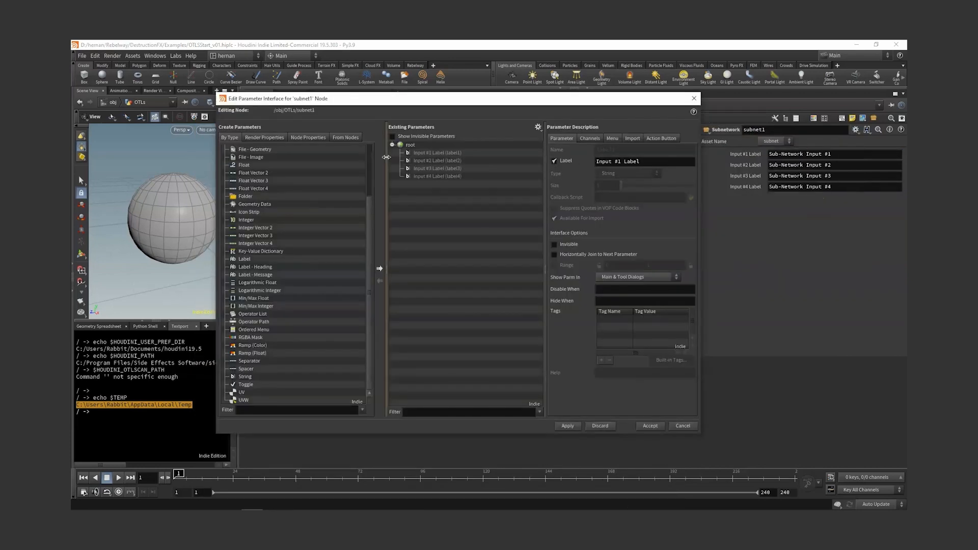
left_click(694, 98)
Step: Open the type properties of create_points_single_def to view its parameter layout
left_click_drag(520, 298, 416, 235)
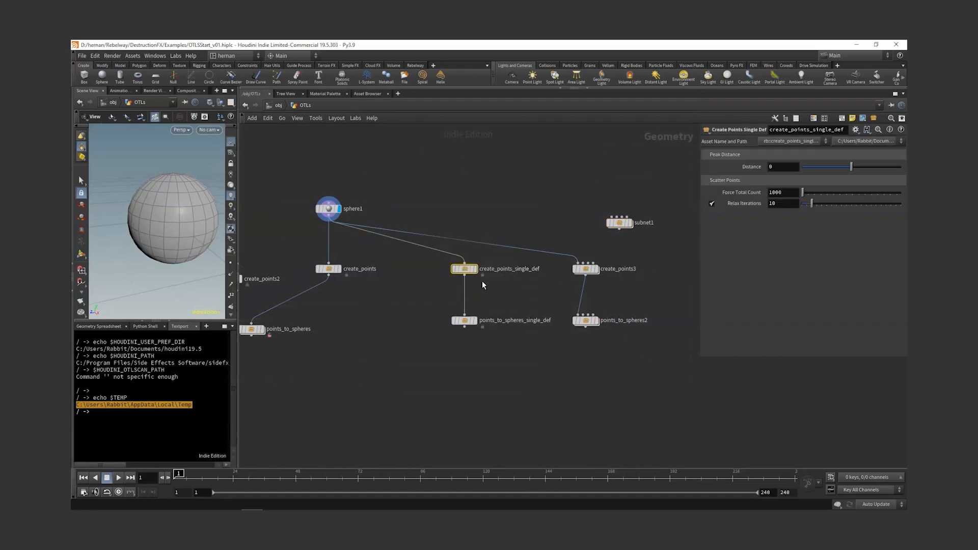
right_click(469, 269)
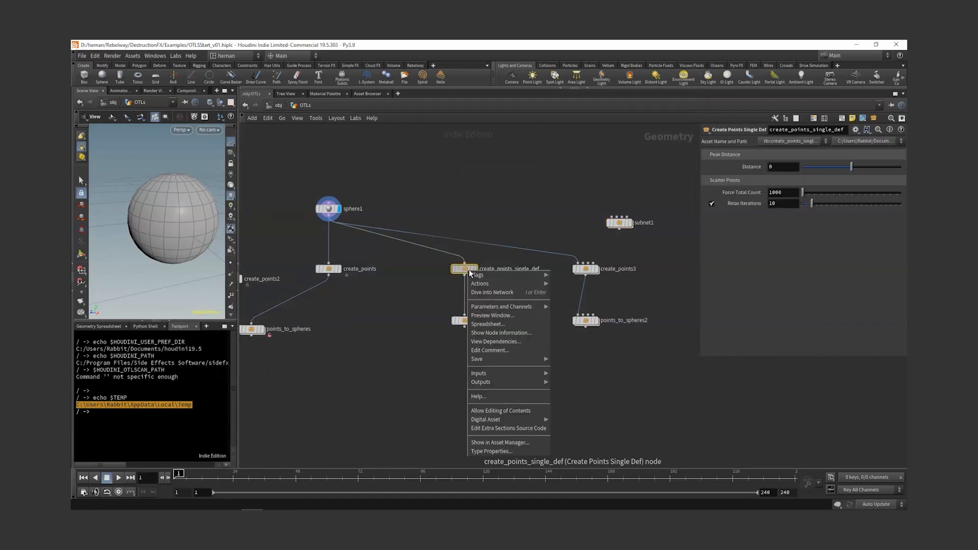
left_click(512, 451)
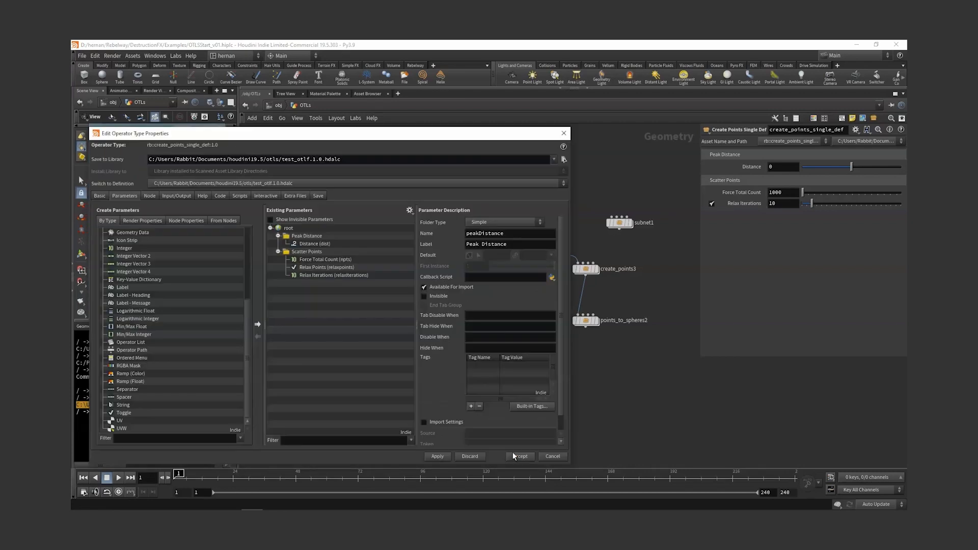
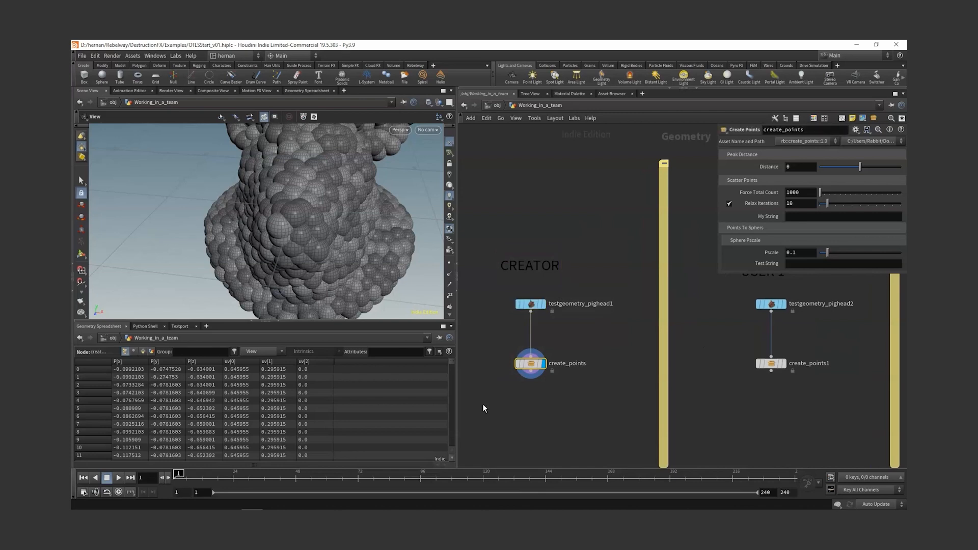
Step: Display testgeometry_pighead1 in the CREATOR section and select that section's note and nodes
left_click(543, 305)
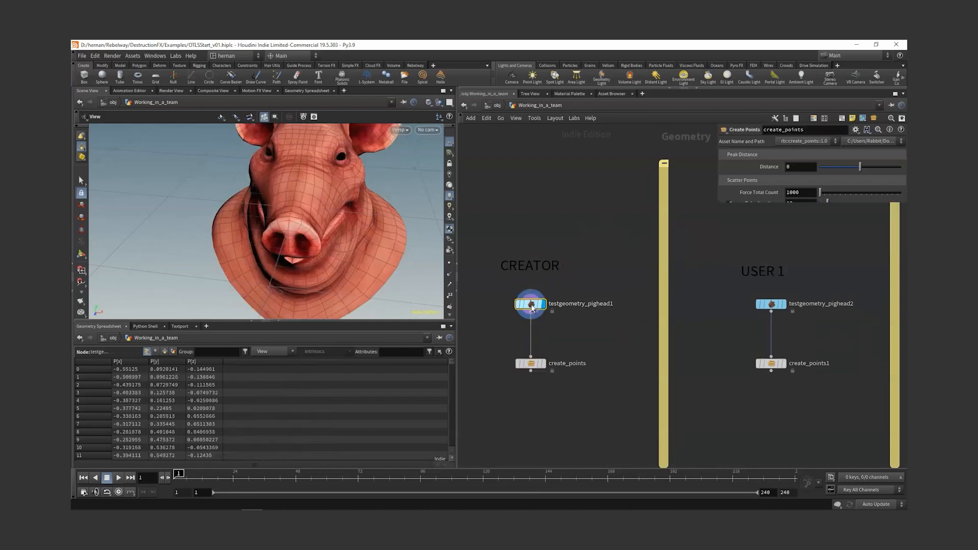
left_click_drag(574, 330, 495, 290)
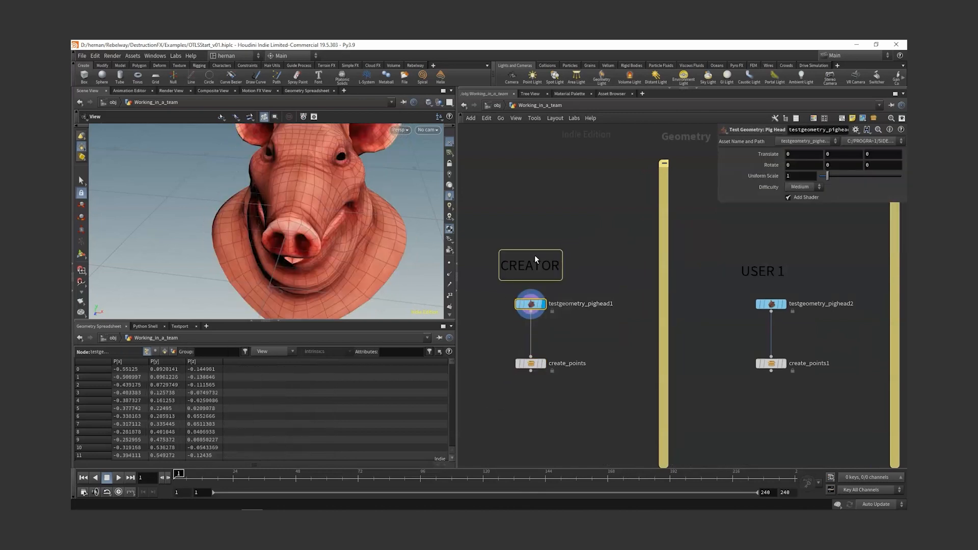
mouse_move(561, 238)
left_mouse_down()
mouse_move(577, 229)
mouse_move(537, 266)
left_mouse_up()
left_click_drag(609, 234, 485, 413)
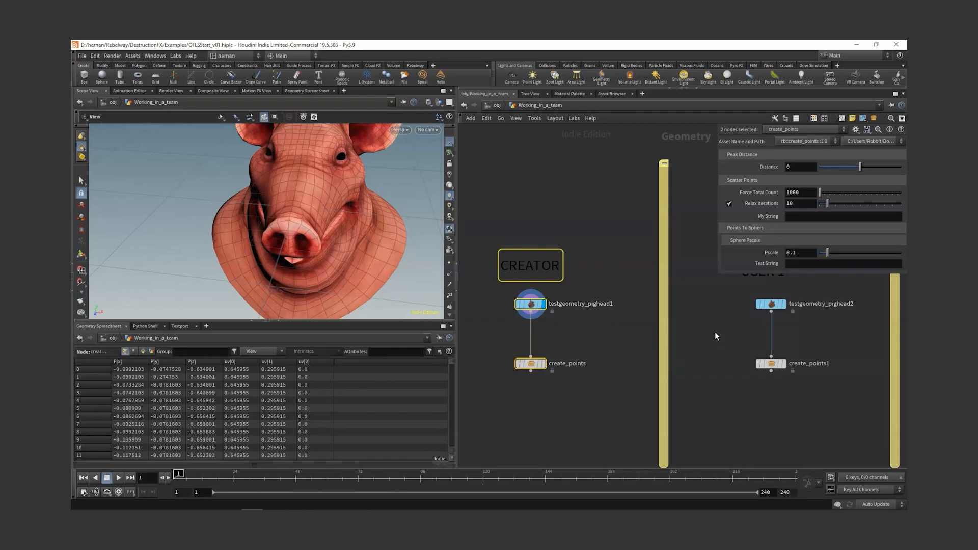
Step: Display create_points1 in the USER 1 section and create_points2 in the USER 2 section, and look over the USER 3 section
middle_click_drag(714, 331, 548, 313)
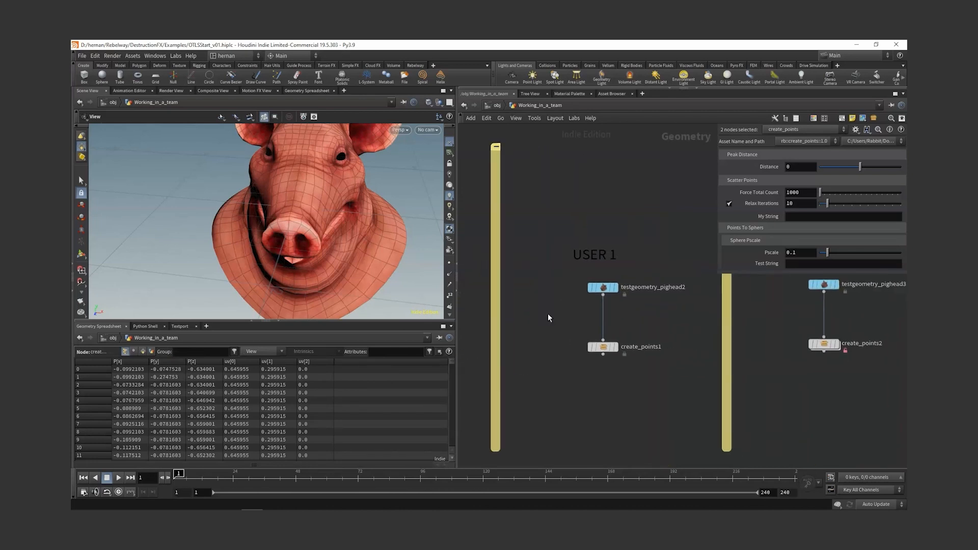
left_click(616, 346)
left_click_drag(642, 326, 600, 352)
middle_click_drag(683, 322, 504, 333)
middle_click_drag(712, 334, 658, 324)
left_click(605, 347)
left_click_drag(652, 331, 594, 348)
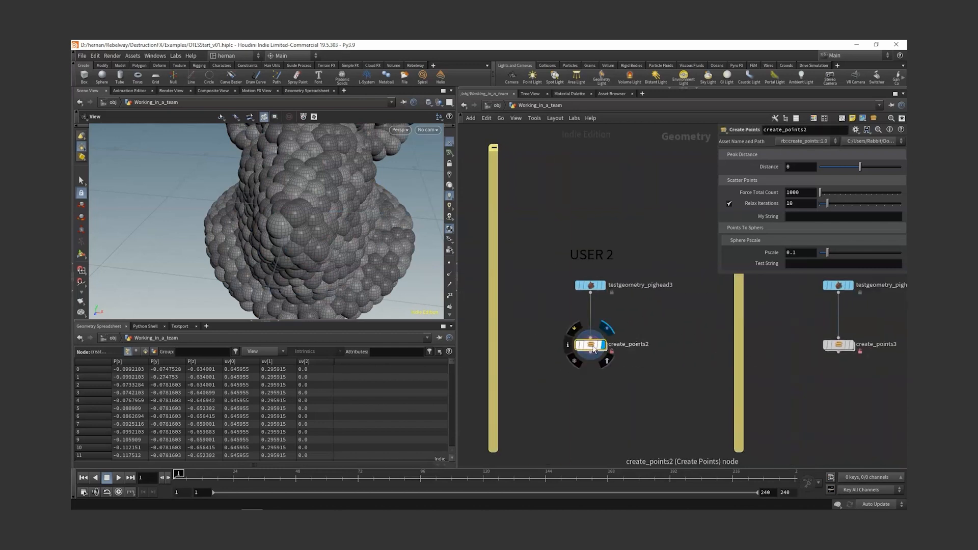
middle_click_drag(705, 331, 546, 333)
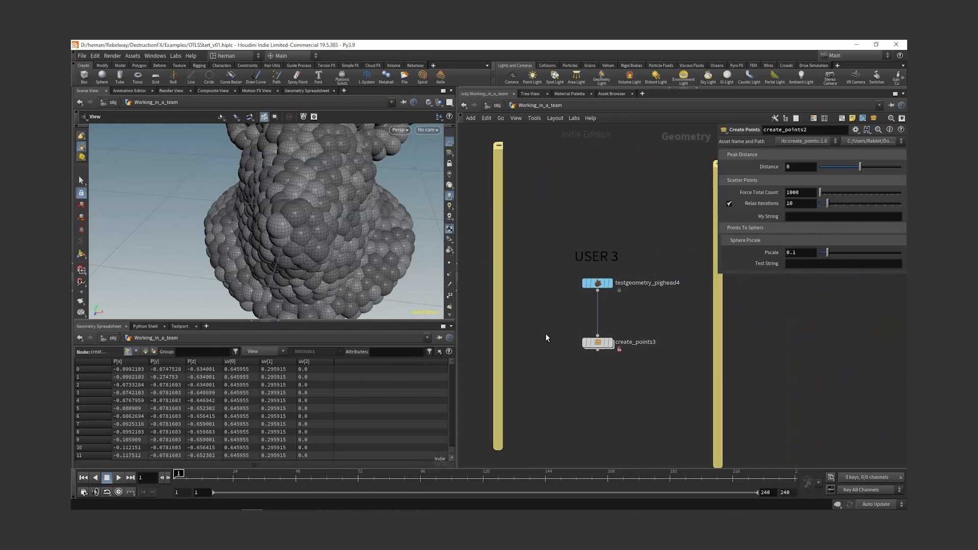
Step: Inspect the network inside create_points3 in the USER 3 section, including mountain1, and return to the parent level
left_click_drag(651, 319, 584, 366)
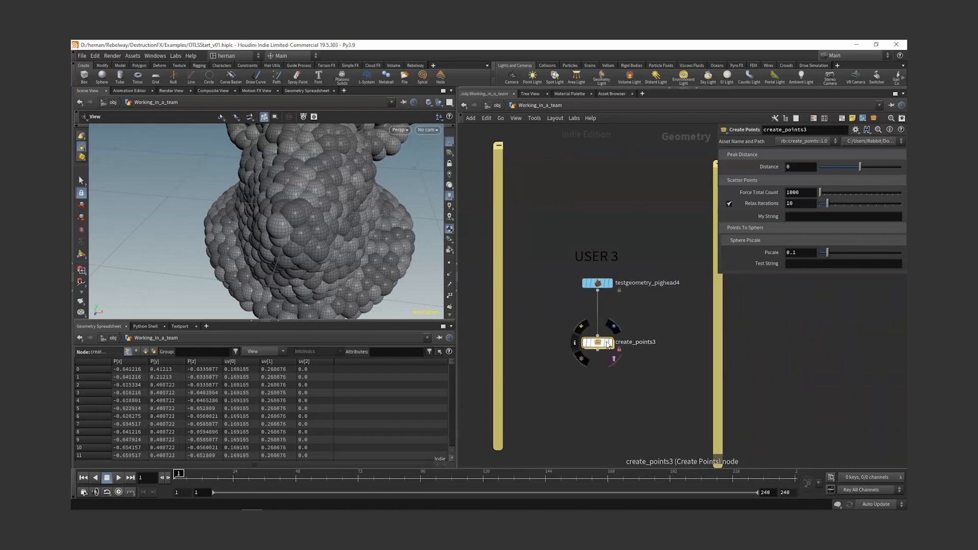
double_click(600, 347)
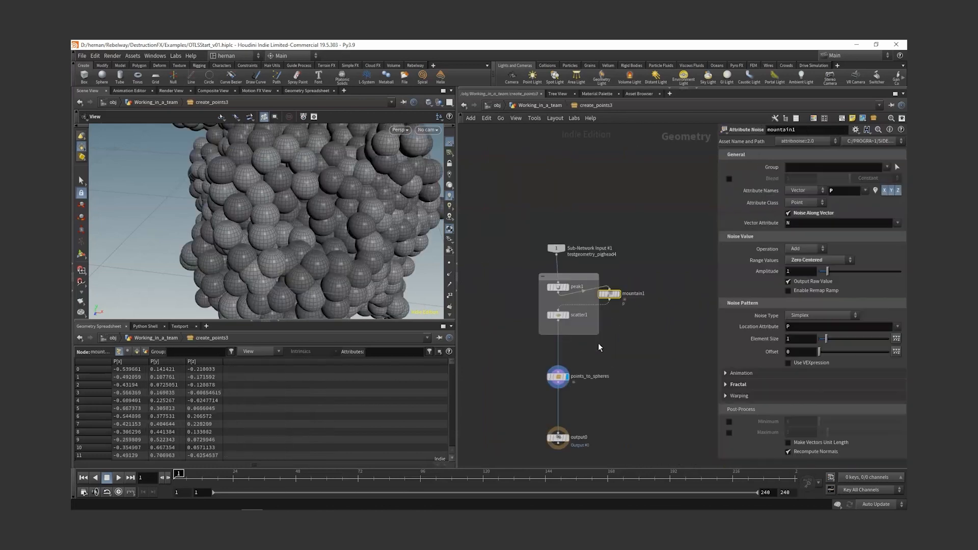
scroll(611, 346, "up", 3)
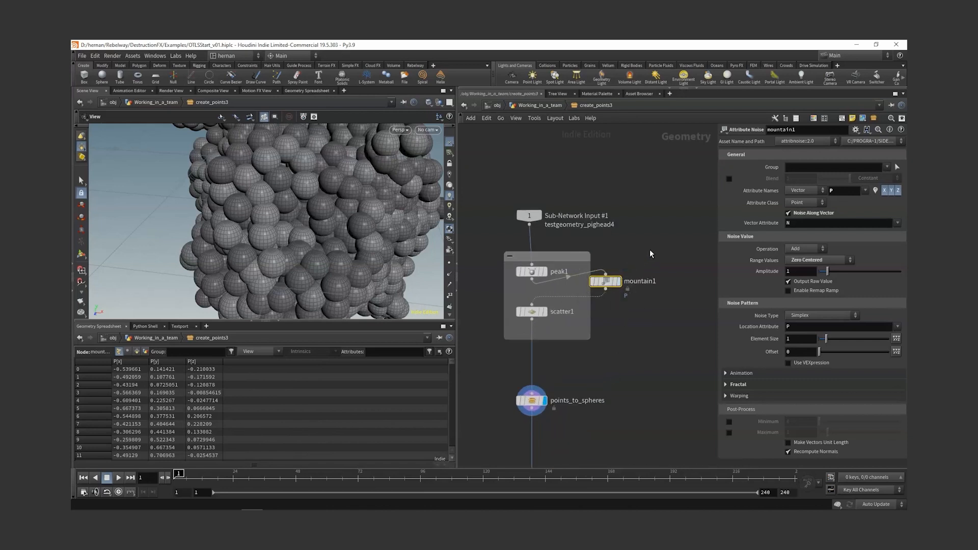
key("u")
Step: Allow editing of contents on create_points in the CREATOR section and enter its internal network
scroll(555, 337, "down", 3)
middle_click_drag(787, 372, 732, 368)
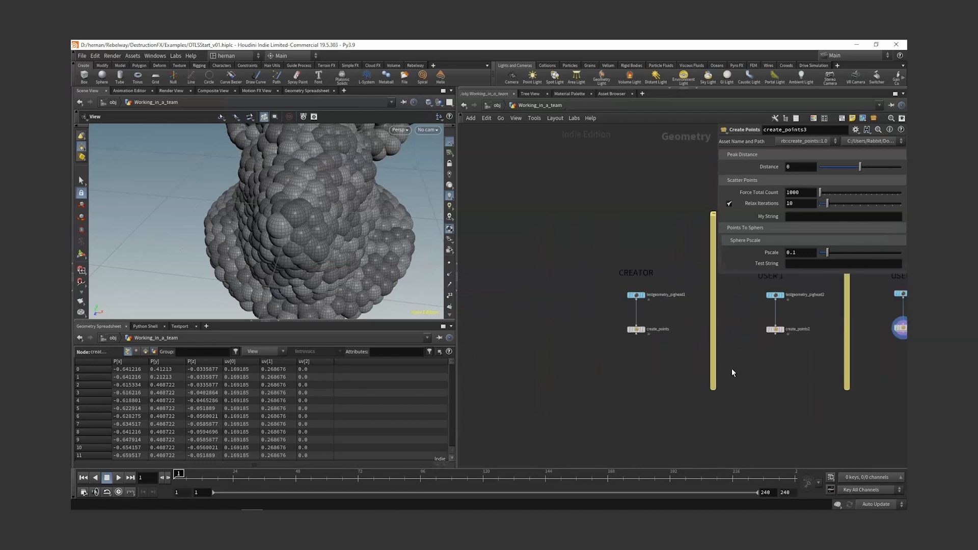
scroll(651, 328, "up", 2)
middle_click_drag(651, 328, 608, 318)
scroll(602, 320, "up", 3)
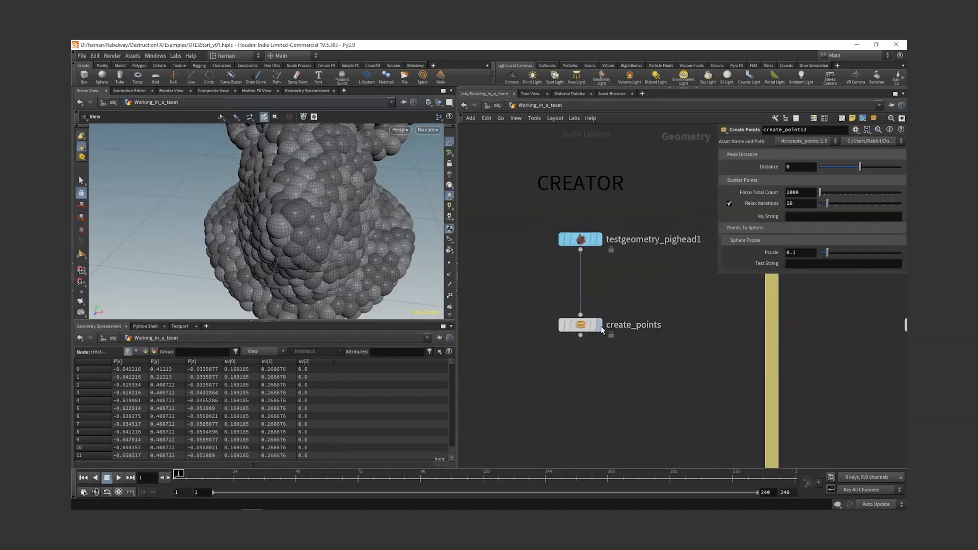
mouse_move(602, 330)
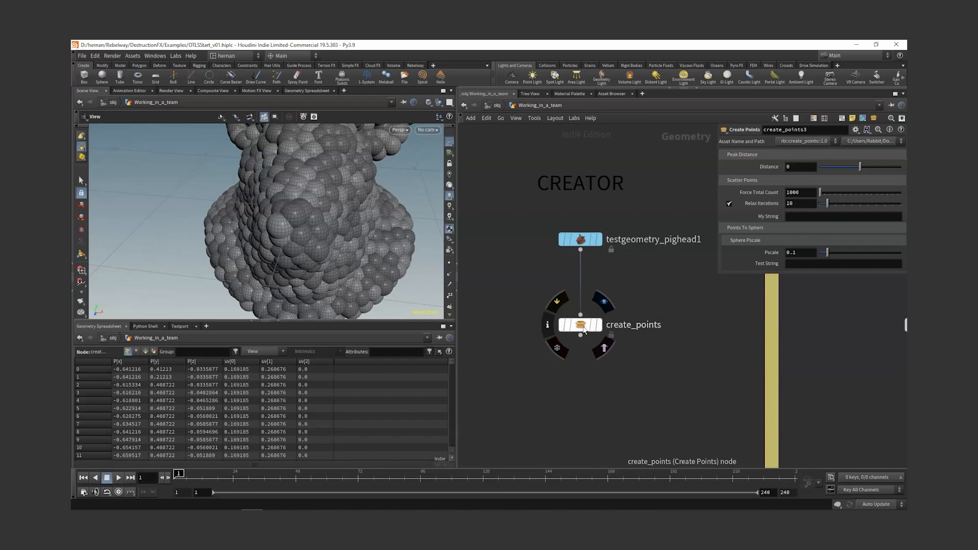
right_click(585, 331)
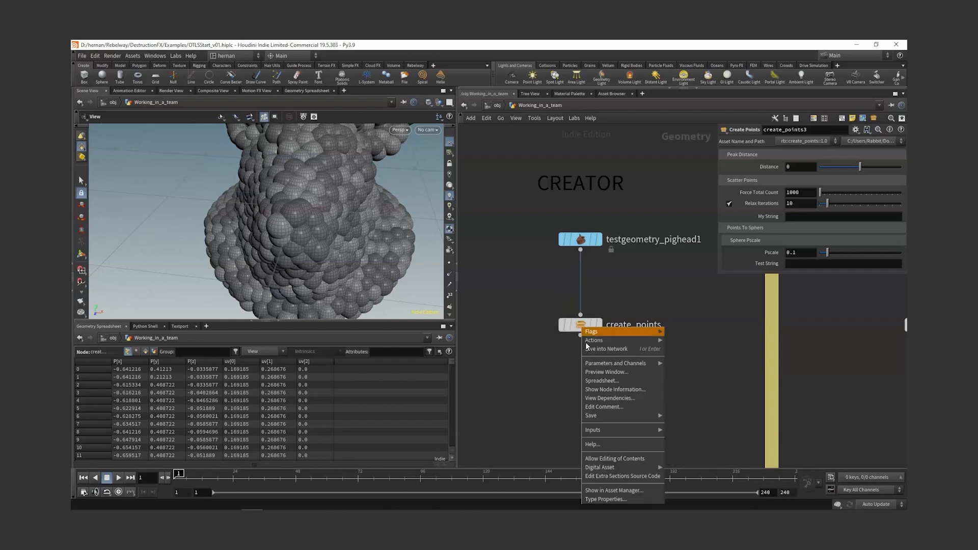
left_click(613, 460)
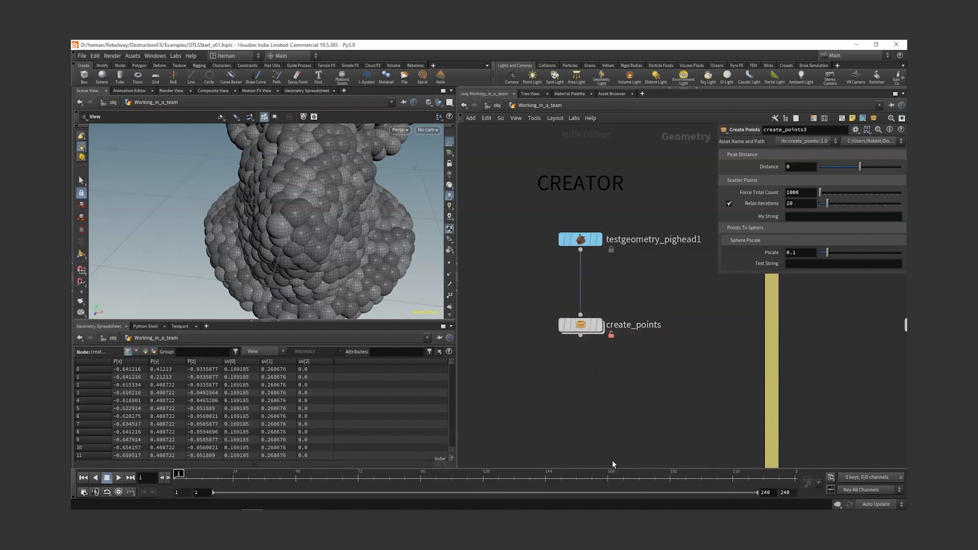
double_click(586, 328)
Step: Make room in the network box inside create_points and insert a Point Jitter node between peak1 and scatter1
left_click_drag(648, 287, 651, 334)
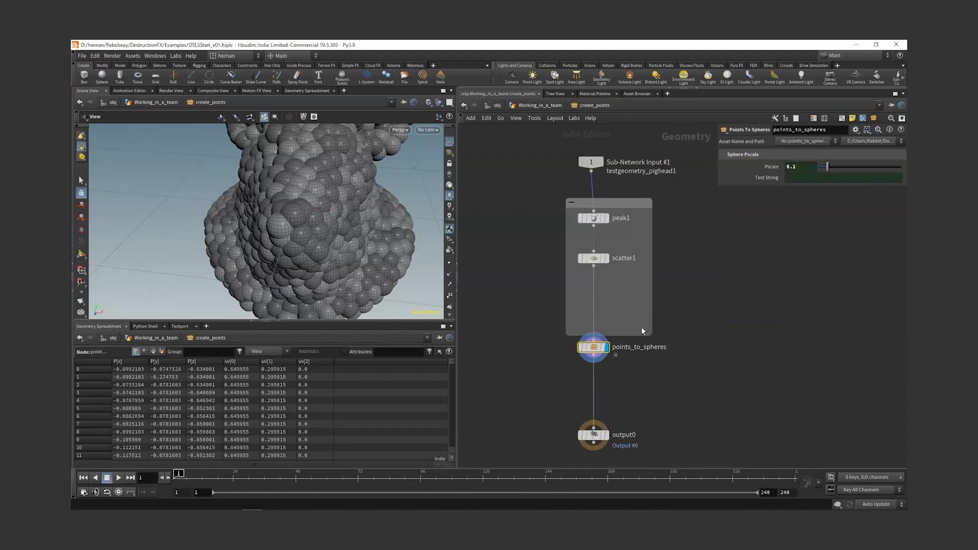
left_click_drag(594, 259, 594, 293)
key("Tab")
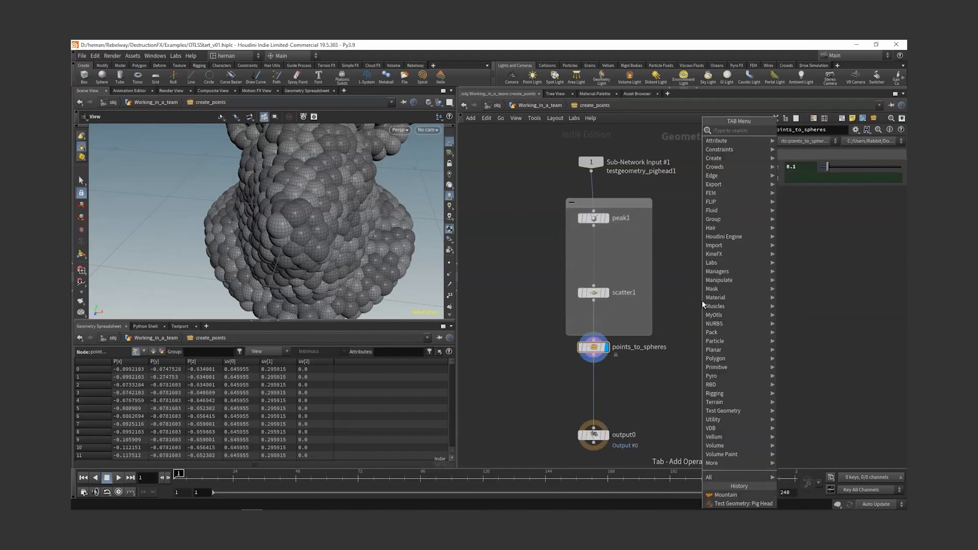
type("pj")
key("Return")
left_click(702, 301)
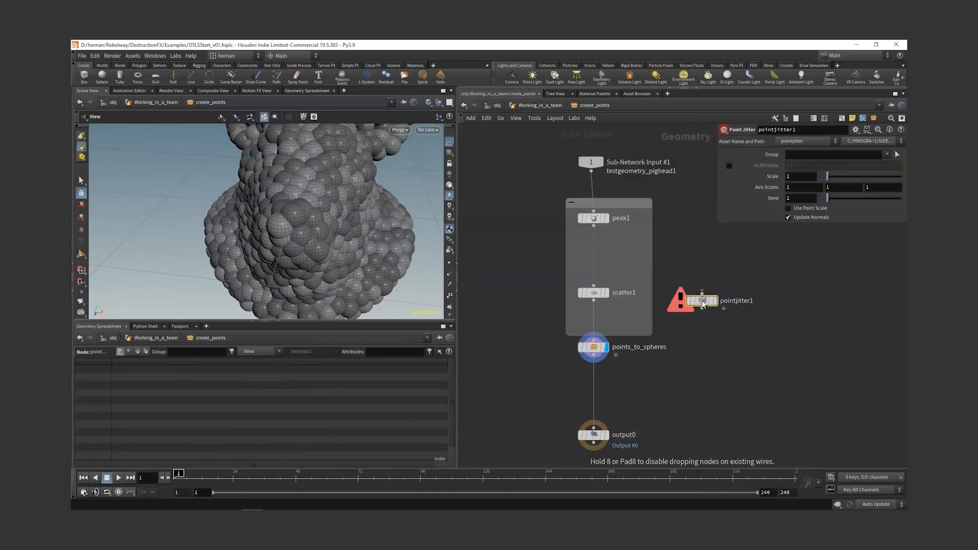
left_click_drag(703, 304, 585, 270)
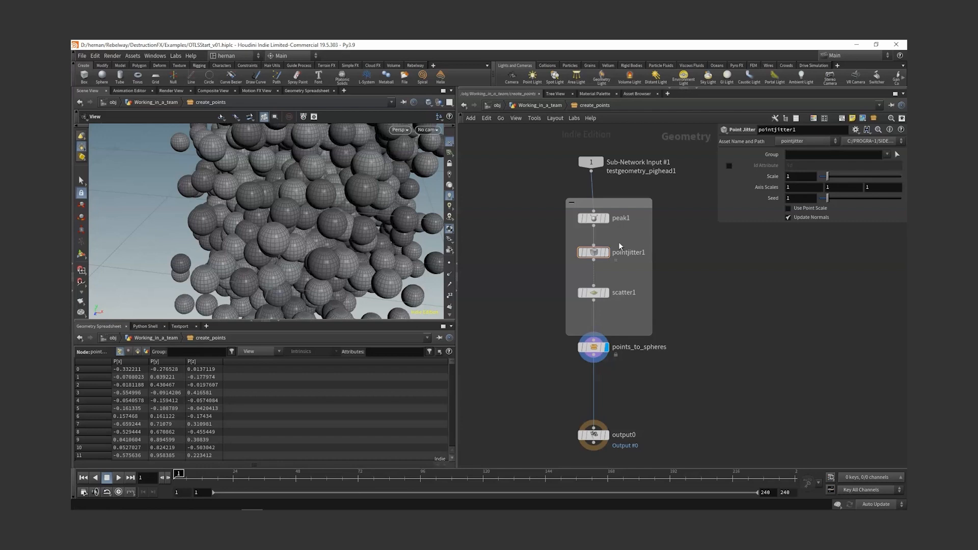
Step: Return to the team network and display create_points from the CREATOR section, with the whole result in view
key("u")
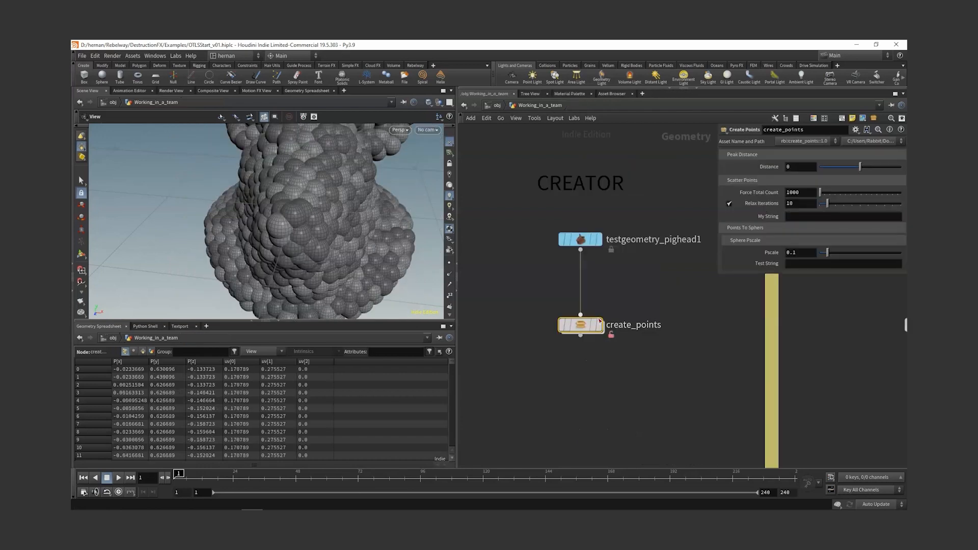
middle_click_drag(666, 295, 601, 307)
scroll(601, 307, "down", 3)
left_click(563, 324)
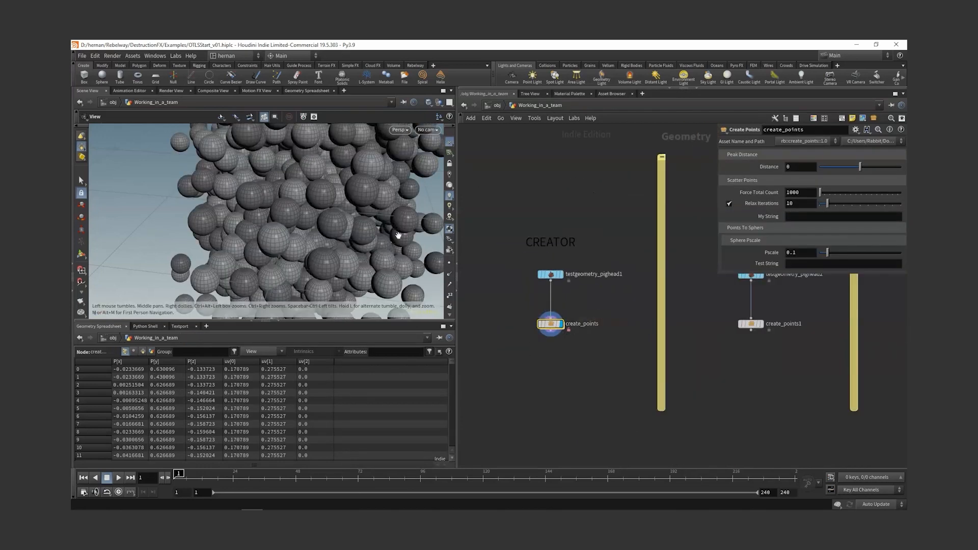
scroll(358, 189, "down", 4)
middle_click_drag(359, 189, 322, 212)
right_click_drag(323, 212, 343, 228)
mouse_move(558, 326)
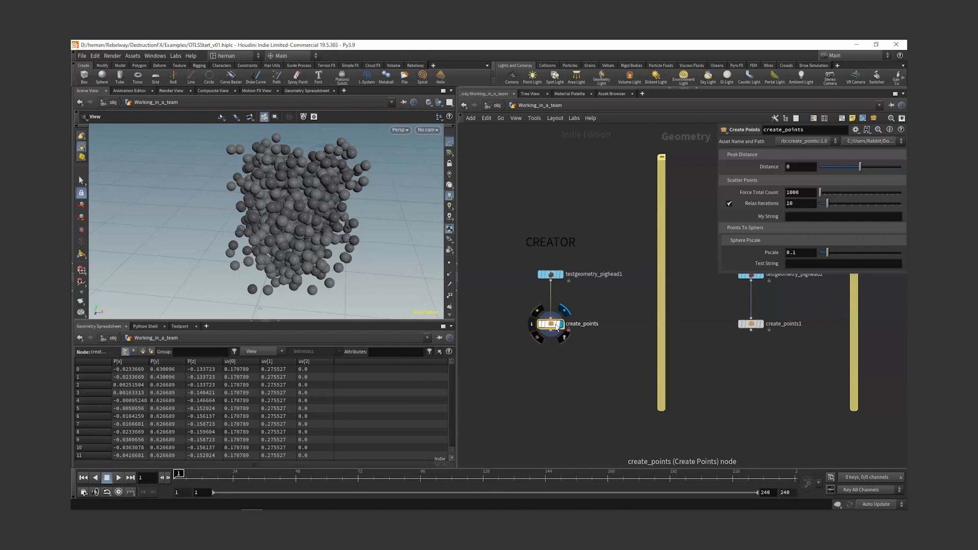
Step: Select create_points1 in the USER 1 section and display its geometry
middle_click_drag(820, 301, 691, 302)
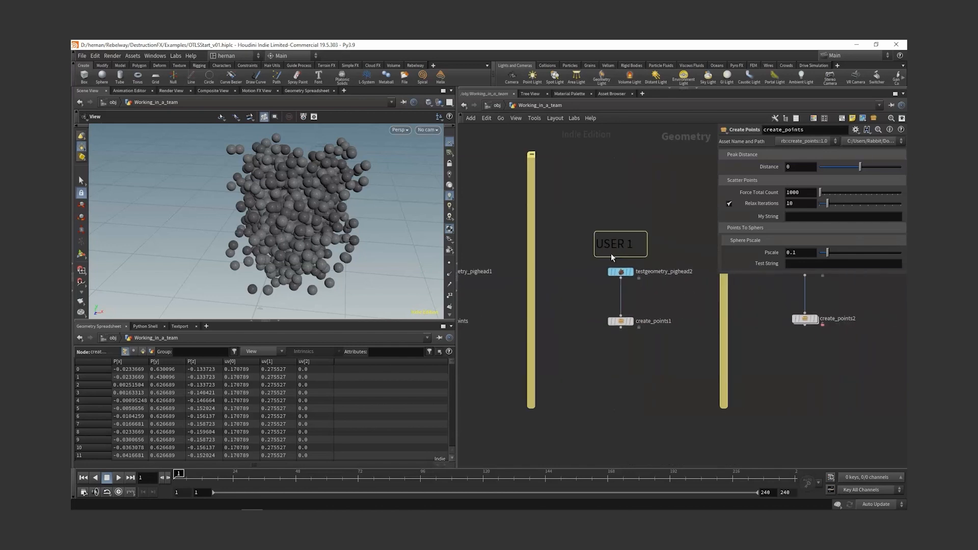
left_click(620, 322)
double_click(655, 322)
left_click(620, 321)
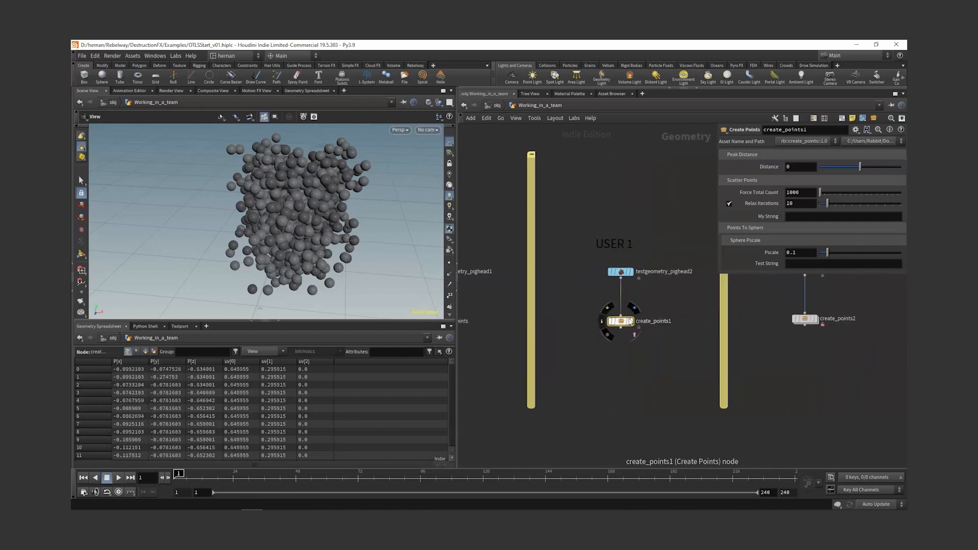
left_click(632, 322)
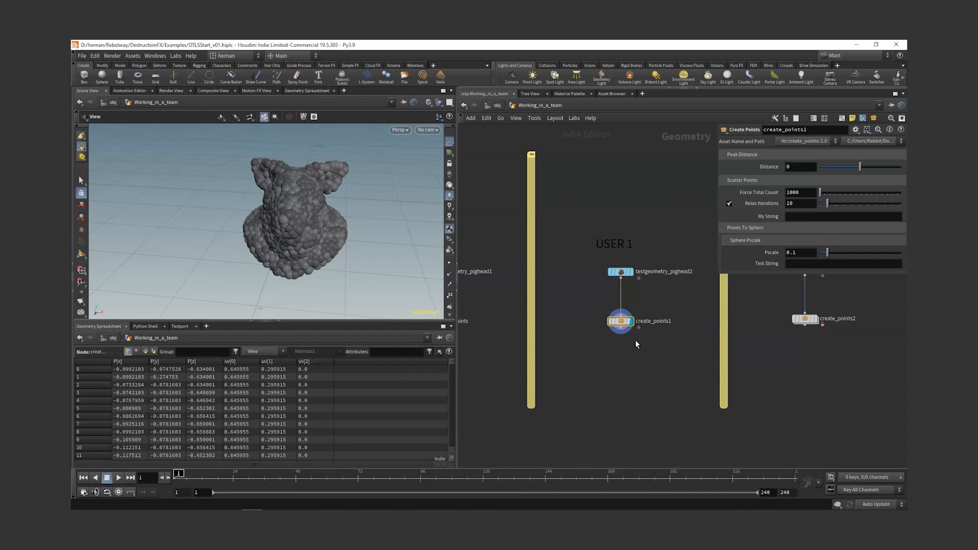
Step: Save the edited node type of create_points in the CREATOR section and match the node to its current definition
middle_click_drag(635, 344, 757, 321)
scroll(540, 309, "up", 3)
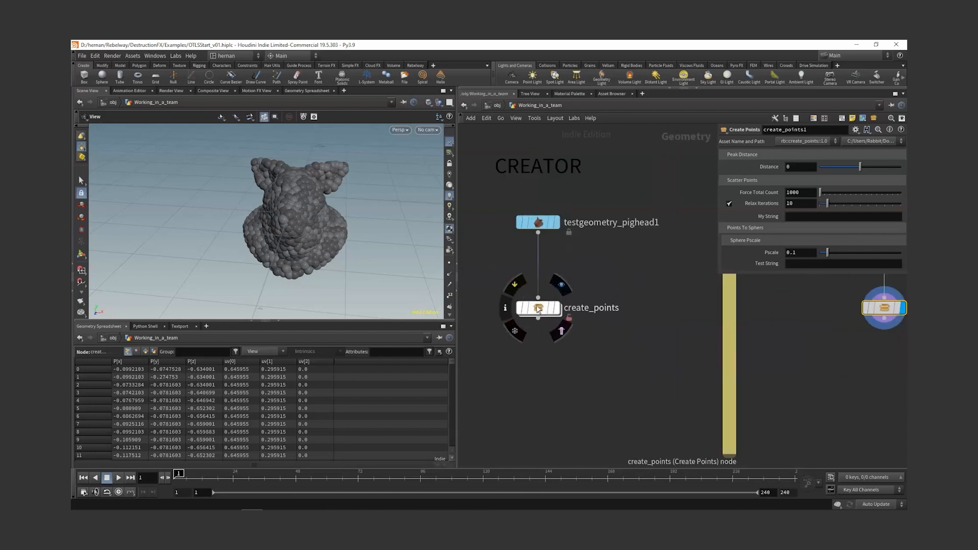
right_click(540, 308)
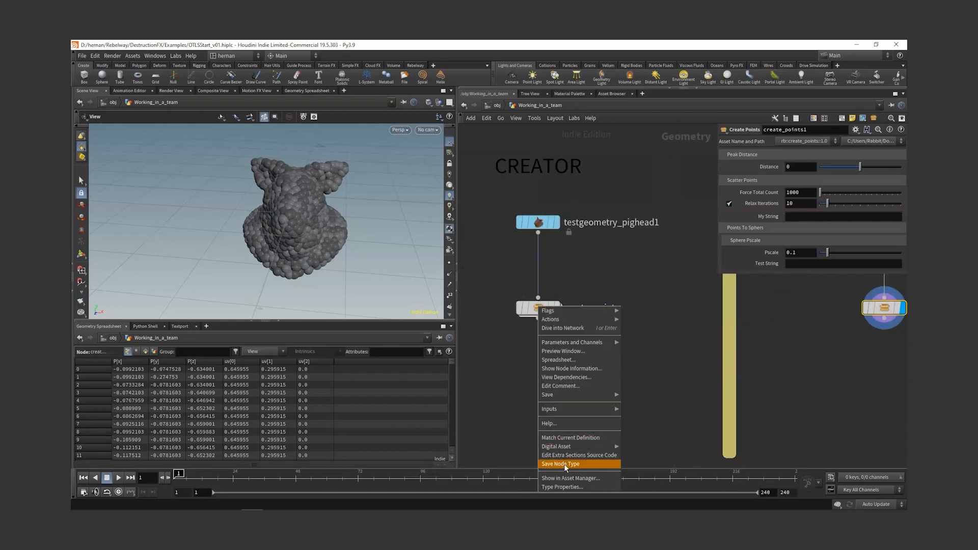
left_click(571, 464)
right_click(539, 308)
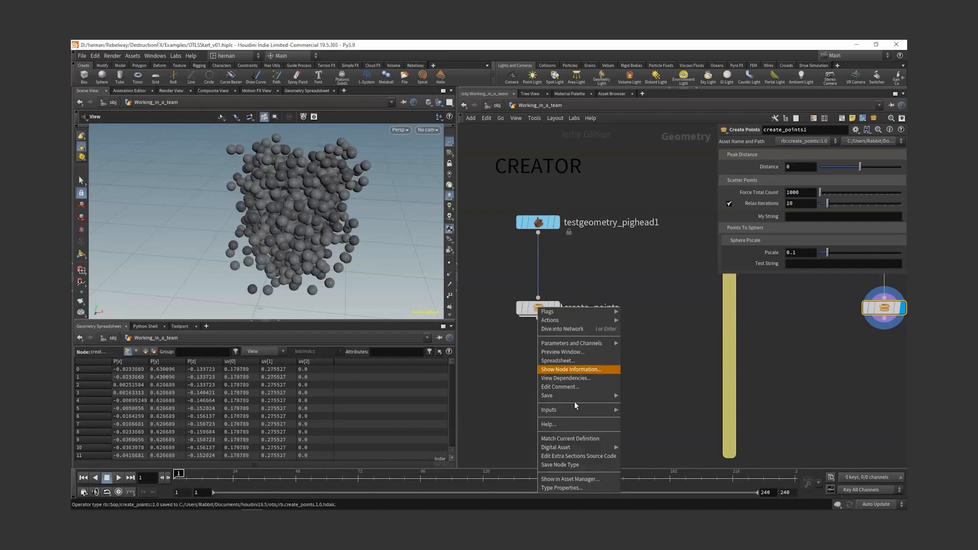
left_click(574, 440)
Step: Review create_points1 in USER 1 against the CREATOR section, and look over the USER 2 nodes
middle_click_drag(646, 336, 515, 337)
middle_click_drag(766, 329, 545, 330)
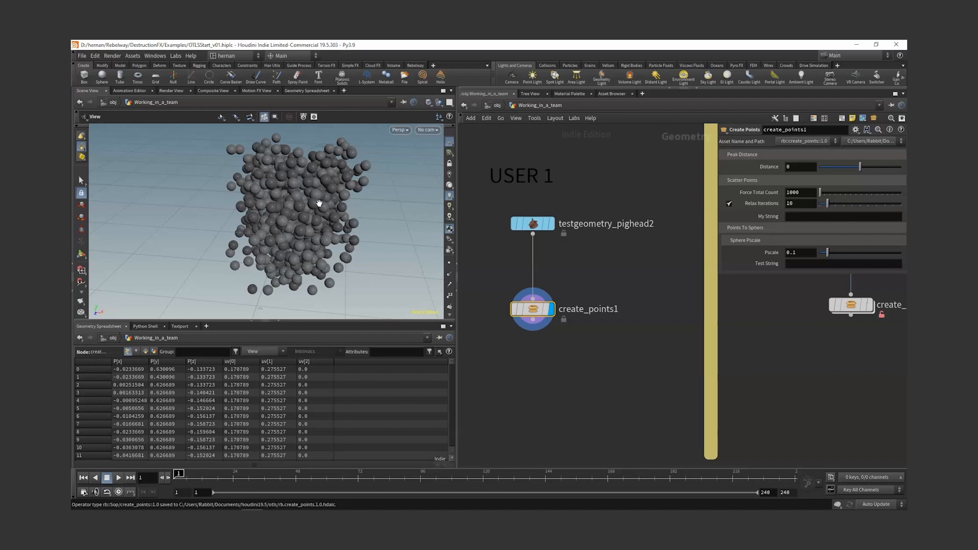
left_click_drag(497, 209, 655, 352)
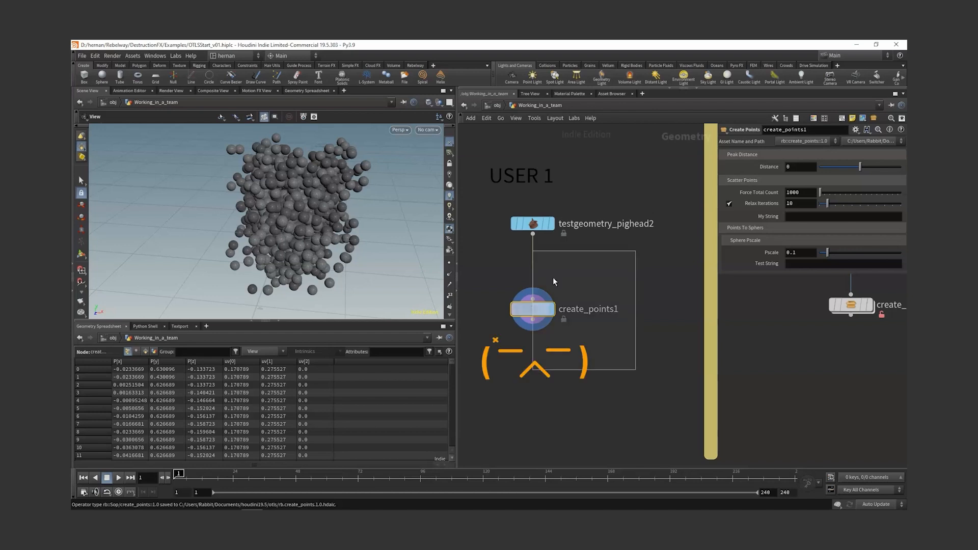
key("f")
middle_click_drag(633, 288, 760, 305)
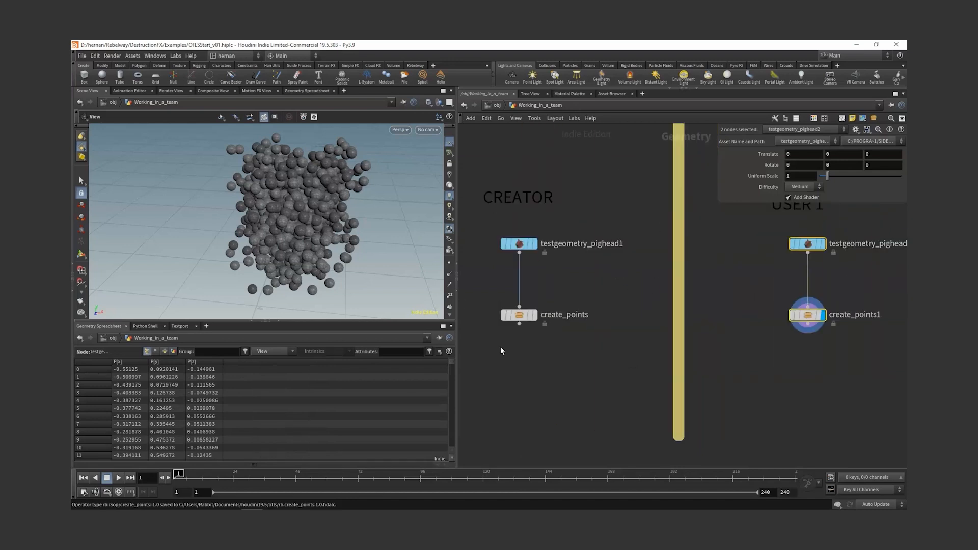
middle_click_drag(799, 359, 572, 349)
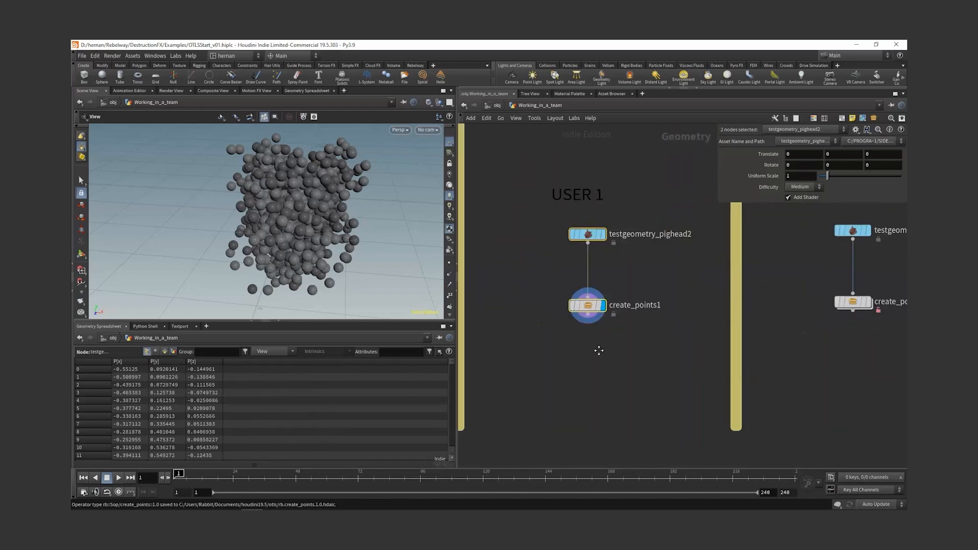
middle_click_drag(818, 264, 562, 269)
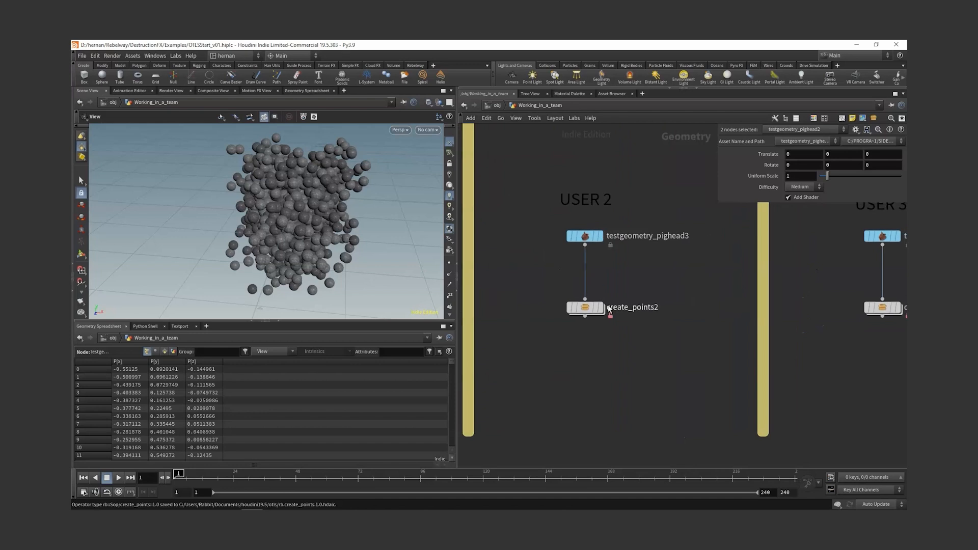
Step: Display create_points2 in the USER 2 section and match it to the current definition
left_click(601, 307)
left_click_drag(656, 285, 557, 335)
mouse_move(620, 306)
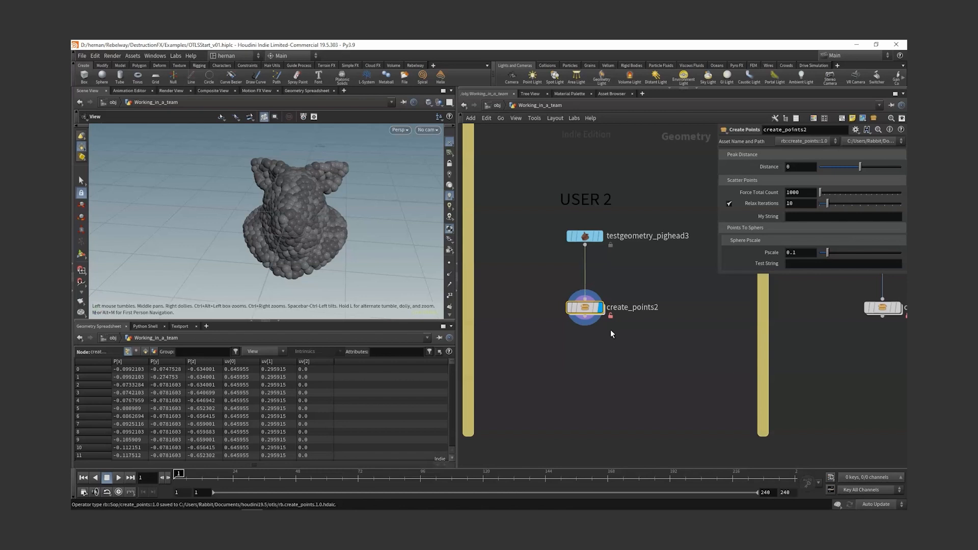
right_click(591, 313)
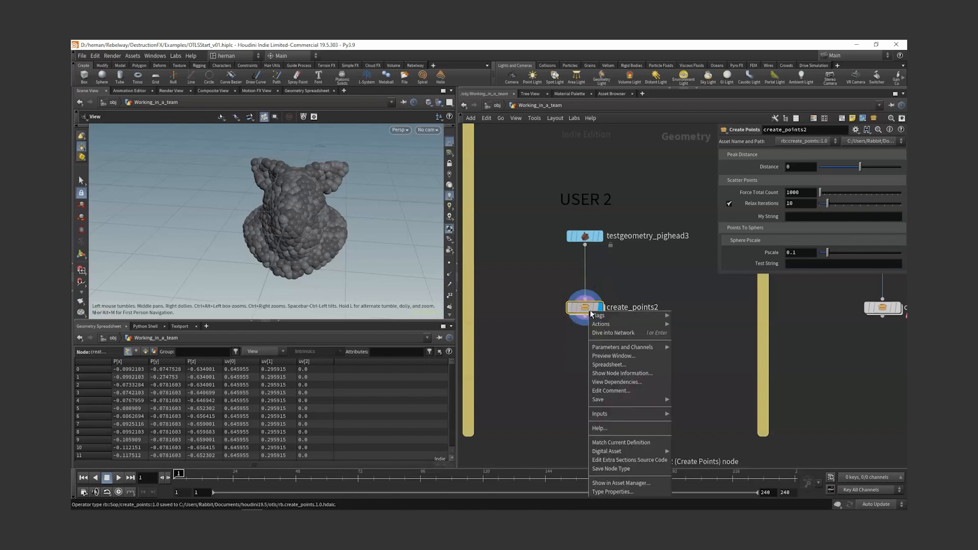
left_click(535, 323)
right_click(585, 310)
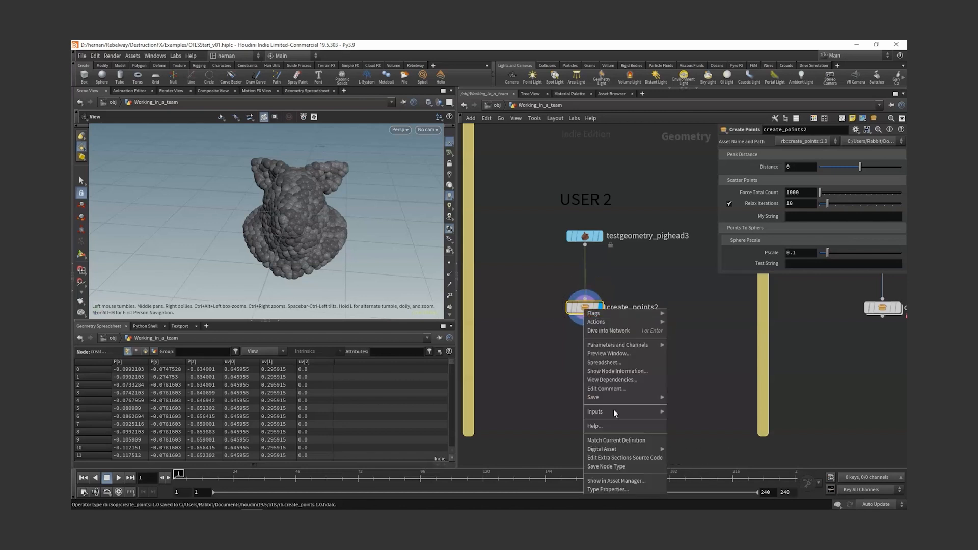
left_click(620, 441)
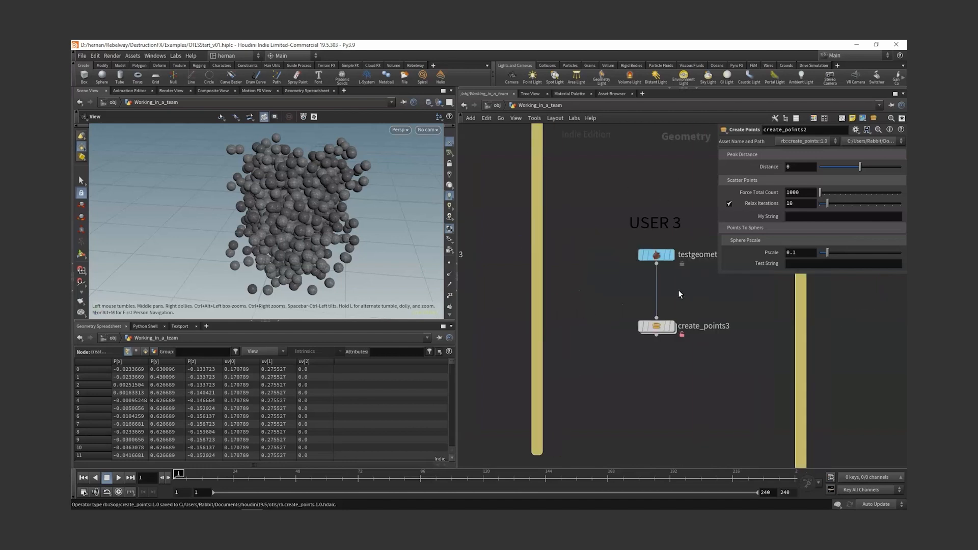
Step: Display create_points3 in the USER 3 section, try matching it to the current definition, and inspect its inner nodes
left_click(533, 310)
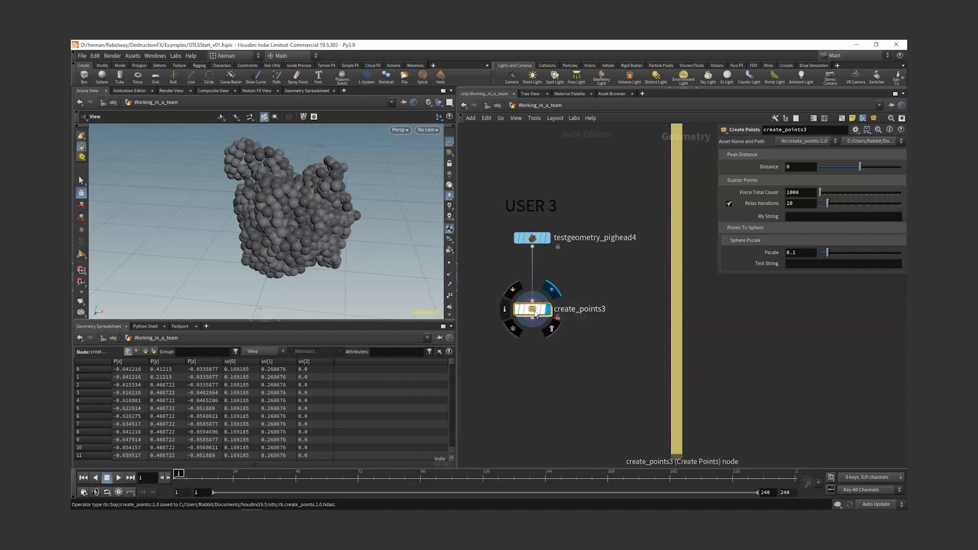
double_click(533, 310)
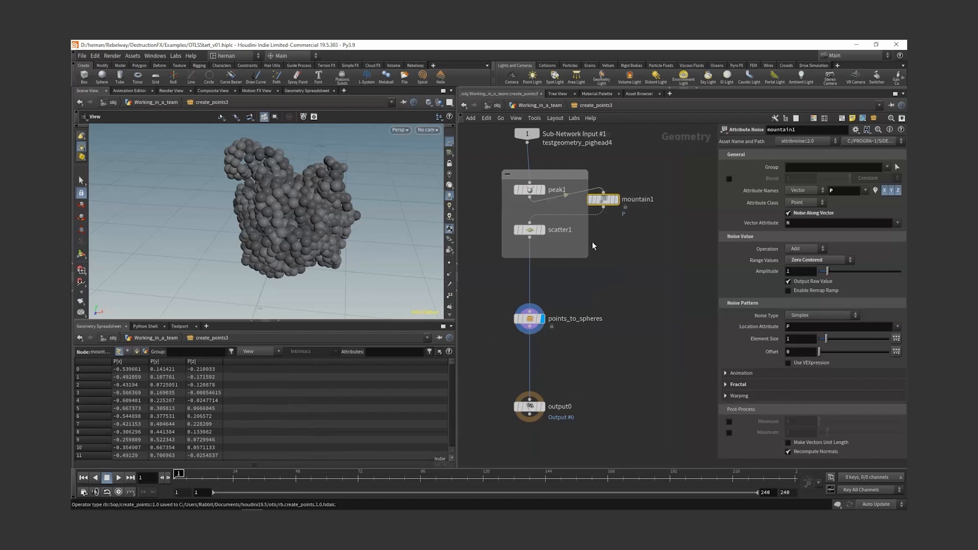
key("u")
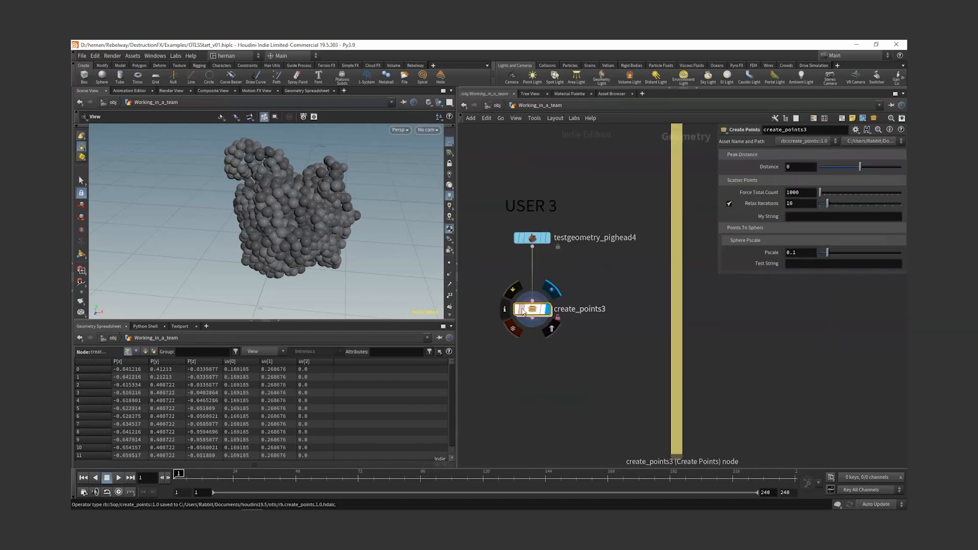
right_click(532, 312)
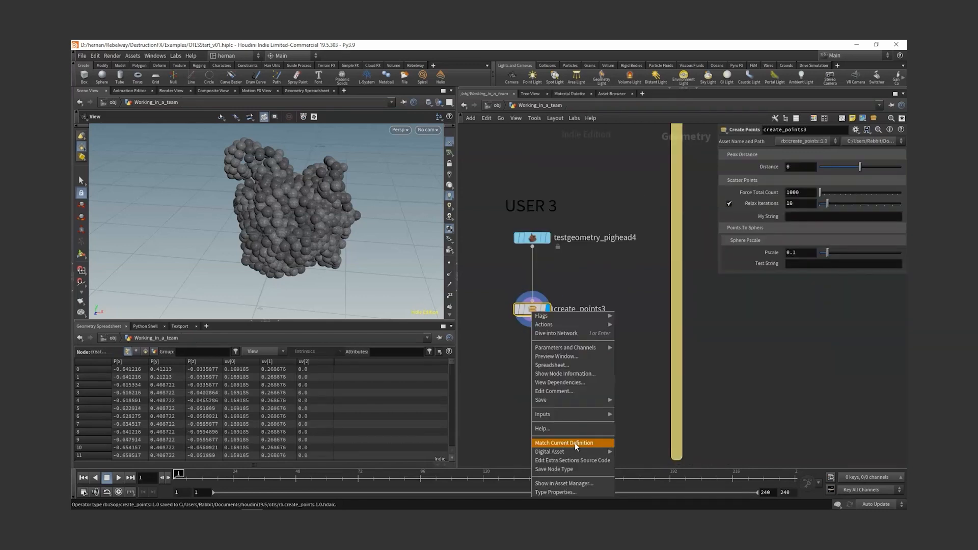
left_click(566, 443)
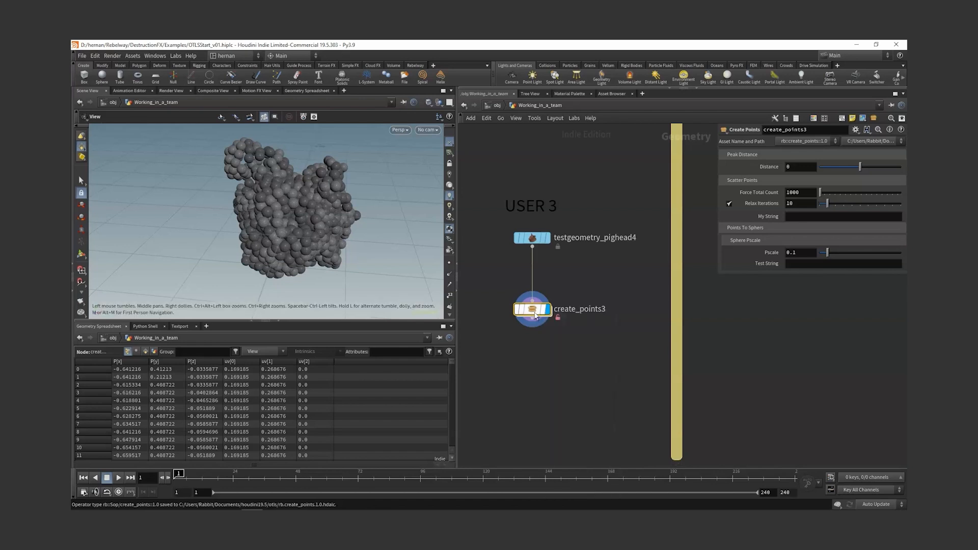
double_click(536, 316)
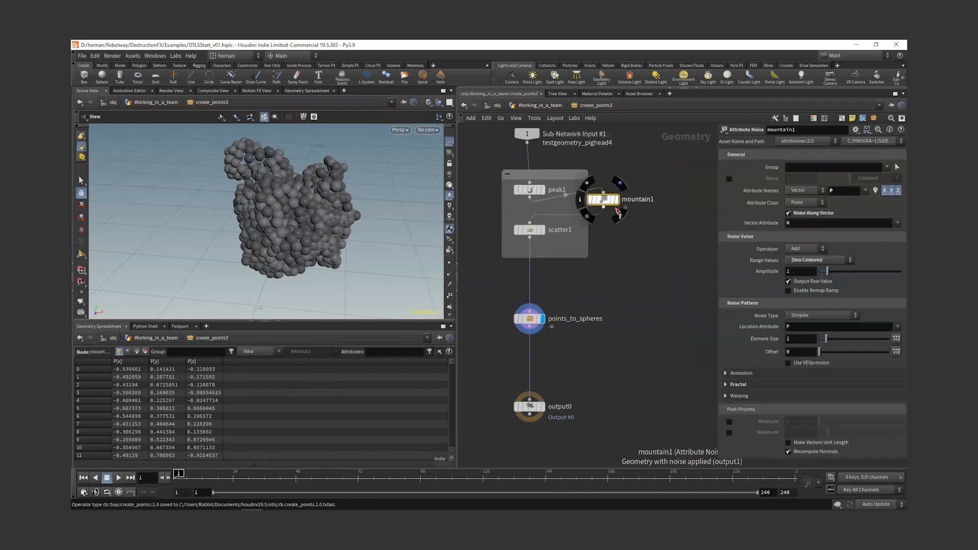
key("u")
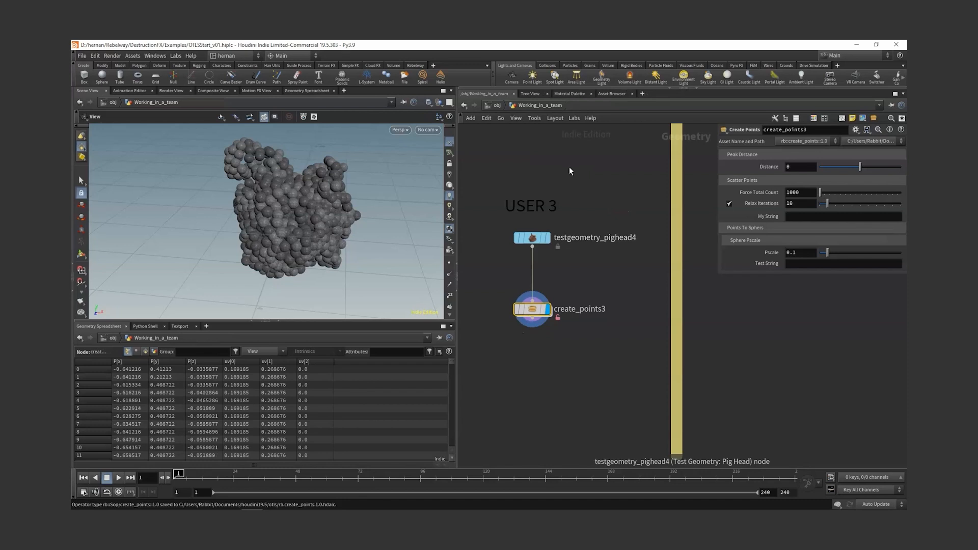
Step: Save the node type of create_points3 in USER 3, match the node to its current definition, and check its contents
mouse_move(536, 313)
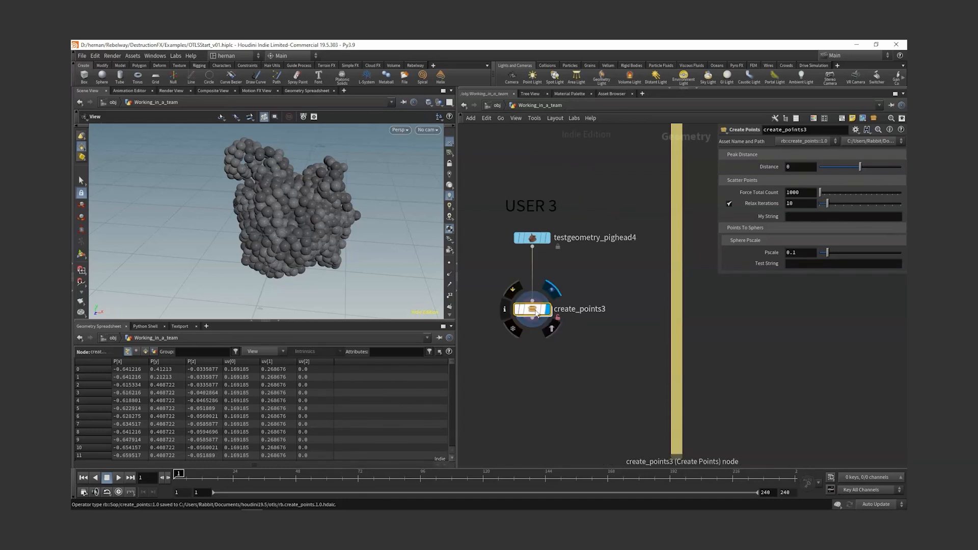
right_click(536, 313)
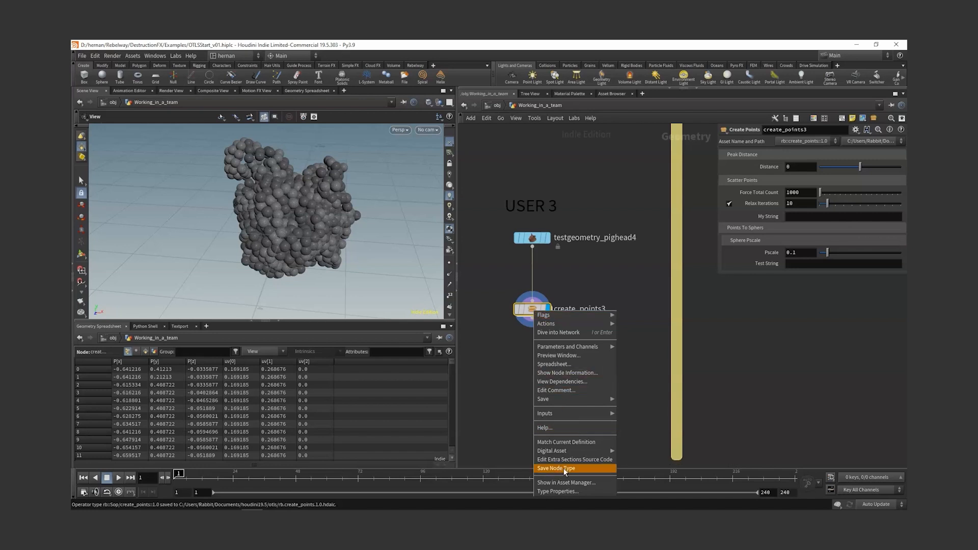
left_click(571, 469)
right_click(537, 313)
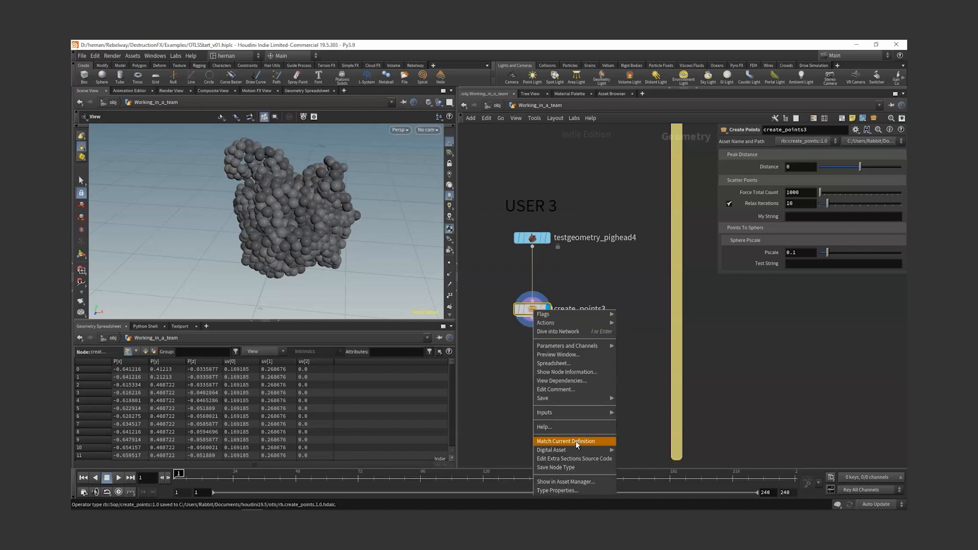
left_click(576, 441)
double_click(532, 309)
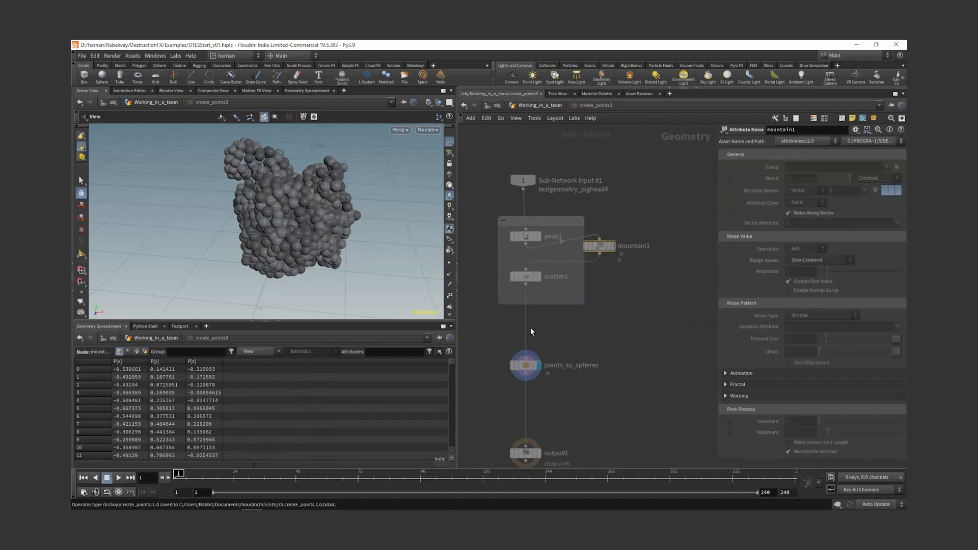
key("u")
Step: Go back to the CREATOR section and display the geometry of create_points
scroll(569, 360, "down", 4)
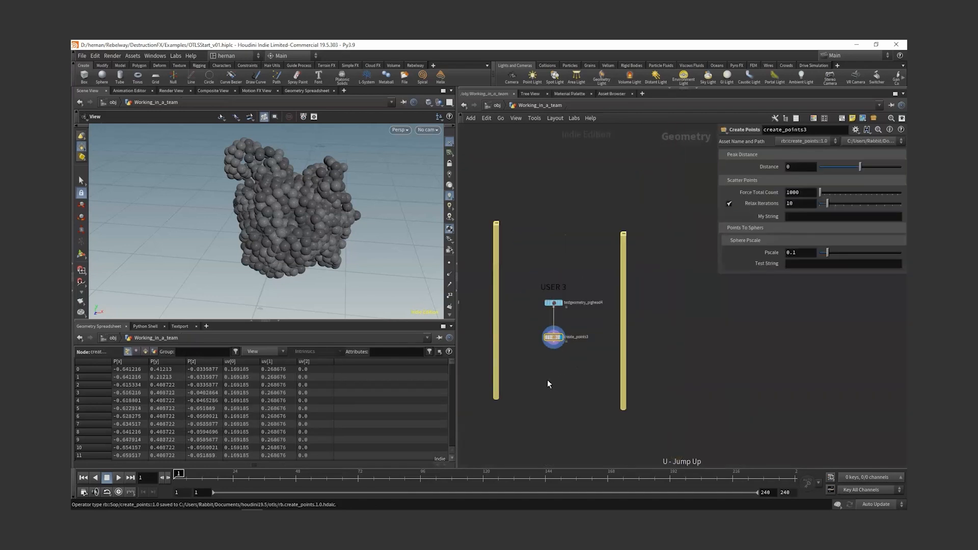
middle_click_drag(484, 407, 740, 399)
scroll(668, 344, "up", 3)
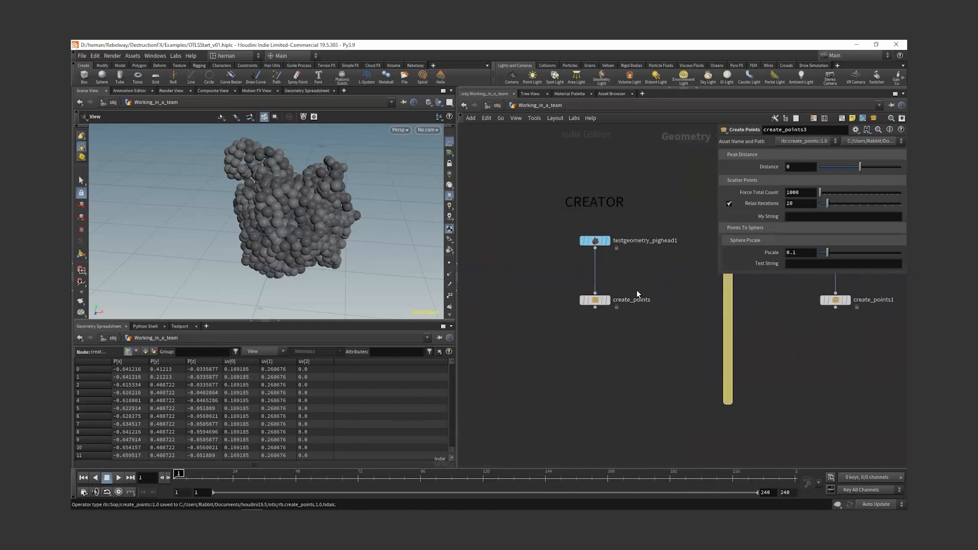
scroll(626, 356, "down", 4)
middle_click_drag(836, 369, 730, 377)
scroll(729, 377, "down", 1)
middle_click_drag(473, 347, 599, 349)
scroll(600, 347, "up", 5)
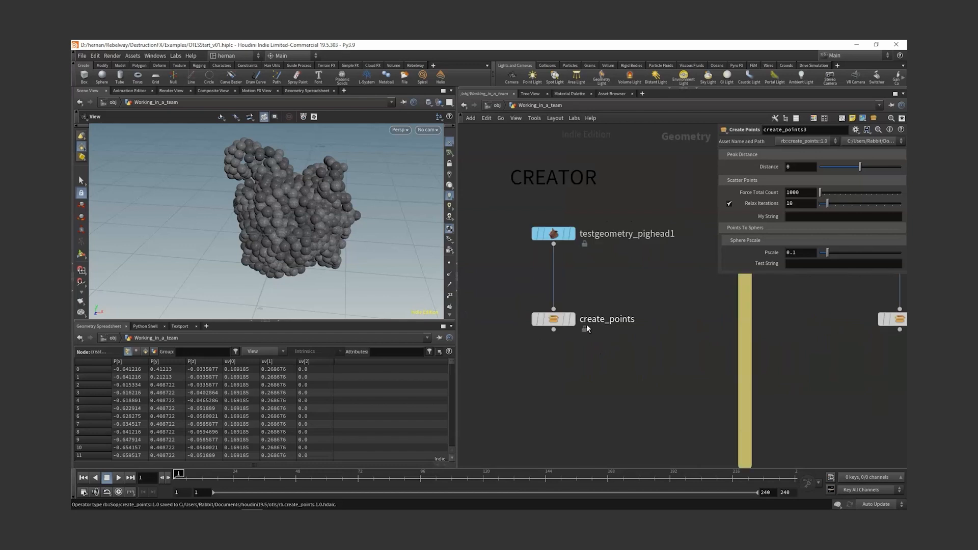
left_click(571, 320)
Step: Look over the three user sections and inspect the nodes inside the creator's create_points
middle_click_drag(770, 350, 659, 349)
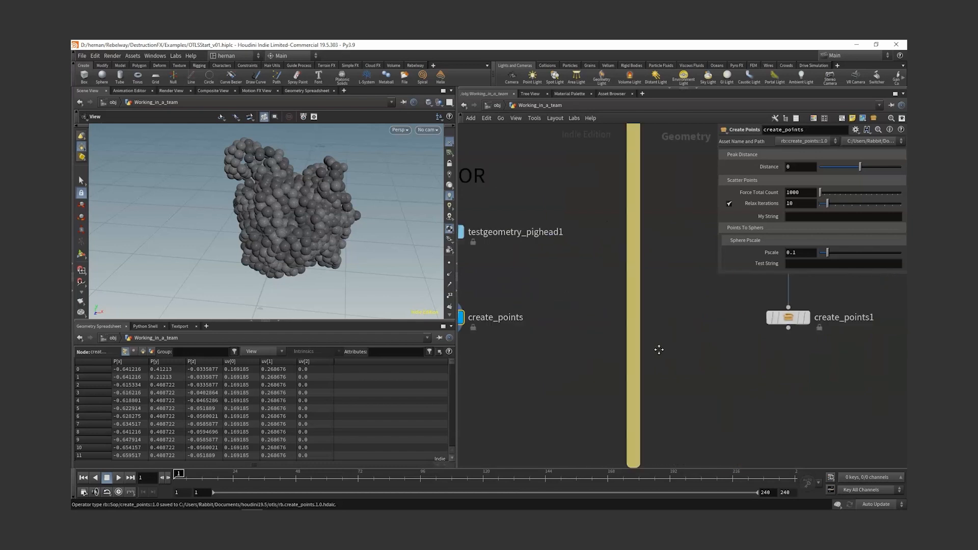
scroll(718, 369, "down", 5)
middle_click_drag(892, 363, 703, 361)
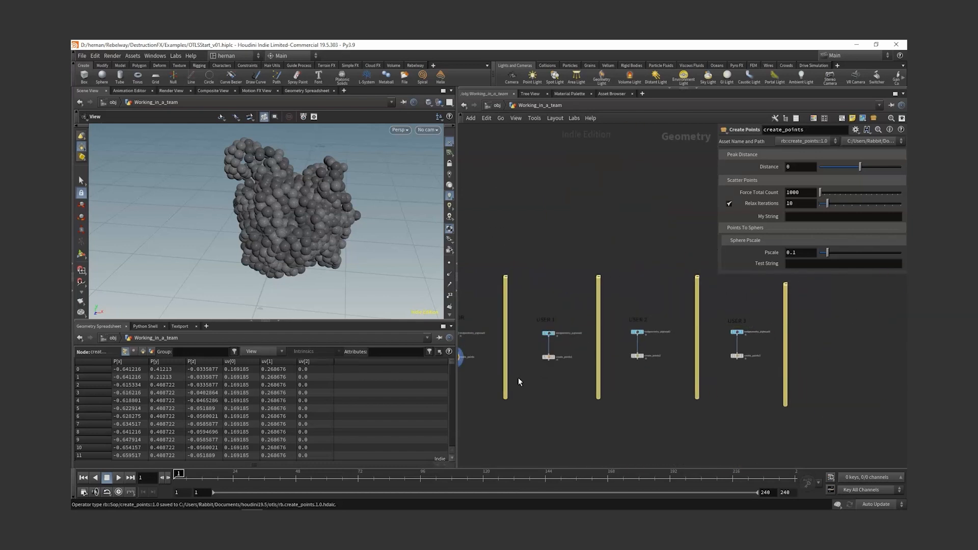
middle_click_drag(471, 364, 609, 373)
scroll(609, 373, "up", 5)
double_click(571, 363)
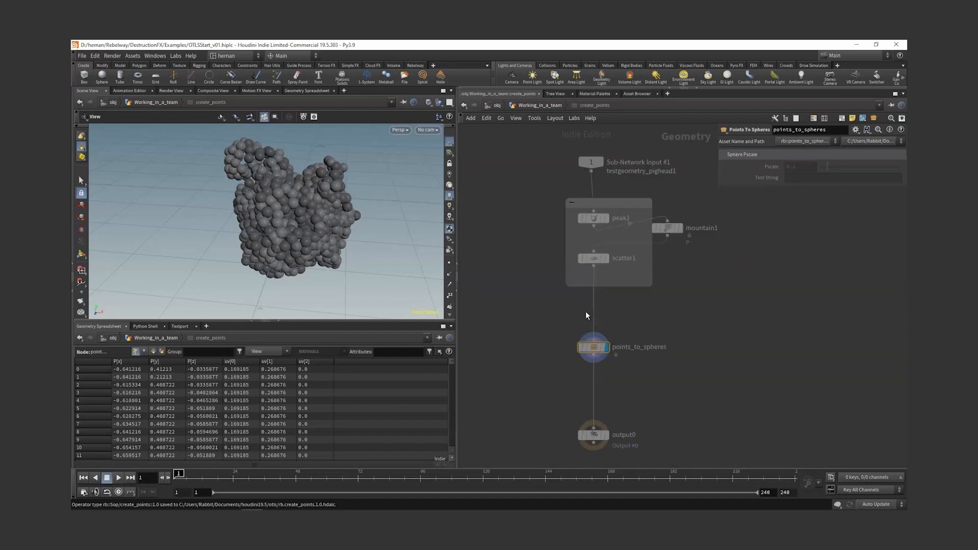
key("u")
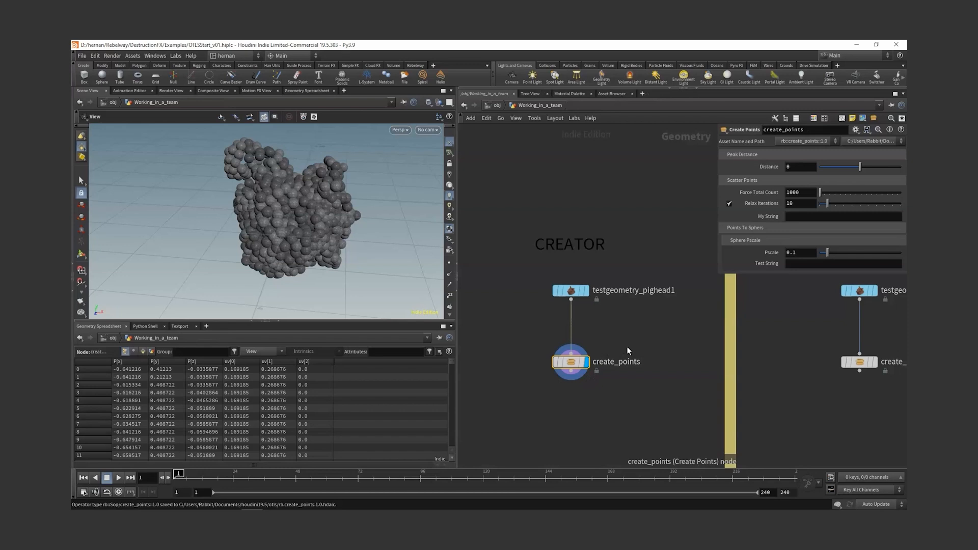
Step: Display create_points1 in USER 1 and create_points2 in USER 2 in turn, and frame all sections for comparison
middle_click_drag(721, 340, 531, 350)
scroll(531, 351, "down", 3)
left_click(662, 363)
middle_click_drag(673, 356, 545, 351)
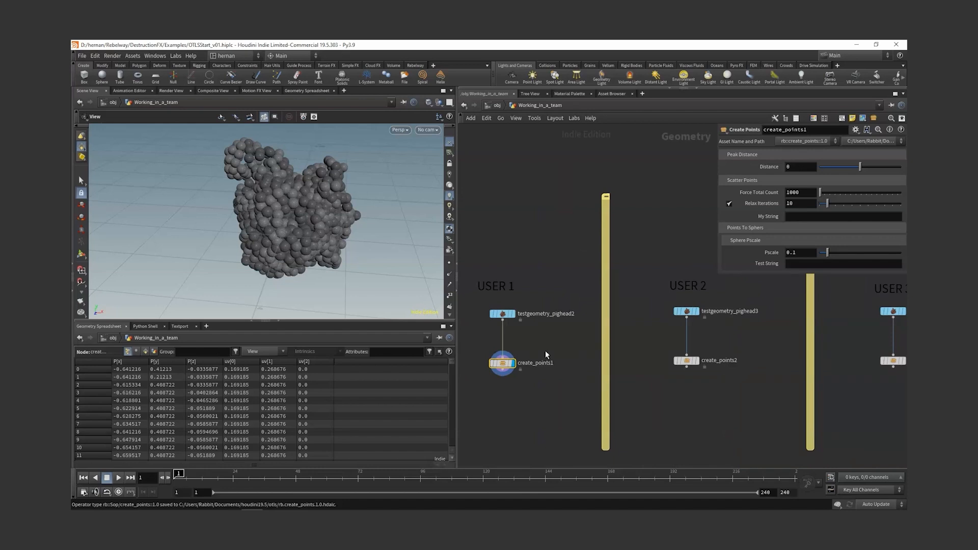
left_click(698, 362)
left_click(699, 361)
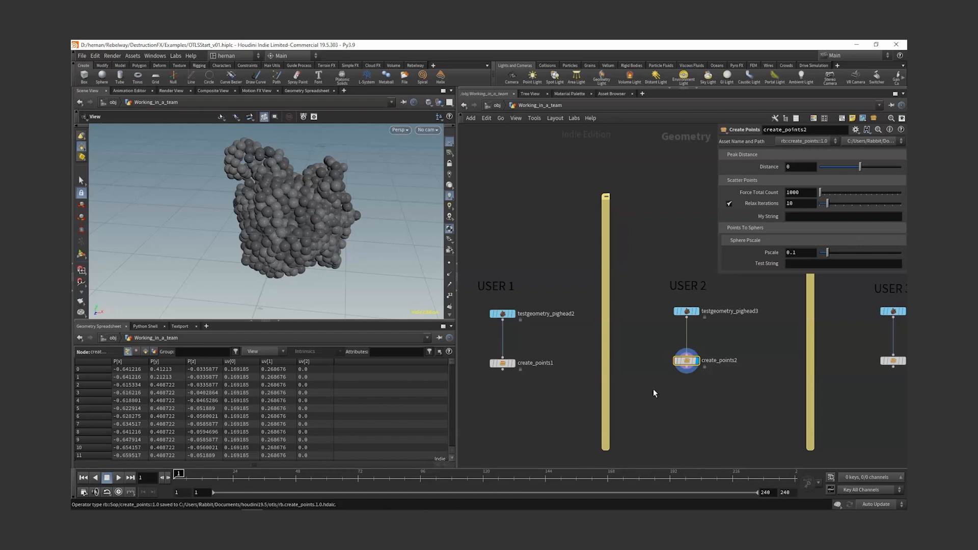
key("h")
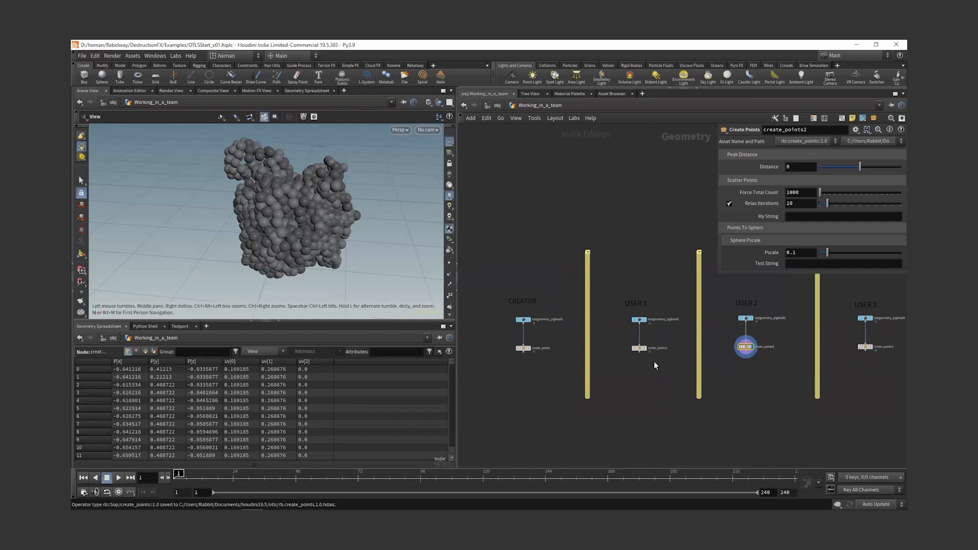
Step: Allow editing of the contents of create_points in the CREATOR section and enter its network
mouse_move(524, 348)
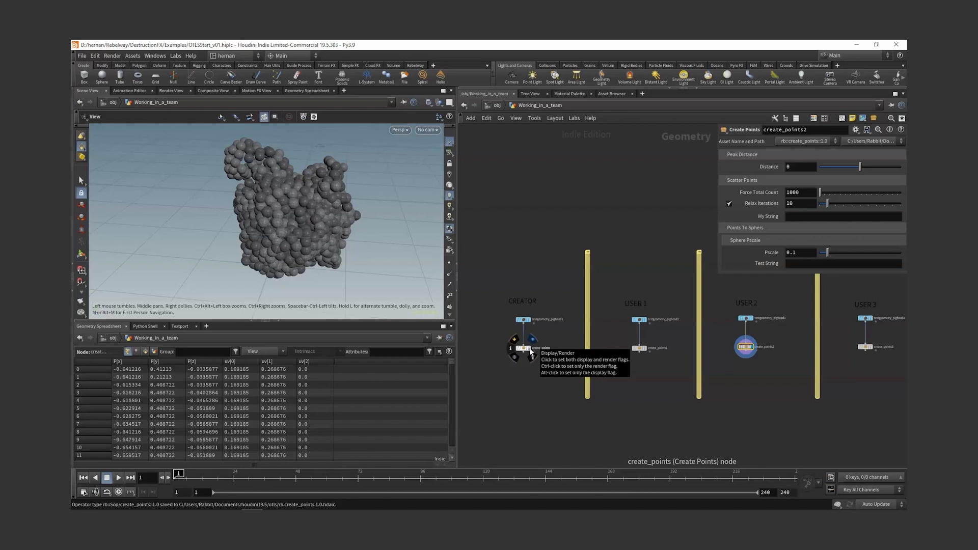
left_click(528, 350)
scroll(528, 351, "up", 5)
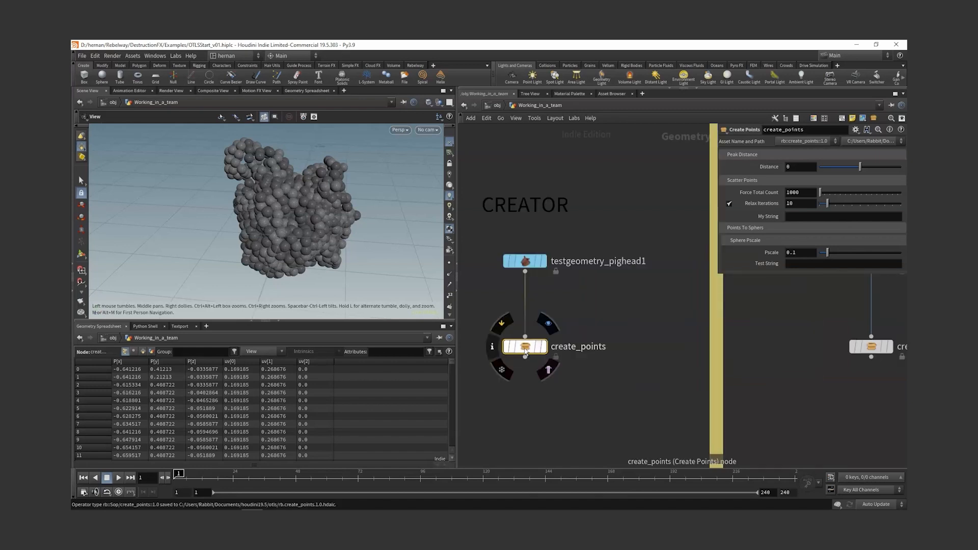
scroll(569, 337, "down", 3)
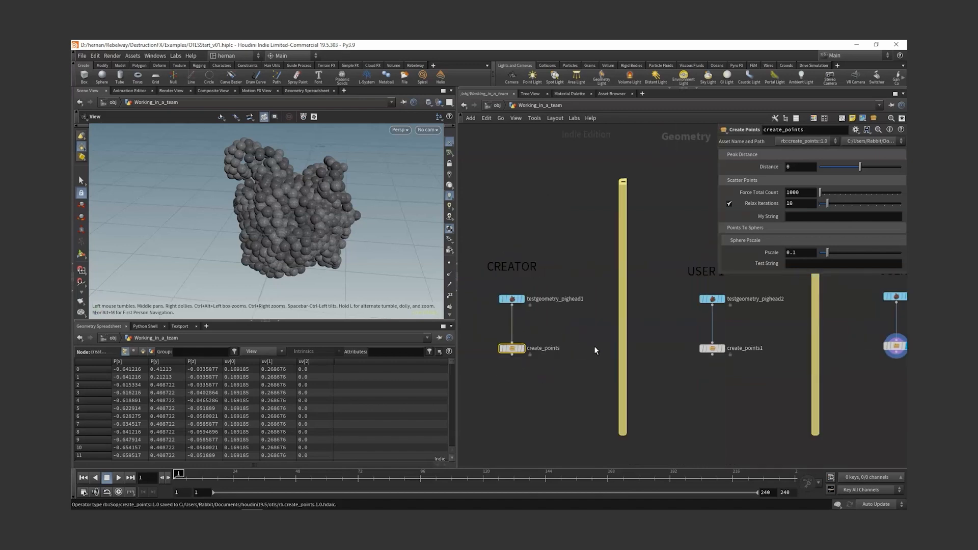
right_click(511, 349)
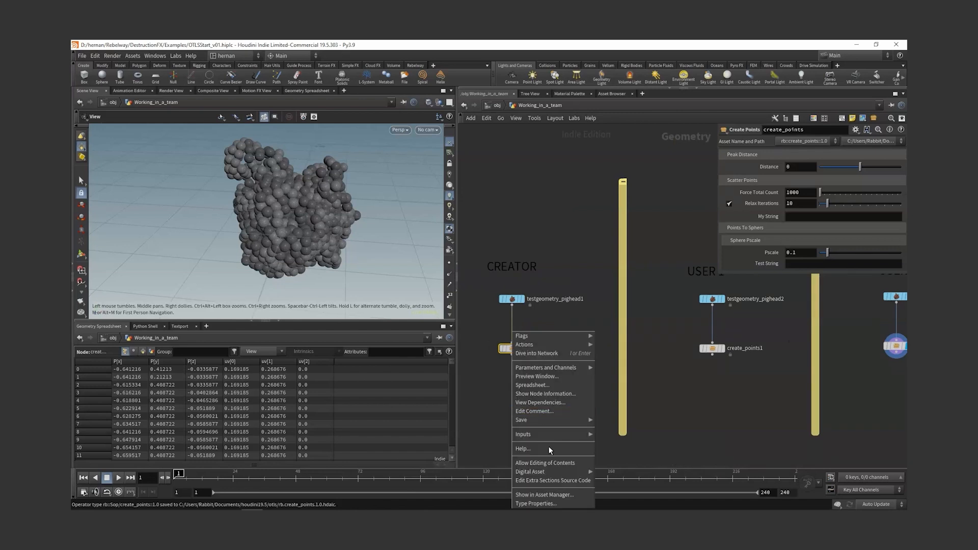
left_click(546, 464)
double_click(513, 348)
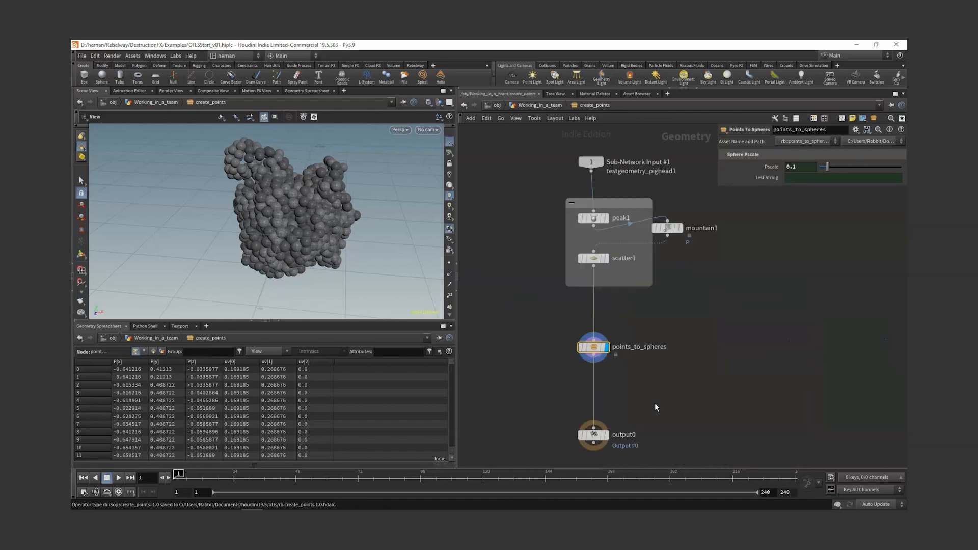
Step: Insert a Null node between points_to_spheres and output0 inside create_points
key("Tab")
type("null")
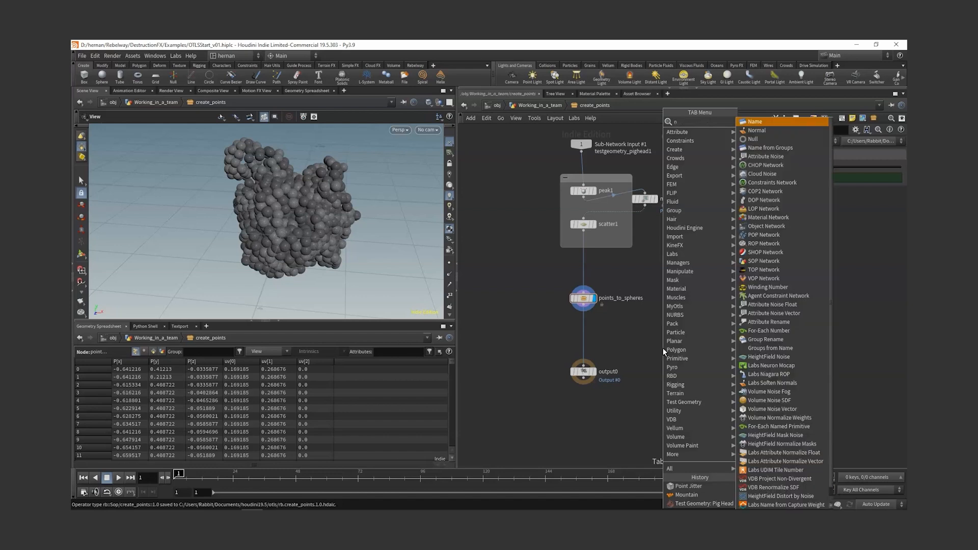
key("Return")
key("Return")
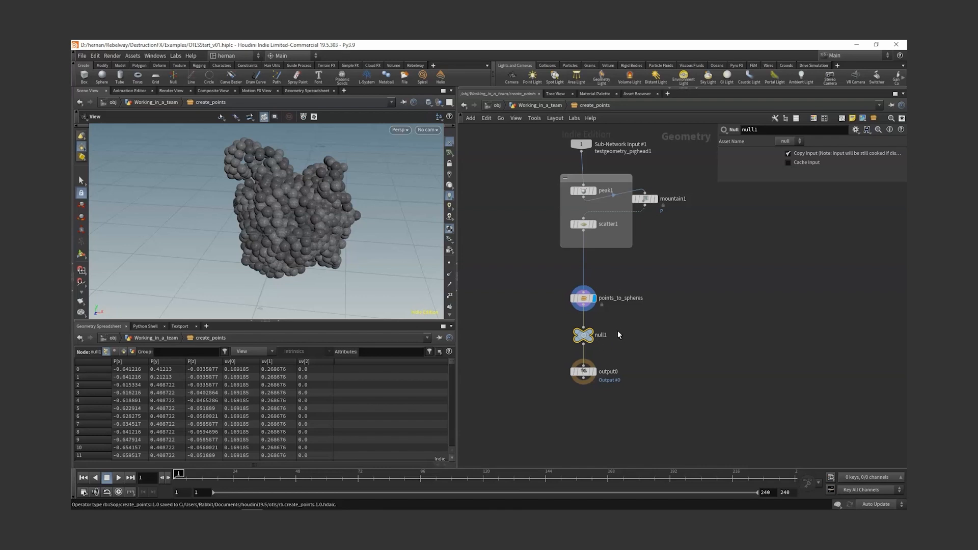
Step: Return to the parent network and save the edited node type of create_points
key("u")
right_click(512, 350)
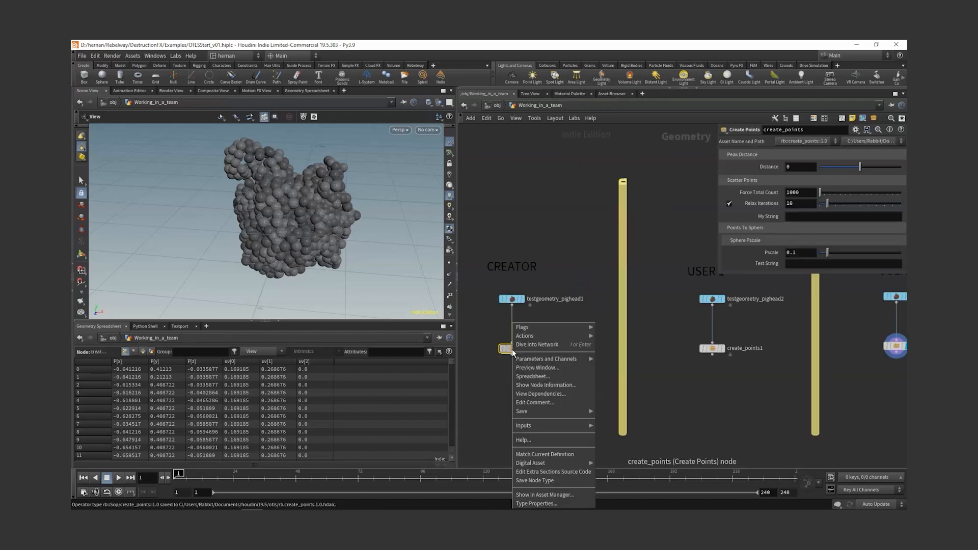
left_click(535, 481)
Step: Display and select create_points1 in the USER 1 section, checking the edited contents of create_points
left_click(713, 349)
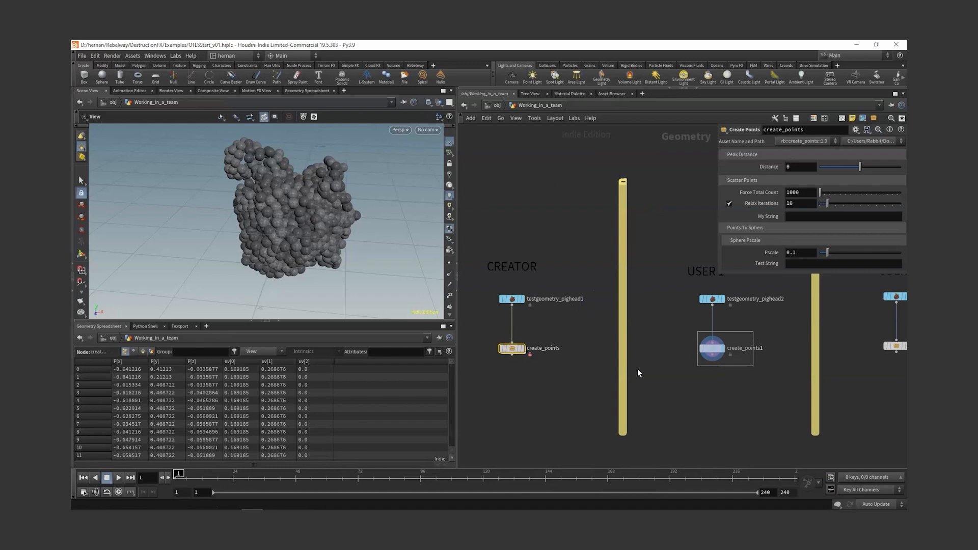
double_click(514, 350)
key("u")
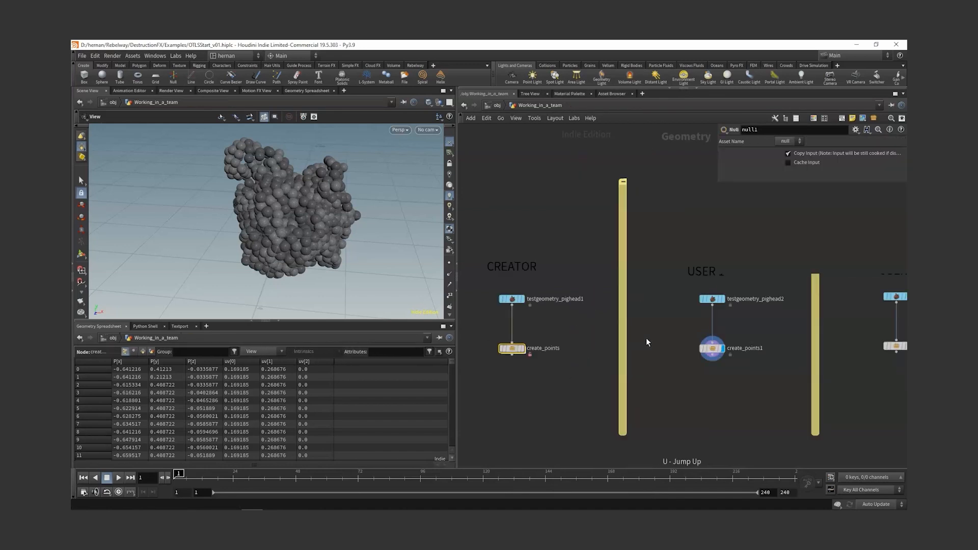
left_click_drag(677, 329, 750, 376)
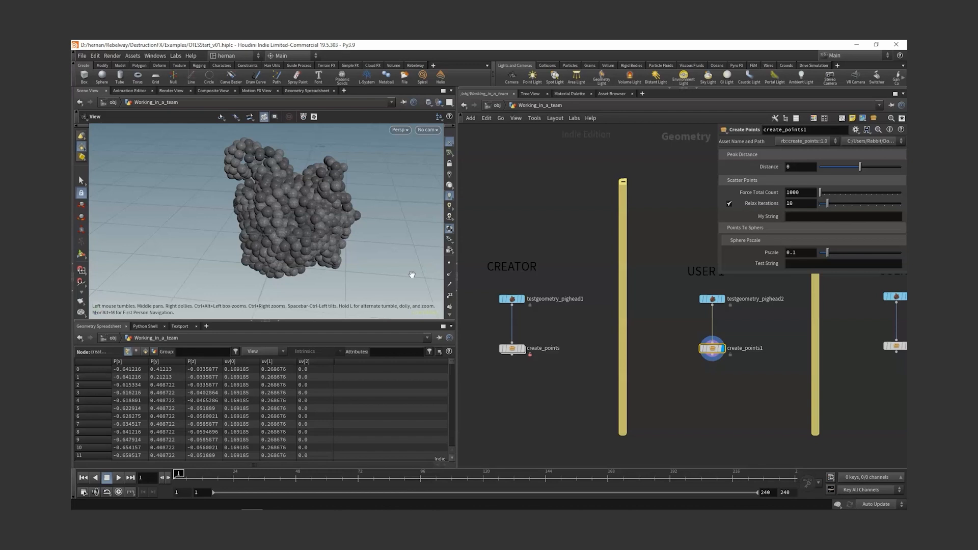
Step: Enter create_points in the CREATOR section and insert a Point Jitter node between scatter1 and points_to_spheres
double_click(512, 349)
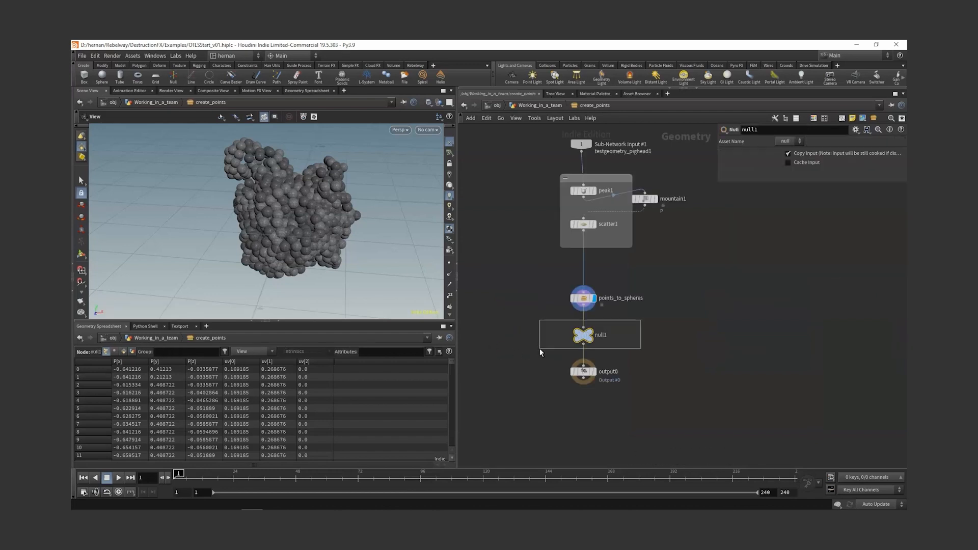
mouse_move(575, 336)
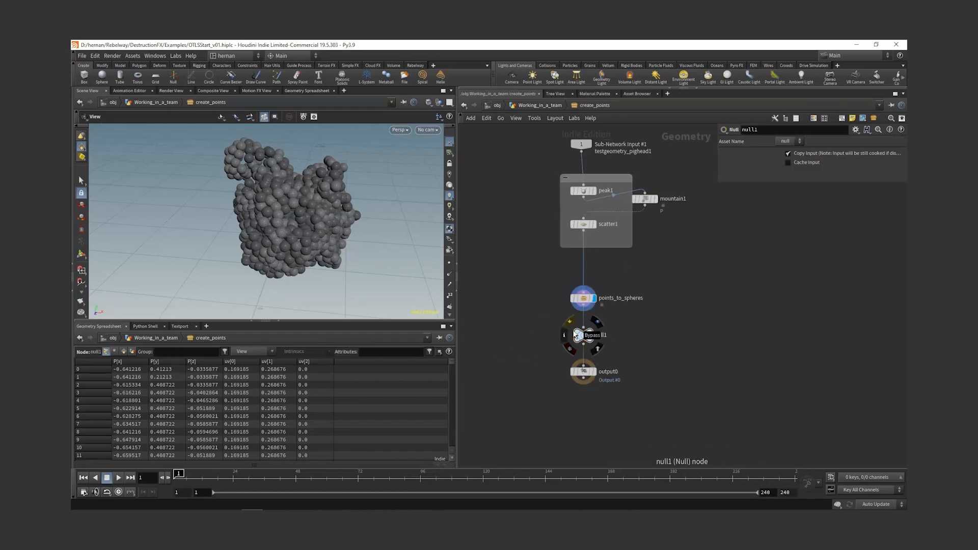
key("Tab")
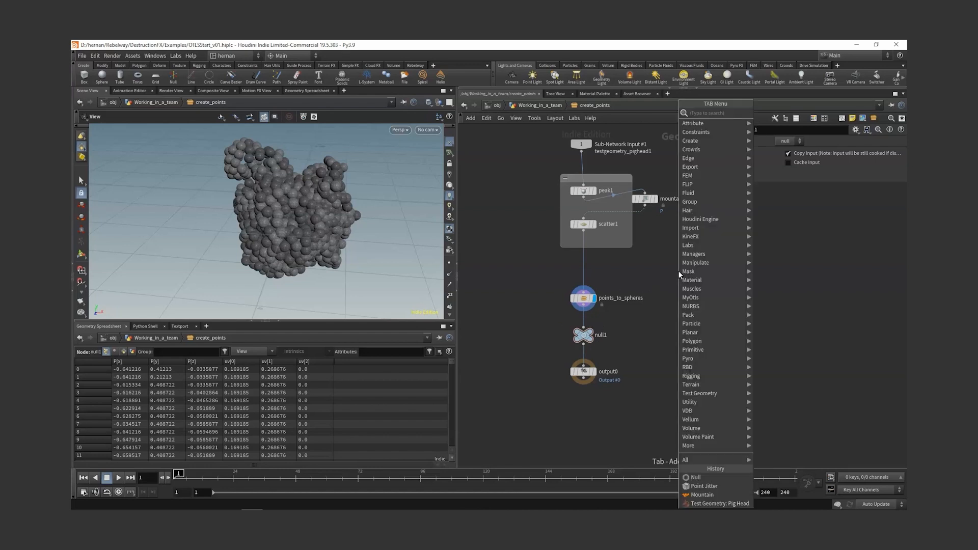
type("point jitter")
key("Return")
left_click(678, 270)
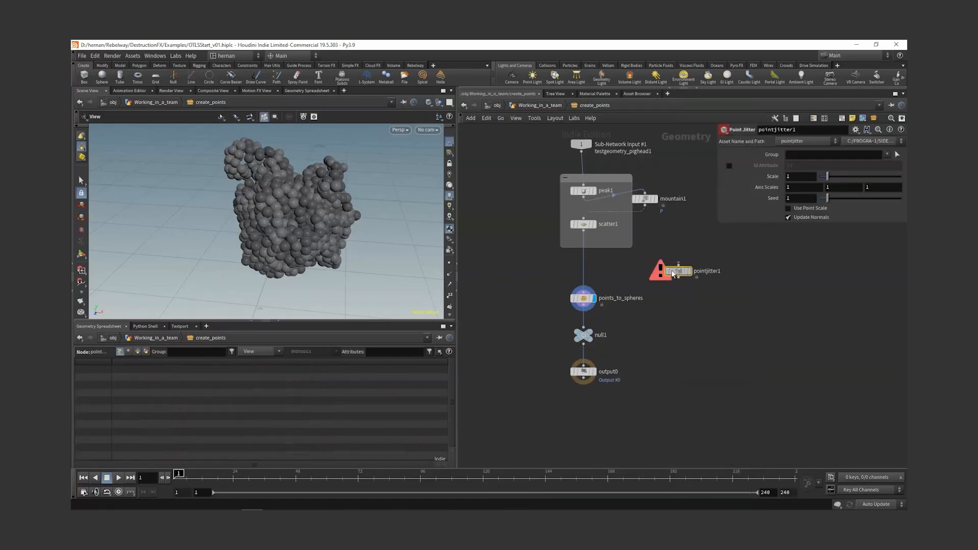
left_click_drag(678, 271, 584, 267)
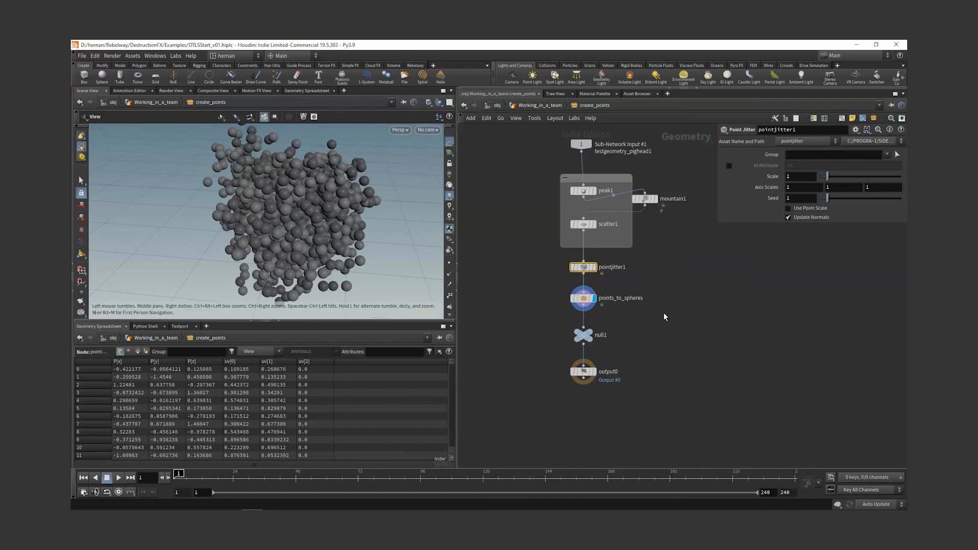
Step: Return to the parent network and start a major version increase of create_points, switching the library filename to Custom
key("u")
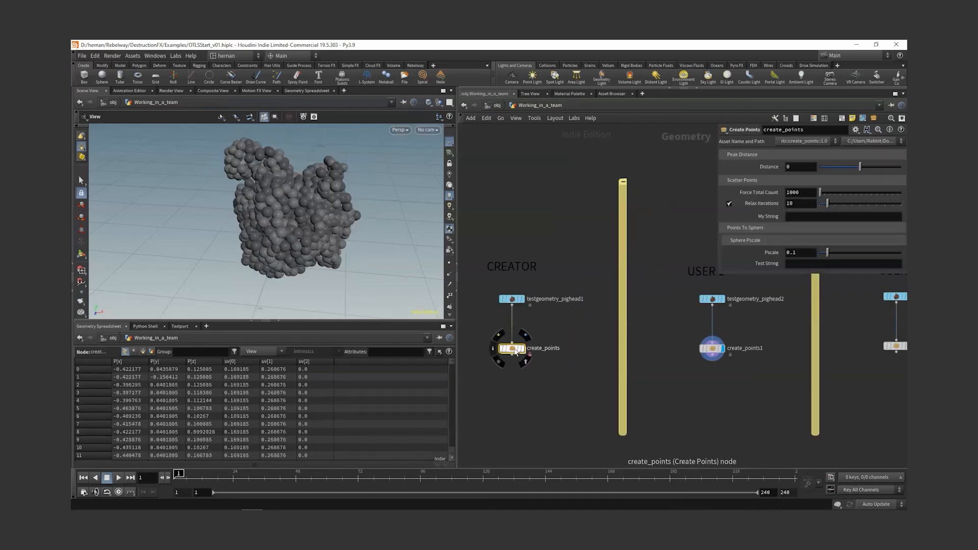
right_click(513, 349)
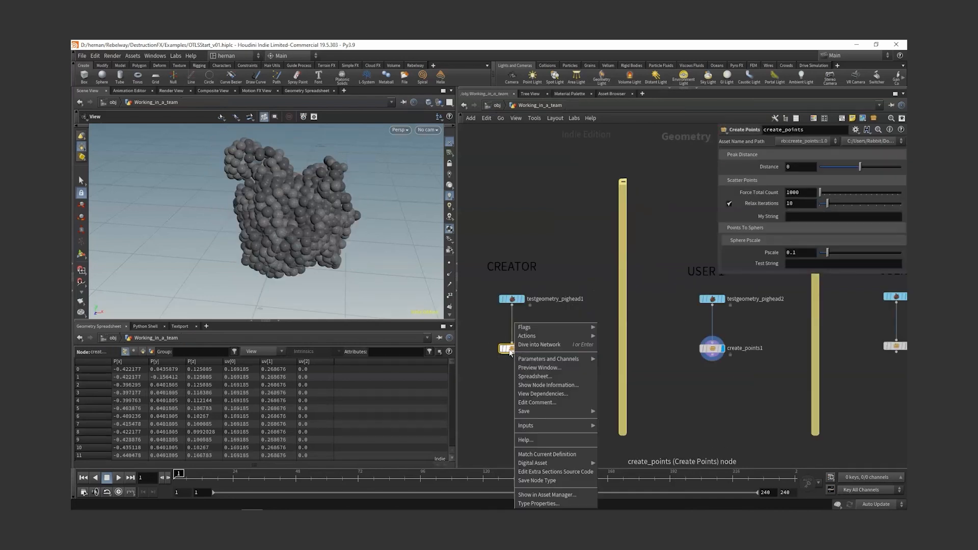
mouse_move(552, 463)
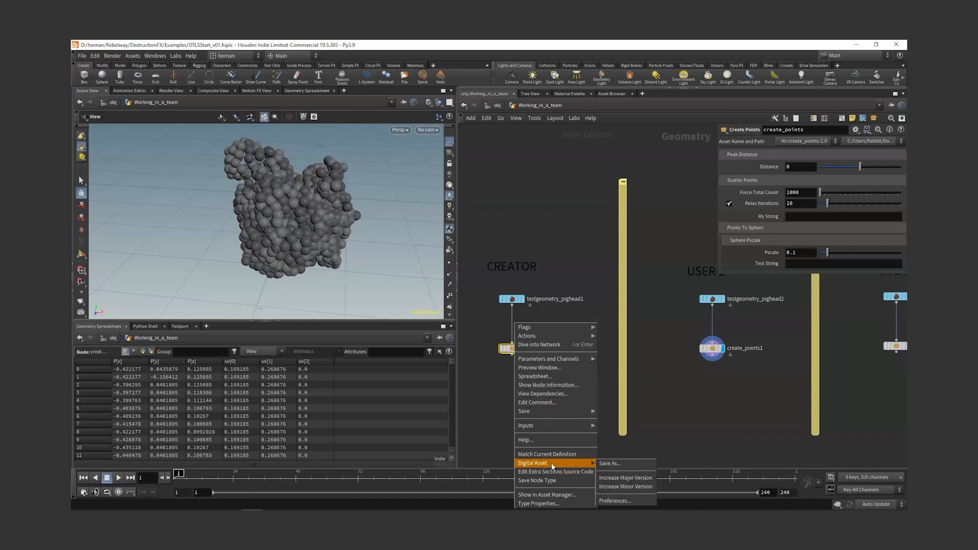
left_click(634, 479)
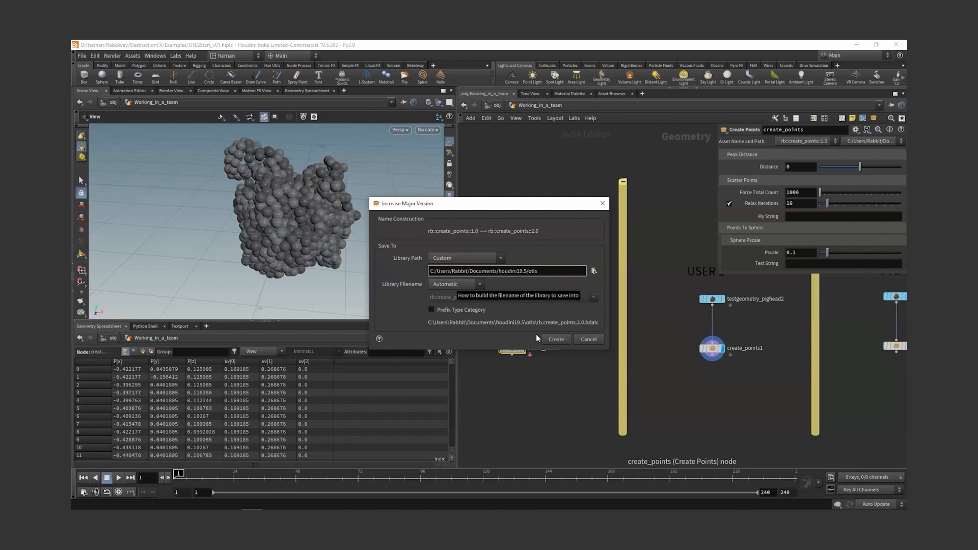
left_click(473, 286)
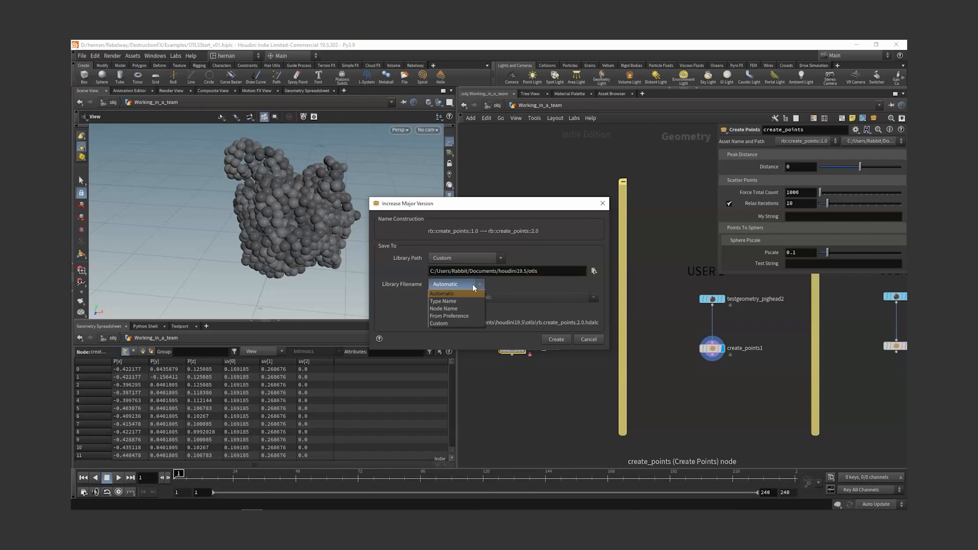
left_click(441, 323)
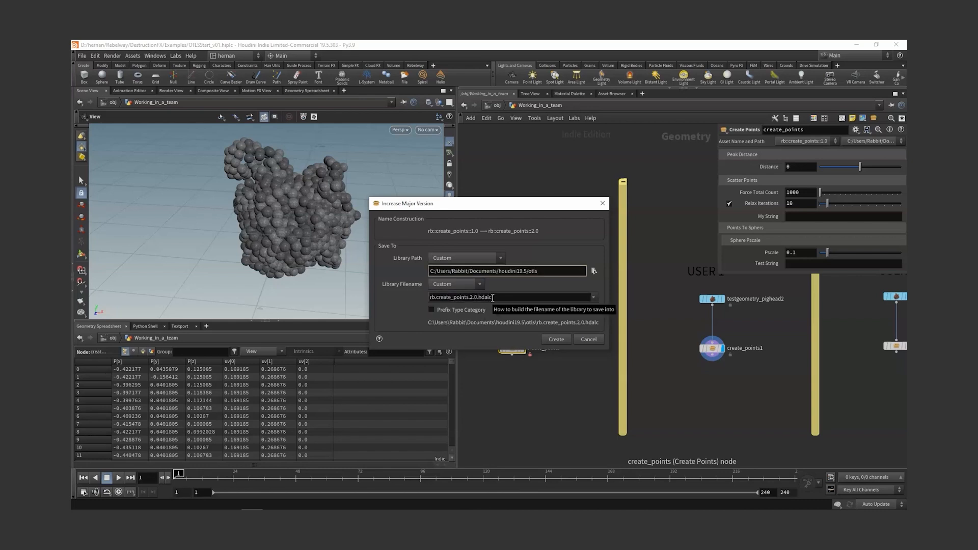
left_click_drag(544, 203, 374, 221)
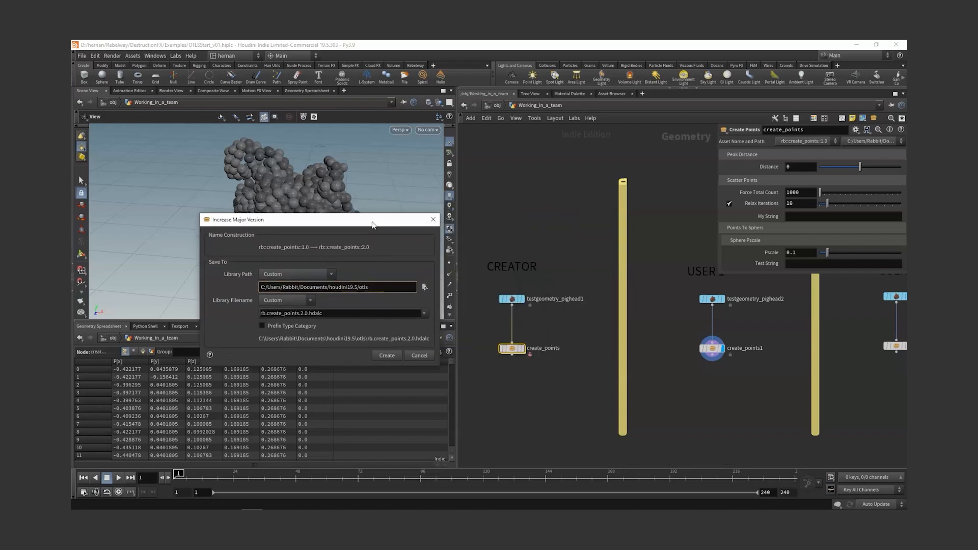
Step: Set the library filename to rb.create_points.1.0.hdalc and create version 2.0, confirming the save into the existing library file
left_click_drag(718, 221, 516, 222)
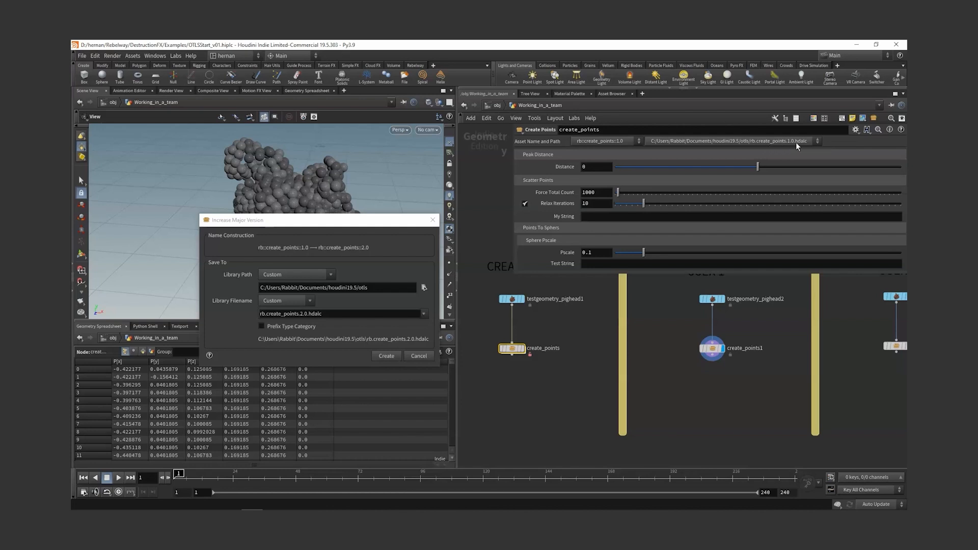
left_click(299, 313)
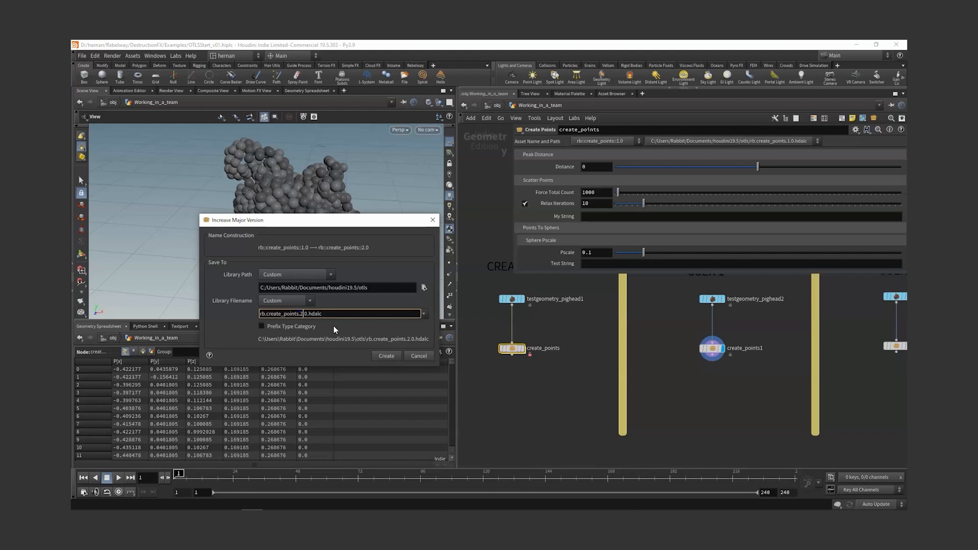
key("BackSpace")
type("1")
key("shift+Left")
left_click(385, 356)
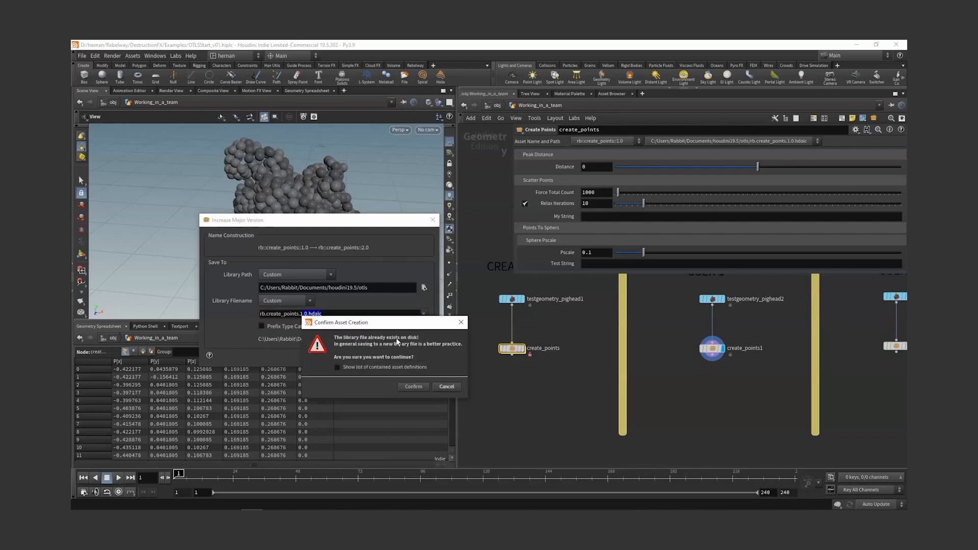
left_click(413, 387)
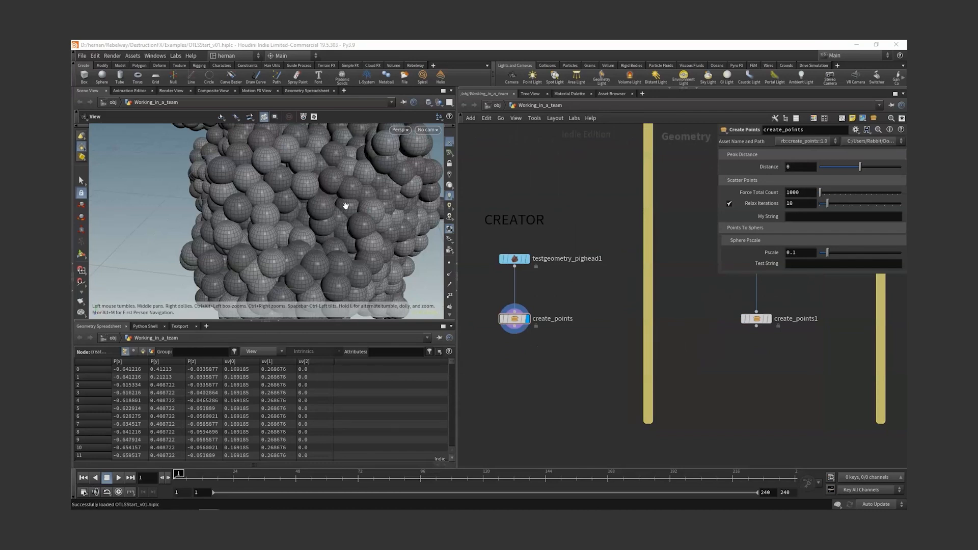
Step: Select create_points in the CREATOR section, examine its asset version and library path, and check its internal network
right_click_drag(351, 204, 310, 225)
left_click_drag(311, 224, 271, 130)
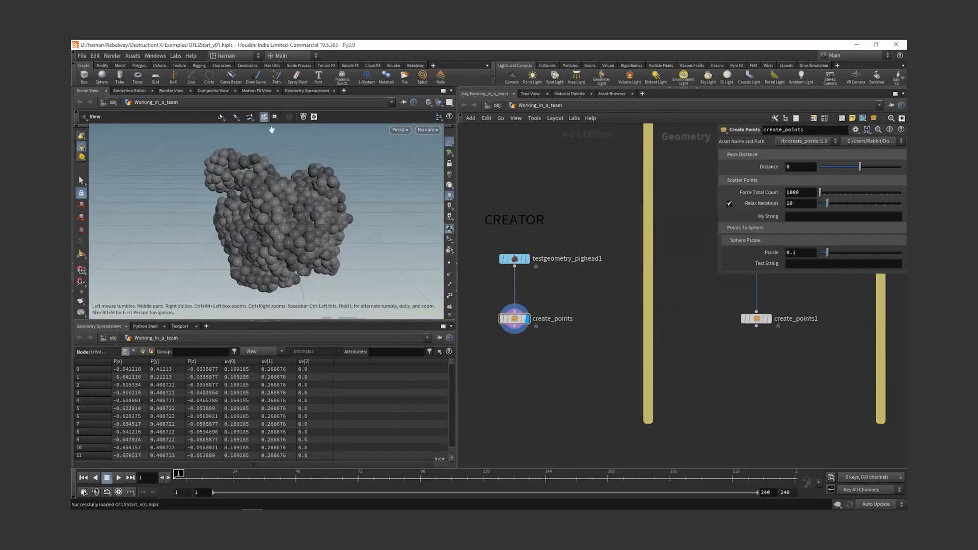
left_click_drag(561, 292, 495, 348)
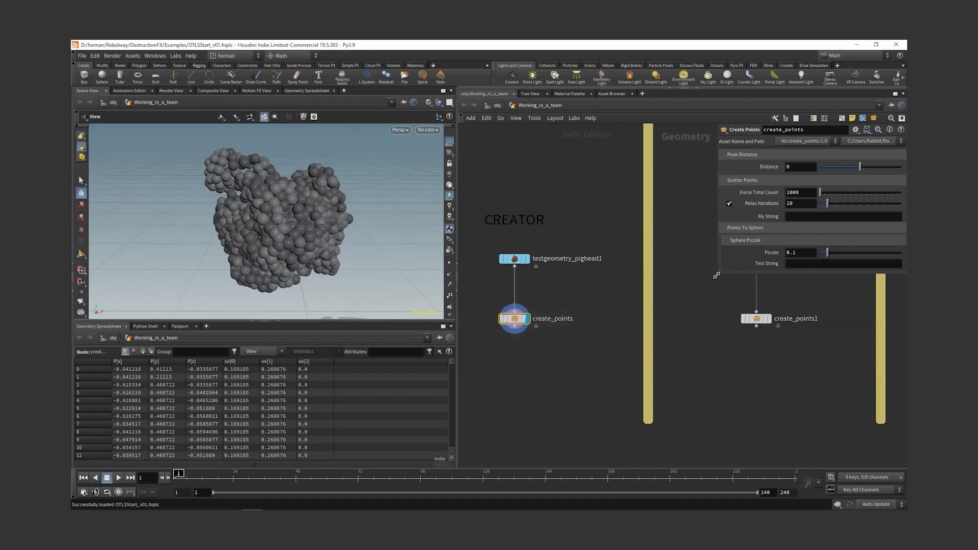
left_click_drag(716, 275, 548, 334)
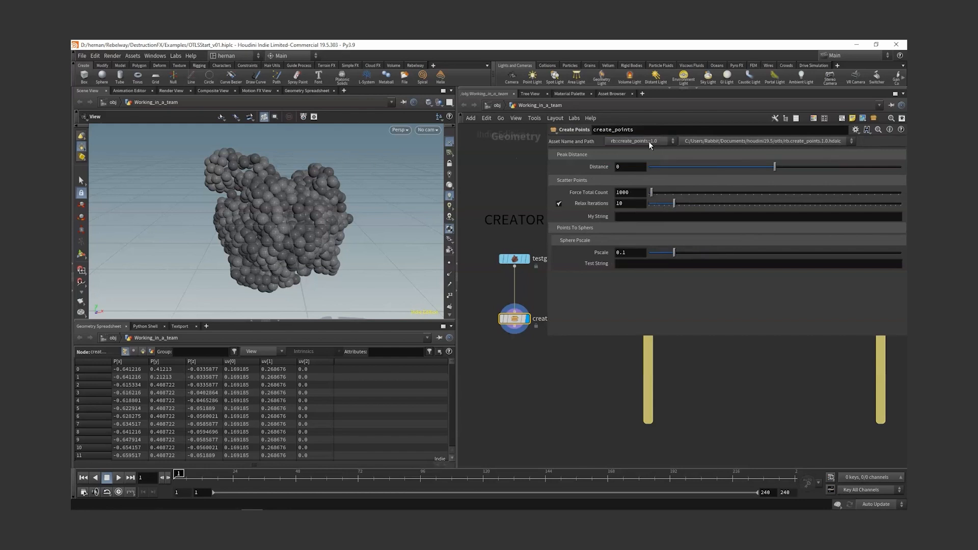
middle_click_drag(546, 383, 556, 414)
double_click(523, 350)
middle_click_drag(524, 350, 519, 372)
scroll(519, 373, "down", 1)
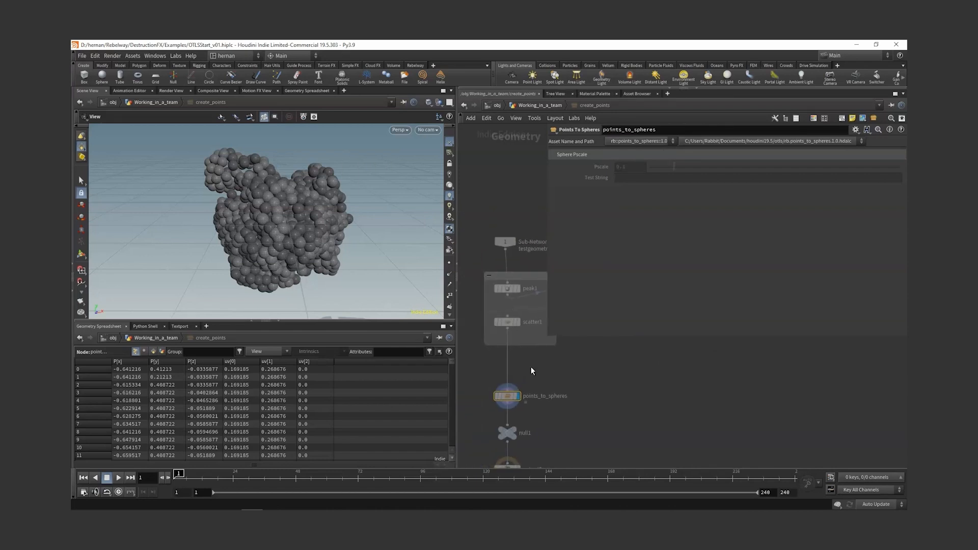
key("u")
Step: Switch create_points to asset version rb::create_points::2.0 and check its internal network
left_click(644, 144)
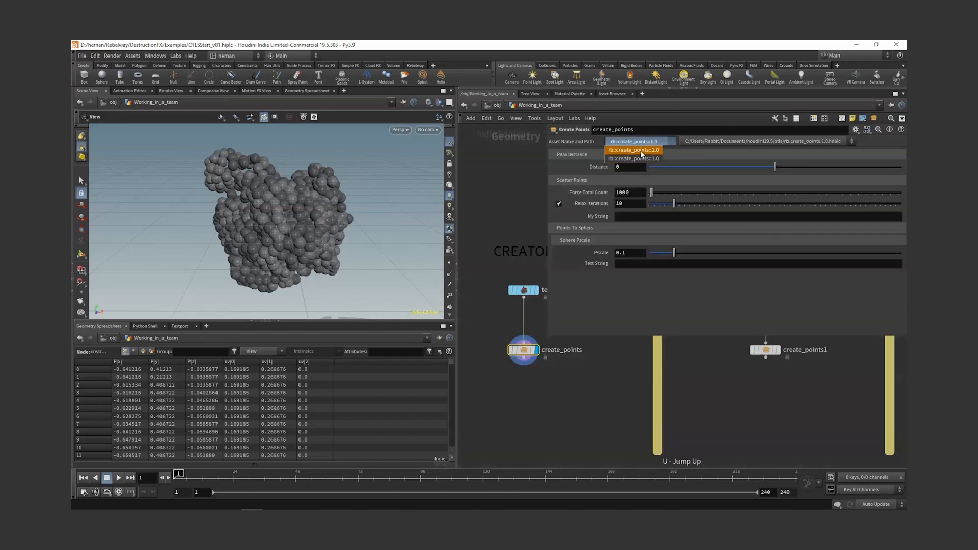
left_click(637, 152)
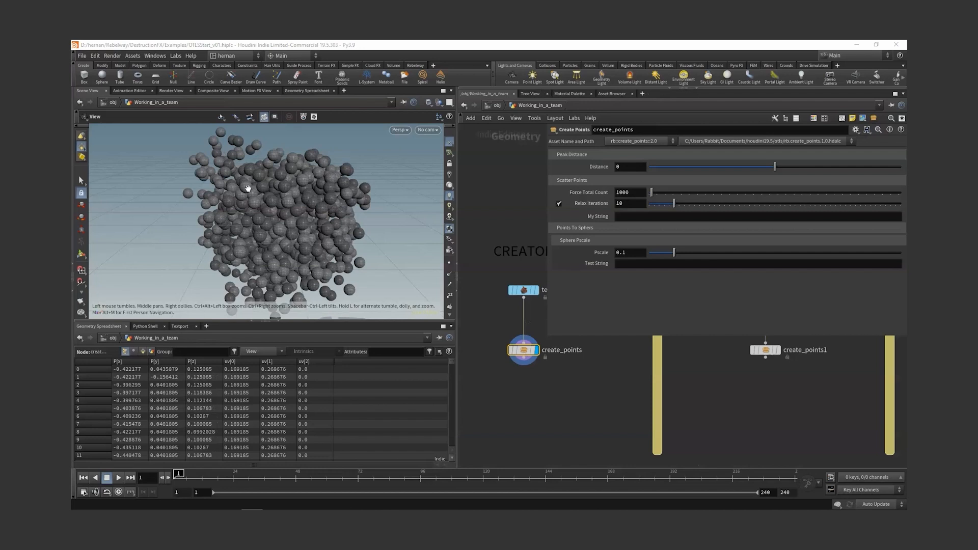
double_click(522, 353)
middle_click_drag(592, 379, 450, 395)
middle_click_drag(554, 344, 545, 391)
left_click_drag(549, 385, 485, 356)
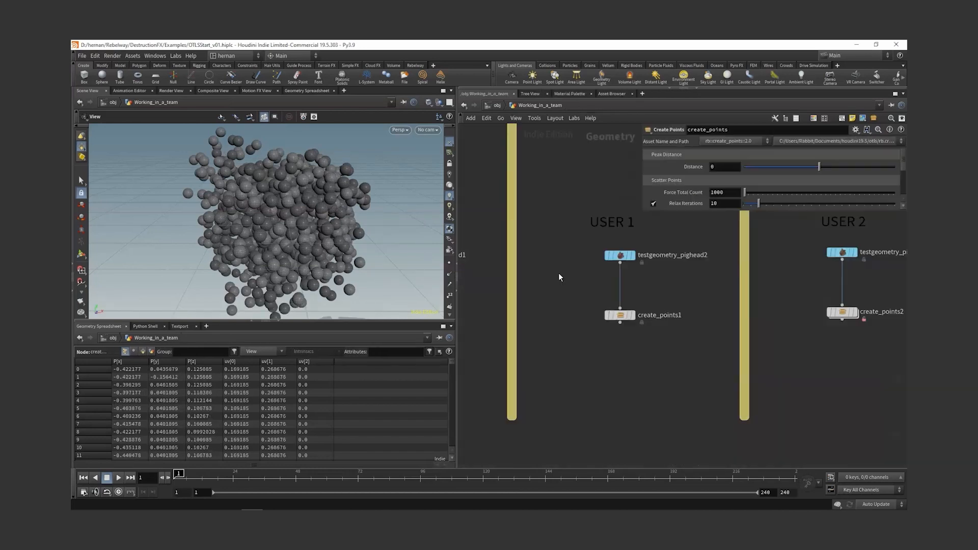
Step: Display and select create_points1 in the USER 1 section and check its available asset versions
left_click_drag(671, 290, 618, 347)
left_click(633, 313)
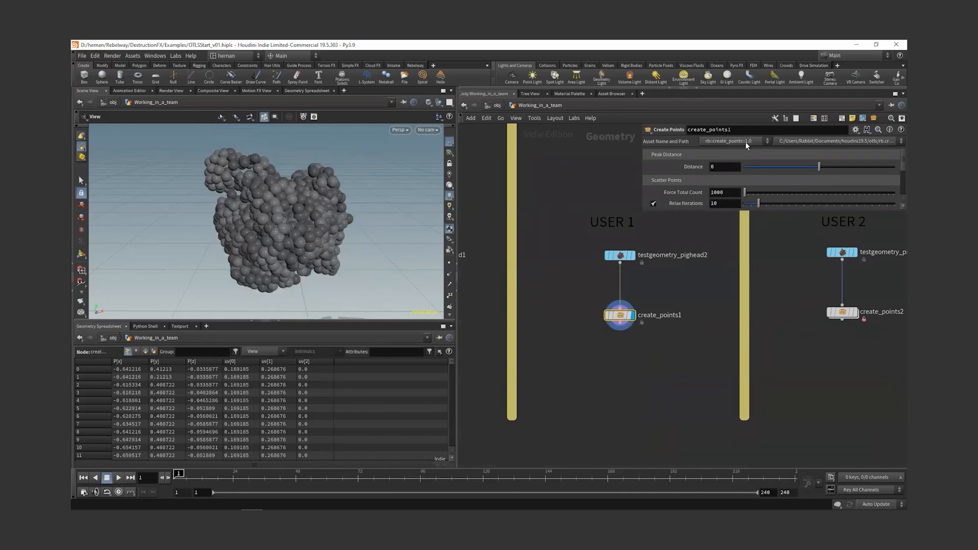
left_click(753, 141)
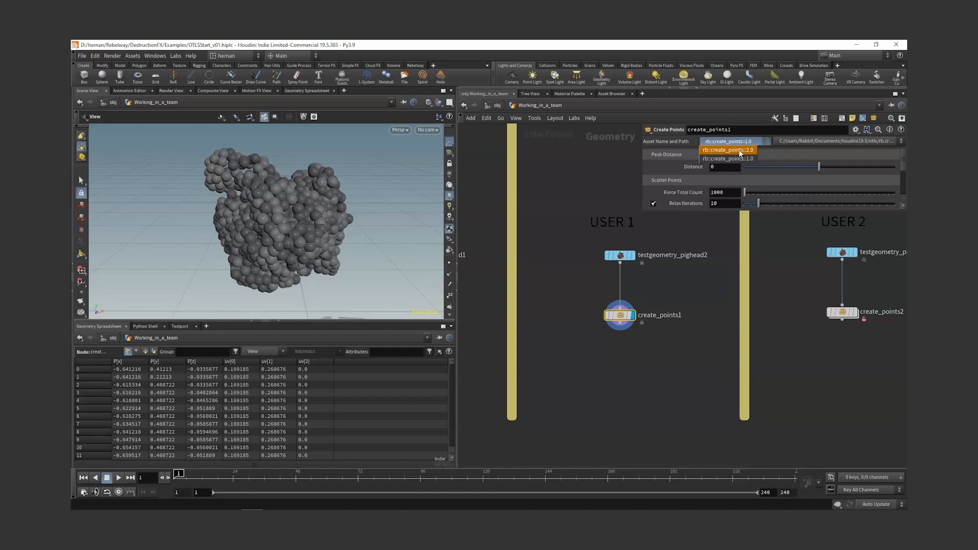
left_click(662, 305)
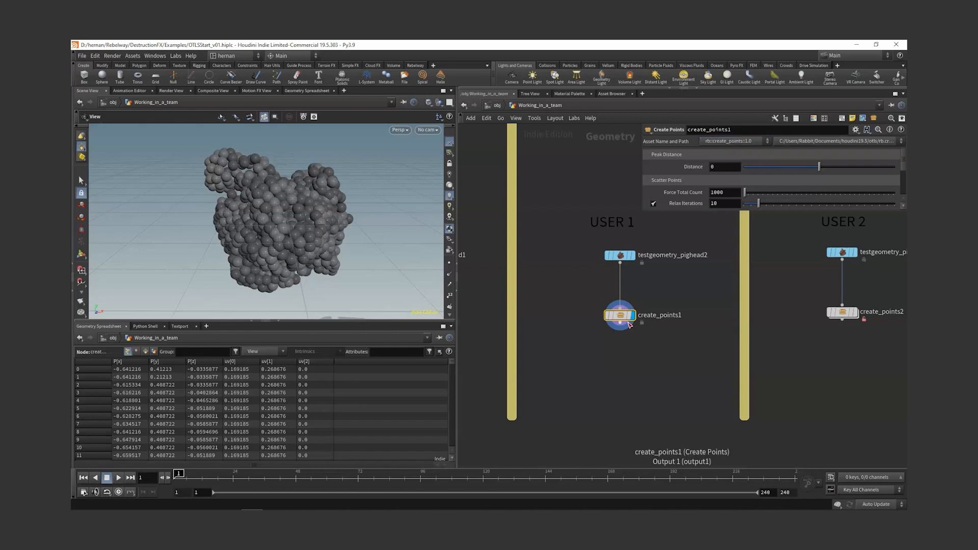
Step: Try asset version rb::create_points::2.0 on create_points1, and set it back to rb::create_points::1.0
mouse_move(611, 375)
middle_mouse_down()
mouse_move(699, 371)
mouse_move(627, 376)
middle_mouse_up()
left_click(748, 143)
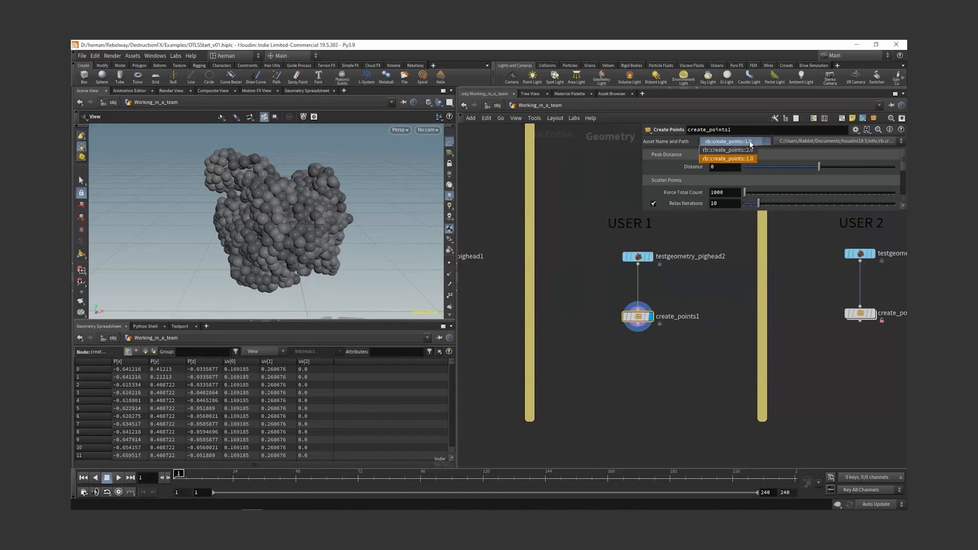
left_click(749, 149)
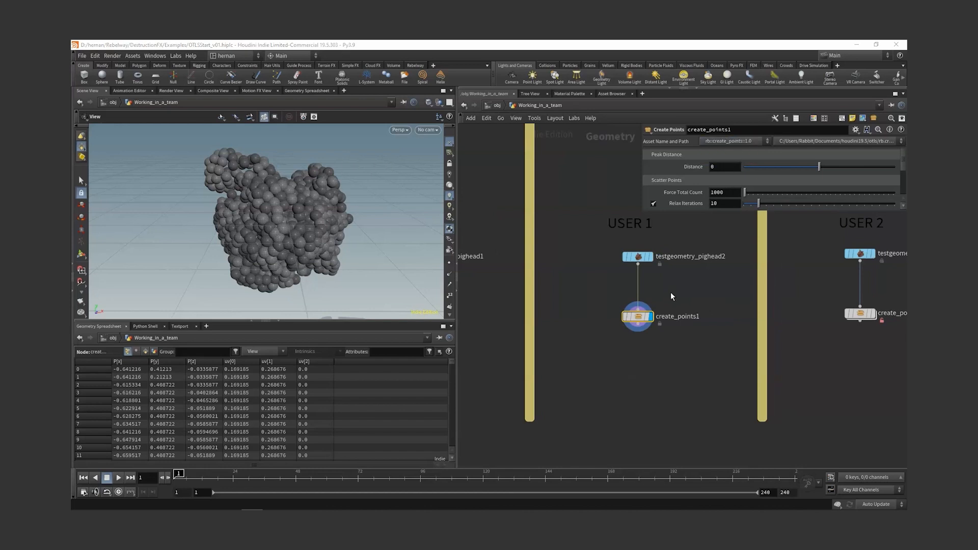
left_click(748, 138)
left_click(735, 157)
middle_click_drag(560, 296, 690, 295)
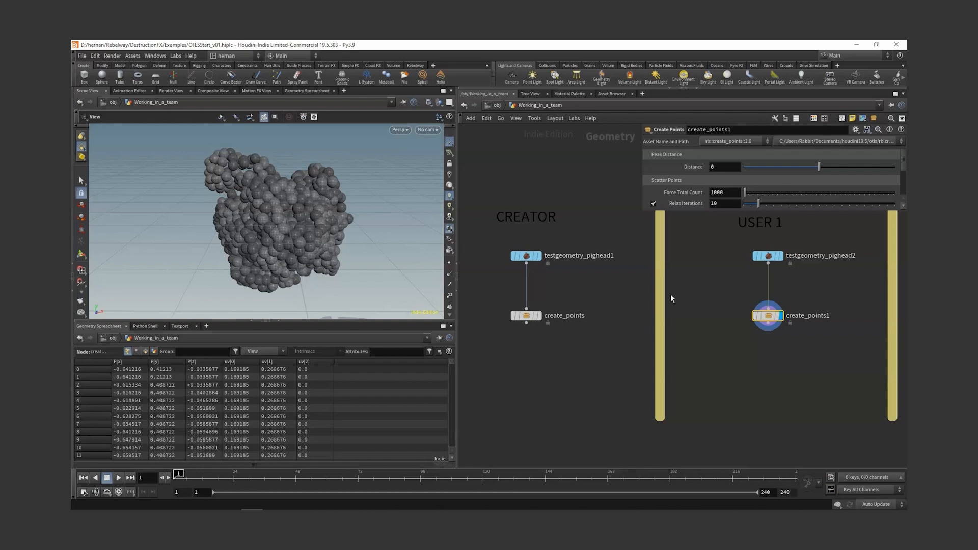
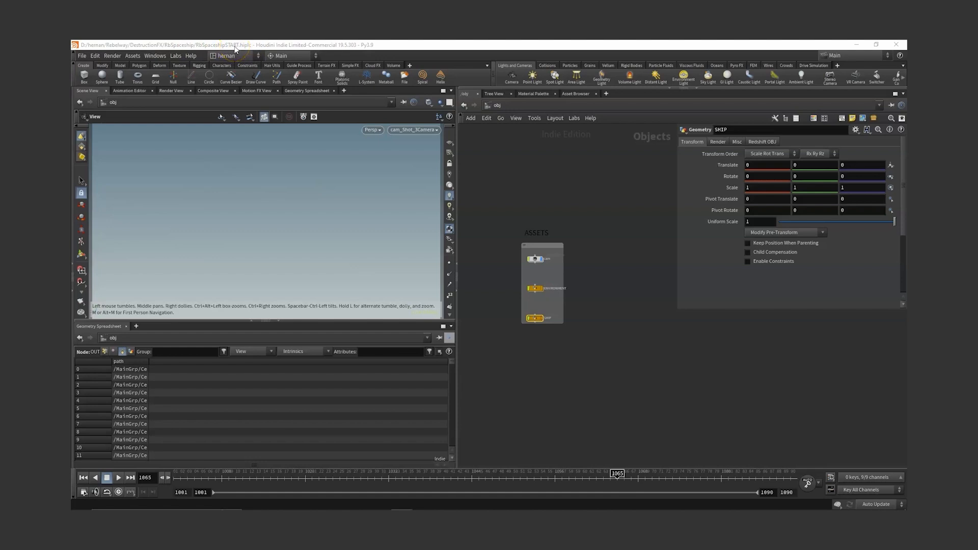
Step: Save the spaceship scene as a new file named RbSpaceship_v01.hiplc
left_click(81, 56)
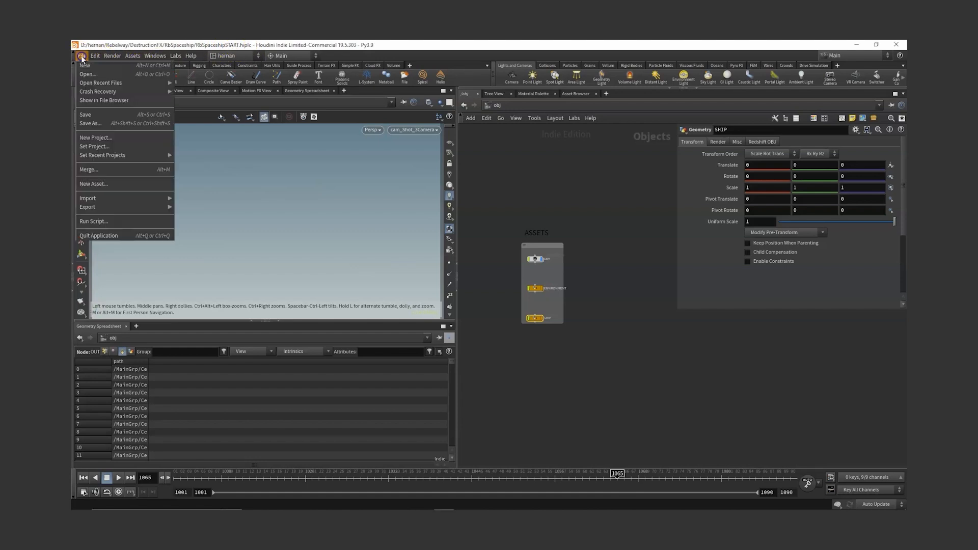
left_click(95, 124)
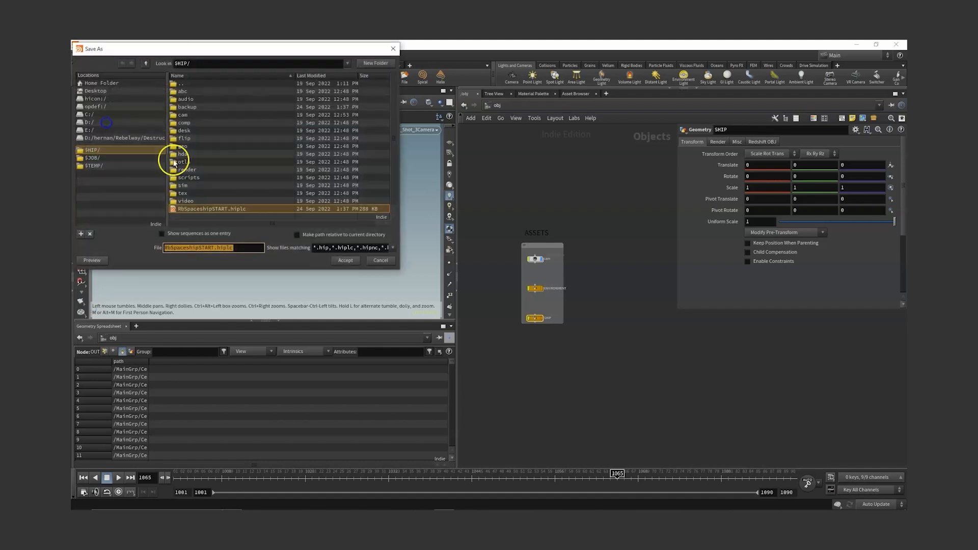
left_click(212, 248)
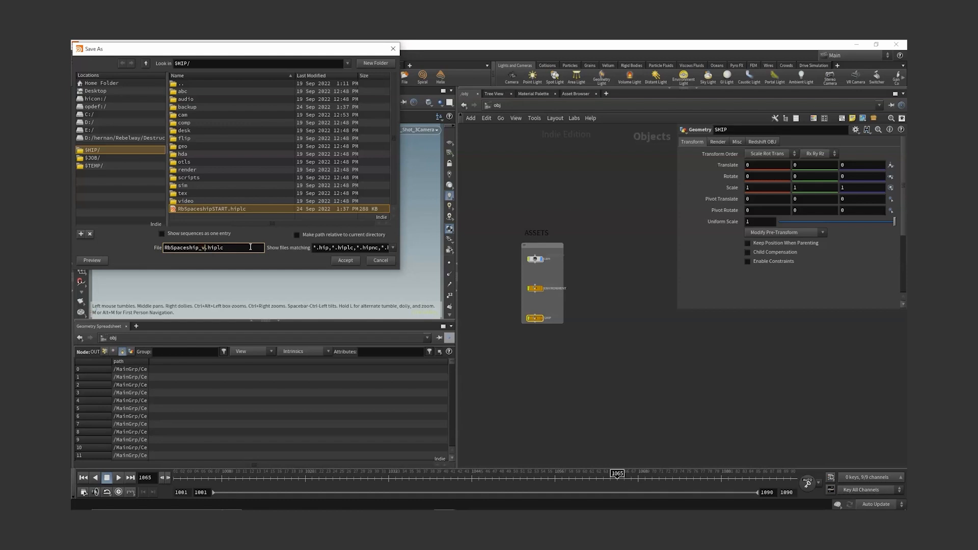
left_click(344, 261)
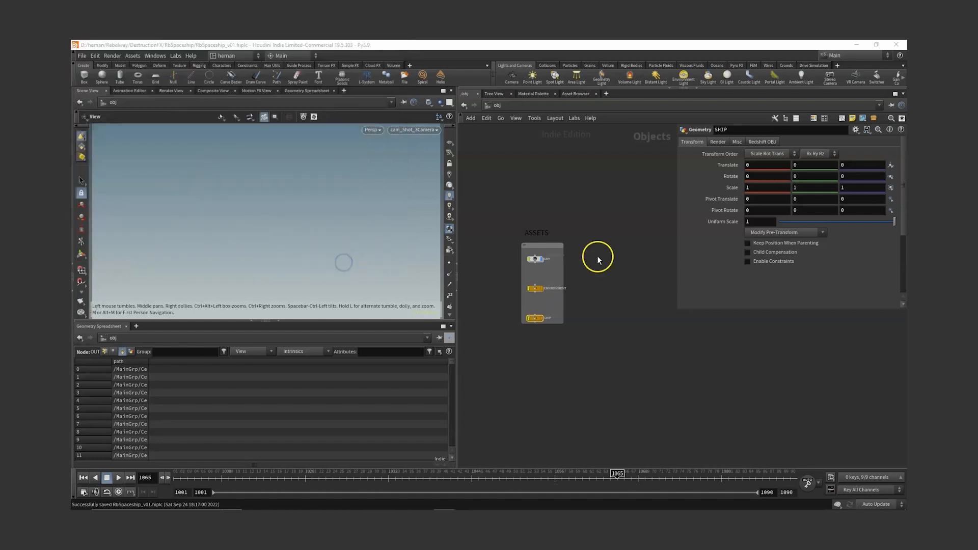
middle_click_drag(565, 184, 542, 231)
scroll(542, 232, "down", 2)
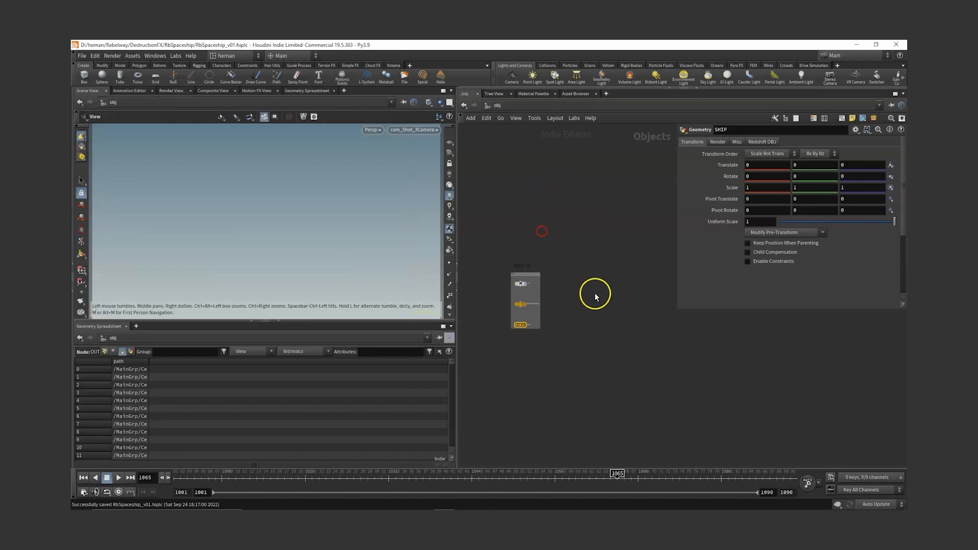
Step: Add a Geometry object beside the ASSETS group at object level and name it env_PREP
left_click(586, 270)
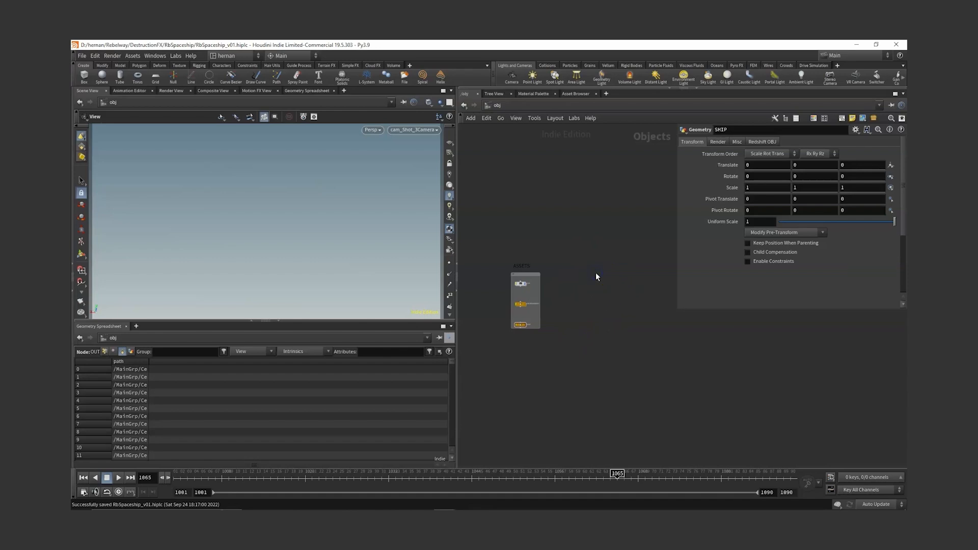
key("Tab")
type("geo")
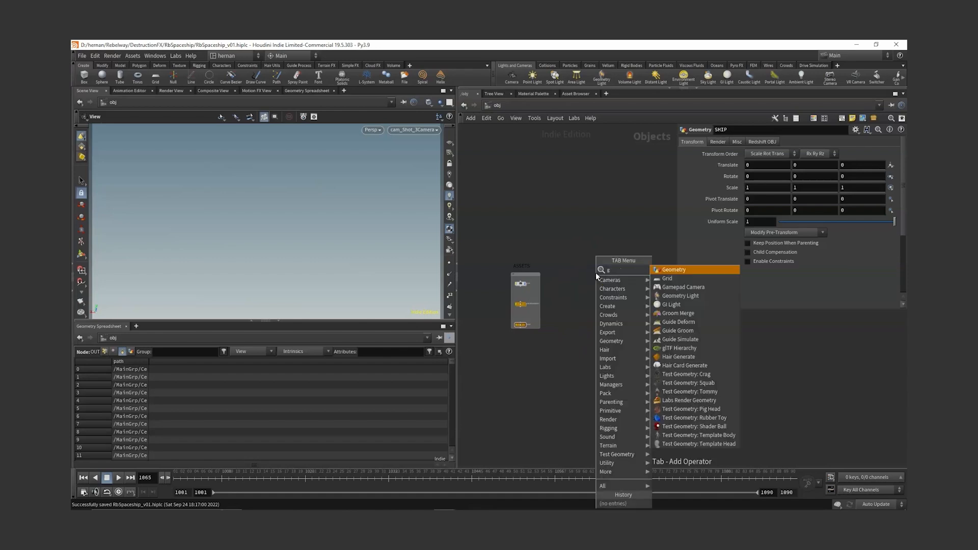
key("Return")
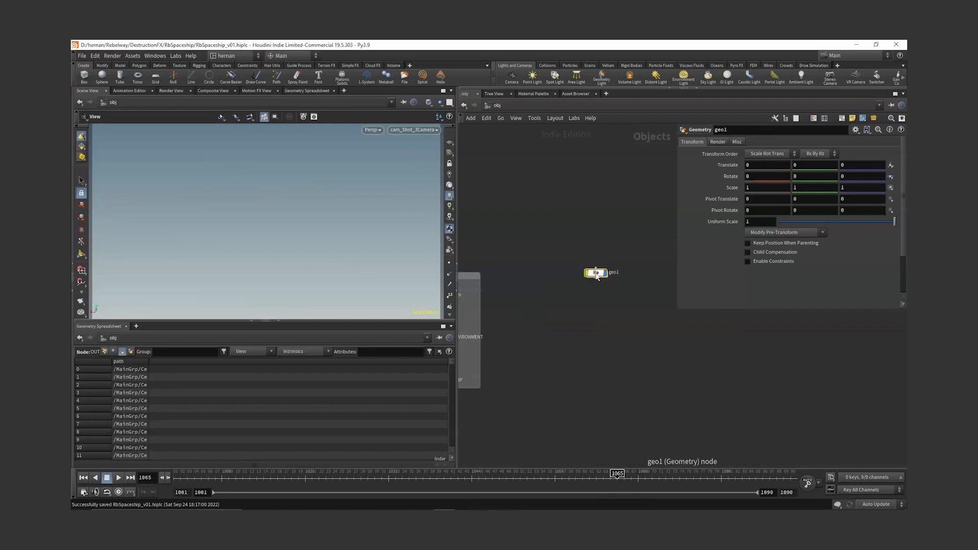
left_click(597, 275)
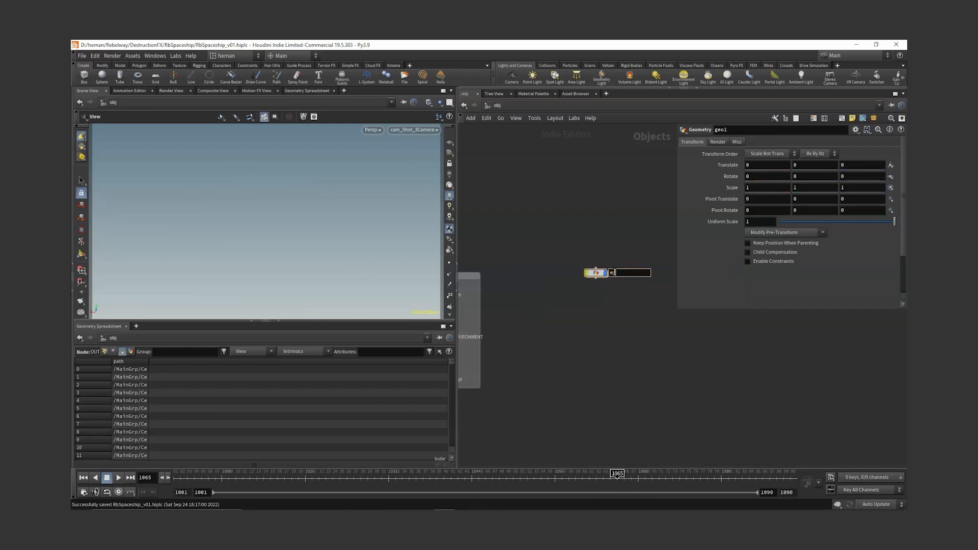
left_click(614, 273)
type("env_PREP")
key("Return")
Step: Duplicate env_PREP below the original and rename the copy spaceship_PREP
left_click_drag(601, 273, 602, 318)
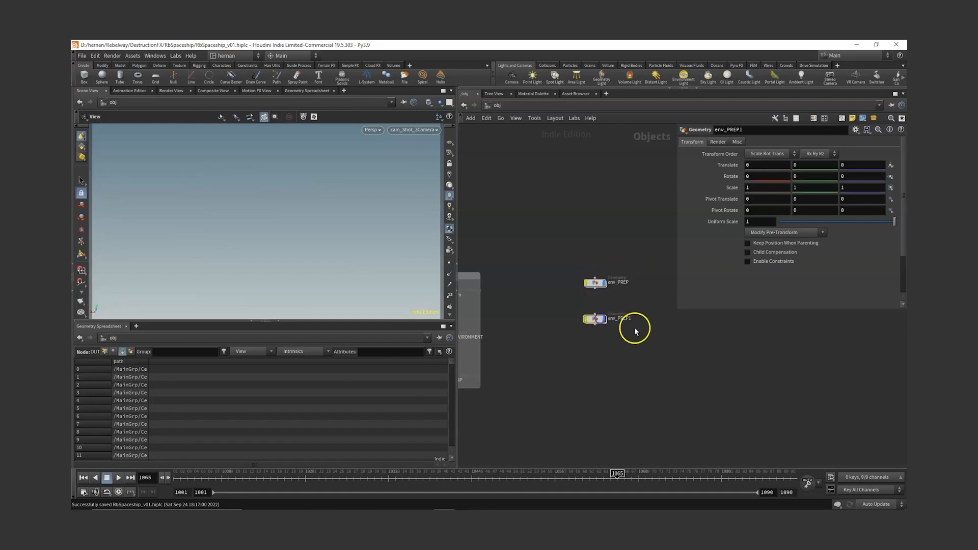
scroll(621, 322, "up", 3)
double_click(608, 320)
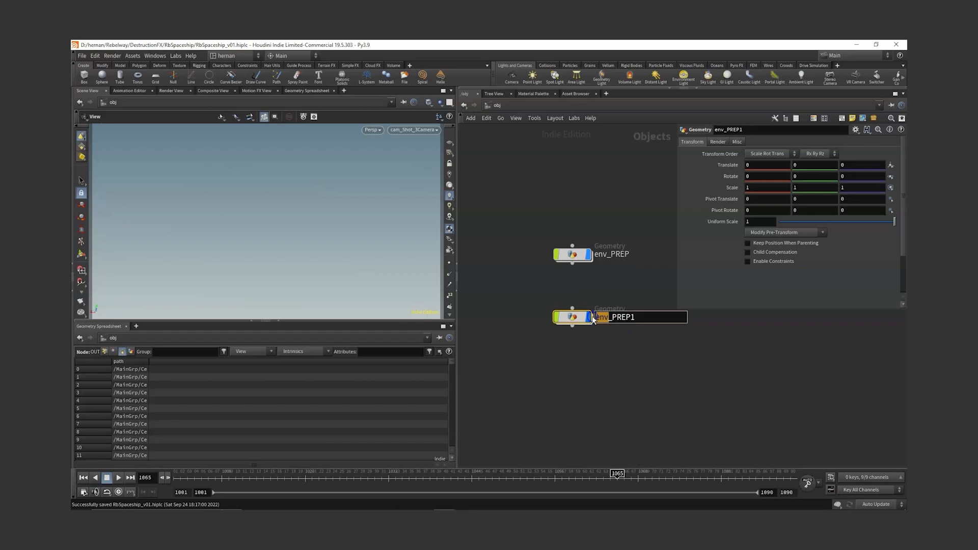
left_click_drag(608, 318, 593, 320)
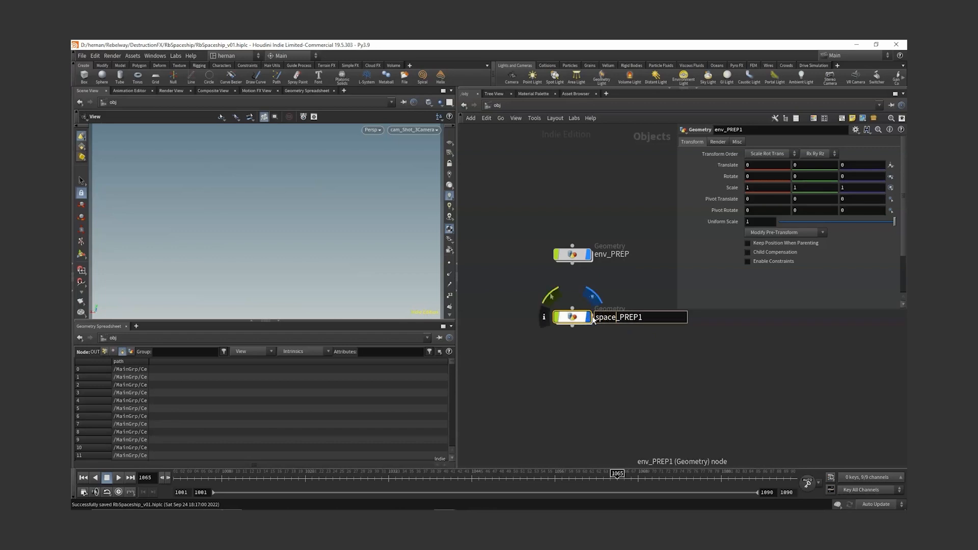
type("spaceship")
key("End")
key("BackSpace")
key("Return")
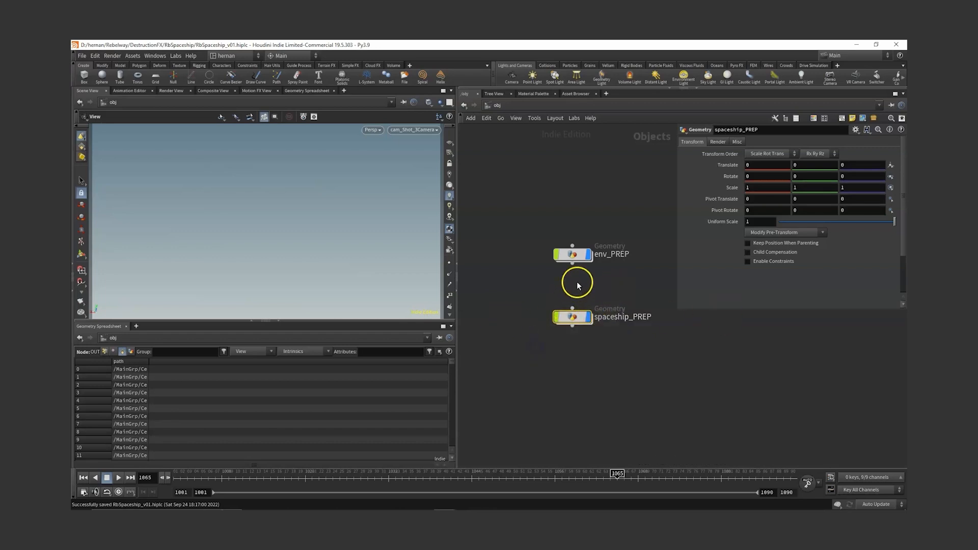
Step: Enclose env_PREP and spaceship_PREP in a network box and enlarge it to contain both node labels
scroll(556, 314, "down", 3)
left_click_drag(558, 304, 640, 410)
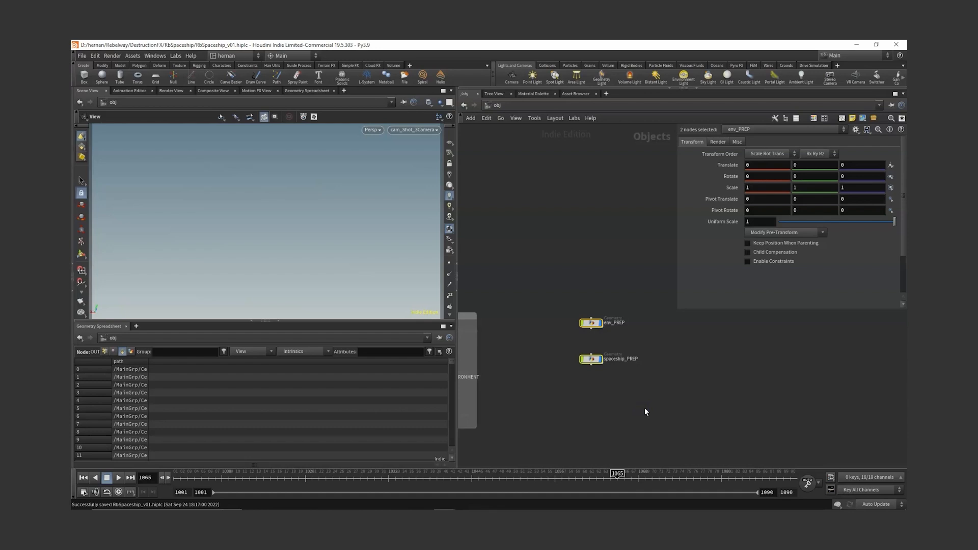
key("shift+o")
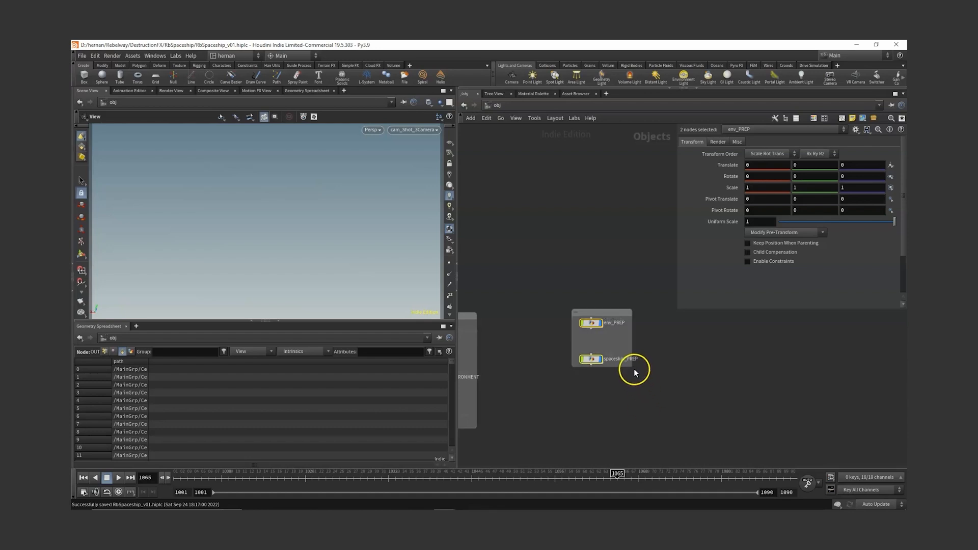
left_click_drag(632, 365, 657, 378)
left_click_drag(567, 291, 658, 377)
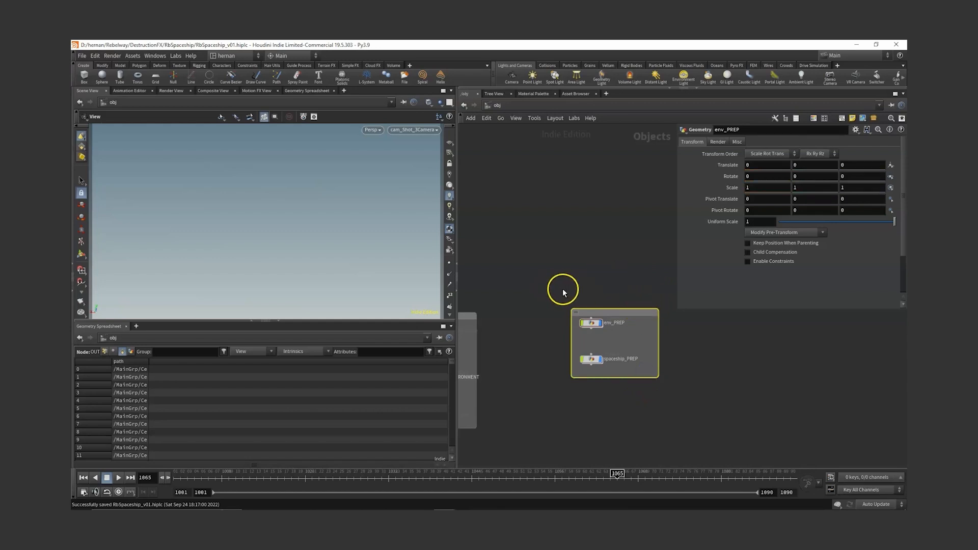
middle_click_drag(564, 275, 578, 307)
scroll(600, 309, "up", 3)
scroll(595, 306, "down", 6)
scroll(590, 303, "up", 2)
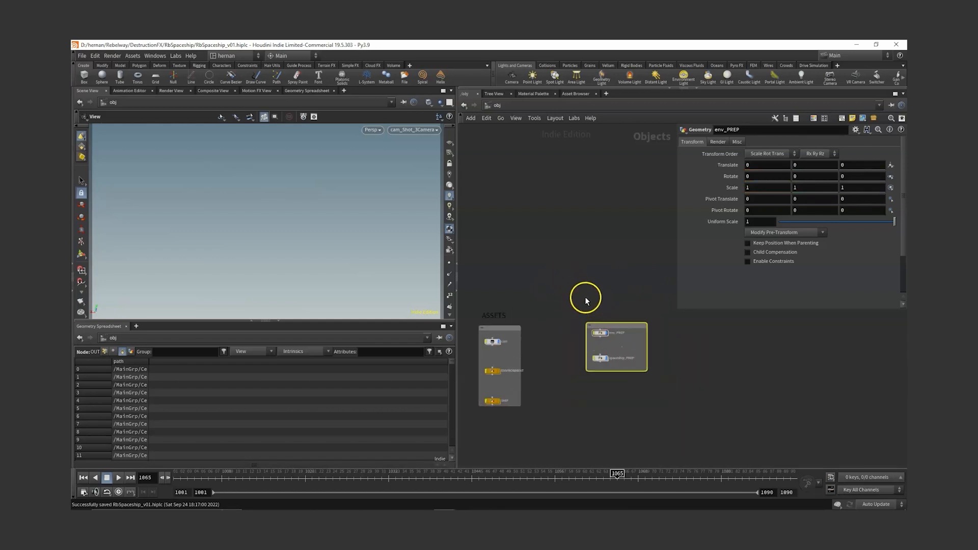
left_click(611, 309)
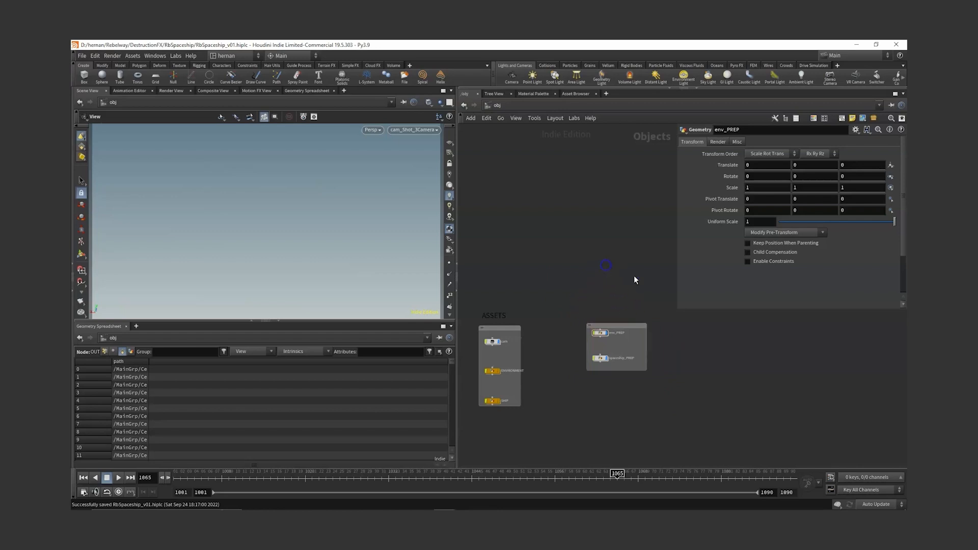
Step: Add a sticky note above the new network box with the text GEO PREP
left_click(855, 118)
left_click_drag(854, 119, 508, 327)
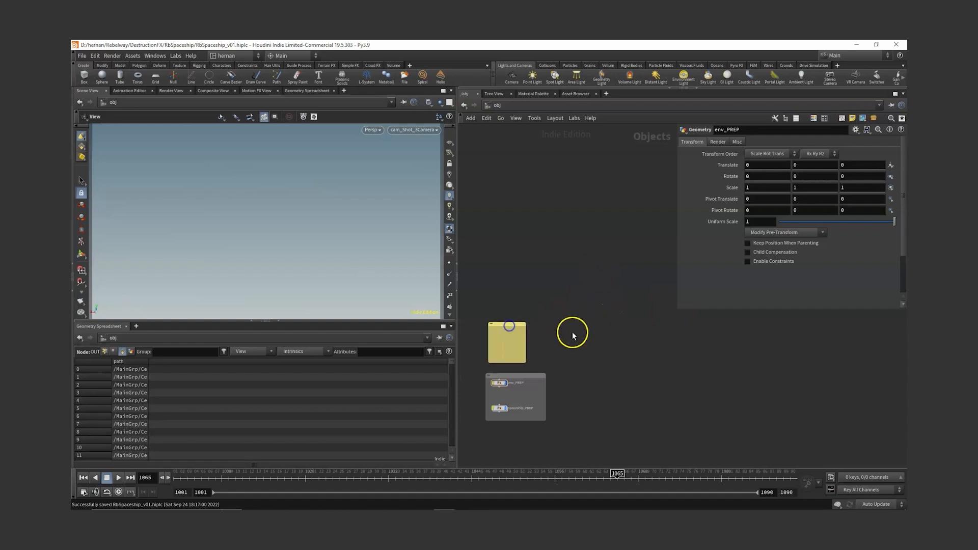
middle_click_drag(573, 334, 688, 338)
scroll(643, 364, "up", 5)
left_click_drag(646, 368, 661, 335)
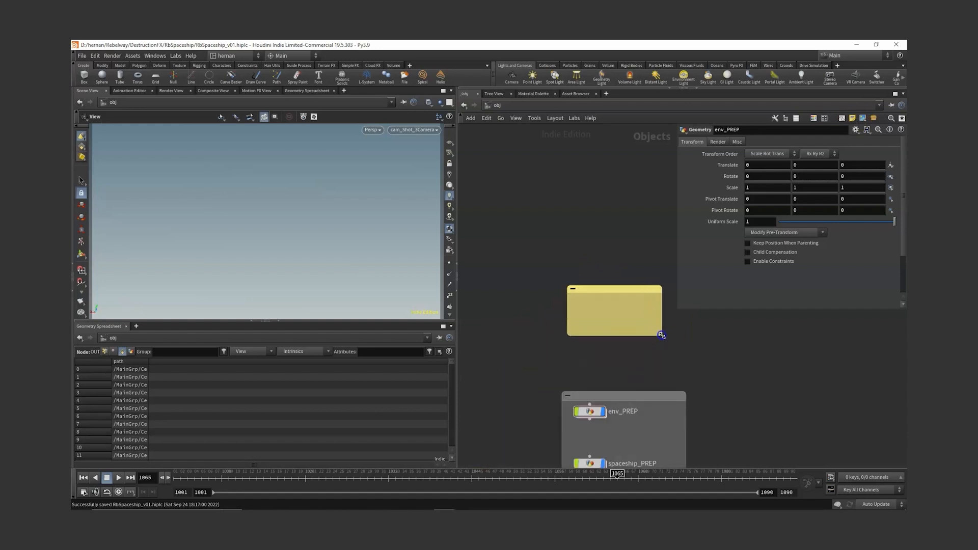
left_click(605, 306)
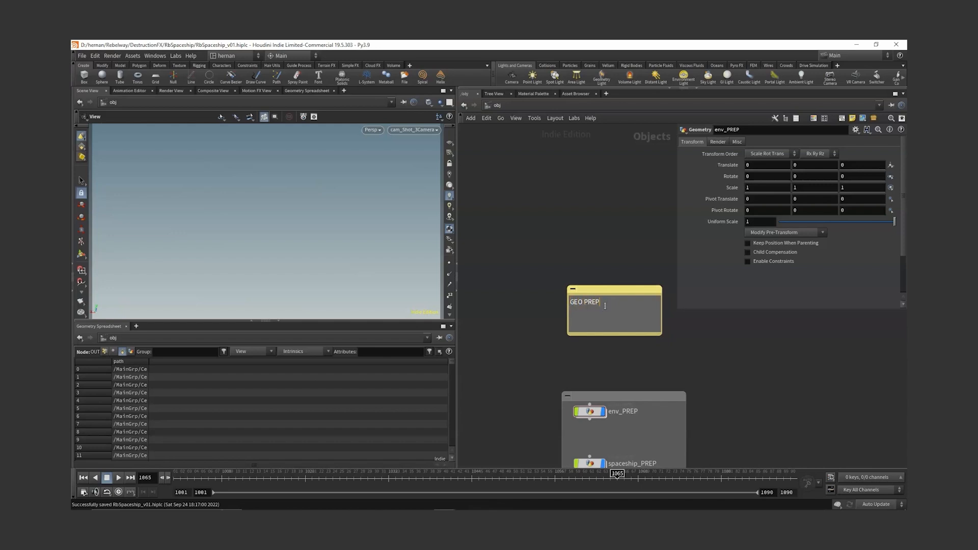
left_click(615, 242)
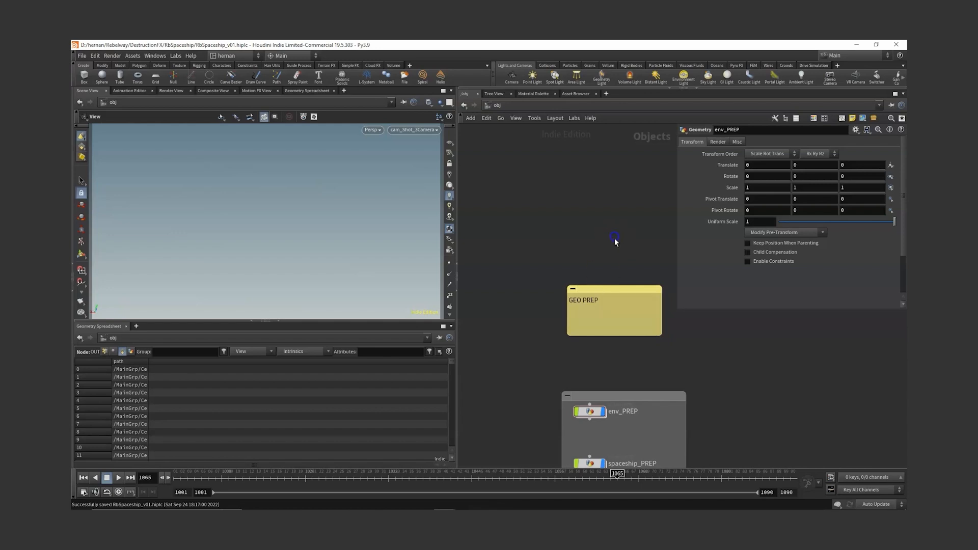
Step: Enlarge the GEO PREP note's text, and shrink the note to fit directly above the network box
right_click(608, 291)
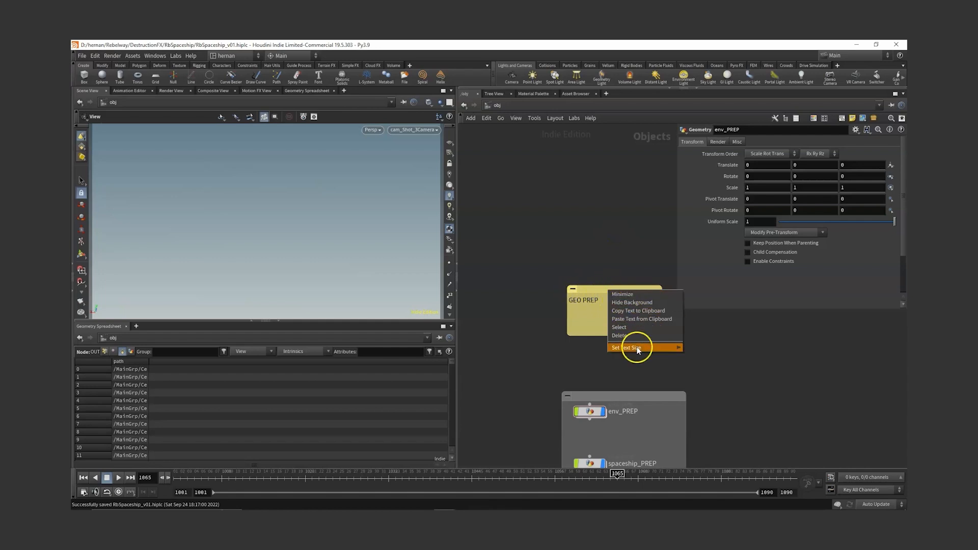
mouse_move(637, 351)
left_click(694, 357)
scroll(701, 392, "down", 3)
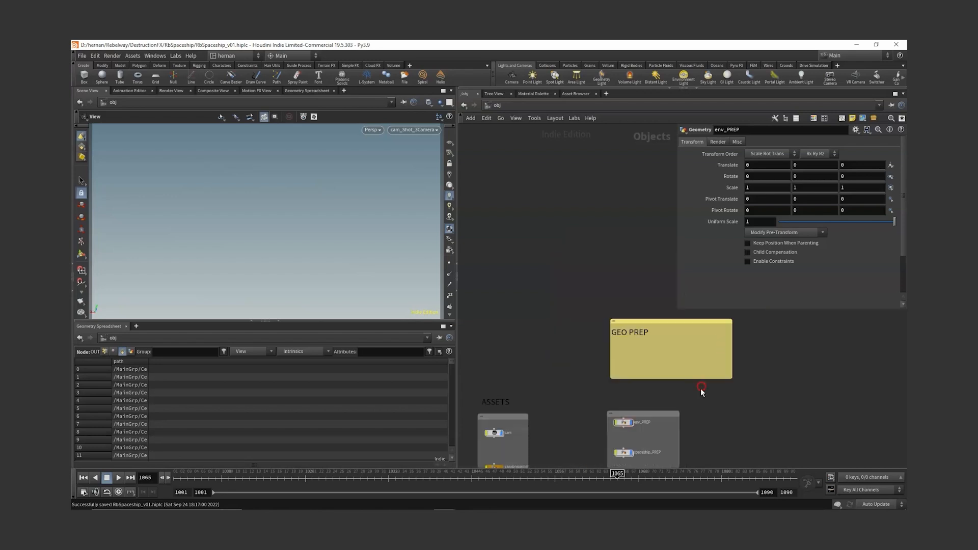
left_click_drag(725, 376, 640, 390)
scroll(642, 390, "up", 3)
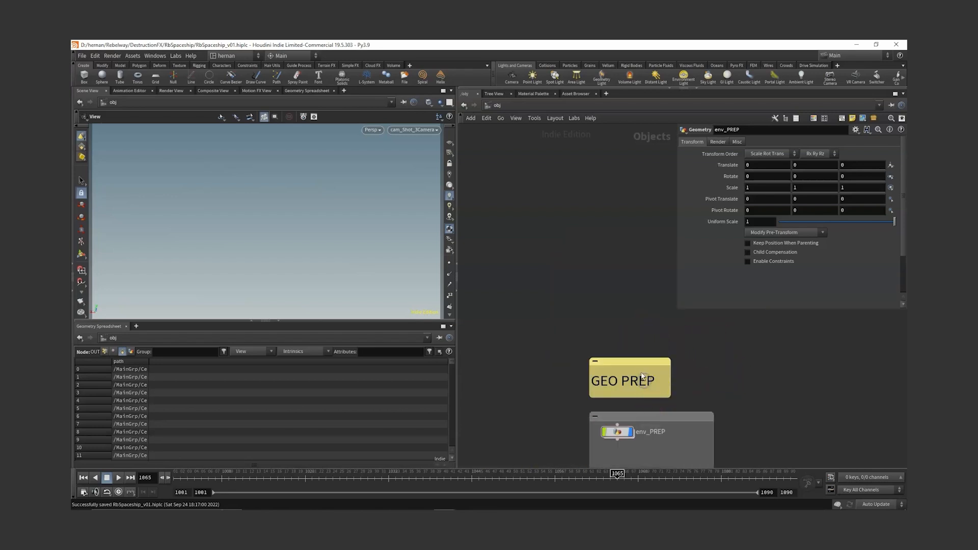
Step: Hide the background of the GEO PREP sticky note so it reads as a plain title
right_click(638, 361)
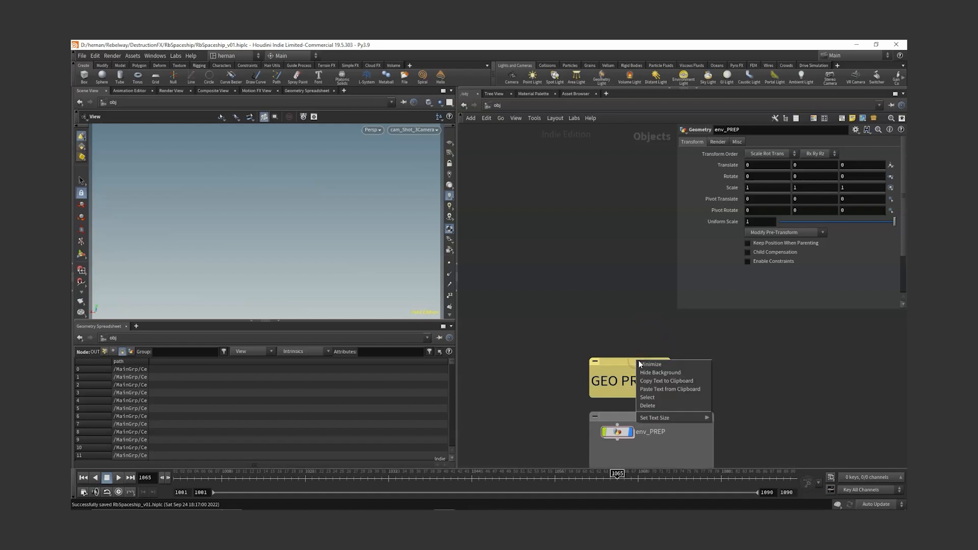
left_click(664, 378)
scroll(657, 386, "down", 5)
scroll(586, 338, "up", 3)
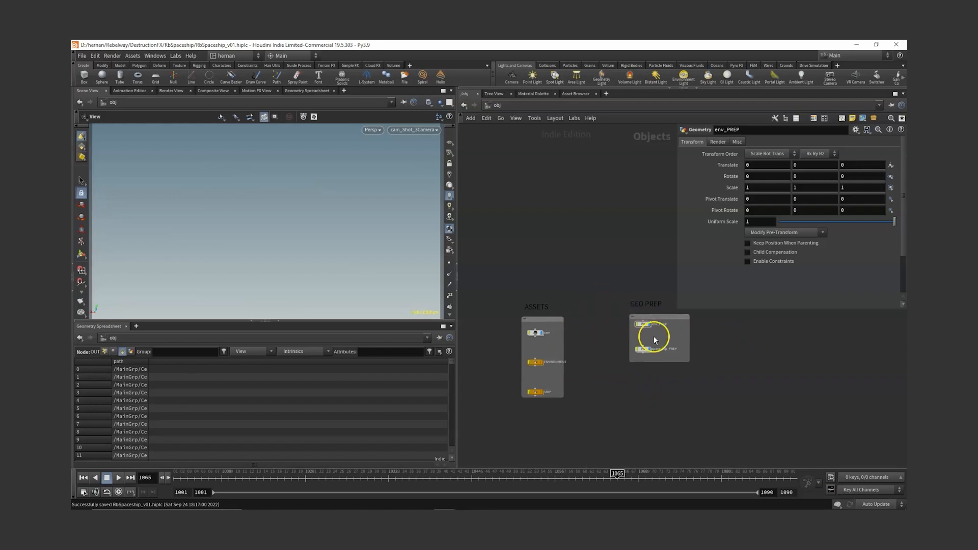
middle_click_drag(721, 377, 660, 394)
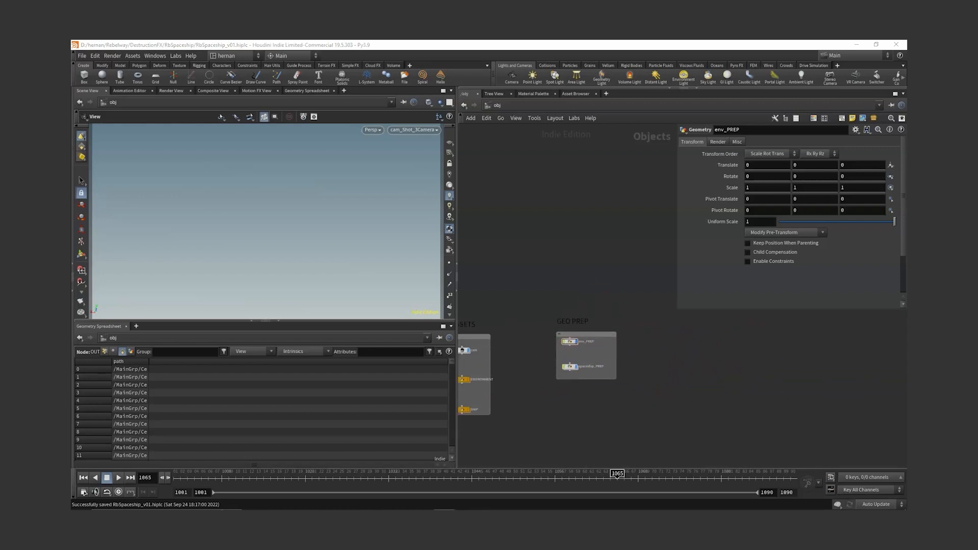
Step: Go inside env_PREP and add an Object Merge node to its empty network
scroll(563, 373, "up", 4)
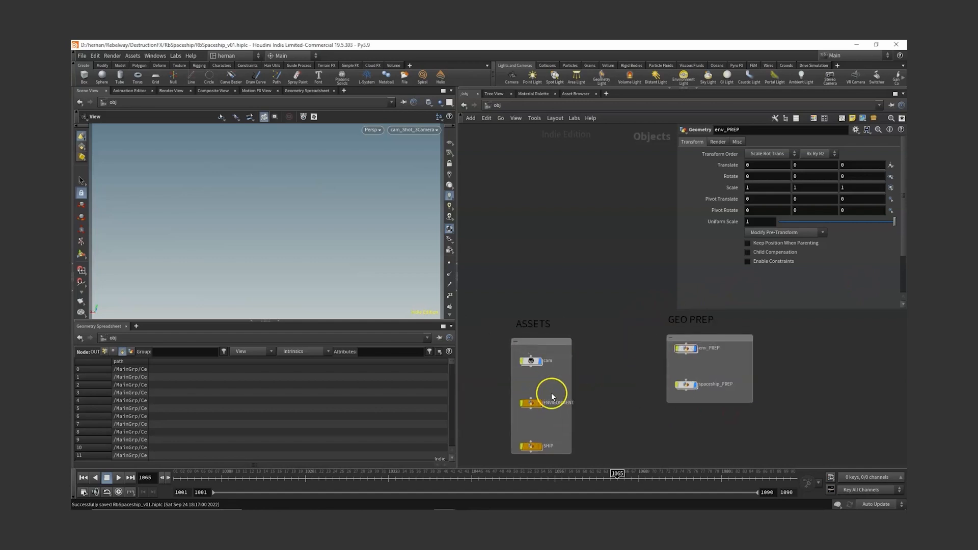
left_click(686, 349)
double_click(687, 349)
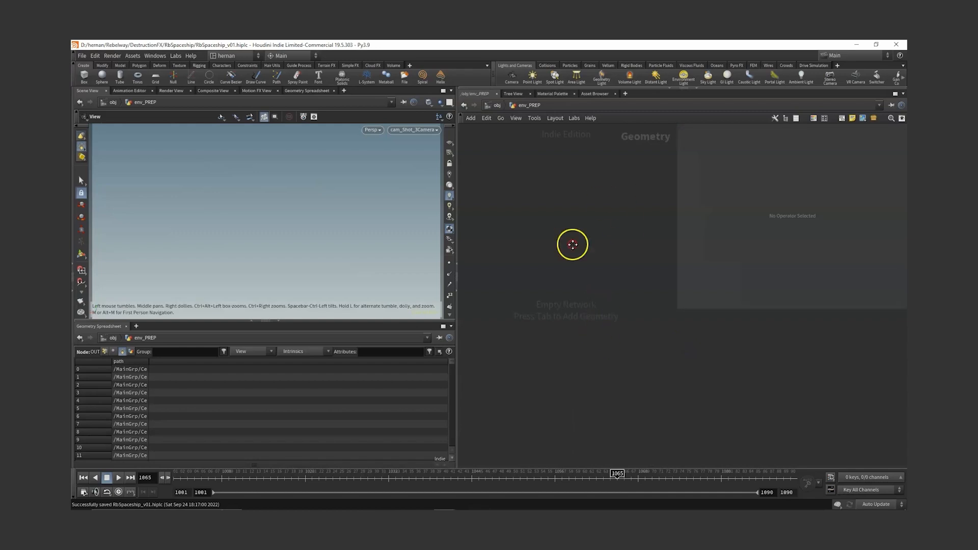
key("Tab")
type("object merge")
key("Return")
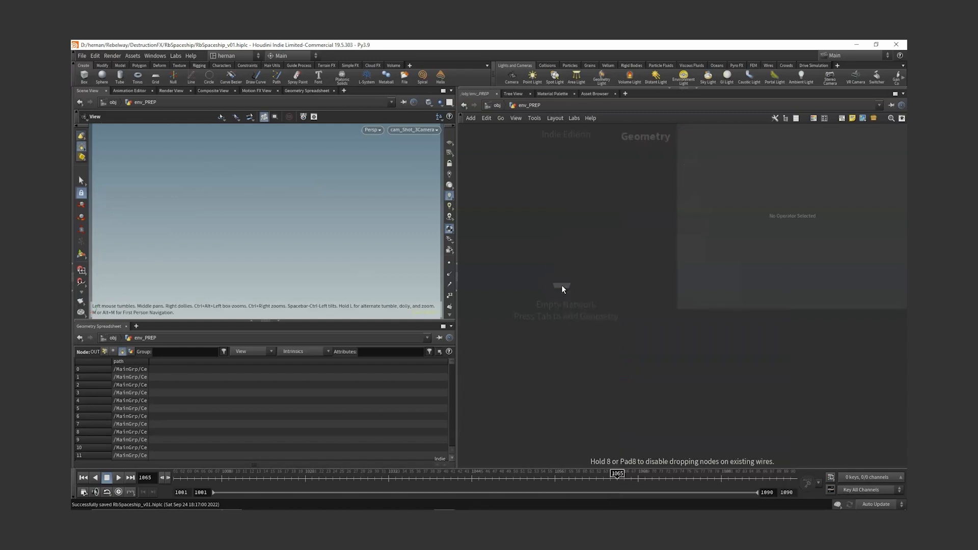
left_click(562, 288)
left_click(585, 336)
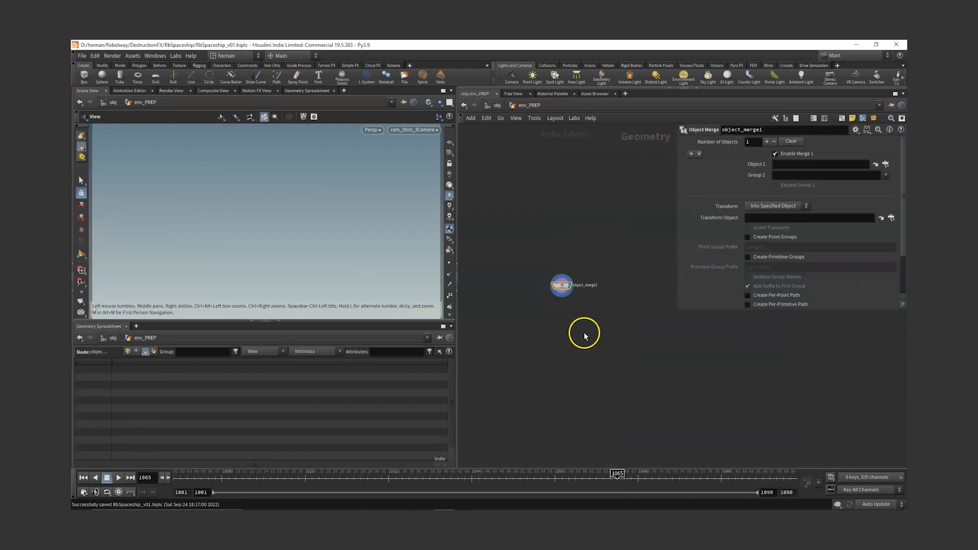
middle_click_drag(584, 337, 577, 389)
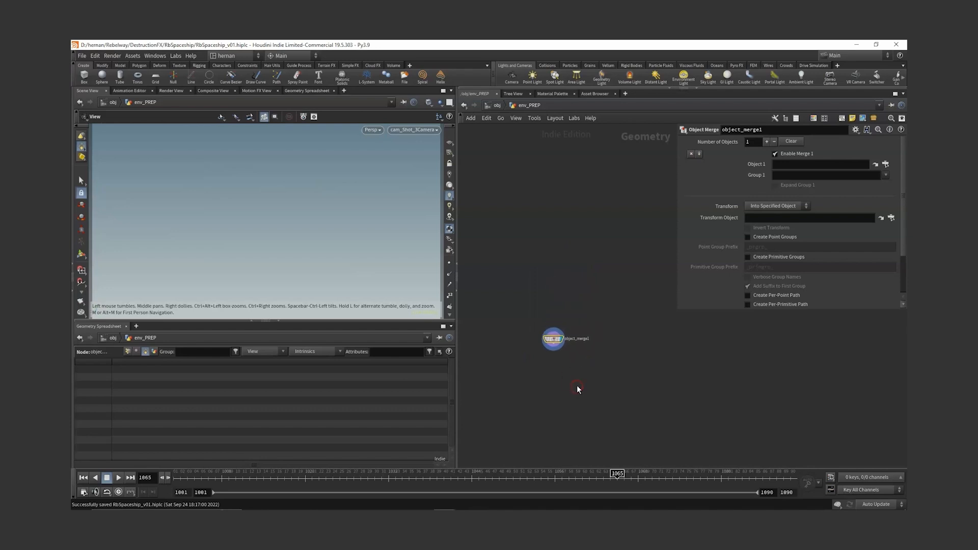
Step: Color the Object Merge node purple and rename it merge_env
key("c")
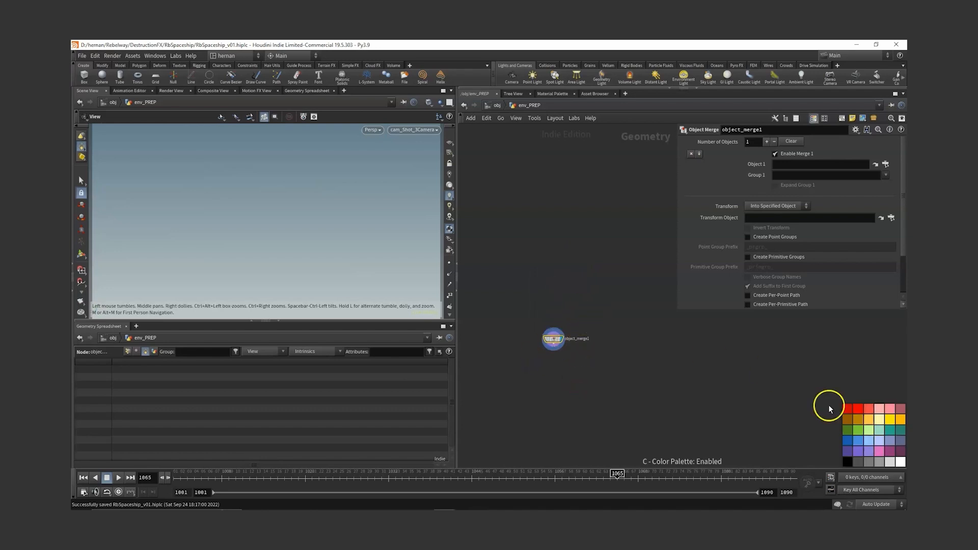
left_click(860, 452)
double_click(574, 340)
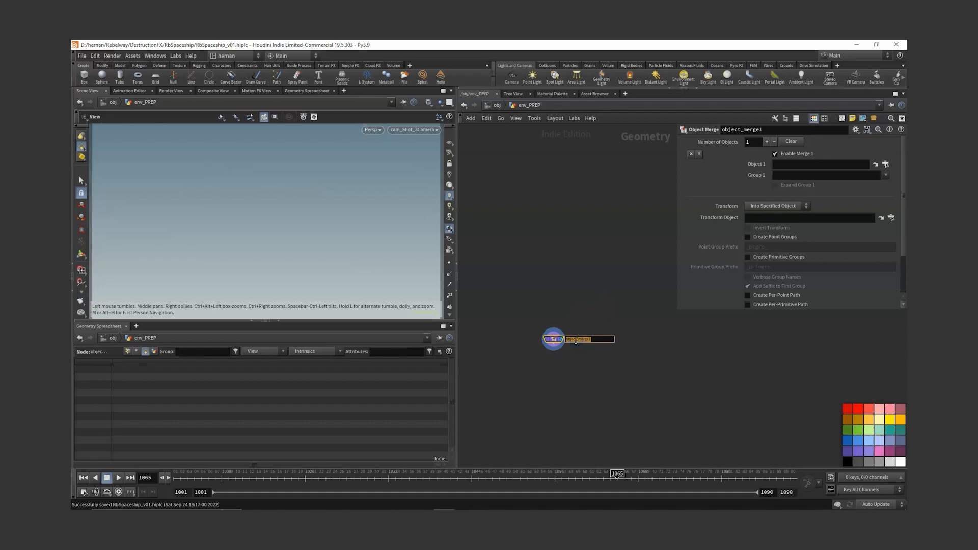
type("merge_e")
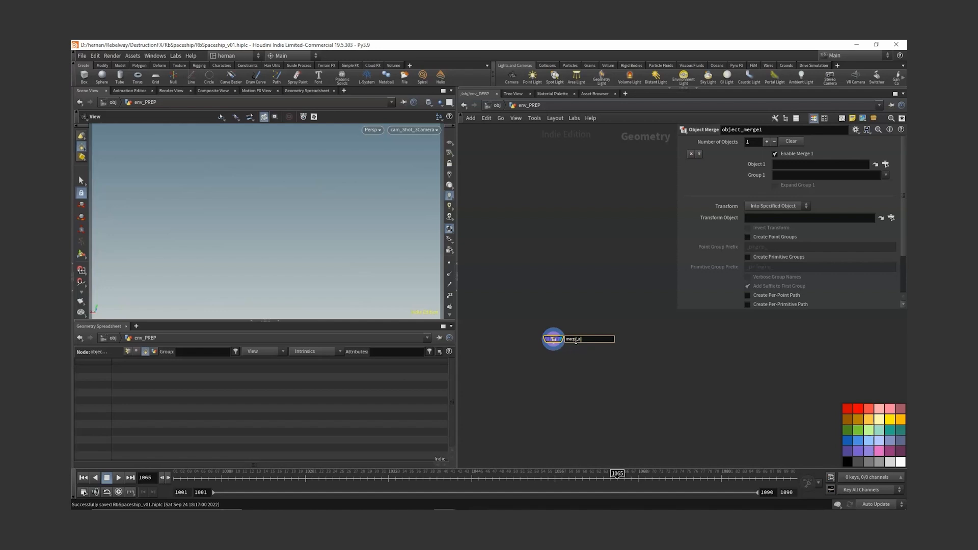
type("nv")
key("Return")
left_click_drag(576, 338, 579, 280)
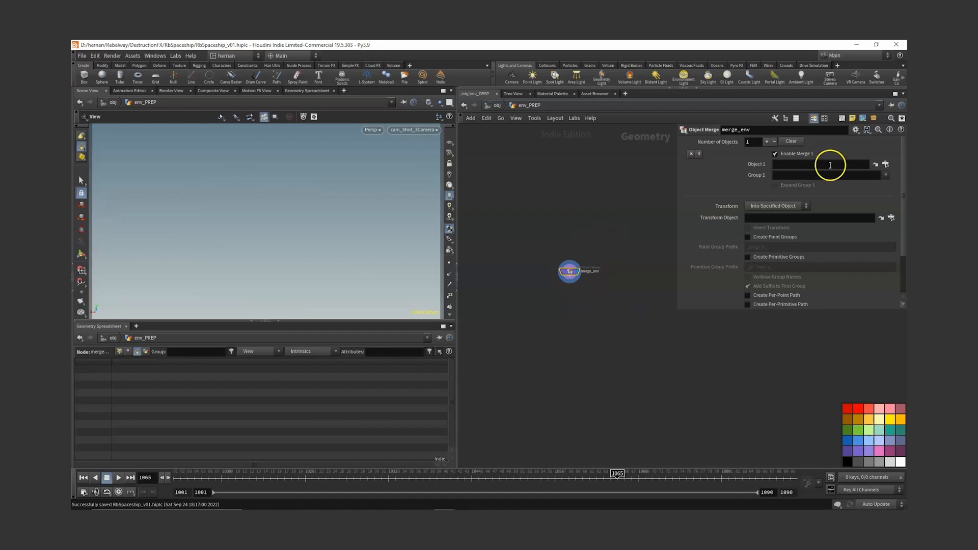
Step: Duplicate merge_env beside the original and rename the copy merge_spaceship
left_click_drag(569, 271, 591, 342)
left_click_drag(617, 315, 567, 374)
scroll(615, 339, "up", 3)
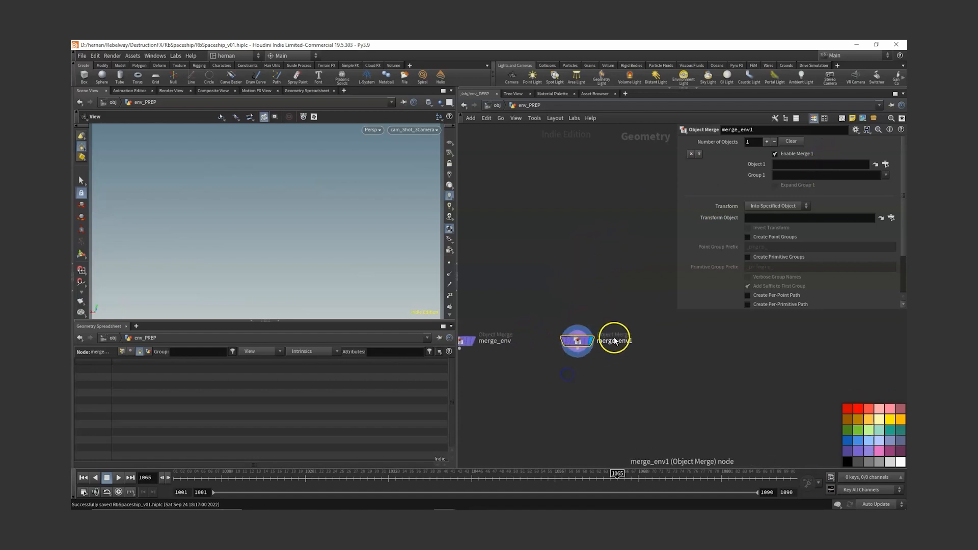
double_click(615, 341)
left_click_drag(619, 341, 662, 337)
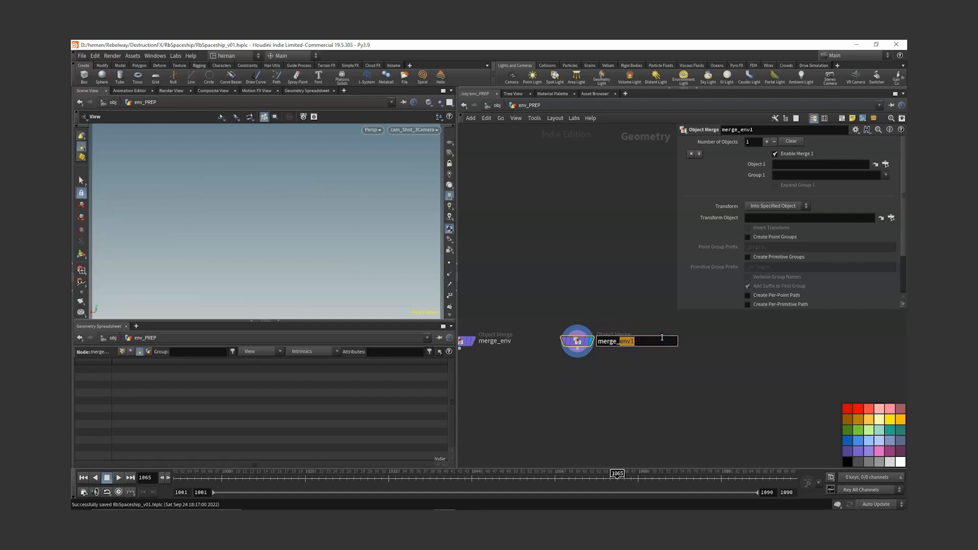
type("spaceship")
key("Return")
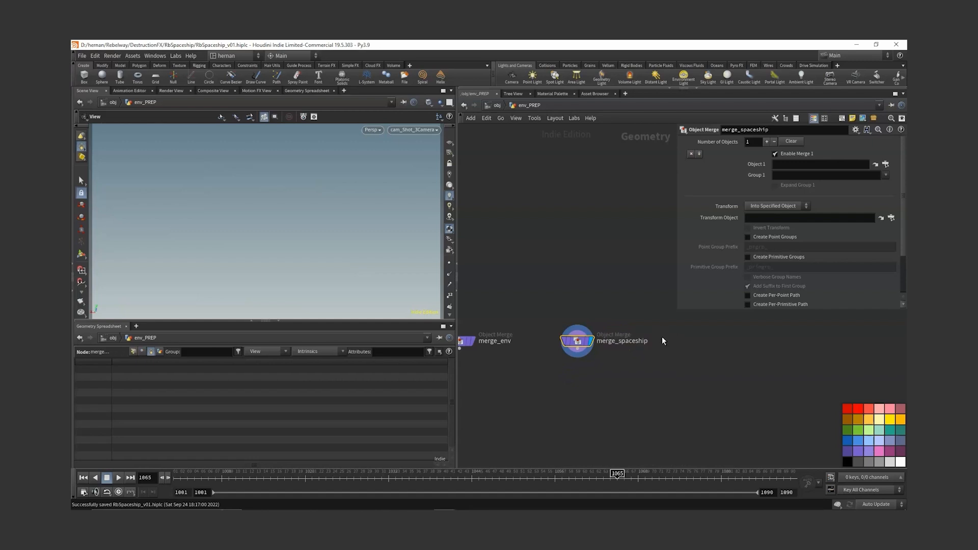
Step: Go inside the ENVIRONMENT object and copy its HIGH null node
key("u")
double_click(526, 341)
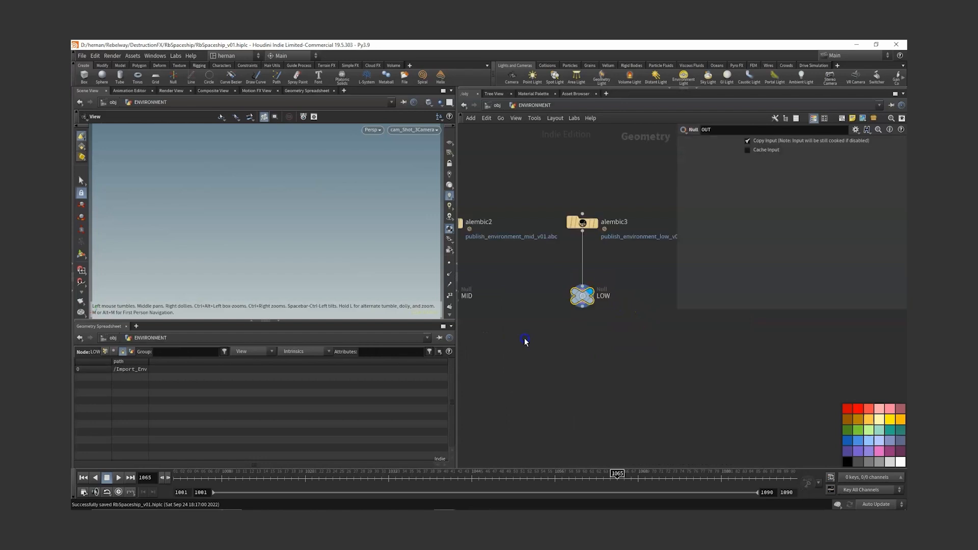
left_click(618, 279)
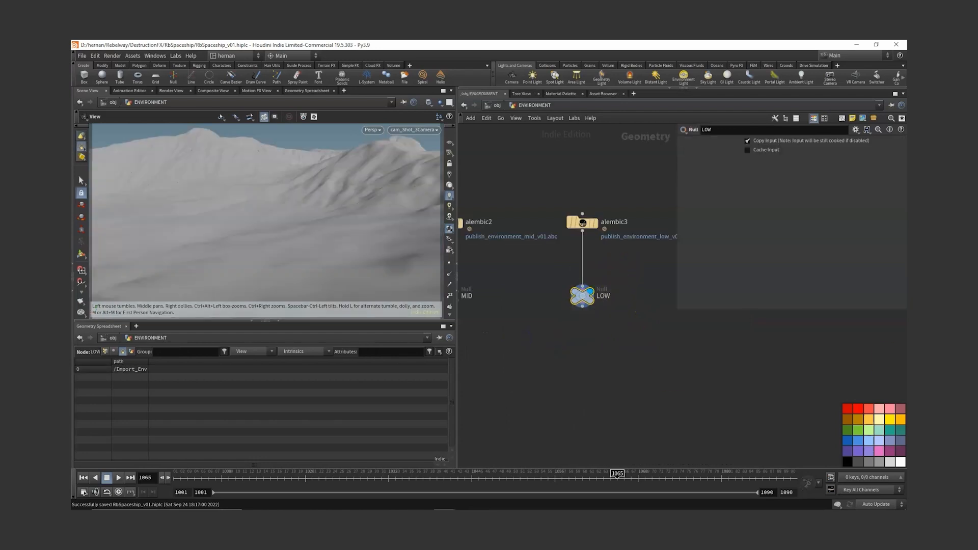
scroll(729, 338, "down", 3)
left_click(578, 342)
scroll(661, 306, "up", 3)
scroll(690, 406, "down", 3)
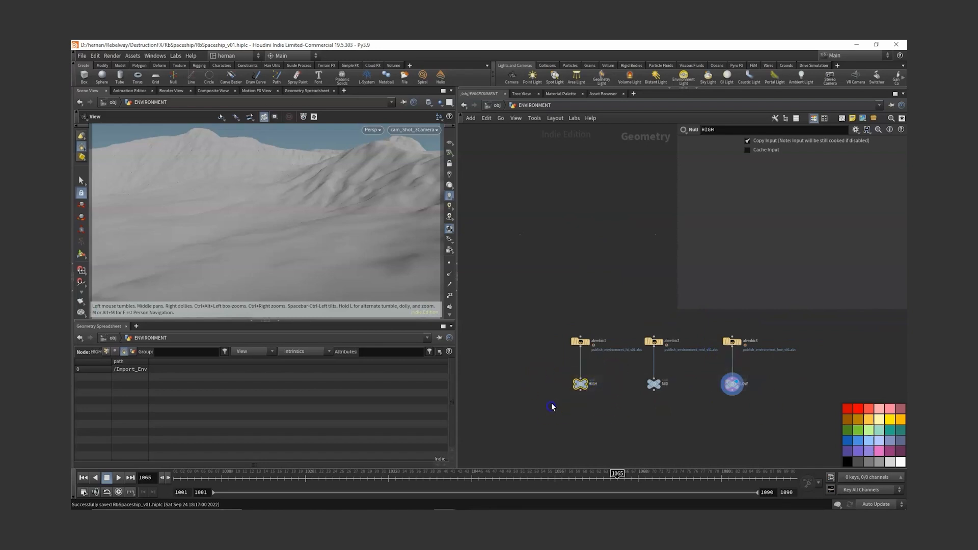
key("ctrl+c")
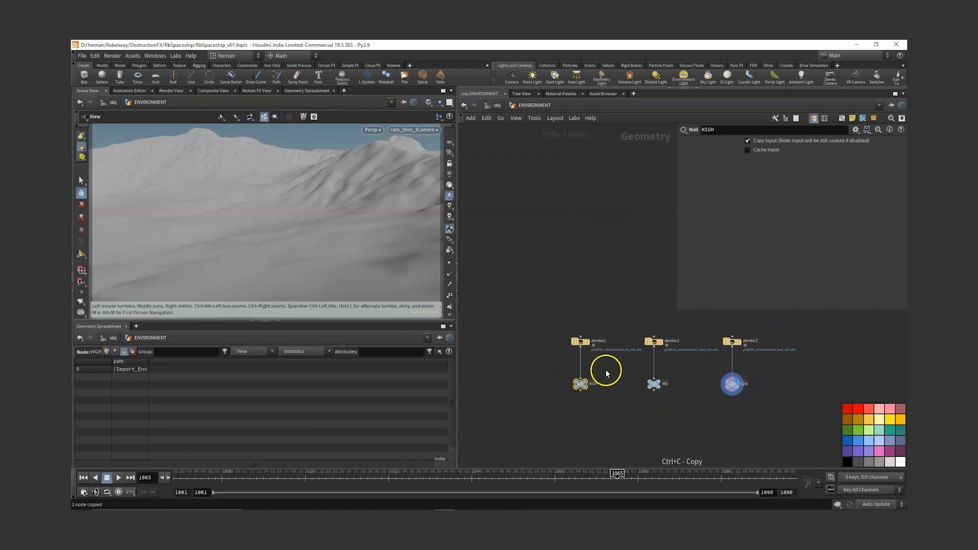
key("ctrl+c")
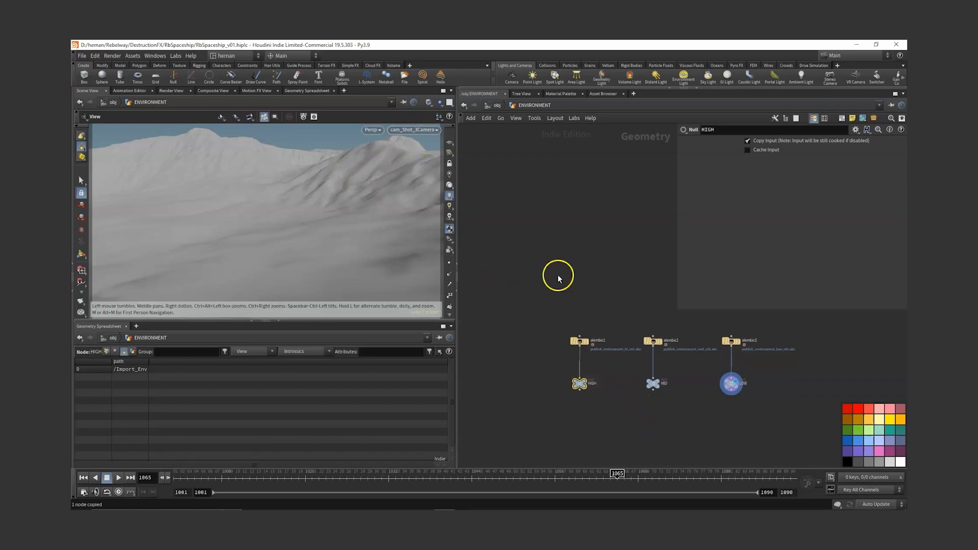
middle_click_drag(596, 272, 551, 278)
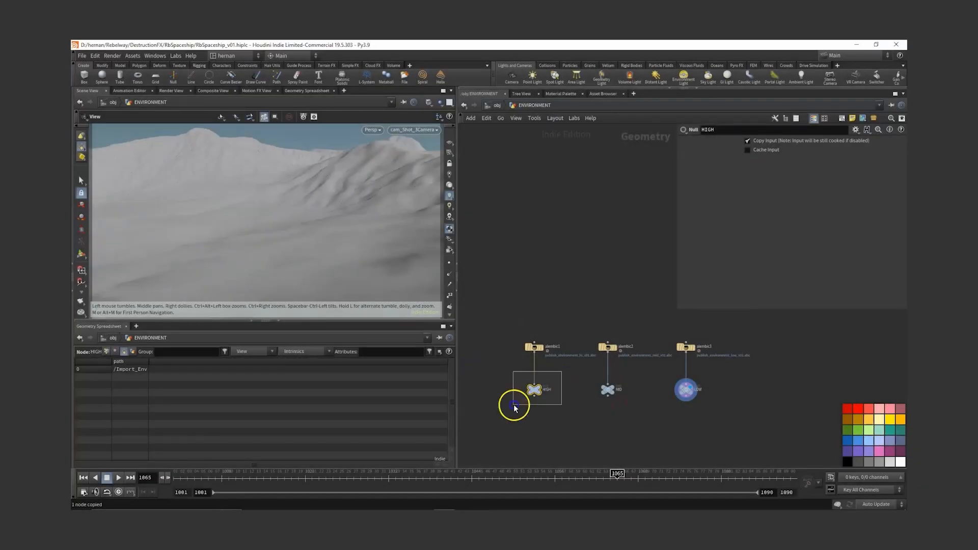
left_click_drag(514, 407, 516, 403)
Step: Return inside env_PREP, set merge_env's Object 1 to /obj/ENVIRONMENT/HIGH and display the node
key("u")
double_click(584, 314)
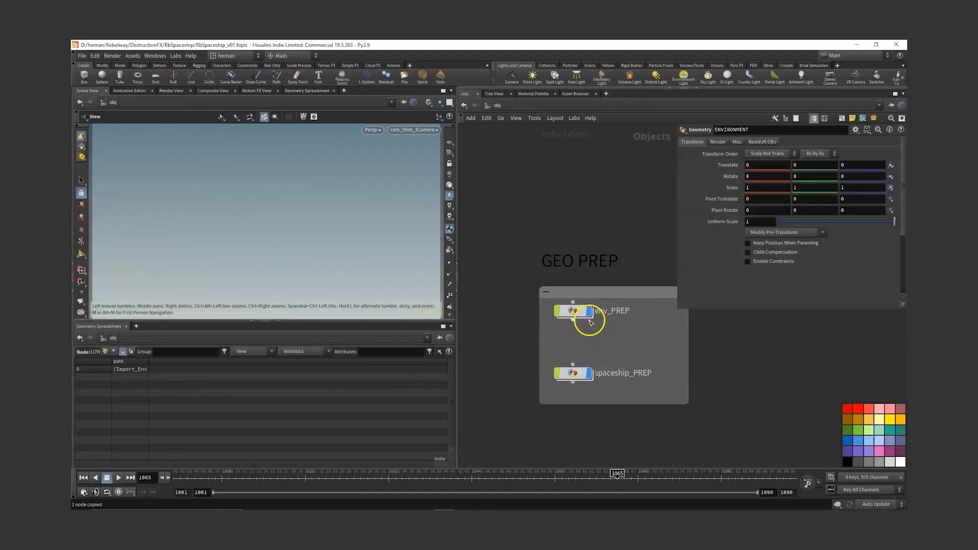
left_click_drag(514, 289, 490, 339)
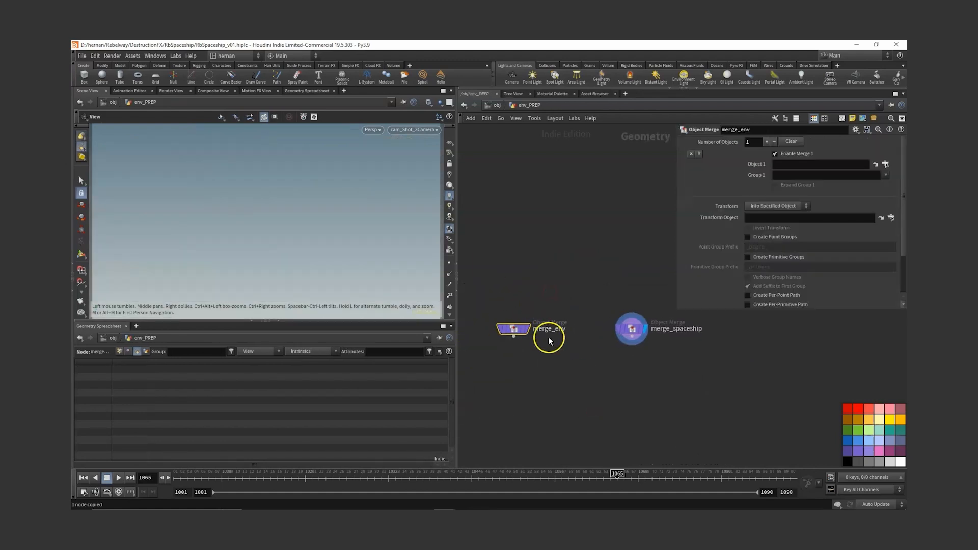
left_click(782, 165)
key("ctrl+v")
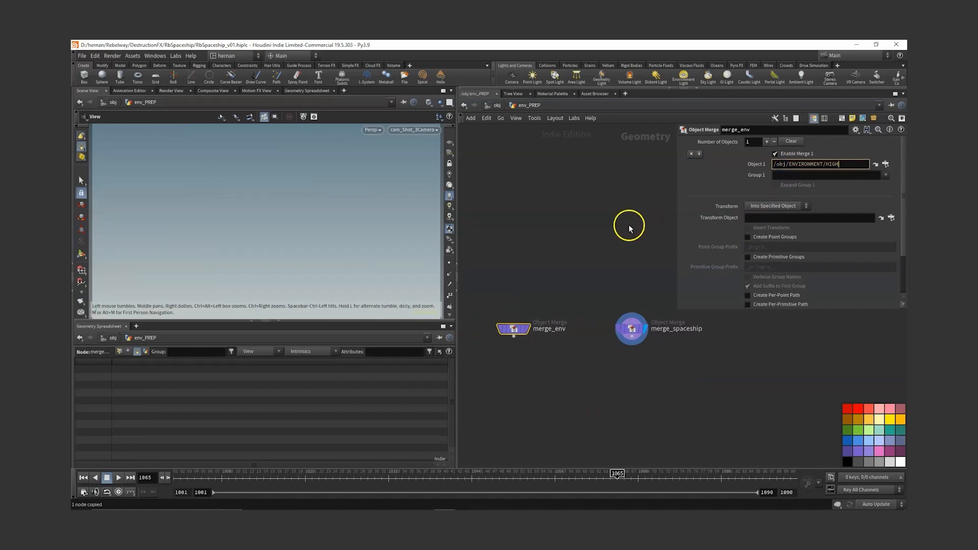
key("Return")
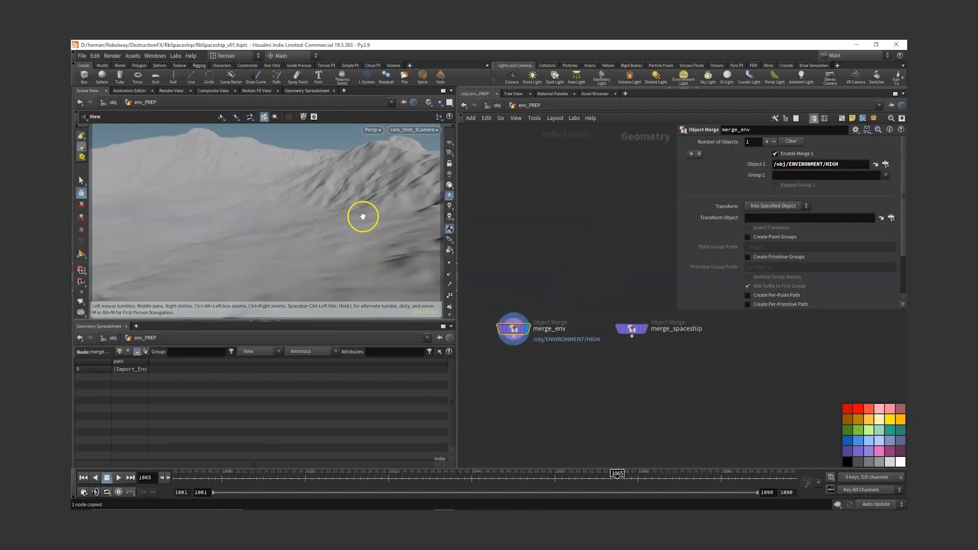
Step: Convert merge_env's Object 1 reference to the relative path ../../ENVIRONMENT/HIGH
left_click(886, 165)
left_click(801, 227)
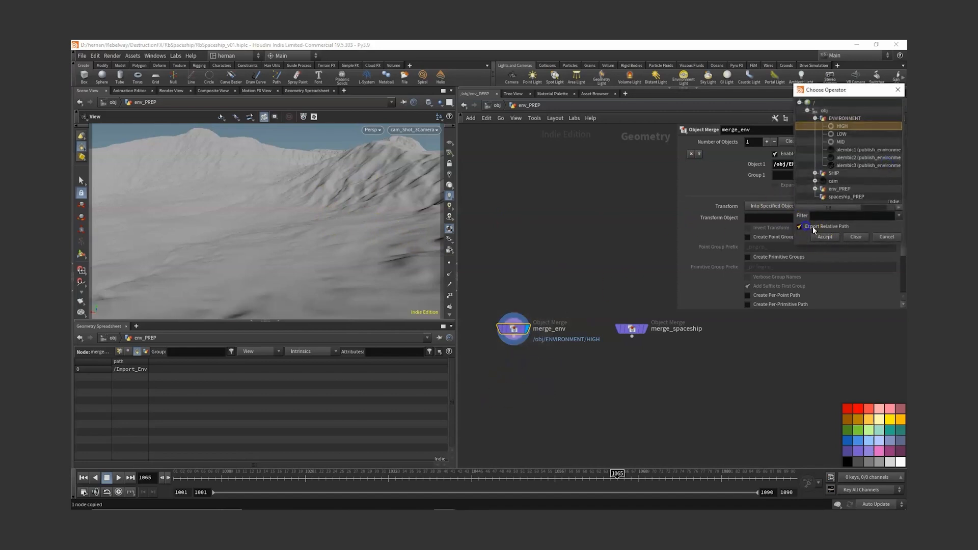
left_click(825, 237)
scroll(555, 276, "down", 3)
key("u")
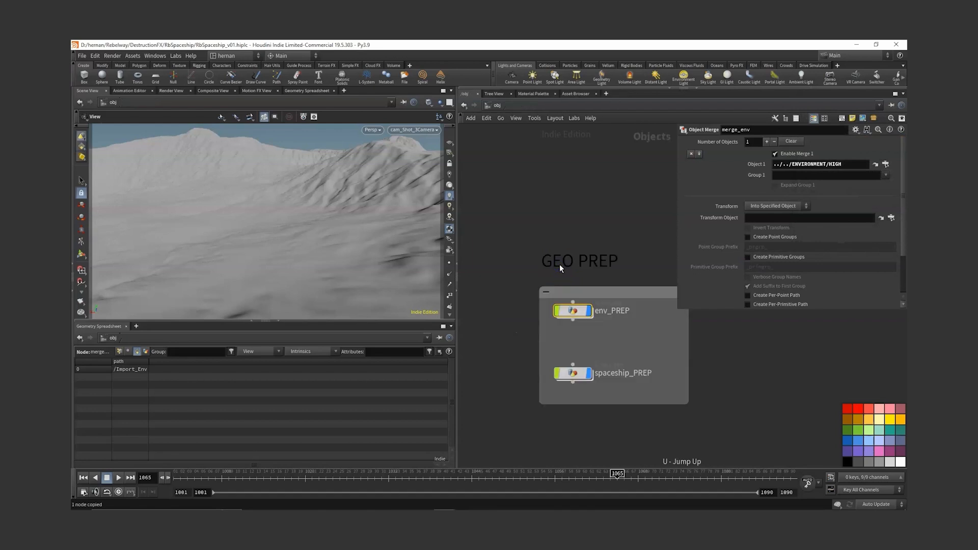
scroll(579, 364, "down", 4)
middle_click_drag(567, 392, 583, 396)
scroll(601, 360, "up", 3)
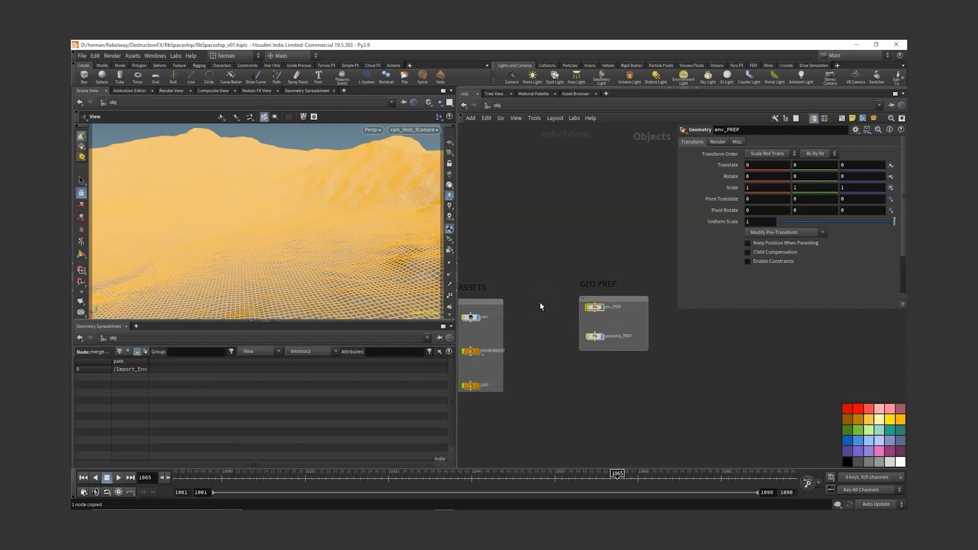
double_click(593, 307)
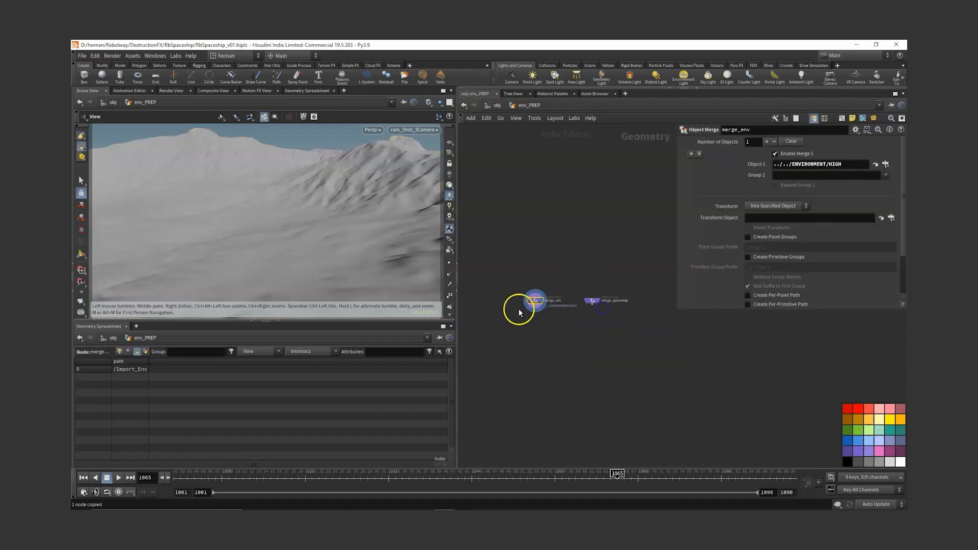
middle_click_drag(549, 377, 610, 361)
right_click_drag(610, 362, 599, 364)
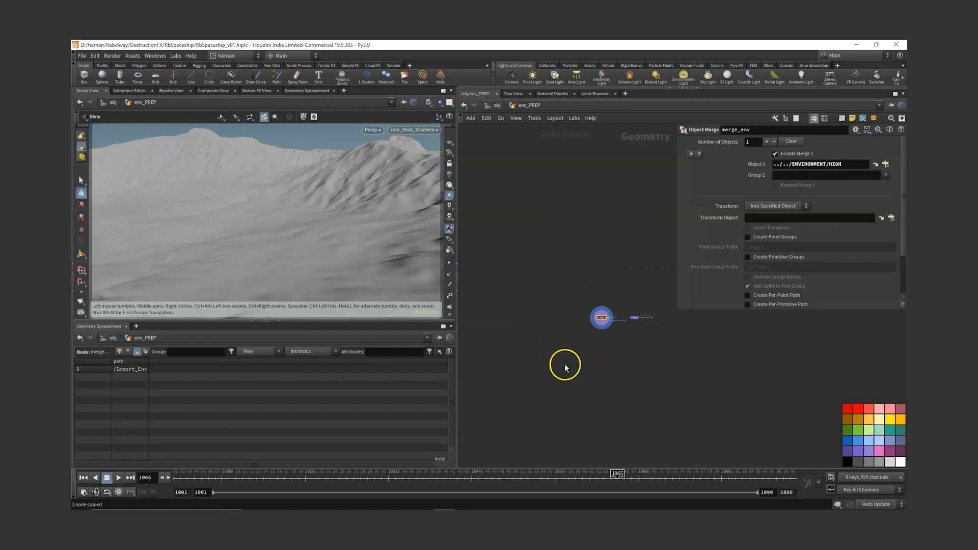
Step: Go inside the SHIP object and copy its OUT null node
key("u")
middle_click_drag(517, 389, 596, 340)
double_click(520, 367)
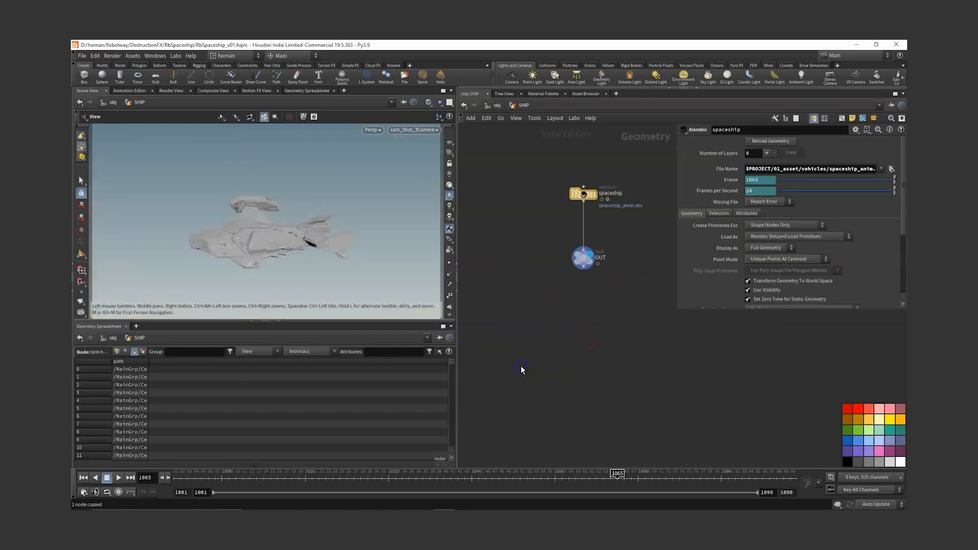
left_click(584, 257)
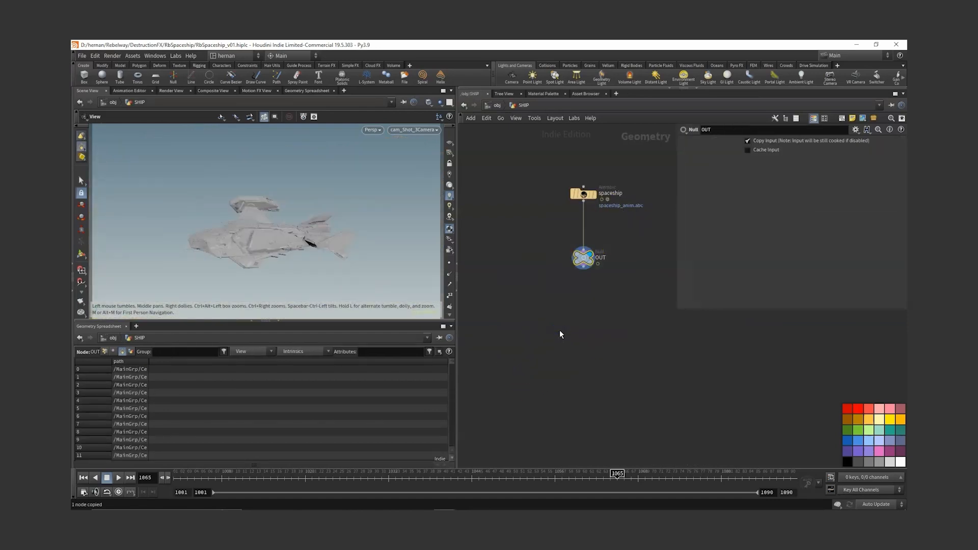
key("ctrl+c")
Step: Return inside env_PREP and set merge_spaceship's Object 1 to /obj/SHIP/OUT
key("u")
middle_click_drag(642, 359, 556, 392)
double_click(589, 344)
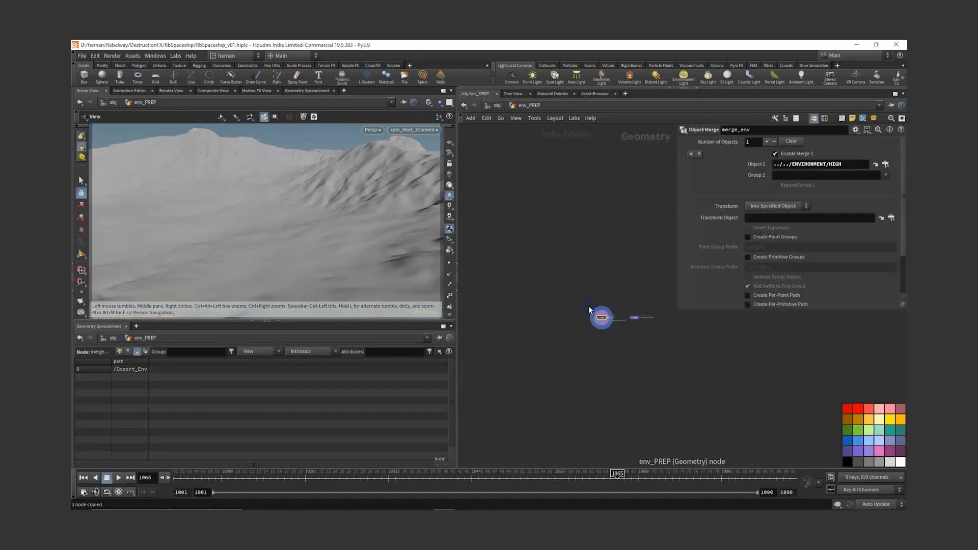
left_click(632, 321)
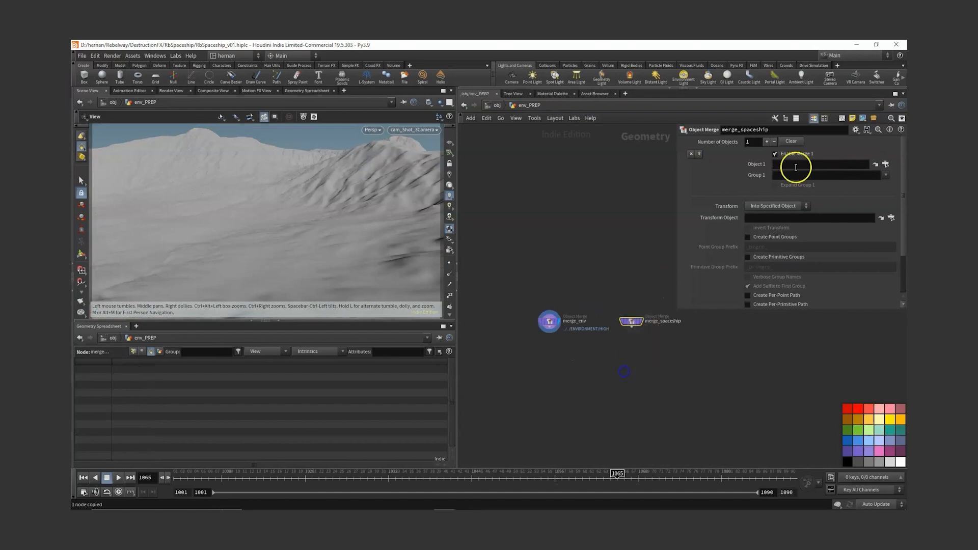
left_click(796, 167)
key("ctrl+v")
Step: Convert merge_spaceship's Object 1 reference to the relative path ../../SHIP/OUT and display the node
left_click(886, 164)
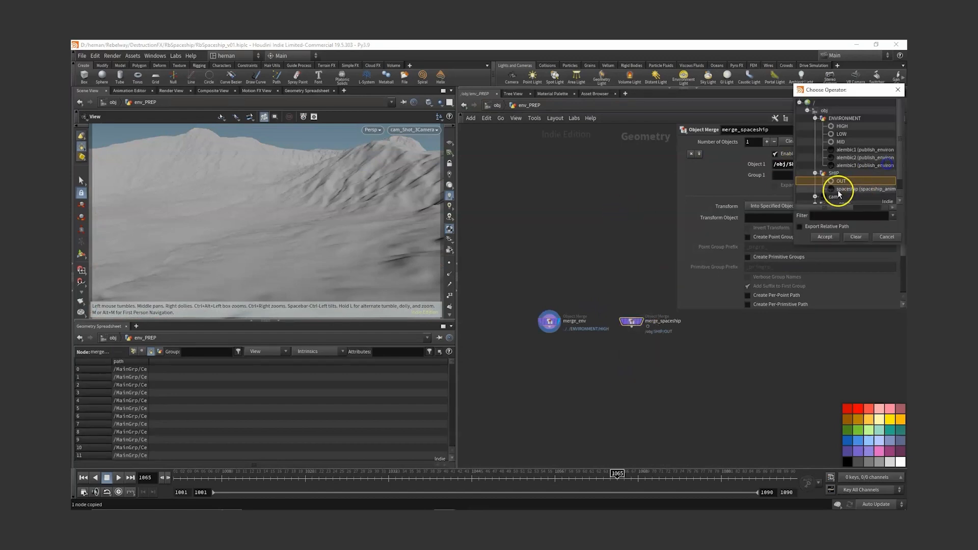
left_click(815, 226)
left_click(825, 236)
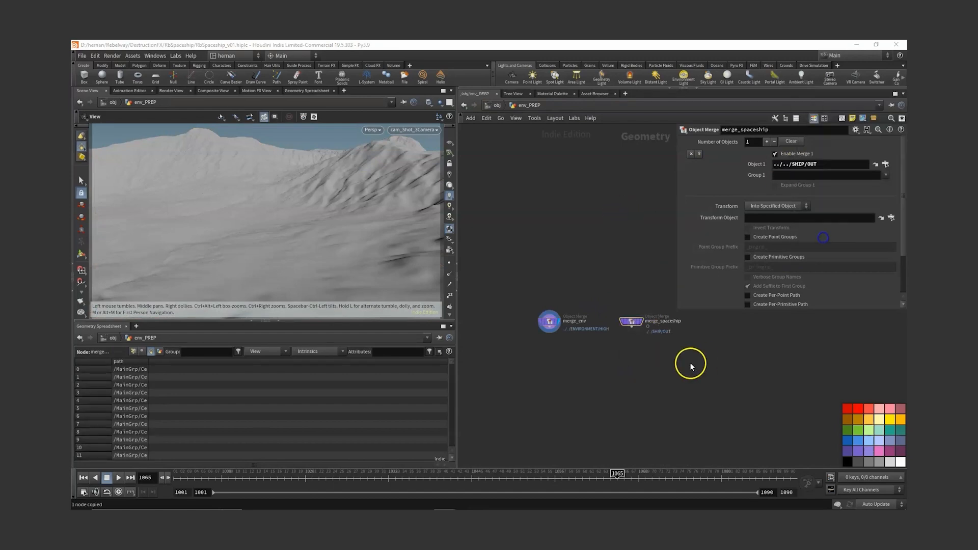
left_click(650, 319)
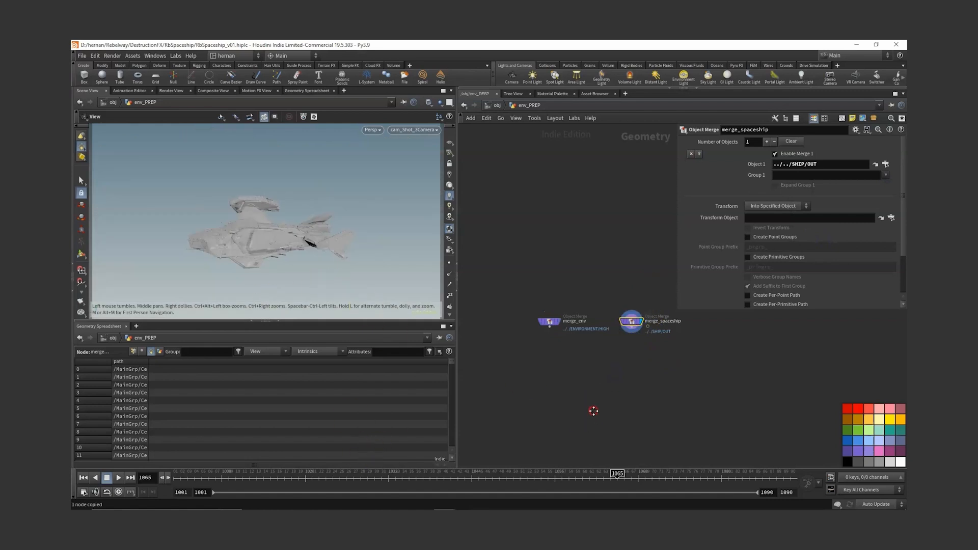
Step: Save the scene file with both object merges linked
middle_click_drag(593, 411, 609, 391)
key("ctrl+s")
left_click_drag(665, 271, 567, 331)
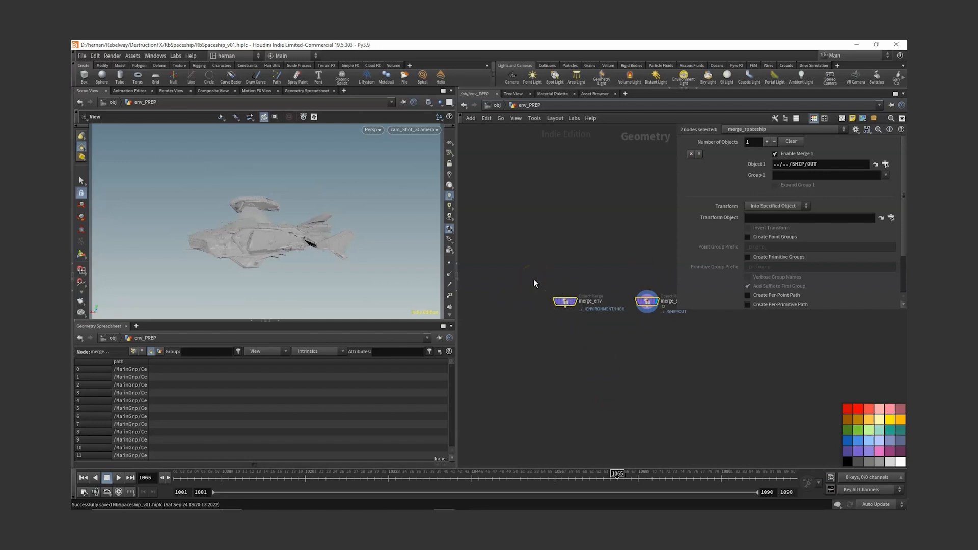
left_click_drag(594, 268, 654, 361)
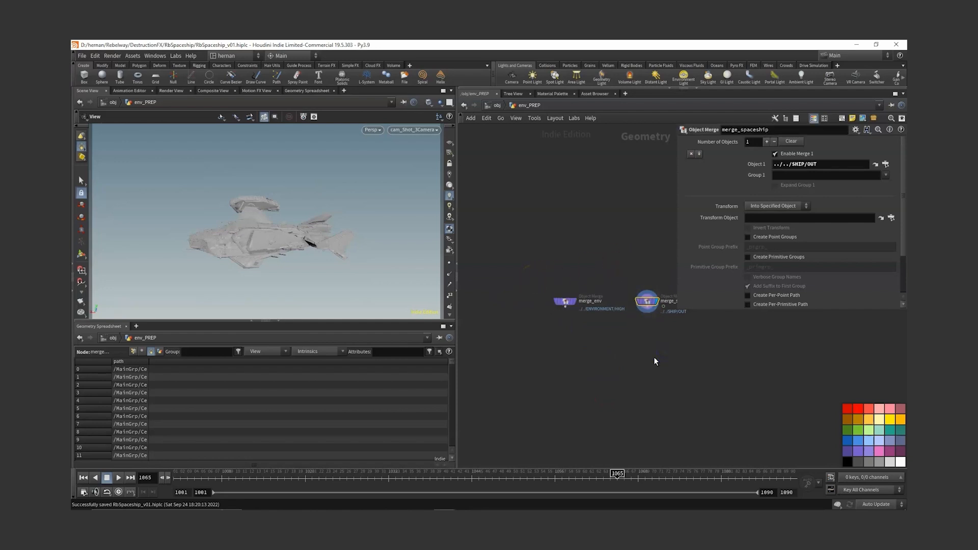
middle_click_drag(654, 361, 632, 341)
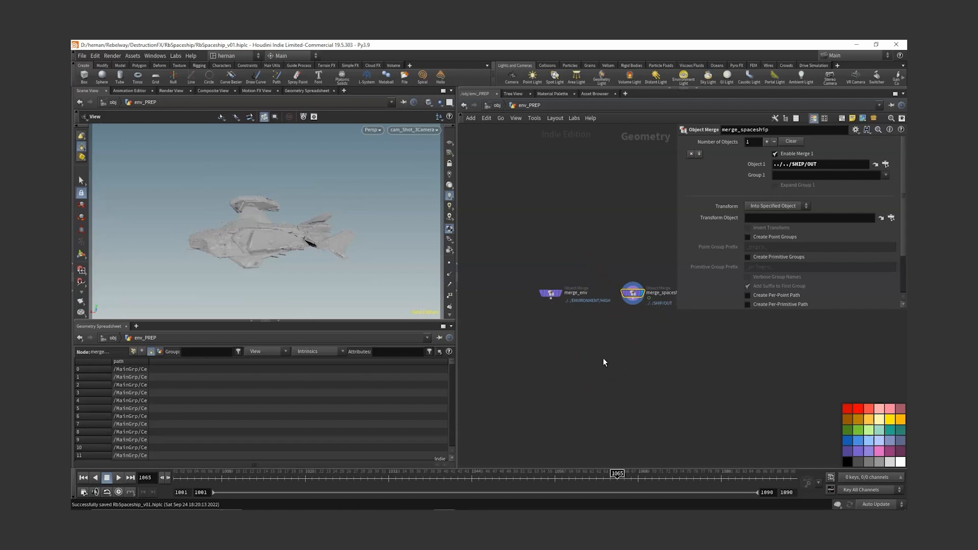
Step: Add an Unpack node below merge_env, connect it to merge_env's output and save the scene
left_click(550, 295)
left_click(552, 336)
key("Tab")
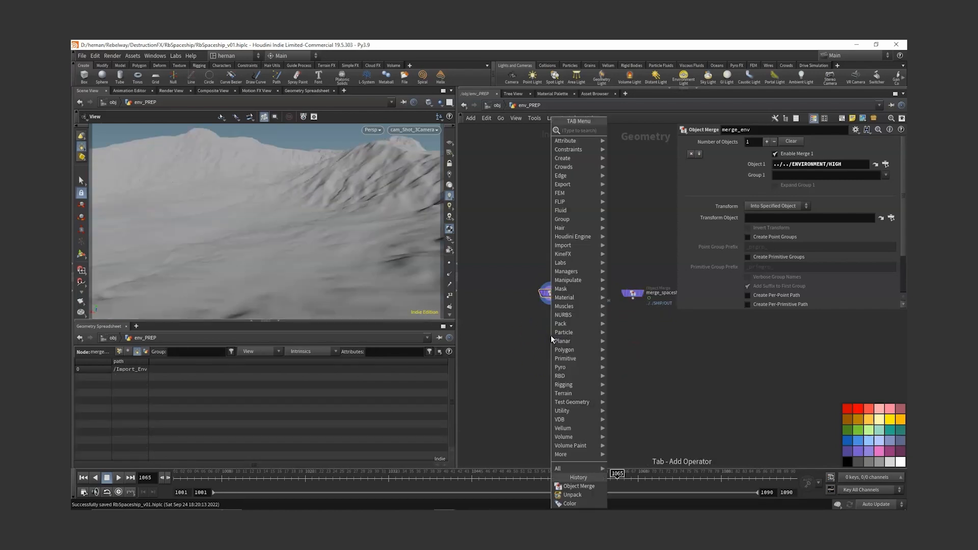
type("unpack")
key("Return")
left_click(551, 299)
left_click(551, 329)
left_click(561, 335)
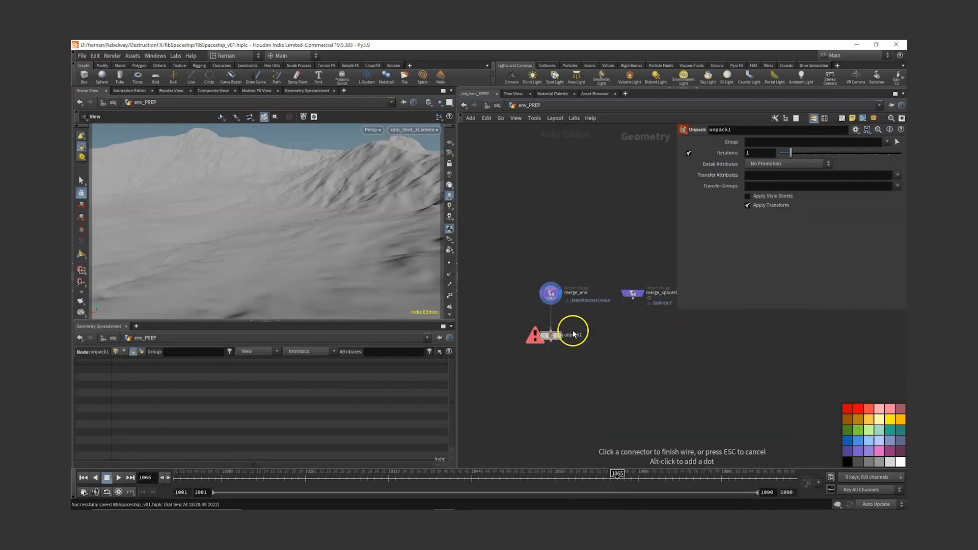
key("ctrl+s")
Step: Display the Unpack node and set its Transfer Attributes to path
left_click_drag(583, 323, 535, 369)
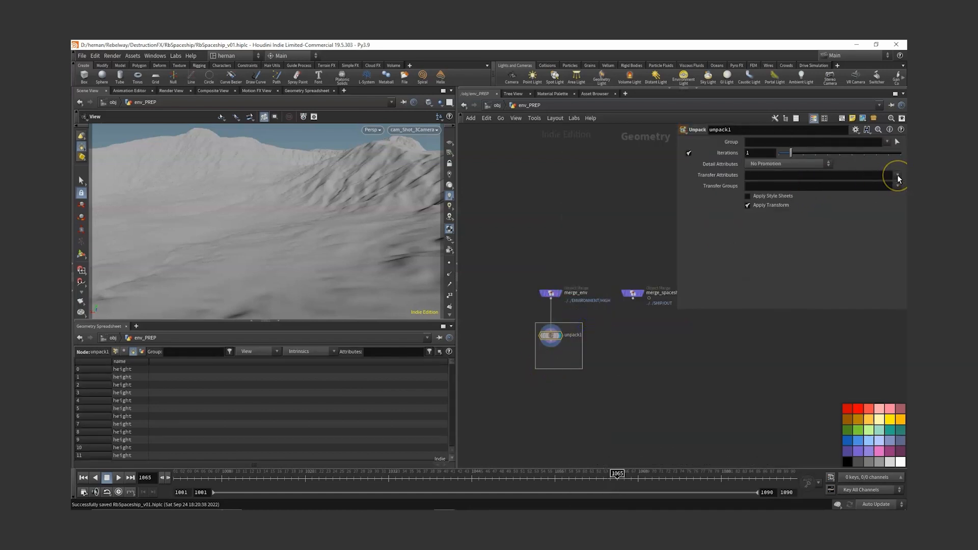
left_click(897, 176)
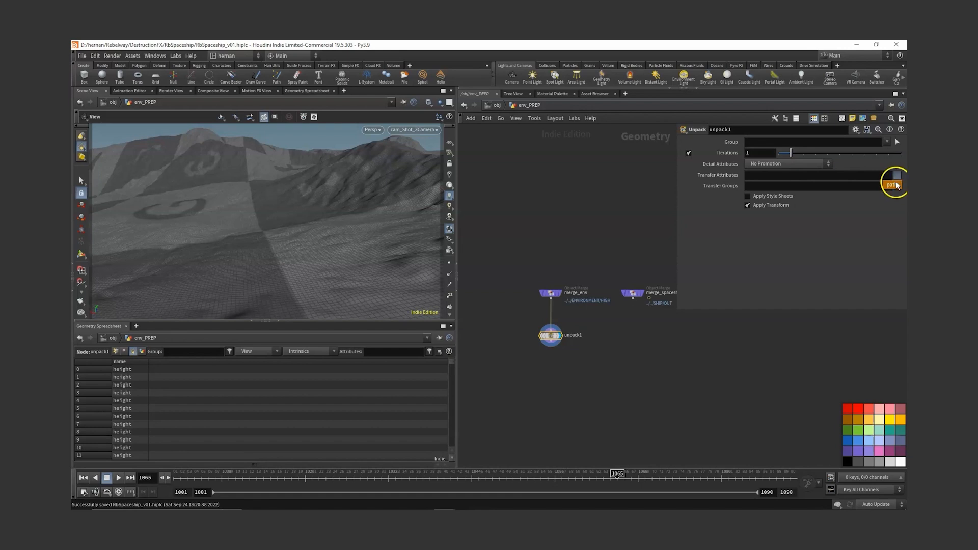
left_click(893, 185)
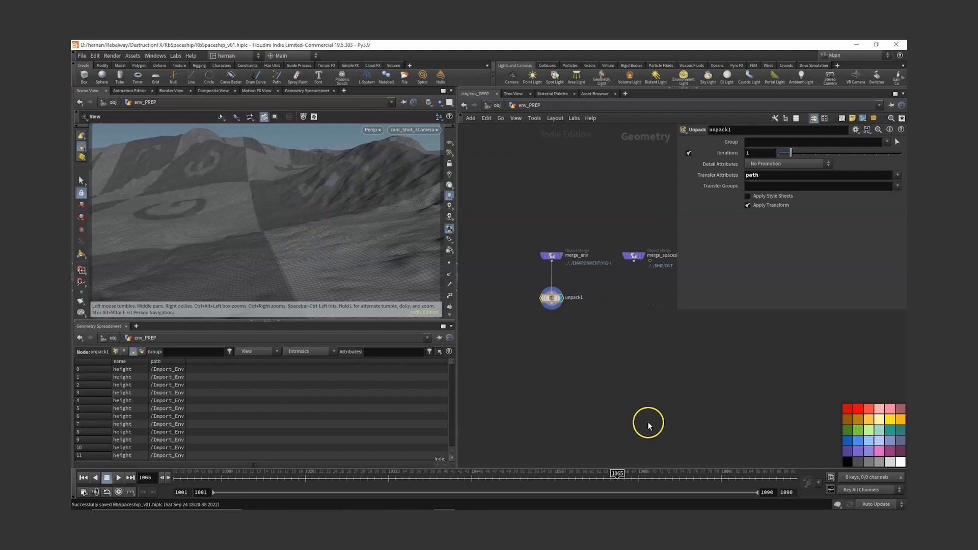
Step: Display merge_spaceship, leave the shot camera and frame the ship in the free perspective view at start frame 1001
left_click(602, 275)
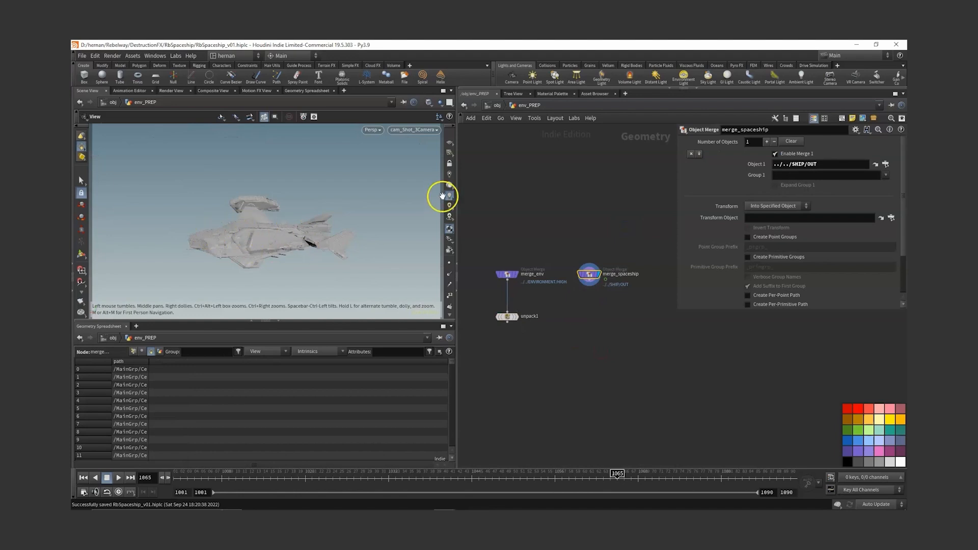
left_click_drag(331, 208, 199, 316)
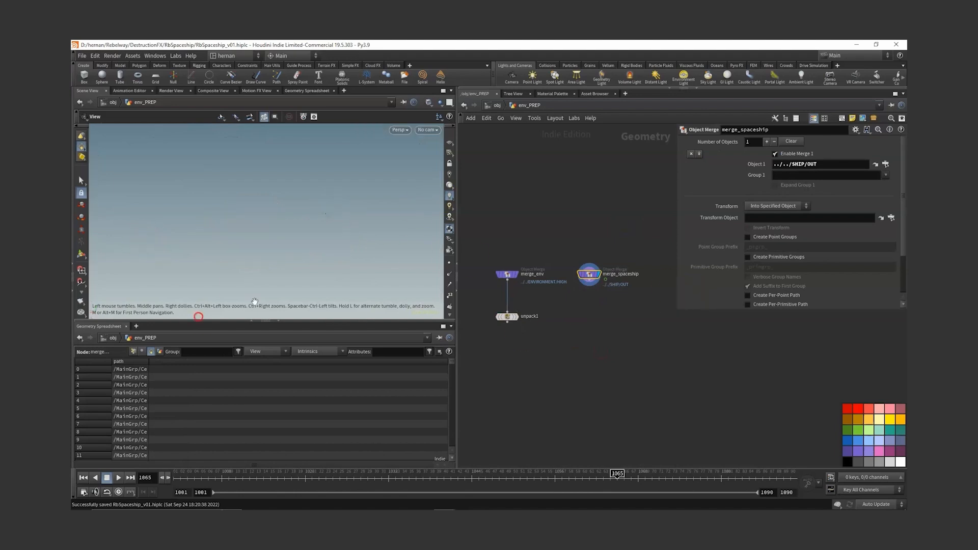
key("space+g")
left_click_drag(338, 221, 294, 252)
right_click_drag(294, 253, 227, 306)
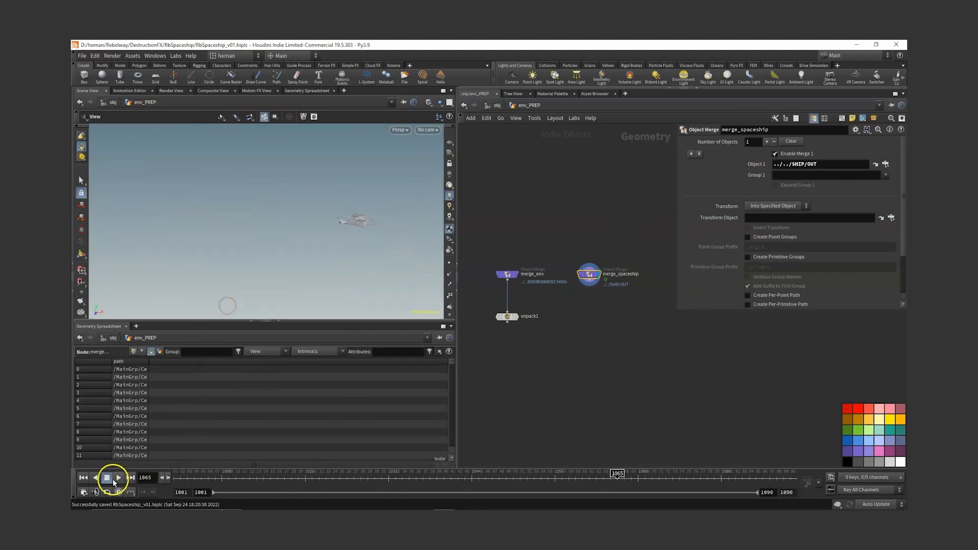
left_click(84, 476)
key("space+g")
right_click_drag(316, 221, 282, 226)
left_click_drag(325, 254, 306, 336)
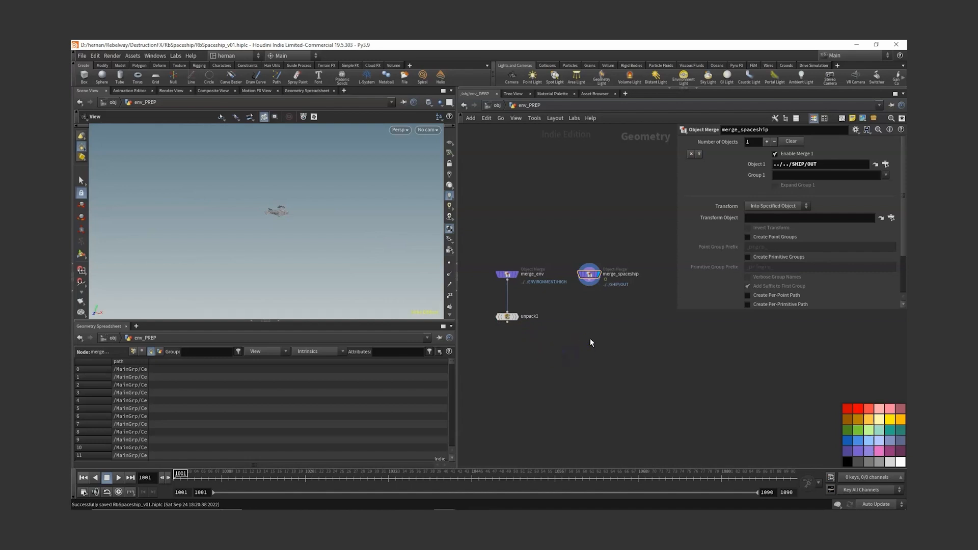
Step: Add a Time Shift node below merge_spaceship, connected to its output, and set its Frame to $FSTART
key("Tab")
type("time")
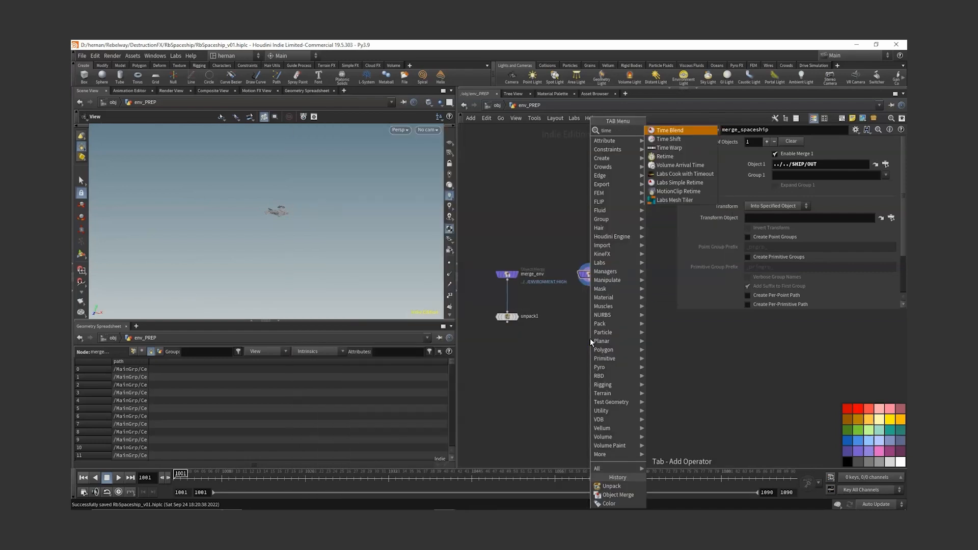
key("Return")
left_click(573, 307)
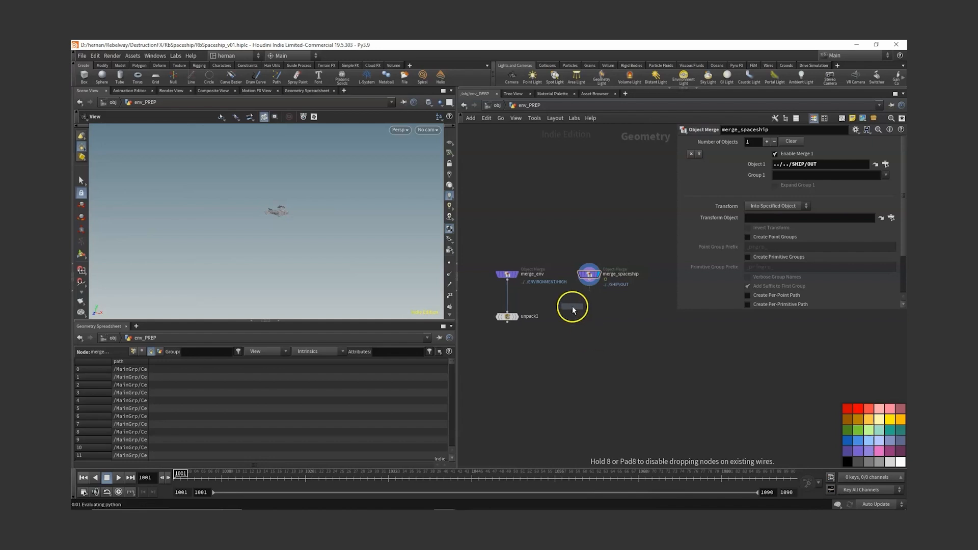
left_click(732, 154)
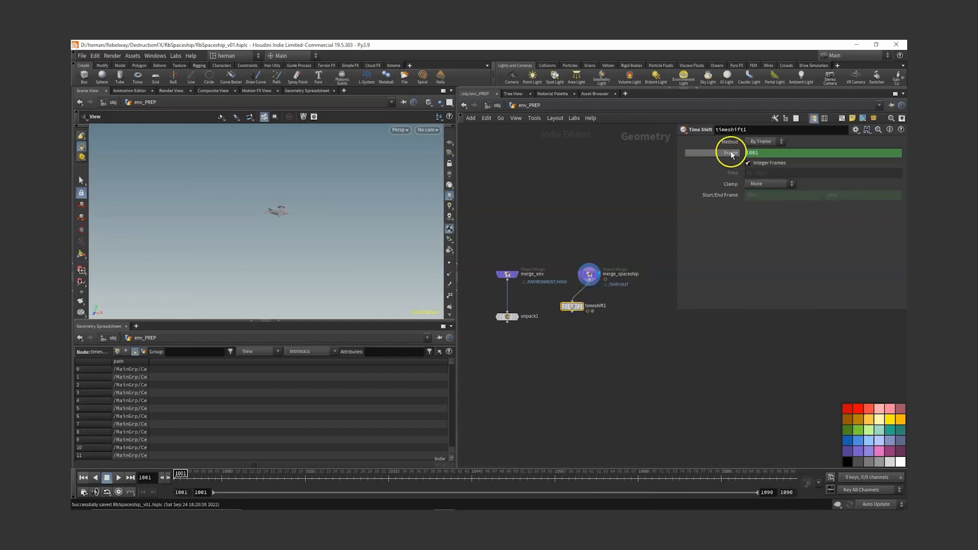
double_click(776, 154)
type("$FSTART")
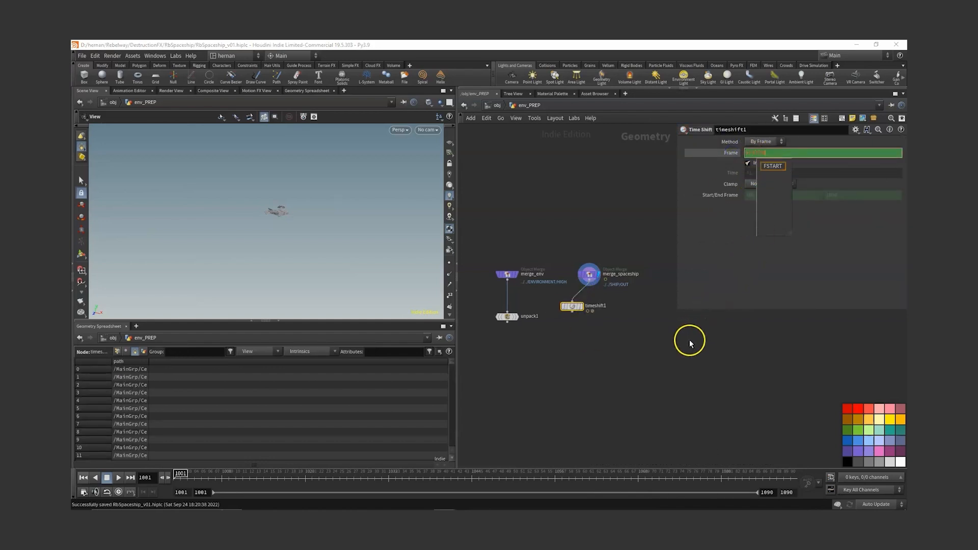
key("Return")
left_click(674, 357)
Step: Duplicate the Time Shift beside the first one, set the copy's Frame to $FEND and display it
left_click_drag(575, 307, 645, 301, "alt")
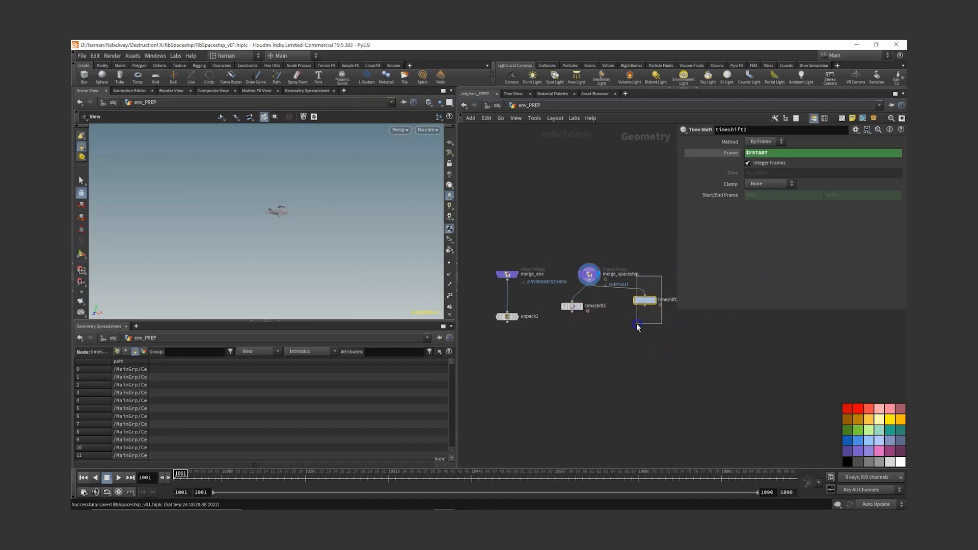
left_click(765, 156)
double_click(797, 154)
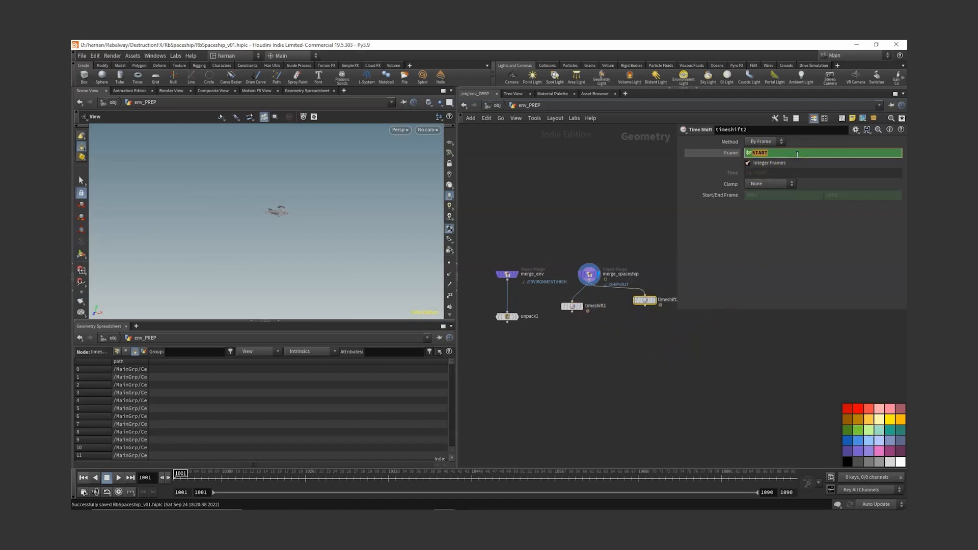
type("$FE")
key("Return")
left_click(653, 300)
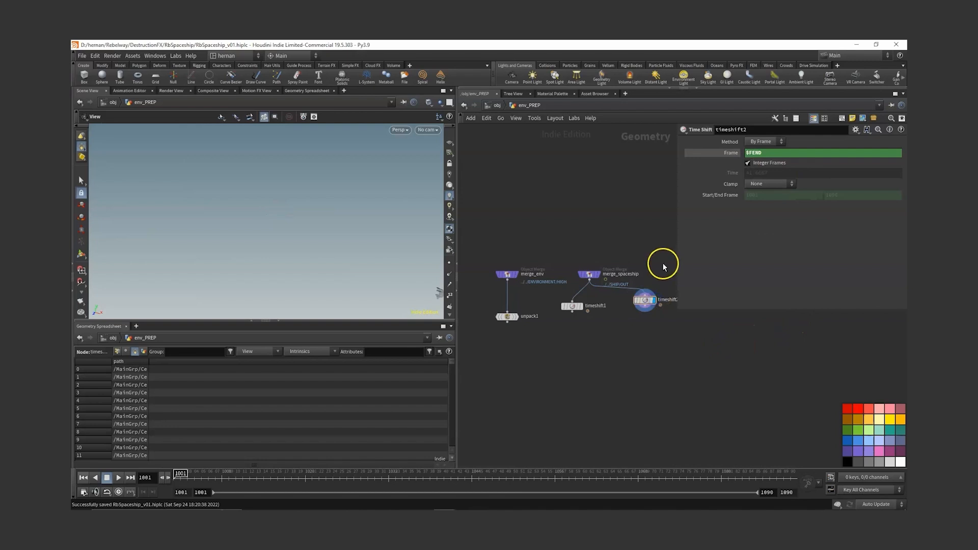
middle_click_drag(662, 263, 661, 263)
Step: Combine the outputs of both Time Shift nodes in a Merge node below them and display the merge
left_click(582, 307)
left_click_drag(663, 332, 576, 301)
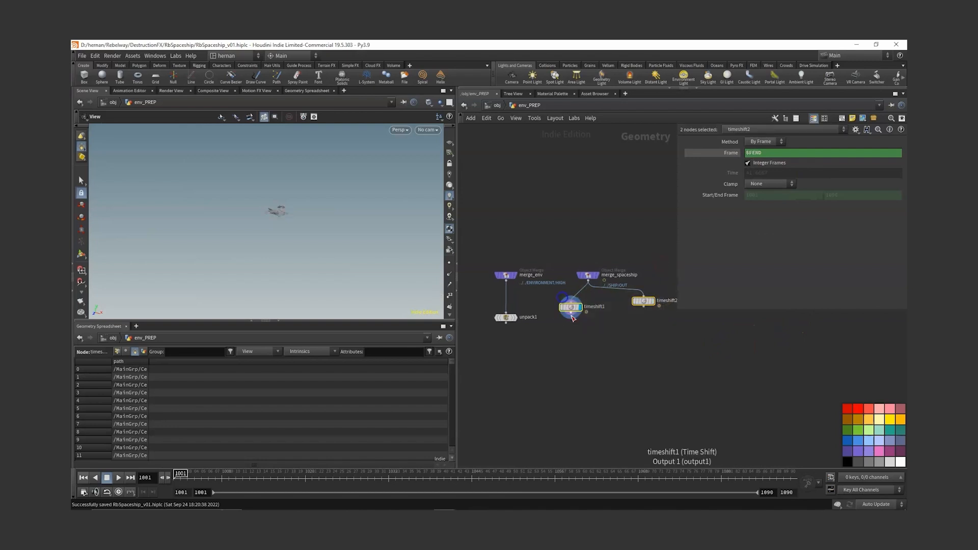
left_click(571, 312)
left_click(605, 340, "alt")
left_click(606, 335)
left_click(673, 369)
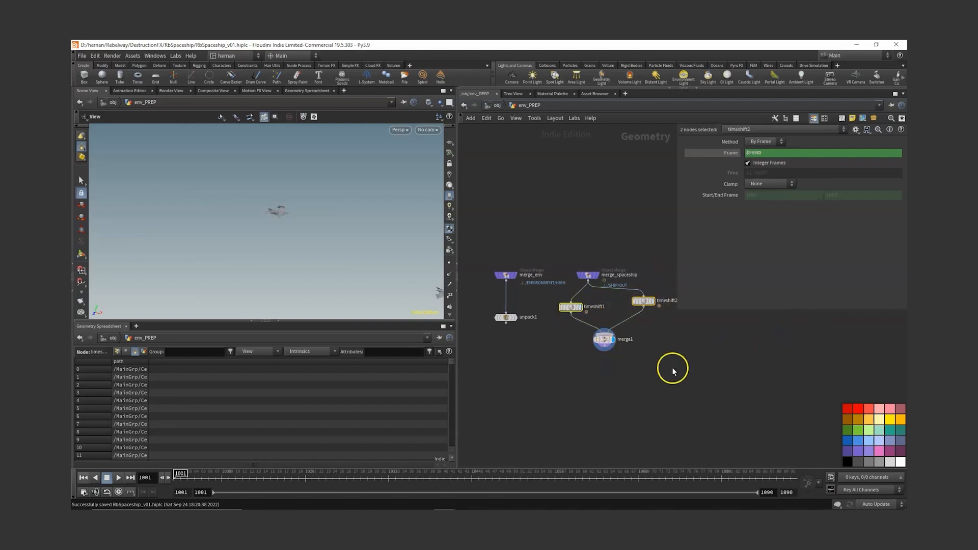
Step: Add a Bound node below merge1, connected to its output, and display the bounding box
left_click(604, 347)
middle_click_drag(641, 390, 609, 354)
key("Tab")
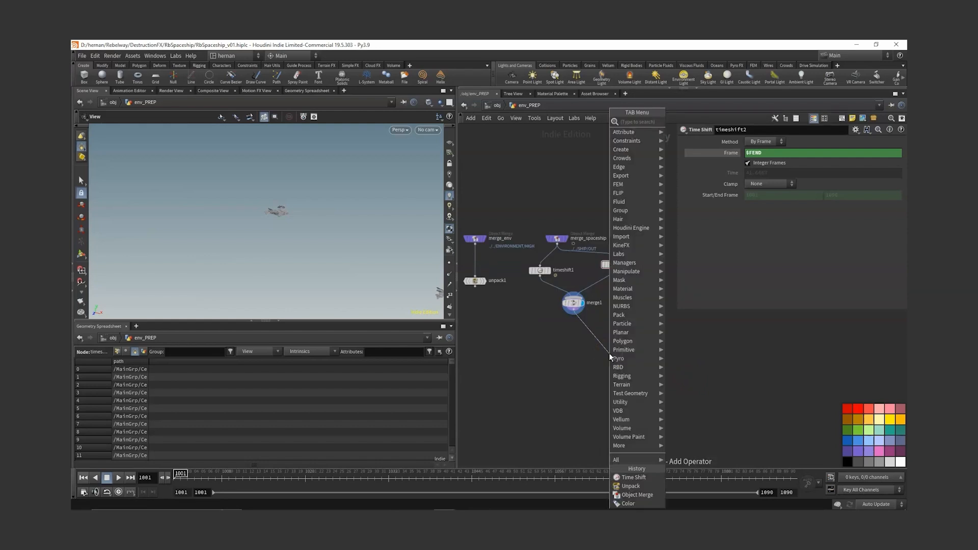
type("bound")
key("Return")
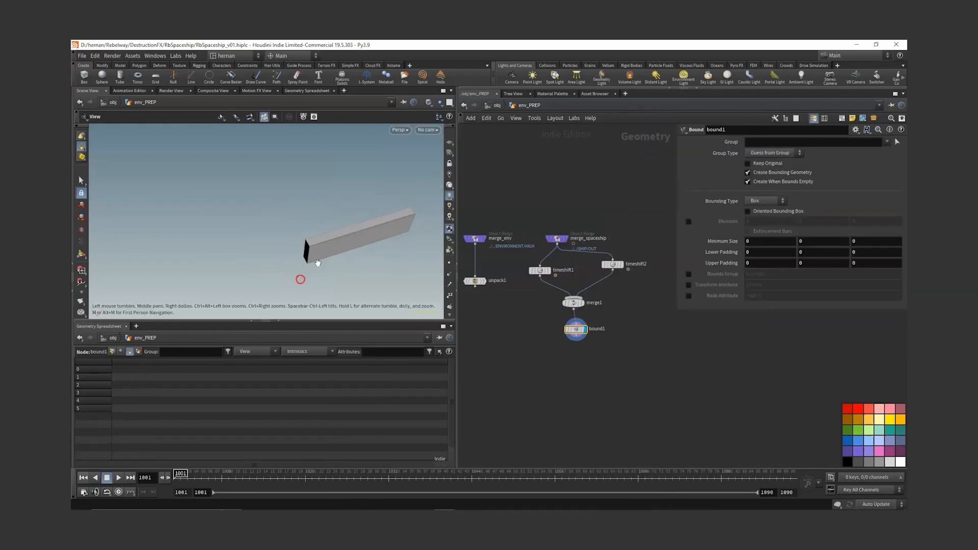
mouse_move(317, 262)
left_mouse_down()
mouse_move(409, 226)
mouse_move(416, 241)
mouse_move(289, 258)
mouse_move(310, 251)
mouse_move(272, 241)
mouse_move(343, 235)
mouse_move(321, 256)
mouse_move(282, 220)
mouse_move(242, 255)
mouse_move(208, 232)
mouse_move(204, 258)
mouse_move(240, 214)
mouse_move(284, 264)
mouse_move(299, 262)
left_mouse_up()
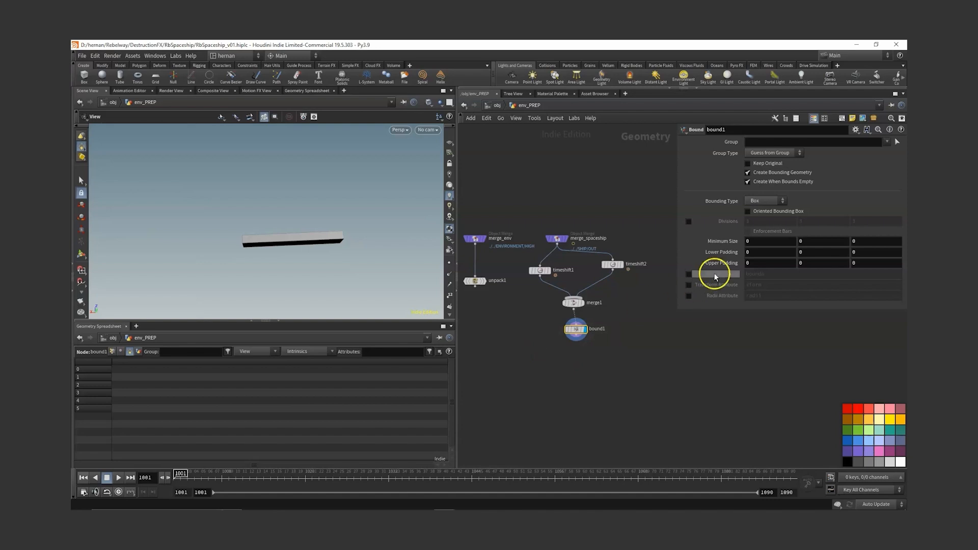
Step: Set both the Lower Padding and Upper Padding of the Bound node to 50, 10, 50 and inspect the enlarged box
left_click(749, 252)
type("50")
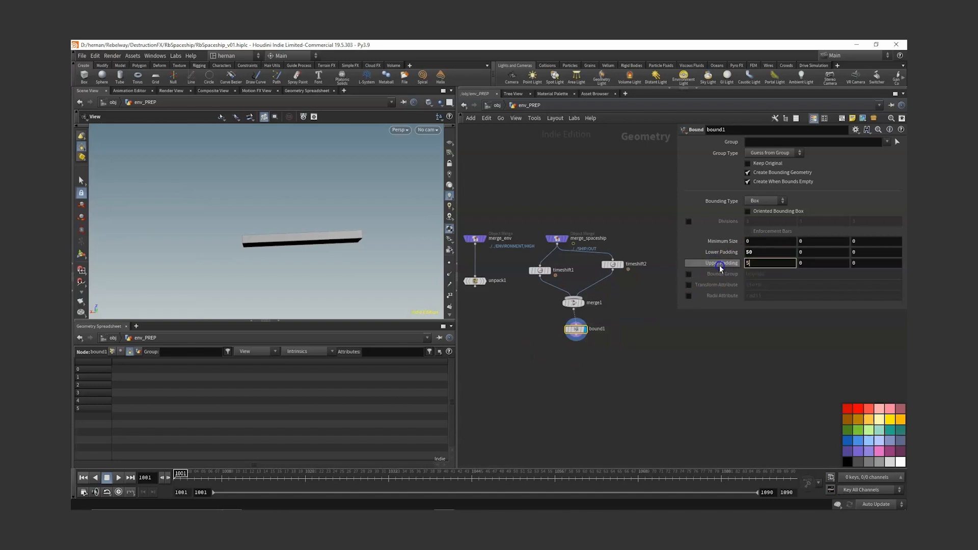
left_click(804, 253)
left_click_drag(806, 264, 777, 263)
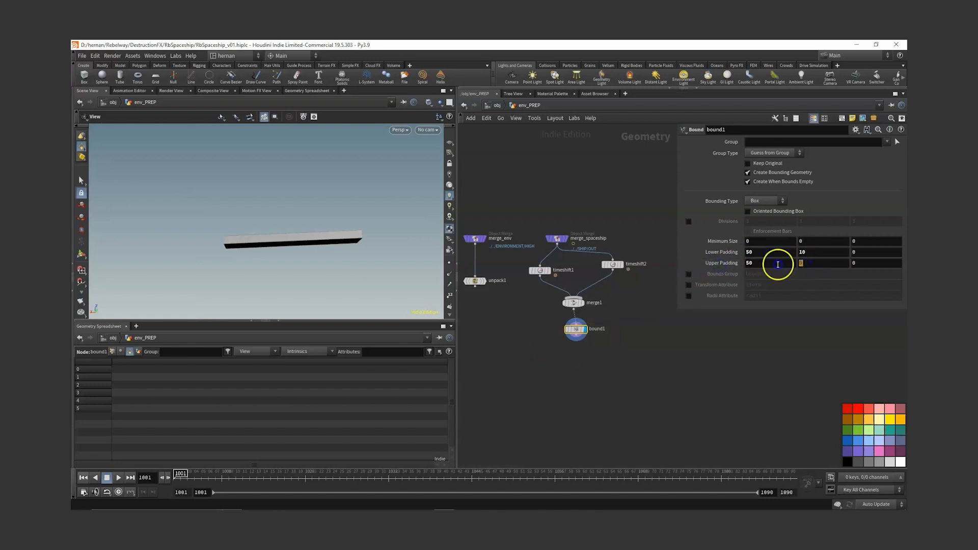
type("10")
left_click_drag(871, 251, 848, 263)
type("5050")
key("Return")
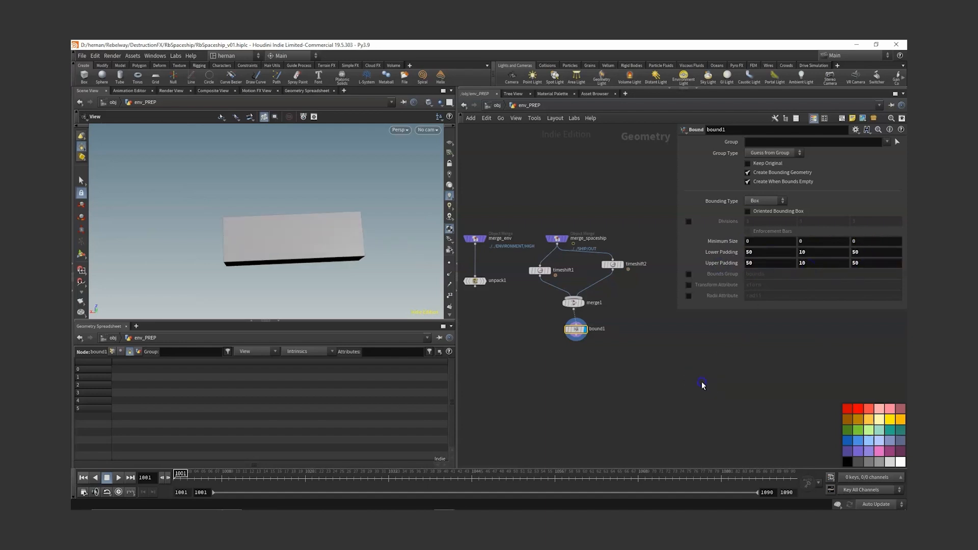
left_click_drag(371, 267, 304, 164)
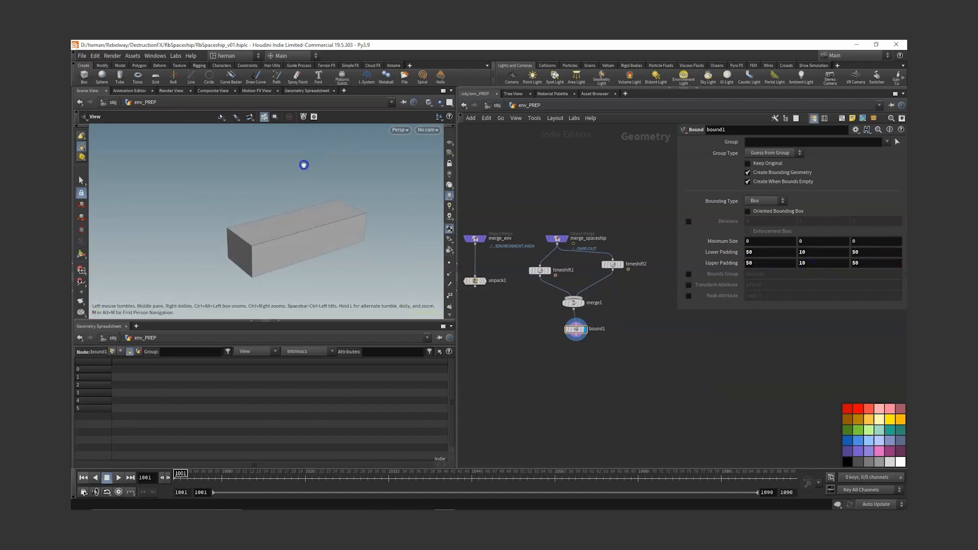
right_click_drag(304, 164, 365, 199)
left_click_drag(347, 194, 296, 221)
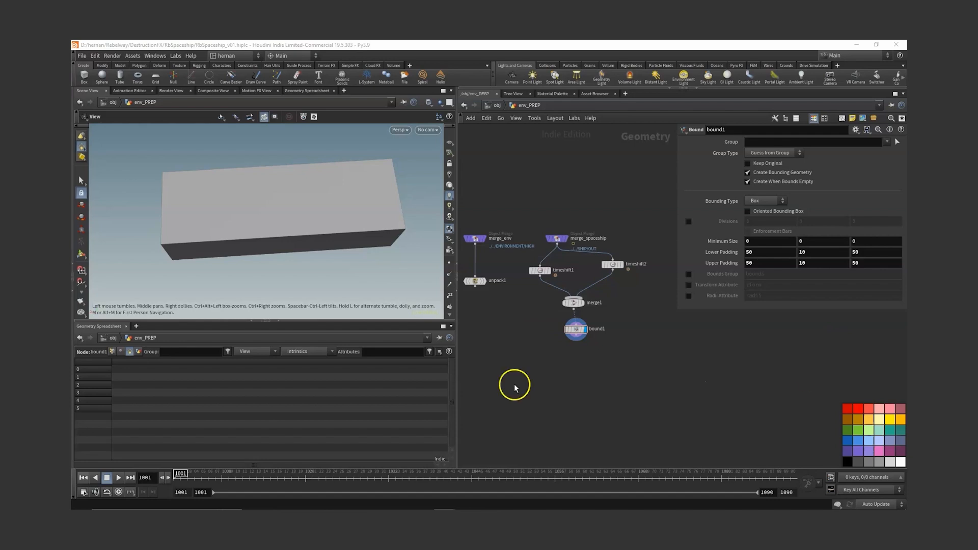
Step: Add an unconnected Boolean node below the unpack and bound branches and save the scene
middle_click_drag(494, 443, 540, 405)
key("Tab")
type("boo")
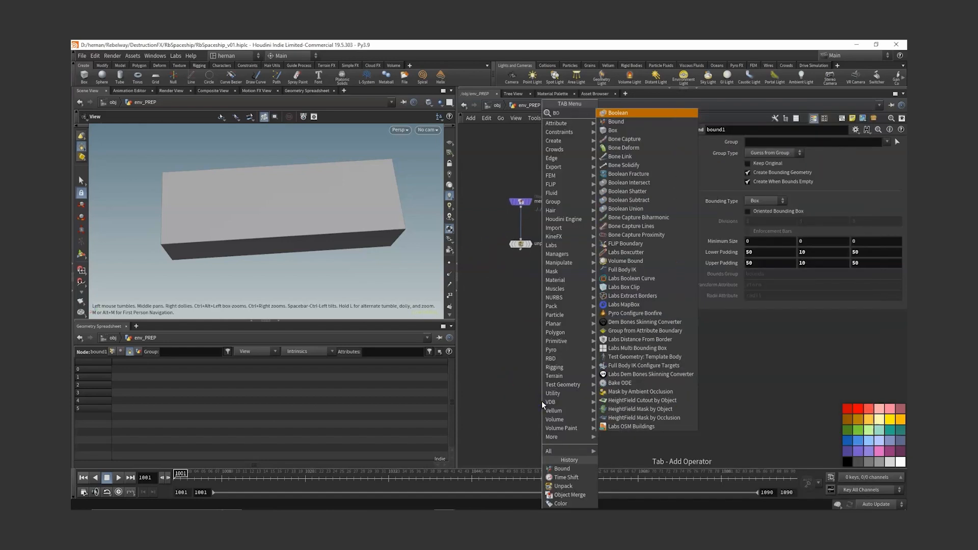
key("Return")
left_click(542, 401)
key("ctrl+s")
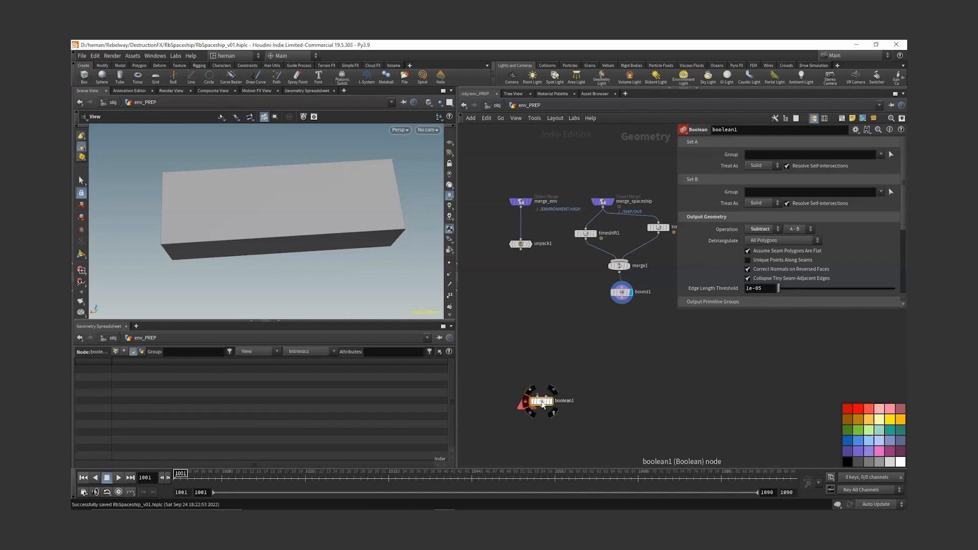
Step: Try to wire unpack1 and bound1 into the two inputs of boolean1
left_click_drag(538, 393, 516, 269)
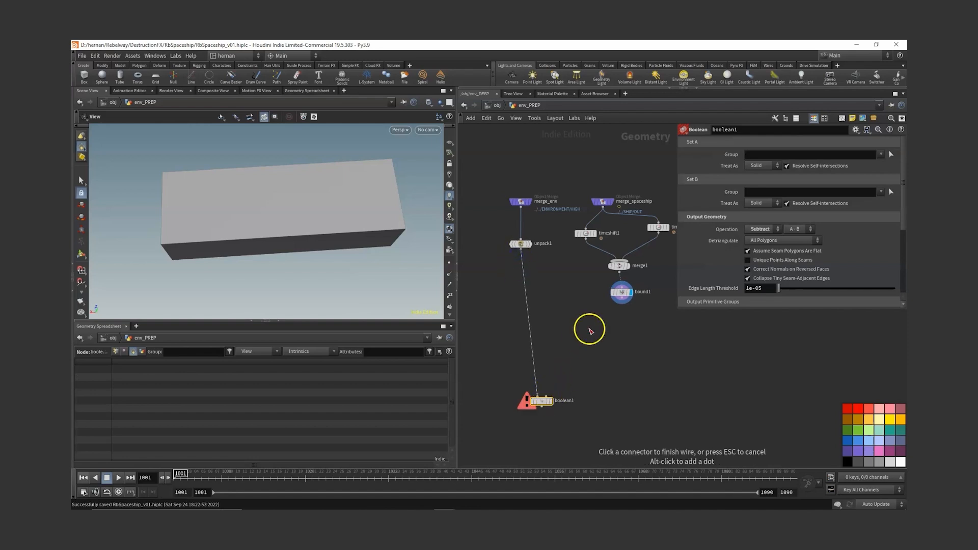
left_click_drag(623, 301, 549, 395)
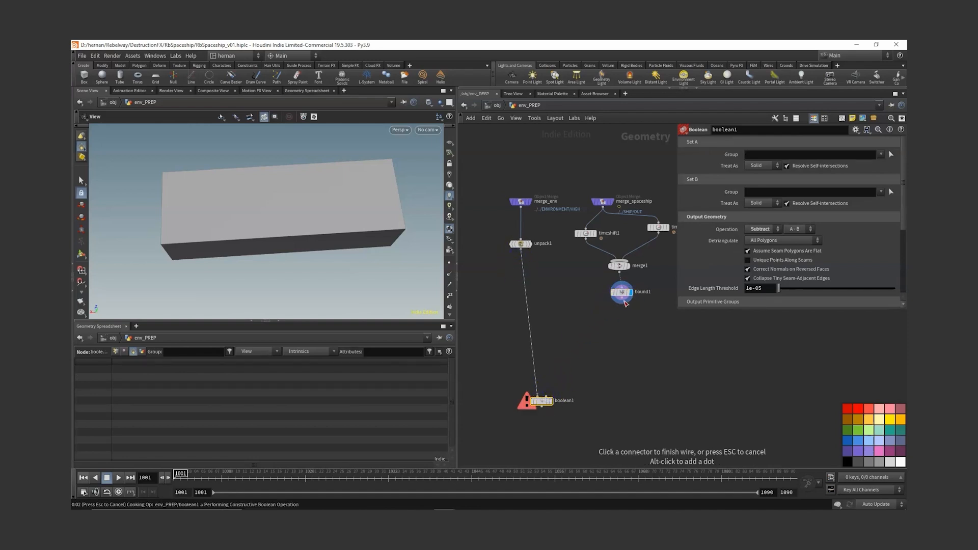
left_click(619, 304)
left_click(549, 397)
left_click(530, 246)
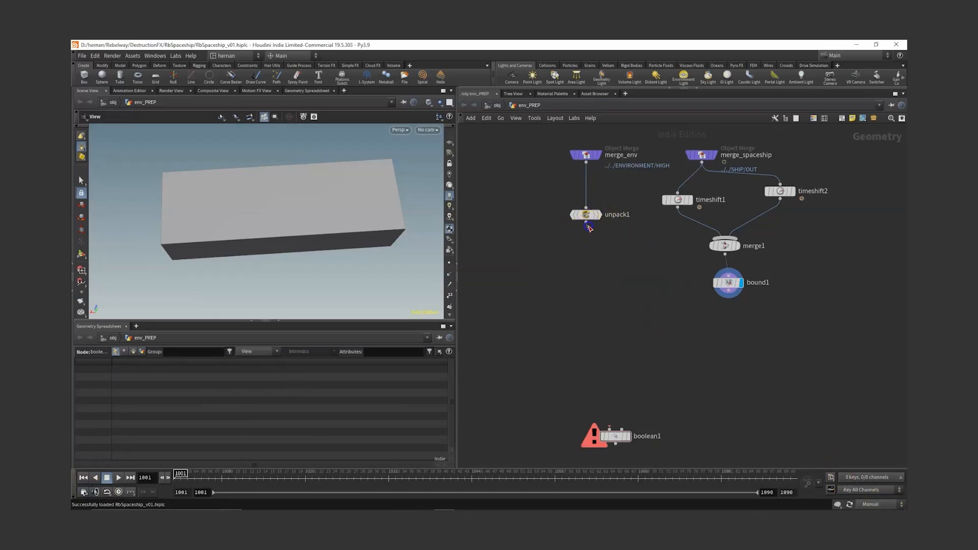
Step: Connect unpack1 to the first input and bound1 to the second input of boolean1, and display boolean1
left_click_drag(586, 222, 604, 434)
left_click(621, 429)
left_click(728, 291)
left_click(629, 436)
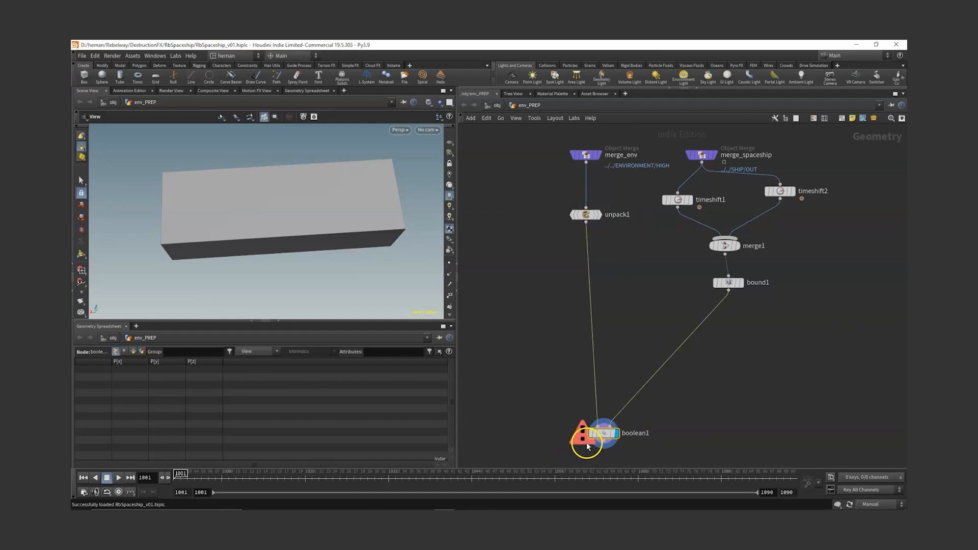
Step: Show the boolean1 parameters and set Set A to be treated as Surface
key("p")
middle_click_drag(566, 345, 533, 322)
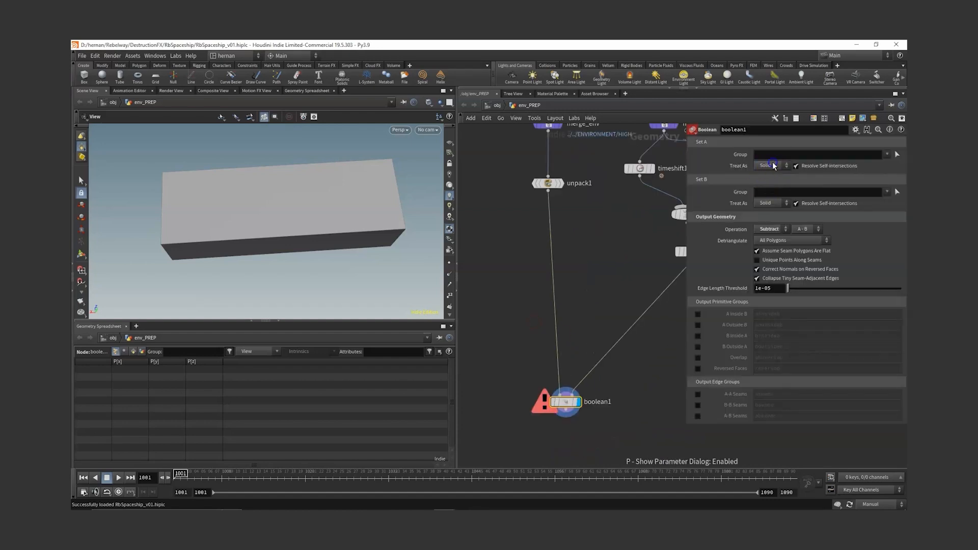
left_click(773, 166)
left_click(770, 176)
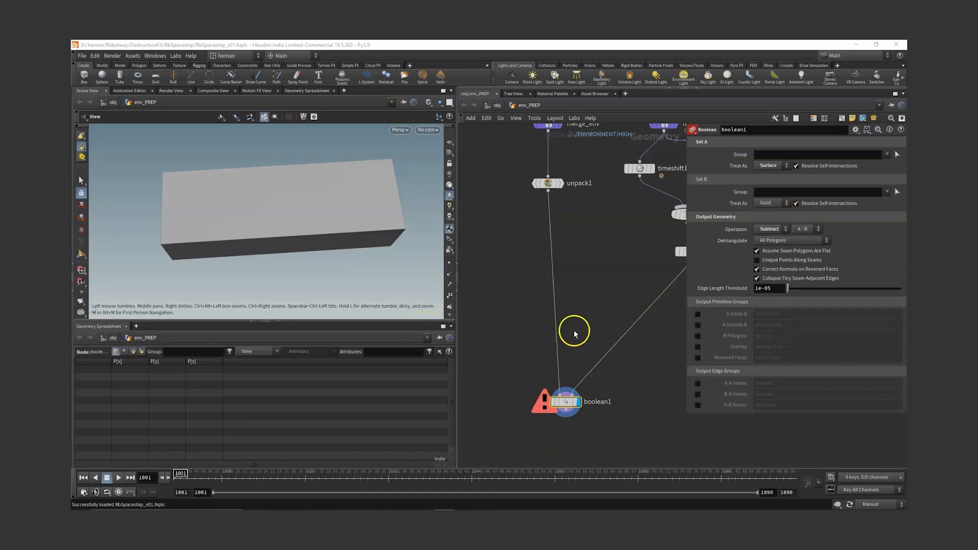
Step: Set the operation of boolean1 to Intersect and its Detriangulate option to No Polygons
key("h")
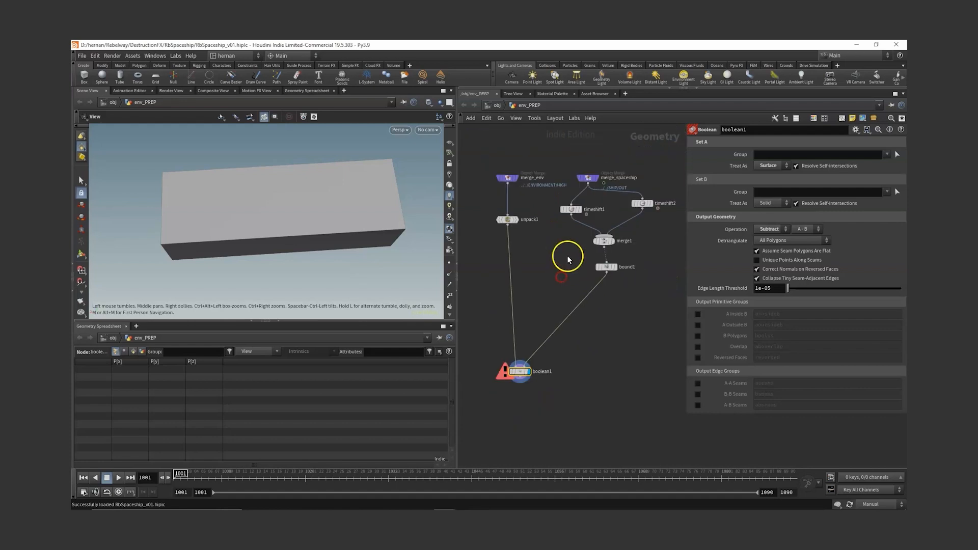
left_click_drag(572, 253, 637, 278)
left_click_drag(608, 355, 476, 401)
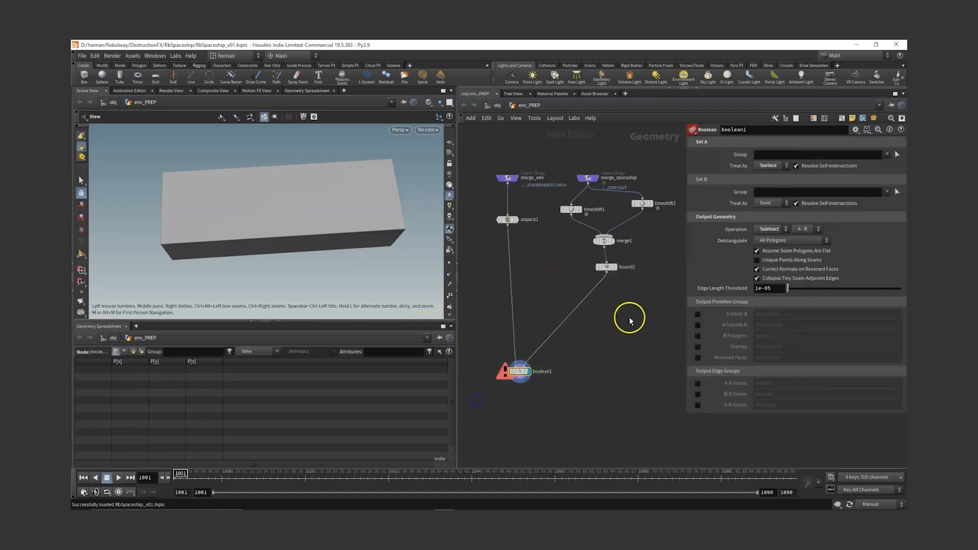
left_click(764, 229)
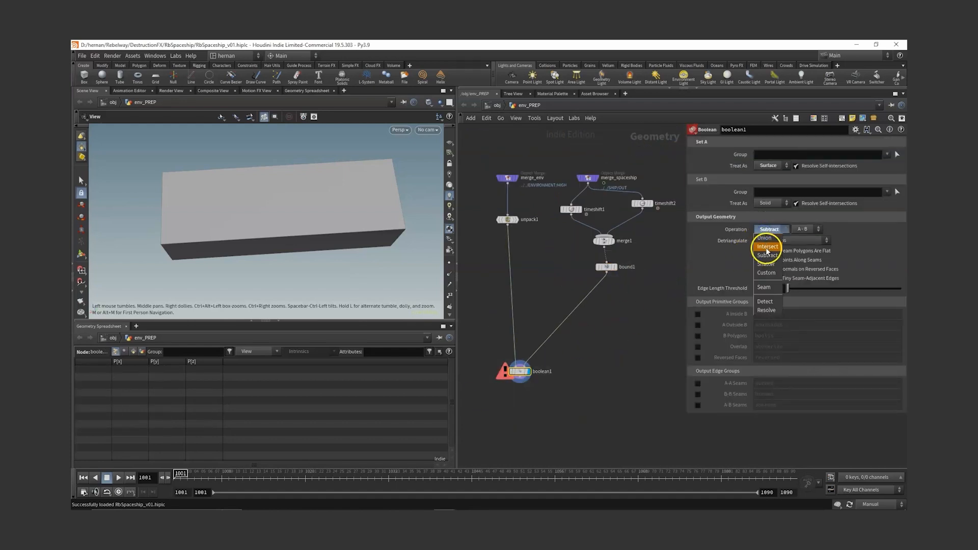
left_click(767, 247)
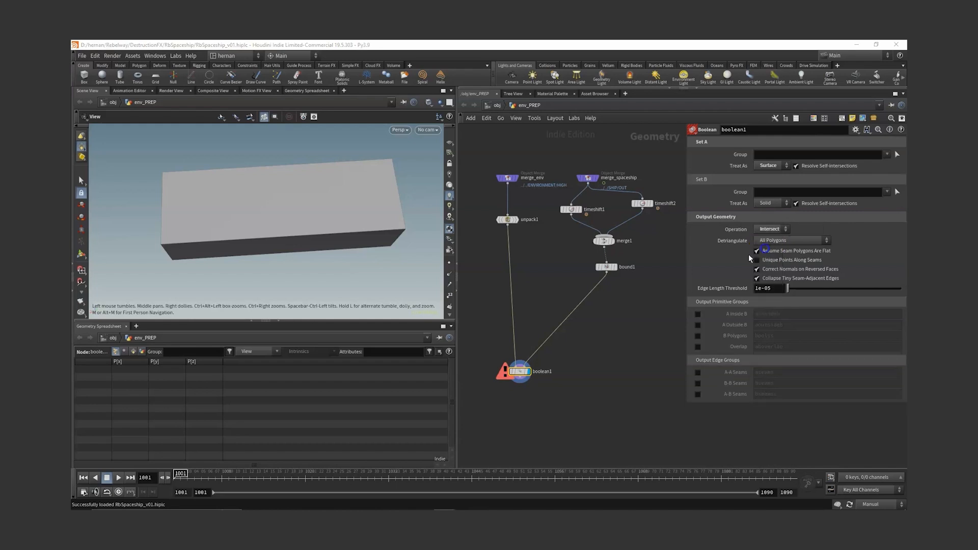
left_click(774, 241)
left_click(780, 249)
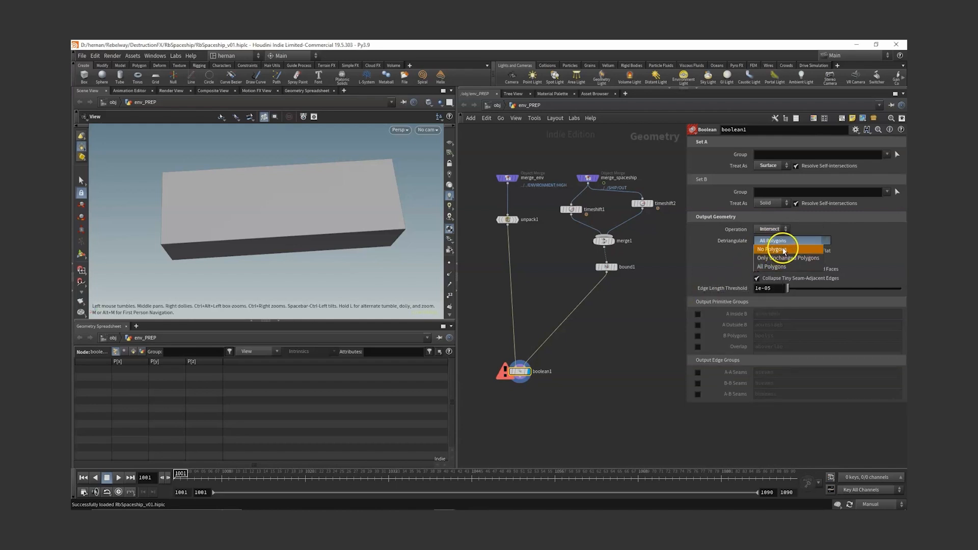
left_click(793, 251)
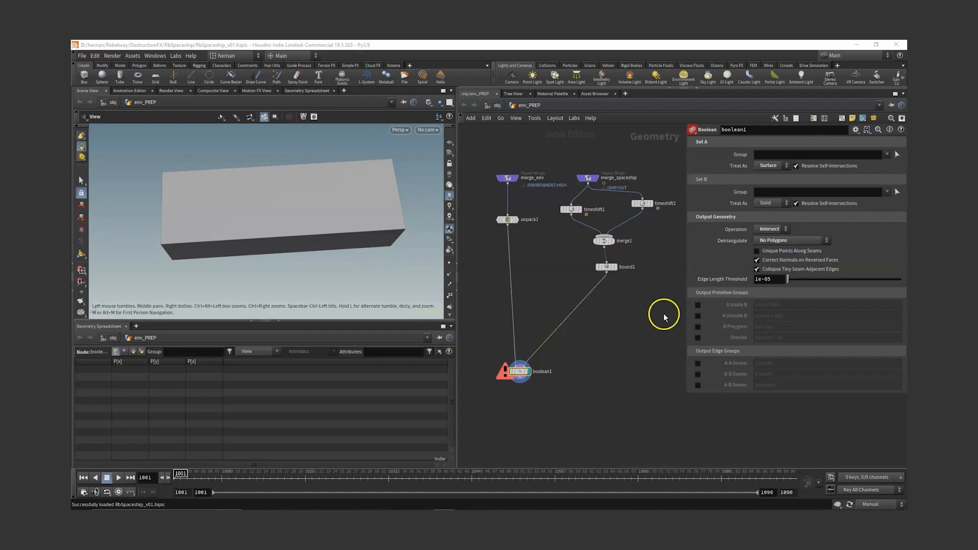
Step: Save the scene and switch the update mode to Auto Update so boolean1 cooks
key("ctrl+s")
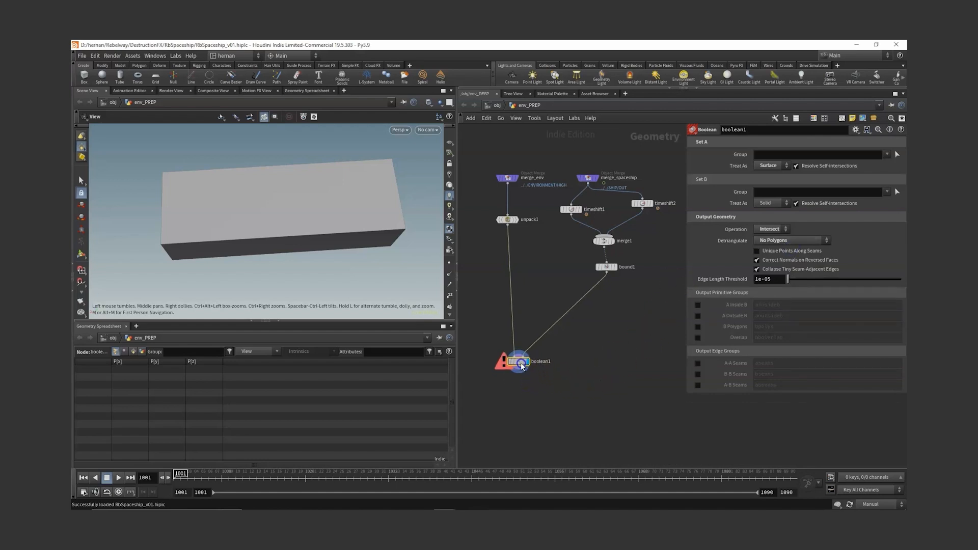
left_click(872, 505)
left_click(869, 475)
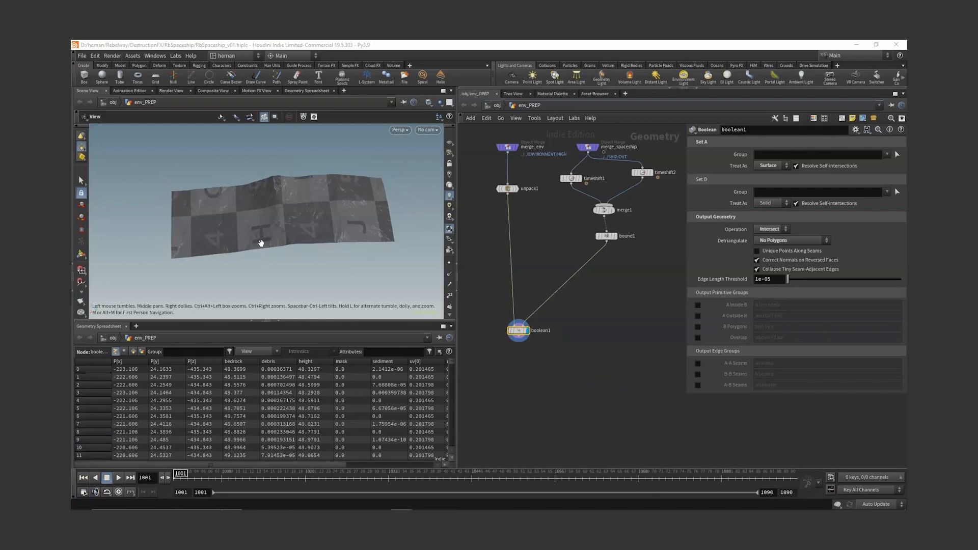
Step: Show bound1 as a template overlay and examine the intersected terrain against its bounding box
left_click_drag(284, 240, 319, 188)
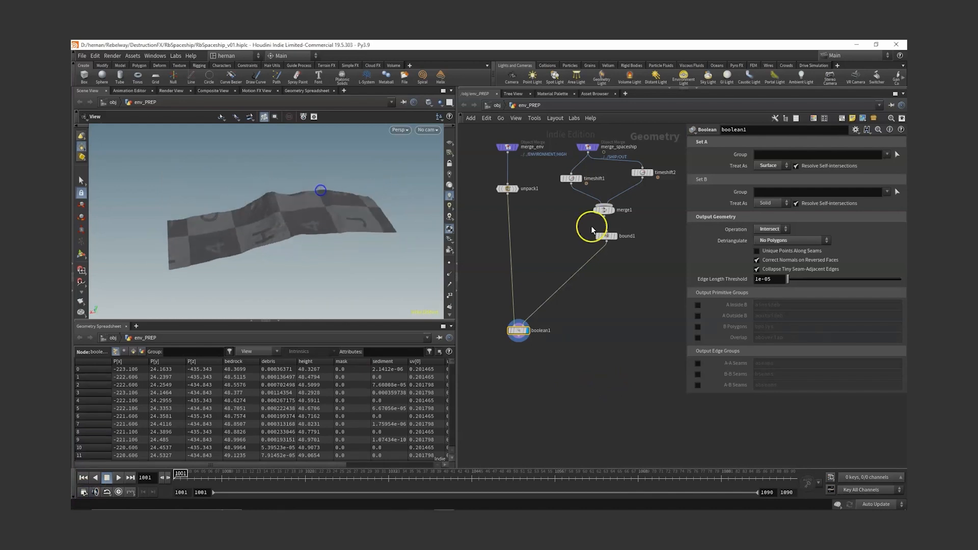
scroll(606, 235, "up", 2)
scroll(611, 232, "up", 2)
left_click(612, 228)
left_click_drag(343, 236, 302, 212)
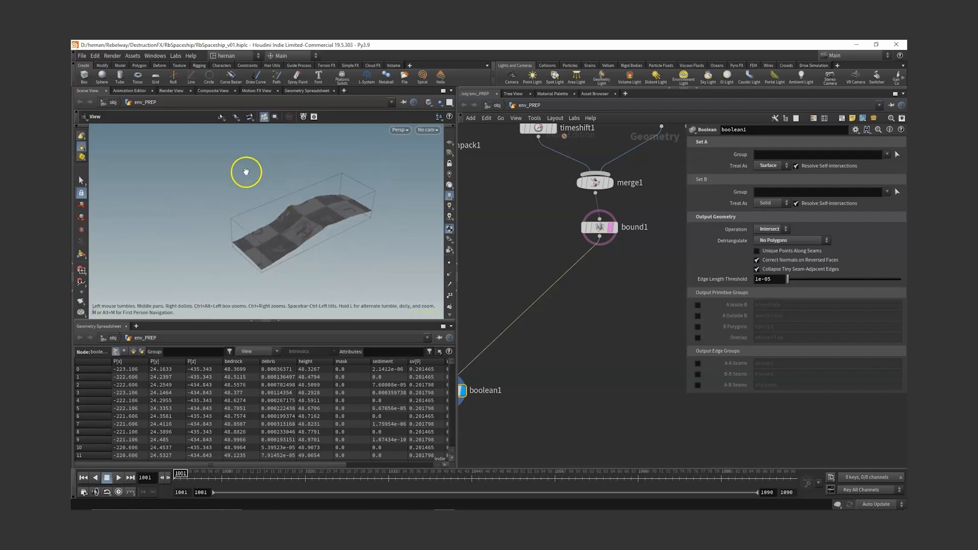
scroll(611, 338, "down", 2)
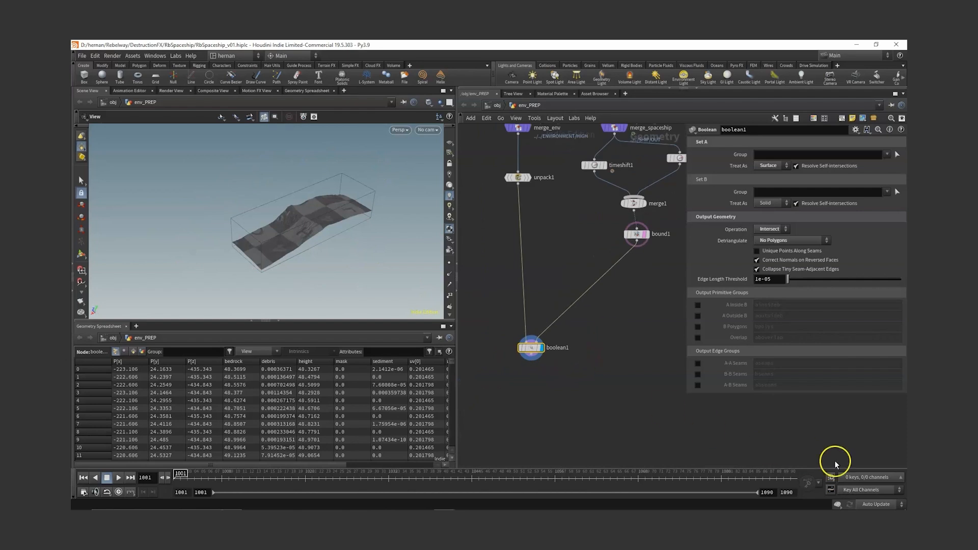
Step: Switch the update mode to Manual and duplicate boolean1 beside the original, keeping the same input connections
left_click(876, 504)
left_click(874, 501)
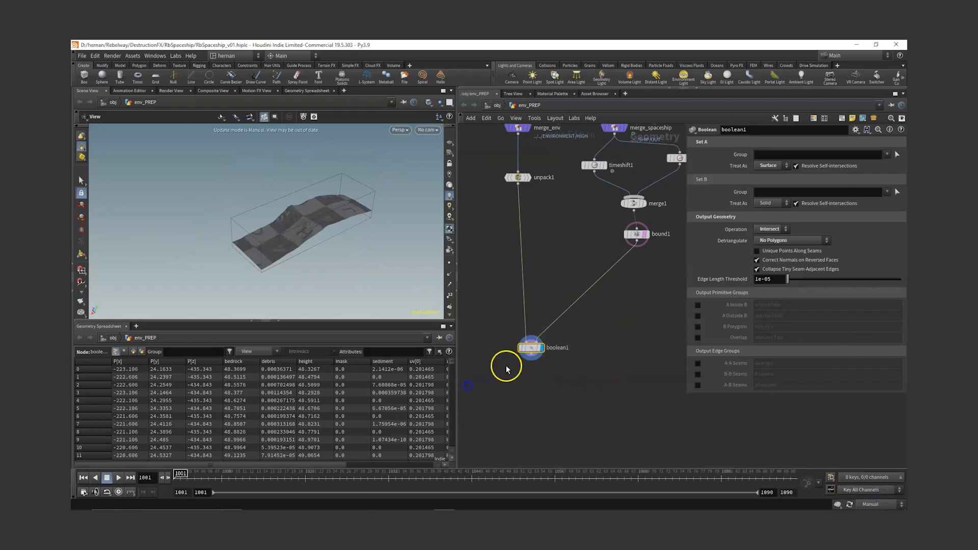
left_click_drag(530, 348, 643, 352, "alt")
middle_click_drag(654, 398, 622, 397)
left_click_drag(610, 351, 609, 347)
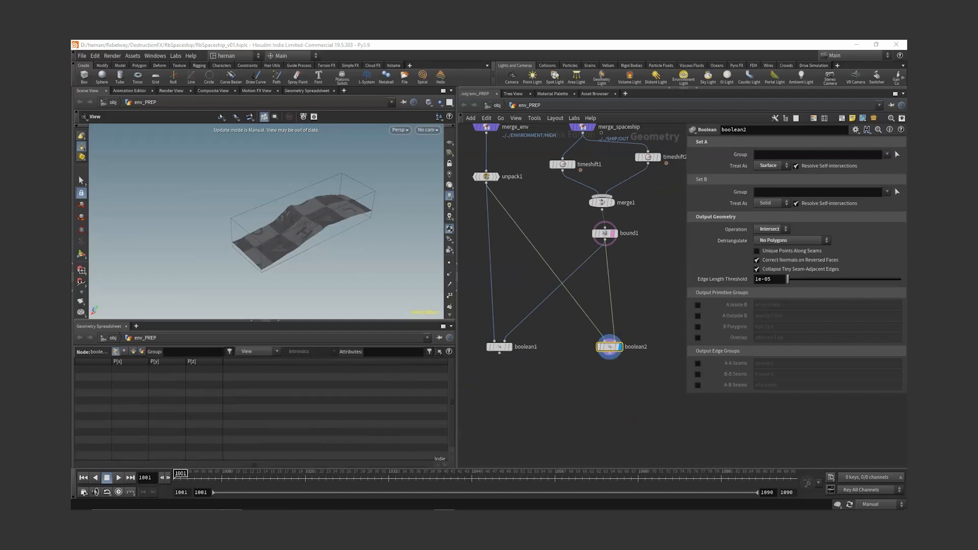
Step: Set the operation of the duplicated boolean2 to Subtract
left_click(771, 230)
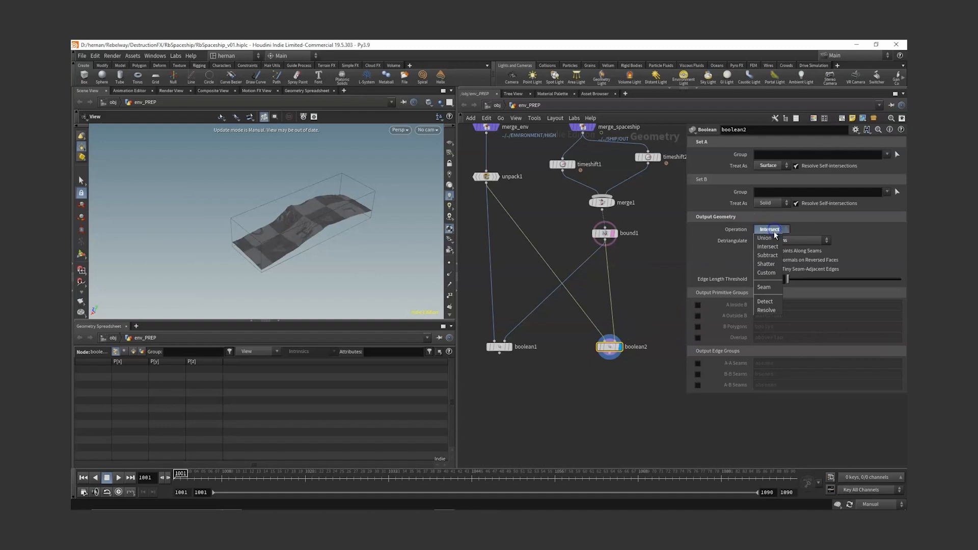
left_click(768, 255)
left_click(643, 230)
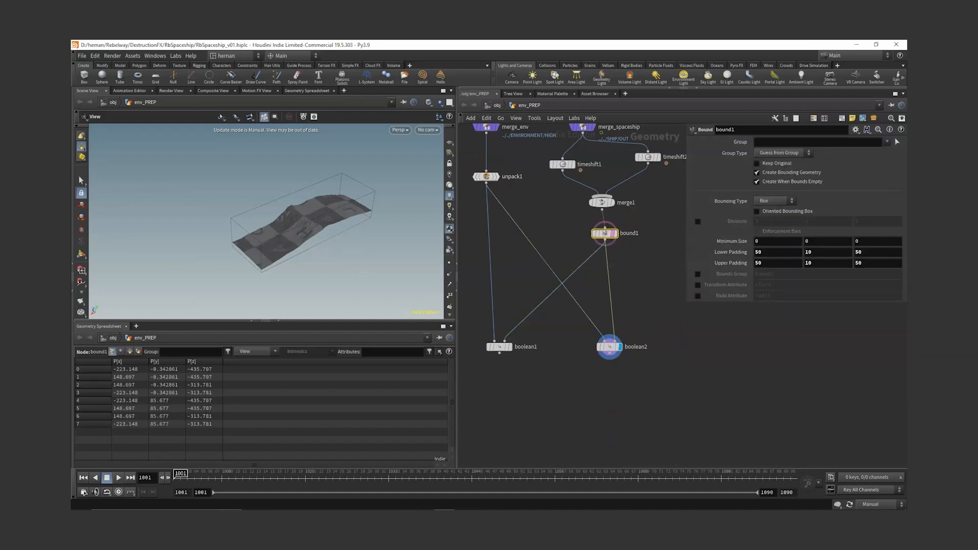
middle_click_drag(587, 398, 599, 355)
scroll(600, 354, "down", 3)
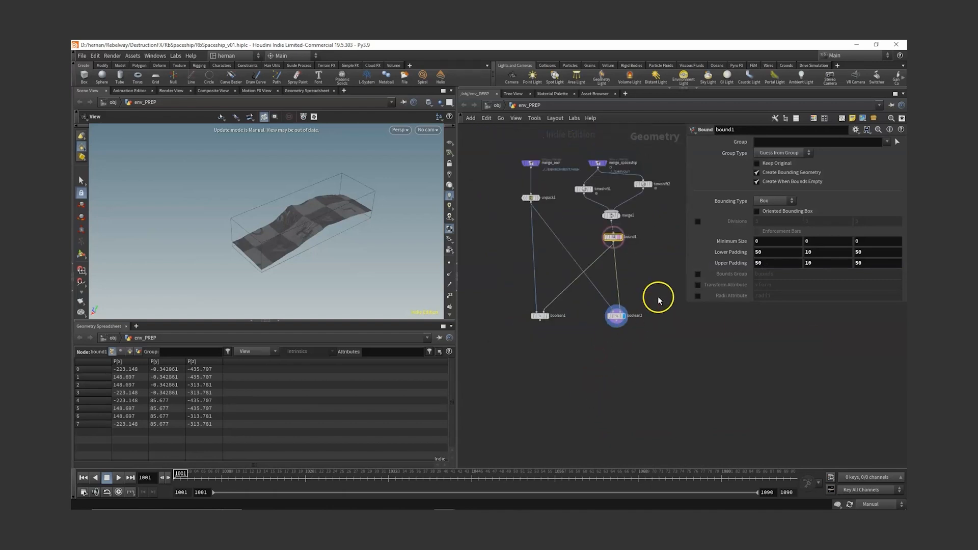
left_click_drag(659, 299, 468, 361)
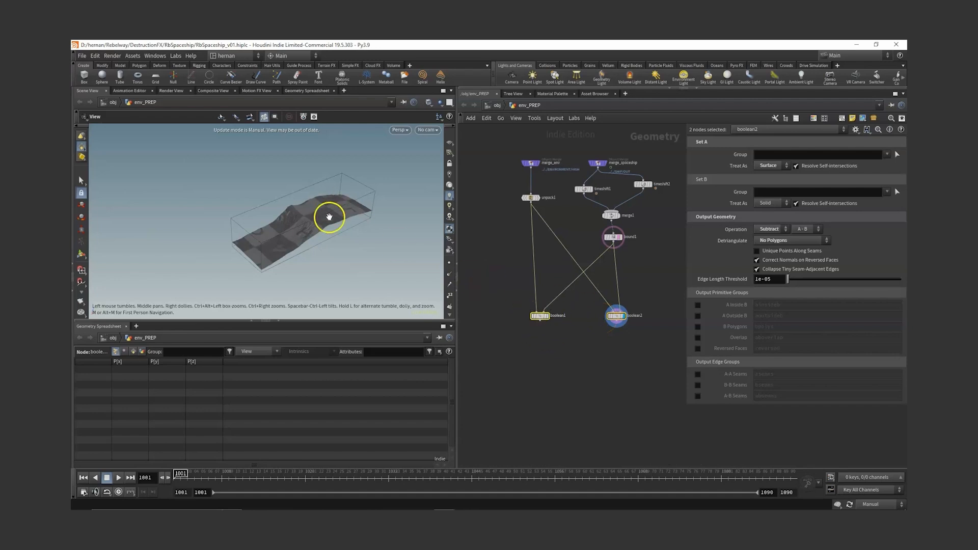
left_click(551, 338)
Step: Add a Group node below boolean1, wire boolean1 into it and display it
scroll(550, 339, "up", 3)
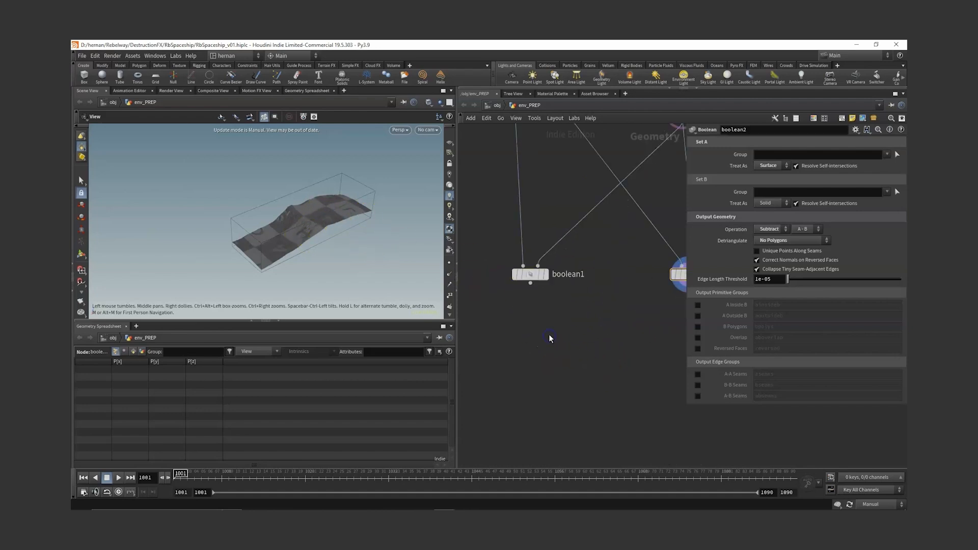
key("Tab")
type("gro")
key("Return")
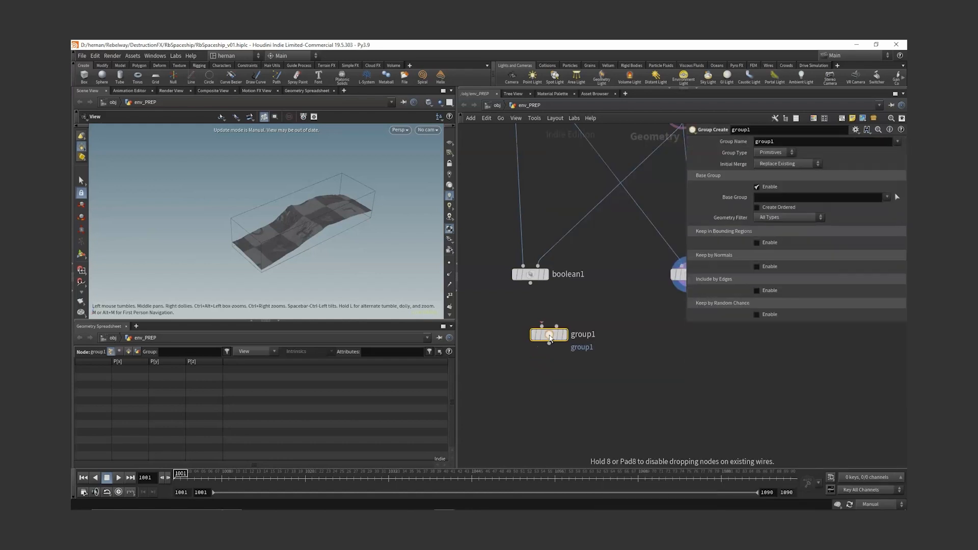
left_click(550, 338)
left_click_drag(530, 283, 530, 324)
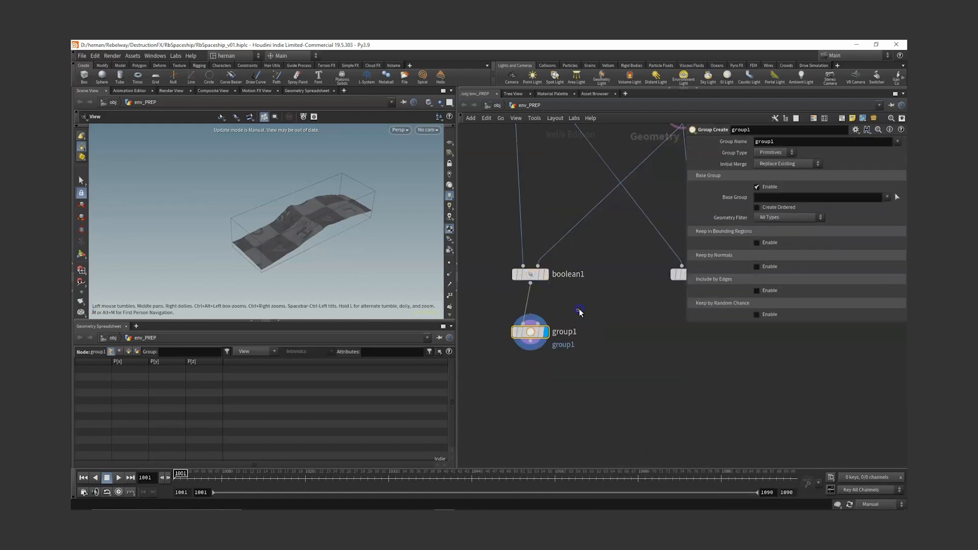
Step: Set the group name of group1 to intersection
double_click(789, 141)
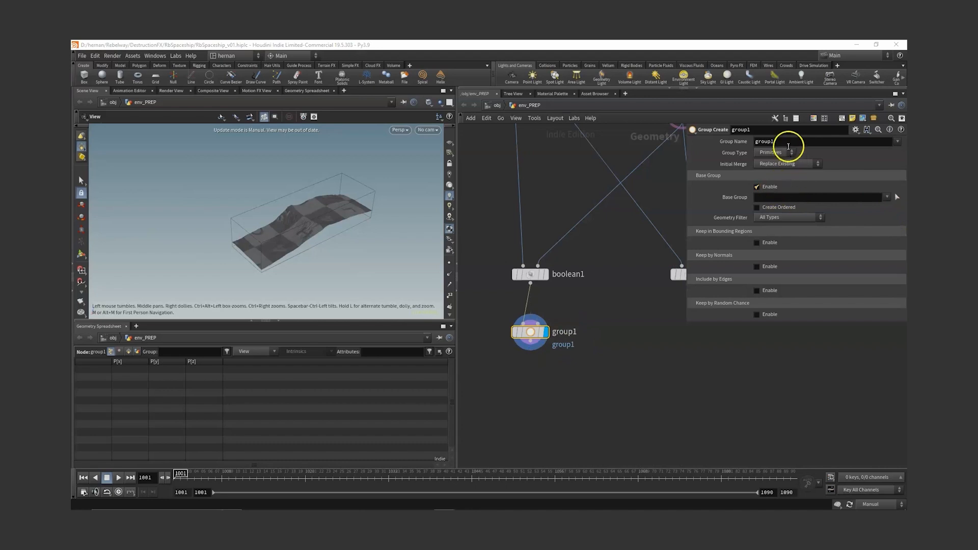
type("intersection")
key("Return")
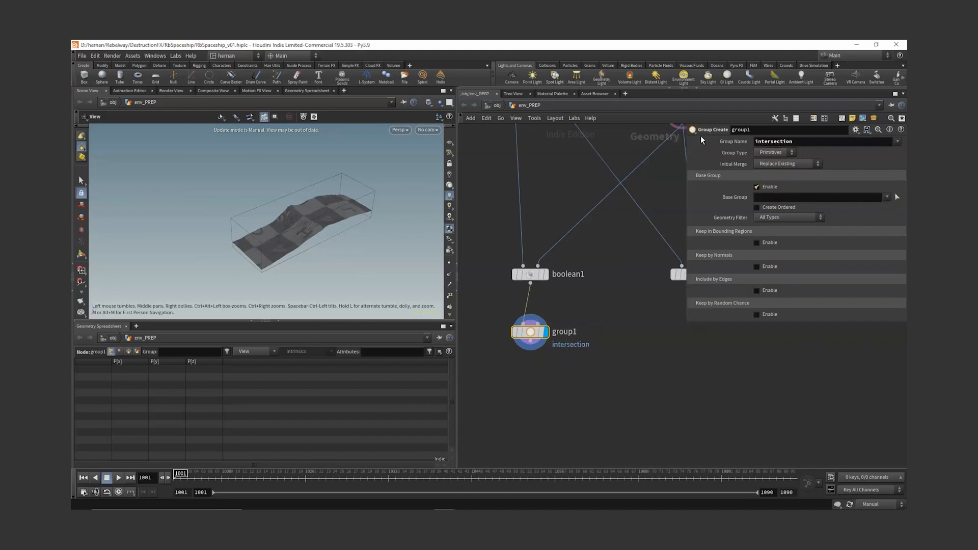
left_click(826, 158)
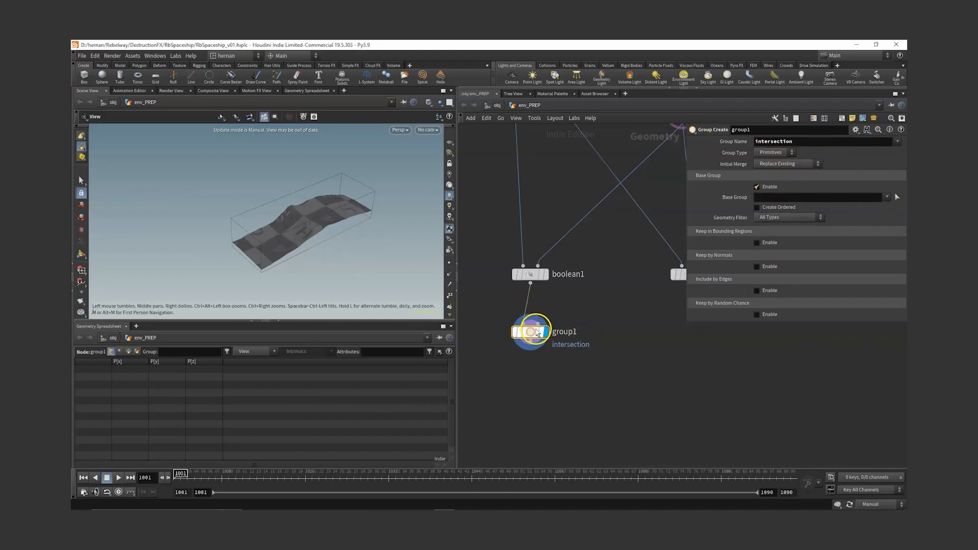
Step: Duplicate group1 below boolean2, wire boolean2 into the copy and set its group name to subtraction
left_click_drag(530, 332, 639, 331, "alt")
middle_click_drag(639, 330, 514, 356)
left_click_drag(498, 348, 563, 310)
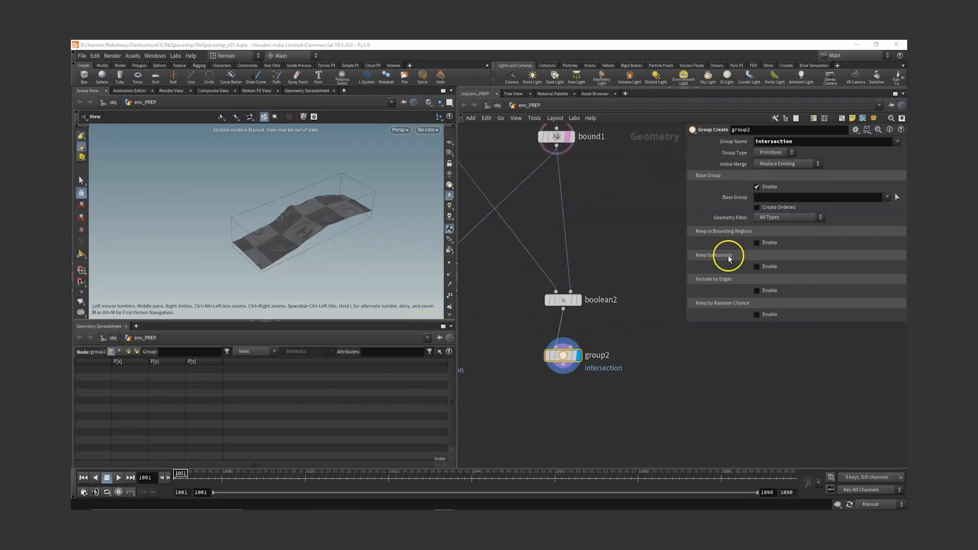
double_click(806, 141)
type("sub")
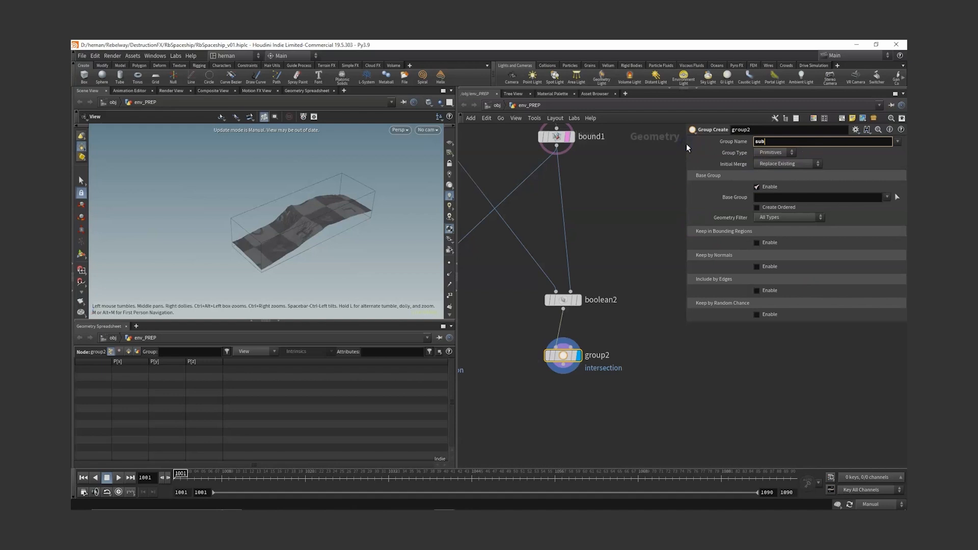
type("traction")
key("Return")
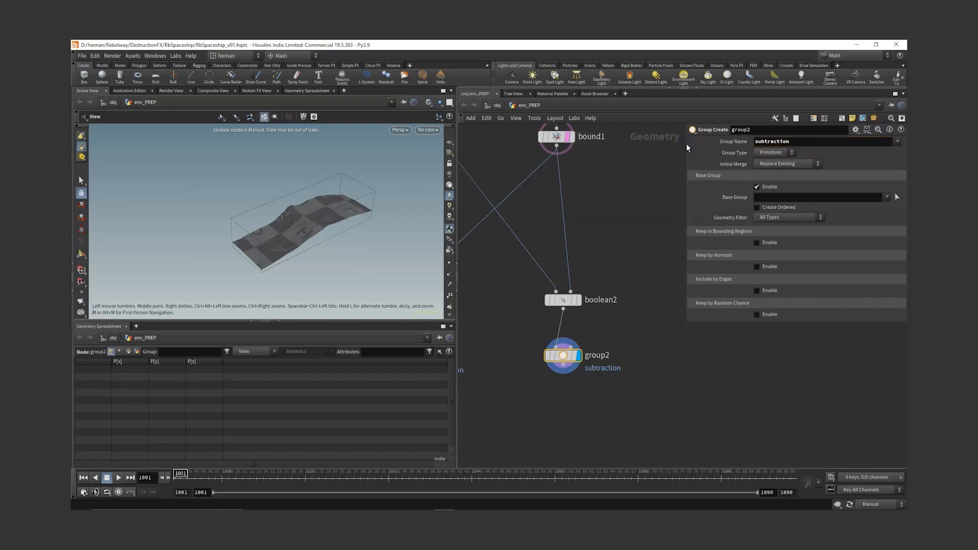
Step: Merge group1 and group2 with a Merge node placed below them and display it
scroll(599, 439, "down", 1)
middle_click_drag(575, 449, 658, 392)
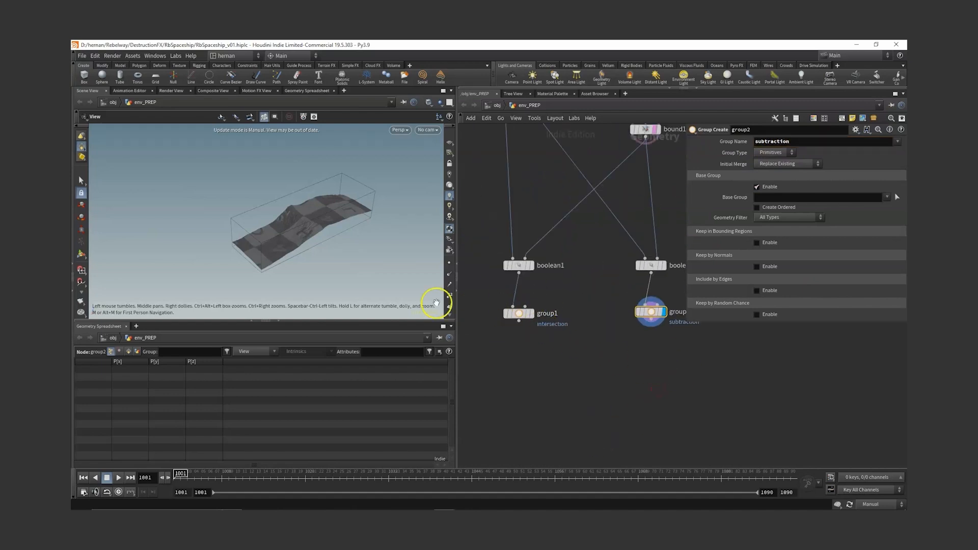
left_click_drag(561, 339, 490, 299)
left_click_drag(675, 351, 587, 403)
left_click(565, 404)
Step: Add an Output node directly below merge2, connected to its output
key("Tab")
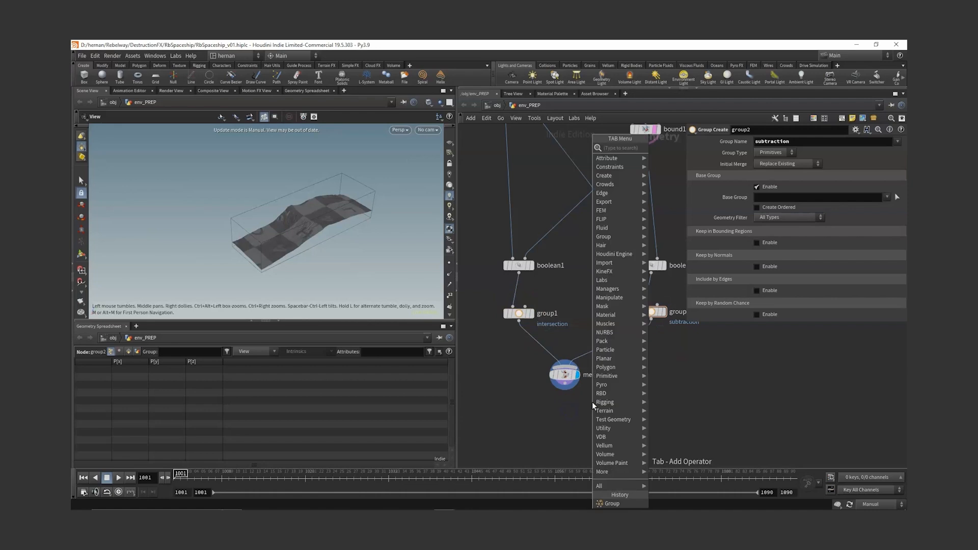
type("out")
key("Return")
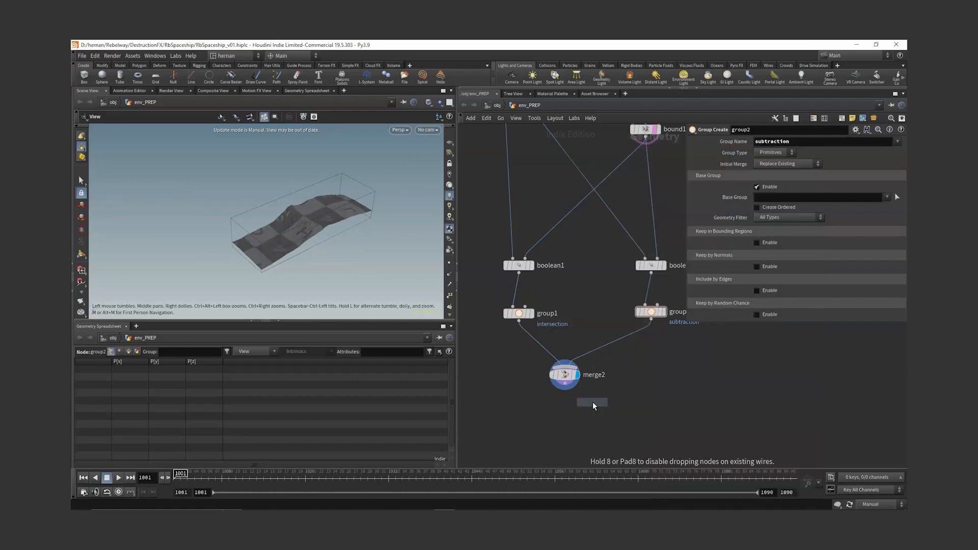
left_click(586, 418)
key("h")
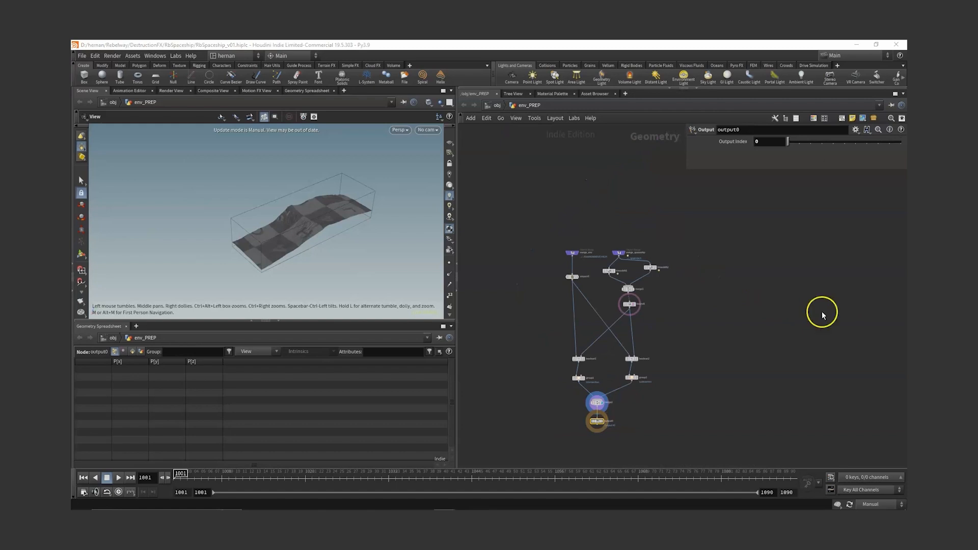
Step: Collapse the two Boolean nodes, both Group nodes, merge2 and the output into a subnetwork and place it between its two input branches
scroll(676, 347, "up", 1)
middle_click_drag(676, 339, 686, 306)
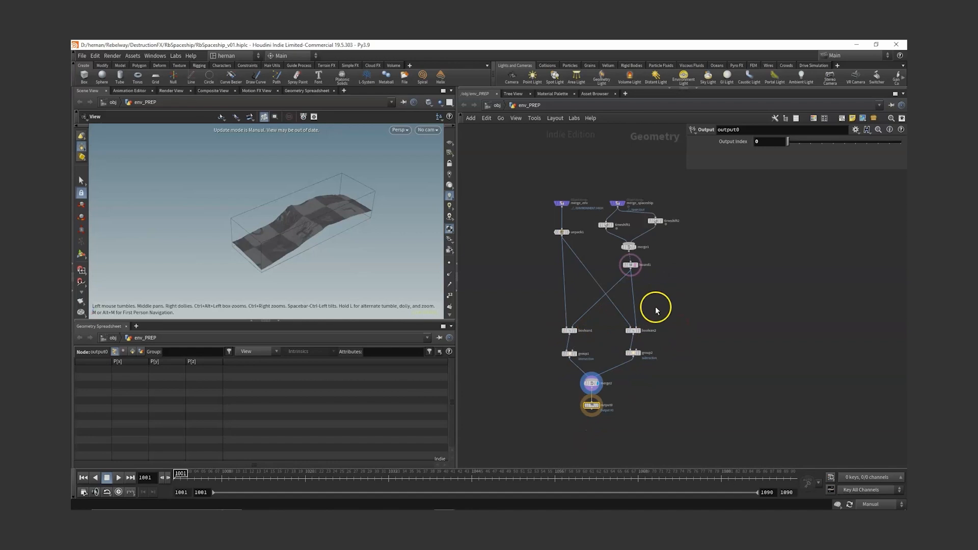
left_click_drag(686, 301, 501, 425)
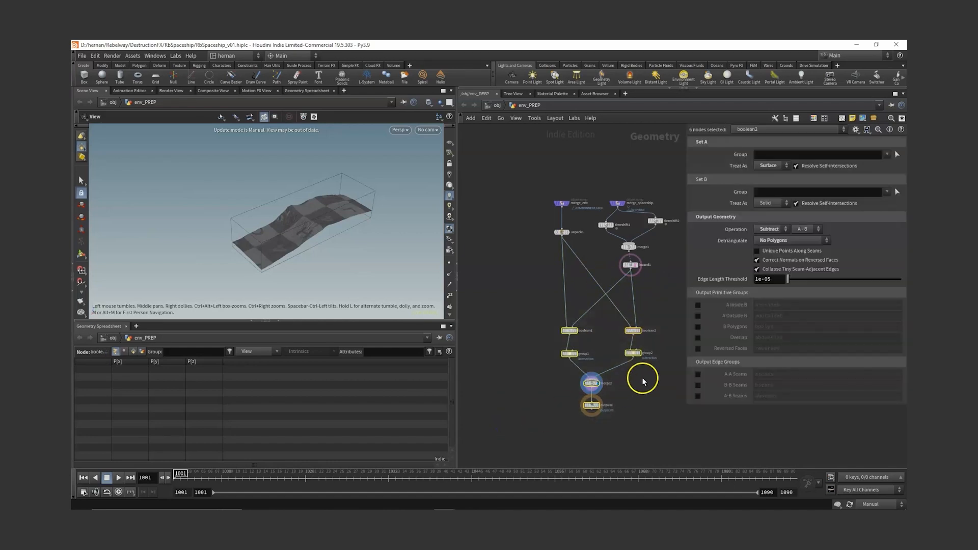
key("shift+c")
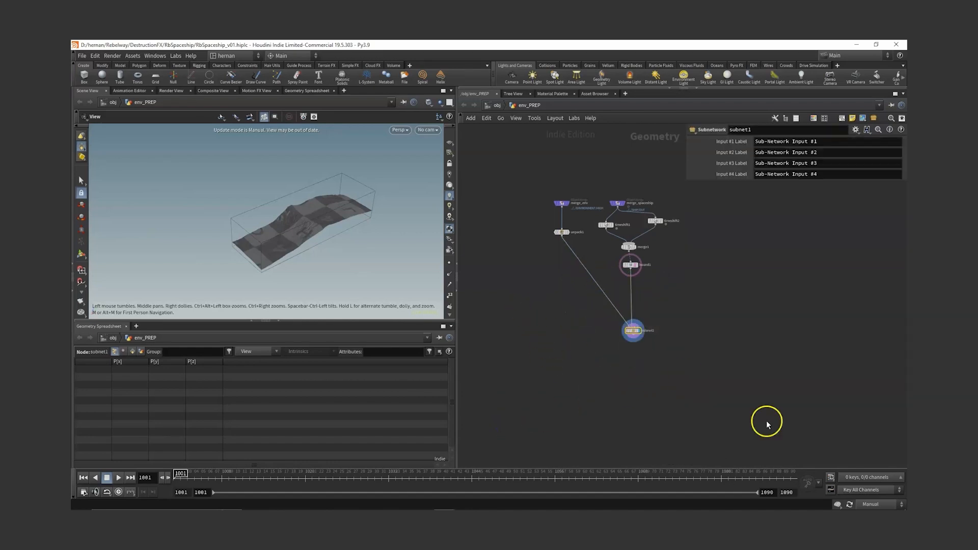
left_click_drag(634, 332, 583, 337)
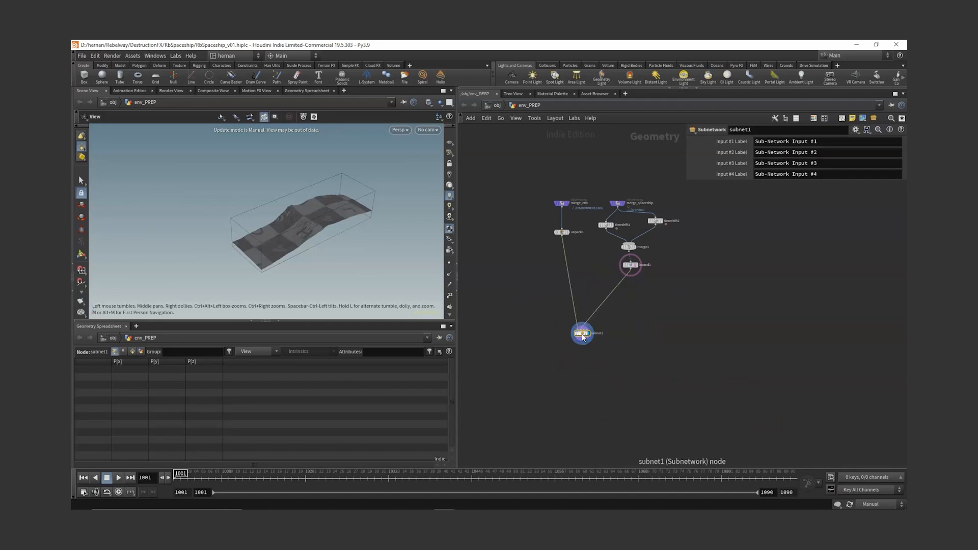
left_click(621, 341)
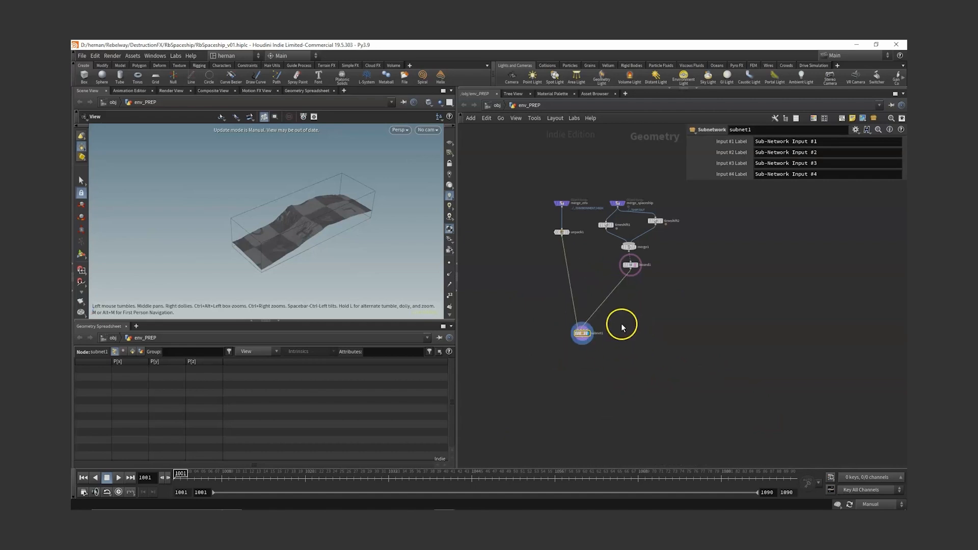
Step: Rename the new subnetwork boolean_split
scroll(595, 338, "up", 3)
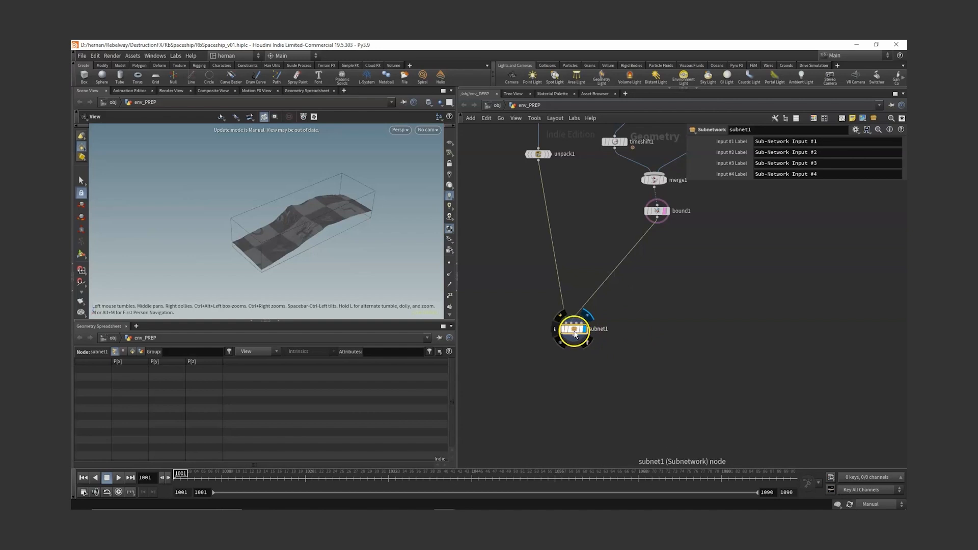
double_click(598, 330)
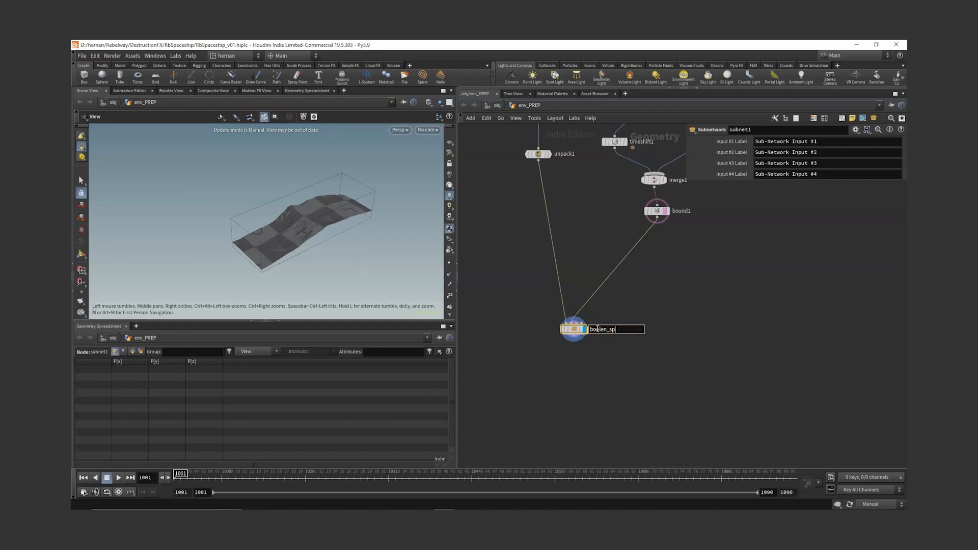
type("boolean_split")
key("Return")
Step: Inside boolean_split, move the first two subnetwork inputs clear above the Boolean nodes, return to env_PREP and save the scene
double_click(574, 329)
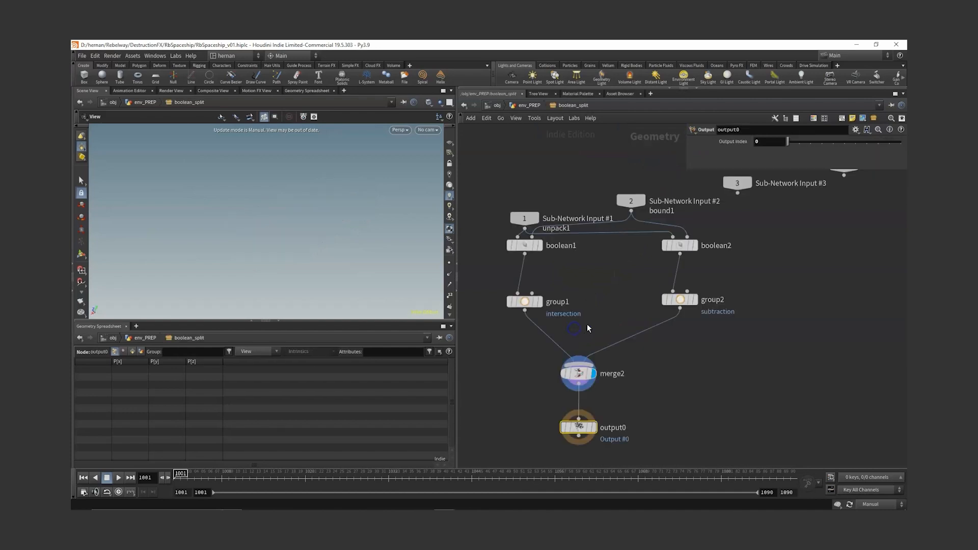
left_click_drag(551, 282, 506, 202)
left_click_drag(638, 258, 643, 187)
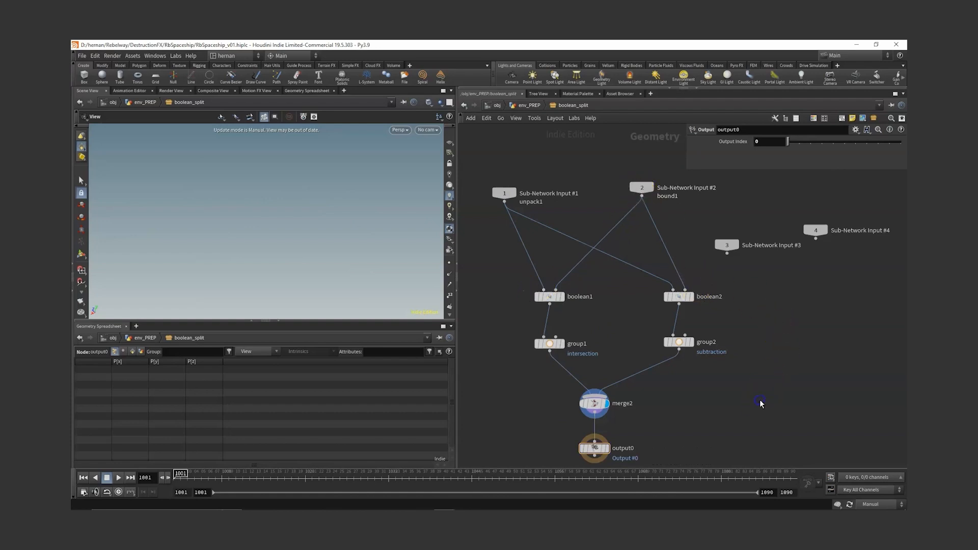
key("u")
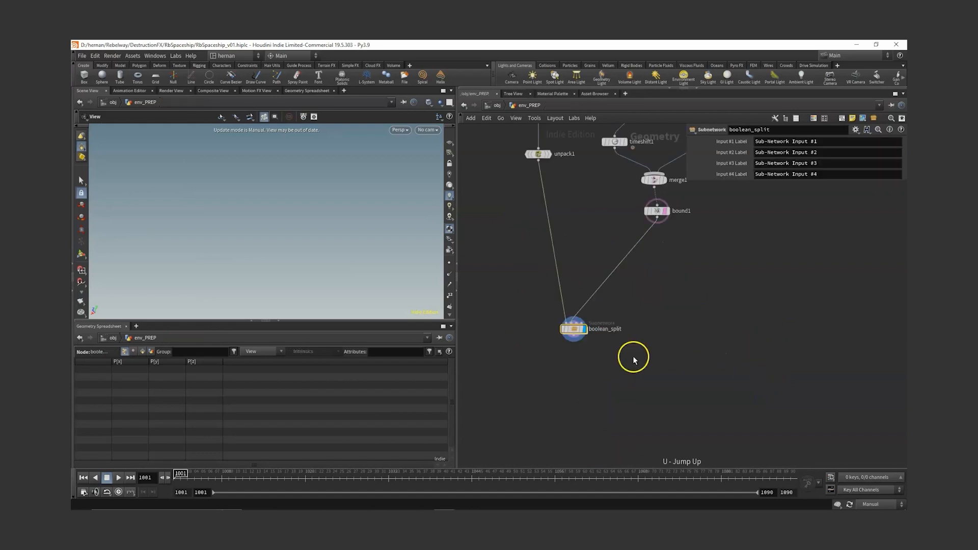
key("ctrl+s")
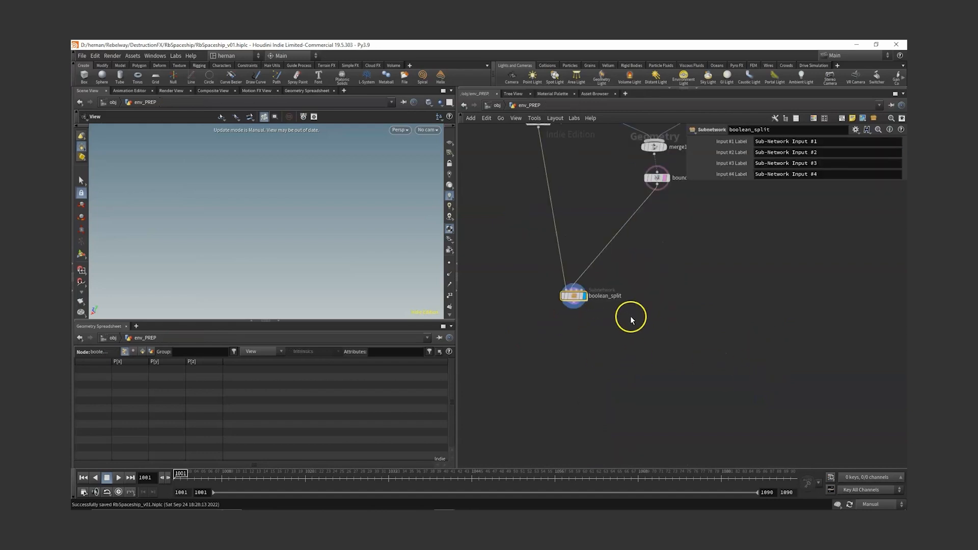
Step: Add a Labs File Cache node below boolean_split
left_click_drag(650, 264, 552, 322)
middle_click_drag(690, 300, 701, 353)
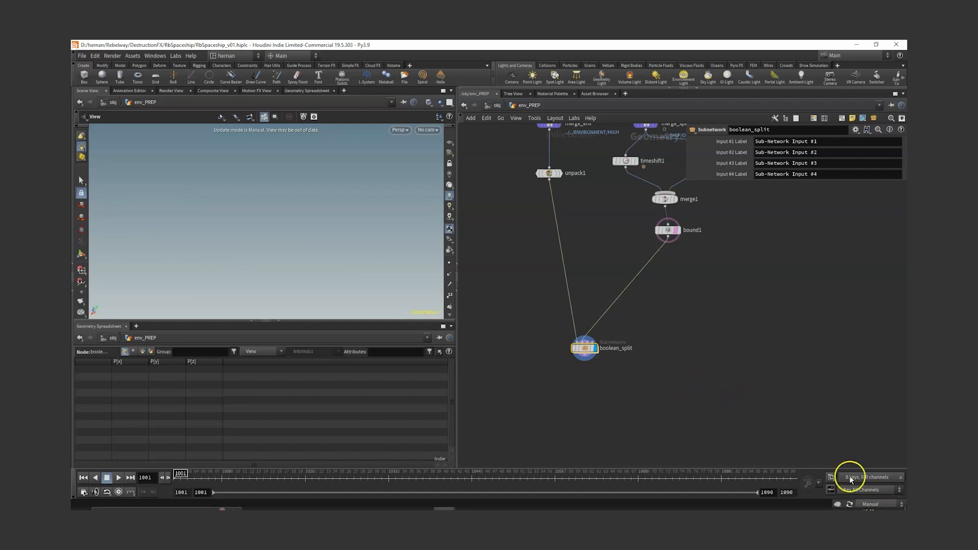
middle_click_drag(614, 409, 640, 368)
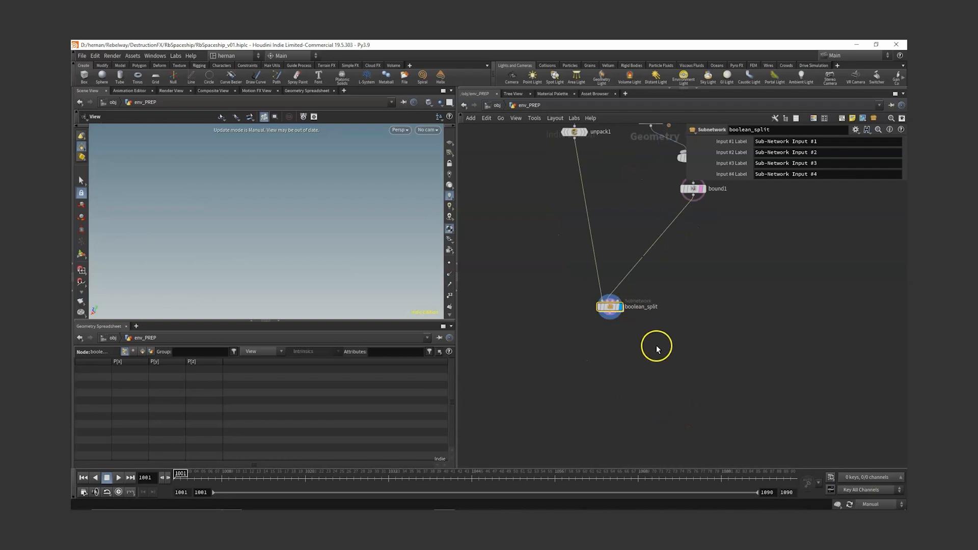
key("Tab")
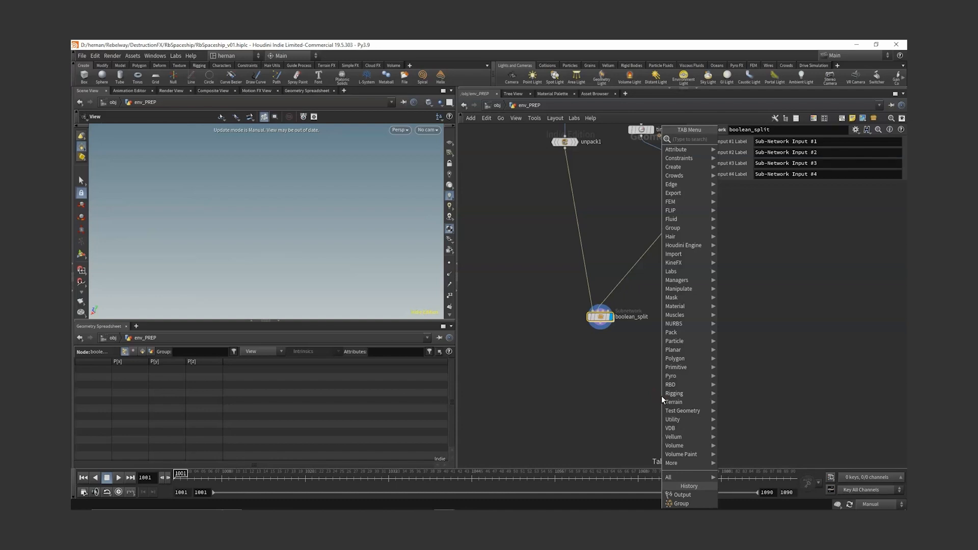
type("fileca")
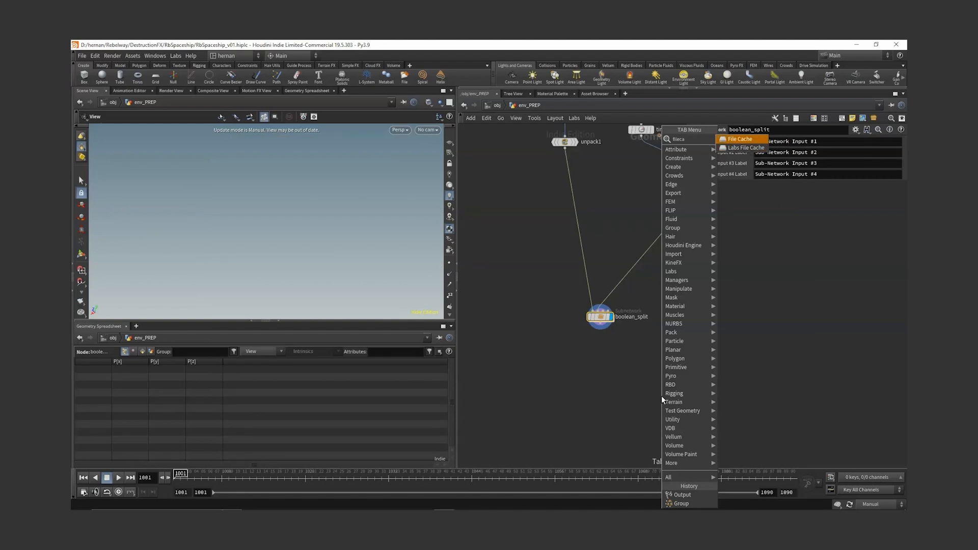
key("Down")
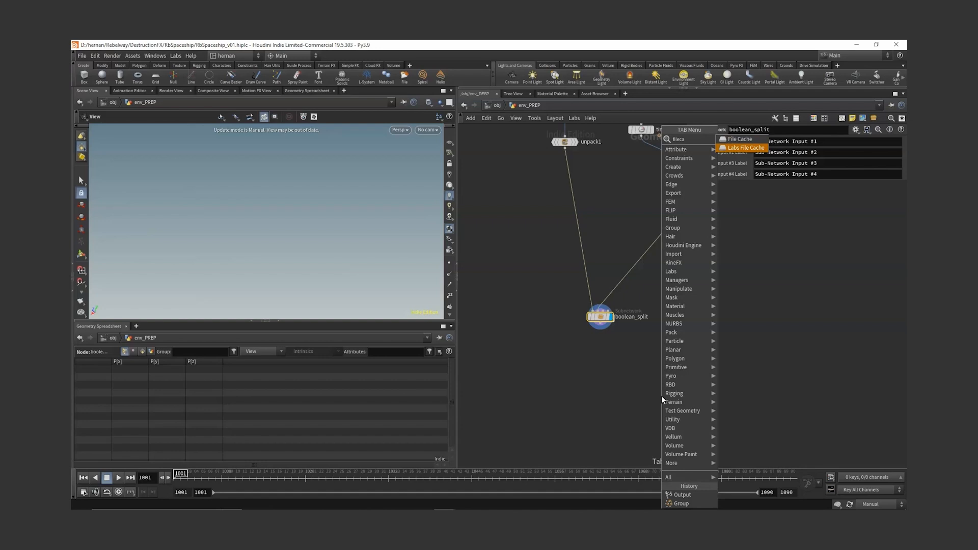
key("Return")
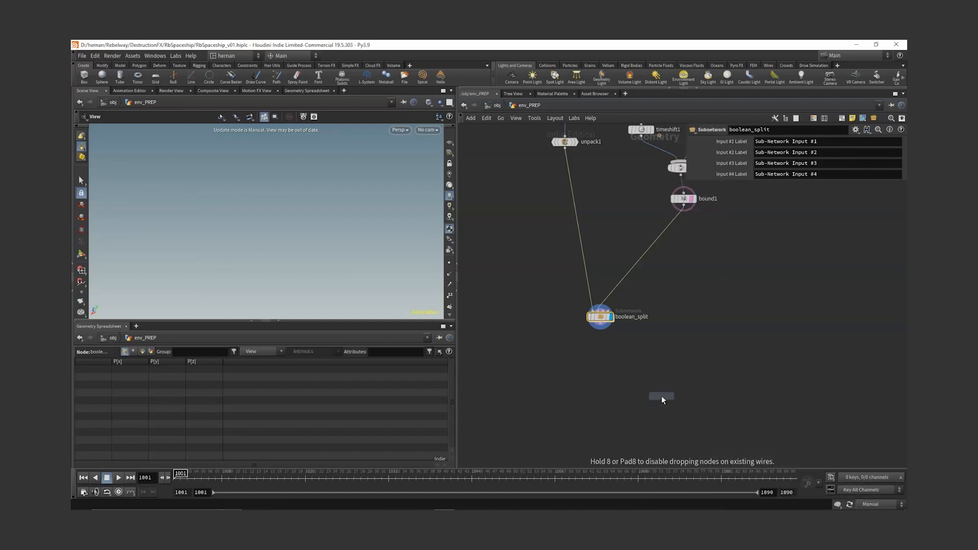
left_click(609, 389)
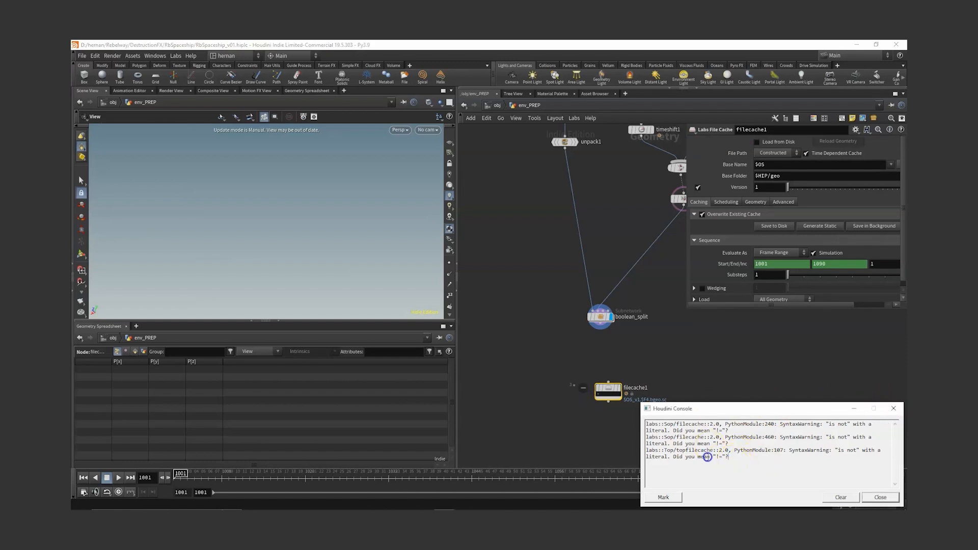
Step: Dismiss the Houdini Console window and wire boolean_split's output into filecache1
left_click_drag(730, 457, 634, 422)
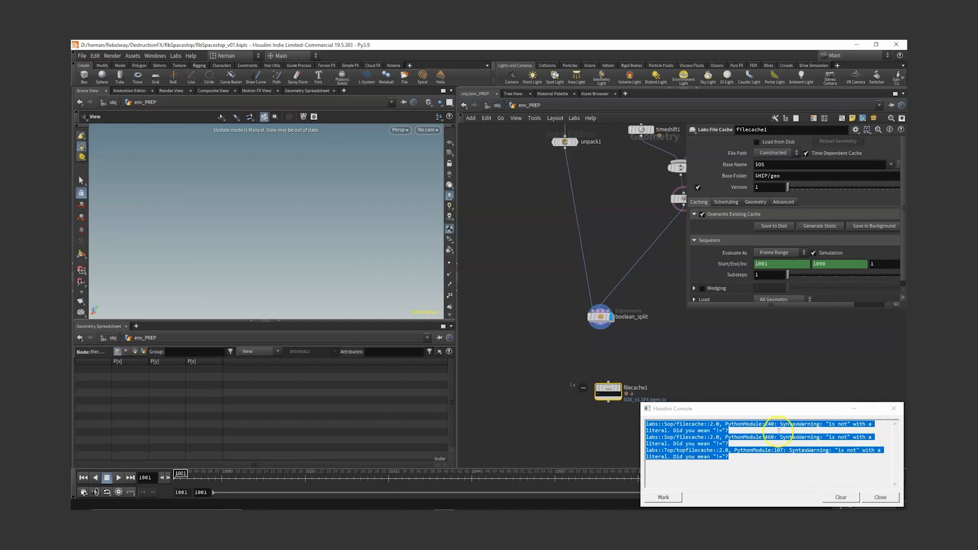
left_click(894, 409)
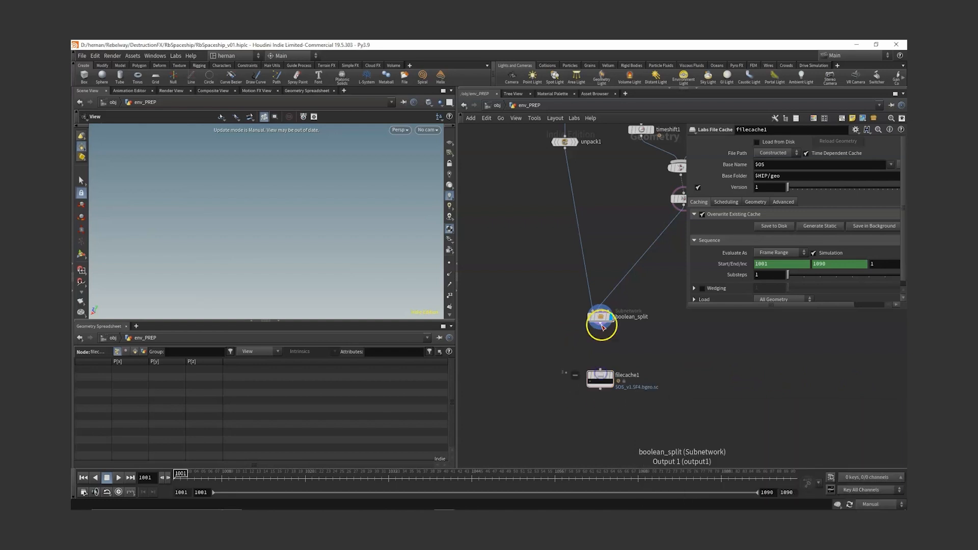
left_click_drag(602, 327, 600, 371)
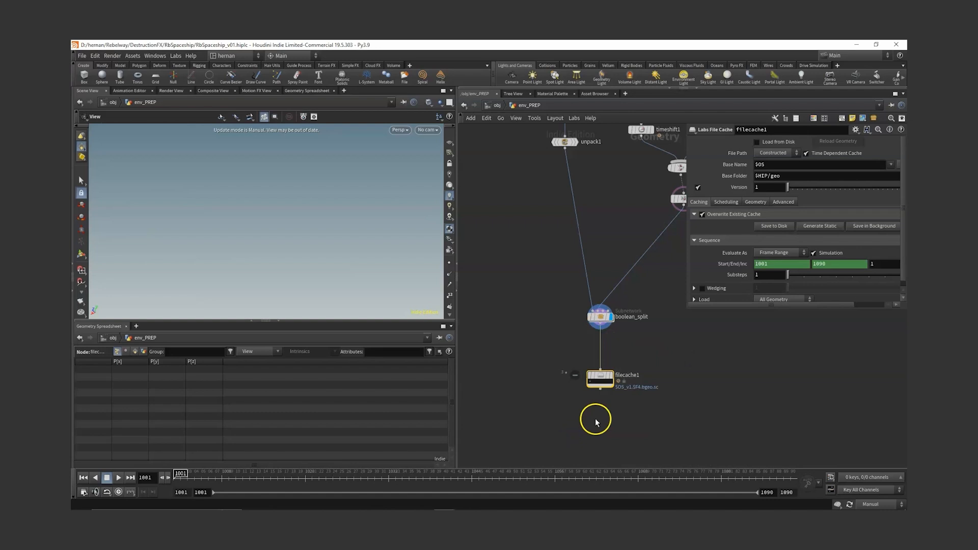
Step: Enlarge the parameter view of filecache1 and review its Caching and Advanced settings
left_click_drag(689, 306, 673, 456)
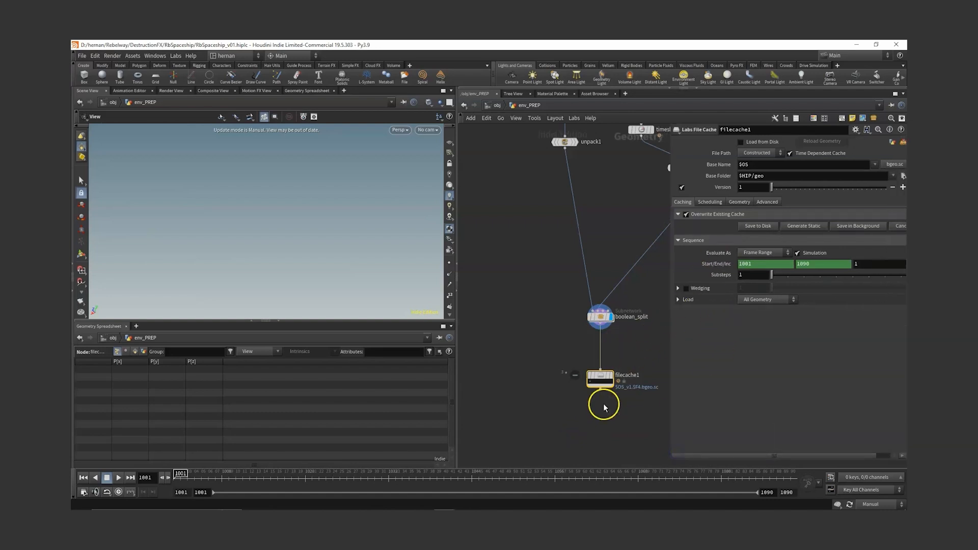
left_click_drag(639, 350, 565, 431)
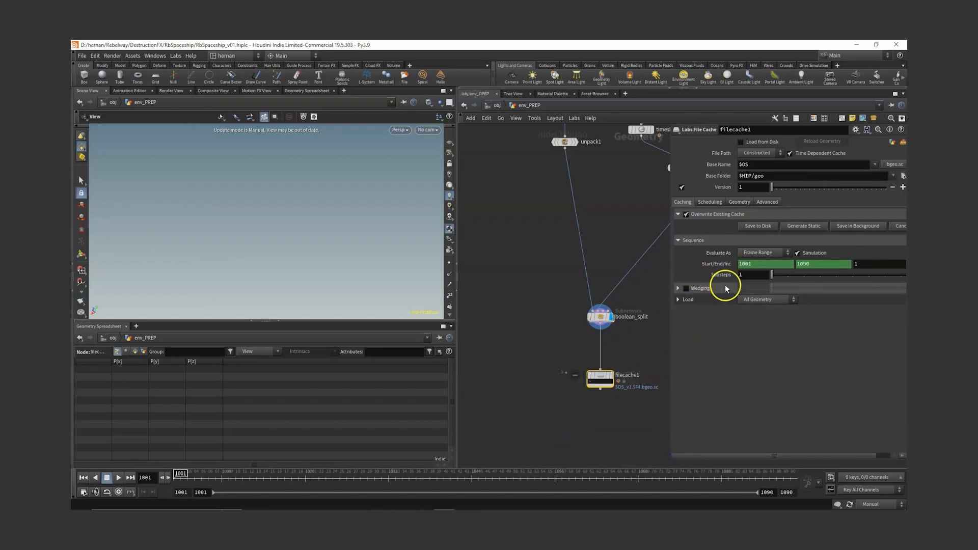
left_click(767, 202)
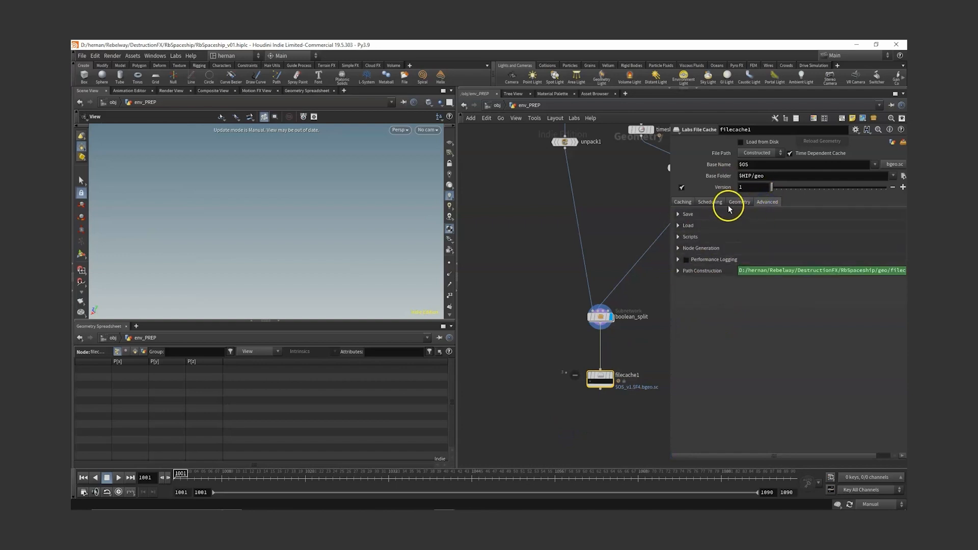
left_click(683, 201)
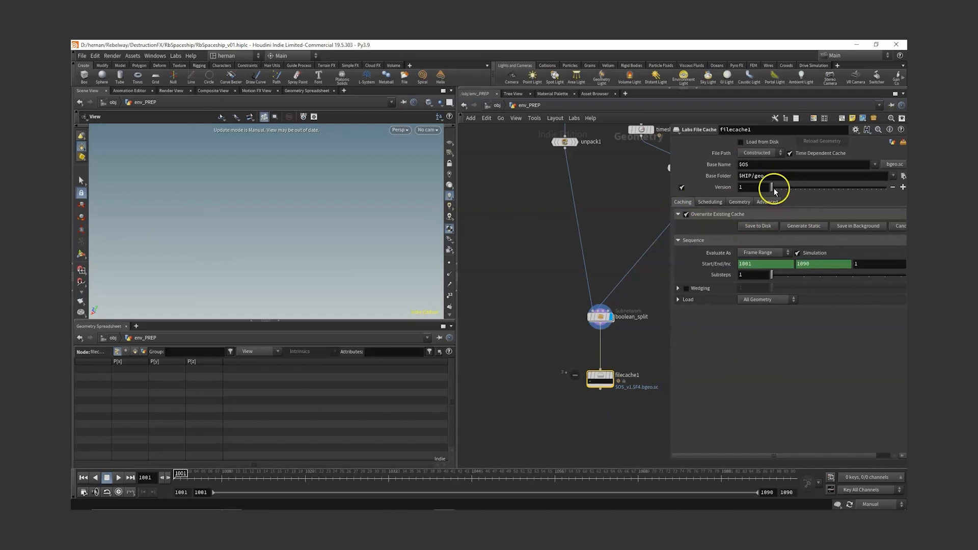
left_click_drag(544, 354, 633, 412)
left_click_drag(559, 350, 651, 426)
left_click_drag(549, 347, 648, 429)
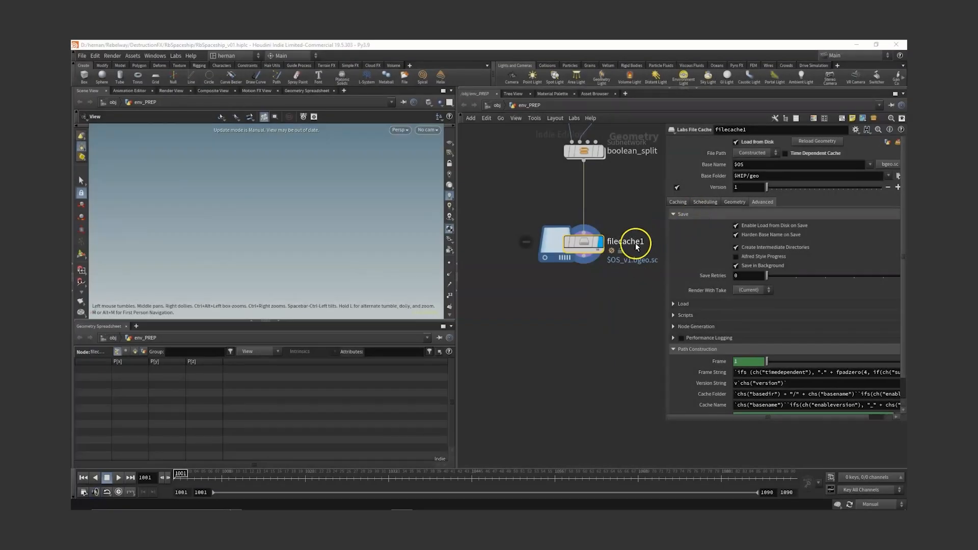
left_click(677, 202)
Step: Add a standard File Cache node below filecache1, leaving it unconnected
key("Tab")
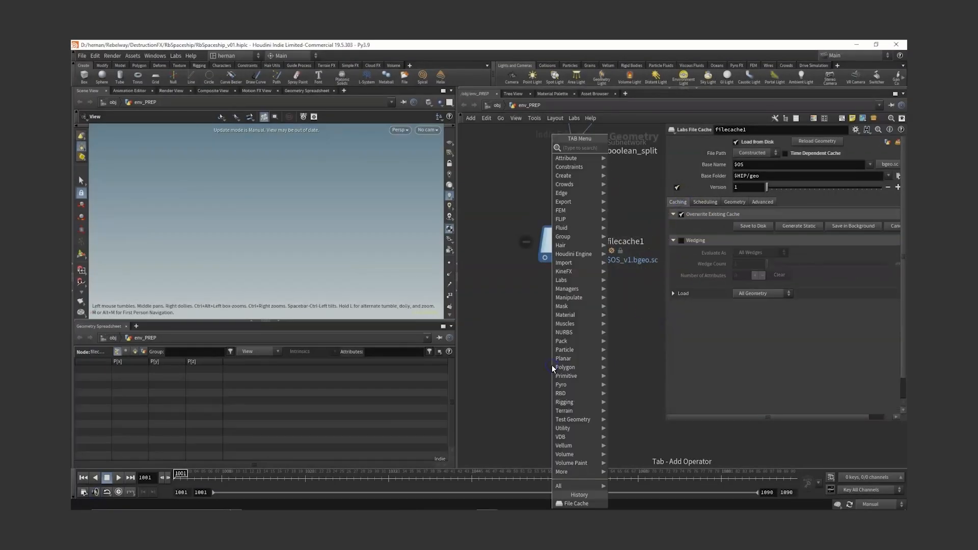
type("file")
key("Down")
key("Return")
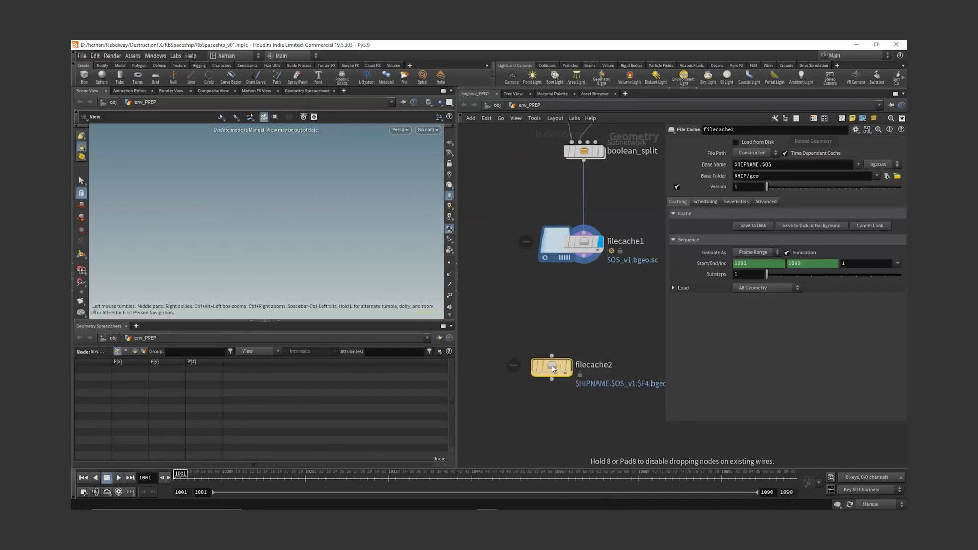
Step: Compare the parameters of filecache2 with those of filecache1, including its Wedging section
left_click_drag(530, 338, 698, 427)
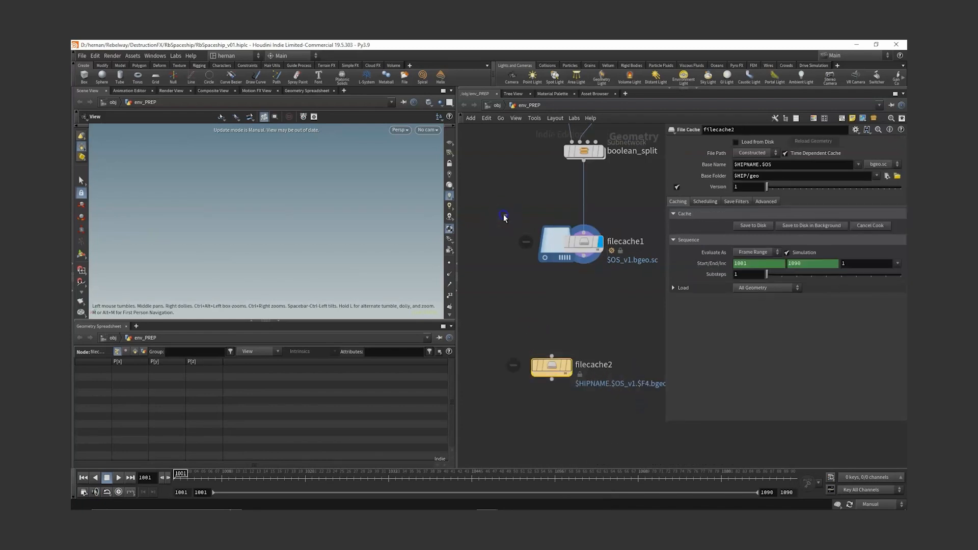
left_click_drag(504, 218, 635, 290)
left_click_drag(507, 214, 634, 281)
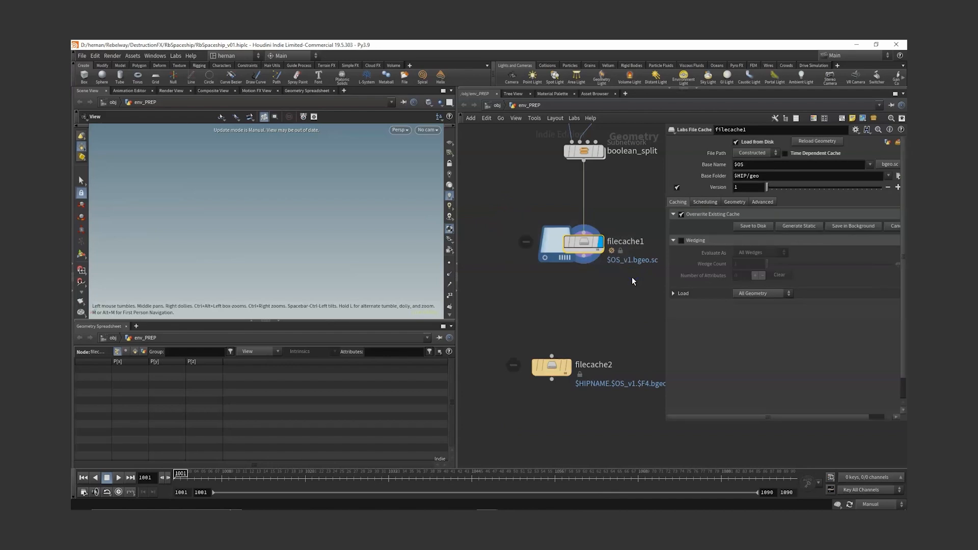
left_click(520, 212)
left_click_drag(520, 215, 653, 306)
middle_click_drag(655, 270, 640, 267)
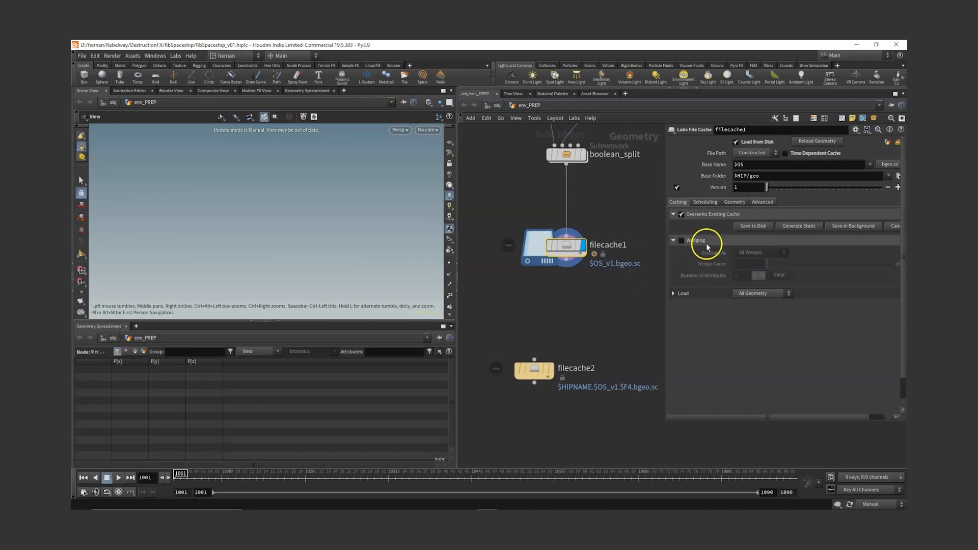
left_click(674, 241)
left_click(675, 241)
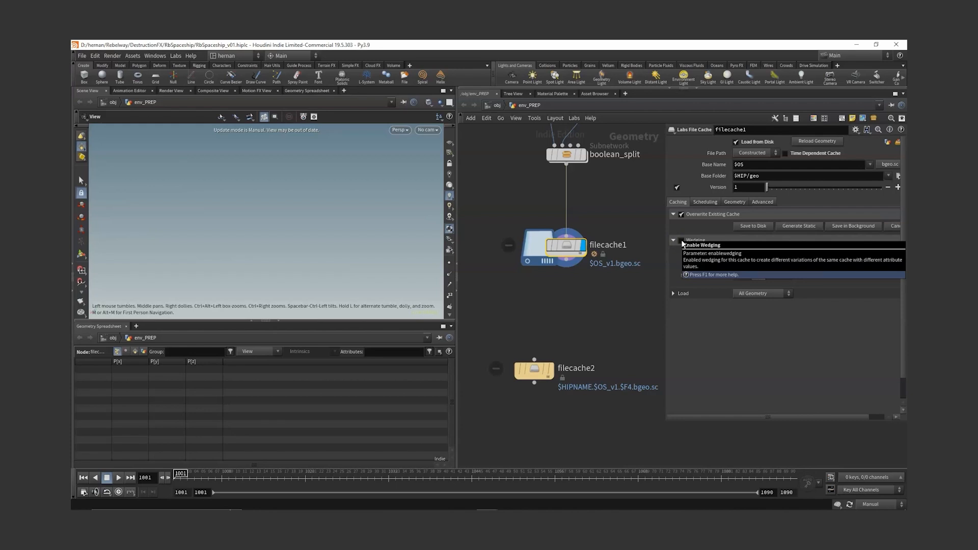
Step: Compare the Base Name settings of filecache1 and filecache2, selecting the $HIPNAME. prefix in filecache2's
left_click(683, 242)
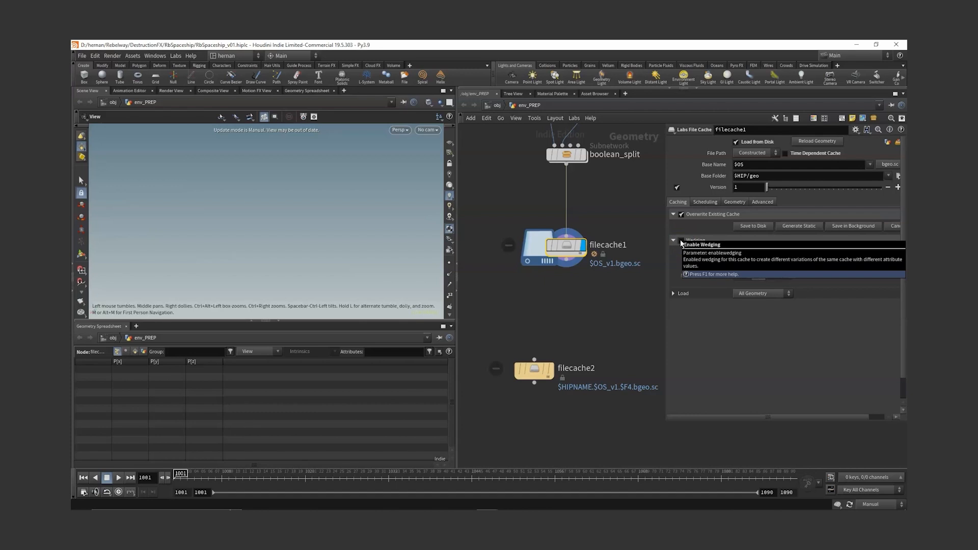
left_click_drag(770, 164, 699, 166)
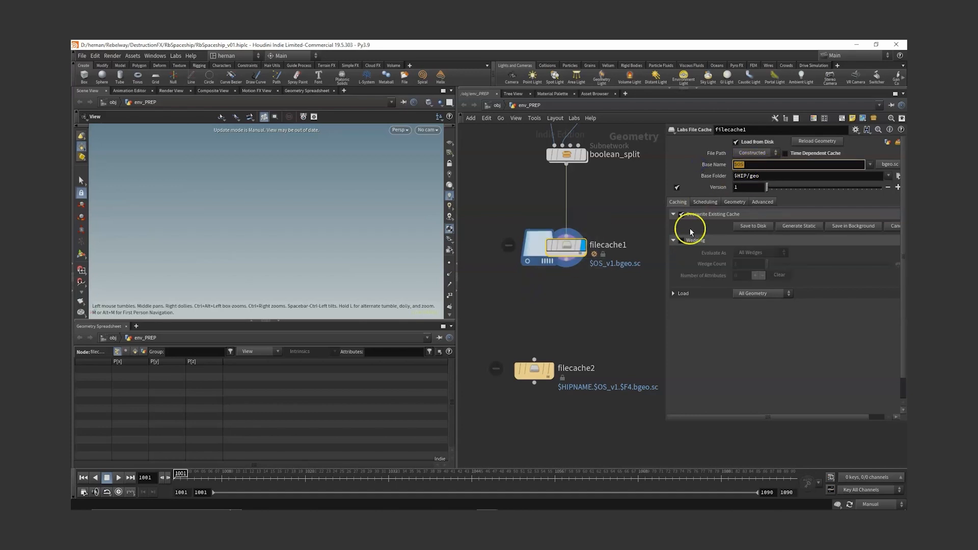
left_click_drag(587, 334, 486, 445)
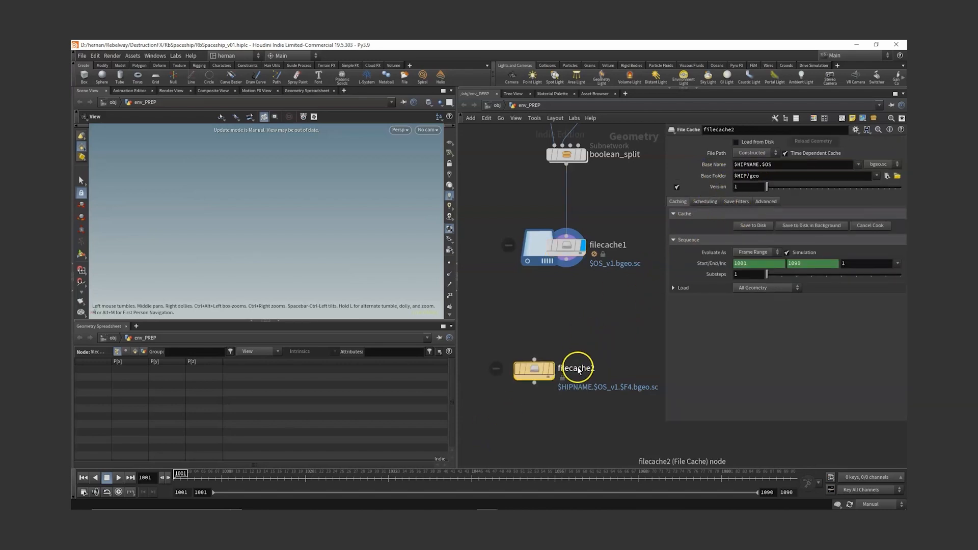
left_click_drag(763, 165, 741, 166)
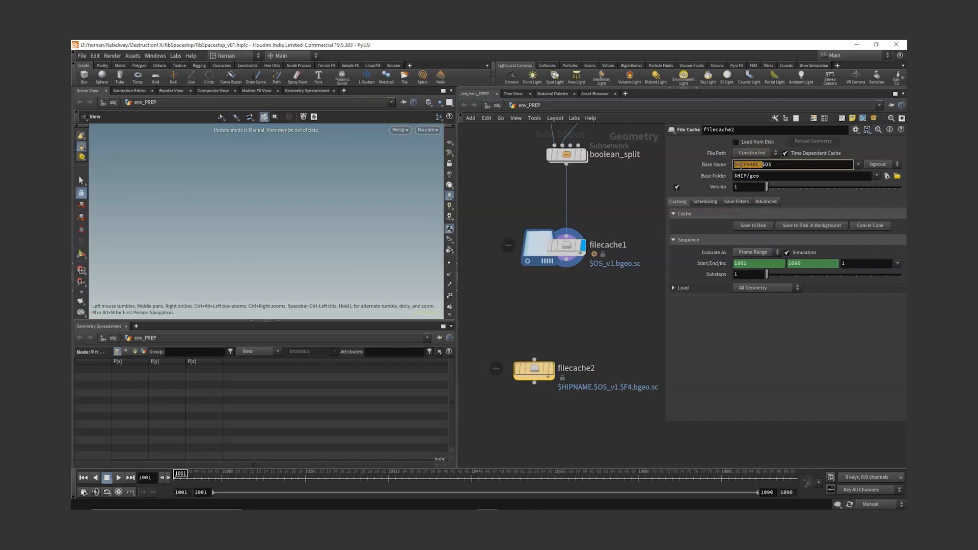
Step: Delete the filecache2 node and select filecache1
key("BackSpace")
left_click(519, 372)
key("Delete")
left_click_drag(635, 293, 509, 204)
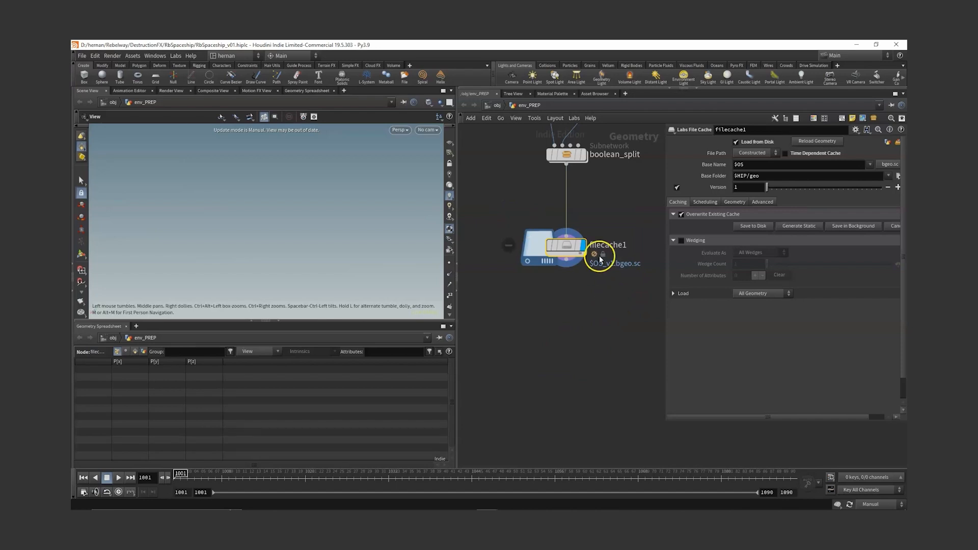
Step: Examine filecache1's Base Name as both its variable and its evaluated value
double_click(753, 164)
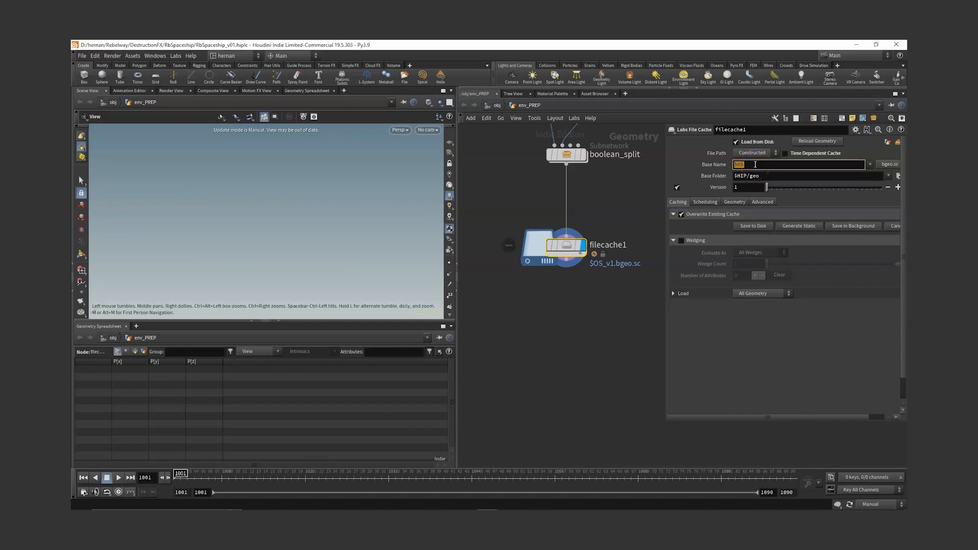
double_click(785, 161)
double_click(758, 162)
type("filecache1")
double_click(765, 165)
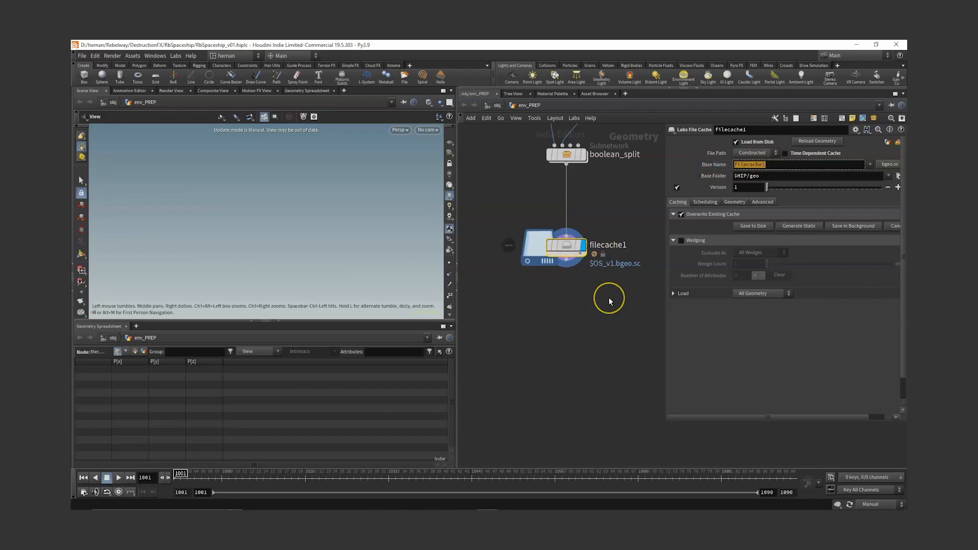
left_click(623, 216)
left_click_drag(643, 200, 504, 287)
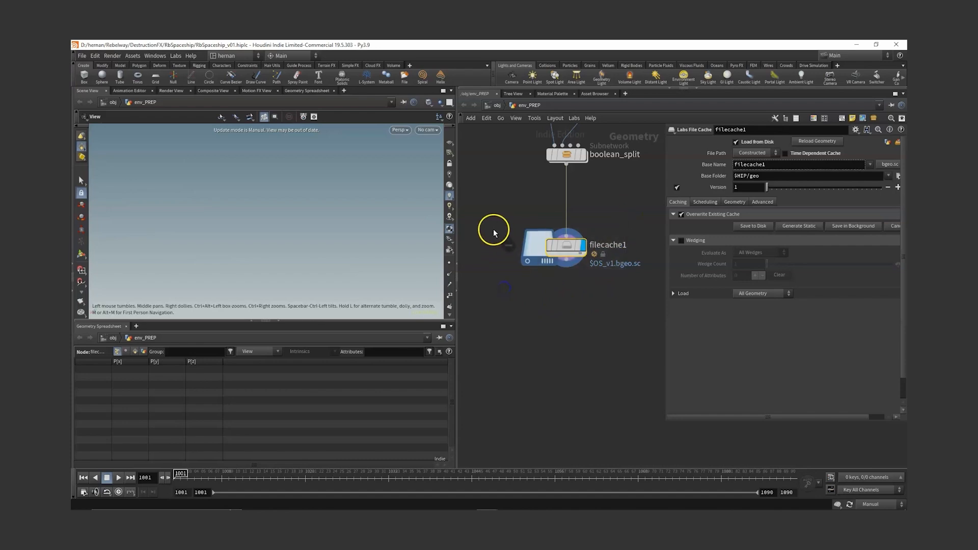
left_click(719, 166)
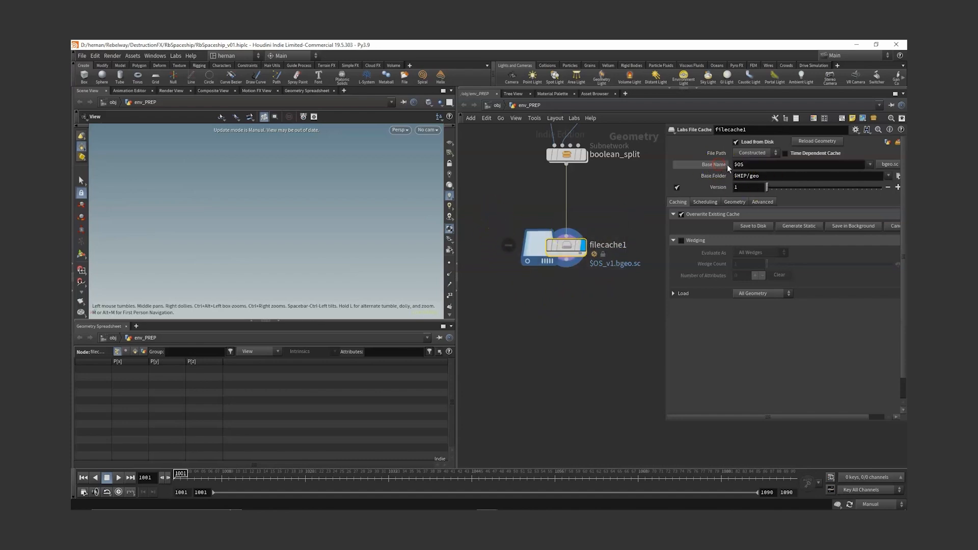
Step: Set filecache1's Base Name to the expression `$OS`_`opname("..")`
left_click(762, 164)
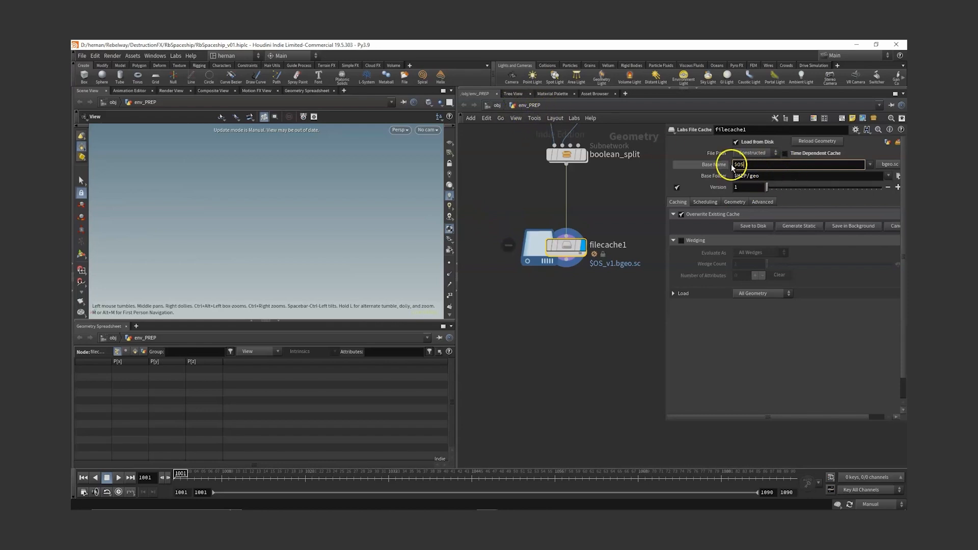
left_click(732, 164)
double_click(734, 164)
type("opname(\"")
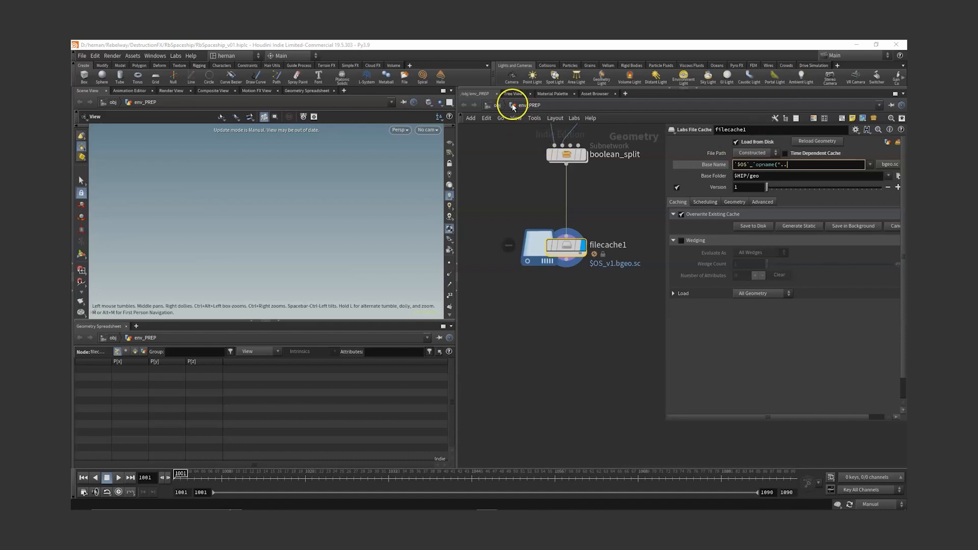
type("..\"")
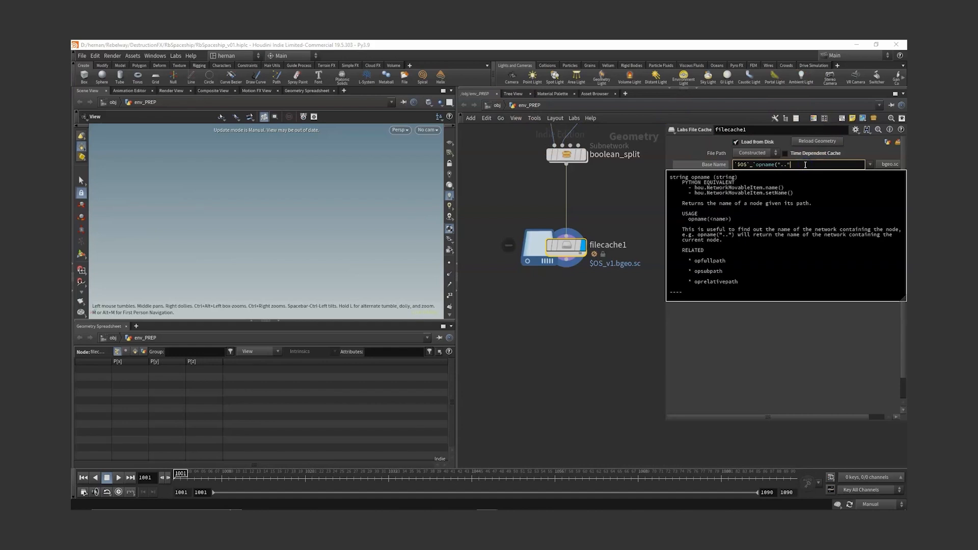
type(")")
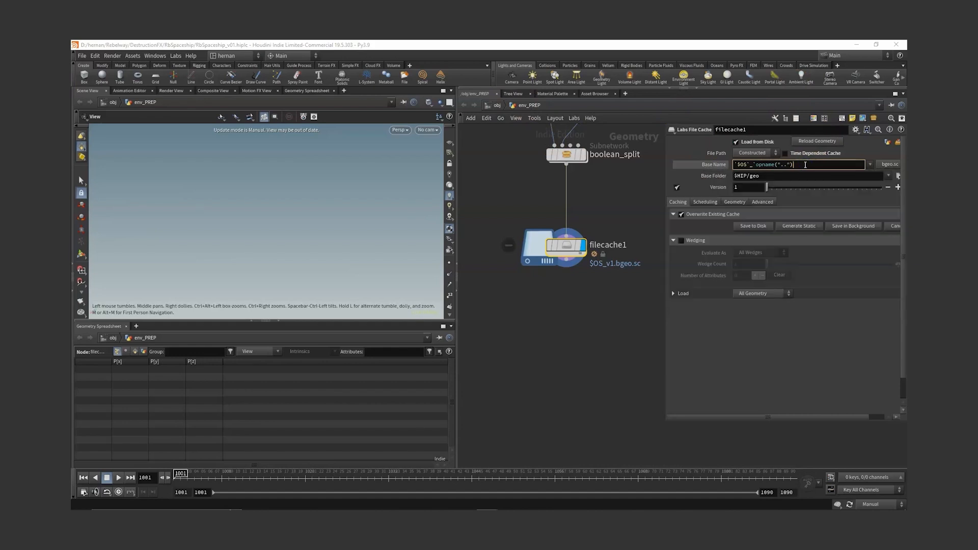
key("Return")
Step: Check what filecache1's Base Name expression evaluates to and switch back to the raw expression
left_click_drag(804, 166, 699, 168)
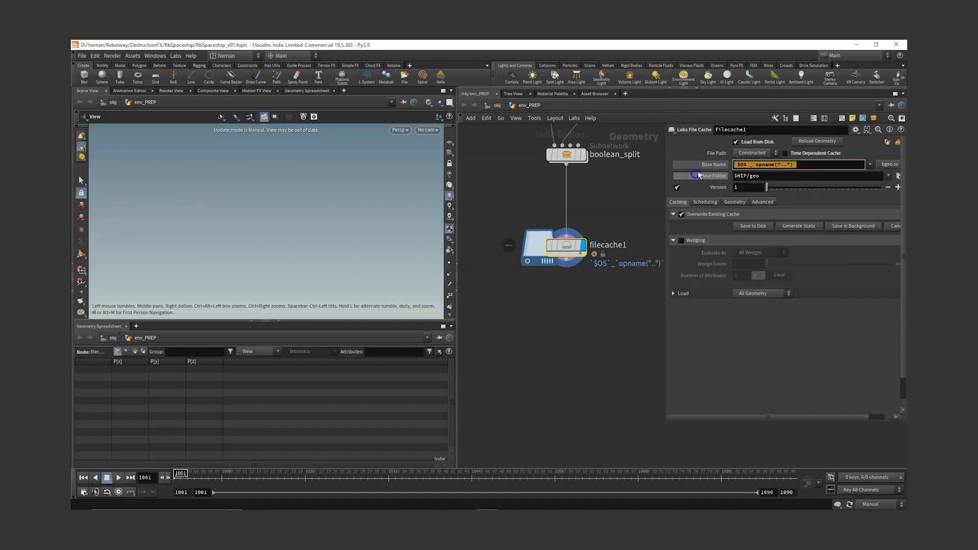
left_click(698, 169)
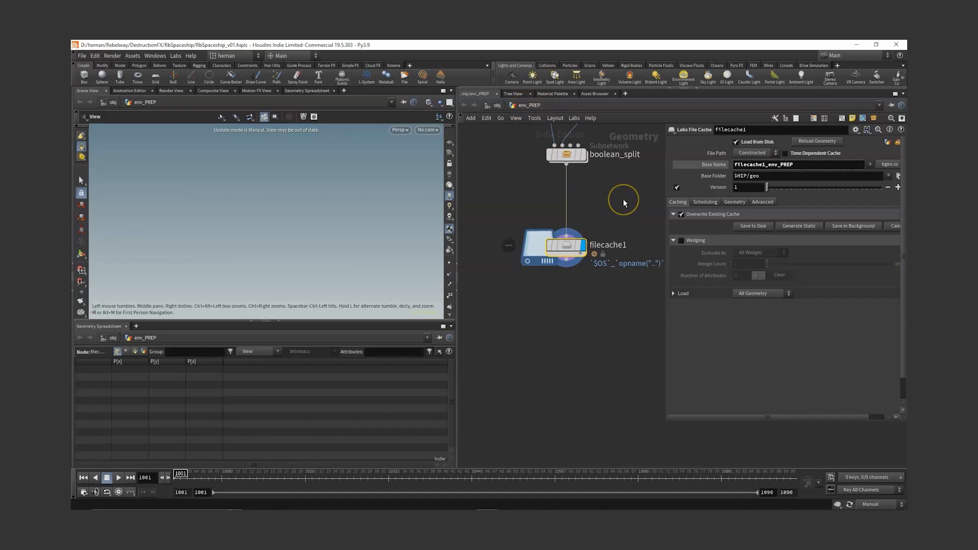
left_click_drag(624, 200, 541, 307)
left_click(704, 165)
middle_click_drag(622, 193, 605, 209)
left_click_drag(605, 209, 506, 323)
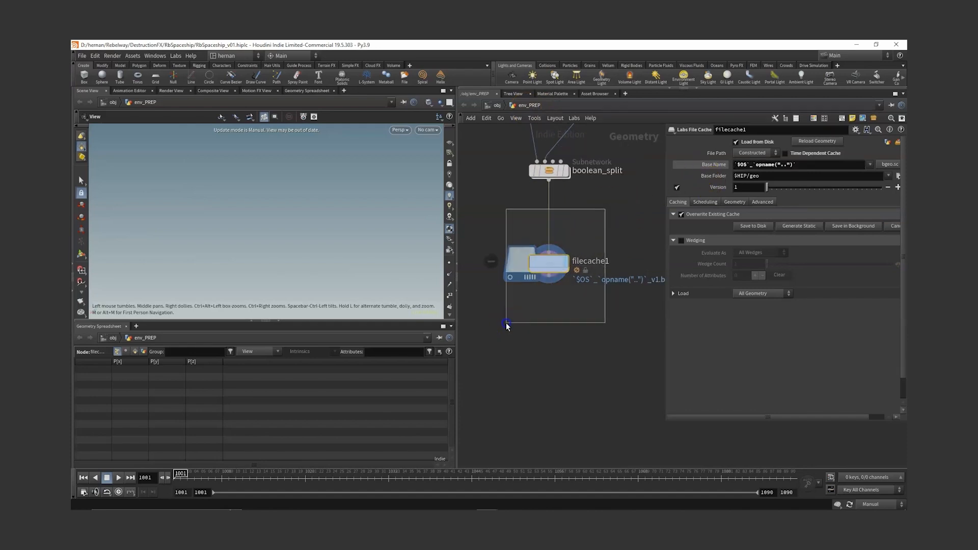
Step: Rename the filecache1 node as environment_split
middle_click_drag(591, 351, 598, 332)
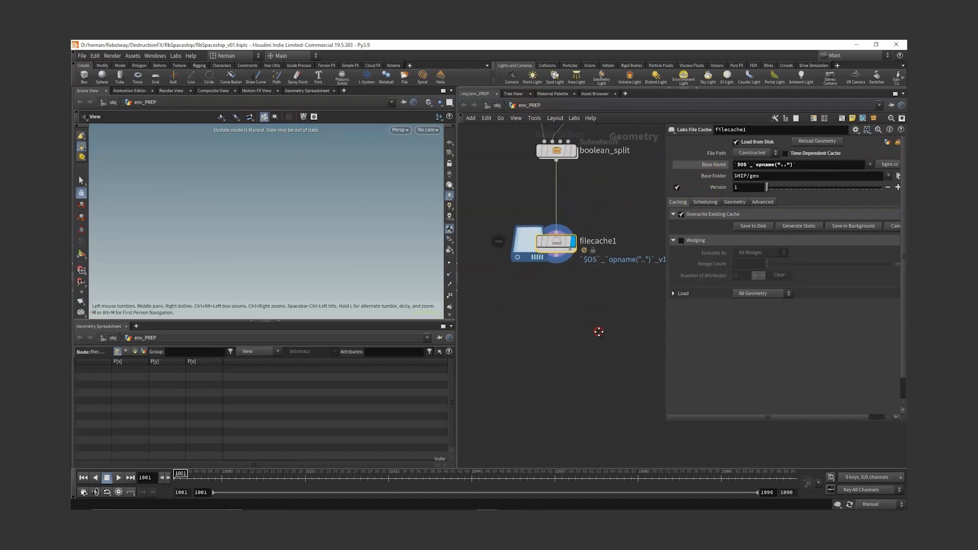
scroll(609, 291, "down", 2)
double_click(604, 256)
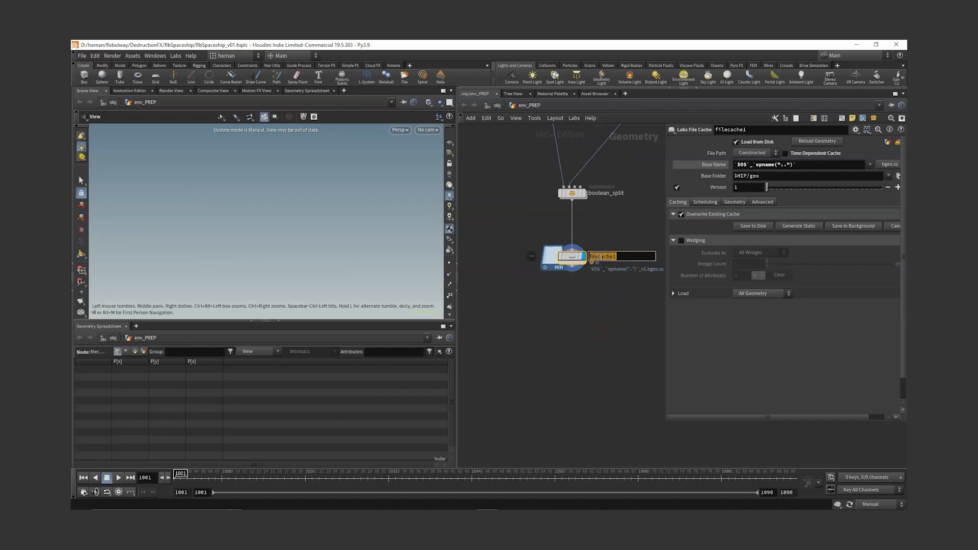
type("environment_split")
key("Return")
key("h")
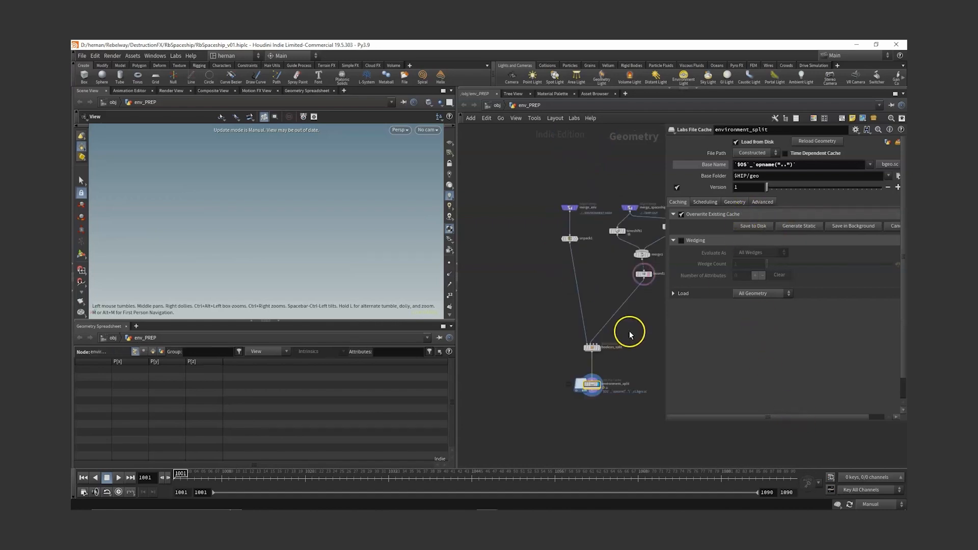
Step: Review the env_PREP network, reselect the environment_split node and save the scene
left_click_drag(629, 332, 624, 356)
left_click_drag(546, 186, 599, 265)
middle_click_drag(541, 356, 513, 289)
scroll(579, 298, "up", 2)
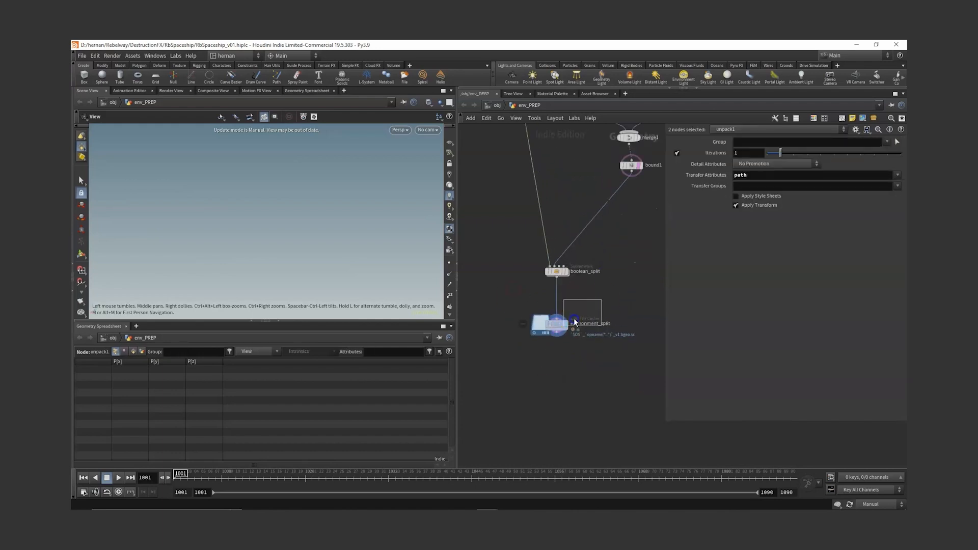
left_click(594, 343)
key("ctrl+s")
middle_click_drag(580, 360, 583, 346)
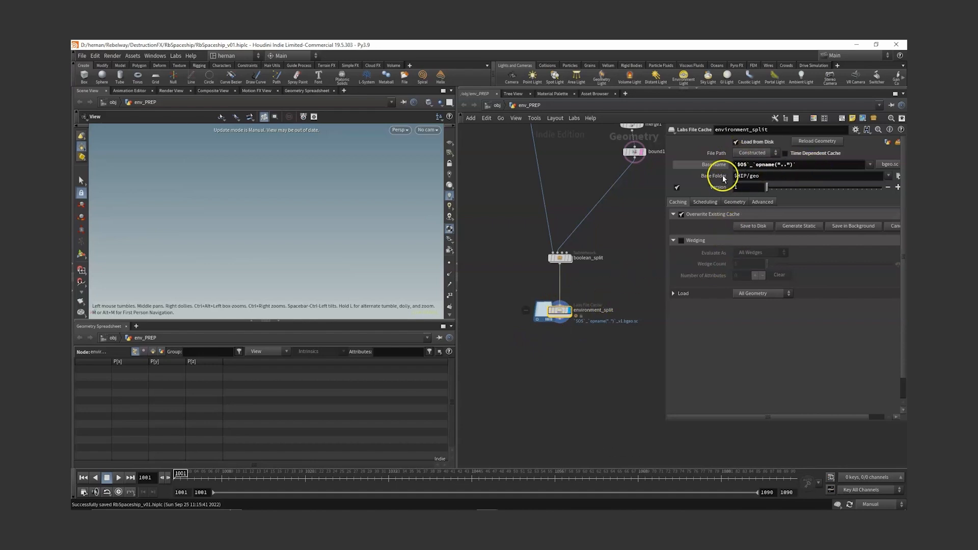
Step: Review environment_split's Base Name expression and read what the Advanced option Harden Base Name on Save does
left_click_drag(804, 164, 603, 273)
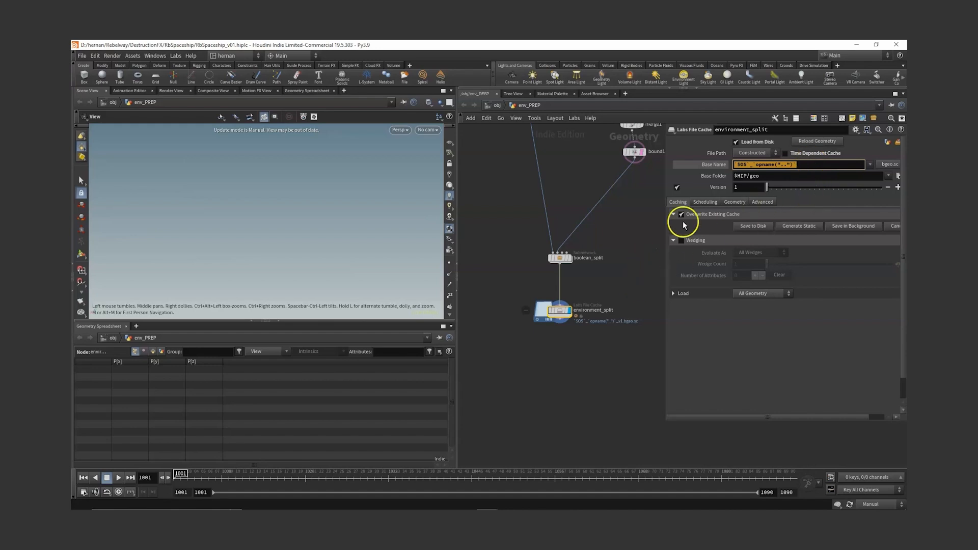
left_click(767, 202)
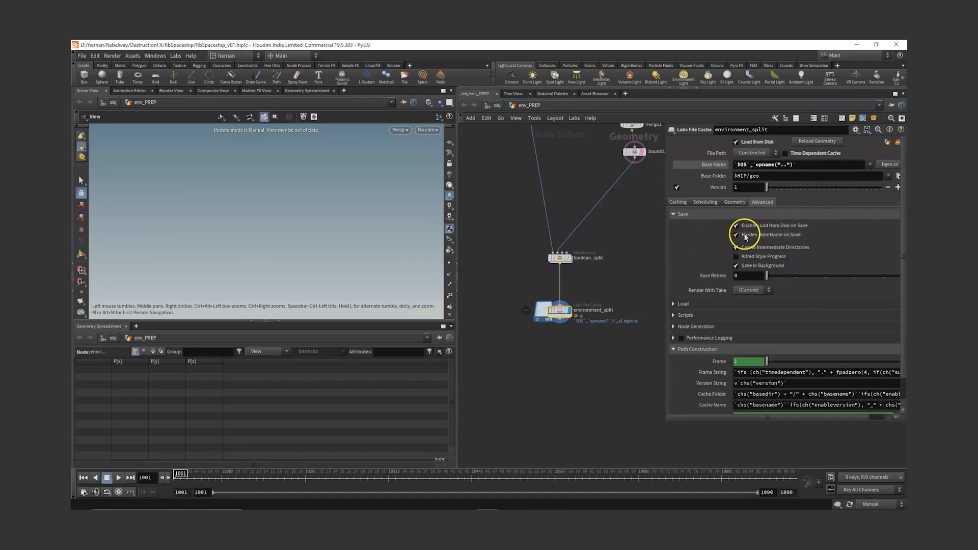
mouse_move(744, 237)
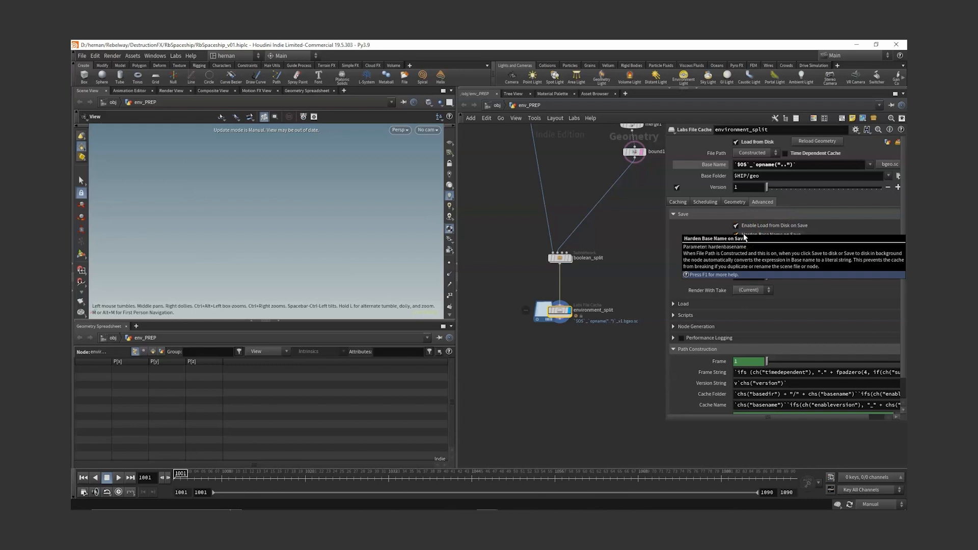
left_click(678, 201)
left_click(762, 202)
Step: Show environment_split's evaluated Base Name, then switch Harden Base Name on Save off and back on
left_click_drag(719, 166, 623, 168)
left_click(706, 162)
left_click_drag(791, 165, 708, 167)
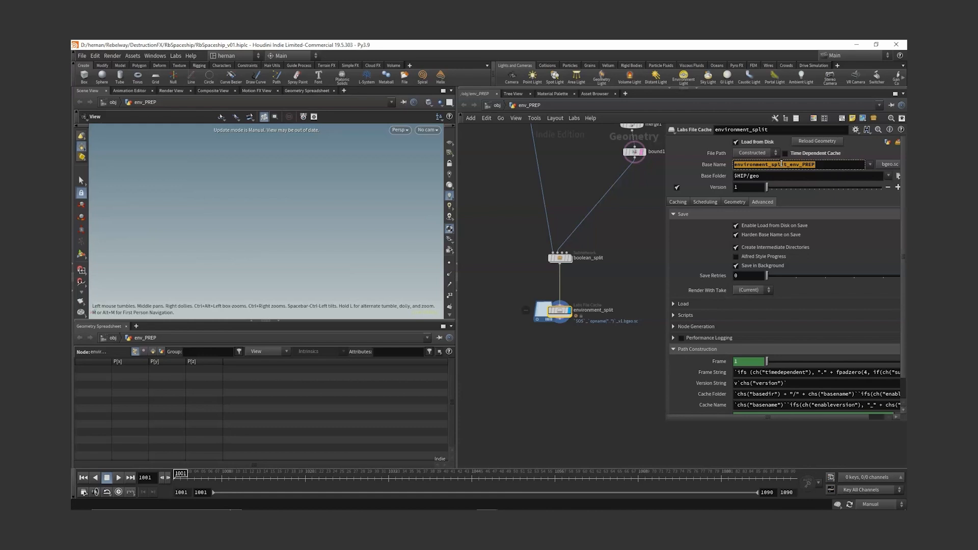
left_click(831, 166)
mouse_move(745, 240)
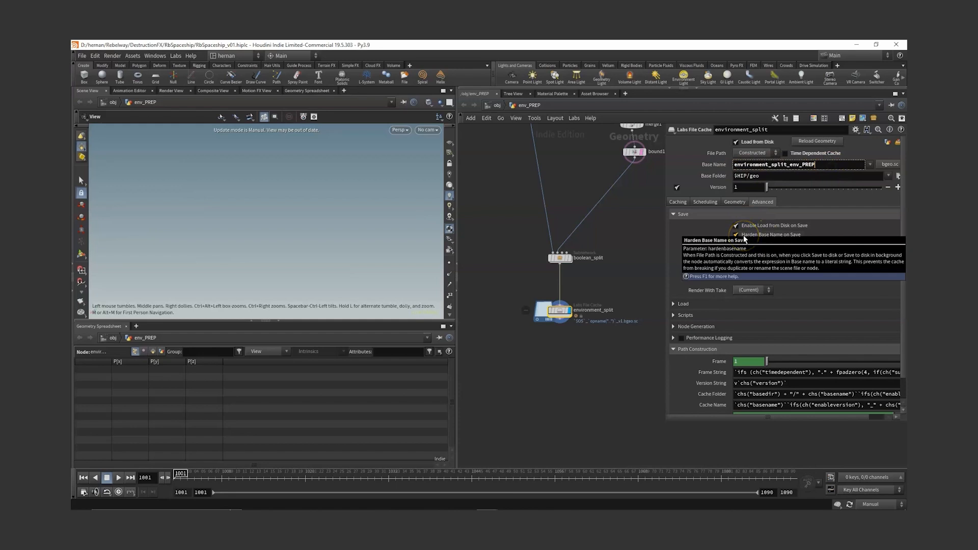
left_click(736, 235)
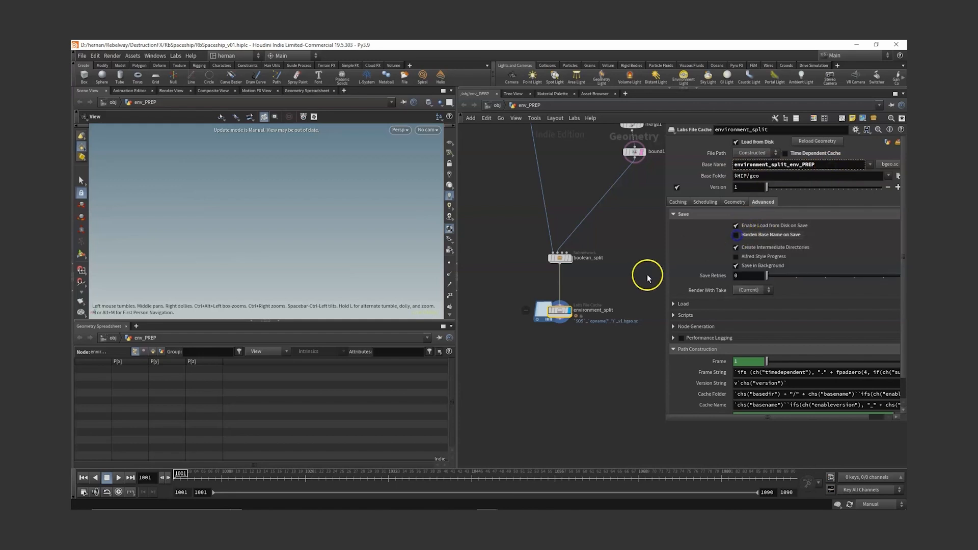
left_click(737, 235)
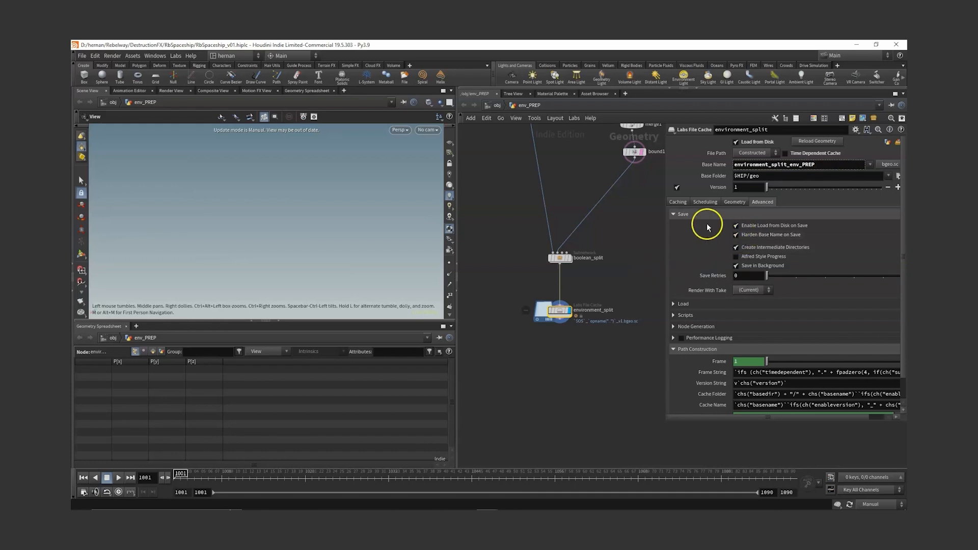
Step: Revert environment_split's Base Name to its default, $OS
left_click(677, 202)
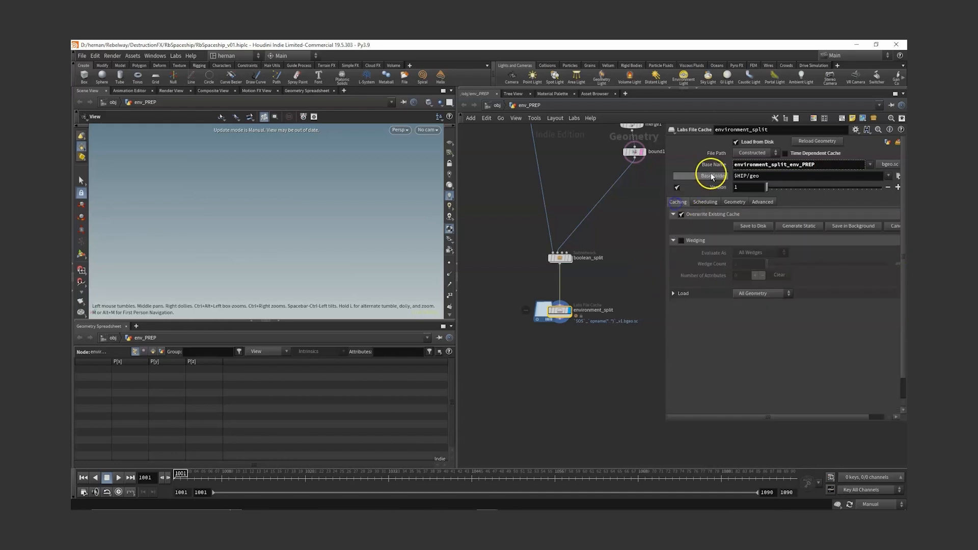
left_click(711, 167)
right_click(713, 166)
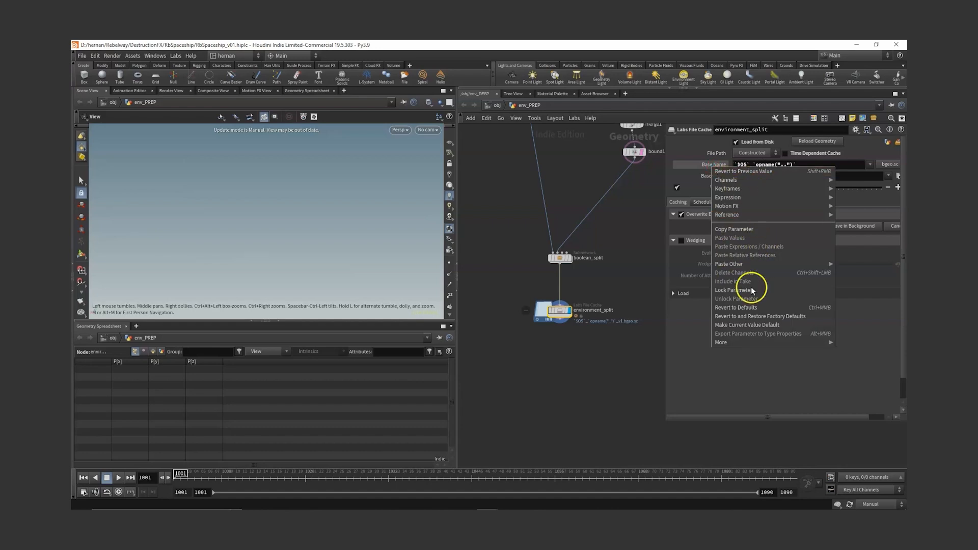
left_click(742, 307)
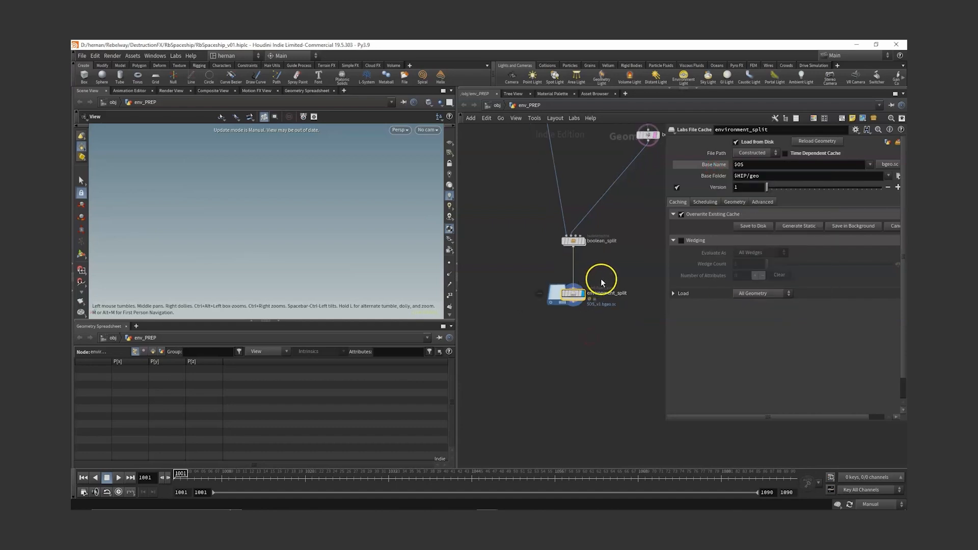
Step: Create a new shelf, enlarge its settings dialog and check which shelf file it is saved to
left_click(410, 65)
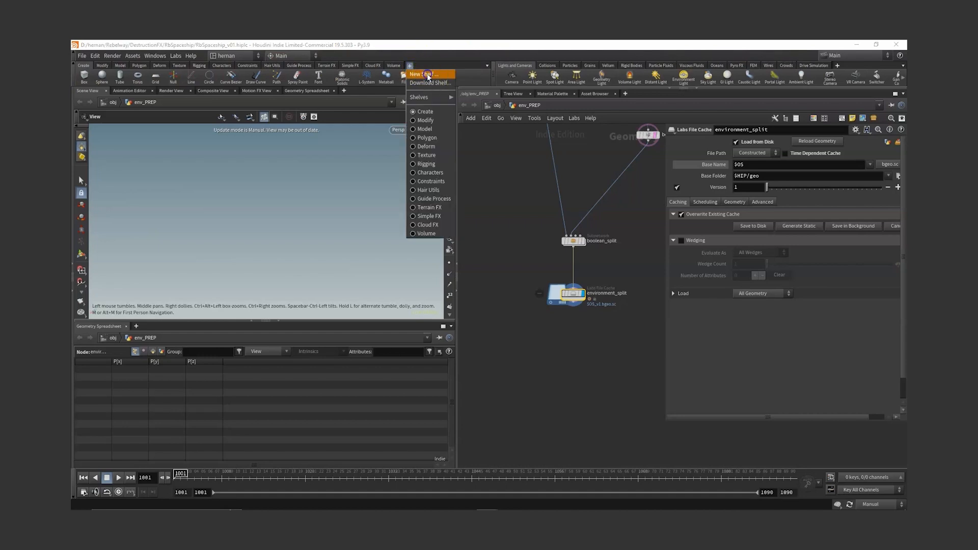
left_click(423, 75)
left_click(555, 269)
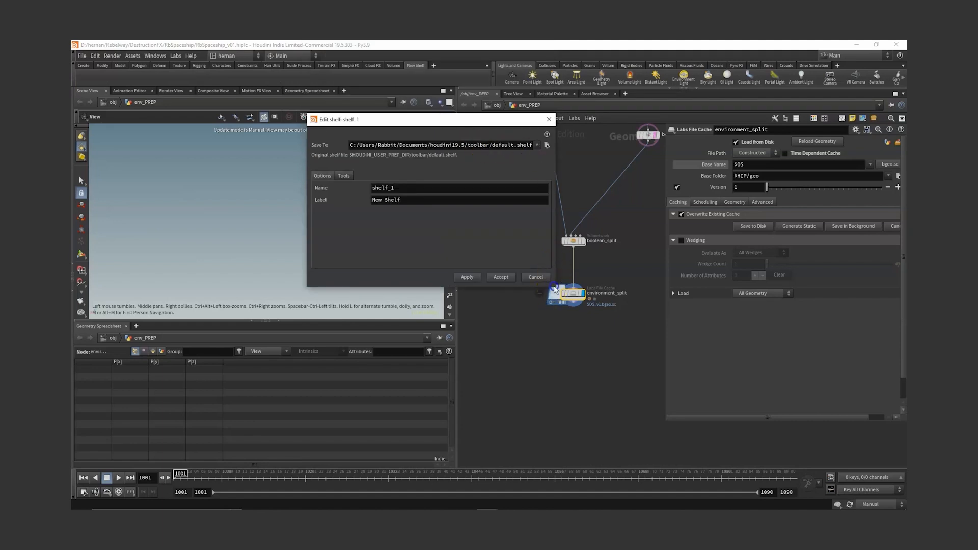
left_click_drag(555, 285, 737, 310)
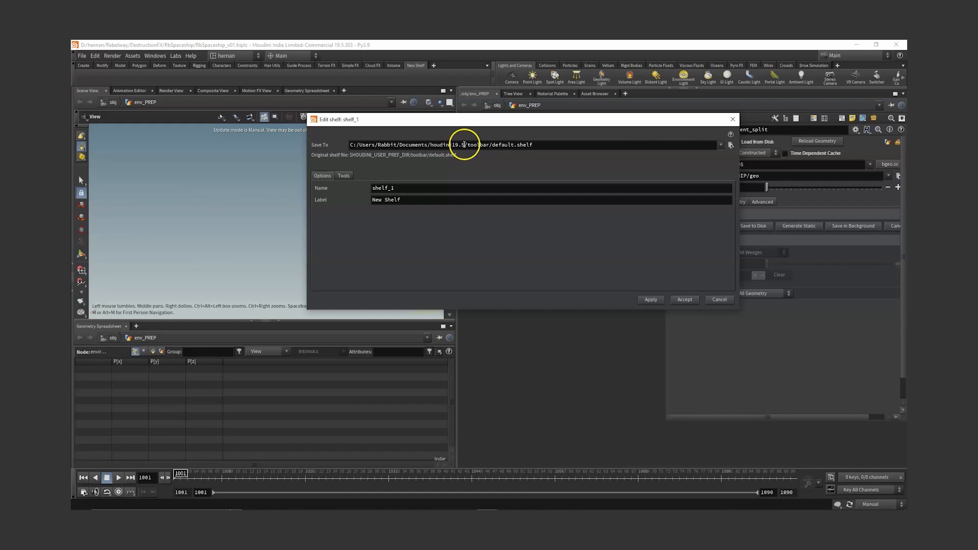
left_click_drag(465, 147, 547, 146)
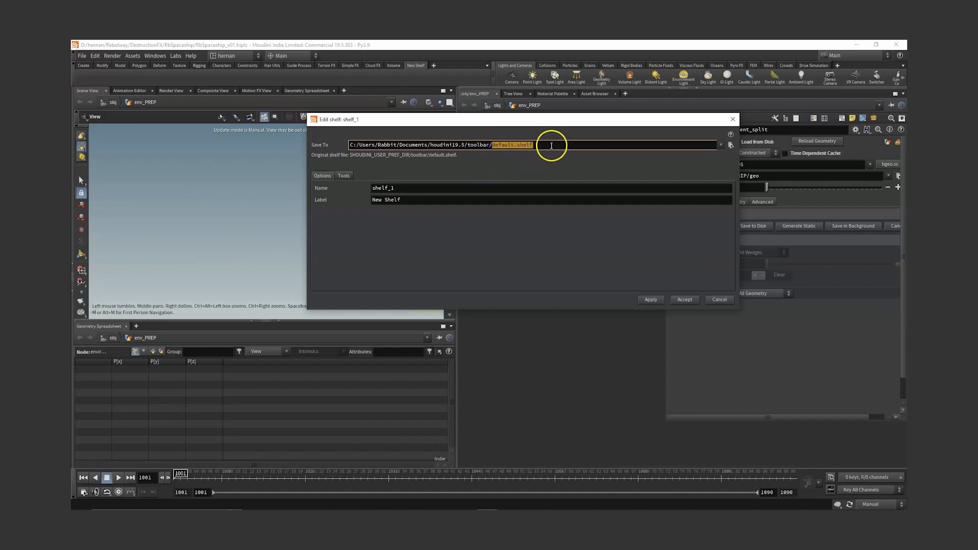
left_click(547, 147)
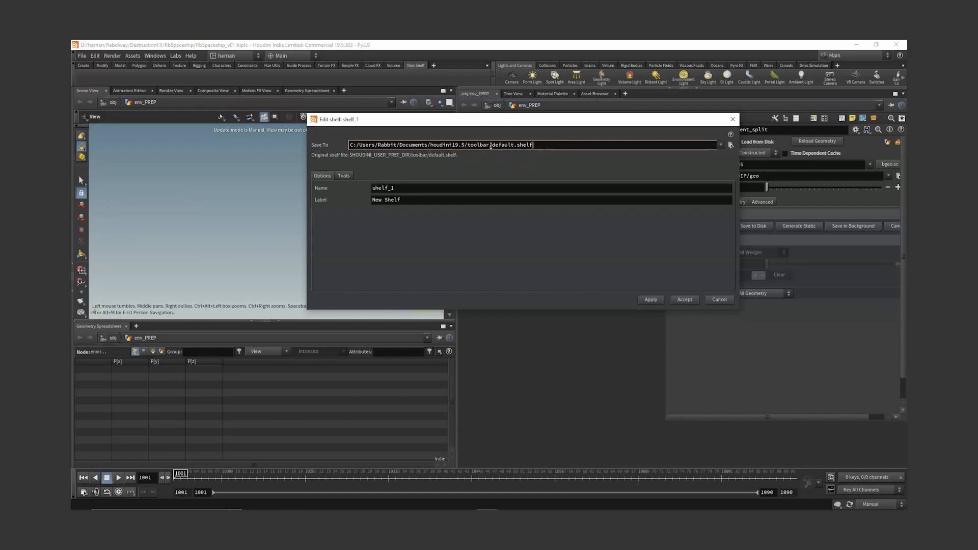
left_click(506, 145)
left_click(537, 145)
Step: Name the new shelf rebelway, label it Rebelway, and accept the shelf settings
left_click_drag(463, 188, 340, 194)
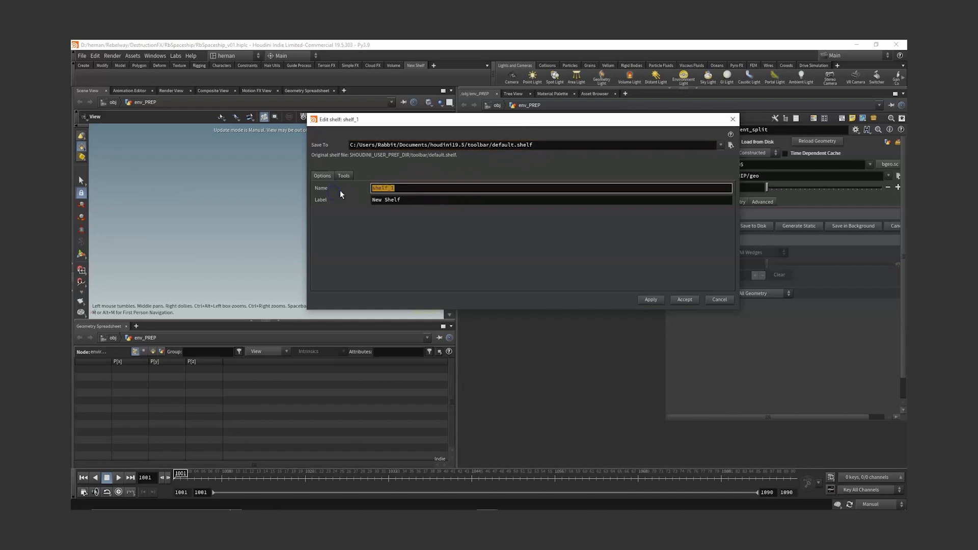
type("rebelway")
key("Tab")
type("Re")
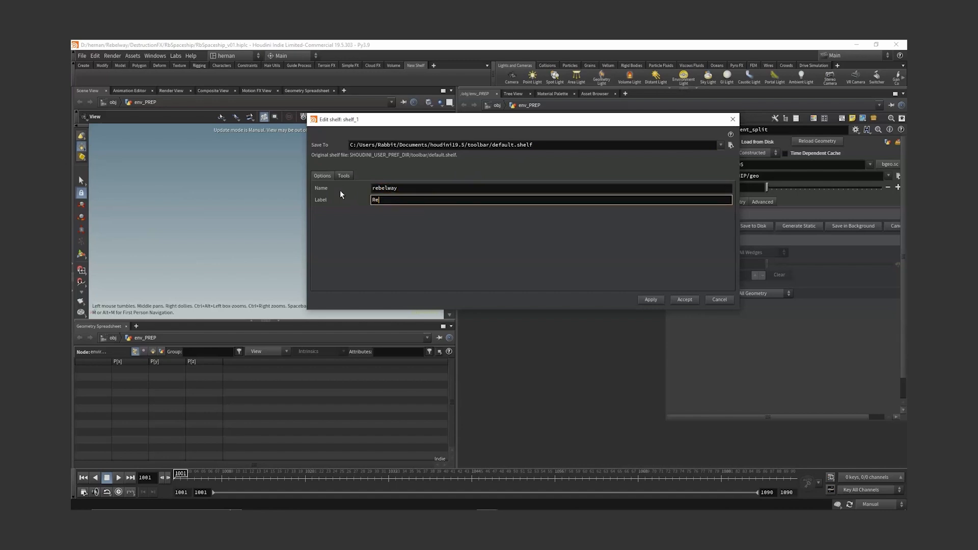
type("belway")
left_click(654, 303)
left_click(685, 300)
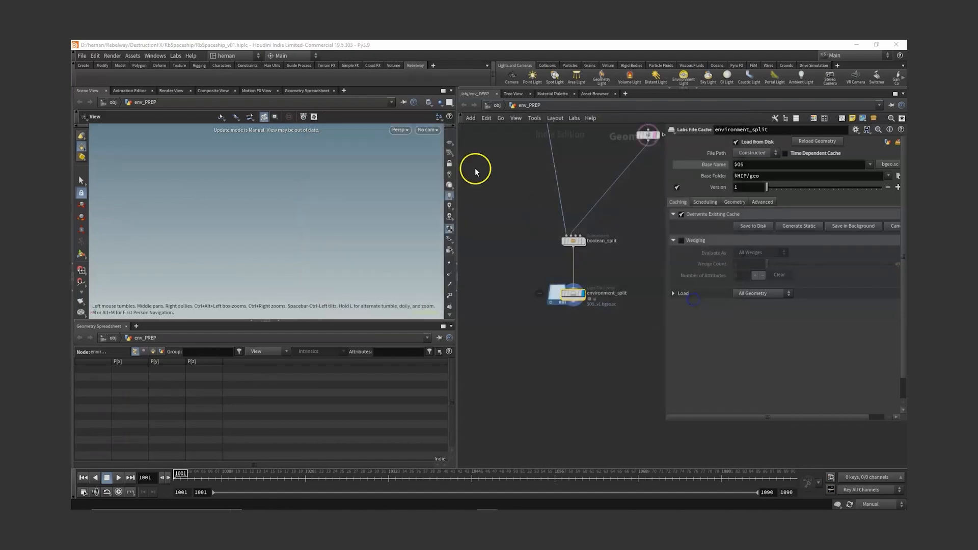
Step: Add a new tool to the Rebelway shelf, named fix_labs_cache and labelled Fix Labs Cache, and apply it
right_click(196, 82)
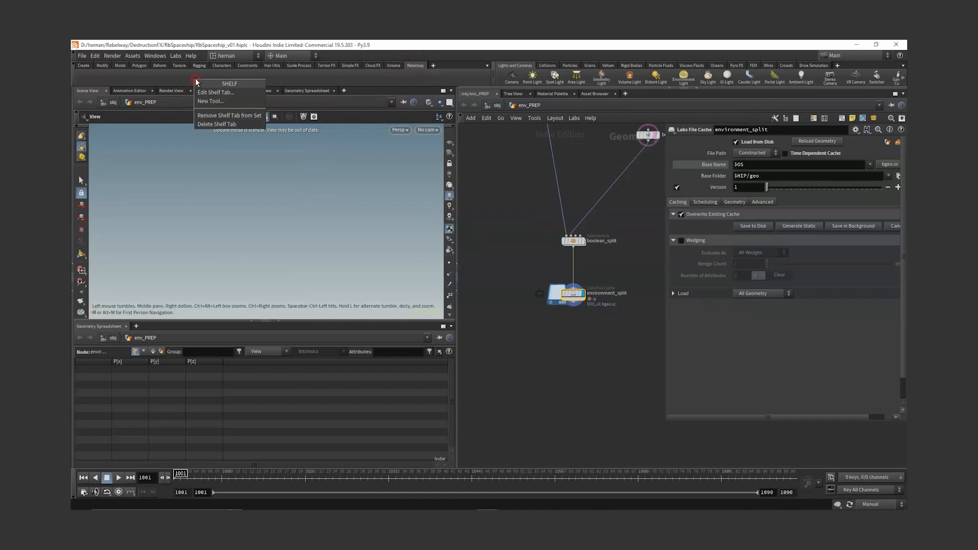
left_click(217, 101)
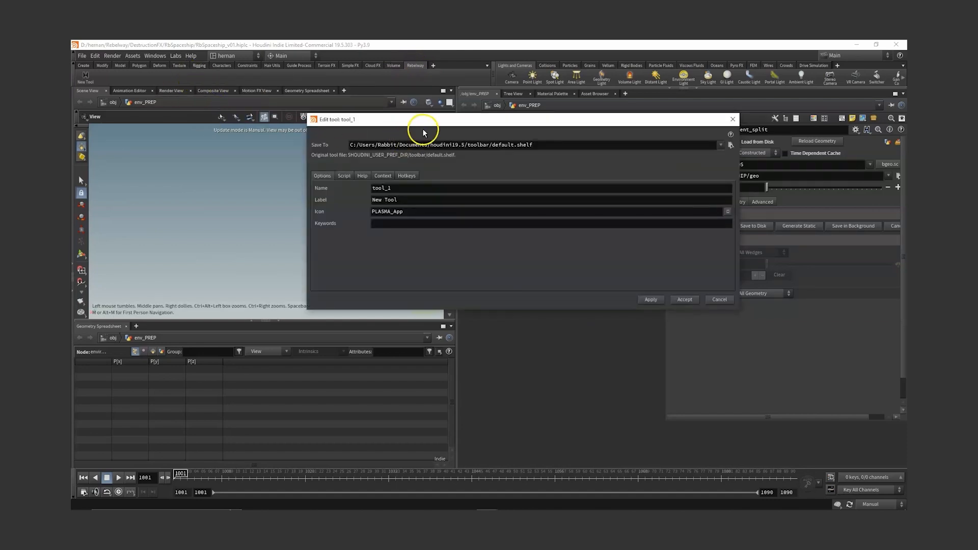
left_click_drag(422, 122, 327, 133)
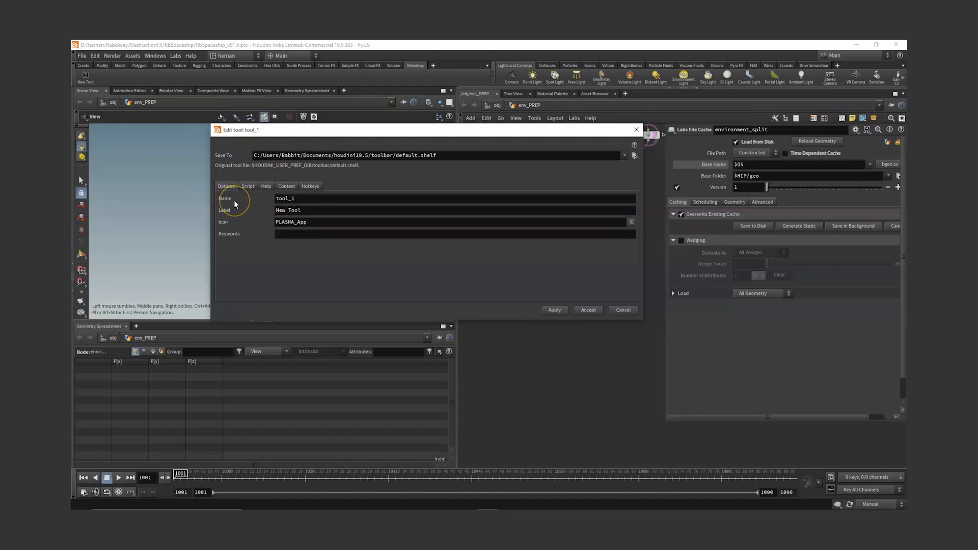
left_click_drag(320, 223, 206, 224)
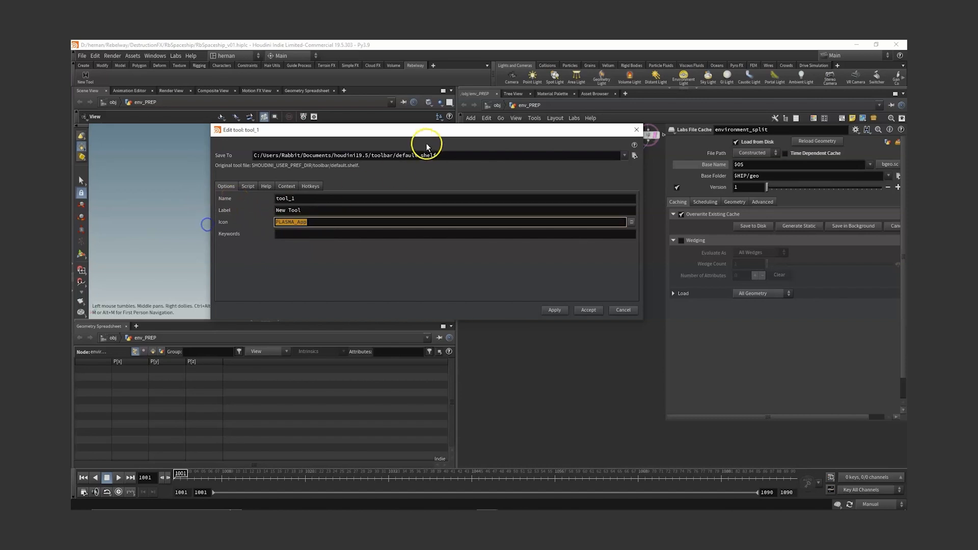
left_click_drag(427, 131, 334, 91)
left_click_drag(229, 157, 133, 159)
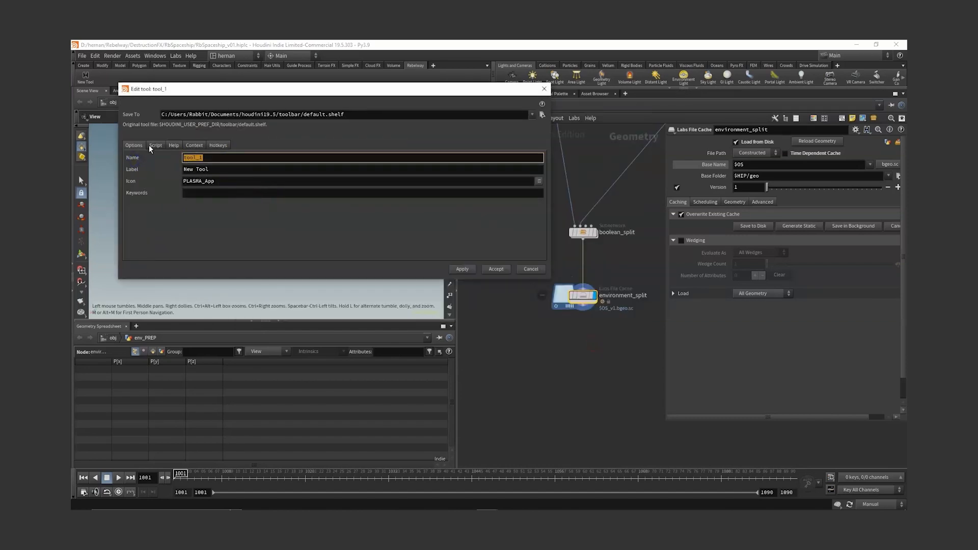
type("fix_labs_cache")
key("Tab")
type("Fix ")
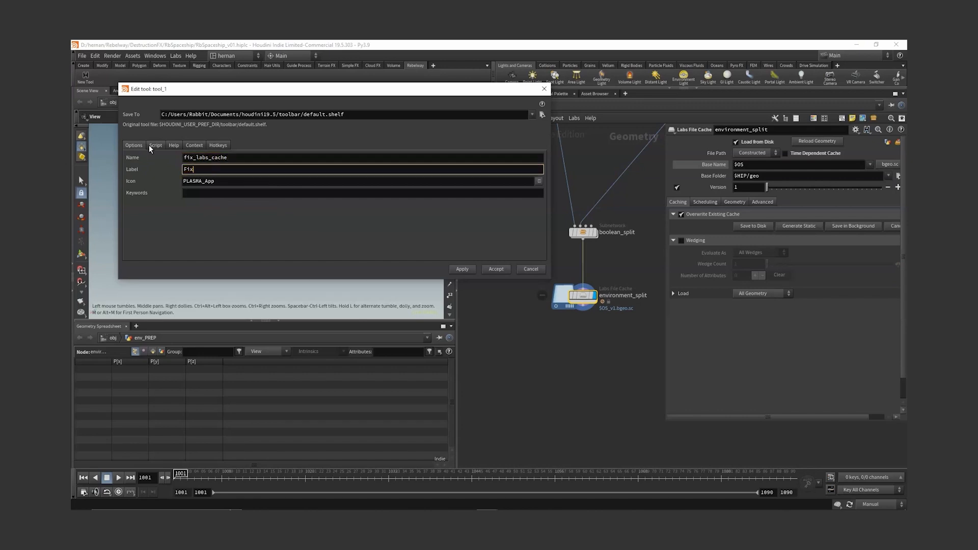
type("Labs Cache")
left_click(471, 272)
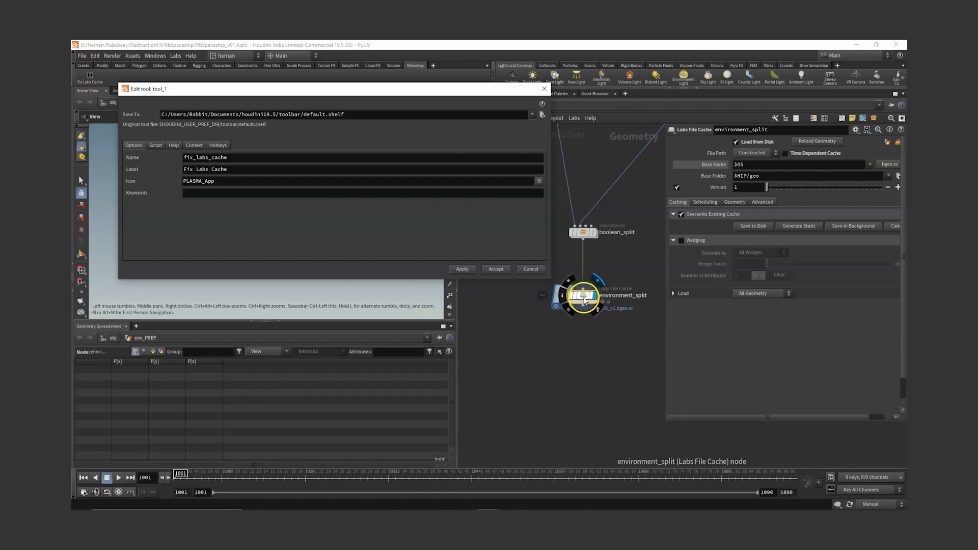
Step: Copy the icon name SOP_filecache from environment_split's type properties and apply it as the Fix Labs Cache tool's icon
right_click(585, 300)
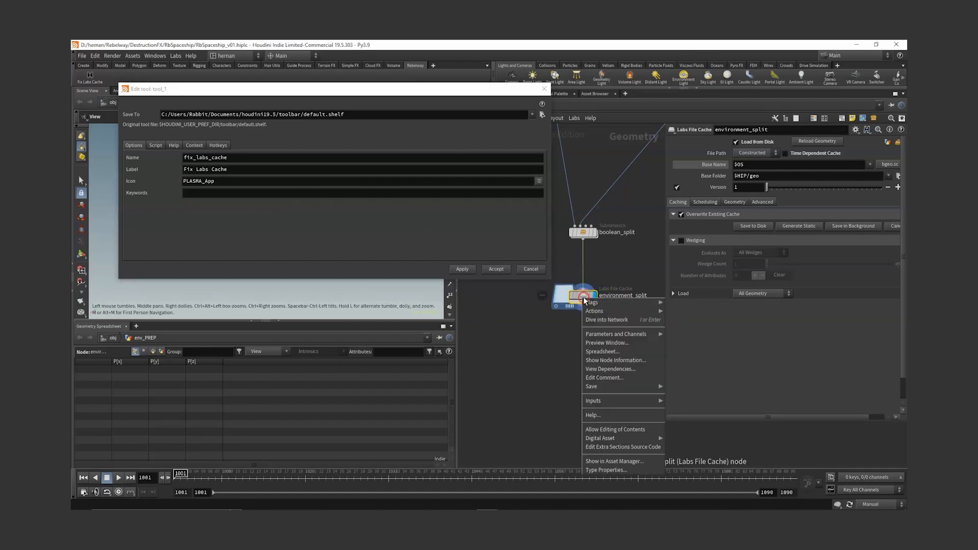
left_click(617, 470)
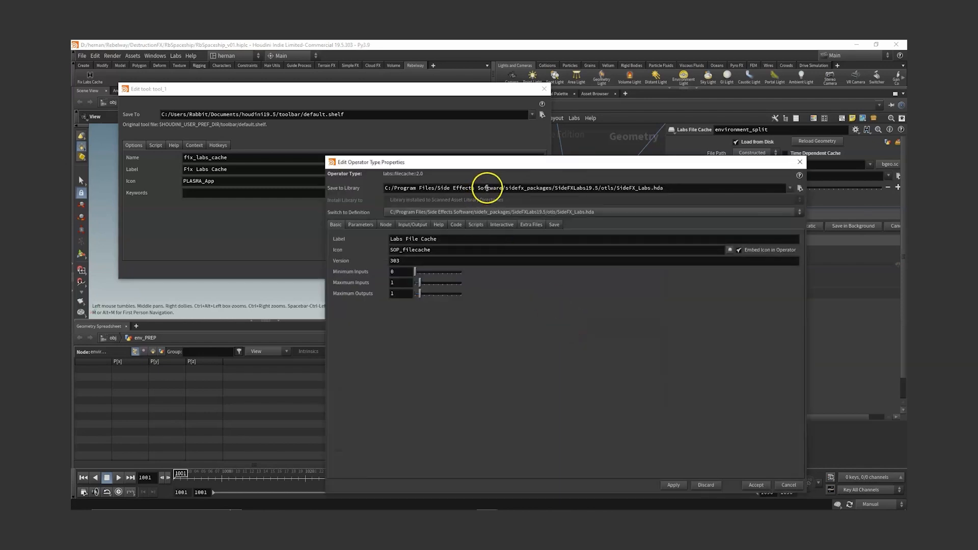
left_click_drag(360, 161, 384, 132)
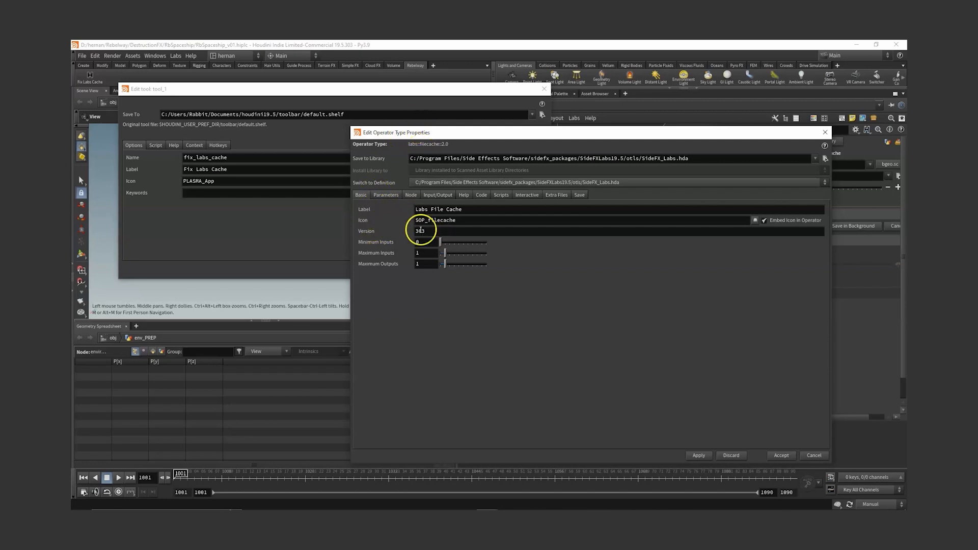
double_click(474, 221)
key("ctrl+c")
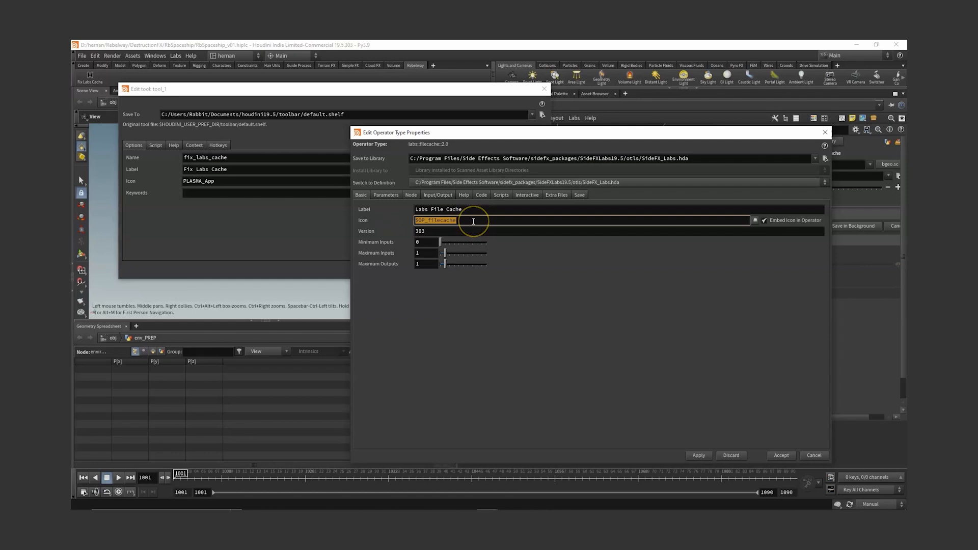
left_click(826, 132)
left_click(119, 201)
left_click_drag(254, 181, 131, 184)
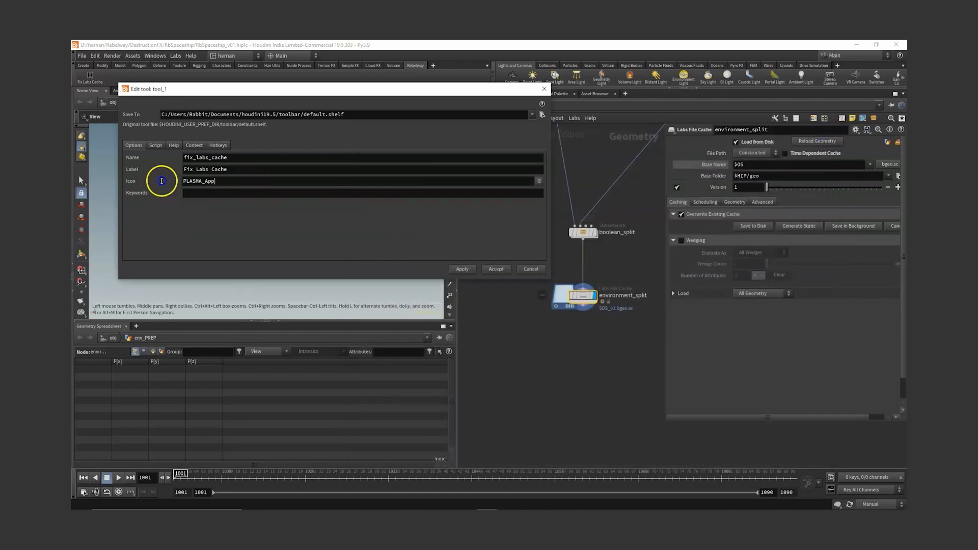
key("ctrl+v")
left_click(463, 269)
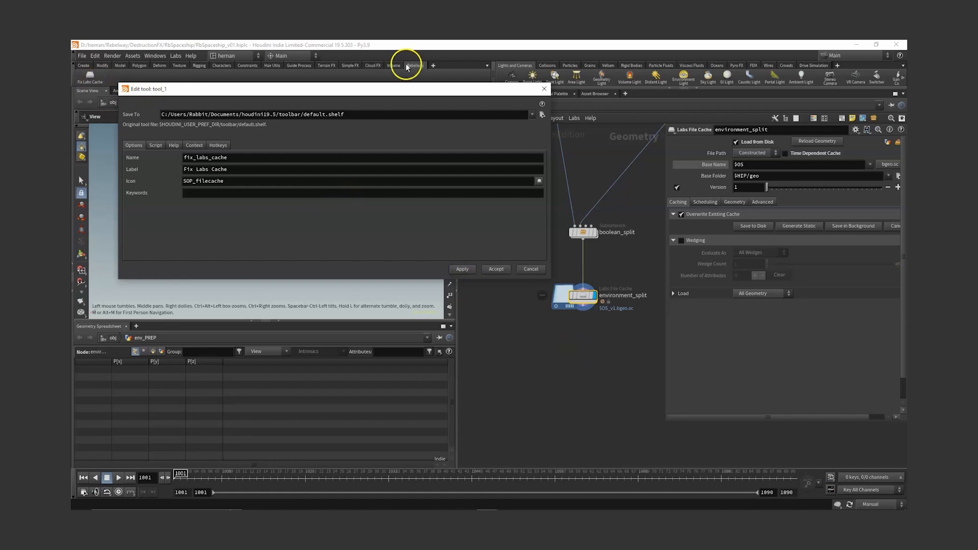
Step: Paste in the tool's Python script that sets basename and sets hardenbasename to 0 on selected labs::filecache nodes, and remove two extra blank lines
left_click(156, 146)
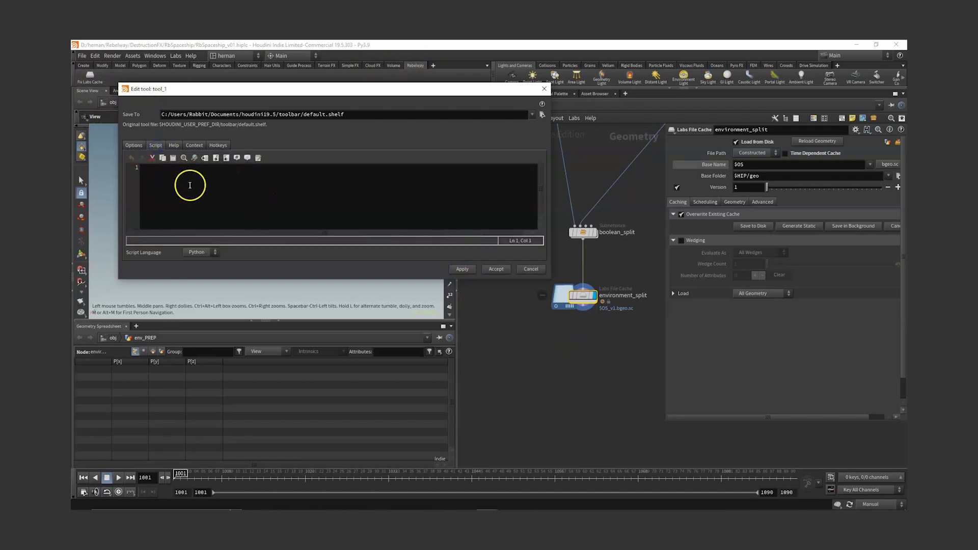
left_click_drag(550, 280, 562, 336)
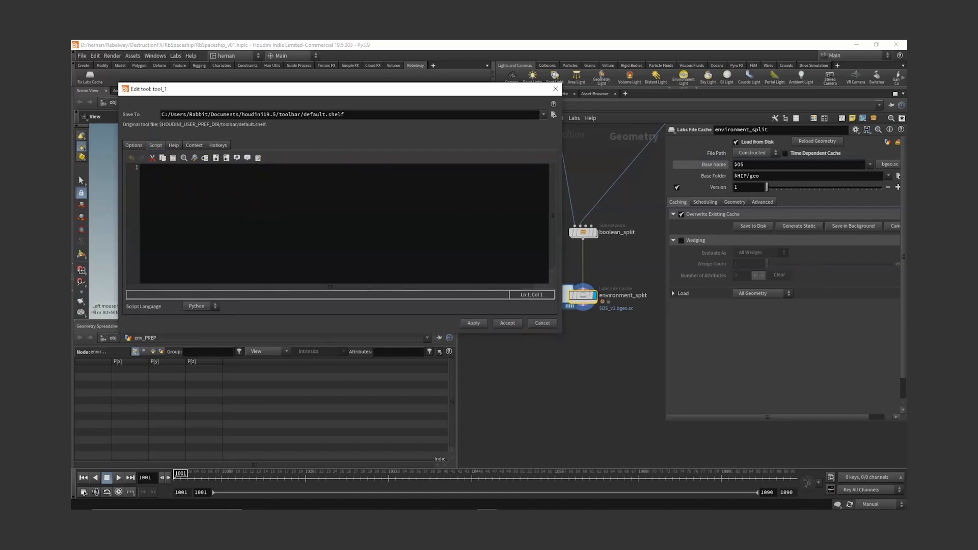
left_click_drag(907, 160, 901, 160)
left_click(382, 191)
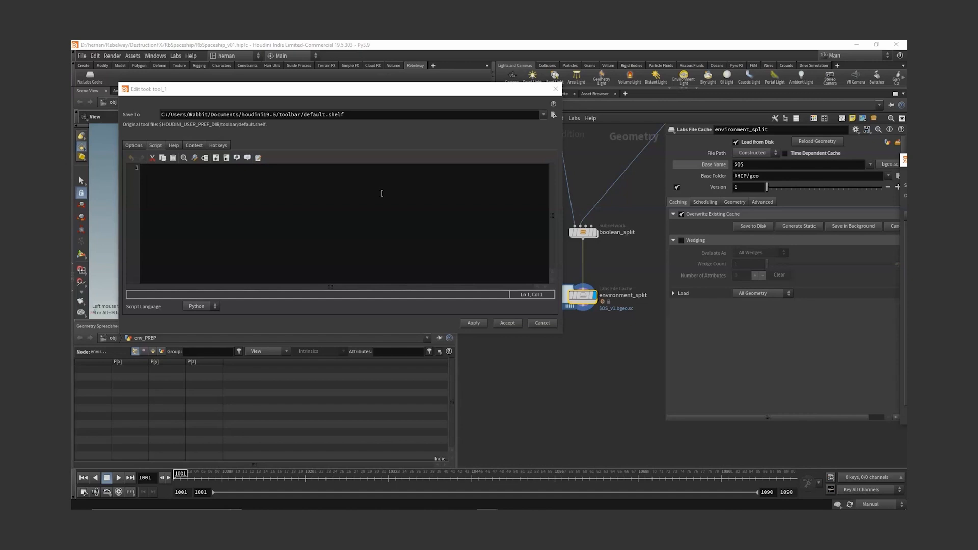
left_click_drag(907, 189, 346, 226)
left_click_drag(193, 176, 120, 166)
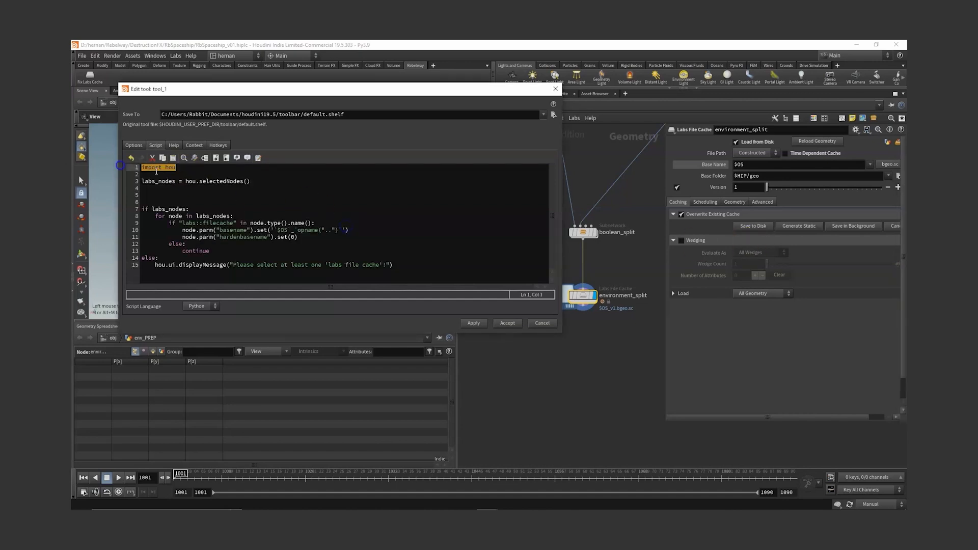
left_click(260, 179)
key("Delete")
key("Delete")
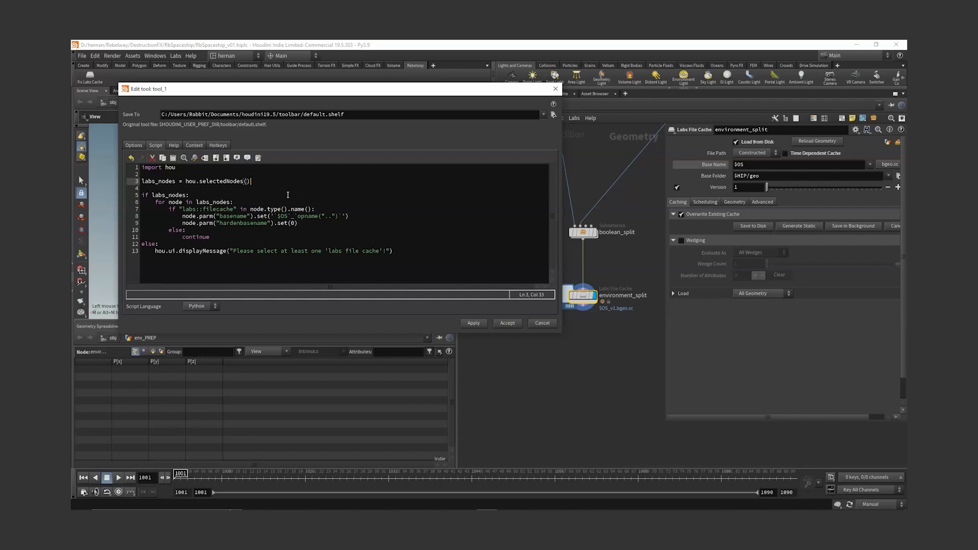
Step: Examine the script's import hou and hou.selectedNodes() lines, selecting boolean_split and environment_split together to illustrate the node selection
left_click_drag(178, 168, 123, 168)
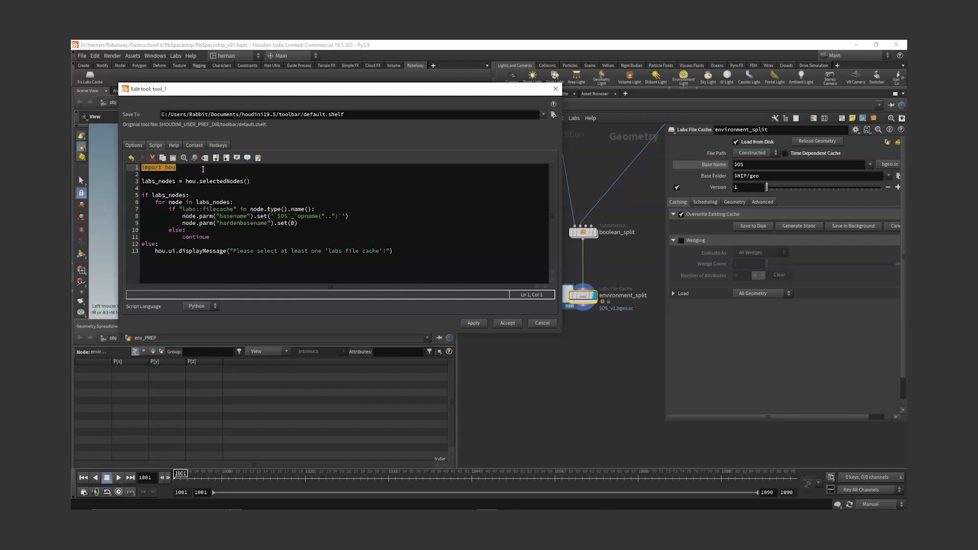
left_click_drag(253, 183, 275, 178)
left_click(185, 184)
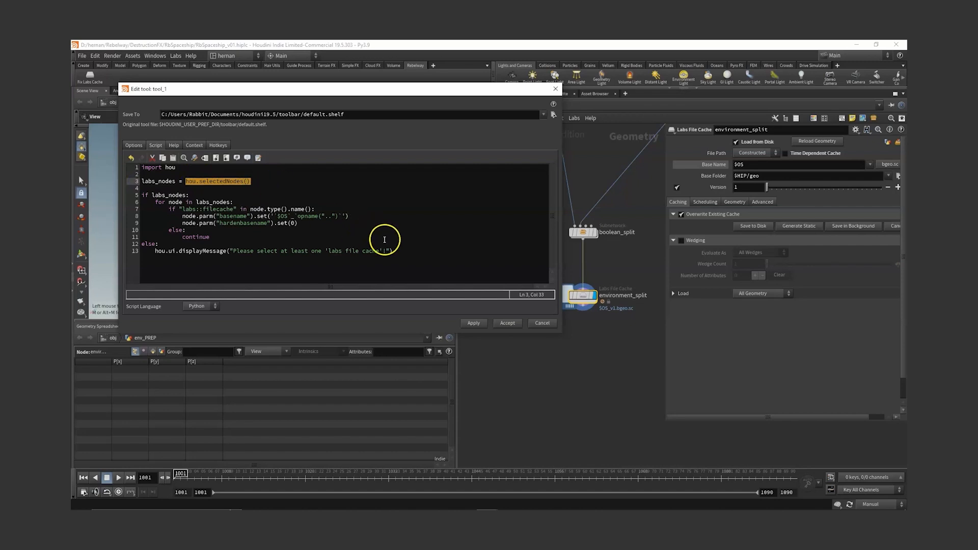
left_click(190, 182)
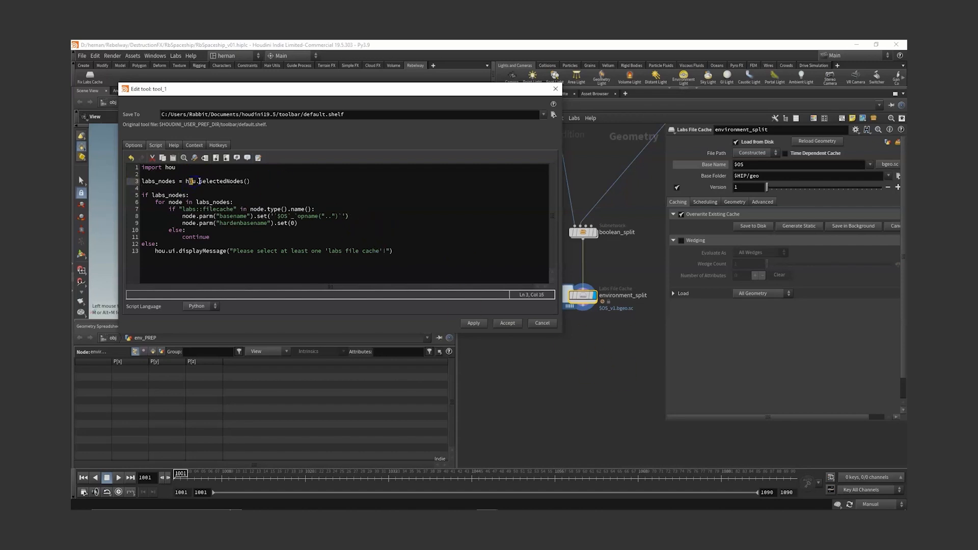
left_click_drag(199, 182, 252, 182)
middle_click_drag(625, 211, 643, 230)
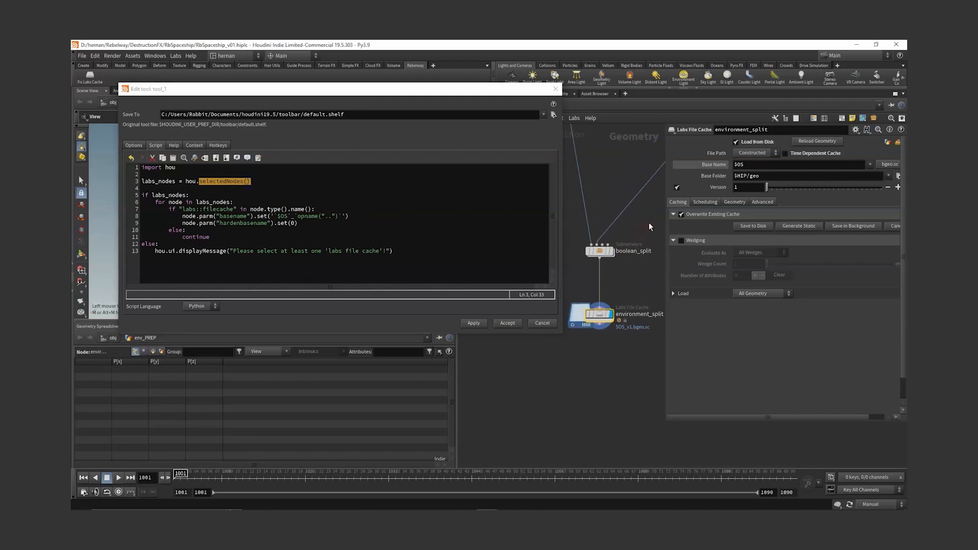
left_click_drag(649, 222, 614, 259)
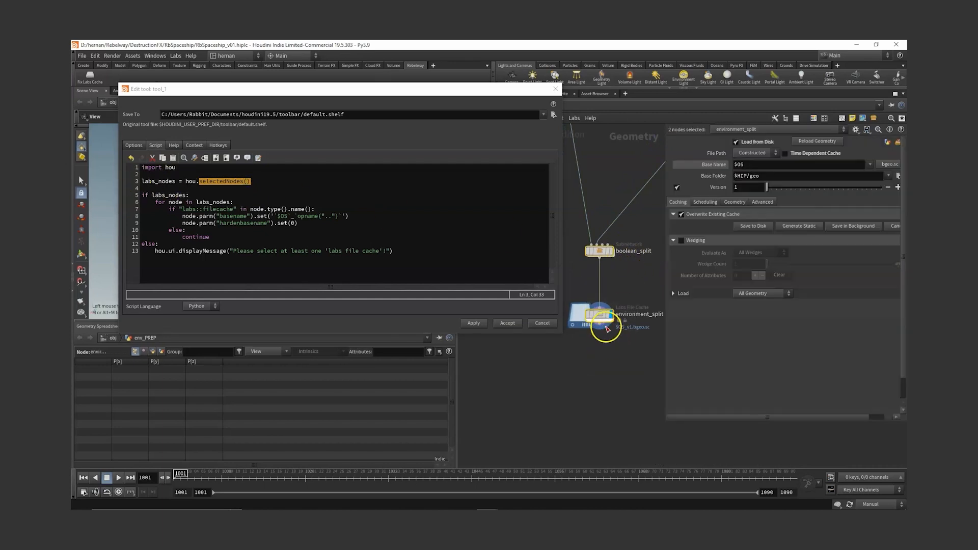
mouse_move(614, 316)
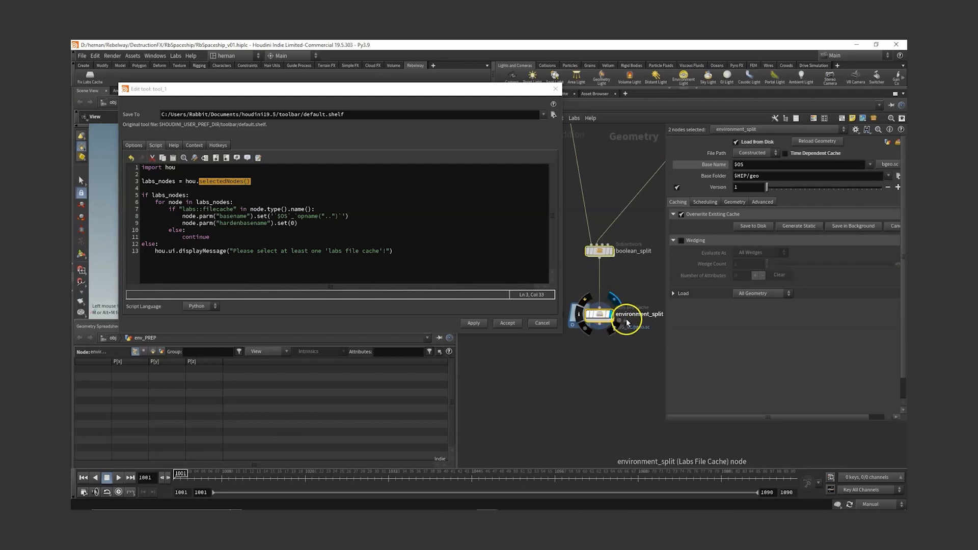
Step: Examine the script's if labs_nodes condition, its loop over the nodes, and the else branch that displays a message
left_click_drag(189, 195, 115, 194)
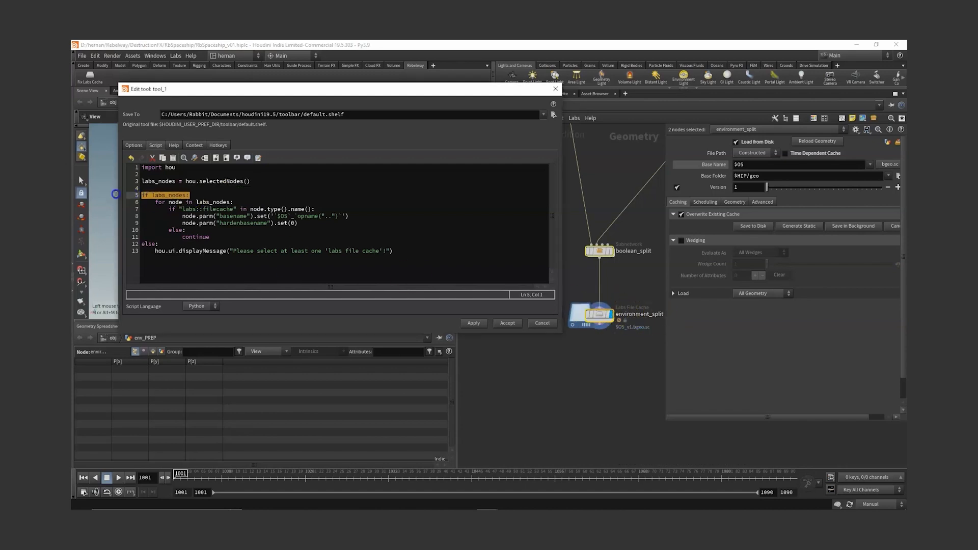
left_click(159, 182)
left_click_drag(141, 182, 237, 237)
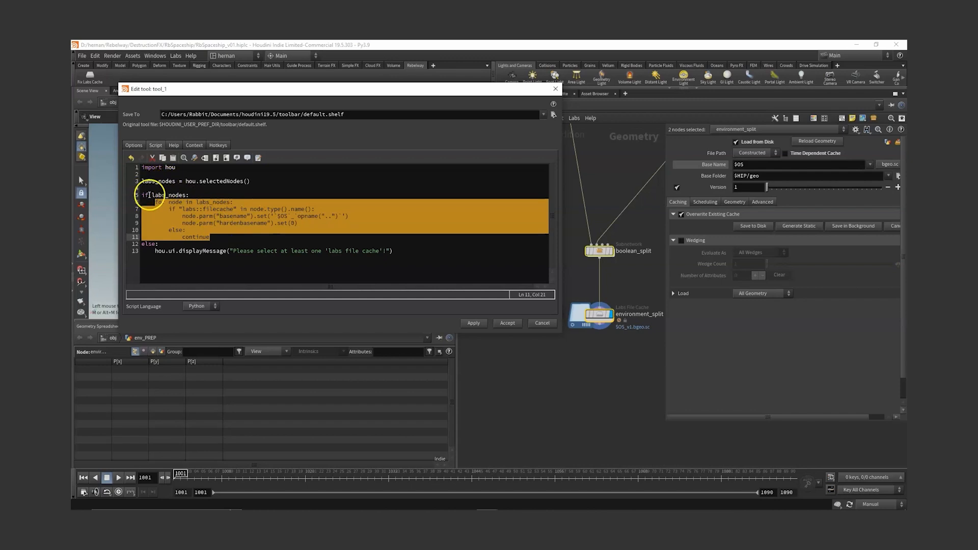
left_click_drag(142, 244, 399, 250)
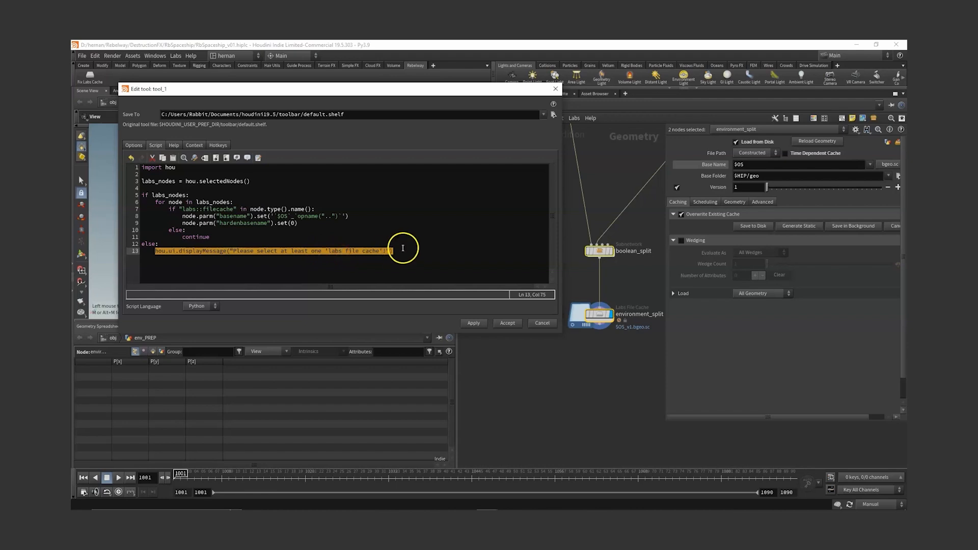
Step: Open a Python Shell alongside the tool's script and browse the members offered for the hou module
left_click_drag(429, 95, 439, 81)
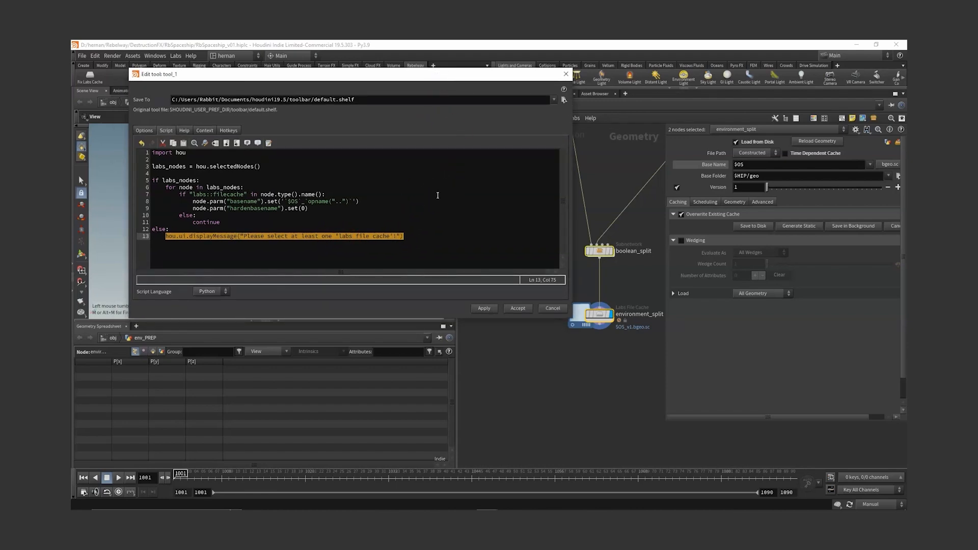
left_click(536, 419)
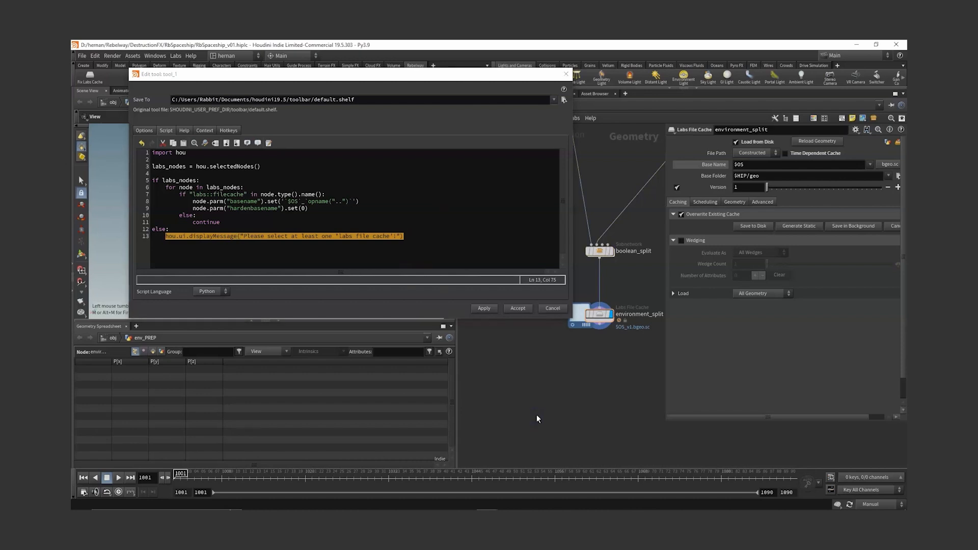
key("alt+shift+p")
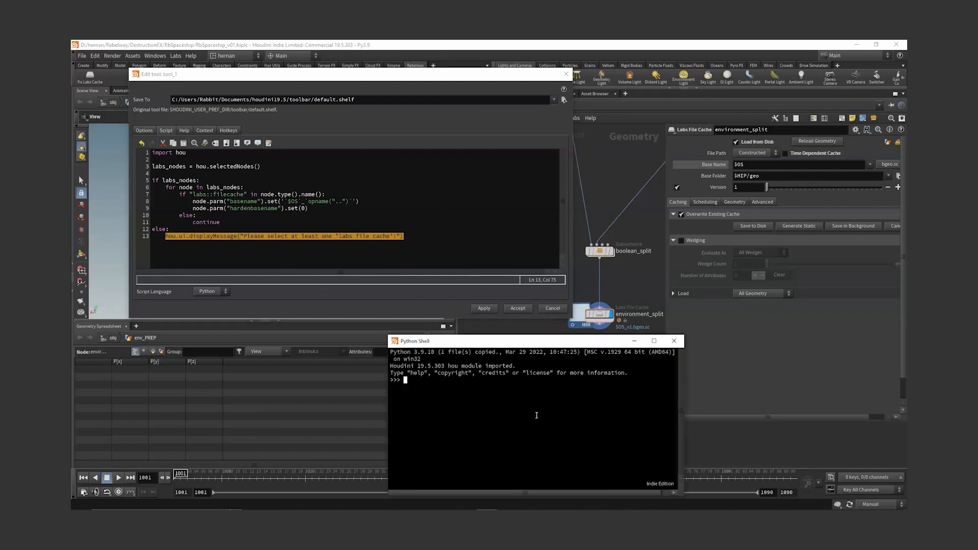
left_click_drag(530, 341, 424, 294)
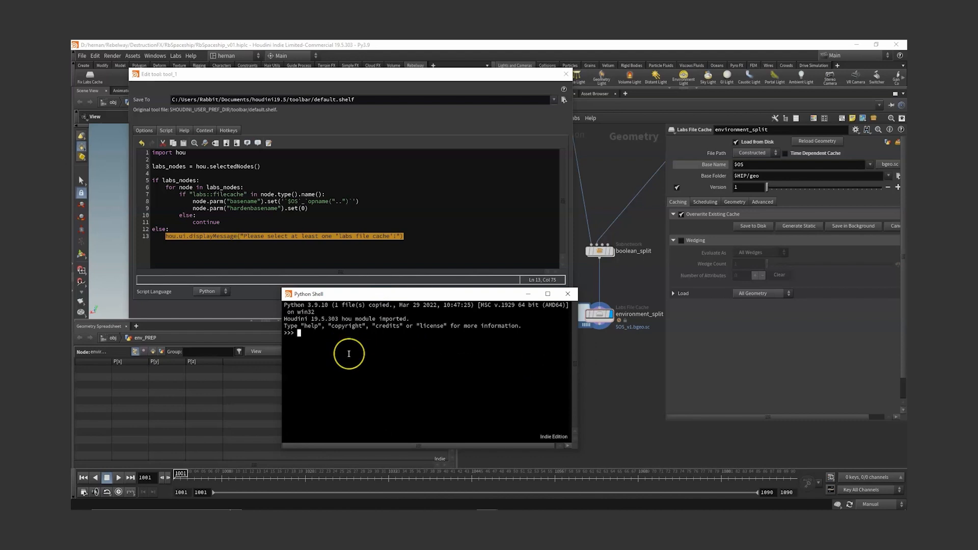
type("hou.")
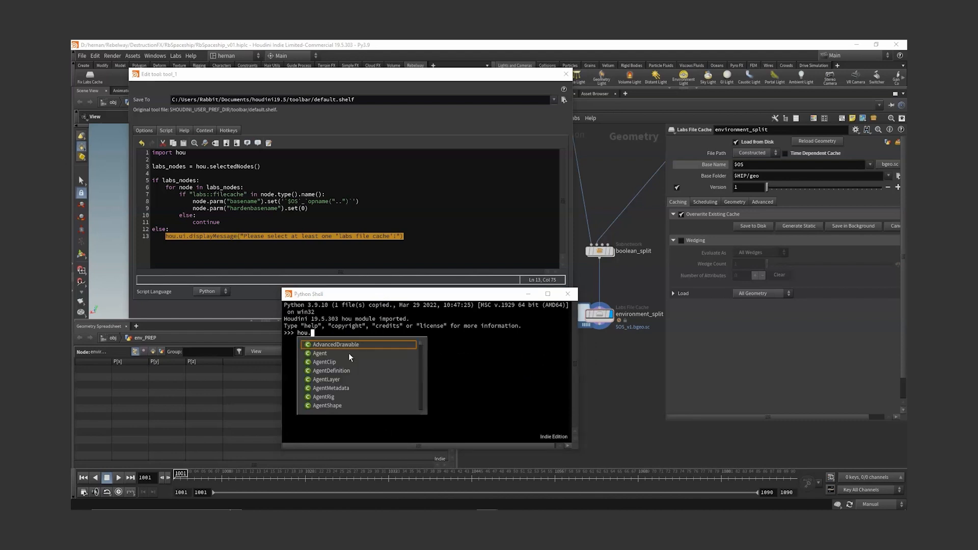
scroll(349, 357, "down", 3)
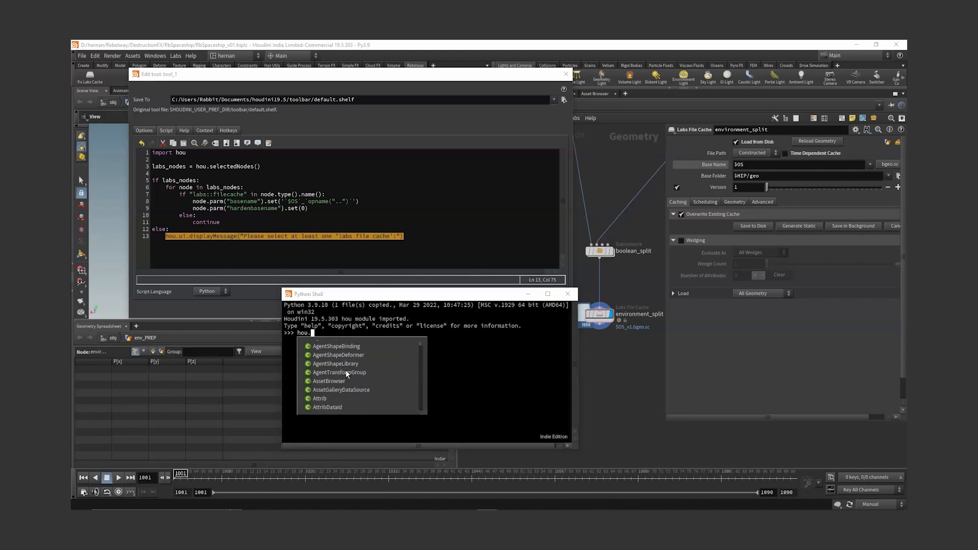
scroll(348, 368, "up", 3)
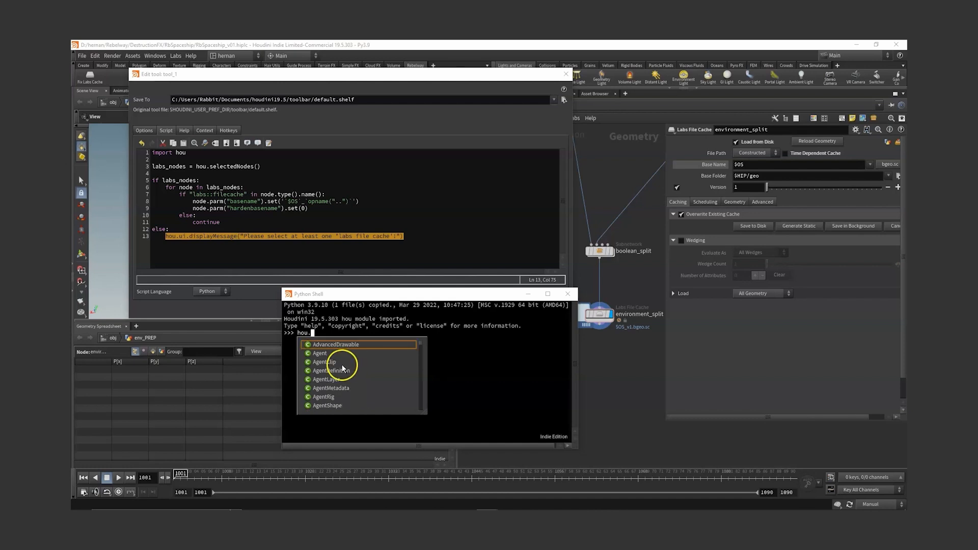
left_click(484, 356)
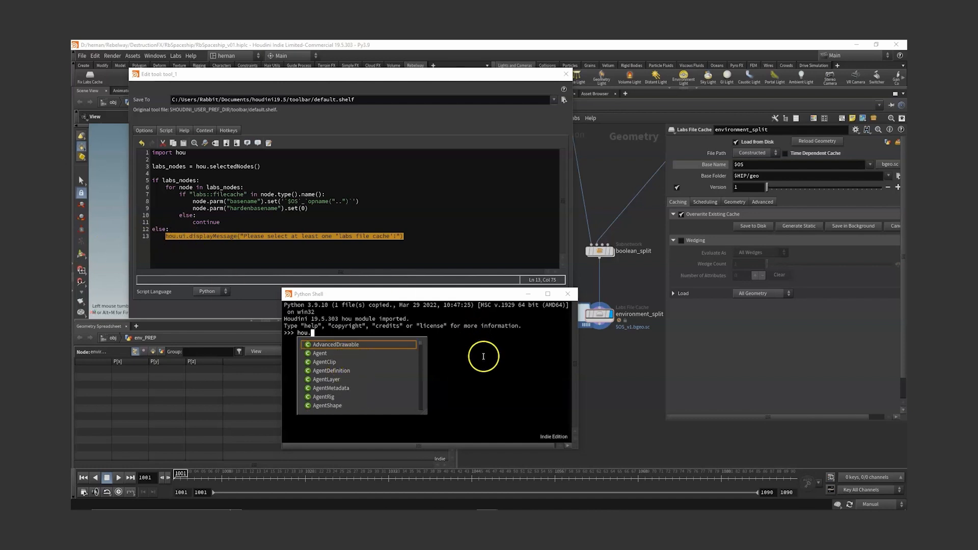
Step: Run hou.ui.displayMessage("Hi there") in the Python Shell and dismiss the resulting message window
type("ui")
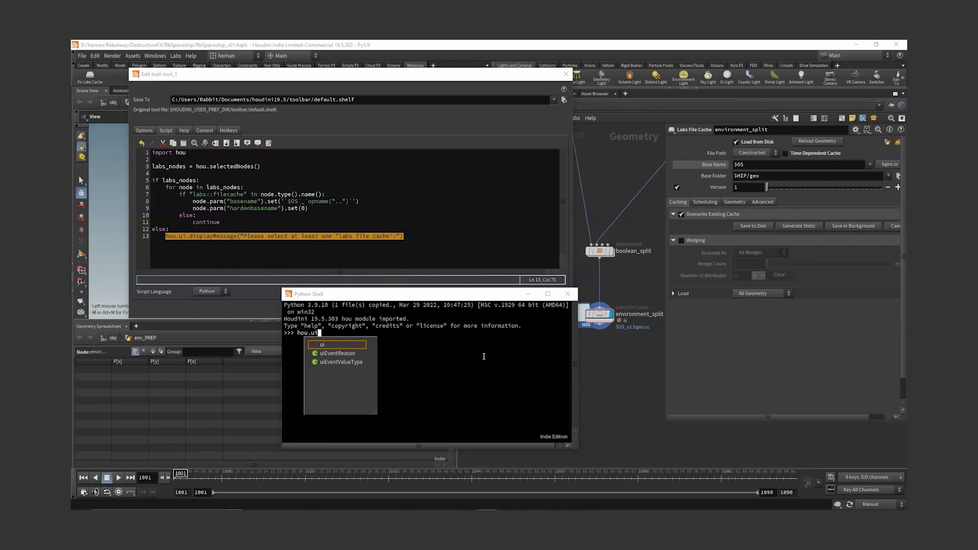
type(".")
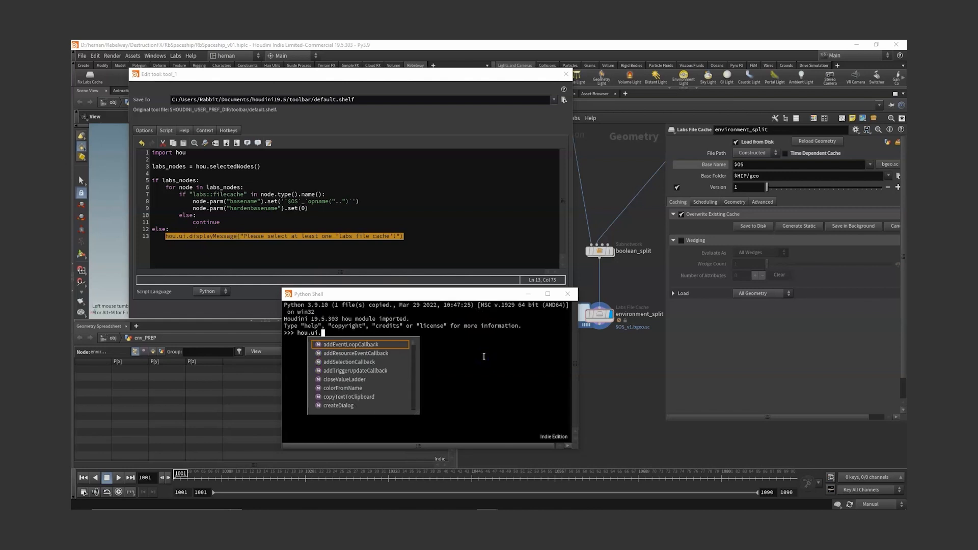
type("displa")
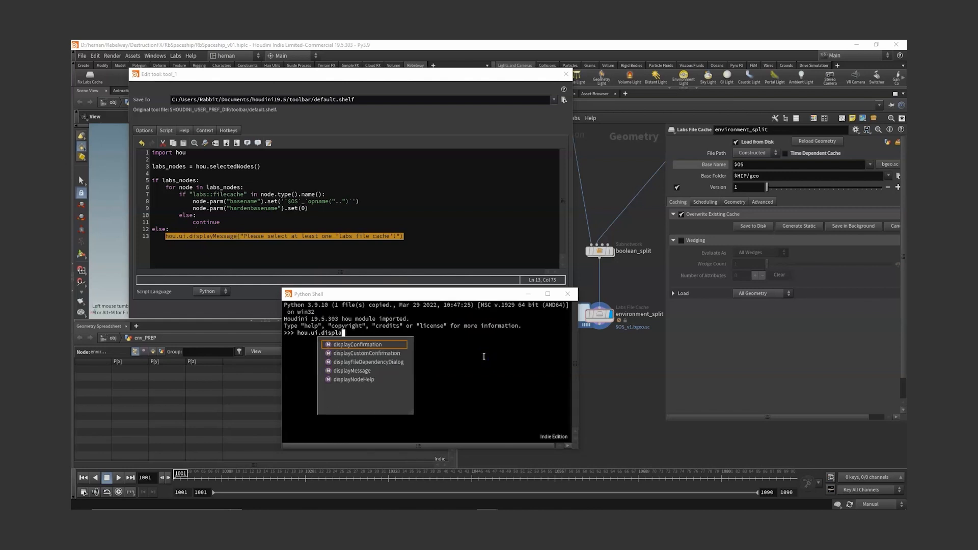
type("M")
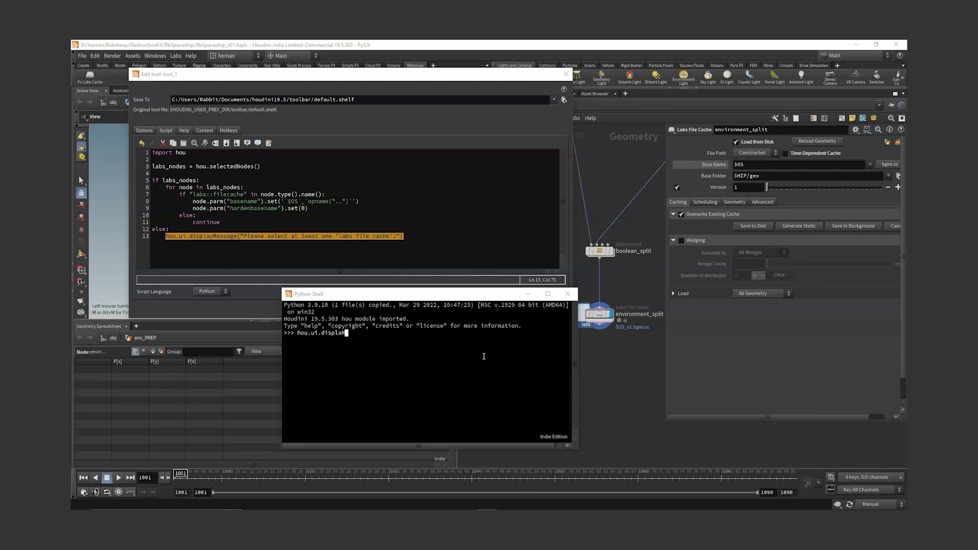
key("BackSpace")
type("y")
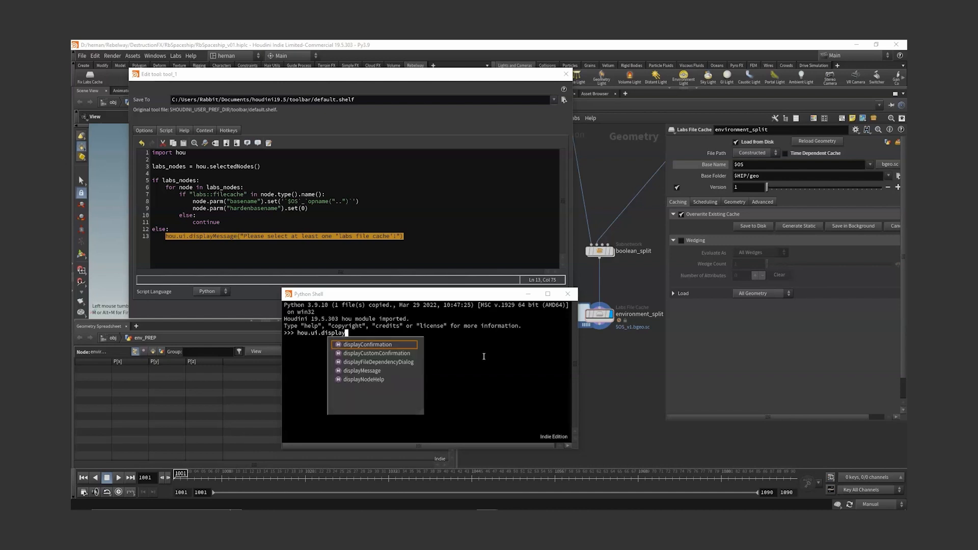
type("M")
key("Tab")
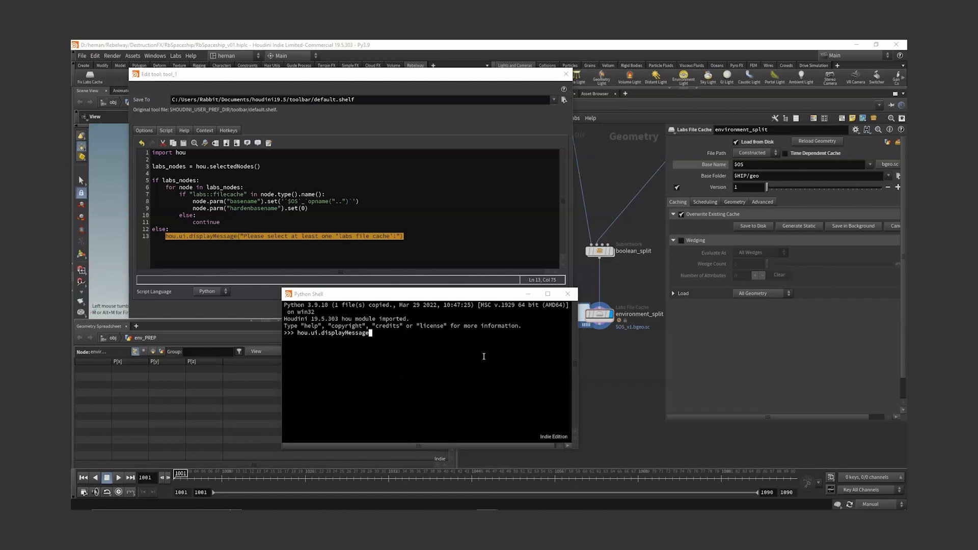
type("(\"")
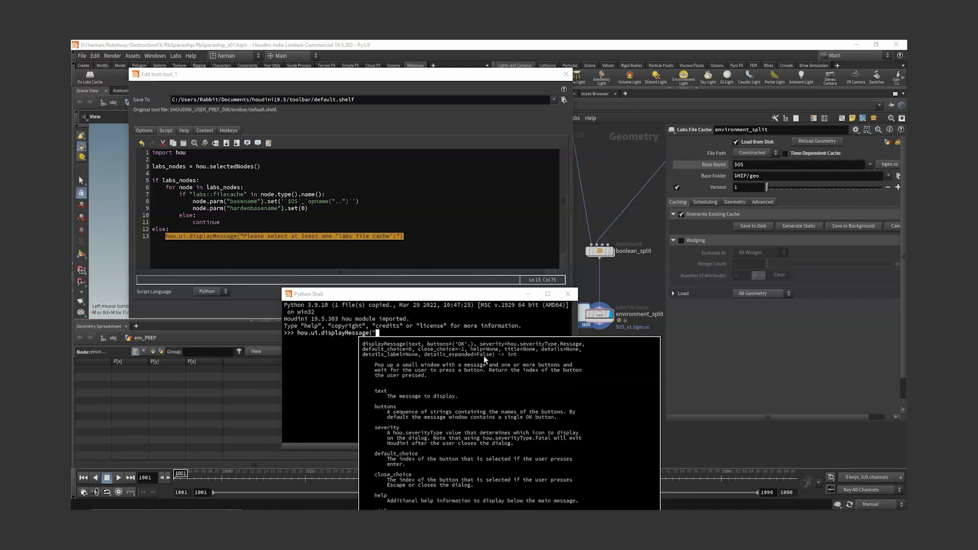
type("Hi there")
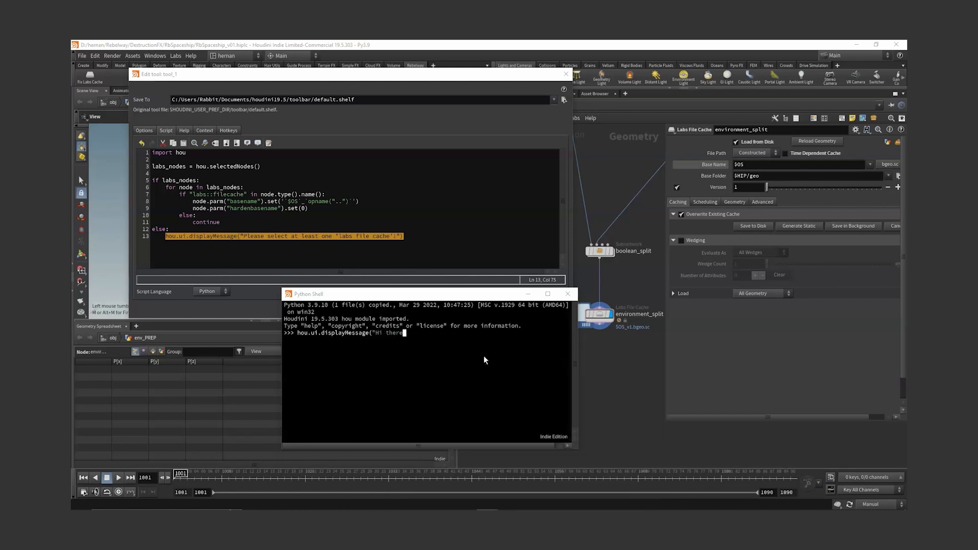
type("\")")
key("Return")
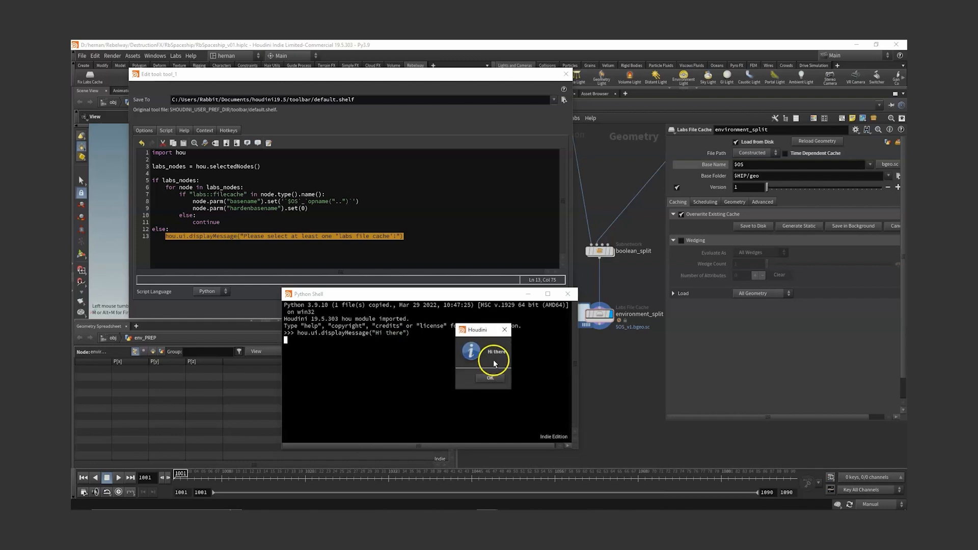
left_click_drag(477, 328, 452, 308)
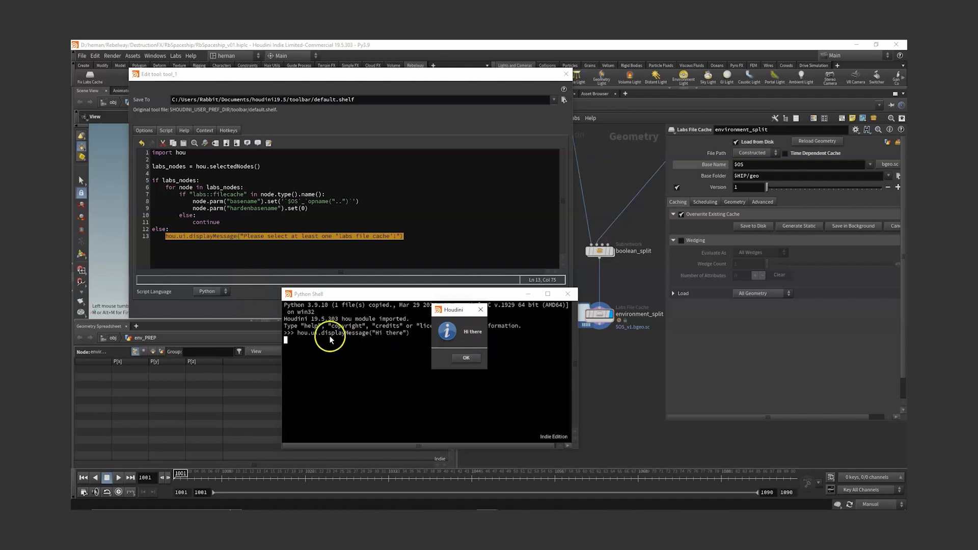
left_click(467, 358)
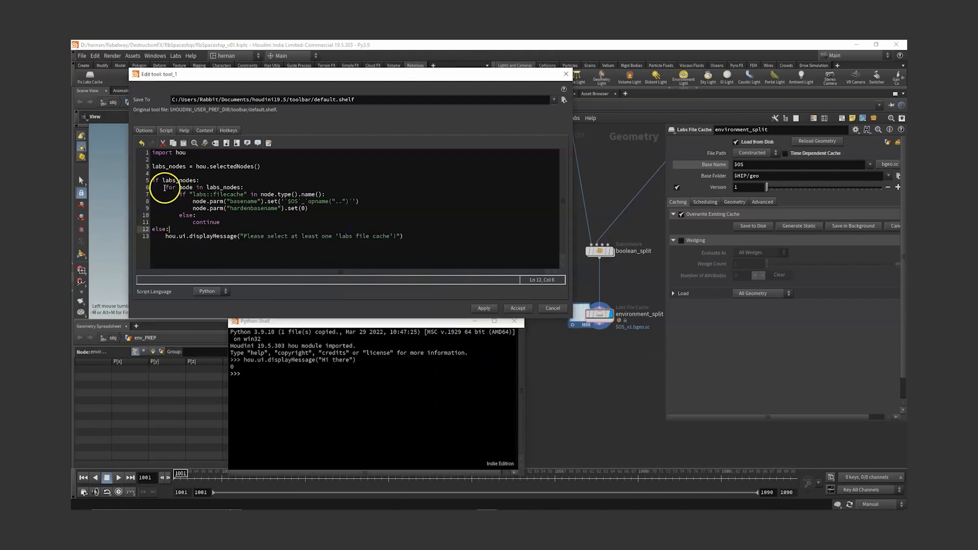
Step: Examine the script's loop over labs_nodes and compare the node type names in the info of environment_split, boolean_split and unpack1
left_click_drag(166, 188, 241, 184)
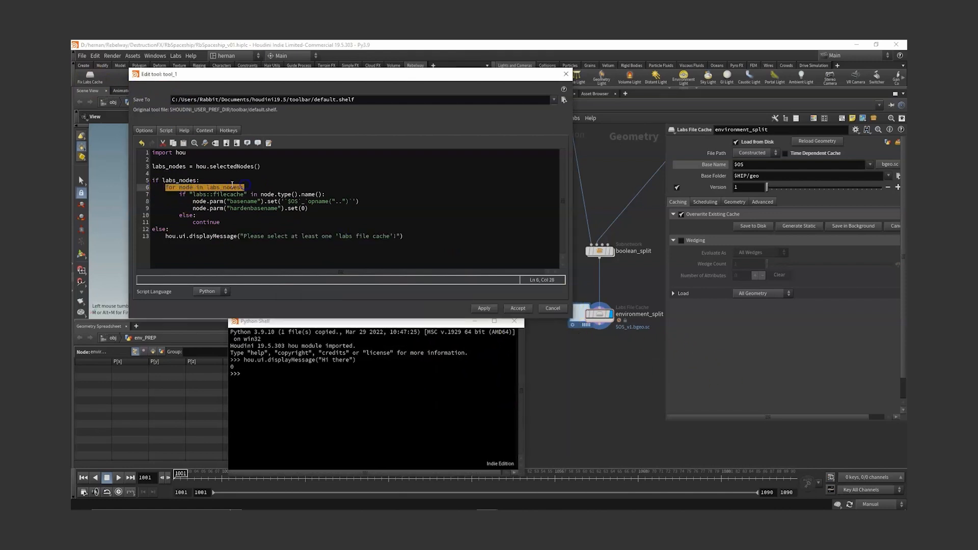
left_click_drag(187, 166, 153, 166)
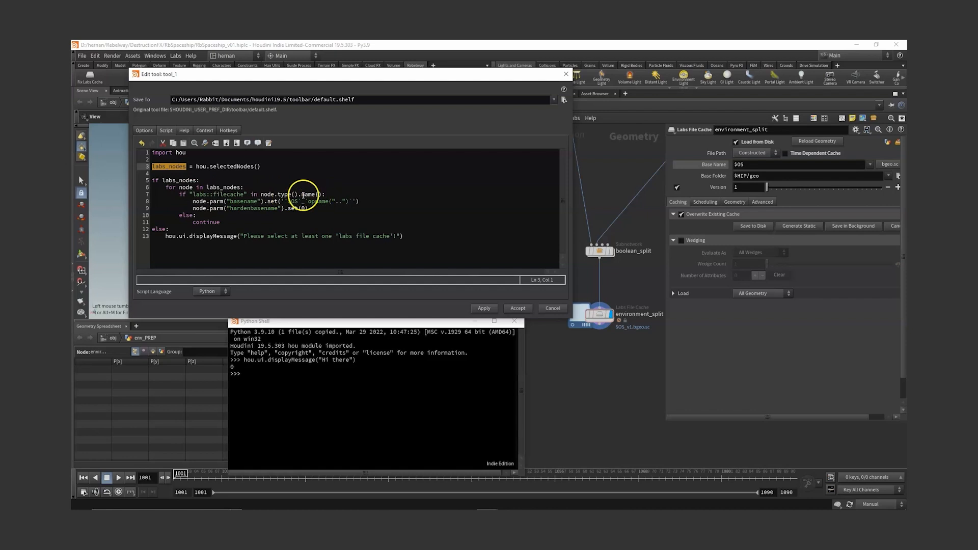
left_click(626, 252)
left_click_drag(658, 252, 610, 252)
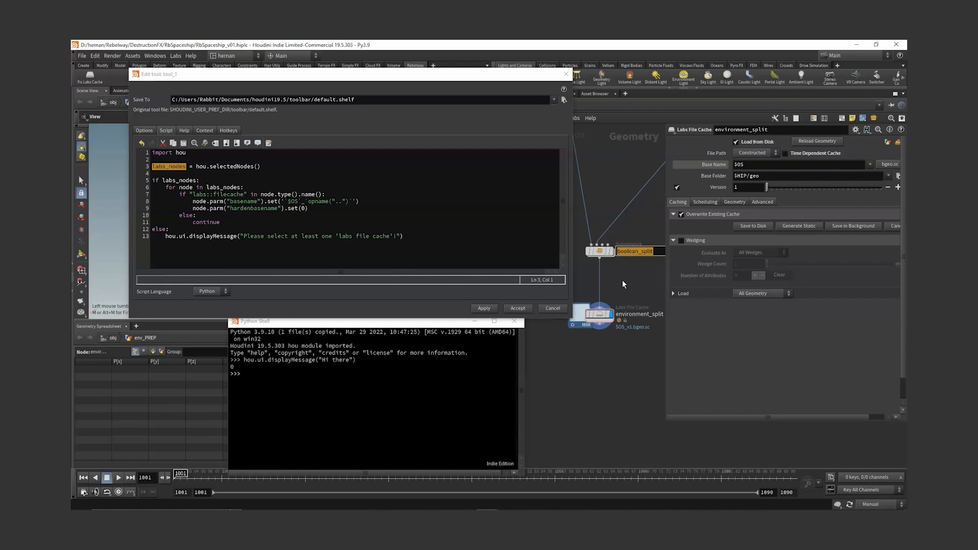
middle_click(599, 316)
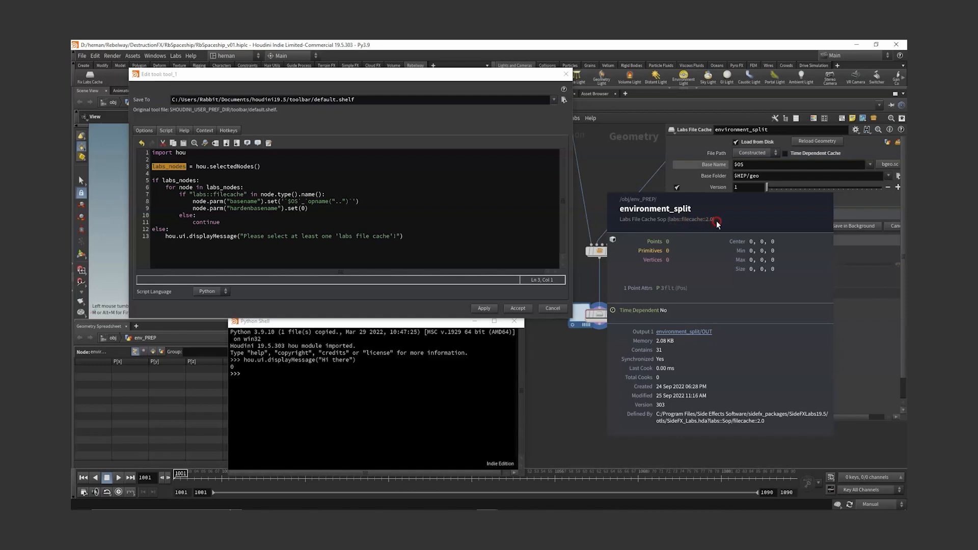
middle_click(601, 253)
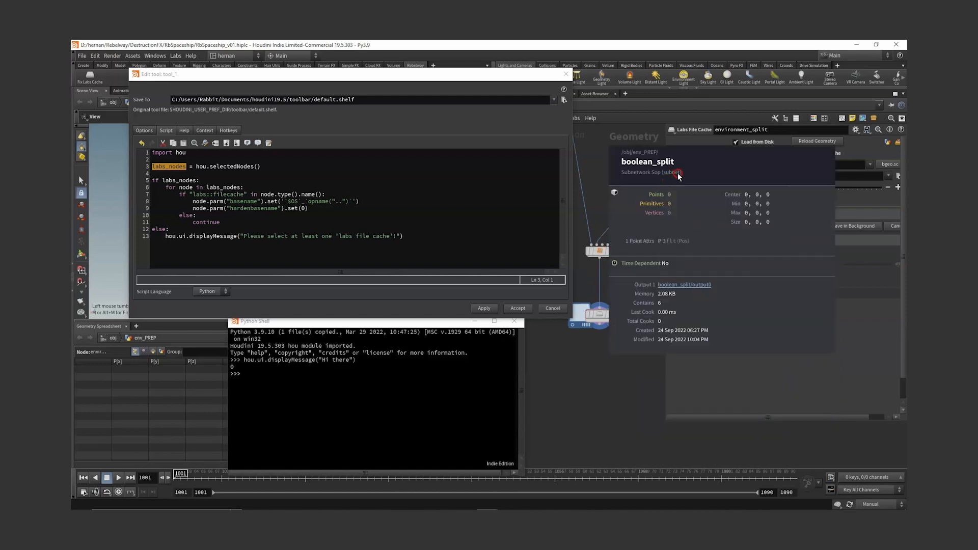
scroll(593, 165, "down", 2)
middle_click_drag(592, 165, 632, 282)
middle_click(607, 199)
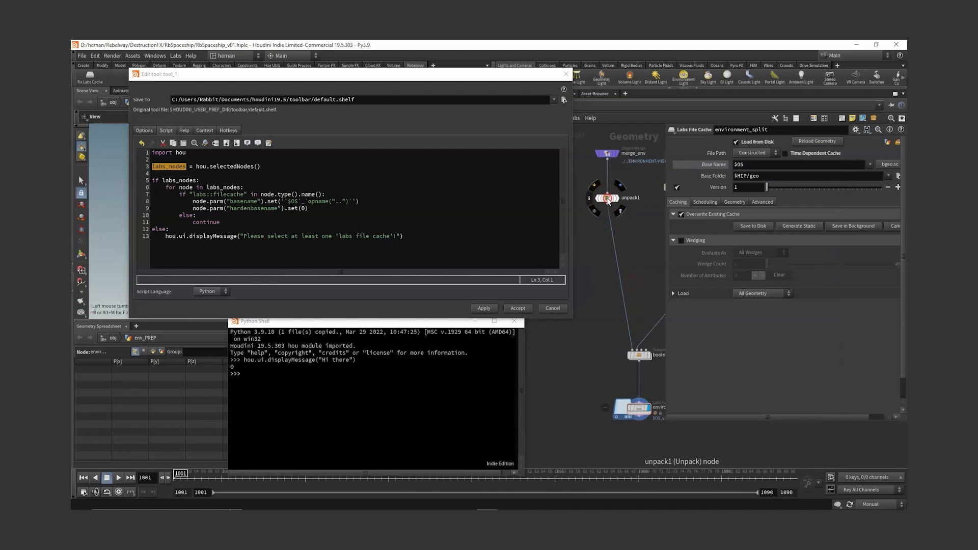
middle_click_drag(607, 199, 685, 190)
middle_click_drag(687, 131, 656, 323)
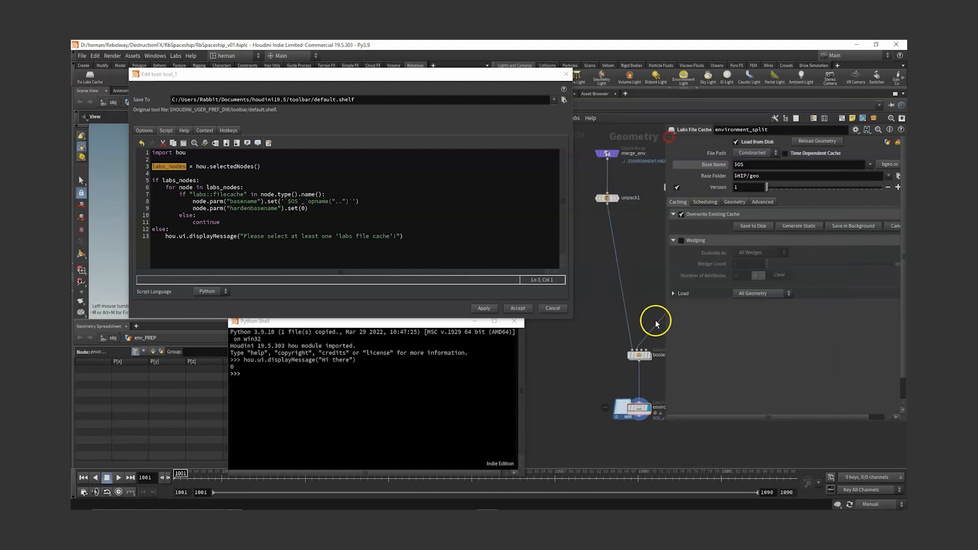
Step: Examine environment_split's Base Name and Harden Base Name on Save parameters and compare them with boolean_split's parameters
left_click(618, 313)
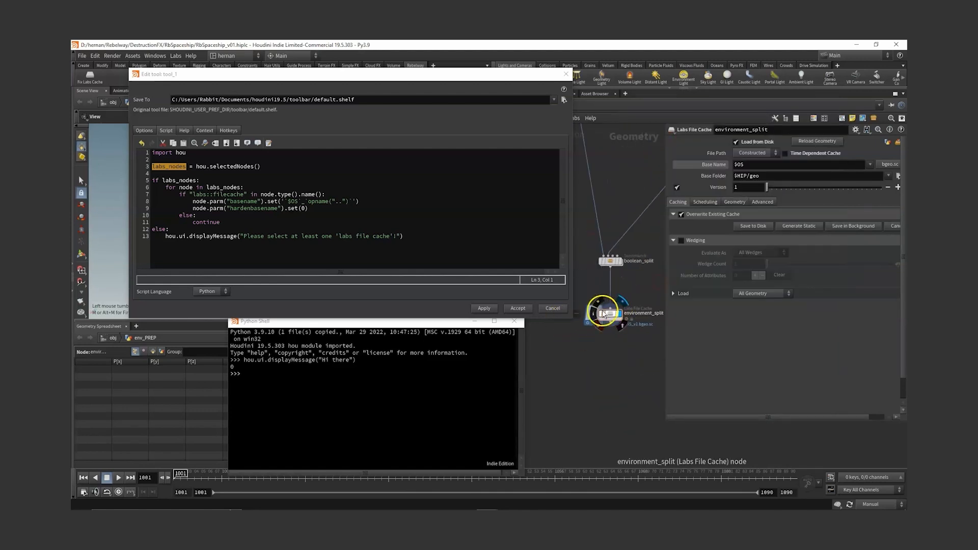
middle_click_drag(608, 313, 611, 247)
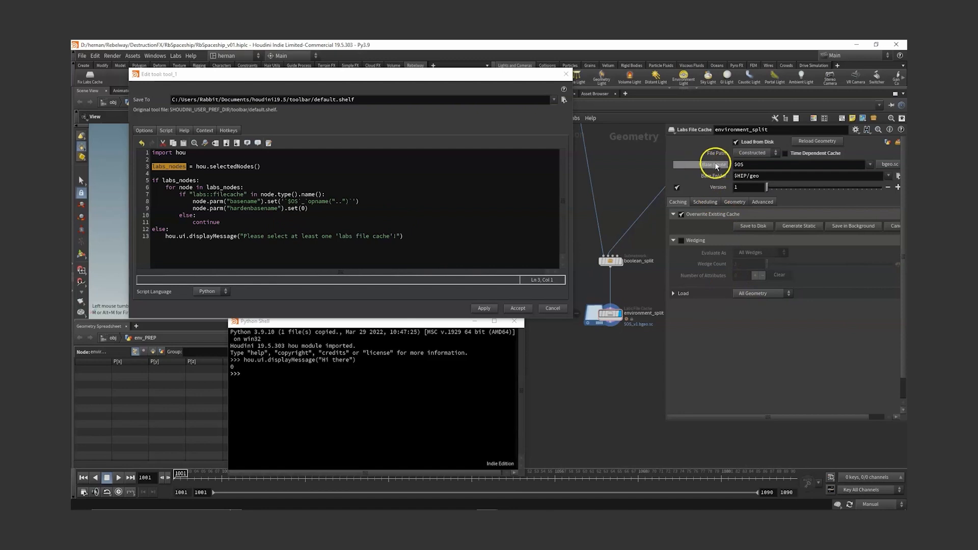
left_click(763, 202)
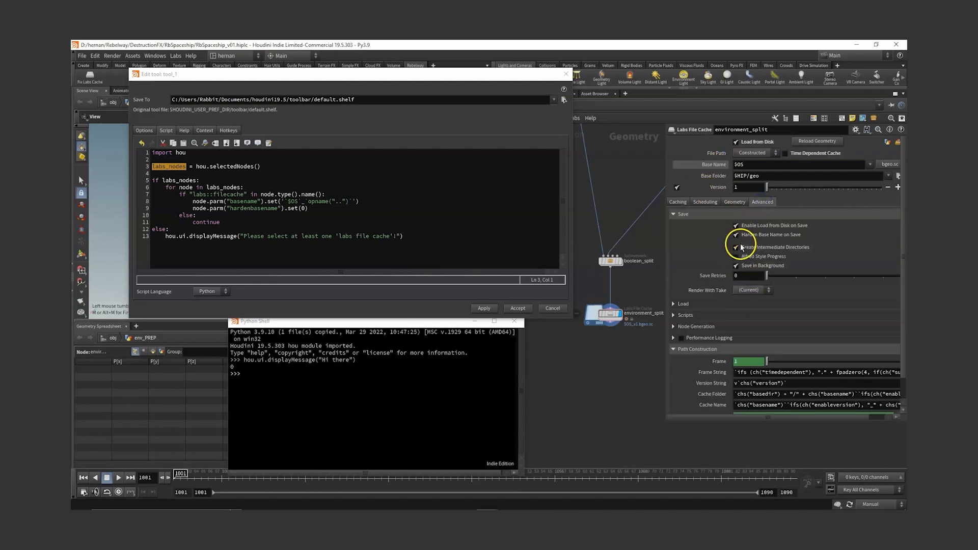
mouse_move(735, 239)
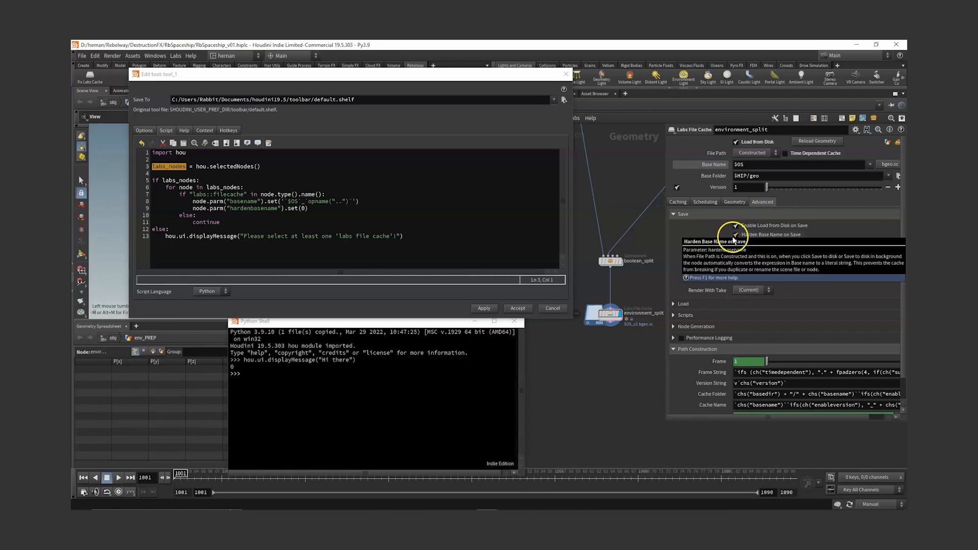
left_click(641, 252)
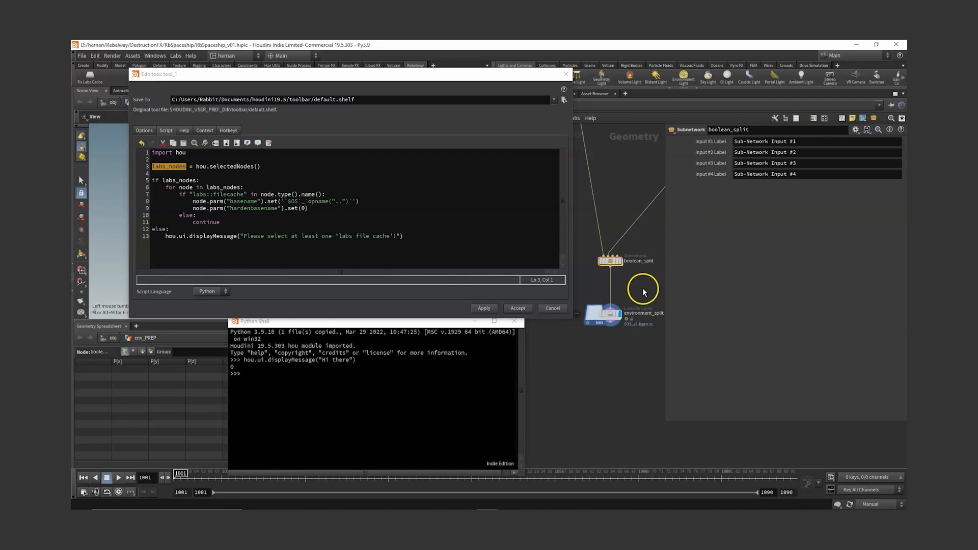
left_click(610, 313)
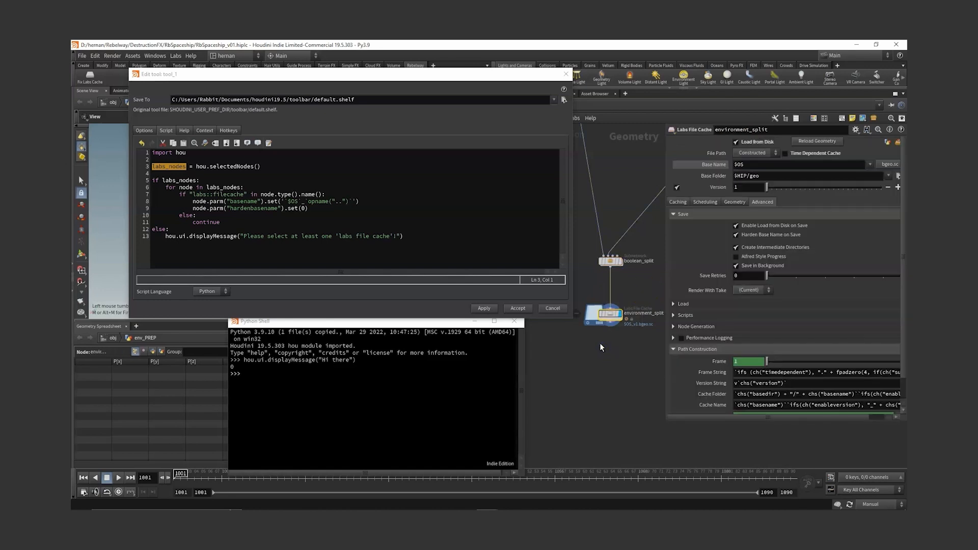
Step: Review the script's "labs::filecache" condition, begin a node assignment in the Python Shell, and keep the shell window always on top
left_click_drag(179, 194, 320, 194)
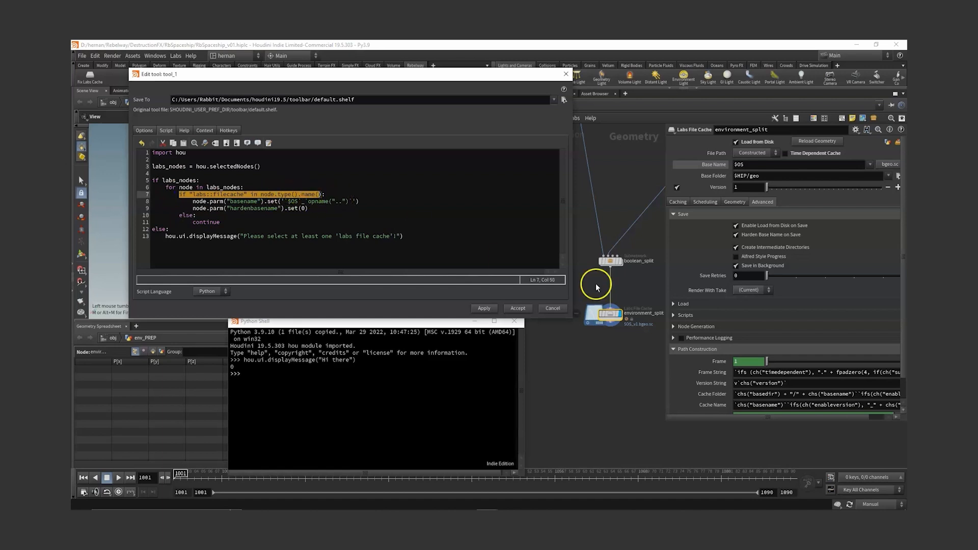
left_click(235, 200)
left_click_drag(193, 194, 239, 194)
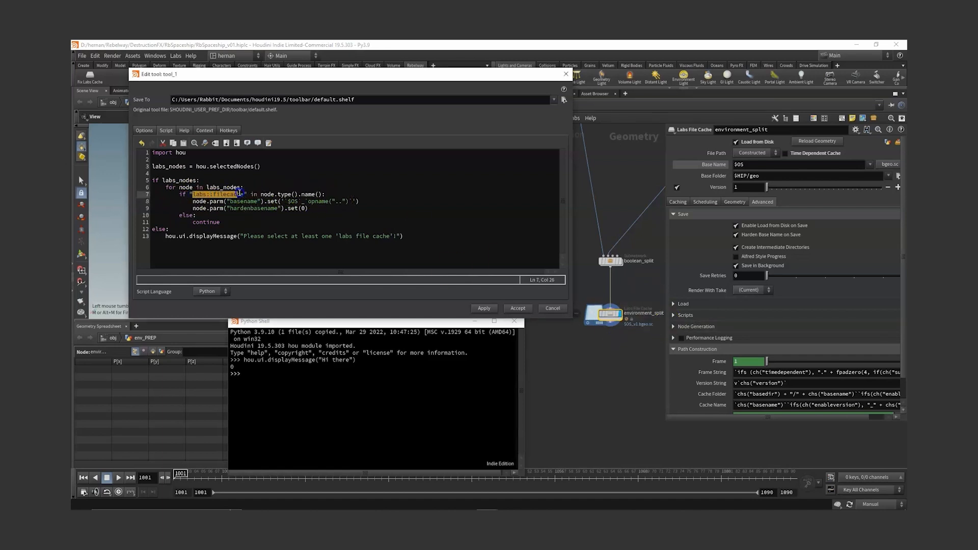
left_click(373, 414)
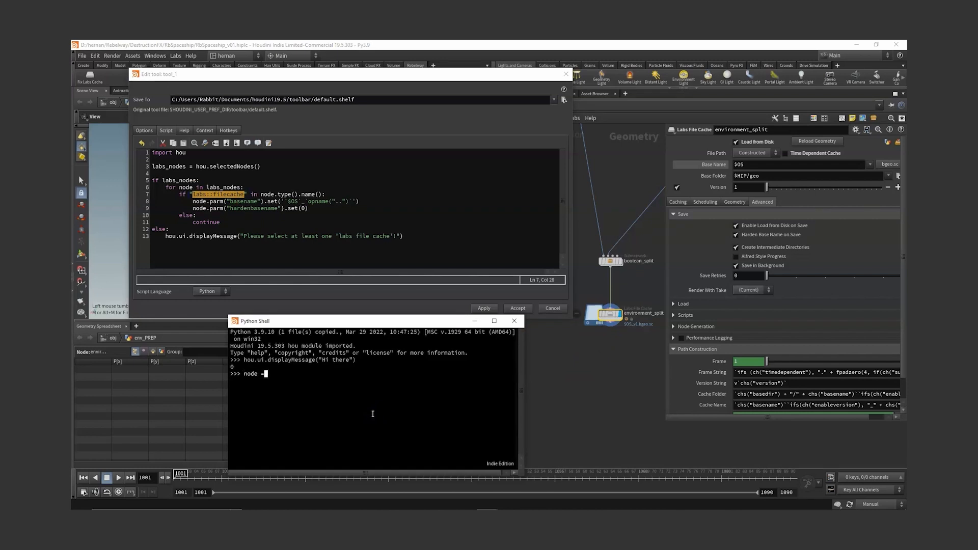
right_click(392, 321)
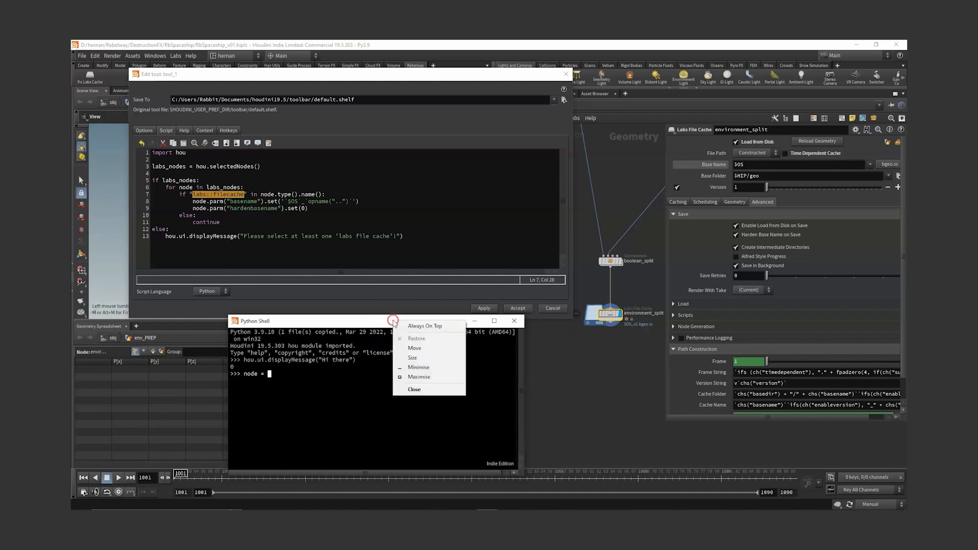
left_click(421, 327)
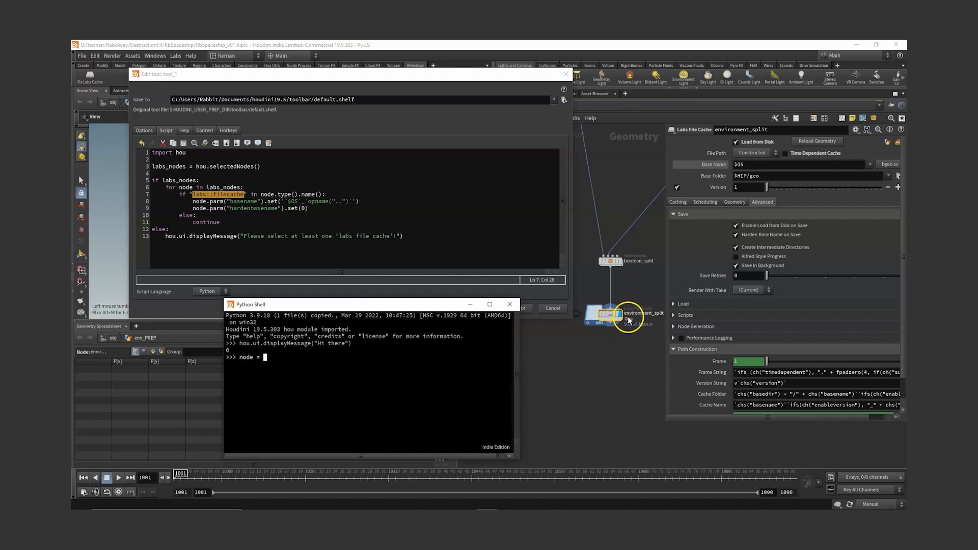
Step: Complete and run the shell assignment of hou.node('/obj/env_PREP/environment_split') to node, using the environment_split node from the network
left_click_drag(630, 321, 447, 336)
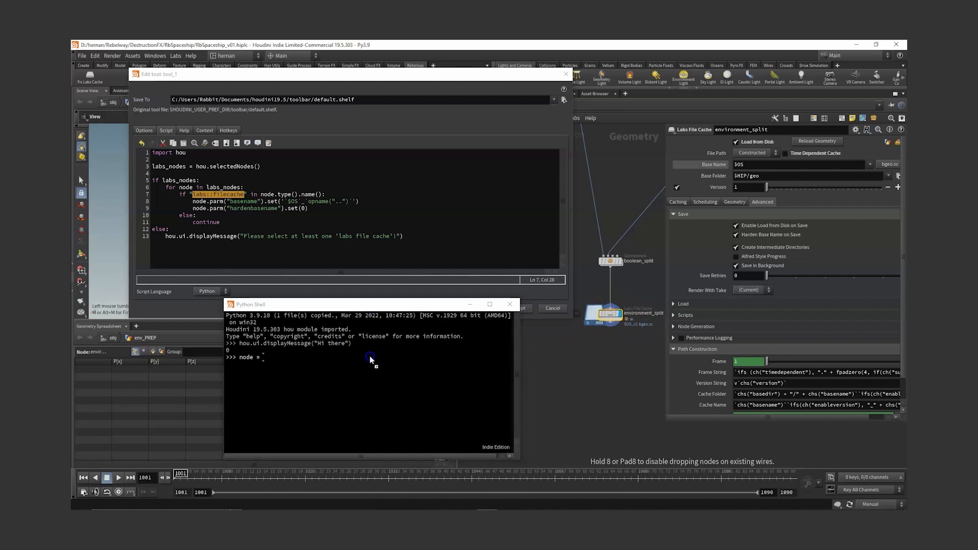
left_click_drag(371, 360, 372, 360)
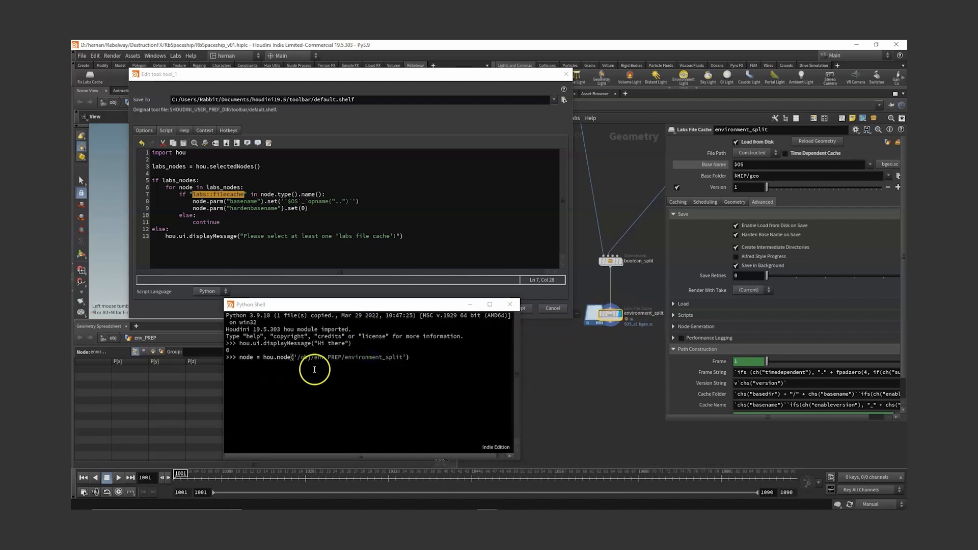
left_click_drag(260, 357, 386, 357)
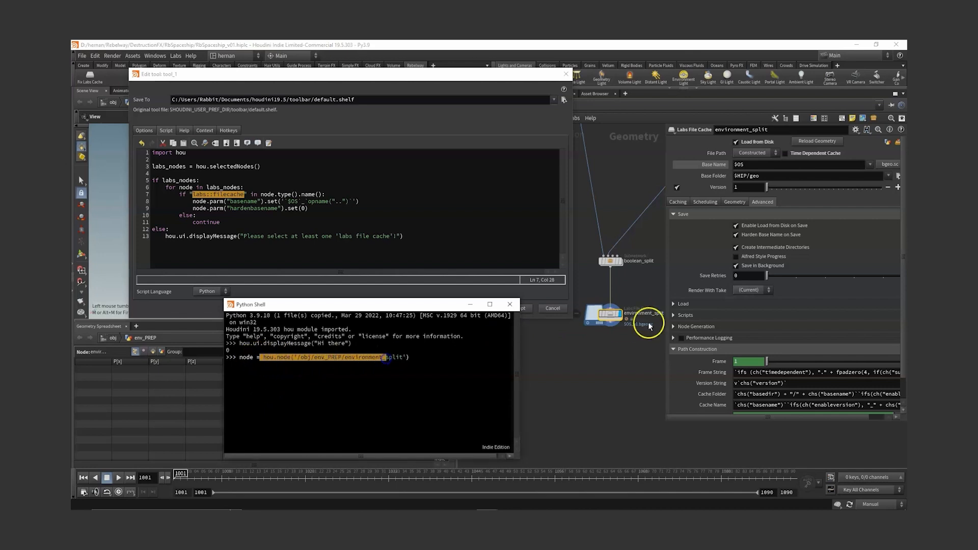
left_click(431, 375)
double_click(268, 358)
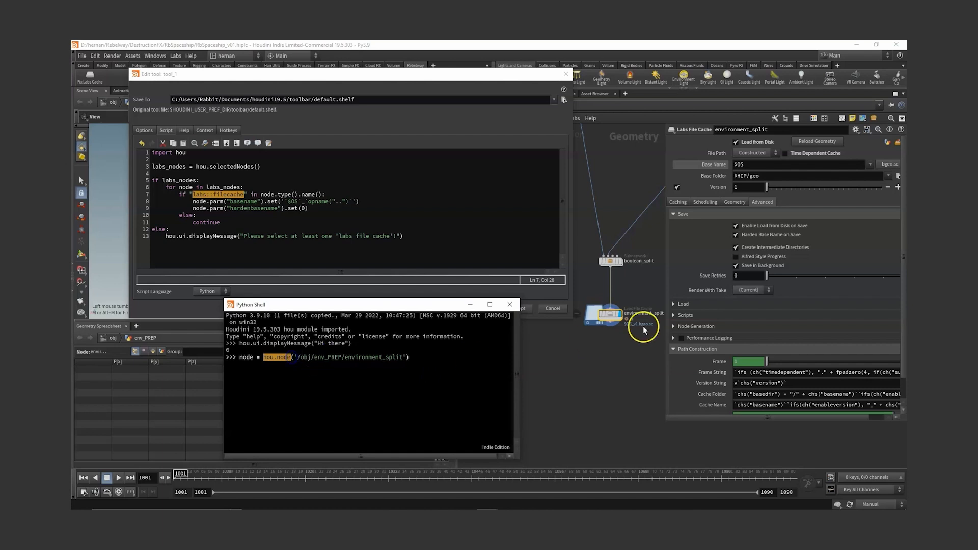
left_click(427, 358)
key("Return")
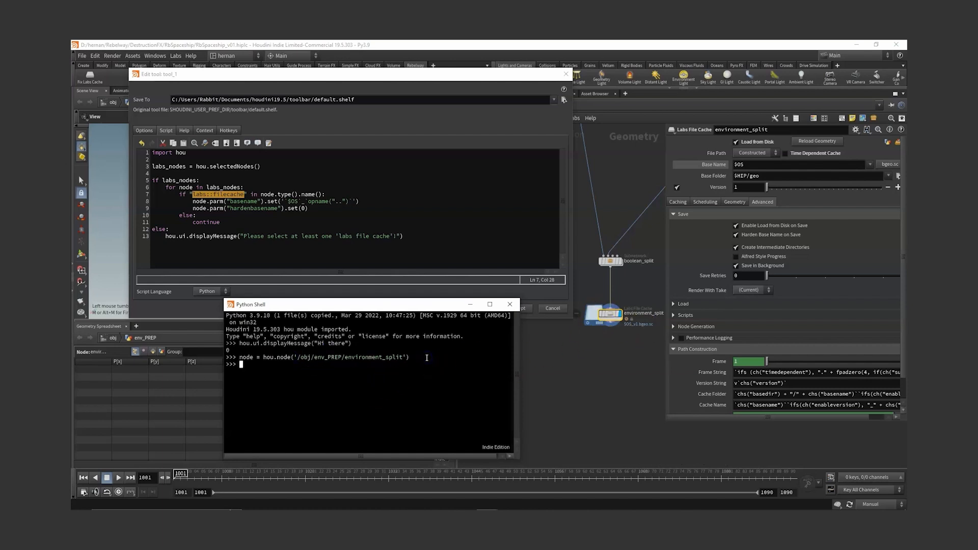
Step: Browse the members offered for the node variable in the Python Shell
key("Return")
type("nod")
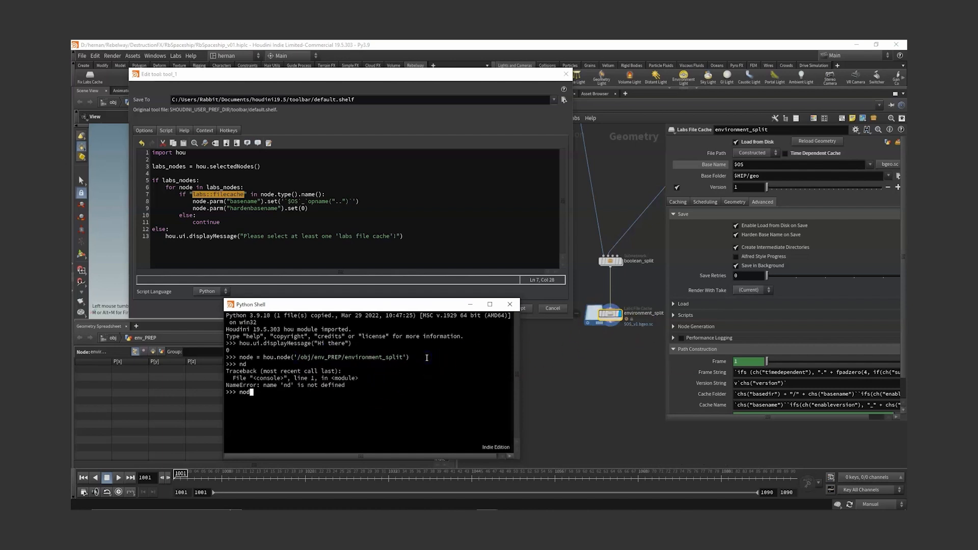
type("e.")
key("Down")
key("Down")
key("Down")
key("Down")
key("Down")
key("Down")
key("Down")
key("Down")
key("Down")
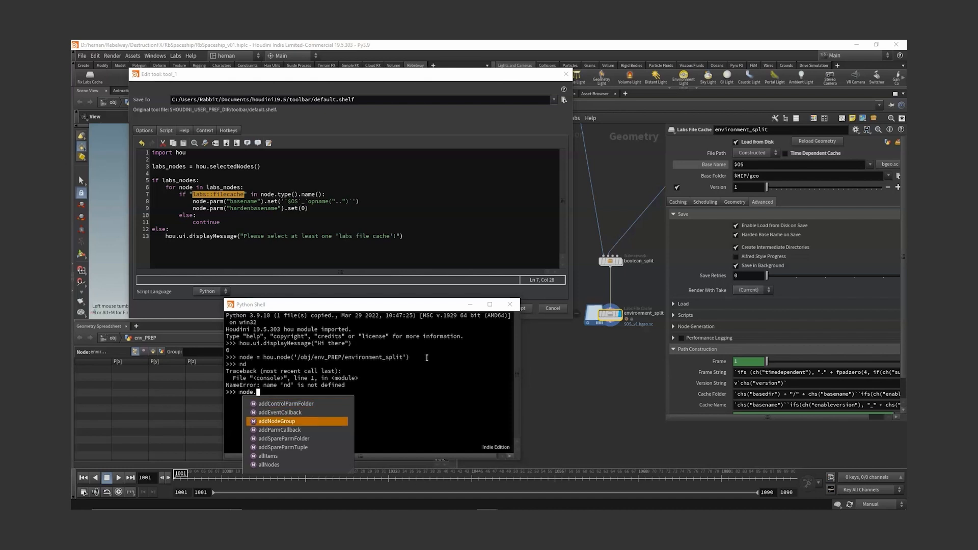
key("Up")
key("Up")
key("Up")
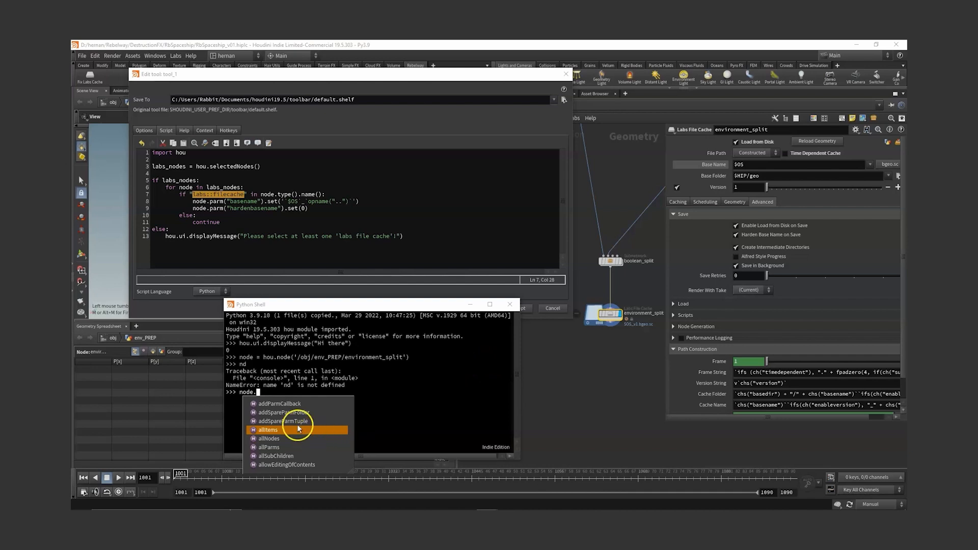
scroll(293, 431, "up", 1)
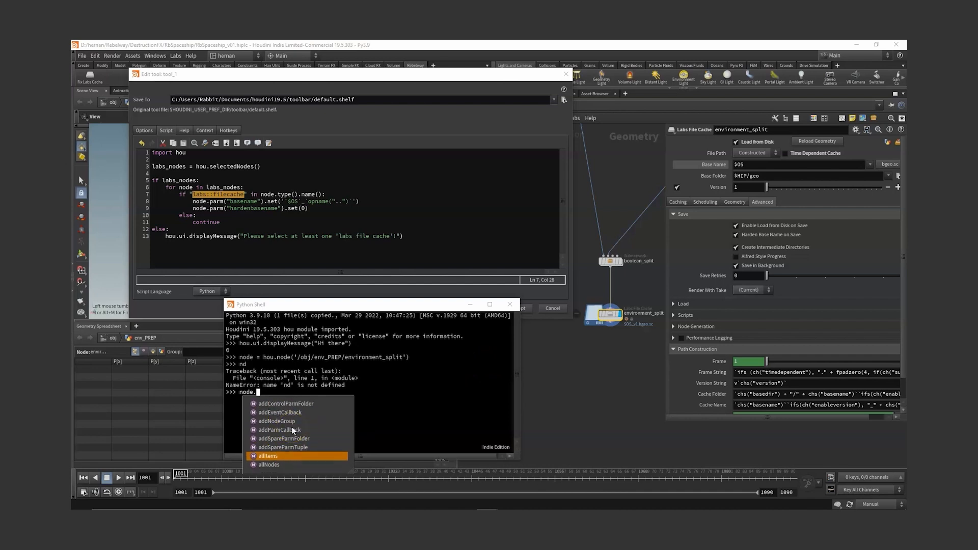
key("Escape")
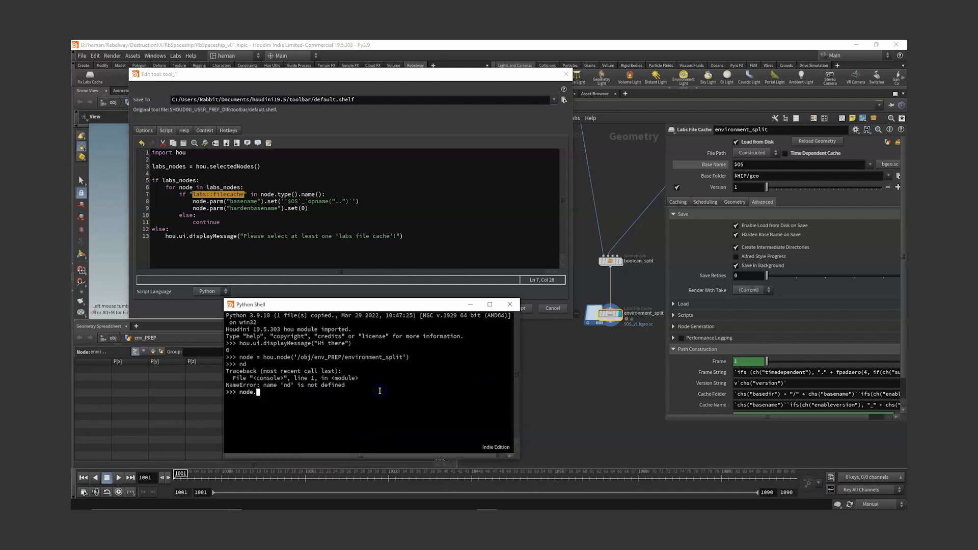
Step: Query the node's type name in the Python Shell with node.type().name()
type("type")
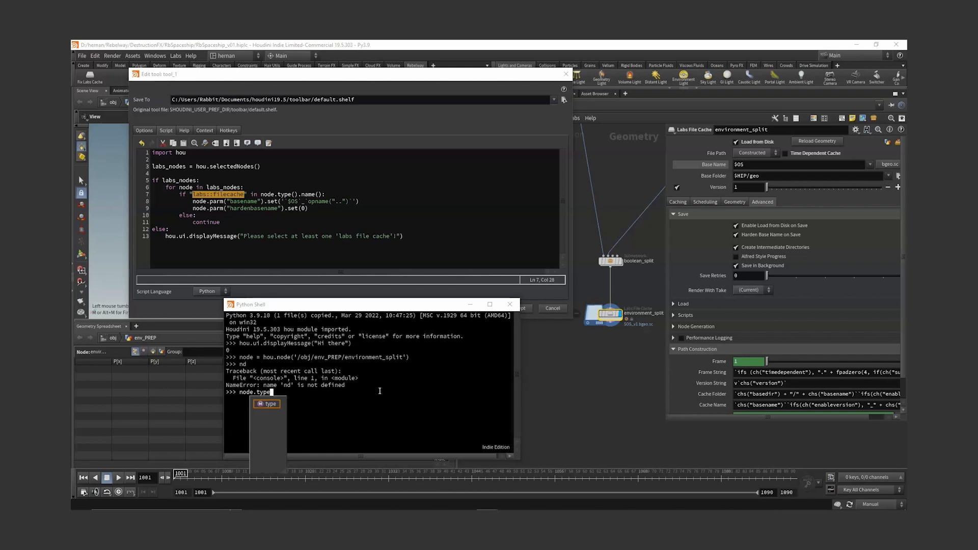
type("()")
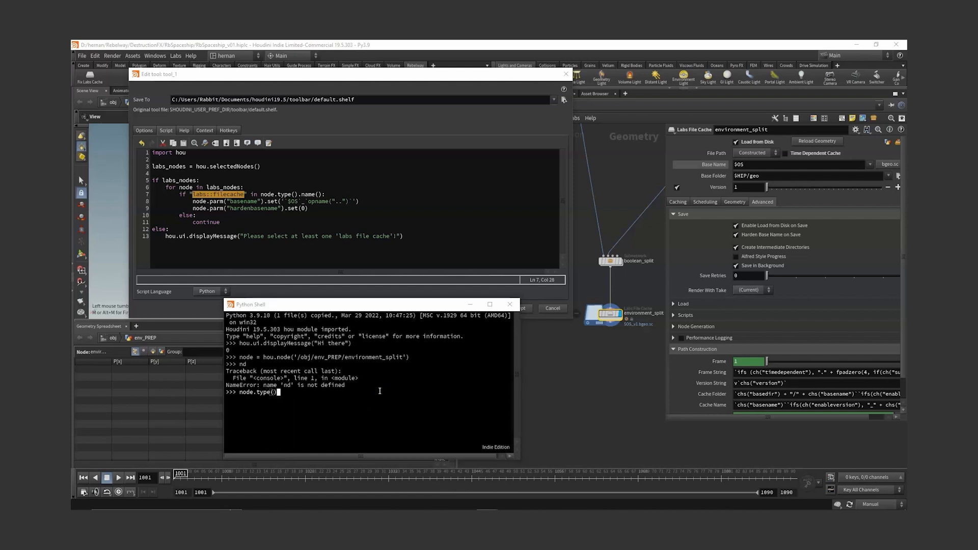
type(".name()")
key("Return")
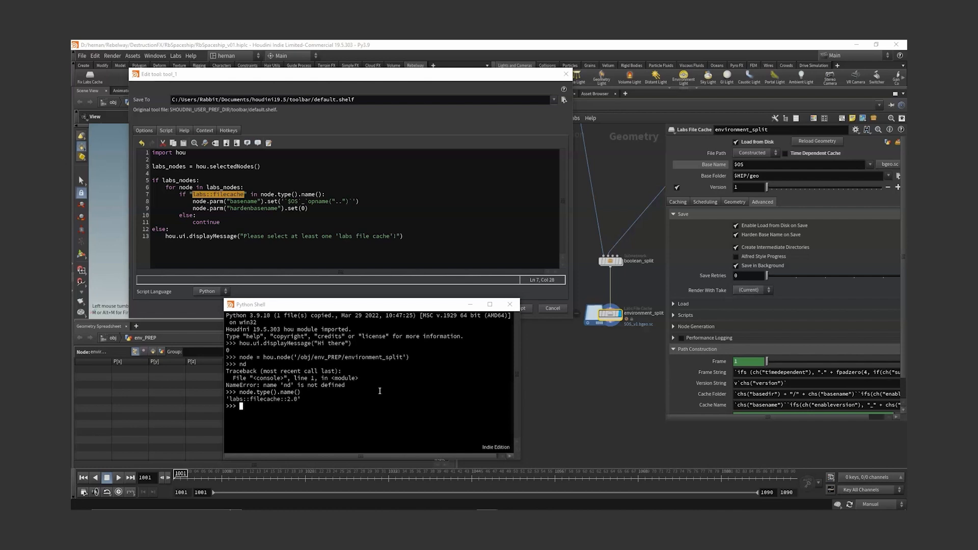
Step: Compare the type name returned in the shell with environment_split's node info and the name tested in the script
left_click_drag(229, 400, 296, 400)
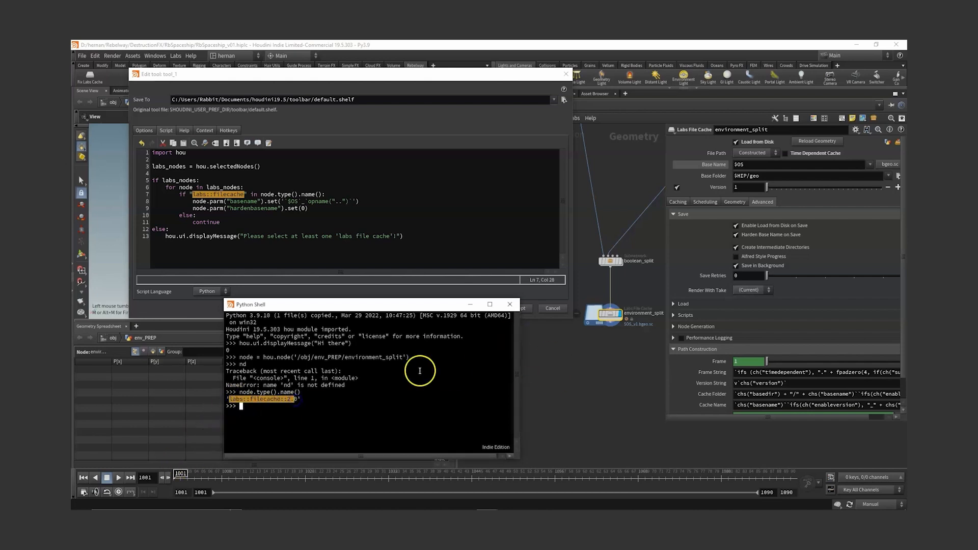
middle_click(606, 316)
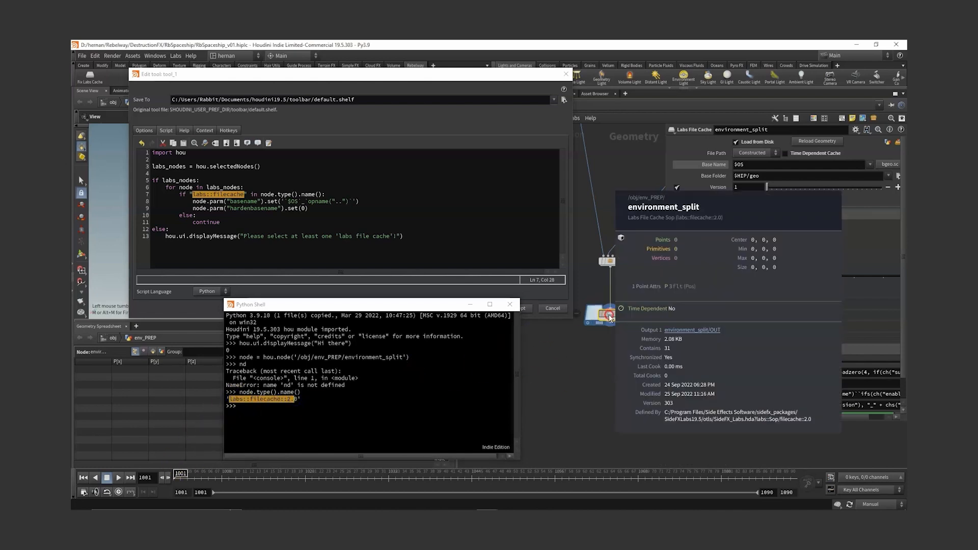
middle_click_drag(610, 316, 721, 224)
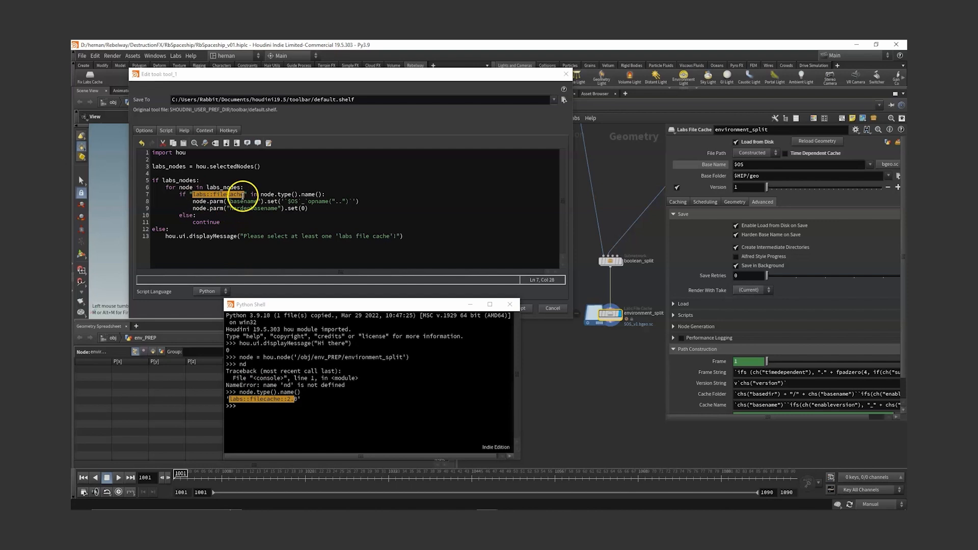
left_click(306, 395)
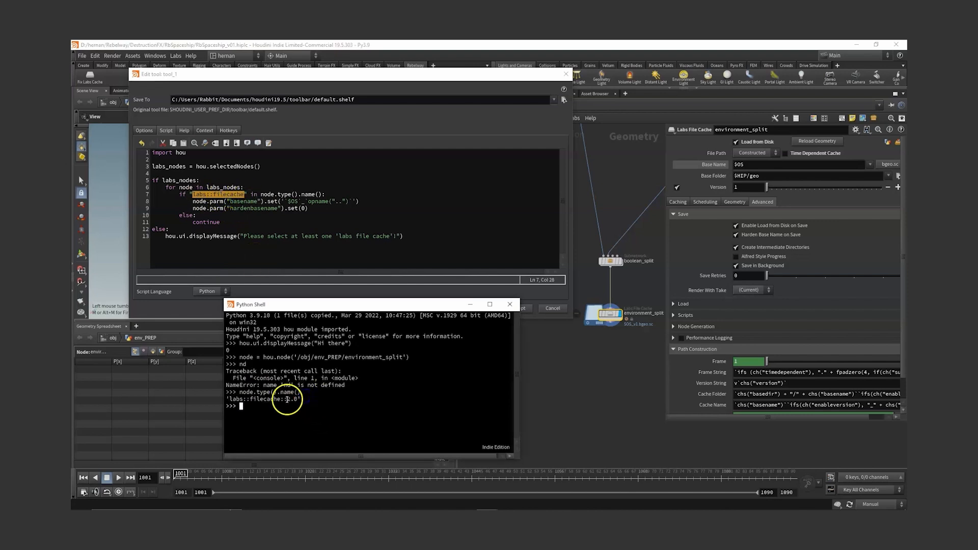
left_click_drag(280, 400, 289, 400)
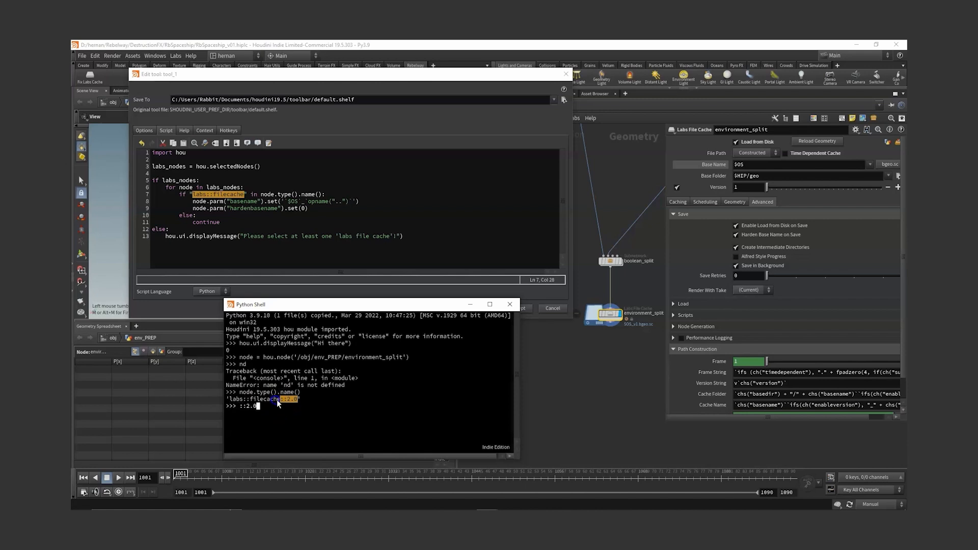
double_click(270, 400)
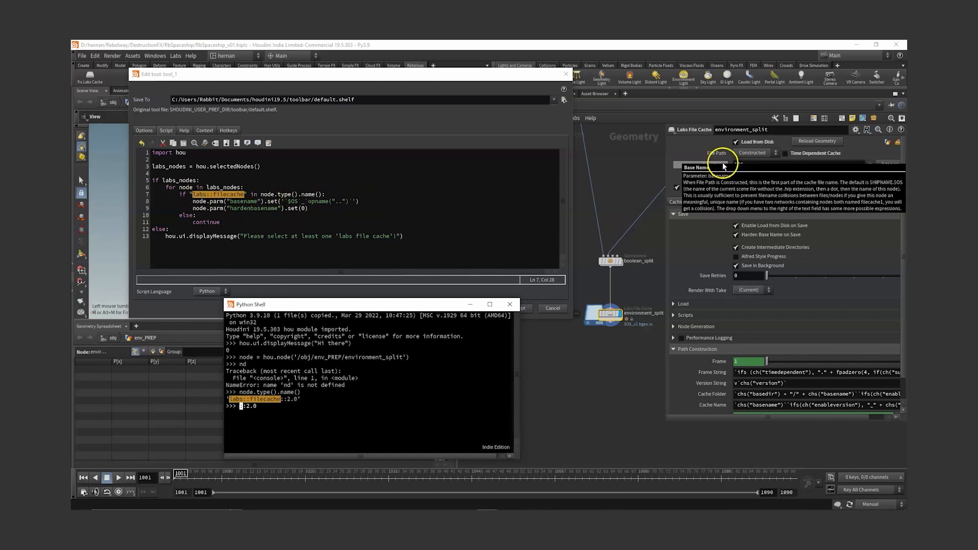
Step: Examine the script's node loop and the basename expression it sets, comparing them with environment_split's Base Name parameter
left_click(195, 202)
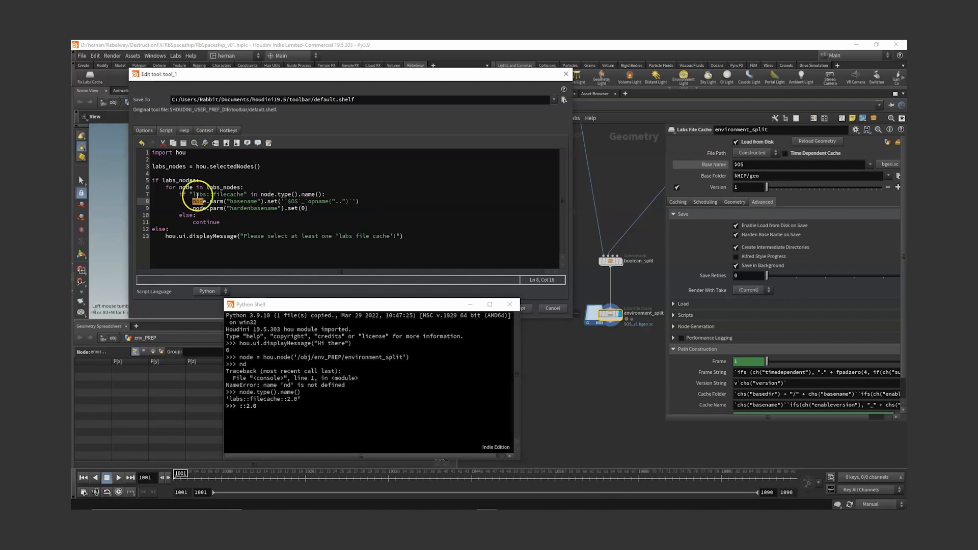
double_click(185, 187)
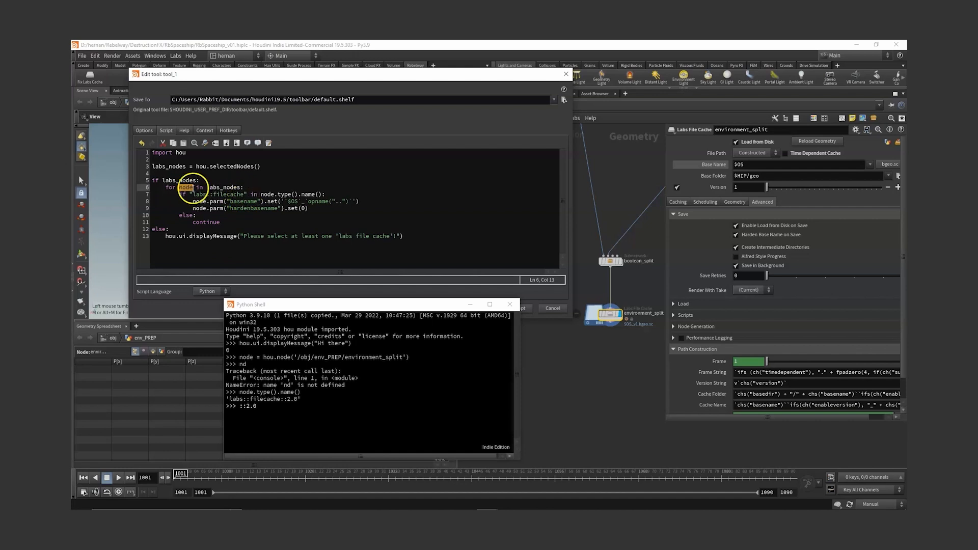
left_click_drag(164, 181, 202, 181)
double_click(201, 202)
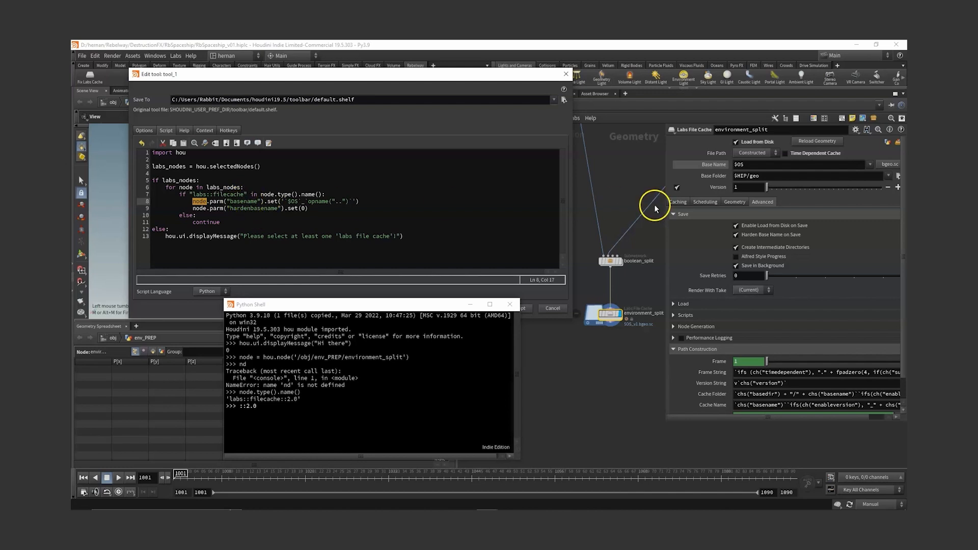
mouse_move(716, 168)
left_click_drag(281, 201, 337, 202)
left_click(393, 200)
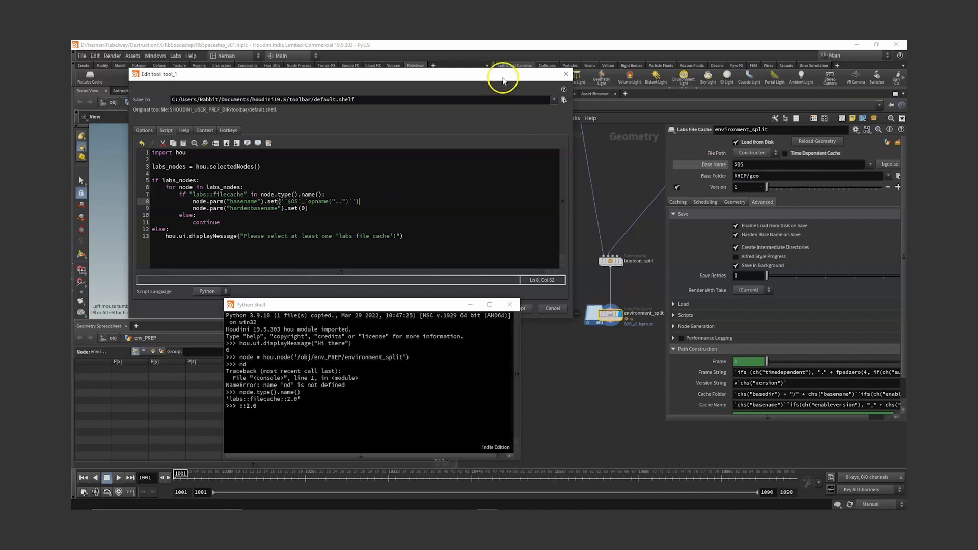
mouse_move(501, 74)
left_mouse_down()
mouse_move(451, 72)
mouse_move(501, 70)
left_mouse_up()
left_click_drag(267, 196, 289, 196)
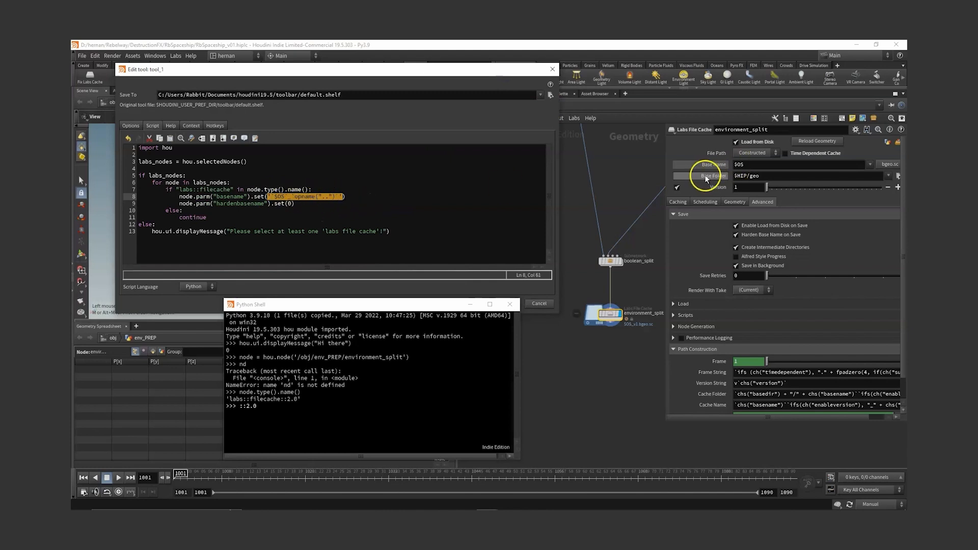
left_click(270, 196)
left_click_drag(270, 197, 336, 199)
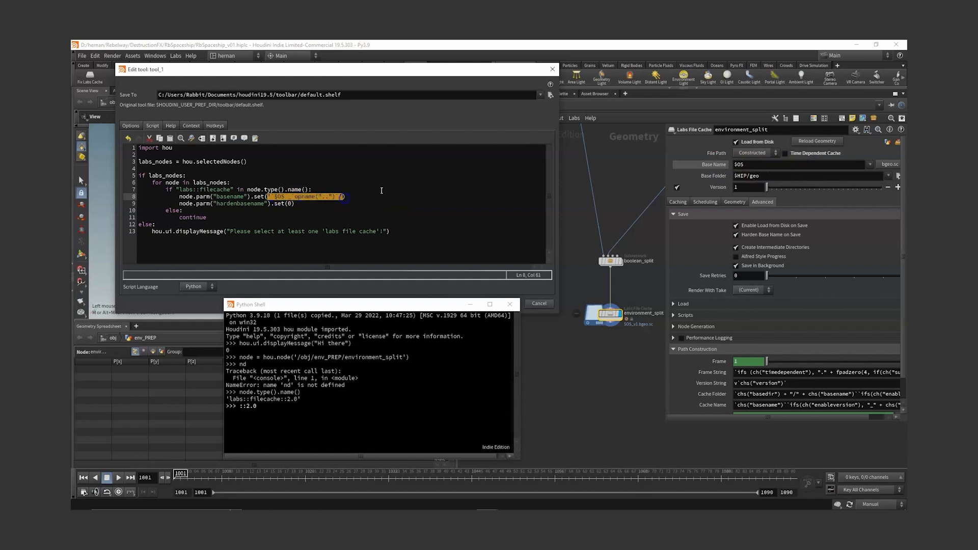
Step: Examine the script's hardenbasename line and try switching environment_split's Harden Base Name on Save off and back on
left_click_drag(178, 204, 207, 205)
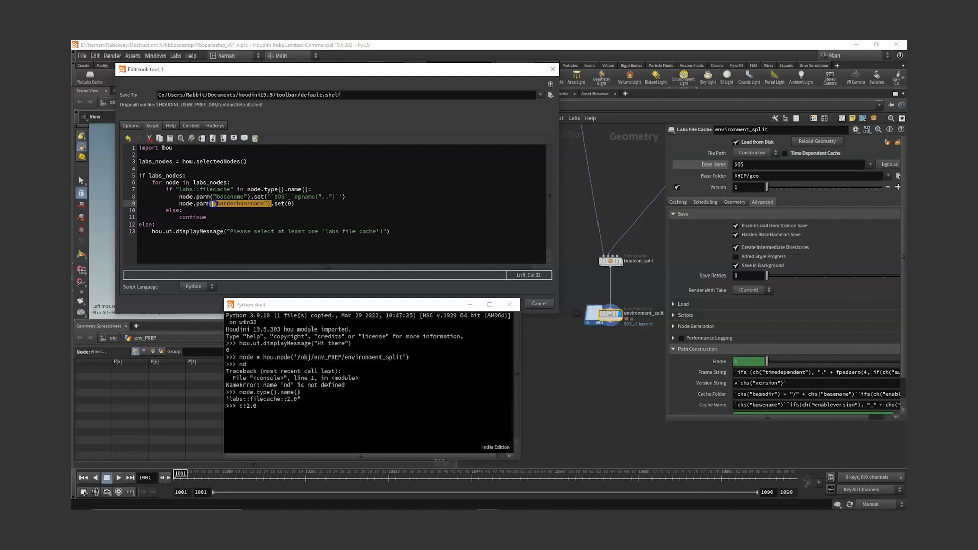
left_click(288, 204)
left_click(736, 236)
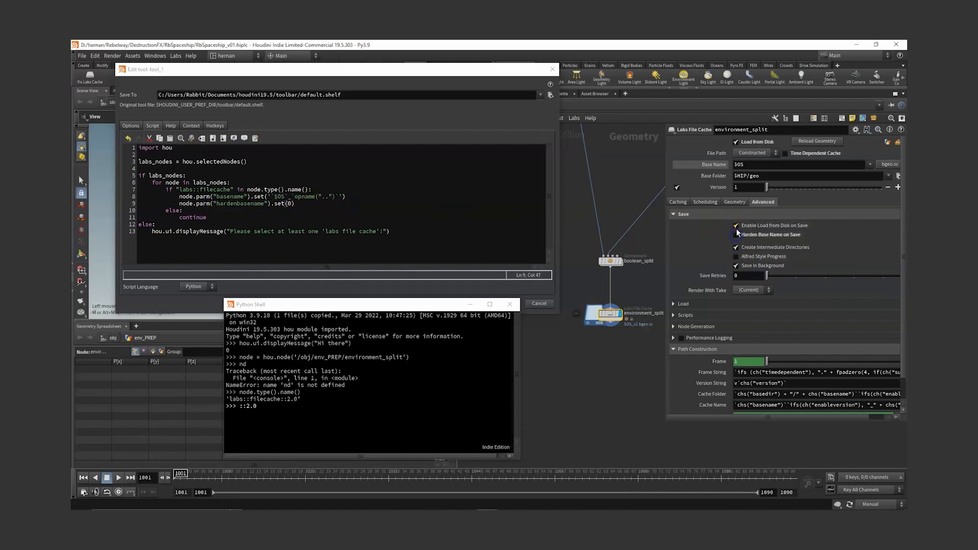
left_click(736, 235)
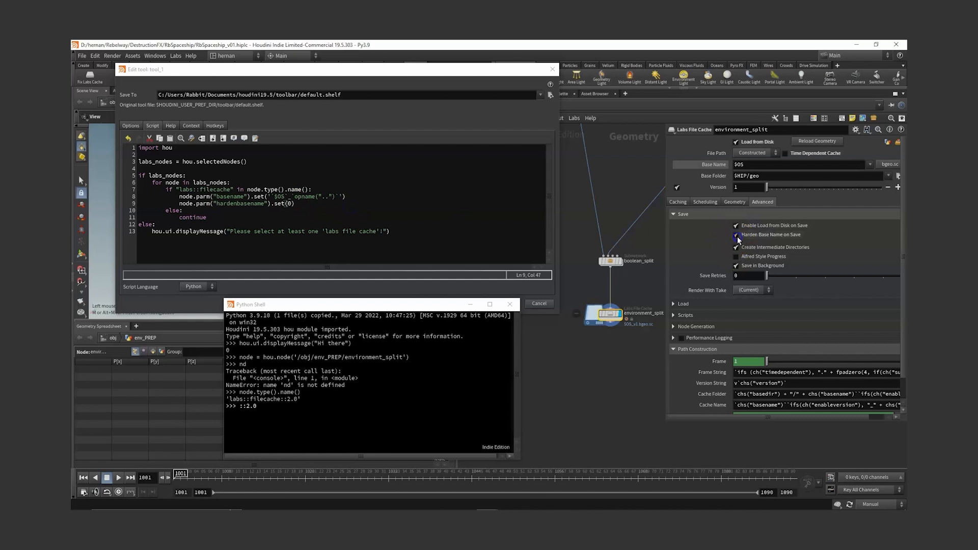
Step: Examine the script's "labs::filecache" condition together with its else branch containing continue
left_click(177, 210)
left_click_drag(164, 192, 225, 192)
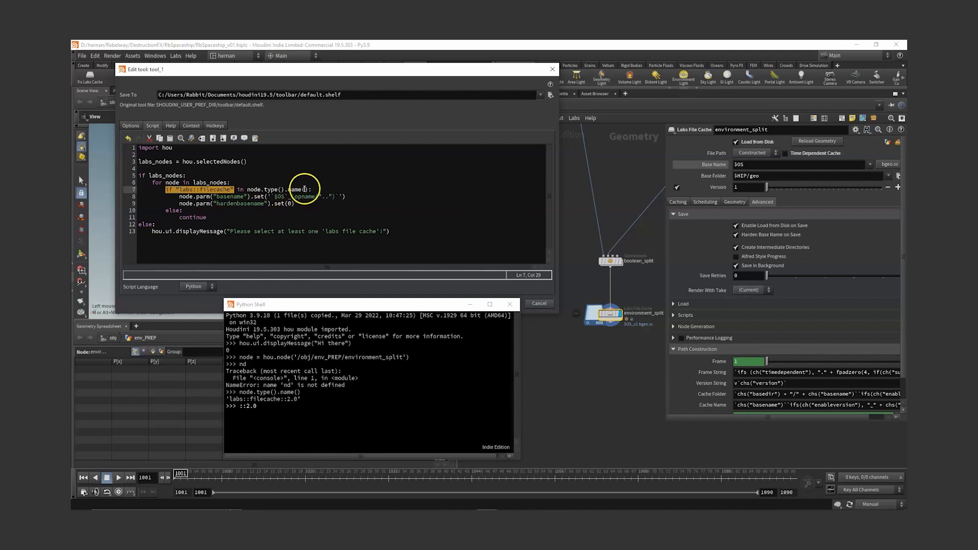
left_click_drag(166, 211, 206, 218)
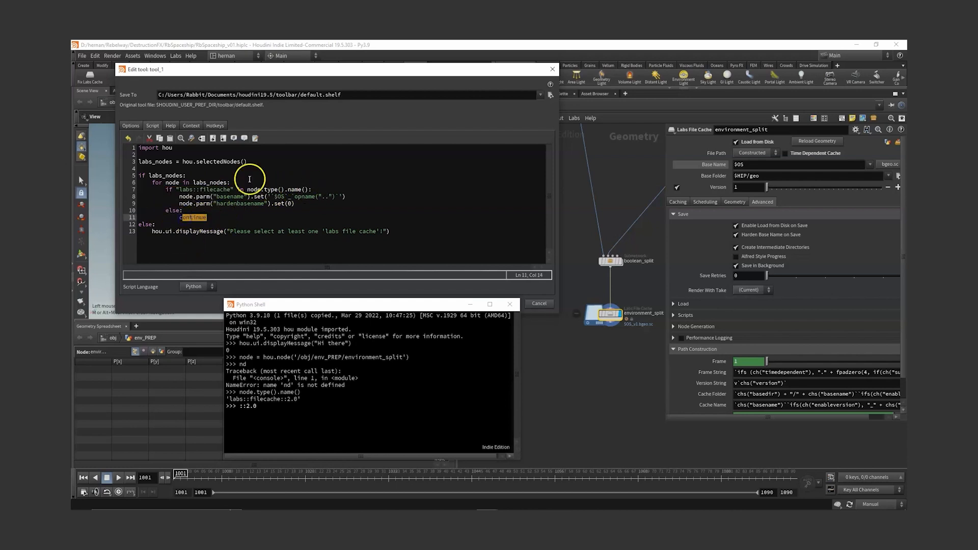
Step: Compare a combined selection of boolean_split and environment_split with boolean_split selected alone
left_click_drag(443, 304, 417, 327)
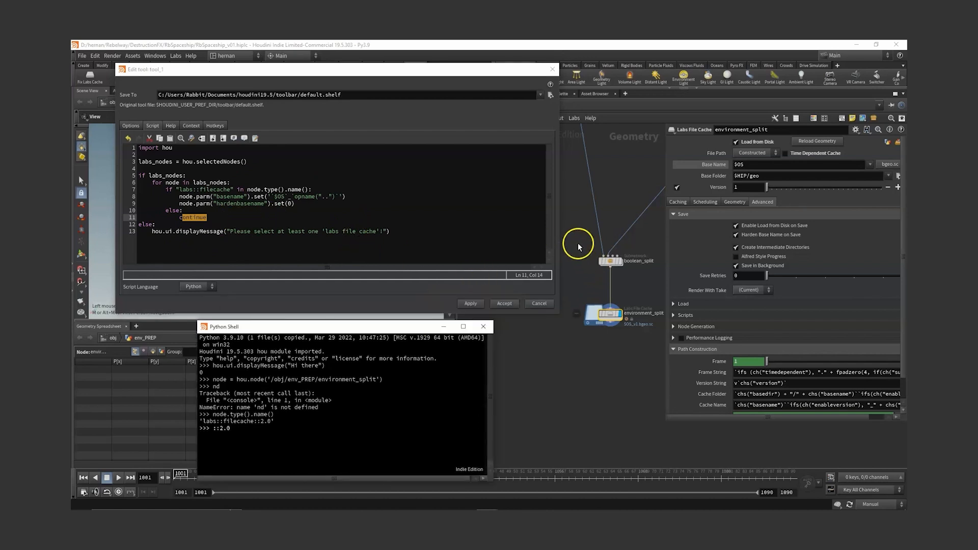
middle_click_drag(608, 223, 613, 236)
scroll(613, 236, "down", 1)
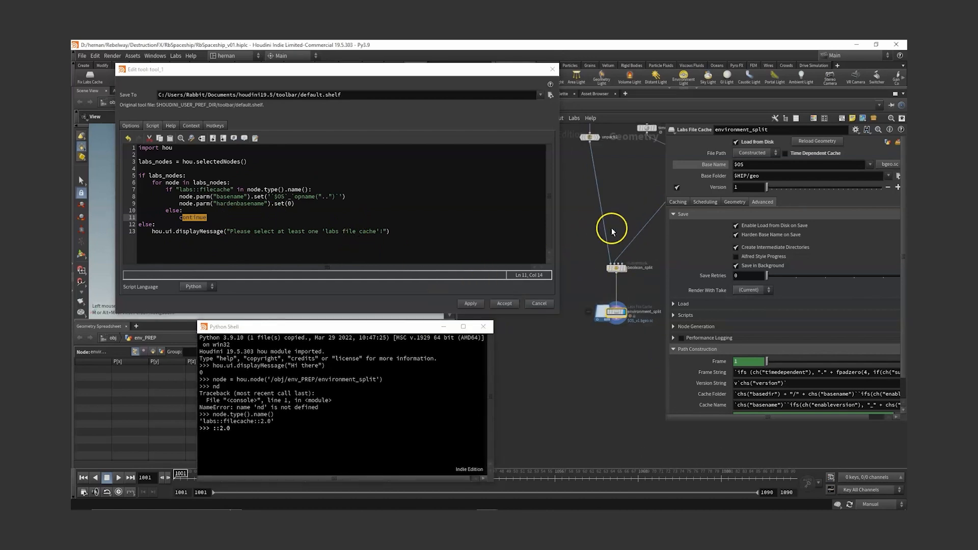
left_click(617, 268, "shift")
scroll(640, 270, "down", 3)
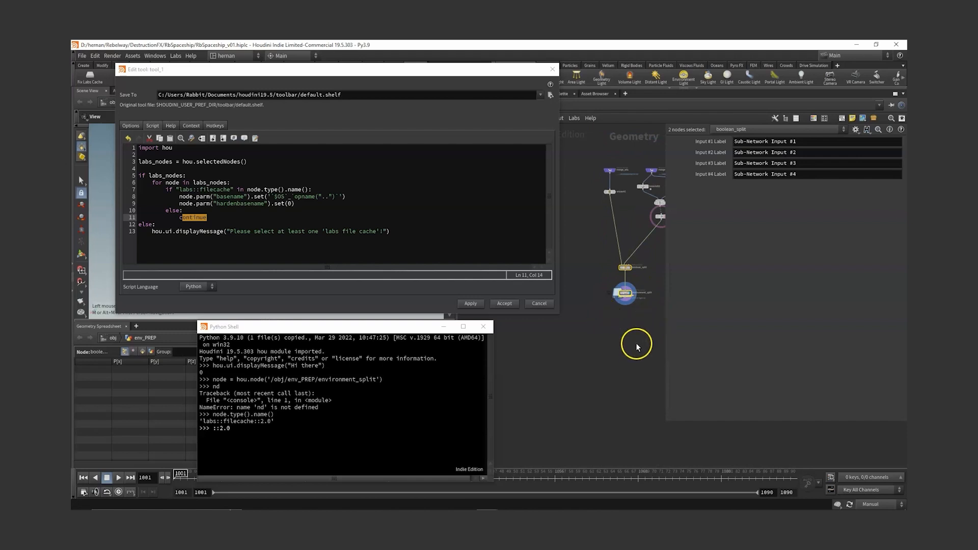
scroll(637, 265, "up", 3)
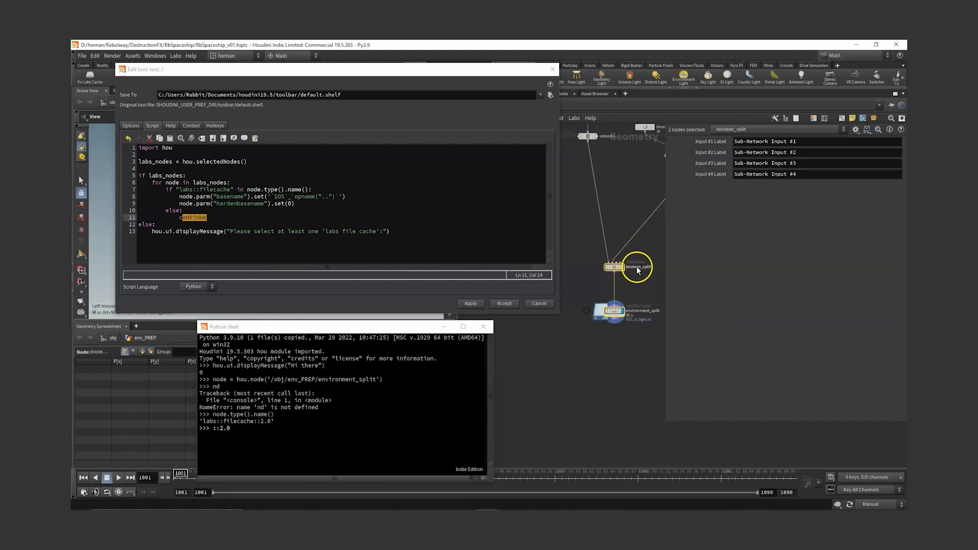
left_click(601, 278)
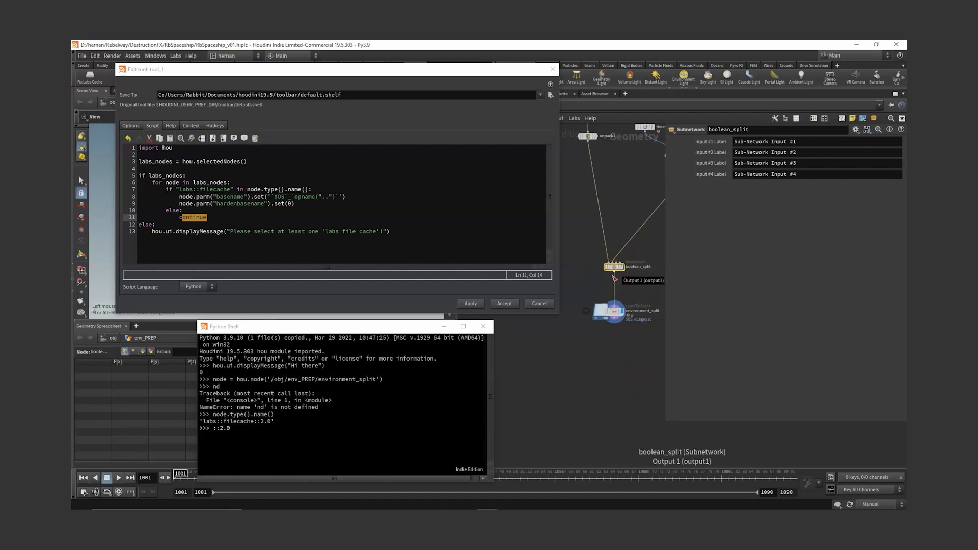
Step: Review the whole Fix Labs Cache script, apply and accept it, and close the Python Shell
left_click(434, 240)
key("ctrl+a")
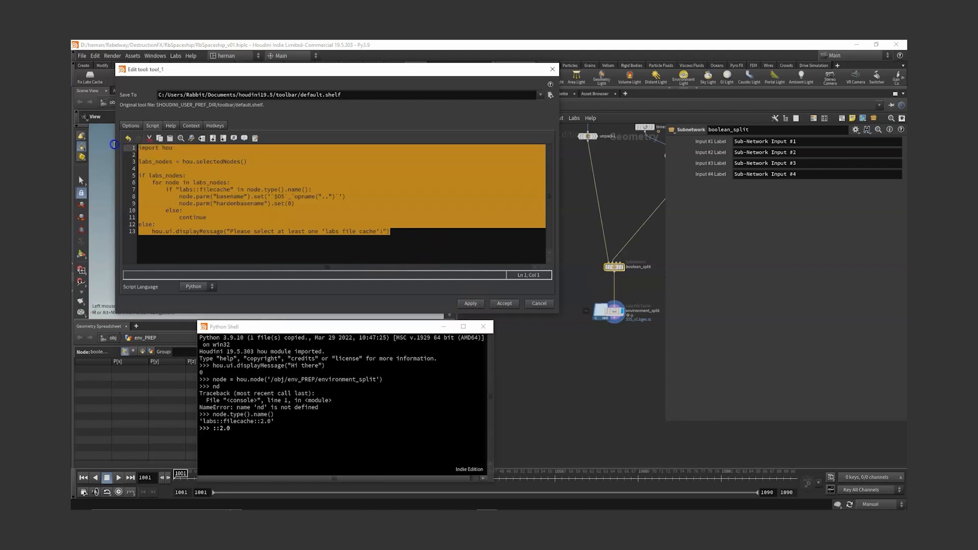
left_click(357, 219)
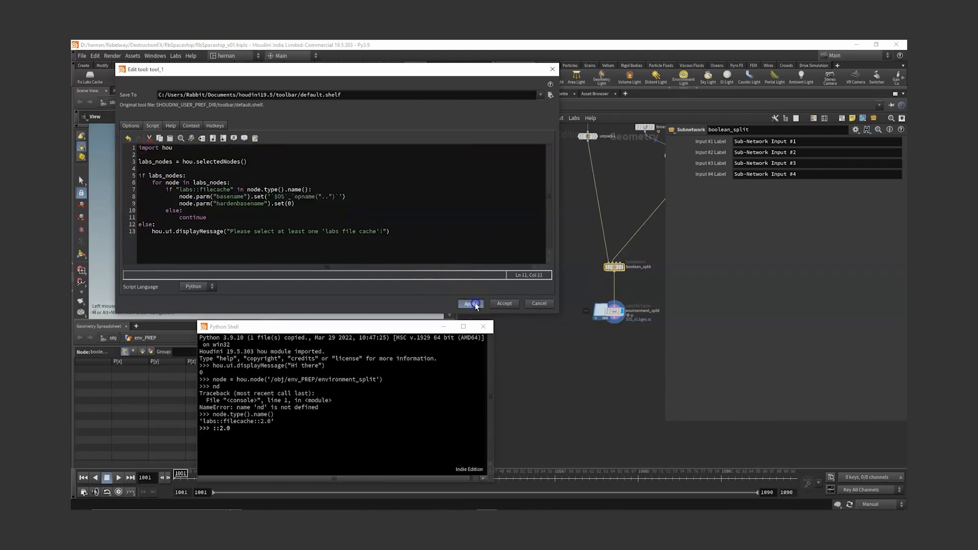
left_click(504, 303)
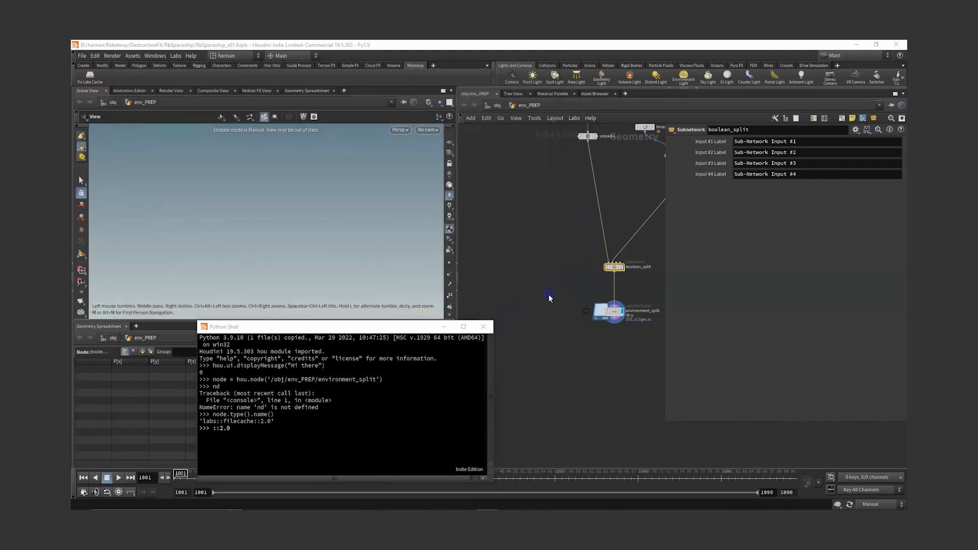
left_click_drag(551, 298, 638, 343)
left_click(483, 327)
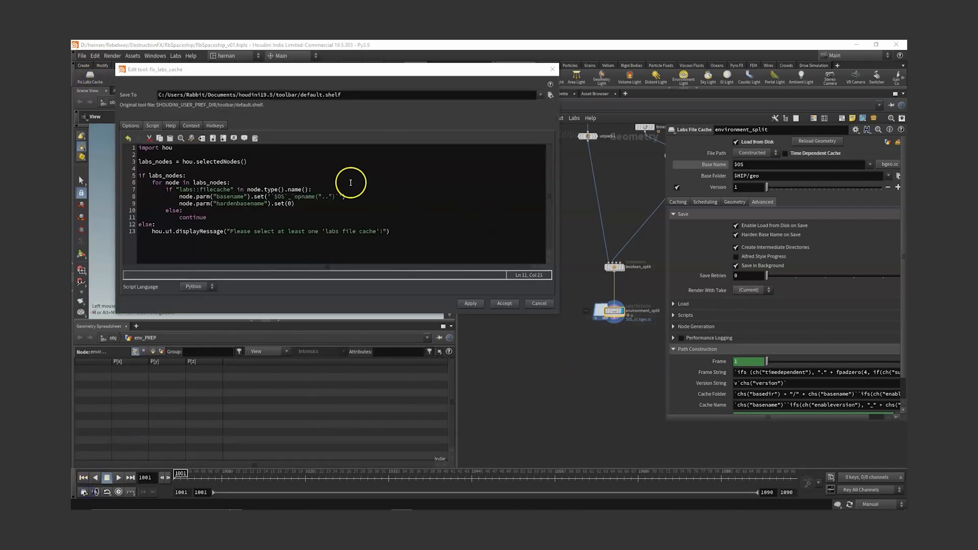
Step: Run Fix Labs Cache on environment_split and set the scene's update mode to Auto Update
left_click(87, 79)
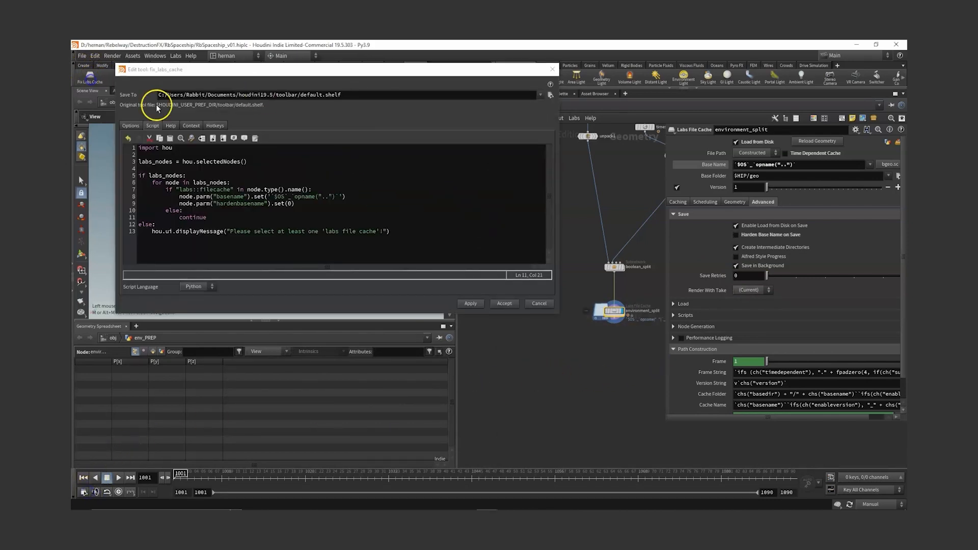
left_click(890, 504)
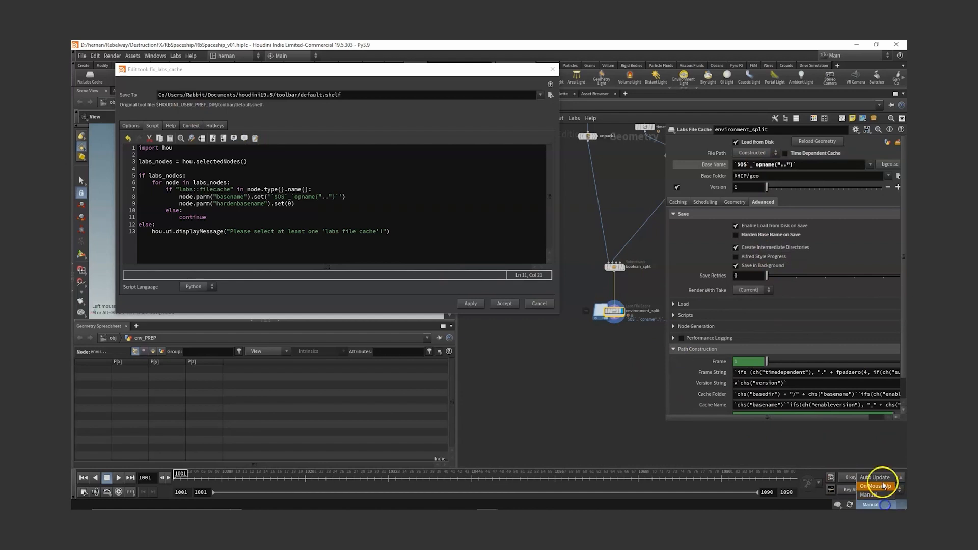
left_click(879, 476)
left_click(97, 76)
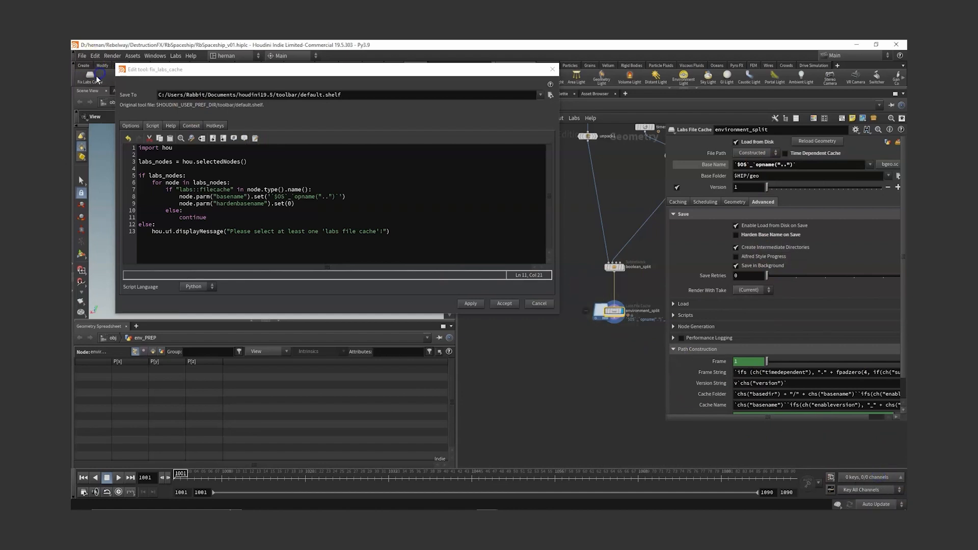
Step: Add a Labs File Cache node below environment_split as a test for the shelf tool
middle_click_drag(593, 378, 621, 375)
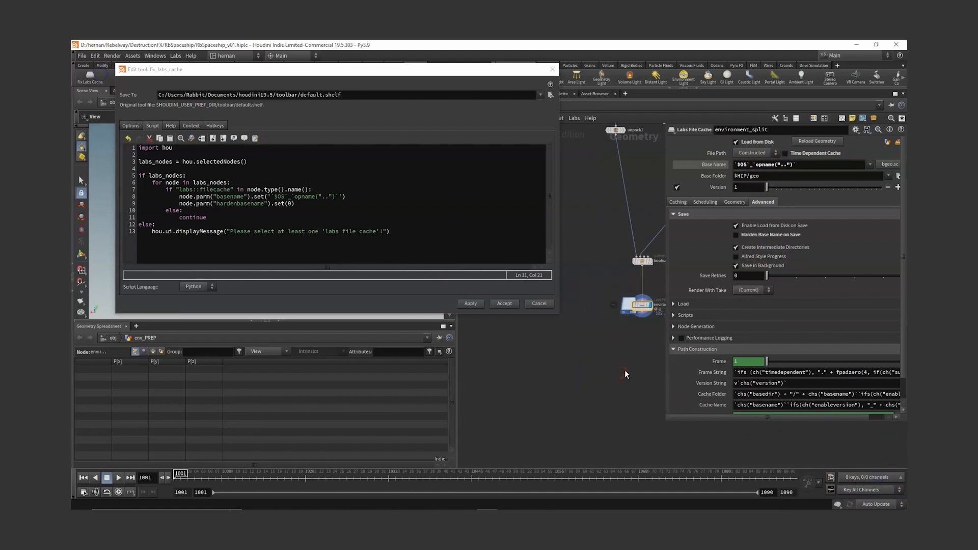
key("Tab")
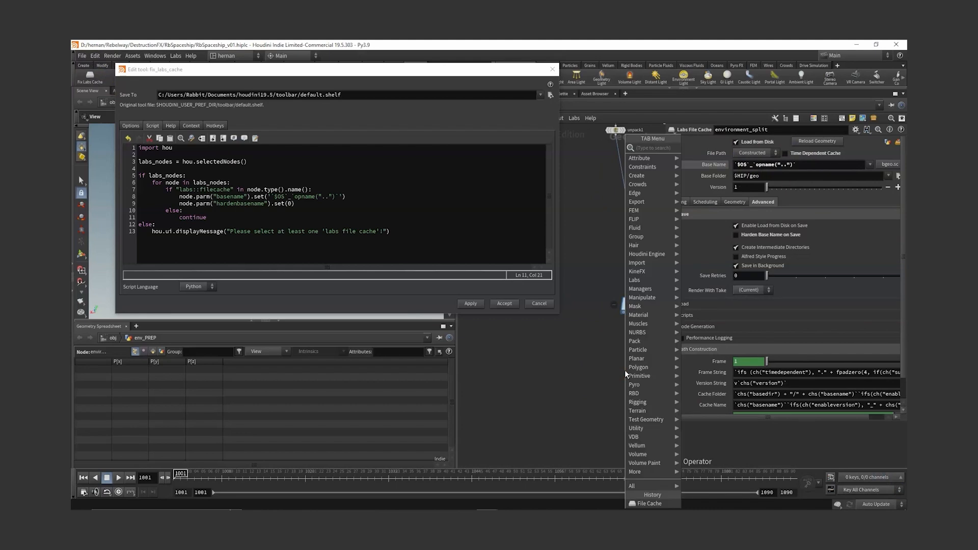
type("file")
key("Down")
key("Down")
key("Down")
key("Down")
key("Down")
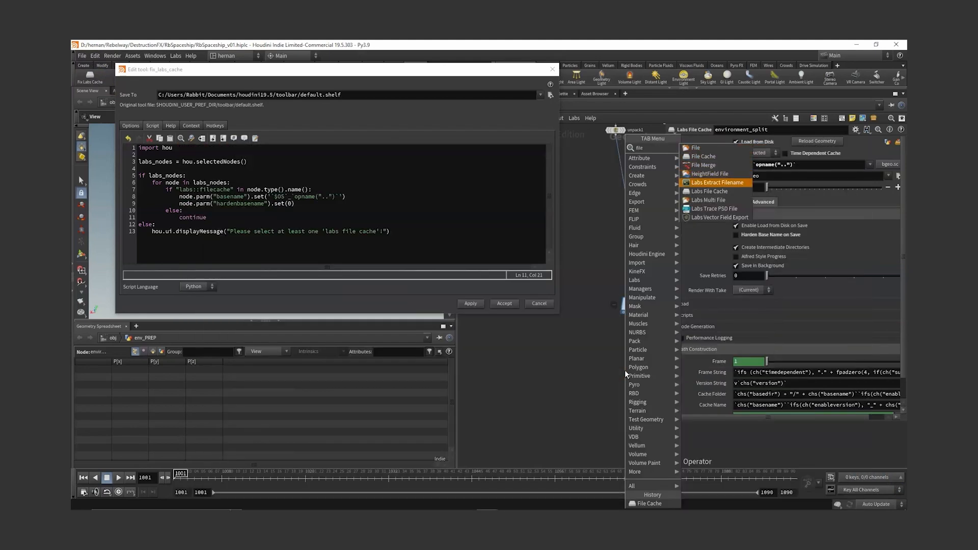
key("Return")
left_click(625, 370)
Step: Run Fix Labs Cache on the test file cache node and check its Base Name and Advanced settings
left_click(761, 201)
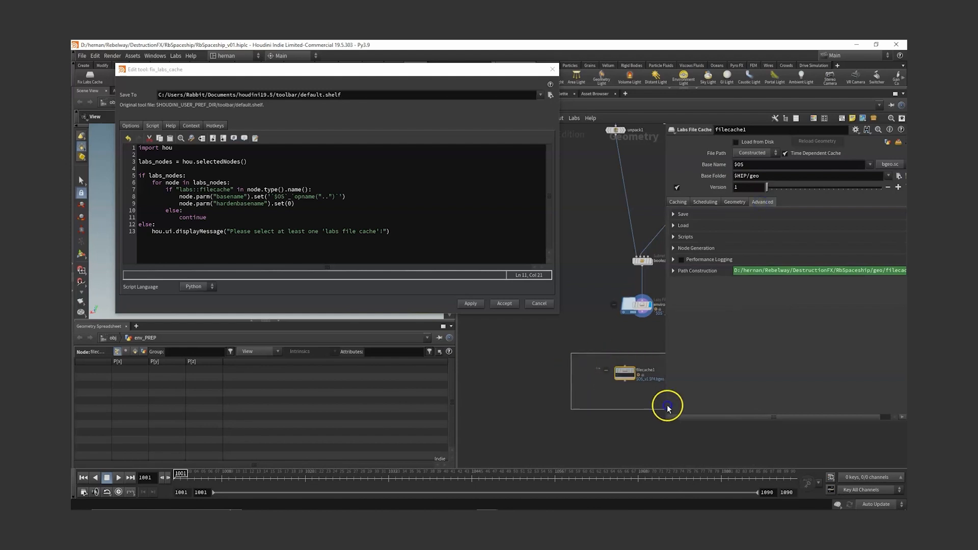
left_click(92, 78)
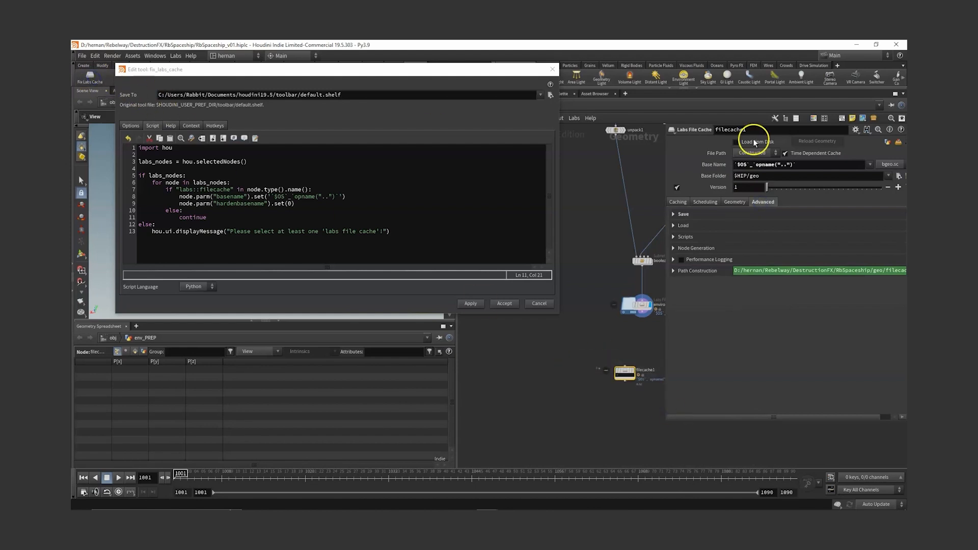
left_click(674, 224)
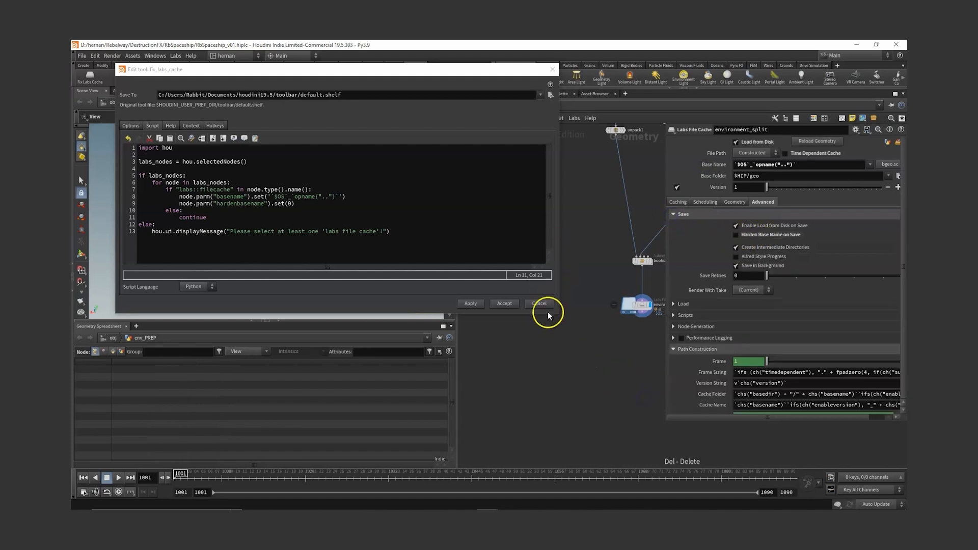
Step: Accept the tool's script and try Time Dependent Cache in environment_split's caching settings, leaving it disabled
left_click(504, 303)
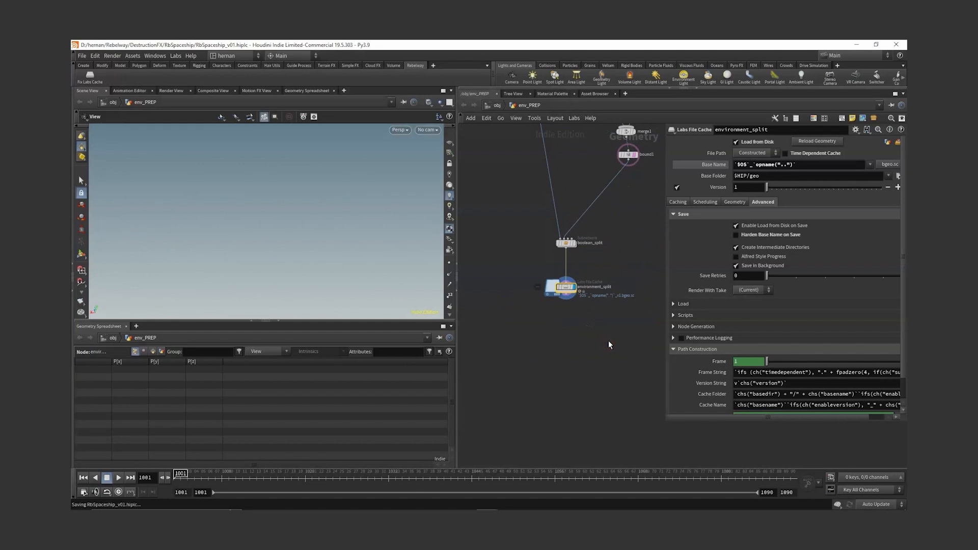
left_click(679, 202)
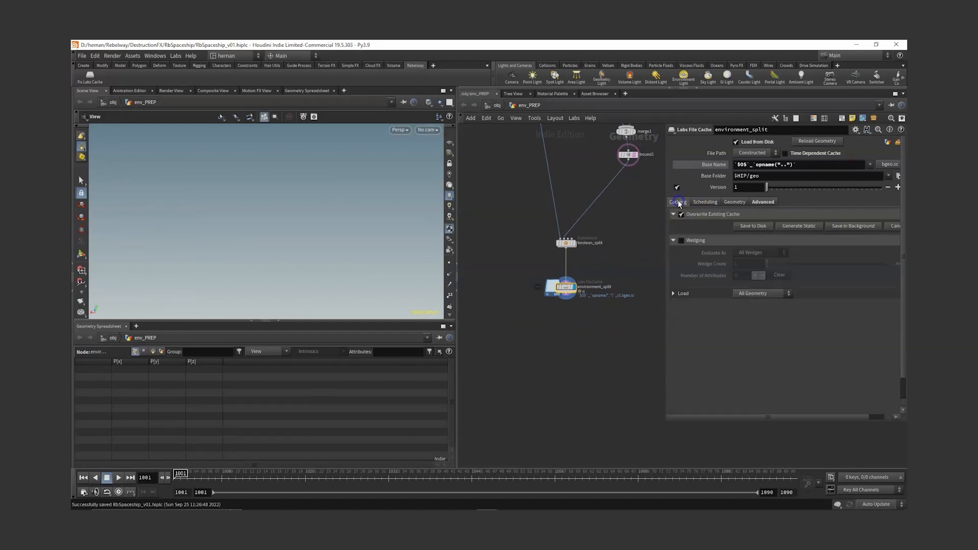
left_click(791, 154)
left_click(791, 153)
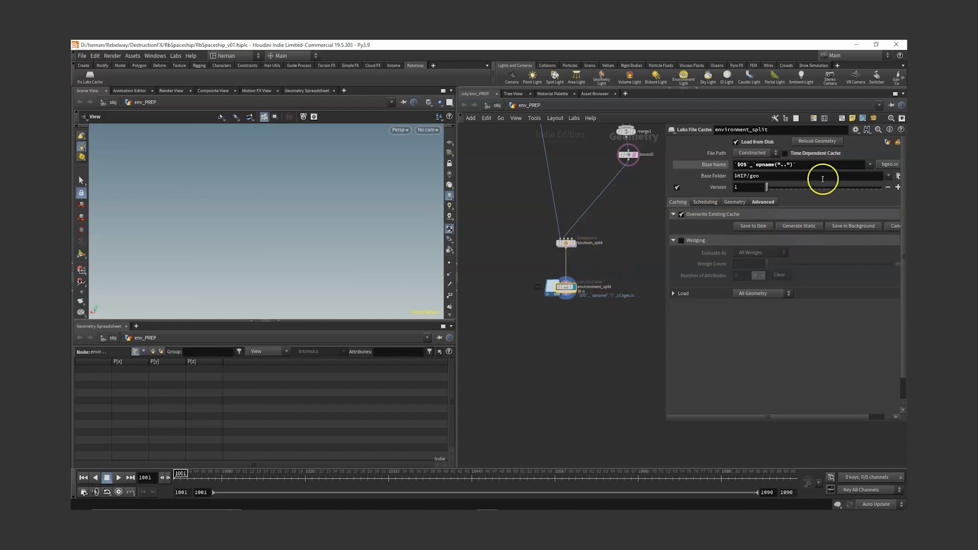
left_click(796, 154)
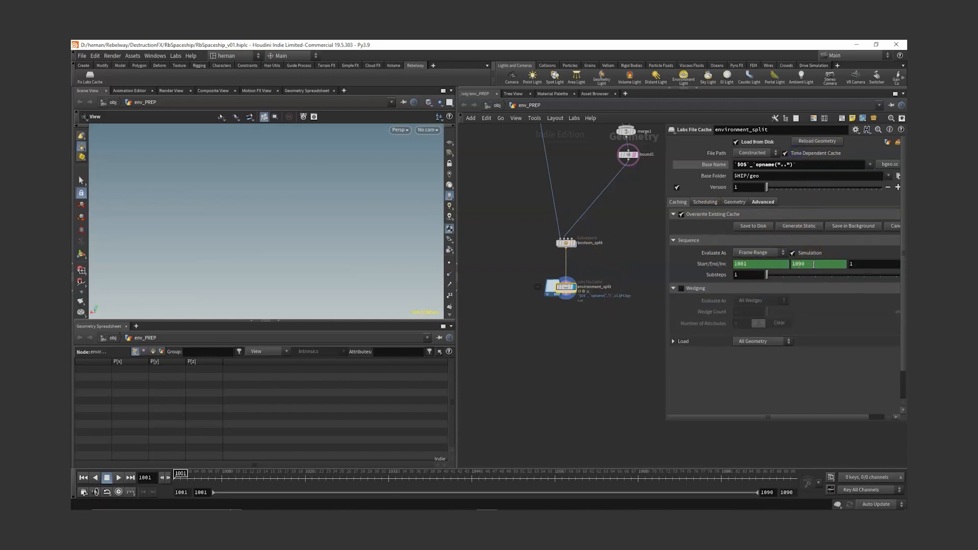
left_click(794, 154)
Step: Save the scene and write environment_split's geometry cache to disk
middle_click_drag(568, 372, 586, 345)
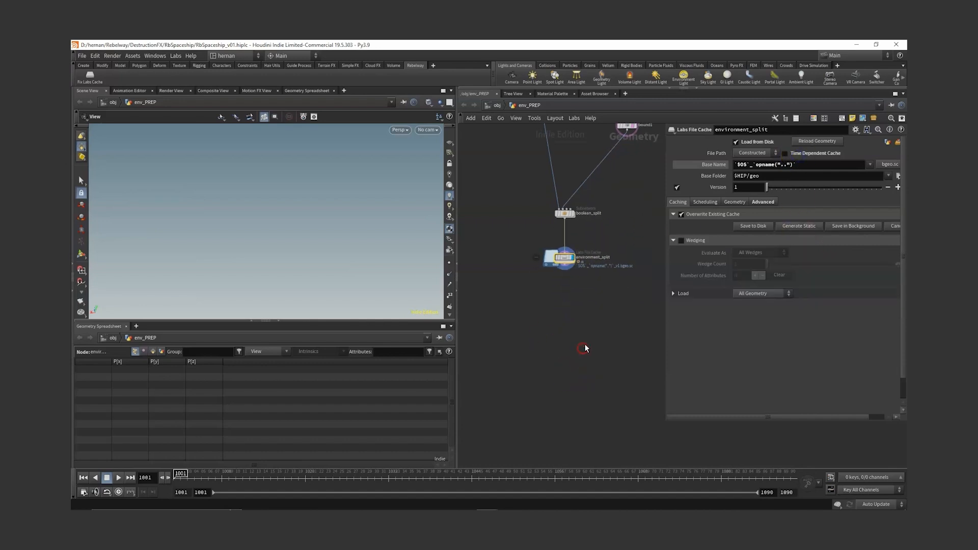
key("ctrl+s")
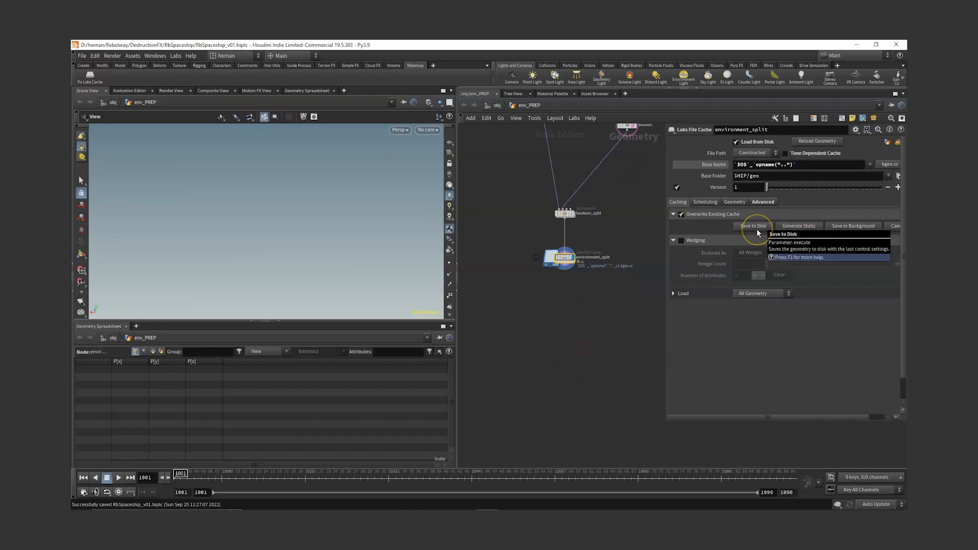
left_click(757, 230)
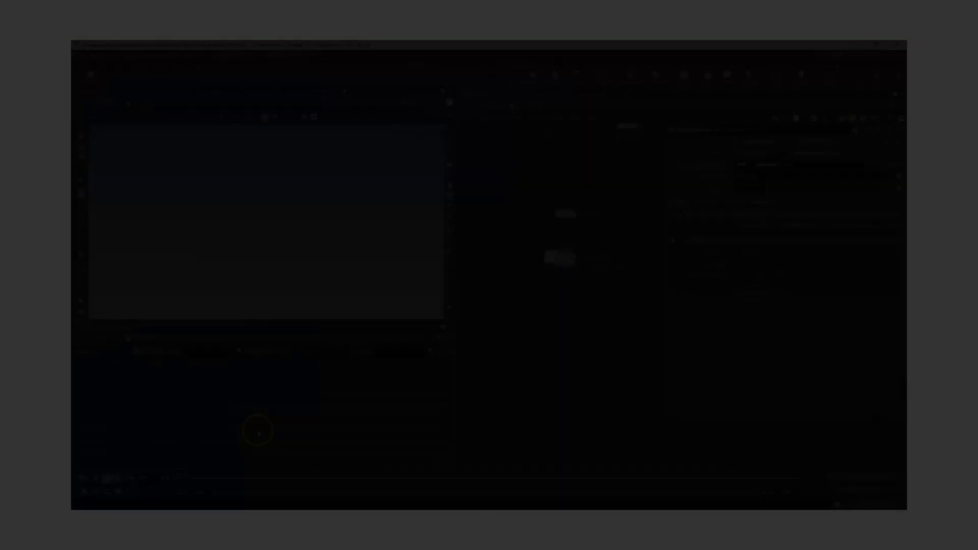
Step: Add a Split node directly below environment_split, fed by the cached geometry
left_click(576, 259)
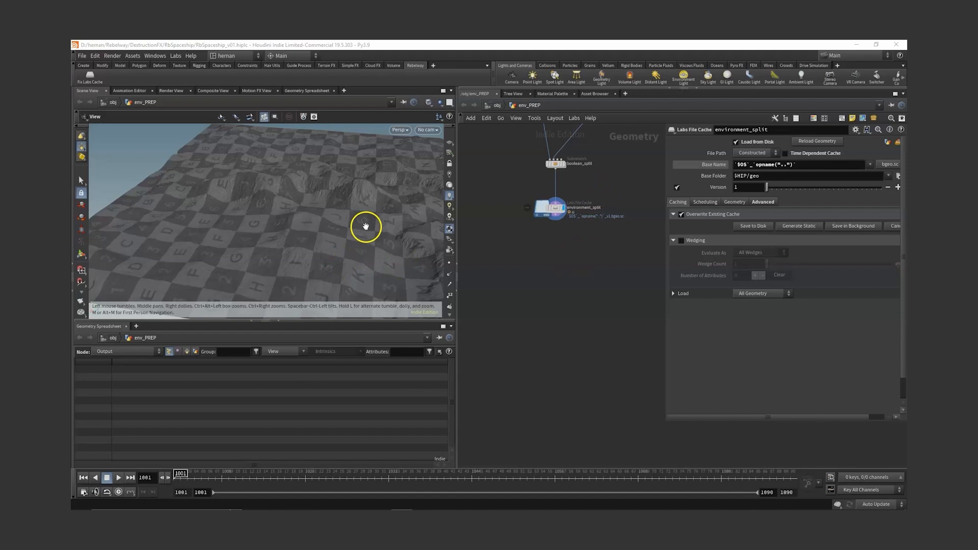
key("Tab")
type("s")
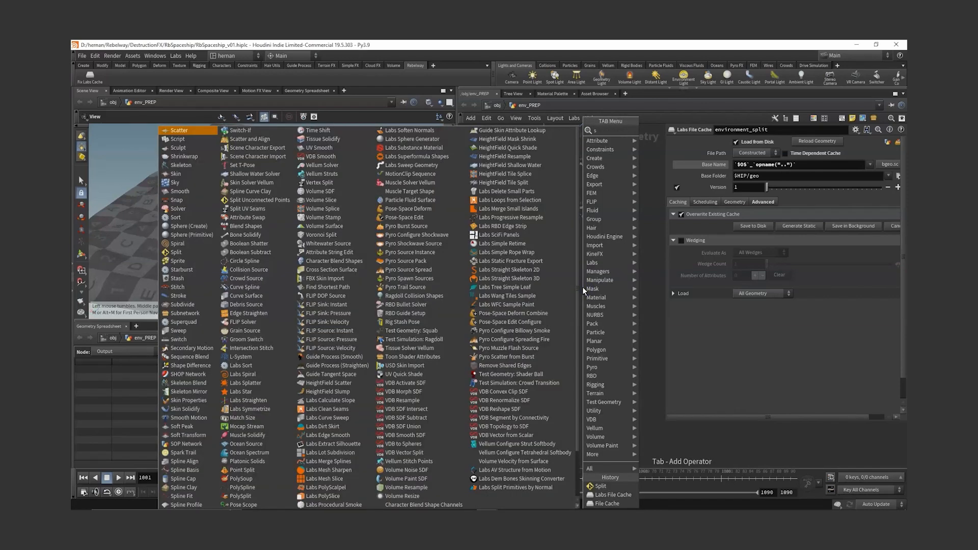
type("plit")
key("Return")
left_click(555, 242)
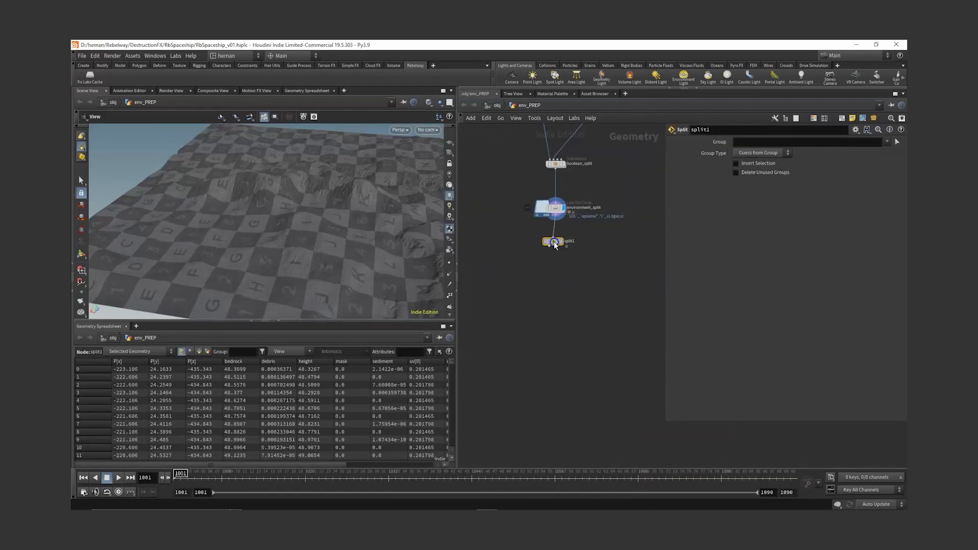
left_click_drag(585, 231, 510, 292)
Step: Set the Split node's group to intersection, display its result, and check the available groups
left_click(760, 142)
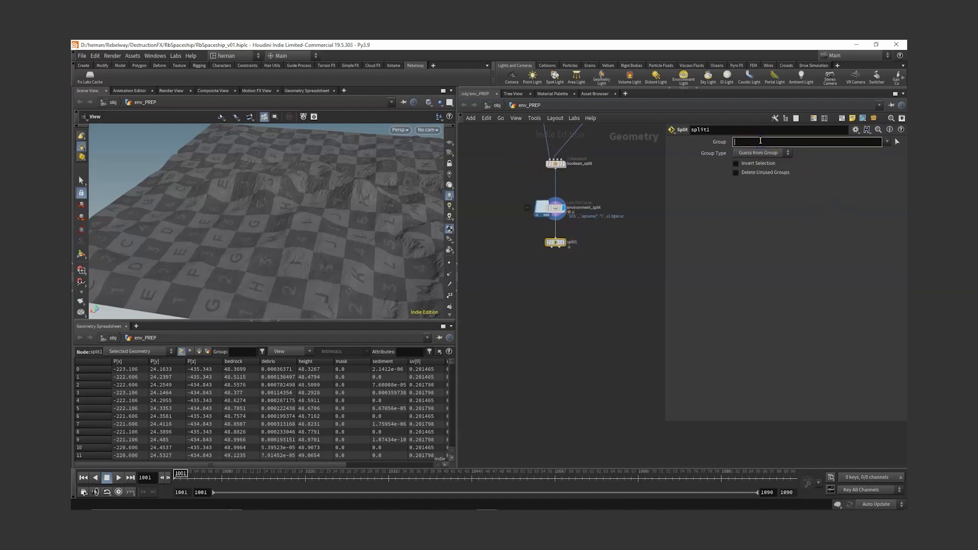
type("intersection")
key("Return")
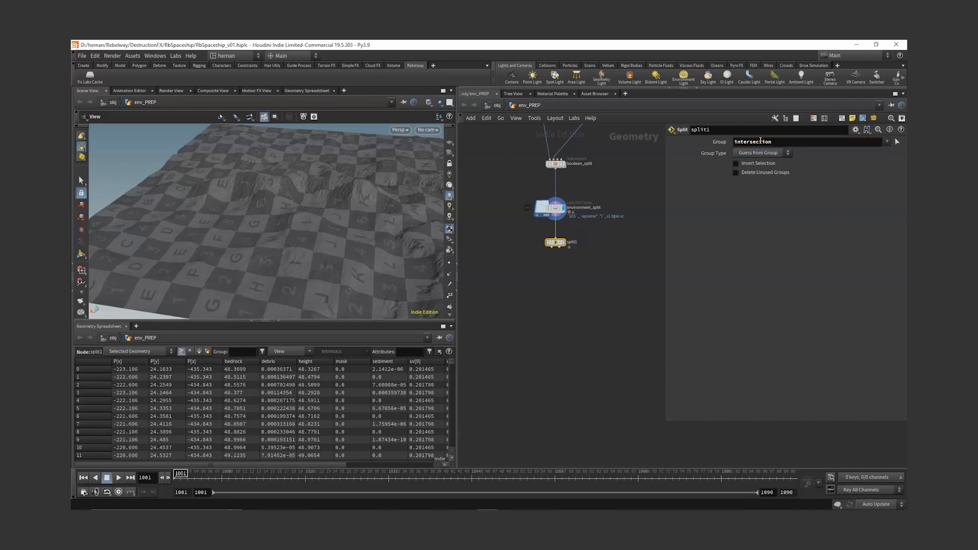
left_click(562, 242)
left_click(266, 250)
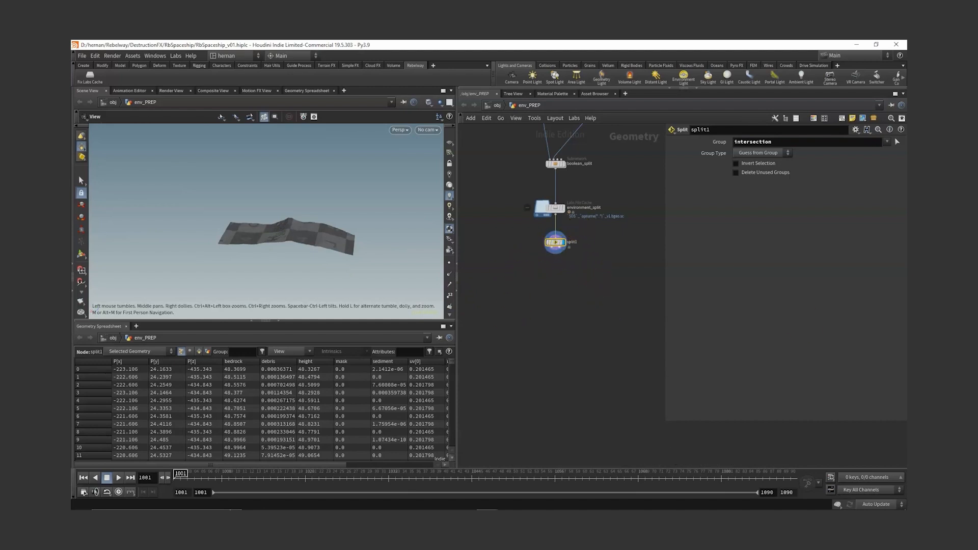
left_click(887, 141)
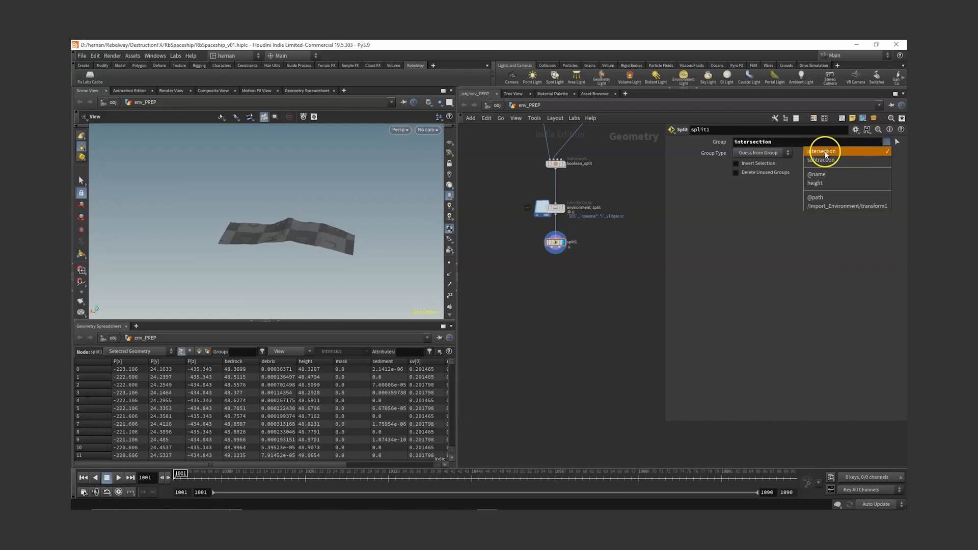
left_click(565, 284)
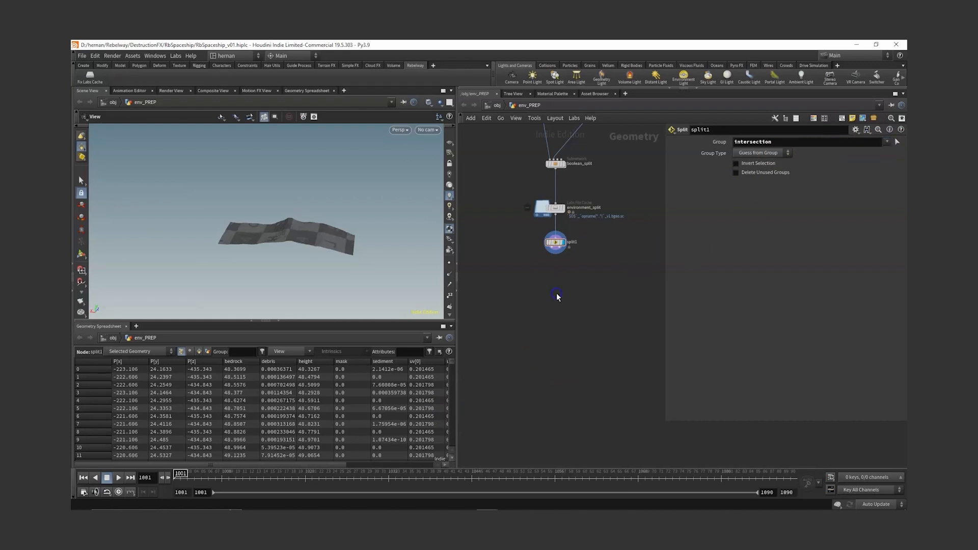
Step: Add a Null node named OUT_ENV_FOR_SHIP below the Split node, fed by its first output
key("Tab")
type("null")
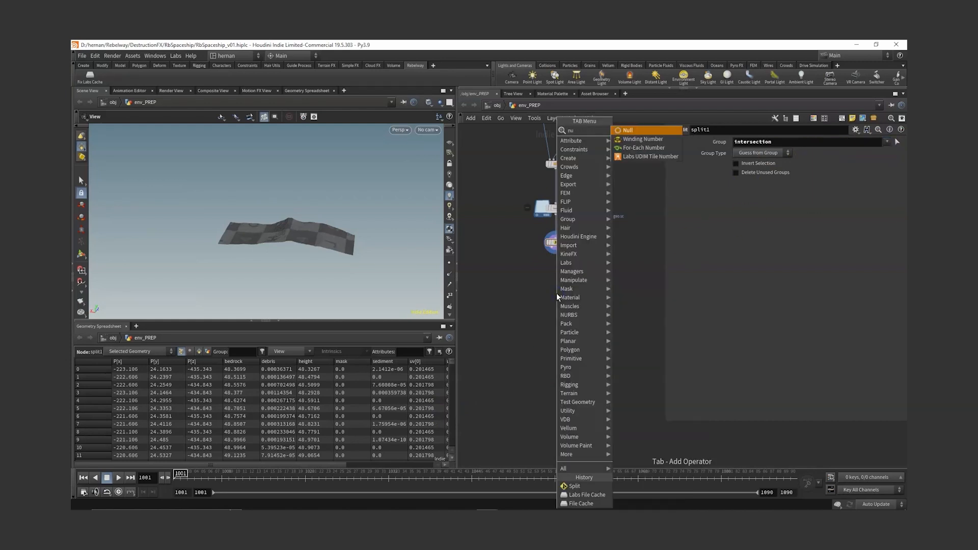
key("Return")
left_click(503, 311)
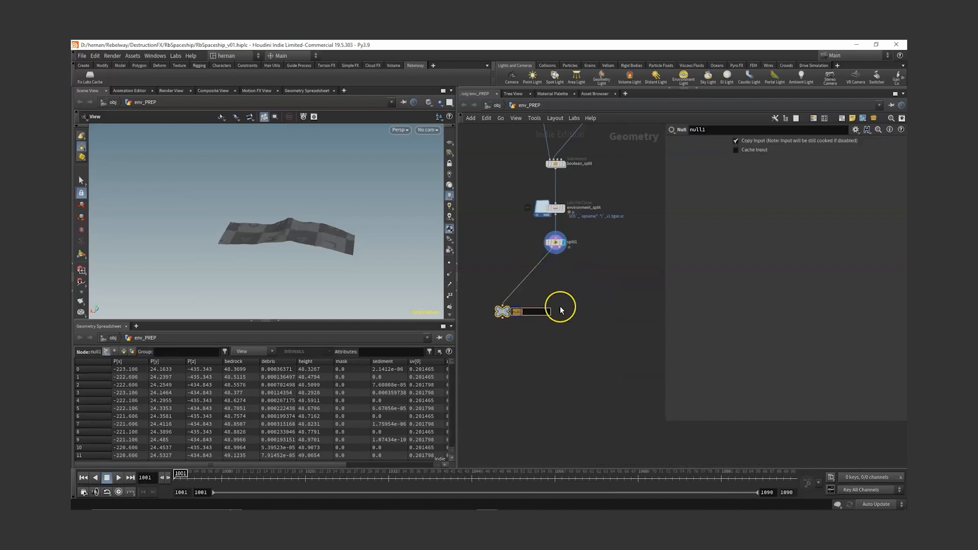
type("OUT_ENV_FOR_SHIP")
key("Return")
left_click_drag(560, 308, 478, 332)
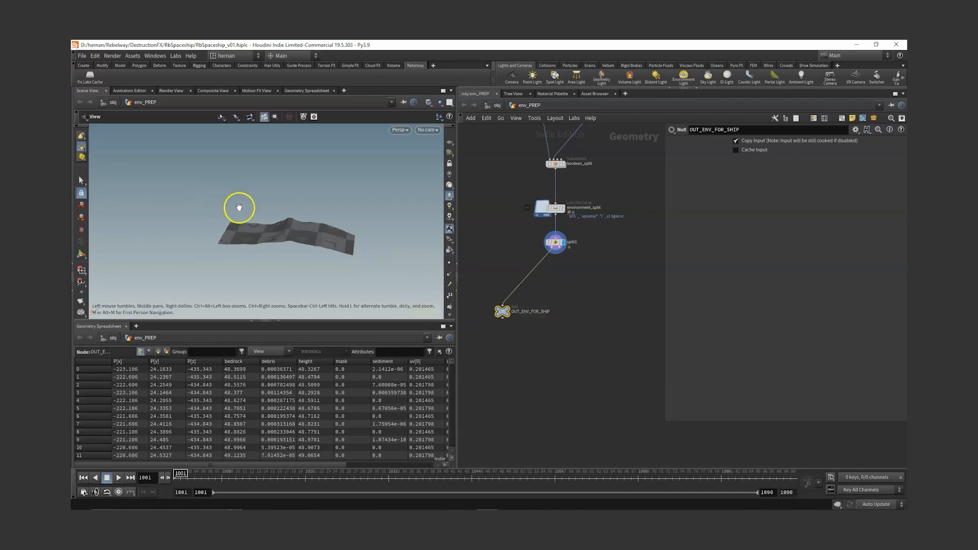
Step: Duplicate the OUT_ENV_FOR_SHIP null onto the Split node's second output and display the remaining terrain
left_click_drag(558, 292, 504, 345)
left_click_drag(357, 239, 347, 187)
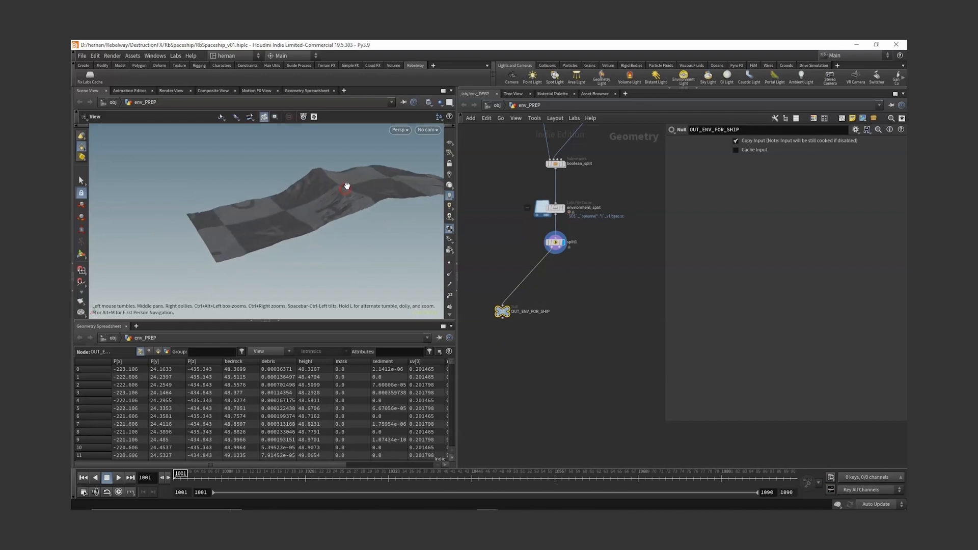
left_click_drag(297, 210, 376, 195)
middle_click_drag(376, 196, 297, 219)
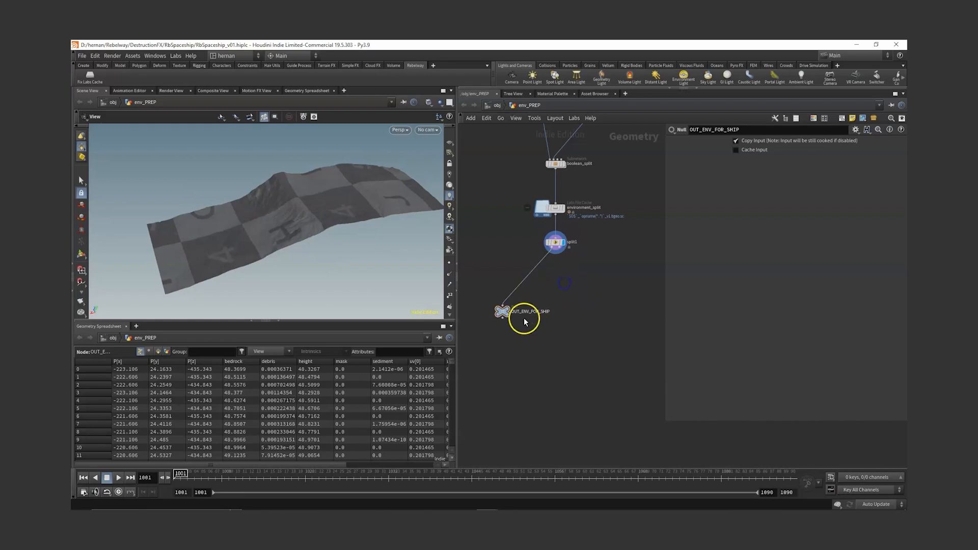
left_click_drag(502, 311, 567, 258, "alt")
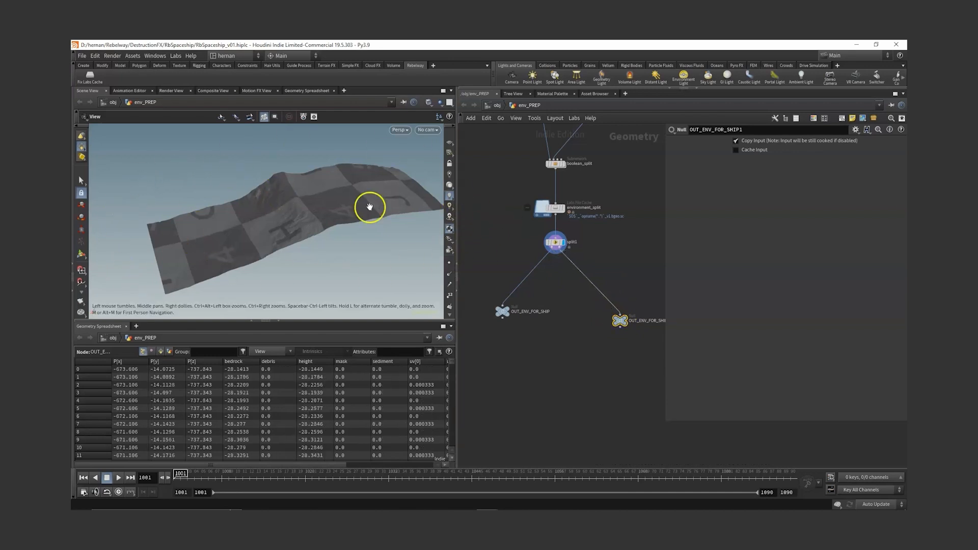
middle_click_drag(626, 321, 605, 289)
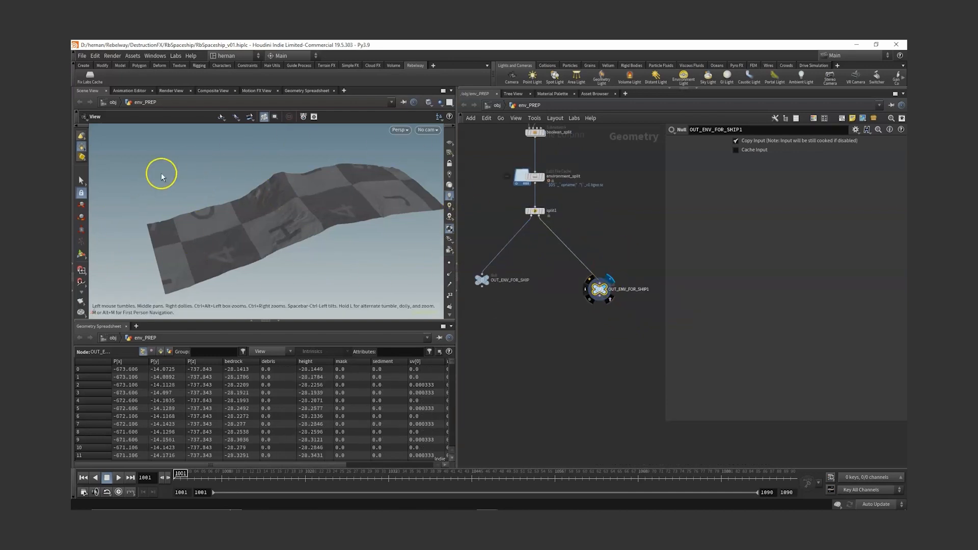
left_click(608, 284)
left_click_drag(260, 265, 284, 224)
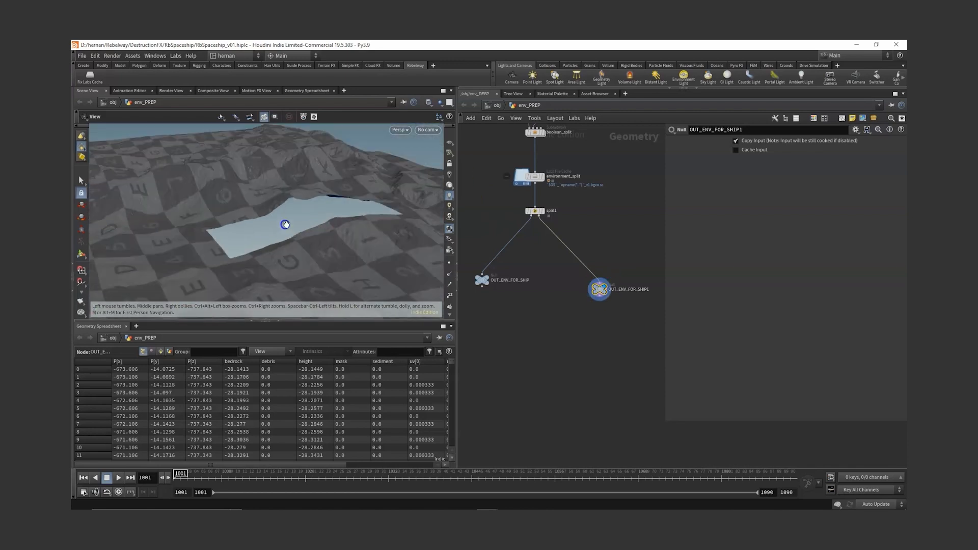
Step: Save the scene and set the scene's update mode to Manual
key("ctrl+s")
left_click(873, 504)
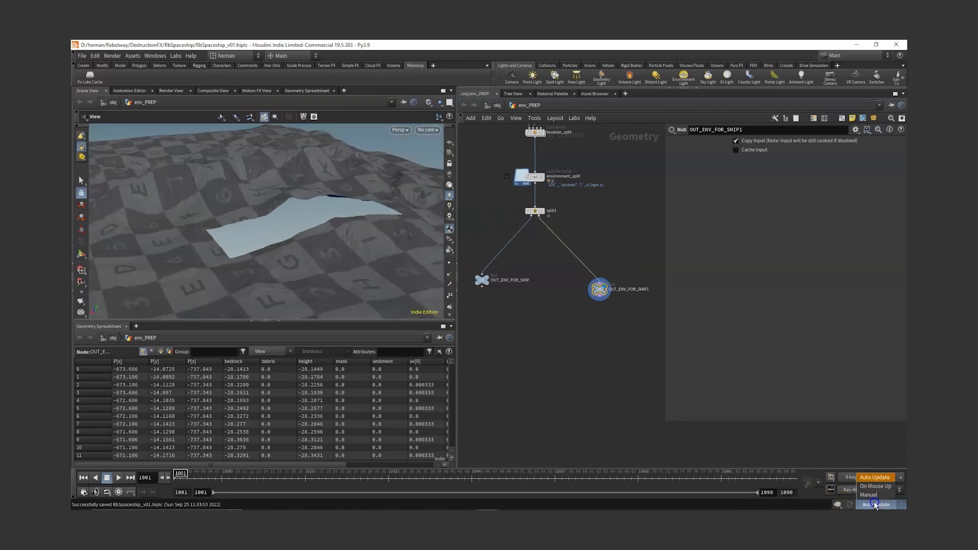
left_click(874, 495)
Step: Rename the duplicated null OUT_ENV_NO_SHIP and line up both output nulls below the Split node
left_click_drag(611, 290, 611, 284)
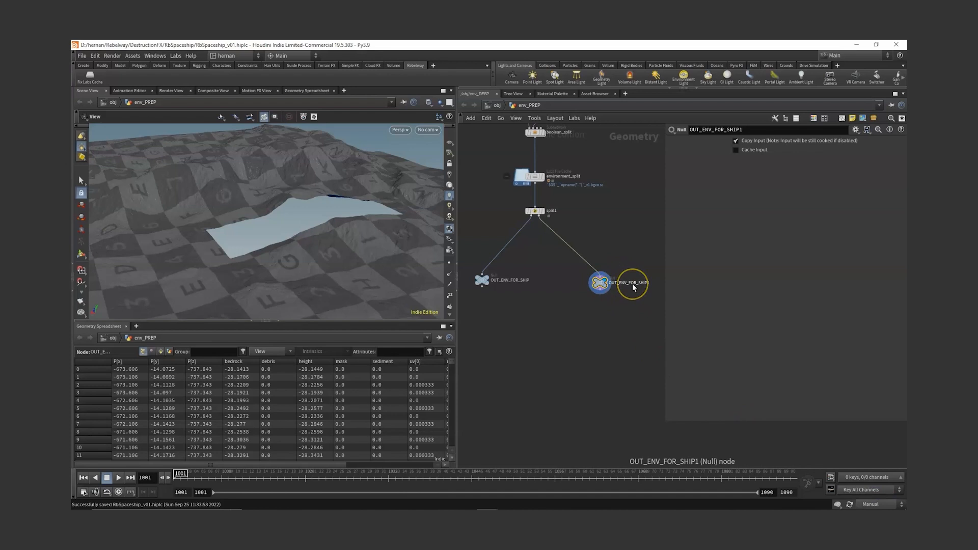
double_click(631, 285)
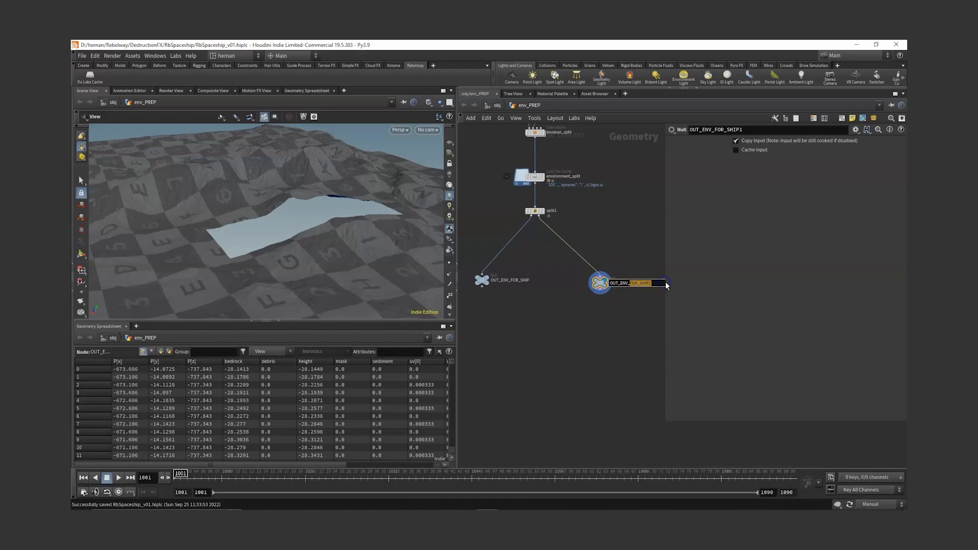
type("NO_SHIP")
key("Return")
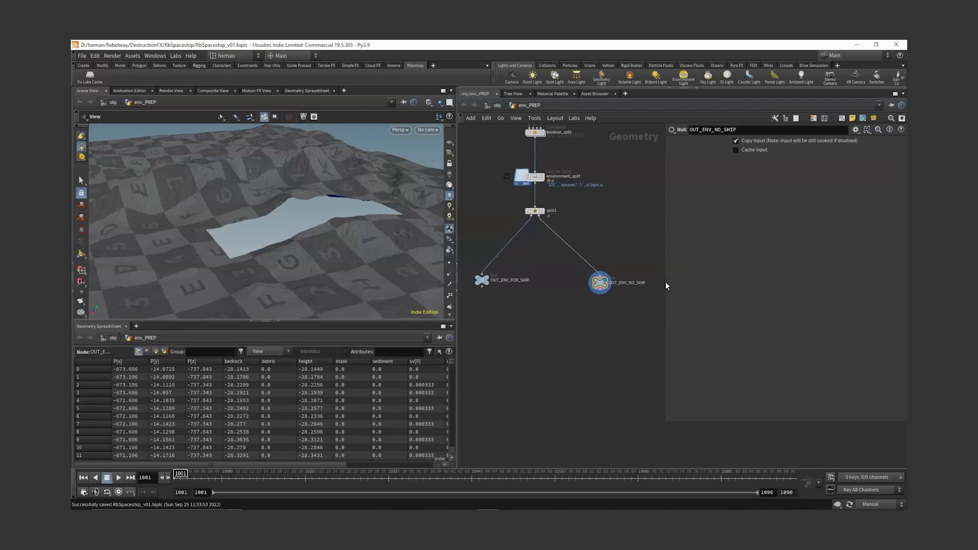
key("l")
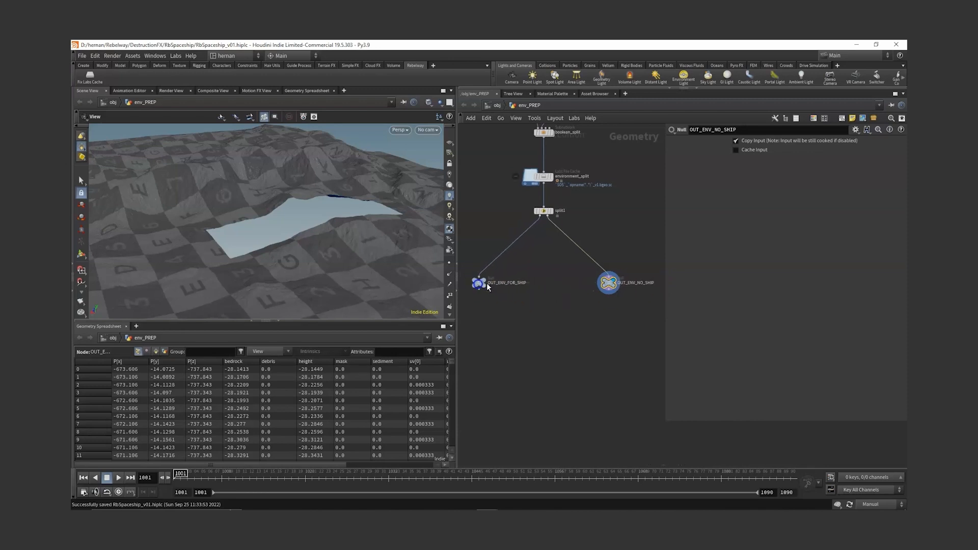
left_click_drag(636, 266, 479, 303)
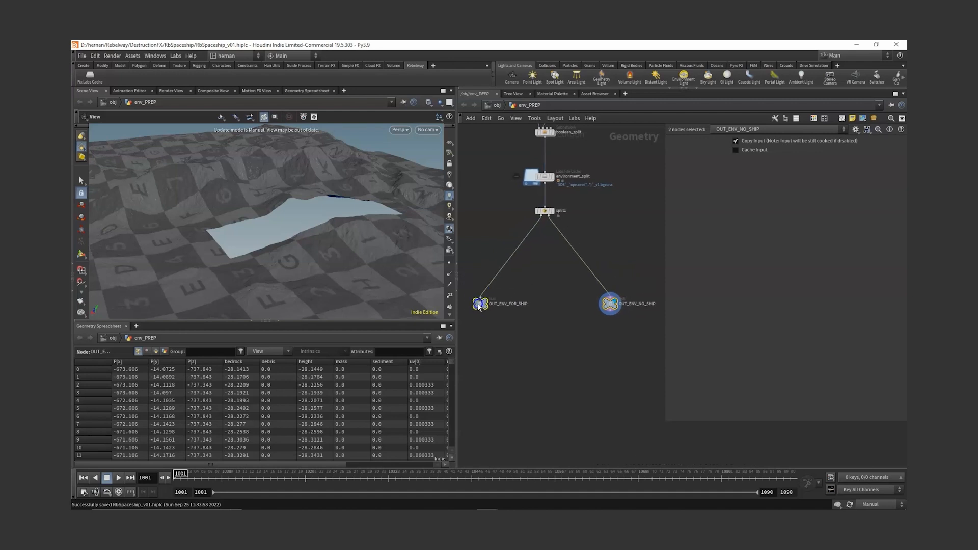
Step: Insert a Group Delete node with Group Names * above OUT_ENV_FOR_SHIP and duplicate it above OUT_ENV_NO_SHIP
key("Tab")
type("D")
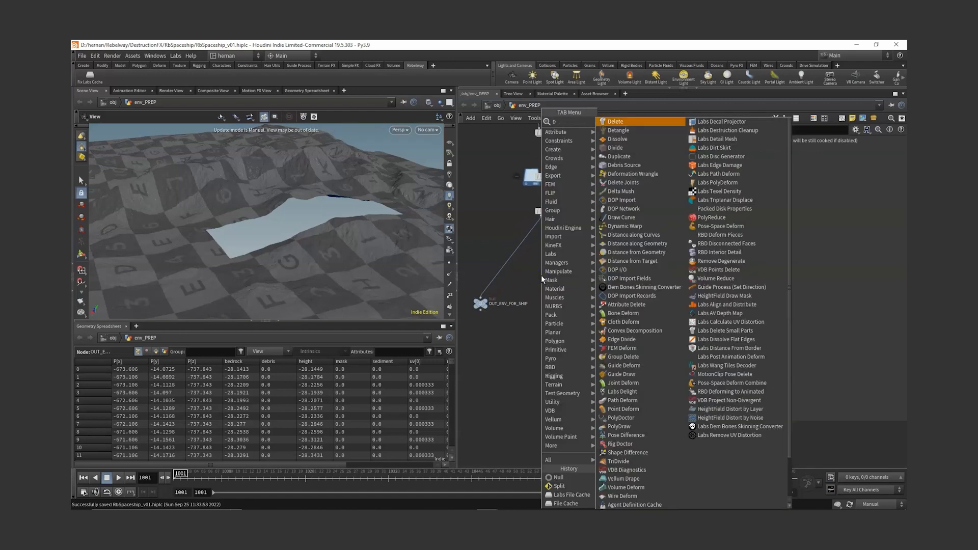
key("BackSpace")
type("GRDE")
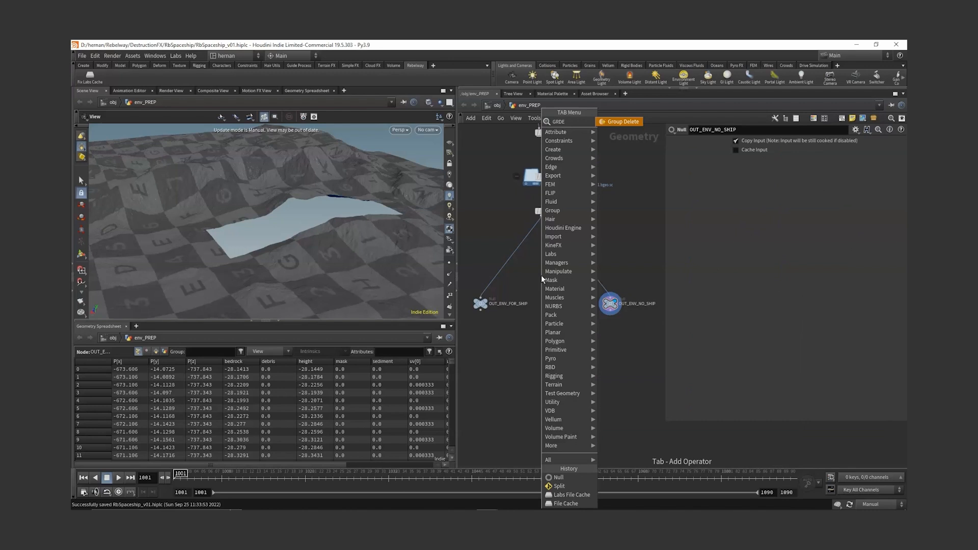
key("Return")
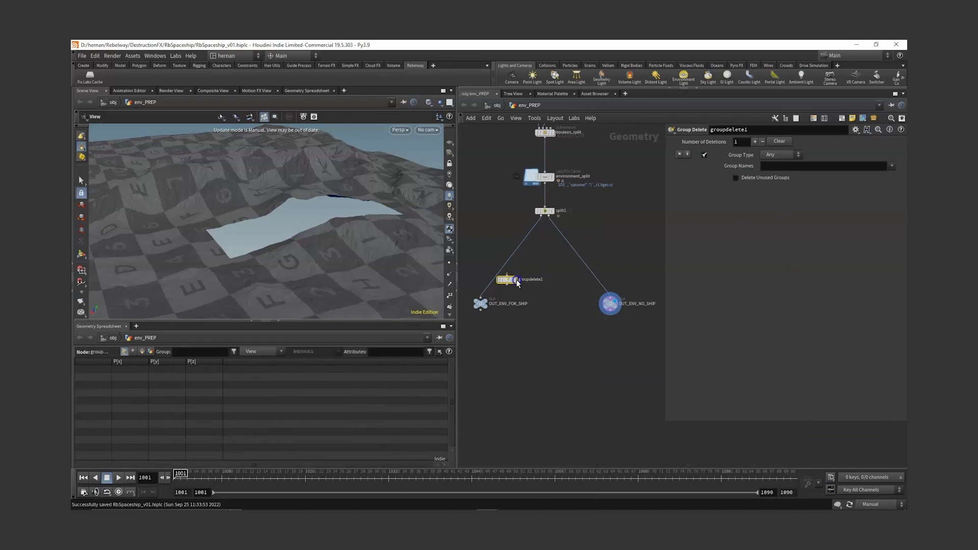
left_click(483, 284)
left_click(763, 170)
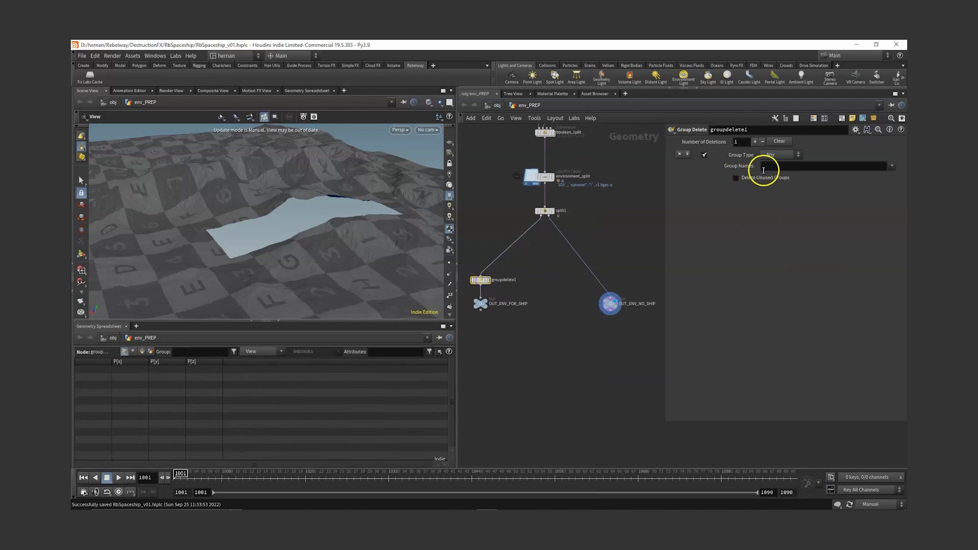
left_click_drag(481, 280, 609, 280, "alt")
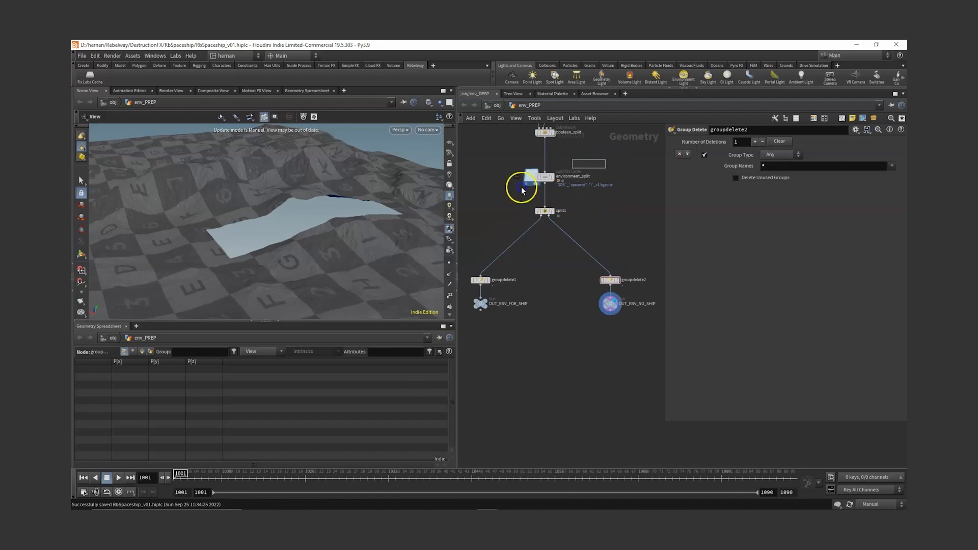
Step: Check the environment_split and Split node settings, save the scene, and set the display to OUT_ENV_FOR_SHIP
left_click(539, 174)
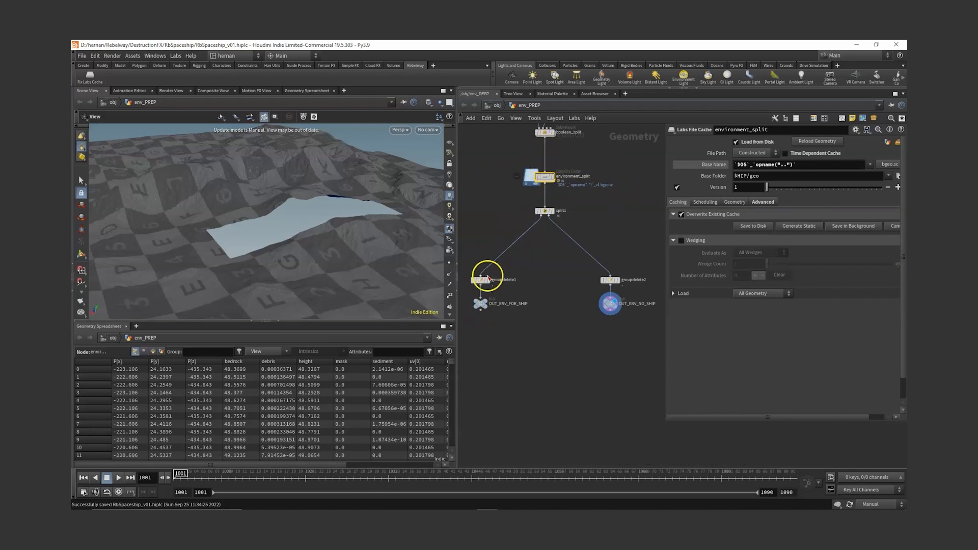
left_click(545, 210)
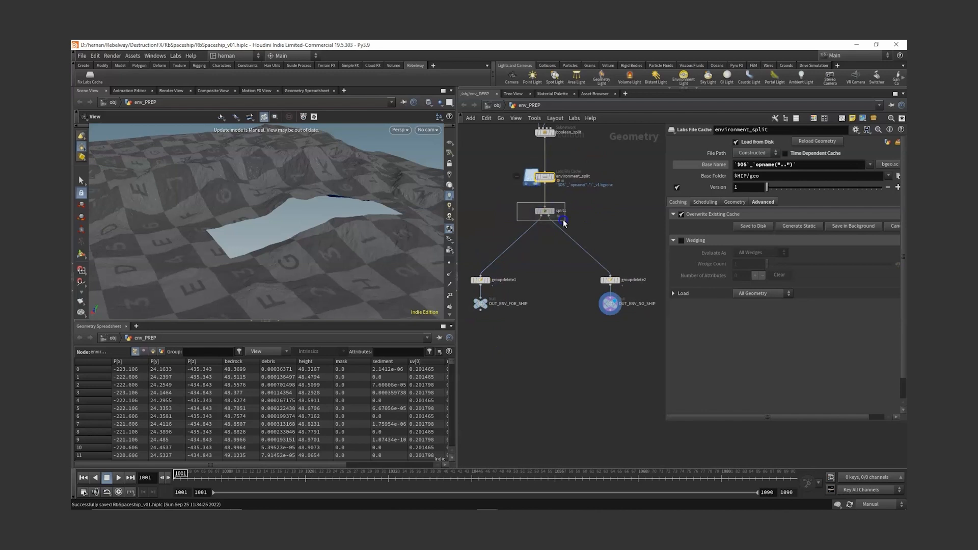
middle_click_drag(589, 219, 598, 233)
left_click(597, 233)
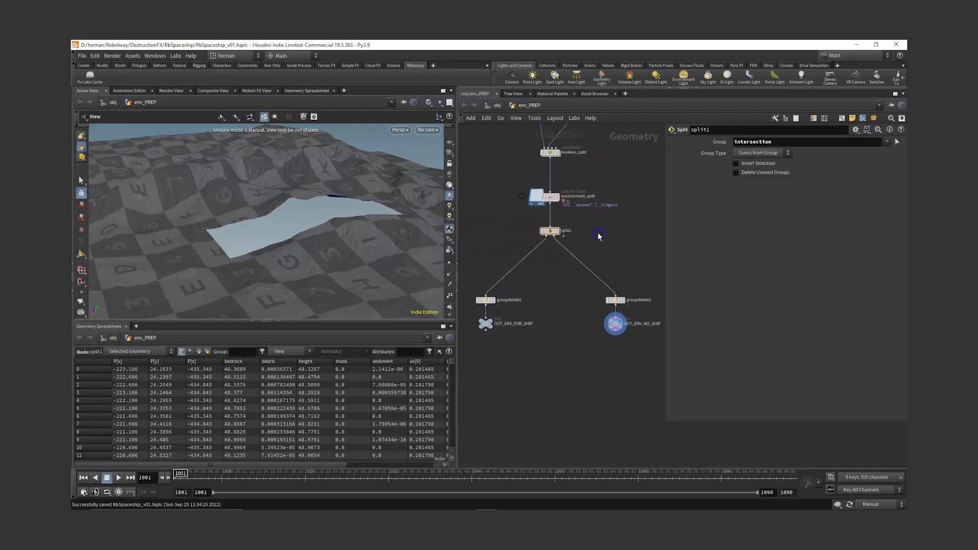
key("ctrl+s")
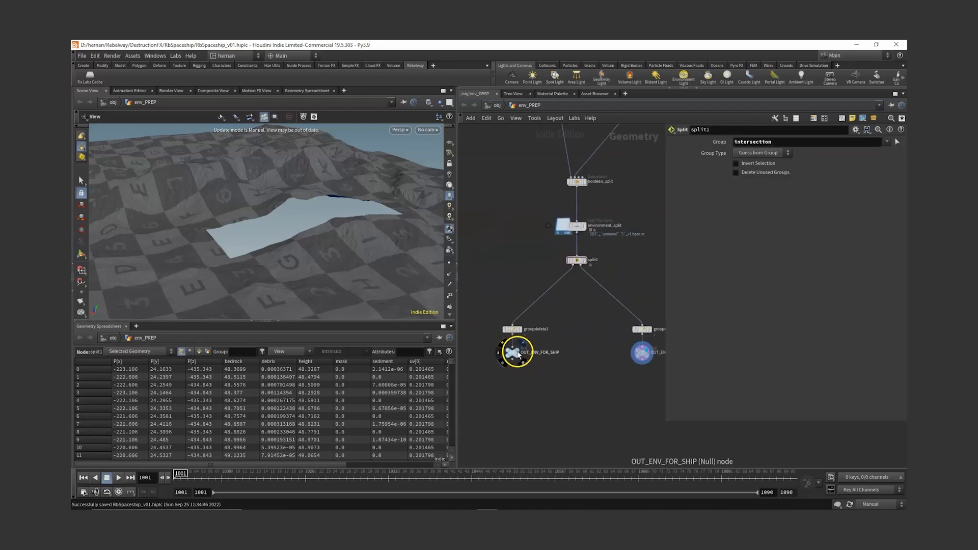
left_click(519, 355)
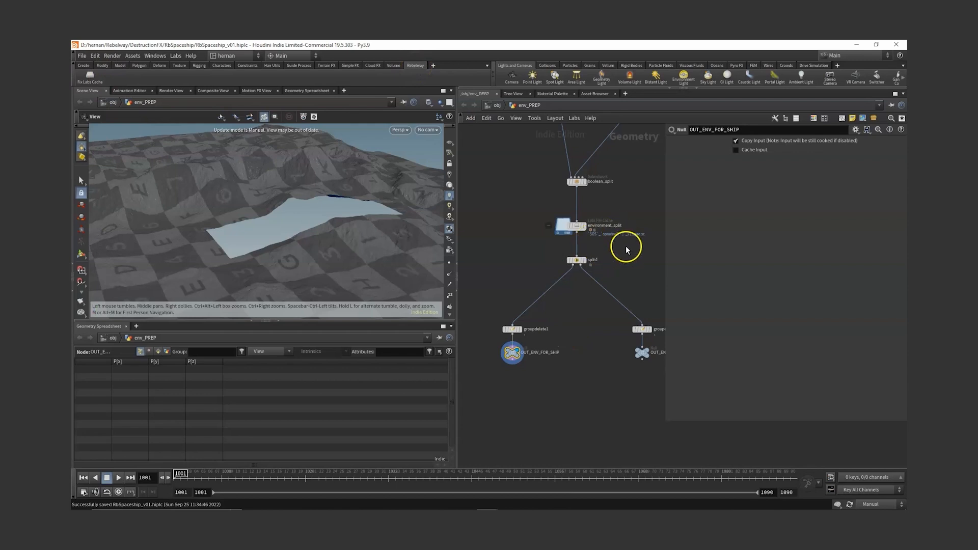
scroll(601, 257, "down", 3)
left_click(593, 252)
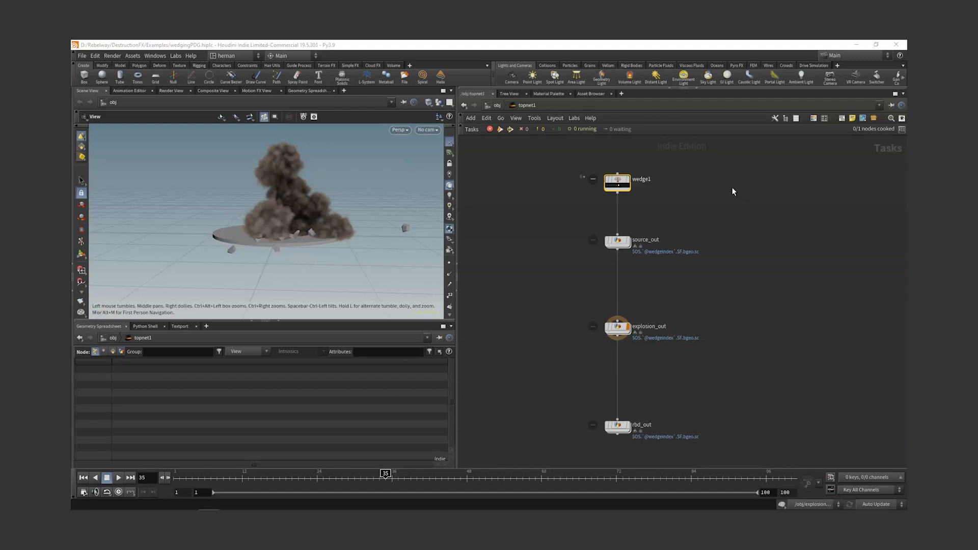
Step: In the wedgingPDG example scene, examine the explosions network and the explosion_sim File node's parameters
left_click(552, 223)
key("u")
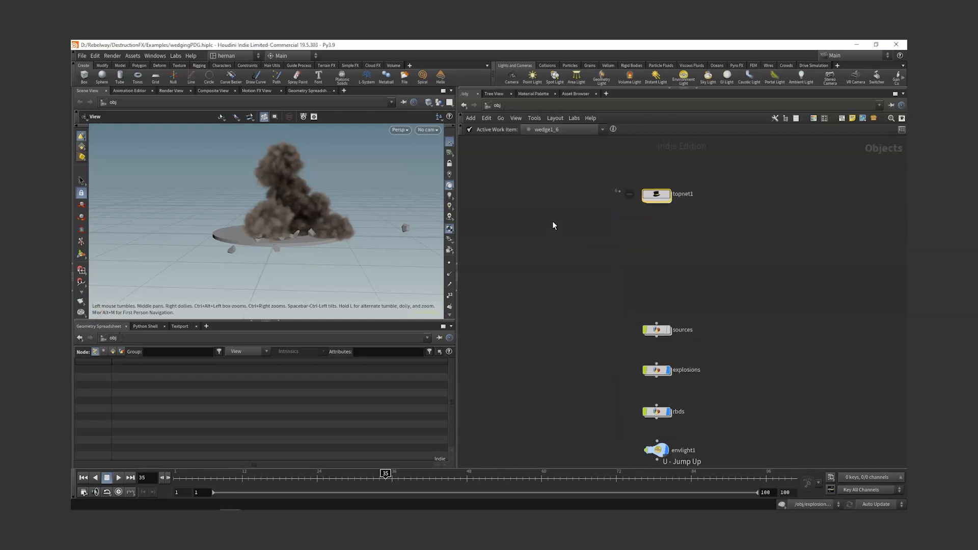
middle_click_drag(824, 372, 684, 341)
scroll(561, 329, "up", 3)
double_click(563, 329)
middle_click_drag(726, 376, 682, 318)
left_click(575, 344)
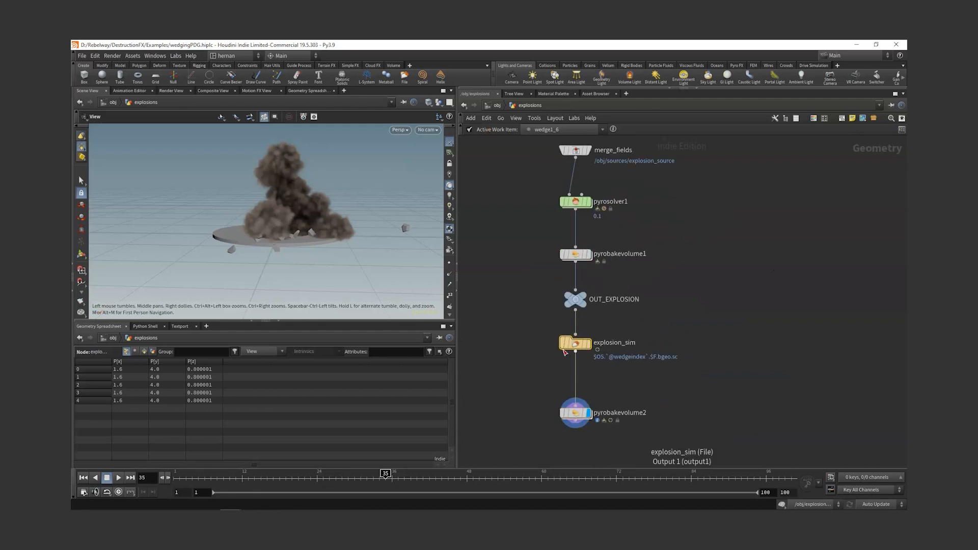
key("p")
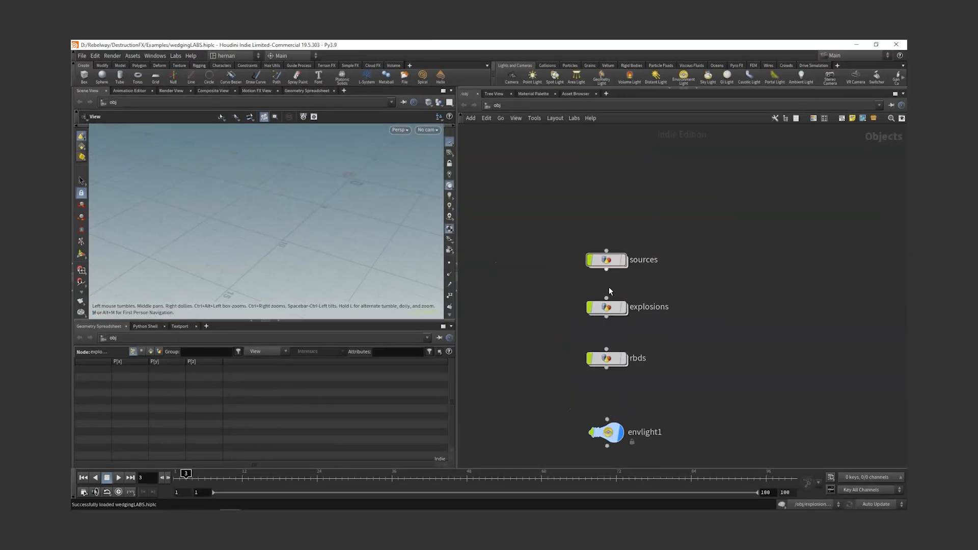
Step: In the wedgingLABS example scene, examine the sources network and its cached explosion_source node
double_click(606, 260)
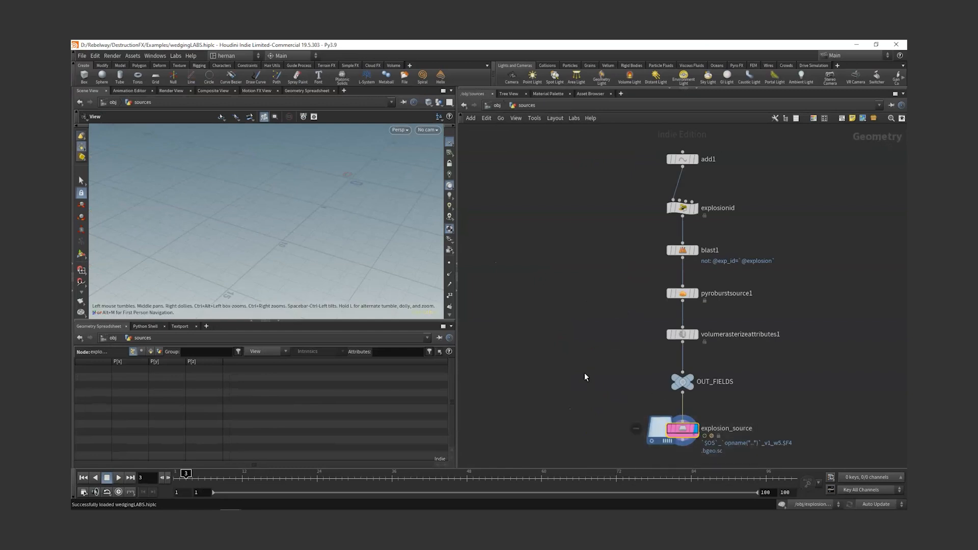
middle_click_drag(585, 373, 536, 353)
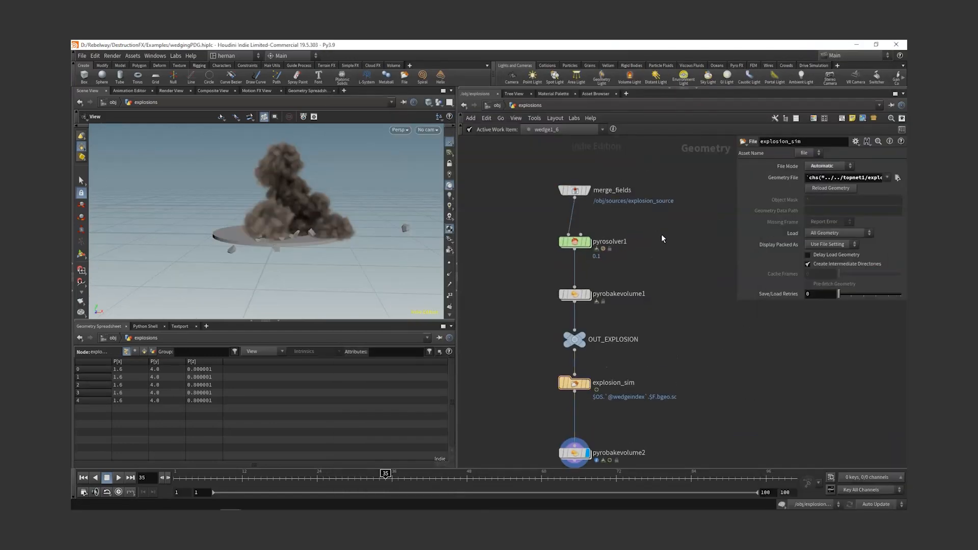
Step: Return to the wedgingPDG scene's object level and open topnet1 to examine the wedge1 parameters
key("u")
key("h")
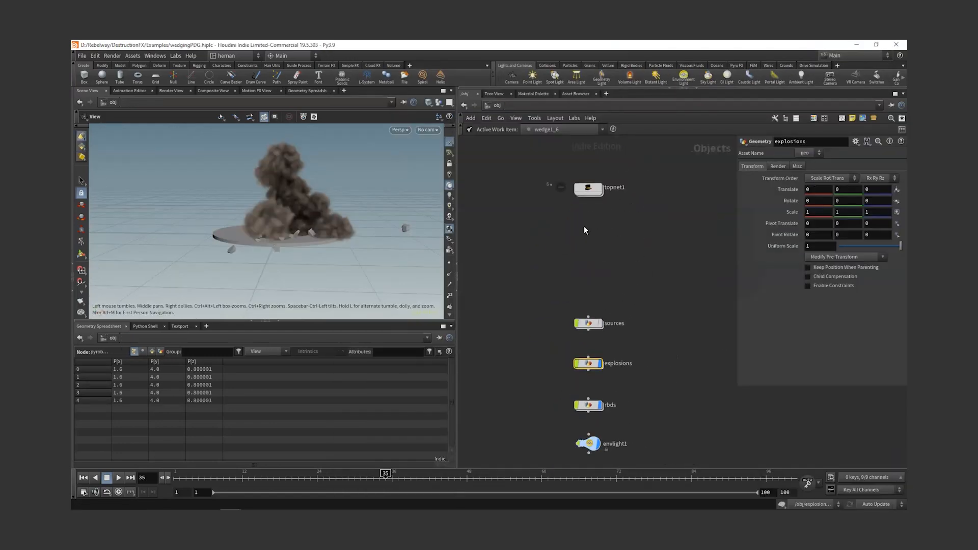
left_click(627, 187)
key("i")
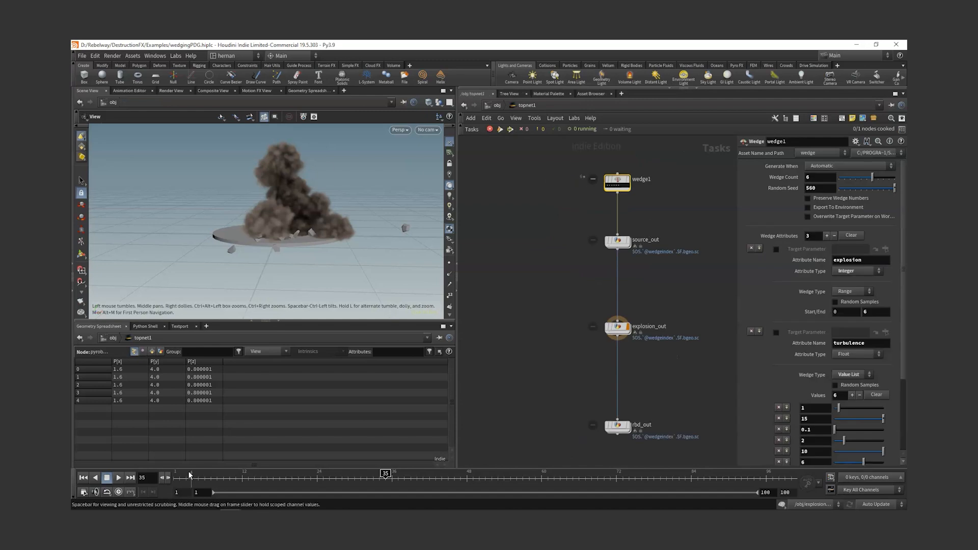
Step: Select different work items on wedge1 and scrub the timeline to compare the explosion variations
left_click_drag(285, 477, 366, 477)
scroll(612, 176, "up", 4)
left_click(629, 197)
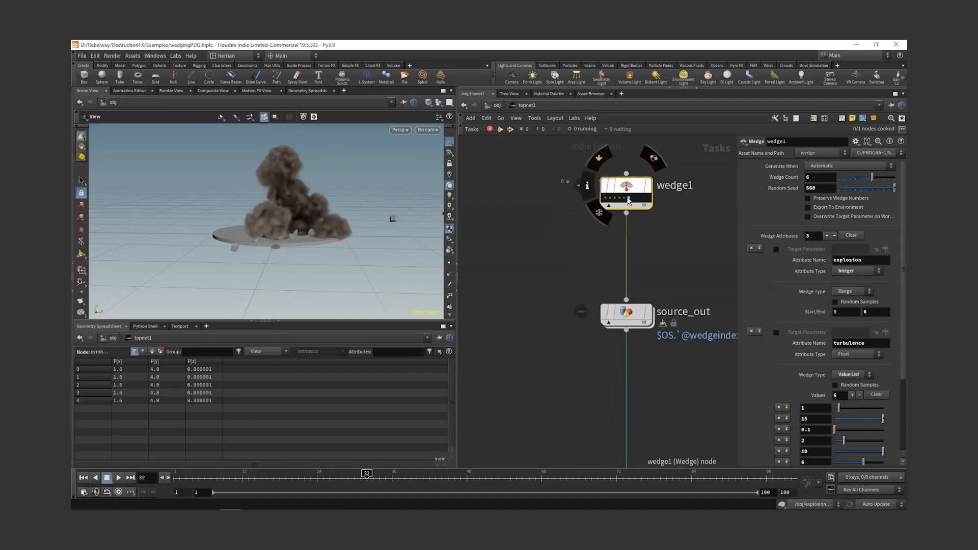
left_click(292, 477)
left_click_drag(303, 478, 336, 478)
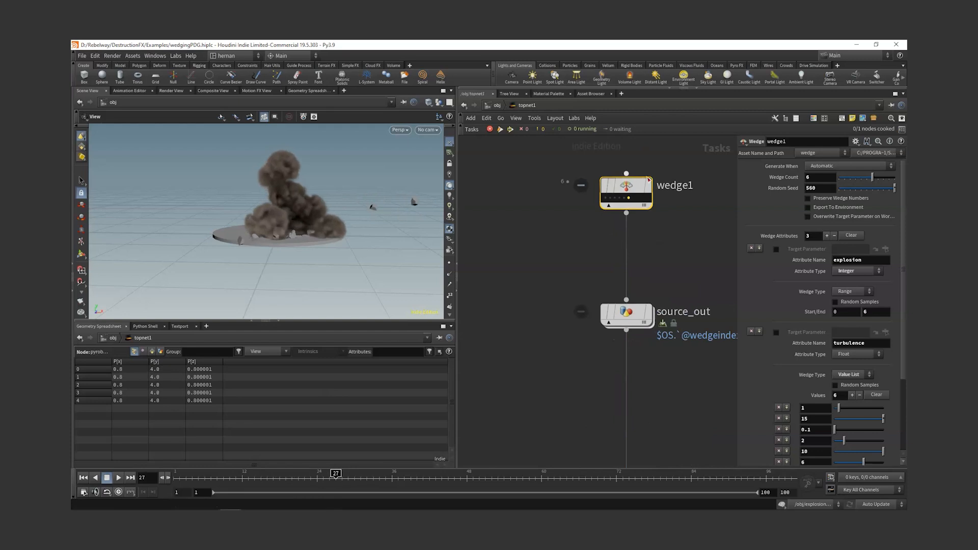
left_click(625, 197)
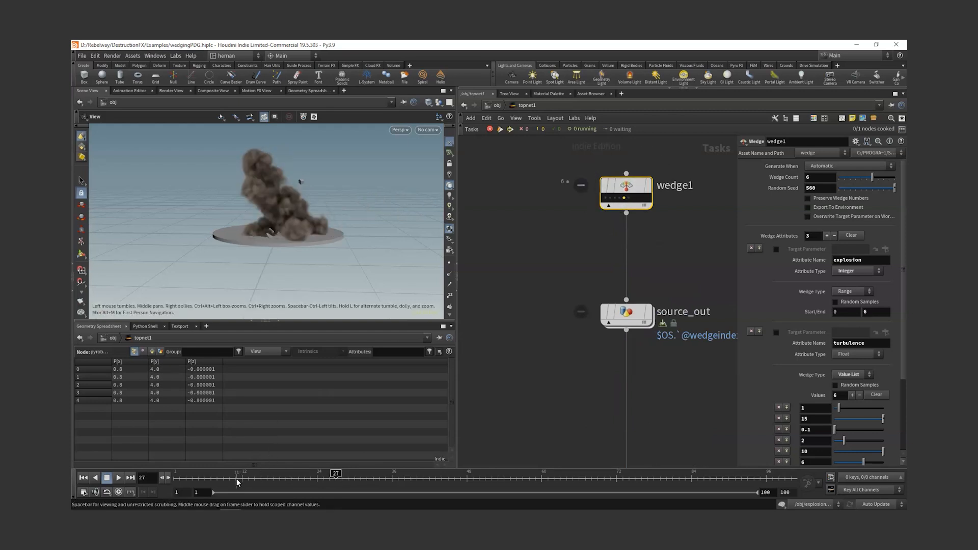
mouse_move(238, 479)
left_mouse_down()
mouse_move(441, 469)
mouse_move(180, 466)
mouse_move(254, 474)
mouse_move(180, 477)
mouse_move(342, 476)
mouse_move(186, 473)
left_mouse_up()
left_click(619, 198)
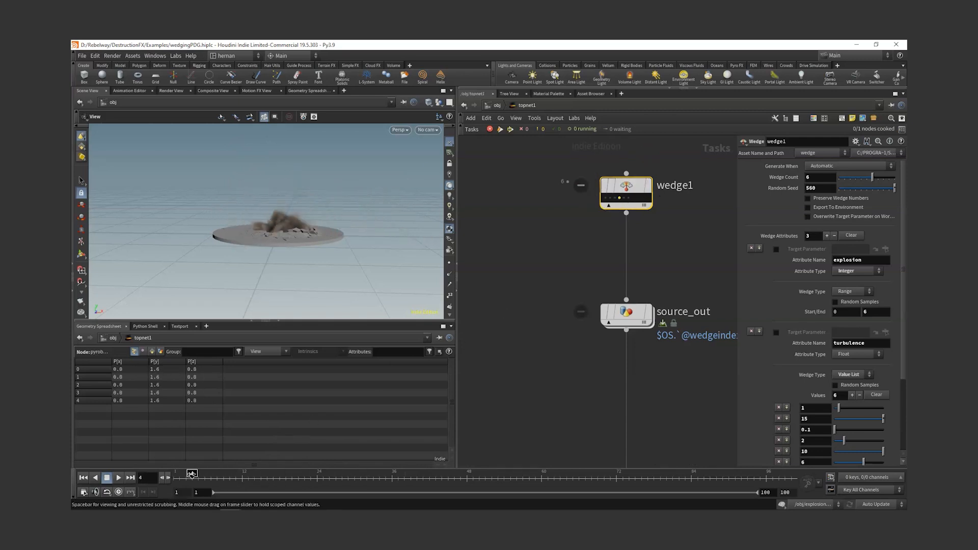
left_click(542, 260)
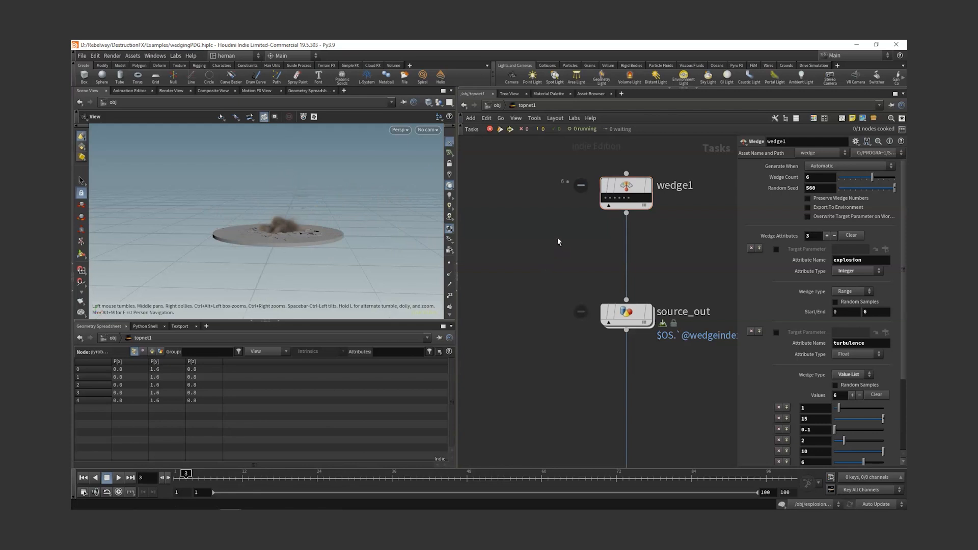
middle_click_drag(558, 237, 522, 279)
scroll(523, 278, "down", 3)
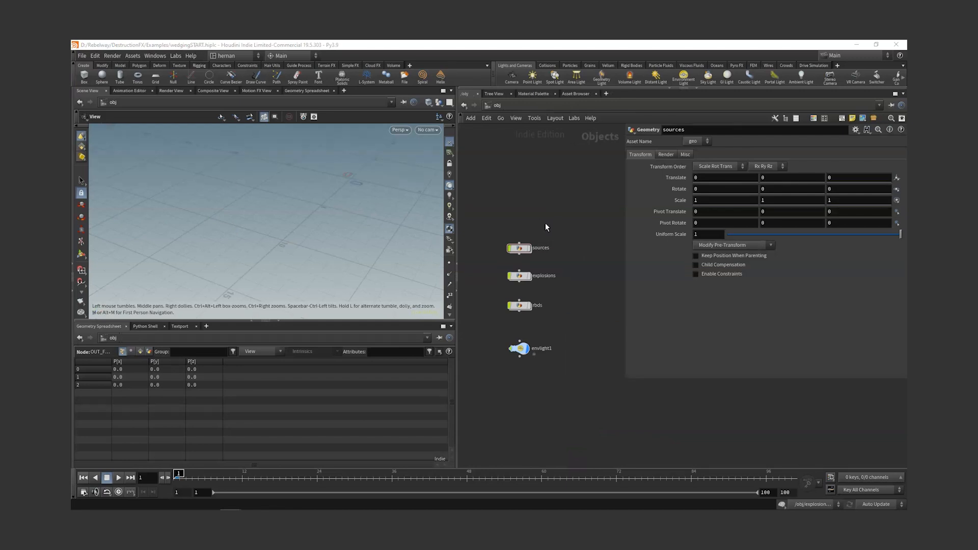
Step: In the wedgingSTART example scene, frame the object network and review the sources, explosions and rbds objects
key("h")
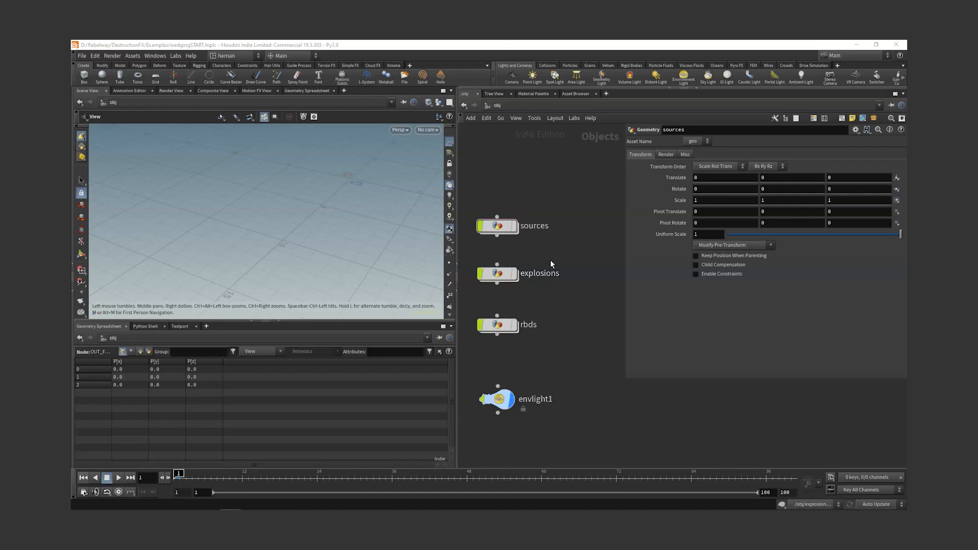
left_click_drag(570, 210, 502, 260)
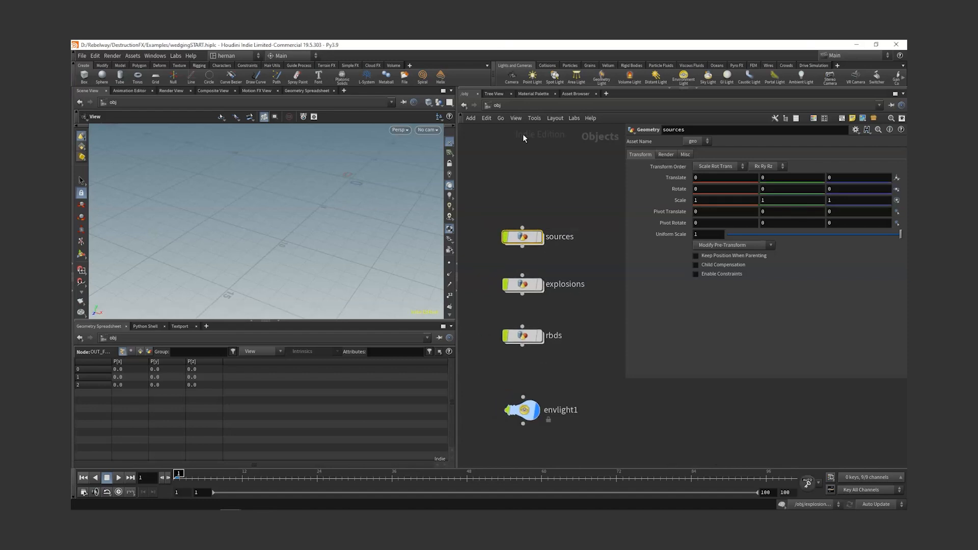
left_click_drag(575, 188, 501, 347)
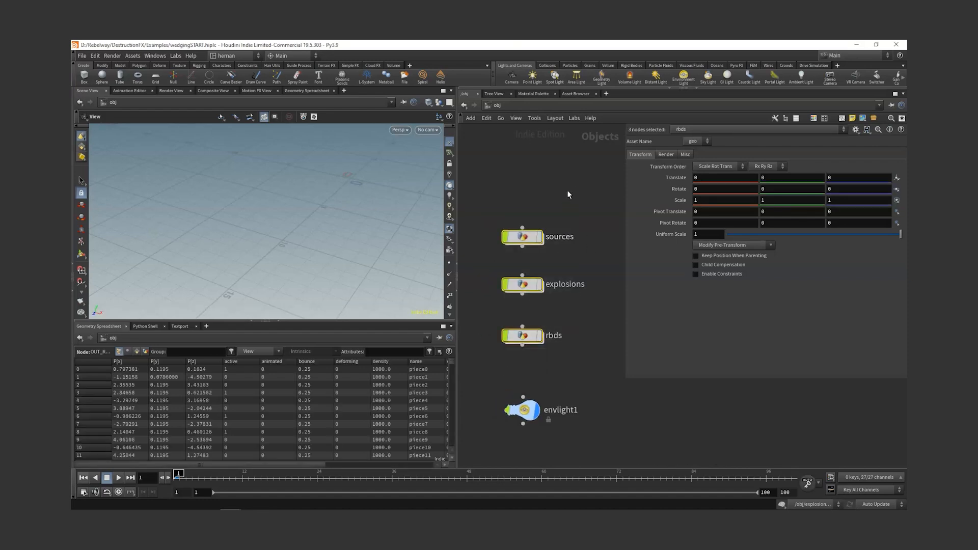
left_click_drag(581, 189, 498, 251)
left_click_drag(591, 259, 491, 307)
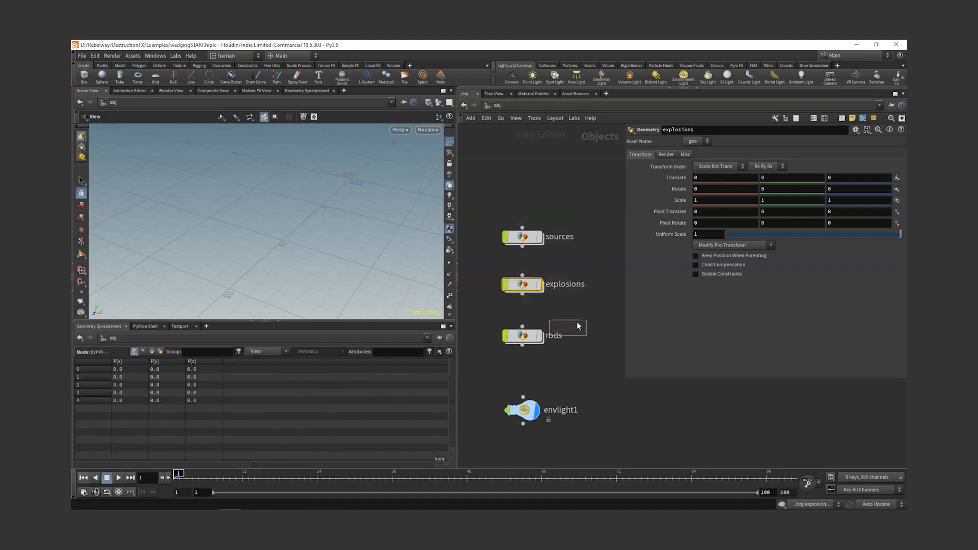
left_click_drag(577, 325, 498, 346)
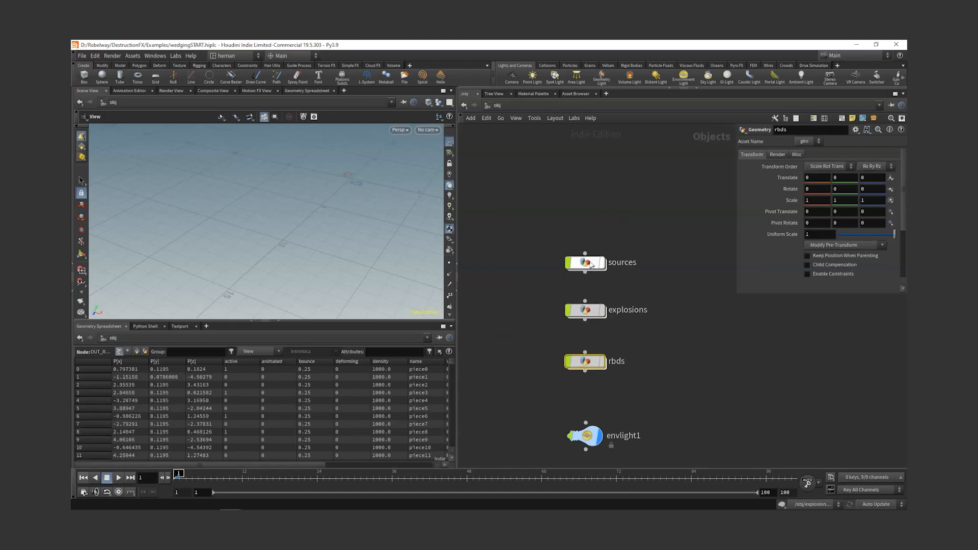
Step: Open the sources network, display add1 and examine its point parameters and node information
double_click(589, 261)
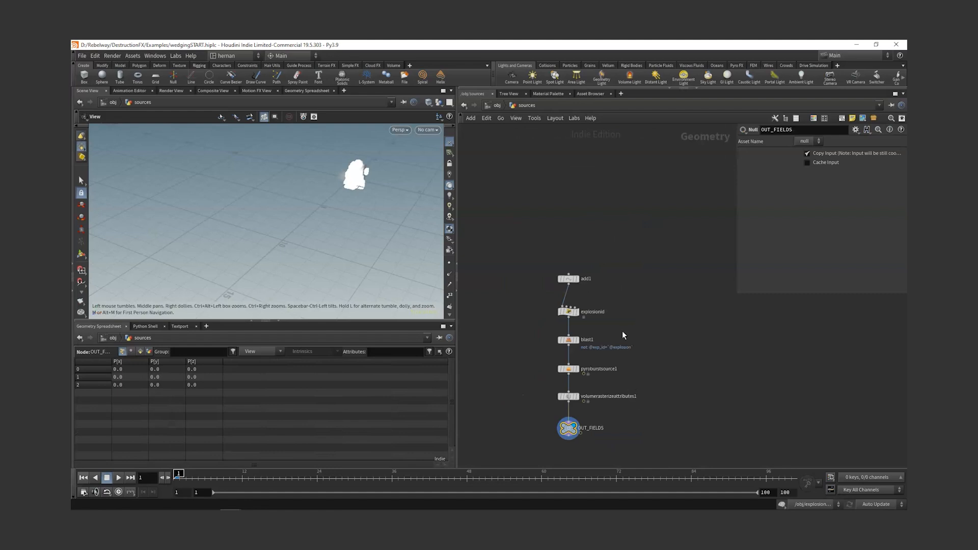
left_click_drag(328, 179, 388, 171)
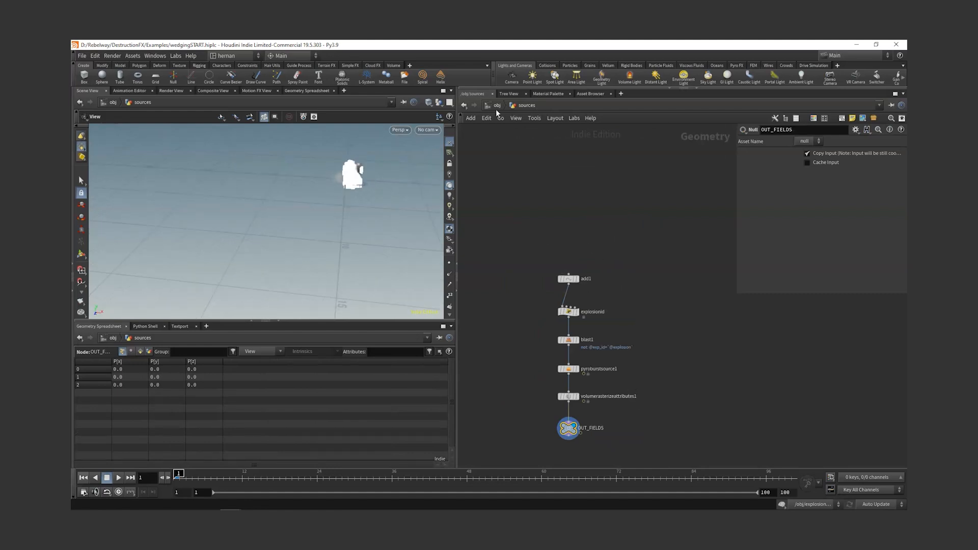
scroll(592, 271, "up", 5)
left_click(562, 293)
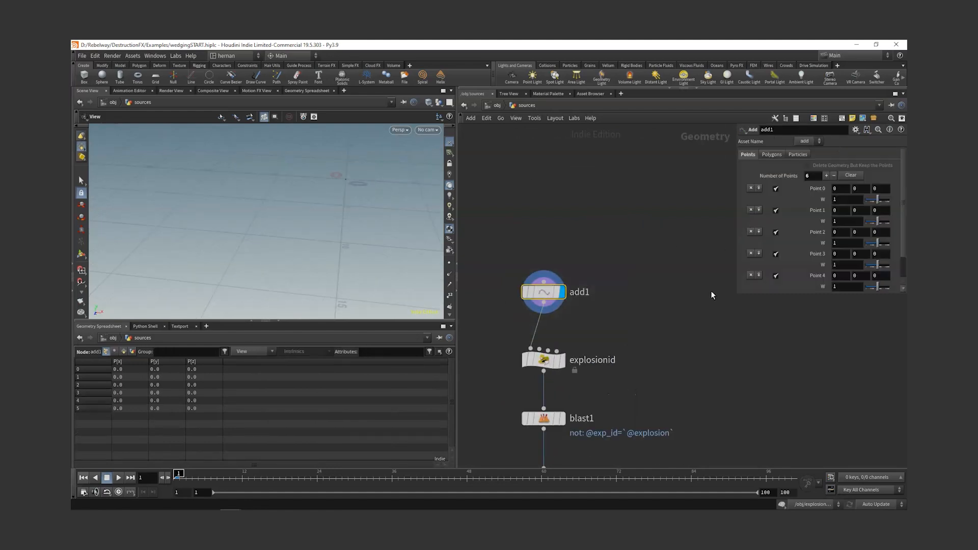
left_click_drag(738, 295, 673, 347)
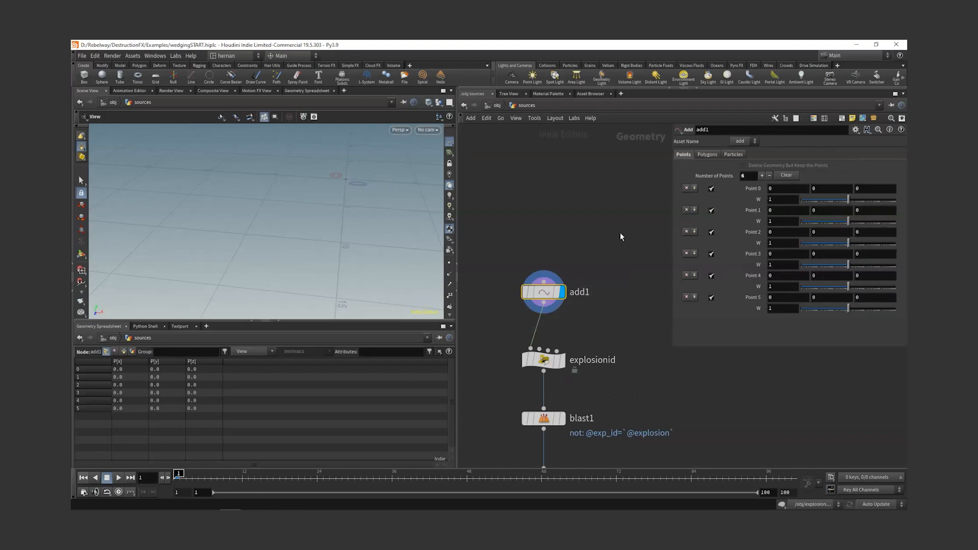
middle_click_drag(620, 236, 607, 183)
left_click(499, 238)
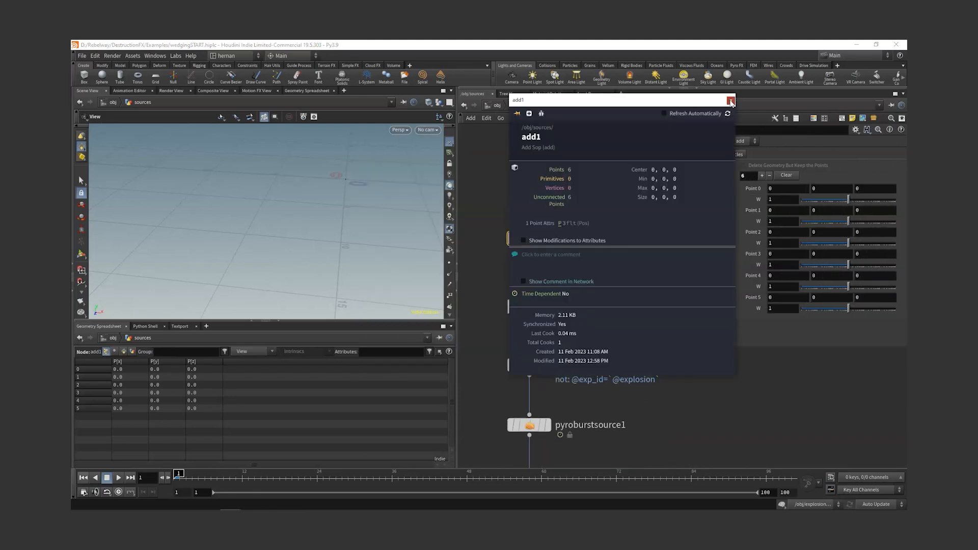
left_click(731, 100)
Step: Examine the explosionid wrangle's VEX expression that assigns the exp_id attribute from the point number
left_click(555, 255)
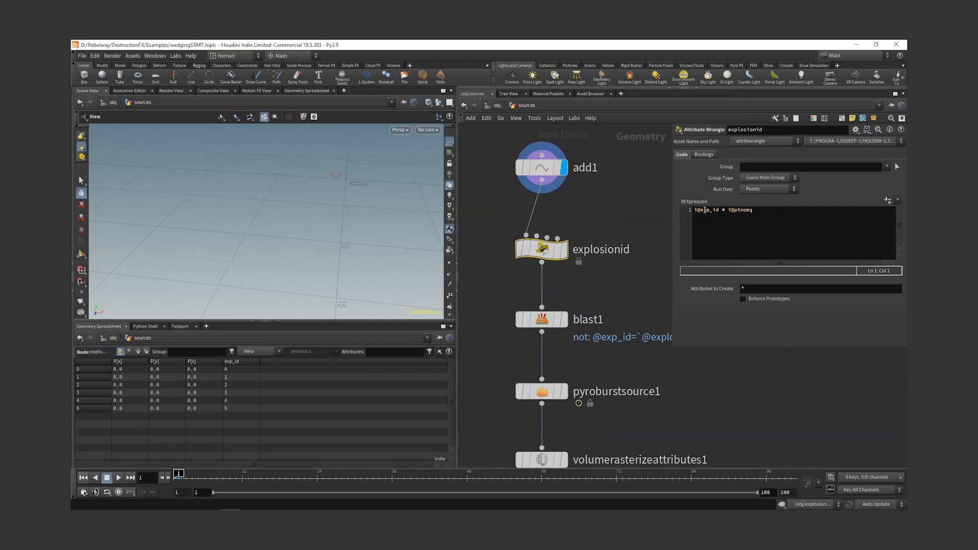
left_click_drag(719, 211, 700, 211)
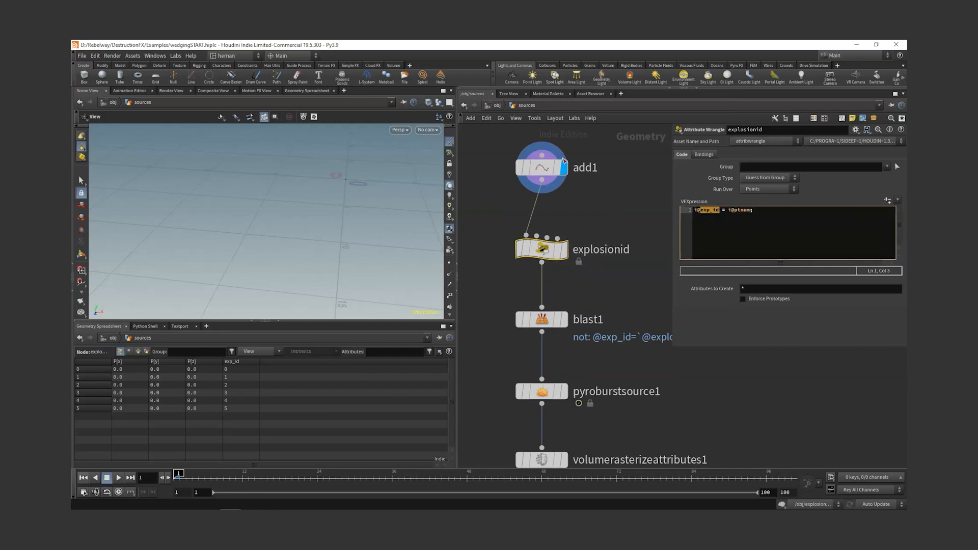
middle_click_drag(629, 192, 625, 146)
left_click_drag(605, 258, 546, 289)
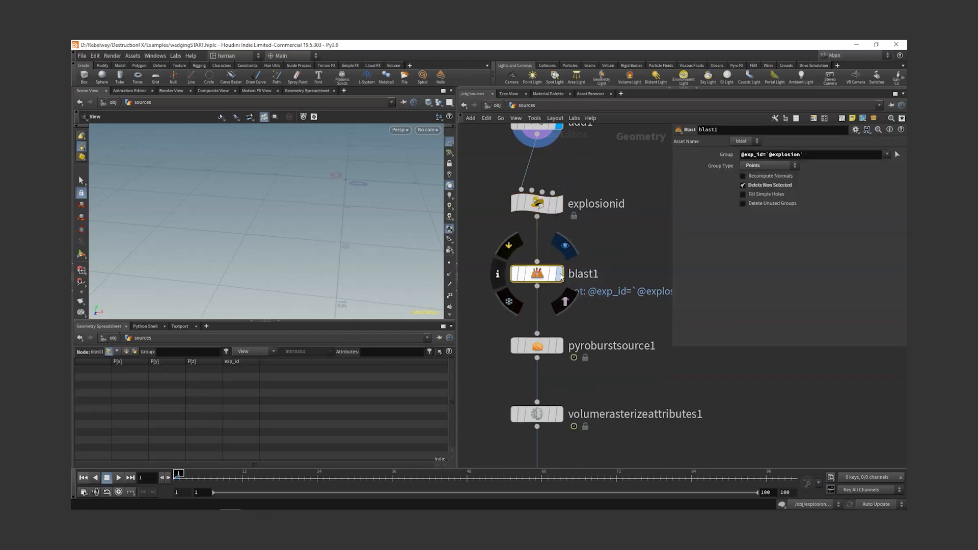
left_click(560, 275)
left_click(720, 155)
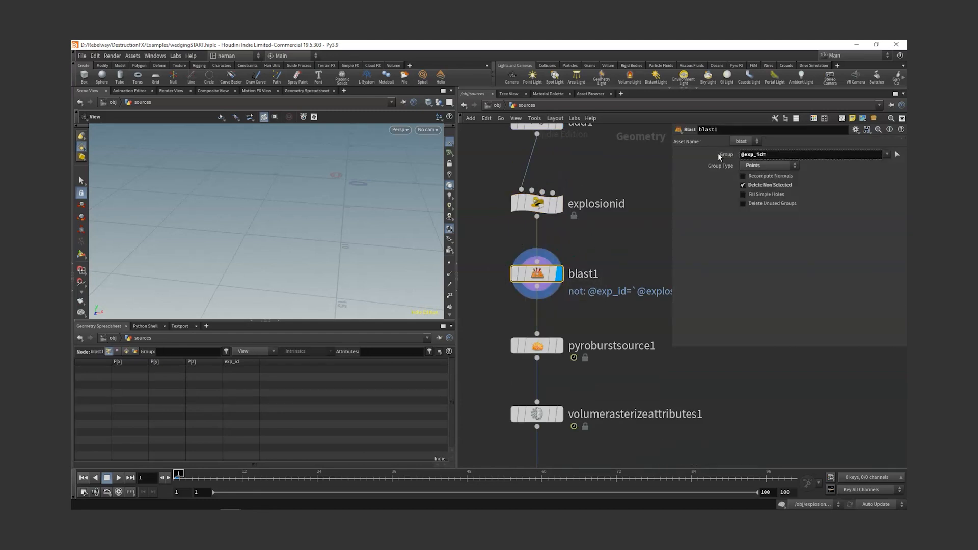
left_click(720, 154)
left_click(772, 155)
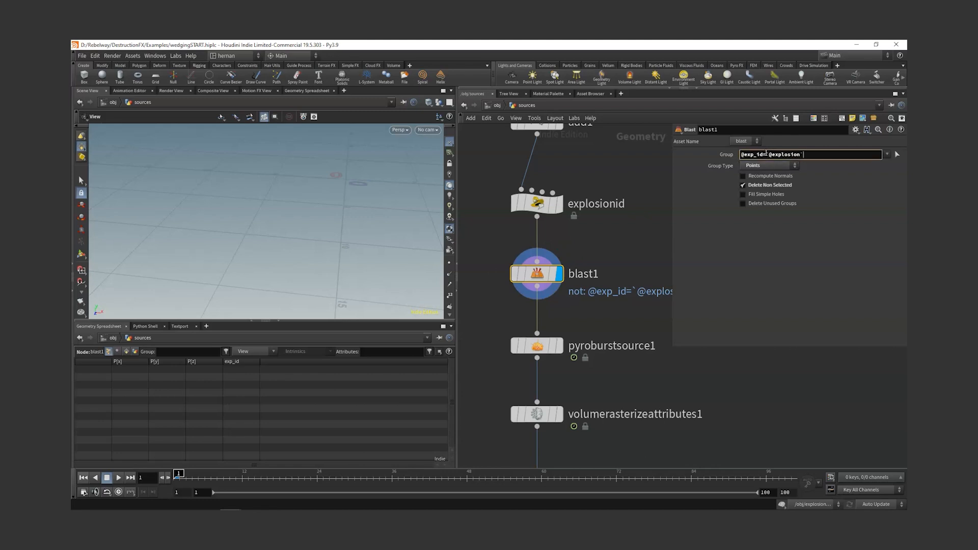
left_click_drag(766, 154, 826, 155)
left_click(831, 154)
left_click_drag(766, 154, 838, 160)
left_click(834, 159)
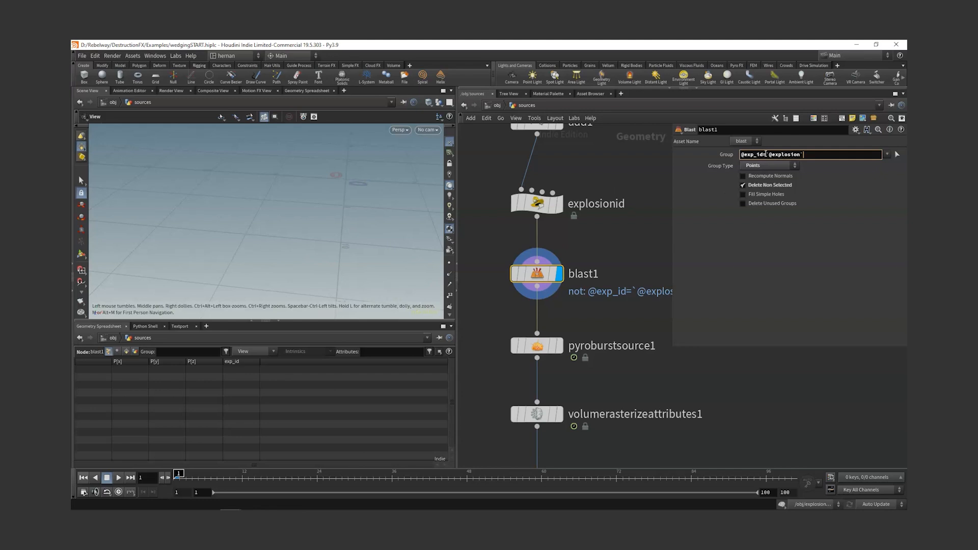
left_click_drag(766, 154, 804, 155)
Step: Display pyroburstsource1 and scrub the first frames to inspect the burst points
middle_click_drag(610, 250, 618, 212)
middle_click_drag(618, 276, 623, 256)
left_click_drag(627, 260, 574, 295)
left_click(570, 286)
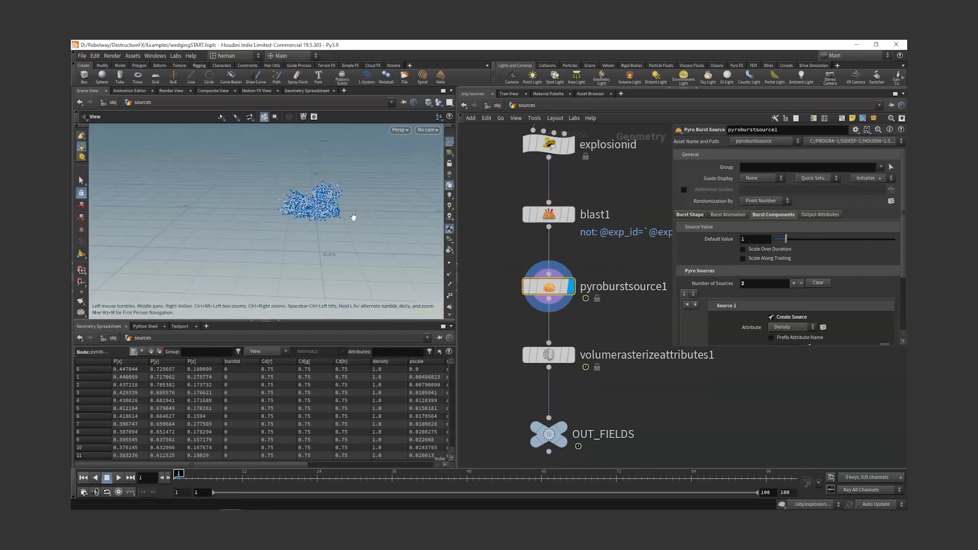
middle_click(549, 214)
left_click(208, 479)
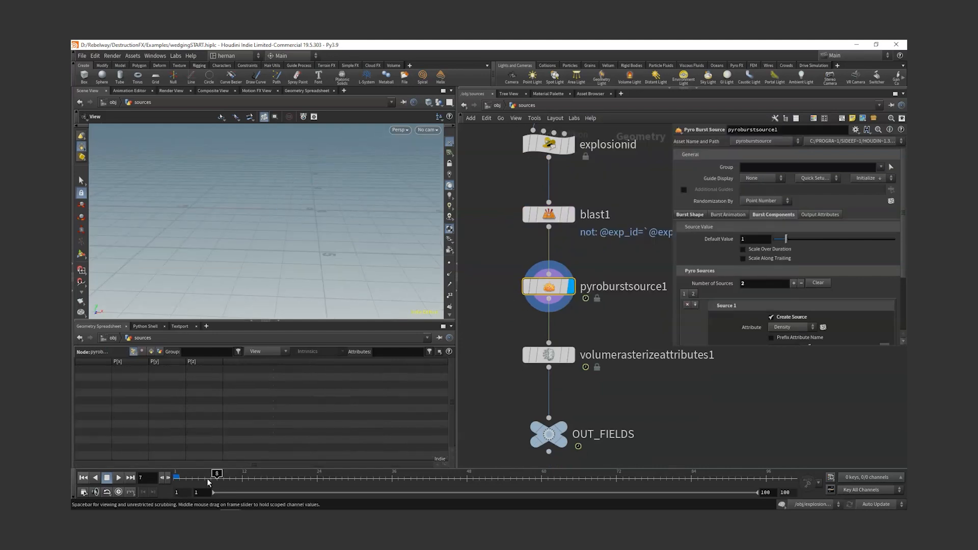
mouse_move(208, 482)
left_mouse_down()
mouse_move(317, 477)
mouse_move(173, 476)
mouse_move(186, 474)
left_mouse_up()
middle_click_drag(586, 407, 577, 354)
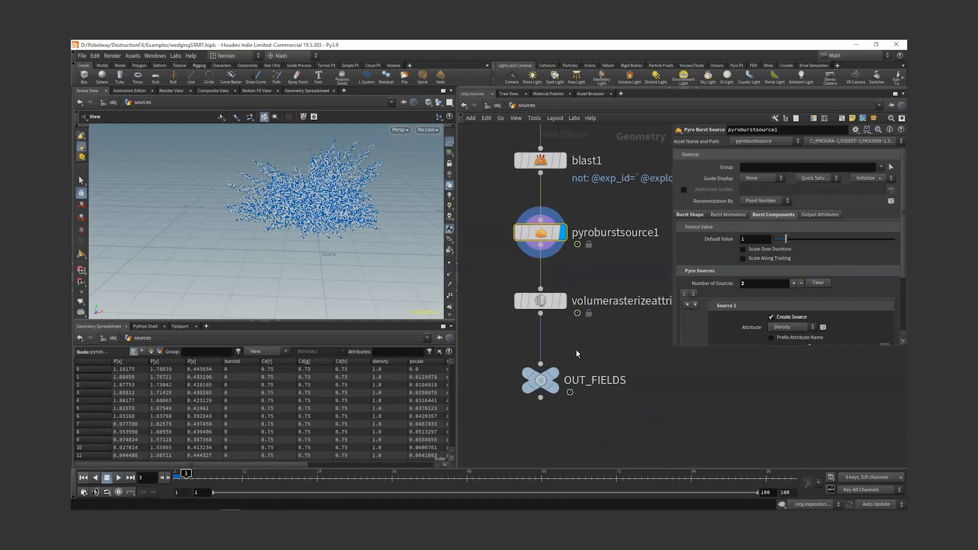
Step: Display volumerasterizeattributes1 and examine its rasterized attributes and filter settings
left_click(556, 303)
scroll(593, 291, "down", 2)
middle_click_drag(621, 281, 594, 292)
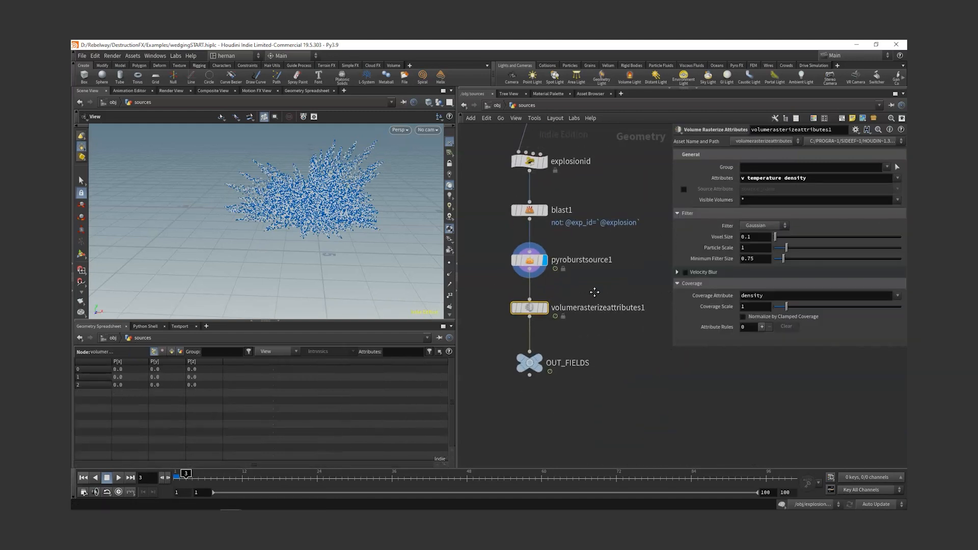
left_click(544, 308)
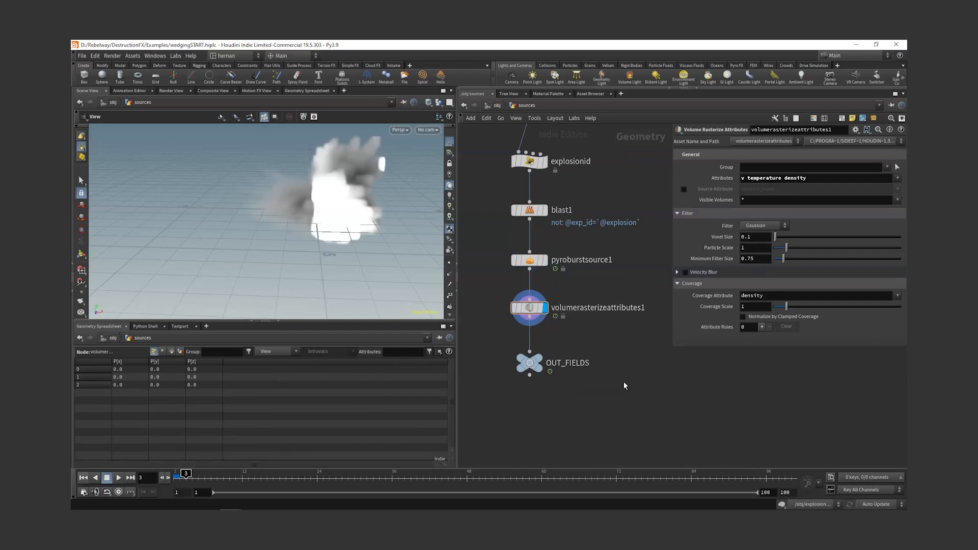
Step: Open the explosions network, examine merge_fields, pyrosolver1 and pyrobakevolume2, and return to the object level
key("u")
double_click(529, 291)
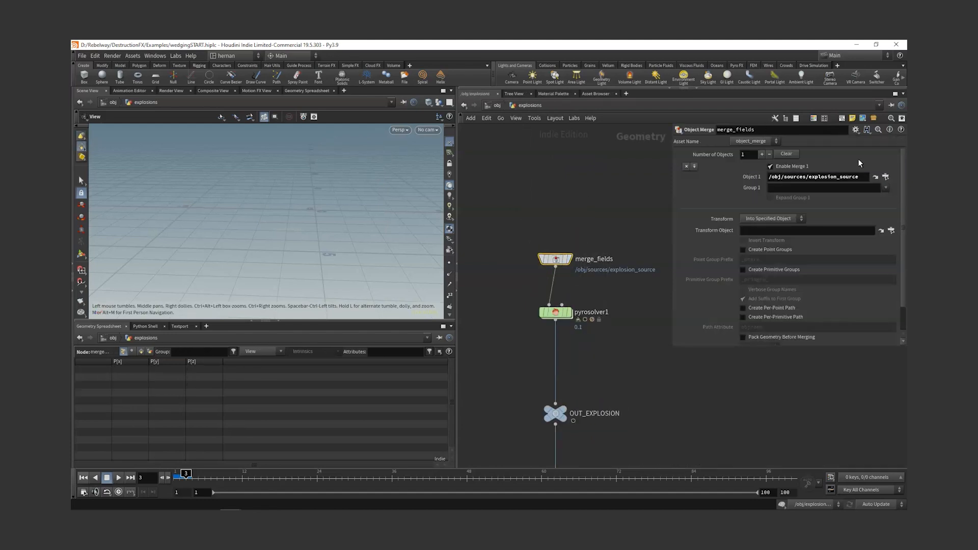
left_click_drag(614, 282, 520, 359)
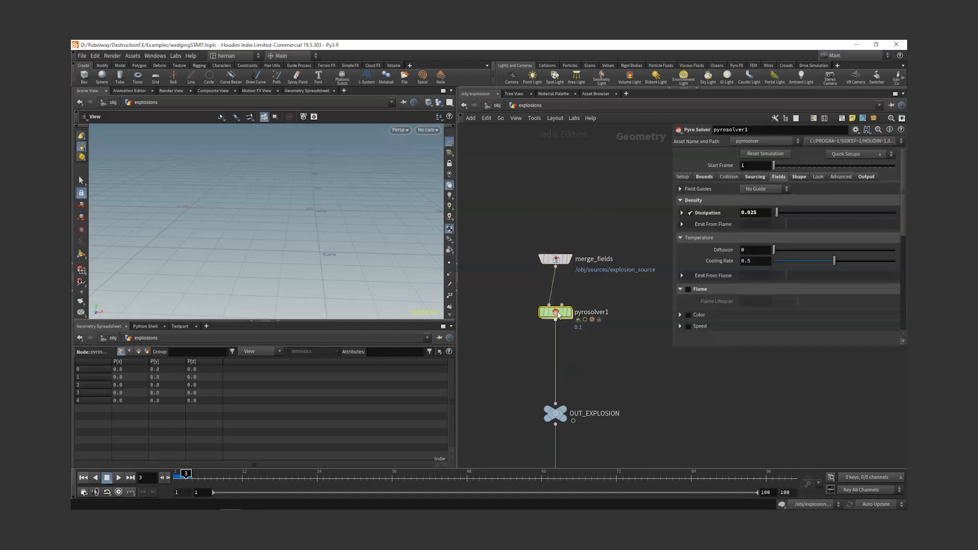
middle_click_drag(619, 383, 613, 255)
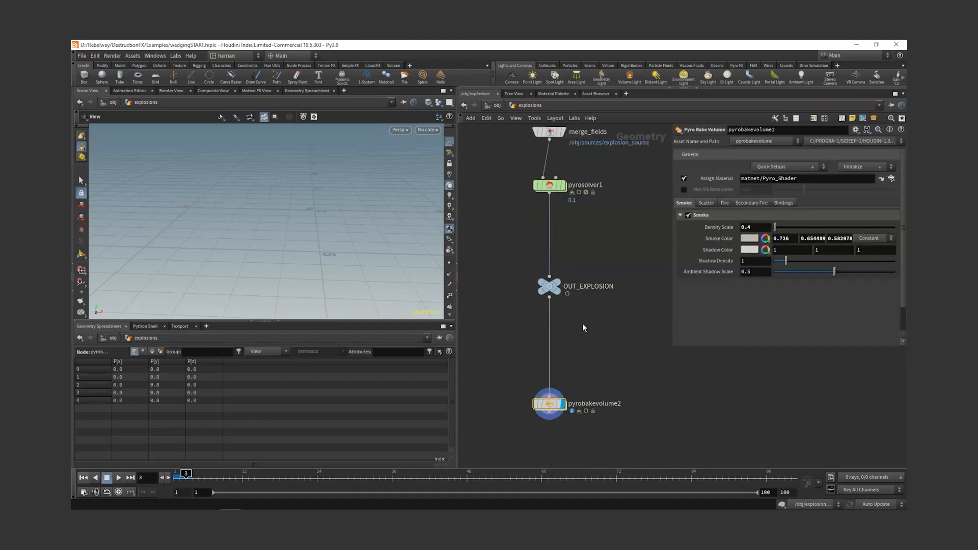
key("u")
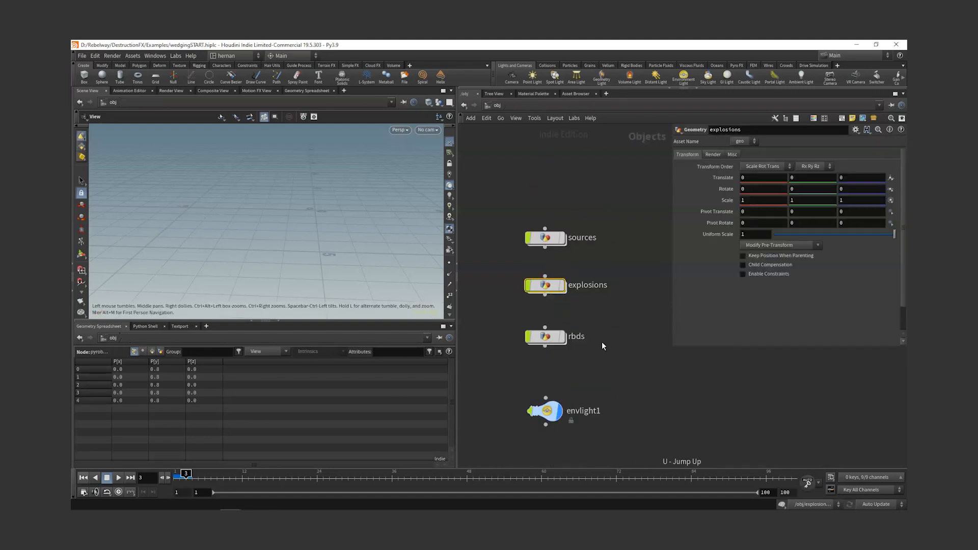
Step: Open the rbds network and display circle1 and reverse1 to examine the base disc
double_click(549, 337)
middle_click_drag(560, 177, 510, 332)
scroll(570, 268, "up", 5)
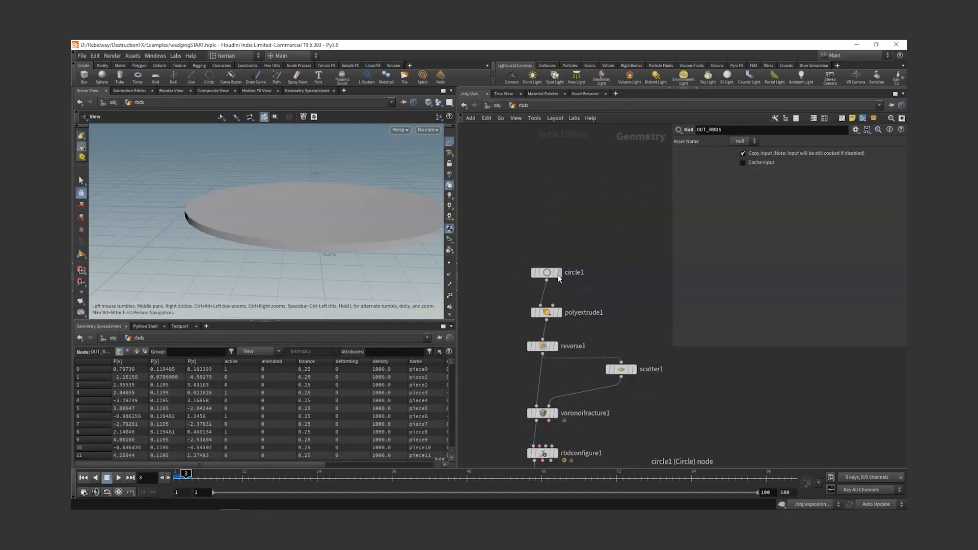
left_click(559, 273)
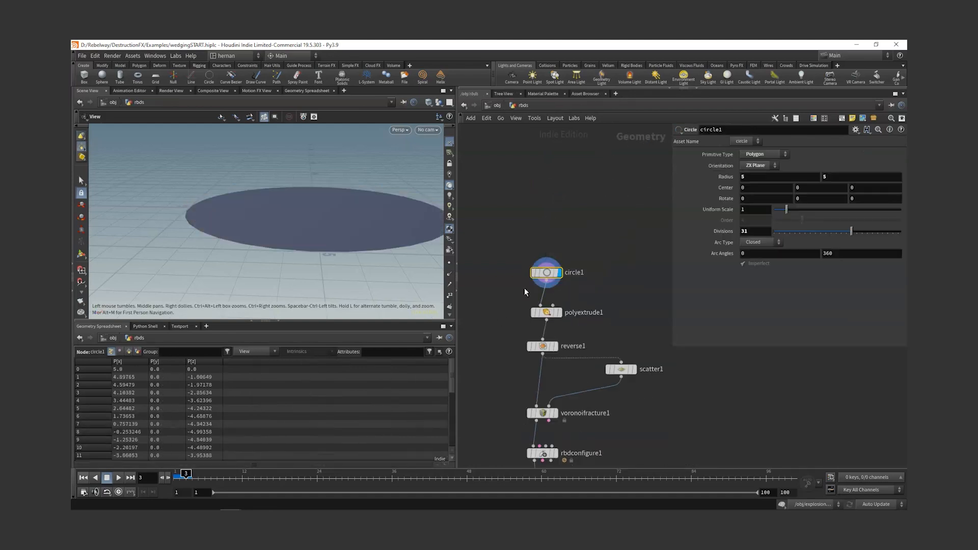
left_click(556, 347)
middle_click_drag(638, 376, 605, 315)
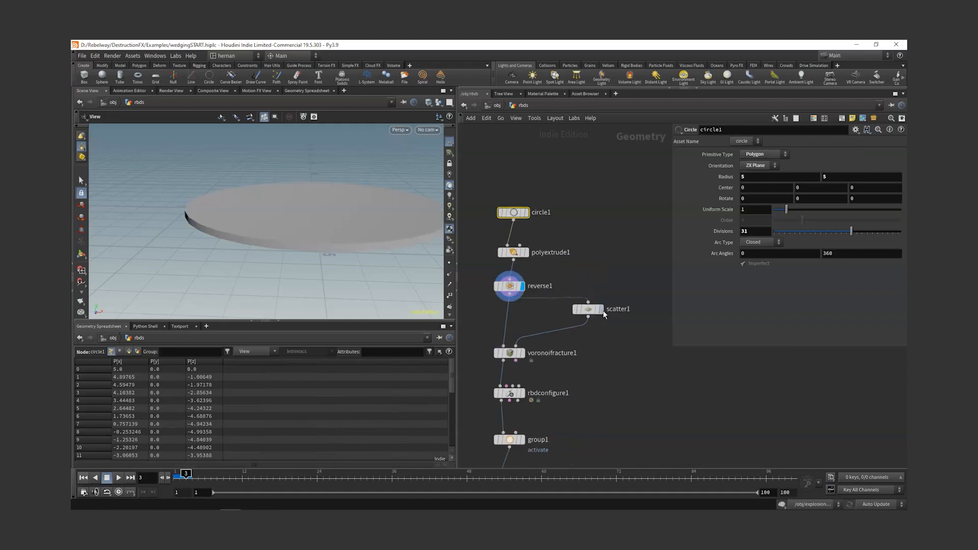
Step: Display voronoifracture1 and rbdconfigure1 and inspect the fractured disc in wireframe
left_click(602, 310)
left_click(522, 353)
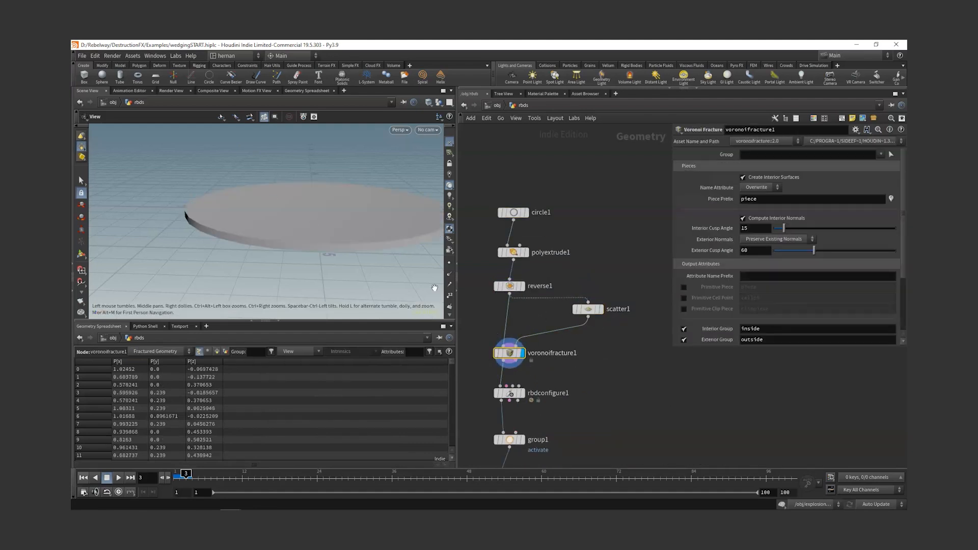
middle_click_drag(574, 406, 583, 295)
left_click(531, 285)
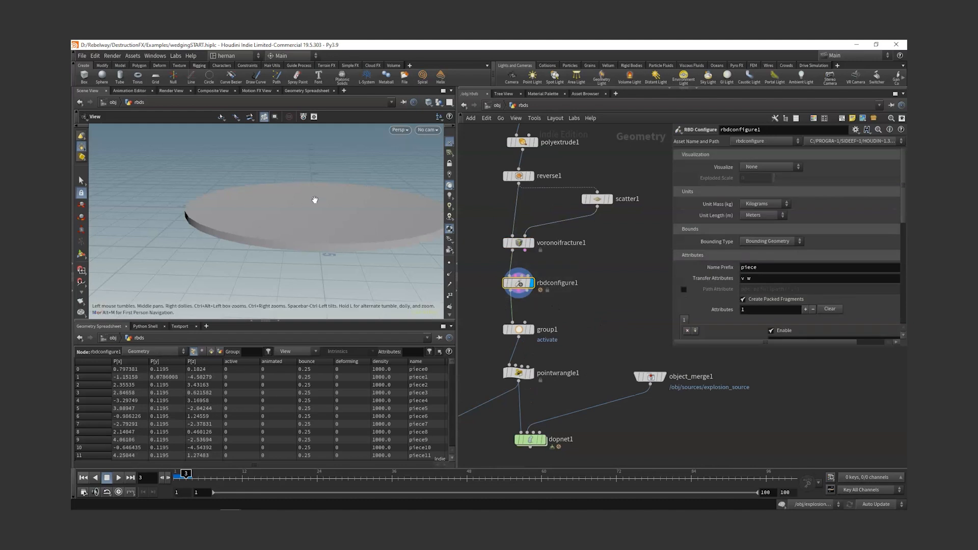
key("w")
middle_click_drag(560, 376, 577, 263)
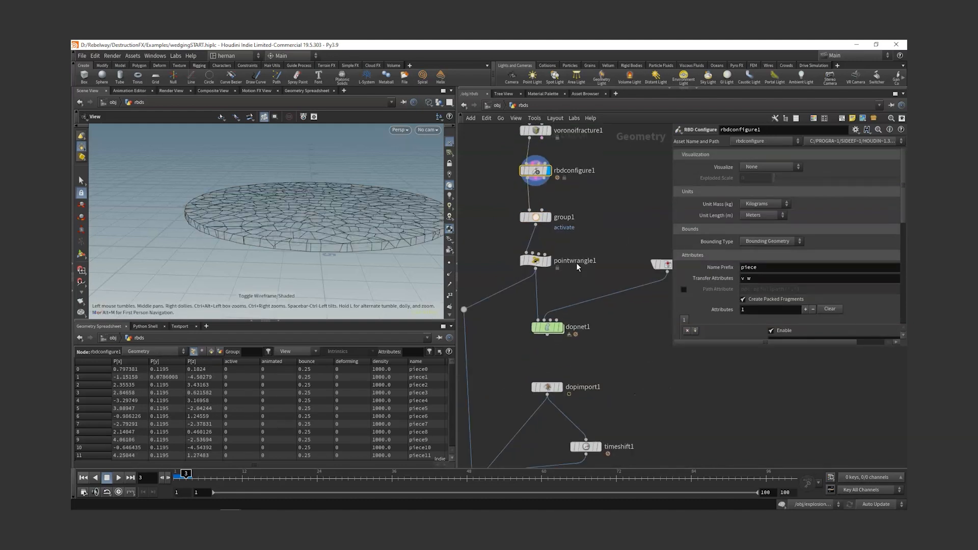
Step: Display group1 and examine the activate point group and its bounding sphere settings on the disc
left_click(536, 262)
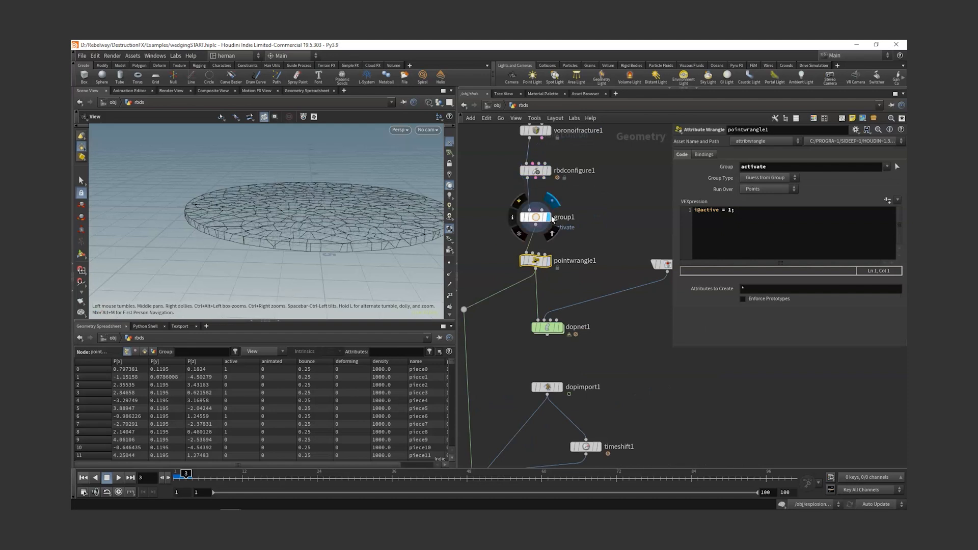
left_click(535, 218)
scroll(356, 182, "up", 3)
scroll(307, 201, "up", 3)
left_click_drag(307, 202, 296, 223)
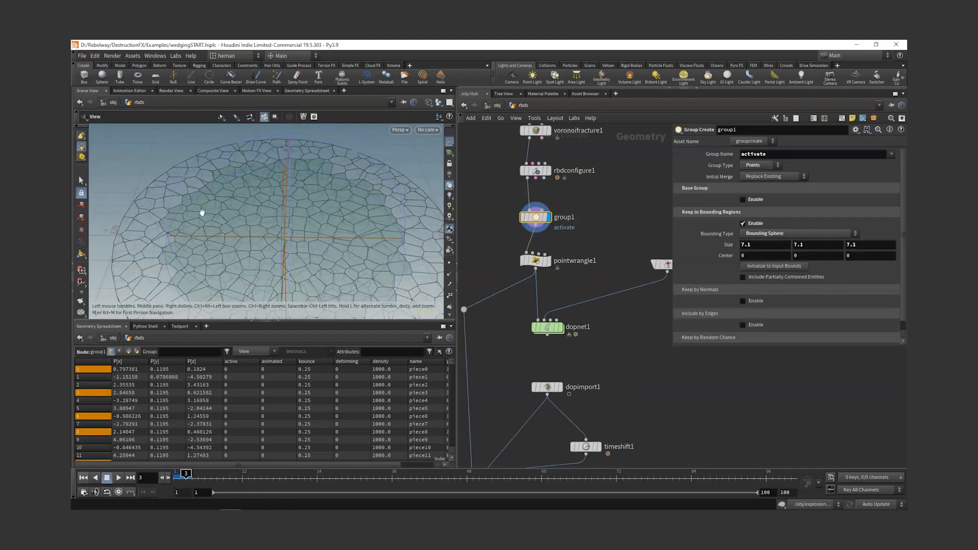
scroll(255, 247, "down", 4)
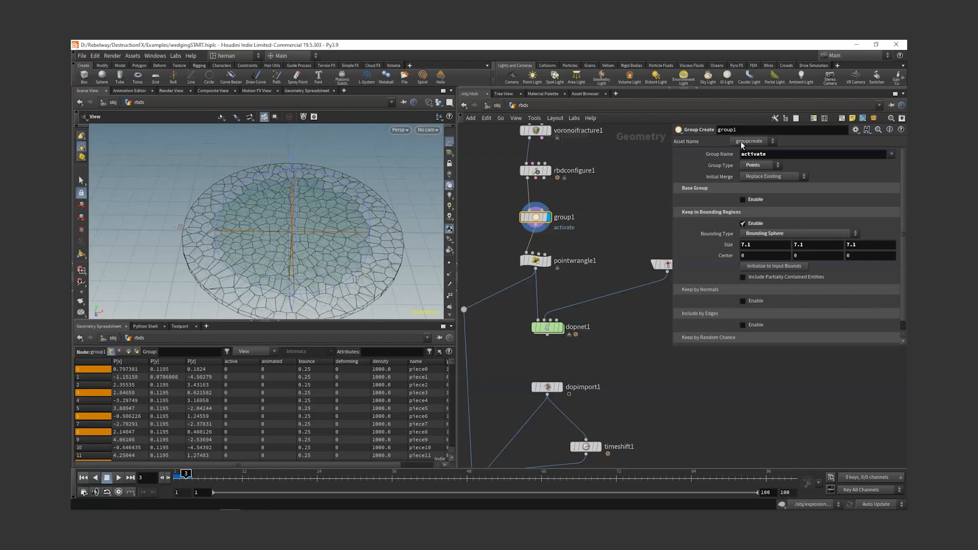
Step: Examine the i@active = 1; expression in pointwrangle1 and the Bullet Data settings in rbdconfigure1
left_click(535, 260)
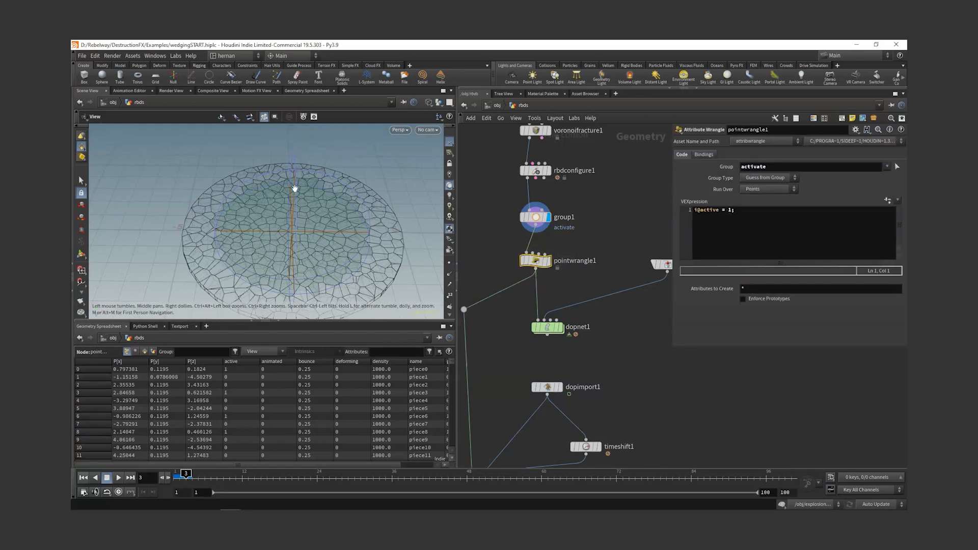
left_click_drag(743, 216, 694, 210)
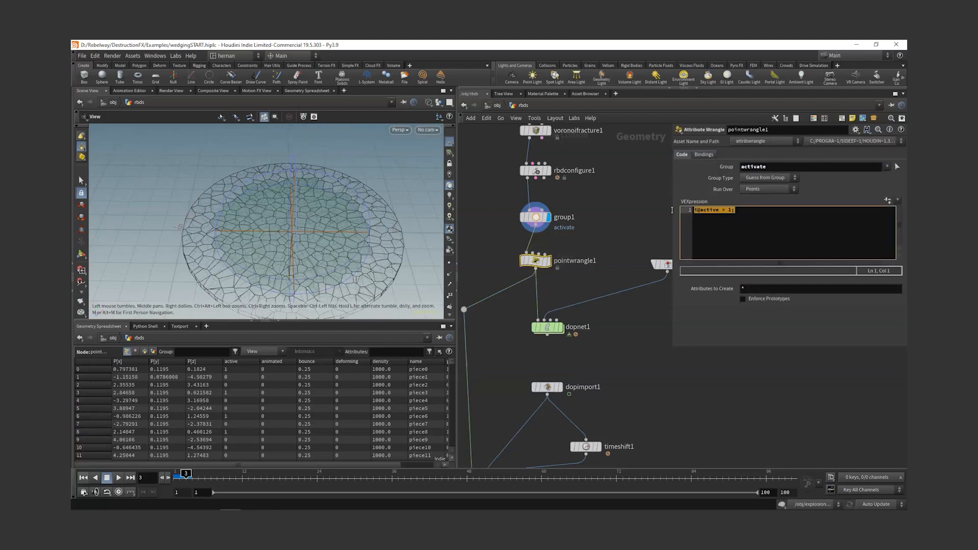
left_click(535, 172)
scroll(708, 290, "down", 1)
scroll(707, 289, "down", 2)
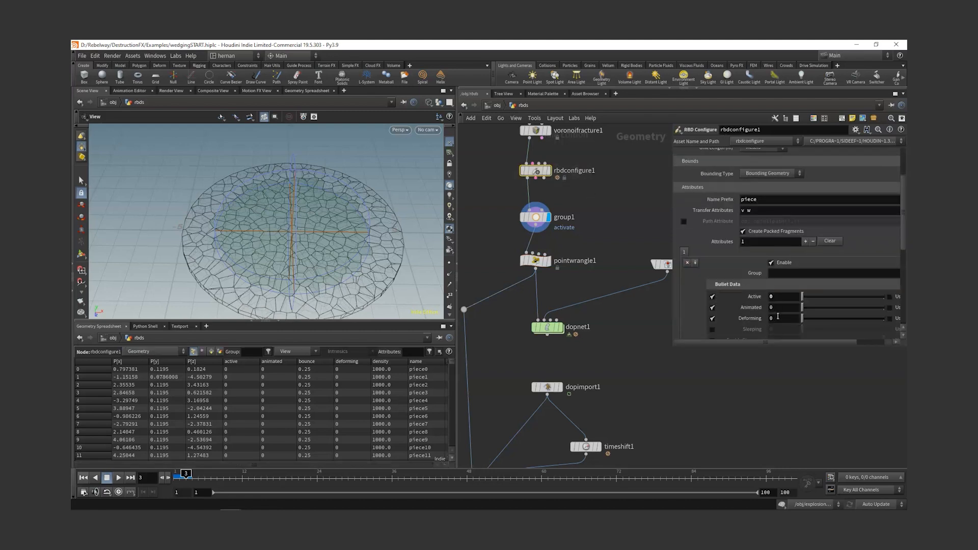
Step: Display object_merge1 and examine its reference to /obj/sources/explosion_source
middle_click_drag(601, 301, 562, 245)
left_click(631, 209)
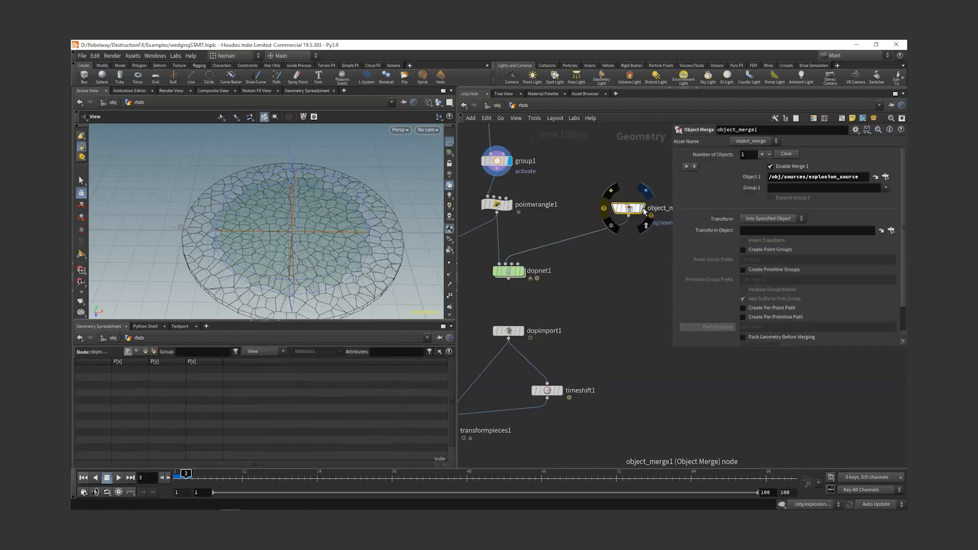
key("r")
left_click_drag(650, 160, 616, 246)
key("h")
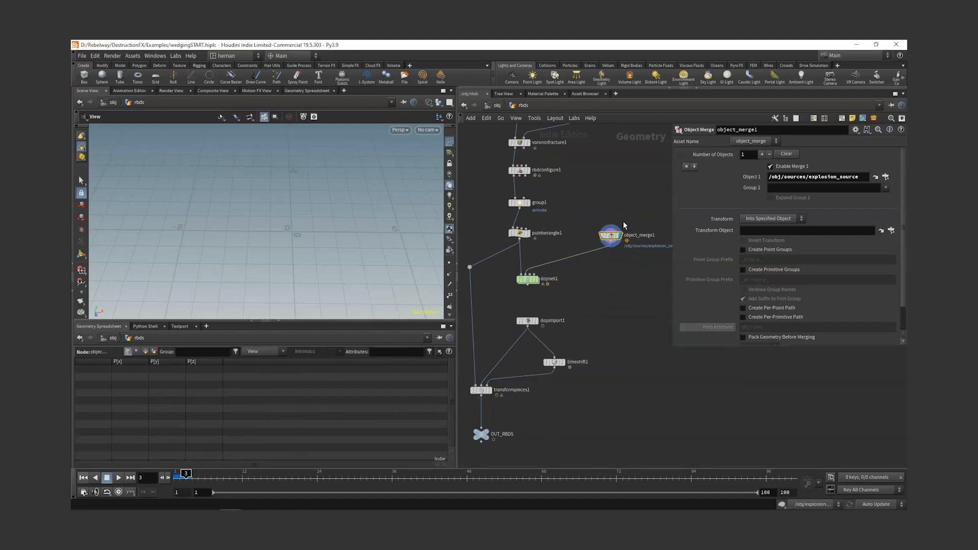
Step: Open dopnet1 and examine its rigid body solver, multisolver and SOP solver setup
left_click(527, 282)
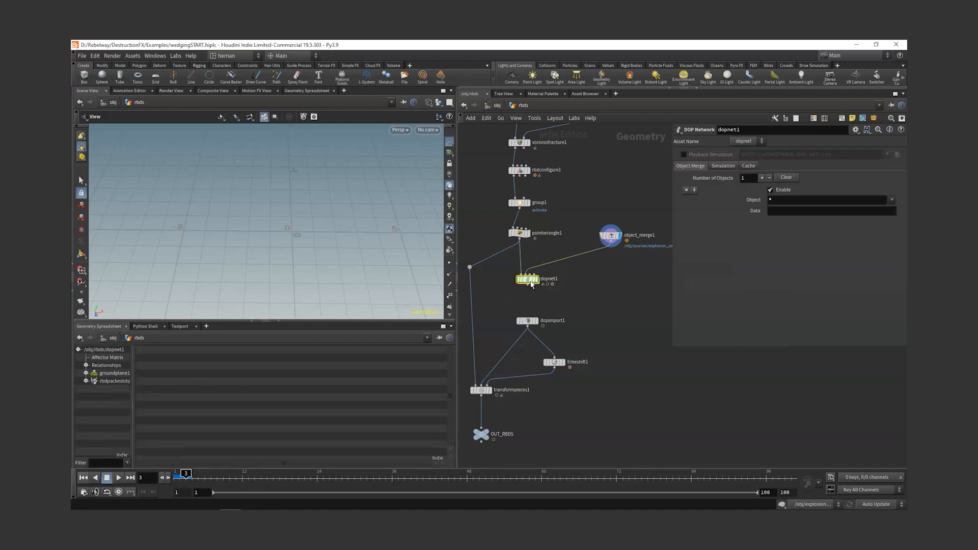
double_click(529, 281)
key("h")
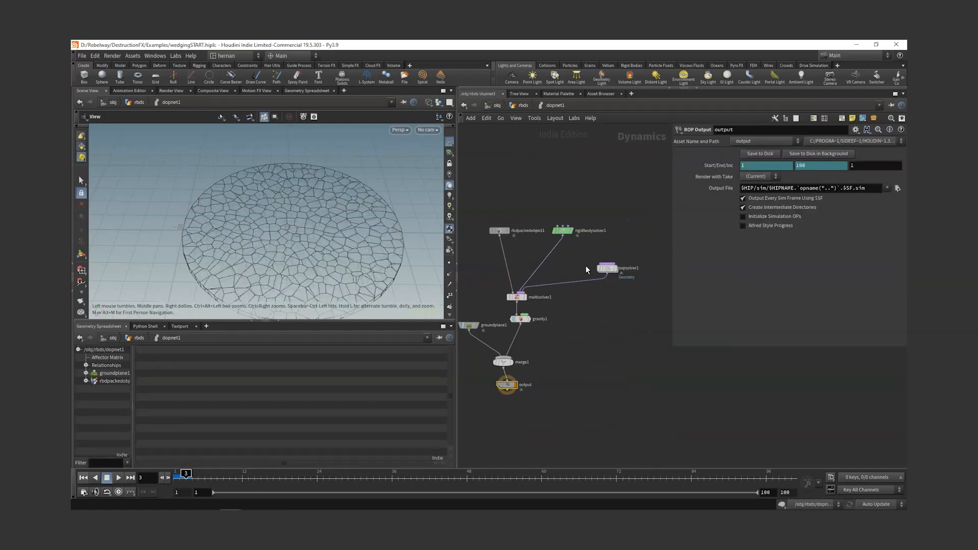
scroll(608, 267, "up", 3)
middle_click_drag(563, 247, 605, 221)
middle_click_drag(666, 229, 592, 248)
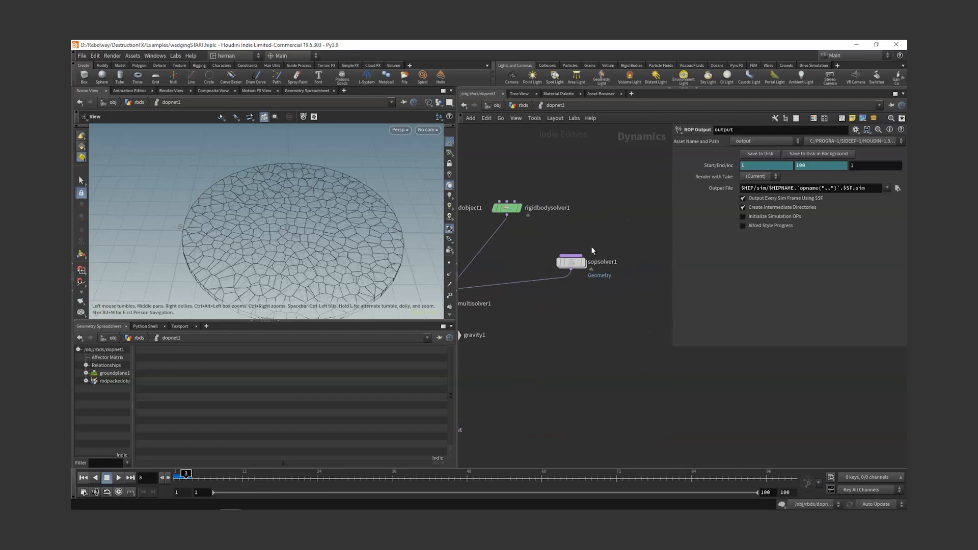
double_click(572, 263)
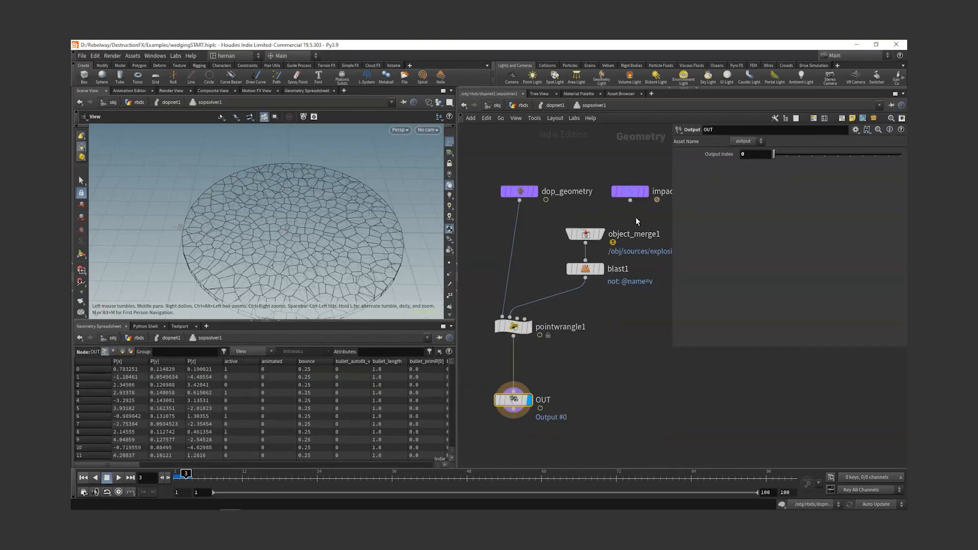
mouse_move(635, 219)
left_mouse_down()
mouse_move(591, 244)
mouse_move(548, 299)
left_mouse_up()
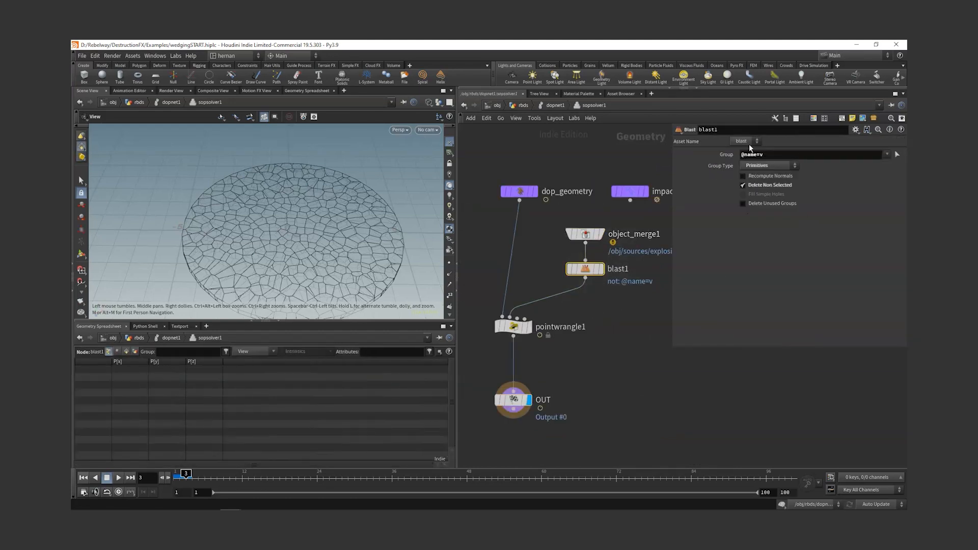
left_click(579, 327)
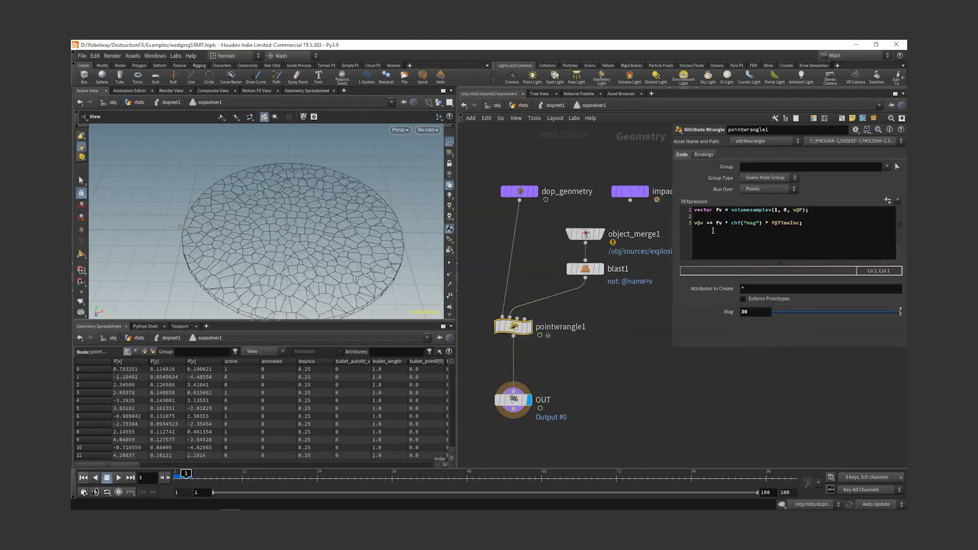
scroll(311, 206, "down", 3)
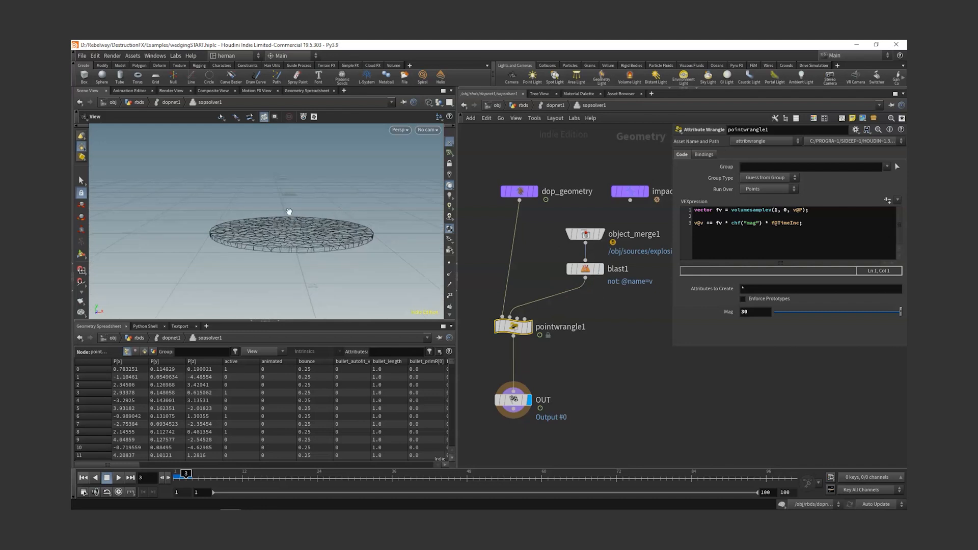
left_click(831, 233)
left_click(765, 229)
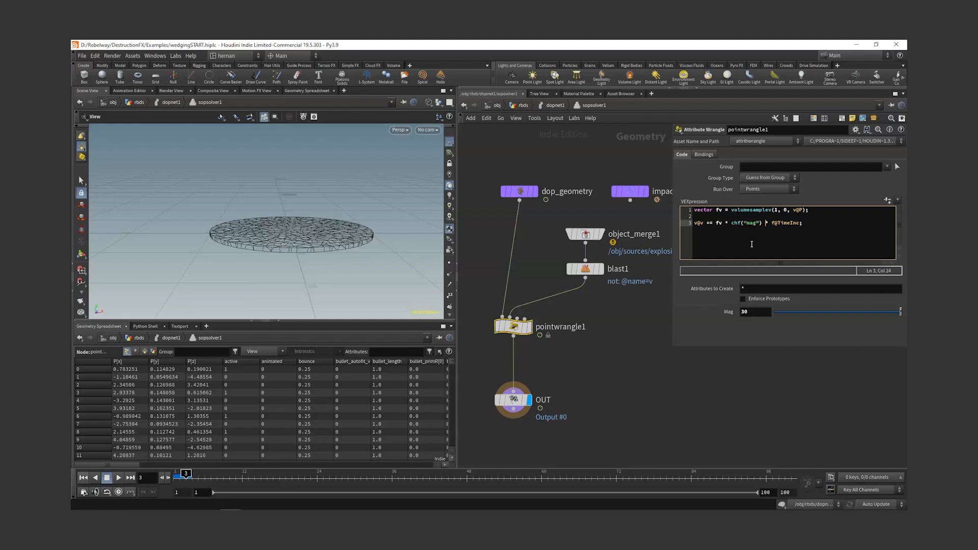
key("ctrl+a")
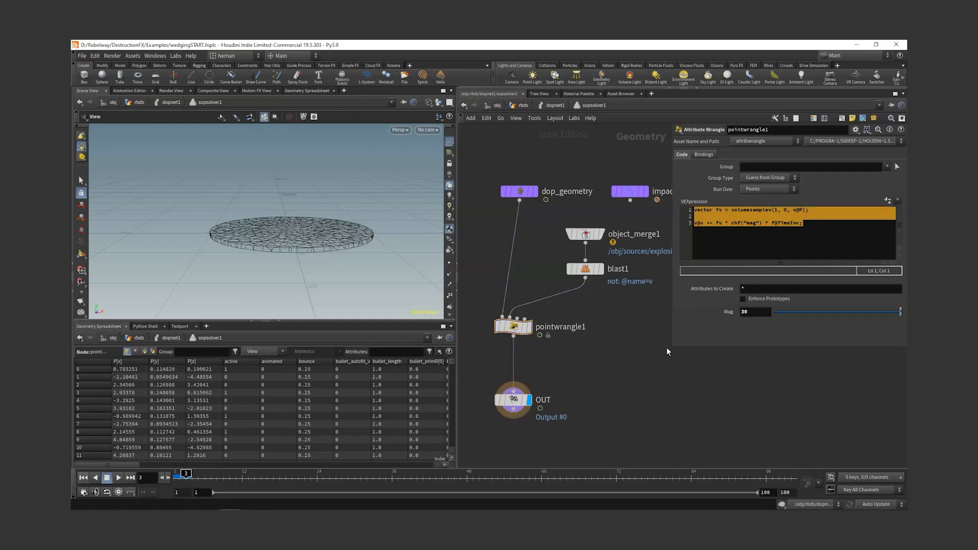
Step: Return to the object level and save the scene
key("u")
key("u")
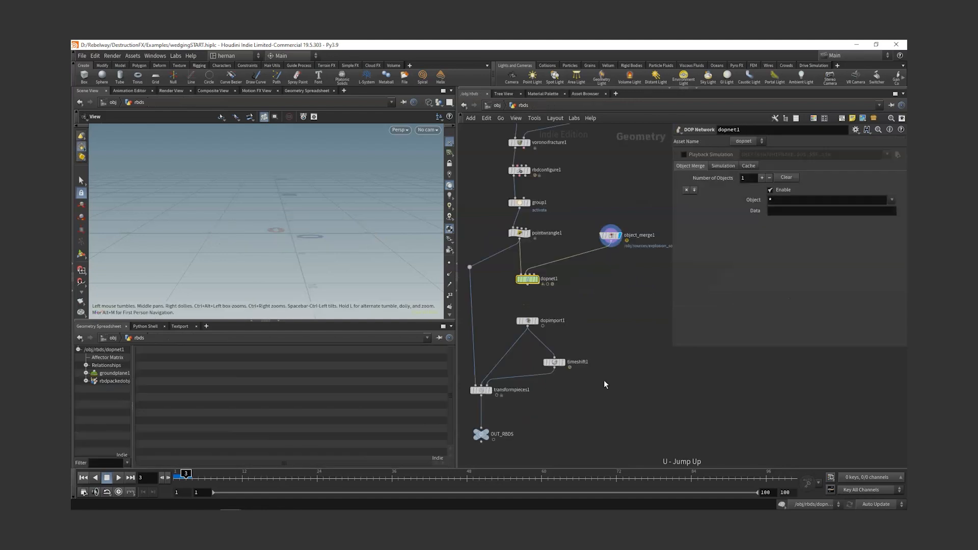
key("u")
key("ctrl+s")
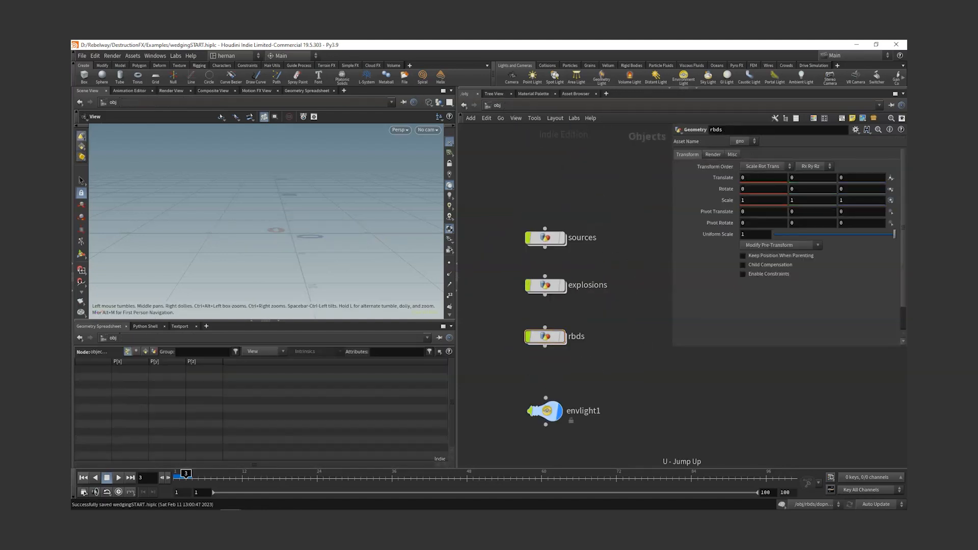
Step: Save a copy of the scene as wedgingPDG_V01.hiplc
left_click(82, 56)
left_click(101, 123)
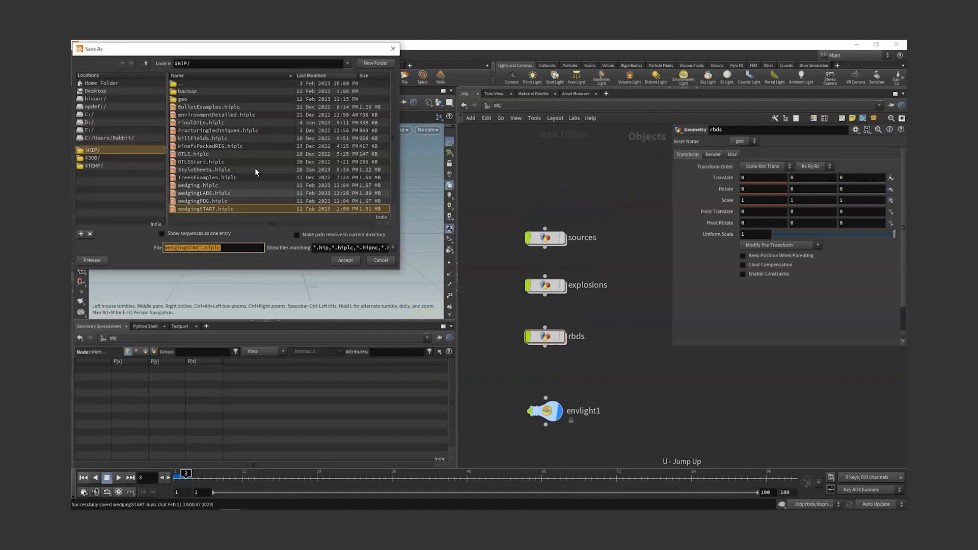
left_click(200, 248)
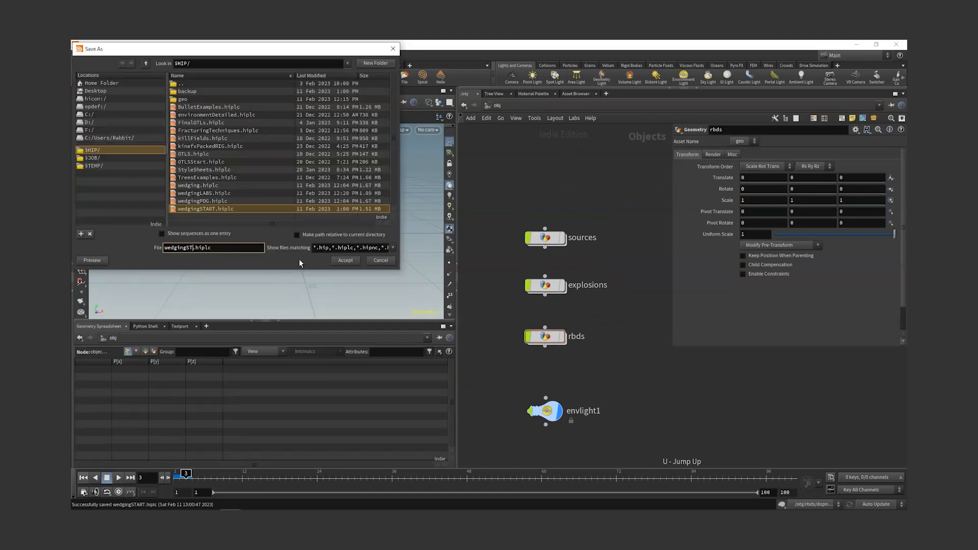
key("BackSpace")
key("BackSpace")
key("BackSpace")
key("BackSpace")
key("BackSpace")
type("PDG_V01")
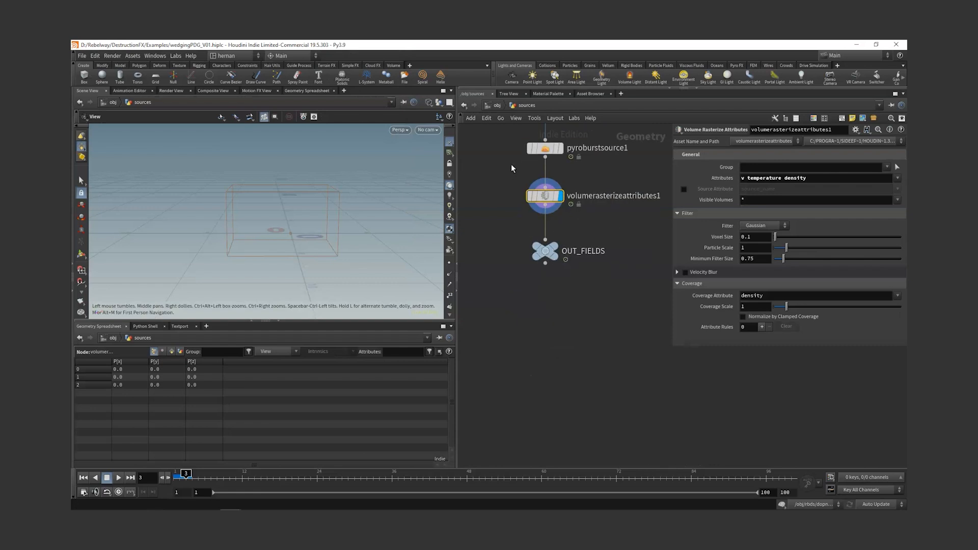
Step: In the sources network, move OUT_FIELDS slightly farther below volumerasterizeattributes1 and display it
mouse_move(546, 257)
mouse_move(546, 258)
left_mouse_down()
mouse_move(545, 313)
mouse_move(545, 266)
left_mouse_up()
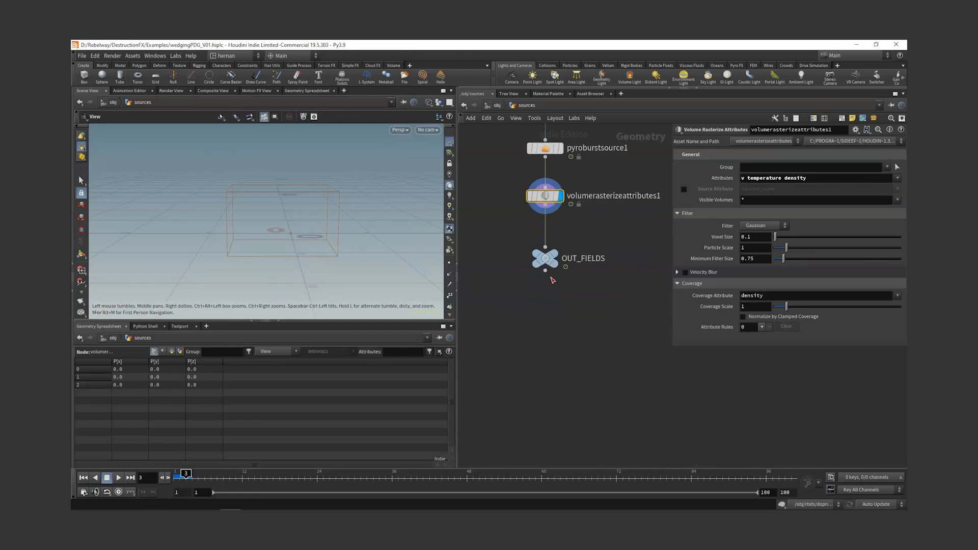
middle_click_drag(594, 349, 588, 307)
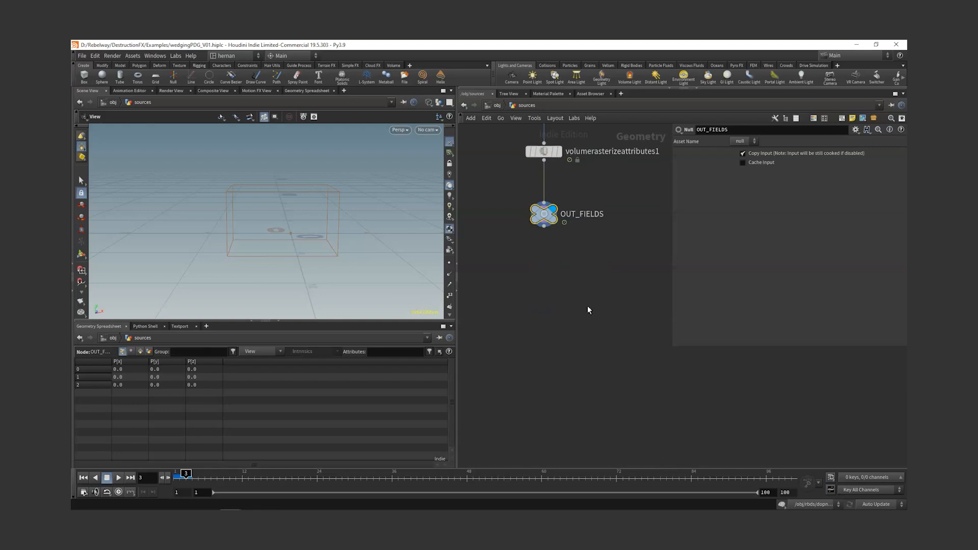
Step: Add a File node after OUT_FIELDS and name it explosion_source_pdg
key("Tab")
type("file")
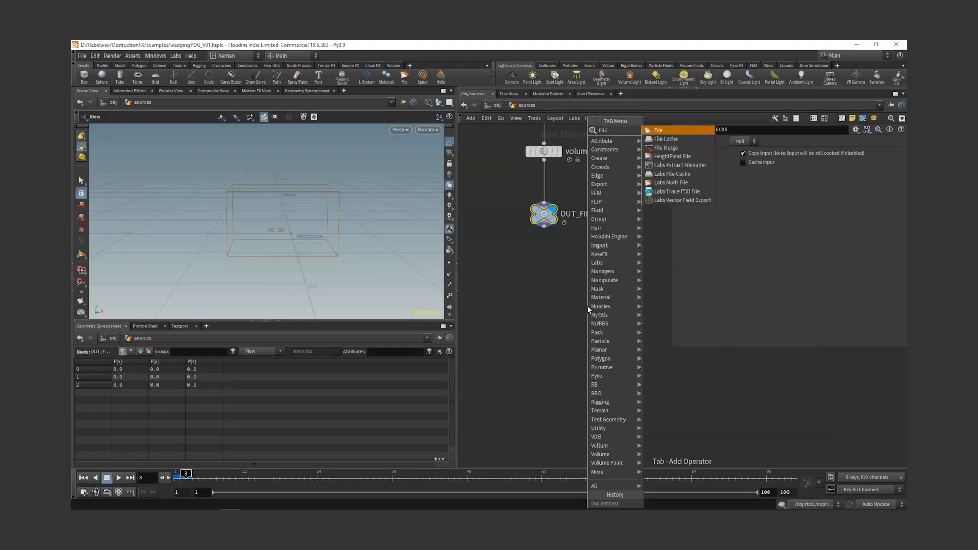
key("Return")
key("Return")
left_click(578, 295)
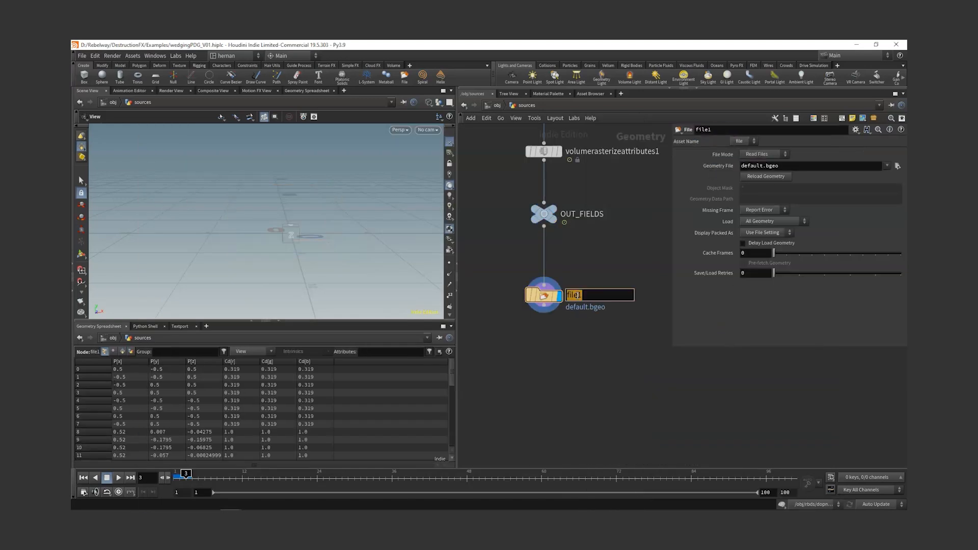
type("explosion_source_pdg")
key("Return")
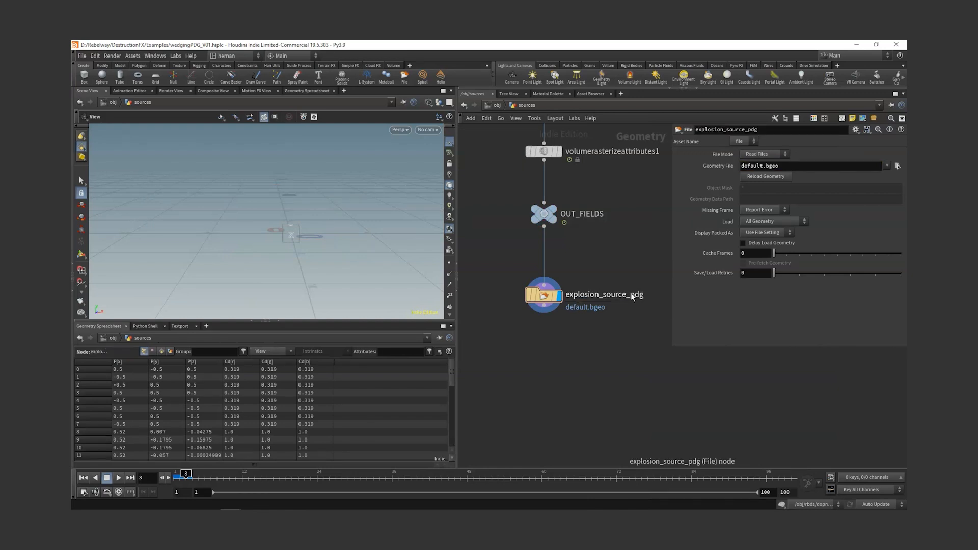
Step: Set the File Mode of explosion_source_pdg to Automatic
middle_click_drag(616, 259, 597, 304)
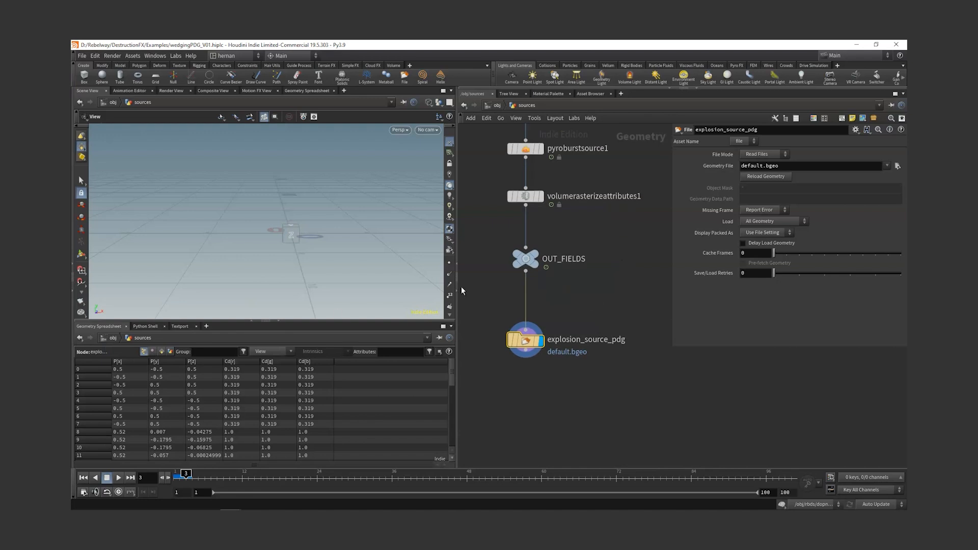
double_click(619, 341)
key("Return")
left_click(762, 154)
left_click(532, 402)
left_click(761, 154)
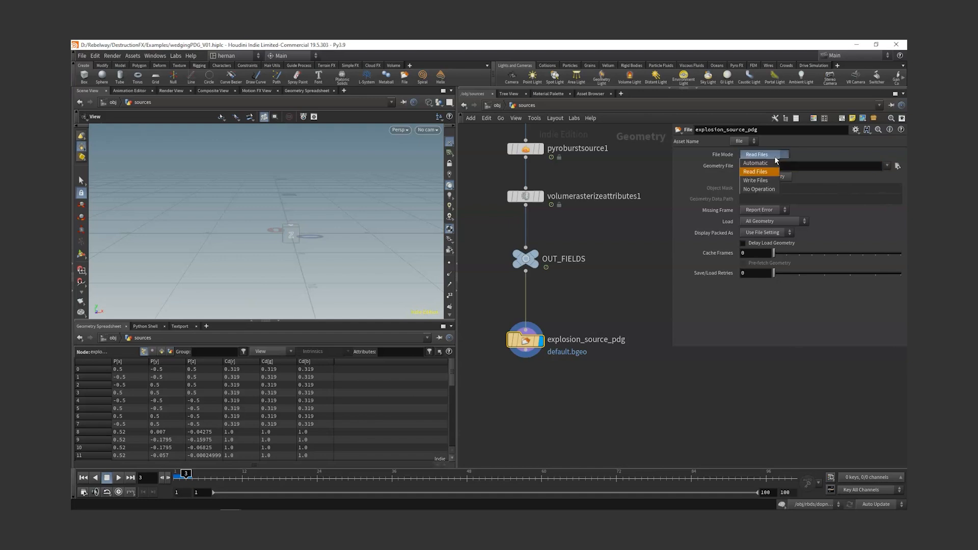
left_click(758, 155)
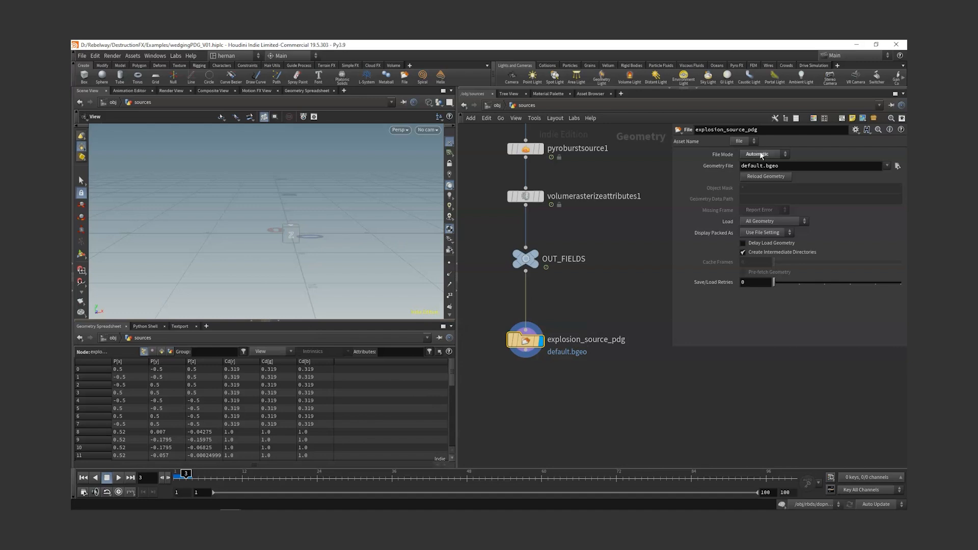
left_click(781, 159)
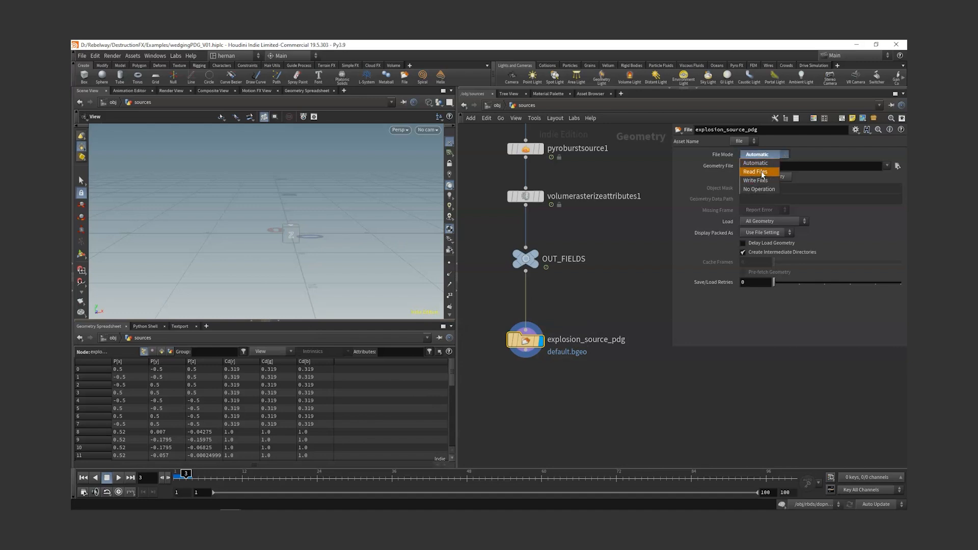
left_click(594, 302)
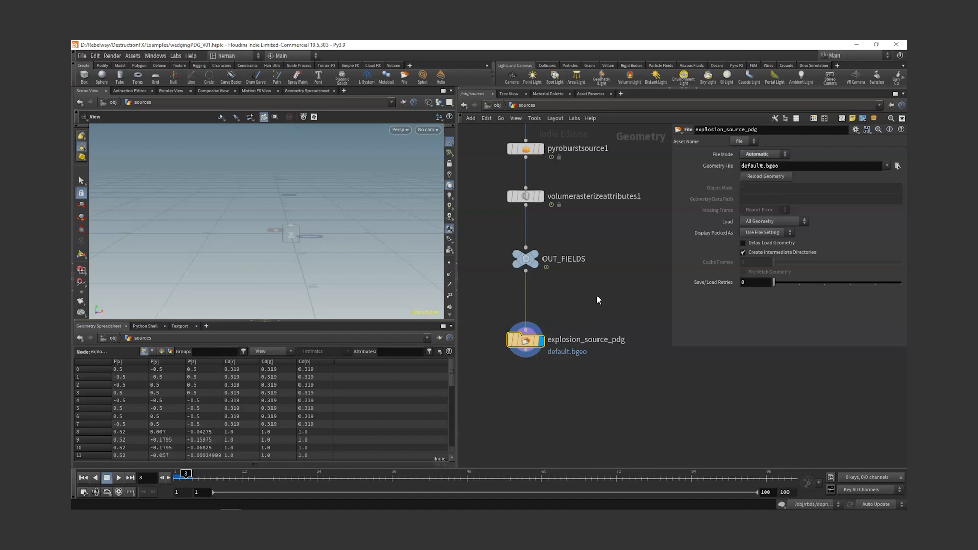
Step: Copy explosion_source_pdg into the explosions network and insert it between OUT_EXPLOSION and pyrobakevolume2
left_click_drag(604, 310, 499, 407)
key("ctrl+c")
key("u")
double_click(542, 233)
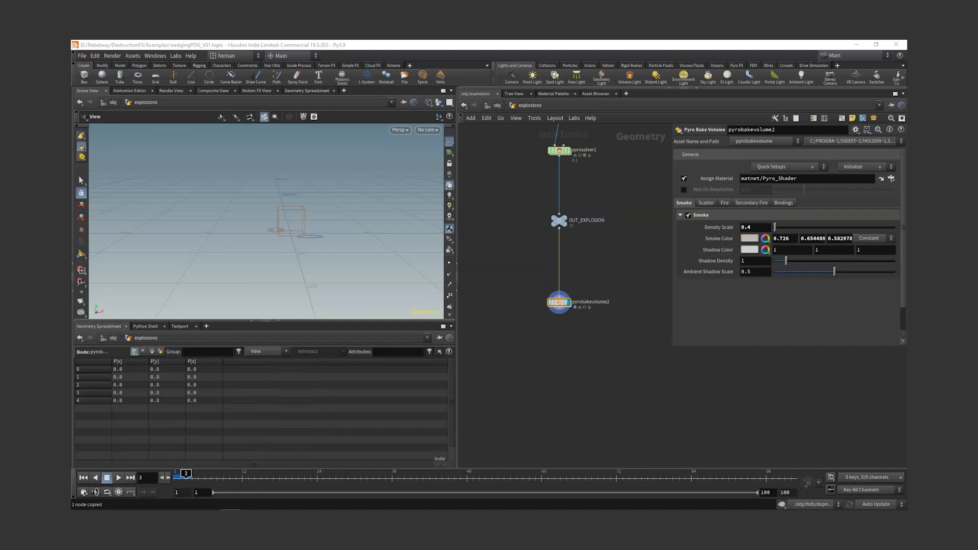
scroll(582, 258, "up", 2)
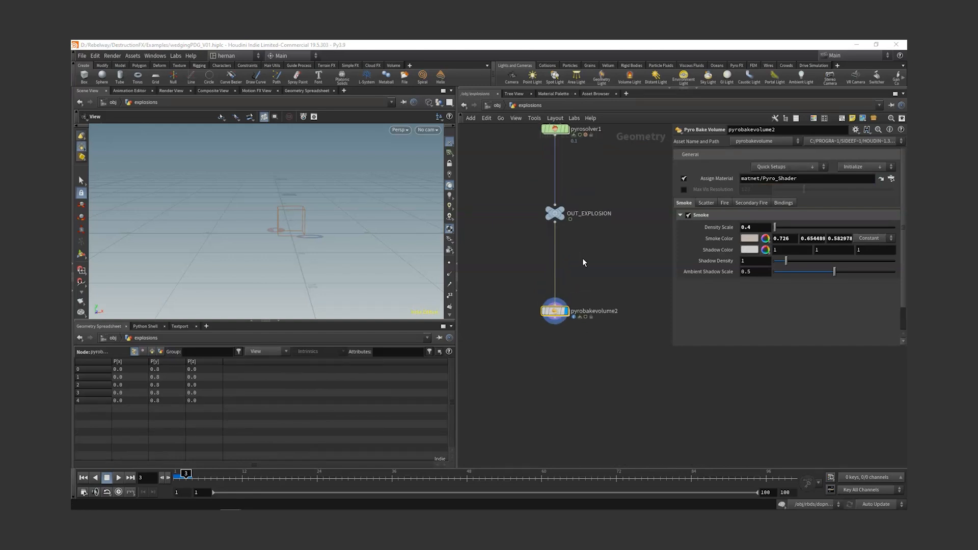
key("ctrl+v")
left_click_drag(563, 289, 557, 296)
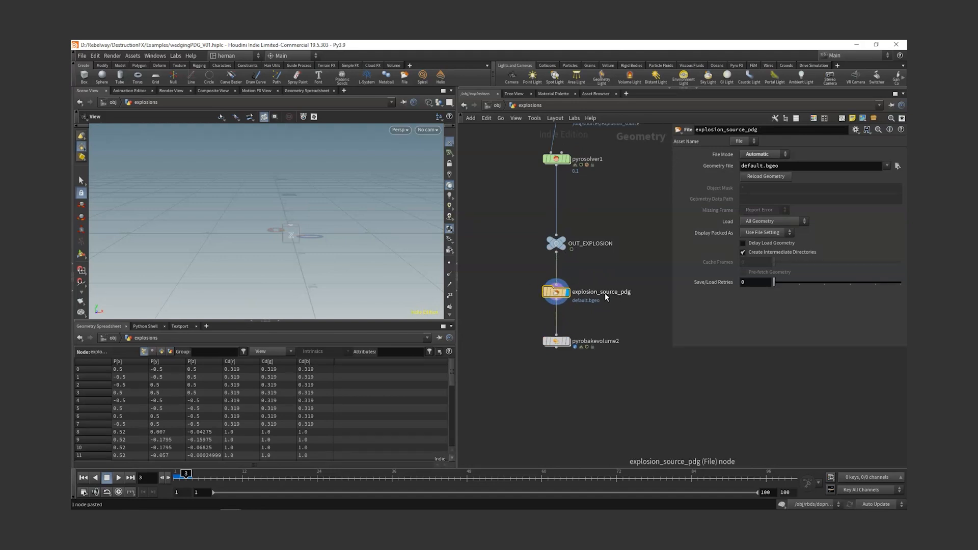
Step: Rename the pasted File node in the explosions network, replacing "source" with "sim"
left_click(613, 296)
key("BackSpace")
key("BackSpace")
key("BackSpace")
key("BackSpace")
key("BackSpace")
key("BackSpace")
type("sim")
left_click(517, 296)
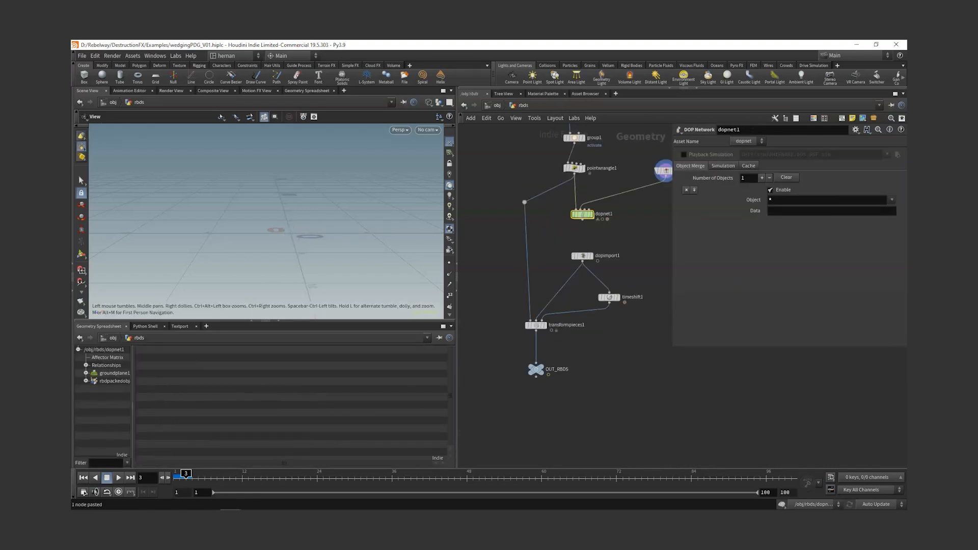
Step: Add a renamed copy of the File node after OUT_RBDS in the rbds network and save the scene
scroll(535, 382, "up", 3)
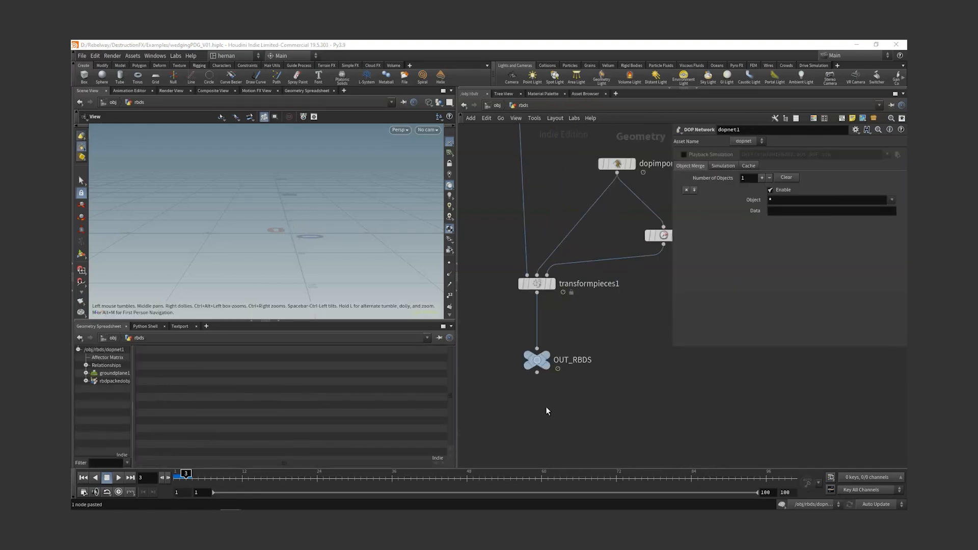
middle_click_drag(546, 407, 542, 340)
key("ctrl+v")
left_click_drag(529, 358, 533, 307)
left_click_drag(533, 371, 538, 368)
key("ctrl+s")
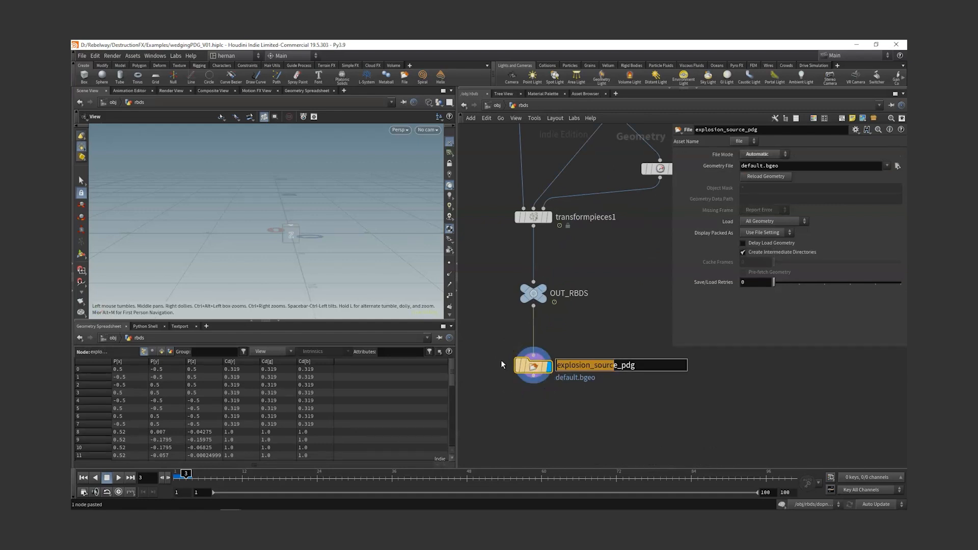
Step: Review the explosionid wrangle code and the group expression of blast1 in the sources network
key("u")
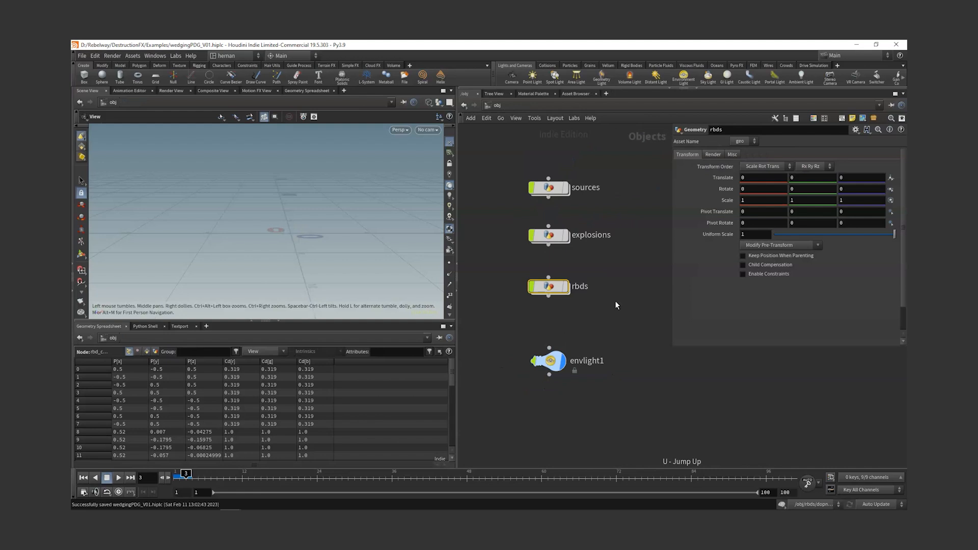
double_click(549, 188)
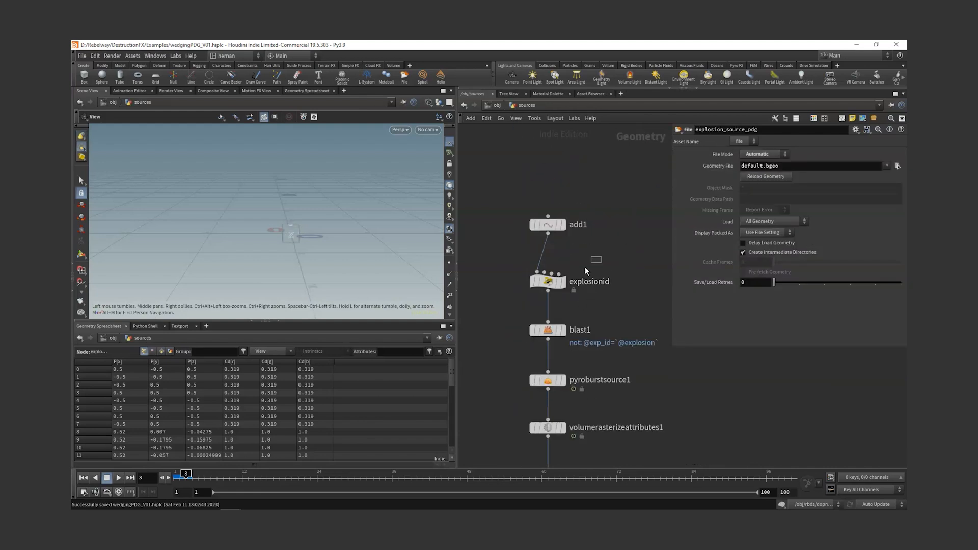
left_click(533, 287)
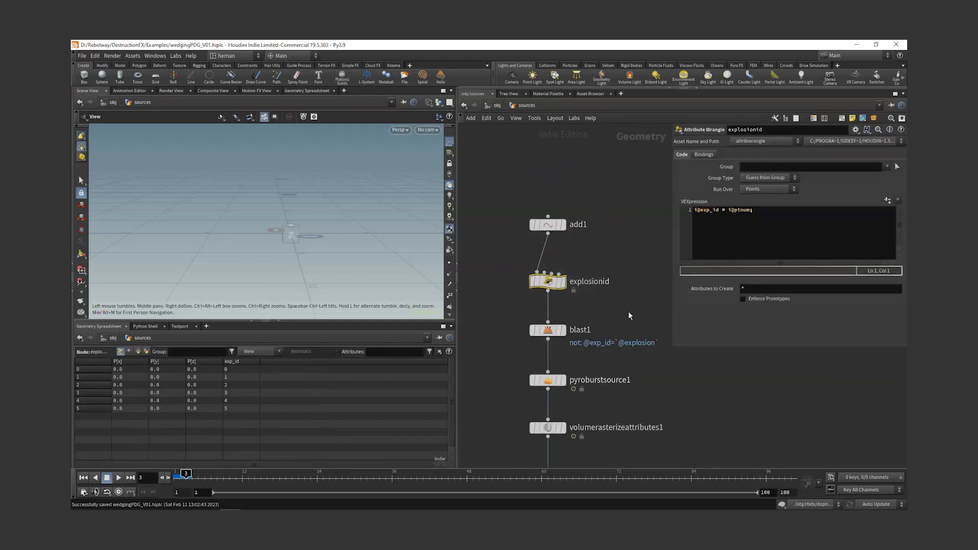
left_click(547, 330)
left_click_drag(767, 154, 832, 158)
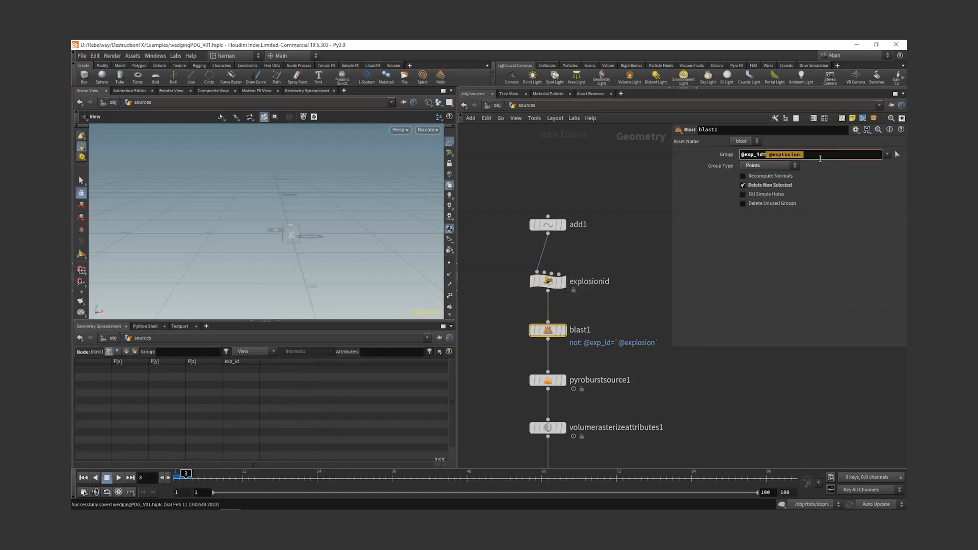
left_click(630, 273)
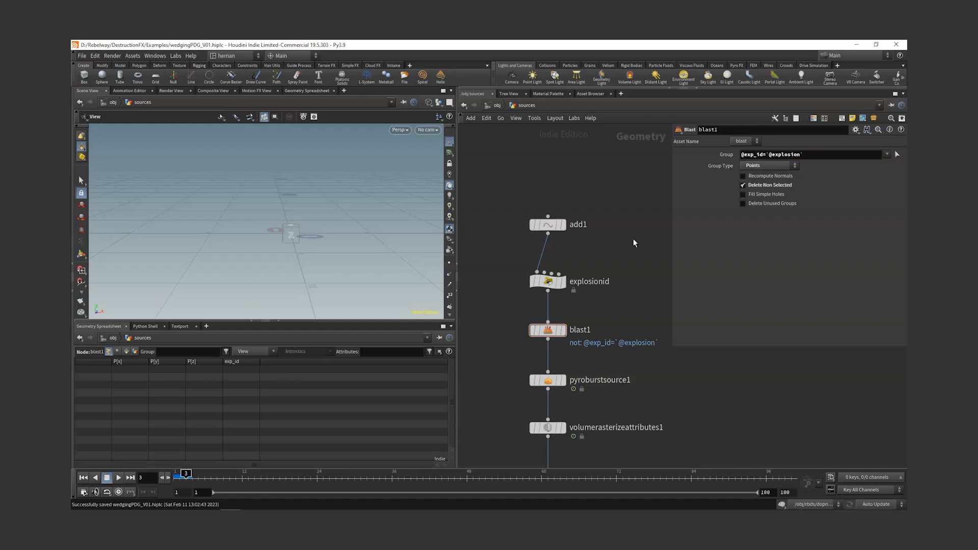
Step: Create a TOP Network at the object level and place it above the sources object
key("u")
key("Tab")
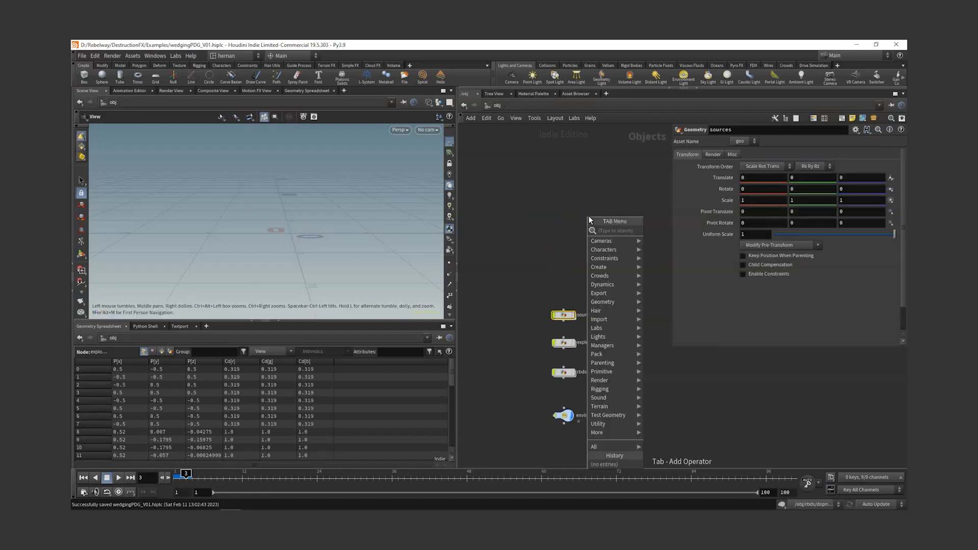
type("top")
key("Return")
left_click(589, 217)
left_click_drag(590, 219, 564, 237)
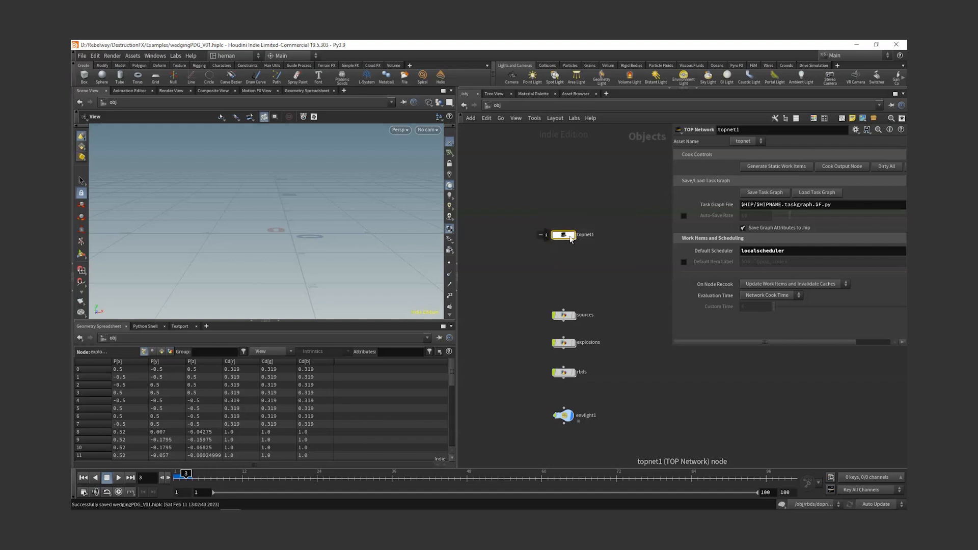
Step: Enter topnet1 and check the working directory setting of localscheduler
double_click(564, 236)
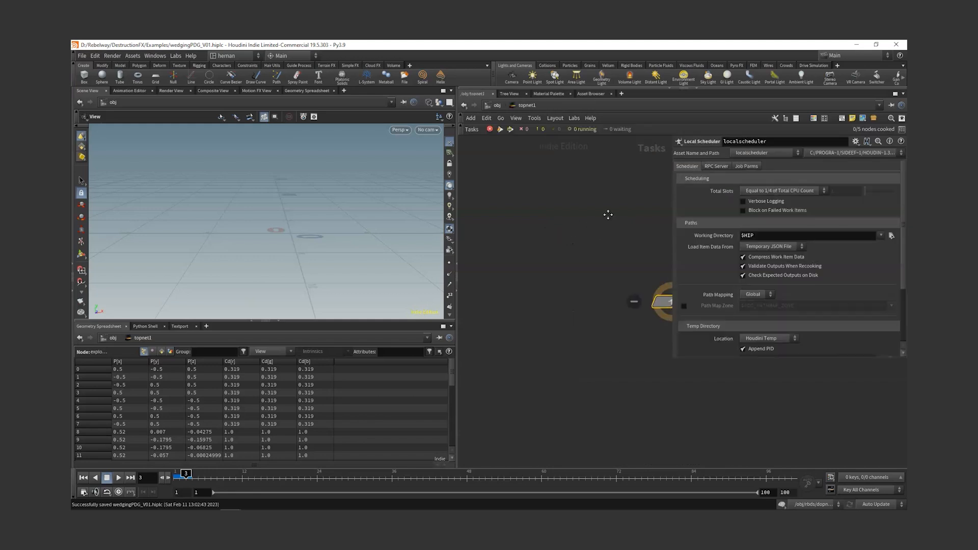
left_click_drag(614, 294, 569, 196)
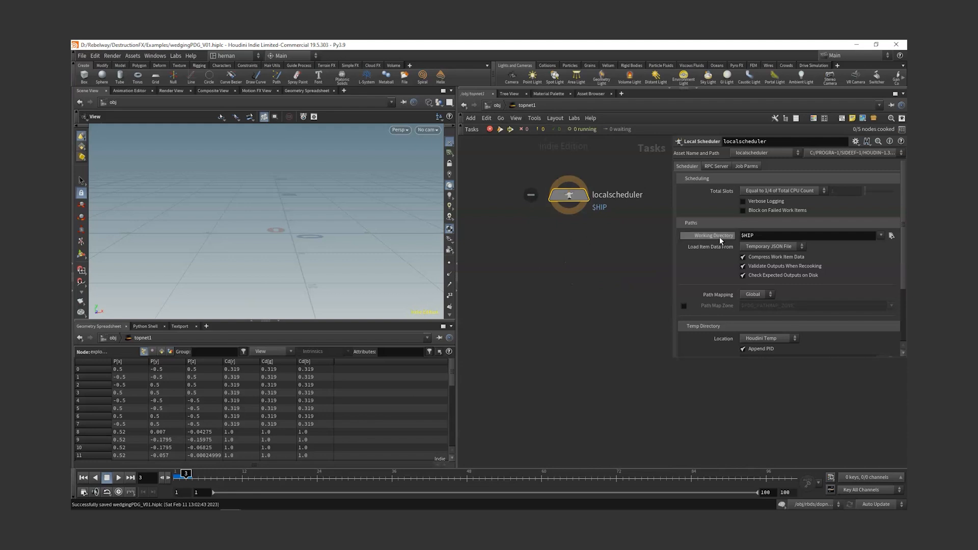
left_click_drag(759, 237, 678, 236)
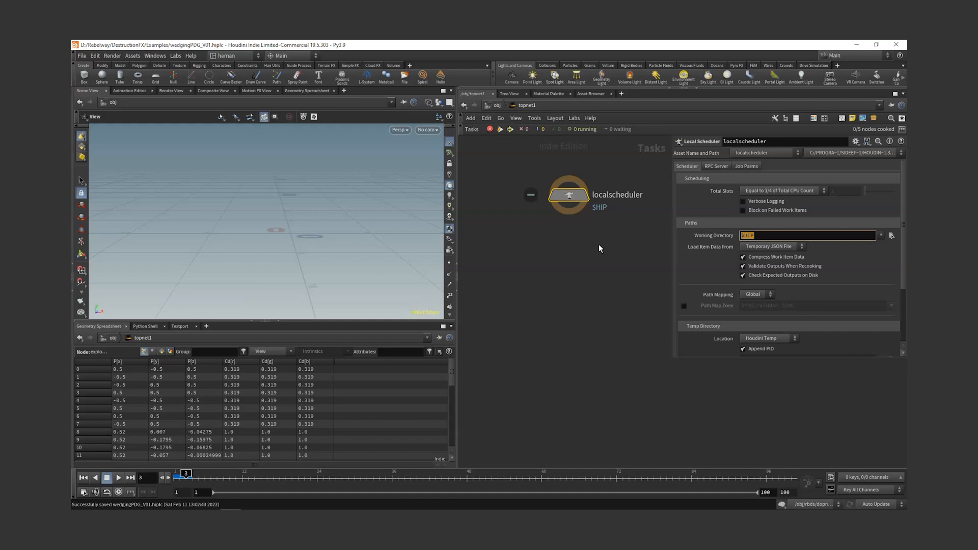
left_click(624, 245)
left_click(570, 197)
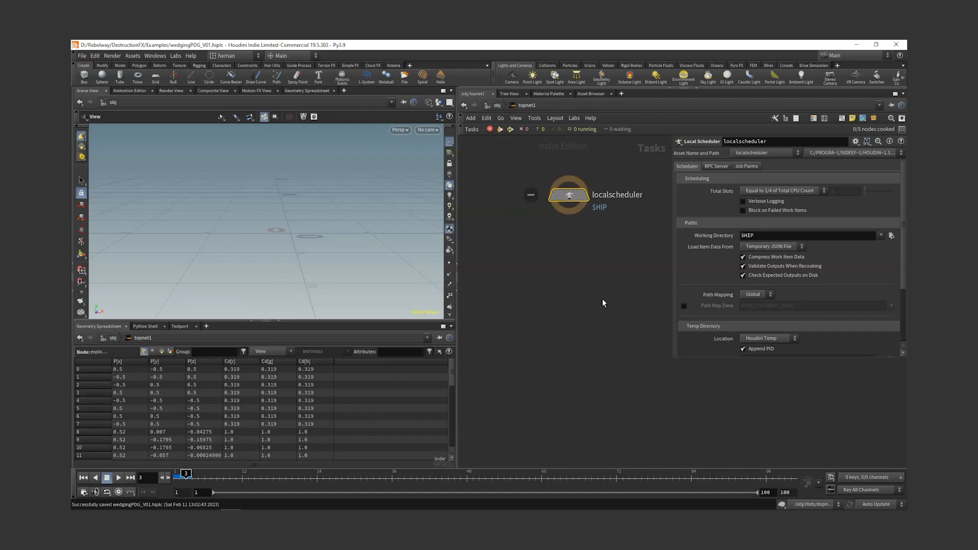
scroll(541, 132, "down", 1)
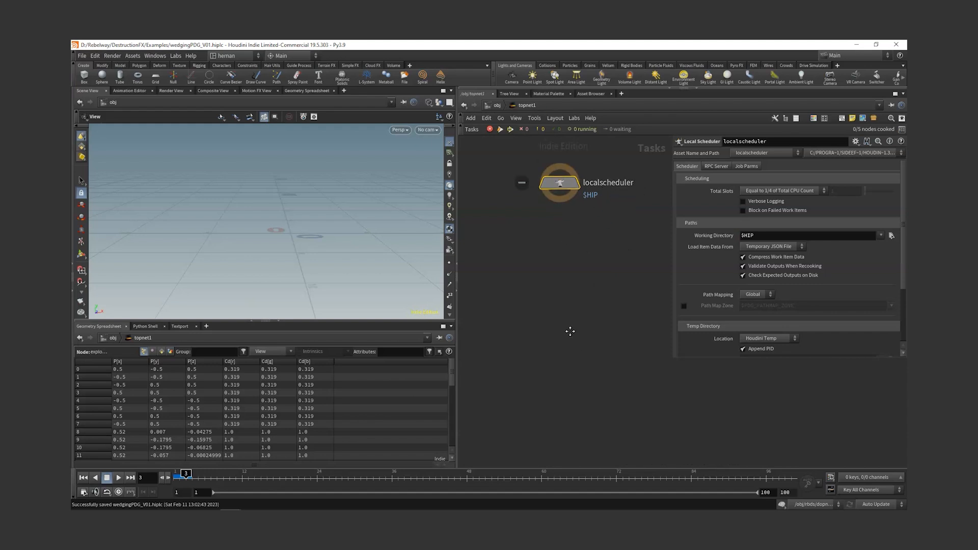
scroll(545, 168, "down", 1)
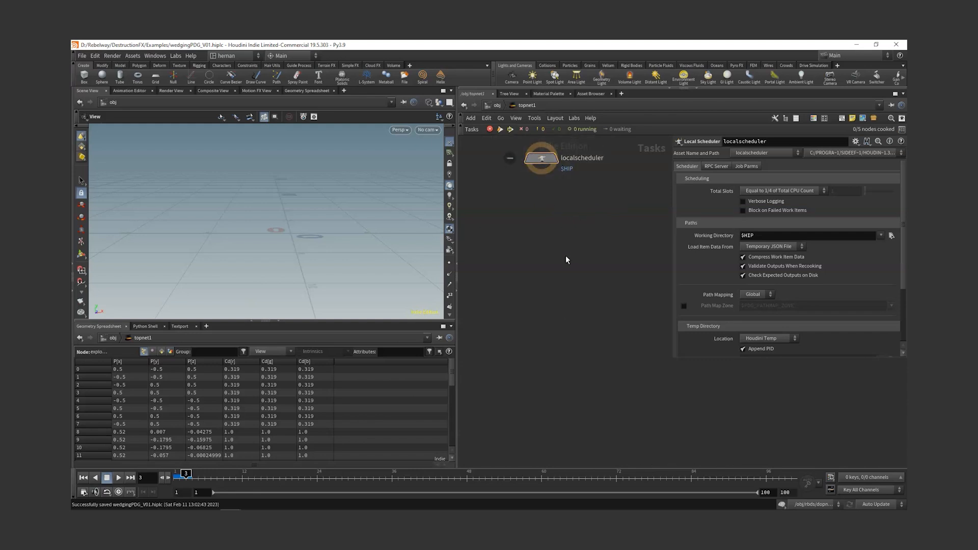
Step: Add a Wedge node below localscheduler in the TOP network
key("Tab")
type("wedge")
key("Return")
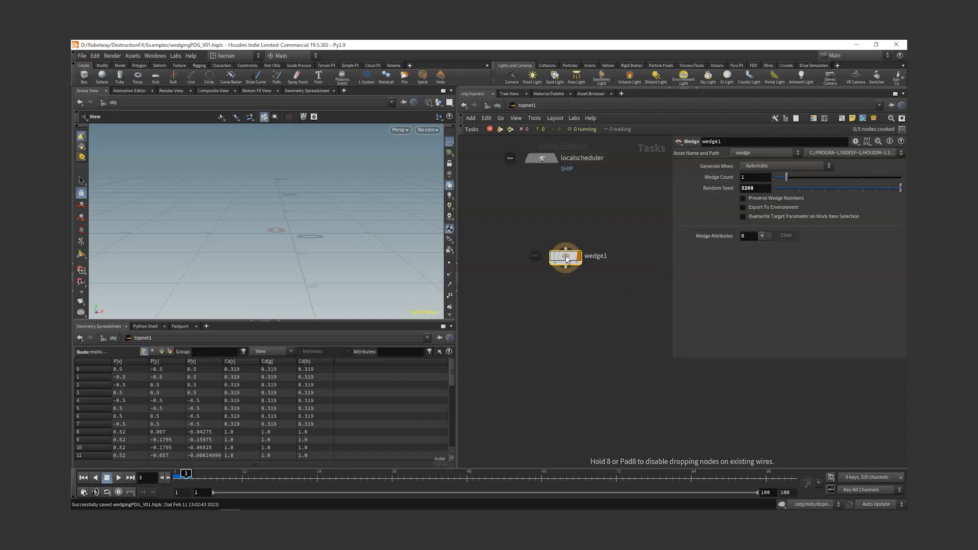
left_click(542, 251)
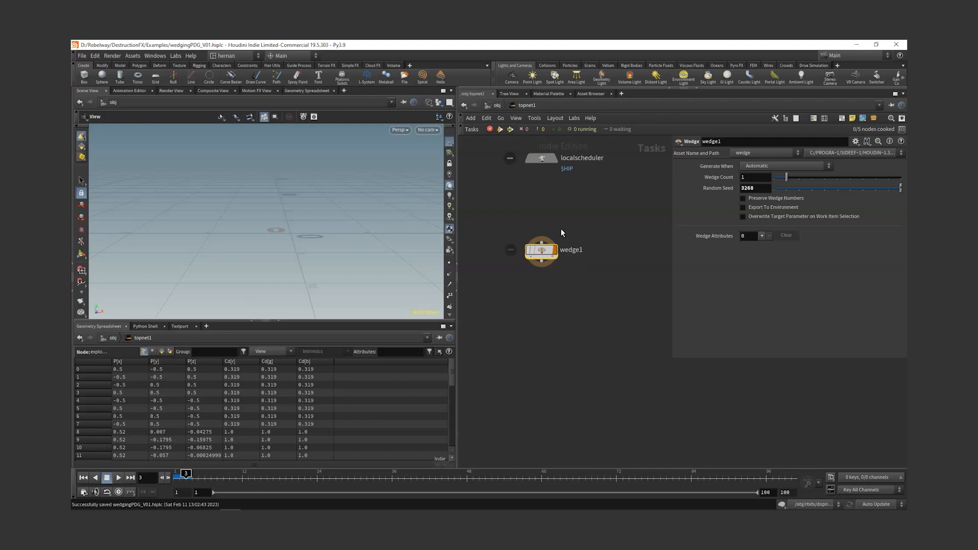
Step: Set the Wedge Count of wedge1 to 6 and generate its work items
left_click_drag(749, 178, 699, 179)
type("6")
right_click(544, 251)
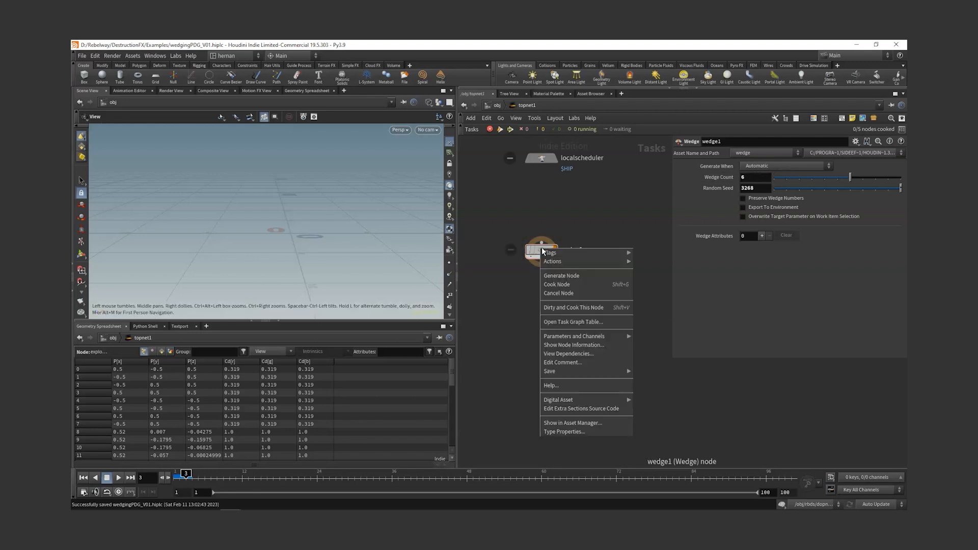
left_click(573, 276)
scroll(536, 264, "up", 3)
scroll(536, 264, "up", 2)
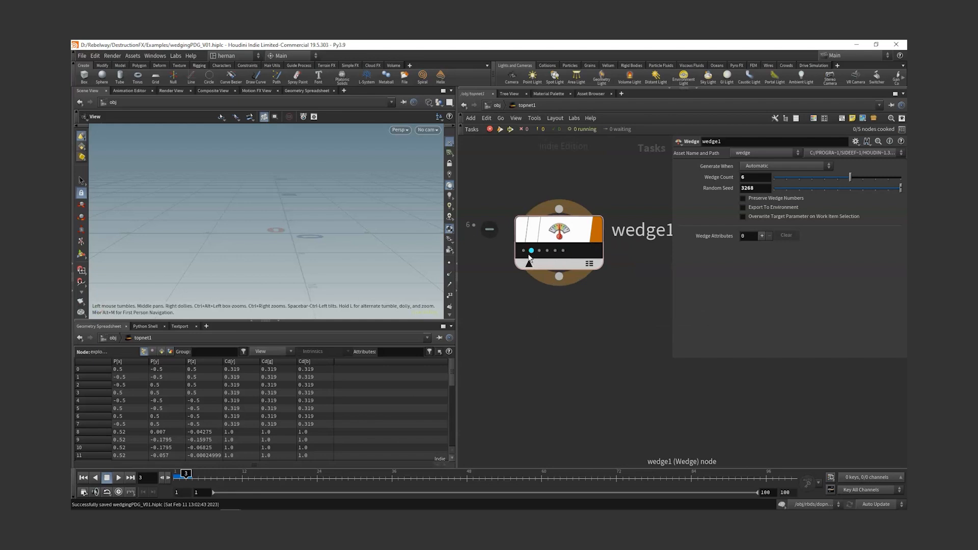
Step: Examine the index and wedge attributes of the individual work items on wedge1
left_click(563, 250)
middle_click(563, 250)
left_click_drag(317, 159, 231, 148)
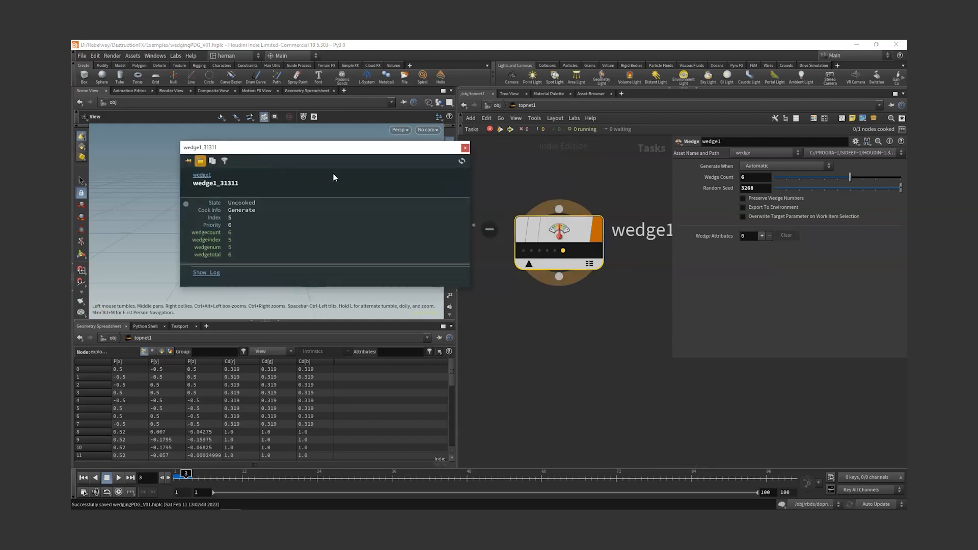
left_click(555, 251)
middle_click(555, 251)
left_click_drag(655, 200, 254, 192)
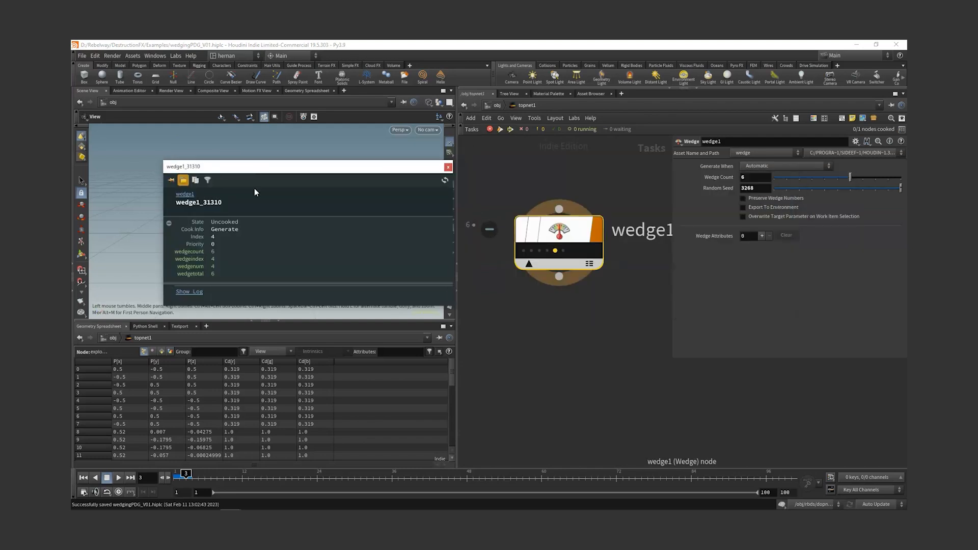
left_click(448, 168)
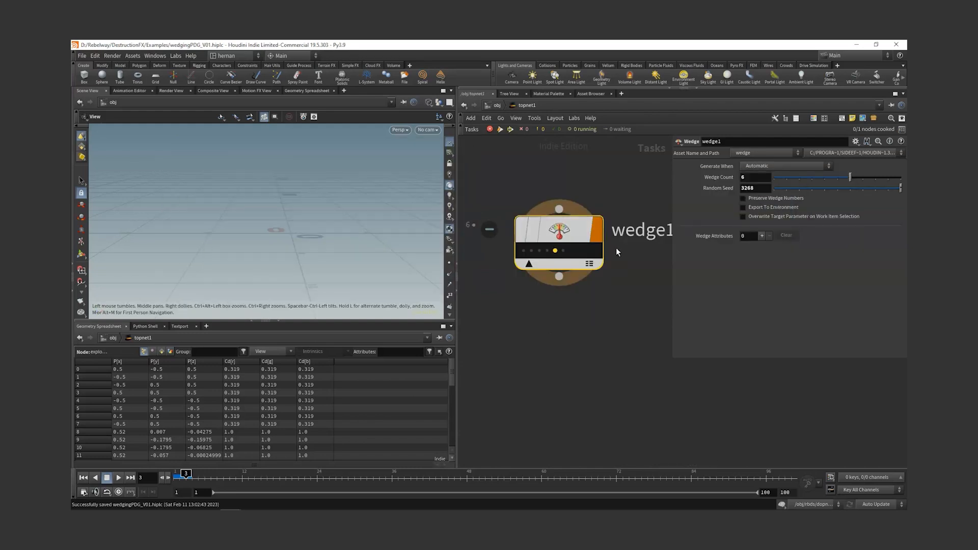
middle_click(547, 250)
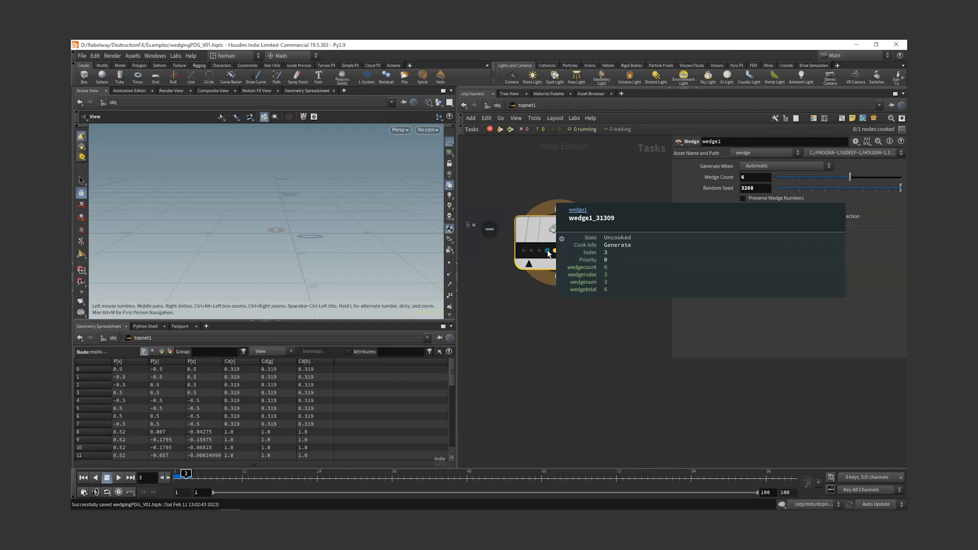
middle_click(541, 250)
middle_click(531, 251)
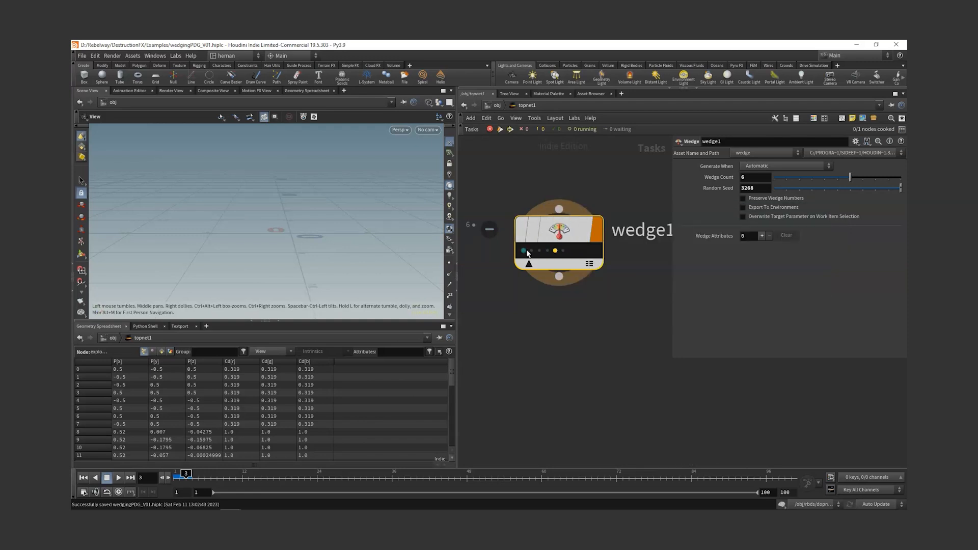
middle_click(523, 250)
middle_click(531, 251)
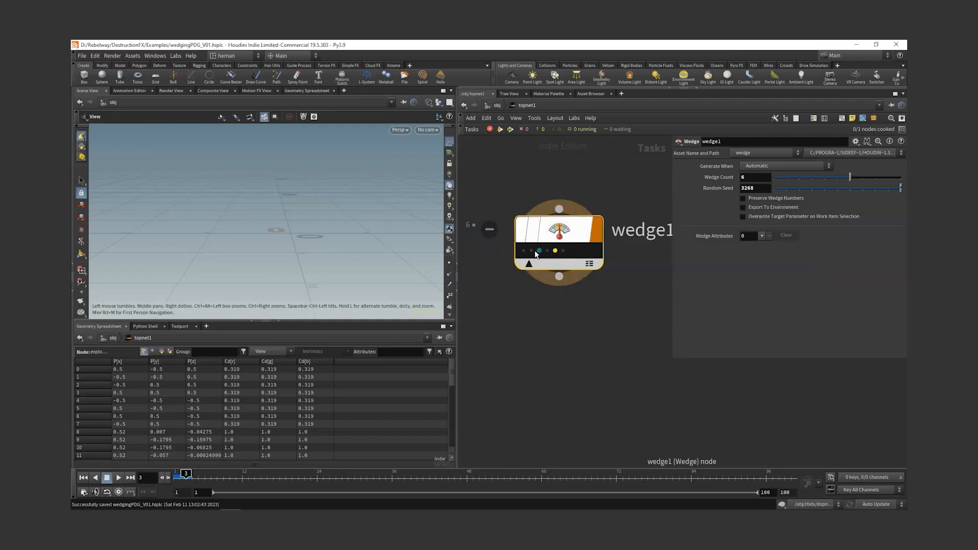
middle_click(540, 251)
middle_click(563, 251)
left_click(523, 251)
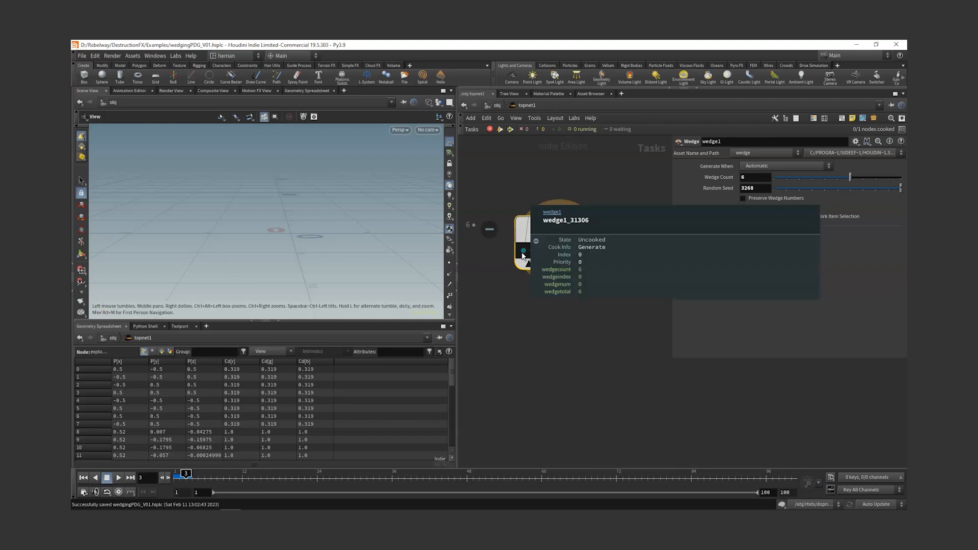
Step: Inspect the attributes of the last work item on wedge1 and make the fifth work item active
left_click(563, 251)
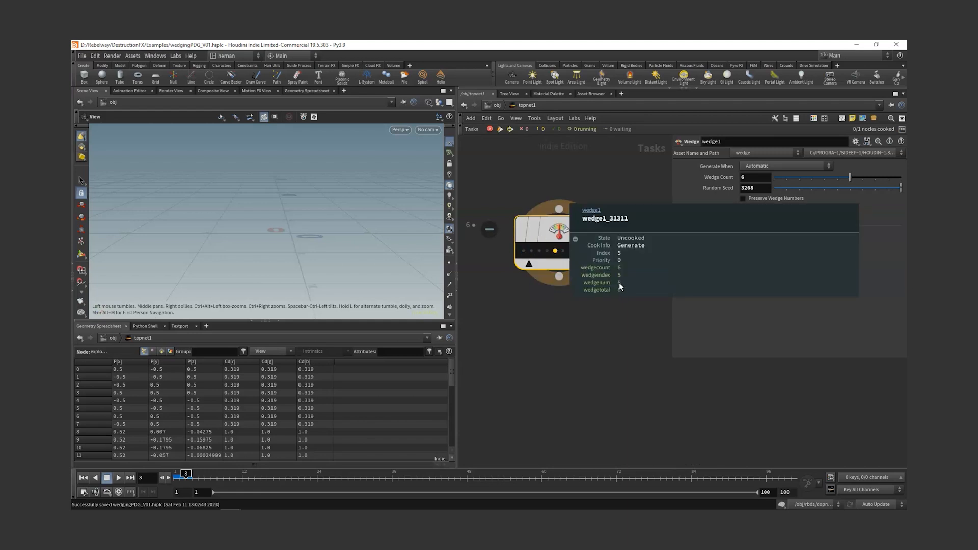
scroll(567, 311, "down", 2)
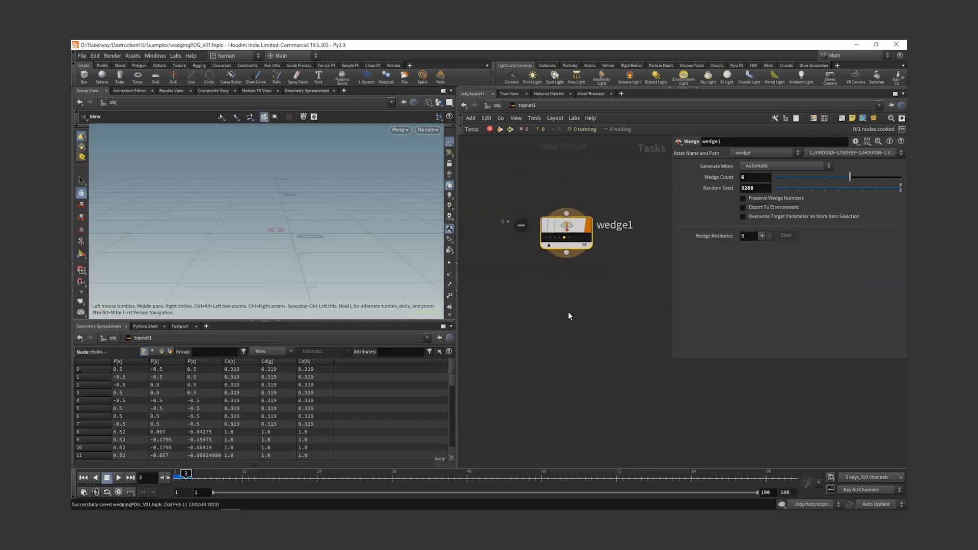
mouse_move(537, 238)
left_click(546, 237)
left_click(564, 238)
Step: Check the explosionid wrangle and the Group expression of blast1 inside the sources object
key("u")
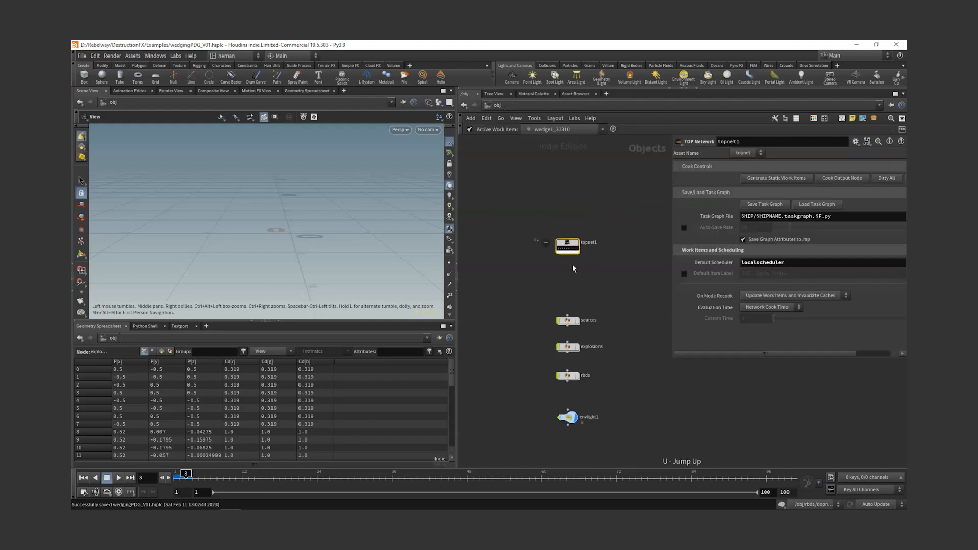
double_click(564, 323)
left_click(516, 168)
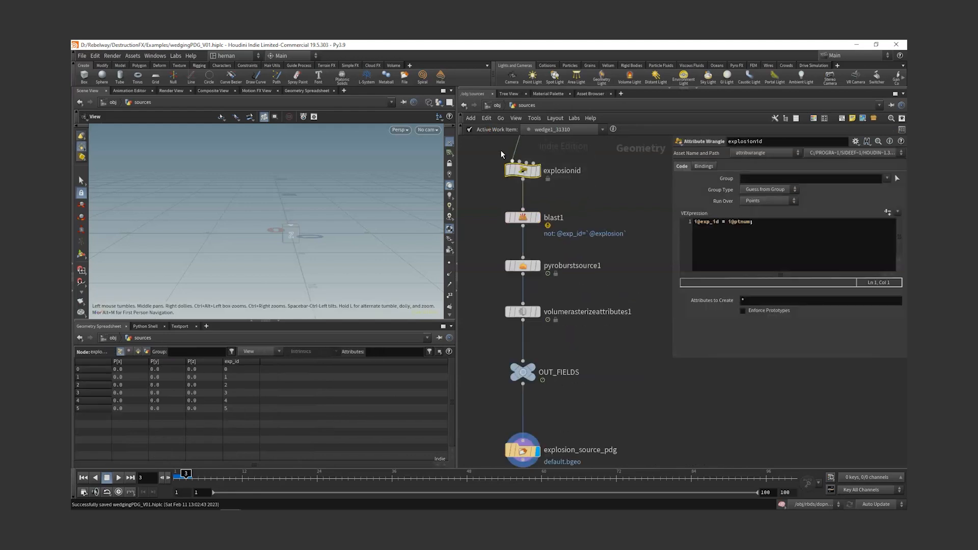
left_click(523, 218)
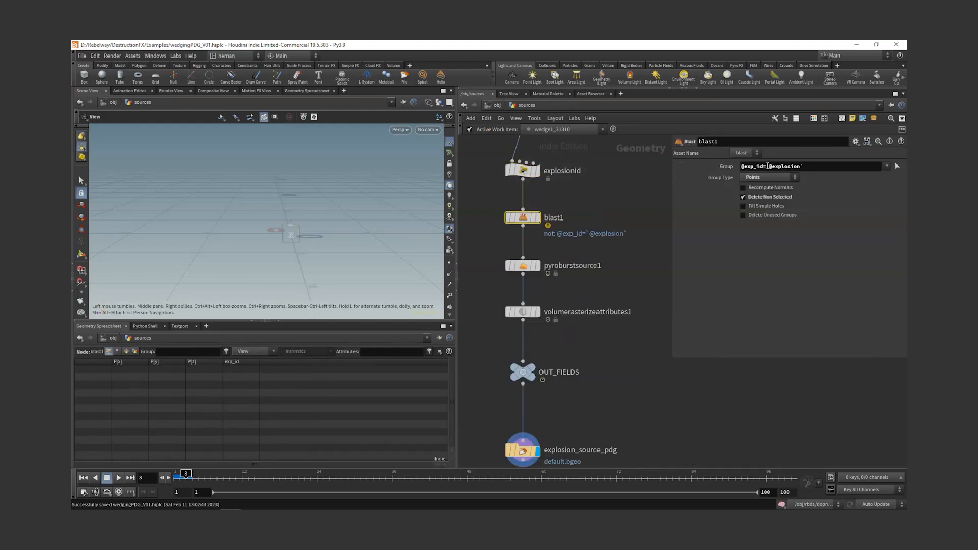
left_click_drag(767, 166, 882, 168)
left_click(603, 206)
Step: Check the expression driving the Disturbance amount of pyrosolver1 inside the explosions object
key("u")
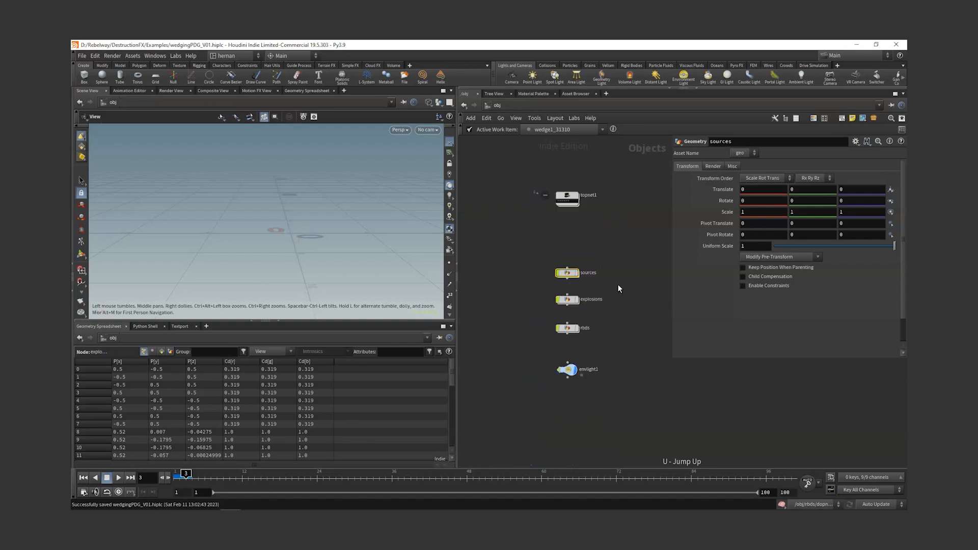
scroll(577, 299, "up", 3)
double_click(569, 298)
middle_click_drag(597, 191, 595, 304)
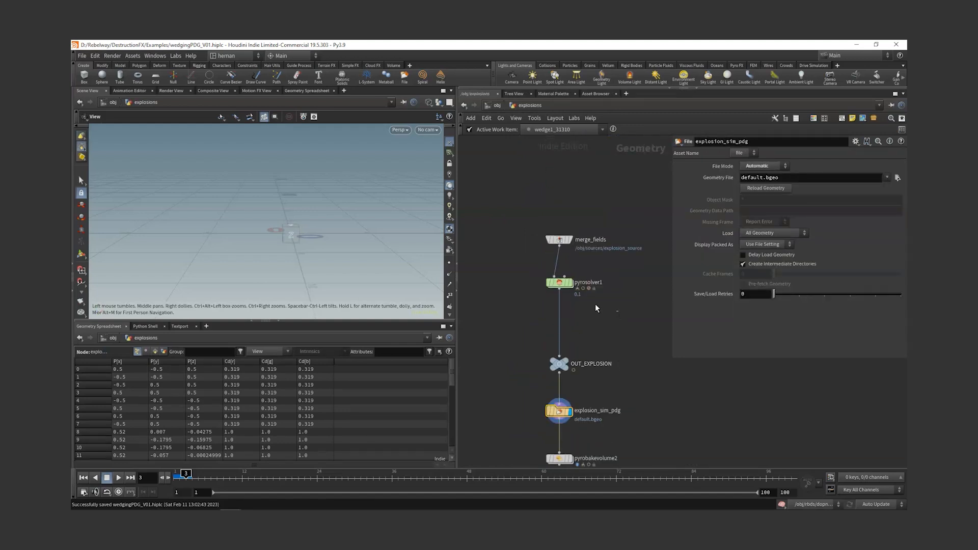
left_click(559, 283)
left_click(798, 189)
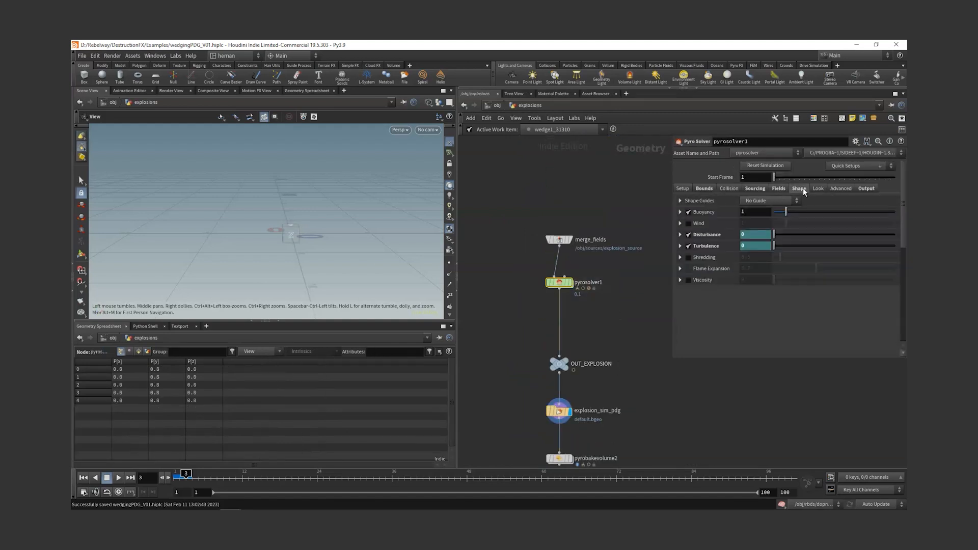
left_click(709, 234)
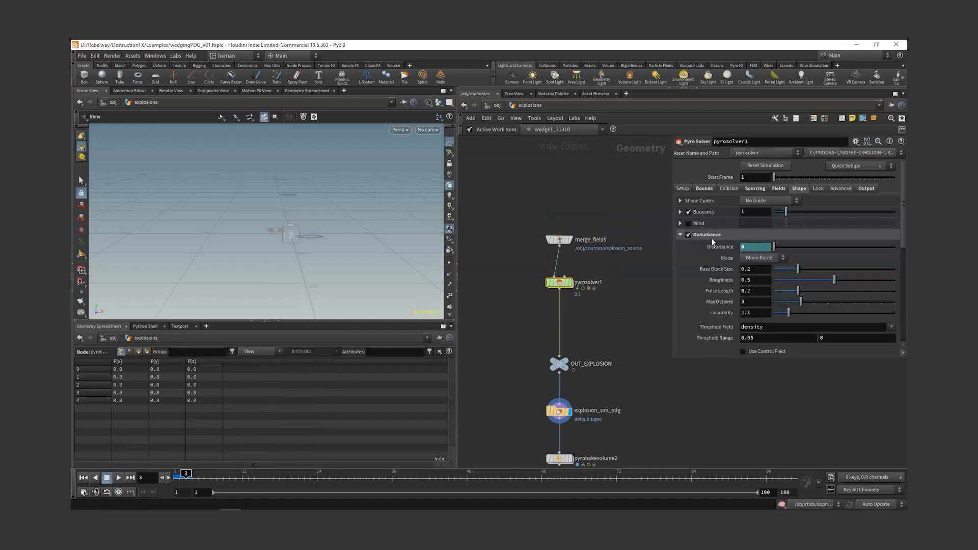
left_click(759, 247)
type("@disturbance")
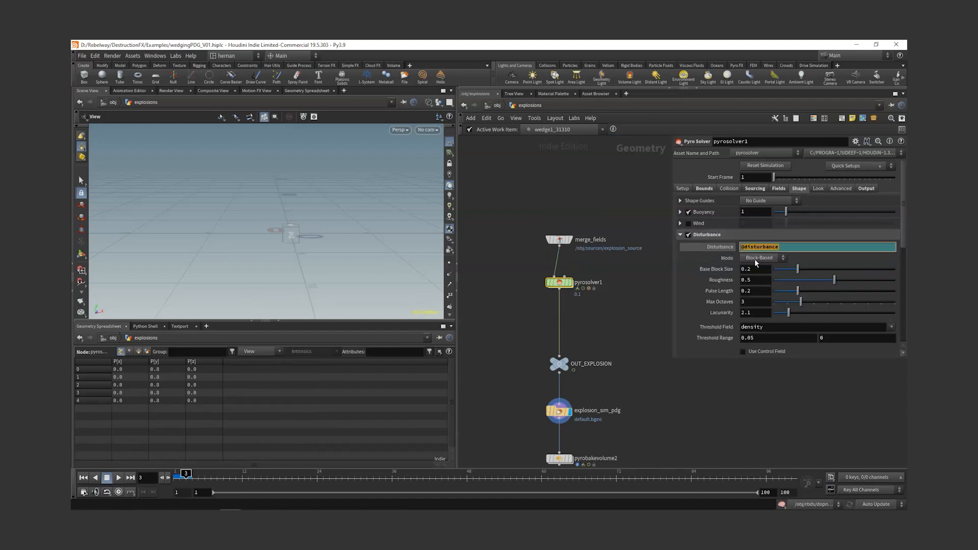
left_click(680, 234)
Step: Check the expression driving the Turbulence amount of pyrosolver1 and review its remaining turbulence settings
left_click(680, 246)
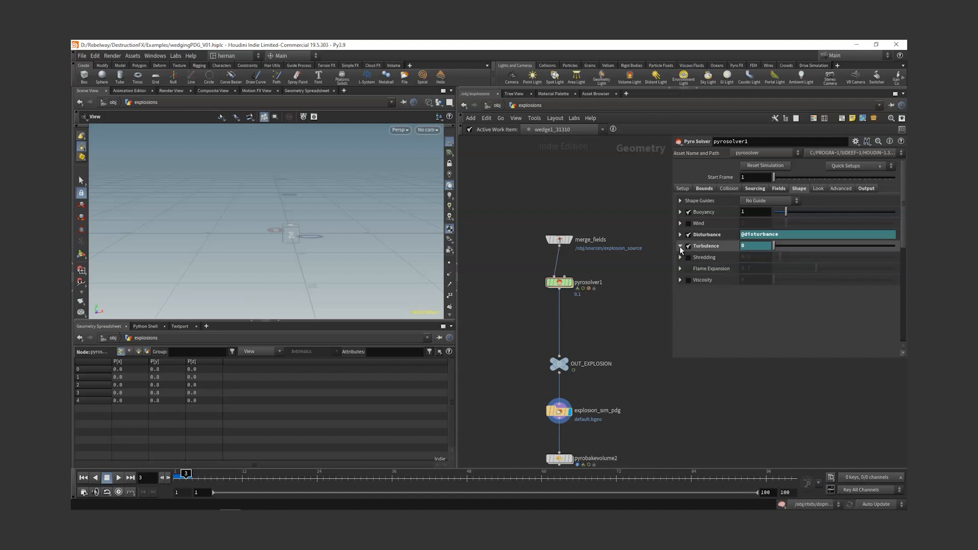
type("@turbulence")
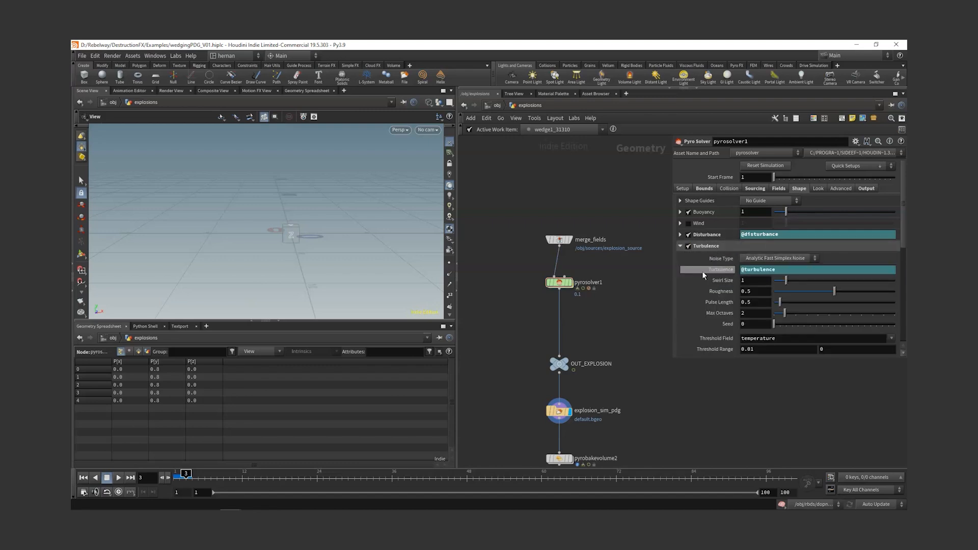
middle_click(719, 273, "ctrl")
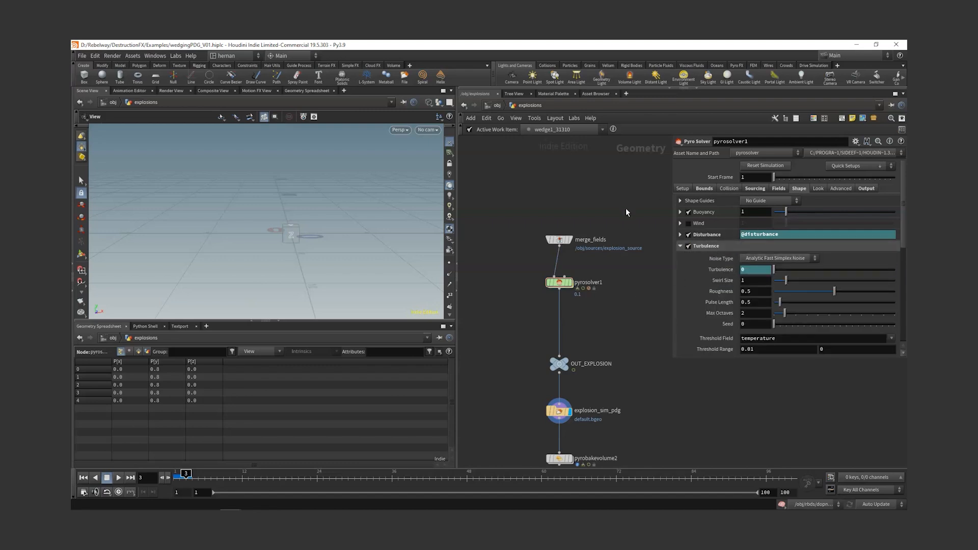
scroll(717, 286, "down", 5)
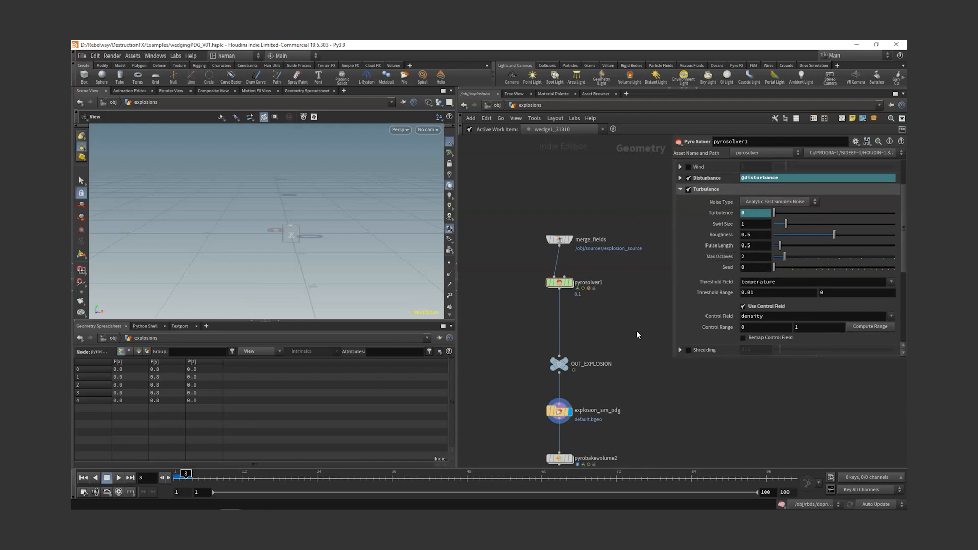
Step: Look over the node chain inside the rbds object and return to the object level
key("u")
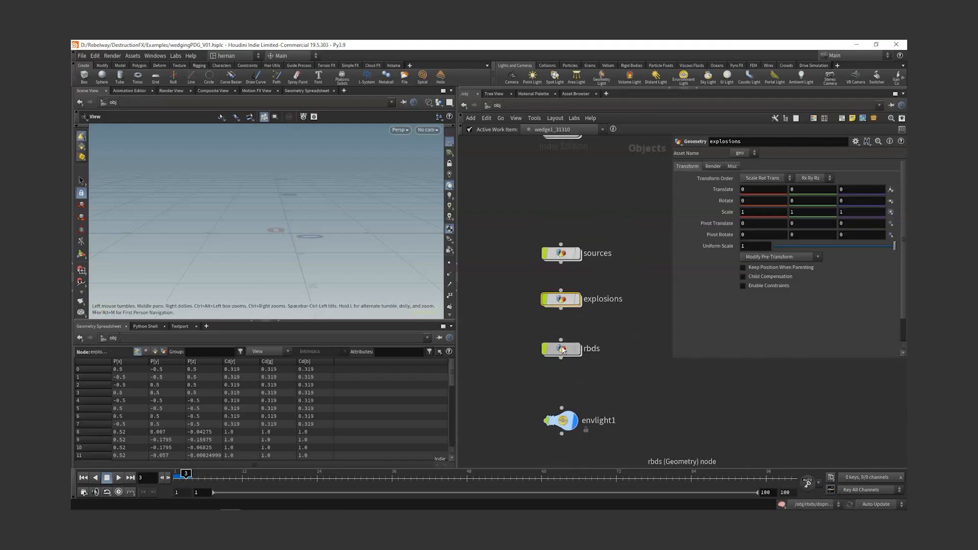
double_click(562, 350)
scroll(614, 350, "down", 3)
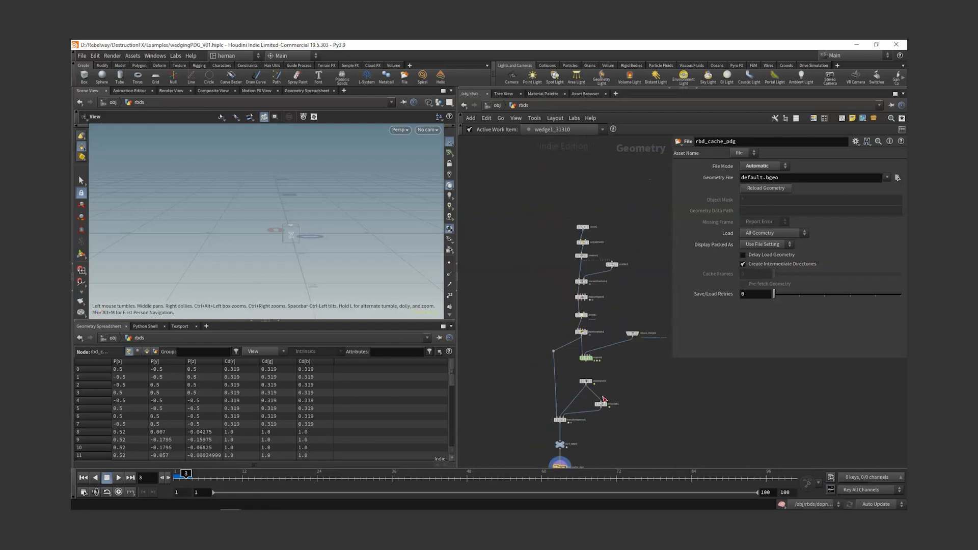
scroll(605, 365, "up", 3)
key("u")
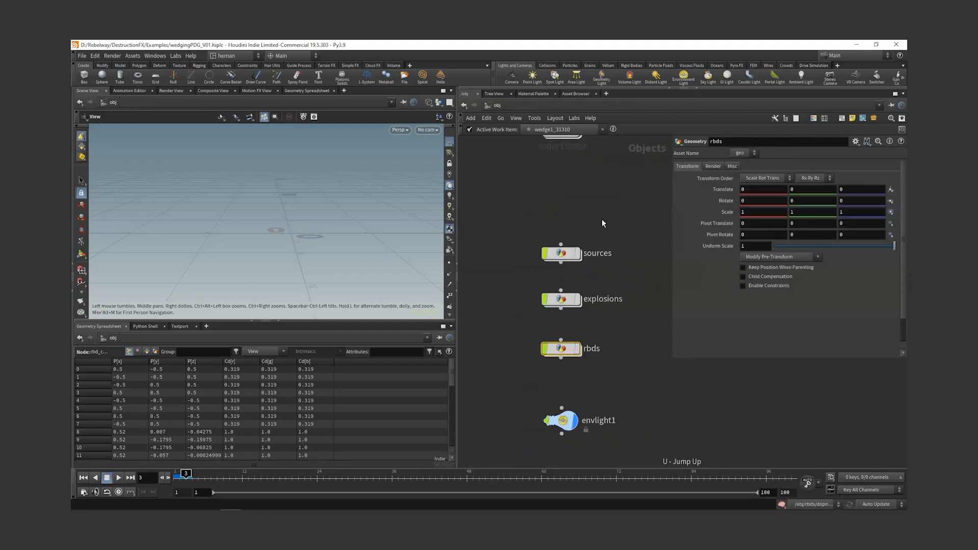
Step: Return the timeline to frame 1 and enter topnet1
left_click(83, 478)
middle_click_drag(582, 178, 582, 253)
double_click(562, 194)
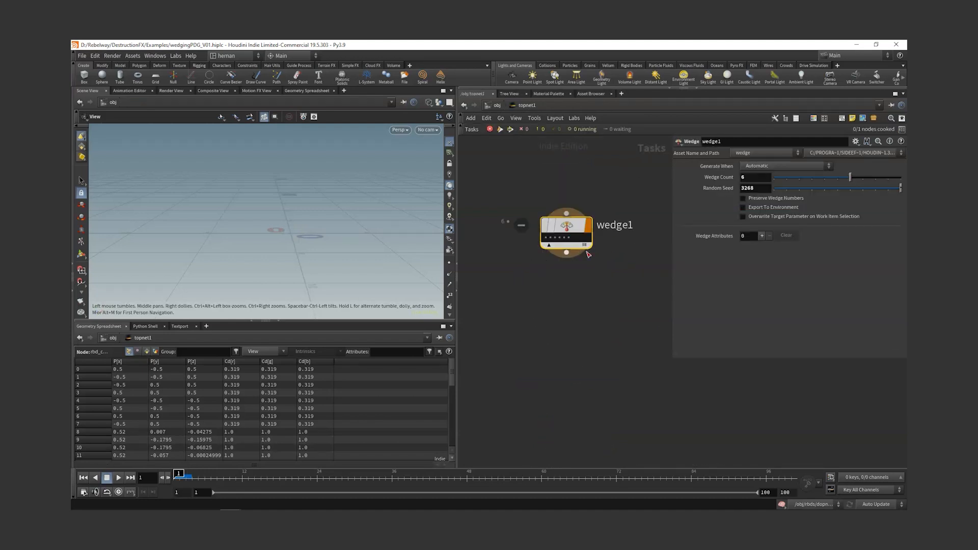
Step: Add a wedge attribute named explosion to wedge1 and set its Attribute Type to Integer
left_click(762, 236)
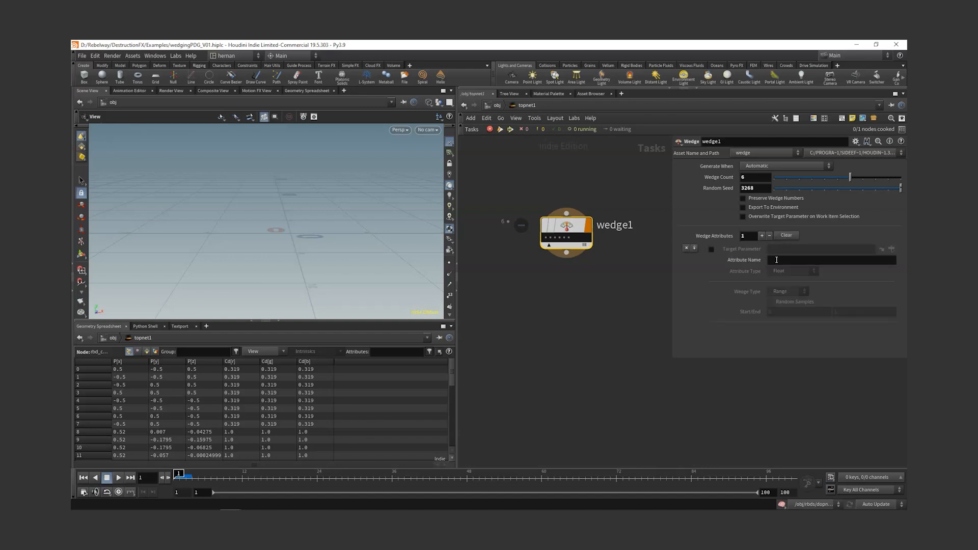
left_click(817, 259)
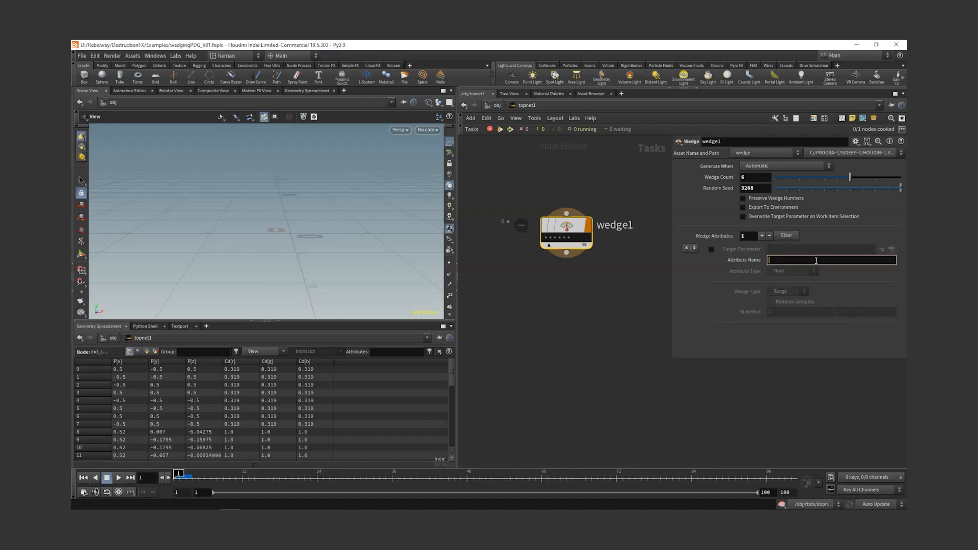
type("explosion")
key("Return")
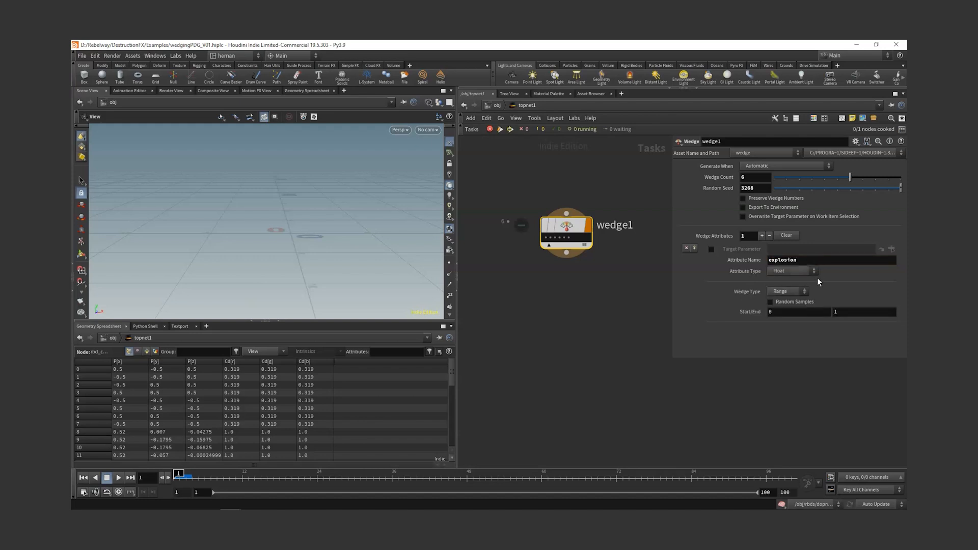
left_click(790, 270)
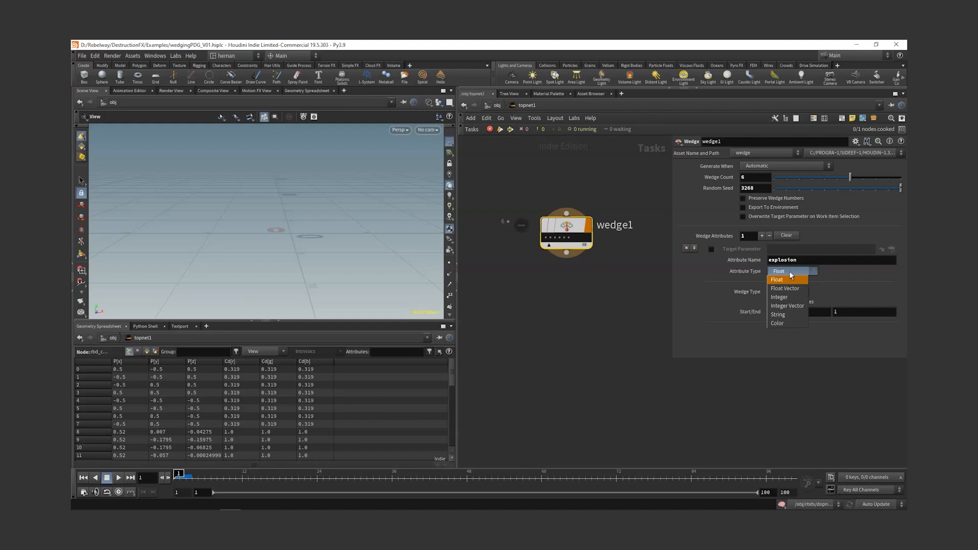
left_click(802, 298)
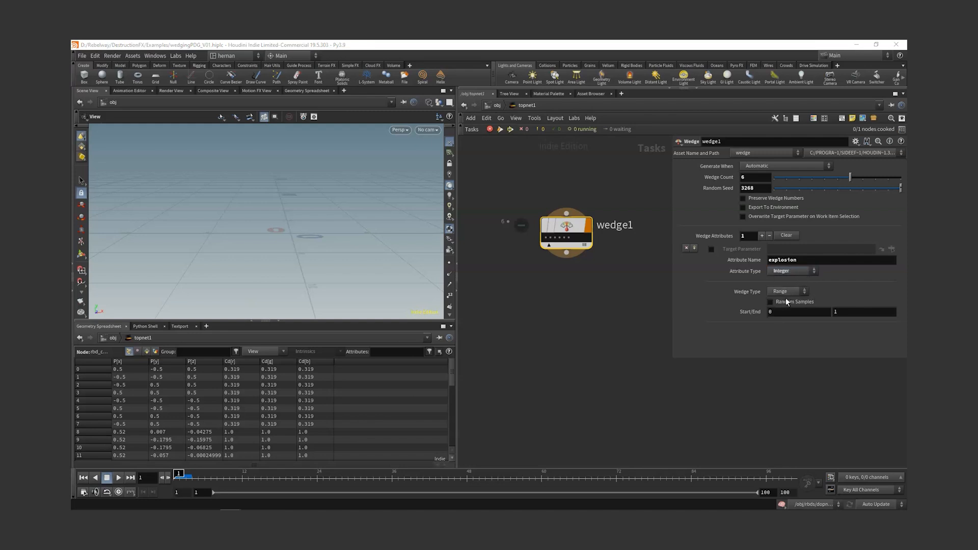
Step: Set the end of the explosion attribute's range to 6 and check a wedge1 work item's attributes
left_click_drag(841, 314, 722, 316)
type("6")
left_click(613, 332)
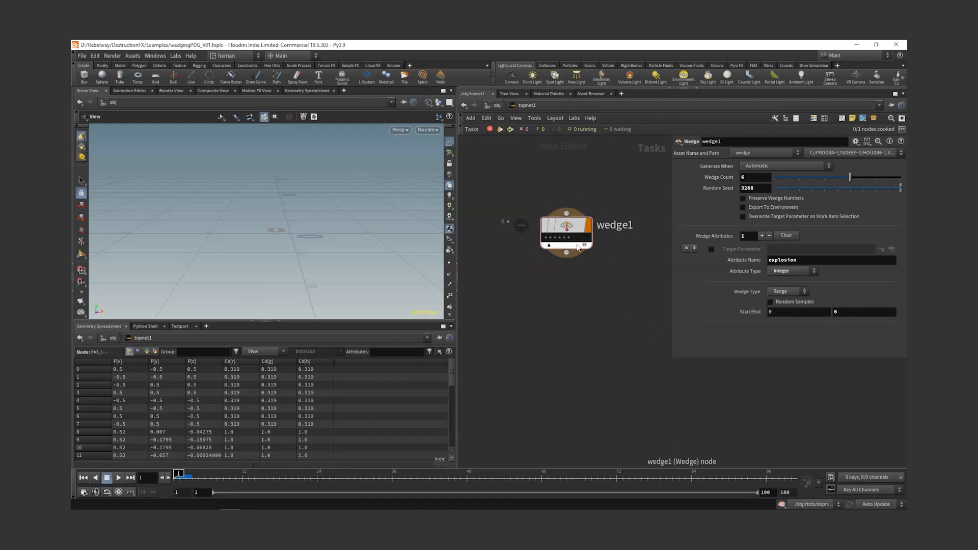
mouse_move(570, 241)
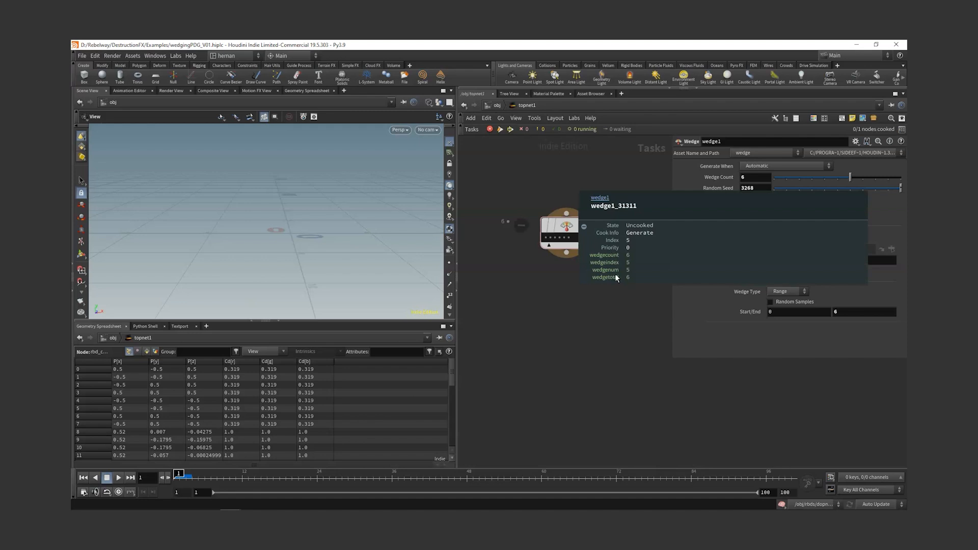
left_click(565, 238)
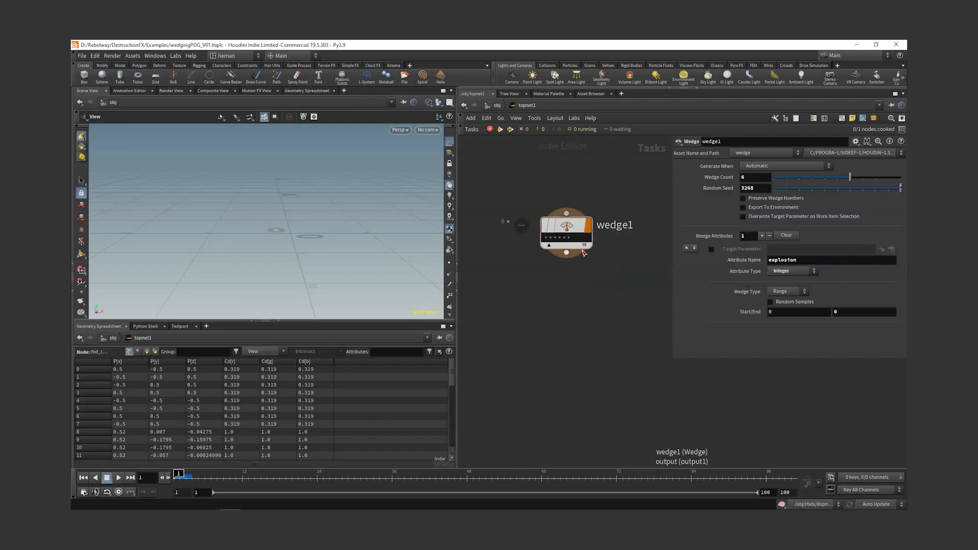
Step: Generate the wedge1 work items and inspect the explosion value on several of them
mouse_move(570, 232)
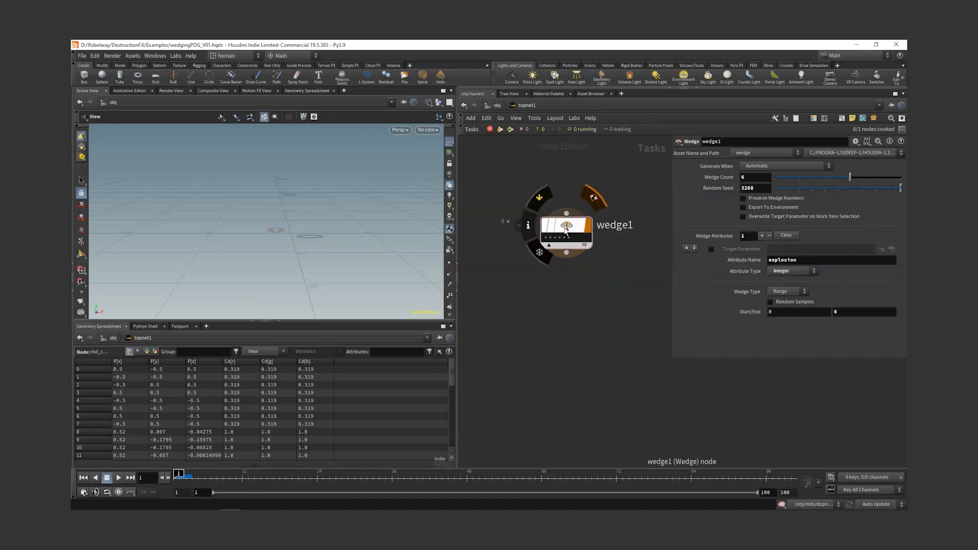
right_click(570, 232)
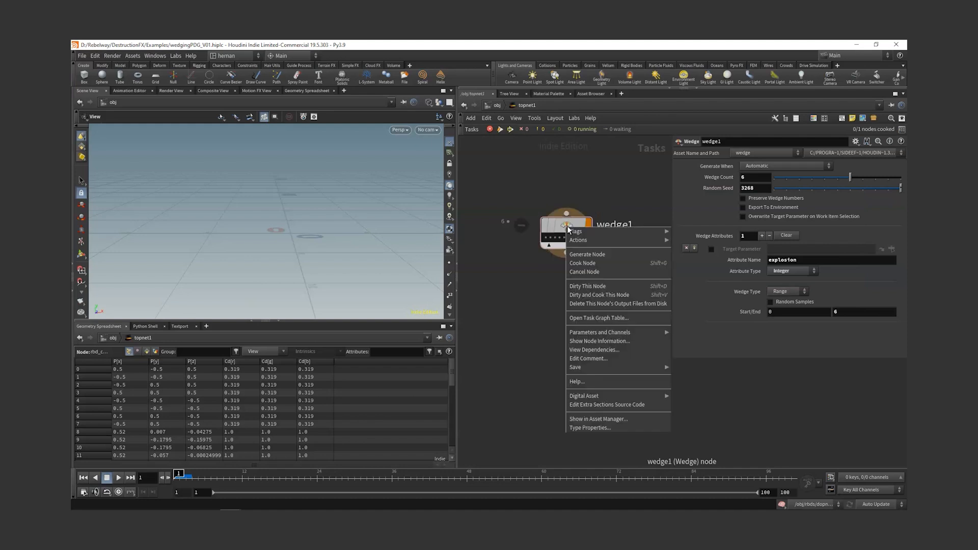
left_click(607, 256)
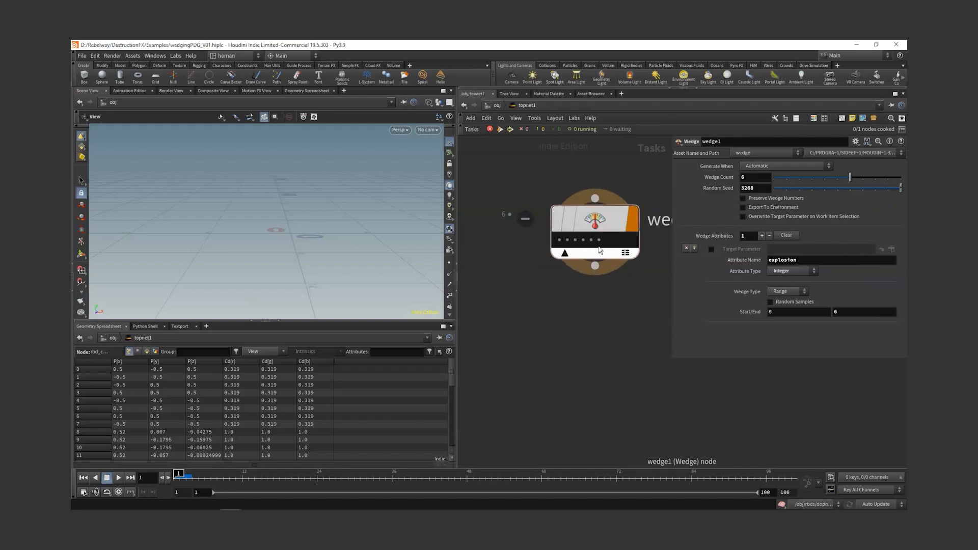
left_click(607, 240)
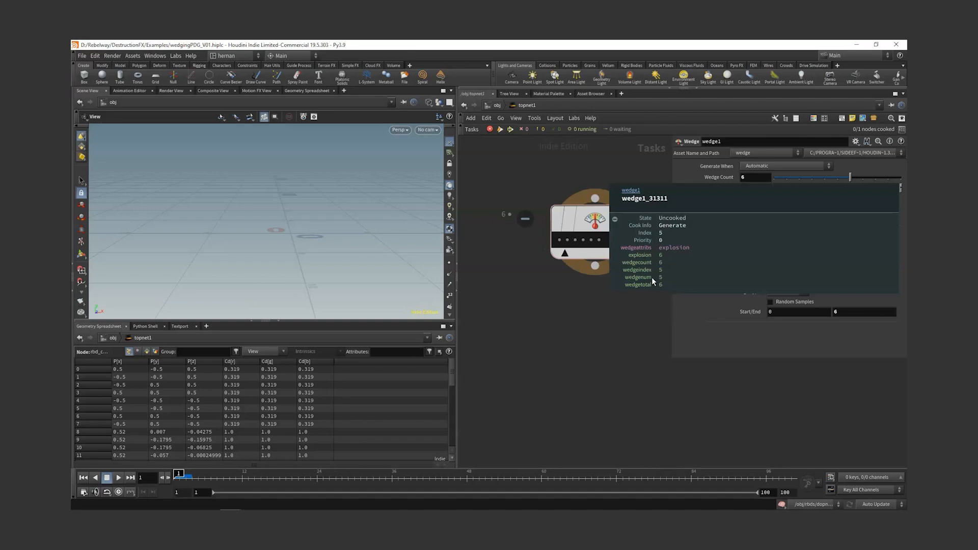
left_click(592, 240)
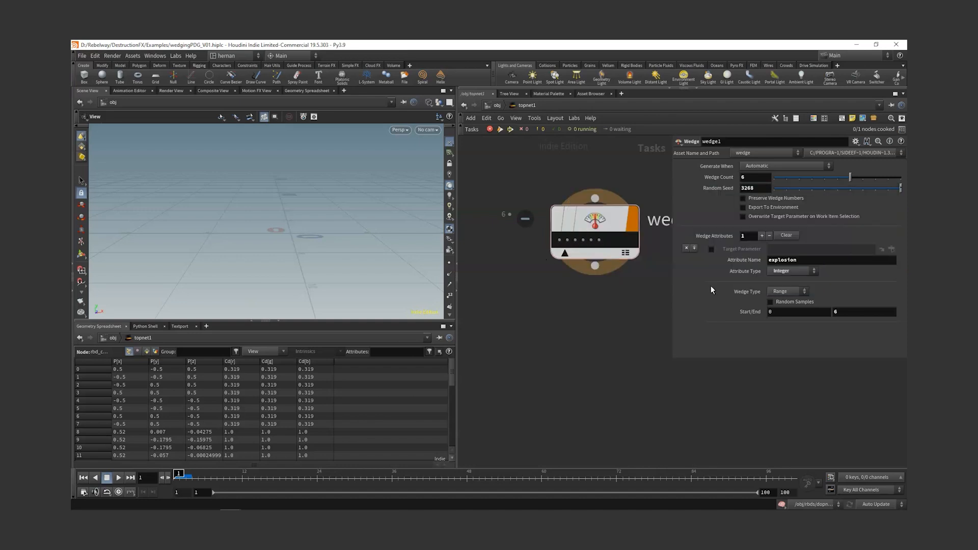
middle_click(559, 239)
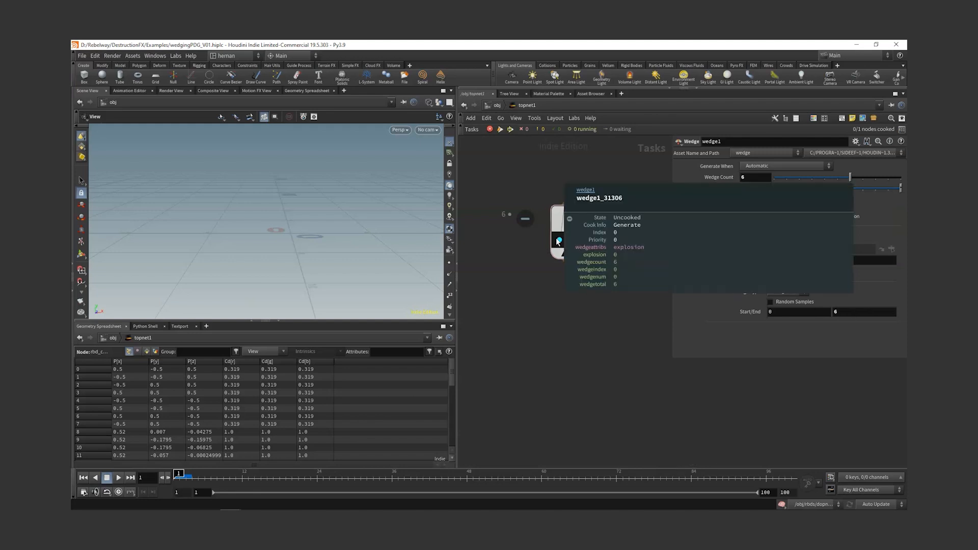
middle_click(598, 241)
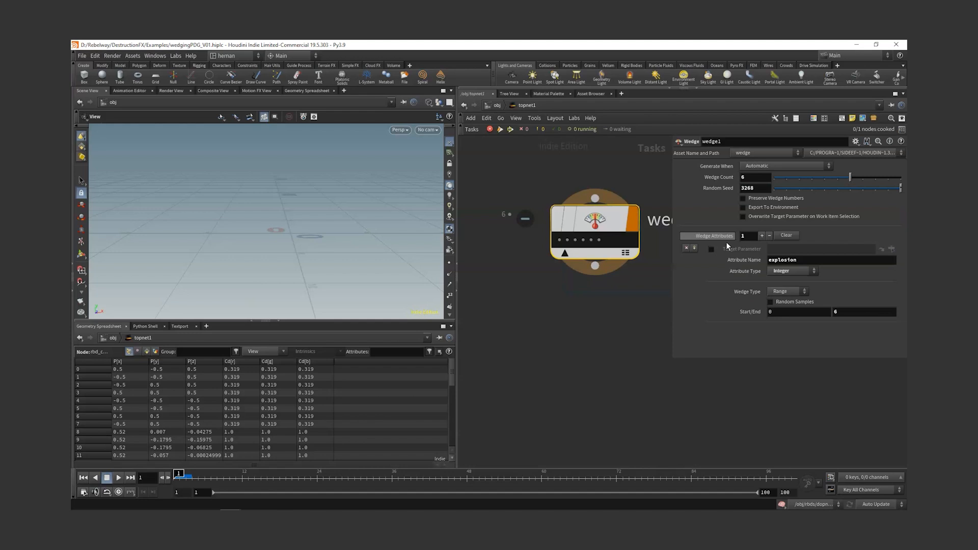
Step: Add a second wedge attribute to wedge1 and name it turbulence
left_click(762, 236)
scroll(714, 295, "down", 2)
left_click(795, 289)
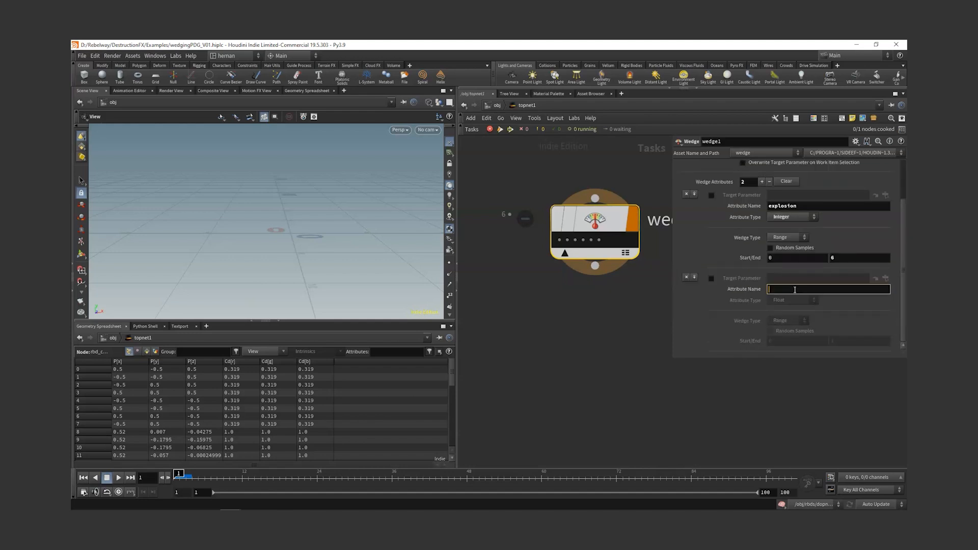
type("turbulence")
key("Return")
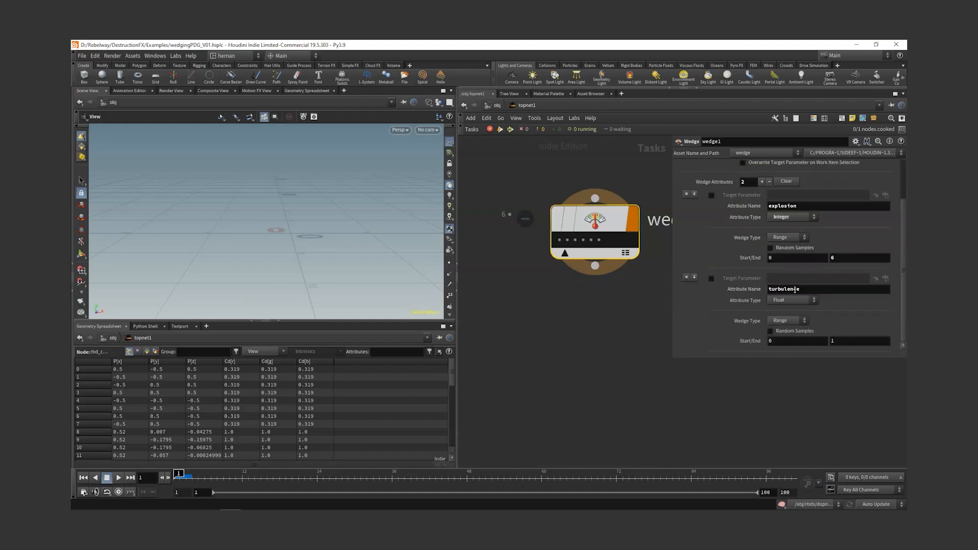
Step: Change the turbulence attribute's wedge type to Value List and give it 6 values
left_click(790, 320)
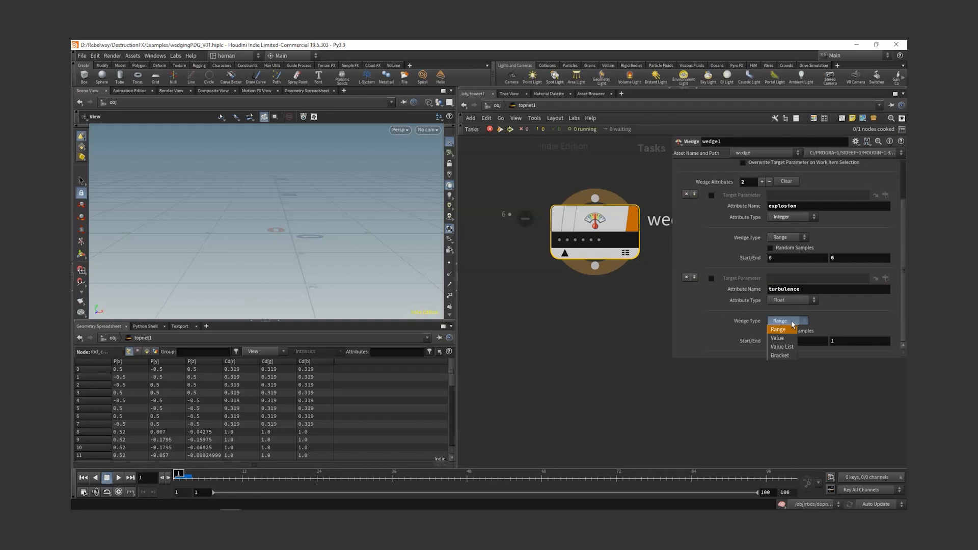
left_click(784, 336)
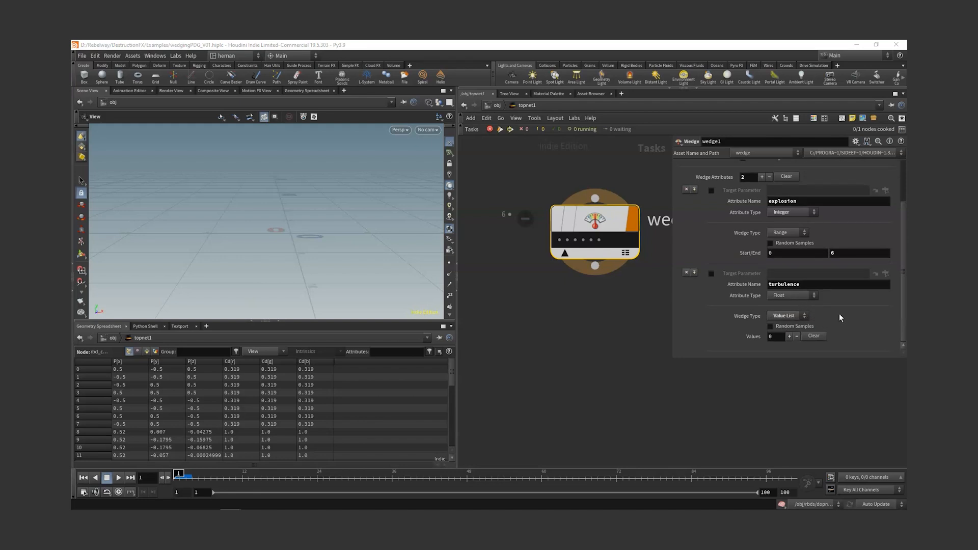
left_click(789, 336)
left_click_drag(779, 327, 734, 333)
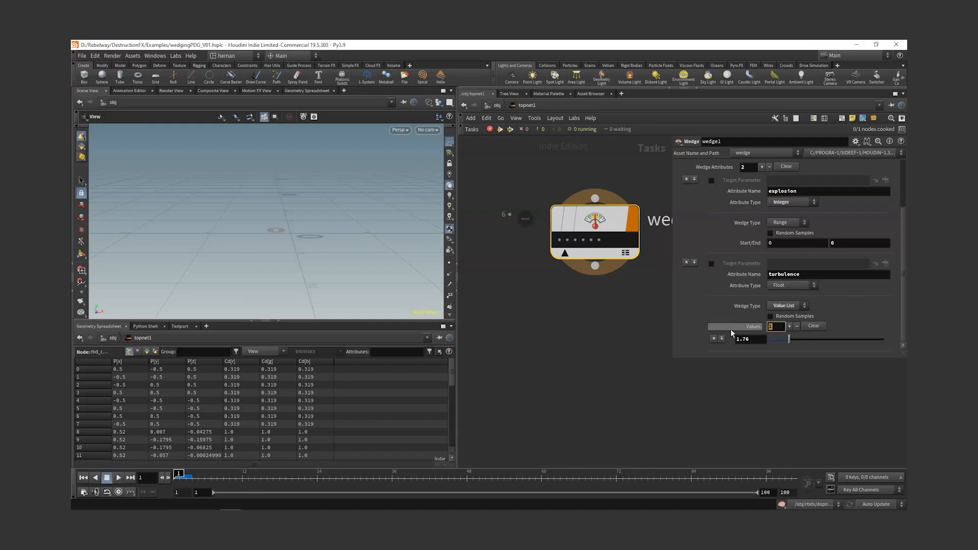
type("6")
left_click(610, 334)
Step: Set the first three turbulence values to 1, 15 and 0.1
left_click_drag(737, 285, 769, 274)
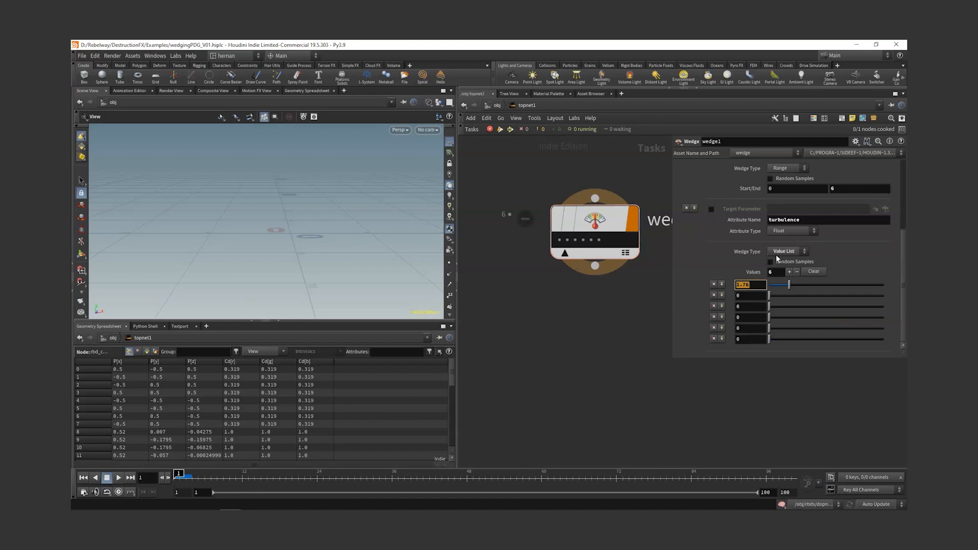
type("1")
key("Tab")
type("15")
key("Return")
left_click(744, 307)
type("0.")
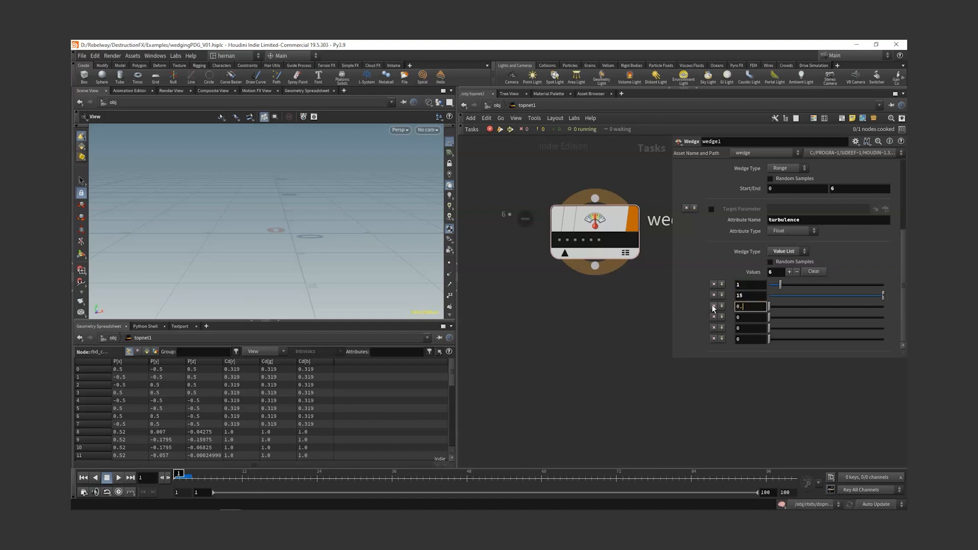
type("1")
Step: Set the last three turbulence values to 2, 10 and 6
left_click(742, 317)
type("2")
key("Return")
left_click(750, 328)
type("10")
left_click(749, 339)
type("6")
key("Return")
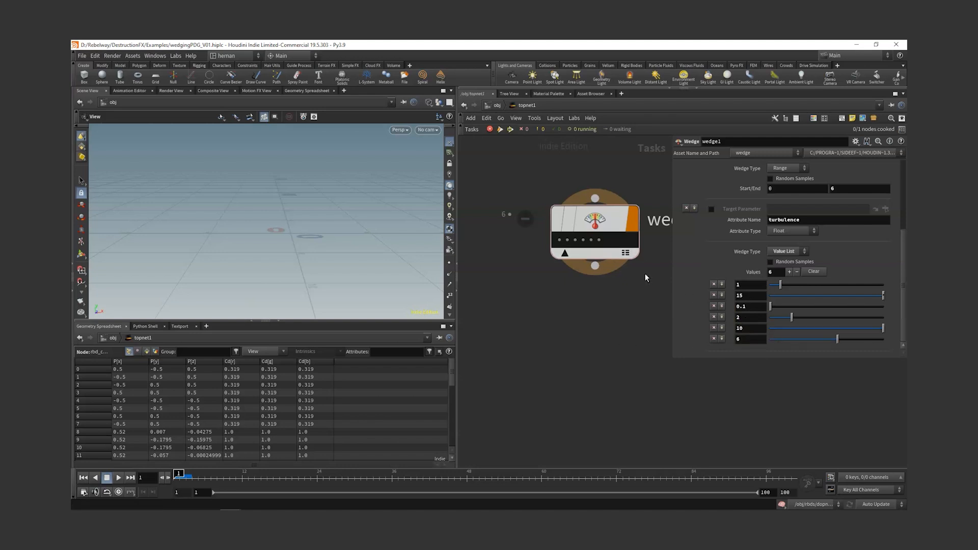
Step: Regenerate the wedge1 work items and inspect the turbulence value on several of them
right_click(589, 217)
left_click(608, 243)
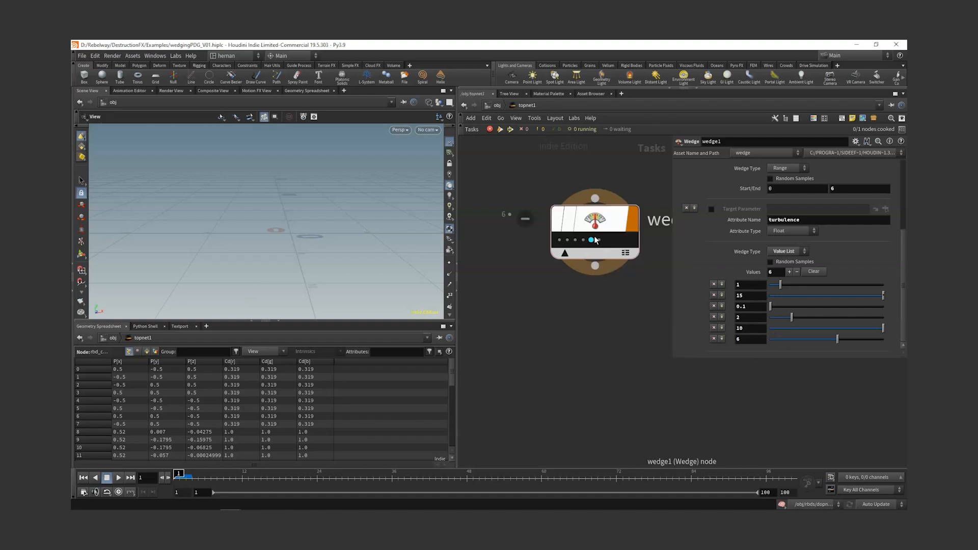
left_click(599, 239)
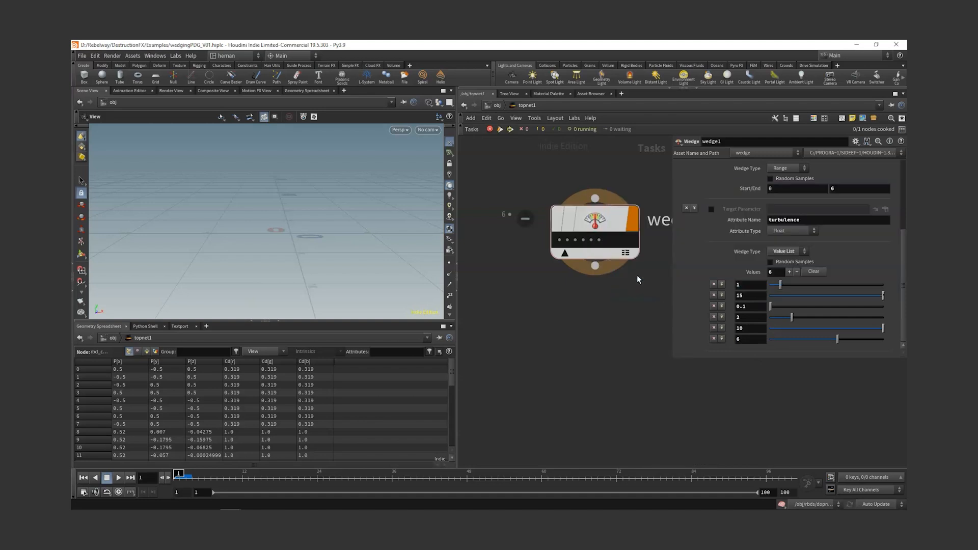
left_click(591, 240)
left_click(583, 240)
middle_click_drag(629, 311, 598, 330)
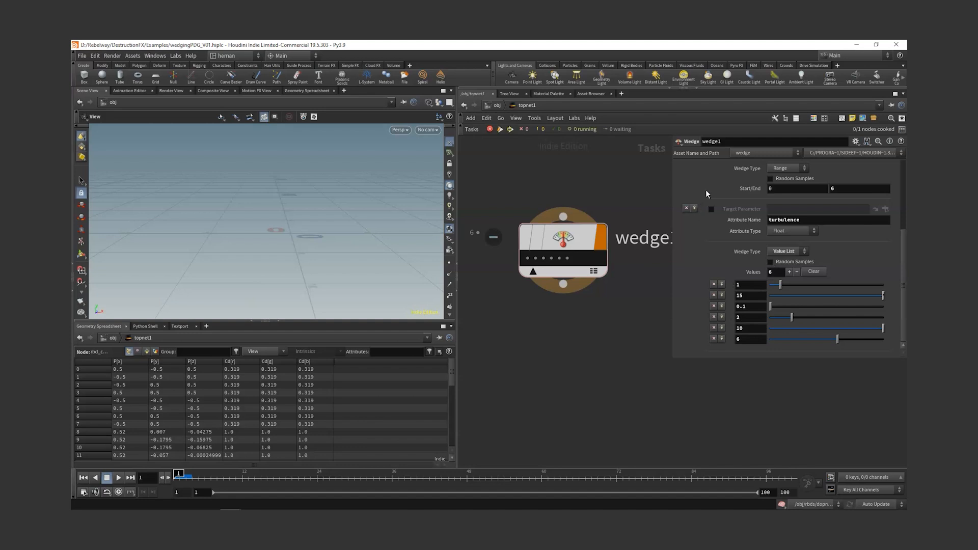
Step: Add a third wedge attribute named disturbance and set the end of its range to 6
scroll(707, 194, "up", 4)
scroll(732, 222, "down", 4)
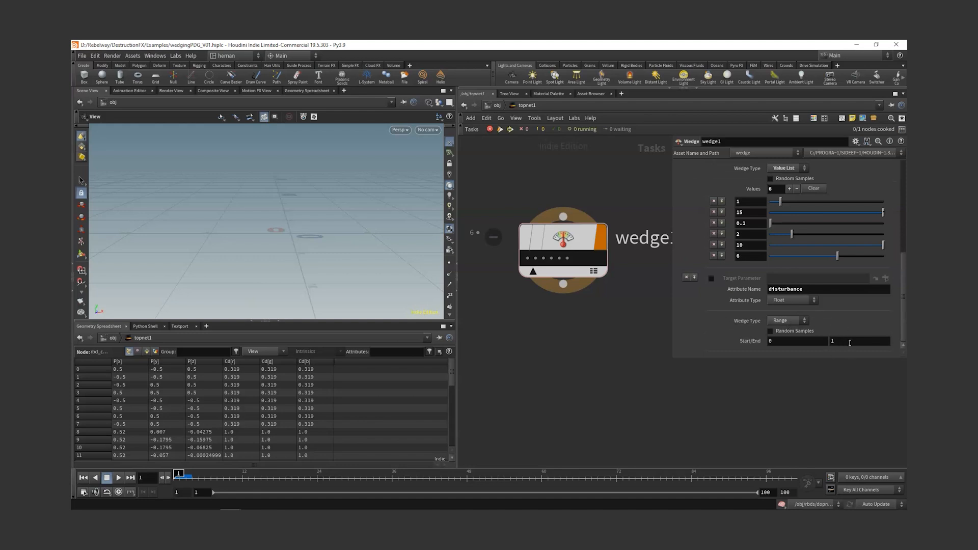
left_click_drag(850, 343, 812, 346)
type("6")
key("Return")
Step: Regenerate wedge1 with the disturbance attribute included and inspect the attributes of its last few work items
right_click(560, 238)
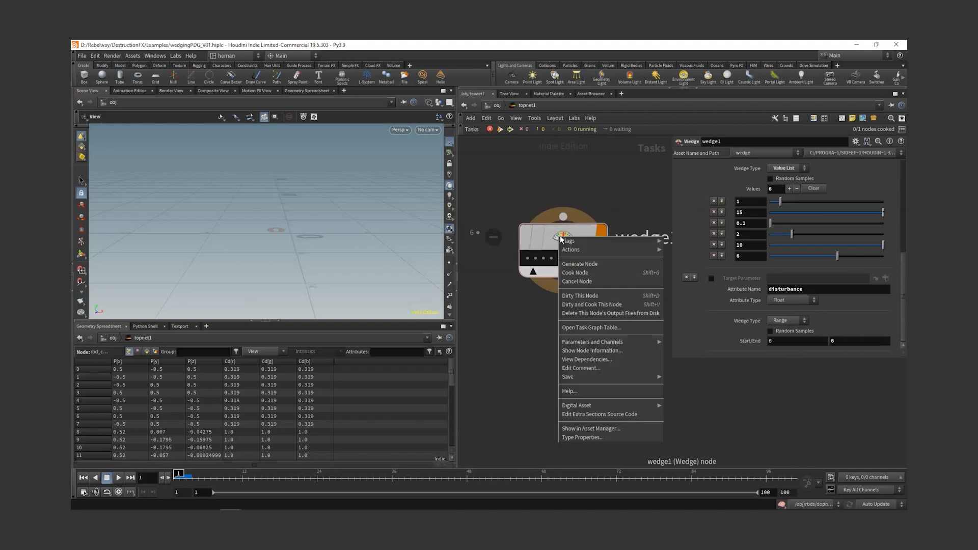
left_click(588, 265)
left_click(569, 260)
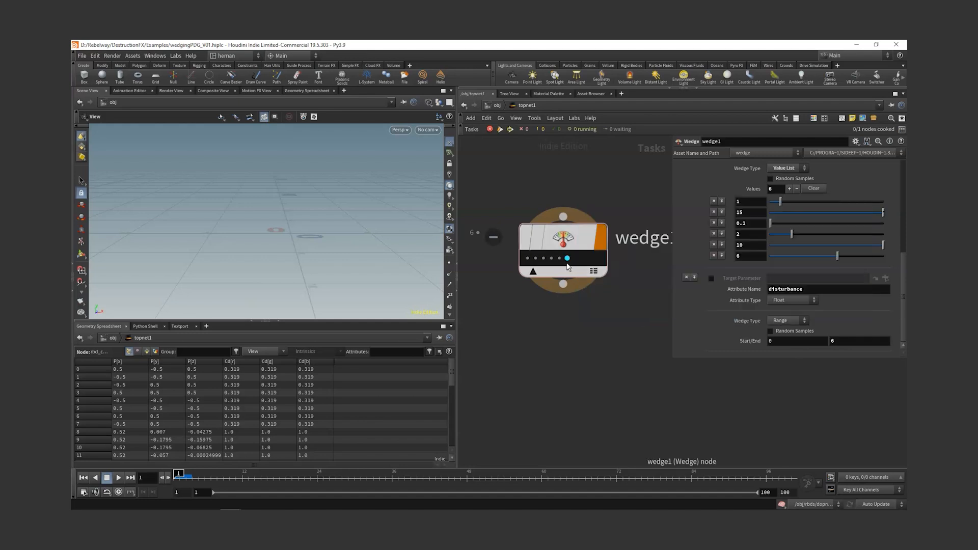
middle_click_drag(559, 259, 622, 308)
middle_click_drag(552, 259, 622, 314)
middle_click_drag(623, 304, 617, 304)
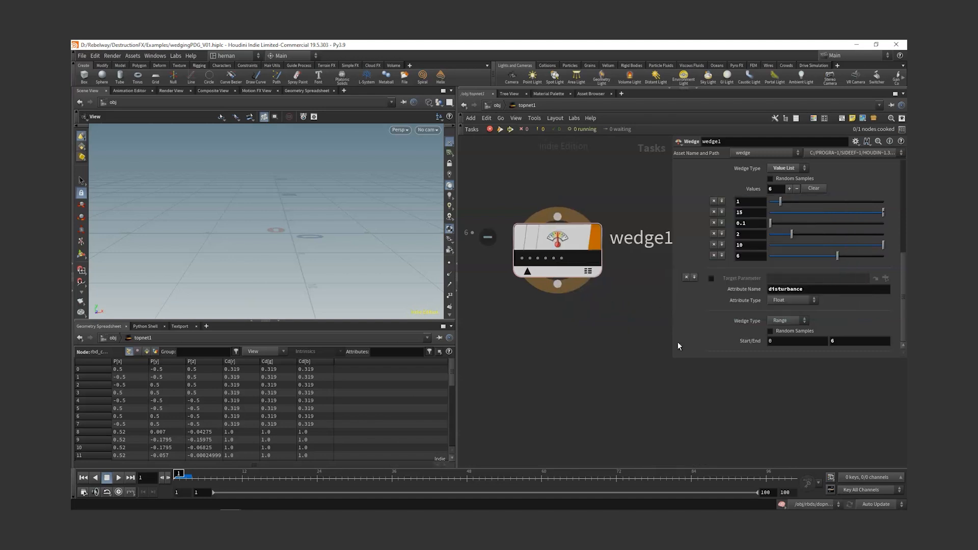
scroll(562, 356, "down", 1)
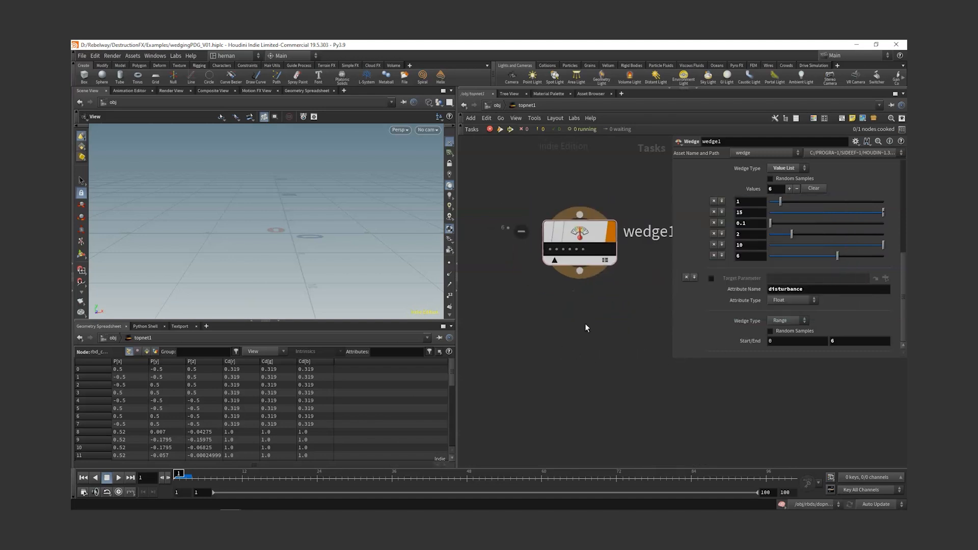
Step: Save the scene and add a ROP Geometry Output node below wedge1
key("ctrl+s")
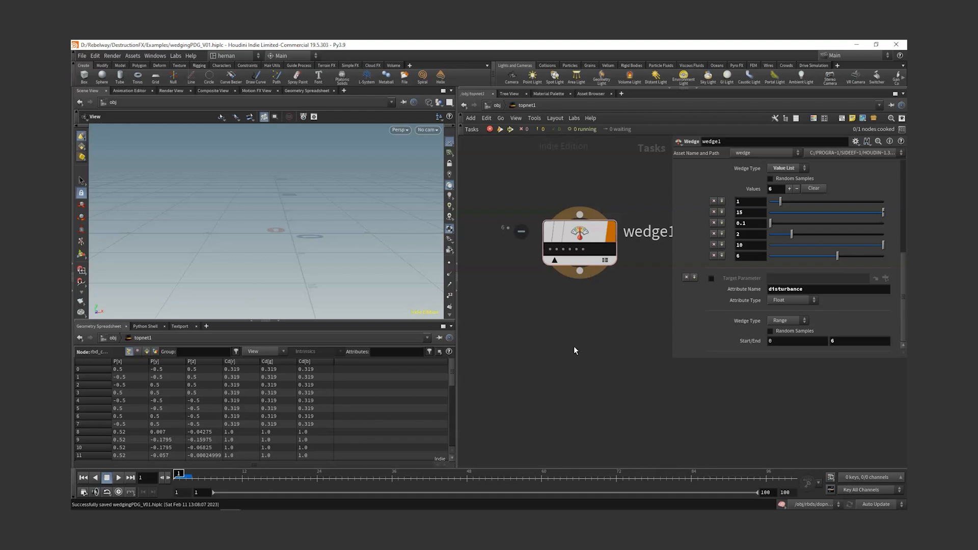
scroll(566, 347, "down", 1)
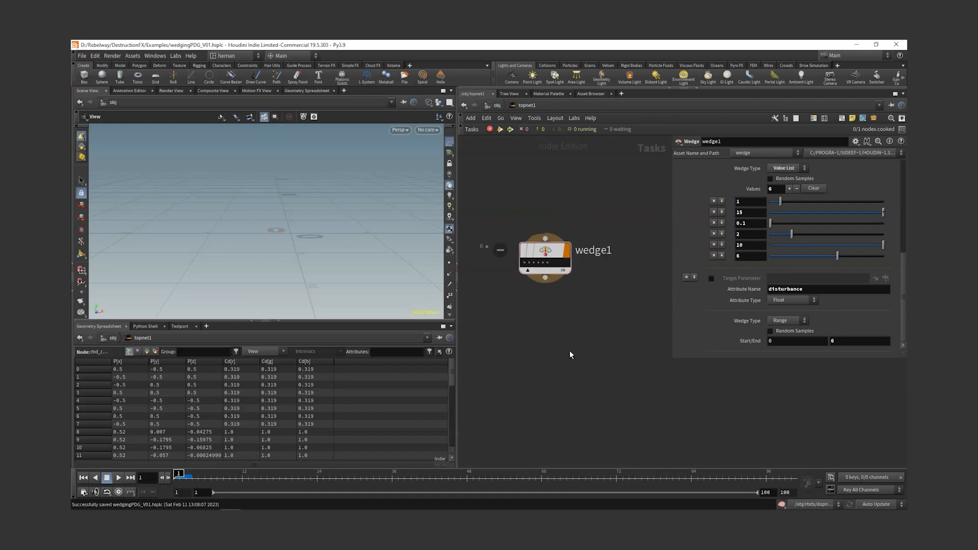
key("Tab")
type("ropg")
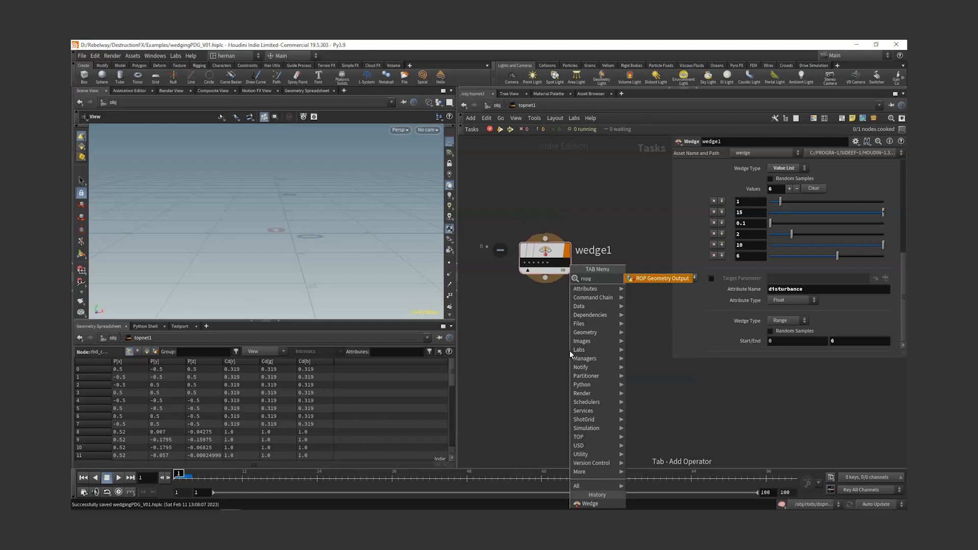
key("Return")
left_click(547, 337)
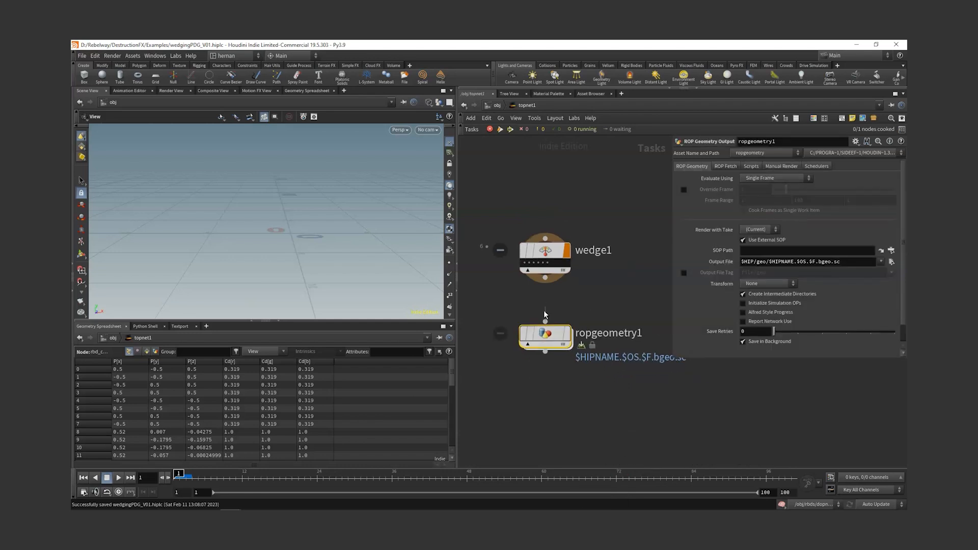
left_click_drag(545, 313, 545, 322)
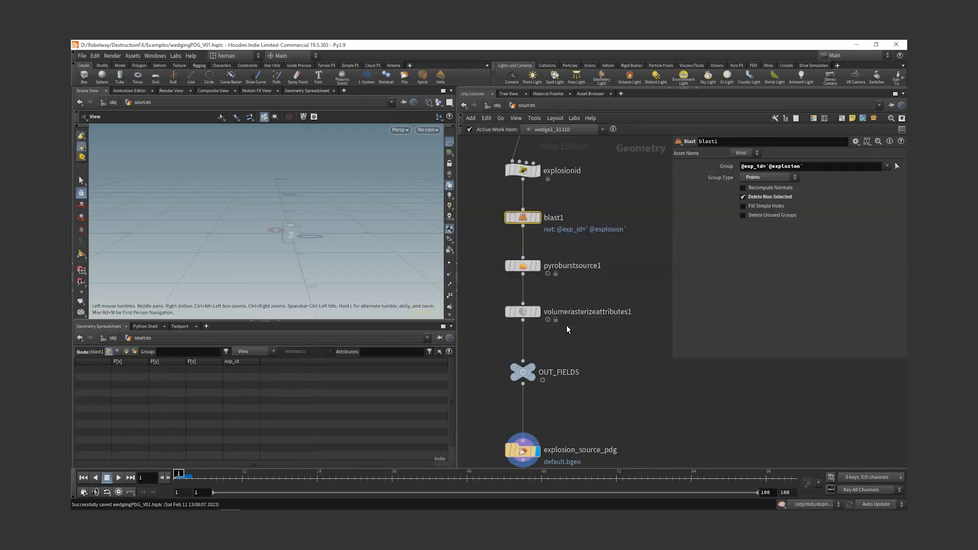
Step: Copy the OUT_FIELDS null in the sources geometry network
scroll(591, 408, "down", 3)
left_click(552, 376)
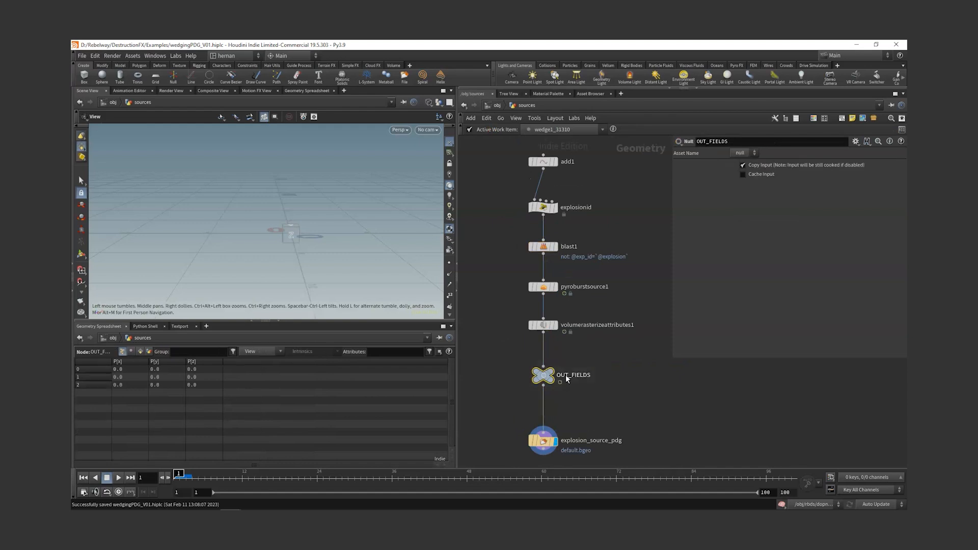
key("ctrl+c")
middle_click_drag(603, 413, 611, 338)
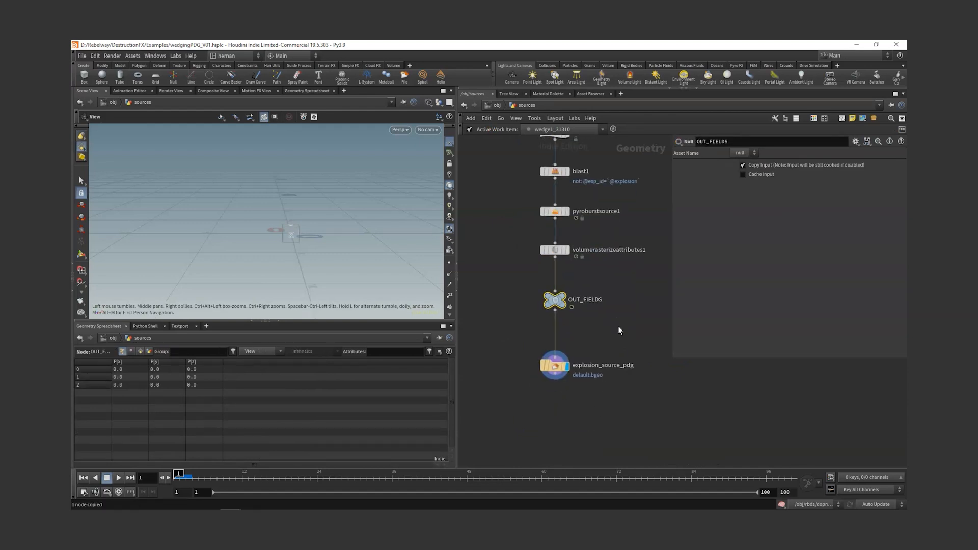
Step: Inspect the settings of the explosion_source_pdg file node and reselect the OUT_FIELDS null above it
left_click_drag(648, 322, 524, 392)
left_click_drag(506, 337, 601, 393)
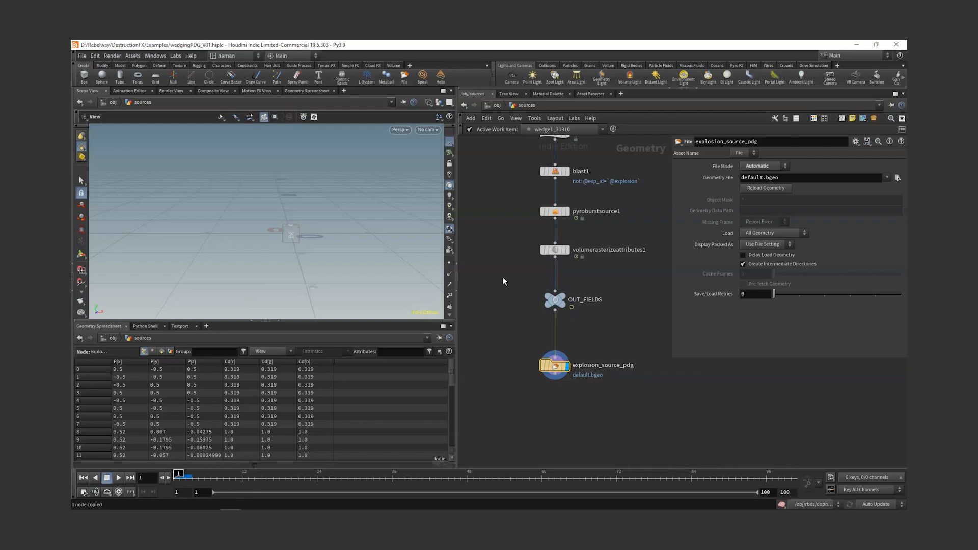
left_click(555, 299)
middle_click_drag(597, 317, 586, 351)
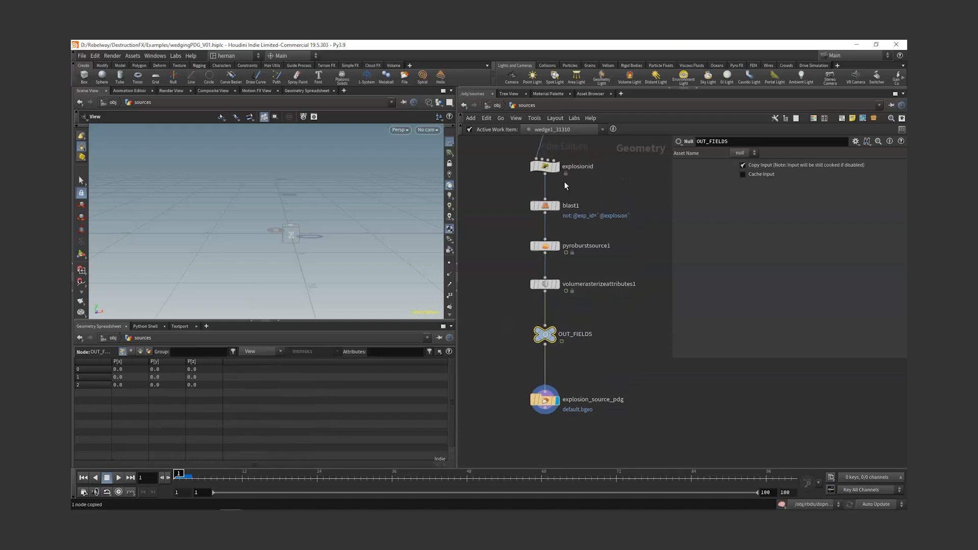
Step: Return to topnet1 and set the SOP path of the ROP Geometry Output node to /obj/sources/OUT_FIELDS
scroll(566, 171, "down", 2)
scroll(557, 292, "up", 2)
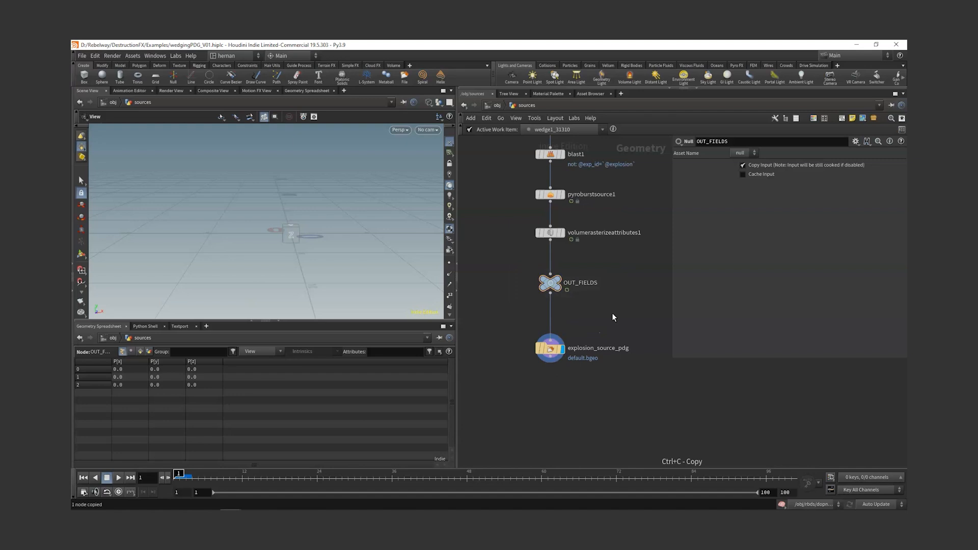
key("u")
double_click(562, 199)
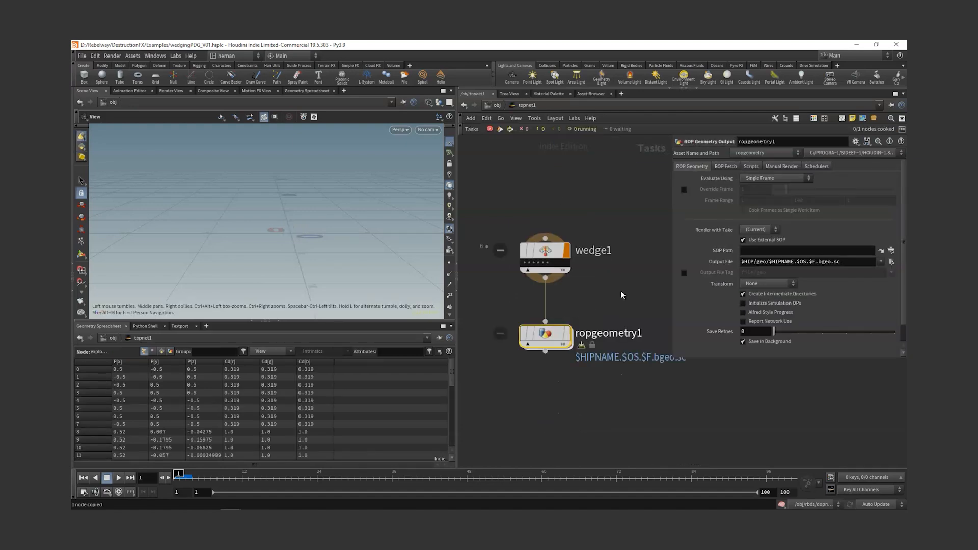
left_click(778, 251)
key("ctrl+v")
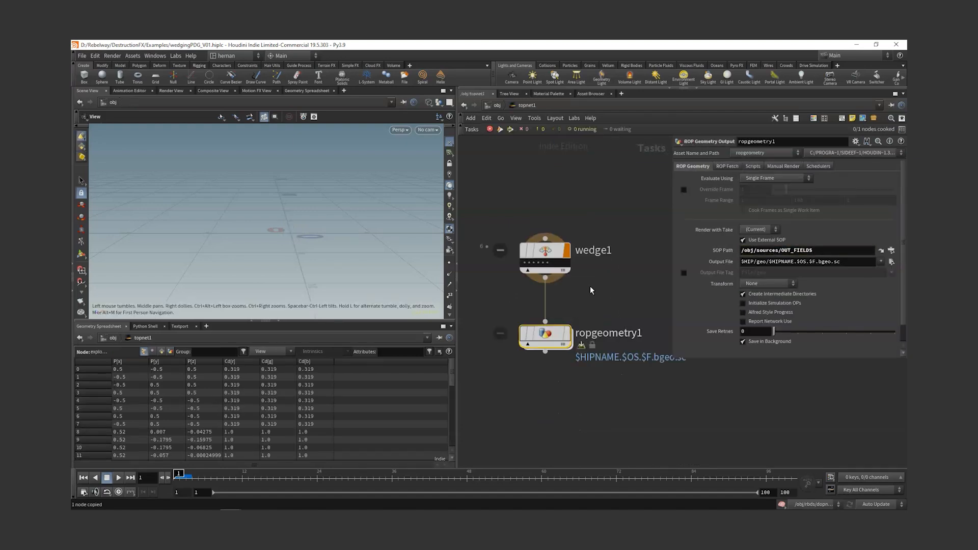
left_click(590, 286)
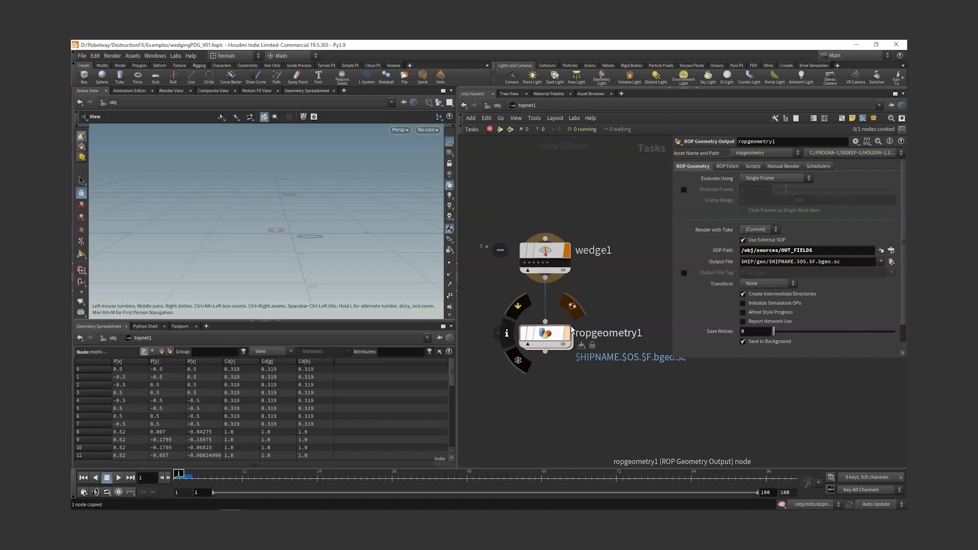
Step: Rename the ROP Geometry Output node as source_out
double_click(603, 333)
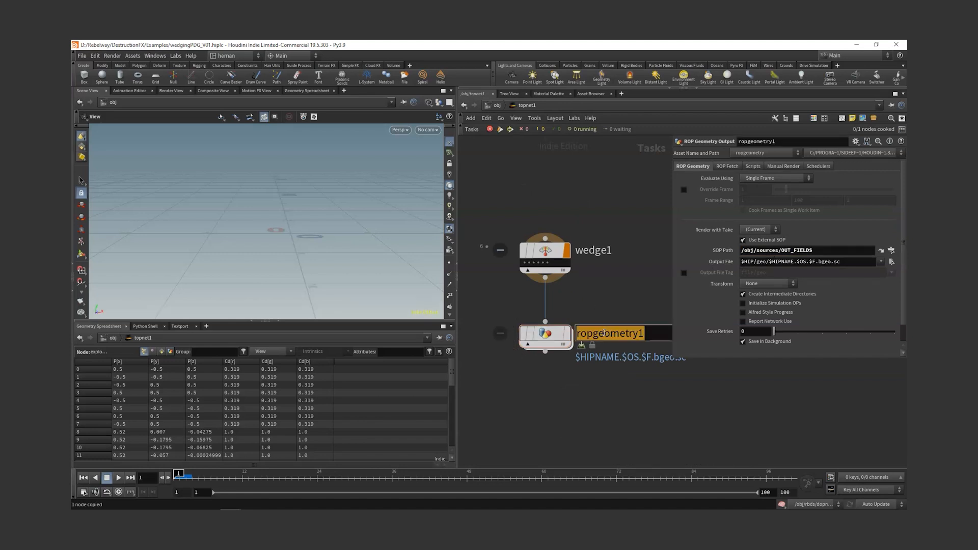
type("source_out")
key("Return")
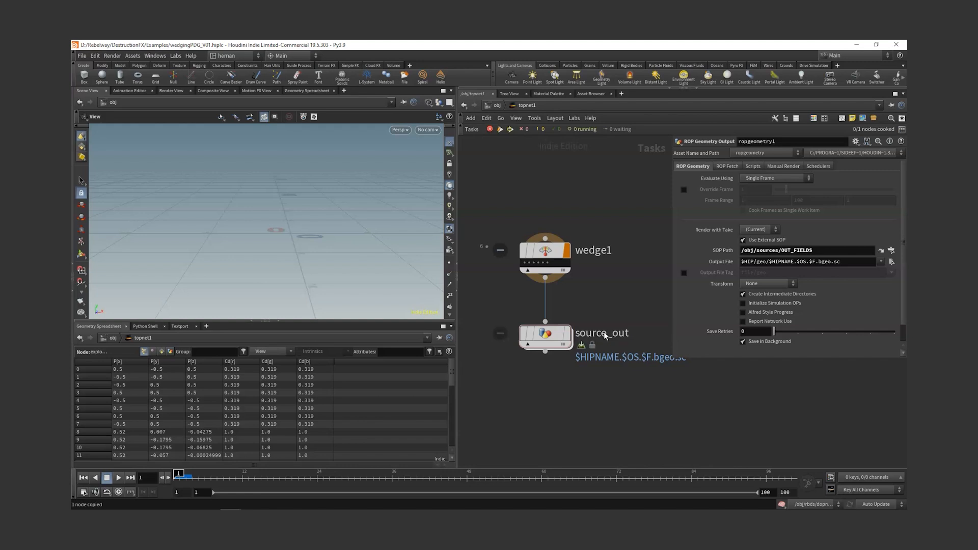
Step: Set source_out to evaluate using Frame Range
left_click(543, 334)
left_click(787, 178)
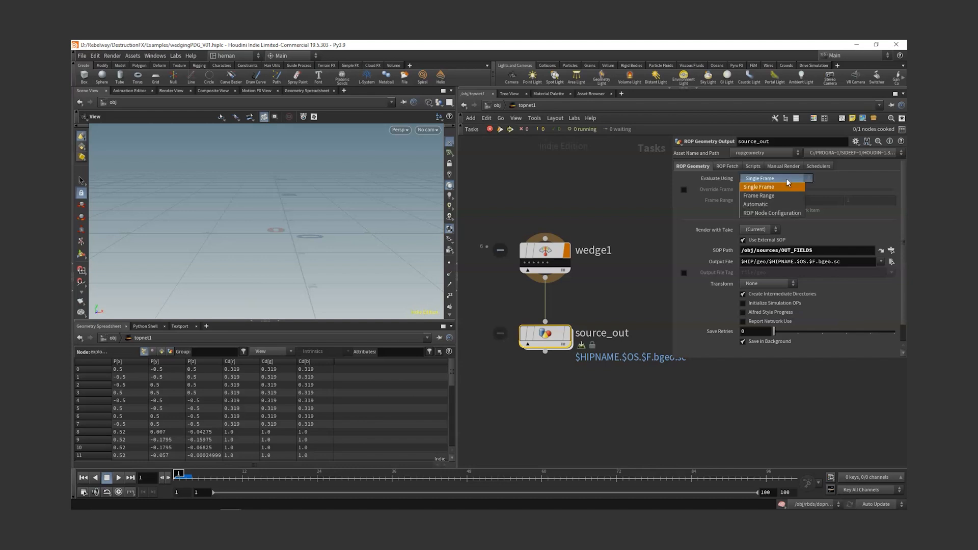
left_click(774, 192)
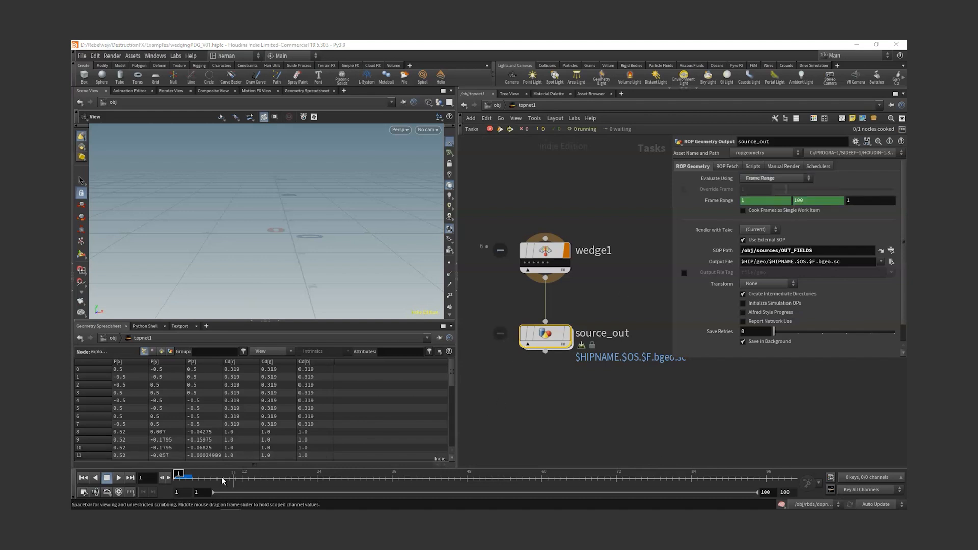
middle_click_drag(566, 418, 561, 396)
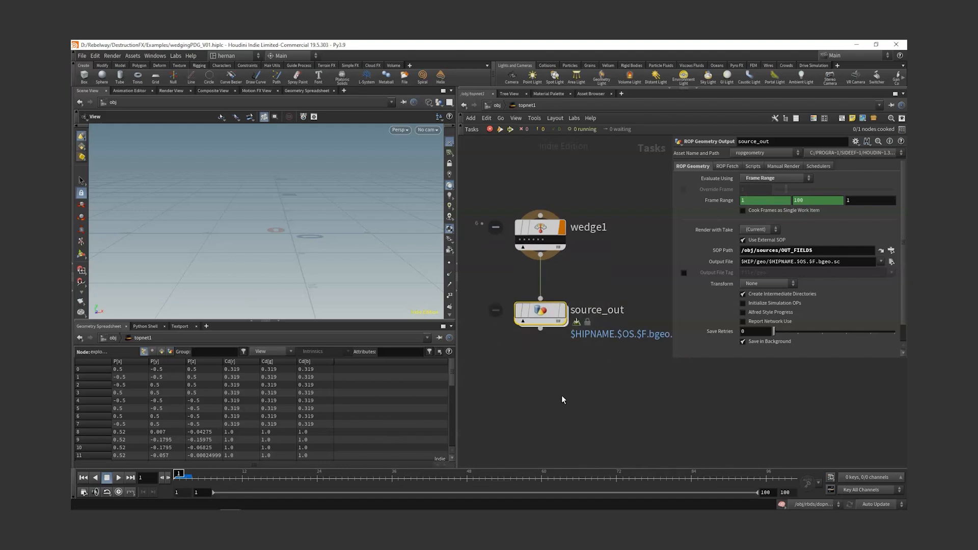
Step: Switch source_out's evaluation between Single Frame and Frame Range to compare the two modes, ending on Frame Range
left_click(710, 204)
left_click(772, 179)
left_click(640, 180)
left_click(778, 176)
left_click(766, 187)
left_click(785, 176)
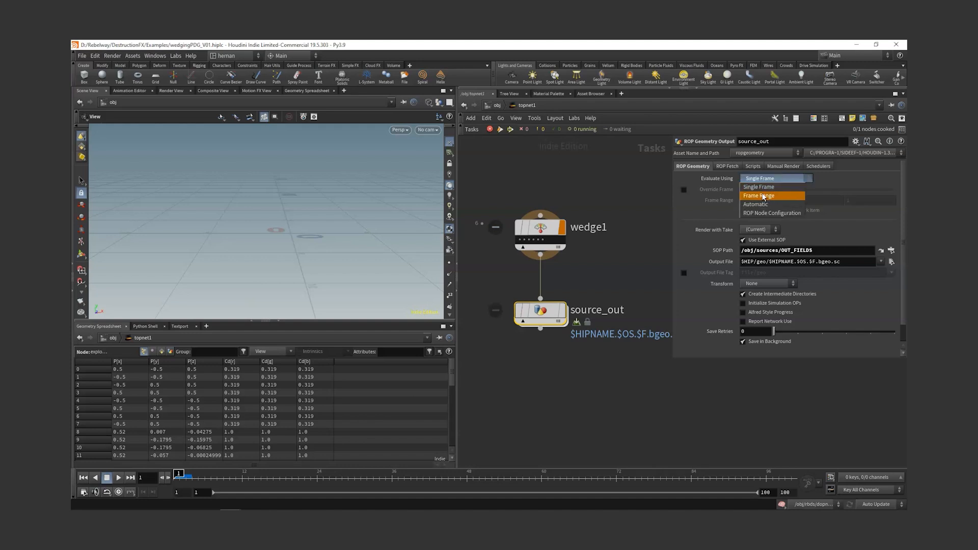
left_click(755, 196)
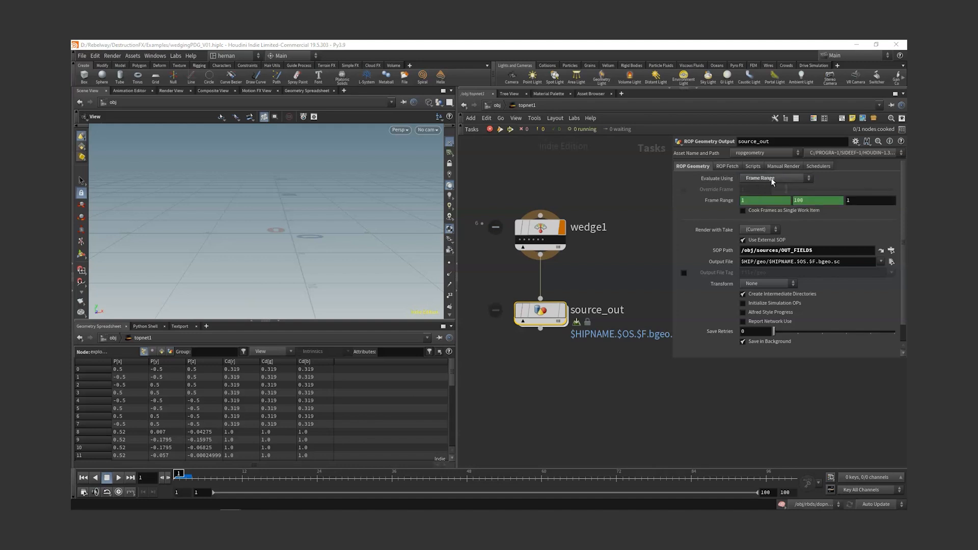
middle_click_drag(559, 377, 565, 321)
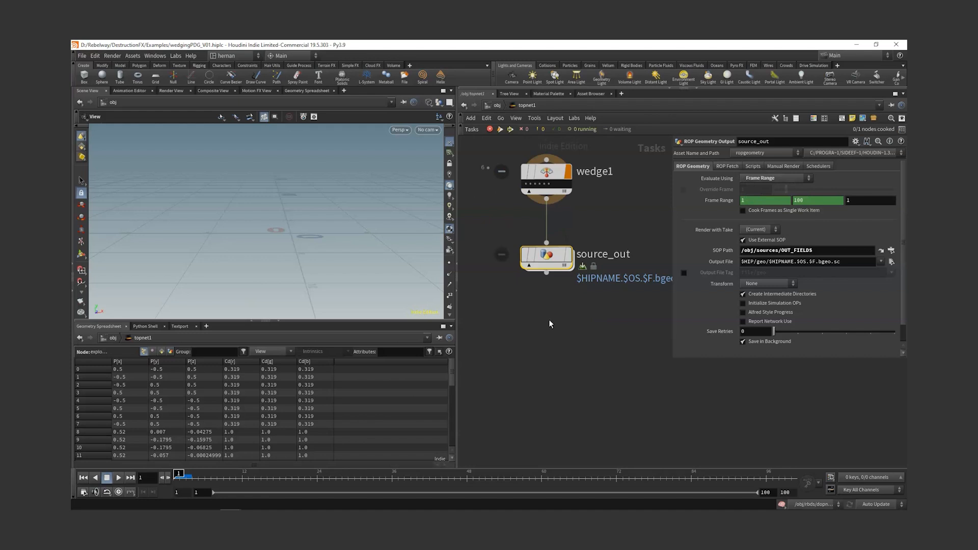
left_click(786, 177)
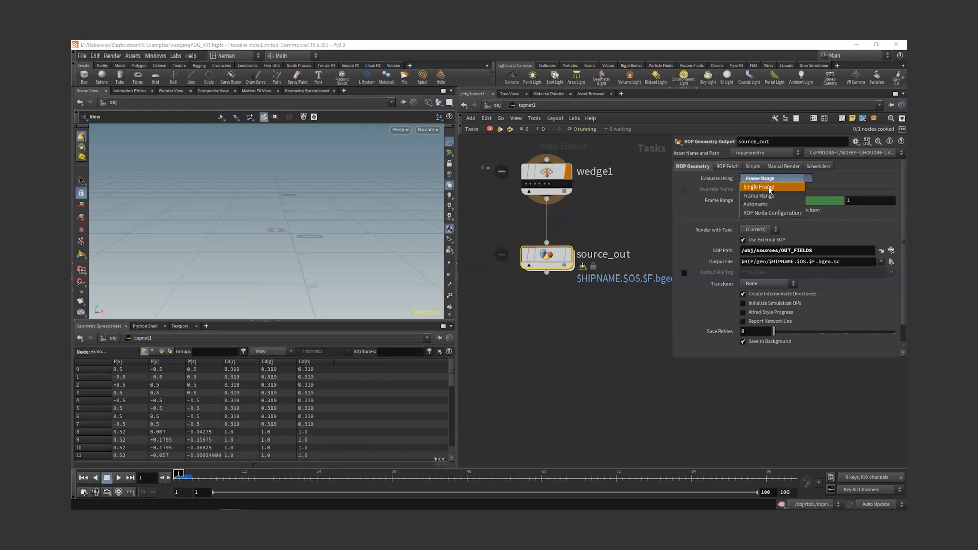
left_click(774, 187)
left_click(777, 177)
left_click(759, 196)
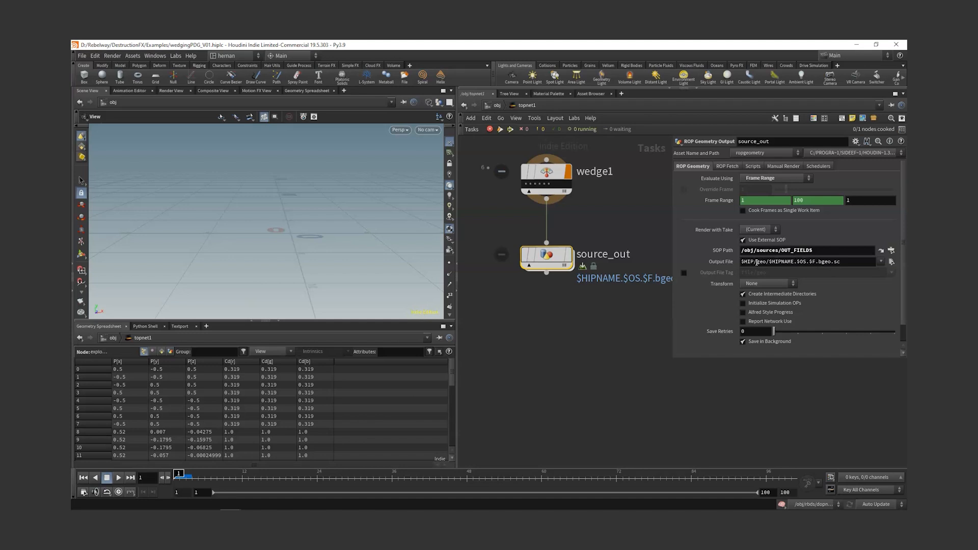
Step: Insert an $OS folder directly after $HIP in source_out's output file path
left_click_drag(756, 261, 746, 301)
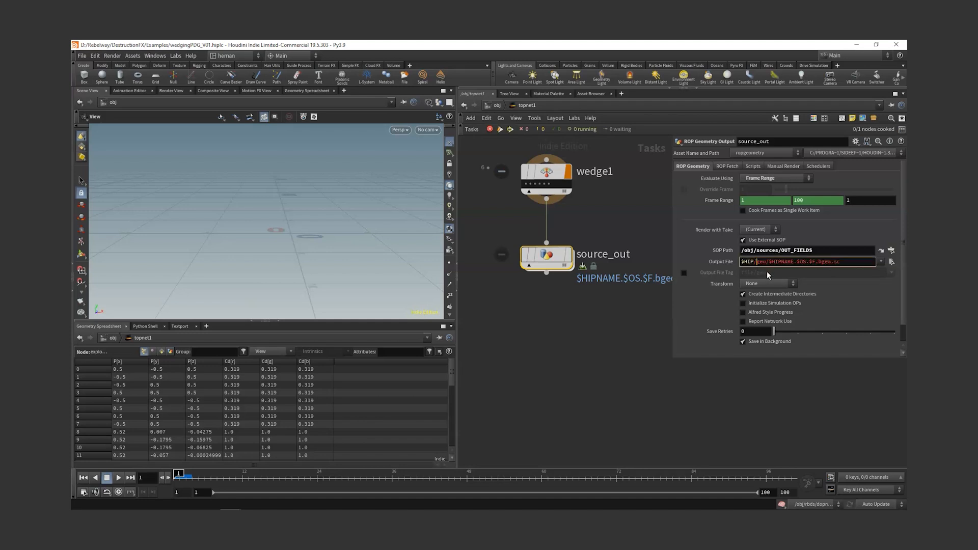
type("$OS")
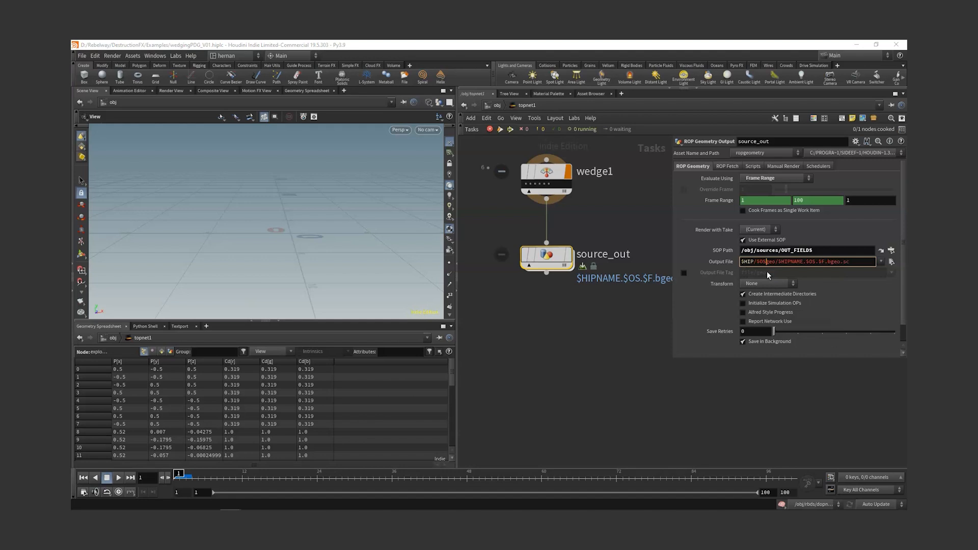
type("/")
left_click_drag(758, 261, 745, 257)
left_click(769, 261)
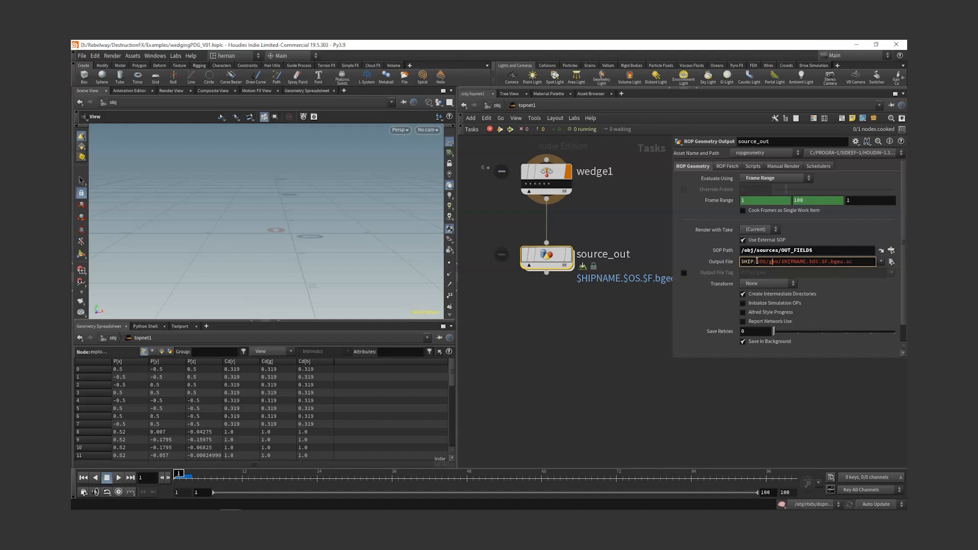
key("Return")
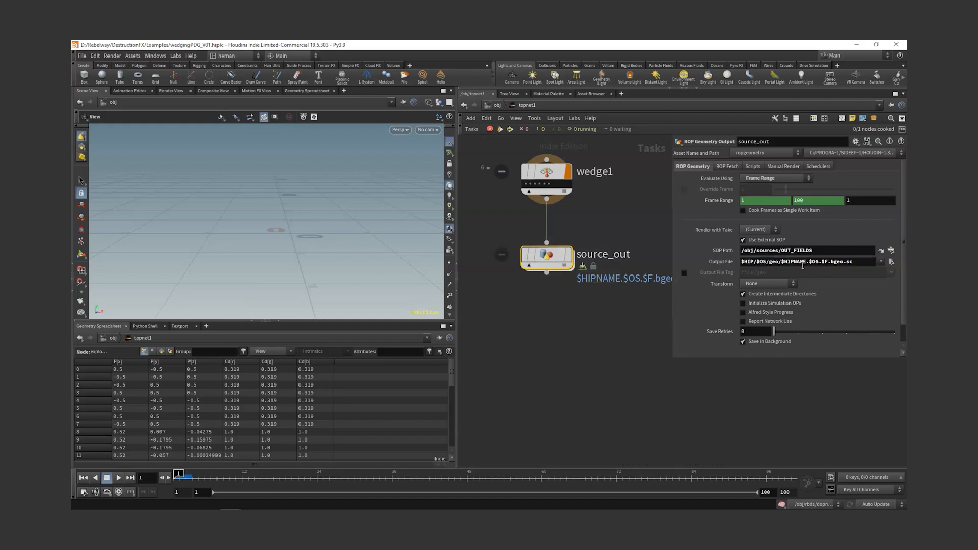
Step: Remove $HIPNAME from source_out's output file name so the path reads $HIP/$OS/geo/$OS.$F.bgeo.sc
double_click(774, 262)
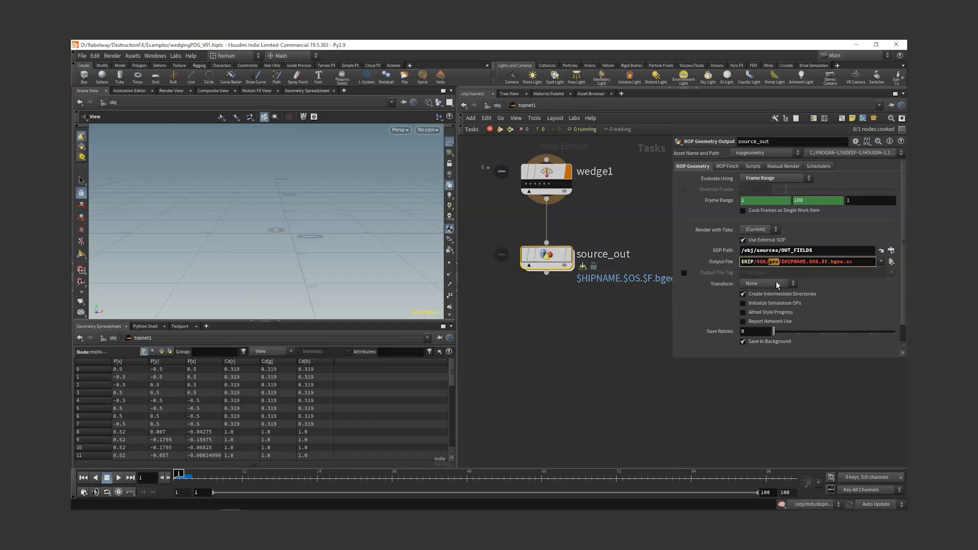
left_click_drag(782, 262, 812, 262)
key("BackSpace")
left_click(791, 262)
left_click_drag(664, 224, 537, 306)
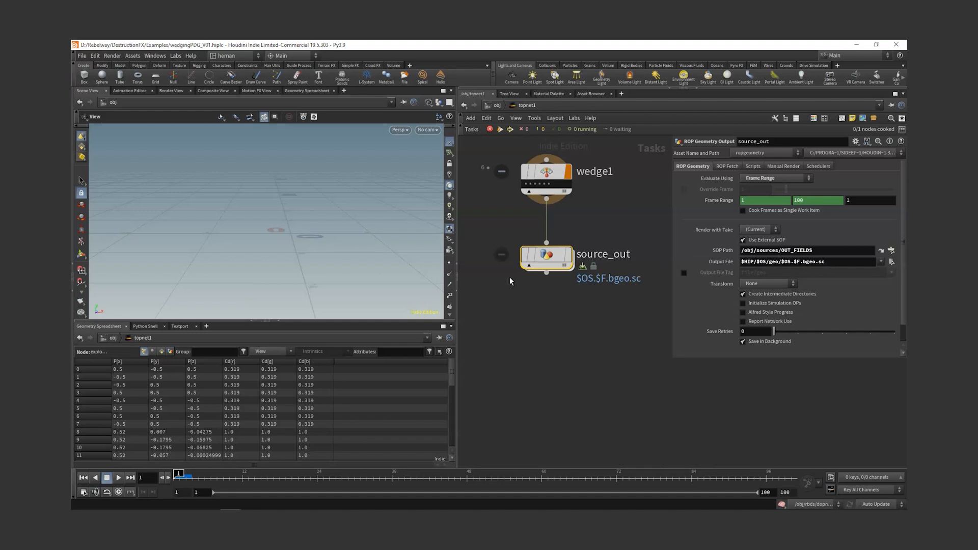
mouse_move(578, 188)
left_click(539, 185)
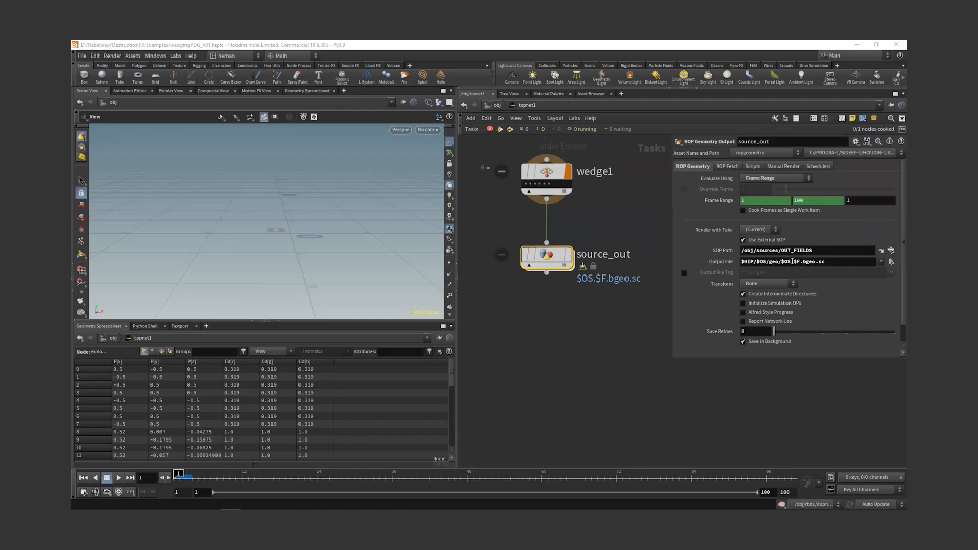
left_click(792, 261)
type("`")
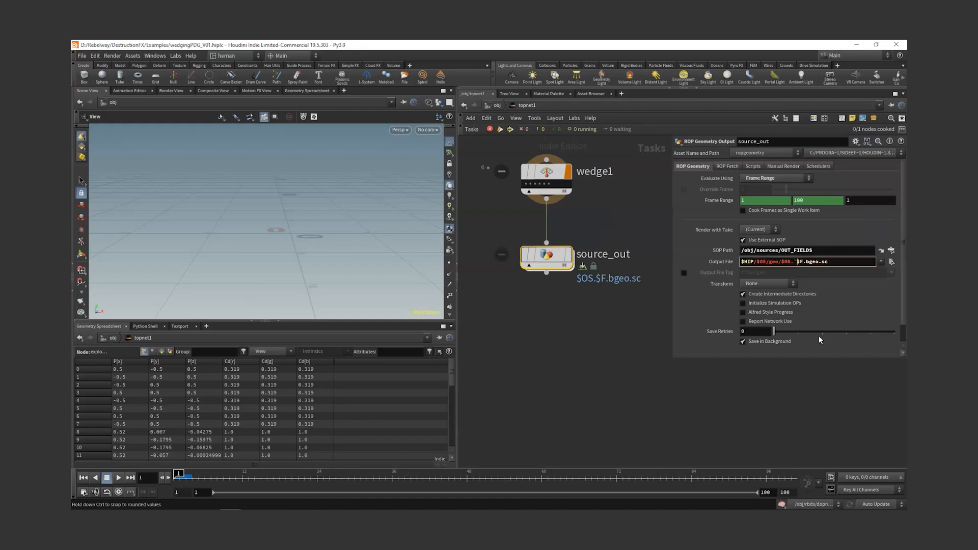
type("@wedgeindex`")
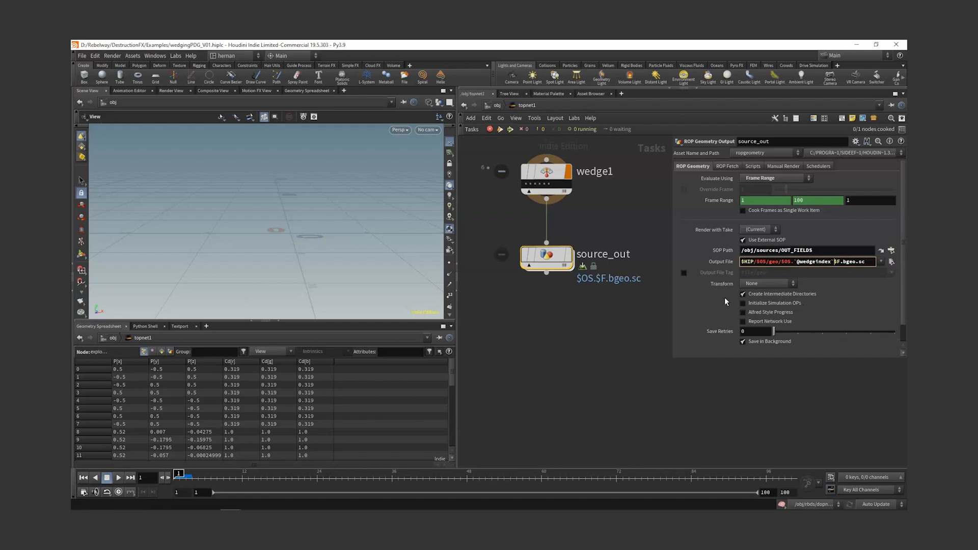
key("Return")
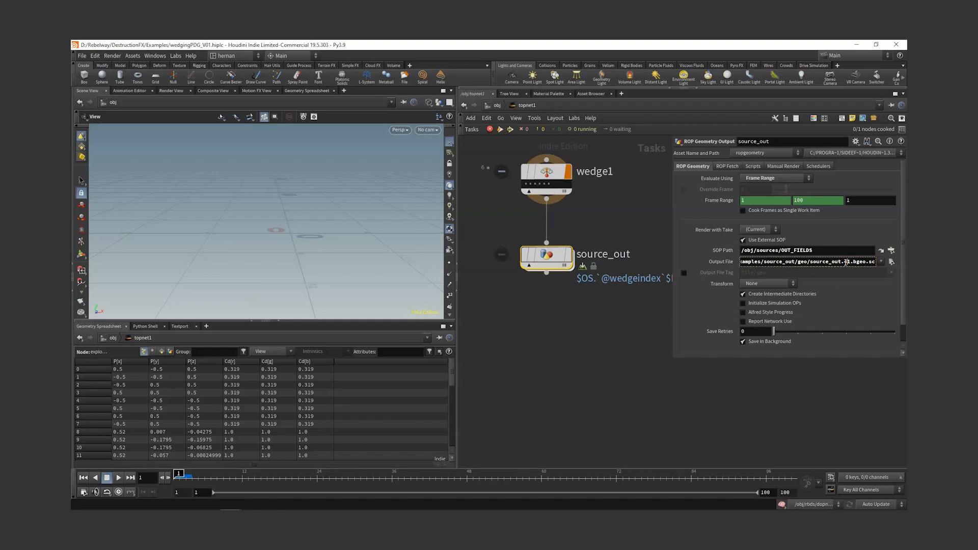
left_click(787, 263)
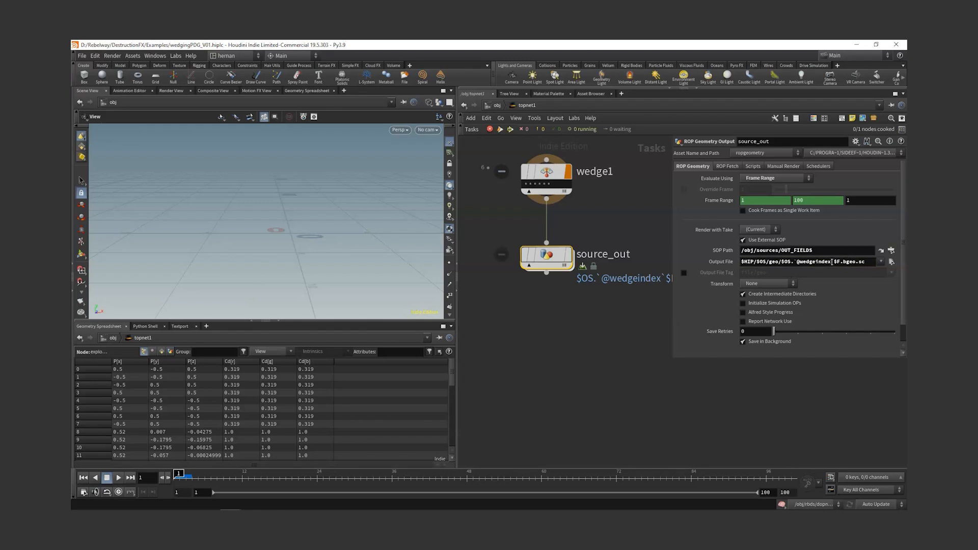
left_click(707, 260)
left_click(785, 262)
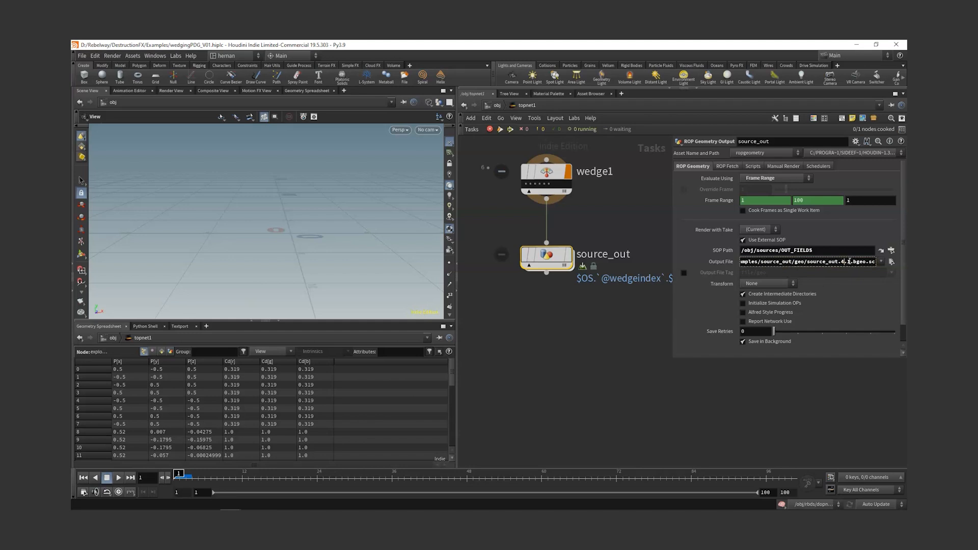
left_click(710, 260)
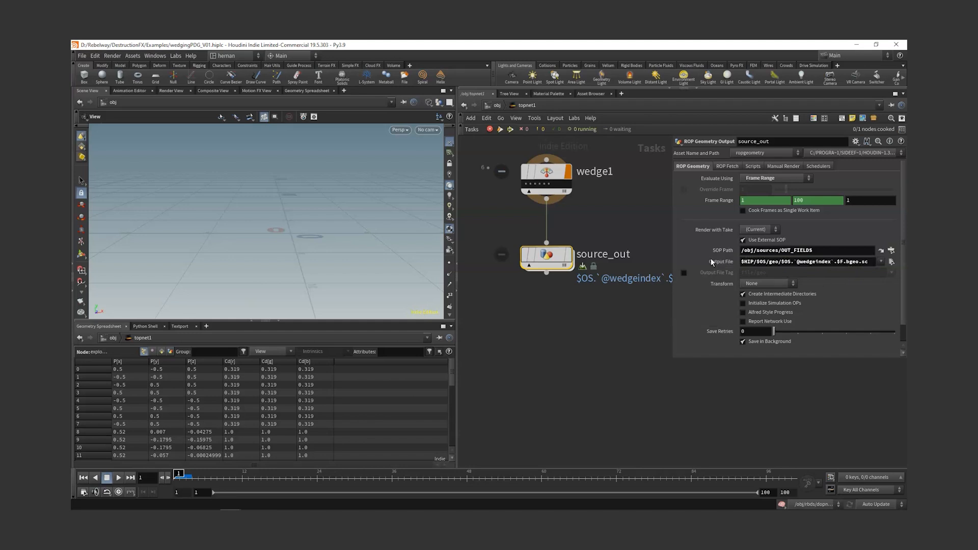
double_click(765, 261)
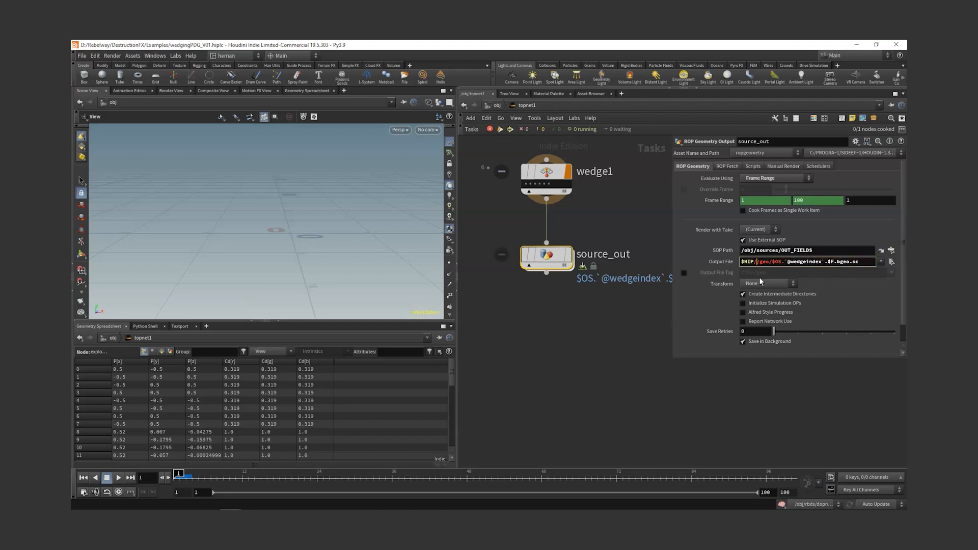
key("BackSpace")
key("BackSpace")
left_click(769, 263)
type("$OS/")
key("Return")
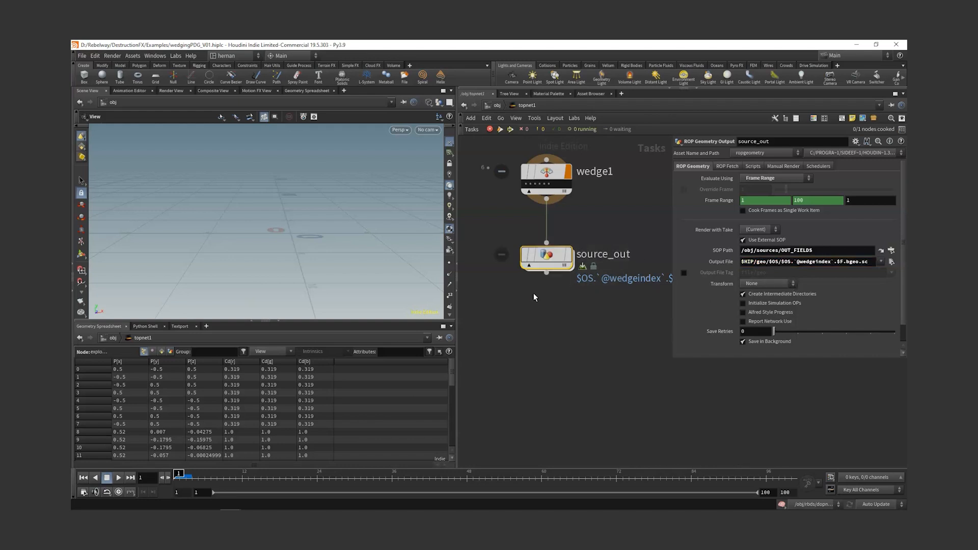
left_click(793, 260)
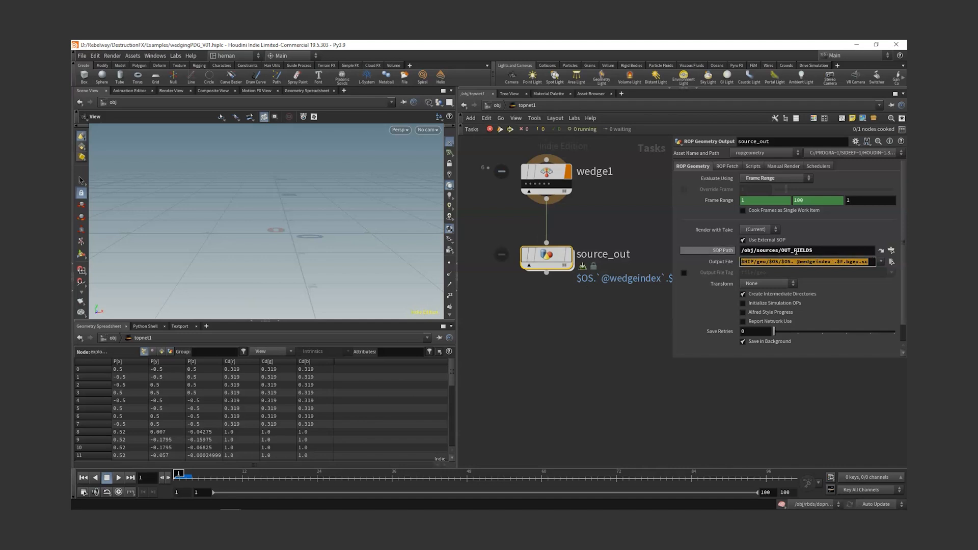
left_click(599, 334)
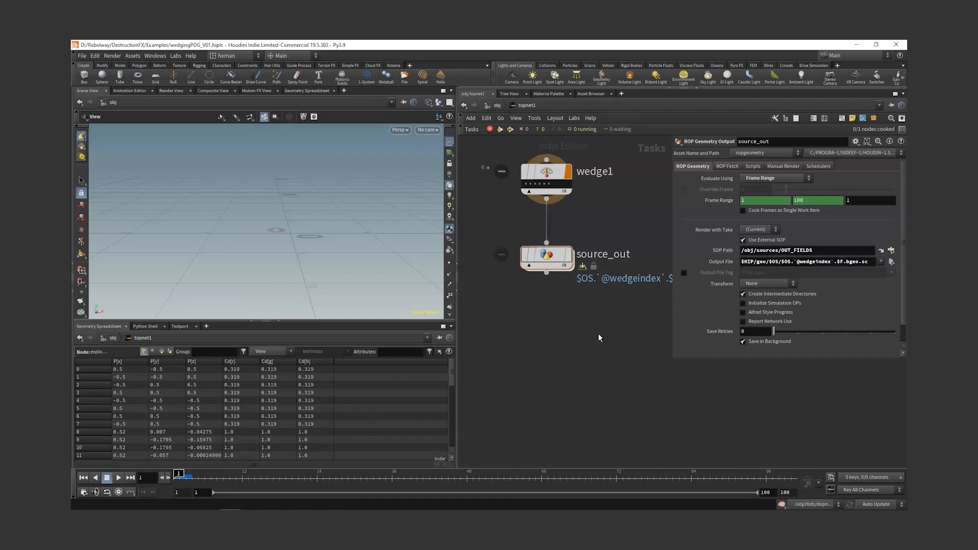
left_click_drag(873, 263, 578, 283)
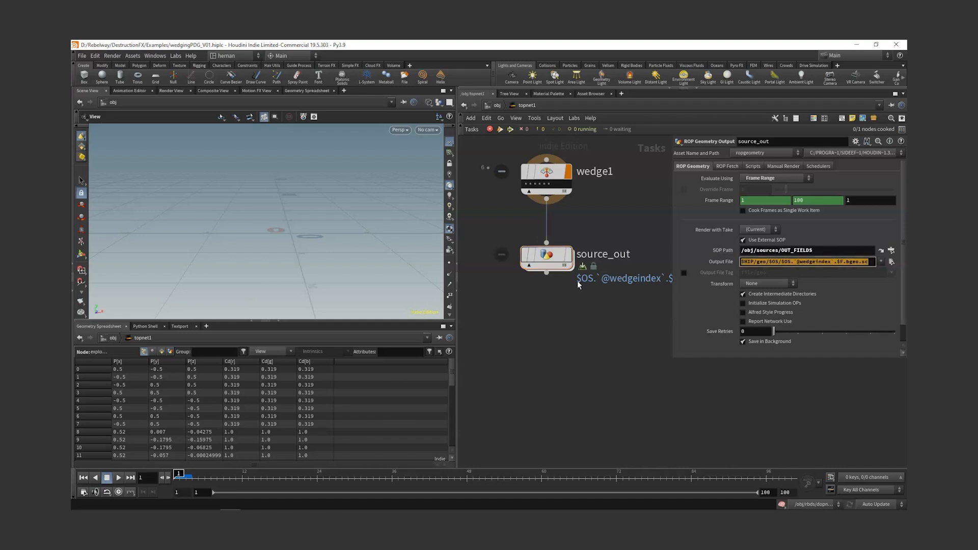
Step: Set the ROP Fetch cache mode of source_out to Write Files
left_click_drag(609, 230, 541, 309)
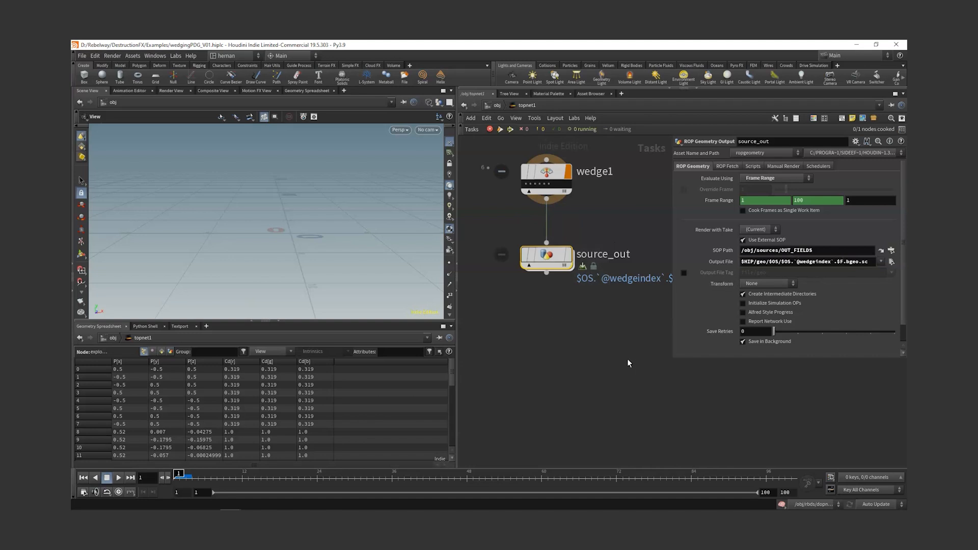
left_click(732, 166)
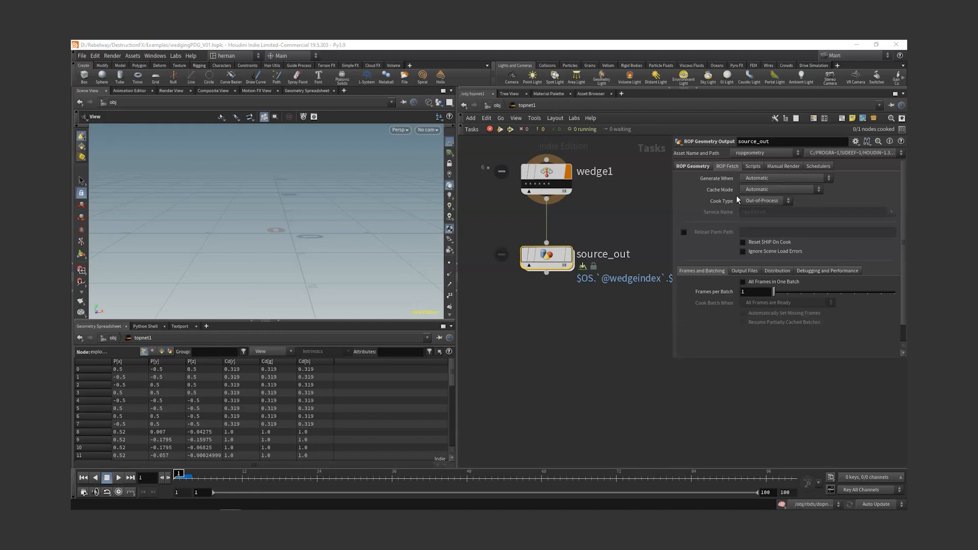
left_click_drag(642, 214, 539, 296)
left_click(799, 190)
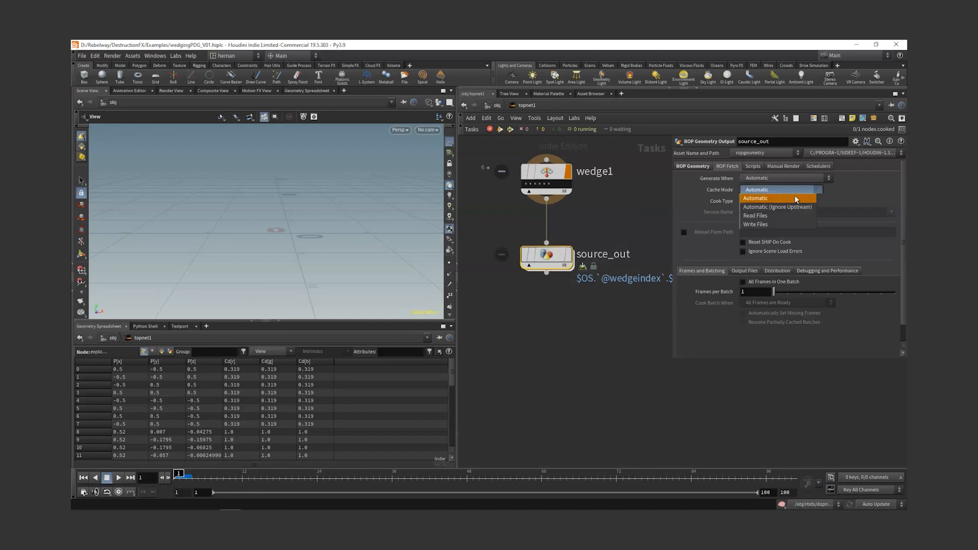
left_click(772, 223)
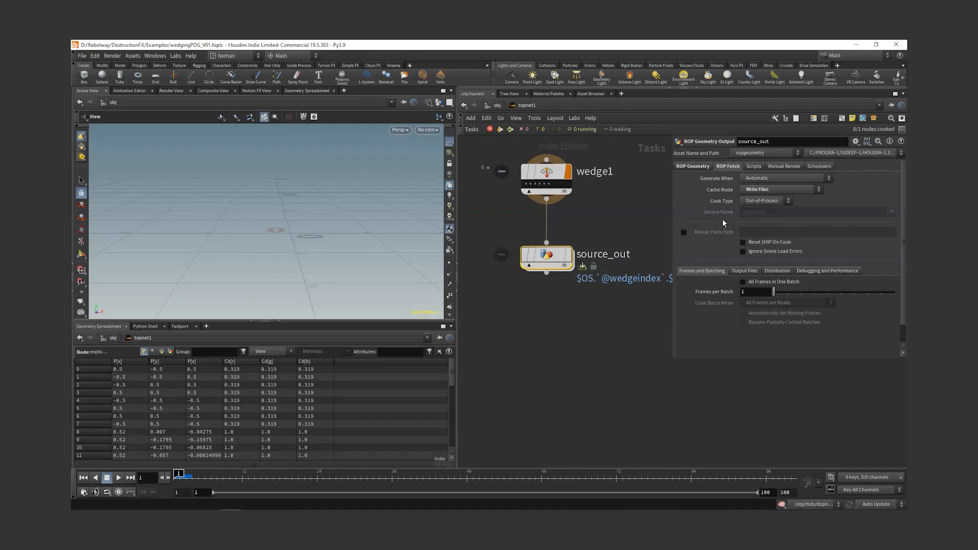
left_click(775, 190)
left_click(741, 193)
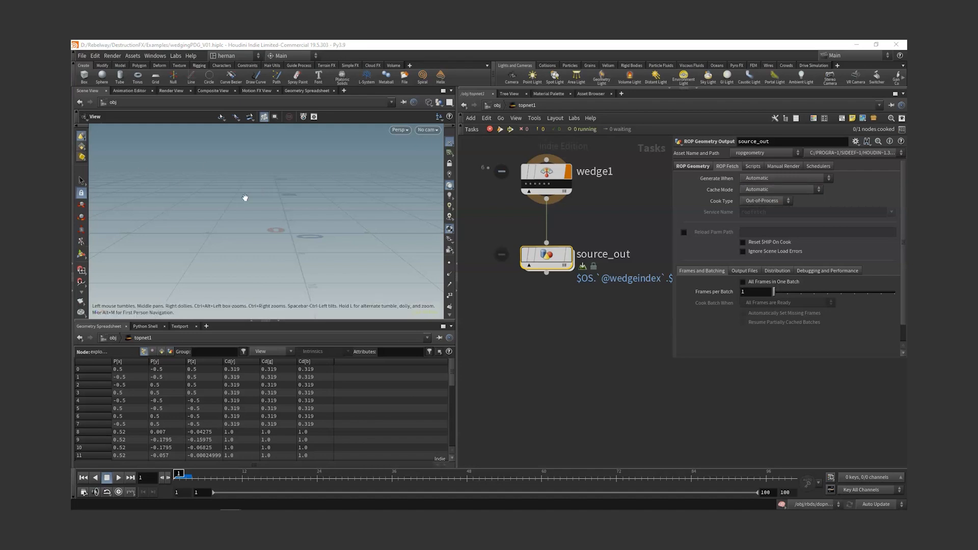
left_click(780, 190)
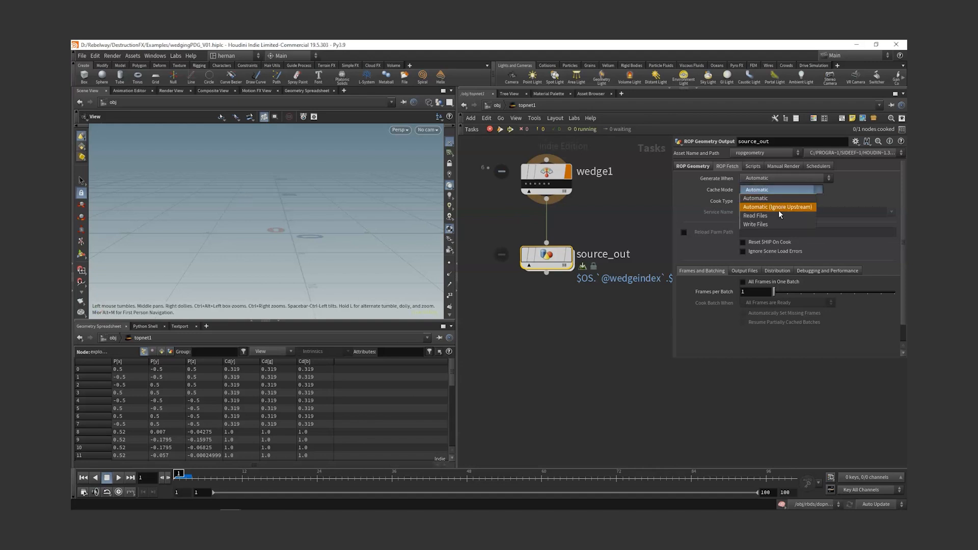
left_click(774, 224)
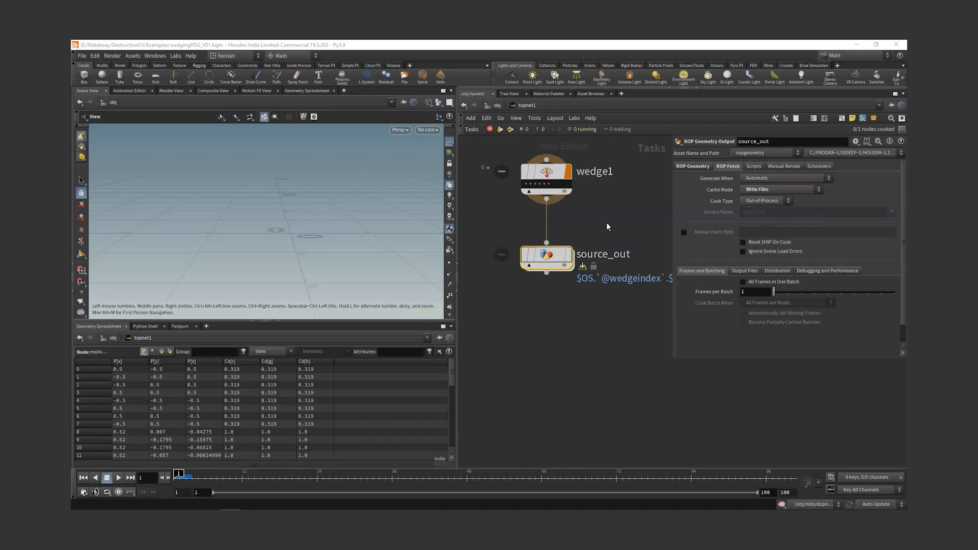
Step: Set source_out's frames per batch to 10
left_click(759, 295)
type("0")
key("Return")
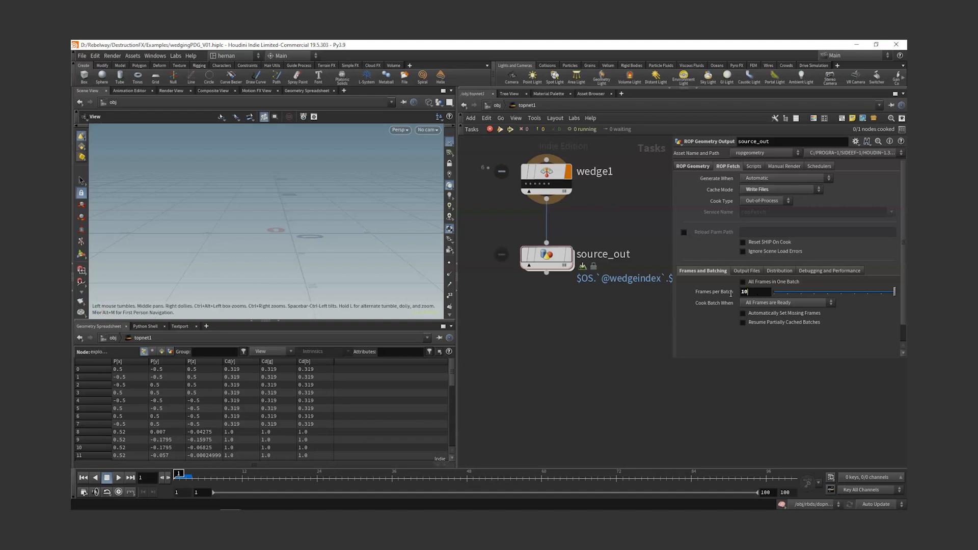
key("Return")
left_click(745, 292)
middle_click_drag(591, 345, 584, 309)
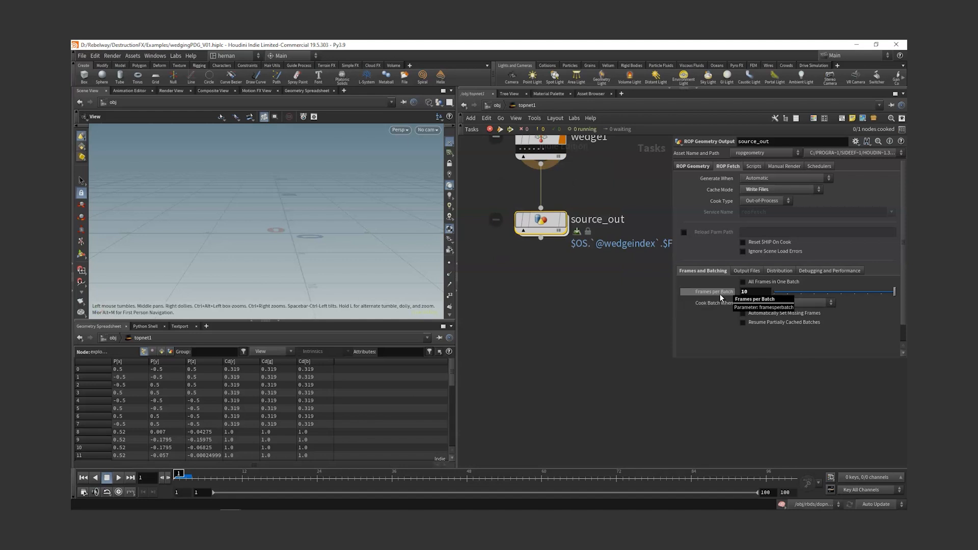
key("h")
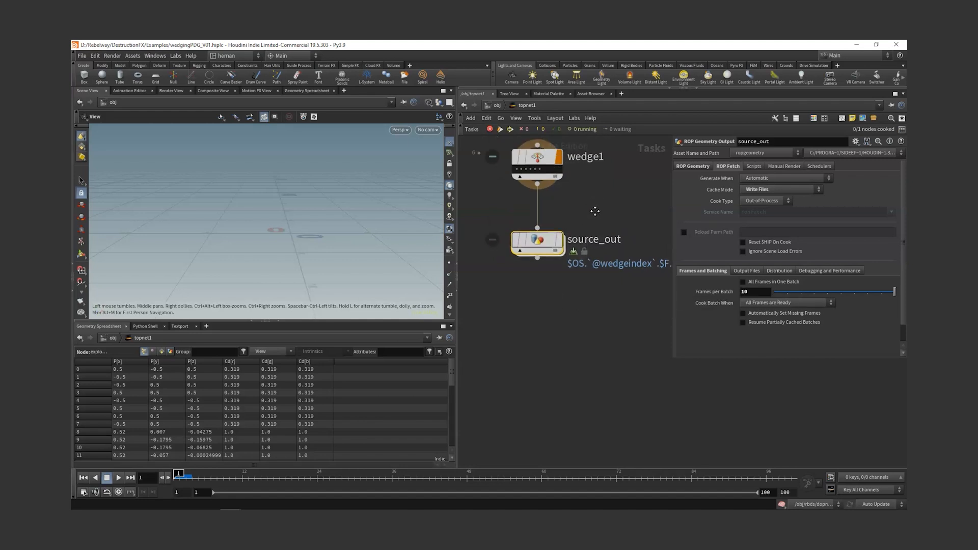
Step: Link the Geometry File of explosion_source_pdg in the sources network to source_out's Output File with a relative reference
left_click(698, 167)
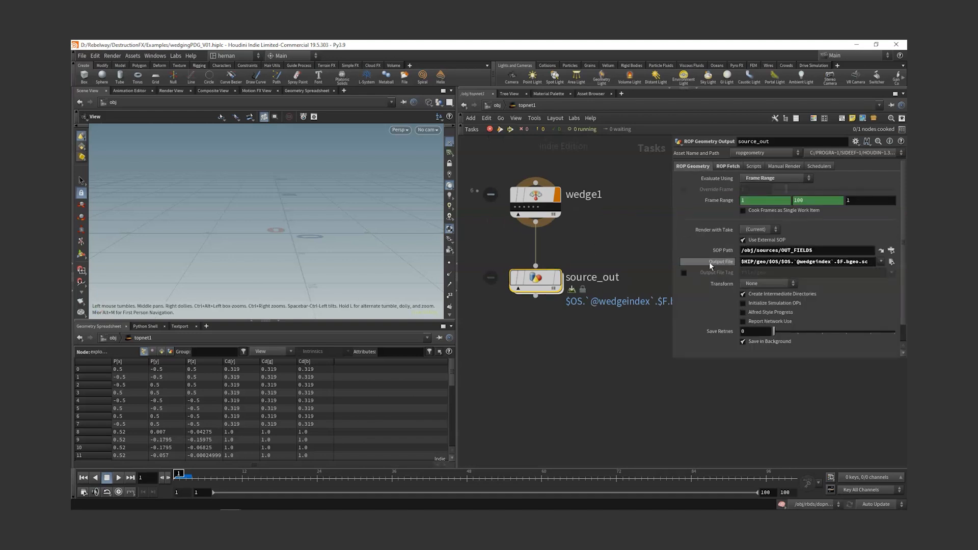
right_click(723, 262)
left_click(749, 333)
key("u")
double_click(562, 327)
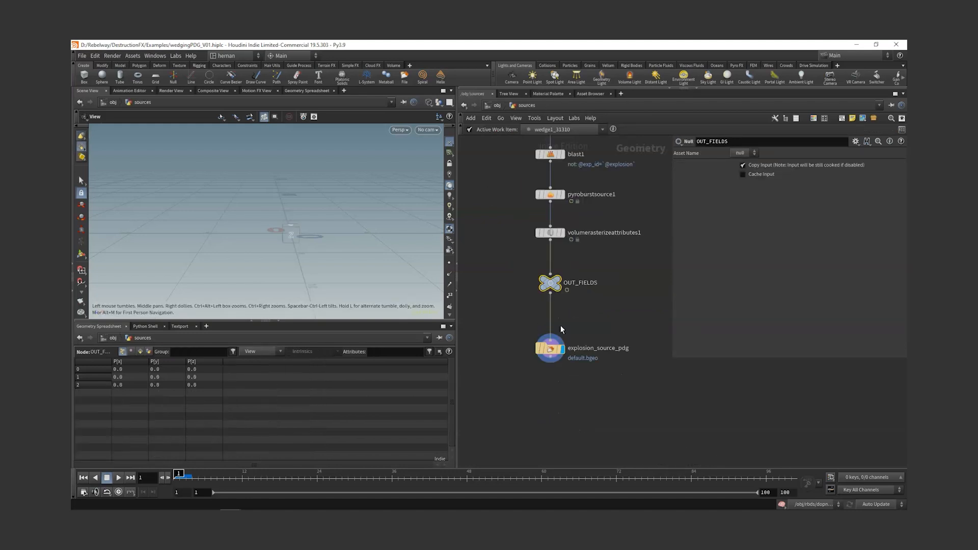
left_click(549, 351)
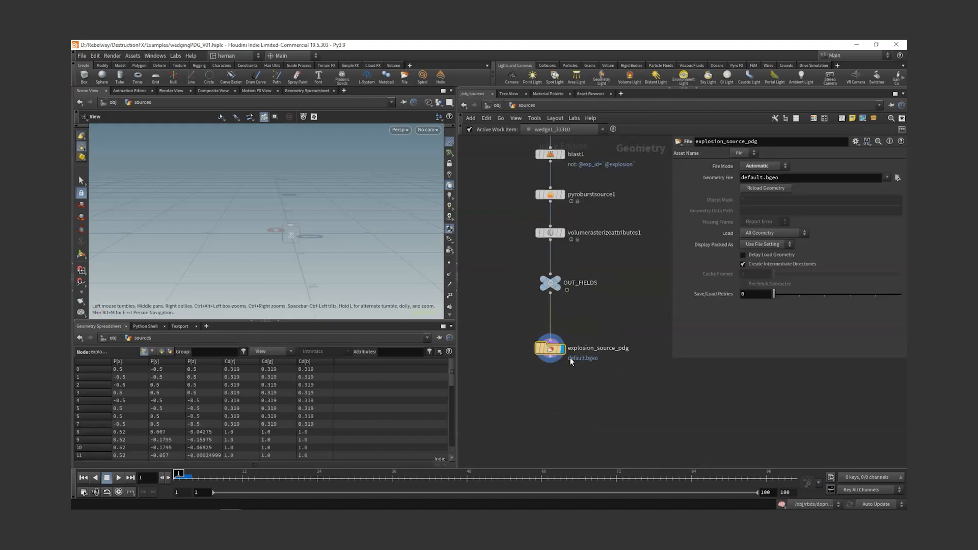
right_click(729, 182)
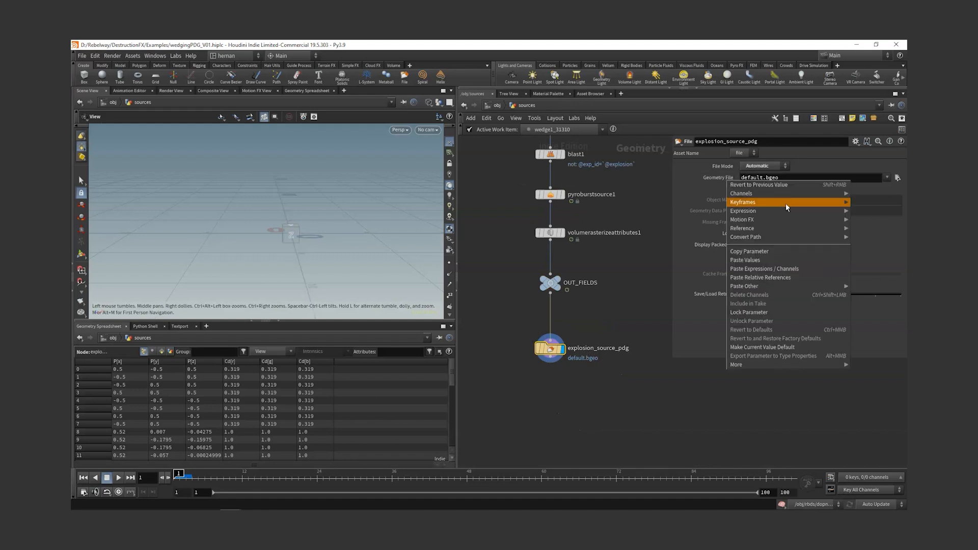
left_click(785, 280)
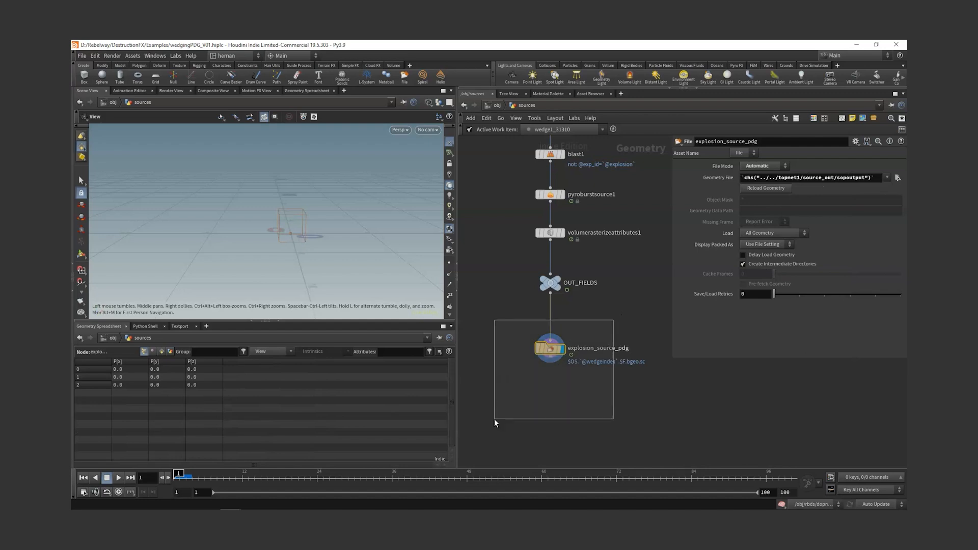
key("u")
double_click(561, 199)
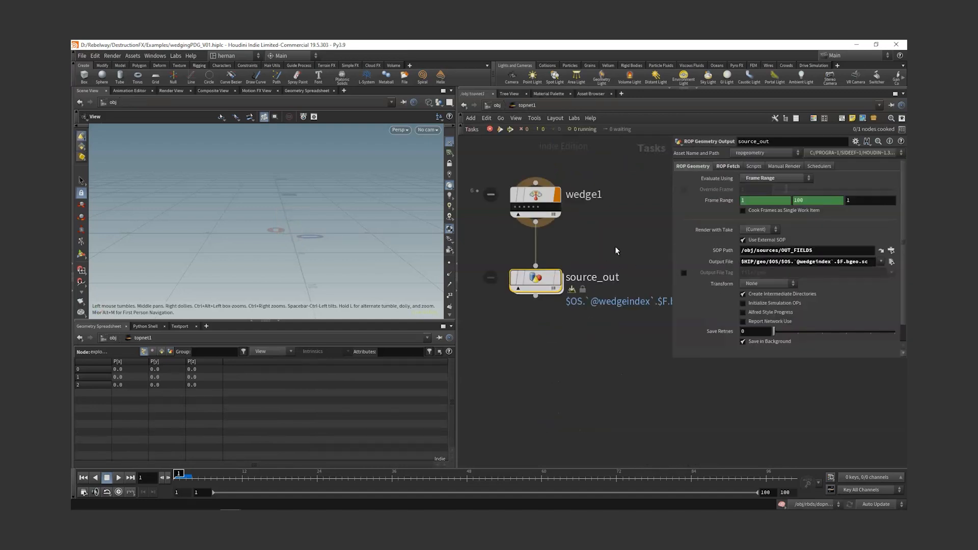
key("u")
double_click(559, 327)
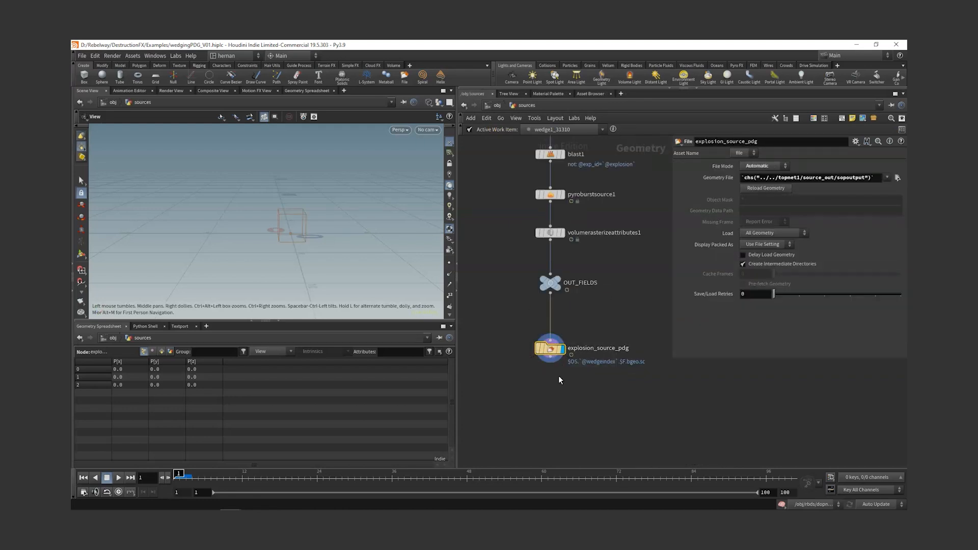
key("u")
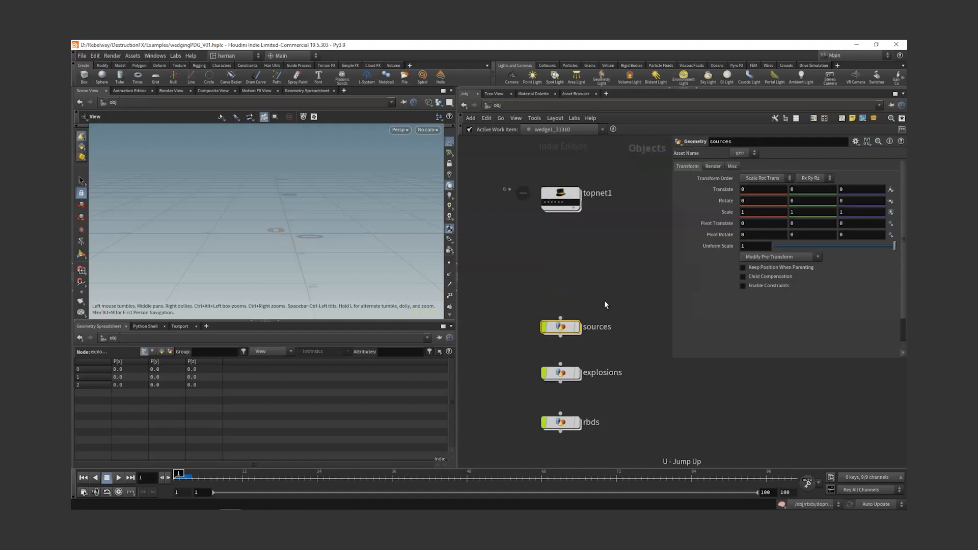
double_click(558, 153)
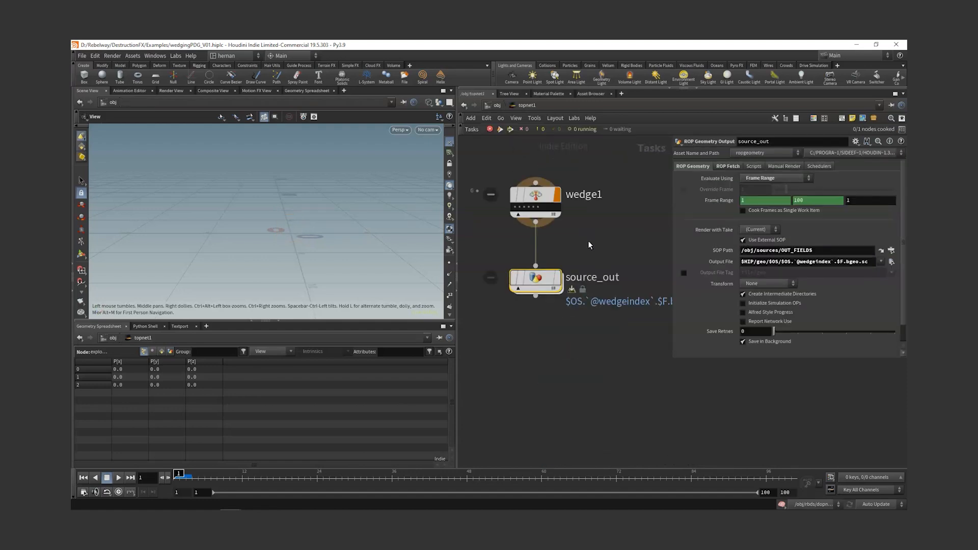
right_click(539, 280)
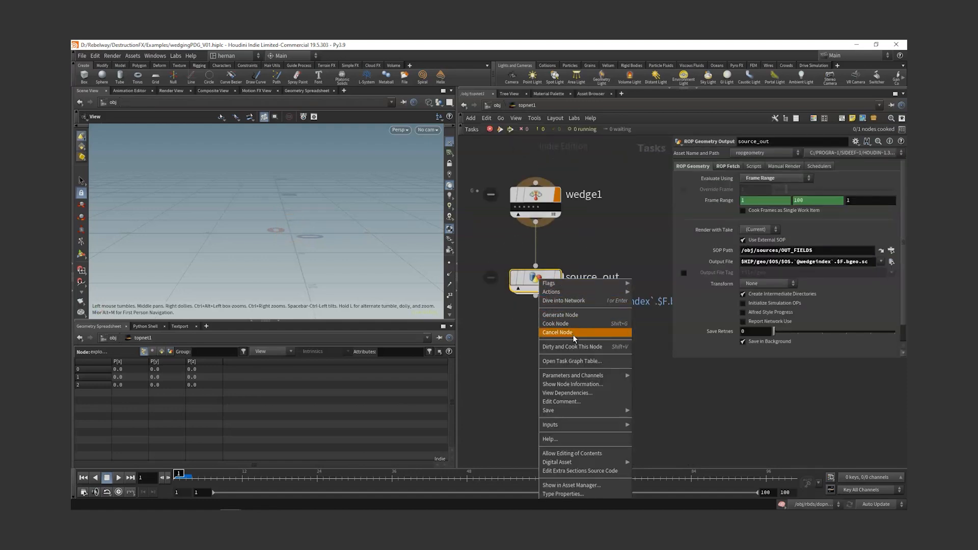
left_click(601, 242)
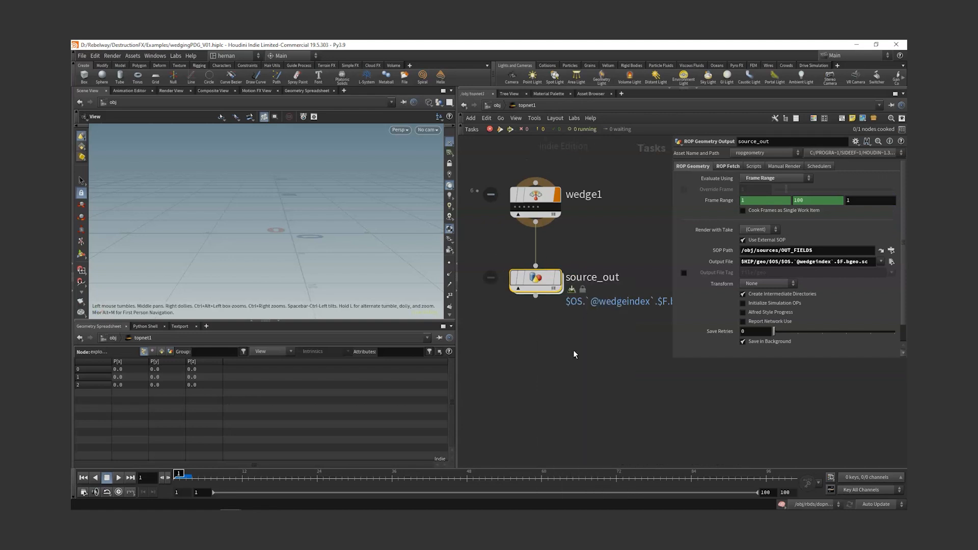
key("u")
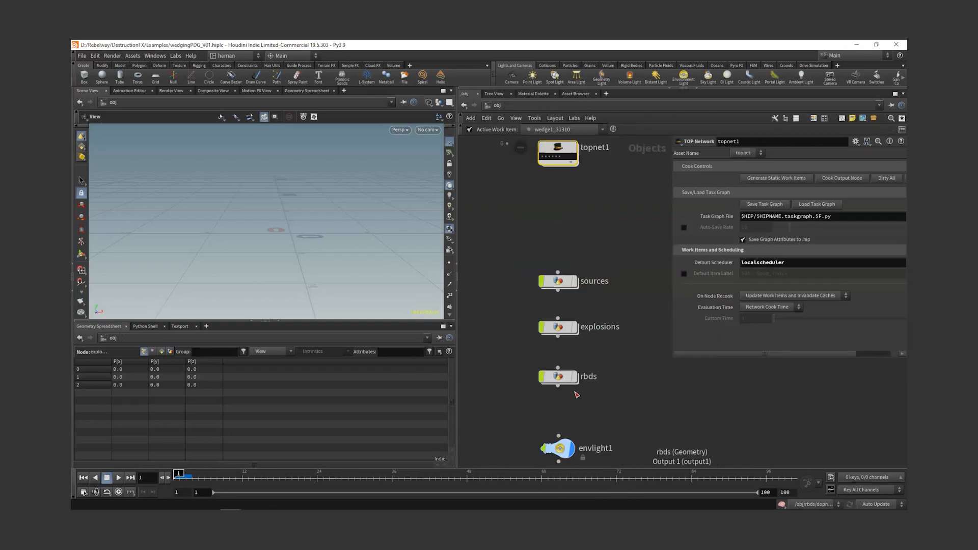
double_click(559, 329)
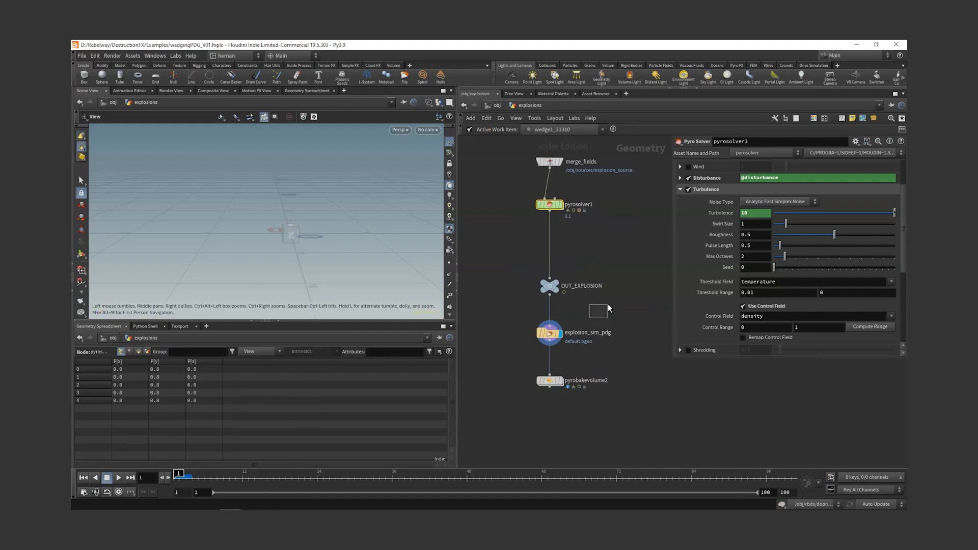
left_click(551, 338)
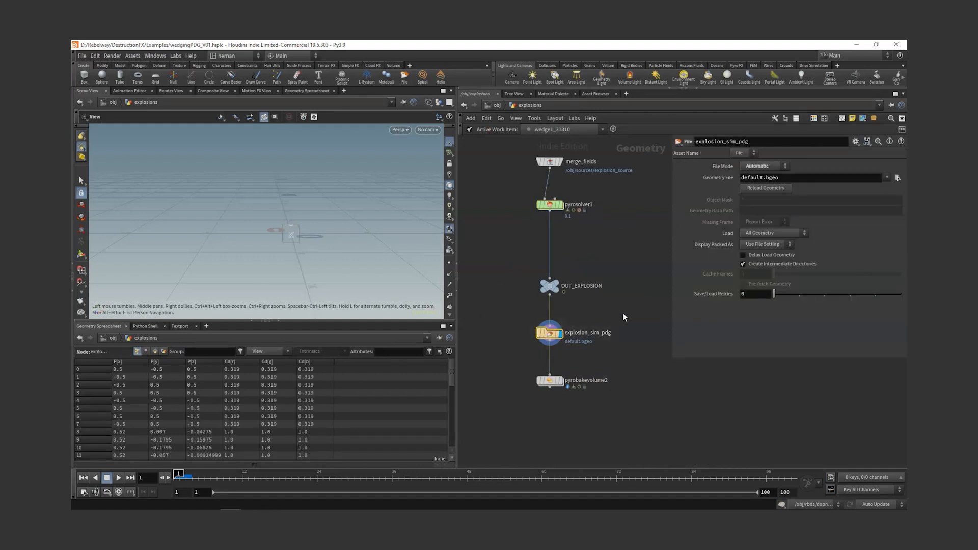
Step: Add a ROP Geometry Output node below source_out in topnet1 and wire it to source_out's output
key("u")
double_click(563, 152)
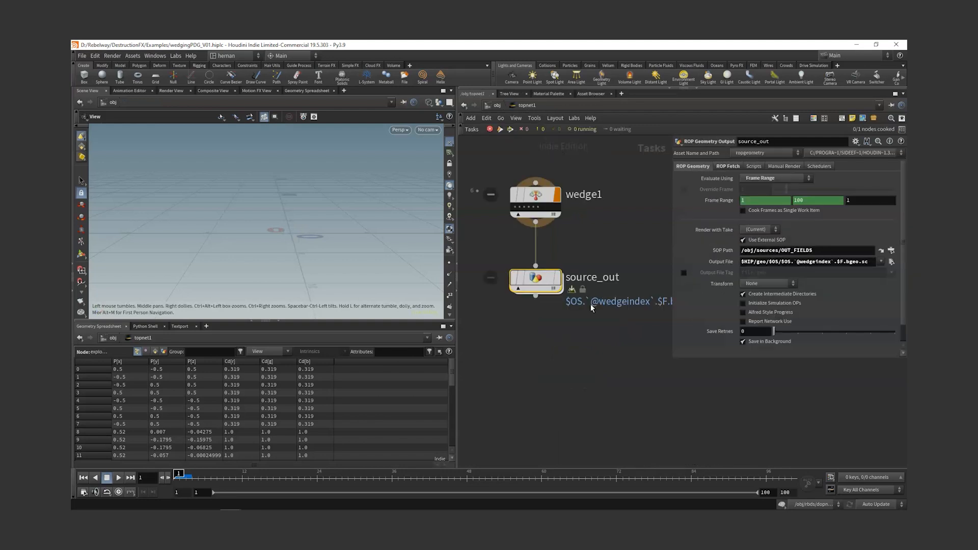
key("Tab")
type("ro")
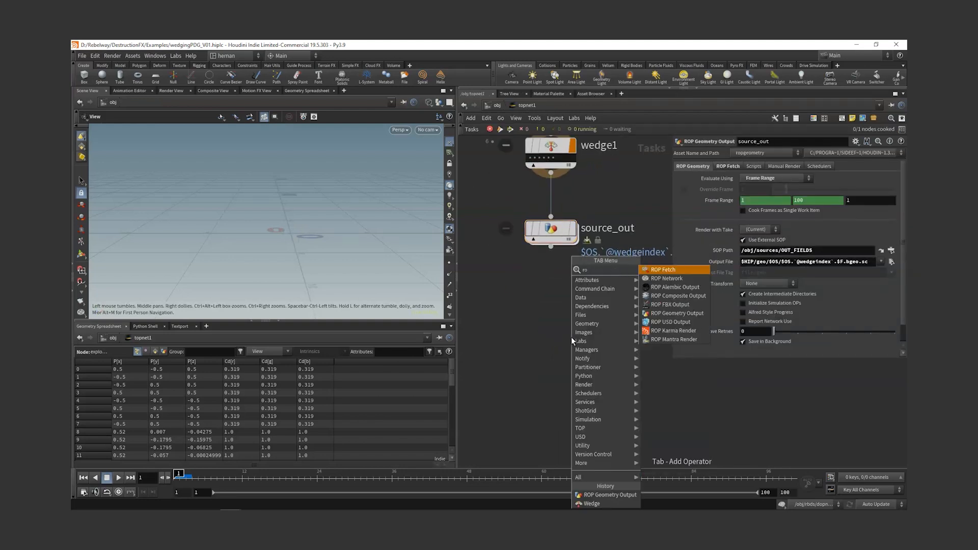
type("pg")
key("Return")
left_click(552, 317)
left_click_drag(550, 303, 551, 247)
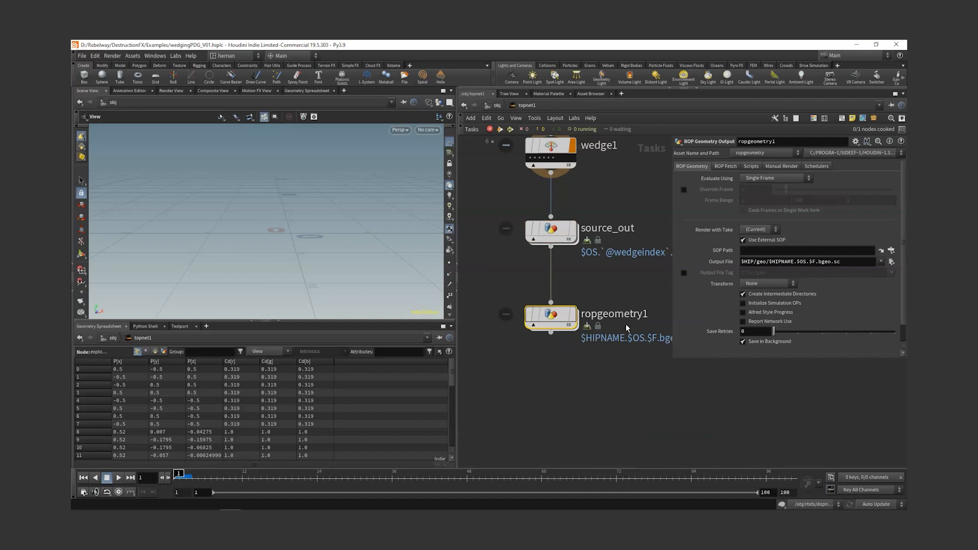
Step: Rename the new ROP Geometry Output node as explosion_out
left_click(626, 315)
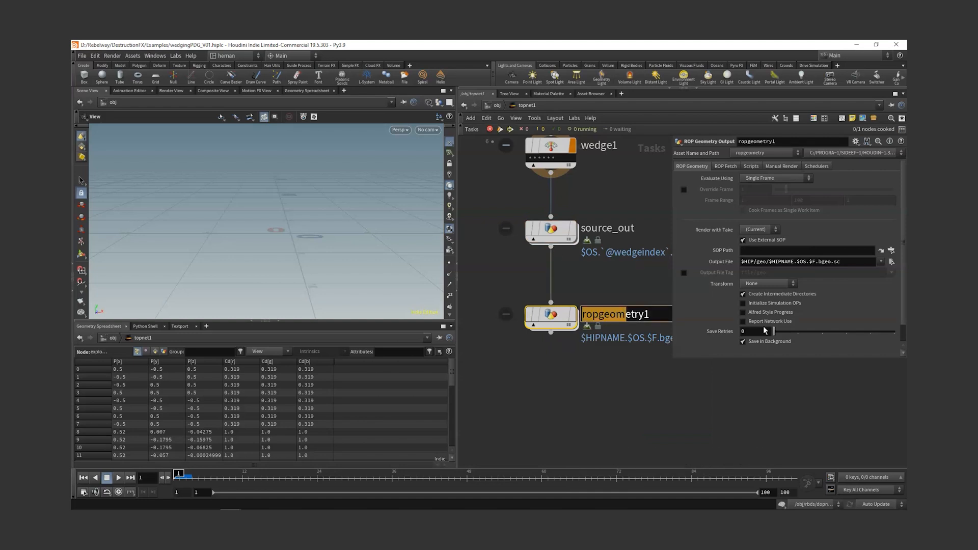
key("ctrl+a")
type("explosion_out")
key("Return")
Step: Copy the OUT_EXPLOSION null from the explosions network and paste its path /obj/explosions/OUT_EXPLOSION as explosion_out's SOP Path
key("u")
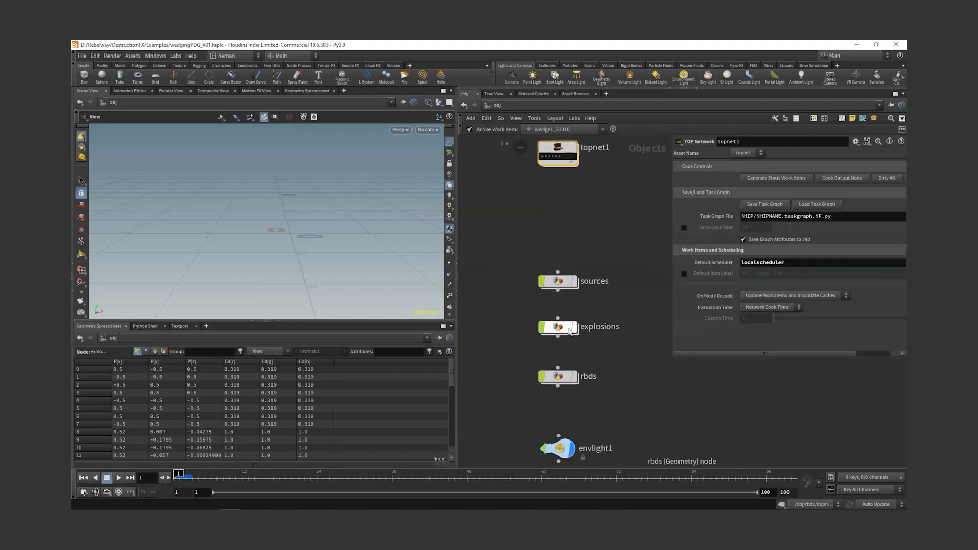
key("i")
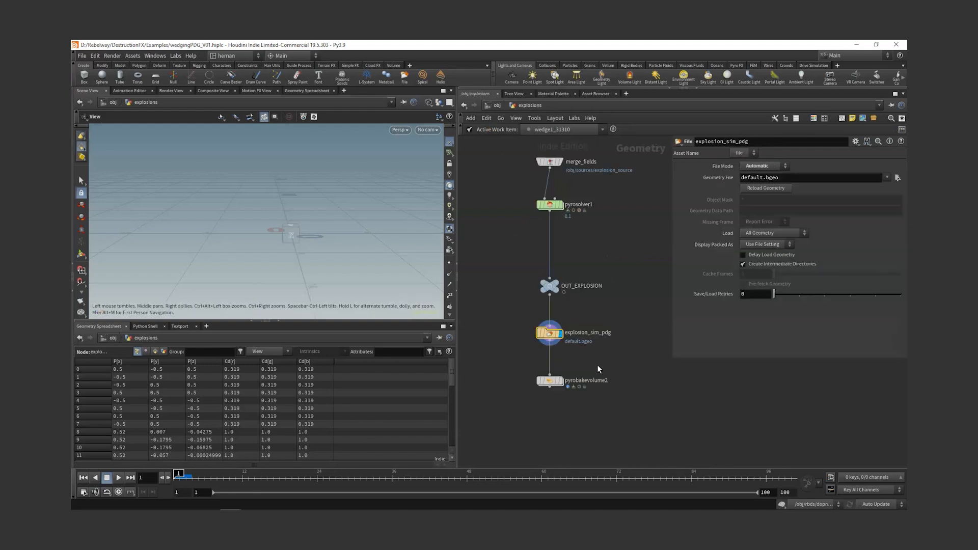
key("Up")
key("ctrl+c")
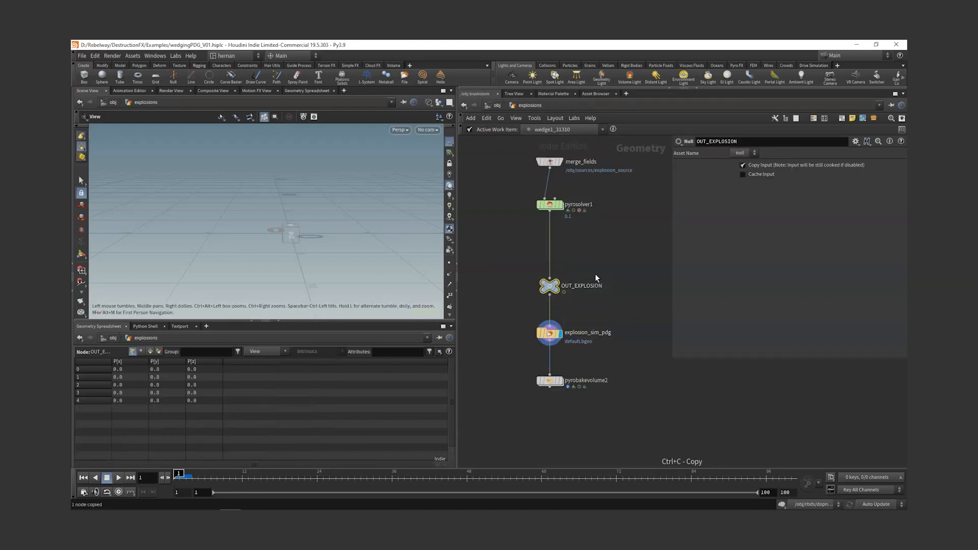
key("u")
key("Up")
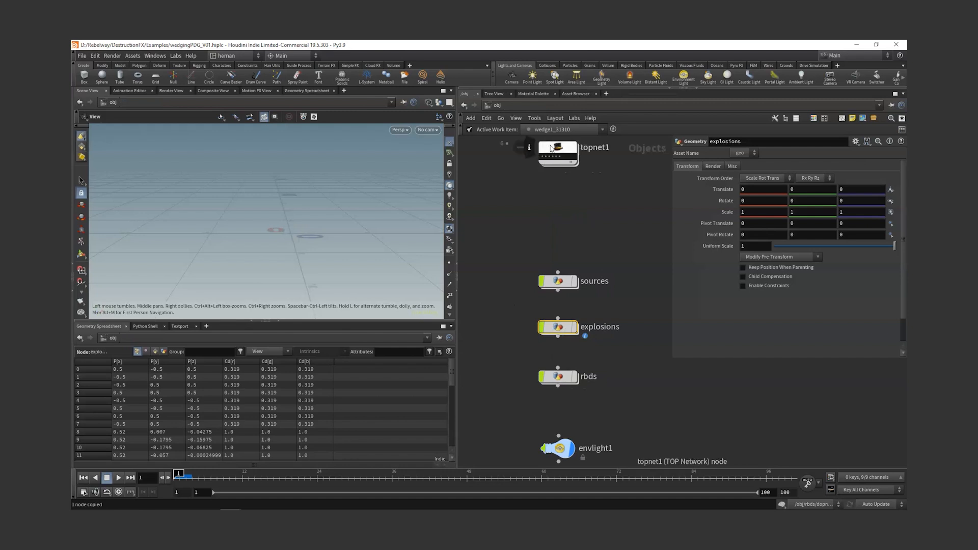
key("i")
key("ctrl+v")
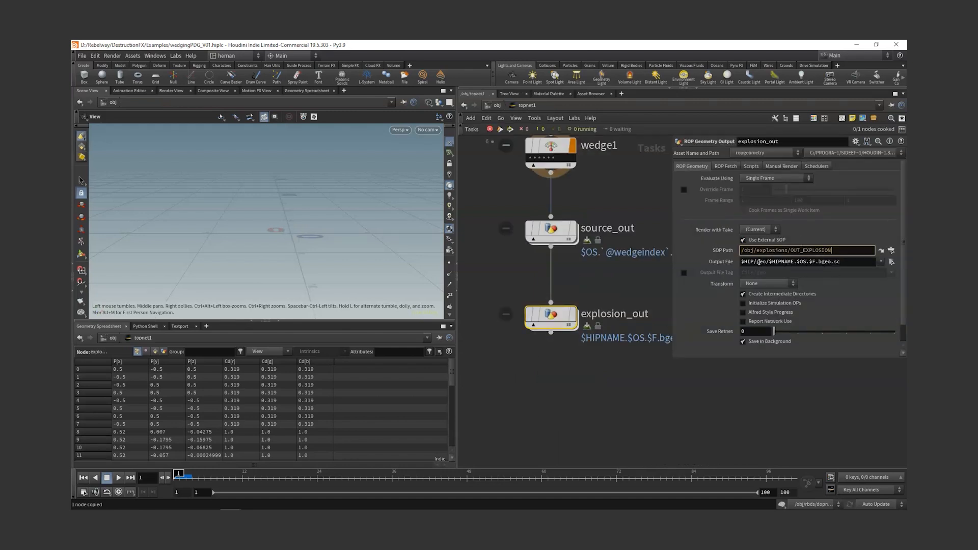
left_click(860, 263)
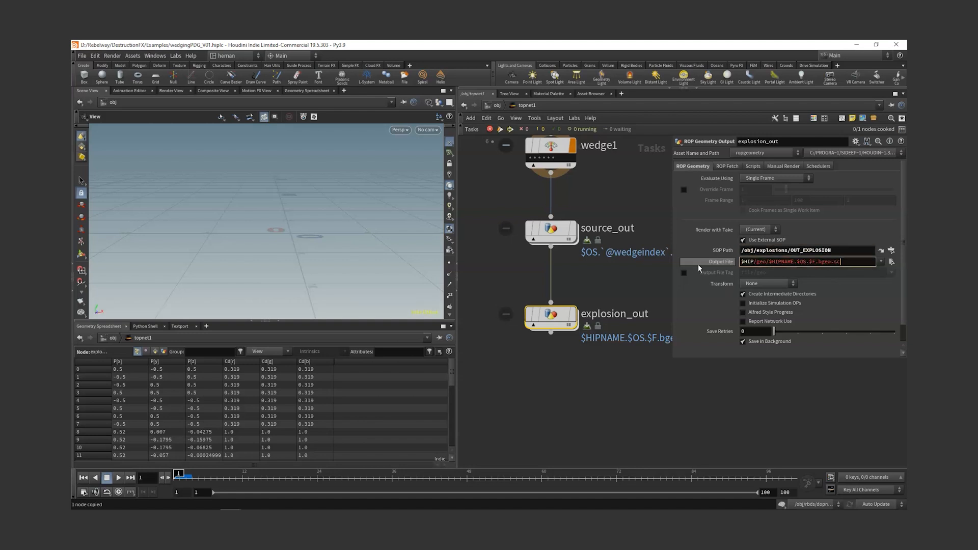
left_click(552, 231)
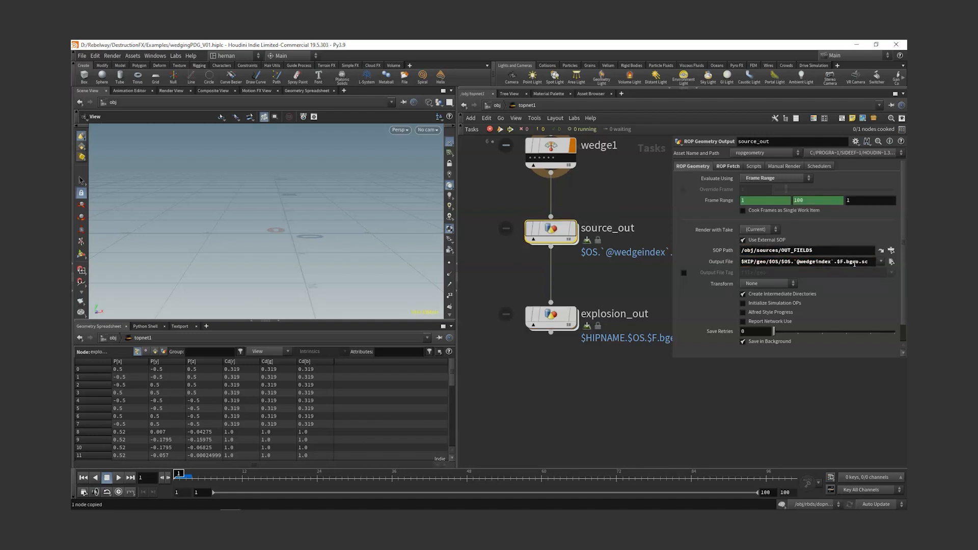
left_click_drag(873, 262, 736, 264)
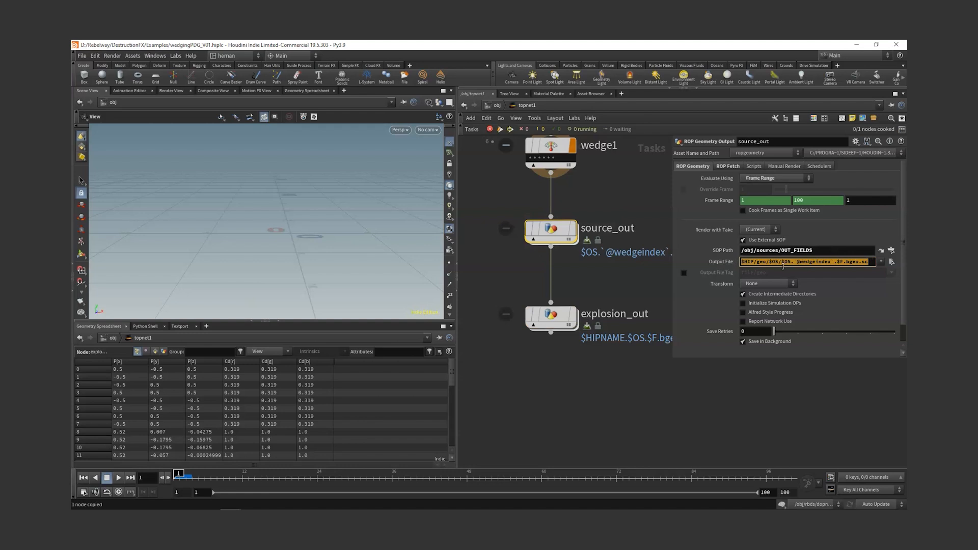
left_click(555, 316)
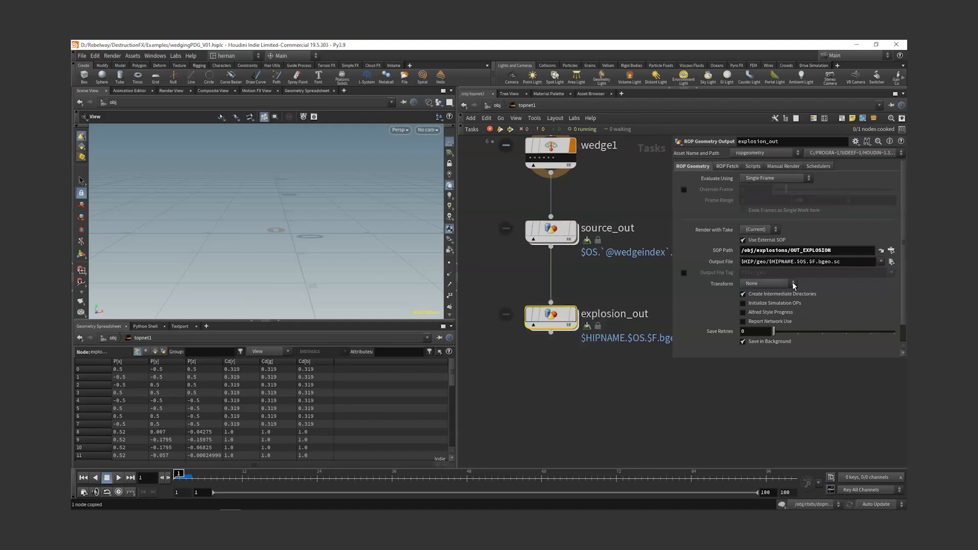
left_click_drag(853, 264, 736, 263)
key("ctrl+v")
left_click(537, 376)
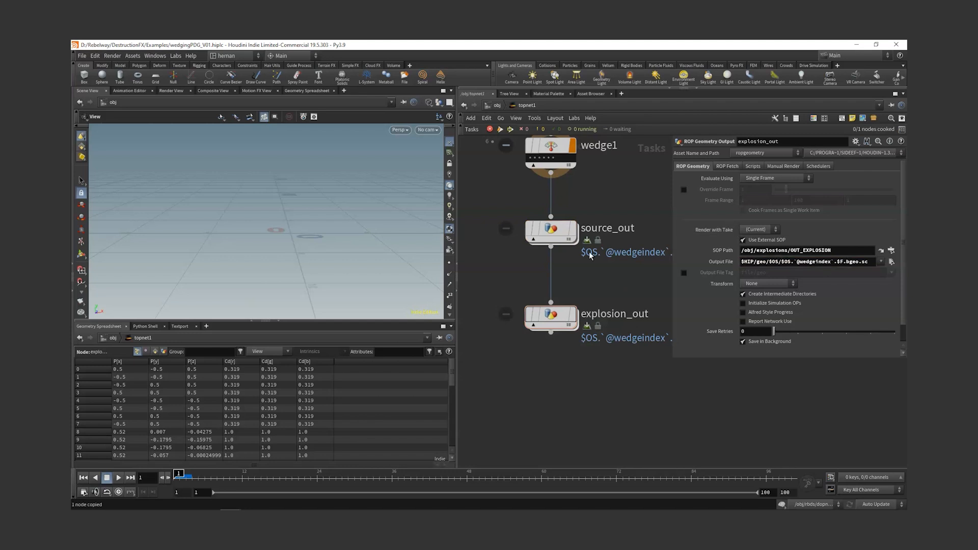
Step: Compare explosion_out's Evaluate Using options with source_out's frame range settings, keeping explosion_out on Single Frame
left_click(789, 179)
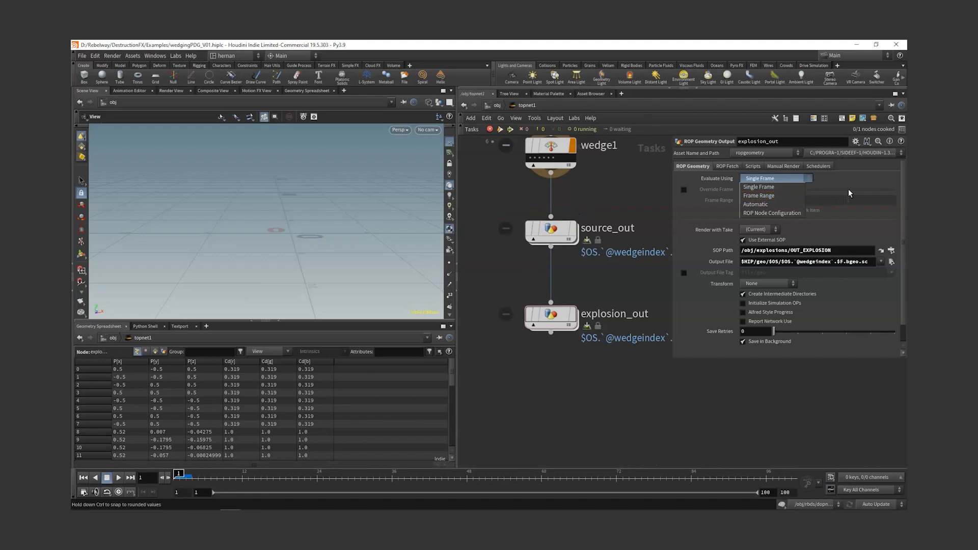
left_click(800, 184)
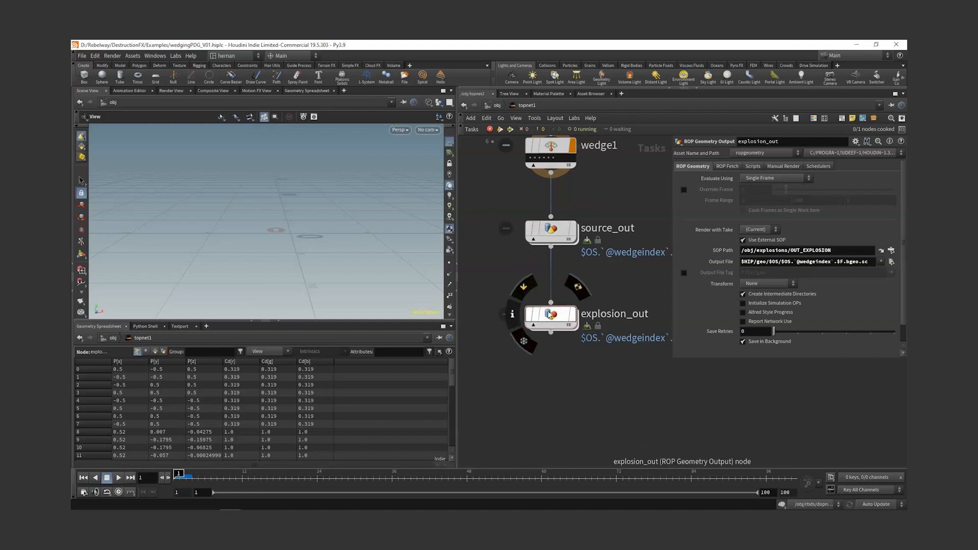
left_click(545, 309)
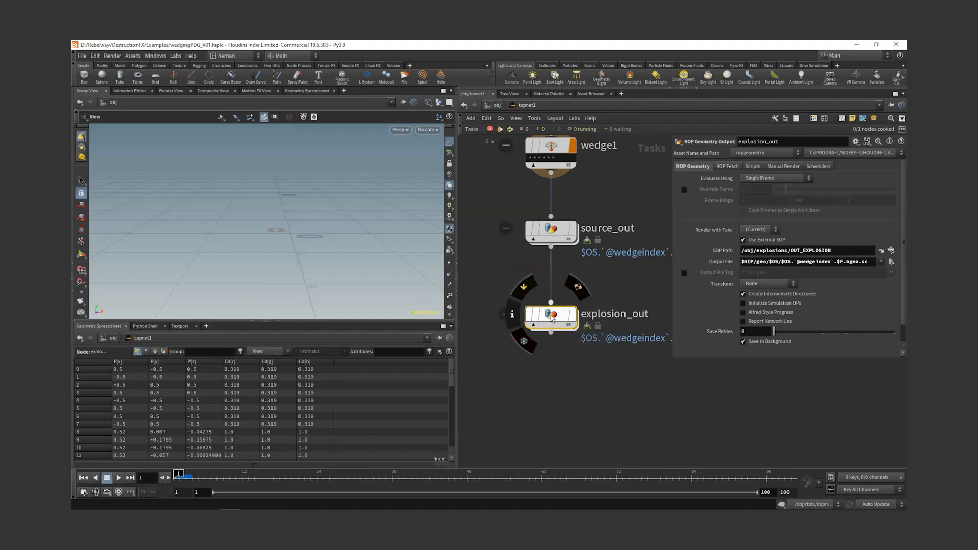
left_click(550, 230)
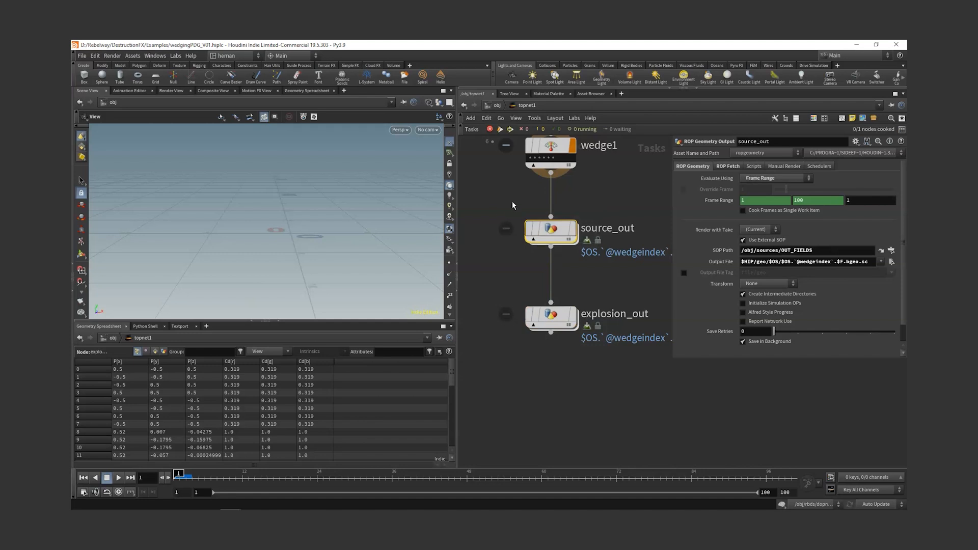
left_click(549, 315)
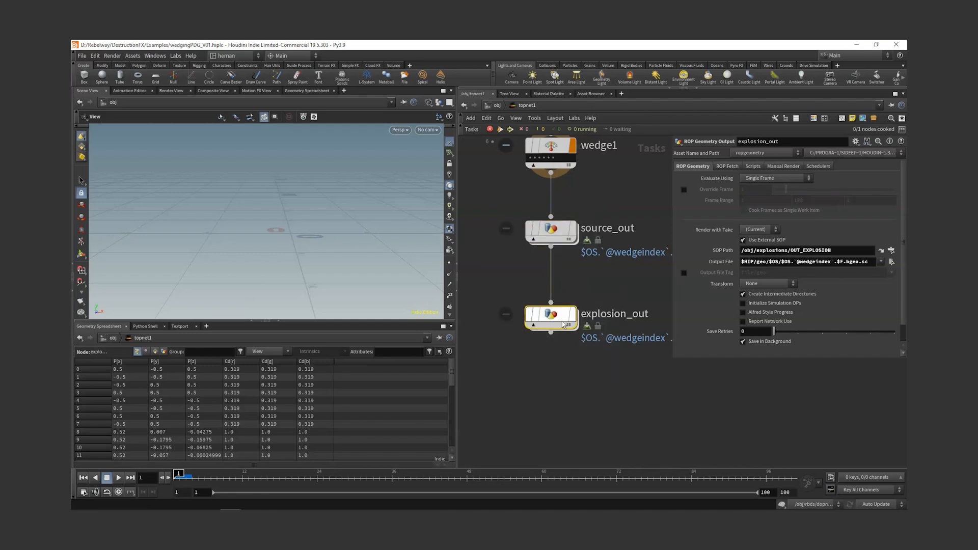
Step: Generate explosion_out's work items, saving the scene when asked, and move the node below the expanded source_out
right_click(551, 319)
left_click(583, 331)
left_click(564, 362)
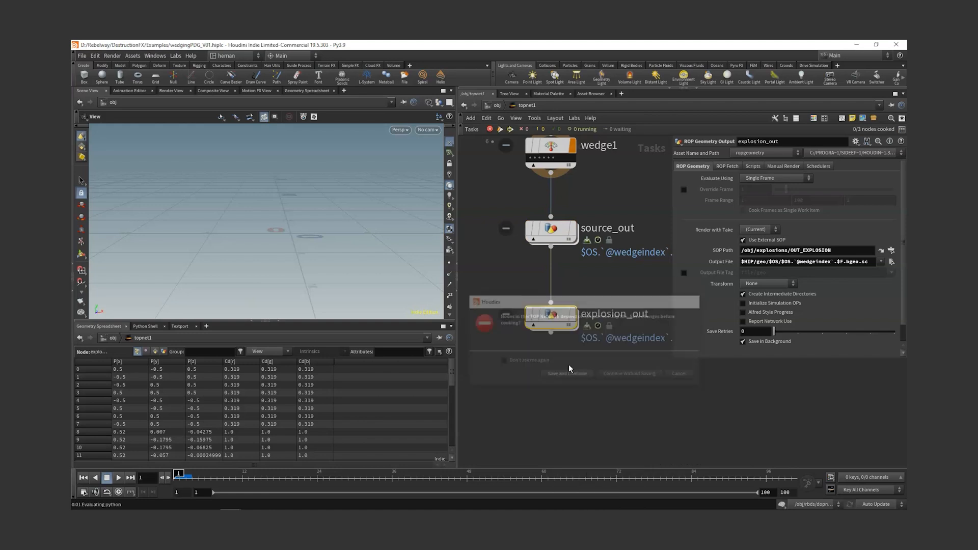
left_click_drag(553, 320, 551, 385)
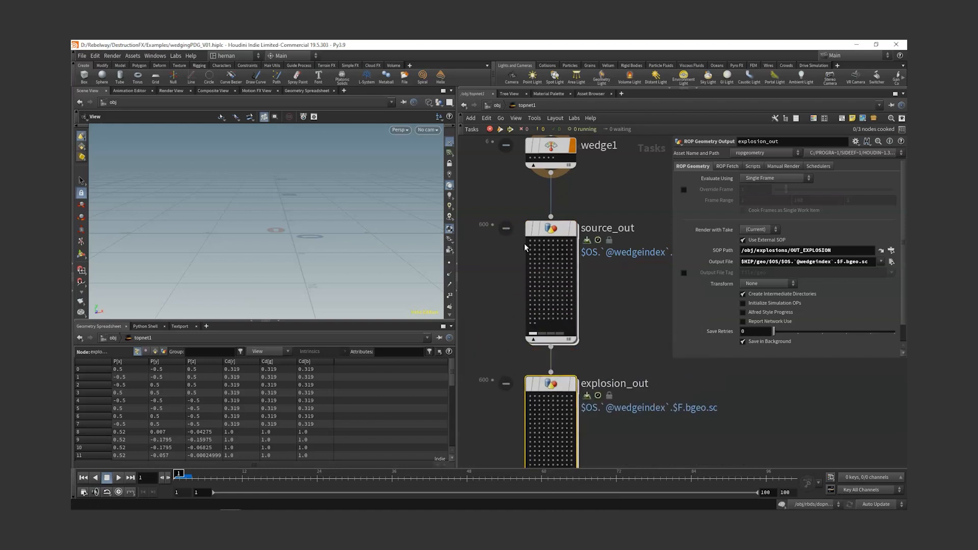
Step: Examine how the work items of source_out and explosion_out depend on each other
left_click(530, 241)
middle_click_drag(590, 328, 596, 252)
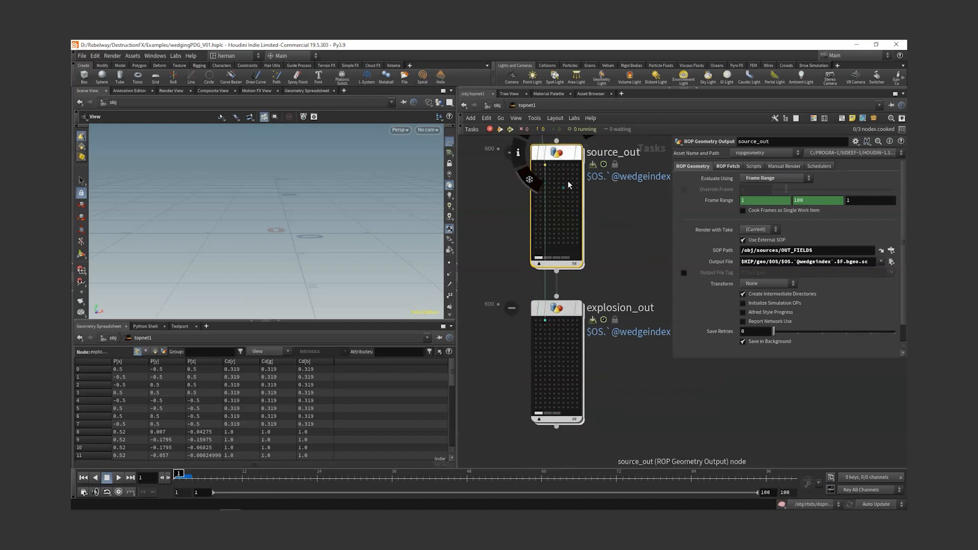
left_click(559, 324)
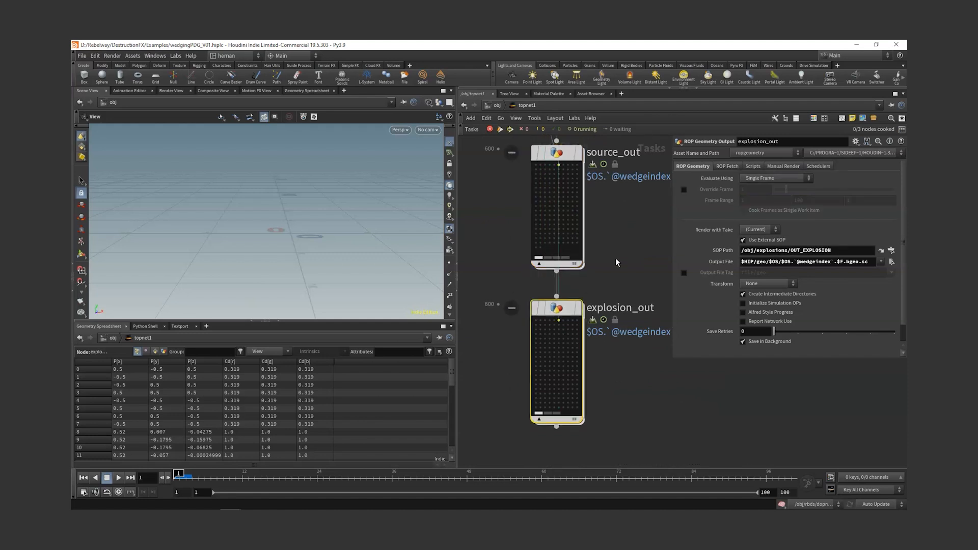
scroll(615, 258, "down", 3)
left_click_drag(633, 418, 591, 380)
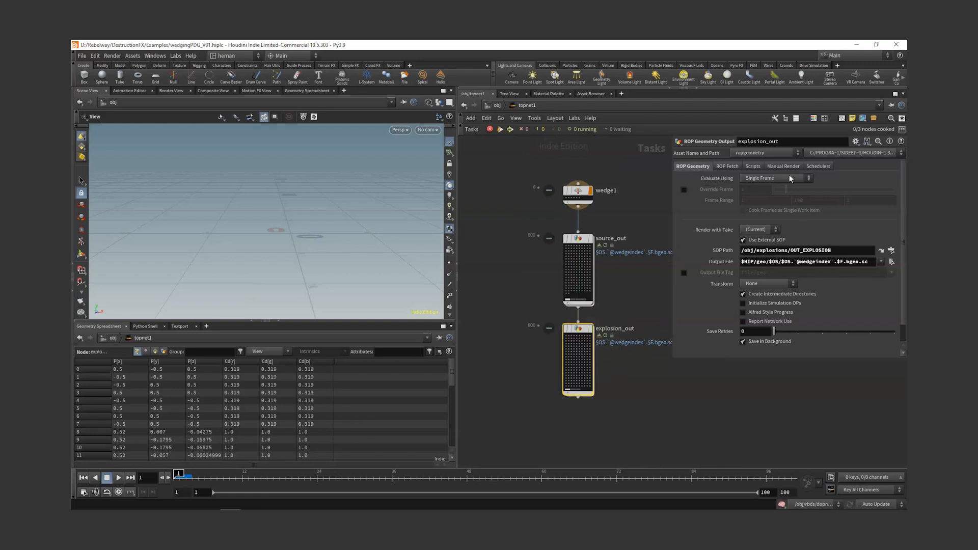
Step: Set explosion_out's ROP Fetch Cache Mode to Write Files and enable All Frames in One Batch
left_click(718, 166)
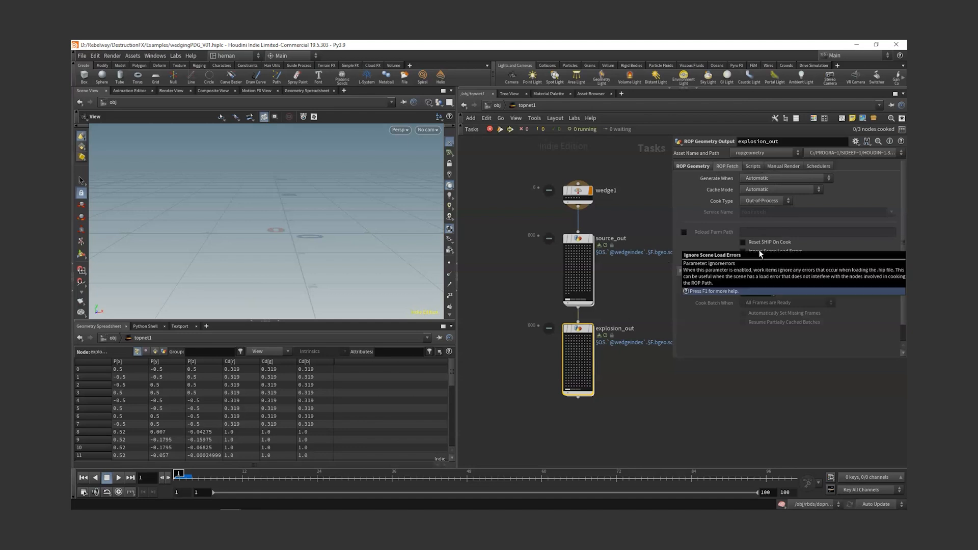
left_click(759, 190)
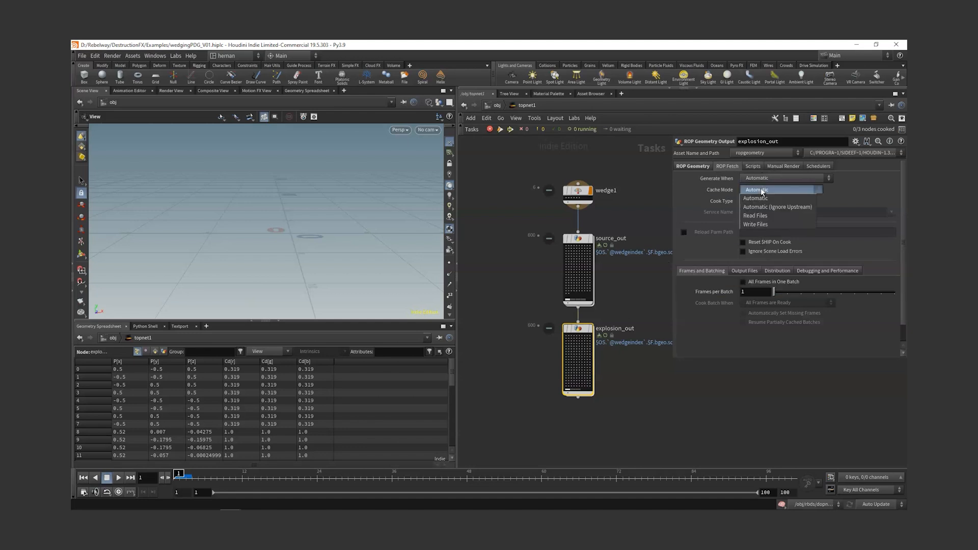
left_click(752, 224)
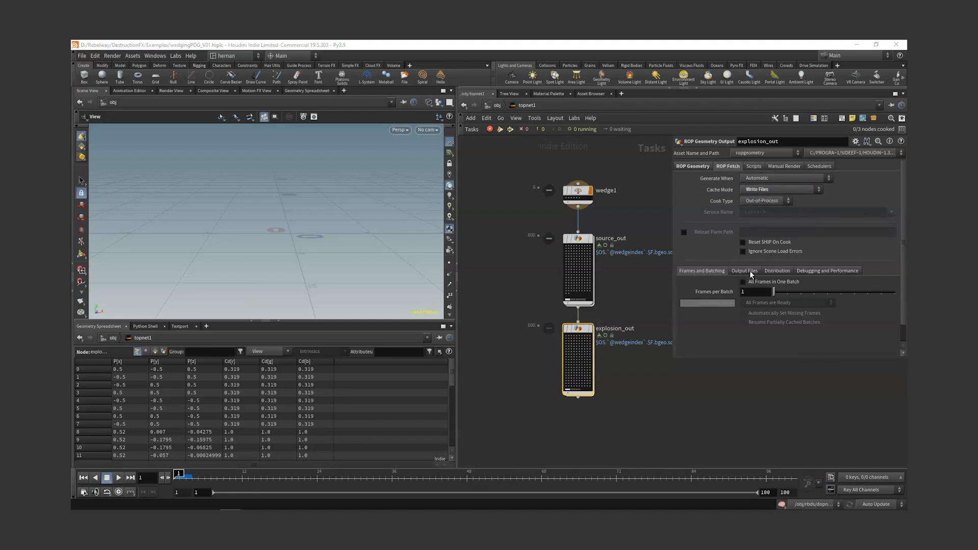
left_click(743, 282)
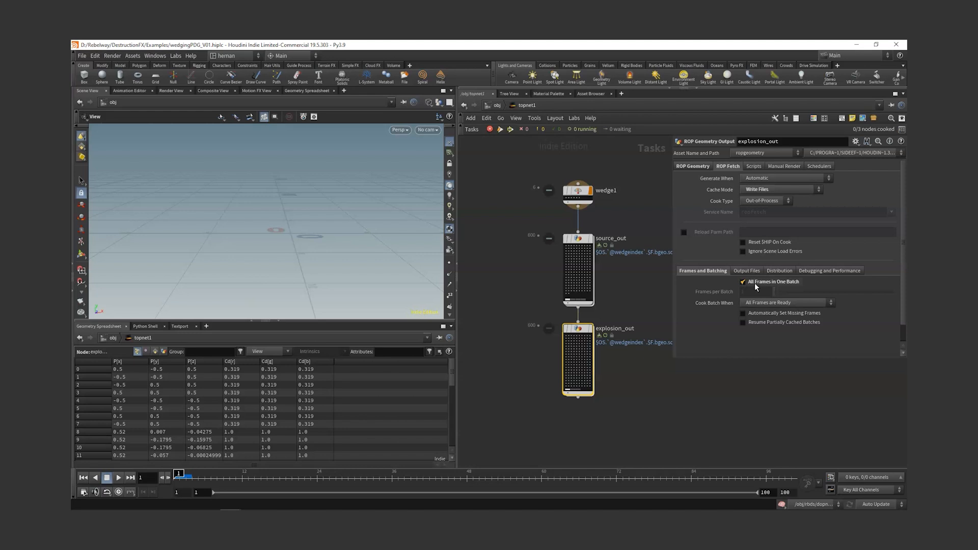
mouse_move(755, 285)
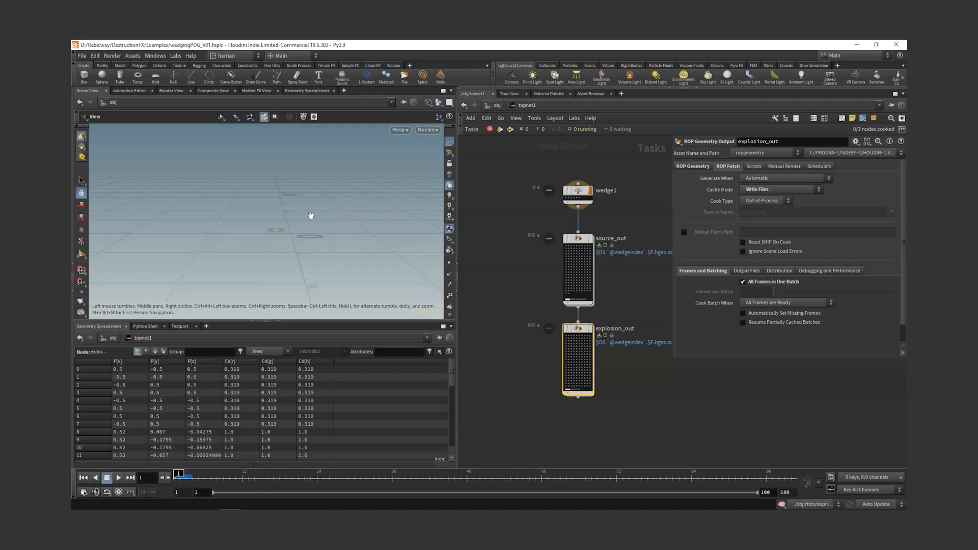
scroll(600, 393, "up", 5)
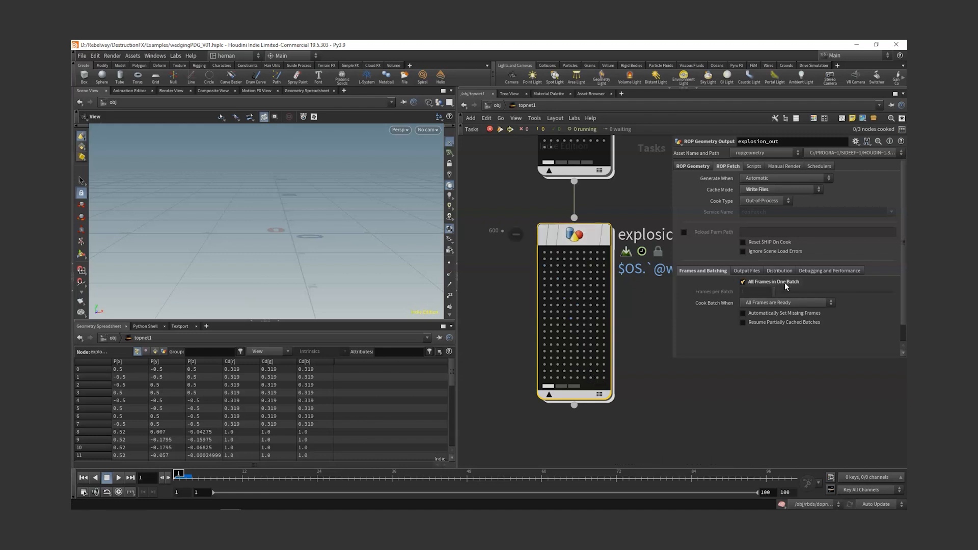
scroll(658, 386, "down", 3)
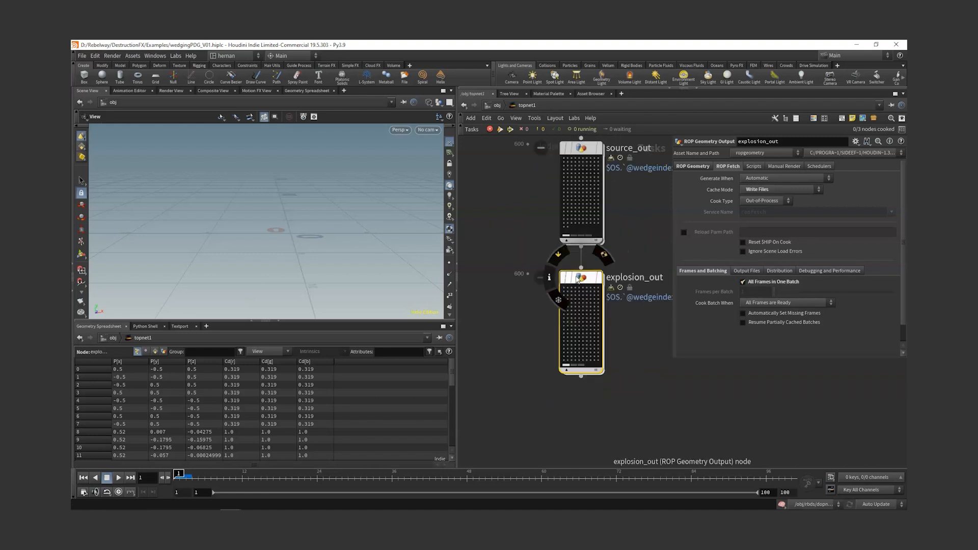
Step: Move explosion_out further below source_out and save the scene
left_click_drag(585, 280, 585, 311)
key("ctrl+s")
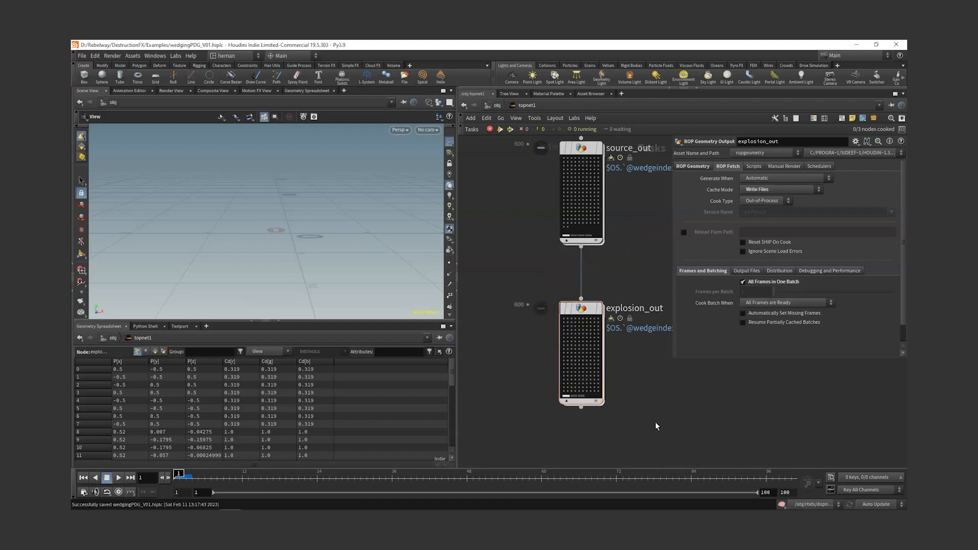
scroll(655, 422, "down", 3)
Step: Link the Geometry File of explosion_sim_pdg in the explosions network to explosion_out's Output File with a relative reference
left_click_drag(617, 241, 505, 340)
left_click(704, 166)
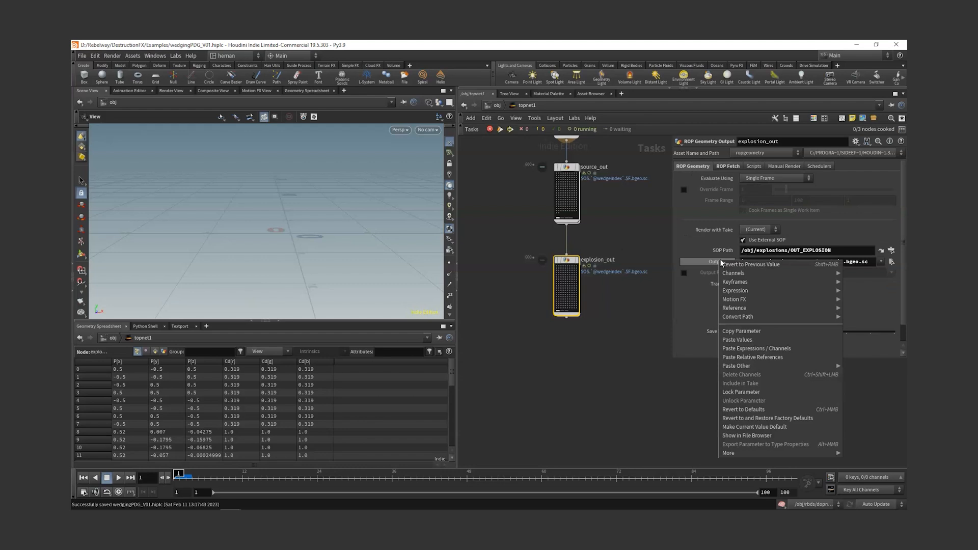
left_click(742, 331)
key("u")
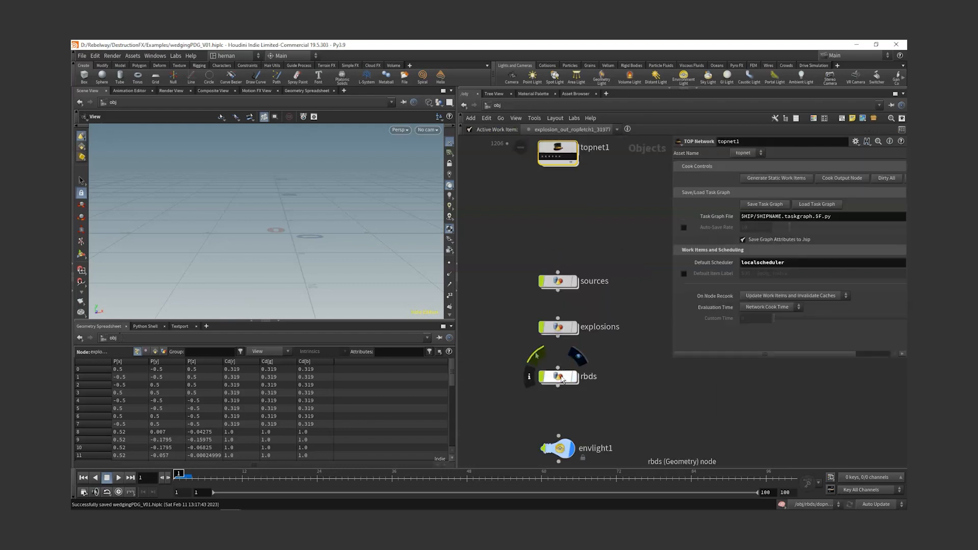
double_click(558, 327)
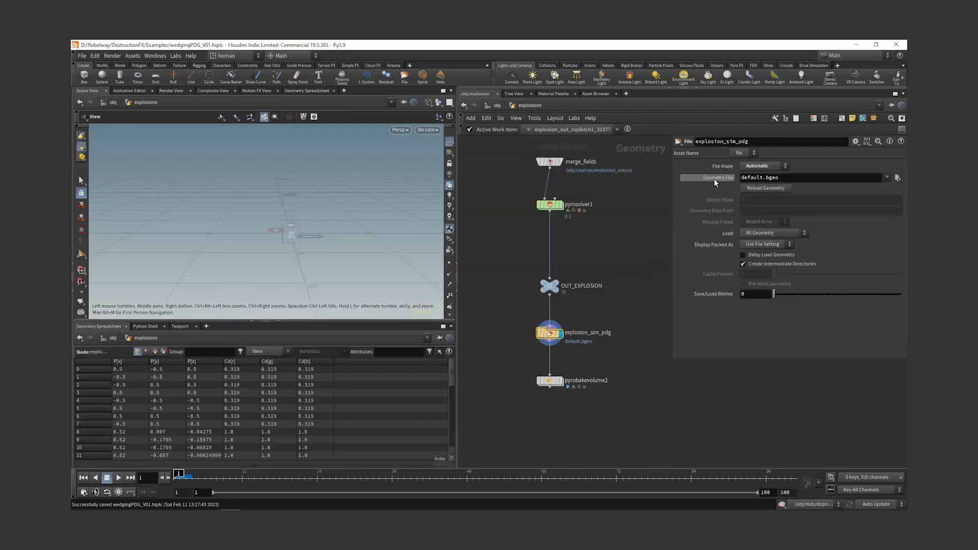
right_click(716, 182)
left_click(763, 278)
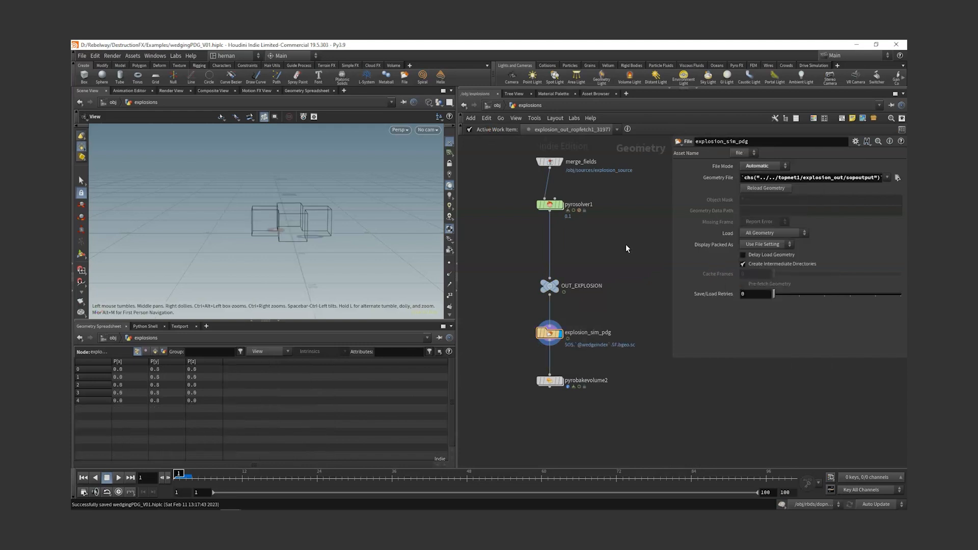
Step: Copy the OUT_RBDS null from the rbds network
key("u")
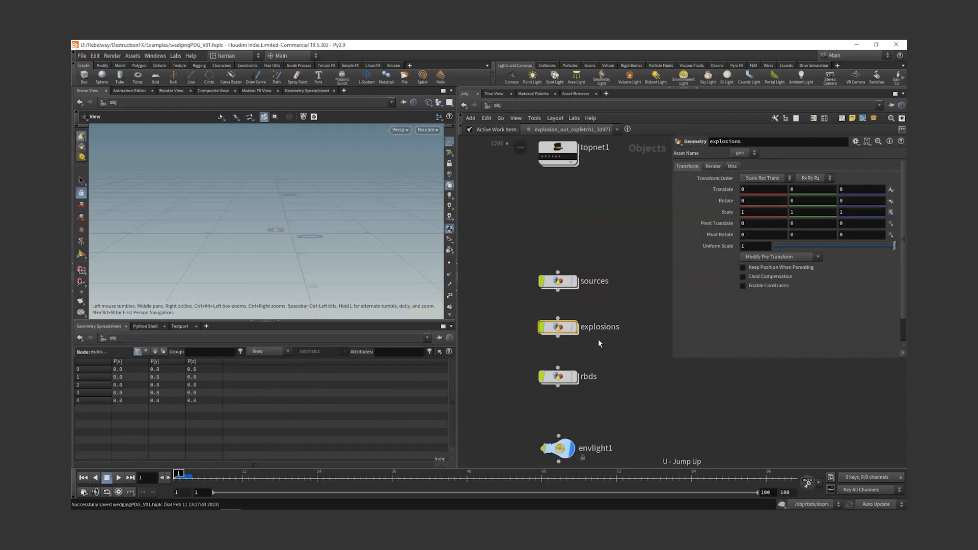
double_click(560, 378)
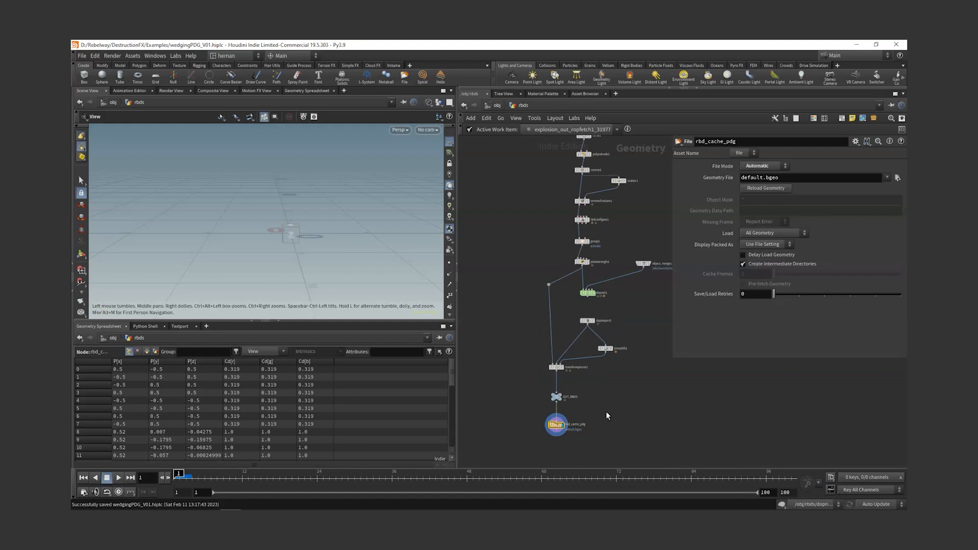
left_click(558, 397)
scroll(564, 405, "up", 5)
key("ctrl+c")
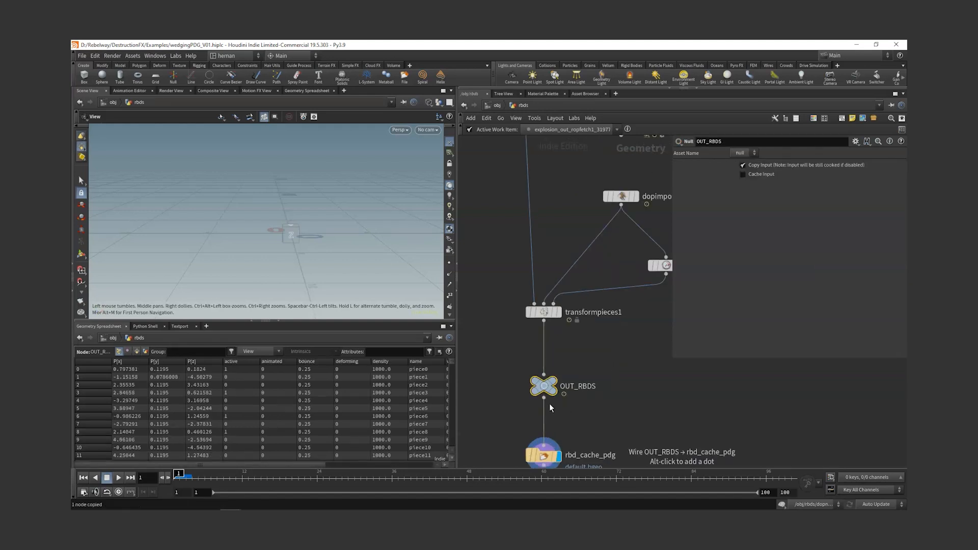
Step: Add a ROP Geometry Output node below explosion_out in topnet1 and wire it to explosion_out's output
key("u")
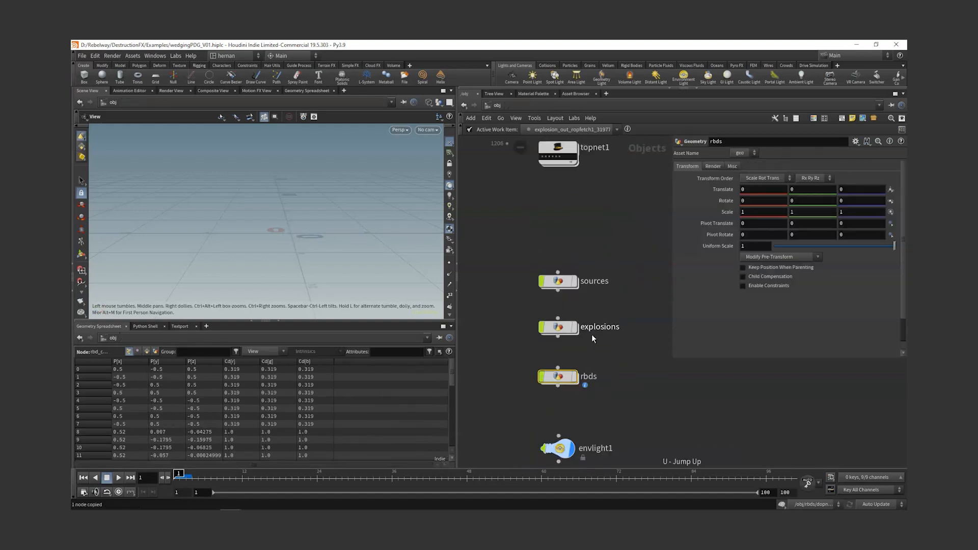
double_click(548, 150)
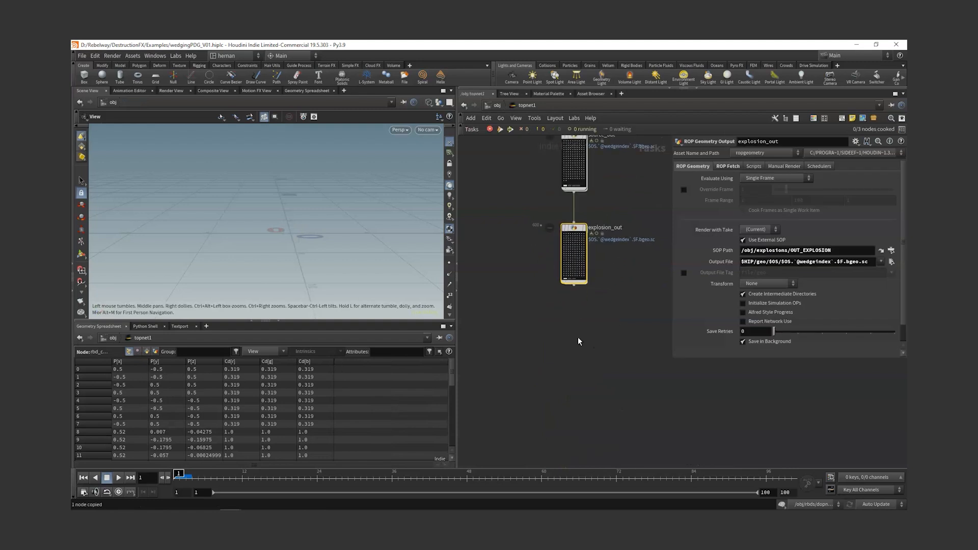
key("Tab")
type("ropge")
key("Return")
key("Return")
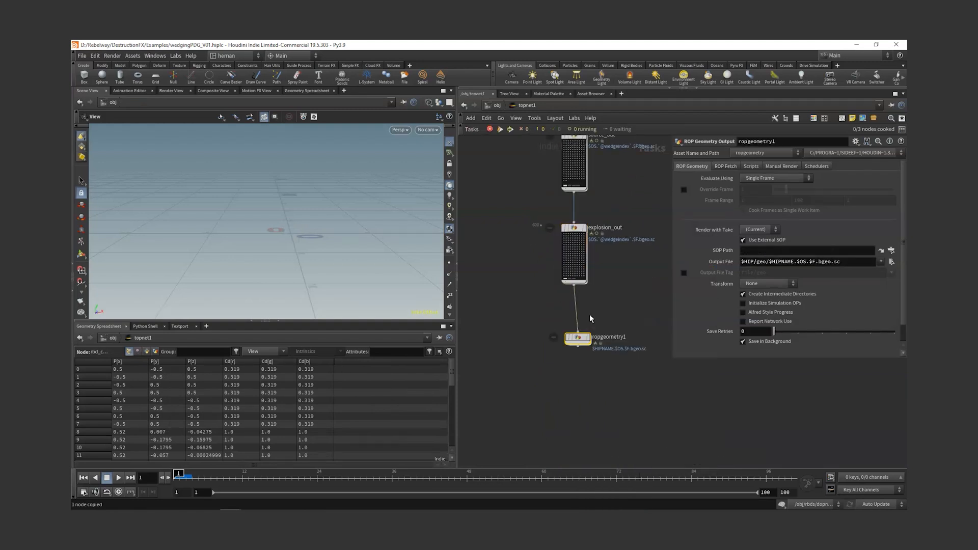
Step: Rename the new ROP Geometry Output node as rbd_out and paste /obj/rbds/OUT_RBDS as its SOP Path
double_click(610, 337)
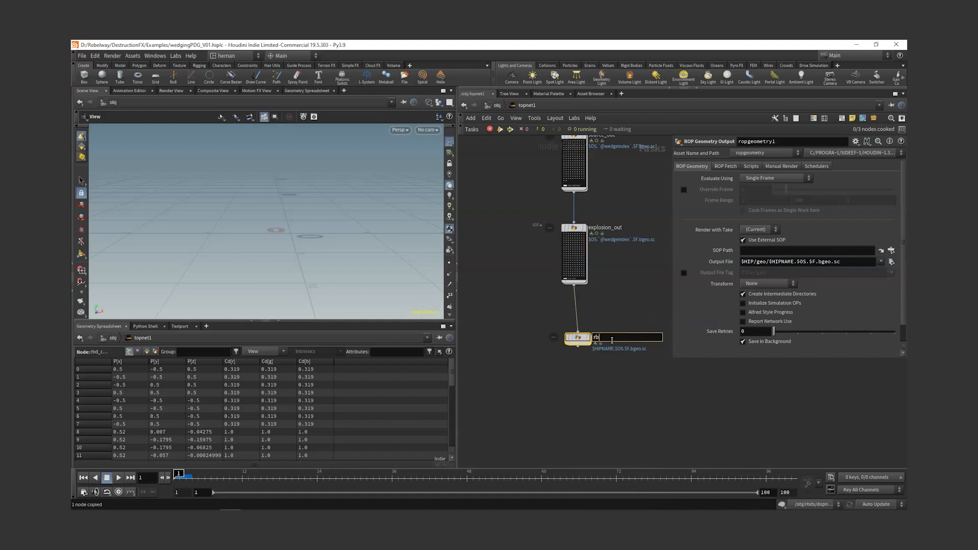
left_click(768, 250)
key("ctrl+v")
mouse_move(578, 338)
left_mouse_down()
mouse_move(566, 338)
mouse_move(574, 328)
left_mouse_up()
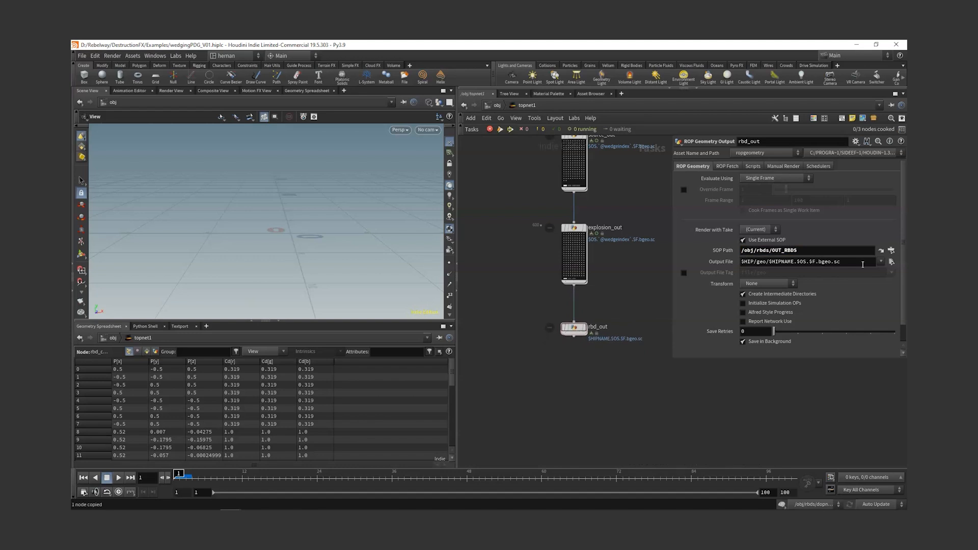
left_click(574, 255)
left_click_drag(874, 261, 622, 257)
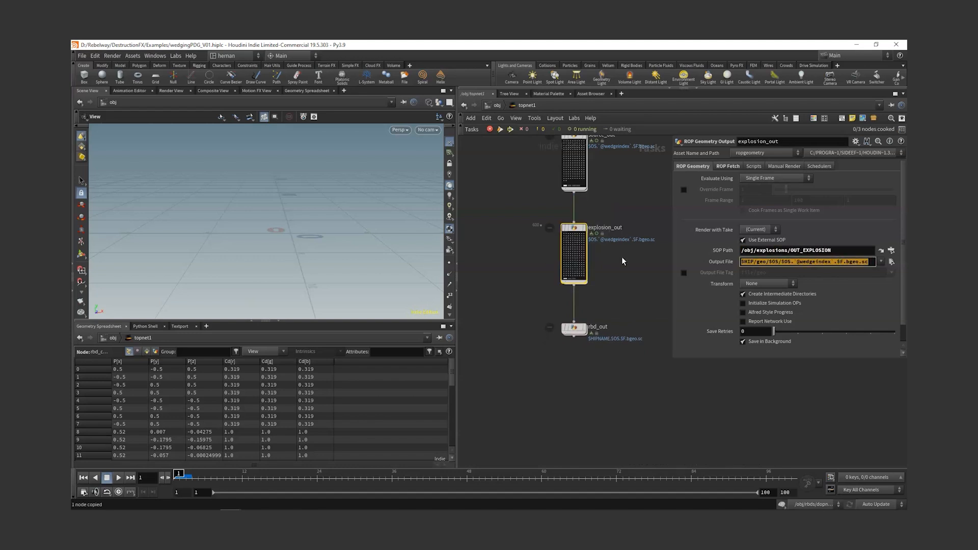
left_click(574, 328)
left_click_drag(874, 262, 741, 261)
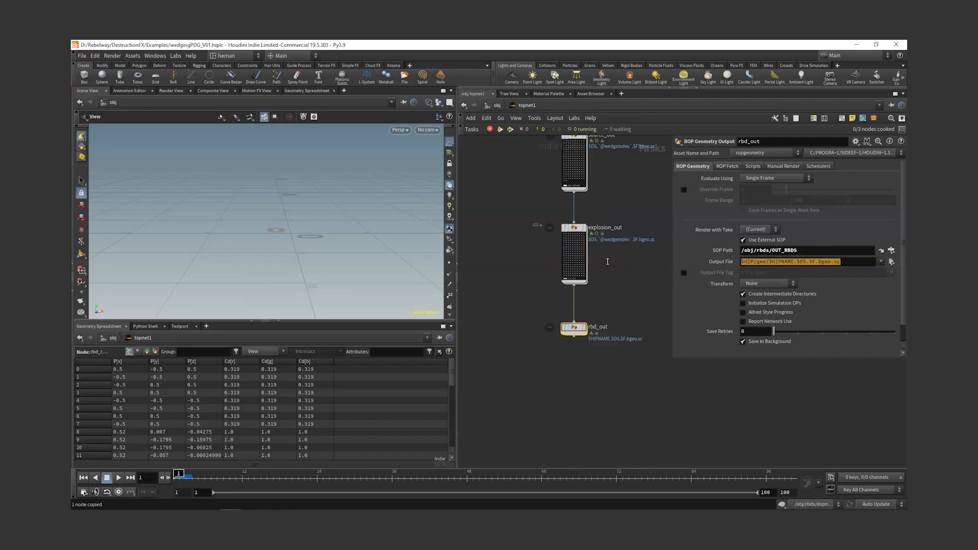
key("ctrl+v")
key("Return")
Step: Set rbd_out's ROP Fetch Cache Mode to Write Files and enable All Frames in One Batch
left_click(731, 167)
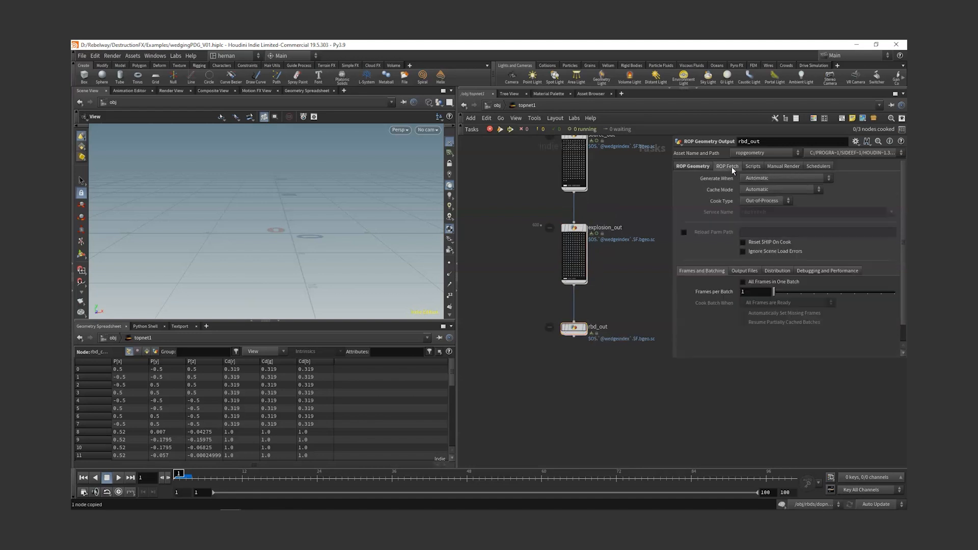
left_click(780, 189)
left_click(765, 225)
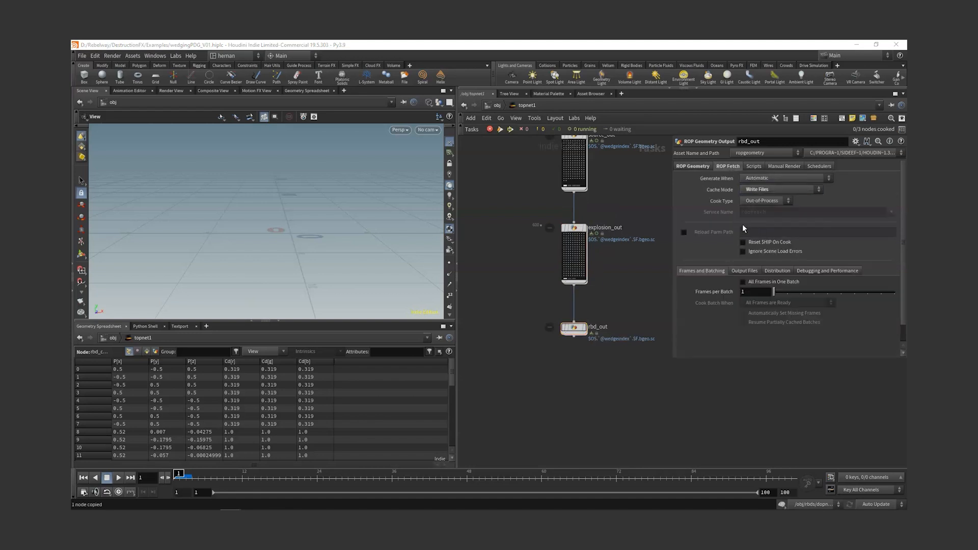
left_click(743, 282)
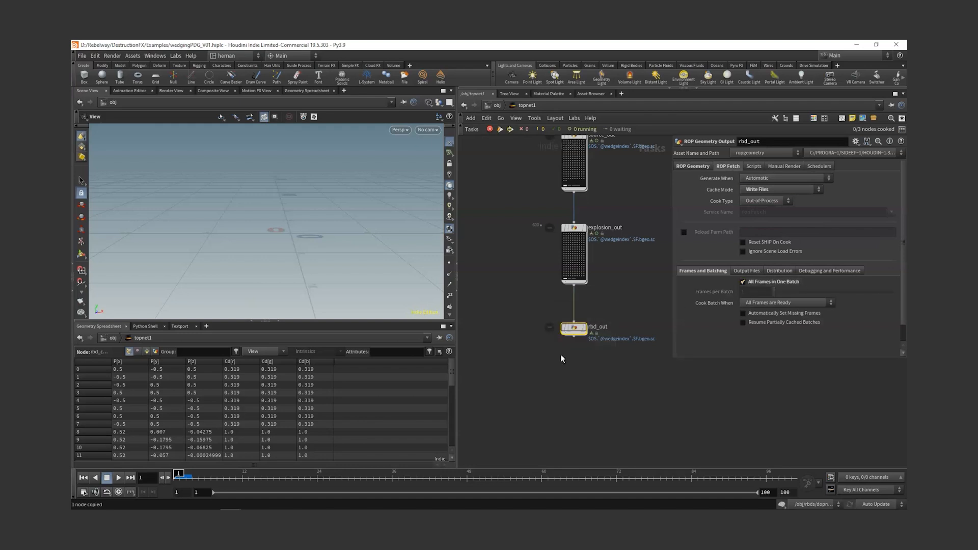
Step: Generate the work items for the rbd_out node
middle_click_drag(613, 298, 616, 276)
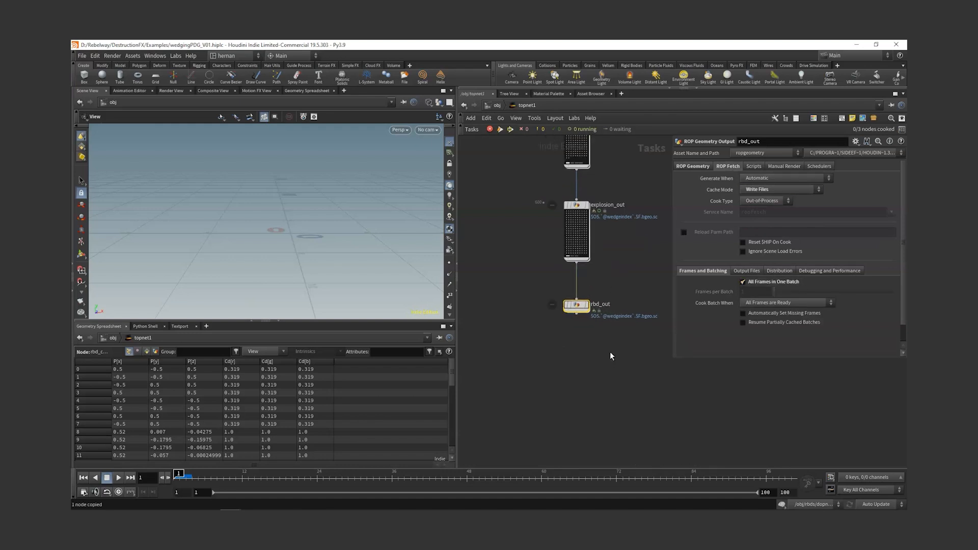
right_click(575, 306)
left_click(599, 326)
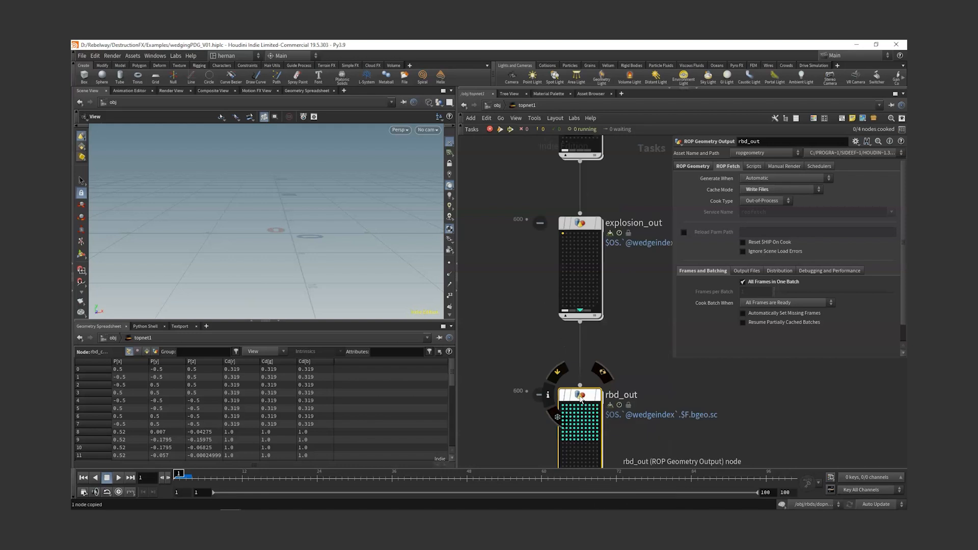
Step: Examine the generated work items and their dependencies across wedge1, source_out, explosion_out and rbd_out
scroll(605, 274, "up", 3)
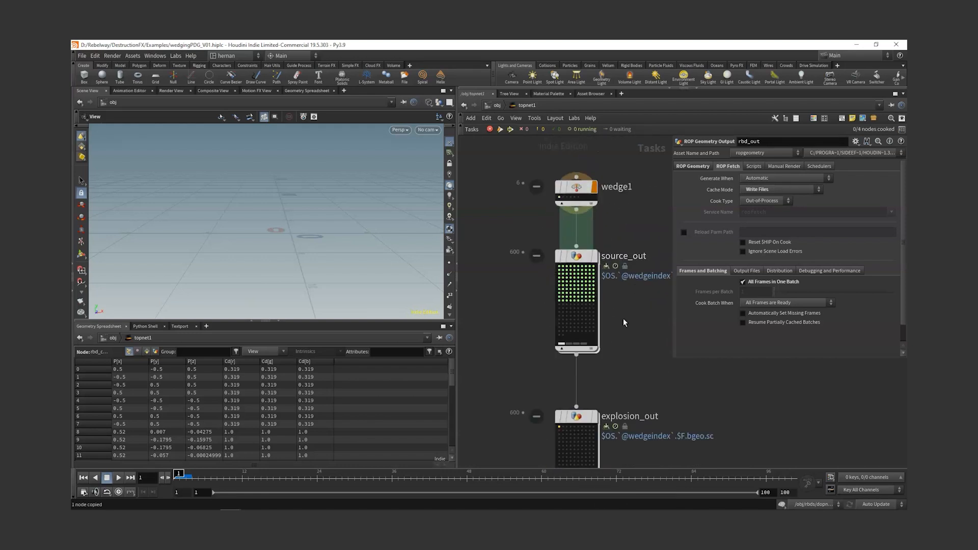
scroll(625, 323, "down", 2)
middle_click_drag(625, 323, 613, 171)
middle_click_drag(580, 369, 580, 373)
scroll(579, 374, "up", 3)
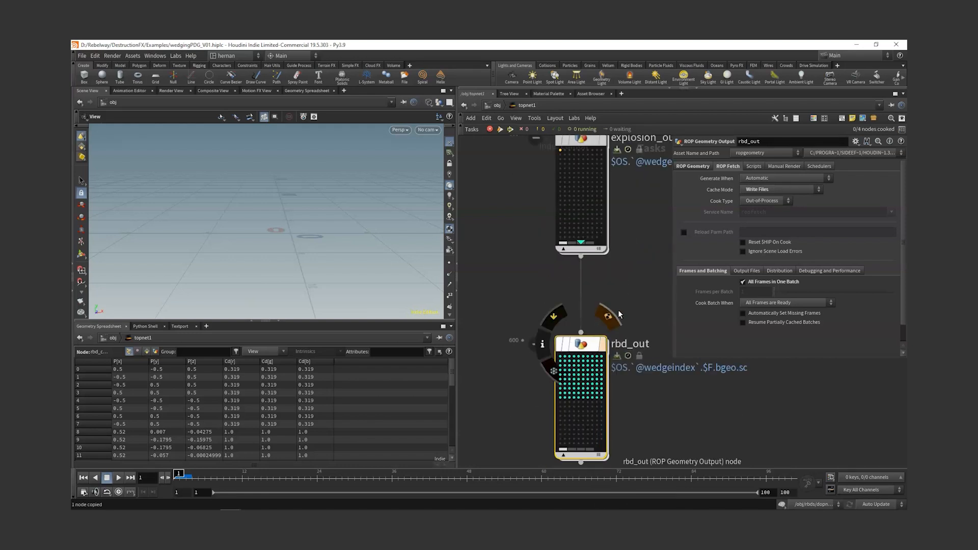
mouse_move(585, 382)
scroll(586, 385, "down", 3)
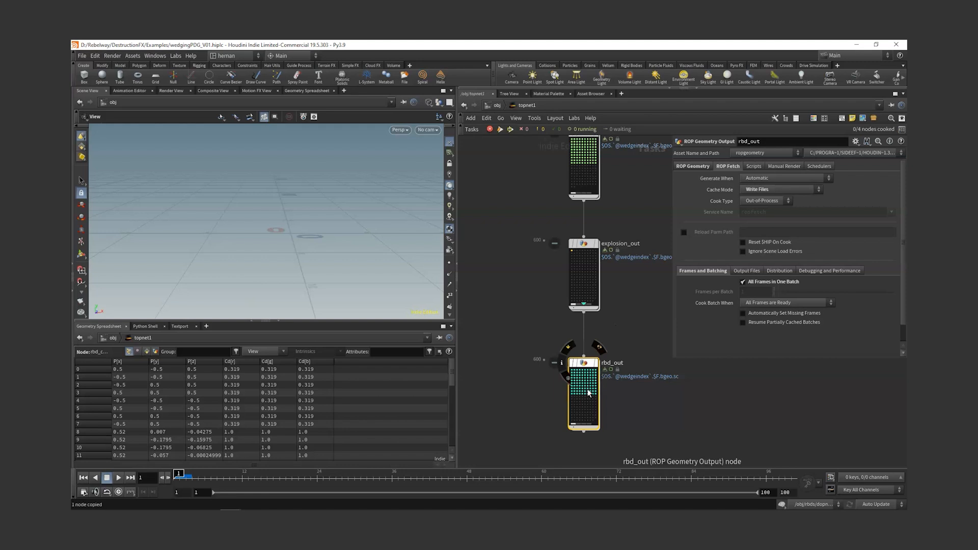
scroll(584, 378, "up", 3)
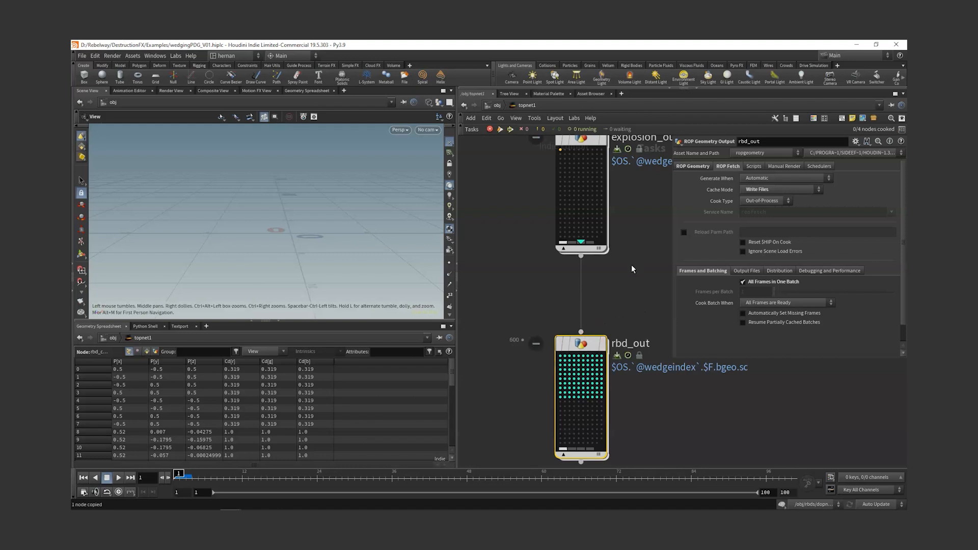
scroll(626, 249, "down", 3)
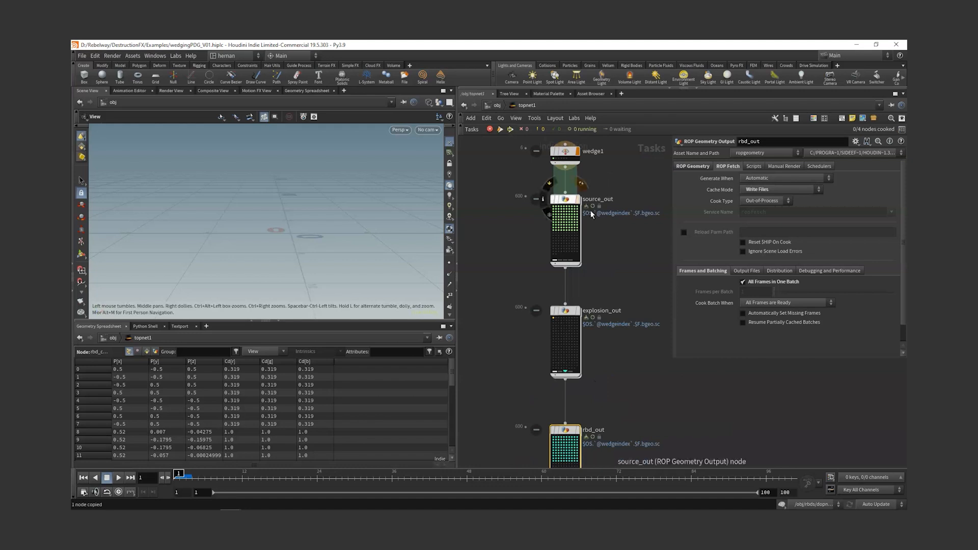
scroll(602, 415, "up", 3)
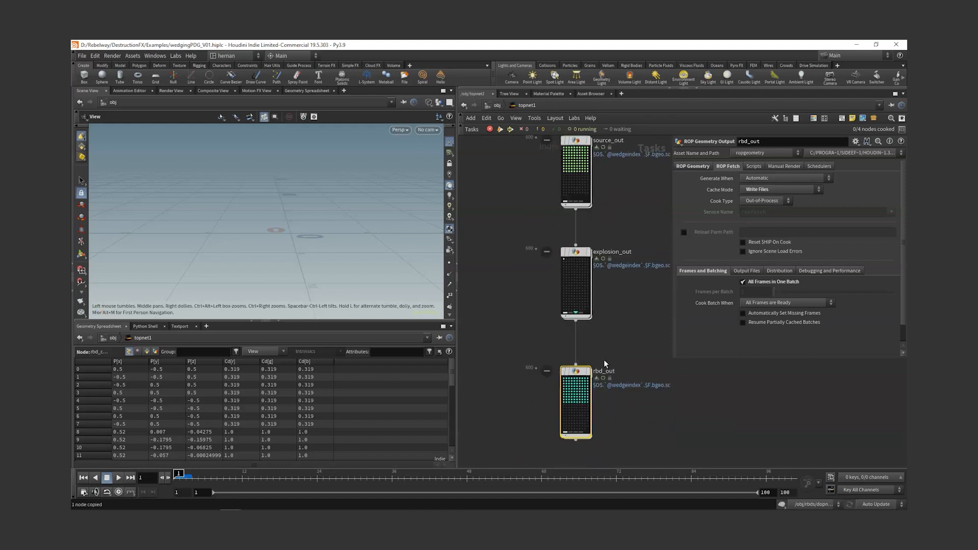
Step: Delete all of rbd_out's listed output files from disk
right_click(578, 380)
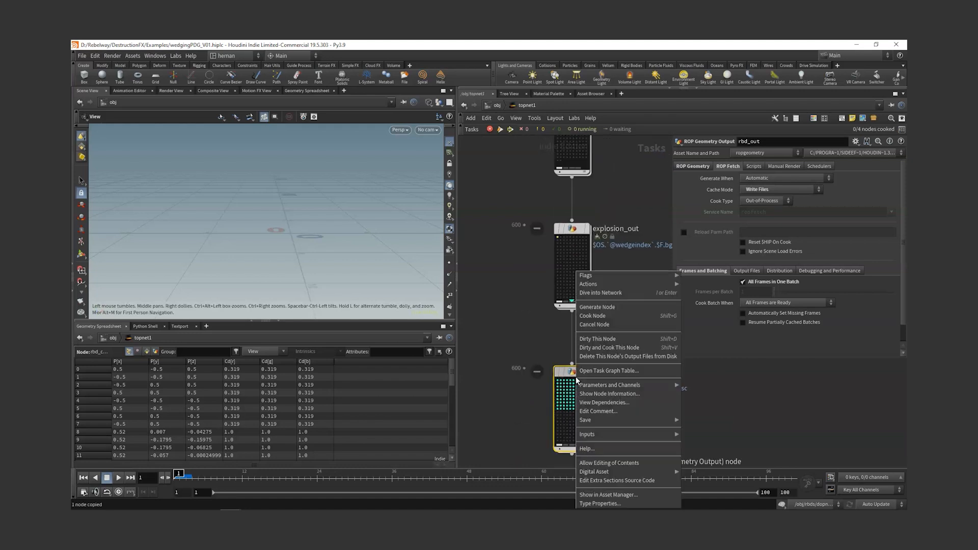
left_click(612, 357)
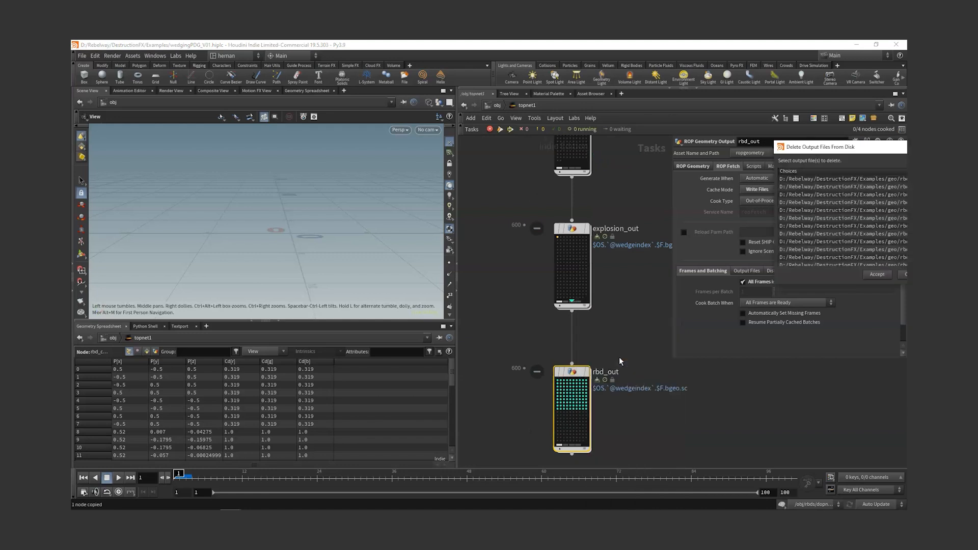
left_click_drag(841, 148, 441, 134)
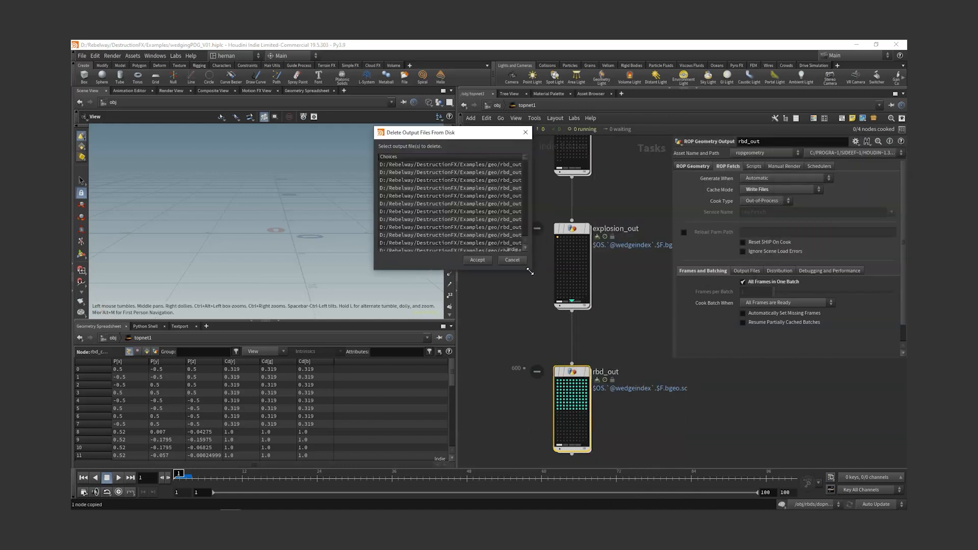
left_click_drag(530, 272, 611, 465)
scroll(601, 449, "down", 2)
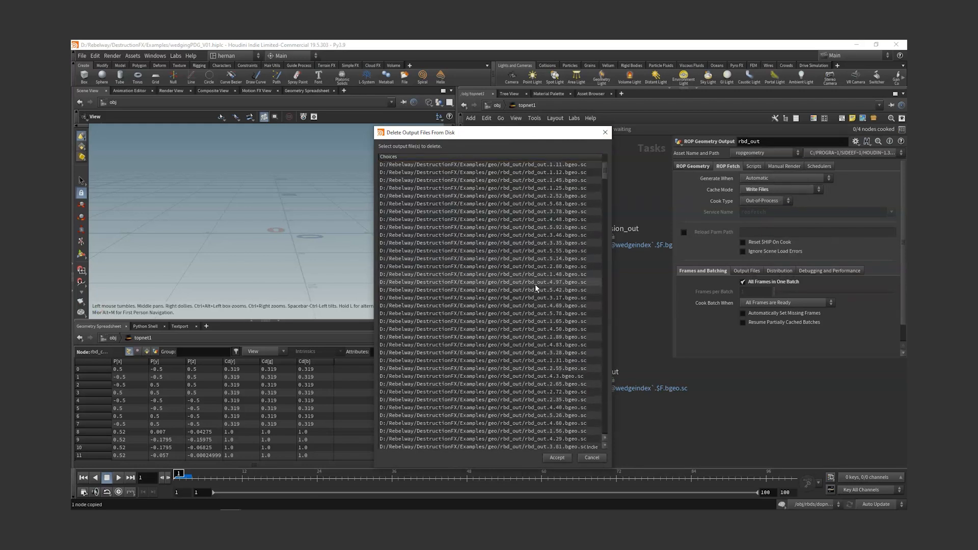
left_click_drag(605, 171, 593, 433)
left_click(528, 444, "shift")
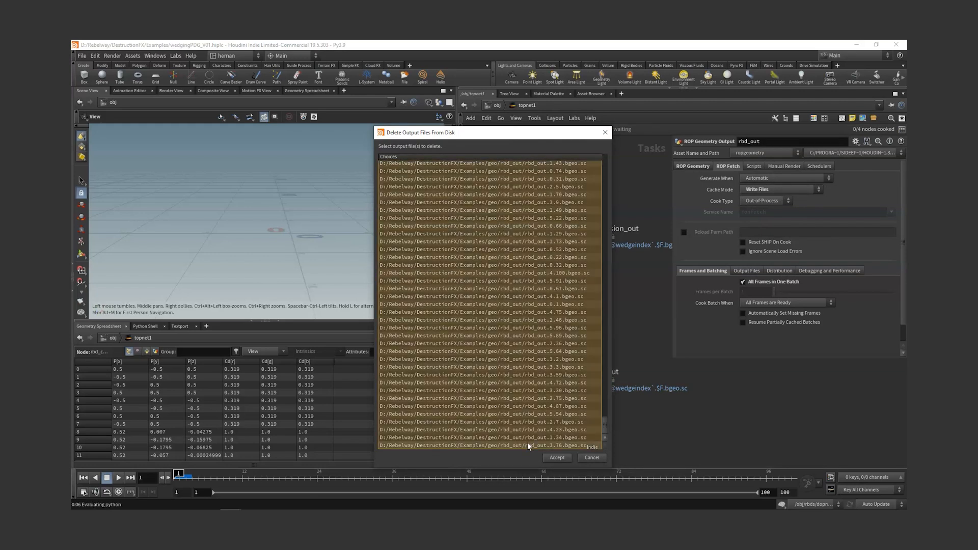
left_click(557, 458)
key("ctrl+c")
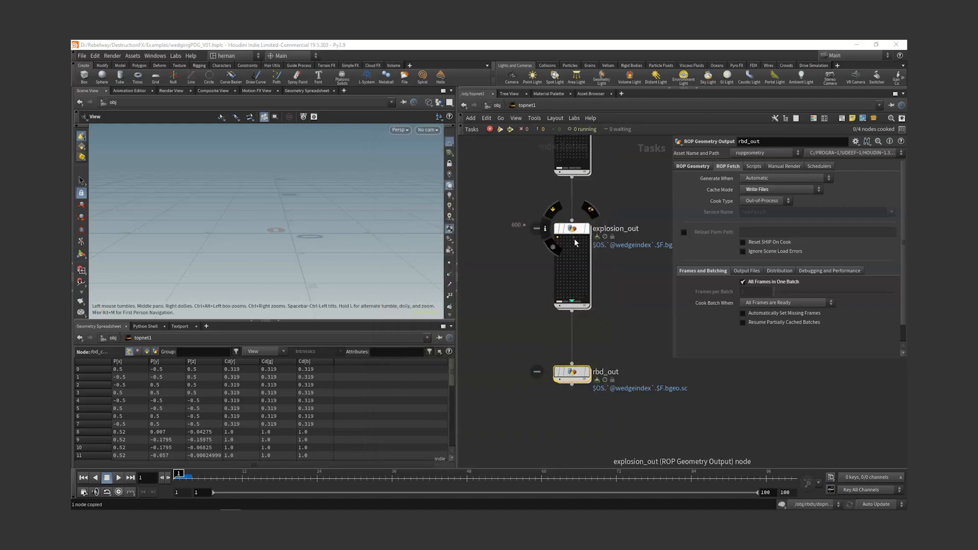
Step: Delete all of explosion_out's listed output files from disk
right_click(575, 231)
left_click(607, 314)
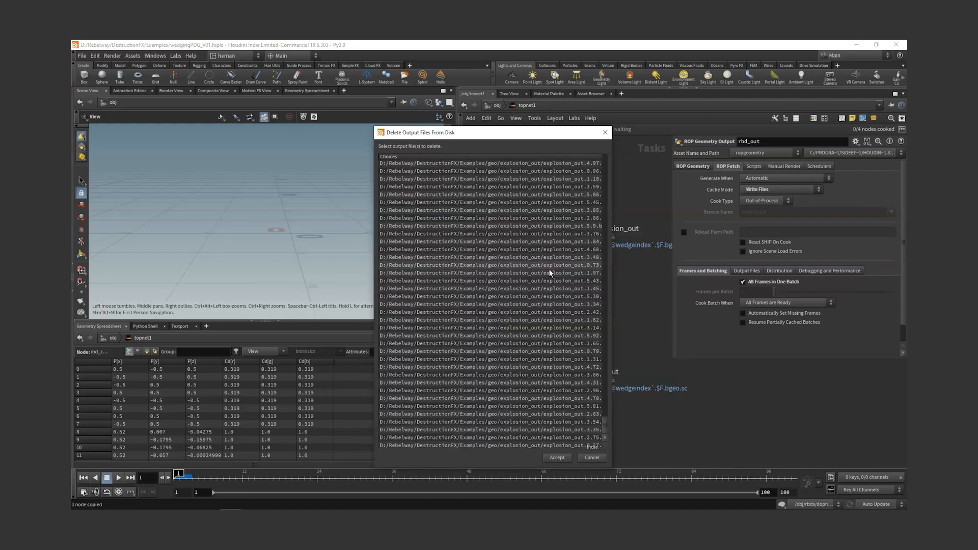
mouse_move(605, 426)
left_mouse_down()
mouse_move(608, 163)
mouse_move(606, 438)
left_mouse_up()
left_click(545, 165)
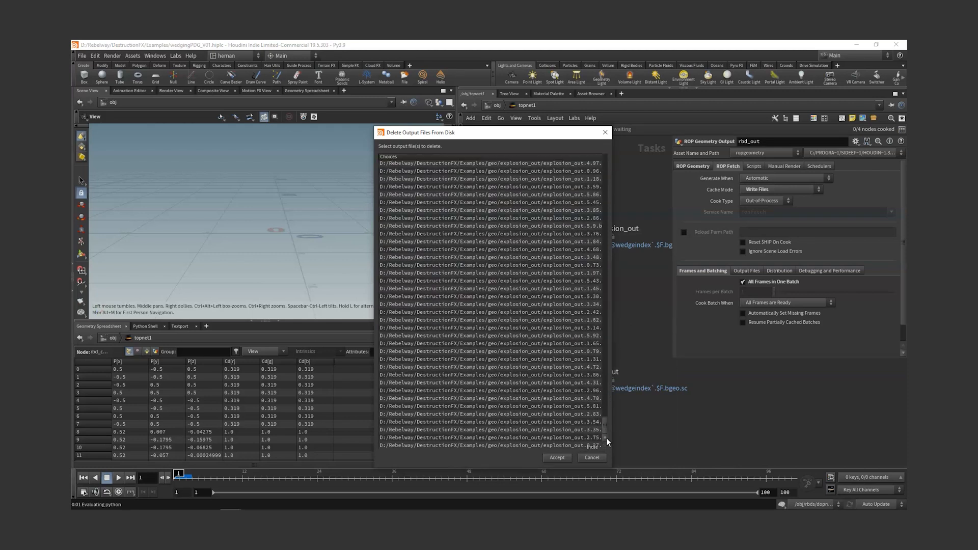
left_click(546, 446, "shift")
left_click(559, 458)
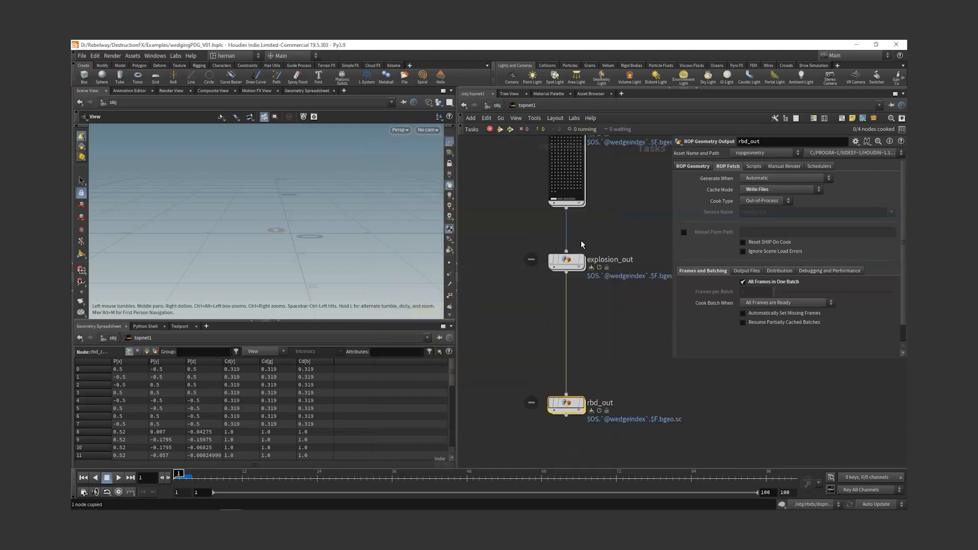
Step: Delete all of source_out's listed output files from disk
right_click(563, 209)
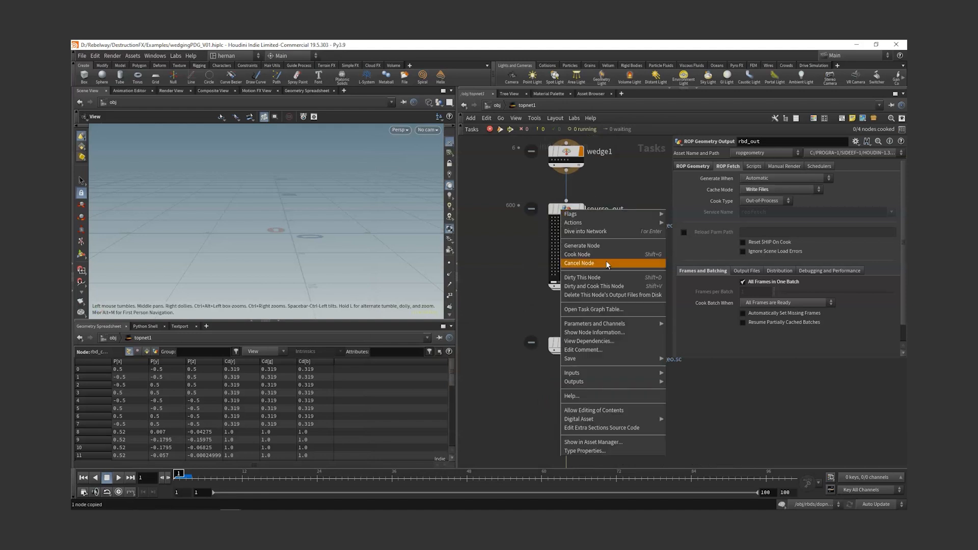
left_click(610, 295)
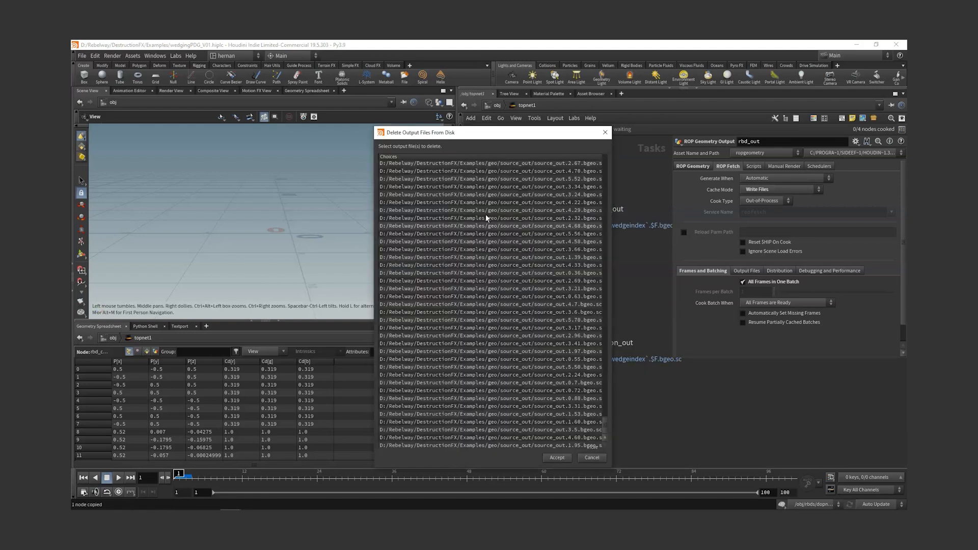
mouse_move(606, 424)
left_mouse_down()
mouse_move(592, 158)
mouse_move(609, 438)
left_mouse_up()
left_click(539, 165)
left_click(561, 445, "shift")
left_click(557, 458)
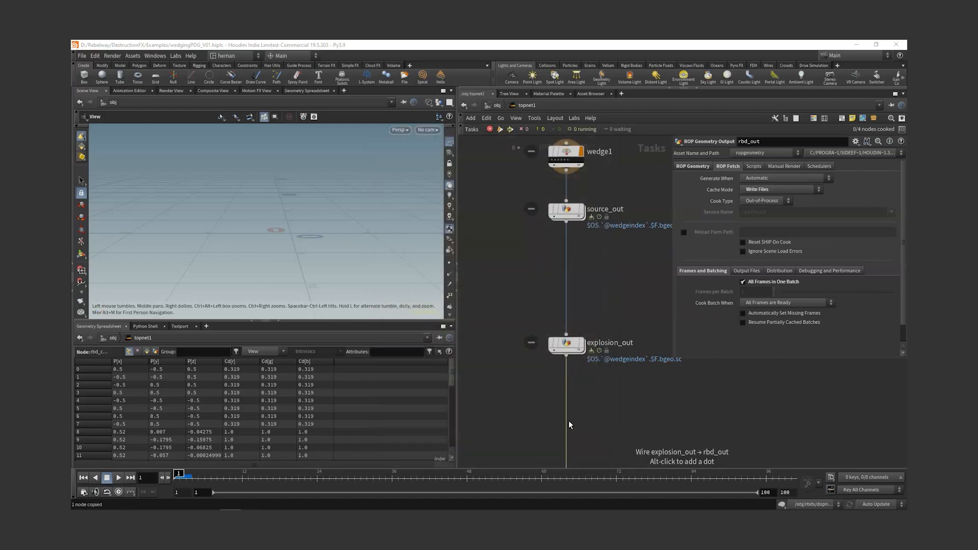
Step: Regenerate the work items of the whole chain from the rbd_out node
scroll(612, 258, "down", 2)
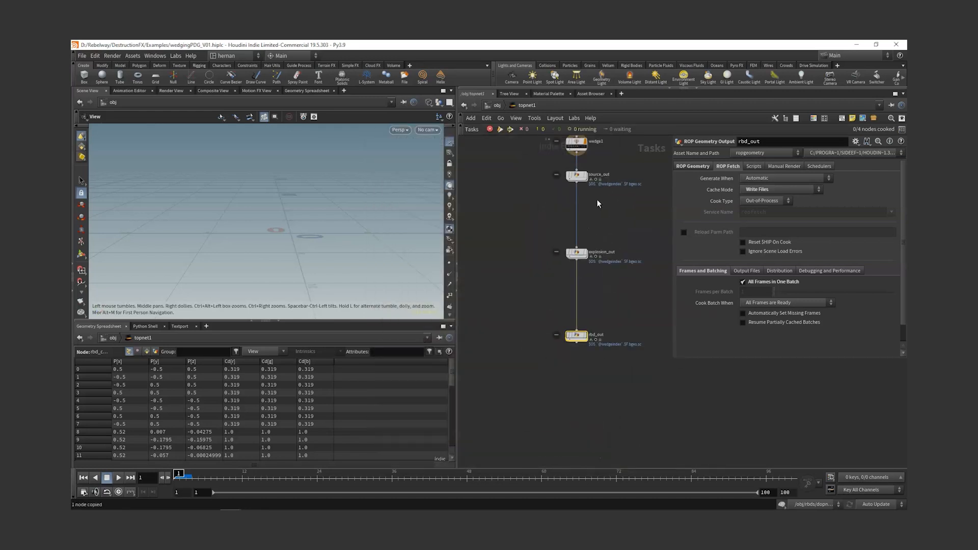
right_click(578, 335)
left_click(617, 308)
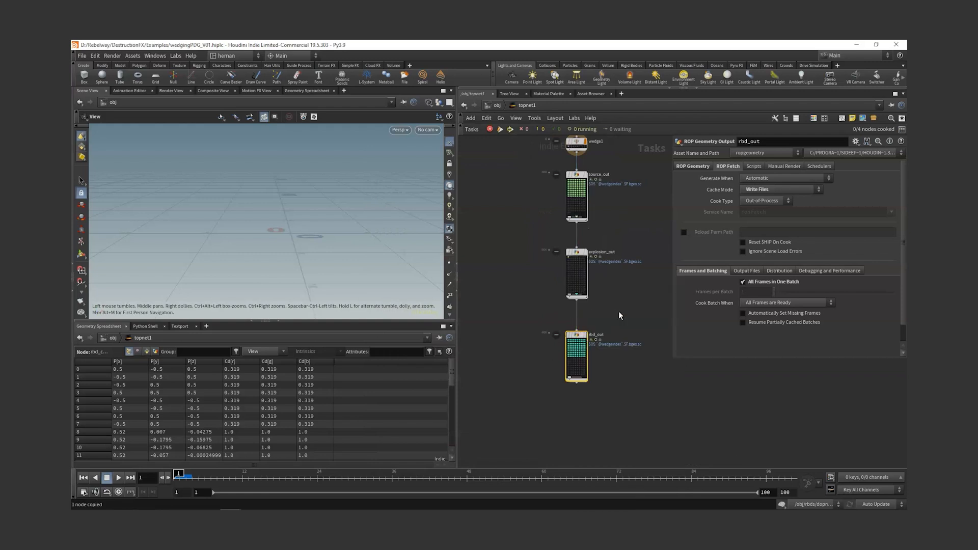
Step: Trace how individual work items in rbd_out and explosion_out depend on source_out and wedge1
scroll(591, 357, "up", 2)
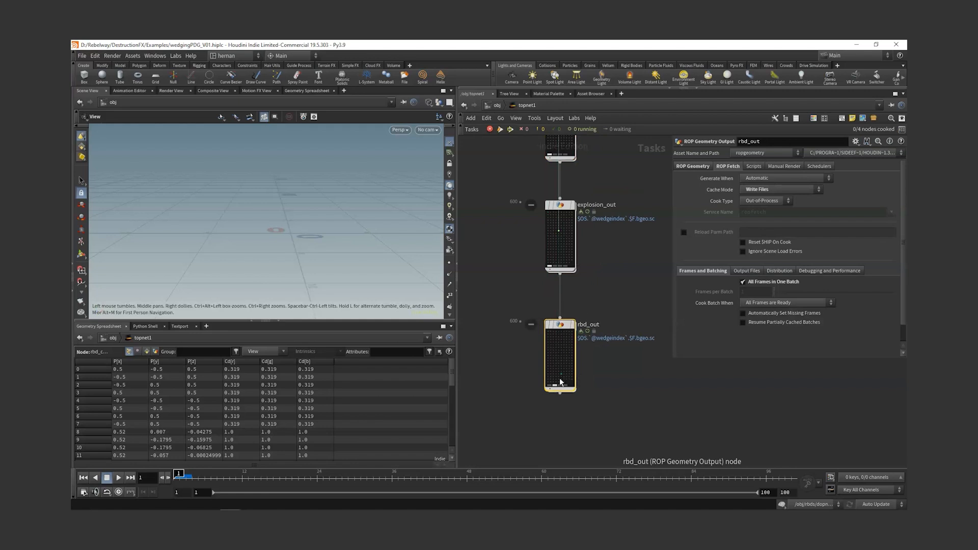
middle_click_drag(611, 174, 601, 277)
middle_click_drag(574, 444, 585, 334)
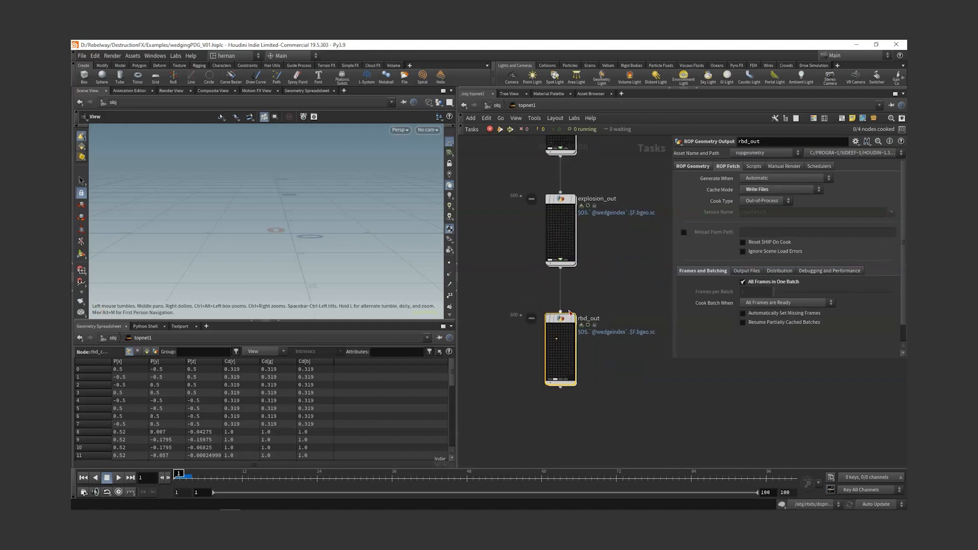
left_click(565, 228)
middle_click_drag(612, 162, 587, 306)
left_click(563, 403)
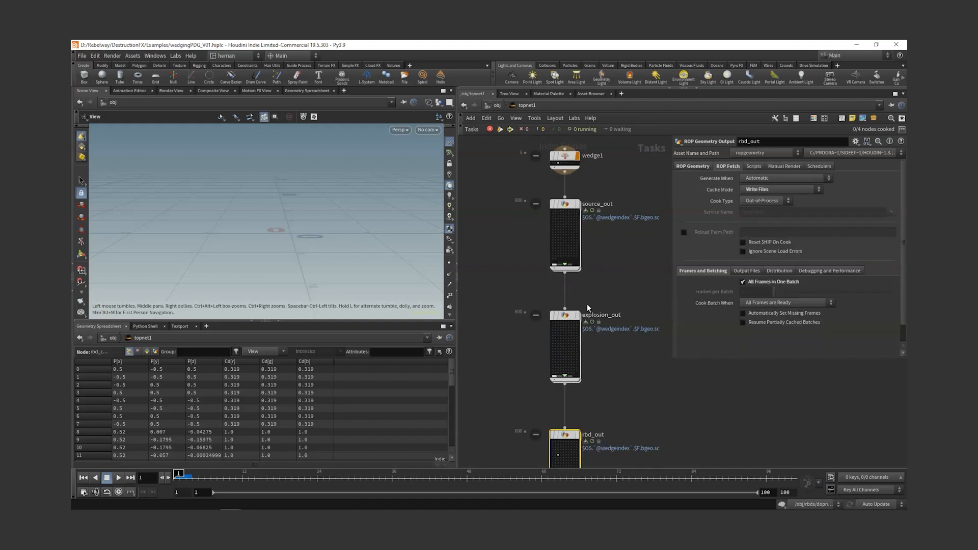
left_click(562, 334)
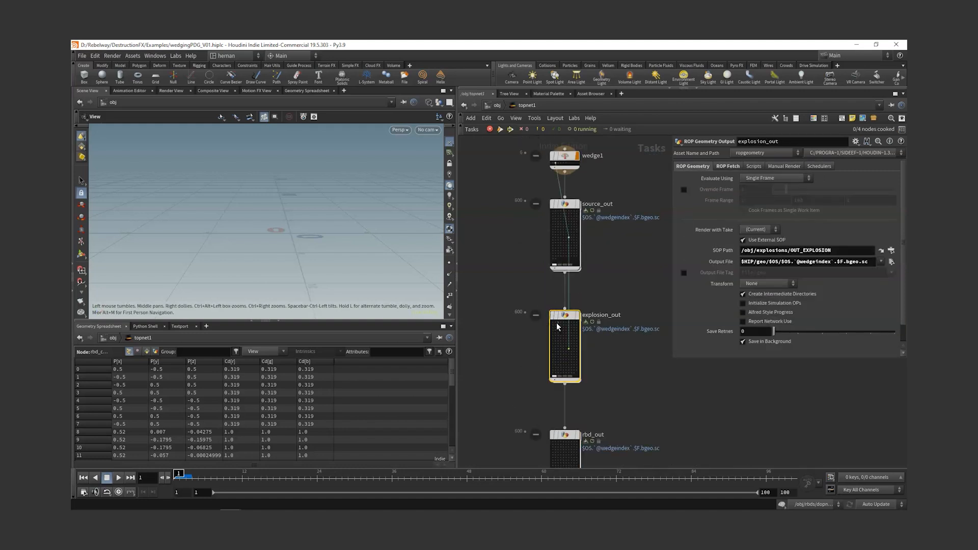
scroll(541, 211, "up", 3)
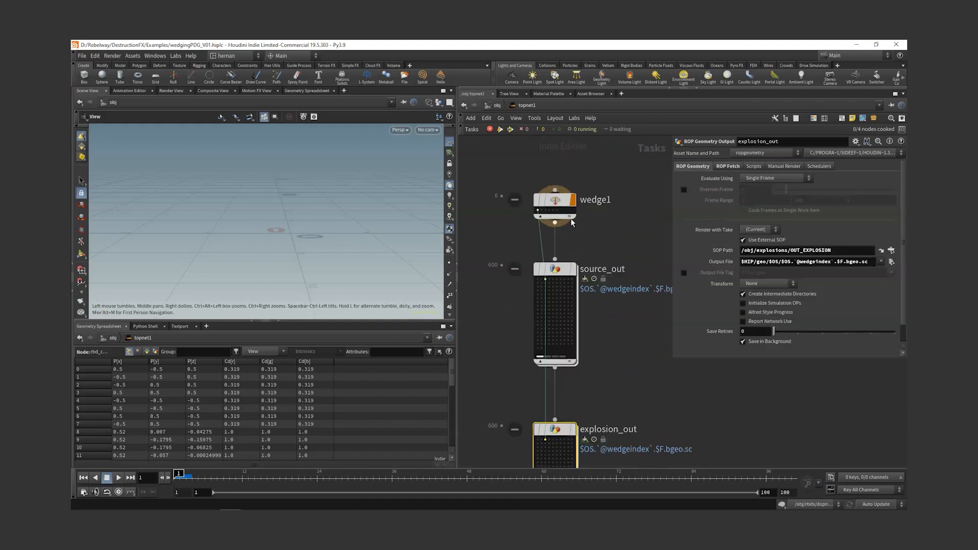
Step: Inspect the explosion, turbulence and disturbance attributes of wedge1's work item with index 2, then close its details
left_click(534, 211)
scroll(599, 194, "down", 4)
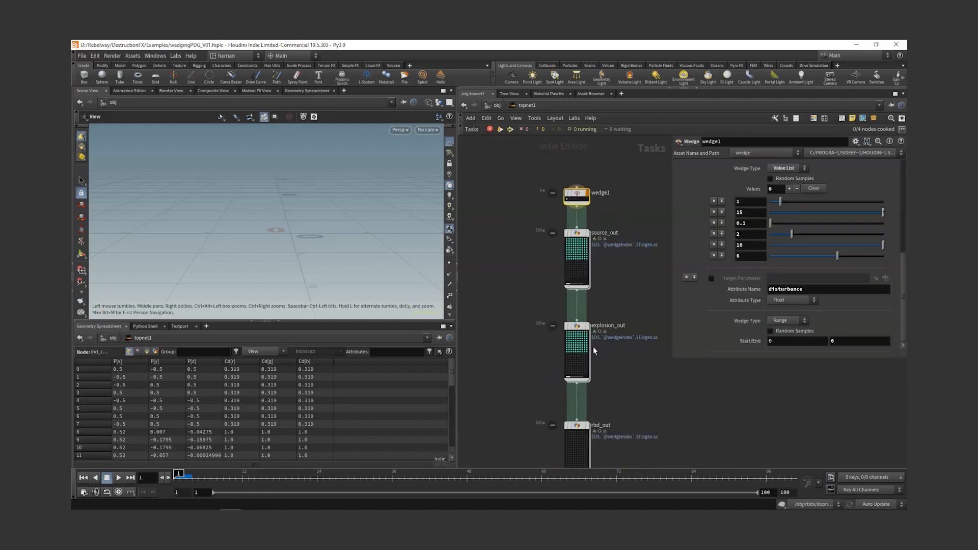
left_click(572, 199)
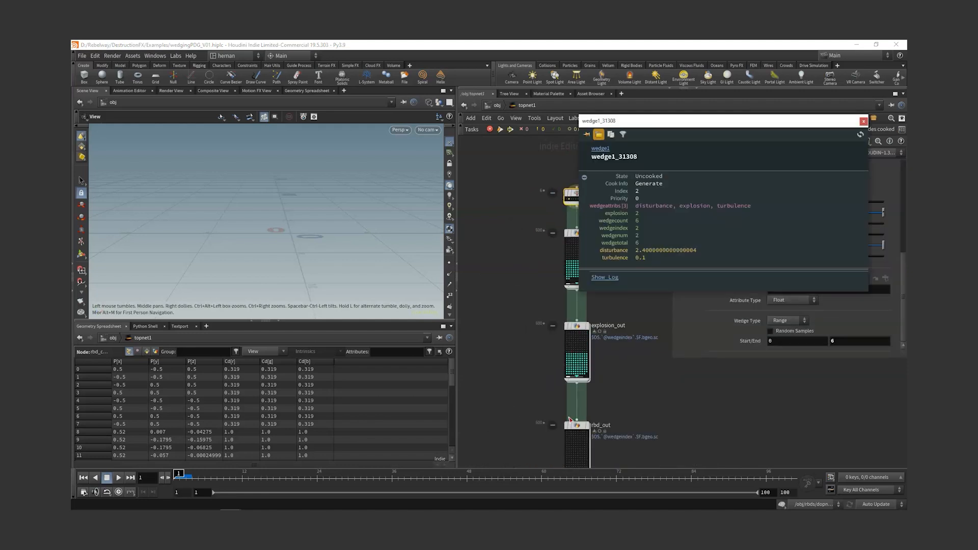
left_click(864, 120)
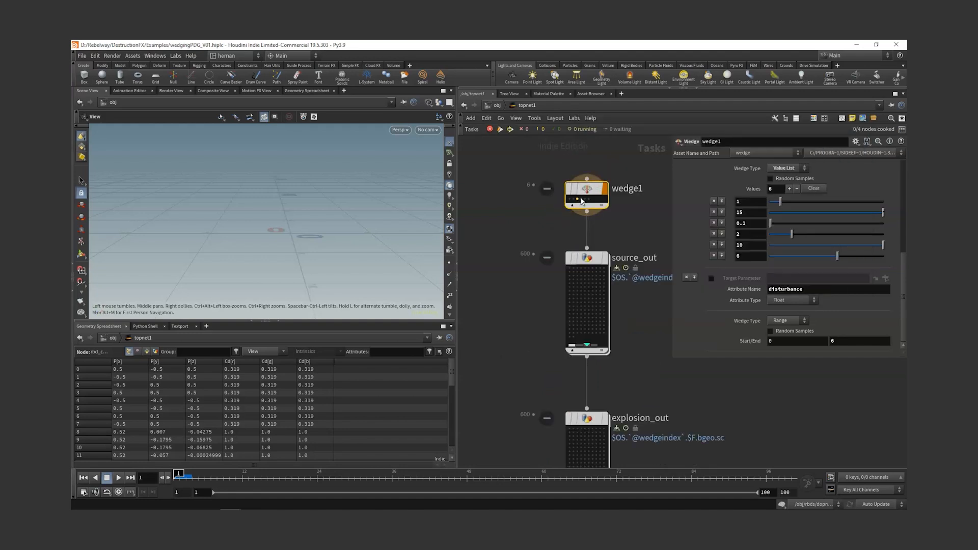
Step: Trace the dependencies of rbd_out's work items back through explosion_out and source_out to wedge1
scroll(642, 212, "up", 3)
middle_click_drag(570, 433, 587, 313)
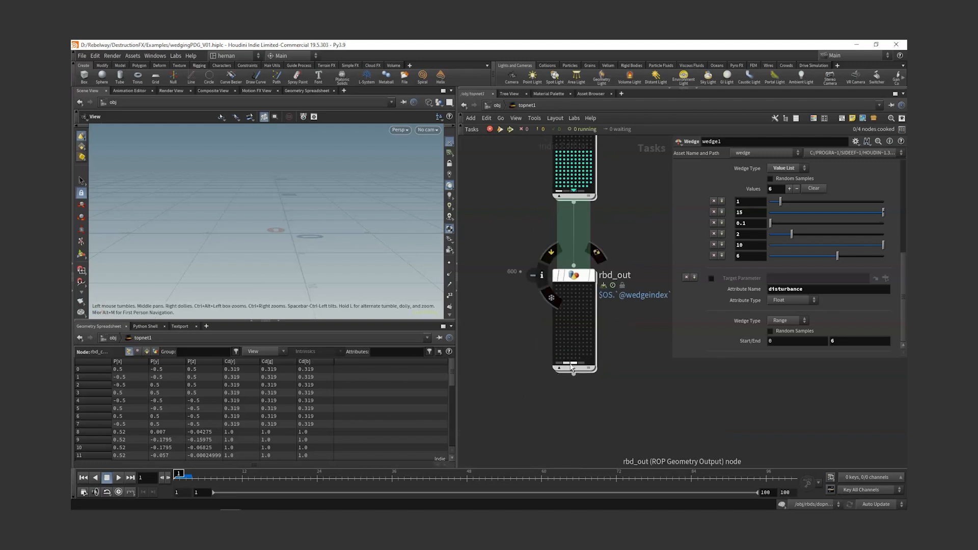
scroll(618, 245, "down", 5)
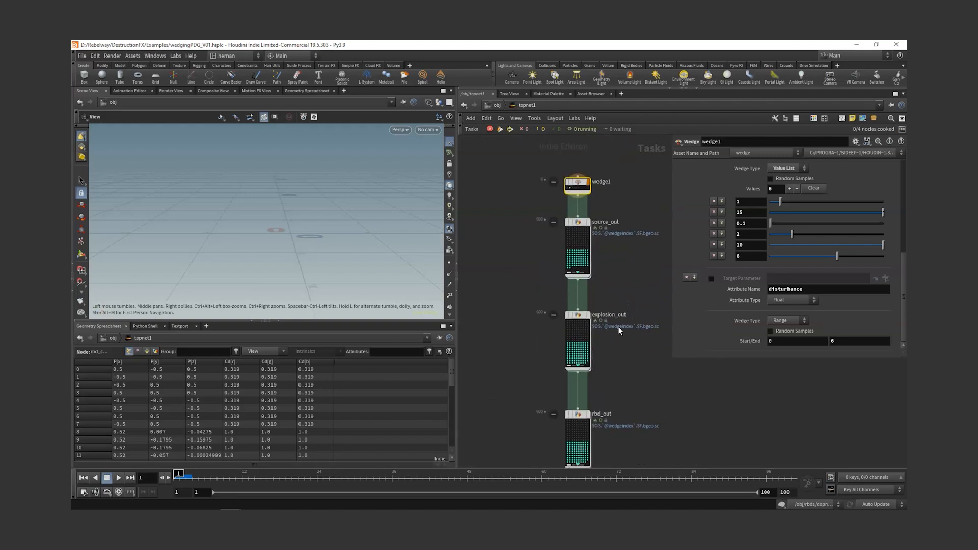
scroll(600, 368, "up", 3)
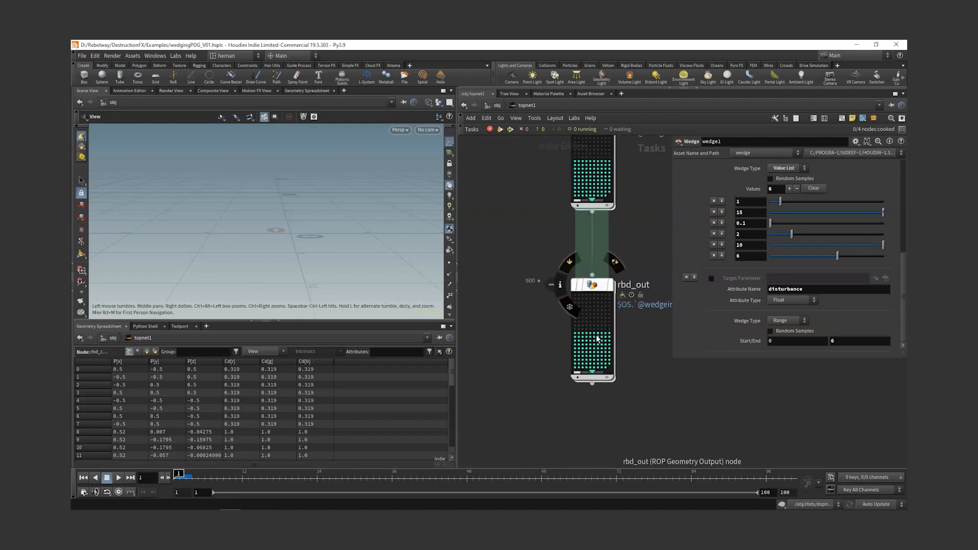
scroll(598, 339, "up", 3)
scroll(611, 351, "down", 2)
mouse_move(642, 199)
middle_mouse_down()
mouse_move(612, 351)
mouse_move(648, 212)
middle_mouse_up()
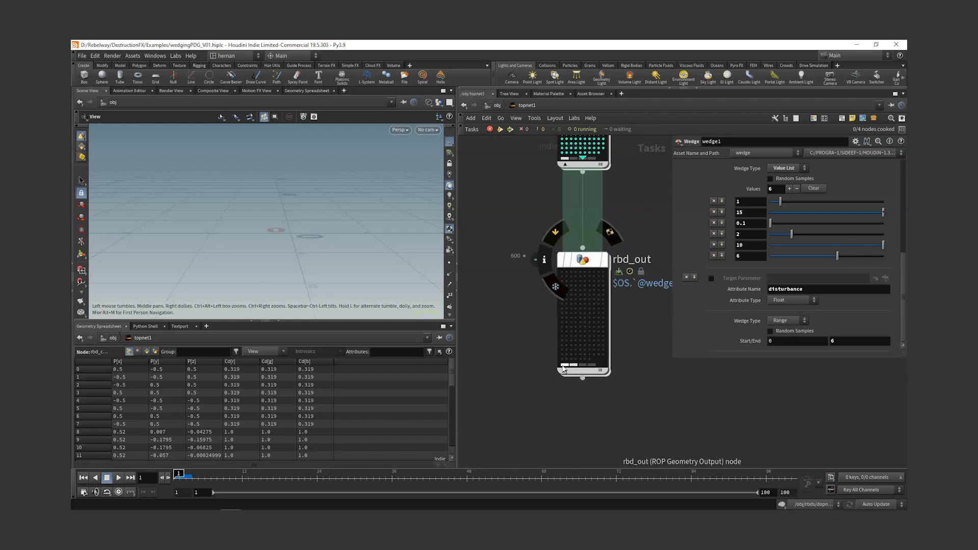
left_click(564, 366)
scroll(635, 214, "down", 1)
middle_click_drag(635, 214, 628, 370)
middle_click_drag(626, 171, 565, 219)
scroll(633, 294, "down", 3)
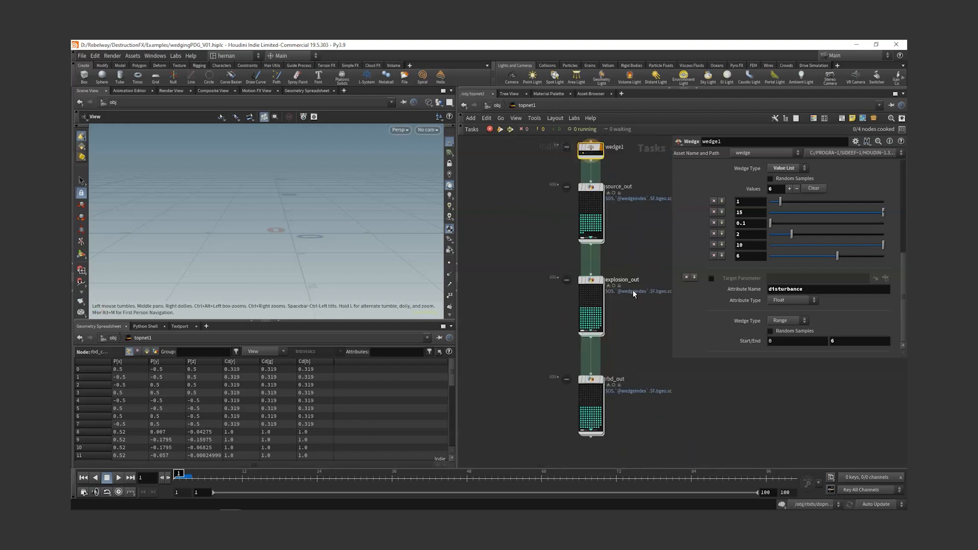
scroll(586, 157, "up", 1)
left_click(563, 166)
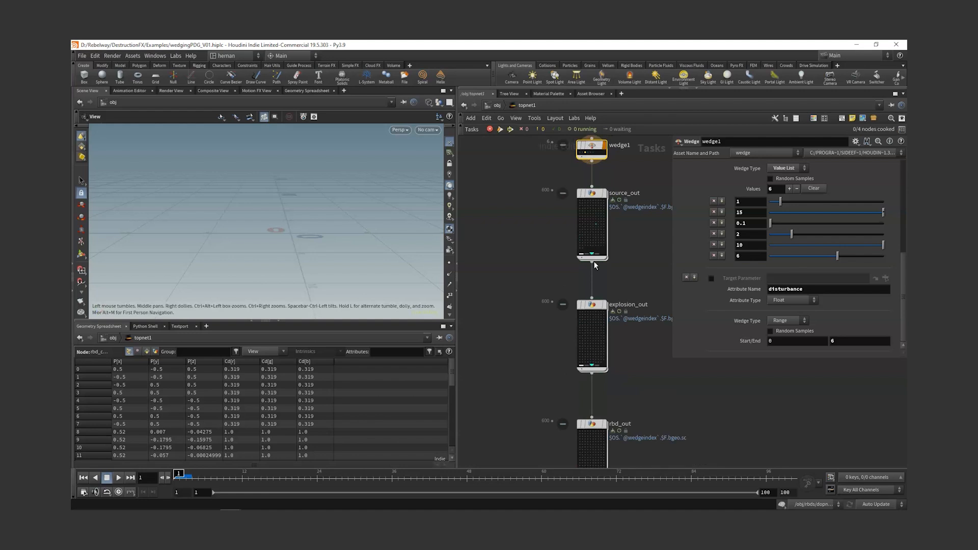
Step: Page through the work items of explosion_out and rbd_out to examine how they follow on from source_out
scroll(594, 282, "up", 1)
middle_click_drag(594, 278, 594, 214)
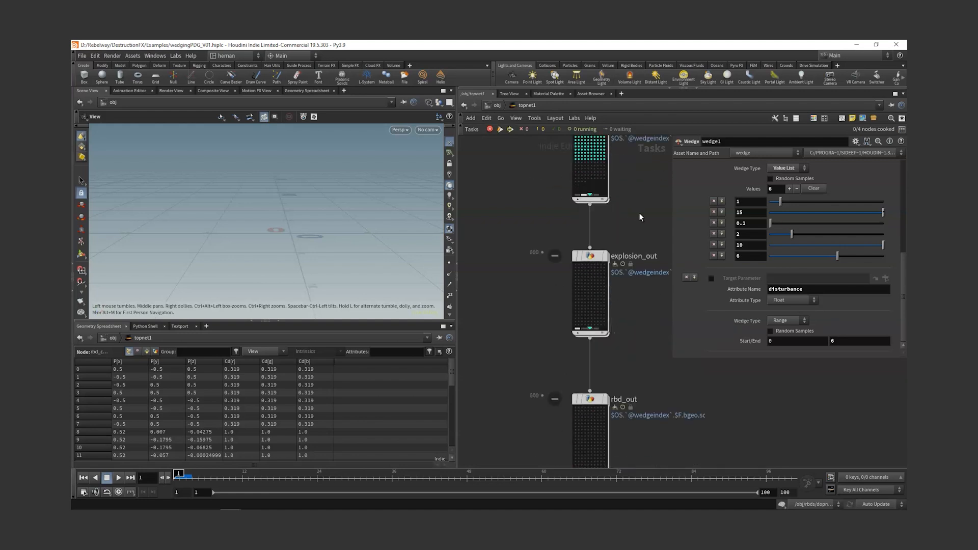
left_click(589, 326)
middle_click_drag(590, 377, 593, 305)
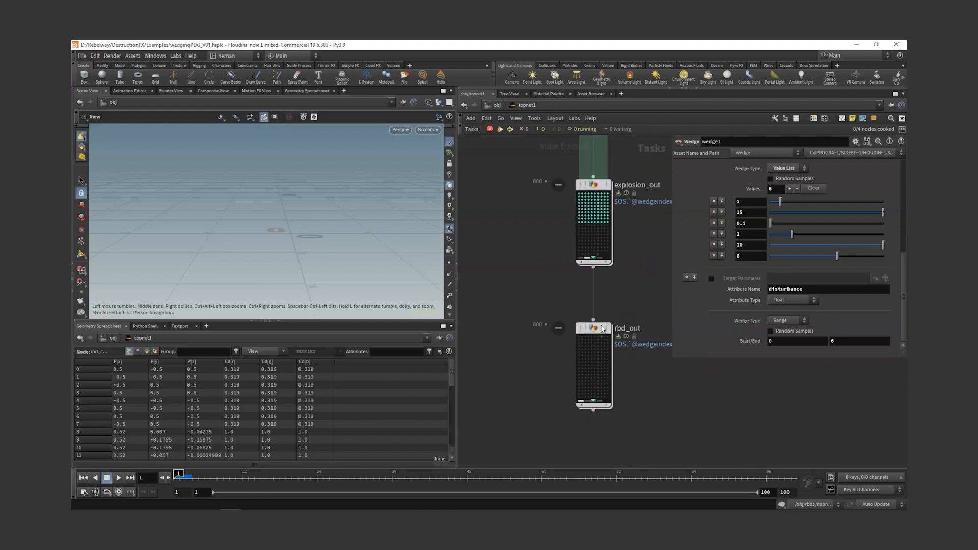
left_click(586, 401)
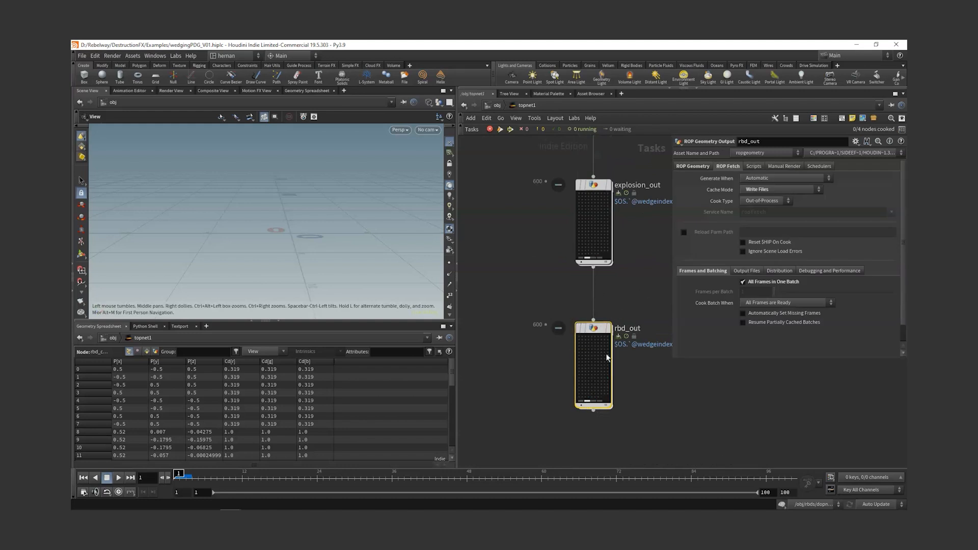
scroll(622, 233, "down", 2)
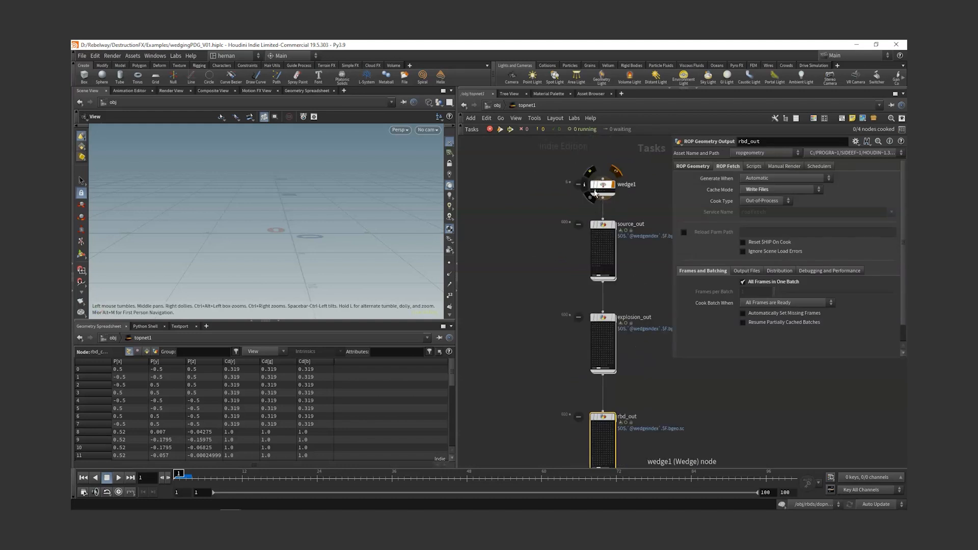
Step: Follow one wedge1 work item's dependent items through the source_out, explosion_out and rbd_out nodes
left_click(594, 192)
scroll(602, 266, "up", 2)
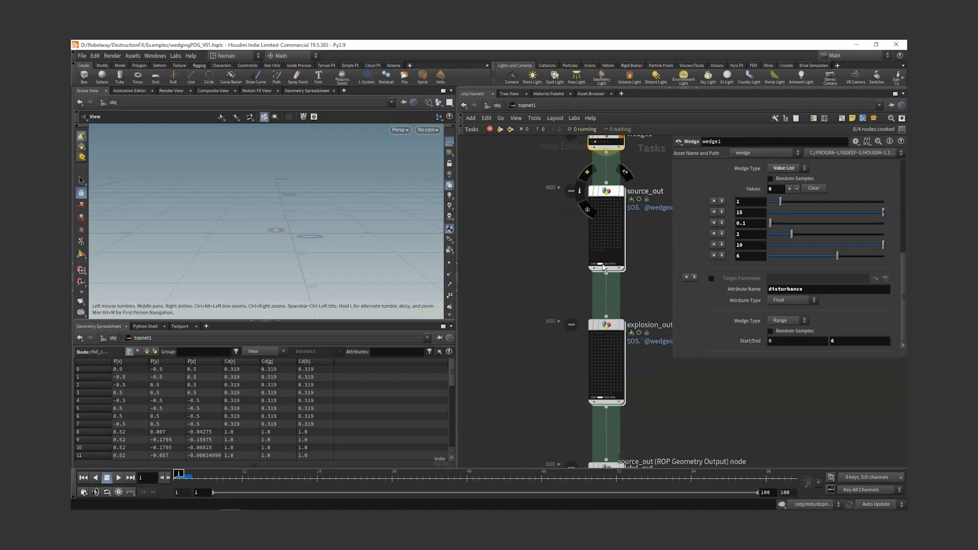
left_click(596, 264)
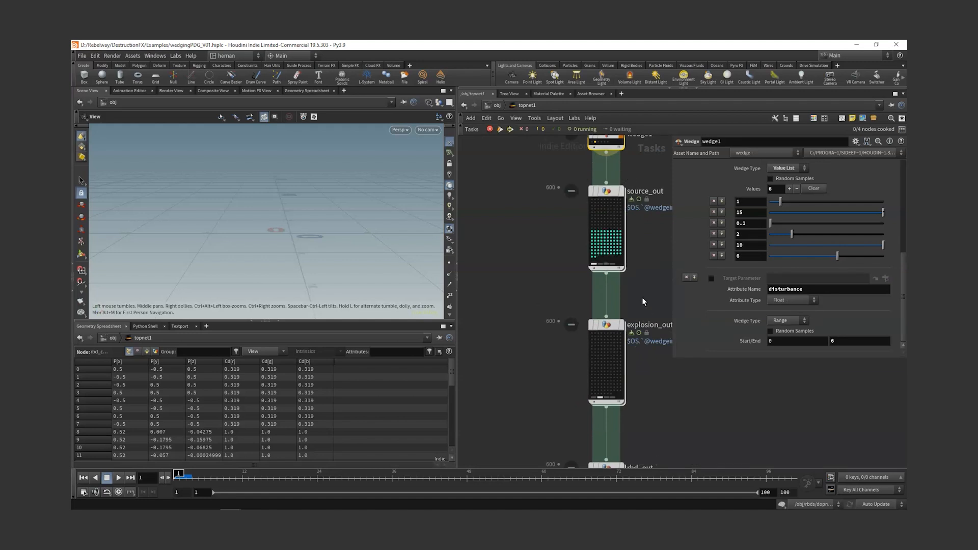
scroll(601, 356, "down", 1)
left_click(592, 356)
middle_click_drag(654, 393, 638, 300)
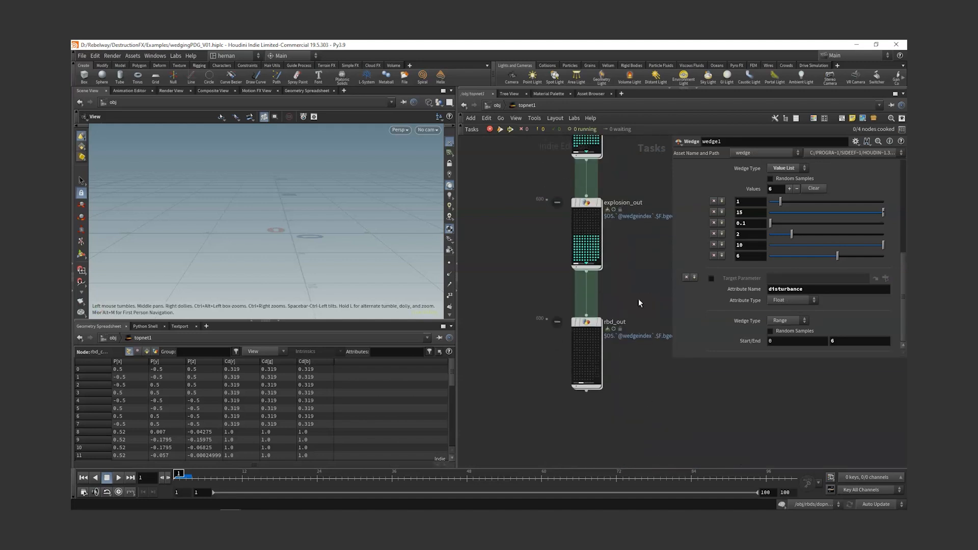
left_click(576, 383)
left_click(531, 393)
Step: Look at the sources network's explosion_source_pdg file node and return to wedge1 in topnet1
key("u")
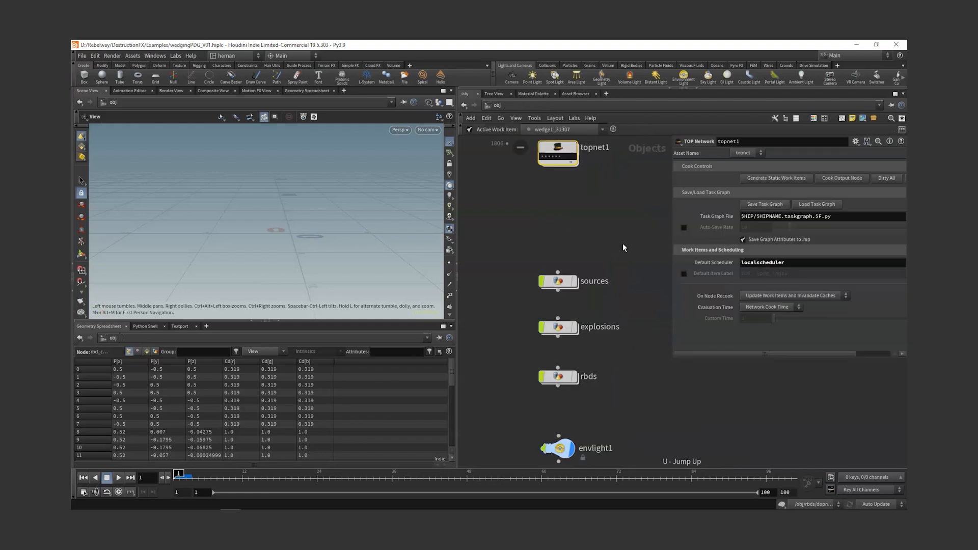
middle_click_drag(623, 243, 627, 290)
double_click(561, 329)
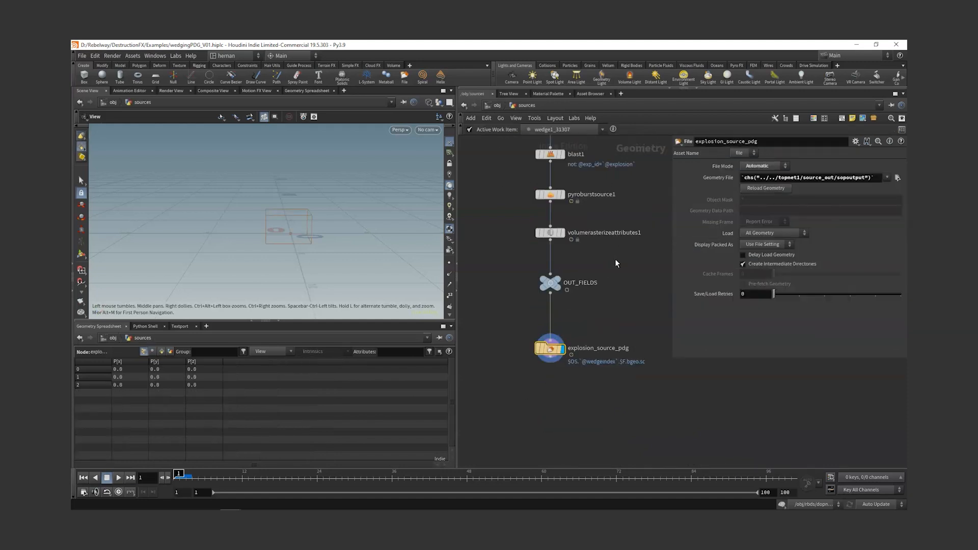
key("u")
double_click(561, 197)
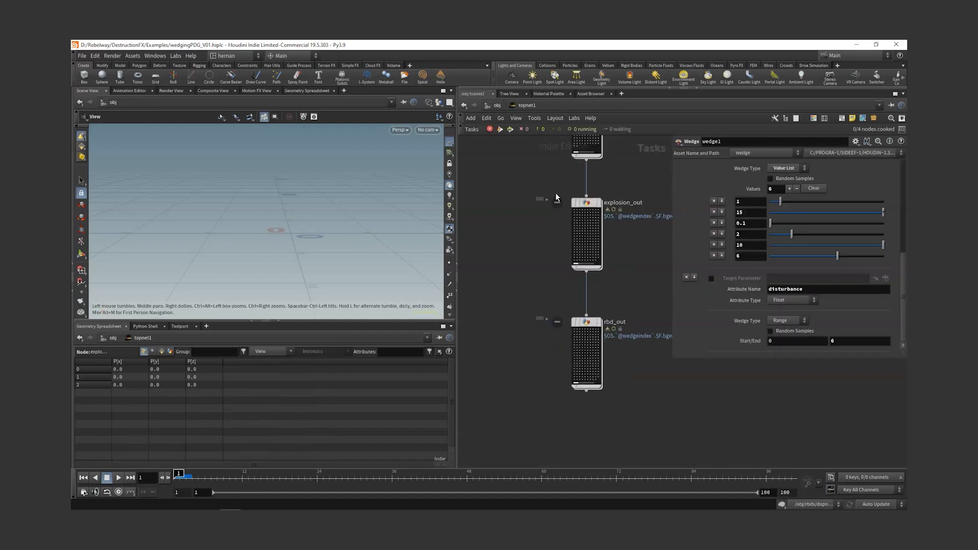
middle_click_drag(615, 187, 596, 362)
left_click_drag(606, 191, 612, 184)
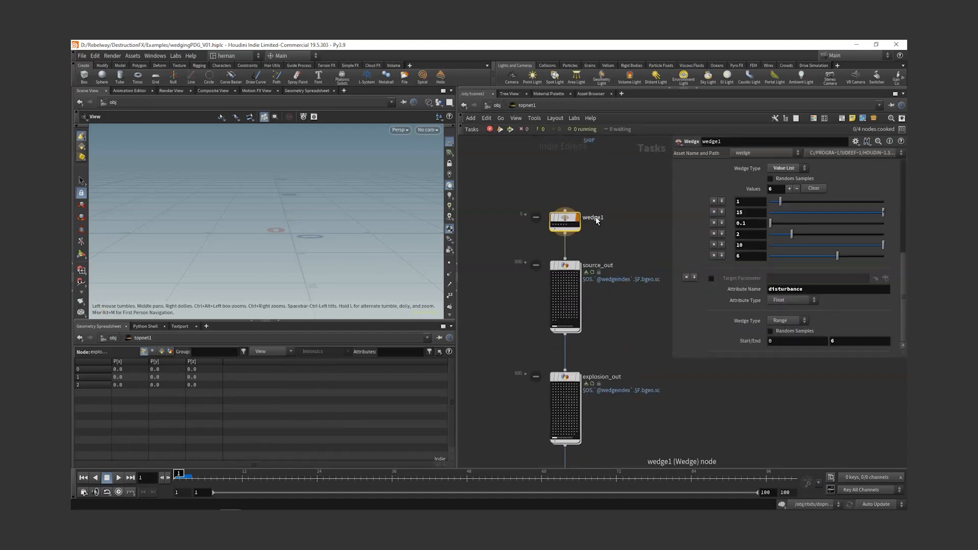
Step: Review wedge1's attribute definitions and inspect the details of its work item with index 3
scroll(747, 228, "up", 5)
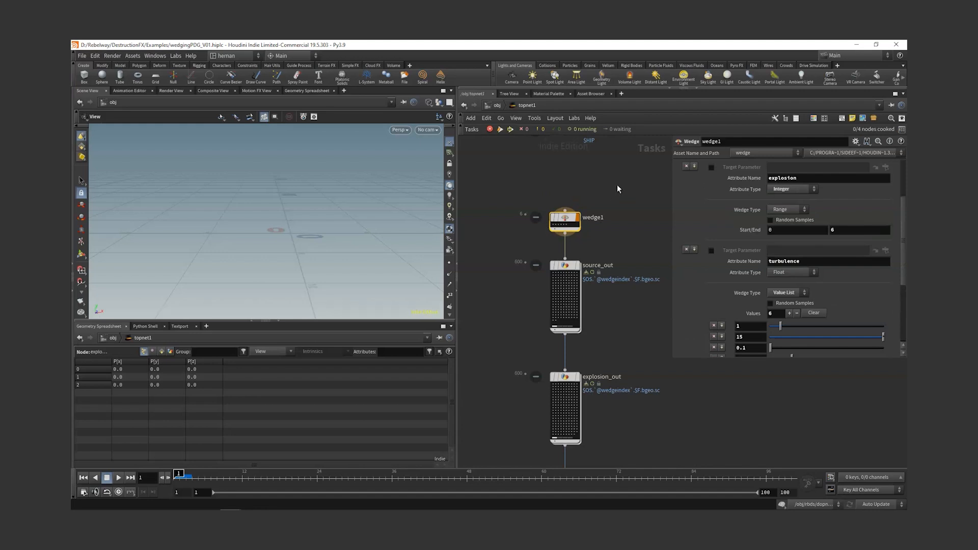
left_click(562, 226)
left_click(562, 228)
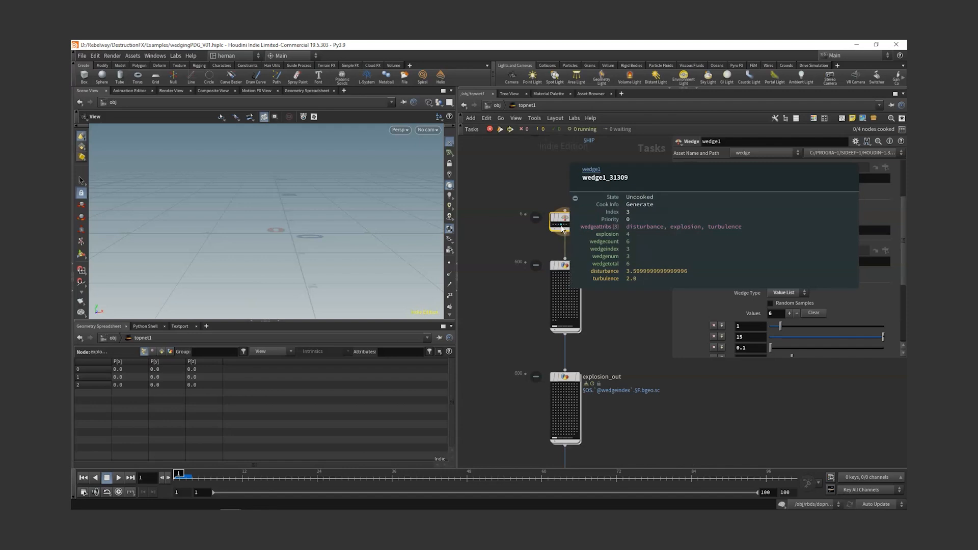
left_click(567, 229)
key("u")
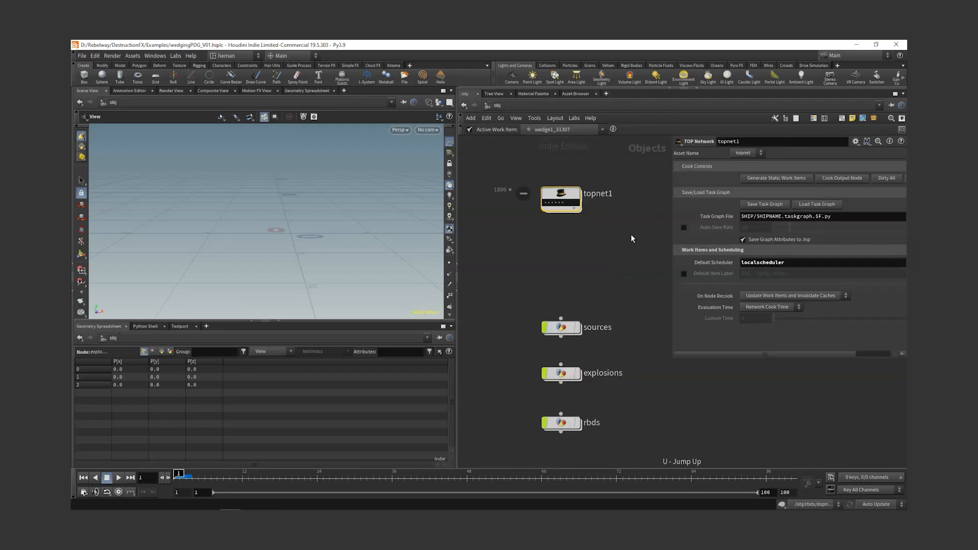
double_click(564, 258)
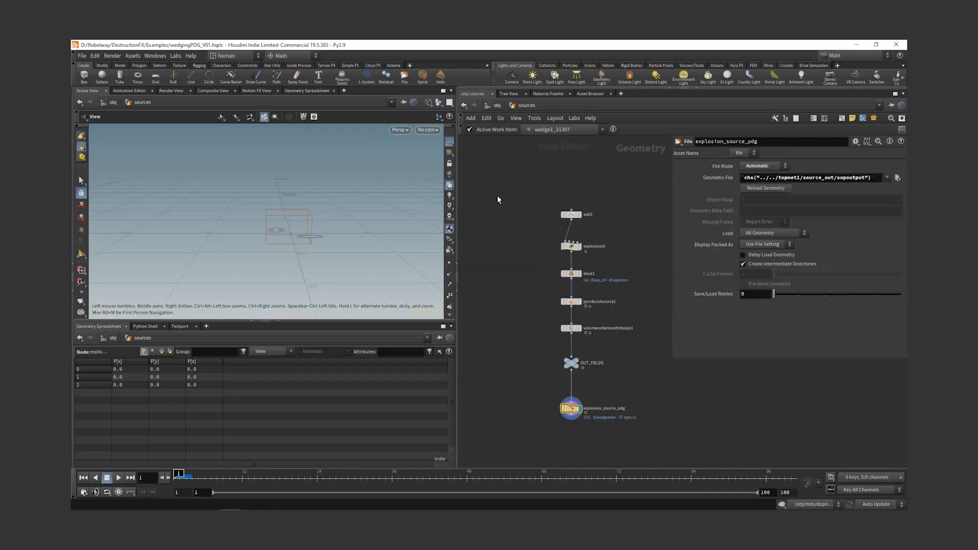
scroll(619, 244, "up", 3)
left_click(564, 304)
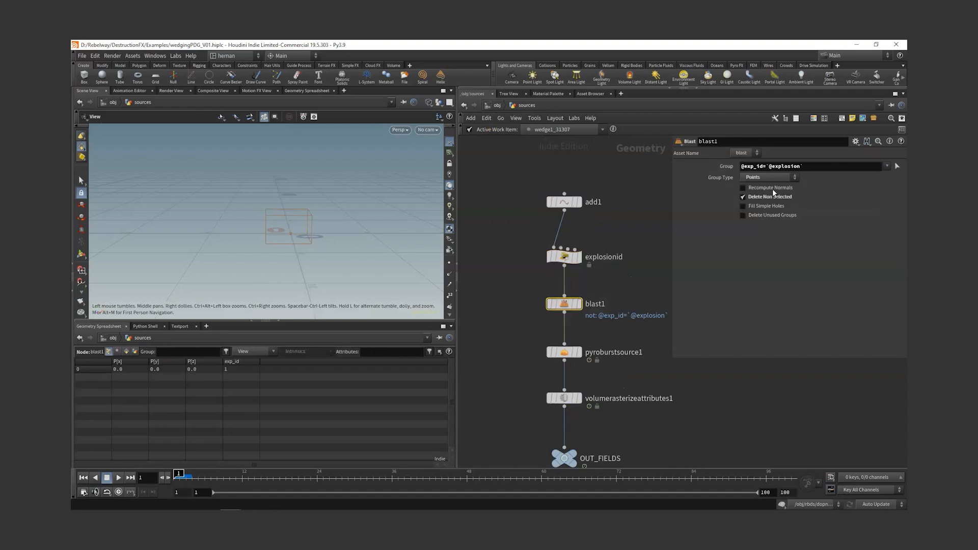
left_click_drag(767, 165, 841, 170)
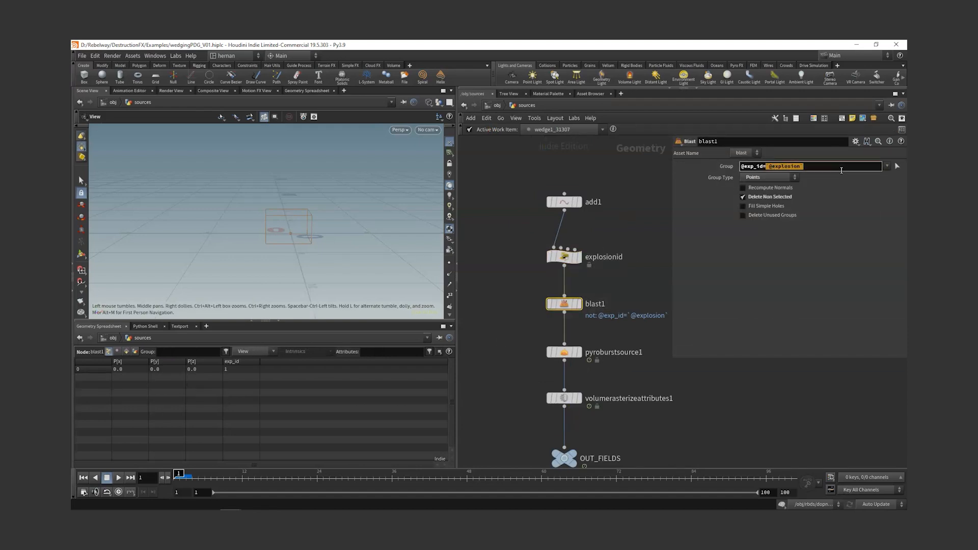
Step: Display blast1 and compare its point information with that of the explosionid wrangle
left_click(580, 304)
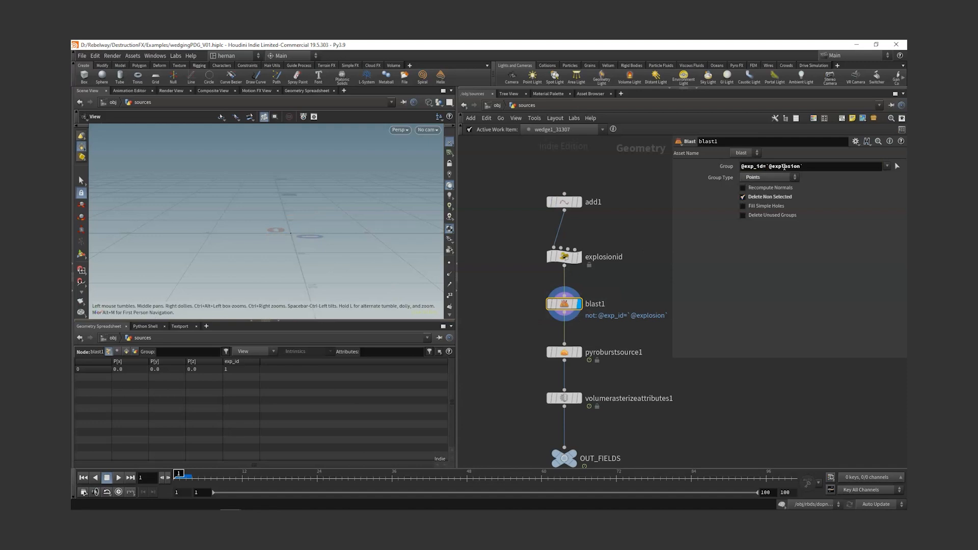
middle_click(564, 303)
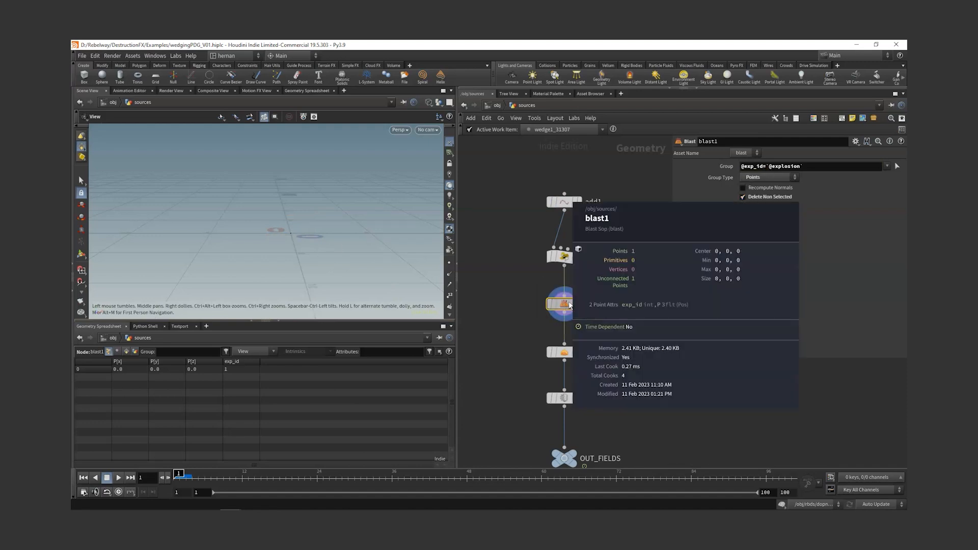
middle_click(558, 260)
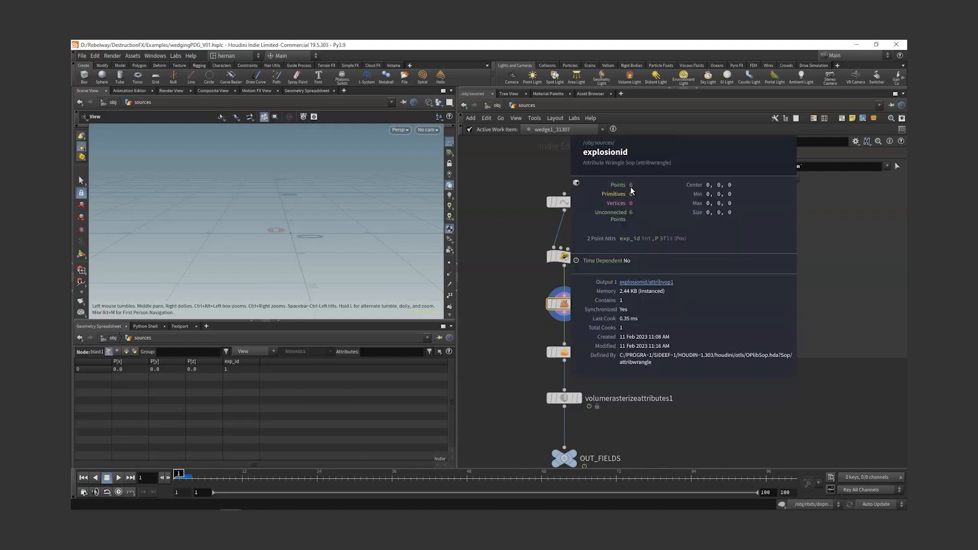
Step: Display the pyroburstsource1 node in the sources network and look into the rbds network
left_click(579, 352)
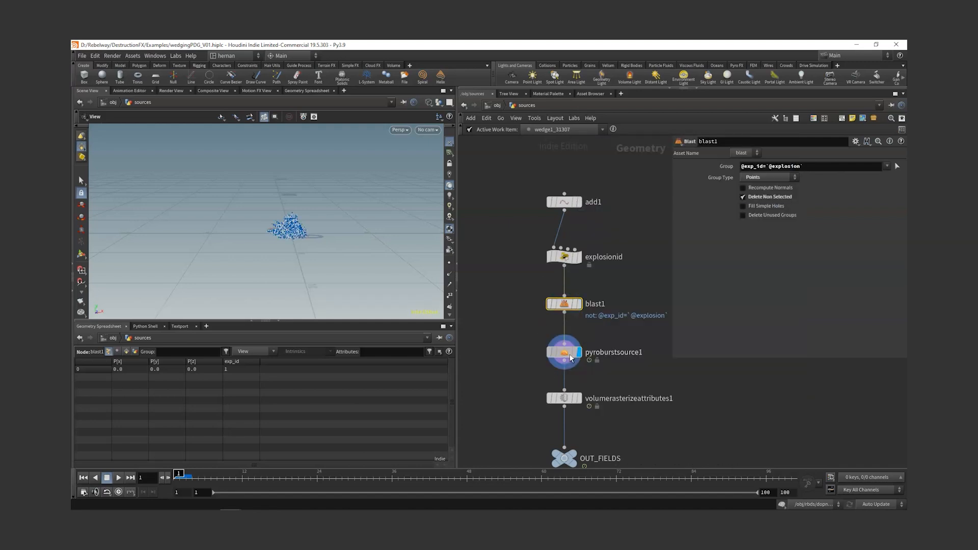
left_click(569, 356)
key("u")
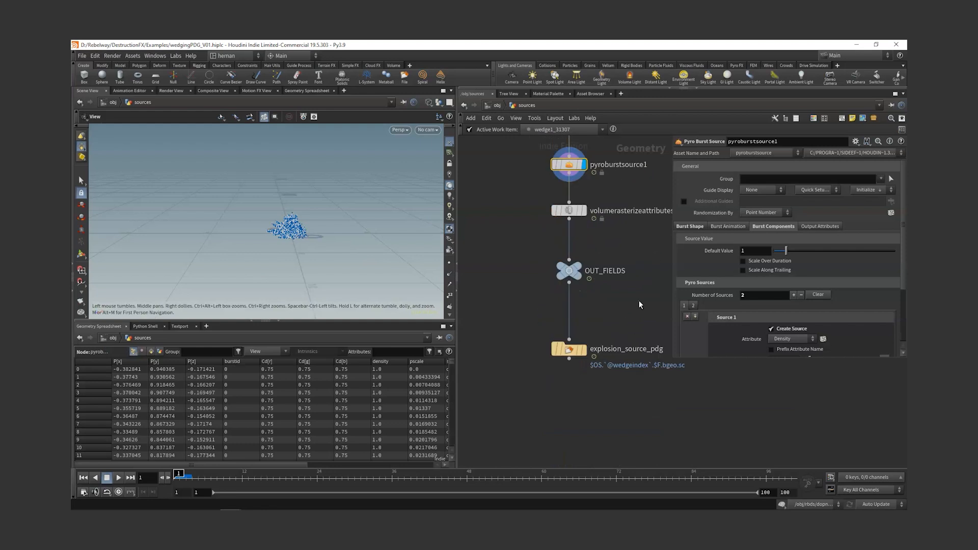
left_click(571, 355)
double_click(570, 355)
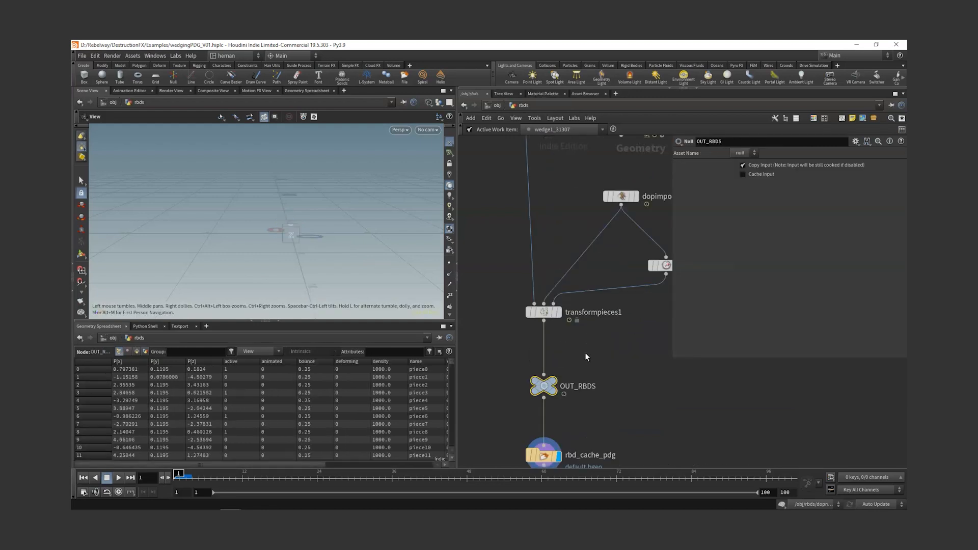
Step: Return to the object level and save the scene file
key("u")
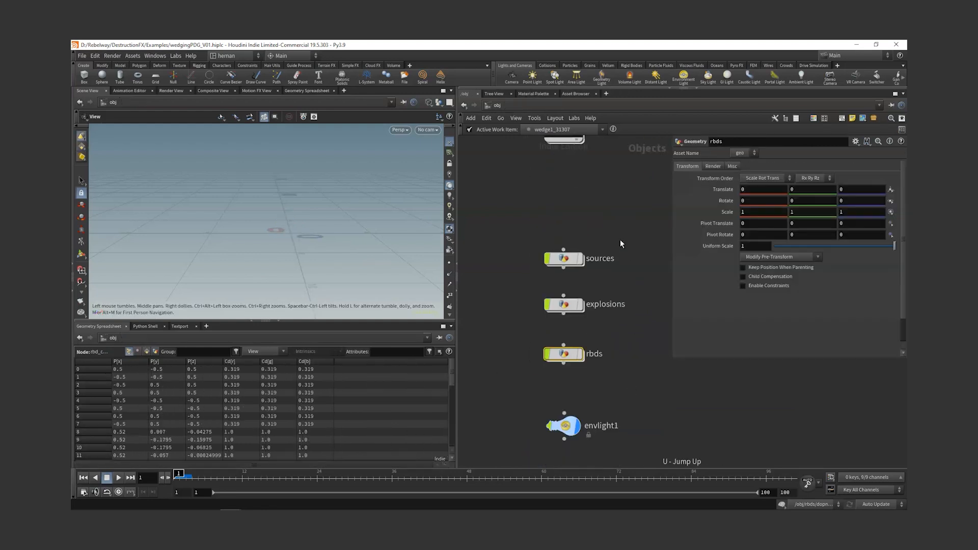
middle_click_drag(620, 240, 629, 344)
key("ctrl+s")
Step: Dirty and cook the rbd_out node in topnet1 to run the whole wedge chain
double_click(573, 236)
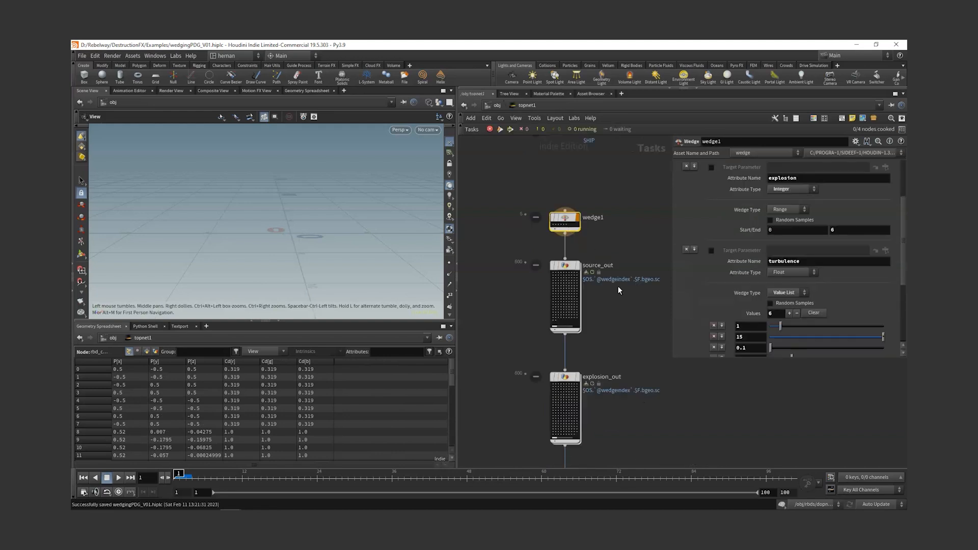
middle_click_drag(624, 423, 627, 355)
scroll(614, 352, "up", 2)
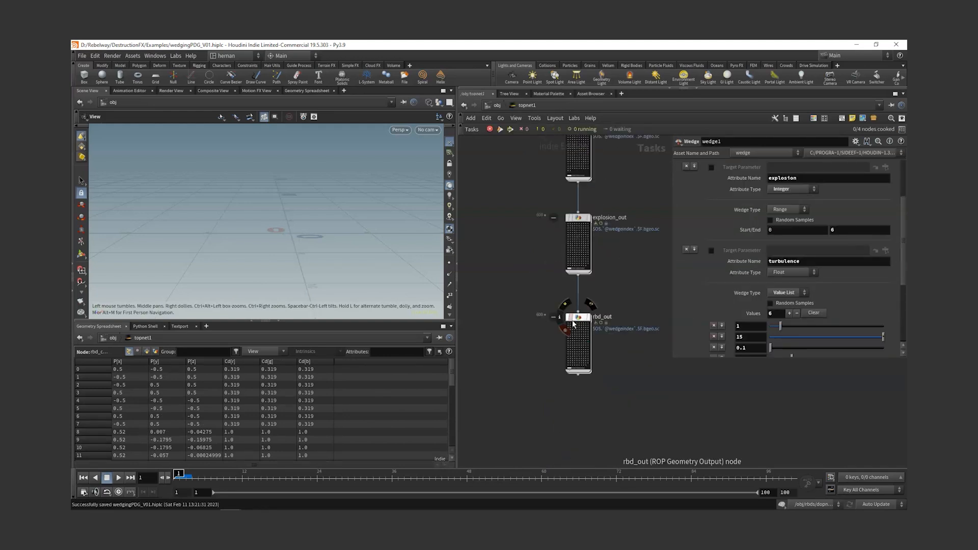
scroll(644, 222, "down", 2)
middle_click_drag(643, 230, 635, 273)
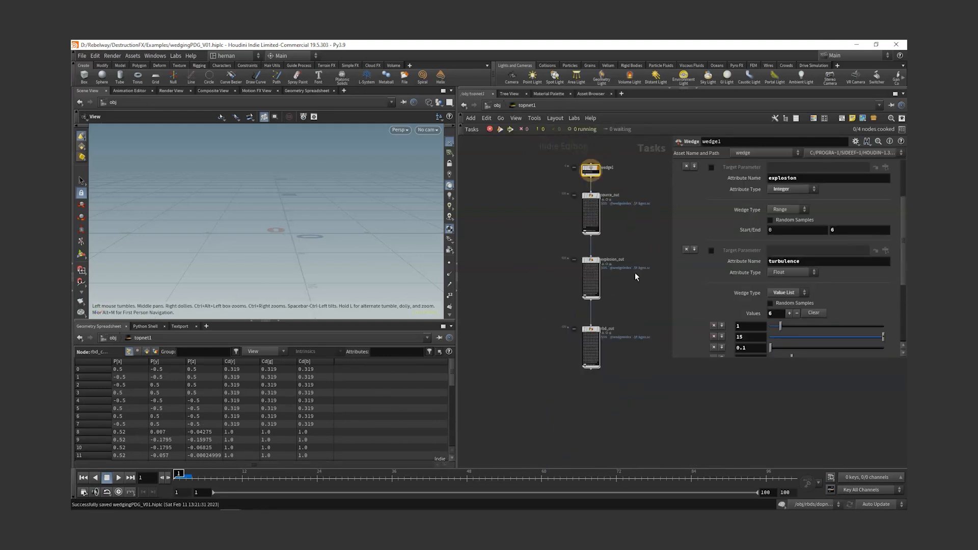
right_click(591, 332)
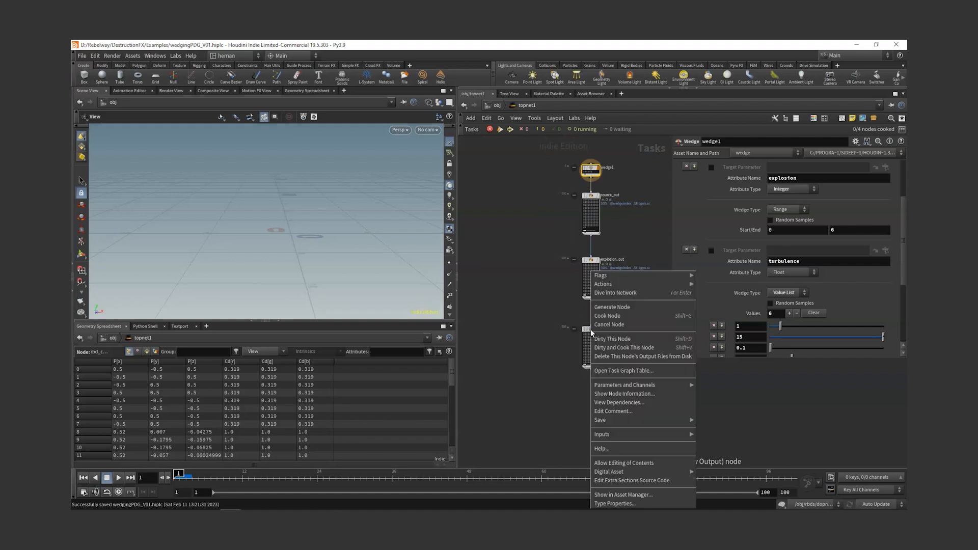
left_click(647, 348)
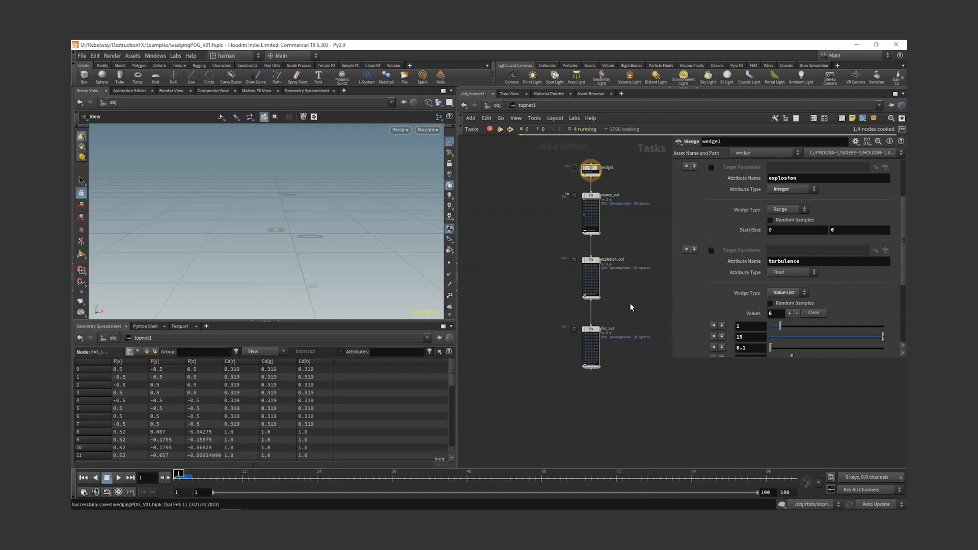
Step: Monitor the cooking progress of the source_out, explosion_out and rbd_out work items in topnet1
scroll(636, 236, "up", 2)
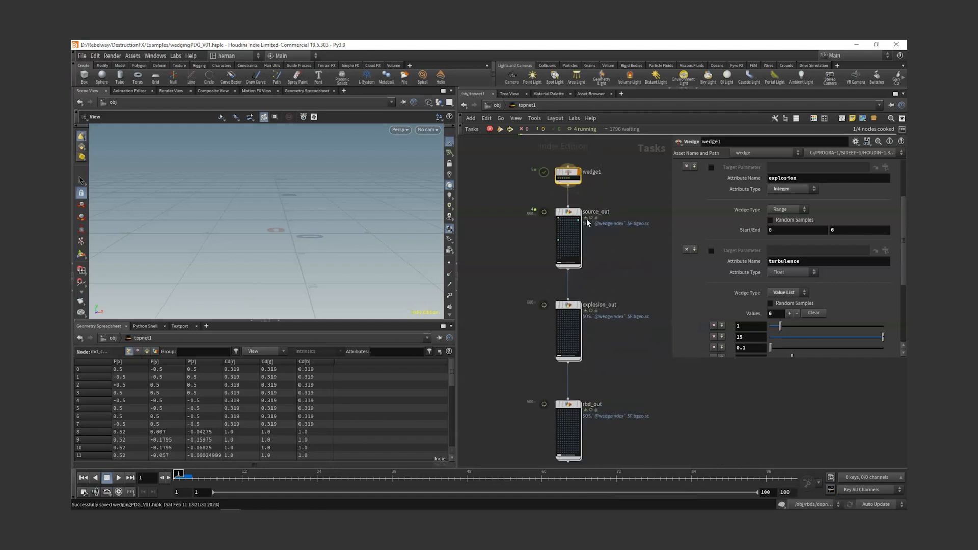
scroll(597, 250, "down", 1)
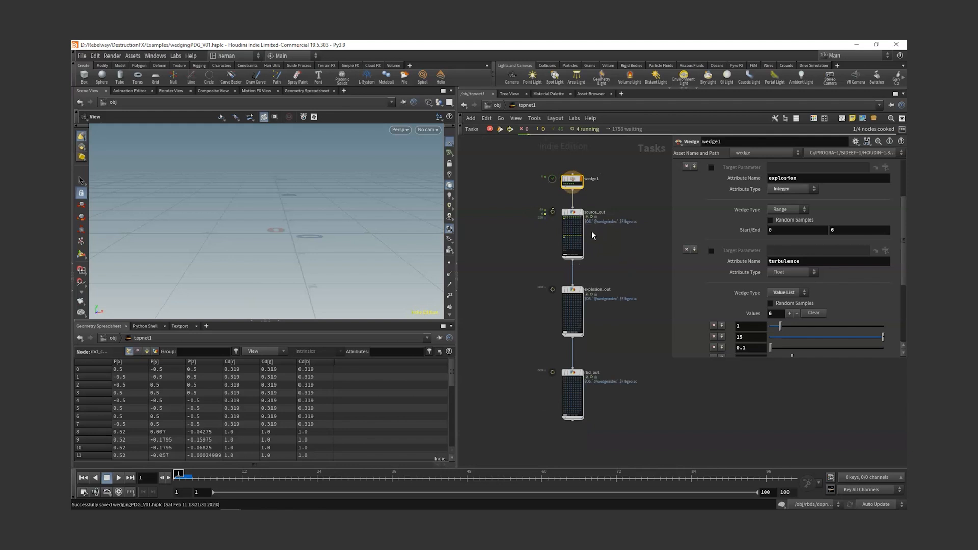
scroll(591, 231, "up", 2)
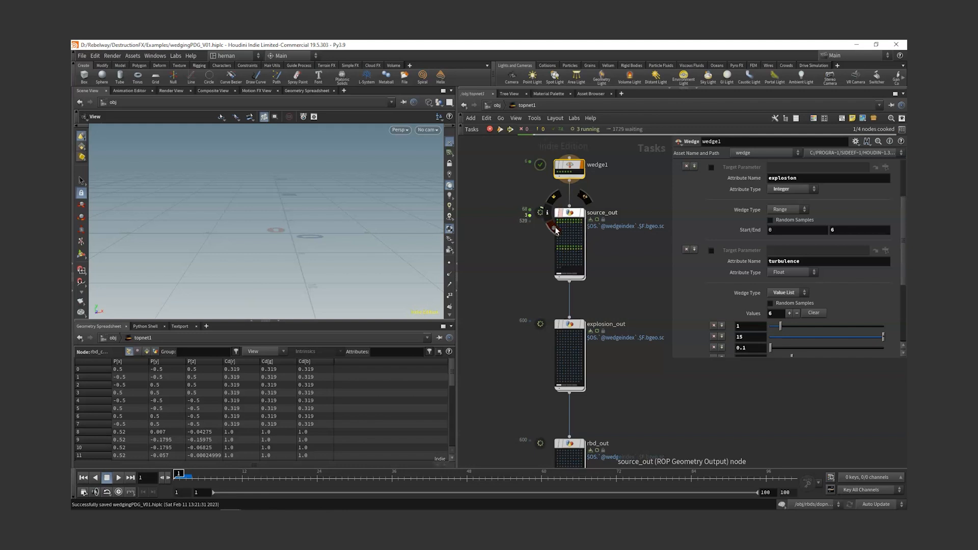
middle_click_drag(621, 305, 618, 290)
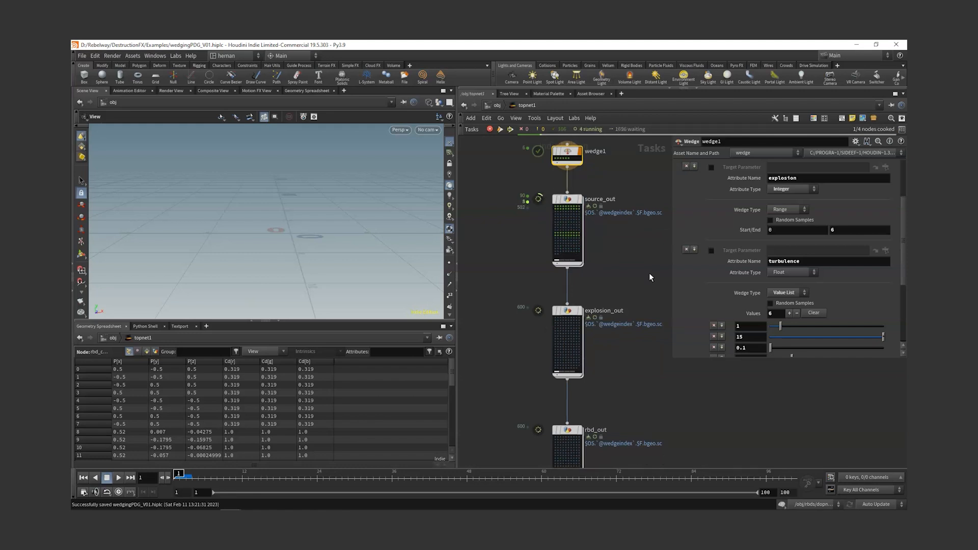
mouse_move(637, 315)
middle_mouse_down()
mouse_move(629, 288)
mouse_move(652, 312)
middle_mouse_up()
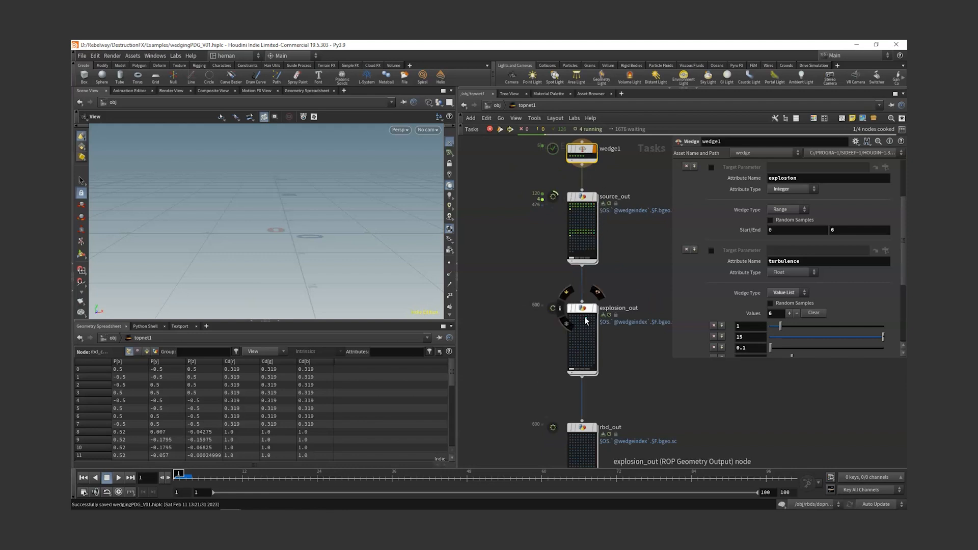
middle_click_drag(610, 415, 608, 355)
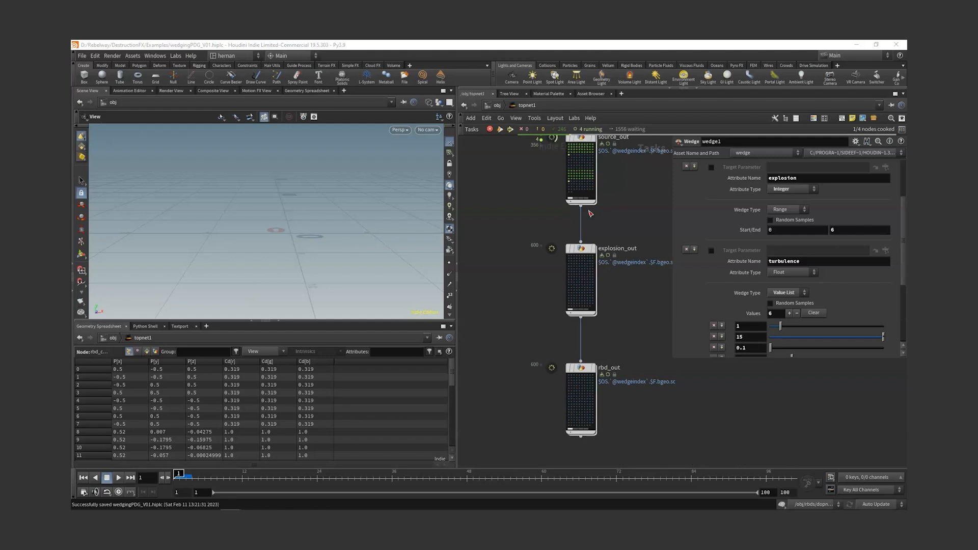
middle_click_drag(626, 223, 624, 228)
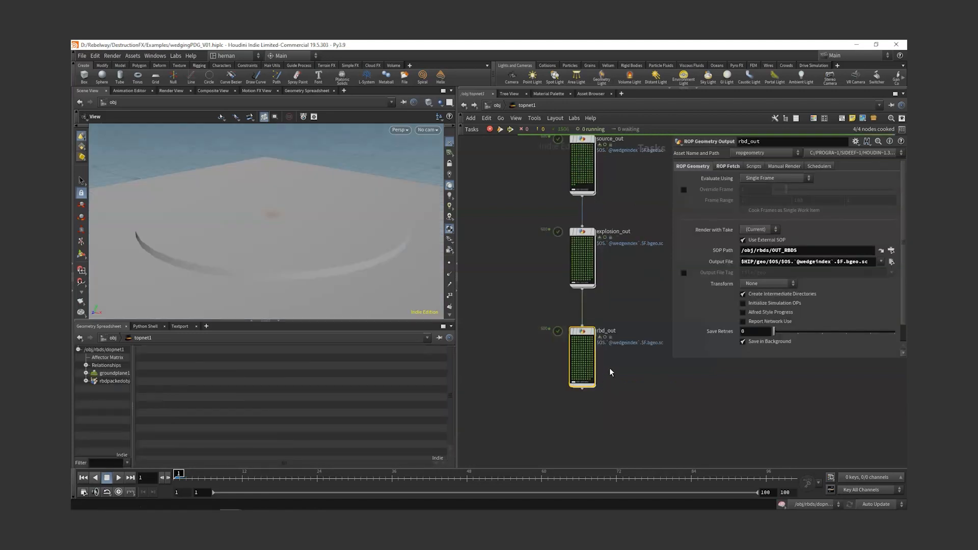
Step: Copy rbd_out's Output File parameter and reference it in the Geometry File of rbd_cache_pdg in the rbds network
mouse_move(594, 352)
right_click(726, 261)
left_click(674, 302)
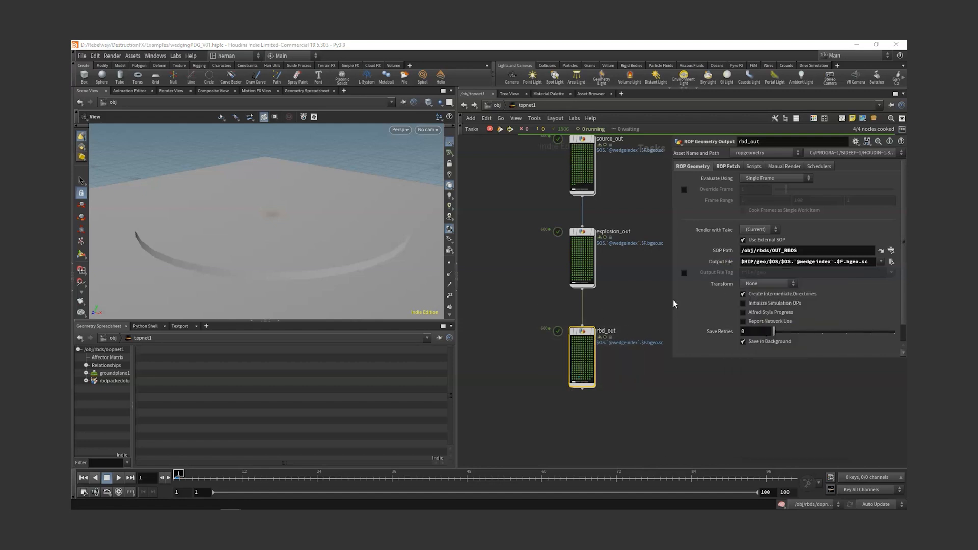
left_click(506, 282)
key("u")
double_click(564, 319)
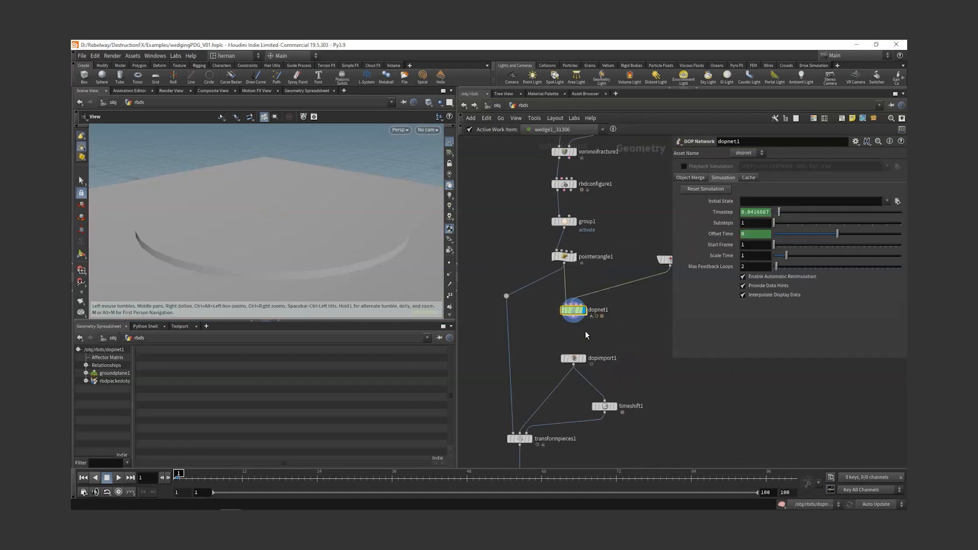
middle_click_drag(632, 386, 632, 236)
left_click(519, 388)
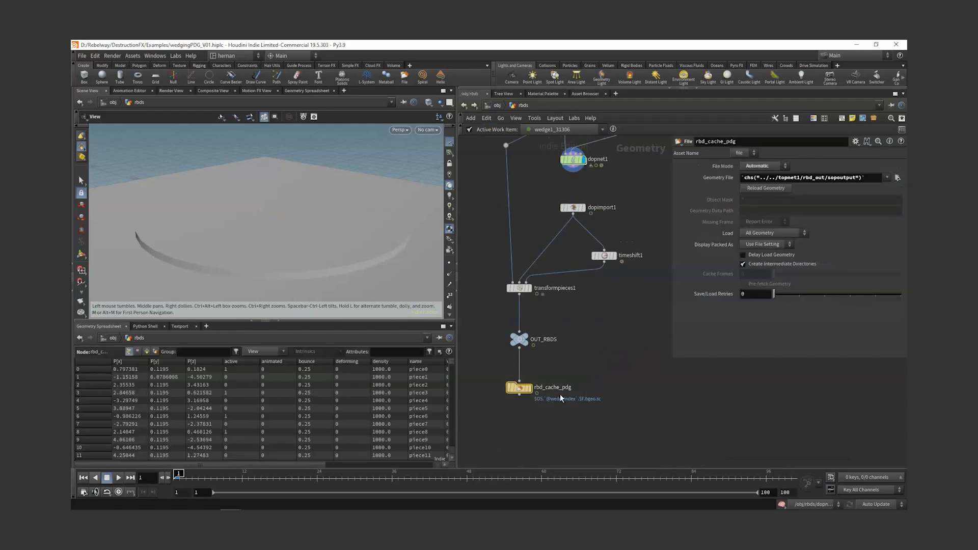
right_click(723, 179)
left_click(765, 279)
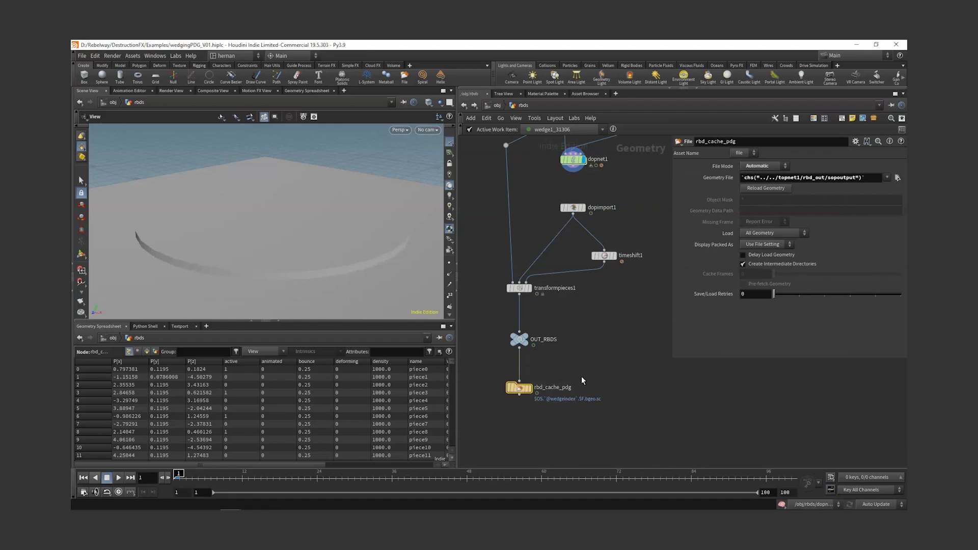
Step: Display the rbd_cache_pdg node and scrub to frame 10 to inspect the cached fracture
scroll(582, 380, "down", 2)
left_click(546, 412)
left_click_drag(207, 476, 229, 478)
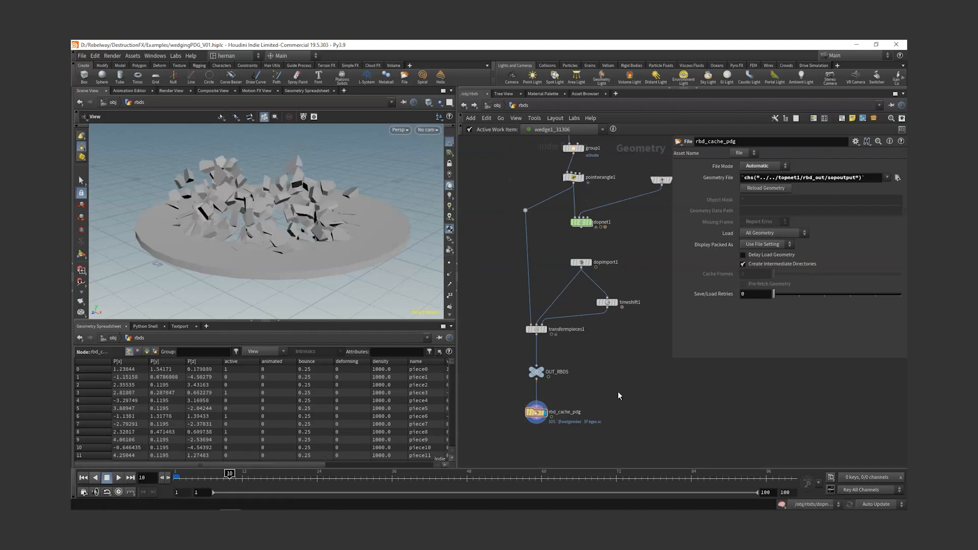
Step: Return to the object level, display explosions together with rbds, and scrub to frame 14
key("u")
left_click(563, 285)
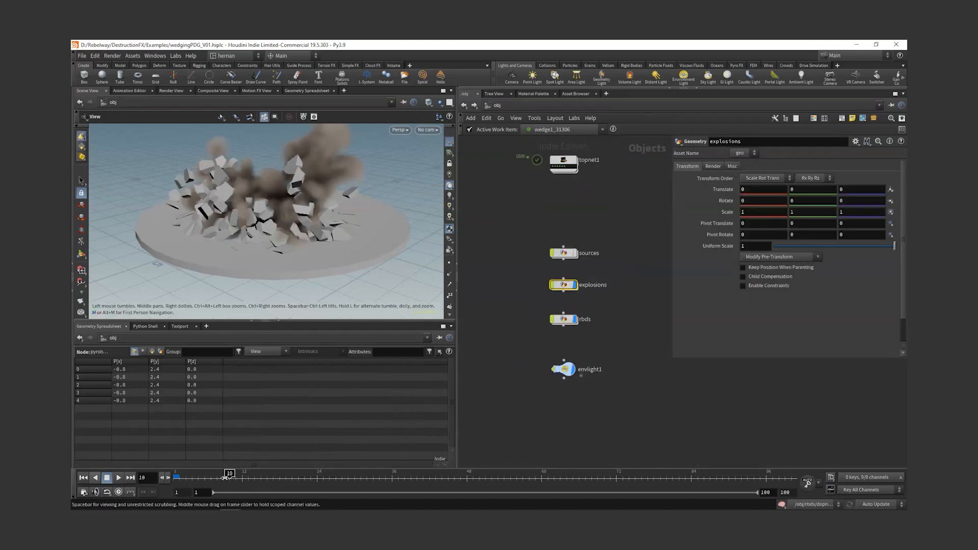
left_click_drag(226, 478, 254, 478)
left_click_drag(328, 204, 313, 177)
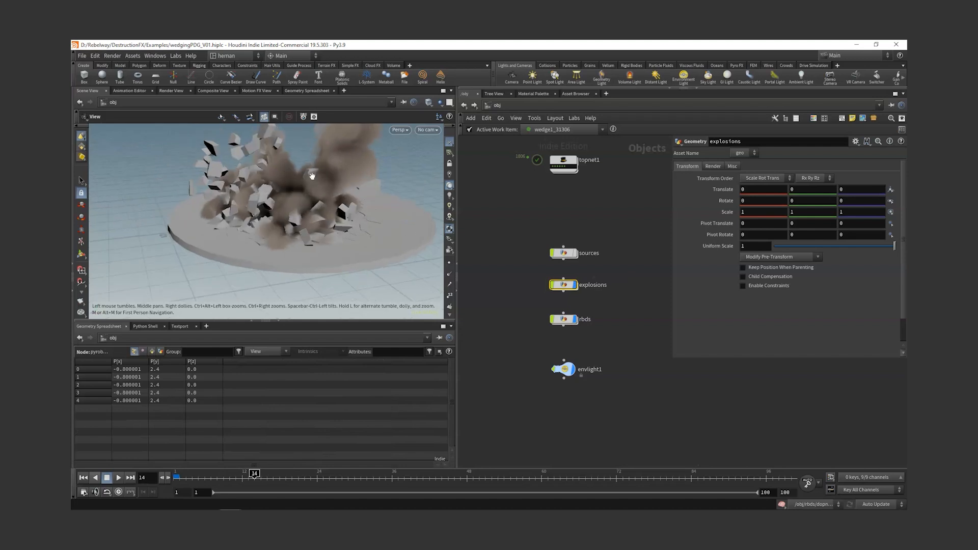
Step: Step through topnet1's wedge work items at frame 14, finishing on wedge1_31311, and scrub to frame 40
left_click(561, 165)
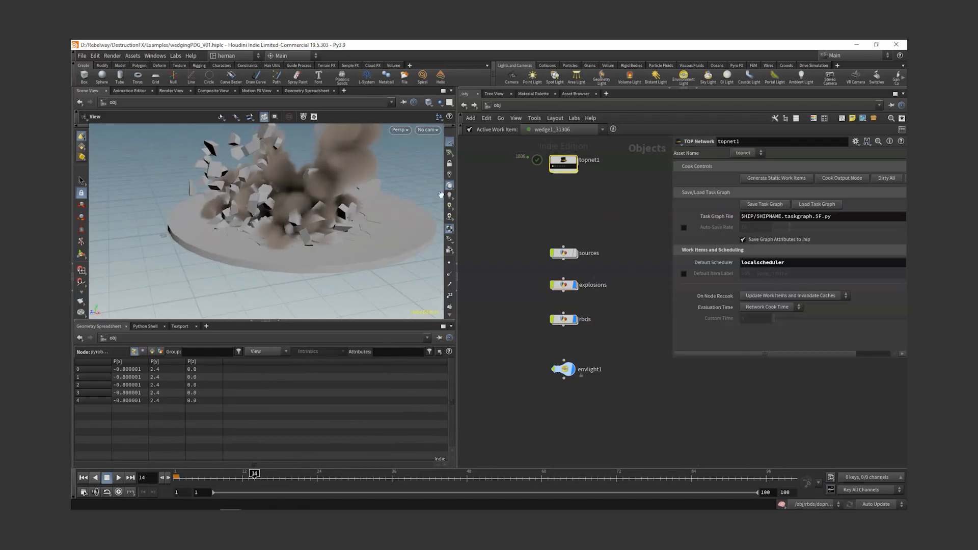
left_click(558, 167)
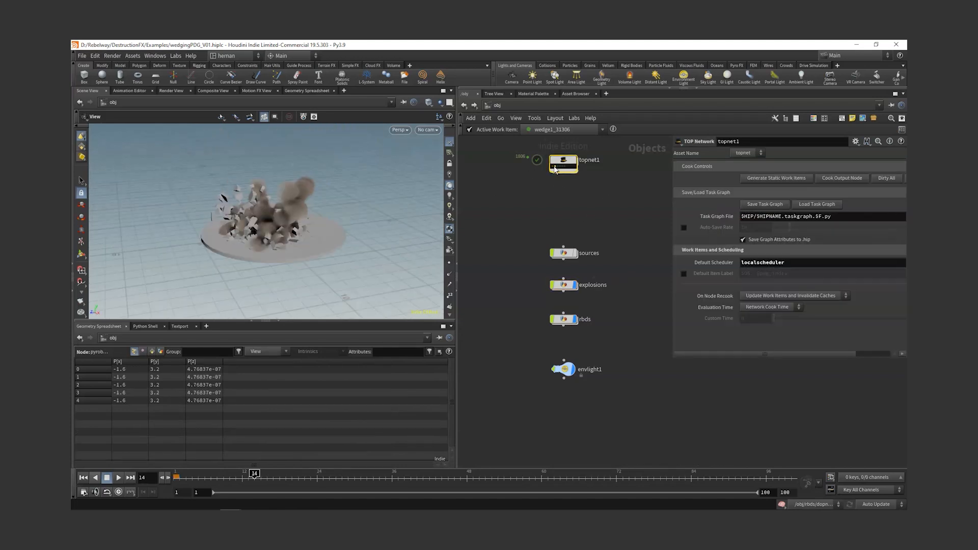
left_click(559, 167)
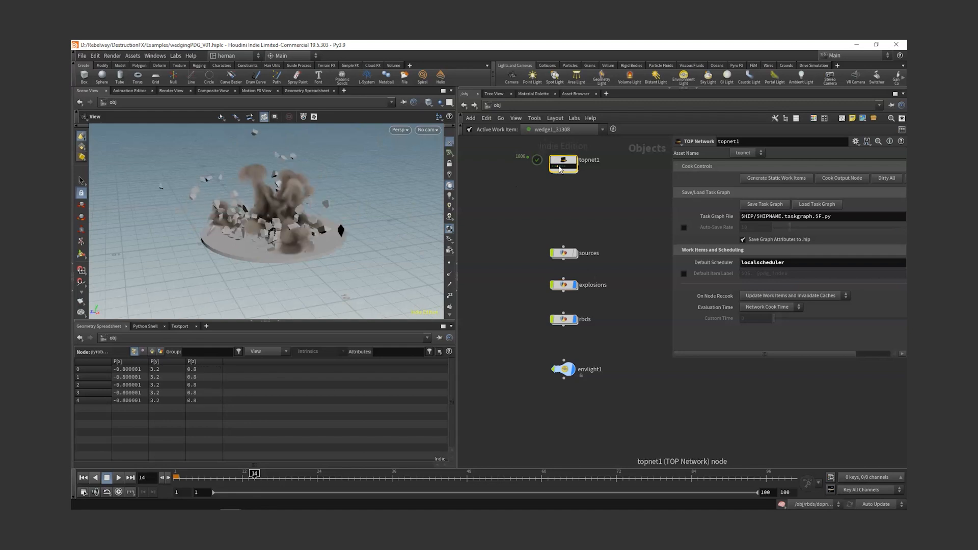
left_click(562, 167)
left_click(565, 167)
left_click_drag(307, 488, 417, 486)
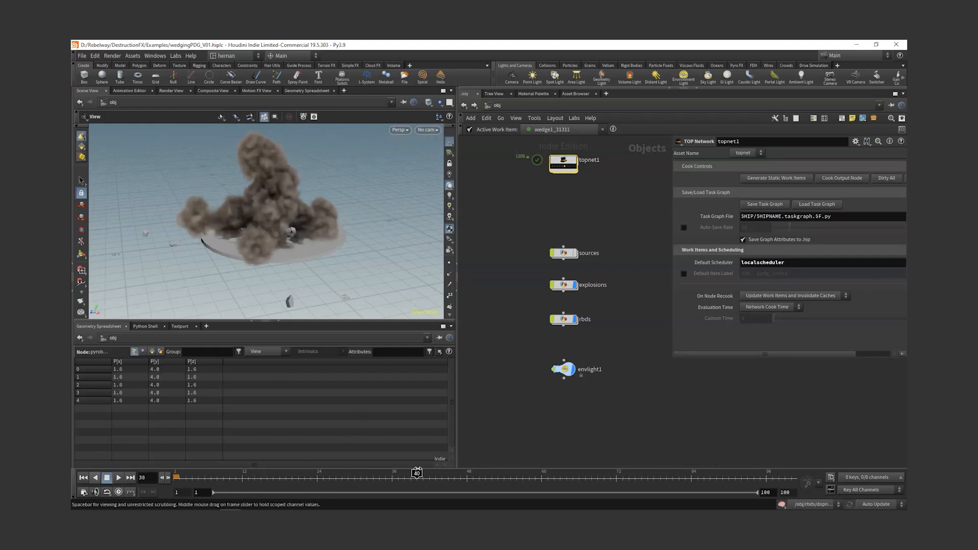
Step: Compare the combined smoke and debris of topnet1's wedge work items at frame 40, finishing on wedge1_31308
scroll(560, 169, "up", 3)
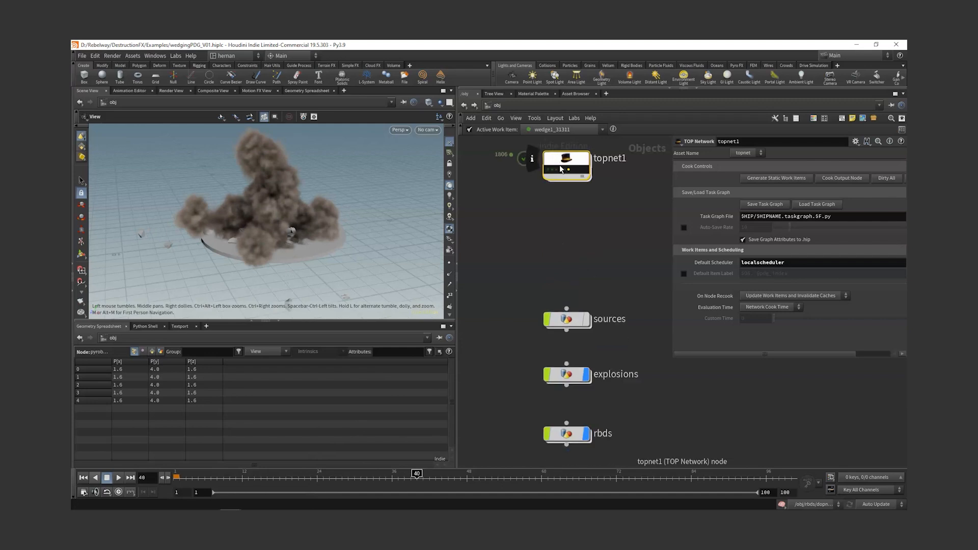
left_click(564, 170)
left_click(560, 169)
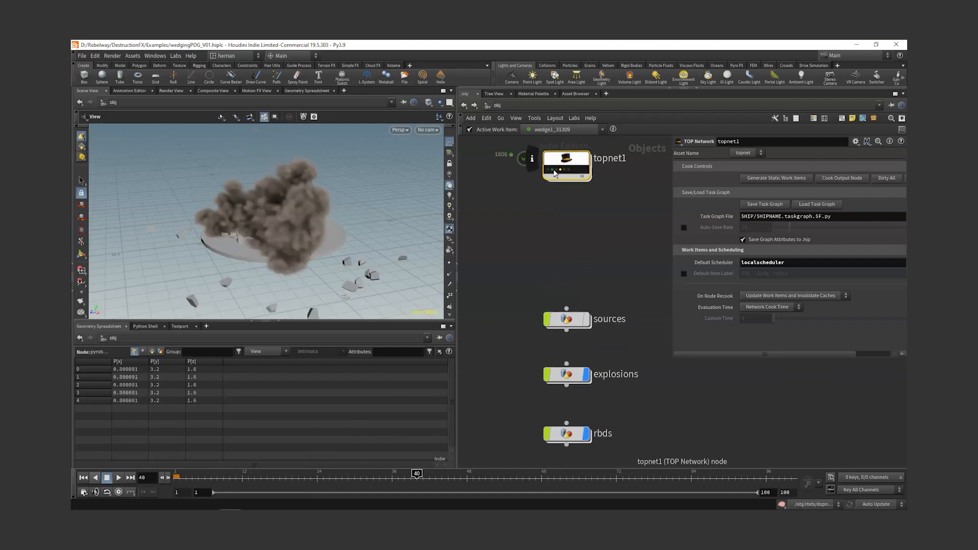
left_click(556, 170)
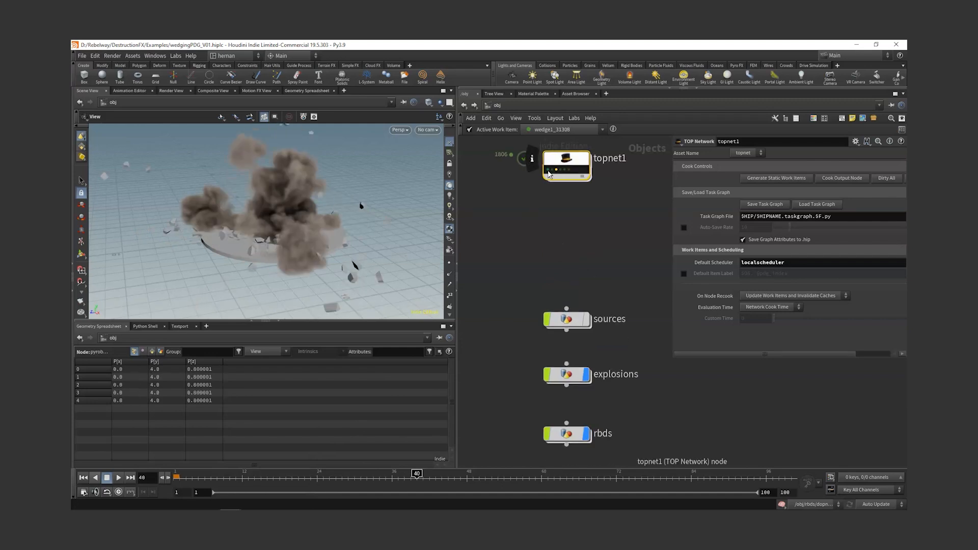
left_click(551, 170)
left_click(552, 169)
left_click(556, 169)
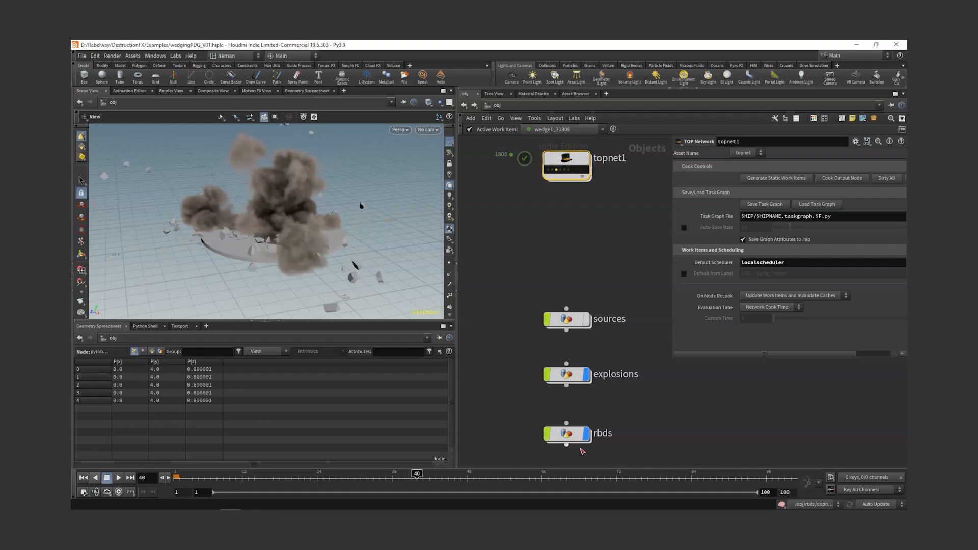
Step: Look into the explosions network, return to the object level and frame all the objects in the network view
double_click(568, 372)
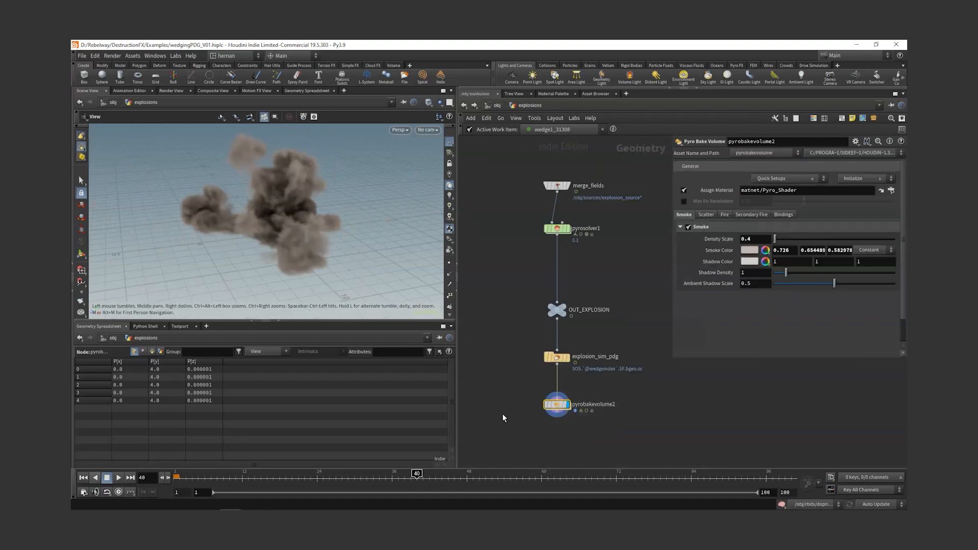
key("u")
key("h")
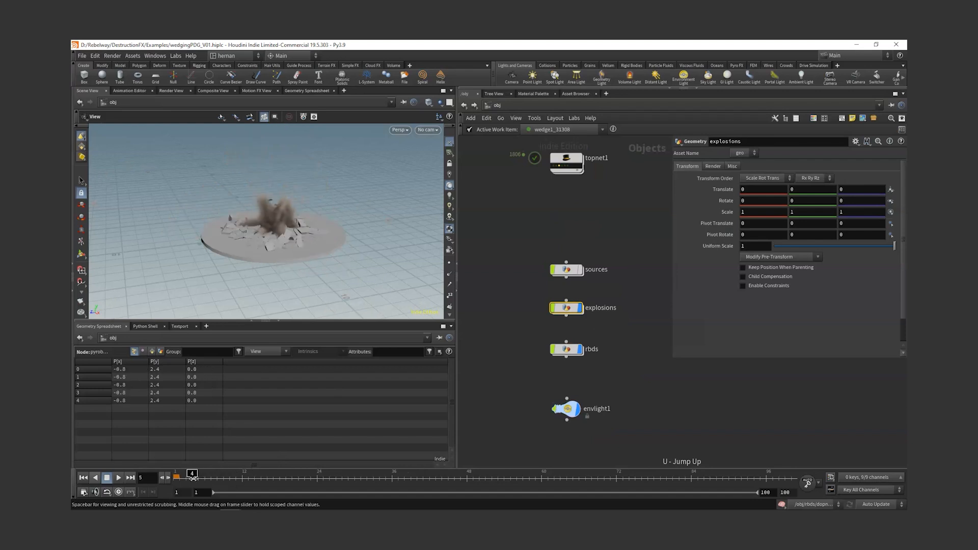
Step: Scrub through the simulation to frame 49 and compare further wedge work items, finishing on wedge1_31309
scroll(291, 239, "down", 5)
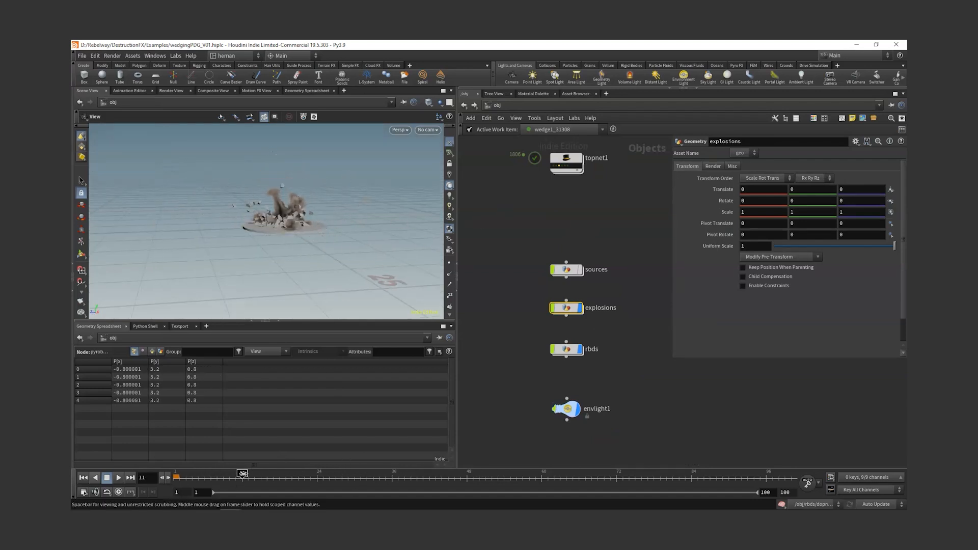
scroll(568, 170, "up", 2)
left_click(566, 168)
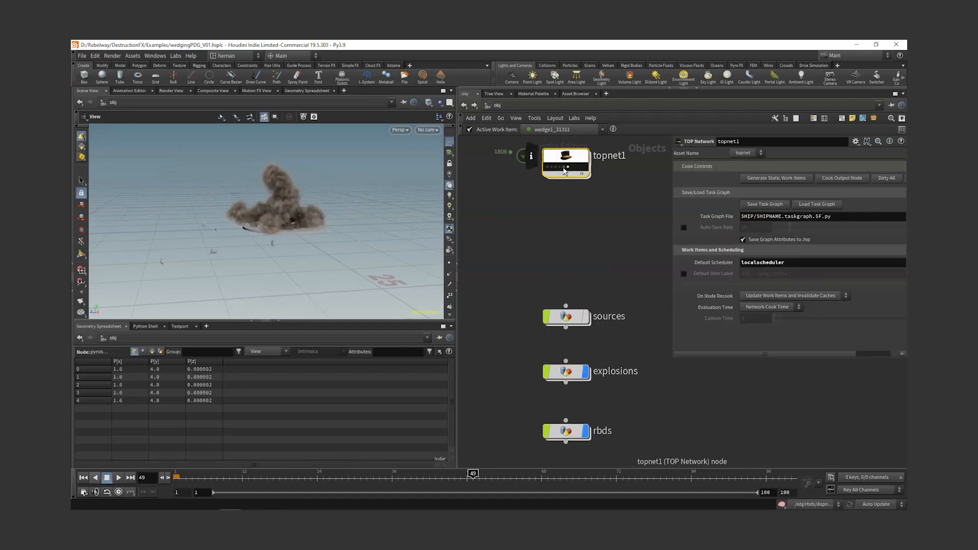
left_click(560, 167)
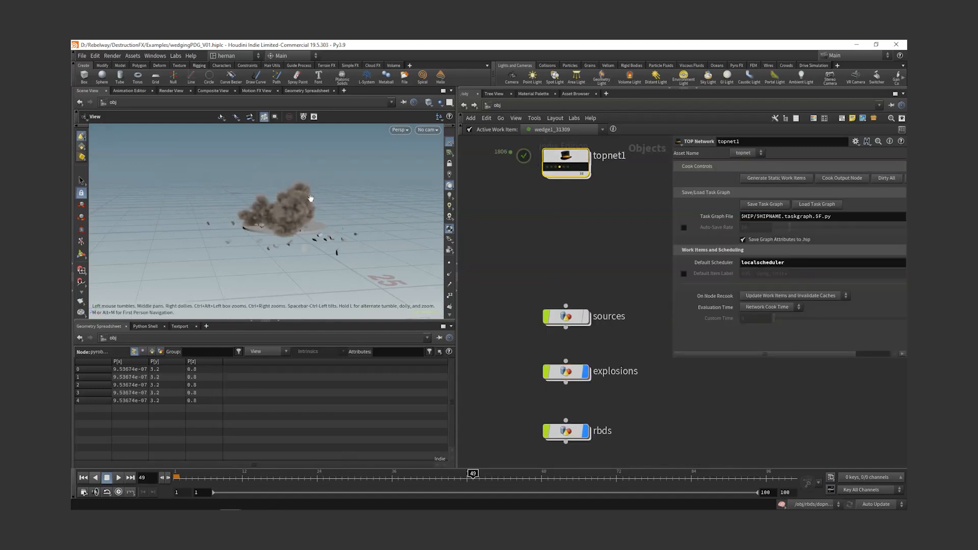
left_click_drag(310, 200, 377, 199)
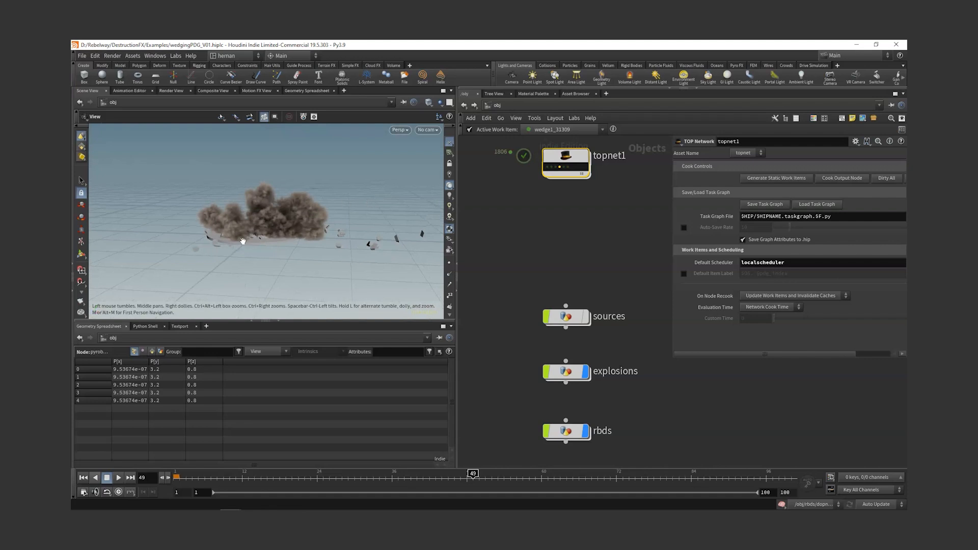
Step: Light the viewport with the scene's environment light and play the wedge1_31309 simulation from frame 1
left_click(449, 217)
double_click(145, 478)
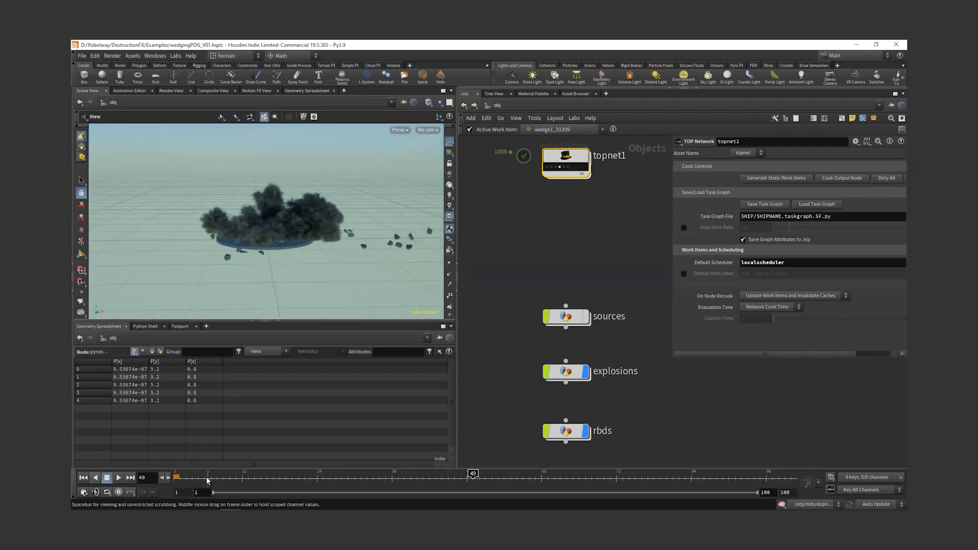
type("1")
key("Return")
left_click(119, 479)
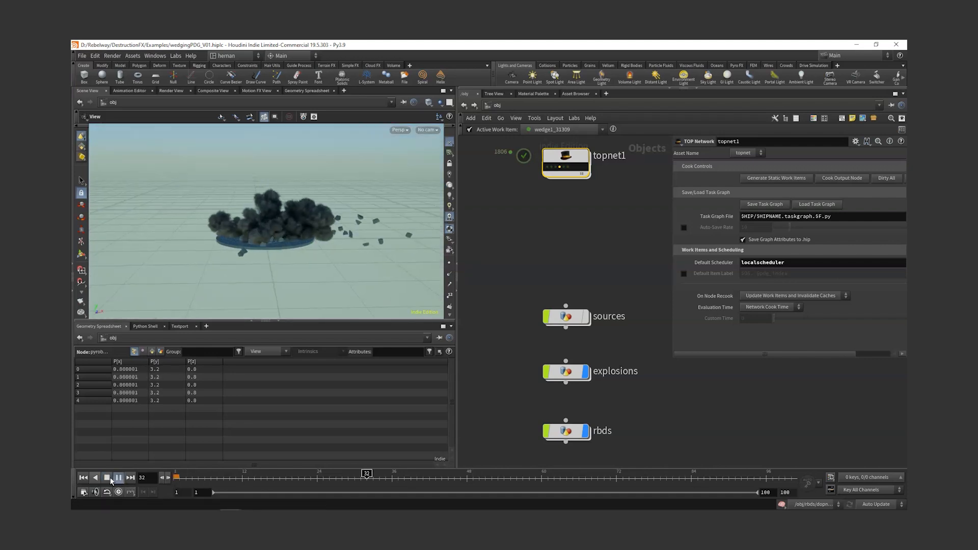
Step: Hide the explosions and rbds objects and save the scene file
scroll(570, 215, "down", 2)
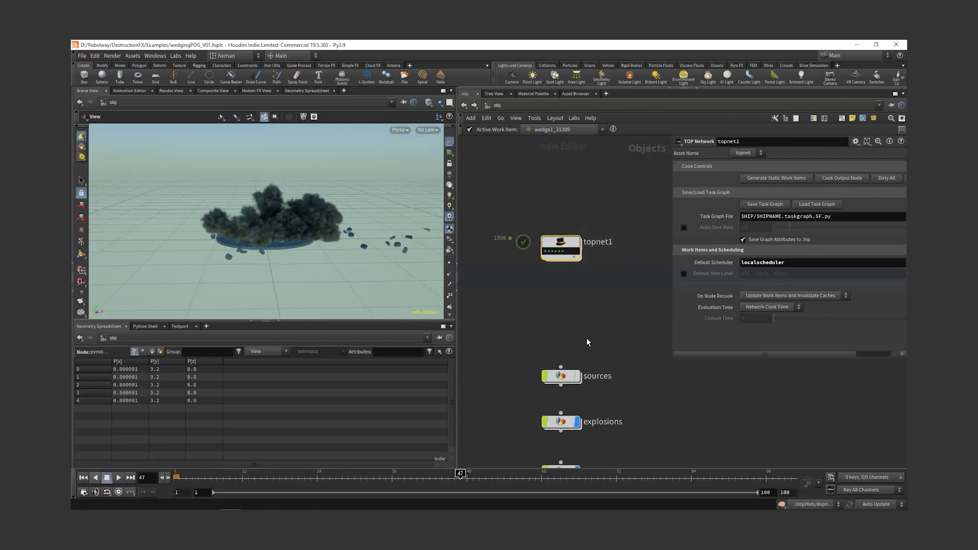
left_click(577, 348)
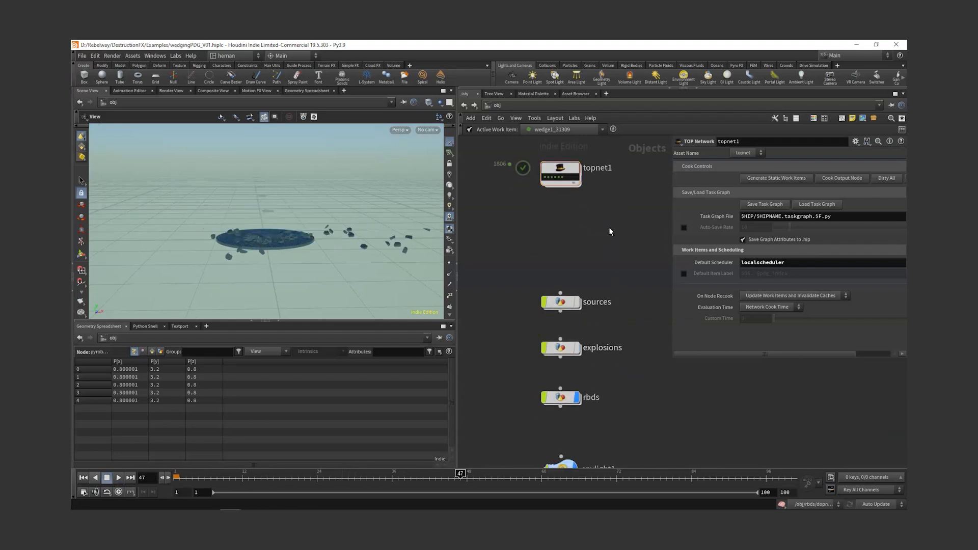
left_click(578, 397)
middle_click_drag(598, 237, 597, 252)
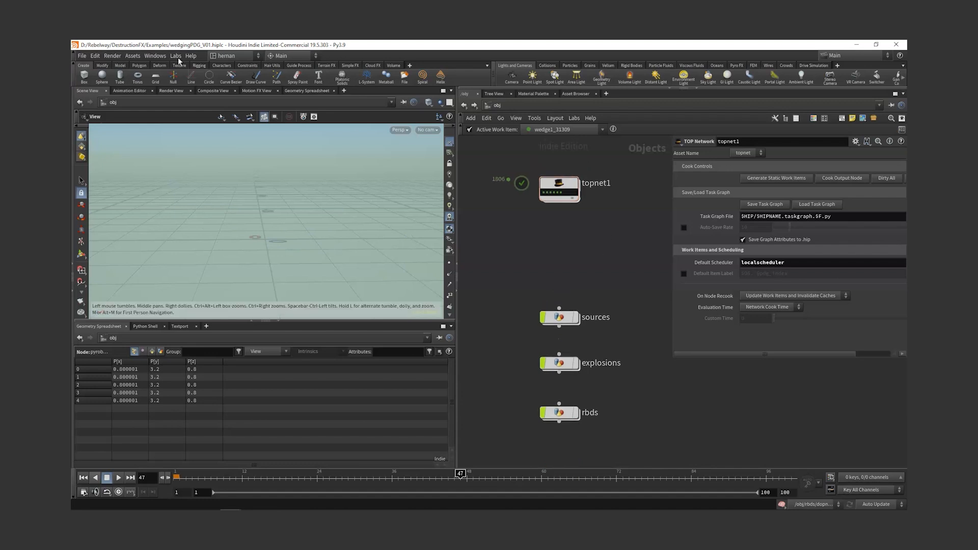
key("ctrl+s")
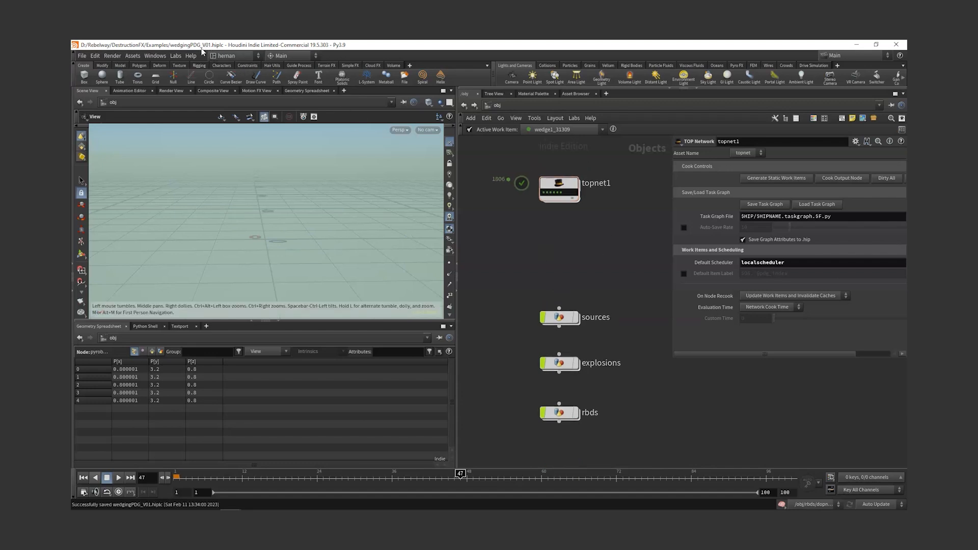
left_click(81, 56)
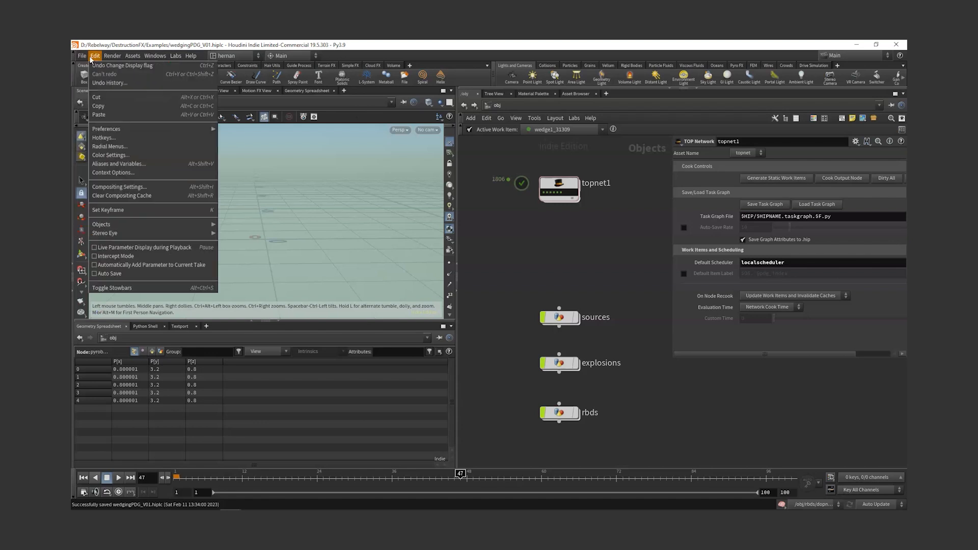
Step: Save the scene under the new file name wedgingLABS_V01.hiplc
left_click(92, 123)
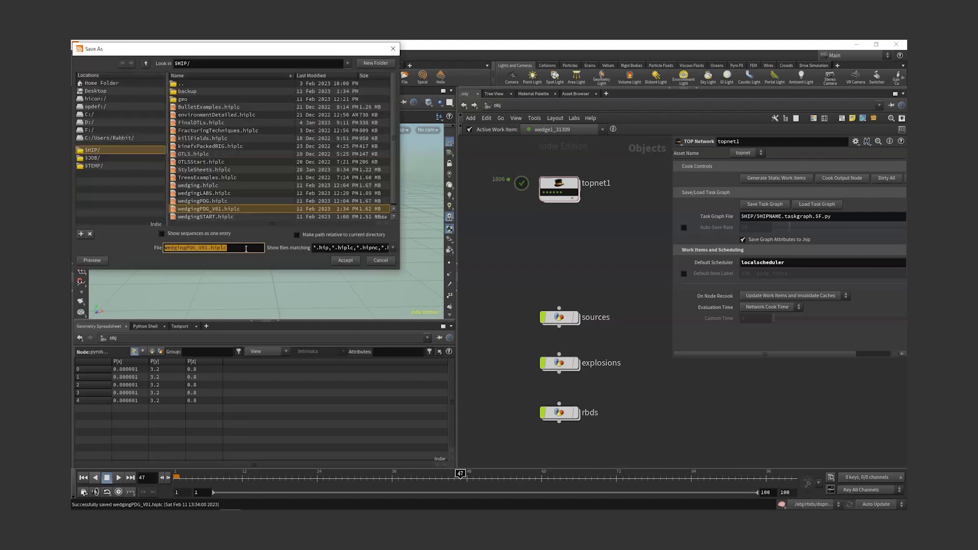
left_click(194, 248)
key("BackSpace")
key("BackSpace")
key("BackSpace")
type("LABS")
left_click(346, 260)
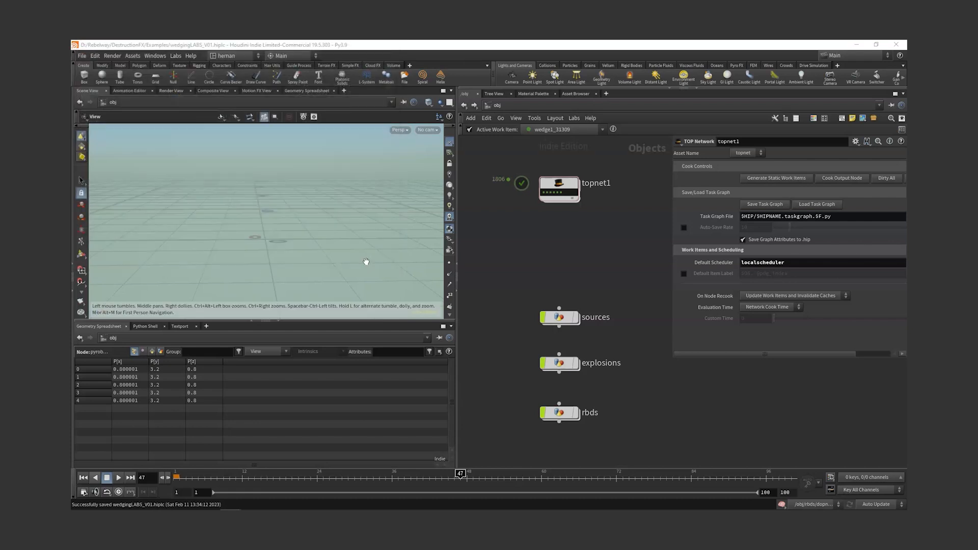
Step: Delete the topnet1 network from the object level and return the timeline to frame 1
left_click_drag(610, 161, 563, 216)
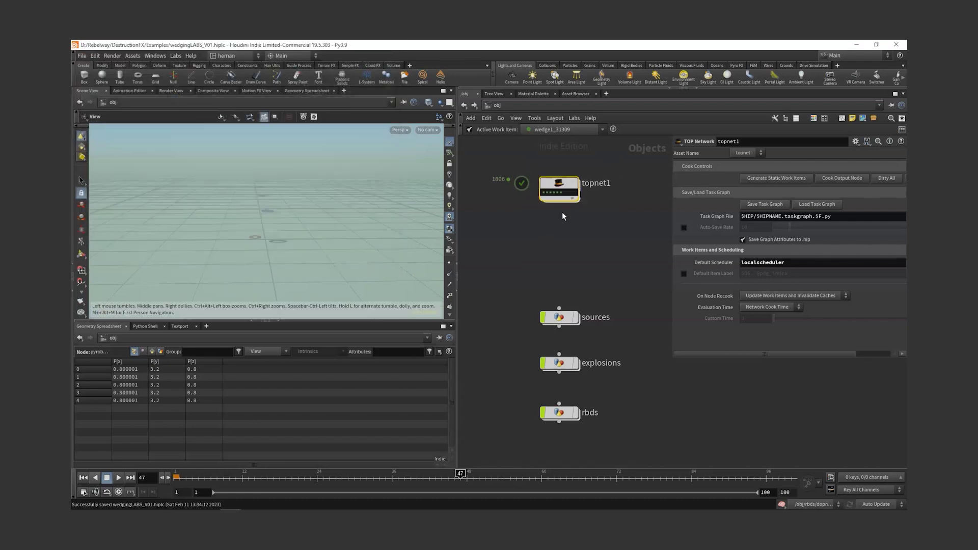
left_click_drag(600, 163, 546, 242)
key("Delete")
left_click(83, 477)
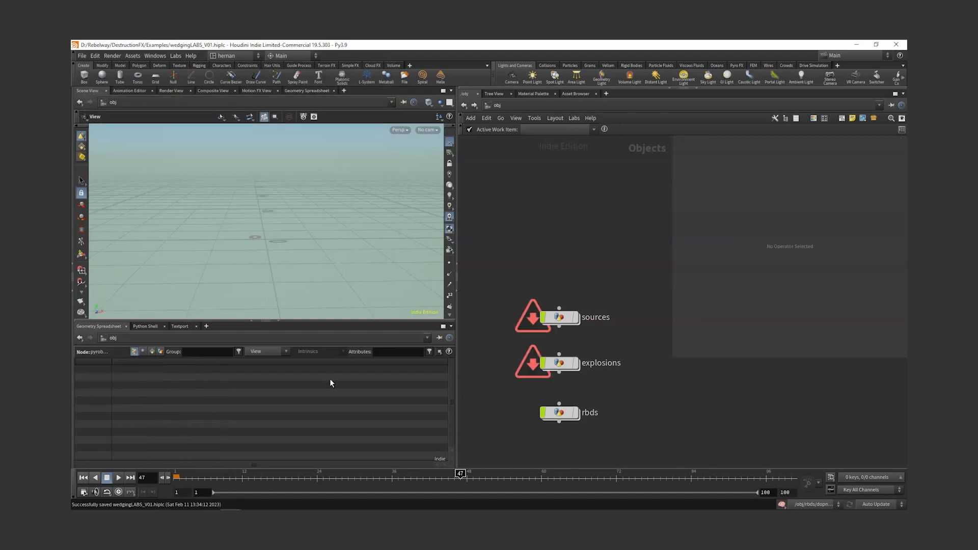
Step: Enter the sources network and place a Labs File Cache node near explosion_source_pdg
scroll(574, 266, "up", 3)
double_click(552, 246)
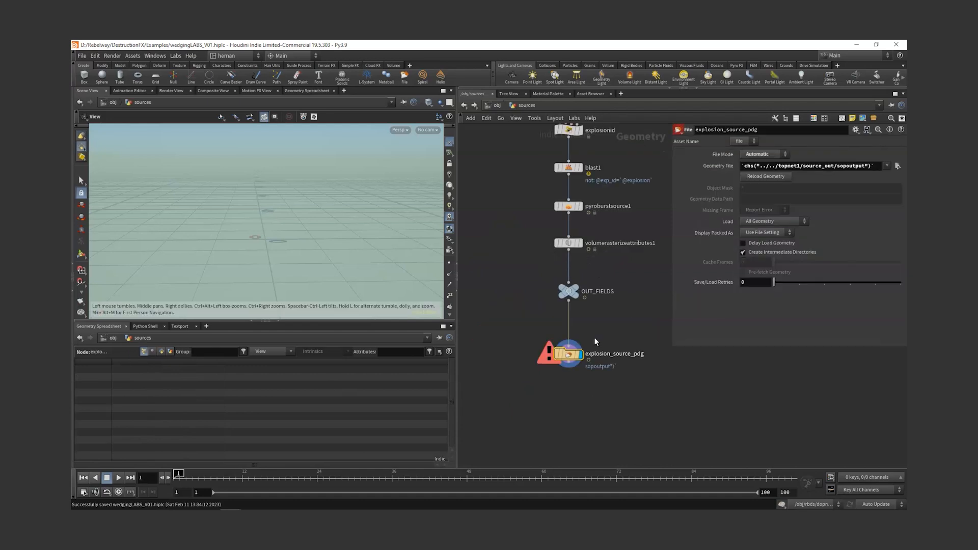
key("Tab")
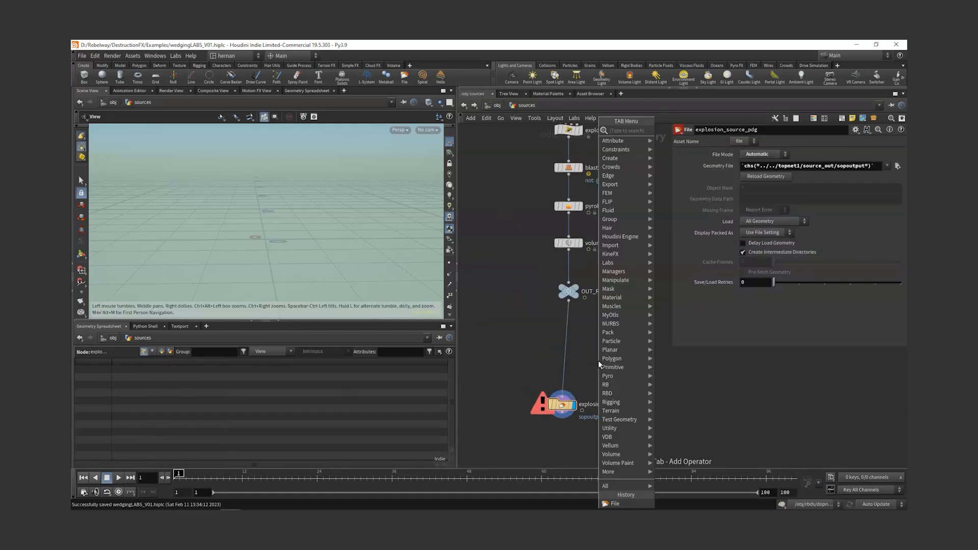
type("LABSFI")
key("Down")
key("Return")
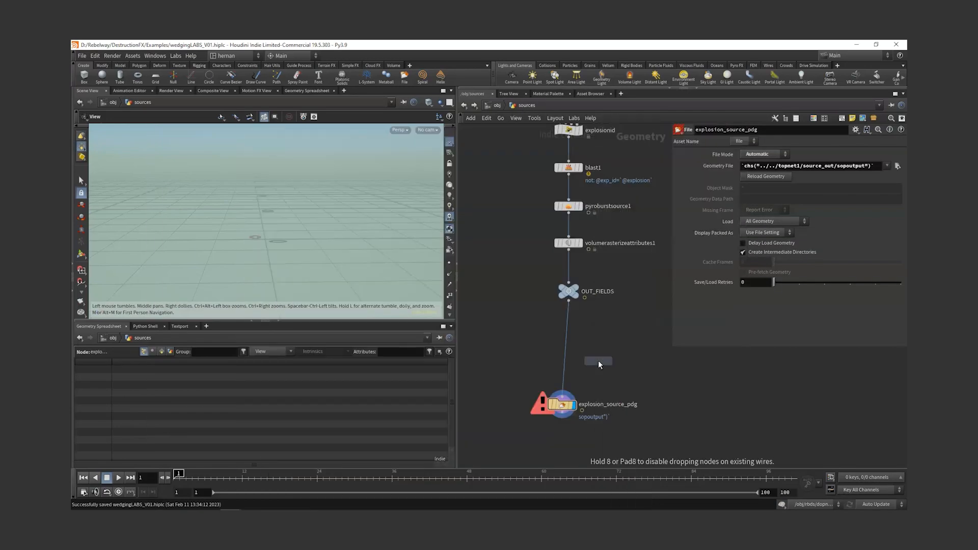
left_click(599, 359)
Step: Copy the name of explosion_source_pdg, delete that node and wire the new file cache below OUT_FIELDS in its place
double_click(635, 405)
key("ctrl+c")
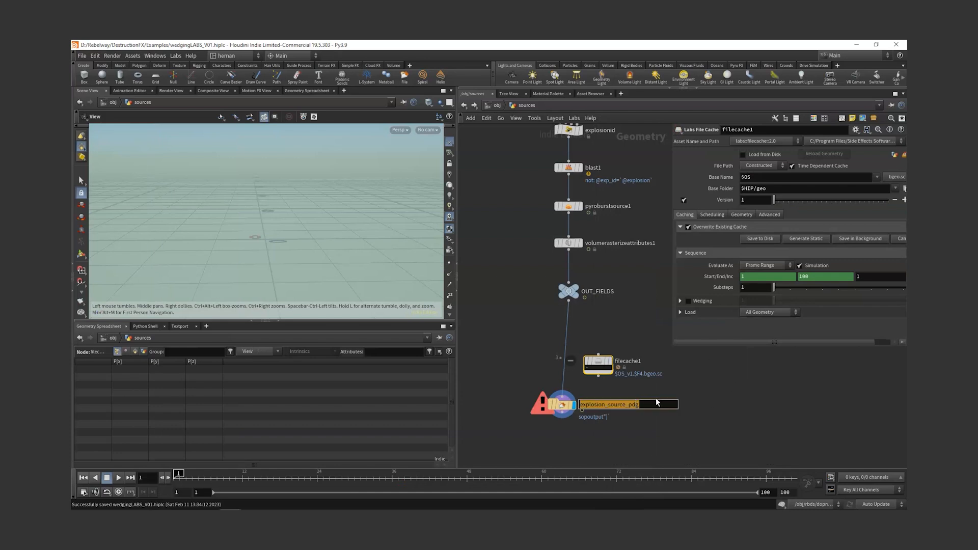
left_click_drag(607, 388, 543, 428)
key("Delete")
left_click_drag(596, 368, 570, 376)
left_click_drag(572, 362, 575, 314)
Step: Rename the new file cache node explosion_source_labs and select it
double_click(601, 369)
key("ctrl+v")
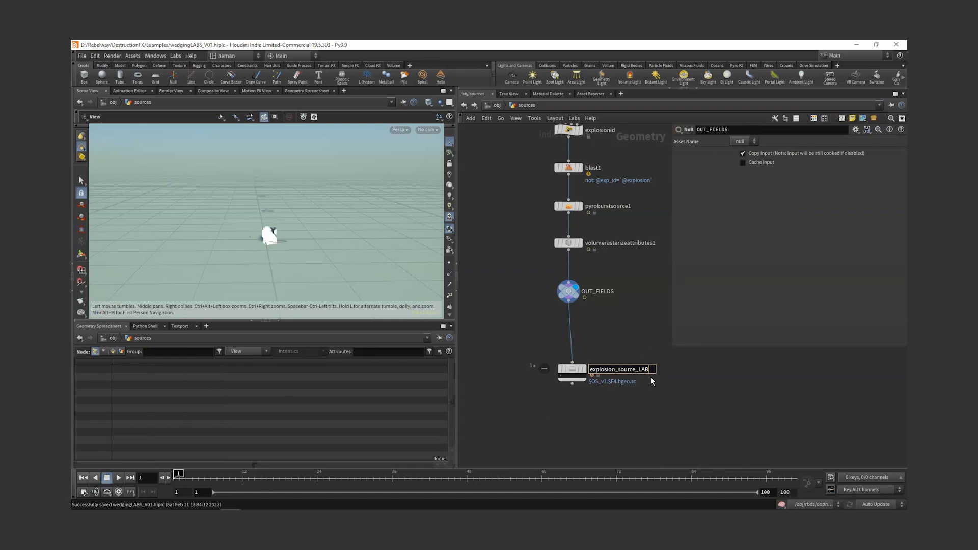
key("BackSpace")
type("lab")
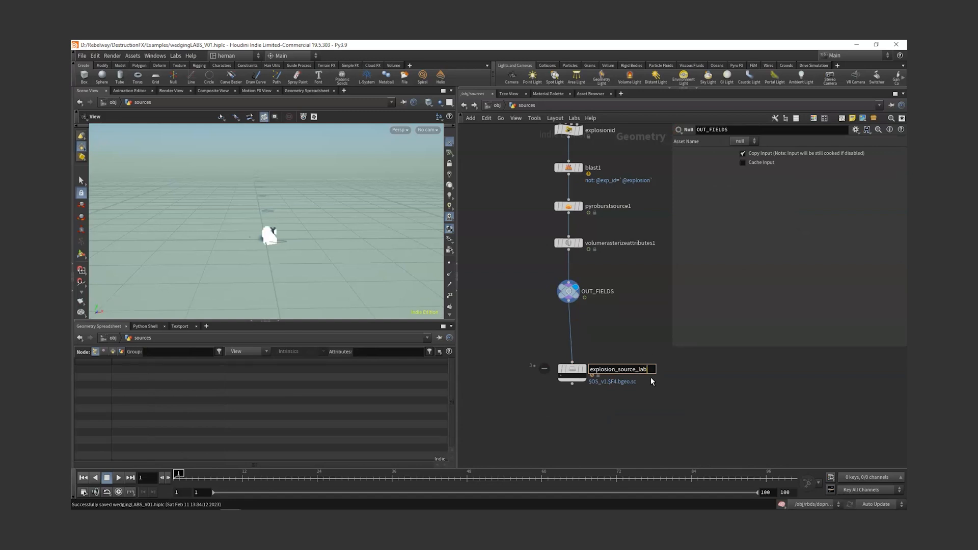
type("s")
key("Return")
left_click(571, 372)
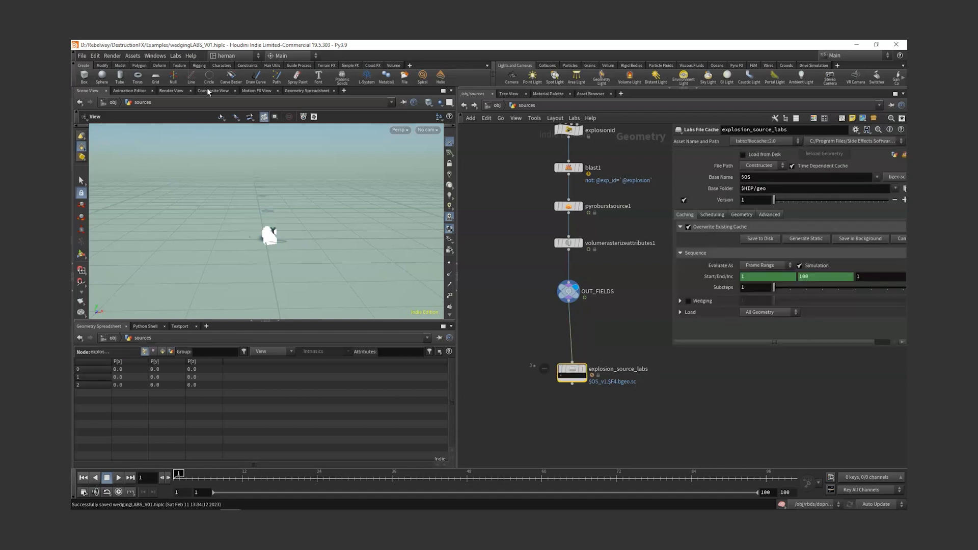
Step: Show the Rebelway shelf and apply its Fix Labs Cache tool to explosion_source_labs
left_click(409, 65)
mouse_move(433, 96)
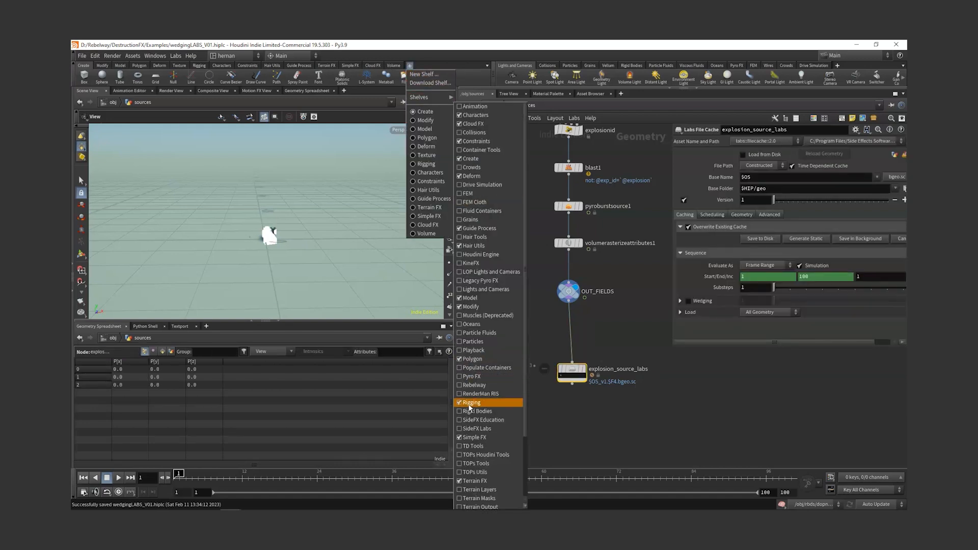
left_click(474, 385)
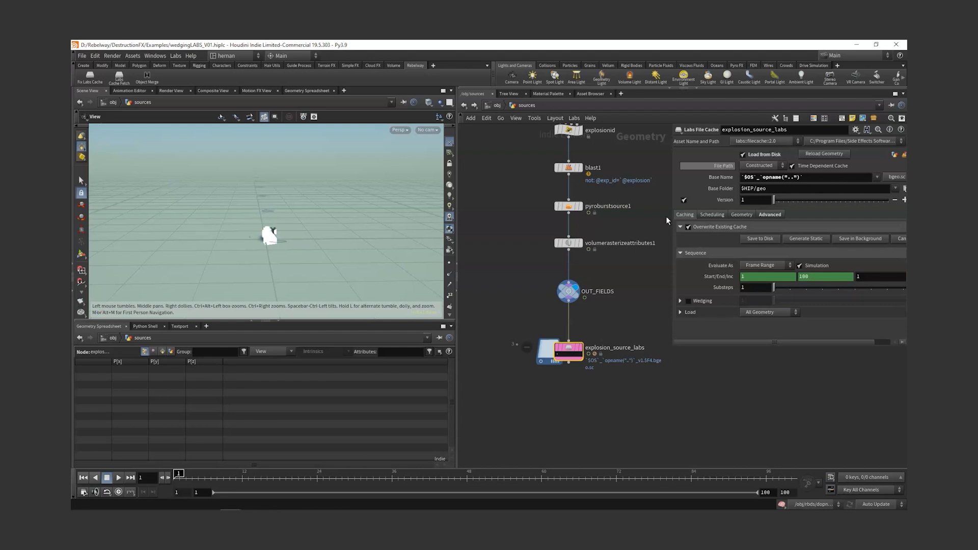
Step: Copy the explosion_source_labs node and paste it into the explosions network near explosion_sim_pdg
left_click_drag(635, 319, 517, 388)
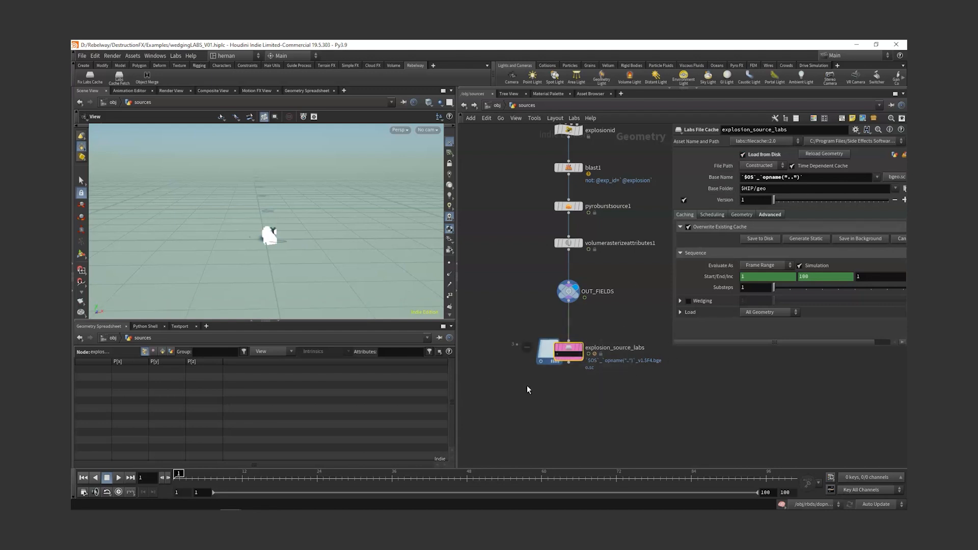
key("ctrl+c")
key("u")
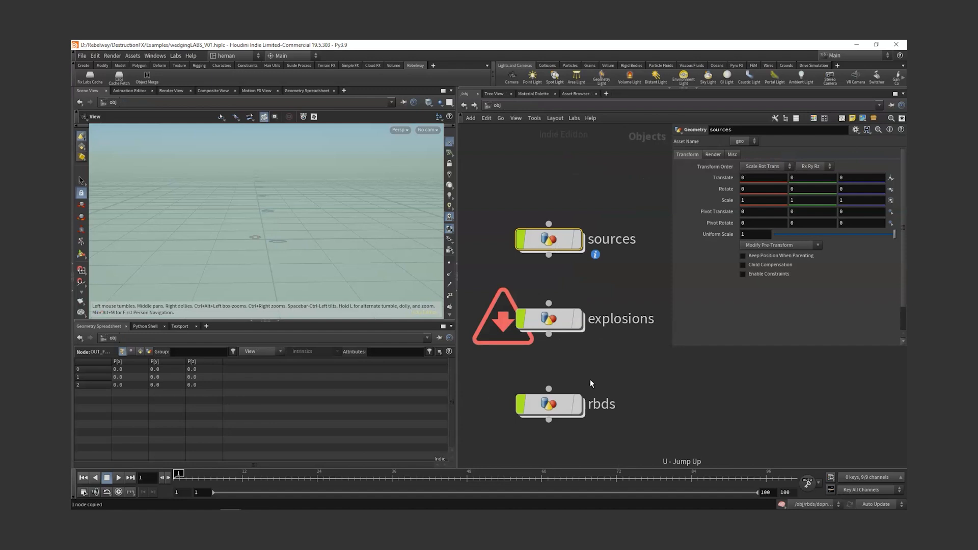
double_click(549, 321)
middle_click_drag(601, 383, 603, 331)
left_click(560, 320)
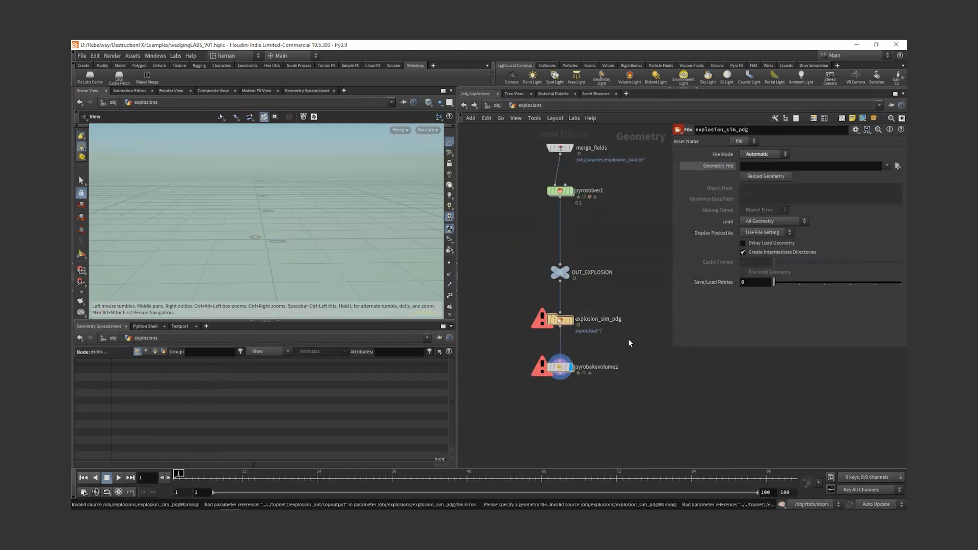
key("ctrl+v")
Step: Replace explosion_sim_pdg with the pasted cache between OUT_EXPLOSION and pyrobakevolume2, and rename it explosion_sim_labs
double_click(602, 320)
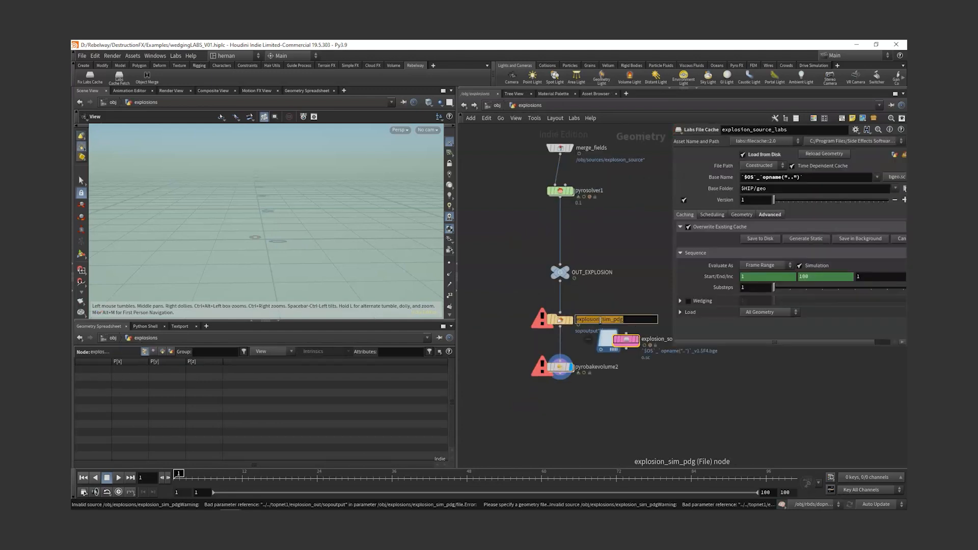
left_click(539, 328)
key("Delete")
left_click_drag(626, 340, 563, 321)
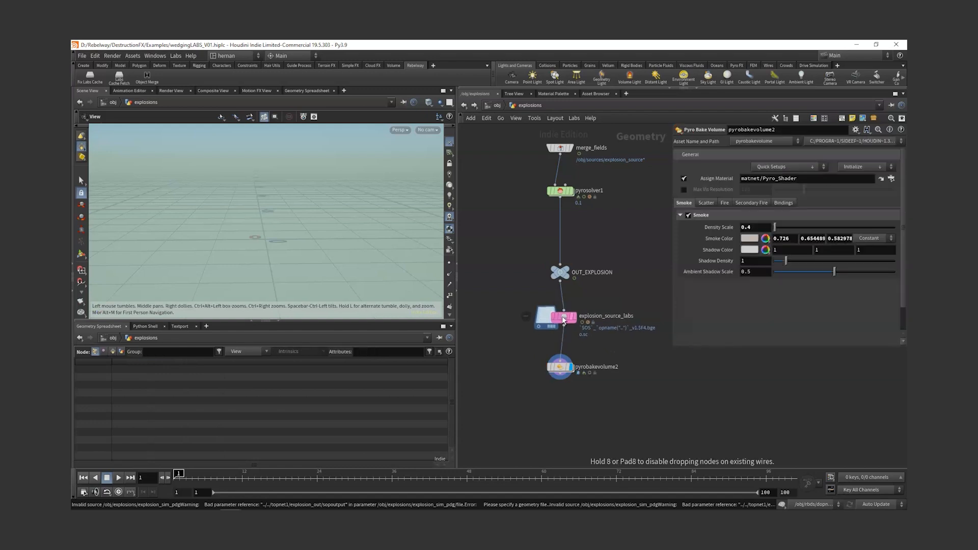
double_click(606, 316)
key("ctrl+v")
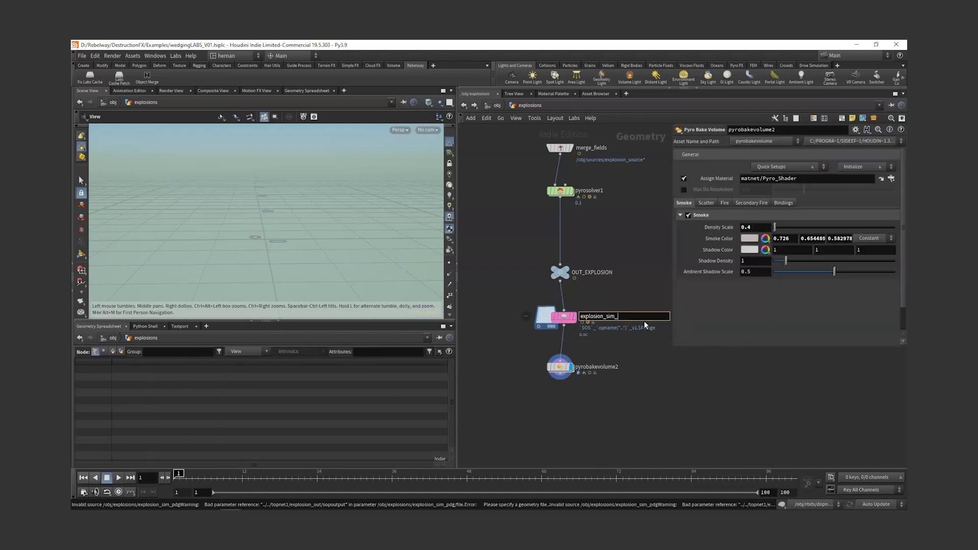
type("labs")
key("Return")
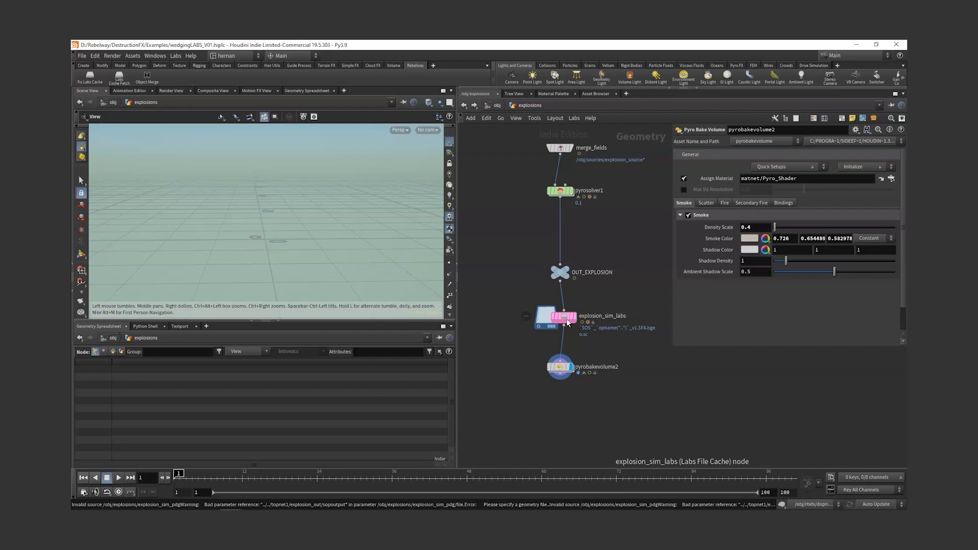
left_click_drag(563, 317, 560, 316)
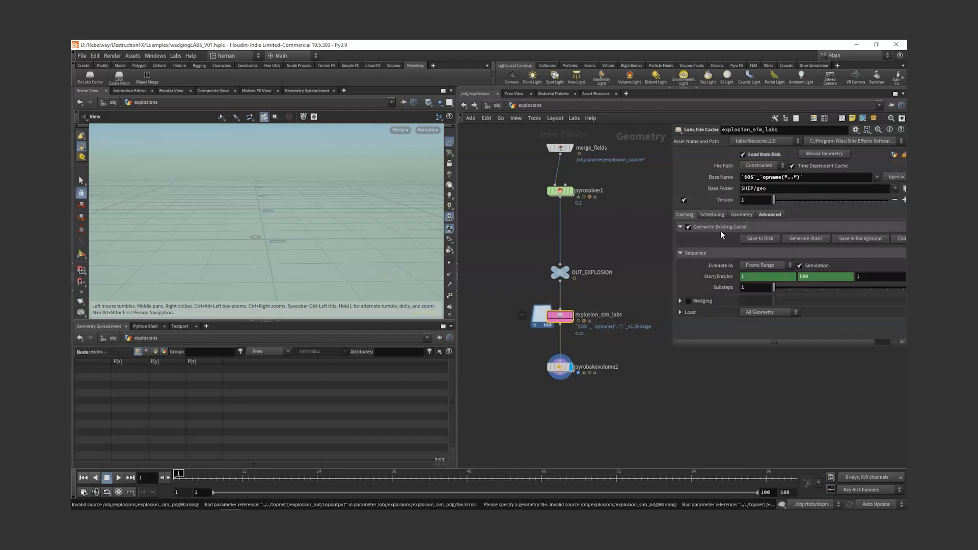
Step: Enter the rbds network, paste the Labs cache node and connect it to OUT_RBDS
left_click(634, 246)
key("u")
double_click(564, 405)
middle_click_drag(602, 378, 620, 329)
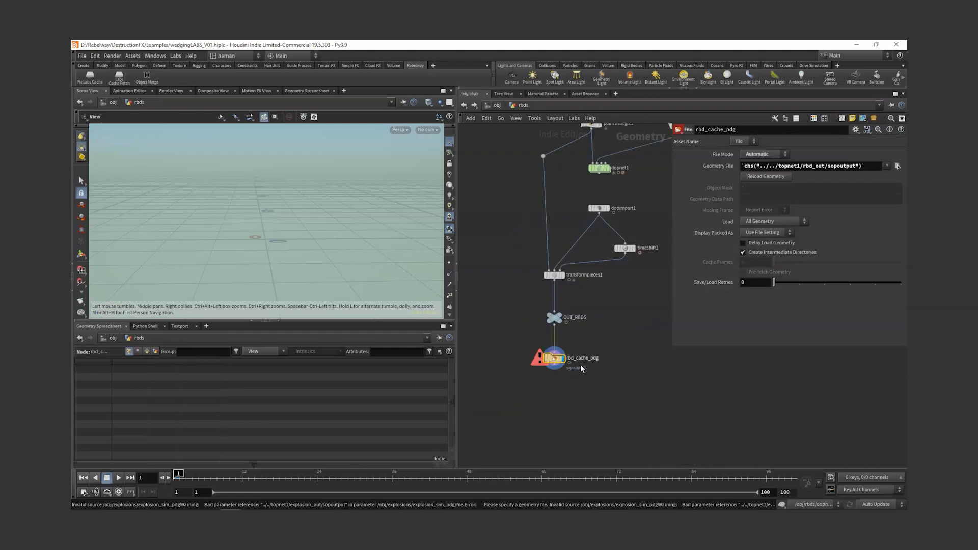
key("ctrl+v")
left_click_drag(624, 388, 555, 326)
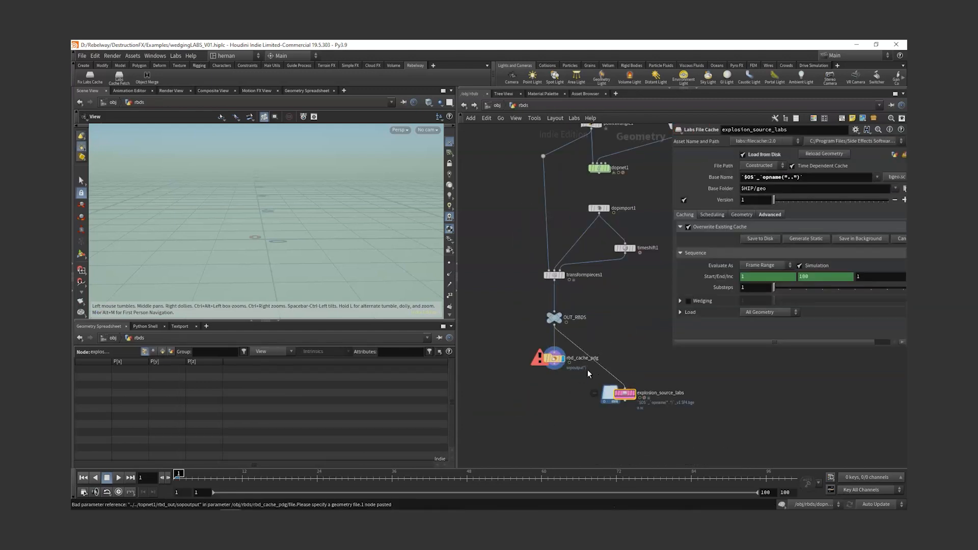
Step: Delete rbd_cache_pdg, put the pasted cache under OUT_RBDS and rename it rbd_cache_labs
left_click(576, 359)
double_click(576, 360)
double_click(657, 393)
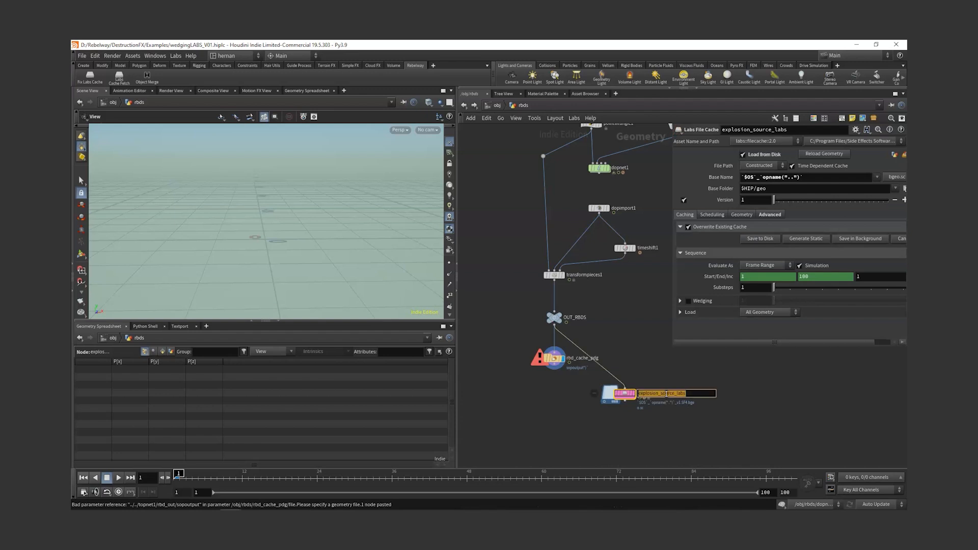
key("ctrl+v")
left_click_drag(574, 394, 538, 348)
key("Delete")
left_click_drag(625, 393, 629, 353)
left_click(601, 354)
type("labs")
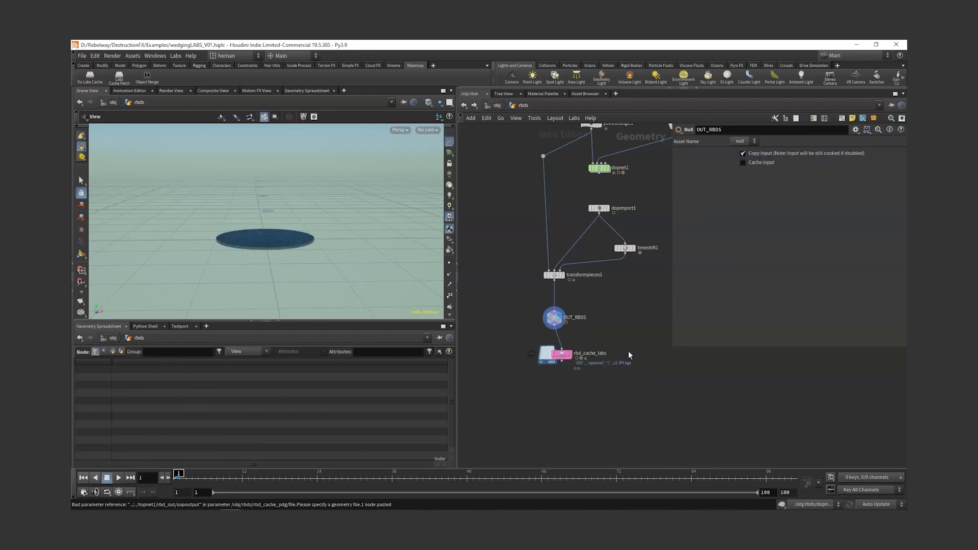
key("Return")
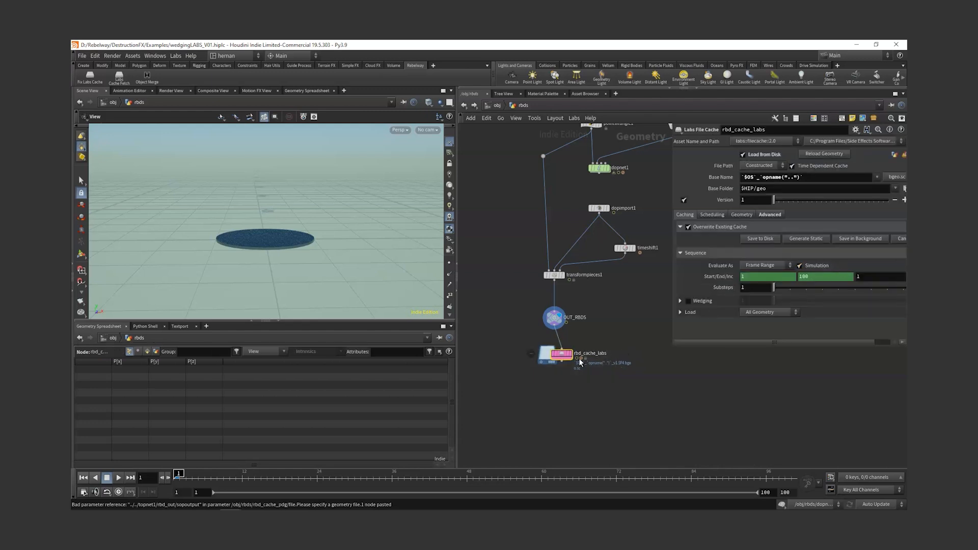
Step: Turn off the Simulation option on explosion_source_labs in the sources network and save the scene
key("u")
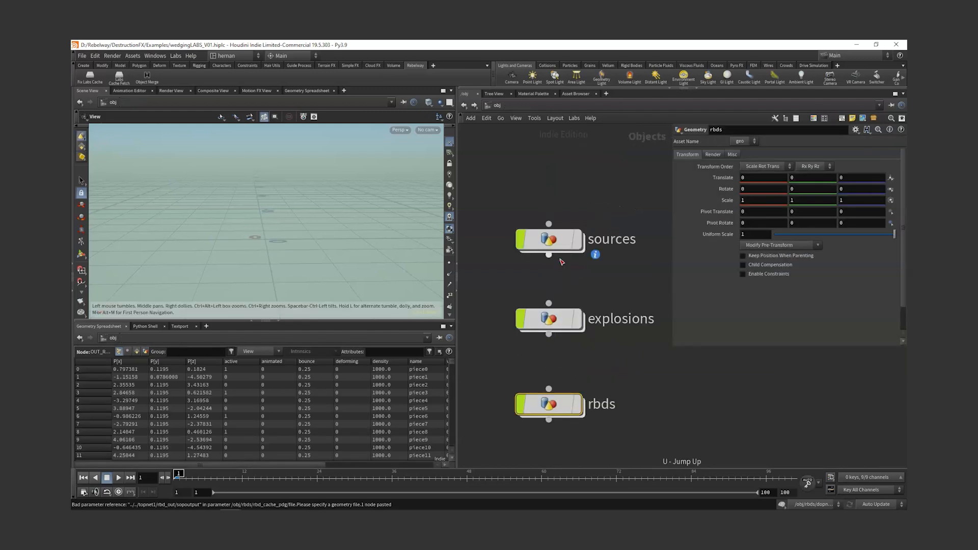
double_click(553, 242)
left_click(814, 264)
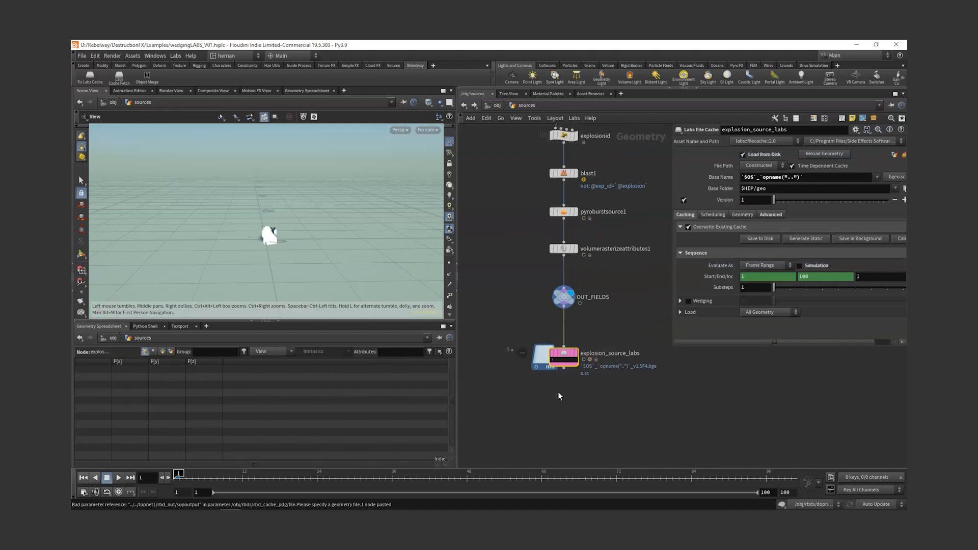
key("ctrl+s")
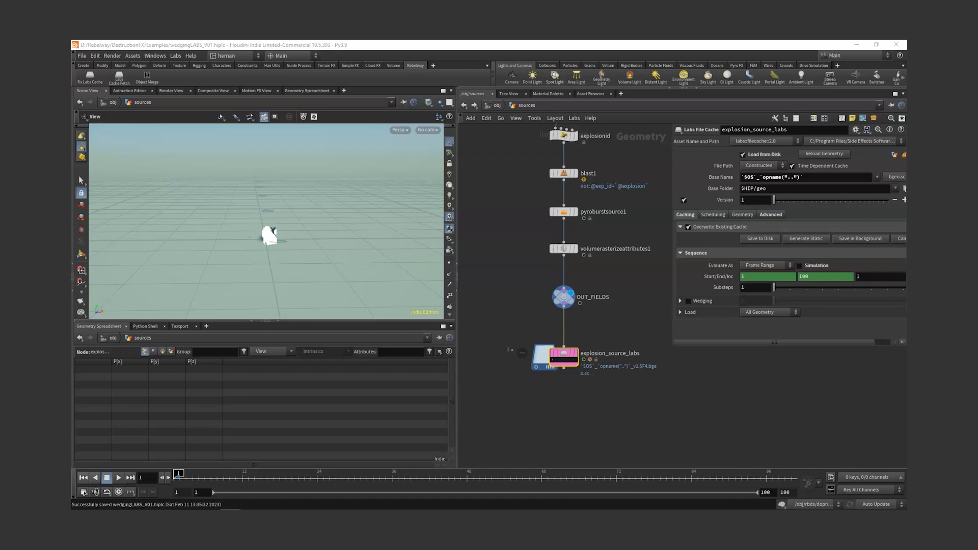
Step: Review the Labs cache nodes in the sources and explosions networks, and enlarge the parameter pane for explosion_source_labs
left_click_drag(625, 345, 521, 398)
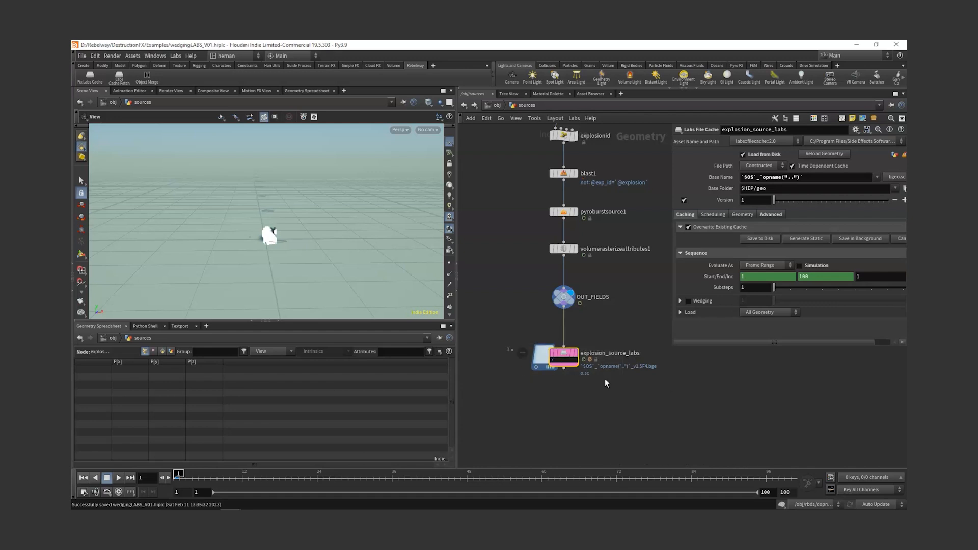
left_click(607, 392)
left_click_drag(605, 341, 525, 386)
key("u")
double_click(554, 319)
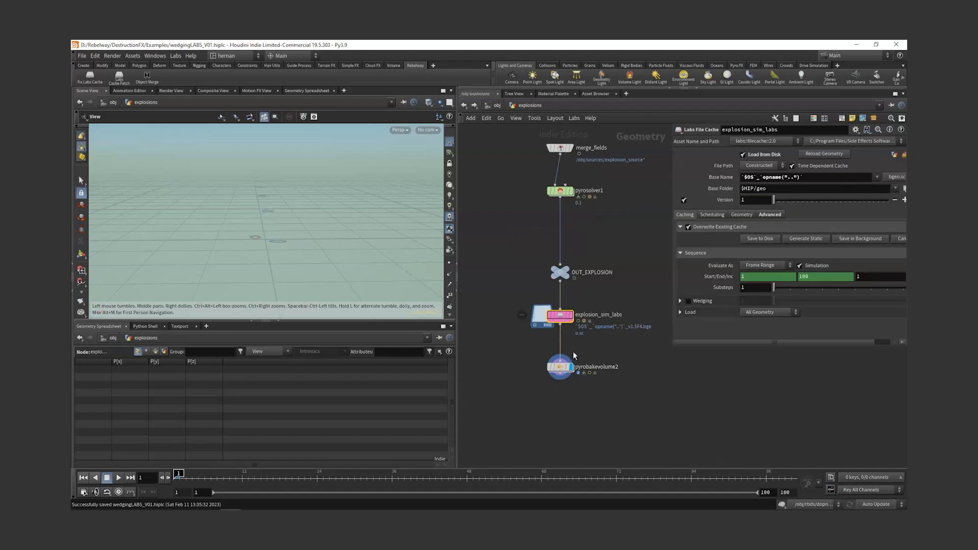
key("u")
double_click(553, 236)
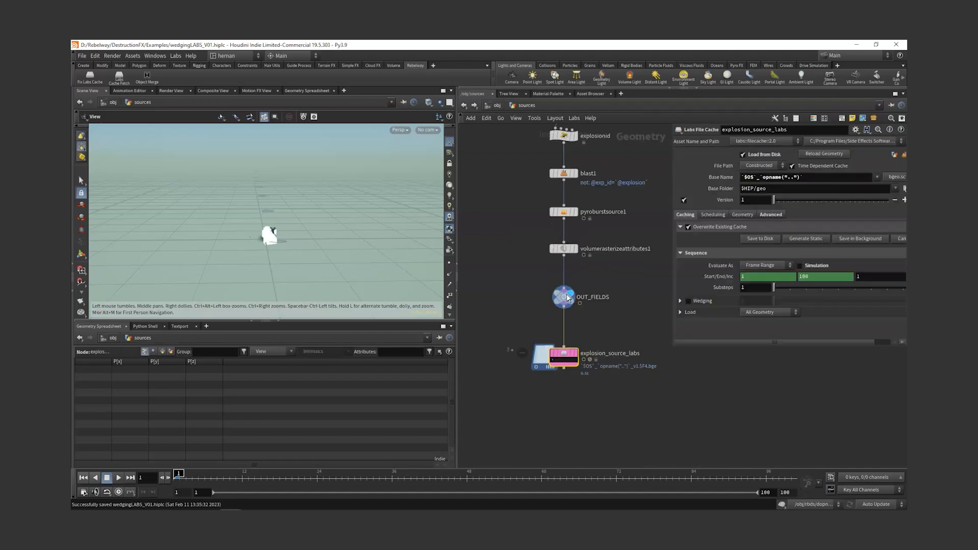
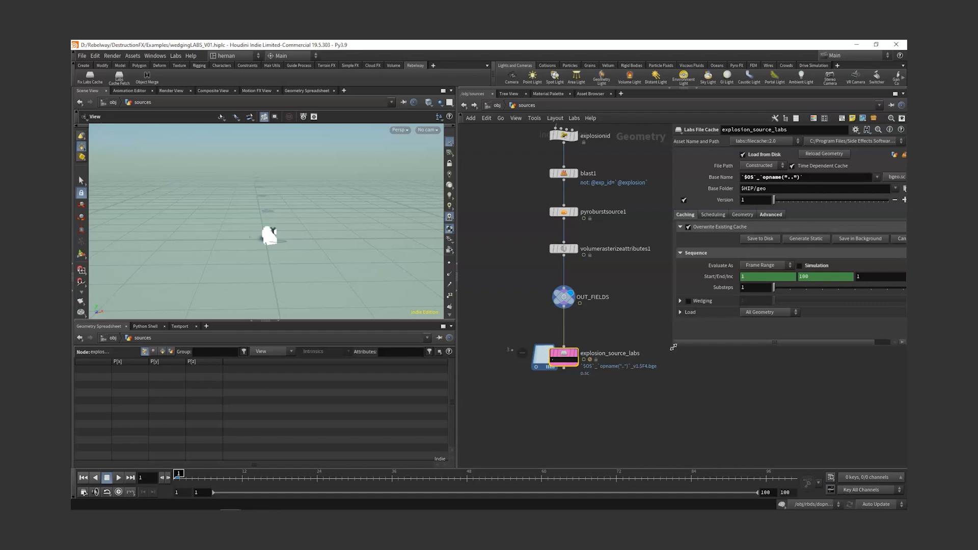
left_click_drag(674, 347, 619, 424)
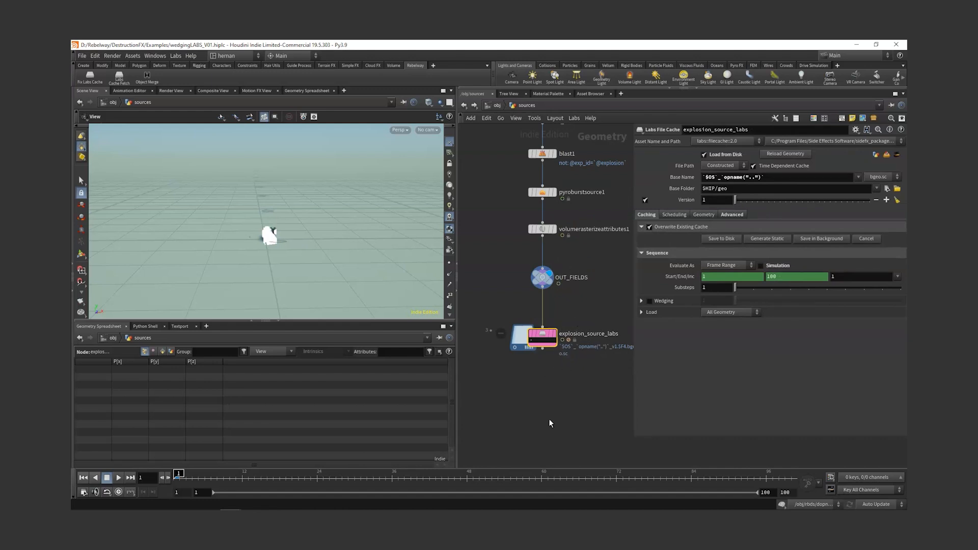
mouse_move(548, 341)
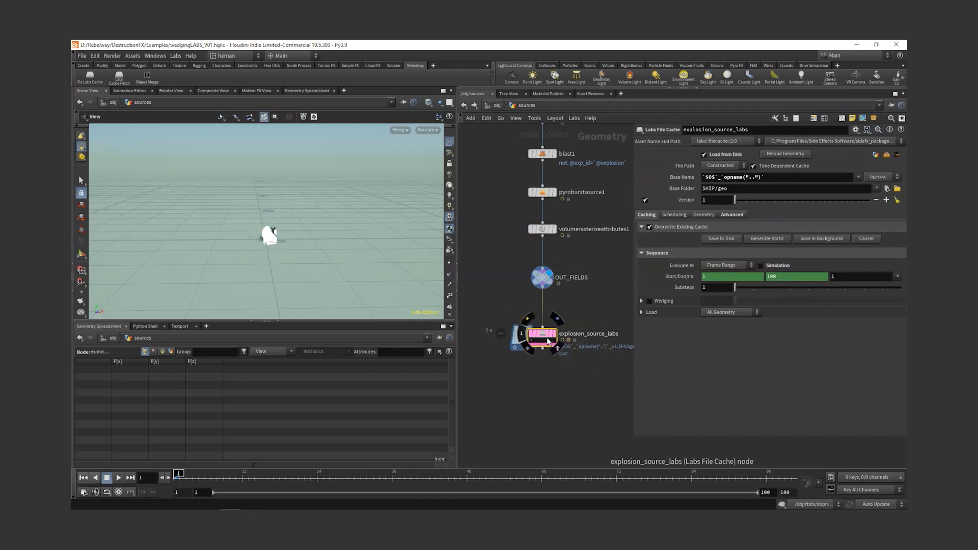
Step: Enable wedging on explosion_source_labs with a wedge count of 6 and add three wedge attributes
left_click(650, 301)
left_click(642, 301)
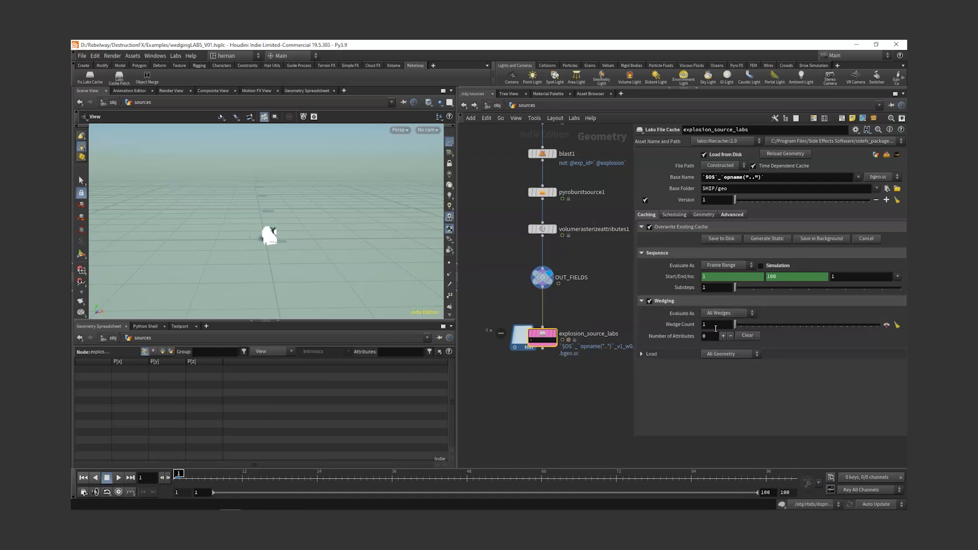
key("BackSpace")
type("6")
key("Return")
left_click(723, 336)
left_click(722, 336)
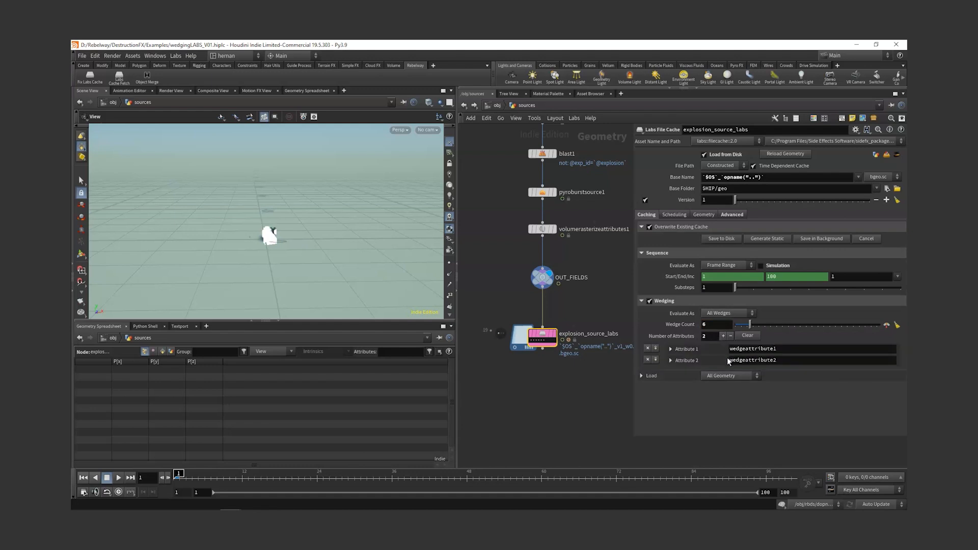
left_click(723, 335)
Step: Name the first wedge attribute explosion and give it a Custom Range with a maximum value of 6
left_click_drag(786, 349, 620, 341)
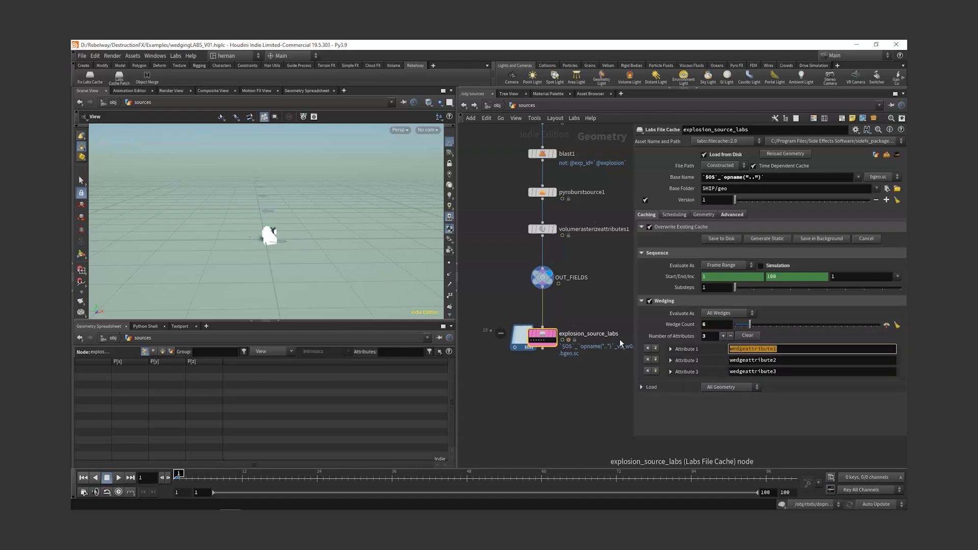
type("explosion")
key("Return")
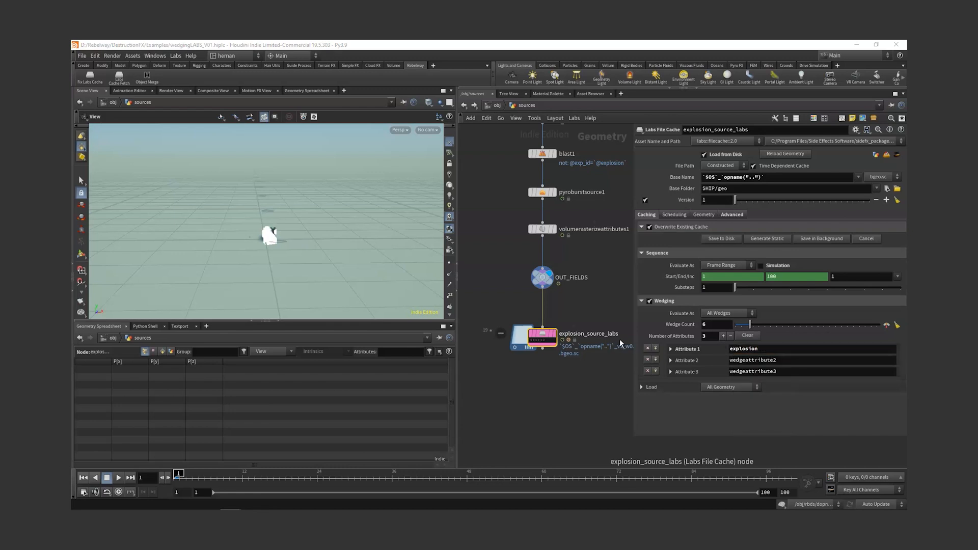
left_click(671, 349)
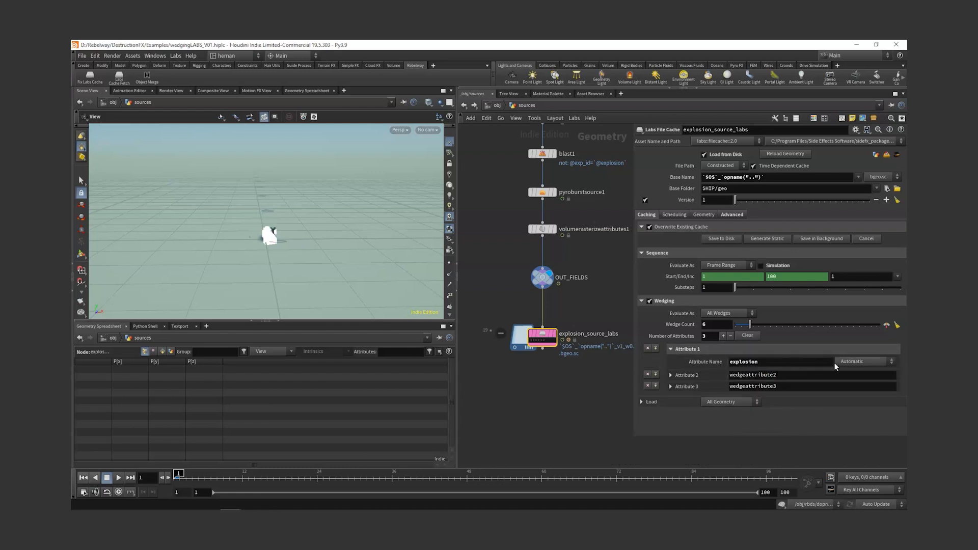
left_click(861, 362)
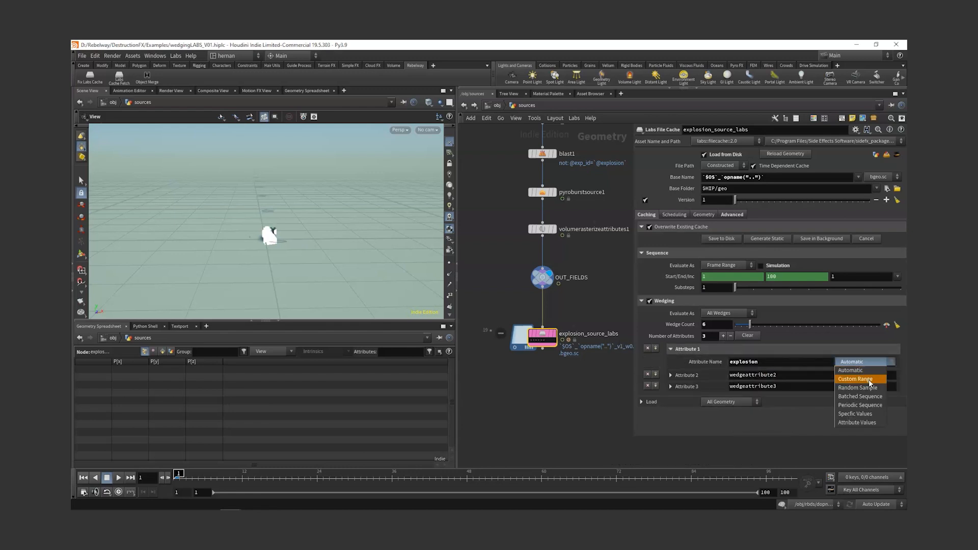
left_click(869, 380)
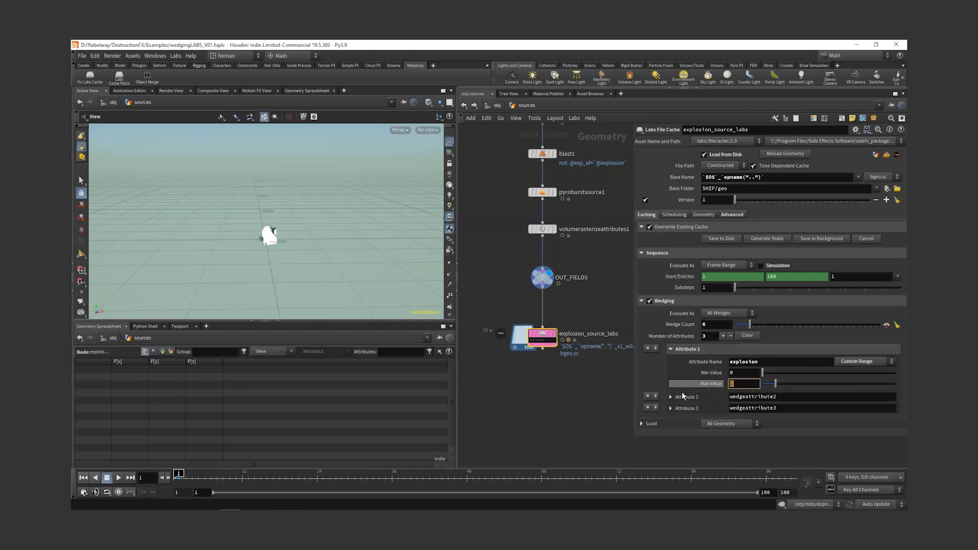
left_click_drag(632, 437, 614, 440)
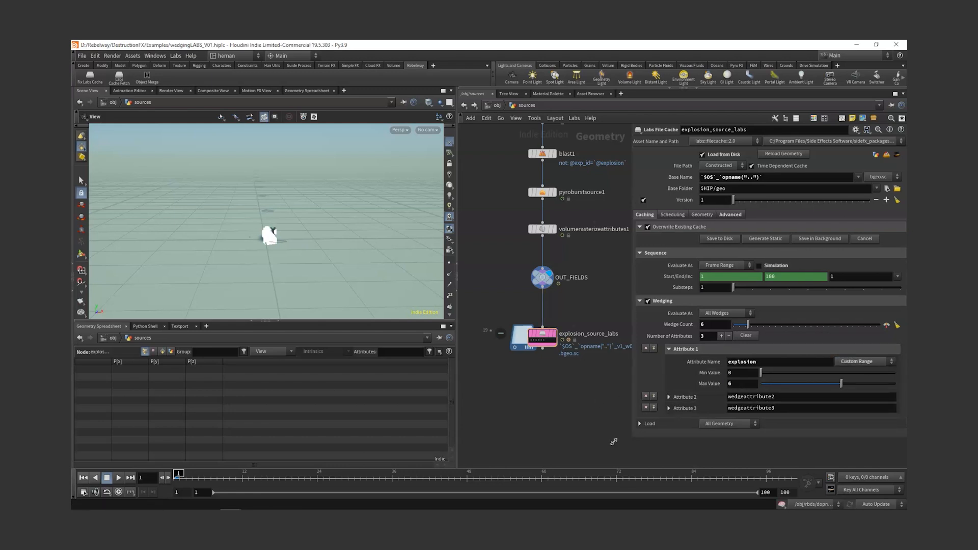
Step: Name the second wedge attribute turbulence and set its type to Specific Values
left_click_drag(767, 397, 614, 397)
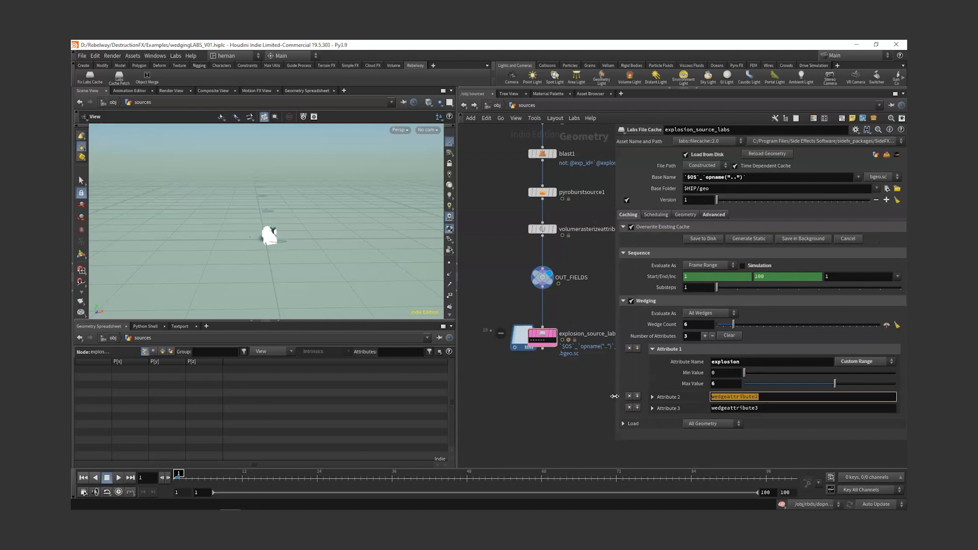
type("turbulence")
key("Return")
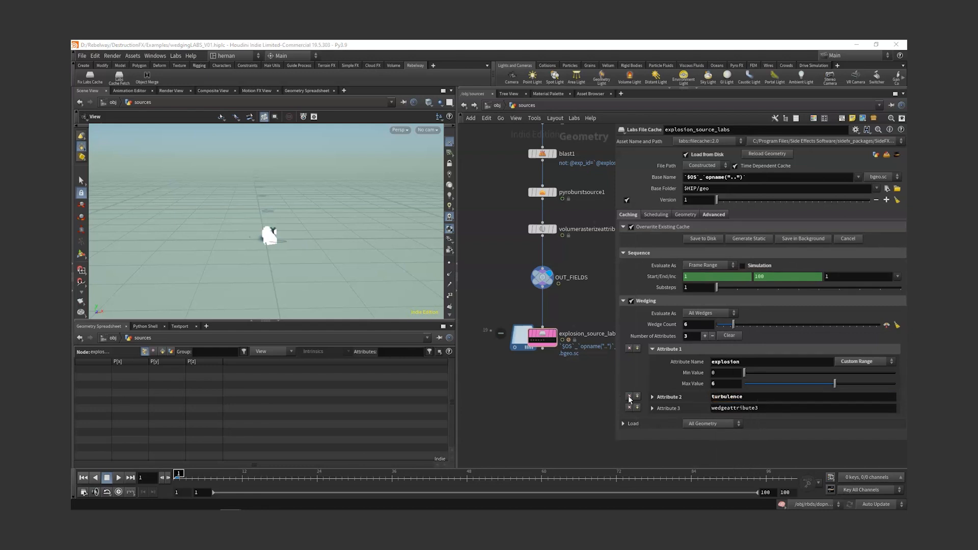
left_click(652, 397)
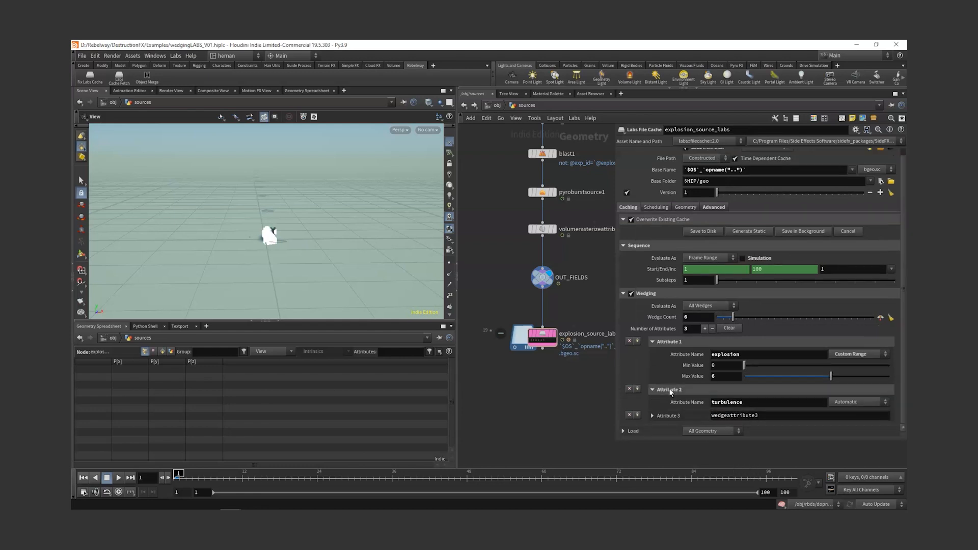
left_click(857, 402)
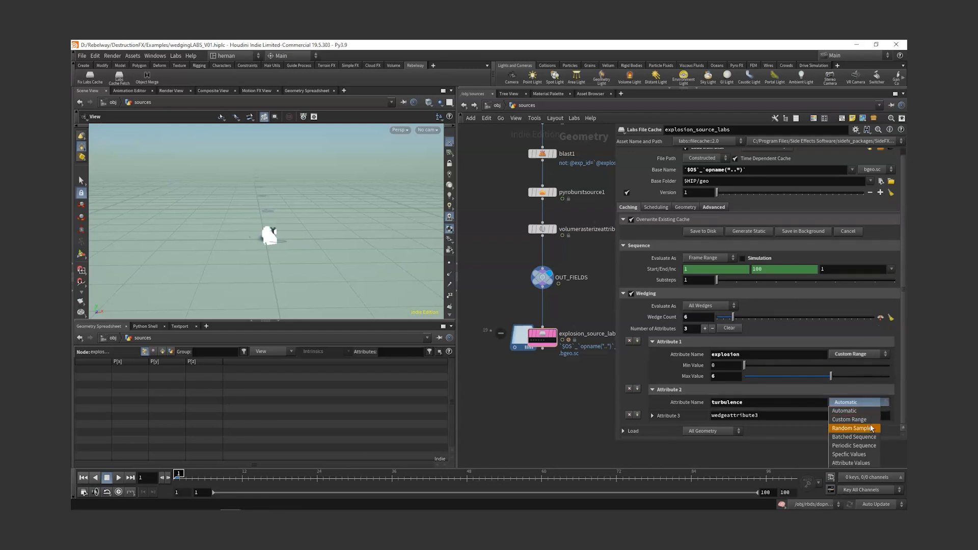
left_click(866, 453)
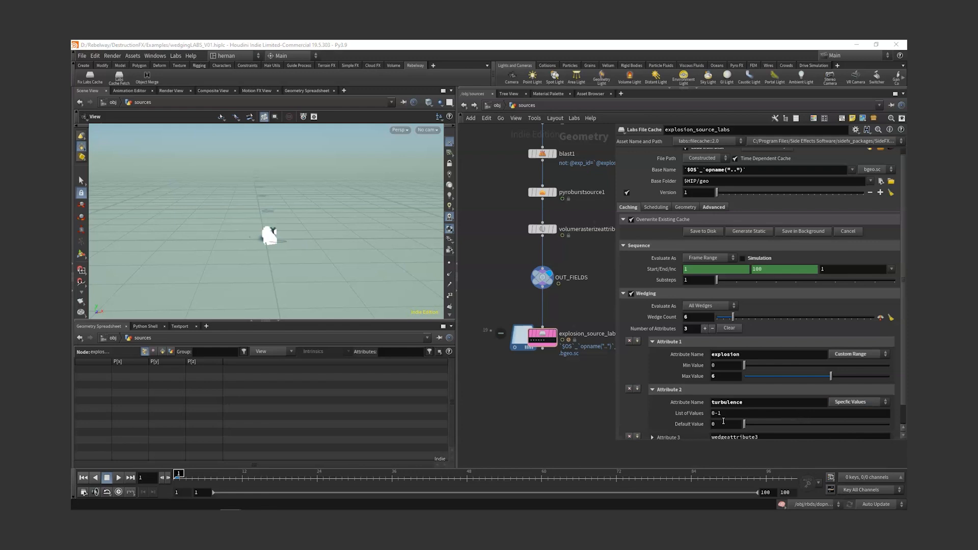
Step: Enter 0 15 0.1 2 10 6 as the list of values for the turbulence attribute
scroll(631, 401, "down", 1)
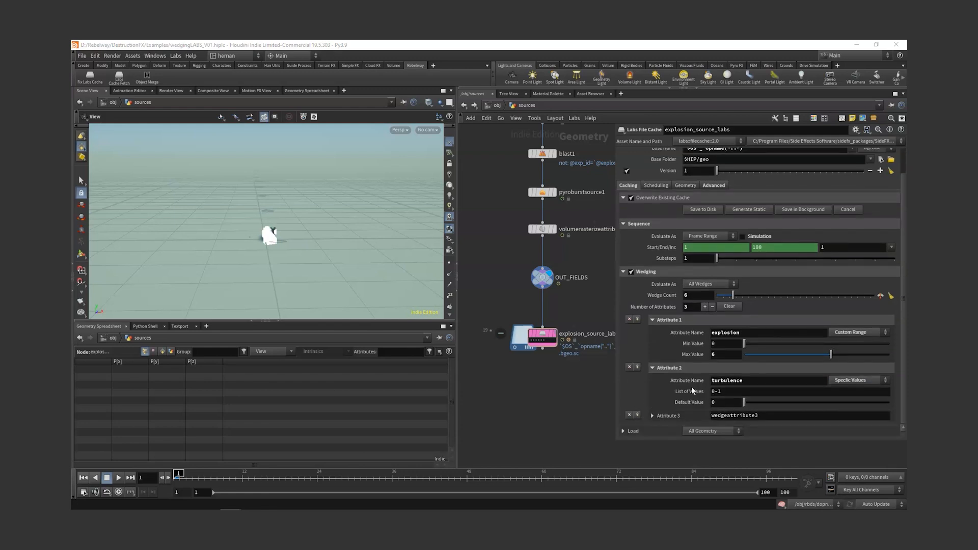
double_click(717, 391)
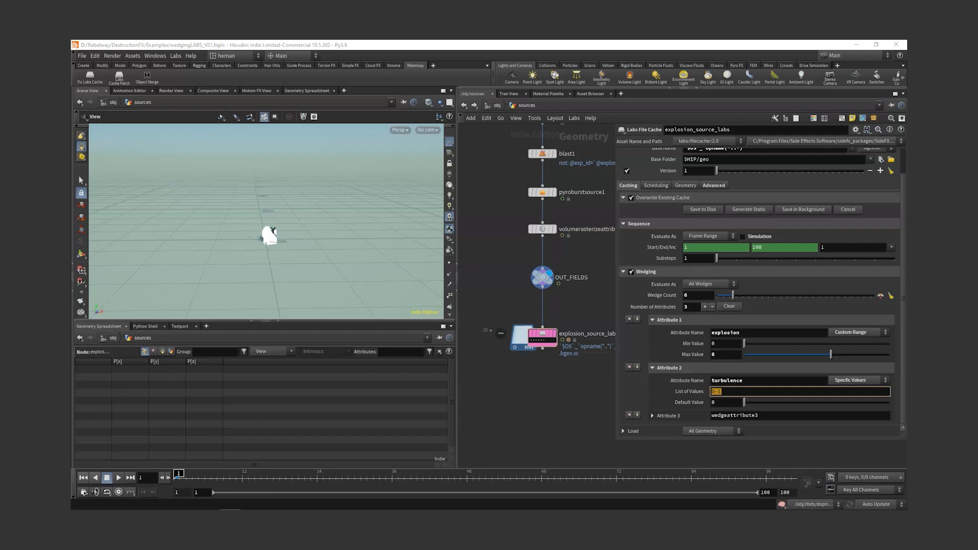
type("0.15 0.1 2 10 6")
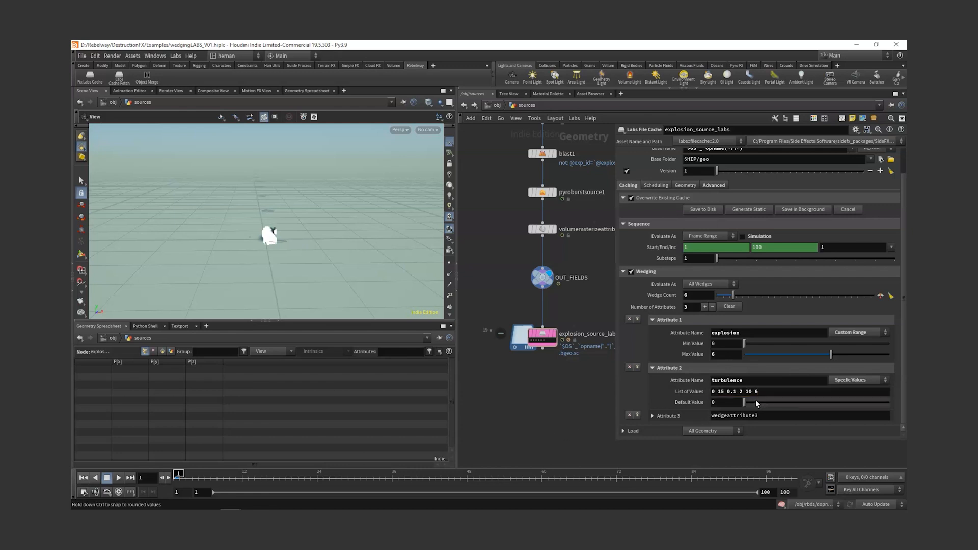
left_click(716, 392)
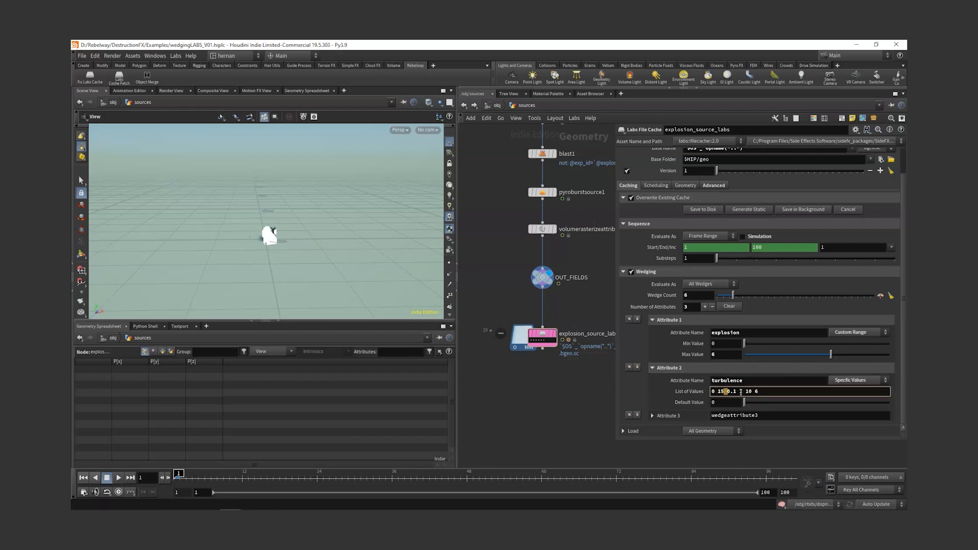
left_click(573, 413)
left_click_drag(784, 391, 630, 390)
middle_click_drag(558, 399, 548, 359)
Step: Name the third wedge attribute disturbance, give it a Custom Range with maximum 6, and save the scene
double_click(773, 415)
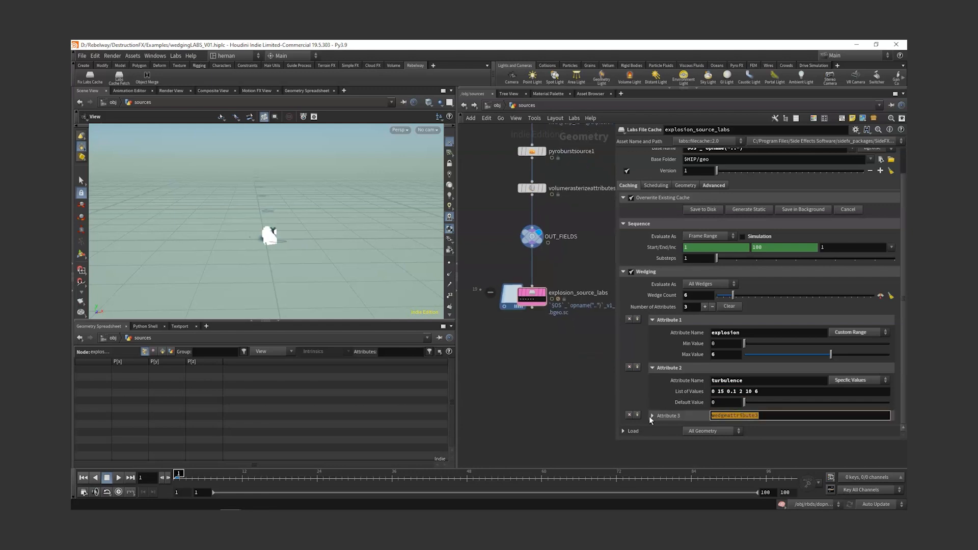
type("disturbance")
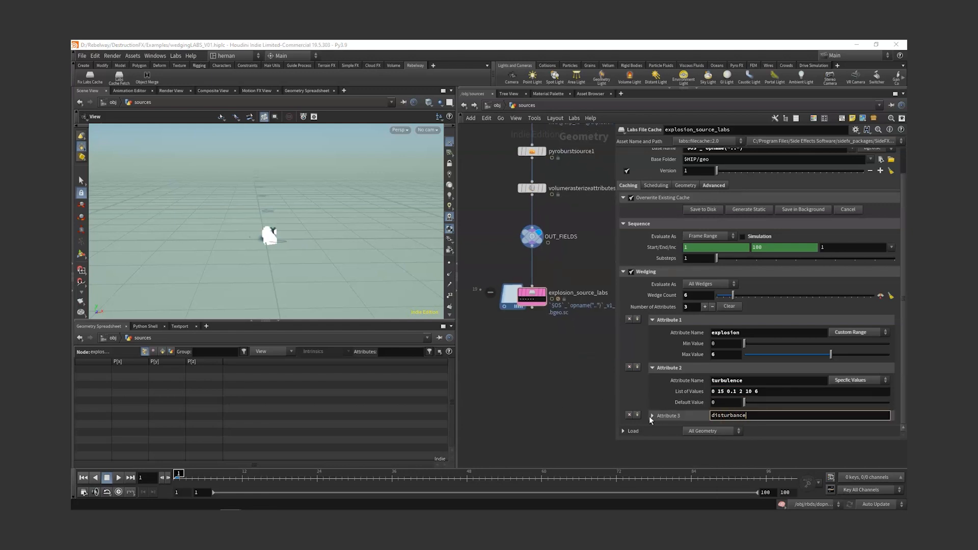
key("Return")
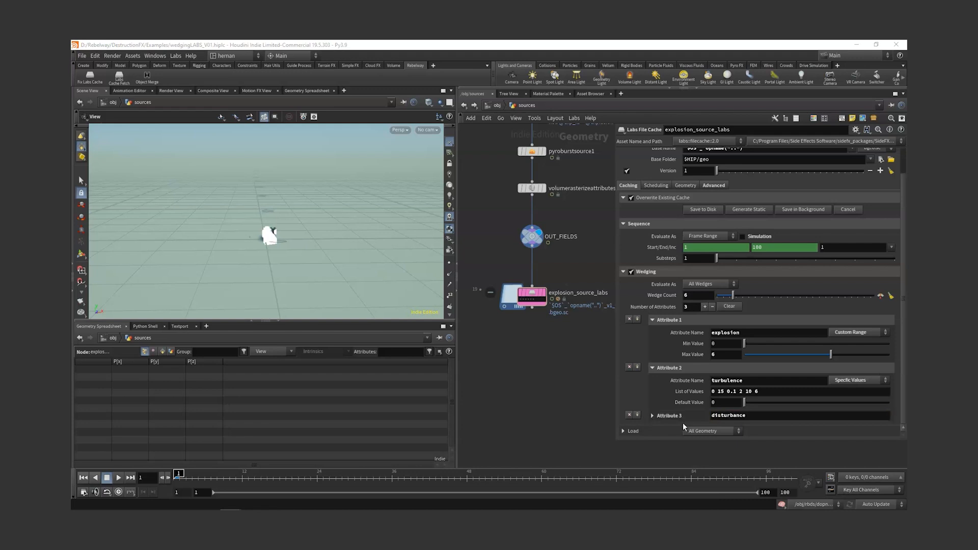
left_click(652, 417)
left_click(860, 412)
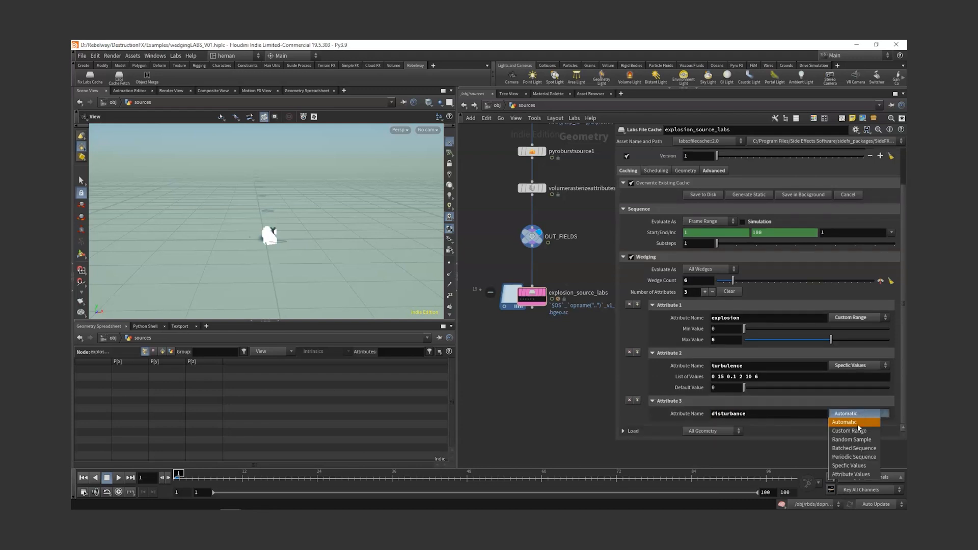
left_click(857, 424)
key("ctrl+s")
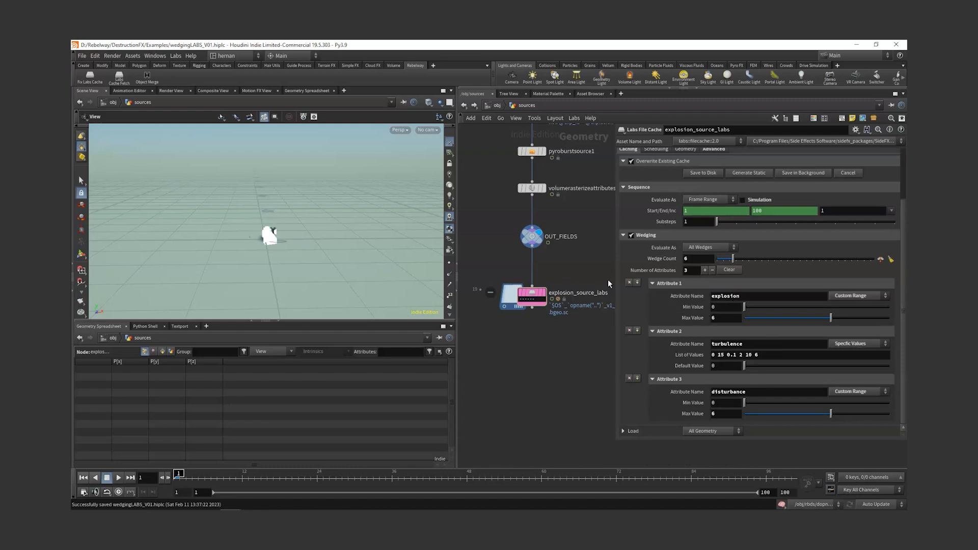
middle_click_drag(568, 196, 560, 335)
left_click(524, 252)
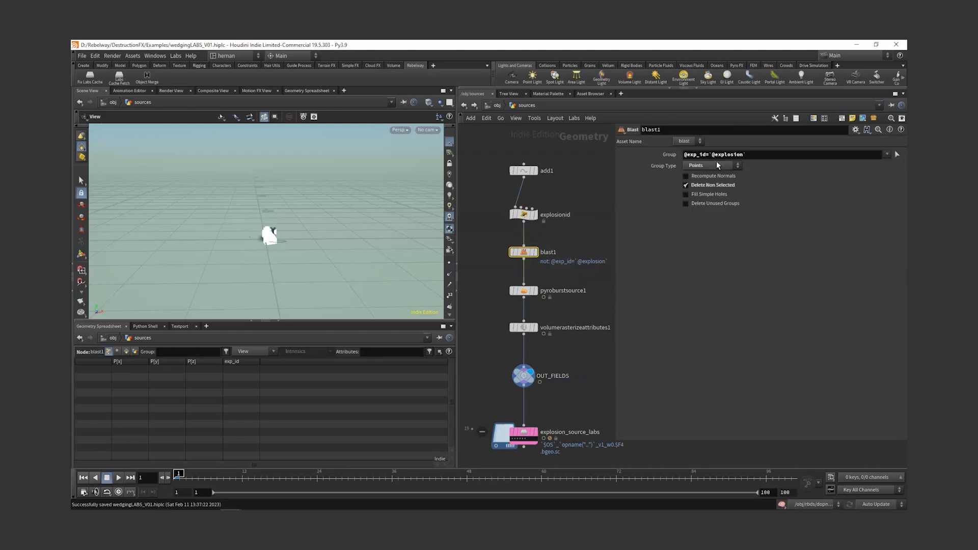
left_click_drag(708, 154, 798, 160)
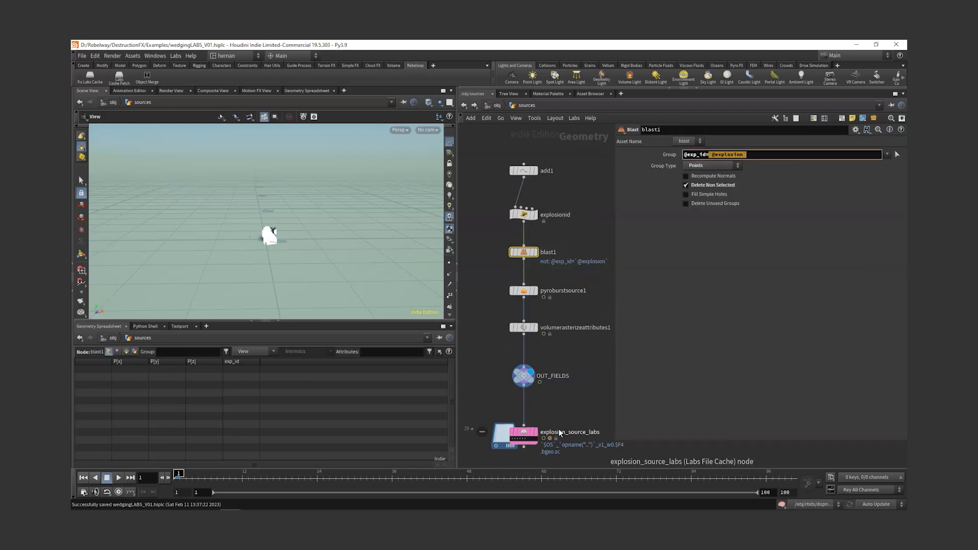
left_click(524, 433)
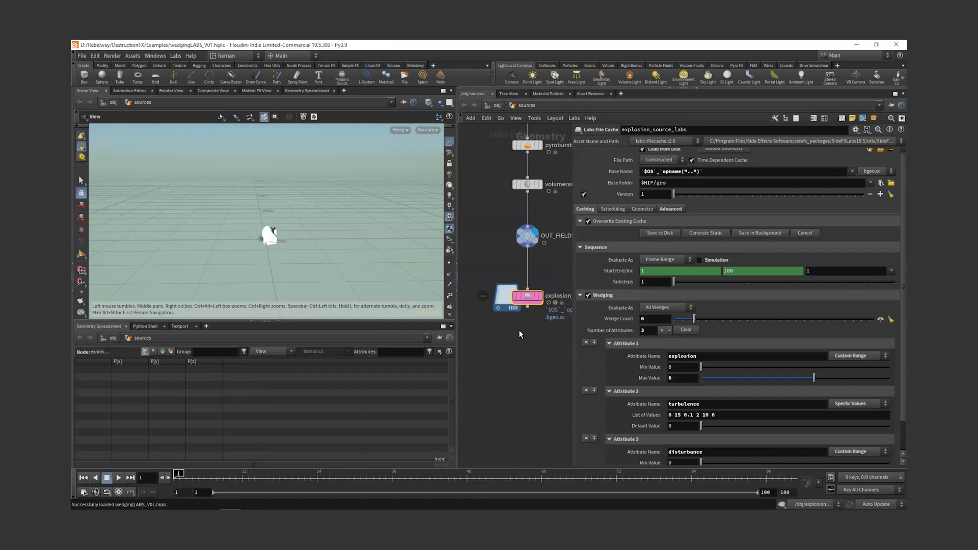
Step: Show the evaluated value of blast1's group expression
key("f")
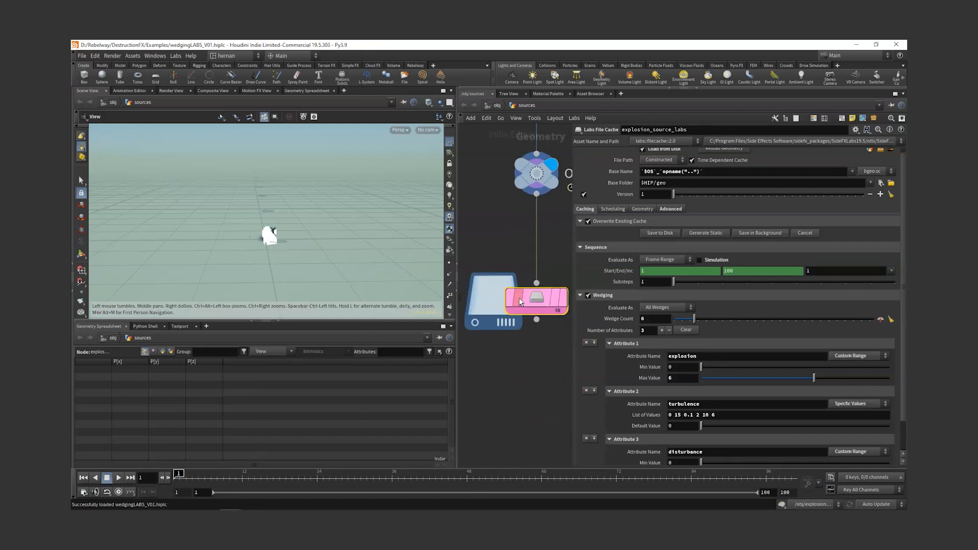
middle_click_drag(517, 230, 503, 380)
scroll(504, 377, "down", 3)
middle_click_drag(481, 215, 474, 266)
left_click(508, 243)
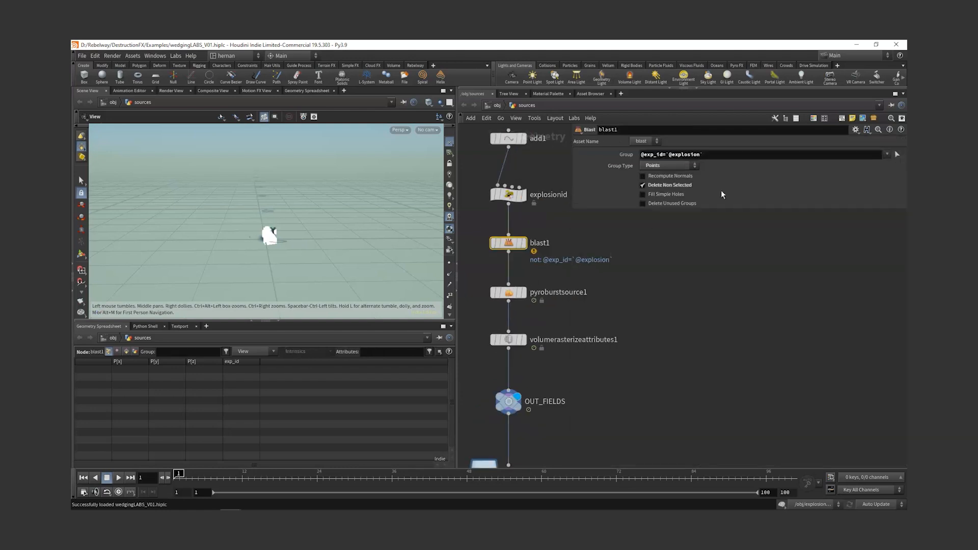
left_click(625, 156)
middle_click_drag(634, 449, 634, 443)
scroll(627, 129, "down", 2)
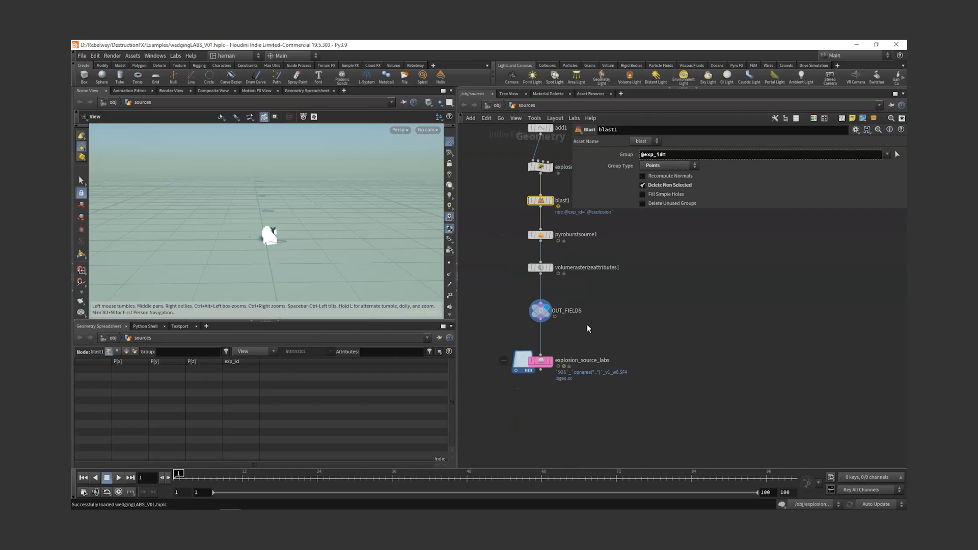
Step: Display the explosion_source_labs node and save the scene
left_click(553, 362)
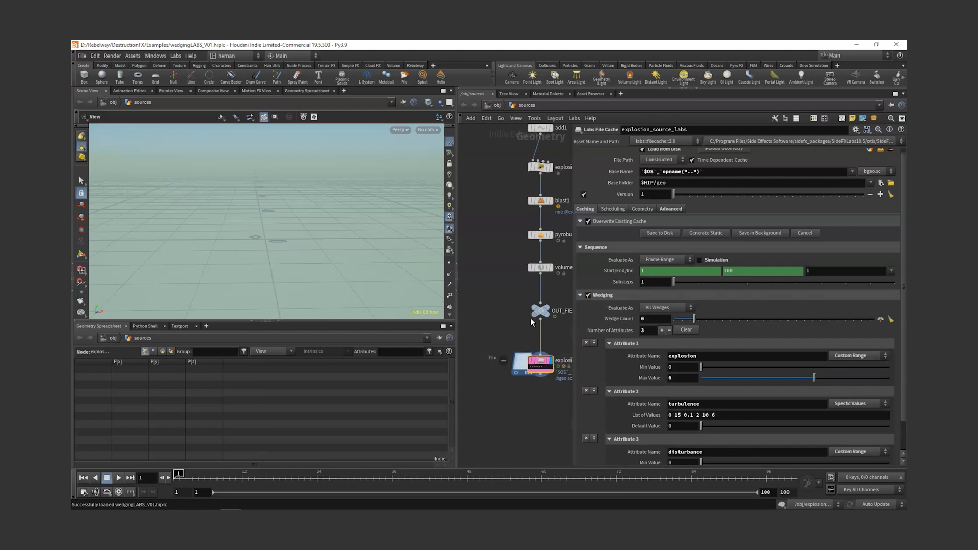
middle_click_drag(530, 318, 507, 304)
key("ctrl+s")
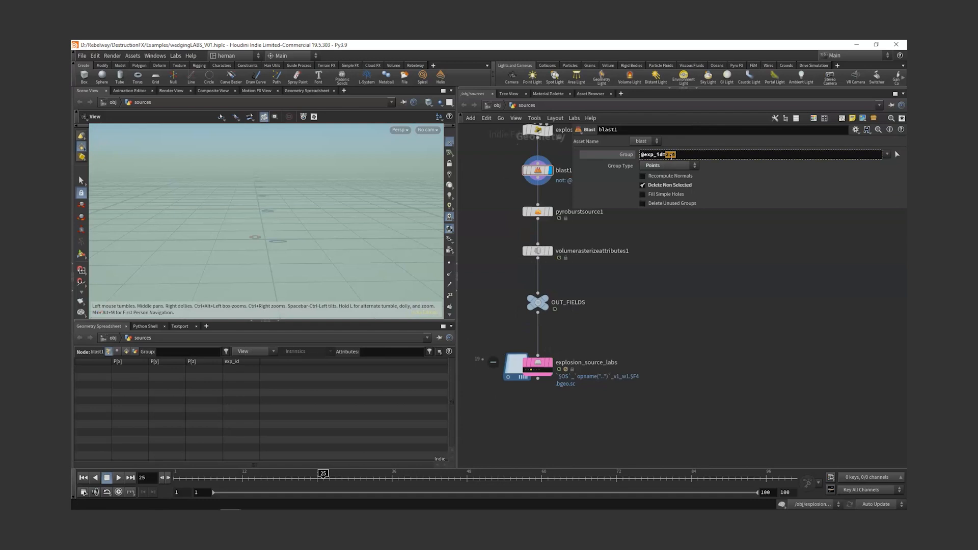
Step: Compare the explosion and turbulence wedge settings on explosion_source_labs with the evaluated group of blast1
left_click(538, 365)
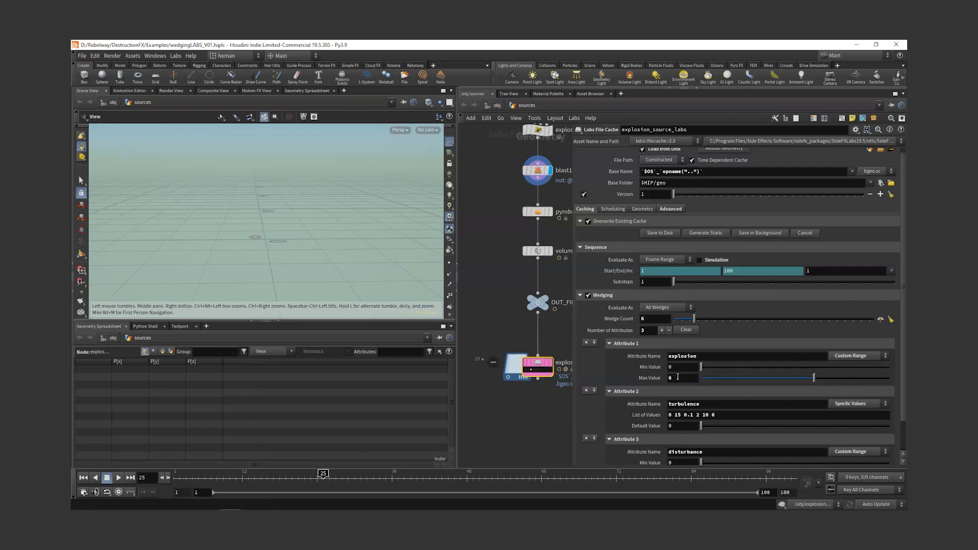
left_click(850, 355)
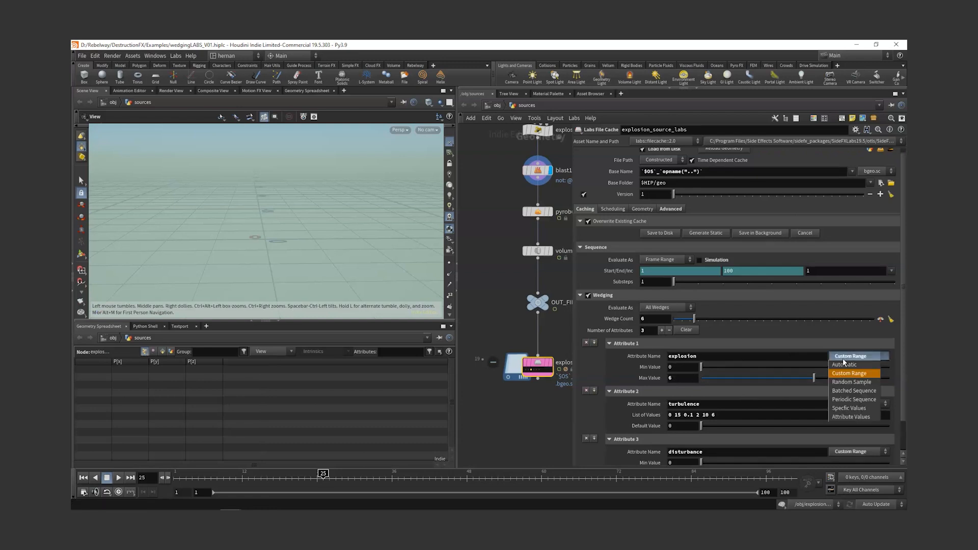
left_click(518, 347)
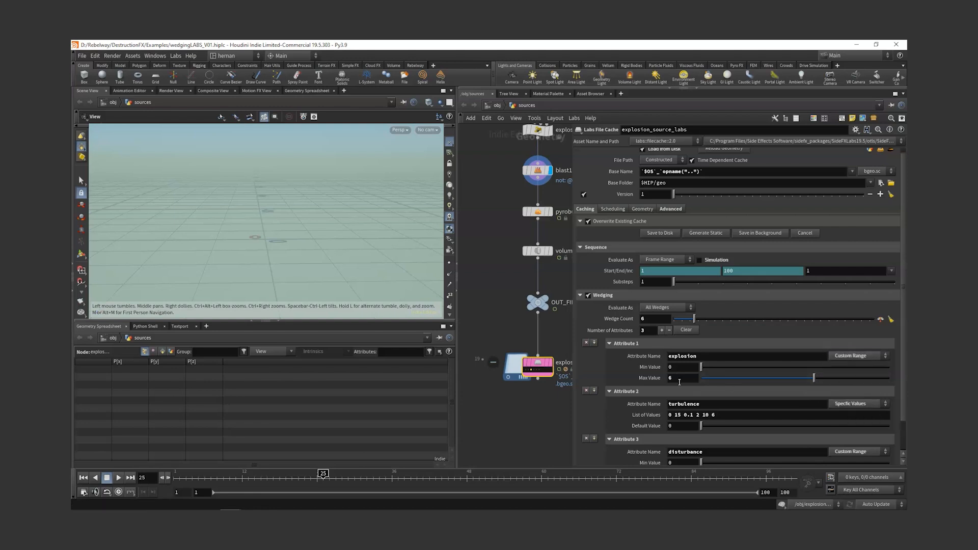
left_click(736, 415)
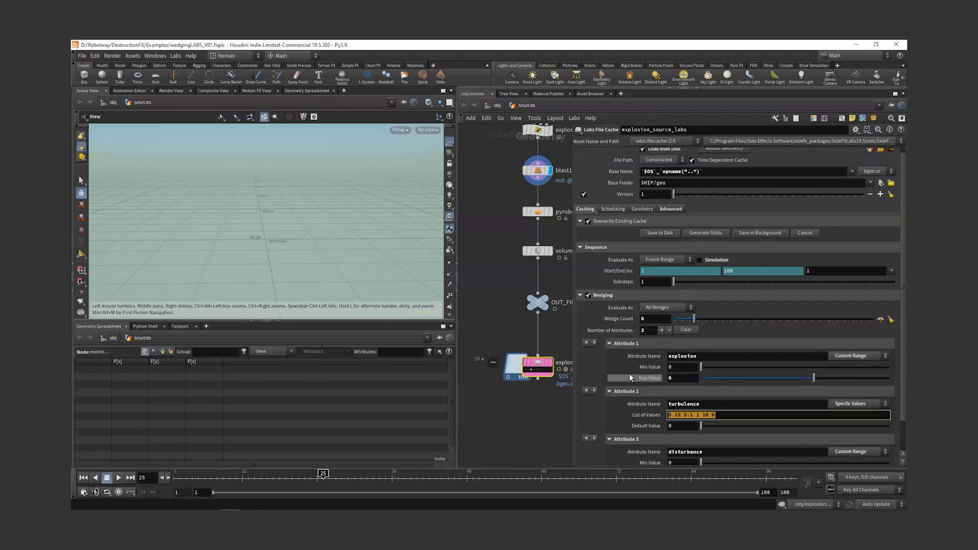
middle_click_drag(500, 161, 484, 207)
left_click(521, 216)
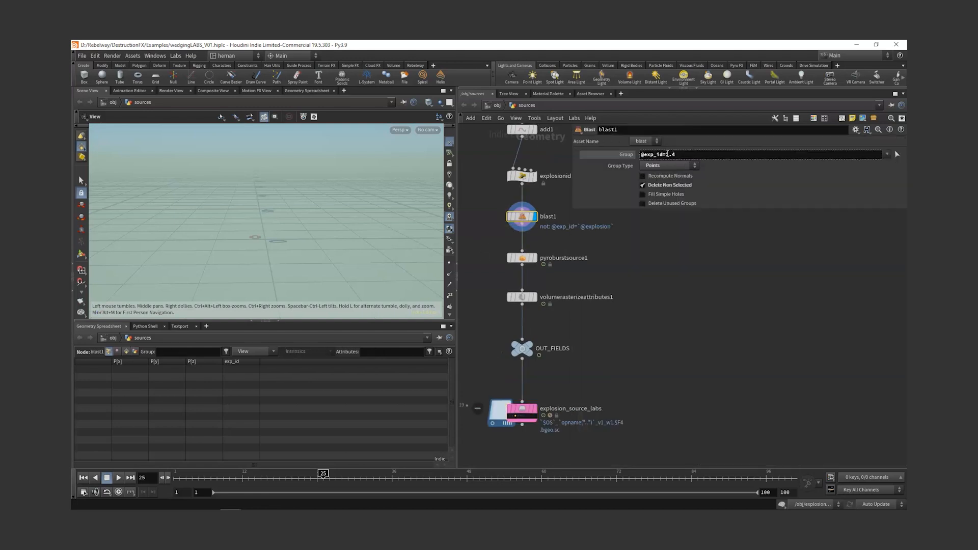
left_click(630, 155)
left_click(669, 154)
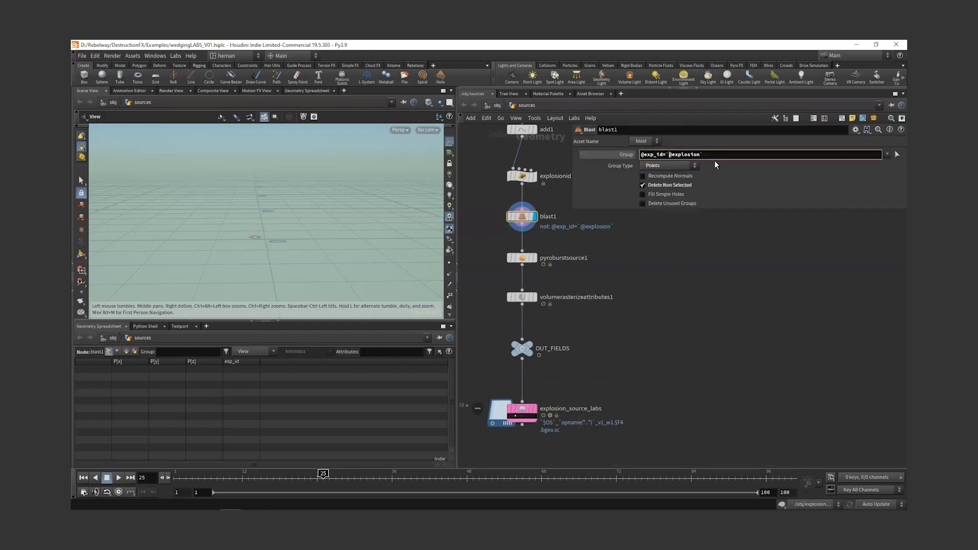
type("int(")
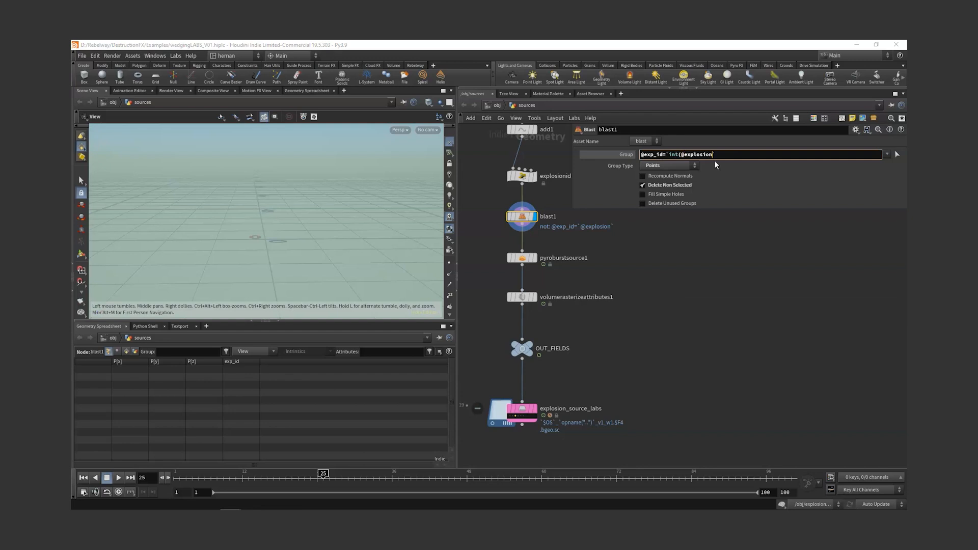
type(")")
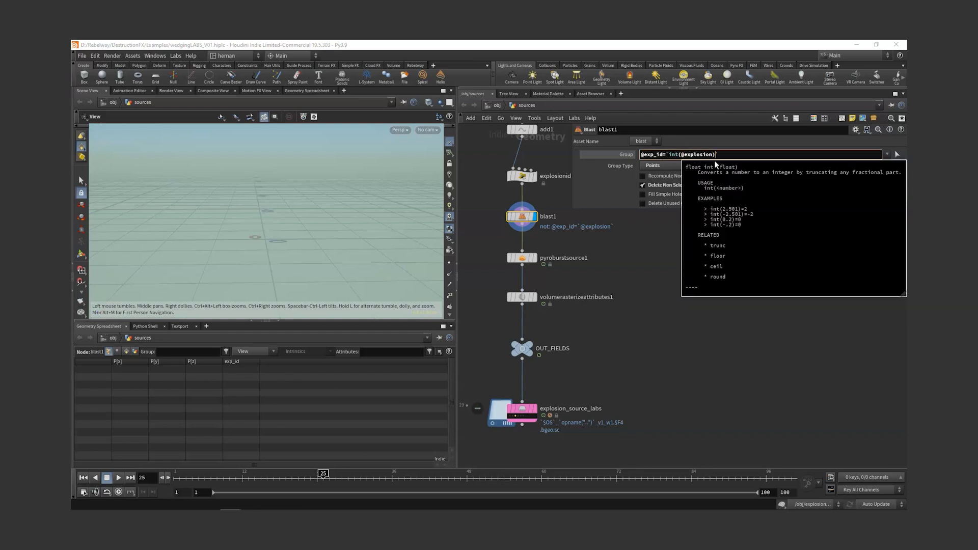
key("Return")
left_click(630, 155)
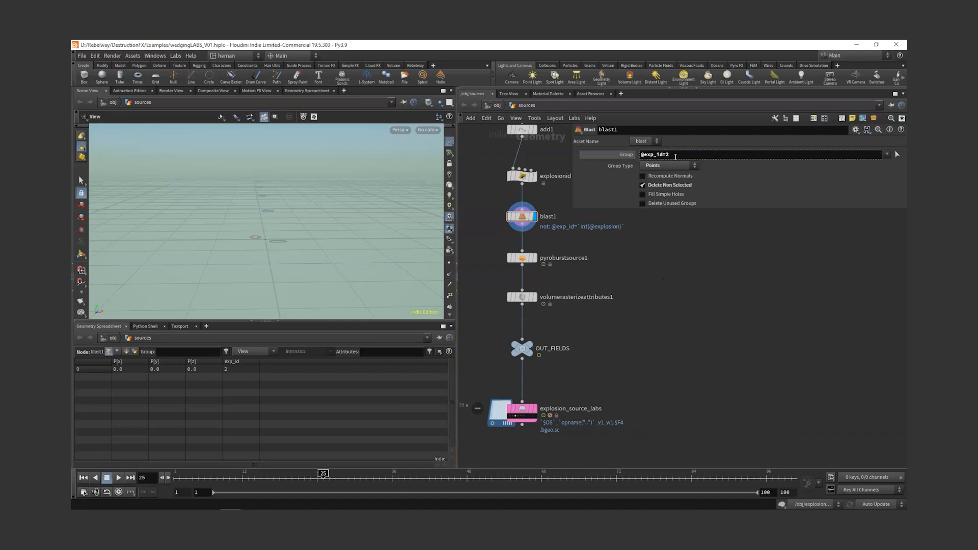
Step: Review the wedge count and wedge attribute settings on explosion_source_labs
middle_click(525, 217)
left_click(522, 411)
scroll(540, 389, "down", 2)
scroll(647, 428, "down", 1)
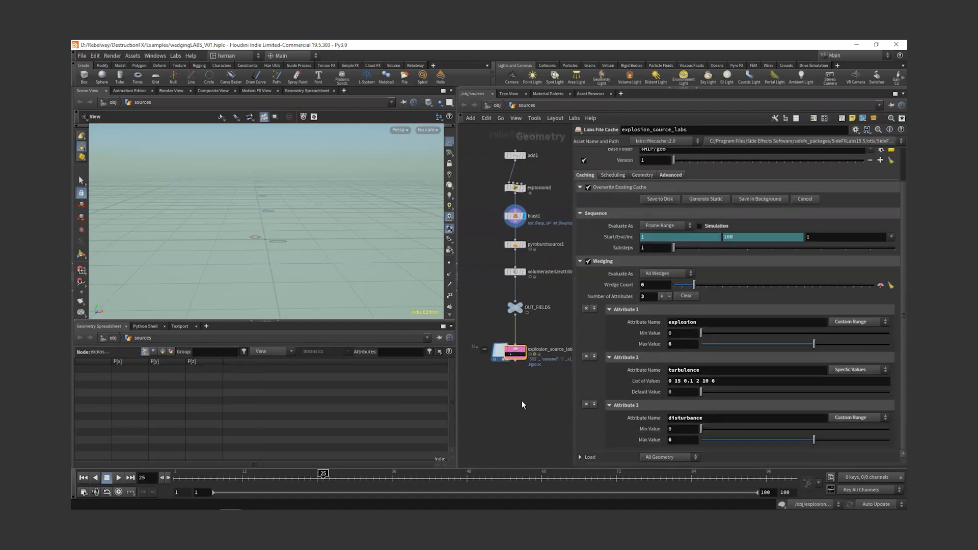
left_click_drag(649, 284, 569, 302)
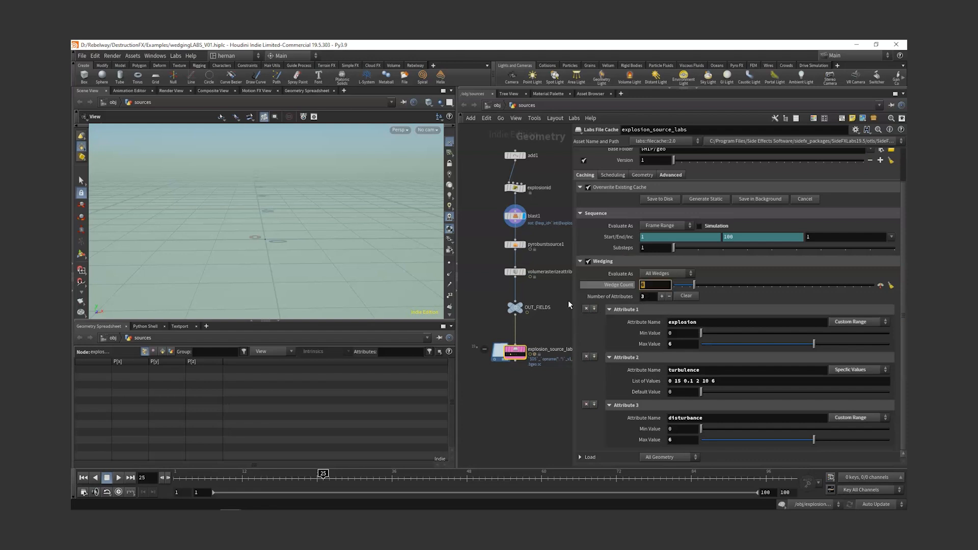
left_click(518, 411)
Step: Save the scene, enable wedging on explosion_sim_labs in the explosions network and expand its wedging settings
key("u")
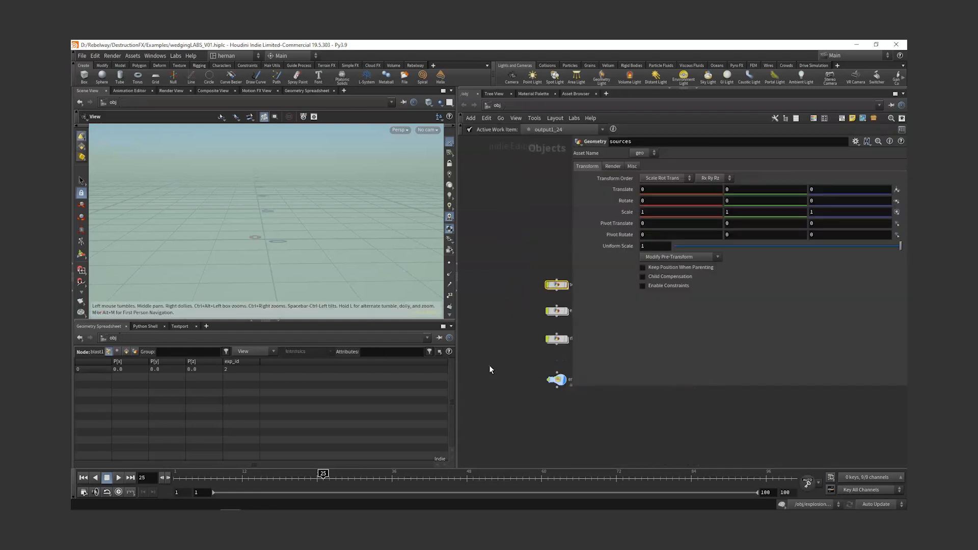
key("ctrl+s")
left_click(507, 318)
middle_click_drag(530, 312, 474, 329)
double_click(499, 330)
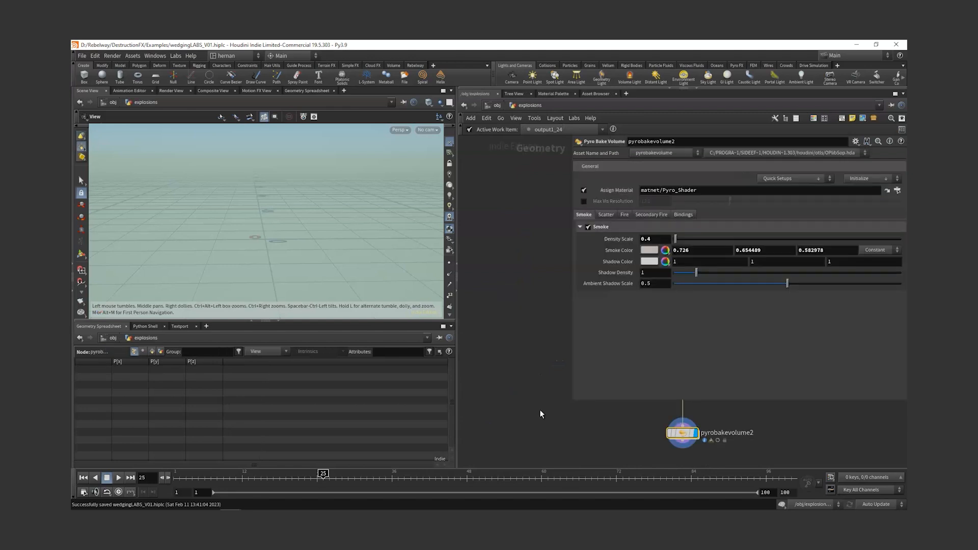
left_click(528, 335)
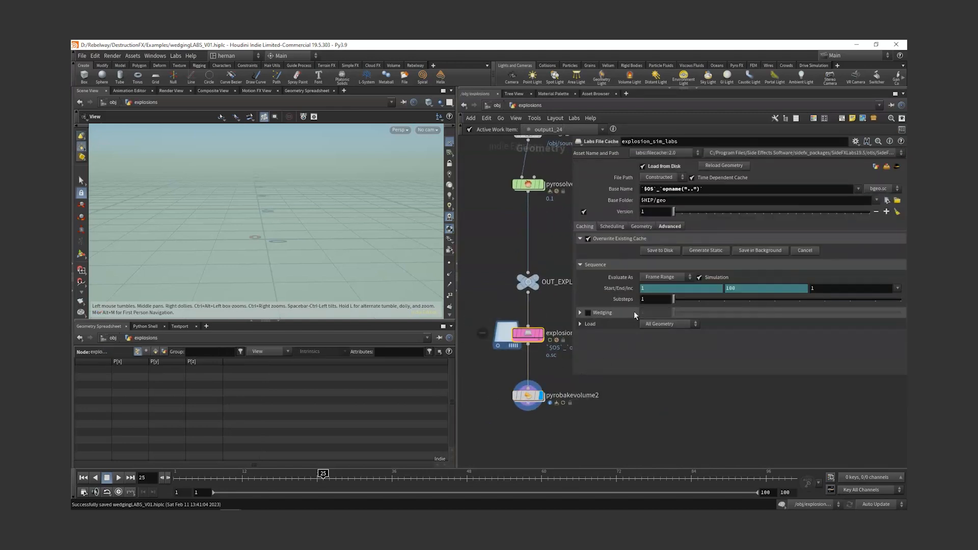
left_click(585, 312)
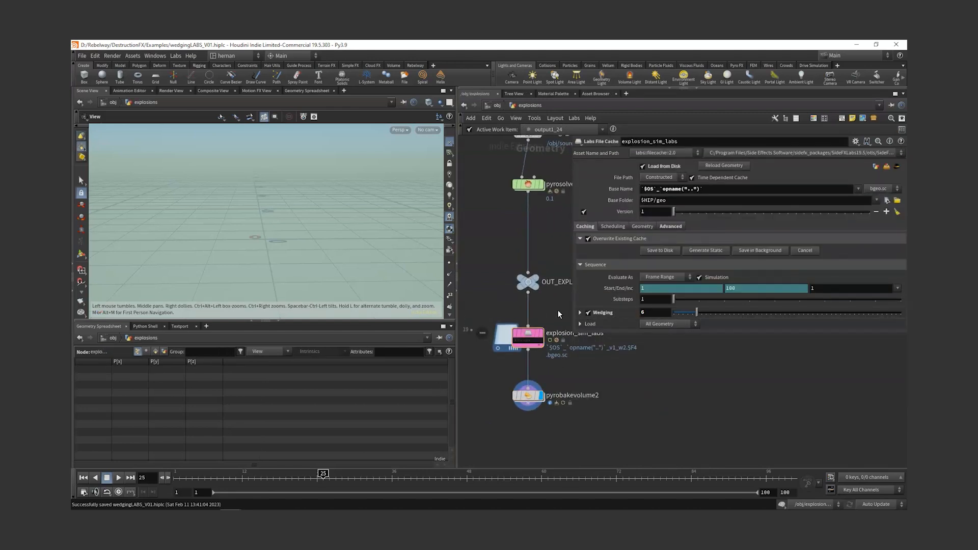
left_click(580, 313)
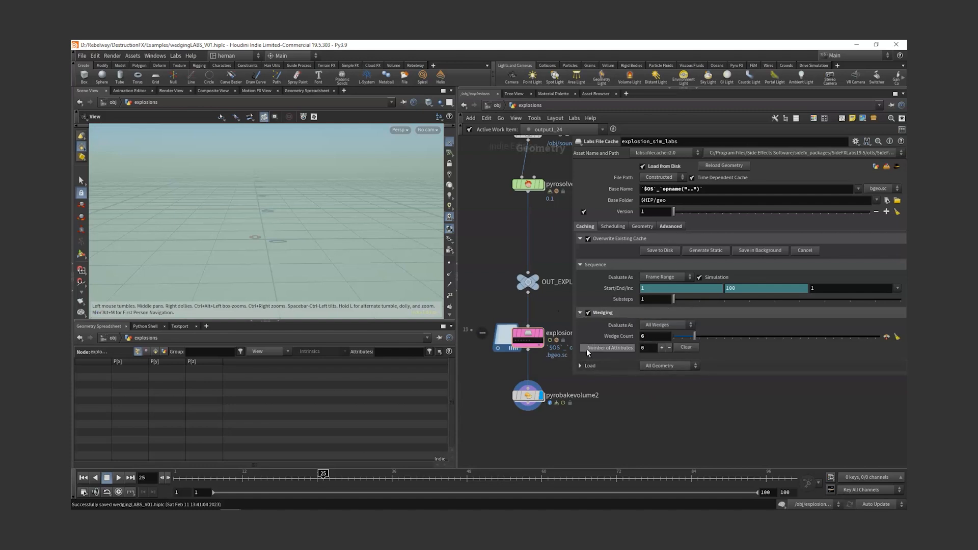
left_click_drag(576, 377, 596, 442)
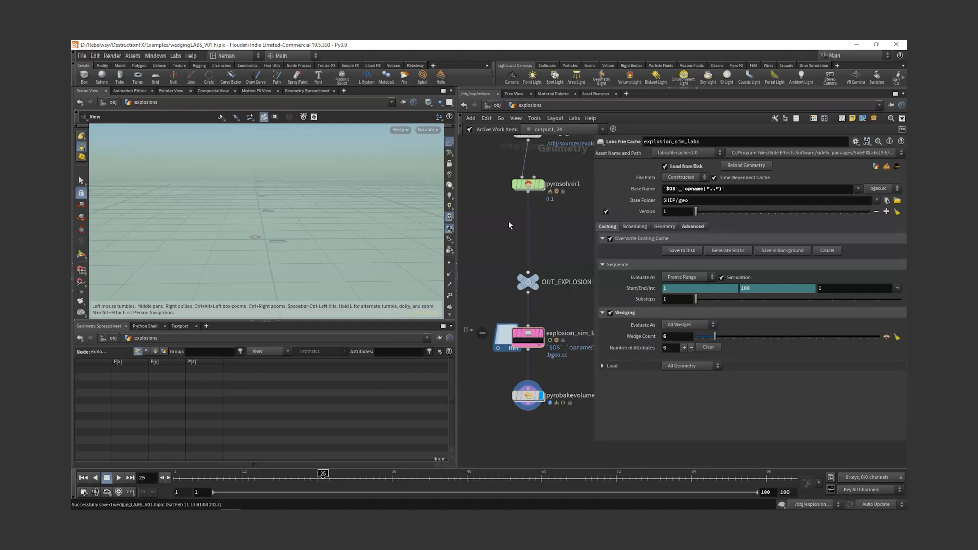
Step: Enable wedging on rbd_cache_labs in the rbds network
key("u")
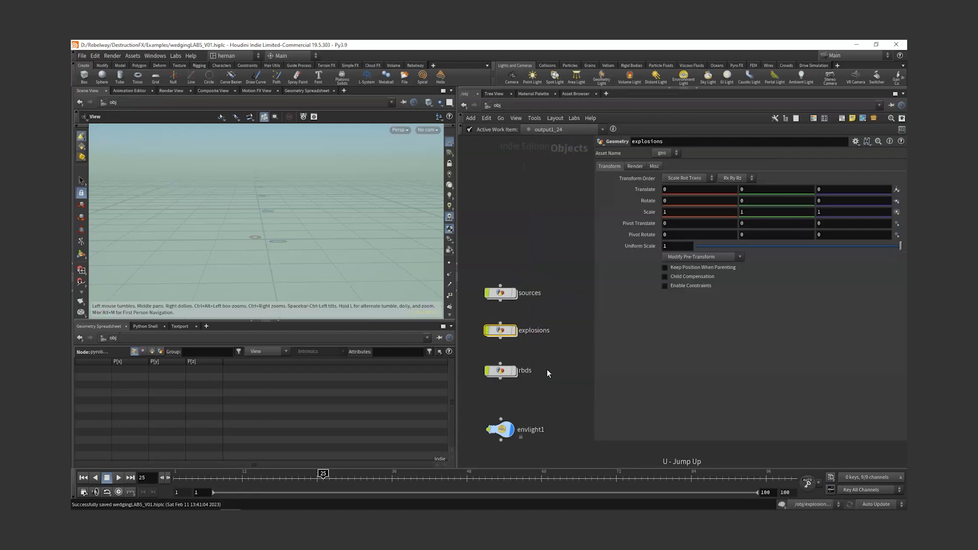
double_click(511, 375)
middle_click_drag(586, 396, 468, 311)
middle_click_drag(548, 356, 544, 369)
left_click_drag(505, 391, 506, 392)
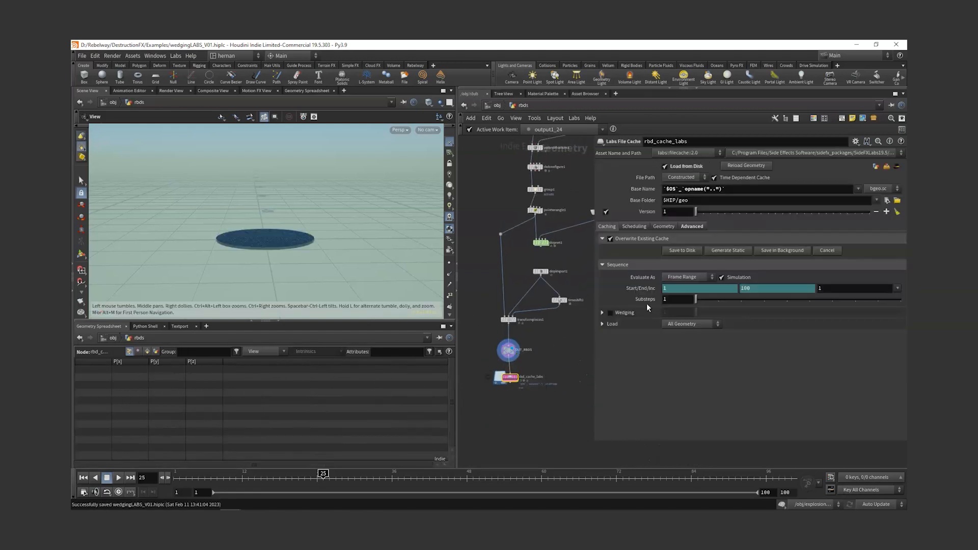
left_click(610, 312)
middle_click_drag(561, 367, 567, 385)
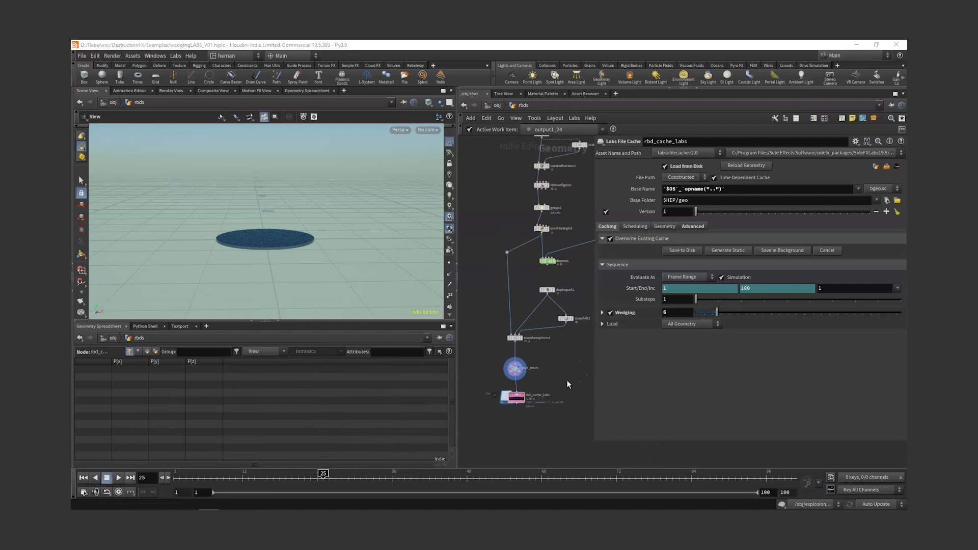
scroll(514, 412, "up", 5)
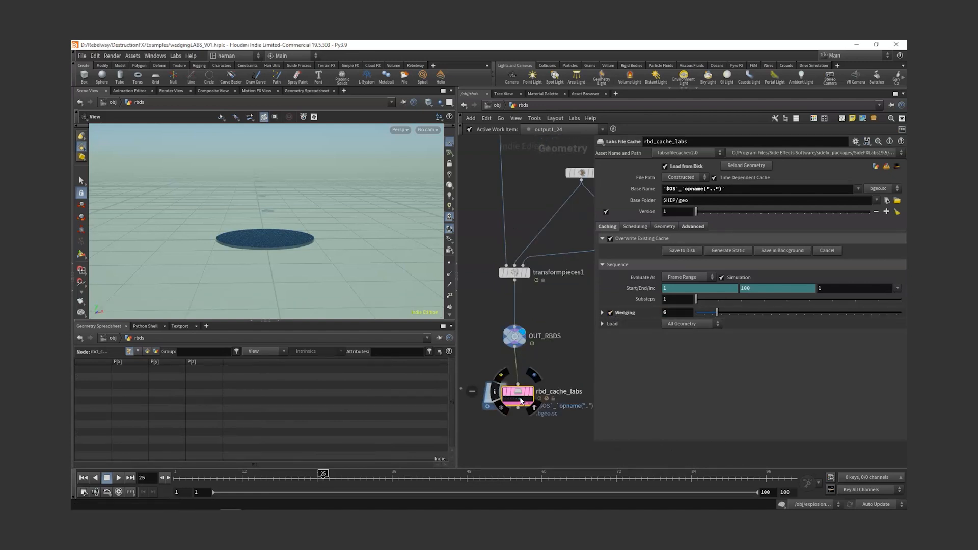
Step: Create TOP file cache nodes from rbd_cache_labs, explosion_sim_labs and explosion_source_labs in their networks
left_click(897, 167)
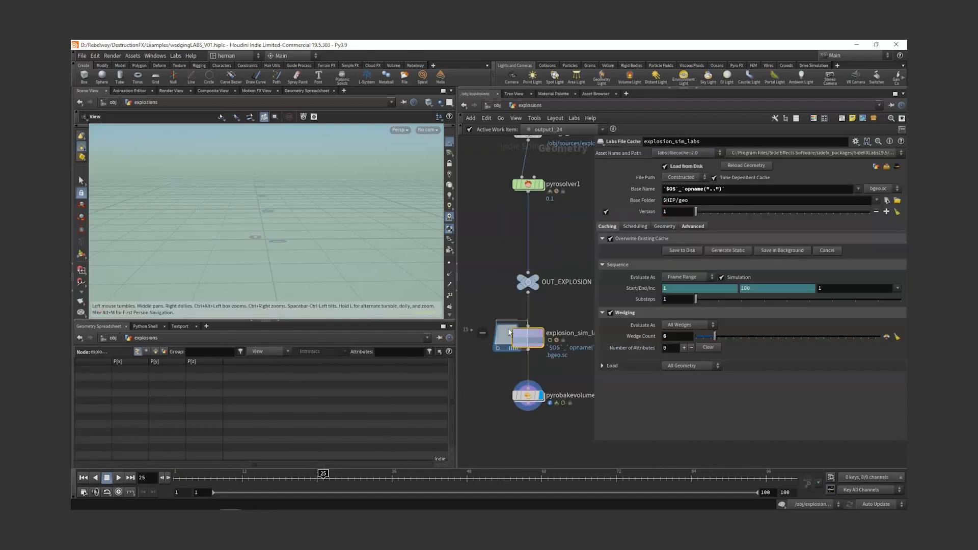
key("u")
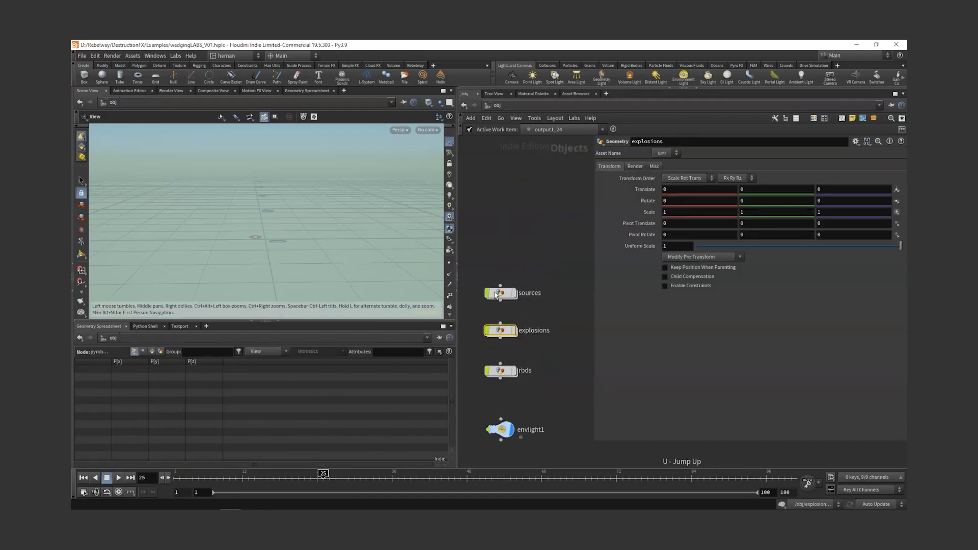
left_click_drag(555, 272, 512, 298)
double_click(502, 291)
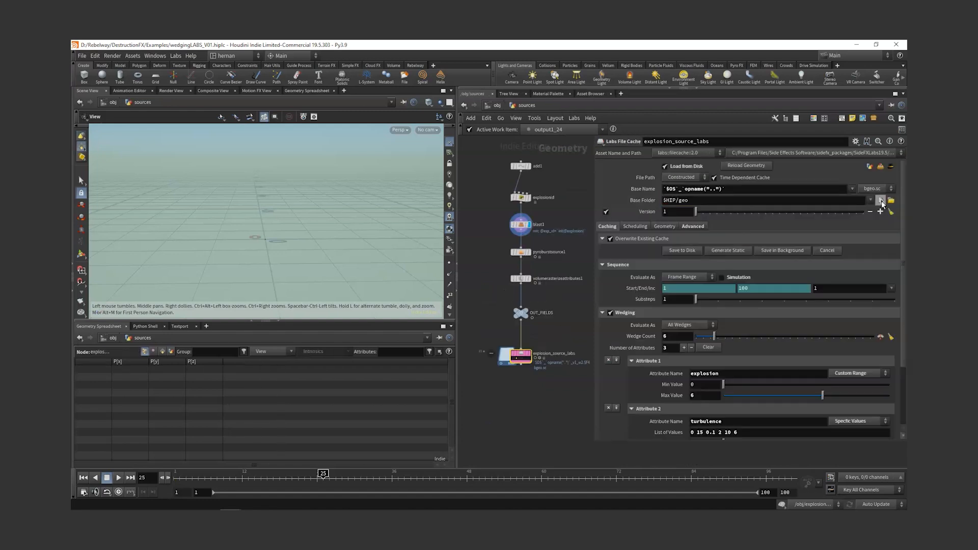
key("u")
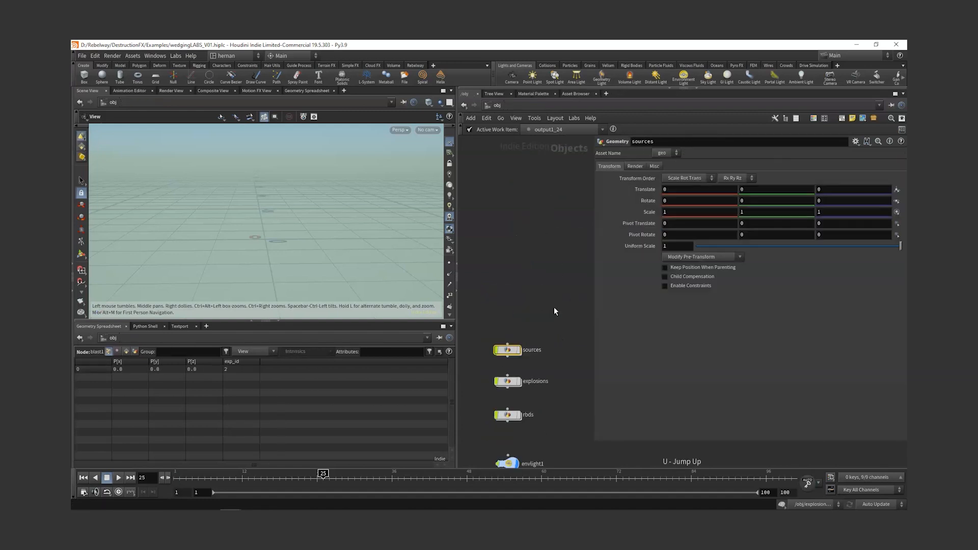
Step: Open topnet1 and stack explosion_source_labs, explosion_sim_labs and rbd_cache_labs in that order in a column
double_click(585, 324)
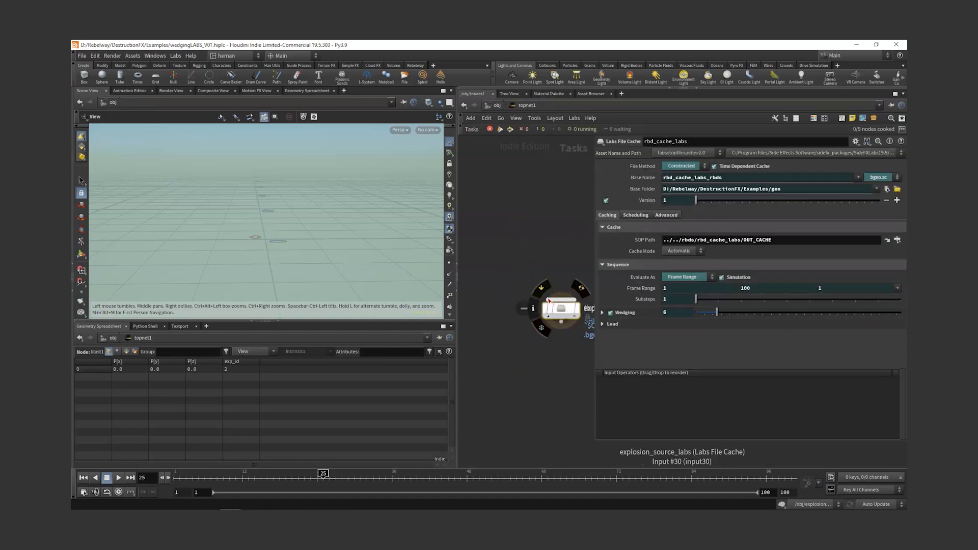
scroll(514, 280, "down", 4)
left_click_drag(577, 246, 520, 373)
left_click(542, 326)
scroll(543, 318, "up", 3)
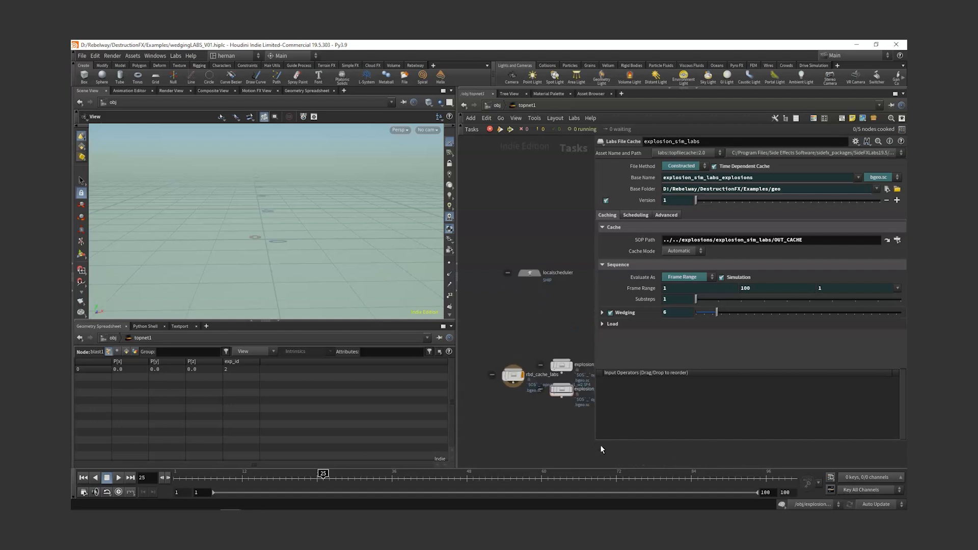
left_click_drag(594, 440, 704, 338)
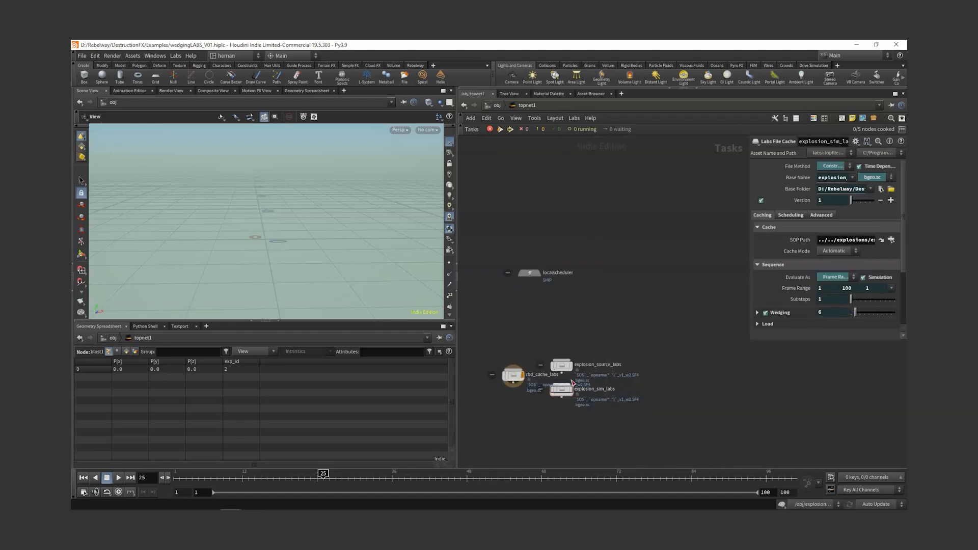
left_click_drag(563, 369, 534, 319)
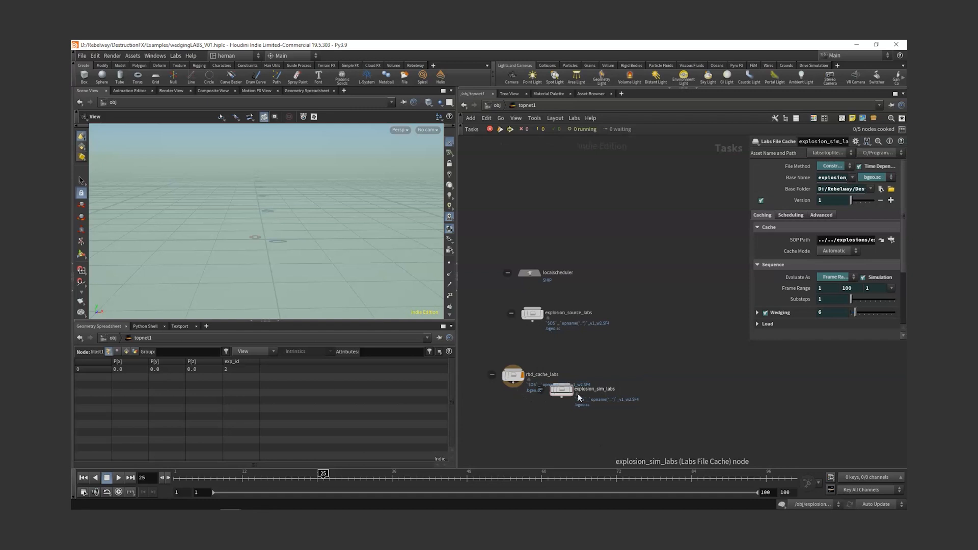
left_click_drag(578, 396, 554, 347)
left_click_drag(515, 376, 538, 383)
Step: Connect explosion_source_labs to explosion_sim_labs and on to rbd_cache_labs, tidy the layout and move localscheduler aside
left_click(533, 321)
left_click(538, 337)
left_click(537, 374)
left_click(538, 350)
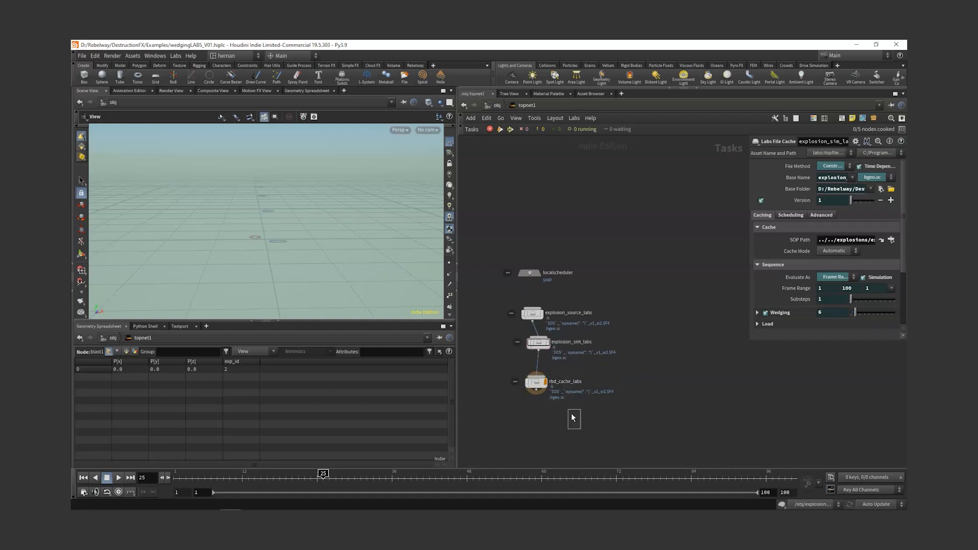
left_click_drag(582, 429, 512, 315)
key("l")
left_click(641, 281)
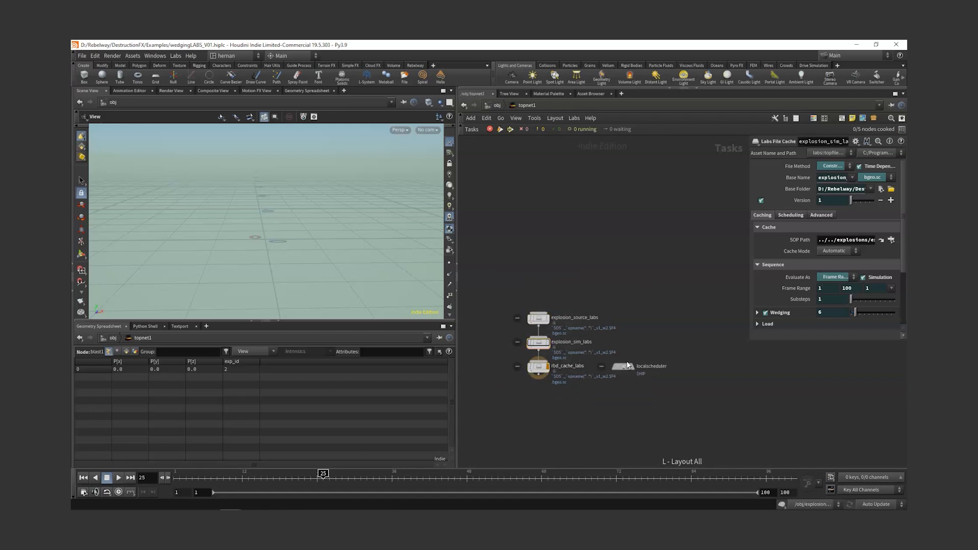
left_click_drag(625, 367, 688, 339)
Step: Generate the work items for rbd_cache_labs in topnet1, saving the scene first, and lay out the node chain again
scroll(579, 312, "up", 4)
middle_click_drag(597, 299, 646, 227)
right_click(555, 331)
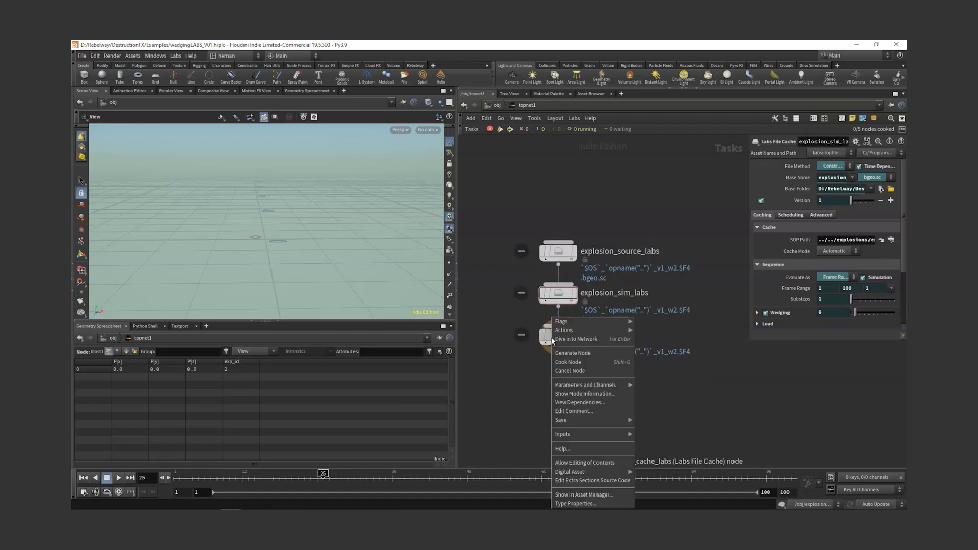
left_click(582, 357)
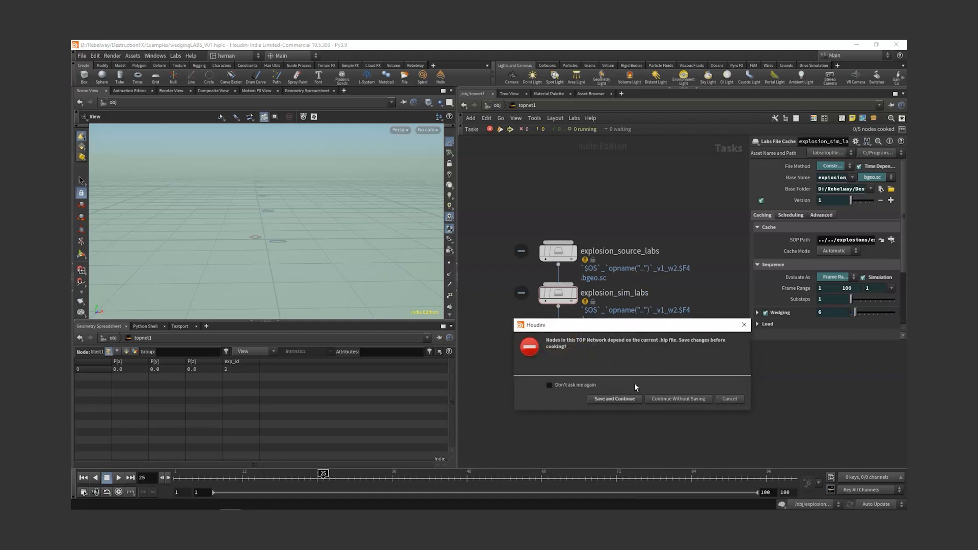
left_click(611, 400)
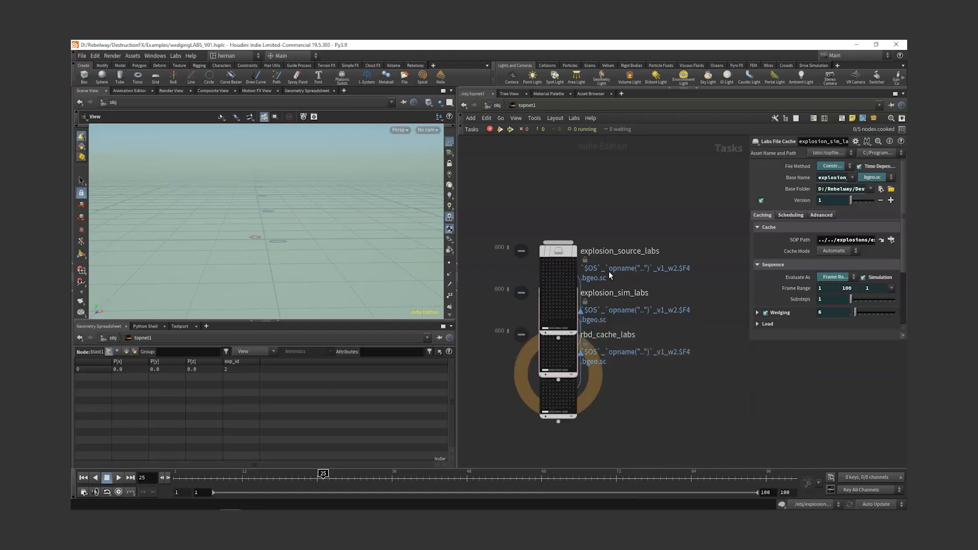
key("l")
scroll(618, 347, "down", 3)
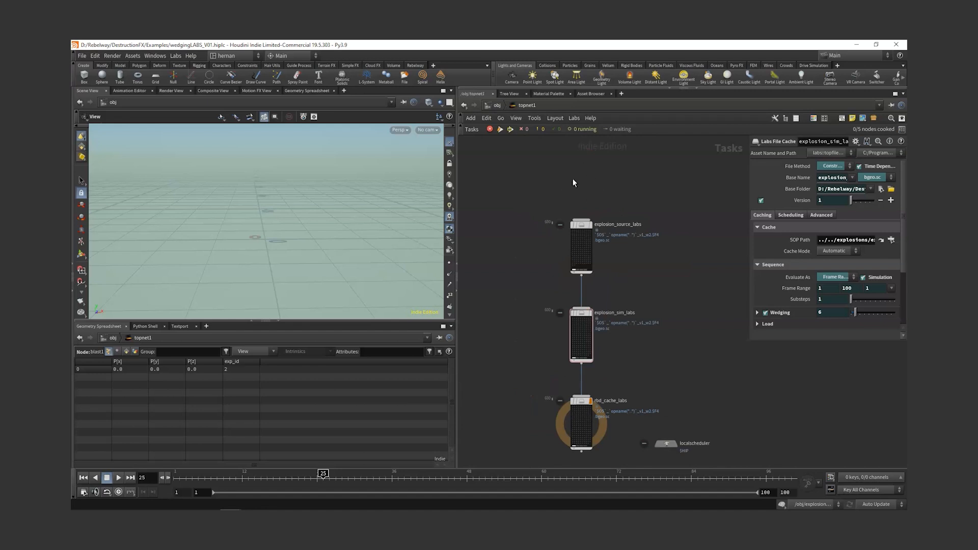
Step: Inspect the topnet_display network inside explosion_source_labs in the sources network
key("u")
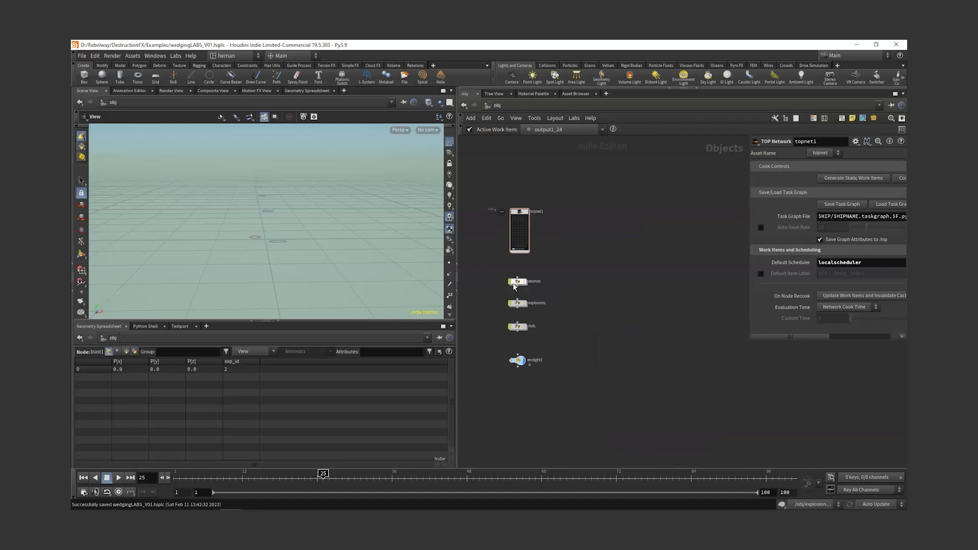
double_click(517, 281)
double_click(520, 362)
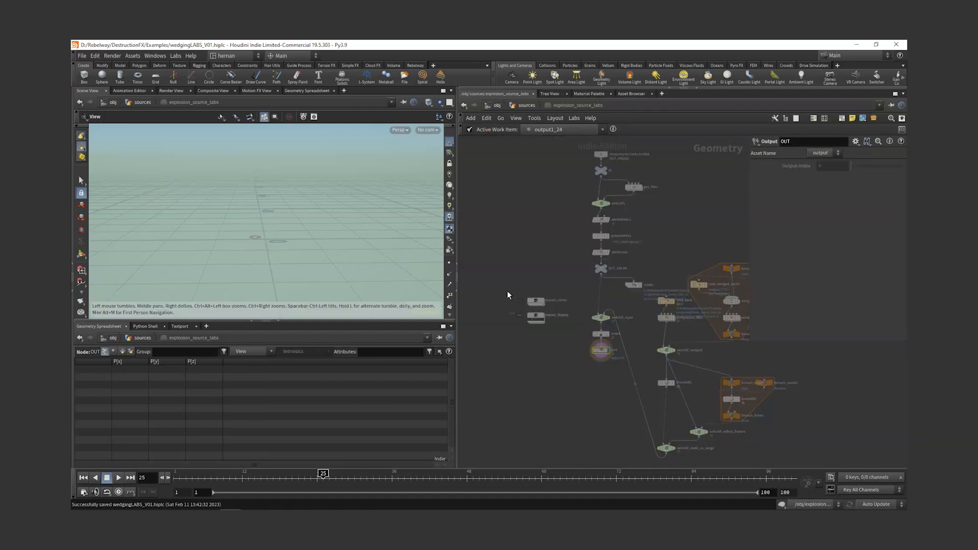
scroll(509, 297, "up", 4)
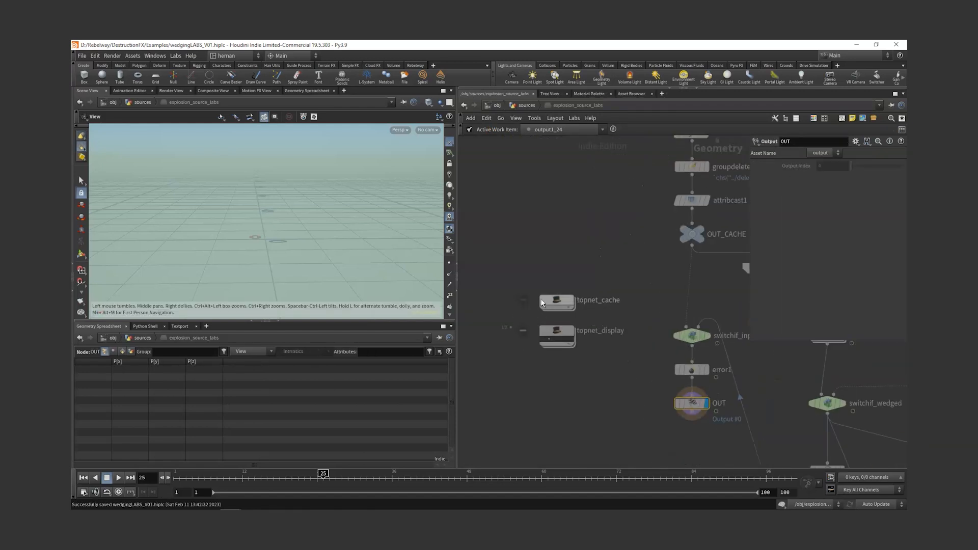
double_click(560, 330)
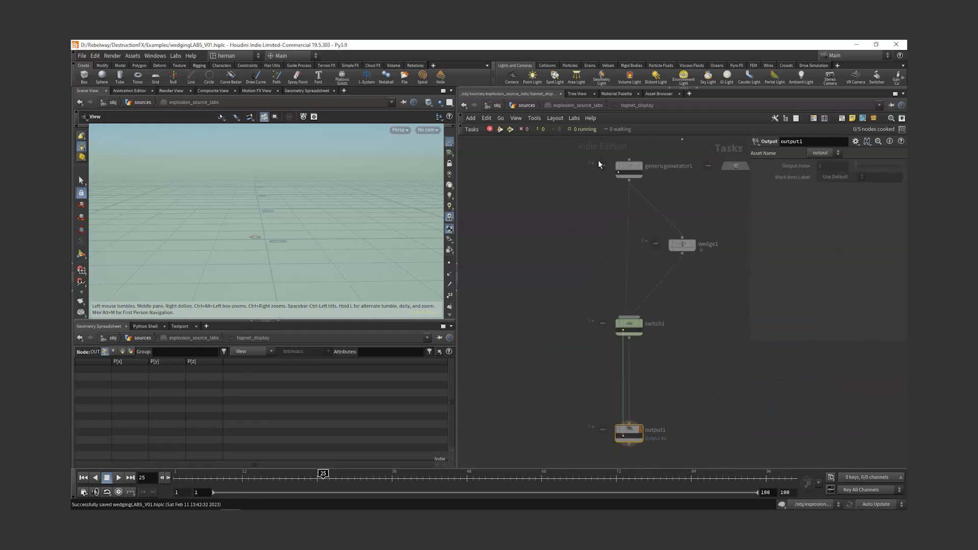
key("u")
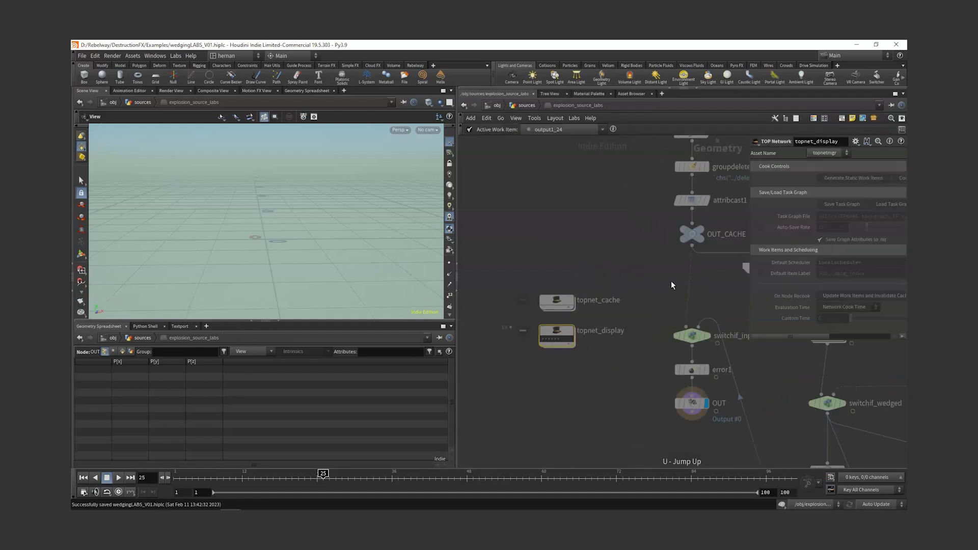
Step: Review the wedging, load and path construction settings of explosion_source_labs in the sources network
key("u")
left_click_drag(751, 339, 638, 437)
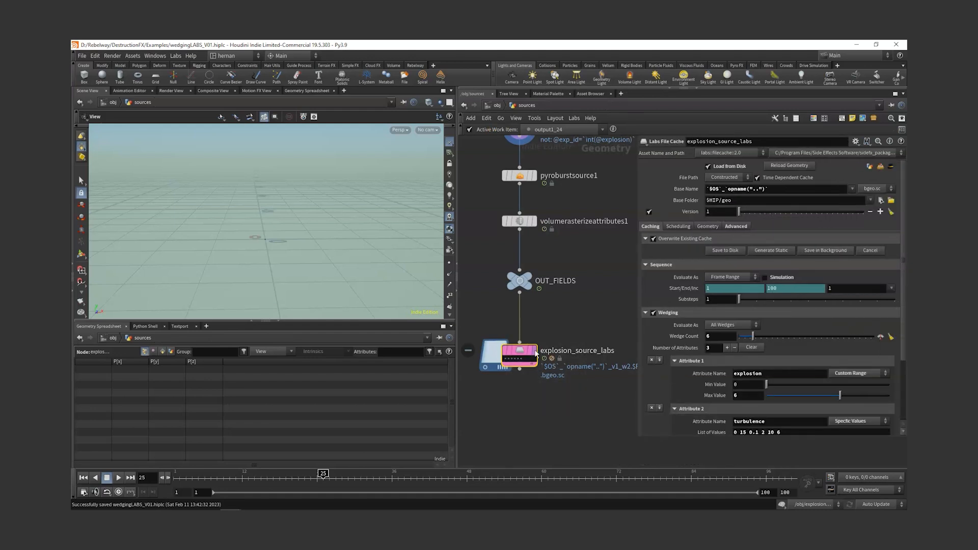
scroll(668, 367, "down", 4)
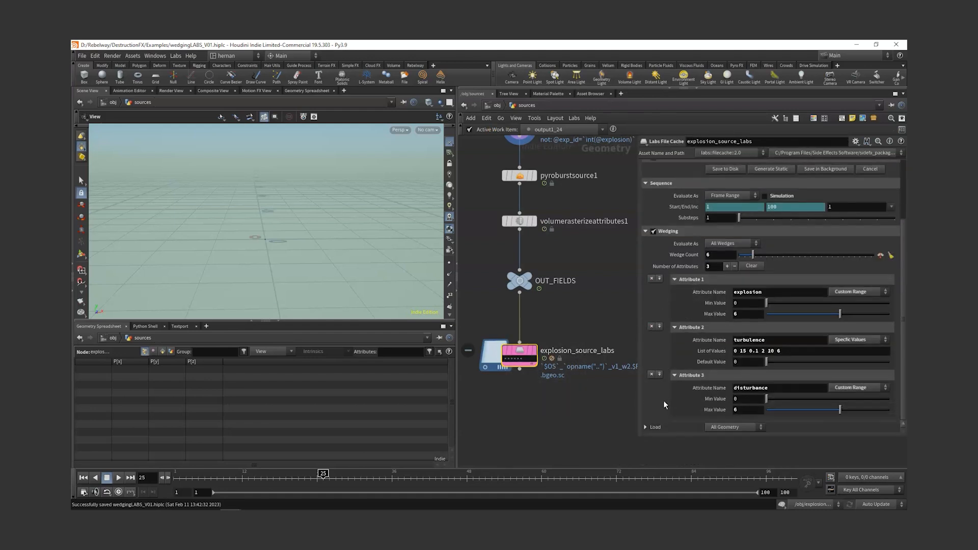
left_click(645, 427)
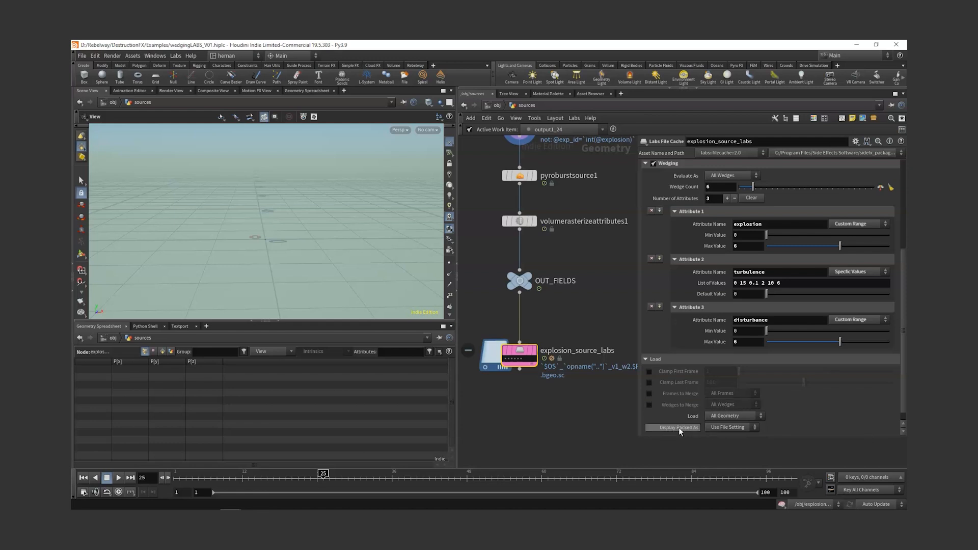
scroll(673, 176, "up", 5)
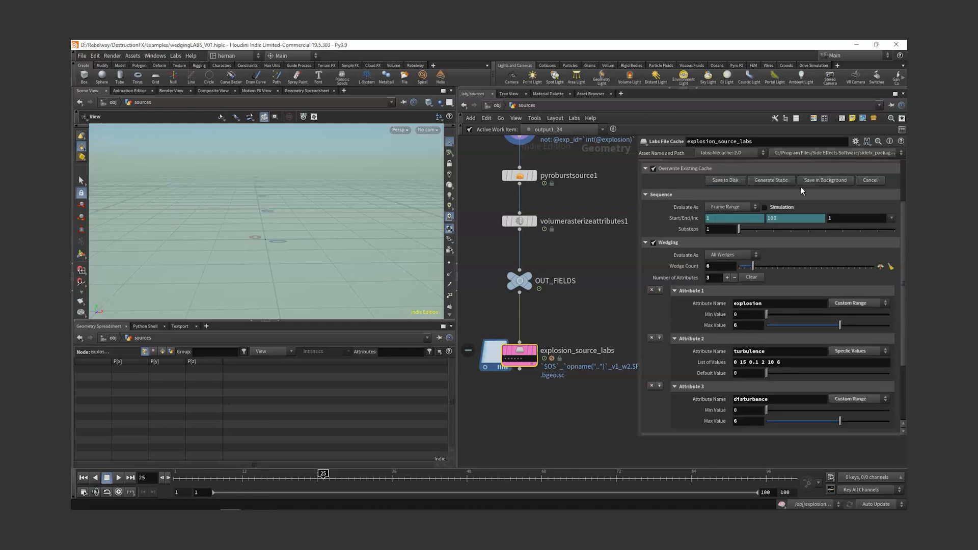
left_click(743, 191)
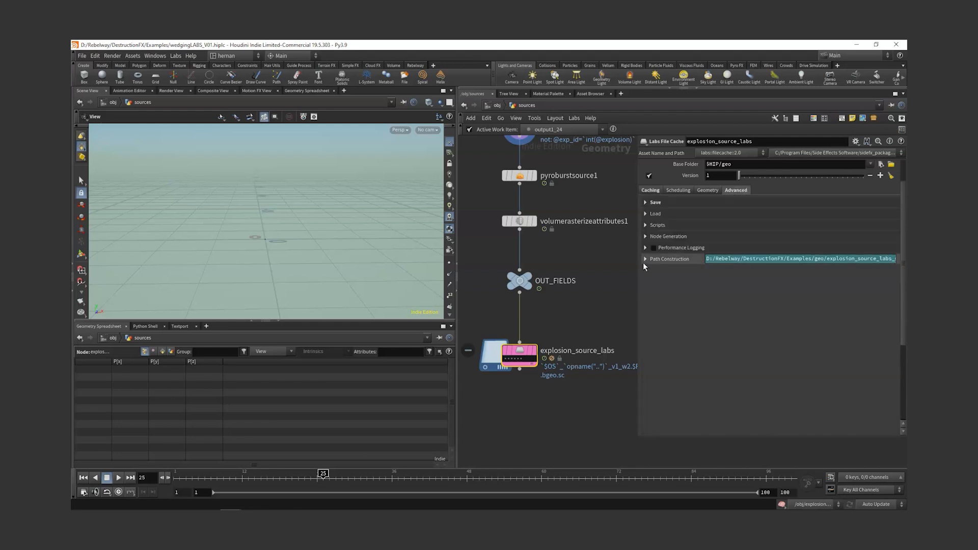
left_click_drag(638, 264, 524, 274)
left_click(550, 259)
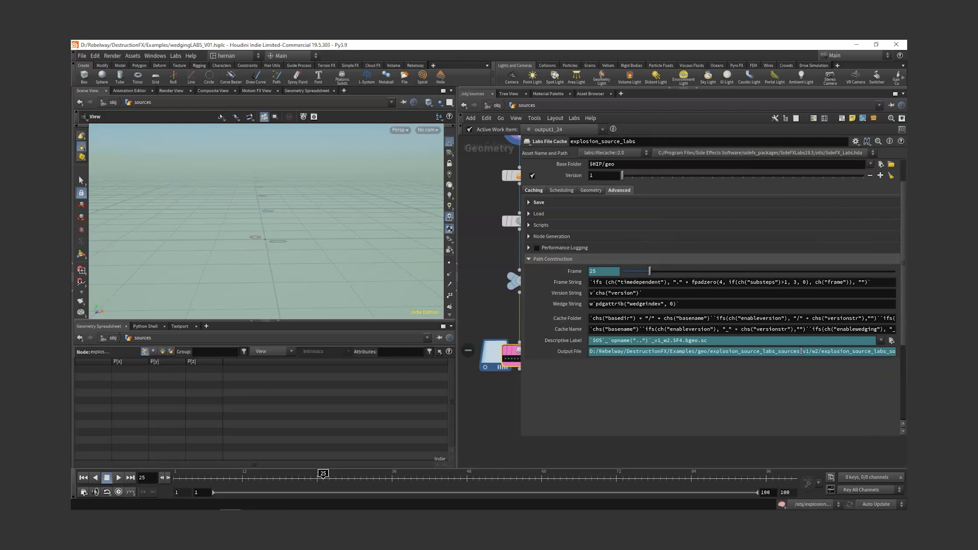
left_click(821, 352)
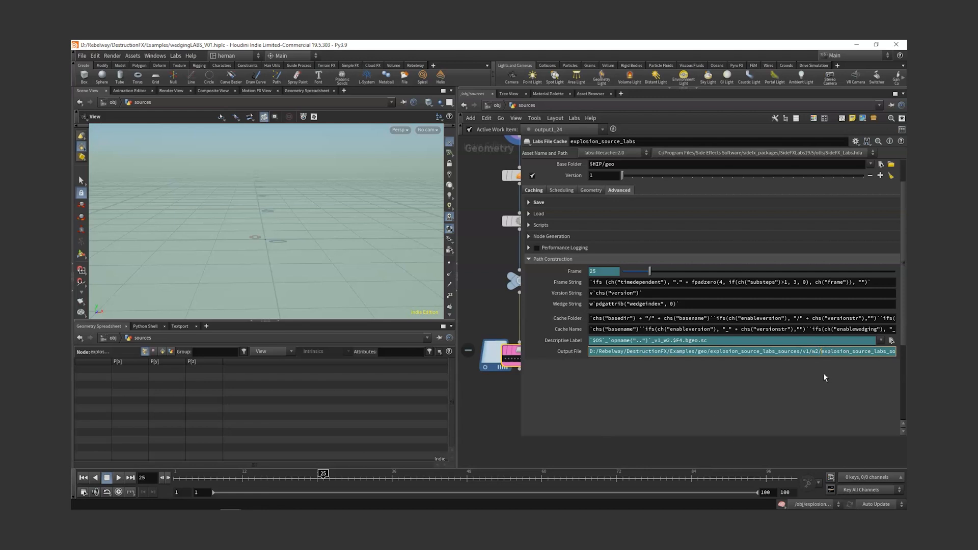
left_click_drag(521, 438, 722, 393)
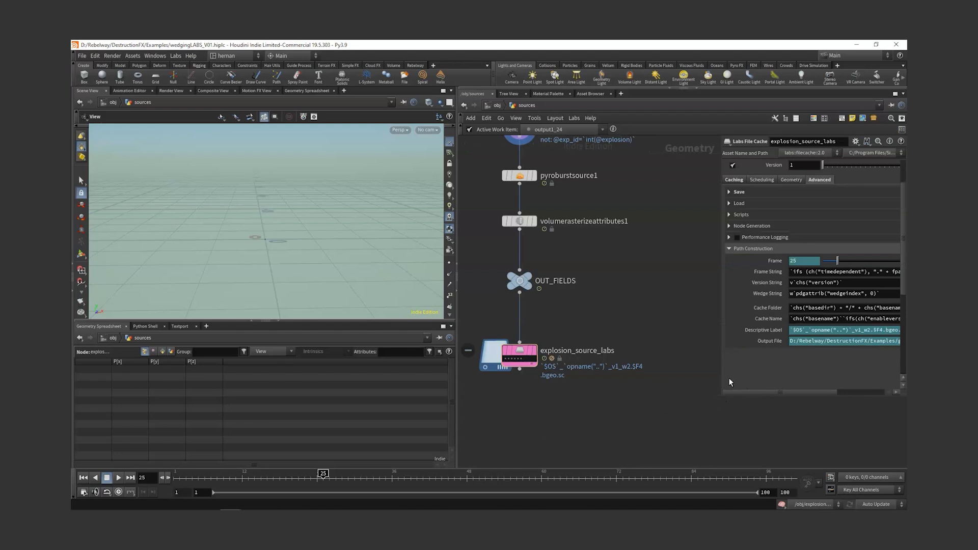
left_click_drag(720, 398, 703, 377)
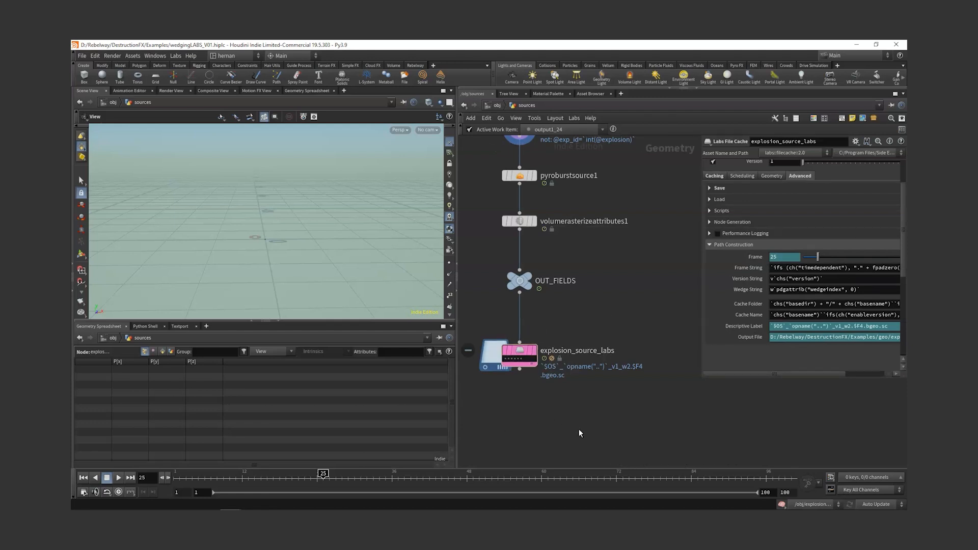
Step: Inspect the wedge and frame for-each loops inside explosion_source_labs, finishing back in the sources network
double_click(521, 354)
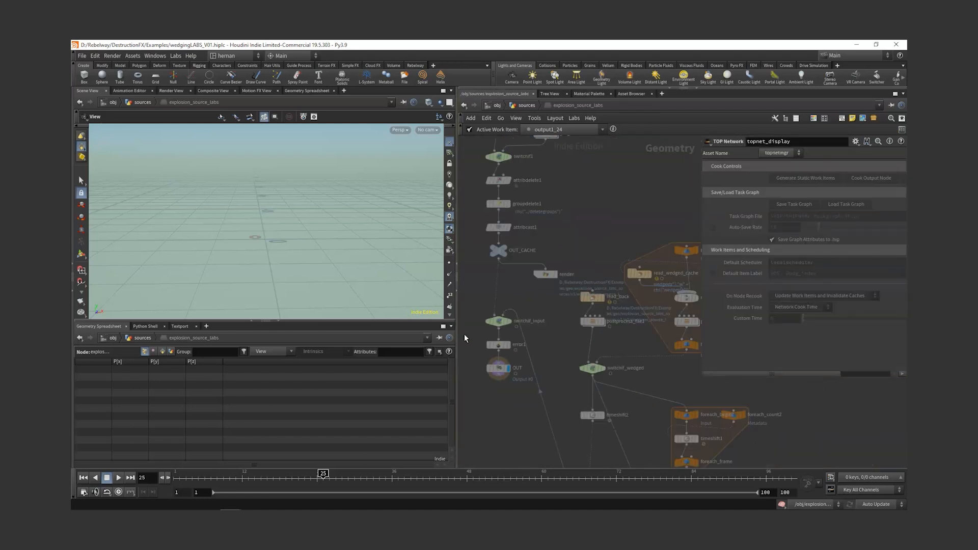
left_click(631, 205)
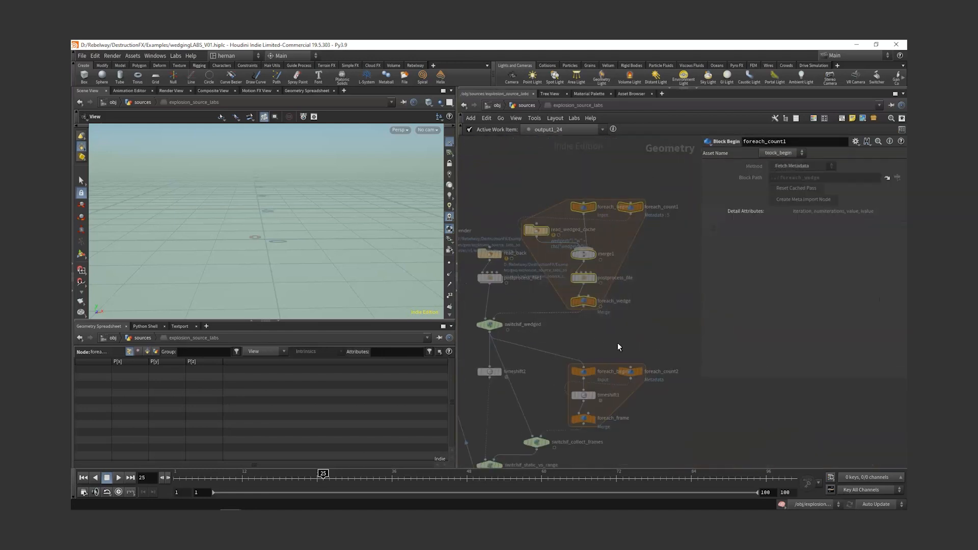
scroll(623, 340, "down", 2)
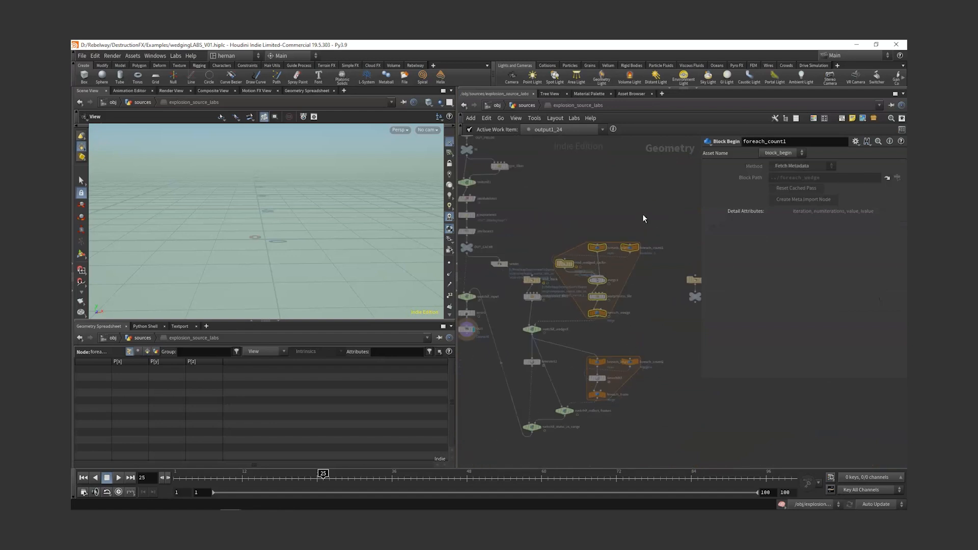
left_click_drag(657, 207, 557, 334)
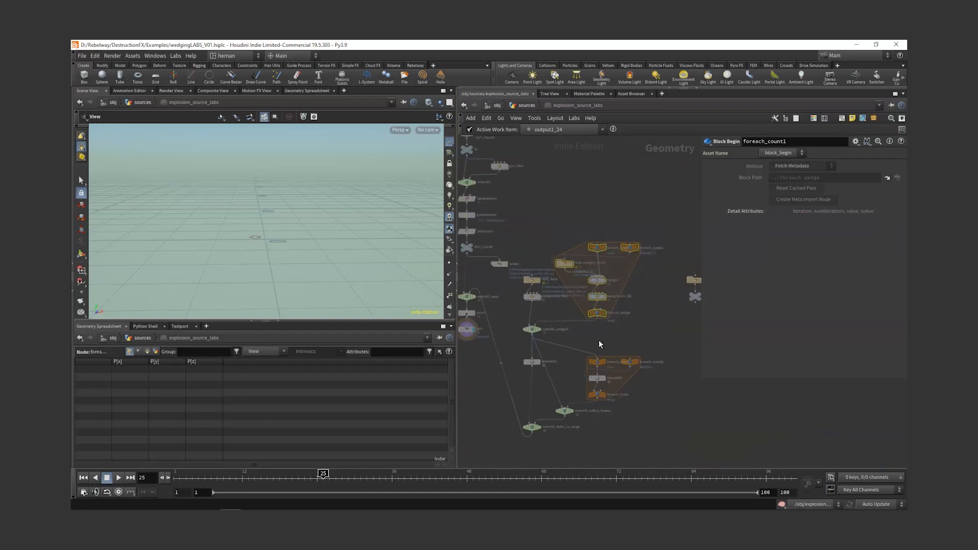
left_click(620, 185)
key("u")
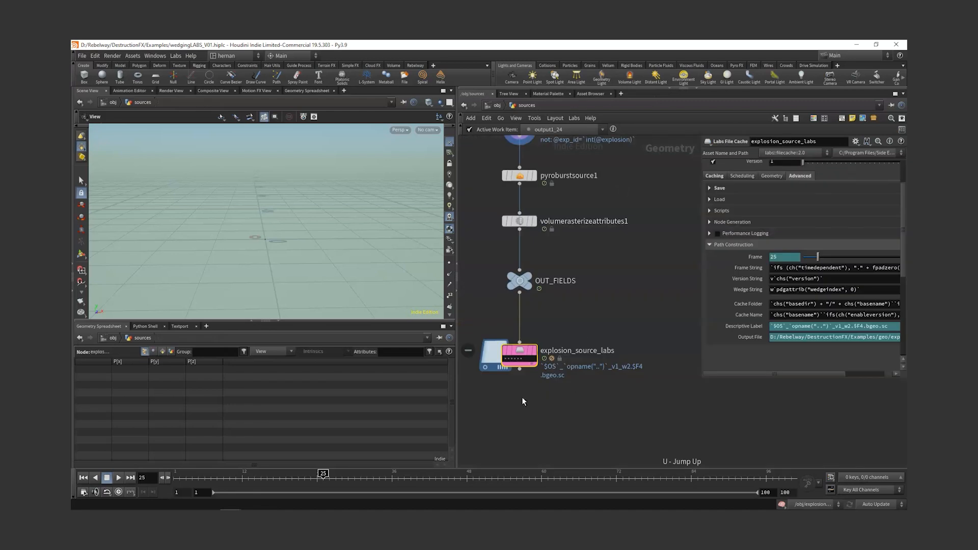
Step: Return to the cache chain in topnet1 and save the scene
scroll(613, 329, "down", 2)
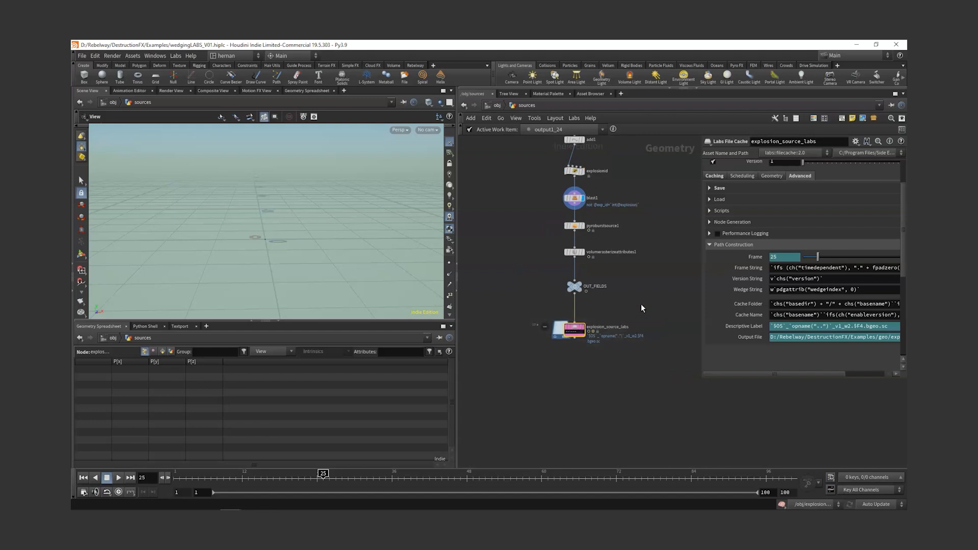
middle_click_drag(641, 308, 611, 348)
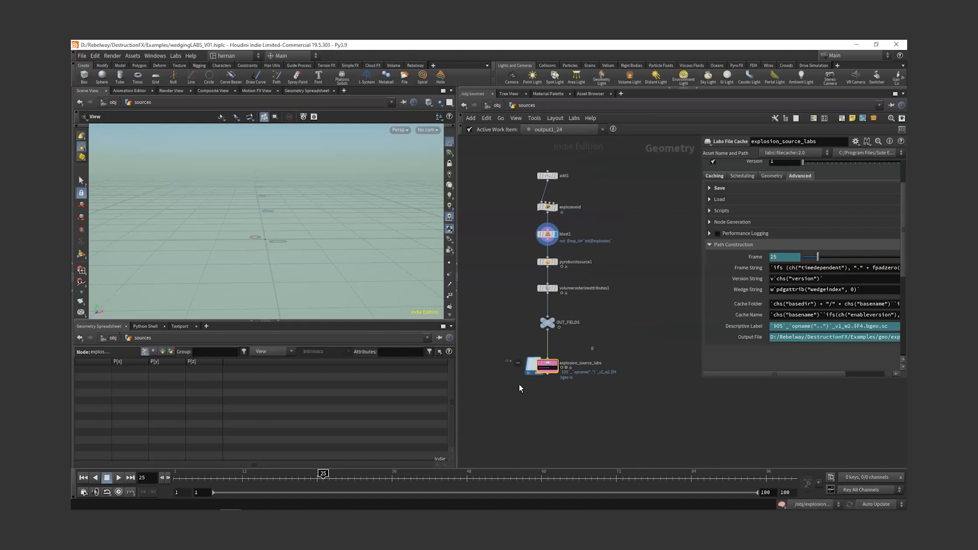
key("u")
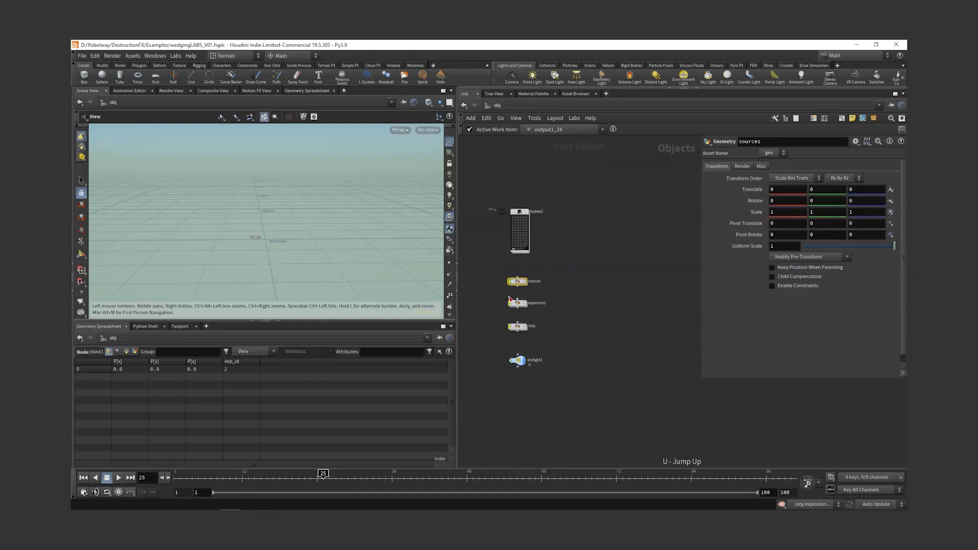
double_click(525, 216)
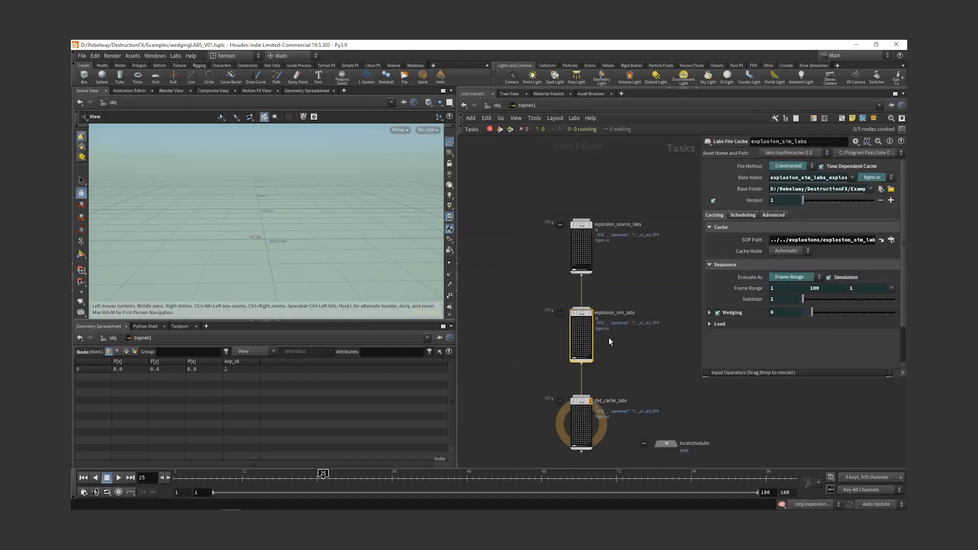
key("ctrl+s")
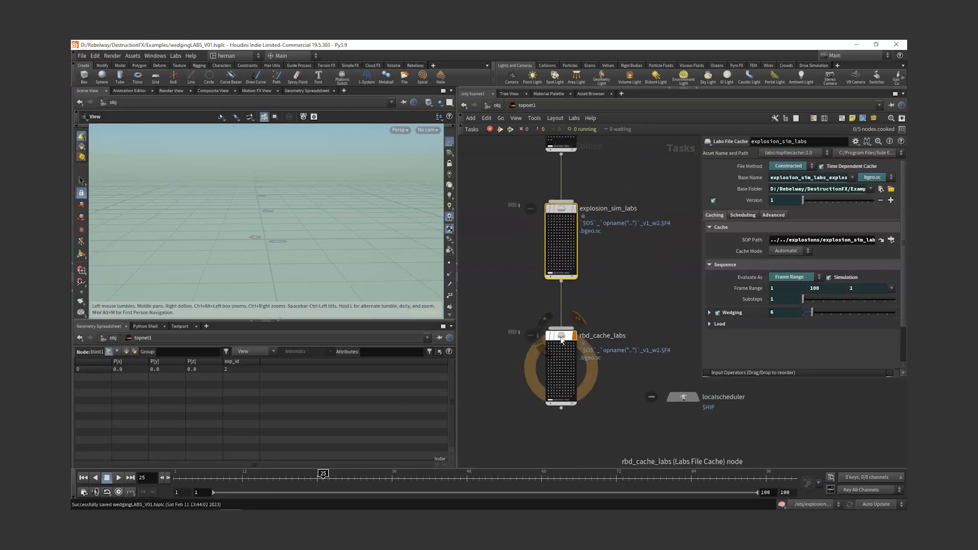
Step: Delete the existing output files of rbd_cache_labs and the upstream explosion caches from disk
right_click(559, 336)
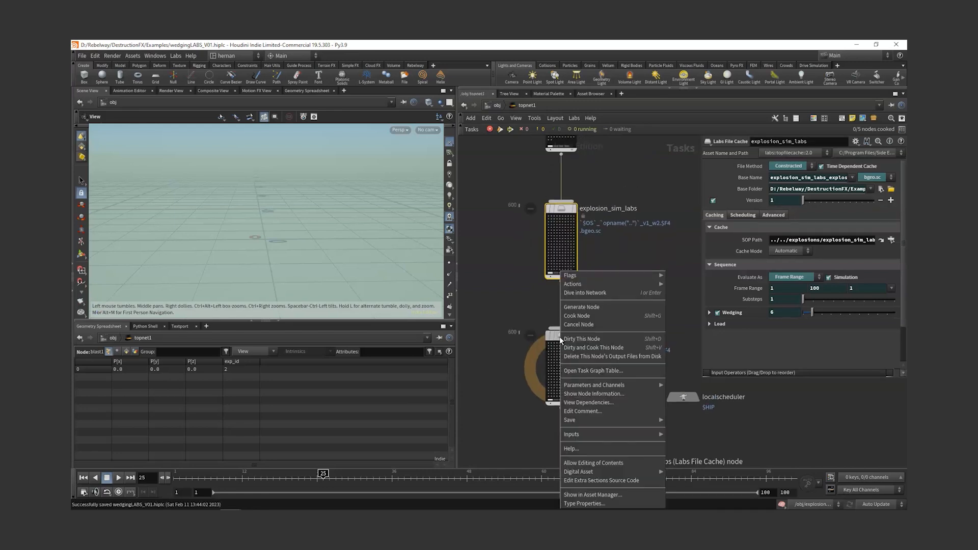
left_click(588, 356)
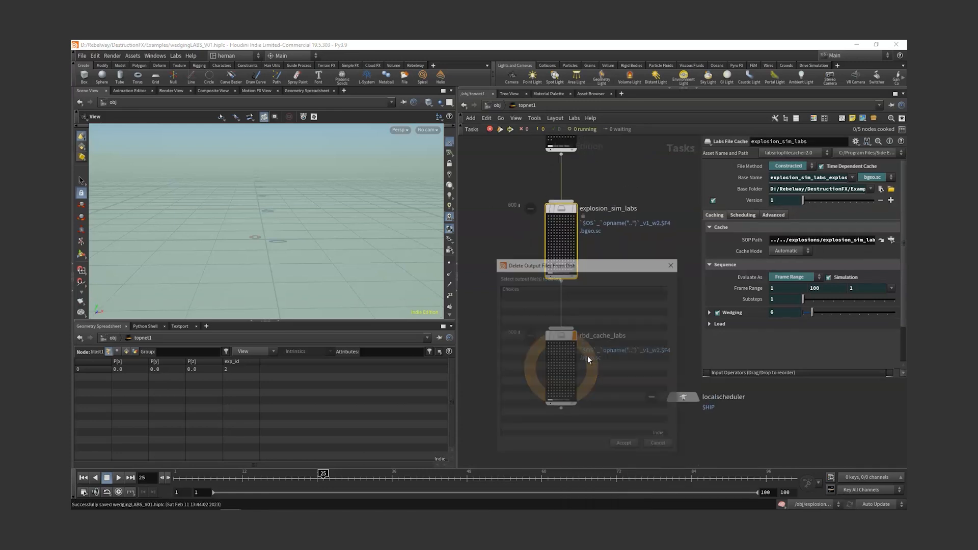
left_click(673, 264)
right_click(560, 339)
left_click(608, 296)
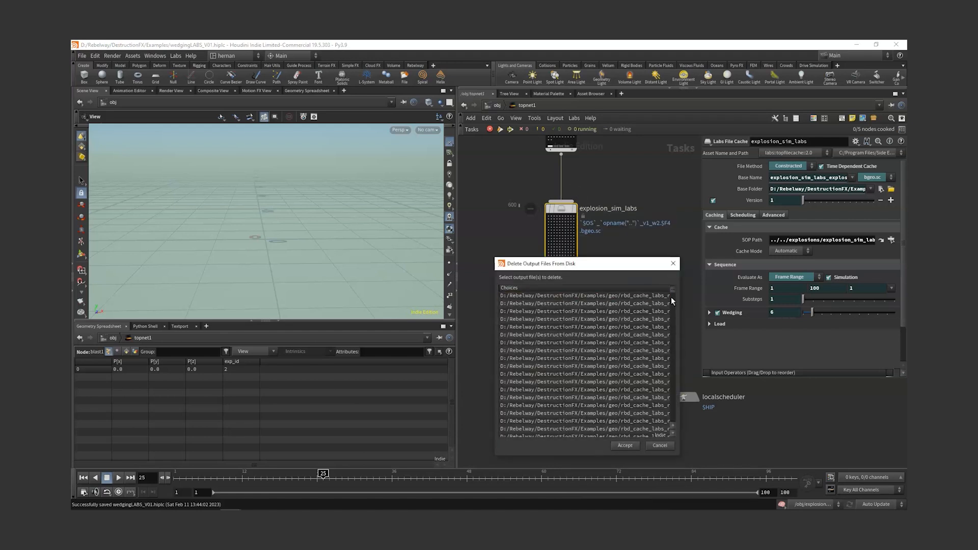
mouse_move(671, 300)
left_mouse_down()
mouse_move(663, 418)
mouse_move(665, 287)
left_mouse_up()
left_click(621, 297)
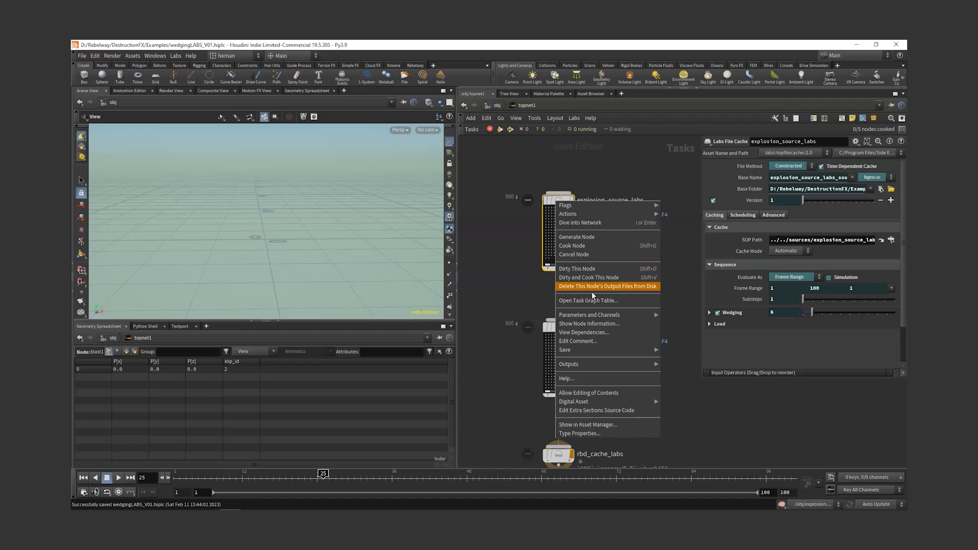
left_click(592, 288)
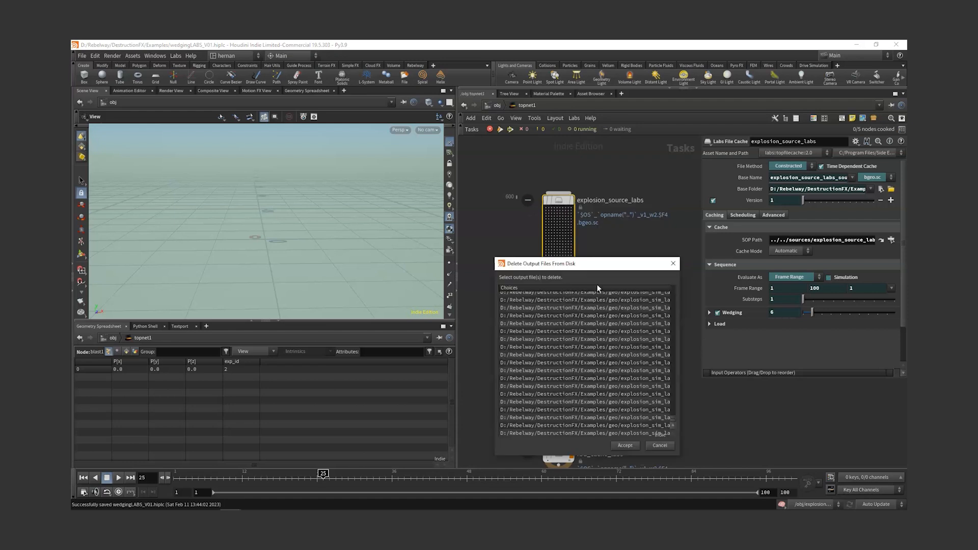
left_click_drag(676, 303, 674, 416)
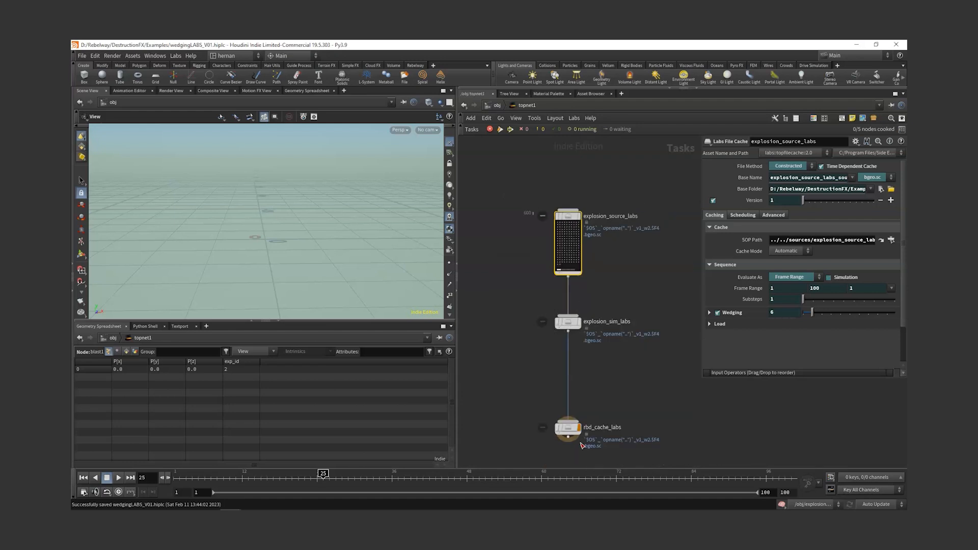
Step: Dirty and cook rbd_cache_labs in topnet1 so the whole upstream cache chain is recomputed
right_click(571, 429)
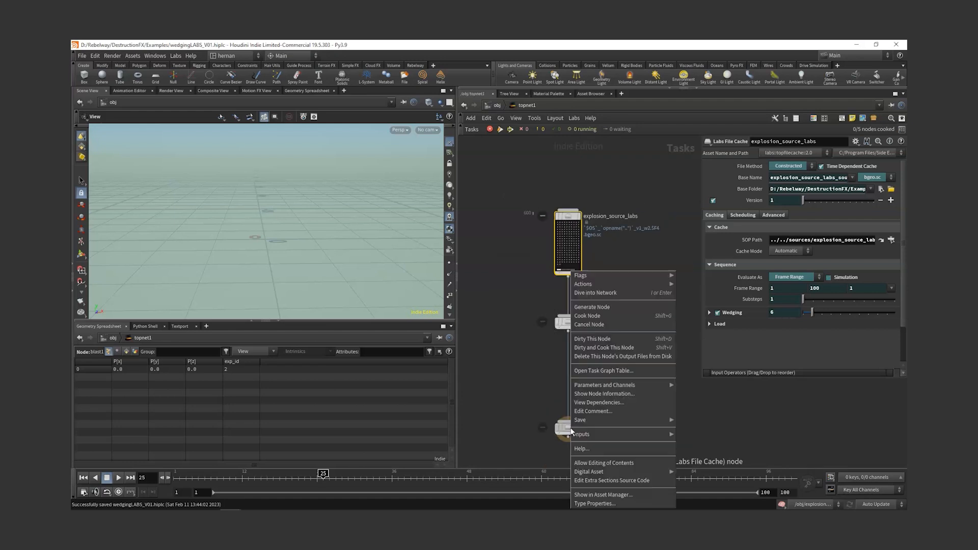
left_click(617, 349)
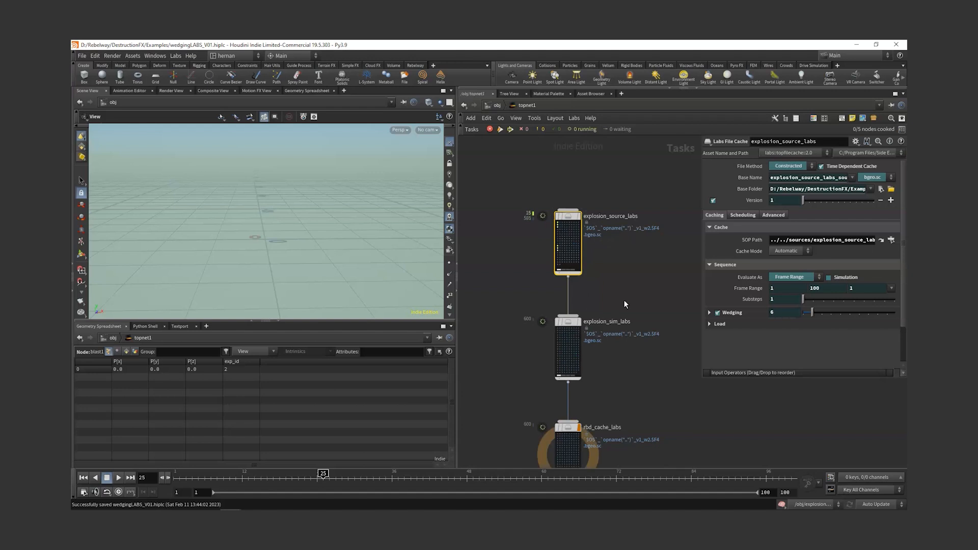
middle_click_drag(624, 299, 626, 246)
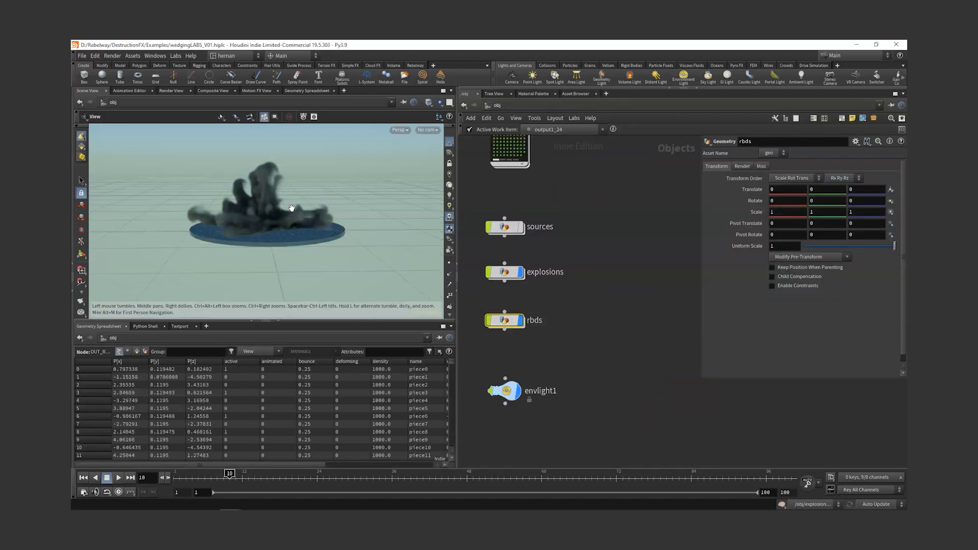
Step: Examine the cached explosion and RBD debris together at frame 11 from several viewing angles
left_click(235, 474)
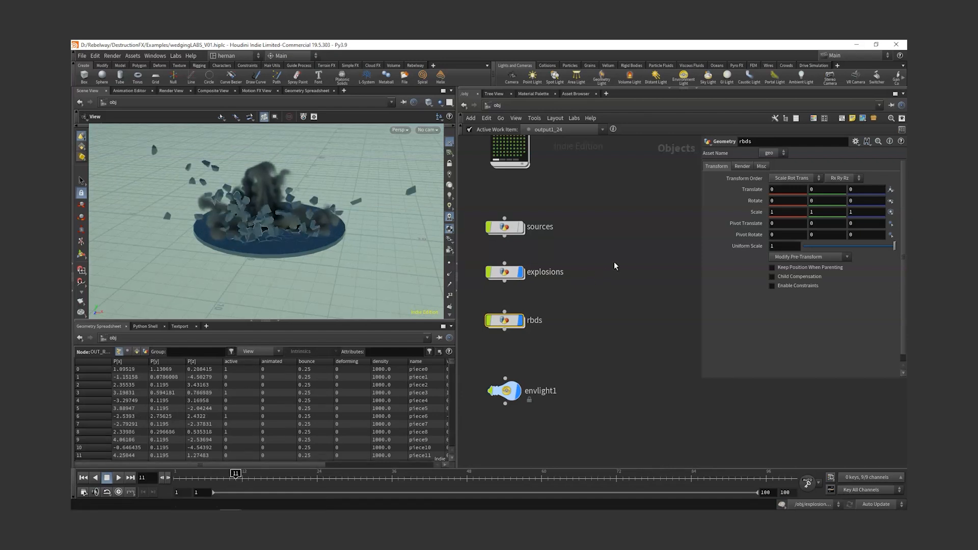
scroll(291, 200, "down", 5)
mouse_move(295, 237)
left_mouse_down()
mouse_move(305, 229)
mouse_move(306, 253)
left_mouse_up()
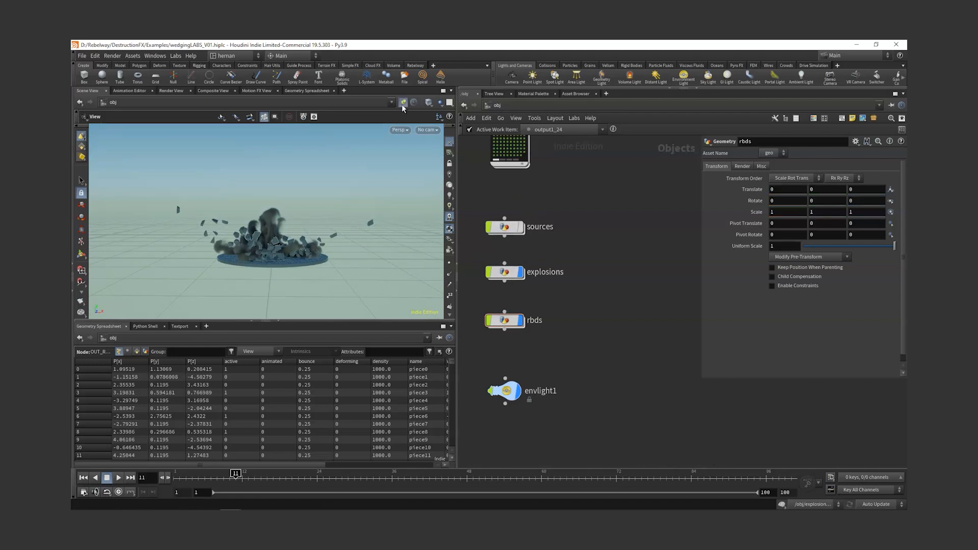
right_click_drag(282, 166, 309, 220)
middle_click_drag(309, 220, 312, 192)
left_click_drag(312, 193, 311, 198)
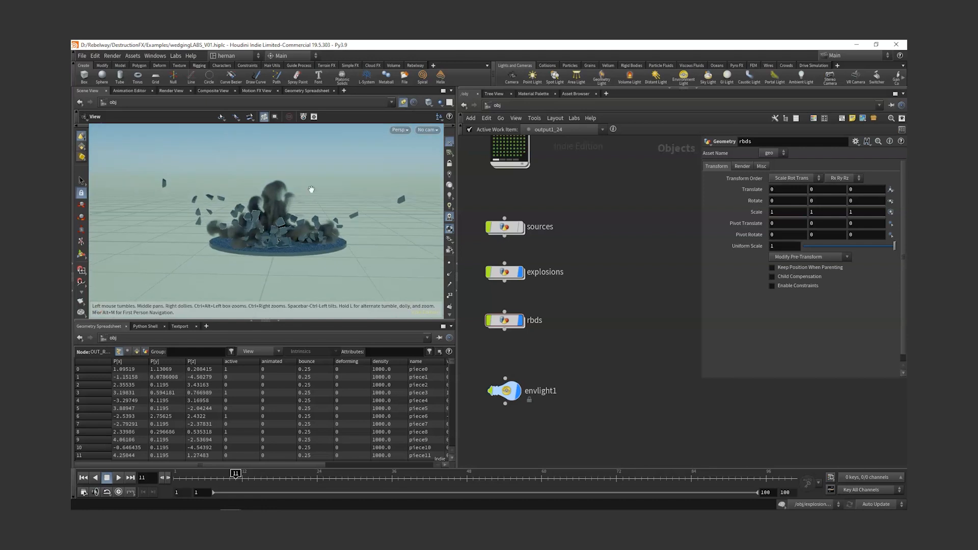
key("h")
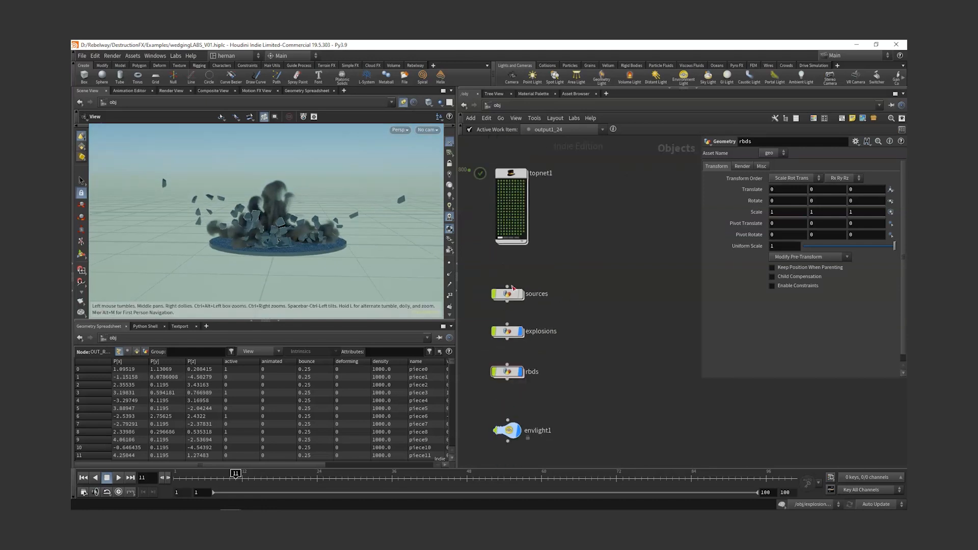
Step: Open the sources network and compare wedge variations by activating different work items on explosion_source_labs
double_click(510, 293)
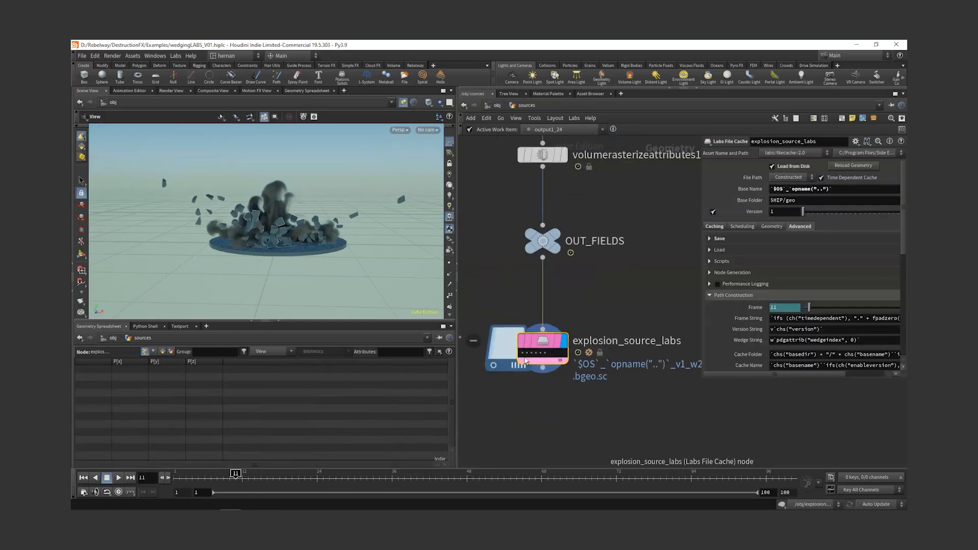
left_click(527, 353)
left_click(523, 353)
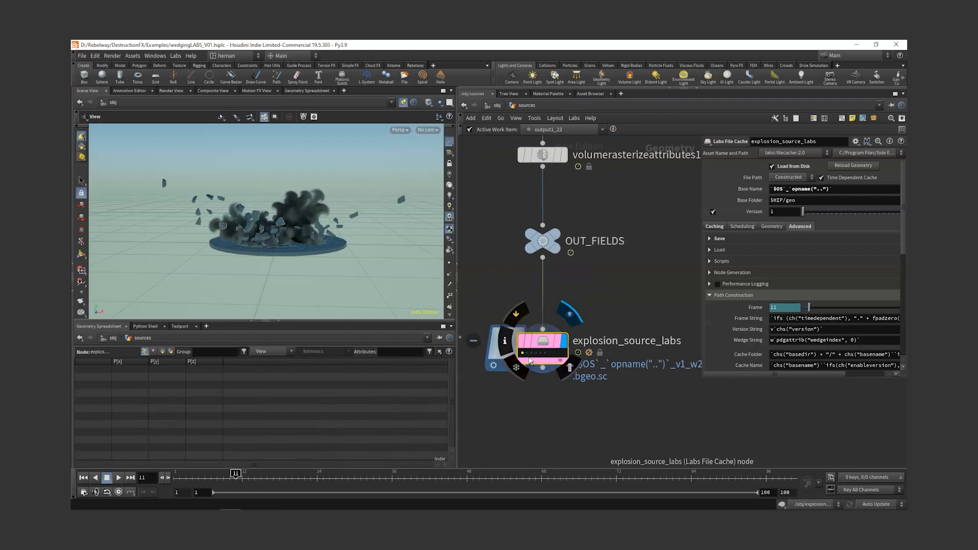
left_click(531, 353)
left_click(536, 353)
left_click(545, 353)
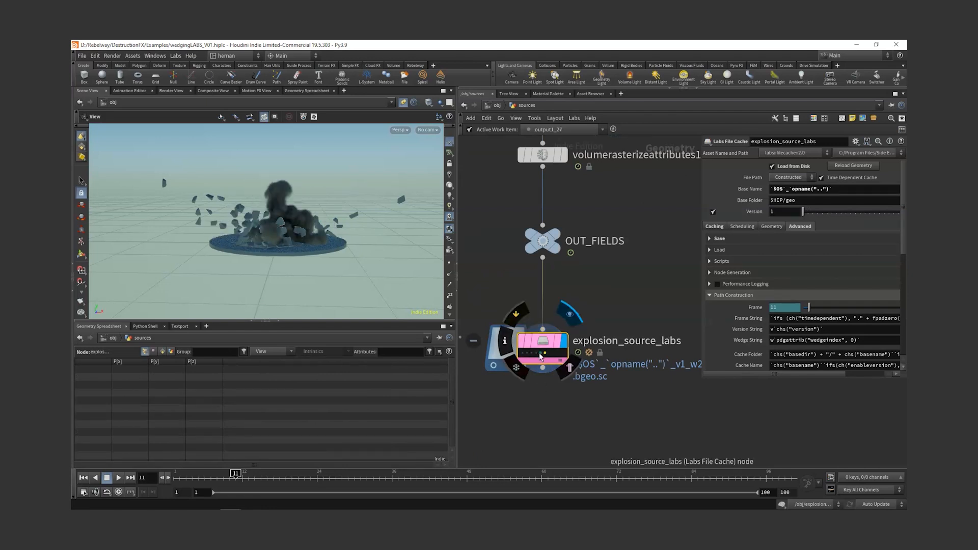
Step: Activate further work items on explosion_source_labs to compare how the explosion and debris change between wedges
left_click(540, 354)
left_click(532, 353)
left_click(535, 353)
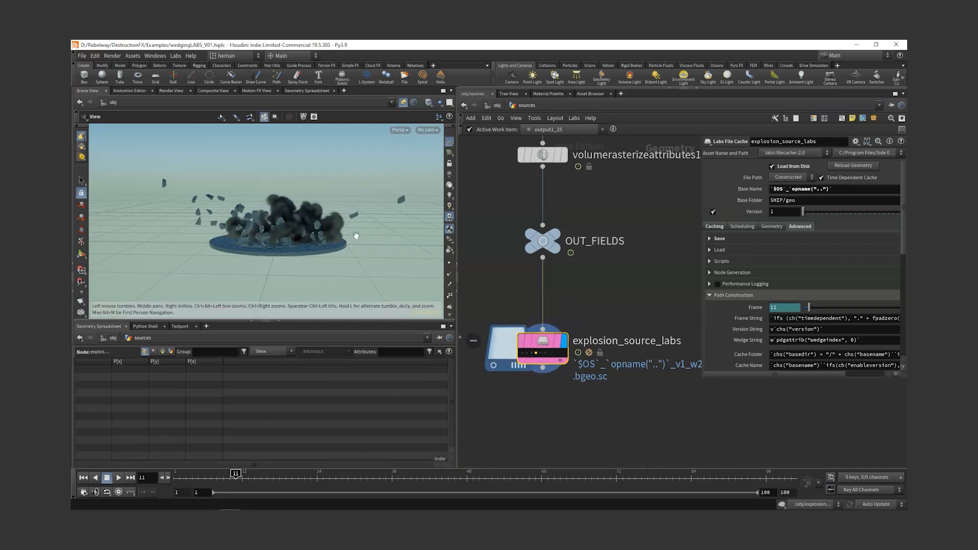
Step: In the rbds network, move the display flag from OUT_RBDS to rbd_cache_labs so the cached debris is shown
key("u")
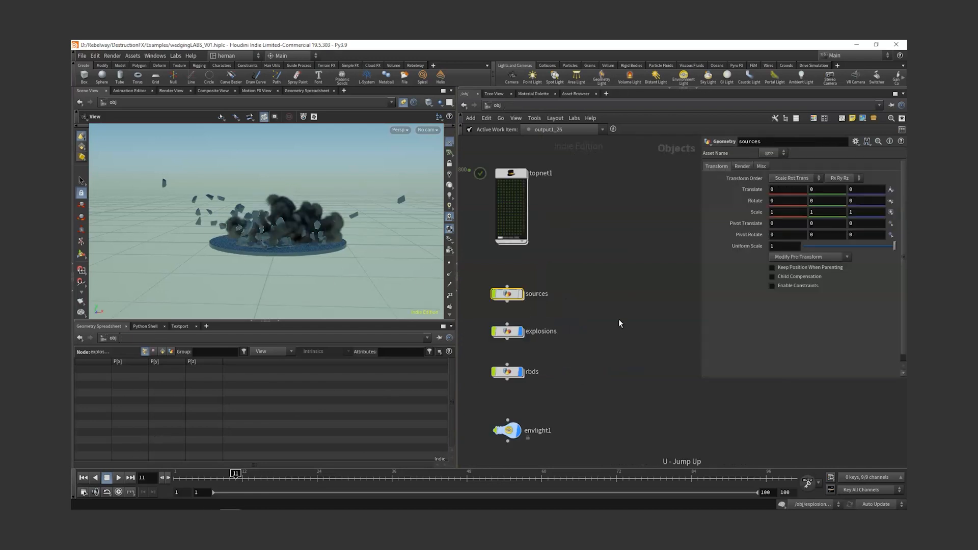
double_click(510, 371)
scroll(537, 398, "up", 3)
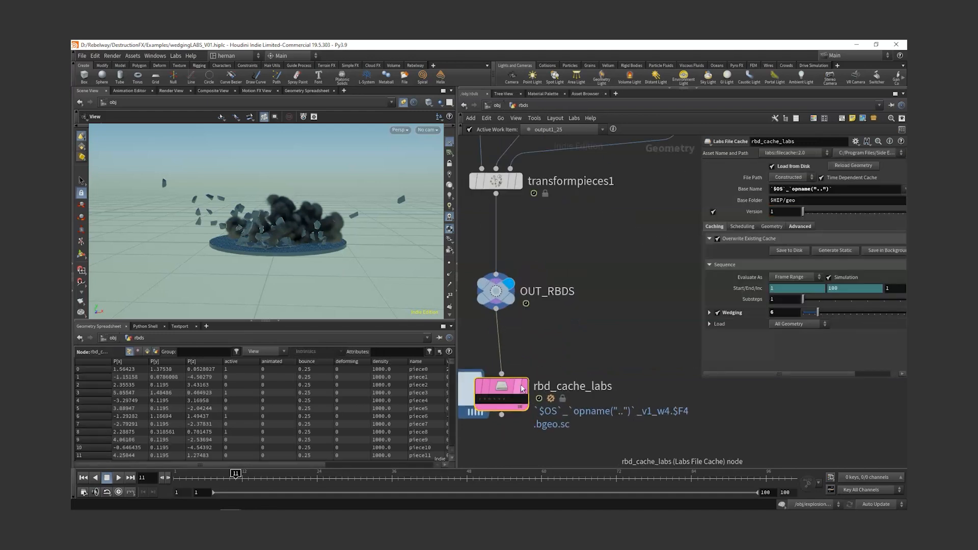
left_click(530, 359)
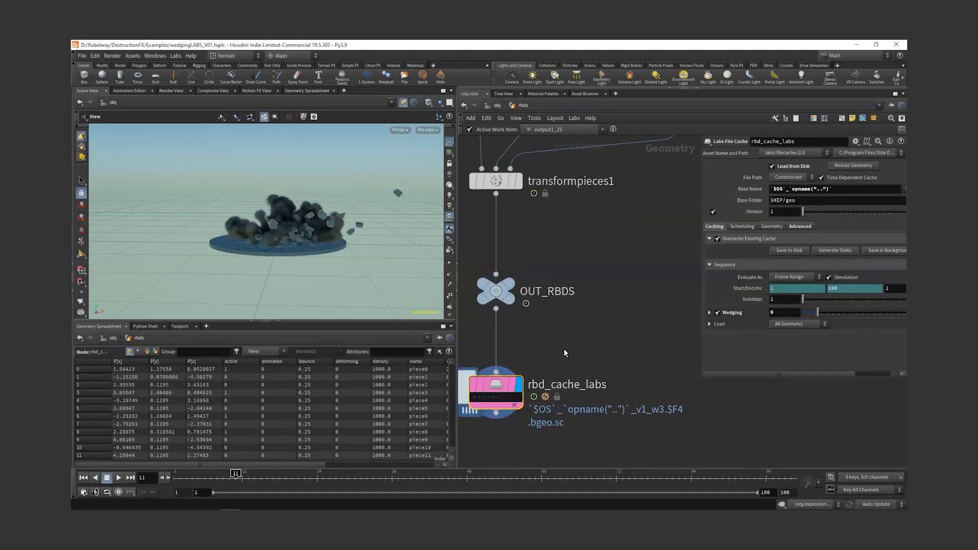
Step: Return to the sources network and cycle through the explosion_source_labs work items to compare the wedges with cached debris displayed
key("u")
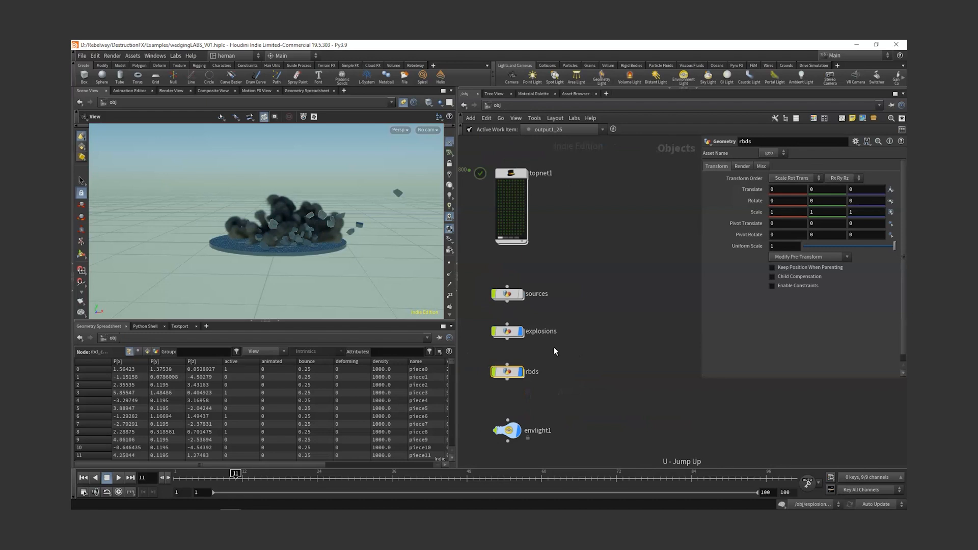
double_click(509, 295)
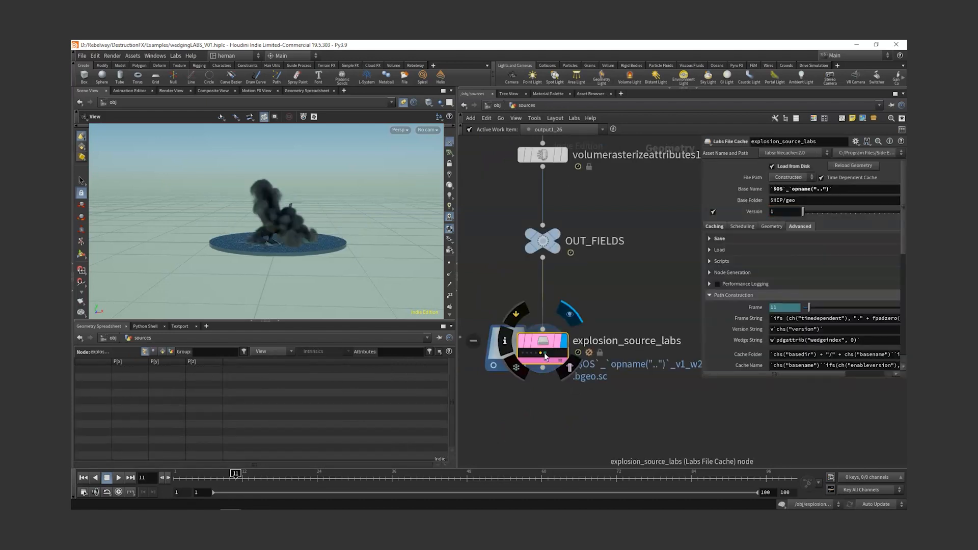
left_click(545, 353)
left_click(527, 353)
left_click(532, 354)
left_click(536, 353)
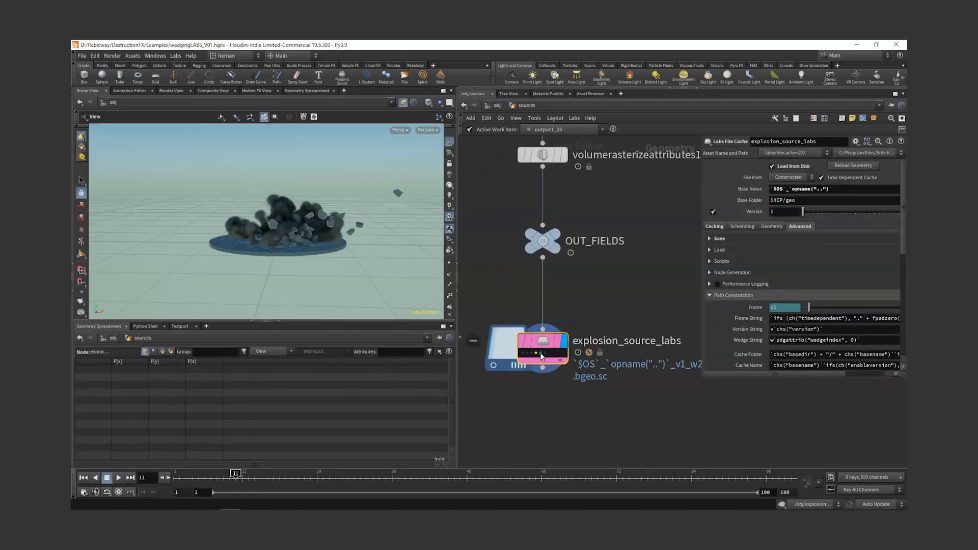
Step: Display another wedge of the explosion_source_labs cache and examine the explosion and debris from several angles
left_click(541, 353)
scroll(272, 225, "down", 3)
left_click_drag(272, 224, 314, 235)
scroll(341, 192, "up", 5)
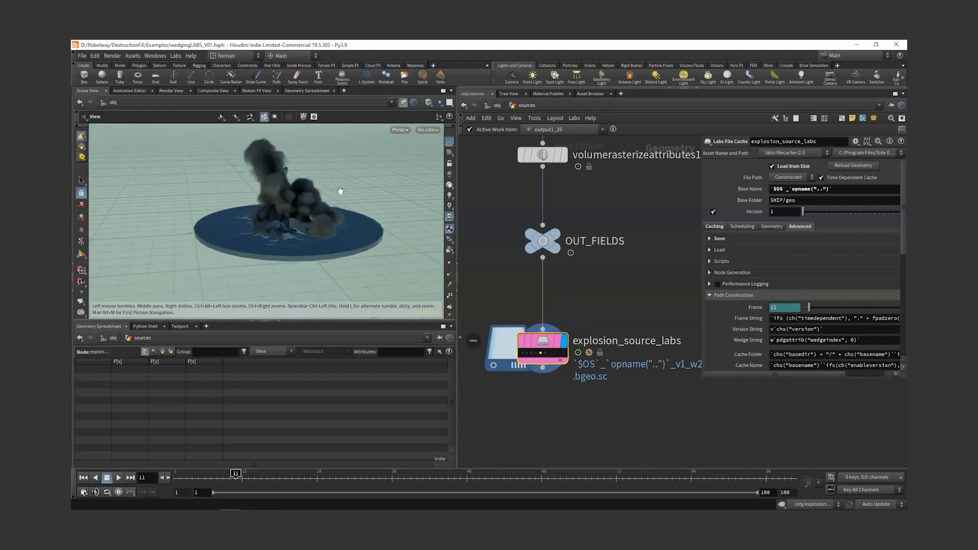
left_click_drag(340, 192, 264, 207)
scroll(326, 216, "up", 4)
scroll(327, 215, "down", 5)
middle_click_drag(348, 219, 340, 249)
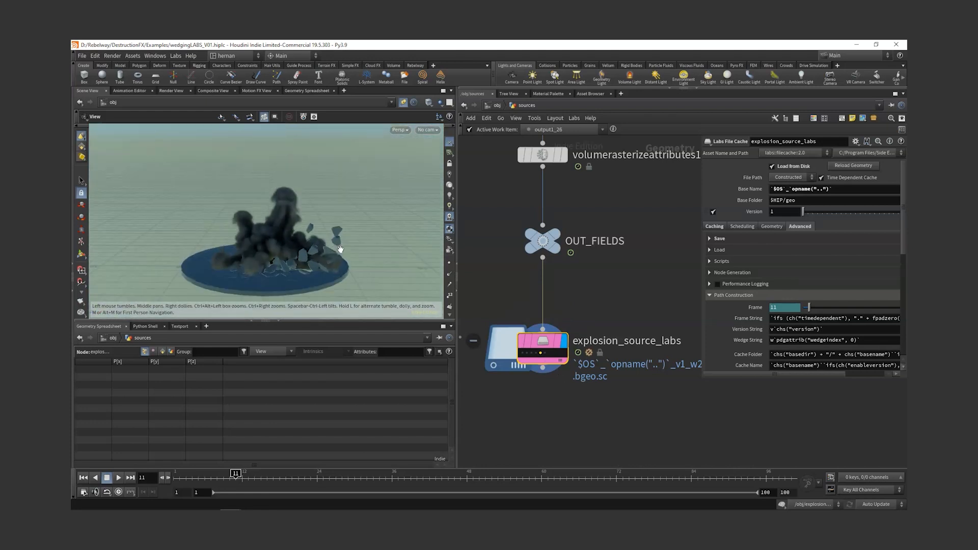
left_click_drag(340, 250, 300, 240)
mouse_move(545, 363)
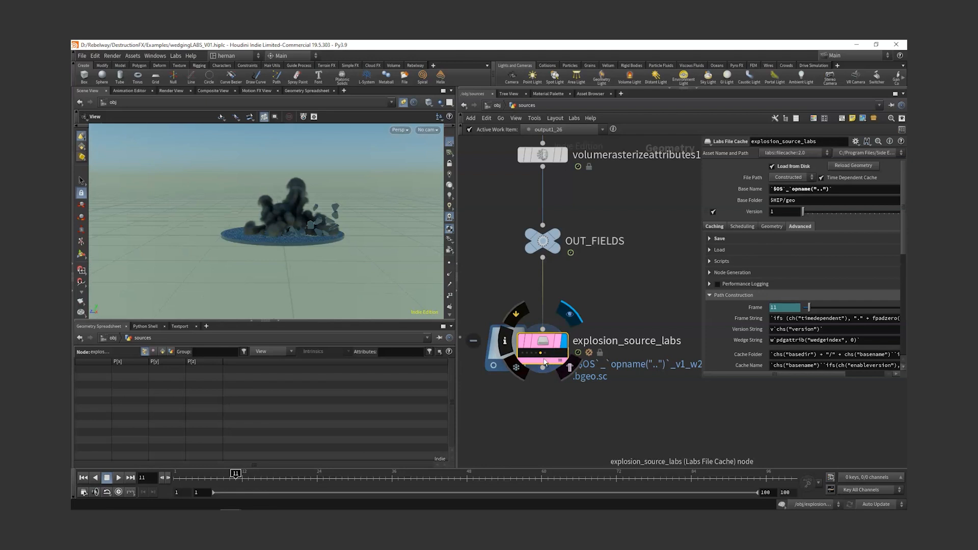
scroll(592, 299, "down", 6)
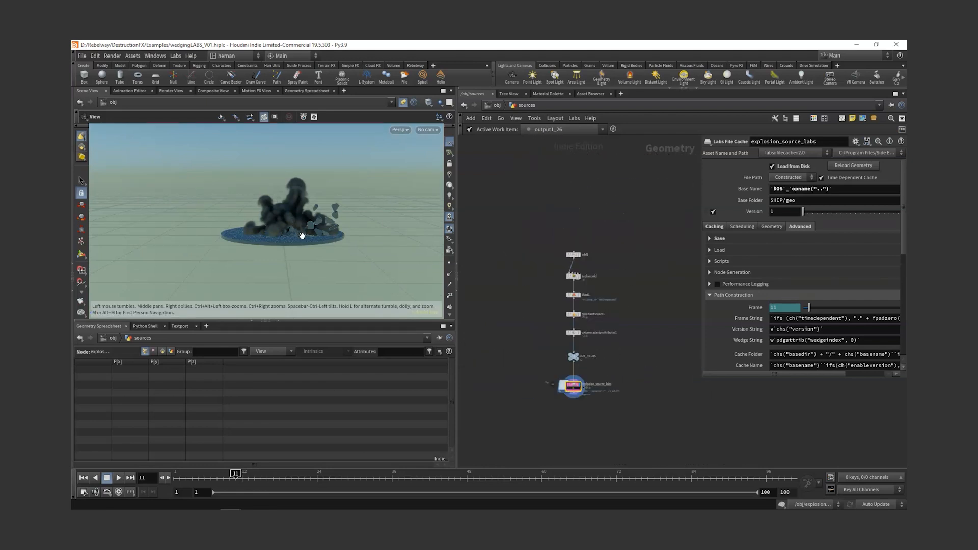
left_click_drag(307, 243, 317, 257)
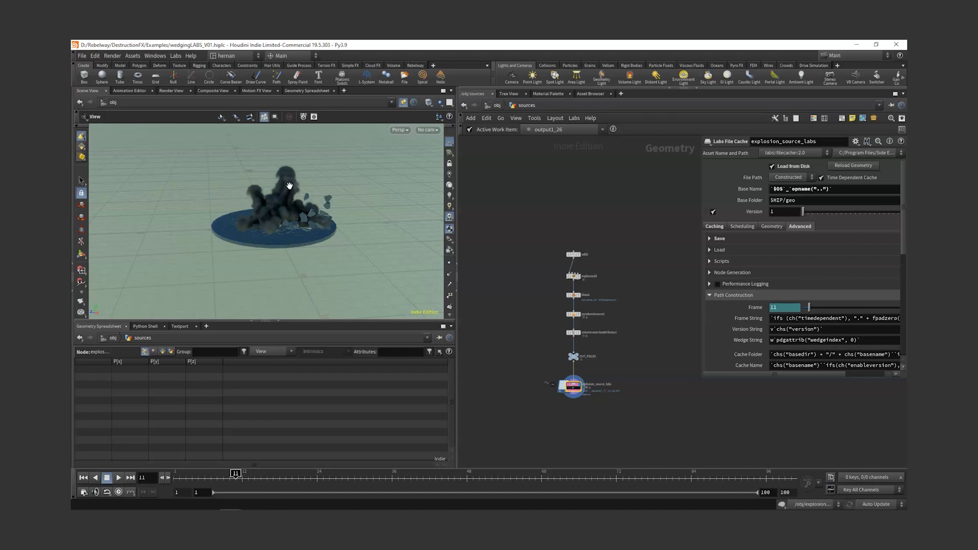
left_click_drag(356, 234, 312, 245)
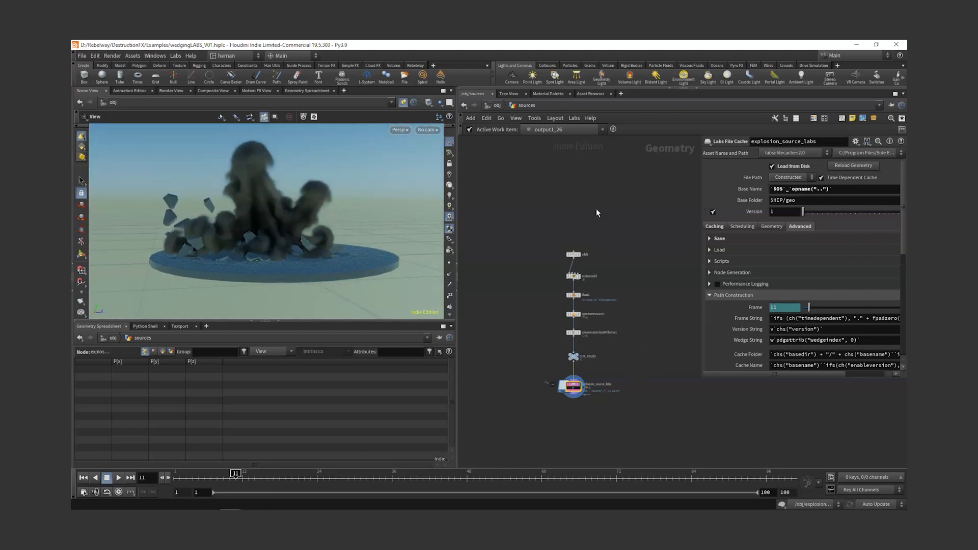
Step: Switch Wedging off and back on for the explosion_source_labs cache and show the Rebelway shelf tools
scroll(551, 390, "up", 5)
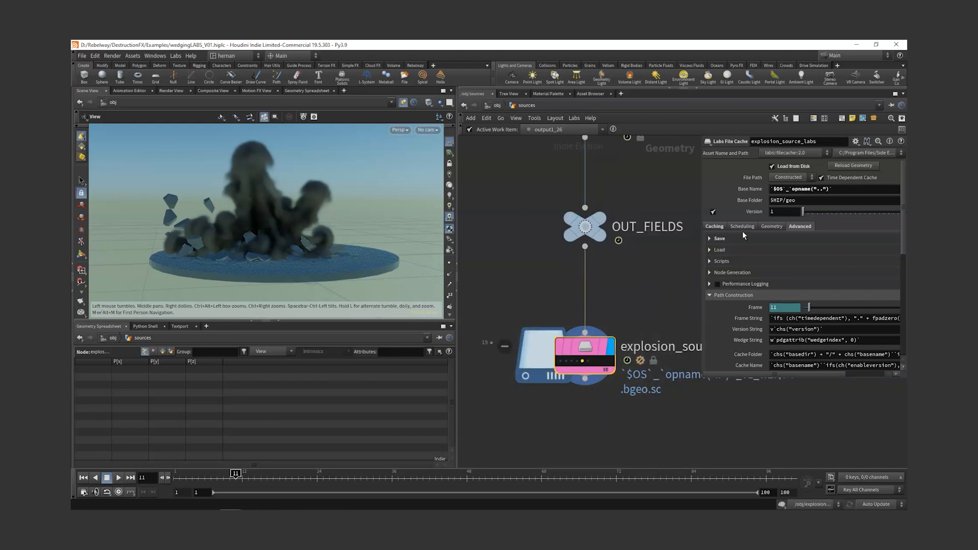
left_click(718, 238)
left_click(719, 314)
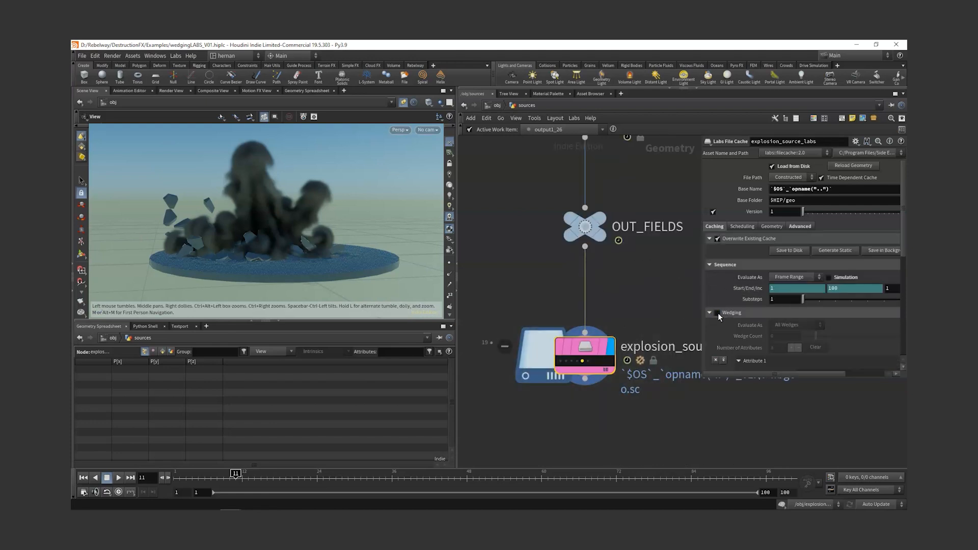
left_click(718, 313)
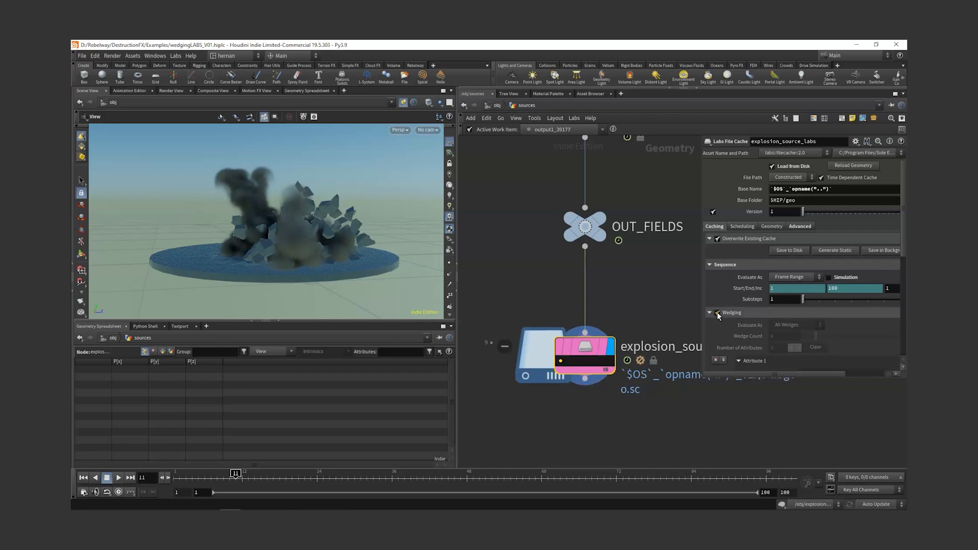
left_click(420, 66)
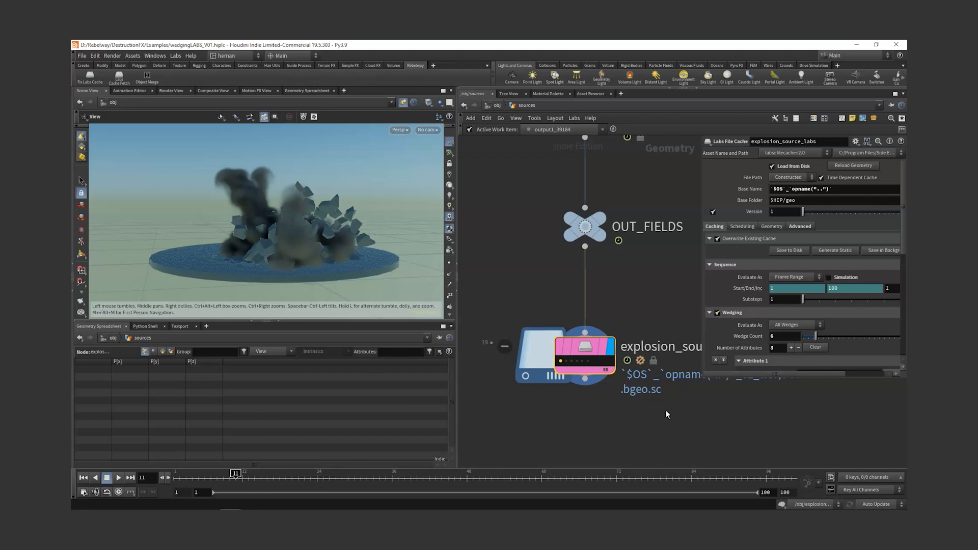
Step: Return to the object level, hide the explosions and rbds objects, and save the scene
middle_click_drag(633, 306, 603, 276)
scroll(603, 276, "down", 1)
left_click_drag(652, 264, 539, 376)
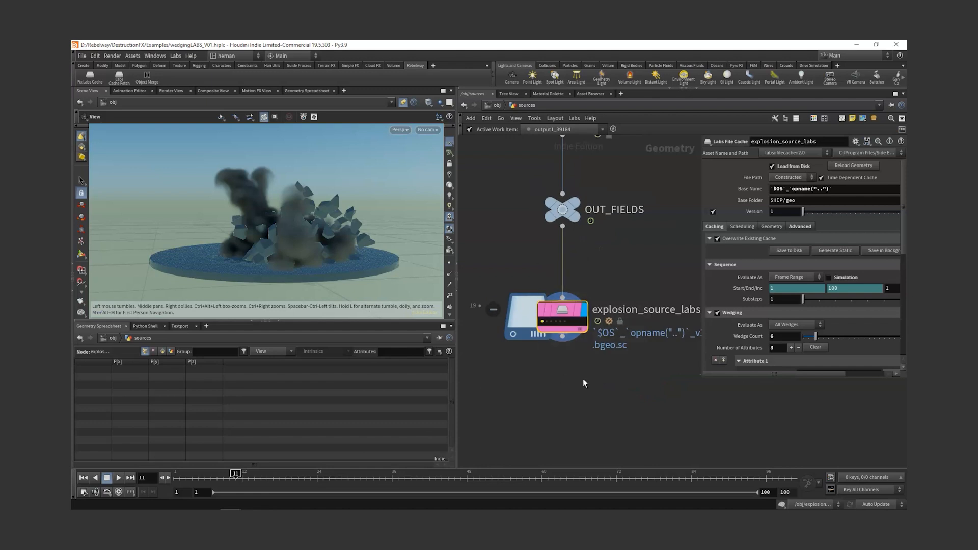
scroll(555, 396, "down", 3)
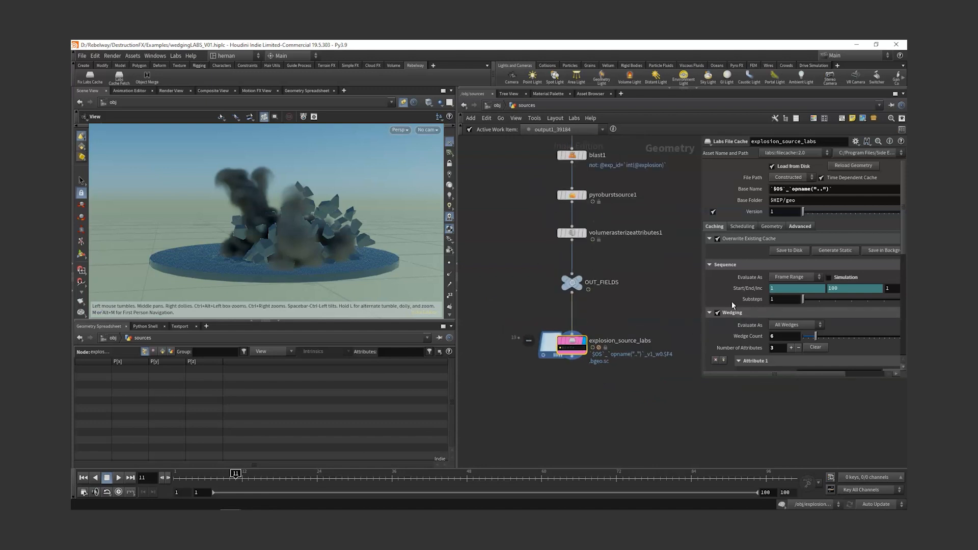
key("u")
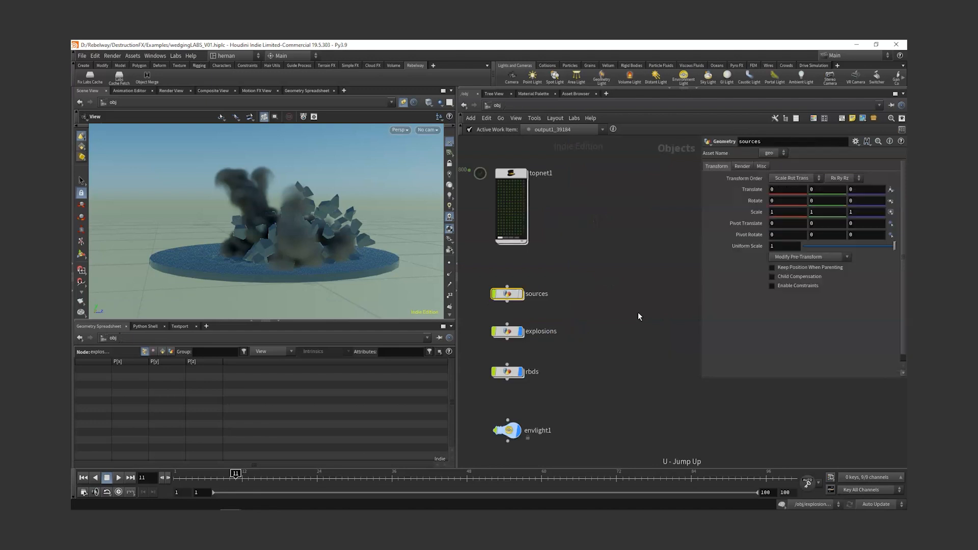
key("h")
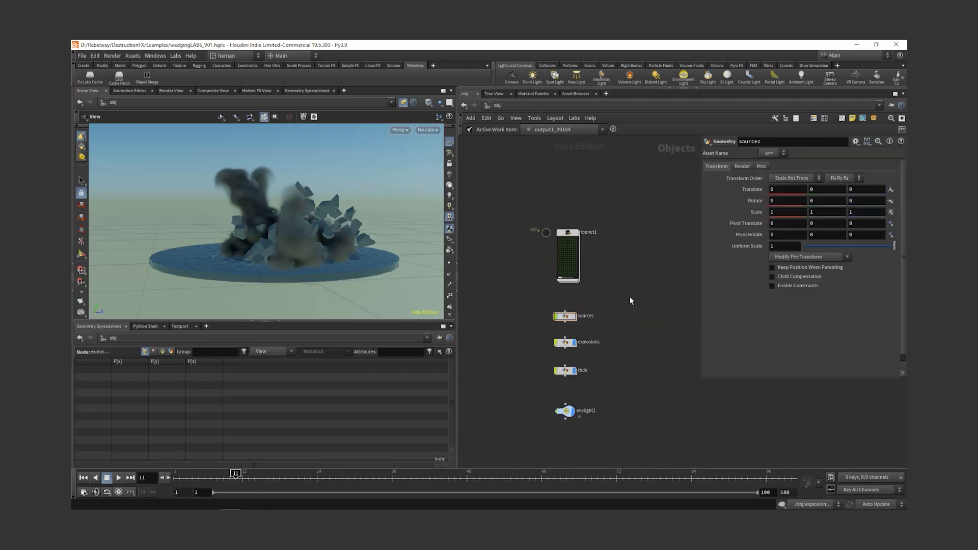
left_click(581, 322)
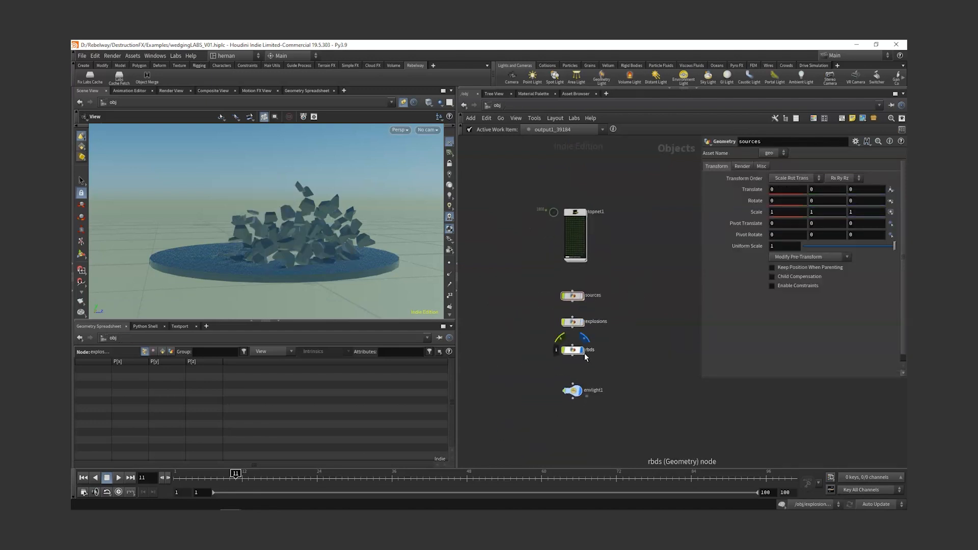
left_click(581, 350)
key("ctrl+s")
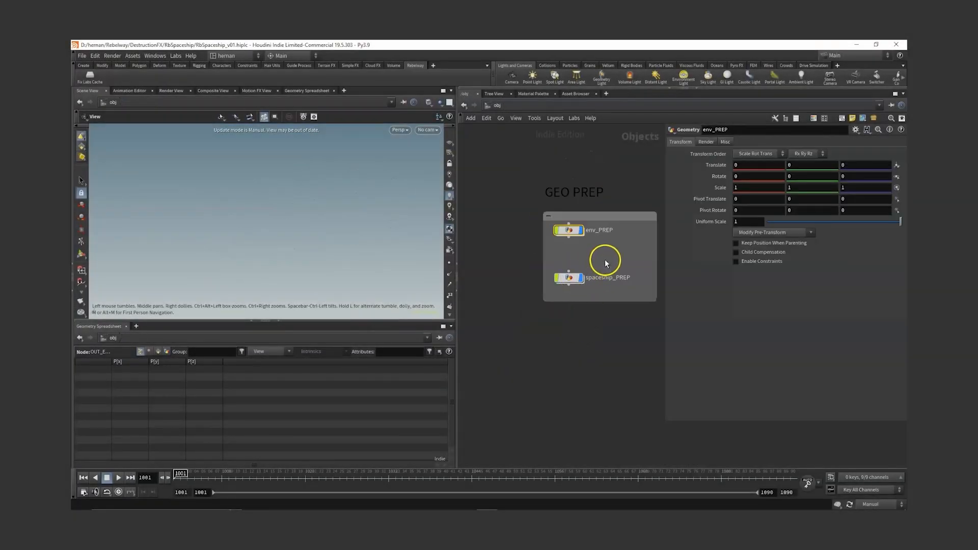
Step: Save the spaceship scene as a new version named RbSpaceship_v02.hiplc
key("h")
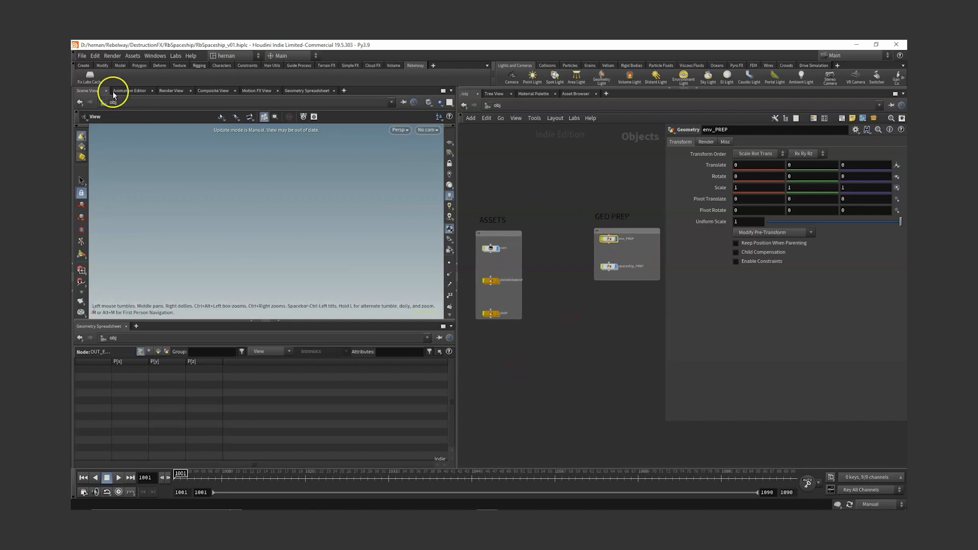
left_click(81, 56)
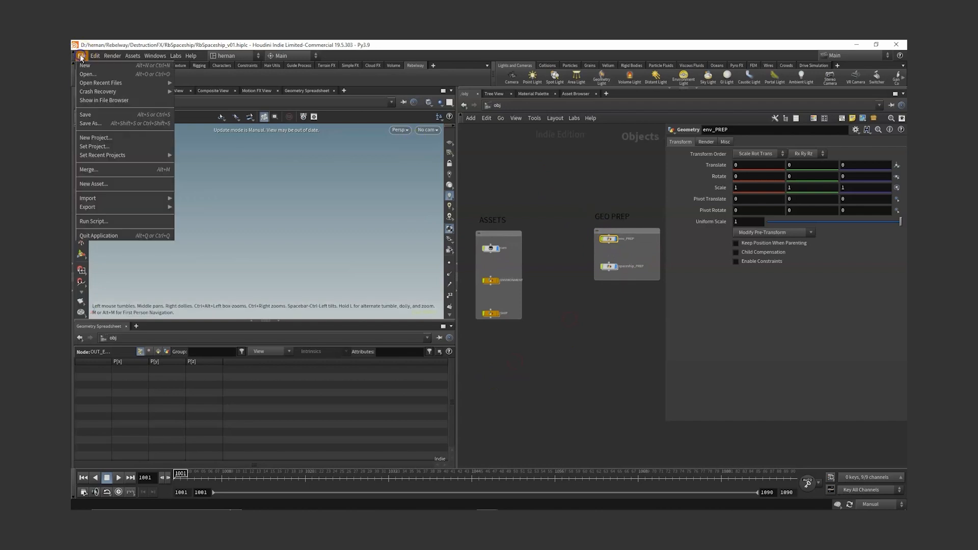
left_click(102, 123)
key("BackSpace")
type("2")
key("Return")
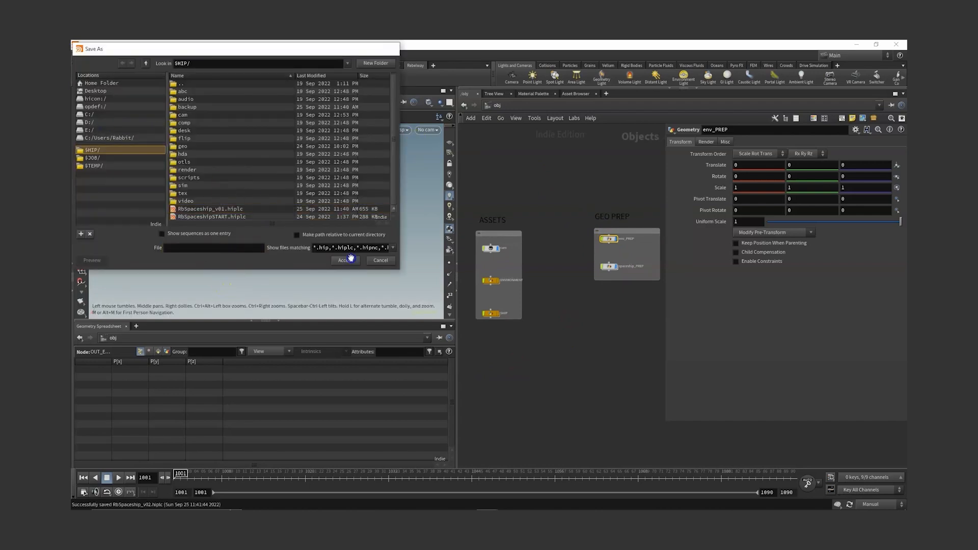
Step: Enter the SHIP object in the ASSETS group and copy its OUT null node
scroll(509, 307, "up", 3)
double_click(533, 304)
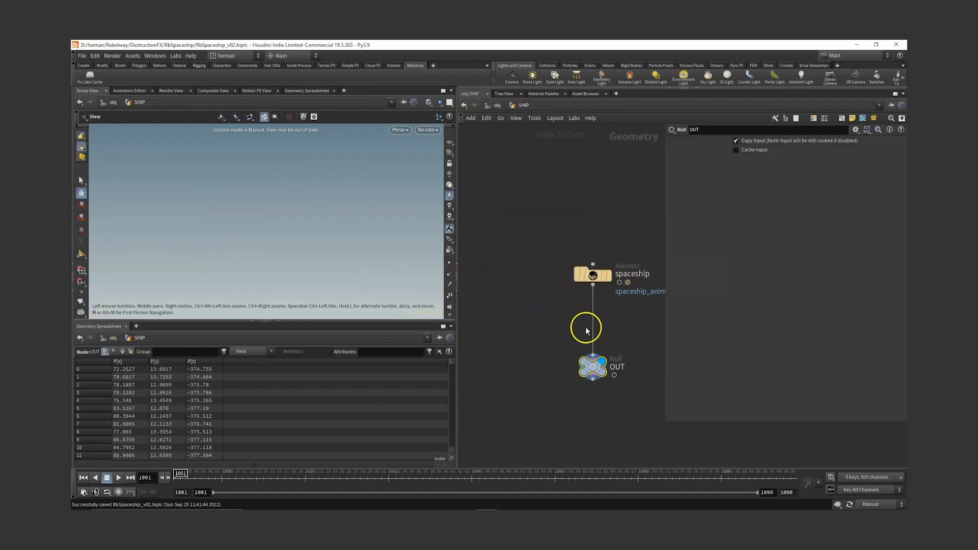
key("ctrl+c")
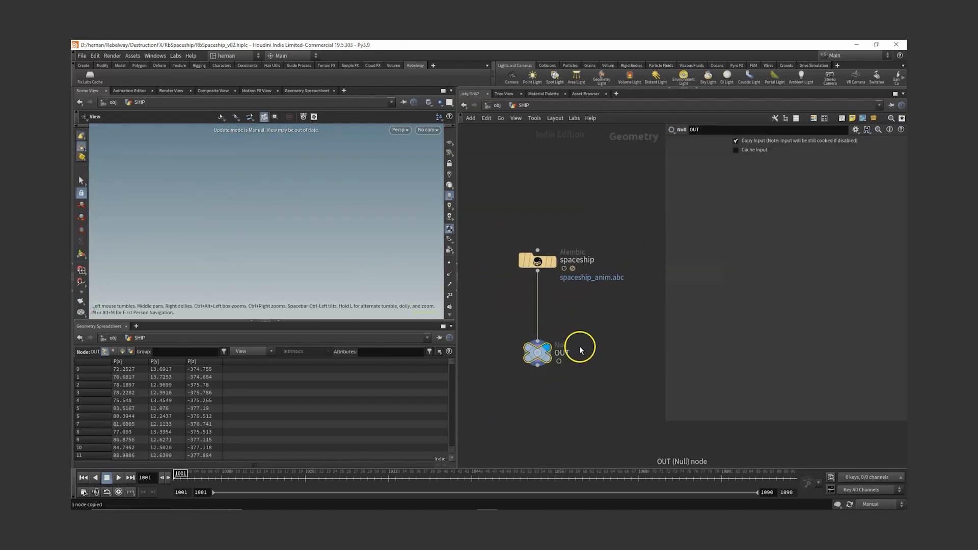
Step: Add an Object Merge node inside the spaceship_PREP object and colour it purple
key("u")
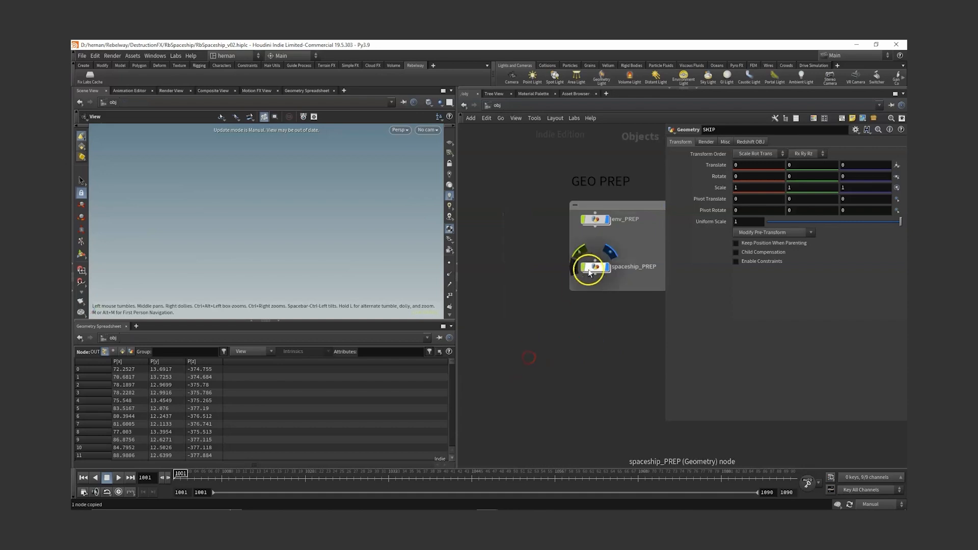
double_click(585, 266)
key("Tab")
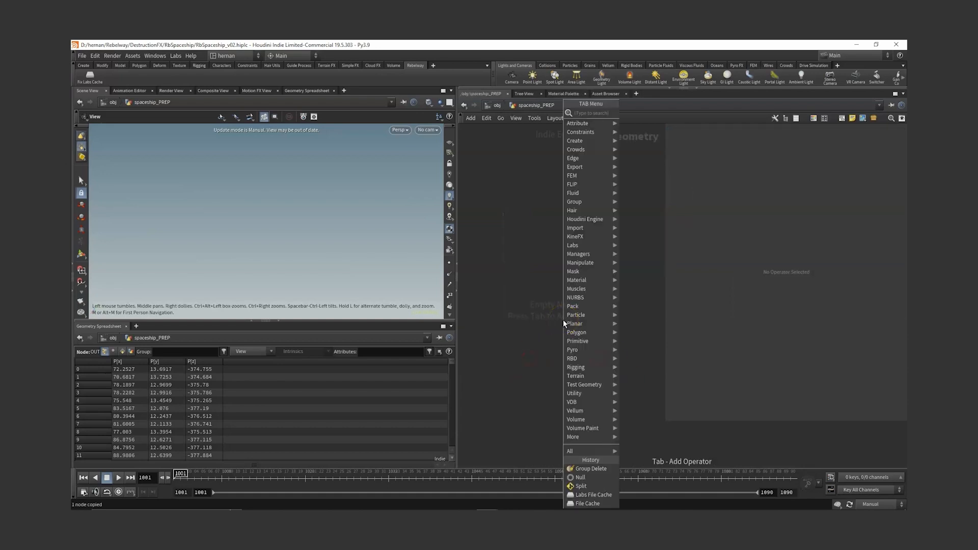
type("ob")
key("Return")
key("Return")
middle_click_drag(739, 428, 699, 397)
key("c")
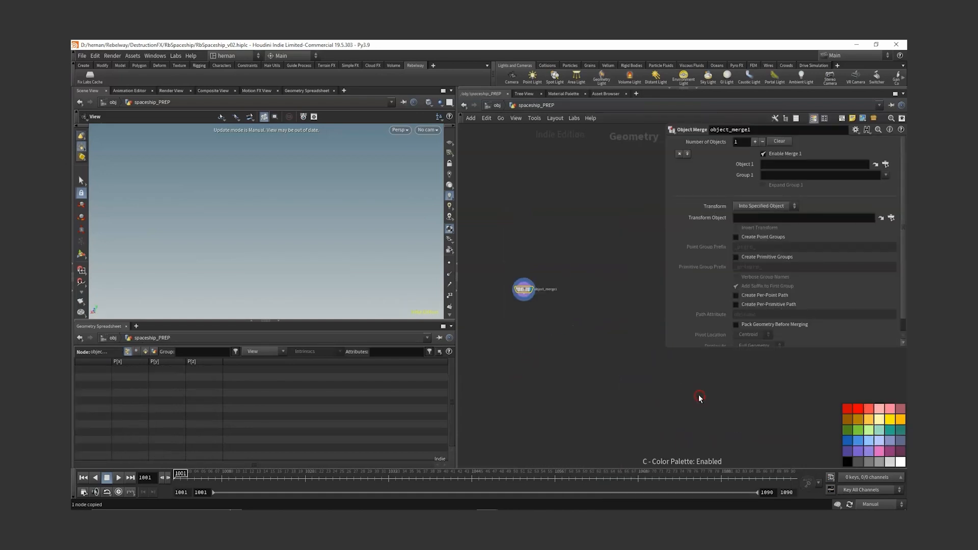
left_click(858, 452)
Step: Rename the Object Merge node to merge_ship
middle_click_drag(581, 291, 536, 279)
double_click(535, 276)
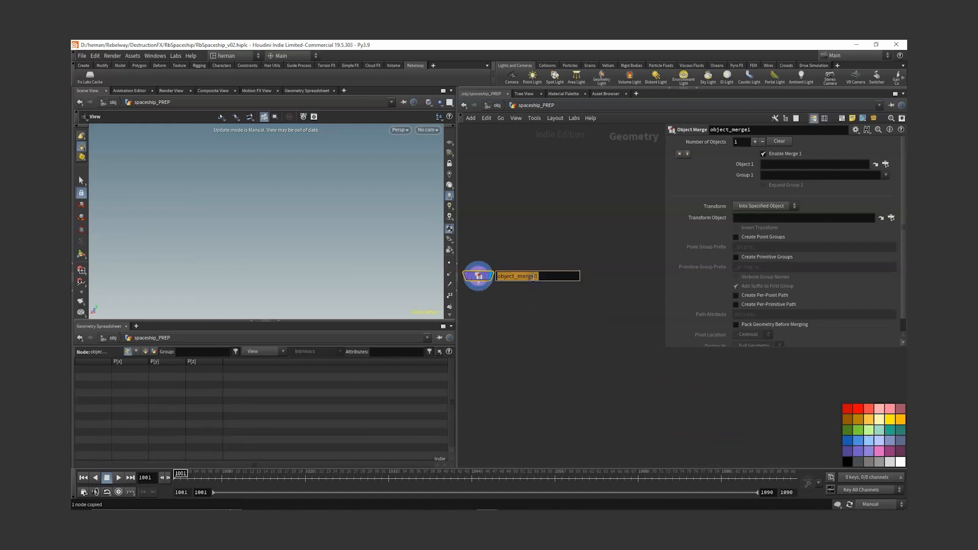
type("merge_ship")
key("Return")
Step: Reference the copied OUT null as Object 1 of merge_ship, using the relative path ../../SHIP/OUT
left_click(768, 165)
key("ctrl+v")
middle_click_drag(561, 205, 611, 194)
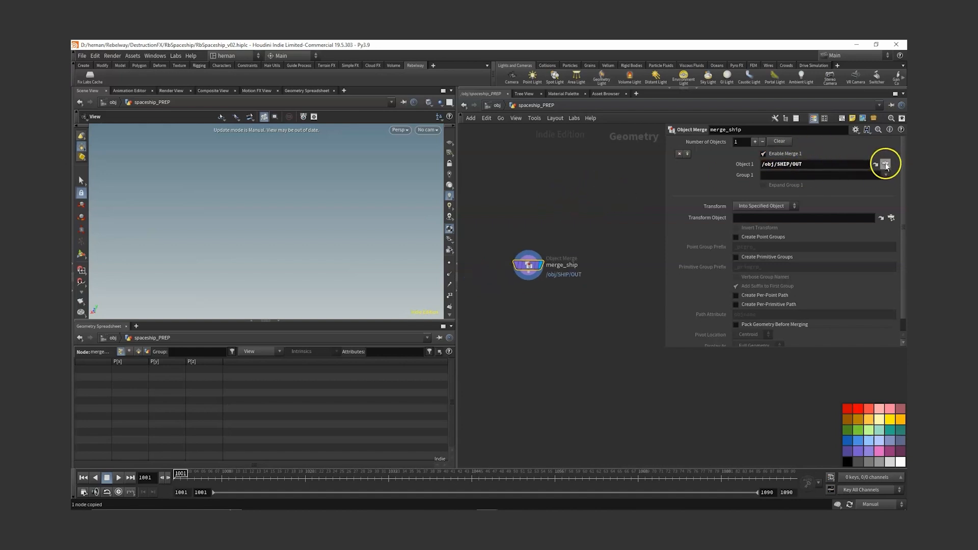
left_click(886, 165)
left_click(823, 238)
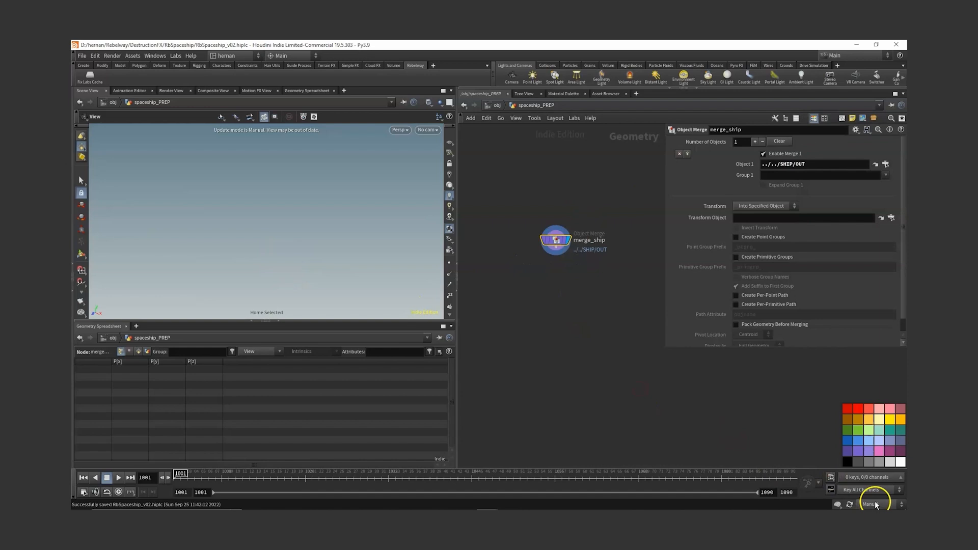
Step: Set the scene's update mode to Auto Update and frame the merged spaceship in the viewport
left_click(876, 504)
left_click(875, 480)
left_click_drag(580, 201, 525, 297)
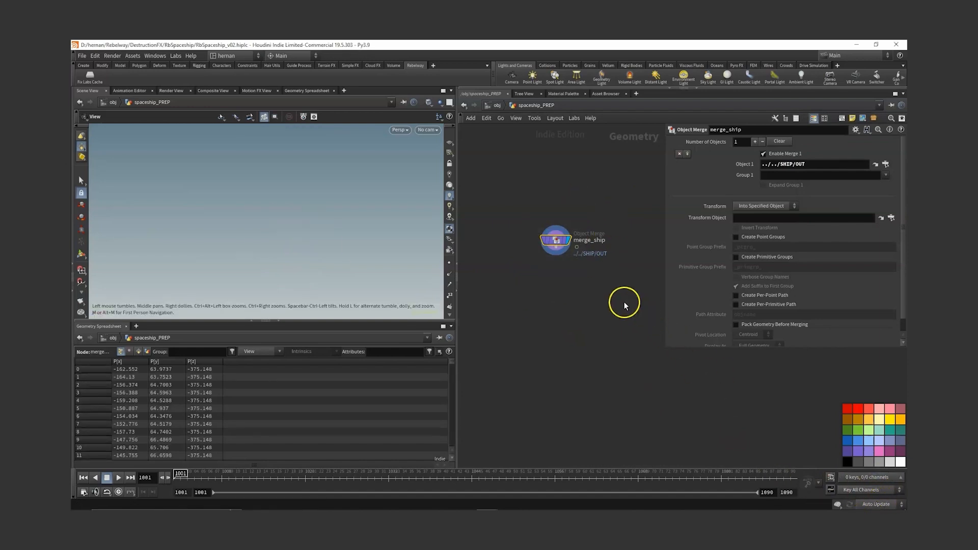
key("h")
left_click_drag(345, 212, 279, 320)
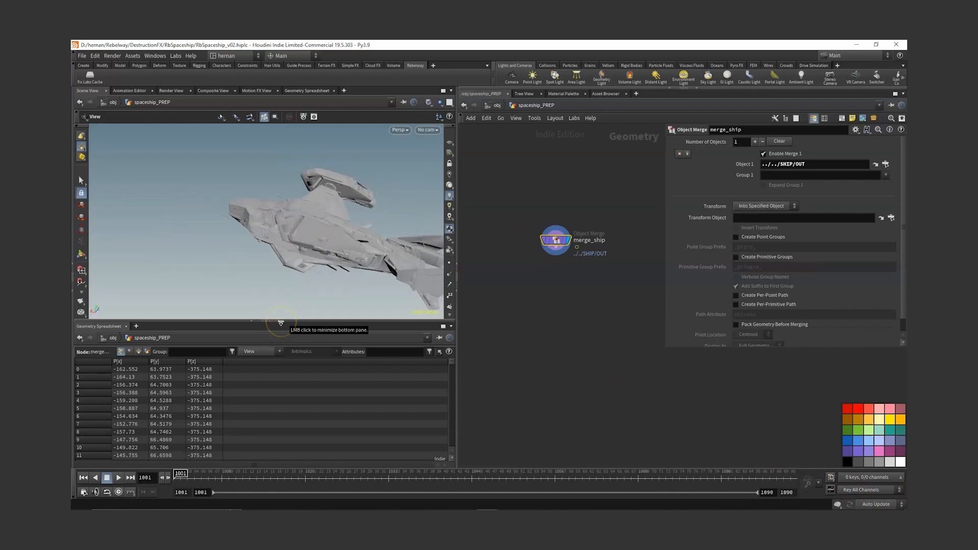
Step: Minimize the Geometry Spreadsheet pane and inspect the spaceship from several angles at frame 1036
left_click(281, 323)
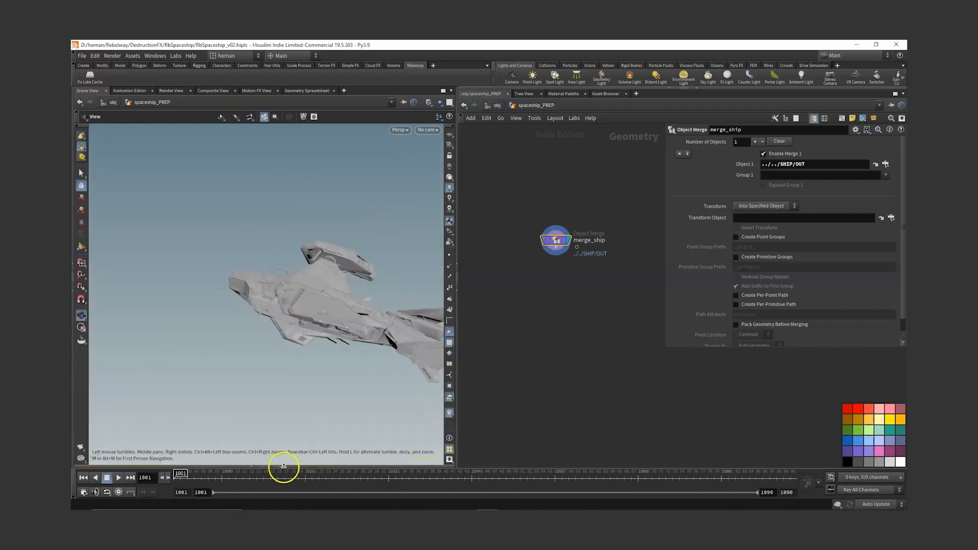
left_click(422, 130)
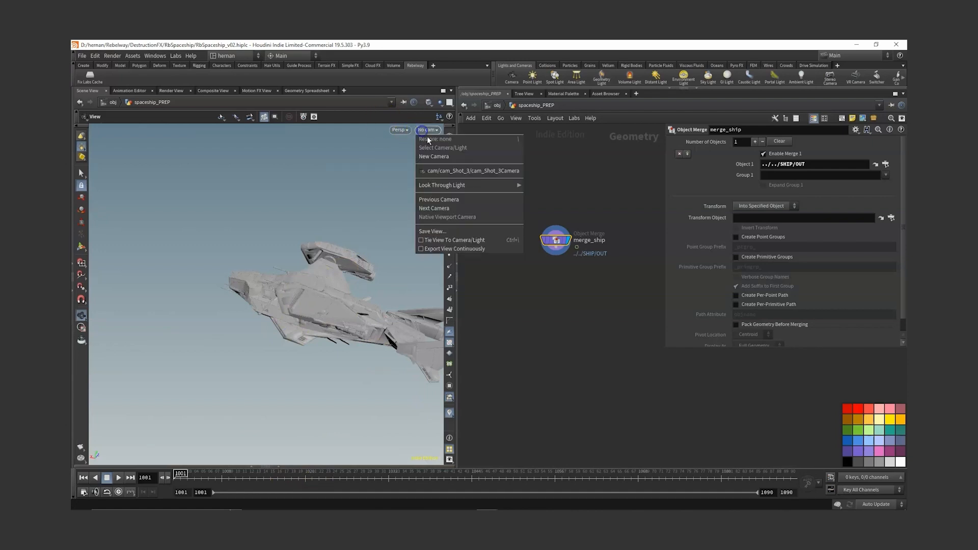
left_click(415, 482)
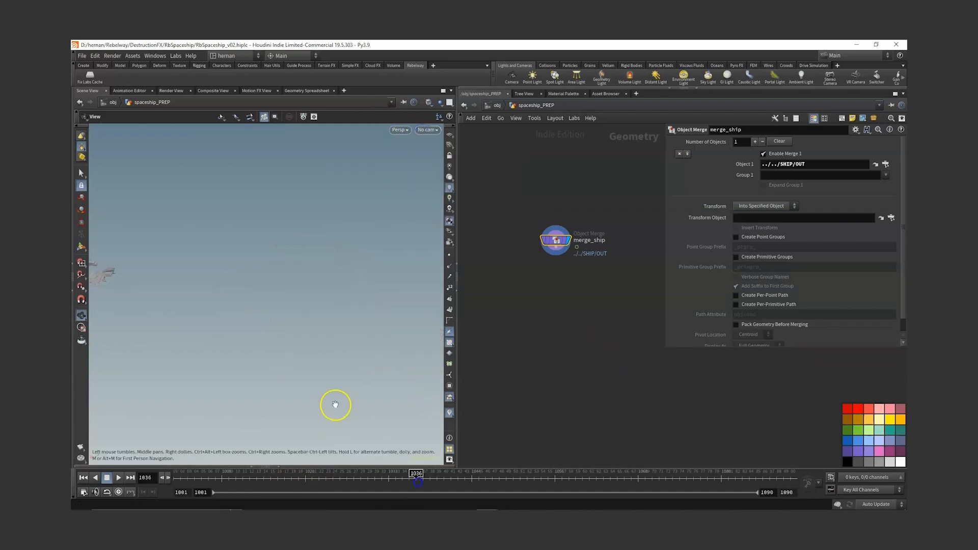
key("space+g")
left_click_drag(299, 341, 317, 327)
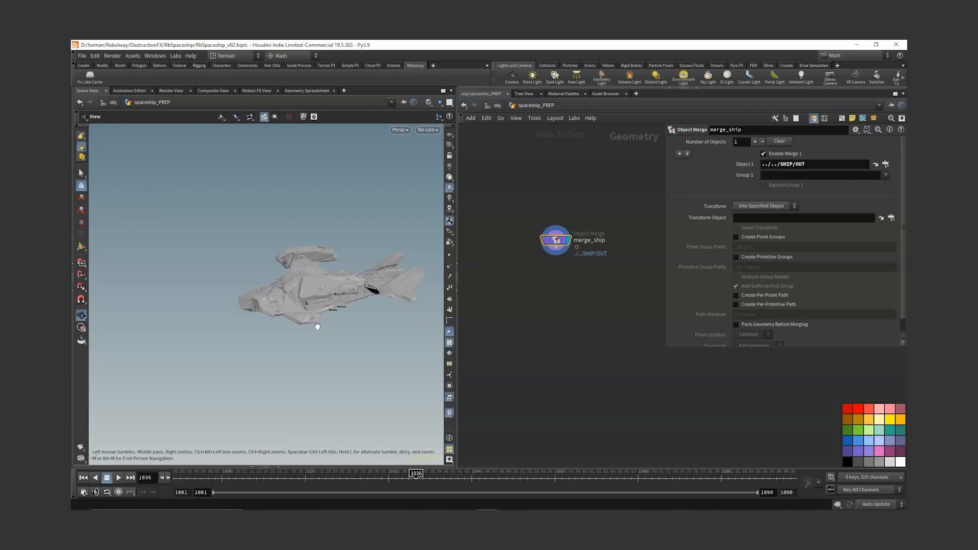
left_click_drag(317, 327, 328, 300)
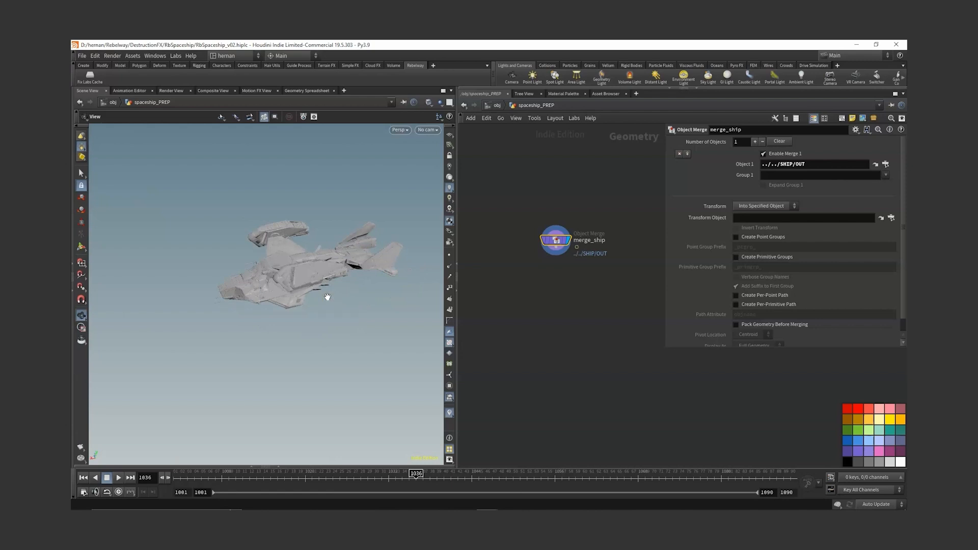
left_click_drag(328, 297, 314, 251)
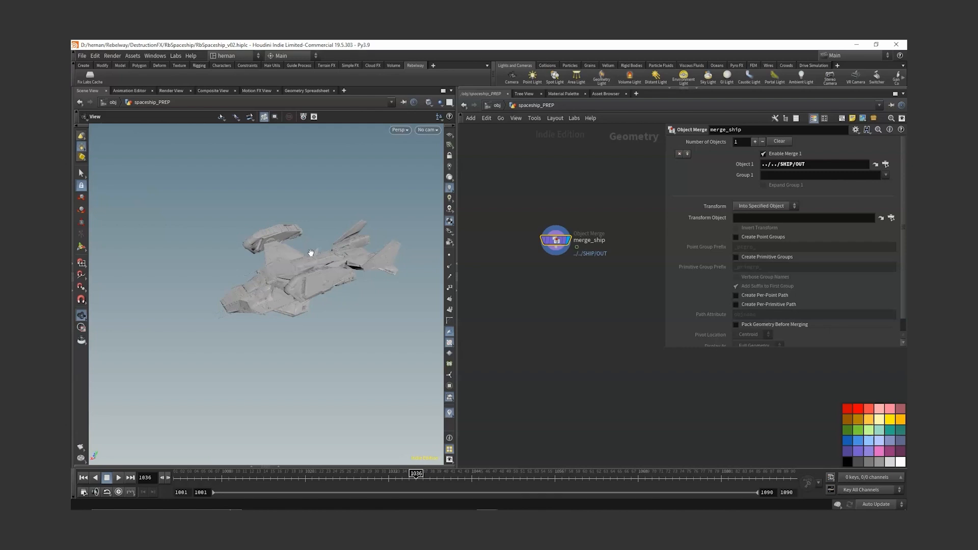
Step: Restore the Geometry Spreadsheet pane, list merge_ship's primitives and hide all regular attributes
middle_click(558, 238)
left_click(280, 465)
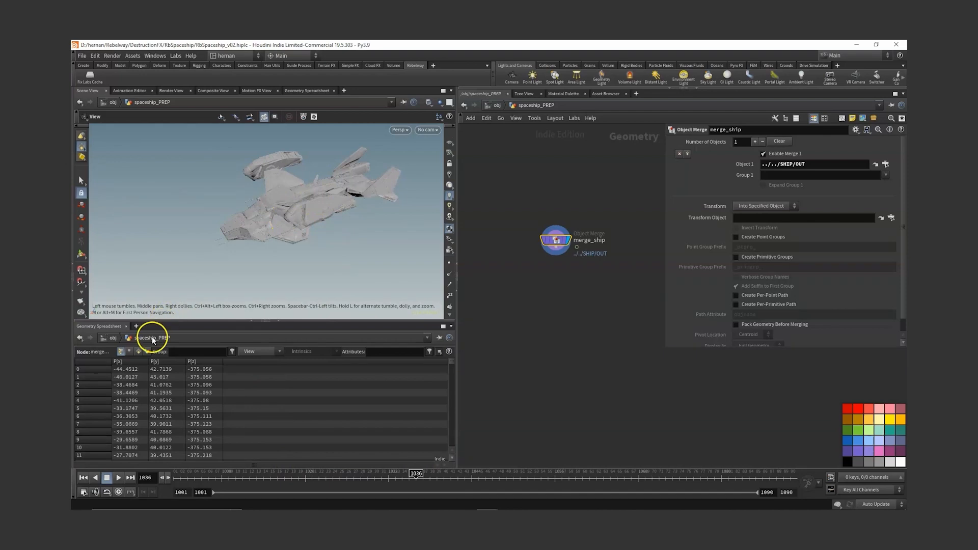
left_click(139, 353)
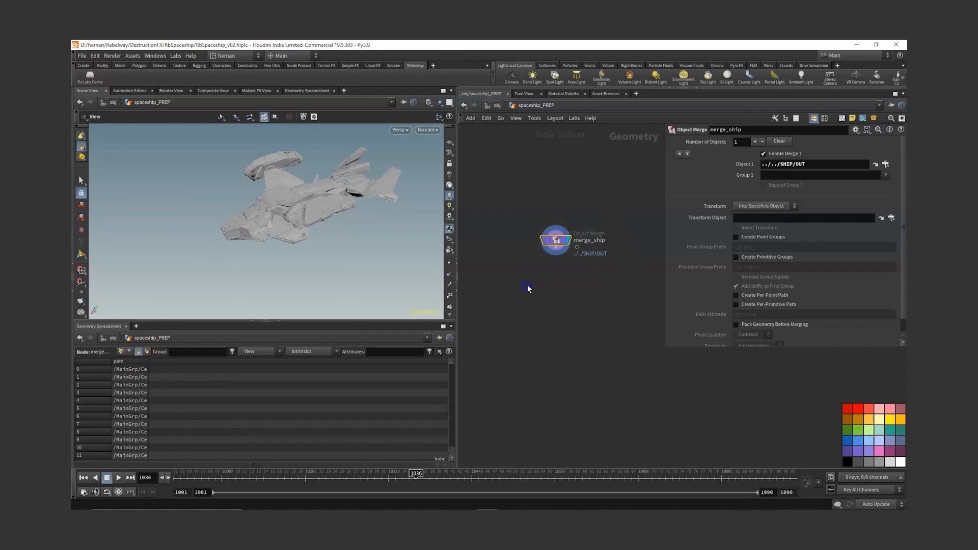
left_click(277, 351)
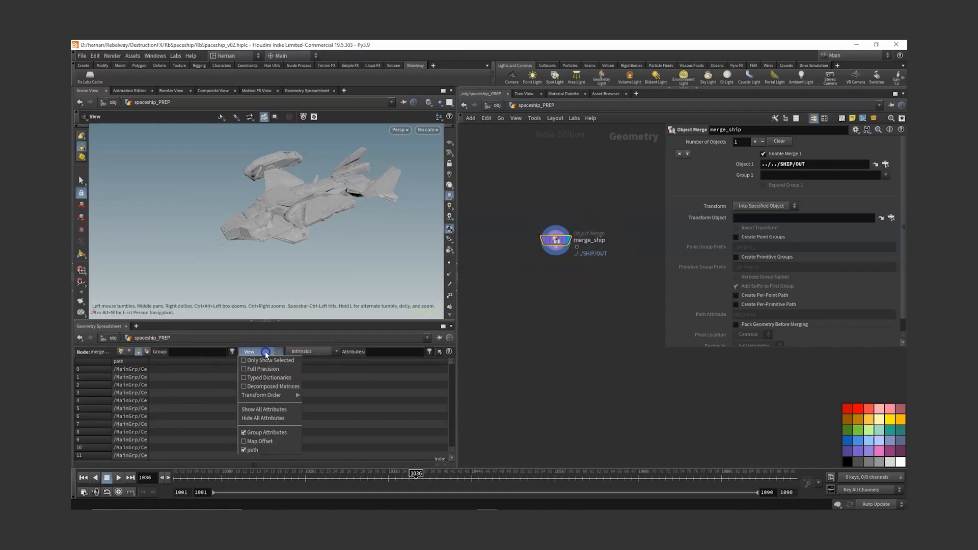
left_click(260, 418)
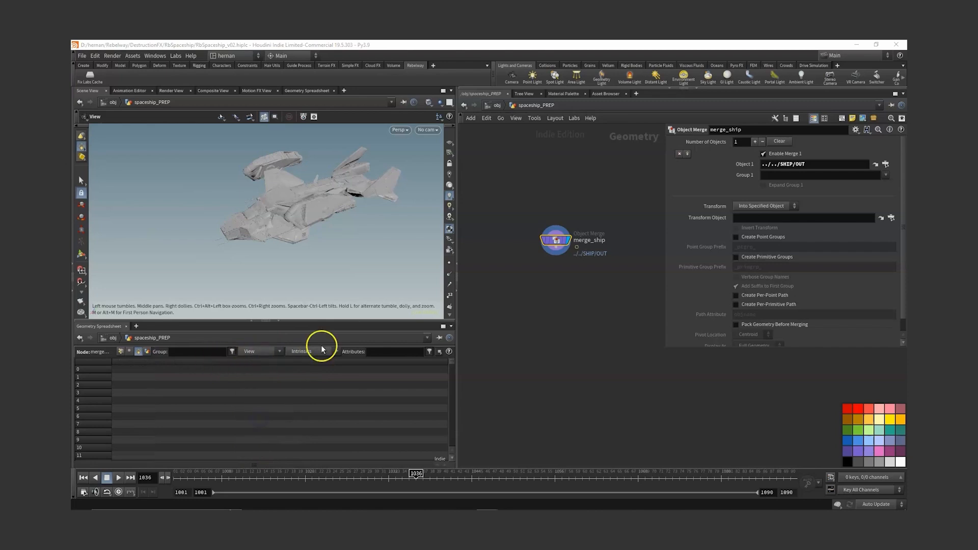
Step: Browse the available primitive intrinsics and display abcfilename for merge_ship in the spreadsheet
left_click(326, 352)
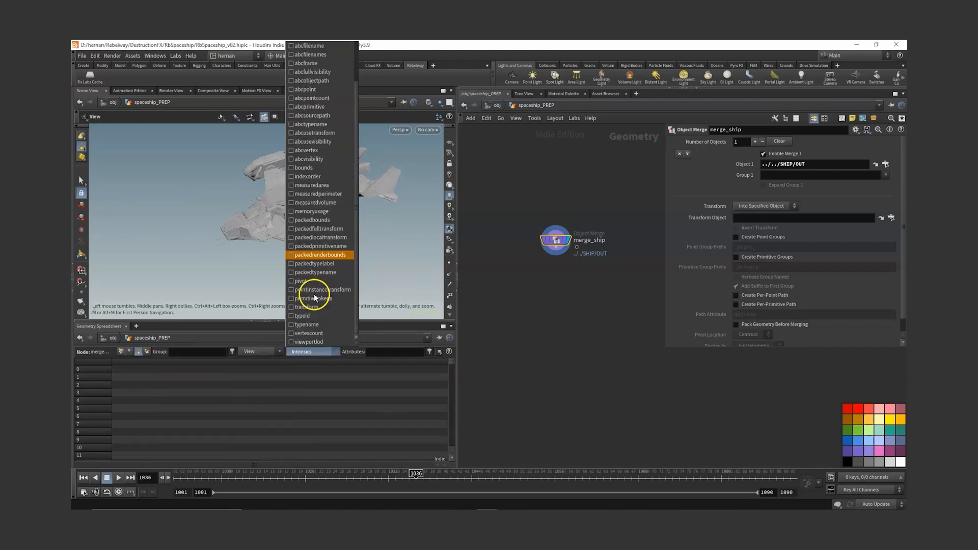
scroll(313, 290, "down", 2)
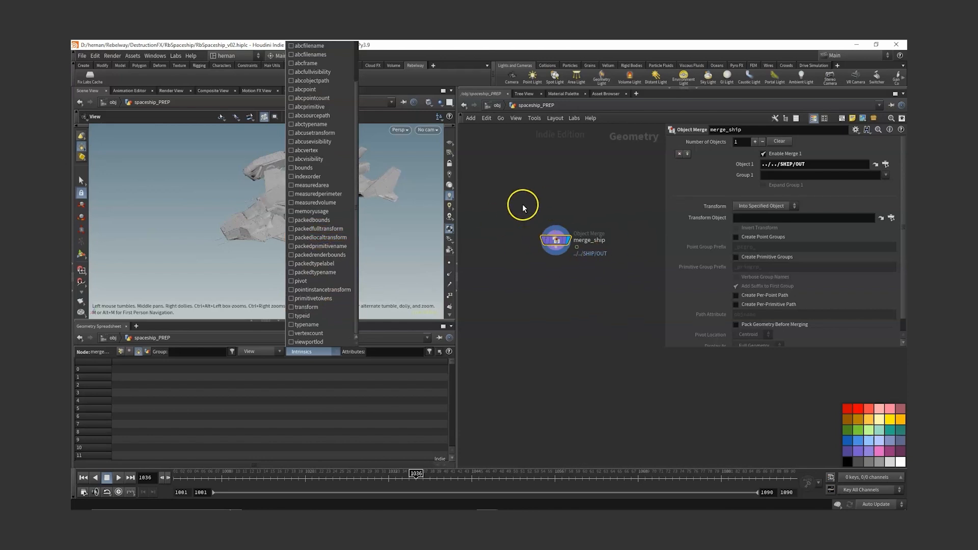
scroll(315, 84, "up", 2)
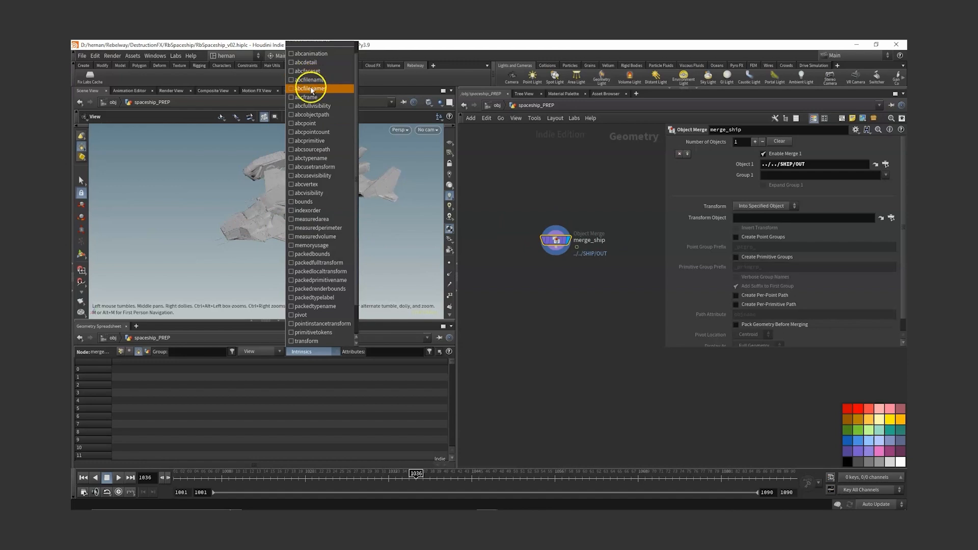
scroll(314, 201, "down", 2)
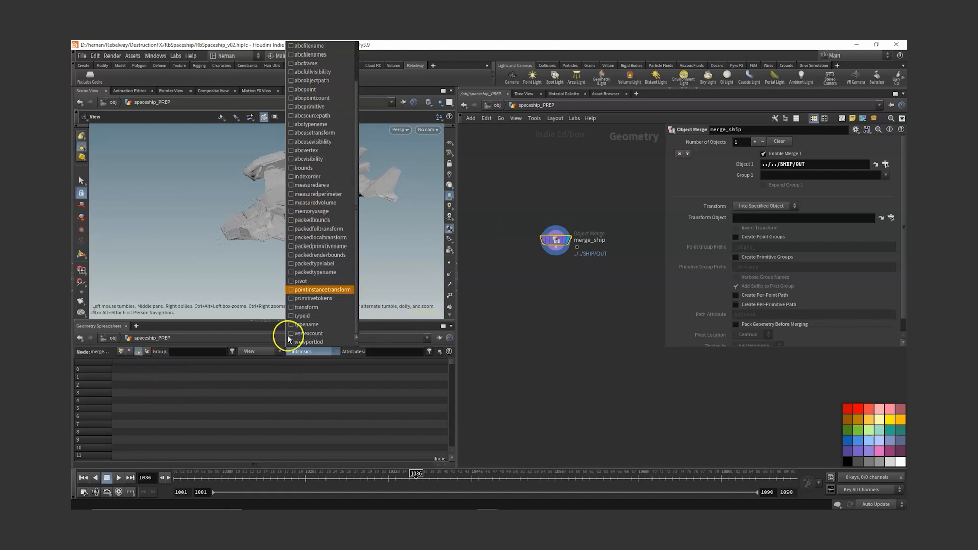
scroll(317, 224, "up", 1)
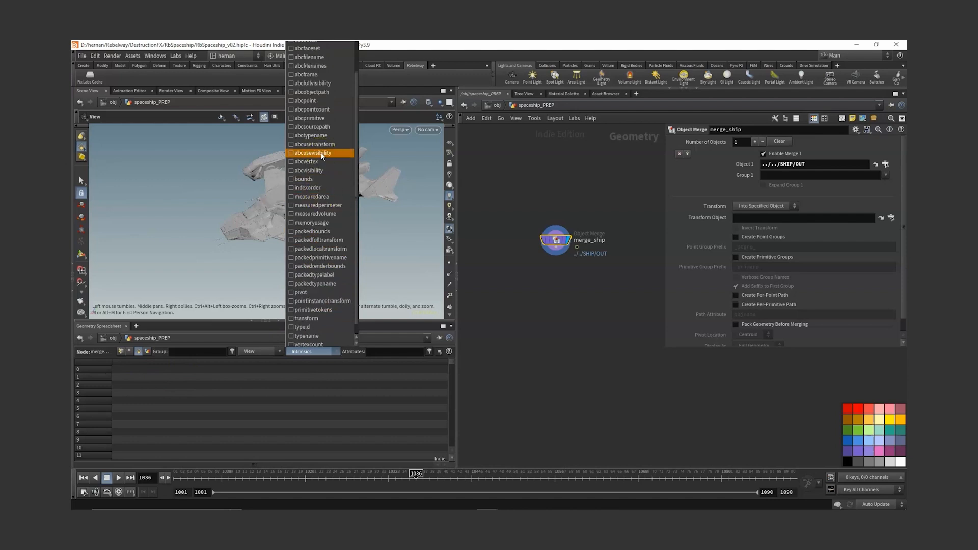
scroll(321, 245, "up", 1)
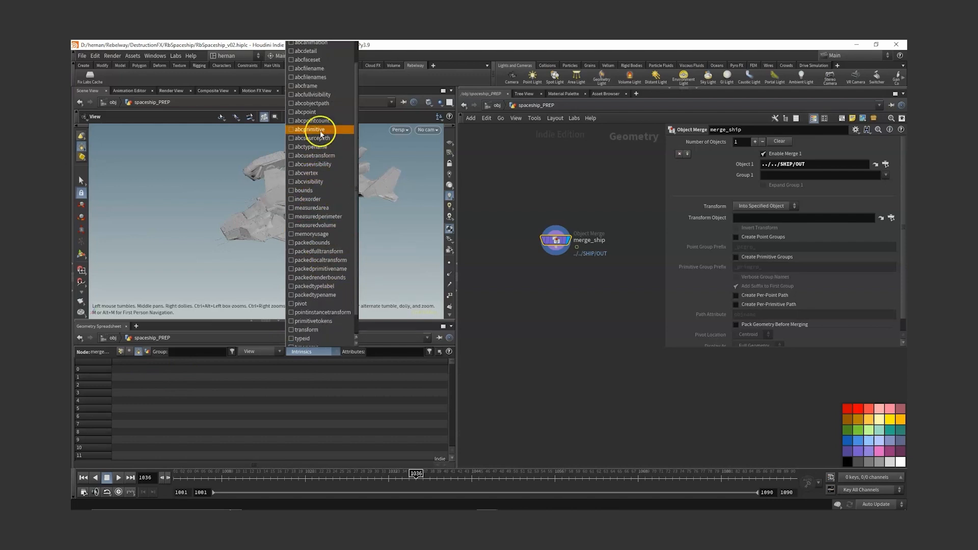
left_click(321, 69)
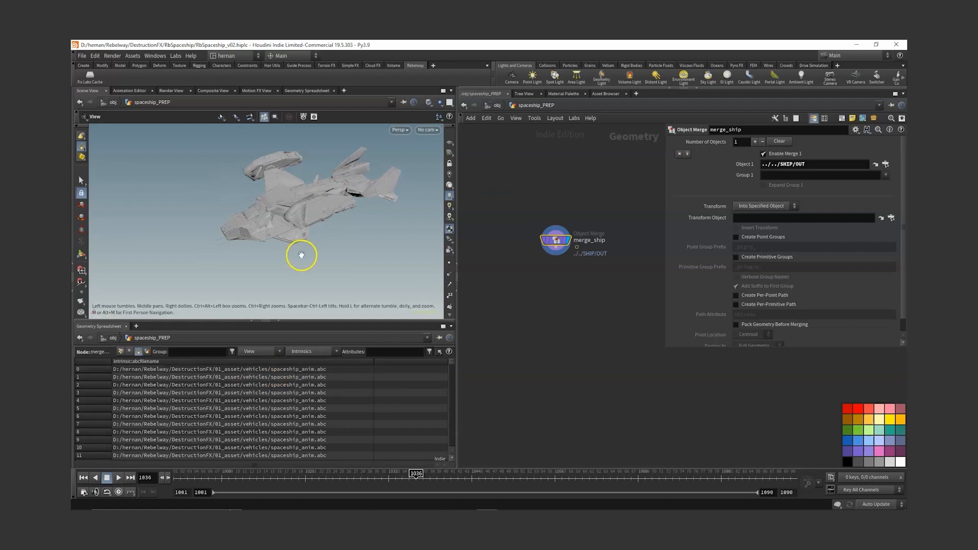
Step: Display the packedfulltransform intrinsic instead of abcfilename and scrub to frame 1047 to compare the ship's matrices
left_click(138, 352)
left_click(311, 352)
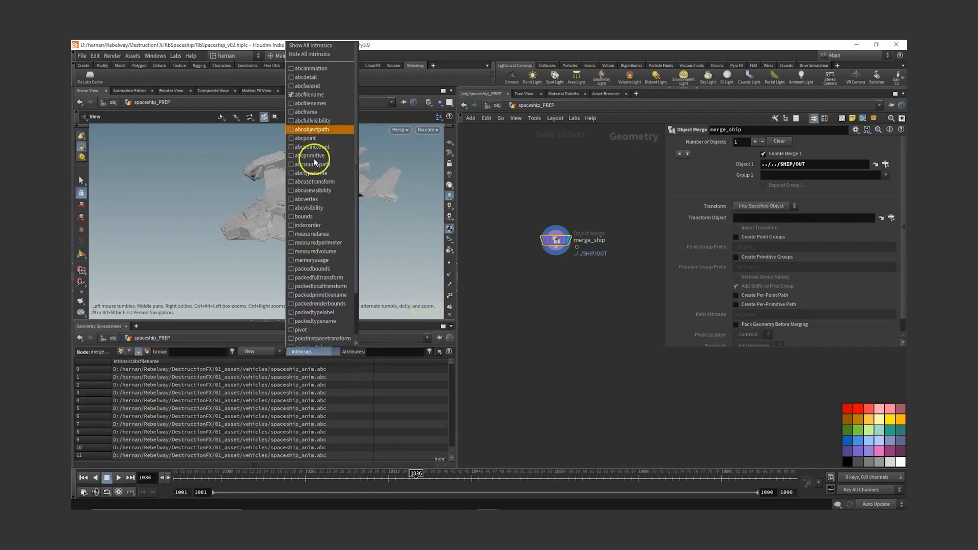
left_click(312, 95)
left_click(303, 351)
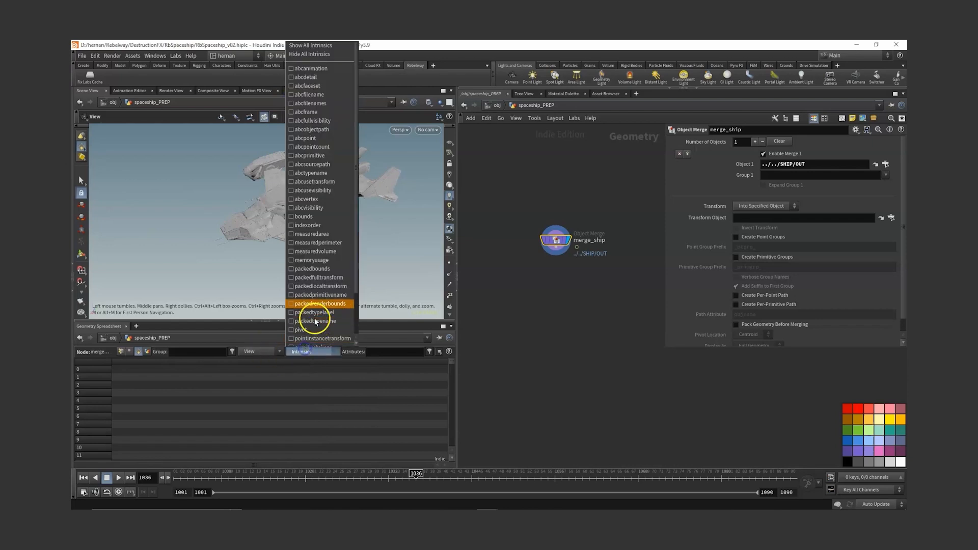
scroll(315, 322, "down", 3)
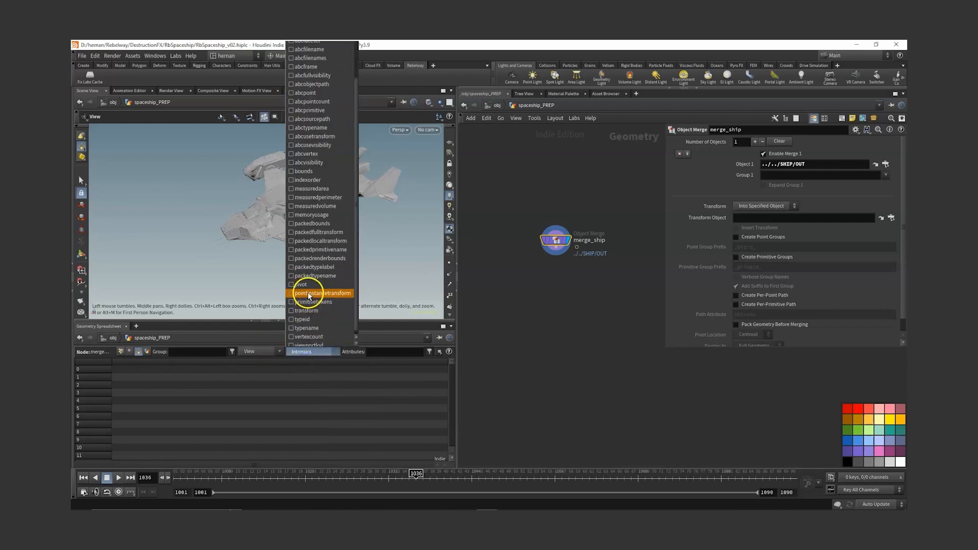
left_click(300, 232)
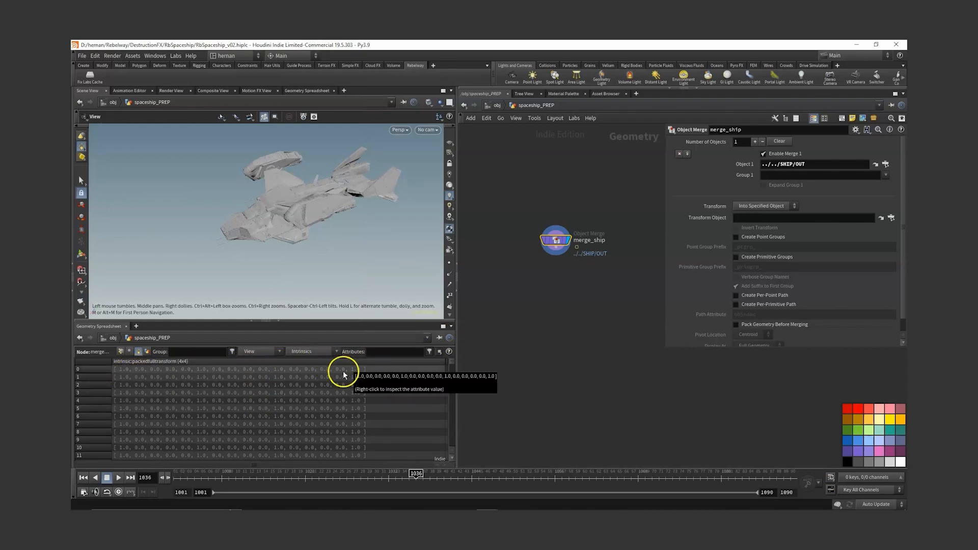
left_click(422, 478)
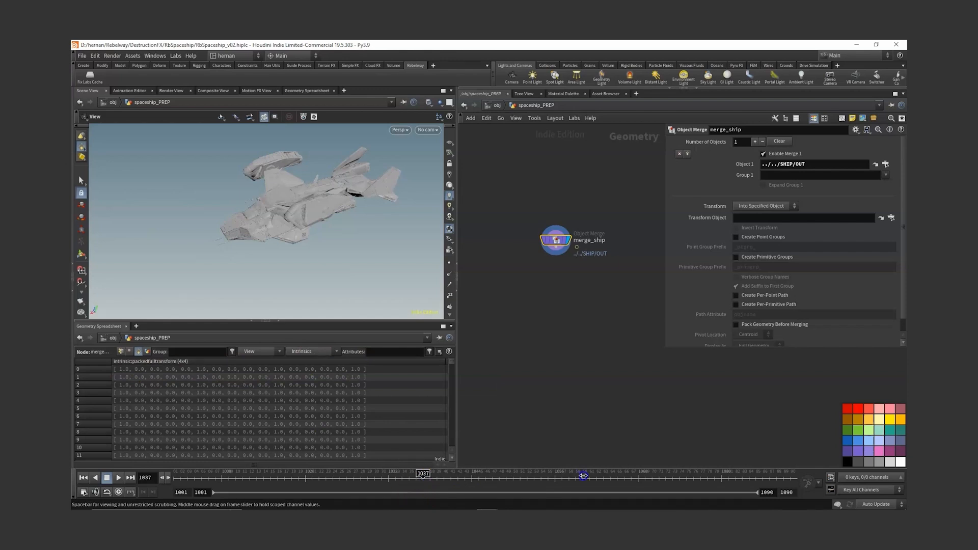
left_click_drag(583, 475, 313, 229)
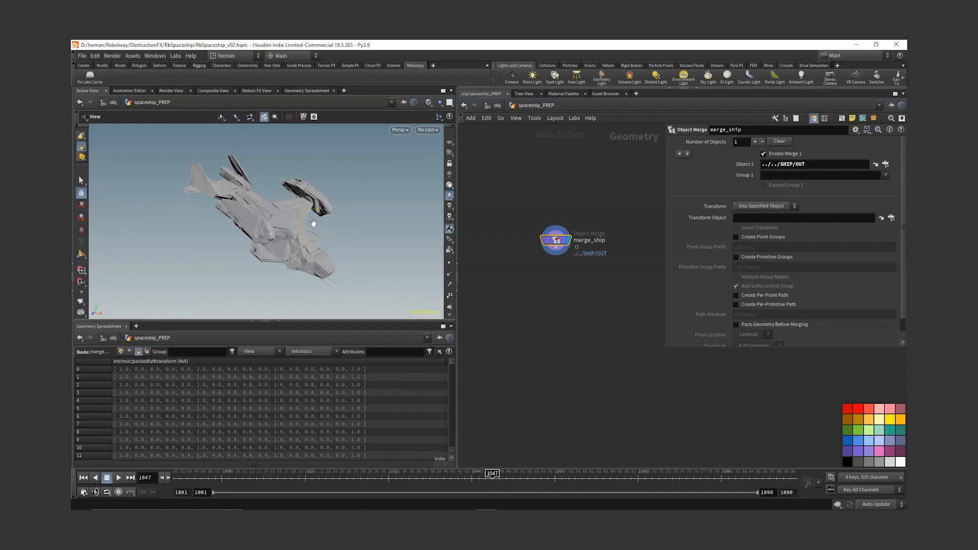
Step: Show the transform intrinsic instead of packedfulltransform and widen its column to read the full matrices
left_click(305, 352)
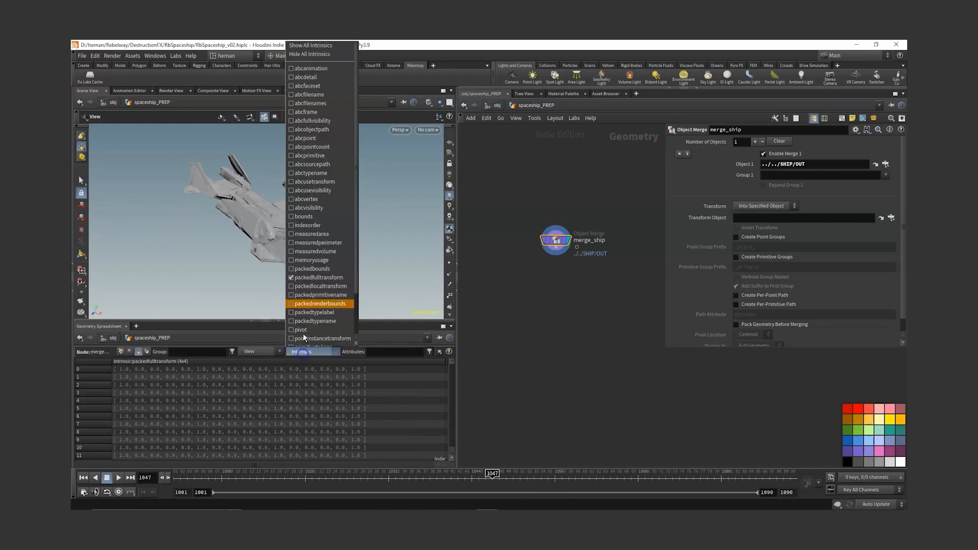
left_click(313, 277)
left_click(308, 352)
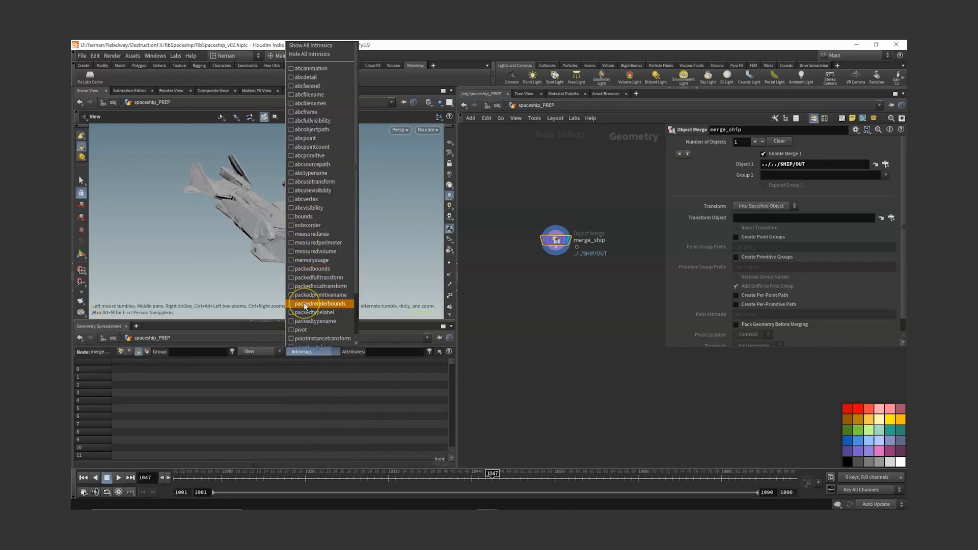
scroll(304, 303, "down", 1)
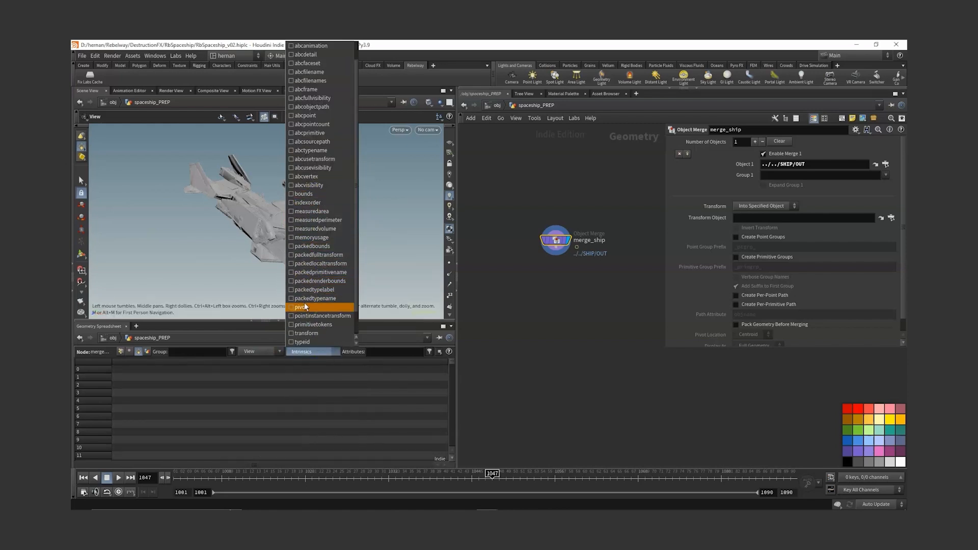
left_click(308, 334)
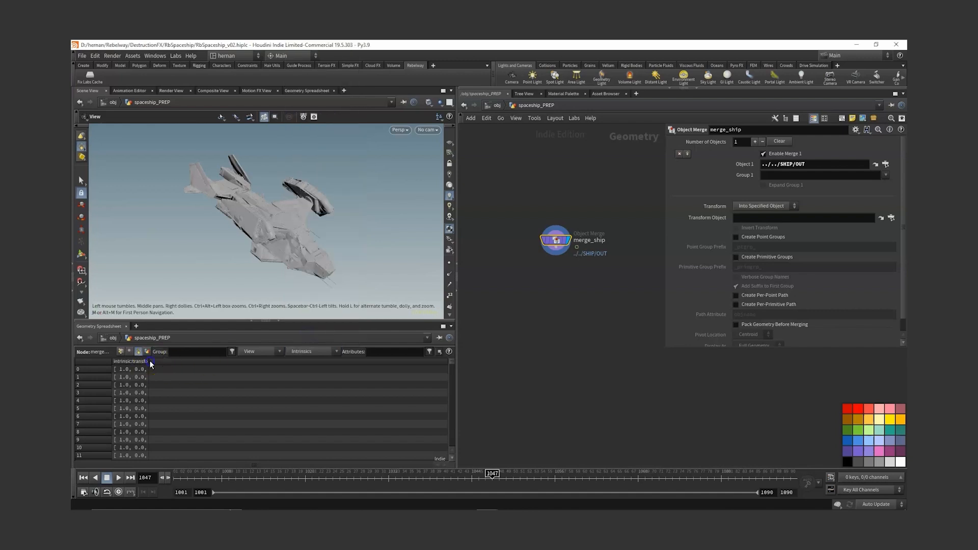
left_click_drag(149, 362, 417, 361)
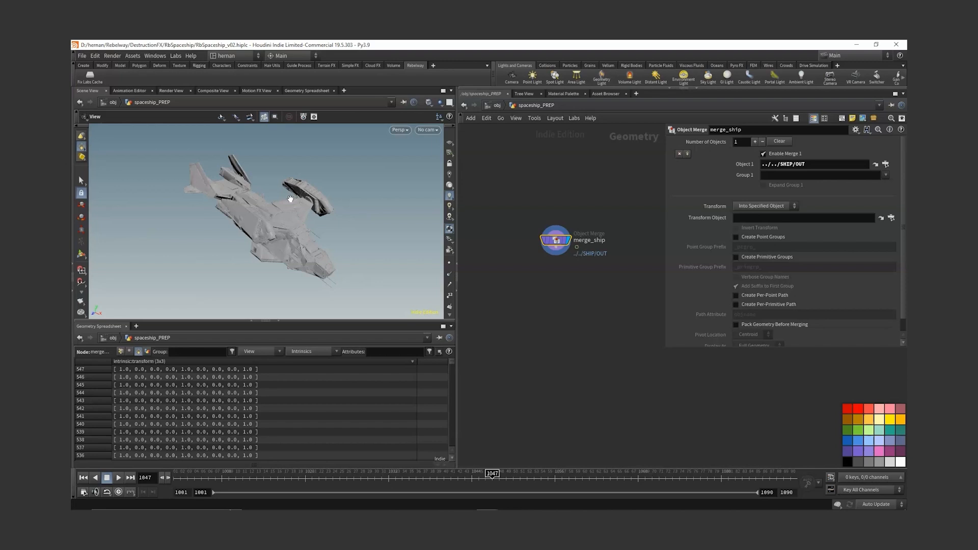
Step: Orbit the spaceship and advance to frame 1049 while checking the transform intrinsic values
left_click_drag(290, 199, 344, 203)
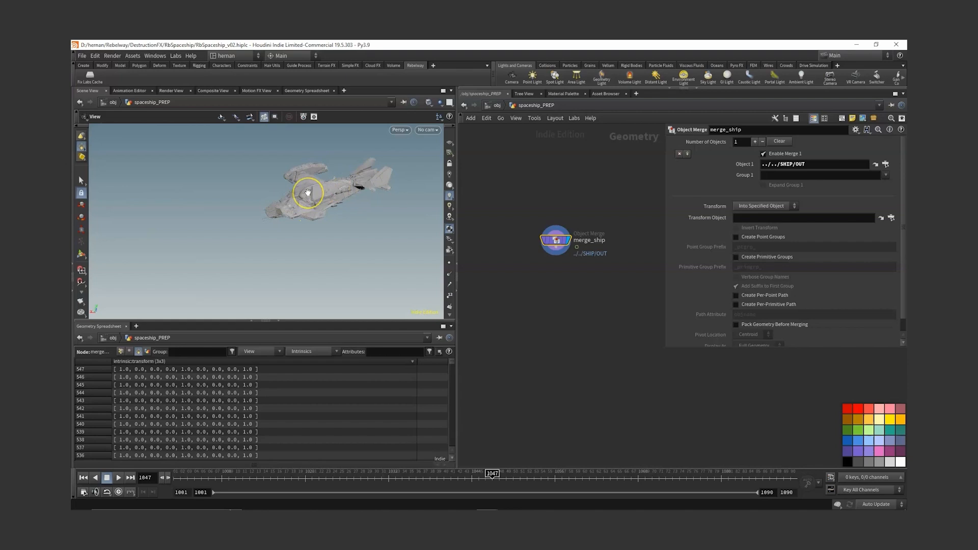
key("Right")
key("Right")
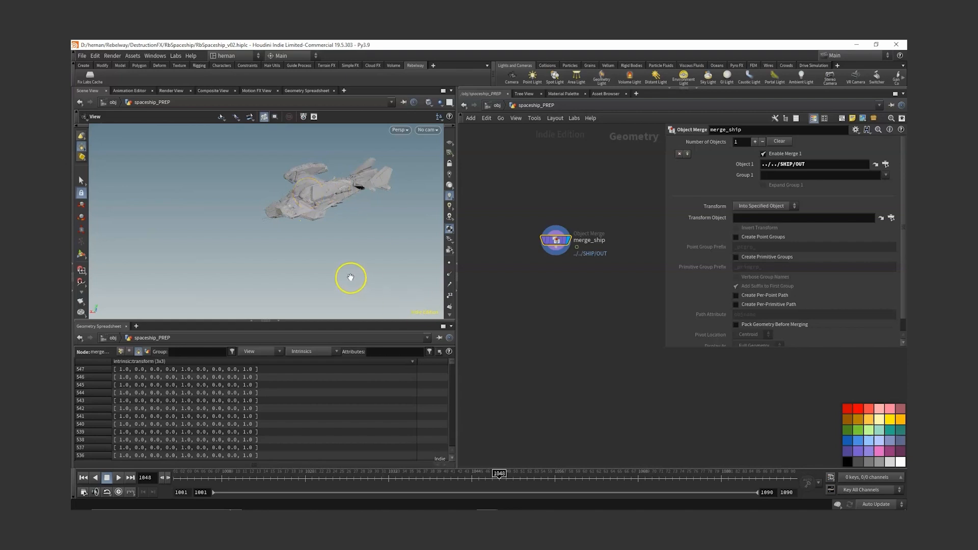
left_click_drag(320, 212, 313, 193)
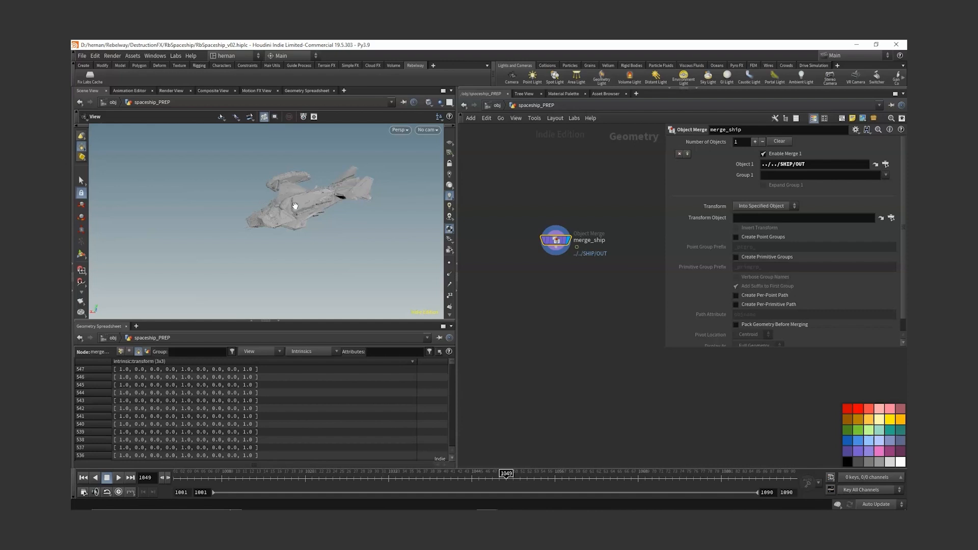
Step: Return to frame 1001, frame the spaceship in the viewport and examine its starting pose from several angles
left_click(84, 478)
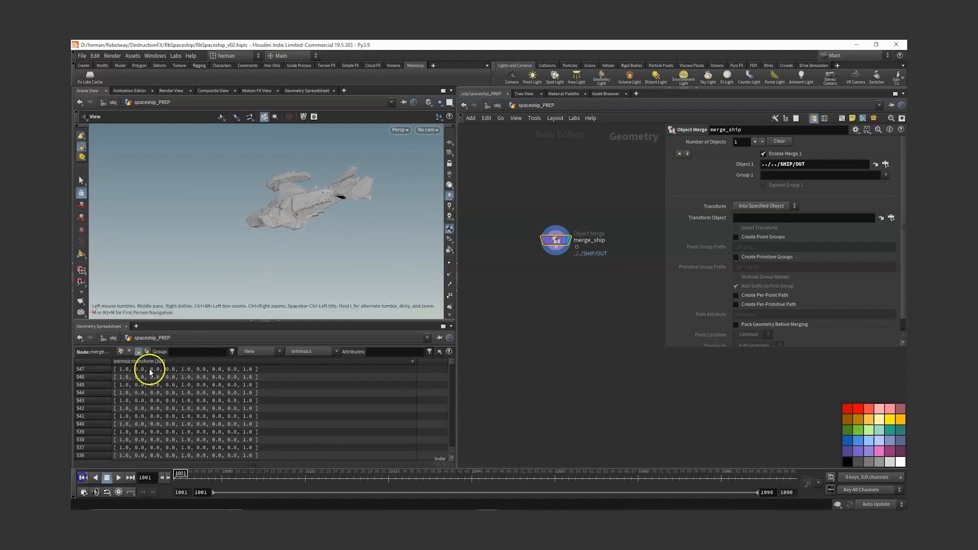
key("space+g")
left_click_drag(353, 216, 266, 216)
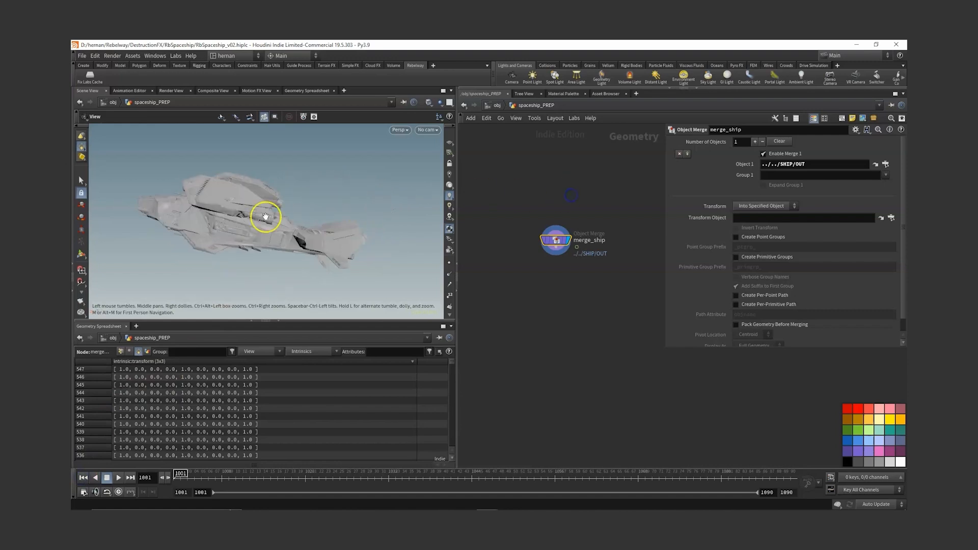
right_click_drag(266, 216, 176, 279)
left_click_drag(243, 242, 246, 262)
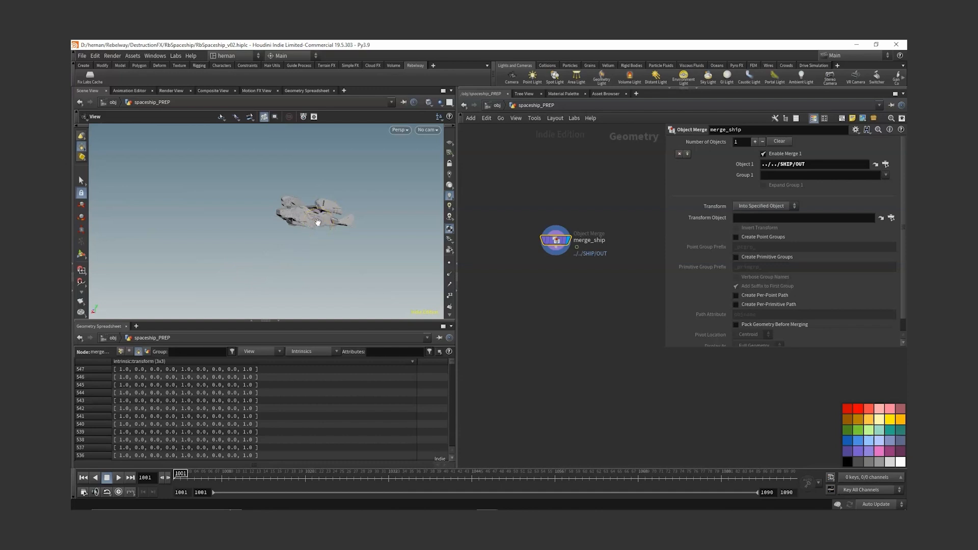
left_click_drag(318, 223, 366, 184)
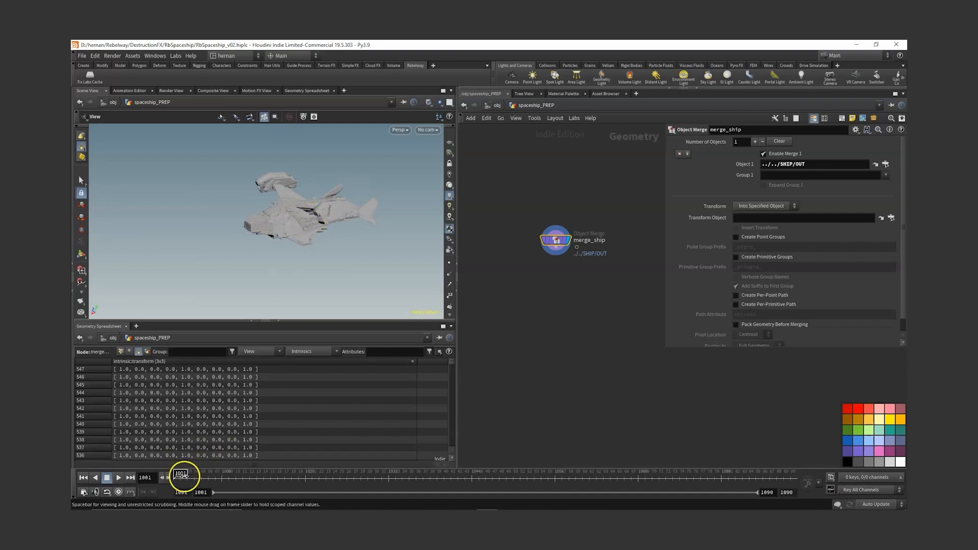
mouse_move(321, 224)
left_mouse_down()
mouse_move(285, 216)
mouse_move(317, 209)
mouse_move(247, 216)
mouse_move(327, 200)
mouse_move(225, 236)
mouse_move(321, 241)
left_mouse_up()
Step: Add a Time Shift node below merge_ship, connect it to merge_ship's output and display it
left_click_drag(588, 199, 548, 319)
middle_click_drag(571, 325, 557, 286)
key("Tab")
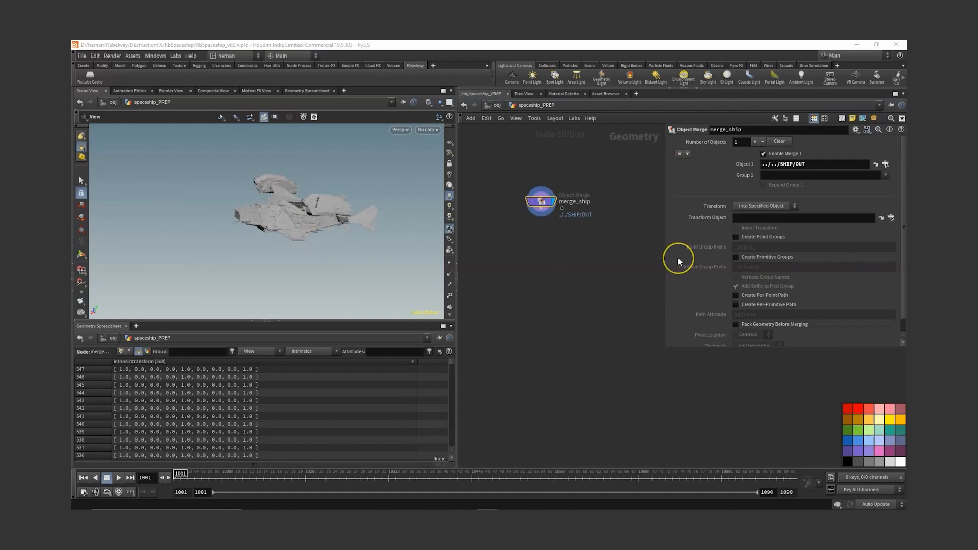
middle_click_drag(562, 287, 565, 254)
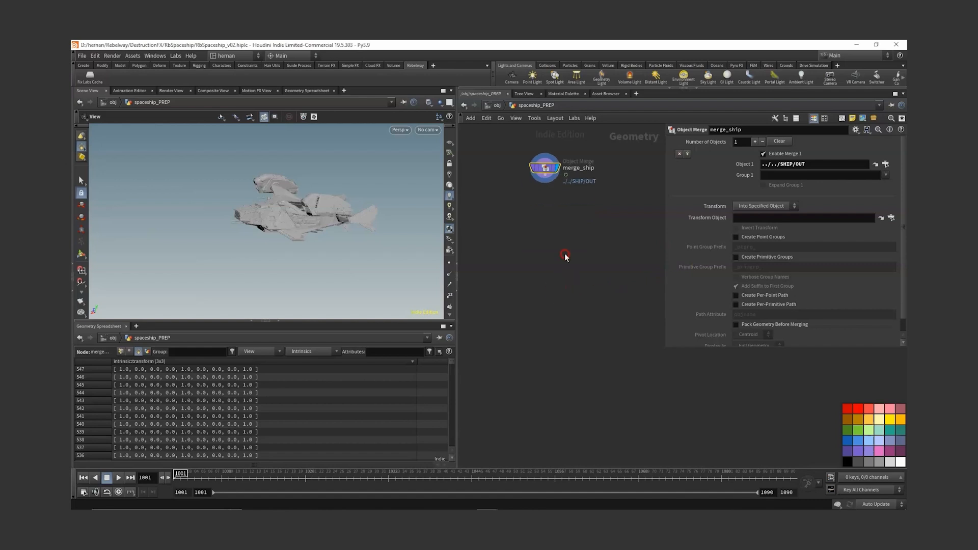
key("Tab")
type("timesh")
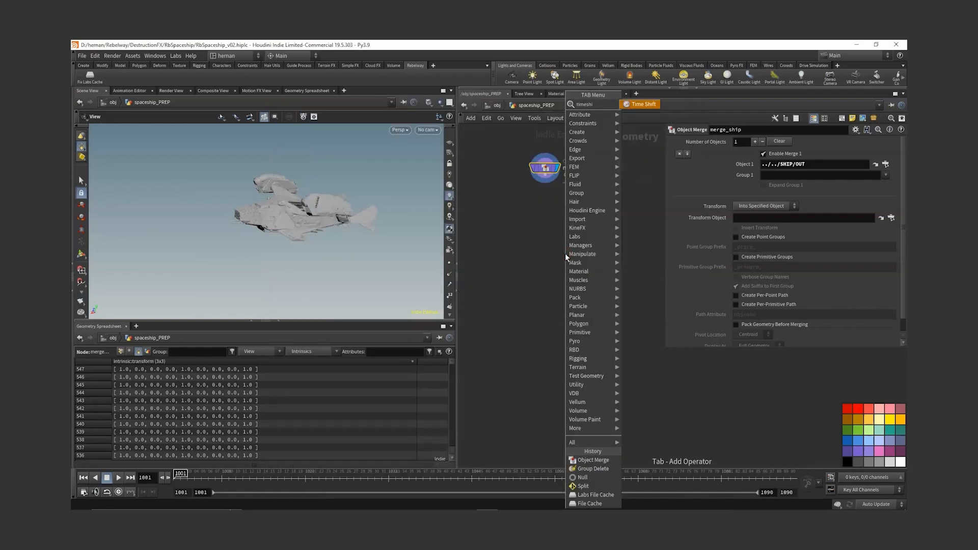
key("Return")
left_click(565, 255)
left_click_drag(545, 175, 555, 252)
left_click(577, 255)
Step: Replace the Time Shift node's default Frame expression with $FSTART
left_click(675, 174)
left_click(712, 154)
left_click(769, 155)
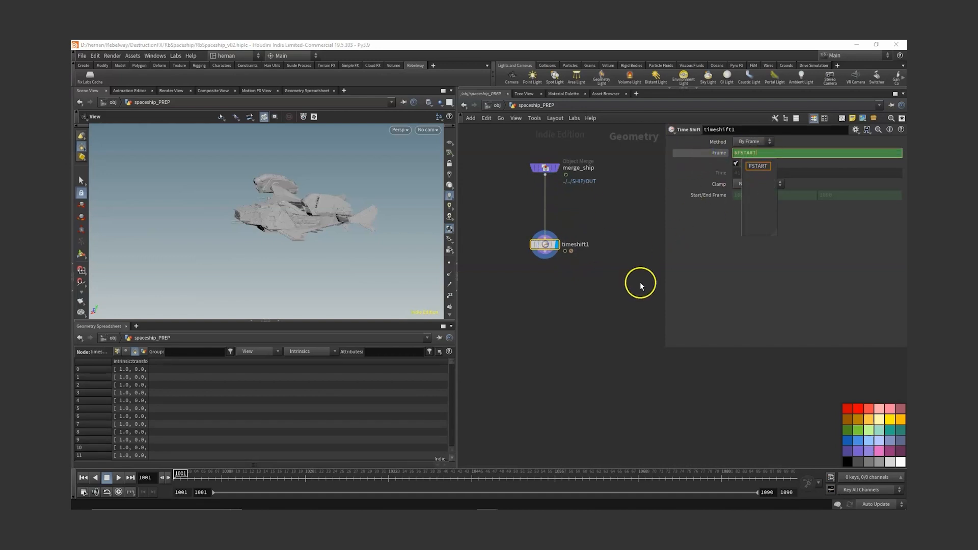
key("Return")
middle_click_drag(625, 304, 633, 284)
middle_click(558, 227)
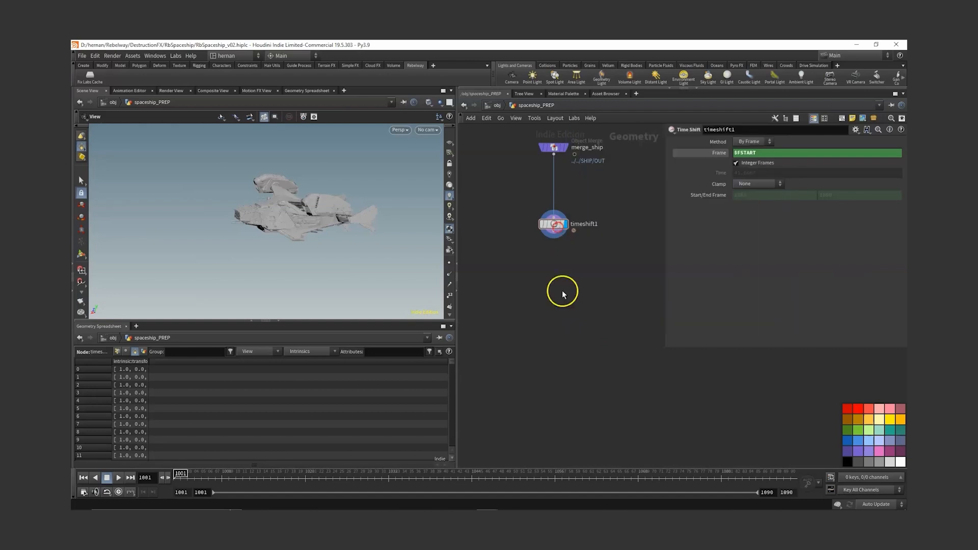
Step: Add an Unpack node below timeshift1, connect it to timeshift1's output and display it
key("Tab")
type("unp")
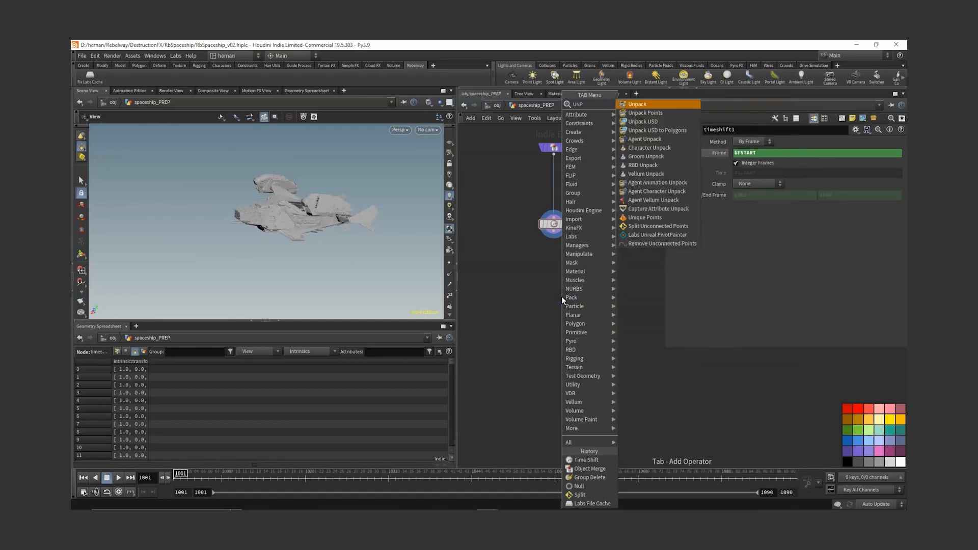
key("Return")
key("Return")
left_click(554, 232)
left_click(564, 285)
left_click_drag(562, 297, 554, 277)
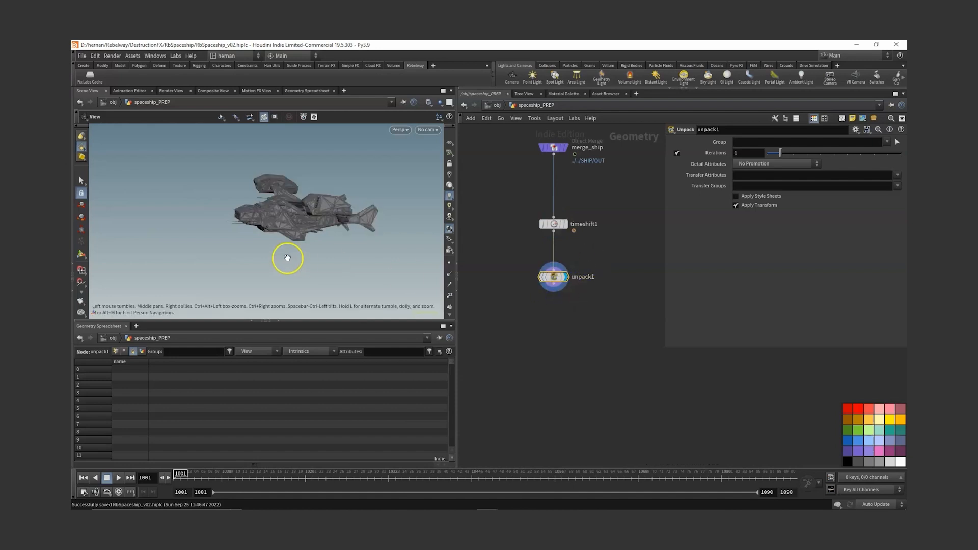
middle_click_drag(573, 328, 574, 310)
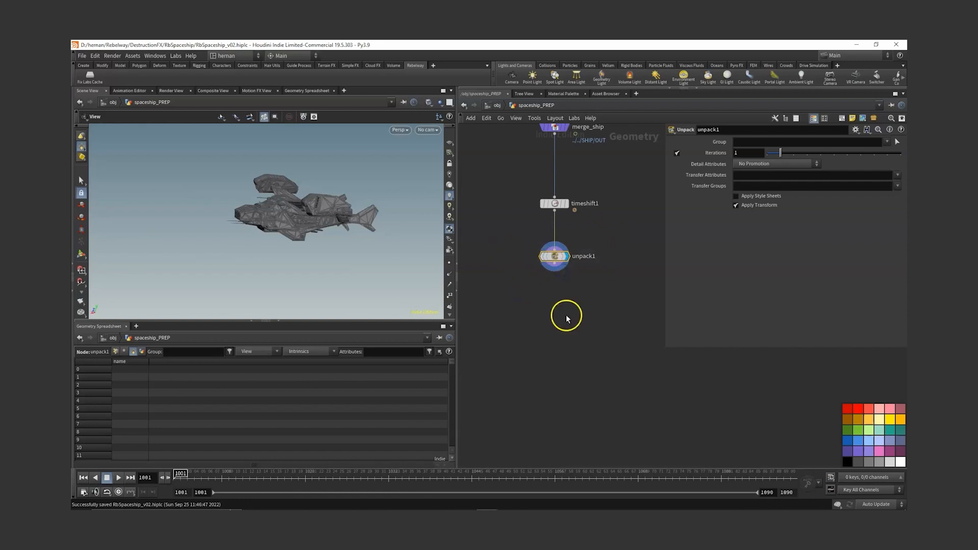
Step: Set the Unpack node's Transfer Attributes to path and show the full path column in the geometry spreadsheet
left_click(892, 185)
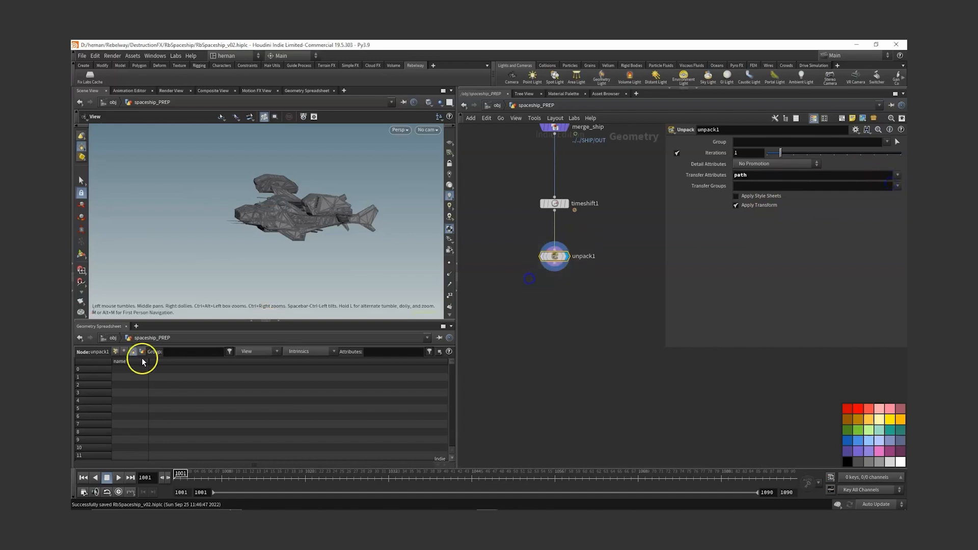
left_click(254, 351)
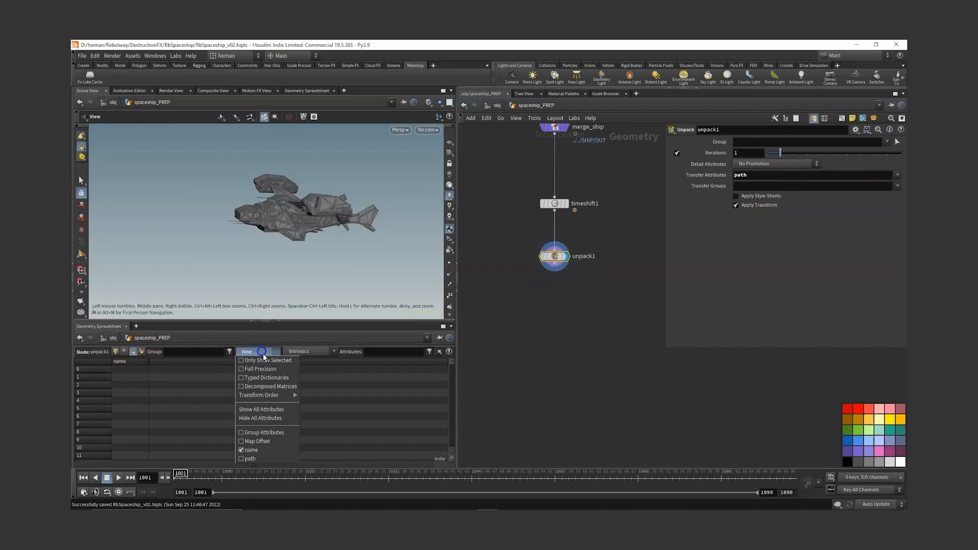
left_click(253, 458)
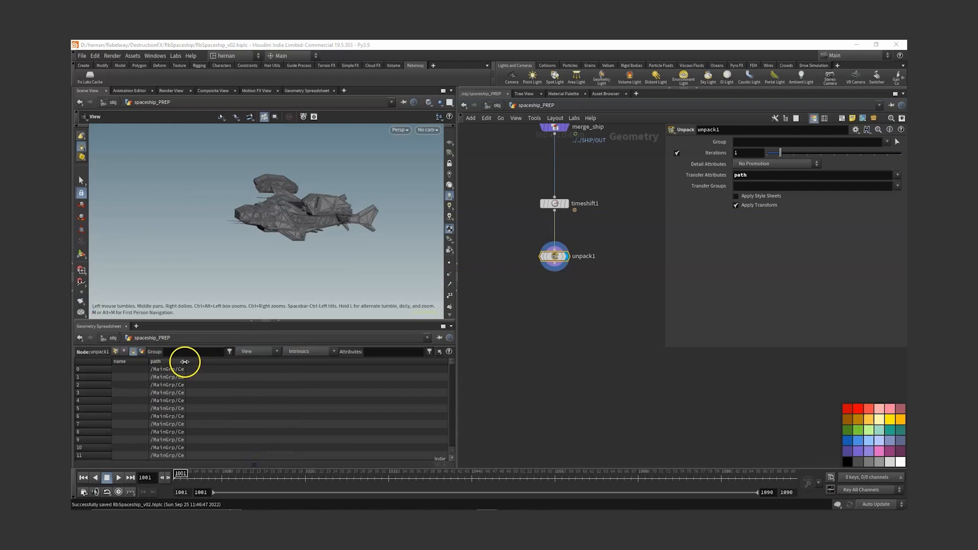
left_click_drag(185, 361, 351, 361)
Step: Append an Attribute Delete node to unpack1 and set it to delete the primitive attribute name
middle_click_drag(554, 256, 631, 219)
key("Tab")
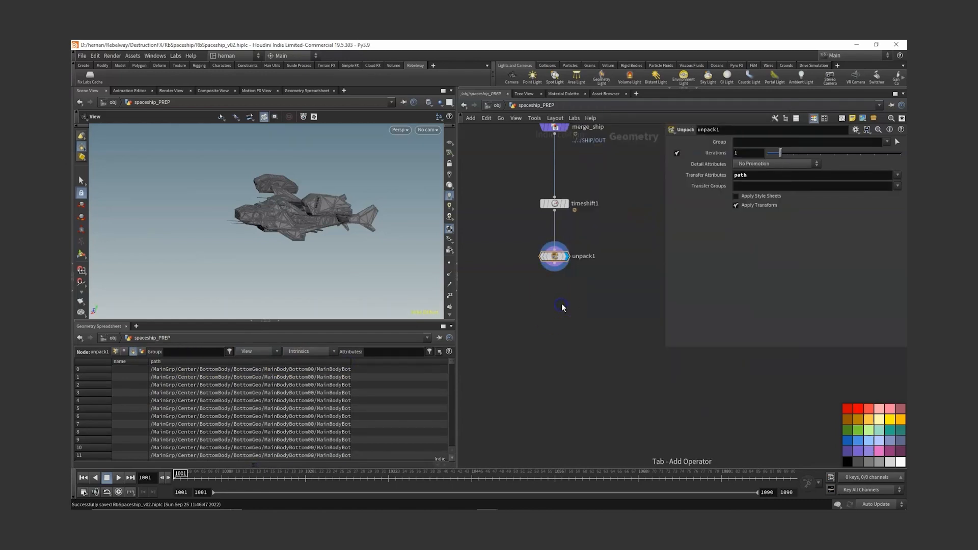
type("ATTD")
left_click(658, 104)
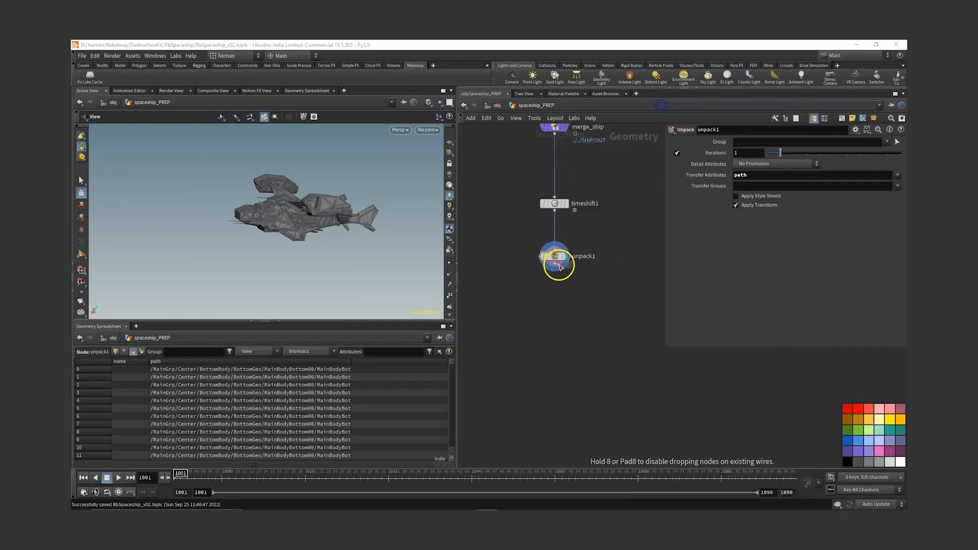
left_click(554, 295)
left_click(782, 183)
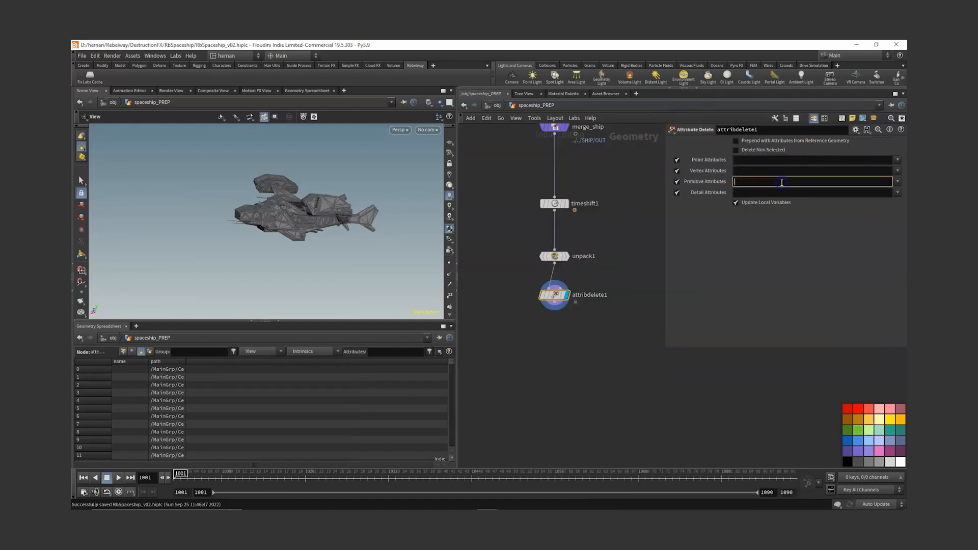
key("Return")
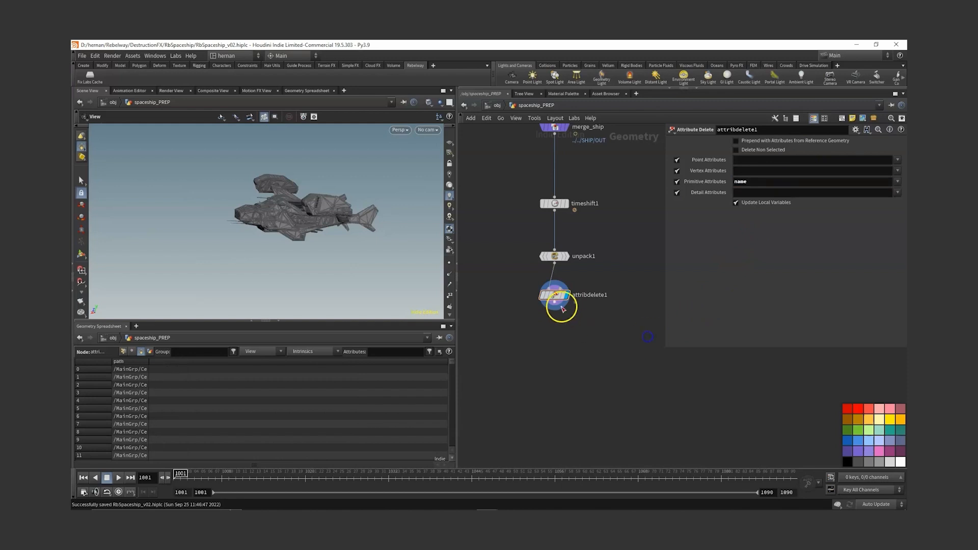
Step: Delete all detail attributes in the Attribute Delete node with * and check the node's remaining attributes
middle_click(561, 299)
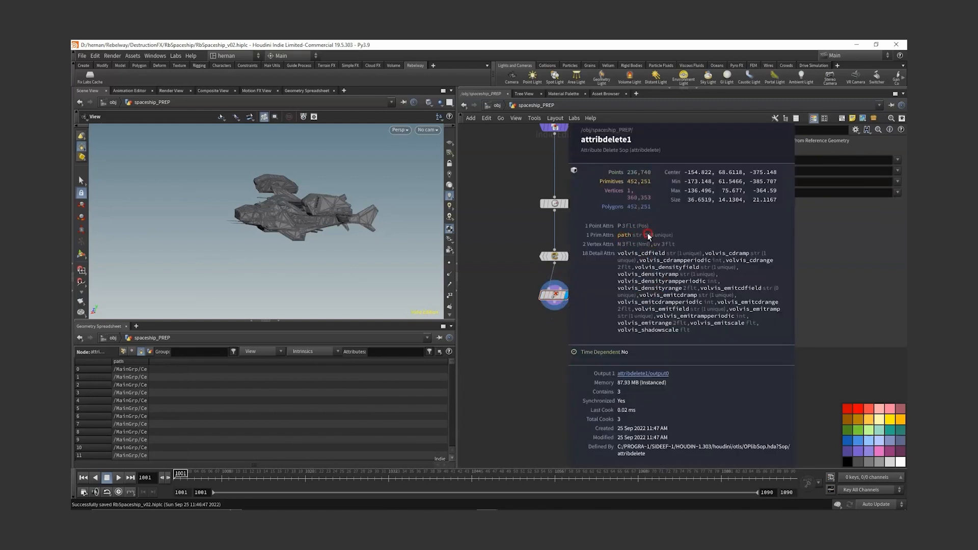
middle_click(556, 296)
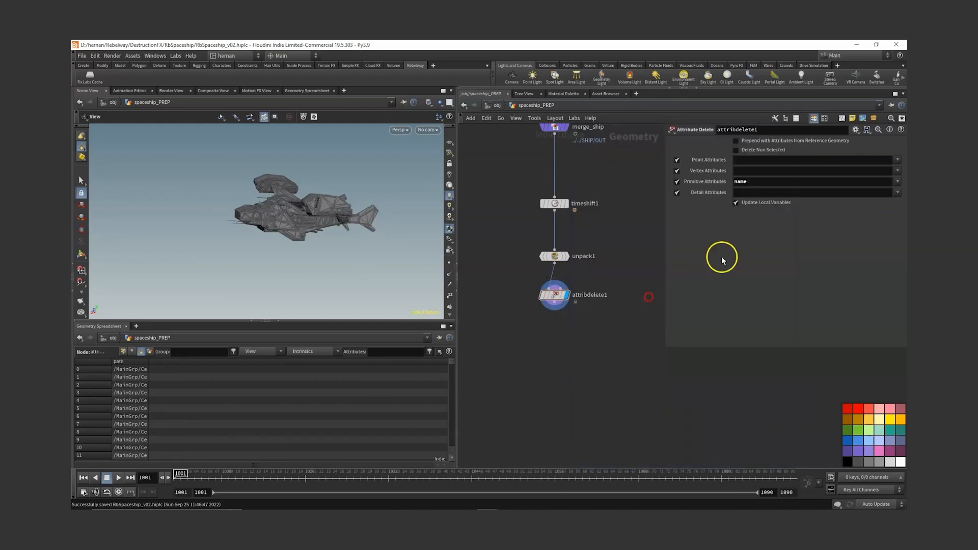
left_click(767, 193)
type("*")
key("Return")
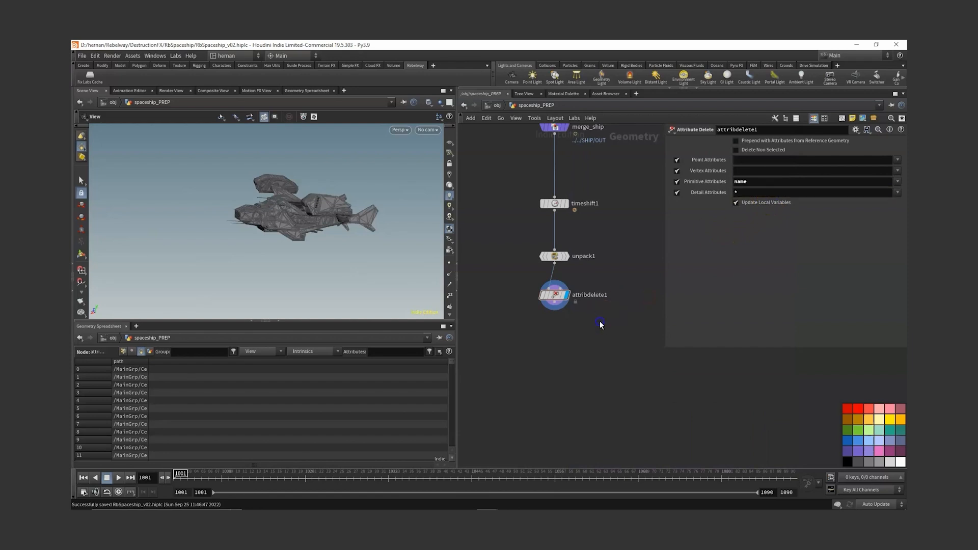
middle_click(559, 298)
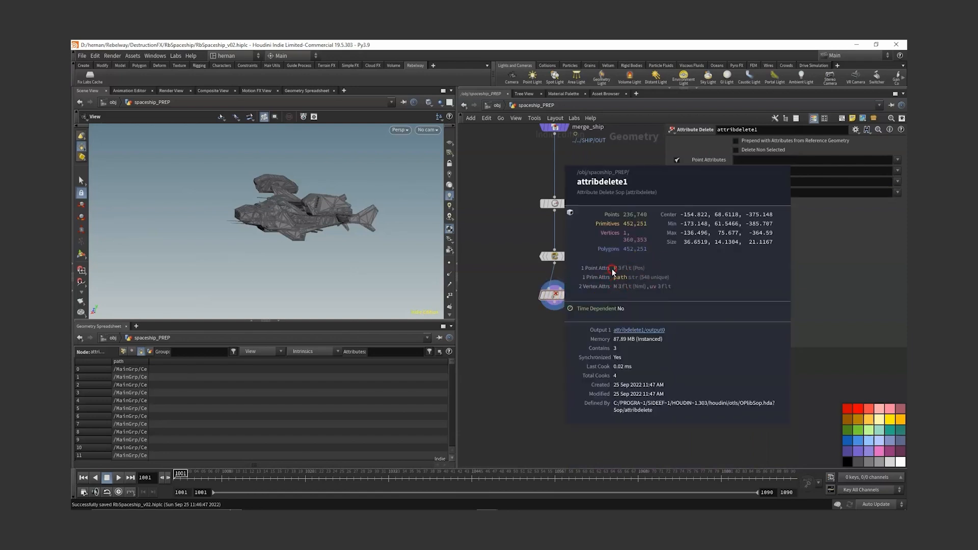
middle_click(559, 300)
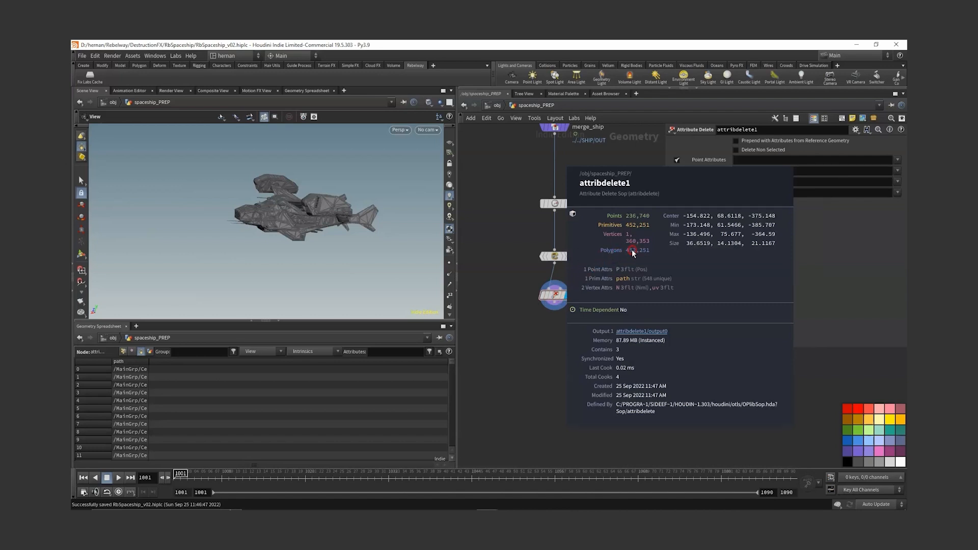
Step: Append a Normal node to attribdelete1 and display it while checking the shading of the ship's nose and hull
left_click_drag(266, 246, 386, 133)
left_click(429, 103)
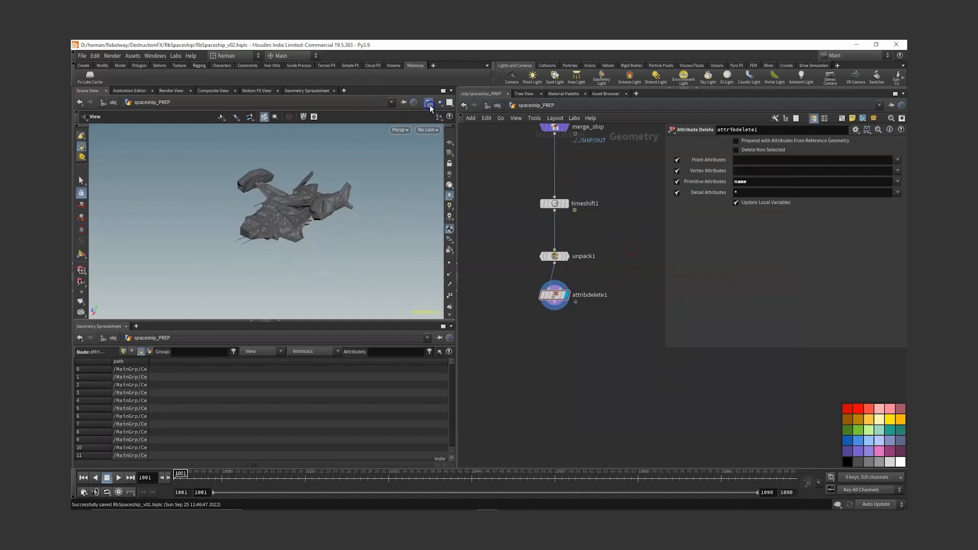
left_click(450, 199)
right_click_drag(250, 225, 354, 168)
mouse_move(346, 172)
left_mouse_down()
mouse_move(253, 170)
mouse_move(273, 175)
mouse_move(290, 198)
mouse_move(291, 231)
mouse_move(408, 216)
mouse_move(349, 255)
mouse_move(271, 203)
mouse_move(270, 190)
mouse_move(301, 225)
left_mouse_up()
key("Tab")
type("nor")
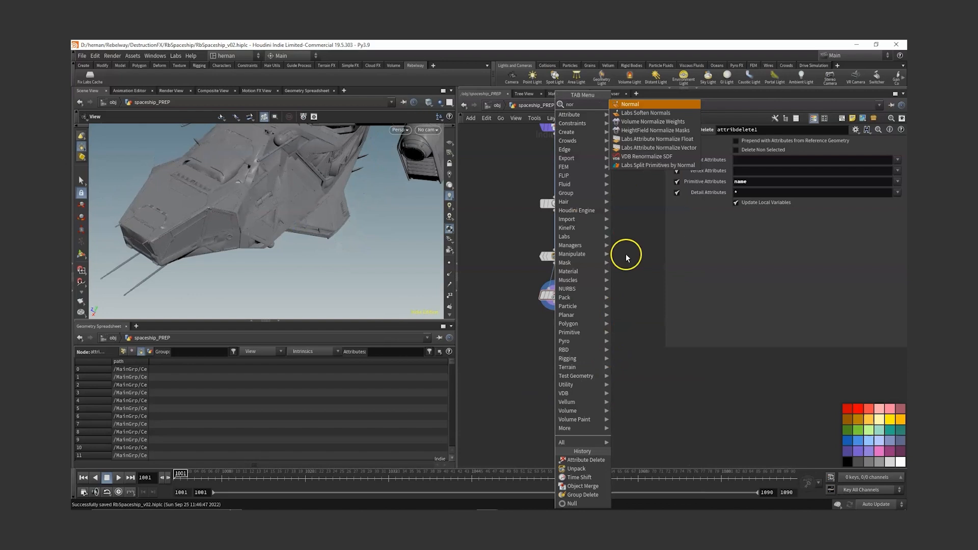
left_click(630, 104)
left_click_drag(331, 224, 251, 204)
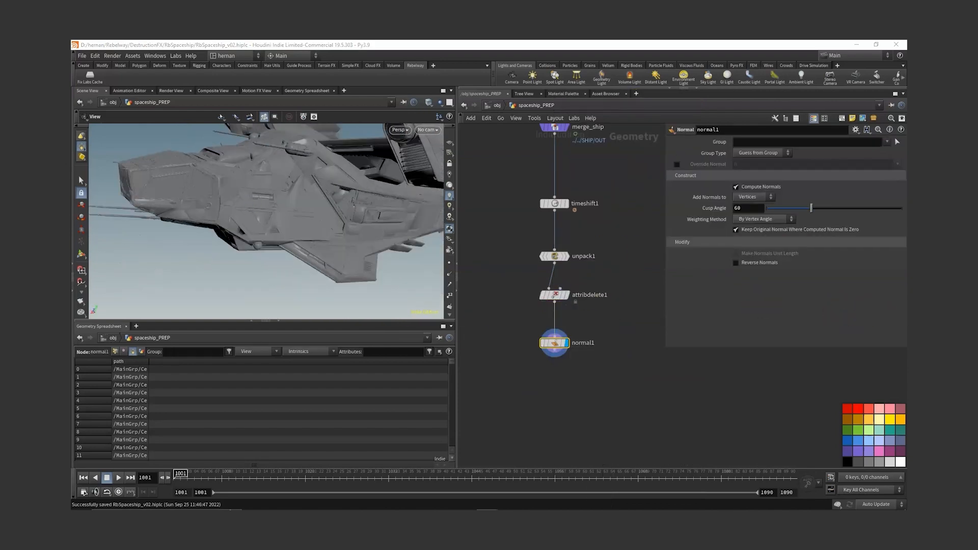
Step: Try a Cusp Angle of 41.6 on the Normal node and inspect the hull panels up close
left_click_drag(811, 208, 797, 209)
left_click_drag(269, 204, 242, 231)
right_click_drag(243, 232, 247, 140)
mouse_move(247, 140)
left_mouse_down()
mouse_move(203, 105)
mouse_move(224, 105)
left_mouse_up()
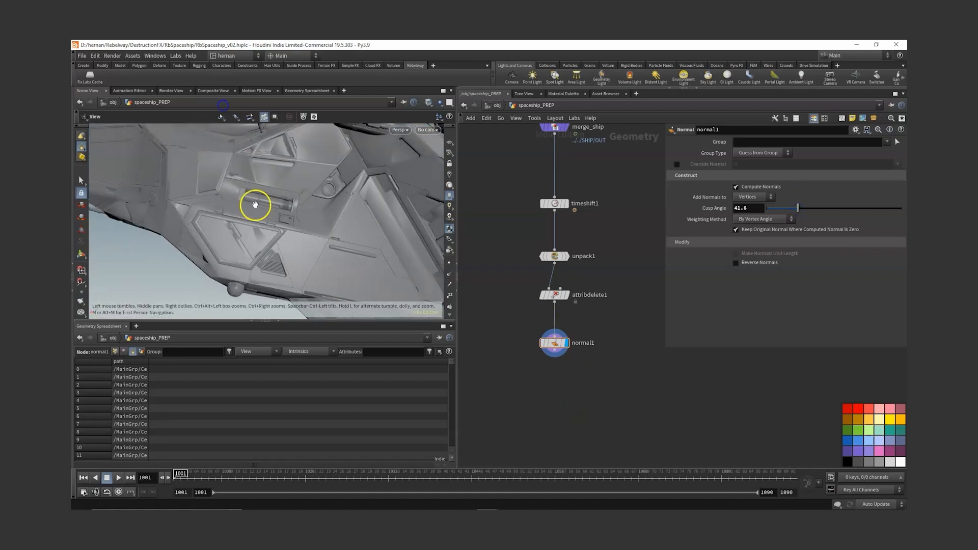
left_click_drag(255, 205, 265, 205)
Step: Compare the hull shading by displaying attribdelete1 and switching back to normal1
left_click(556, 295)
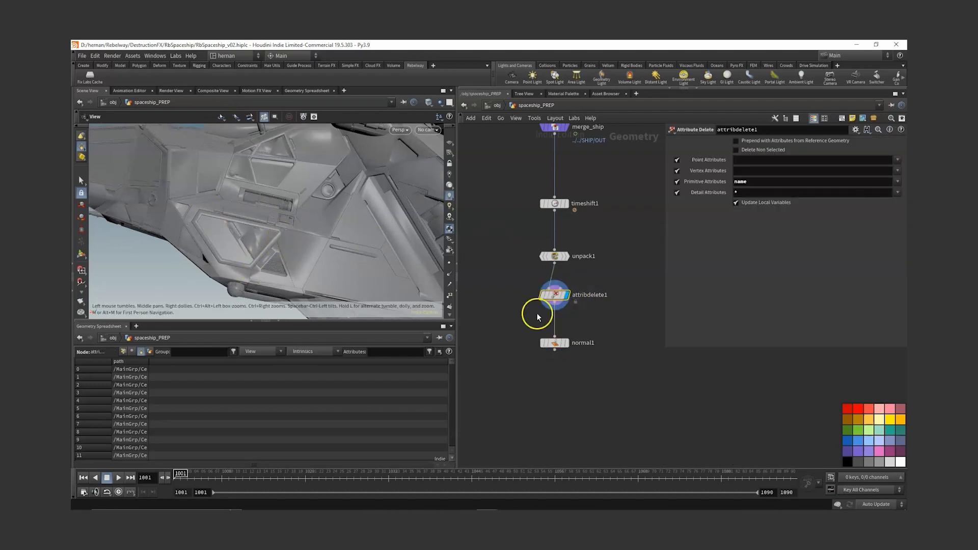
left_click_drag(556, 368, 555, 369)
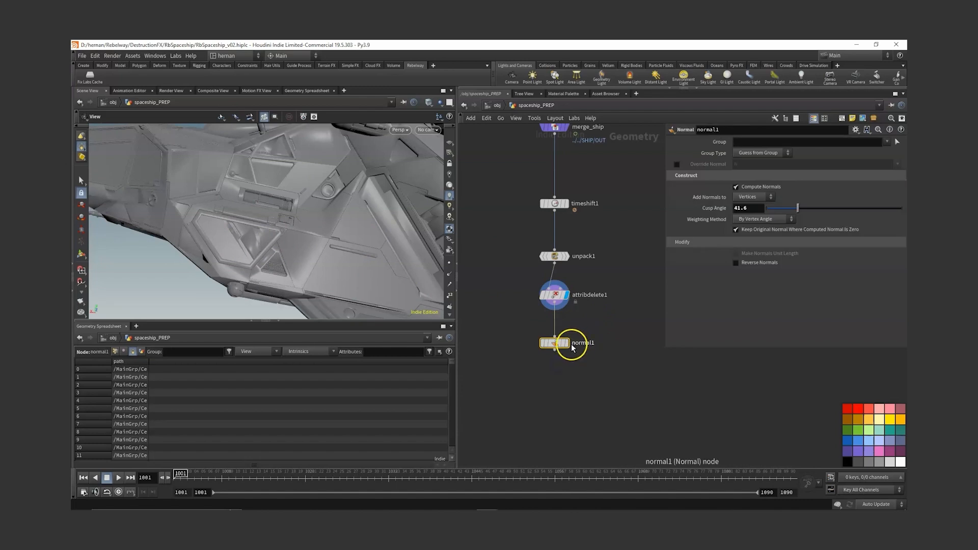
left_click(568, 344)
left_click_drag(604, 316, 521, 376)
Step: Set the Normal node's Cusp Angle to 30
left_click_drag(799, 211, 787, 211)
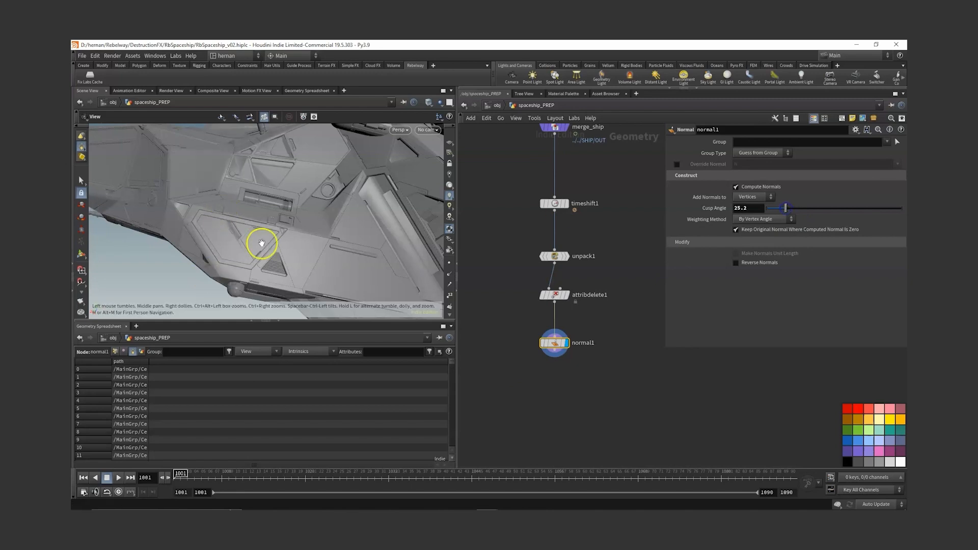
right_click_drag(262, 244, 127, 349)
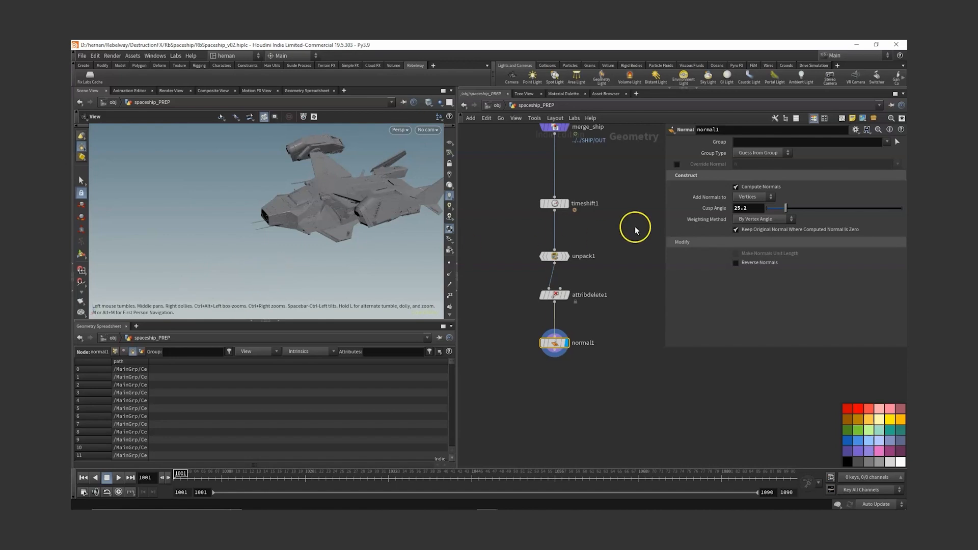
left_click(741, 208)
type("30")
key("Return")
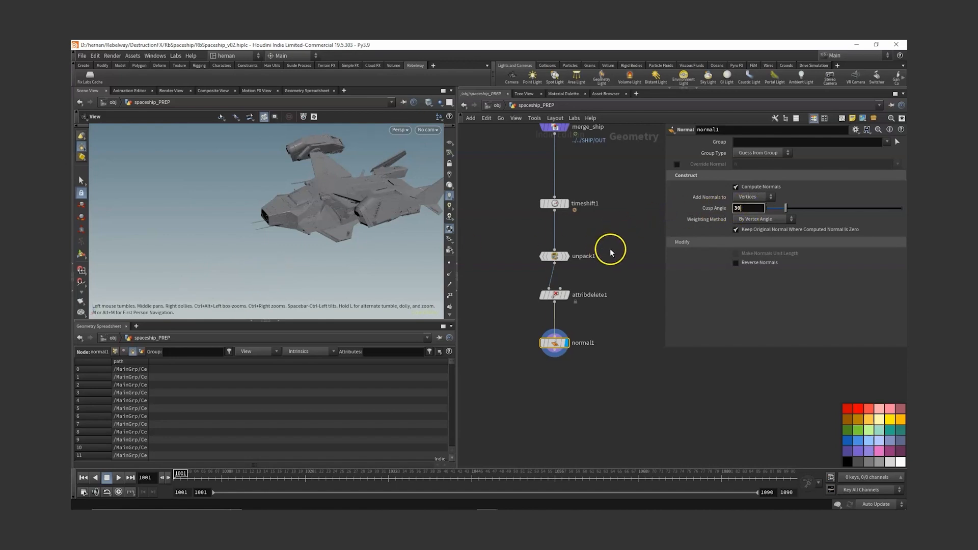
Step: Inspect the spaceship's shading from several angles and save the scene
left_click_drag(327, 203, 278, 245)
right_click_drag(278, 245, 319, 234)
left_click_drag(319, 234, 291, 160)
right_click_drag(290, 160, 242, 278)
left_click_drag(242, 278, 387, 275)
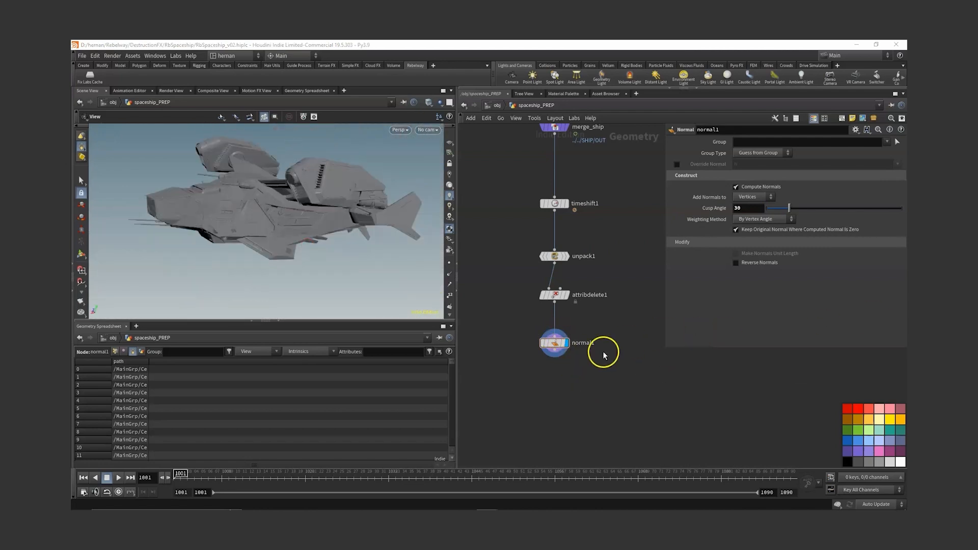
scroll(604, 353, "down", 3)
middle_click_drag(606, 352, 566, 372)
right_click_drag(269, 190, 228, 181)
left_click_drag(228, 181, 262, 243)
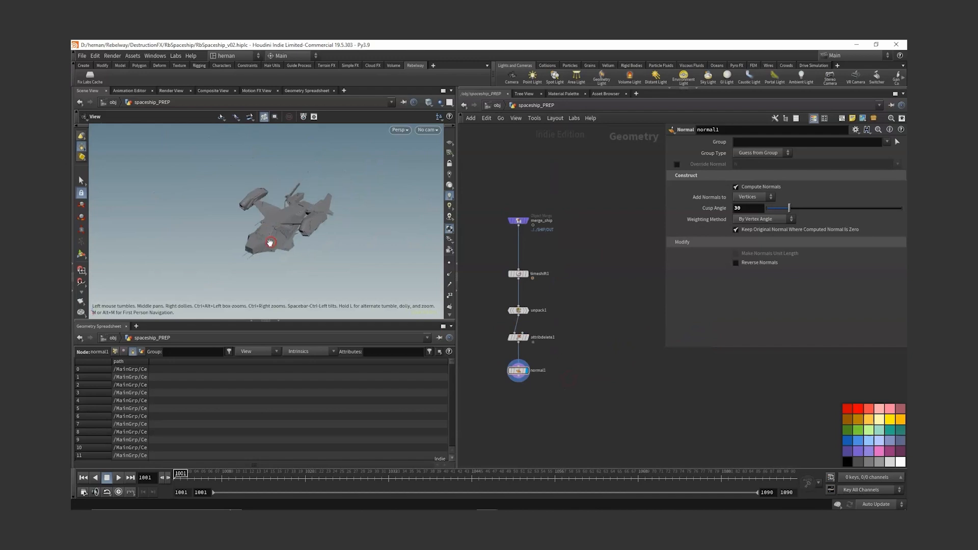
key("ctrl+s")
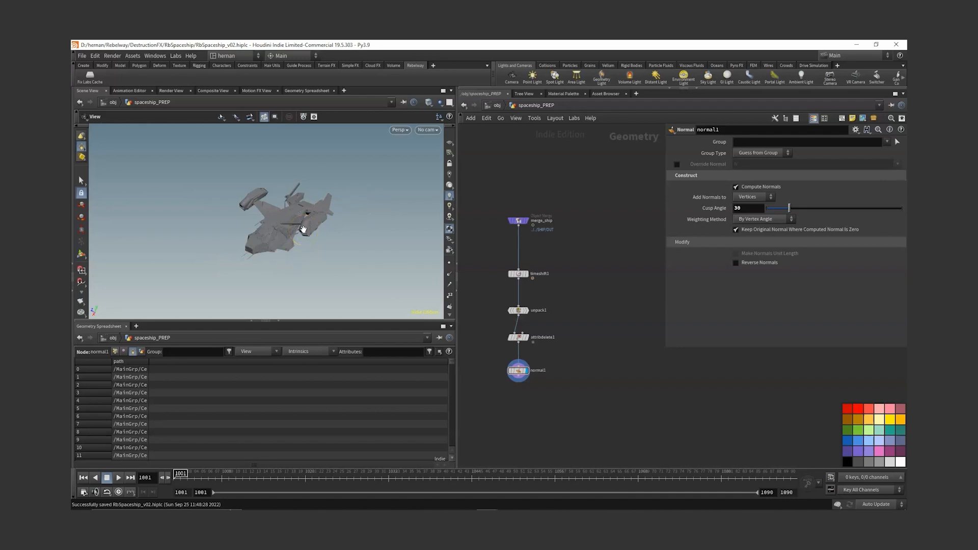
Step: Reorder the node chain so that unpack1 sits between merge_ship and timeshift1
middle_click_drag(617, 363, 561, 310)
scroll(562, 310, "down", 1)
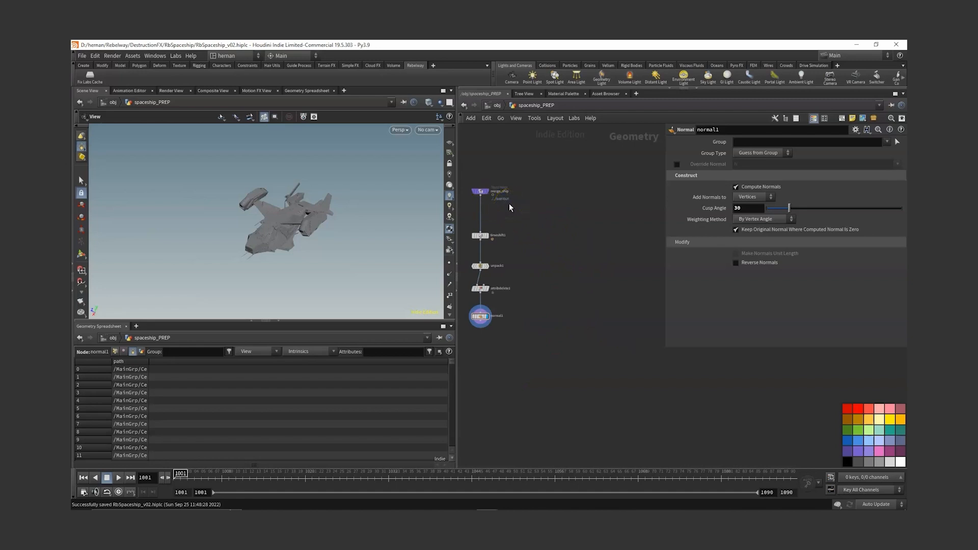
middle_click_drag(552, 218, 560, 214)
left_click_drag(488, 263, 576, 238, "alt")
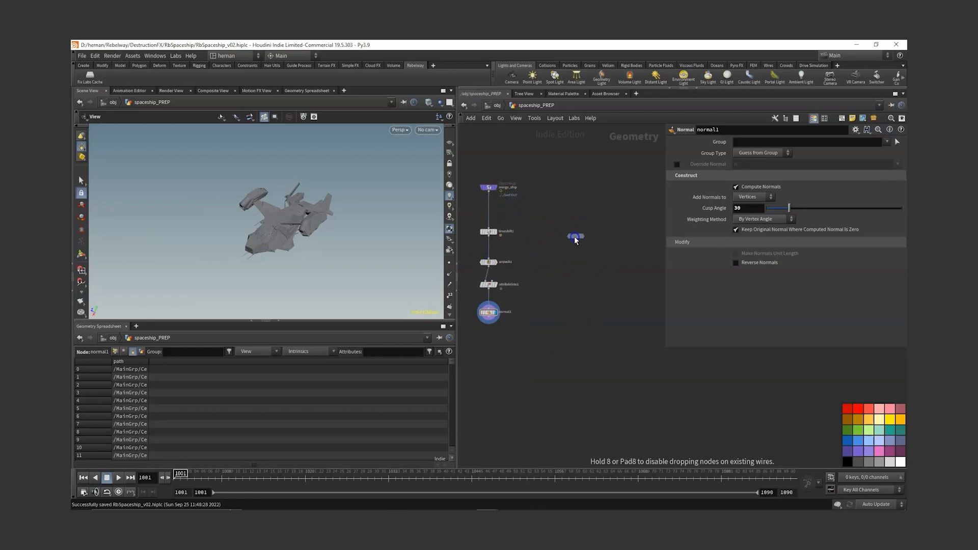
mouse_move(527, 262)
left_mouse_down("alt")
mouse_move(513, 218)
mouse_move(534, 233)
mouse_move(502, 249)
mouse_move(465, 219)
mouse_move(476, 262)
mouse_move(489, 254)
left_mouse_up("alt")
key("Delete")
left_click(489, 242)
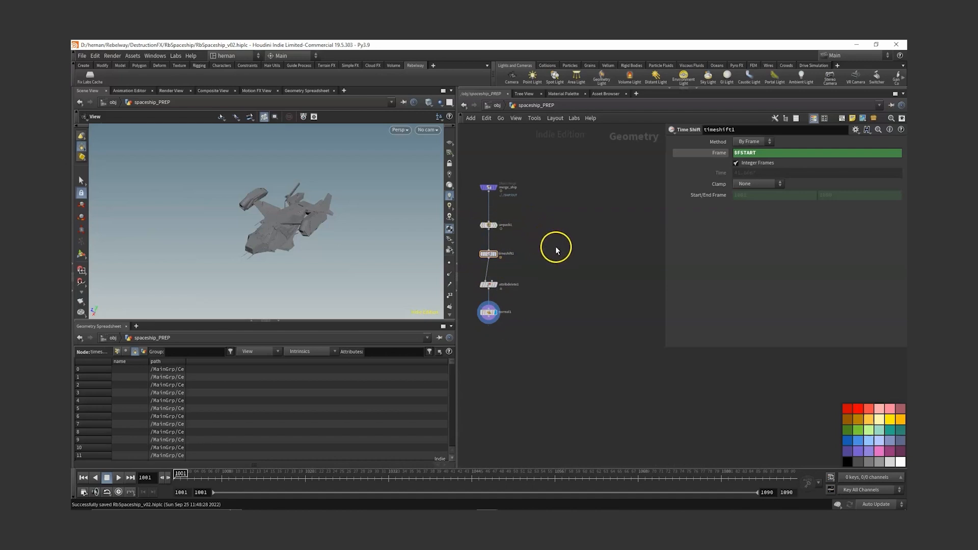
left_click(522, 244)
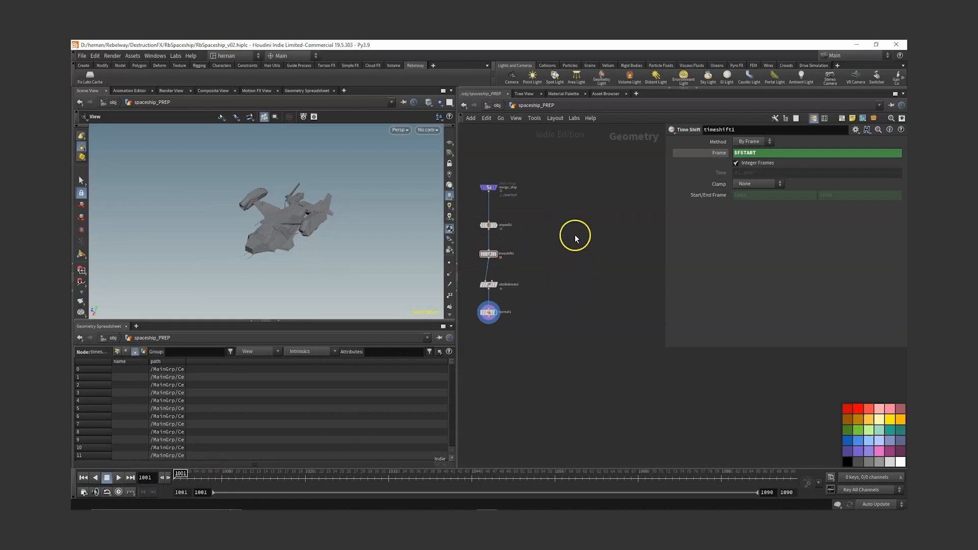
Step: Add a Blast node beside the chain and connect its input to unpack1's output
key("Tab")
type("blast")
key("Return")
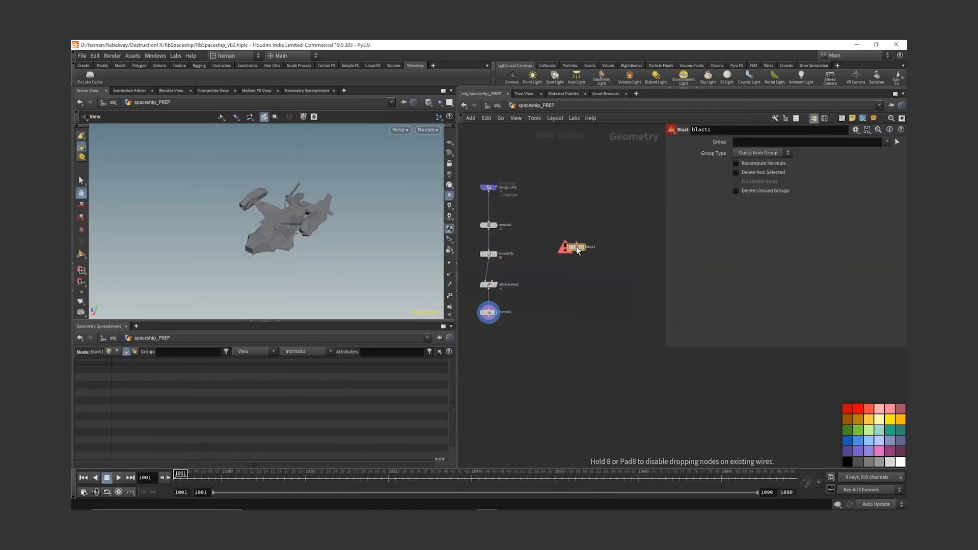
left_click(586, 246)
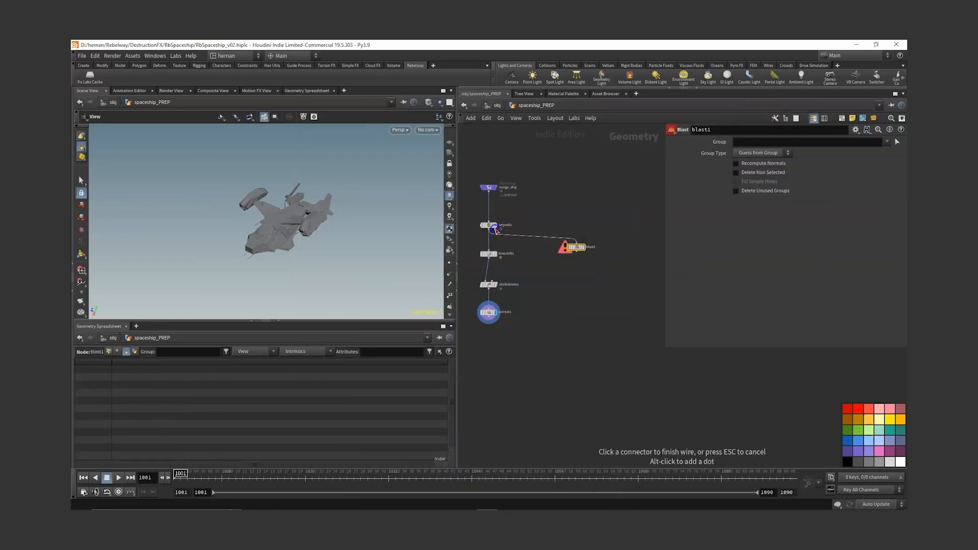
left_click(608, 231)
Step: Display the unpack1 geometry and examine the panels on the front of the spaceship's hull up close
left_click(495, 225)
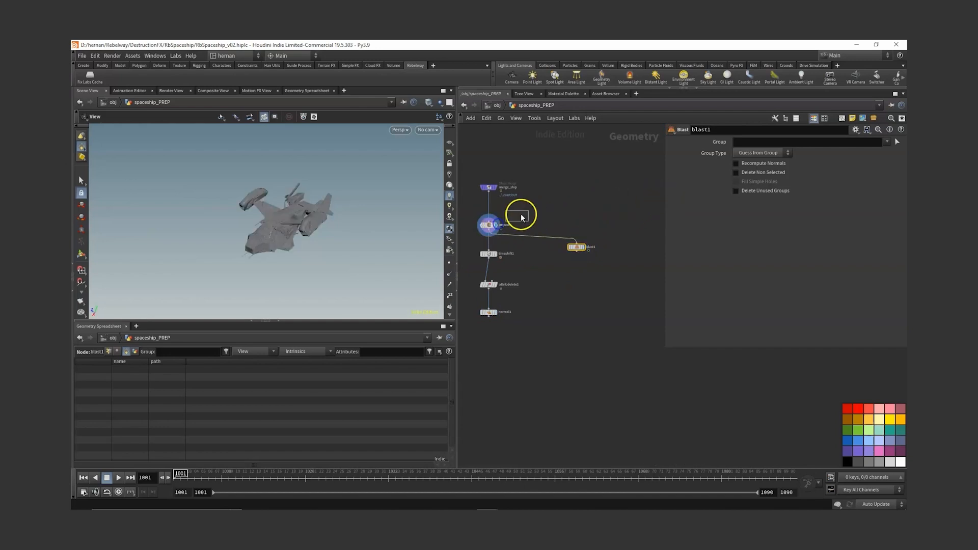
left_click_drag(289, 242, 292, 225)
right_click_drag(291, 224, 327, 175)
left_click_drag(327, 175, 261, 207)
right_click_drag(261, 208, 319, 185)
left_click_drag(330, 194, 299, 223)
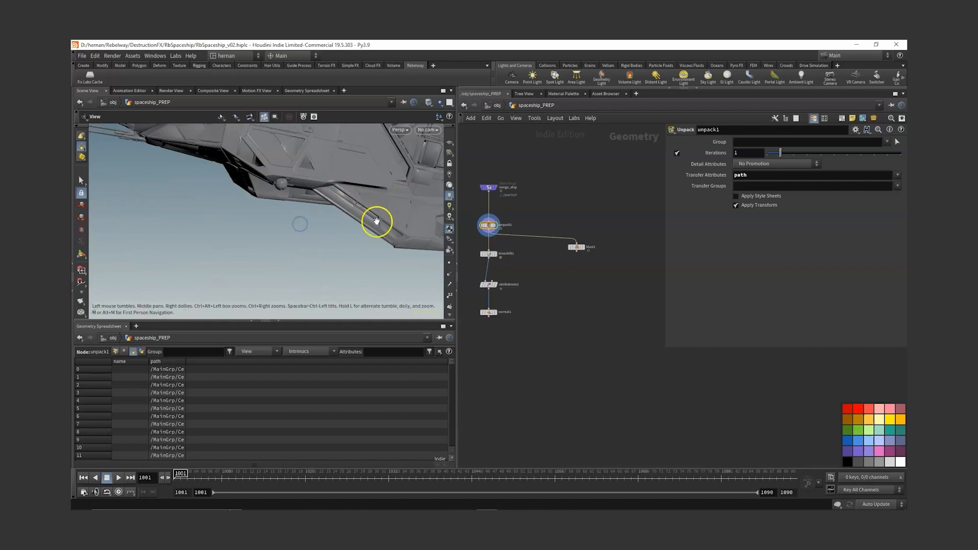
left_click_drag(371, 218, 329, 205)
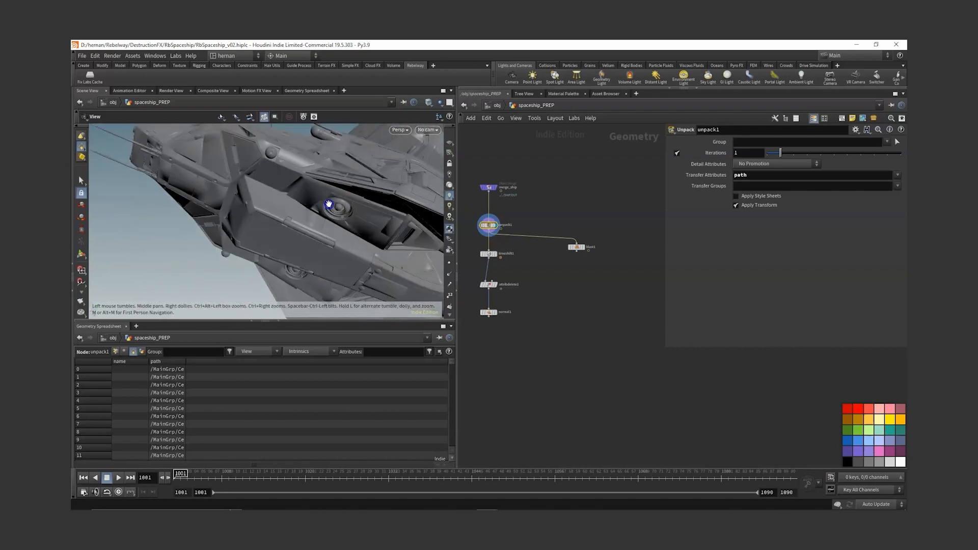
left_click_drag(202, 211, 231, 219)
Step: Turn on group selection for the ship's geometry, with the groups listed by Alembic Paths
key("s")
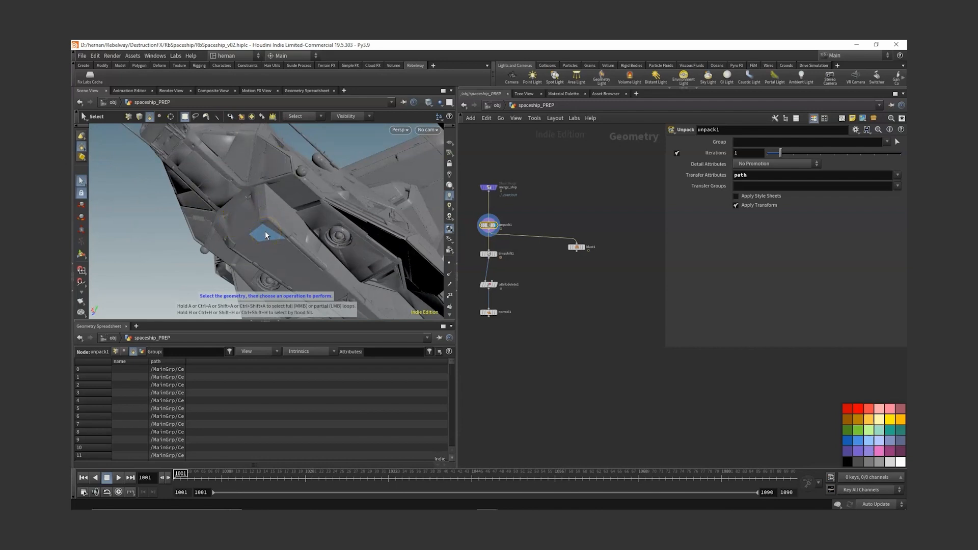
key("9")
left_click(420, 145)
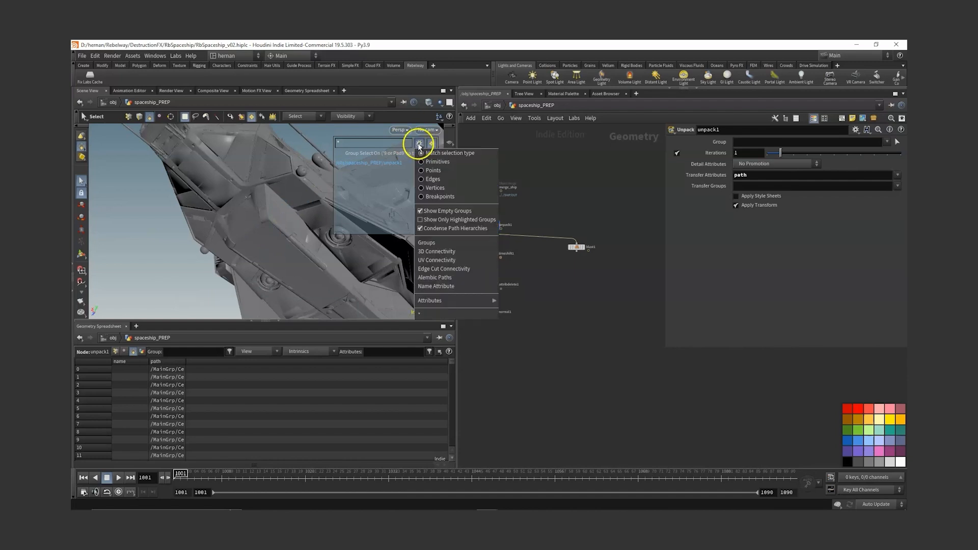
left_click(442, 278)
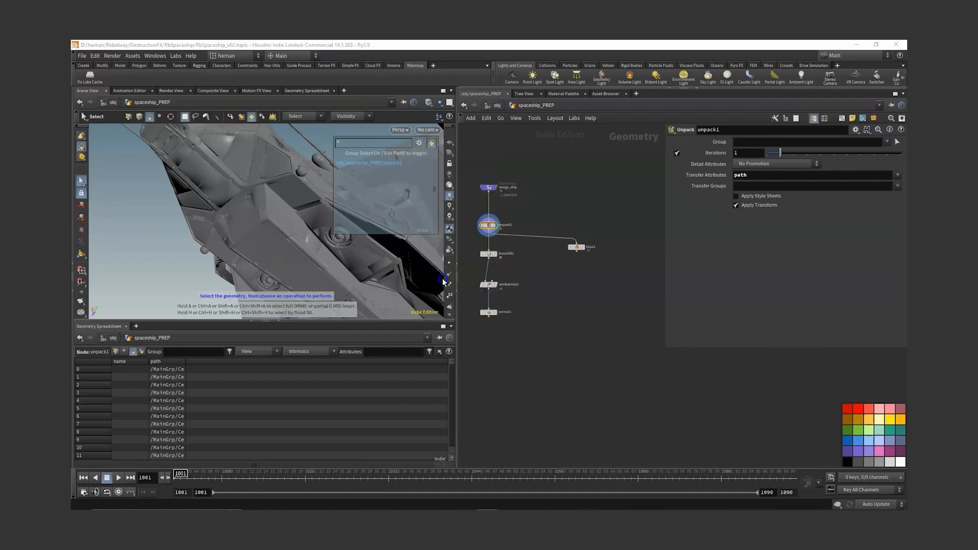
left_click(247, 223)
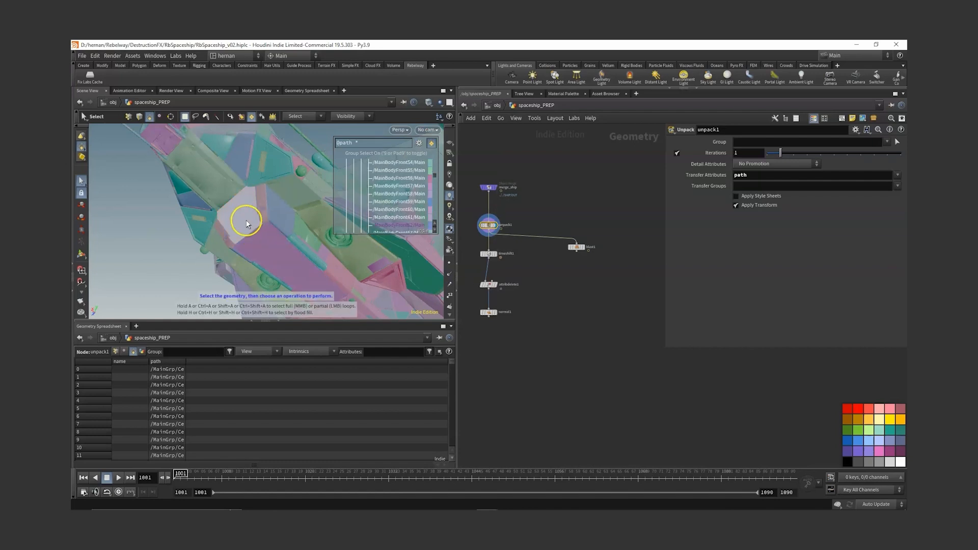
Step: Assign the faceted front hull panel MainBodyFront62 to blast1's Group through path-based geometry selection
left_click(577, 247)
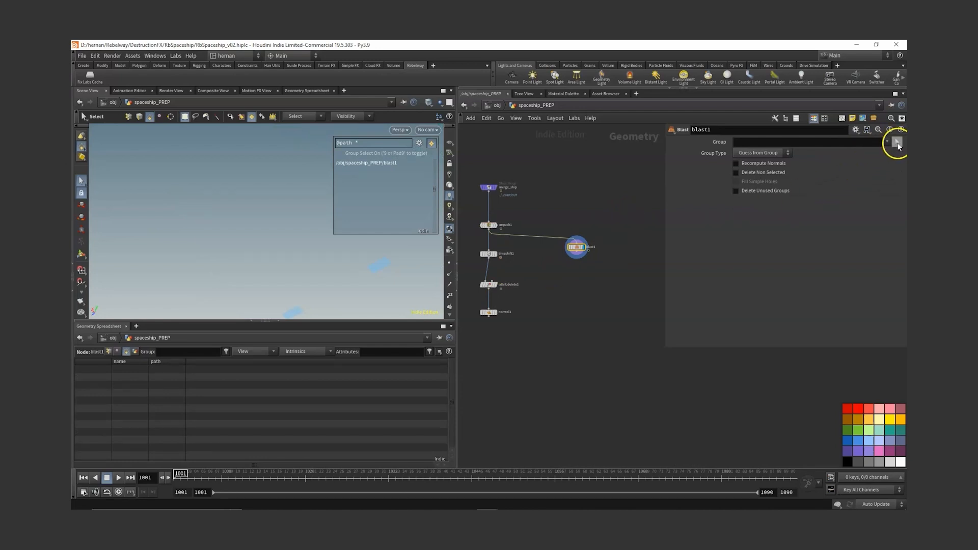
left_click(898, 144)
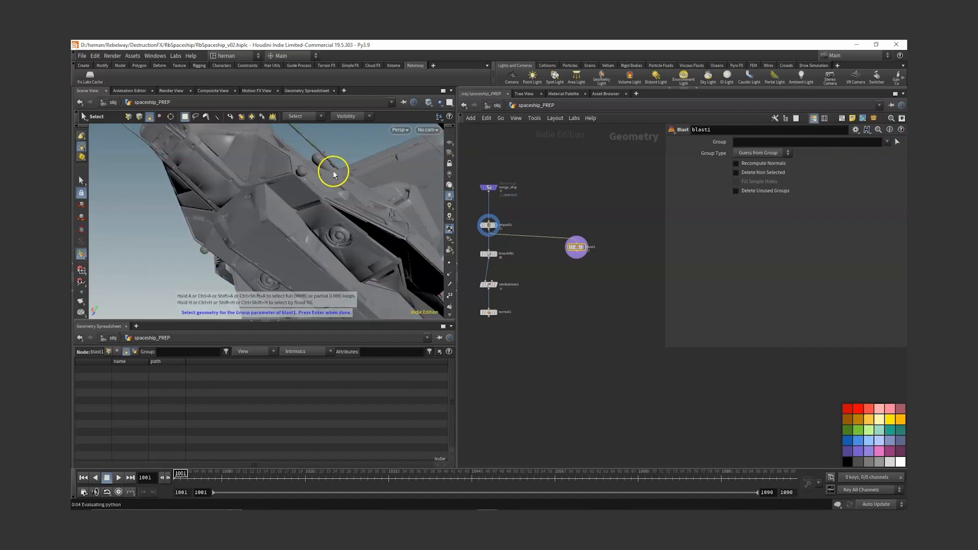
key("9")
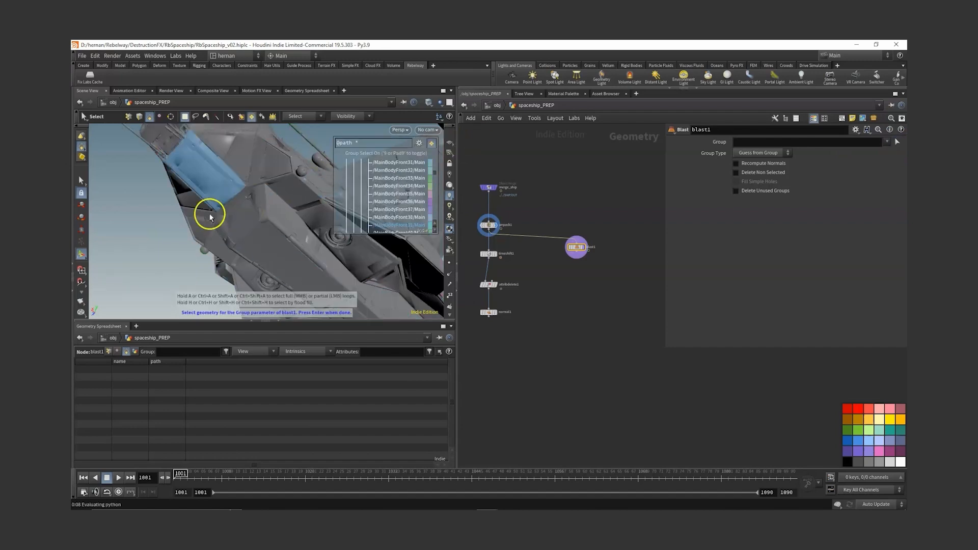
left_click(238, 220)
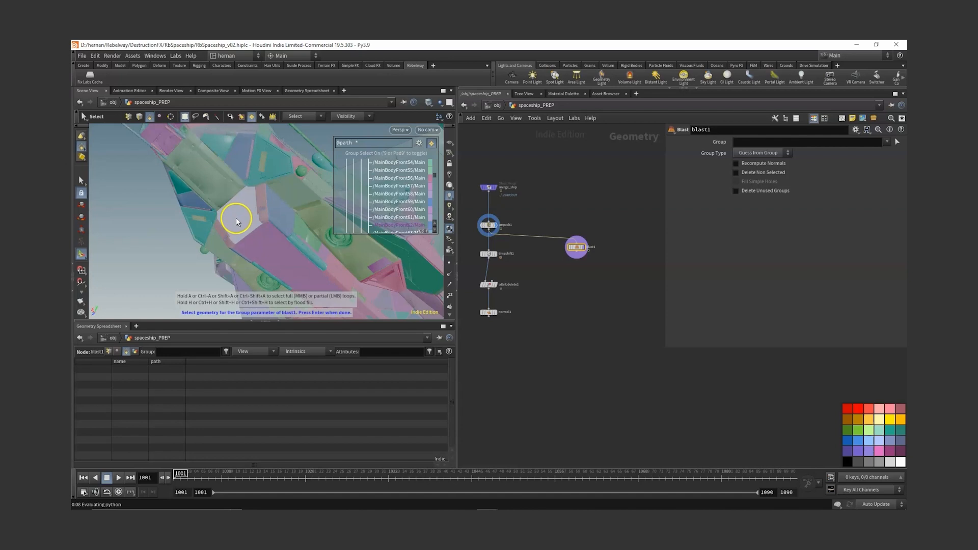
key("Return")
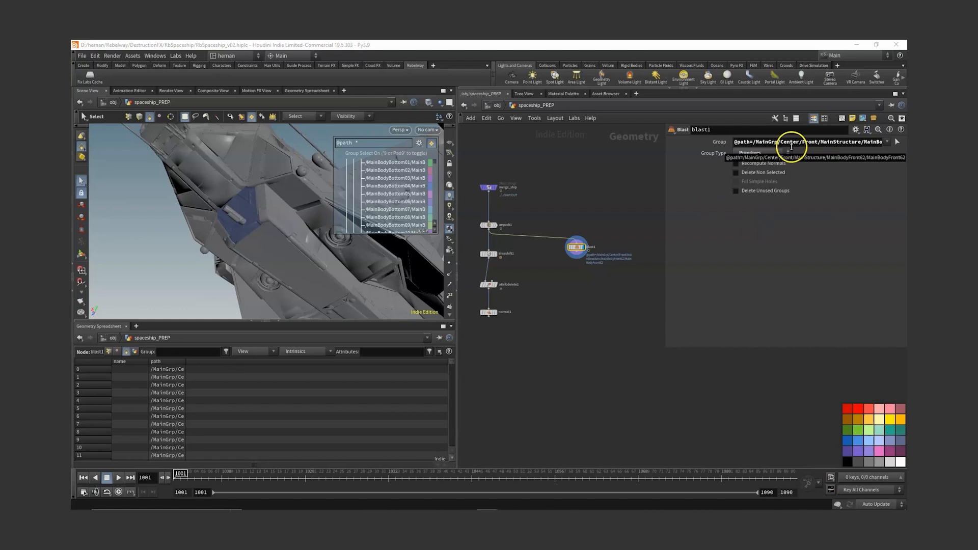
Step: Enable Delete Non Selected on blast1 and check the isolated hull panel at frame 1025 with group selection off
left_click(558, 260)
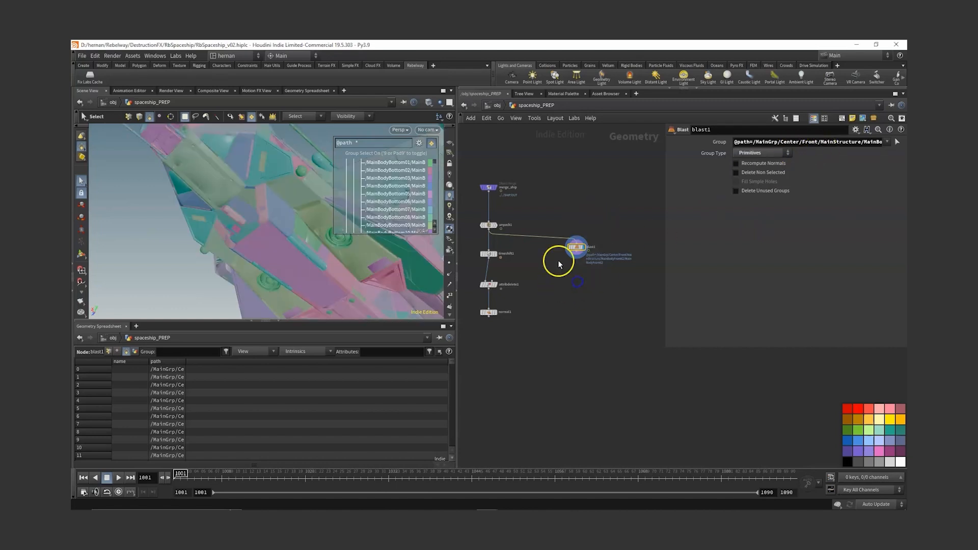
left_click(745, 172)
left_click_drag(295, 214, 246, 253, "alt")
left_click_drag(265, 479, 340, 479)
key("9")
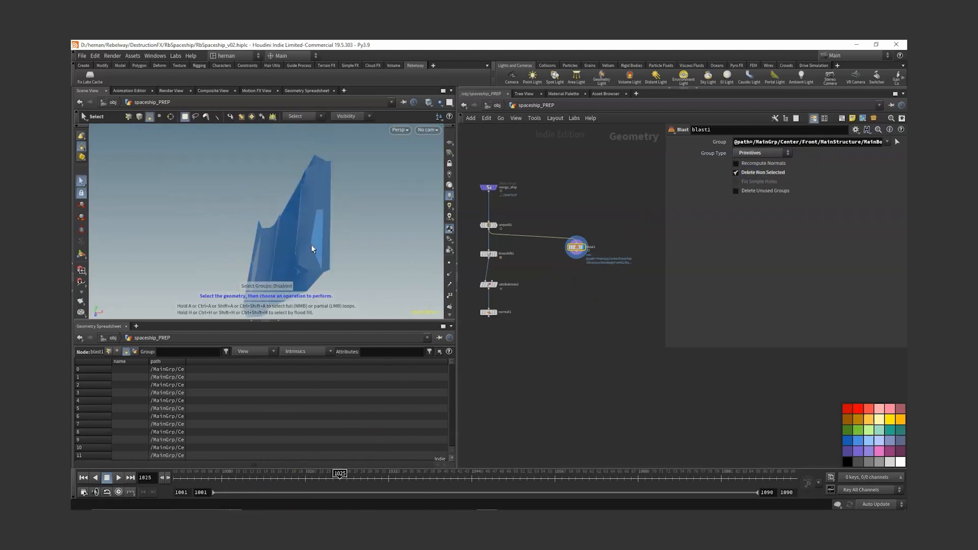
left_click_drag(311, 248, 395, 231, "alt")
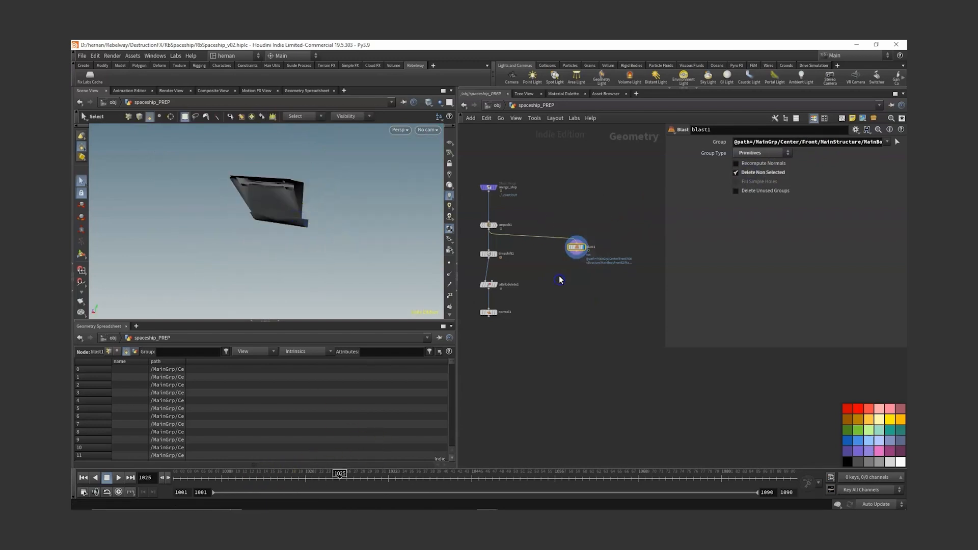
key("Tab")
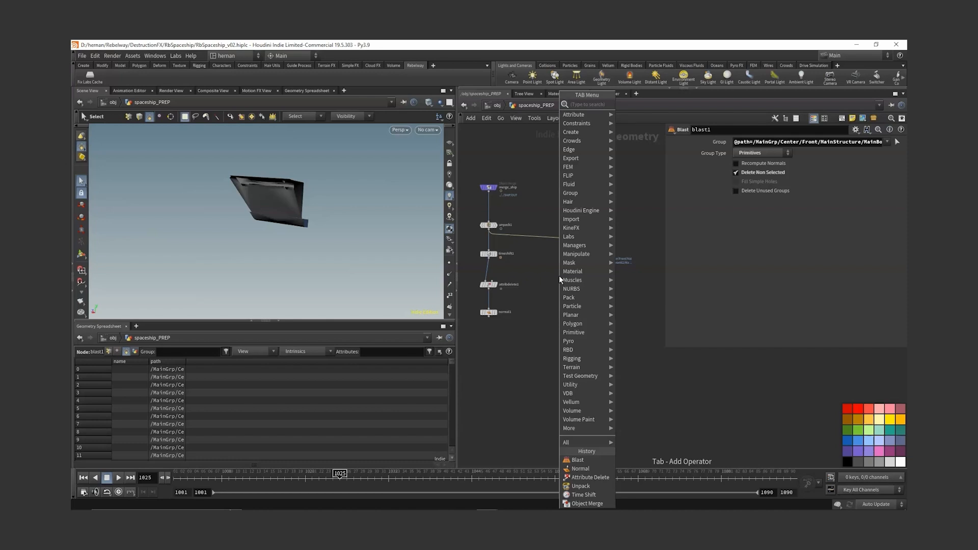
type("conv")
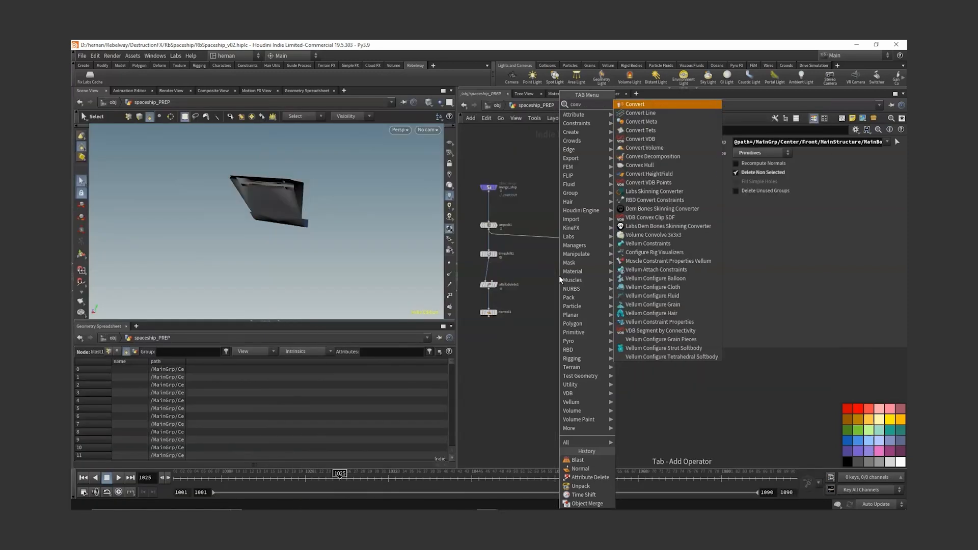
left_click(654, 104)
left_click(586, 305)
middle_click(578, 249)
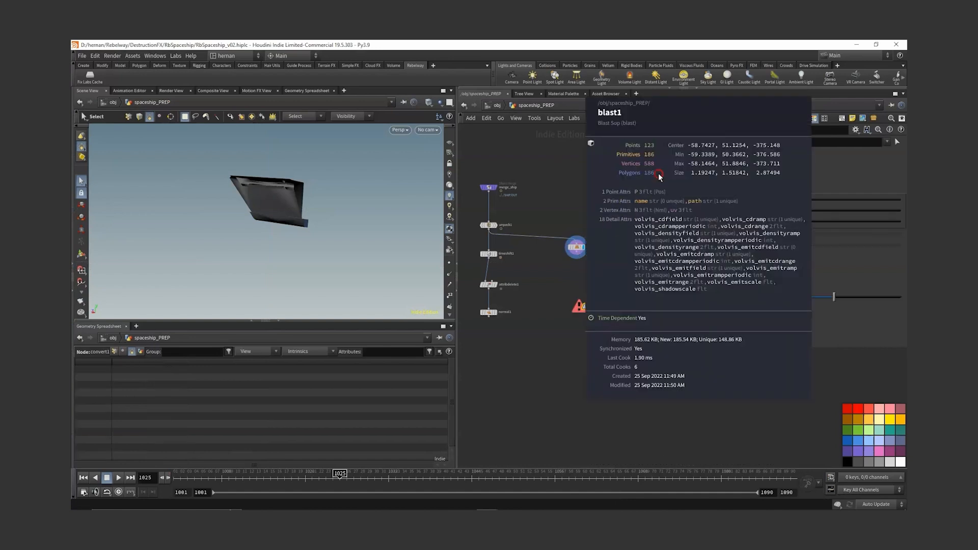
key("Delete")
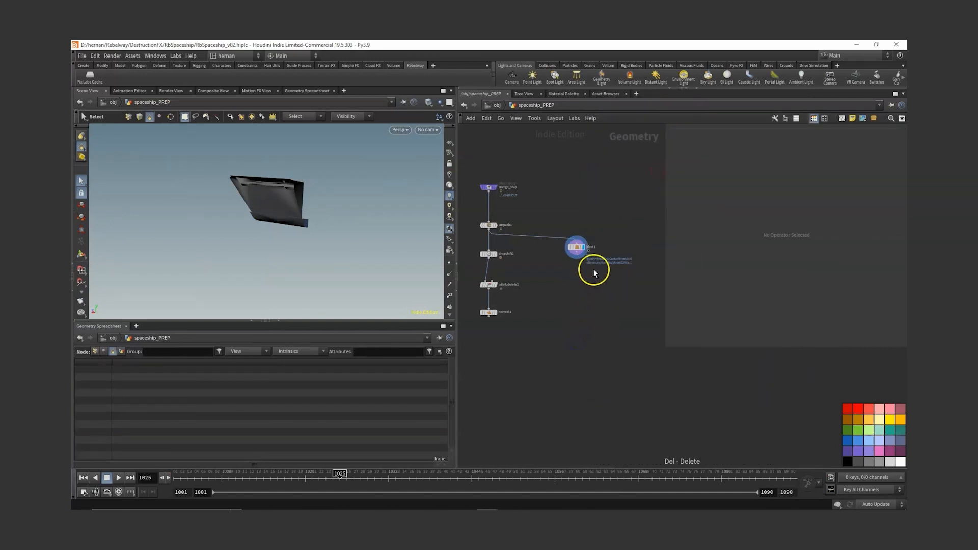
Step: Add a Time Shift node after blast1 and set its Frame to $FSTART
left_click(577, 248)
key("Tab")
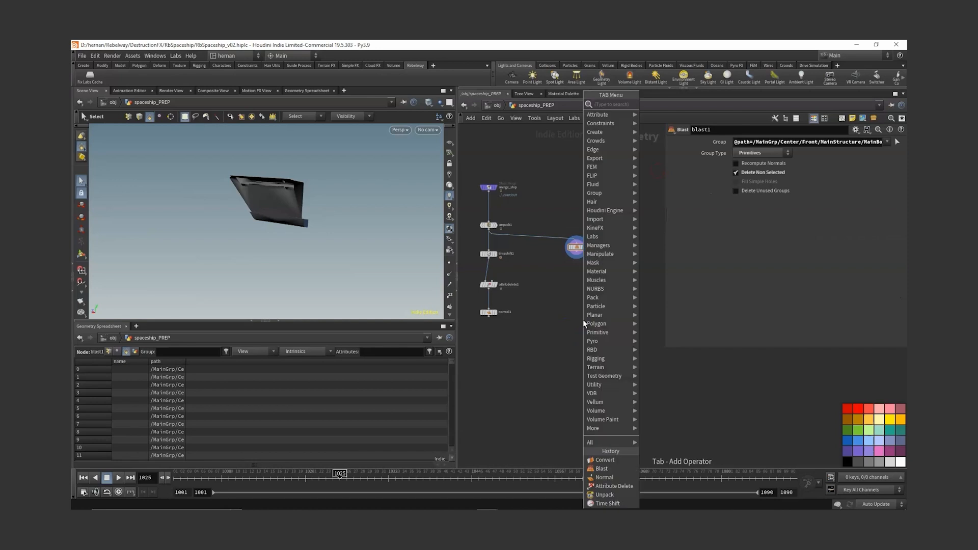
type("timeshift")
key("Return")
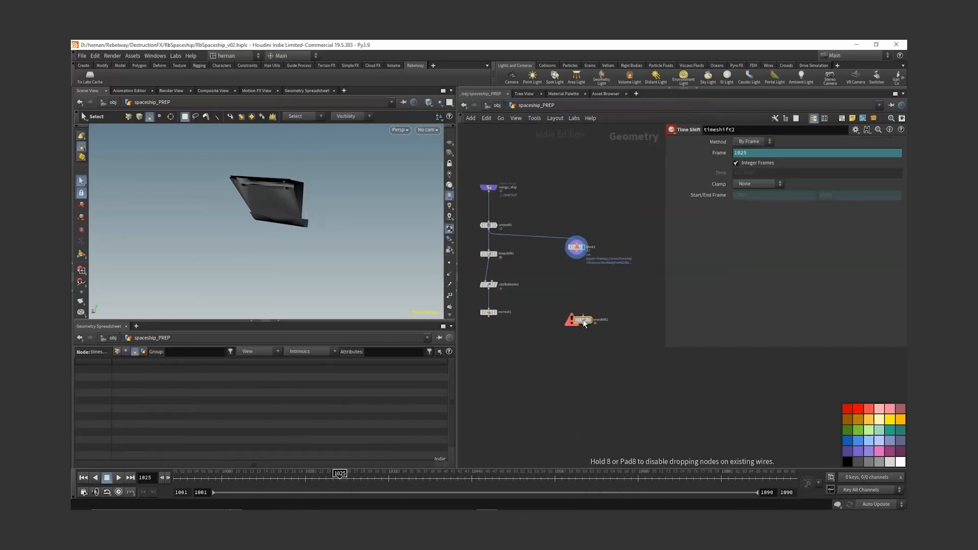
left_click(560, 275)
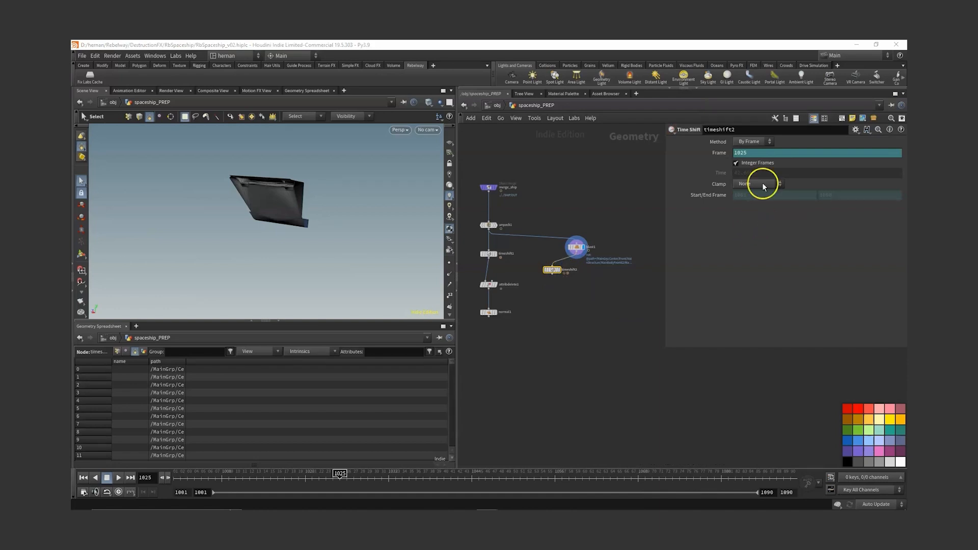
left_click(765, 152)
type("$FSTART")
left_click(640, 312)
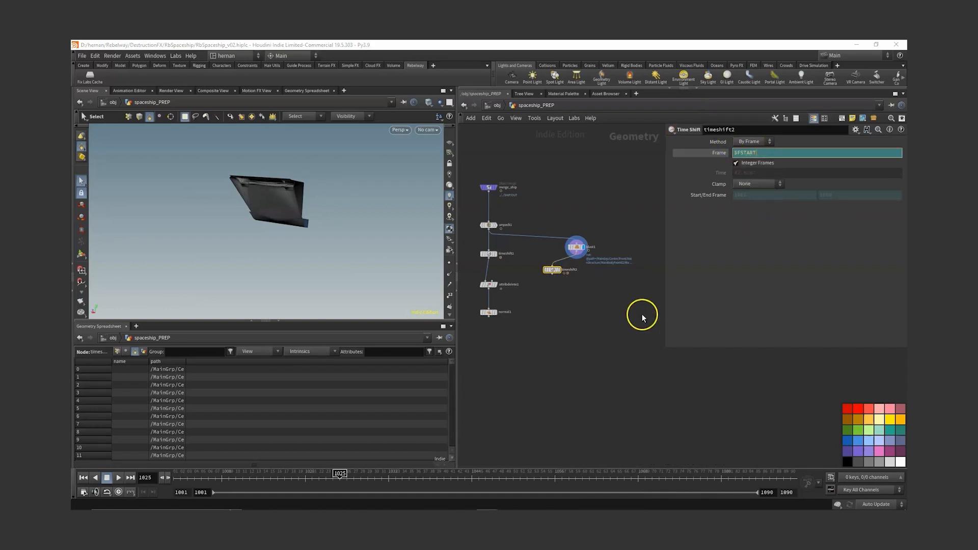
Step: Add an Extract Transform node below the new Time Shift node and save the scene
key("Tab")
type("EXTRA")
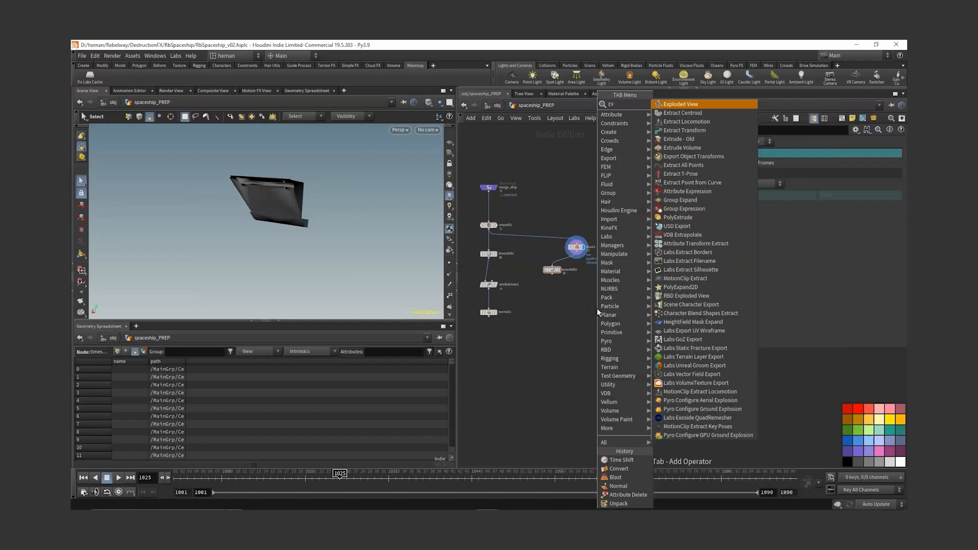
key("Down")
key("Down")
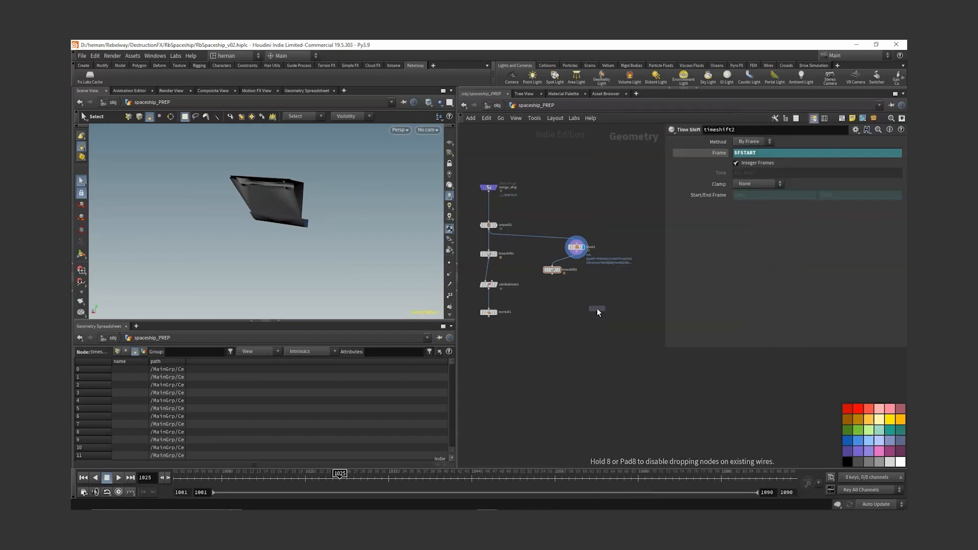
key("Return")
left_click(597, 308)
left_click_drag(613, 289, 582, 352)
key("ctrl+s")
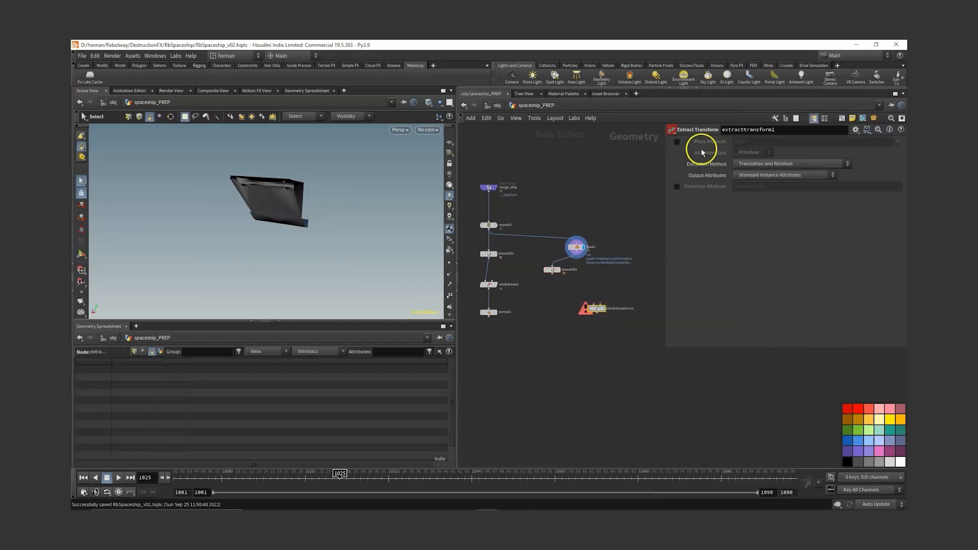
Step: Set extracttransform1's Extraction Method to Translation, Rotation, and Uniform Scale and its Output Attributes to Transform Matrix (4x4)
left_click_drag(597, 312, 580, 298)
left_click(764, 164)
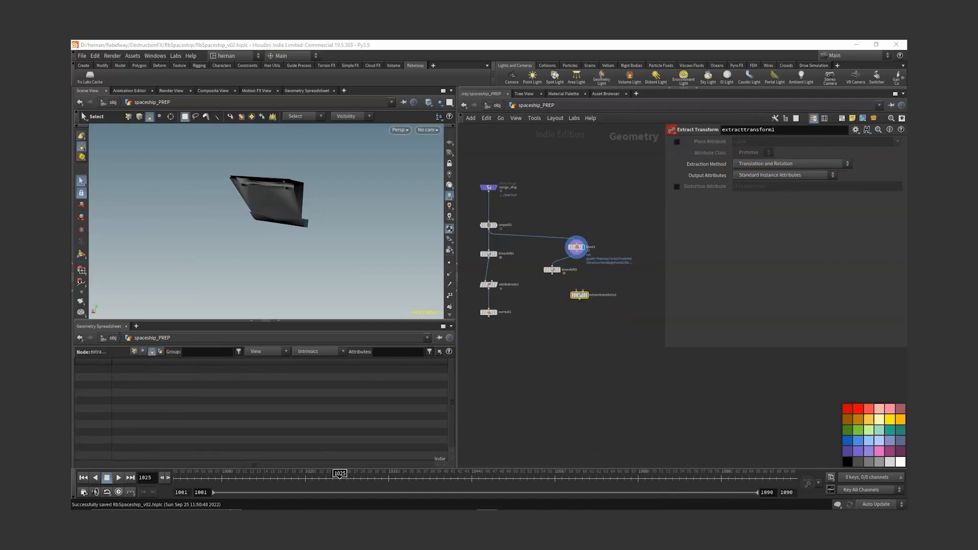
left_click(780, 164)
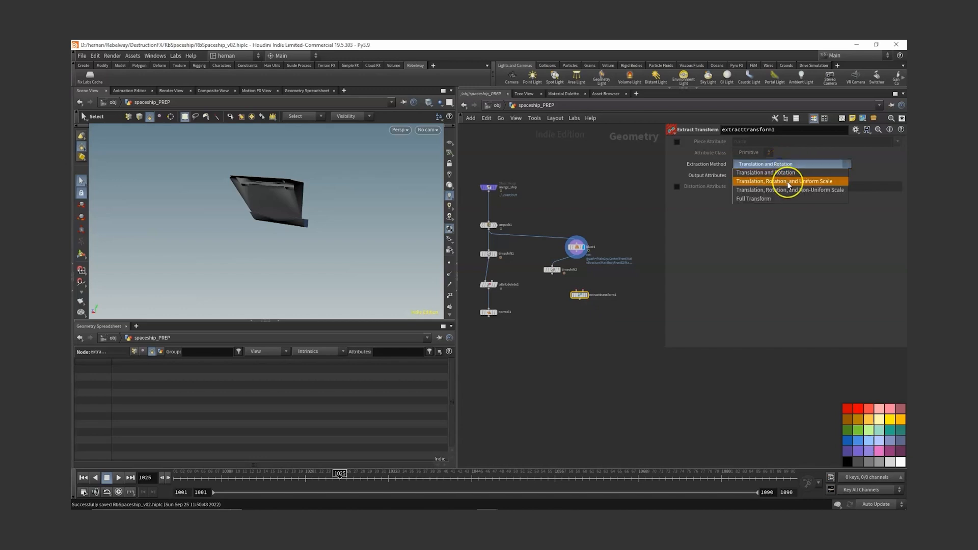
left_click(789, 183)
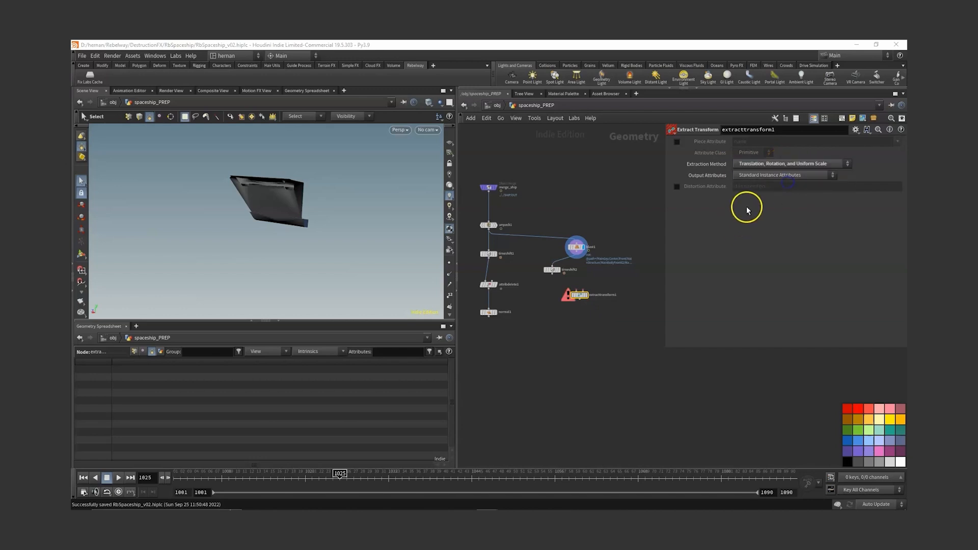
left_click(769, 176)
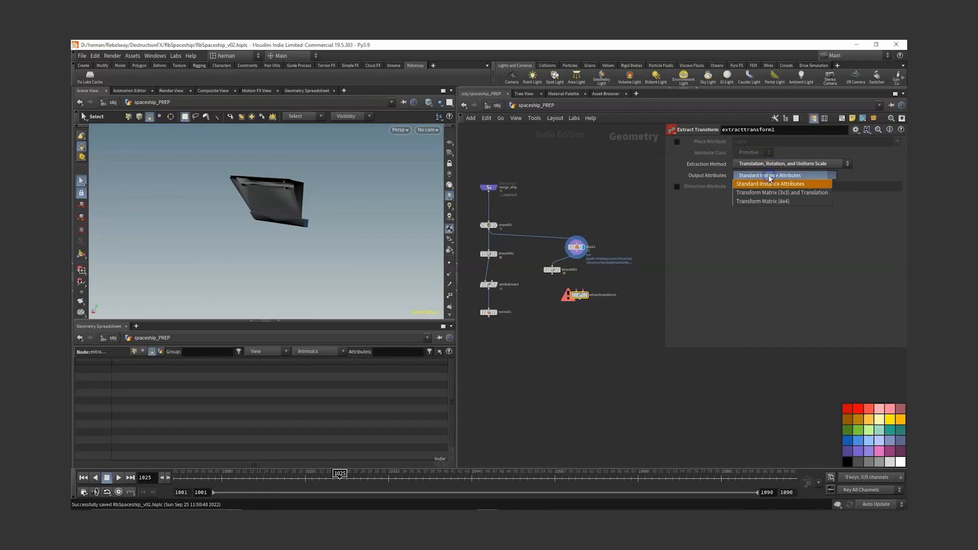
left_click(787, 202)
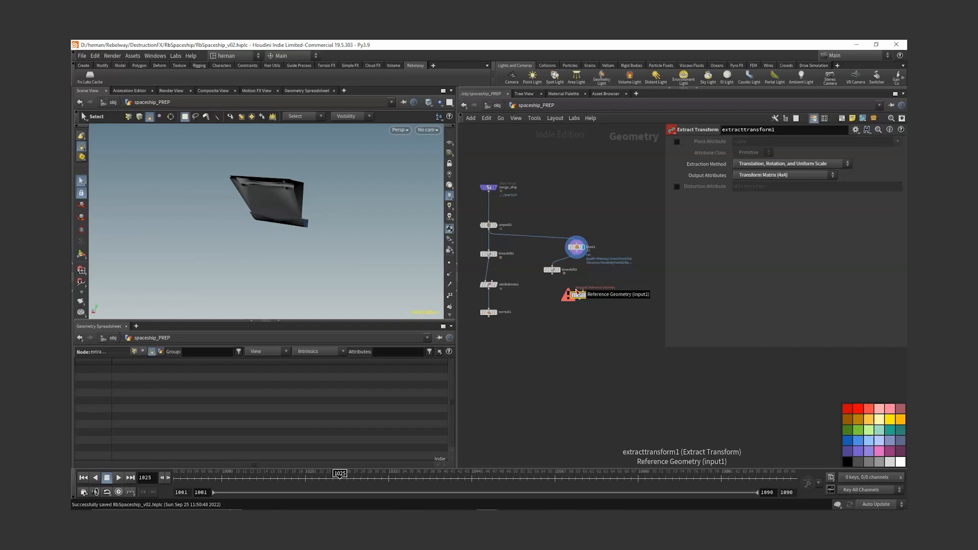
Step: Connect timeshift2's output to the Reference Geometry input of extracttransform1
left_click_drag(564, 283, 563, 280)
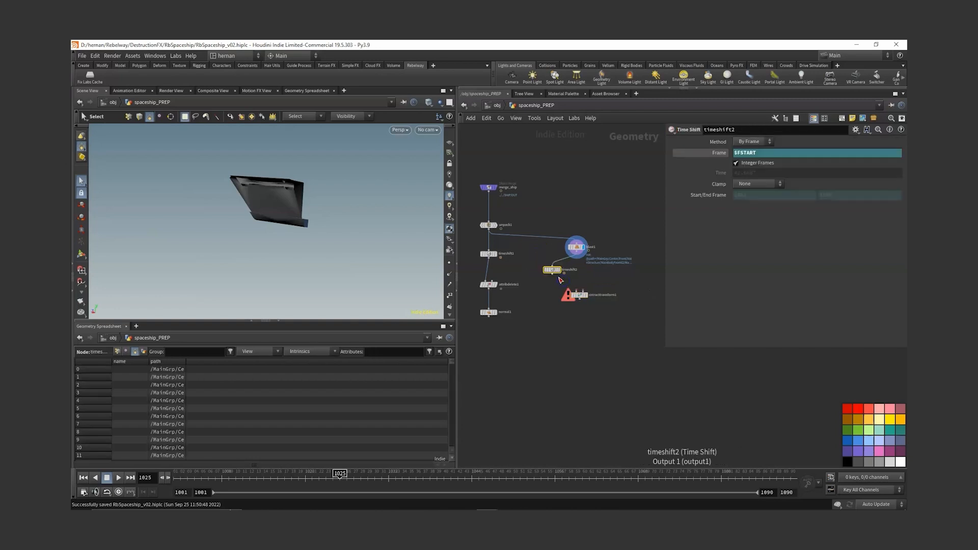
left_click(576, 247)
left_click(577, 250)
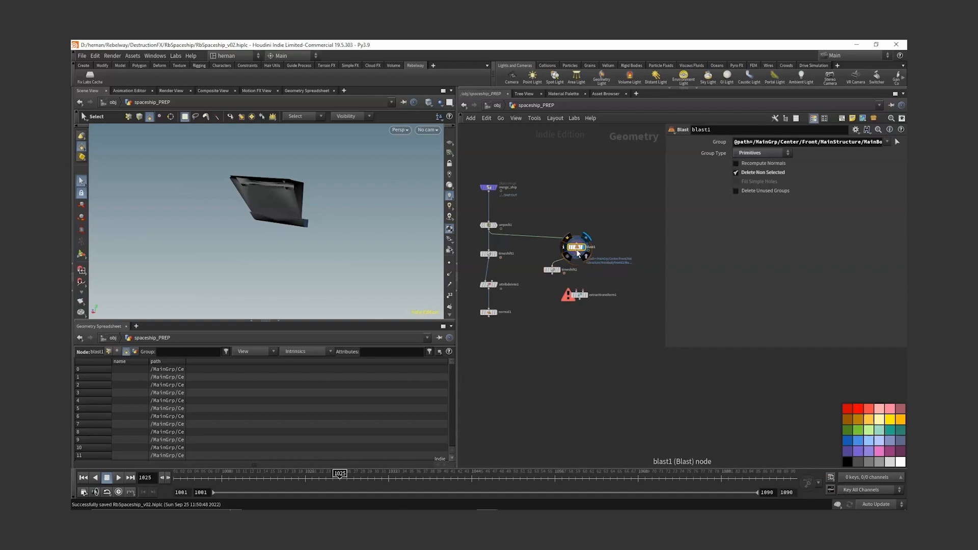
left_click(600, 217)
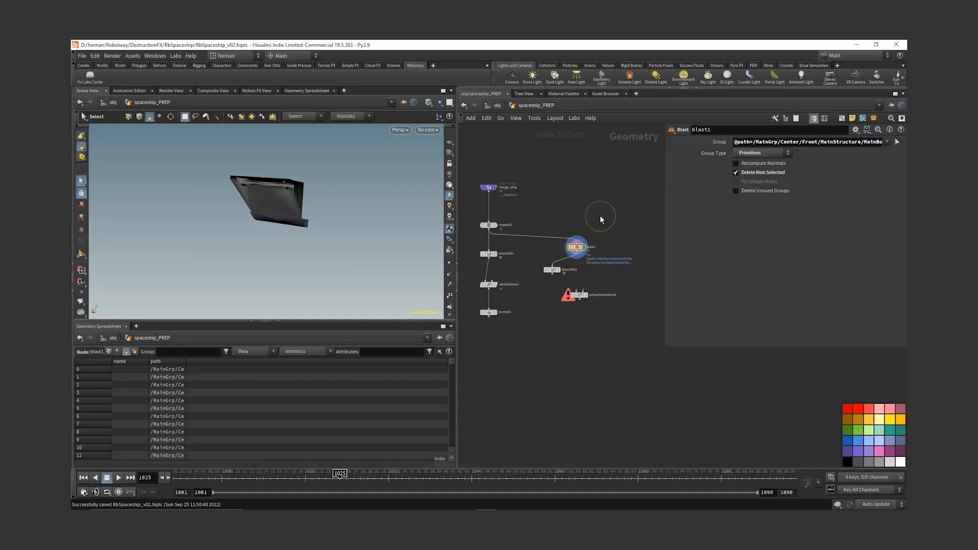
left_click_drag(553, 274, 587, 292)
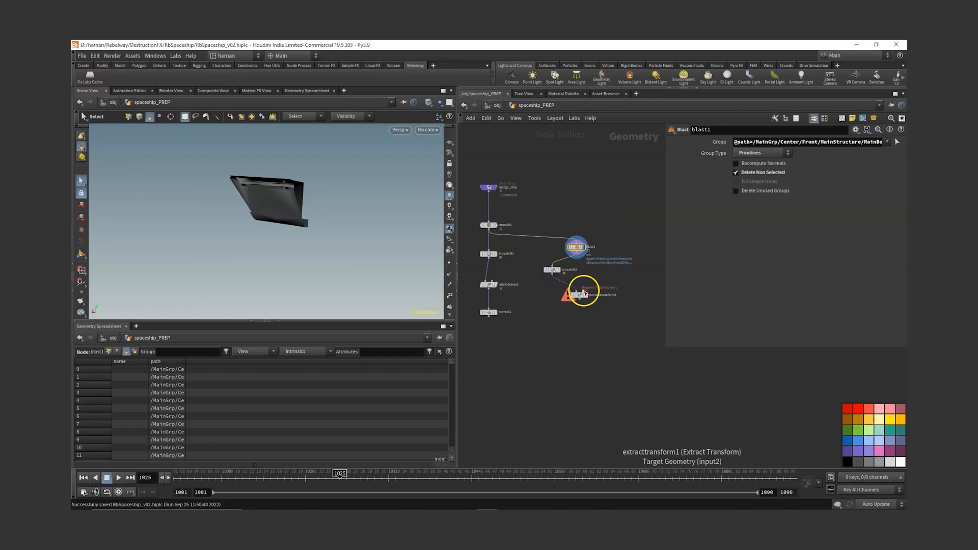
Step: Connect blast1 to extracttransform1's Target Geometry input, display the node, and show its full transform point attribute in the spreadsheet
left_click(586, 295)
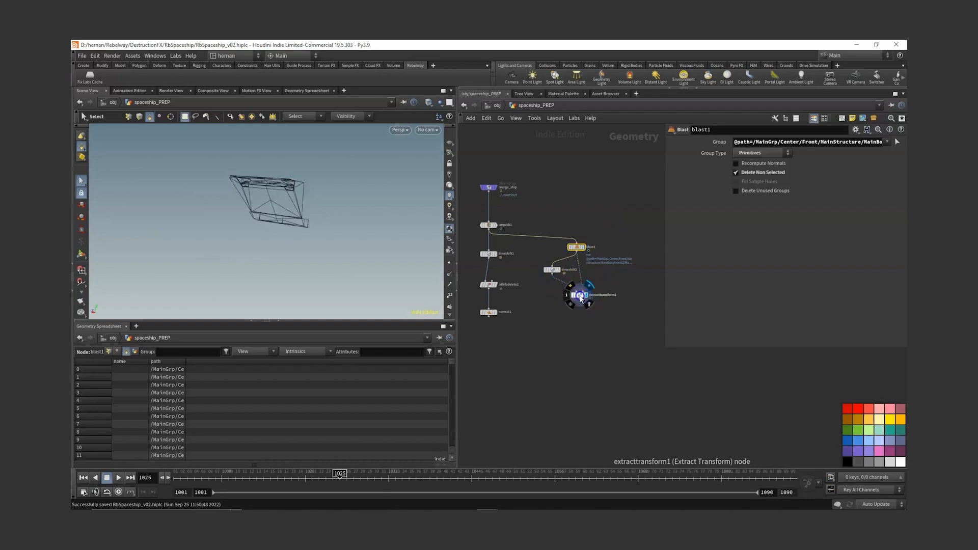
left_click(564, 306)
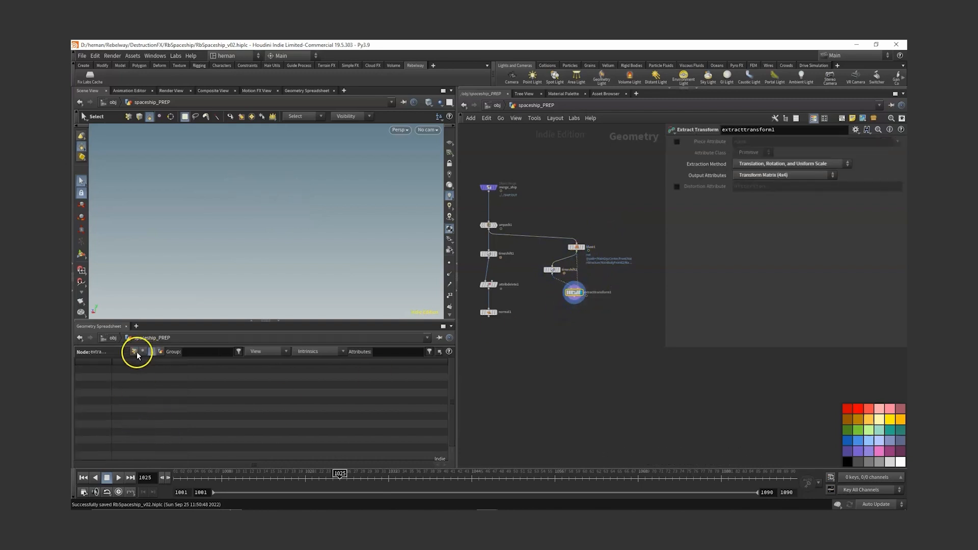
left_click(135, 353)
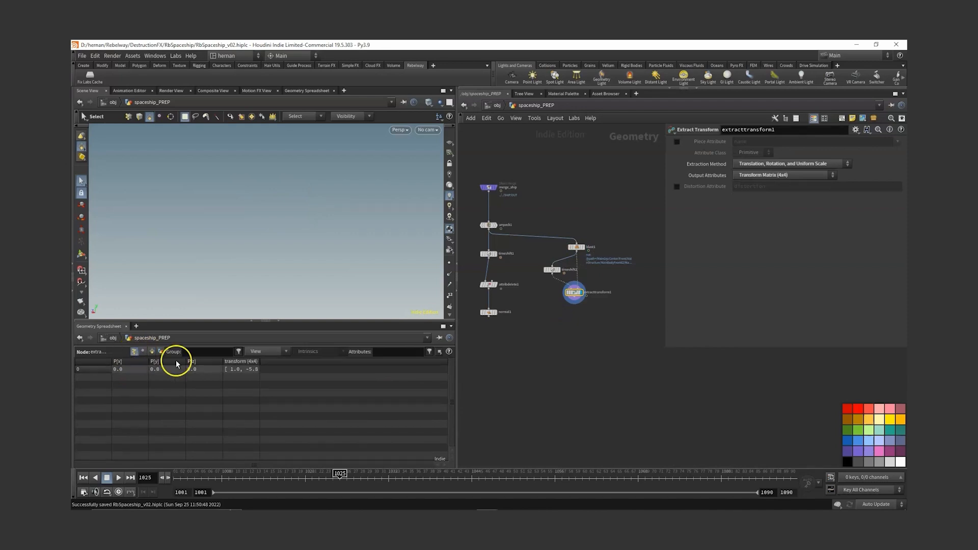
left_click_drag(260, 361, 409, 361)
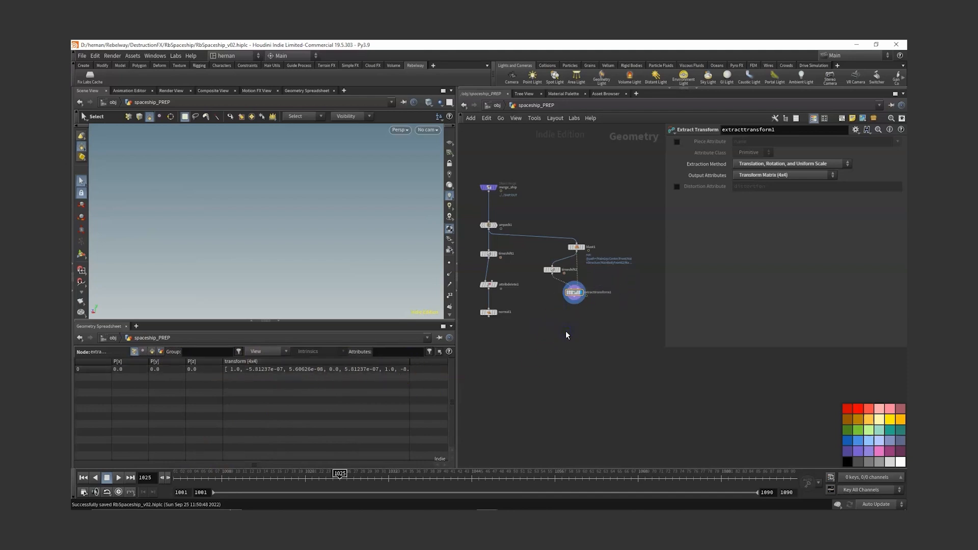
Step: Add a Labs File Cache node below extracttransform1 and rename it spaceship_TM
key("Tab")
type("labsfil")
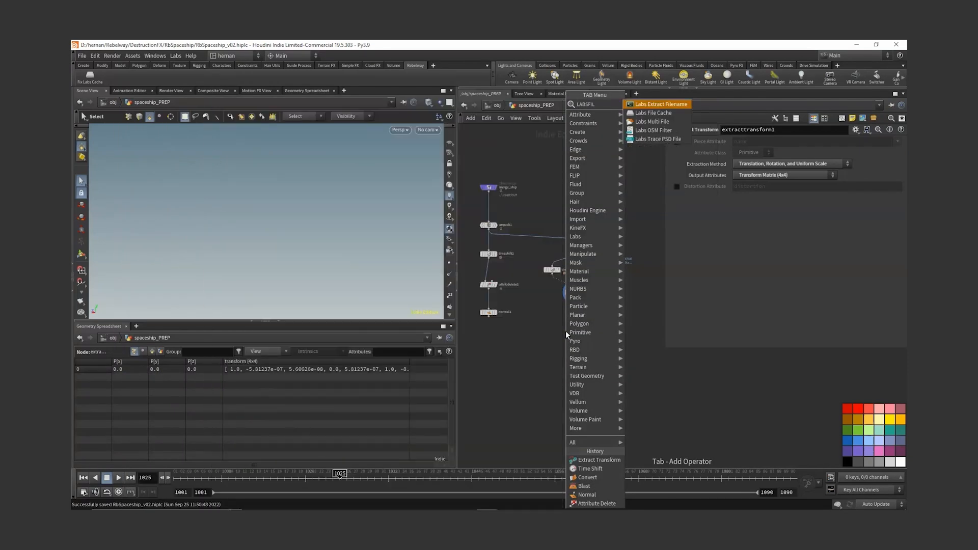
key("Down")
key("Return")
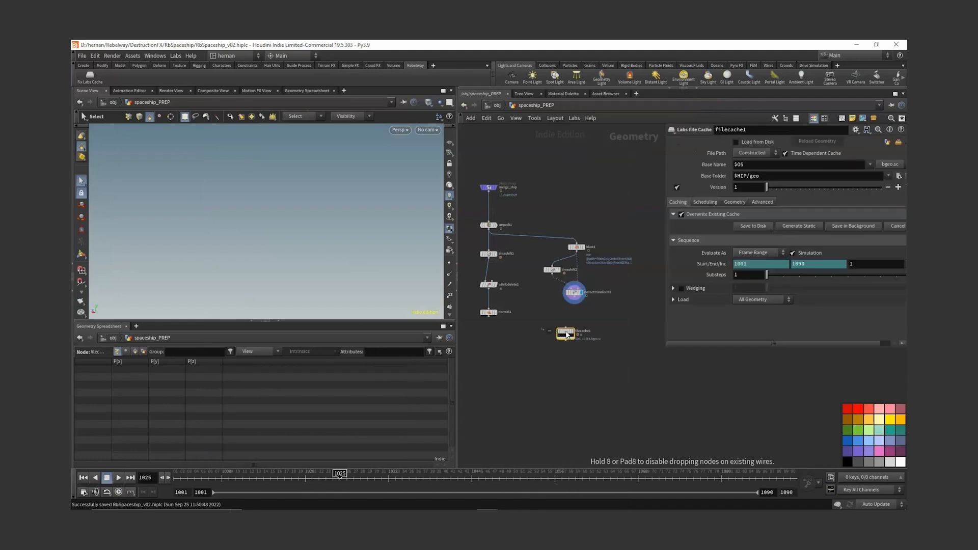
left_click(567, 334)
double_click(582, 332)
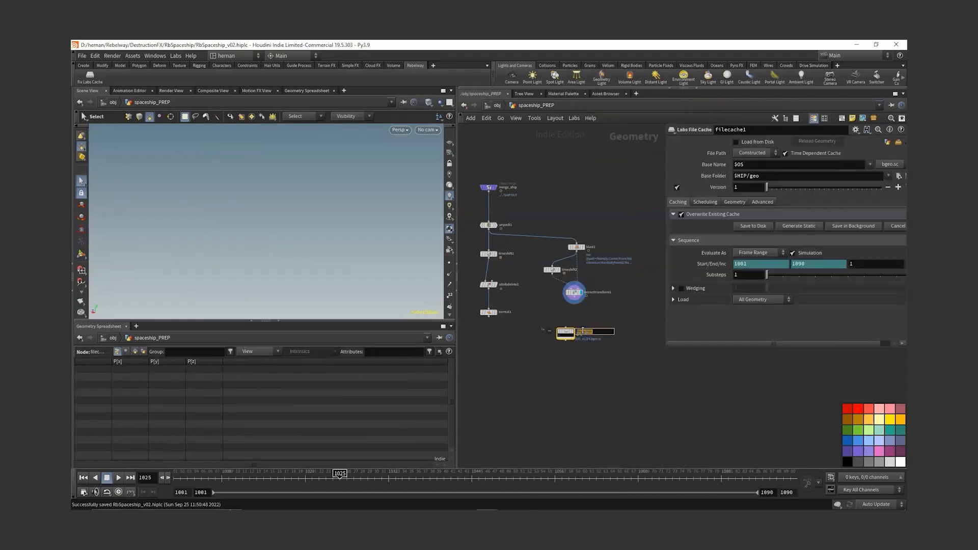
type("spaceship_TM")
key("Return")
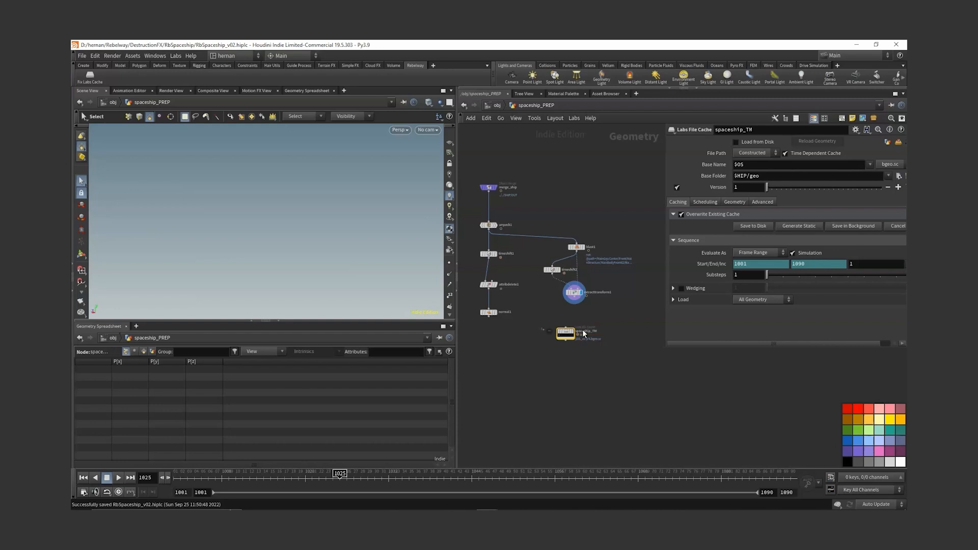
Step: Connect extracttransform1's output to spaceship_TM, align the cache node beneath it, and save the scene
left_click(565, 328)
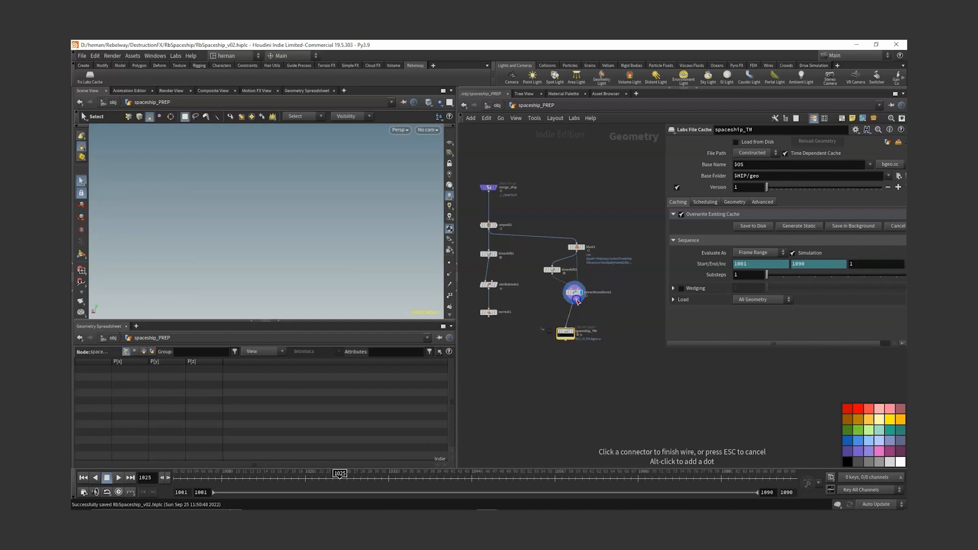
left_click(574, 297)
left_click_drag(567, 335, 574, 318)
left_click(574, 318)
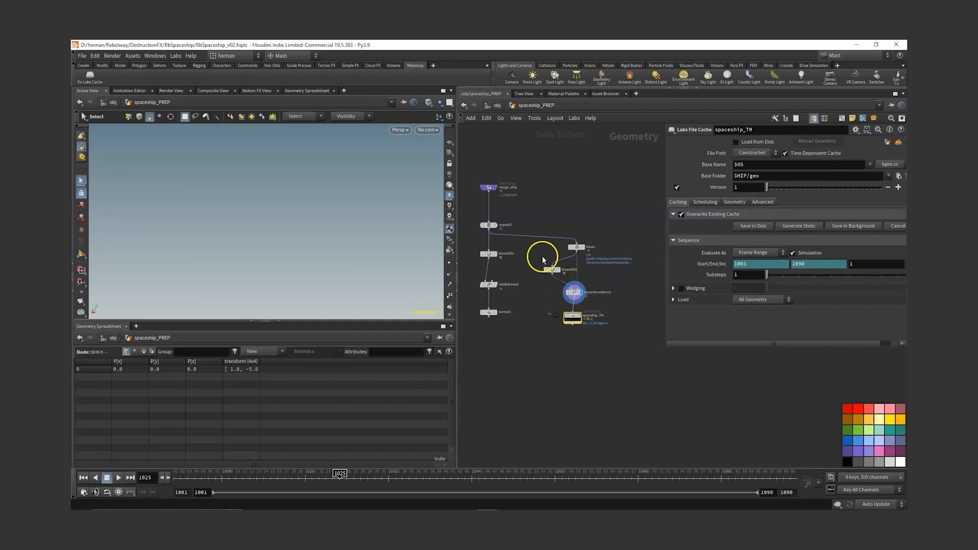
left_click(575, 314)
left_click_drag(576, 313, 577, 312)
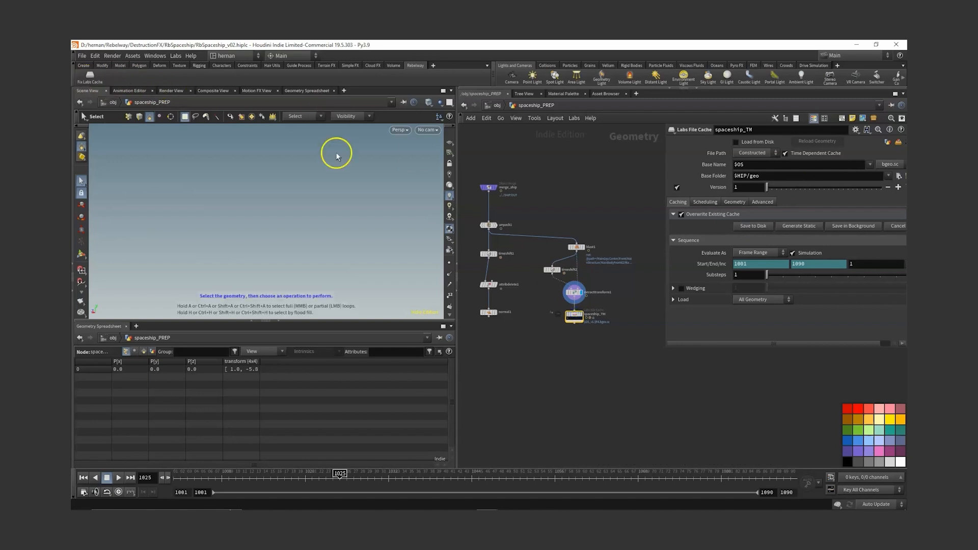
middle_click_drag(553, 168, 549, 179)
key("ctrl+s")
Step: Run the Fix Labs Cache tool on spaceship_TM to set its Base Name to `$OS`_`opname("..")`, and save the cache to disk
left_click(90, 76)
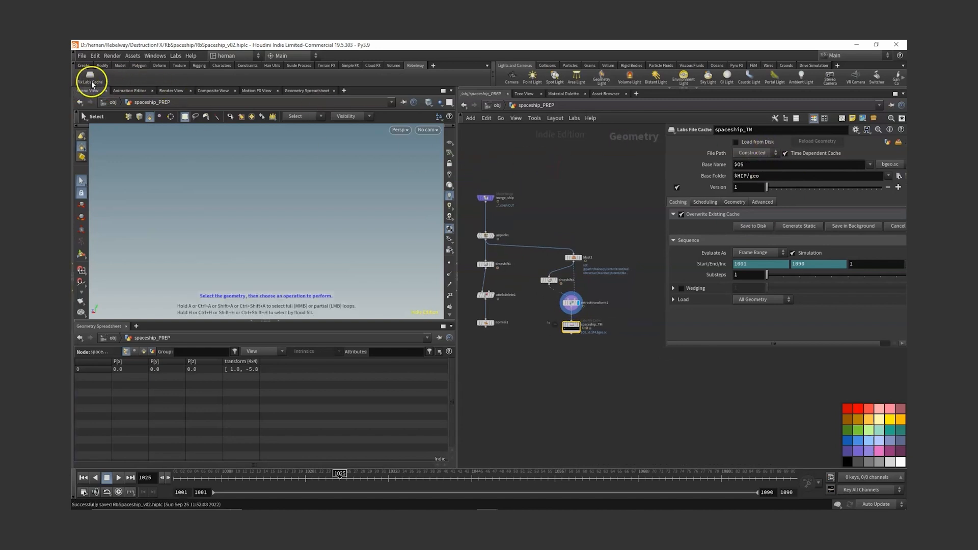
left_click_drag(614, 311, 560, 344)
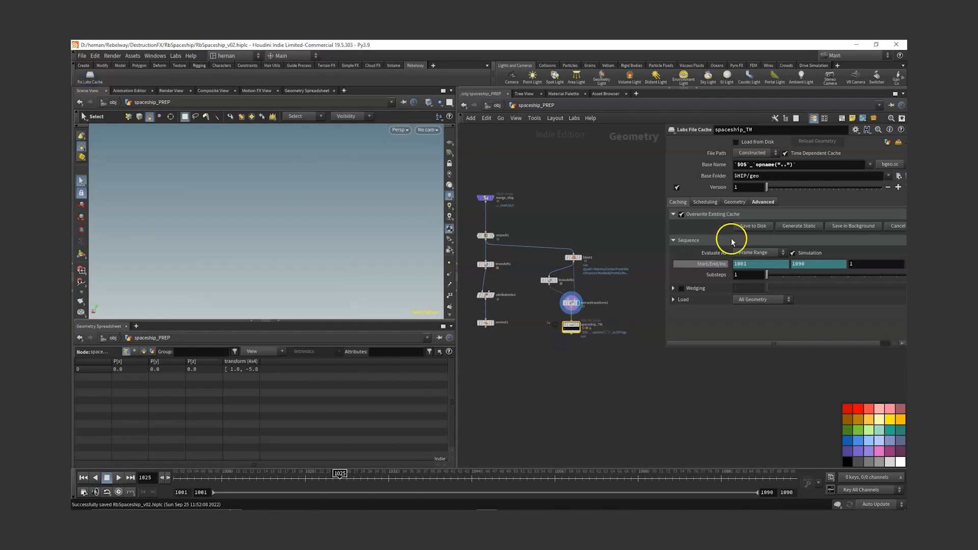
left_click(753, 225)
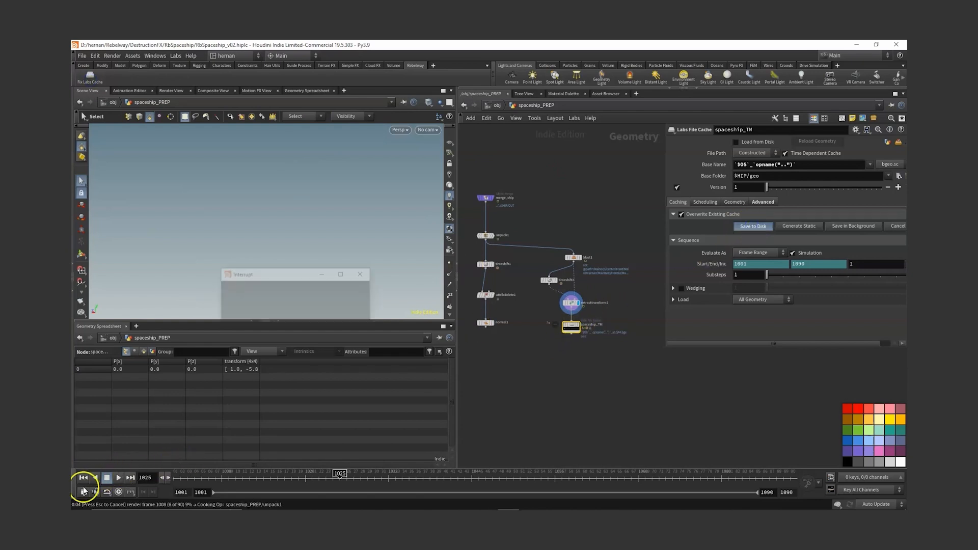
Step: Hide the P attribute in the spreadsheet, widen the transform column, and scrub the timeline to check the cached matrix
left_click(261, 350)
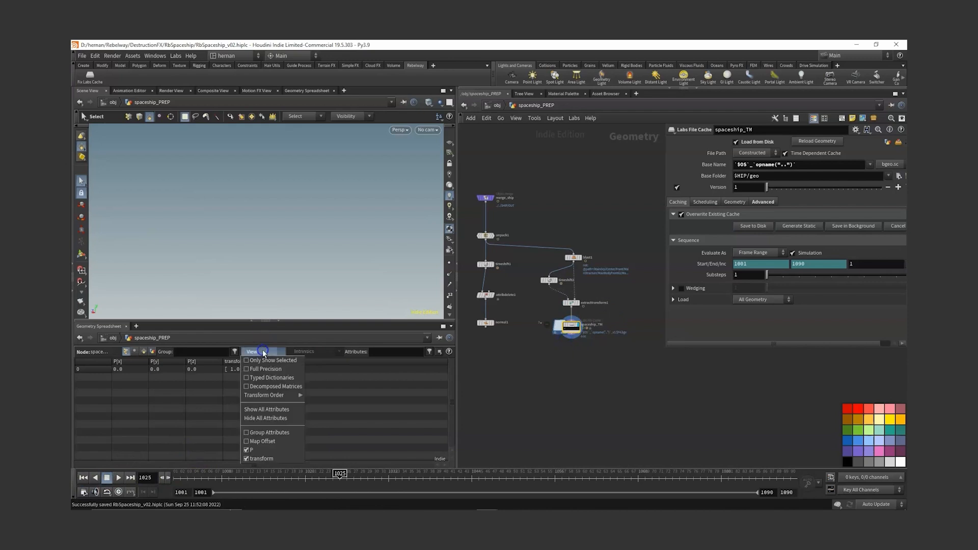
left_click(267, 448)
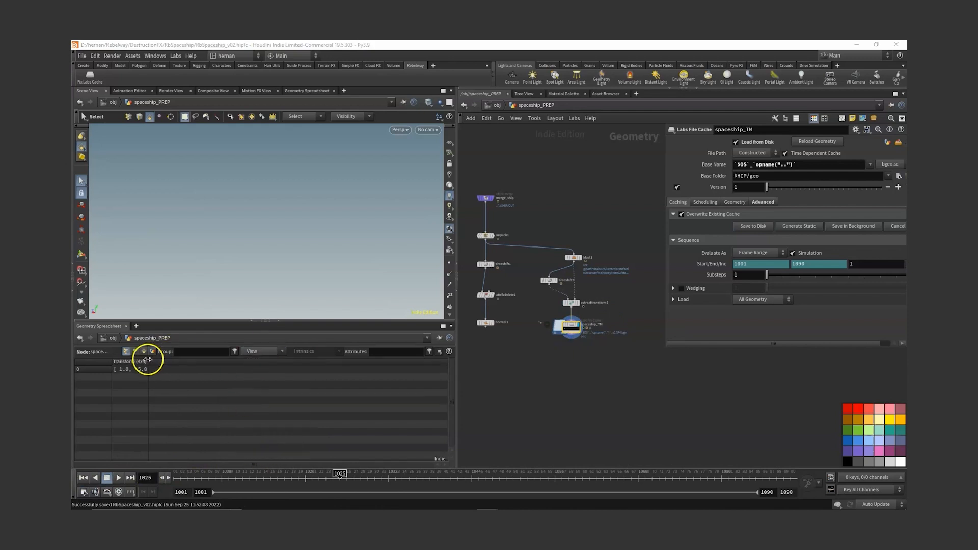
left_click_drag(149, 361, 518, 365)
left_click_drag(211, 476, 333, 475)
Step: Add a Null node named GLOBAL_SPACESHIP_TRANSFORM after spaceship_TM and make it the displayed node
middle_click_drag(594, 398, 552, 343)
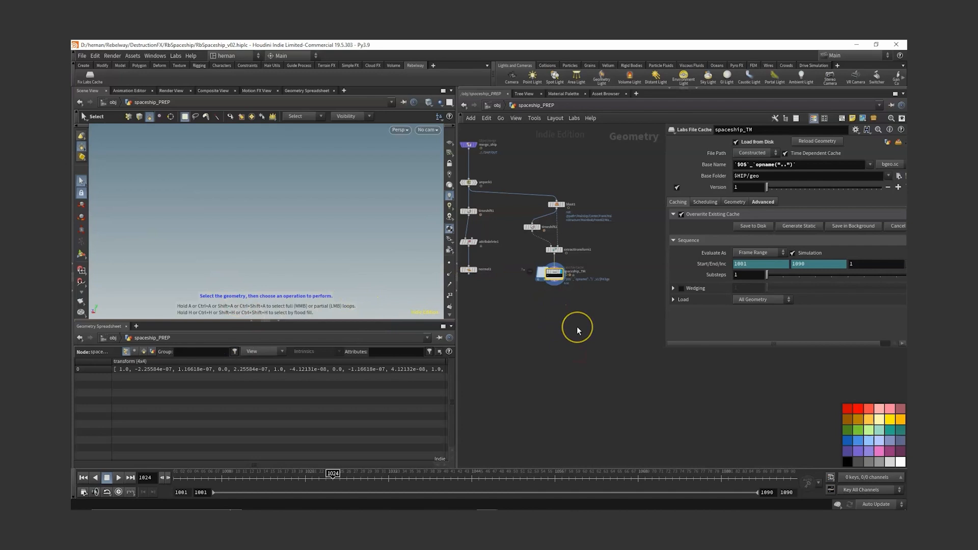
key("Tab")
type("null")
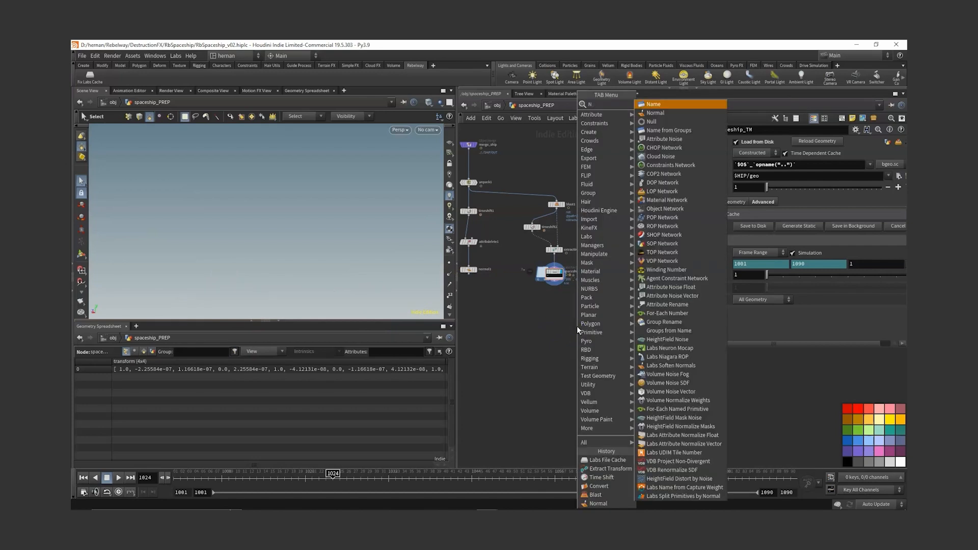
key("Return")
left_click(554, 309)
left_click(567, 308)
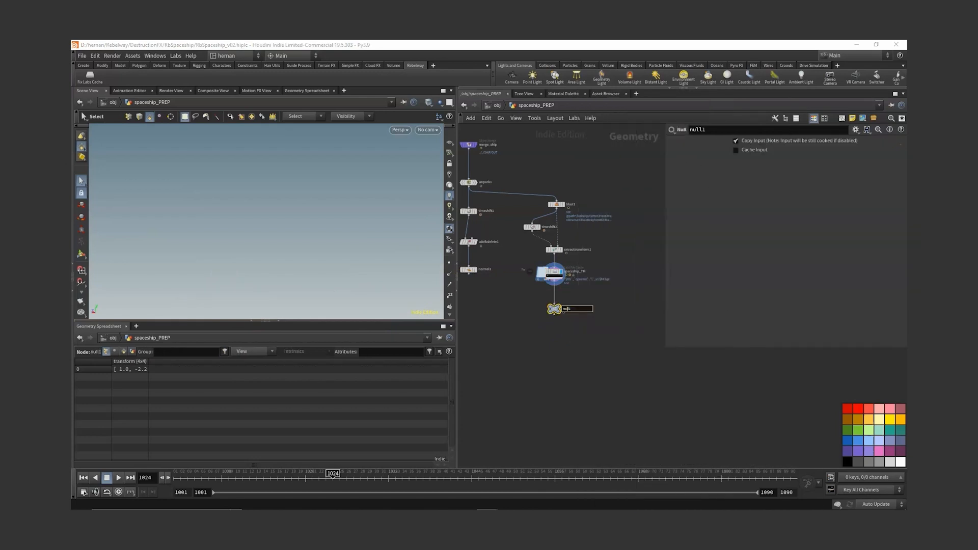
double_click(576, 310)
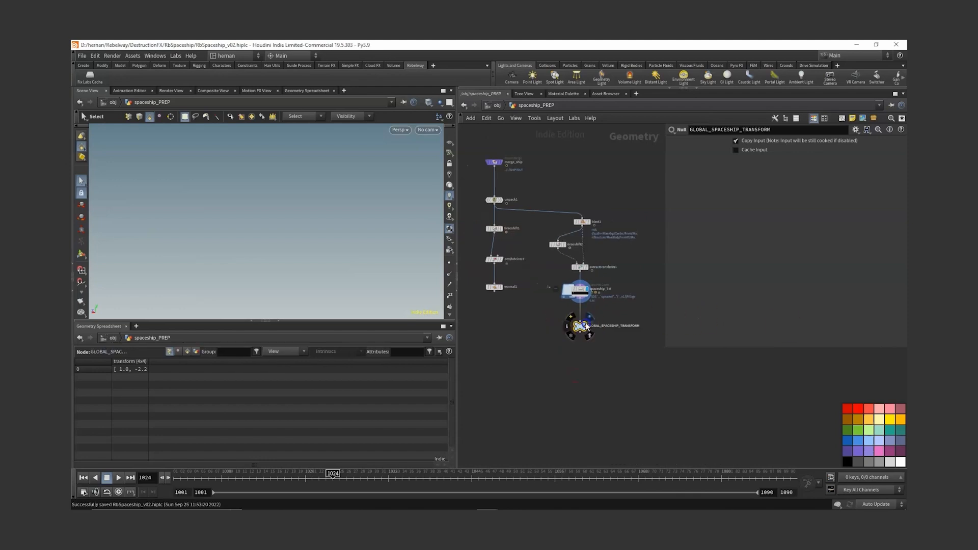
left_click(590, 317)
Step: Switch the display to the normal1 node and view the frozen spaceship geometry
scroll(560, 346, "down", 2)
middle_click_drag(534, 313, 546, 287)
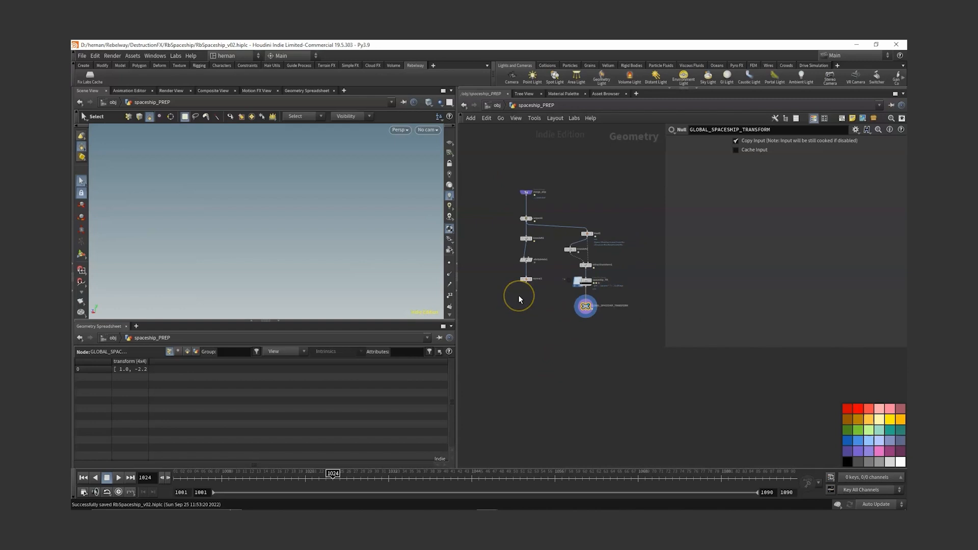
scroll(530, 280, "up", 3)
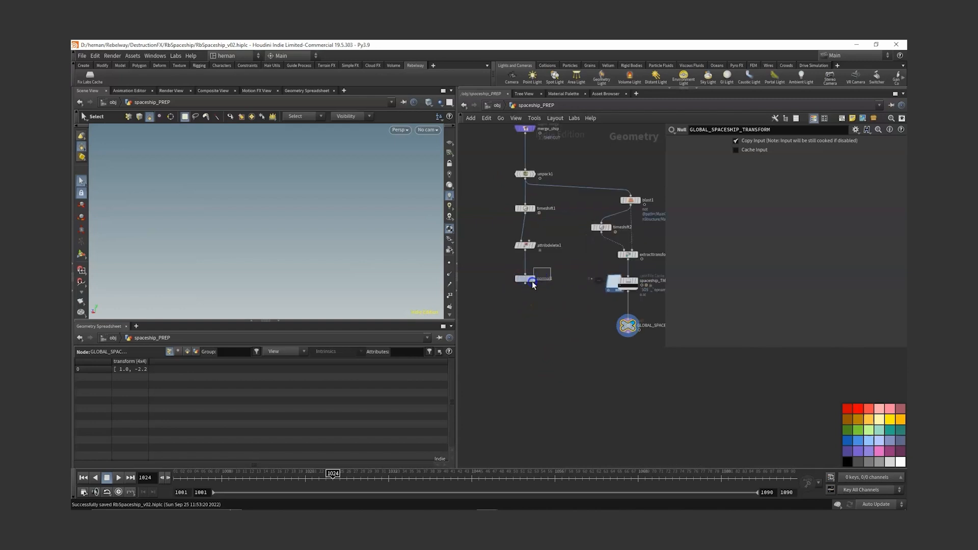
left_click_drag(532, 283, 530, 286)
left_click(534, 279)
mouse_move(289, 213)
left_mouse_down("alt")
mouse_move(277, 234)
mouse_move(313, 230)
mouse_move(280, 224)
left_mouse_up("alt")
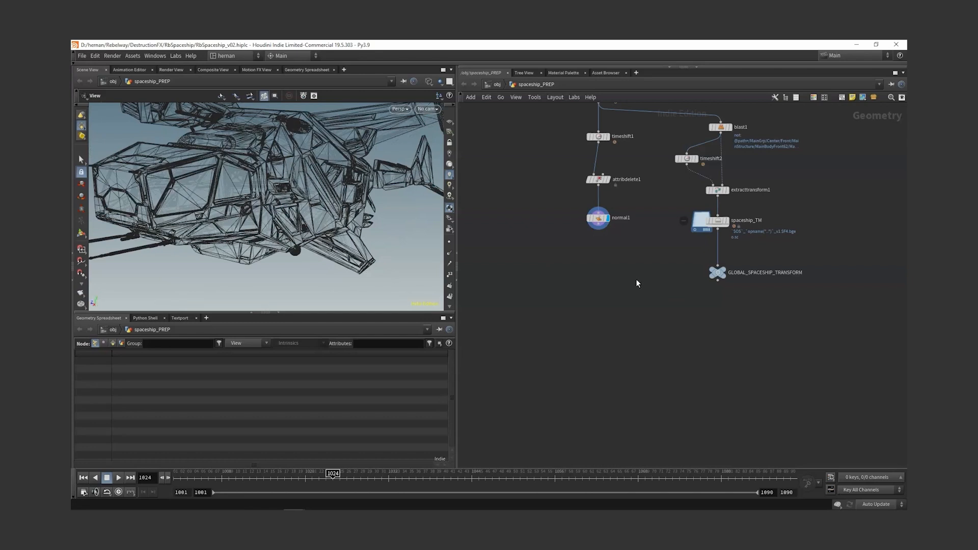
Step: Add a Primitive Wrangle node after normal1 and rename it extract_tags
middle_click_drag(615, 266, 625, 268)
key("Tab")
type("primw")
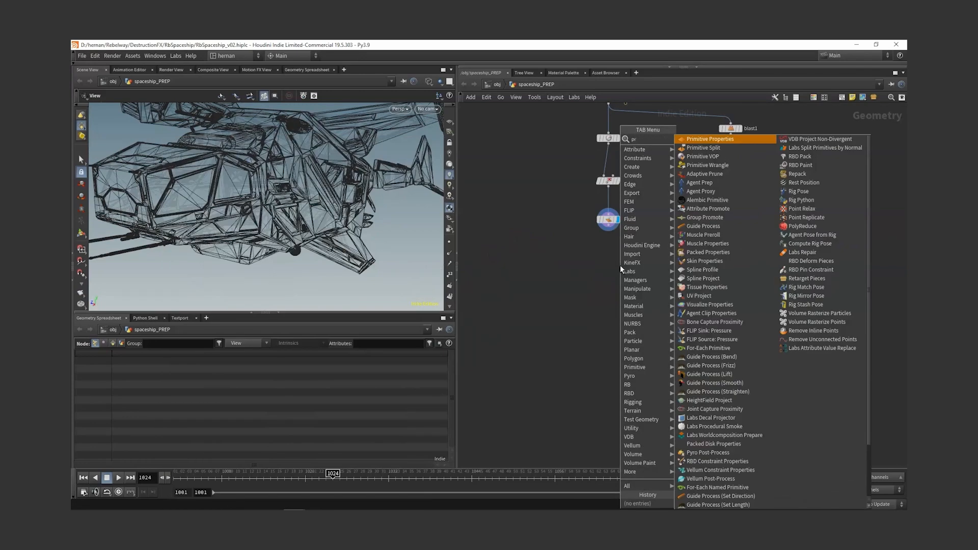
key("Return")
left_click(614, 260)
double_click(641, 258)
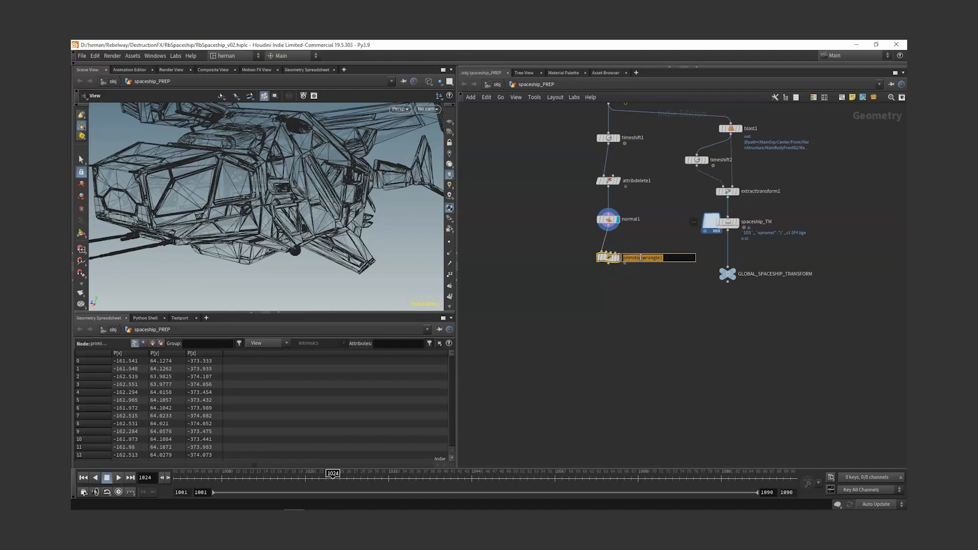
type("extract_tags")
key("Return")
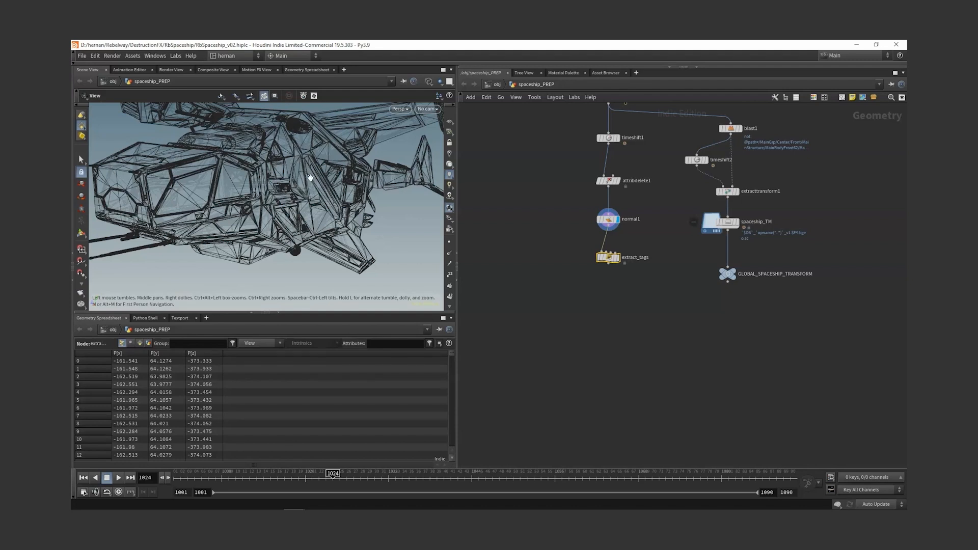
Step: Display extract_tags and show its primitive path attribute at full width in the spreadsheet
left_click_drag(307, 177, 316, 141)
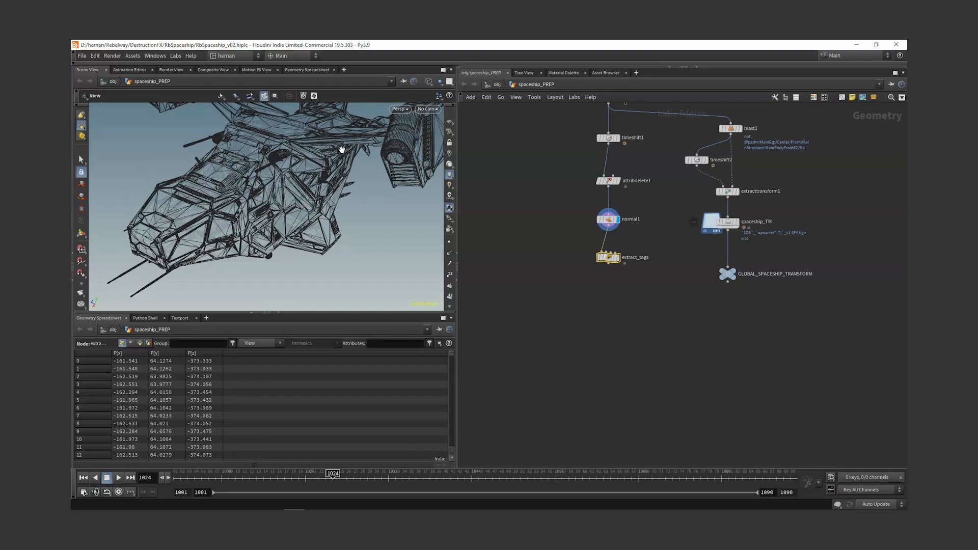
left_click(617, 257)
left_click(139, 344)
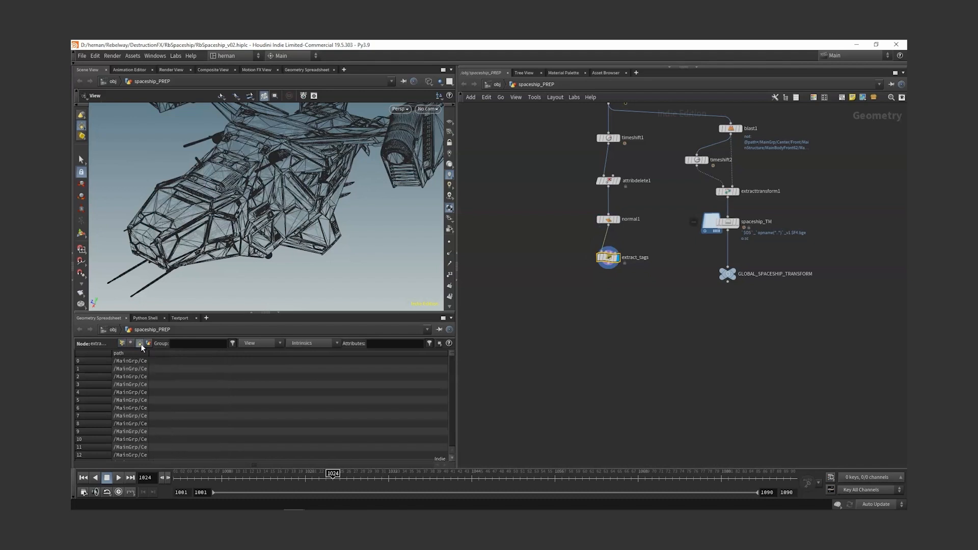
left_click_drag(150, 353, 397, 353)
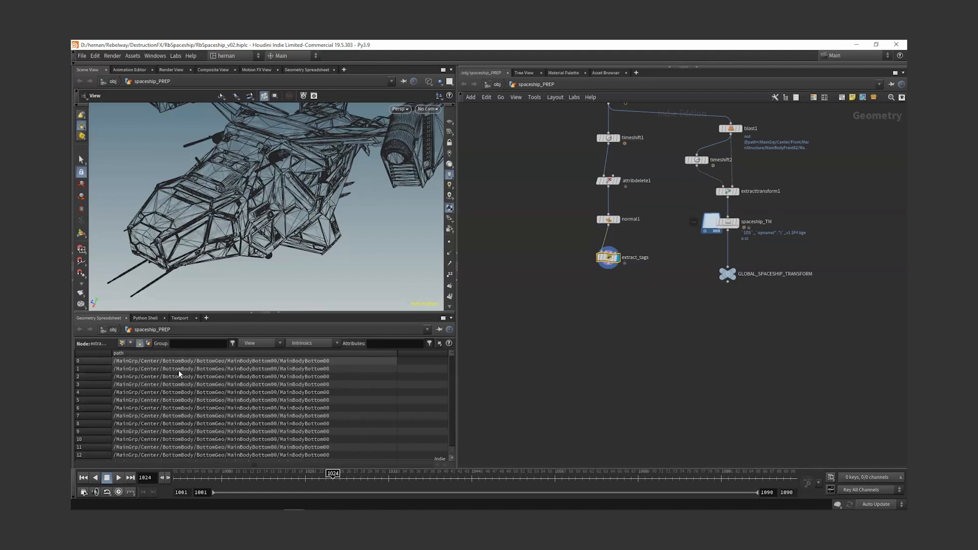
left_click(250, 343)
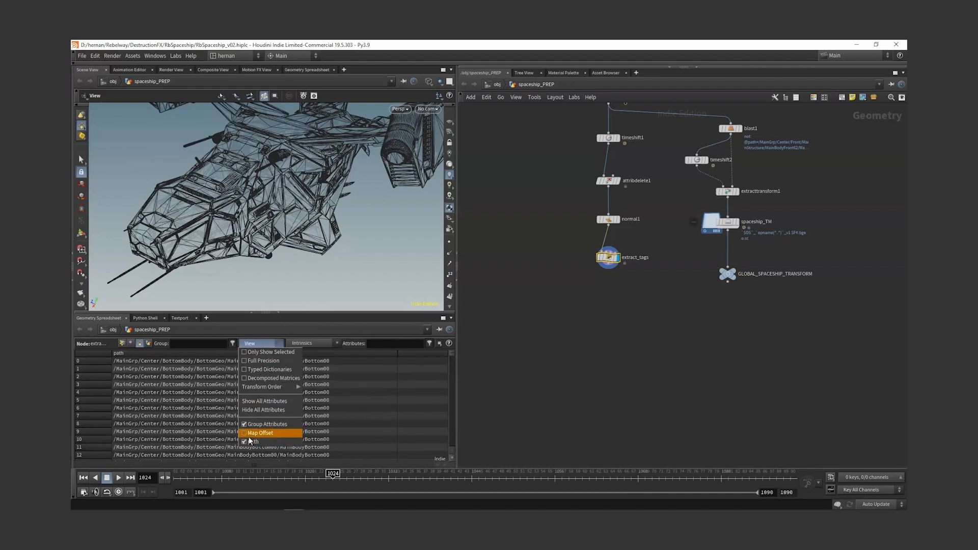
left_click(341, 406)
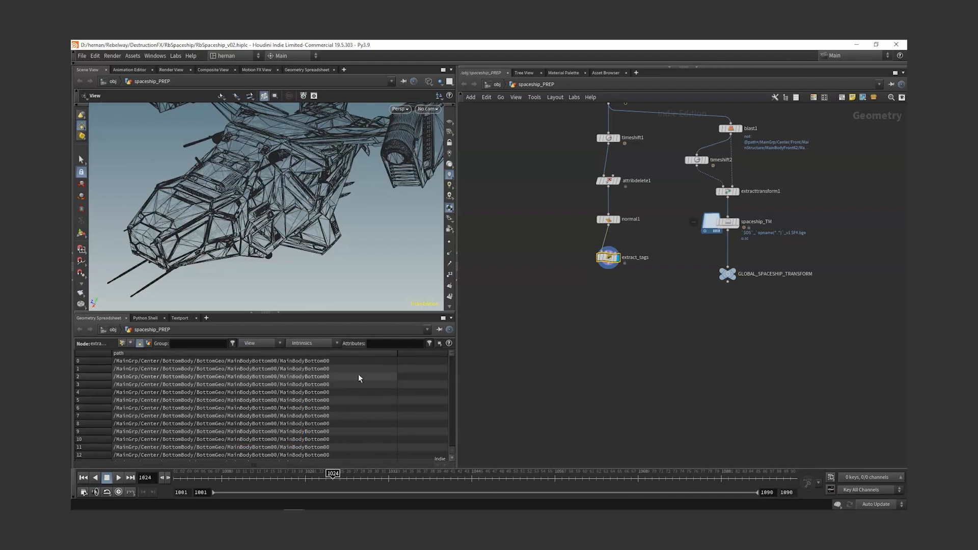
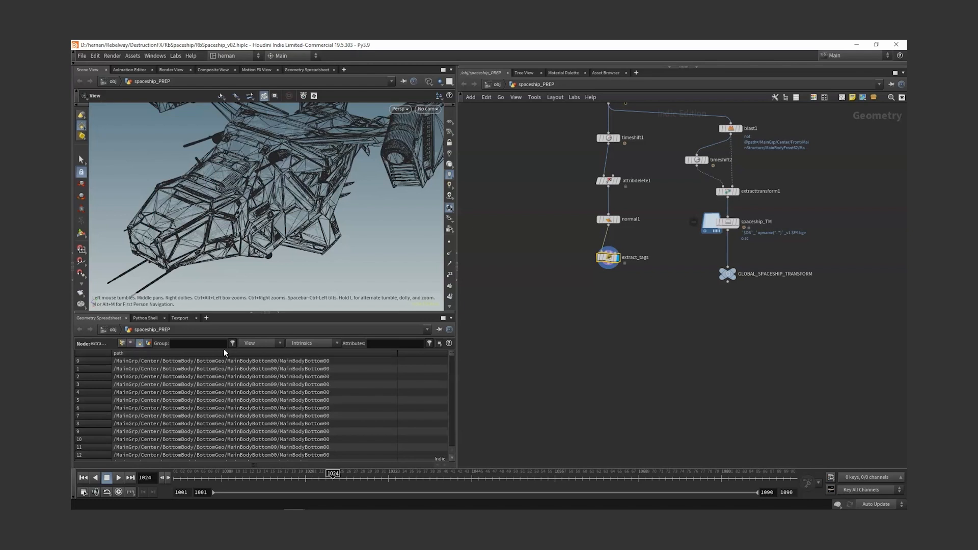
Step: Assign the path string to a new primitive attribute in the extract_tags wrangle with s@main_part = s@path;
left_click_drag(273, 167, 331, 168)
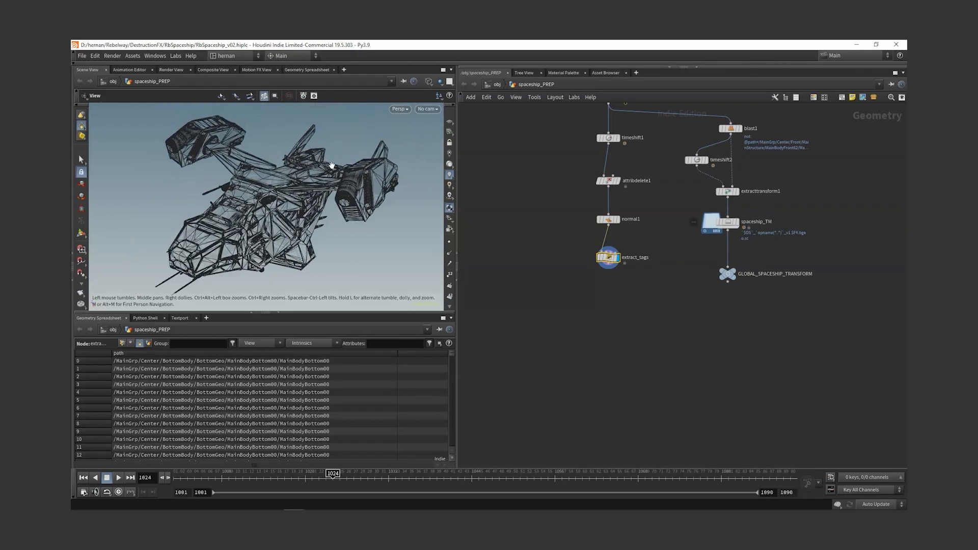
middle_click_drag(637, 320, 587, 306)
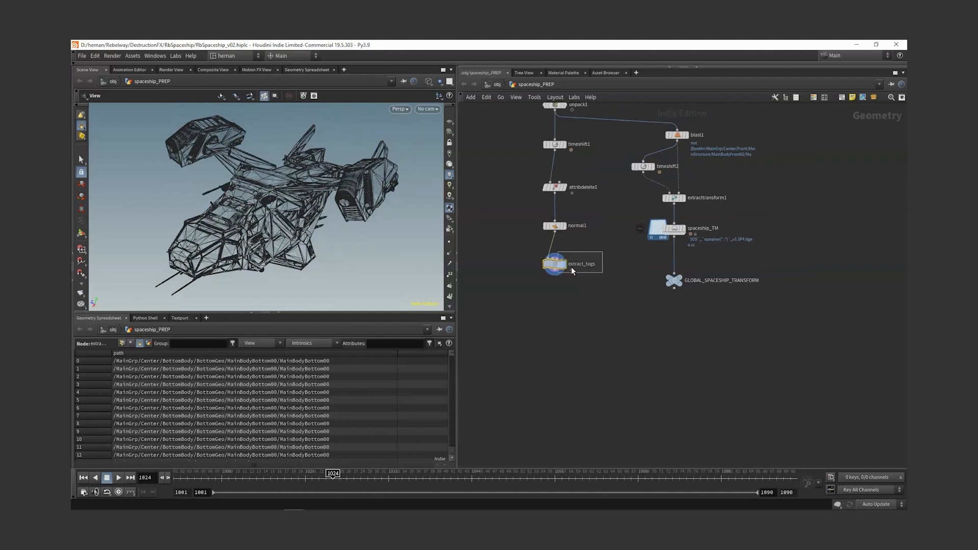
key("p")
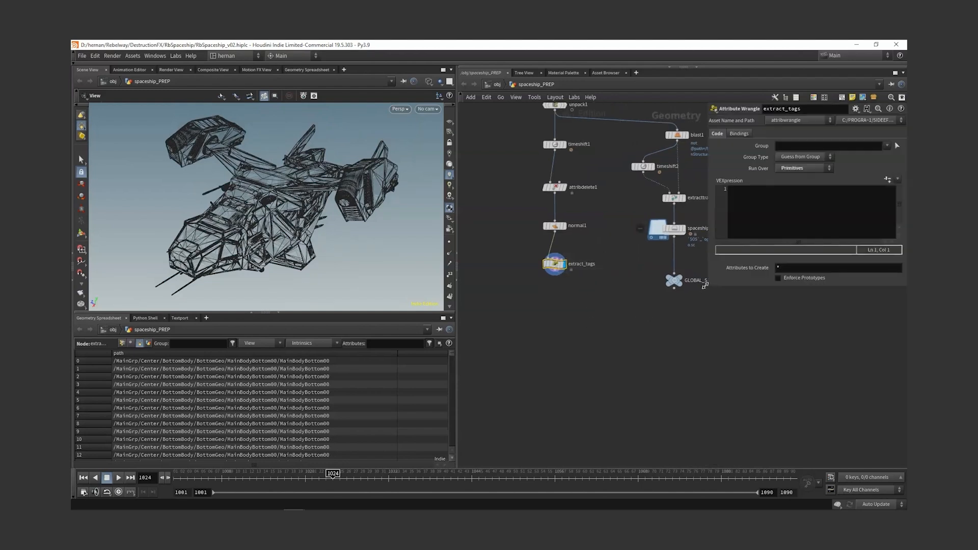
left_click(683, 208)
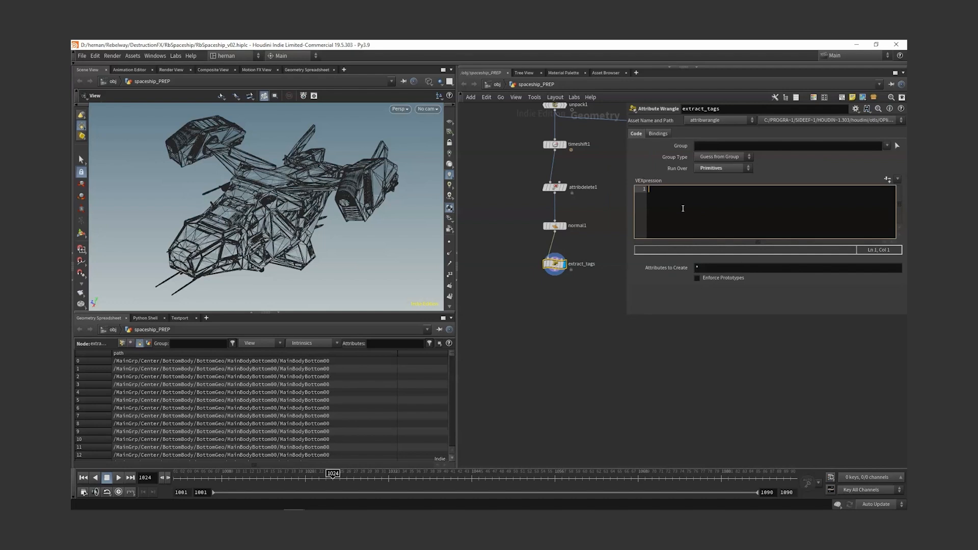
type("s@main_part = s@path;")
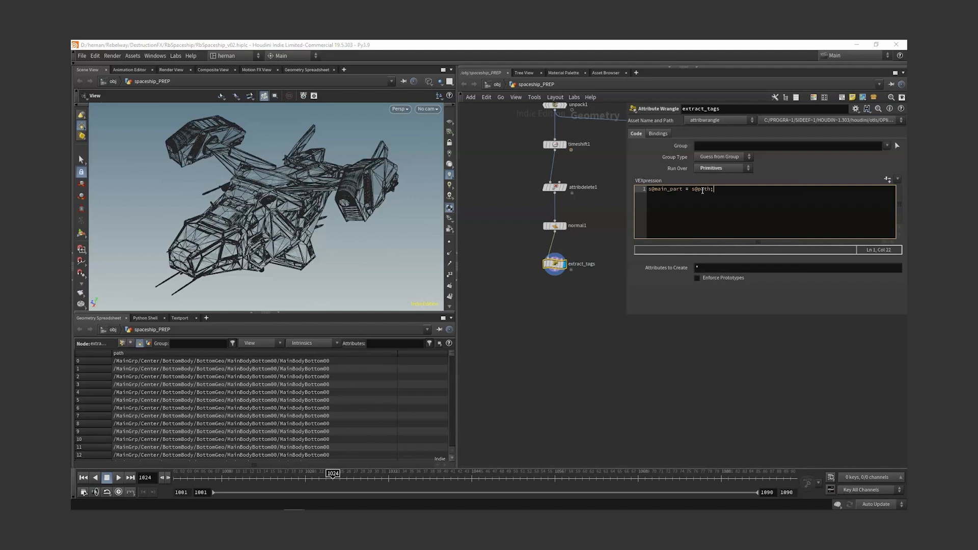
left_click(660, 365)
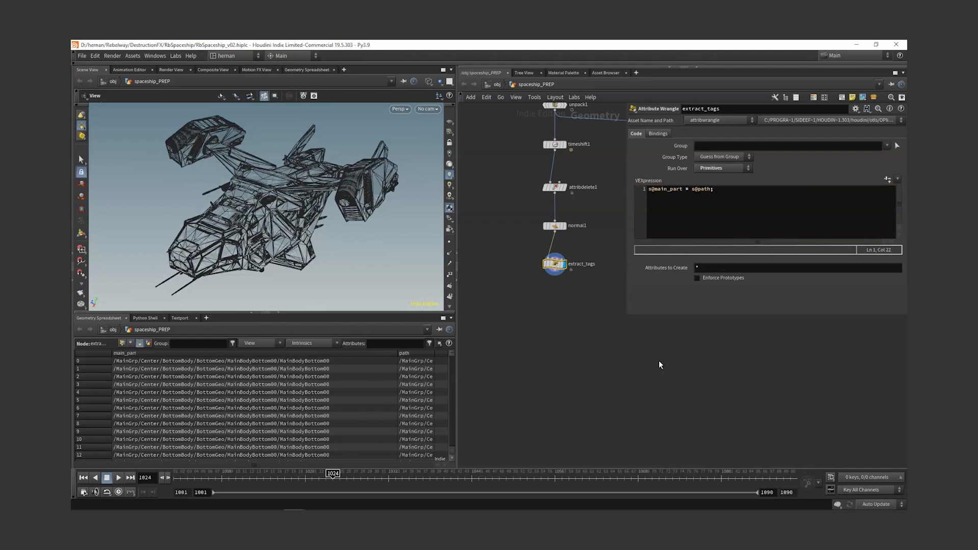
Step: Hide all attributes in the geometry spreadsheet except main_part and fit its column to the full text
left_click(254, 344)
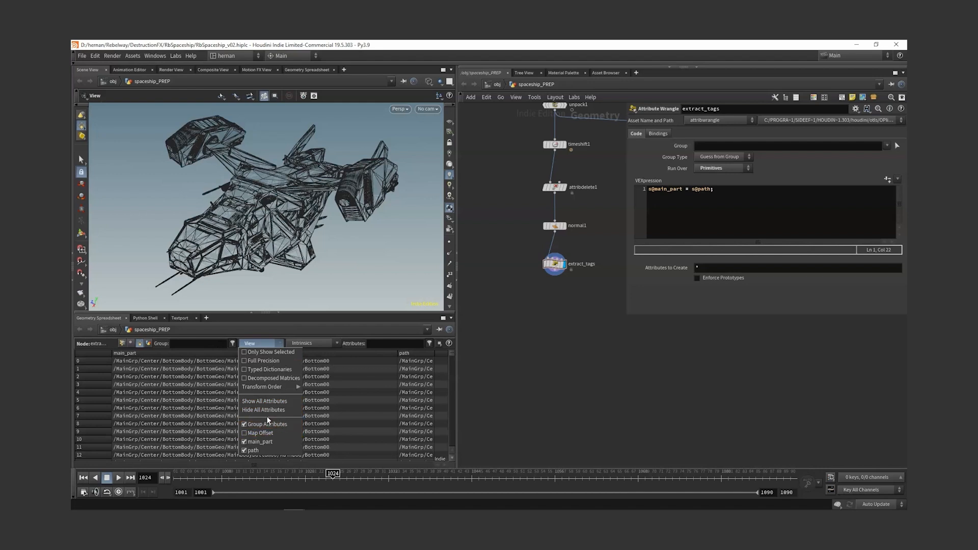
left_click(270, 411)
left_click(258, 344)
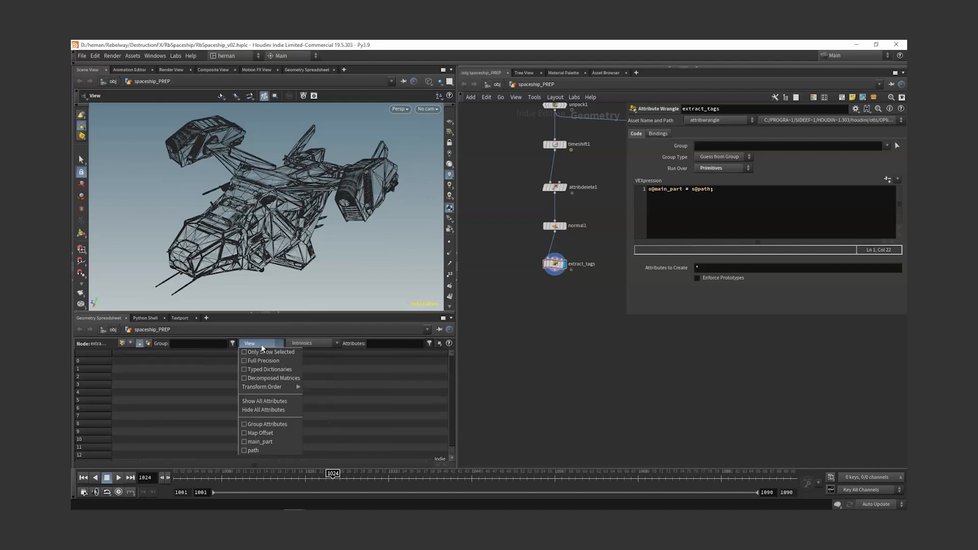
left_click(267, 445)
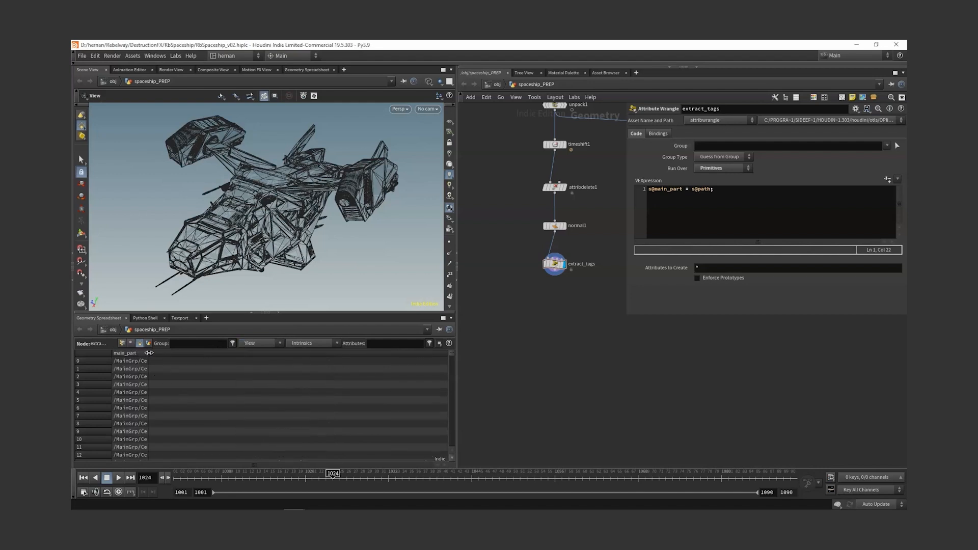
double_click(147, 353)
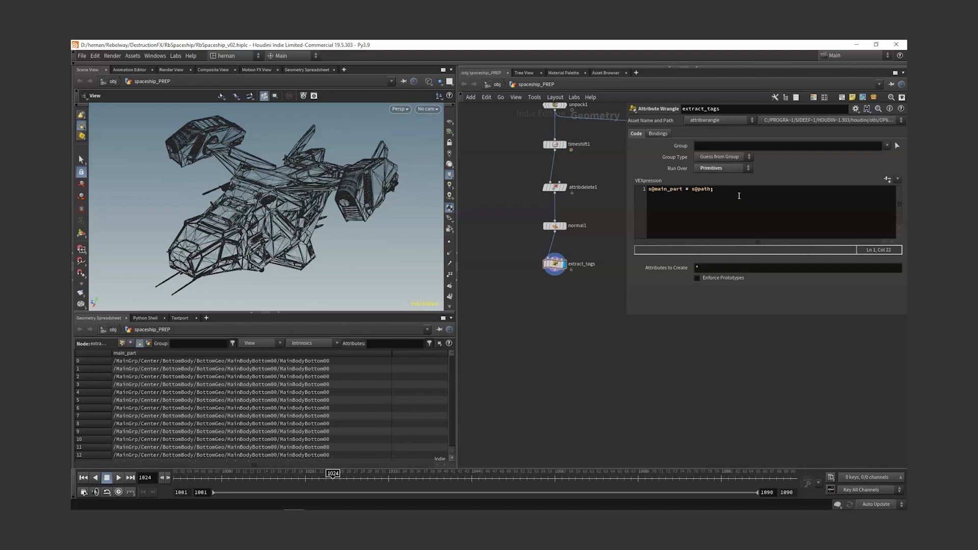
Step: Wrap s@path in a split() function in the main_part expression of extract_tags
left_click(691, 189)
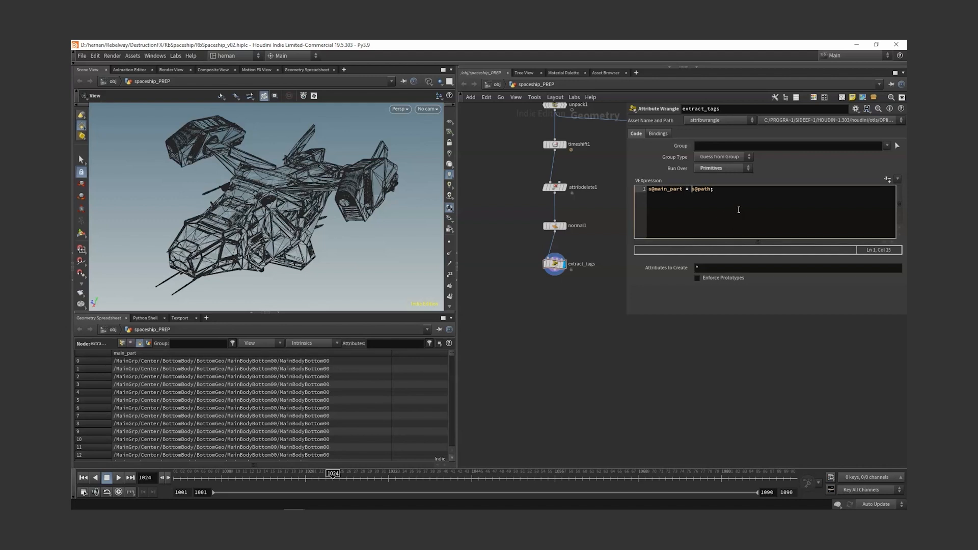
type("split(")
key("Right")
key("Right")
key("Right")
key("Right")
key("Right")
key("Right")
type(")")
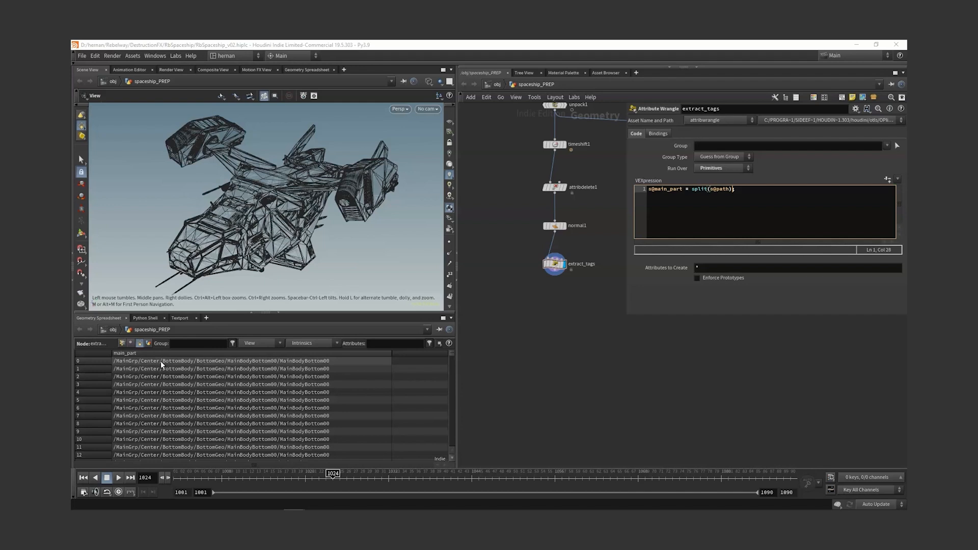
Step: Add "/" as the split separator and index the result with [3], giving s@main_part = split(s@path, "/")[3];
left_click(731, 189)
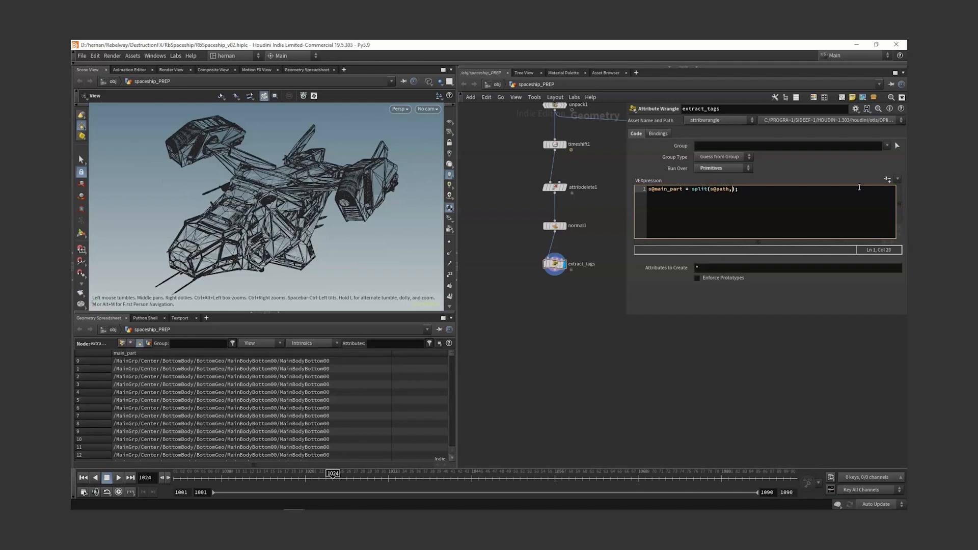
type(", \"/\"")
type("/")
double_click(719, 189)
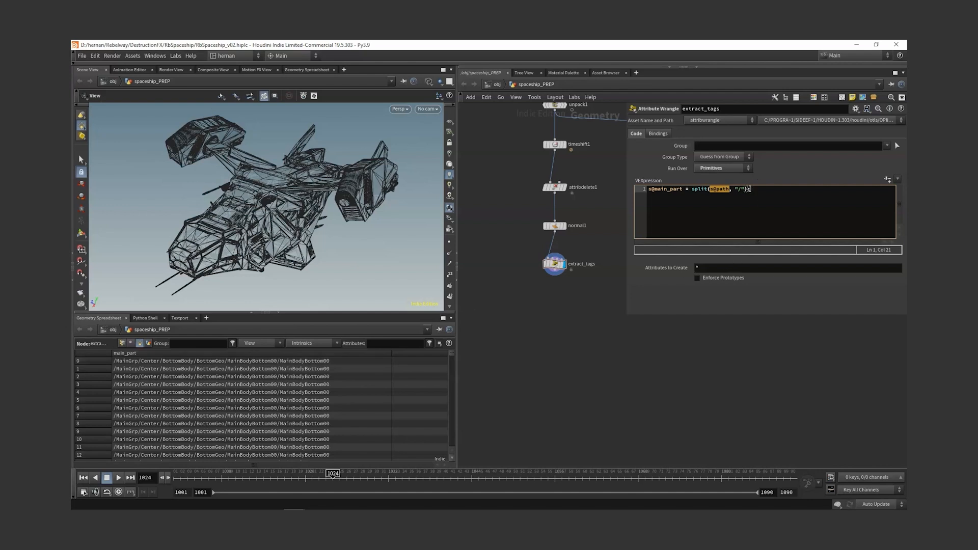
left_click(748, 190)
type("[3];")
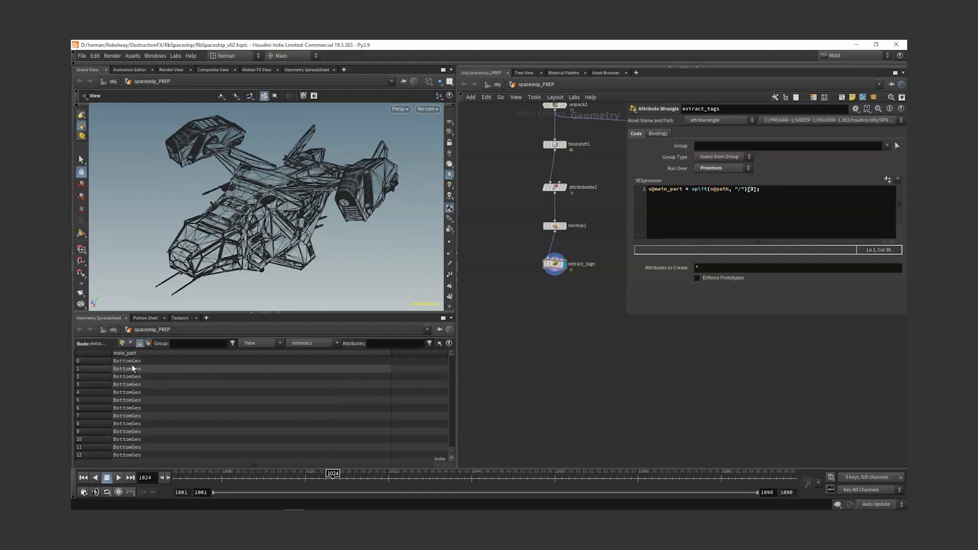
Step: Show the path attribute beside main_part in the spreadsheet and resize the columns to compare them
left_click(256, 345)
left_click(254, 450)
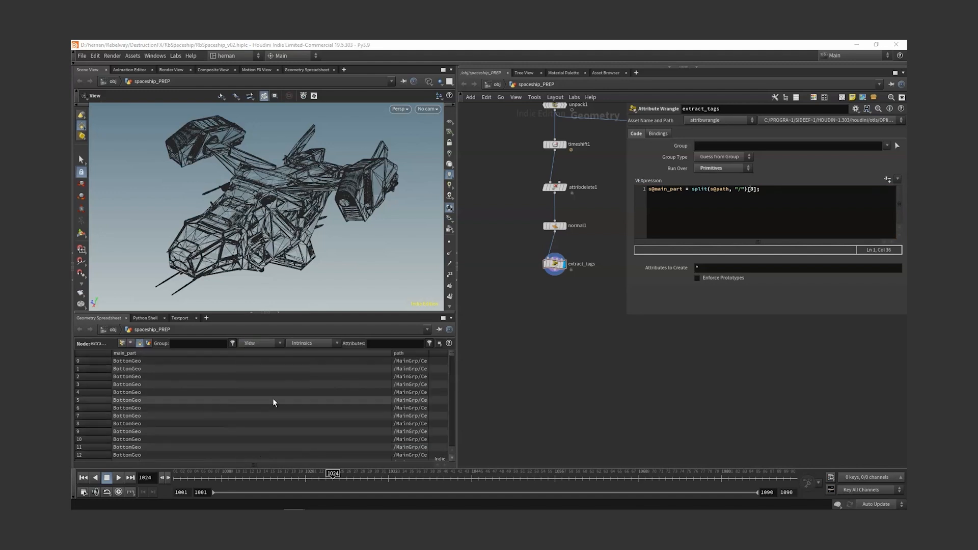
mouse_move(396, 354)
left_mouse_down()
mouse_move(181, 360)
mouse_move(380, 354)
left_mouse_up()
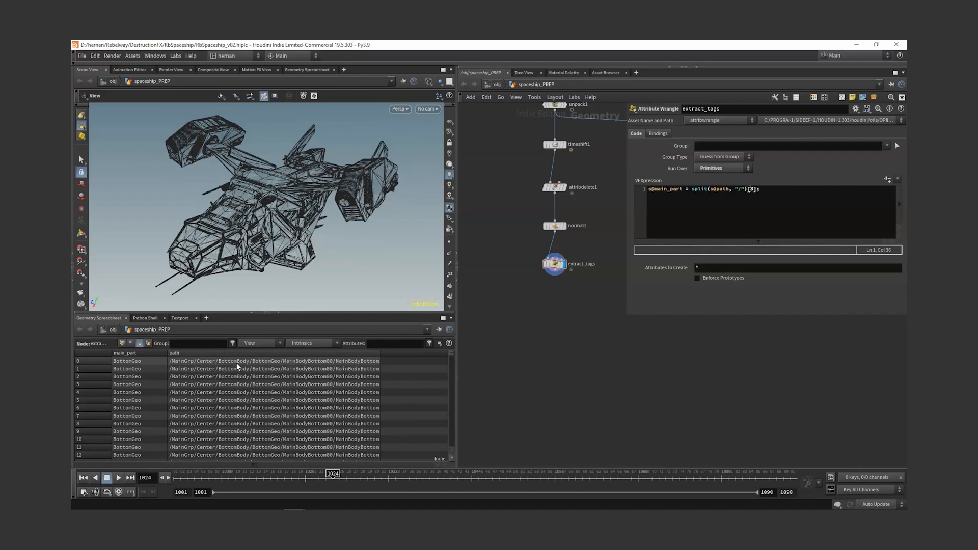
left_click(752, 190)
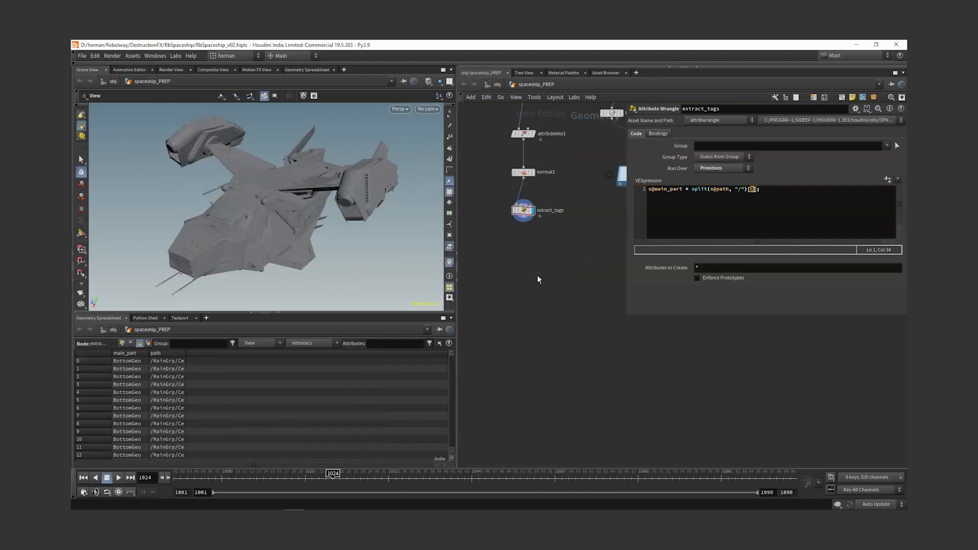
Step: Add a Color node, connect it after extract_tags, and make it the displayed node
key("Tab")
type("col")
key("Return")
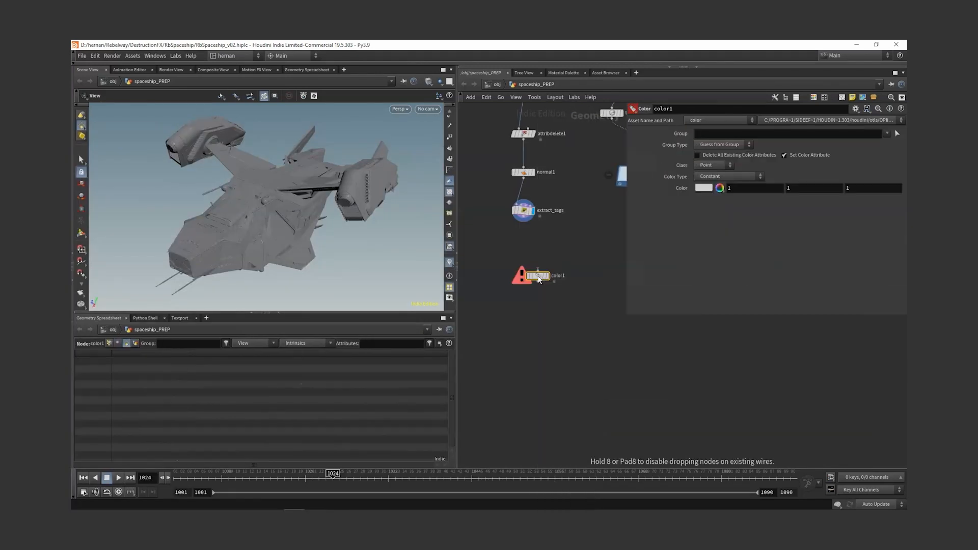
left_click(536, 277)
left_click(549, 276)
left_click_drag(541, 276, 556, 272)
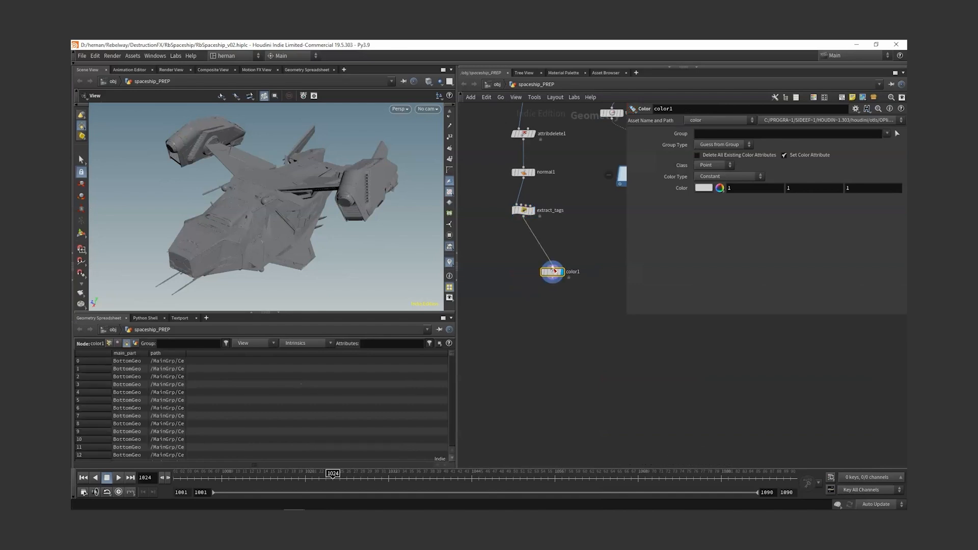
Step: Set color1 to Primitive class with Random from Attribute colouring driven by main_part
left_click_drag(185, 352, 265, 352)
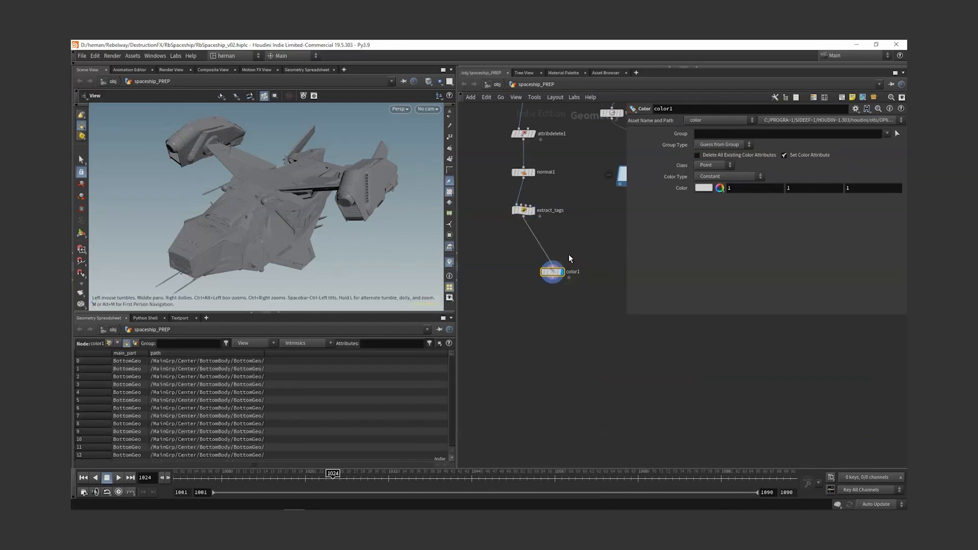
left_click(758, 177)
left_click(723, 168)
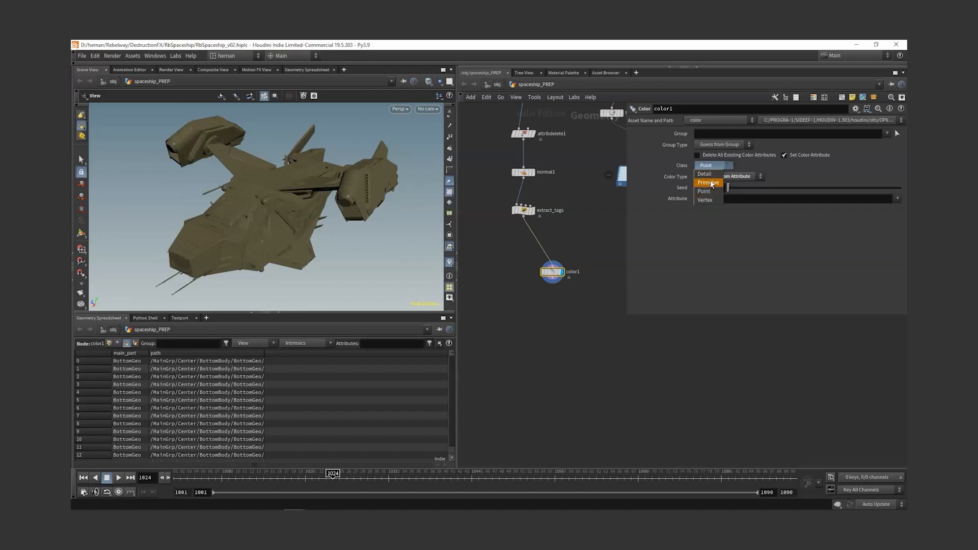
left_click(713, 187)
left_click(734, 198)
type("main_part")
key("Return")
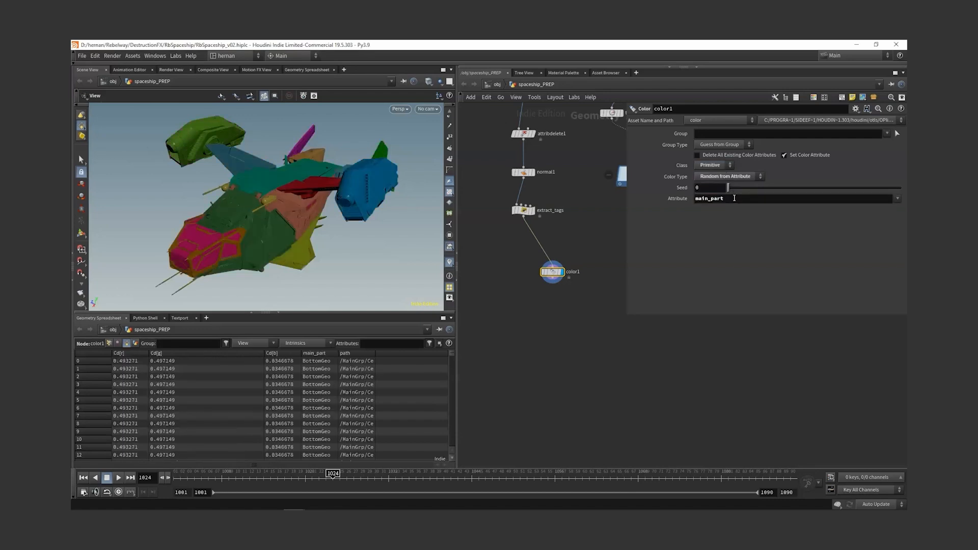
left_click_drag(254, 219, 270, 234)
Step: Try index 4 in the extract_tags split expression and inspect the resulting part colours on the spaceship
middle_click_drag(562, 190, 561, 216)
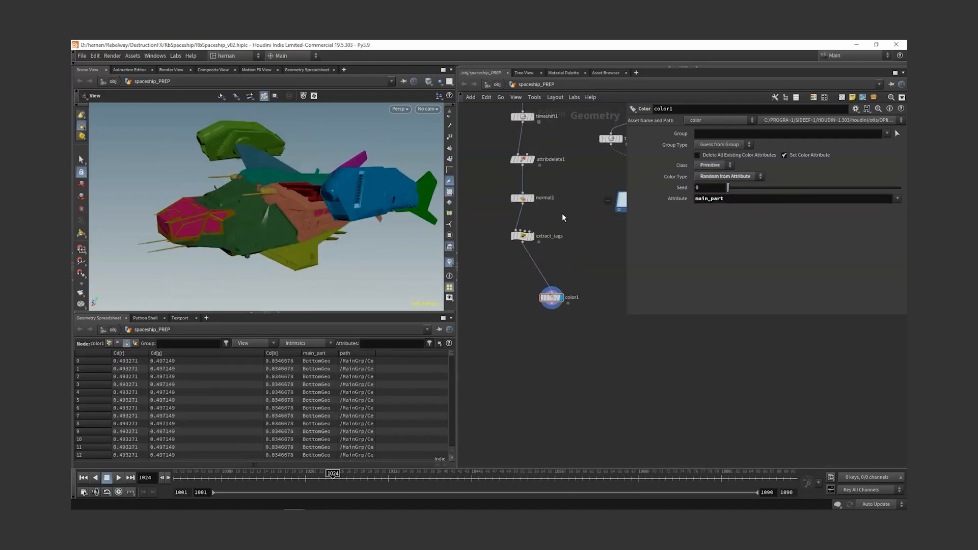
left_click(524, 237)
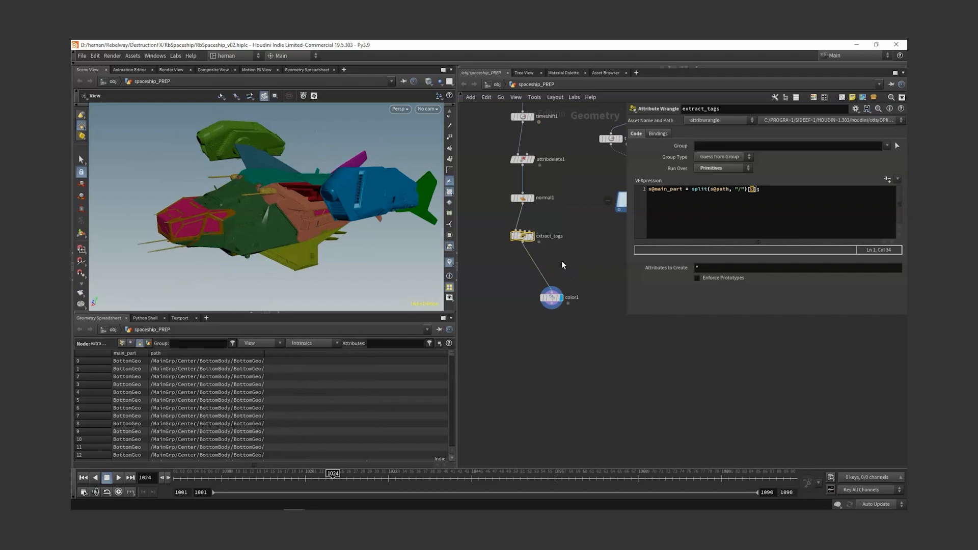
left_click(756, 191)
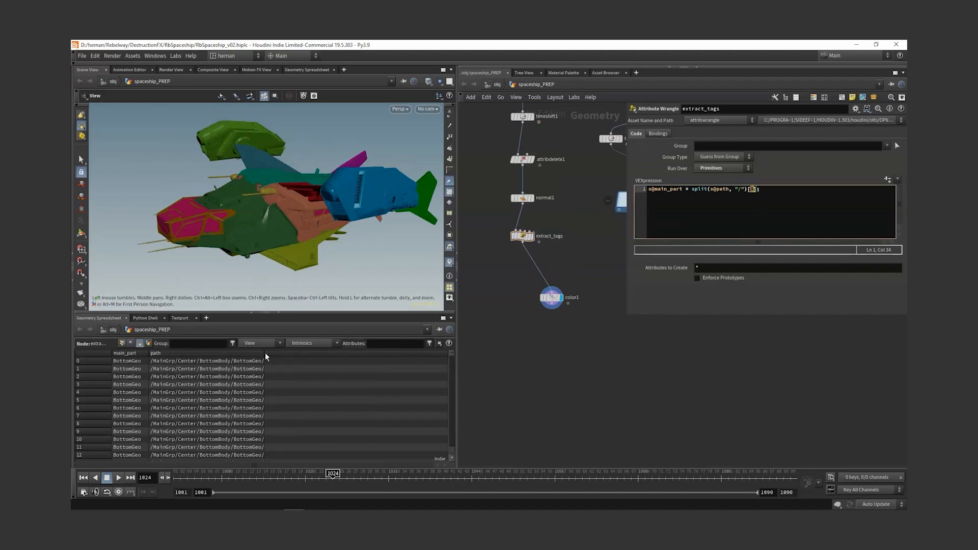
left_click(751, 194)
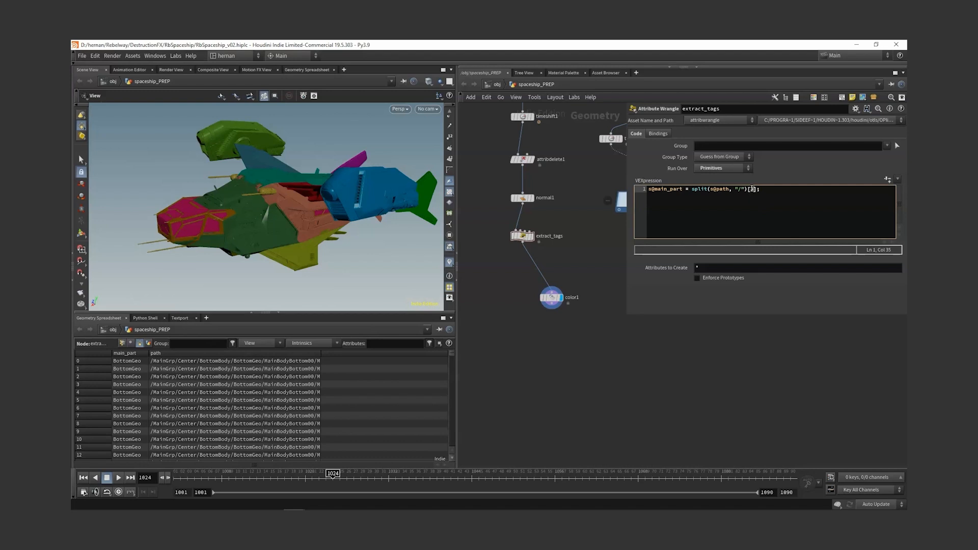
type("4")
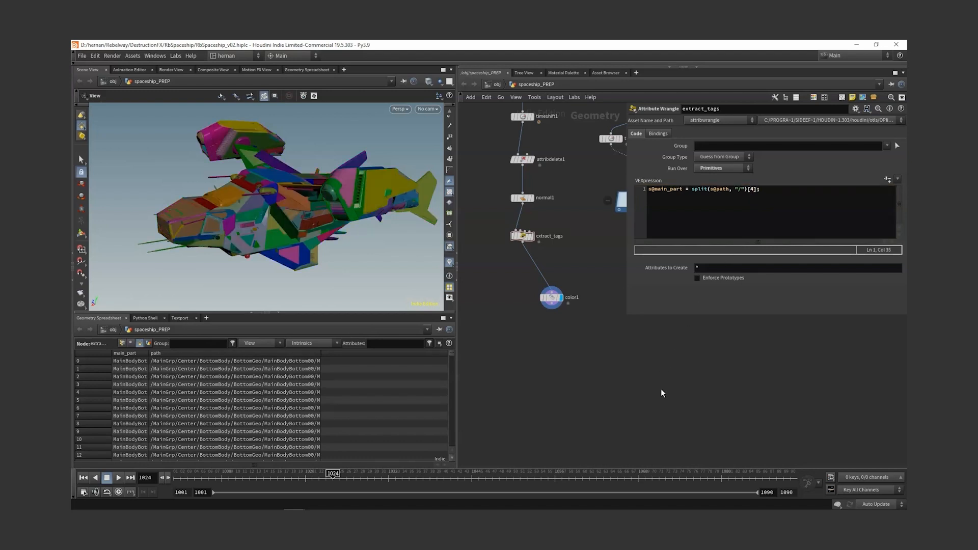
left_click_drag(230, 237, 295, 187)
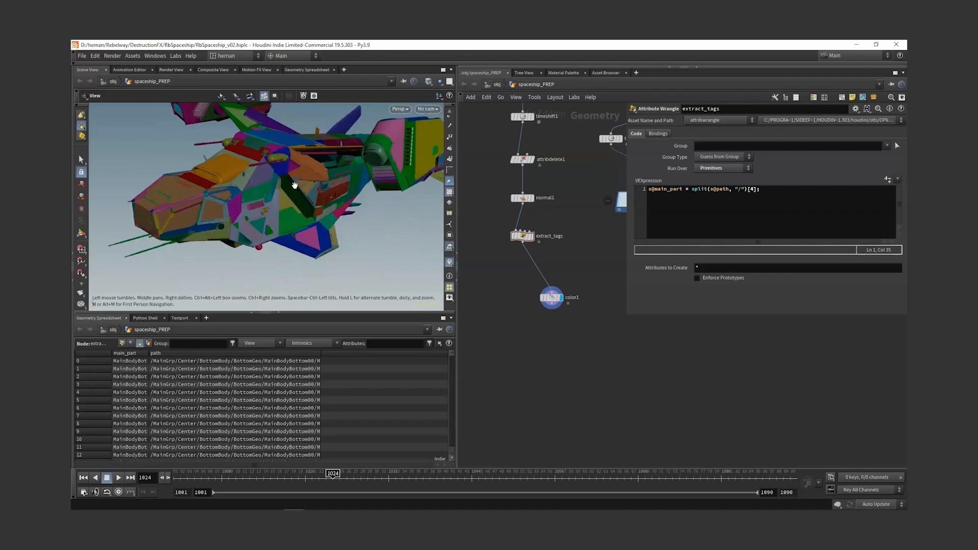
Step: Set the split index in the extract_tags expression back to 3
left_click(727, 199)
left_click_drag(753, 189, 750, 190)
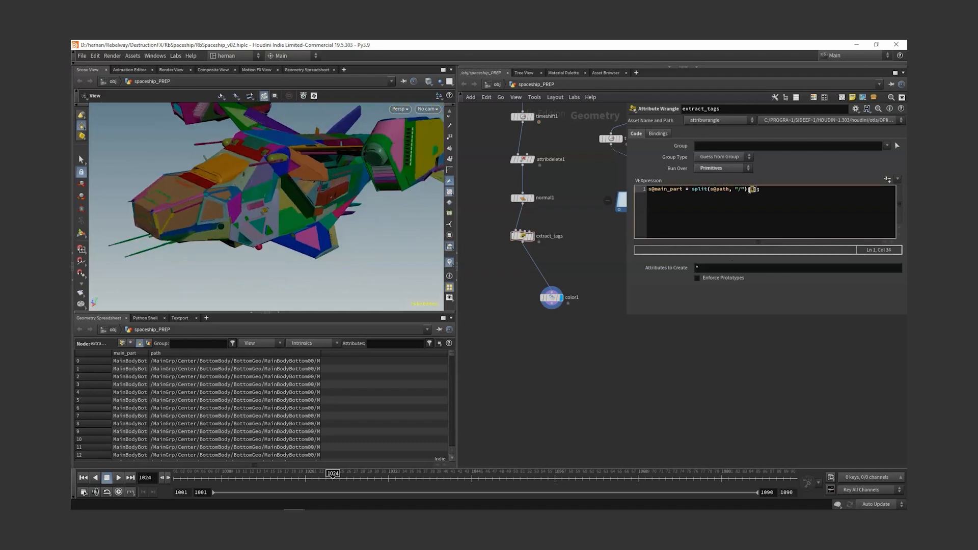
type("3")
left_click(728, 383)
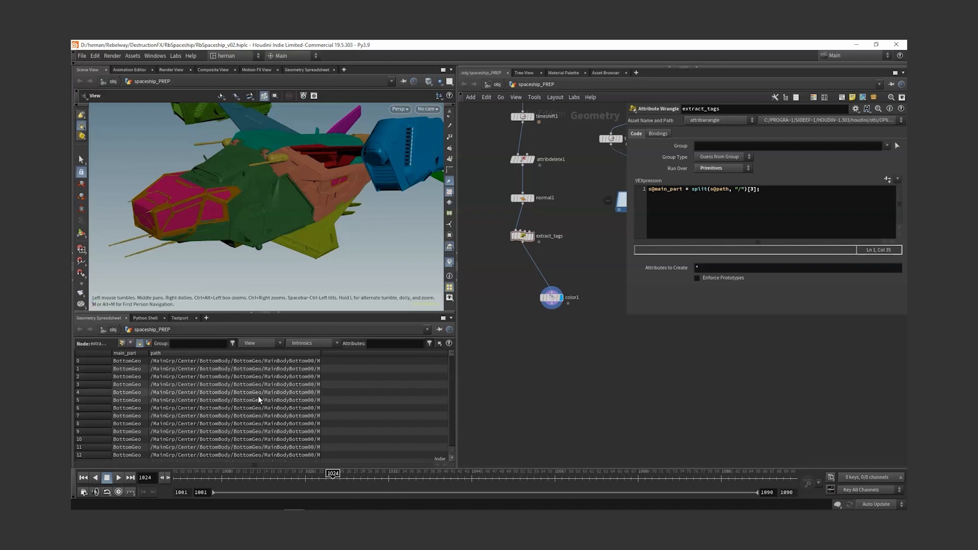
Step: Fit the path column to its full text in the spreadsheet and select the extract_tags node
double_click(320, 351)
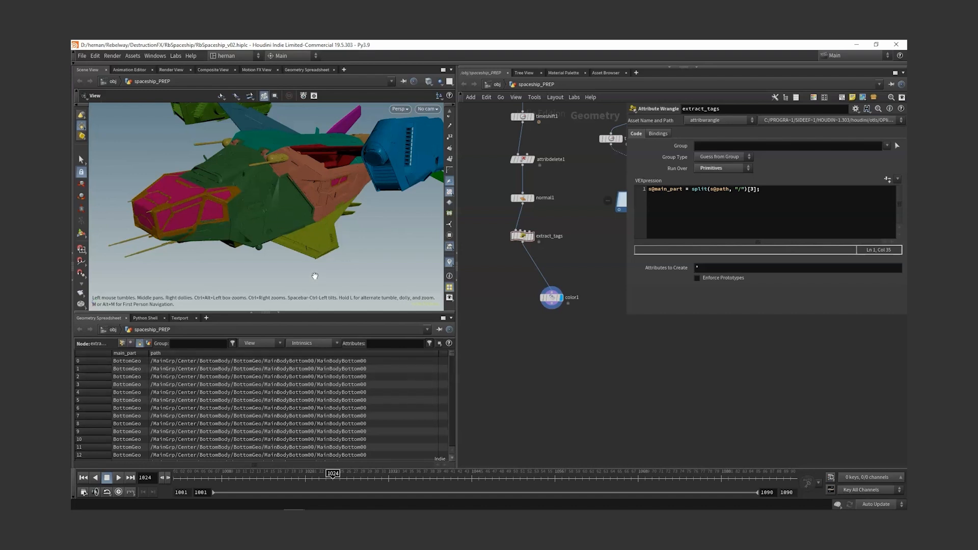
left_click(752, 189)
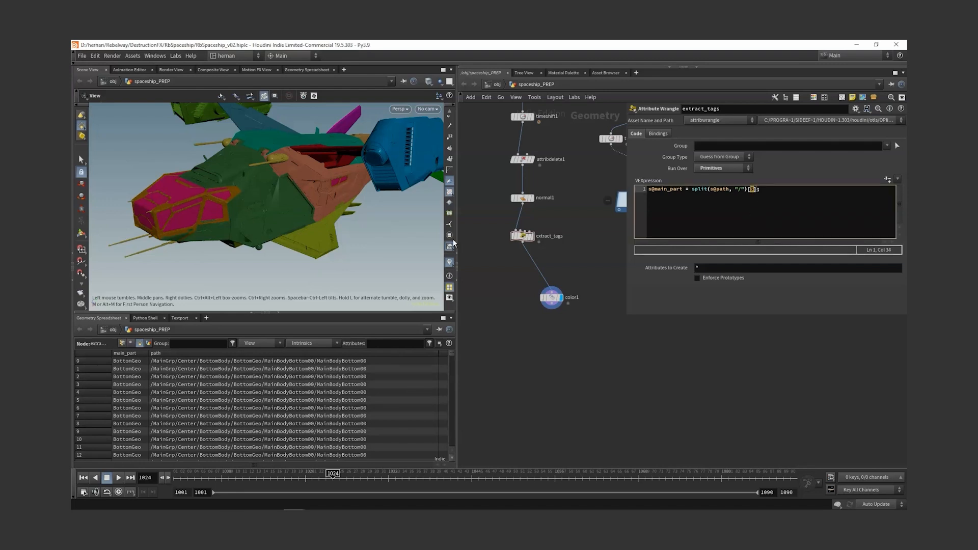
middle_click_drag(655, 373, 659, 350)
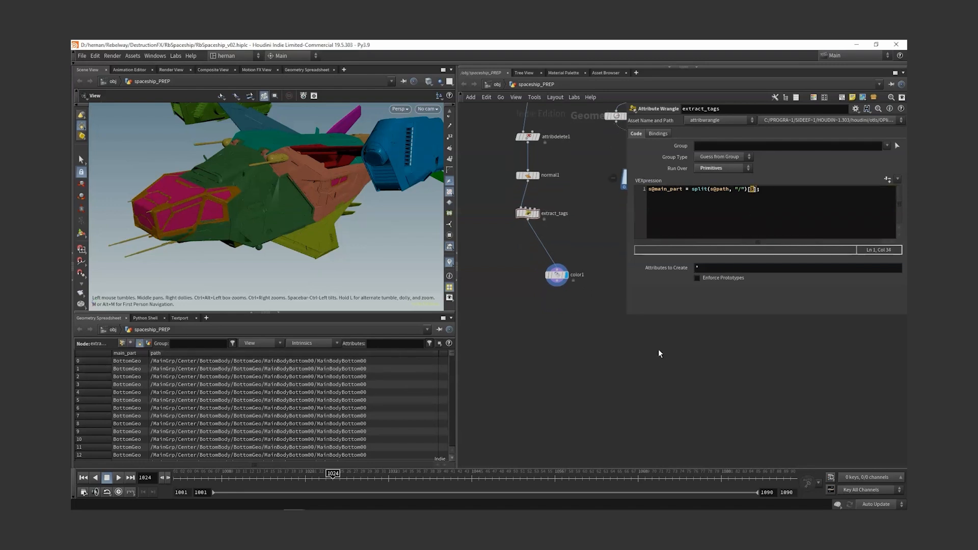
left_click(527, 213)
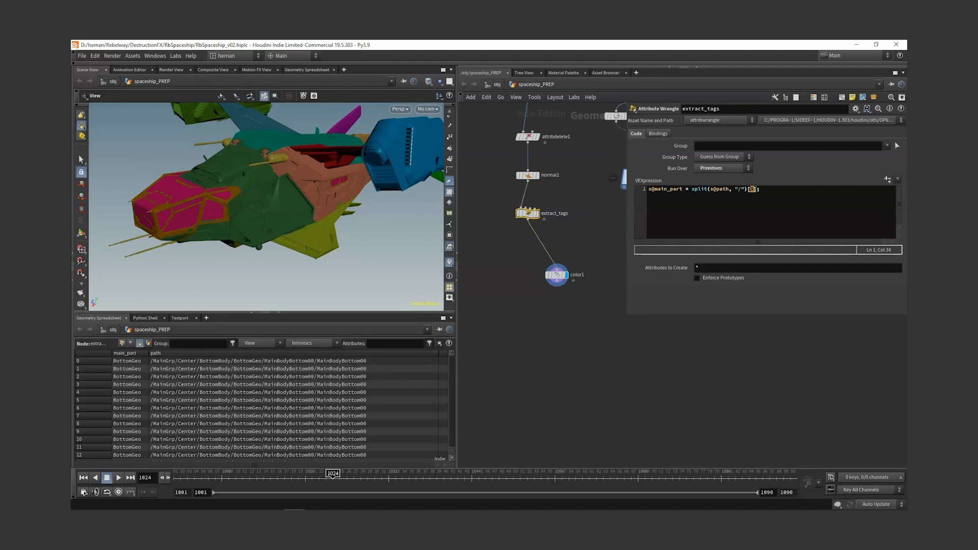
Step: Examine the main_part colouring on the spaceship from several angles, including its underside, and at frame 1011
middle_click_drag(570, 243, 574, 283)
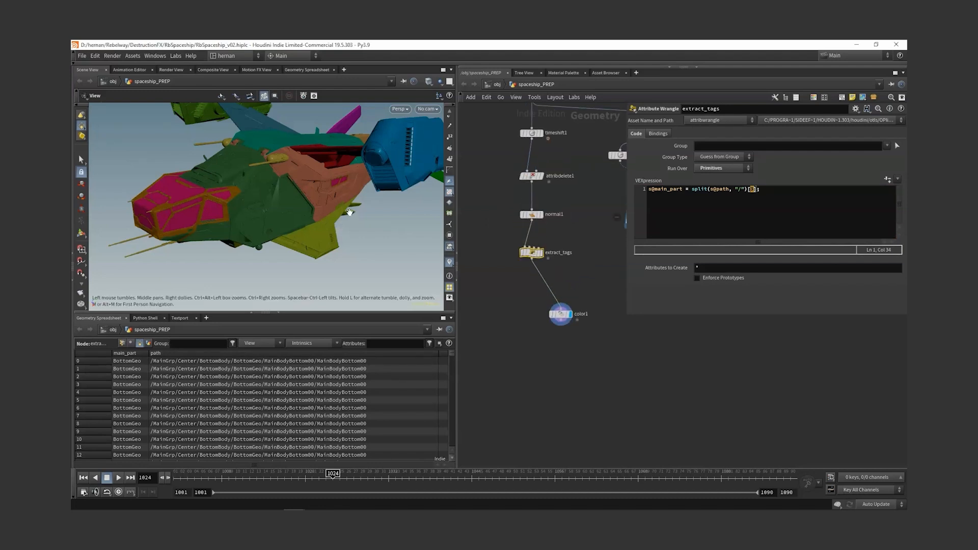
left_click_drag(345, 195, 313, 193)
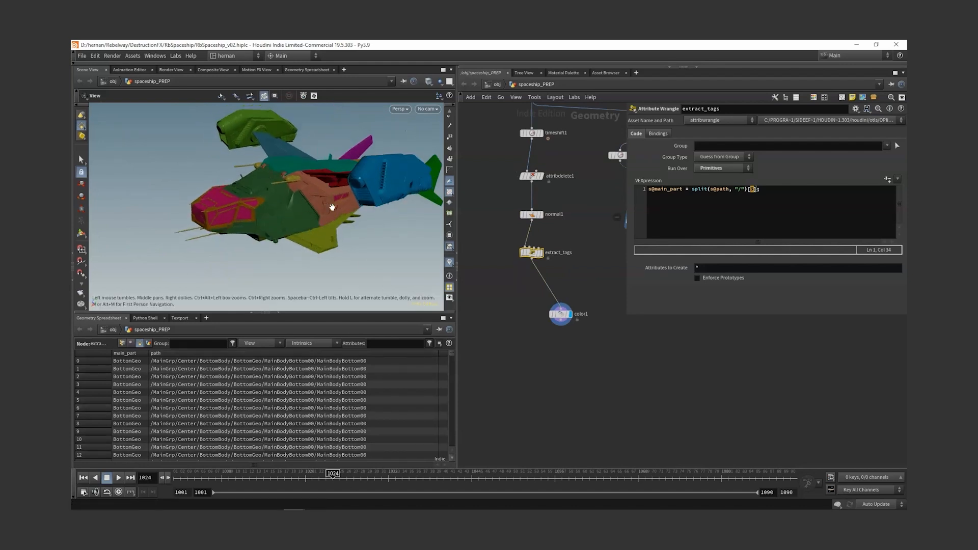
scroll(334, 205, "down", 3)
mouse_move(387, 474)
left_mouse_down()
mouse_move(415, 475)
mouse_move(242, 474)
left_mouse_up()
left_click_drag(284, 218, 289, 184)
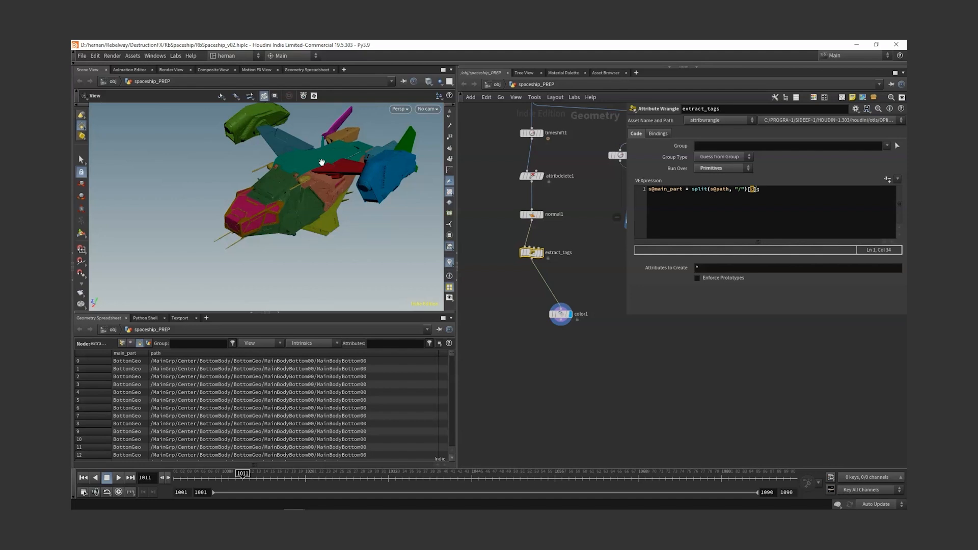
left_click_drag(321, 162, 310, 110)
right_click_drag(306, 194, 341, 166)
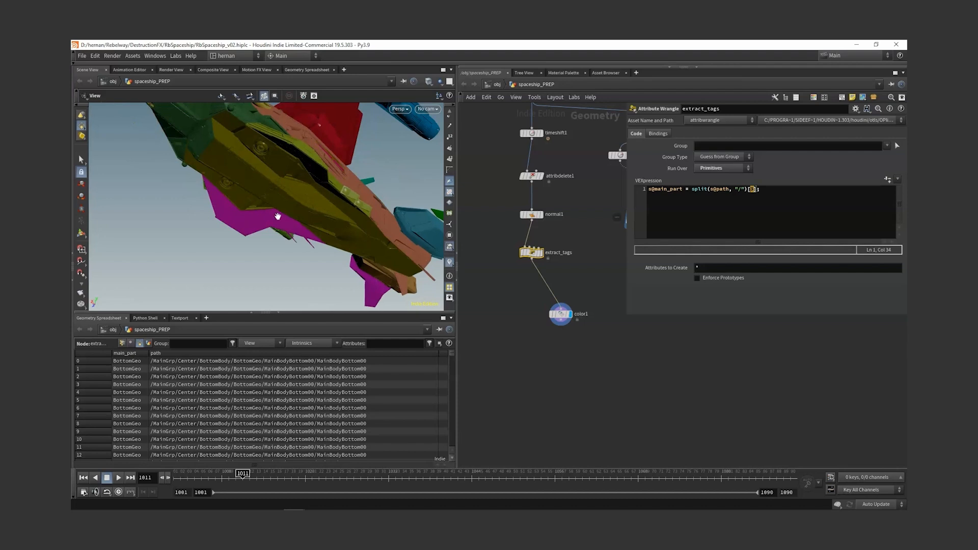
mouse_move(294, 175)
left_mouse_down()
mouse_move(281, 203)
mouse_move(357, 162)
mouse_move(307, 169)
mouse_move(377, 176)
mouse_move(297, 153)
mouse_move(326, 163)
mouse_move(307, 162)
left_mouse_up()
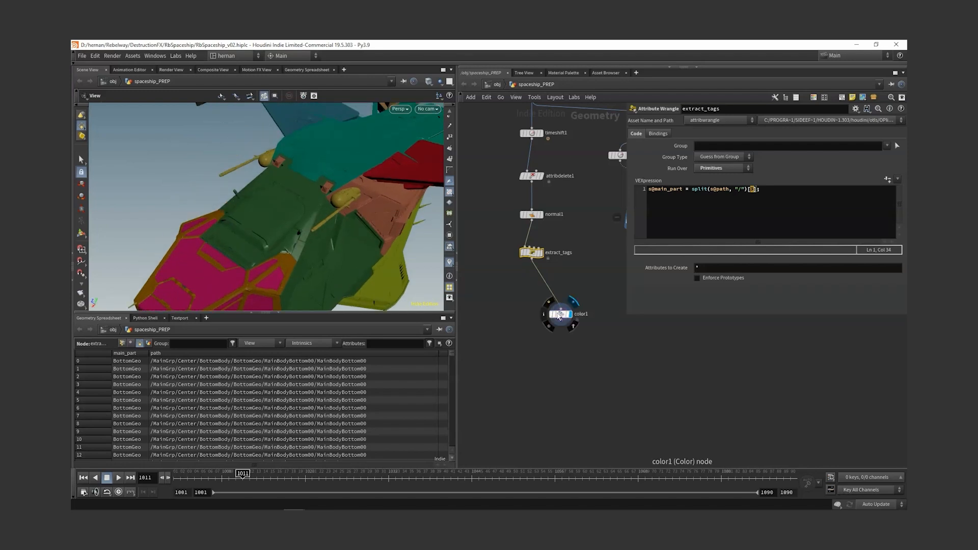
Step: Insert a primitive wrangle named set_geo_driver between extract_tags and color1
left_click_drag(562, 315, 568, 385)
key("Tab")
key("Return")
left_click(577, 328)
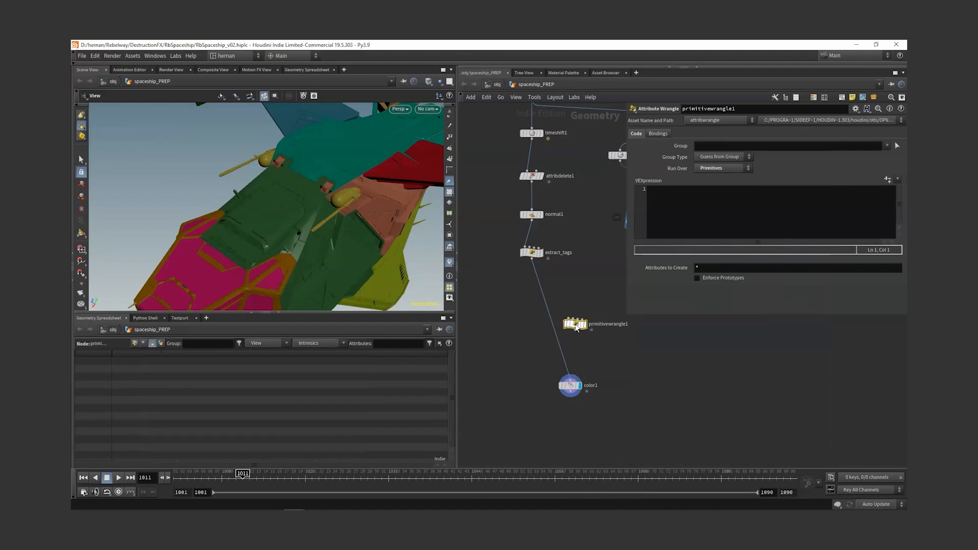
left_click_drag(578, 328, 564, 294)
double_click(552, 293)
type("set_geo_driver")
key("Return")
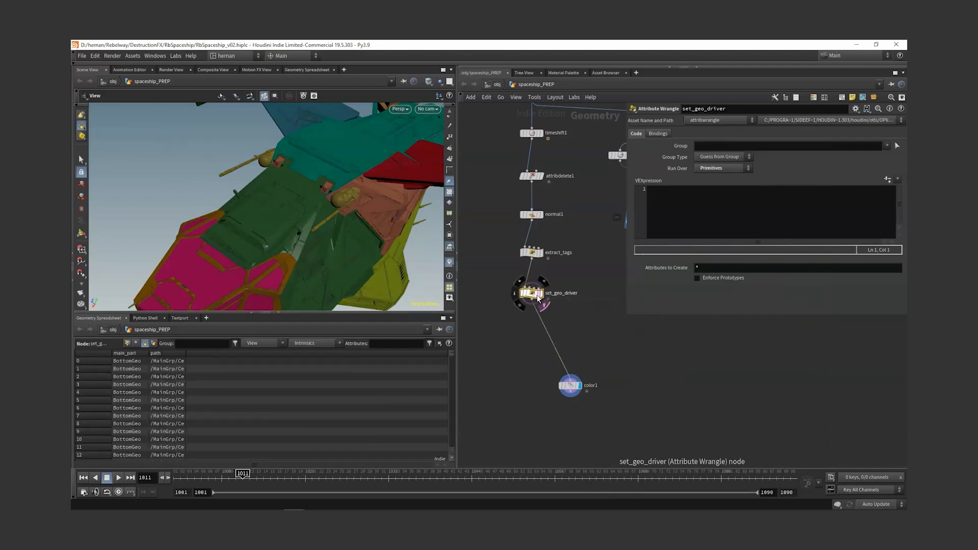
Step: Display set_geo_driver and pick the upper hull piece with path /MainGrp/Center/Top/TopGeo/MainBodyTop01/MainBodyTop01 as its group
left_click(541, 294)
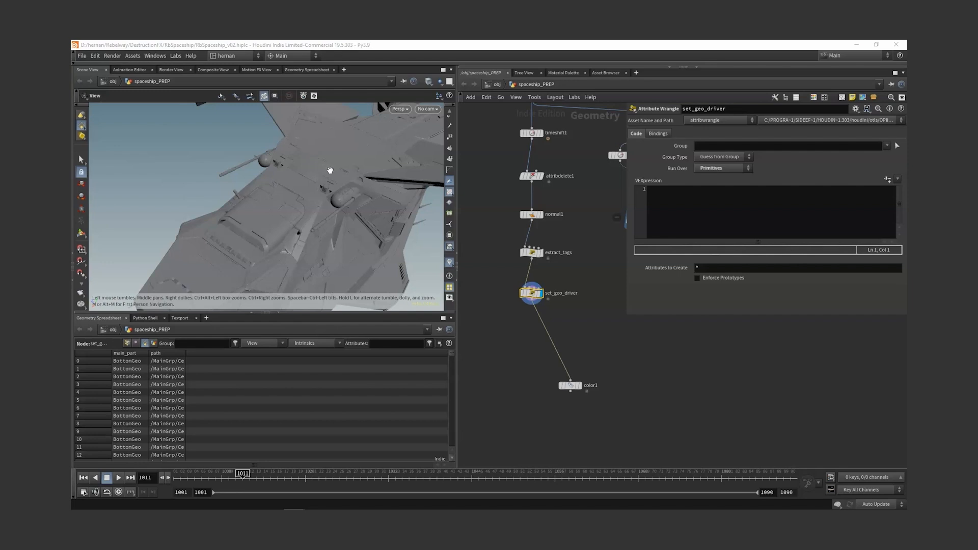
left_click_drag(306, 152, 317, 154)
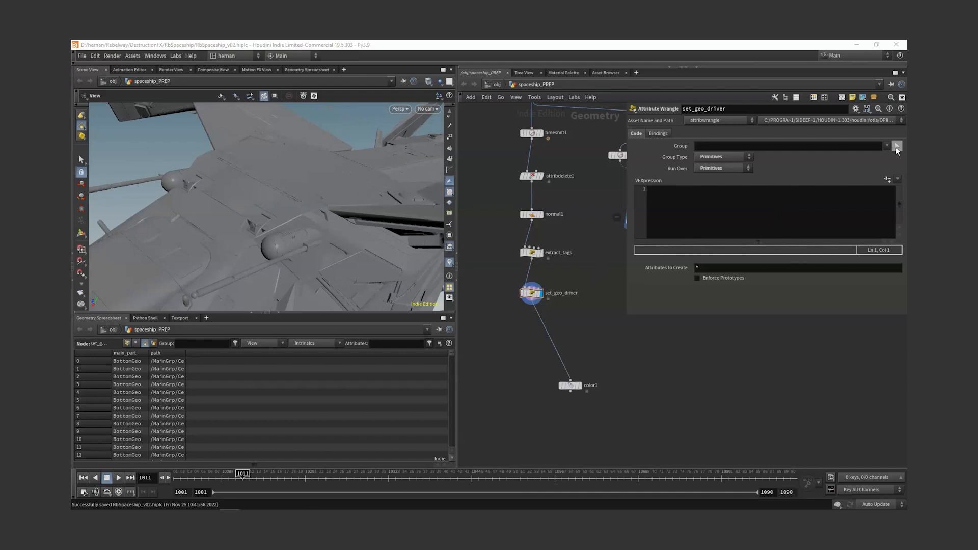
left_click(898, 146)
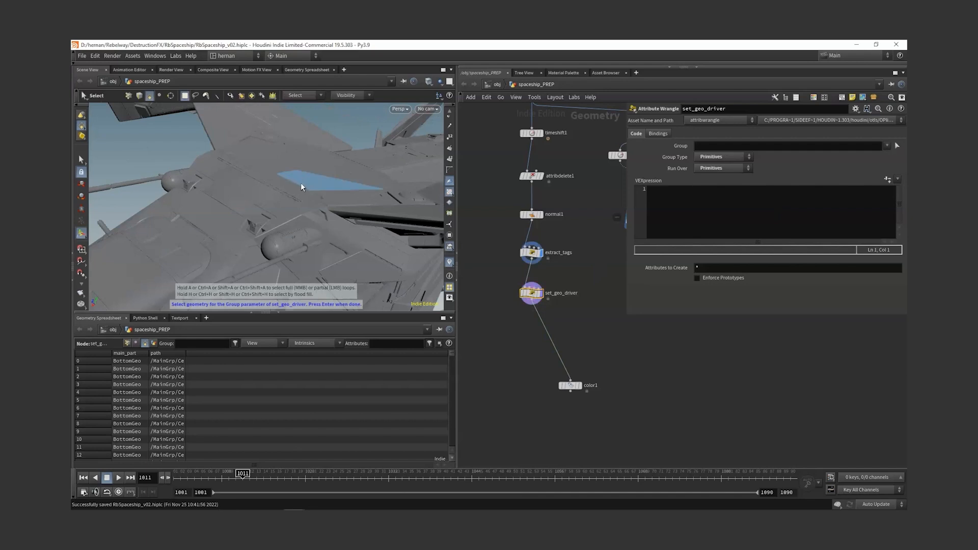
key("9")
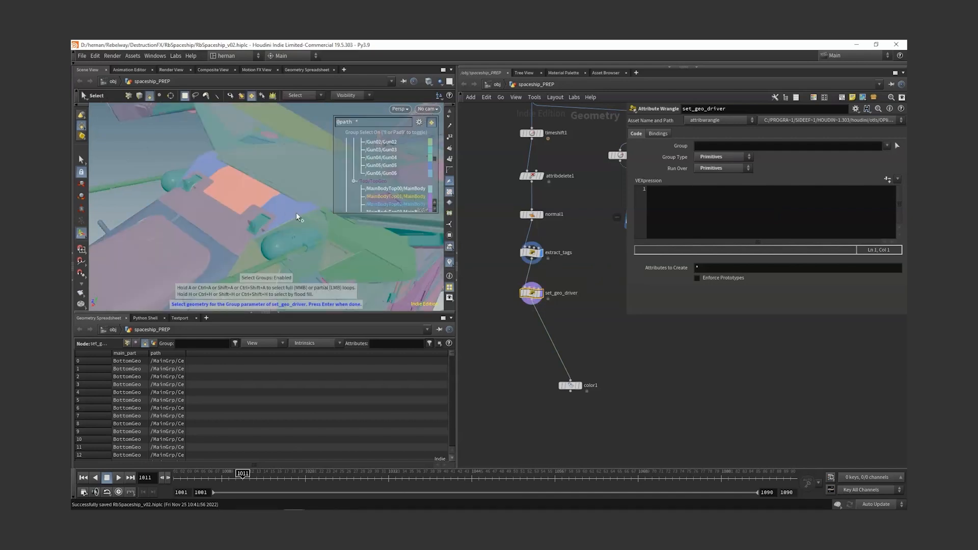
left_click(285, 210)
left_click_drag(285, 210, 241, 218, "alt")
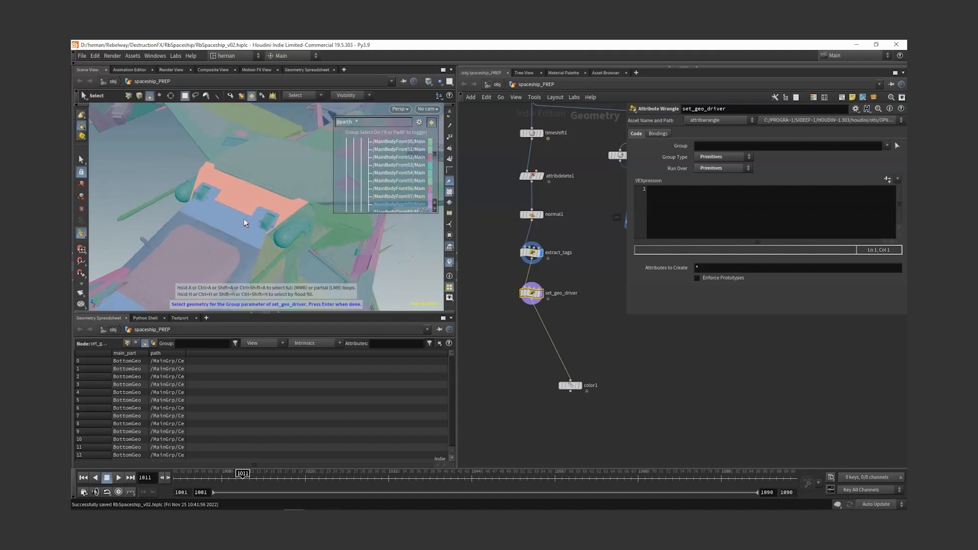
key("Return")
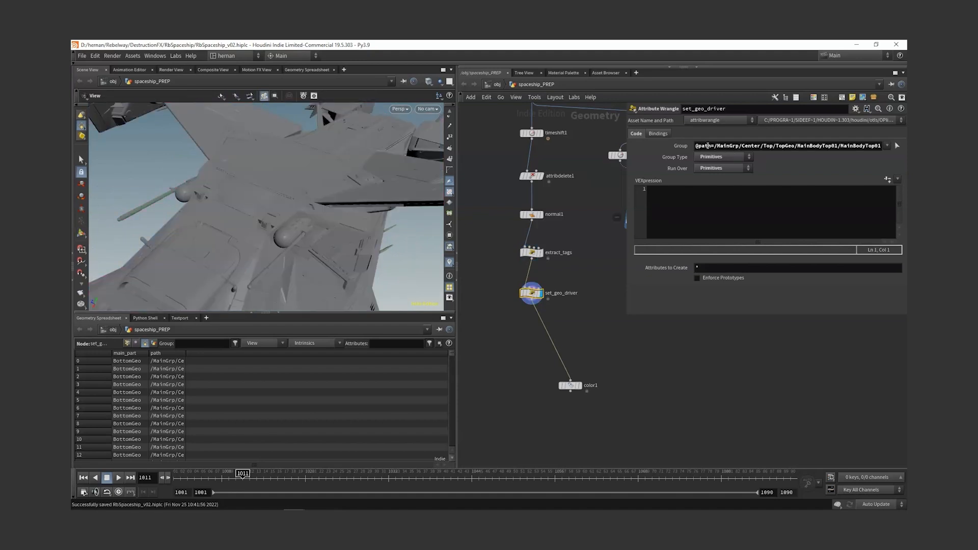
Step: Write the expression s@main_part = "driver"; in set_geo_driver, using the attribute name from extract_tags
left_click(705, 214)
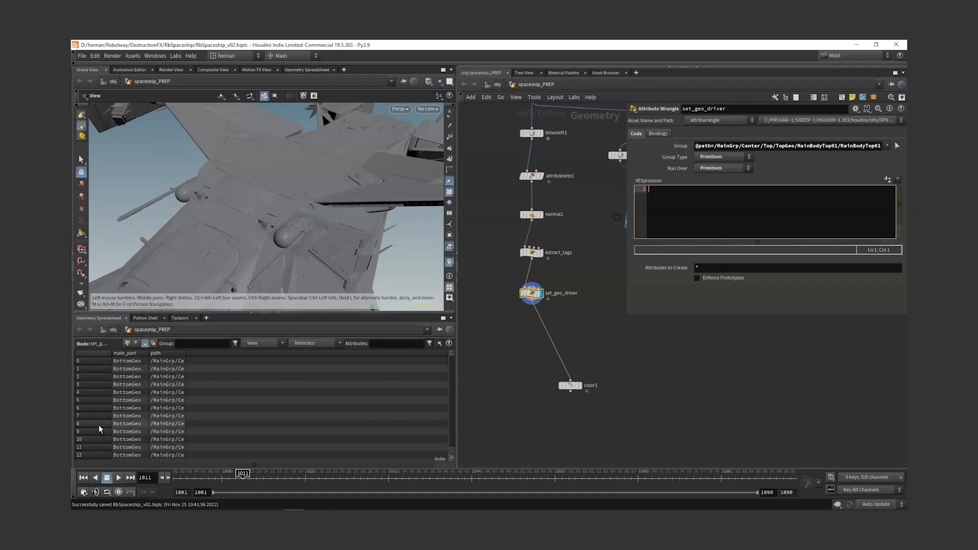
left_click_drag(151, 353, 189, 353)
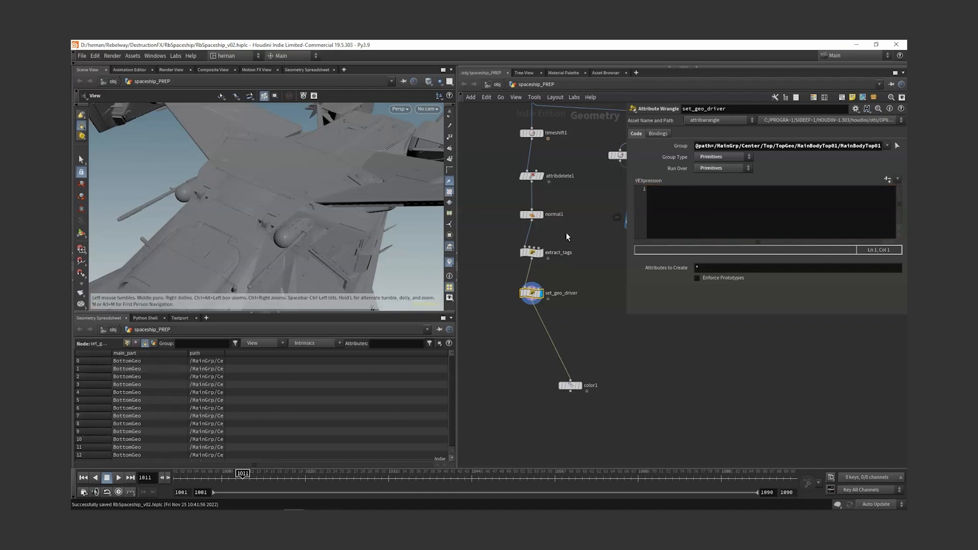
left_click(531, 252)
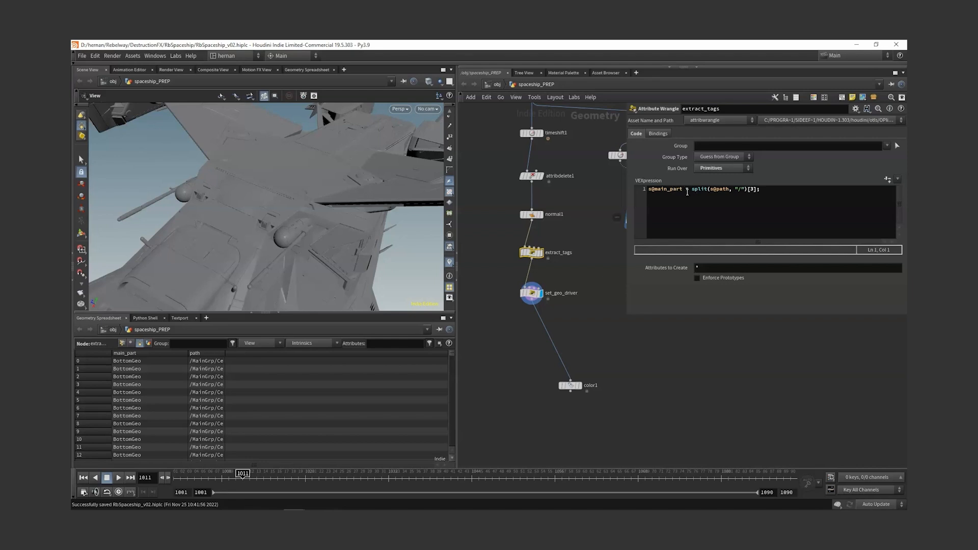
left_click(563, 293)
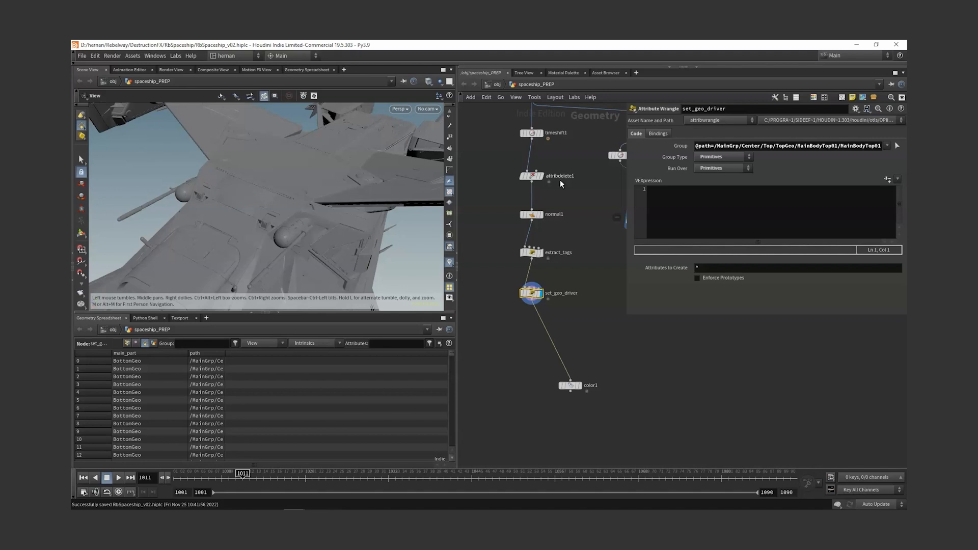
left_click(686, 205)
type("s@main_part = ")
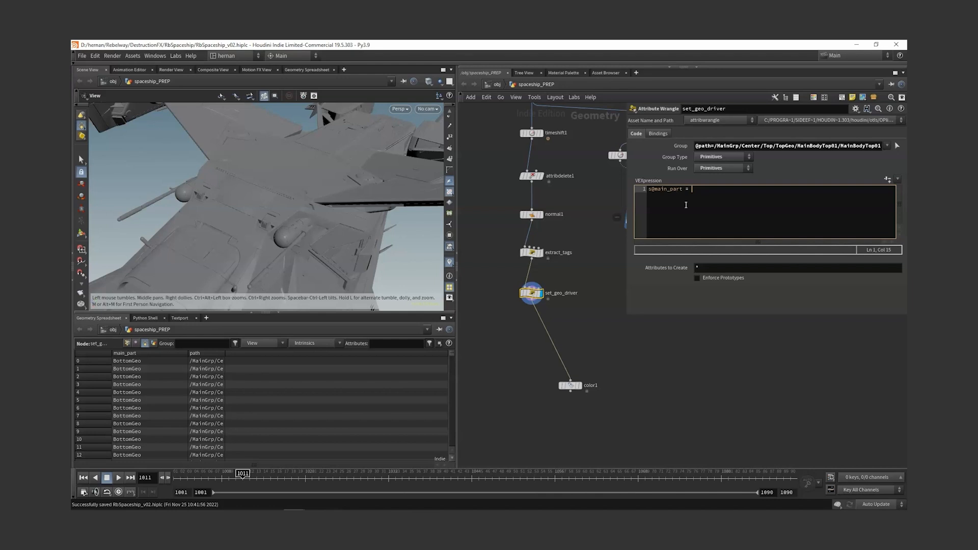
type("\"driver\";")
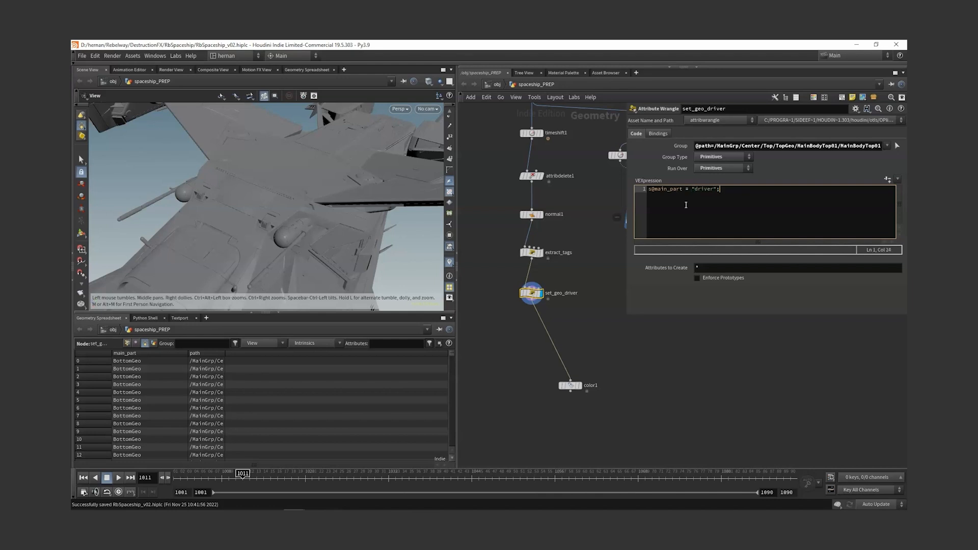
Step: Display color1 to check the driver piece's colour, and save the scene
left_click(581, 386)
left_click_drag(227, 226, 239, 191)
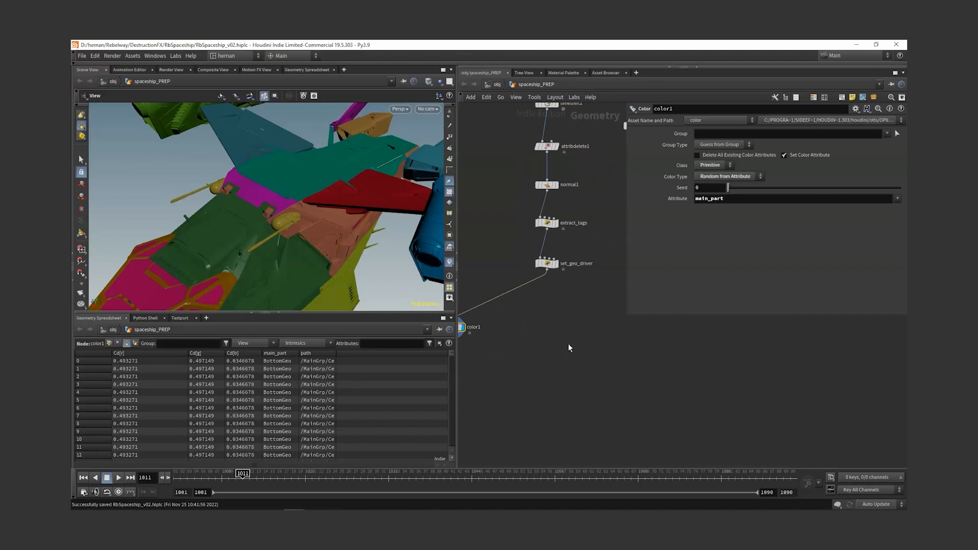
key("ctrl+s")
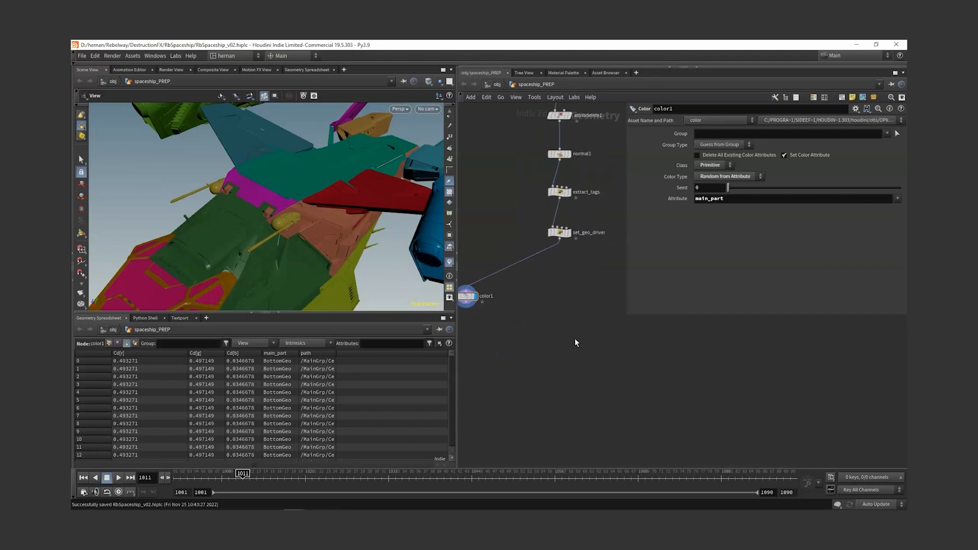
Step: Add a Split node connected to the output of set_geo_driver
key("Tab")
type("split")
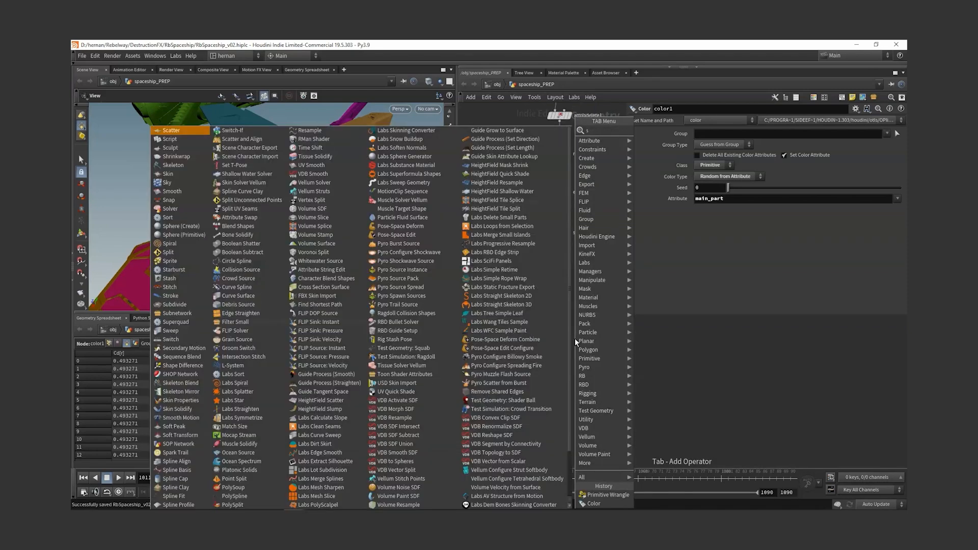
key("Return")
key("Return")
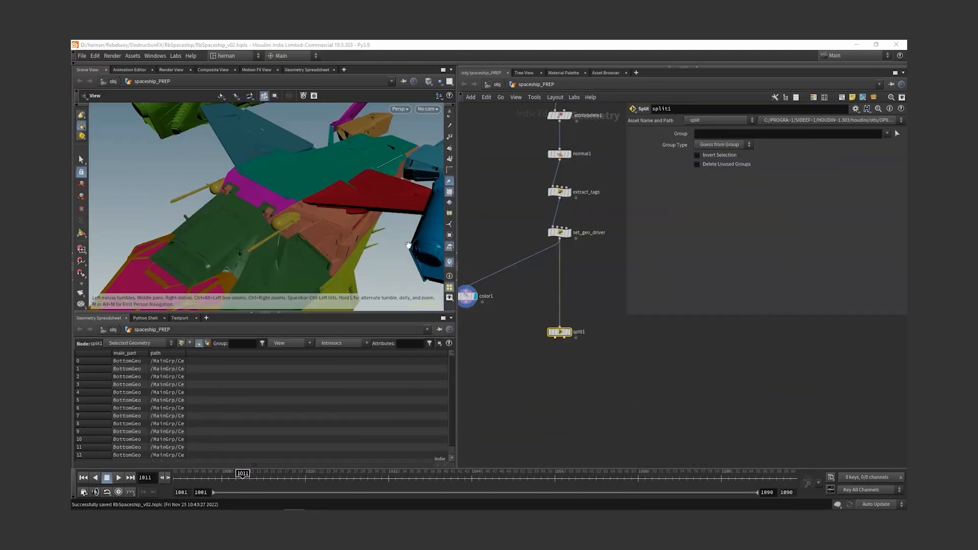
Step: Display split1 and pick the cockpit window glass by path as its group
left_click_drag(264, 209, 323, 162)
scroll(323, 163, "up", 5)
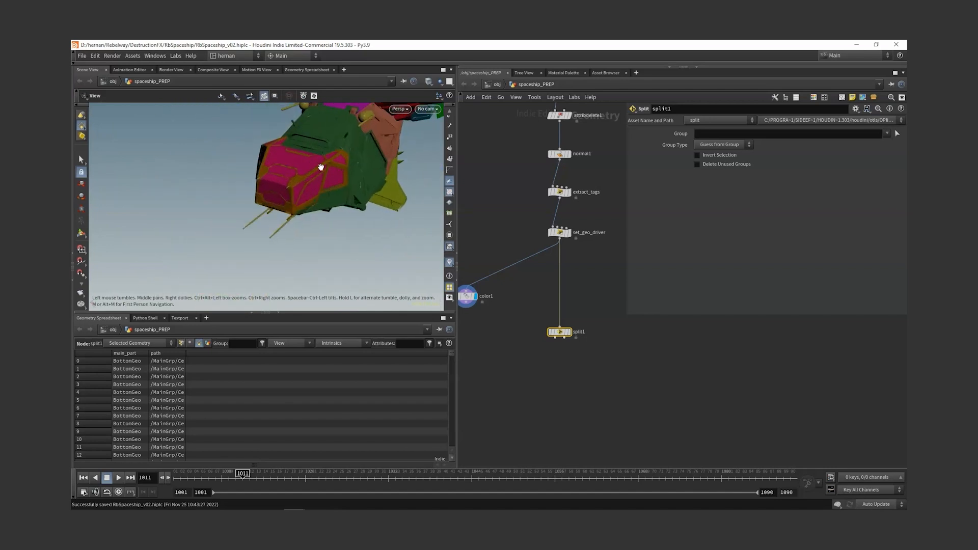
scroll(350, 173, "up", 2)
left_click(568, 331)
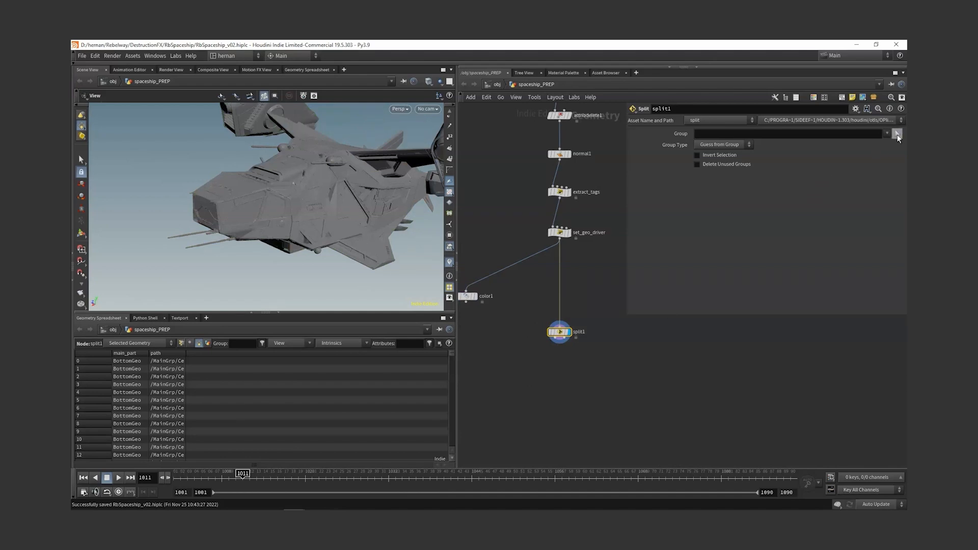
left_click(897, 135)
left_click(243, 212)
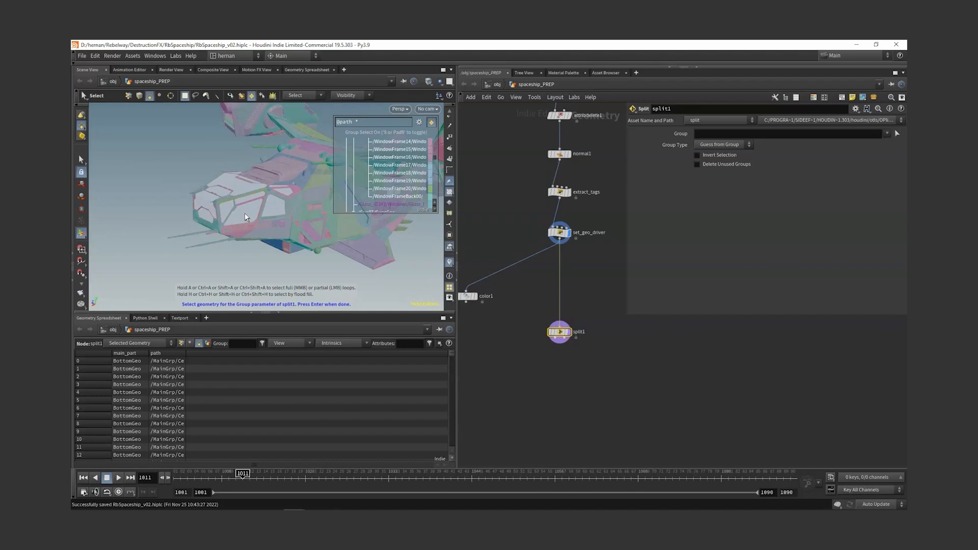
key("Return")
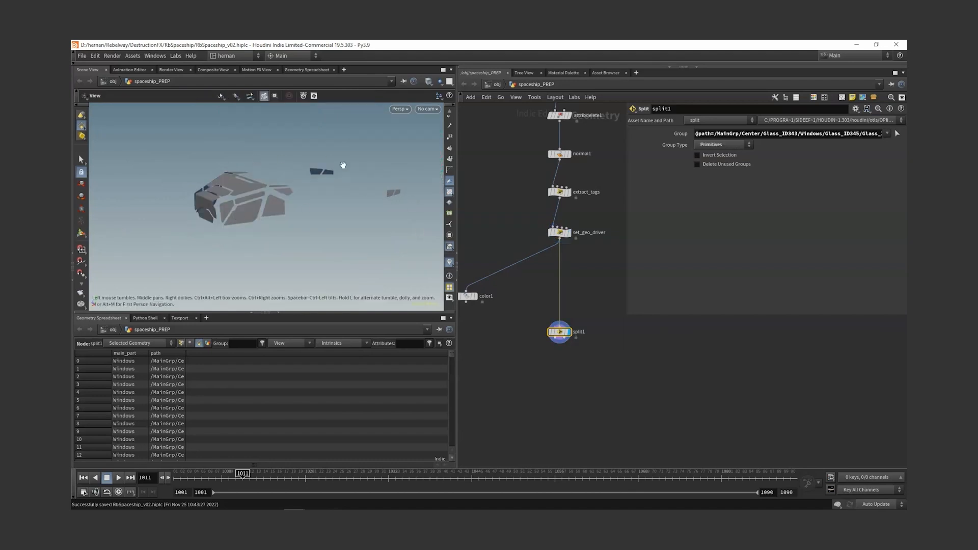
left_click_drag(391, 199, 312, 199)
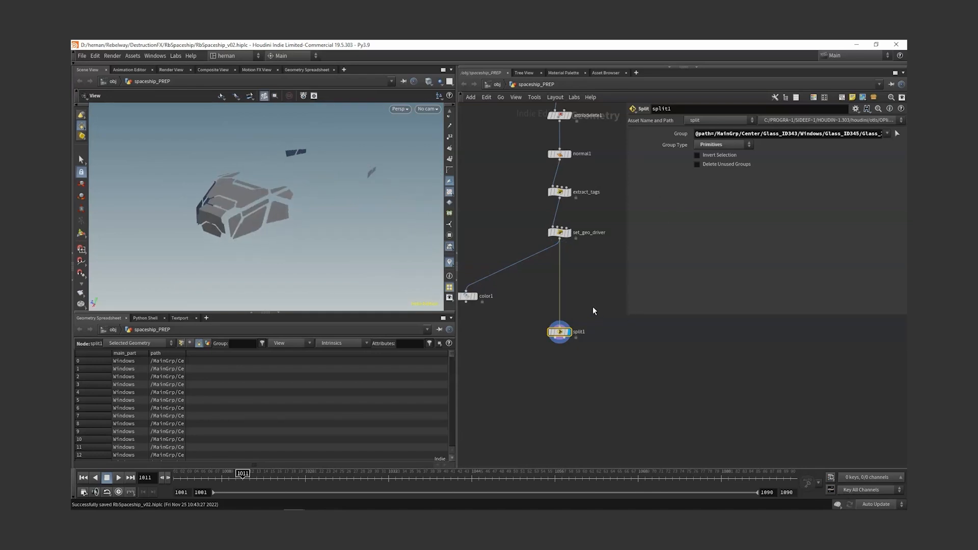
left_click_drag(186, 353, 400, 352)
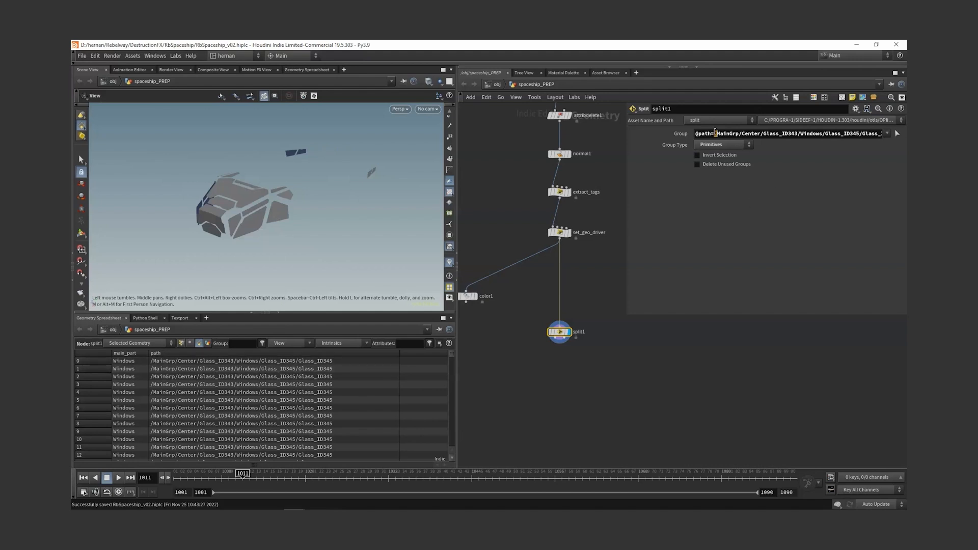
left_click_drag(714, 133, 765, 134)
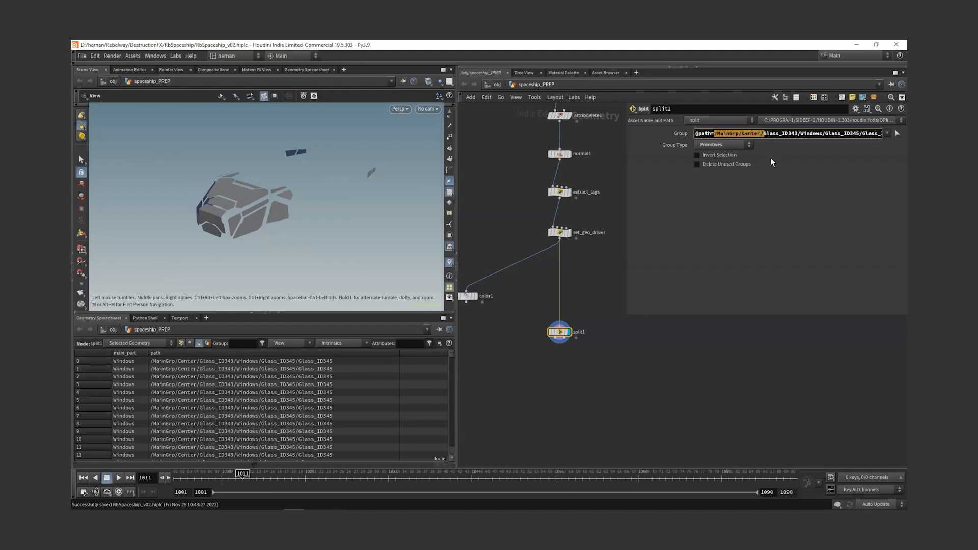
type("*")
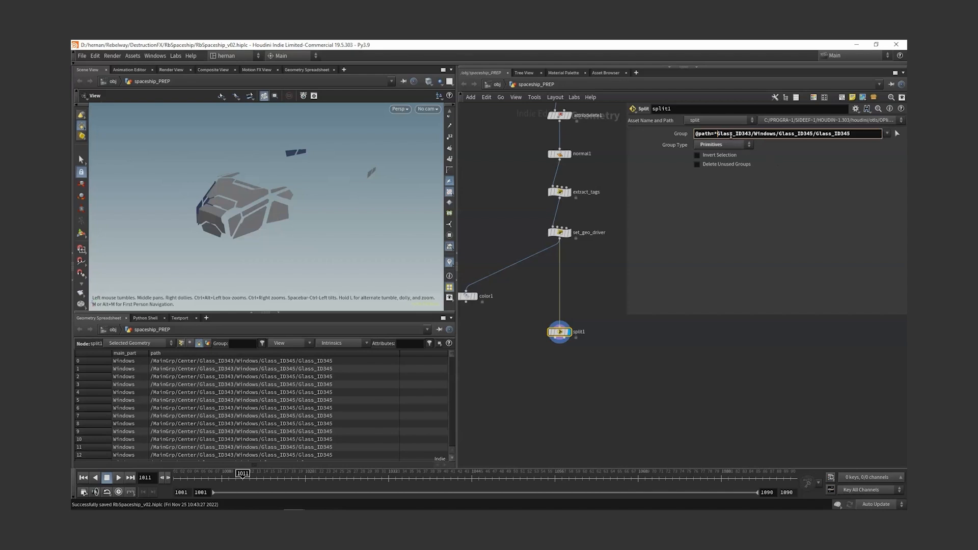
double_click(719, 133)
left_click(717, 133)
key("BackSpace")
type("*")
left_click_drag(733, 134, 829, 146)
type("*")
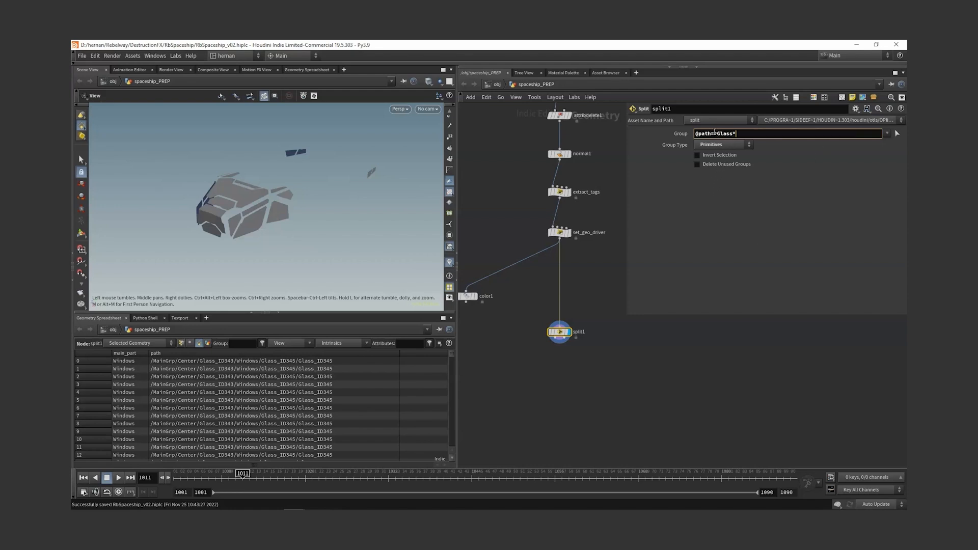
key("Return")
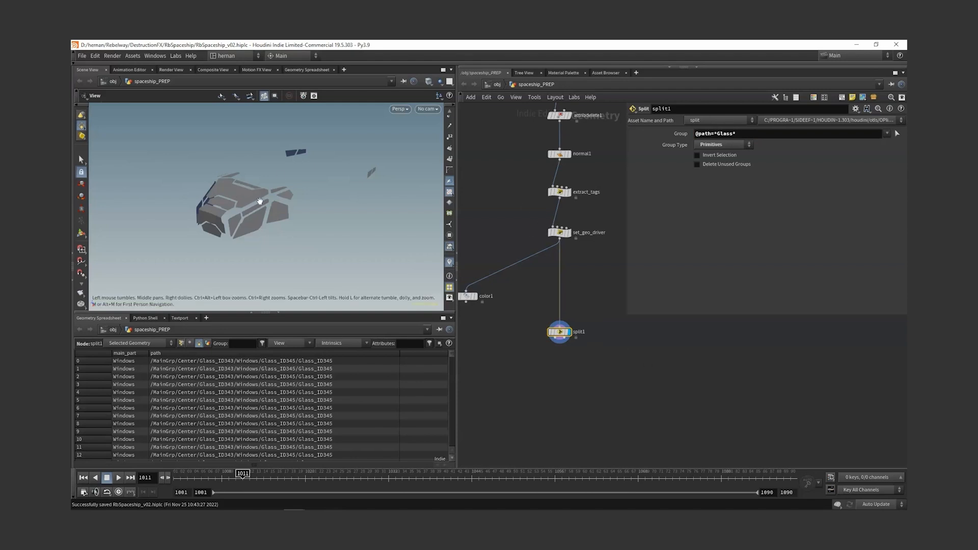
scroll(545, 393, "up", 2)
left_click(697, 155)
Step: Add a Null named METAL to the first output of split1
middle_click_drag(555, 376, 558, 349)
key("Tab")
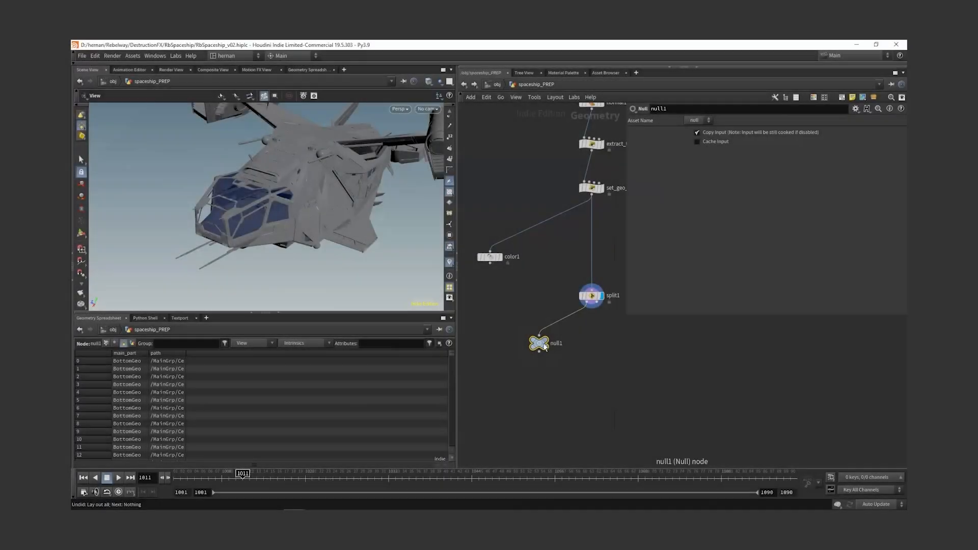
double_click(558, 344)
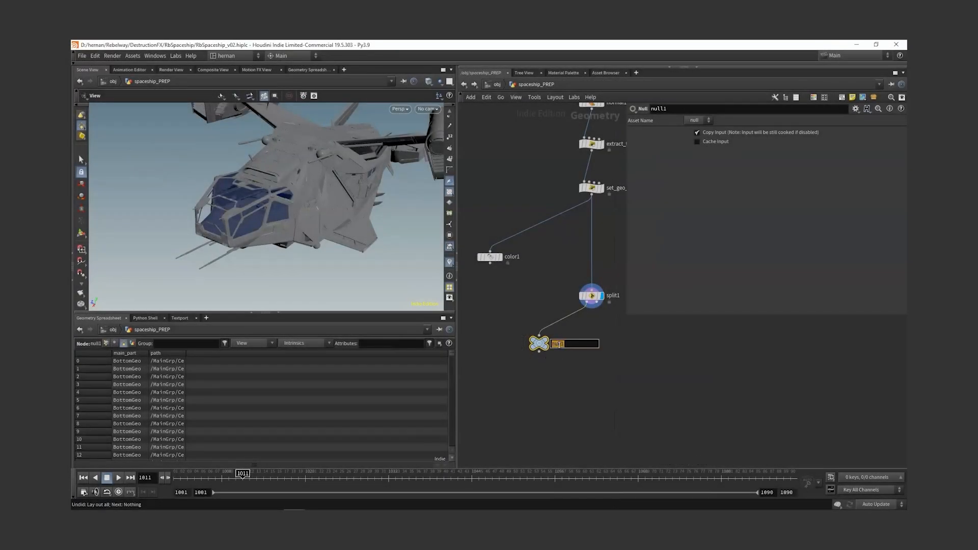
type("METAL")
key("Return")
Step: Duplicate the METAL null onto split1's second output and rename the copy GLASS
left_click_drag(541, 346, 618, 360)
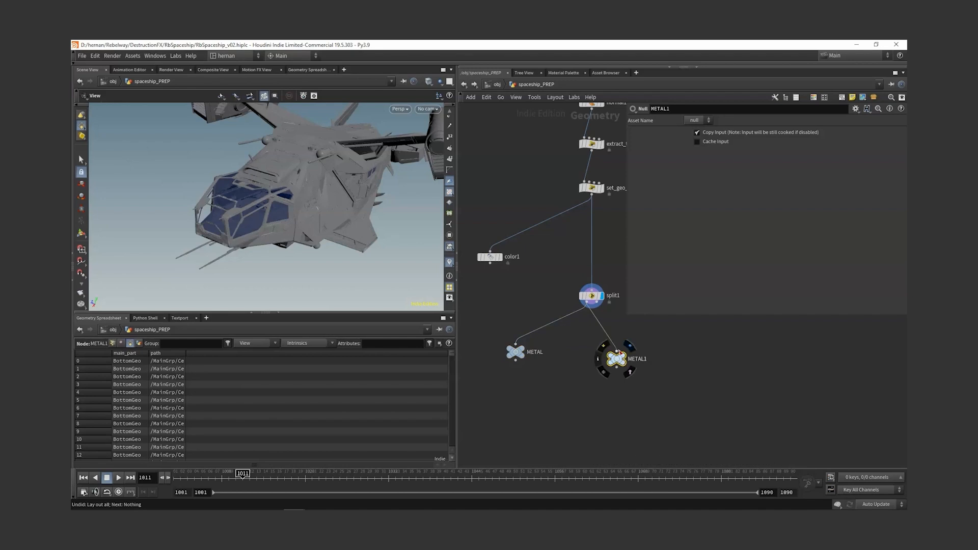
double_click(638, 359)
type("GLASS")
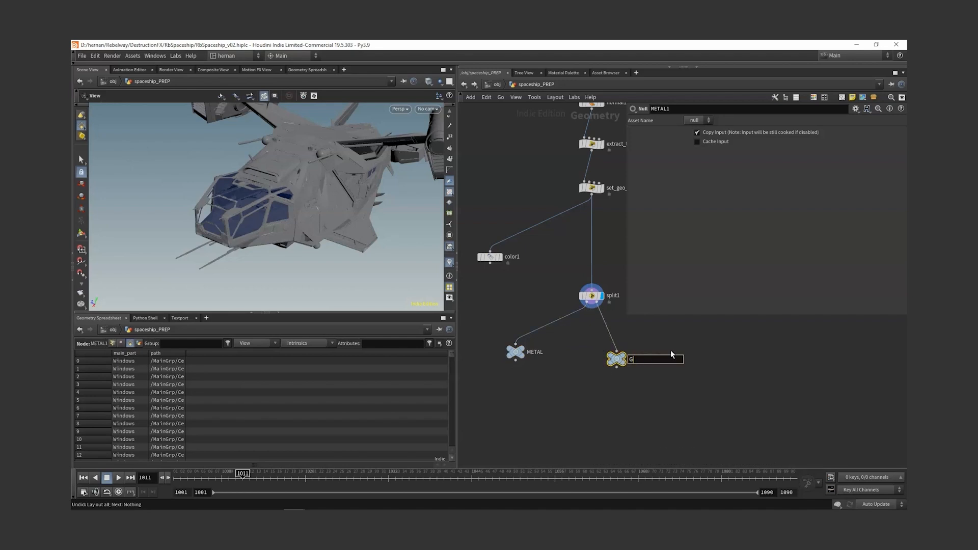
key("Return")
key("h")
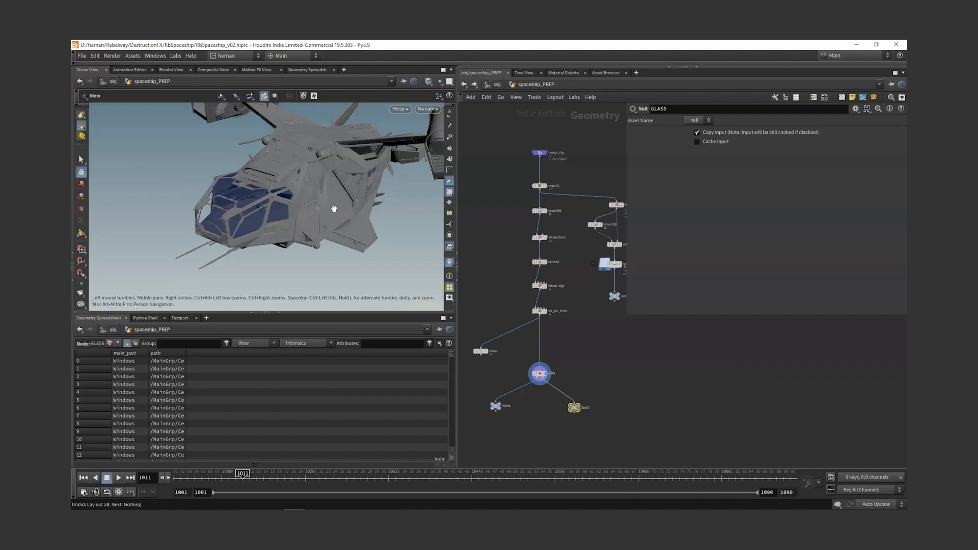
left_click_drag(330, 204, 327, 196)
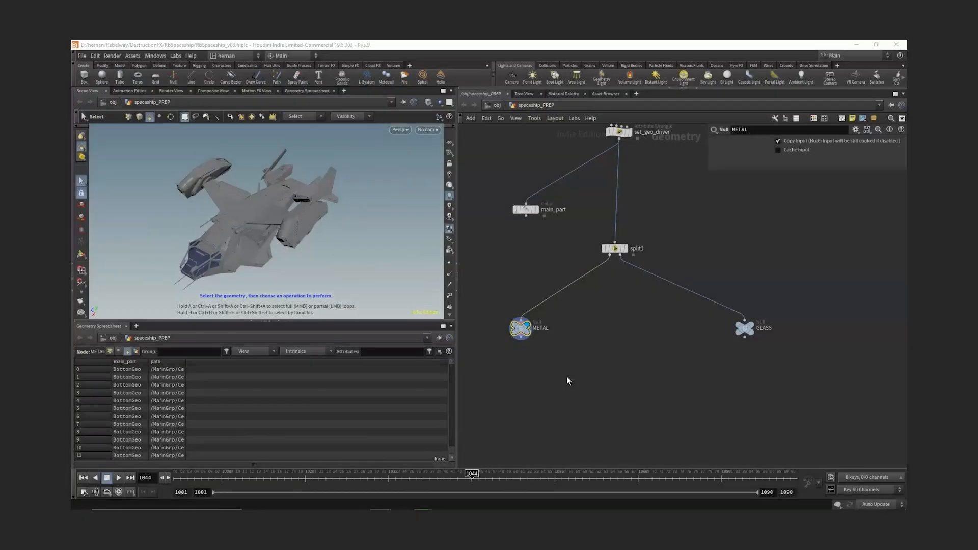
Step: Examine the METAL geometry in wireframe, looking closely at the hull's interior and its small detail pieces
middle_click_drag(568, 381, 609, 358)
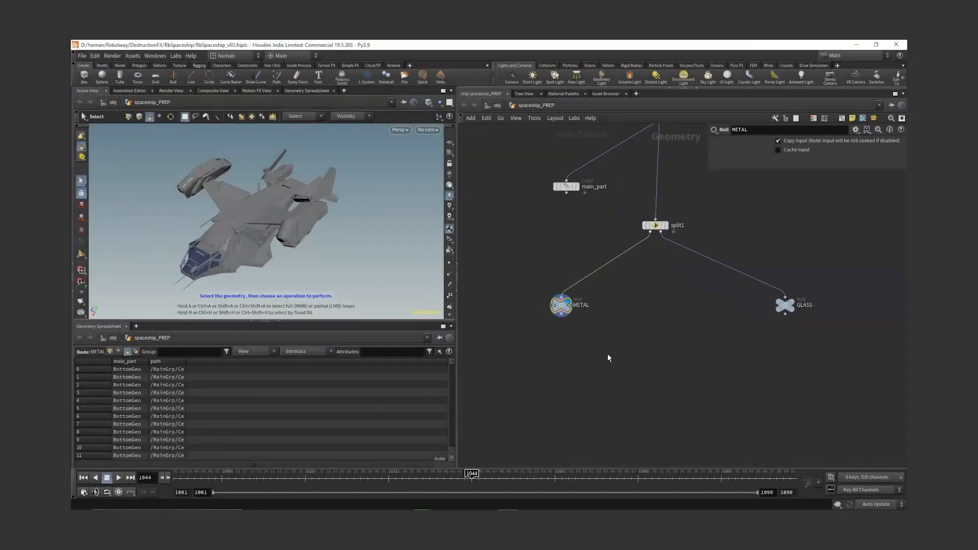
left_click_drag(265, 219, 295, 213, "alt")
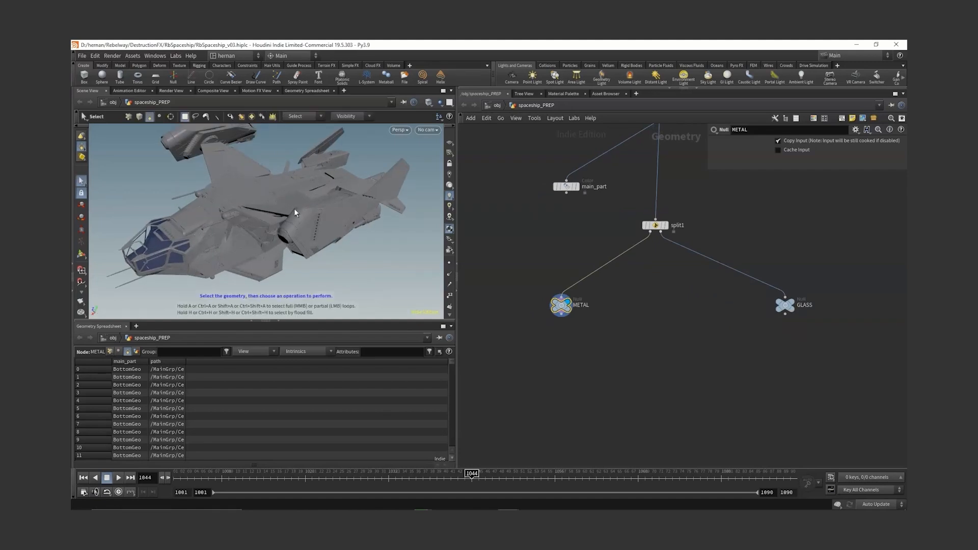
key("w")
scroll(285, 224, "up", 5)
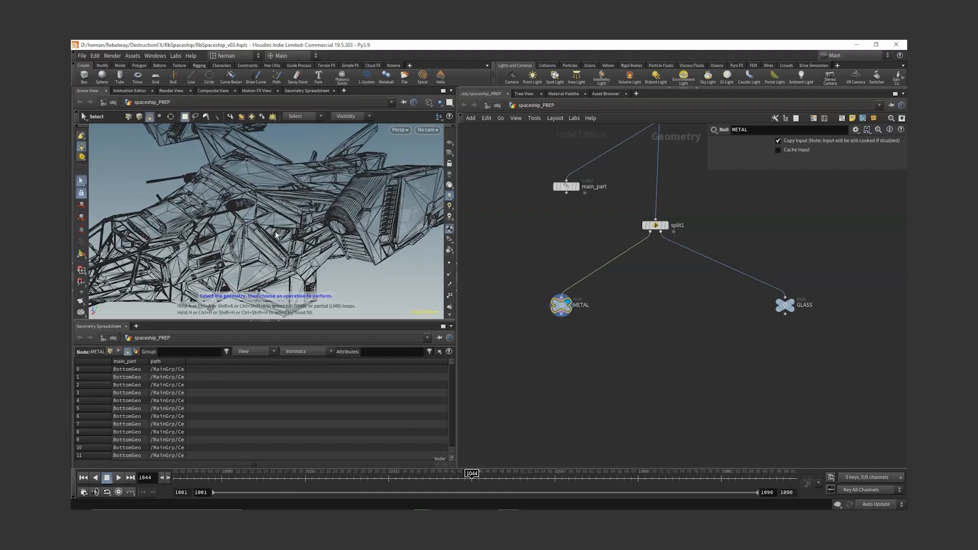
key("Escape")
left_click_drag(275, 235, 352, 192)
key("s")
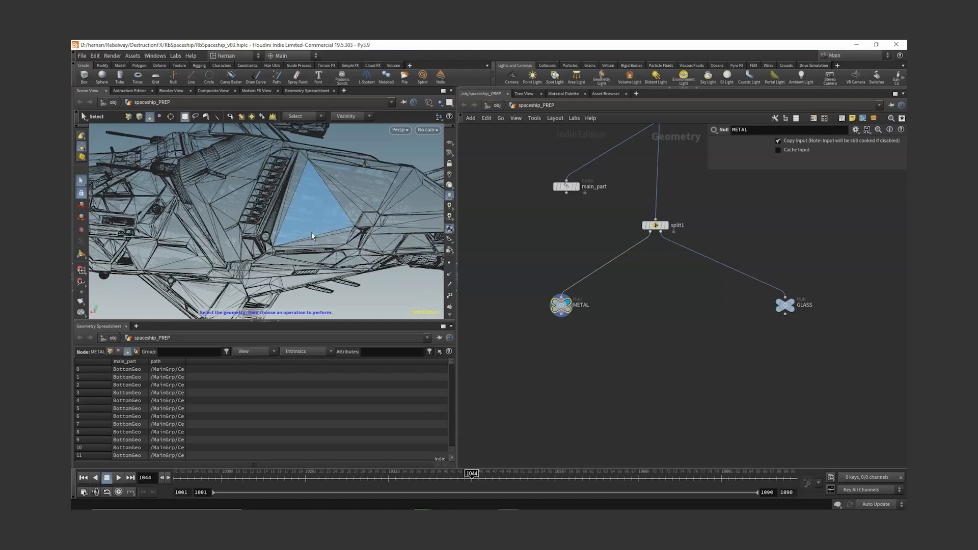
left_click_drag(311, 233, 347, 178, "alt")
left_click_drag(363, 241, 313, 252, "alt")
right_click_drag(312, 212, 371, 170, "alt")
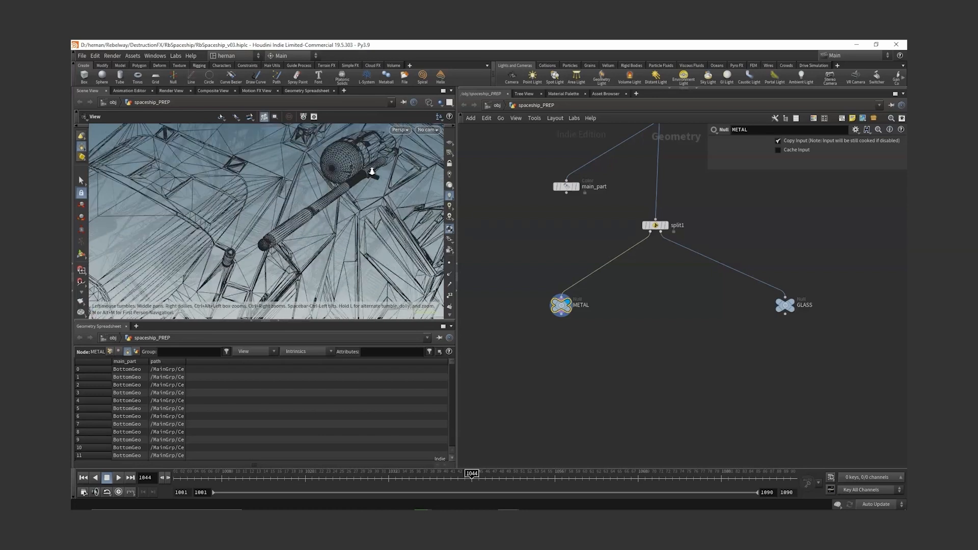
left_click_drag(356, 177, 331, 172, "alt")
left_click_drag(215, 217, 234, 178, "alt")
left_click_drag(335, 207, 407, 243, "alt")
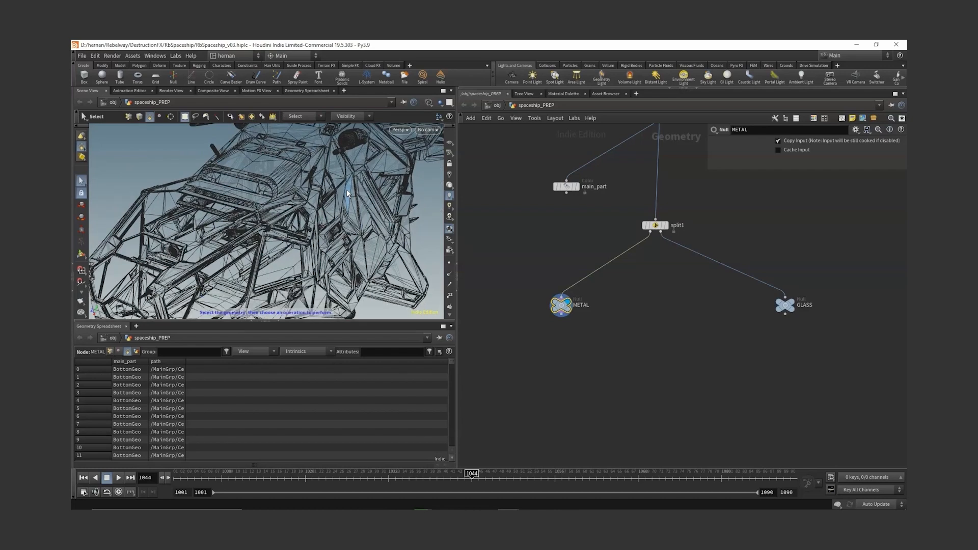
Step: Add a Subnetwork below the METAL null and name it filter_small
middle_click_drag(539, 336, 560, 321)
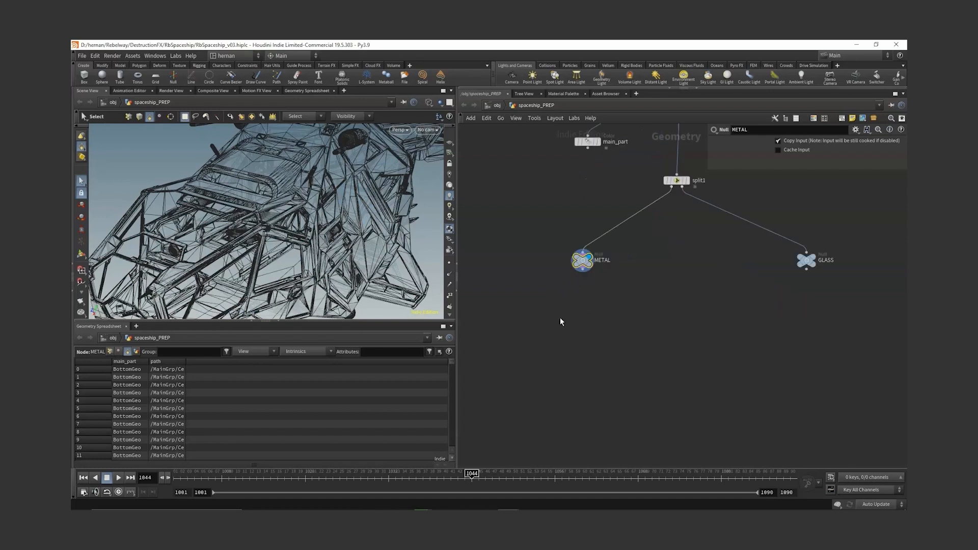
key("Tab")
type("sub")
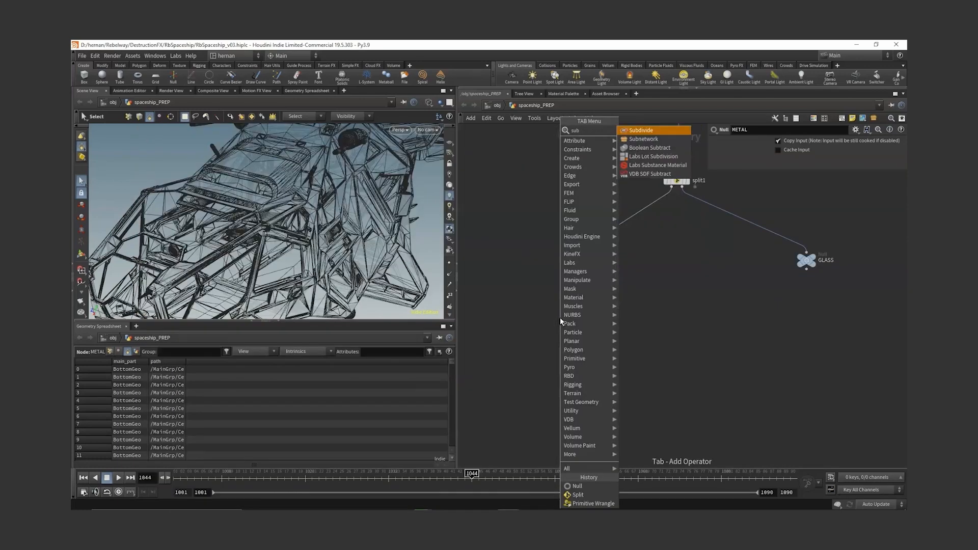
left_click(643, 290)
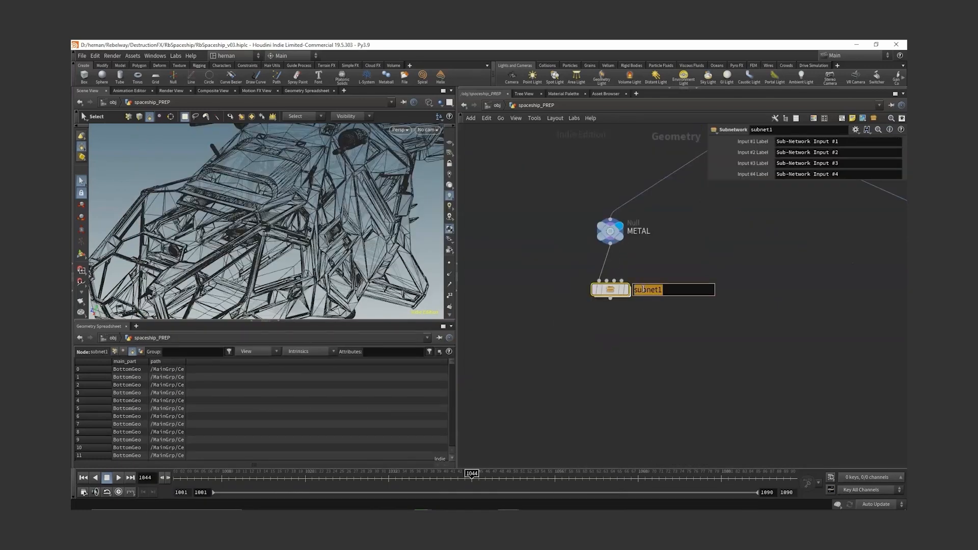
type("filter_small")
key("Return")
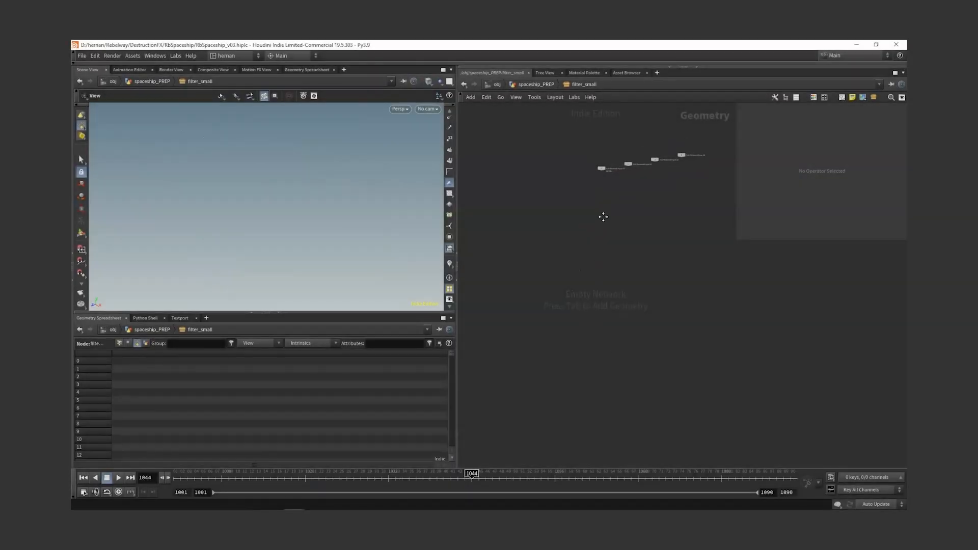
Step: Inside filter_small, connect a Null named IN_GEO to the first sub-network input
middle_click_drag(603, 217, 605, 240)
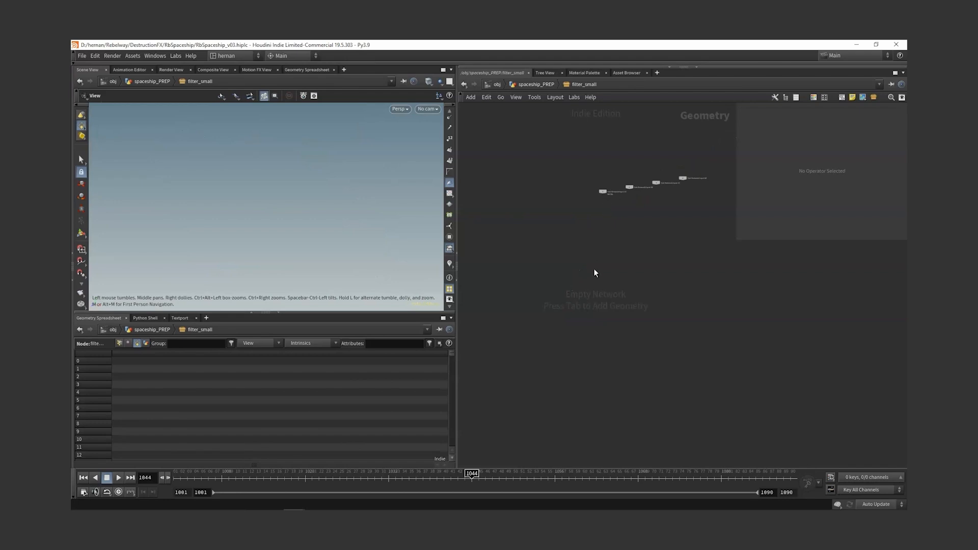
key("Tab")
type("null")
key("Return")
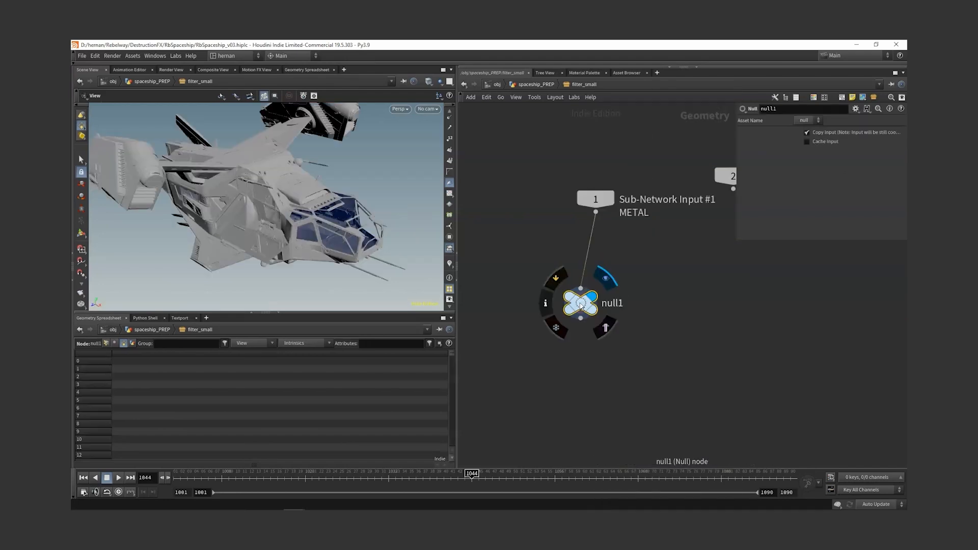
mouse_move(586, 305)
left_mouse_down()
mouse_move(611, 305)
mouse_move(603, 304)
left_mouse_up()
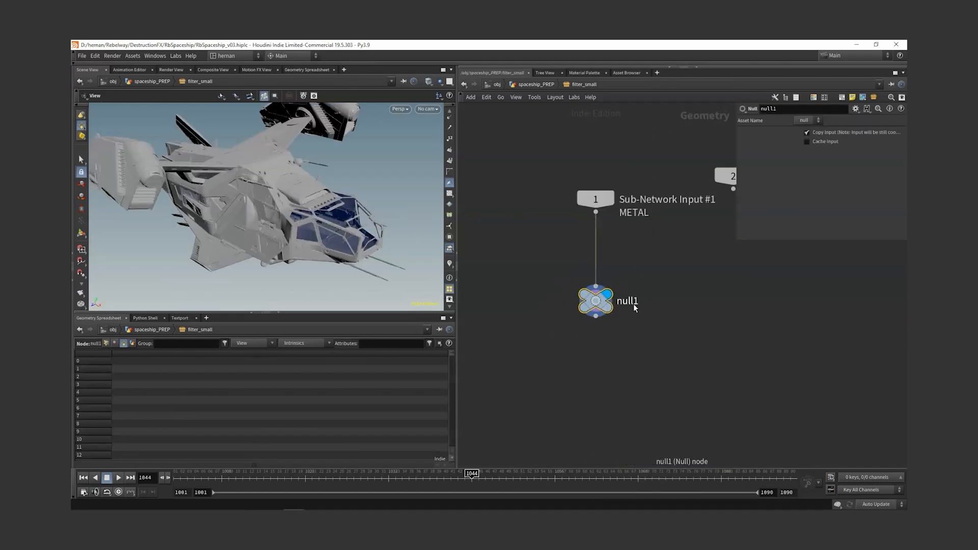
double_click(628, 301)
type("IN_GEO")
key("Return")
scroll(655, 254, "down", 3)
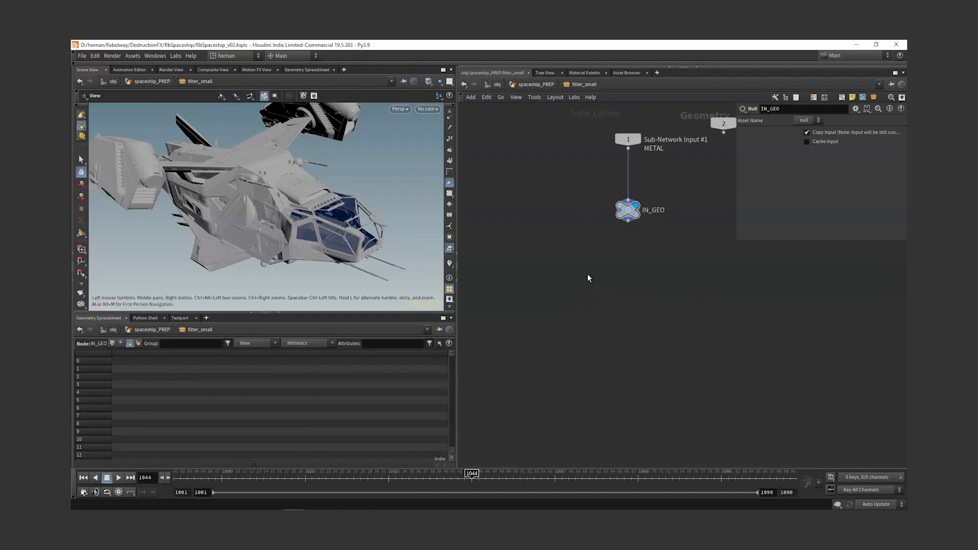
Step: Add a Measure node after IN_GEO to measure primitive area, and look over the spaceship
key("Tab")
type("m")
left_click_drag(737, 240, 718, 328)
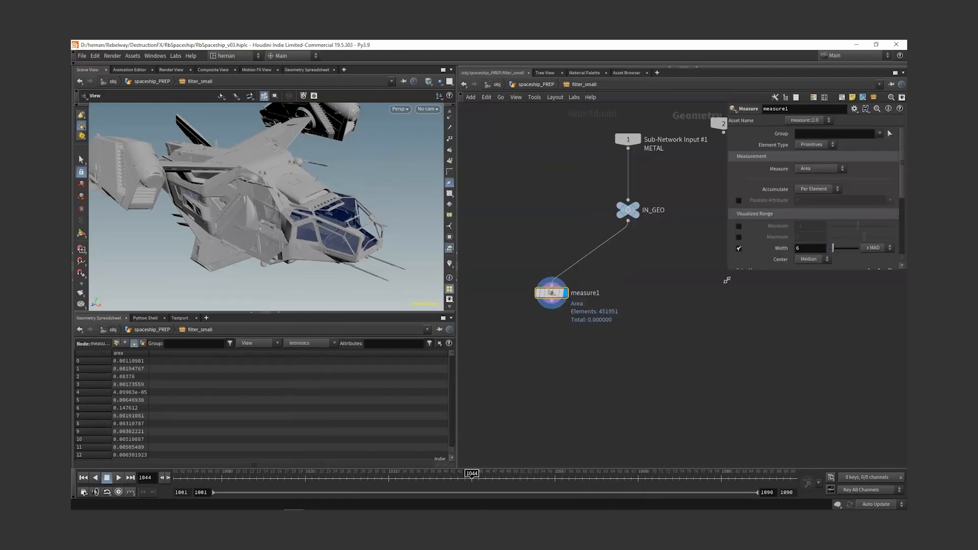
scroll(651, 328, "down", 1)
left_click_drag(315, 211, 314, 159)
scroll(313, 159, "up", 3)
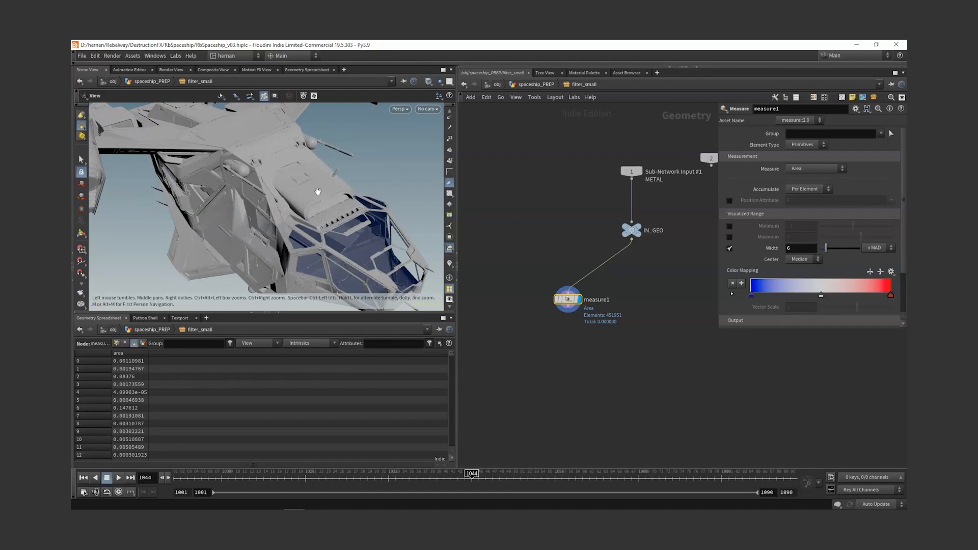
left_click_drag(324, 193, 278, 193)
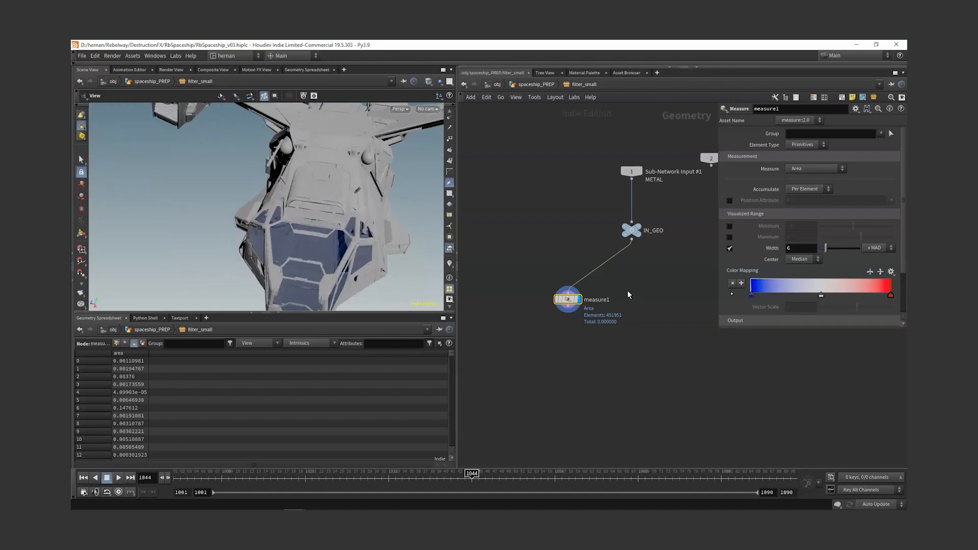
Step: Insert a Connectivity node between IN_GEO and measure1, with Connectivity Type set to Primitive
middle_click_drag(645, 270, 635, 291)
key("Tab")
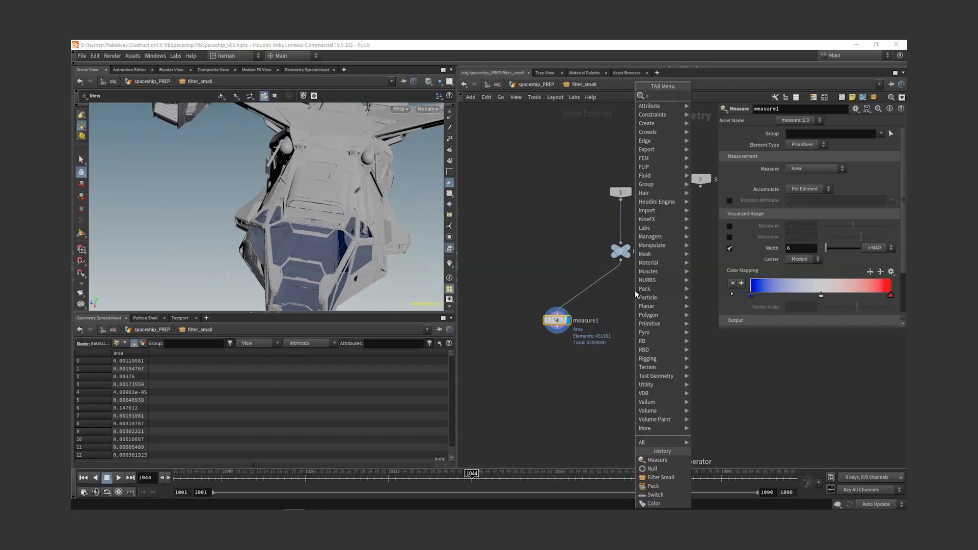
type("conn")
key("Return")
left_click(644, 277)
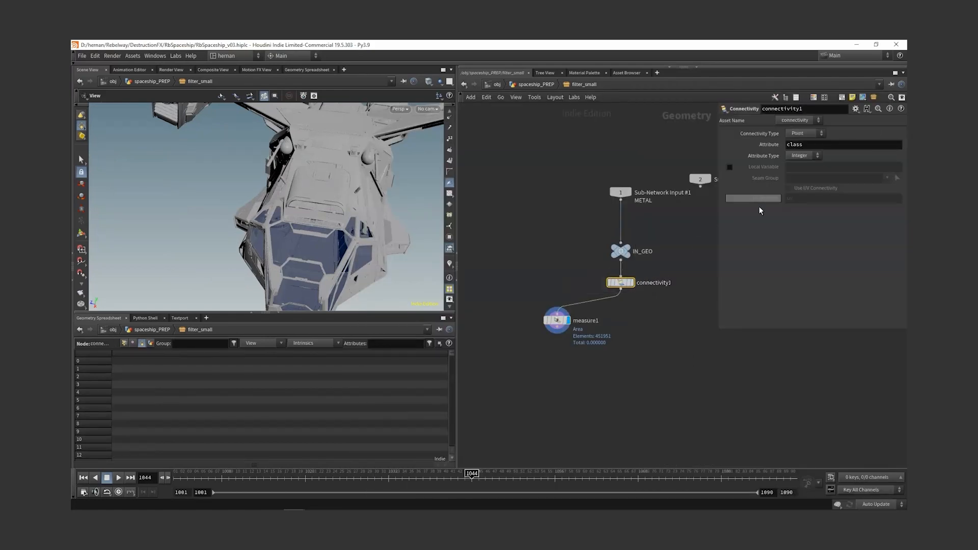
left_click(805, 133)
left_click(800, 143)
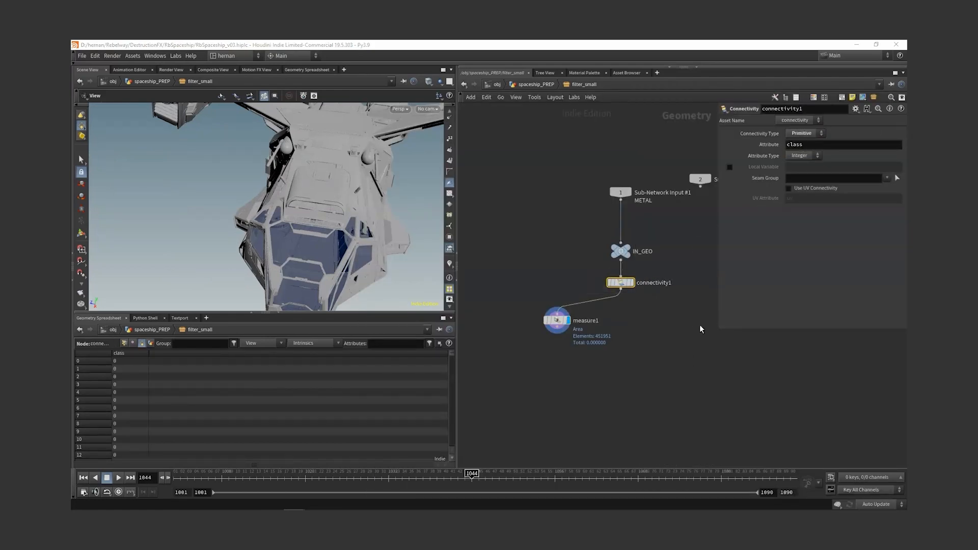
Step: Rename the attribute created by connectivity1 to __class
middle_click_drag(671, 282, 676, 254)
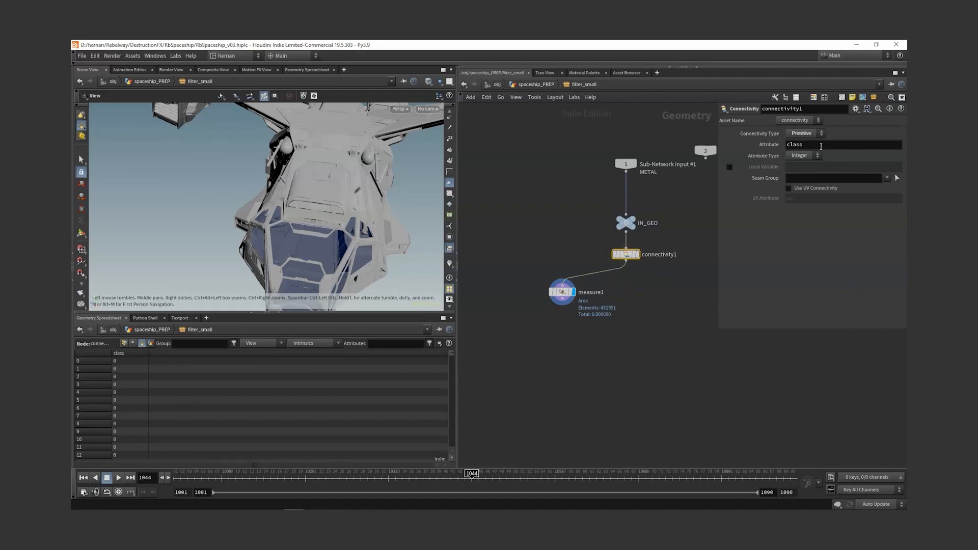
double_click(822, 145)
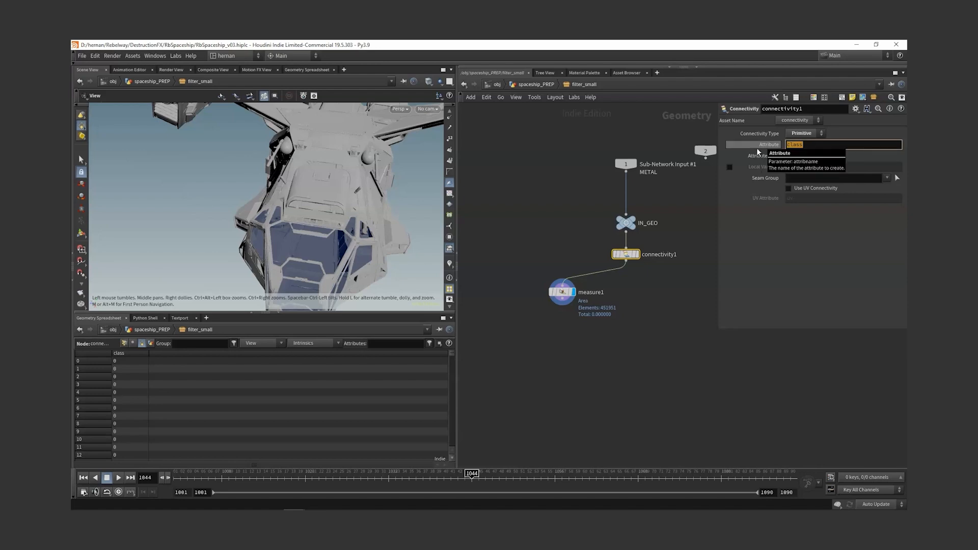
left_click(798, 146)
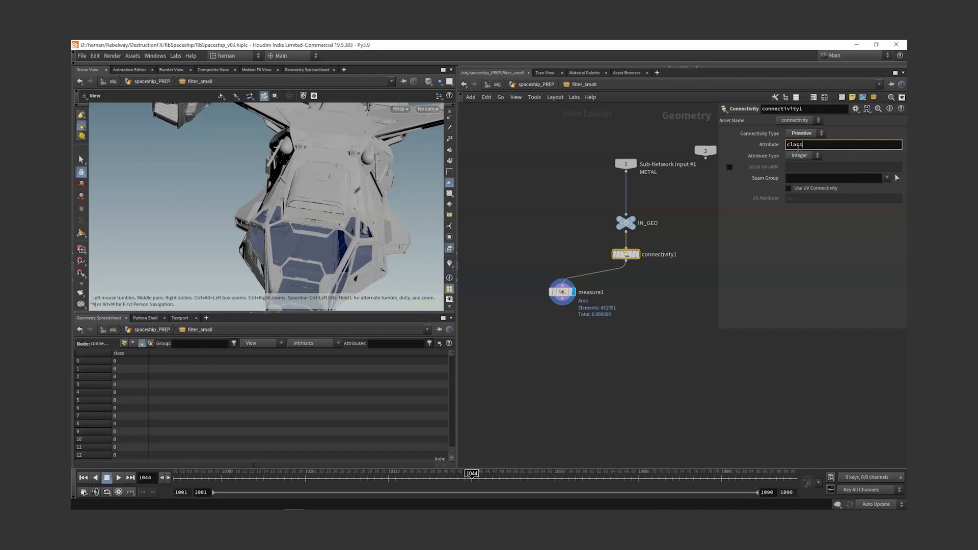
left_click_drag(816, 147, 754, 147)
type("__class")
key("Return")
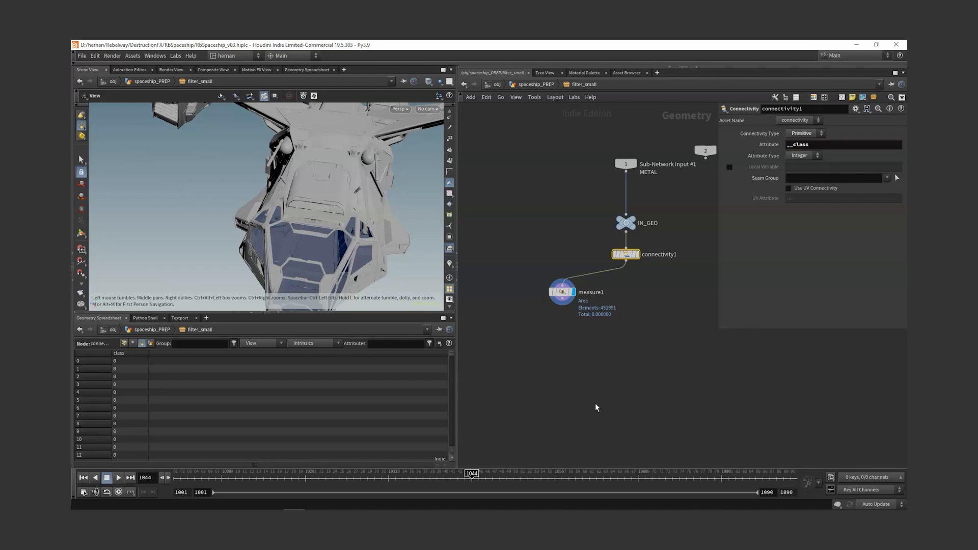
Step: Set measure1 to accumulate the area Per Piece
key("Down")
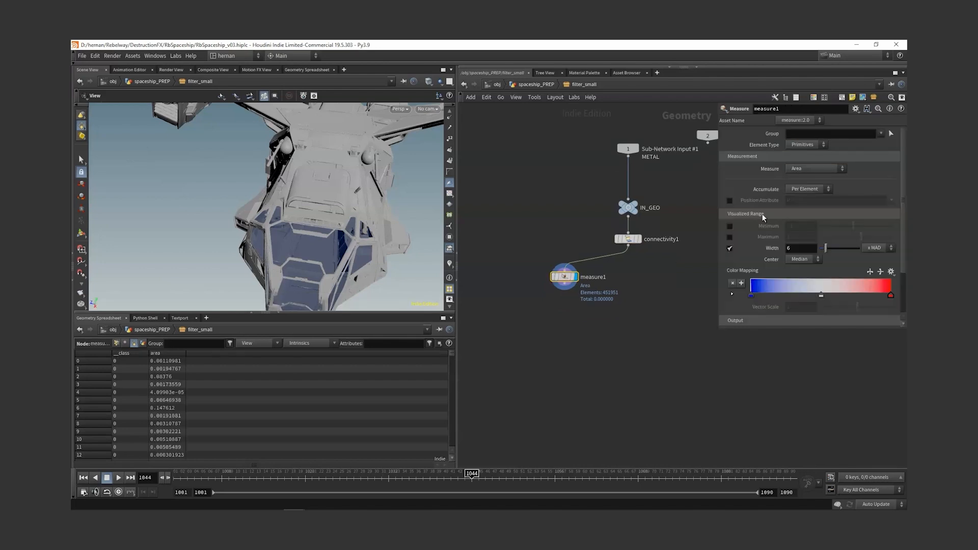
left_click(818, 187)
left_click(803, 201)
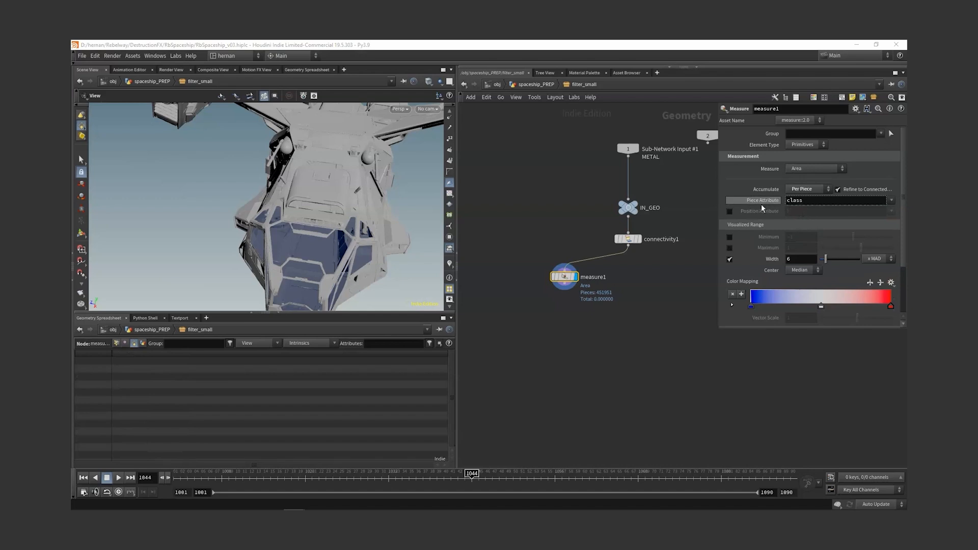
Step: Link measure1's Piece Attribute to connectivity1's Attribute parameter with a relative reference, and save the scene
left_click(648, 237)
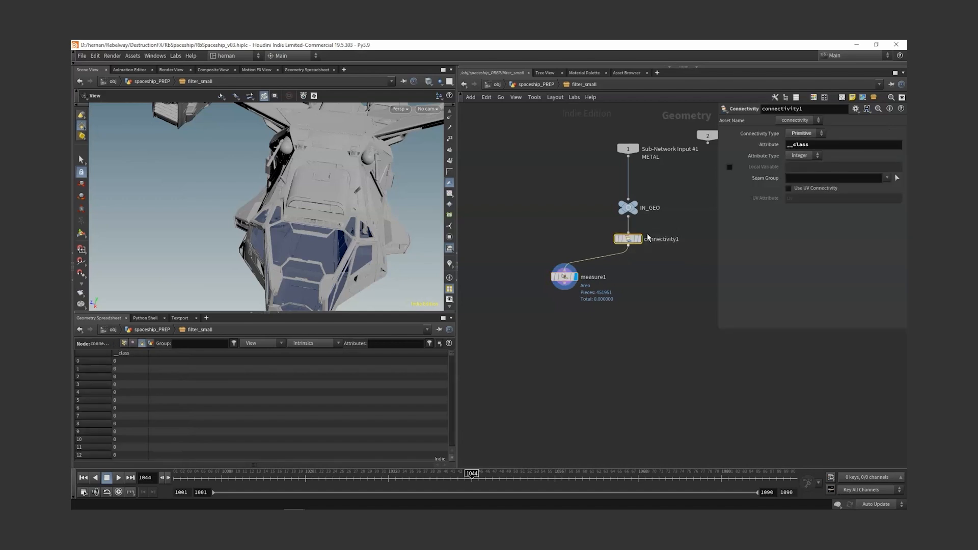
right_click(775, 146)
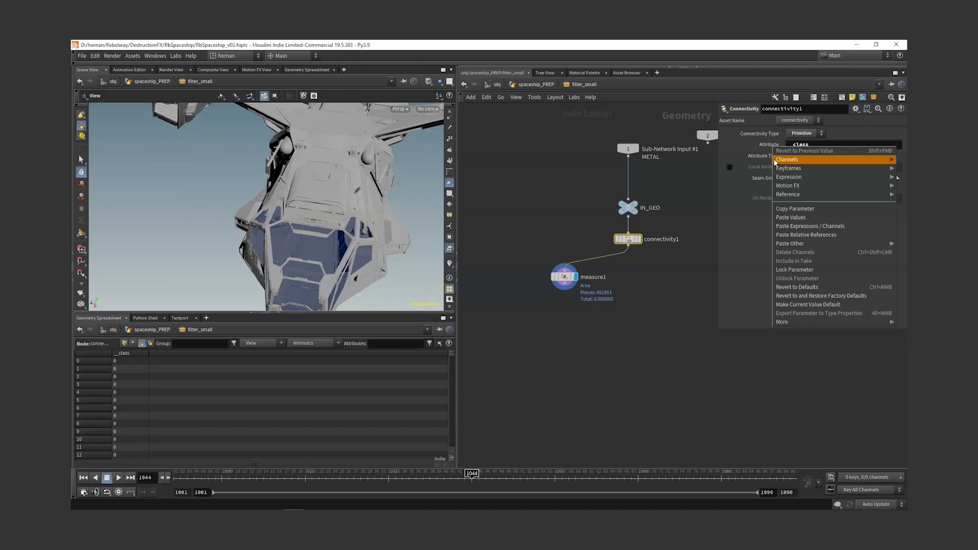
left_click(791, 209)
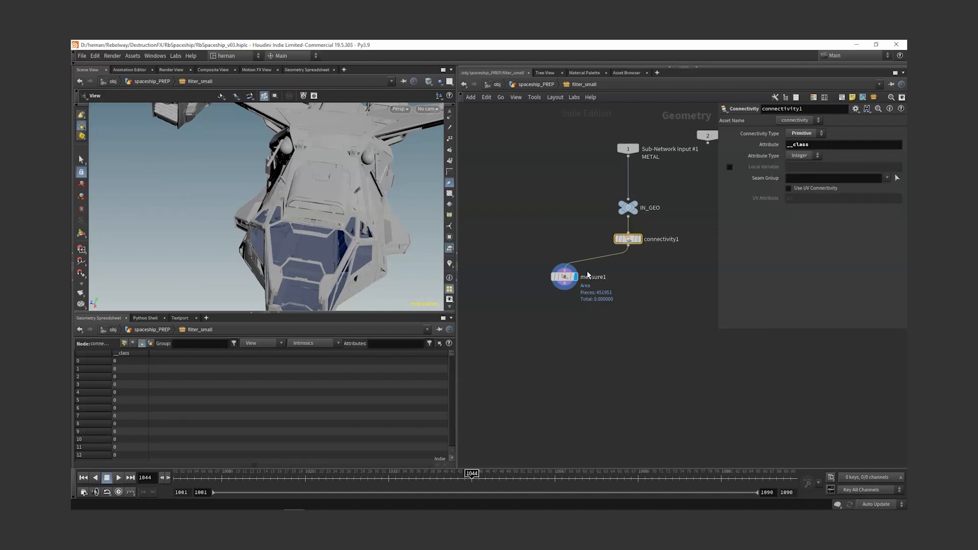
left_click(564, 276)
right_click(764, 201)
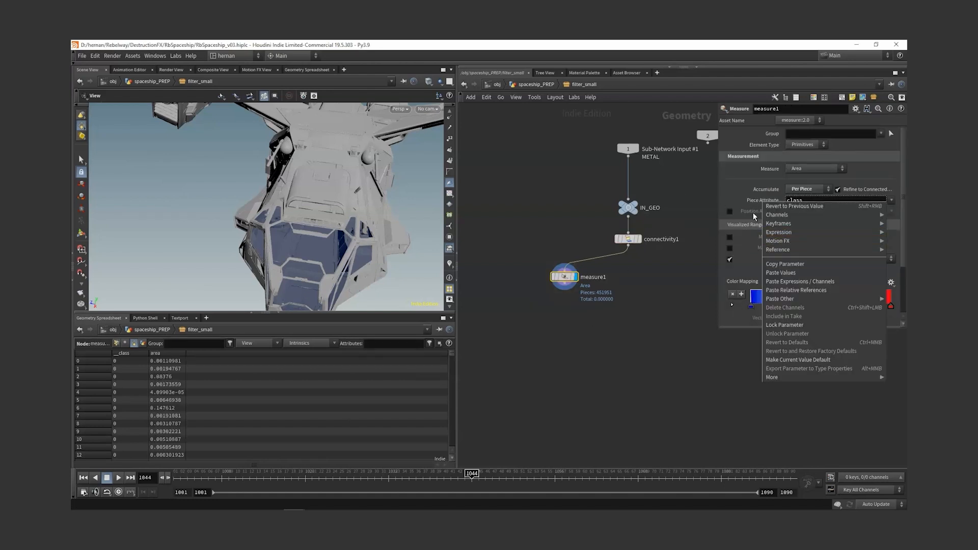
left_click(794, 291)
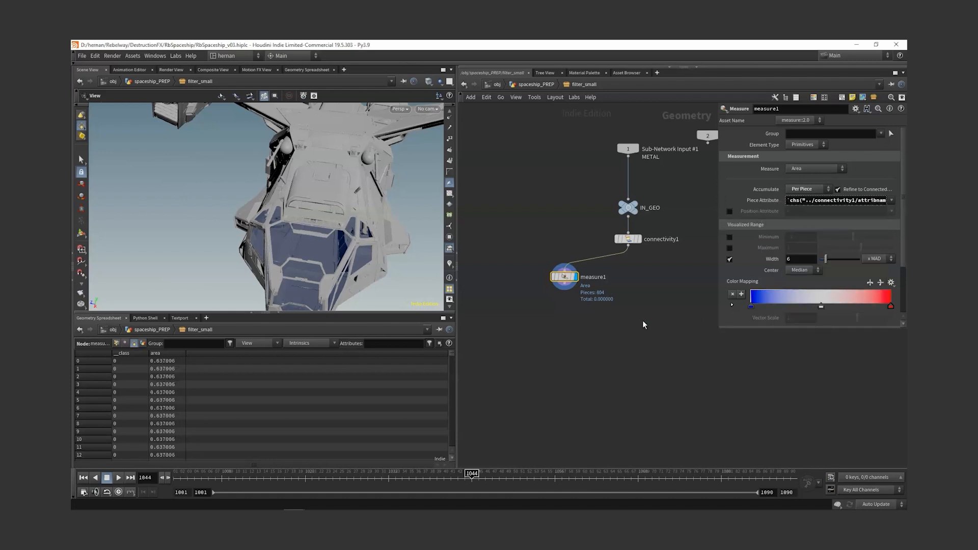
key("ctrl+s")
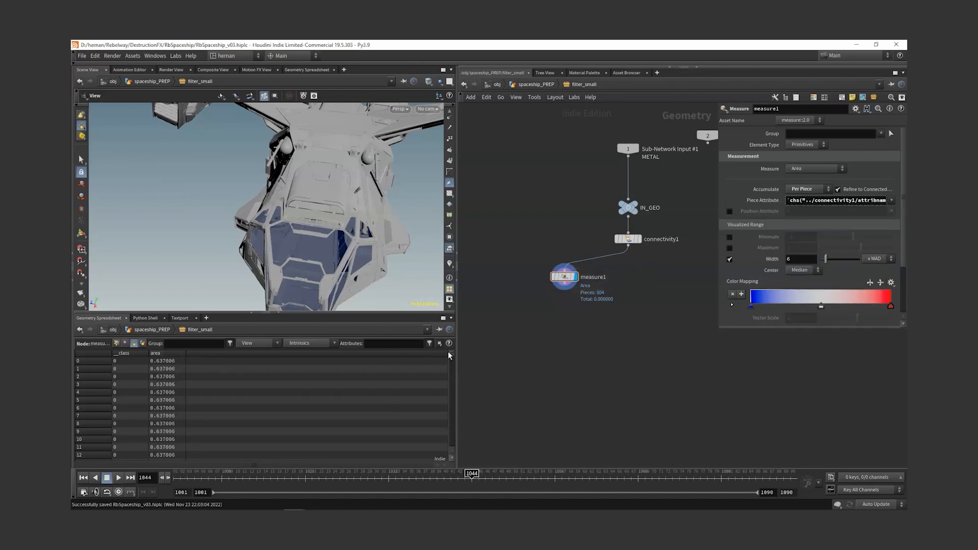
Step: Move measure1 further down and away from connectivity1, look over the whole spaceship, and save the scene
mouse_move(451, 353)
left_mouse_down()
mouse_move(449, 446)
mouse_move(441, 354)
left_mouse_up()
left_click_drag(311, 229, 391, 239)
right_click_drag(391, 239, 361, 201)
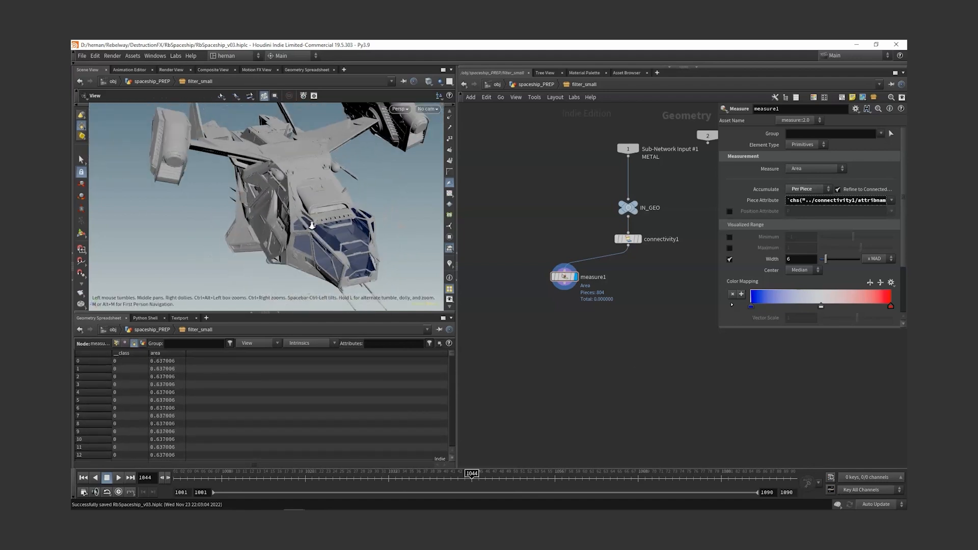
left_click_drag(565, 276, 553, 300)
middle_click_drag(665, 320, 654, 313)
left_click_drag(377, 265, 400, 225)
right_click_drag(400, 225, 376, 206)
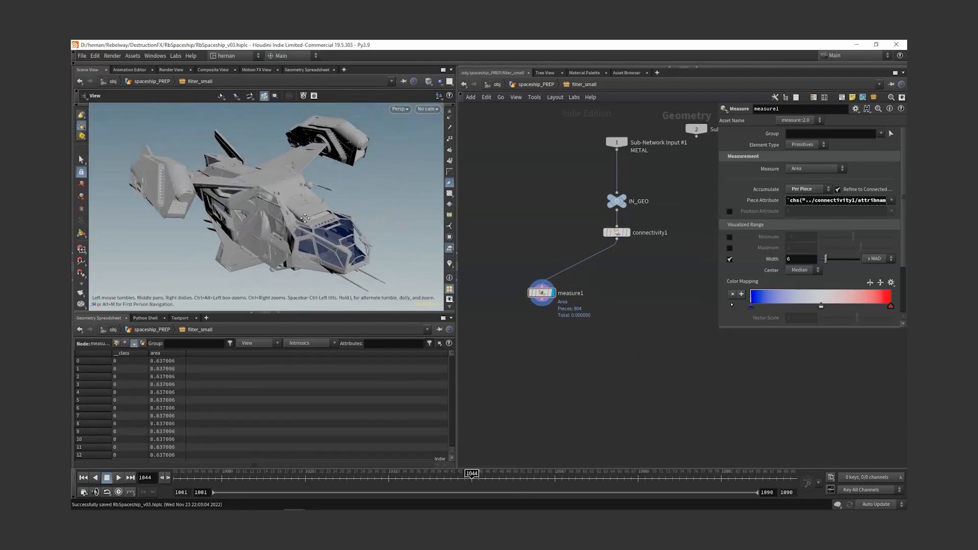
key("ctrl+s")
left_click_drag(576, 282, 518, 336)
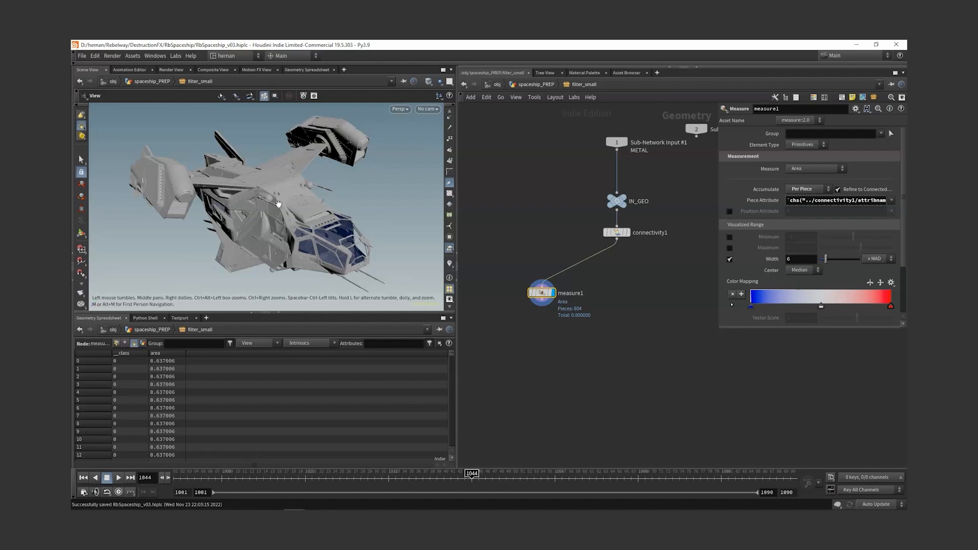
left_click_drag(278, 204, 299, 199)
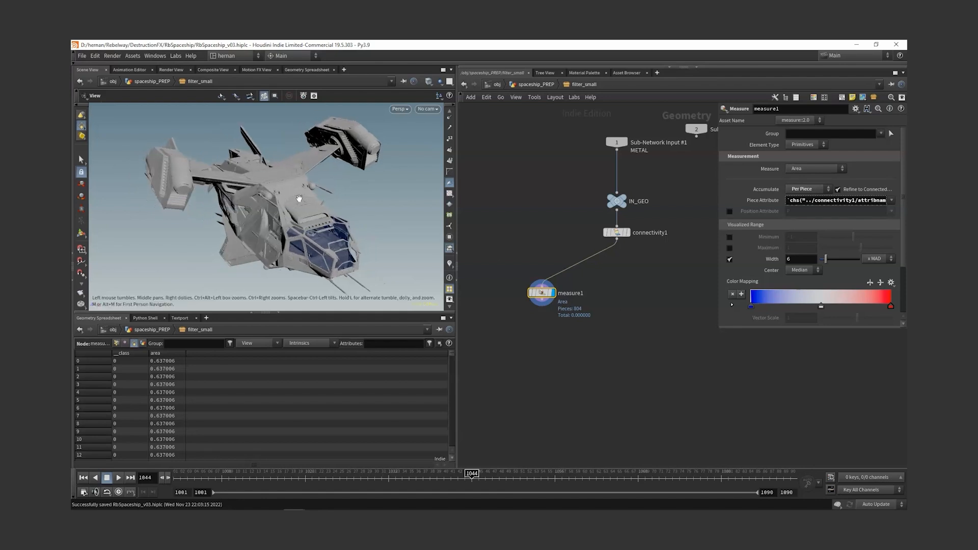
Step: Add a For-Each Named Primitive loop as a second branch below connectivity1
middle_click_drag(670, 332, 660, 317)
key("Tab")
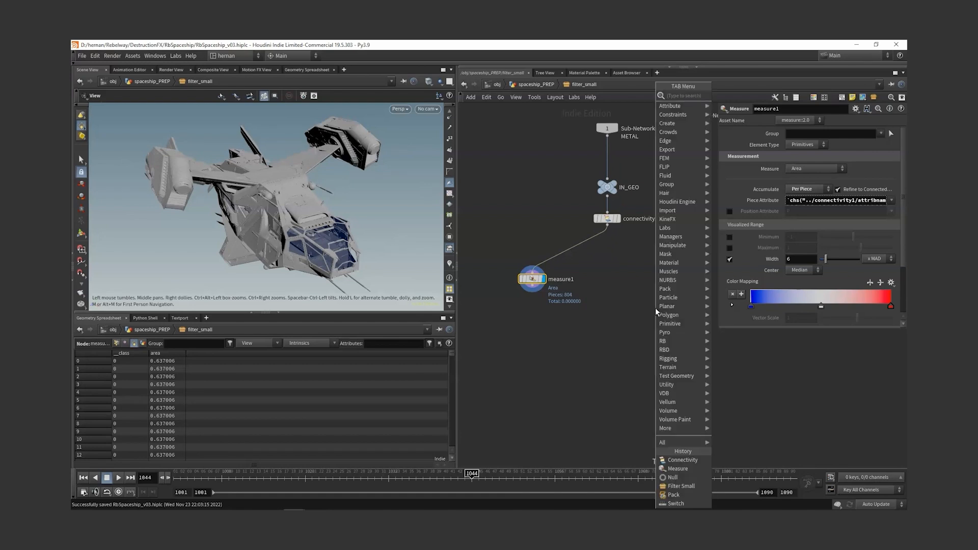
type("for")
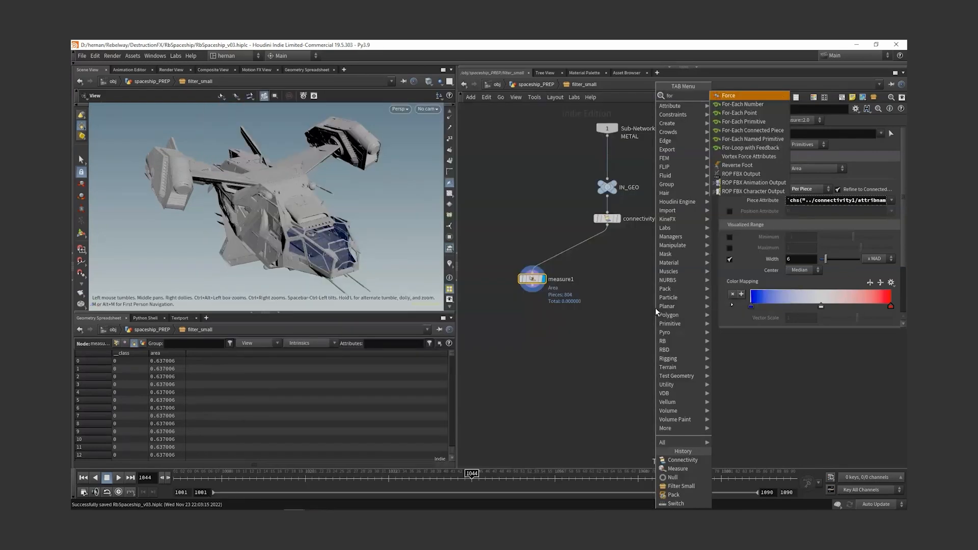
type("each")
key("Return")
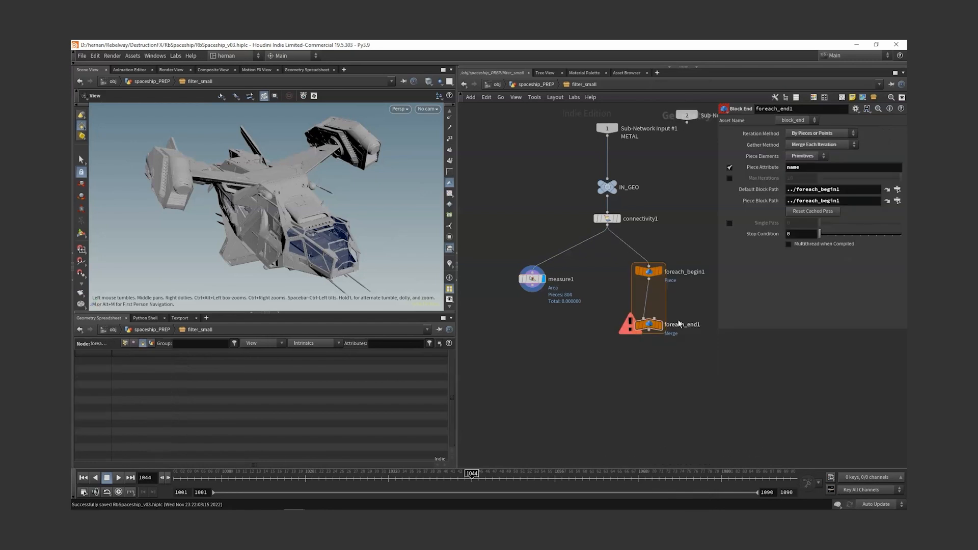
Step: Link foreach_end1's Piece Attribute to connectivity1's Attribute parameter with a relative reference
left_click(607, 218)
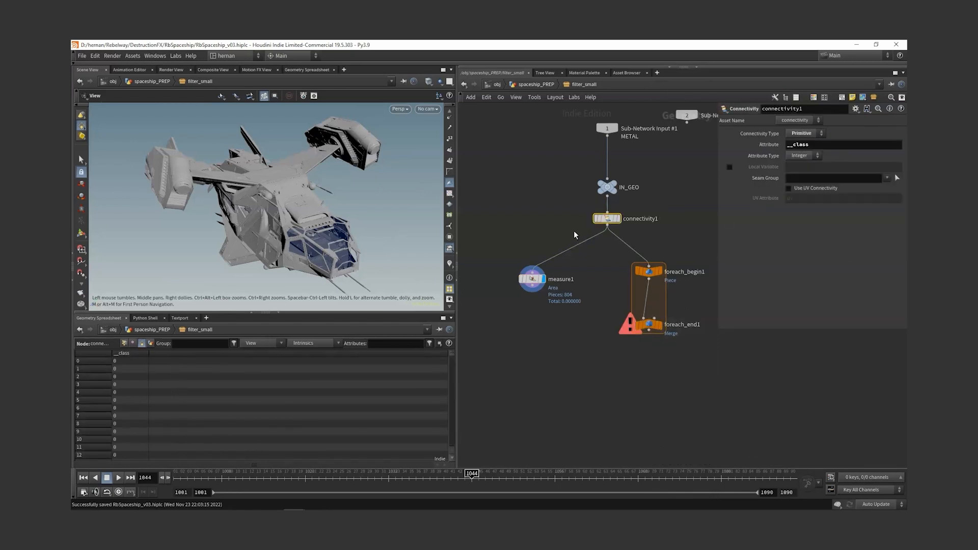
right_click(760, 143)
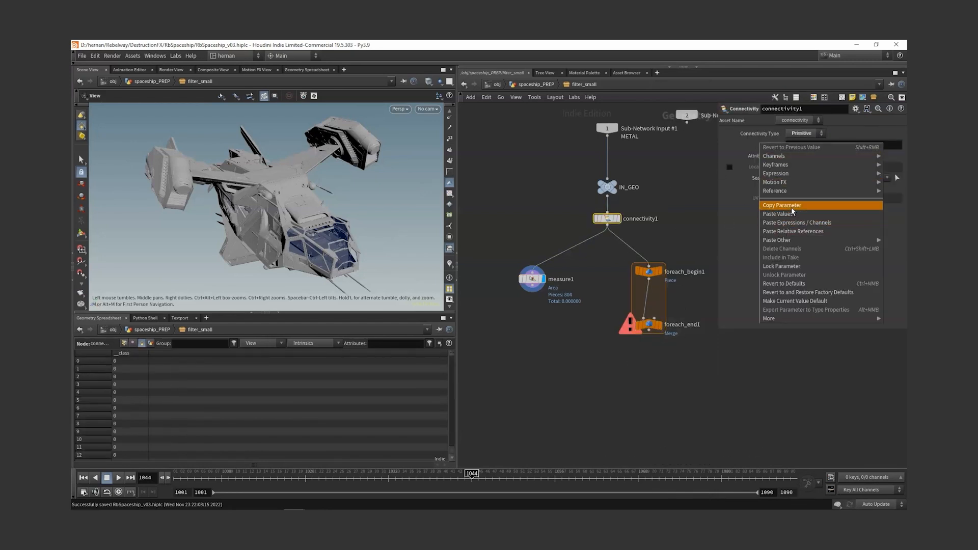
left_click(787, 213)
left_click(650, 324)
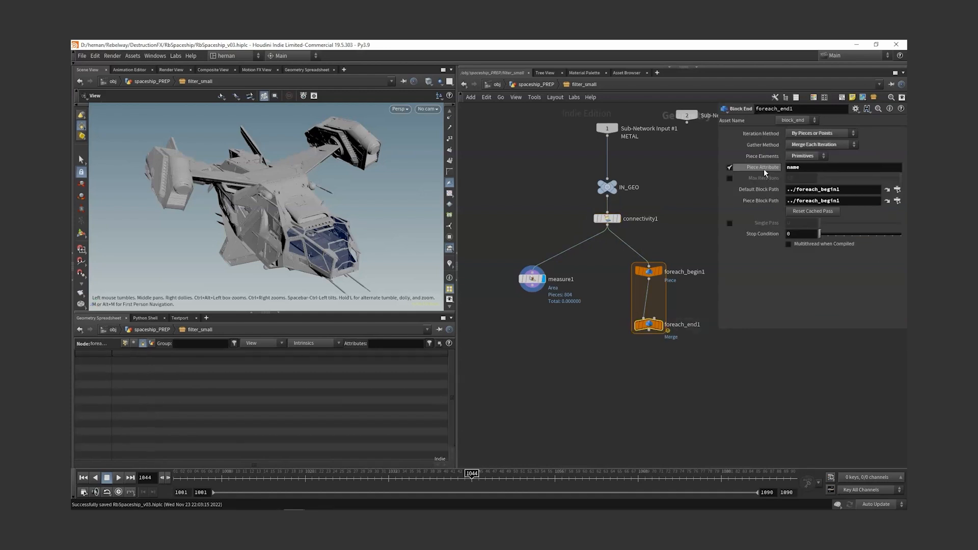
right_click(763, 169)
left_click(796, 259)
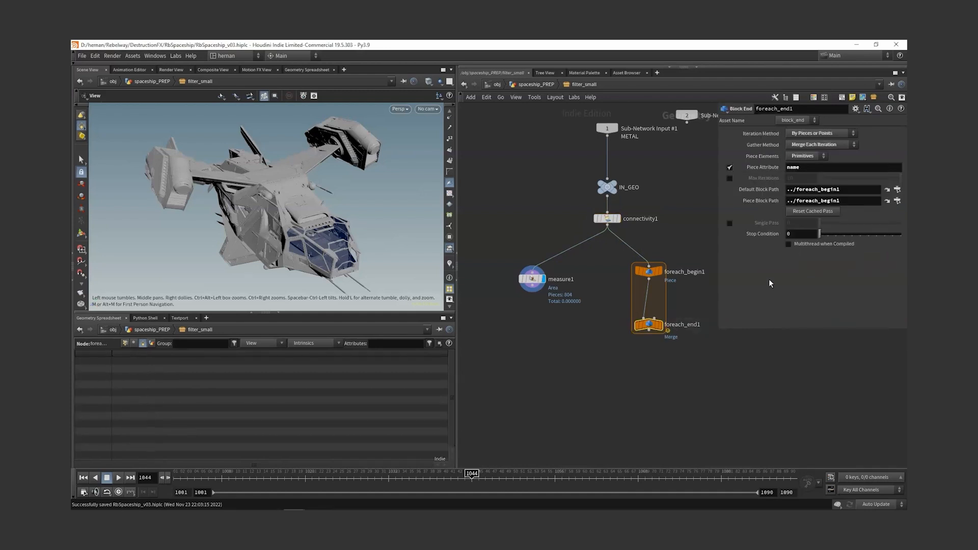
Step: Display foreach_end1, enable Single Pass, and step through the individual pieces, settling on pass 5
left_click(730, 224)
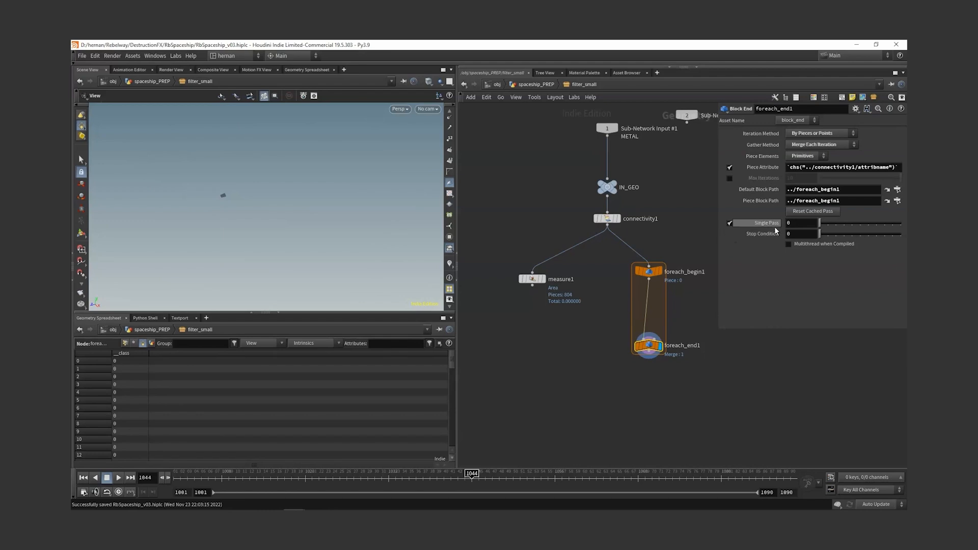
left_click(793, 223)
scroll(793, 223, "up", 3)
scroll(792, 224, "up", 4)
scroll(792, 223, "down", 3)
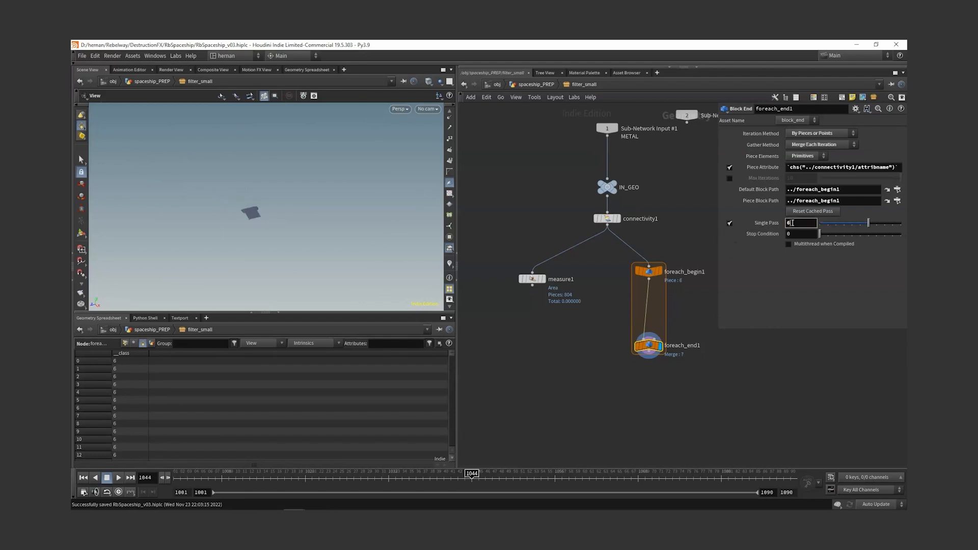
scroll(793, 223, "up", 1)
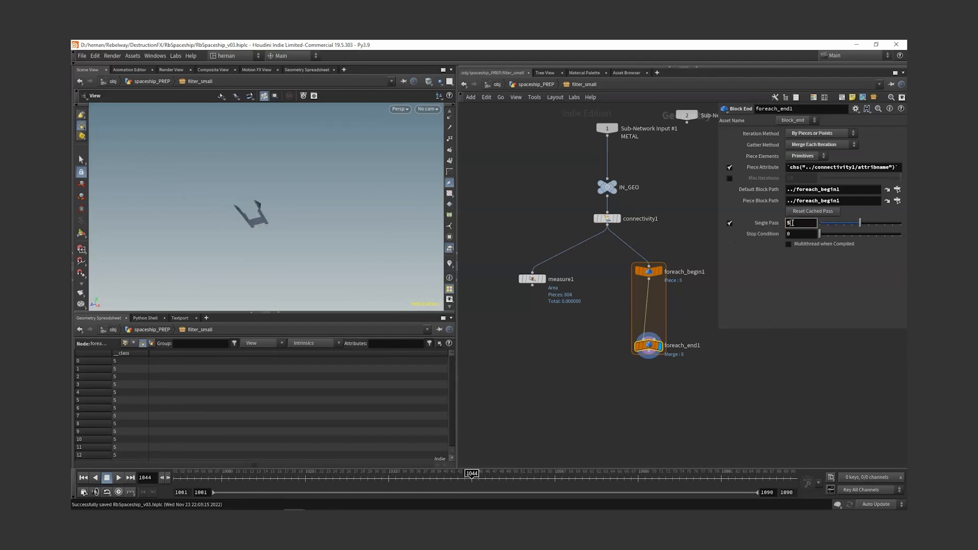
middle_click_drag(245, 218, 280, 211)
scroll(280, 212, "up", 3)
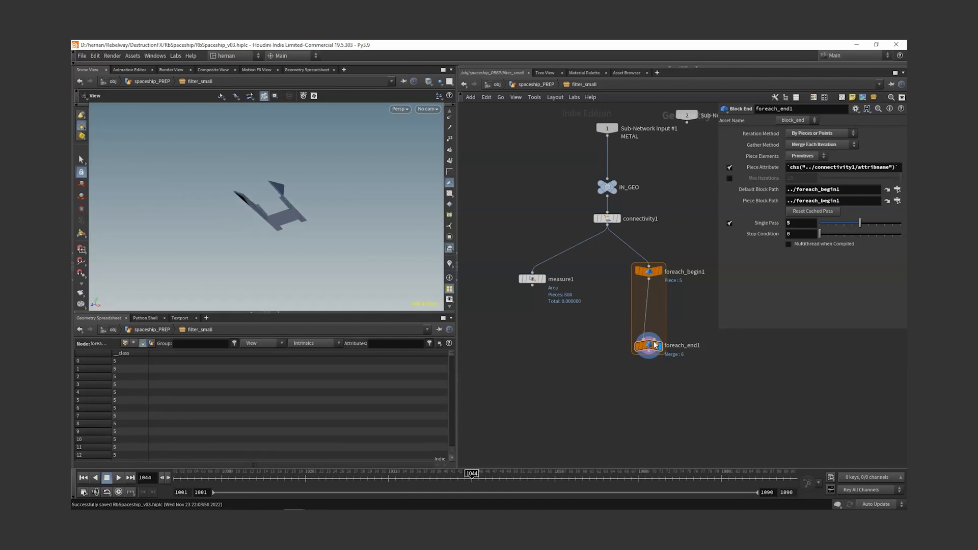
Step: Make room in the for-each loop and insert a Bound node between foreach_begin1 and foreach_end1
left_click_drag(653, 346, 657, 381)
left_click_drag(288, 224, 256, 196)
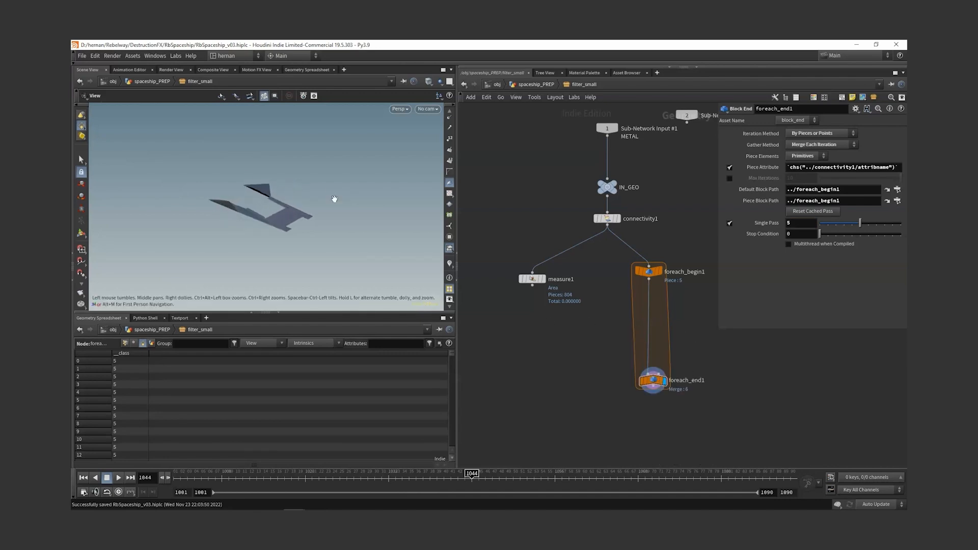
left_click_drag(324, 217, 293, 208)
key("Tab")
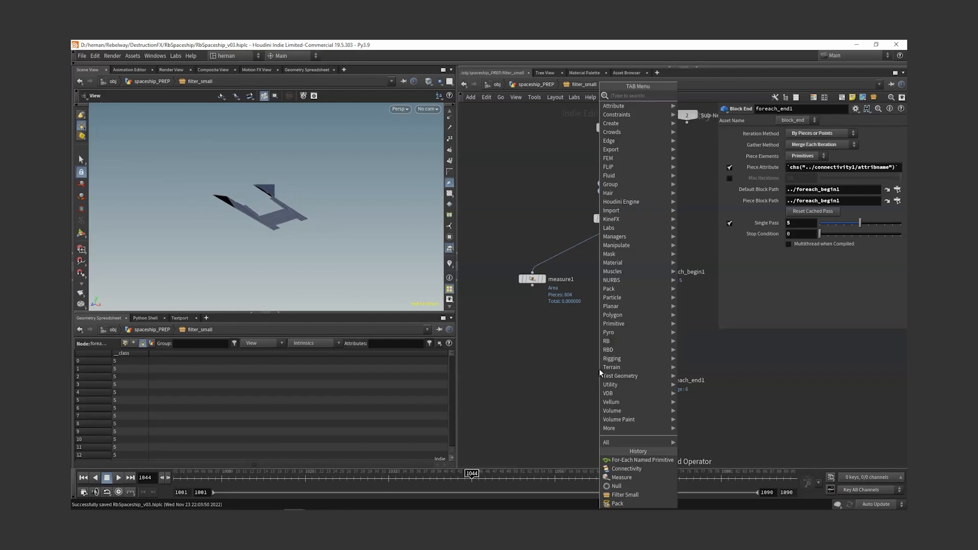
type("bound")
key("Return")
left_click(648, 311)
mouse_move(323, 227)
left_mouse_down()
mouse_move(313, 203)
mouse_move(324, 227)
left_mouse_up()
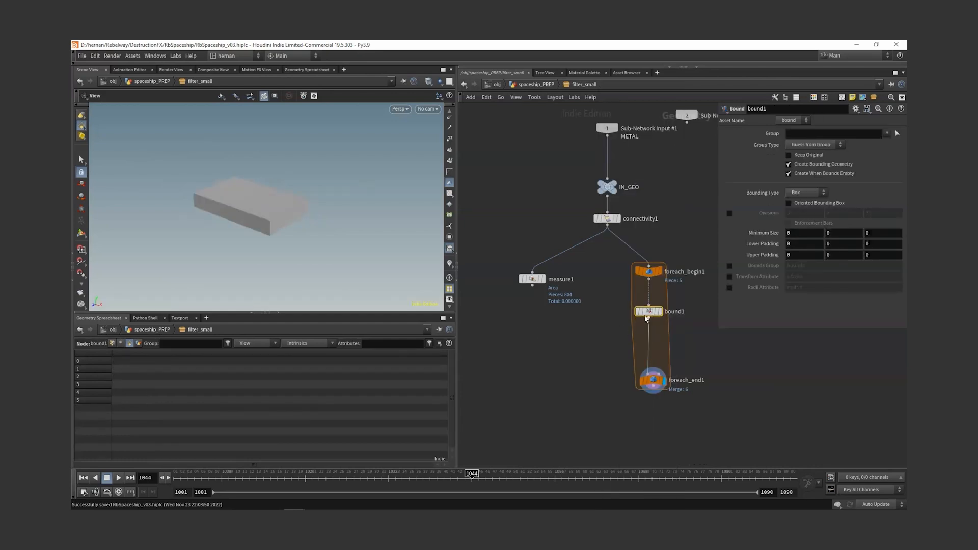
Step: Display foreach_begin1 with bound1 as a template overlay, and enable Oriented Bounding Box on bound1
left_click(661, 271)
left_click(658, 311)
left_click_drag(682, 292, 618, 337)
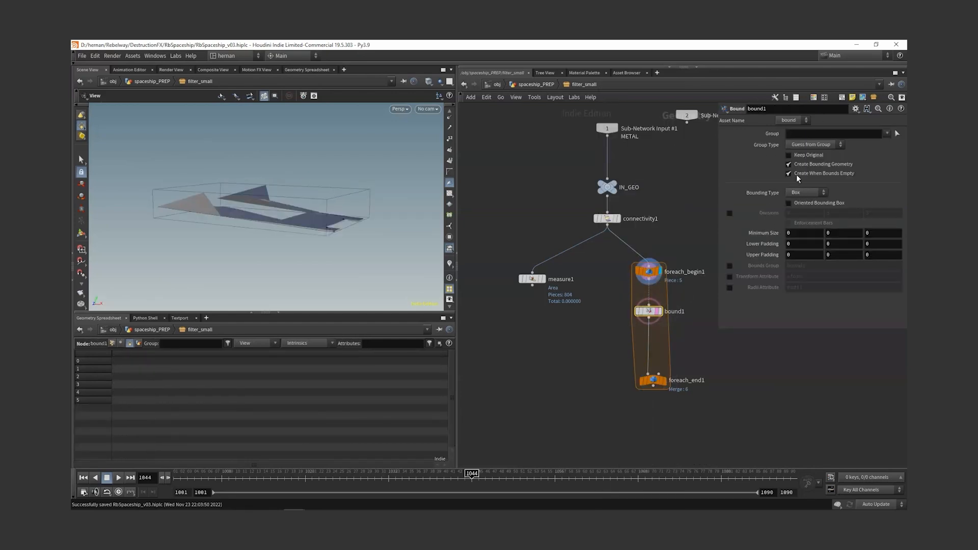
left_click_drag(268, 192, 250, 174)
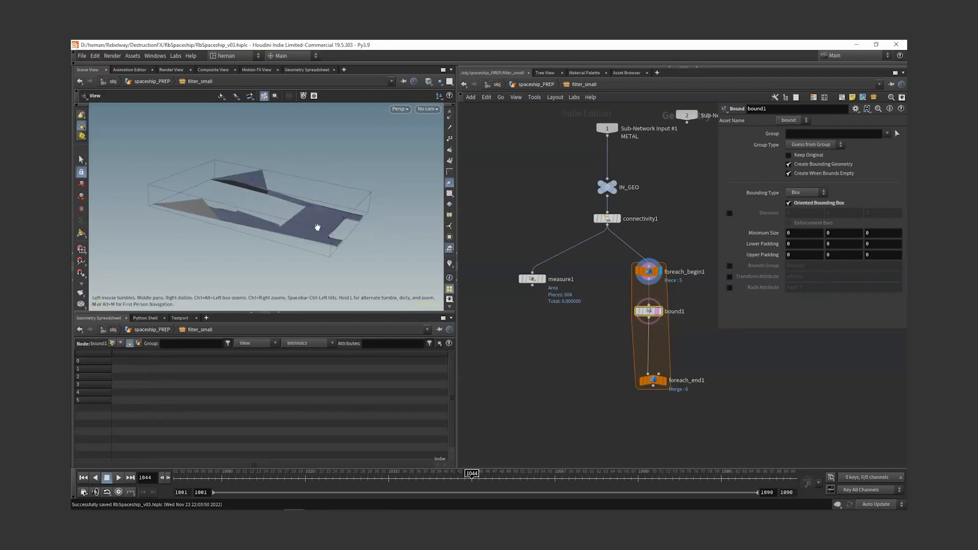
Step: Move foreach_end1 lower, save the scene, and insert a Measure node between bound1 and foreach_end1
left_click_drag(654, 382, 650, 398)
middle_click_drag(721, 382, 712, 363)
key("ctrl+s")
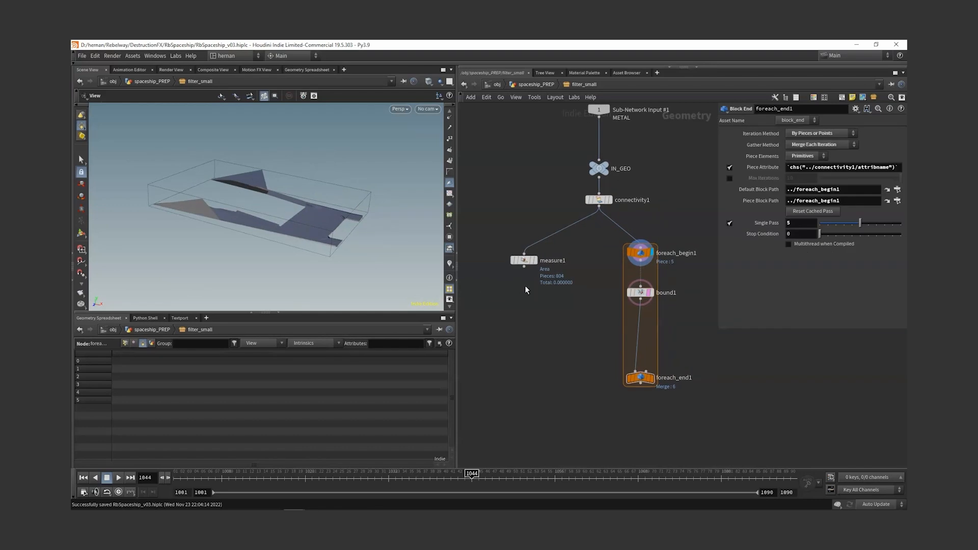
key("Tab")
type("measure")
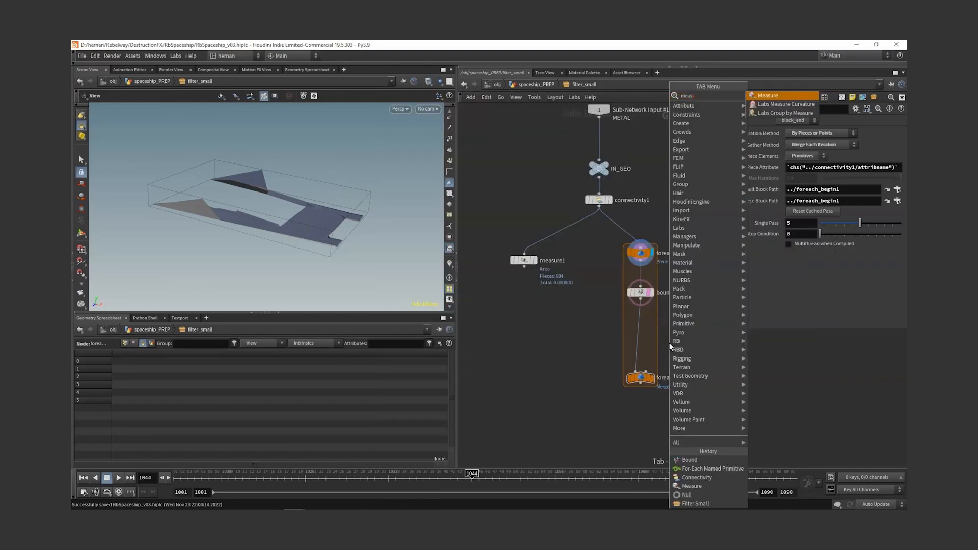
key("Return")
left_click(642, 329)
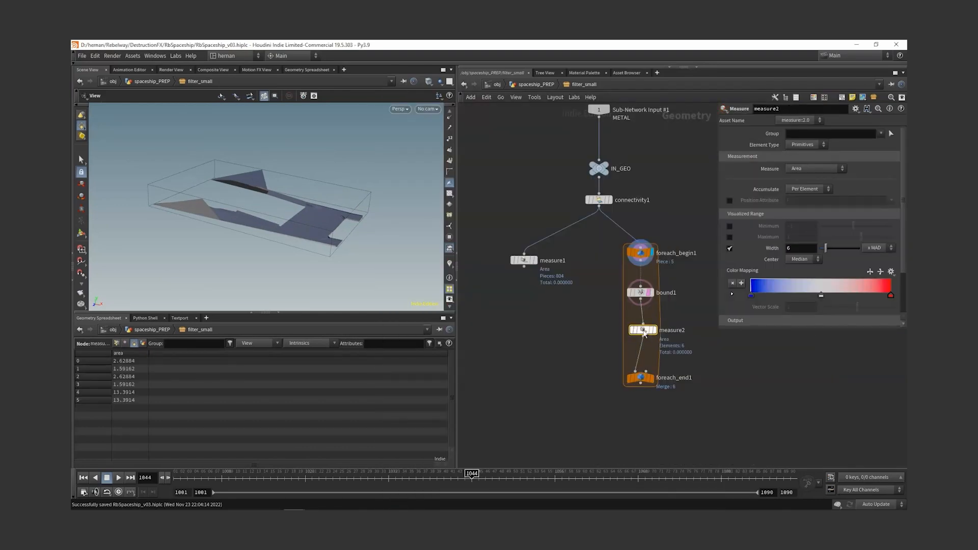
Step: Display measure2, set its Accumulate option to Throughout, and inspect the bounding box
left_click(652, 293)
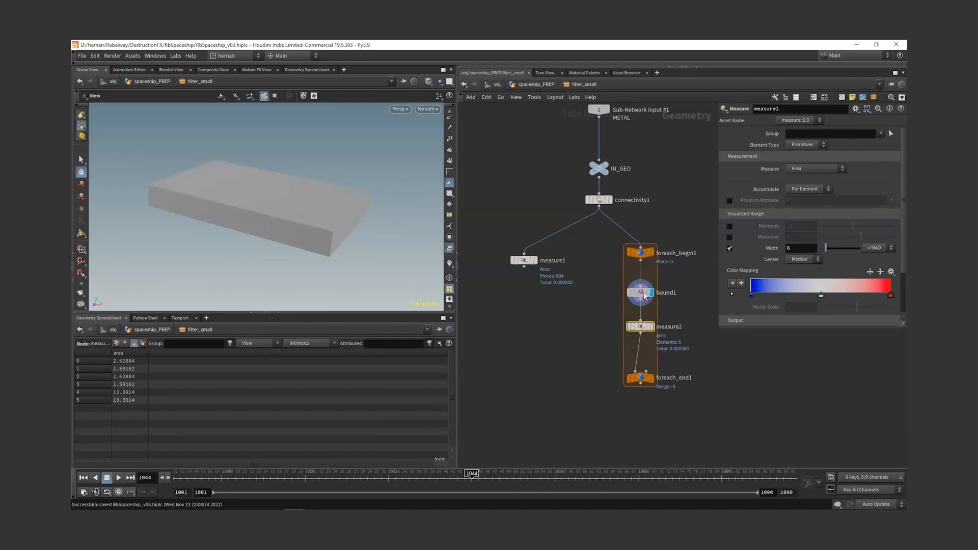
left_click(641, 293)
left_click(652, 327)
left_click(641, 327)
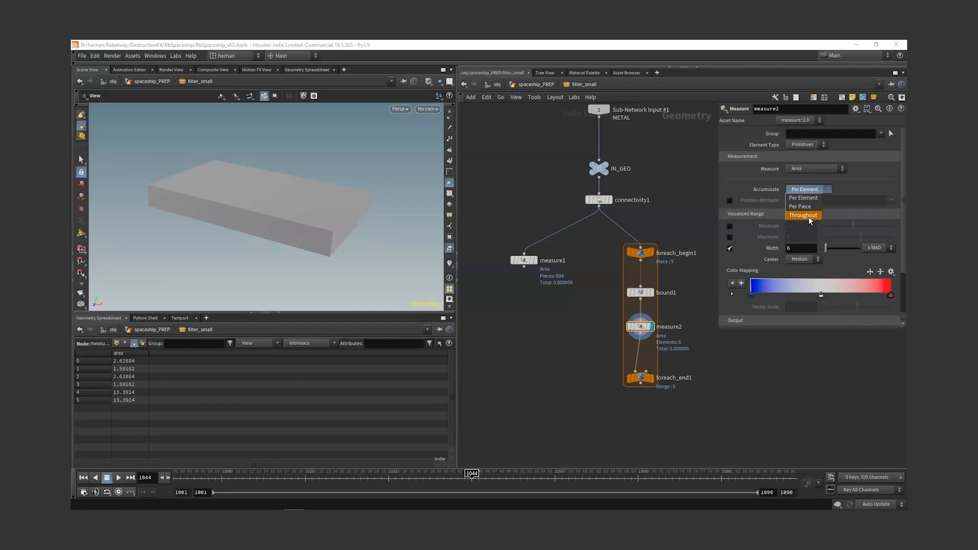
left_click(808, 215)
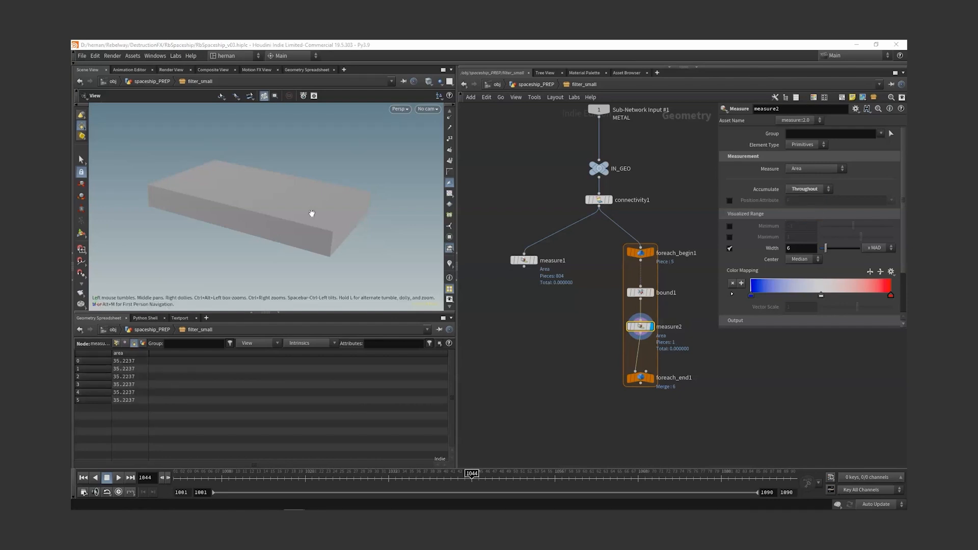
left_click_drag(304, 205, 279, 161)
left_click_drag(330, 205, 290, 196)
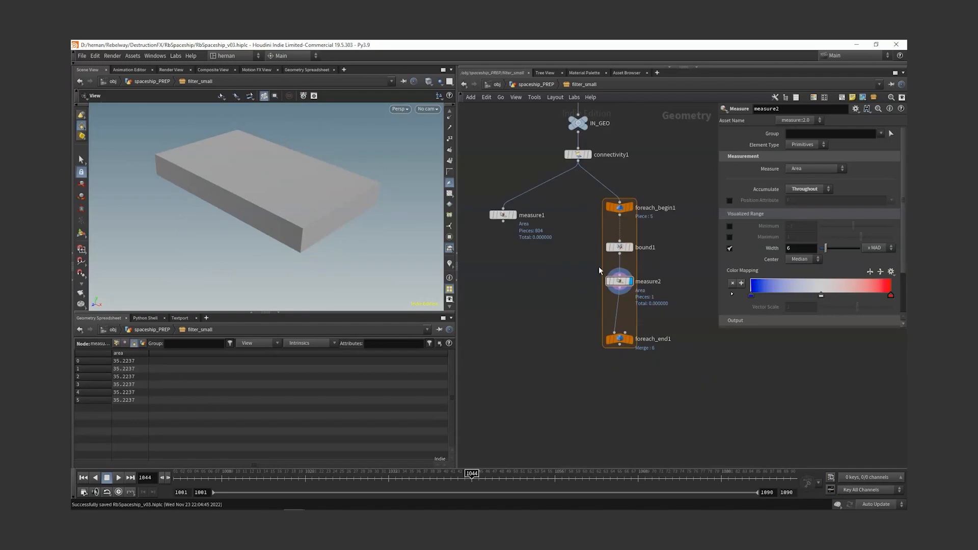
Step: Compare the connectivity1 geometry with the output of foreach_end1 in the viewport
left_click(590, 155)
left_click(581, 156)
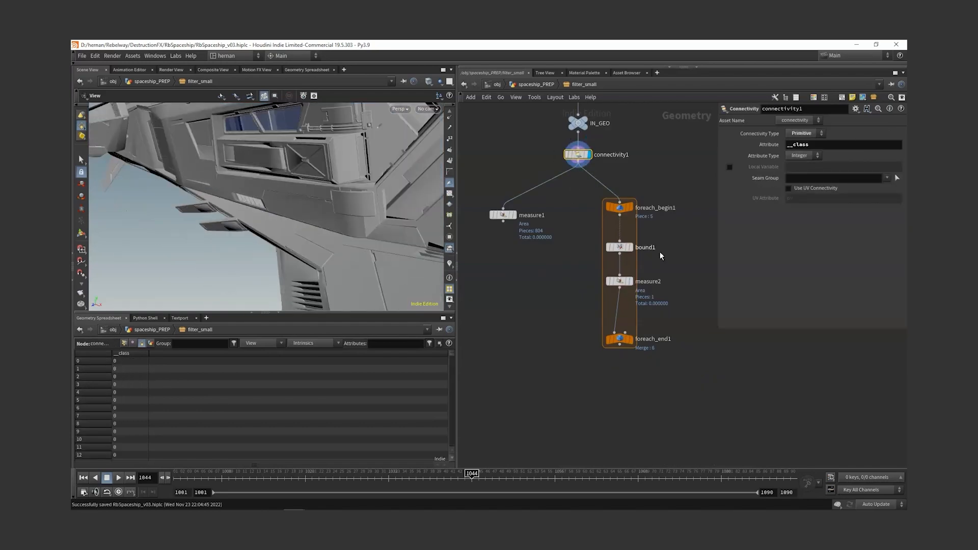
left_click(620, 339)
left_click(631, 338)
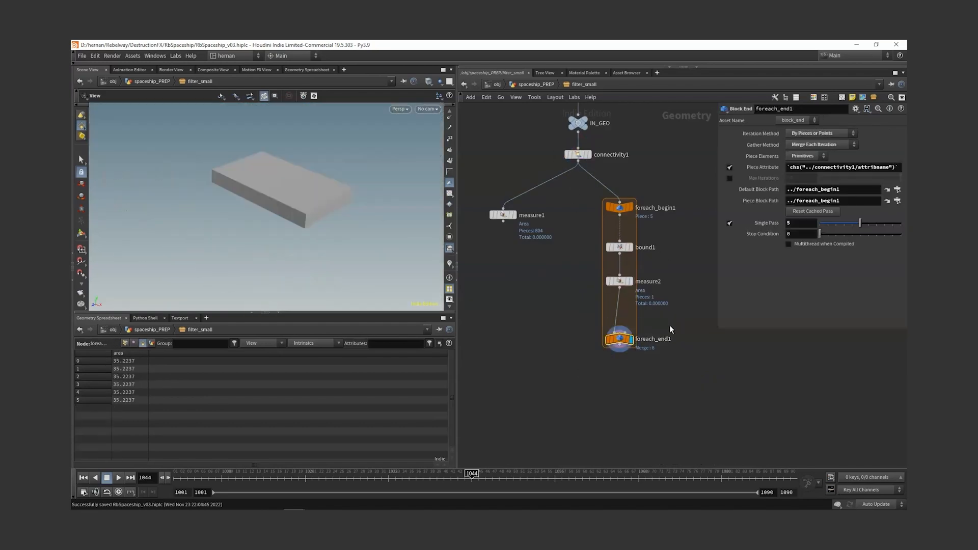
Step: Turn off Single Pass on foreach_end1 and display the merged bounding boxes of all the ship's pieces
left_click(578, 155)
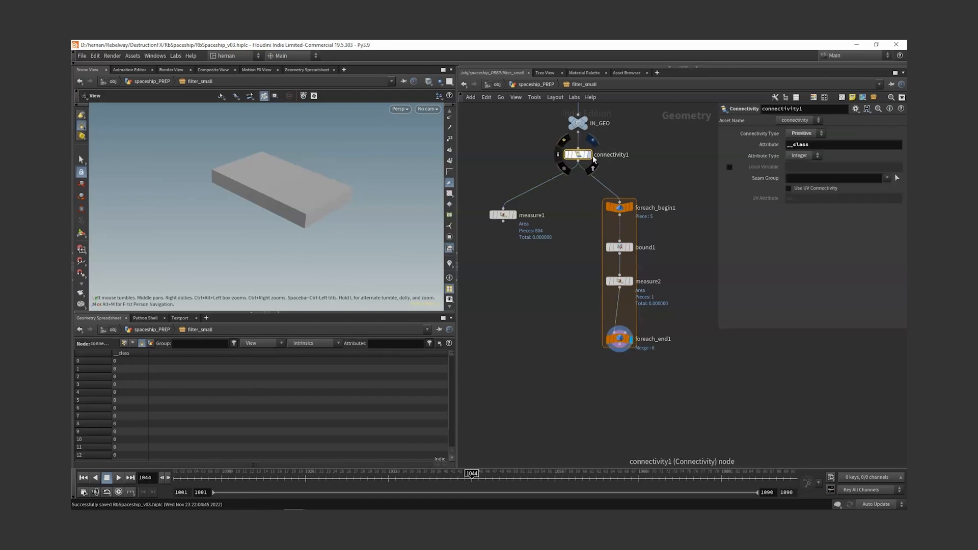
left_click(589, 155)
left_click(623, 338)
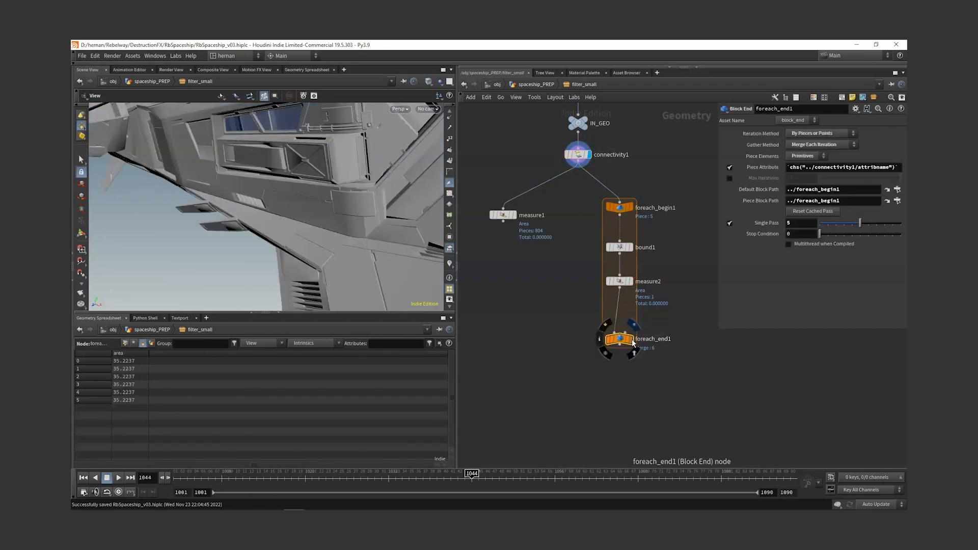
left_click(631, 339)
right_click_drag(301, 219, 216, 268)
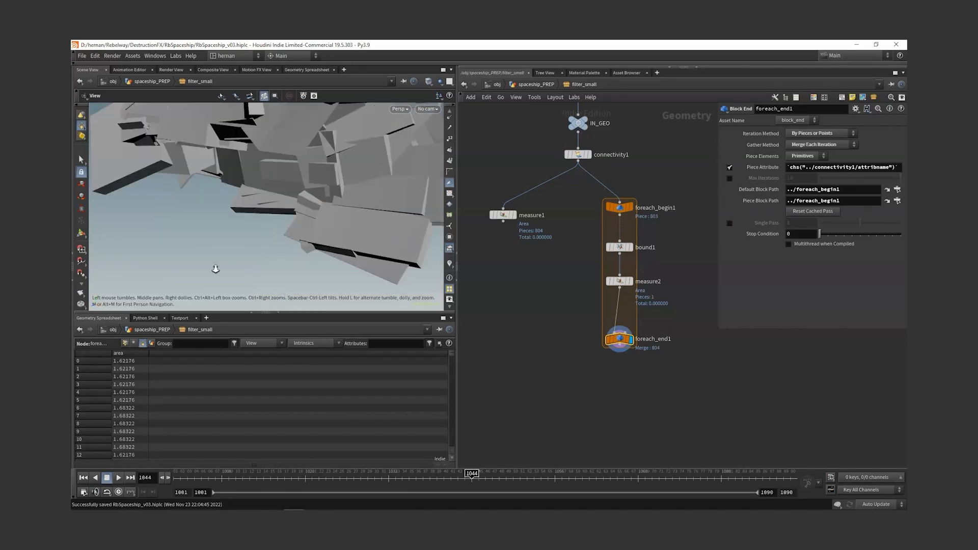
left_click_drag(216, 268, 330, 223)
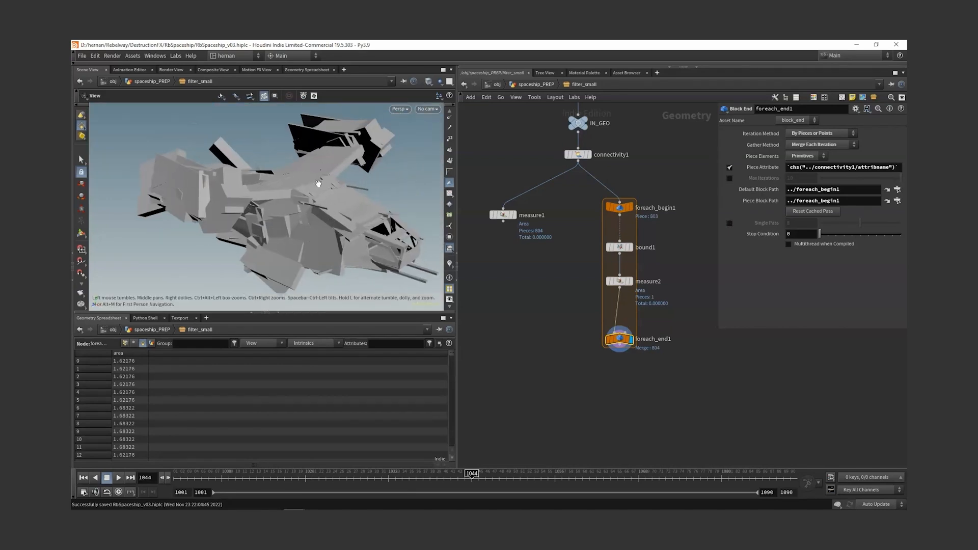
mouse_move(319, 184)
left_mouse_down()
mouse_move(295, 189)
mouse_move(317, 202)
left_mouse_up()
Step: Add an Attribute Copy node below the loop, with connectivity1 as its first input and foreach_end1 as its second
middle_click_drag(585, 398, 588, 376)
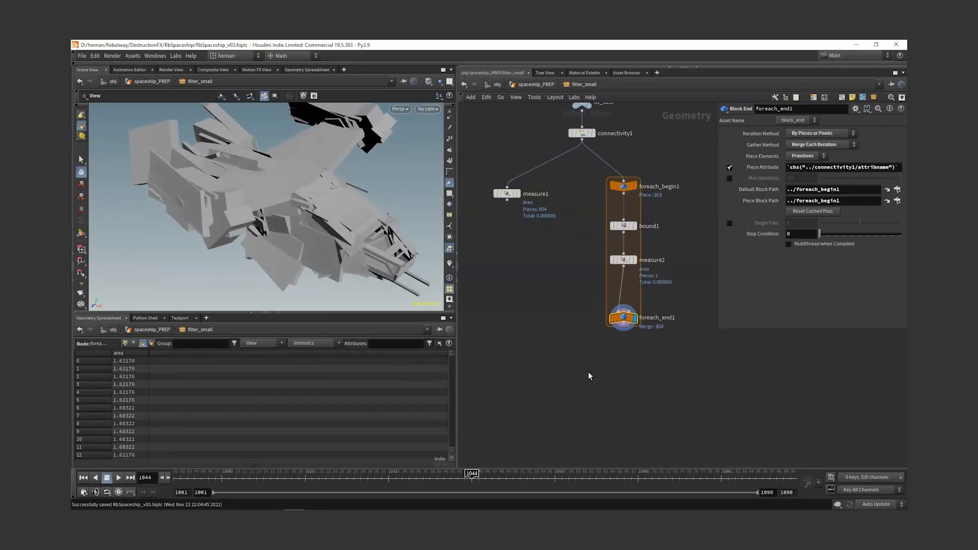
key("Tab")
type("attco")
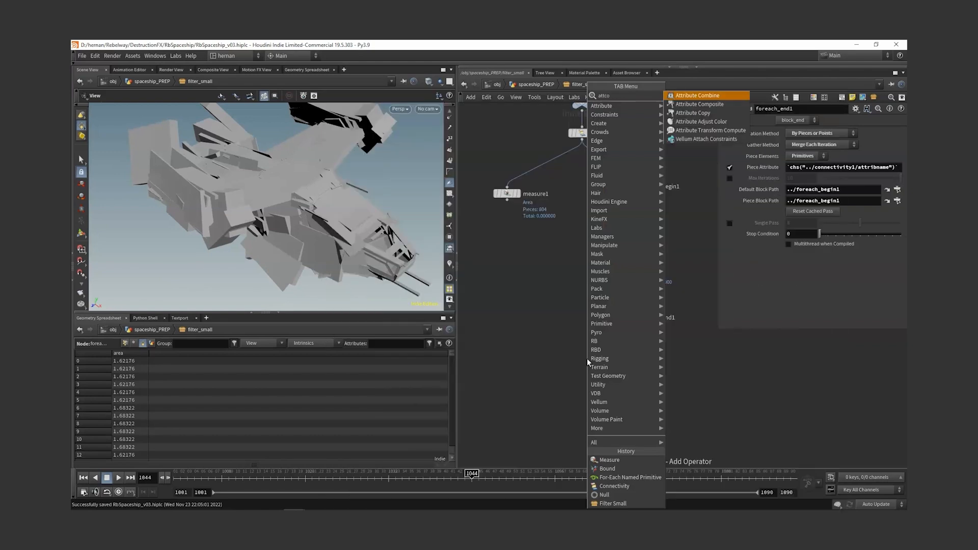
key("Down")
key("Down")
key("Return")
left_click(587, 358)
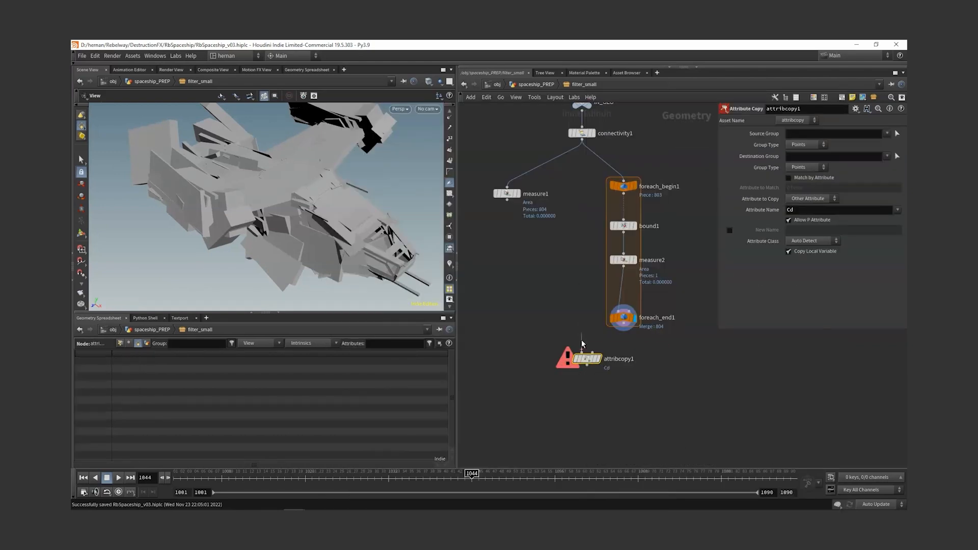
left_click_drag(582, 341, 582, 352)
left_click_drag(623, 324, 593, 352)
Step: Set the Attribute Name on attribcopy1 to area and display the node
left_click_drag(661, 342, 565, 376)
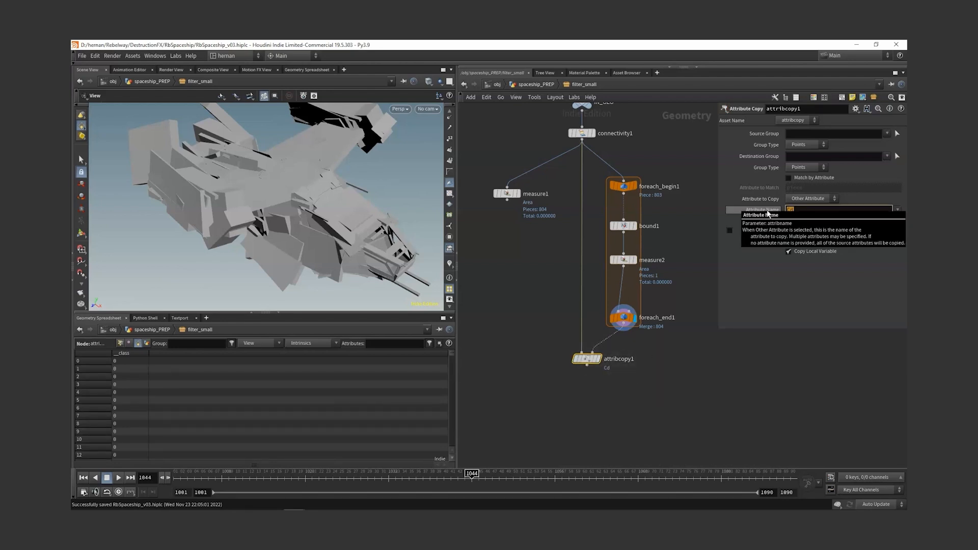
type("are")
key("Return")
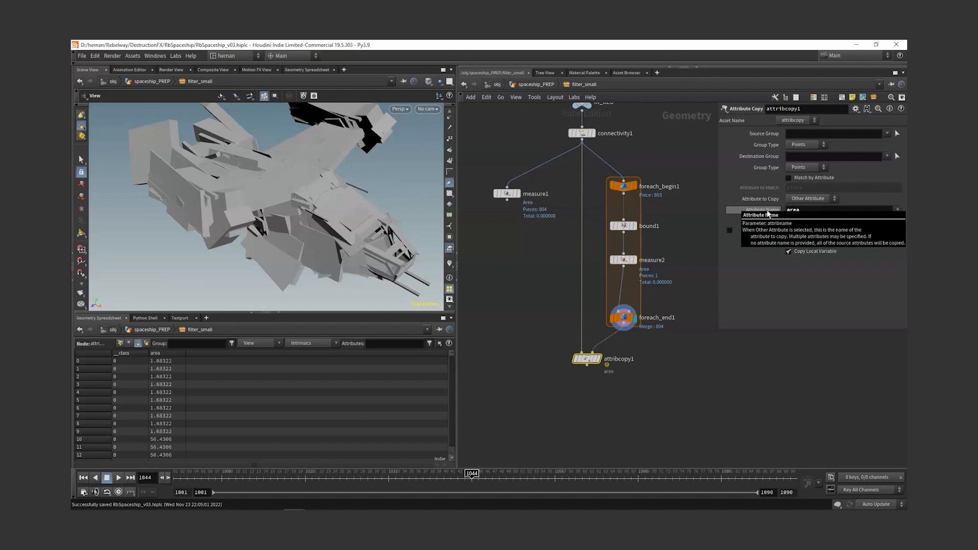
key("r")
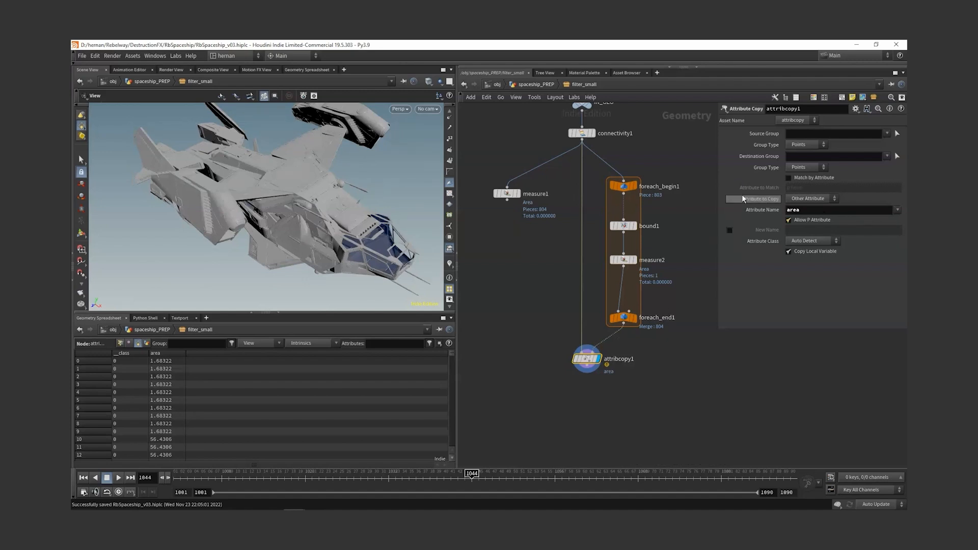
Step: Enable Match by Attribute on attribcopy1, referencing connectivity1's Attribute parameter as the attribute to match, and turn off Allow P Attribute
left_click(590, 133)
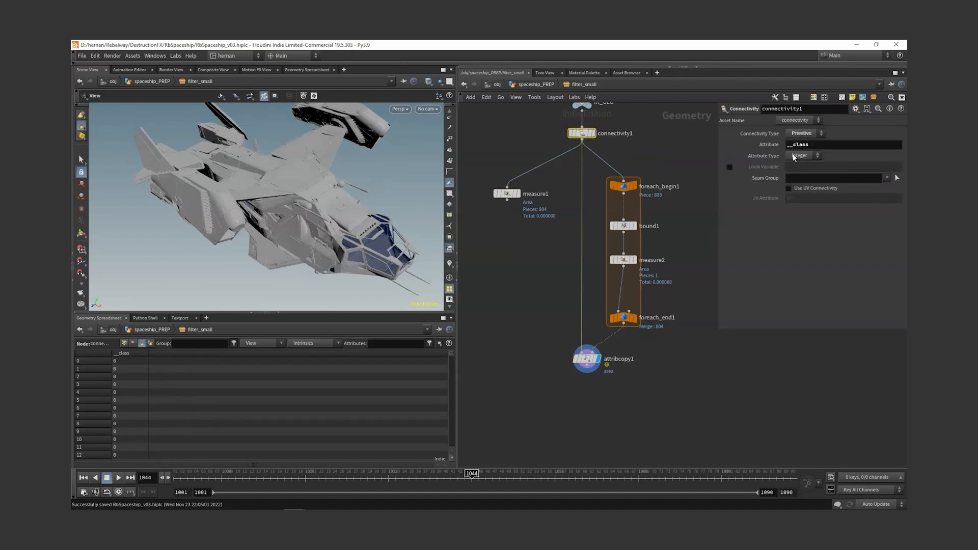
right_click(769, 144)
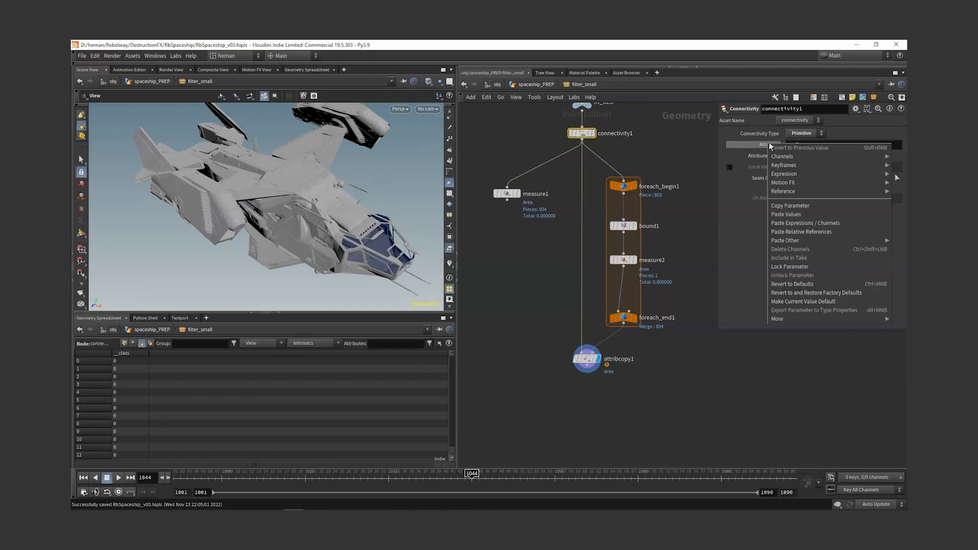
left_click(794, 206)
left_click(587, 358)
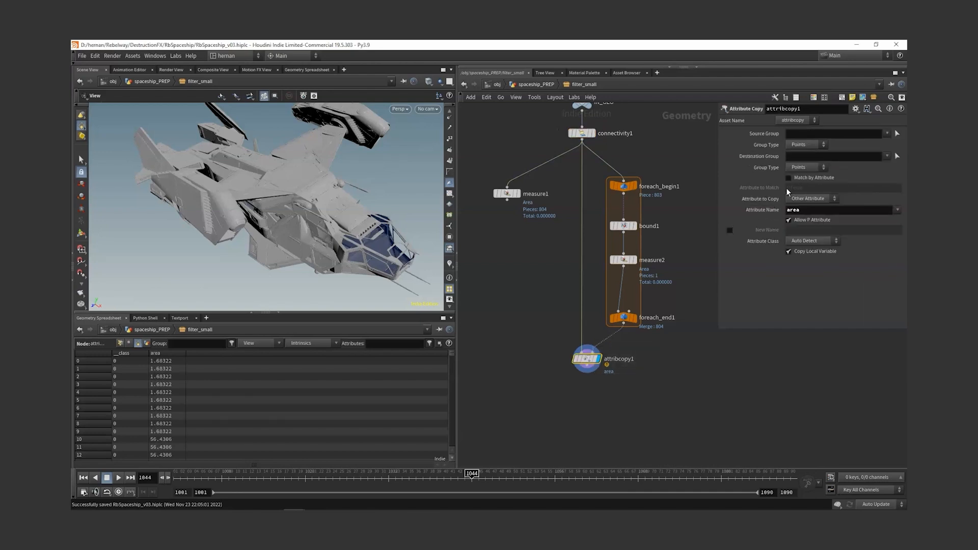
left_click(799, 180)
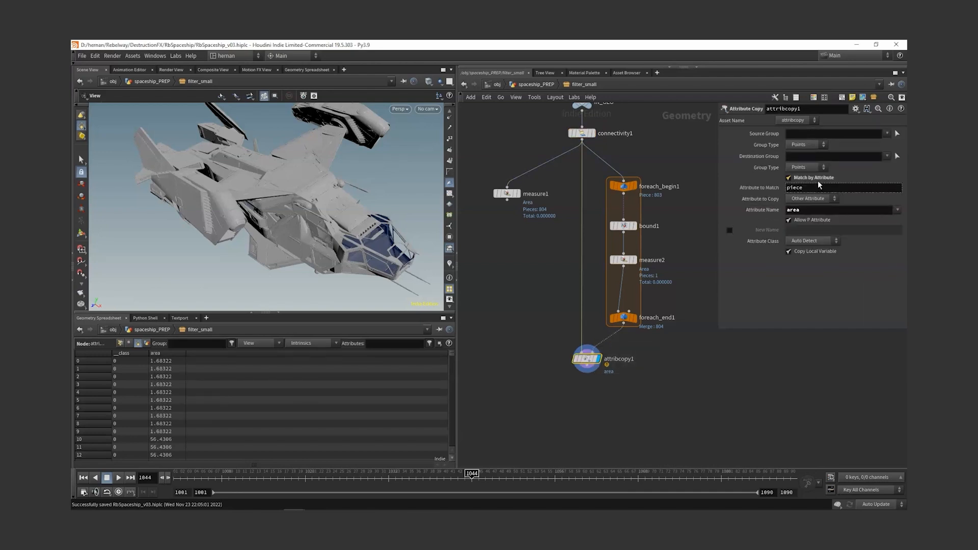
right_click(762, 188)
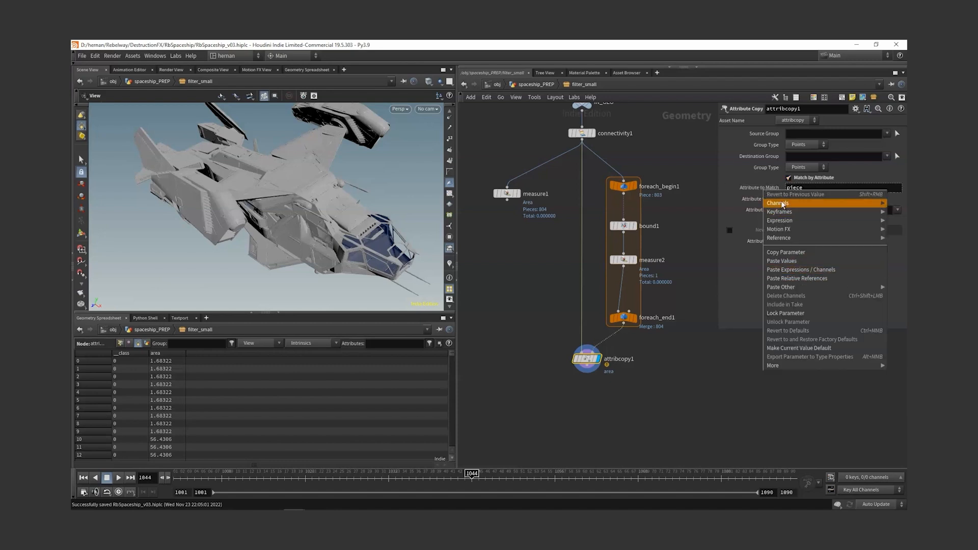
left_click(798, 279)
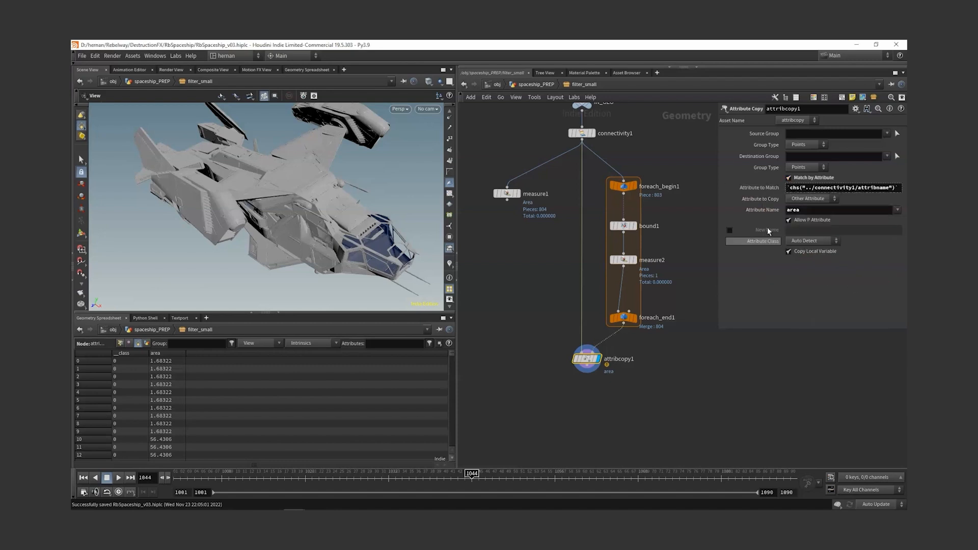
left_click(763, 189)
left_click(812, 223)
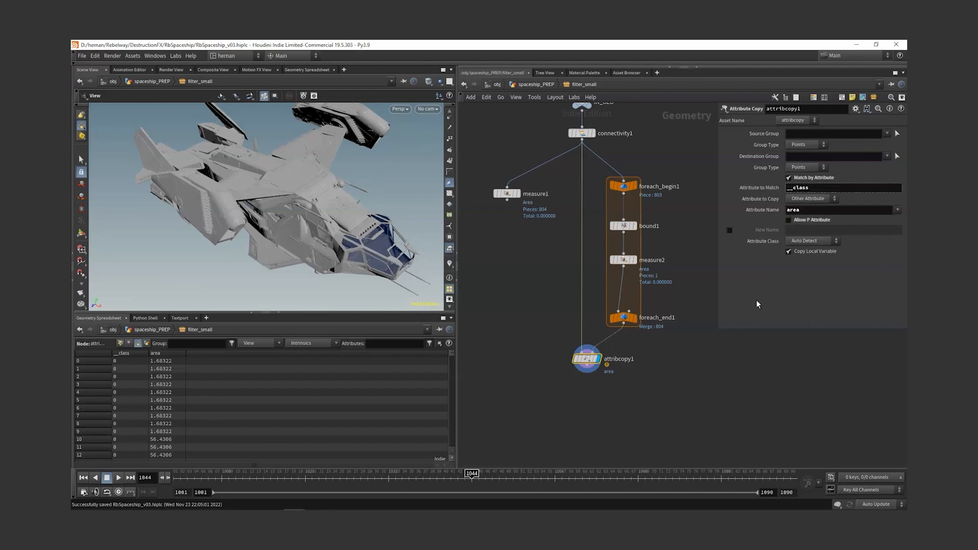
Step: Inspect the attributes carried by attribcopy1, foreach_end1 and connectivity1
middle_click(587, 363)
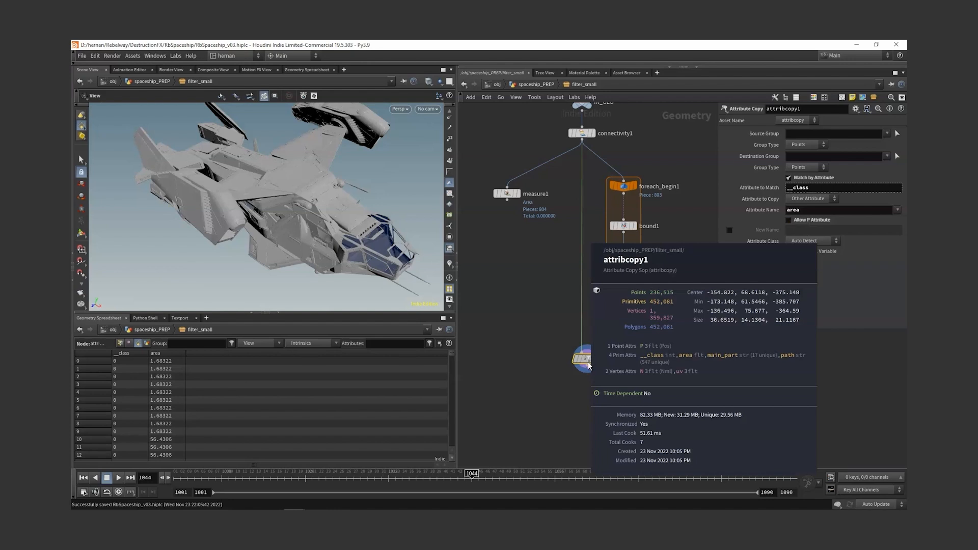
middle_click_drag(658, 365, 691, 362)
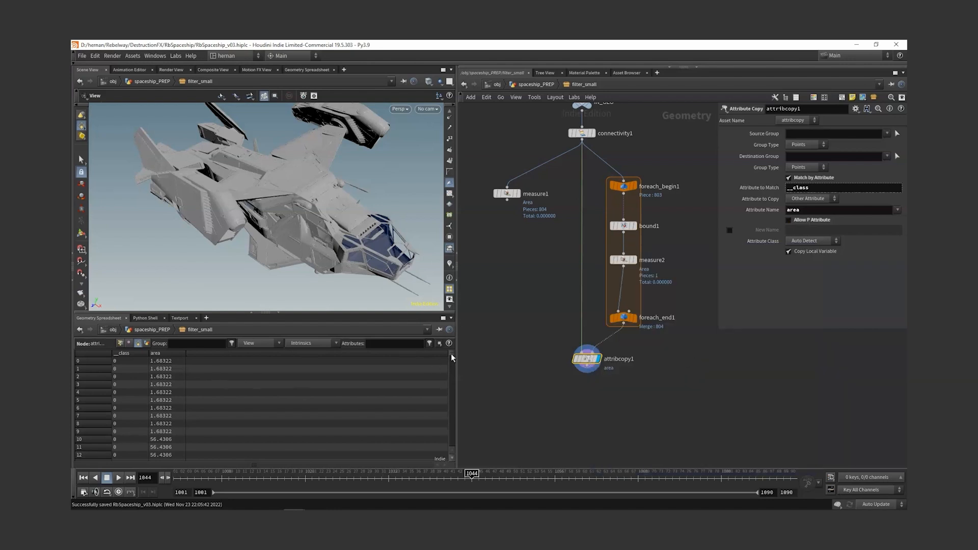
mouse_move(451, 354)
left_mouse_down()
mouse_move(456, 394)
mouse_move(460, 337)
left_mouse_up()
left_click(623, 318)
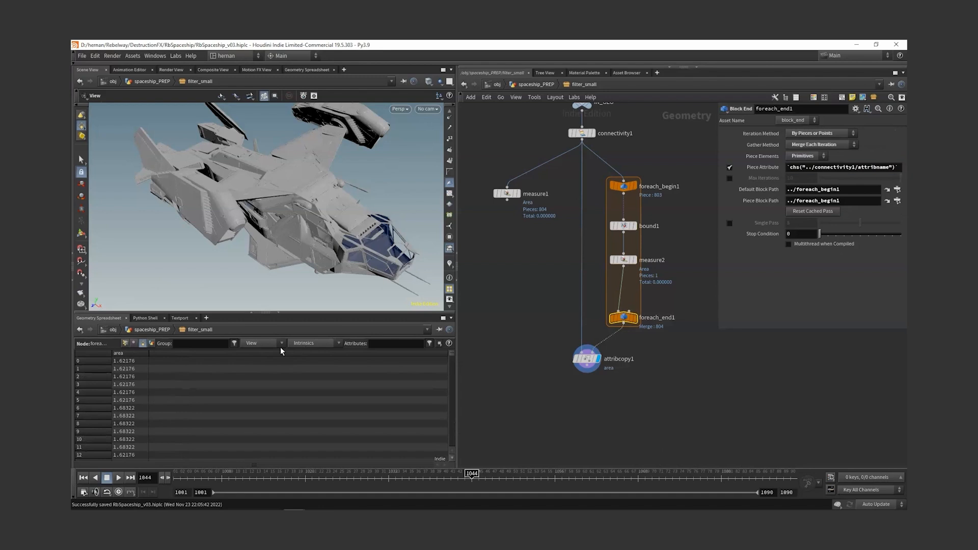
middle_click(628, 319)
left_click(624, 133)
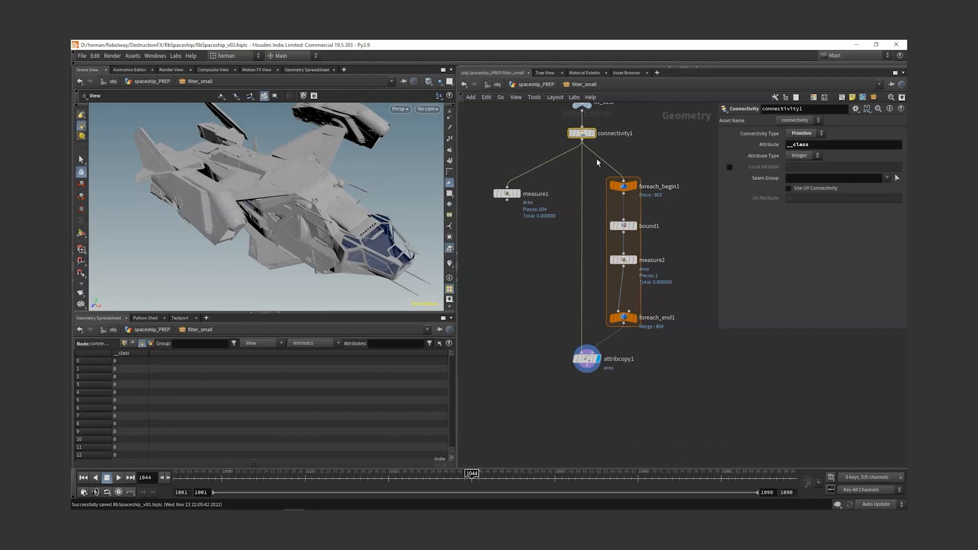
Step: Insert an Attribute Copy between measure2 and foreach_end1 with Allow P Attribute off, and wire foreach_begin1 into its second input through two dots
key("Tab")
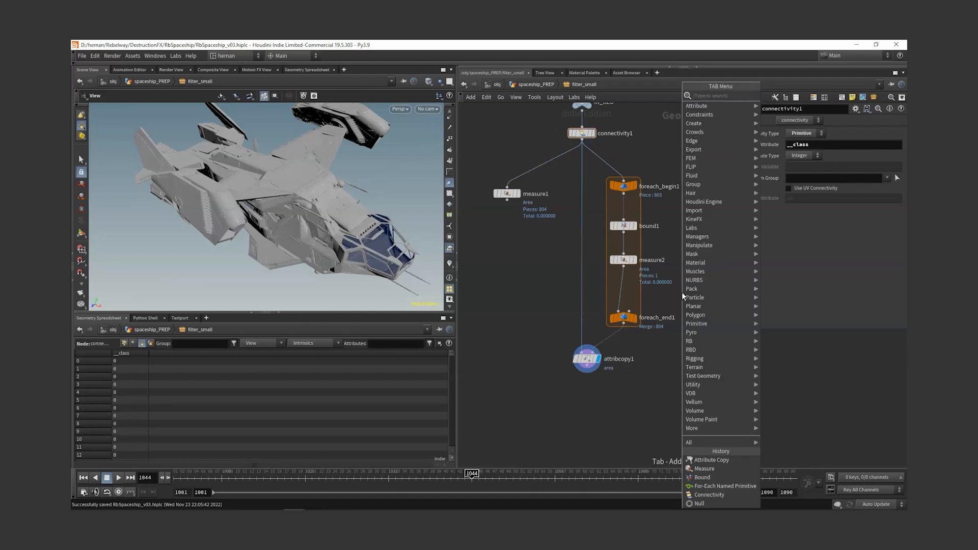
type("attcop")
key("Return")
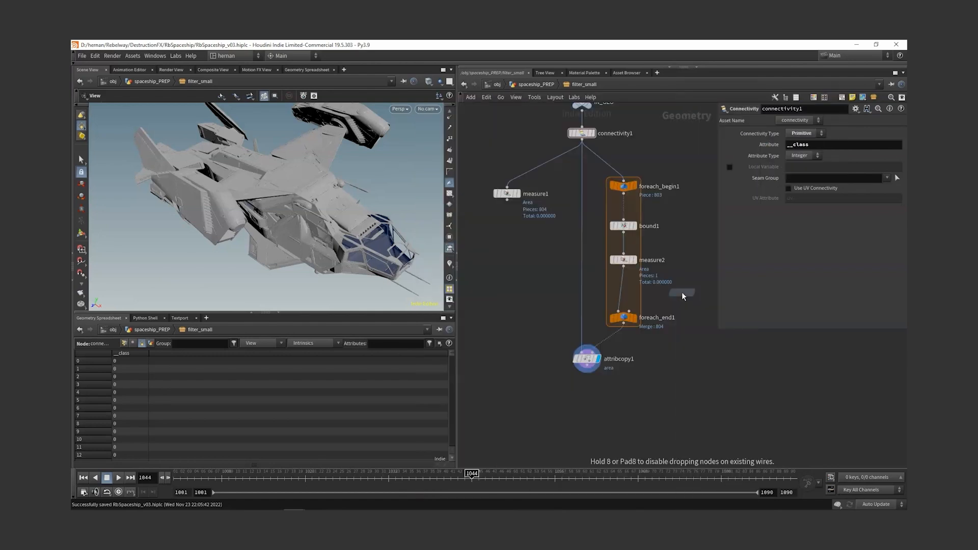
left_click(624, 294)
left_click(804, 220)
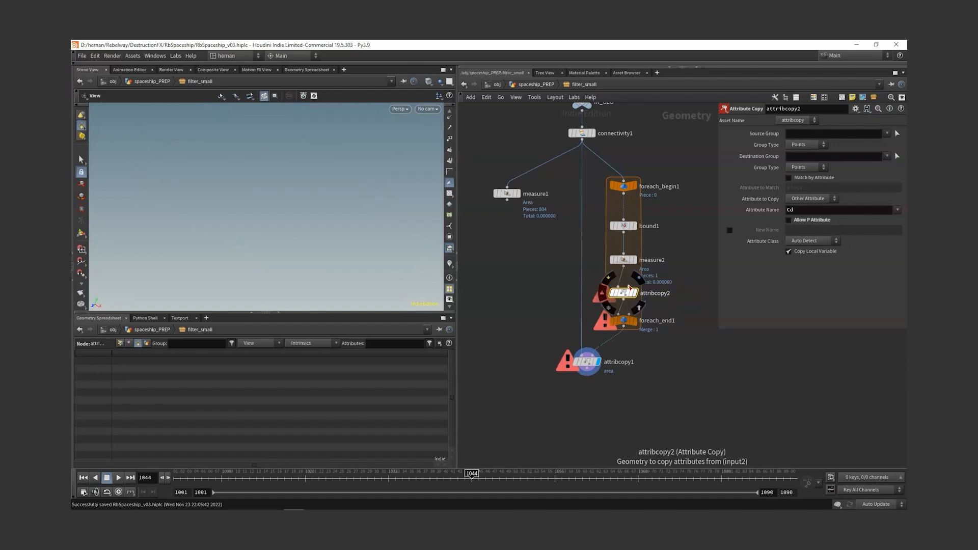
left_click(630, 286)
left_click(679, 276, "alt")
left_click(677, 214, "alt")
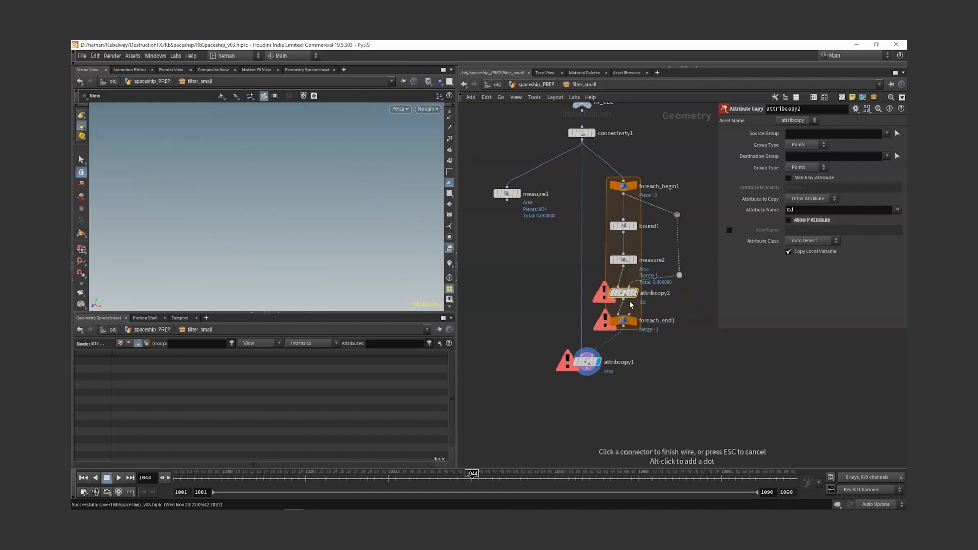
left_click(624, 193)
Step: Set the Attribute Name on attribcopy2 to a relative reference to connectivity1's Attribute parameter
left_click(582, 133)
right_click(761, 146)
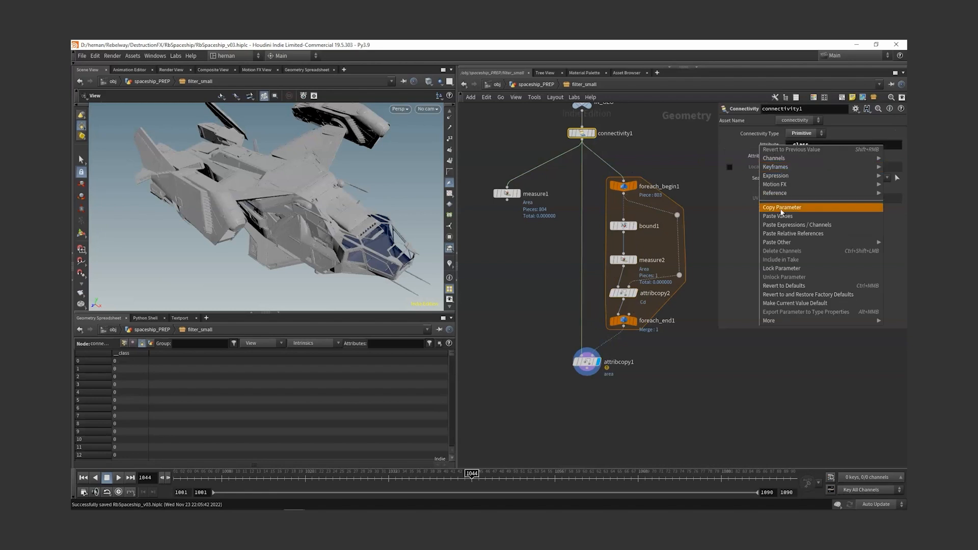
left_click(782, 207)
left_click(624, 293)
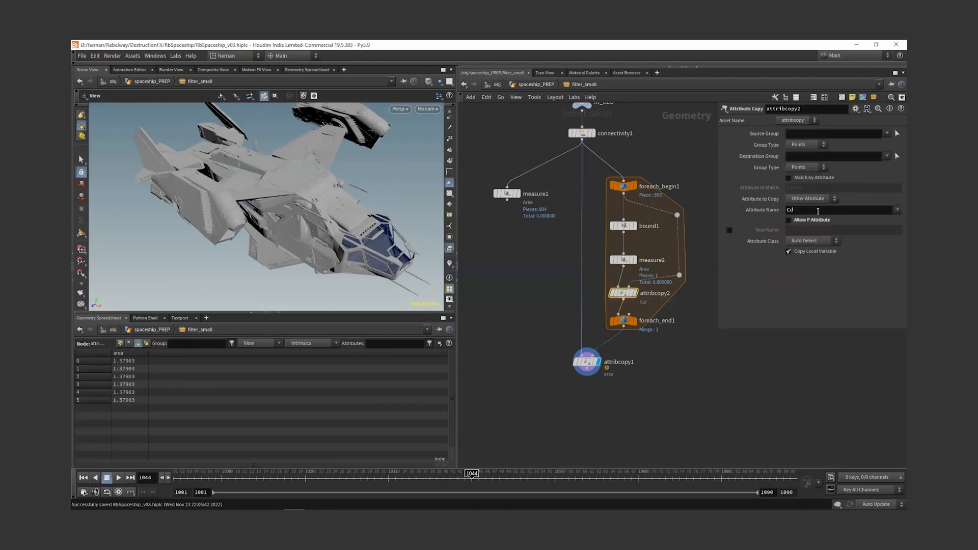
right_click(774, 210)
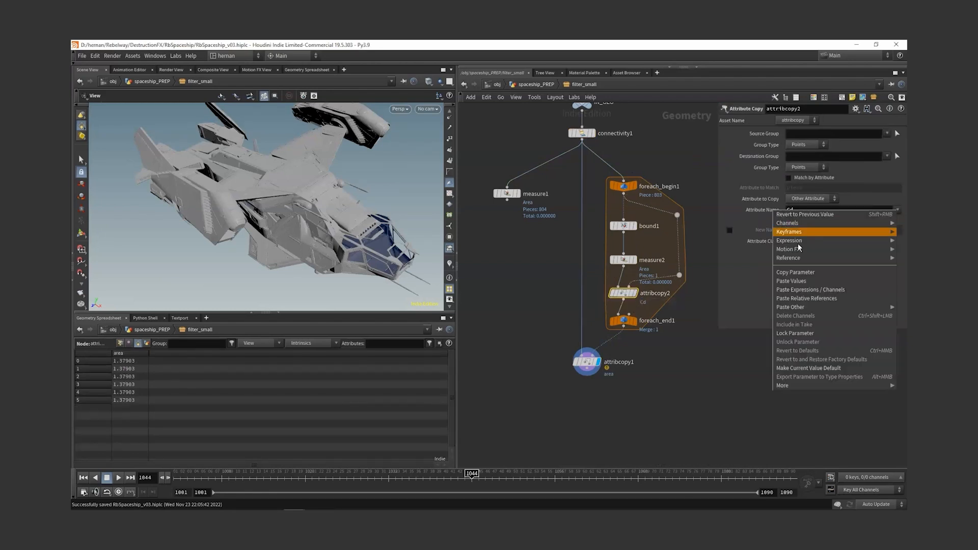
left_click(808, 300)
middle_click(626, 295)
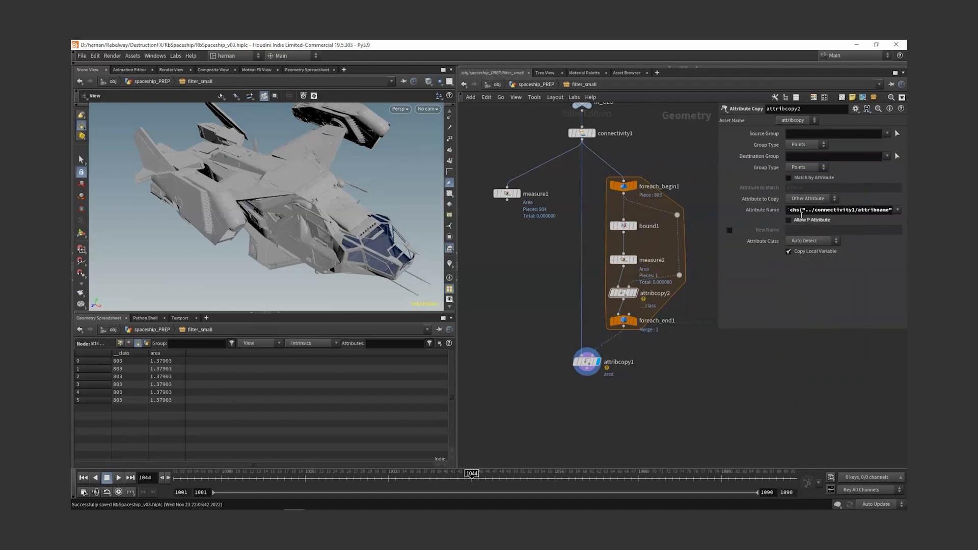
Step: Set both the source and destination Group Type on attribcopy2 to Primitives
left_click(806, 145)
left_click(805, 169)
left_click(805, 169)
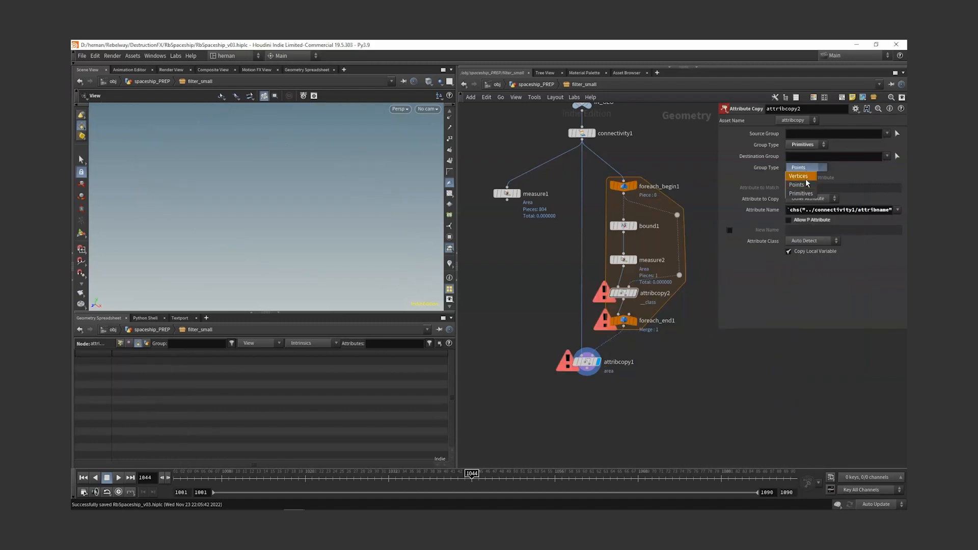
left_click(807, 180)
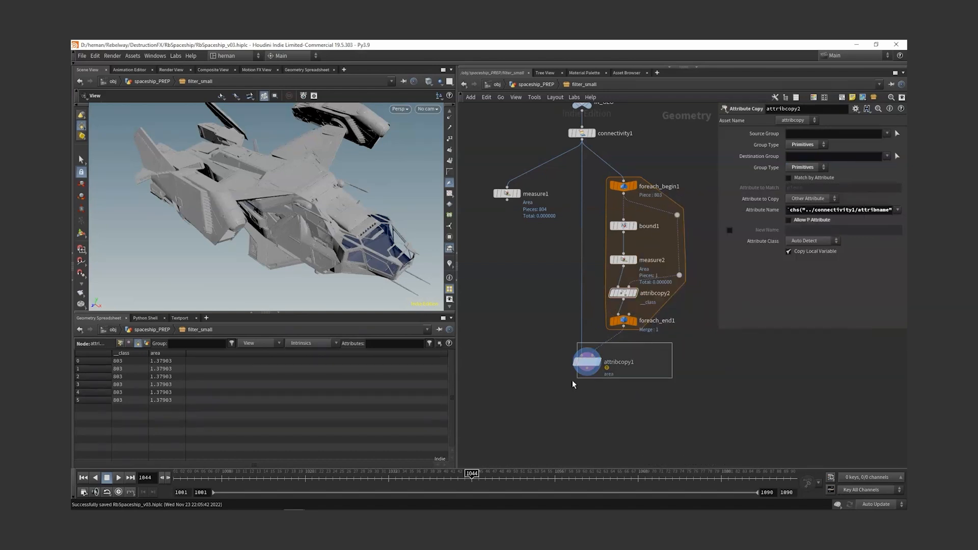
Step: Set both the source and destination Group Type on attribcopy1 to Primitives
left_click(586, 363)
left_click(806, 145)
left_click(804, 170)
left_click(805, 167)
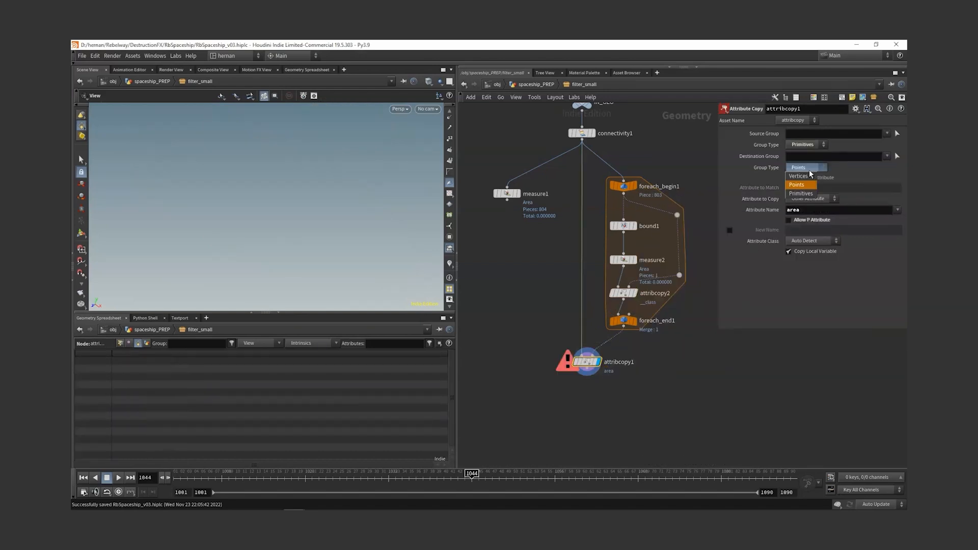
left_click(802, 194)
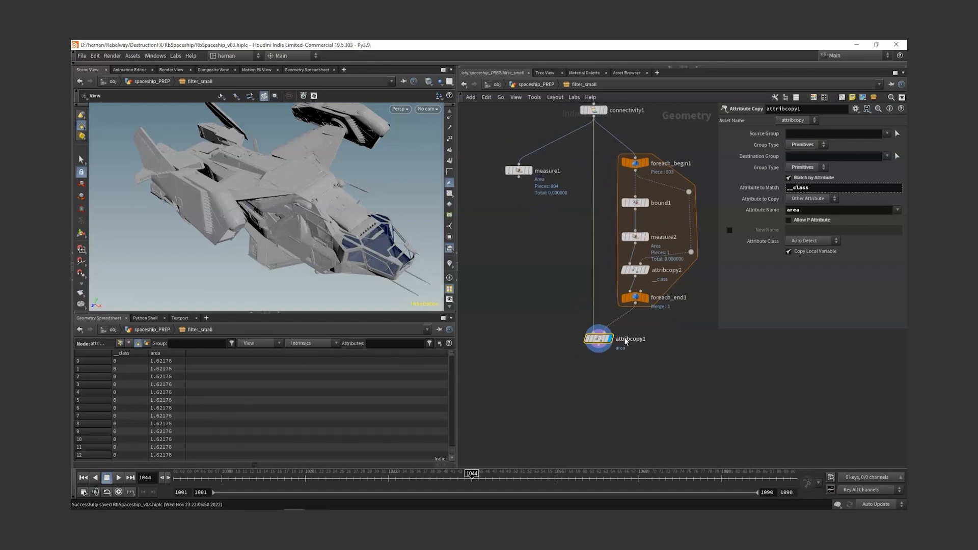
Step: Sort the primitives of attribcopy1 by area from largest to smallest in the Geometry Spreadsheet
mouse_move(452, 354)
left_mouse_down()
mouse_move(459, 456)
mouse_move(449, 350)
left_mouse_up()
left_click(164, 353)
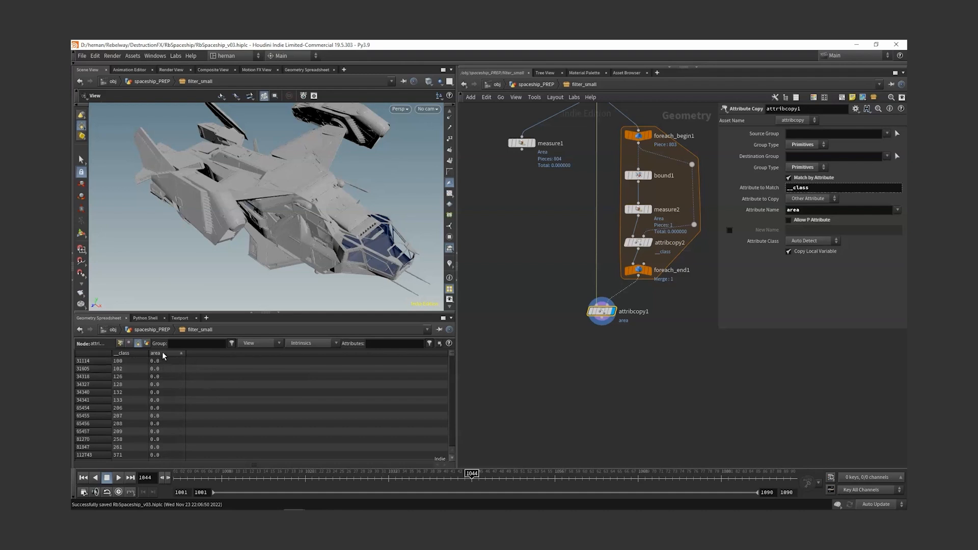
left_click(163, 354)
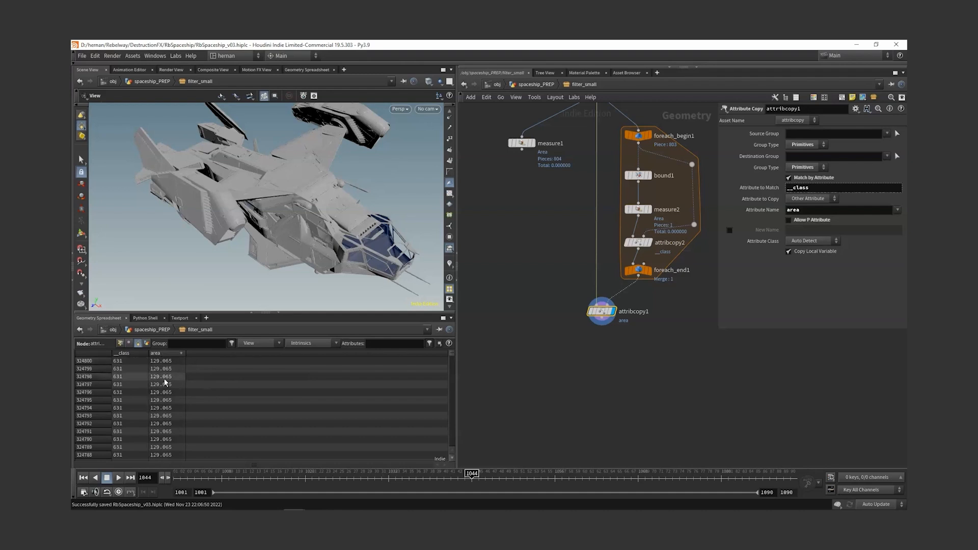
Step: Sort the primitives of attribcopy1 by area from smallest to largest in the Geometry Spreadsheet
left_click(164, 354)
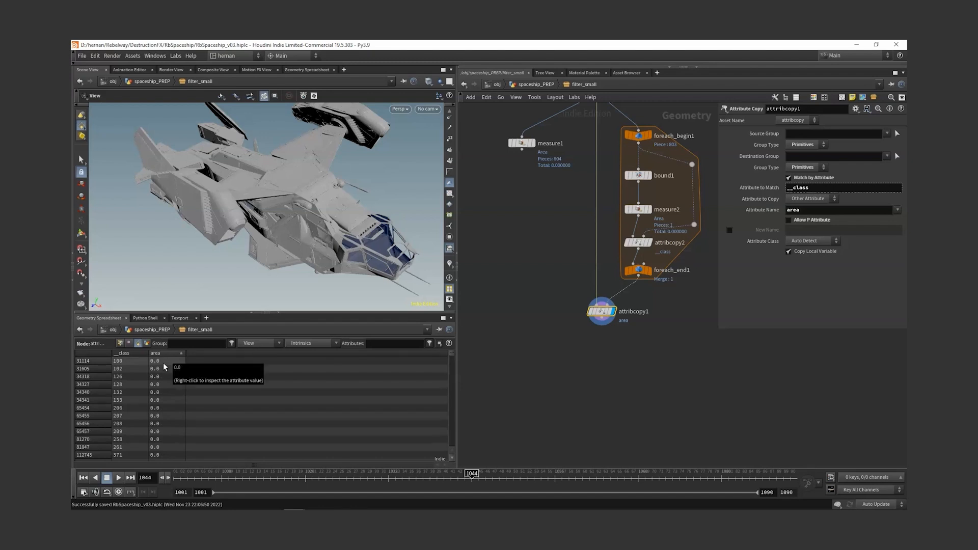
middle_click_drag(606, 387, 613, 365)
scroll(630, 375, "down", 1)
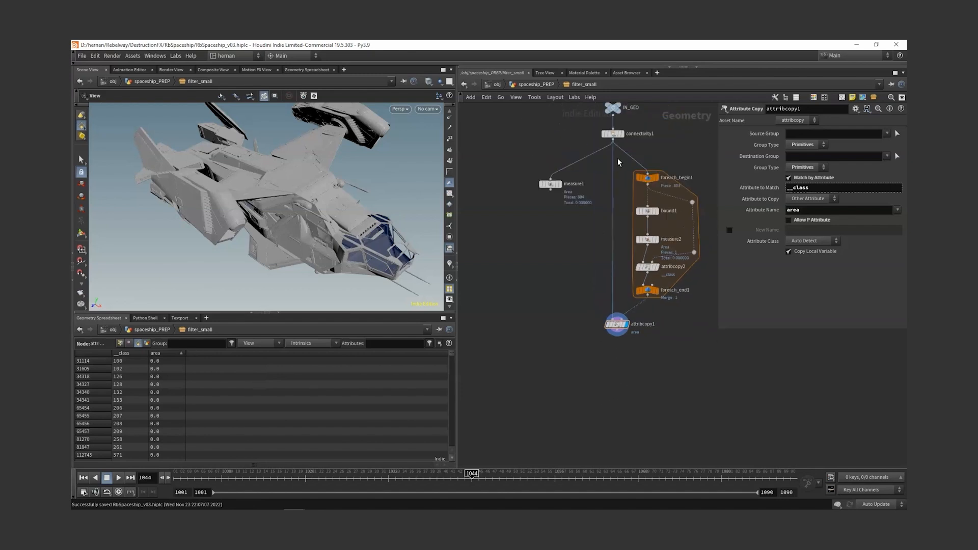
Step: Add an Attribute Delete node after attribcopy1 and display its result
left_click(613, 134)
middle_click_drag(586, 390, 584, 361)
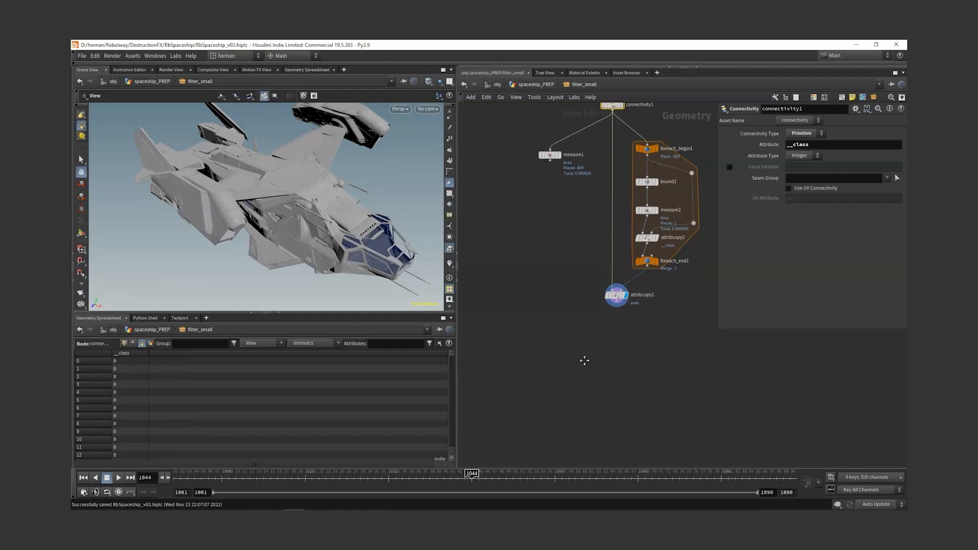
key("Tab")
type("a")
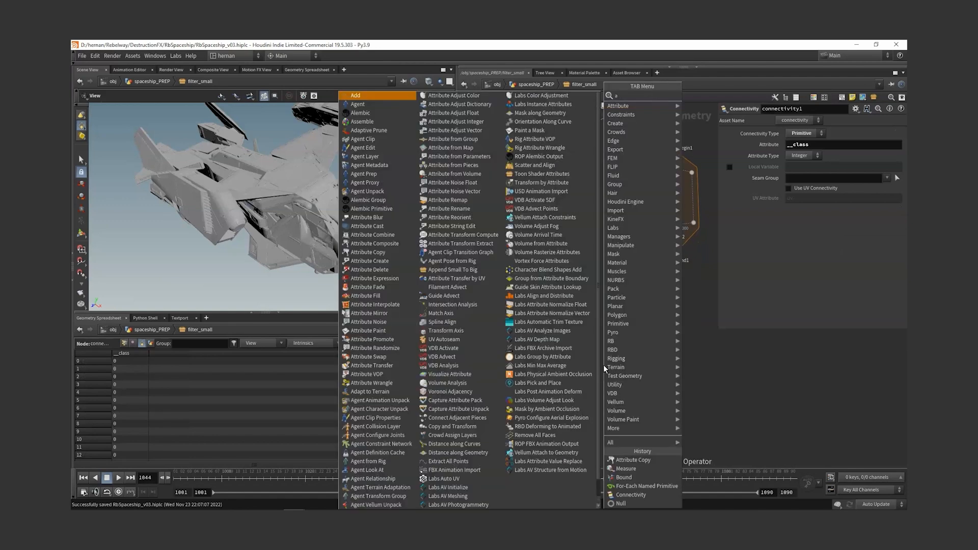
type("del")
key("Return")
left_click(617, 327)
left_click(626, 327)
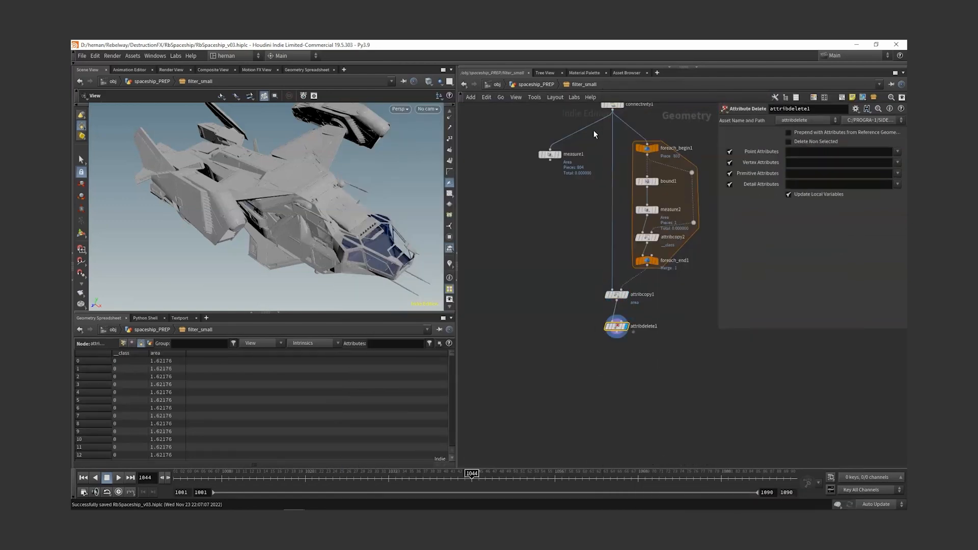
Step: Set Primitive Attributes on attribdelete1 to a relative reference to connectivity1's Attribute parameter
middle_click_drag(593, 131, 581, 225)
left_click(601, 199)
middle_click_drag(545, 313, 555, 258)
left_click_drag(516, 181, 571, 215)
left_click(643, 187)
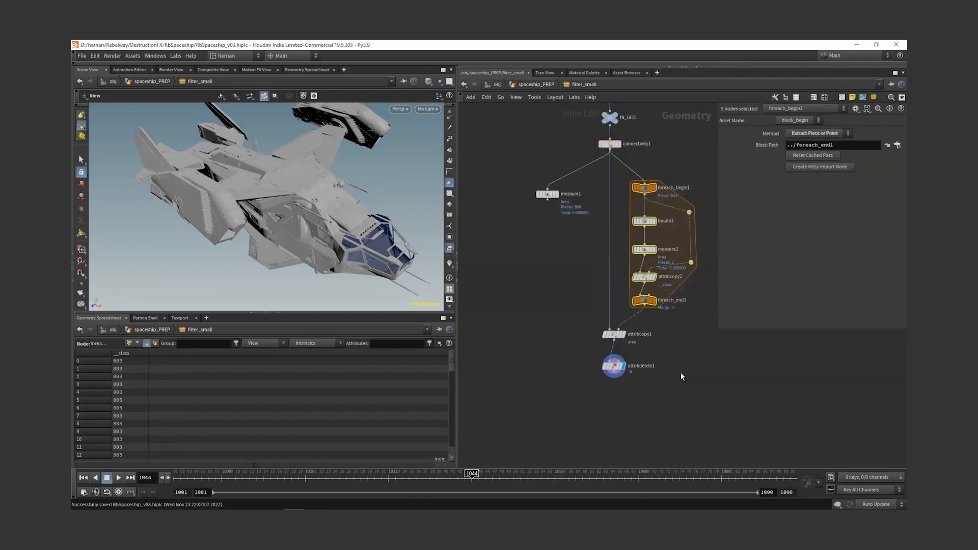
left_click(607, 370)
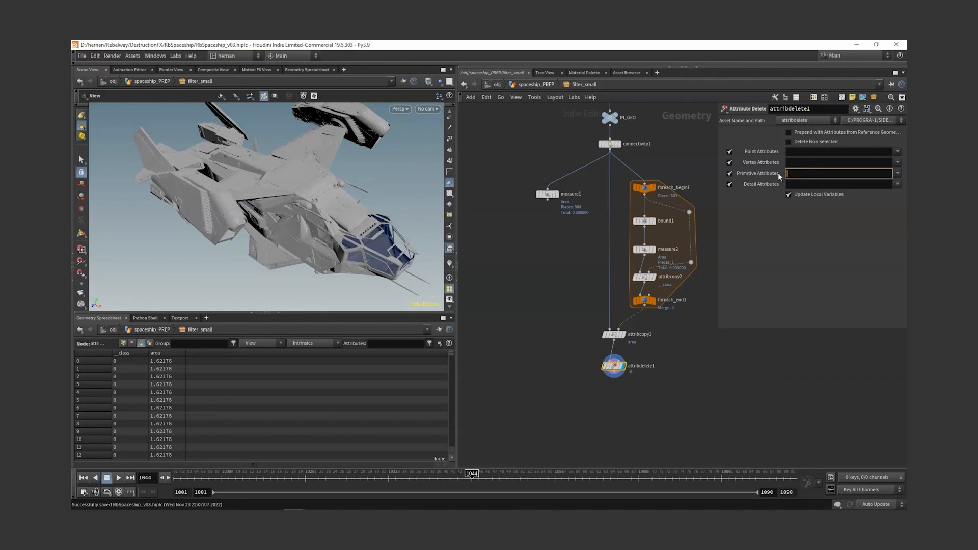
left_click(610, 143)
right_click(773, 145)
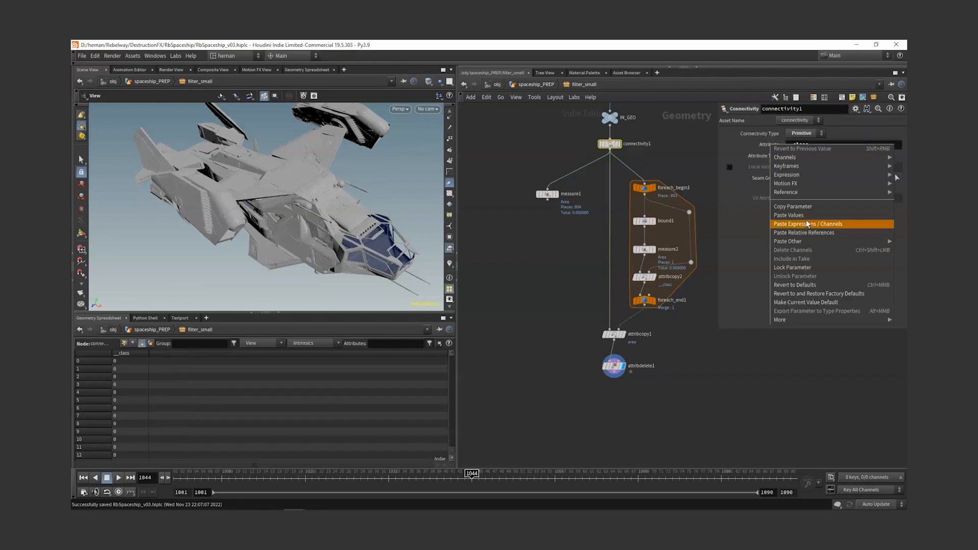
left_click(806, 206)
left_click_drag(655, 356, 688, 338)
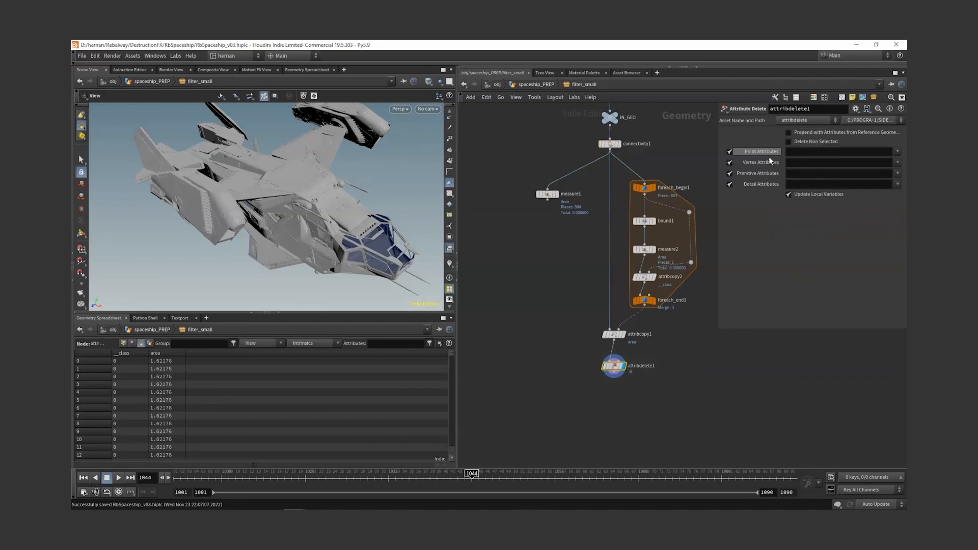
right_click(765, 175)
left_click(809, 261)
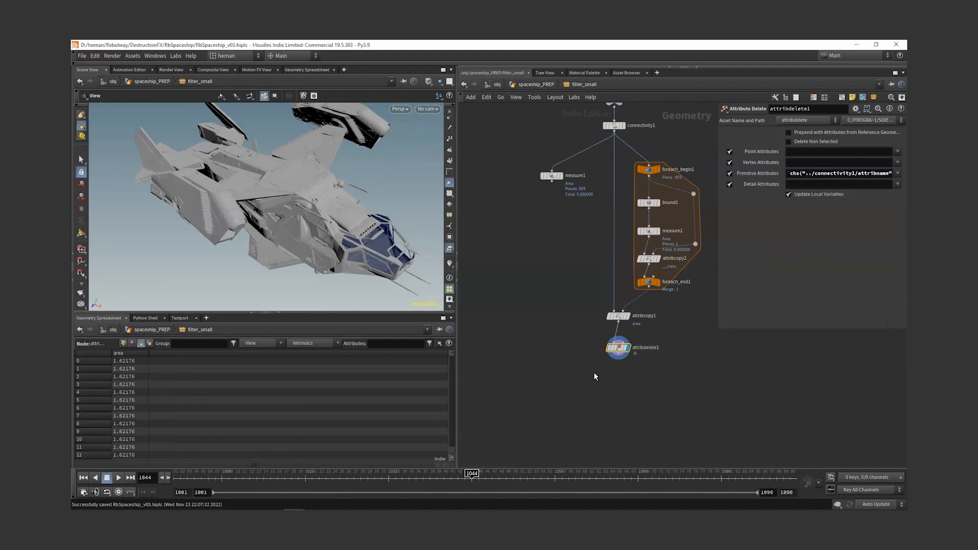
Step: Review the measure1 branch against the for-each bounding-box branch in the filter_small network
middle_click_drag(569, 348, 566, 365)
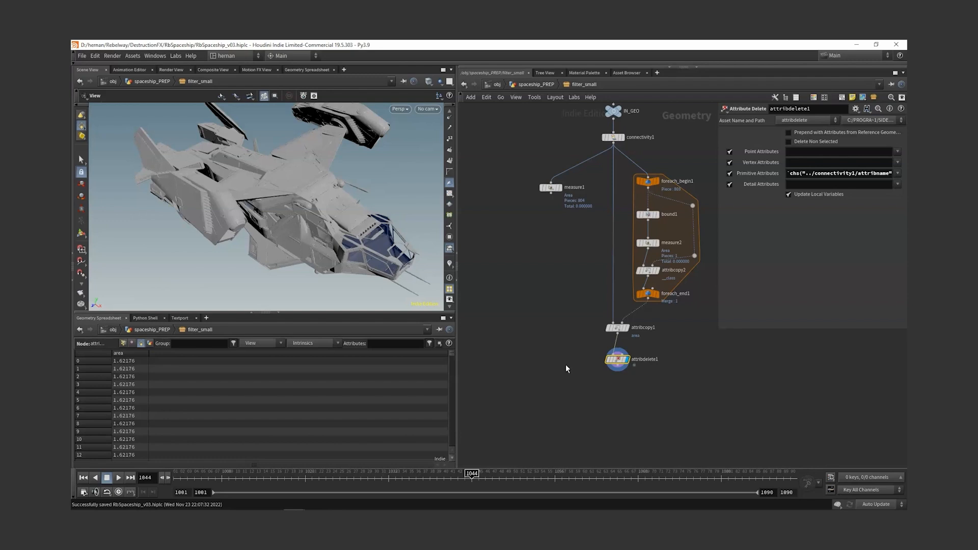
middle_click_drag(568, 376, 571, 362)
middle_click_drag(558, 286, 557, 281)
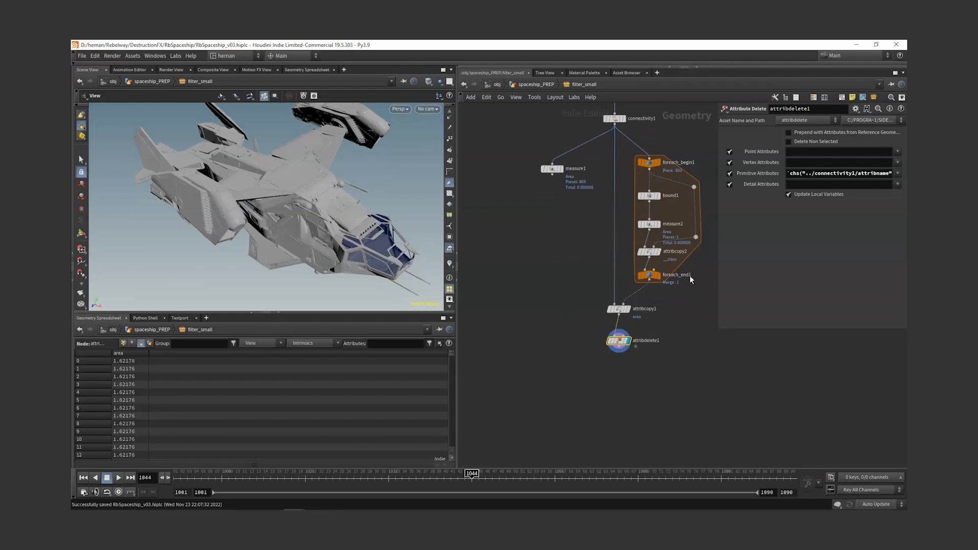
scroll(622, 375, "down", 3)
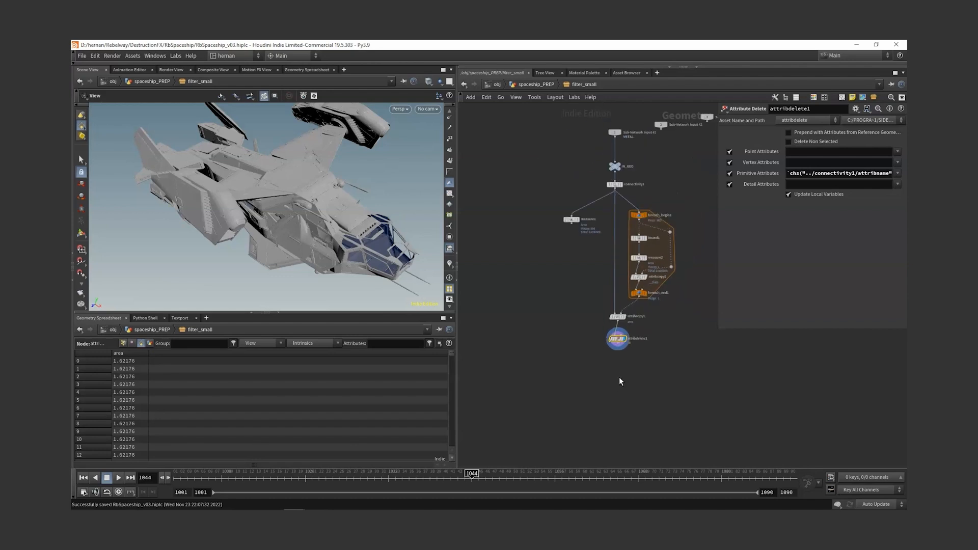
middle_click_drag(619, 377, 629, 345)
mouse_move(584, 183)
left_mouse_down()
mouse_move(598, 188)
mouse_move(589, 188)
left_mouse_up()
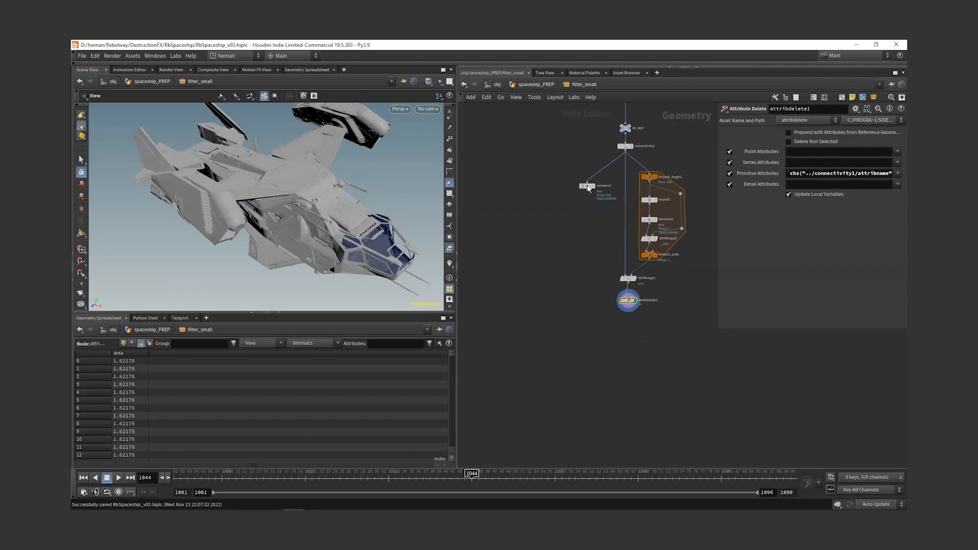
middle_click_drag(620, 372, 627, 347)
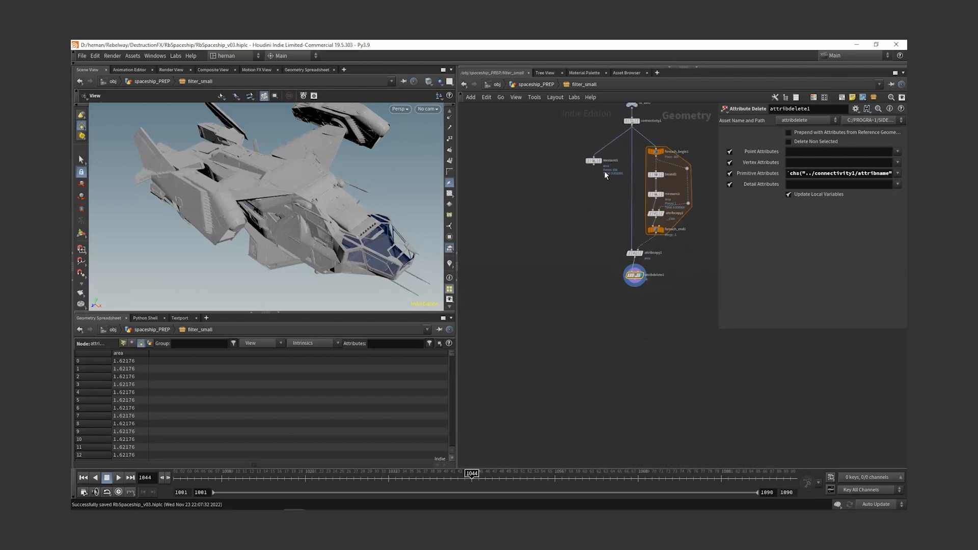
left_click(594, 161)
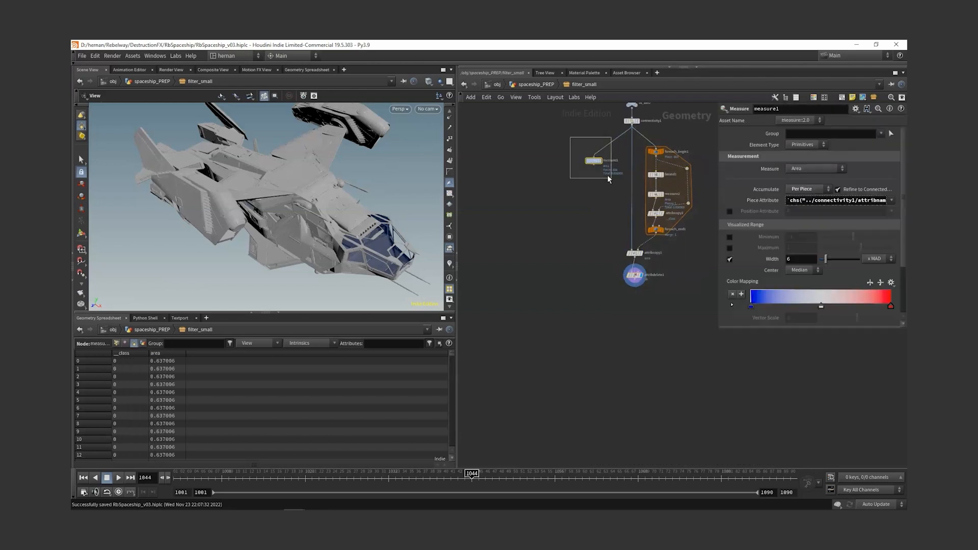
left_click_drag(608, 176, 609, 178)
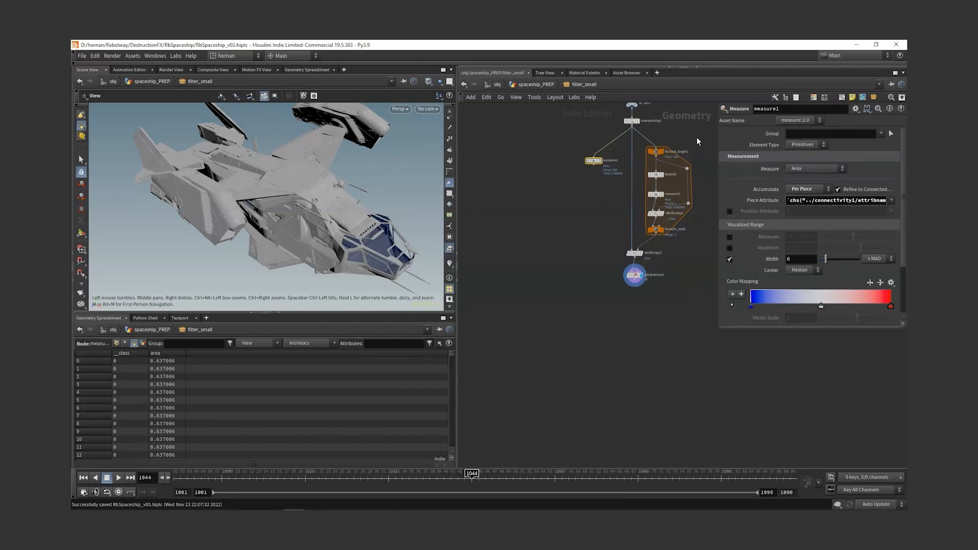
left_click_drag(698, 141, 634, 326)
Step: Add a Switch node with measure1 as the first input and attribdelete1 as the second, and display it
key("Tab")
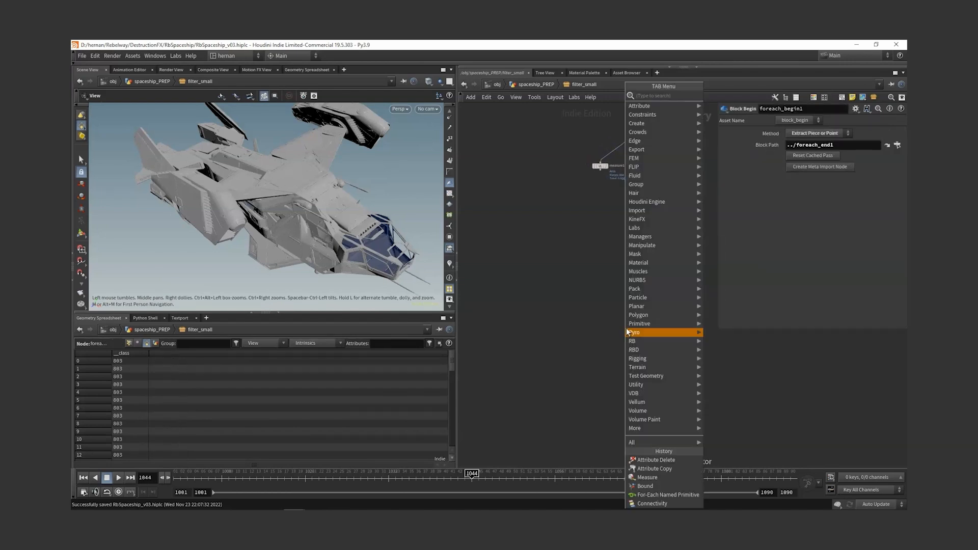
type("sp")
left_click(723, 105)
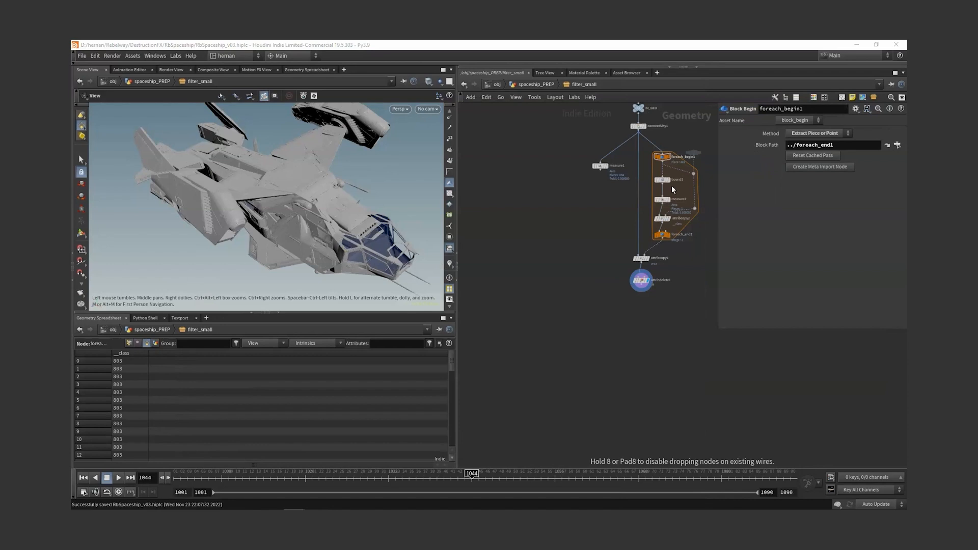
left_click(621, 318)
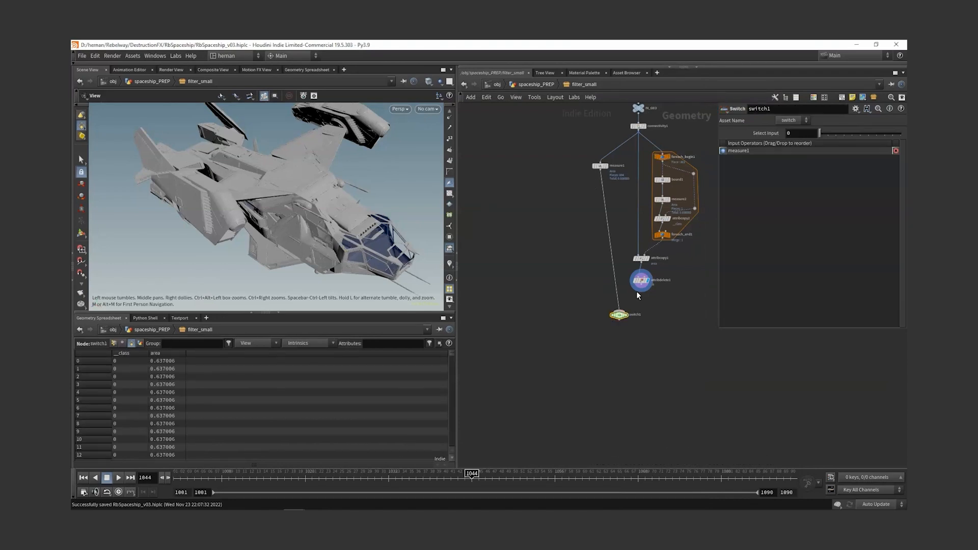
left_click(641, 288)
left_click(619, 312)
left_click(595, 300)
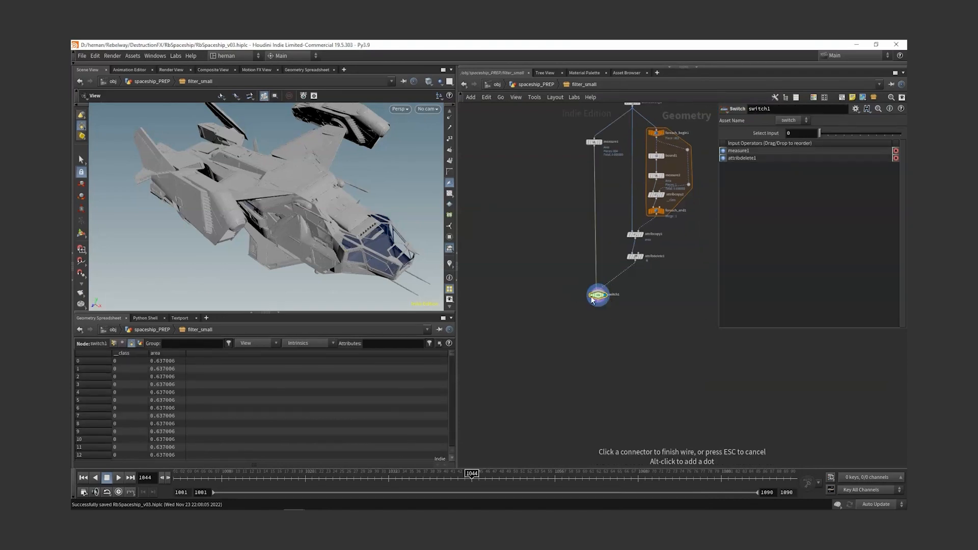
key("Escape")
Step: Add a Blast node after switch1 and set its Group Type to Primitives
left_click_drag(369, 239, 313, 234)
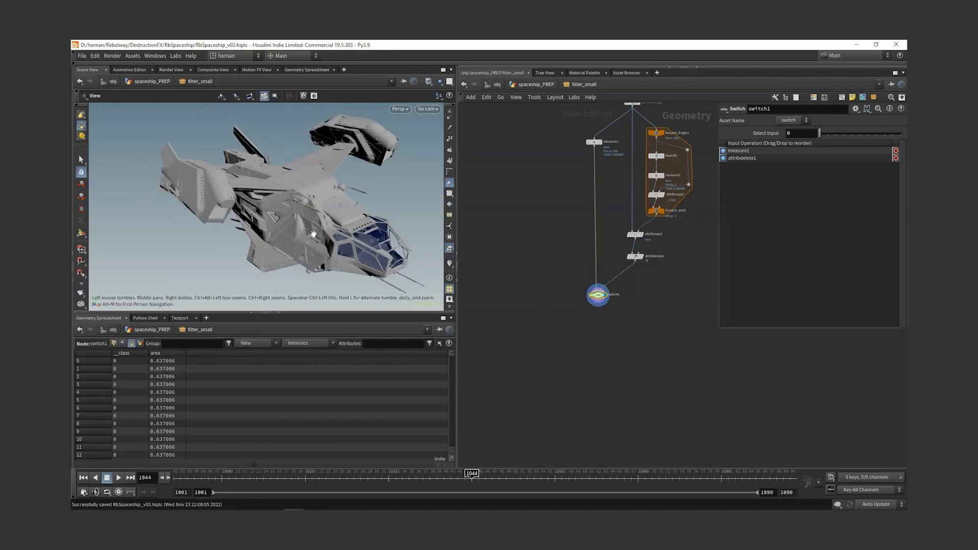
key("Tab")
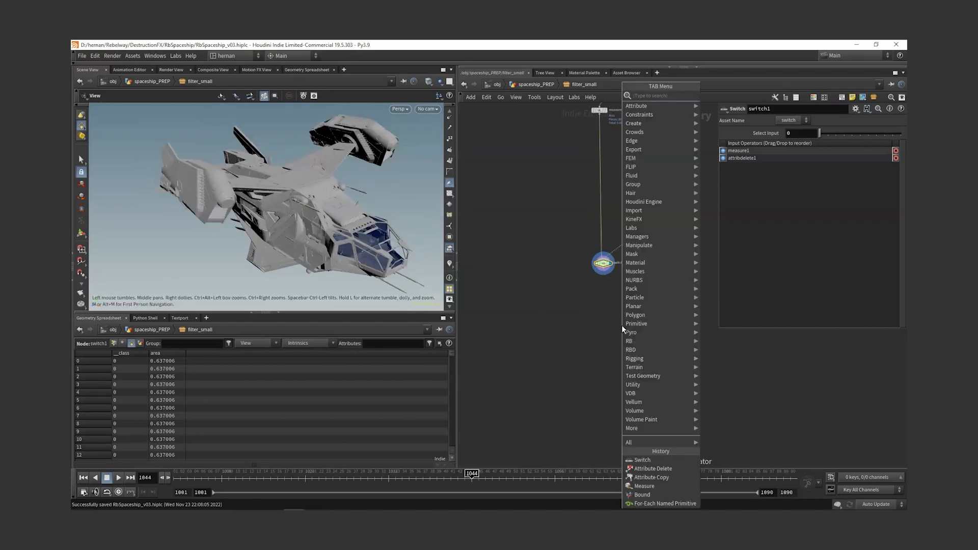
type("bla")
key("Return")
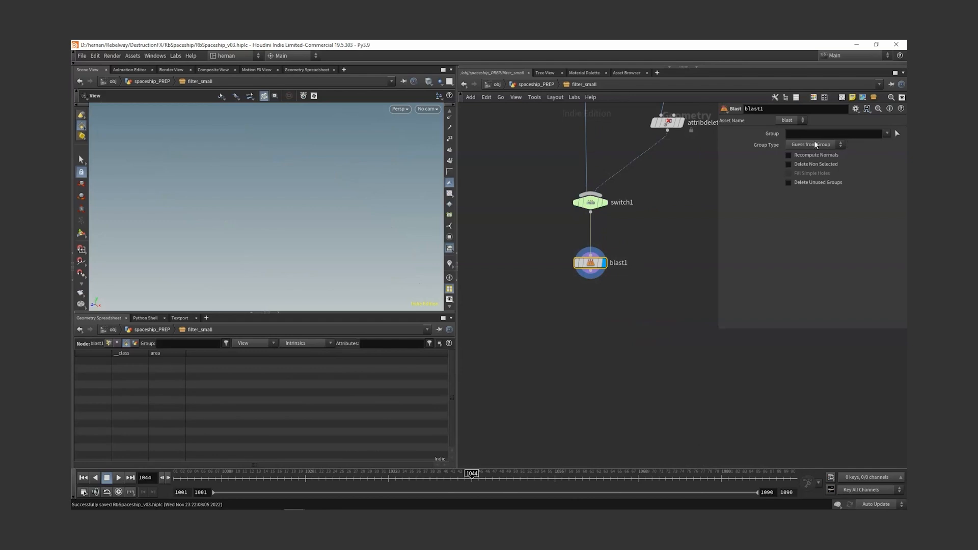
left_click(815, 145)
left_click(807, 183)
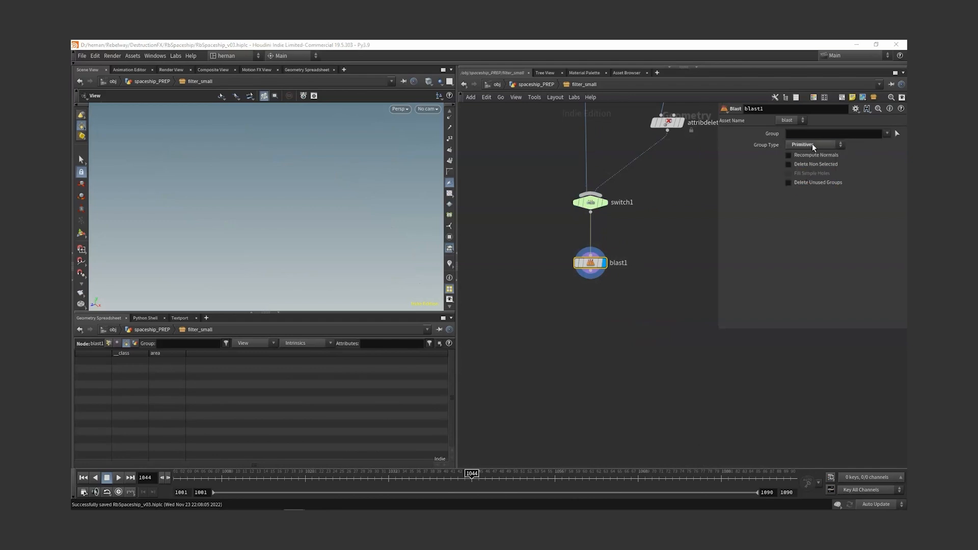
left_click(820, 132)
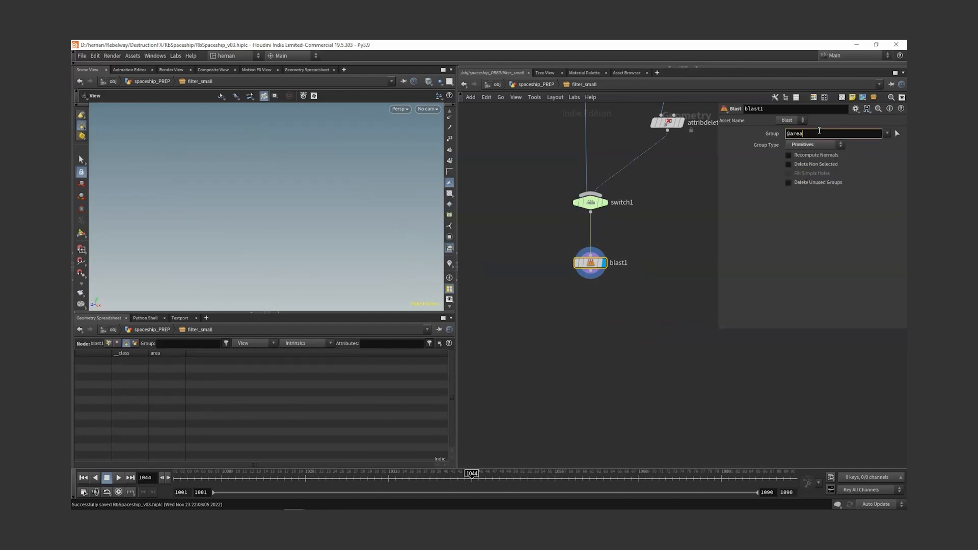
type("@area=0")
key("Return")
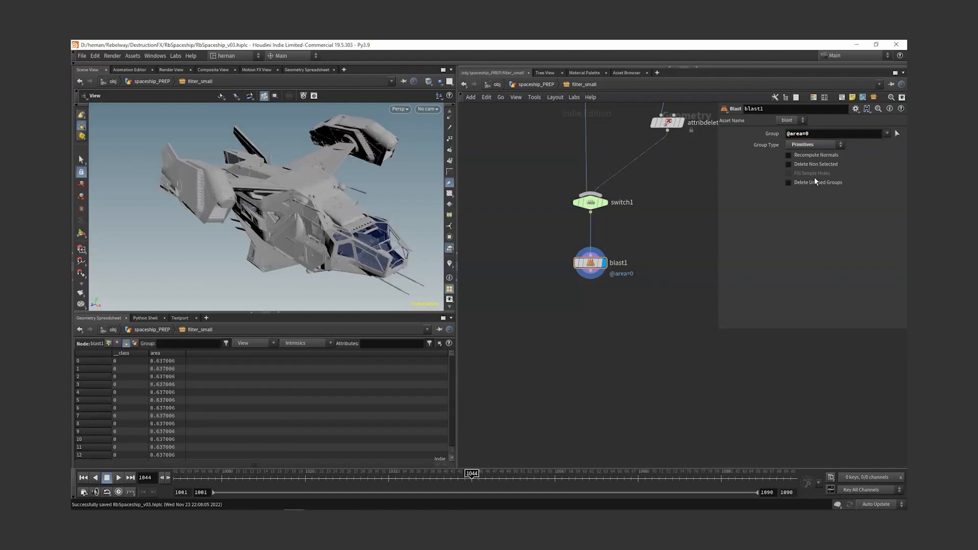
Step: Enable Delete Non Selected on blast1 and show points in the viewport to inspect the zero-area primitives
left_click(813, 165)
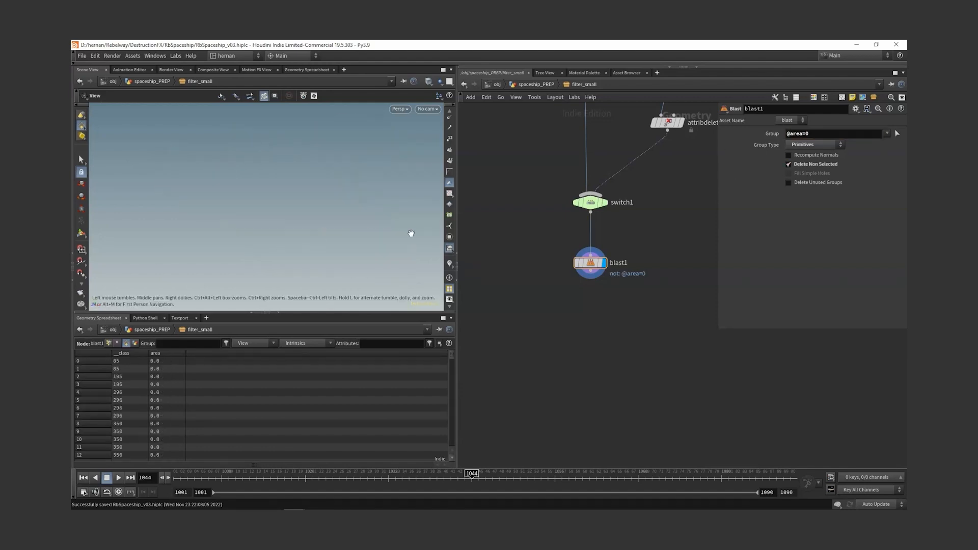
scroll(450, 130, "up", 3)
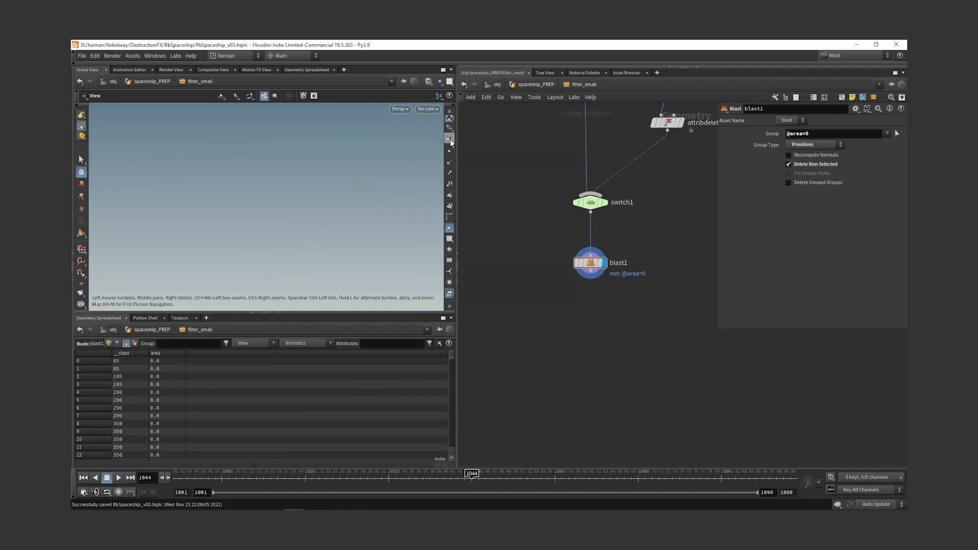
left_click(450, 151)
left_click_drag(343, 194, 377, 220)
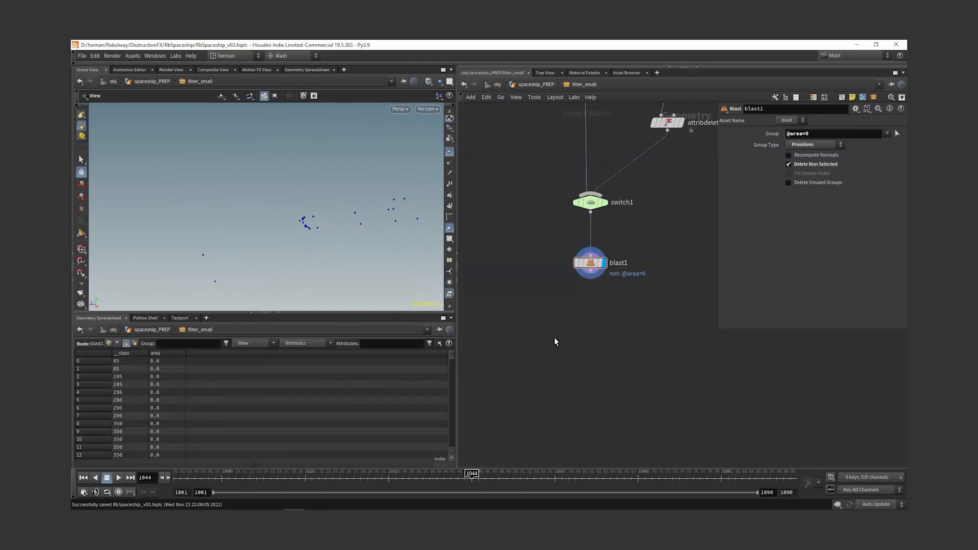
key("Tab")
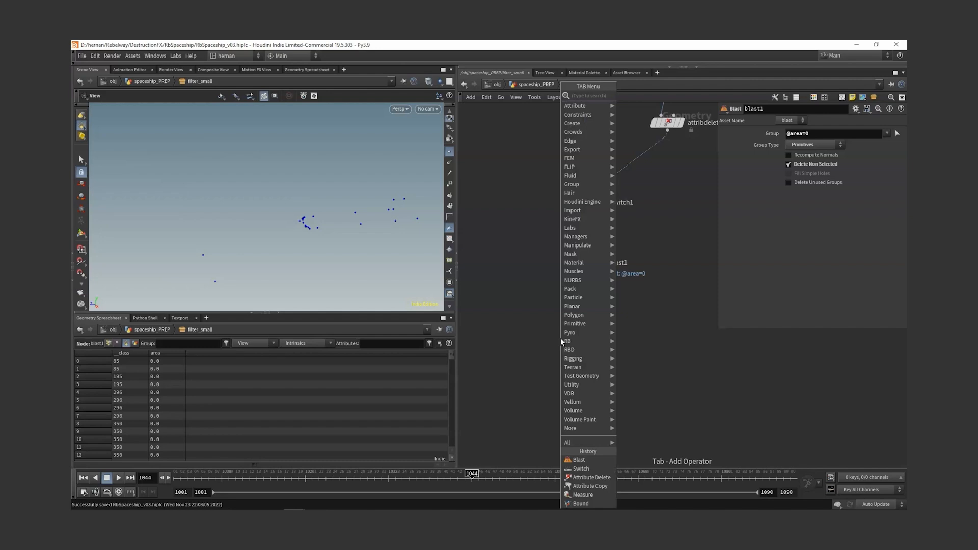
type("clean")
key("Return")
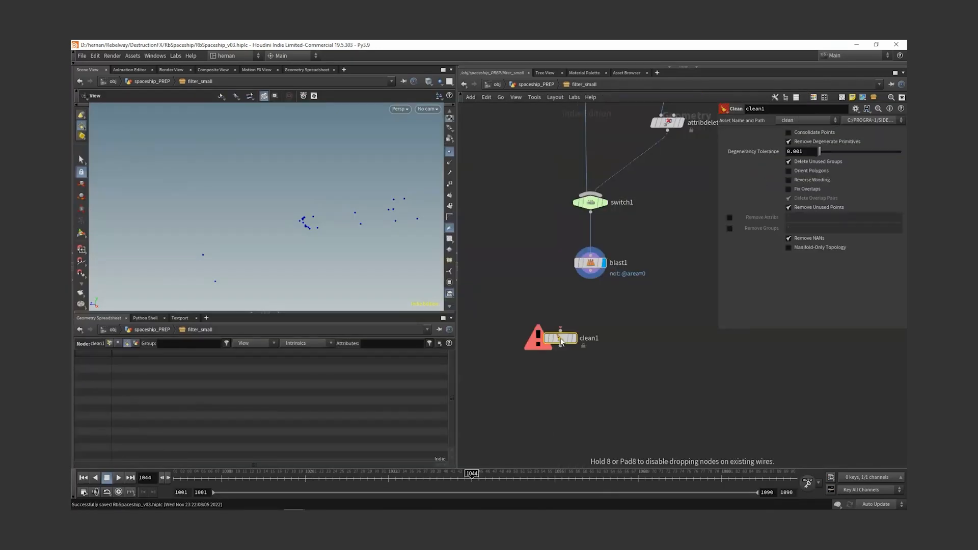
left_click_drag(561, 330, 520, 385)
left_click(561, 330)
key("Escape")
key("Delete")
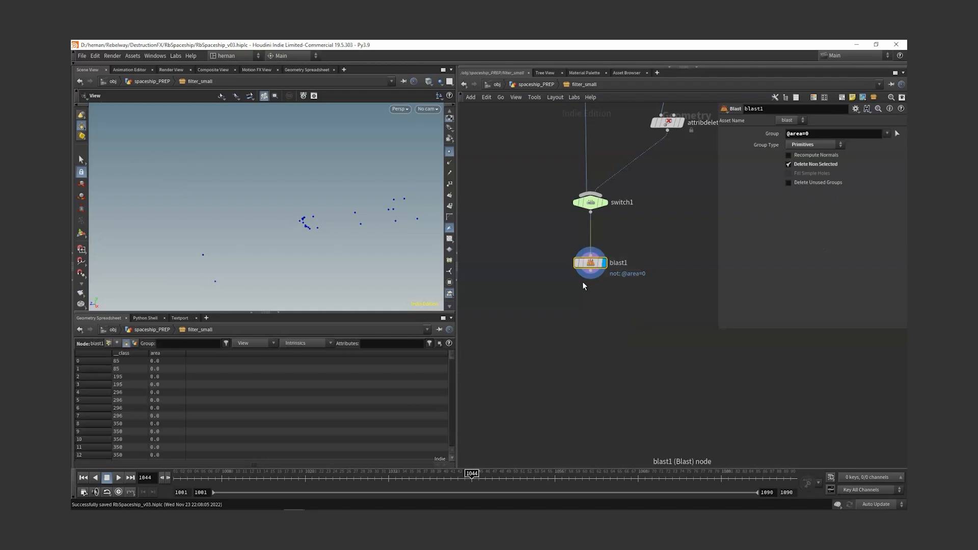
Step: Turn Delete Non Selected back off on blast1 and compare the geometry info of switch1 and blast1
key("ctrl+z")
middle_click_drag(592, 206, 658, 183)
middle_click_drag(590, 262, 662, 220)
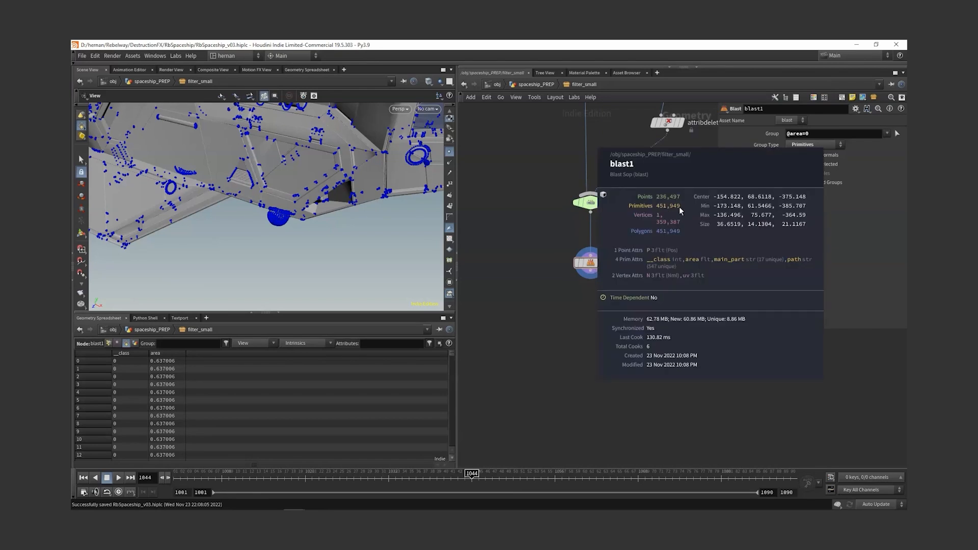
Step: Rename the blast1 node to cleanup
left_click(612, 205)
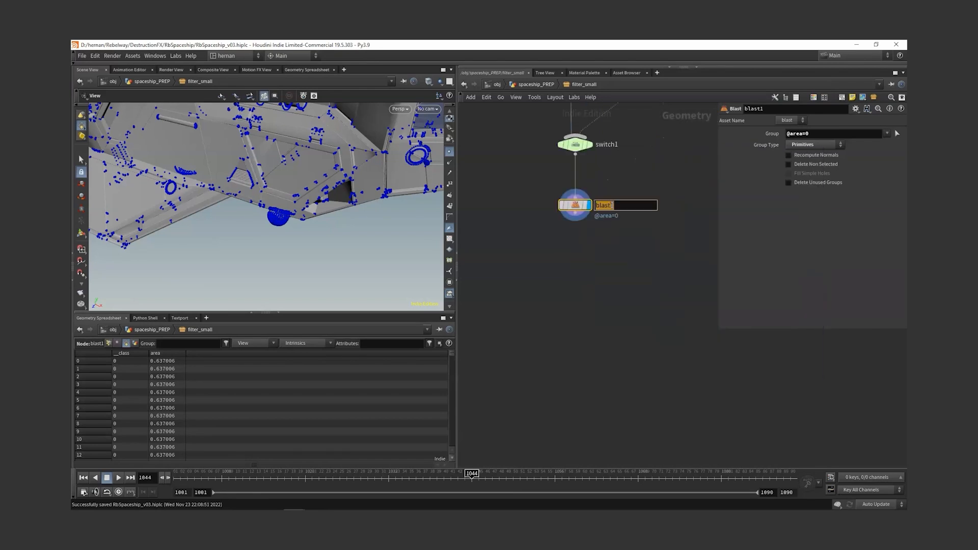
type("cleanup")
key("Return")
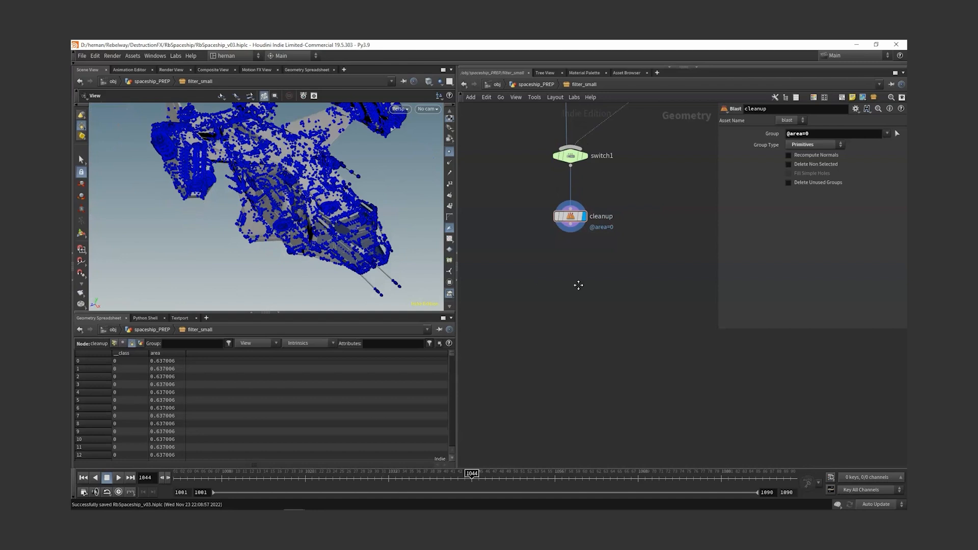
Step: Turn off the point display in the viewport and view the whole cleaned spaceship
middle_click_drag(579, 286, 583, 304)
scroll(584, 303, "down", 3)
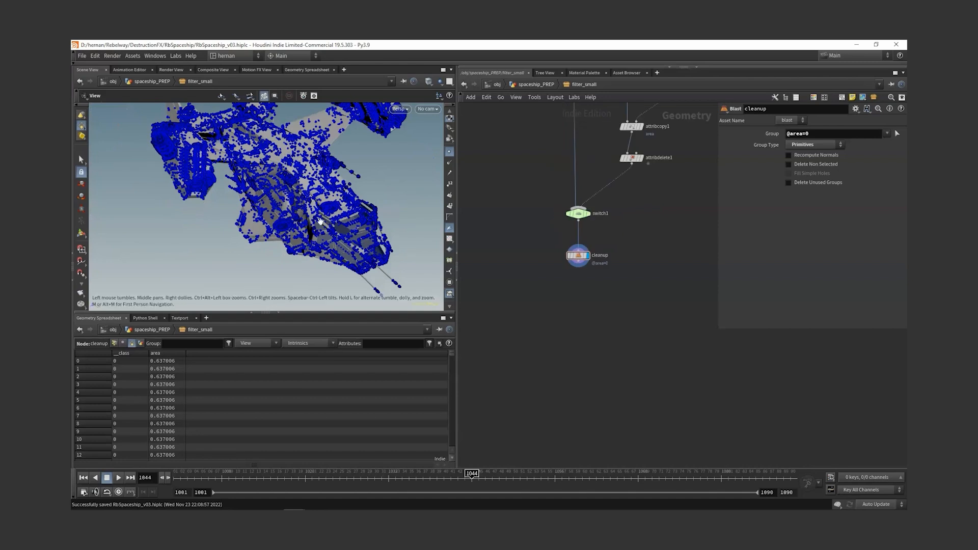
scroll(354, 183, "down", 3)
left_click(449, 154)
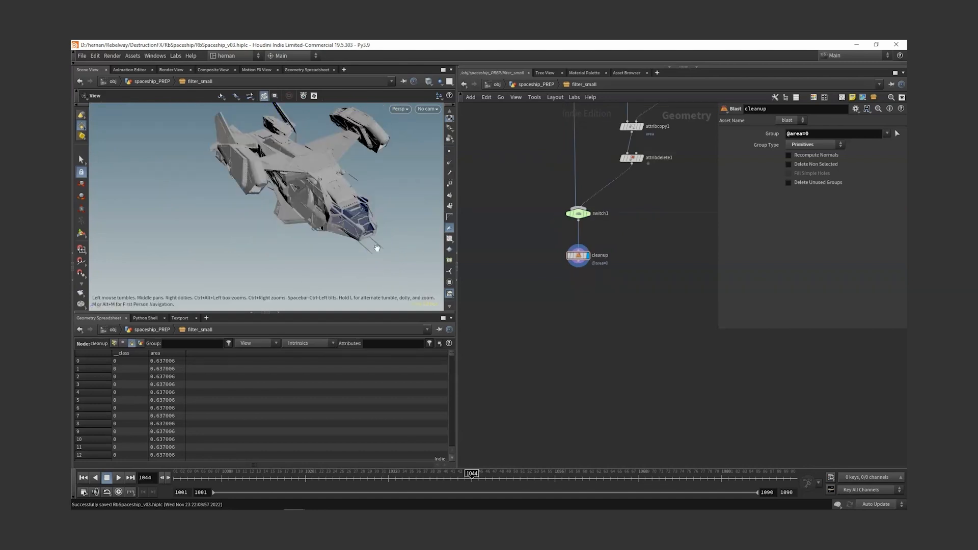
left_click_drag(322, 204, 337, 195)
Step: Add a Split node below the cleanup node and connect it to cleanup's output
middle_click_drag(617, 356, 609, 299)
scroll(609, 299, "down", 2)
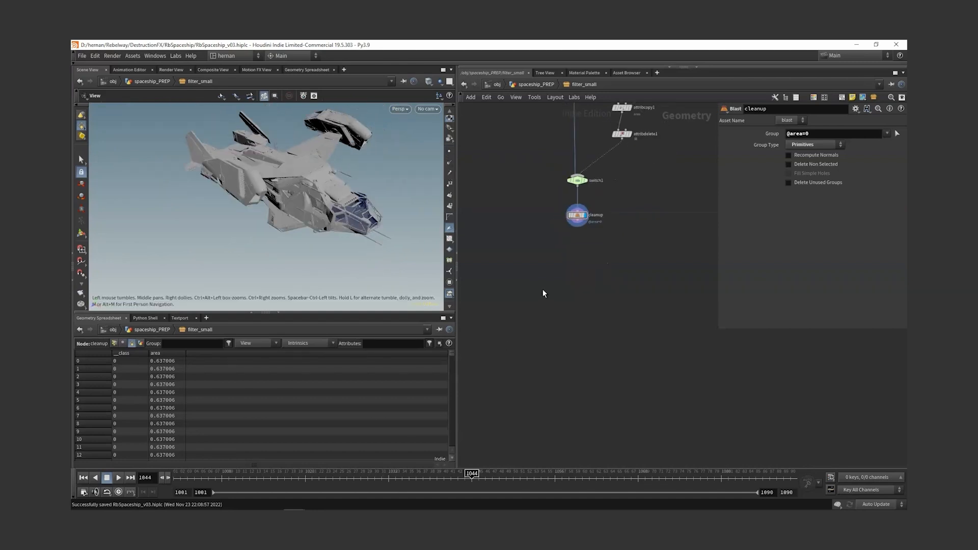
left_click(552, 337)
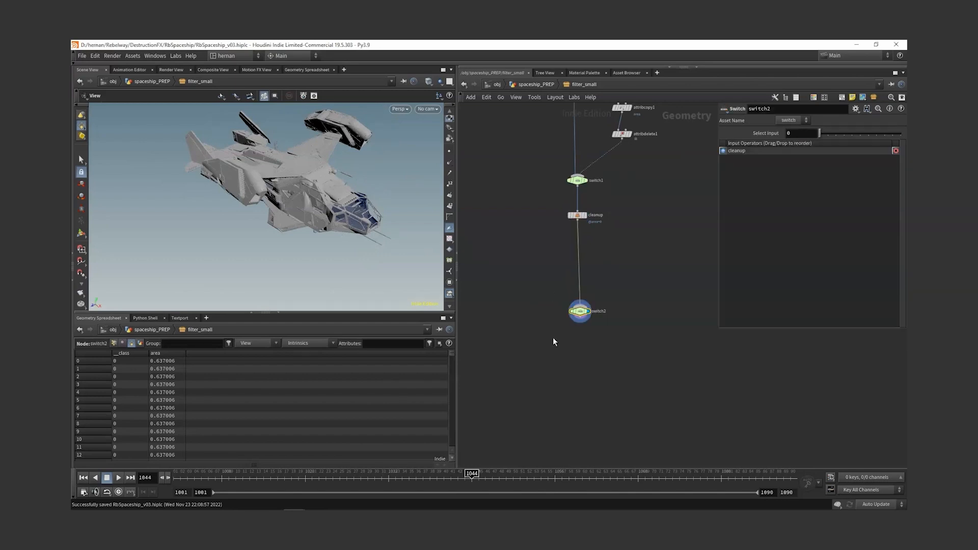
key("Tab")
type("sp")
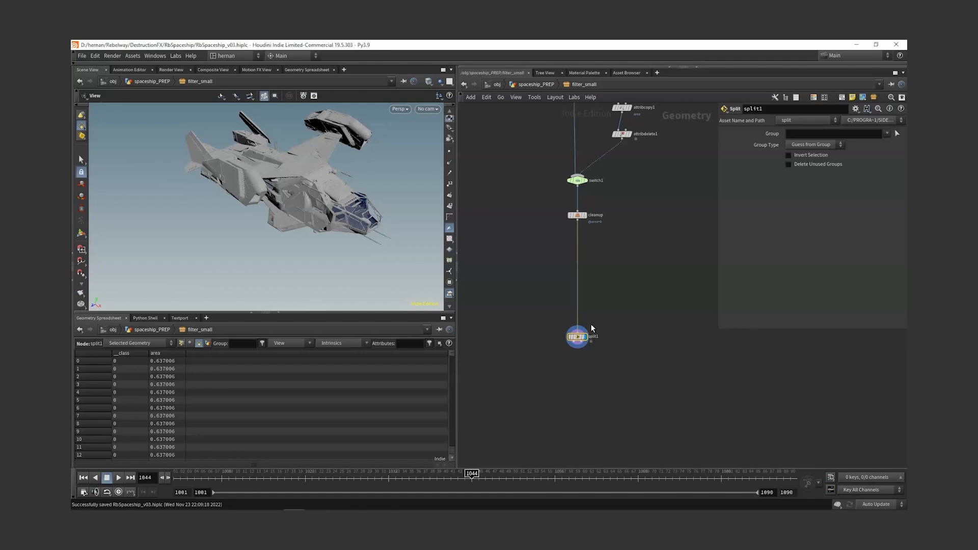
Step: Open the parameter interface editor for split1 and add a Float parameter after the existing parameters
left_click(828, 133)
left_click(855, 109)
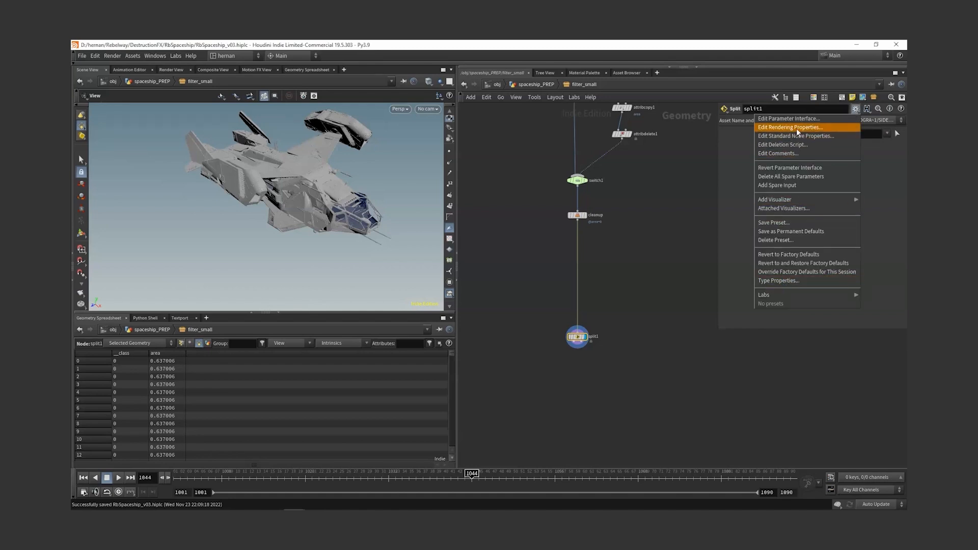
left_click(806, 121)
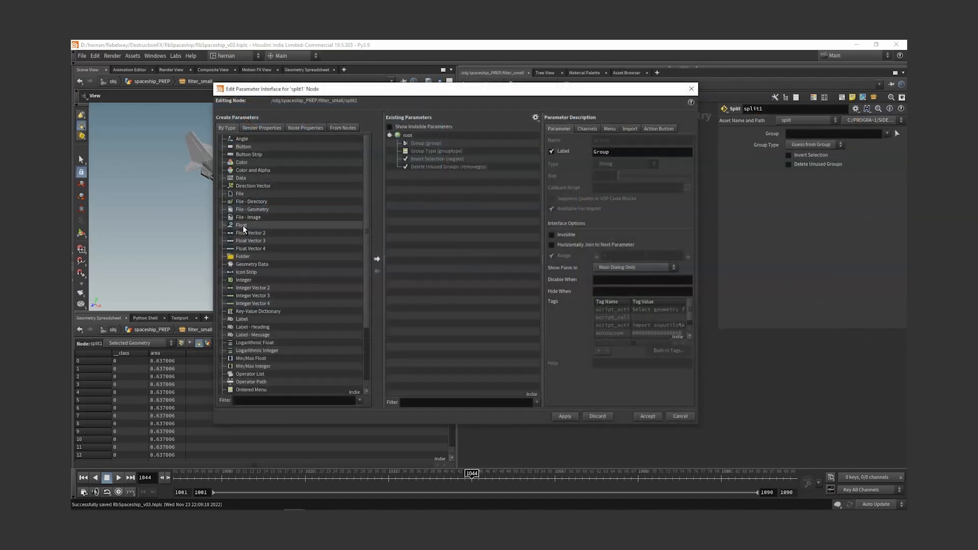
left_click_drag(243, 225, 458, 212)
Step: Name the new float parameter areaThreshold, label it Area Threshold, and apply the interface changes
double_click(631, 143)
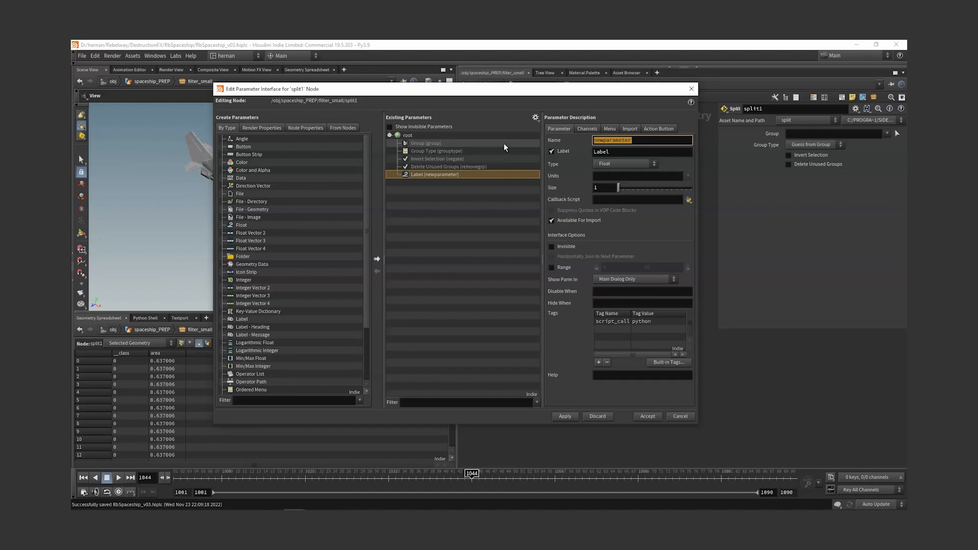
type("areaThreshold")
key("Tab")
type("Area Threshold")
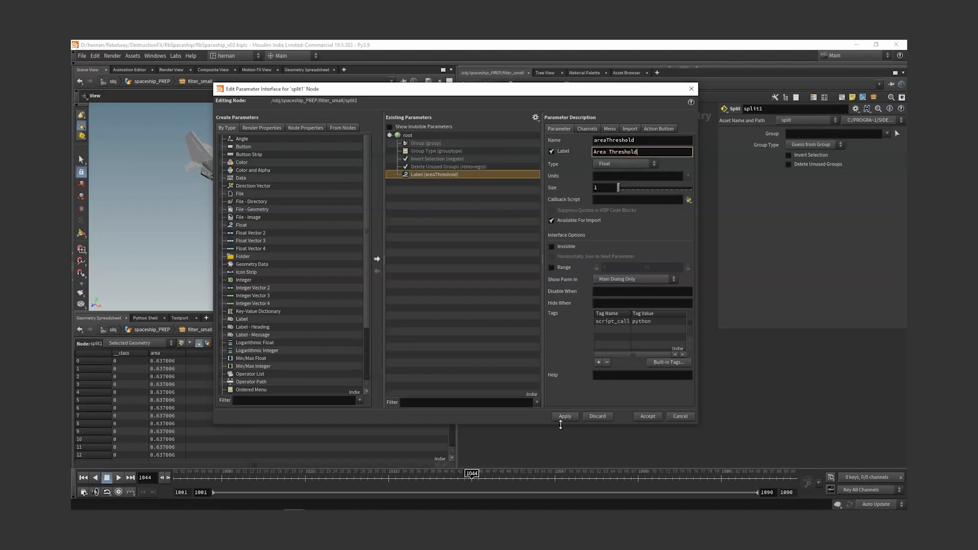
left_click(564, 417)
Step: Copy the Area Threshold parameter and paste it as a relative reference into the Group of split1
right_click(755, 174)
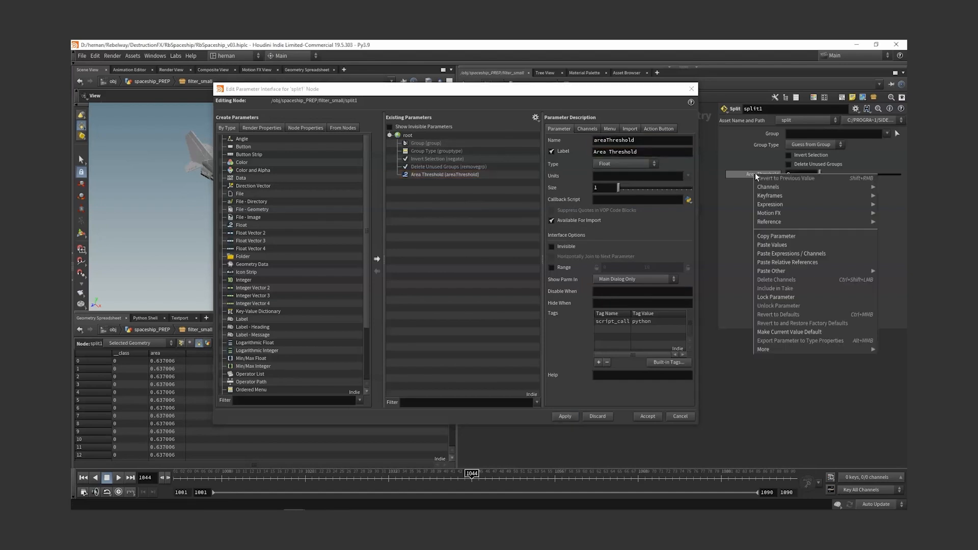
left_click(783, 237)
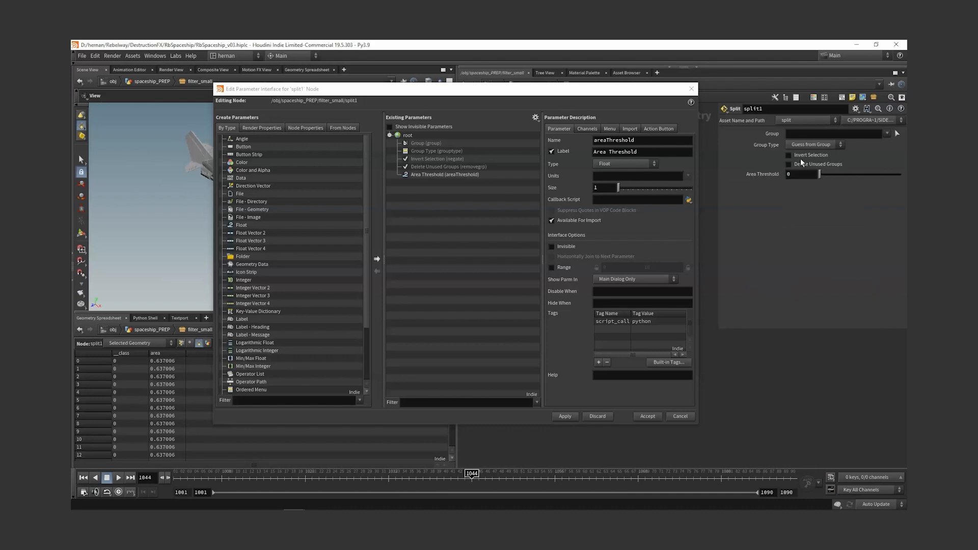
right_click(772, 137)
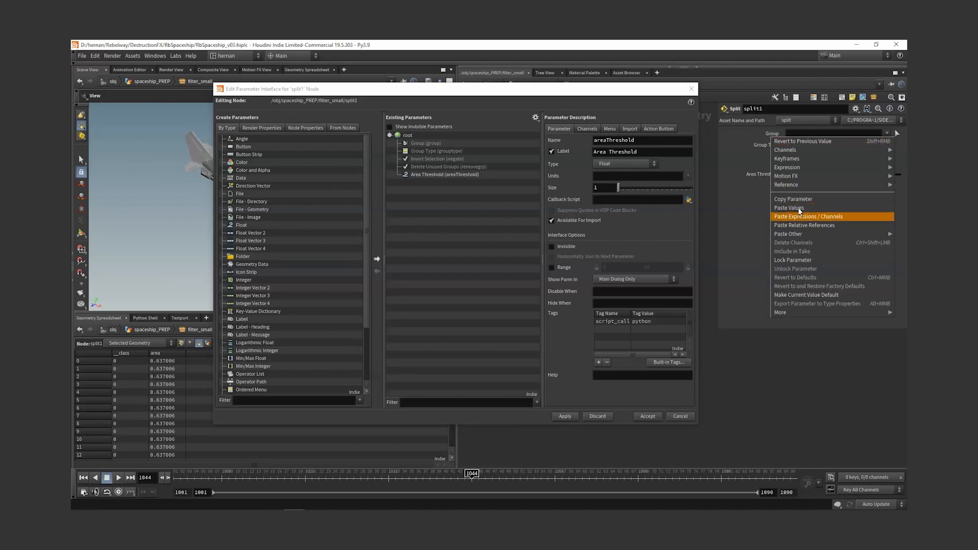
left_click(805, 226)
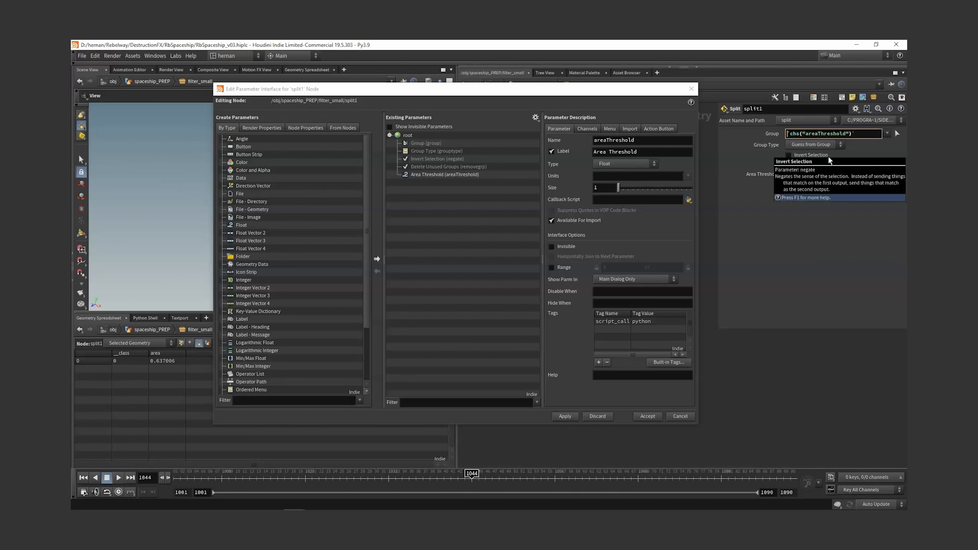
type("area<")
left_click(691, 89)
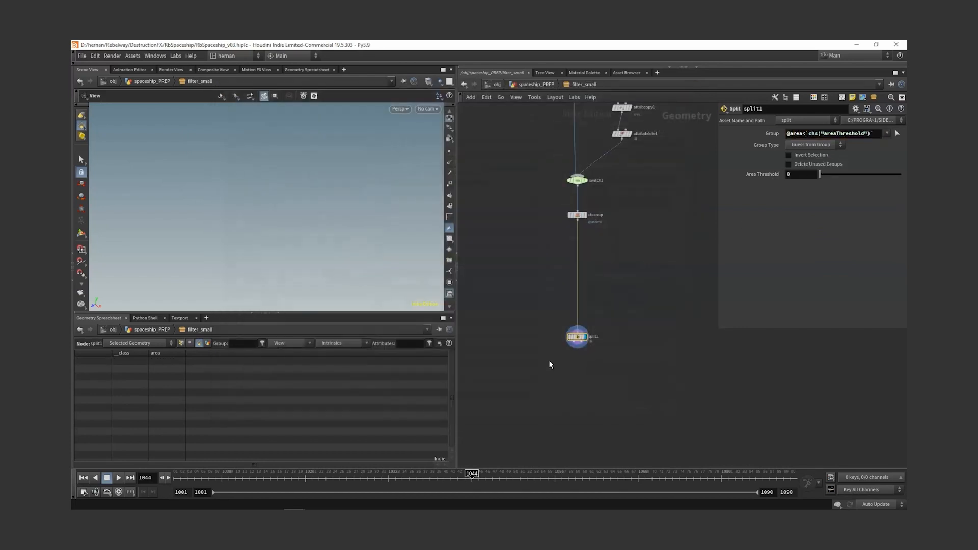
mouse_move(834, 179)
left_mouse_down()
mouse_move(861, 174)
mouse_move(835, 175)
left_mouse_up()
scroll(337, 135, "up", 10)
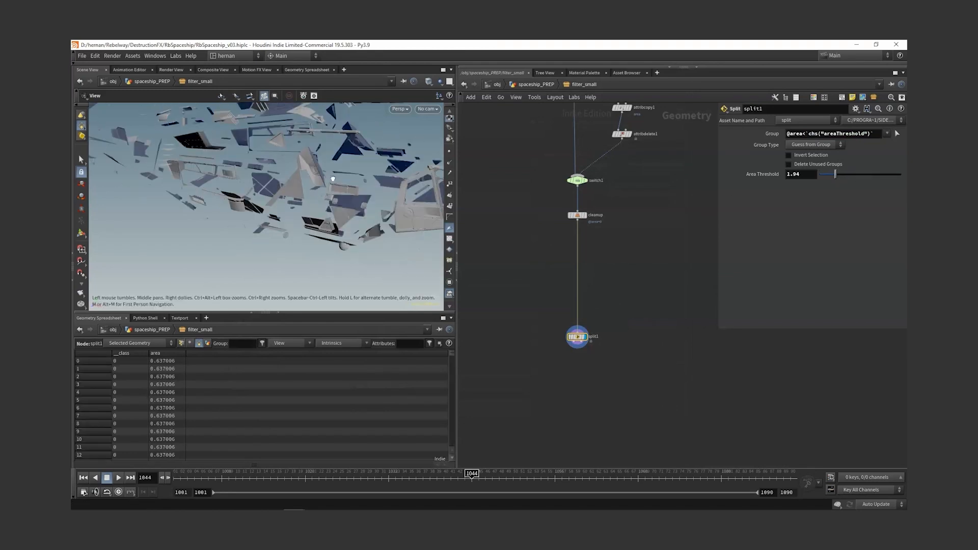
left_click_drag(337, 135, 303, 193)
scroll(310, 187, "up", 5)
scroll(303, 193, "down", 3)
left_click_drag(836, 175, 823, 176)
left_click_drag(387, 196, 370, 198)
scroll(371, 198, "down", 5)
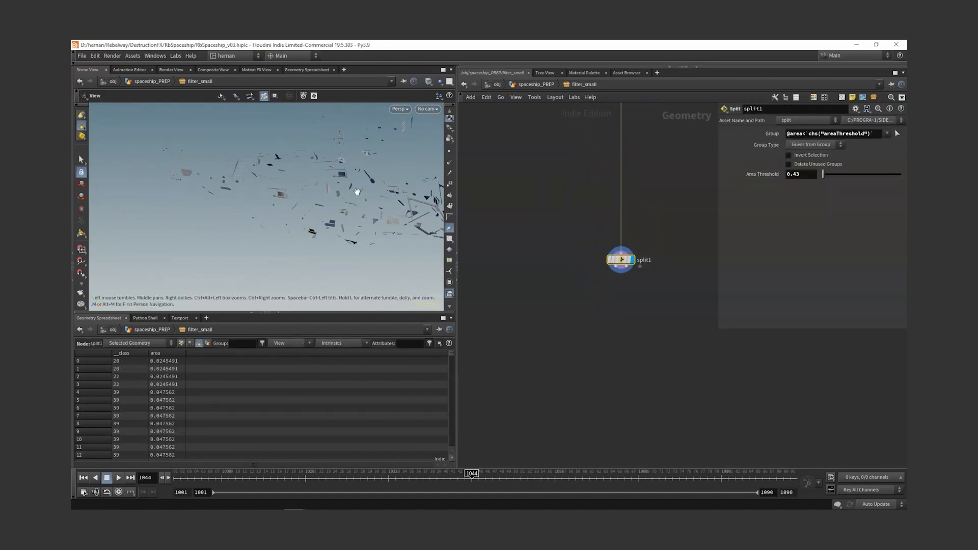
Step: Invert the Split node's selection so its first output carries the large pieces
left_click_drag(653, 240, 695, 213)
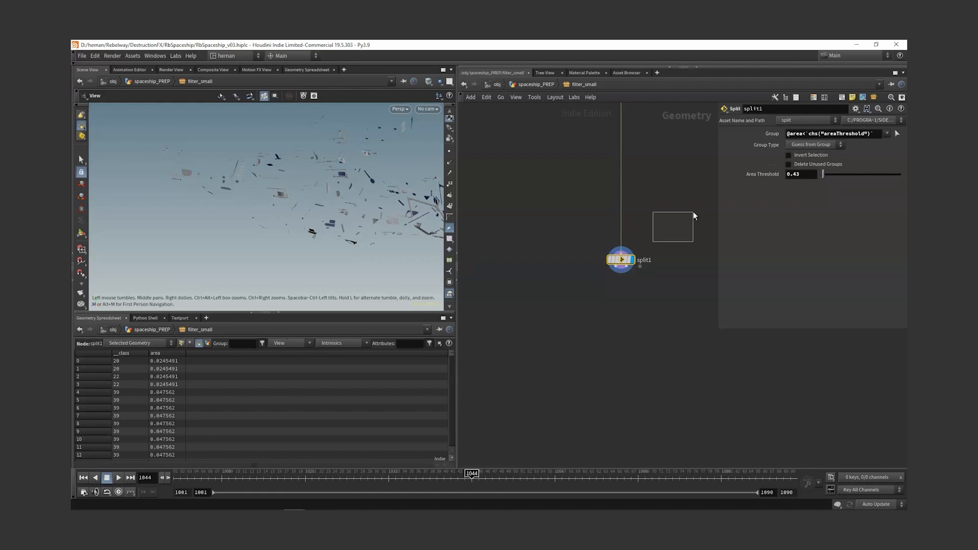
left_click(798, 159)
middle_click_drag(675, 219, 630, 256)
left_click_drag(327, 197, 352, 214)
Step: Add a Group Create node below split1 and wire it to the Split node's first output
middle_click_drag(523, 408, 558, 347)
scroll(557, 347, "down", 2)
key("Tab")
mouse_move(559, 344)
type("group")
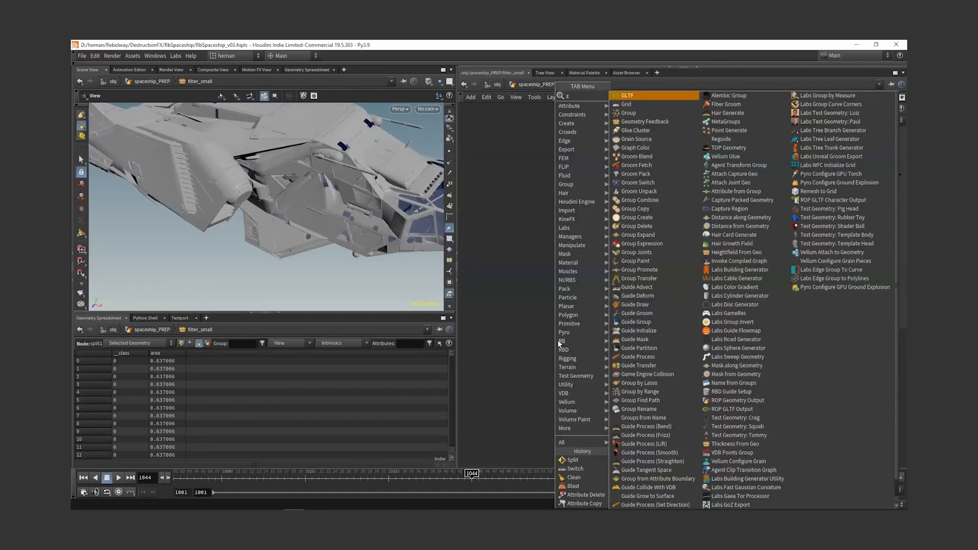
key("Return")
left_click(559, 342)
left_click(553, 336)
left_click(597, 264)
left_click_drag(559, 342, 516, 350)
left_click(545, 305)
Step: Name the primitive group on the first Group Create node __big
left_click_drag(813, 134, 701, 133)
type("__big")
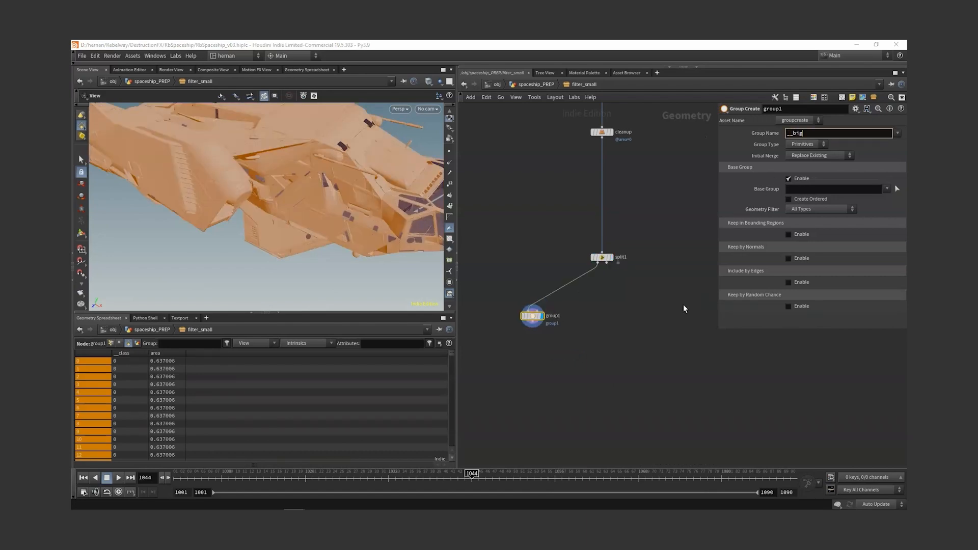
key("Return")
Step: Duplicate the group node, wire the copy to split1's second output, and name its group __small
left_click_drag(530, 317, 648, 318, "alt")
left_click(652, 311)
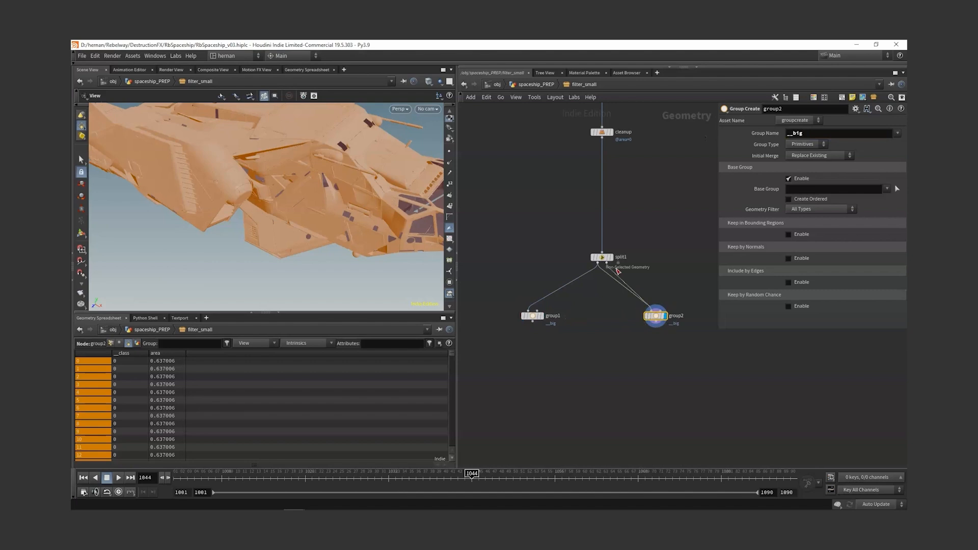
left_click(606, 264)
left_click_drag(792, 133, 804, 133)
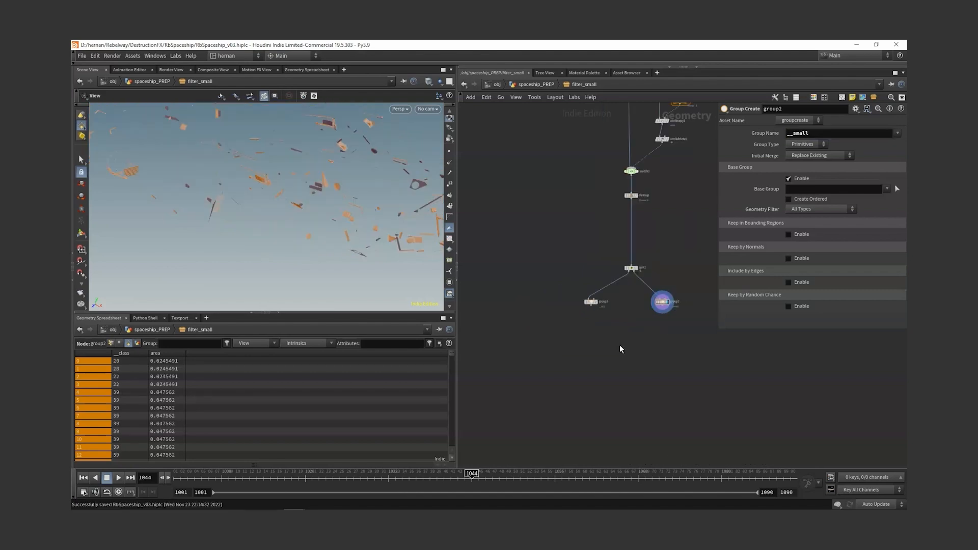
Step: Add an Output node under each group node, index 0 for __big and index 1 for __small, and save the scene
key("Tab")
type("ou")
key("Return")
left_click(620, 348)
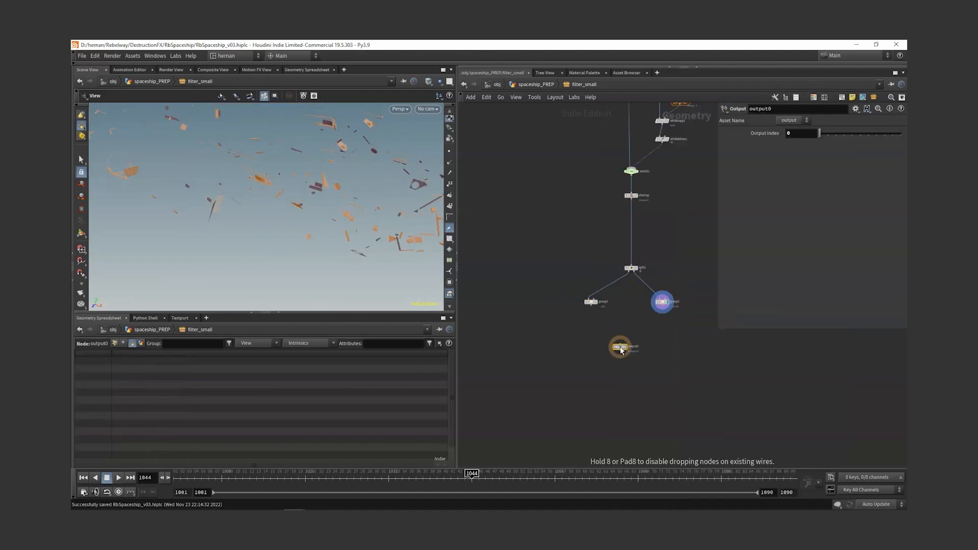
mouse_move(568, 356)
left_mouse_down()
mouse_move(520, 390)
mouse_move(647, 376)
left_mouse_up()
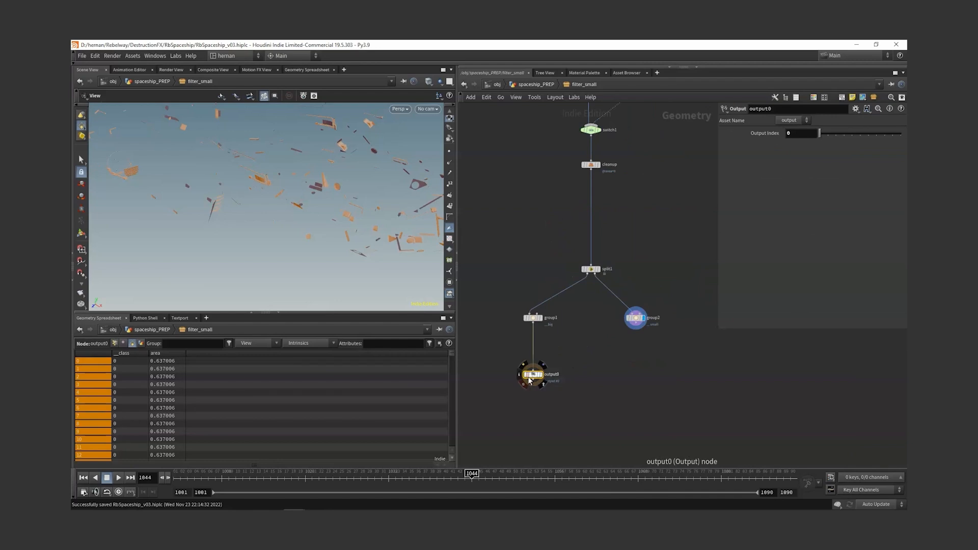
scroll(527, 379, "up", 2)
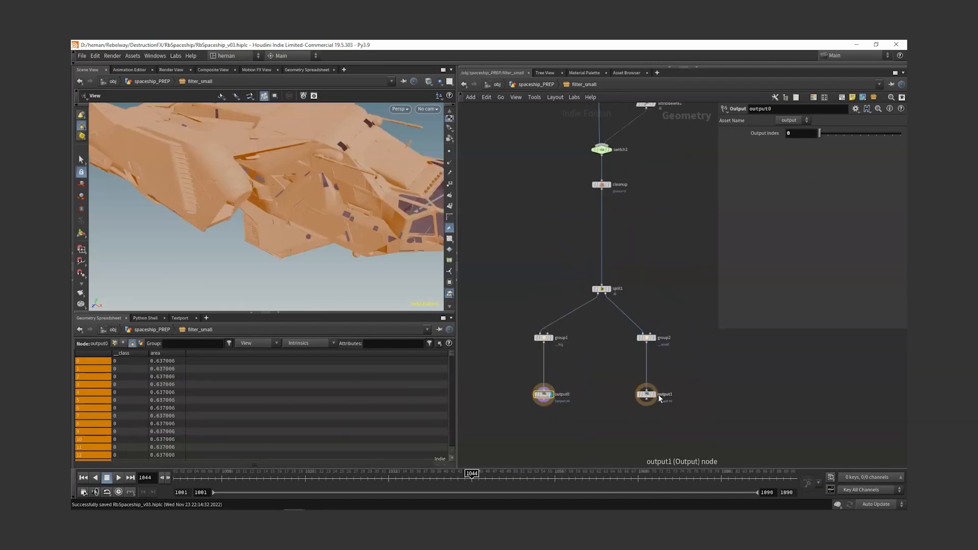
left_click(655, 394)
key("ctrl+s")
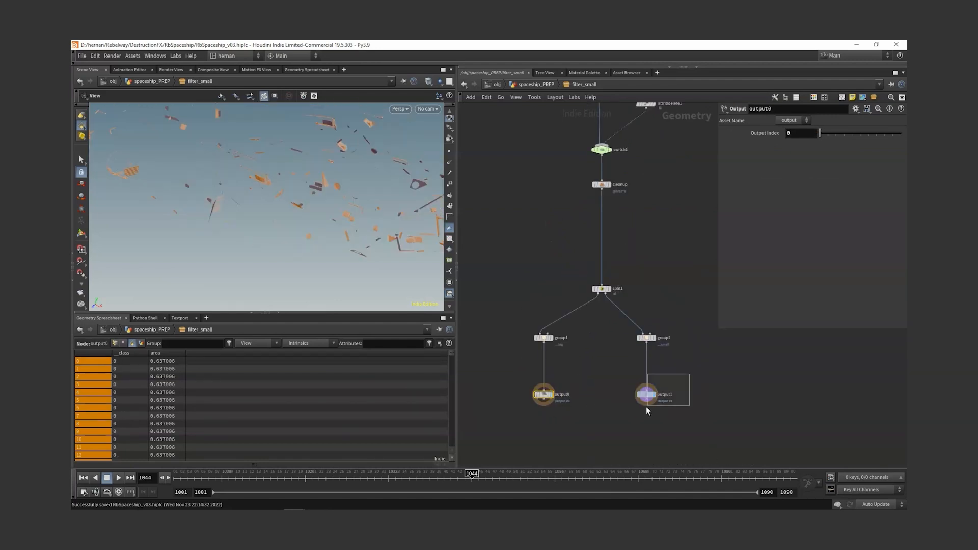
key("u")
double_click(586, 309)
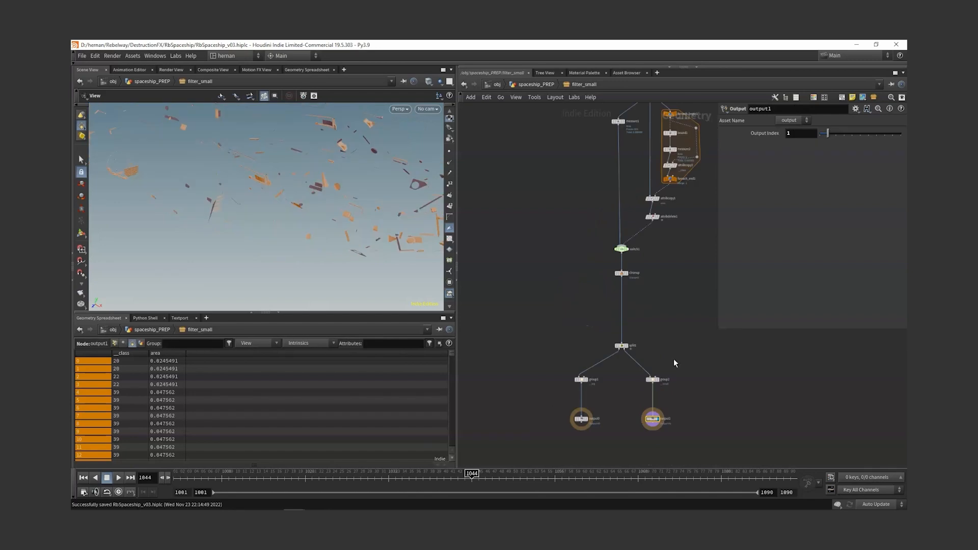
Step: Move the split, group and output nodes down together to make room below the cleanup node
middle_click_drag(661, 359, 666, 286)
scroll(666, 286, "down", 2)
left_click_drag(686, 286, 591, 359)
scroll(626, 303, "up", 3)
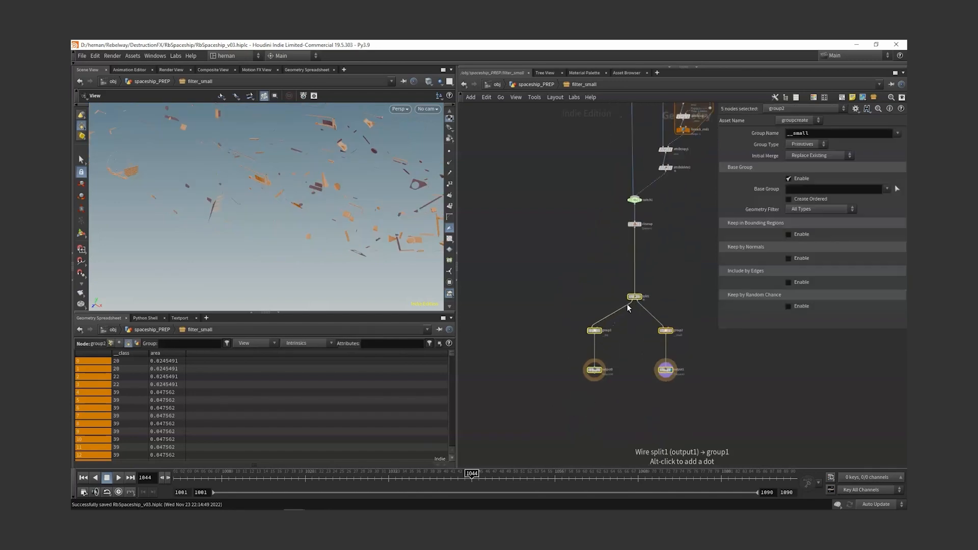
left_click_drag(635, 295, 635, 358)
middle_click_drag(654, 280, 642, 323)
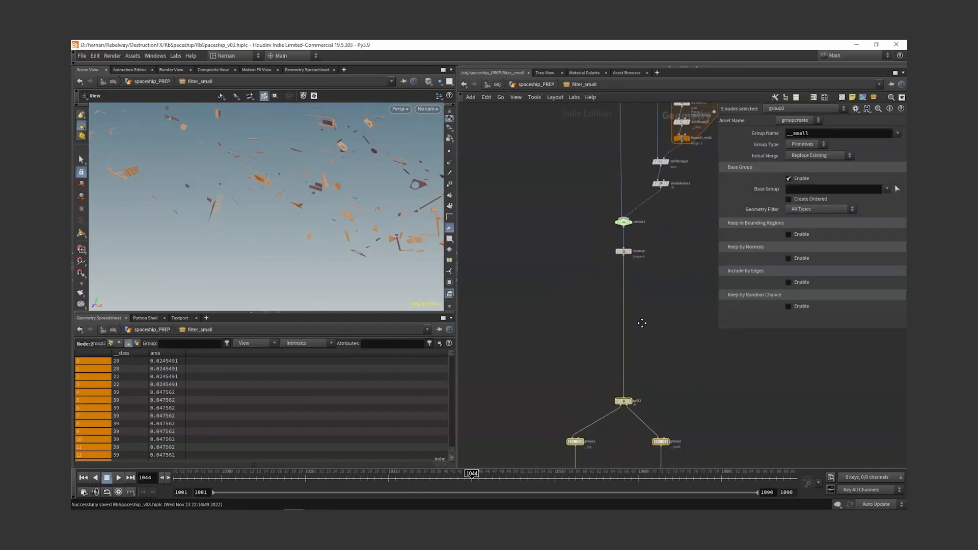
Step: Inspect the small pieces and sort the cleanup node's primitives by area in the geometry spreadsheet
right_click_drag(352, 176, 322, 204)
left_click_drag(322, 203, 331, 183)
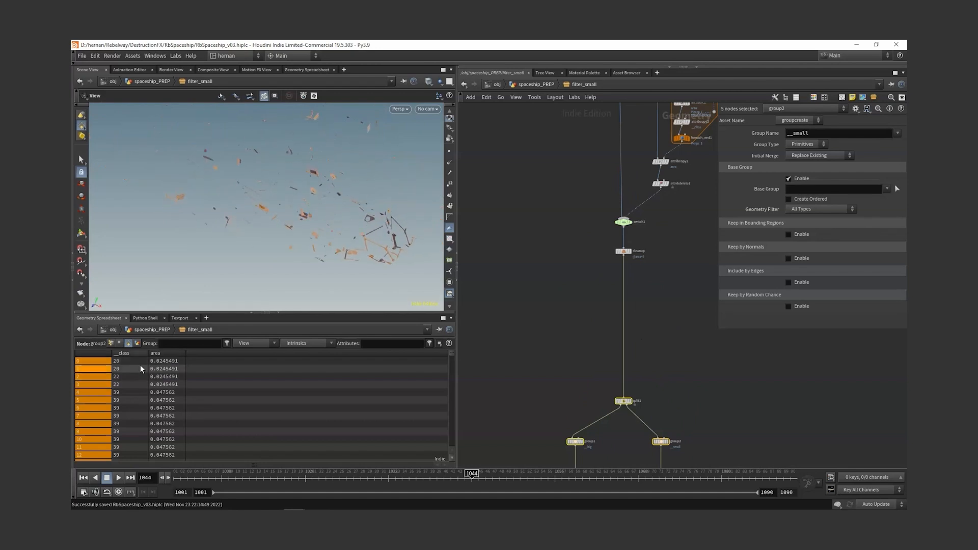
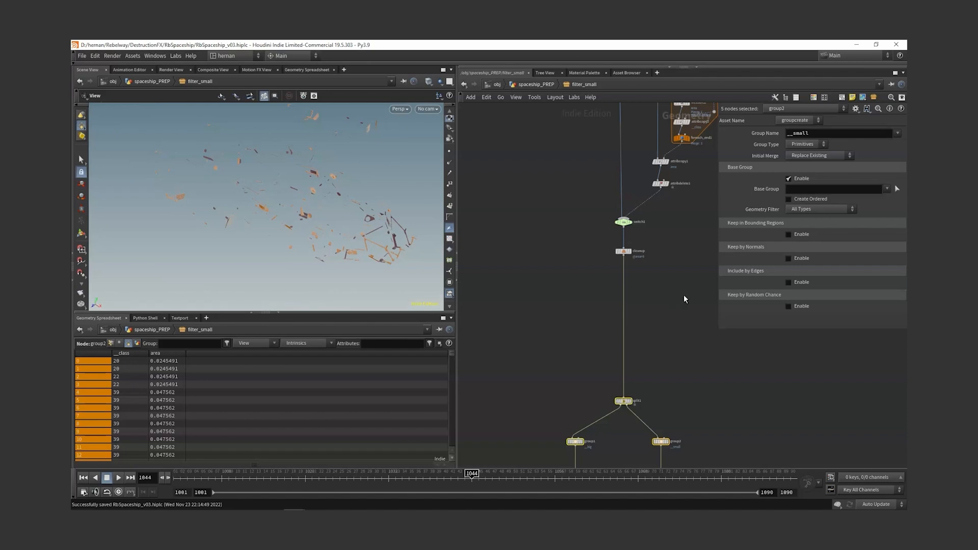
middle_click_drag(659, 366, 662, 322)
scroll(661, 304, "up", 1)
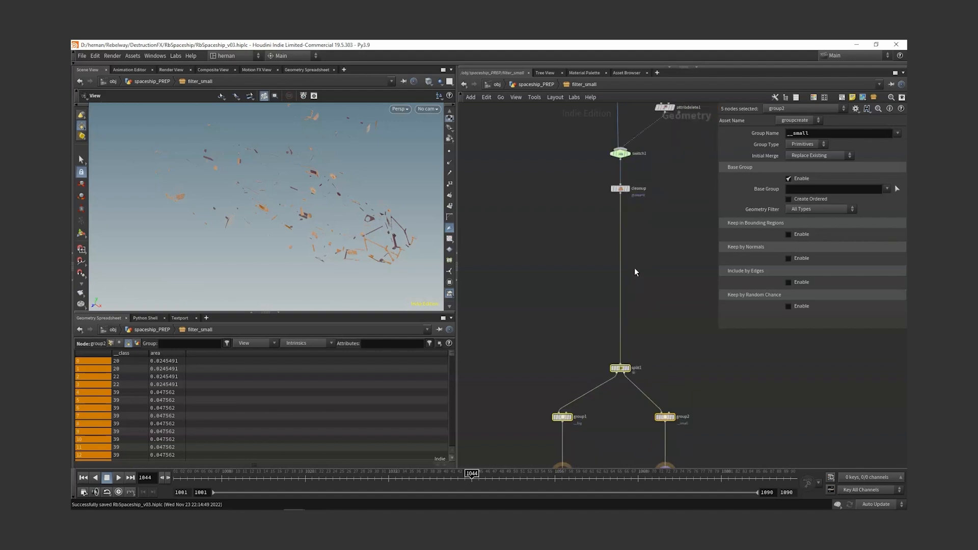
left_click_drag(618, 198, 618, 189)
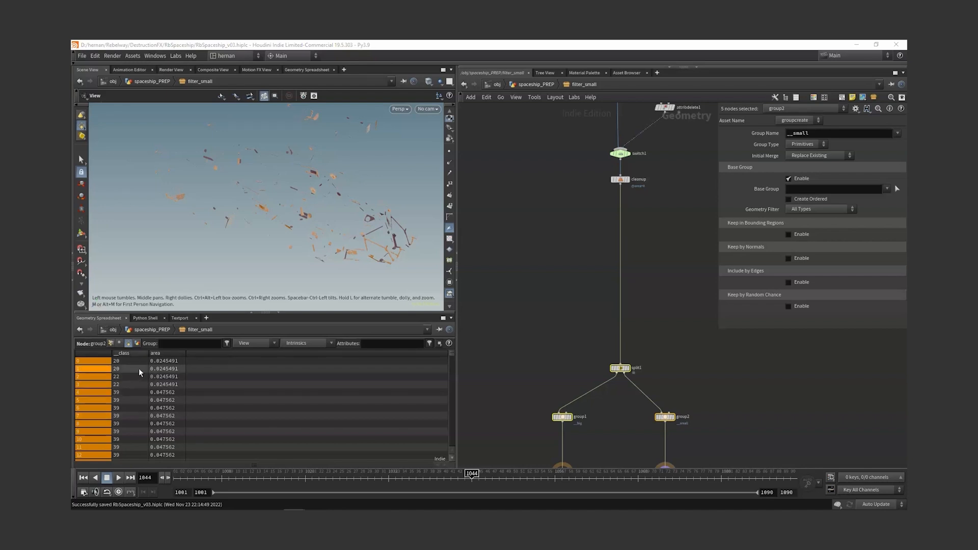
left_click(164, 353)
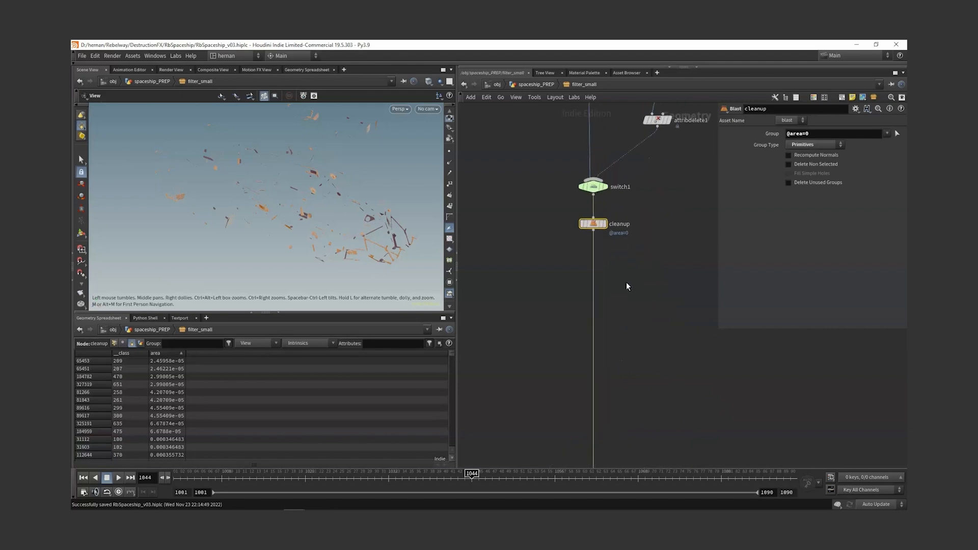
Step: Insert an Attribute Promote node between cleanup and split1
key("Tab")
type("attribpro")
key("Return")
key("Return")
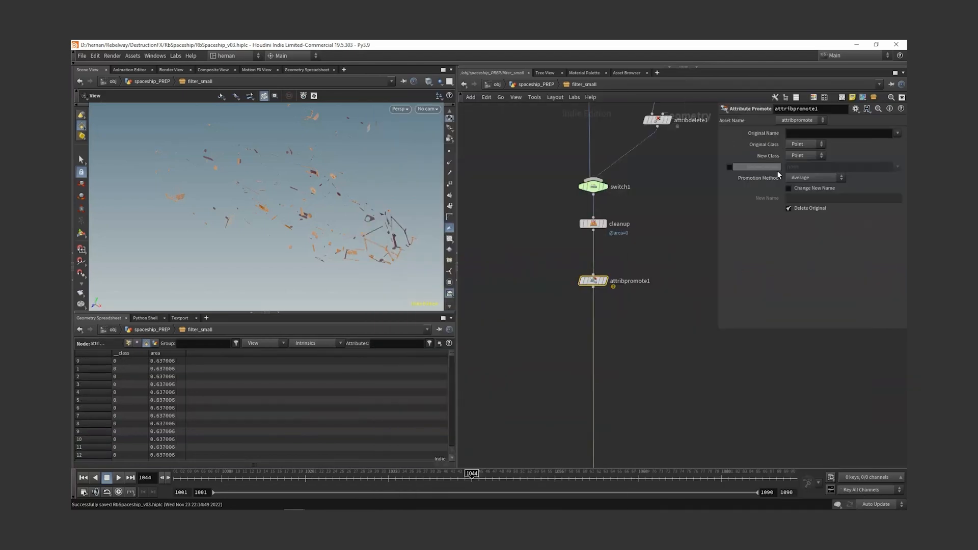
Step: Set the Attribute Promote node to promote area from Primitive to Detail class
left_click(804, 136)
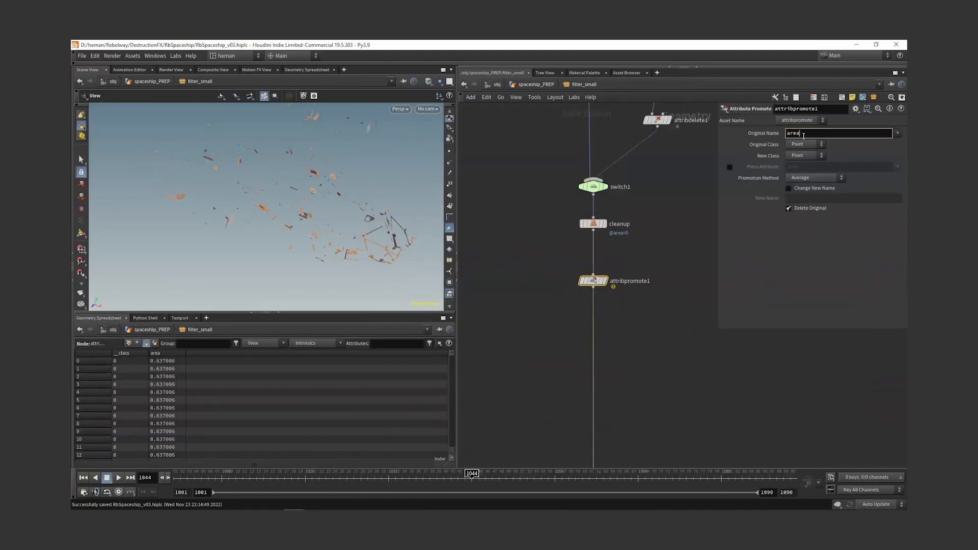
left_click(805, 144)
left_click(800, 161)
left_click(809, 155)
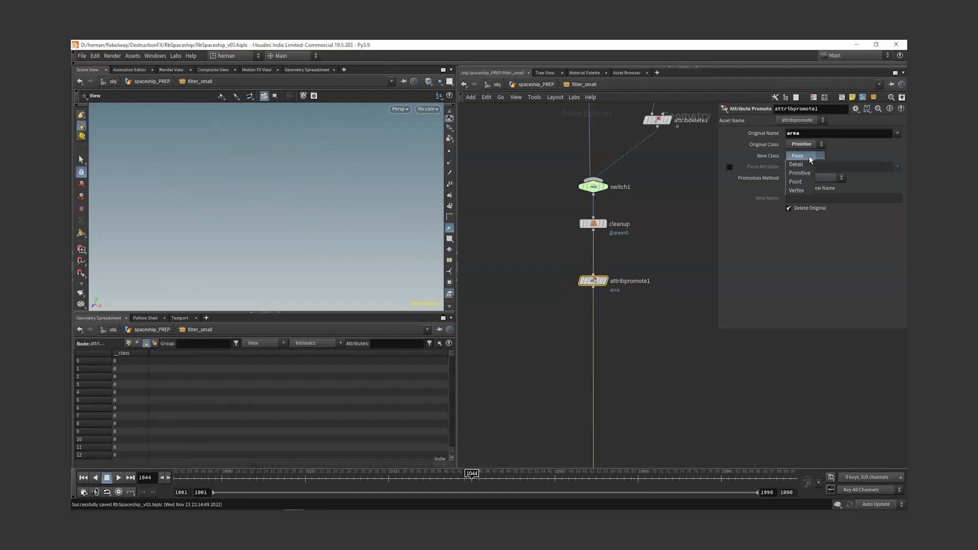
left_click(805, 164)
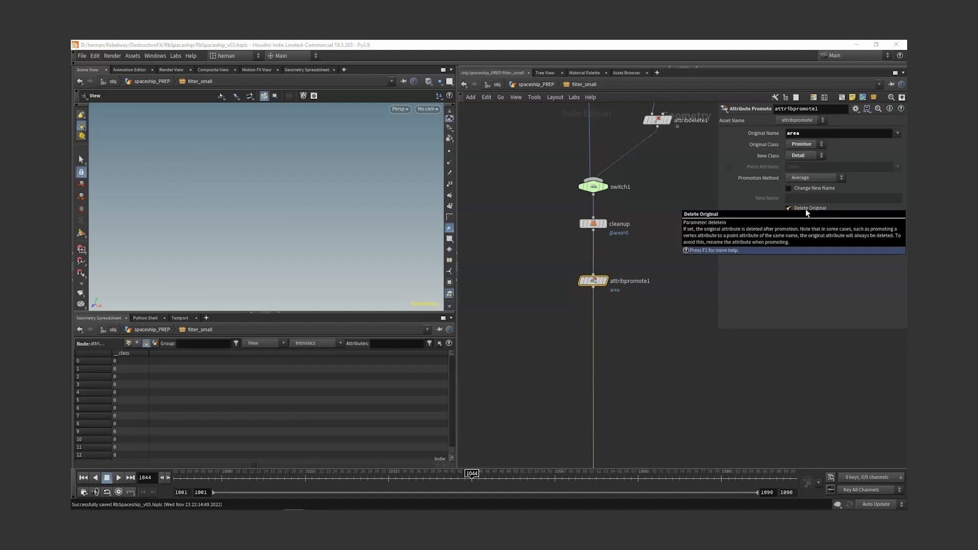
Step: Keep the original attribute and store the promoted detail attribute under the new name max_area
left_click(806, 209)
left_click(804, 189)
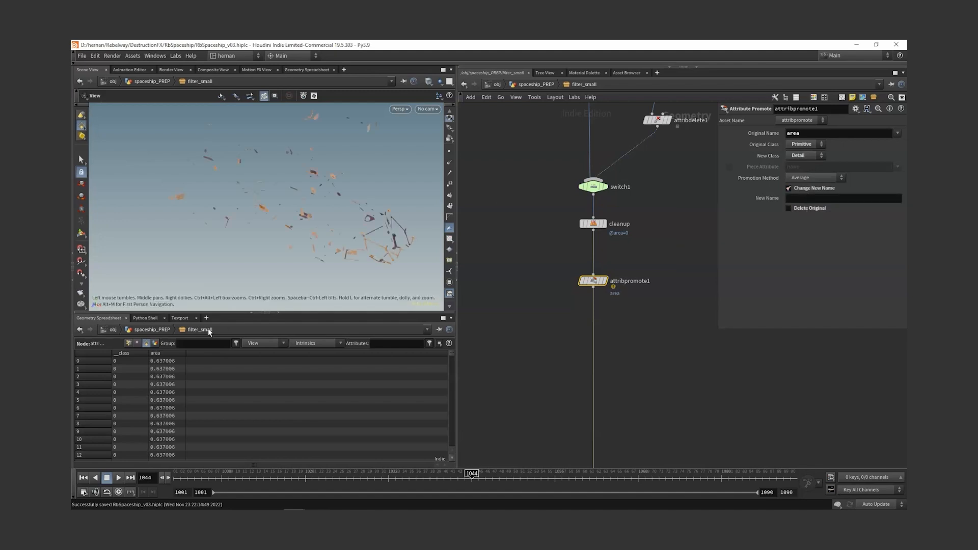
left_click(155, 344)
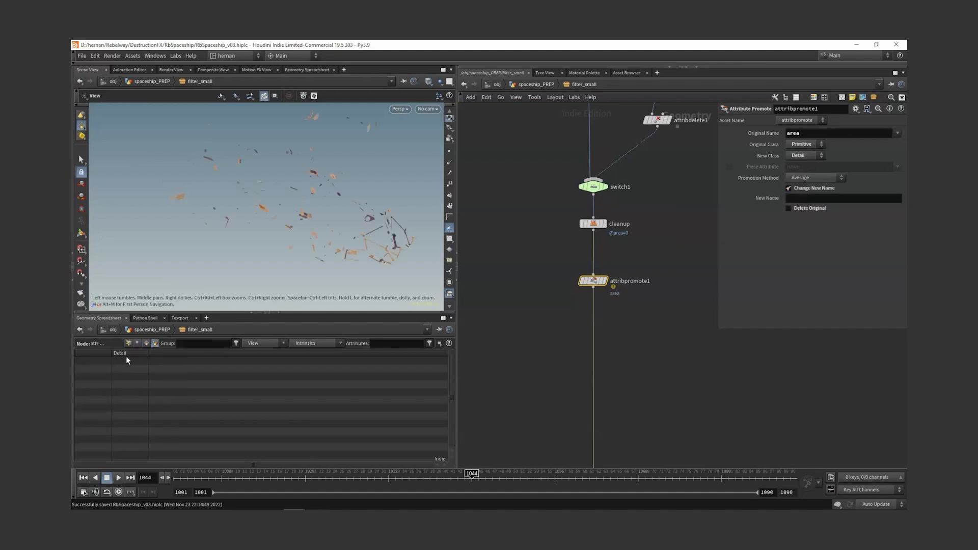
left_click(826, 198)
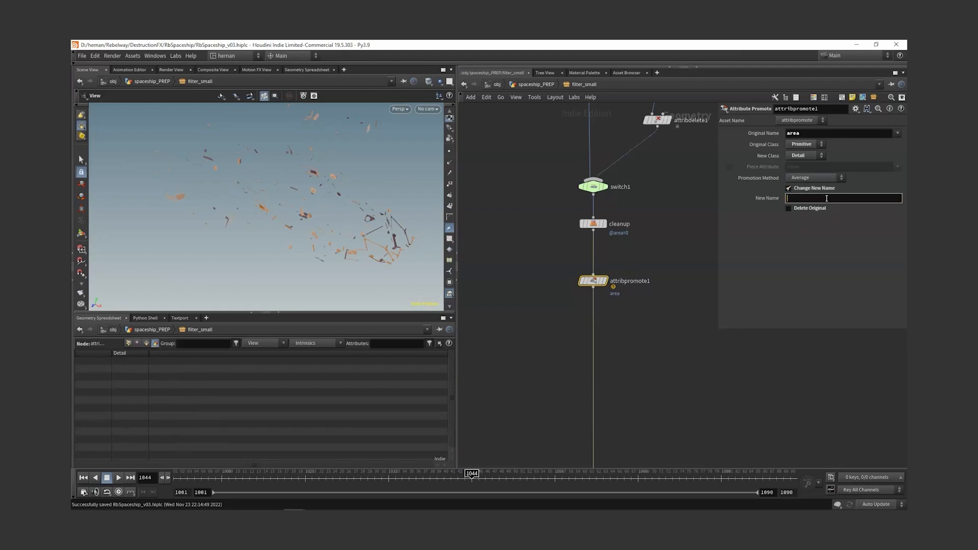
type("max_area")
key("Return")
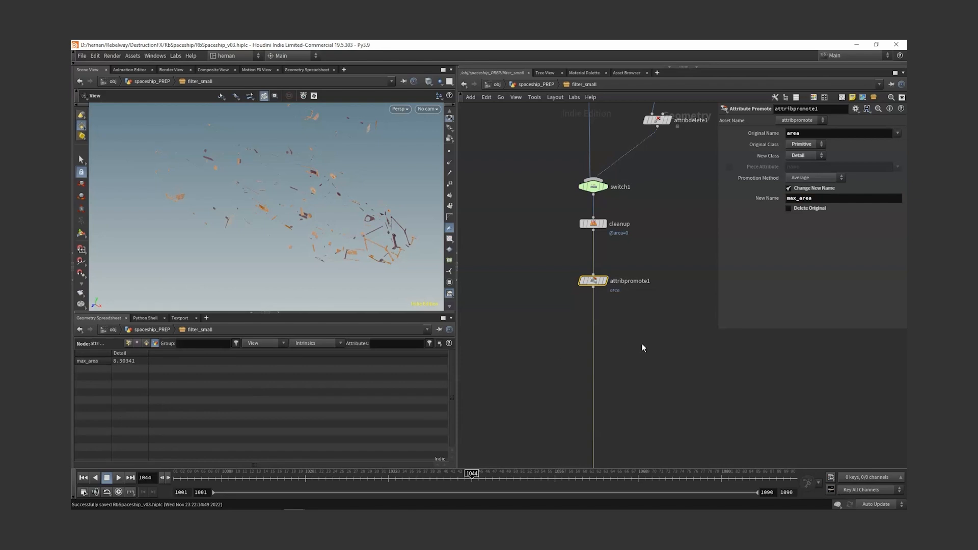
Step: Duplicate the Attribute Promote node and insert the copy directly below the original in the chain
middle_click_drag(642, 344, 636, 291)
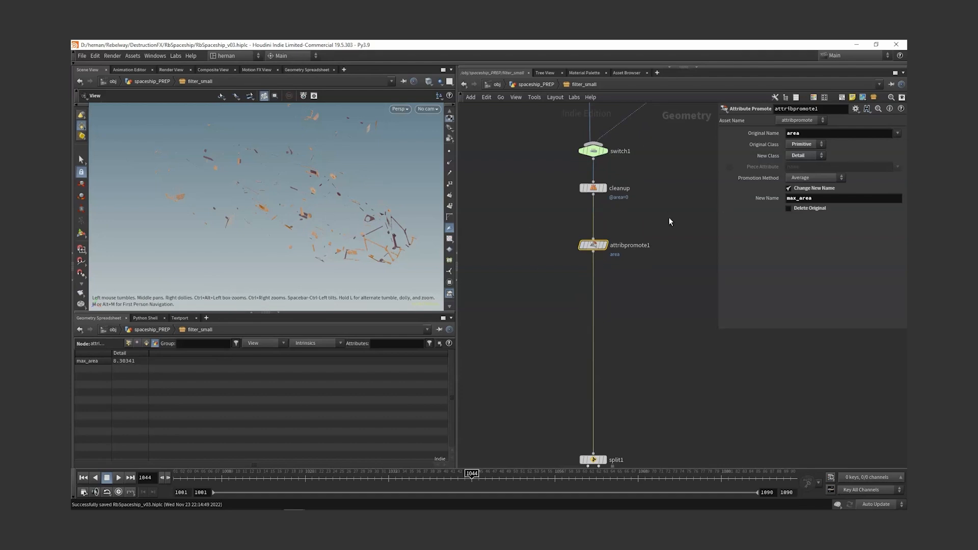
left_click_drag(594, 245, 595, 296, "alt")
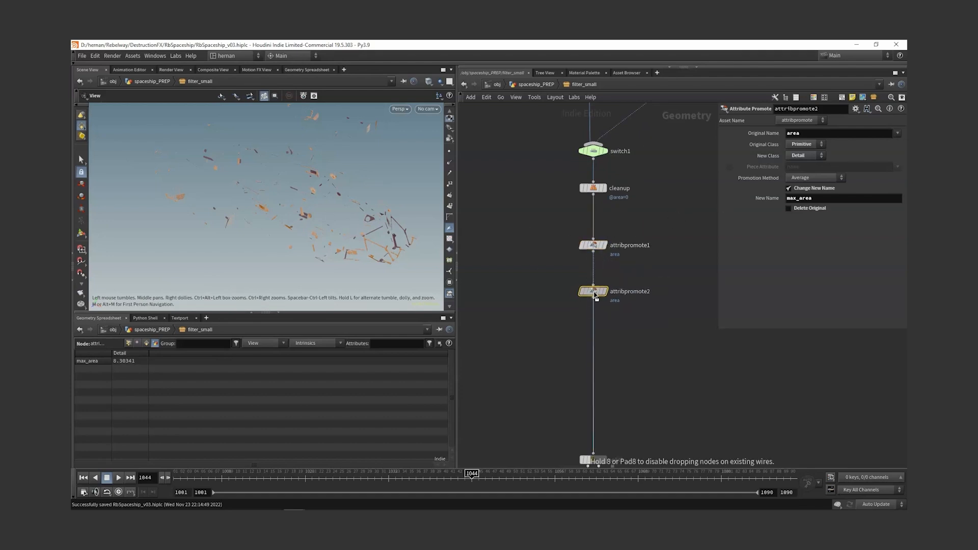
left_click_drag(637, 272, 545, 317)
Step: Set the promotion method of the first Attribute Promote node to Maximum
left_click_drag(558, 236, 610, 270)
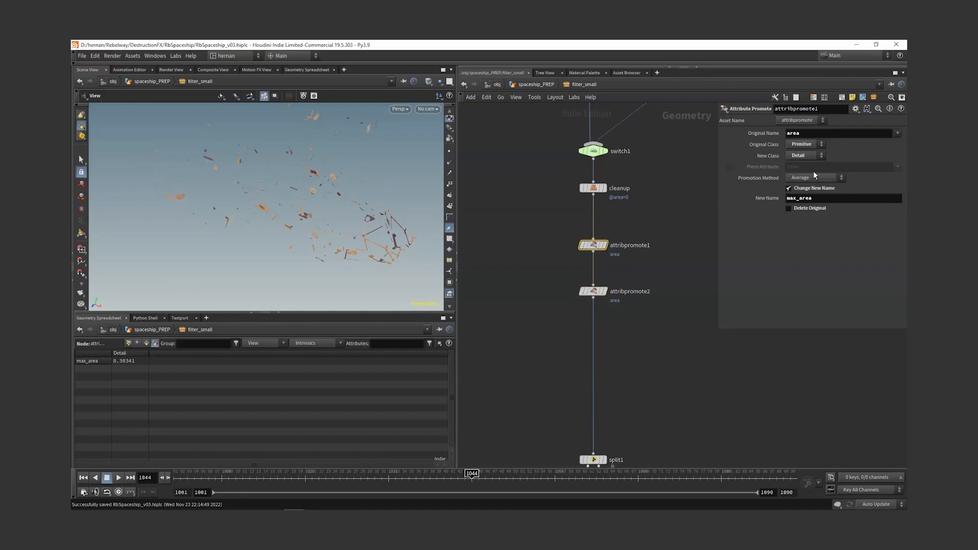
left_click(825, 178)
left_click(818, 185)
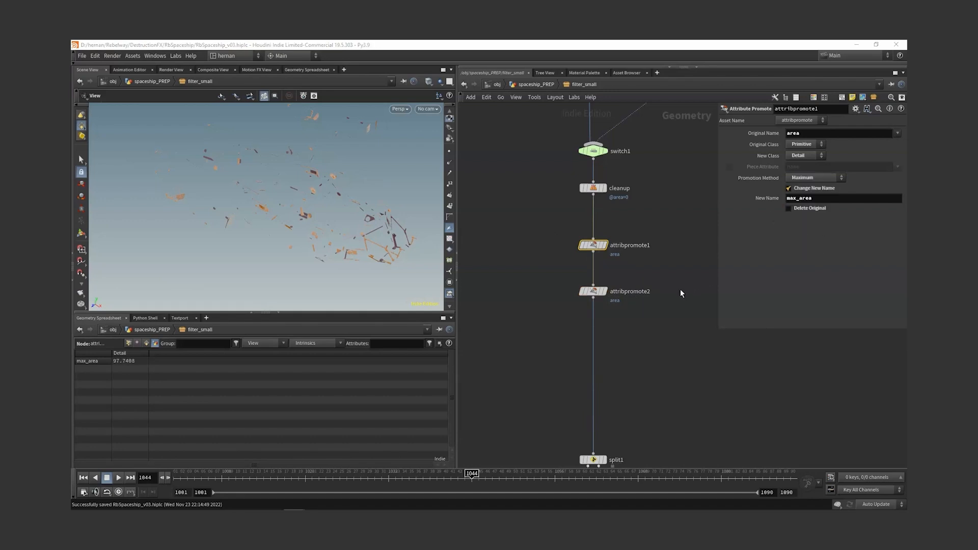
Step: Set the second Attribute Promote node's promotion method to Maximum and its new attribute name to min_area
left_click_drag(672, 274, 586, 314)
left_click(827, 178)
left_click(820, 185)
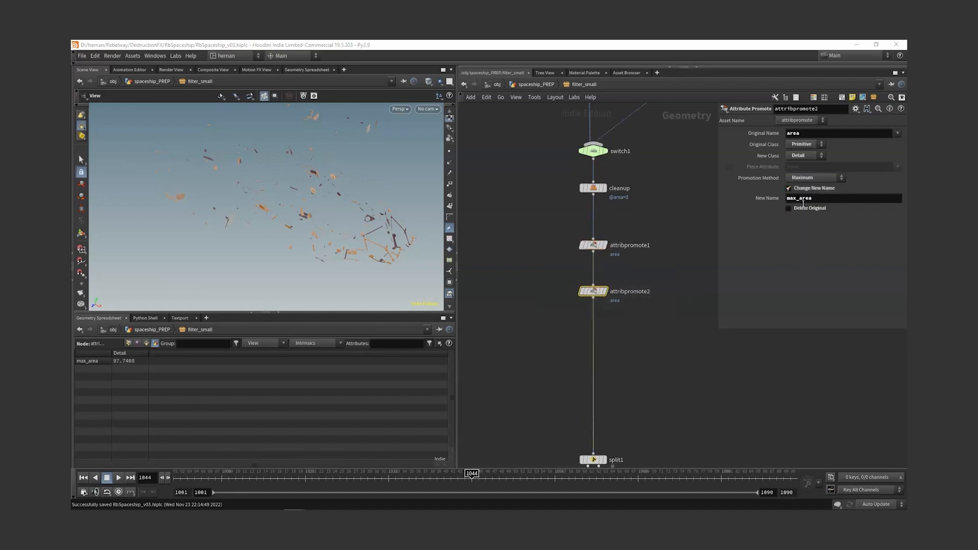
double_click(793, 199)
type("min")
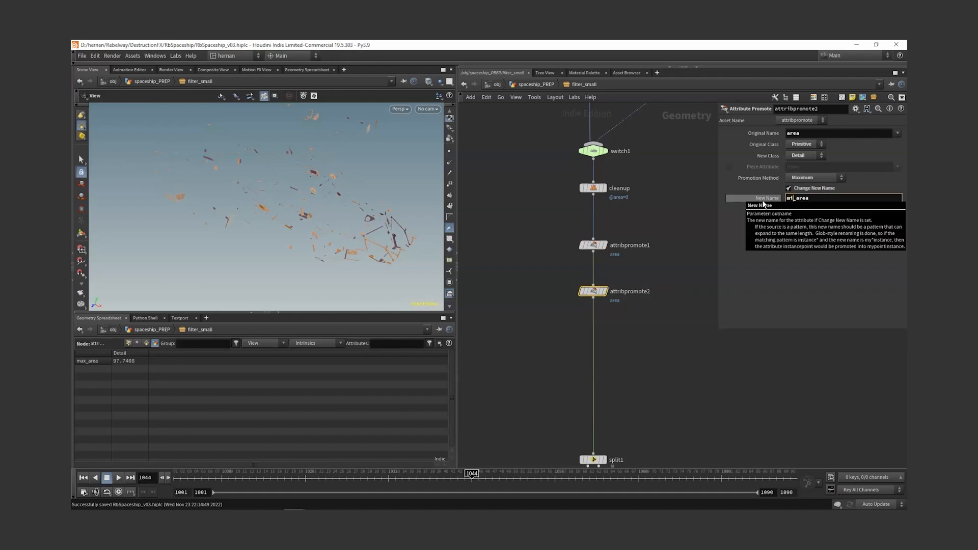
key("Return")
Step: Rename the two Attribute Promote nodes max_area and min_area
double_click(624, 245)
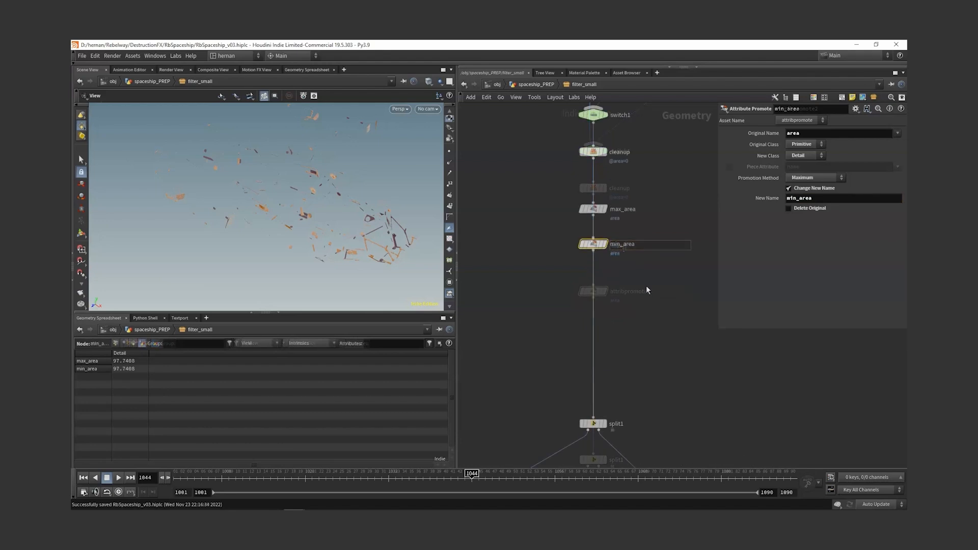
Step: Show the primitive attributes of the area promote nodes in the geometry spreadsheet
left_click_drag(634, 229, 600, 248)
left_click_drag(626, 188, 599, 212)
left_click_drag(651, 229, 599, 249)
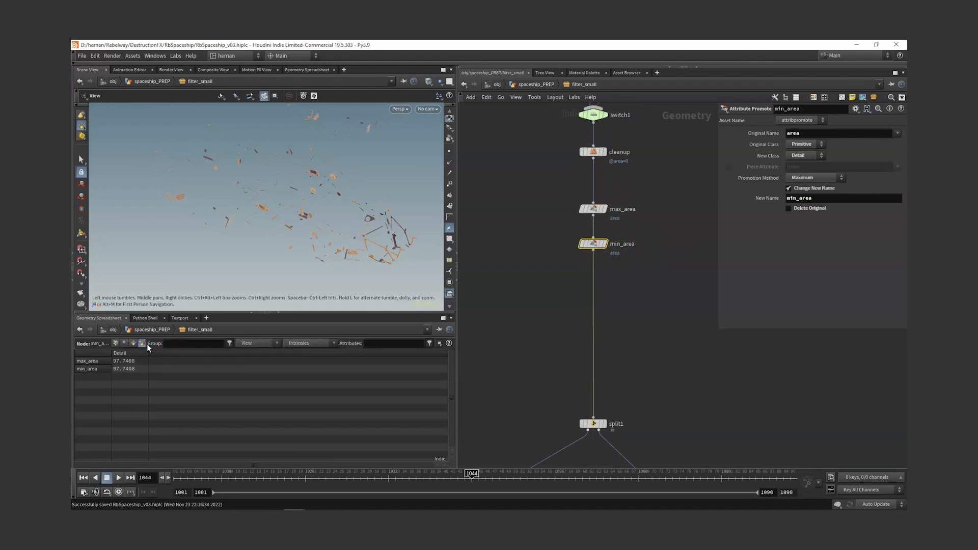
left_click(133, 344)
left_click_drag(638, 194, 586, 239)
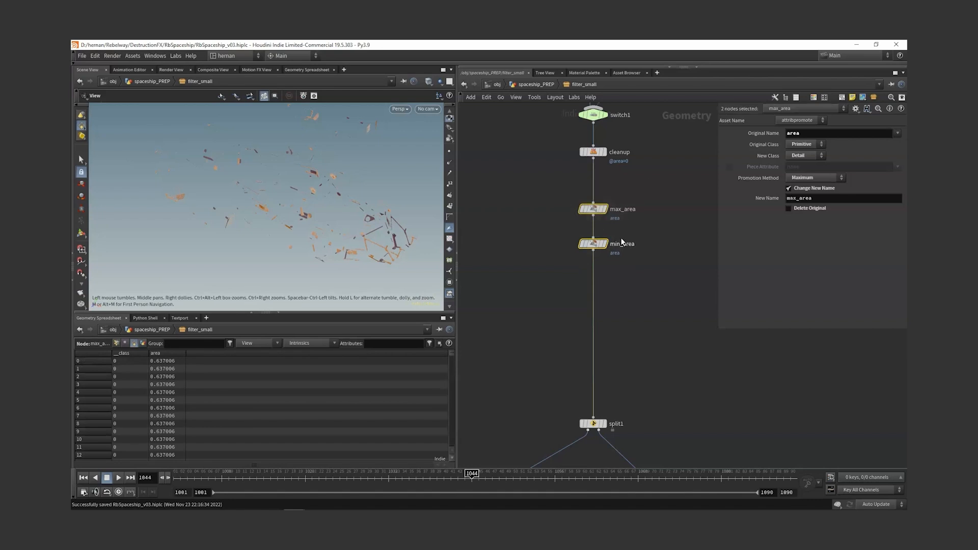
Step: Add a Primitive Wrangle fed by the min_area node and display its output
left_click(661, 326)
key("Tab")
type("prw")
key("Return")
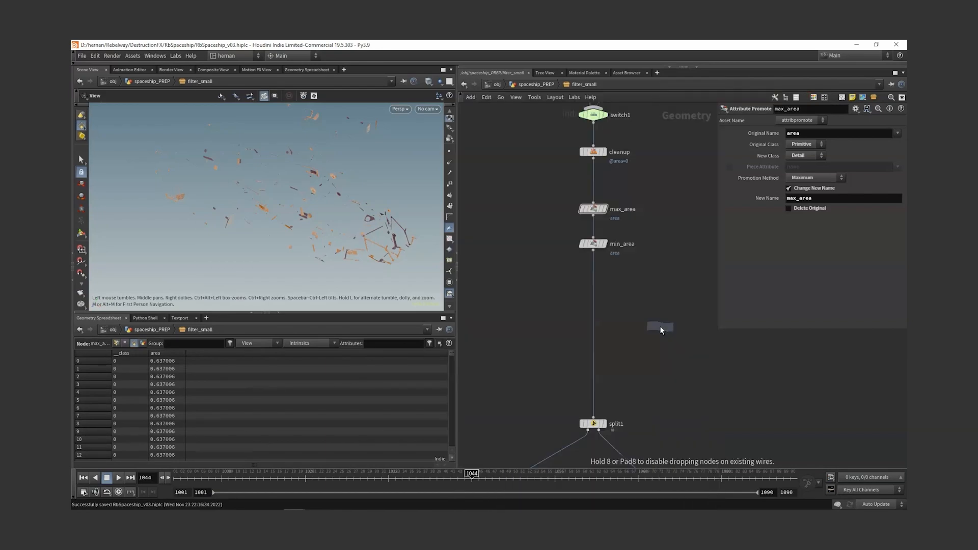
left_click(660, 330)
left_click_drag(657, 323, 632, 293)
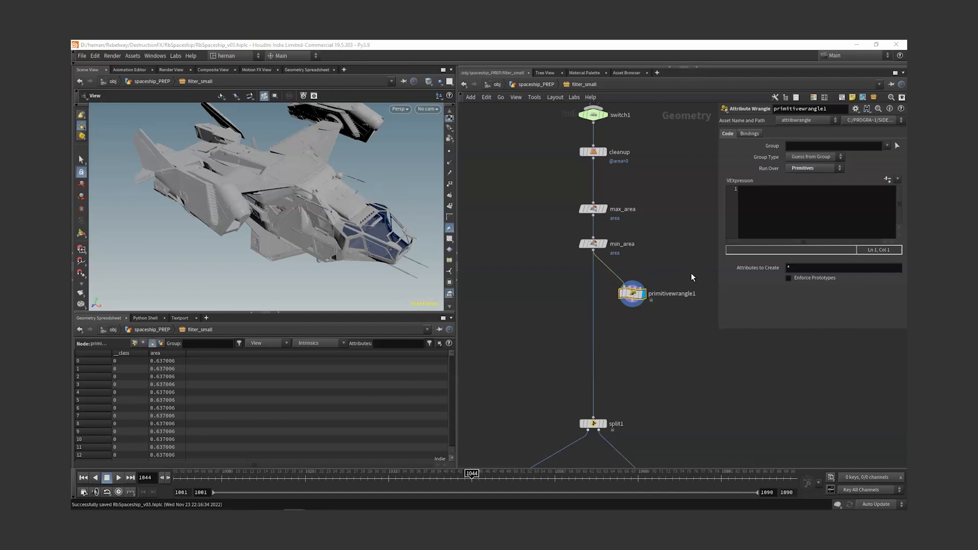
Step: Change the promotion method of the min_area node to Minimum
left_click(594, 244)
left_click(141, 344)
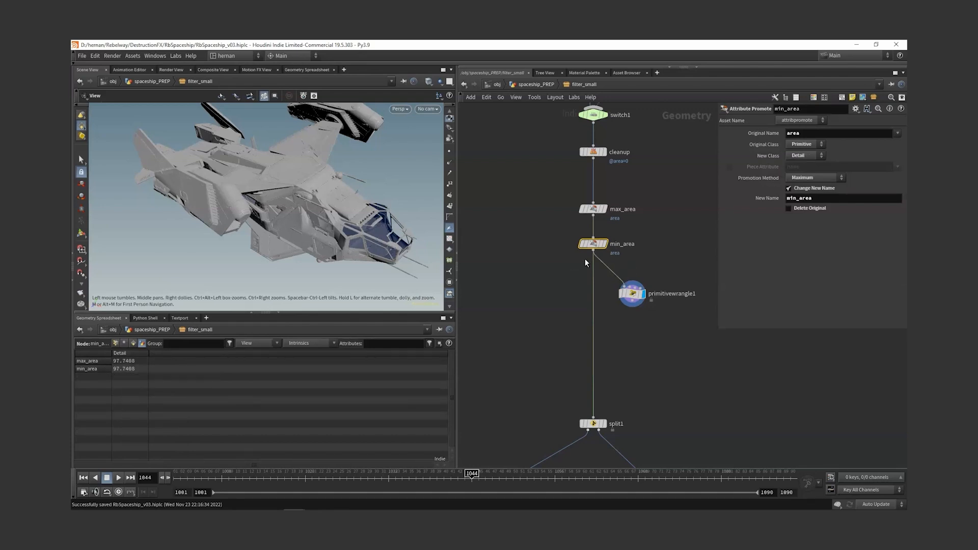
left_click(813, 176)
left_click(808, 187)
Step: Write float min = detail(0, "min_area"); as the first line of the Primitive Wrangle's VEXpression
left_click(632, 294)
left_click(769, 200)
type("float min = detail(0, \"min_area\");")
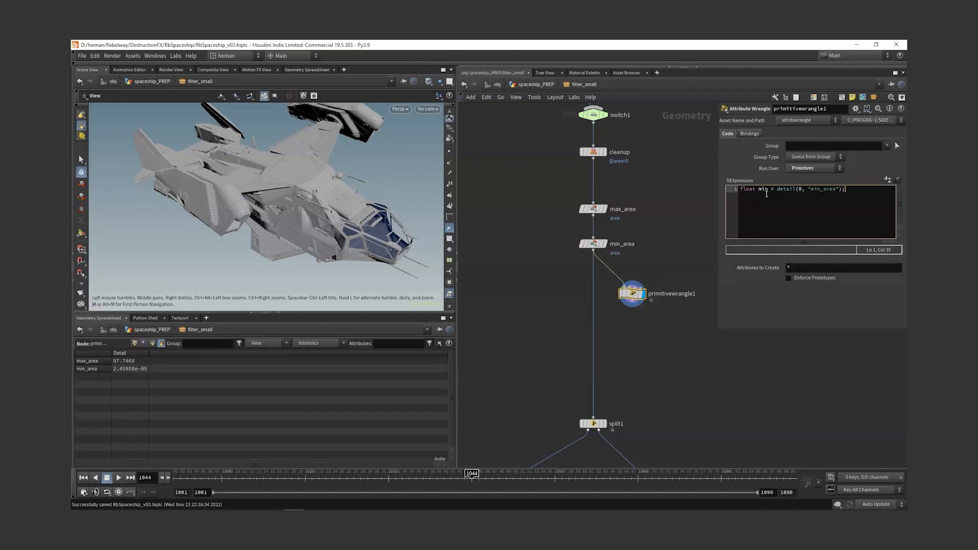
left_click_drag(768, 189, 759, 189)
left_click(778, 189)
key("Right")
key("Right")
key("Right")
key("Right")
left_click(819, 190)
double_click(796, 189)
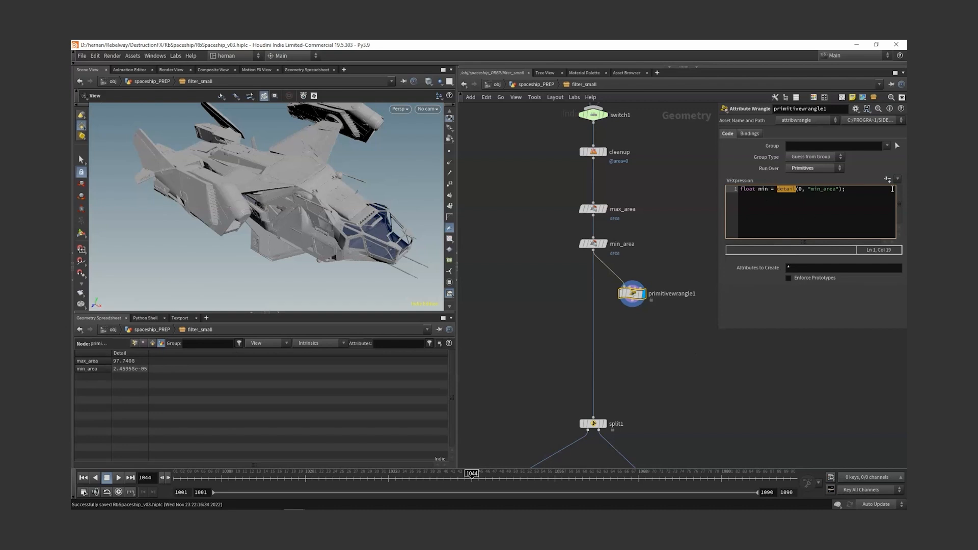
Step: Add a second line to the wrangle code: float max = detail(0, "max_area");
left_click(862, 191)
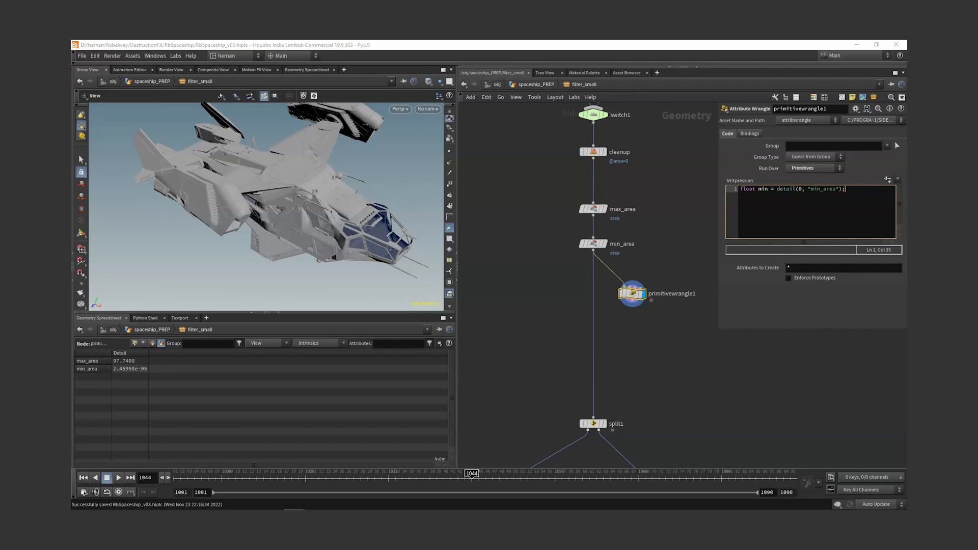
left_click(864, 192)
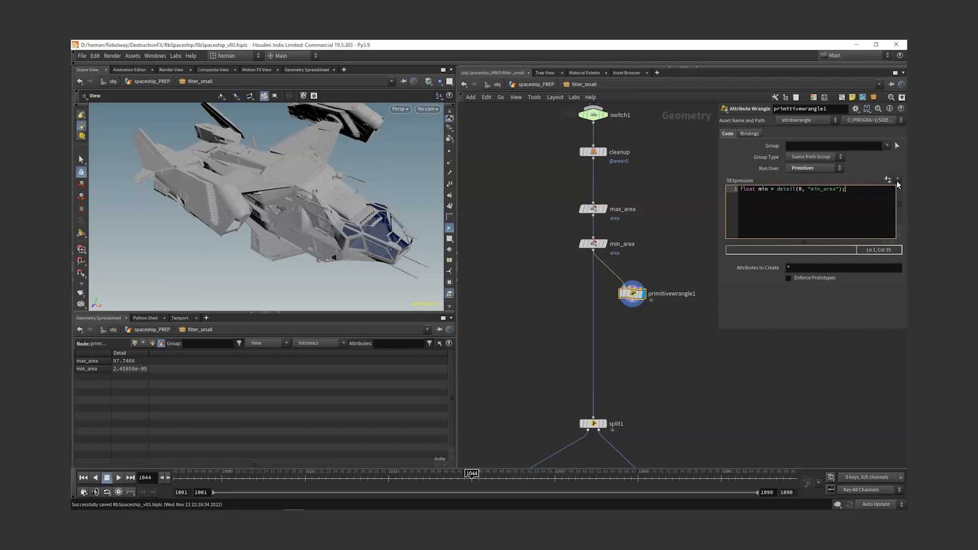
key("Return")
type("float max = detail(0, \"max_area\");")
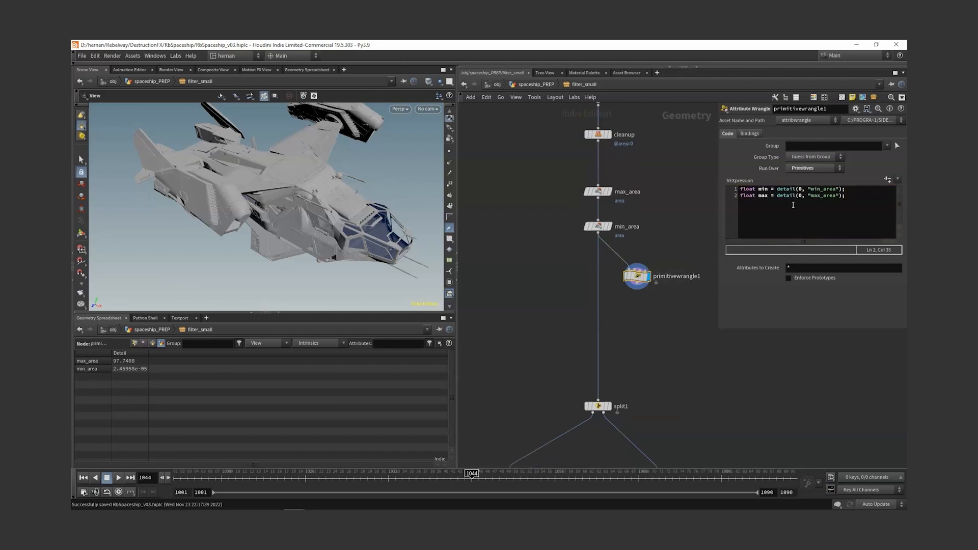
left_click(851, 197)
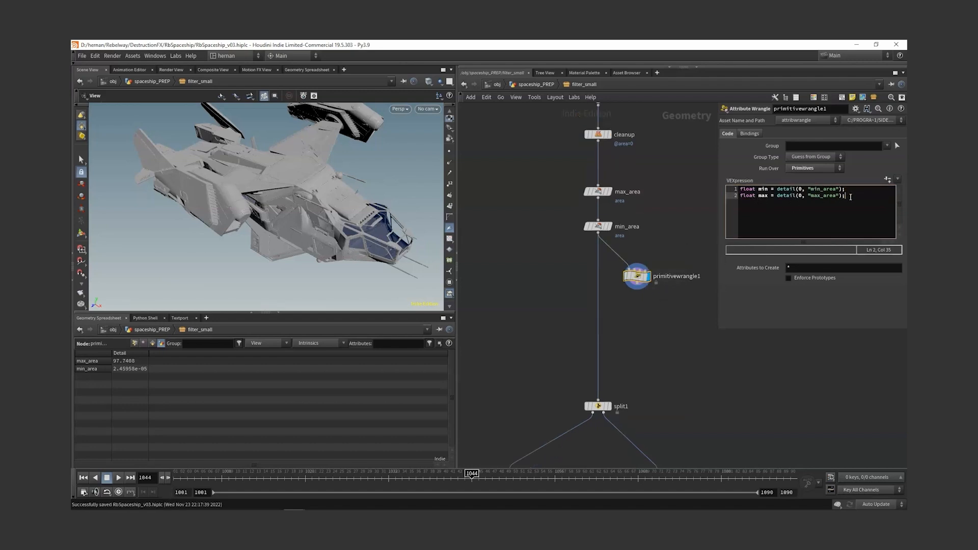
Step: Normalize the primitive area in the wrangle code with f@area = fit(f@area, min, max, 0, 1);
key("Return")
key("Return")
type("f@")
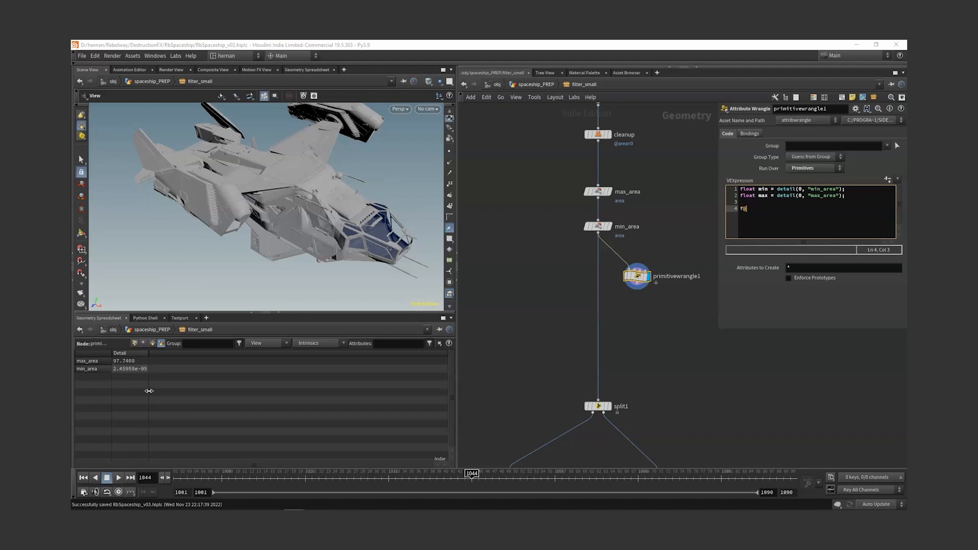
left_click(152, 344)
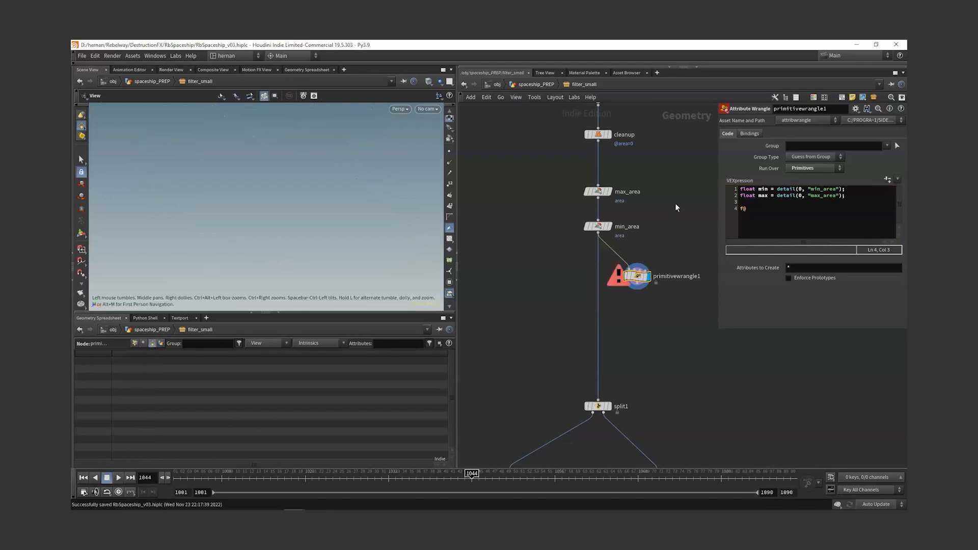
left_click(598, 226)
left_click_drag(664, 254, 629, 306)
left_click(761, 209)
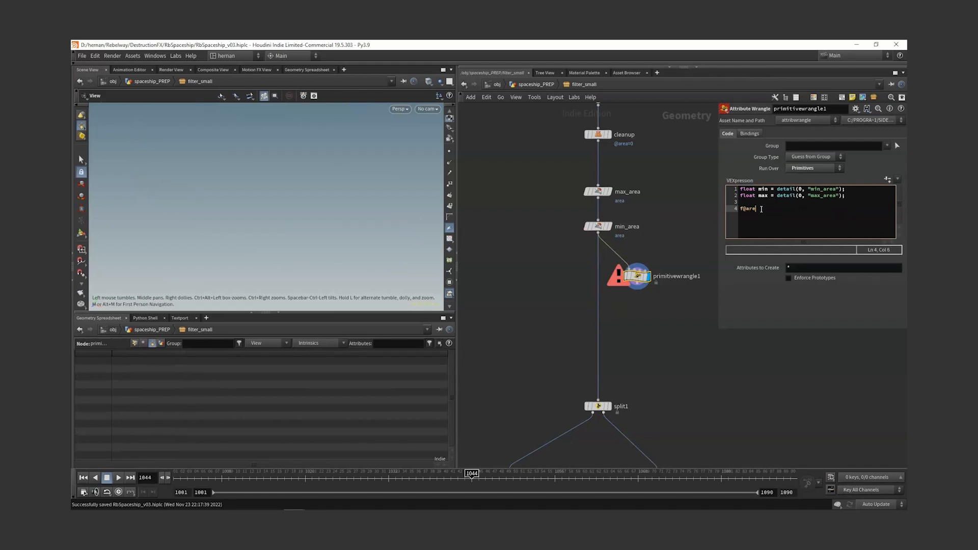
type("area =")
type("fit(f@area, min, max, 0, 1);")
left_click_drag(782, 209, 797, 209)
double_click(809, 208)
double_click(828, 209)
left_click(838, 210)
Step: Rename the Primitive Wrangle node normalized_area
middle_click_drag(701, 296, 695, 285)
left_click(671, 268)
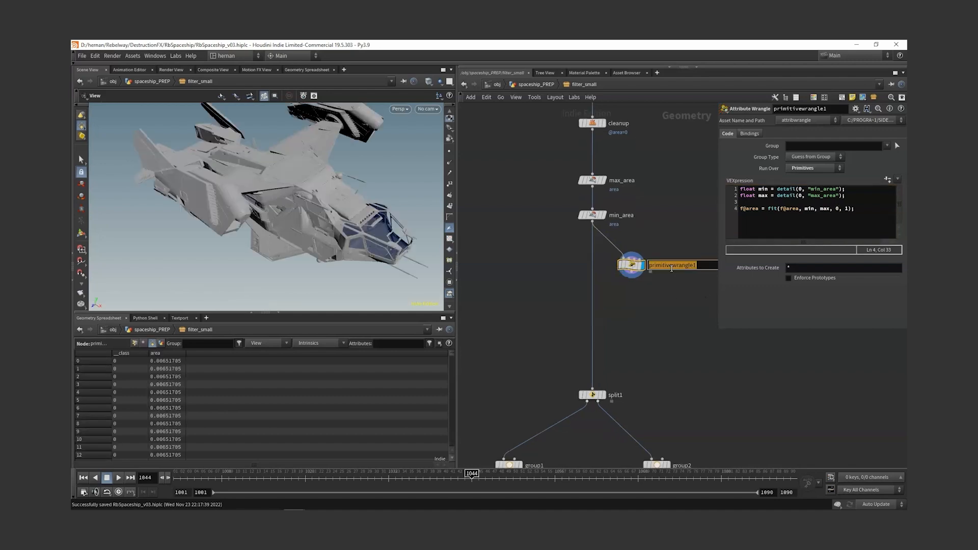
type("normalized_area")
key("Return")
Step: Add and display a Color node after normalized_area, with class Primitive and color type Ramp from Attribute using the area attribute
key("Tab")
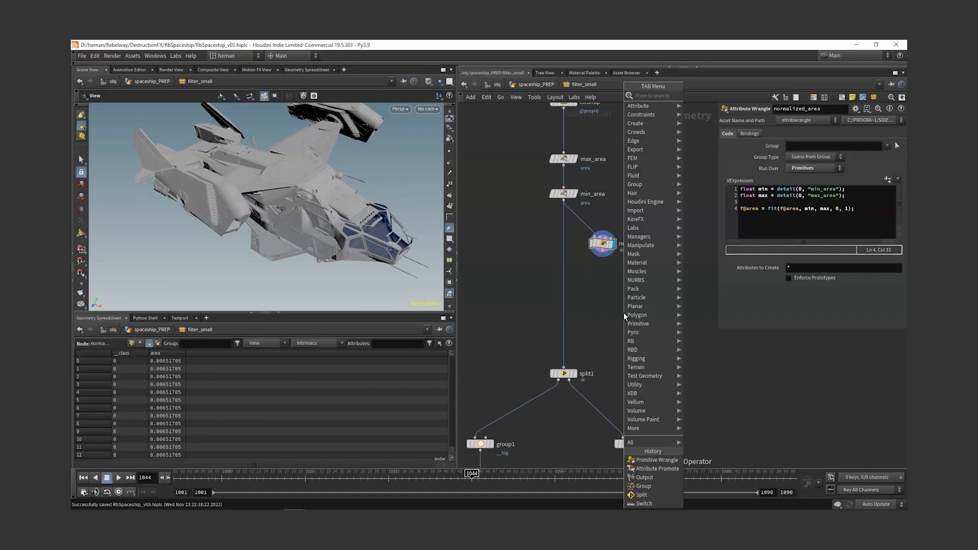
type("color")
key("Return")
left_click(640, 316)
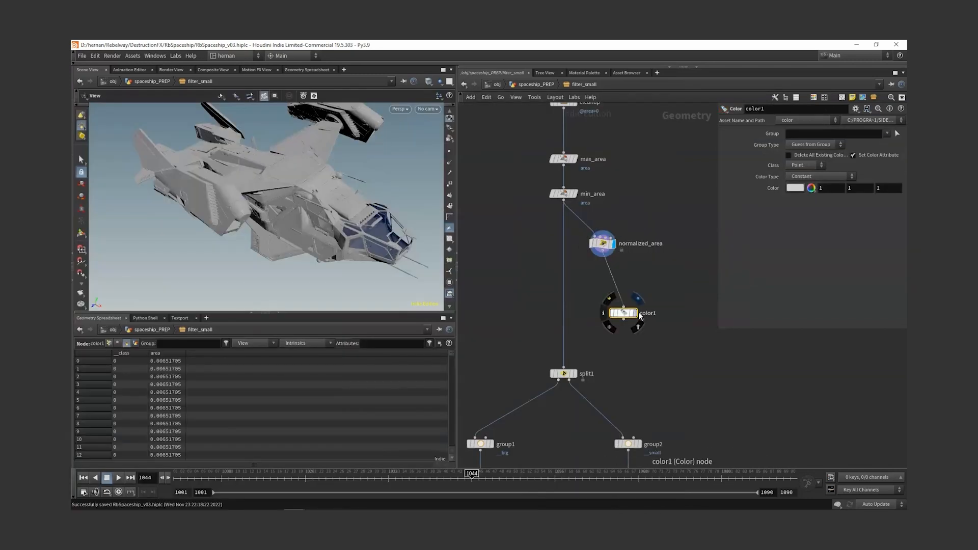
left_click(821, 176)
left_click(821, 218)
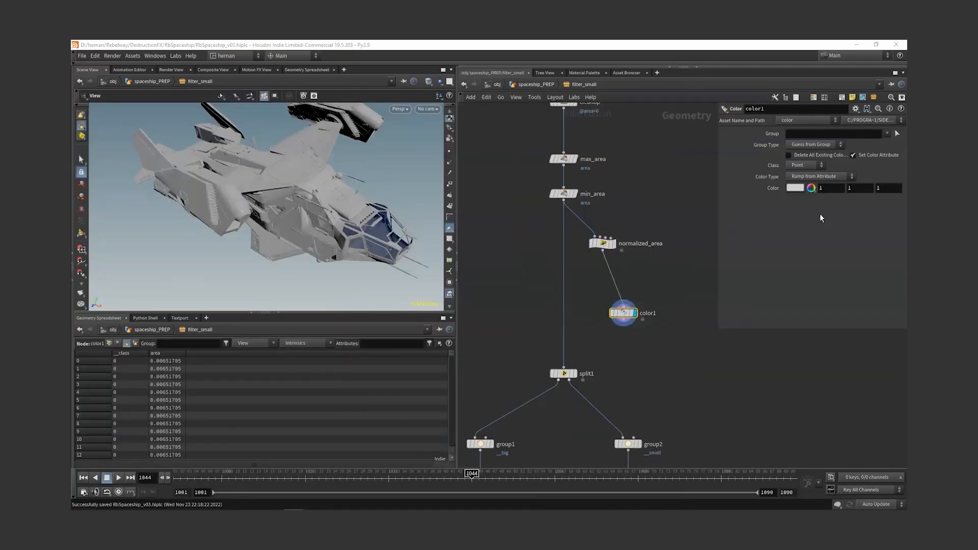
left_click(819, 187)
type("area")
left_click(709, 377)
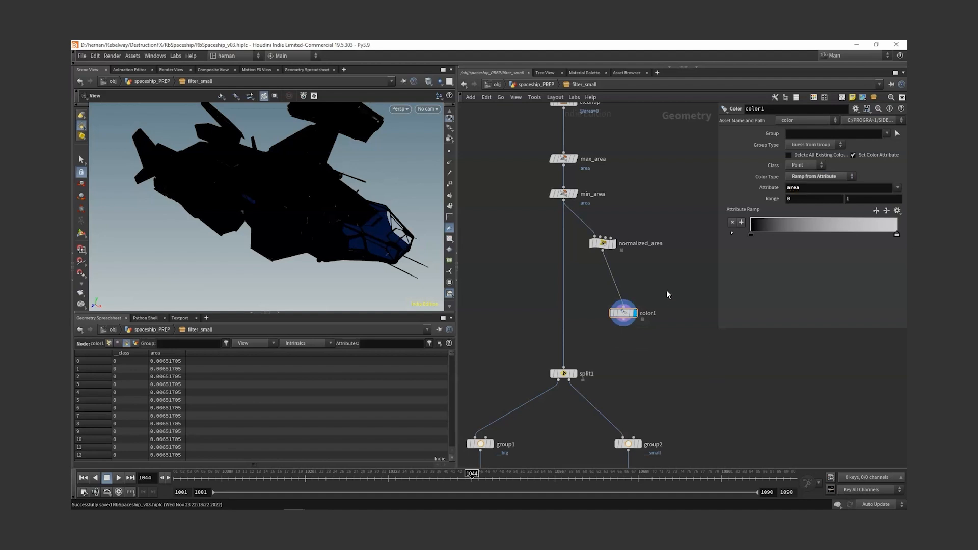
left_click(816, 167)
left_click(802, 181)
left_click_drag(667, 348, 617, 302)
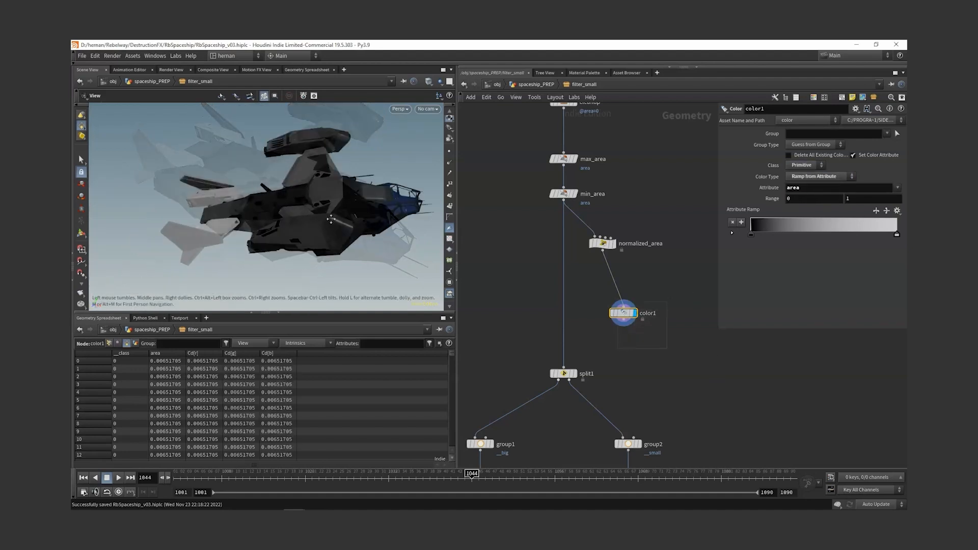
Step: Inspect the area-based coloring around the spaceship and delete the Color node
left_click_drag(331, 219, 258, 228)
middle_click_drag(251, 219, 243, 224)
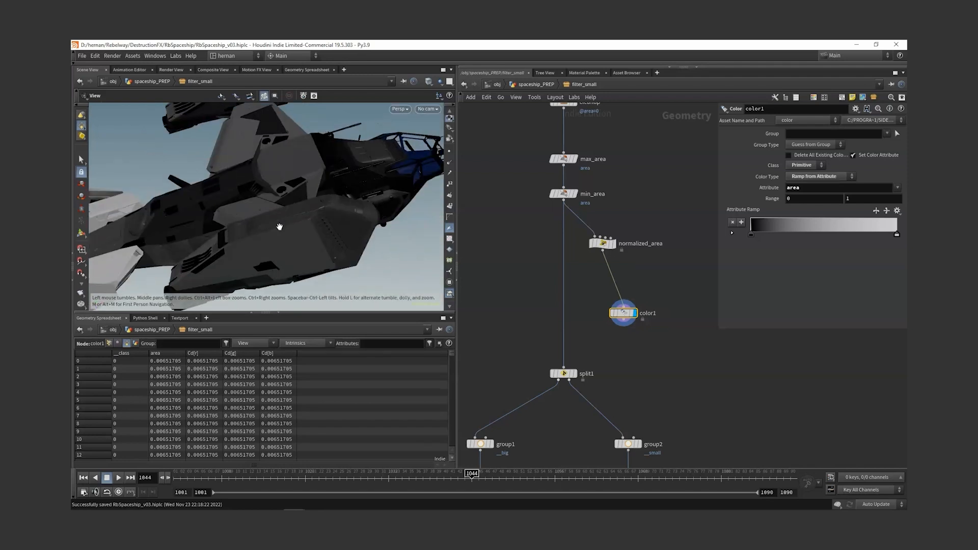
left_click_drag(279, 227, 326, 218)
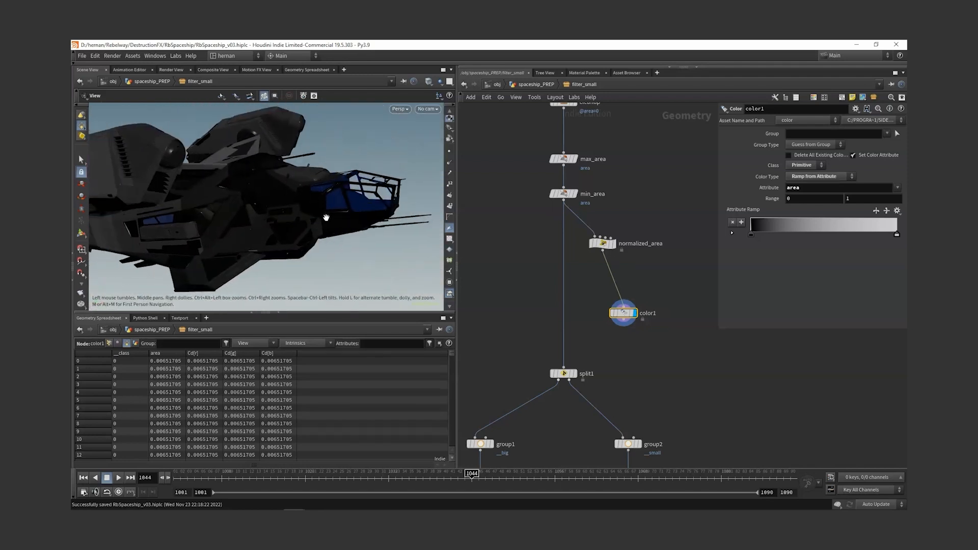
key("Delete")
Step: Insert a Switch node above split1 that chooses between the min_area and normalized_area inputs
middle_click_drag(596, 295, 630, 305)
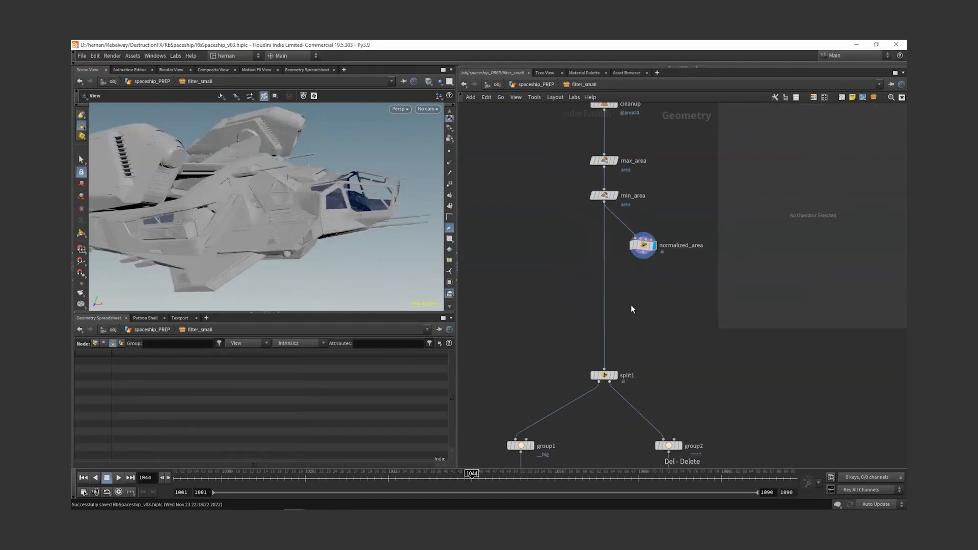
key("Tab")
left_click(707, 106)
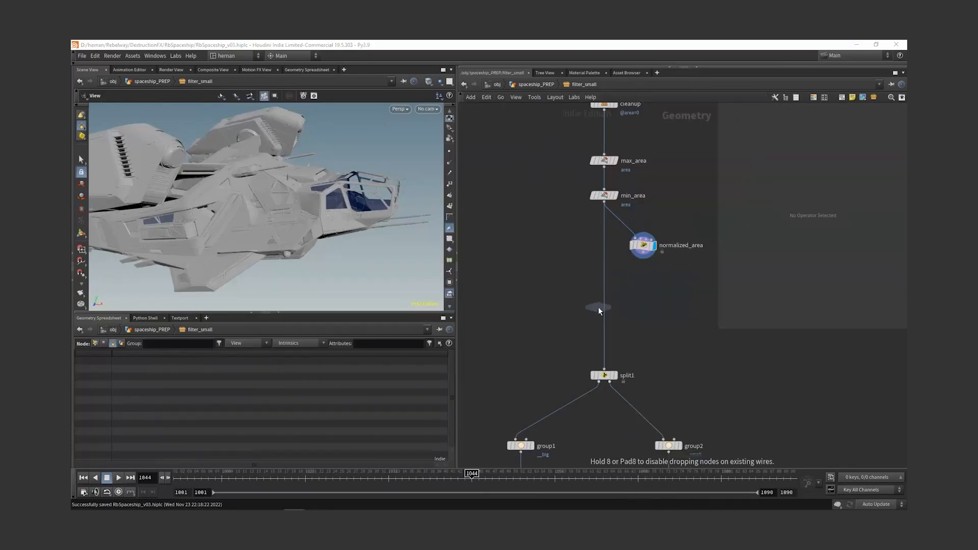
left_click(598, 306)
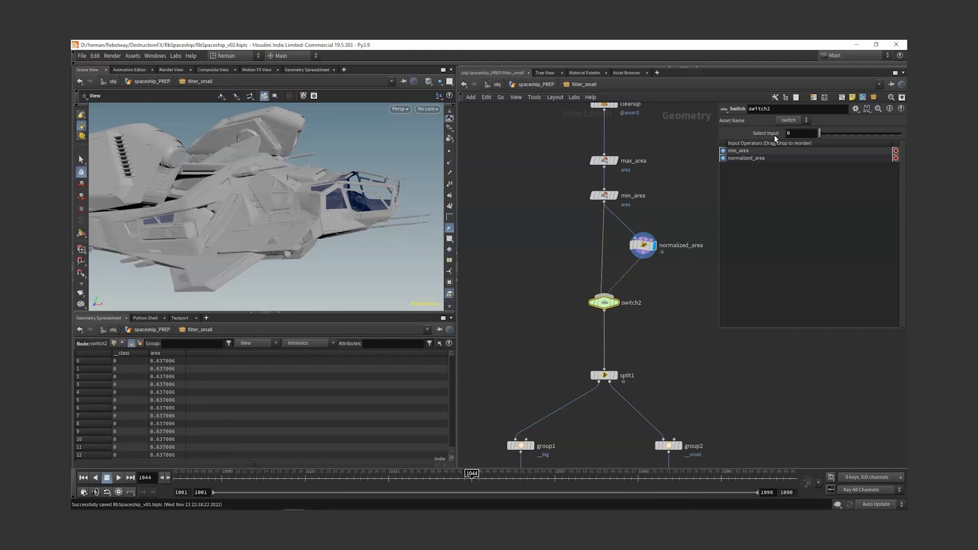
mouse_move(820, 133)
left_mouse_down()
mouse_move(828, 135)
mouse_move(820, 134)
left_mouse_up()
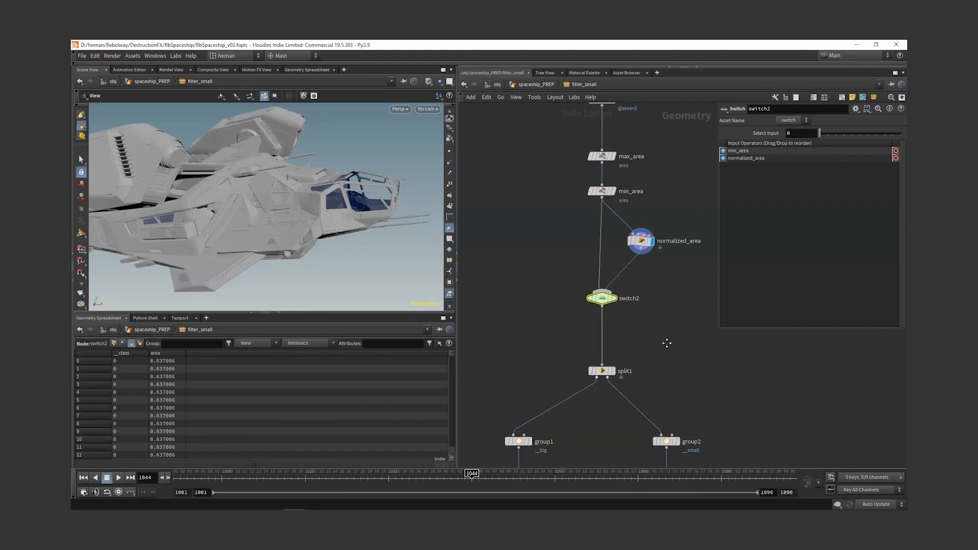
Step: Save the scene and return to the parent spaceship_PREP network
middle_click_drag(665, 343, 664, 326)
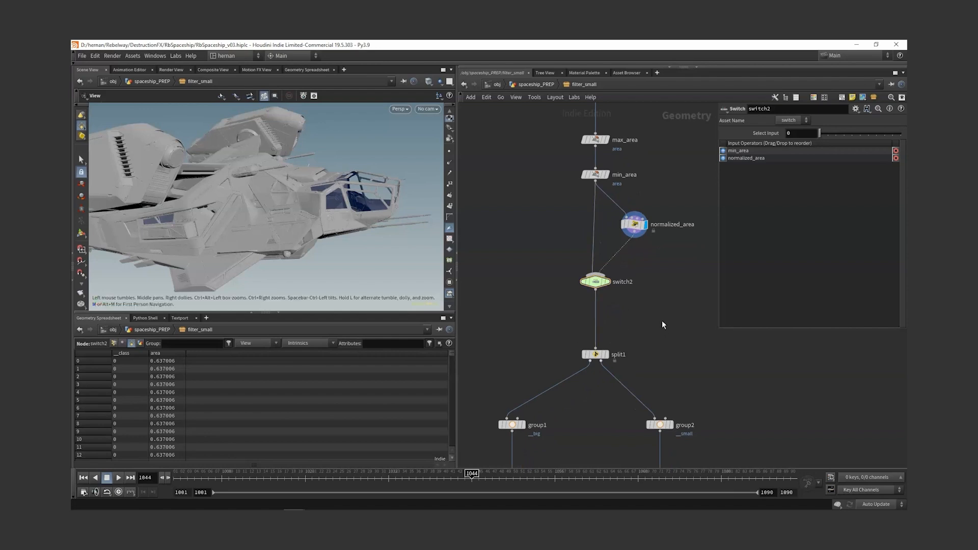
key("ctrl+s")
key("u")
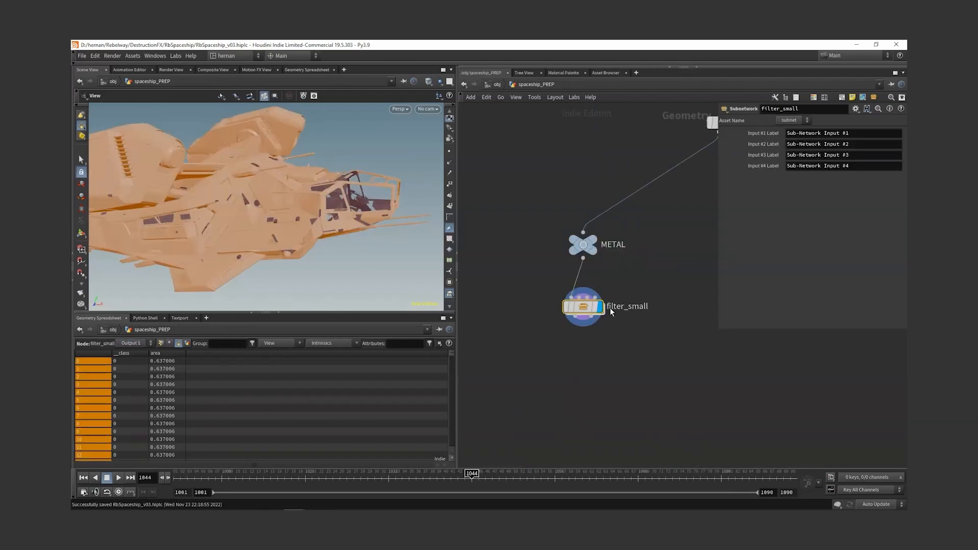
Step: Make the four input label parameters of the filter_small subnetwork invisible in its parameter interface and apply the change
left_click_drag(632, 285, 542, 331)
middle_click_drag(651, 380, 648, 372)
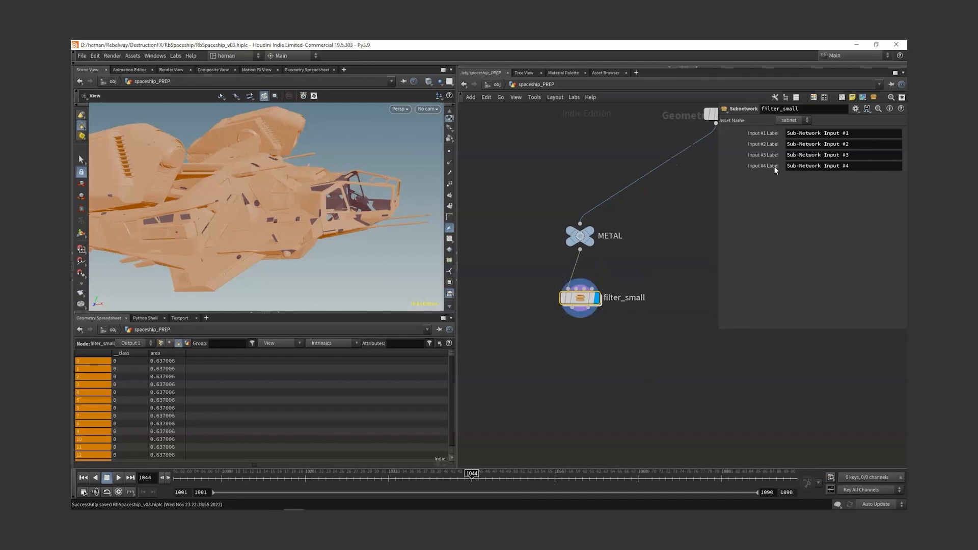
left_click(856, 109)
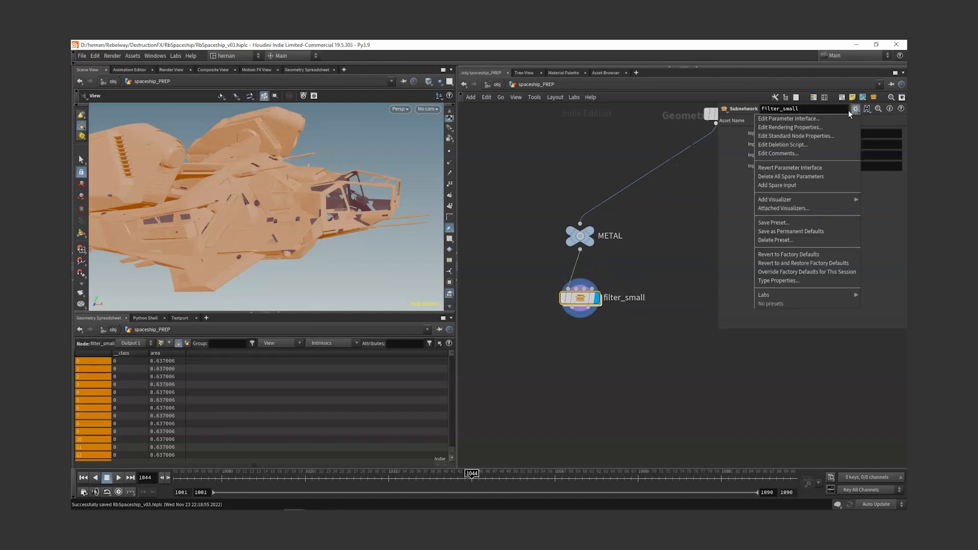
left_click(822, 121)
left_click_drag(550, 89, 365, 108)
left_click(254, 161)
left_click(253, 184, "shift")
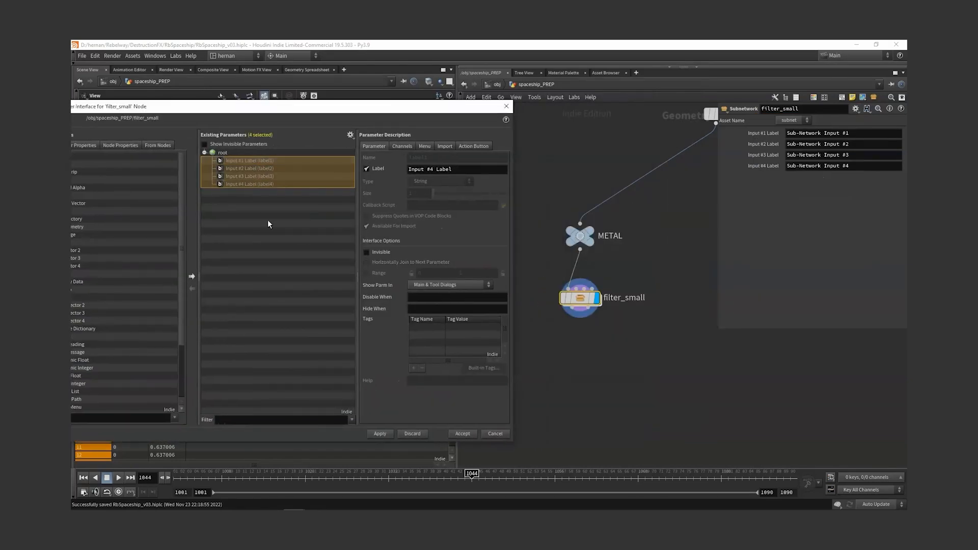
left_click(367, 252)
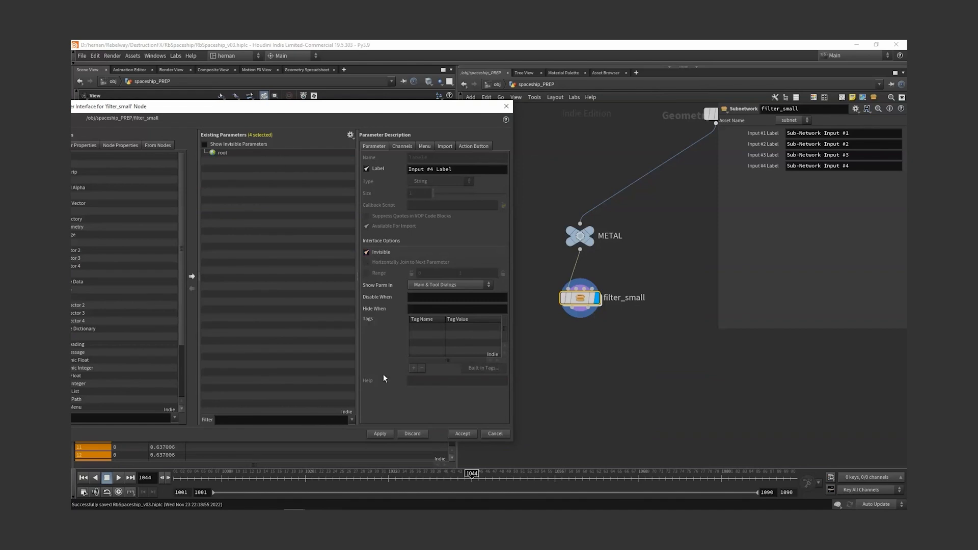
left_click(381, 434)
Step: Add the Select Input parameter of switch1 inside filter_small to the subnetwork's existing parameters
left_click_drag(366, 108, 387, 87)
double_click(586, 297)
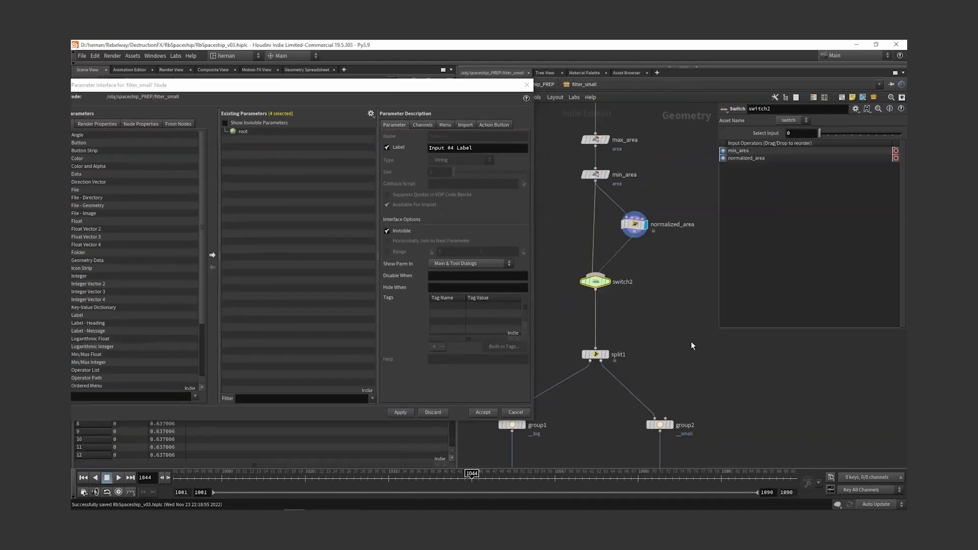
key("h")
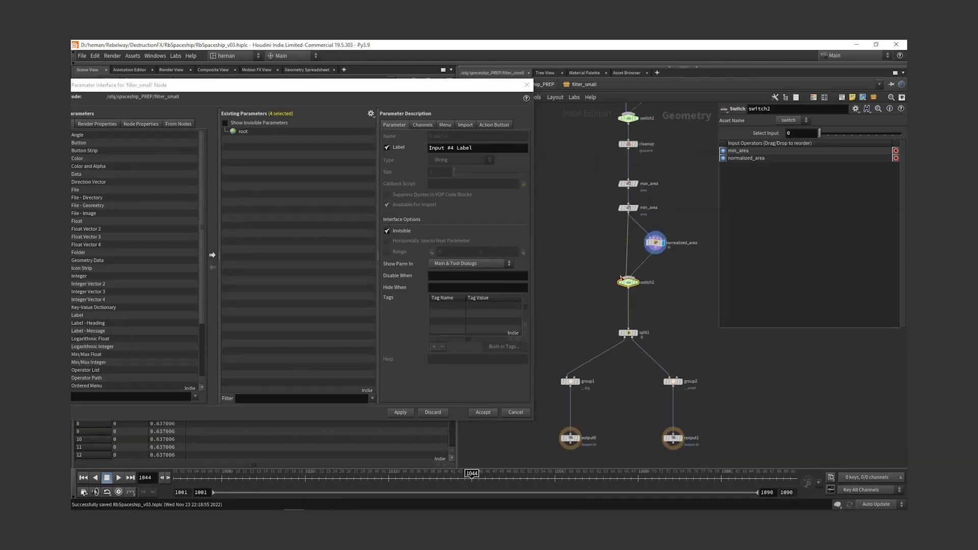
middle_click_drag(596, 228, 594, 307)
middle_click_drag(587, 193, 597, 264)
left_click(638, 268)
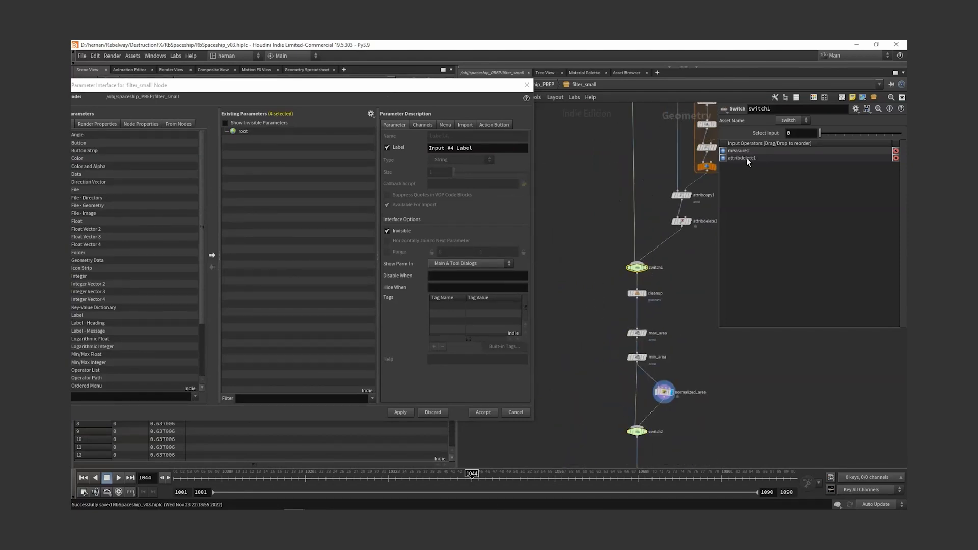
left_click_drag(762, 132, 285, 196)
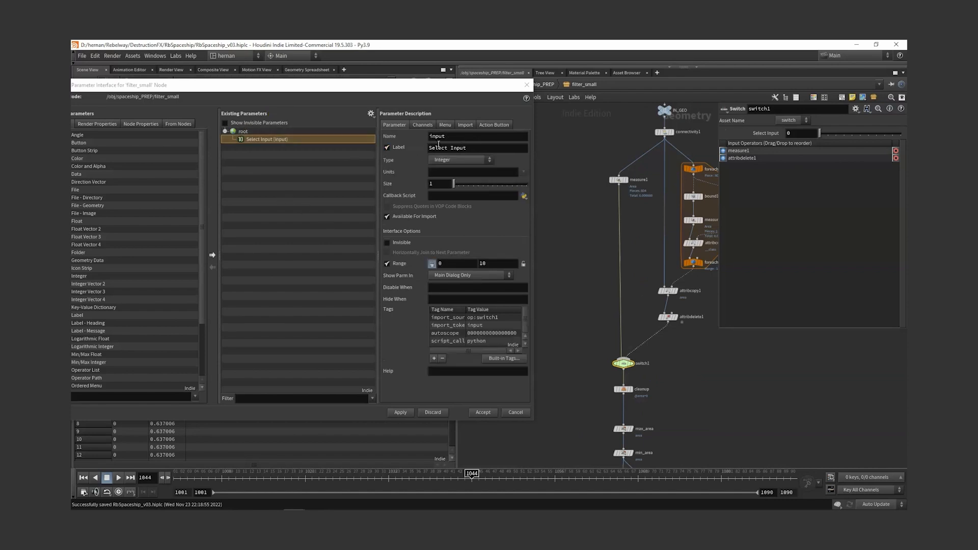
Step: Name the added parameter areafrombbox, label it Area from Bounding Box, set its type to Toggle and apply the change
double_click(453, 137)
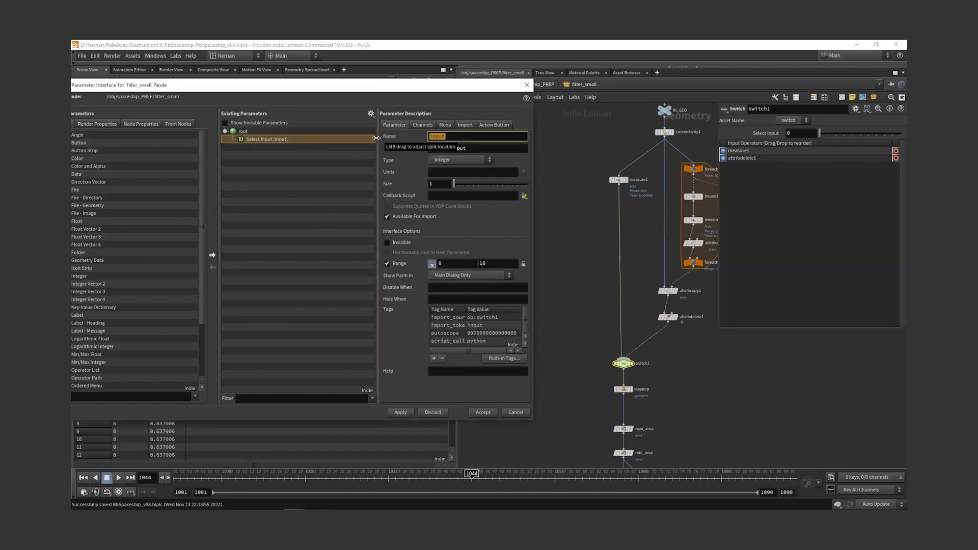
type("areafrombbox")
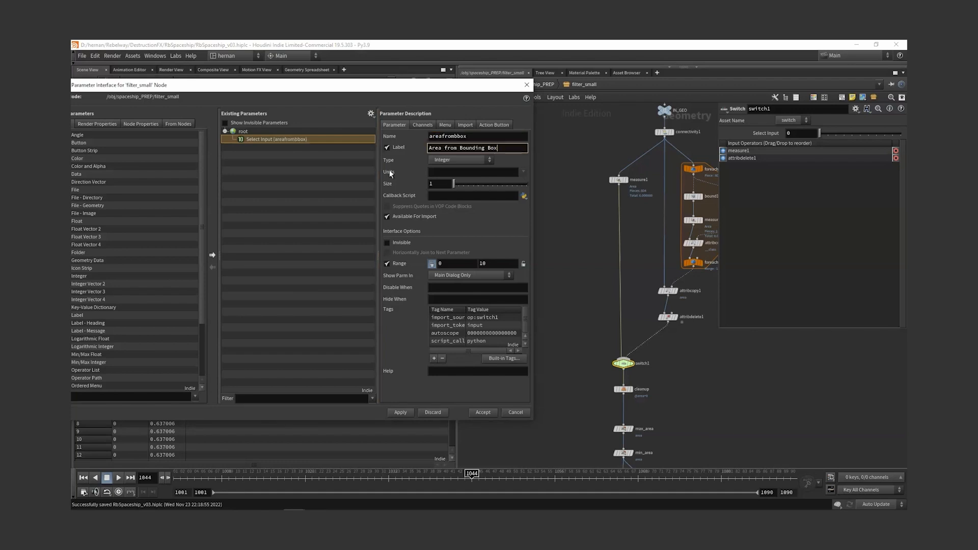
key("Return")
left_click(458, 160)
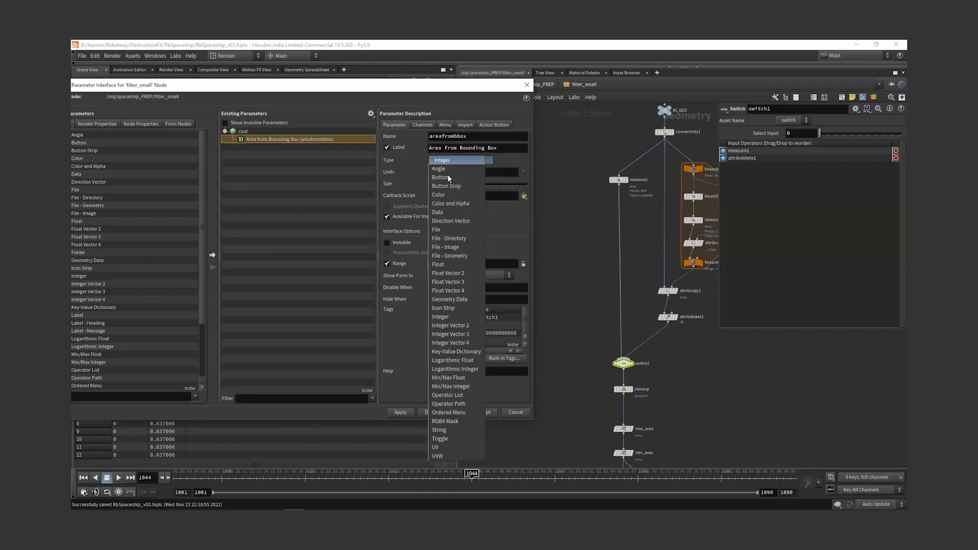
left_click(450, 439)
left_click(401, 412)
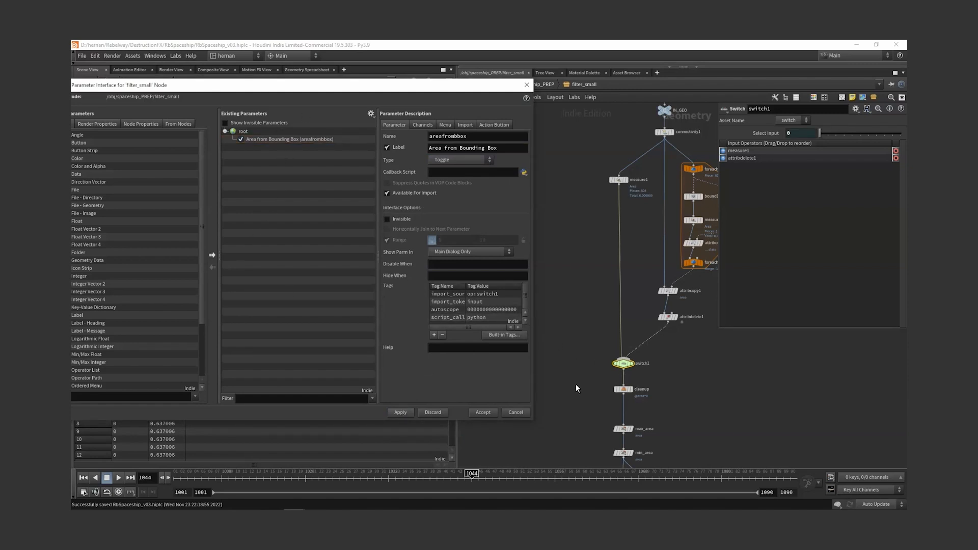
Step: Add the Select Input of switch2 to the interface as a Toggle named normalizeArea with the label Normalize Area, and apply
middle_click_drag(577, 388, 581, 213)
left_click(625, 352)
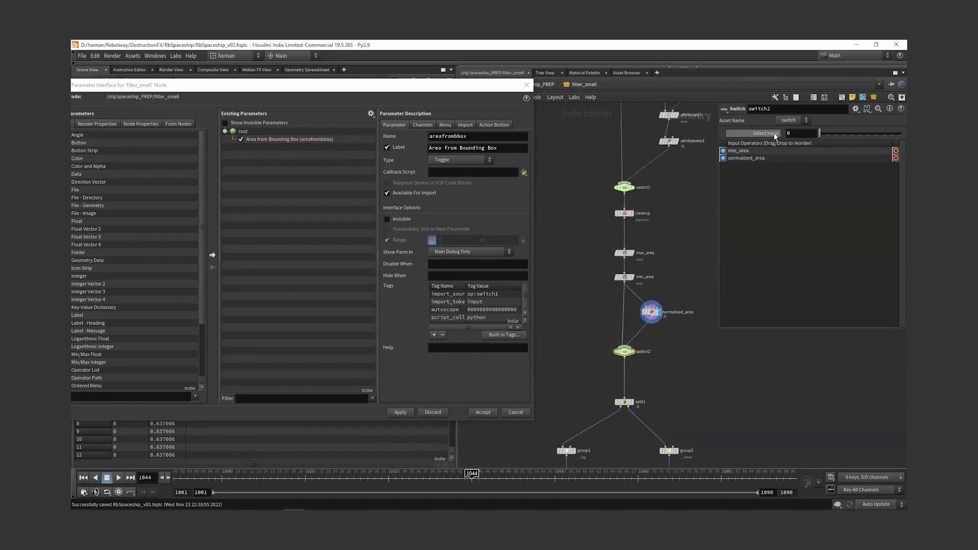
left_click_drag(766, 133, 279, 161)
left_click(261, 146)
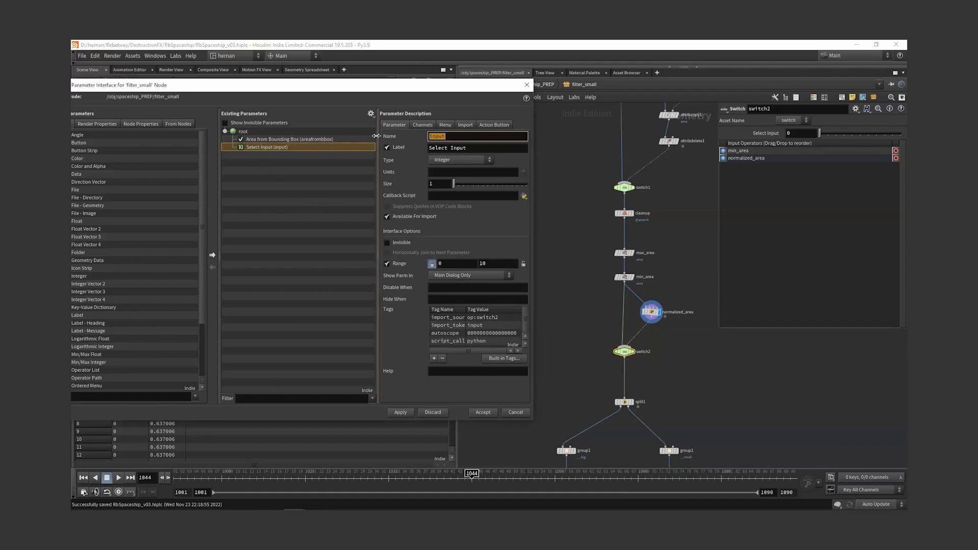
type("normalizeArea")
key("Return")
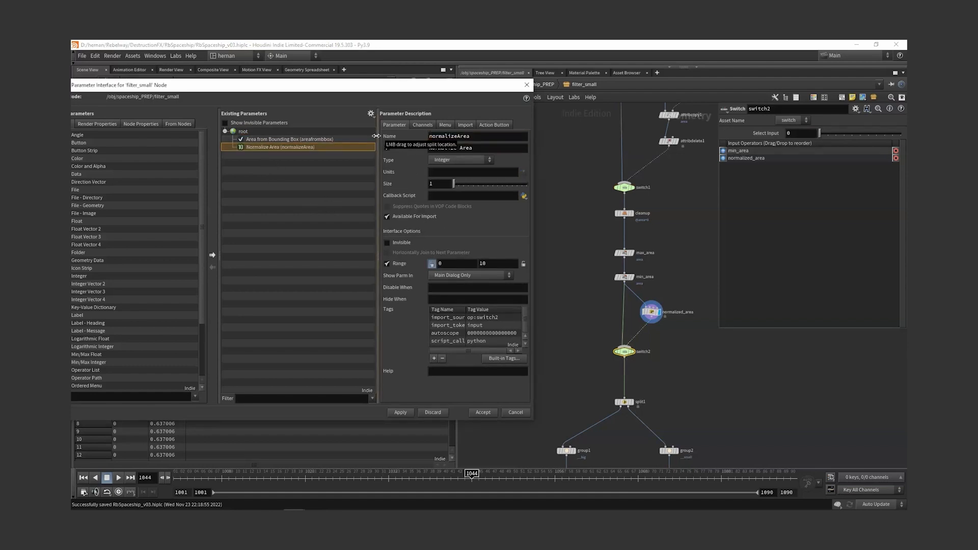
left_click(462, 161)
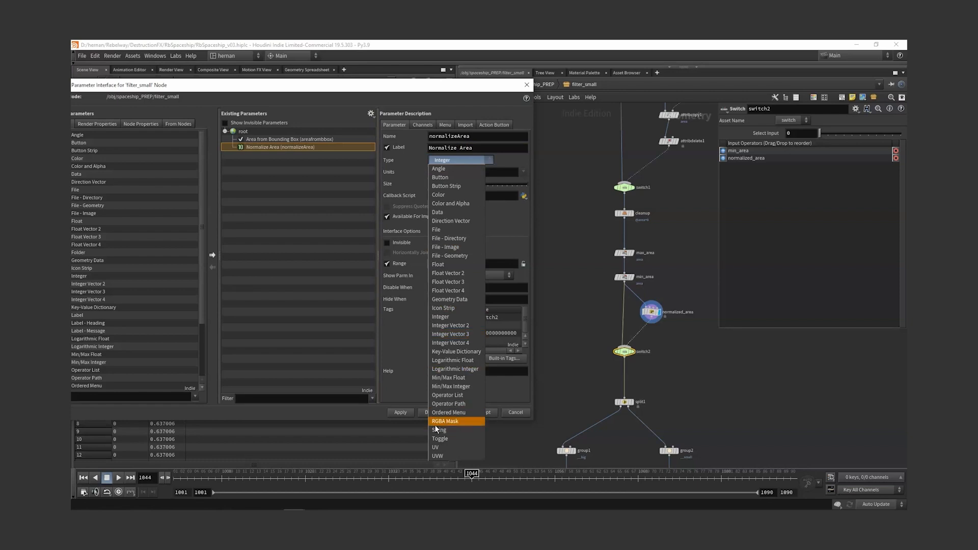
left_click(440, 439)
left_click(401, 414)
Step: Set the Area Threshold of the split1 node to 0.1
middle_click_drag(670, 205, 662, 393)
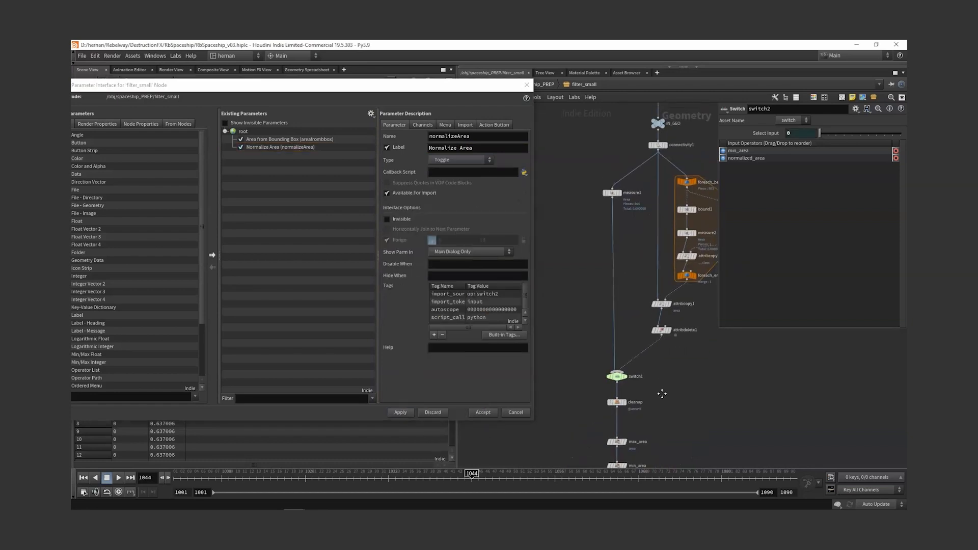
middle_click_drag(612, 259, 586, 315)
middle_click_drag(715, 451, 716, 170)
left_click(619, 342)
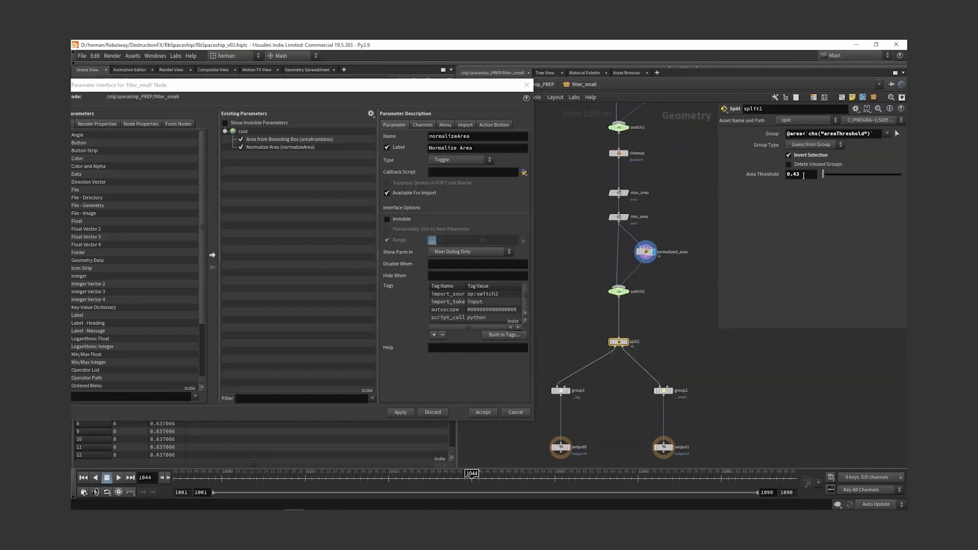
left_click_drag(803, 174, 789, 175)
type(".1")
key("Return")
Step: Add split1's Area Threshold to the subnetwork interface with the name filterSmall and the label Filter Small, and apply
left_click_drag(763, 174, 295, 206)
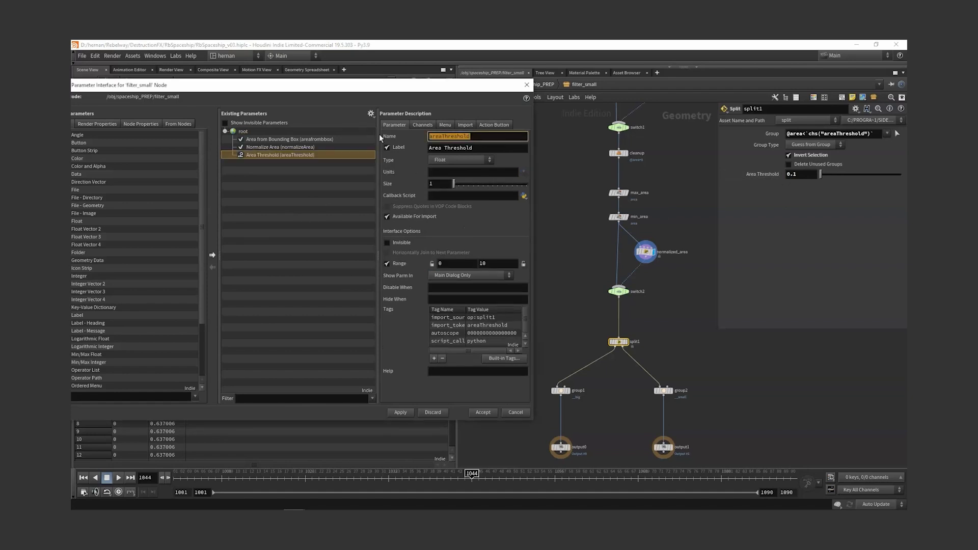
type("filterSmall")
key("Tab")
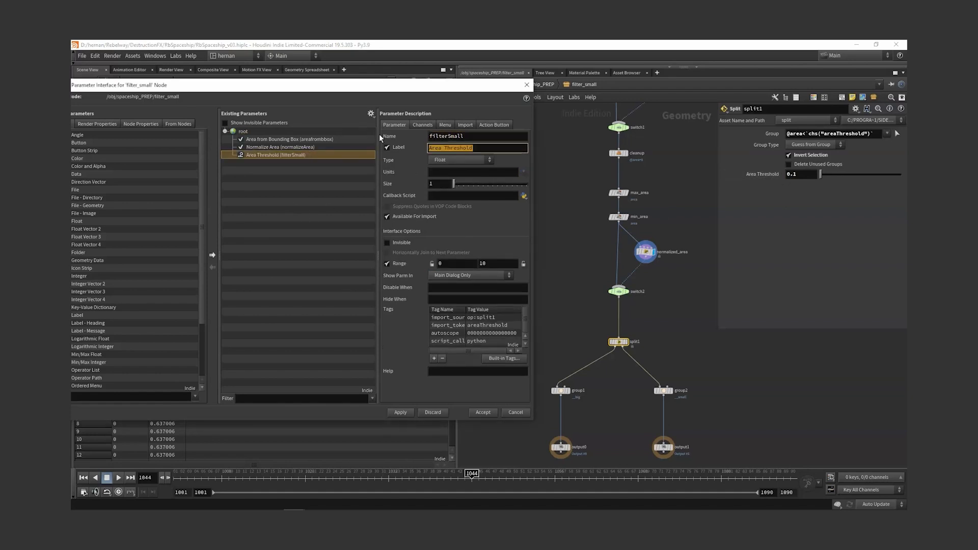
type("Filter Small")
left_click(400, 412)
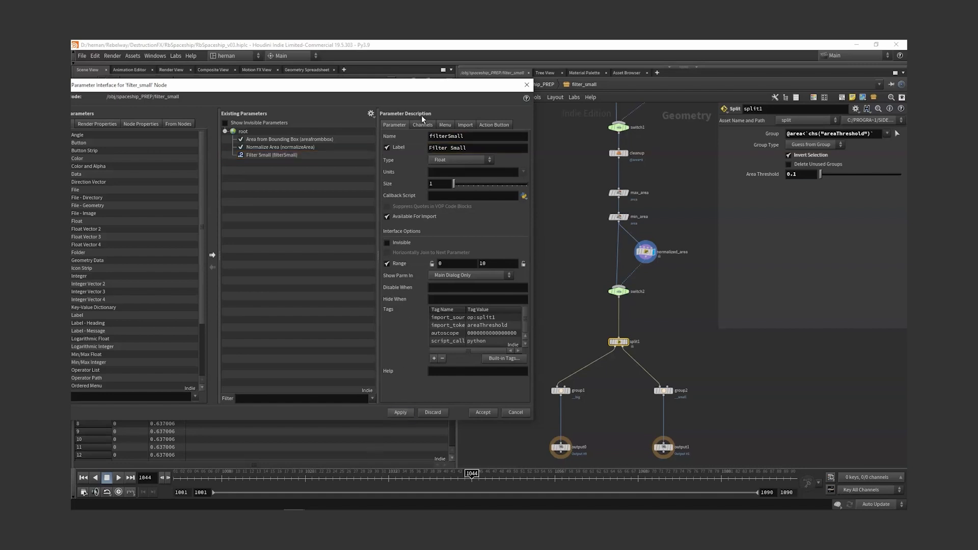
Step: Insert a Separator between Normalize Area and Filter Small, apply it, and return to the parent spaceship_PREP network
scroll(101, 342, "down", 3)
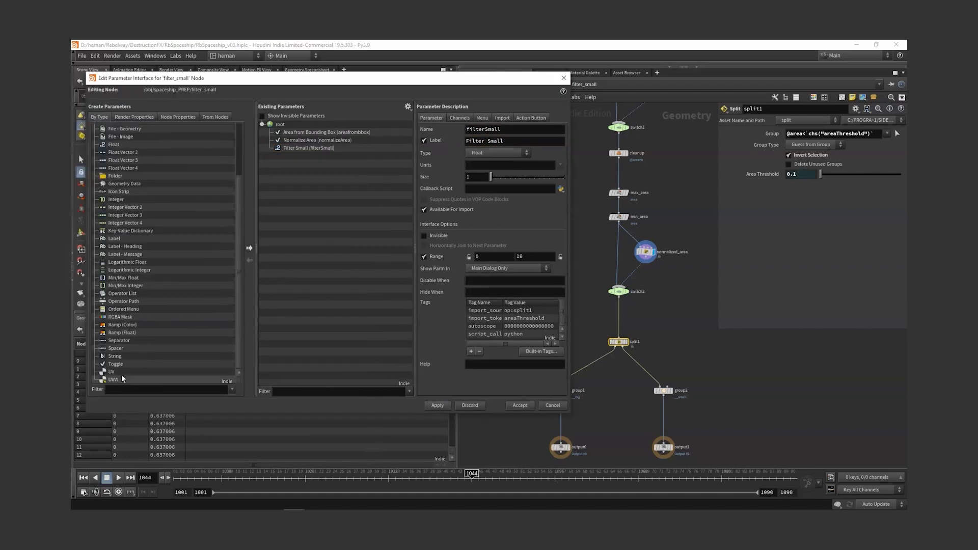
left_click_drag(118, 341, 310, 142)
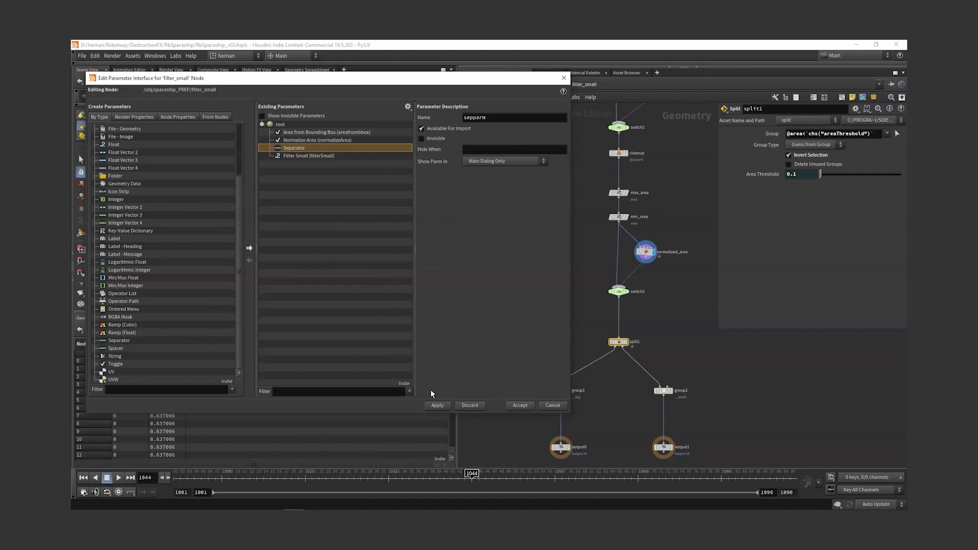
left_click(446, 406)
key("u")
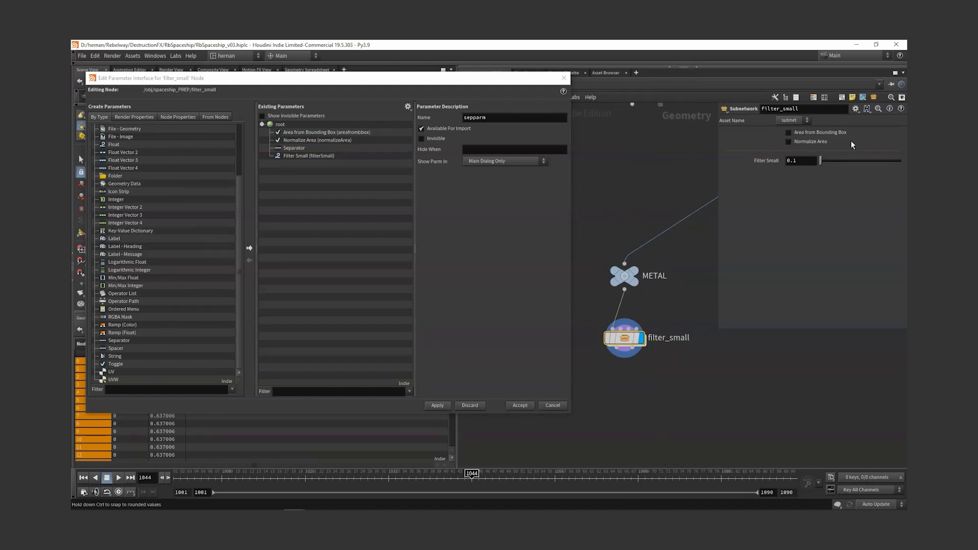
Step: Add a Simple folder above Area from Bounding Box, name it filtering, label it Filtering and apply the change
left_click_drag(116, 175, 307, 133)
left_click(497, 117)
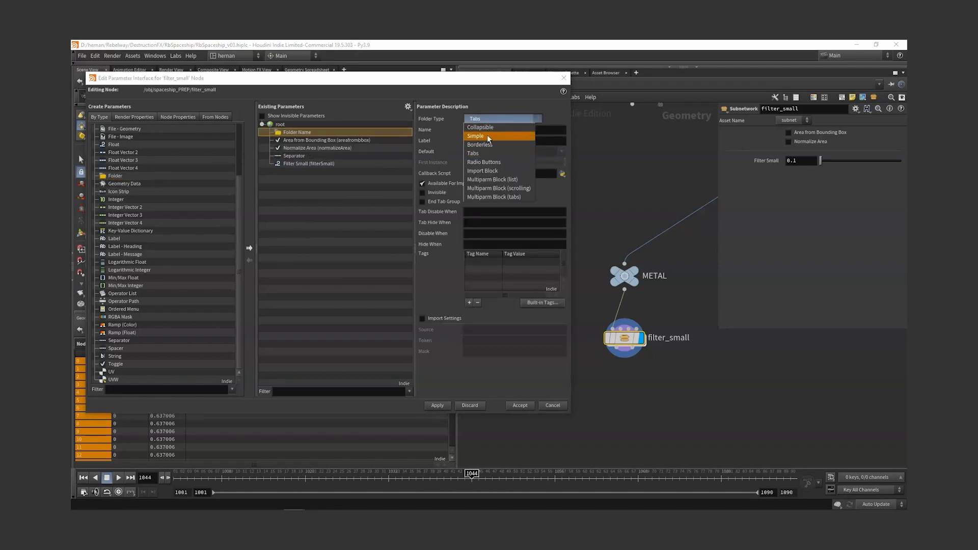
left_click(513, 134)
double_click(513, 131)
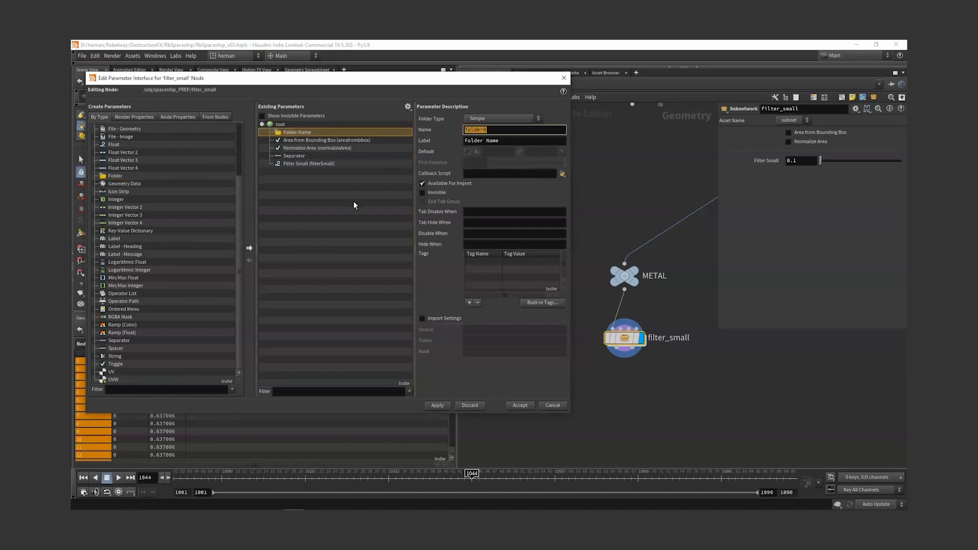
type("filtering")
key("Tab")
type("Filtering")
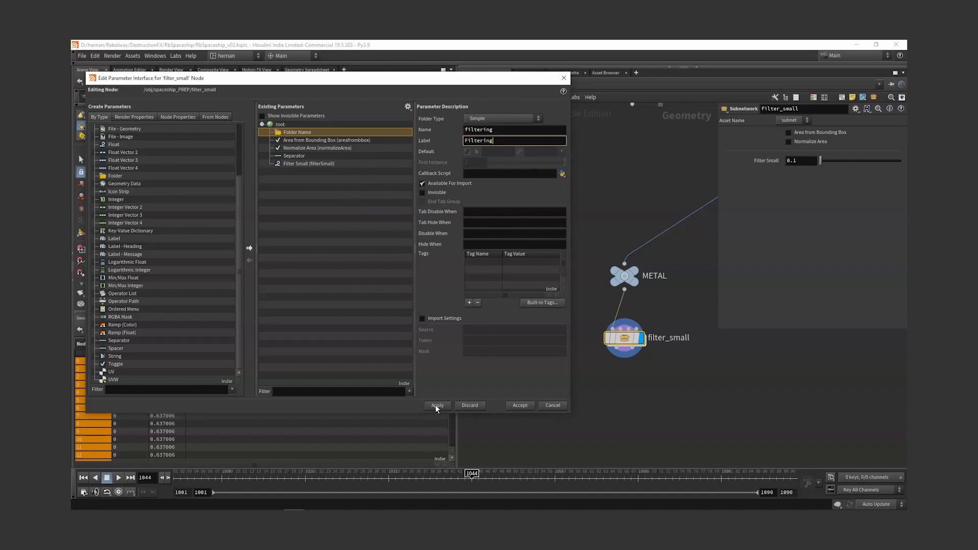
left_click(437, 406)
Step: Move the two toggles, the separator and Filter Small into the Filtering folder, accept the interface and save the scene
left_click(316, 140)
left_click(294, 163, "shift")
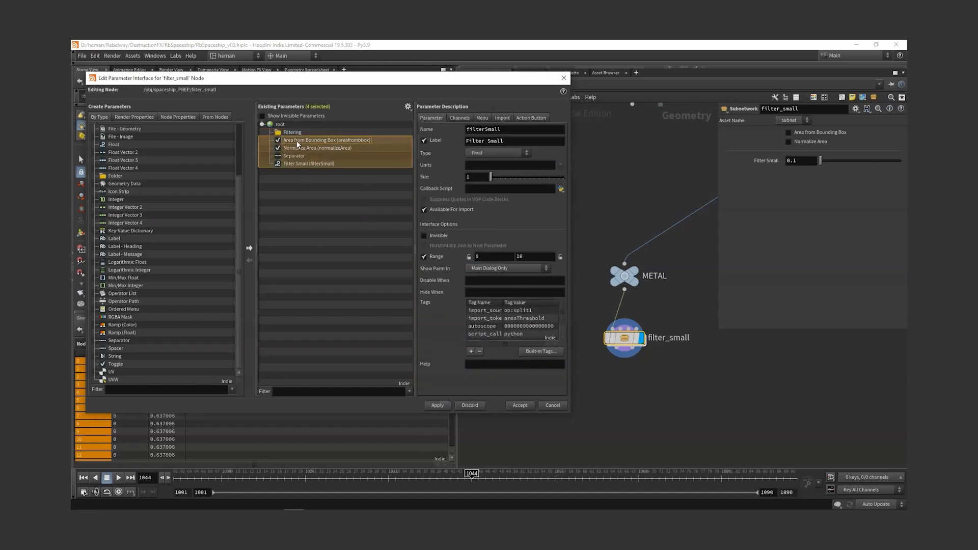
left_click_drag(296, 141, 292, 133)
left_click(437, 406)
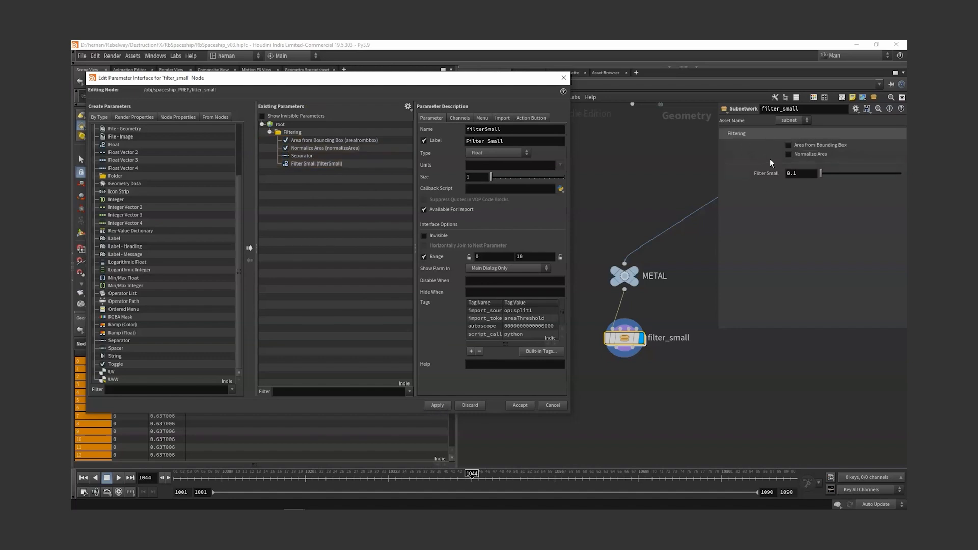
left_click(520, 406)
key("ctrl+s")
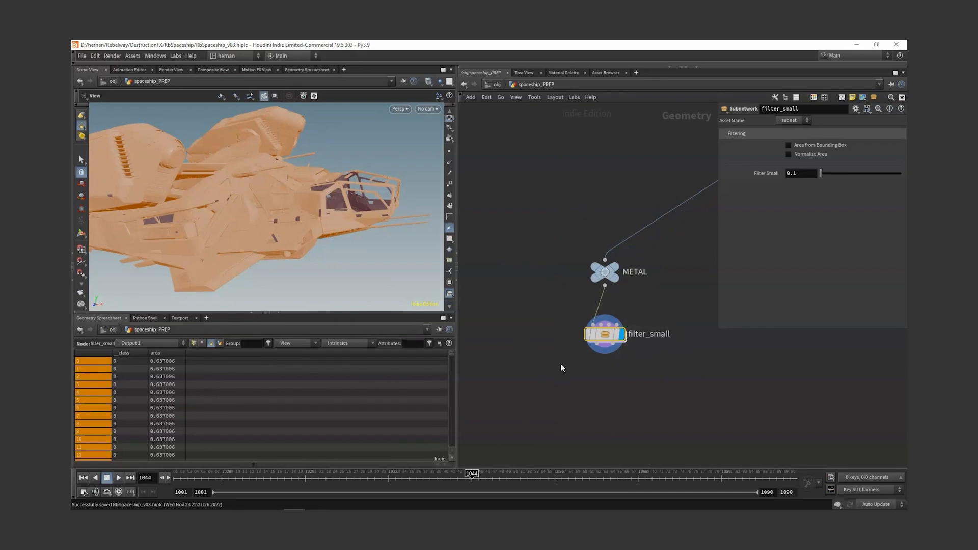
Step: Start a new digital asset from the filter_small subnetwork and set its Tab menu entry to RB
scroll(599, 198, "down", 2)
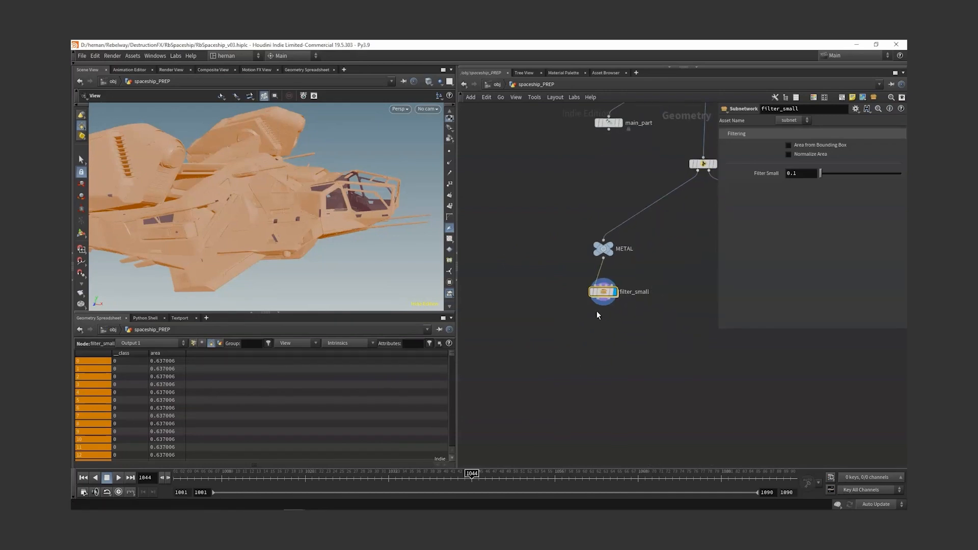
right_click(606, 295)
mouse_move(624, 426)
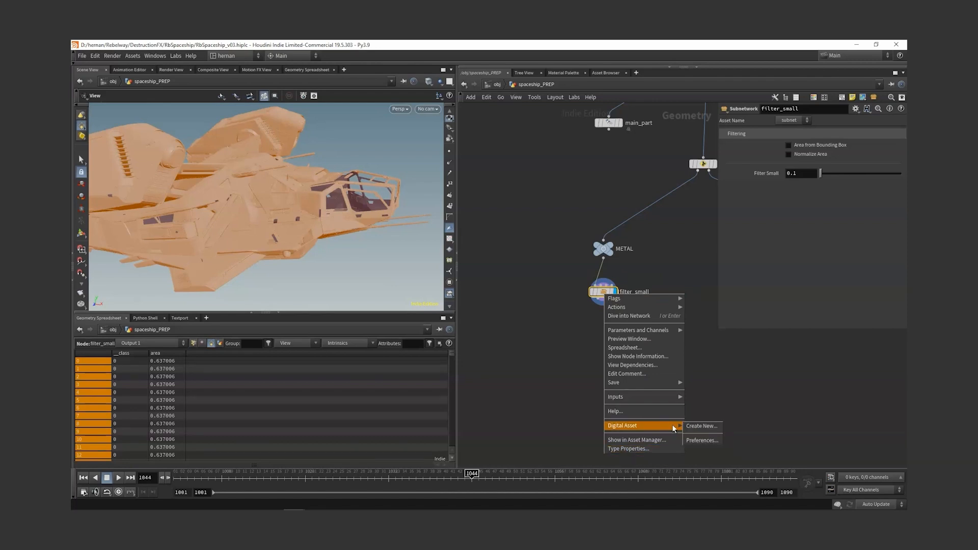
left_click(706, 427)
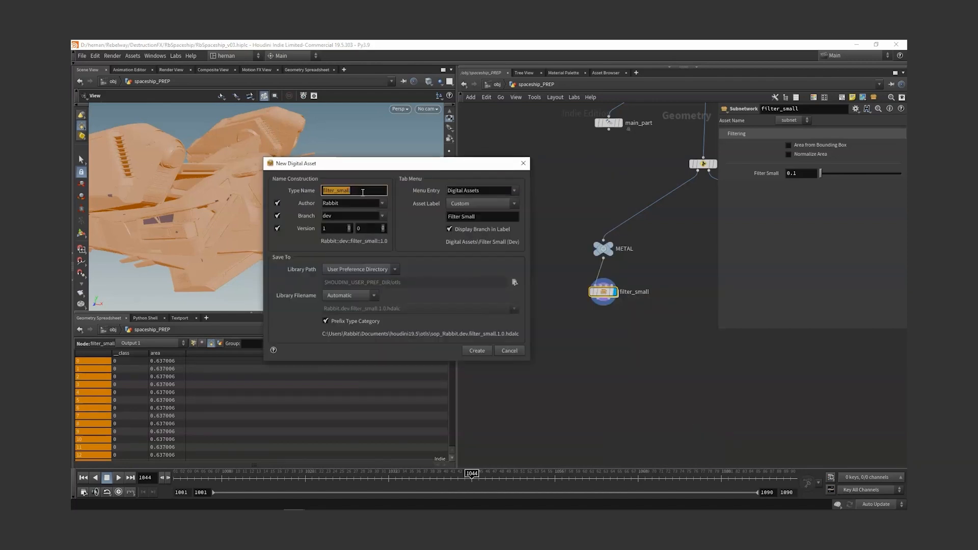
left_click(482, 216)
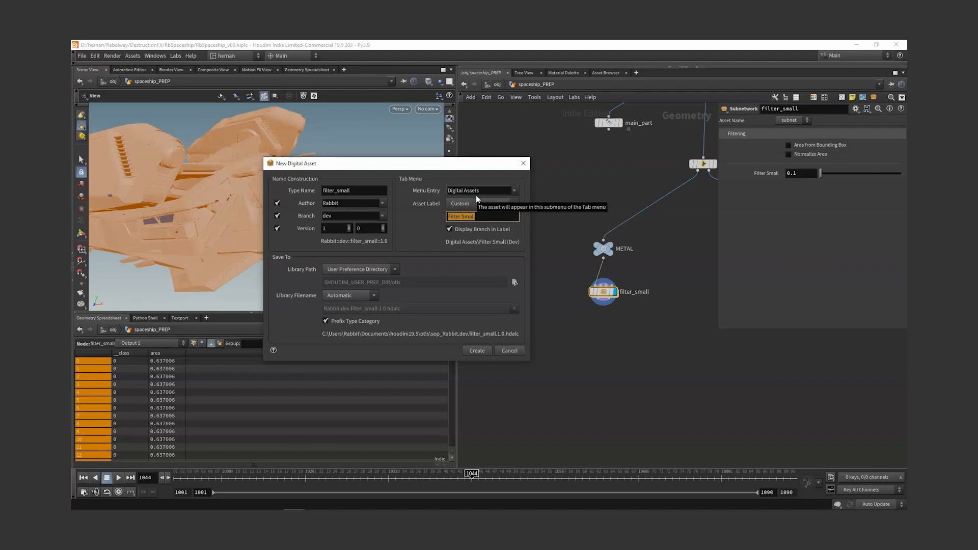
left_click(516, 191)
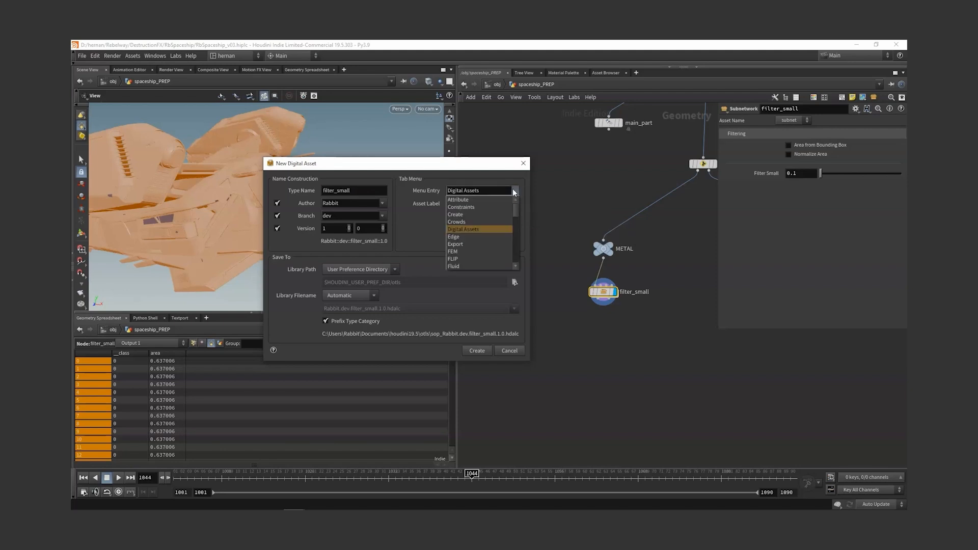
left_click(488, 177)
left_click_drag(485, 191, 318, 206)
type("RB")
Step: Disable the asset's branch, set its author to rb, turn off the type category prefix and create the asset
left_click(277, 216)
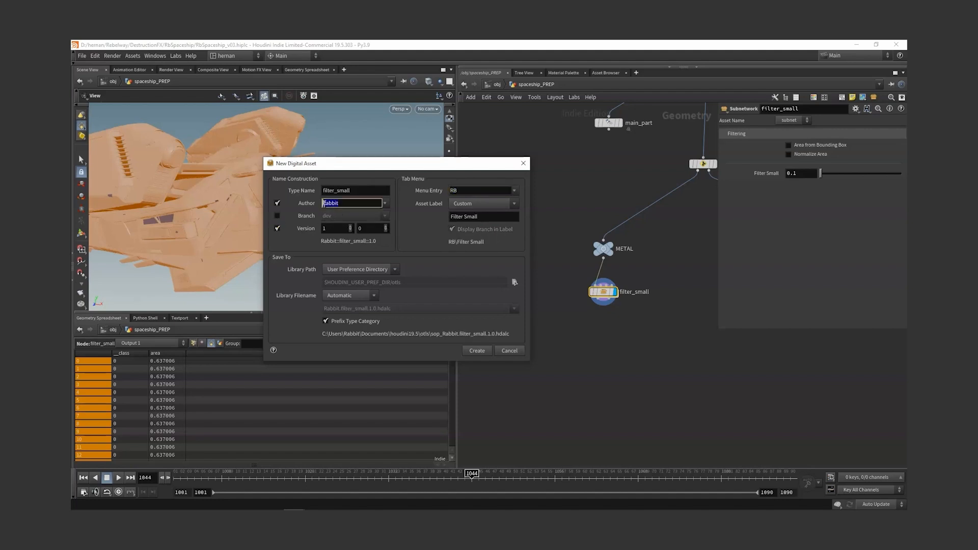
type("rb")
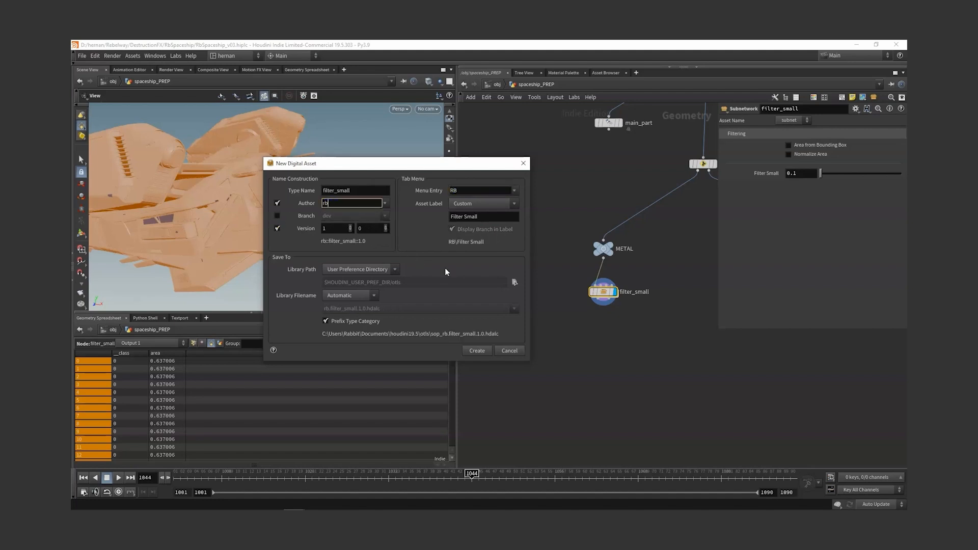
left_click(340, 323)
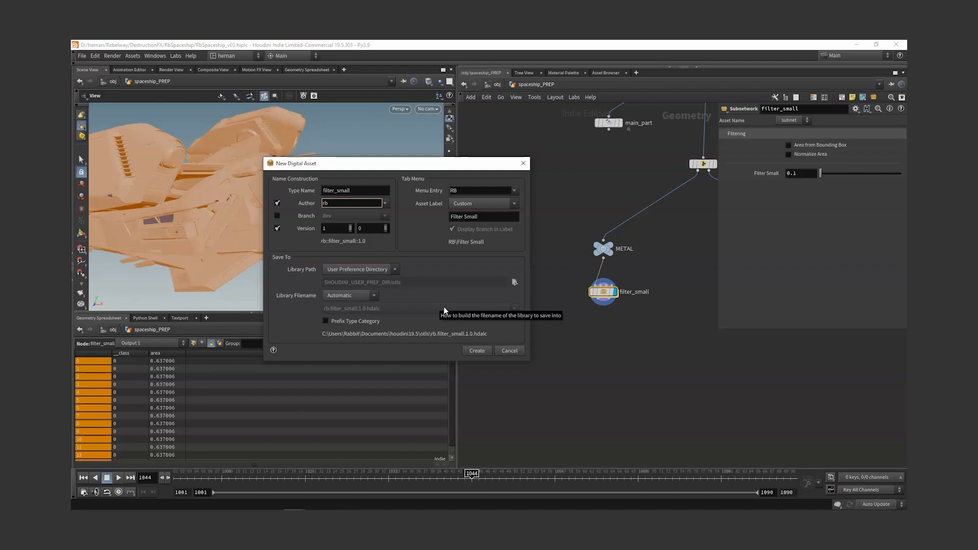
left_click(476, 351)
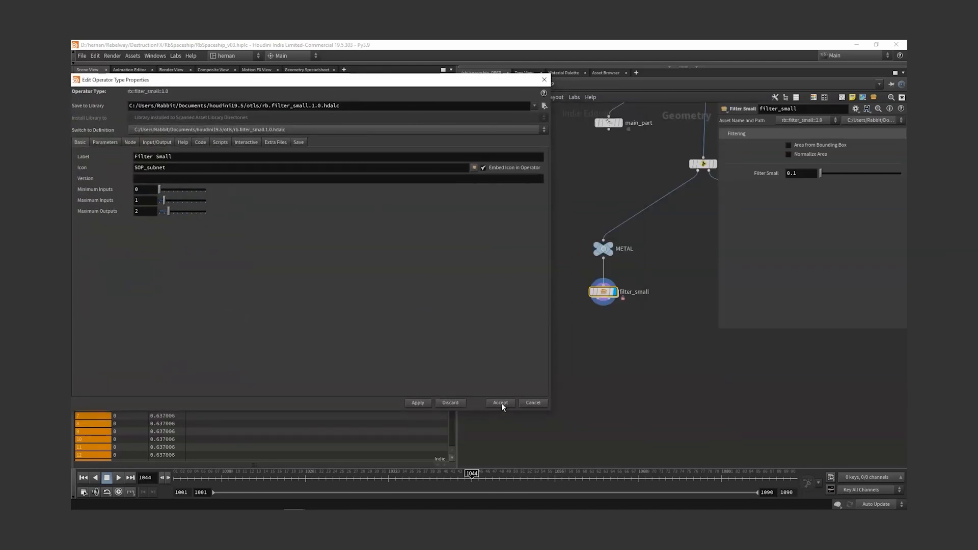
Step: Accept the new filter_small asset's type properties and save the scene
left_click(501, 402)
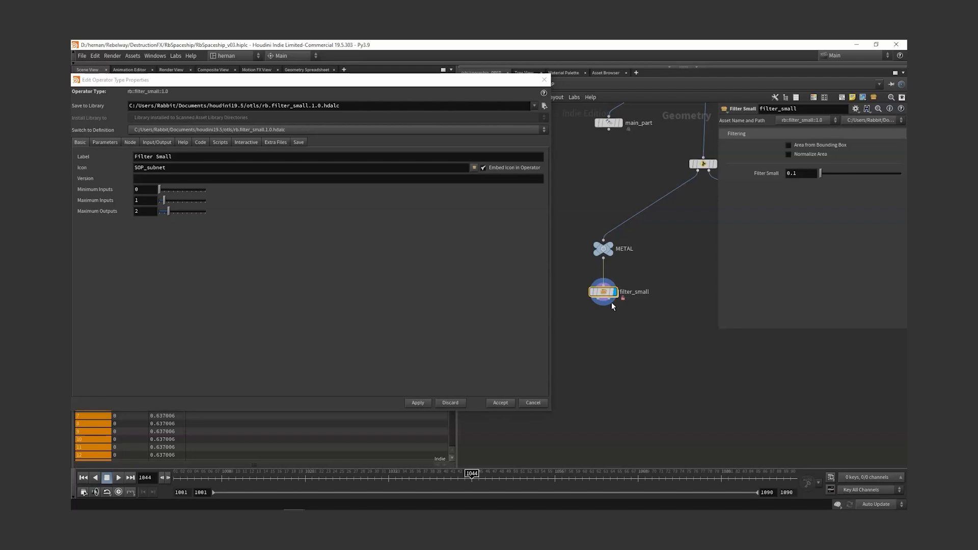
left_click(498, 402)
key("ctrl+s")
Step: Label the filter_small asset's two outputs Big Geo and Small Geo, and save the node type
scroll(623, 327, "up", 4)
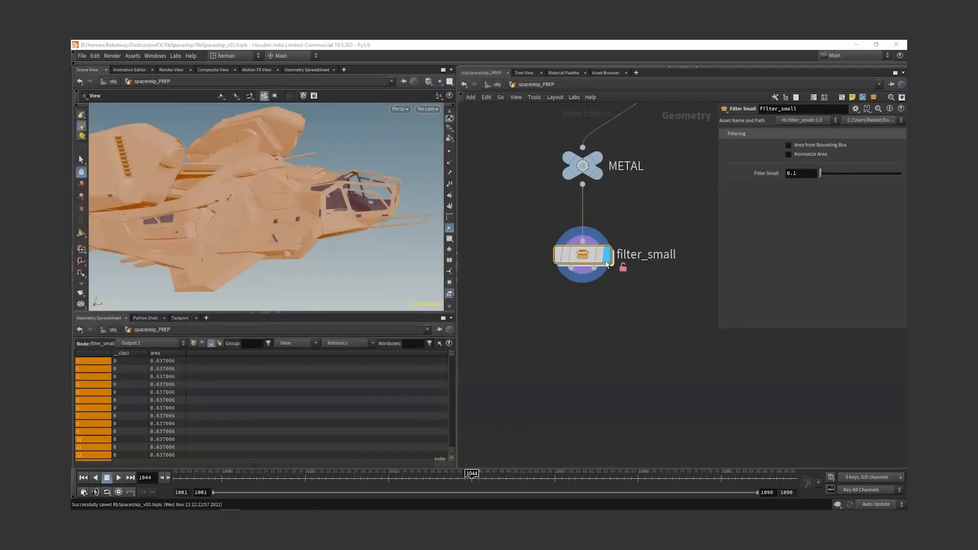
mouse_move(584, 261)
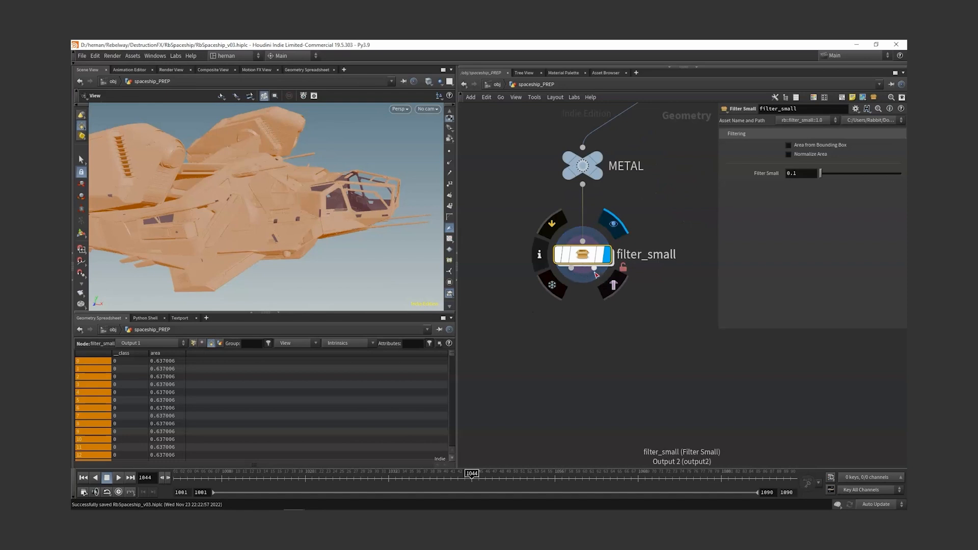
right_click(585, 260)
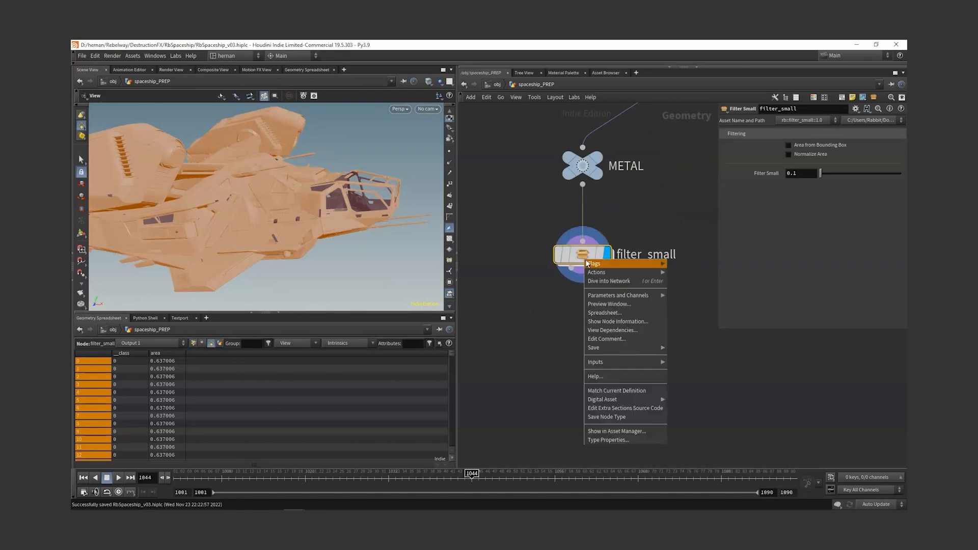
left_click(609, 440)
left_click(261, 156)
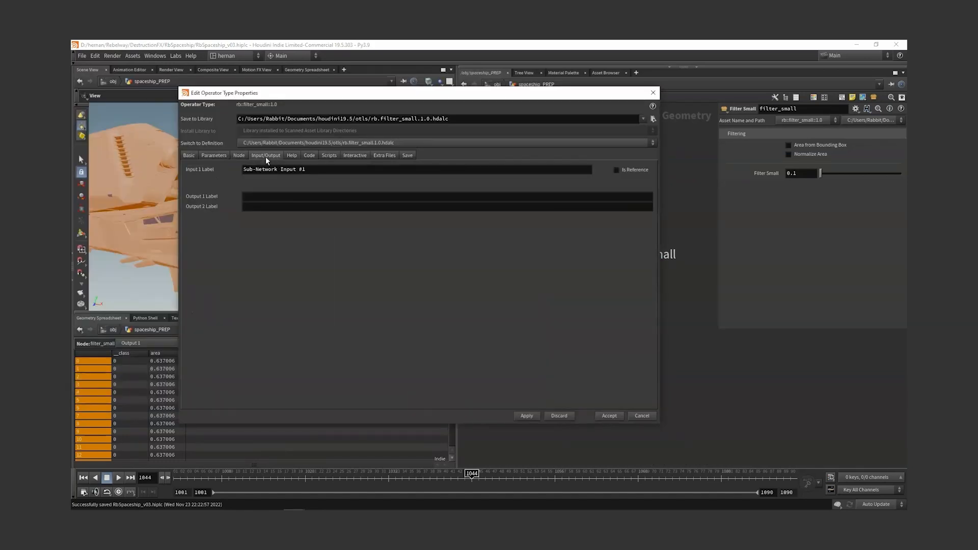
left_click(274, 198)
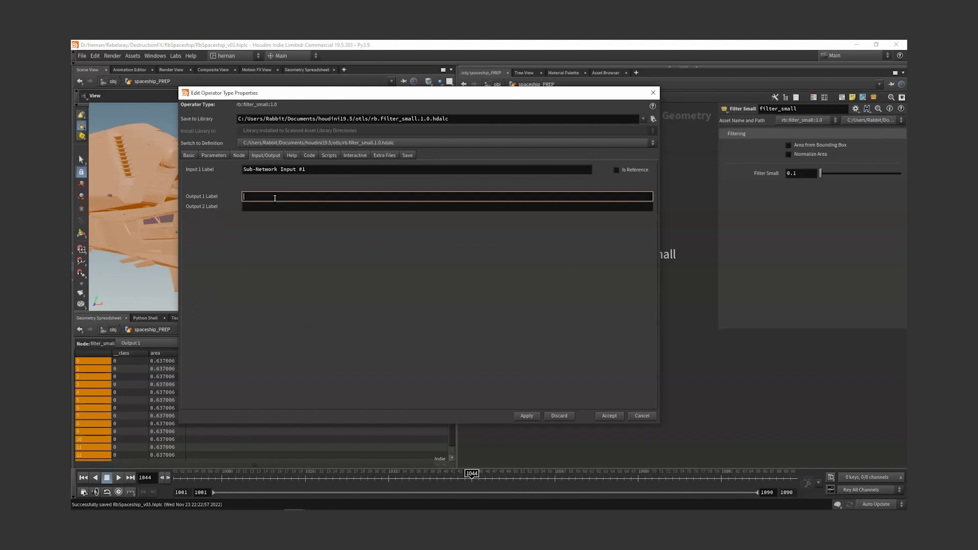
left_click_drag(375, 98, 338, 94)
type("Big Geo")
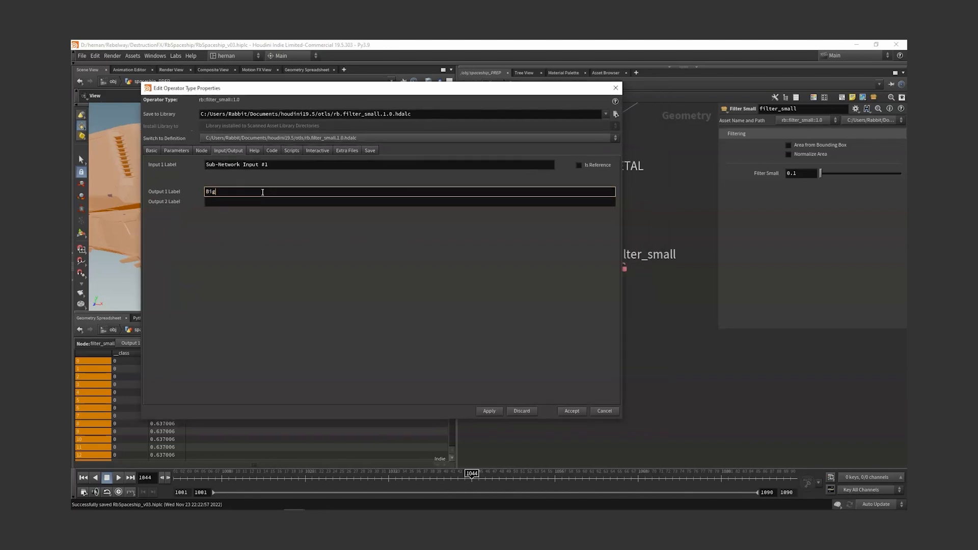
key("Tab")
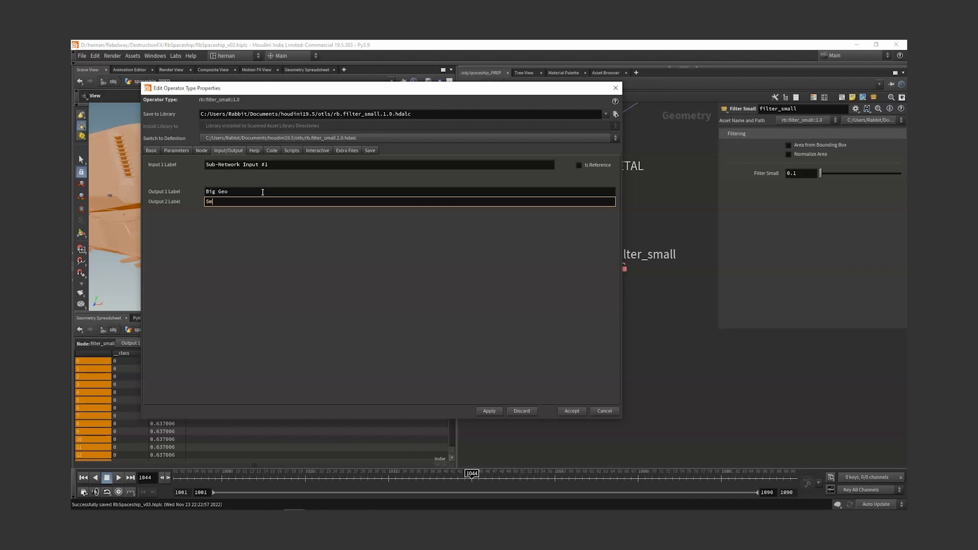
type("Small Geo")
left_click(571, 411)
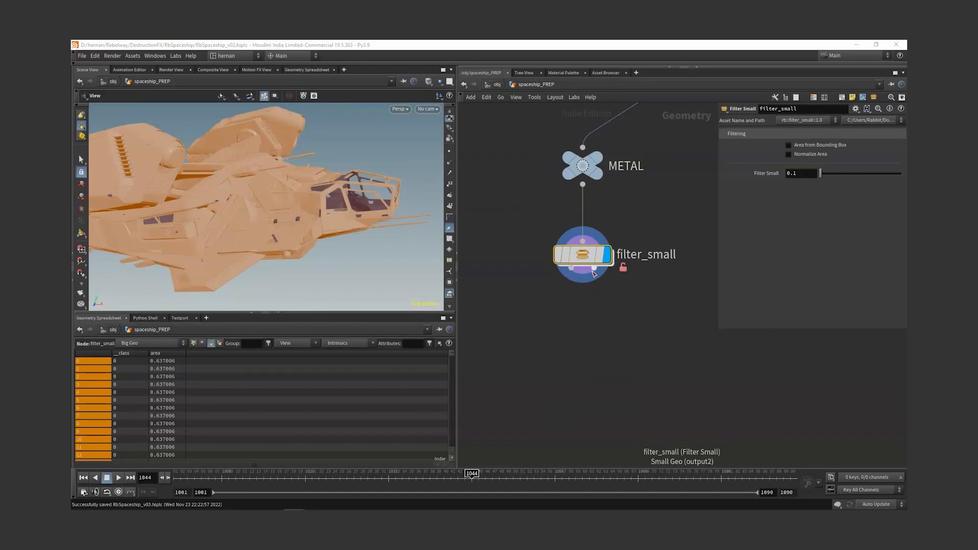
right_click(595, 274)
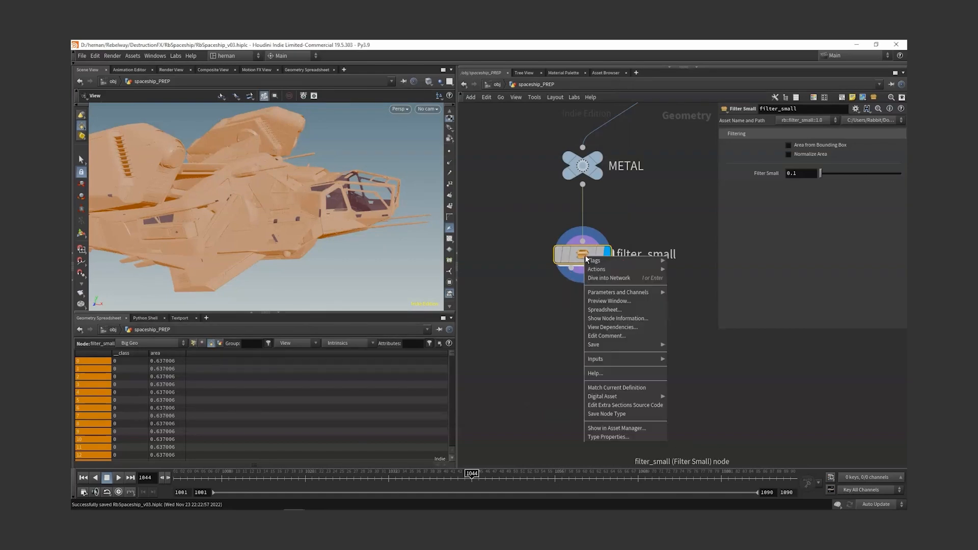
left_click(623, 415)
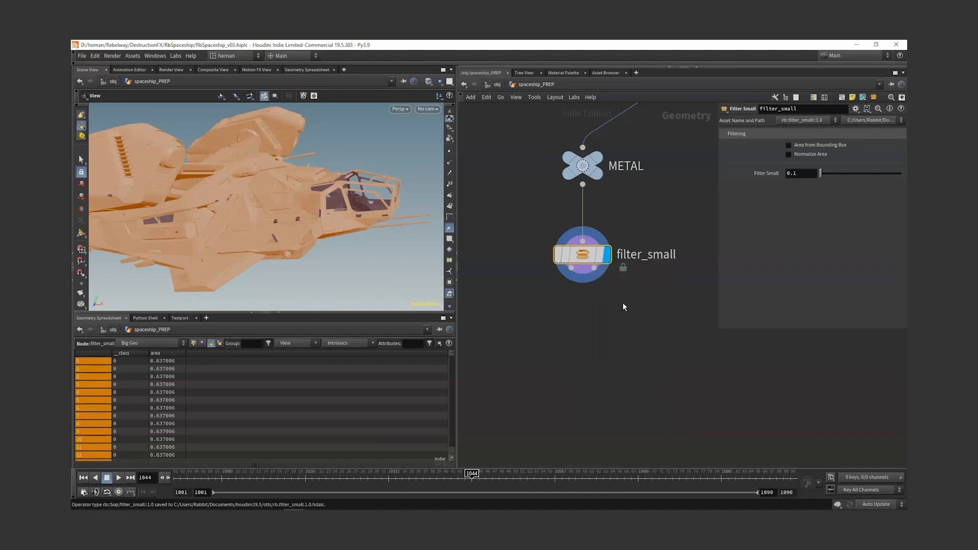
Step: Add a Null fed by filter_small's Big Geo output, display it and name it BIG
middle_click_drag(623, 307, 619, 318)
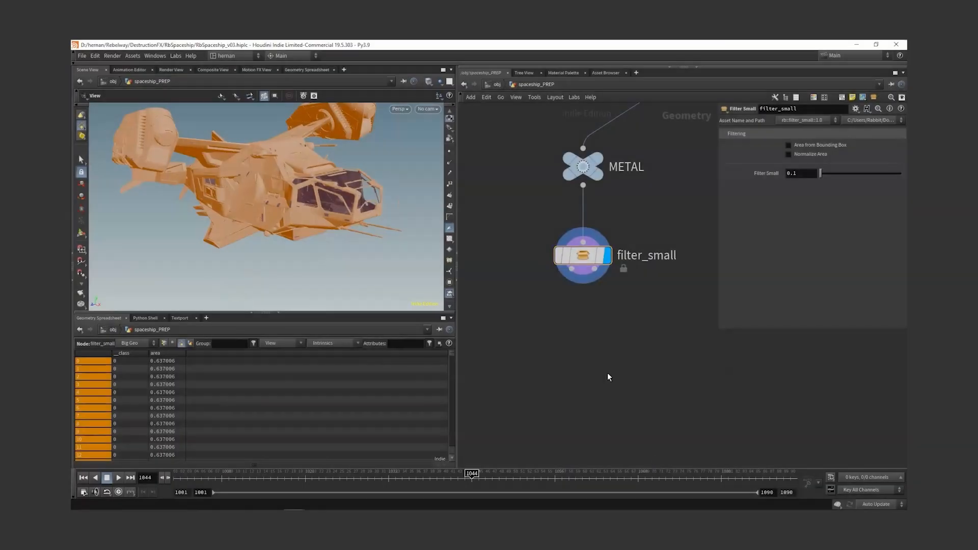
key("Tab")
type("null")
key("Return")
left_click(608, 374)
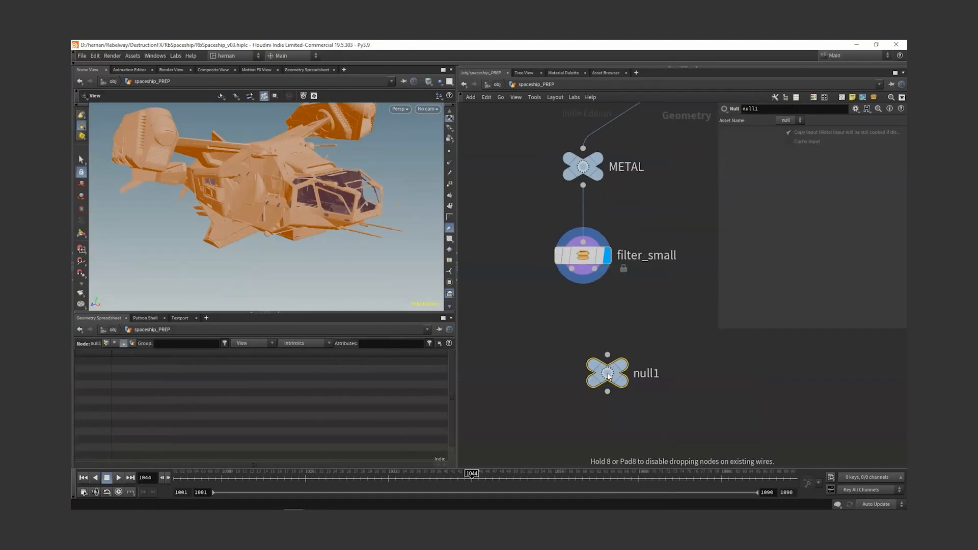
left_click_drag(571, 269, 519, 377)
left_click(527, 358)
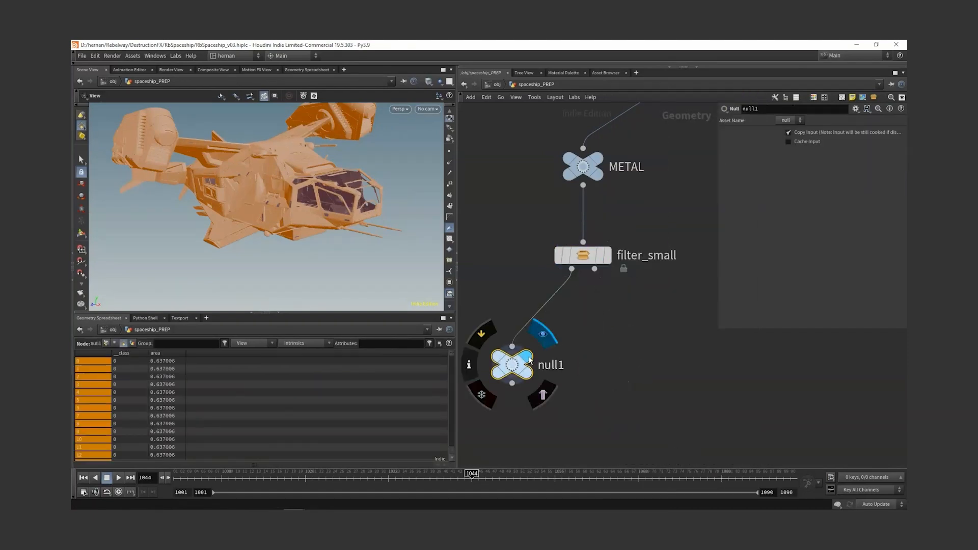
middle_click_drag(558, 363, 618, 345)
scroll(617, 344, "up", 3)
left_click(611, 346)
type("BIG")
key("Return")
Step: Duplicate the BIG null, feed the copy from the Small Geo output and name it SMALL
scroll(566, 365, "down", 3)
left_click_drag(564, 361, 629, 269, "alt")
double_click(712, 354)
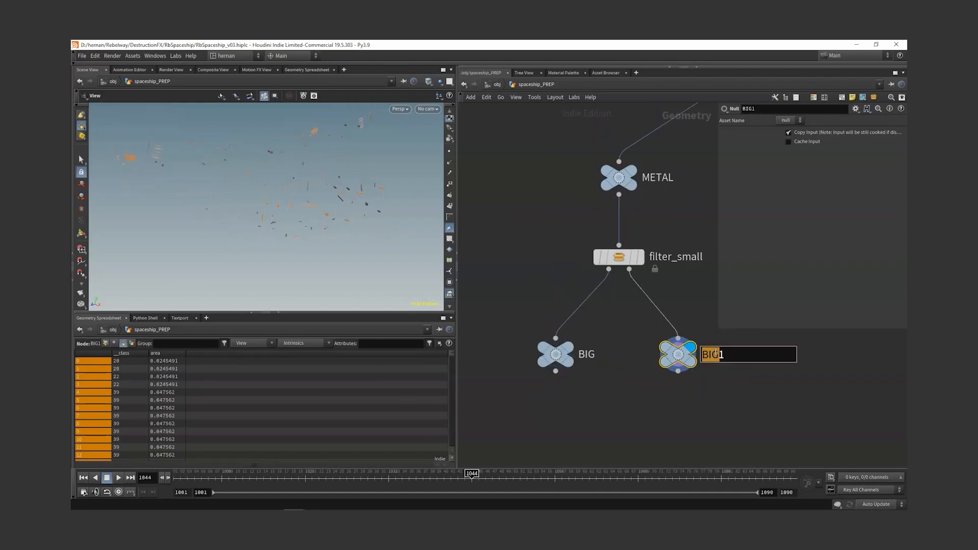
type("SMALL")
key("Return")
Step: Add a Color node below the BIG null, connect it and display it
scroll(644, 387, "down", 2)
middle_click_drag(617, 353, 612, 343)
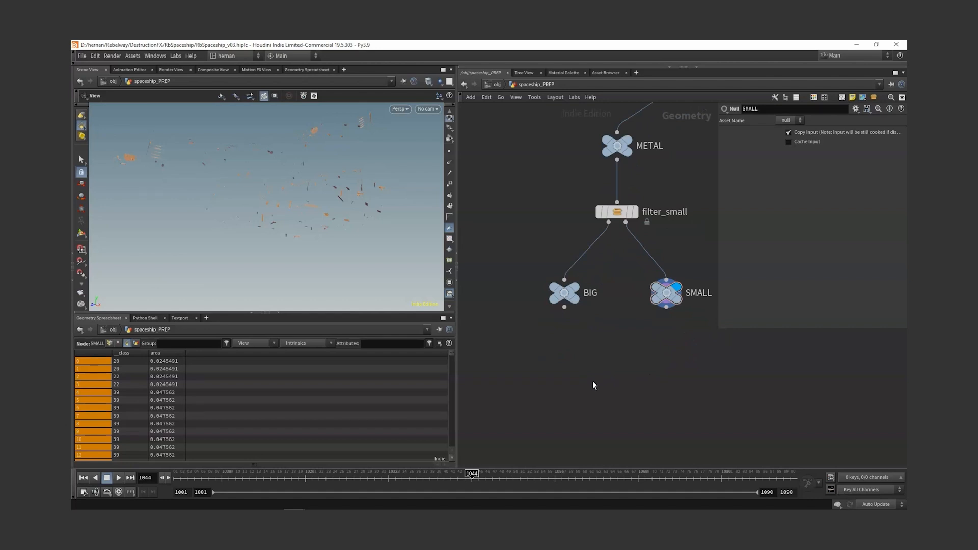
key("Tab")
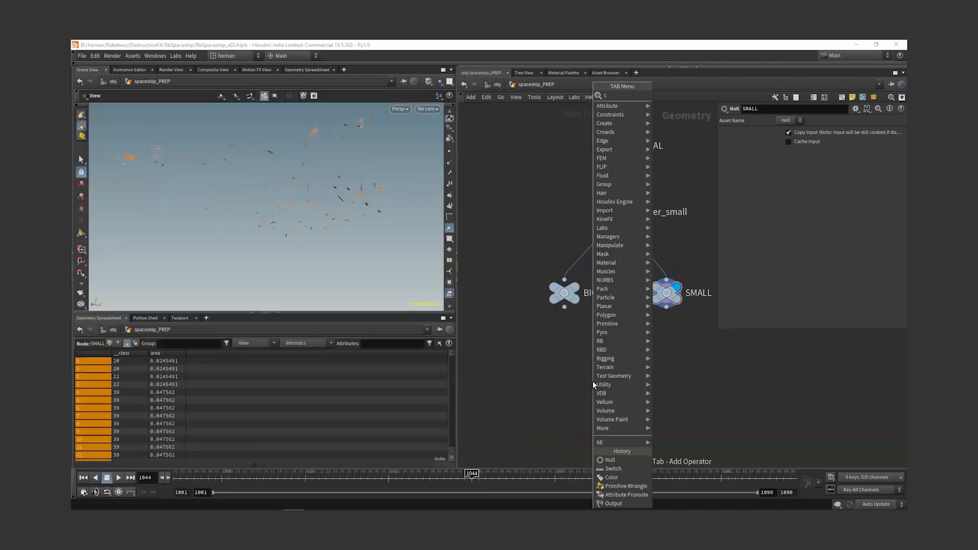
left_click(611, 478)
left_click(593, 381)
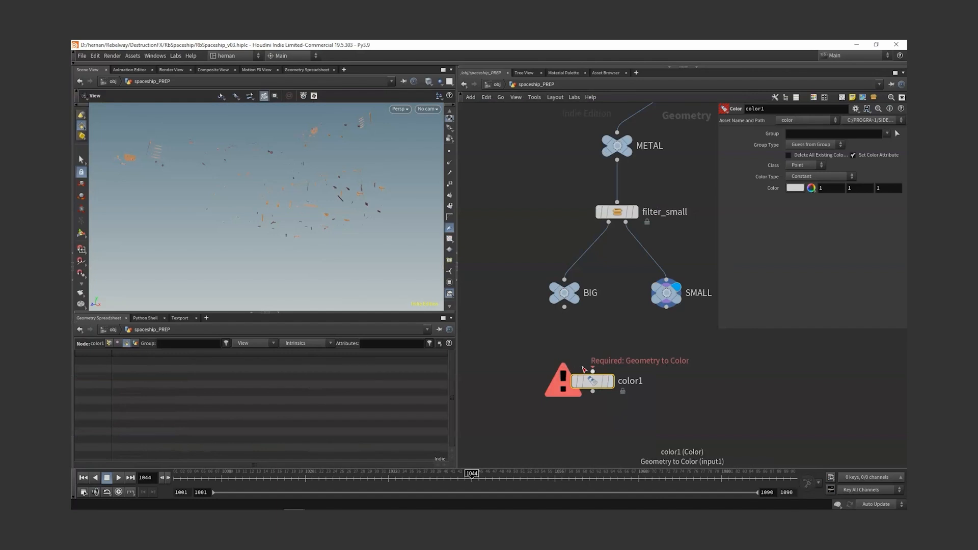
left_click_drag(593, 371, 564, 307)
left_click(593, 371)
left_click(612, 380)
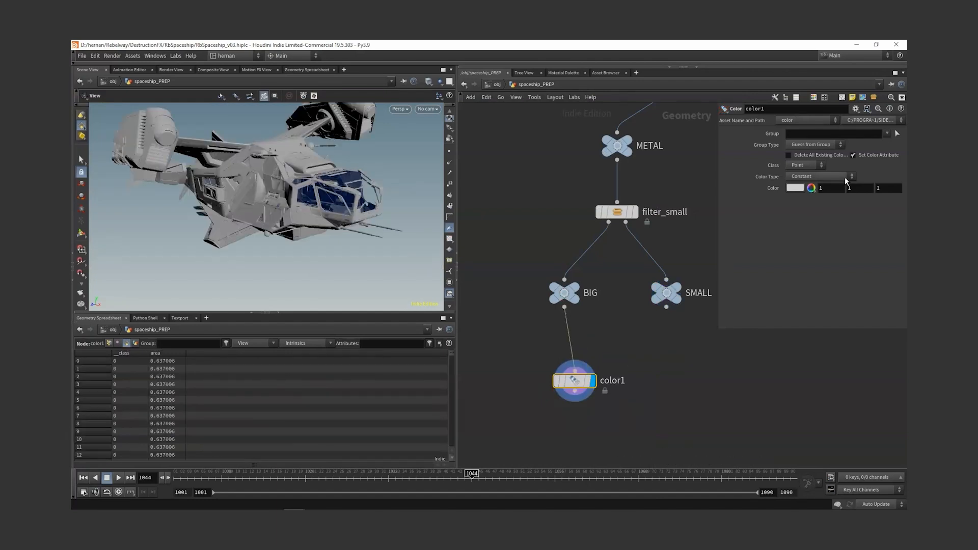
Step: Set the BIG branch's color to green with values 0, 1, 0
double_click(835, 189)
type("0")
key("Tab")
key("Tab")
type("0")
key("Return")
Step: Copy the Color node under the SMALL null and set the copy's color to red with values 1, 0, 0
left_click_drag(591, 385, 666, 307)
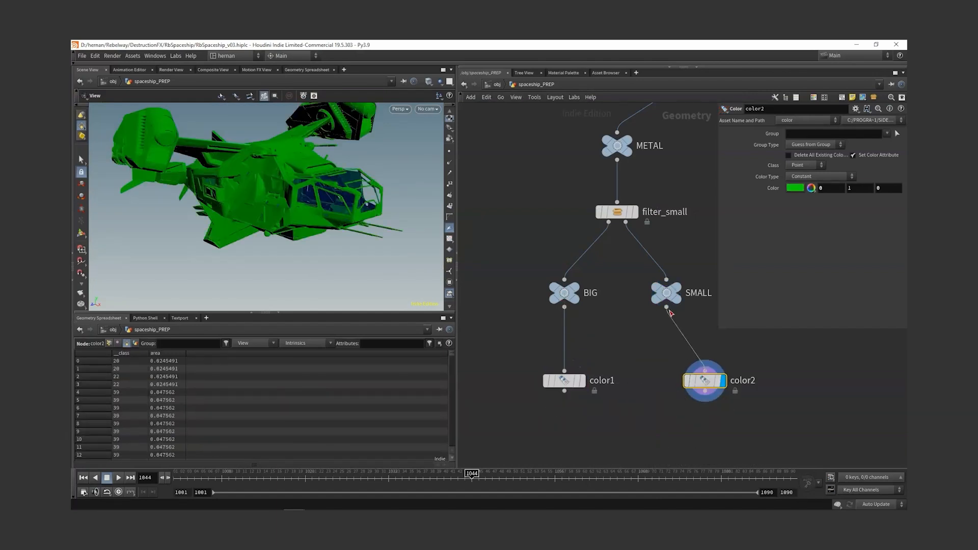
left_click_drag(705, 384, 667, 382)
double_click(830, 189)
type("1")
key("Tab")
type("0")
key("Return")
Step: Merge the green and red Color branches, display the merged ship and save the scene
scroll(682, 351, "down", 2)
left_click_drag(705, 308, 596, 366)
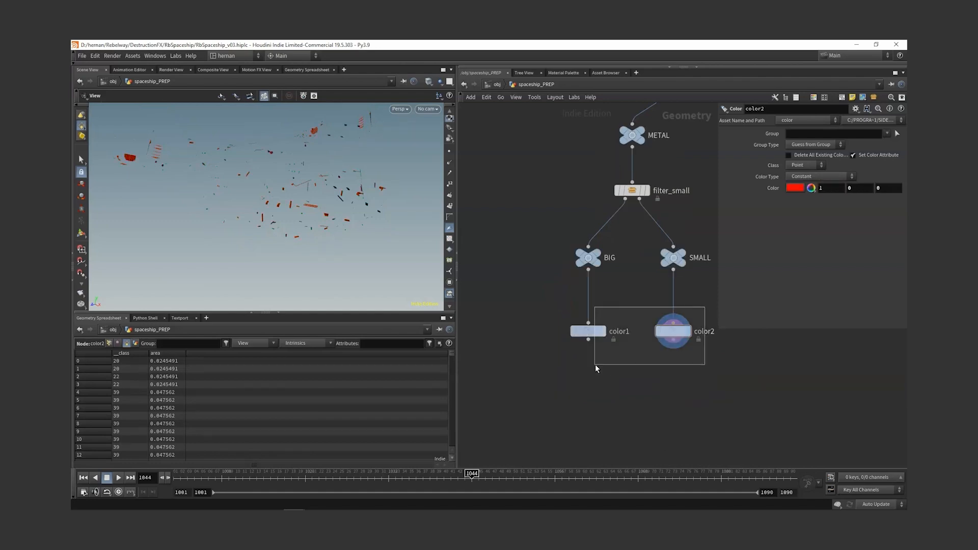
left_click(589, 341)
left_click(616, 390, "alt")
right_click_drag(375, 226, 308, 175)
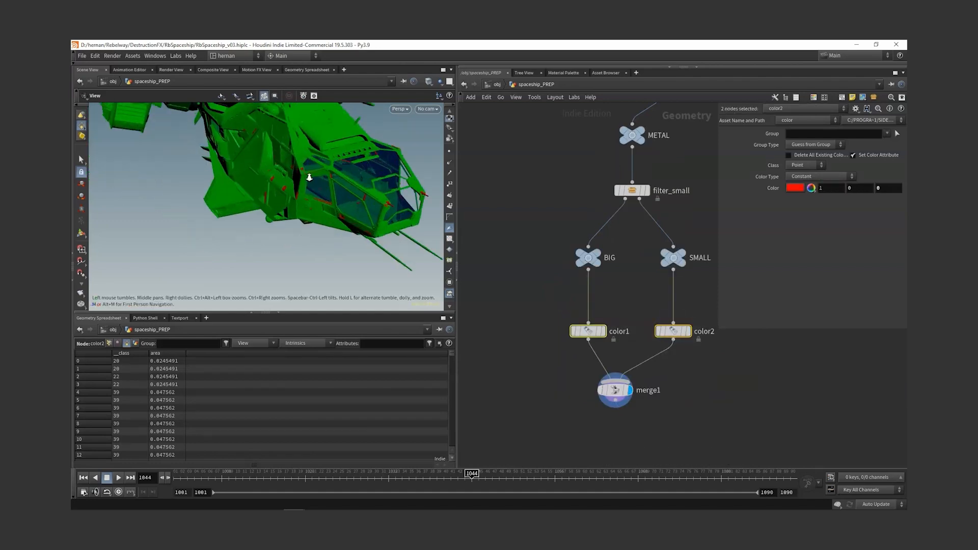
left_click_drag(308, 174, 273, 201)
left_click_drag(328, 179, 326, 186)
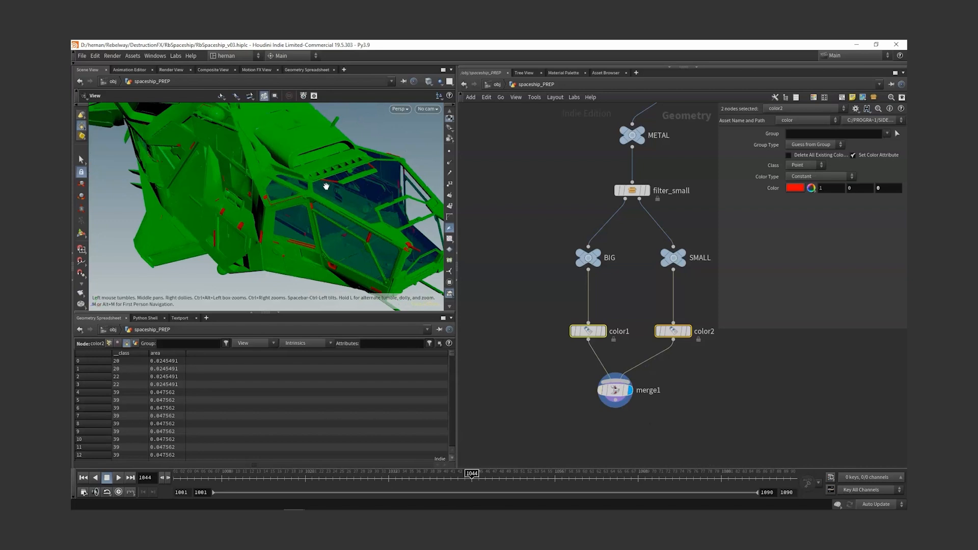
left_click(551, 210)
key("ctrl+s")
Step: Enable Area from Bounding Box and Normalize Area on filter_small, and set Filter Small to 0.005
right_click_drag(365, 210, 324, 239)
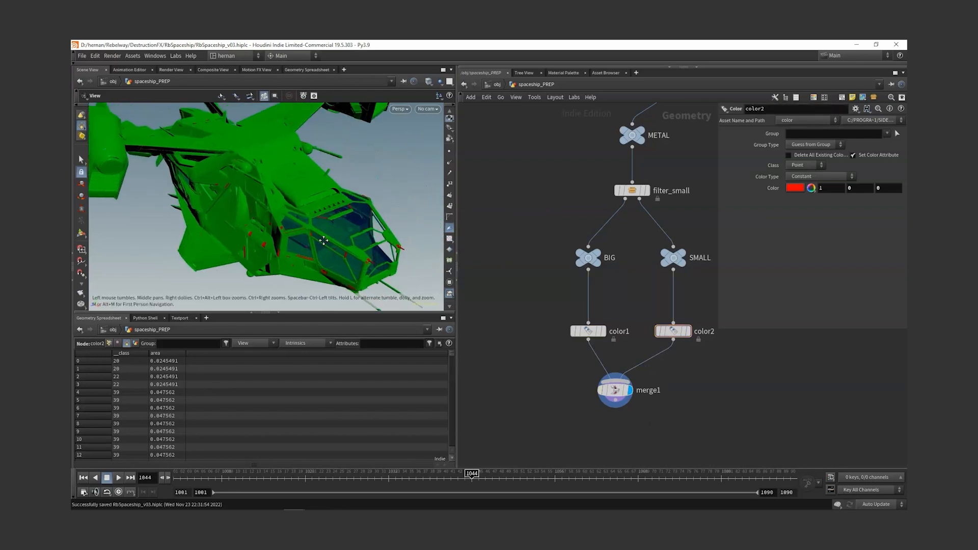
left_click_drag(324, 239, 336, 204)
left_click(632, 191)
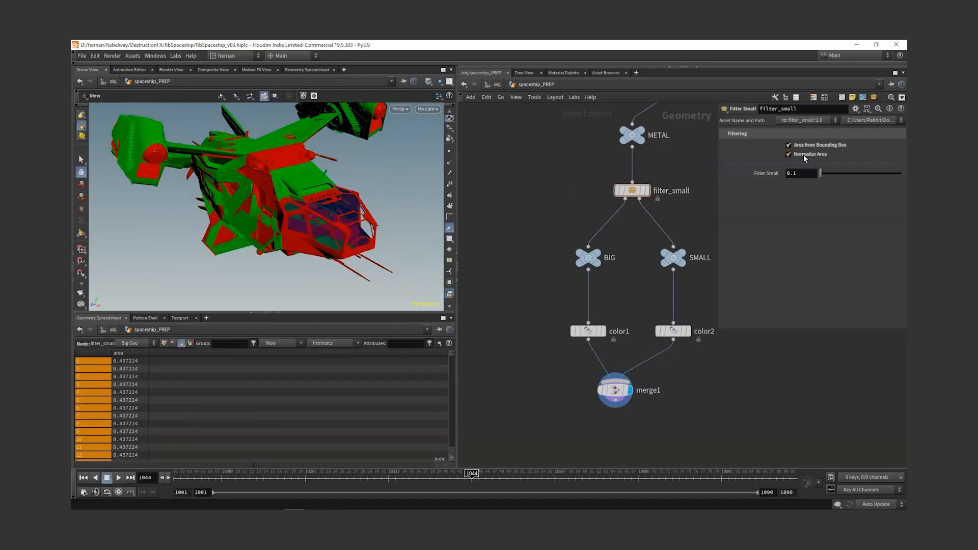
type("005")
key("Return")
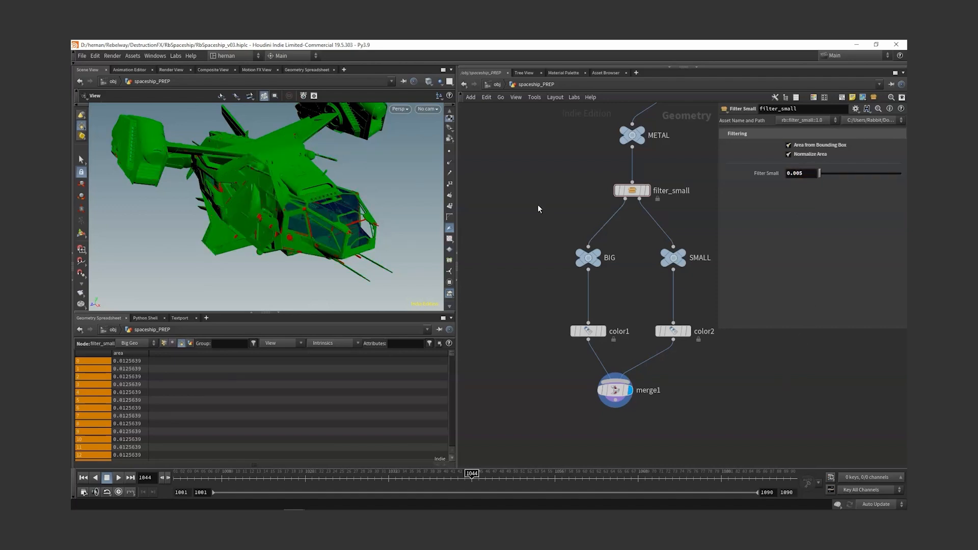
Step: Delete the Merge node below the two Color nodes and save the scene
left_click(591, 363)
key("Delete")
key("ctrl+s")
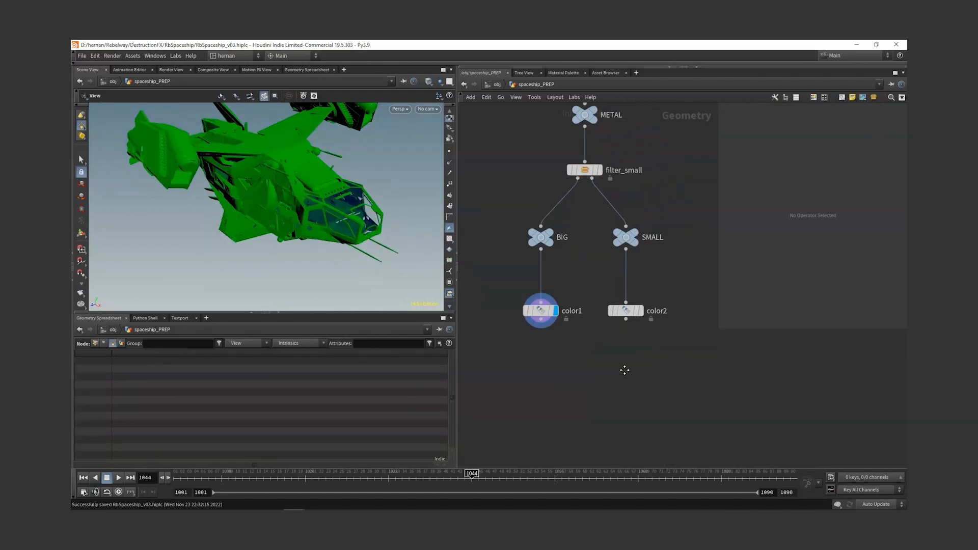
Step: Add a For-Each Named Primitive loop below the BIG branch's Color node
left_click_drag(306, 204, 245, 218)
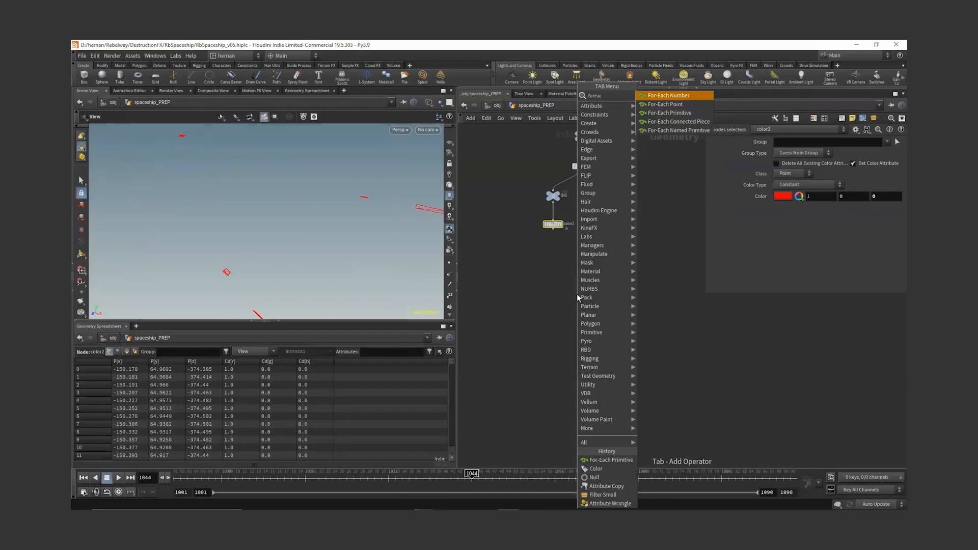
key("Down")
key("Down")
key("Down")
key("Return")
left_click(563, 278)
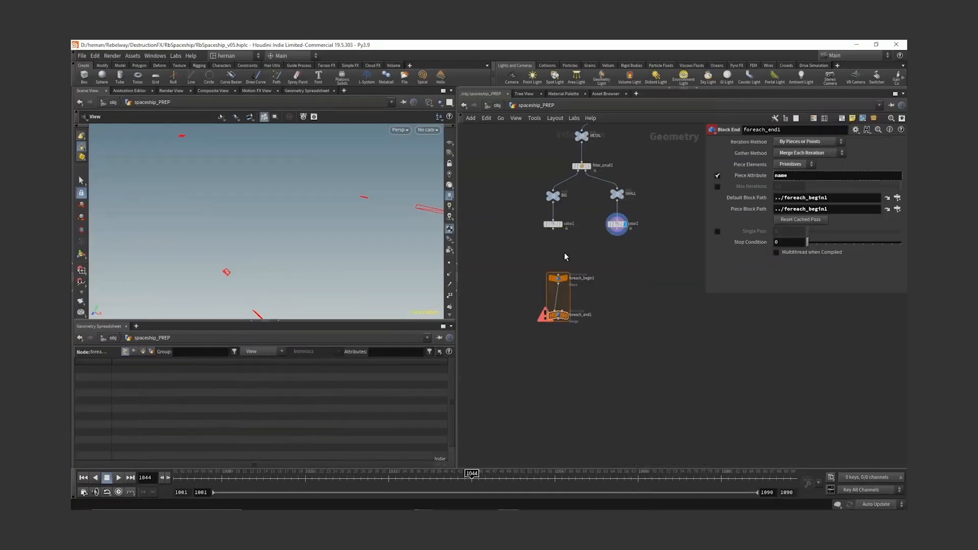
Step: Connect the green Color node to the loop's begin block, display the end block and set Piece Attribute to path
left_click_drag(554, 231, 559, 274)
left_click_drag(591, 247, 560, 317)
left_click_drag(559, 315, 553, 296)
mouse_move(727, 182)
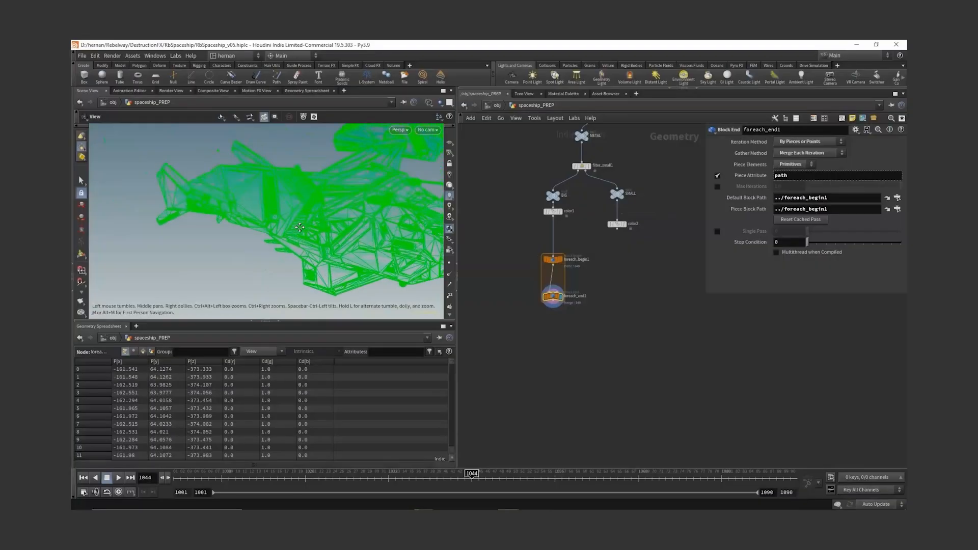
Step: Enable Single Pass on the loop's end block and set it to 1
left_click(718, 232)
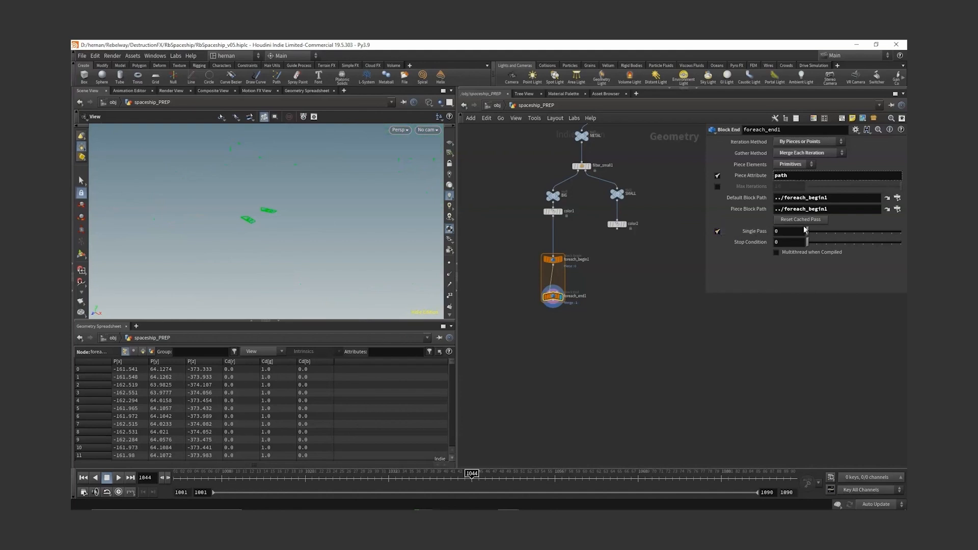
left_click(794, 232)
type("1")
key("Return")
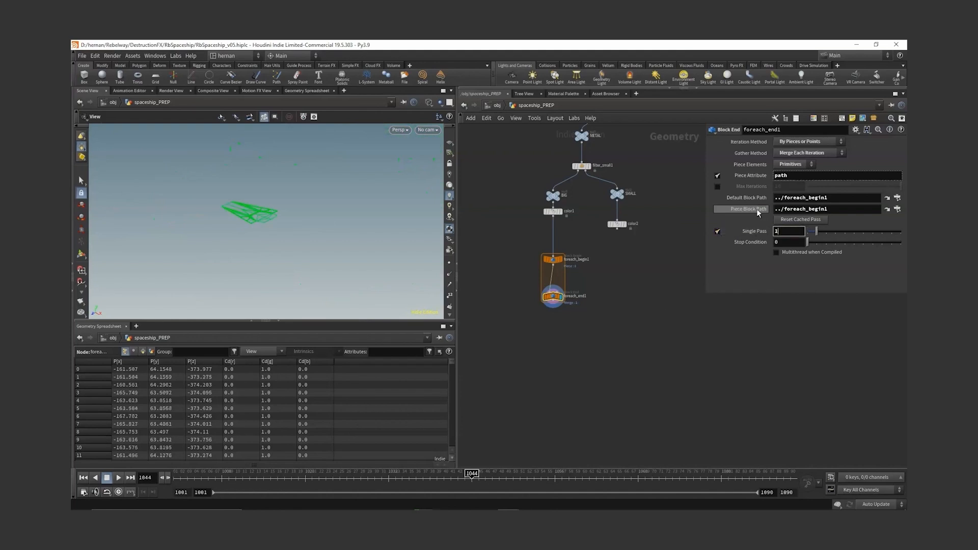
Step: Examine the isolated ship piece from several angles, toggling between wireframe and shaded display
left_click_drag(294, 228, 243, 209)
right_click_drag(243, 208, 270, 204)
mouse_move(270, 204)
left_mouse_down()
mouse_move(290, 214)
mouse_move(296, 135)
mouse_move(278, 220)
left_mouse_up()
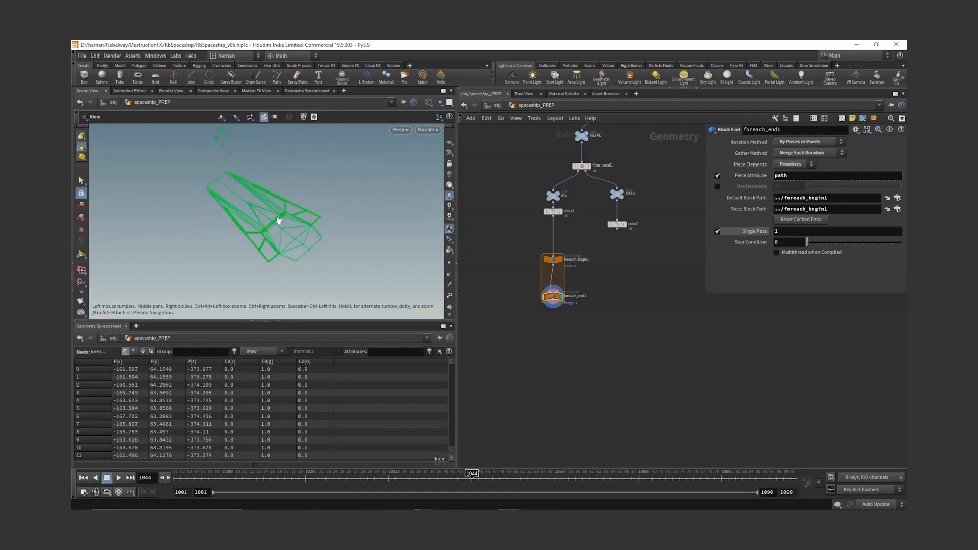
right_click_drag(278, 220, 290, 202)
left_click_drag(290, 203, 292, 210)
key("w")
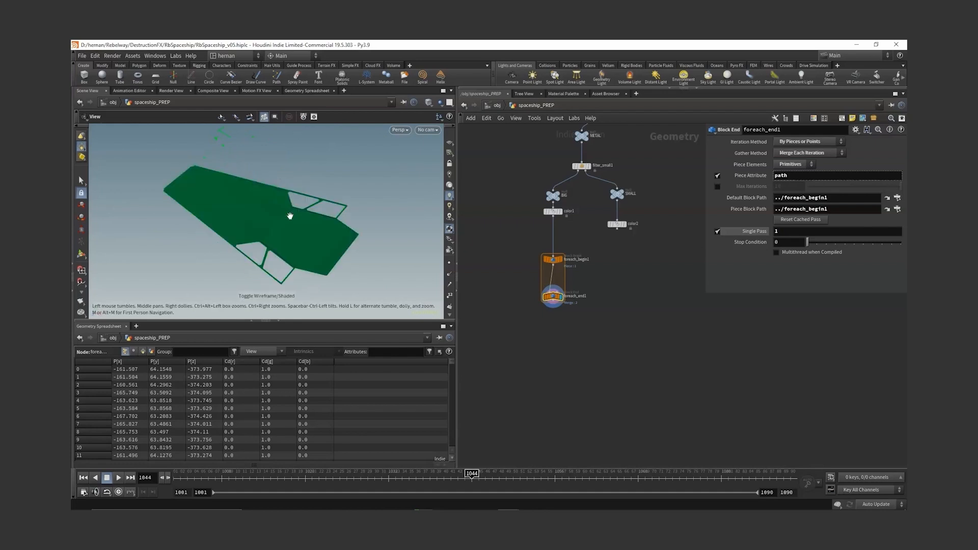
key("w")
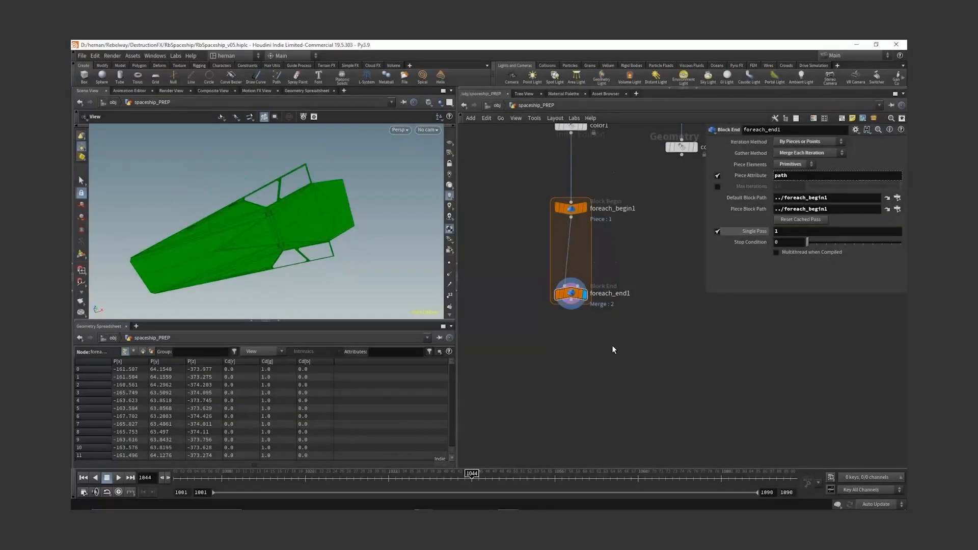
Step: Add a Divide node and insert it between the for-each loop's begin and end blocks
key("Tab")
type("div")
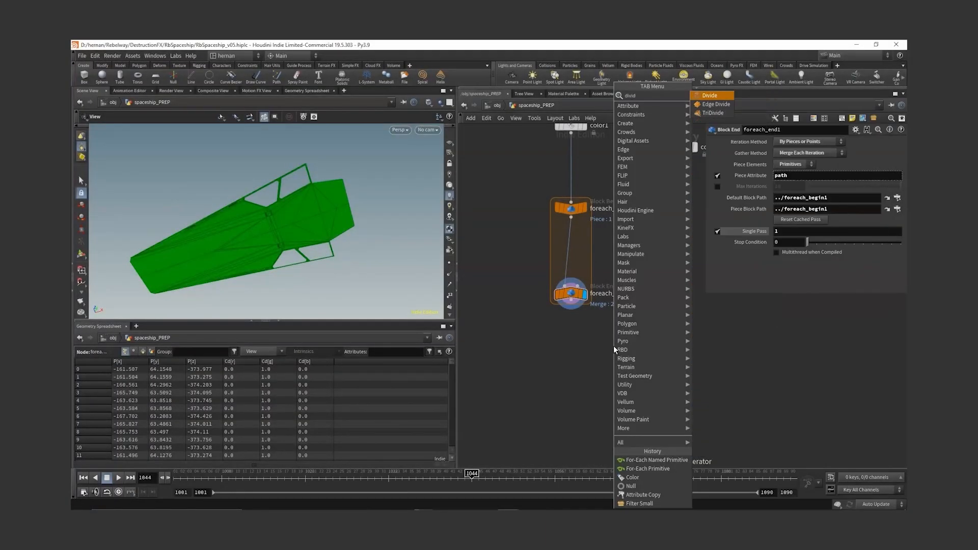
key("Return")
left_click(613, 345)
key("Tab")
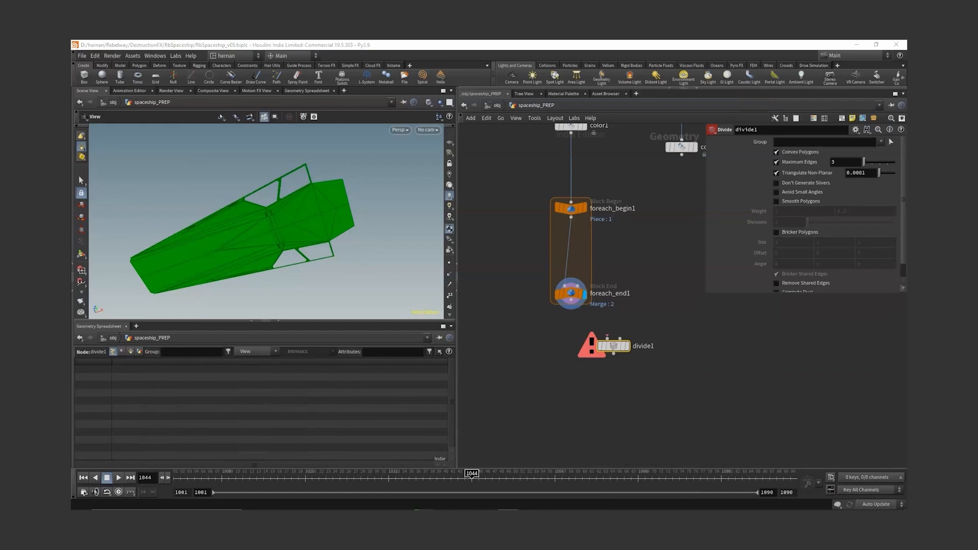
left_click_drag(614, 346, 575, 243)
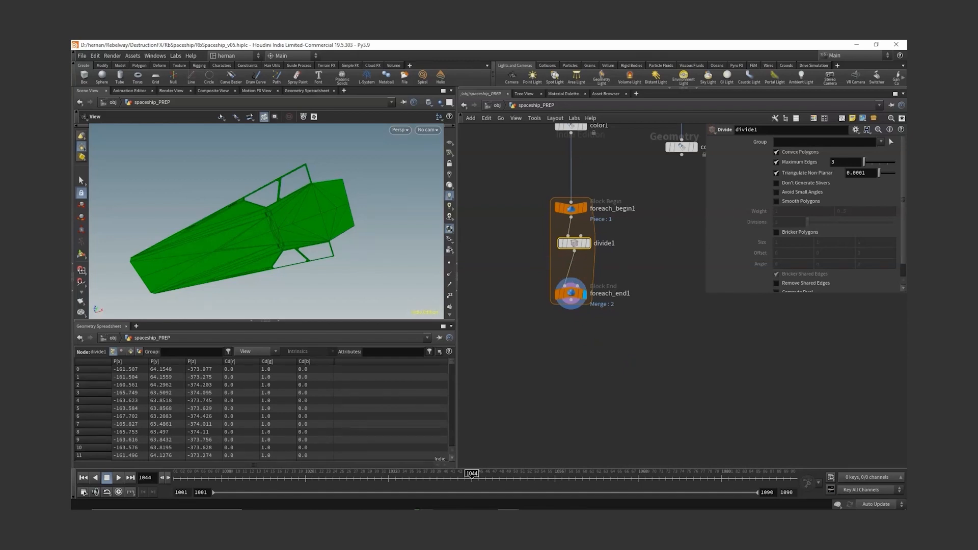
Step: Enable Bricker Polygons on the Divide node inside the loop
left_click_drag(706, 232, 650, 233)
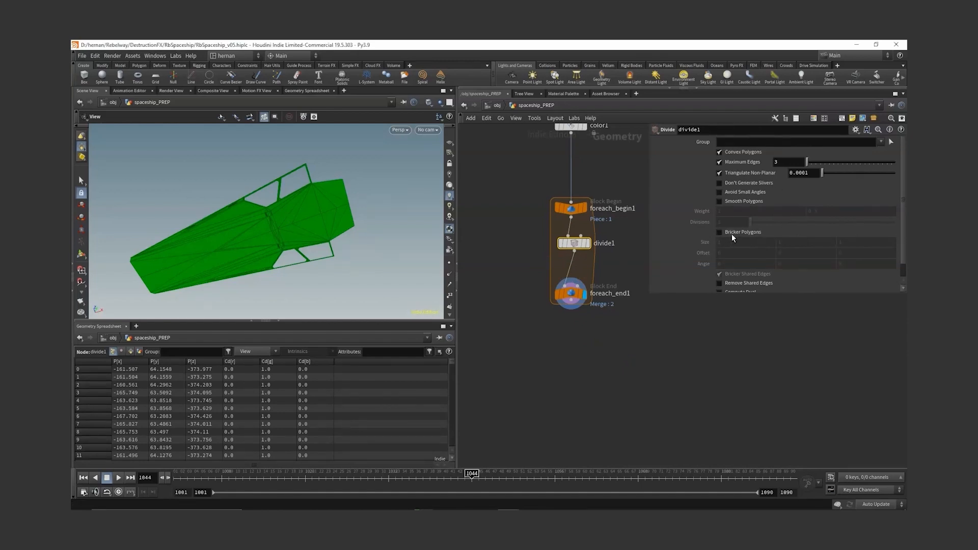
left_click(727, 234)
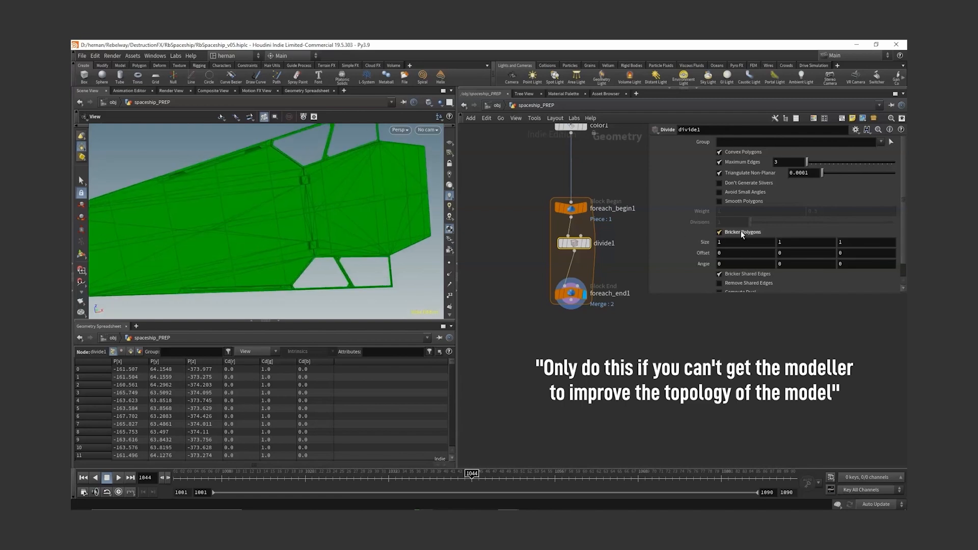
left_click(727, 234)
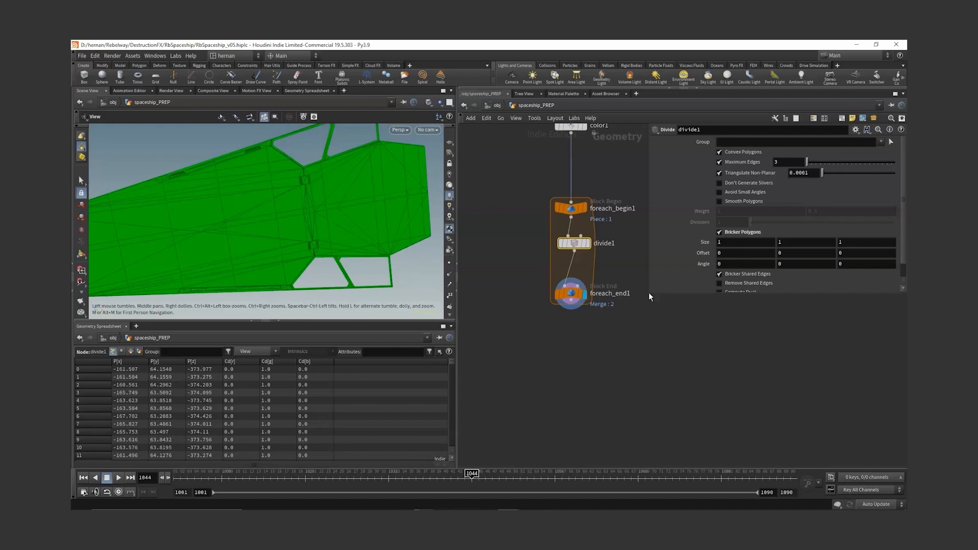
left_click_drag(648, 294, 598, 376)
scroll(256, 275, "down", 4)
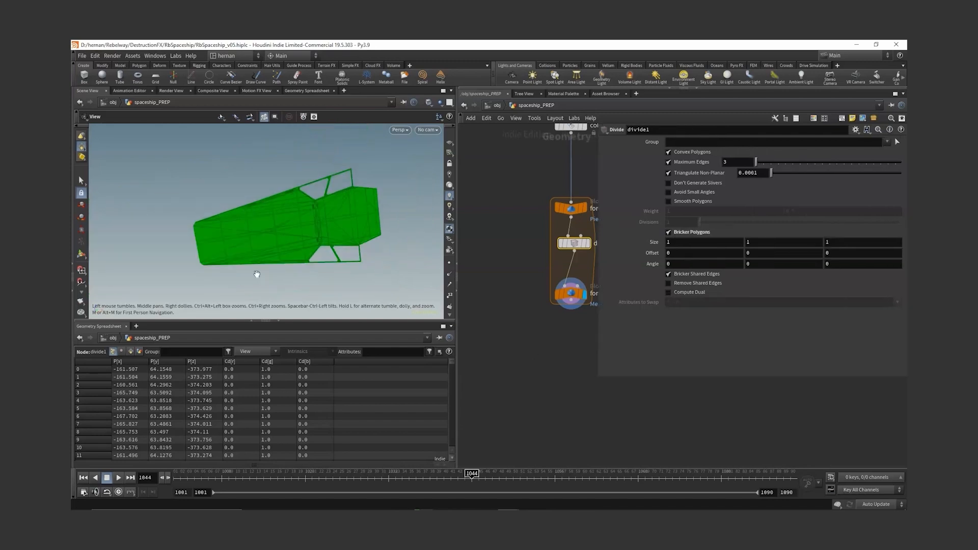
Step: Set the Divide node's bricker Size to 0.2 on all three axes and inspect the grid on the piece
left_click_drag(255, 275, 301, 273)
left_click_drag(672, 243, 621, 254)
type("0.2")
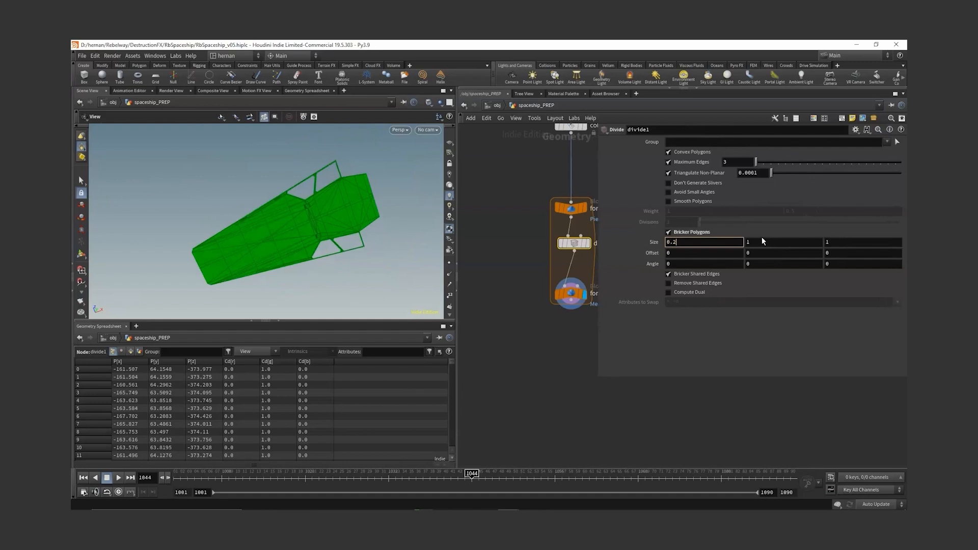
key("Tab")
key("Tab")
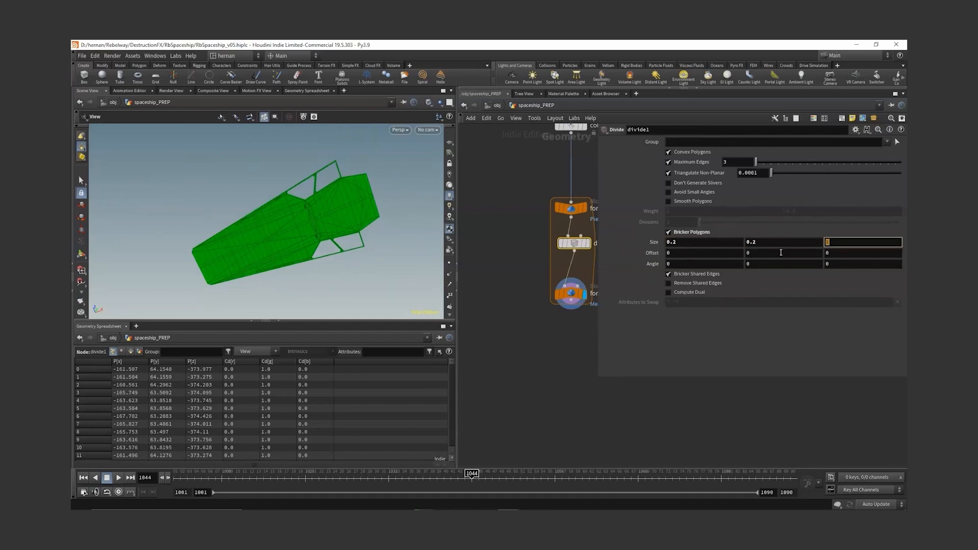
key("Return")
middle_click_drag(556, 371, 504, 372)
left_click_drag(330, 229, 315, 228)
right_click_drag(315, 229, 341, 148)
left_click_drag(341, 148, 331, 245)
scroll(471, 294, "down", 1)
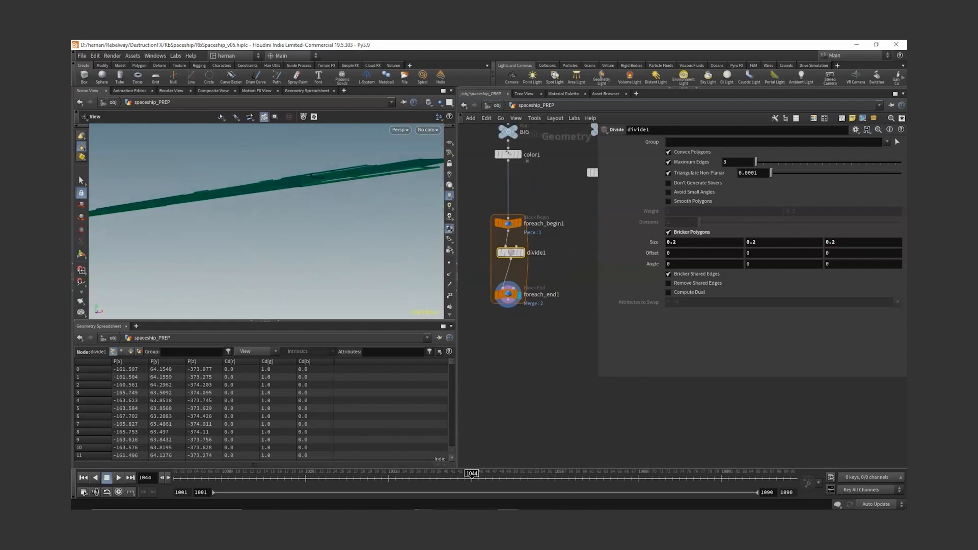
Step: Insert a second Divide node with default triangulation between divide1 and the loop's end block, keeping the chain compact
left_click_drag(508, 294, 509, 334)
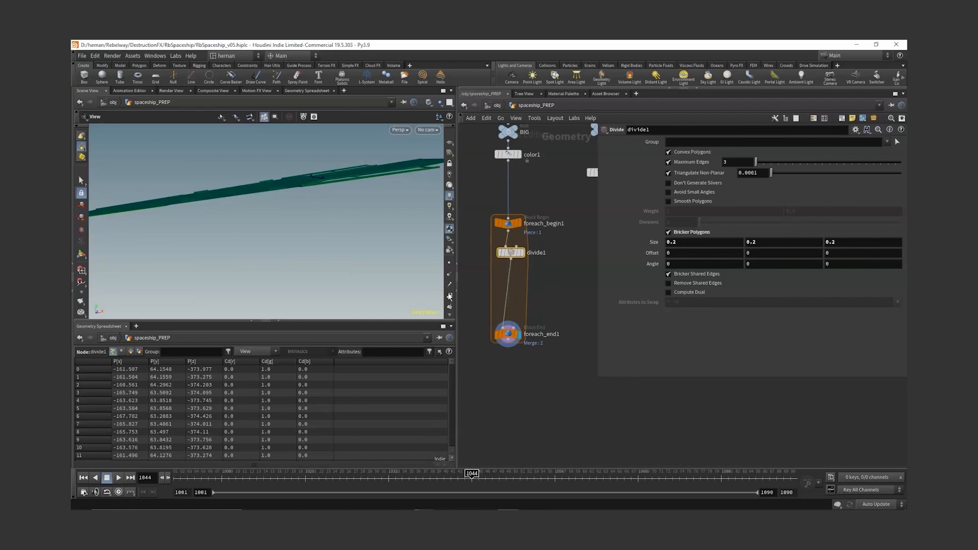
left_click_drag(250, 211, 262, 257)
key("Tab")
type("d")
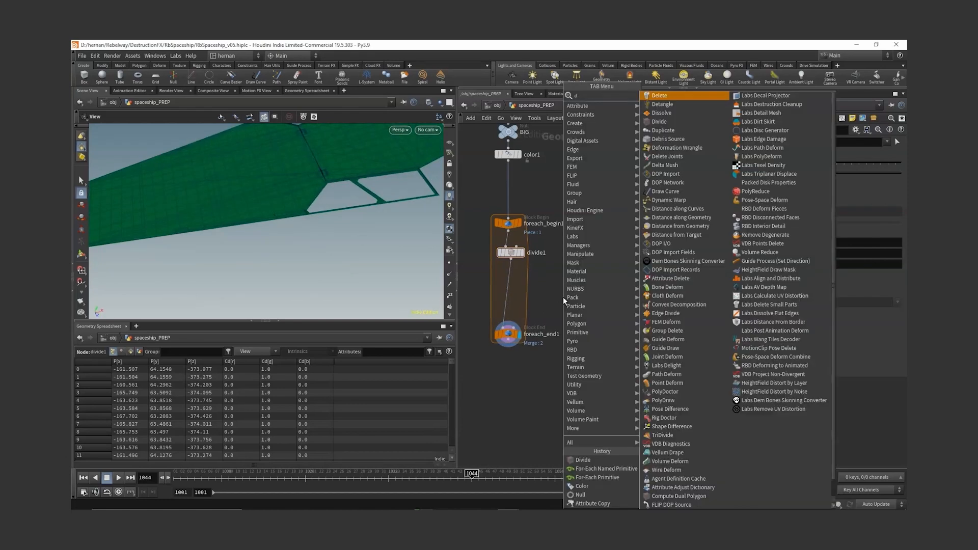
type("iv")
key("Return")
left_click(563, 298)
right_click_drag(384, 229, 375, 155)
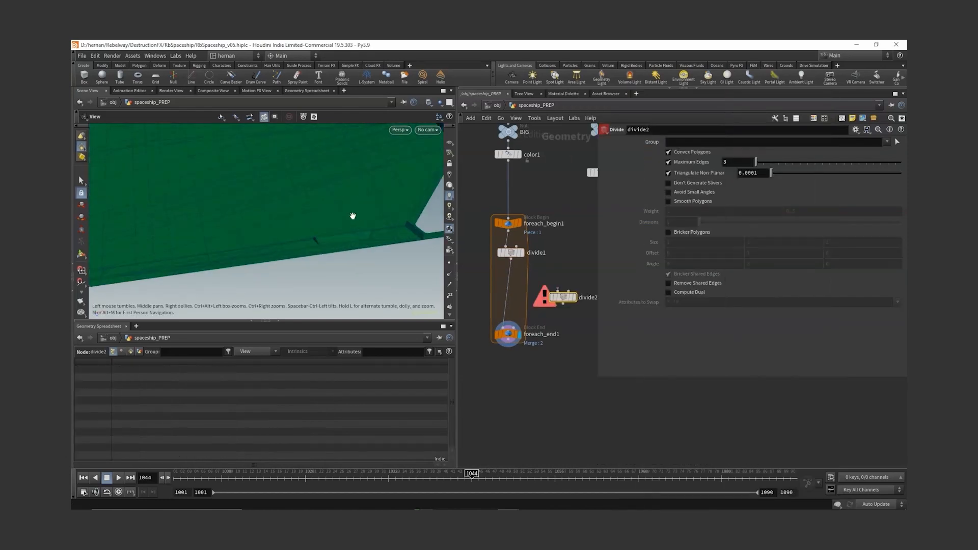
left_click_drag(352, 216, 356, 259)
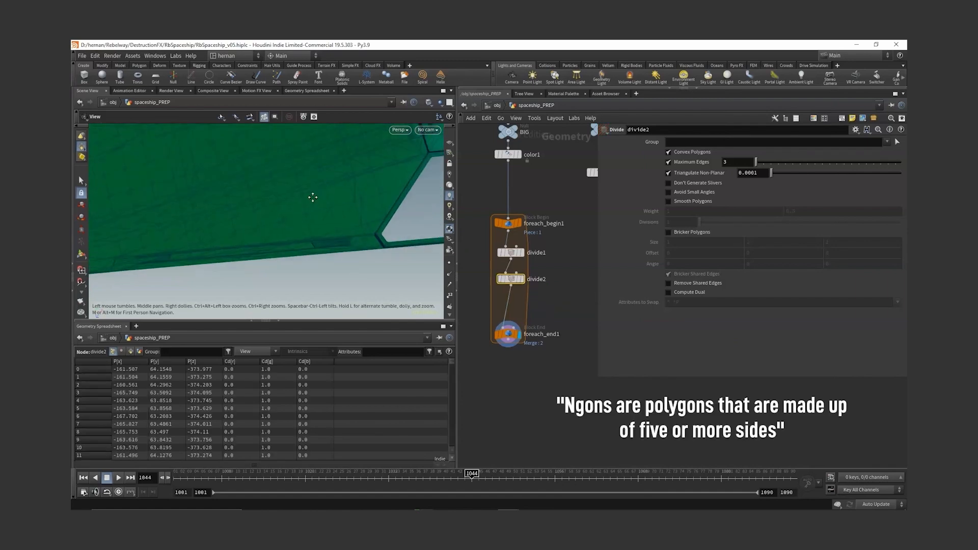
middle_click_drag(312, 197, 312, 240)
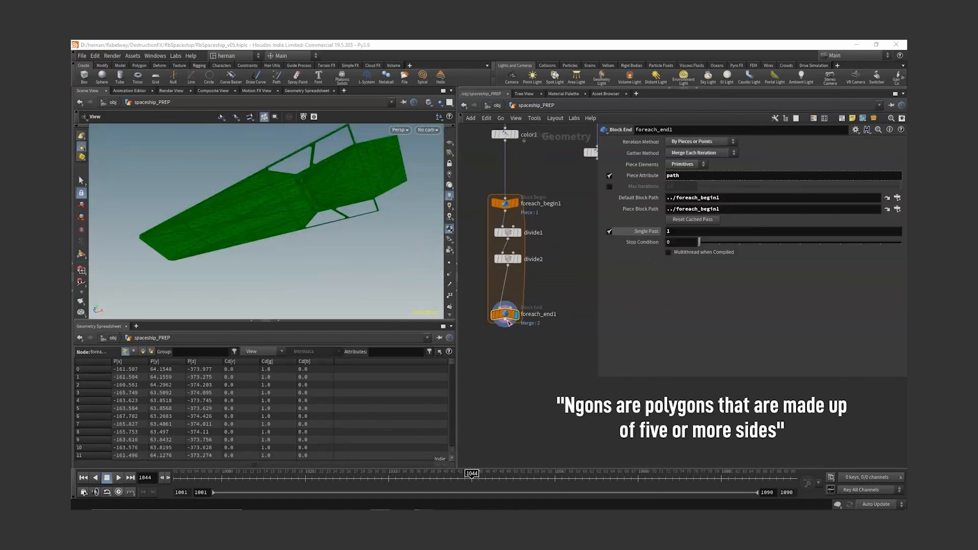
left_click_drag(508, 334, 508, 293)
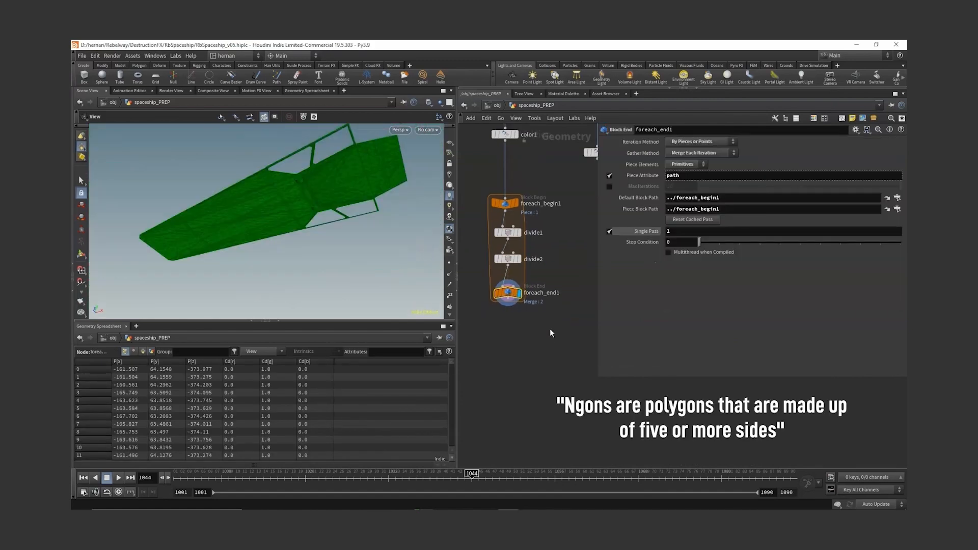
Step: Add a Compiled Block and wrap it around the whole for-each loop below the Color node
key("Tab")
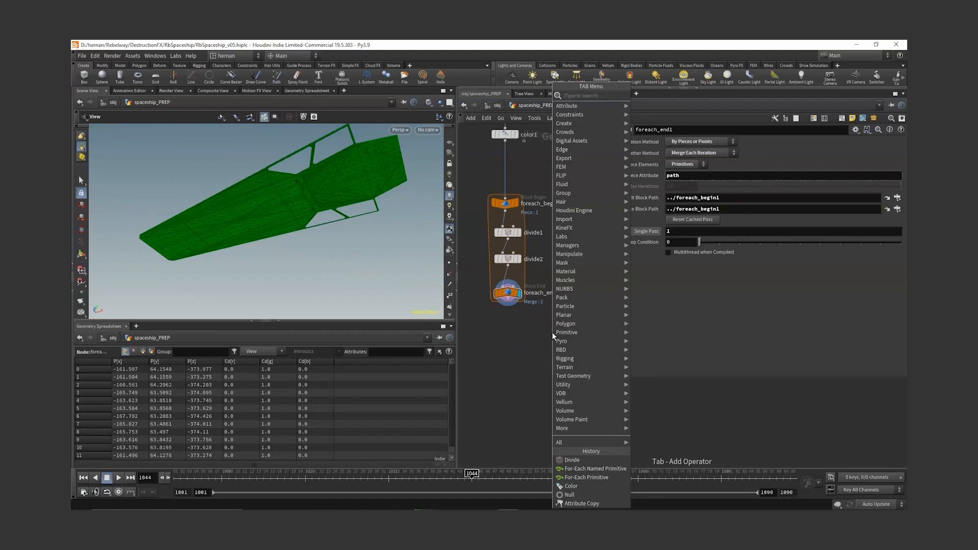
type("compile")
key("Return")
left_click(553, 336)
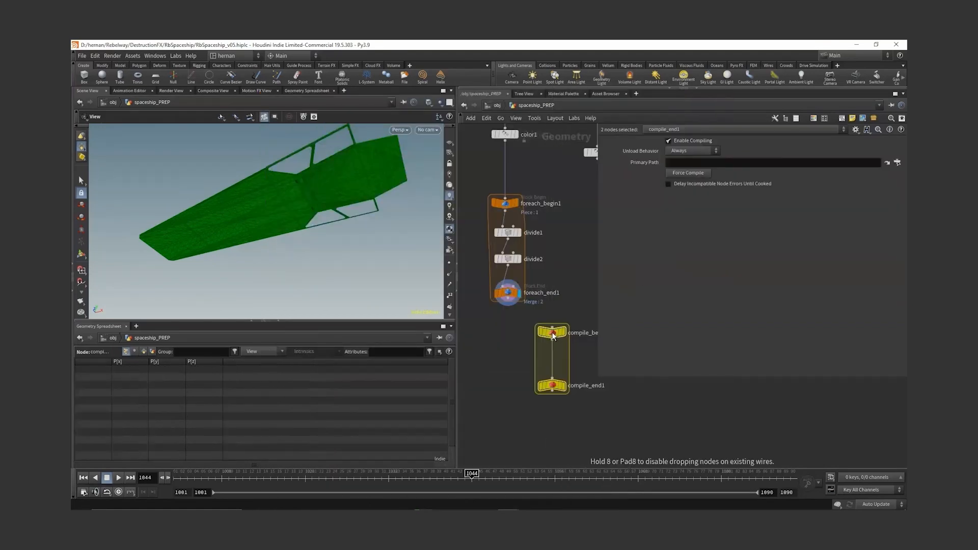
left_click_drag(554, 336, 506, 176)
Step: Enable Multithread when Compiled on the loop's end block and turn off Single Pass to process every big piece
left_click(509, 295)
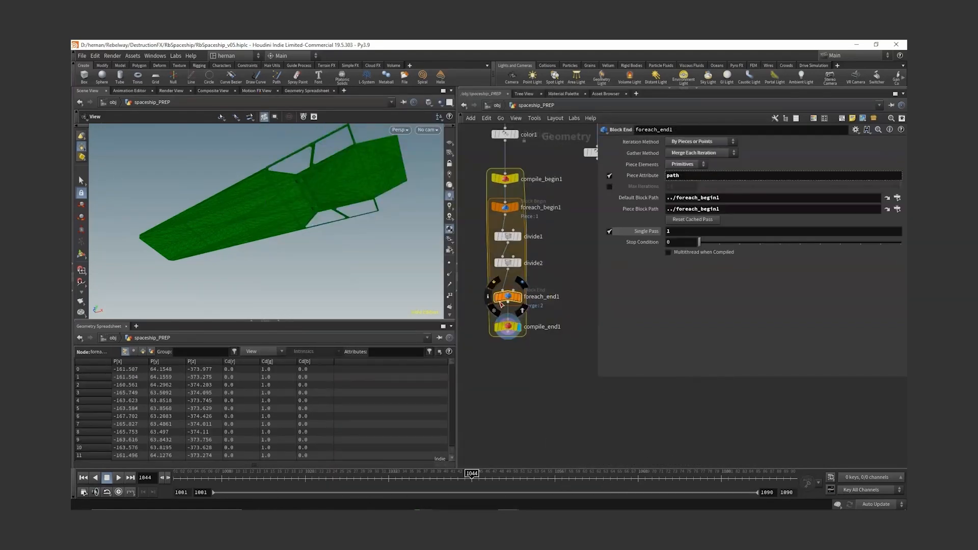
left_click(687, 254)
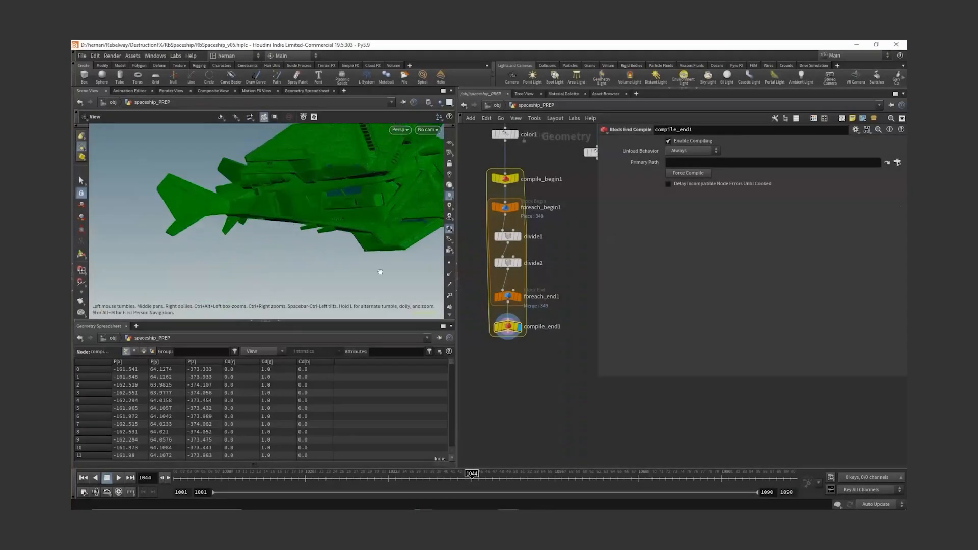
left_click_drag(378, 271, 373, 234)
scroll(553, 334, "down", 3)
Step: Merge the compiled BIG branch with the SMALL branch's Color node, display the merge and save the scene
key("Tab")
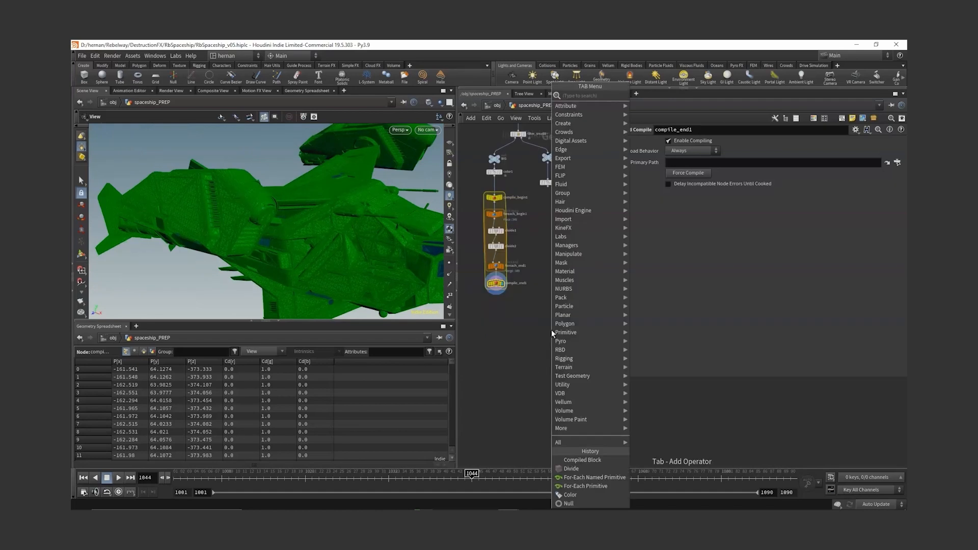
type("merge")
key("Return")
left_click(552, 333)
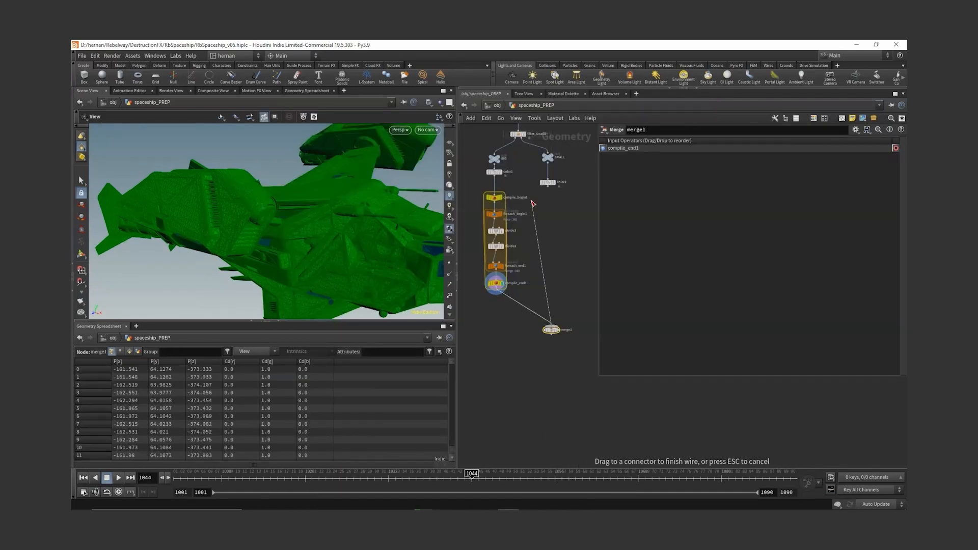
left_click(548, 187)
left_click(558, 329)
left_click_drag(264, 219, 285, 235)
key("ctrl+s")
Step: Bypass the Color nodes of both the BIG and SMALL branches
middle_click_drag(477, 174, 476, 207)
left_click_drag(465, 197, 564, 232)
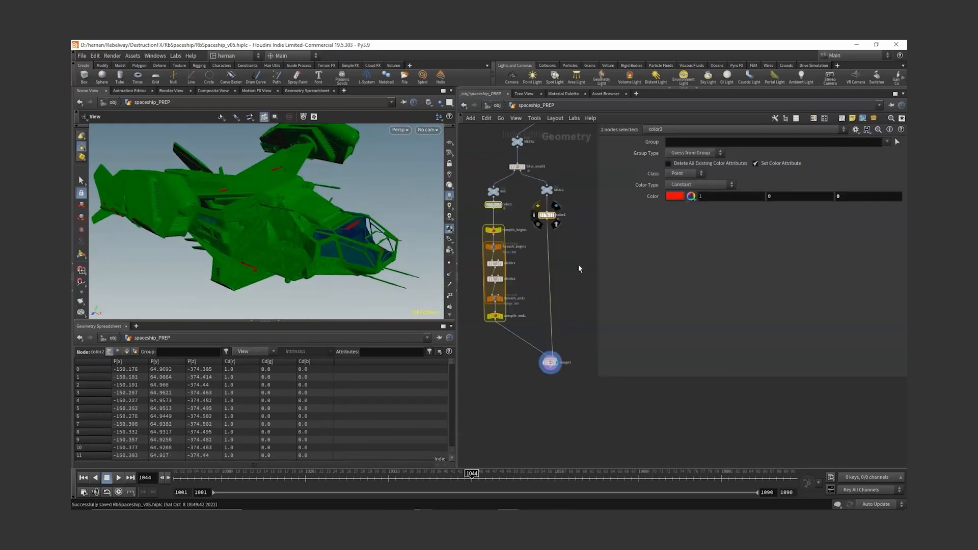
key("b")
left_click(550, 362)
Step: Add a Labs File Cache node below the merge and connect it
middle_click_drag(565, 437, 555, 354)
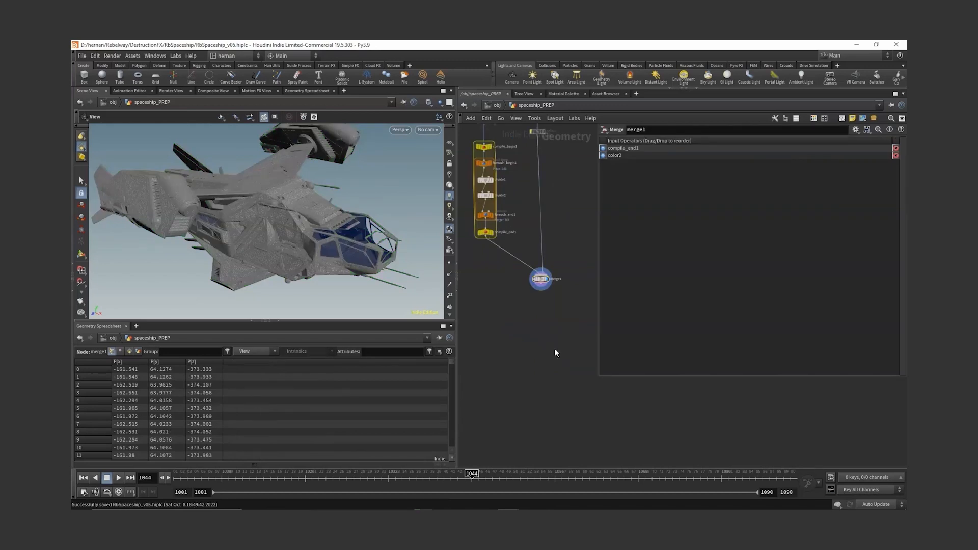
key("Tab")
type("labfil")
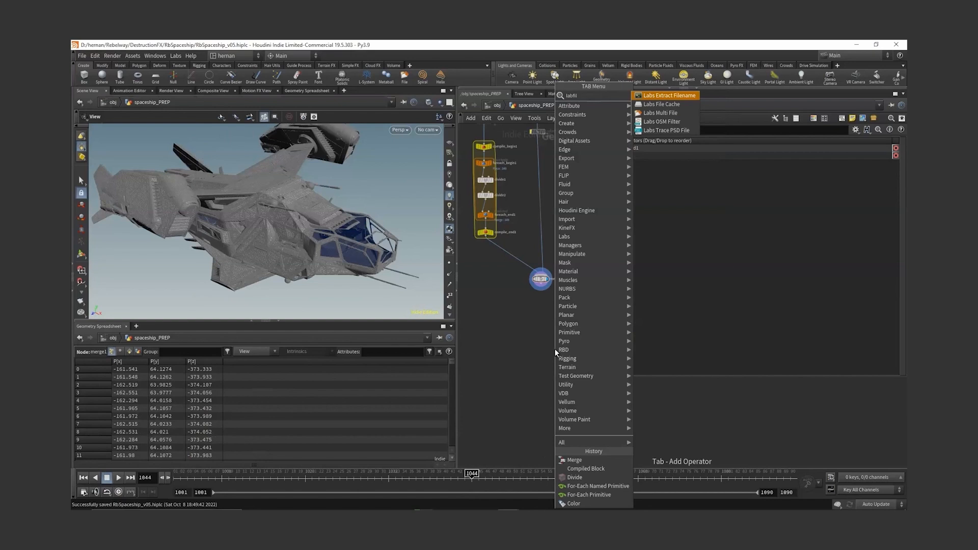
key("Down")
key("Return")
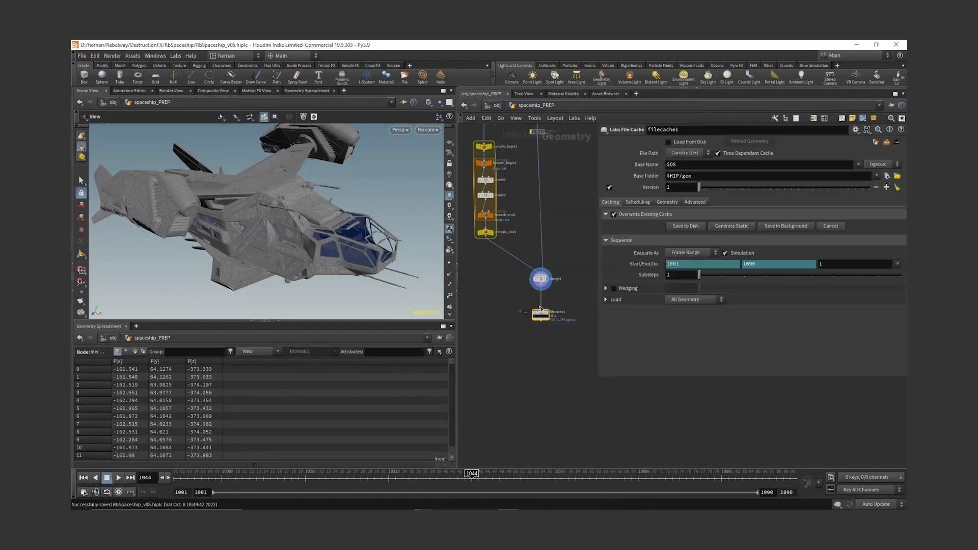
Step: Show the Rebelway shelf and apply its Fix Labs Cache tool to the file cache node
left_click(410, 65)
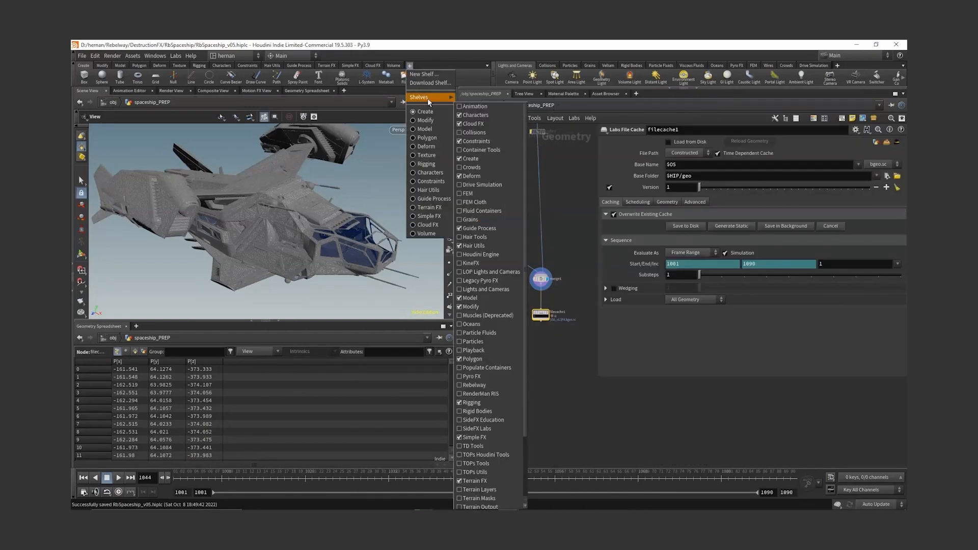
mouse_move(434, 102)
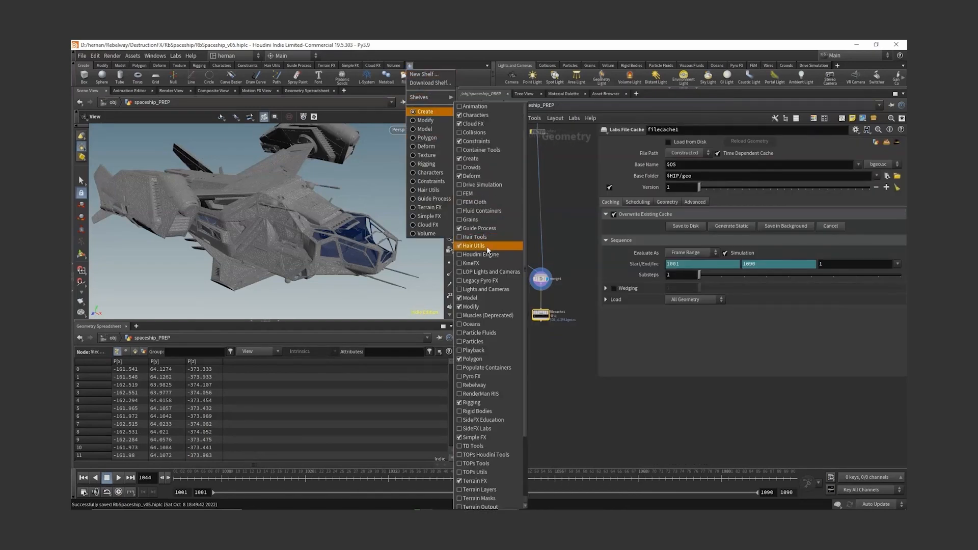
left_click(472, 385)
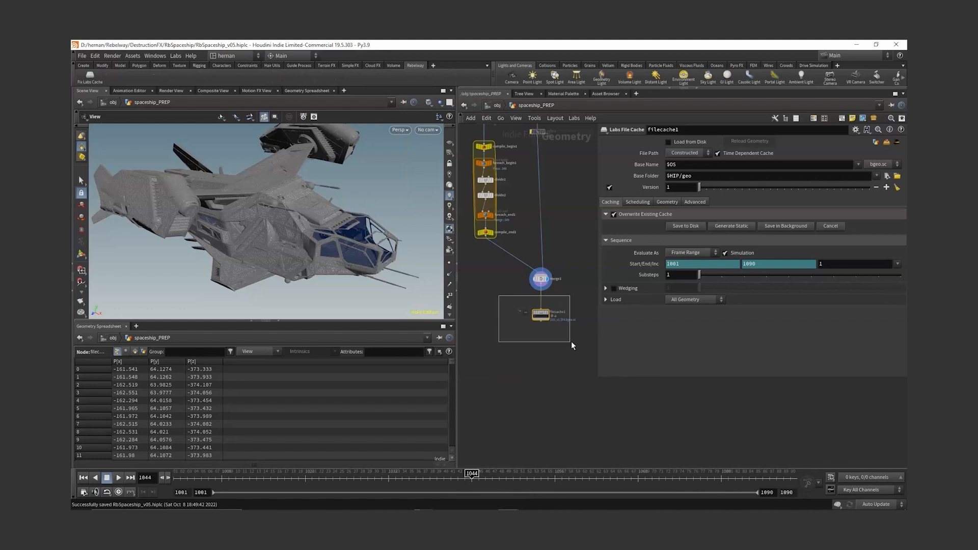
left_click(87, 82)
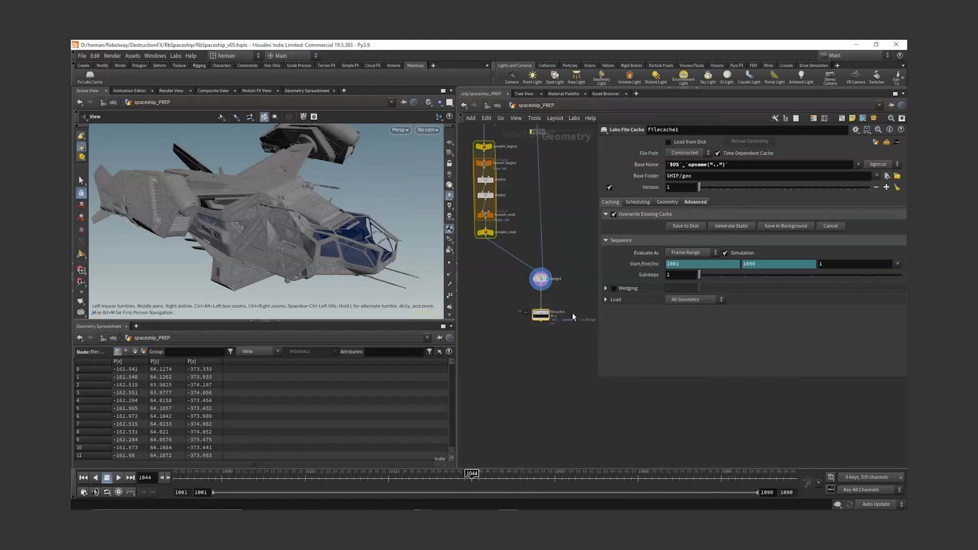
Step: Rename the file cache node as rndr_geo
scroll(573, 312, "up", 2)
double_click(557, 310)
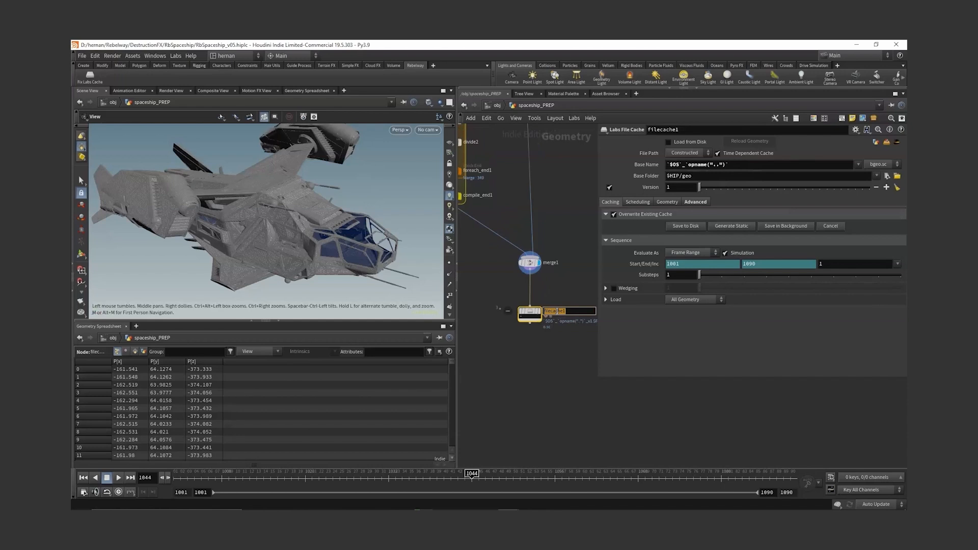
type("rndr_geo")
key("Return")
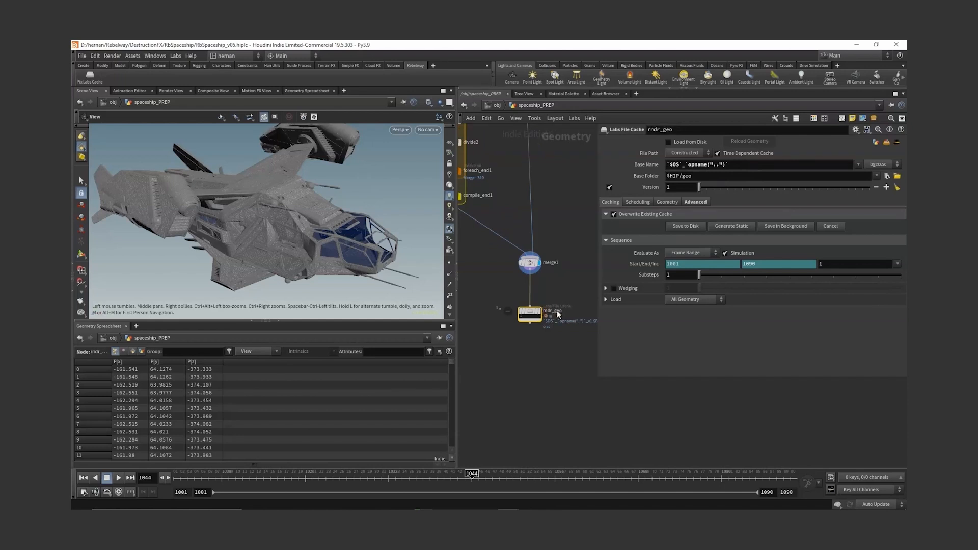
Step: Turn off Time Dependent Cache on rndr_geo and save the merged spaceship geometry to disk
mouse_move(266, 210)
left_mouse_down()
mouse_move(305, 218)
mouse_move(285, 210)
left_mouse_up()
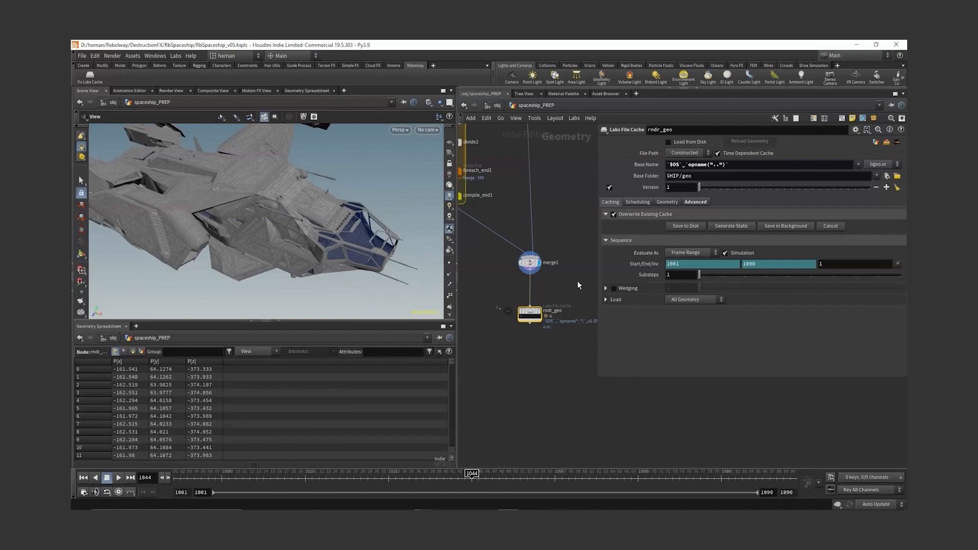
left_click(725, 154)
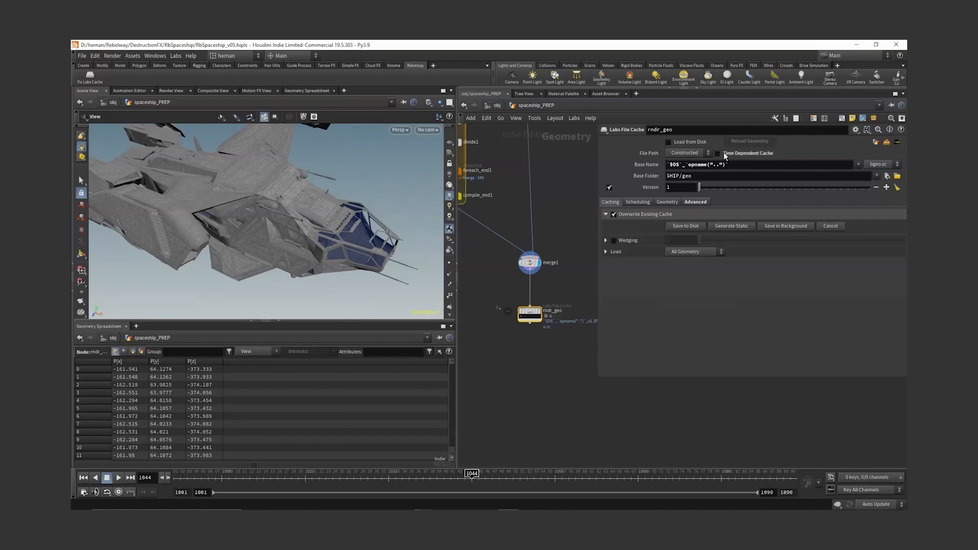
left_click(686, 225)
Step: Add a Group node below rndr_geo, connect it to the cache output and display it
key("Tab")
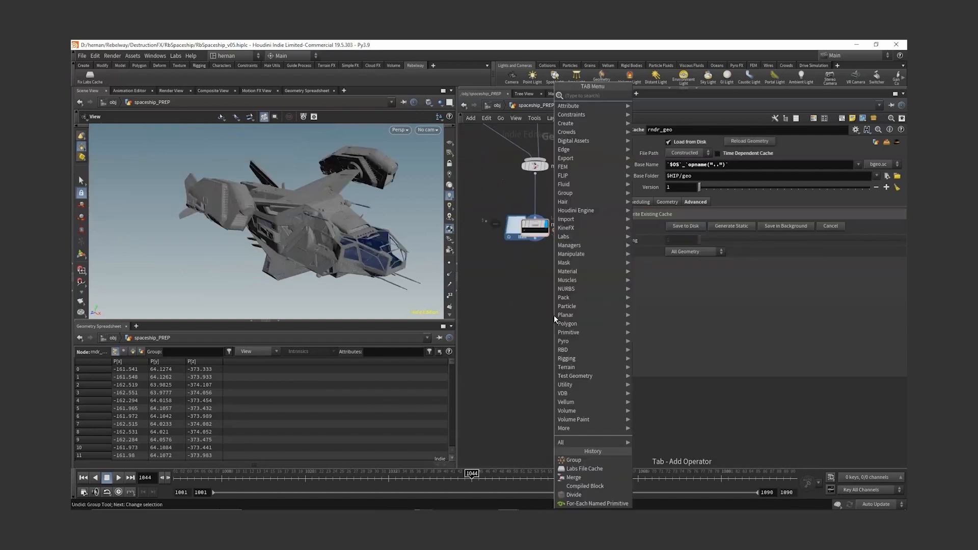
type("group")
key("Return")
left_click(554, 316)
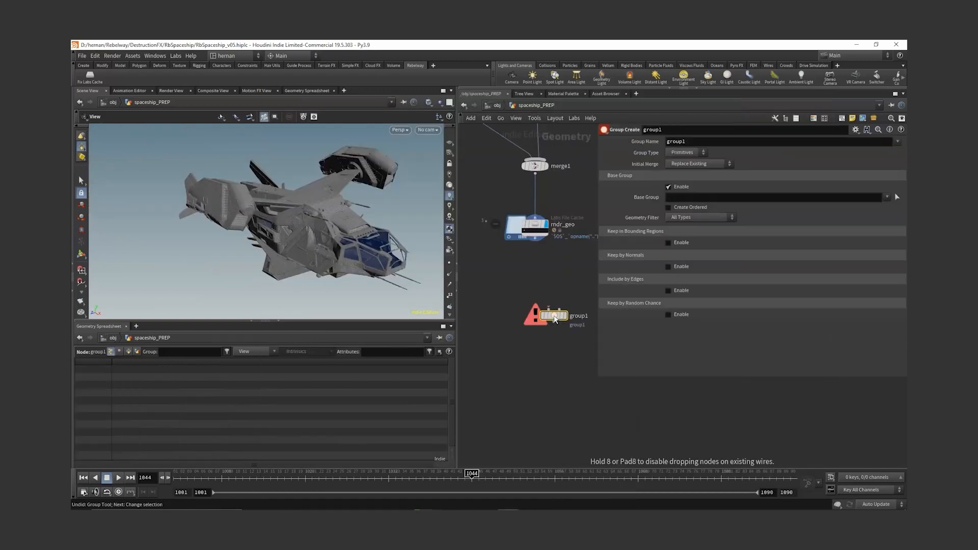
left_click_drag(554, 316, 538, 282)
left_click(535, 239)
left_click(533, 277)
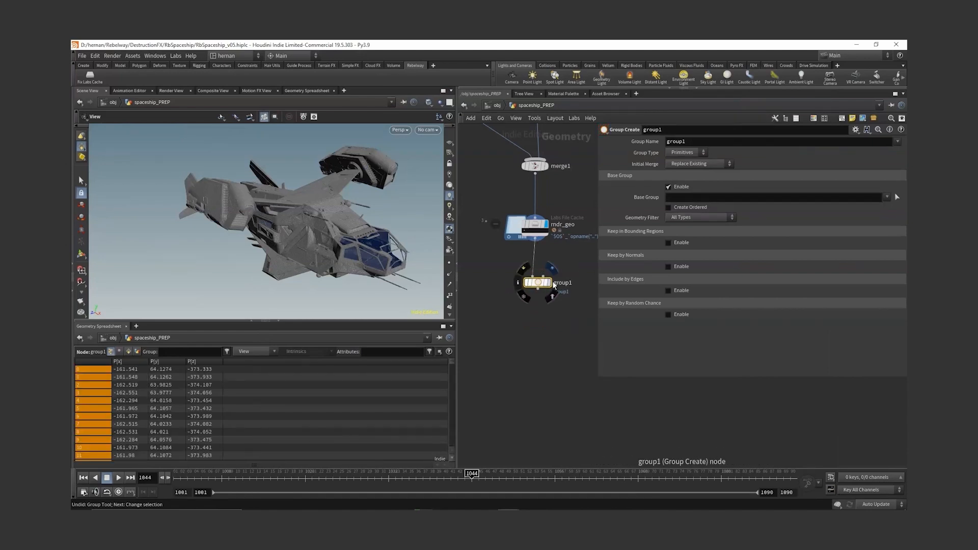
left_click(553, 268)
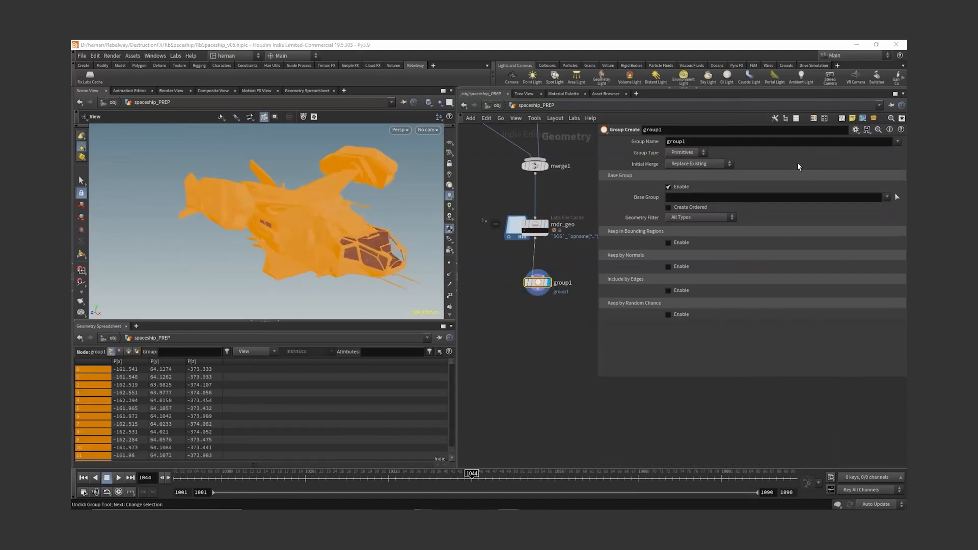
Step: Name the primitive group rndrGeo and save the scene
double_click(788, 142)
type("rndr")
type("Geo")
key("Return")
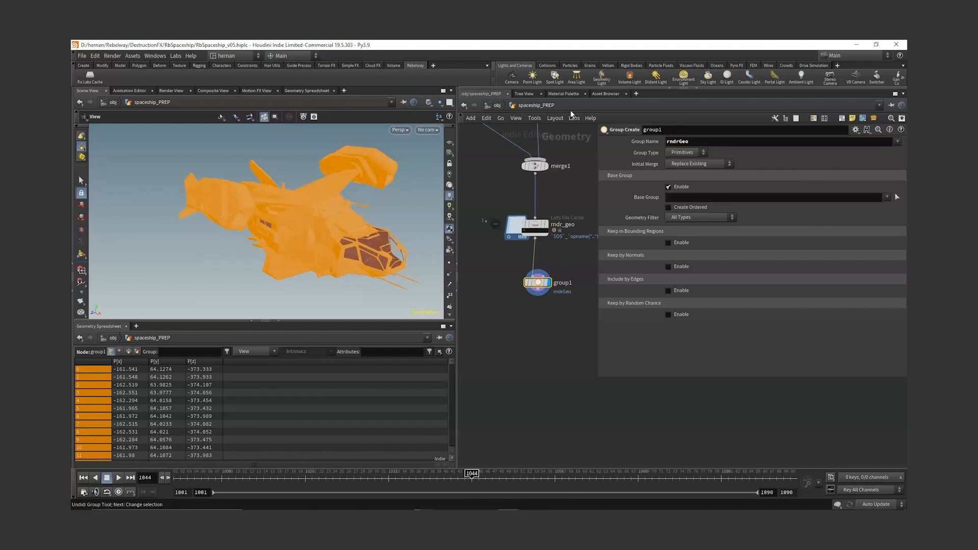
key("ctrl+s")
Step: Add a Null connected below the group node and rename it GEO_TARGET_FOR_DEFORMATION
key("Tab")
type("null")
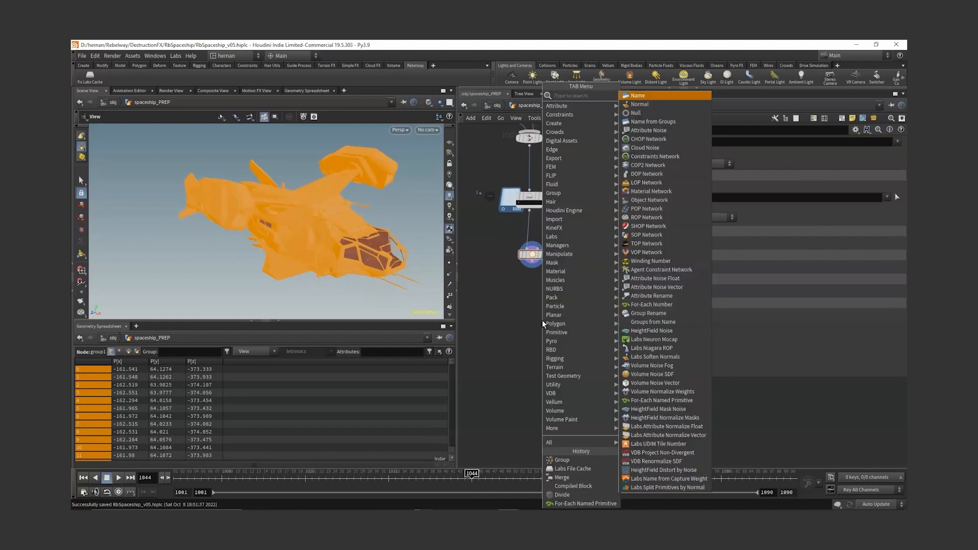
key("Return")
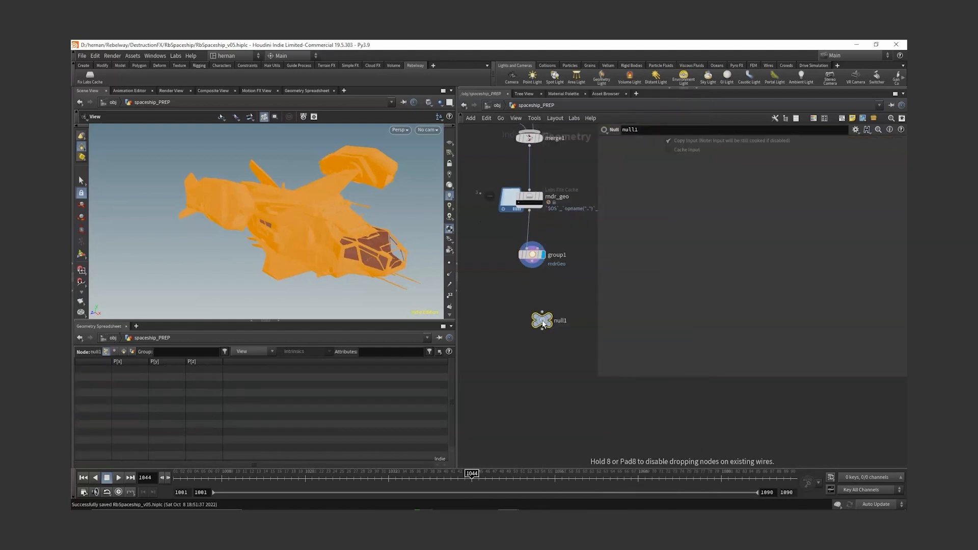
left_click(534, 317)
double_click(553, 315)
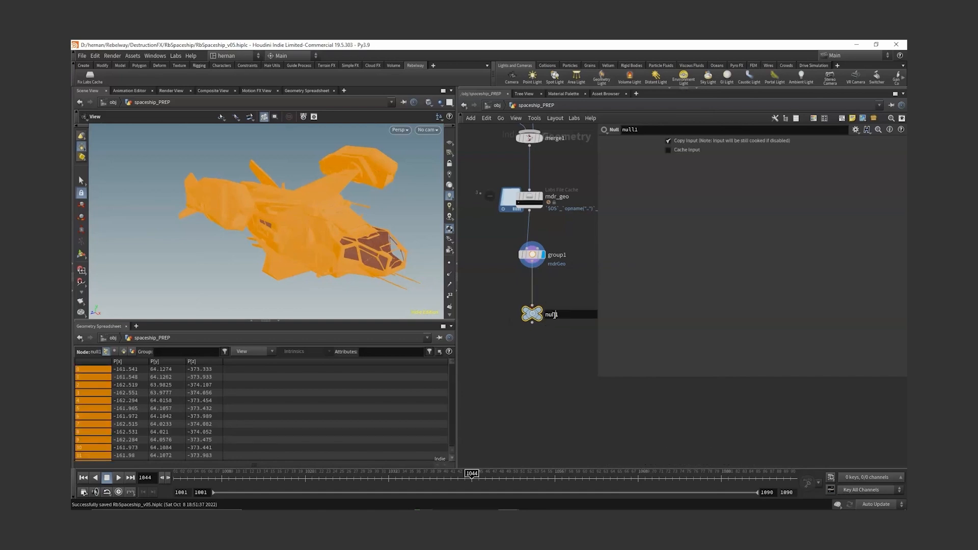
double_click(555, 315)
type("GEO_TARGET_FOR_DEF")
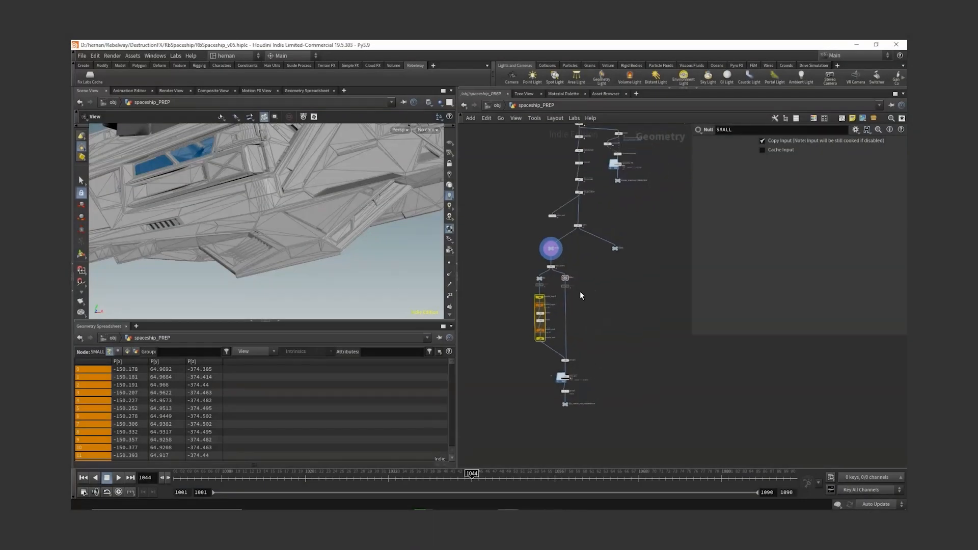
Step: Move the metal node branch, down to GEO_TARGET_FOR_DEFORMATION, farther away from the split1 node and the glass branch
middle_click_drag(580, 306, 596, 288)
left_click_drag(604, 402, 490, 250)
mouse_move(567, 233)
scroll(565, 262, "up", 2)
left_click(586, 260)
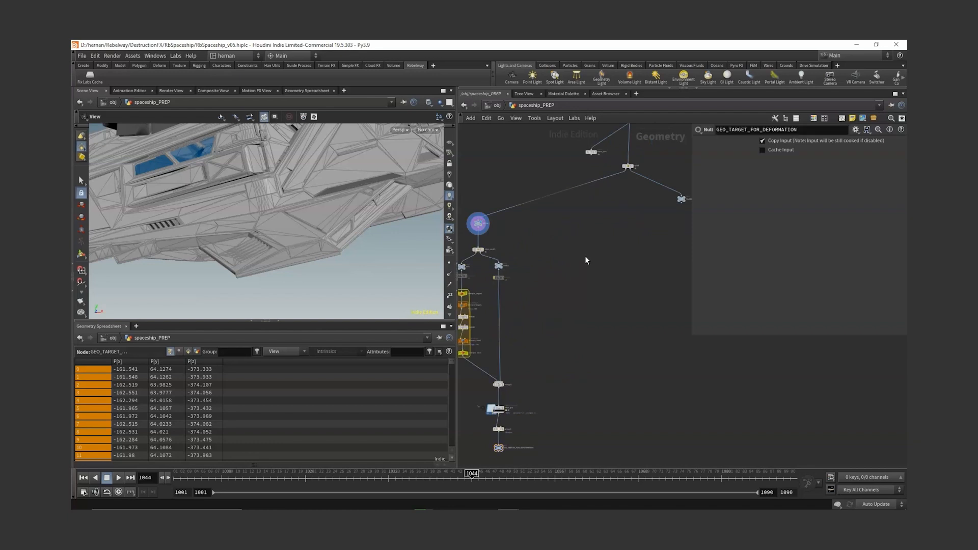
Step: Examine the spaceship's underside, hull and cockpit window frames from several angles
left_click_drag(219, 218, 300, 223)
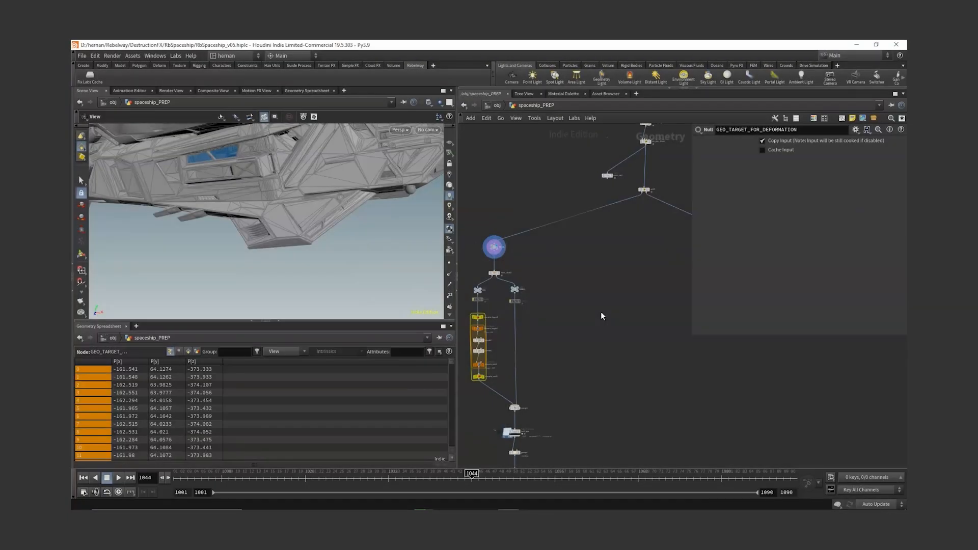
left_click_drag(316, 212, 332, 222)
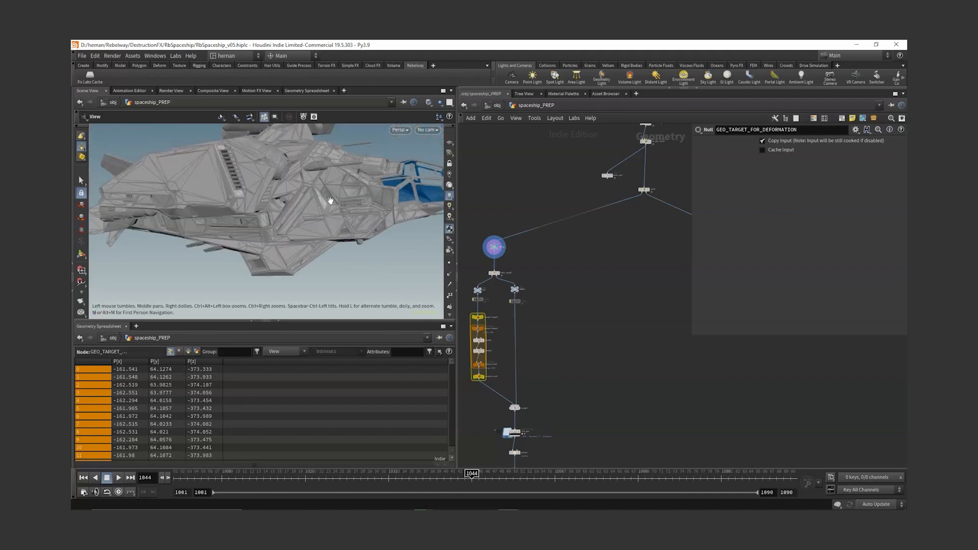
left_click_drag(371, 193, 329, 199)
right_click_drag(329, 199, 398, 201)
left_click_drag(397, 200, 240, 215)
right_click_drag(240, 215, 267, 178)
left_click_drag(267, 178, 284, 188)
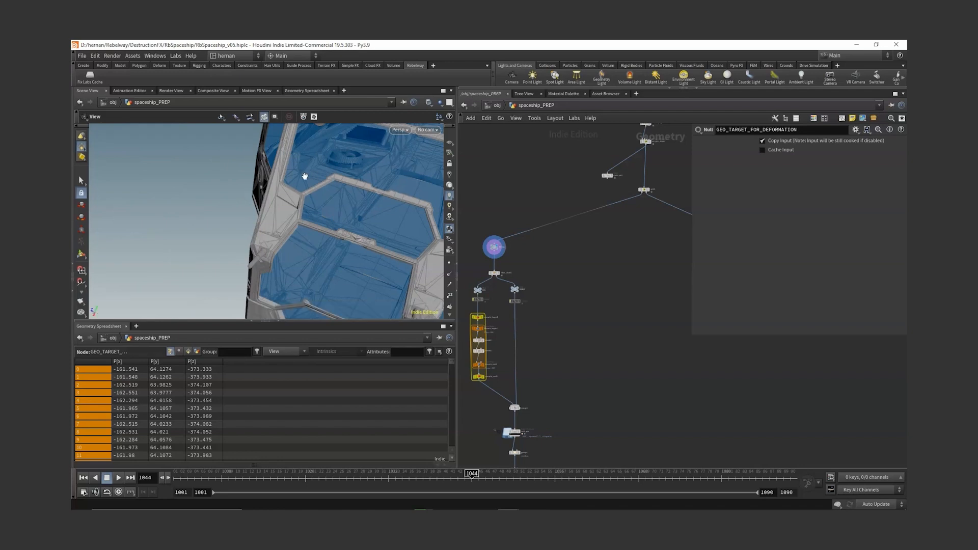
Step: Display the set_geo_driver and main_part nodes in turn, and review the main_part code in the extract_tags wrangle
middle_click_drag(571, 281, 604, 300)
left_click(600, 264)
left_click(605, 269)
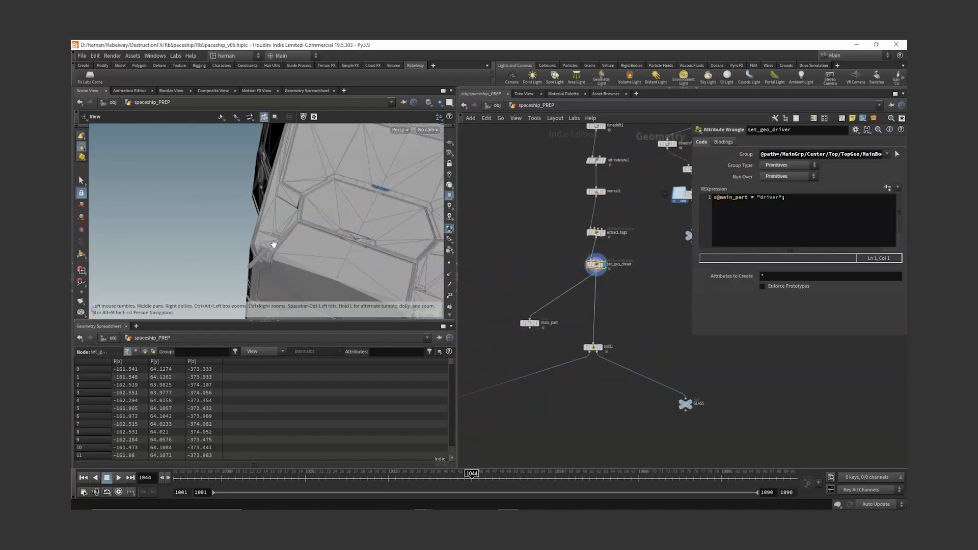
left_click_drag(286, 239, 387, 270)
left_click(527, 323)
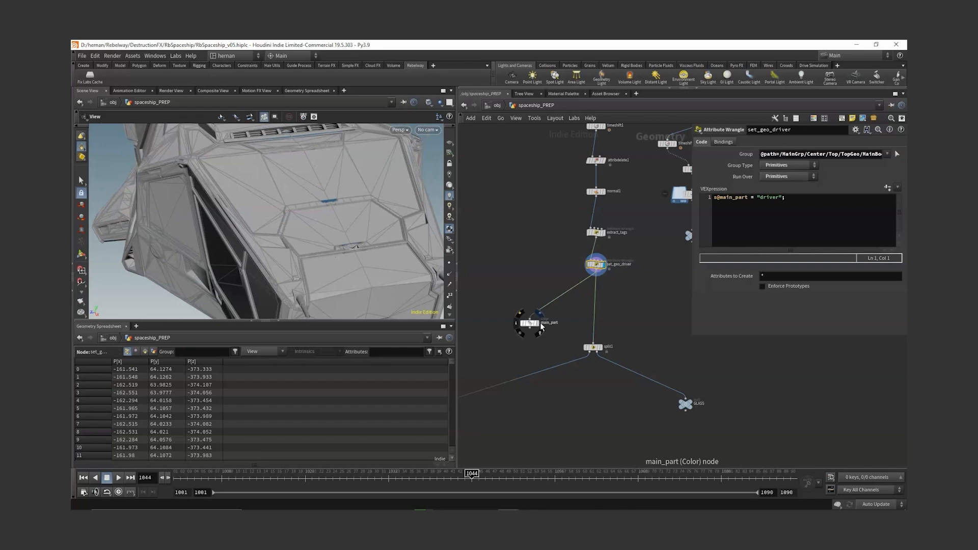
left_click(539, 323)
left_click(595, 233)
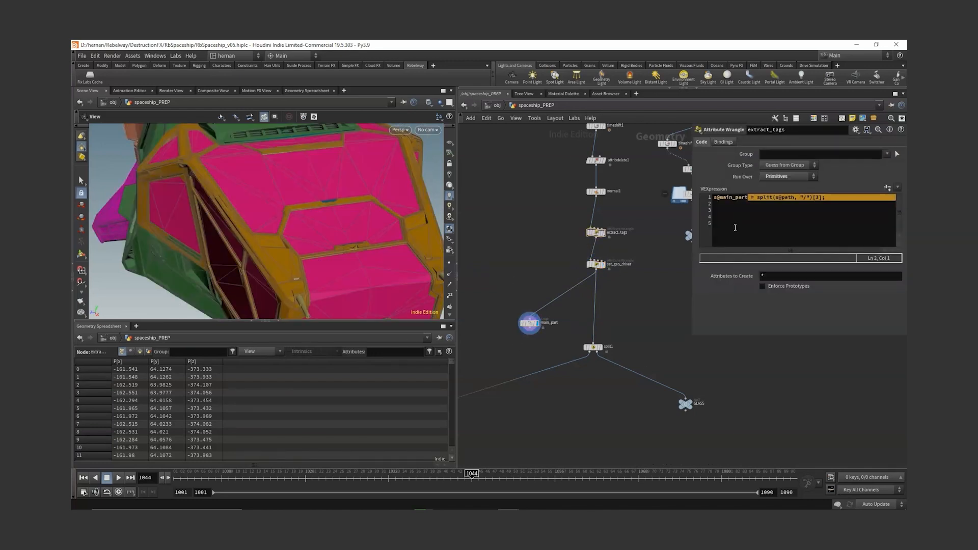
middle_click_drag(620, 428, 617, 348)
left_click_drag(280, 246, 182, 193)
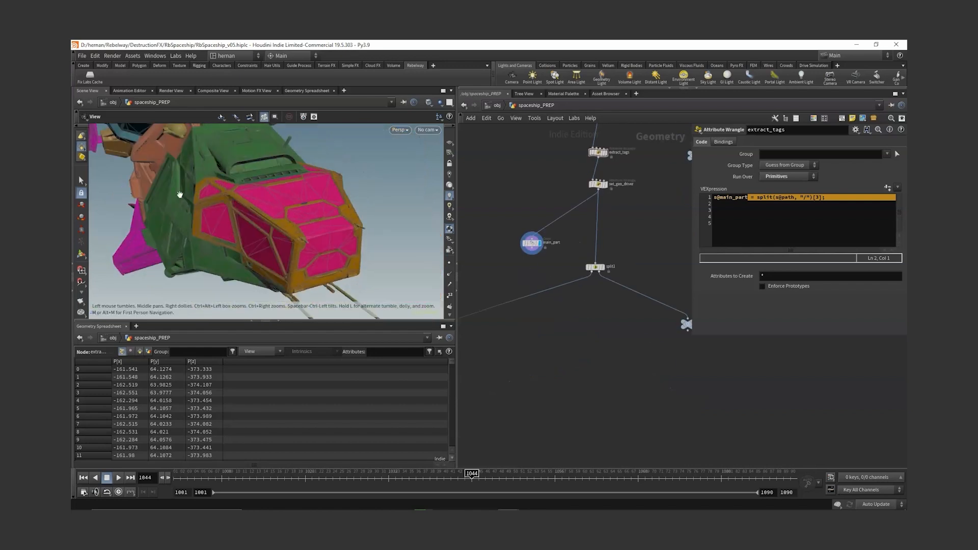
Step: Add a For-Each Named Primitive loop, feed it from the metal null and display foreach_end2
middle_click_drag(586, 408, 601, 301)
key("Tab")
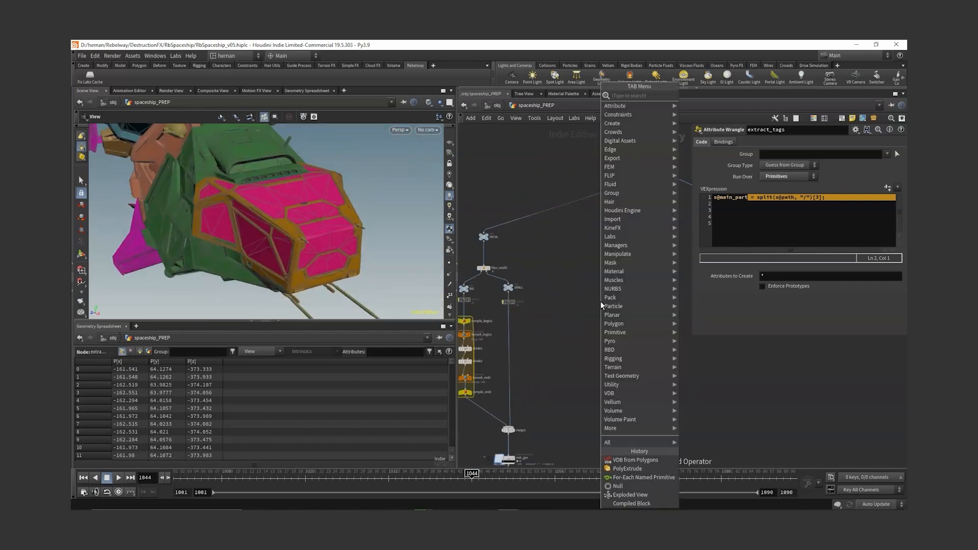
type("foreac")
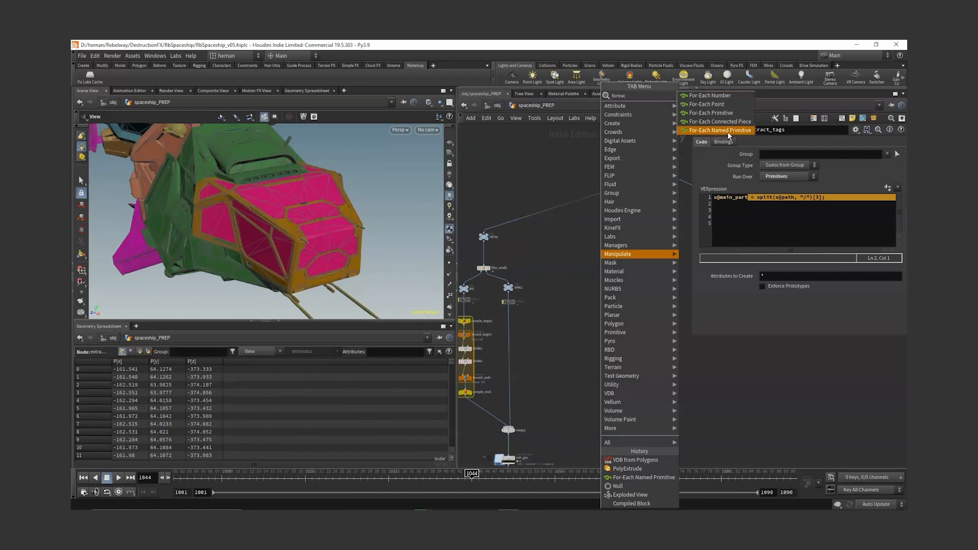
left_click(727, 131)
left_click(628, 305)
left_click(484, 243)
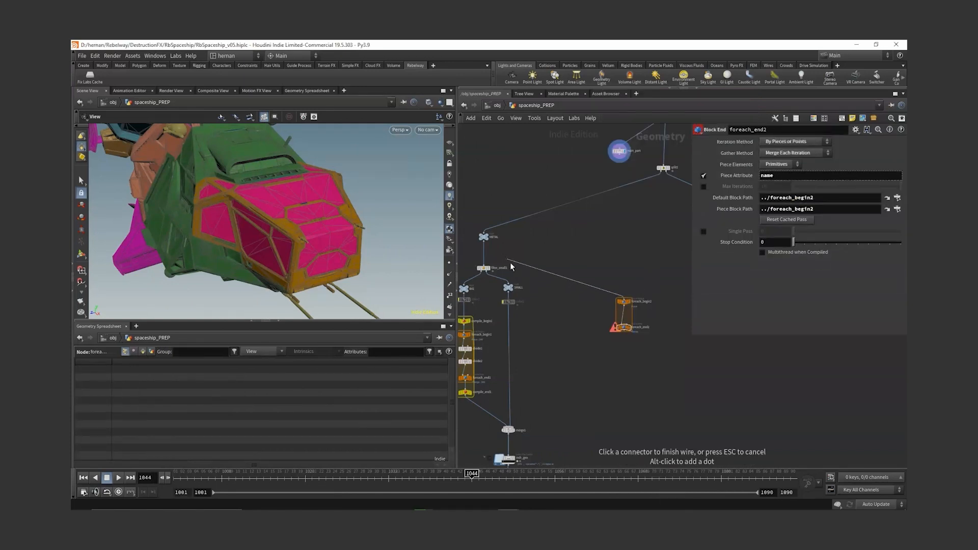
left_click(621, 298)
scroll(620, 322, "up", 2)
left_click(621, 323)
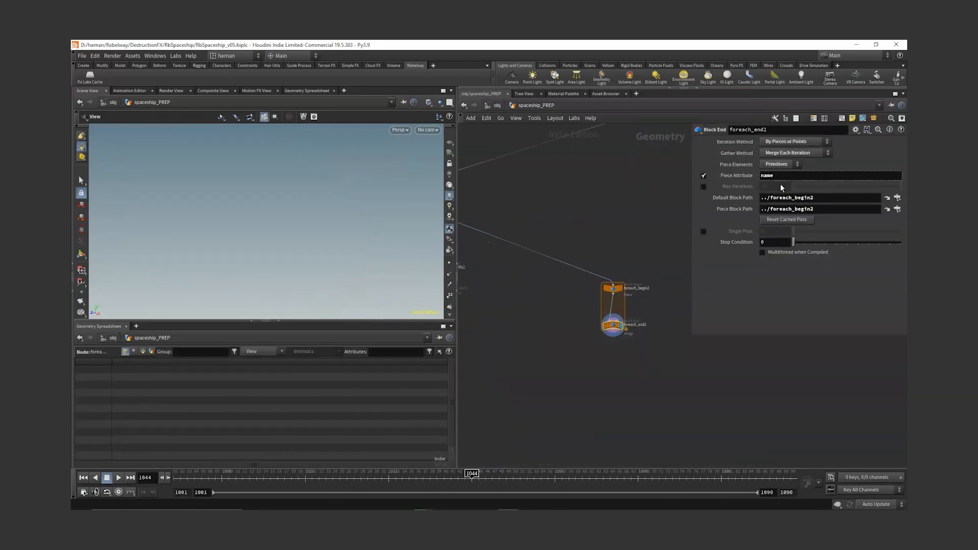
Step: Set the loop's piece attribute to main_part, enable Single Pass at 0 and save the scene
left_click_drag(784, 175, 730, 184)
type("main_part")
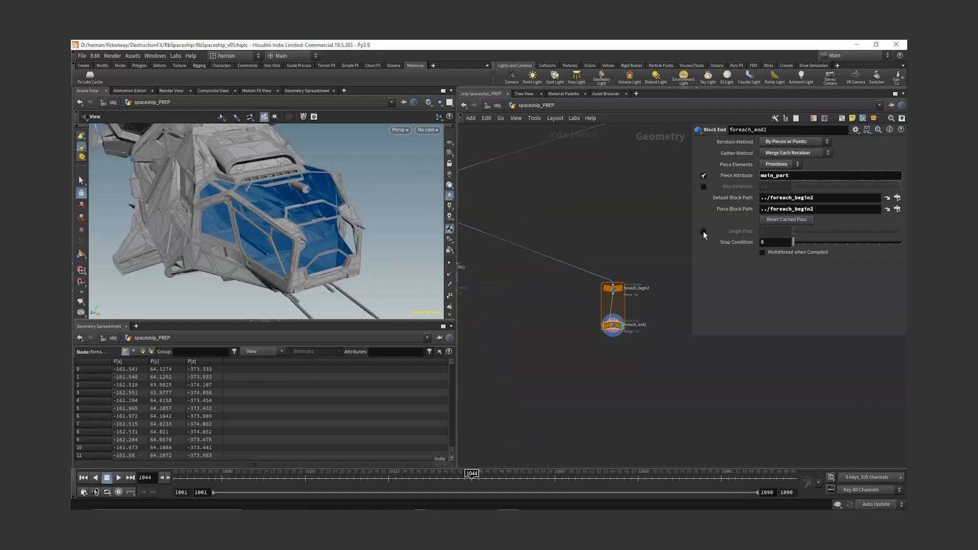
left_click(703, 231)
mouse_move(802, 237)
left_mouse_down()
mouse_move(812, 238)
mouse_move(799, 237)
left_mouse_up()
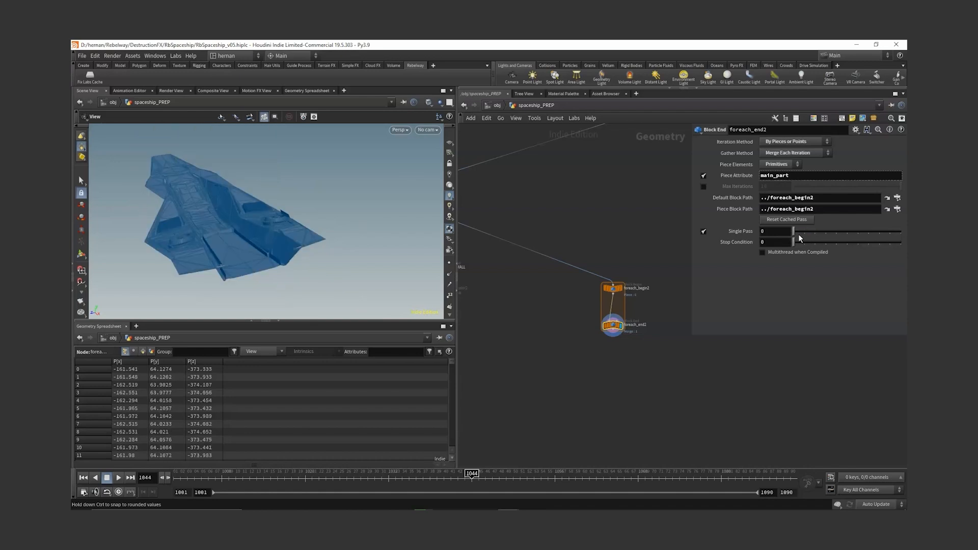
left_click_drag(277, 231, 321, 222)
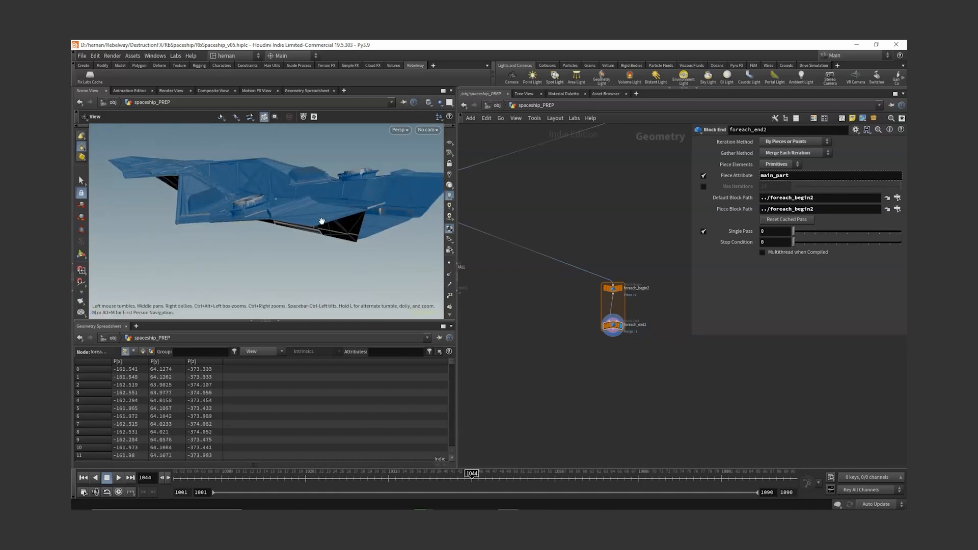
key("ctrl+s")
Step: Insert a PolyExtrude node inside the loop and set its distance to 0.052
scroll(612, 326, "up", 3)
key("Tab")
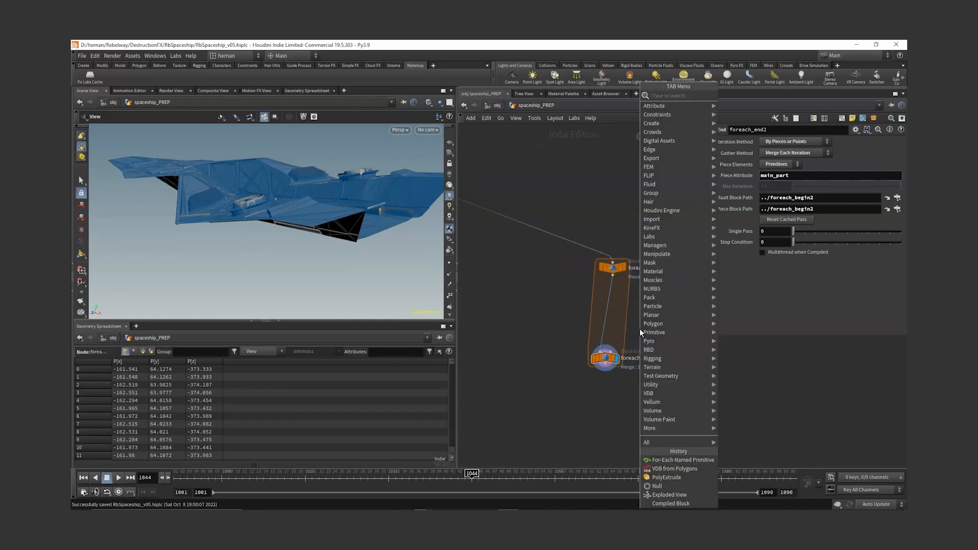
type("polyex")
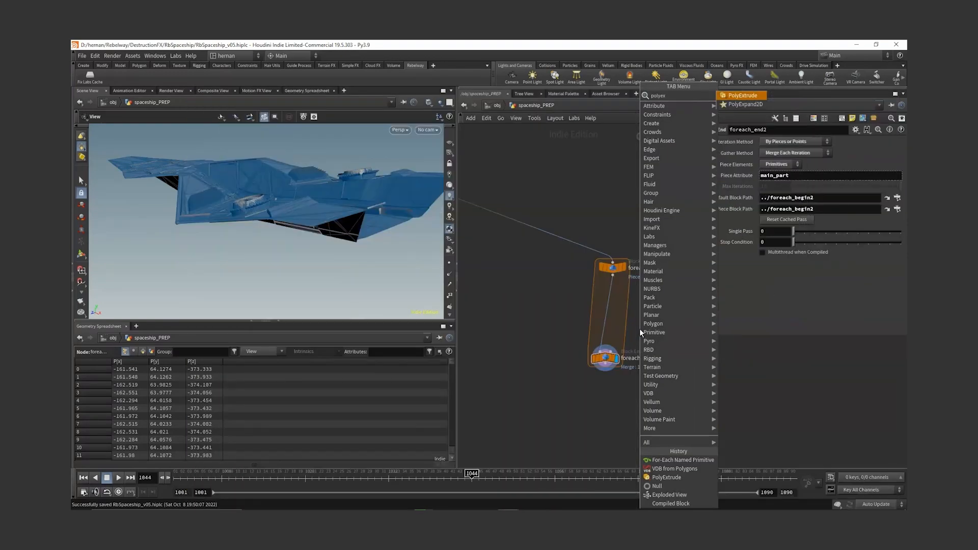
key("Return")
left_click_drag(846, 185, 848, 188)
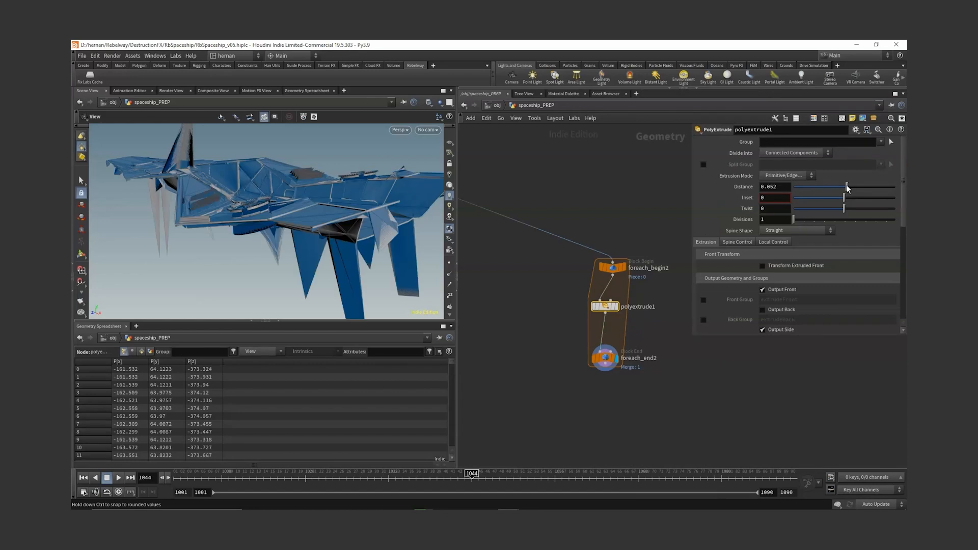
Step: Try the PolyExtrude with Point Normal mode, Output Back and a distance of 0.155, and delete the node
left_click(787, 175)
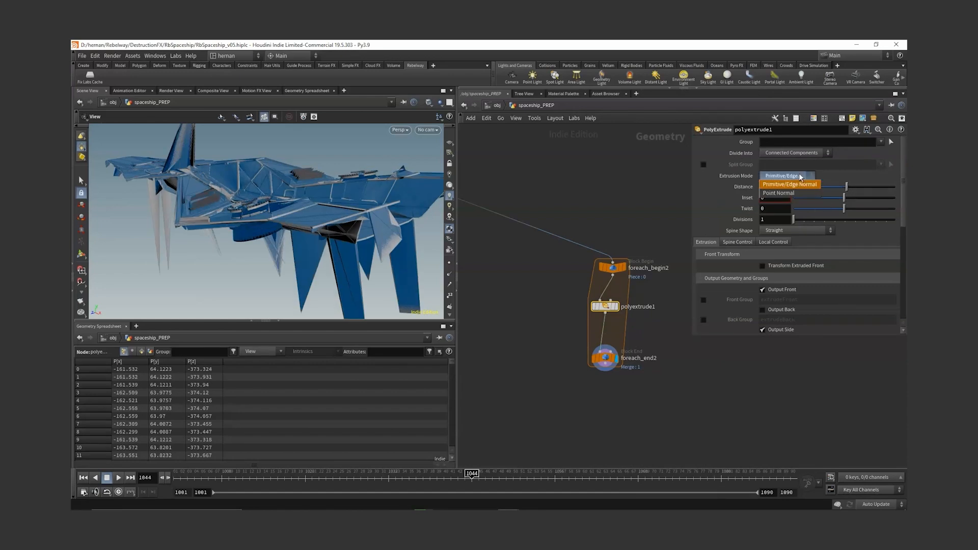
left_click(782, 192)
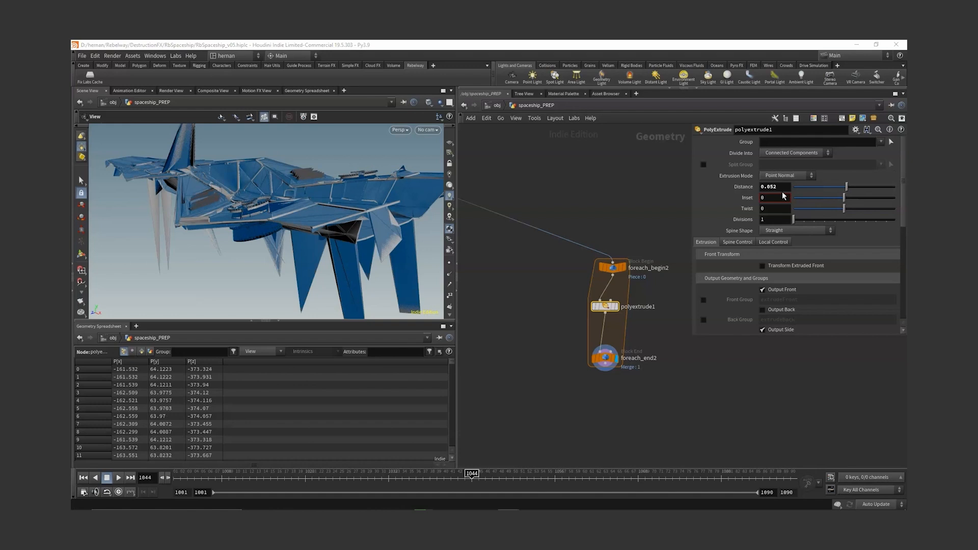
left_click(772, 309)
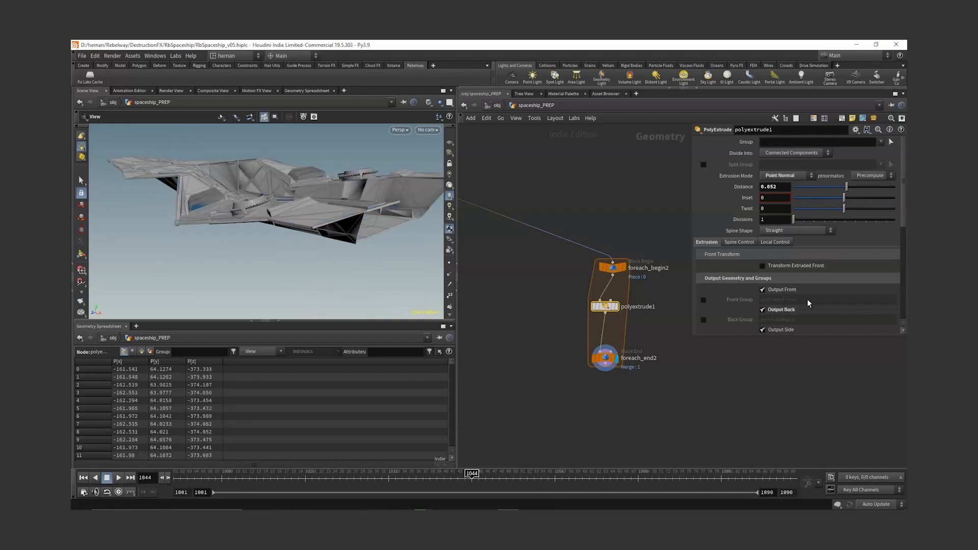
left_click_drag(299, 210, 309, 189)
left_click_drag(850, 191, 855, 191)
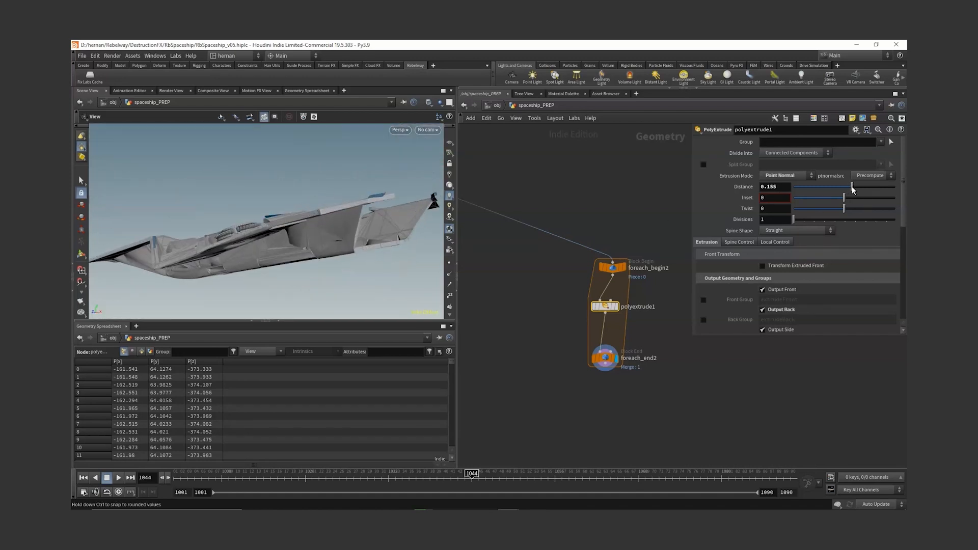
left_click_drag(281, 214, 359, 184)
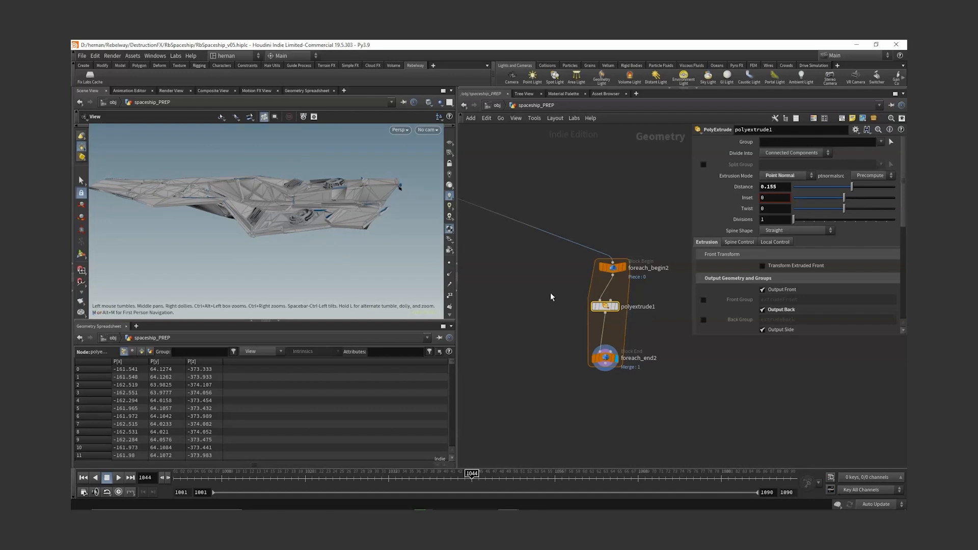
key("Delete")
key("l")
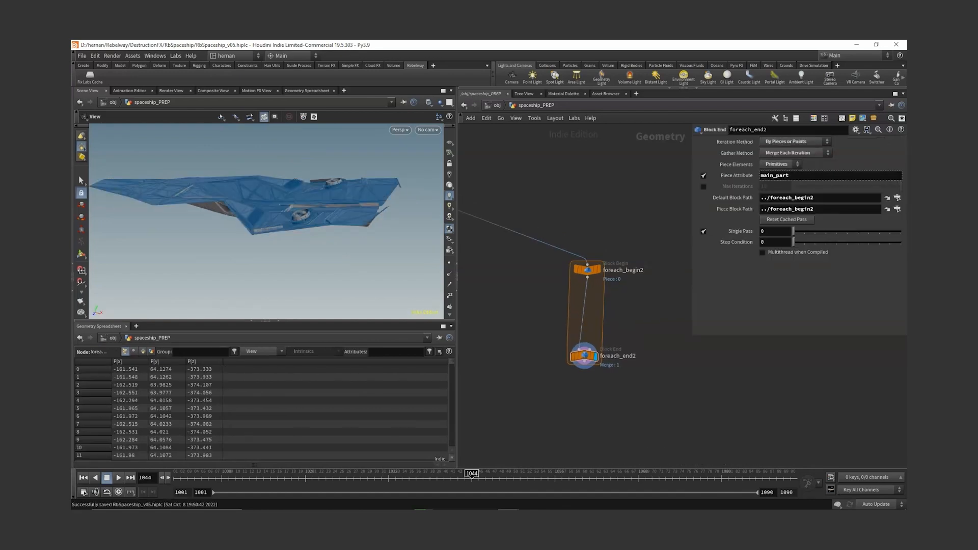
Step: Save the scene, insert a VDB from Polygons node between foreach_begin2 and foreach_end2, and display it
key("ctrl+s")
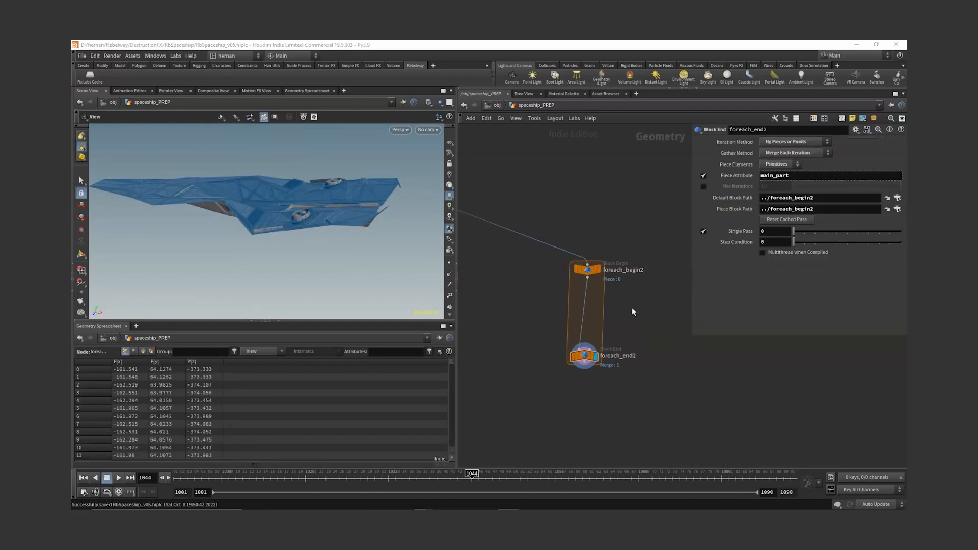
key("Tab")
type("vdbfr")
left_click(722, 113)
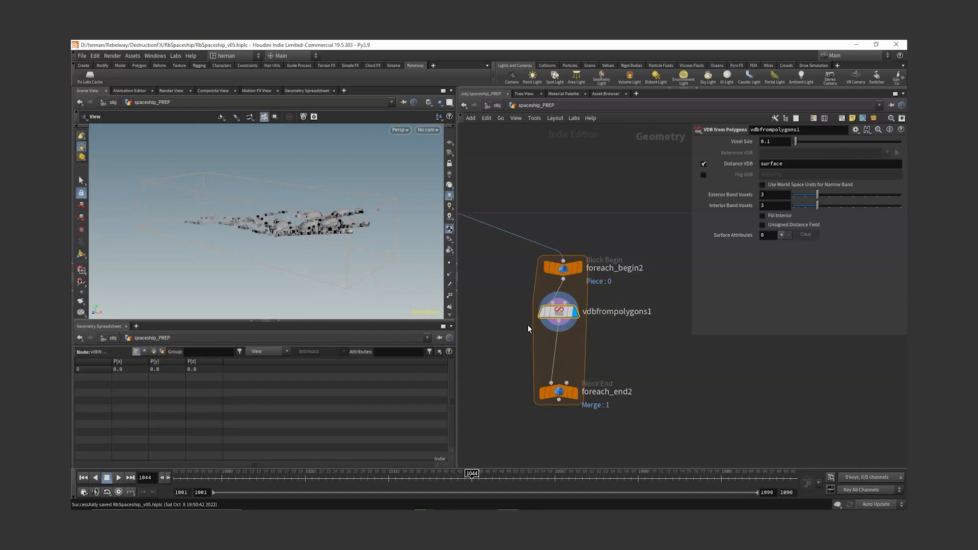
Step: Enable Unsigned Distance Field on the vdbfrompolygons1 node
left_click_drag(324, 249, 366, 250)
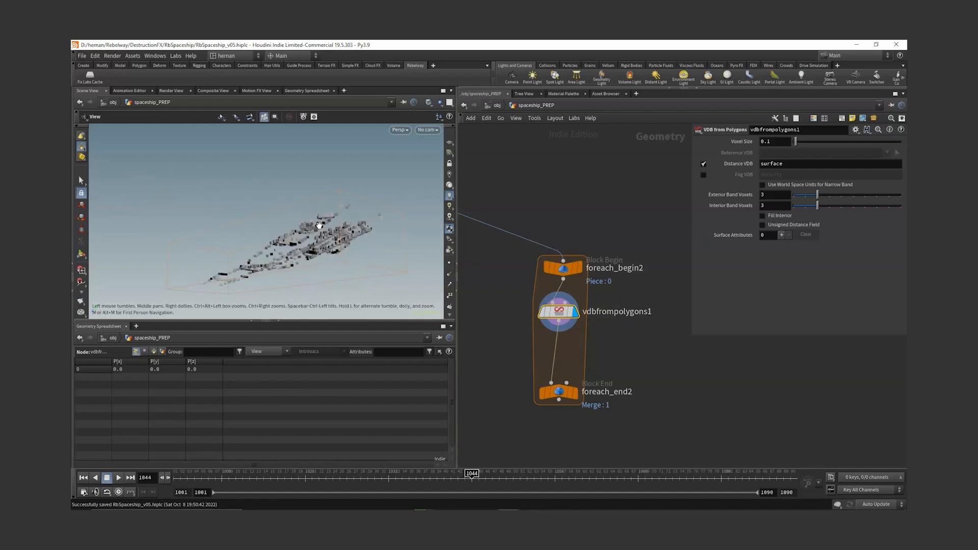
left_click(795, 226)
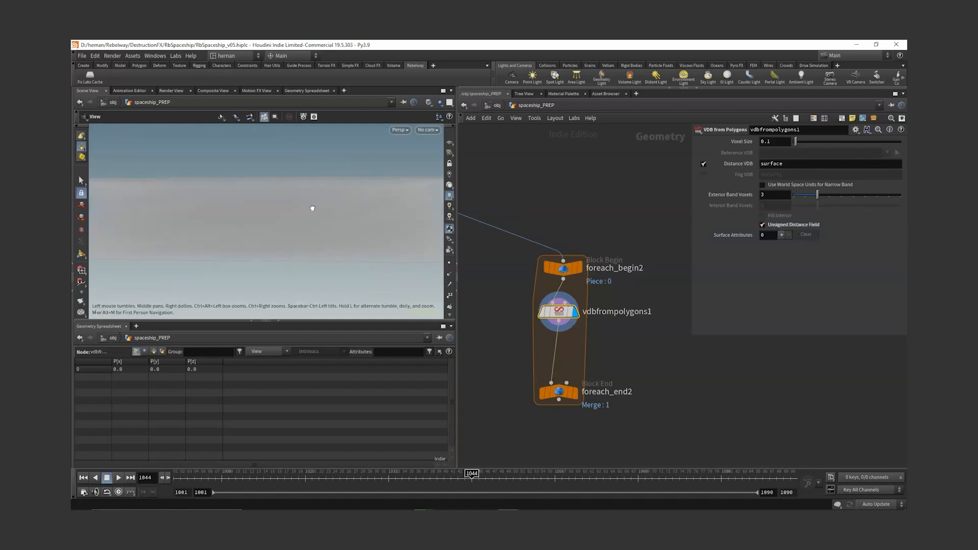
Step: Set the viewport background color scheme to Dark and inspect the unsigned distance volume
key("d")
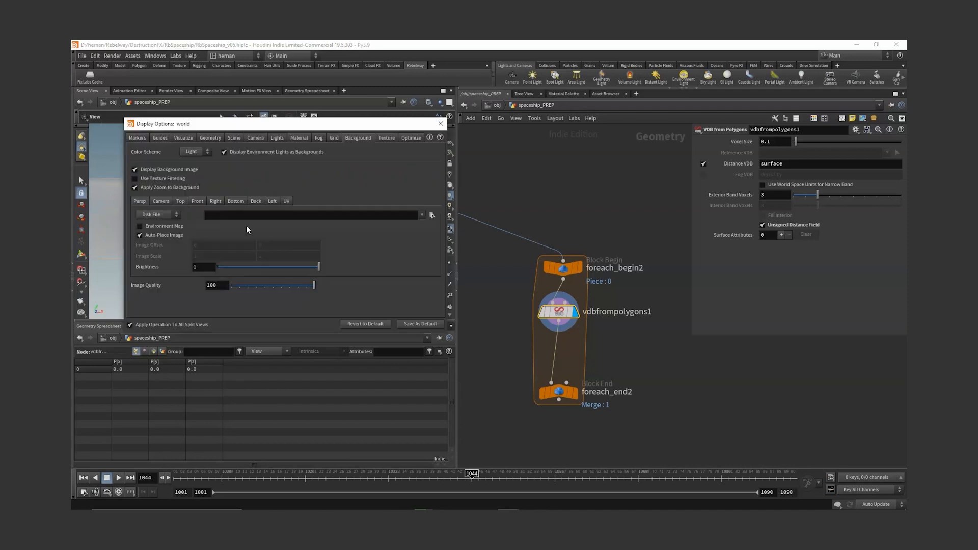
left_click(194, 152)
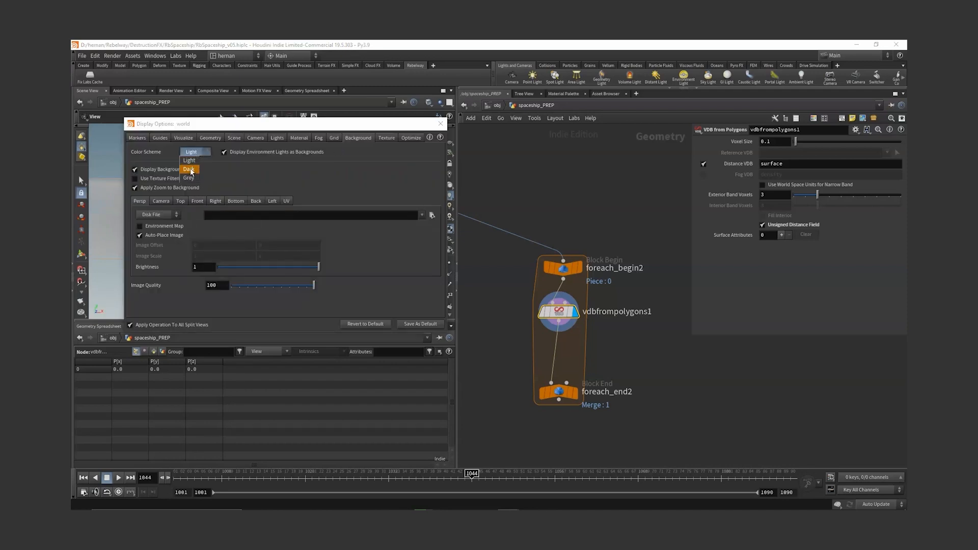
left_click(191, 166)
key("d")
right_click_drag(258, 230, 262, 212)
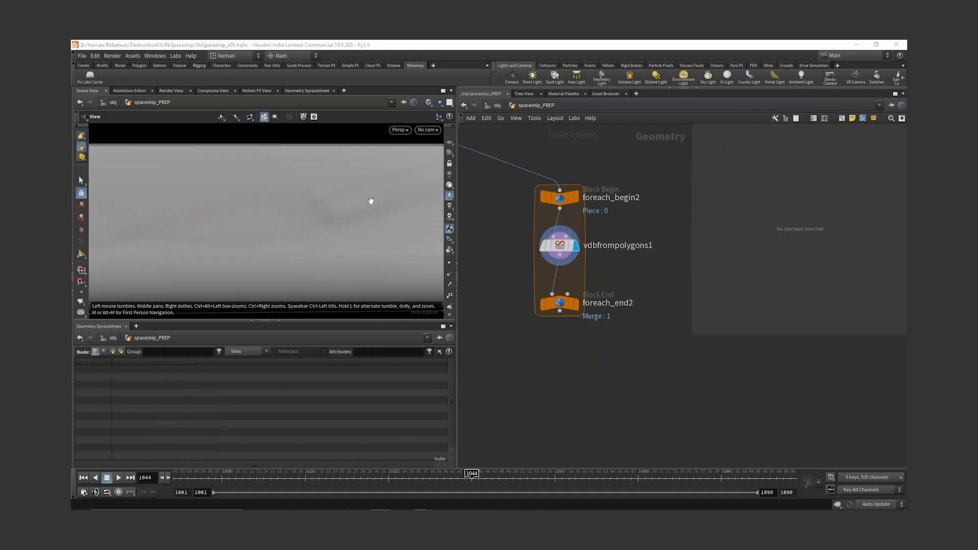
right_click_drag(371, 201, 311, 223)
left_click_drag(310, 222, 373, 206)
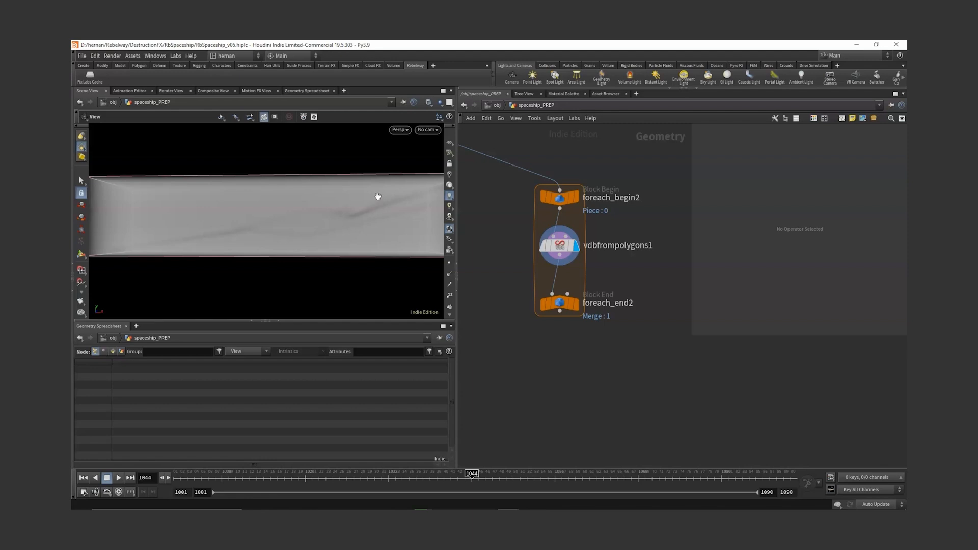
left_click_drag(357, 216, 413, 198)
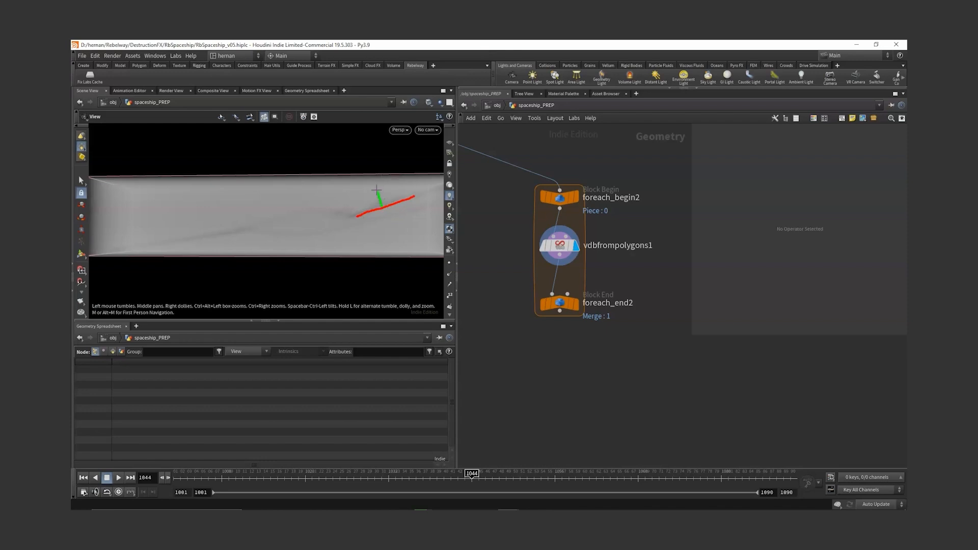
mouse_move(383, 199)
left_mouse_down()
mouse_move(376, 185)
mouse_move(419, 195)
left_mouse_up()
left_click_drag(392, 196, 396, 191)
key("Escape")
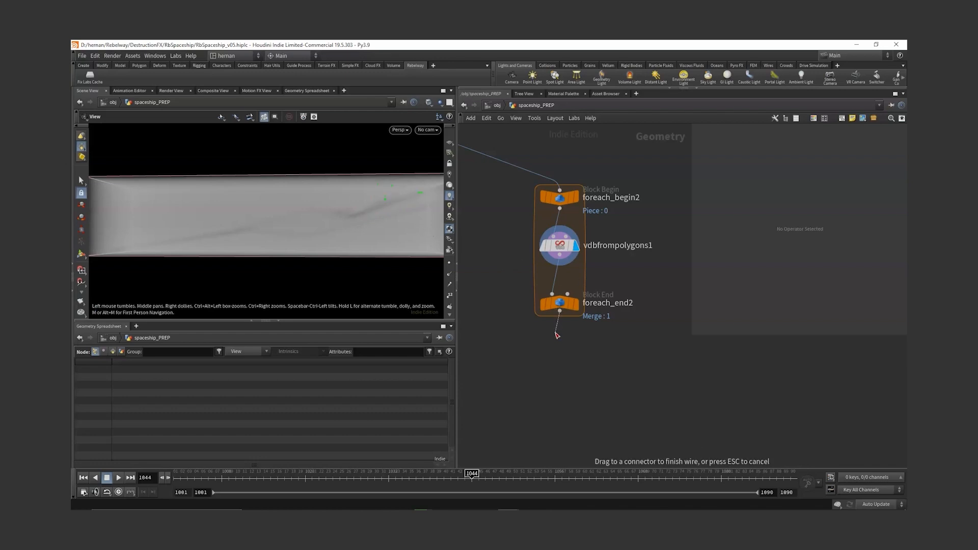
Step: Insert and display a Convert VDB node after vdbfrompolygons1, converting to VDB with the class Convert Fog to SDF
left_click_drag(563, 306, 570, 338)
key("Tab")
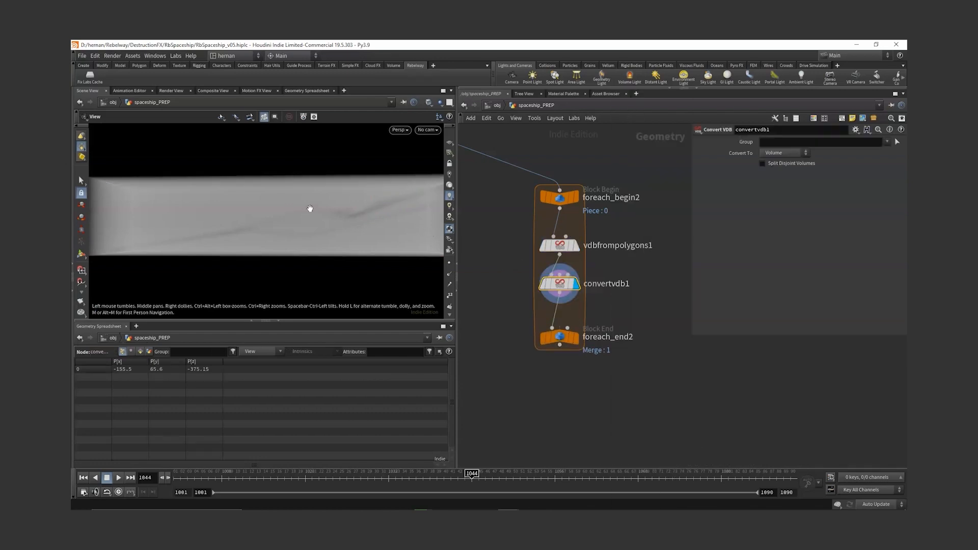
left_click_drag(319, 204, 352, 216)
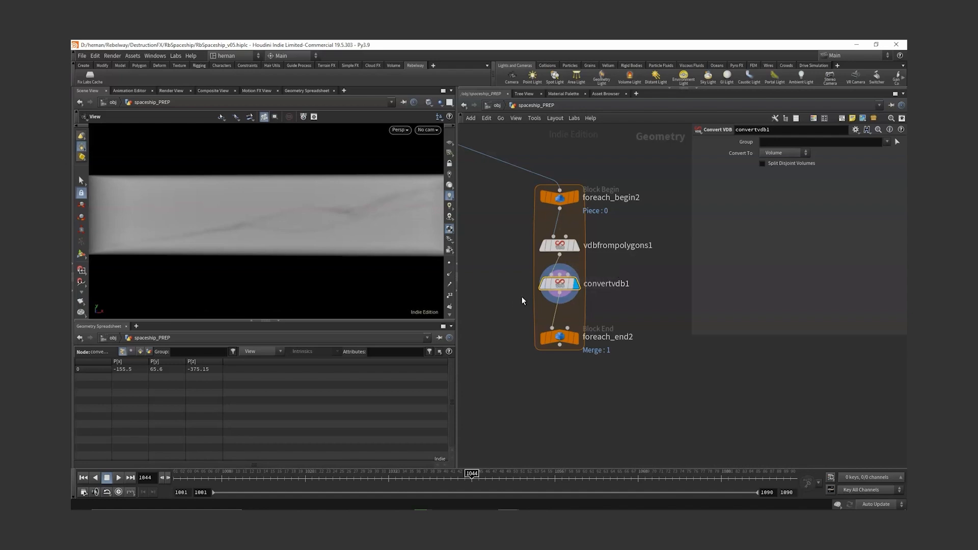
left_click(783, 153)
left_click(778, 168)
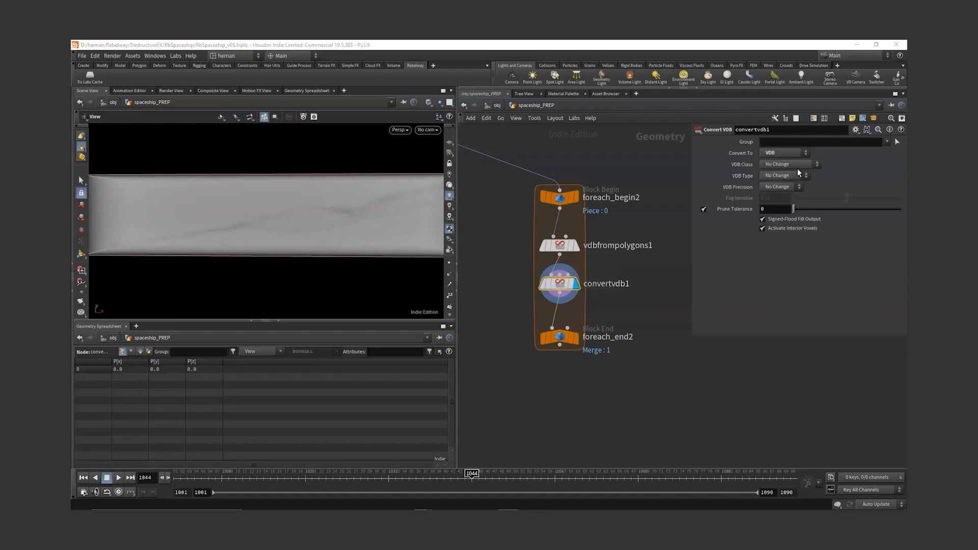
left_click(798, 164)
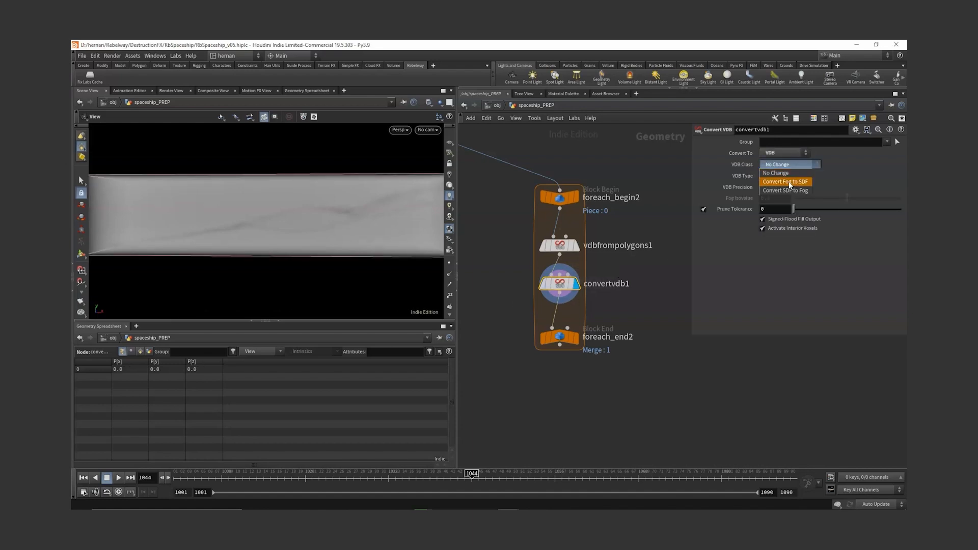
left_click(790, 182)
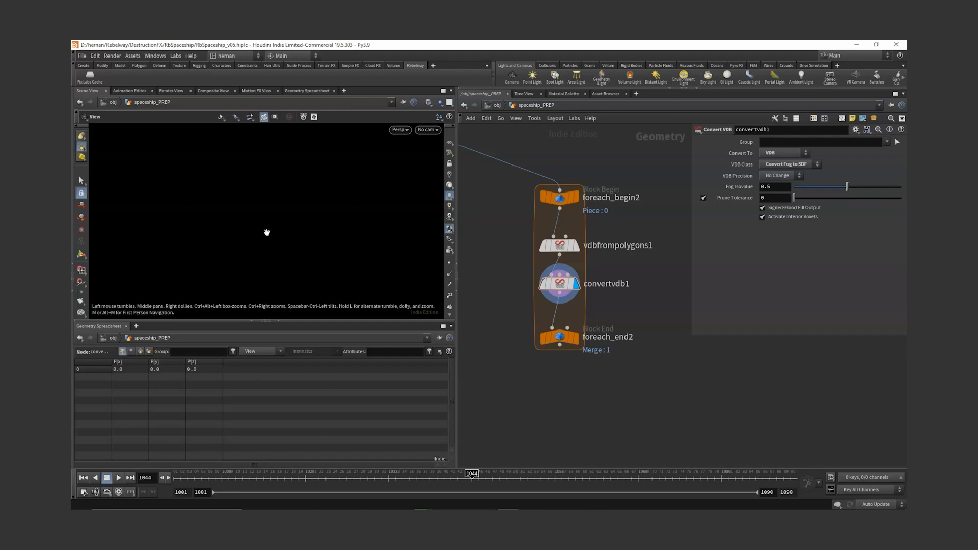
mouse_move(295, 178)
left_mouse_down()
mouse_move(255, 235)
mouse_move(343, 237)
mouse_move(293, 179)
left_mouse_up()
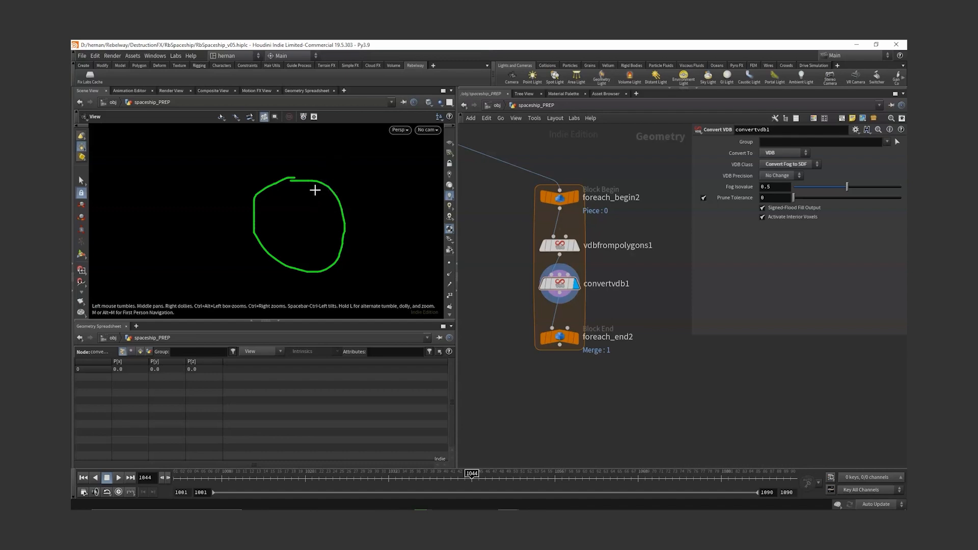
mouse_move(311, 195)
left_mouse_down()
mouse_move(298, 221)
mouse_move(327, 207)
mouse_move(314, 229)
left_mouse_up()
left_click_drag(327, 175, 346, 149)
mouse_move(290, 161)
left_mouse_down()
mouse_move(314, 181)
mouse_move(343, 177)
mouse_move(342, 166)
left_mouse_up()
mouse_move(323, 174)
left_mouse_down()
mouse_move(267, 175)
mouse_move(246, 221)
mouse_move(274, 281)
mouse_move(356, 231)
mouse_move(344, 186)
mouse_move(297, 149)
mouse_move(239, 176)
left_mouse_up()
mouse_move(355, 173)
left_mouse_down()
mouse_move(375, 216)
mouse_move(367, 263)
left_mouse_up()
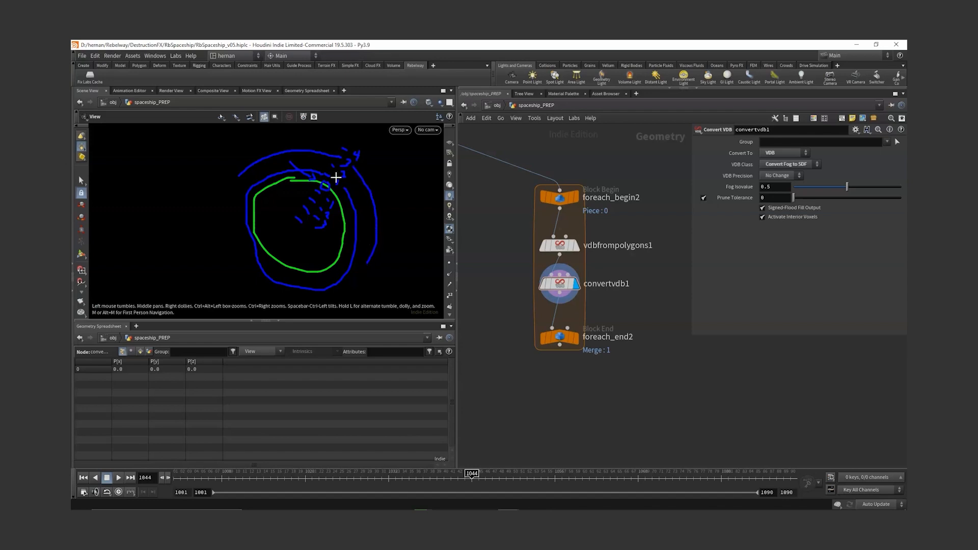
left_click_drag(339, 171, 330, 195)
key("Escape")
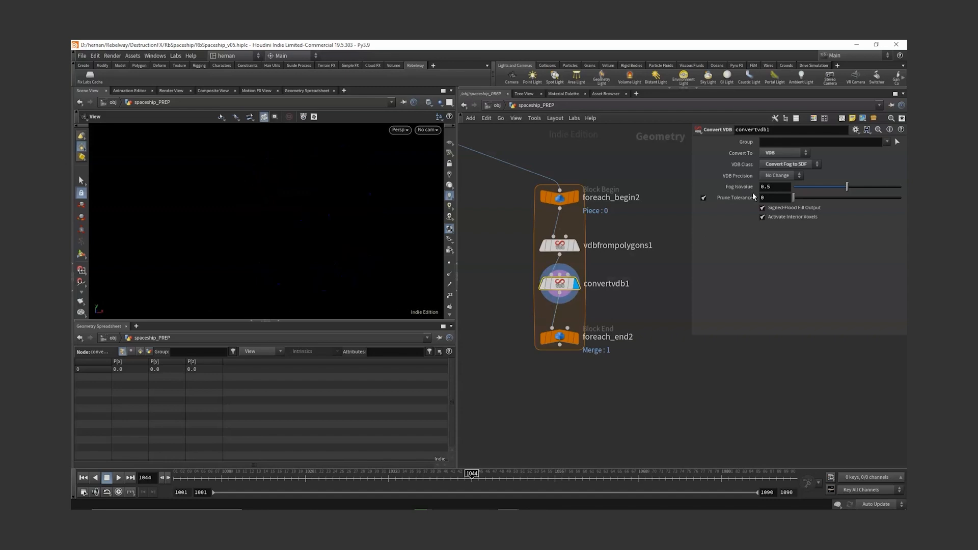
Step: Try Fog Isovalue 0 and then 0.22 on the convertvdb1 node
double_click(781, 187)
type("0")
key("Return")
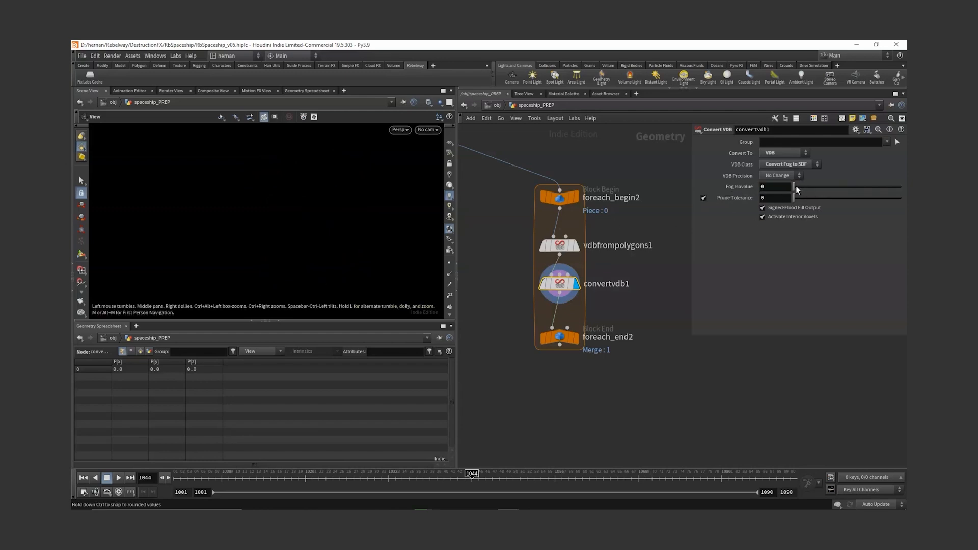
left_click_drag(795, 186, 800, 185)
left_click(767, 187)
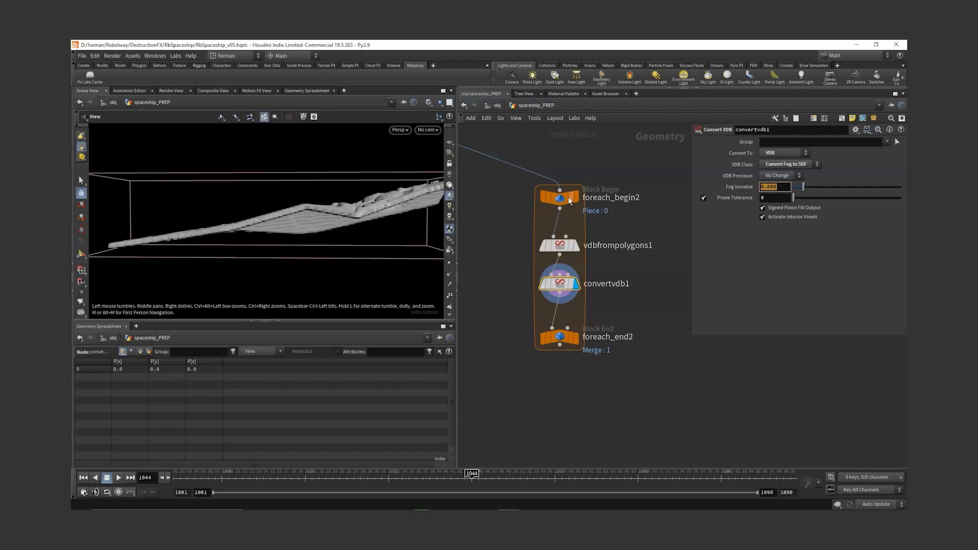
mouse_move(803, 186)
left_mouse_down()
mouse_move(836, 187)
mouse_move(817, 188)
left_mouse_up()
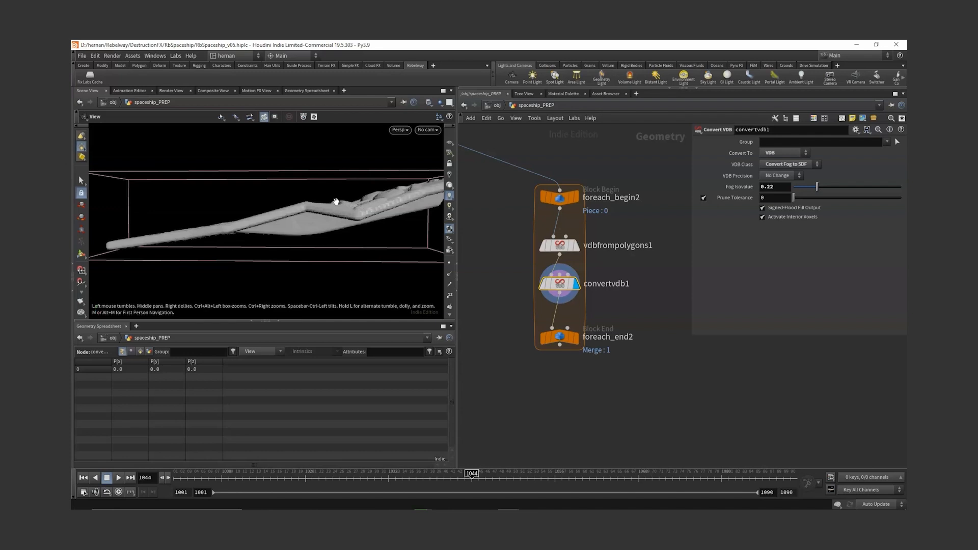
Step: Set the Fog Isovalue of convertvdb1 to 0.142 and check the surface from several angles
left_click(559, 245)
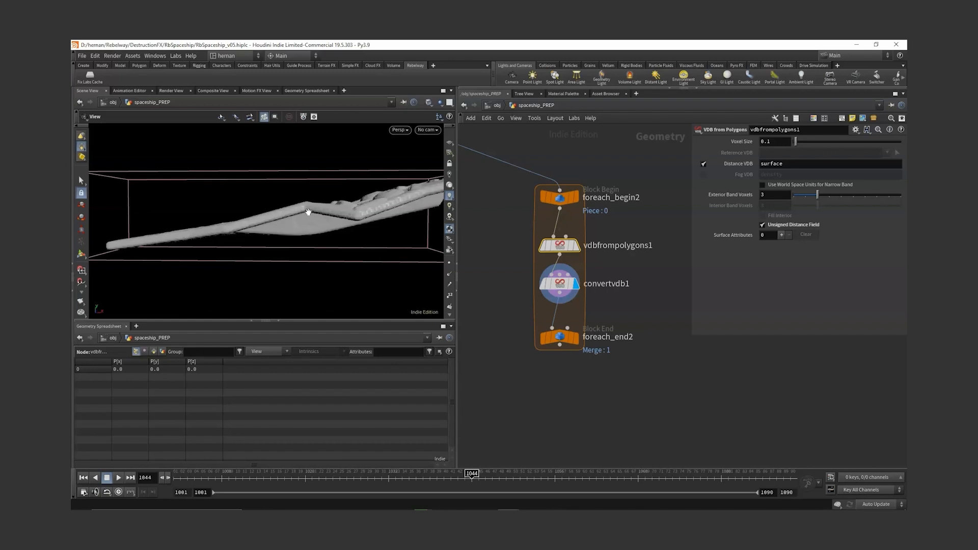
left_click(561, 283)
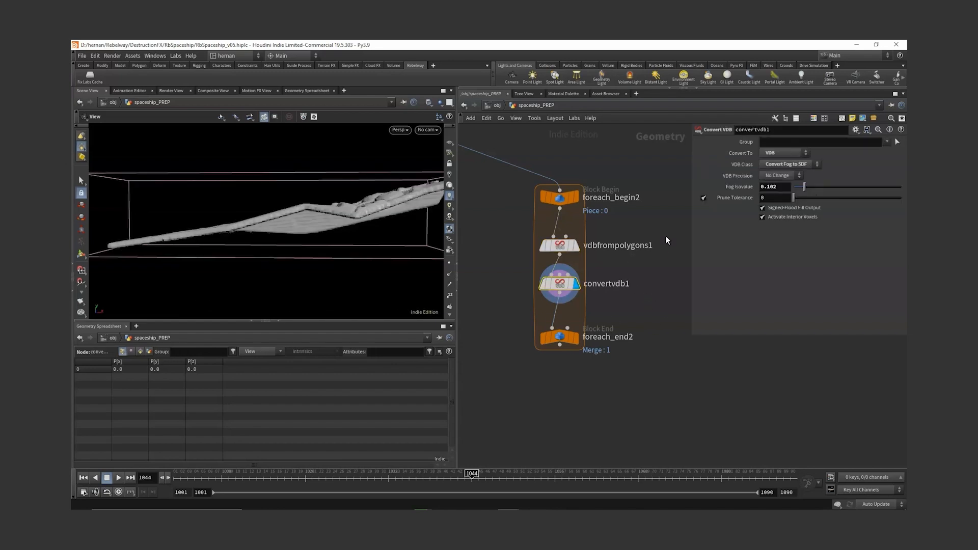
left_click_drag(338, 209, 295, 210)
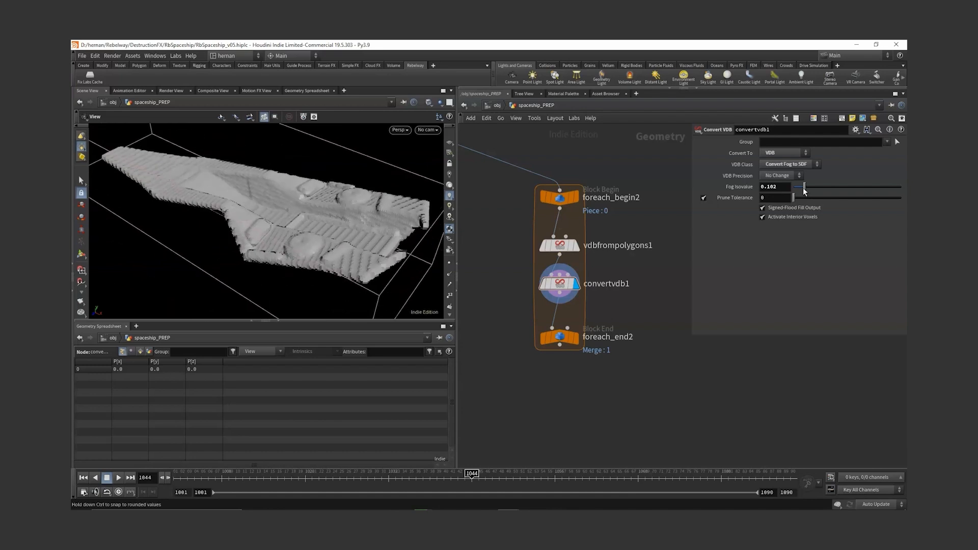
mouse_move(804, 190)
left_mouse_down()
mouse_move(794, 190)
mouse_move(809, 192)
left_mouse_up()
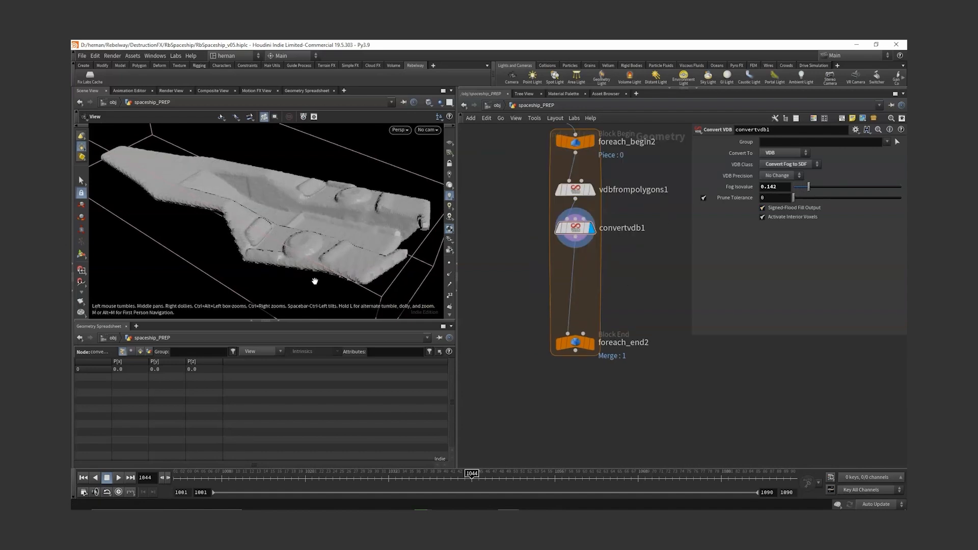
left_click_drag(314, 280, 317, 261)
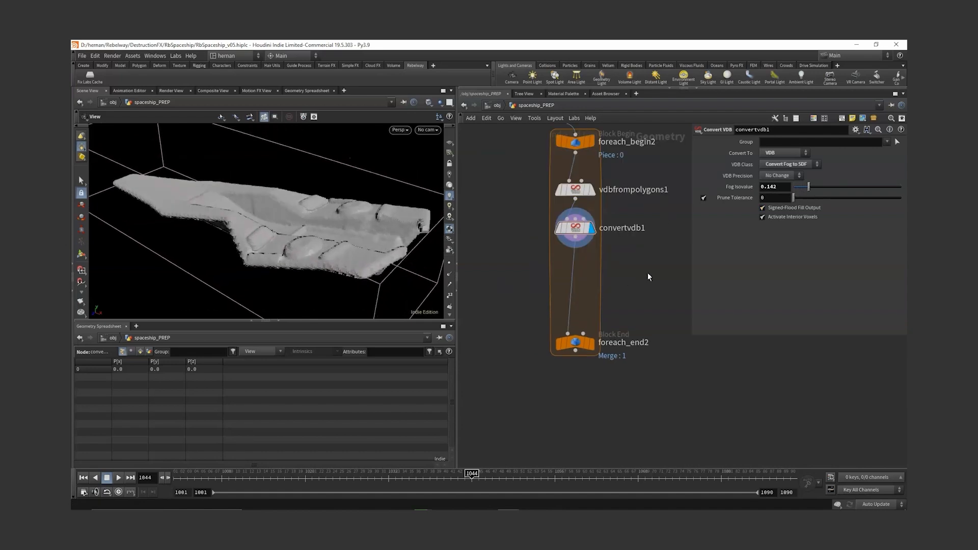
Step: Insert and display a VDB Reshape SDF node after convertvdb1 and dilate with an offset of 2.6
key("Tab")
type("vdbres")
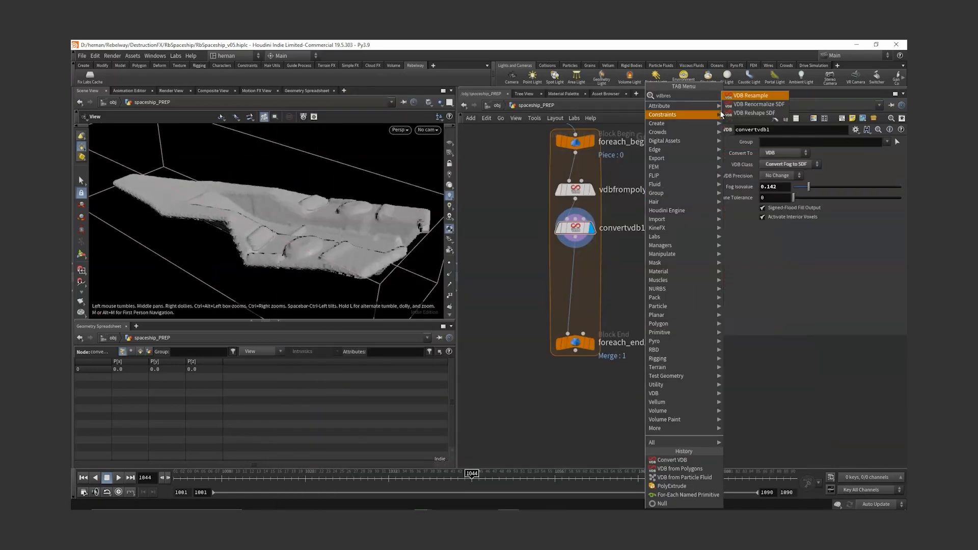
left_click(754, 112)
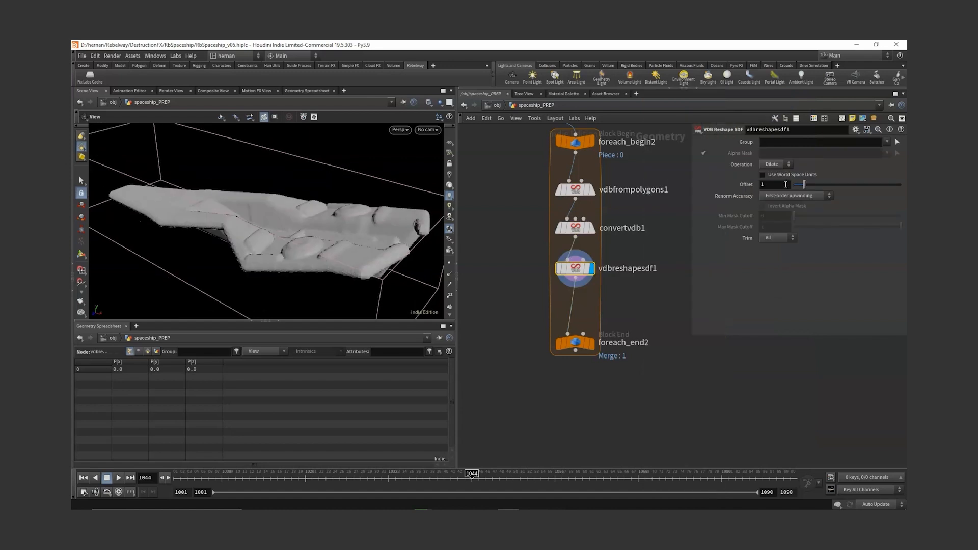
left_click_drag(800, 184, 821, 186)
scroll(272, 251, "down", 3)
left_click_drag(272, 252, 240, 259)
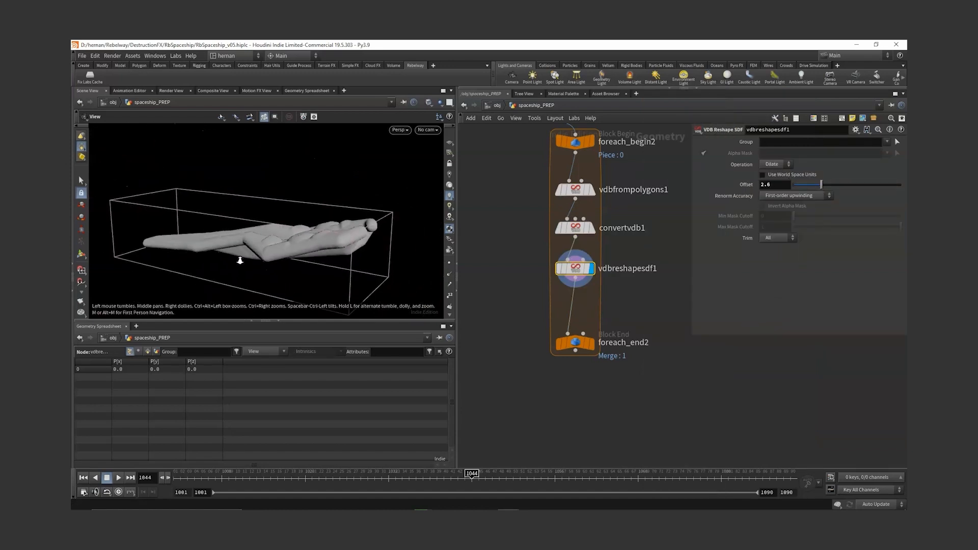
Step: Set the offset of vdbreshapesdf1 to 0 and save the scene
left_click_drag(780, 185, 711, 236)
type("0")
key("Return")
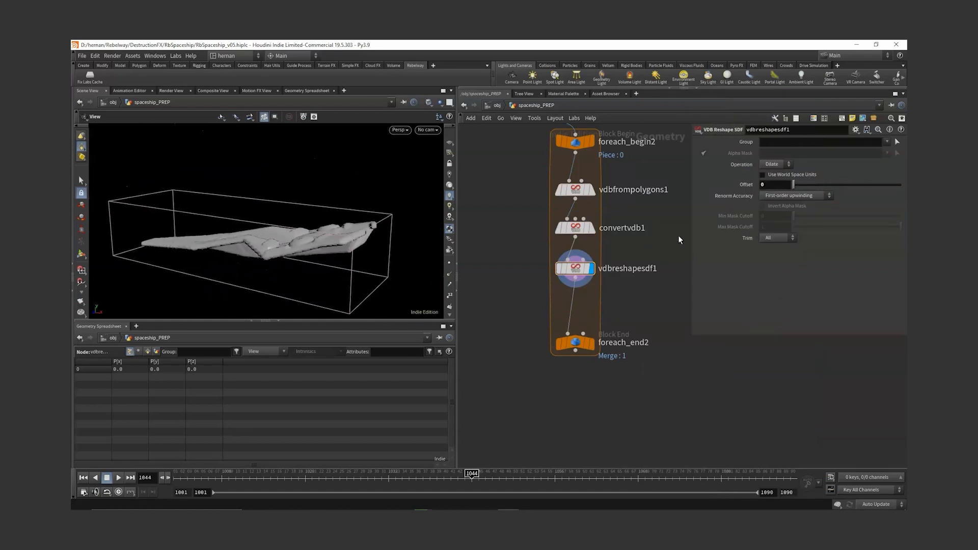
middle_click_drag(657, 239, 671, 196)
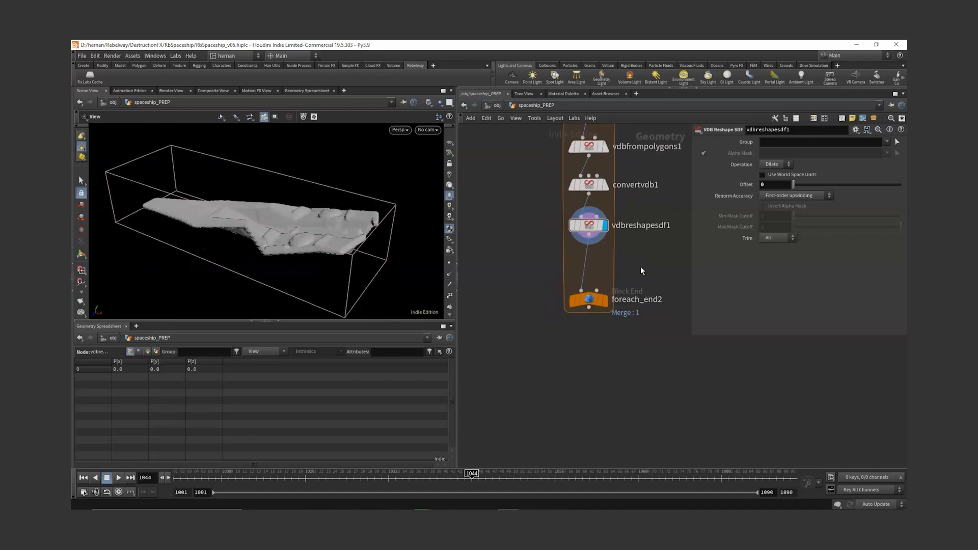
key("ctrl+s")
Step: Insert a second Convert VDB node between vdbreshapesdf1 and foreach_end2 and set it to convert to Polygons
left_click_drag(589, 300, 589, 320)
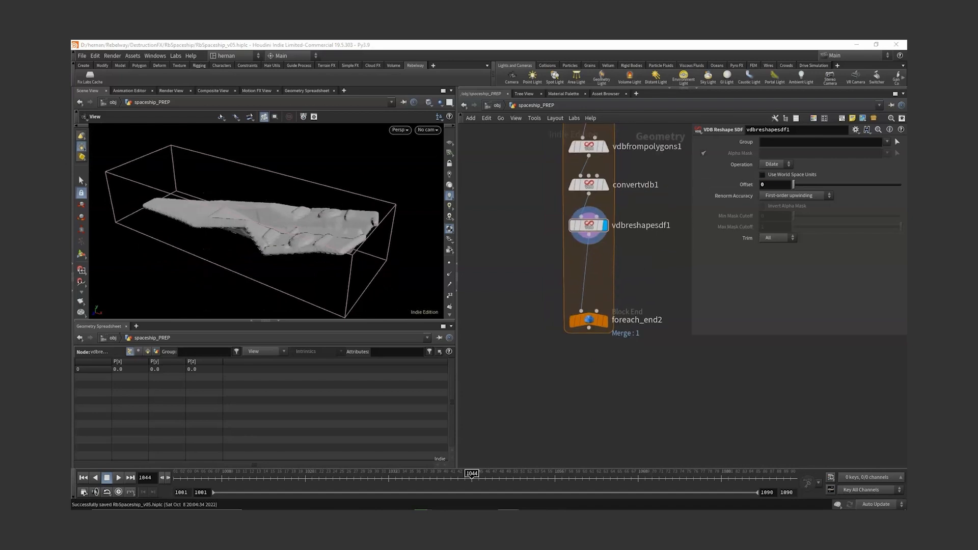
left_click_drag(286, 227, 287, 212)
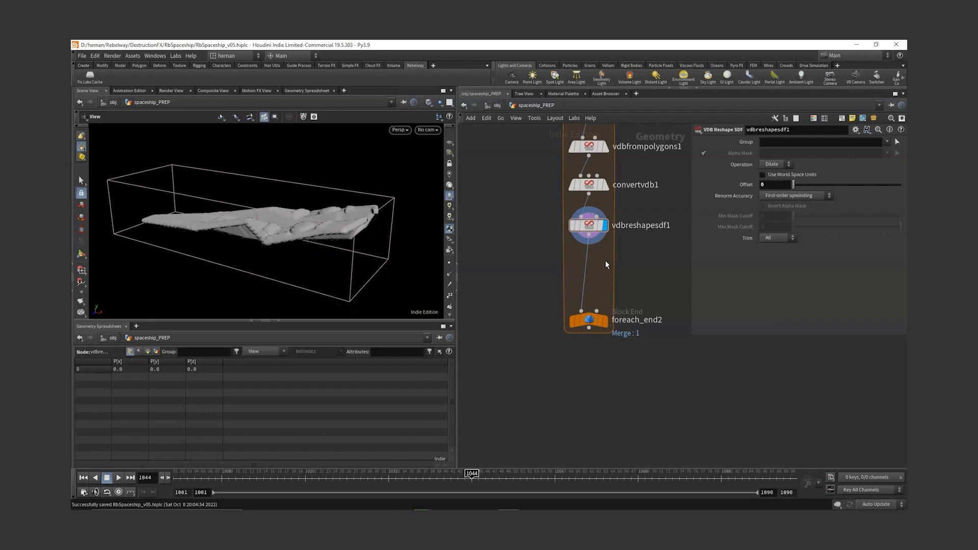
middle_click_drag(637, 263, 613, 270)
key("Tab")
type("vdbc")
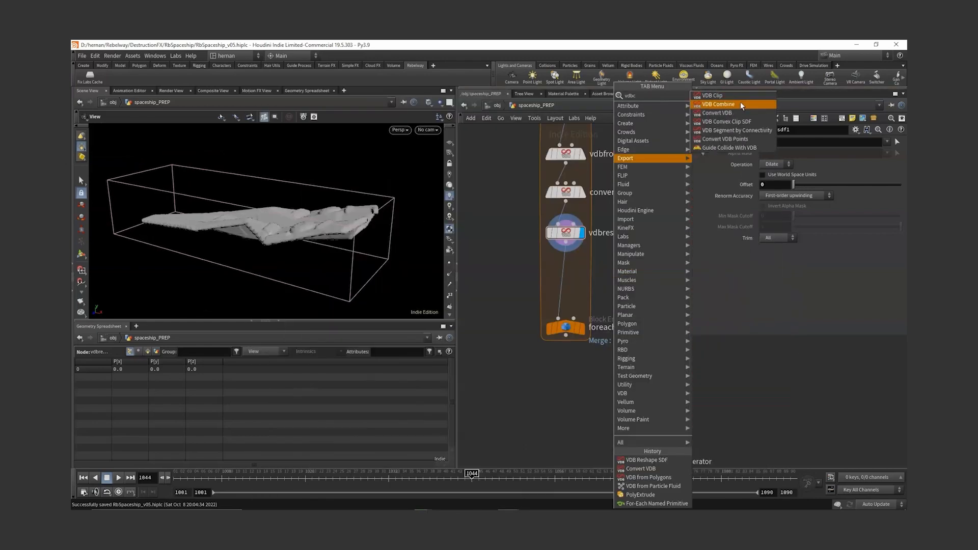
left_click(728, 113)
left_click(780, 179)
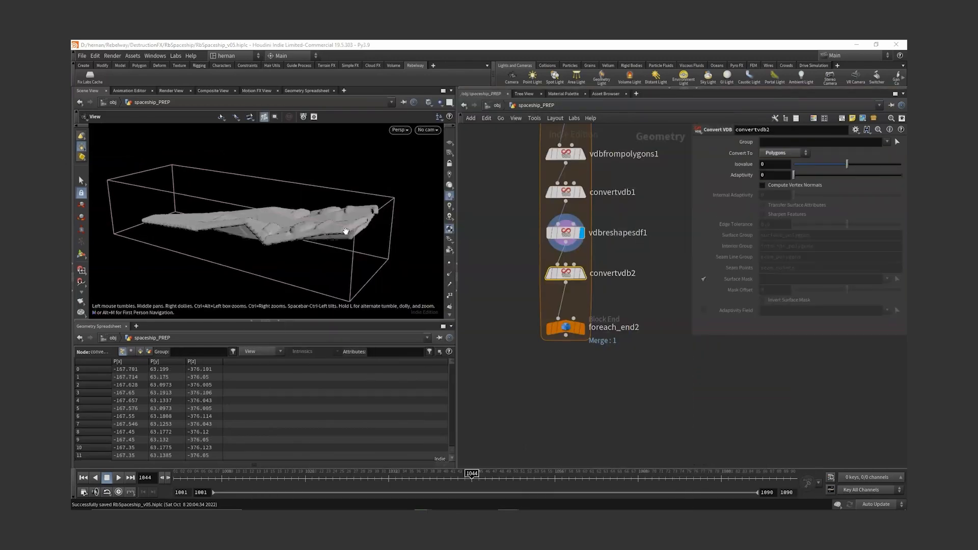
Step: Display the foreach_end2 output and inspect the converted polygon mesh
left_click(561, 327)
left_click_drag(355, 217, 343, 289)
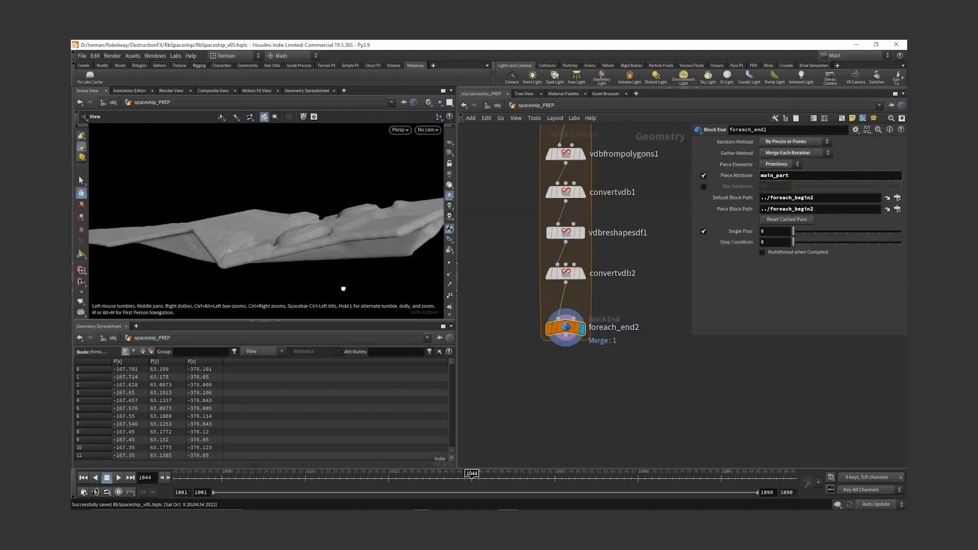
left_click_drag(352, 239, 399, 252)
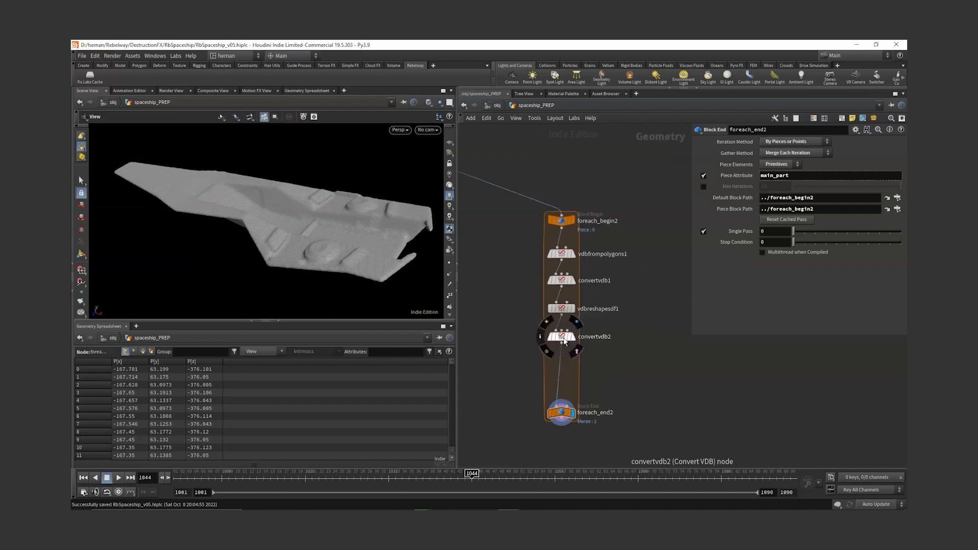
Step: Insert an Attribute Copy node between convertvdb2 and foreach_end2, and wire foreach_begin2 into its second input
middle_click(565, 338)
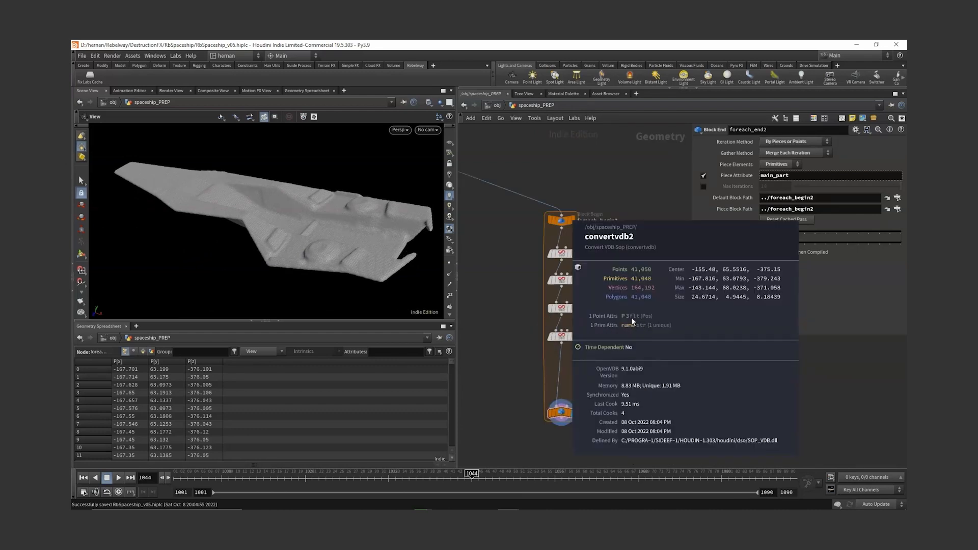
middle_click(562, 220)
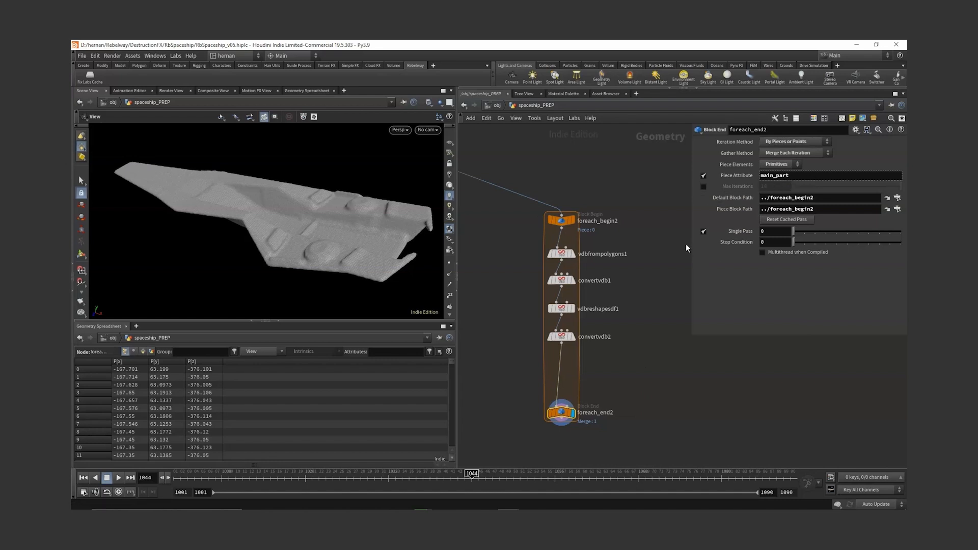
key("Tab")
type("att")
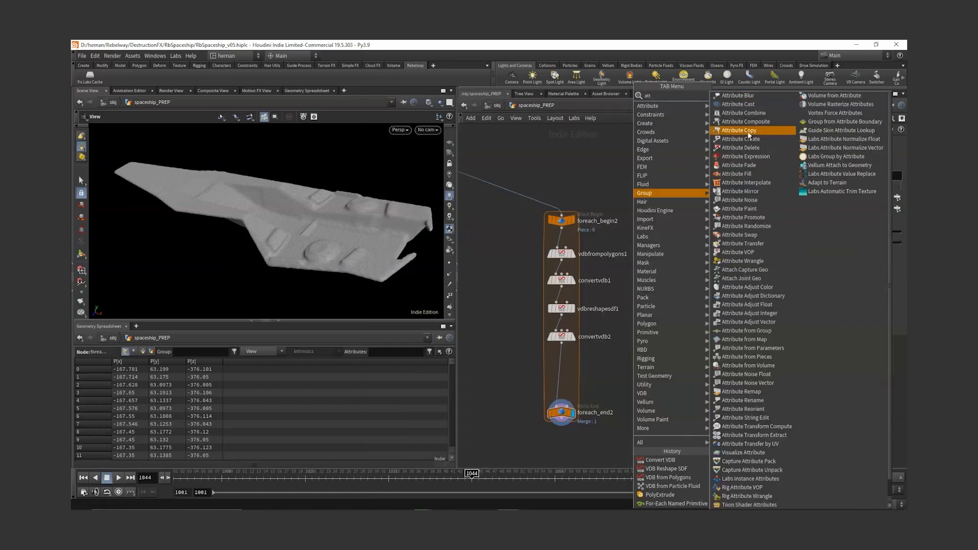
type(" c")
left_click(755, 121)
left_click(568, 377)
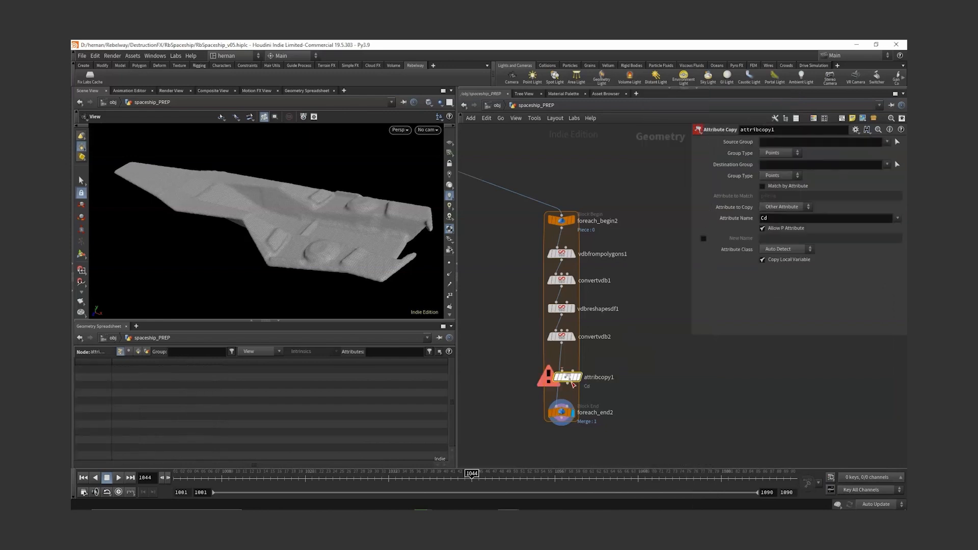
left_click_drag(571, 381, 564, 377)
left_click(567, 368)
left_click(621, 345, "alt")
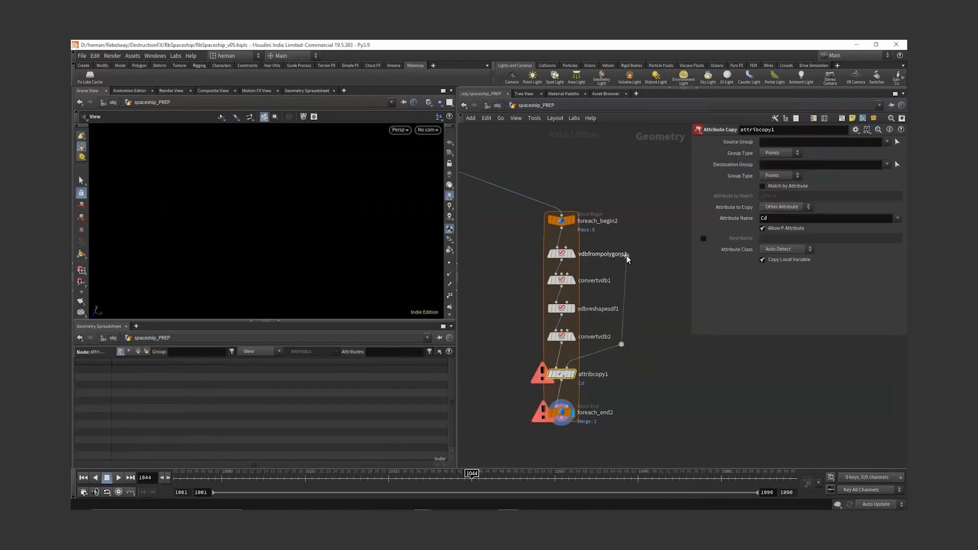
left_click(562, 229)
left_click_drag(637, 364, 546, 384)
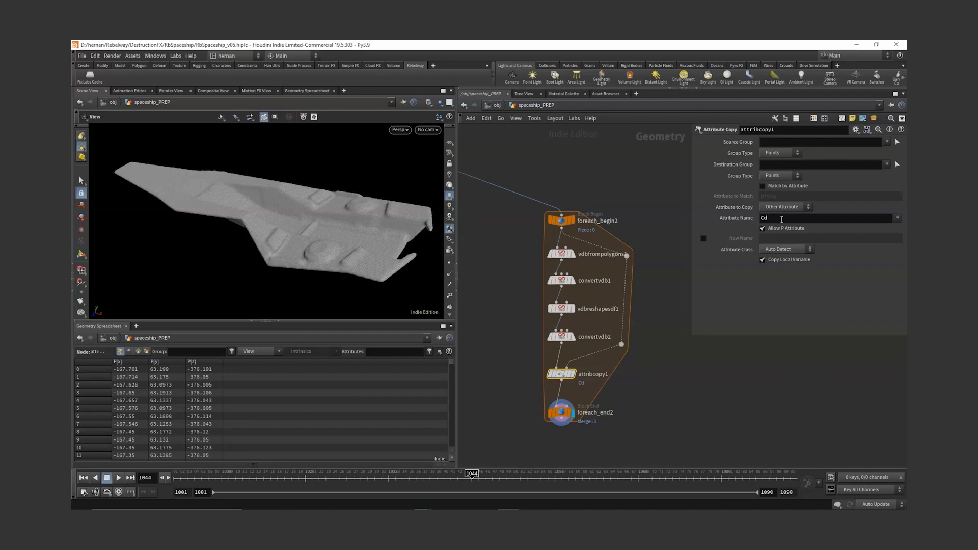
Step: Configure attribcopy1 to copy the main_part attribute, with both source and destination group types set to Primitives
left_click_drag(782, 218, 721, 230)
type("main_part")
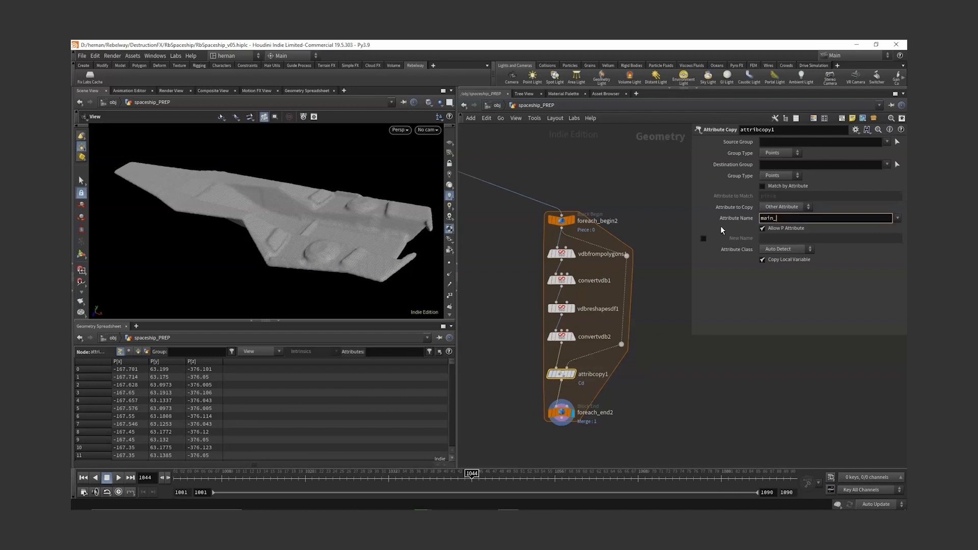
key("Return")
left_click(786, 175)
left_click(773, 200)
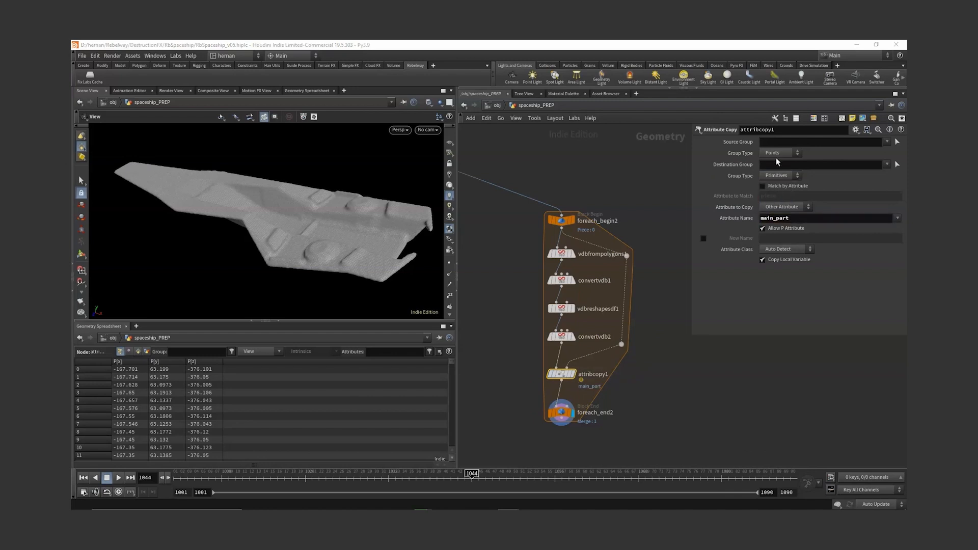
left_click(776, 155)
left_click(777, 179)
middle_click_drag(622, 403, 630, 362)
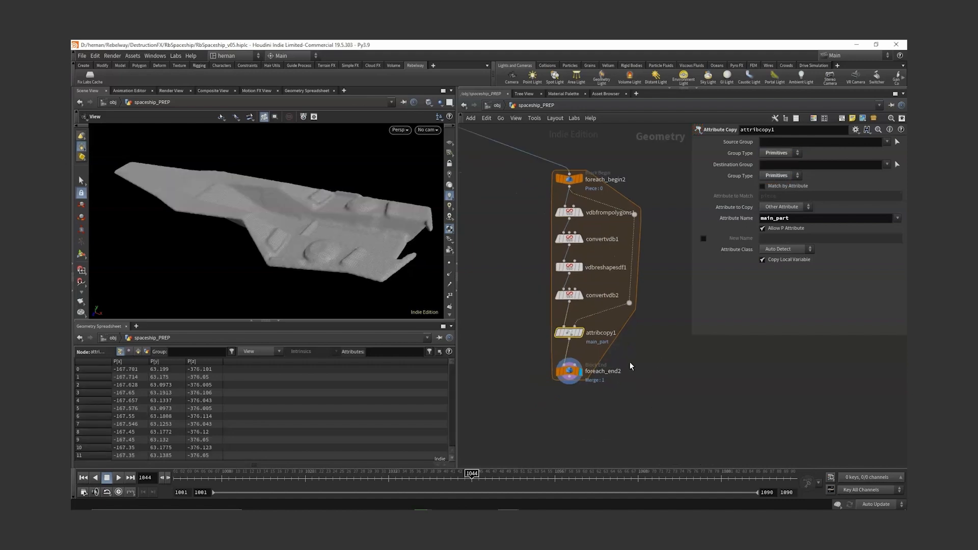
Step: Make room below convertvdb2 by spacing out attribcopy1 and foreach_end2, and examine the primitive attributes of convertvdb2 and vdbfrompolygons1
left_click(570, 371)
middle_click(570, 371)
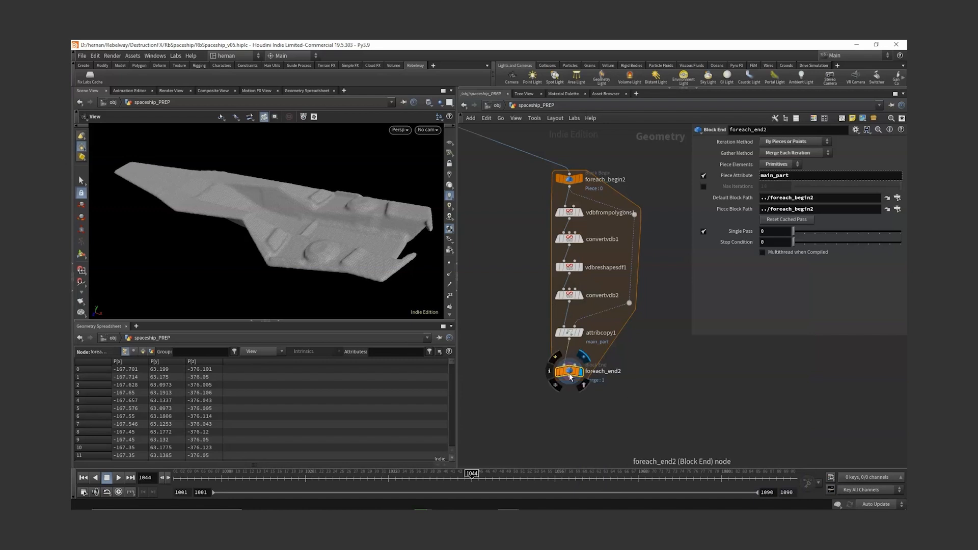
left_click_drag(571, 377, 570, 406)
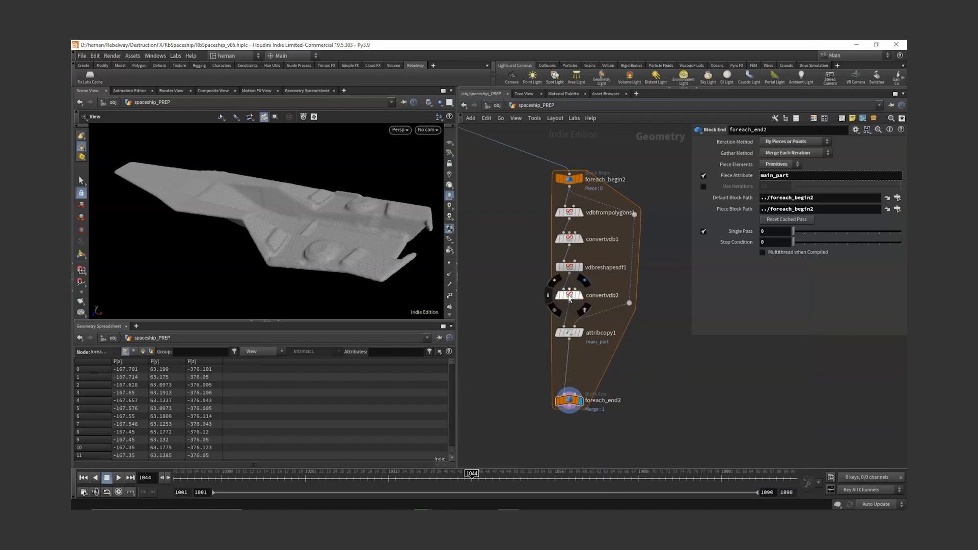
left_click_drag(569, 332, 570, 362)
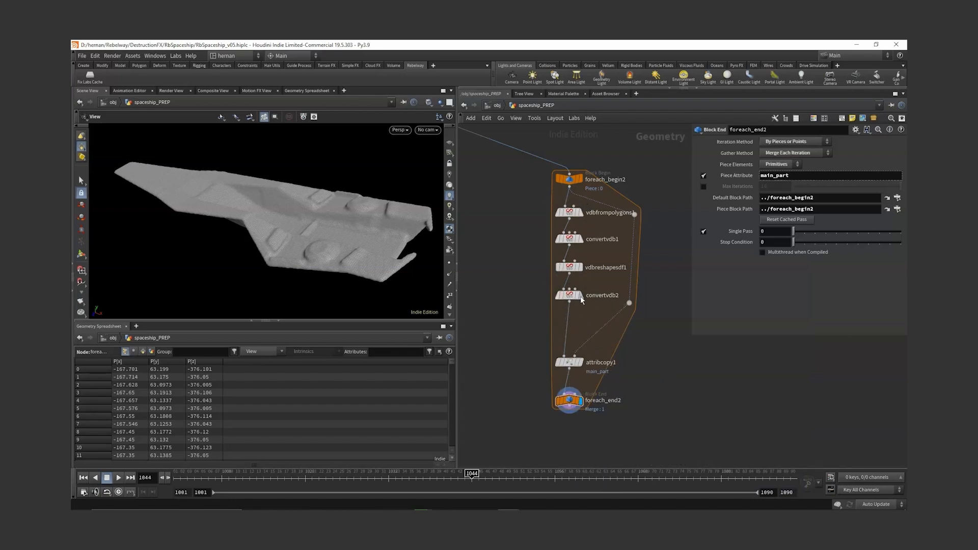
middle_click(570, 299)
left_click(569, 295)
left_click(140, 351)
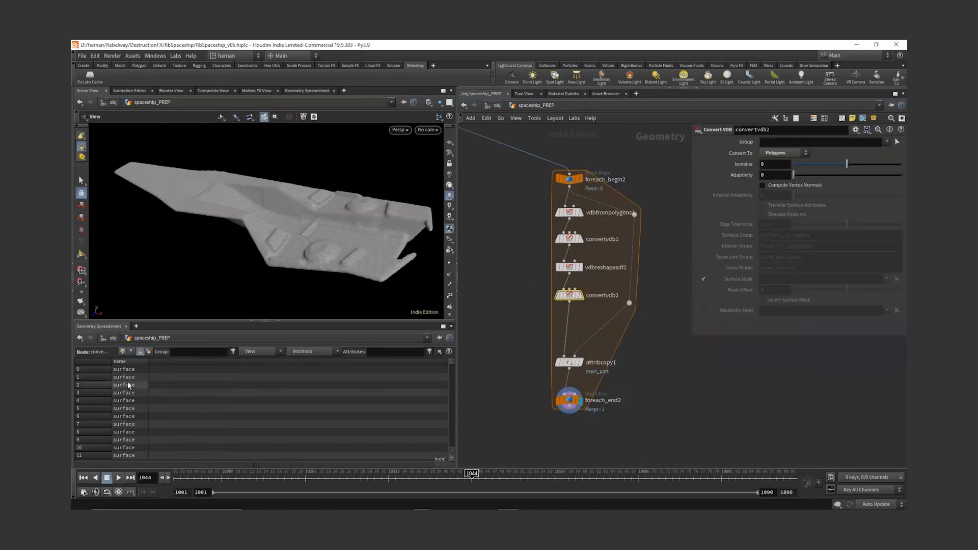
left_click(569, 212)
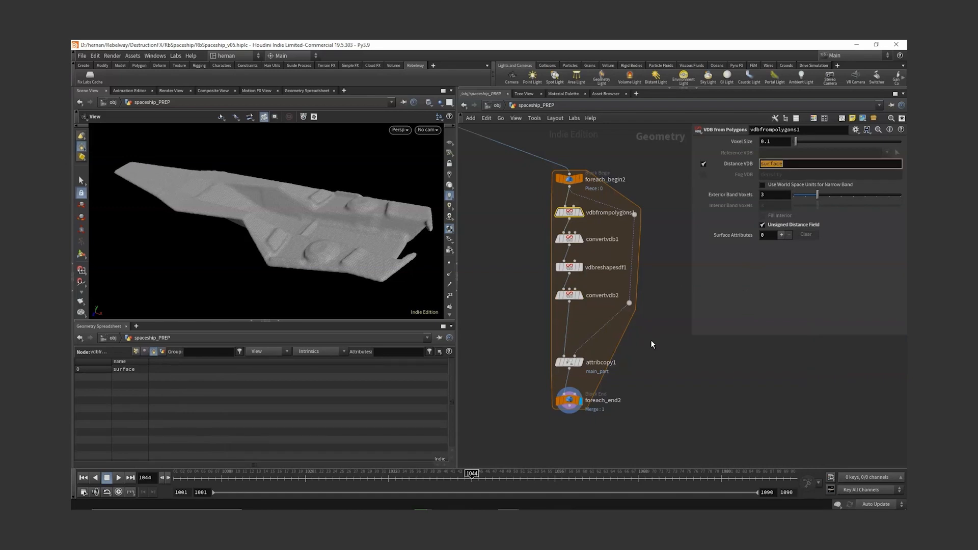
Step: Insert an Attribute Delete node between convertvdb2 and attribcopy1 to remove the primitive attribute name
key("Tab")
type("adel")
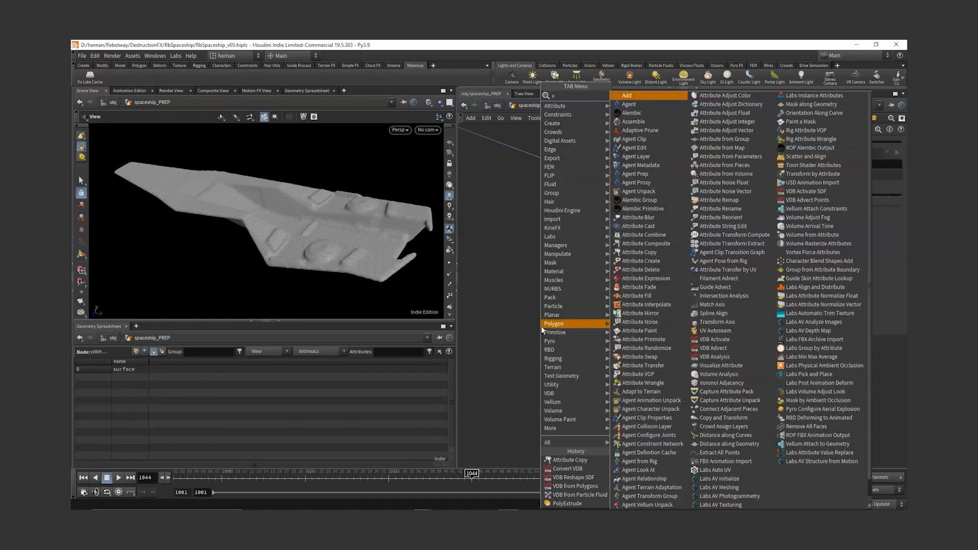
left_click(648, 102)
left_click(569, 322)
left_click(777, 182)
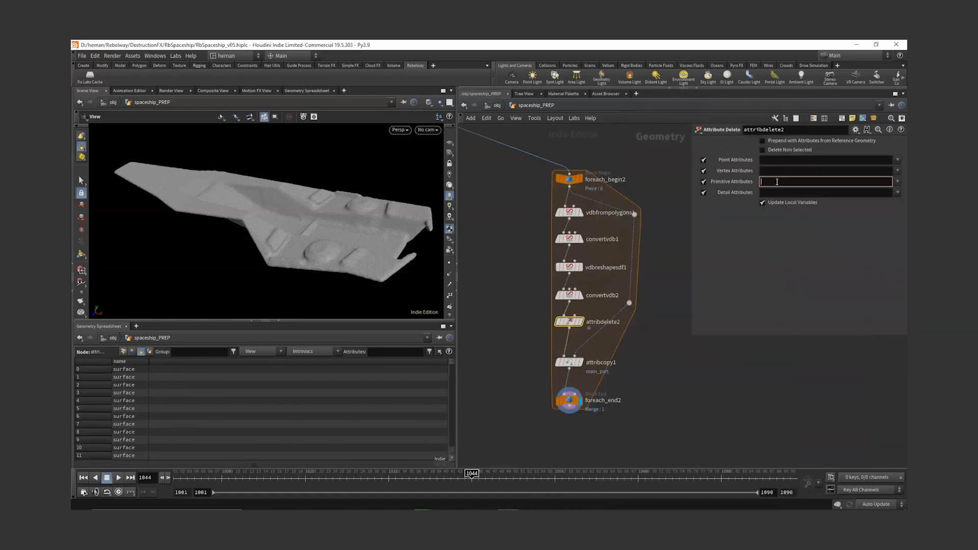
type("name")
key("Return")
middle_click_drag(570, 401, 664, 416)
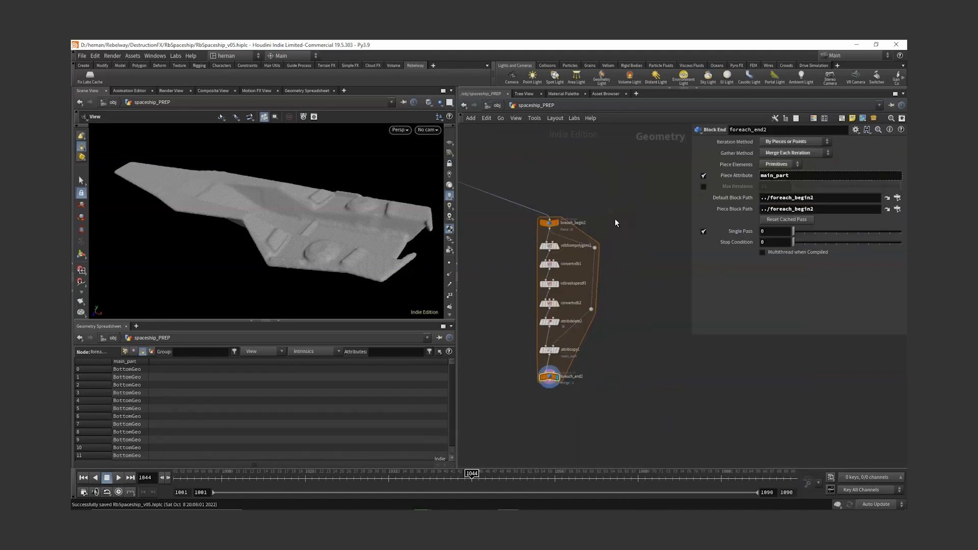
Step: Wrap the for-each loop in a Compiled Block, with Single Pass disabled and Multithread when Compiled enabled on foreach_end2
left_click_drag(615, 184, 524, 383)
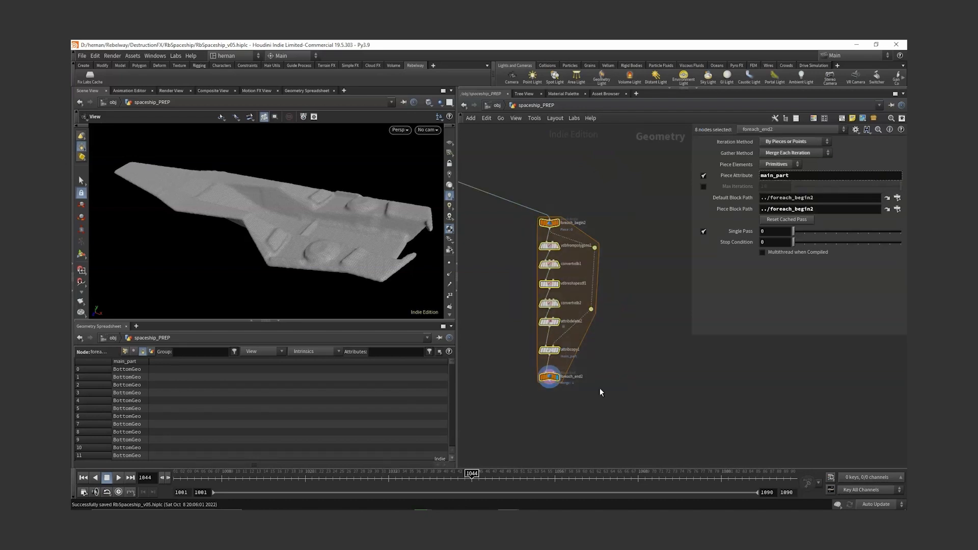
key("Tab")
type("compi")
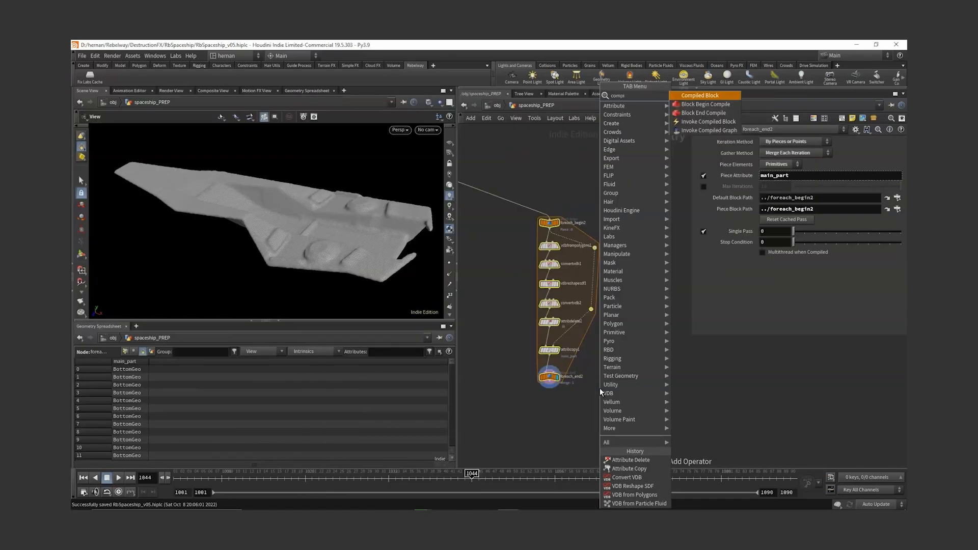
key("Return")
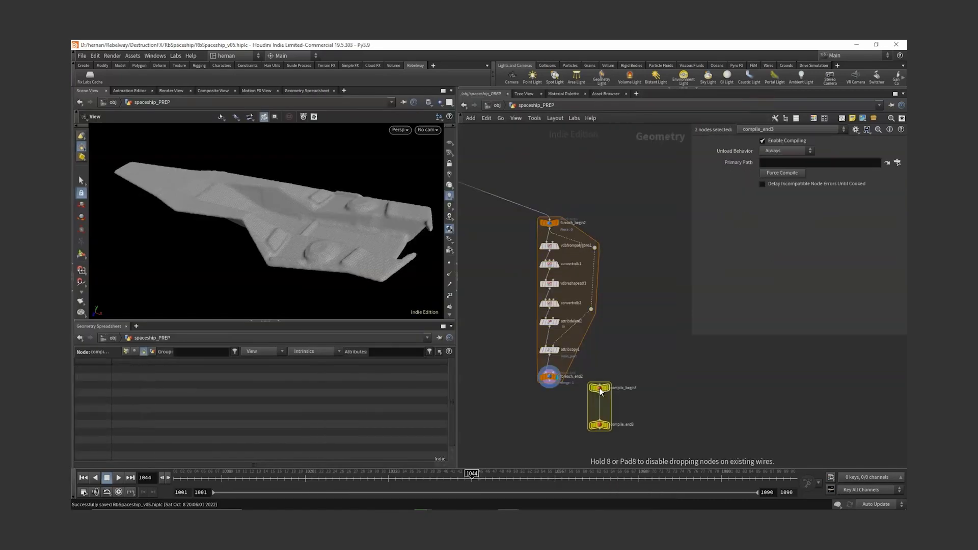
left_click(629, 338)
left_click_drag(600, 390, 548, 209)
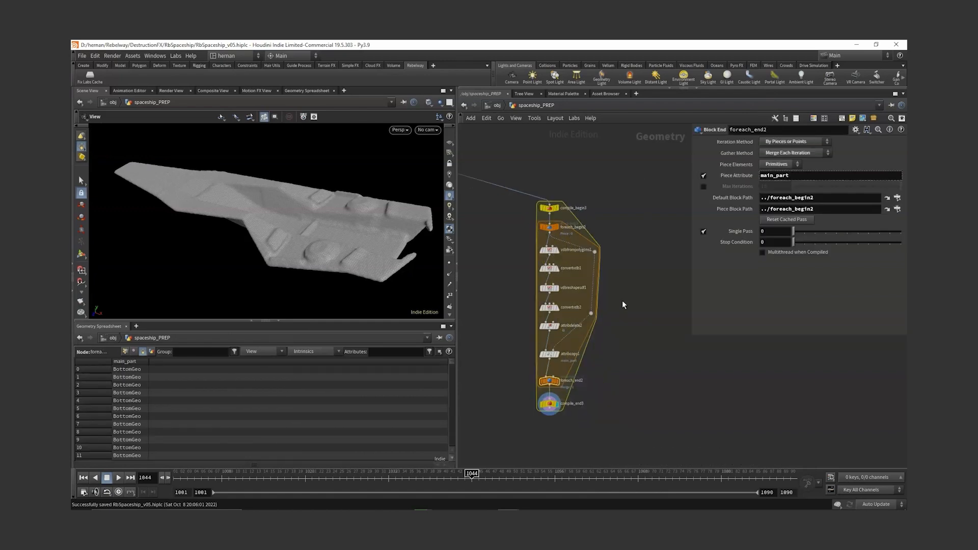
middle_click_drag(653, 370, 663, 351)
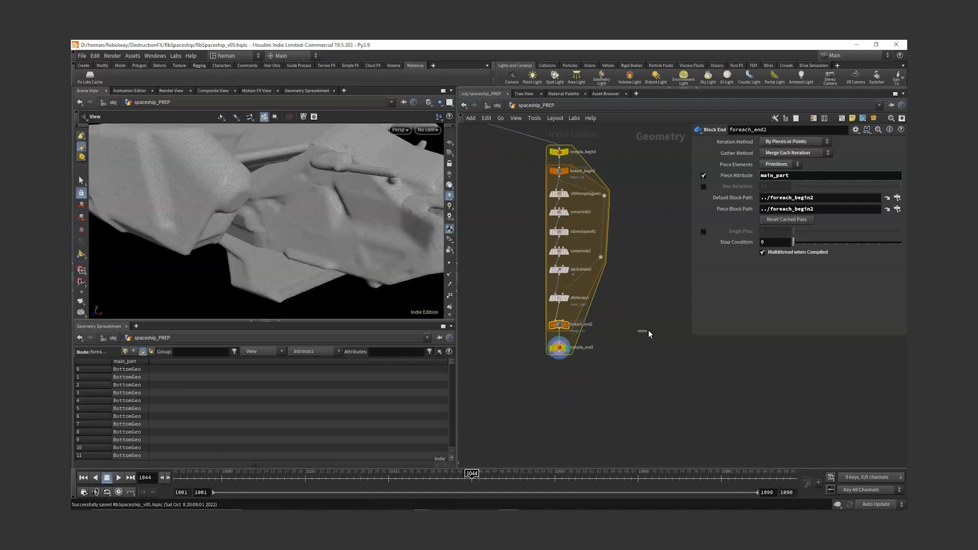
Step: Inspect the compile_end3 output mesh of the whole spaceship from several angles, both close up and from afar
left_click(559, 347)
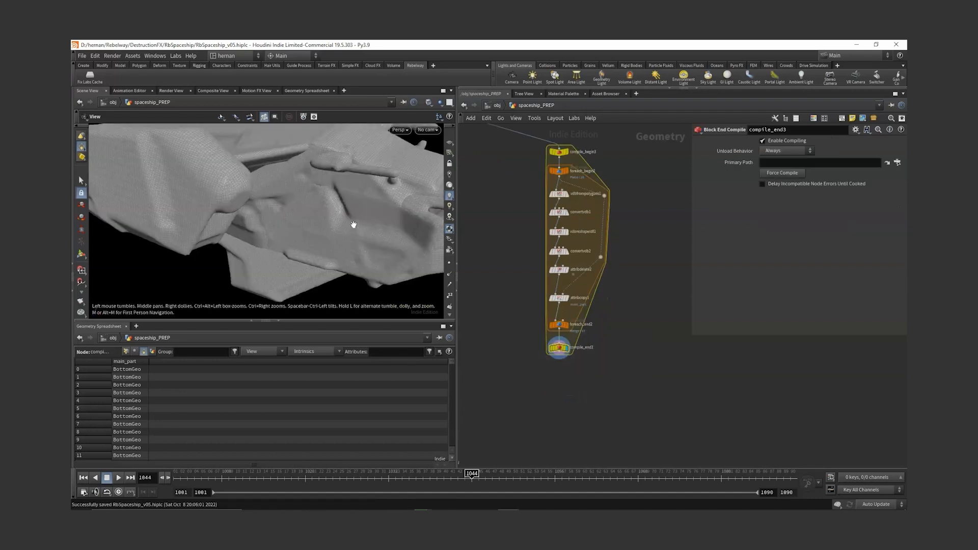
right_click_drag(354, 223, 247, 265)
left_click_drag(247, 264, 338, 227)
left_click_drag(228, 222, 261, 230)
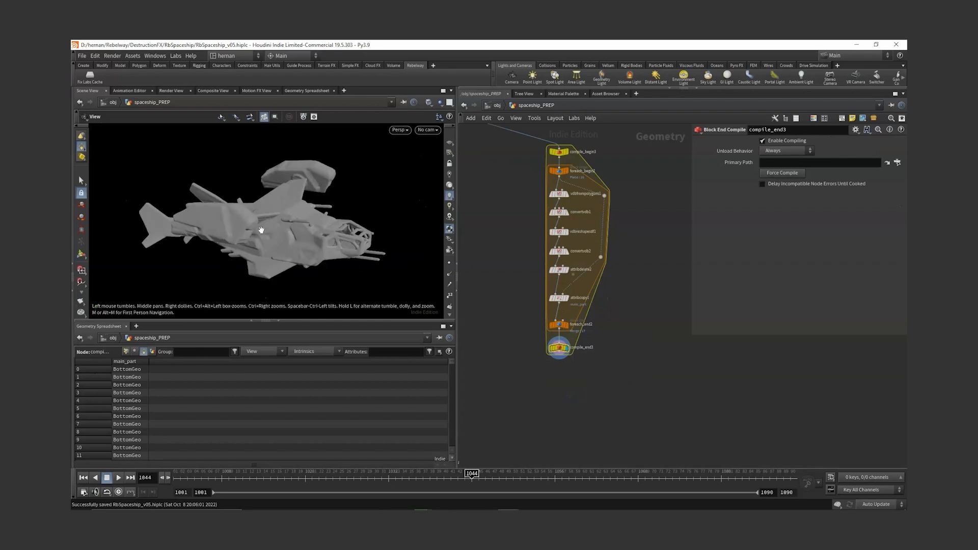
right_click_drag(261, 230, 364, 192)
left_click_drag(364, 192, 391, 212)
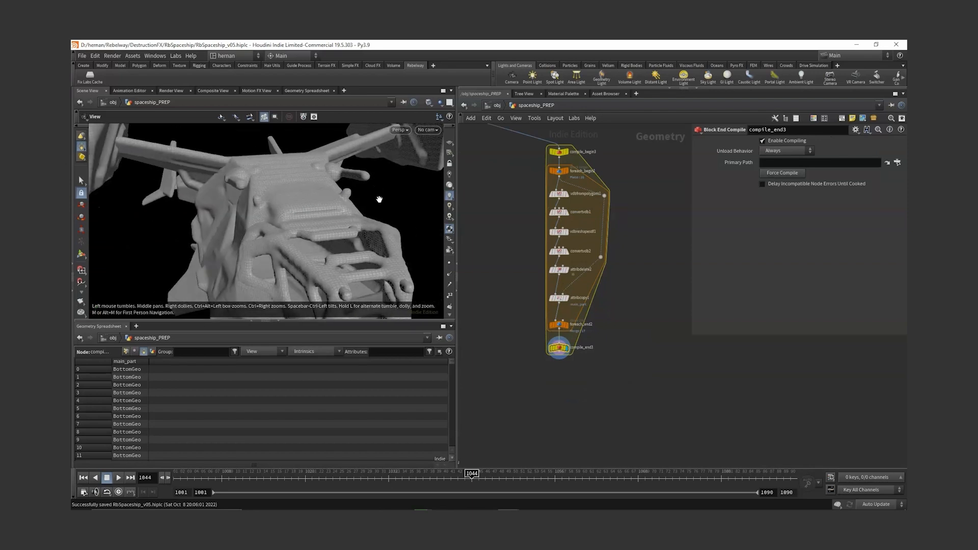
scroll(379, 199, "down", 6)
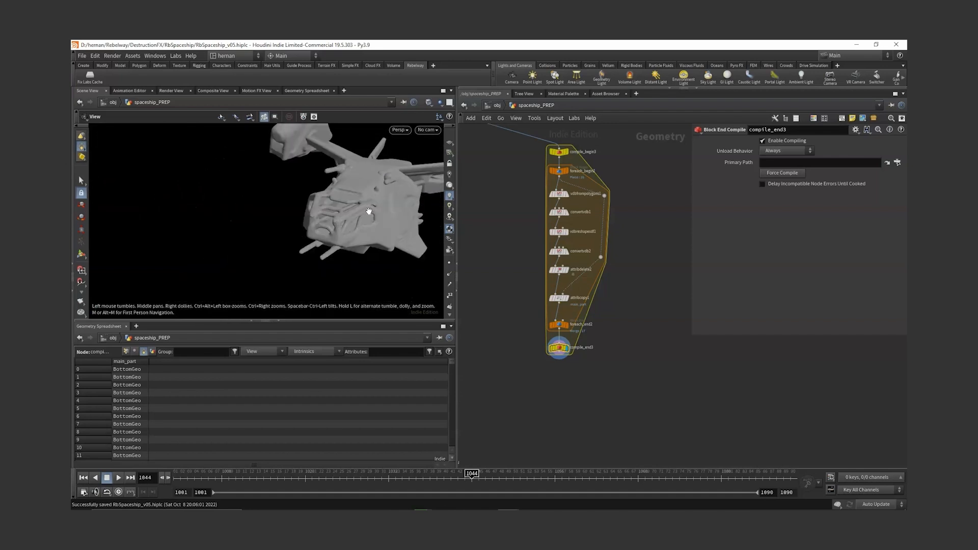
left_click_drag(369, 211, 401, 204)
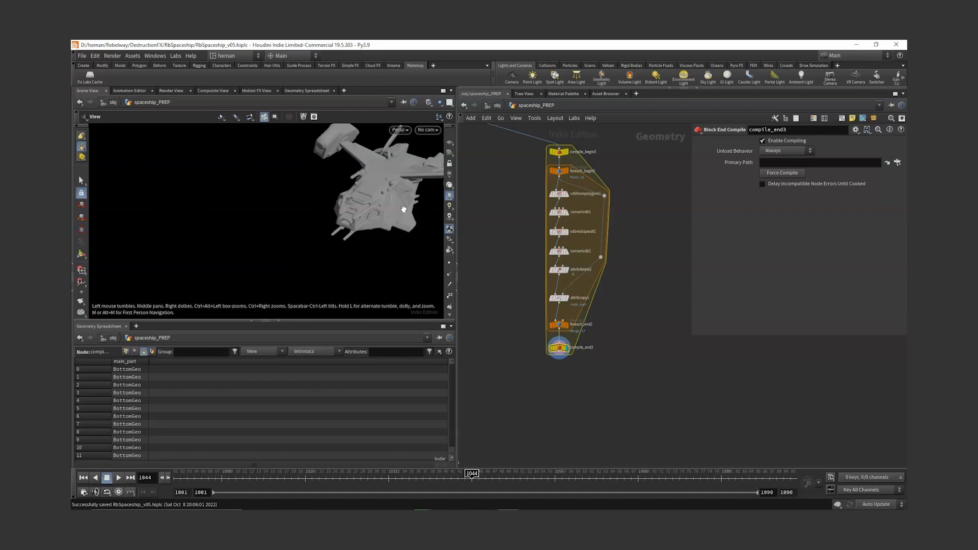
middle_click_drag(394, 176, 333, 206)
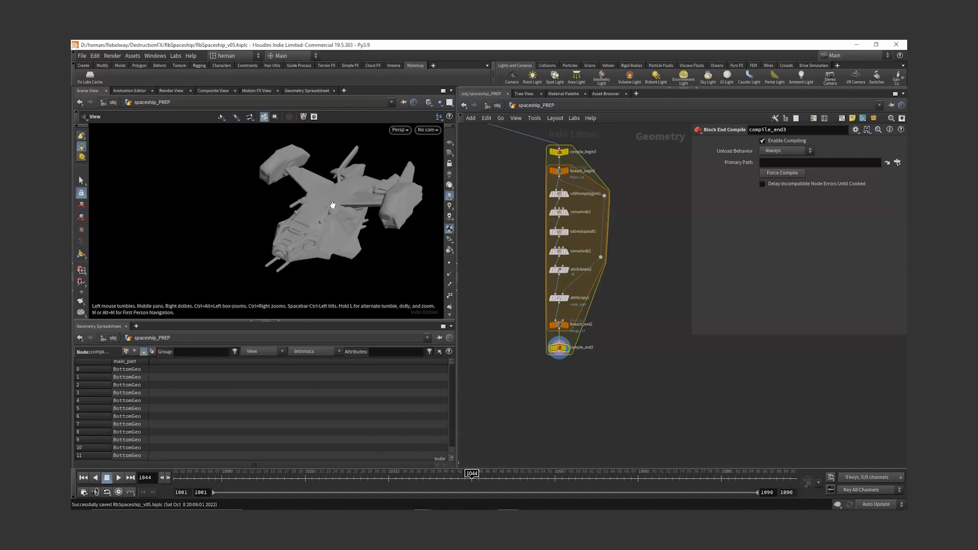
scroll(242, 214, "up", 6)
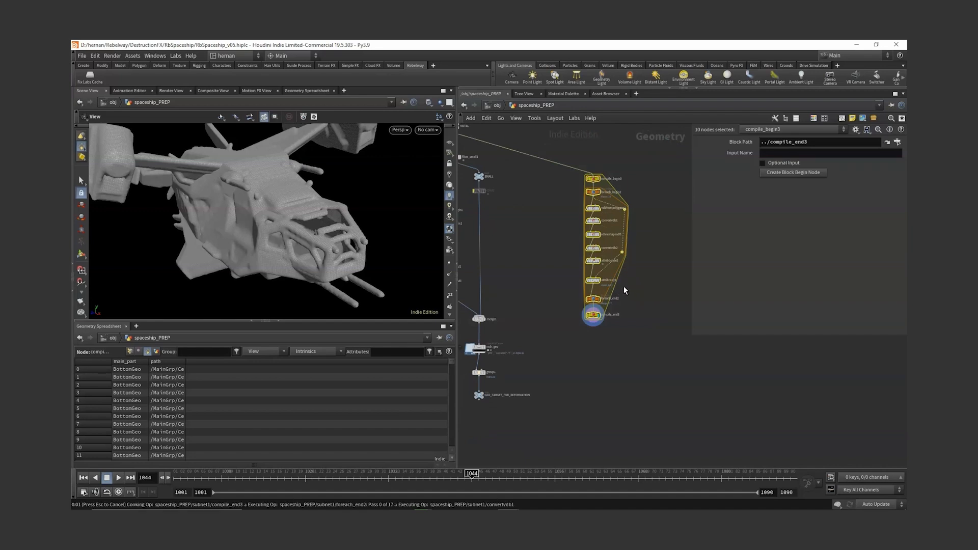
Step: Collapse the compiled block and all its loop nodes into a subnetwork
key("shift+c")
Step: Attach and display an Exploded View node after subnet1 with main_part as the piece attribute, and inspect the separated parts
key("Tab")
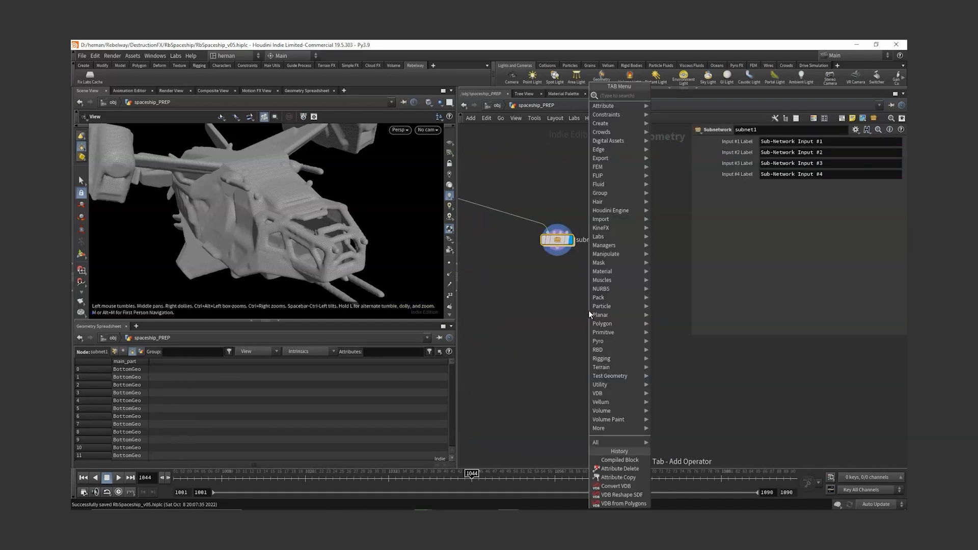
type("expl")
key("Return")
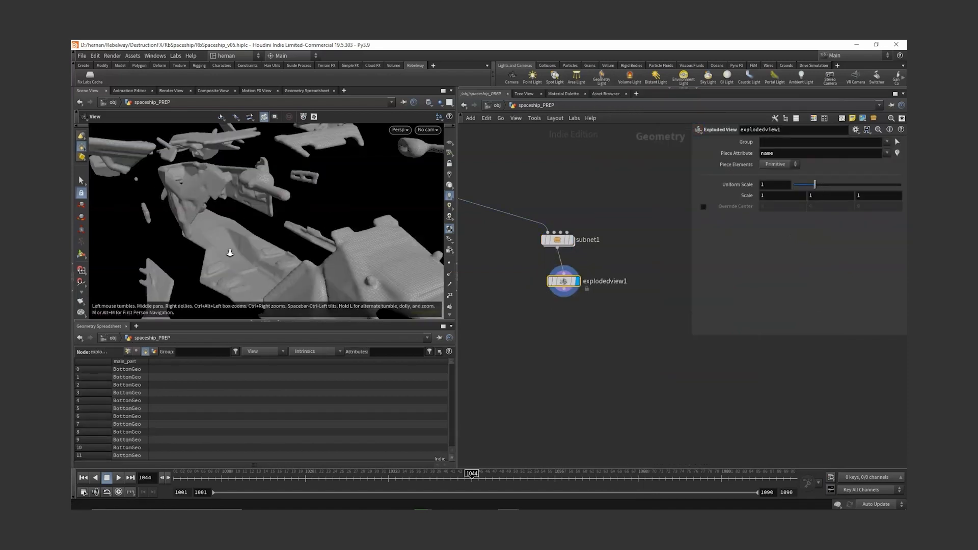
left_click_drag(229, 251, 270, 227)
left_click(799, 153)
double_click(800, 153)
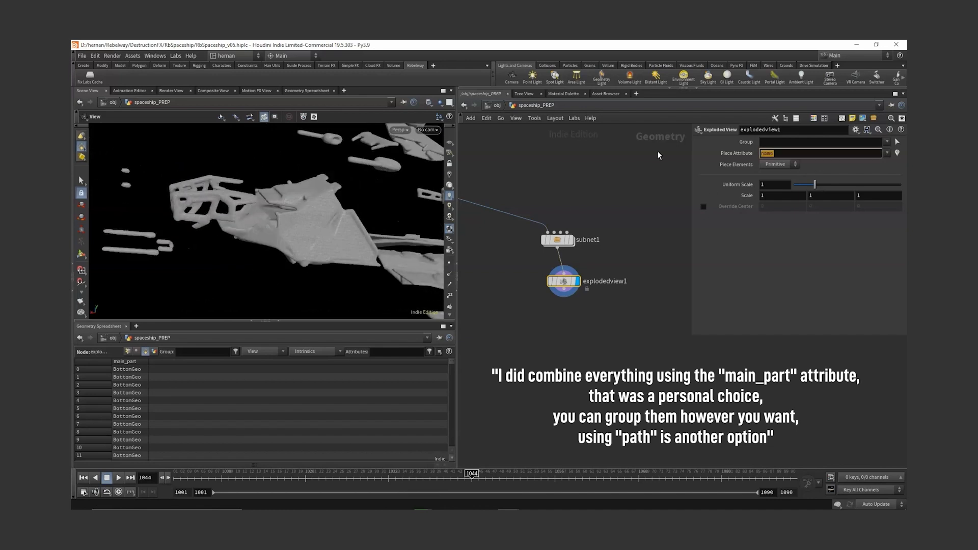
type("main_parte")
key("BackSpace")
key("Return")
mouse_move(326, 219)
left_mouse_down()
mouse_move(399, 232)
mouse_move(479, 185)
mouse_move(393, 224)
mouse_move(400, 200)
mouse_move(333, 224)
left_mouse_up()
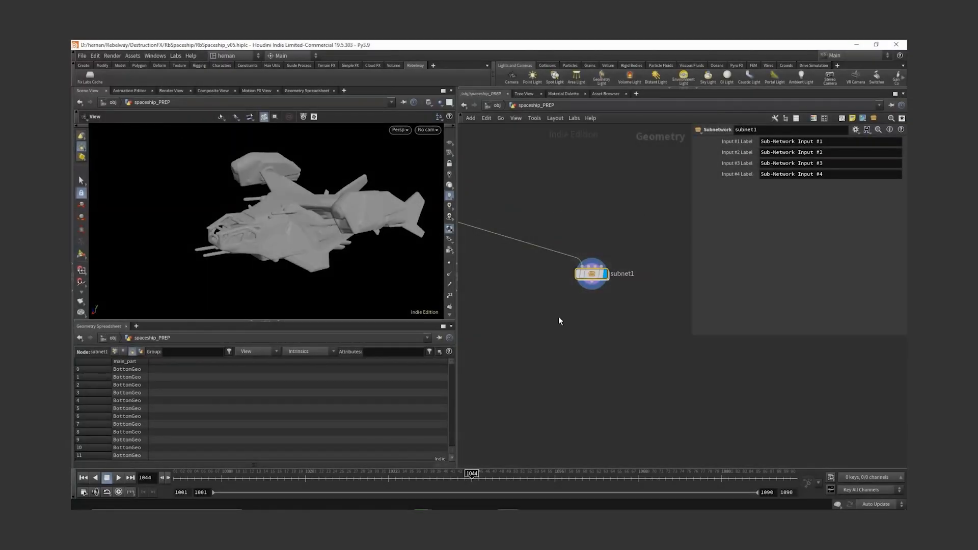
scroll(555, 326, "down", 4)
middle_click_drag(517, 349, 631, 320)
mouse_move(506, 223)
left_mouse_down()
mouse_move(530, 246)
mouse_move(506, 224)
left_mouse_up()
middle_click_drag(685, 292, 598, 317)
scroll(598, 317, "up", 2)
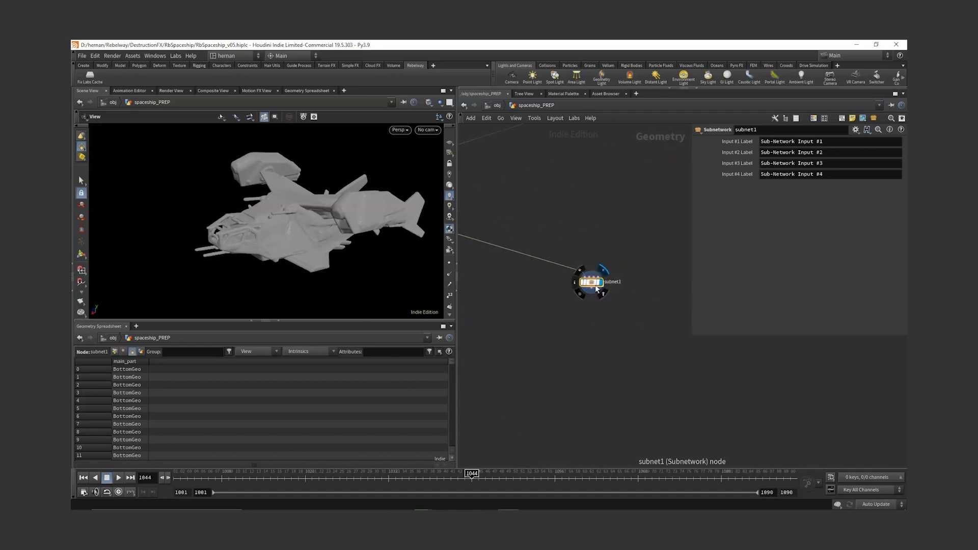
scroll(579, 305, "up", 2)
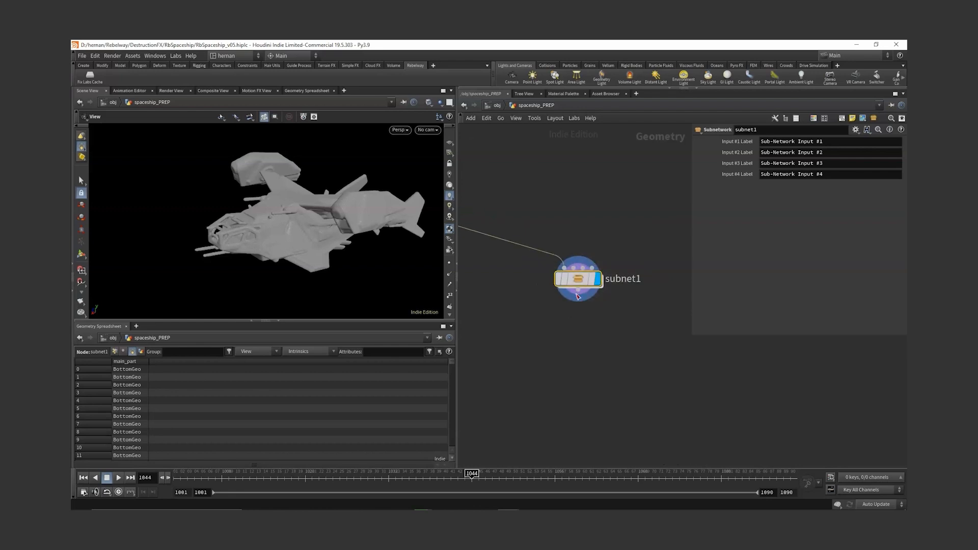
mouse_move(585, 280)
left_click_drag(643, 229, 540, 321)
double_click(578, 281)
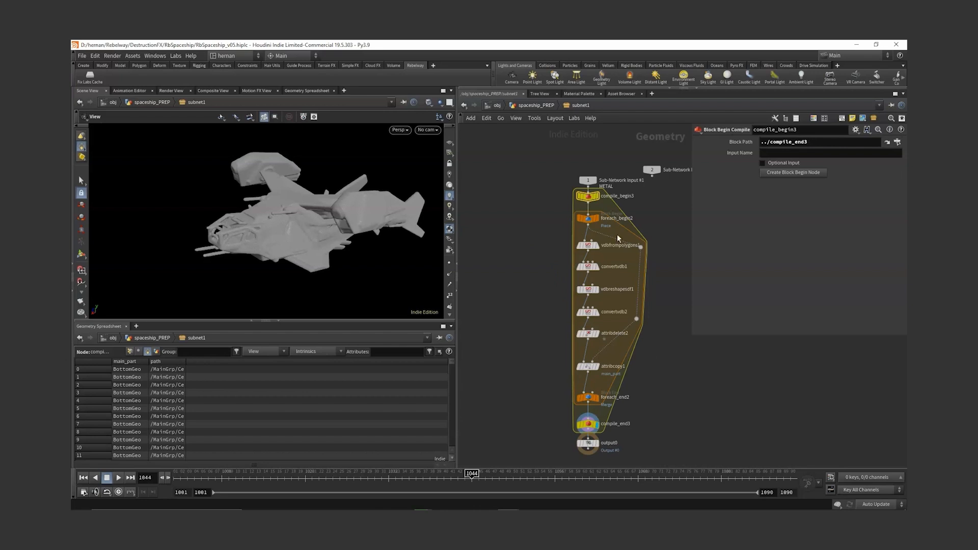
key("u")
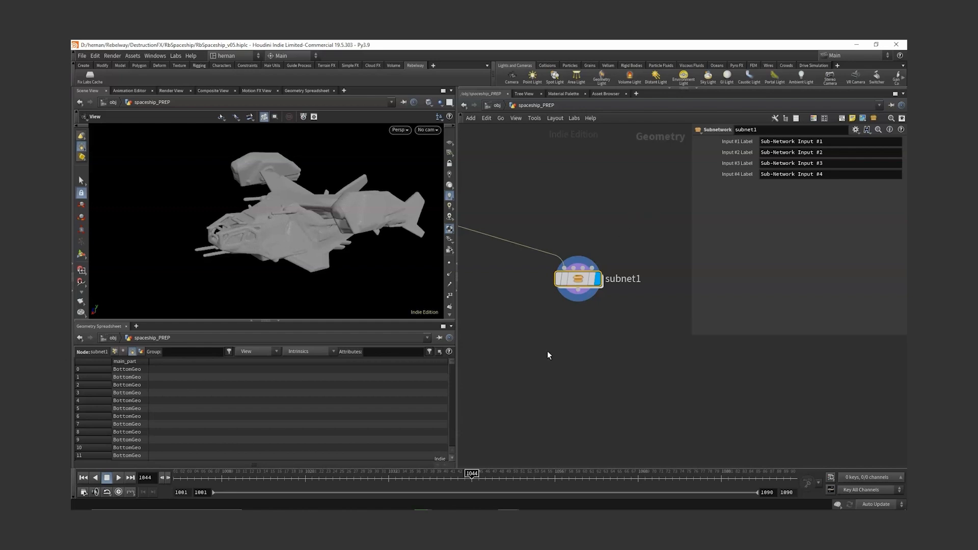
left_click_drag(606, 285, 667, 214)
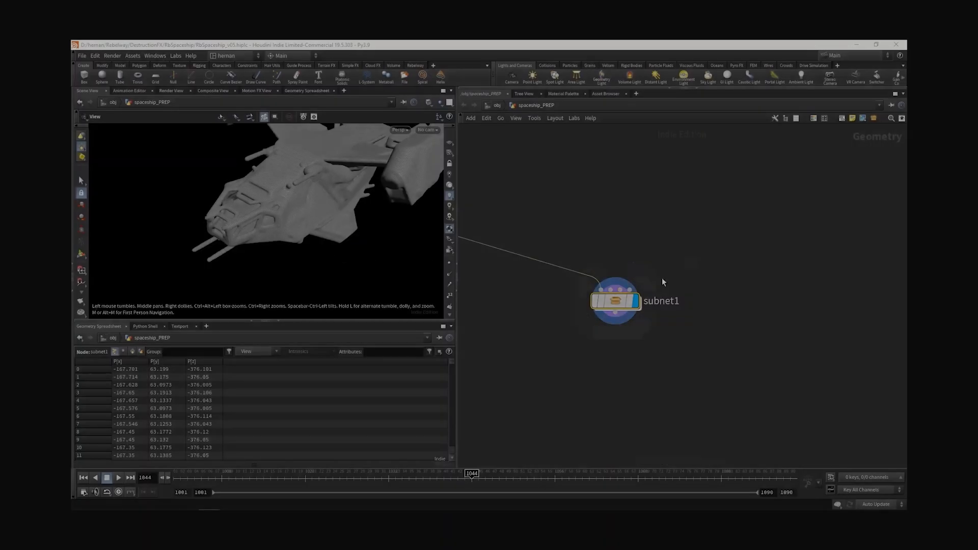
Step: Inside subnet1, insert a Null named IN_GEO between the first sub-network input and compile_begin3
left_click_drag(684, 257, 585, 334)
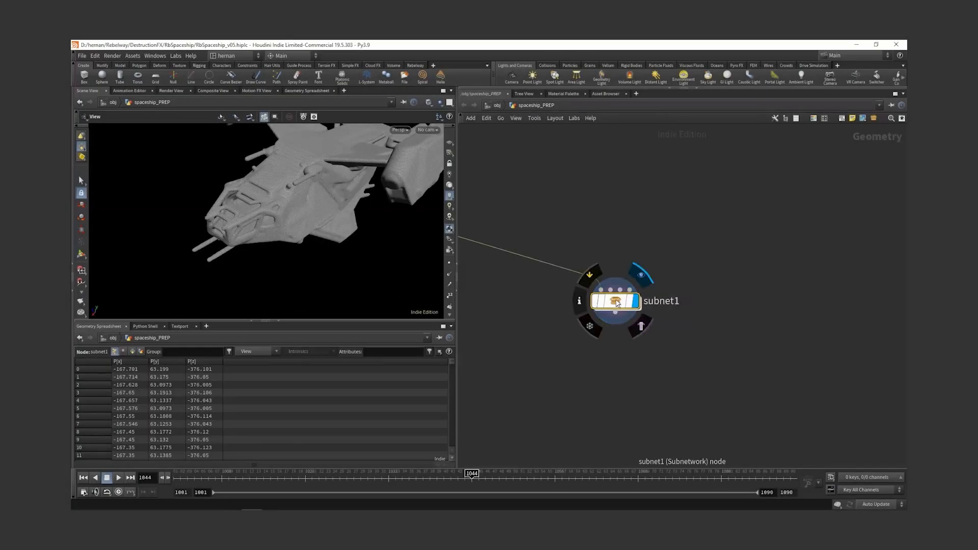
double_click(617, 301)
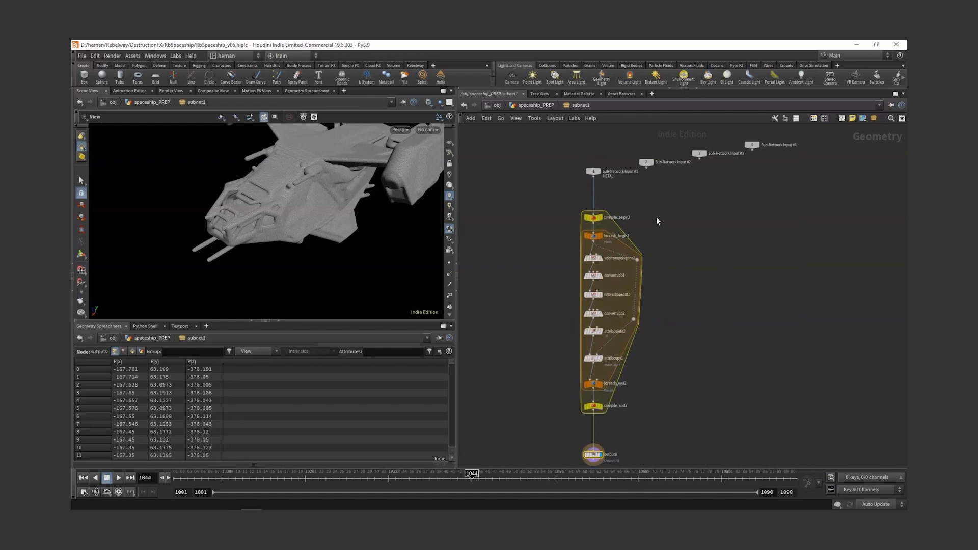
key("Tab")
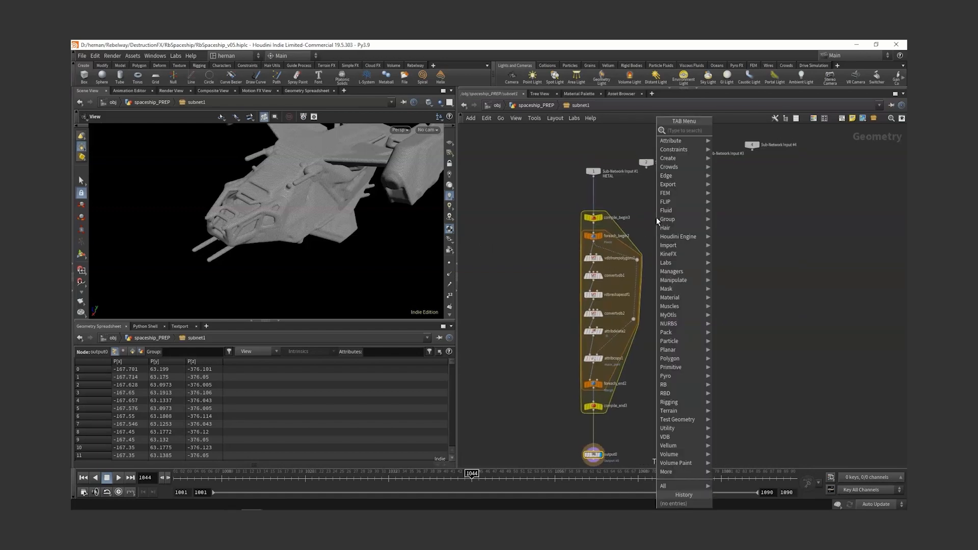
type("null")
key("Return")
left_click(657, 218)
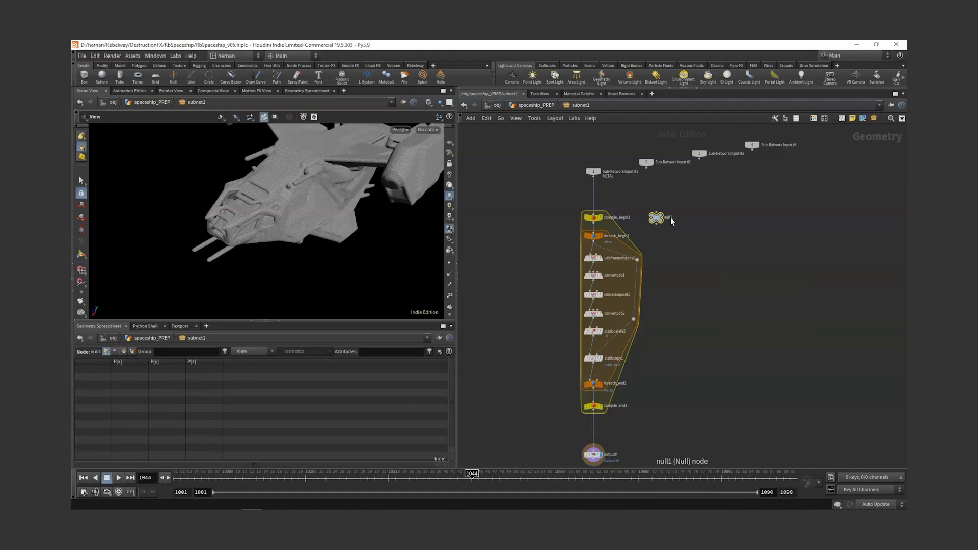
double_click(670, 218)
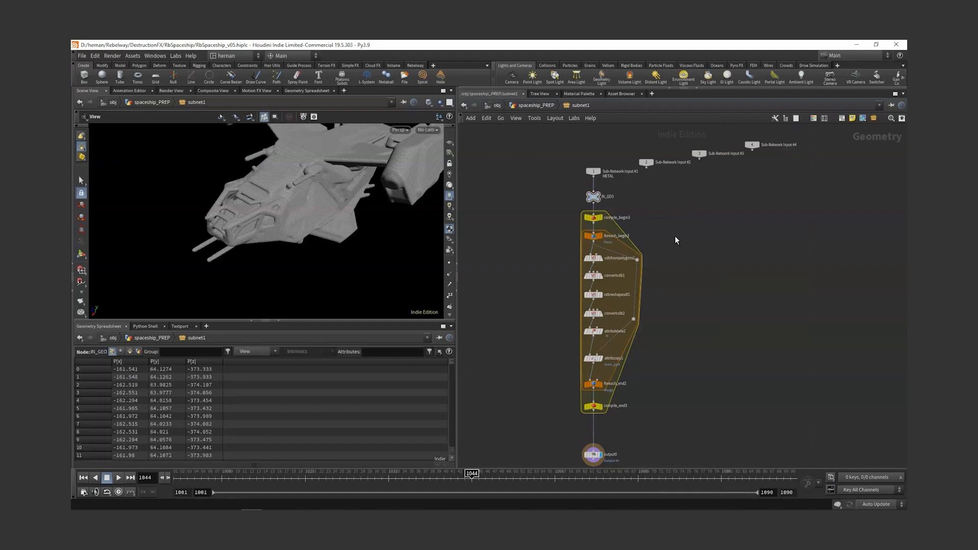
Step: Return to the parent network and rename subnet1 as thickness_from_geo
key("u")
double_click(665, 301)
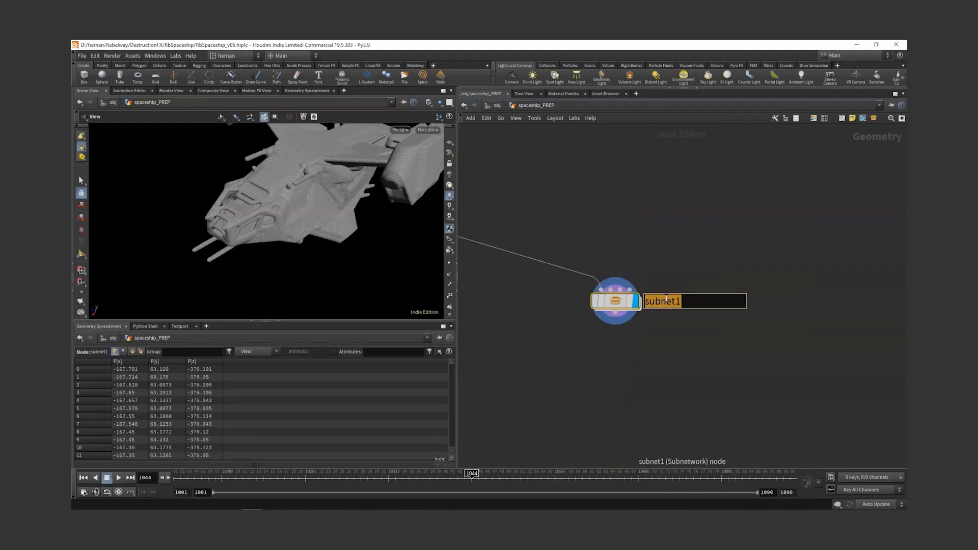
type("thickness_from_geo")
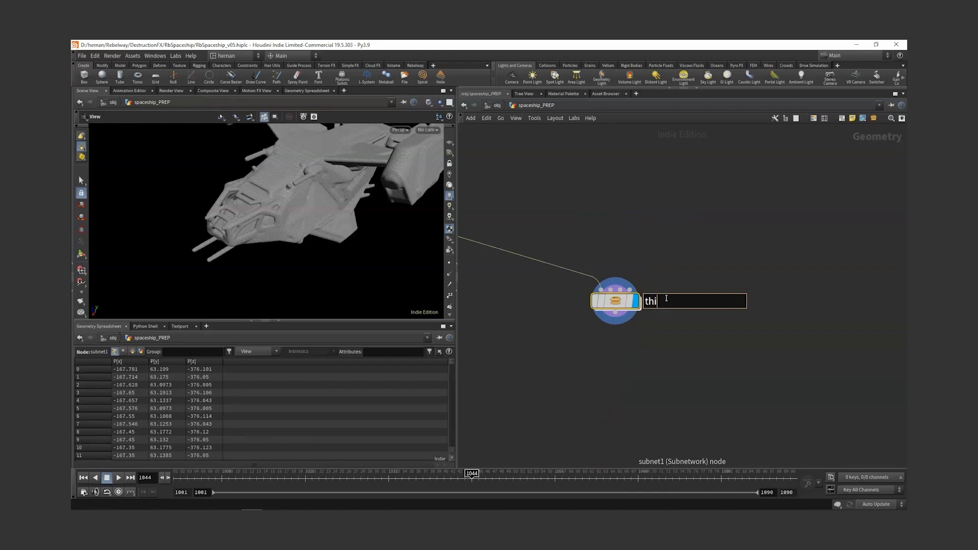
key("Return")
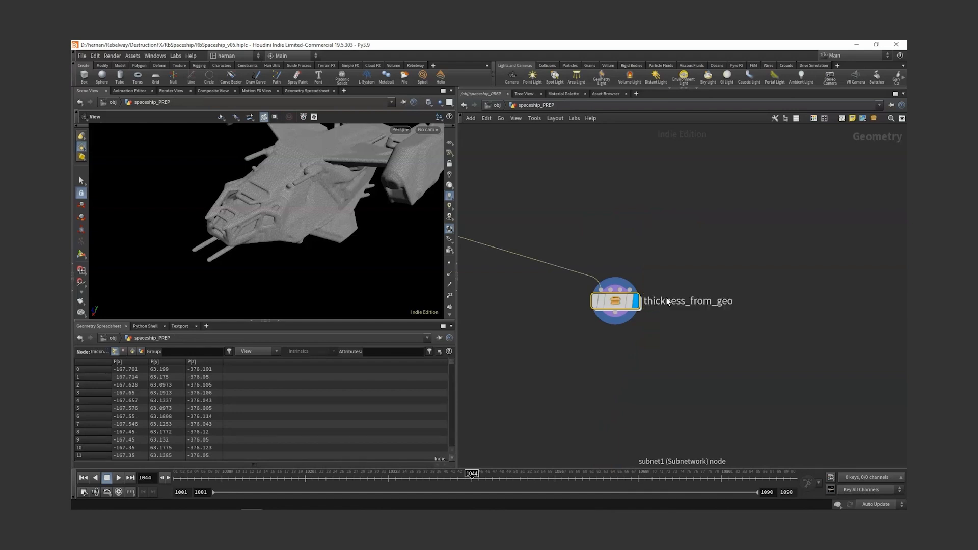
Step: Edit the parameter interface of thickness_from_geo and make all four input label parameters invisible
key("p")
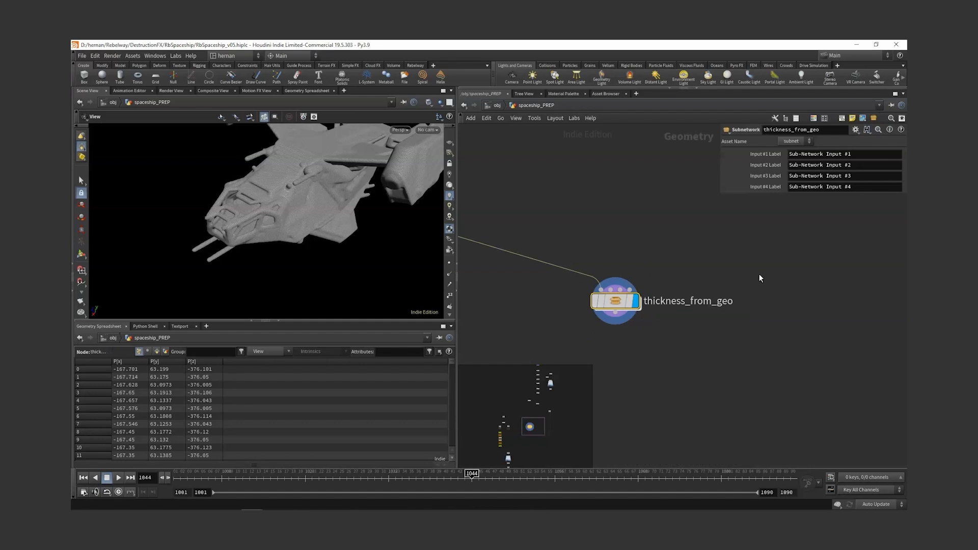
left_click(856, 131)
left_click(845, 139)
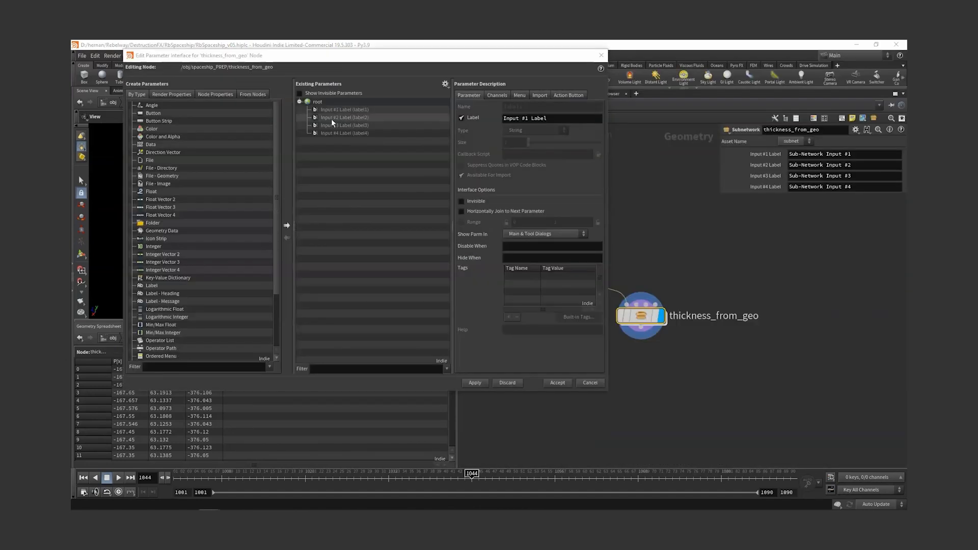
left_click(345, 110)
left_click(343, 131, "shift")
left_click(461, 202)
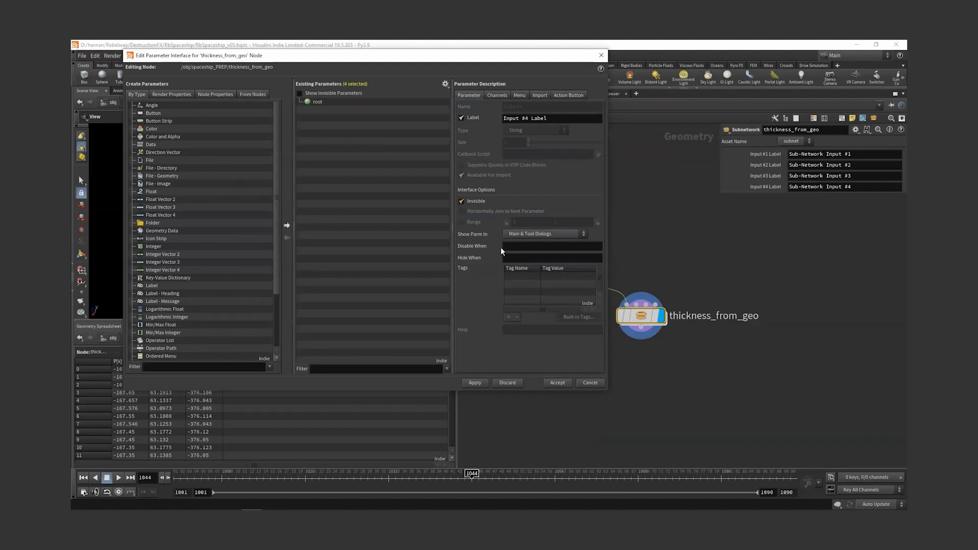
left_click(475, 383)
Step: Promote the Attribute Name parameter of attribcopy1 to the thickness_from_geo parameter interface
left_click_drag(641, 317, 677, 322)
double_click(676, 326)
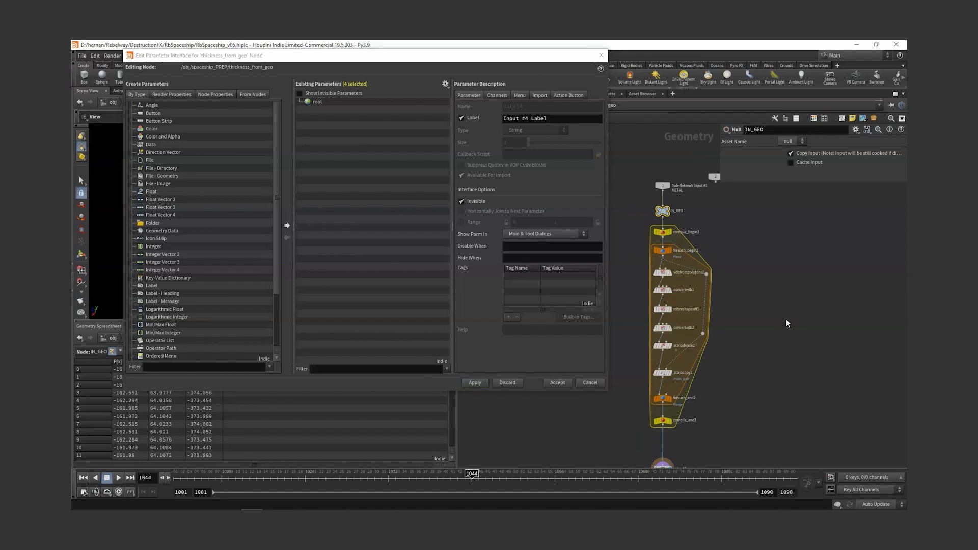
middle_click_drag(747, 374, 743, 364)
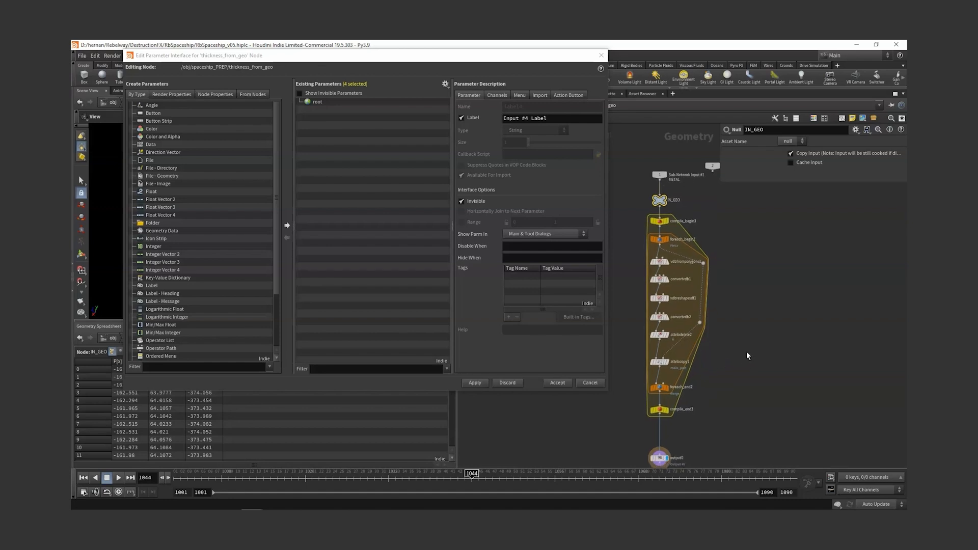
left_click_drag(746, 350, 651, 368)
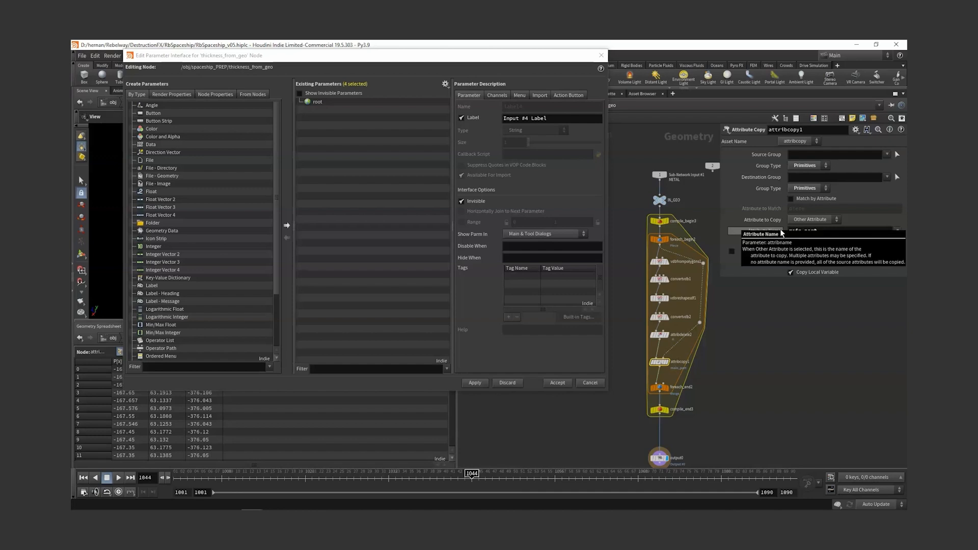
mouse_move(777, 234)
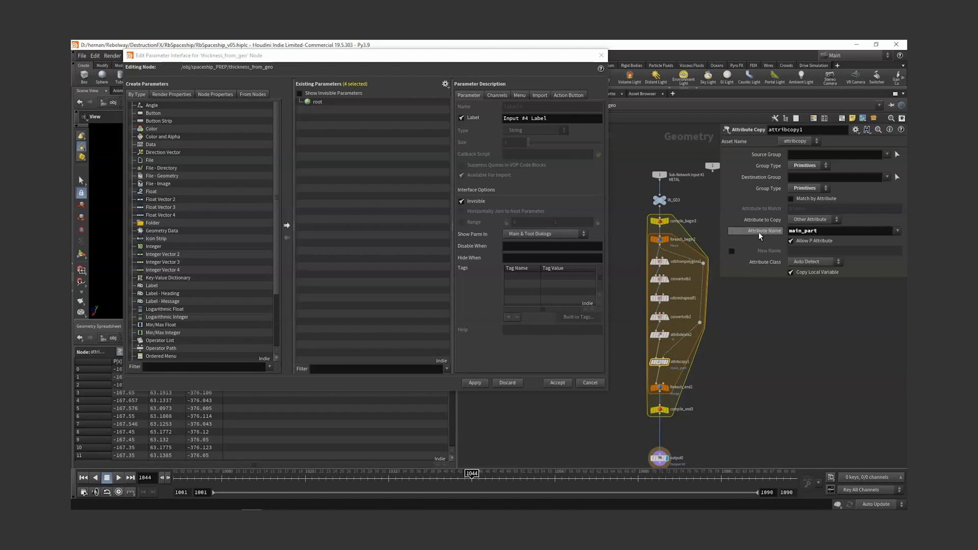
left_click_drag(760, 232, 340, 151)
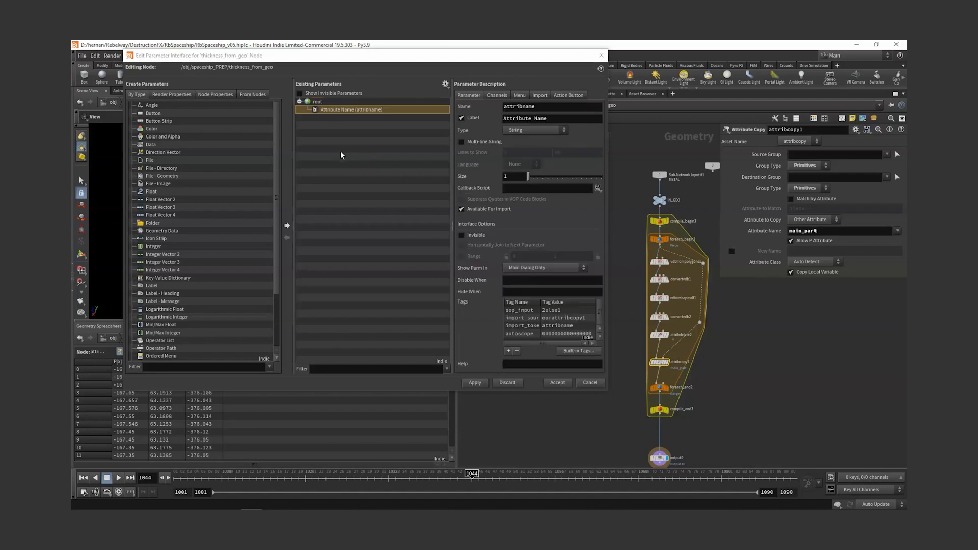
Step: Name the promoted parameter pieceAttribute with the label Piece Attribute, and accept the interface changes
left_click(443, 110)
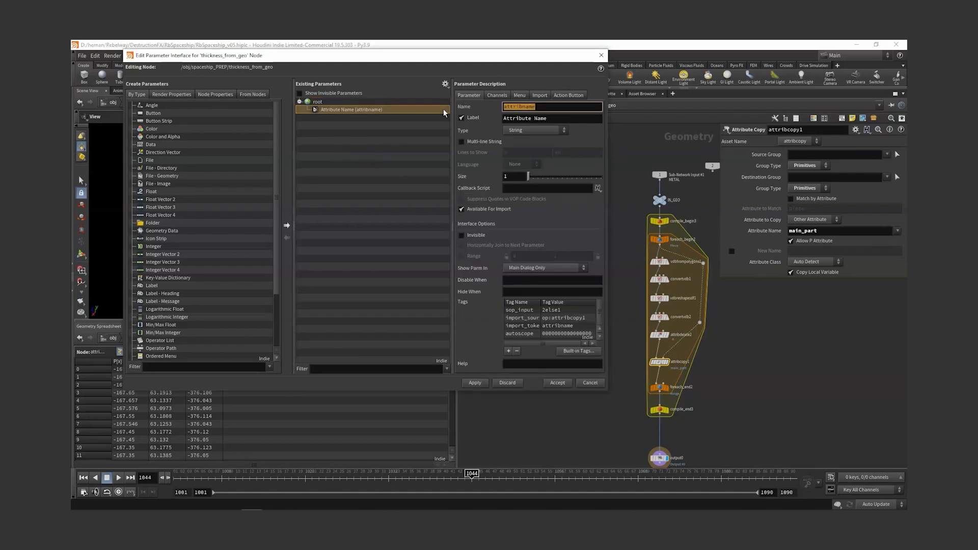
type("pieceAttribute")
key("Return")
left_click(475, 383)
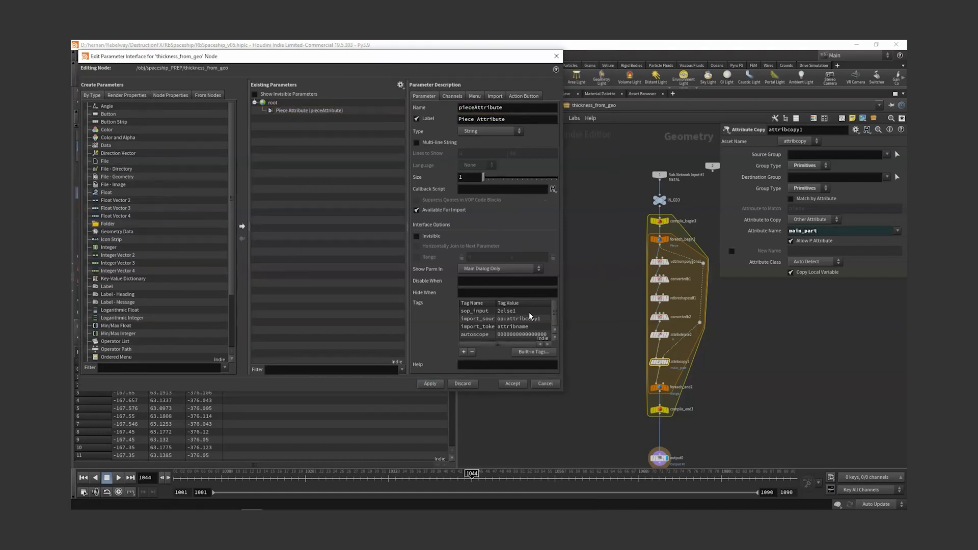
left_click(512, 384)
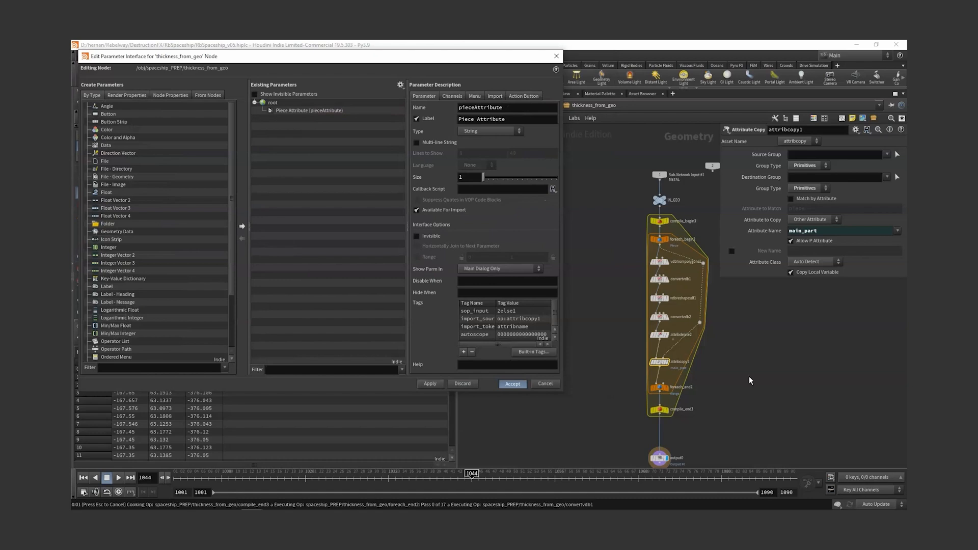
key("h")
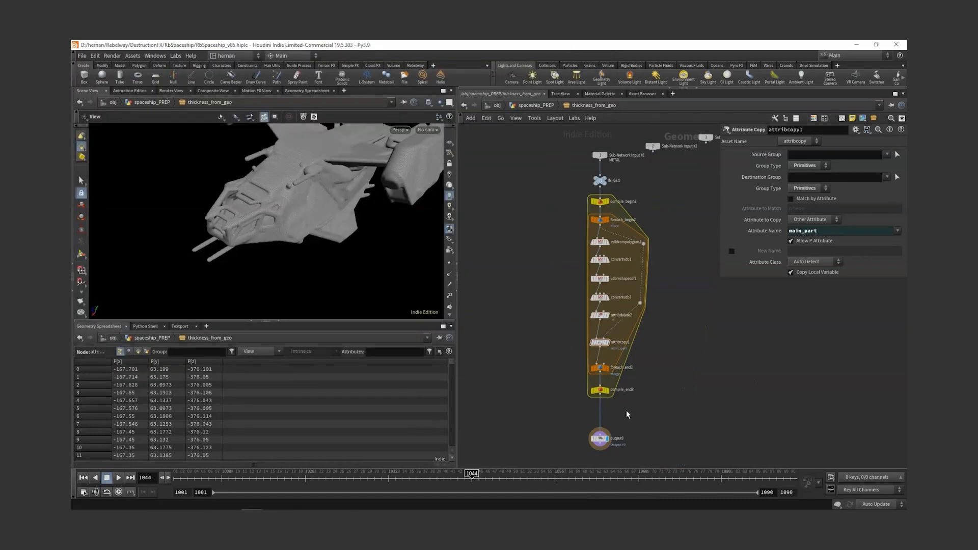
Step: Check the promoted Piece Attribute parameter on the thickness_from_geo node
left_click_drag(572, 191, 679, 420)
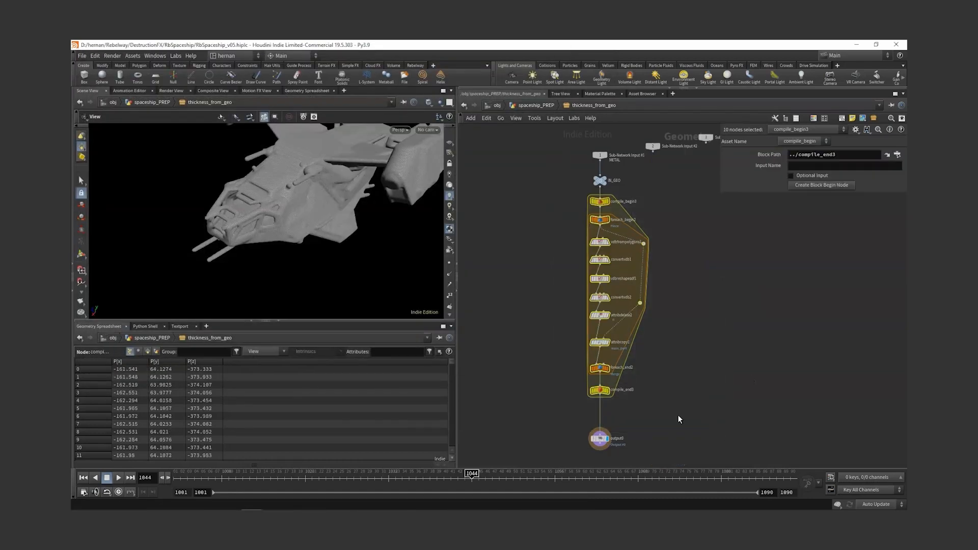
key("u")
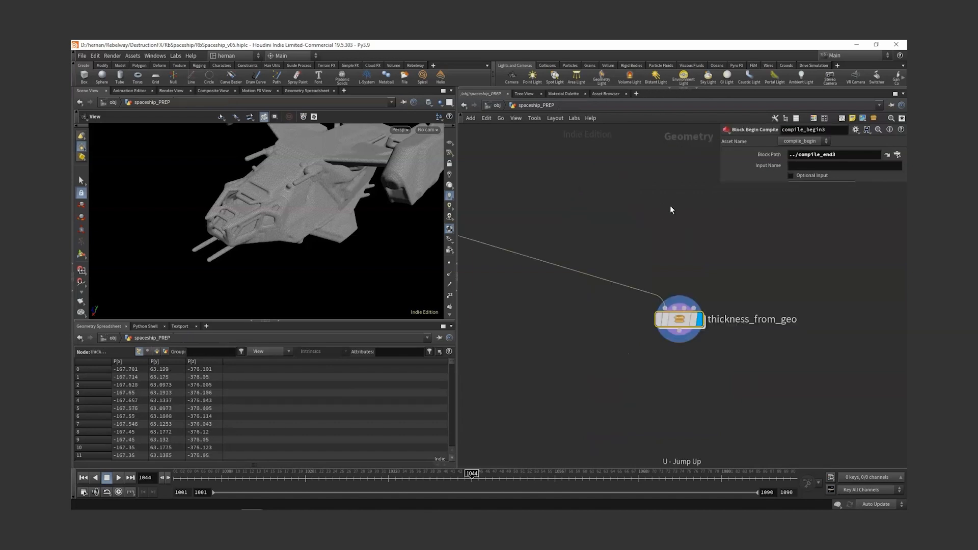
double_click(800, 154)
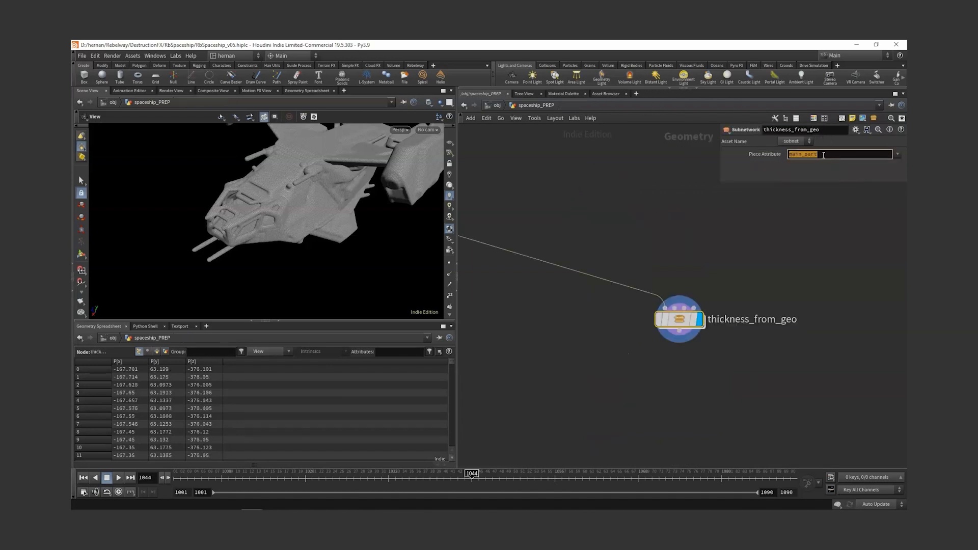
Step: Display the IN_GEO null inside thickness_from_geo and zoom in on the original spaceship mesh
double_click(679, 320)
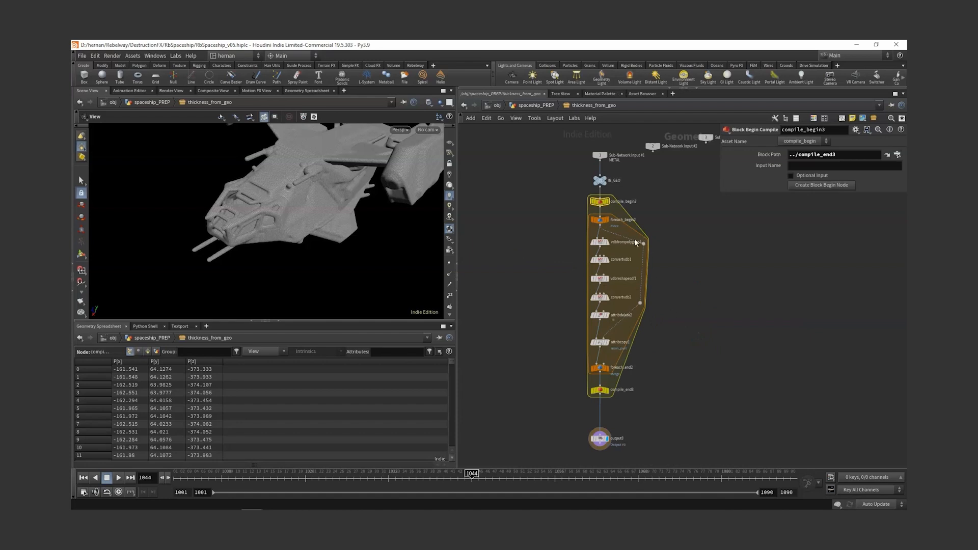
left_click(602, 181)
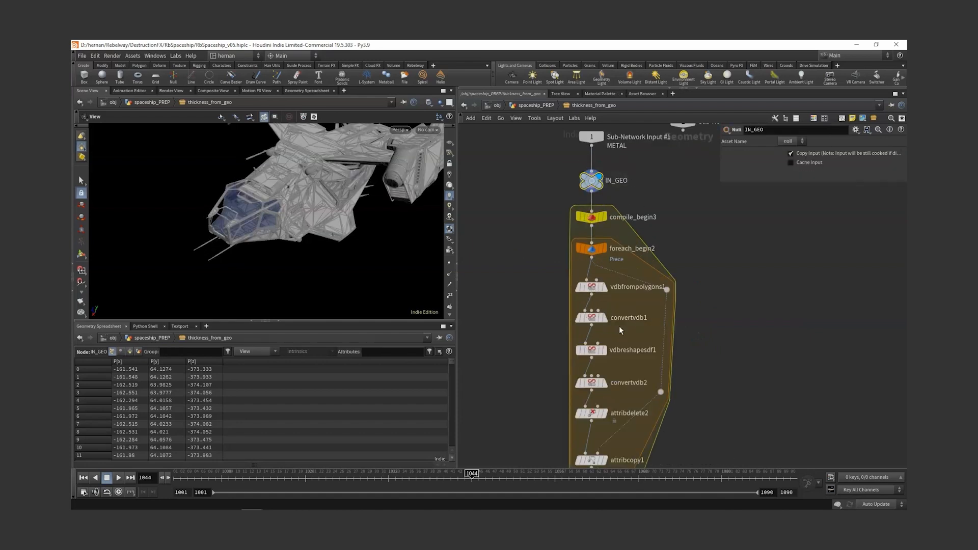
scroll(310, 185, "up", 10)
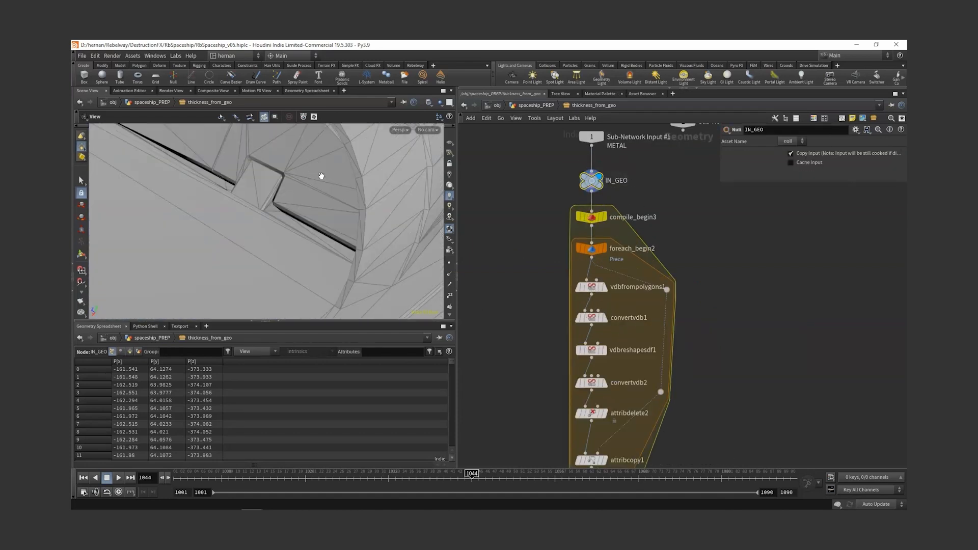
middle_click_drag(604, 437, 573, 277)
scroll(572, 277, "down", 2)
Step: Examine the Piece Attribute setting of foreach_end2
left_click_drag(656, 306, 567, 331)
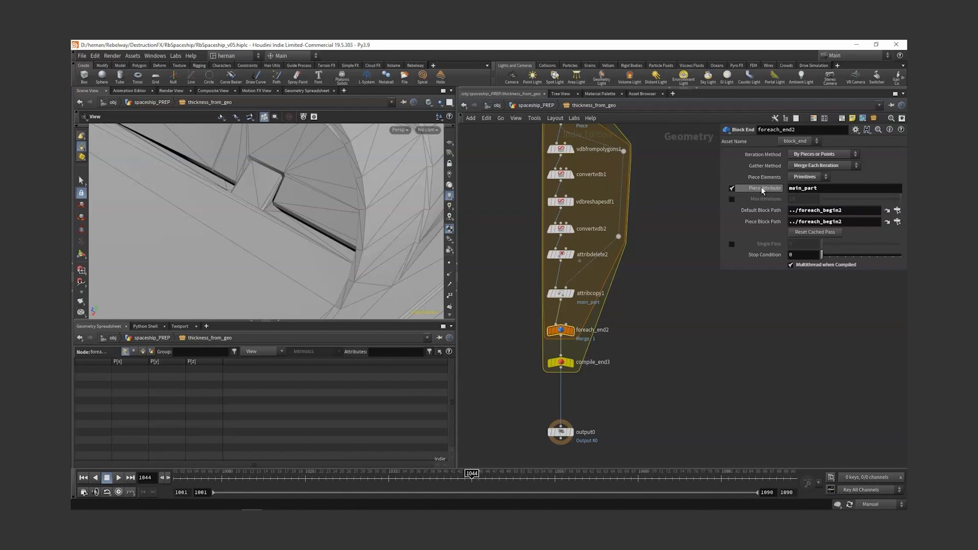
left_click_drag(826, 187, 758, 192)
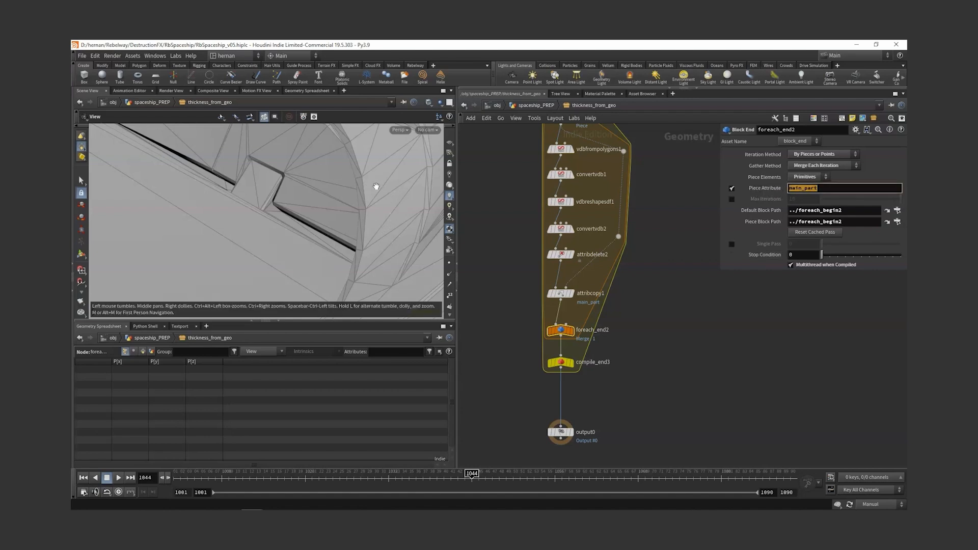
middle_click_drag(674, 277, 667, 321)
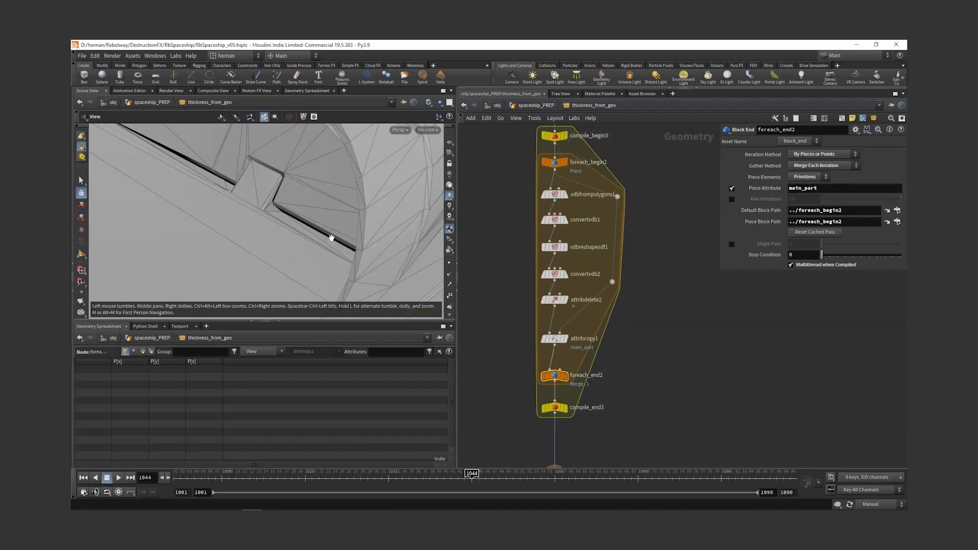
Step: Insert a Switch node between compile_end3 and output0
middle_click_drag(659, 370, 655, 312)
scroll(654, 313, "down", 2)
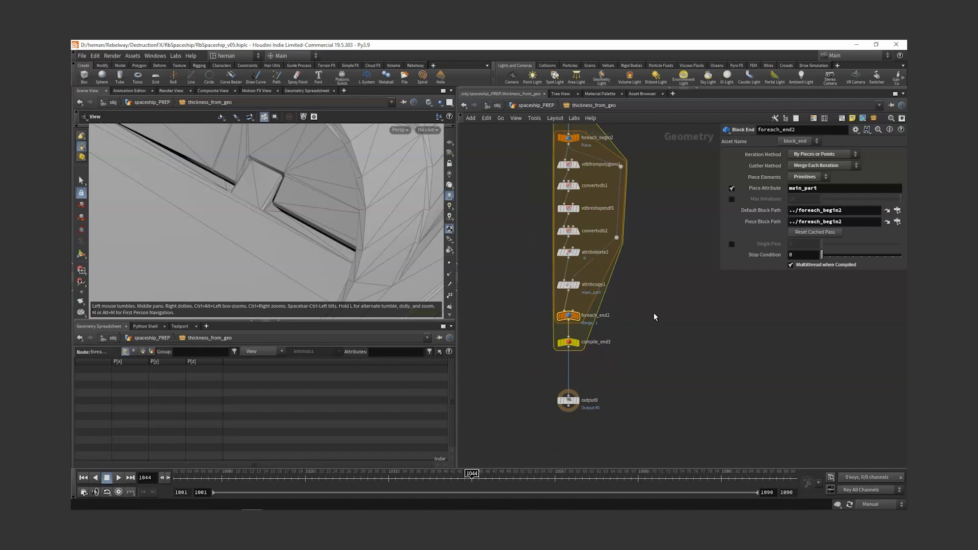
key("Tab")
type("sw")
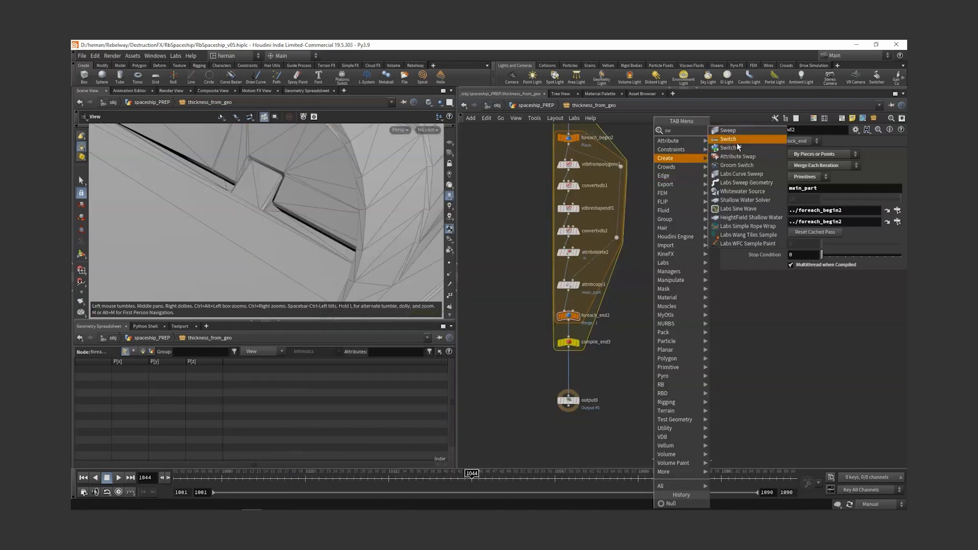
left_click(733, 139)
left_click(625, 365)
left_click_drag(626, 364, 578, 380)
Step: Move the whole compiled block aside from the line between IN_GEO and the switch
scroll(657, 359, "down", 3)
left_click_drag(654, 368, 581, 223)
key("l")
left_click(593, 253)
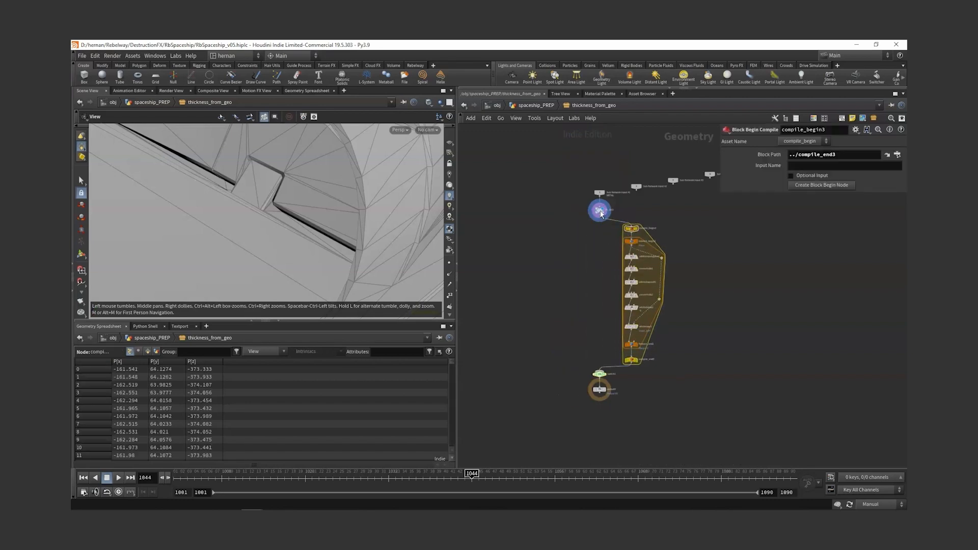
Step: Wire IN_GEO into switch1 as its first input, ahead of compile_end3
left_click(600, 220)
left_click(614, 378)
left_click(596, 374)
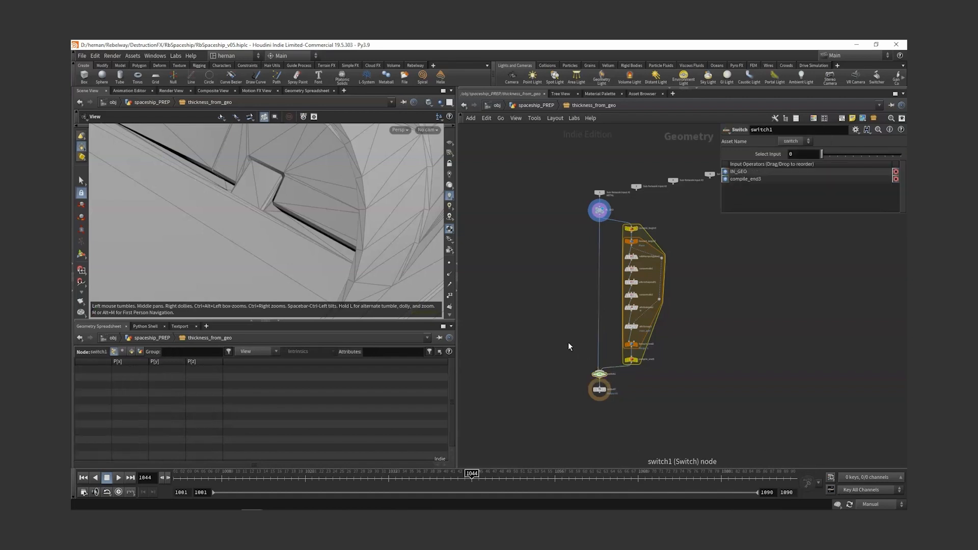
Step: Return to spaceship_PREP and copy the Piece Attribute parameter of the thickness_from_geo subnetwork
key("u")
left_click_drag(820, 155, 782, 155)
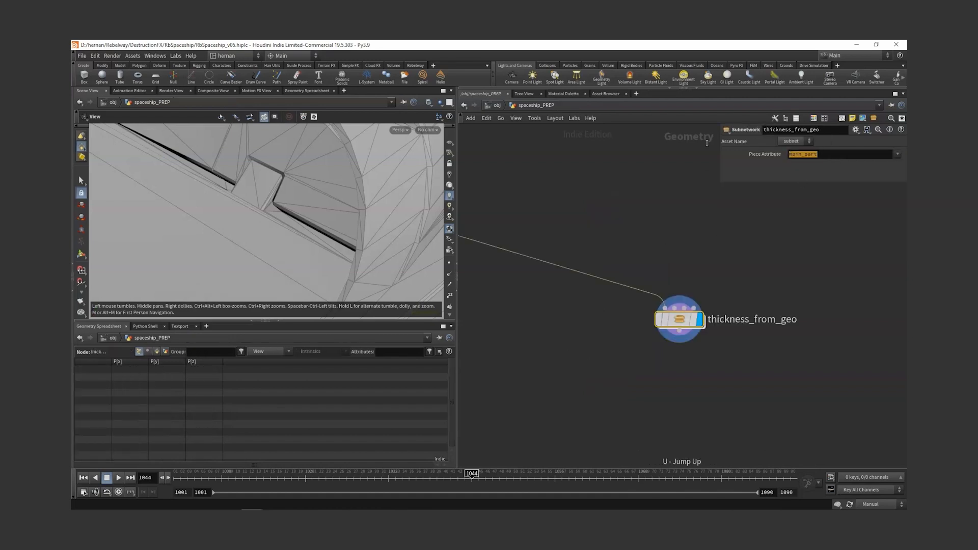
right_click(762, 155)
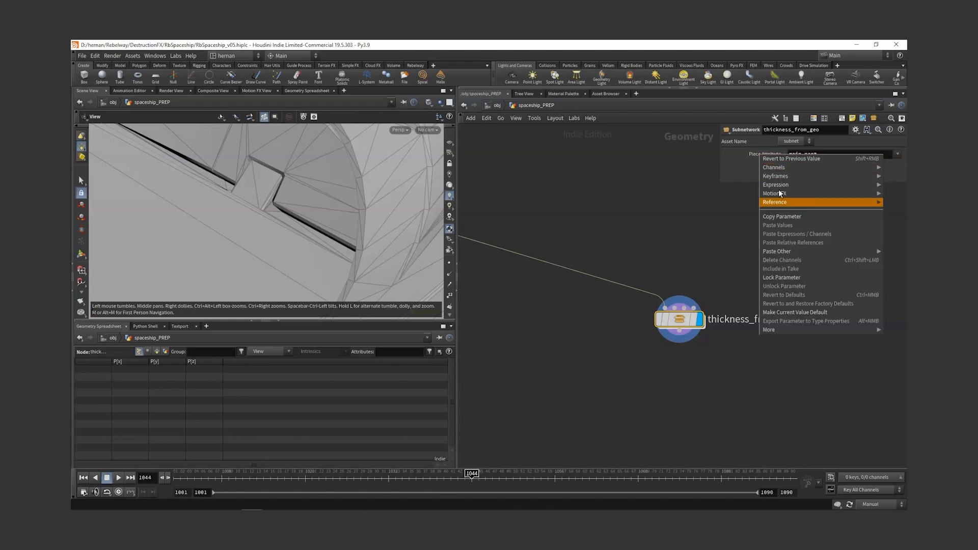
left_click(785, 218)
Step: Inside thickness_from_geo, paste the copied parameter as a relative reference into switch1's Select Input, spacing output0 further below the switch
double_click(679, 319)
scroll(624, 397, "up", 3)
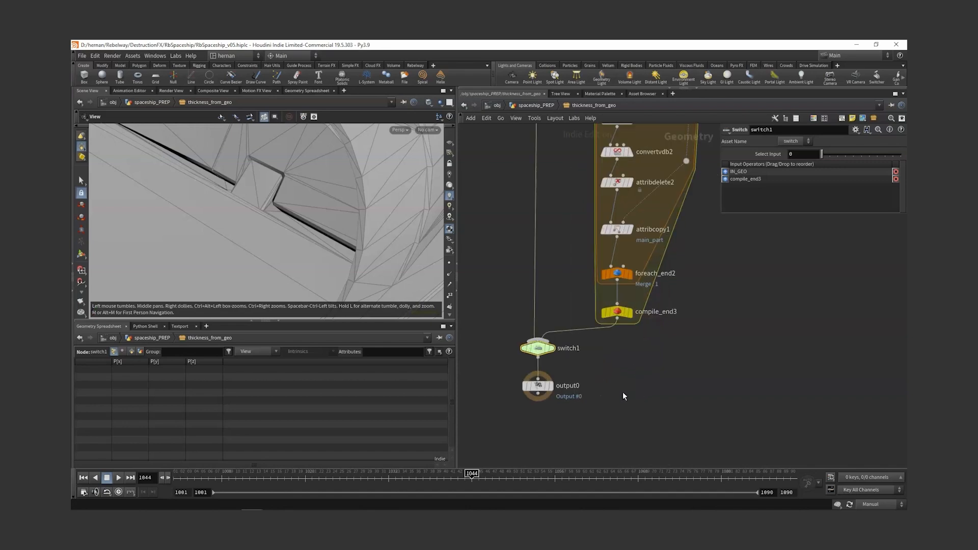
left_click_drag(538, 386, 538, 433)
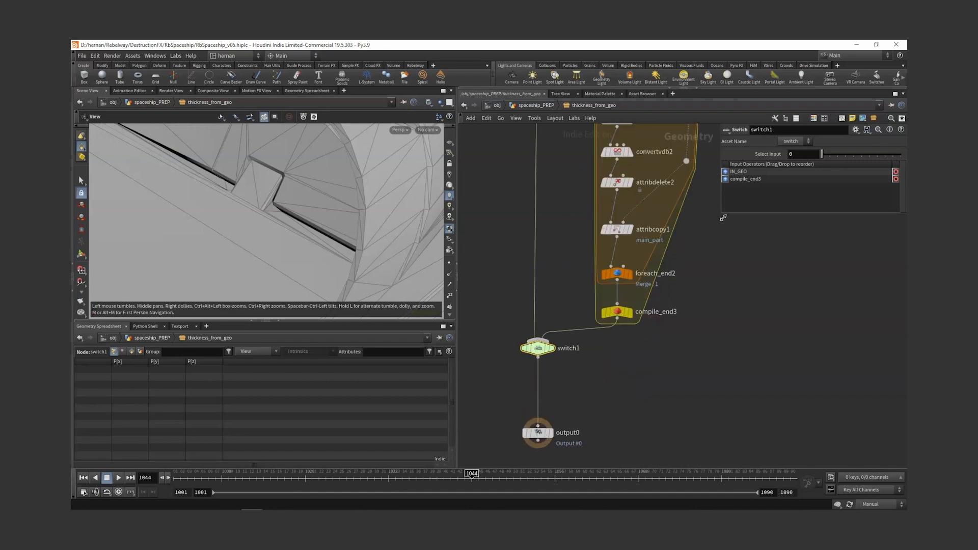
left_click_drag(723, 217, 590, 371)
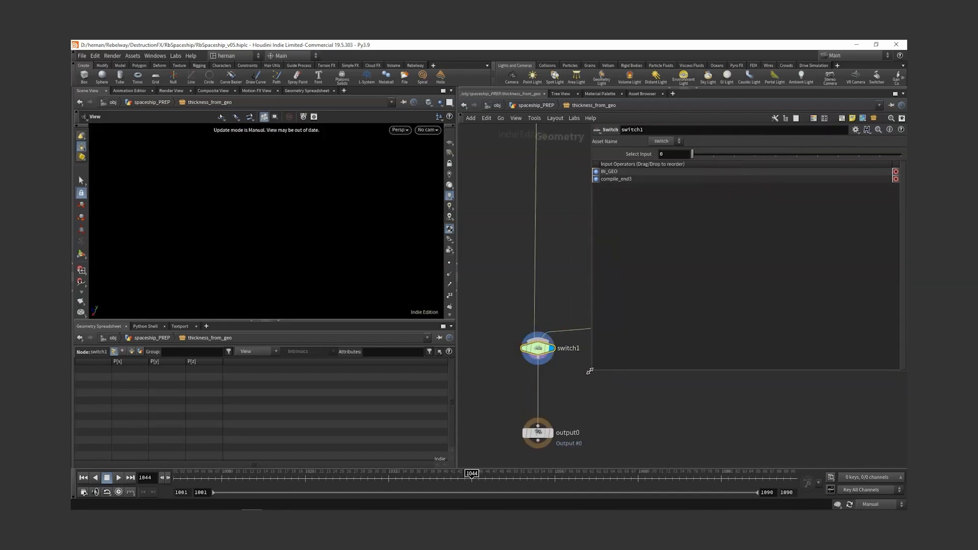
right_click(637, 151)
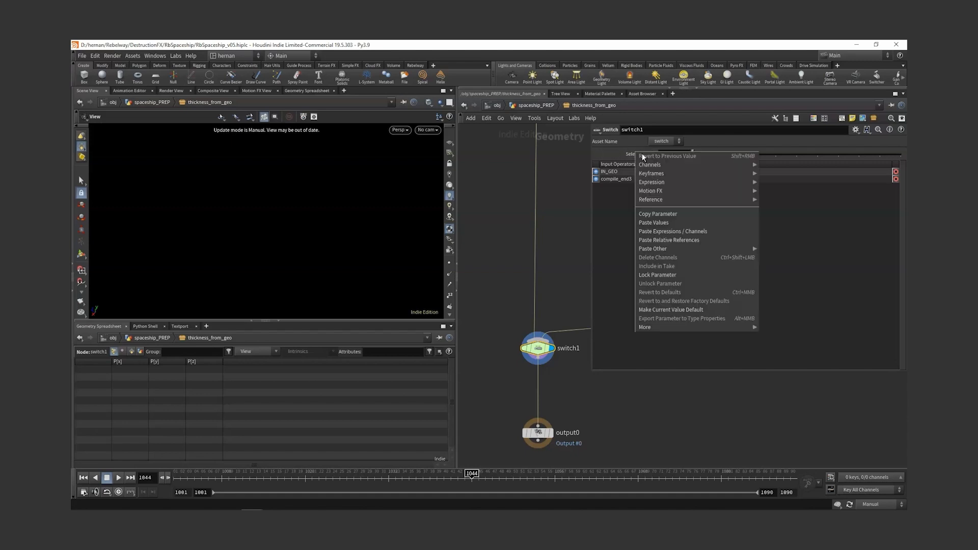
left_click(683, 240)
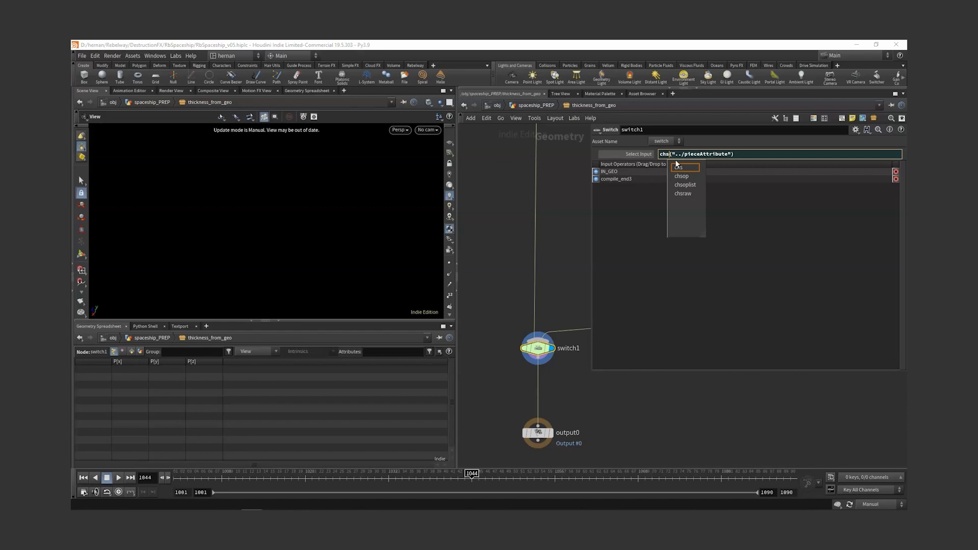
Step: Wrap the reference in switch1's Select Input in a string-length condition: if(strlen(chs("../pieceAttribute"))
middle_click(639, 155)
left_click(647, 154)
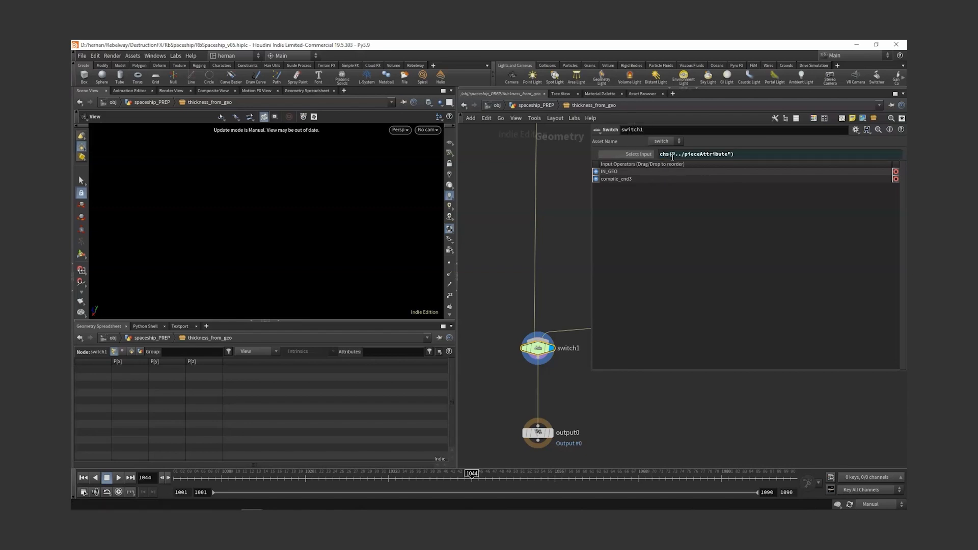
left_click(659, 154)
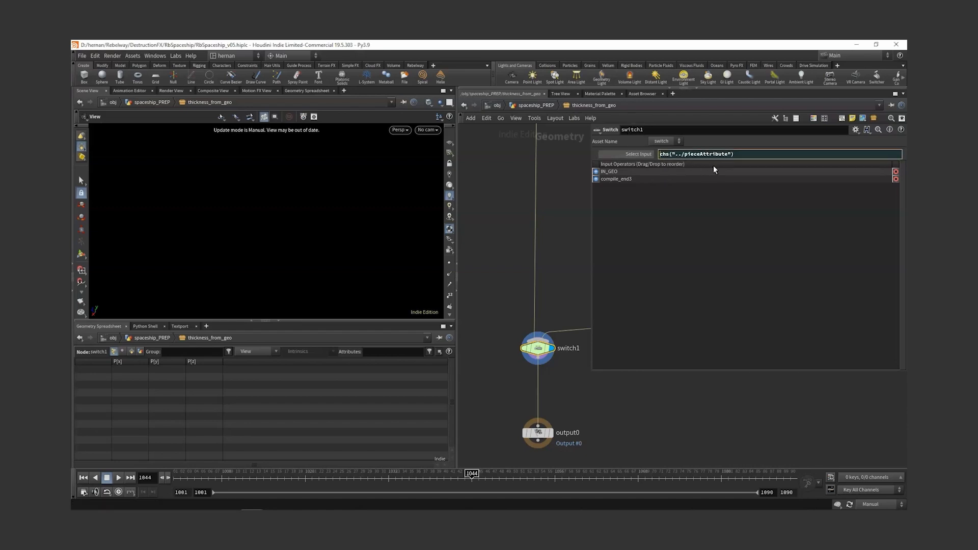
type("if(st")
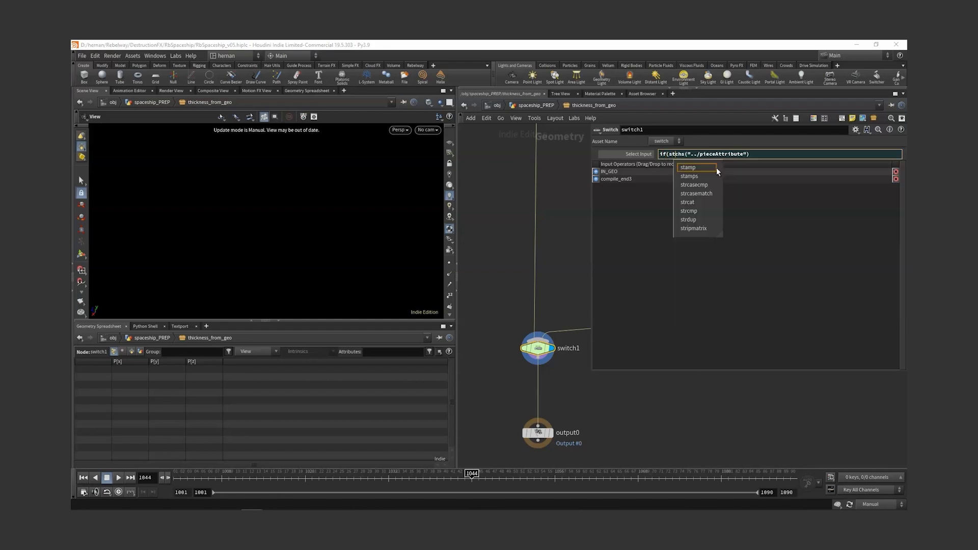
type("rlen(")
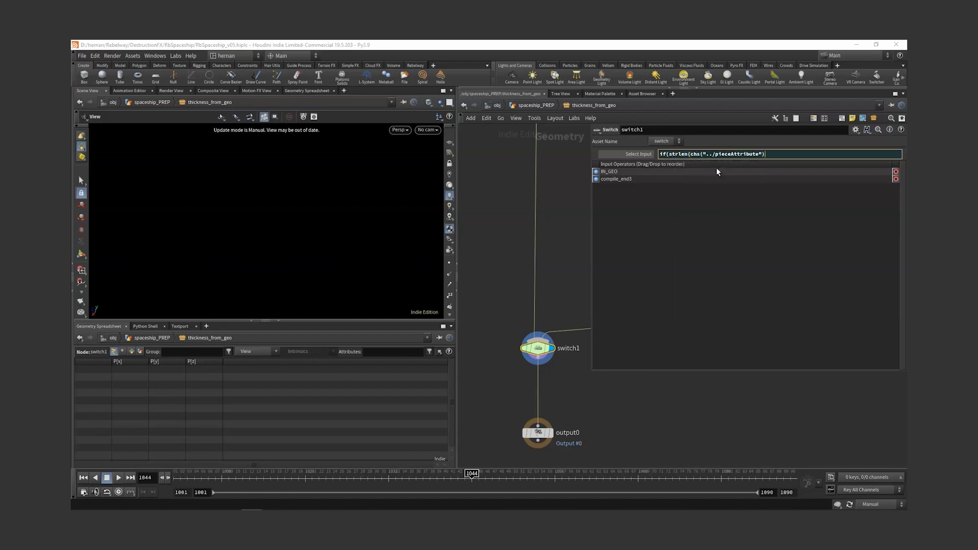
type(")")
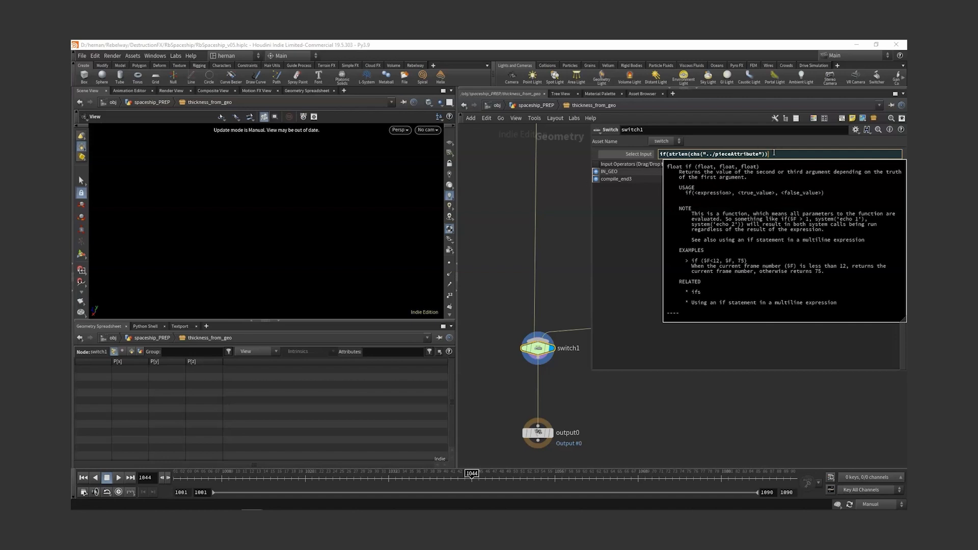
Step: Review the two branches feeding switch1 and append >0 to its Select Input expression
scroll(532, 192, "down", 1)
middle_click_drag(530, 209, 524, 296)
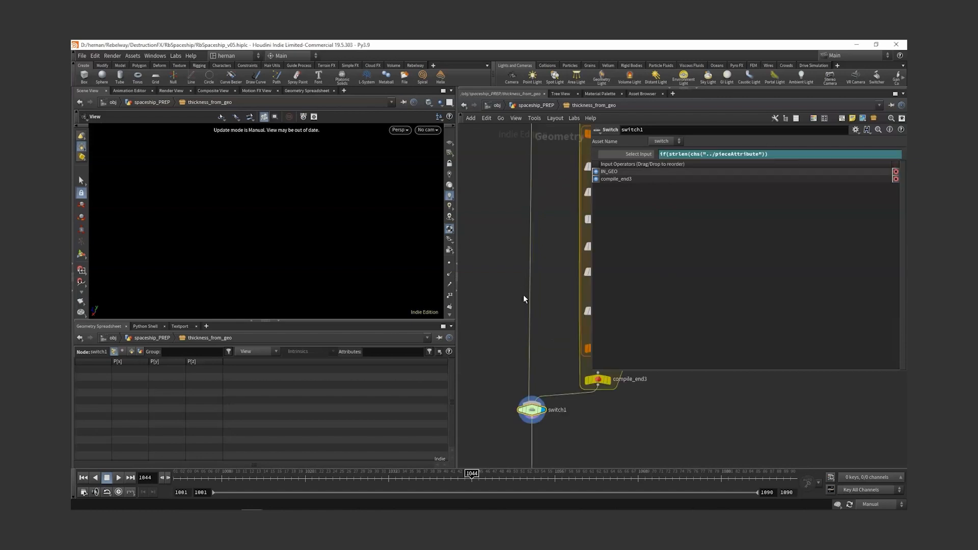
scroll(525, 300, "down", 3)
scroll(525, 196, "up", 2)
left_click_drag(504, 188, 549, 210)
middle_click_drag(522, 291, 512, 234)
left_click(516, 370)
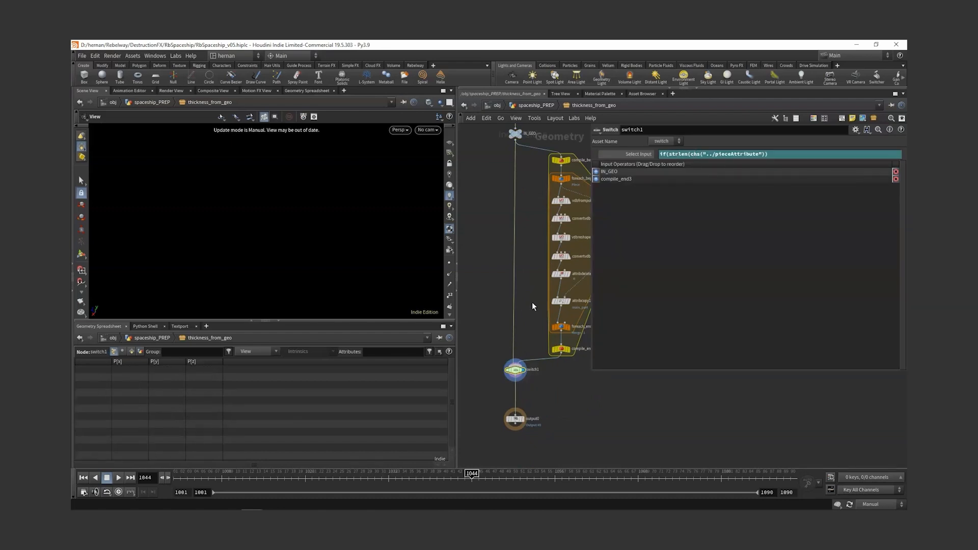
middle_click_drag(541, 199, 521, 220)
left_click_drag(528, 151, 582, 387)
left_click(495, 391)
left_click(782, 154)
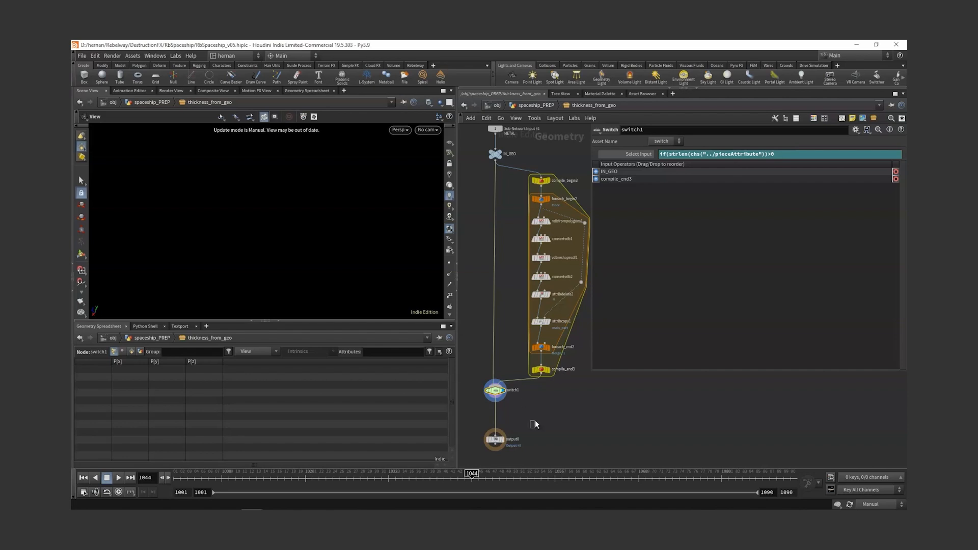
Step: Enable Auto Update and correct switch1's Select Input expression to strlen(chs("../pieceAttribute"))>0
left_click(508, 437)
left_click(496, 390)
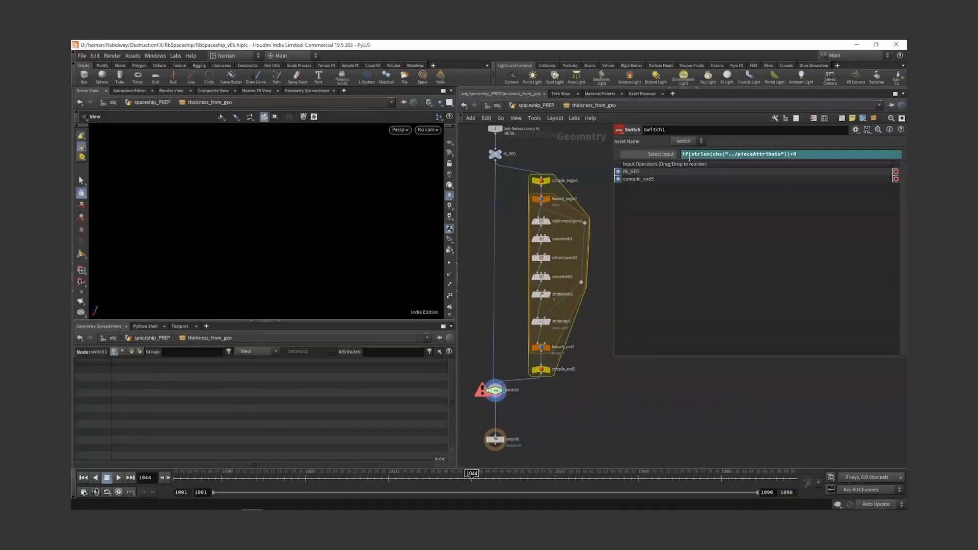
left_click(691, 153)
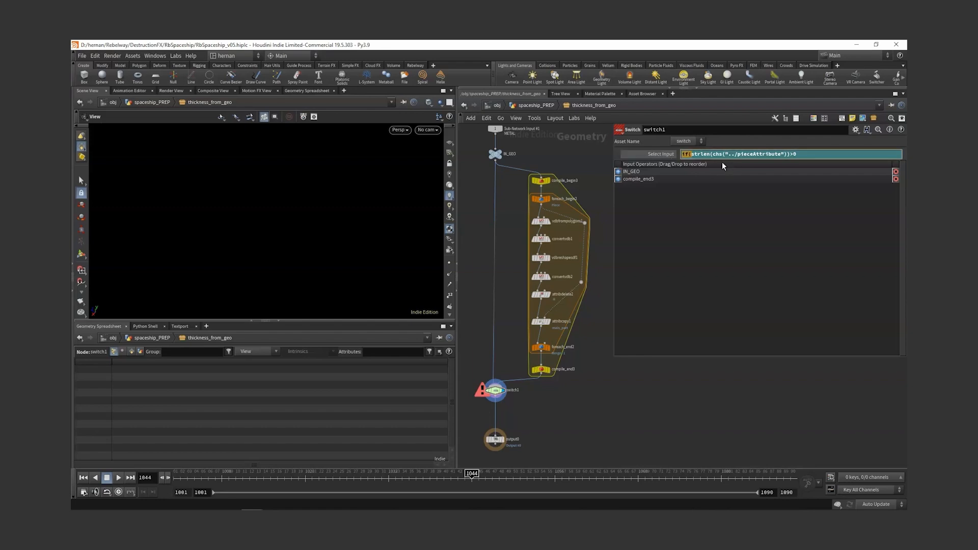
key("BackSpace")
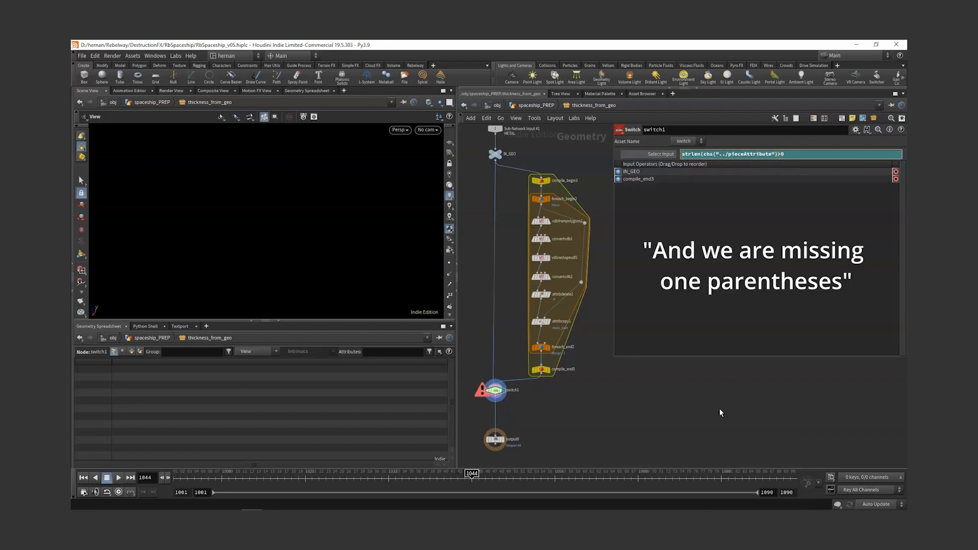
key("Return")
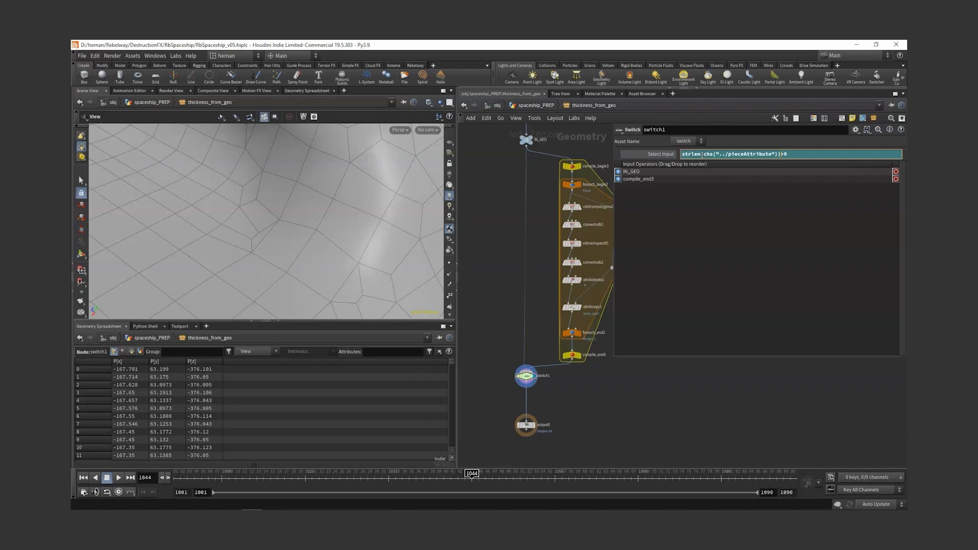
left_click_drag(703, 155, 771, 154)
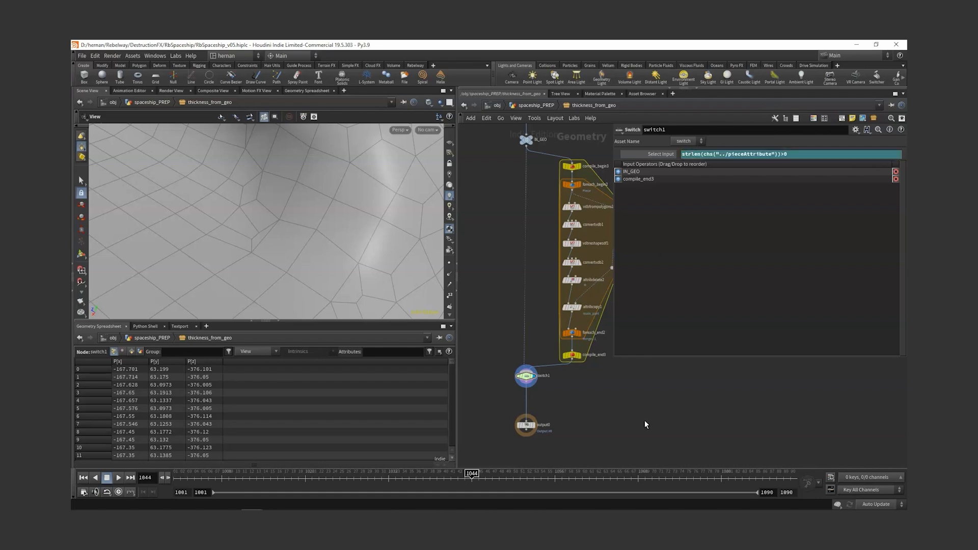
Step: Show switch1's Select Input as an evaluated value and clear the subnetwork's Piece Attribute to test the switching
key("u")
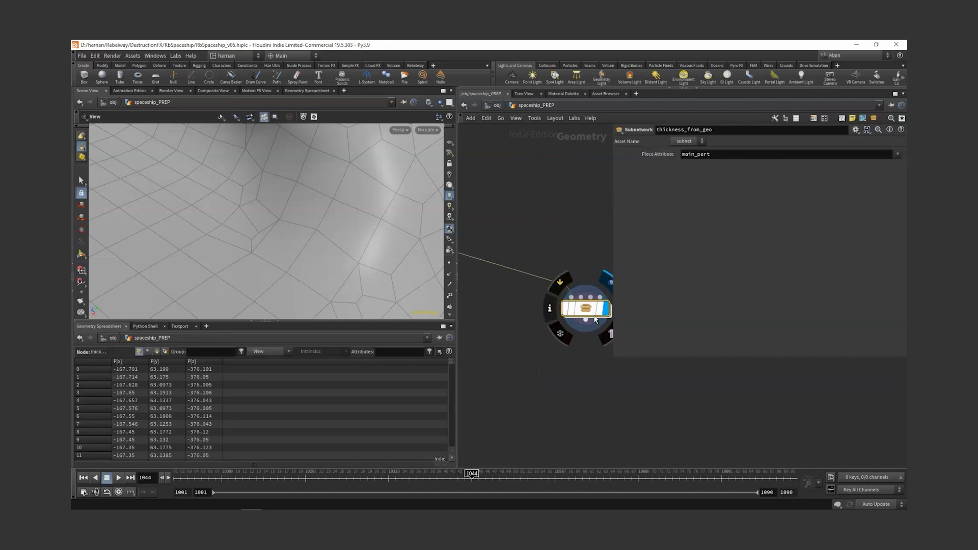
key("i")
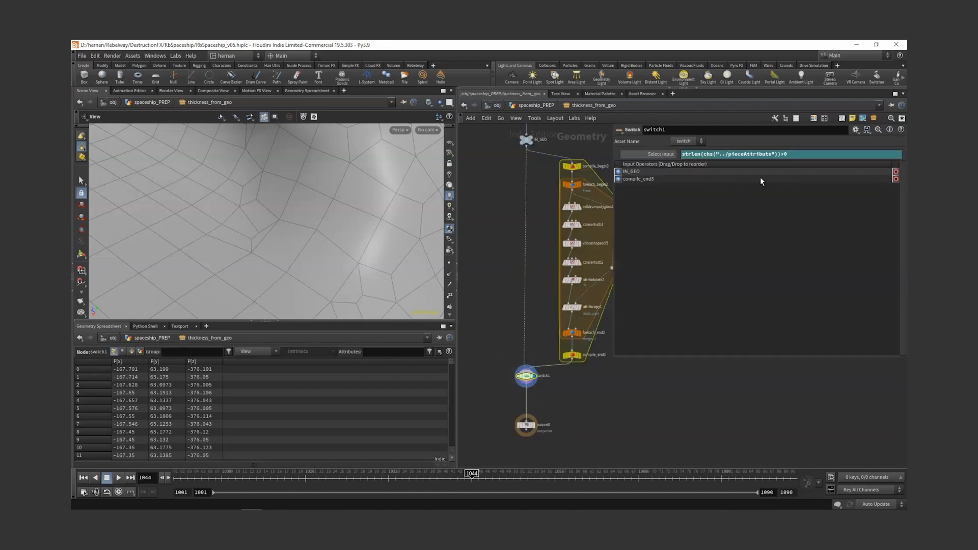
left_click(663, 154)
key("u")
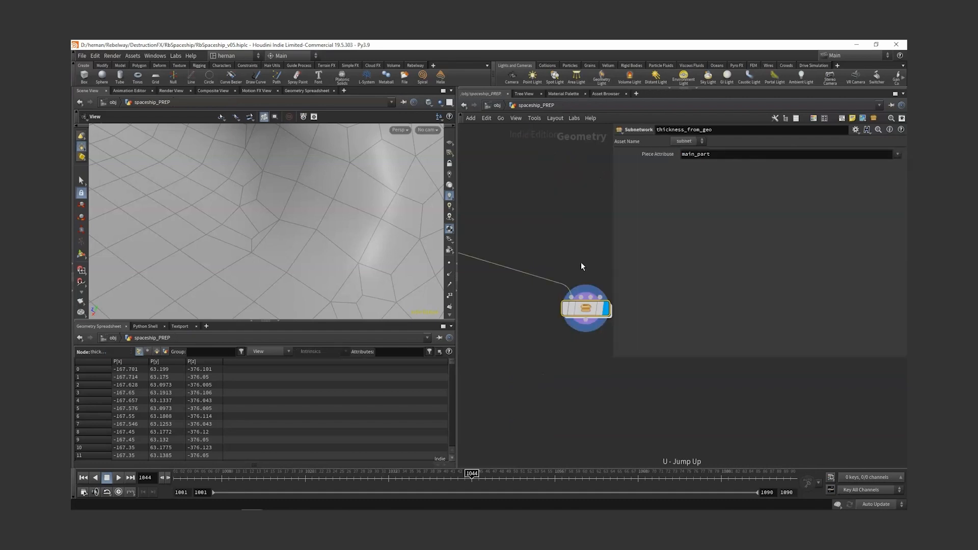
left_click_drag(725, 157, 626, 178)
key("BackSpace")
key("Return")
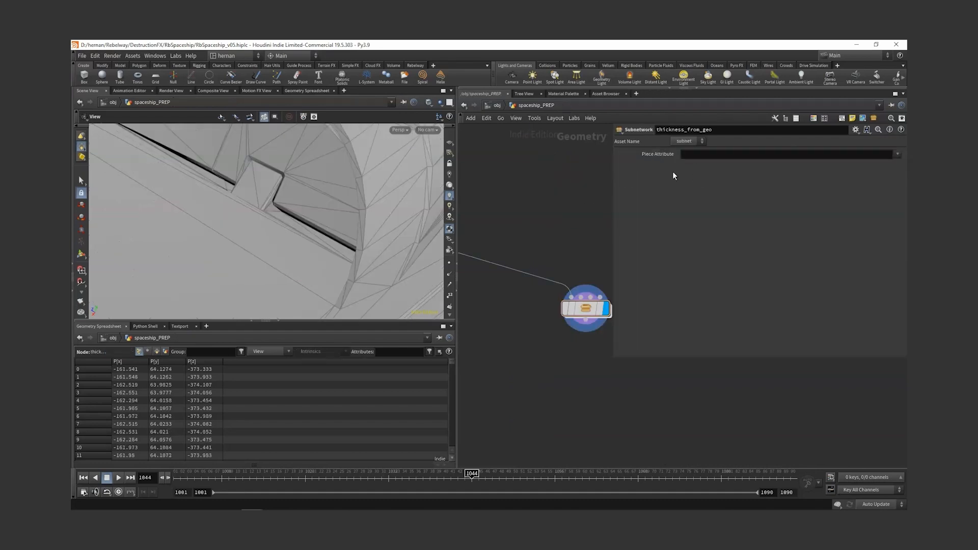
Step: Add a Null node inside thickness_from_geo and connect it to switch1's first input in place of IN_GEO
double_click(591, 311)
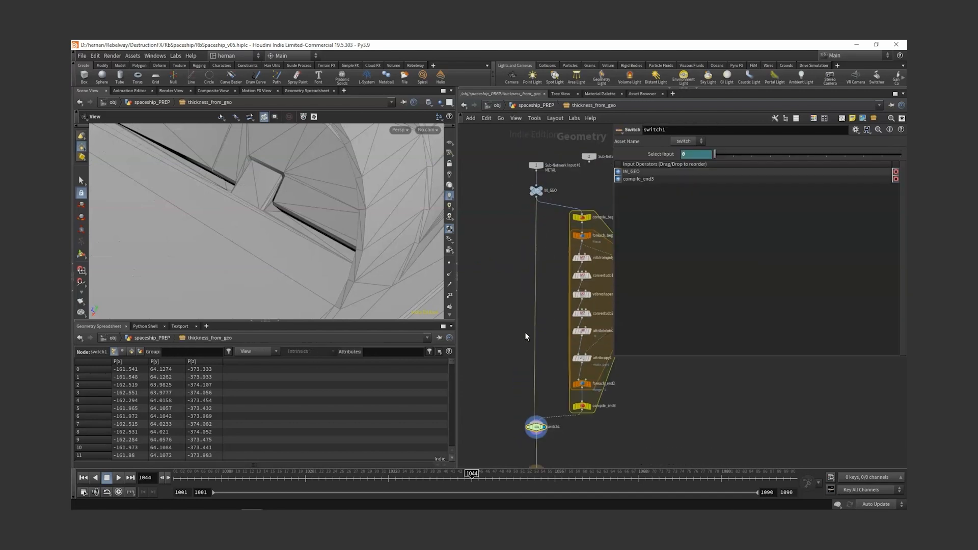
key("Tab")
type("null")
key("Return")
left_click(506, 332)
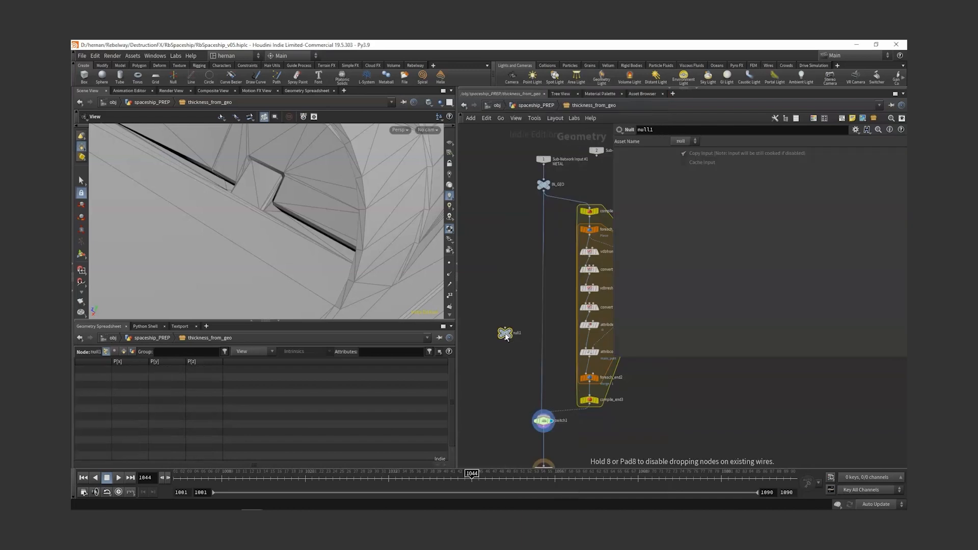
left_click_drag(542, 383, 506, 340)
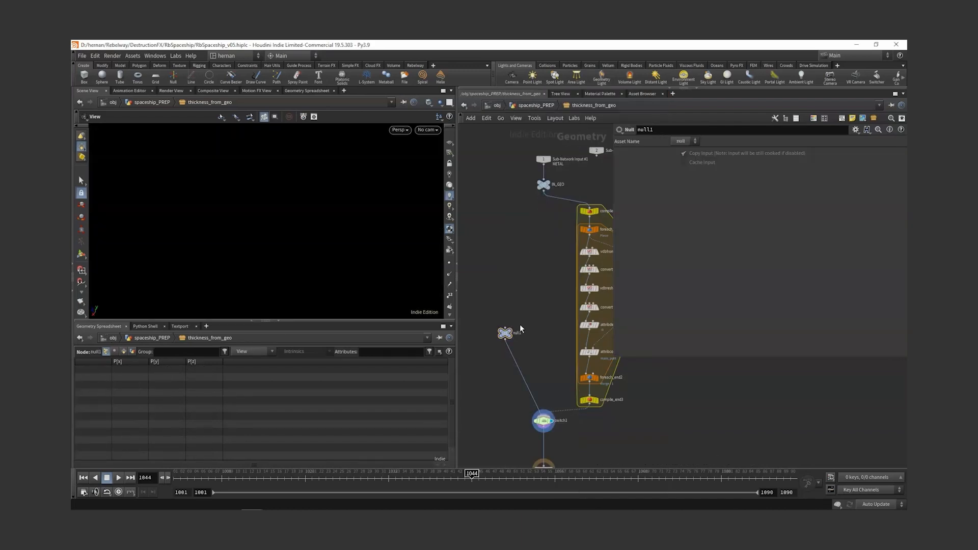
Step: Move the new null closer to switch1, rename it EMPTY, and save the scene
left_click_drag(505, 333, 508, 368)
left_click(522, 369)
type("EMPTY")
key("Return")
key("ctrl+s")
Step: Open the parameter interface editor for thickness_from_geo and set the node's Piece Attribute to main_part
key("u")
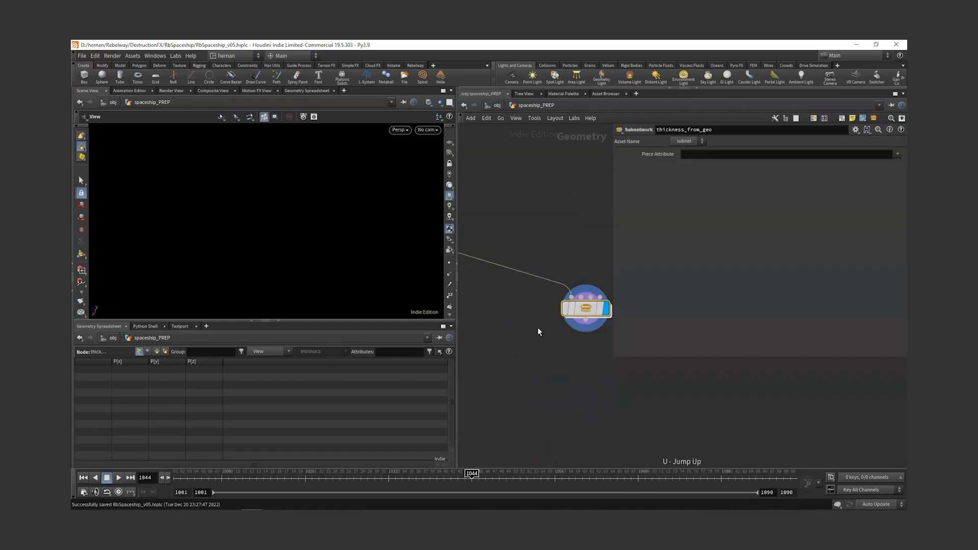
left_click(856, 129)
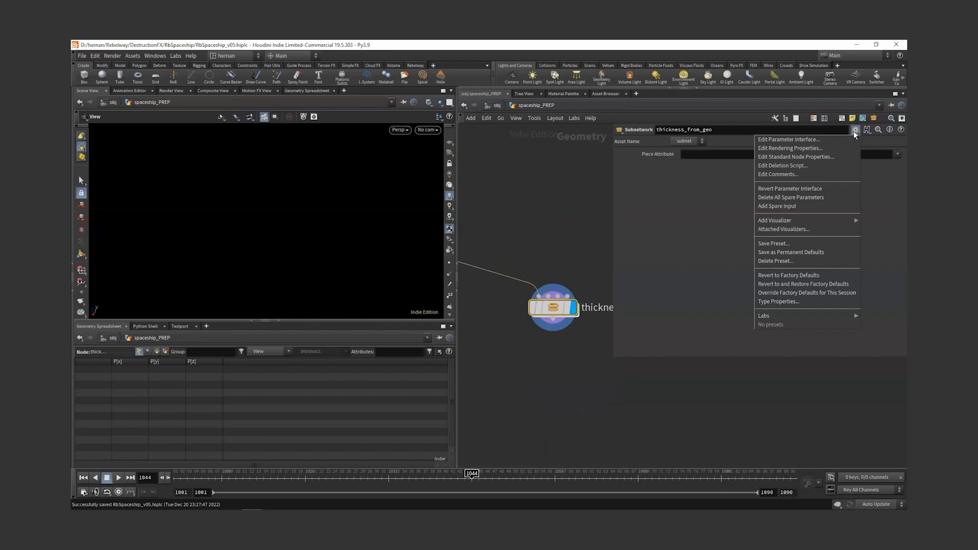
left_click(826, 138)
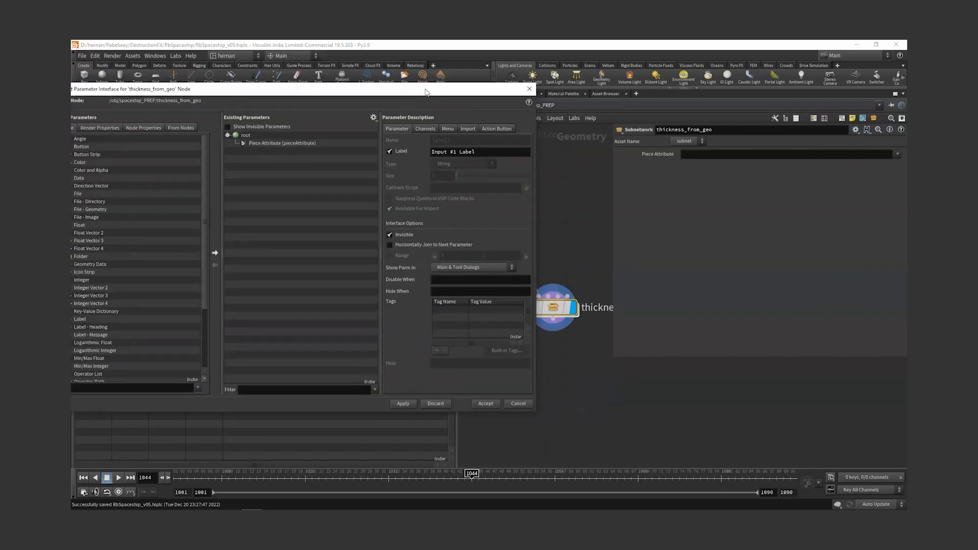
left_click(720, 156)
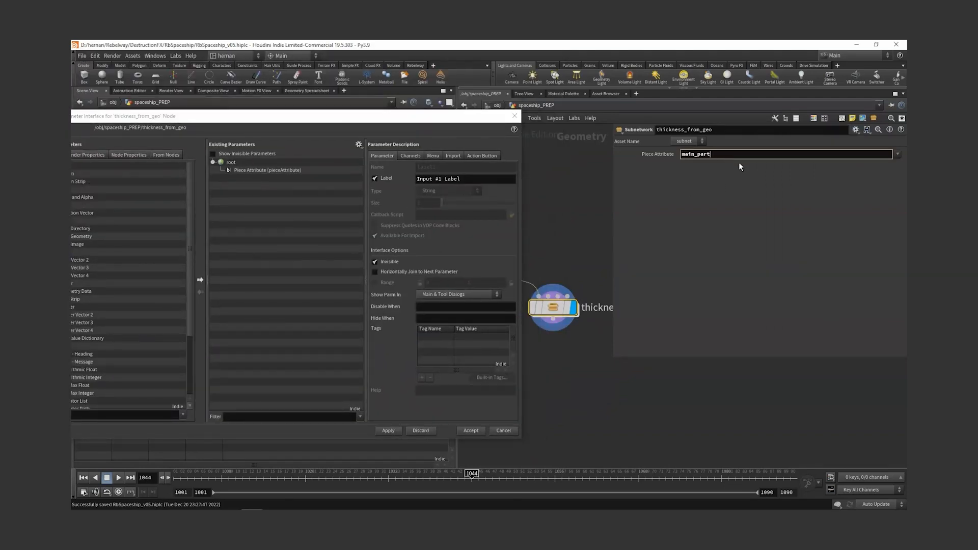
key("Return")
Step: Clear the default value of the Piece Attribute parameter, apply the change, and confirm main_part as the node's value
left_click_drag(329, 117, 355, 115)
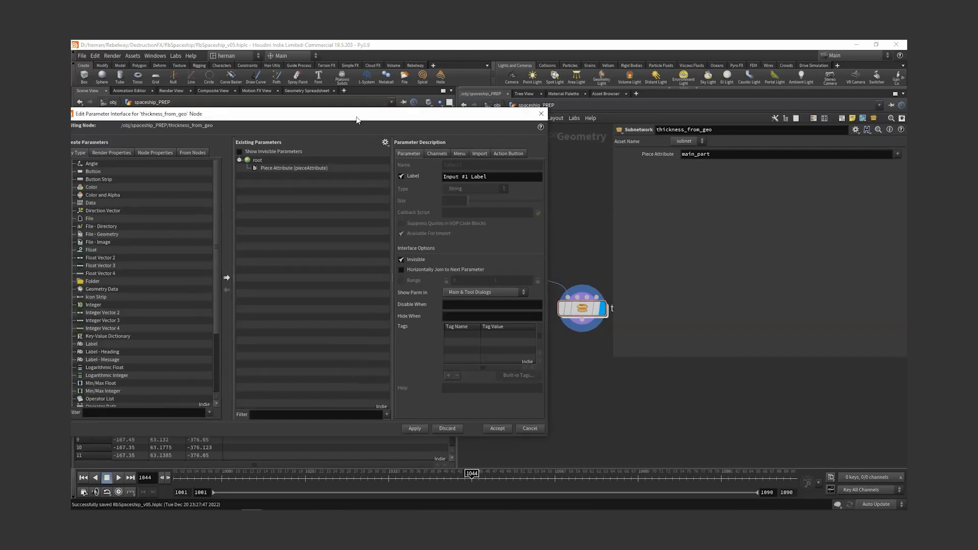
left_click(283, 169)
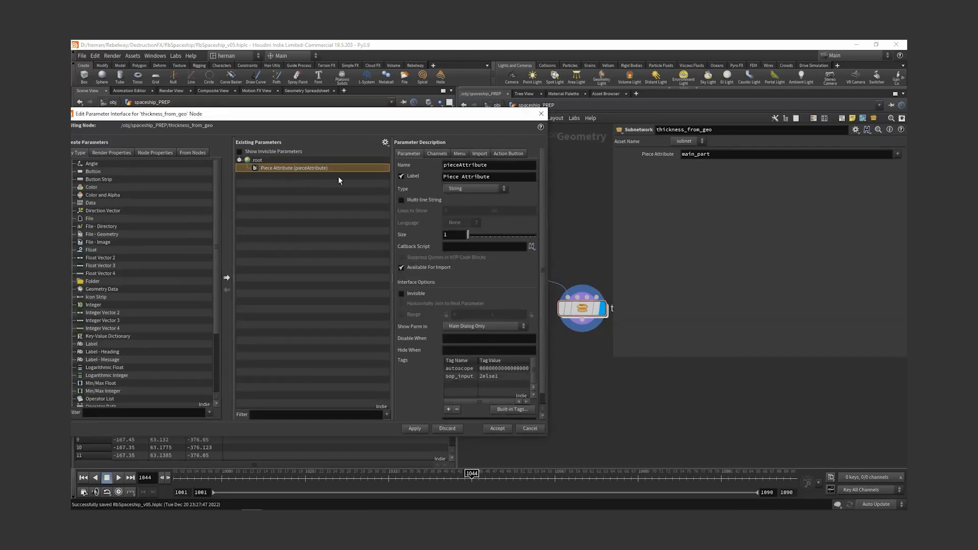
left_click(437, 154)
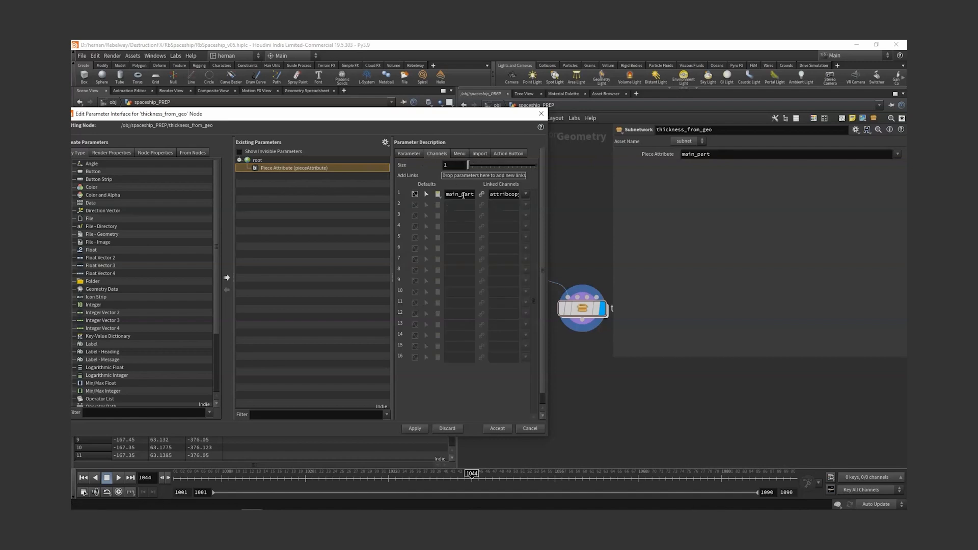
double_click(462, 196)
key("BackSpace")
left_click(415, 429)
left_click(719, 154)
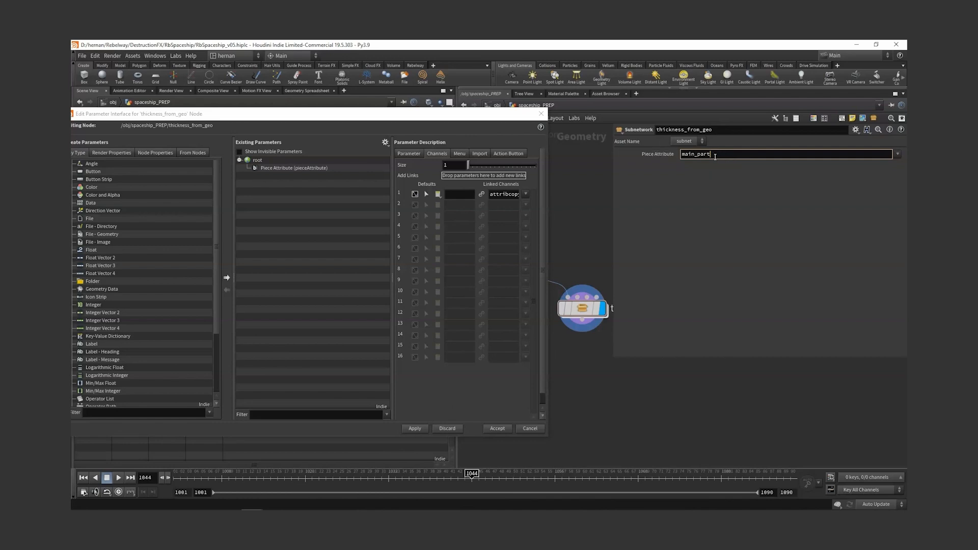
key("Return")
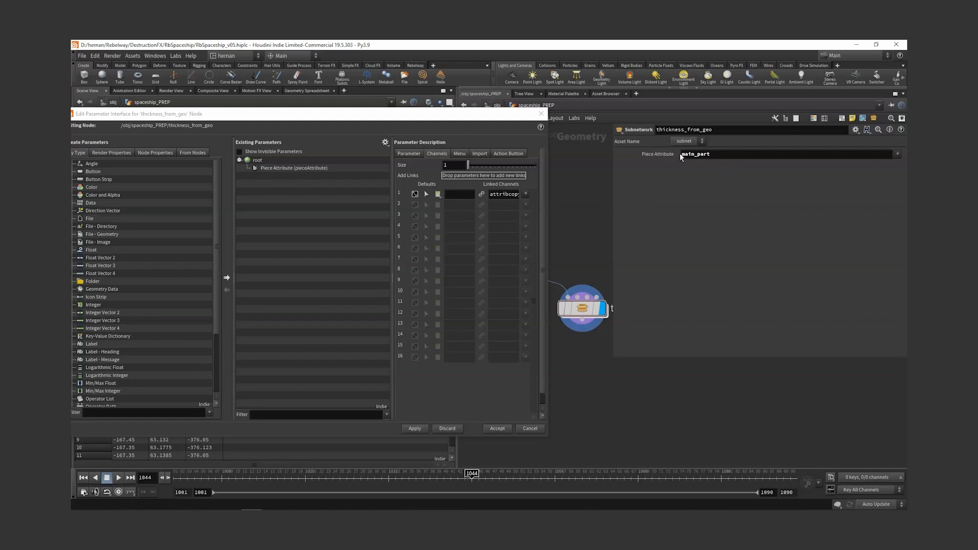
double_click(696, 155)
Step: Add a separator followed by a spacer below Piece Attribute in the parameter interface and apply it
scroll(110, 367, "down", 4)
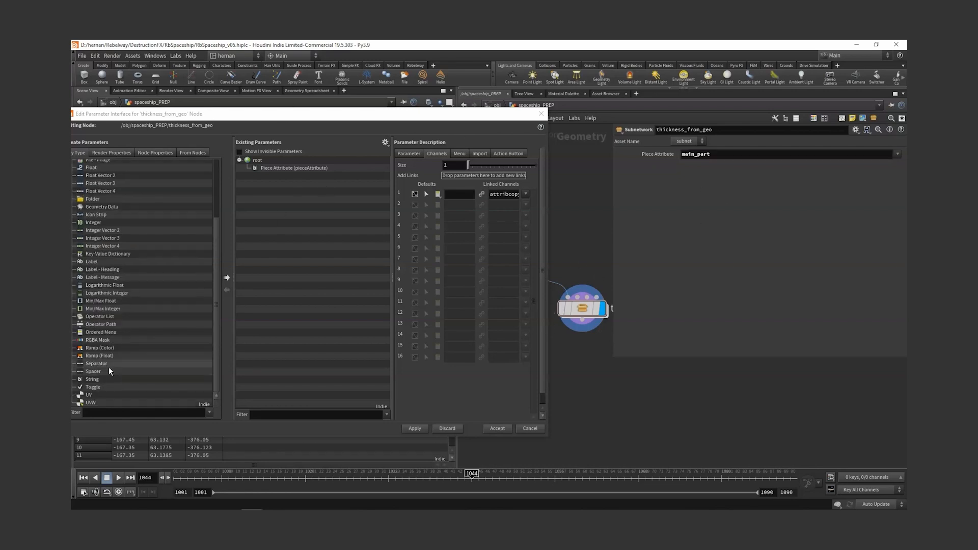
left_click_drag(98, 371, 283, 194)
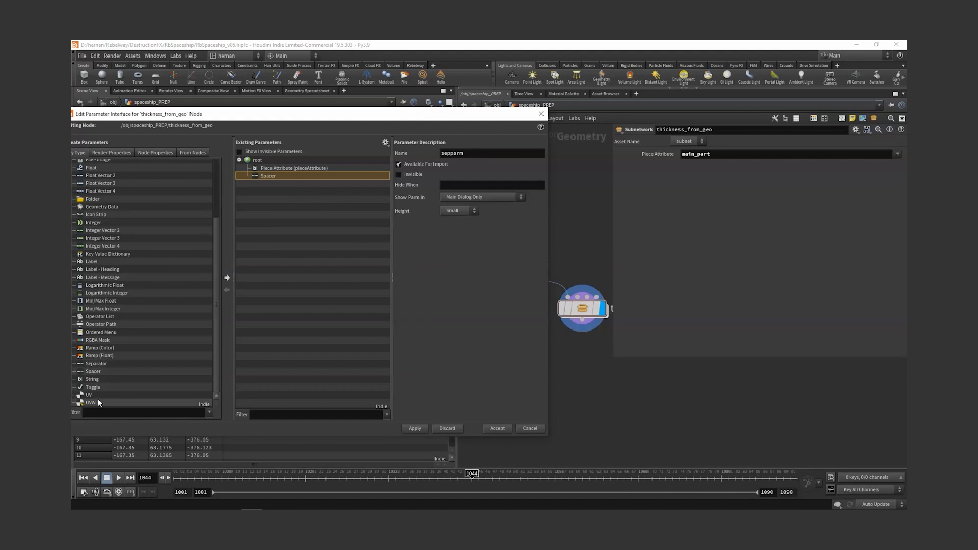
left_click_drag(97, 364, 283, 174)
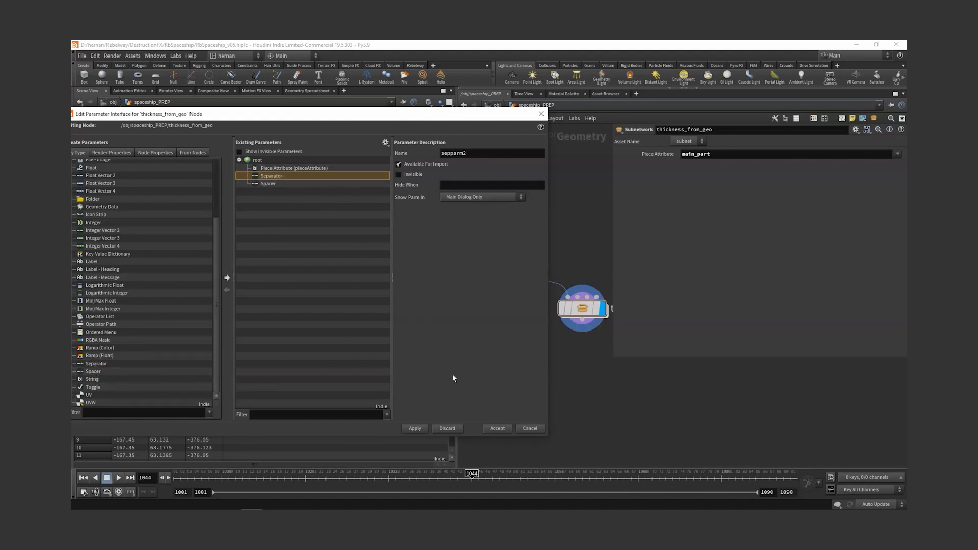
left_click(417, 429)
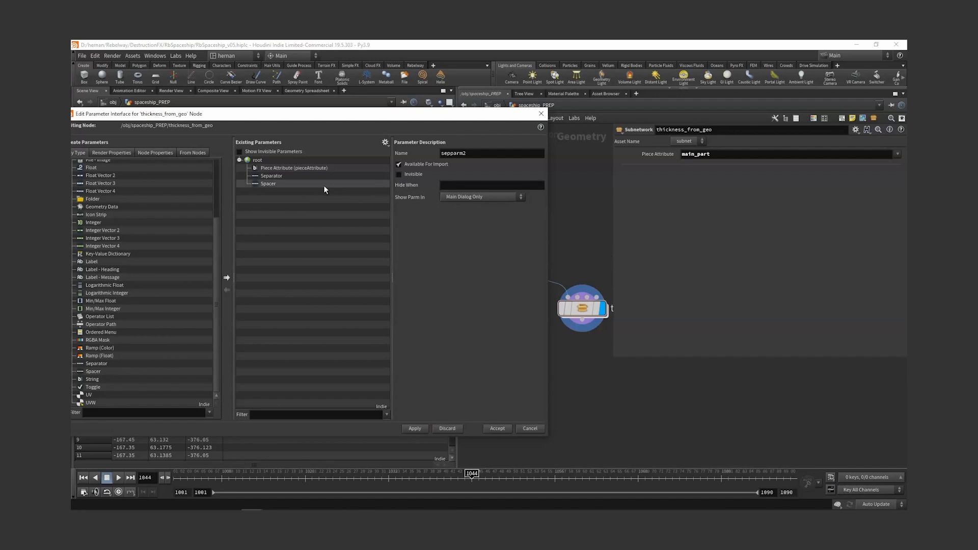
Step: Add a Simple folder below the spacer with the name volumeProperties and the label Volume Properties
double_click(583, 308)
left_click_drag(614, 361, 726, 351)
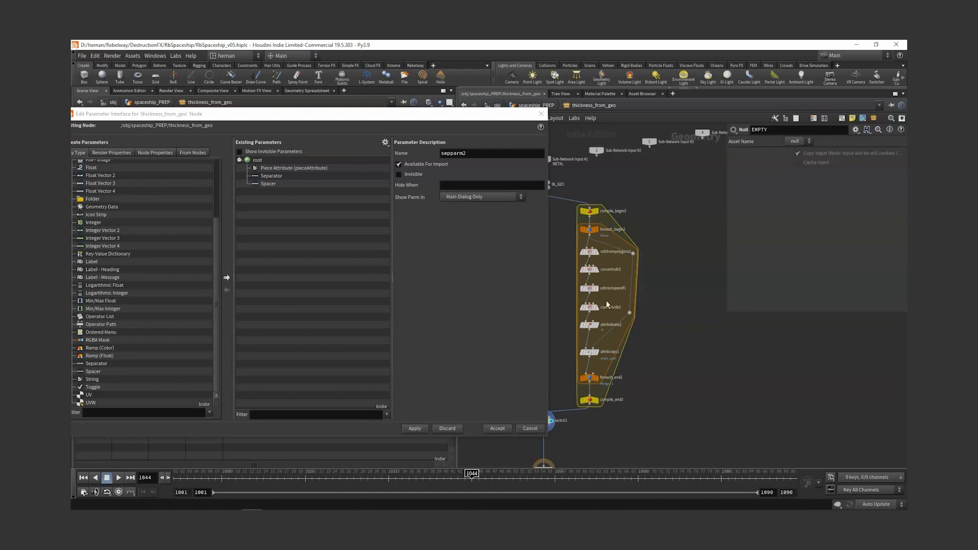
scroll(635, 267, "up", 5)
middle_click_drag(633, 268, 658, 264)
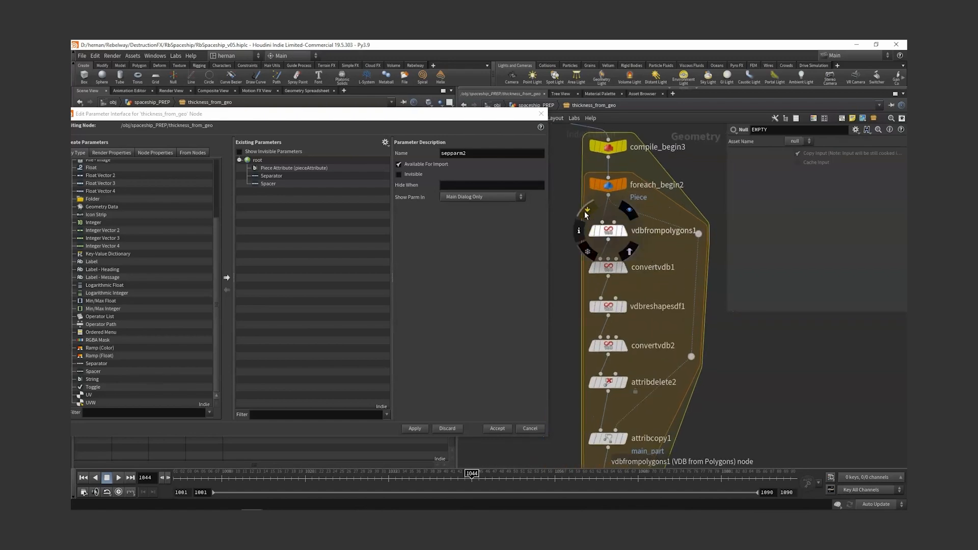
left_click_drag(133, 114, 156, 99)
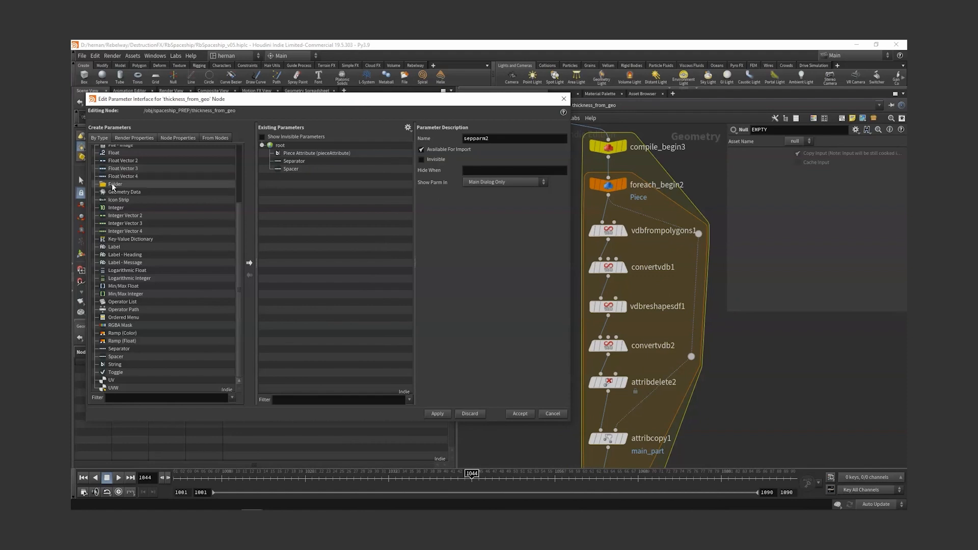
left_click_drag(112, 187, 298, 181)
left_click(518, 139)
left_click(485, 154)
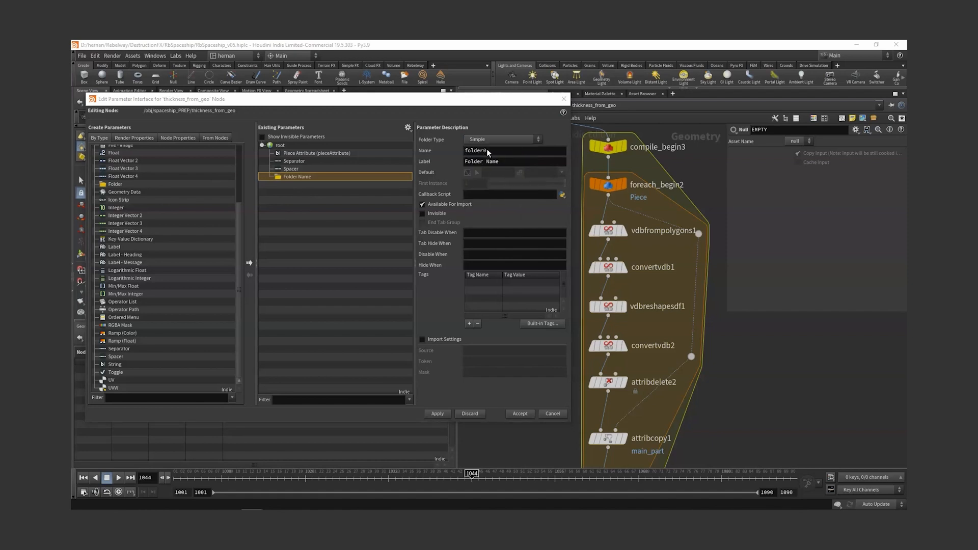
key("Tab")
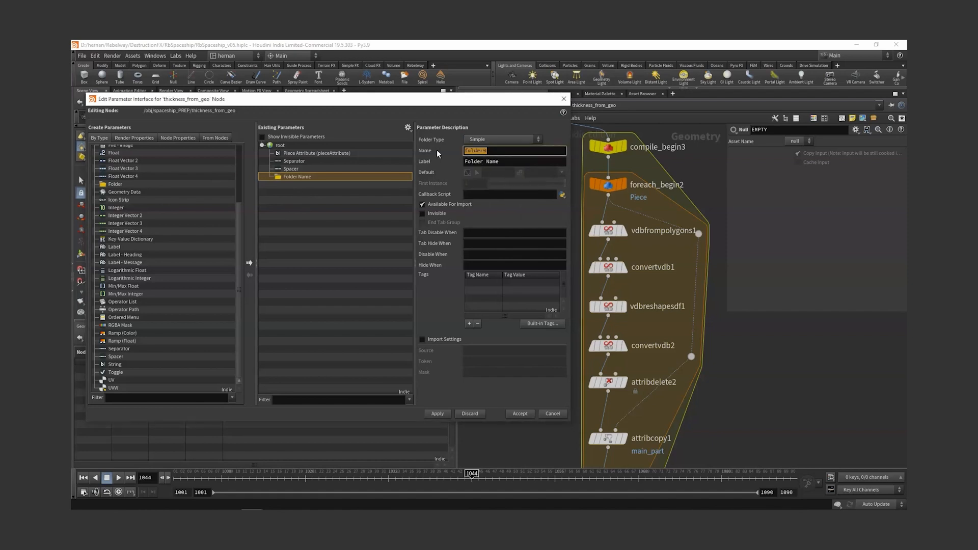
type("volumeProperties")
Step: Promote vdbfrompolygons1's Voxel Size and convertvdb1's Fog Isovalue into the Volume Properties folder
left_click(608, 230)
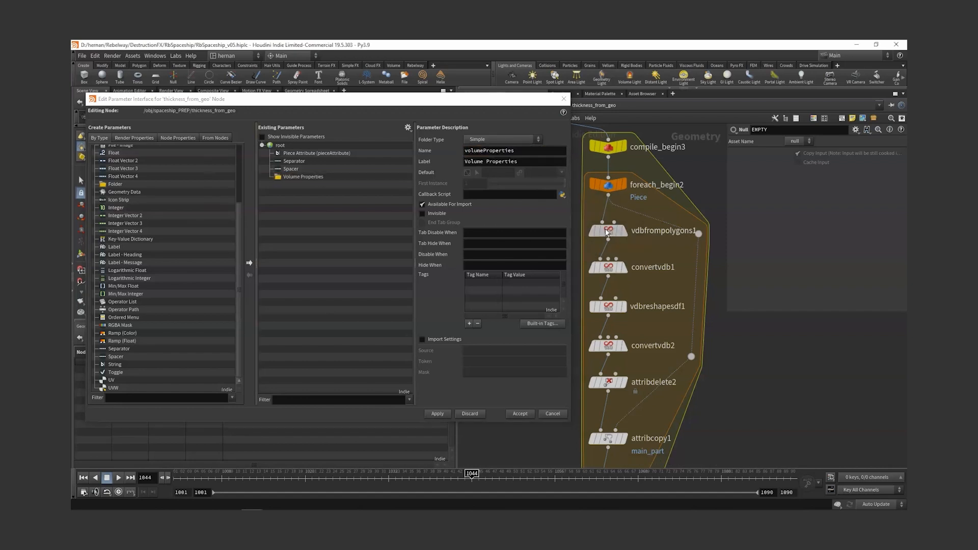
left_click_drag(777, 154, 323, 178)
middle_click_drag(632, 286, 640, 267)
left_click(617, 249)
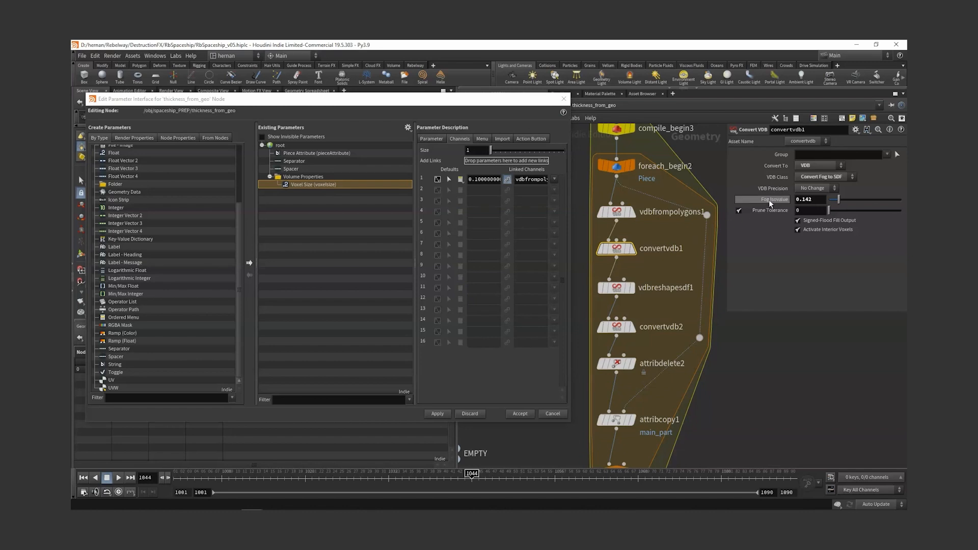
left_click_drag(769, 199, 301, 183)
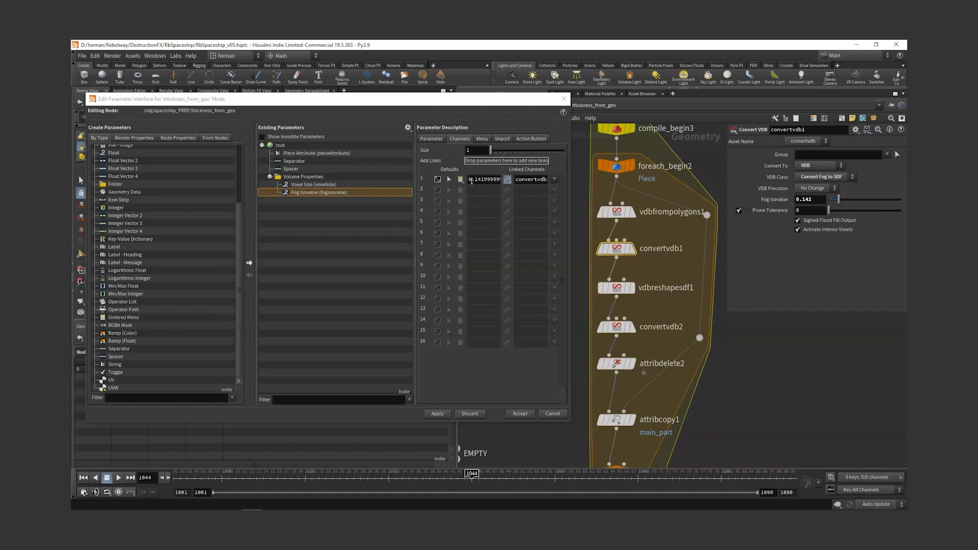
Step: Set the default values of both Fog Isovalue and Voxel Size to 0.1
double_click(474, 181)
type("0.1")
key("Return")
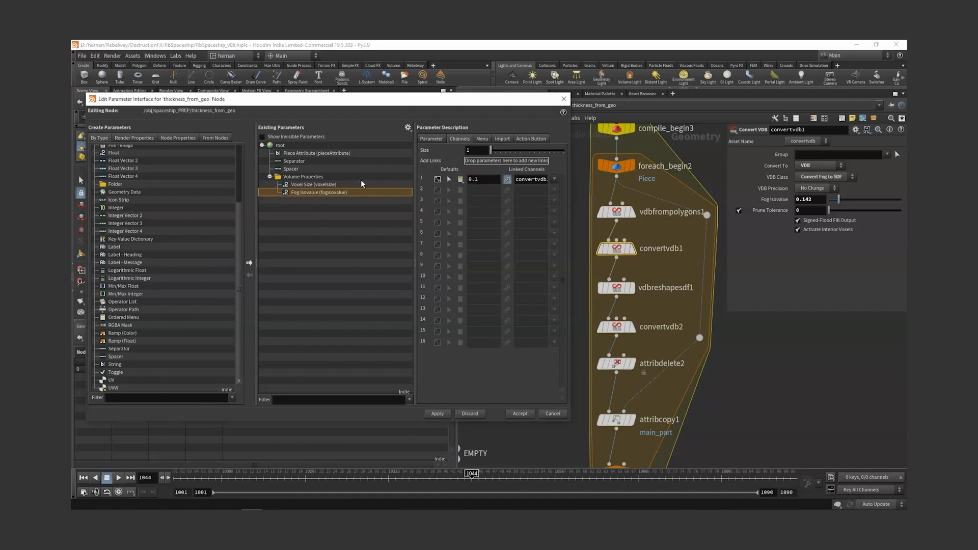
left_click(323, 185)
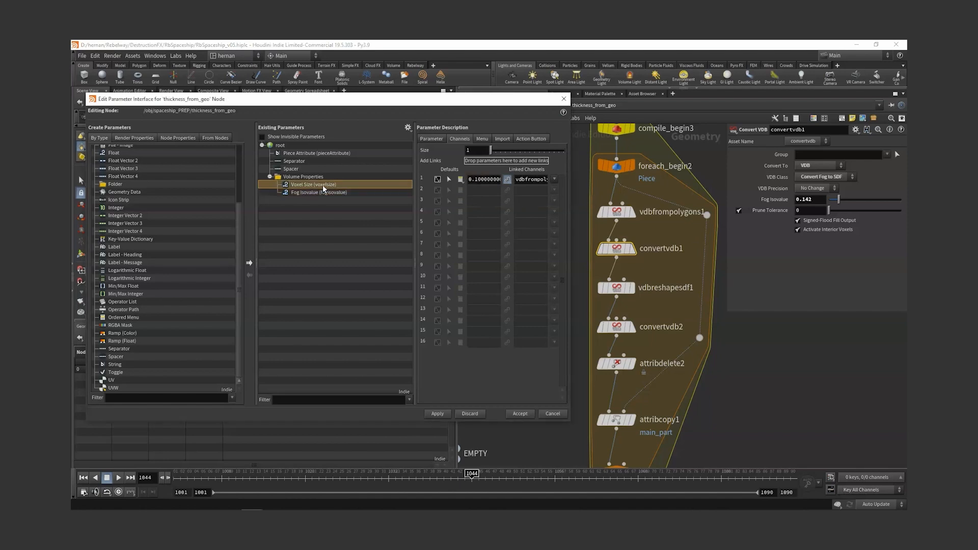
double_click(473, 179)
type("0.1")
key("Return")
Step: Promote vdbreshapesdf1's Offset and convertvdb2's Adaptivity into the Volume Properties folder below Fog Isovalue
left_click(604, 289)
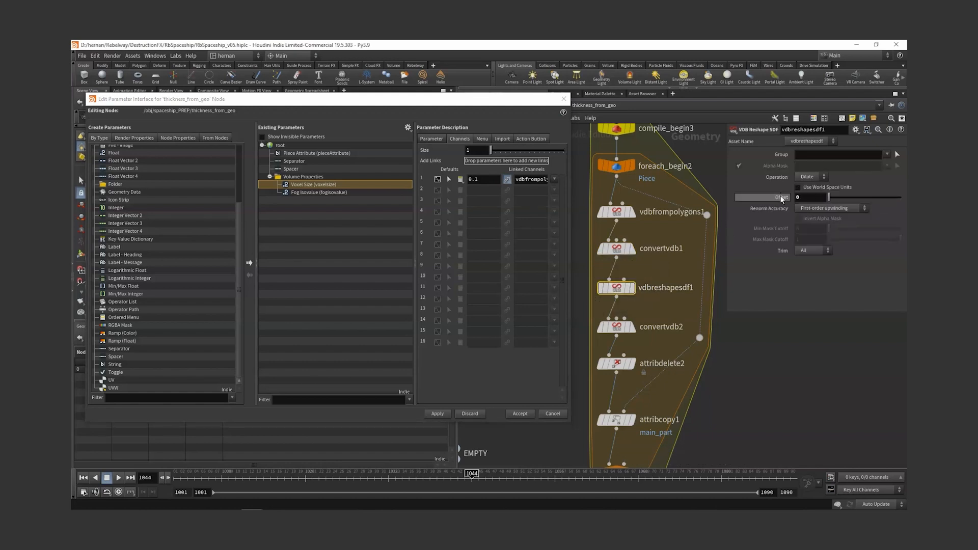
left_click_drag(783, 200, 363, 204)
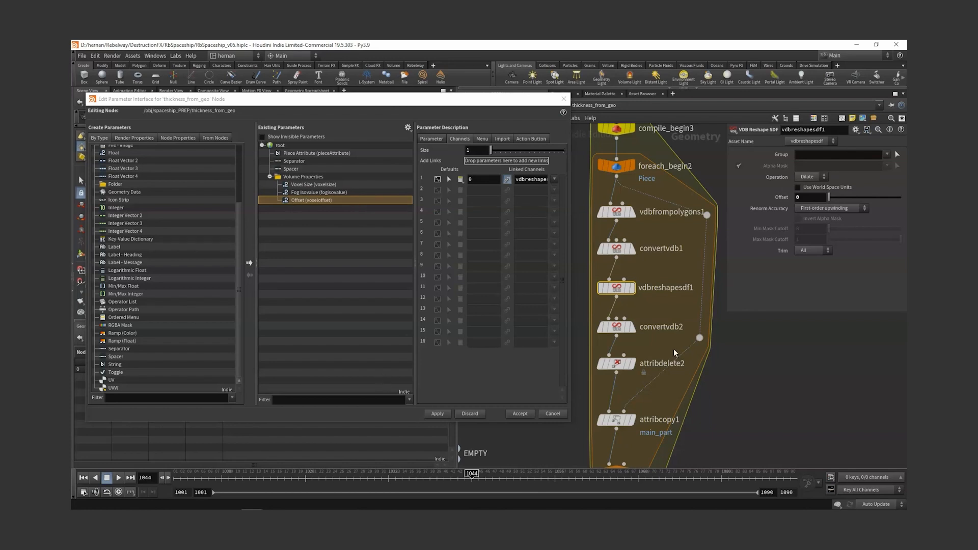
middle_click_drag(660, 318, 673, 291)
left_click(635, 305)
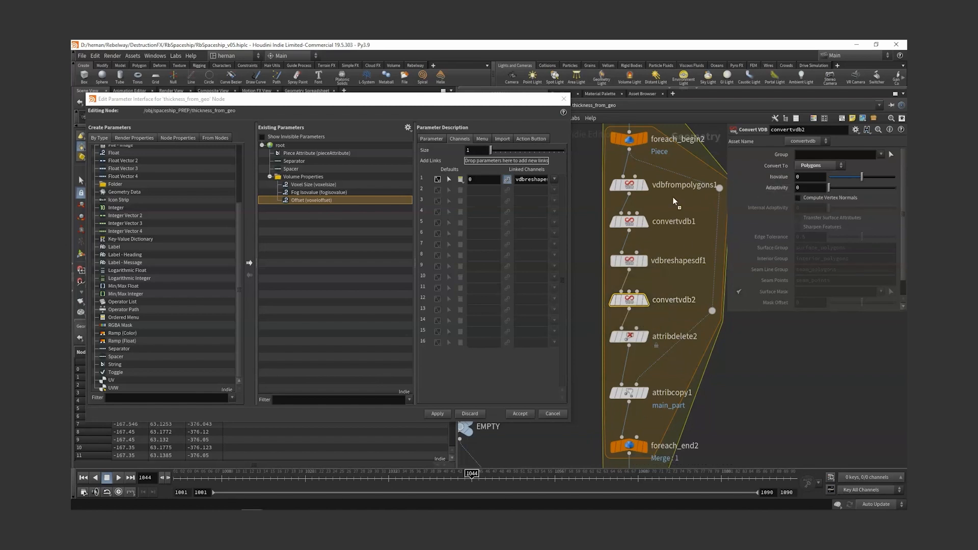
left_click_drag(299, 177, 309, 201)
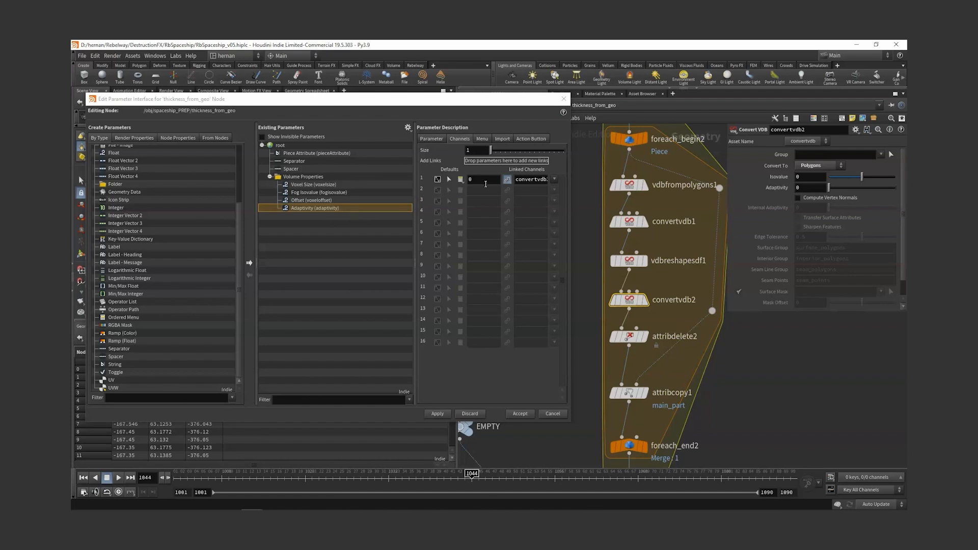
Step: Set Adaptivity's default to 0.5, apply the parameter interface, and save the scene
left_click(483, 183)
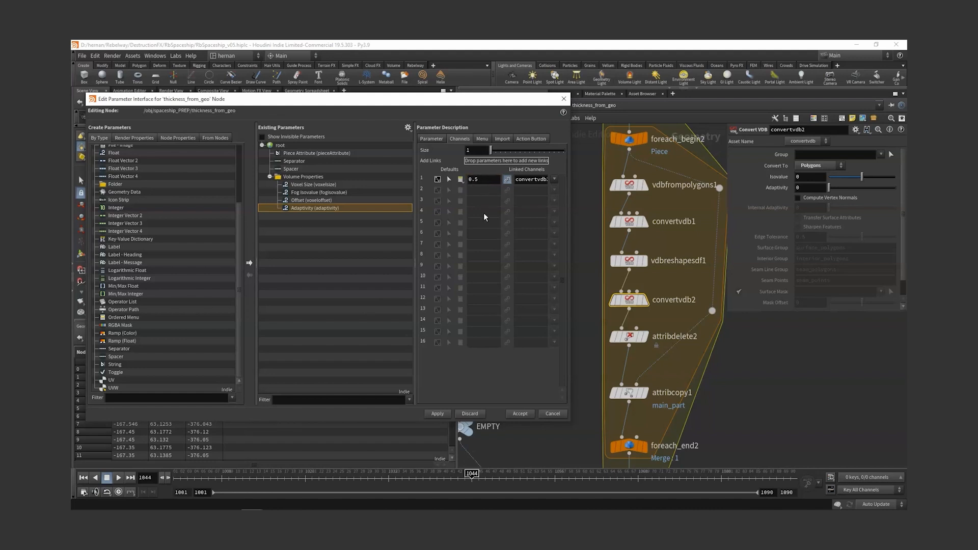
left_click(438, 414)
key("ctrl+s")
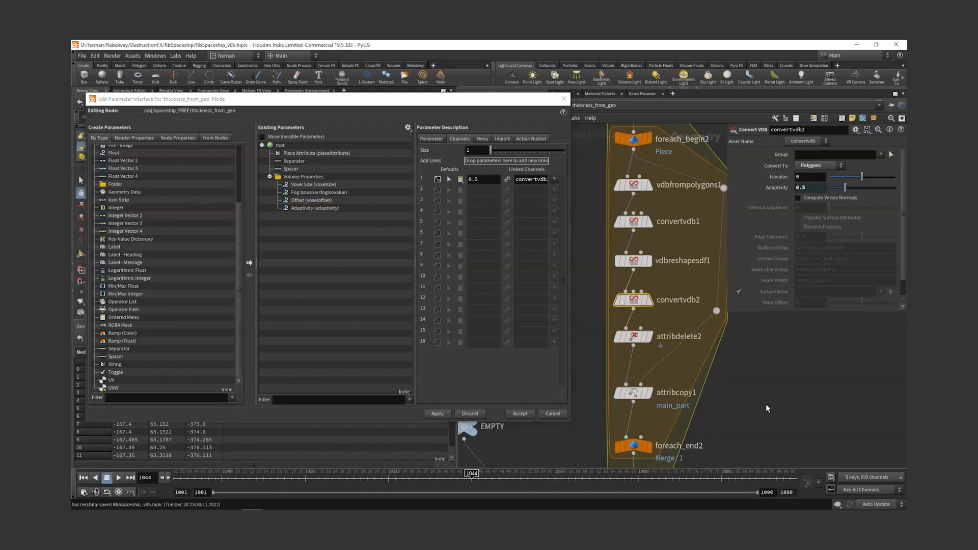
Step: Copy the subnetwork's Piece Attribute parameter and paste it as a relative reference into attribcopy1's Attribute Name
key("u")
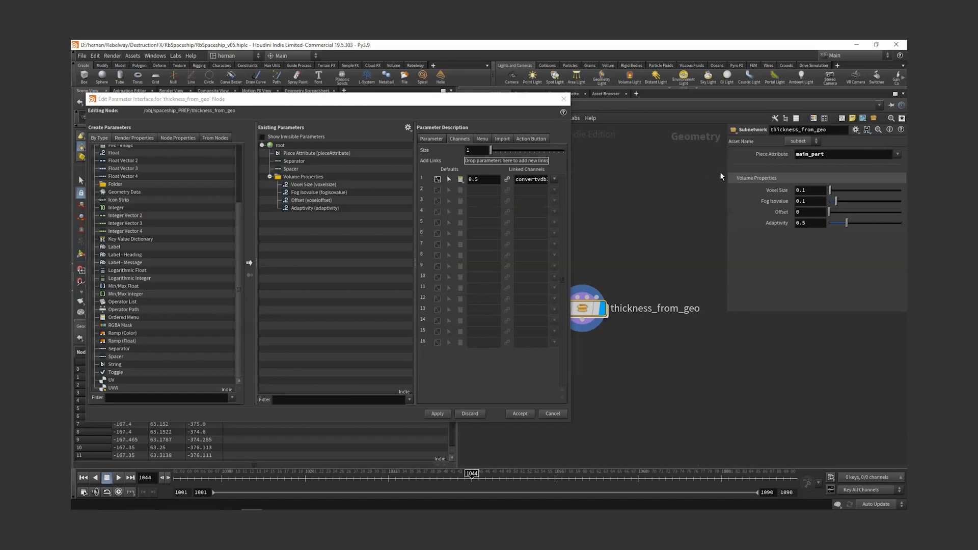
right_click(768, 155)
key("Escape")
double_click(589, 308)
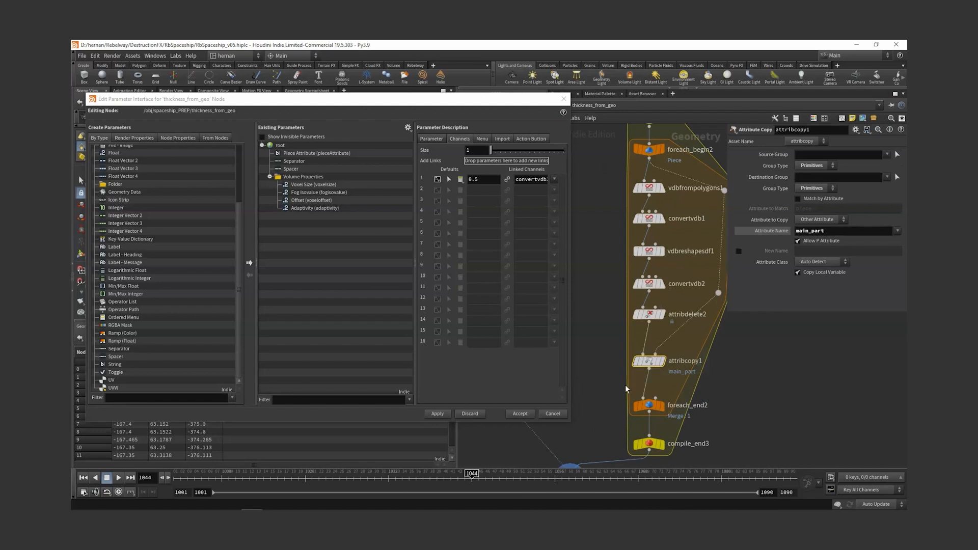
right_click(770, 232)
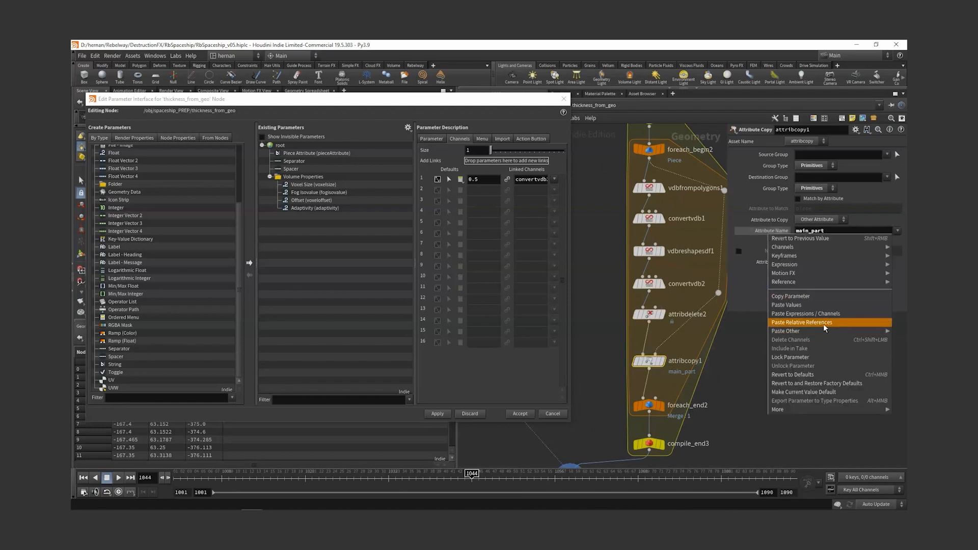
left_click(824, 325)
left_click_drag(614, 180, 670, 320)
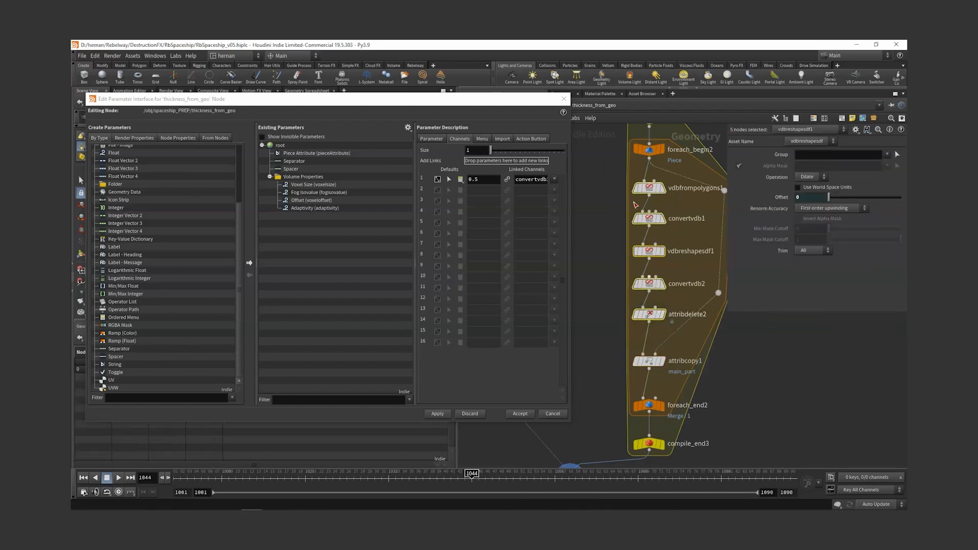
left_click(648, 361)
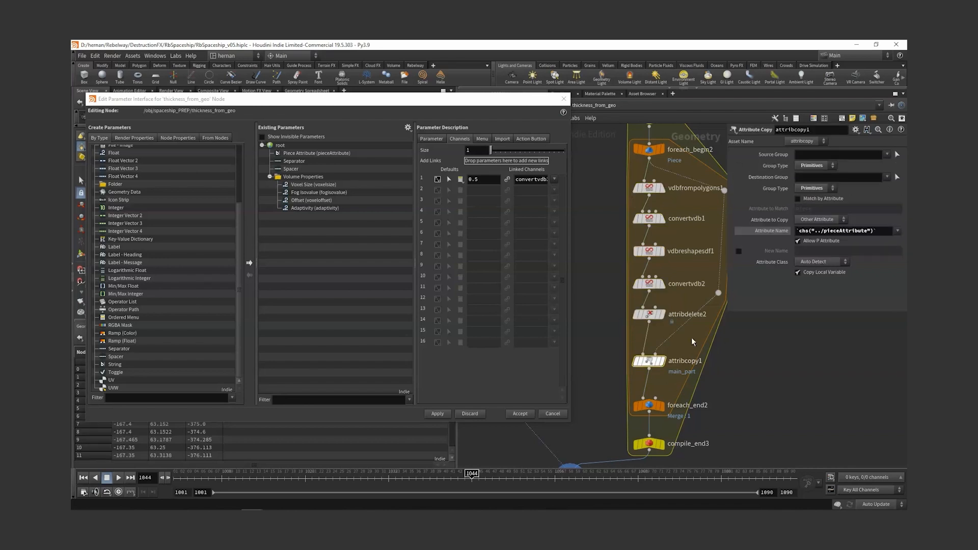
key("h")
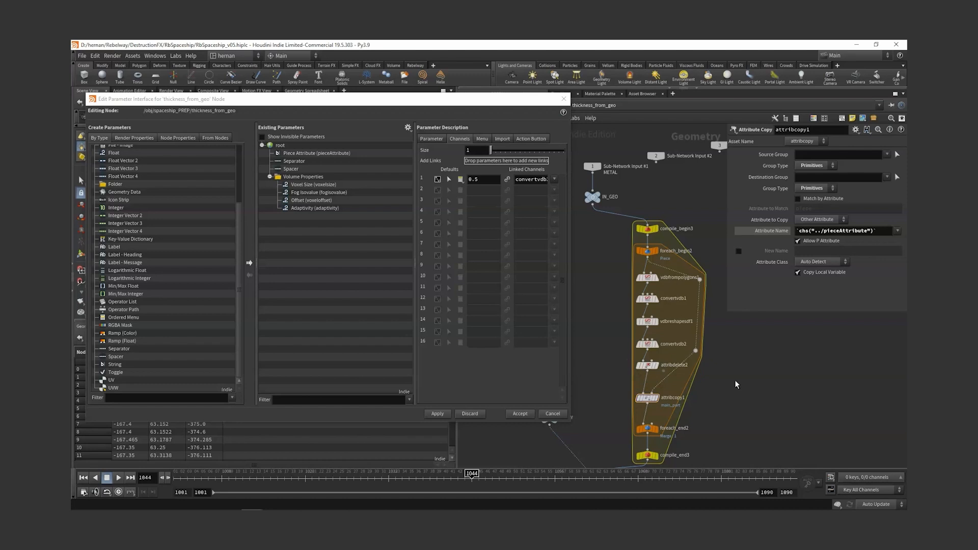
Step: Return to the spaceship_PREP level, accept the parameter interface edits, inspect the resulting spaceship mesh, and save the scene
key("u")
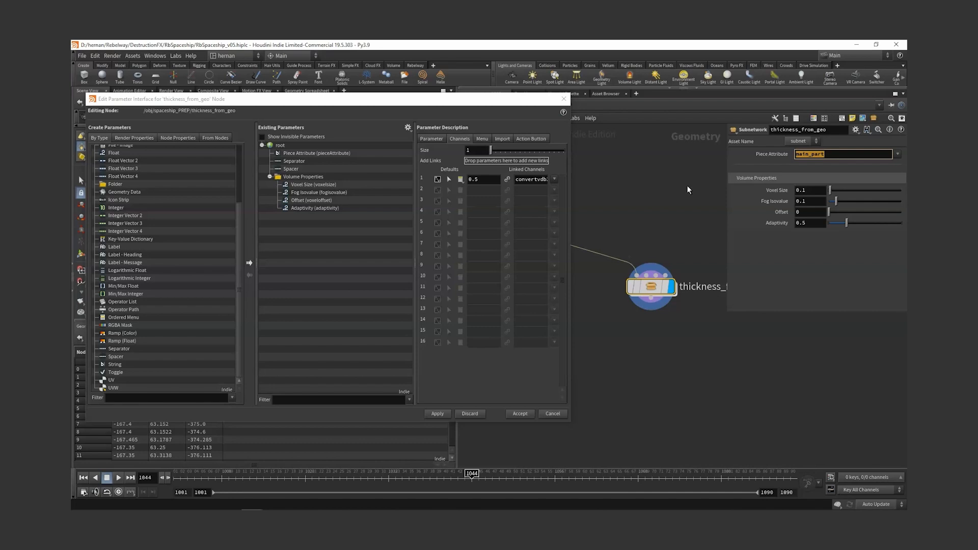
left_click(518, 415)
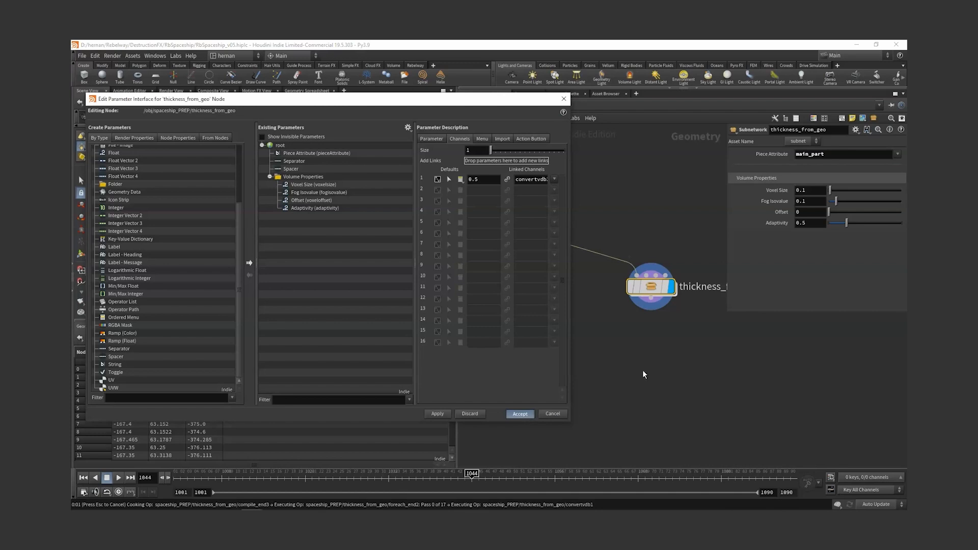
left_click_drag(301, 231, 249, 233)
right_click_drag(250, 234, 309, 229)
middle_click_drag(308, 229, 306, 175)
left_click_drag(306, 175, 337, 203)
key("ctrl+s")
Step: Start a new digital asset from the thickness_from_geo subnetwork and set its Tab menu entry to RB
right_click(607, 301)
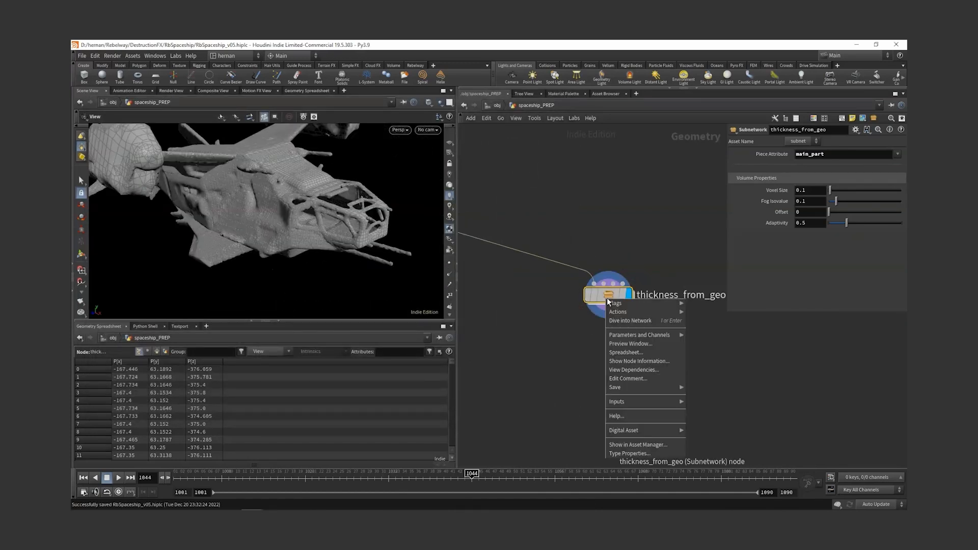
mouse_move(662, 431)
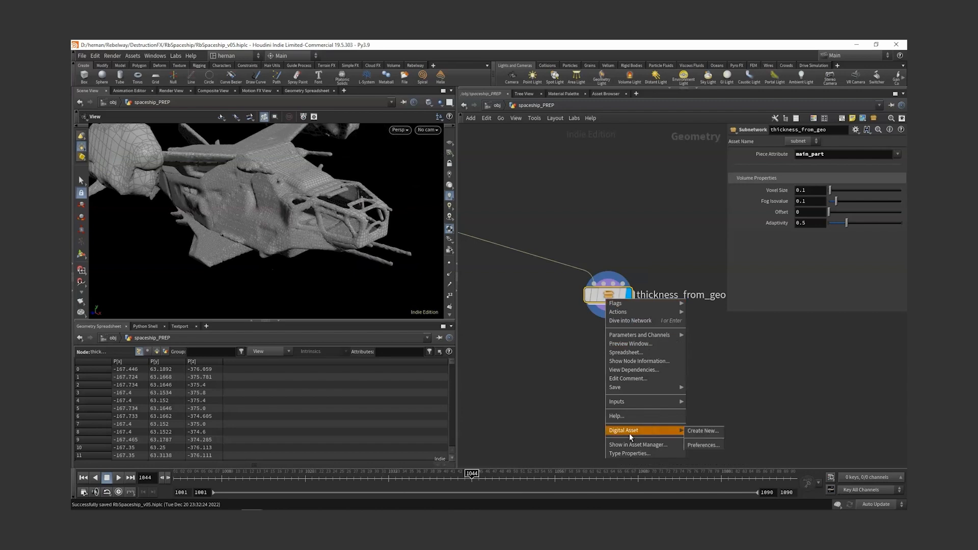
left_click(712, 436)
left_click_drag(501, 179, 319, 187)
left_click_drag(386, 214, 352, 217)
type("RB")
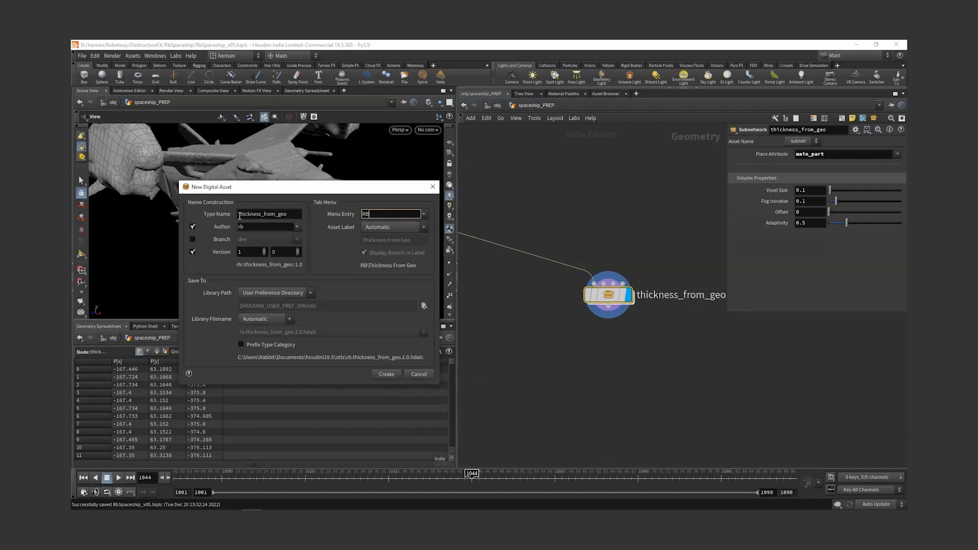
Step: Create the digital asset with type name thickness_from_geo, the Automatic asset label and version 1.0
left_click_drag(293, 211, 235, 214)
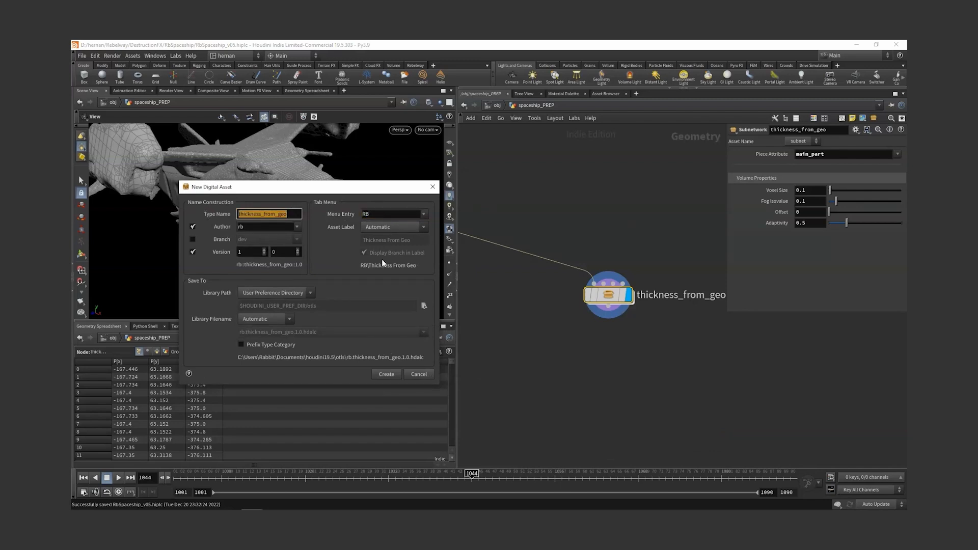
left_click(403, 227)
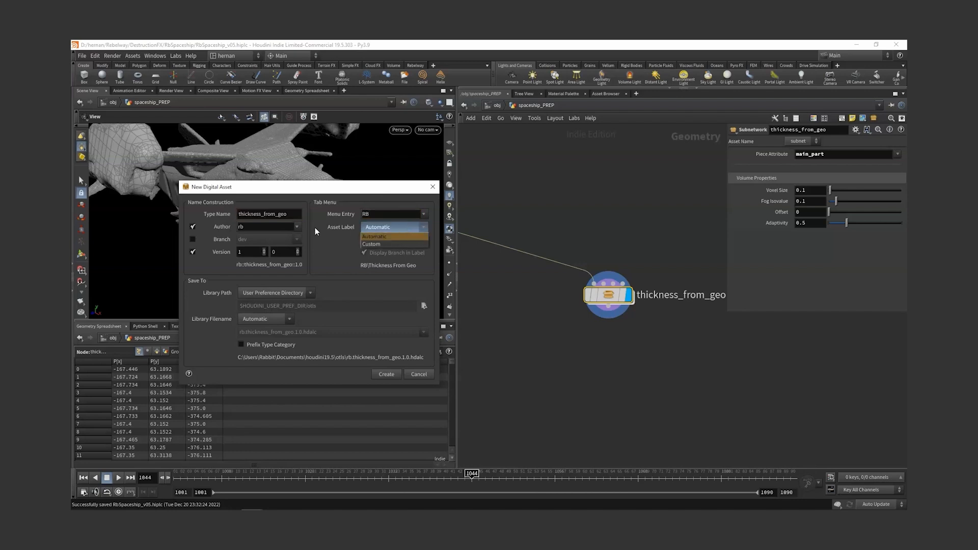
left_click(315, 227)
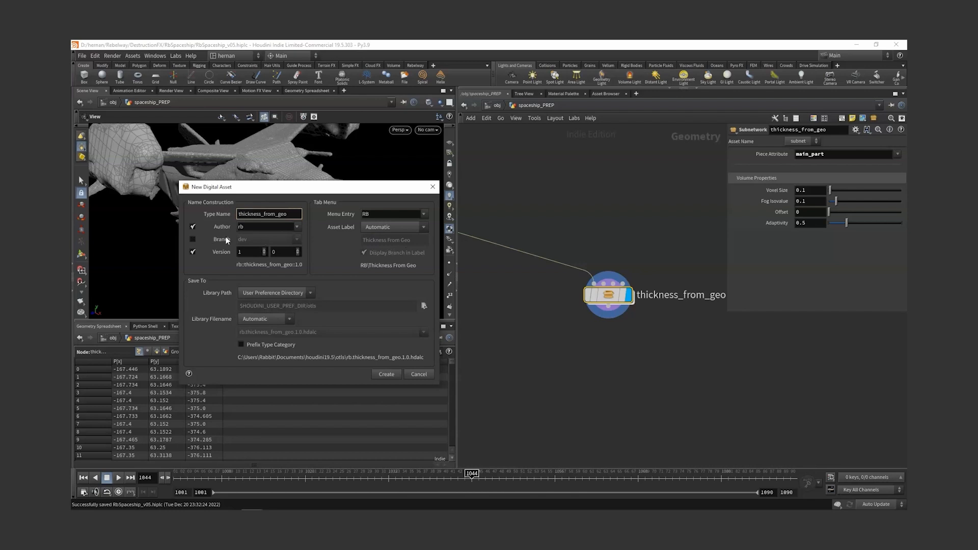
left_click(254, 253)
left_click(386, 375)
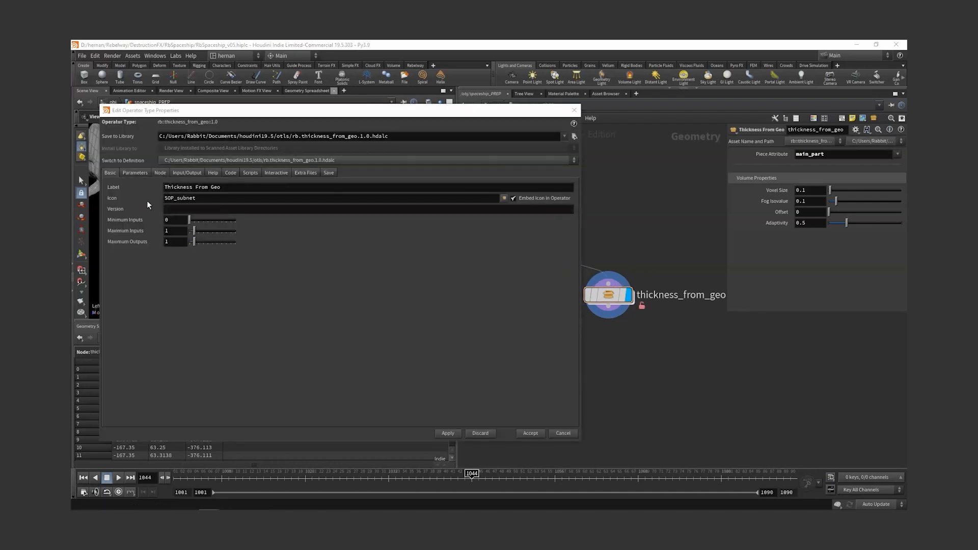
Step: Check the TAB Submenu Path in the new asset's shelf tool context settings
key("Tab")
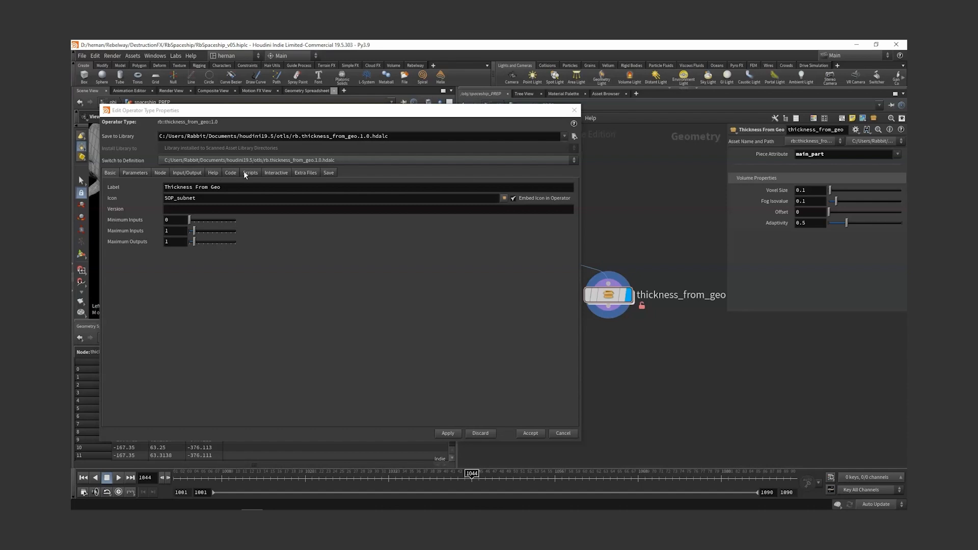
left_click(273, 173)
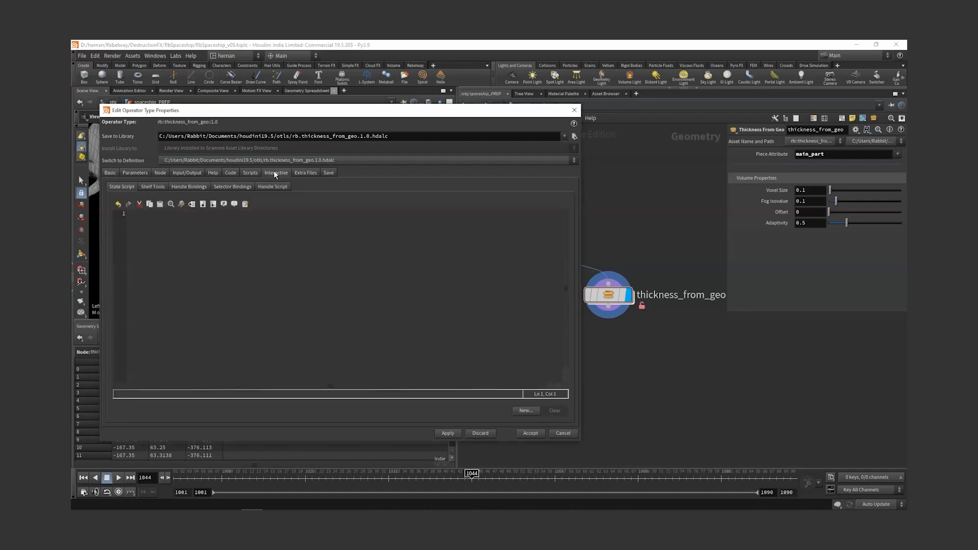
left_click(152, 186)
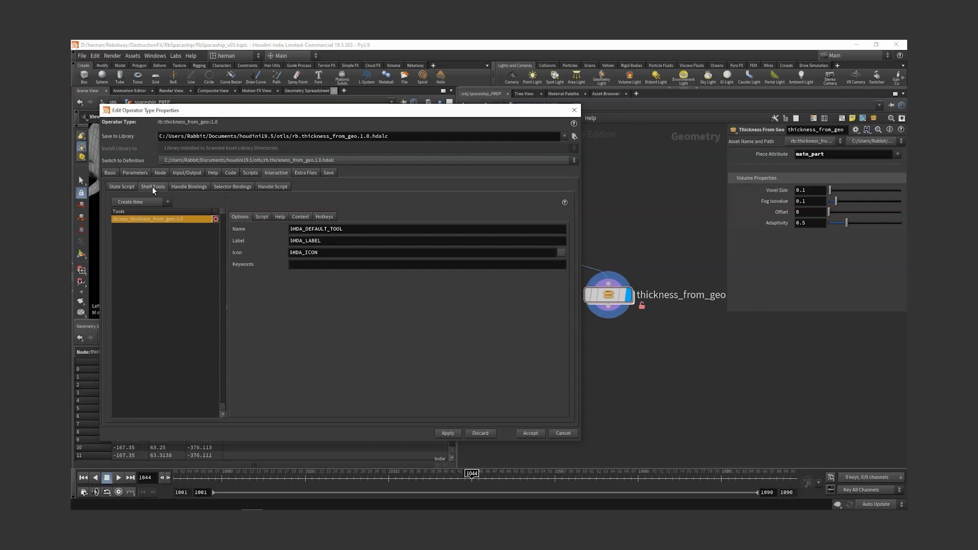
left_click(304, 216)
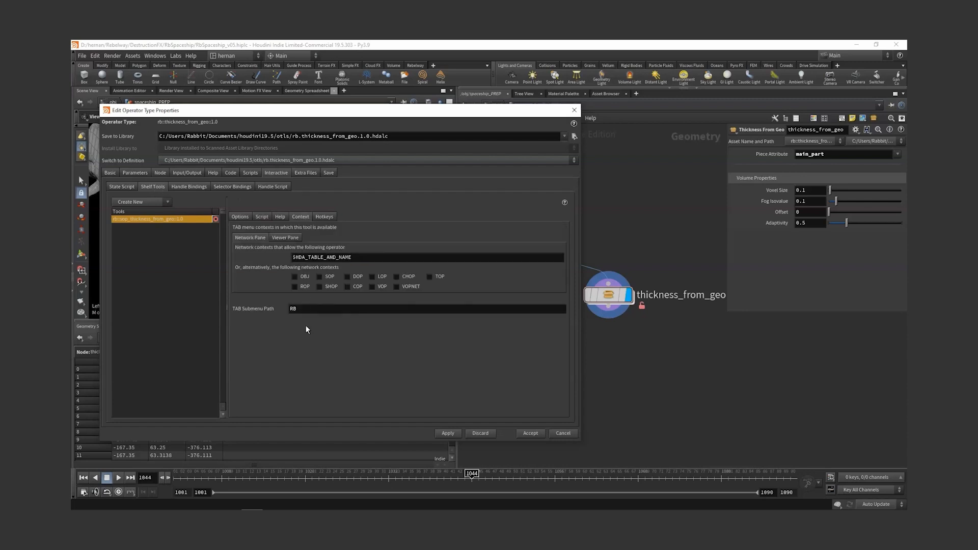
left_click(304, 312)
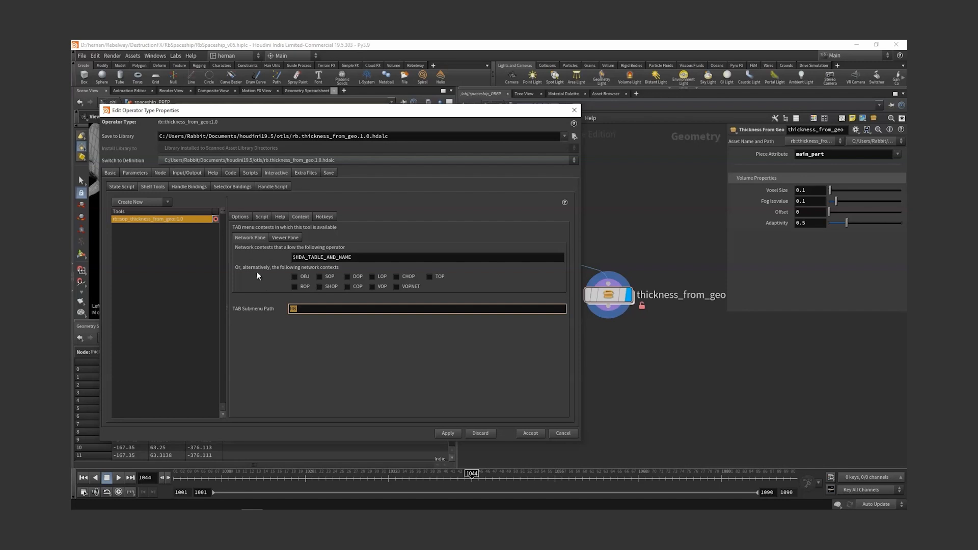
Step: Accept the asset's type properties with RB as the TAB submenu path, and match thickness_from_geo to its current definition
right_click(611, 294)
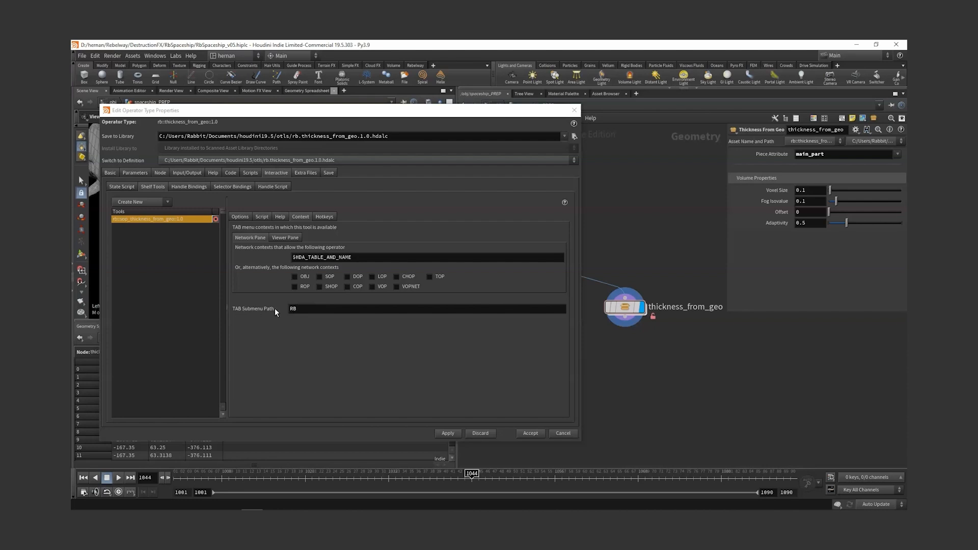
double_click(299, 314)
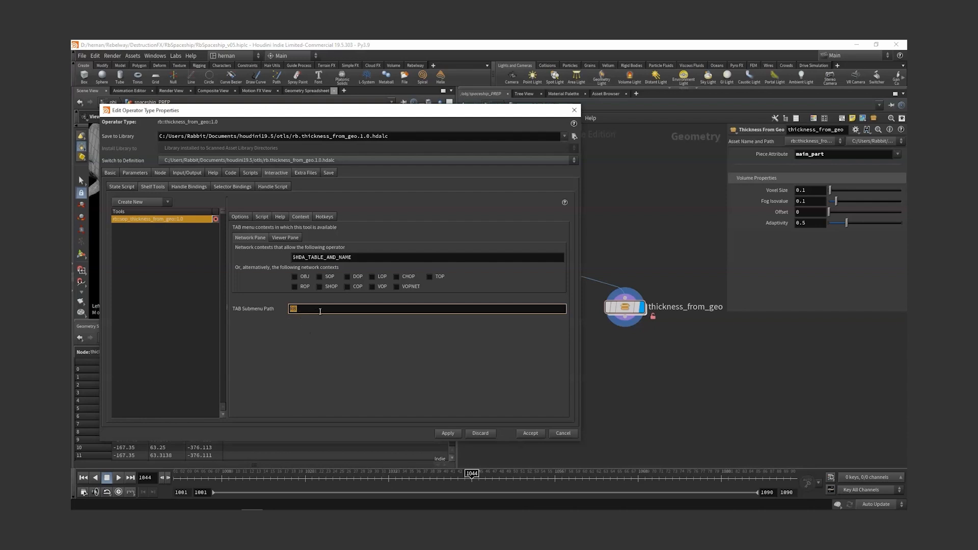
left_click(308, 332)
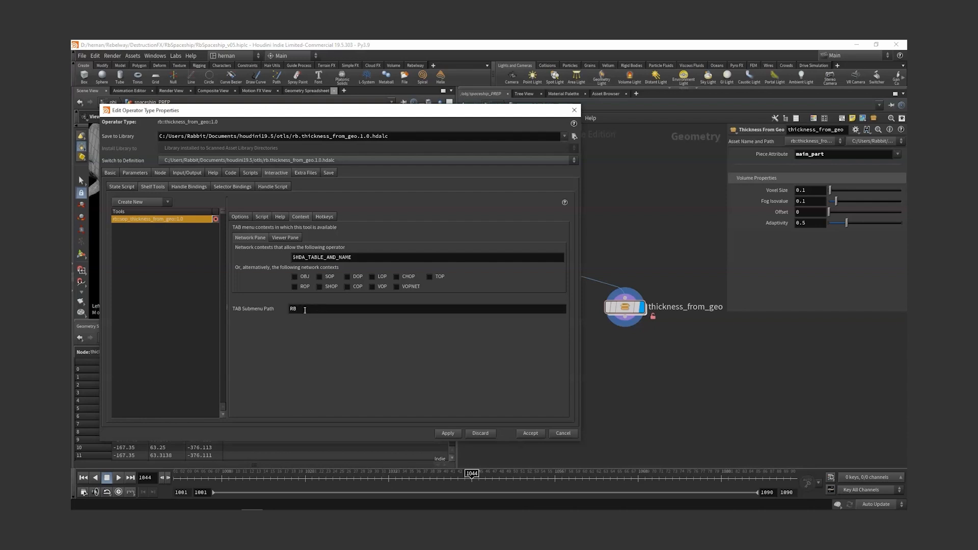
double_click(304, 310)
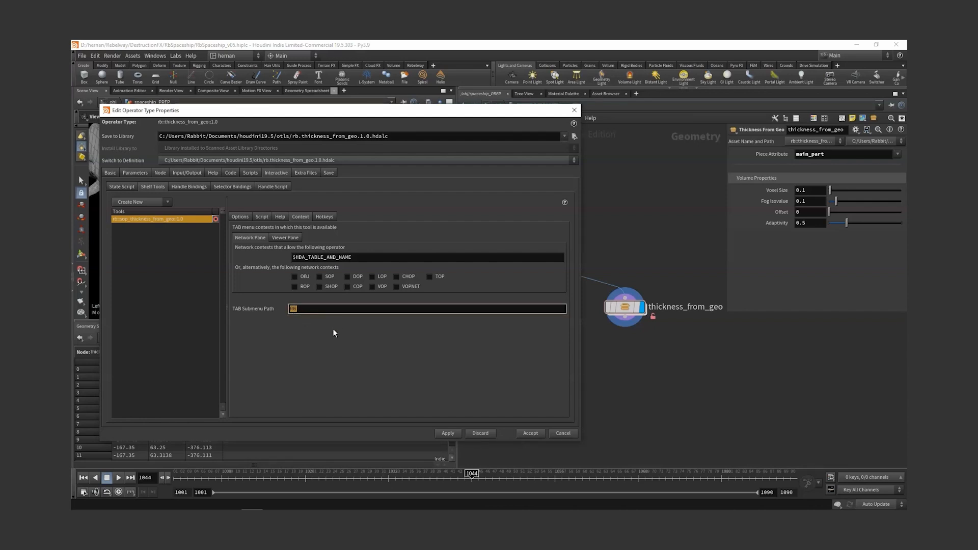
left_click(530, 433)
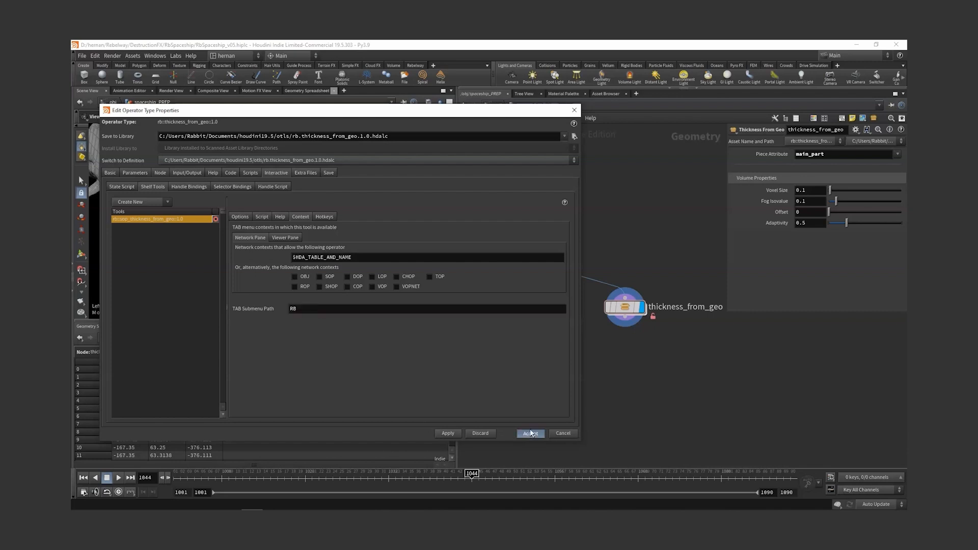
right_click(628, 311)
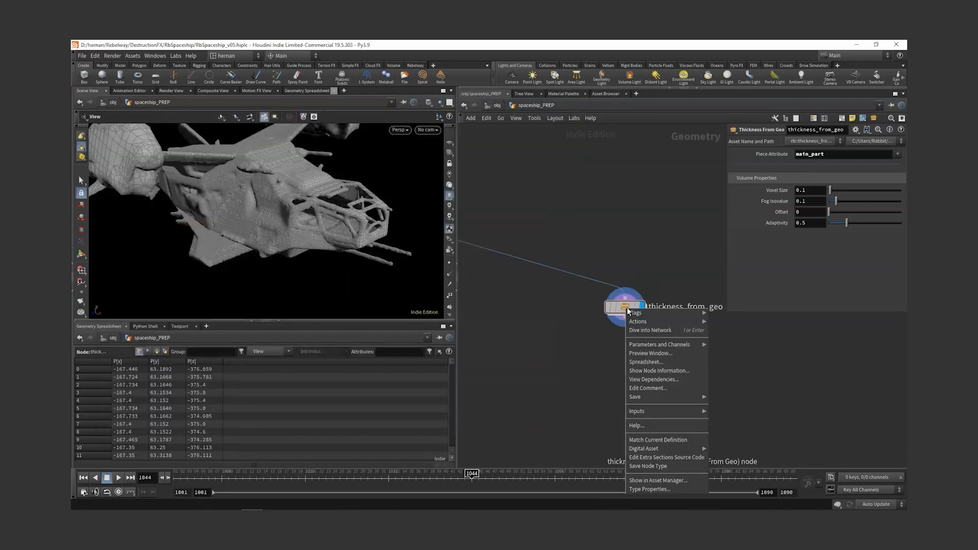
left_click(652, 440)
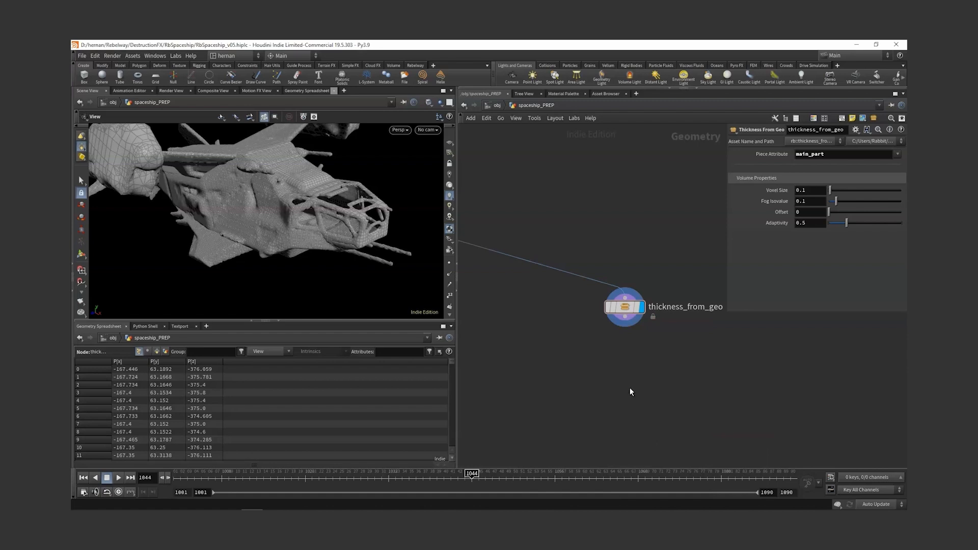
Step: Add a Labs File Cache connected below thickness_from_geo and name it thickness_geo
middle_click_drag(640, 382, 615, 345)
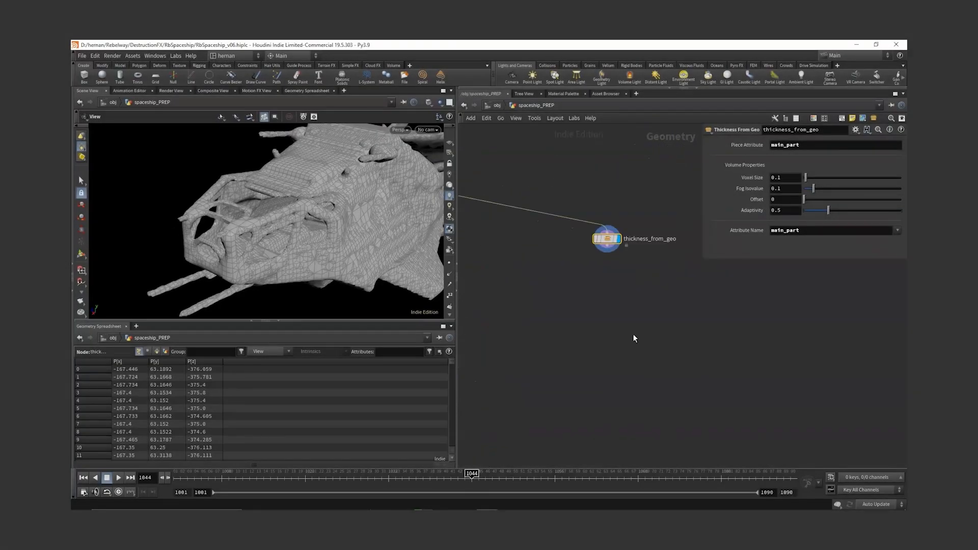
key("Tab")
type("labsfil")
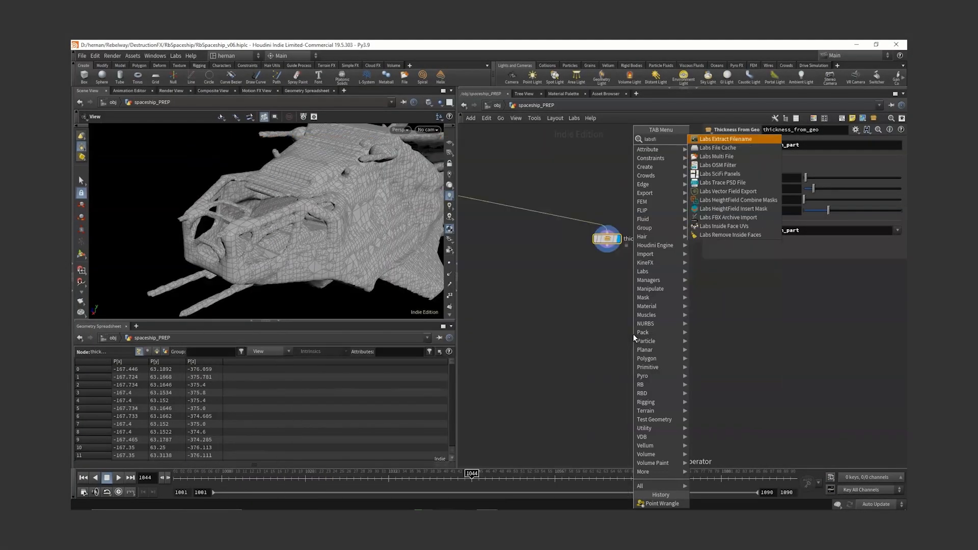
key("Return")
left_click(607, 309)
left_click(644, 307)
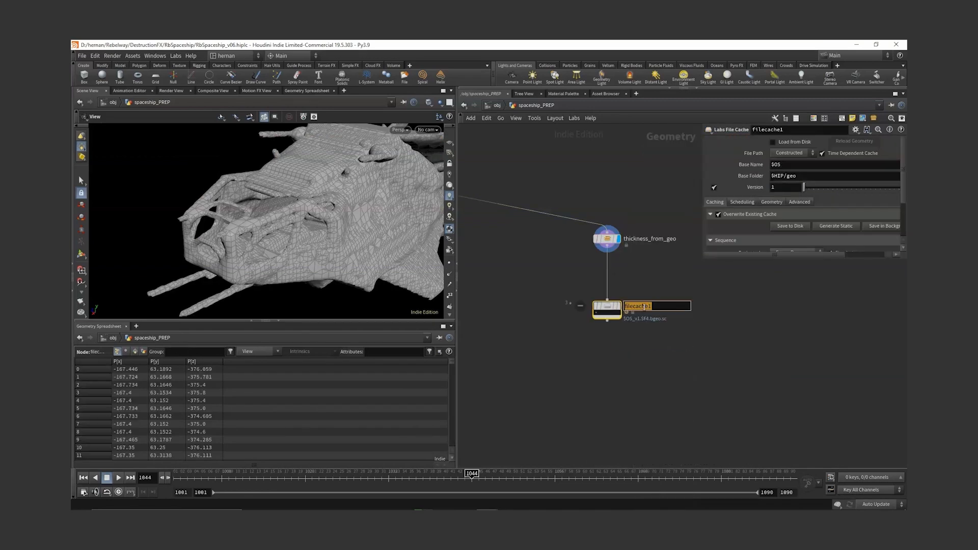
type("thickness_geo")
key("Return")
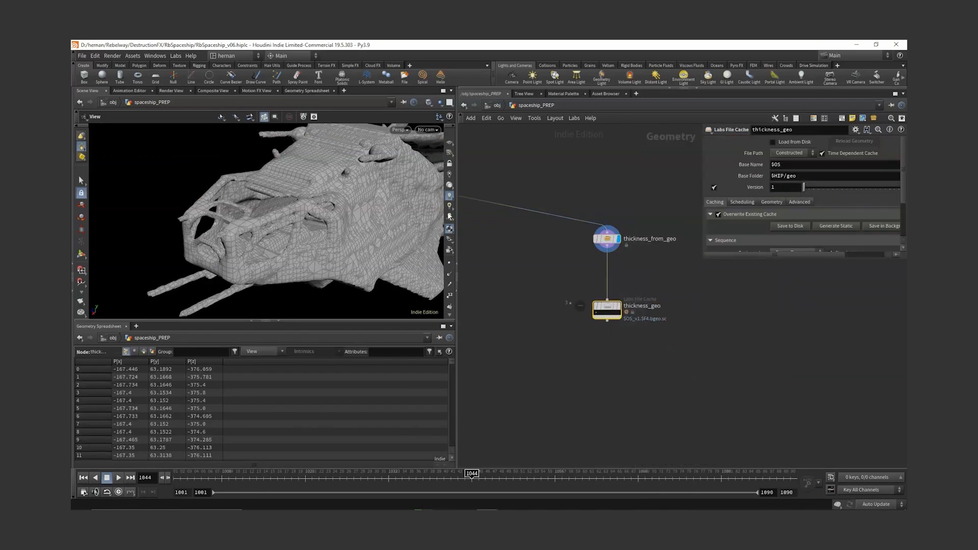
Step: Enable the Rebelway shelf and run its Fix Labs Cache tool on the thickness_geo cache node
left_click(410, 66)
mouse_move(433, 97)
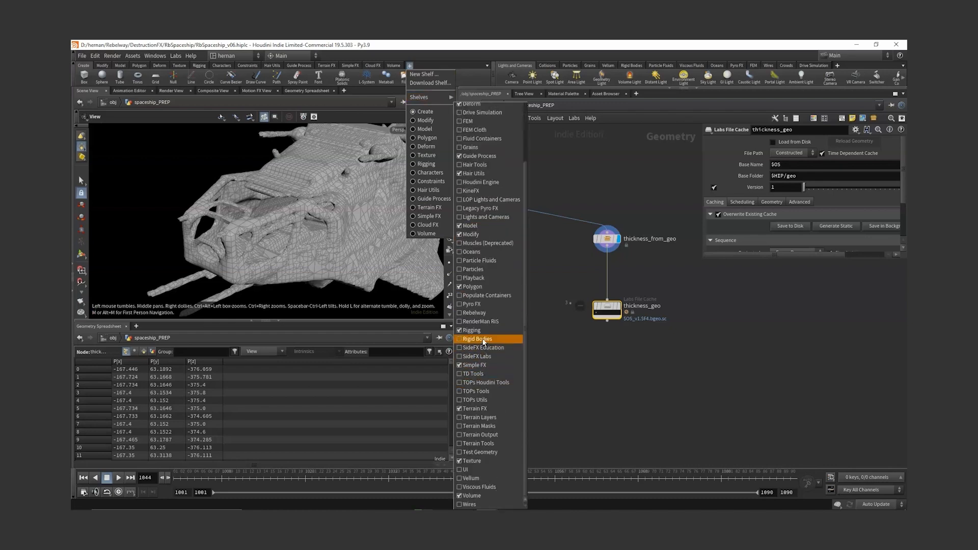
left_click(476, 313)
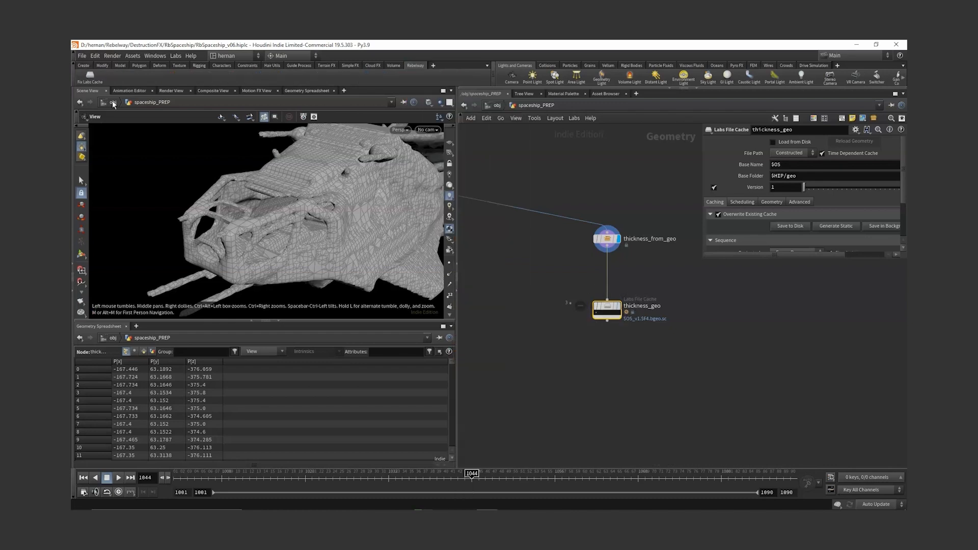
left_click(90, 76)
Step: Make the thickness_geo cache independent of time and save it to disk
left_click_drag(704, 257, 648, 404)
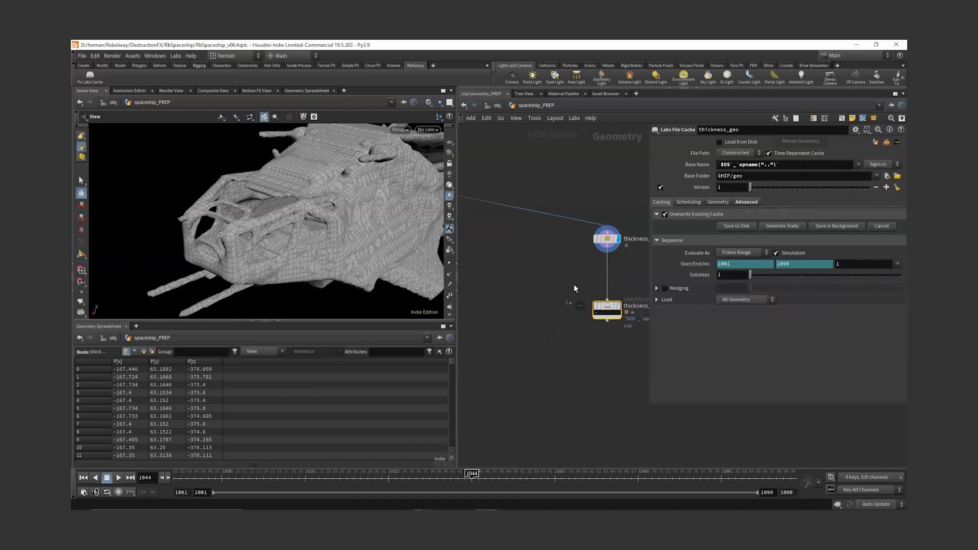
middle_click_drag(574, 287, 514, 296)
left_click(778, 157)
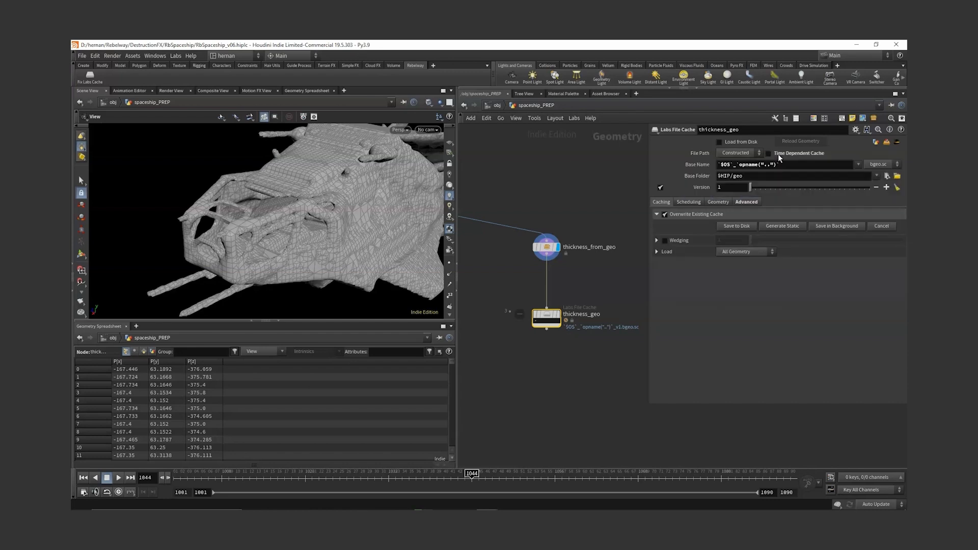
left_click(737, 226)
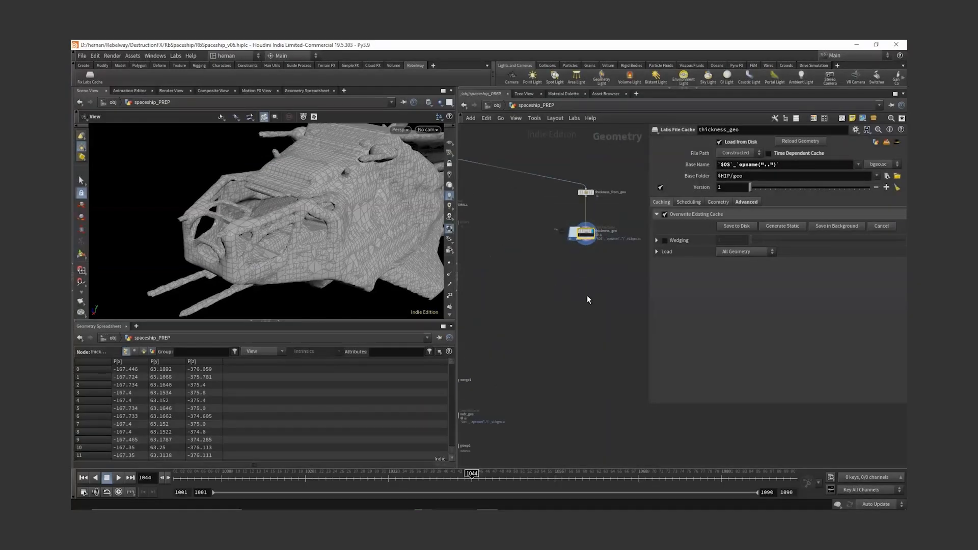
Step: Duplicate the rndrGeo group node above GEO_TARGET_FOR_DEFORMATION and place the copy beside the render geometry branch
scroll(587, 293, "down", 3)
middle_click_drag(586, 276, 594, 204)
scroll(528, 318, "up", 3)
left_click_drag(555, 320, 497, 362)
left_click(515, 332)
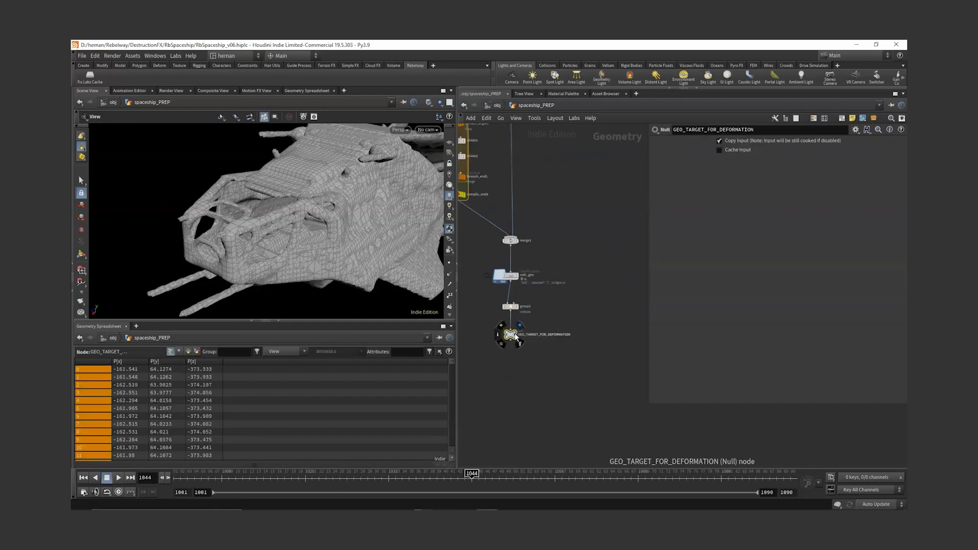
left_click(513, 308)
scroll(526, 313, "up", 3)
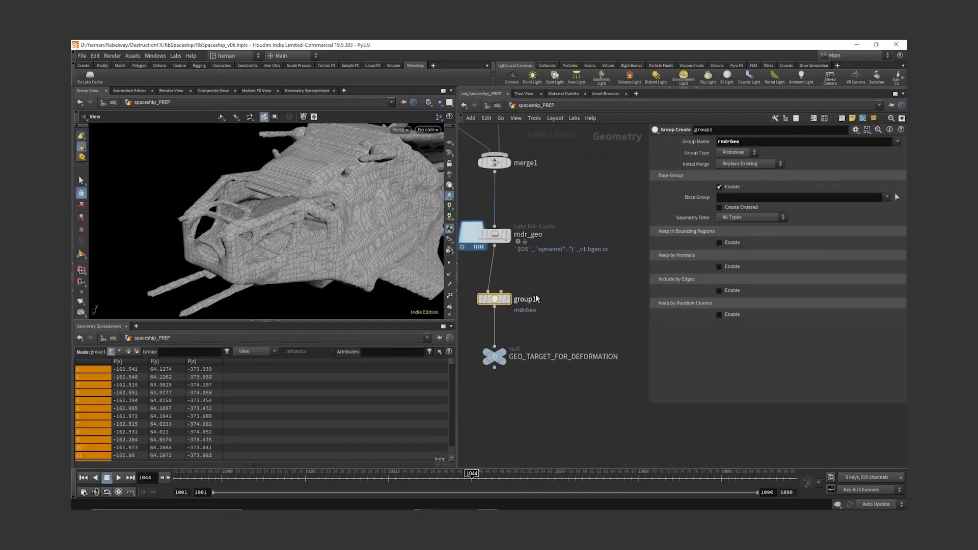
scroll(572, 298, "down", 3)
middle_click_drag(573, 298, 550, 327)
left_click(519, 329)
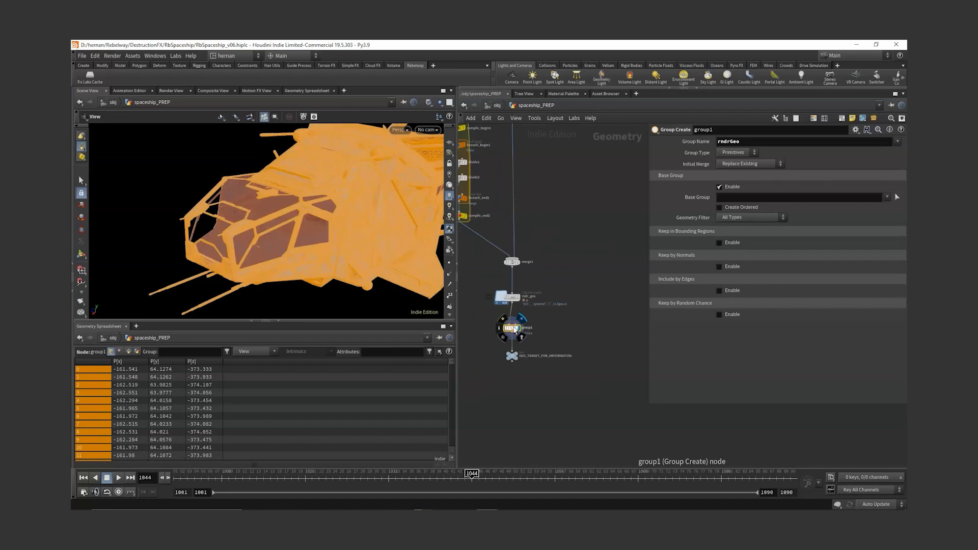
left_click_drag(513, 329, 596, 330, "alt")
middle_click_drag(598, 365, 517, 395)
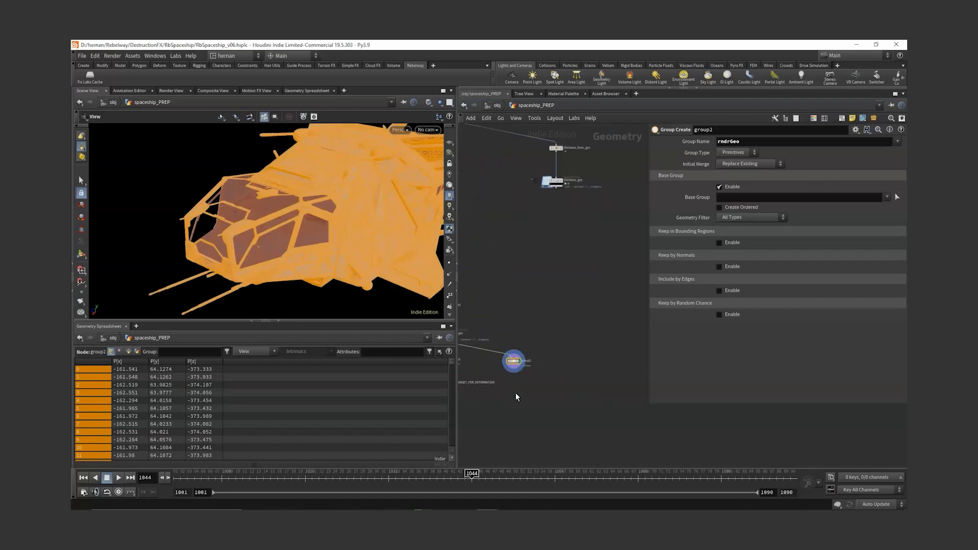
Step: Reconnect the copied group node so that thickness_geo feeds its input
scroll(517, 394, "down", 3)
scroll(514, 373, "up", 4)
left_click_drag(513, 372, 570, 374)
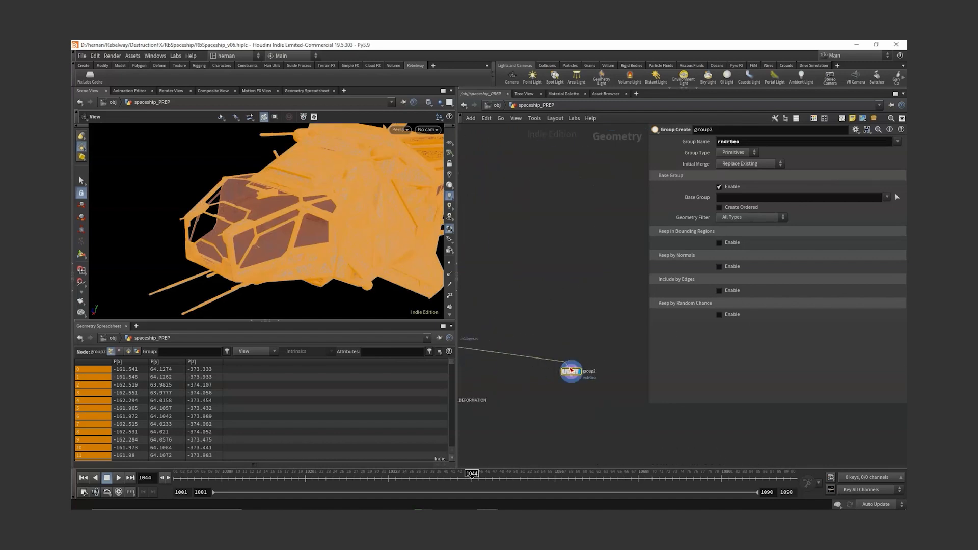
left_click(571, 365)
middle_click_drag(585, 138, 562, 276)
left_click(560, 275)
key("f")
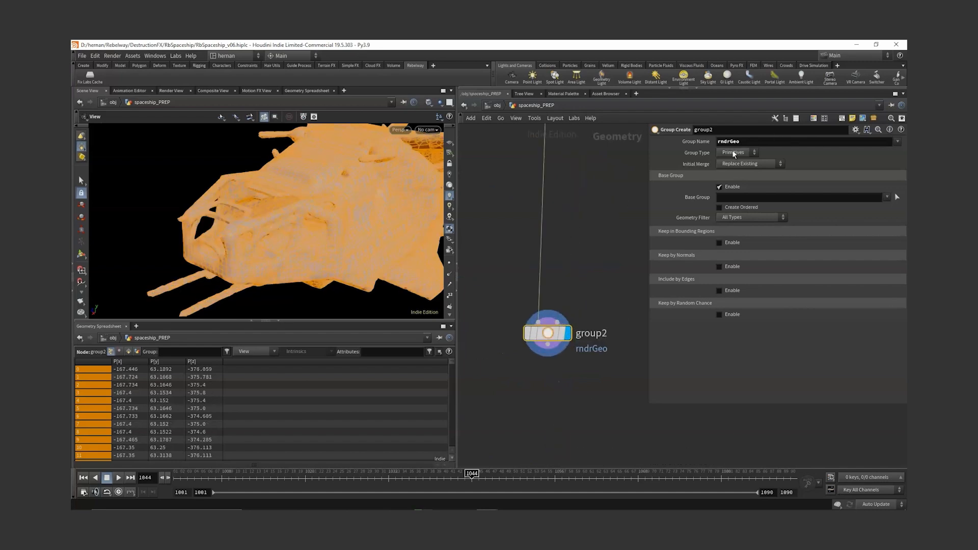
Step: Set the copied group node's Group Name to dynGeo
left_click_drag(730, 142, 664, 146)
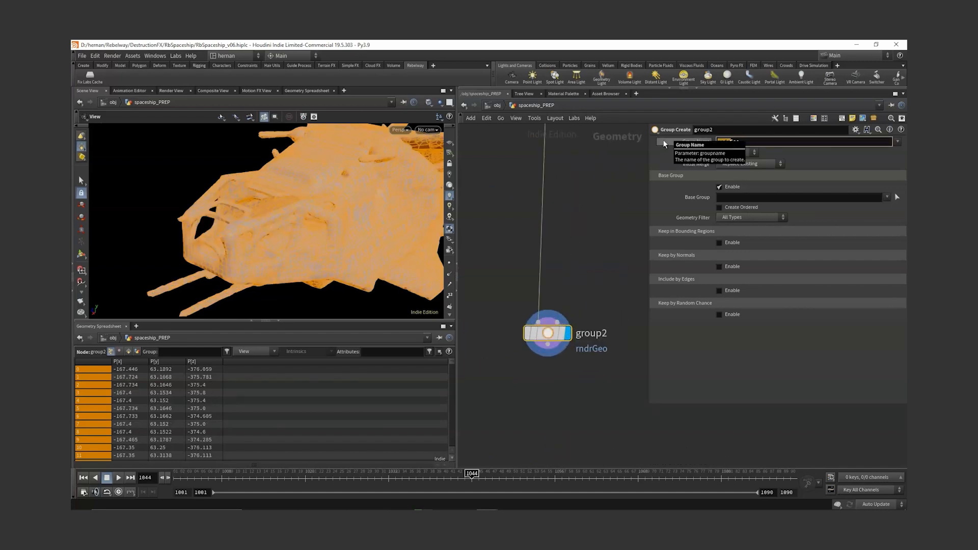
type("dyn")
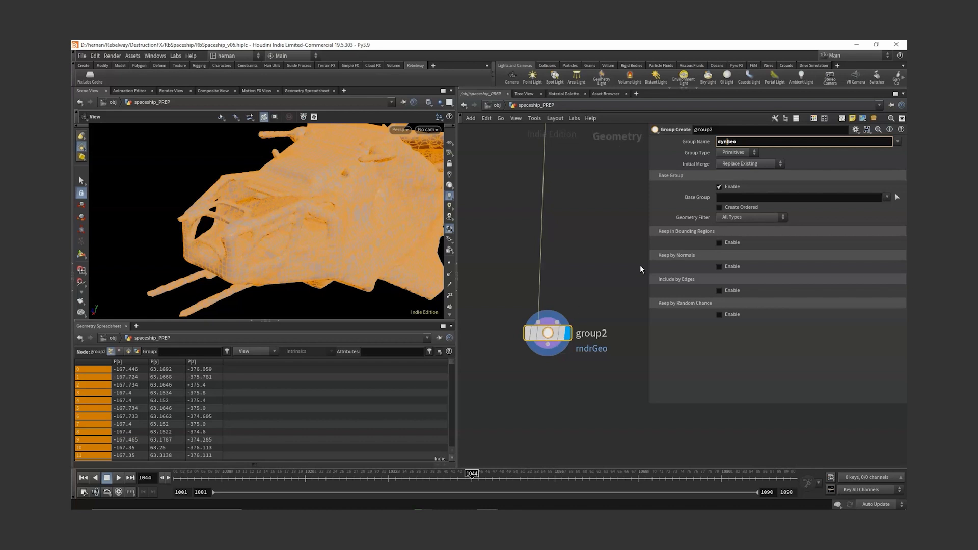
key("Return")
Step: Duplicate the GEO_TARGET_FOR_DEFORMATION null below the dynGeo group node and rename the copy GEO_TARGET_FOR_DYNAMICS
scroll(631, 336, "down", 6)
left_click_drag(506, 291, 610, 254, "alt")
scroll(614, 292, "up", 4)
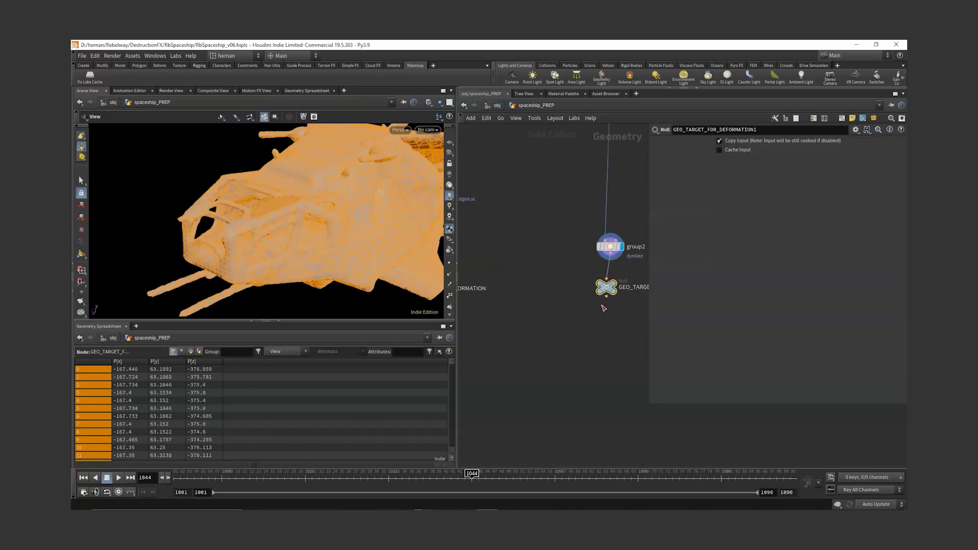
middle_click_drag(615, 287, 549, 304)
scroll(549, 304, "up", 2)
middle_click_drag(624, 279, 557, 295)
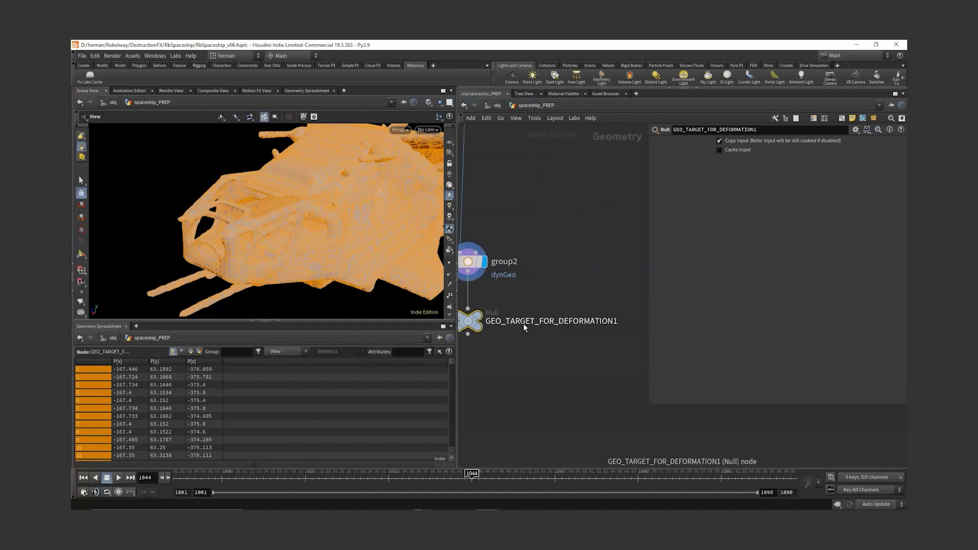
double_click(524, 323)
type("GEO_TARGET_FOR_DYNAMICS")
key("Return")
Step: Merge GEO_TARGET_FOR_DEFORMATION with GEO_TARGET_FOR_DYNAMICS and display the merged geometry in wireframe
scroll(561, 362, "down", 5)
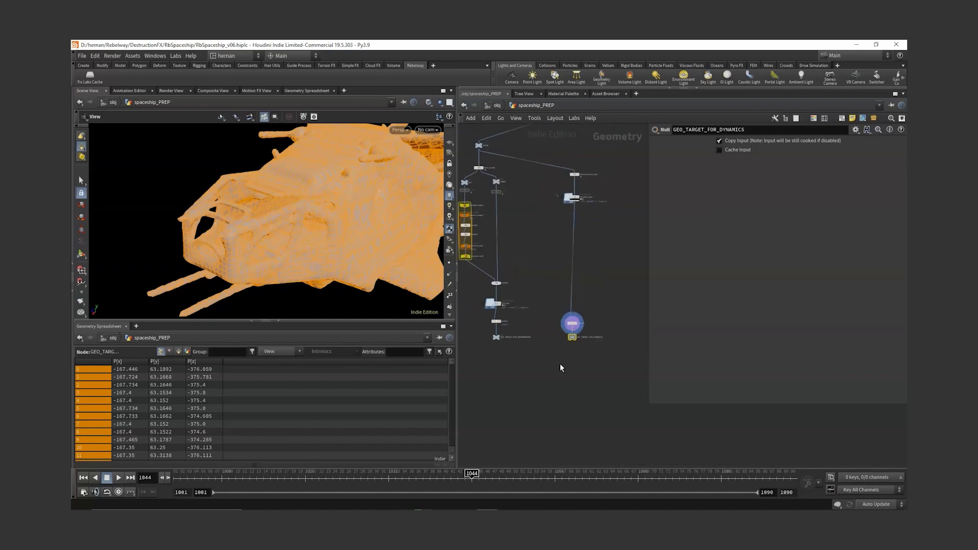
scroll(530, 350, "up", 2)
middle_click_drag(491, 365, 544, 355)
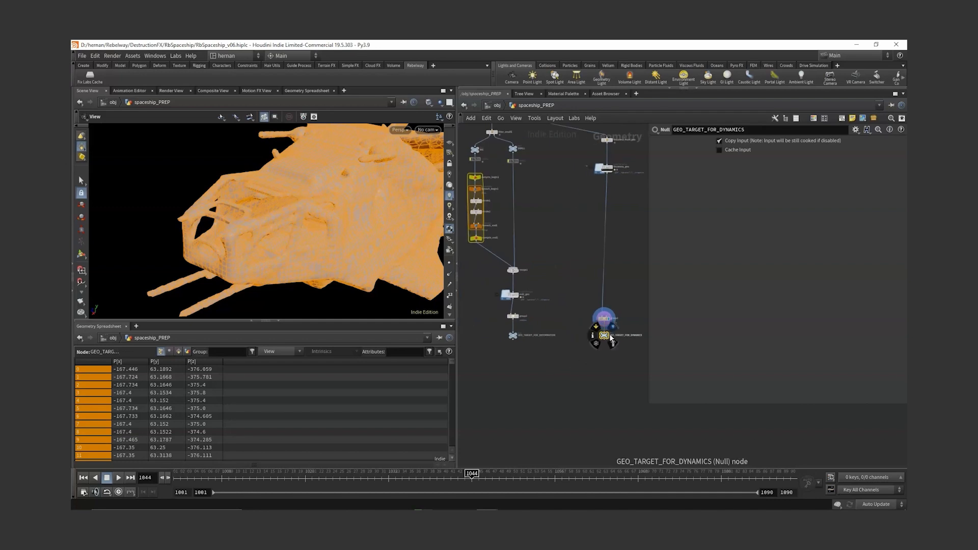
left_click_drag(630, 326, 585, 401)
scroll(510, 349, "up", 3)
scroll(584, 402, "up", 2)
middle_click_drag(585, 401, 560, 331)
left_click(569, 331)
left_click_drag(535, 357, 630, 313)
left_click_drag(321, 237, 282, 231)
key("shift+w")
Step: Add an Output node with index 0 below the merge of the two target nulls
scroll(282, 231, "up", 5)
middle_click_drag(589, 436, 590, 328)
key("Tab")
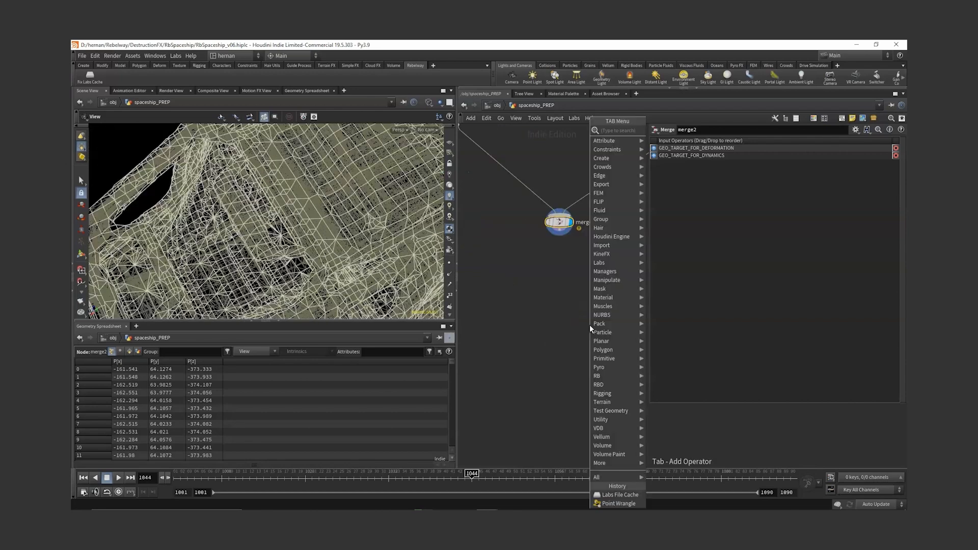
type("output")
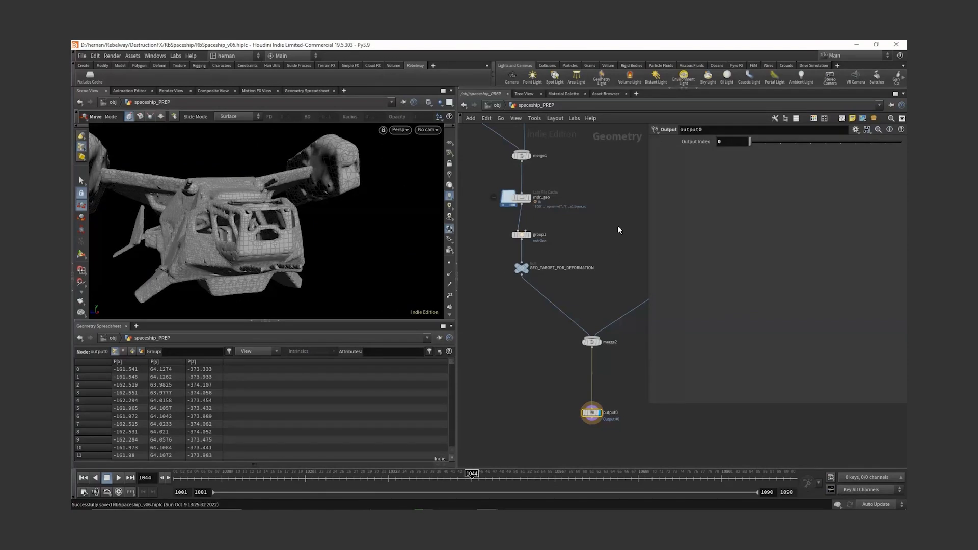
Step: Select the GLASS null and display its geometry in the viewport
scroll(618, 230, "down", 3)
middle_click_drag(629, 181, 540, 270)
scroll(560, 250, "up", 4)
left_click(546, 252)
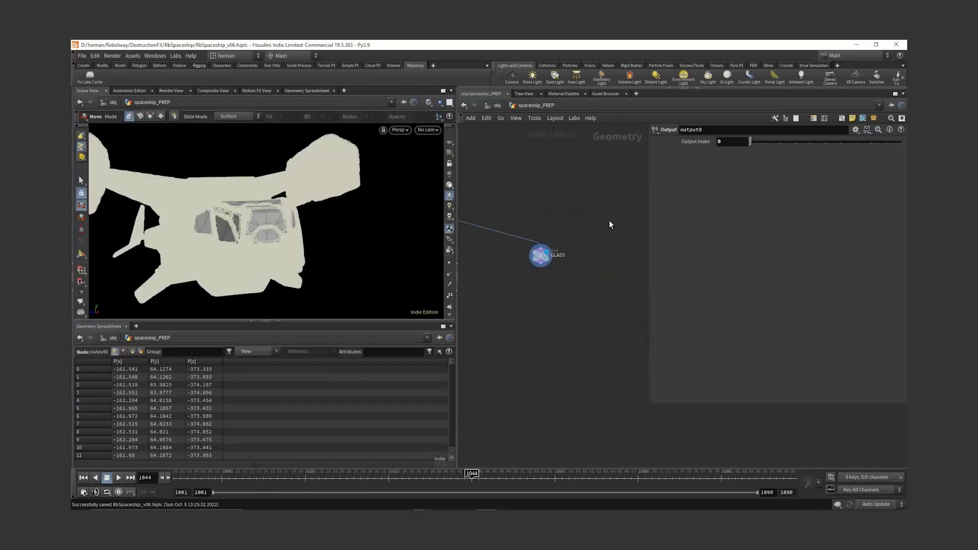
left_click(539, 255)
Step: Examine the cockpit glass panels and their polygon edges up close from several angles
middle_click_drag(578, 236, 600, 236)
left_click_drag(301, 243, 323, 280, "alt")
right_click_drag(323, 281, 317, 174, "alt")
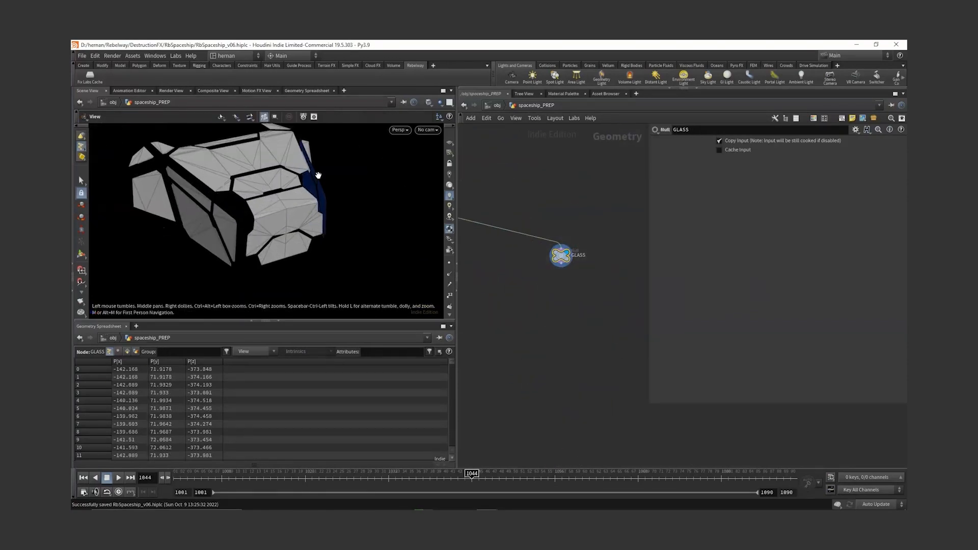
middle_click_drag(277, 202, 308, 225, "alt")
left_click_drag(308, 225, 280, 215, "alt")
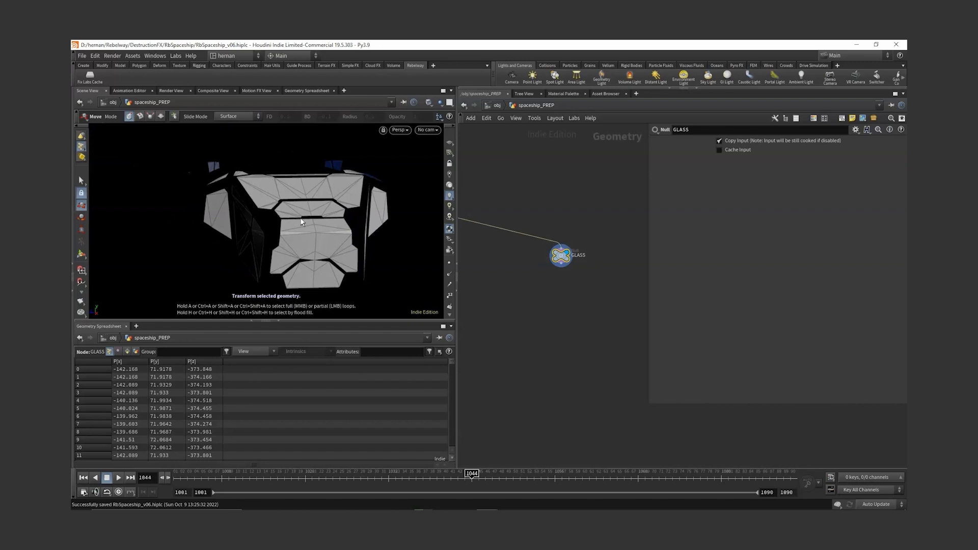
right_click_drag(303, 222, 340, 197, "alt")
left_click_drag(340, 197, 337, 212, "alt")
right_click_drag(338, 212, 305, 246, "alt")
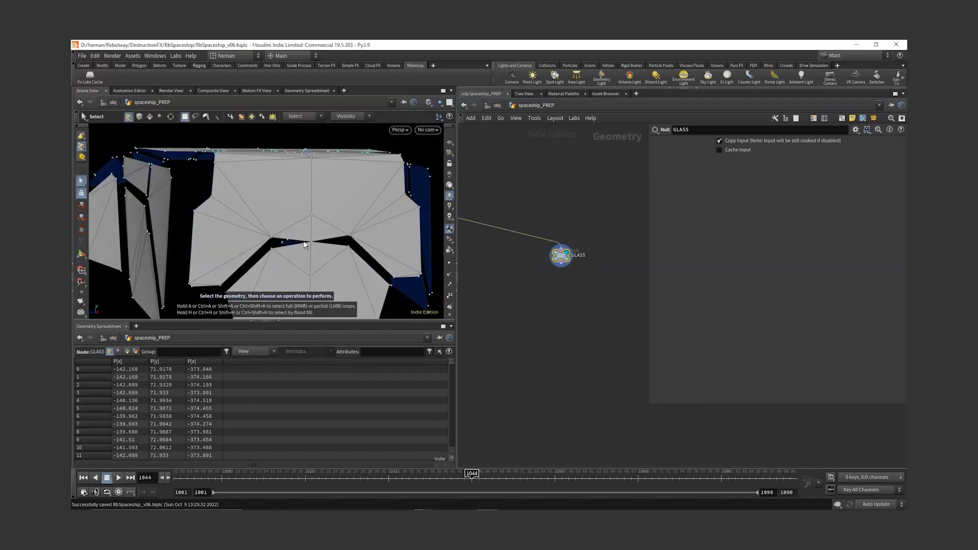
left_click_drag(313, 219, 343, 234, "alt")
right_click_drag(343, 234, 323, 203, "alt")
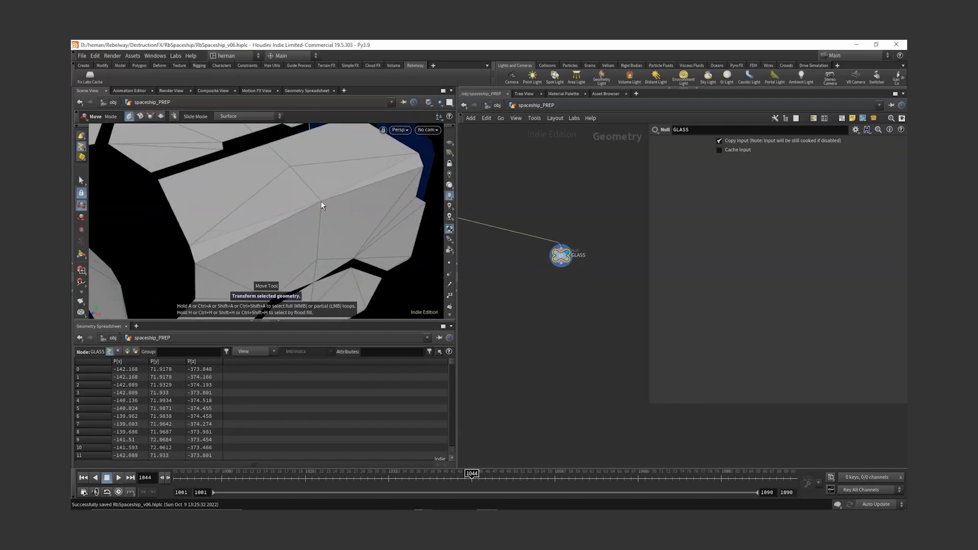
Step: Try to move a corner point of the cockpit glass panel to test whether its neighbouring polygons are connected
left_click(322, 201)
key("t")
mouse_move(321, 201)
left_mouse_down()
mouse_move(334, 225)
mouse_move(323, 202)
mouse_move(332, 196)
left_mouse_up()
key("s")
left_click(322, 202)
key("t")
mouse_move(332, 196)
left_mouse_down()
mouse_move(356, 205)
mouse_move(339, 210)
mouse_move(322, 196)
left_mouse_up()
key("Delete")
Step: Add a Fuse node below the GLASS null
scroll(336, 202, "down", 3)
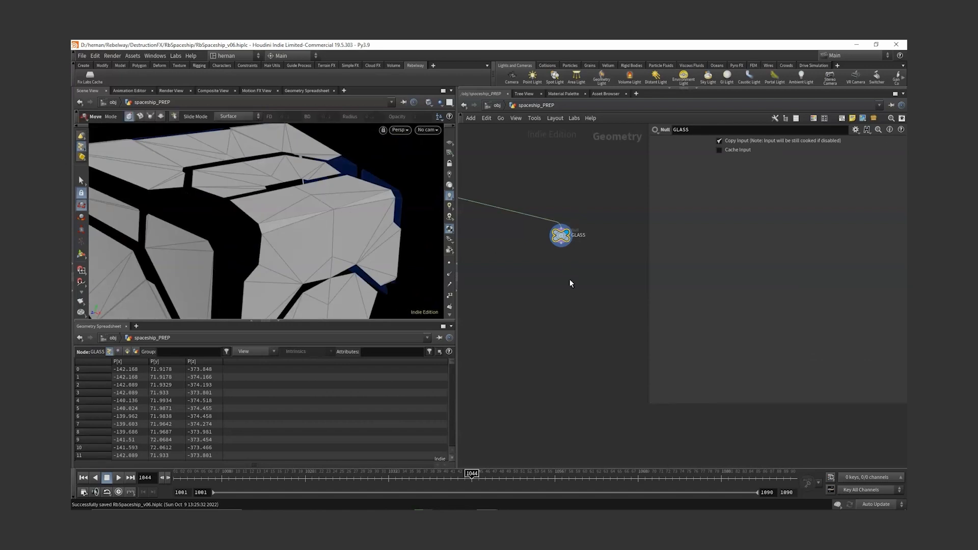
scroll(570, 280, "up", 2)
key("Tab")
type("fuse")
key("Return")
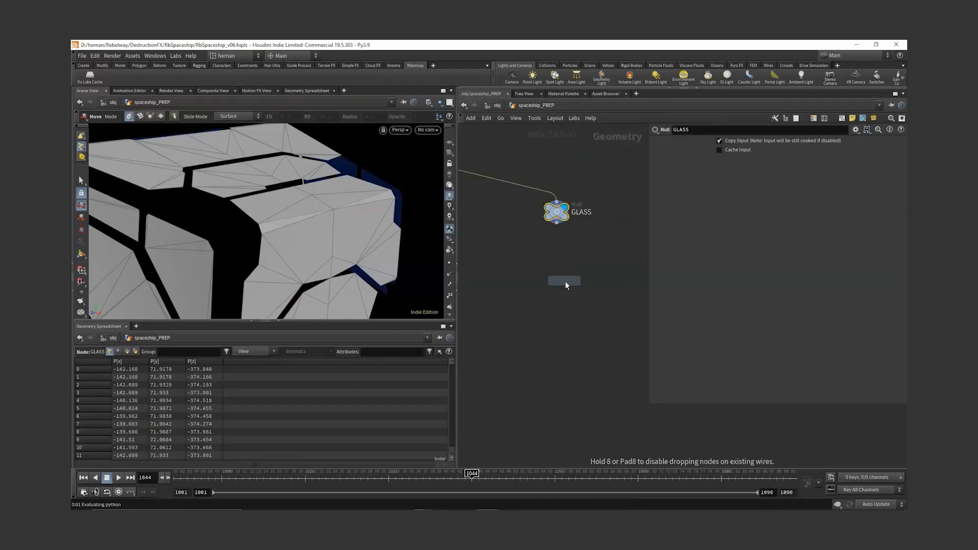
left_click(566, 284)
Step: Test the fused glass by moving a corner point through an Edit node, and undo the move
left_click(334, 205)
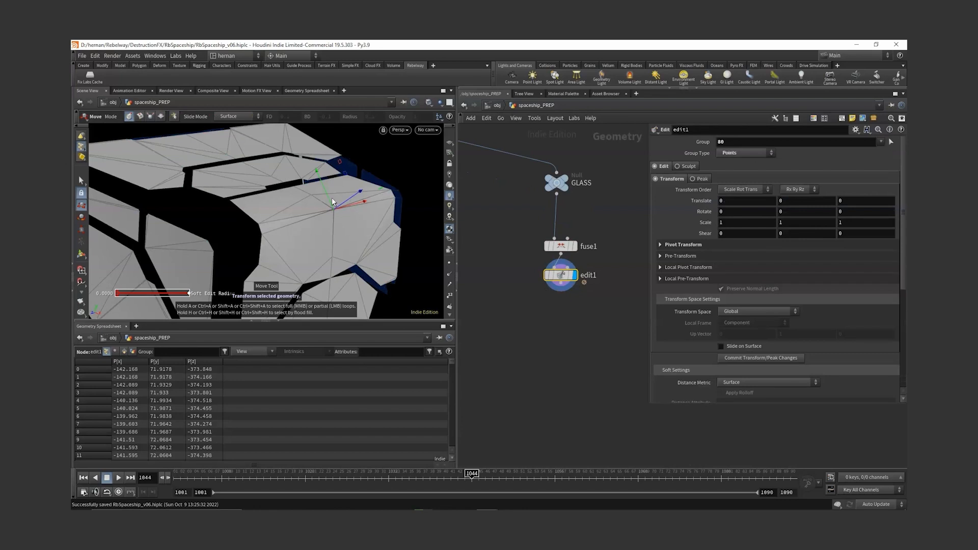
left_click_drag(332, 202, 328, 203)
key("ctrl+z")
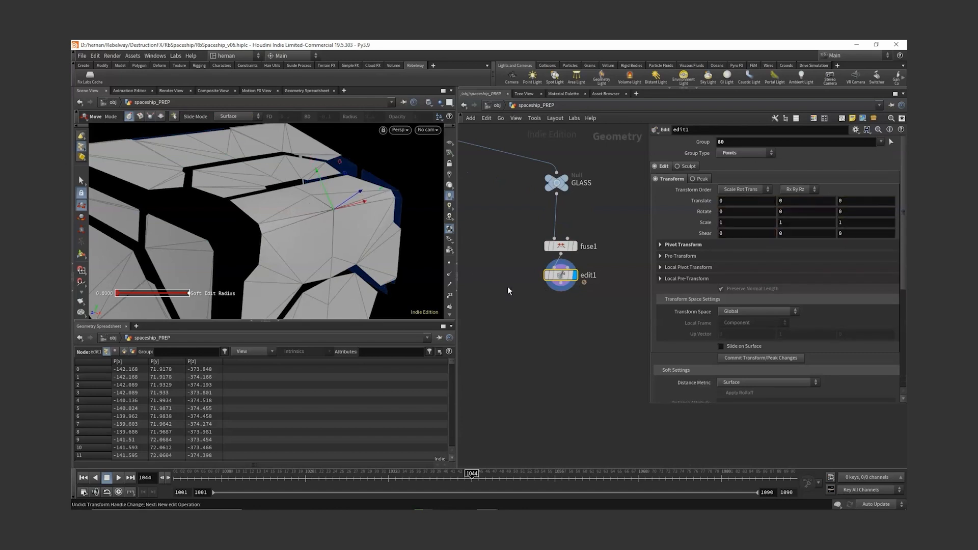
Step: Add a PolyExtrude node below the Edit node and display it
middle_click_drag(509, 291, 519, 231)
left_click_drag(328, 245, 365, 243, "alt")
key("Tab")
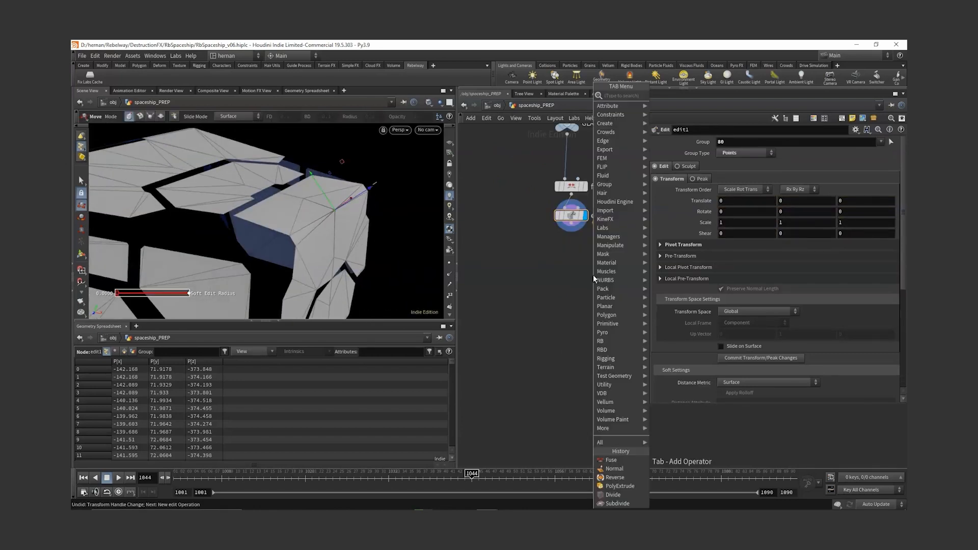
left_click(530, 286)
right_click_drag(264, 224, 289, 212, "alt")
left_click_drag(289, 212, 306, 204, "alt")
key("Tab")
left_click(571, 285)
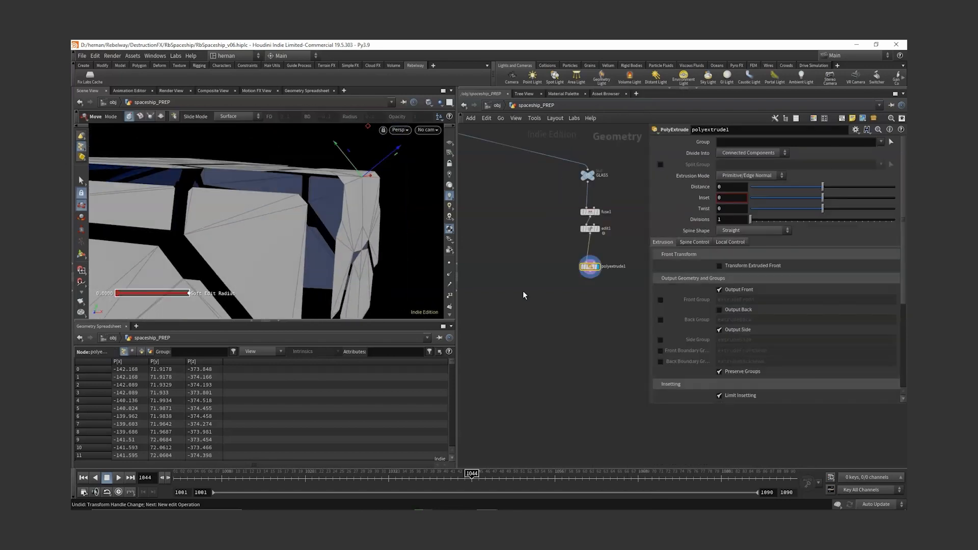
Step: Examine how the ship's thickness, merge and deformation target nodes upstream are set up compared with the glass branch
scroll(524, 294, "down", 3)
middle_click_drag(523, 293, 628, 271)
scroll(509, 255, "up", 3)
middle_click_drag(604, 202, 533, 238)
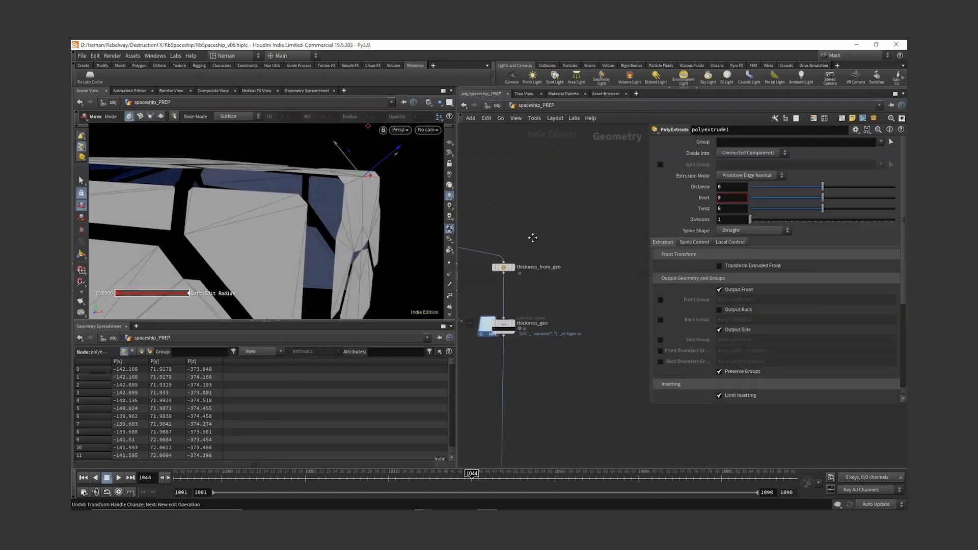
scroll(533, 238, "down", 2)
middle_click_drag(621, 239, 484, 298)
scroll(581, 305, "up", 2)
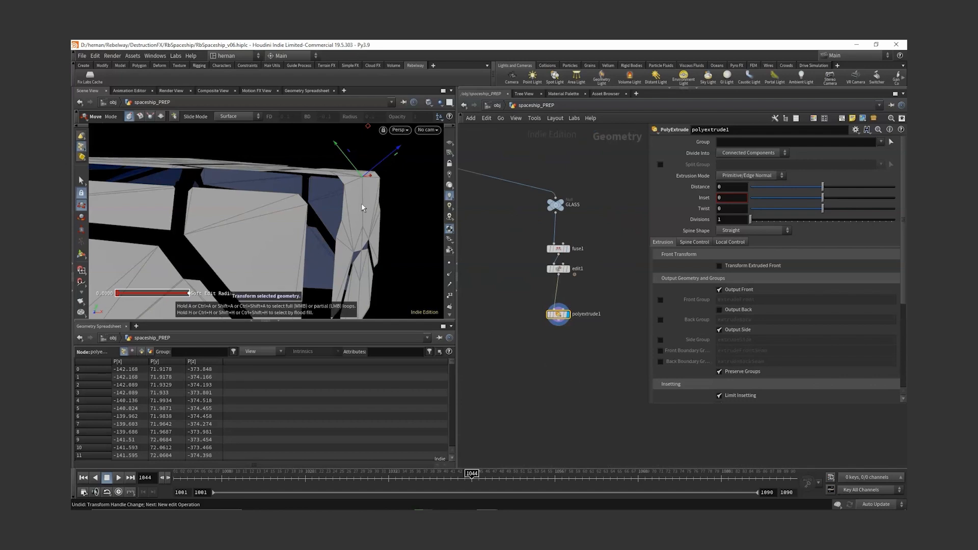
scroll(479, 306, "down", 2)
middle_click_drag(471, 310, 610, 276)
scroll(546, 262, "up", 1)
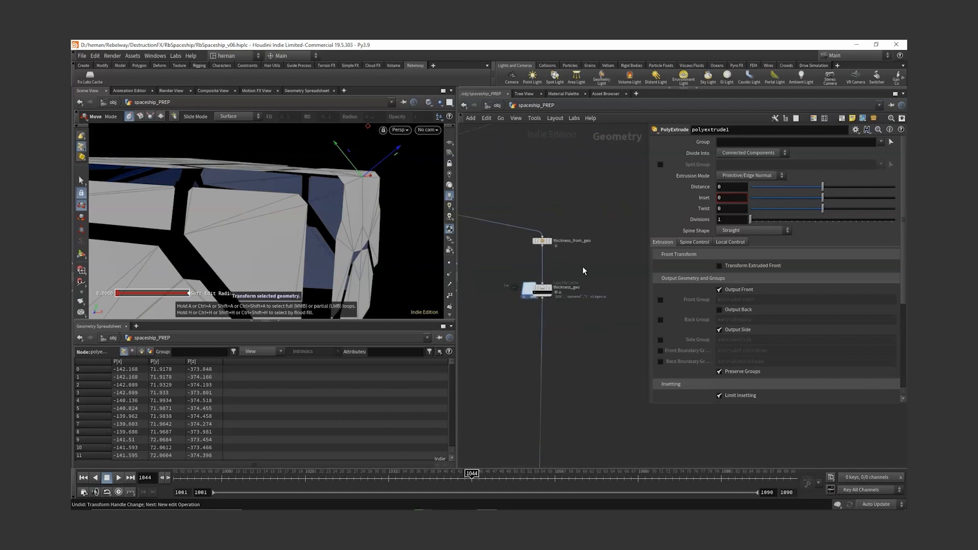
scroll(602, 262, "down", 1)
middle_click_drag(553, 292, 598, 230)
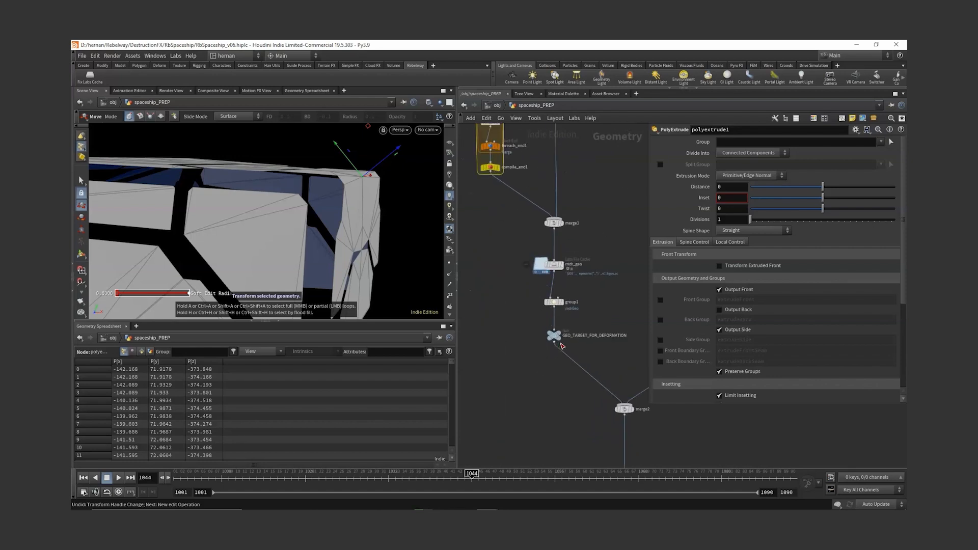
scroll(591, 312, "down", 3)
middle_click_drag(622, 287, 540, 356)
middle_click_drag(619, 300, 536, 363)
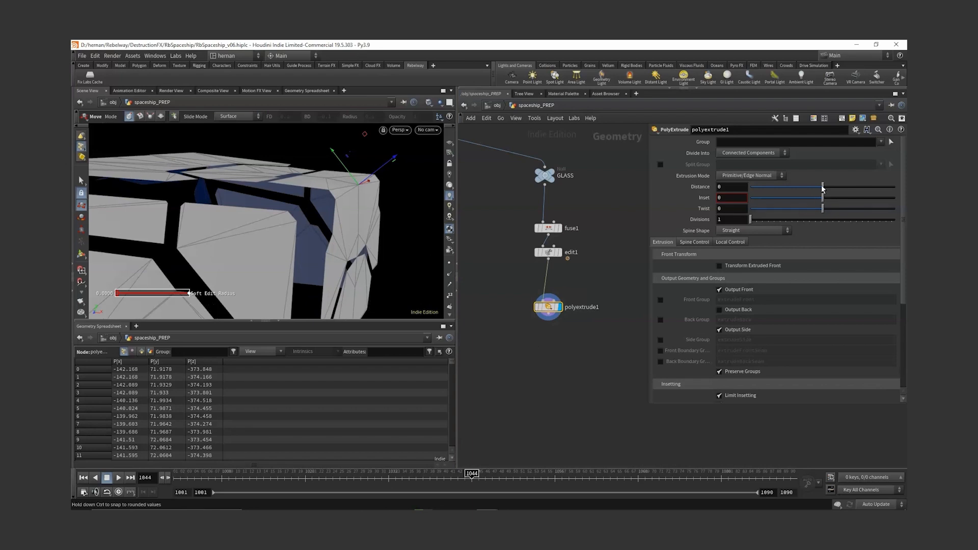
Step: Set the glass extrusion to a distance of -0.027 in Point Normal mode with Output Back enabled, and move the node closer to the Edit node
left_click_drag(822, 188, 821, 189)
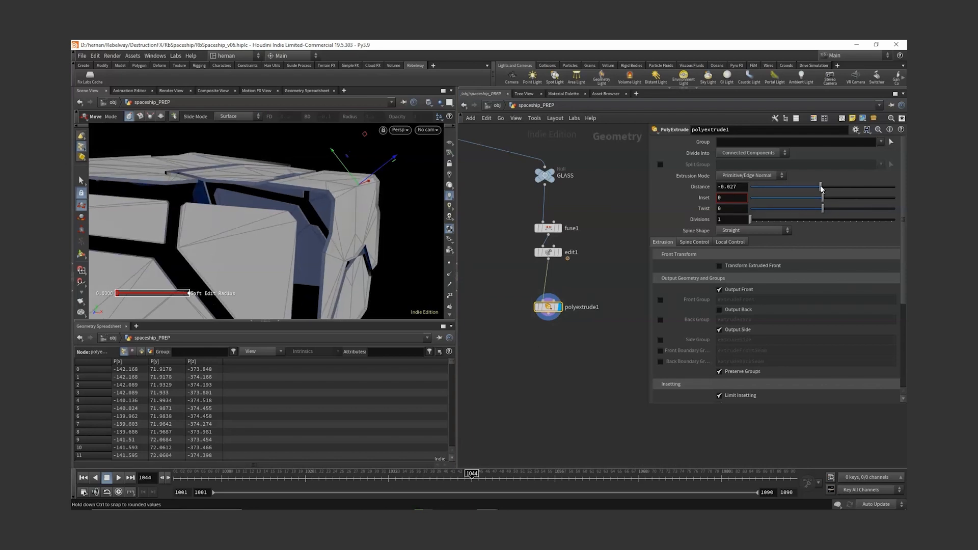
left_click(753, 175)
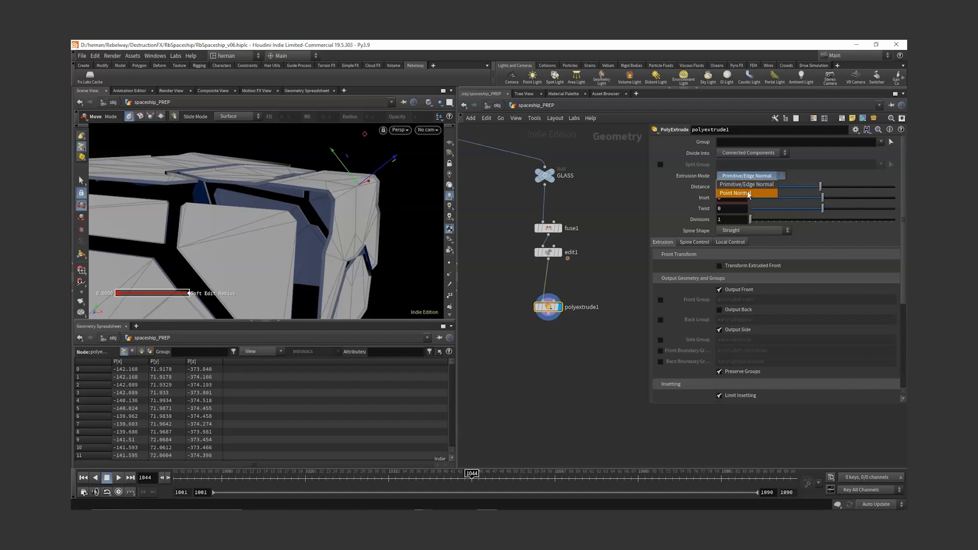
left_click(744, 195)
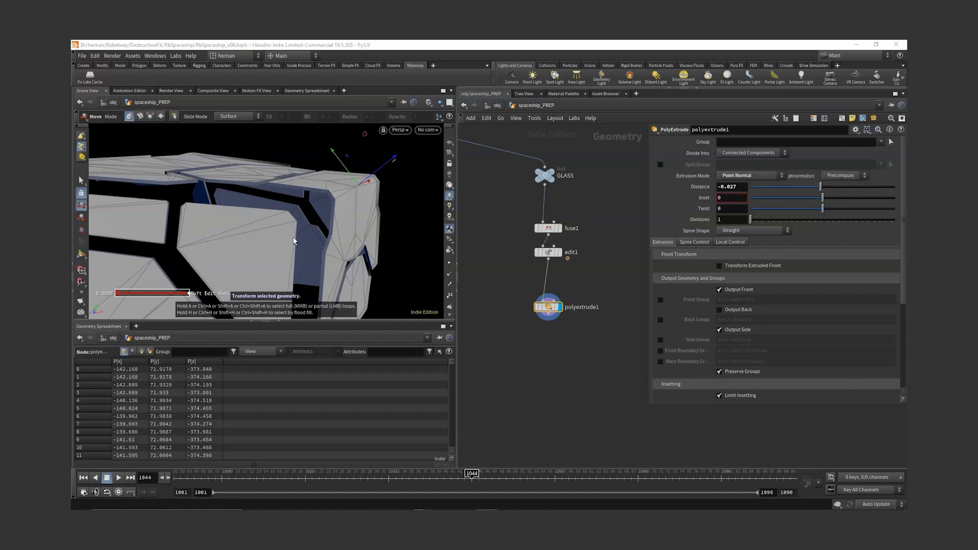
left_click(735, 312)
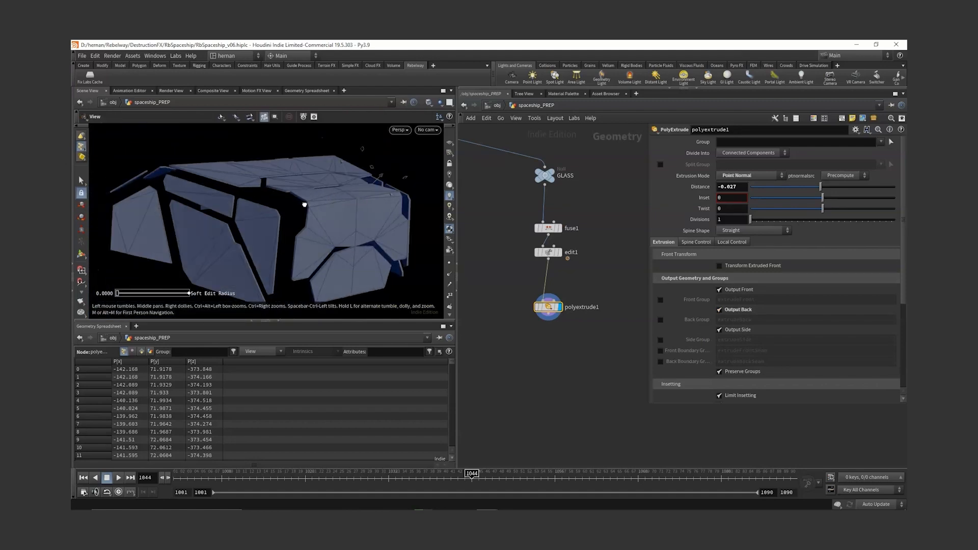
mouse_move(551, 308)
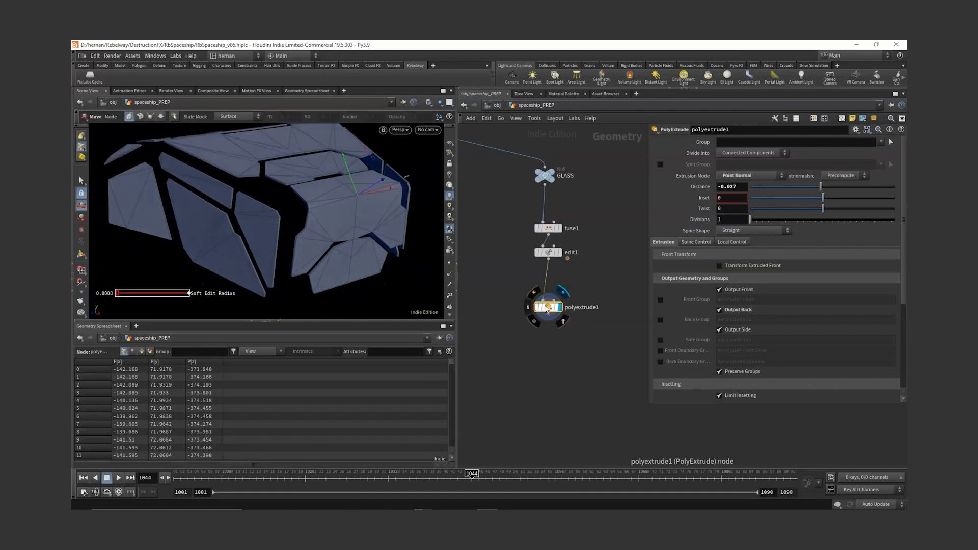
left_click_drag(552, 309, 546, 281)
left_click_drag(336, 200, 287, 194, "alt")
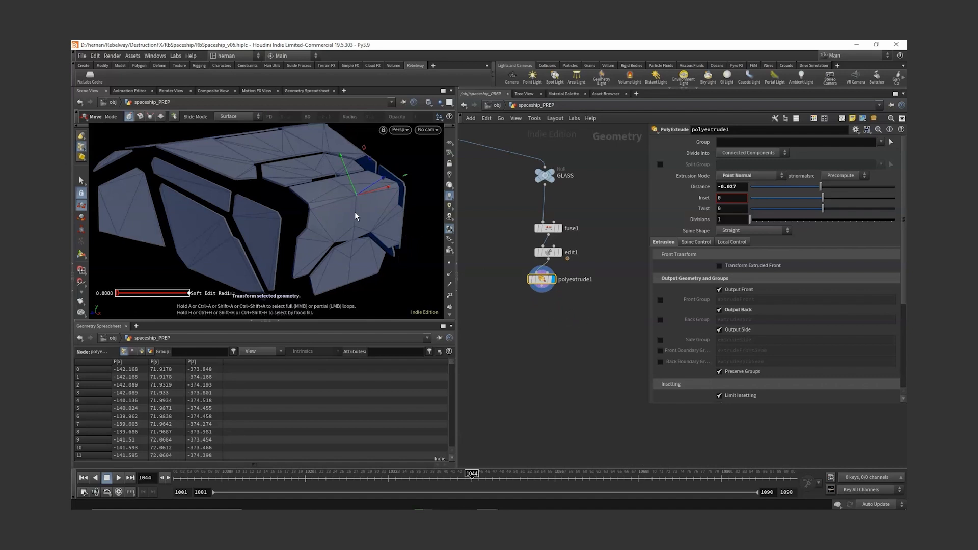
Step: Add a Reverse node below the glass PolyExtrude and display its result
key("Tab")
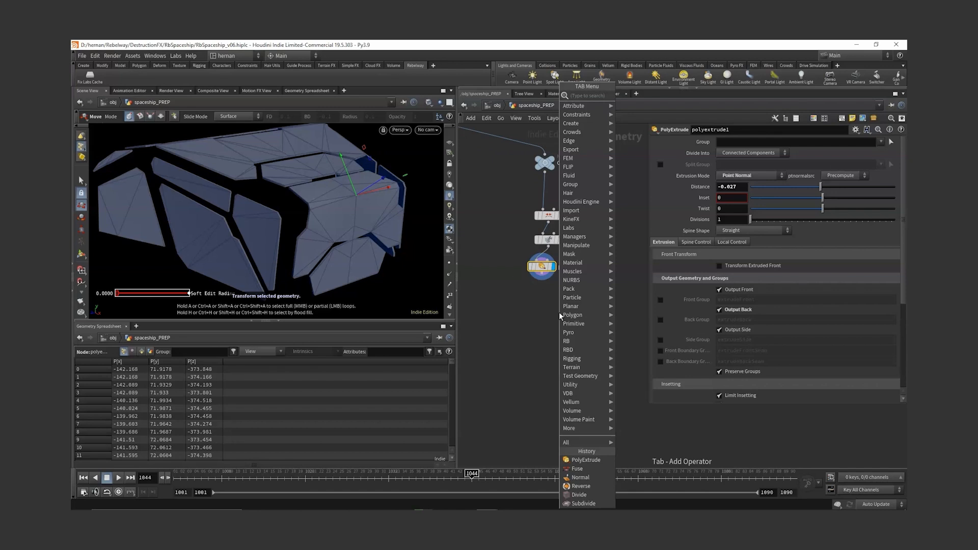
type("reve")
key("Return")
left_click(559, 312)
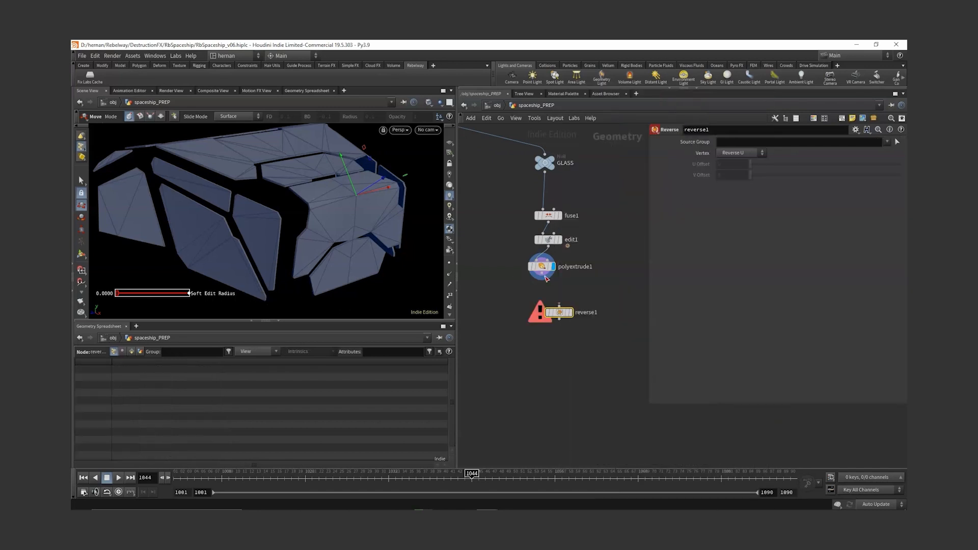
left_click_drag(543, 275, 549, 297)
left_click(560, 297)
Step: Add a Normal node below the Reverse node and display the glass from above
key("Tab")
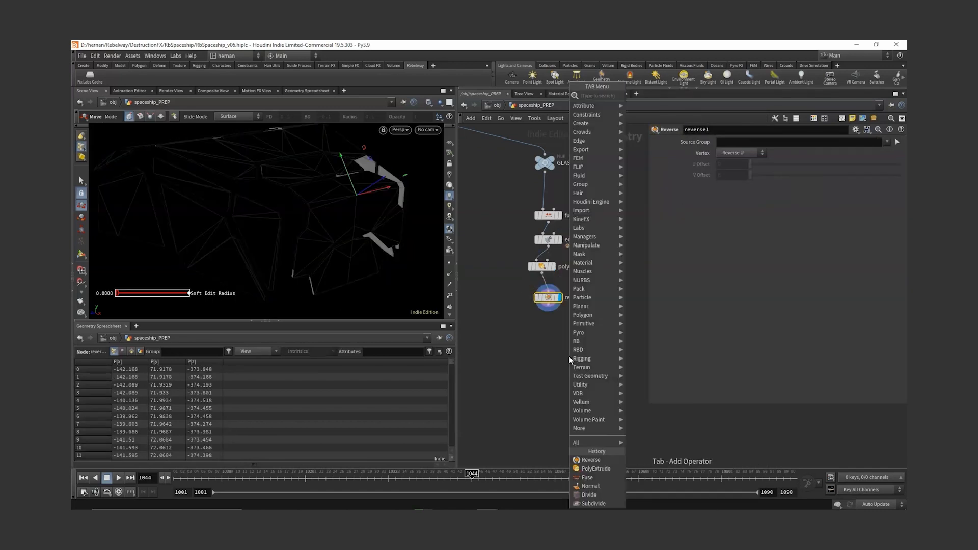
type("normal")
key("Return")
left_click(569, 357)
left_click_drag(549, 310, 569, 355)
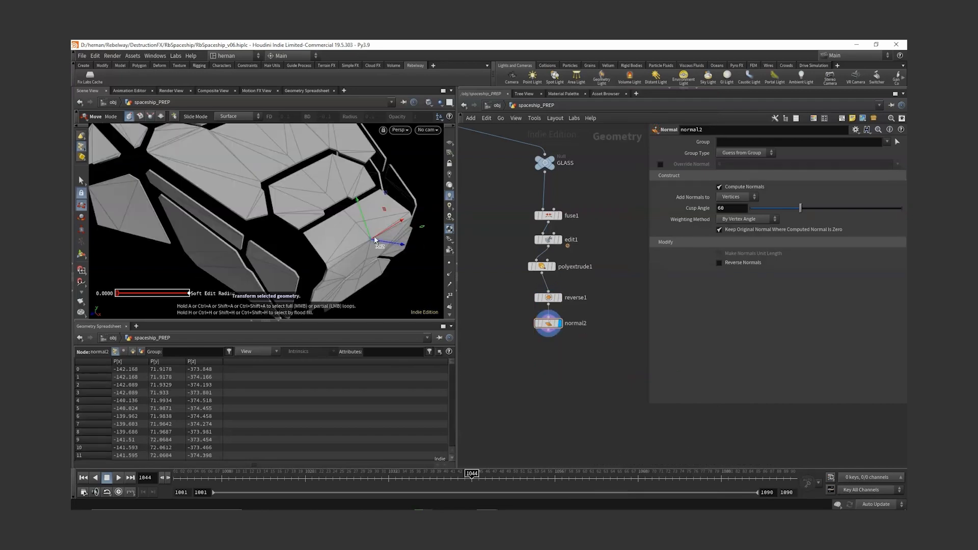
left_click_drag(374, 242, 365, 214, "alt")
right_click_drag(364, 214, 327, 239, "alt")
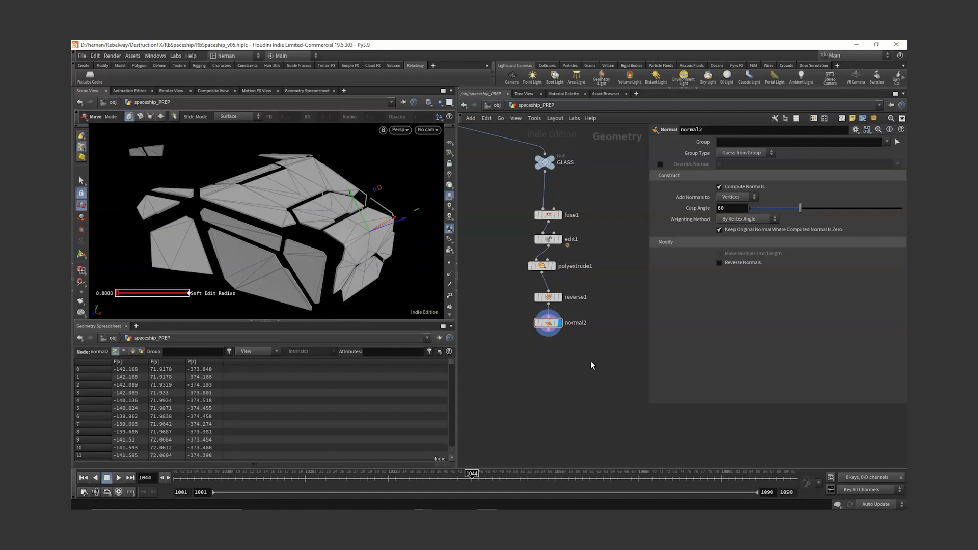
Step: Add a Divide node below the Normal node with Bricker Polygons enabled and a size of 0.1 on all three axes
key("Tab")
type("divide")
key("Return")
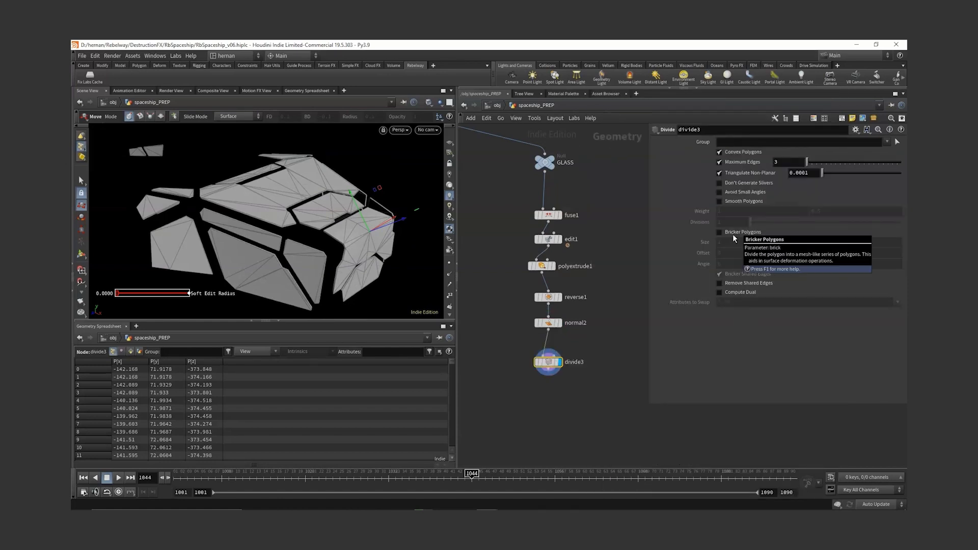
left_click(720, 232)
left_click(729, 242)
type("0.1")
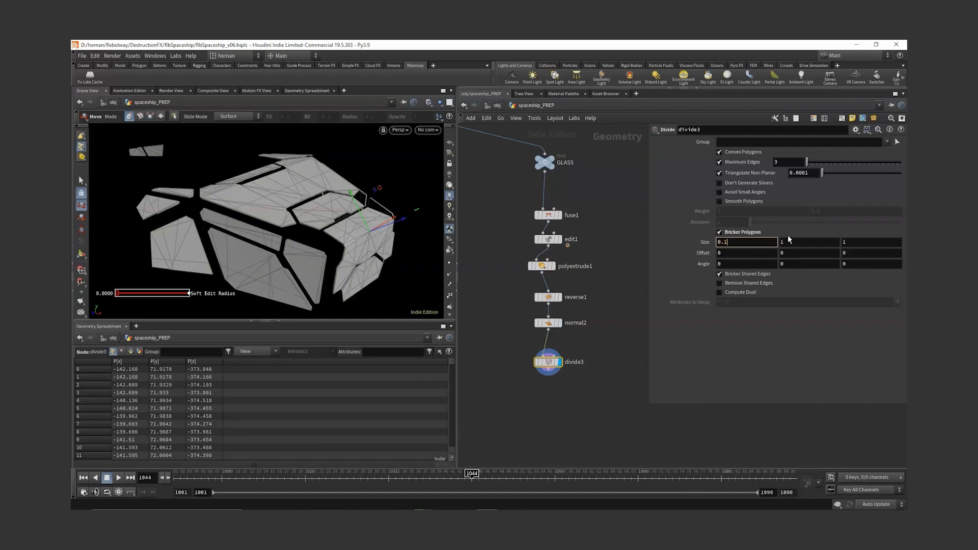
key("Tab")
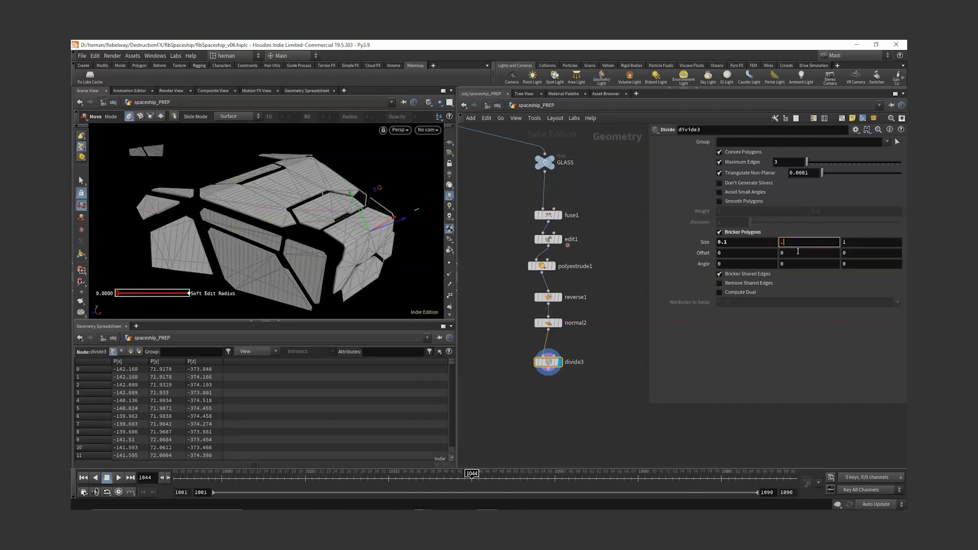
type("0.1")
key("Tab")
type("0.1")
key("Return")
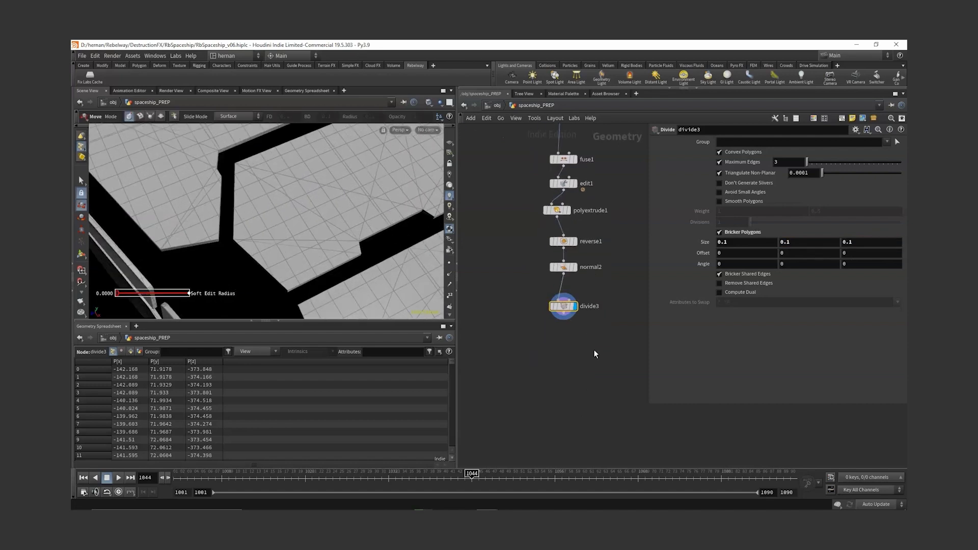
Step: Add a second Divide node with bricking left off below the bricker Divide, and display the panels shaded without wireframe
key("Tab")
type("div")
key("Return")
left_click(594, 350)
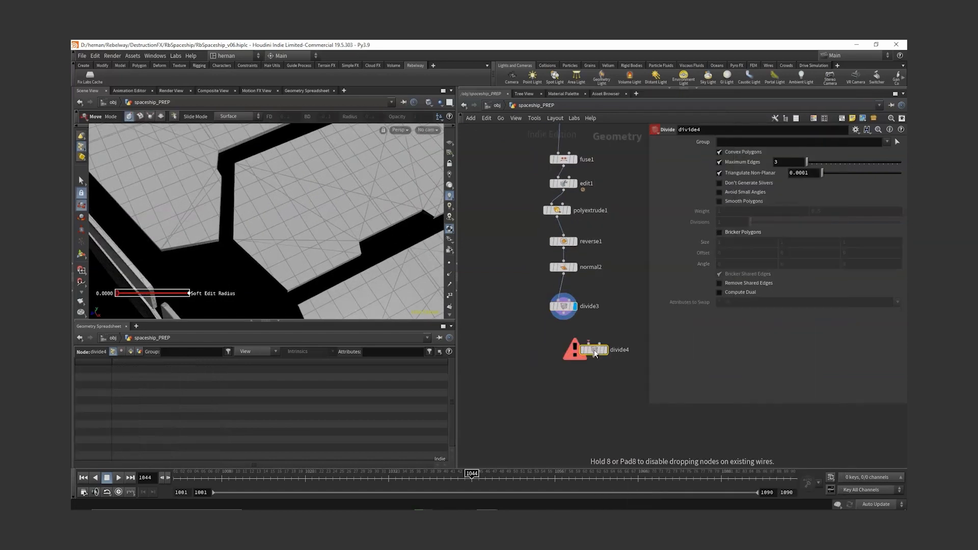
mouse_move(564, 317)
left_mouse_down()
mouse_move(591, 345)
mouse_move(560, 349)
left_mouse_up()
left_click(571, 349)
left_click(429, 102)
left_click(457, 199)
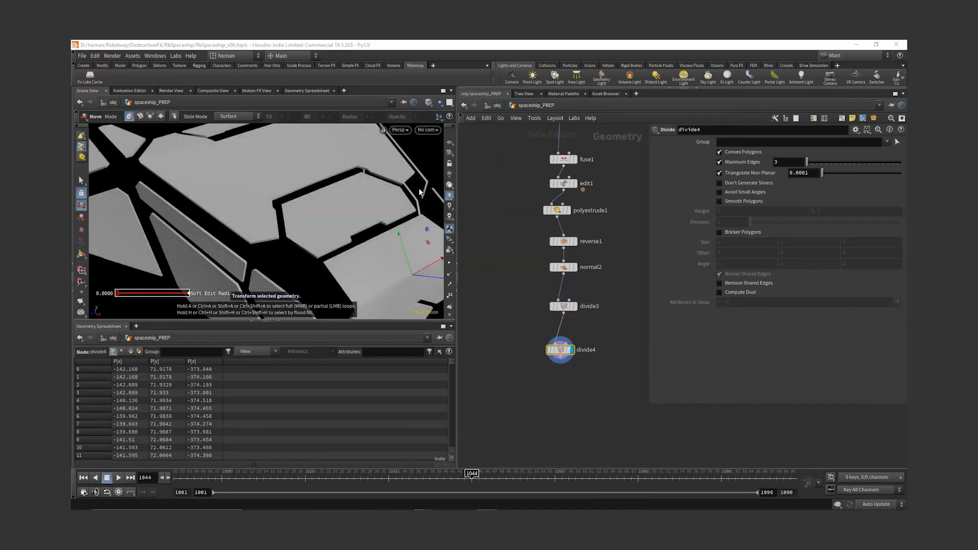
Step: Examine the divided glass panels and their thickness from several angles and distances
scroll(349, 225, "down", 5)
mouse_move(350, 225)
left_mouse_down("alt")
mouse_move(334, 182)
mouse_move(348, 203)
left_mouse_up("alt")
key("t")
scroll(349, 204, "up", 3)
left_click_drag(380, 264, 343, 253, "alt")
scroll(370, 239, "up", 4)
scroll(364, 233, "down", 4)
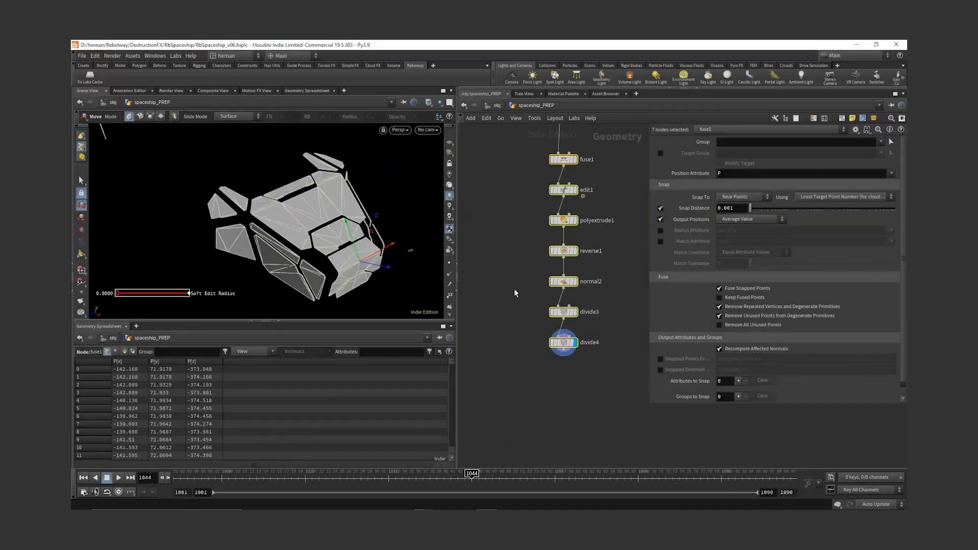
key("Tab")
type("rb")
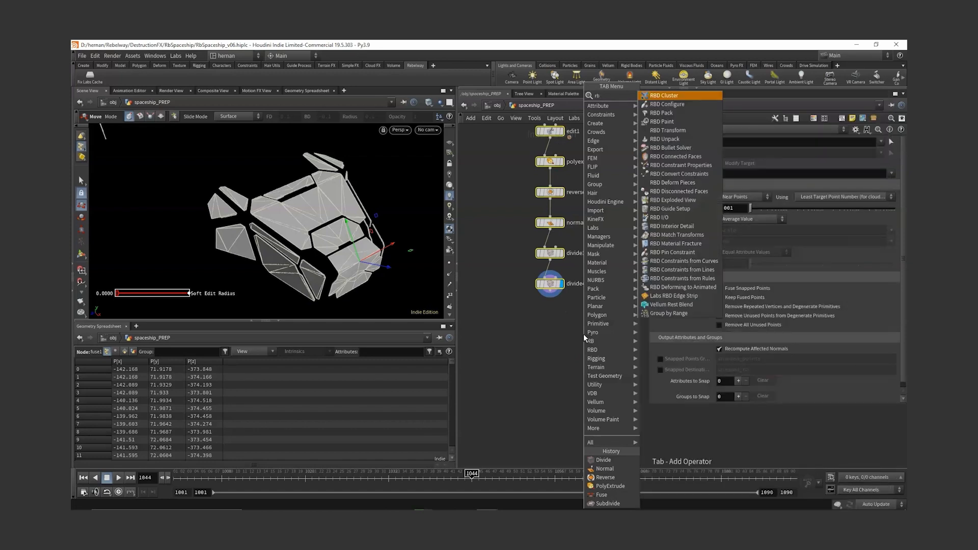
type("dfr")
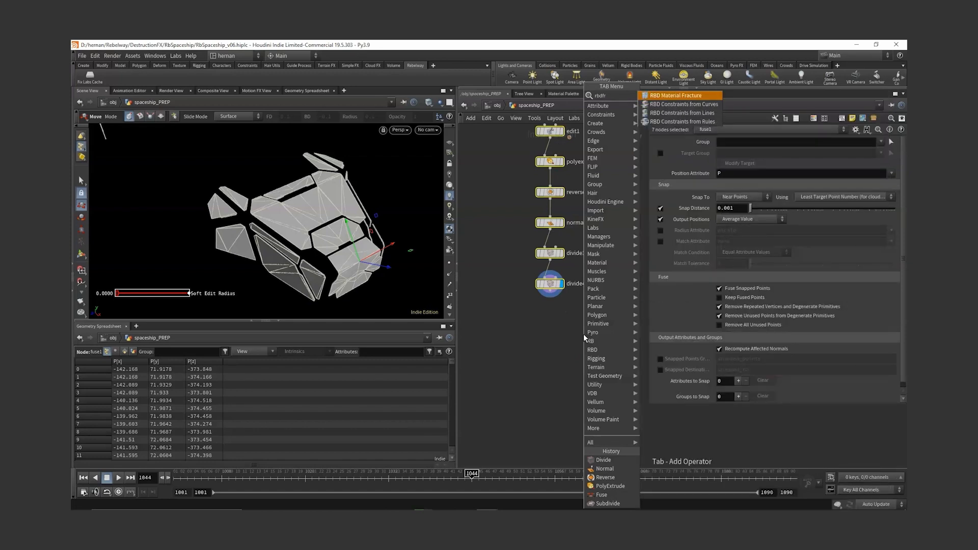
key("Return")
left_click(584, 335)
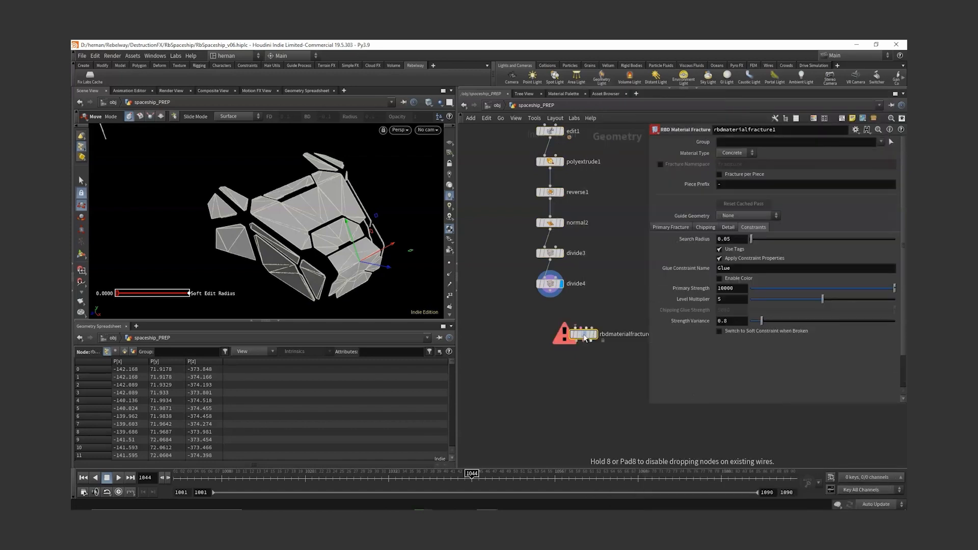
left_click(736, 154)
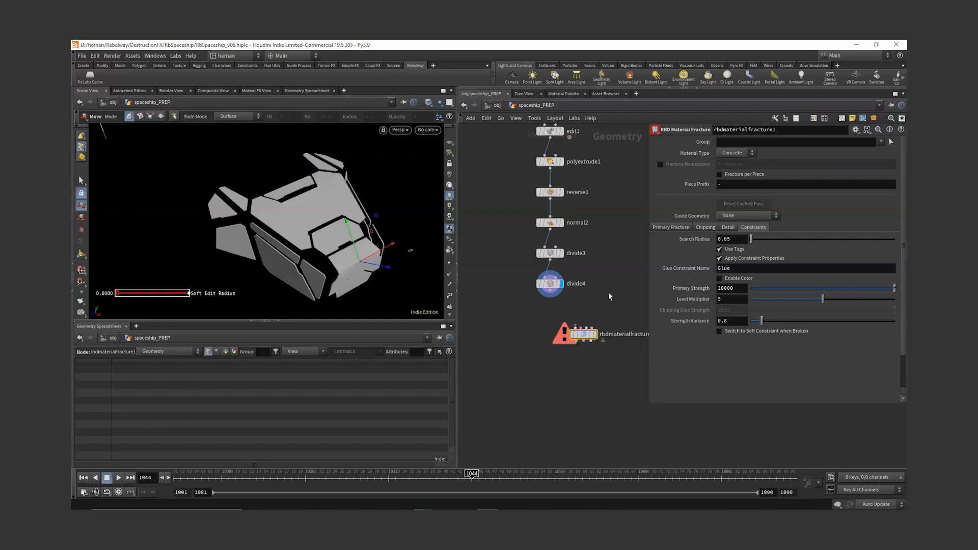
middle_click_drag(637, 317, 592, 314)
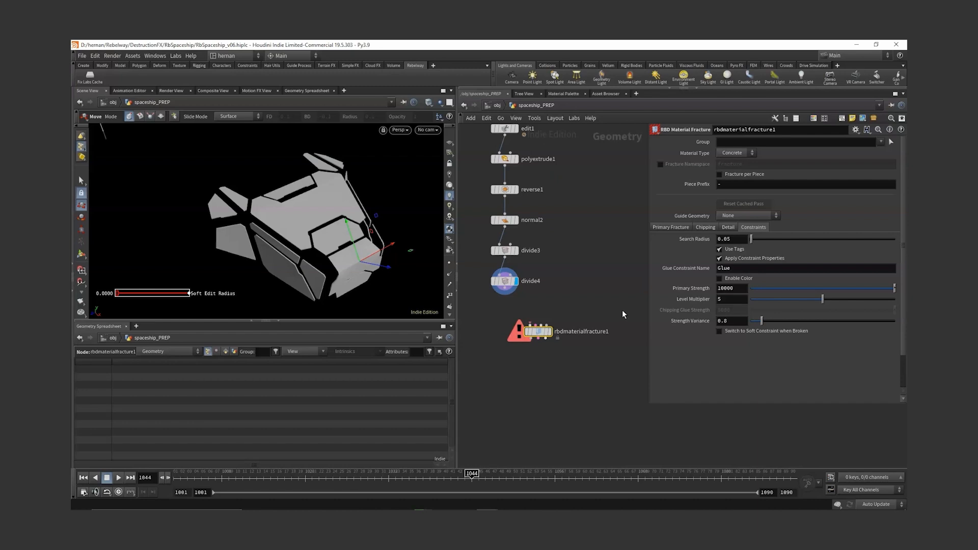
key("Delete")
middle_click_drag(561, 270, 587, 332)
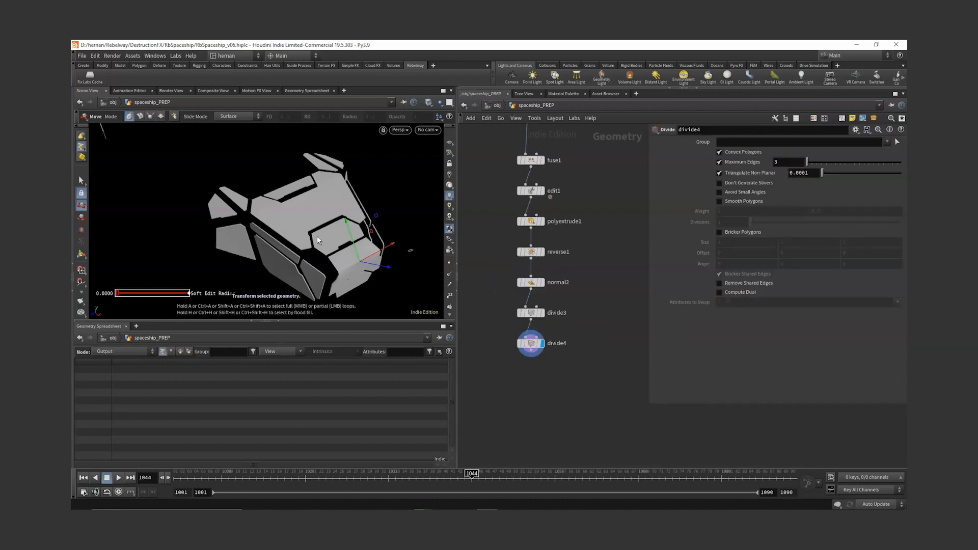
Step: Add a Point VOP node below the second Divide node and open its network
left_click_drag(317, 236, 333, 207, "alt")
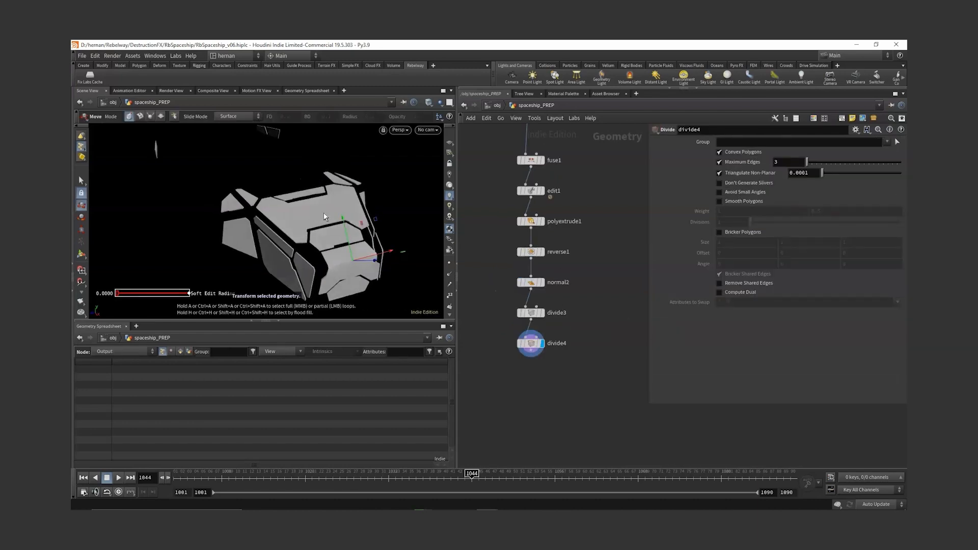
key("Tab")
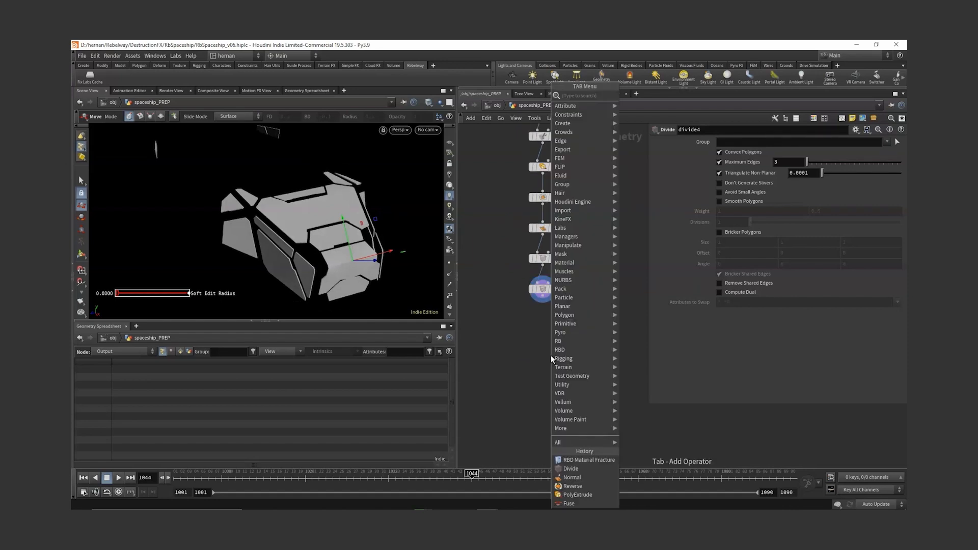
type("pointvop")
key("Return")
left_click(551, 355)
double_click(546, 357)
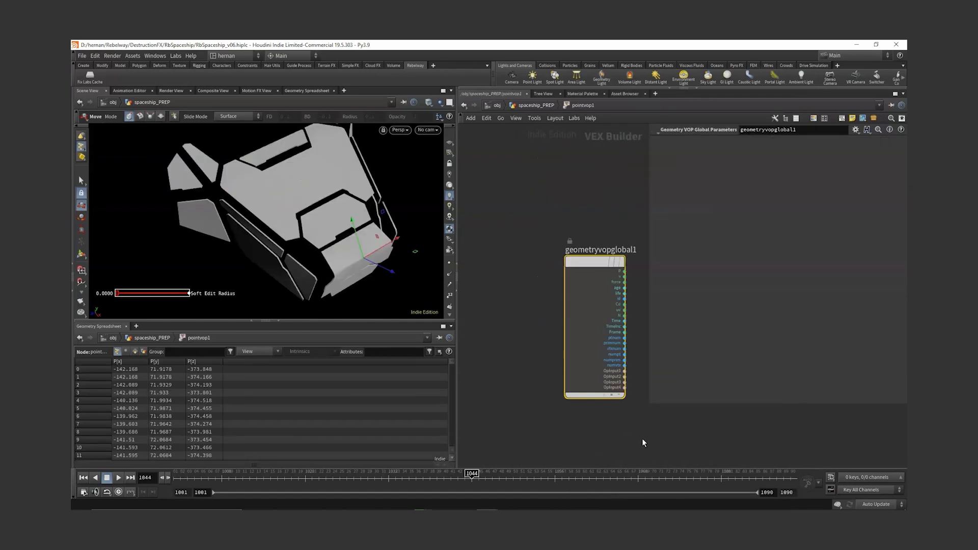
Step: Add a Turbulent Noise node driven by the point position P and set its signature to 3D Noise
scroll(627, 433, "down", 3)
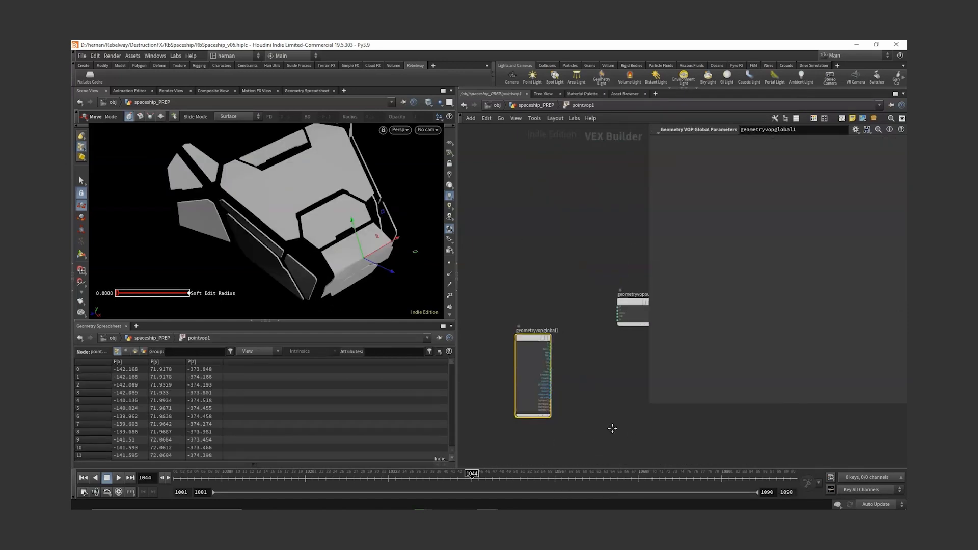
key("Tab")
type("turb")
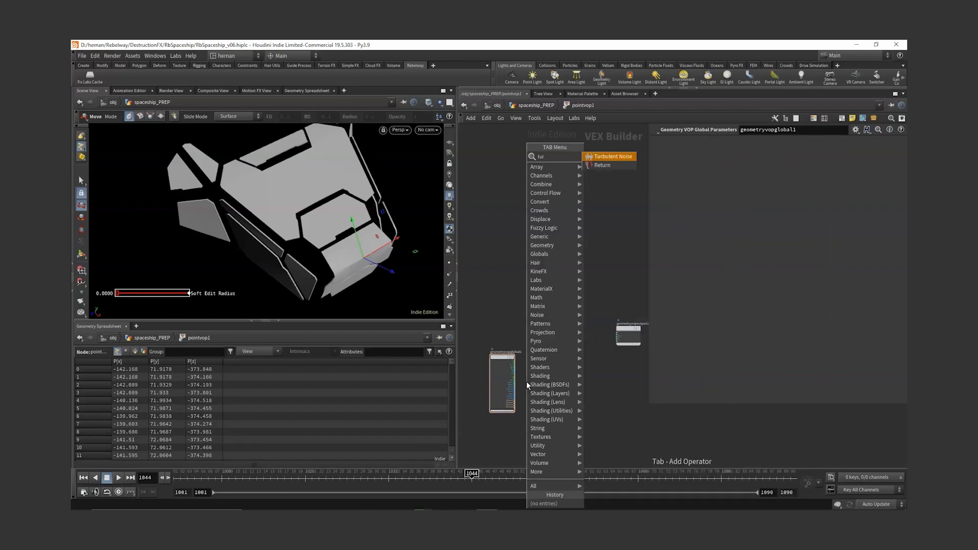
key("Return")
left_click(560, 370)
scroll(522, 368, "up", 3)
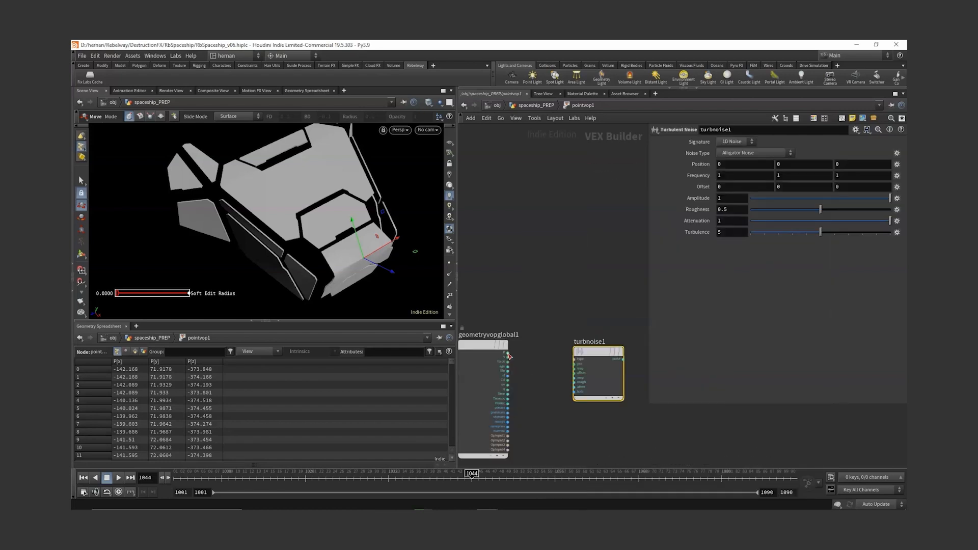
left_click(508, 353)
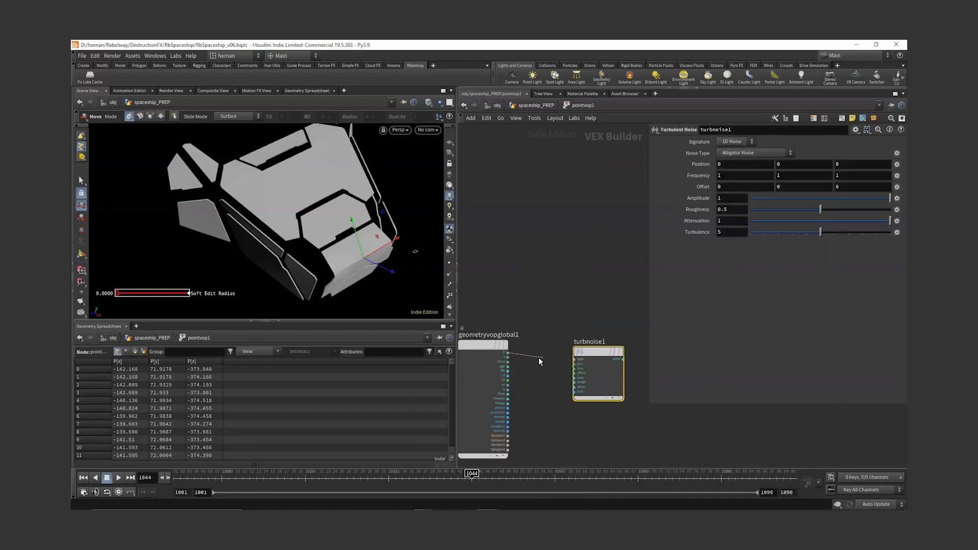
left_click(575, 363)
scroll(588, 301, "down", 2)
left_click(733, 158)
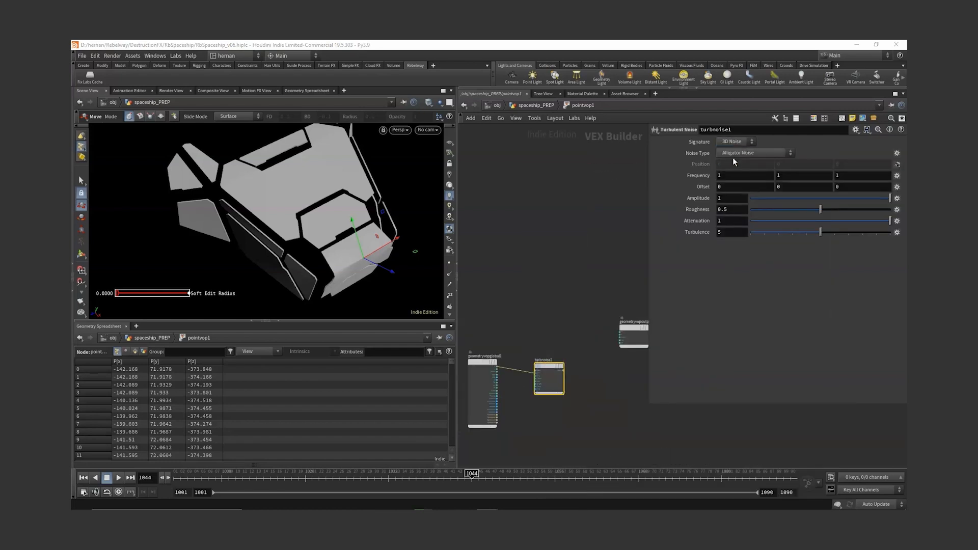
Step: Add an Add node that sums the point position P and the turbulent noise output
key("Tab")
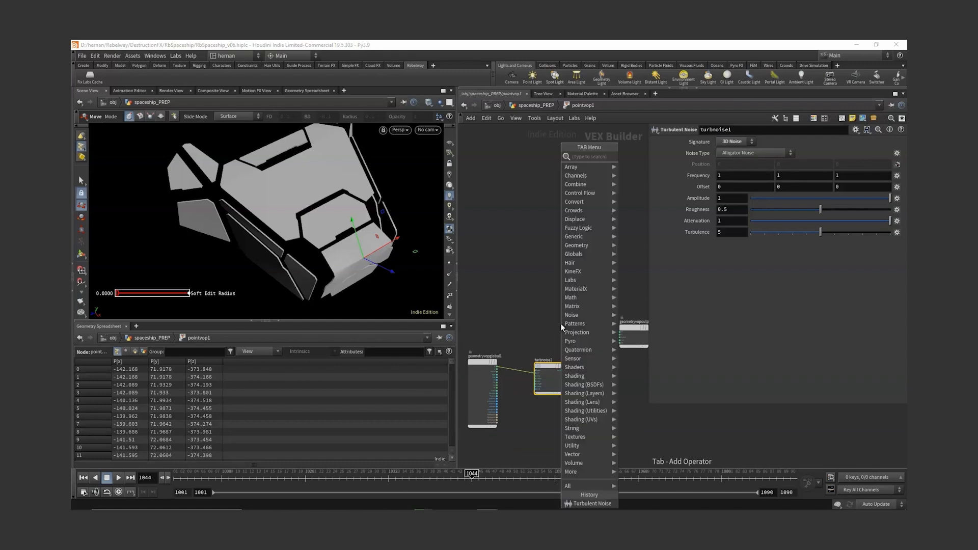
type("add")
key("Return")
left_click(579, 352)
scroll(494, 386, "up", 3)
left_click(500, 353)
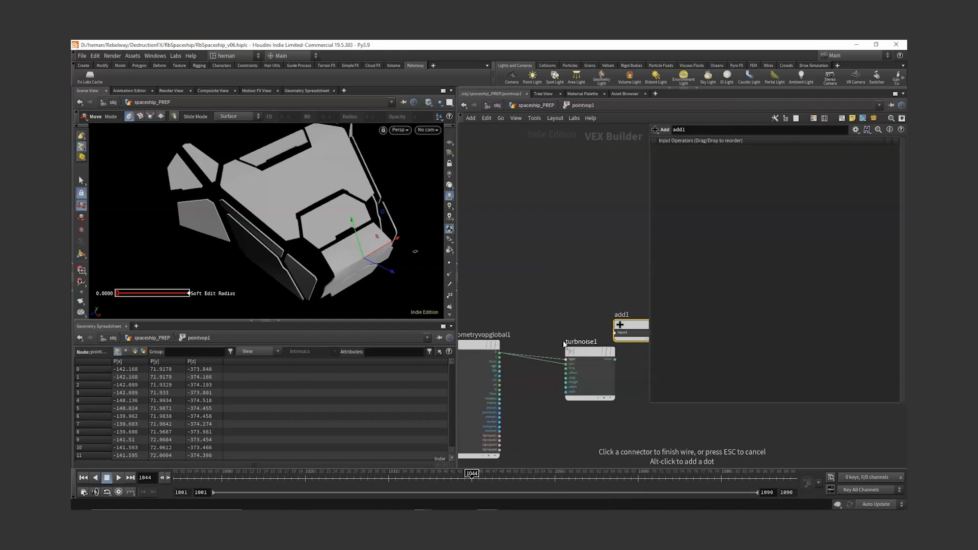
left_click(615, 332)
left_click_drag(589, 348, 547, 381)
left_click(572, 390)
left_click(615, 337)
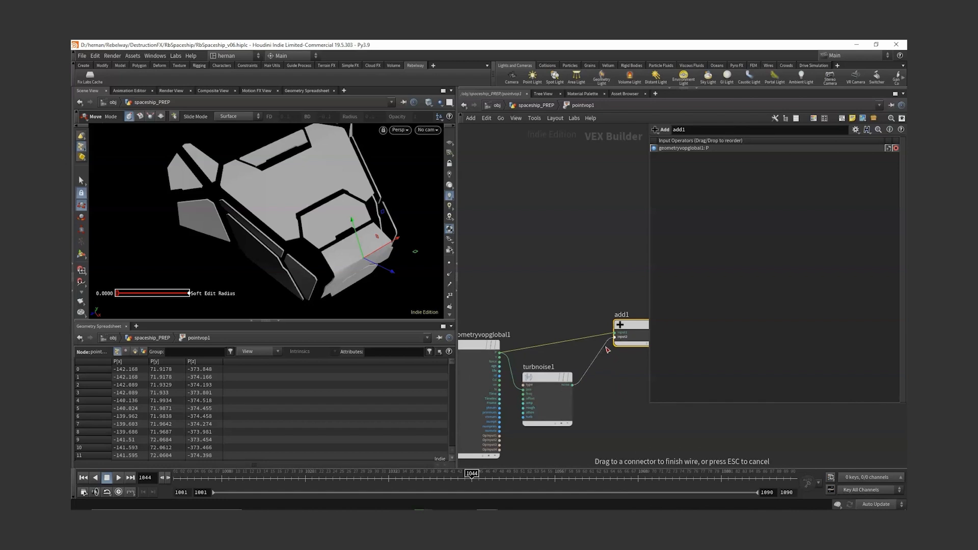
Step: Connect the Add node's sum to the P input of the geometry output node
middle_click_drag(631, 352, 566, 369)
left_click(582, 351)
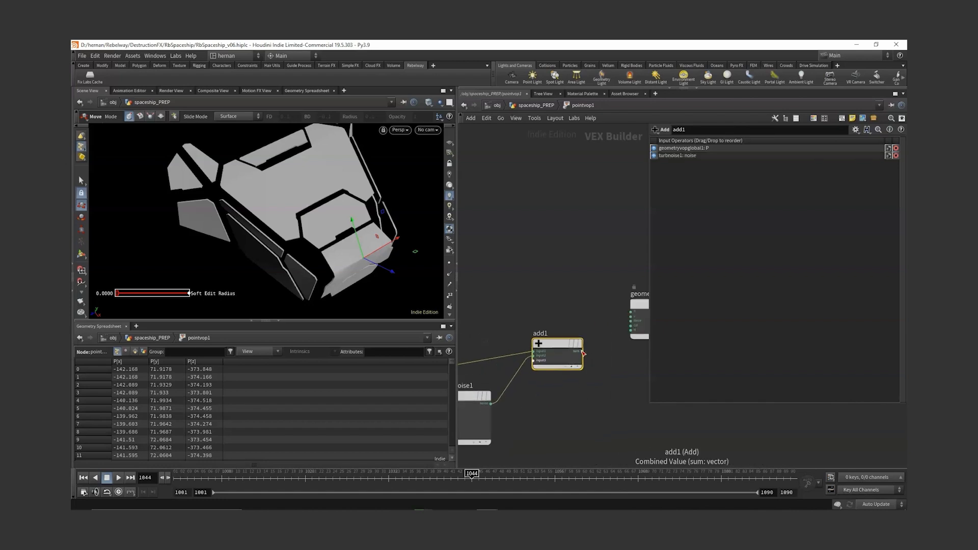
left_click(631, 311)
left_click_drag(648, 305, 635, 331)
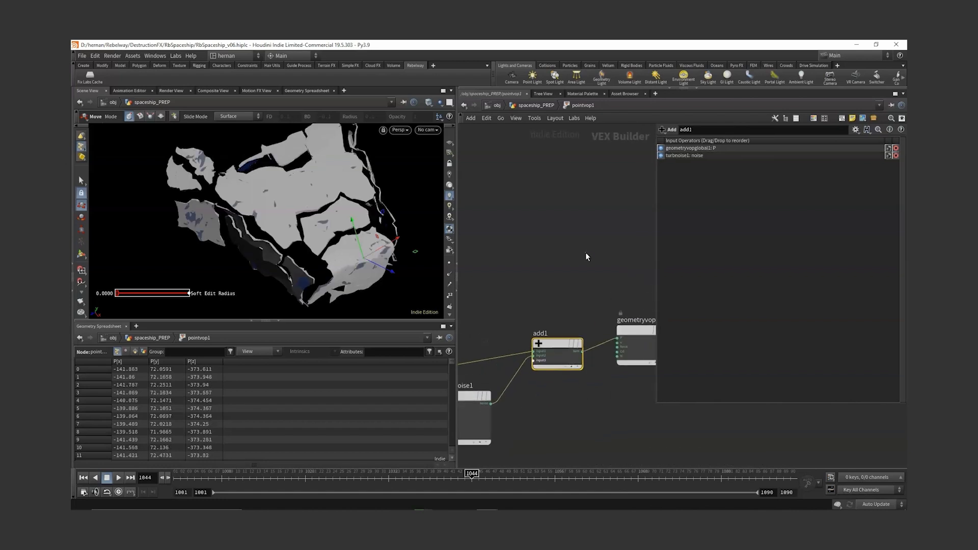
left_click(585, 252)
Step: Change the turbulent noise type to Original Perlin Noise
left_click_drag(227, 181, 326, 203, "alt")
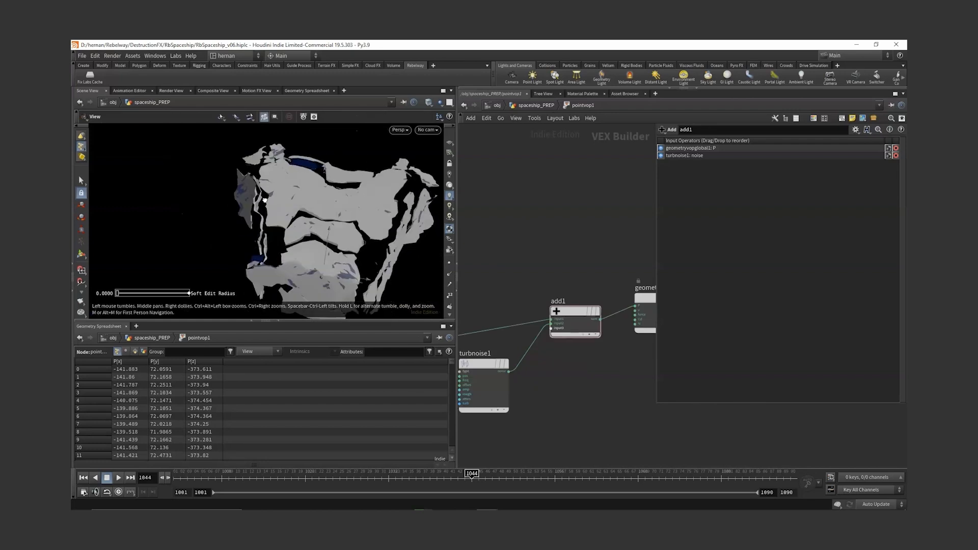
scroll(542, 328, "down", 2)
middle_click_drag(545, 333, 571, 268)
left_click(528, 305)
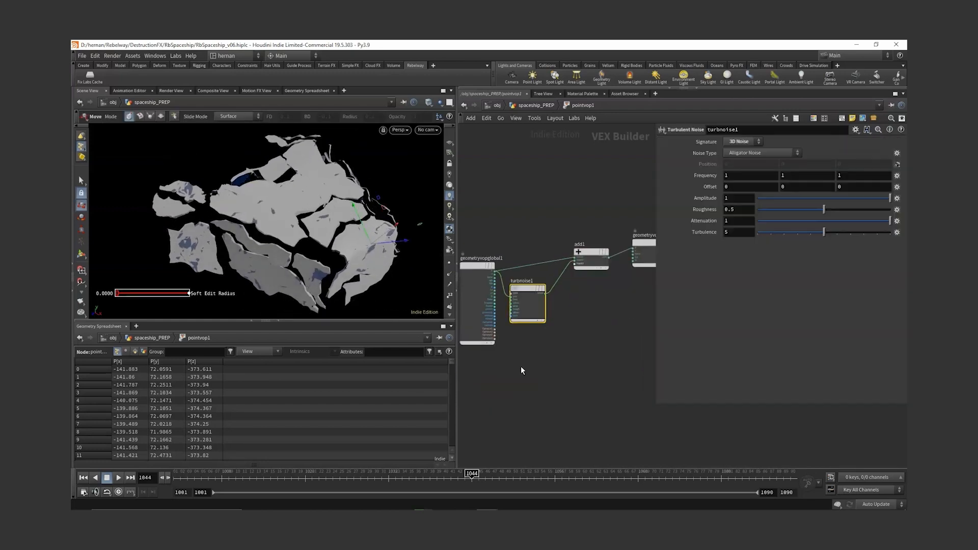
left_click(754, 153)
left_click(749, 164)
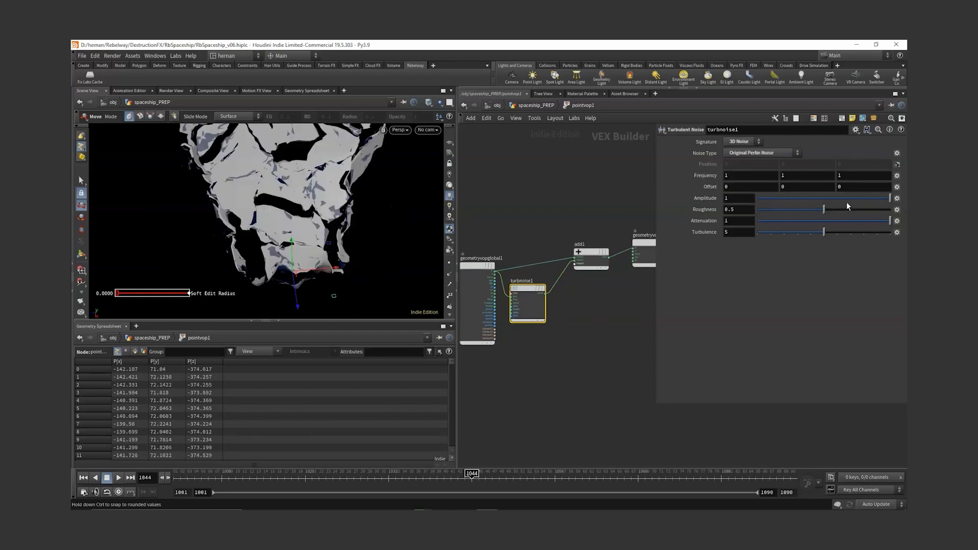
Step: Set the noise amplitude to 0.233 and its frequency to 2.2 on all axes, return to the geometry network and save the scene
left_click_drag(846, 202, 839, 198)
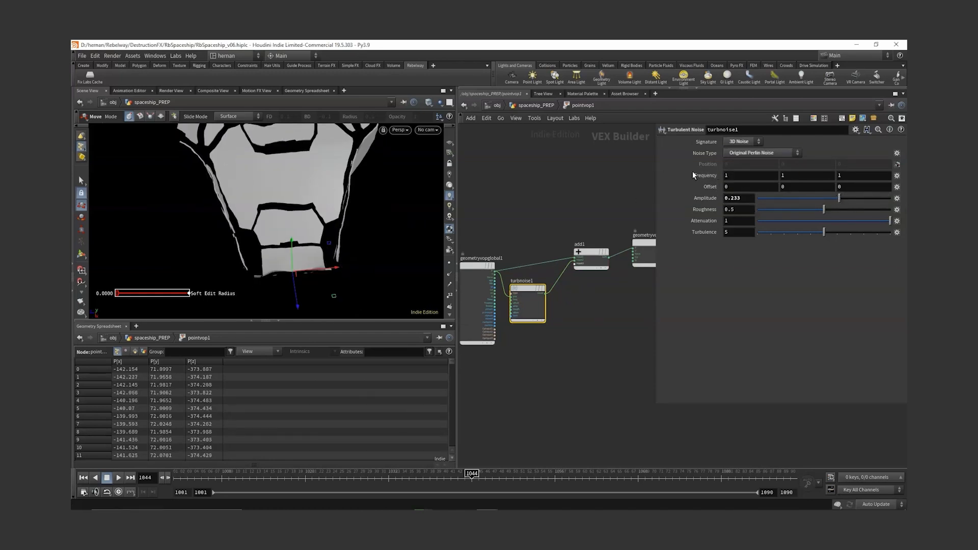
middle_click_drag(692, 172, 750, 175)
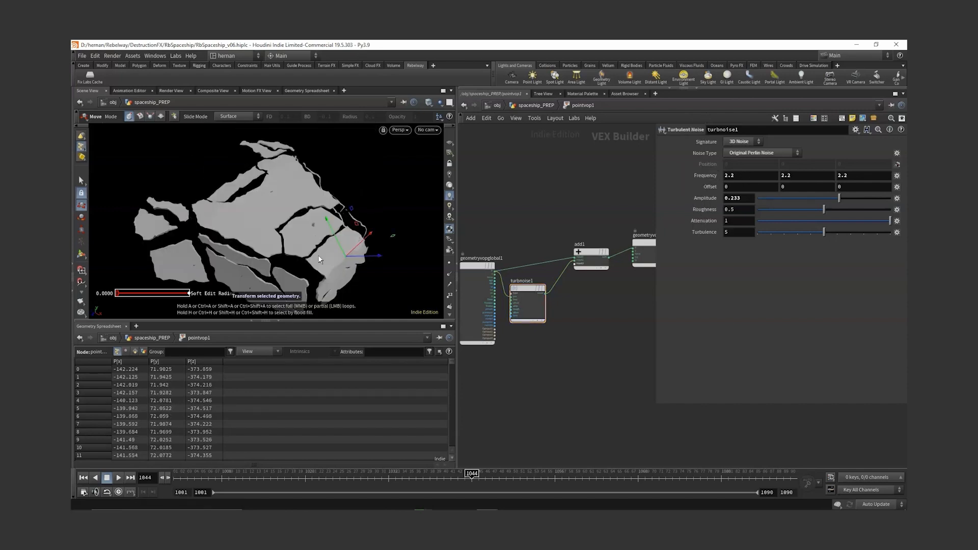
key("u")
key("ctrl+s")
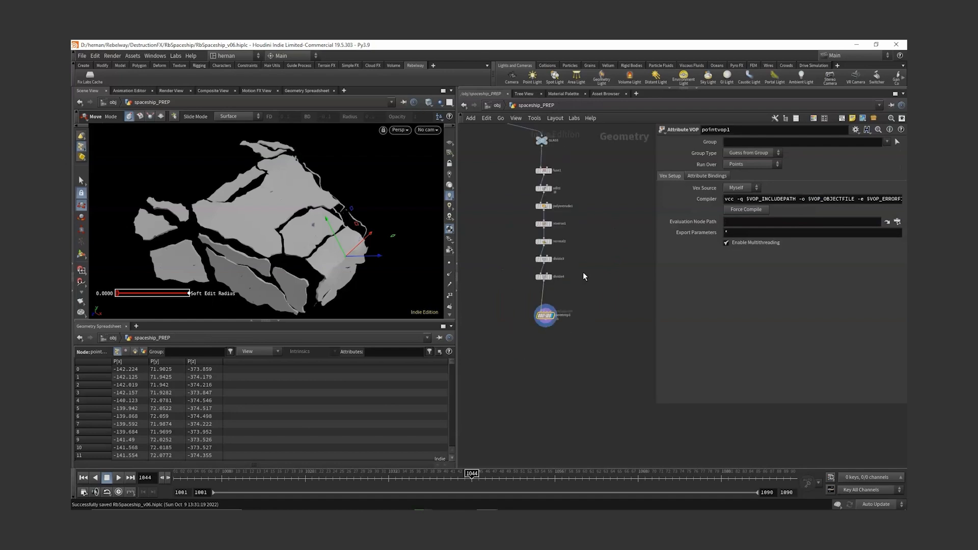
Step: Add a Scatter node fed by the Point VOP with a forced total count of 100 and Relax Iterations turned off
key("Tab")
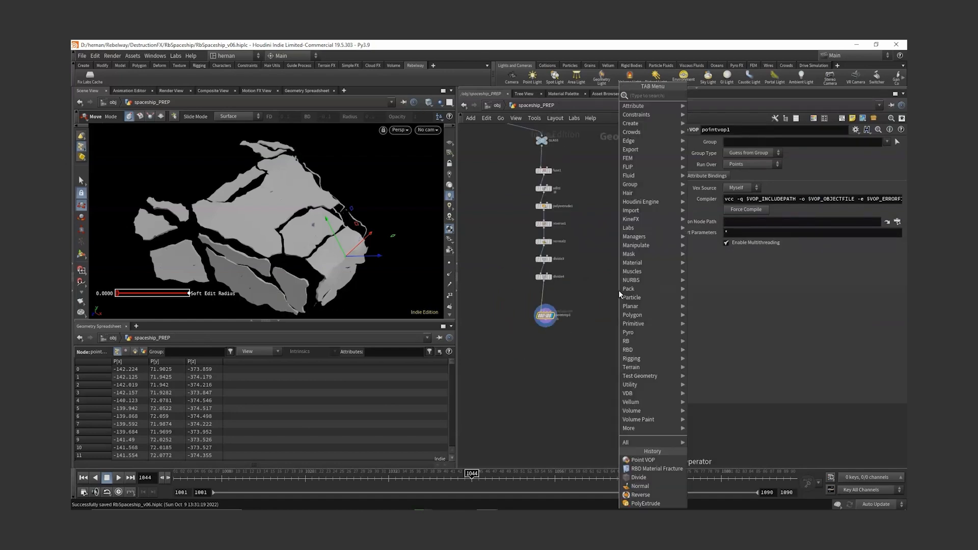
type("scatter")
key("Return")
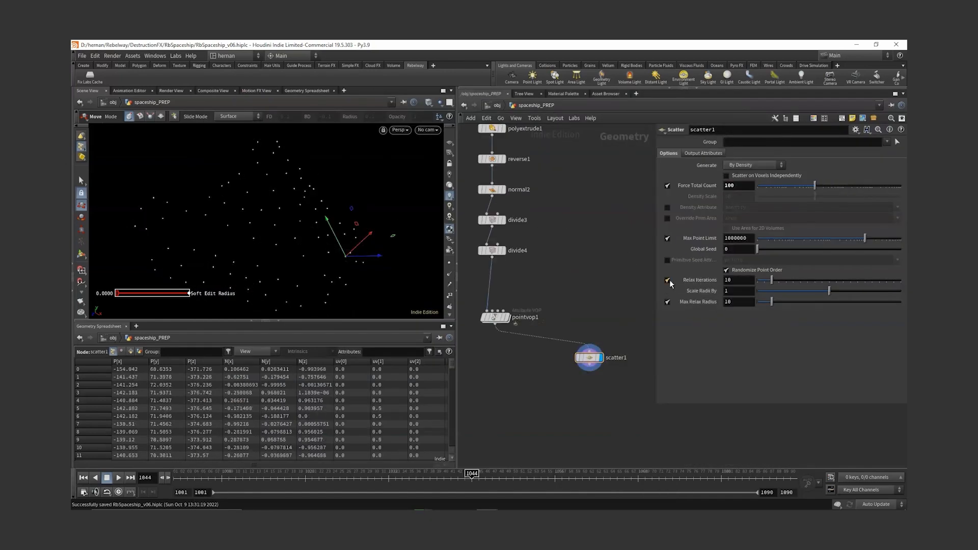
left_click(667, 280)
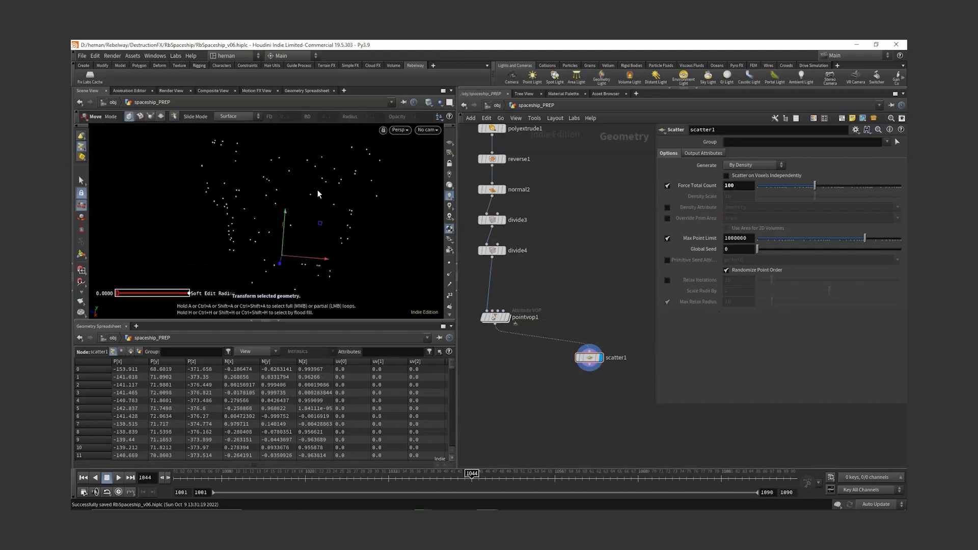
Step: Add a Voronoi Fracture node using the Point VOP geometry and the scattered points as inputs, and display it
scroll(576, 356, "down", 2)
key("Tab")
type("v")
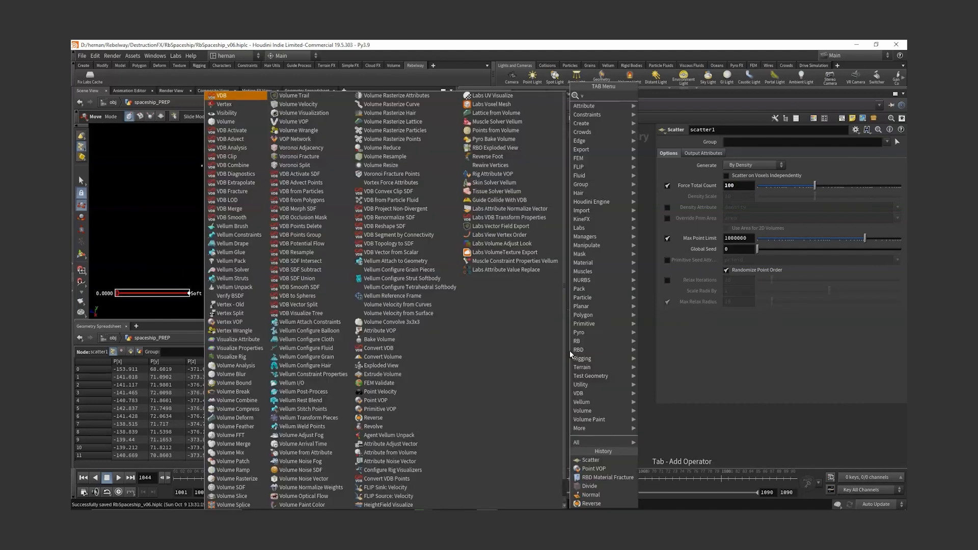
type("oro")
key("Down")
key("Return")
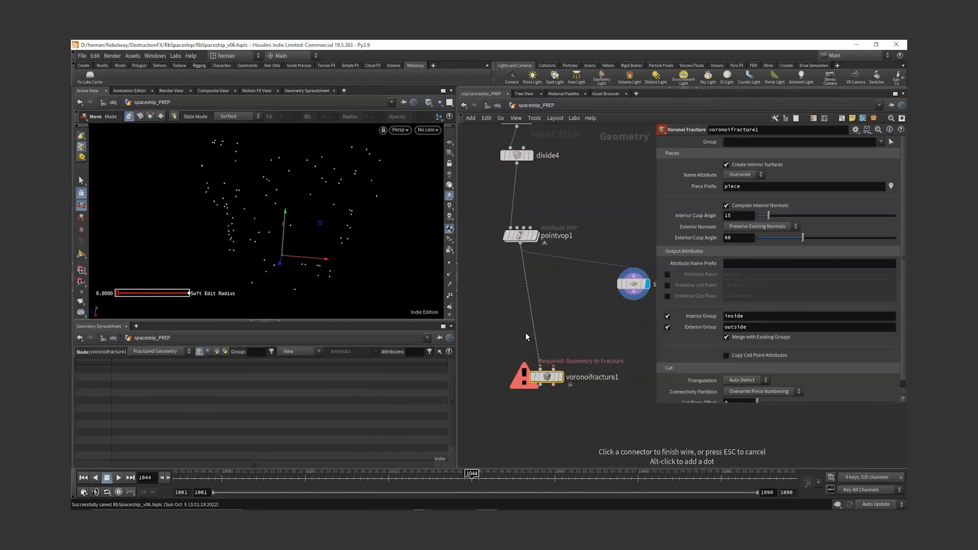
left_click(554, 368)
left_click(645, 298)
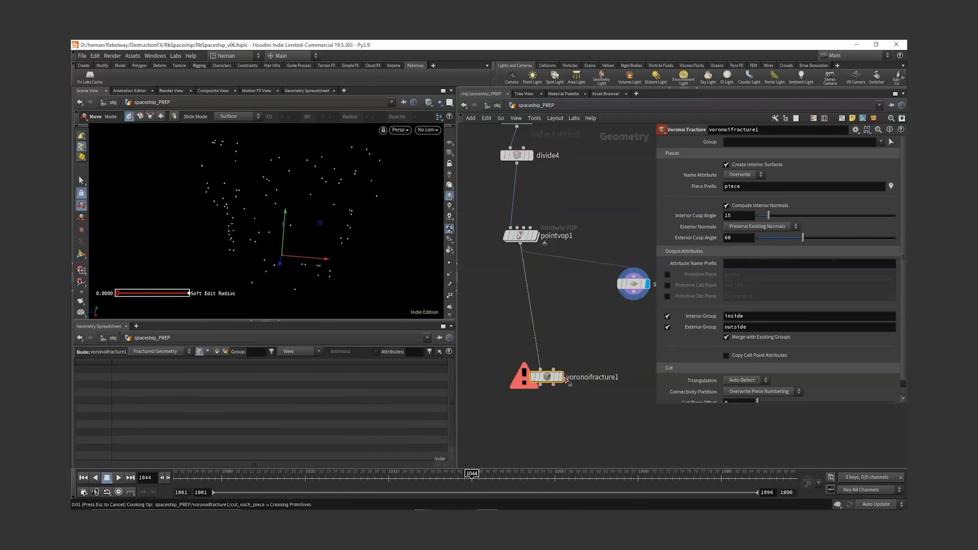
left_click(562, 377)
Step: Visualize the name attribute of the Voronoi Fracture output so each piece gets its own colour
middle_click(541, 377)
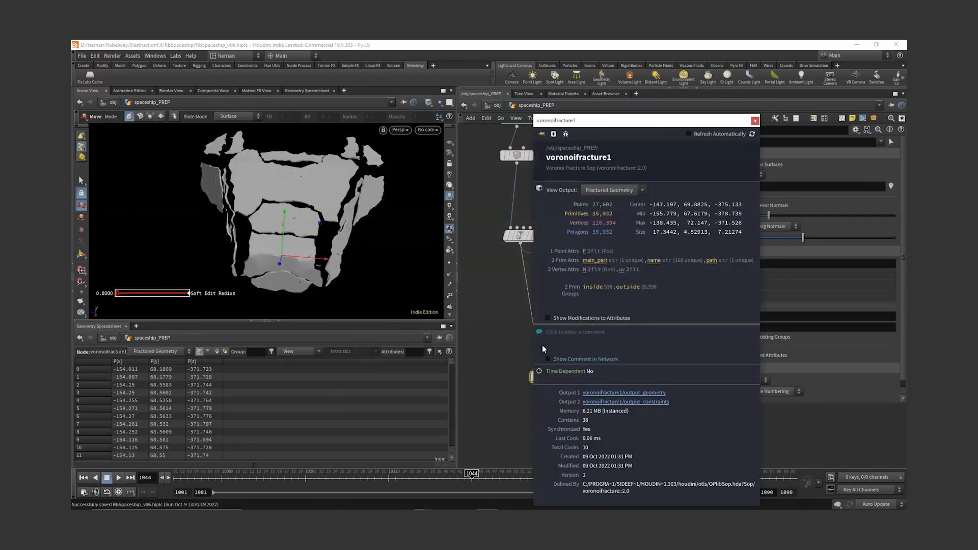
left_click(655, 260)
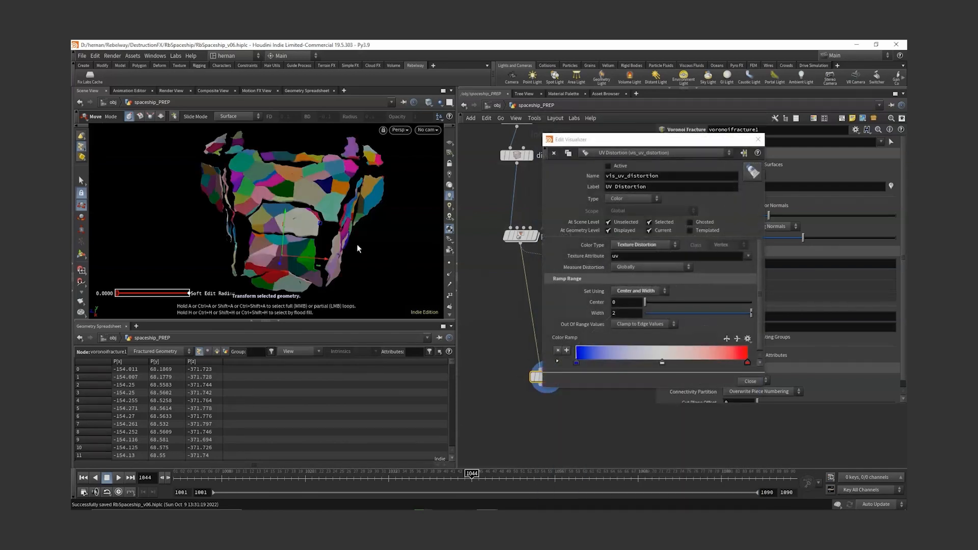
left_click(758, 145)
Step: Examine the shapes and edges of the coloured glass pieces up close, and review the node chain that feeds the fracture
left_click_drag(301, 228, 340, 247, "alt")
right_click_drag(341, 247, 439, 152, "alt")
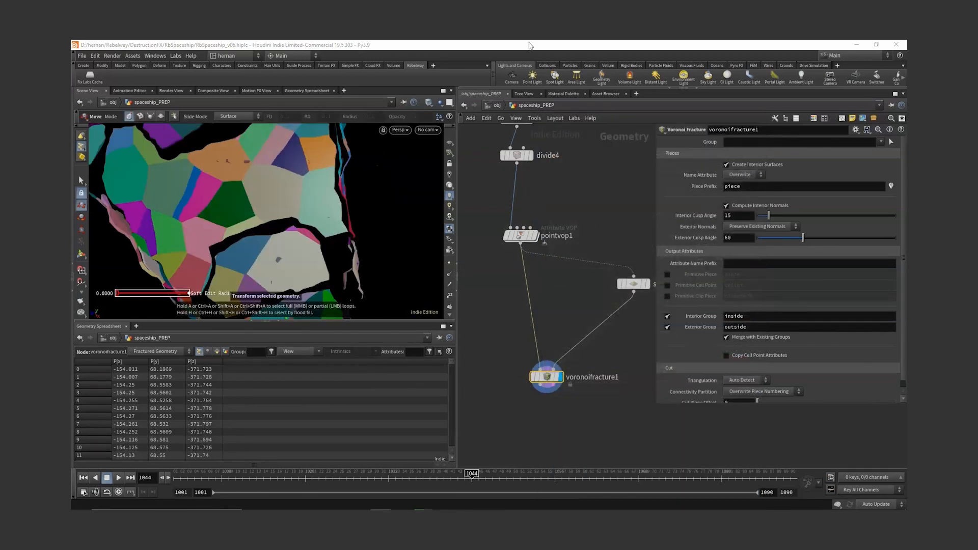
left_click_drag(352, 190, 340, 192, "alt")
right_click_drag(340, 192, 317, 182, "alt")
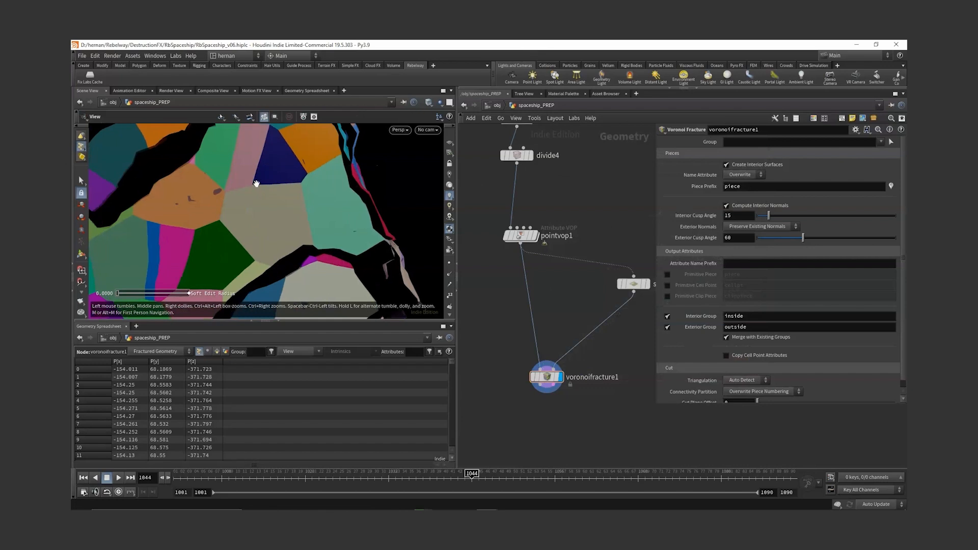
left_click_drag(274, 187, 274, 172, "alt")
left_click_drag(503, 350, 545, 387)
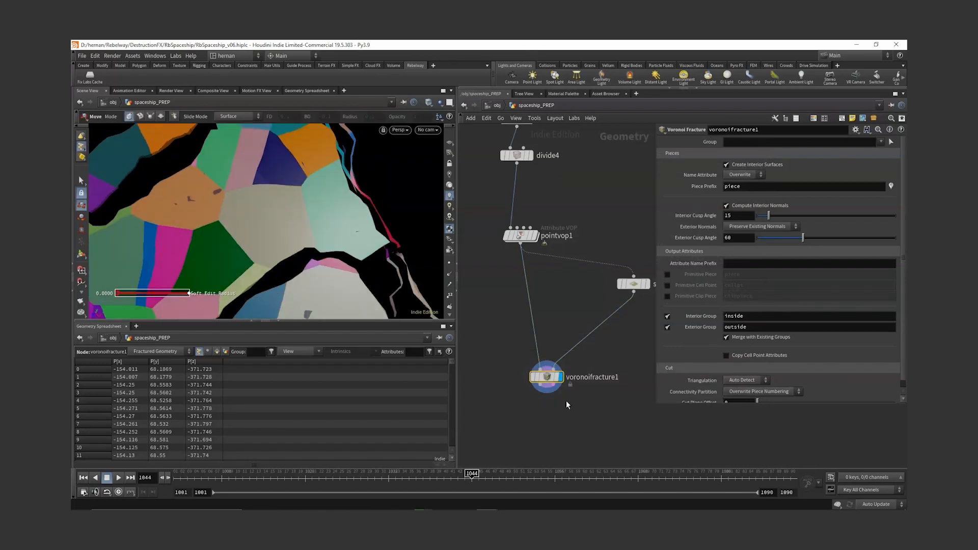
middle_click_drag(587, 415, 605, 369)
right_click_drag(224, 213, 306, 235, "alt")
left_click_drag(306, 235, 331, 202, "alt")
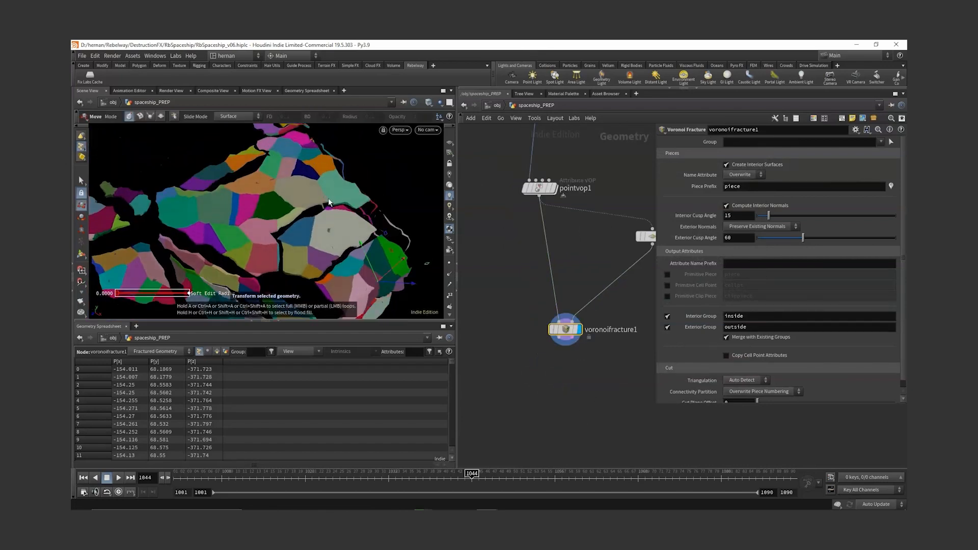
middle_click_drag(499, 244, 482, 355)
scroll(482, 355, "down", 1)
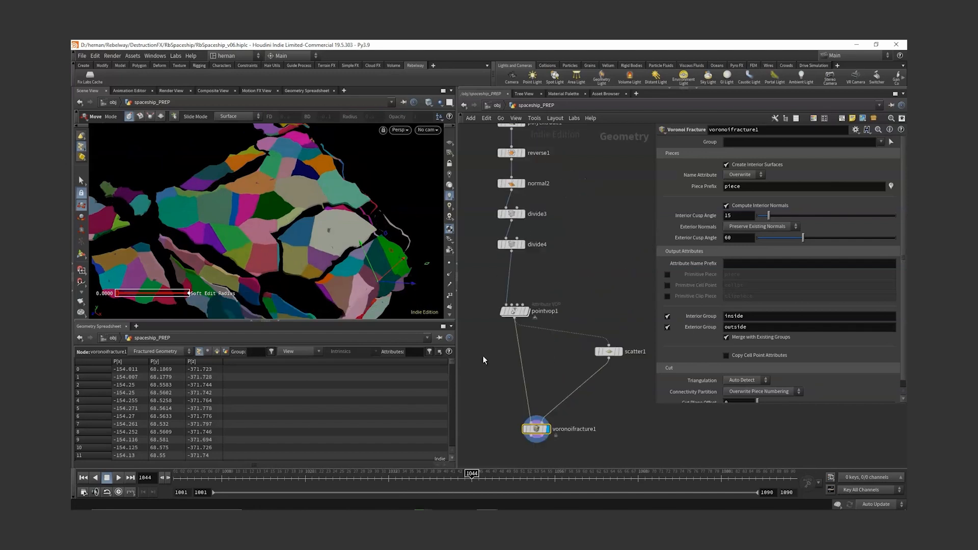
scroll(558, 285, "down", 2)
middle_click_drag(558, 285, 573, 252)
scroll(573, 250, "up", 2)
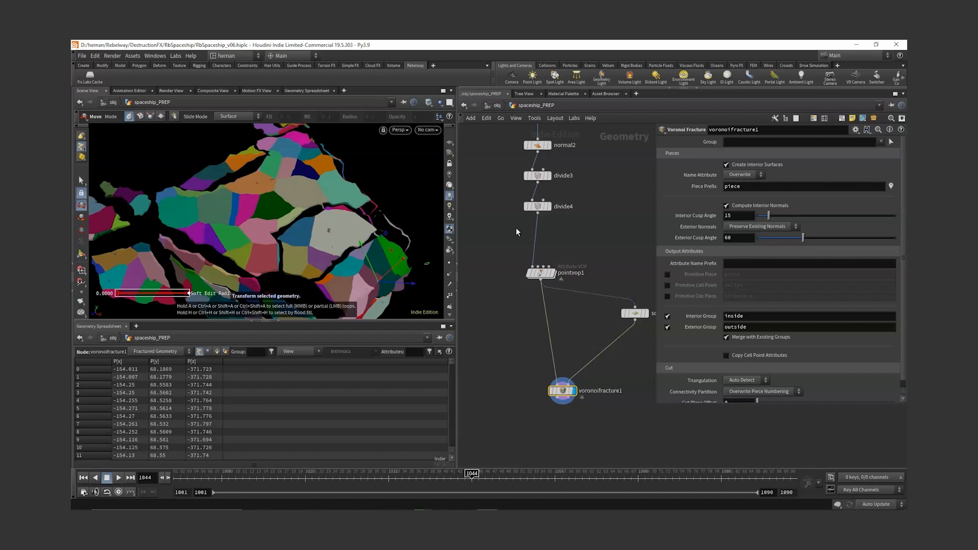
Step: Insert a Rest Position node between the second Divide node and the Point VOP
key("Tab")
type("rest")
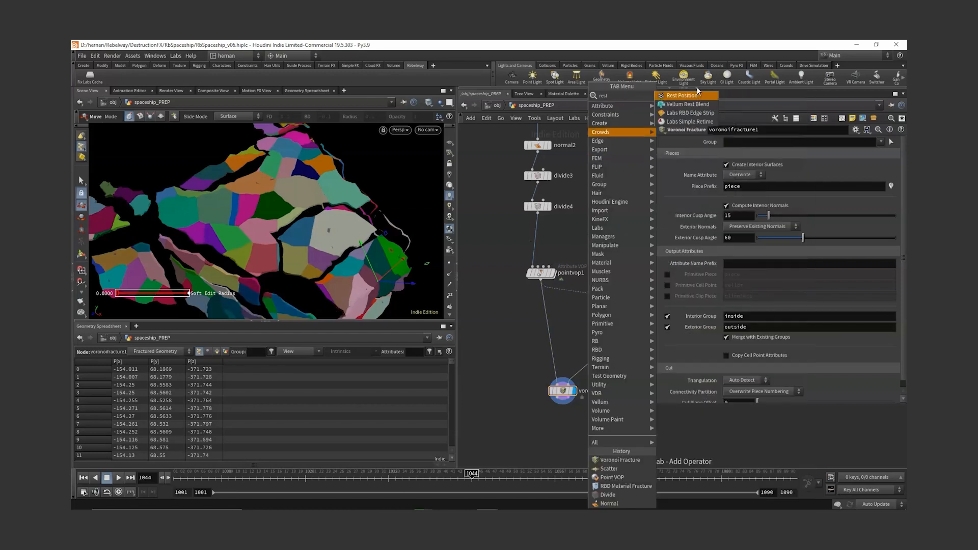
left_click(696, 86)
left_click(569, 240)
left_click_drag(569, 239, 549, 240)
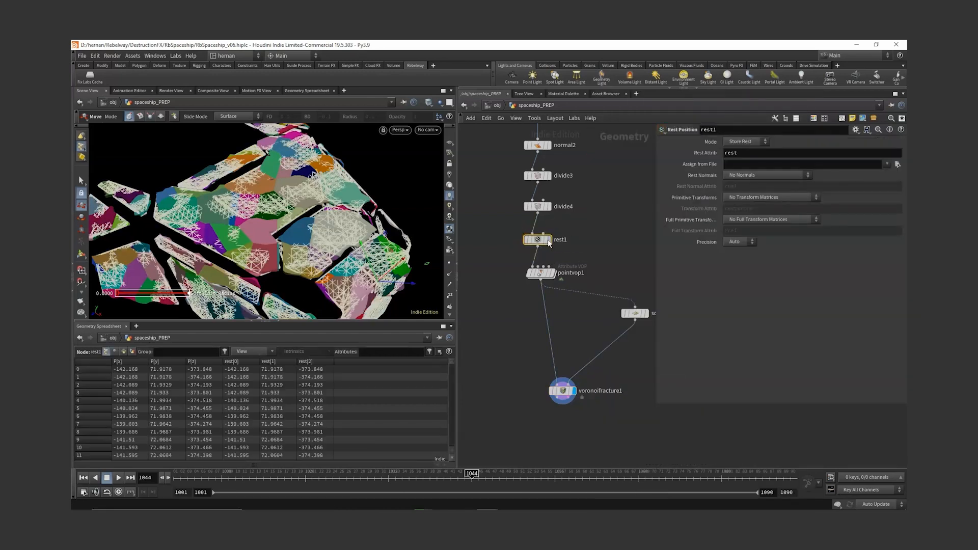
Step: Compare the point positions with the stored rest attribute on the Rest Position and Point VOP nodes
left_click(549, 241)
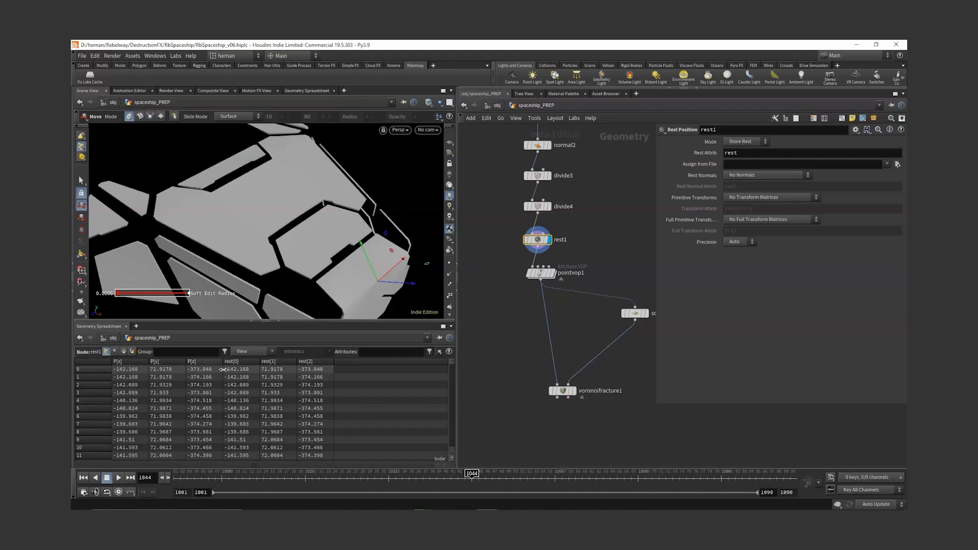
left_click_drag(516, 252, 515, 253)
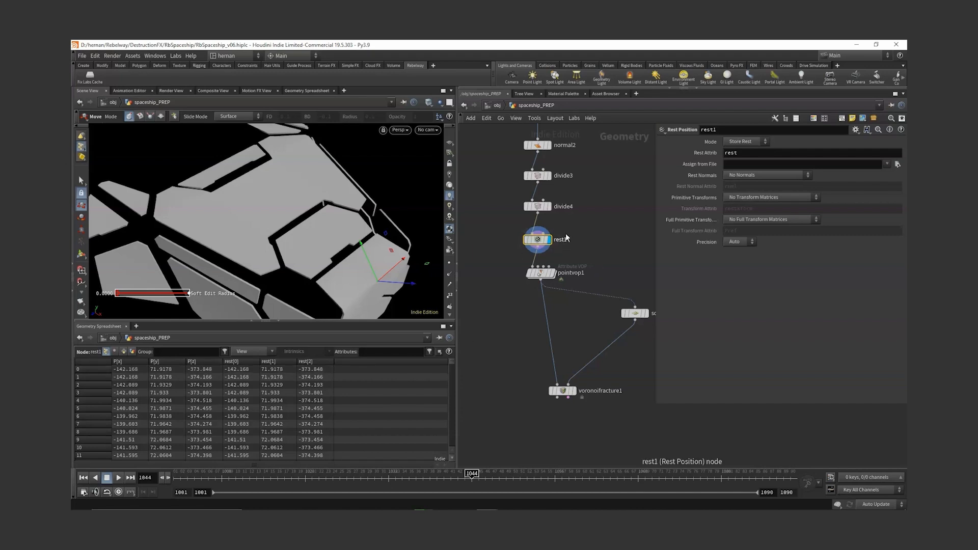
middle_click_drag(592, 228, 588, 289)
scroll(586, 289, "down", 1)
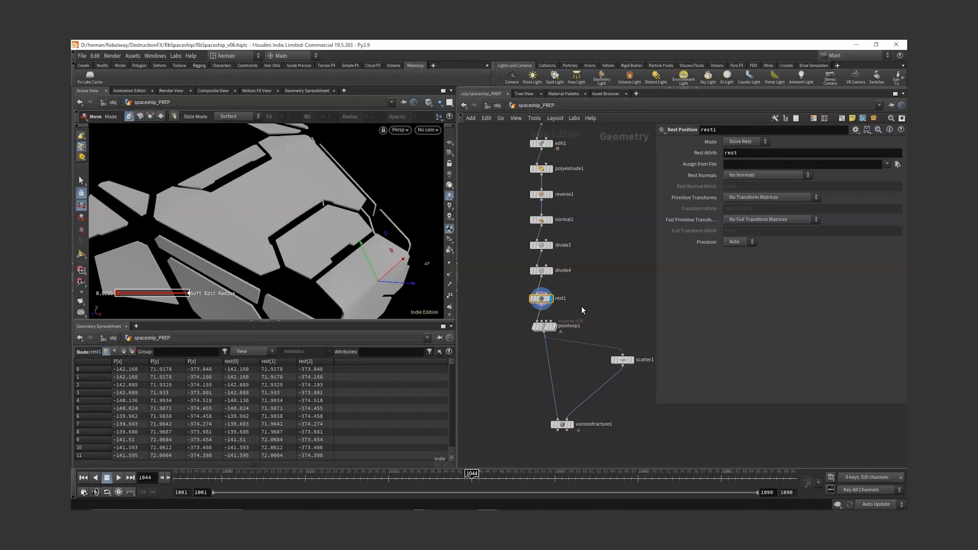
middle_click_drag(582, 307, 571, 209)
scroll(571, 209, "up", 1)
left_click(529, 234)
middle_click_drag(548, 326, 522, 312)
left_click_drag(519, 340, 494, 328)
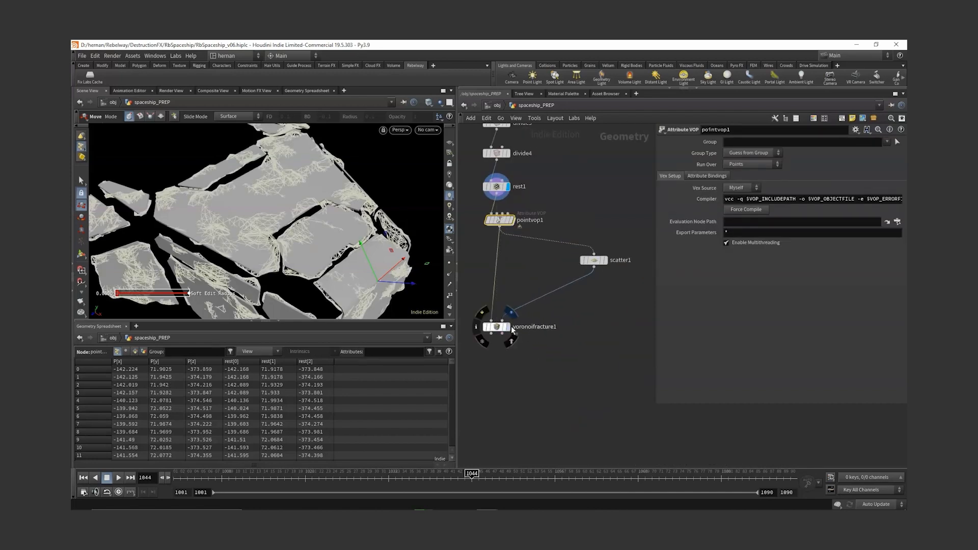
Step: Add a Point Wrangle after the Voronoi Fracture node and display it
left_click(508, 328)
left_click(497, 327)
middle_click_drag(563, 204, 584, 163)
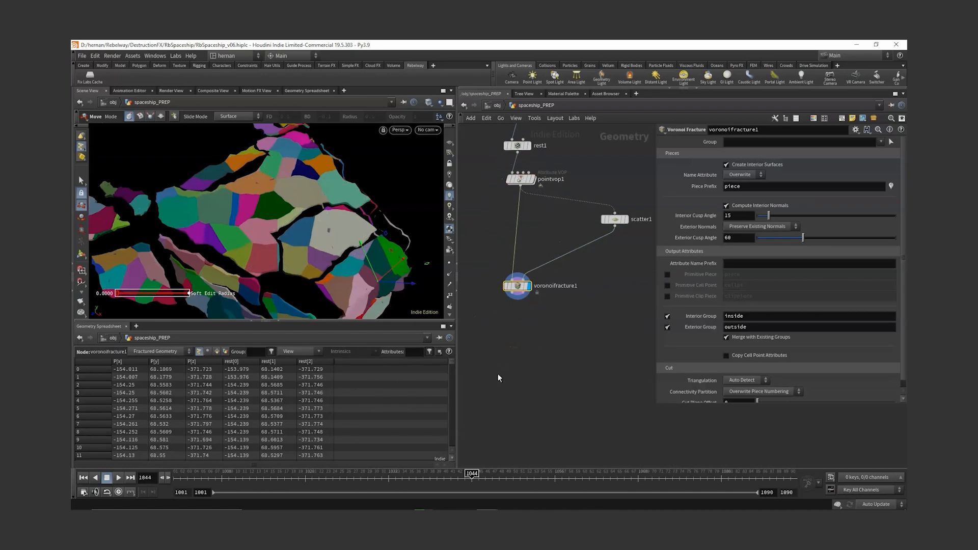
key("Tab")
type("wrangle")
key("Return")
left_click(529, 345)
left_click(529, 345)
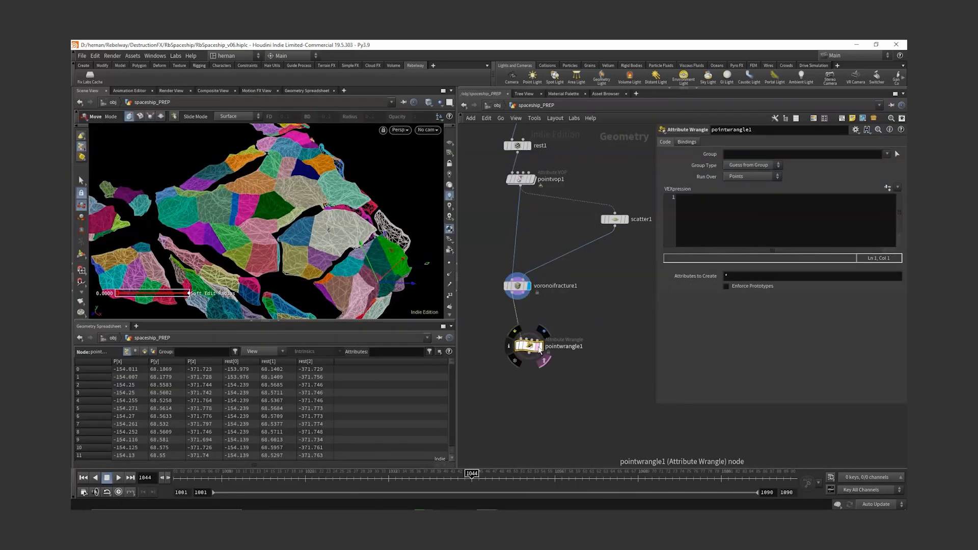
Step: Enter the wrangle expression "v@P = v@rest;" to move the fractured points back to their rest positions
left_click(696, 227)
type("v@P ")
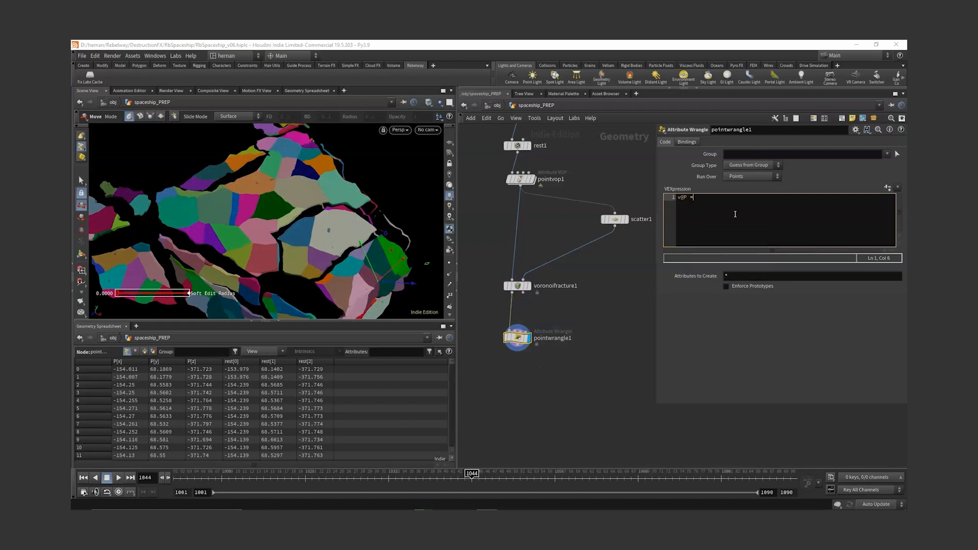
type("= v@rest;")
left_click(607, 328)
Step: Inspect the restored glass panels and their piece edges from several angles
left_click_drag(305, 224, 269, 221, "alt")
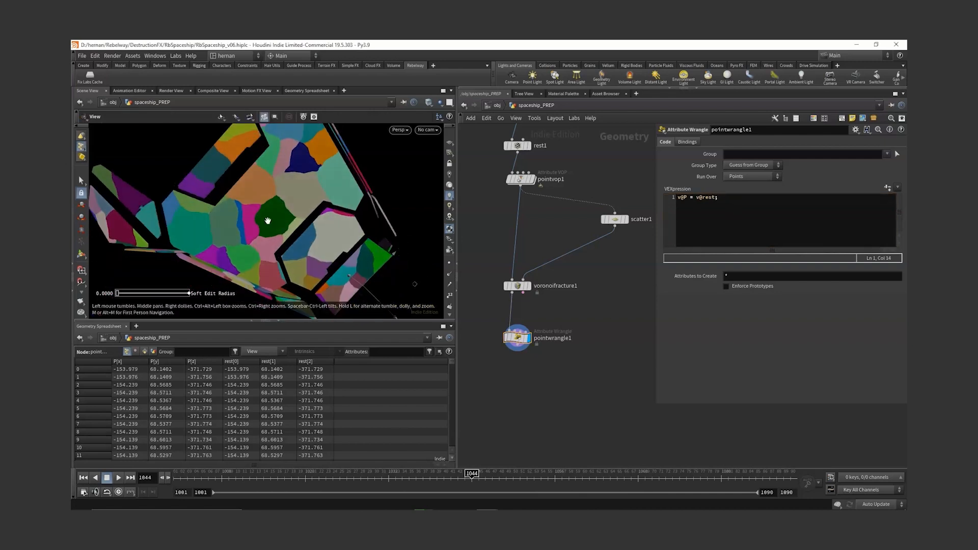
right_click_drag(268, 220, 251, 166, "alt")
left_click_drag(251, 166, 343, 154, "alt")
right_click_drag(267, 172, 235, 204, "alt")
left_click_drag(286, 179, 316, 153, "alt")
left_click_drag(384, 148, 253, 184, "alt")
scroll(253, 184, "down", 5)
Step: Set the Turbulent Noise amplitude inside the Point VOP to 0.15
middle_click_drag(578, 175, 581, 258)
left_click(532, 265)
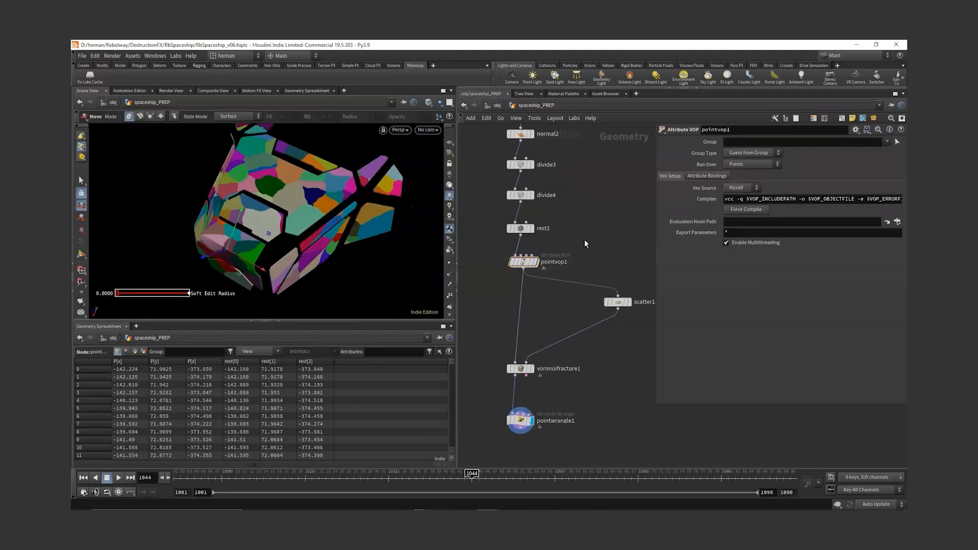
double_click(532, 265)
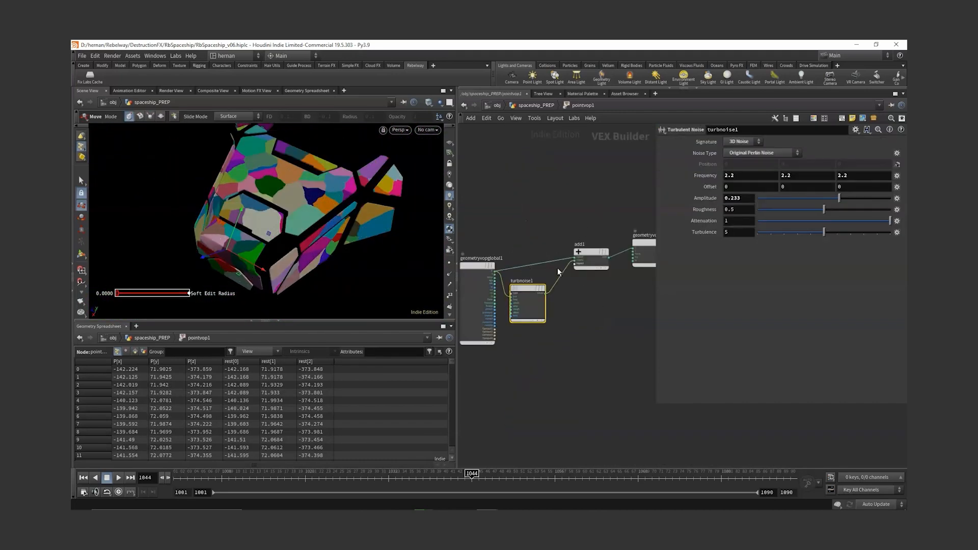
double_click(734, 199)
type("25")
key("Return")
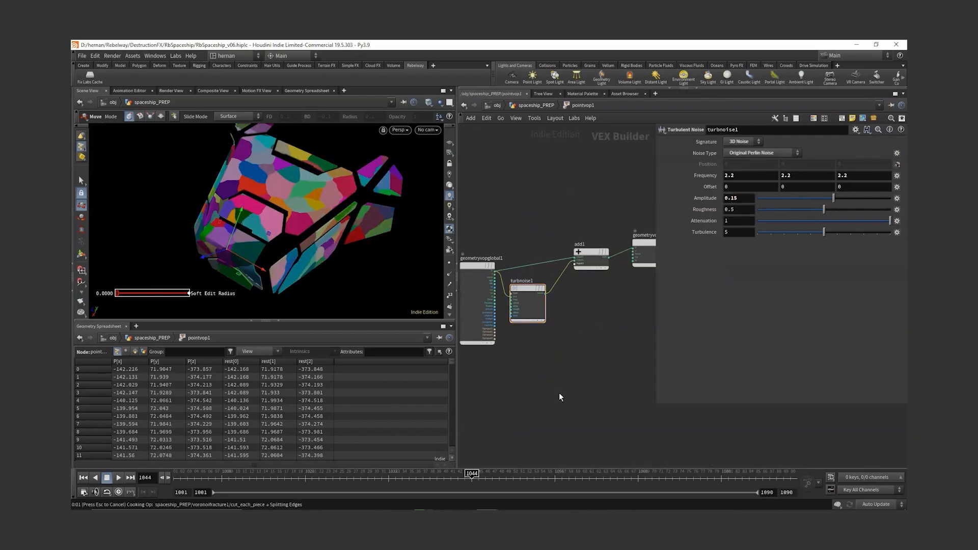
left_click_drag(328, 238, 313, 235, "alt")
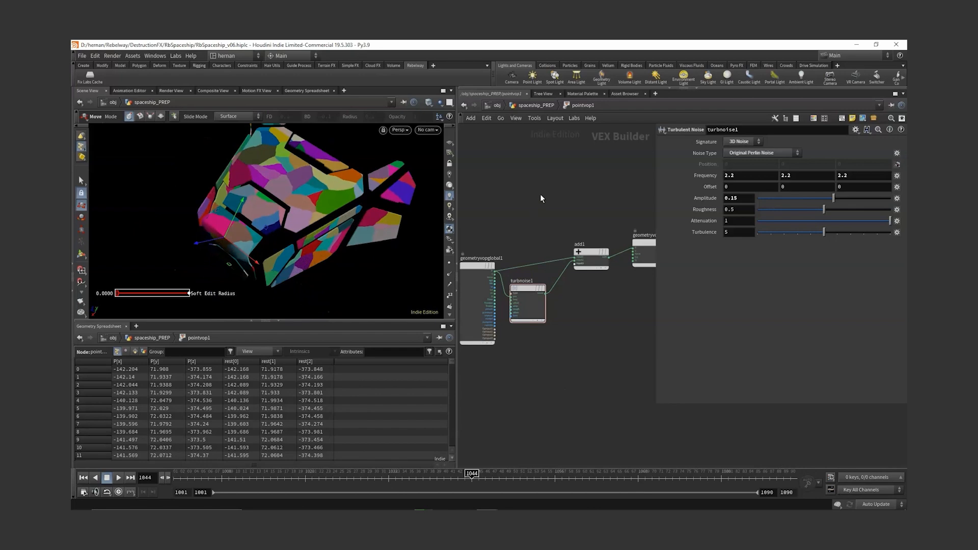
Step: Set the Scatter node's Force Total Count to 1000 and inspect the smaller glass pieces
key("u")
middle_click_drag(616, 261, 588, 270)
left_click(597, 310)
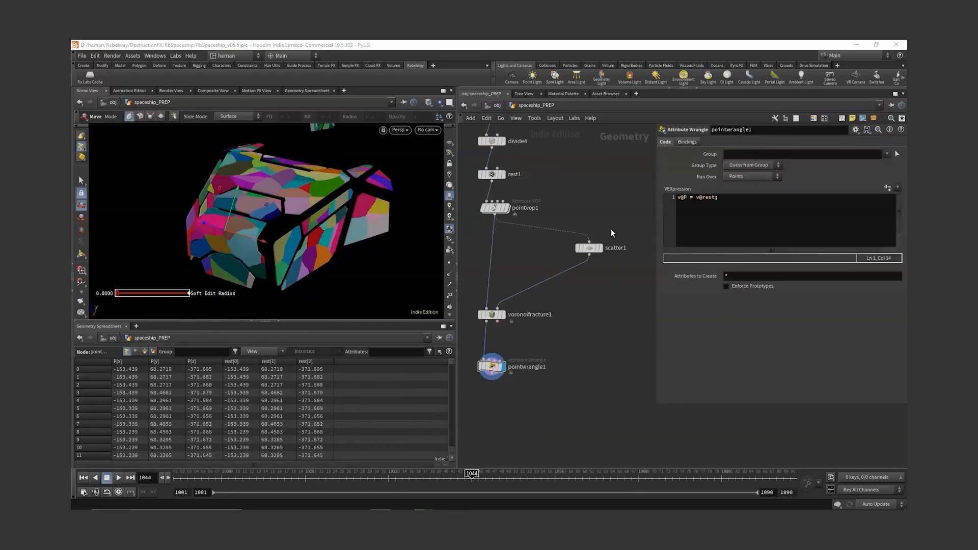
left_click(590, 249)
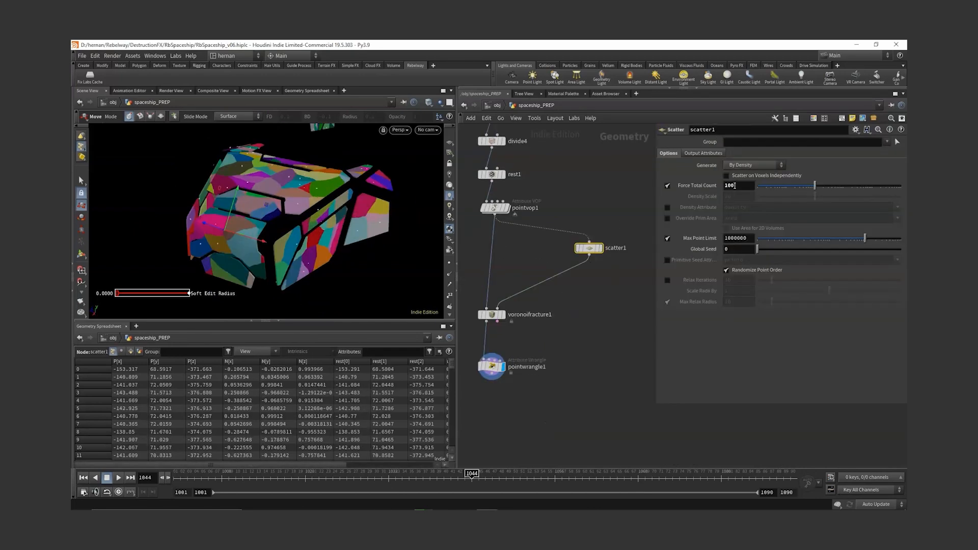
type("0")
key("Return")
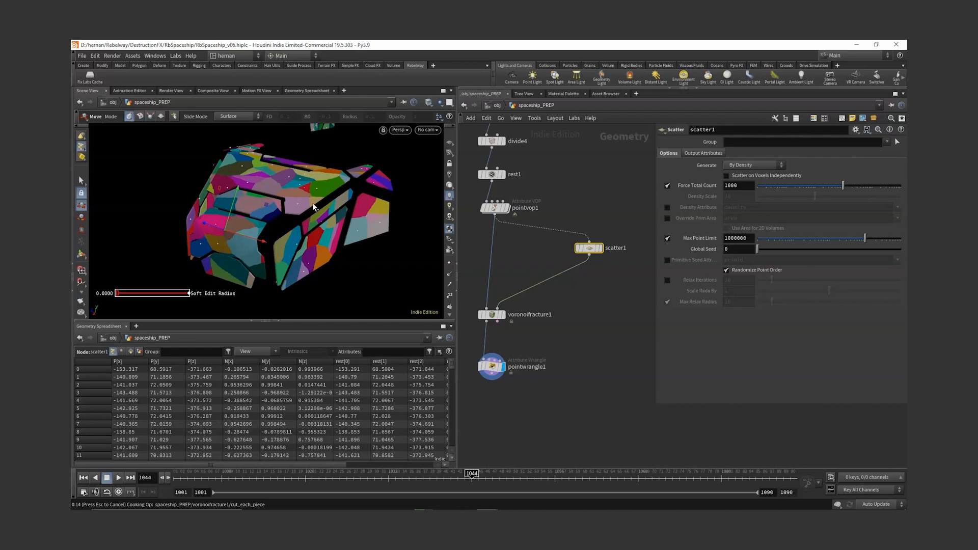
key("Escape")
left_click_drag(374, 218, 293, 189)
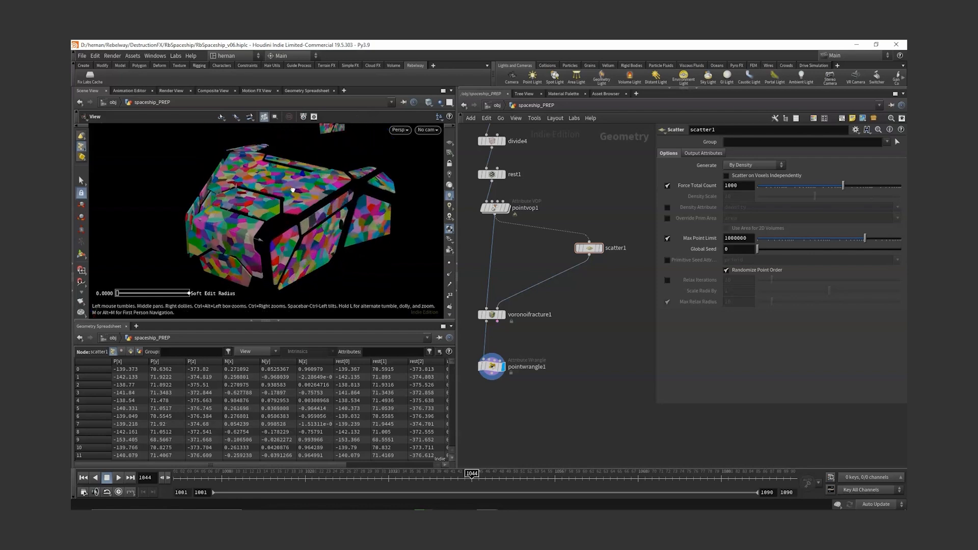
scroll(293, 190, "up", 4)
key("t")
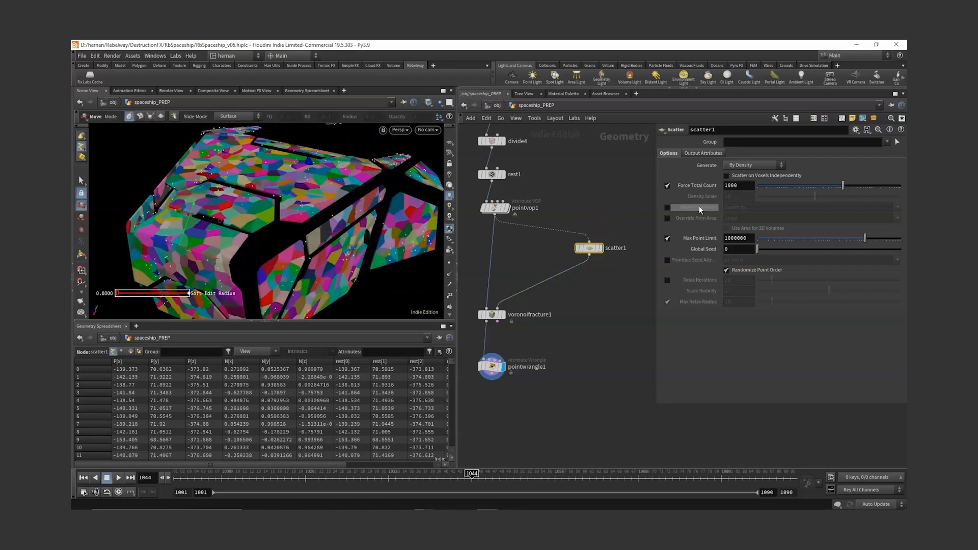
left_click(610, 190)
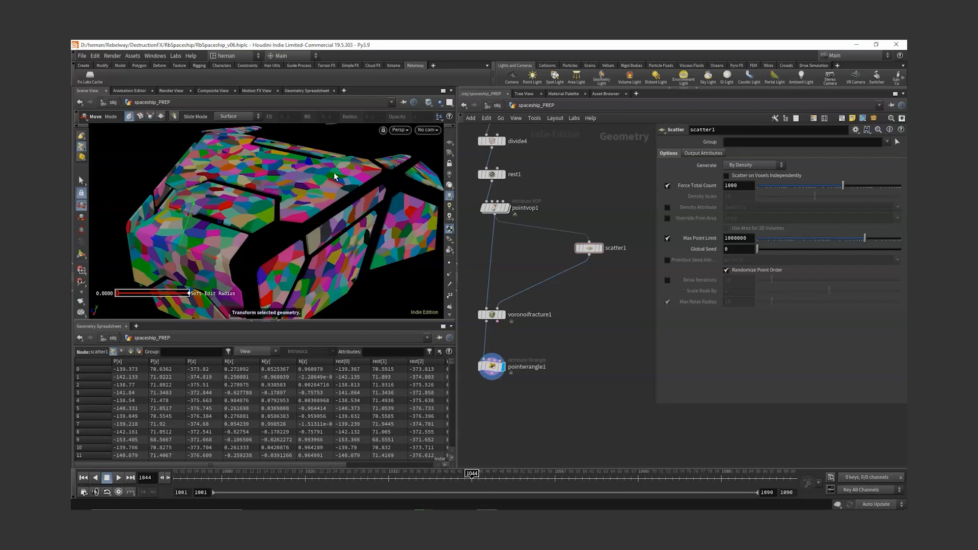
Step: Rename the point wrangle below the Voronoi Fracture node to P_from_rest
middle_click_drag(546, 330, 572, 268)
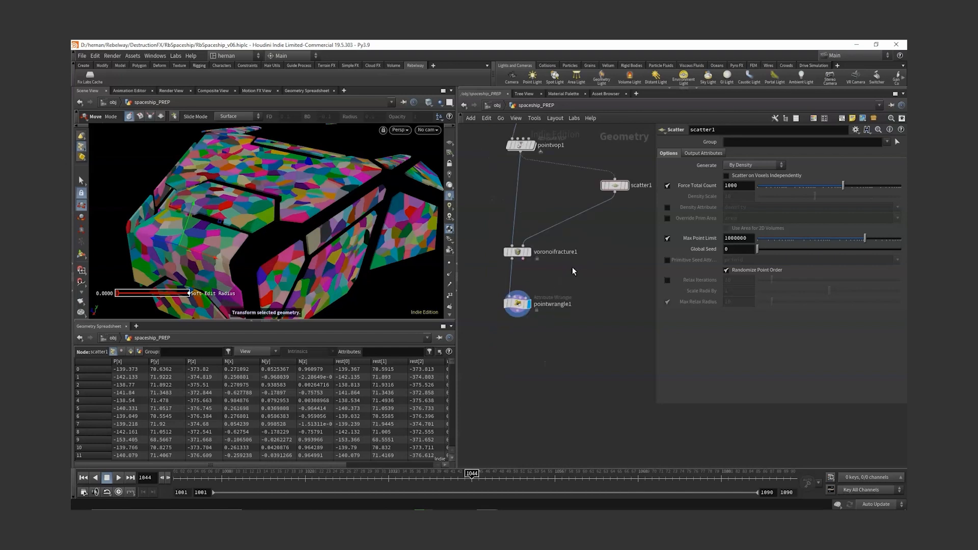
left_click_drag(575, 282, 466, 353)
double_click(553, 304)
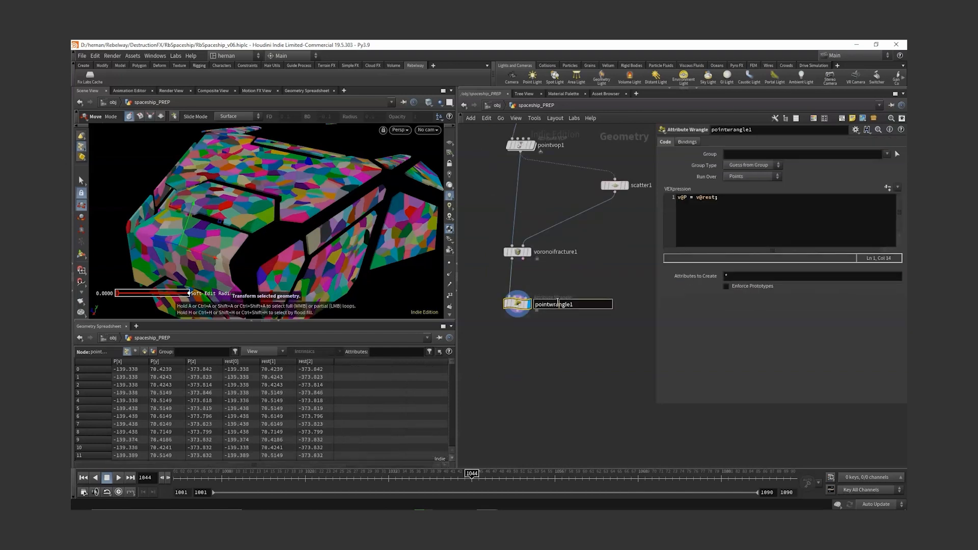
type("P_from_rest")
key("Return")
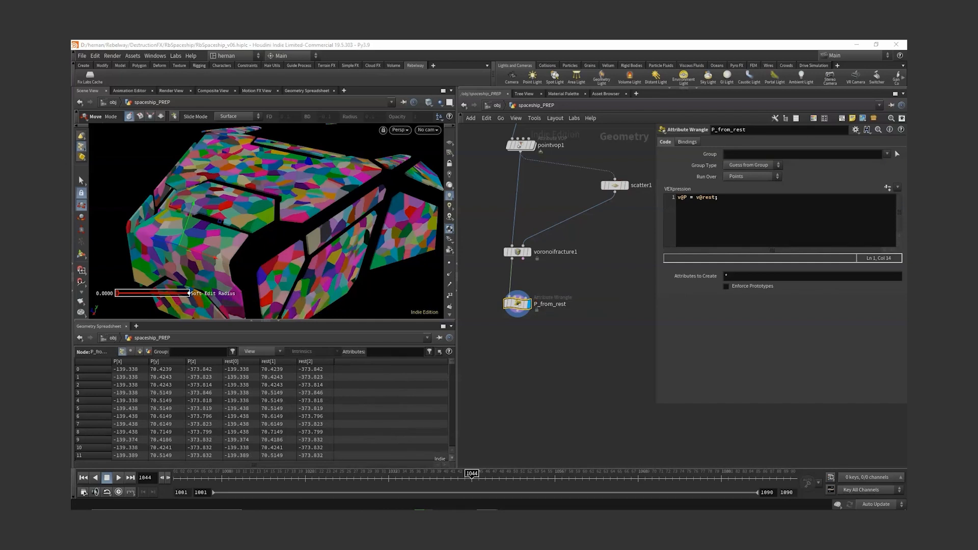
Step: Review the primitive attributes of P_from_rest, including main_part and the piece names, and look over the node chain
middle_click_drag(526, 345, 545, 289)
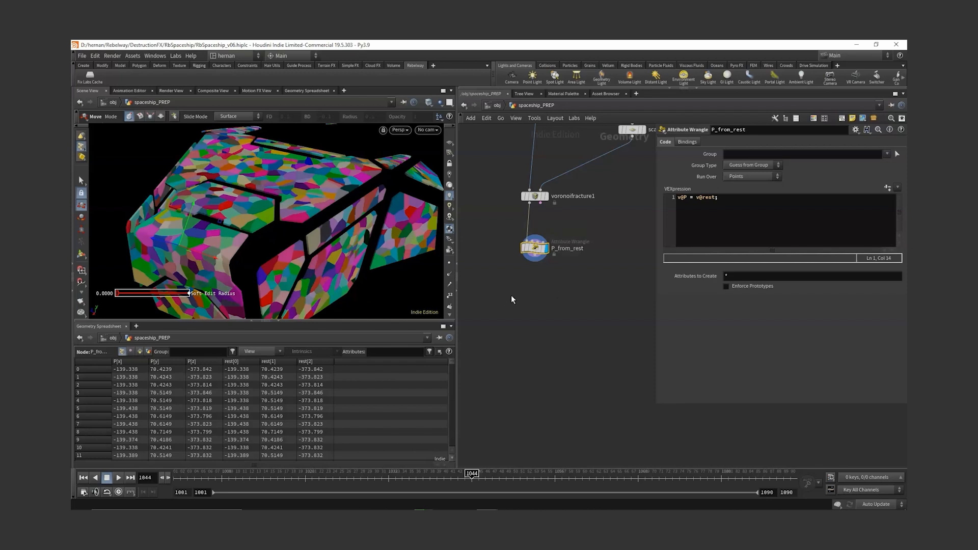
middle_click(535, 250)
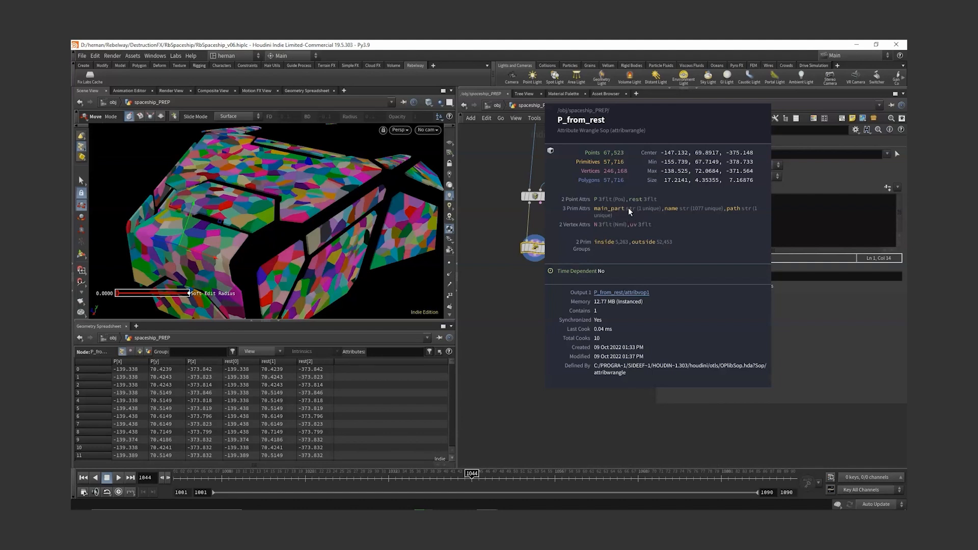
left_click(139, 352)
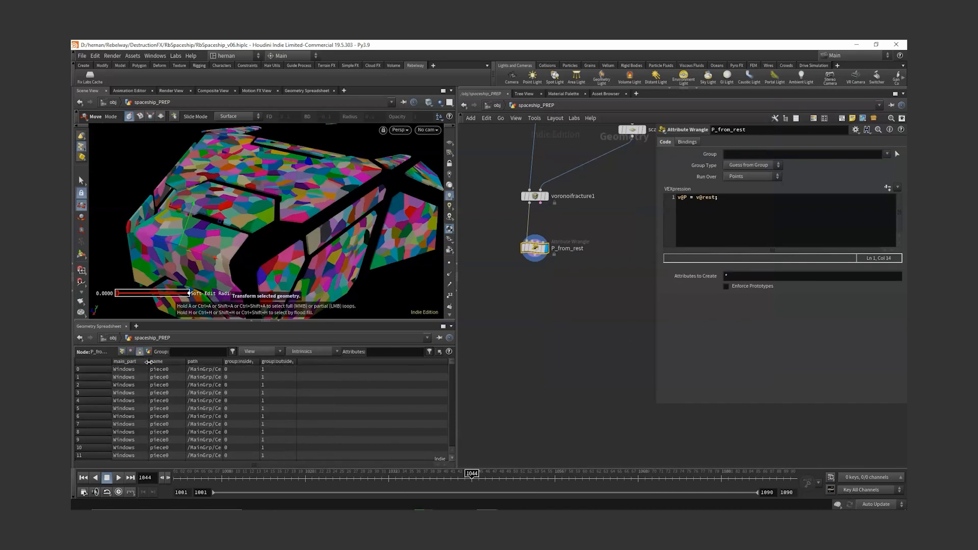
left_click_drag(148, 362, 211, 362)
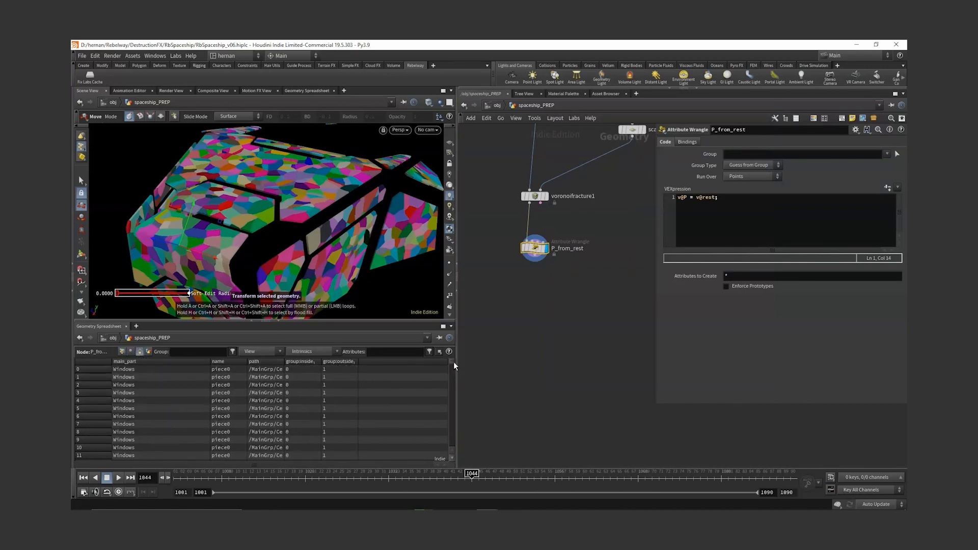
left_click_drag(453, 362, 446, 382)
left_click(143, 360)
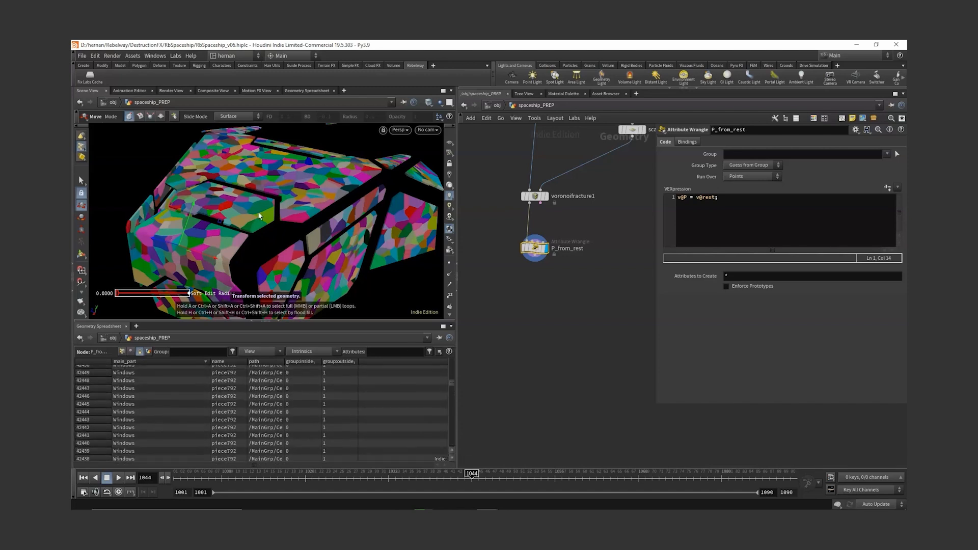
middle_click_drag(603, 233, 622, 477)
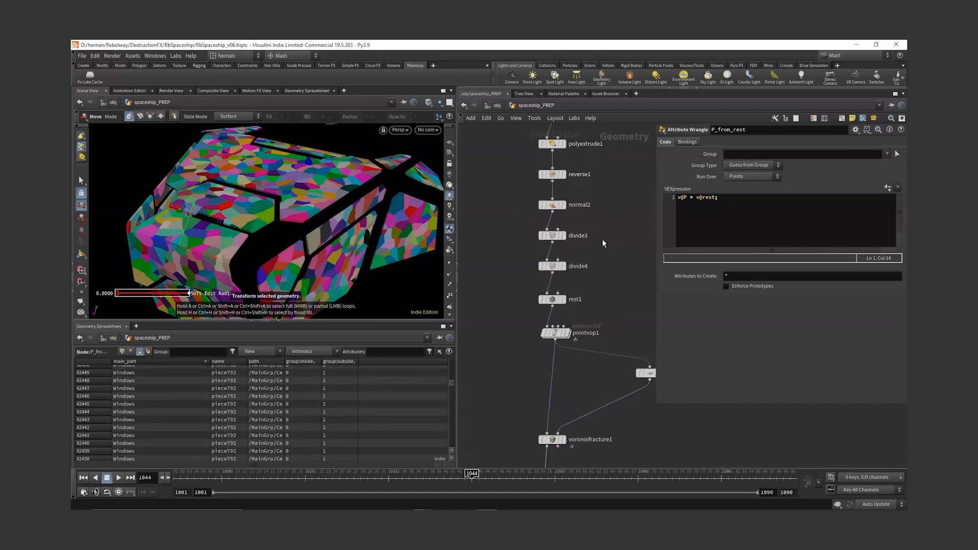
scroll(585, 393, "down", 1)
middle_click_drag(585, 394, 570, 334)
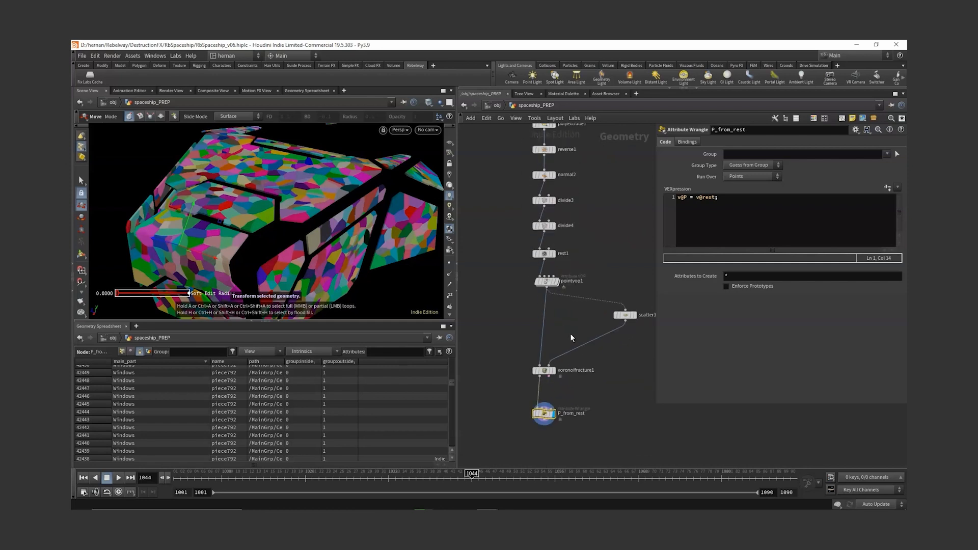
scroll(570, 334, "down", 1)
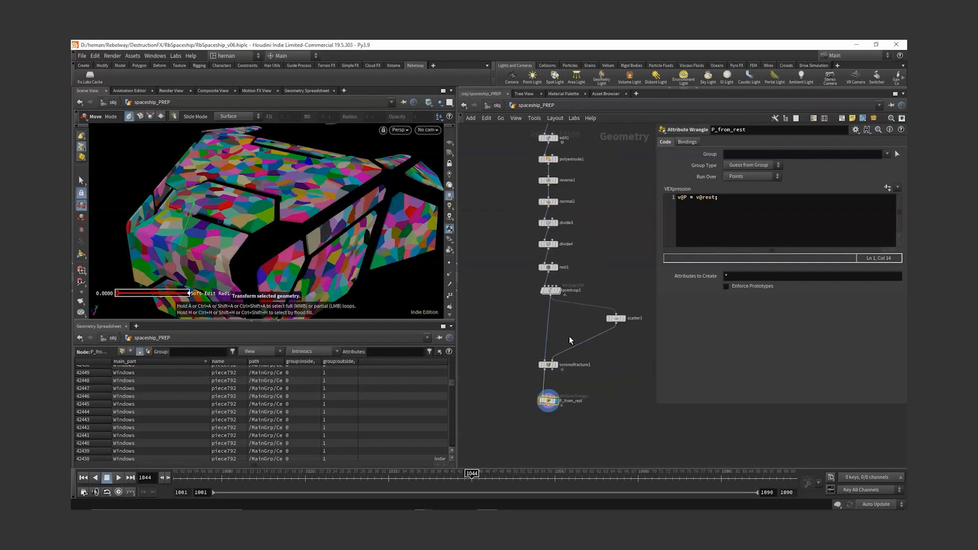
left_click_drag(451, 383, 453, 359)
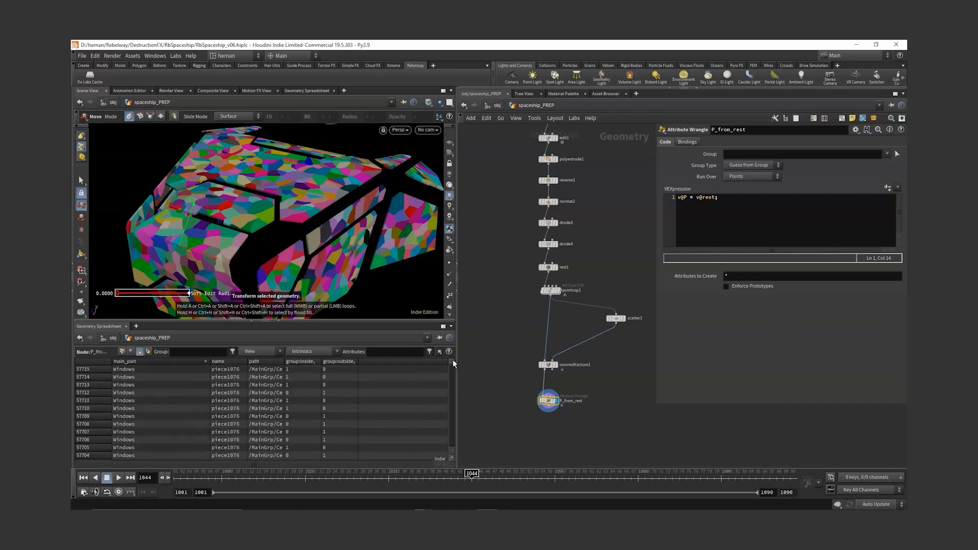
Step: Set the Voronoi Fracture node's piece prefix to "glass_"
left_click(547, 366)
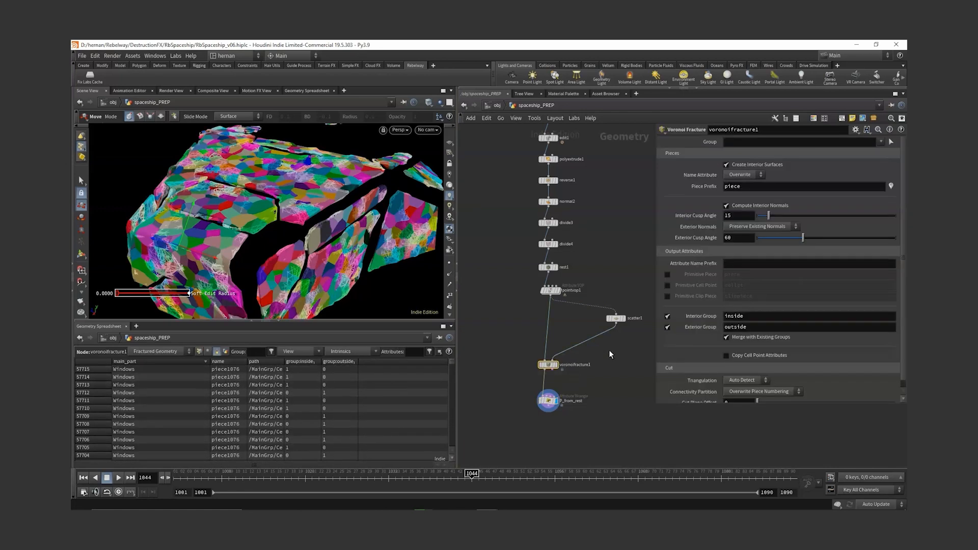
double_click(740, 186)
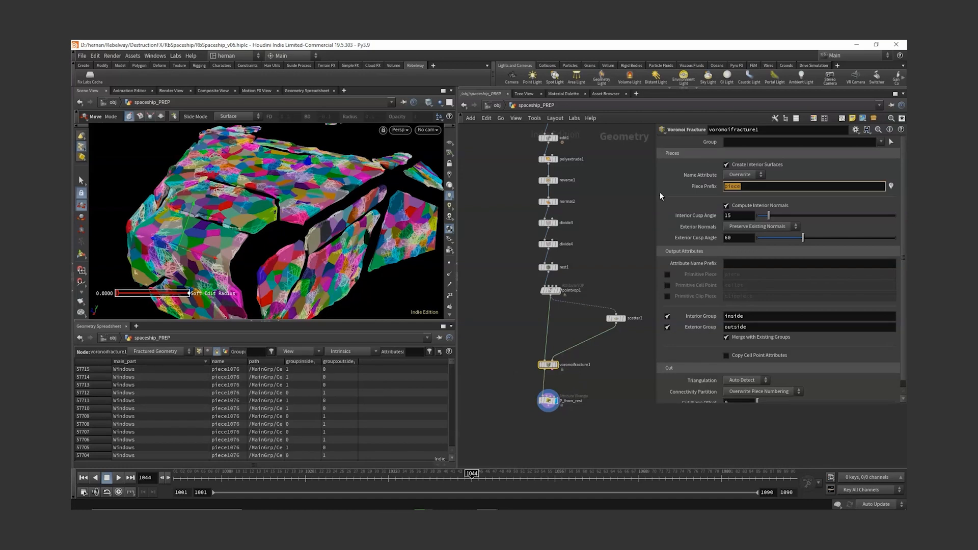
type("glass")
key("Return")
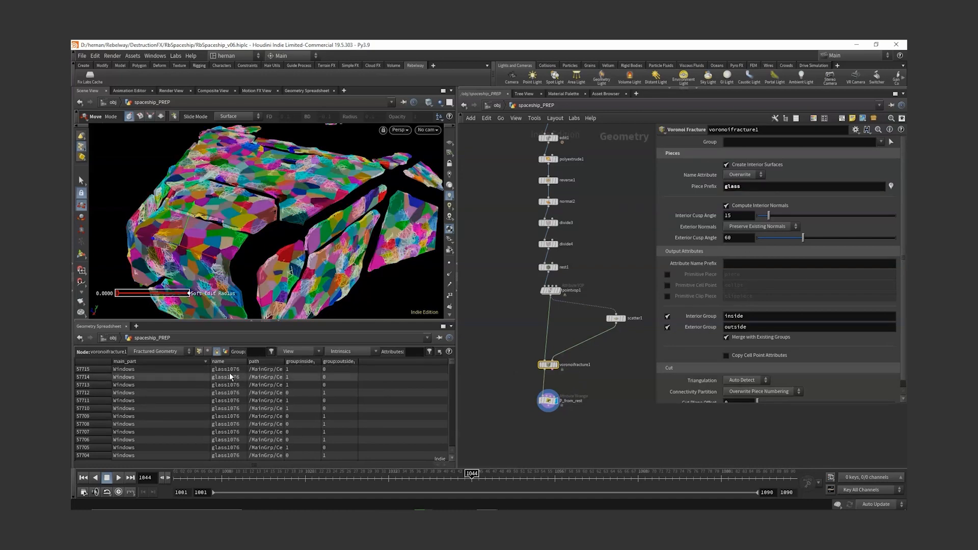
left_click(746, 190)
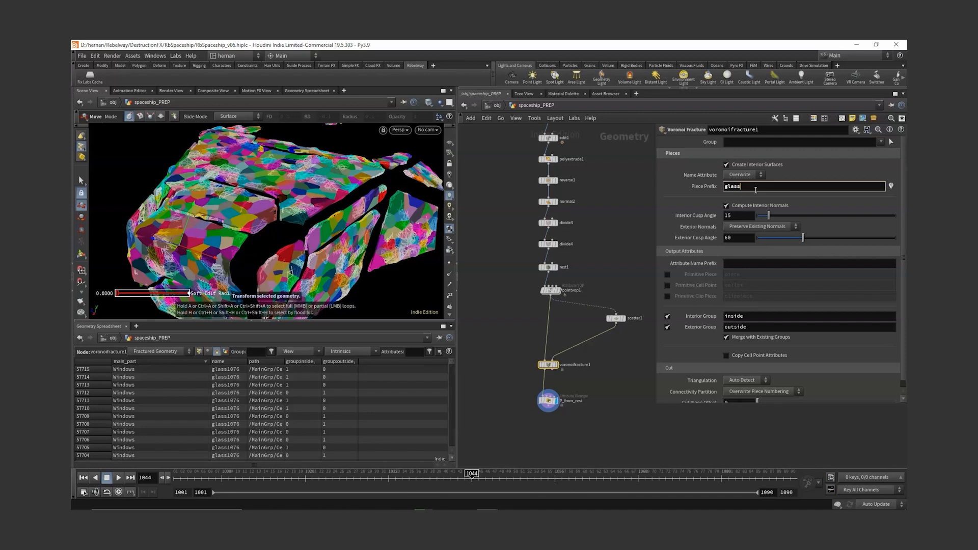
type("_")
key("Return")
mouse_move(348, 220)
left_mouse_down("alt")
mouse_move(327, 225)
mouse_move(340, 235)
left_mouse_up("alt")
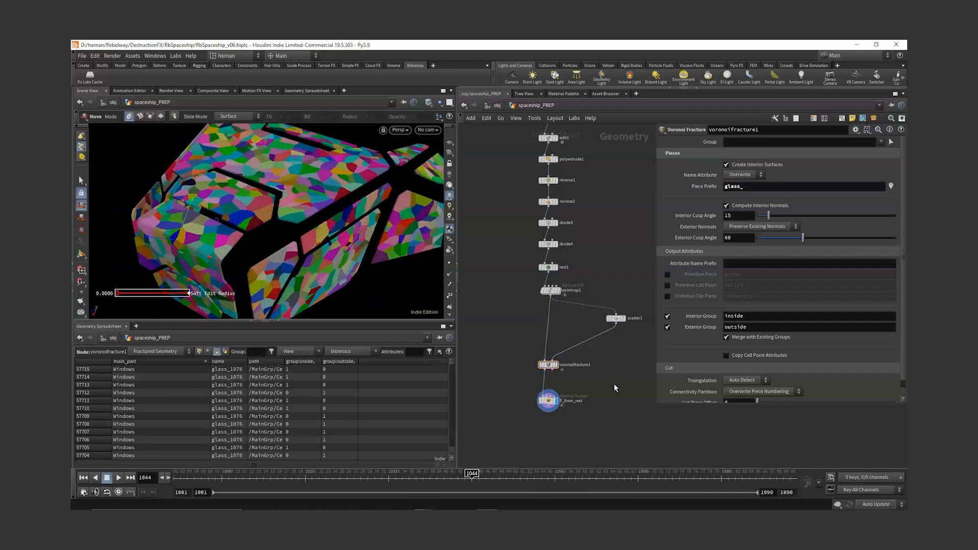
Step: Add a Labs File Cache below P_from_rest and name it glassFracture
middle_click_drag(642, 424, 637, 365)
left_click(637, 365)
key("Tab")
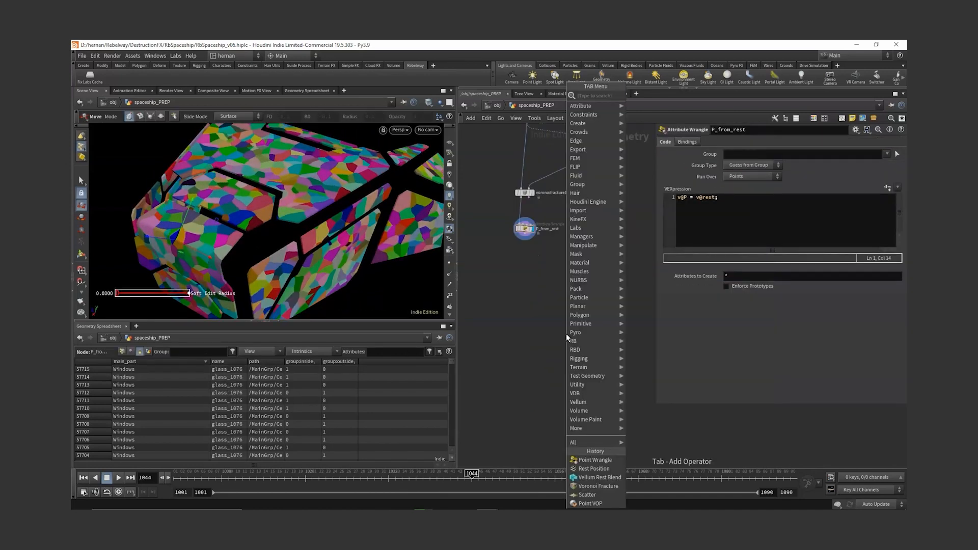
type("labs fi")
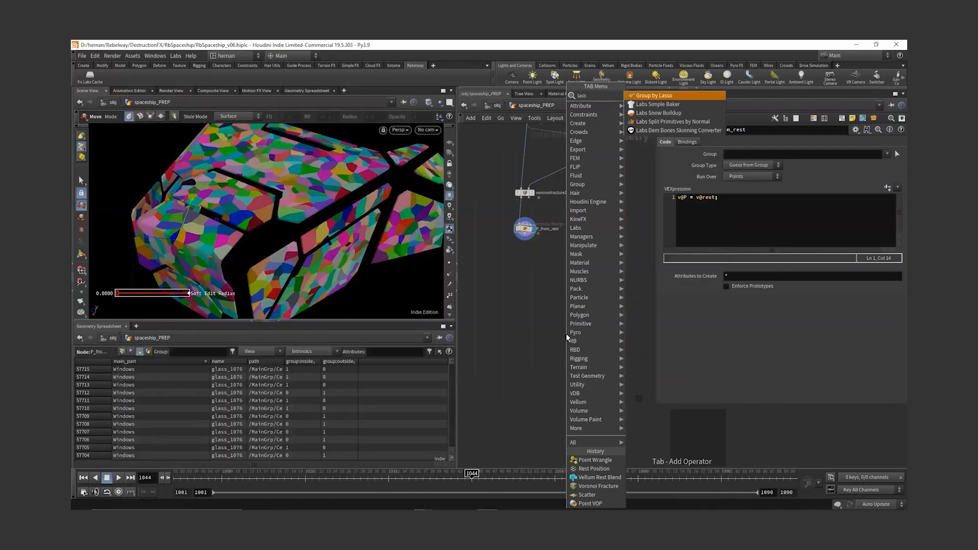
key("Return")
double_click(554, 271)
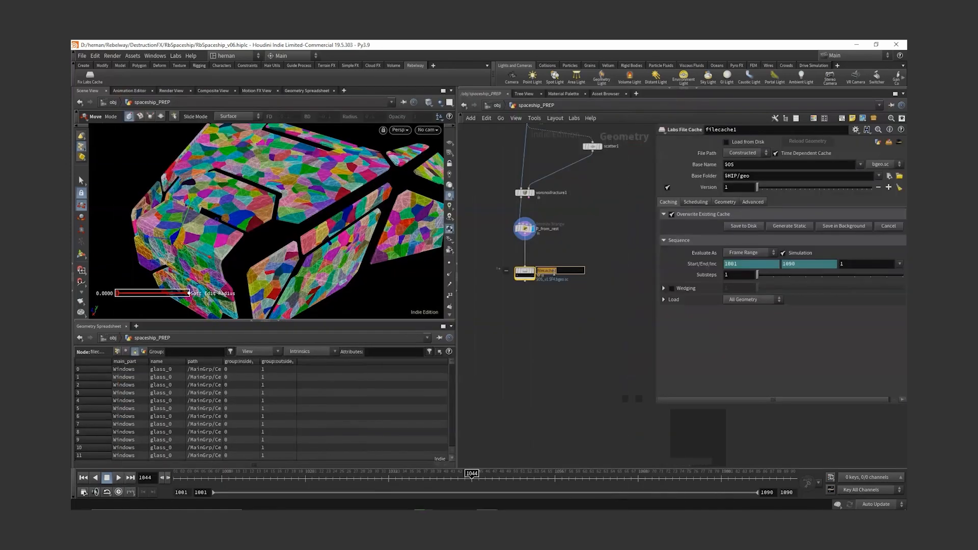
type("glassF")
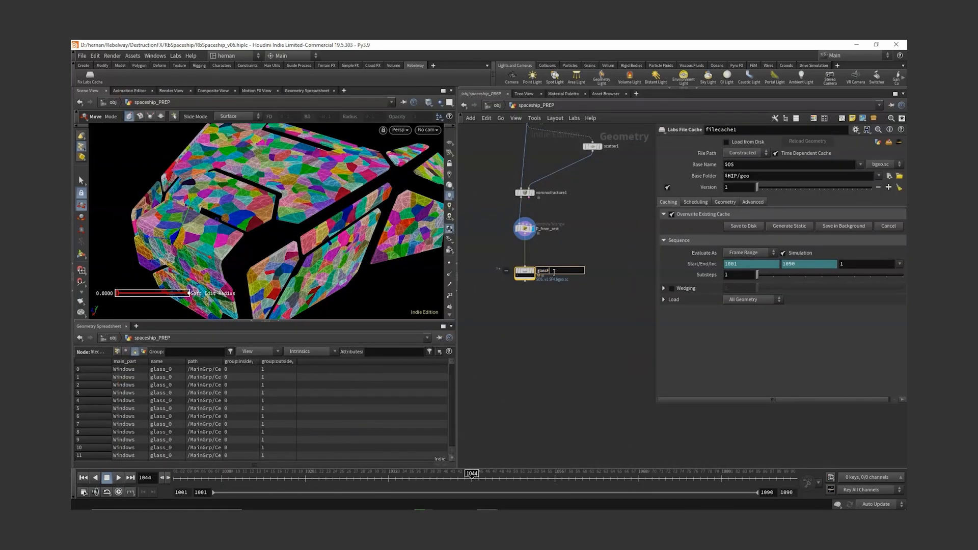
type("racture")
key("Return")
Step: Turn off Time Dependent Cache on glassFracture, set its base name to `$OS`_`opname("..")`, and save the geometry to disk
left_click(776, 153)
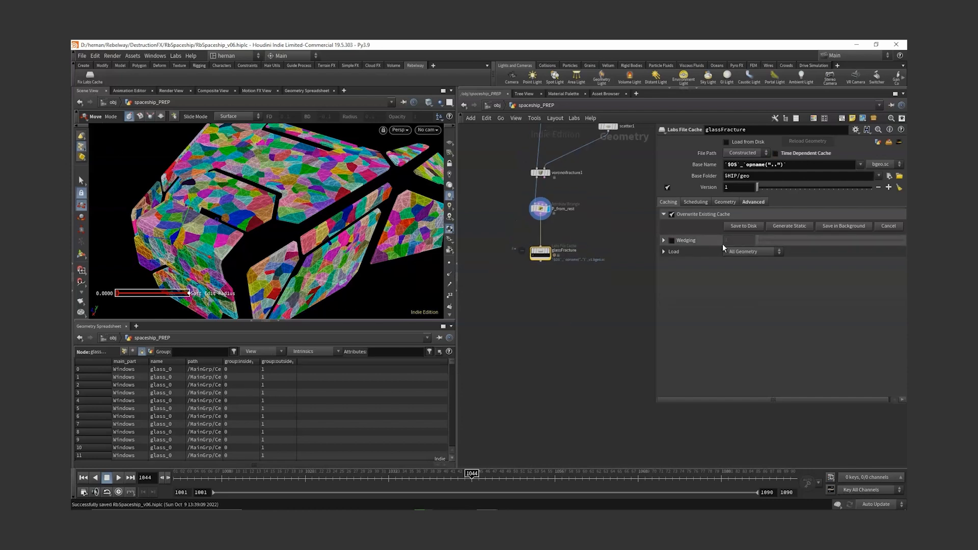
left_click(744, 226)
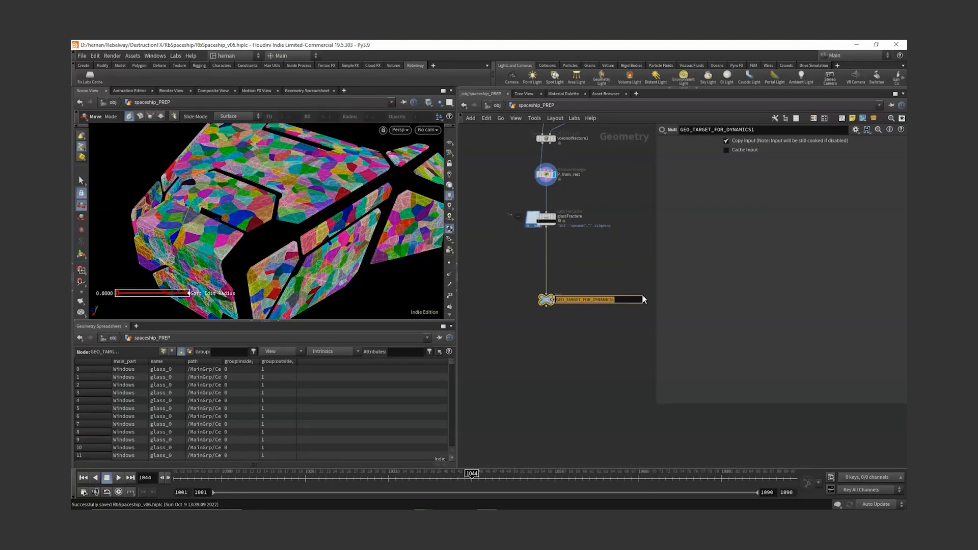
Step: Name the null below glassFracture OUT_GLASS_FRACTURE and place scatter1 closer to the main node chain
type("OUT_GLASS_FRACTURE")
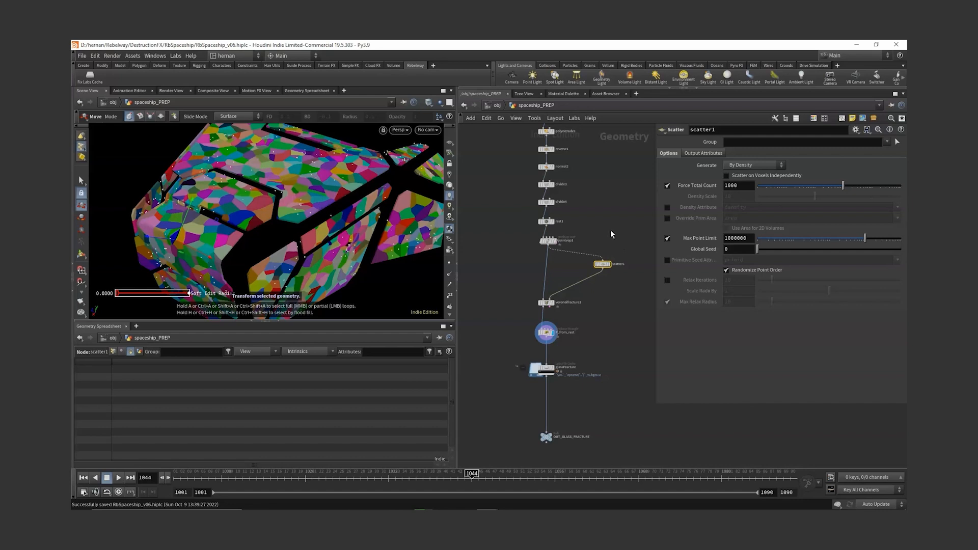
left_click_drag(603, 266, 568, 273)
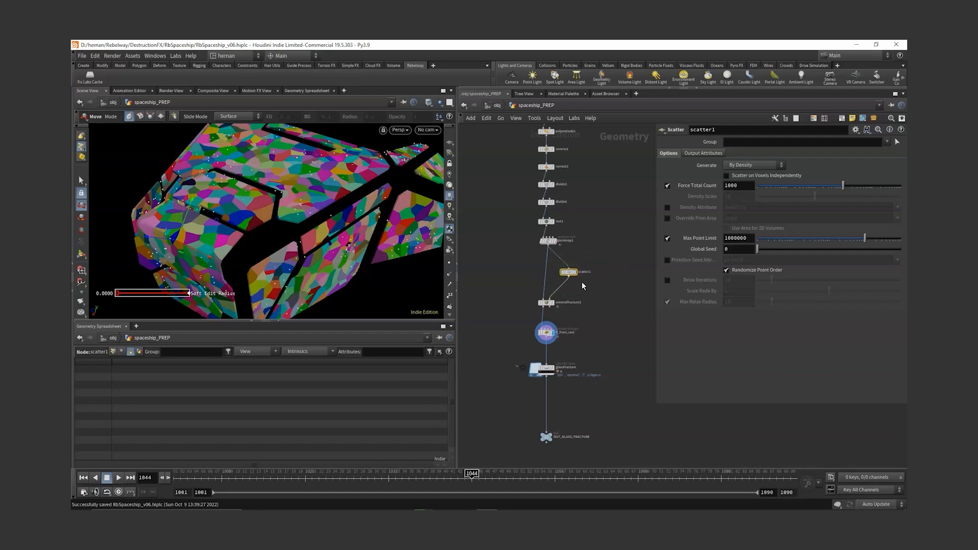
middle_click_drag(582, 282, 597, 244)
scroll(564, 340, "down", 5)
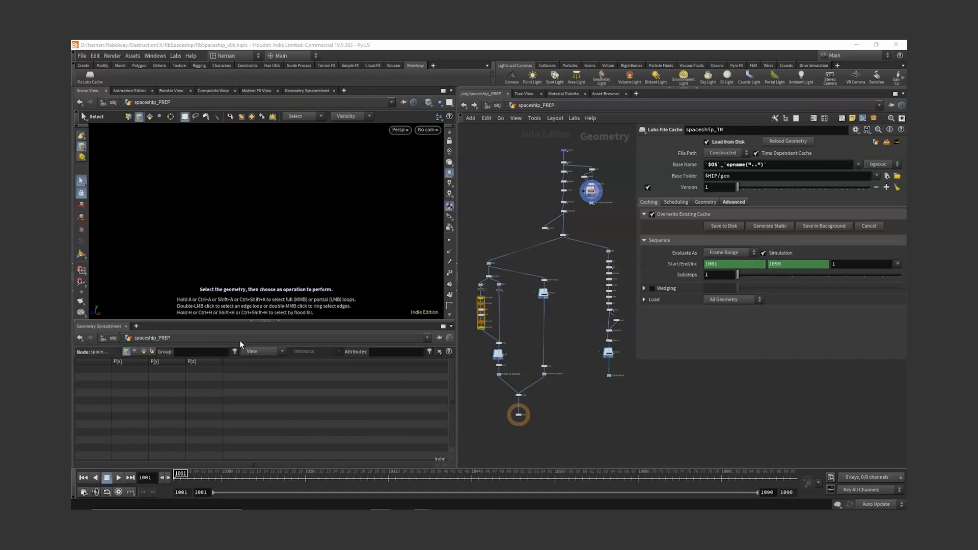
Step: Examine the cache settings of the rndr_geo and spaceship_TM file cache nodes in the spaceship network
scroll(558, 298, "up", 6)
middle_click_drag(534, 291, 586, 194)
left_click(498, 276)
scroll(558, 224, "down", 2)
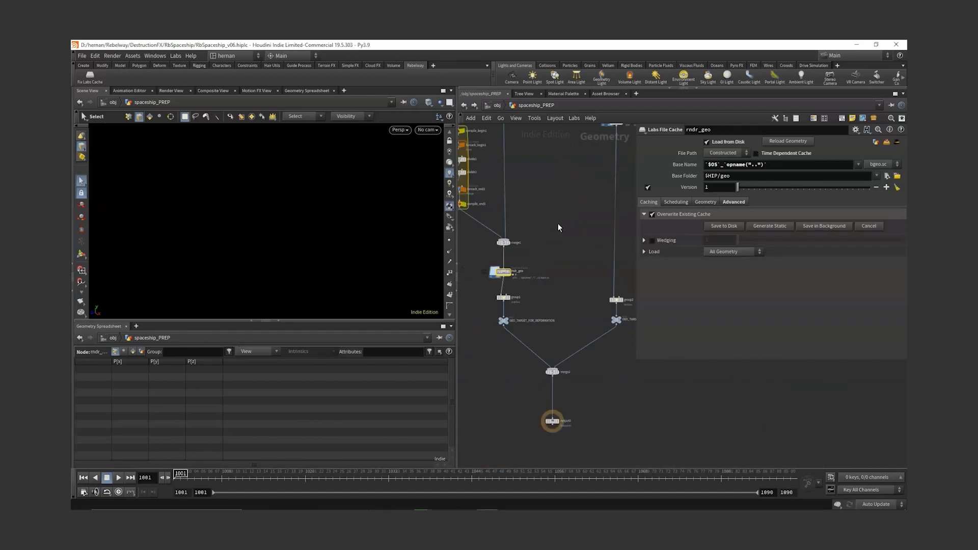
middle_click_drag(559, 227, 543, 306)
scroll(543, 305, "down", 3)
middle_click_drag(603, 266, 591, 297)
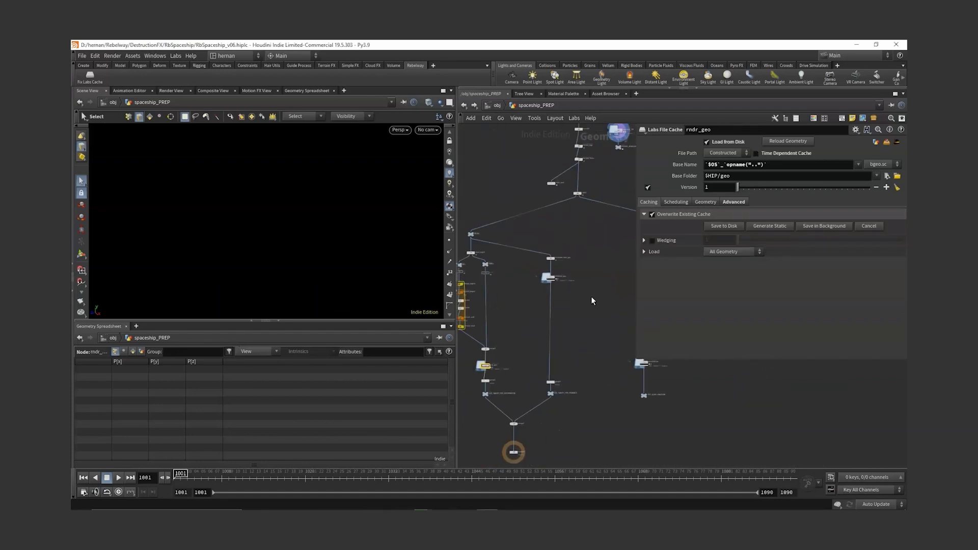
scroll(603, 130, "up", 4)
middle_click_drag(603, 130, 554, 247)
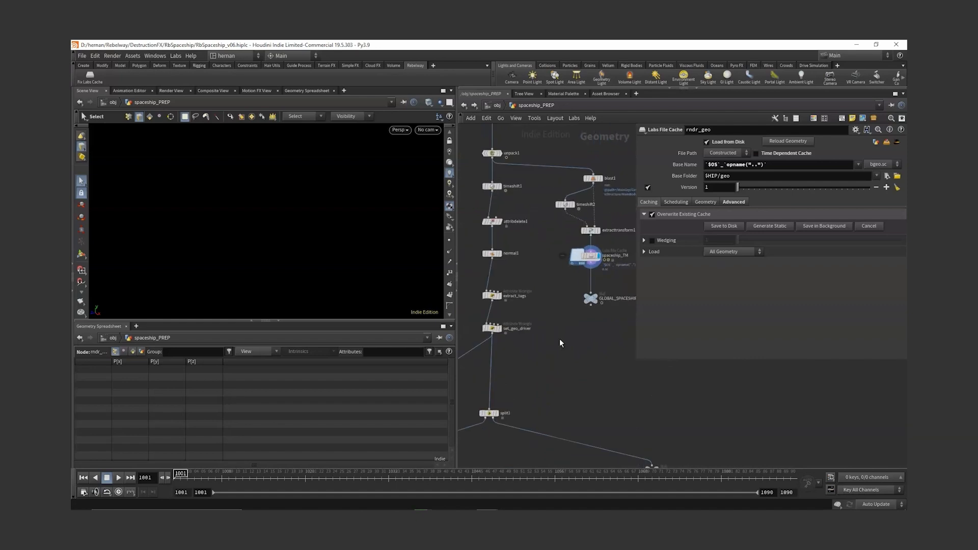
left_click_drag(548, 248, 600, 275)
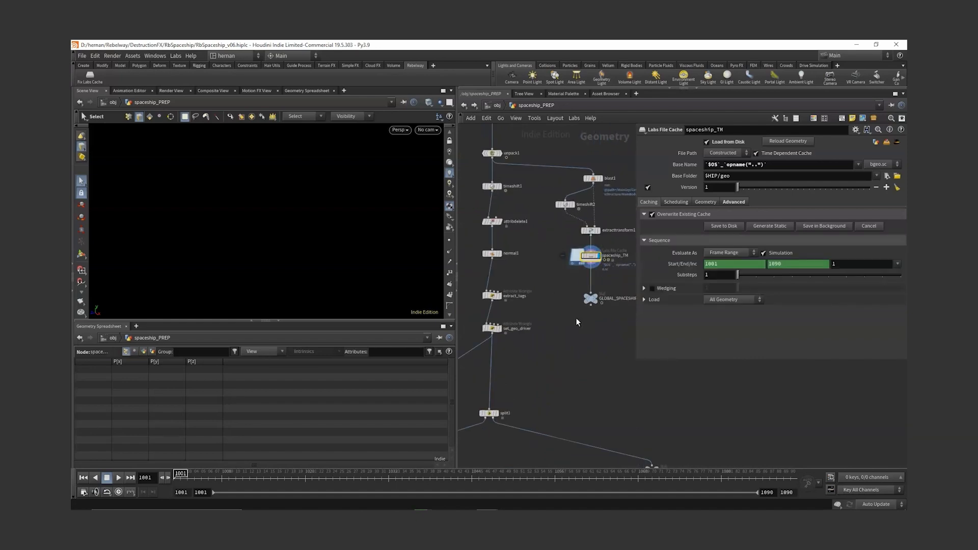
Step: Compare the save options of the rndr_geo and thickness_geo file caches and look over the whole network
scroll(557, 298, "down", 3)
middle_click_drag(502, 461, 557, 321)
scroll(521, 331, "up", 3)
left_click(474, 320)
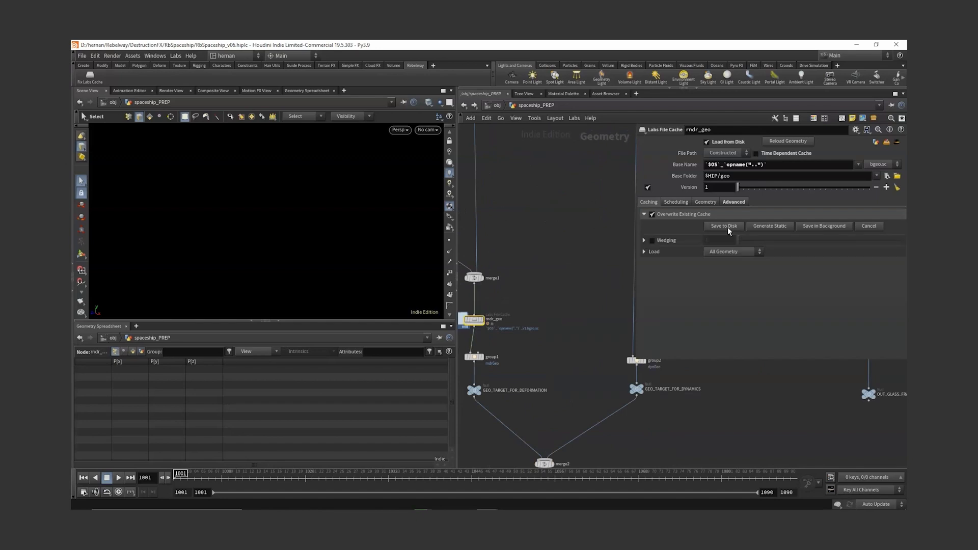
middle_click_drag(575, 266, 482, 436)
scroll(586, 240, "up", 1)
left_click_drag(583, 244, 520, 291)
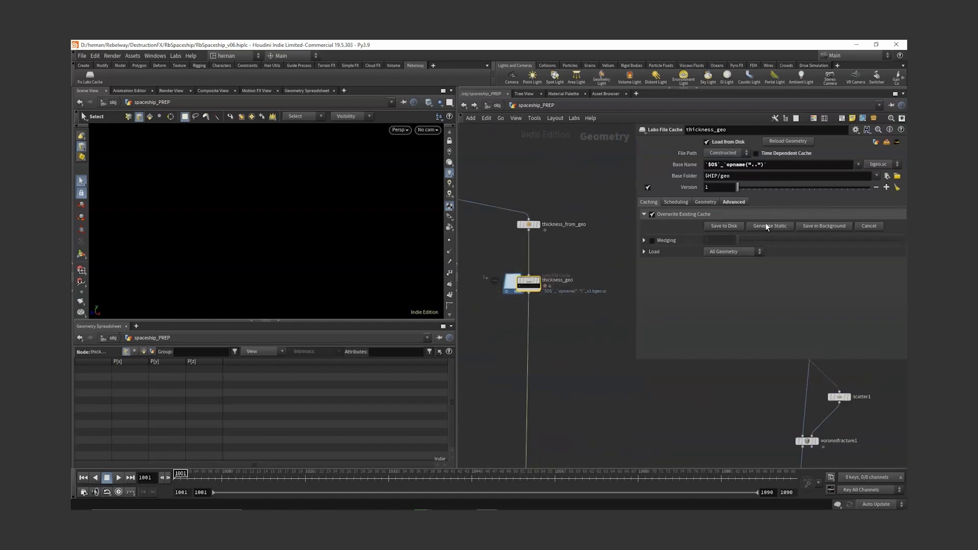
scroll(574, 285, "down", 2)
scroll(574, 288, "down", 2)
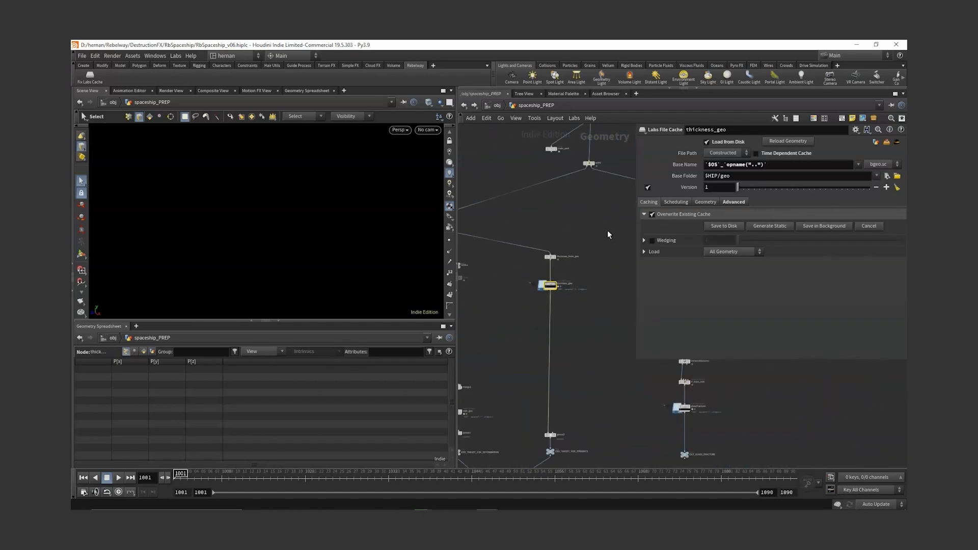
middle_click_drag(610, 210, 572, 306)
scroll(572, 308, "down", 3)
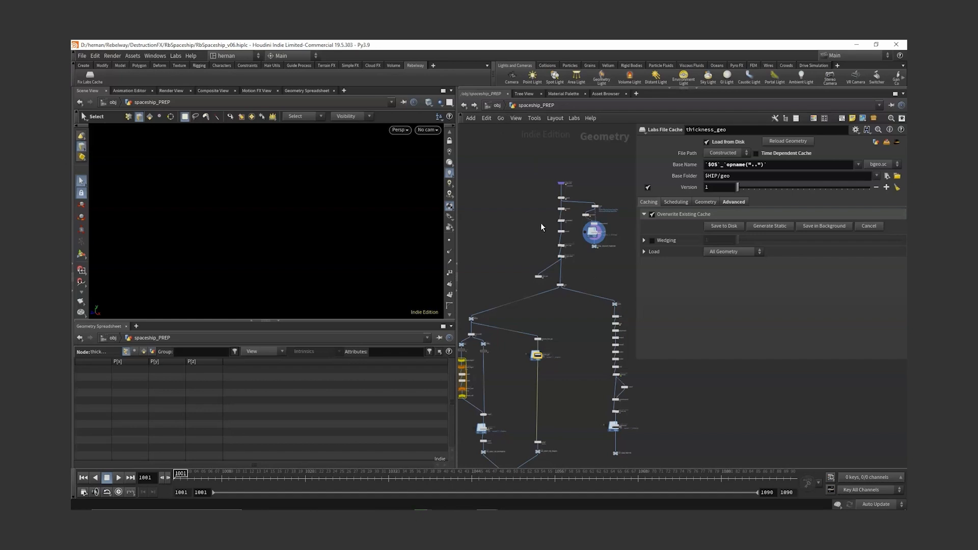
Step: Leave the spaceship_PREP network, look into the out context, and return to the obj level
key("u")
left_click(519, 104)
left_click(539, 154)
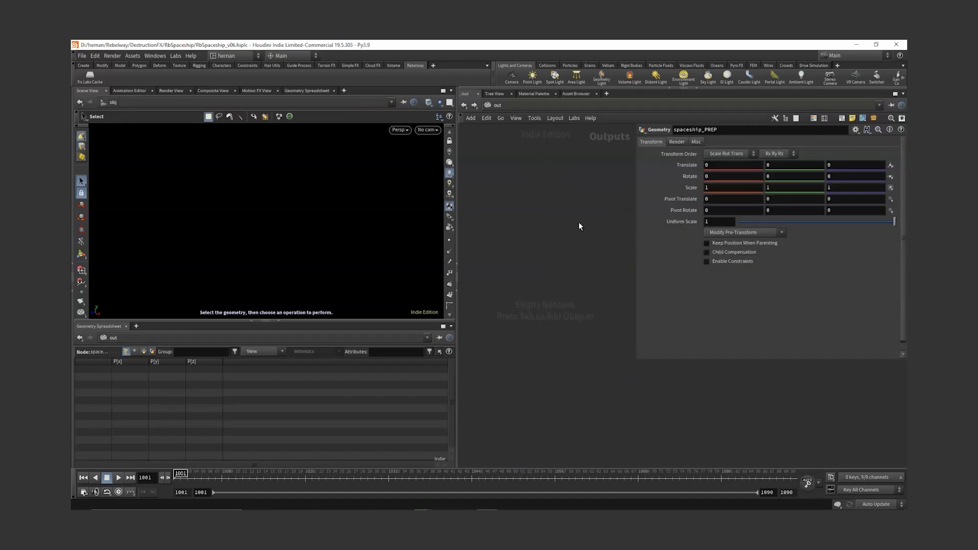
left_click(510, 102)
left_click(530, 145)
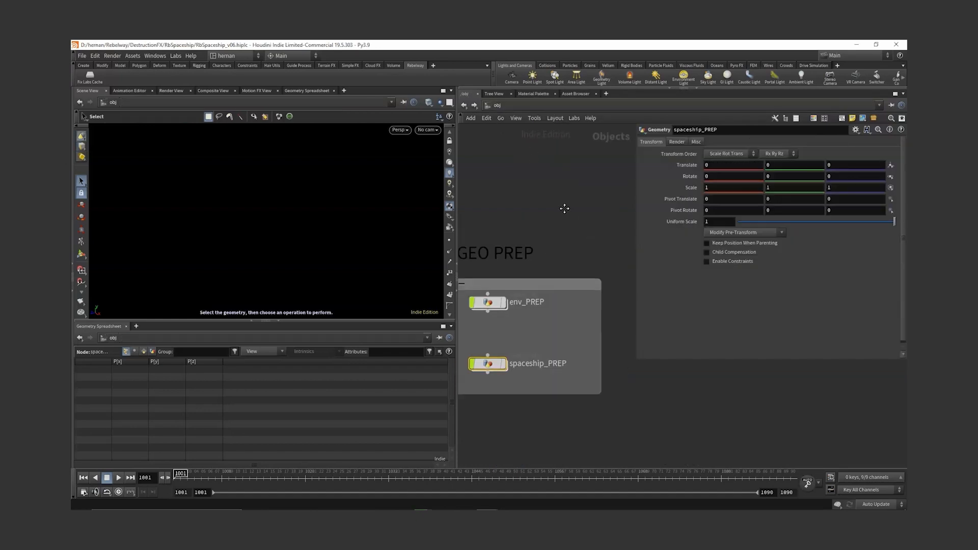
Step: Create a ROP Network node above the GEO PREP box at the obj level
middle_click_drag(565, 209, 538, 225)
scroll(539, 224, "down", 3)
key("Tab")
type("rop")
key("Return")
left_click(505, 198)
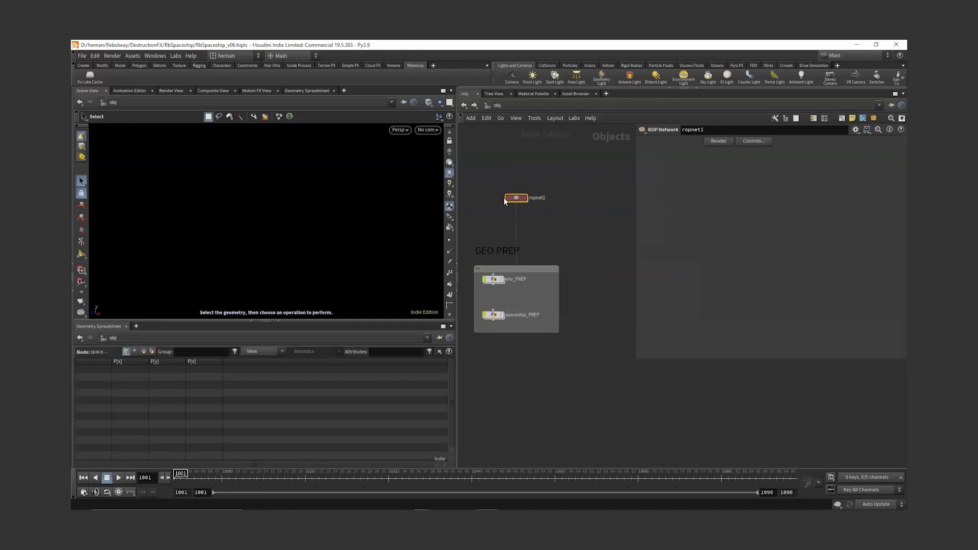
Step: Add a Fetch node inside the new ROP network
key("Return")
key("Tab")
type("f")
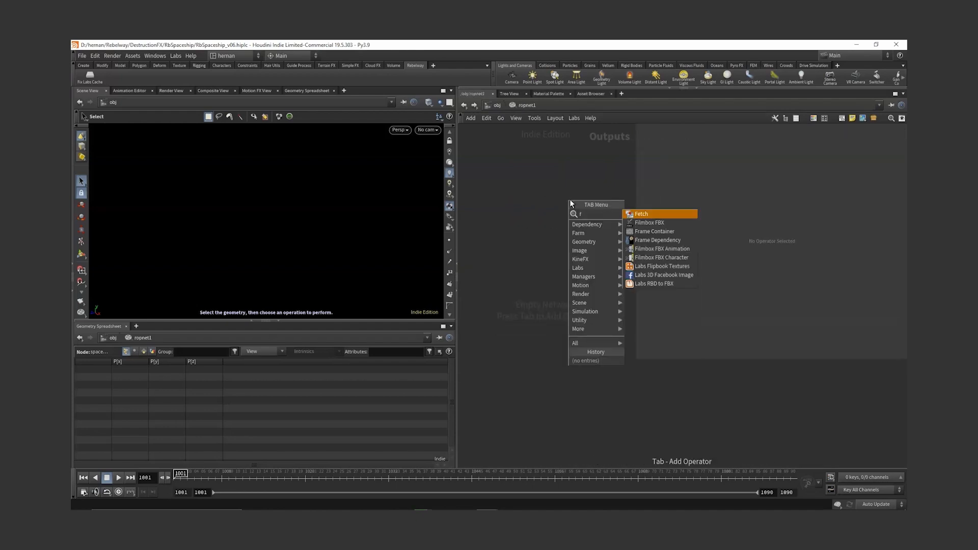
key("Return")
left_click(570, 200)
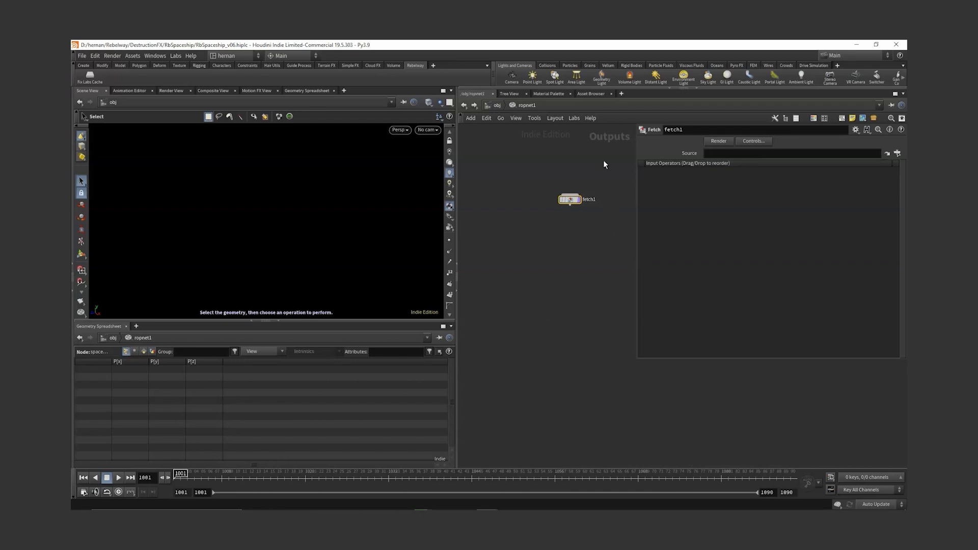
left_click_drag(571, 200, 536, 214)
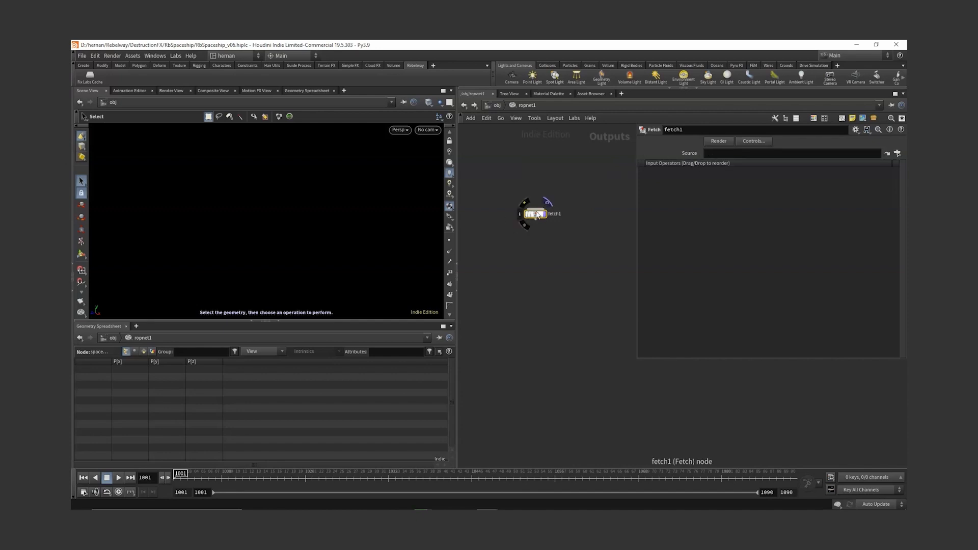
Step: Open the spaceship_TM file cache in spaceship_PREP and inspect its internal render output node
left_click(488, 105)
double_click(493, 314)
scroll(608, 198, "up", 7)
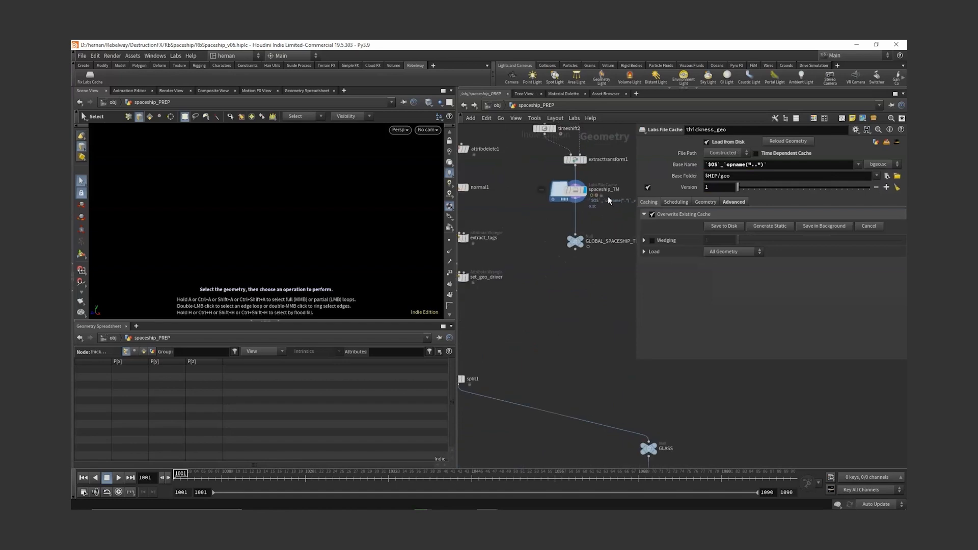
middle_click_drag(598, 152, 569, 226)
left_click(516, 261)
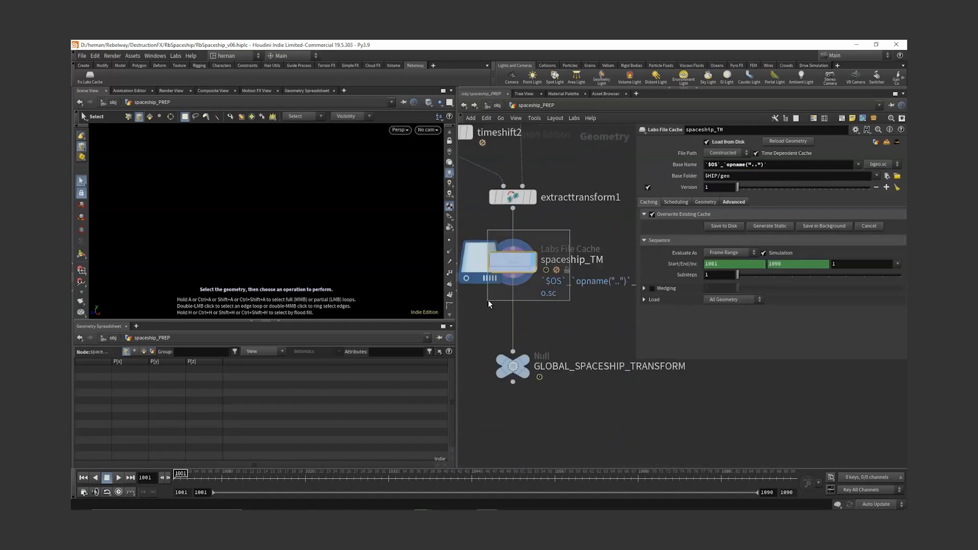
double_click(516, 260)
left_click(545, 302)
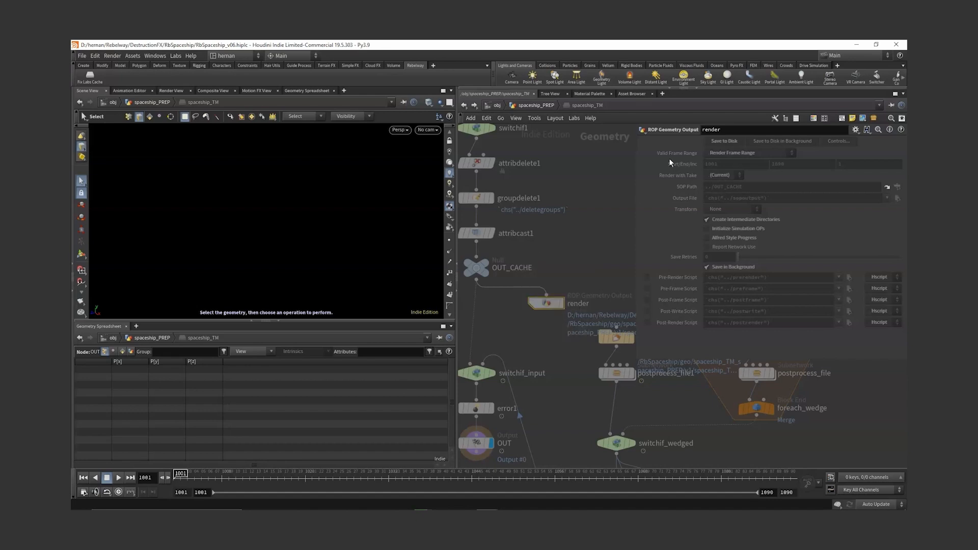
Step: Return to the spaceship_PREP network and review the thickness_geo and rndr_geo file cache branches
key("u")
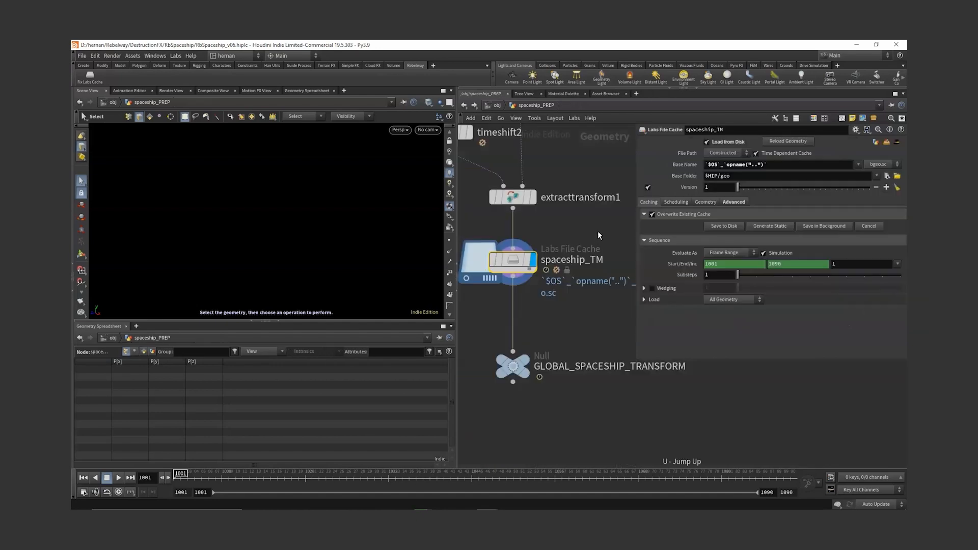
scroll(576, 308, "down", 3)
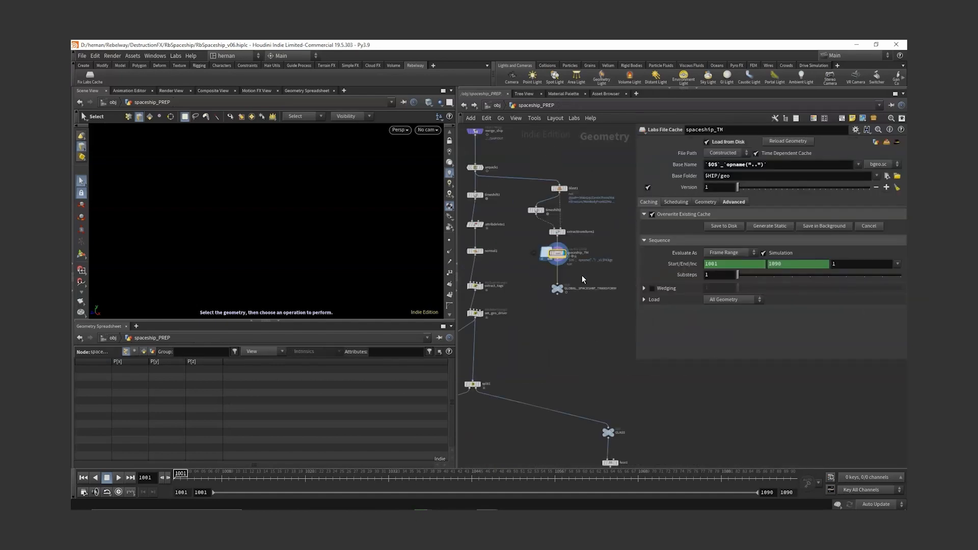
middle_click_drag(549, 338, 607, 228)
scroll(576, 229, "up", 4)
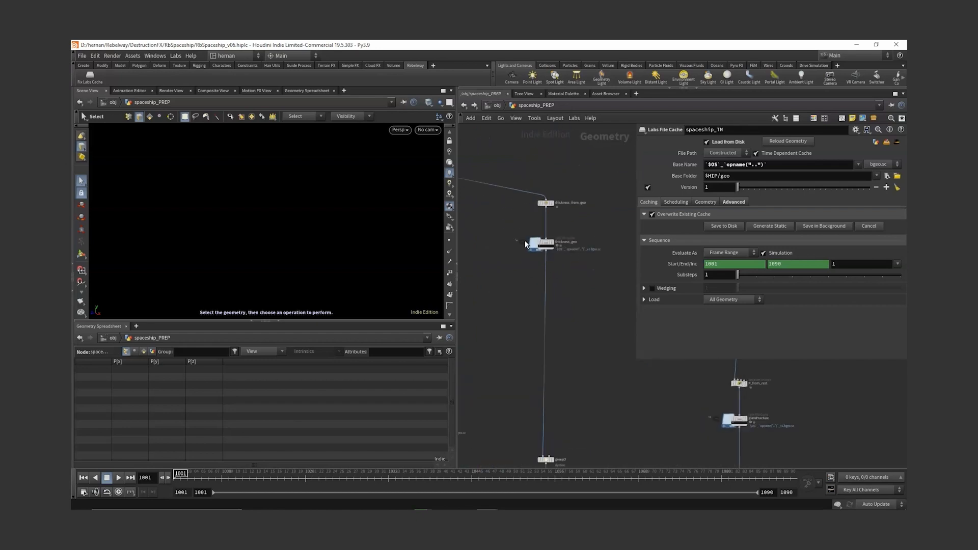
left_click_drag(581, 227, 527, 257)
middle_click_drag(484, 400, 602, 273)
left_click_drag(581, 286, 512, 317)
middle_click_drag(566, 273, 493, 343)
scroll(529, 298, "down", 3)
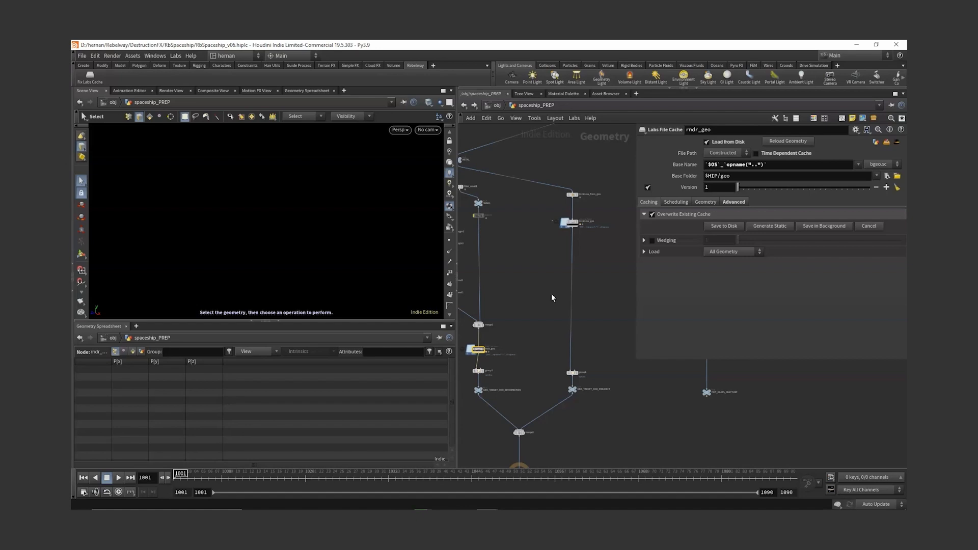
middle_click_drag(552, 294, 556, 317)
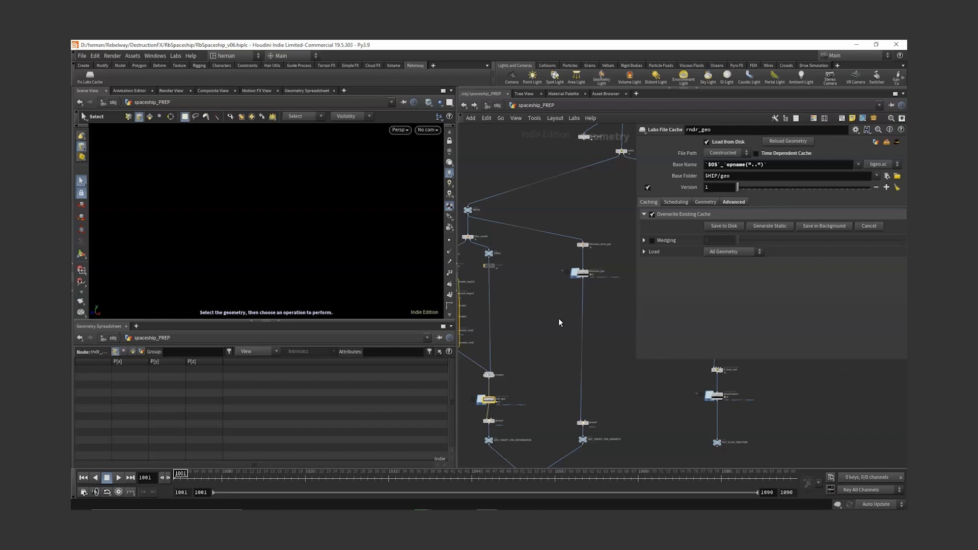
Step: Check the spaceship_TM cache node and add a standard File Cache node near the GLOBAL_SPACESHIP_TRANSFORM null
middle_click_drag(559, 322, 479, 285)
scroll(576, 266, "up", 2)
scroll(567, 310, "up", 2)
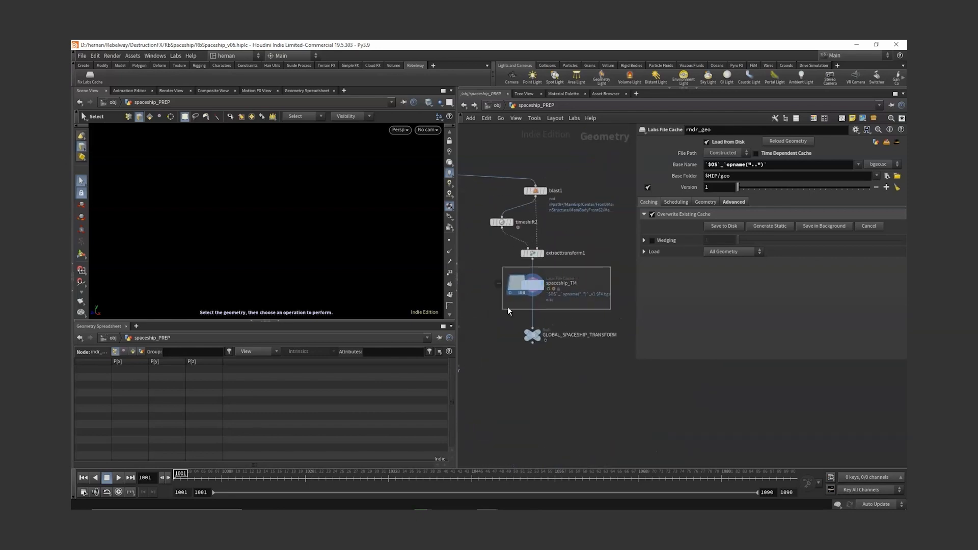
left_click(532, 284)
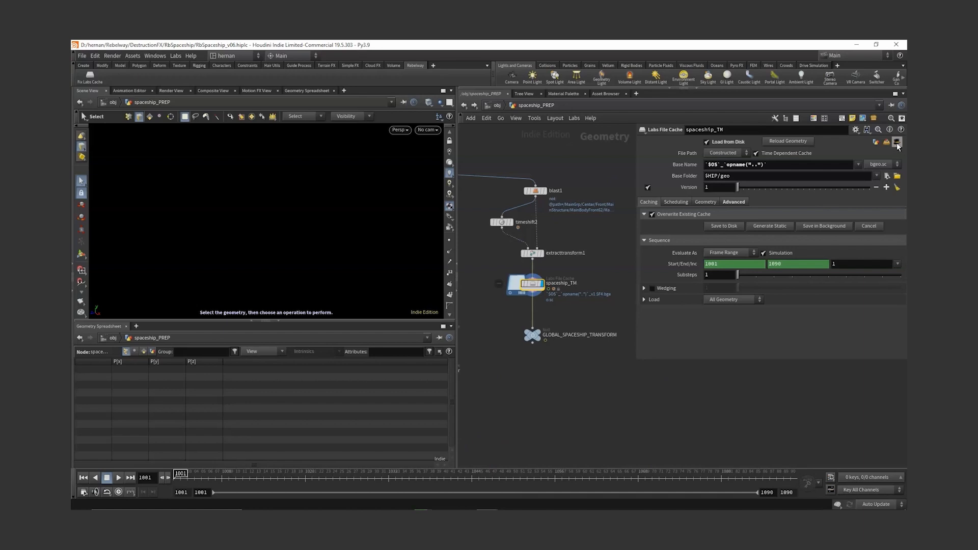
scroll(561, 413, "up", 2)
key("Tab")
type("fi")
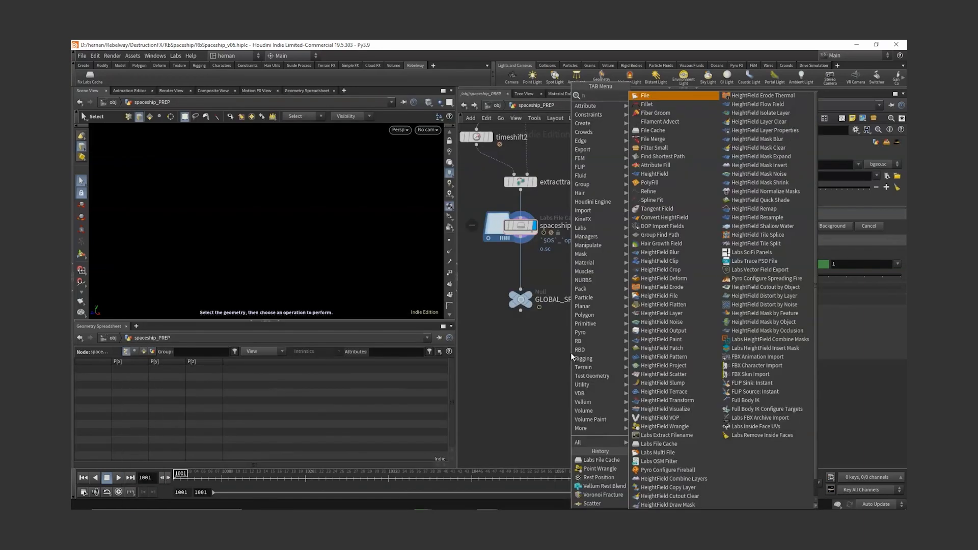
type("l")
key("Down")
key("Down")
key("Down")
key("Return")
left_click(571, 352)
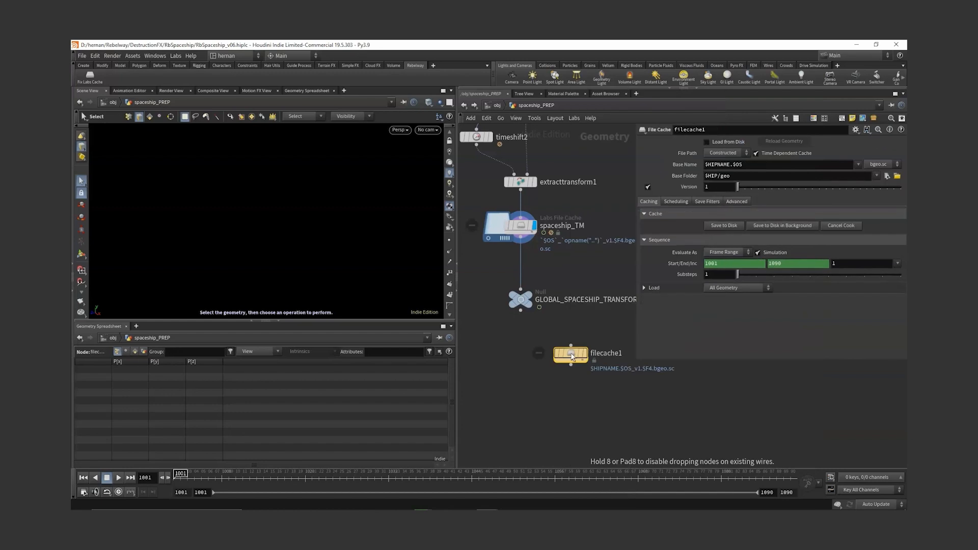
Step: Undo the addition of the standard File Cache node beside the GLOBAL_SPACESHIP_TRANSFORM null
left_click(520, 226)
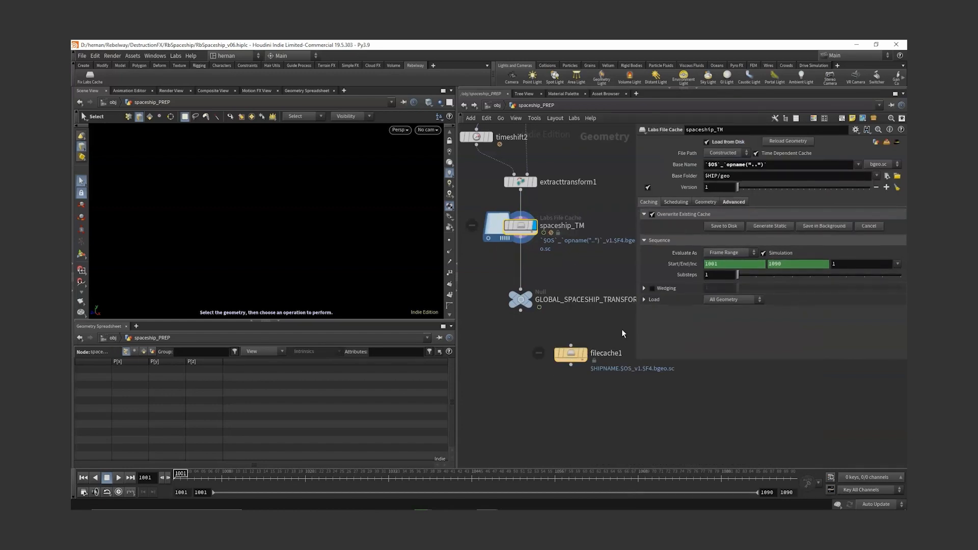
scroll(586, 321, "down", 2)
key("ctrl+z")
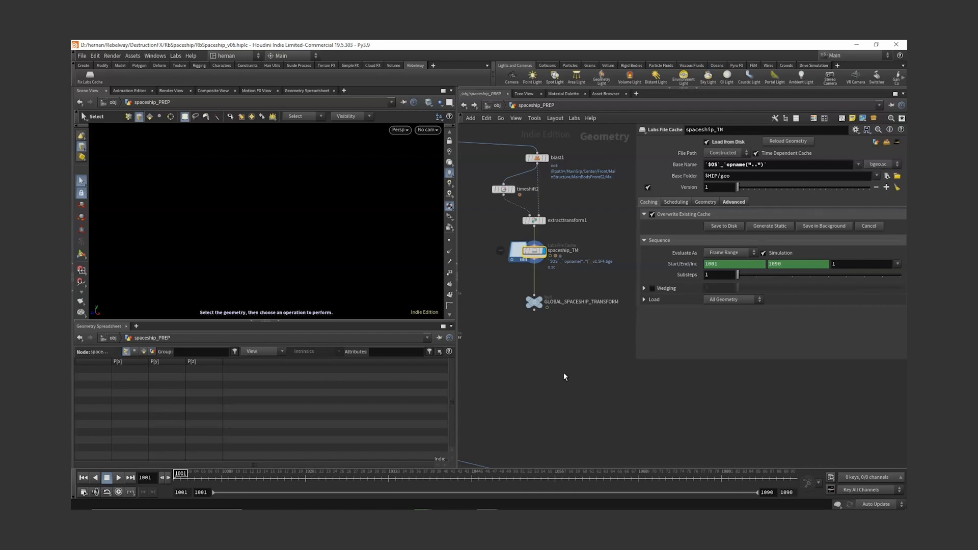
Step: Examine spaceship_TM's Node Generation settings, including the Top File Cache In network path
left_click(739, 202)
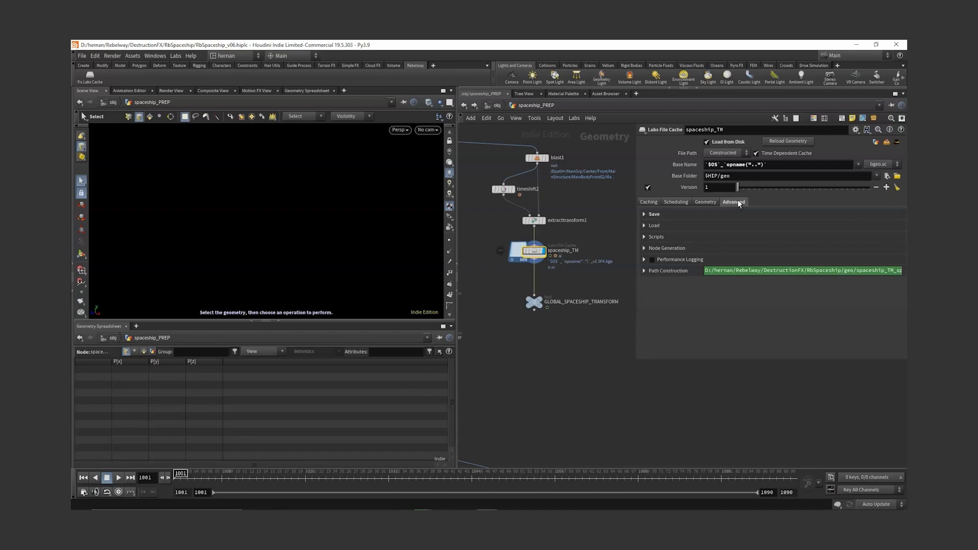
left_click(644, 248)
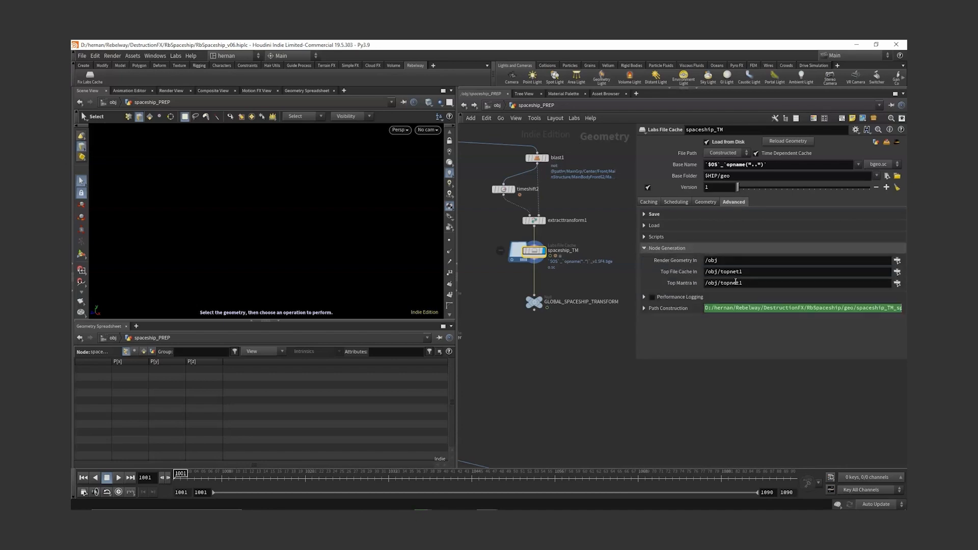
left_click_drag(706, 272, 721, 271)
scroll(574, 387, "down", 3)
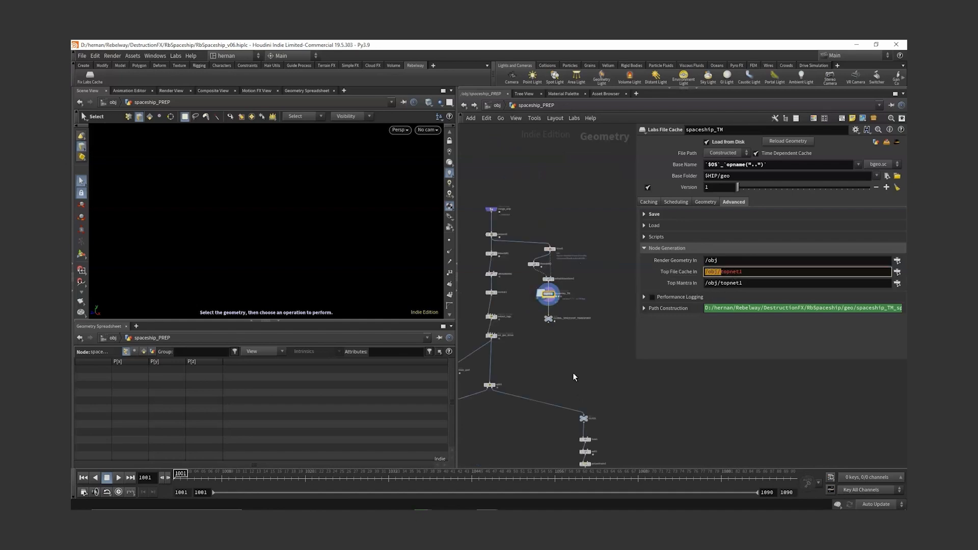
scroll(543, 311, "up", 2)
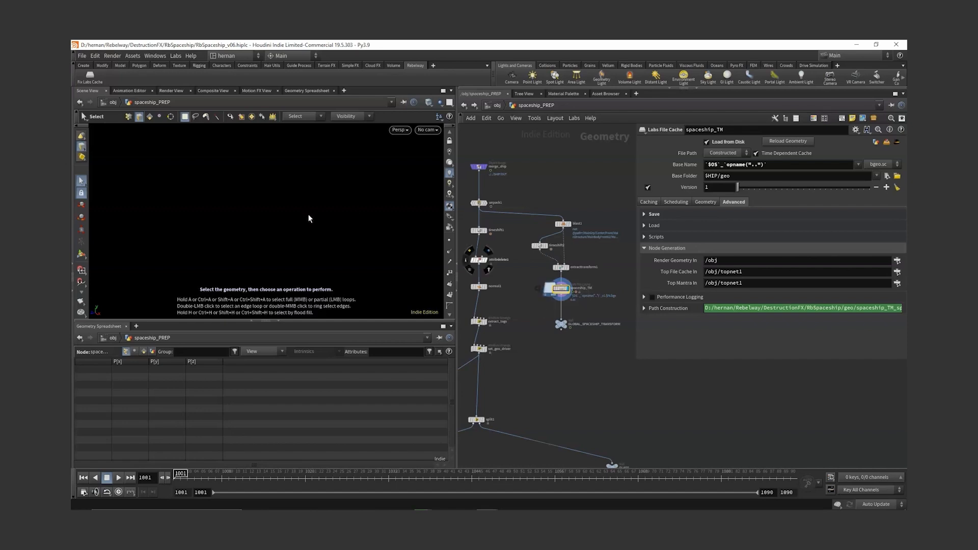
Step: Check the node information of the spaceship_TM, glassFracture and thickness_geo file caches in spaceship_PREP
middle_click(566, 294)
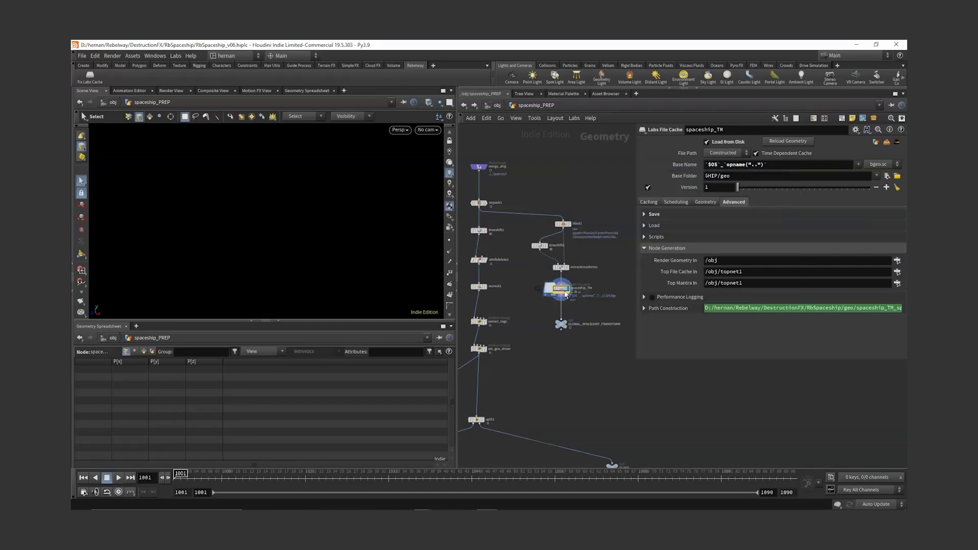
scroll(567, 300, "down", 3)
middle_click_drag(555, 446, 568, 316)
middle_click_drag(602, 438, 575, 293)
scroll(579, 293, "up", 9)
left_click(580, 294)
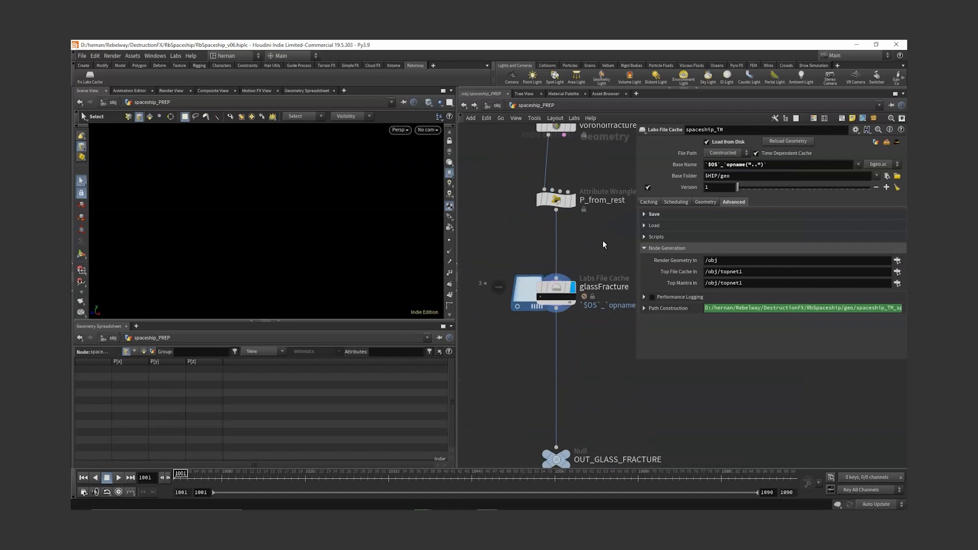
left_click(560, 287)
middle_click(561, 287)
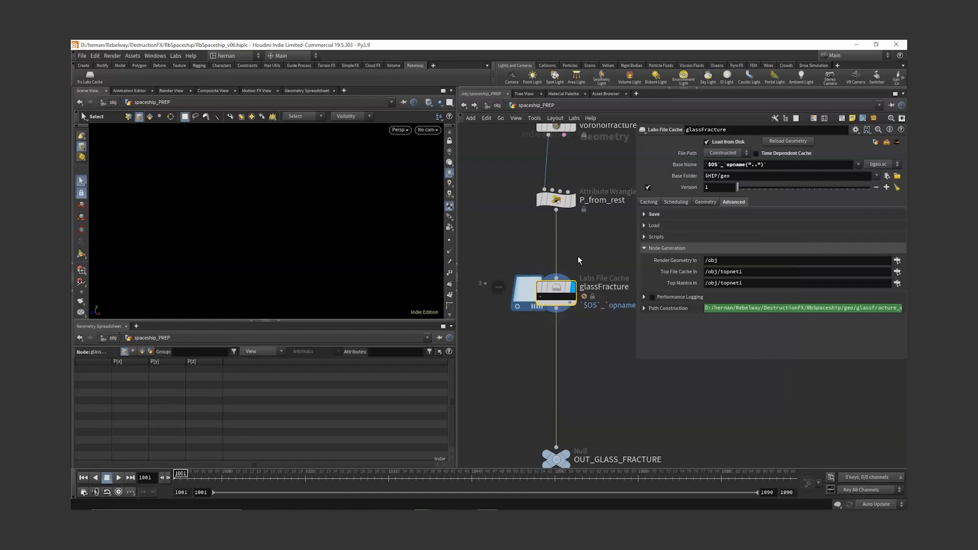
scroll(553, 380, "down", 6)
left_click(583, 268)
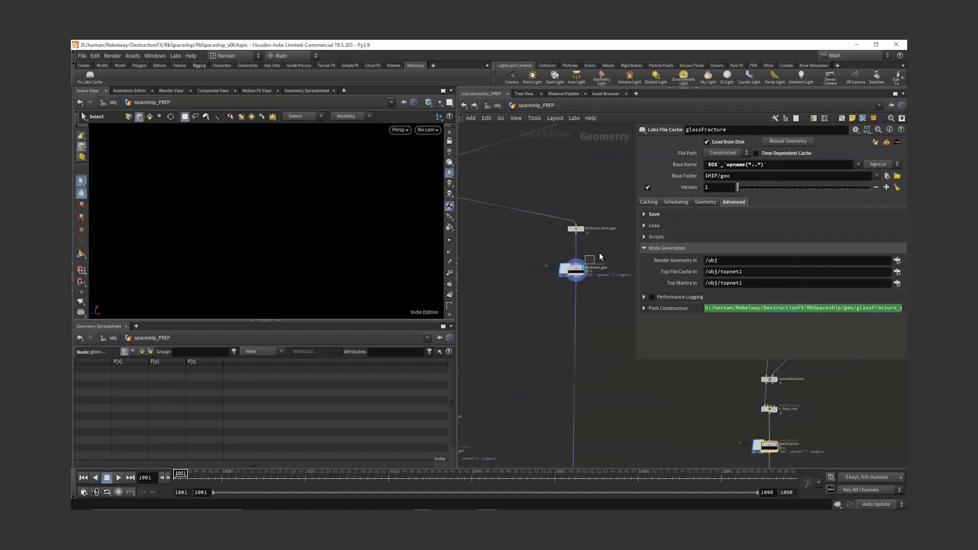
left_click(577, 267)
middle_click(578, 267)
scroll(575, 357, "down", 2)
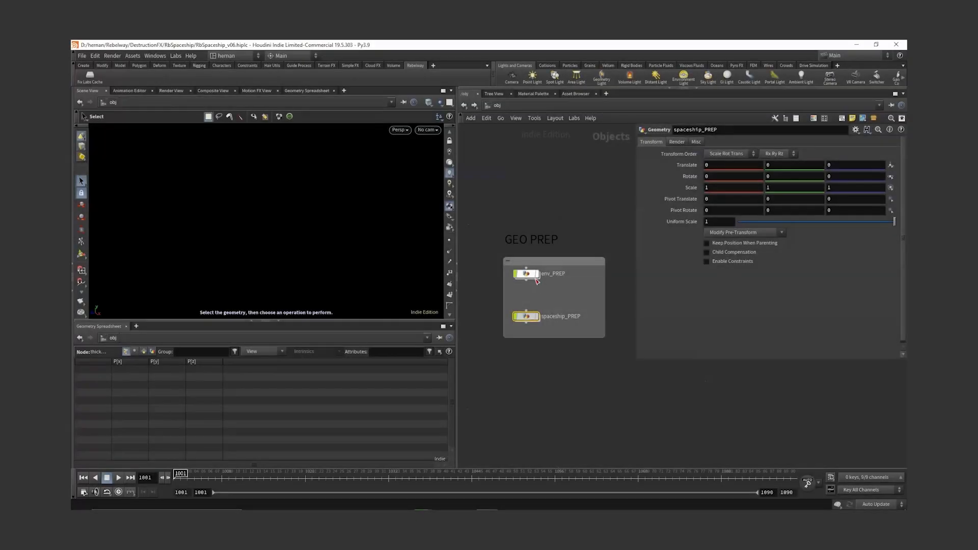
Step: Open env_PREP and generate a TOP file cache node from its environment_split cache
double_click(526, 275)
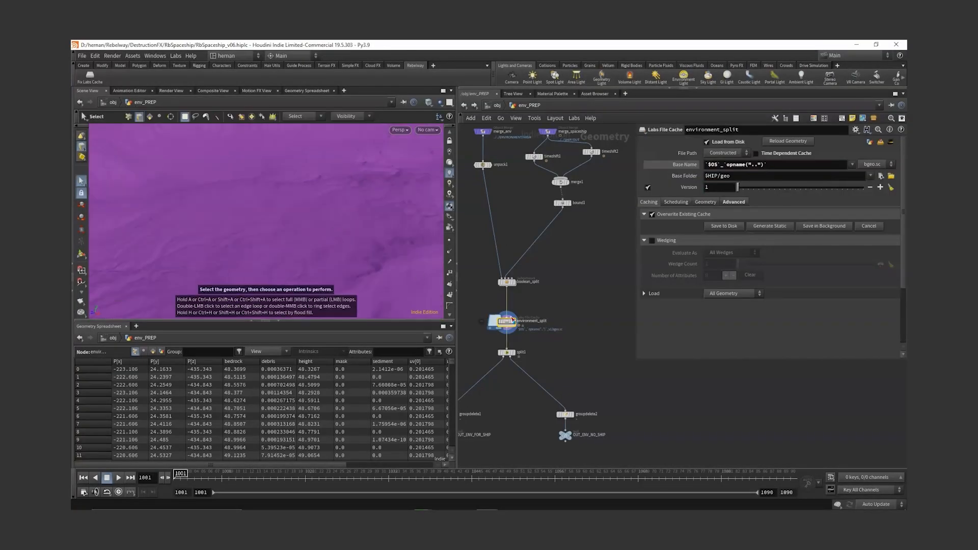
scroll(558, 308, "up", 2)
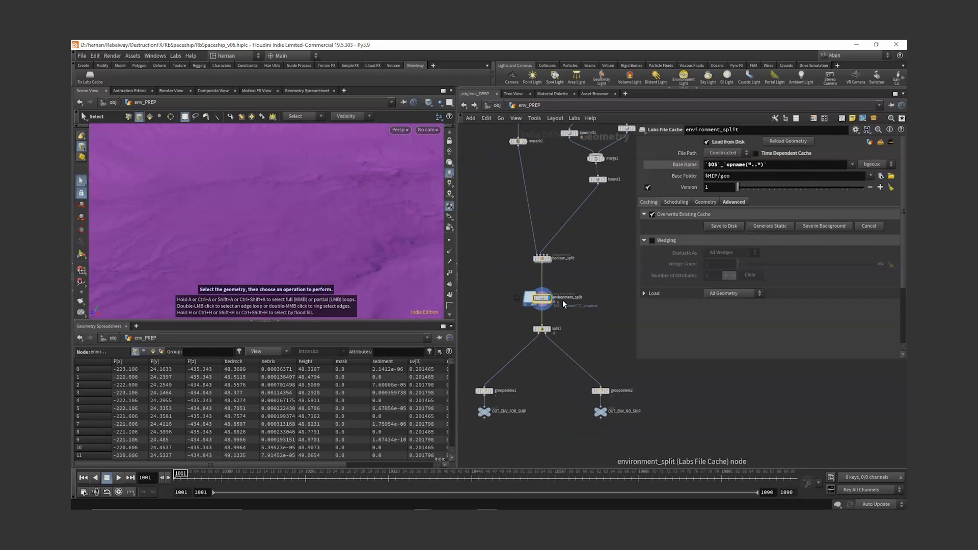
scroll(551, 305, "up", 2)
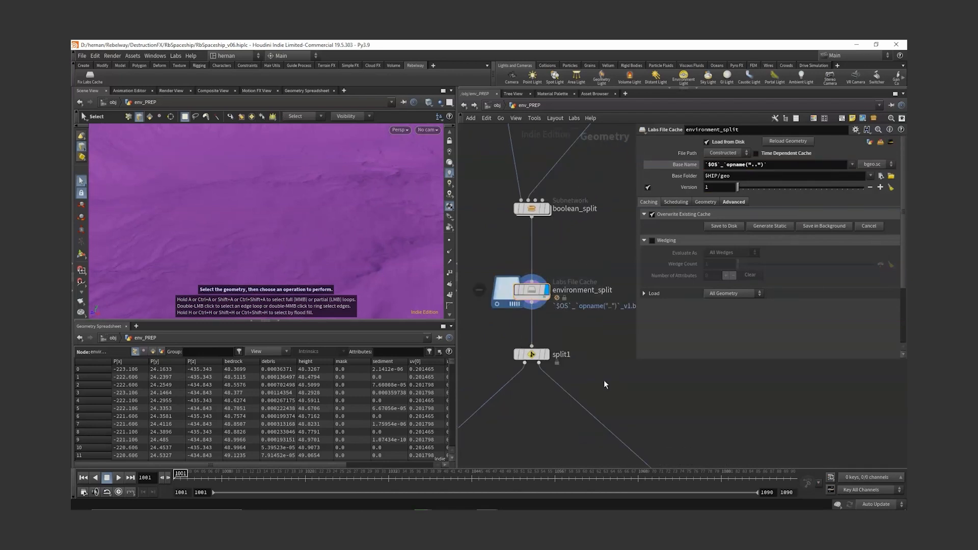
Step: Return to the object level, open topnet1 and examine the generated environment_split file cache task beside localscheduler
key("u")
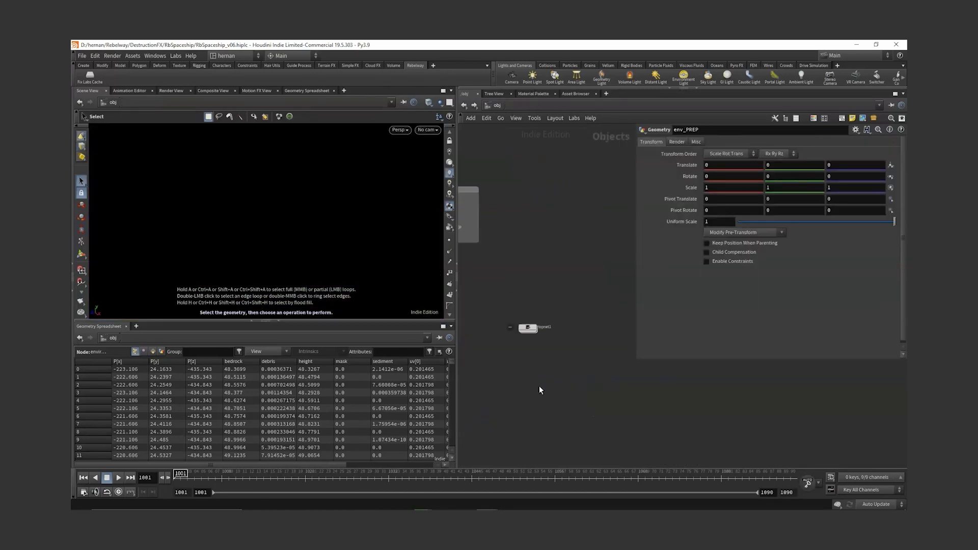
key("h")
left_click_drag(562, 352, 490, 197)
scroll(498, 184, "up", 4)
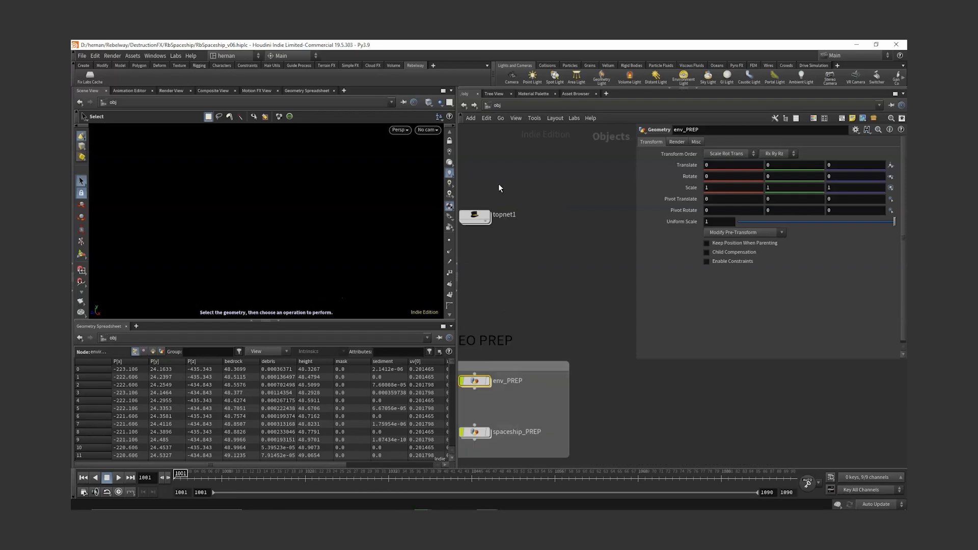
left_click(536, 219)
double_click(536, 219)
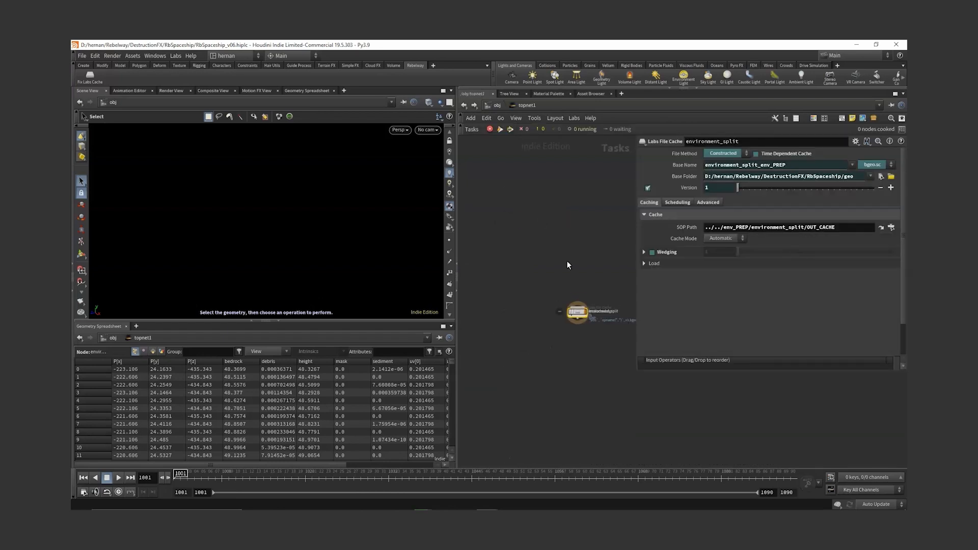
key("h")
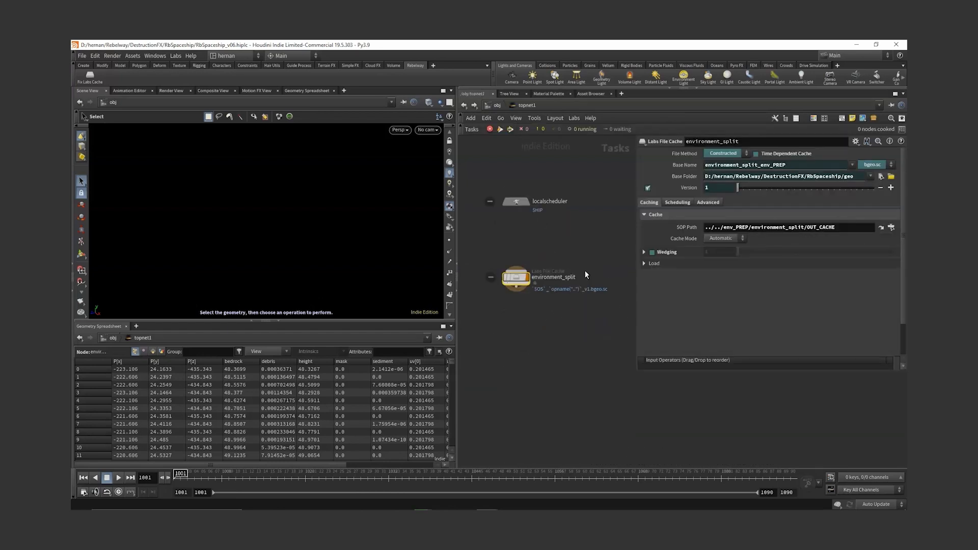
key("f")
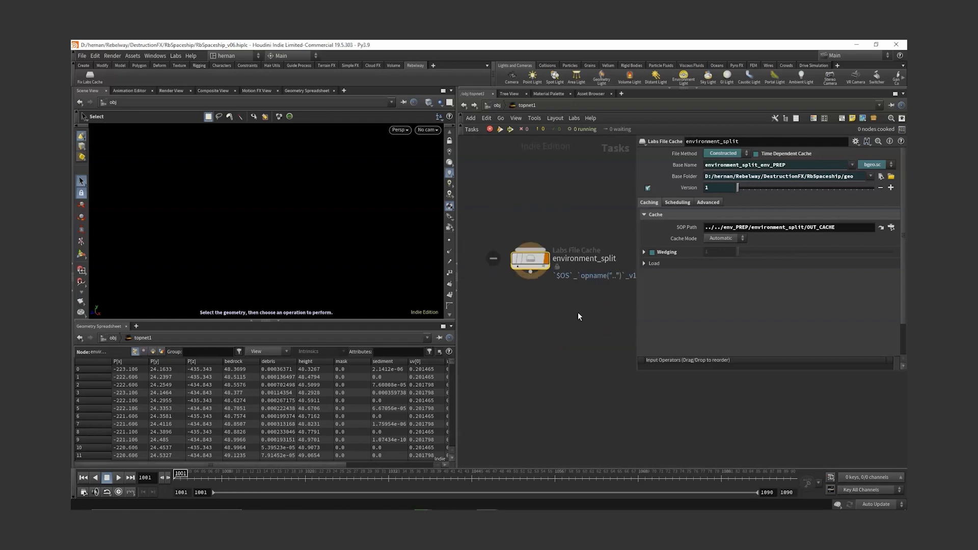
key("h")
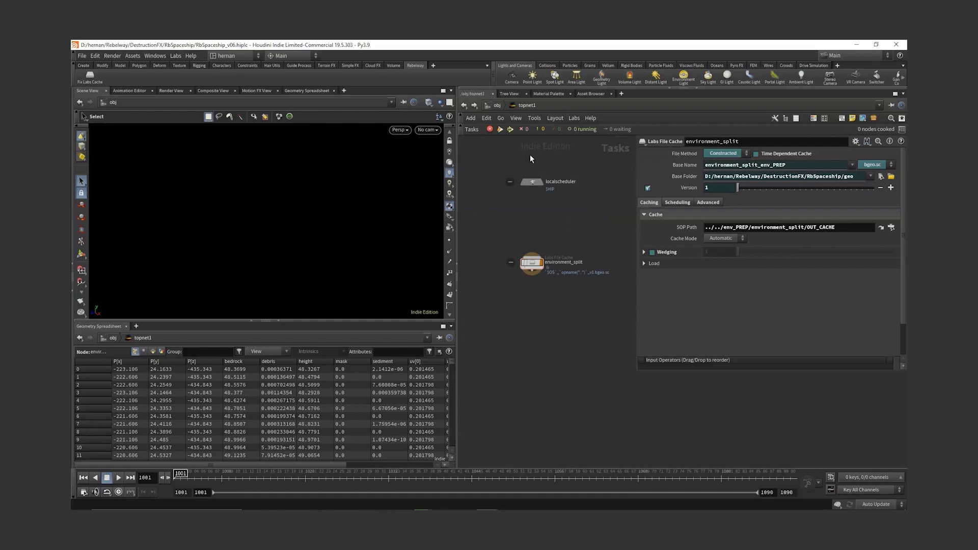
Step: Return to spaceship_PREP and generate a TOP file cache node from the spaceship_TM cache
key("u")
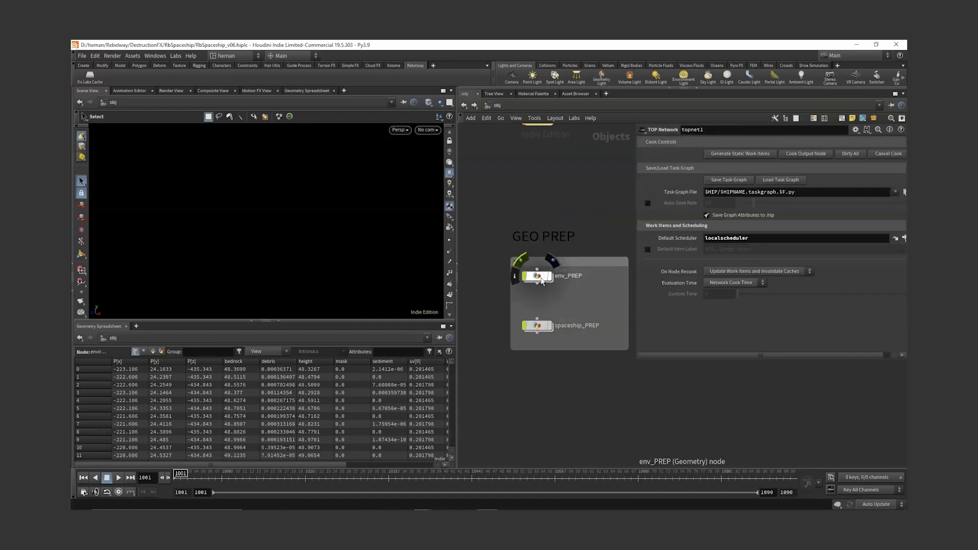
left_click(539, 327)
double_click(539, 328)
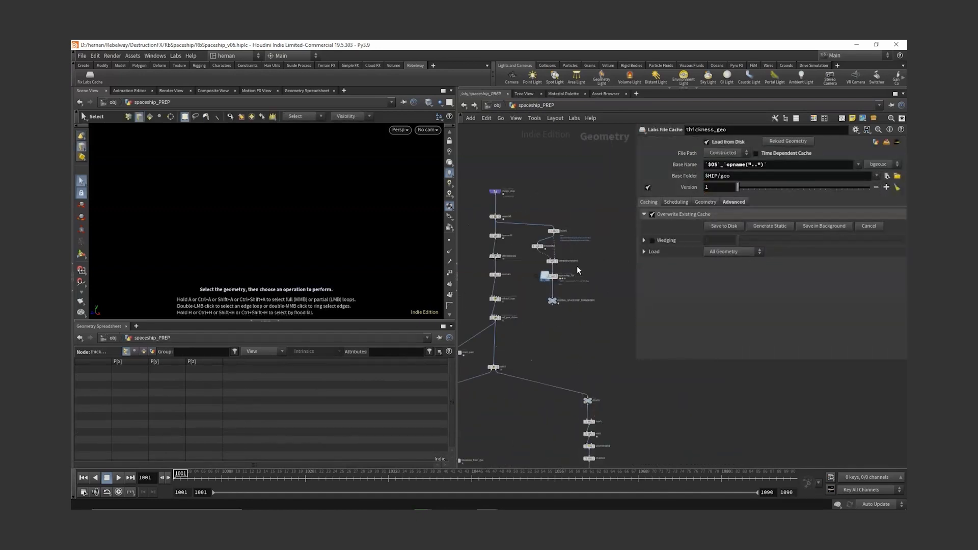
left_click(530, 280)
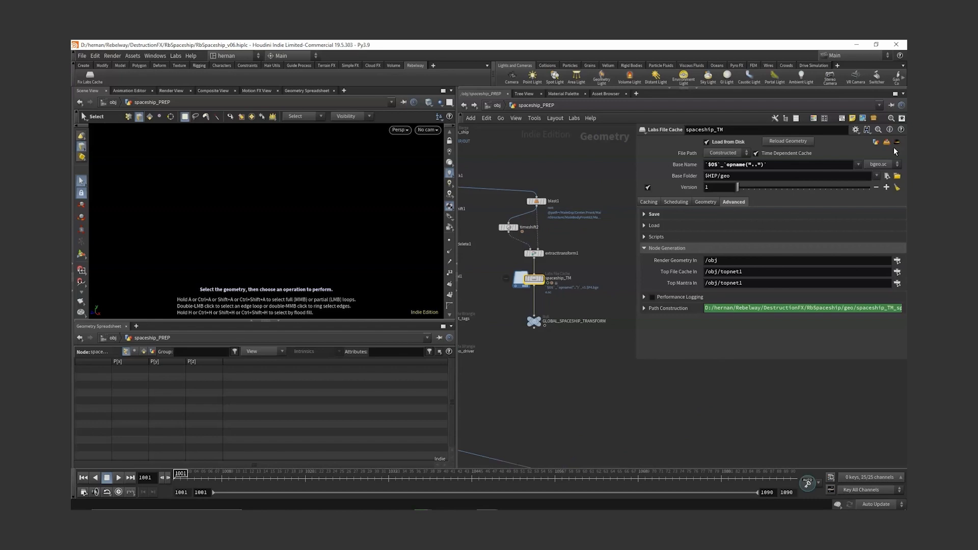
Step: Open a floating network window showing topnet1 and return the main network view to the object level
left_click(155, 56)
left_click(168, 65)
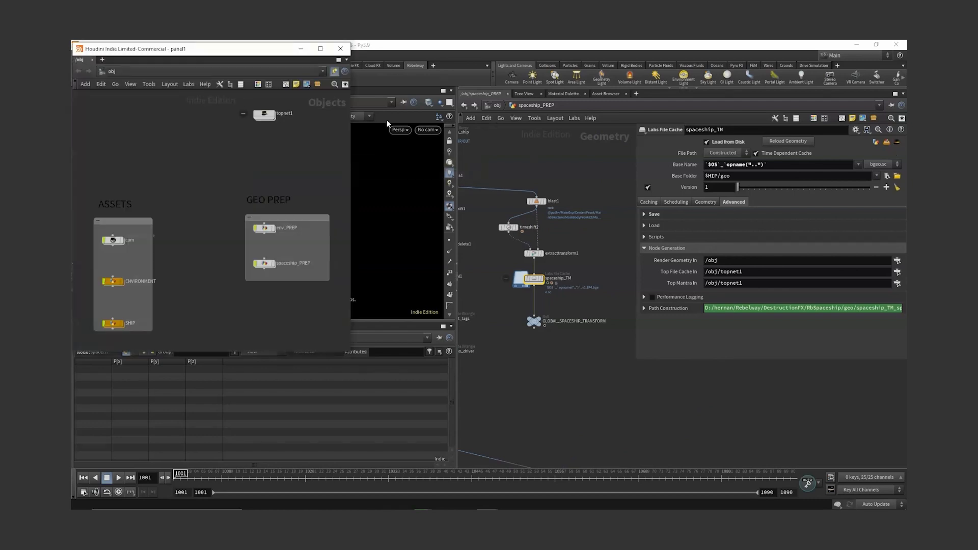
double_click(340, 159)
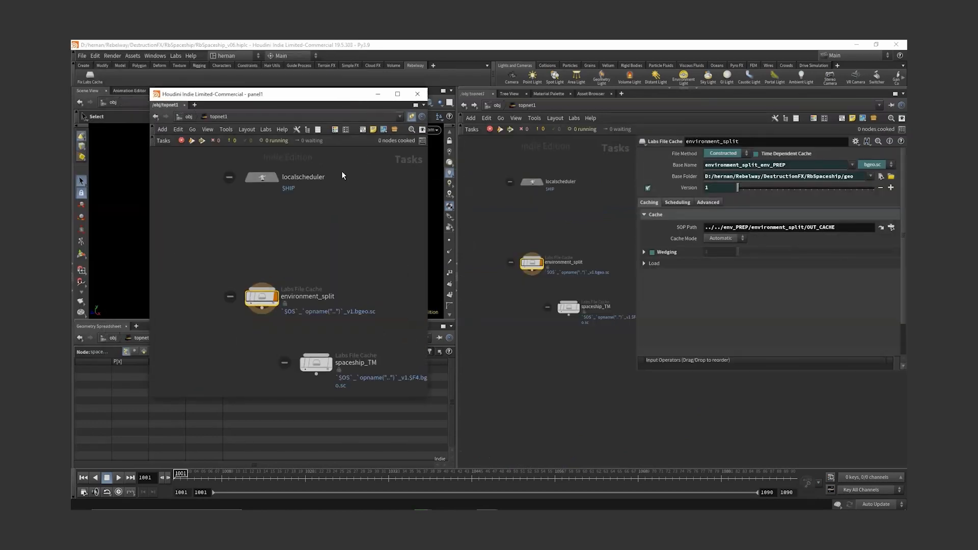
left_click(498, 105)
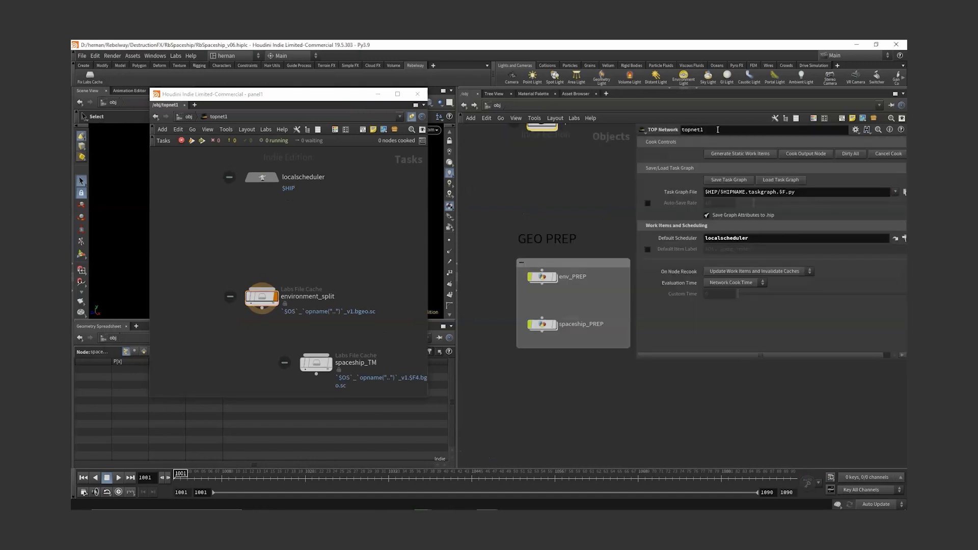
middle_click_drag(319, 255, 325, 221)
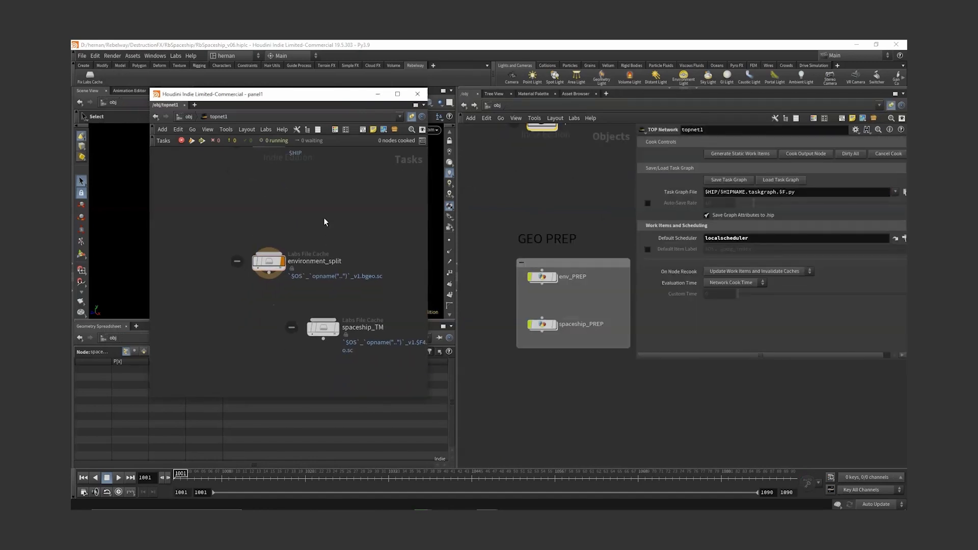
scroll(314, 258, "down", 3)
scroll(319, 291, "up", 3)
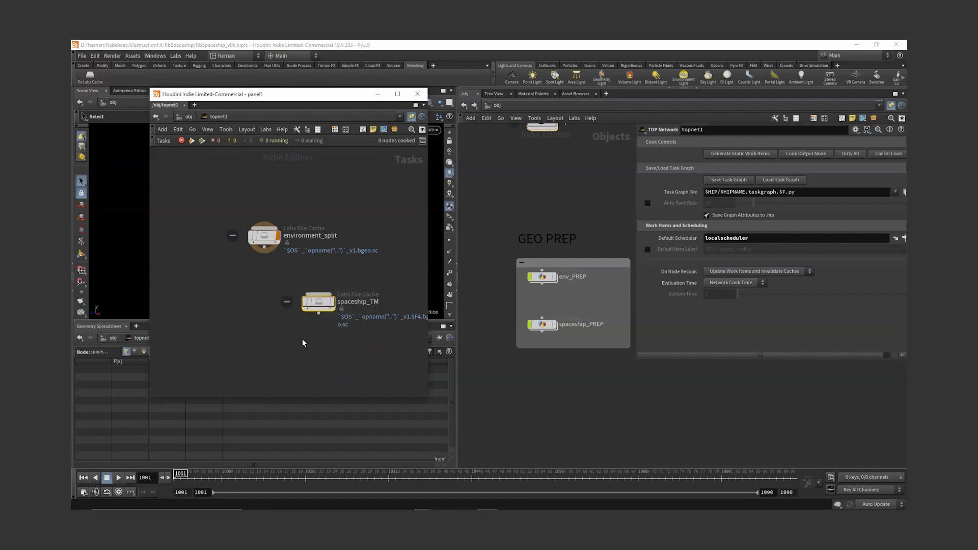
Step: Connect environment_split's output to spaceship_TM in topnet1, with spaceship_TM placed below it
scroll(303, 341, "down", 2)
left_click_drag(283, 333, 248, 296)
scroll(257, 288, "up", 2)
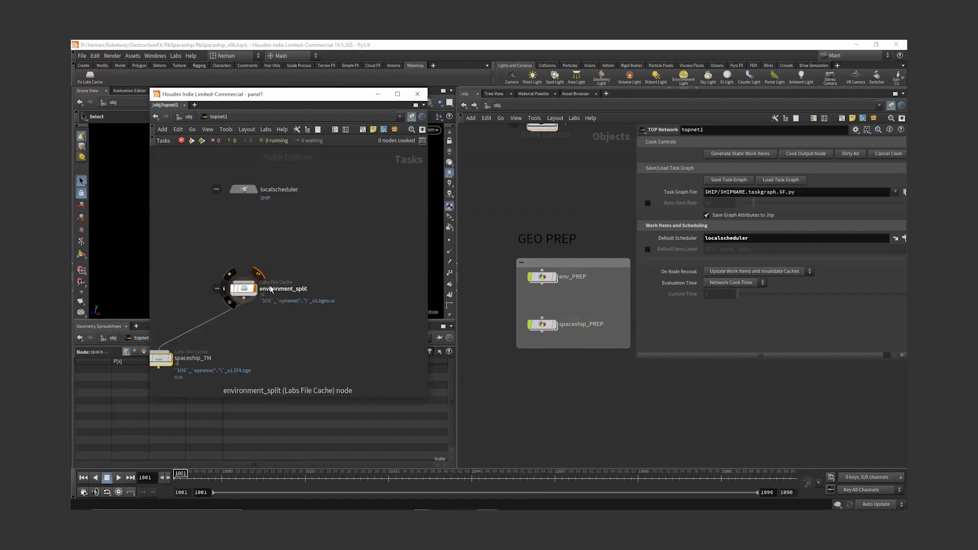
scroll(561, 331, "up", 2)
Step: Open spaceship_PREP in the main network view and generate a TOP file cache node from the rndr_geo cache
double_click(535, 320)
scroll(533, 321, "up", 3)
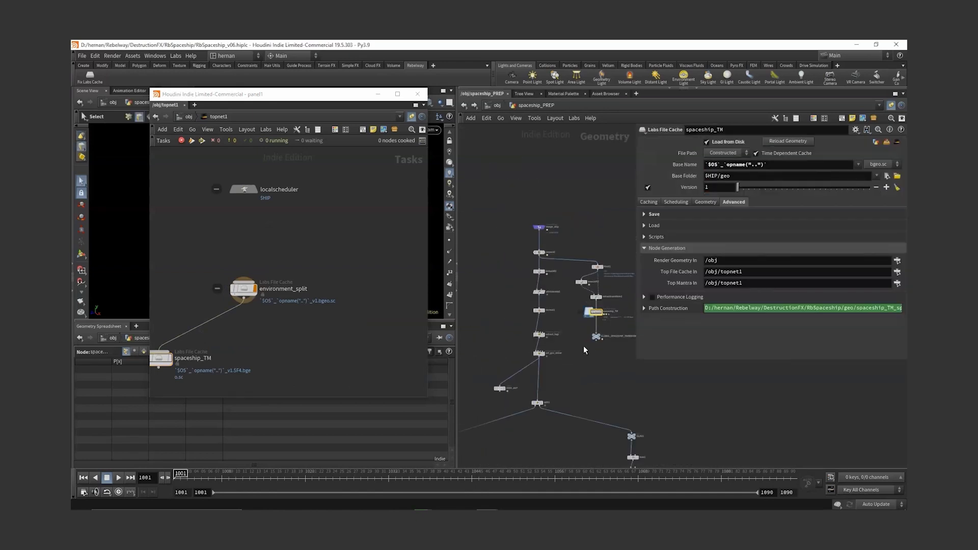
middle_click_drag(552, 360, 586, 239)
scroll(585, 238, "down", 2)
scroll(538, 438, "up", 3)
middle_click_drag(539, 438, 574, 301)
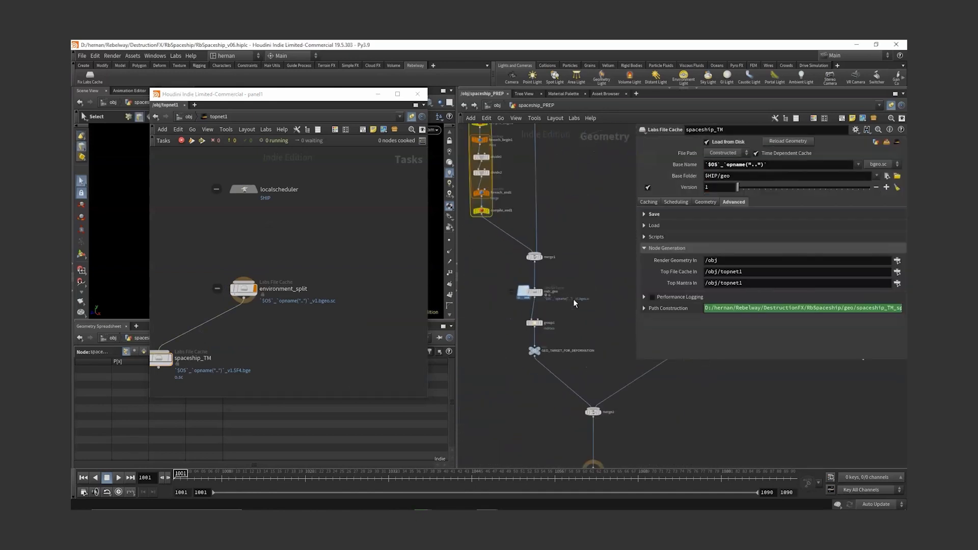
scroll(569, 305, "up", 3)
left_click(506, 278)
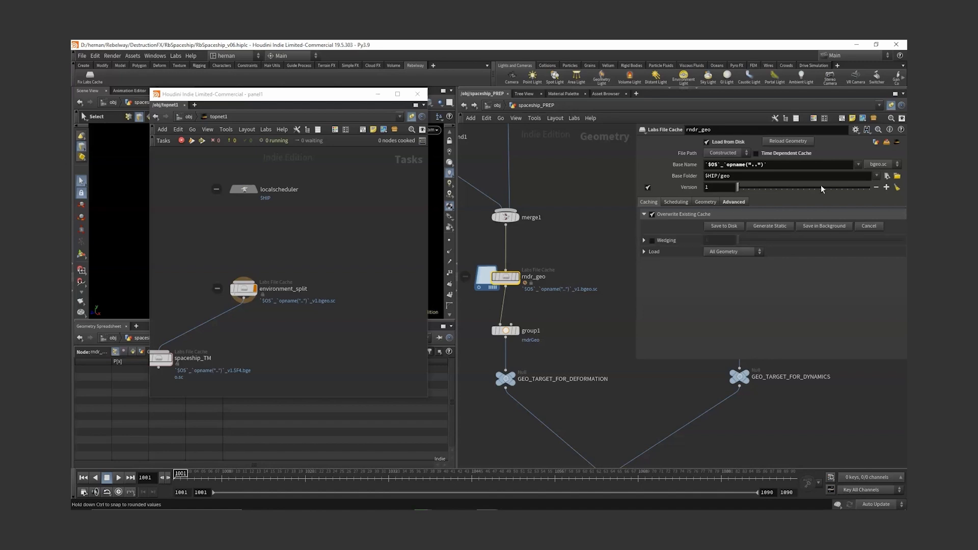
left_click(897, 141)
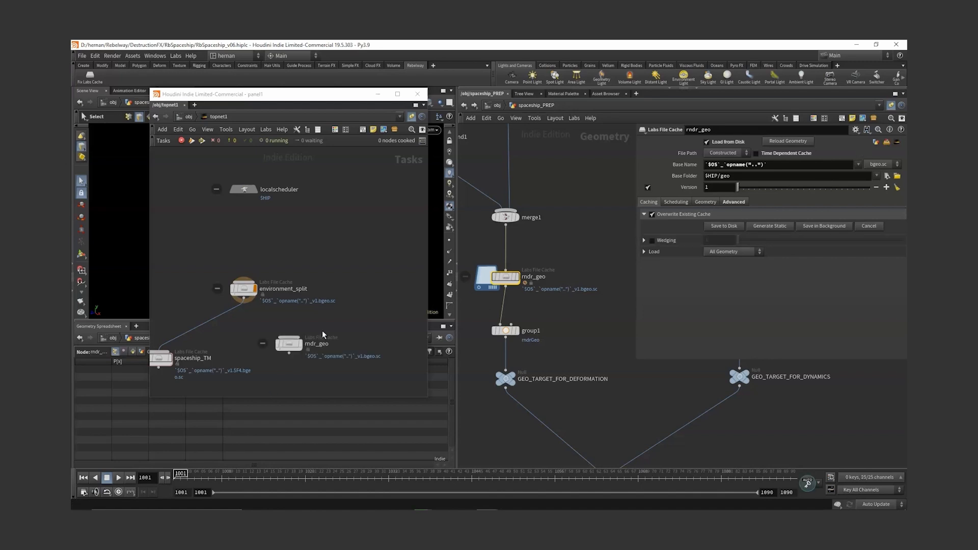
Step: Connect environment_split's output to rndr_geo in topnet1 and arrange rndr_geo below it, beside spaceship_TM
left_click_drag(289, 337, 196, 340)
scroll(272, 315, "down", 3)
left_click_drag(259, 334, 299, 295)
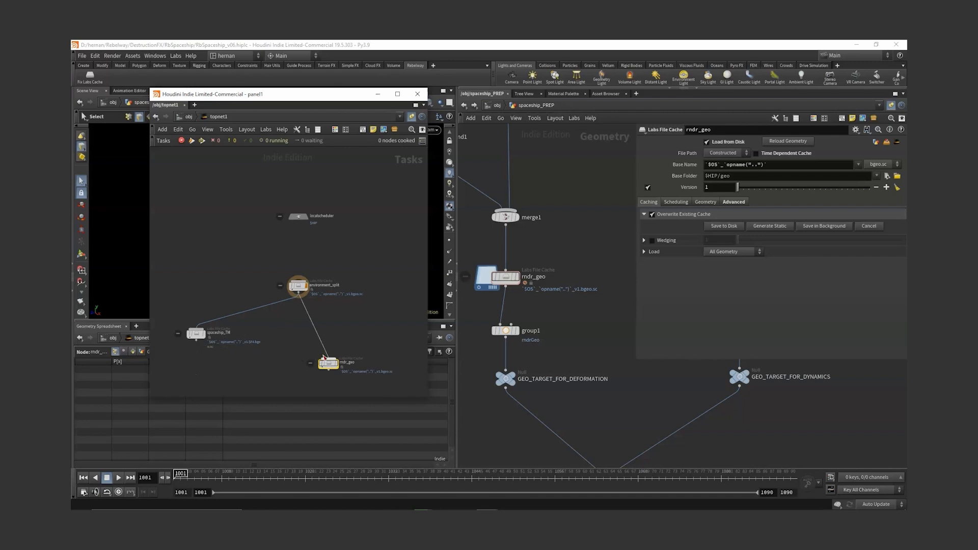
left_click_drag(328, 363, 305, 351)
scroll(573, 253, "down", 5)
middle_click_drag(573, 255, 548, 326)
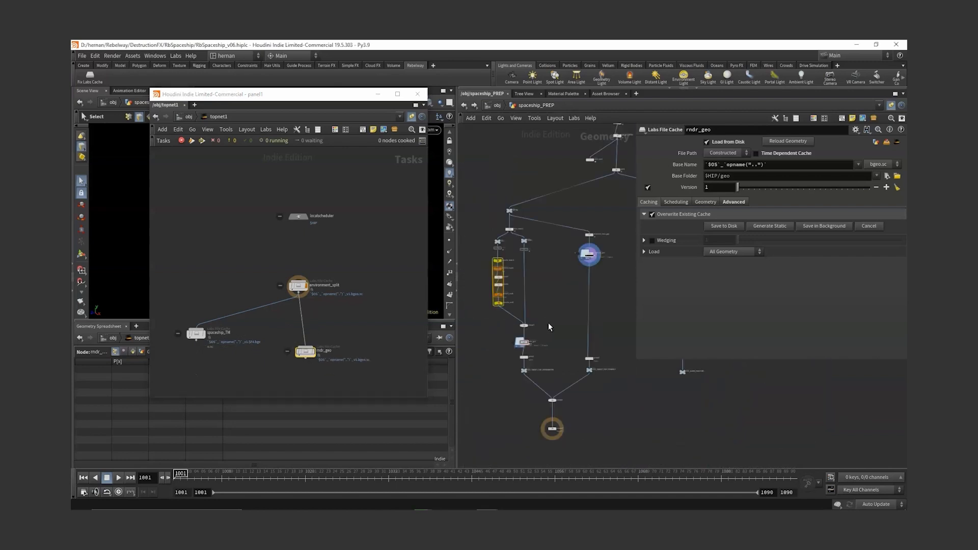
Step: Select the spaceship_TM cache in spaceship_PREP and look over the cache nodes in the branches below it
middle_click_drag(586, 204, 528, 356)
scroll(586, 244, "up", 4)
left_click(569, 261)
scroll(543, 362, "down", 4)
middle_click_drag(555, 404, 578, 343)
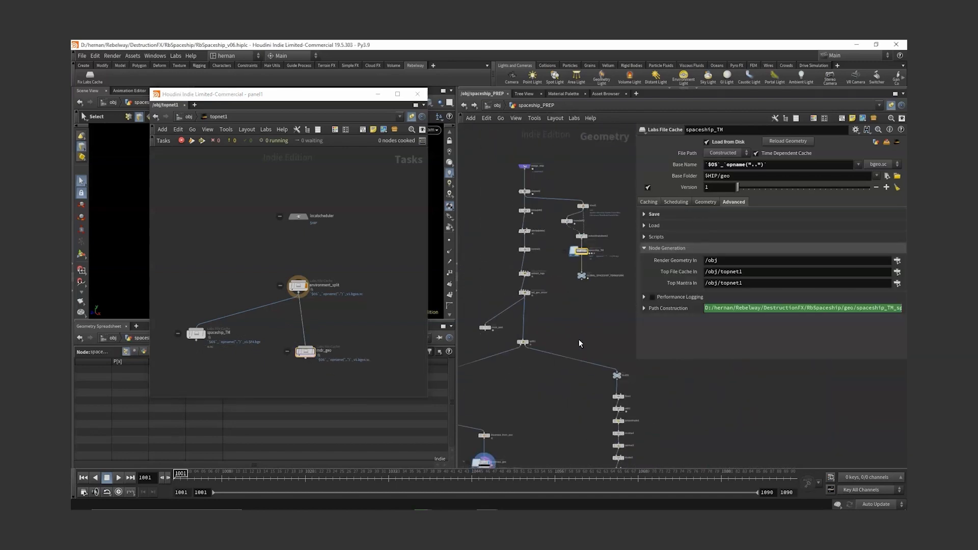
scroll(579, 343, "down", 2)
middle_click_drag(545, 425, 560, 317)
middle_click_drag(490, 388, 553, 332)
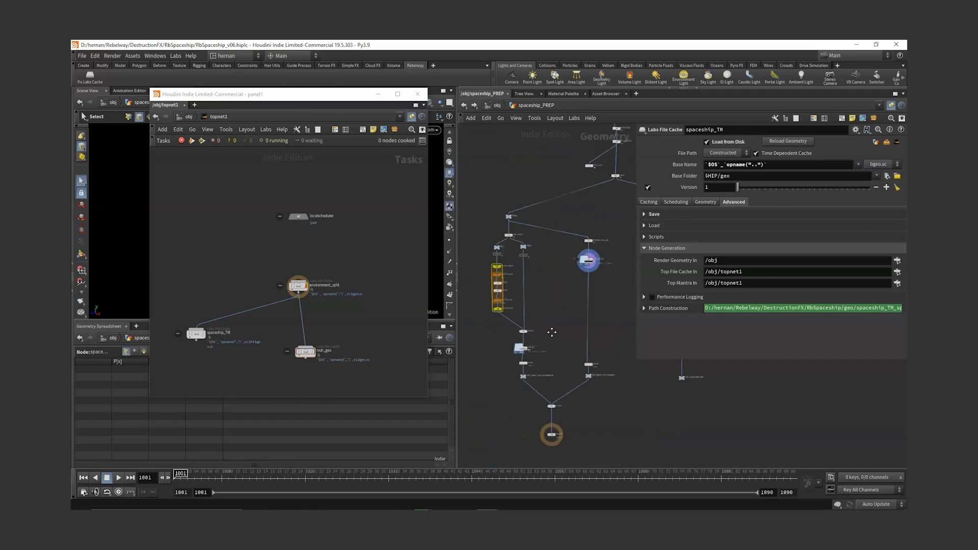
Step: Move rndr_geo in topnet1 level with spaceship_TM, below environment_split
left_click_drag(304, 352, 260, 334)
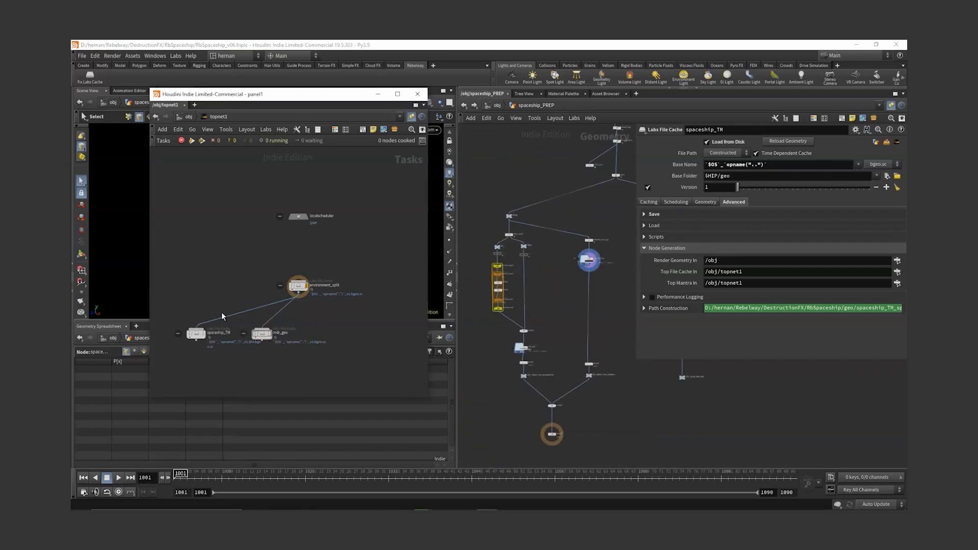
left_click(196, 334)
scroll(583, 350, "up", 2)
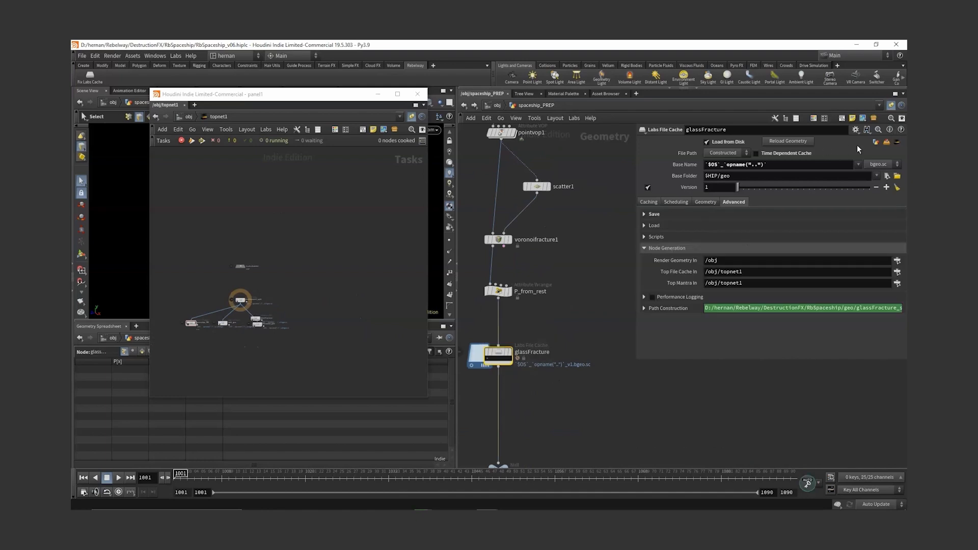
Step: Add a Merge node below the caches in topnet1 and connect spaceship_TM, rndr_geo, thickness_geo and glassFracture to it
scroll(285, 306, "up", 3)
key("Tab")
type("merge")
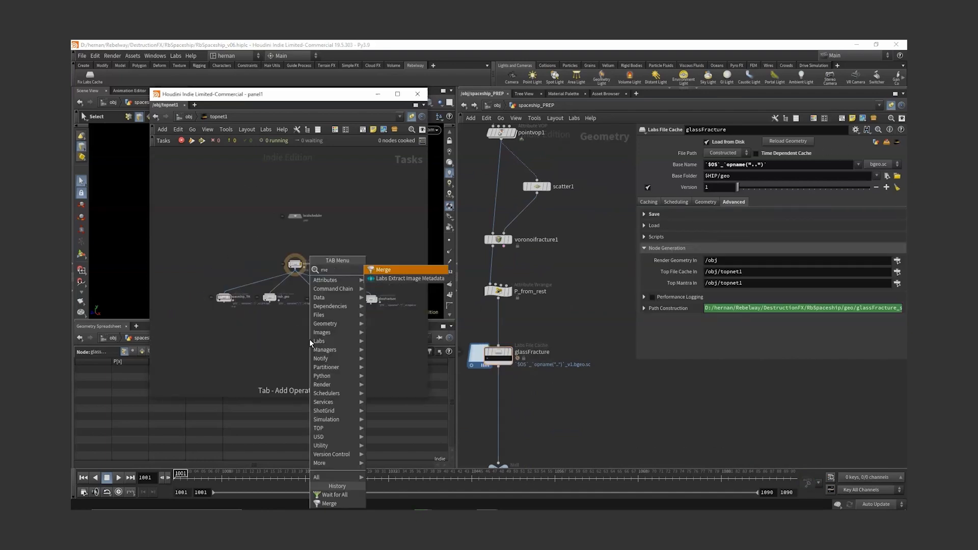
key("Return")
left_click(310, 341)
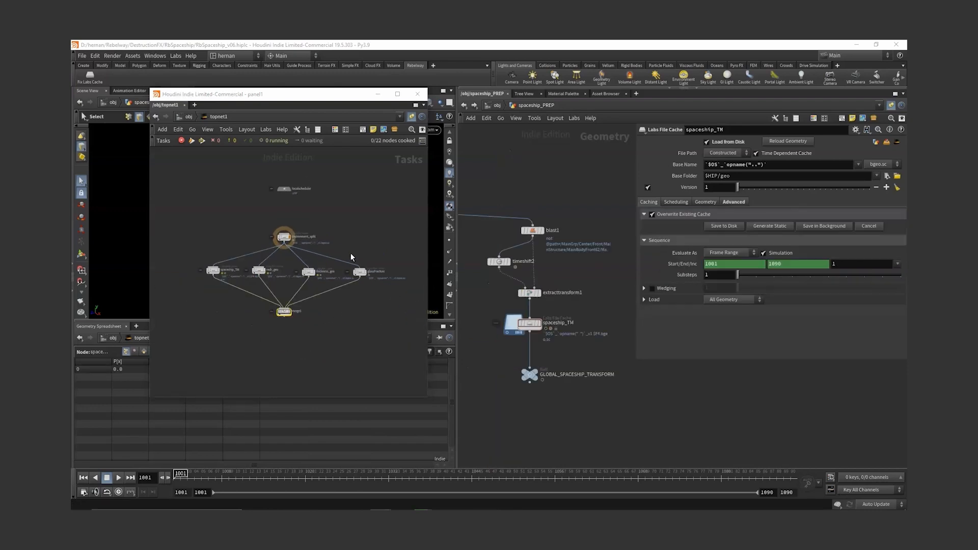
Step: Detach environment_split from the four caches, wire it into merge1 instead, and place it in the row beside glassFracture
middle_click_drag(356, 244, 353, 243)
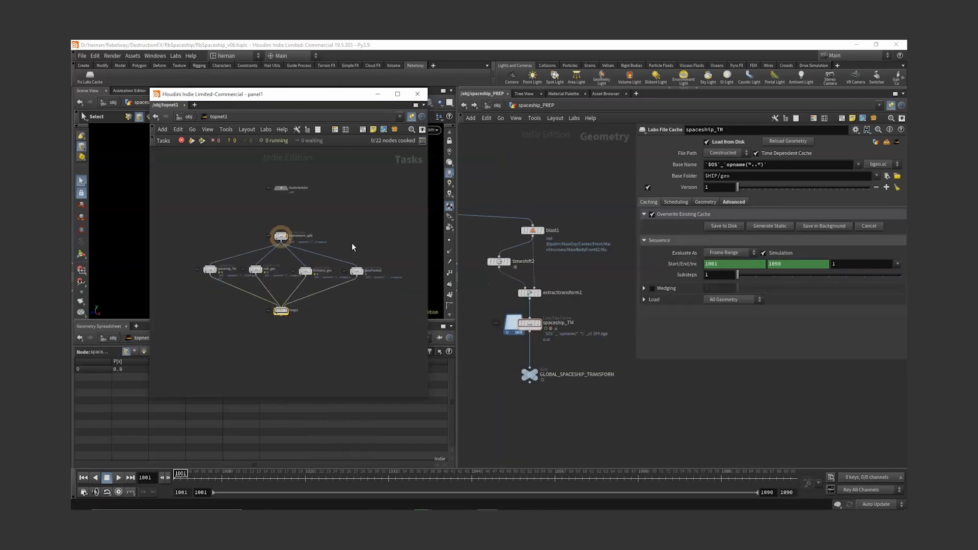
scroll(301, 241, "up", 3)
scroll(278, 254, "down", 2)
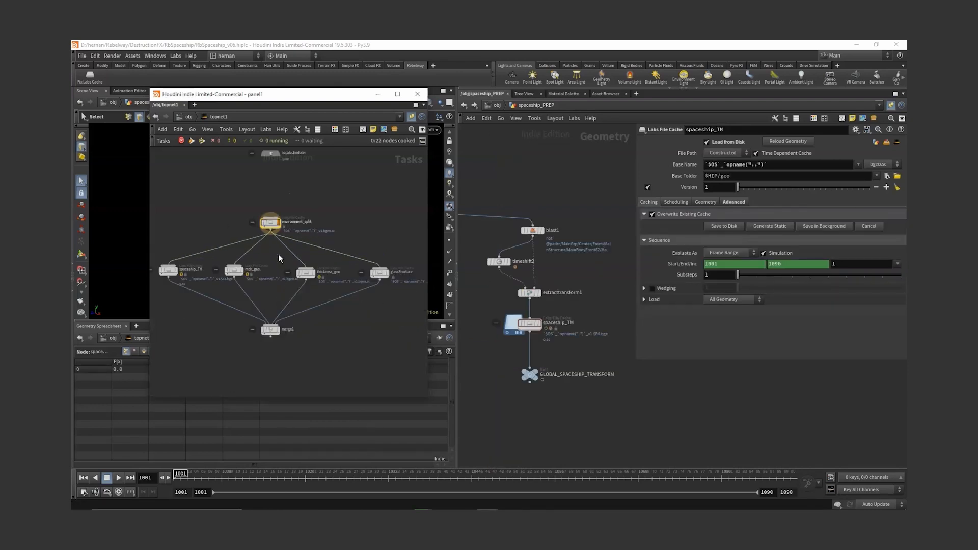
scroll(323, 239, "down", 1)
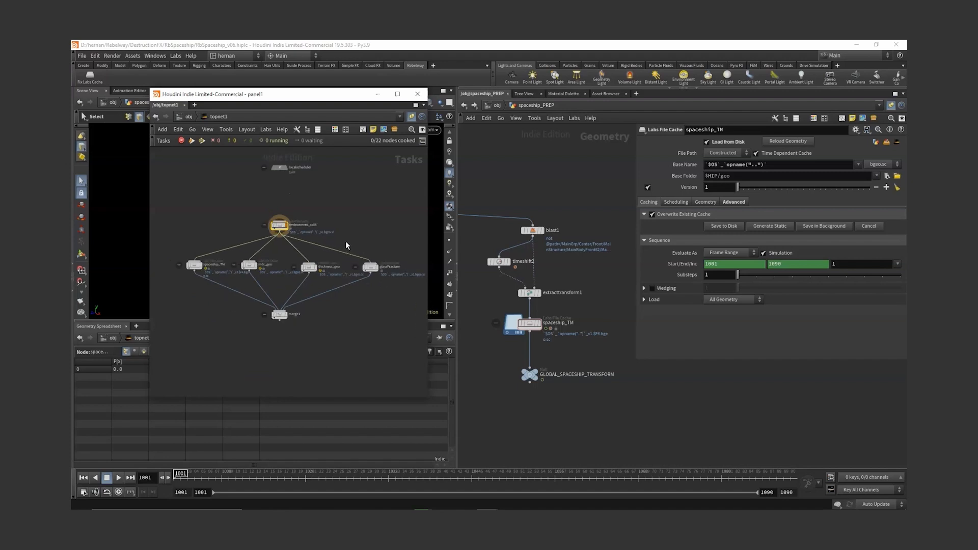
middle_click_drag(265, 222, 309, 223)
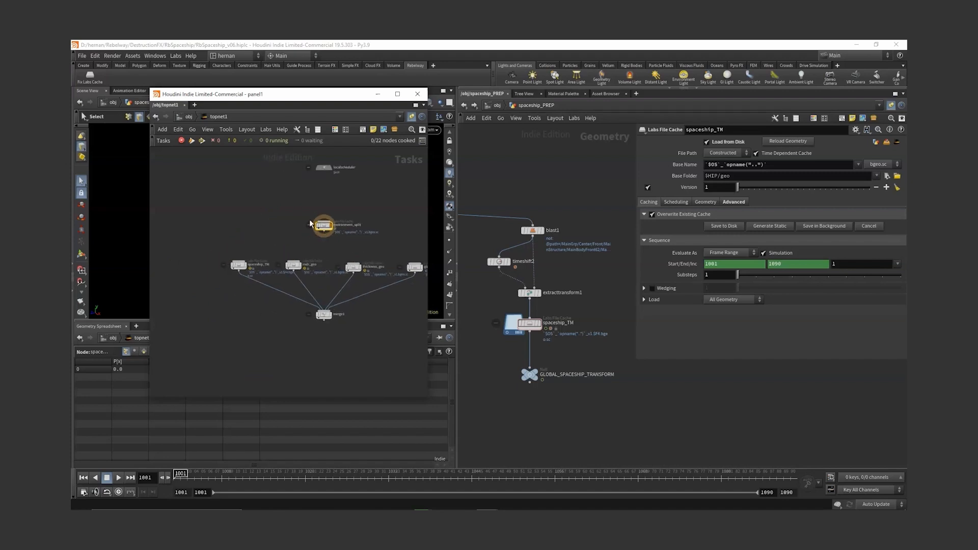
left_click_drag(312, 225, 255, 314)
middle_click_drag(387, 269, 403, 270)
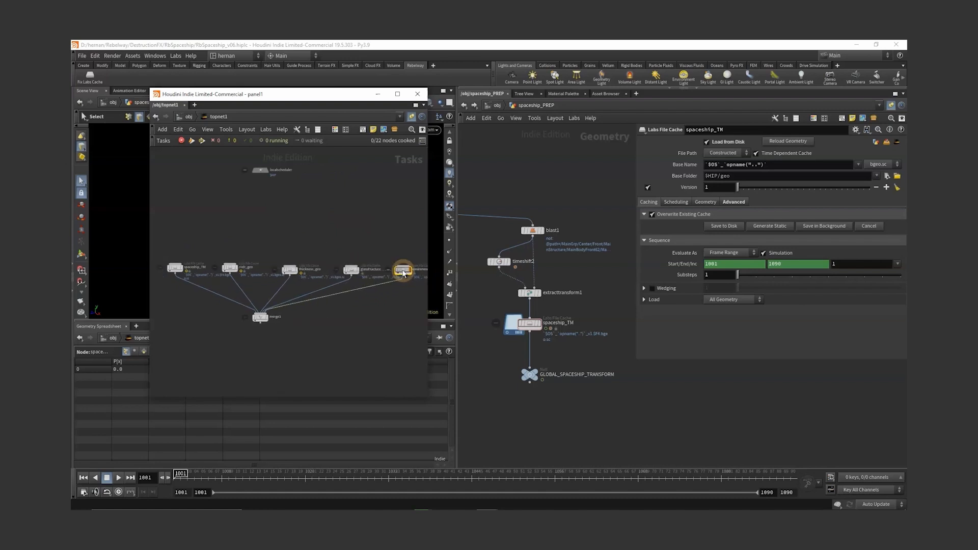
left_click_drag(402, 270, 405, 270)
Step: Save the scene and generate the work items for merge1 without cooking them
scroll(261, 317, "up", 3)
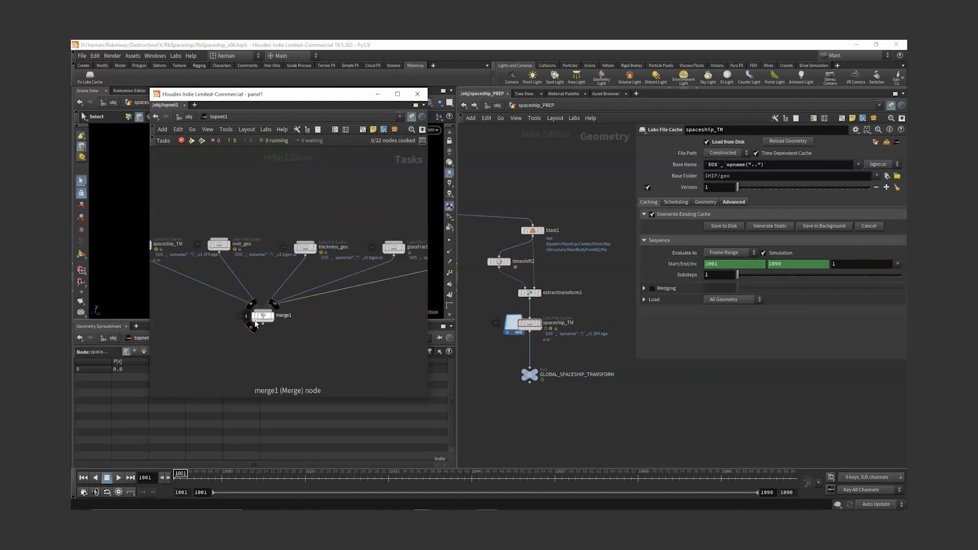
scroll(295, 318, "down", 3)
left_click(272, 321)
key("ctrl+s")
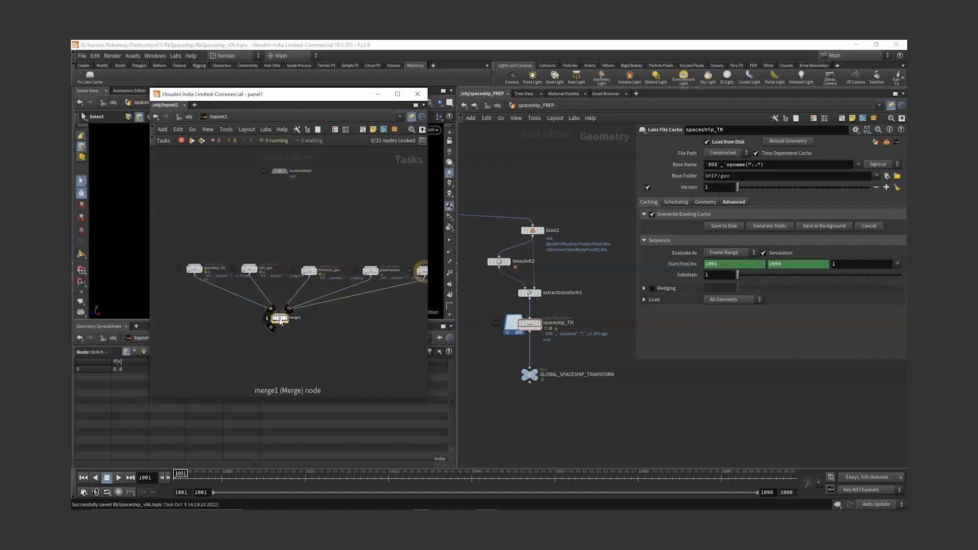
right_click(272, 320)
left_click(301, 324)
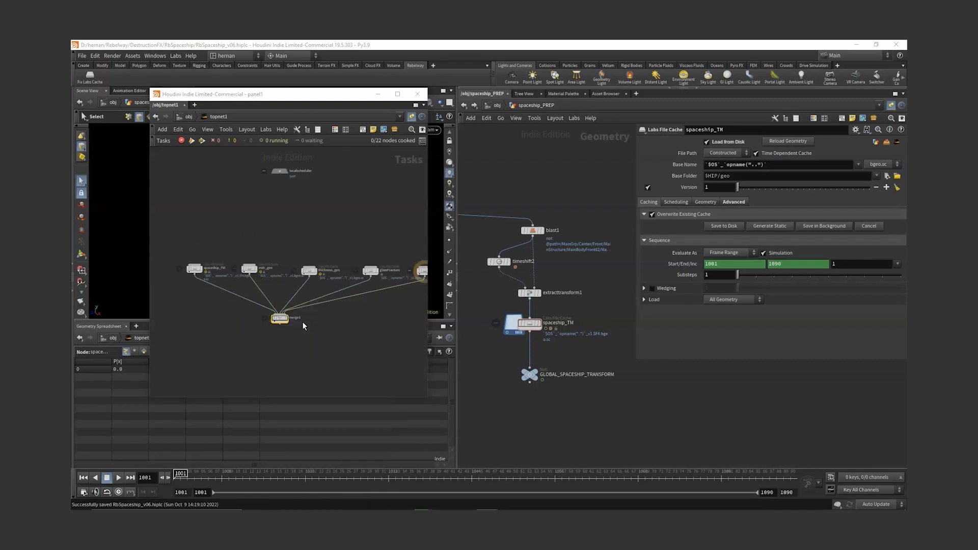
Step: Examine the generated work items on spaceship_TM, rndr_geo, thickness_geo and glassFracture in topnet1
scroll(311, 316, "up", 2)
scroll(290, 237, "down", 2)
middle_click_drag(359, 236, 280, 231)
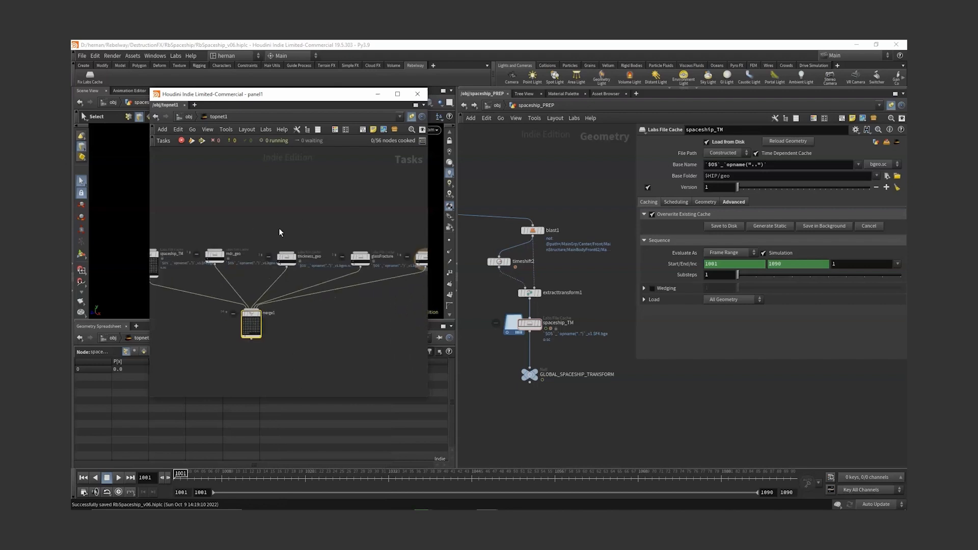
middle_click_drag(350, 305, 401, 296)
scroll(199, 253, "up", 3)
scroll(199, 253, "up", 2)
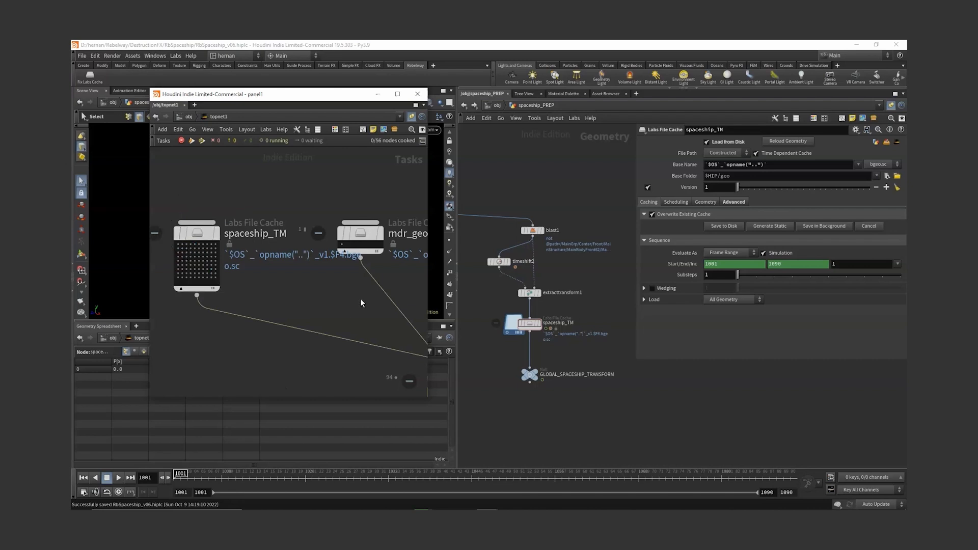
scroll(360, 299, "down", 2)
left_click_drag(407, 261, 318, 263)
middle_click_drag(319, 263, 194, 266)
scroll(261, 265, "up", 1)
scroll(261, 265, "up", 2)
middle_click_drag(340, 207, 239, 218)
scroll(240, 218, "down", 3)
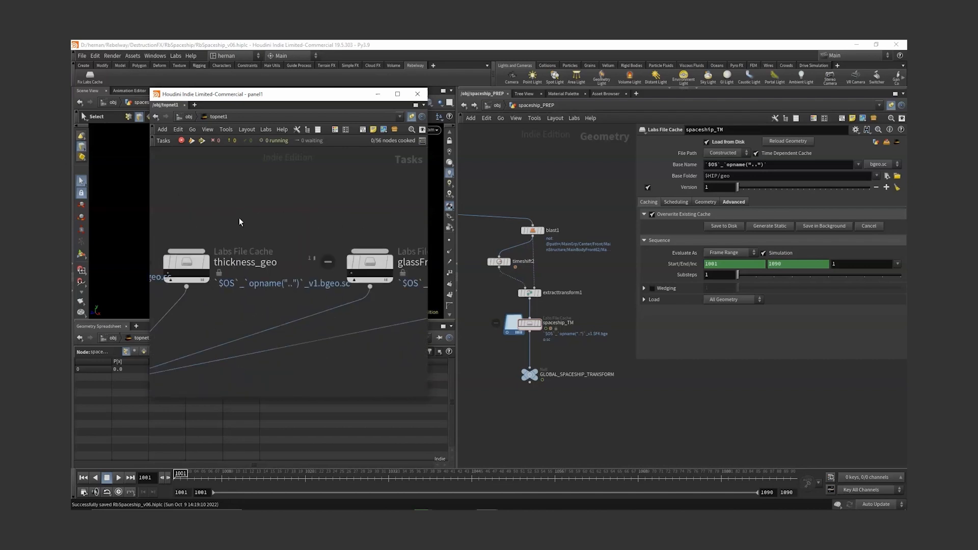
left_click_drag(297, 205, 354, 271)
Step: Cook the merge1 node in topnet1 to write all the connected caches
middle_click_drag(316, 349, 353, 289)
scroll(354, 289, "down", 1)
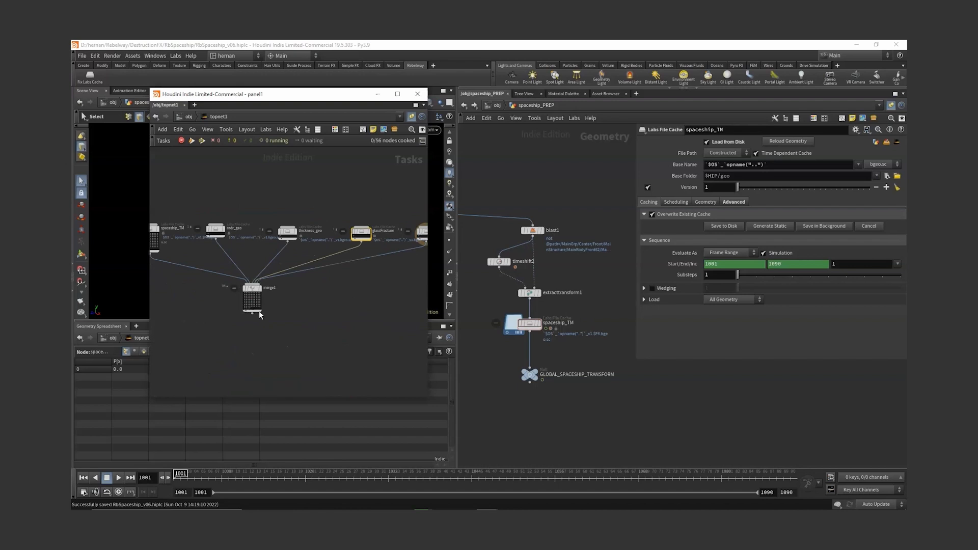
right_click(285, 289)
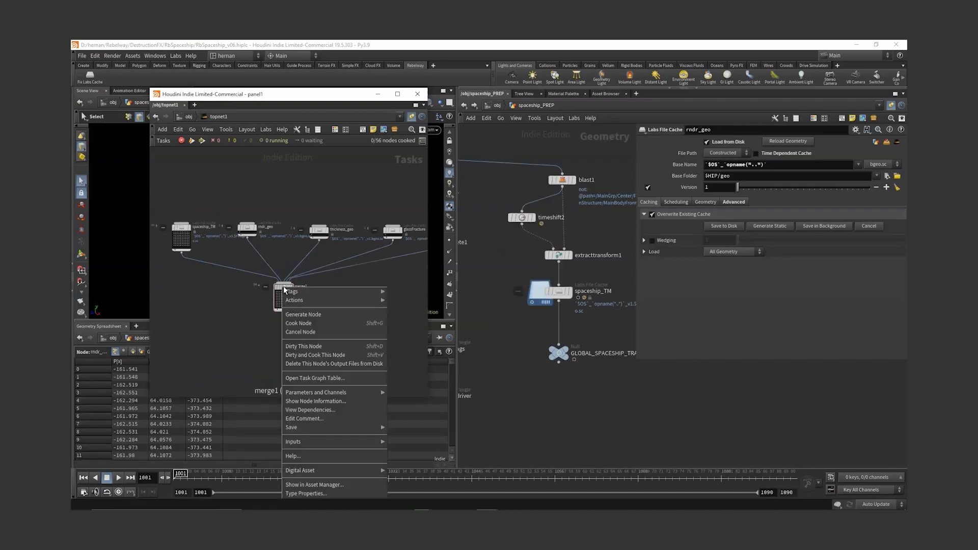
left_click(305, 324)
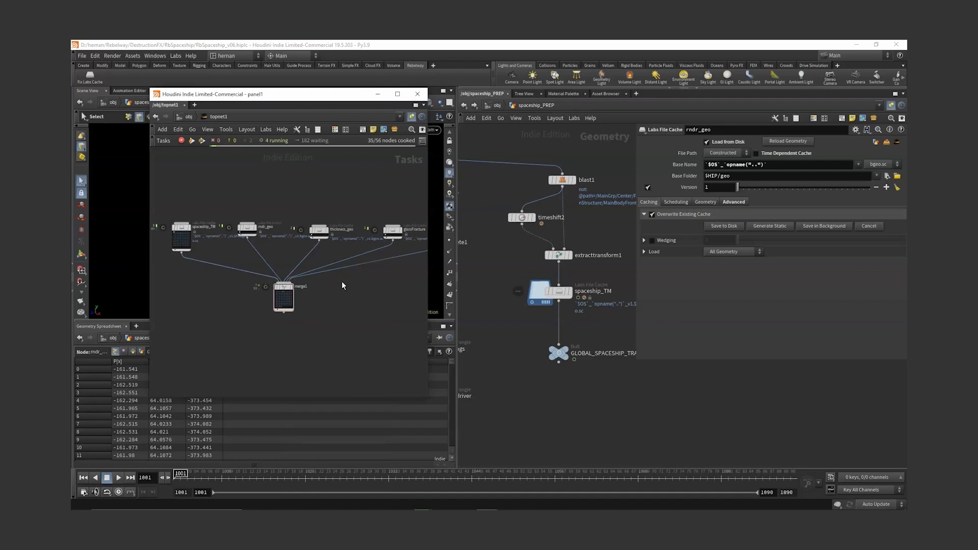
Step: Monitor the cooking progress of each cache task and merge1 in topnet1
middle_click_drag(347, 280, 242, 293)
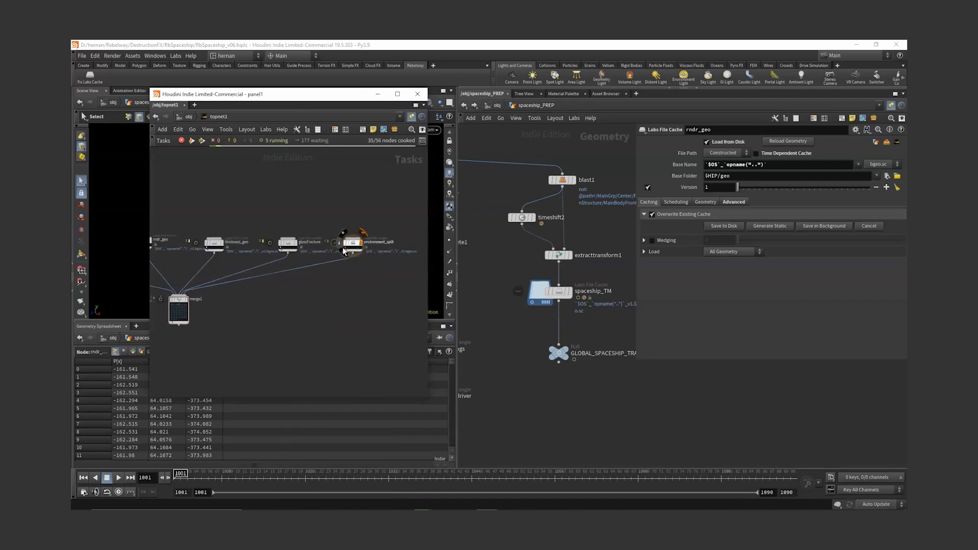
scroll(331, 244, "up", 5)
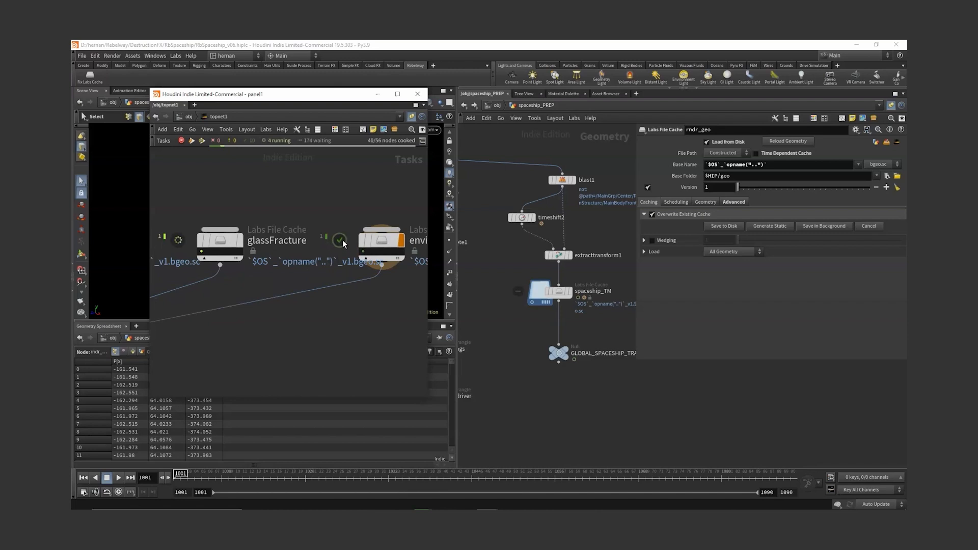
scroll(337, 250, "down", 5)
middle_click_drag(262, 316, 350, 314)
middle_click_drag(208, 280, 294, 291)
scroll(249, 255, "up", 4)
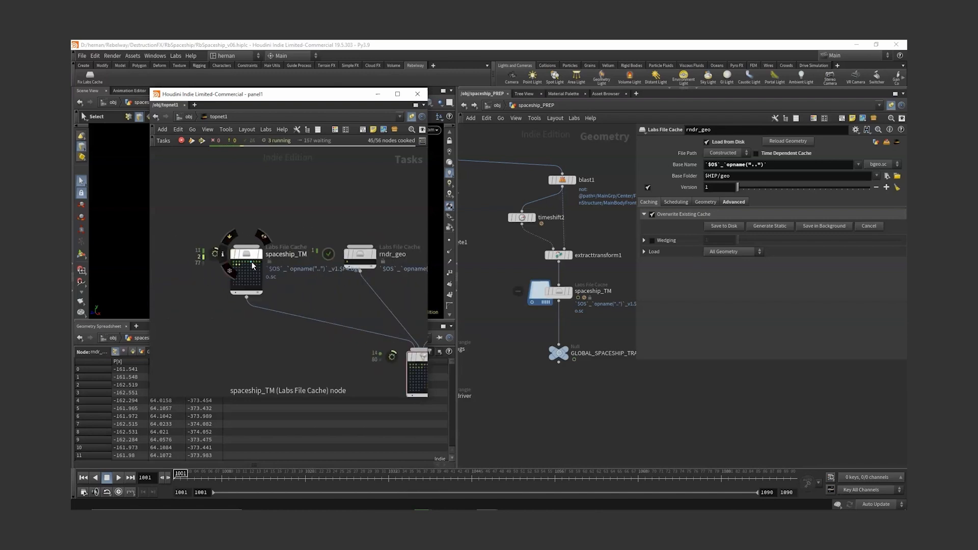
middle_click_drag(340, 292, 285, 299)
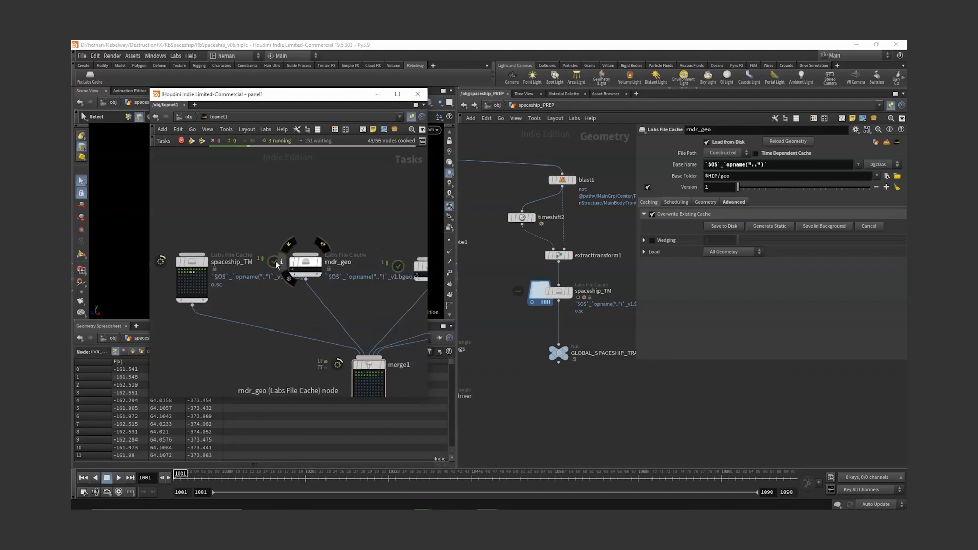
middle_click_drag(351, 242, 237, 228)
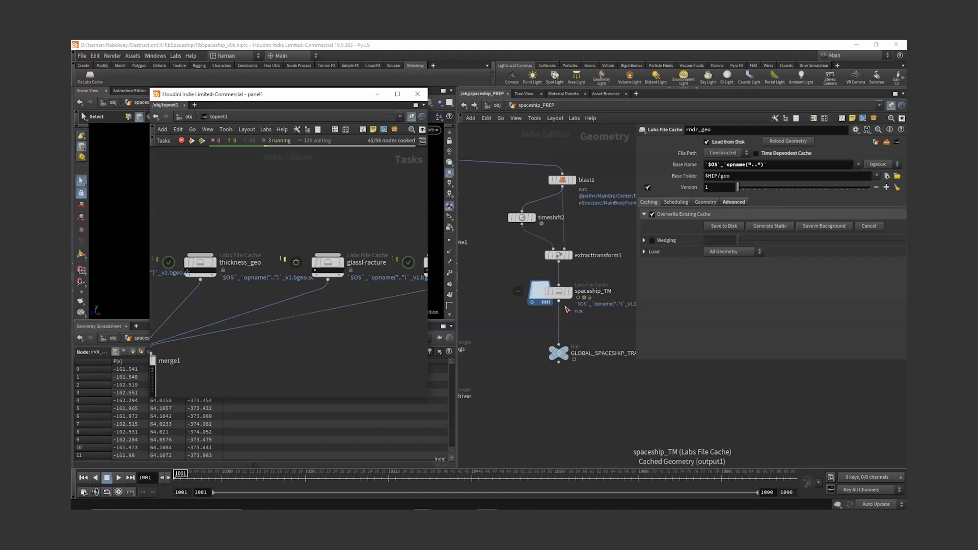
key("h")
scroll(581, 400, "up", 3)
middle_click_drag(581, 400, 572, 188)
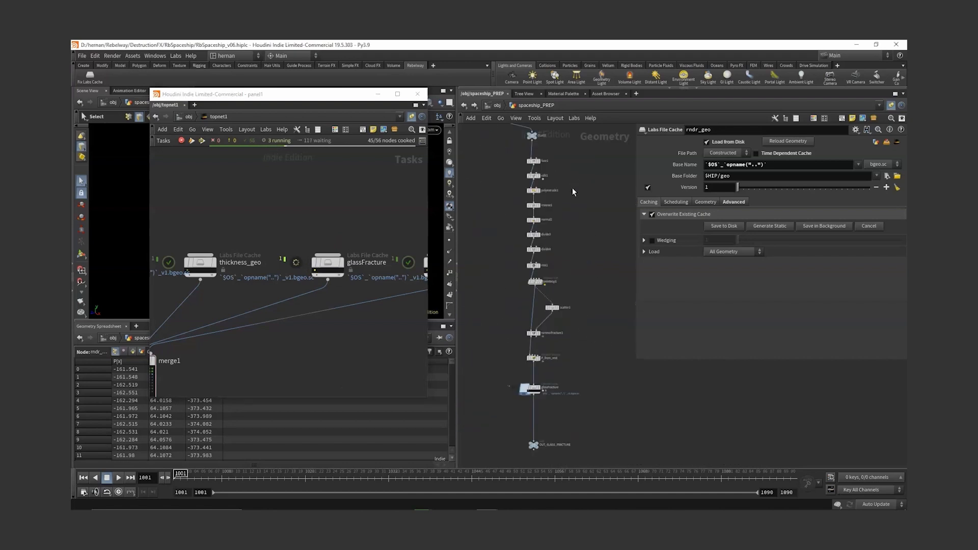
key("h")
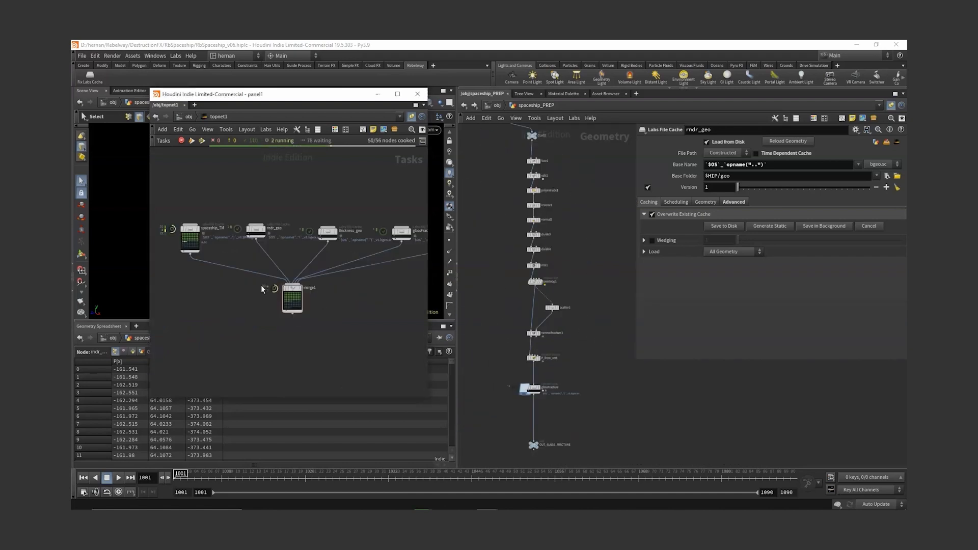
scroll(300, 304, "up", 3)
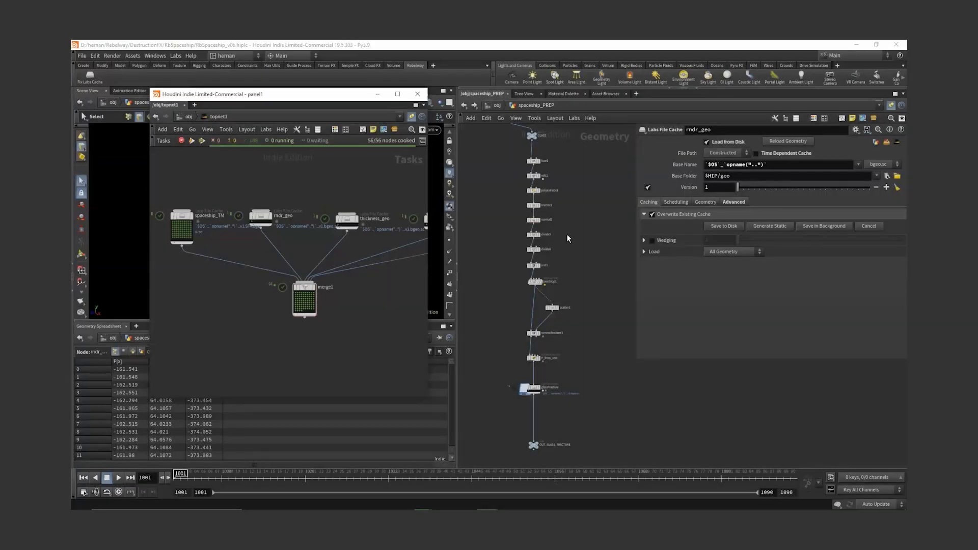
Step: Select the spaceship_TM cache in spaceship_PREP and inspect its node information
scroll(568, 236, "down", 2)
middle_click_drag(568, 236, 561, 336)
scroll(561, 316, "up", 4)
left_click_drag(596, 299, 546, 330)
middle_click(555, 318)
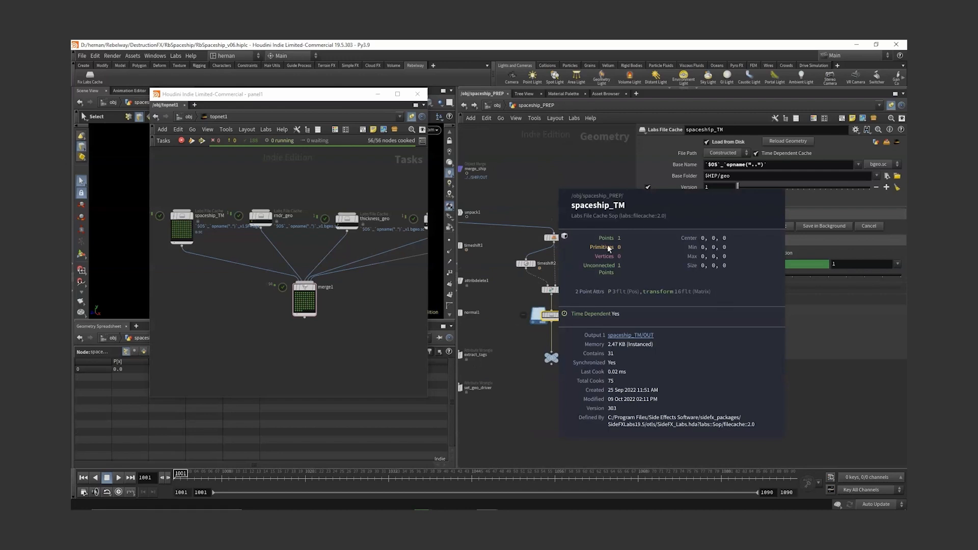
Step: Select the glassFracture cache in spaceship_PREP and inspect its node information
scroll(549, 404, "down", 4)
middle_click_drag(549, 404, 563, 219)
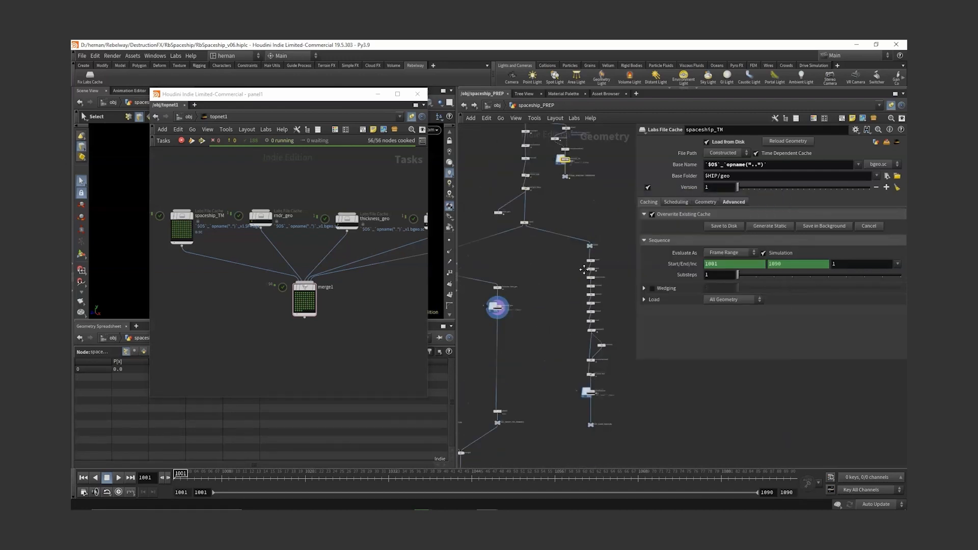
middle_click_drag(606, 414, 597, 355)
scroll(596, 354, "up", 1)
scroll(564, 339, "up", 2)
left_click(563, 325)
middle_click(562, 325)
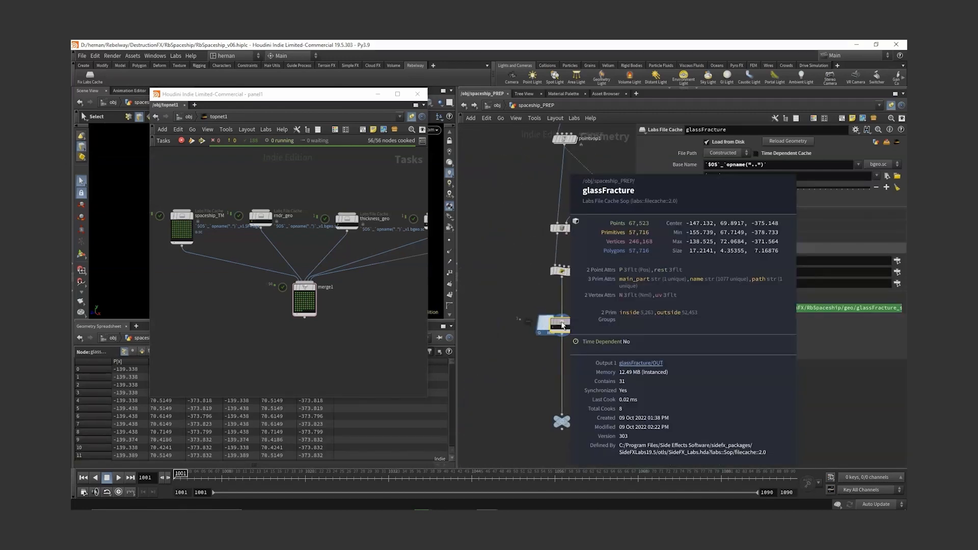
scroll(563, 326, "up", 1)
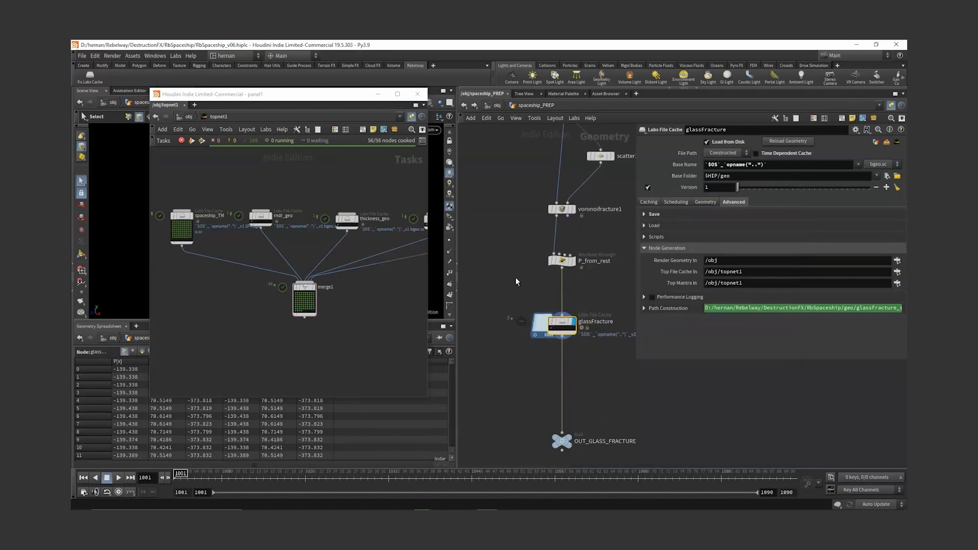
Step: Review the cook and dirty commands available for merge1 in topnet1 without running any
scroll(546, 357, "down", 6)
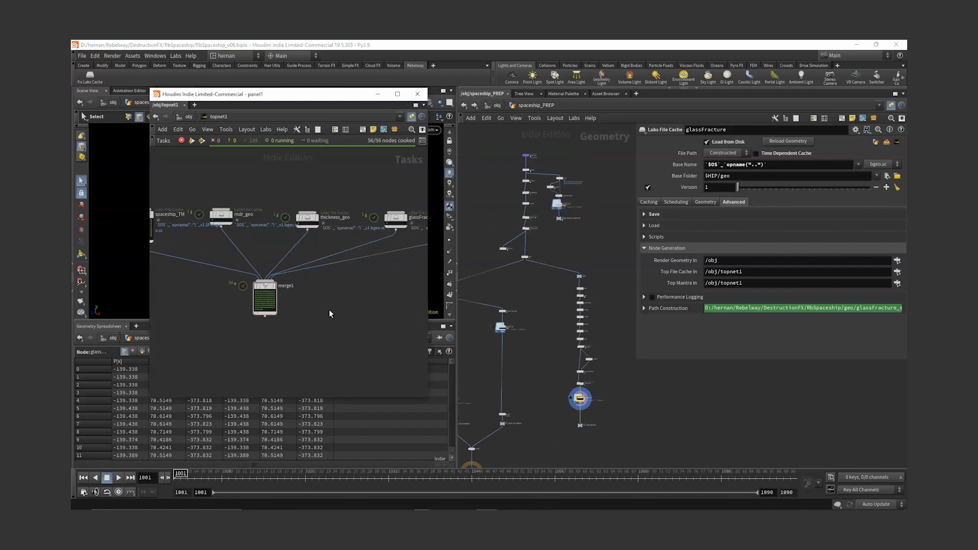
right_click(280, 293)
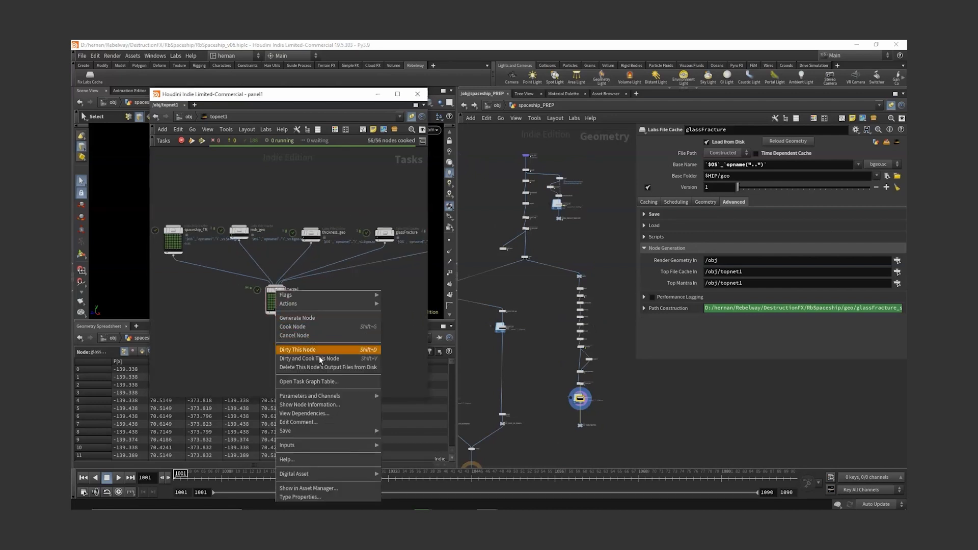
left_click(571, 169)
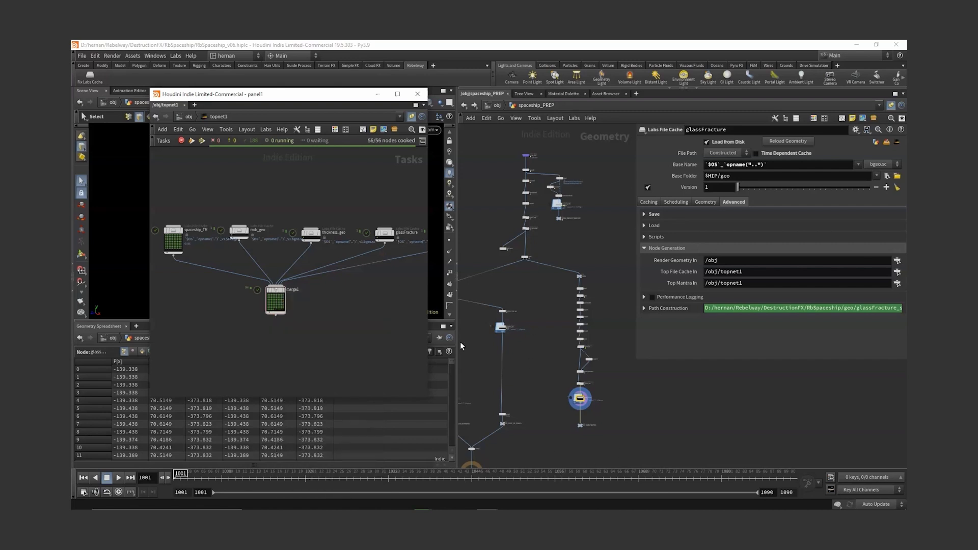
Step: Add a Wait for All node beneath merge1 in topnet1 and connect it to merge1's output
key("f")
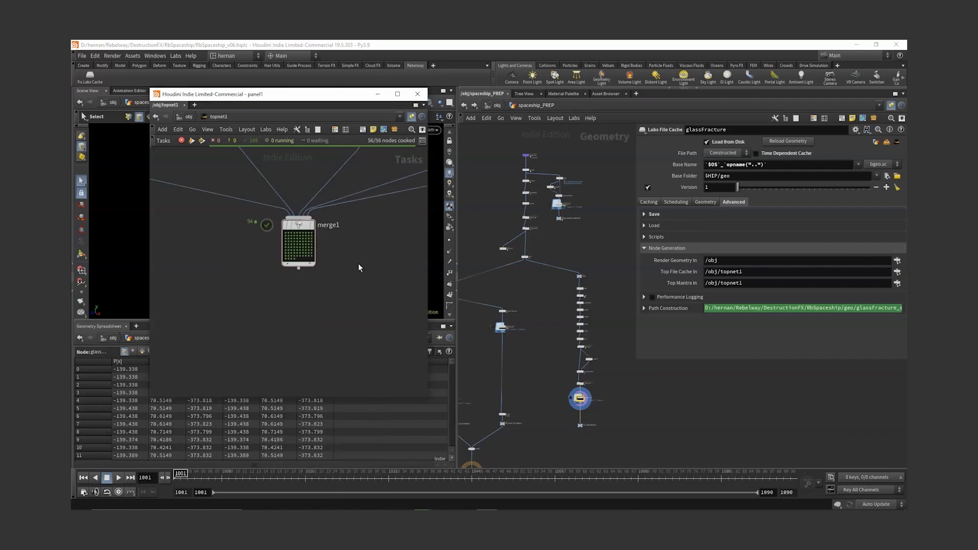
scroll(328, 306, "down", 3)
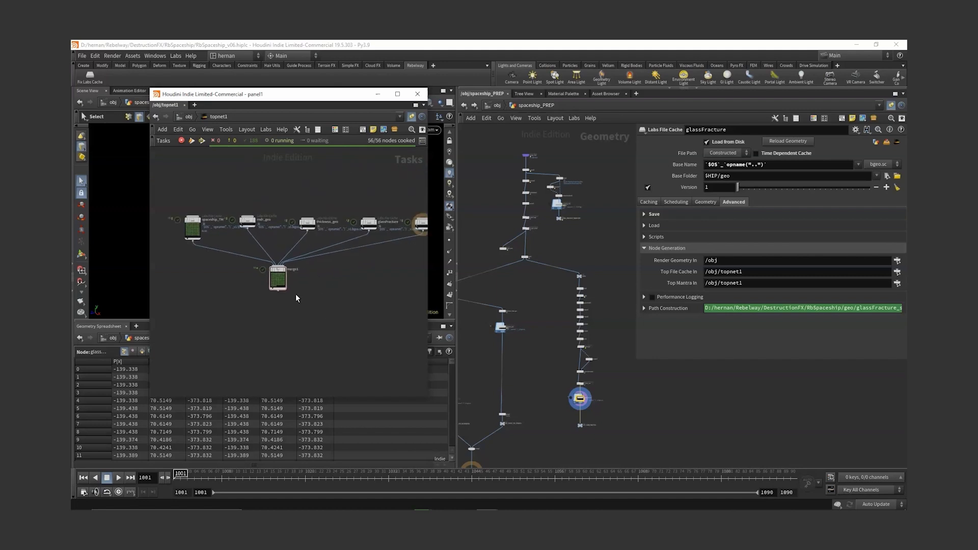
scroll(291, 308, "up", 2)
key("Tab")
type("wait")
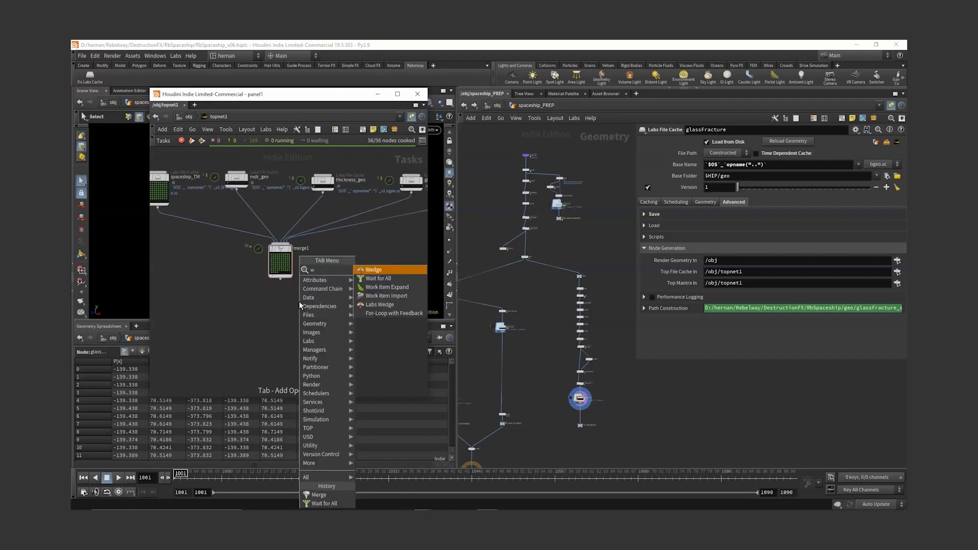
key("Return")
left_click(300, 306)
left_click_drag(299, 305, 280, 316)
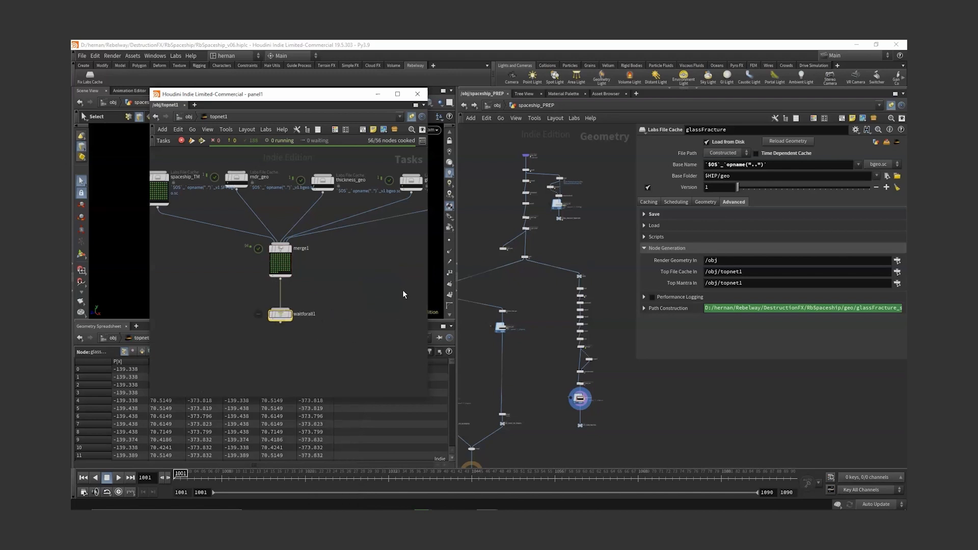
scroll(346, 359, "down", 2)
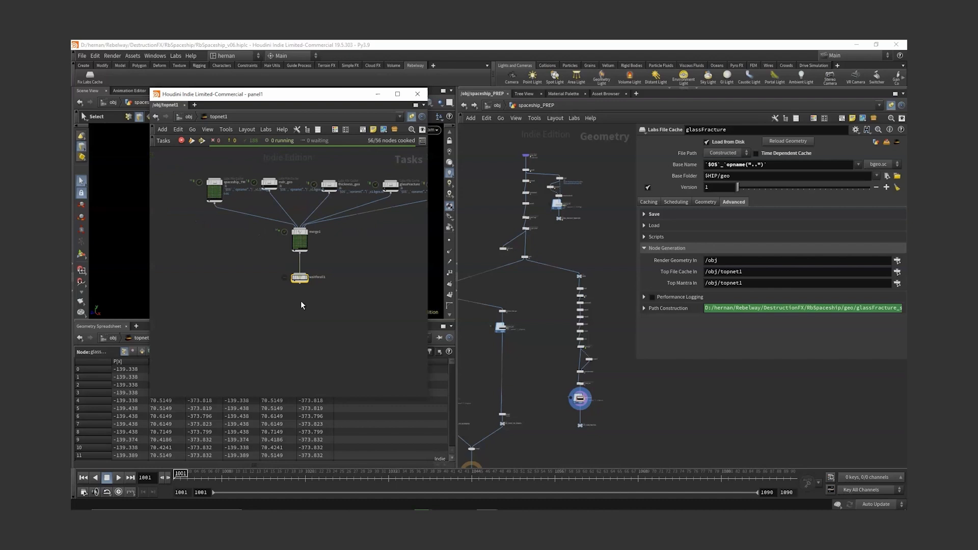
scroll(304, 309, "up", 2)
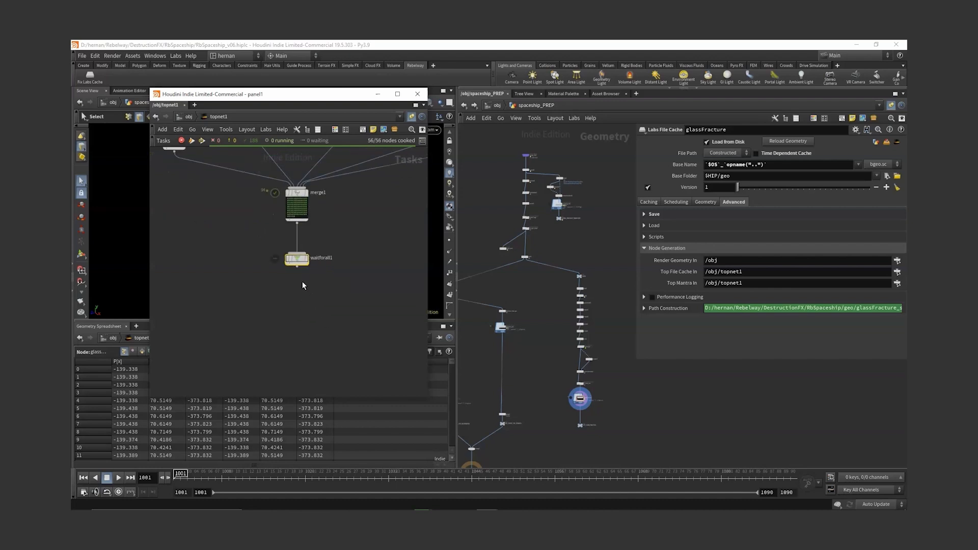
Step: Save the scene and close the floating panel showing topnet1
key("h")
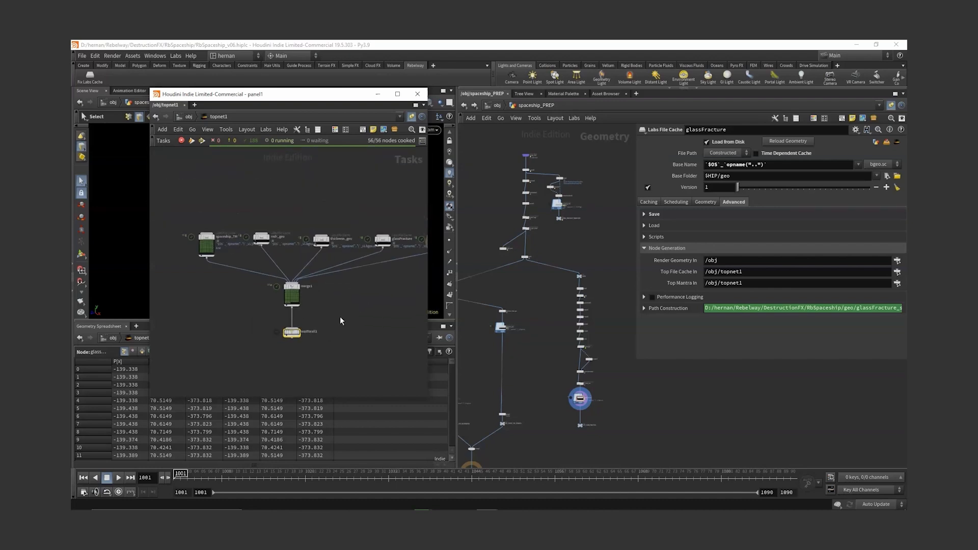
left_click_drag(183, 198, 367, 301)
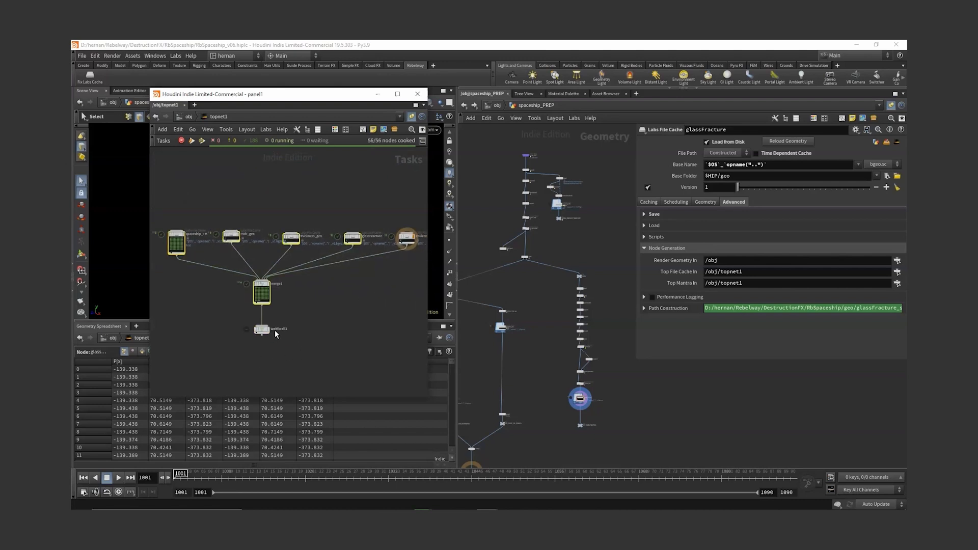
scroll(276, 332, "up", 2)
key("ctrl+s")
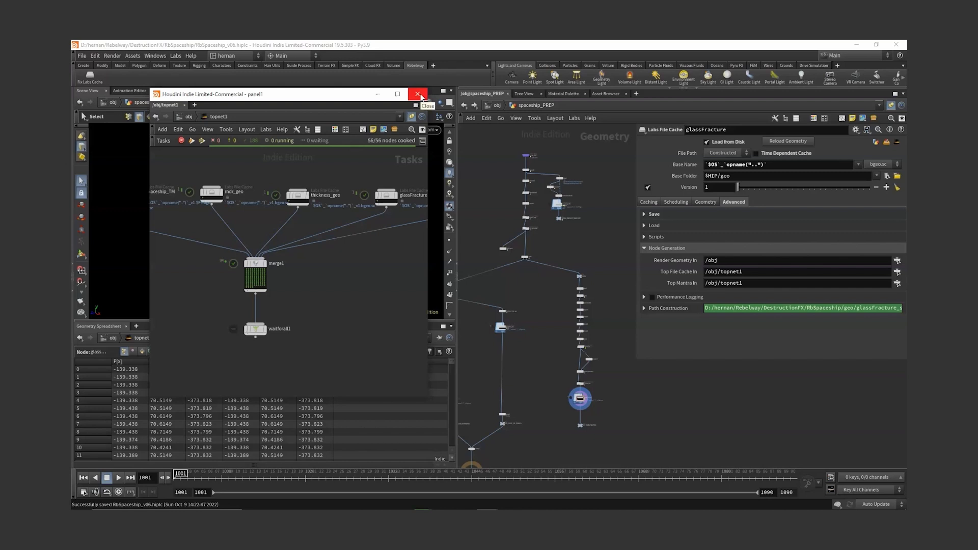
left_click(418, 94)
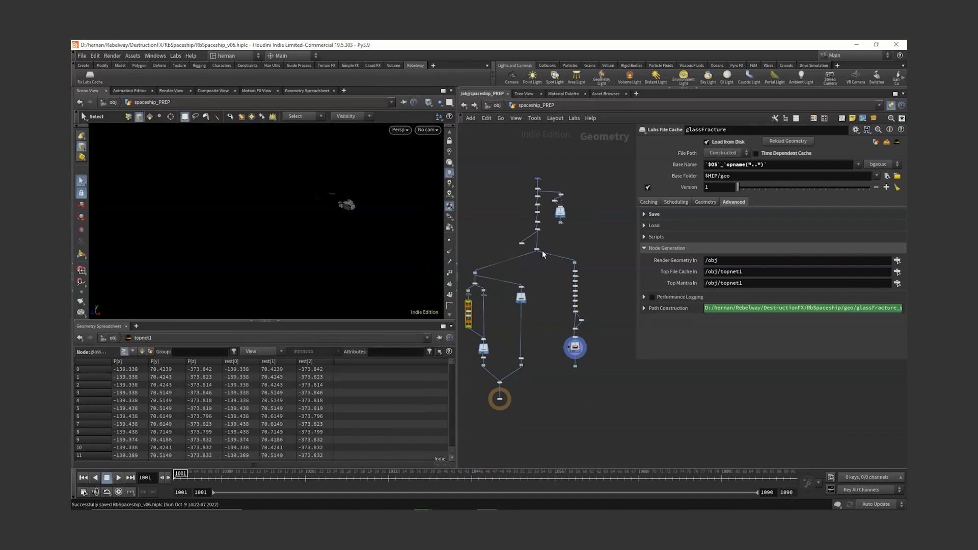
Step: Delete cached version v1 of the spaceship_TM file cache, reload its geometry and check its node information
scroll(551, 232, "up", 3)
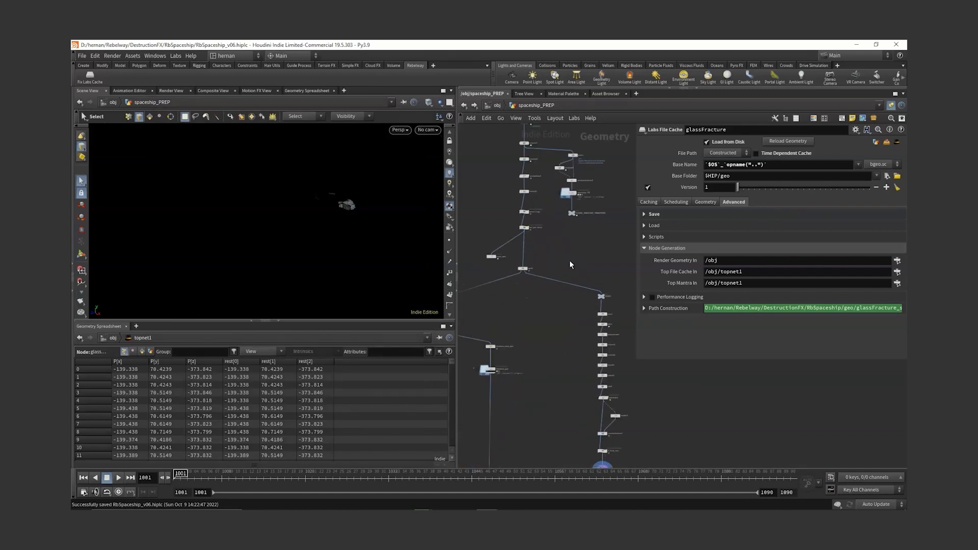
left_click(548, 219)
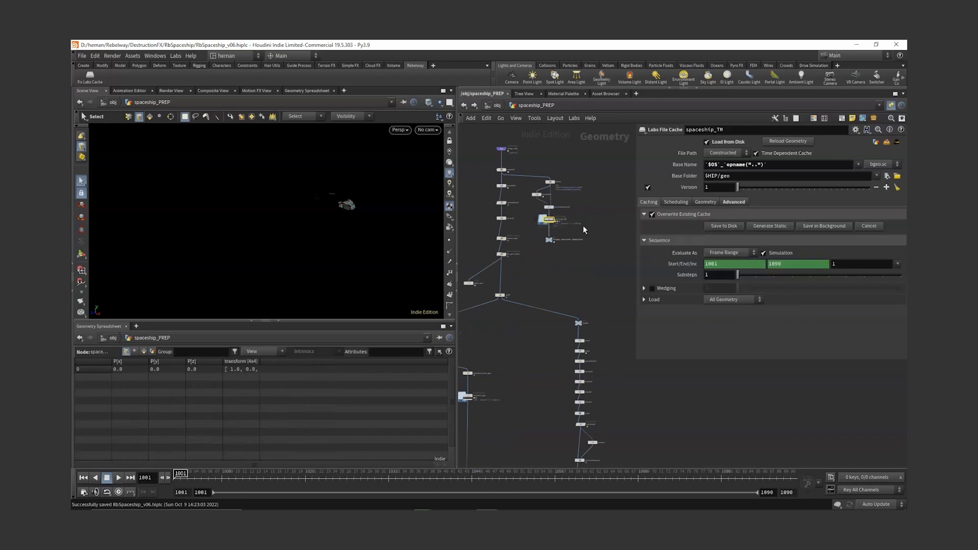
left_click(897, 188)
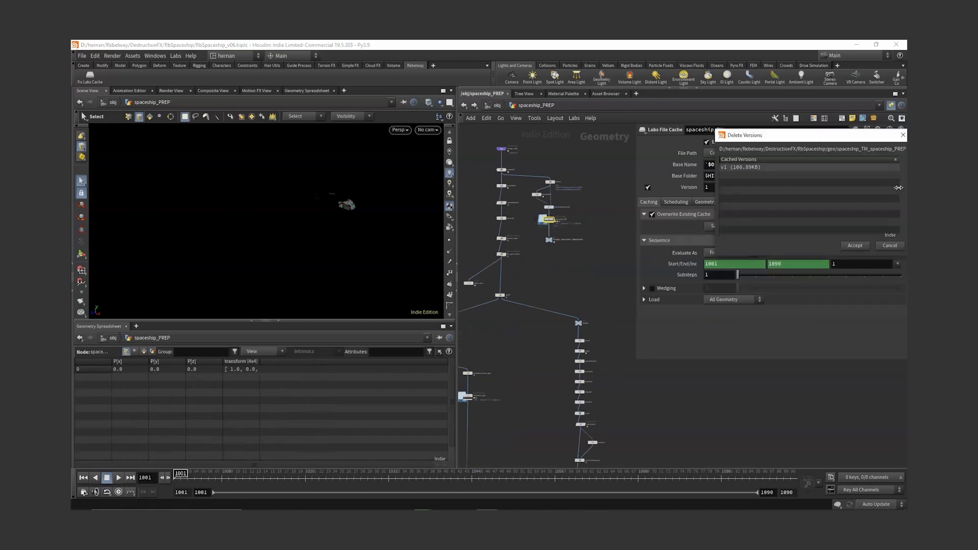
left_click(753, 168)
left_click(854, 246)
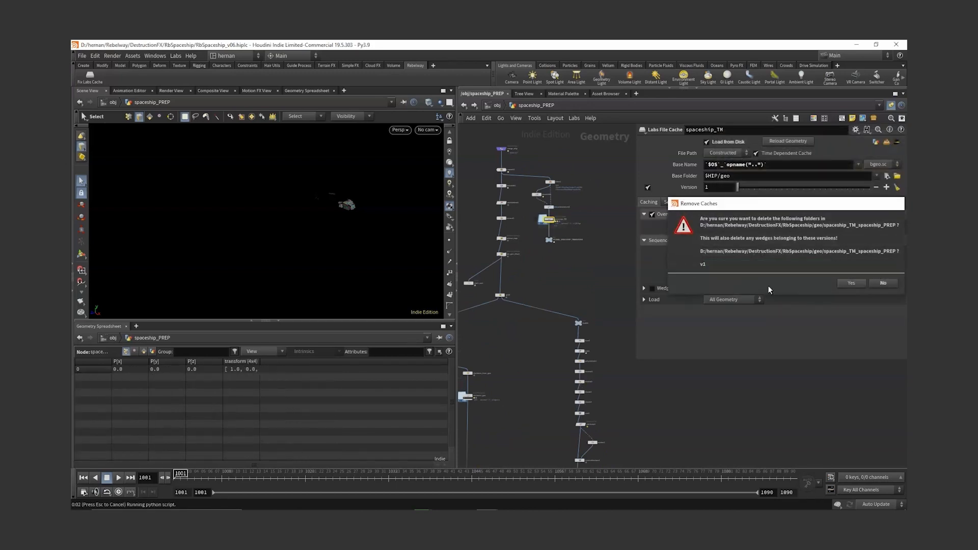
left_click(851, 283)
scroll(562, 233, "up", 3)
left_click(787, 141)
middle_click_drag(538, 210, 620, 148)
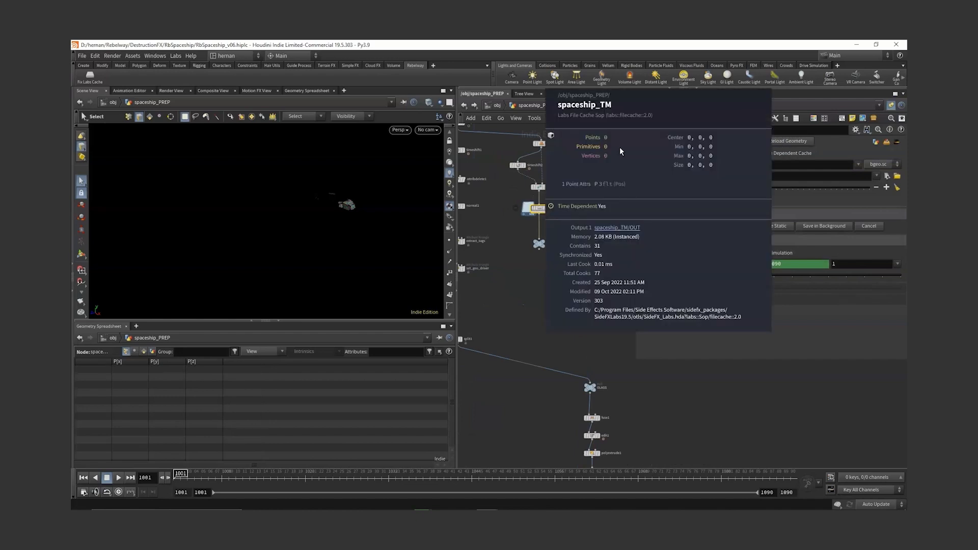
Step: Inspect the node information of the thickness_geo and glassFracture caches in spaceship_PREP
middle_click_drag(602, 300, 592, 187)
scroll(592, 183, "down", 3)
middle_click_drag(544, 386, 611, 343)
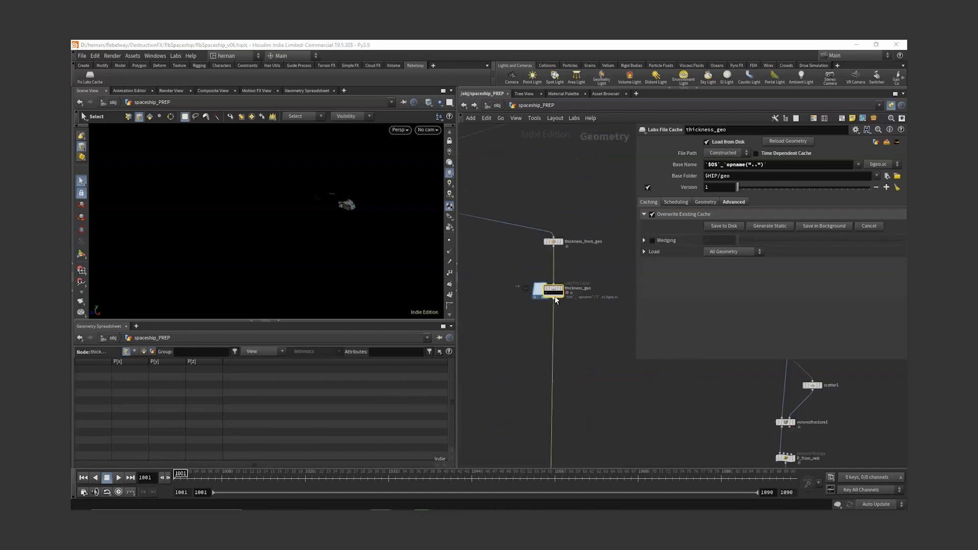
scroll(553, 289, "up", 1)
middle_click_drag(553, 290, 612, 241)
scroll(611, 381, "down", 3)
middle_click_drag(611, 380, 481, 317)
middle_click(564, 328)
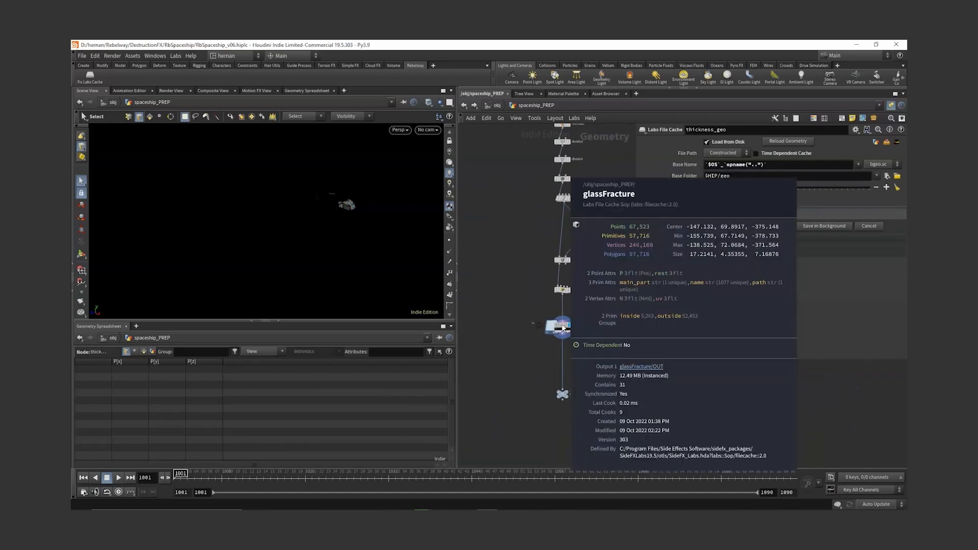
left_click(561, 327)
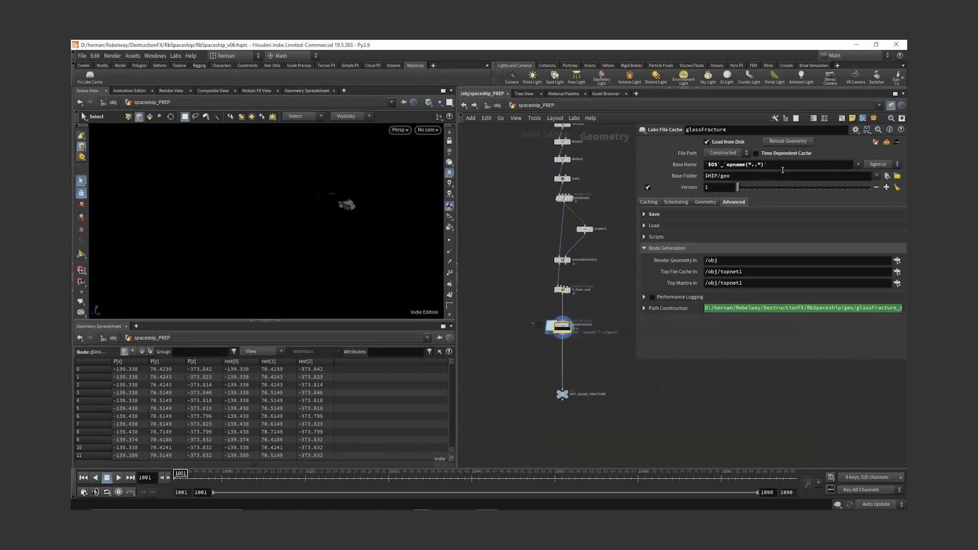
middle_click(565, 327)
scroll(544, 340, "down", 4)
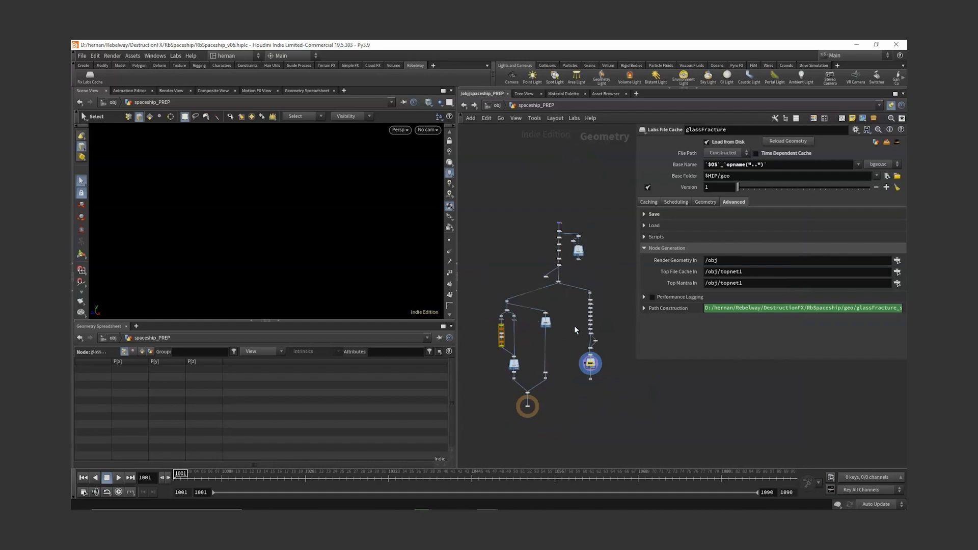
Step: Switch to the out network and place a Fetch node there
left_click(502, 106)
left_click(501, 106)
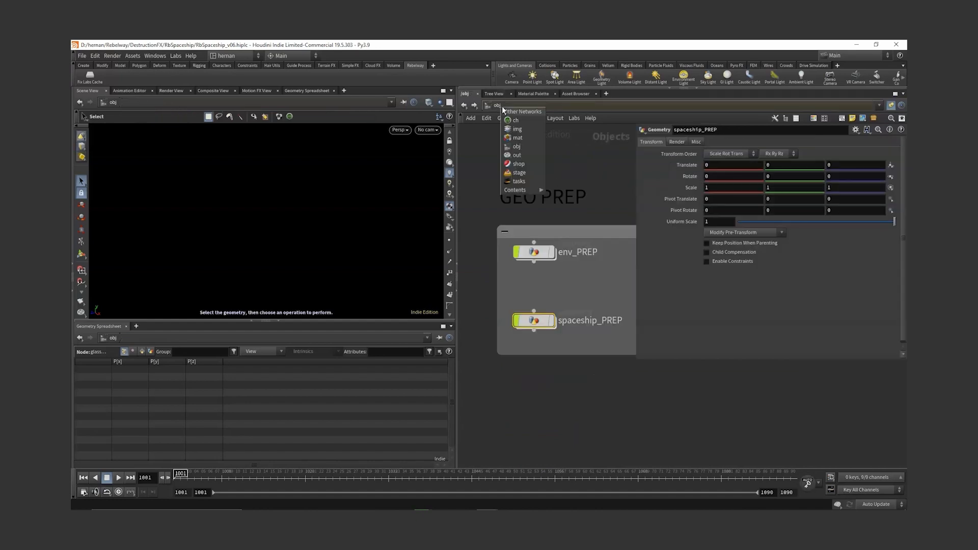
left_click(525, 157)
key("Tab")
type("fet")
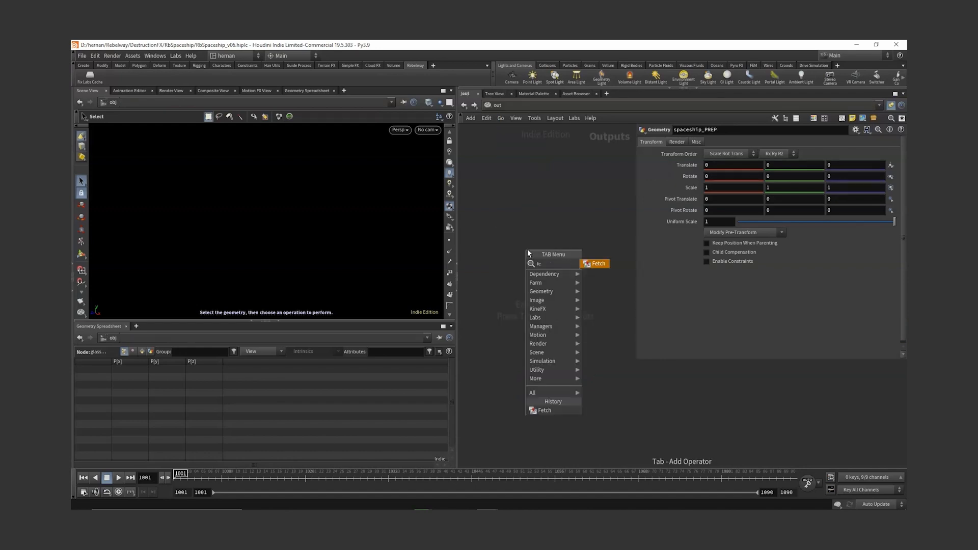
left_click(596, 264)
left_click(576, 235)
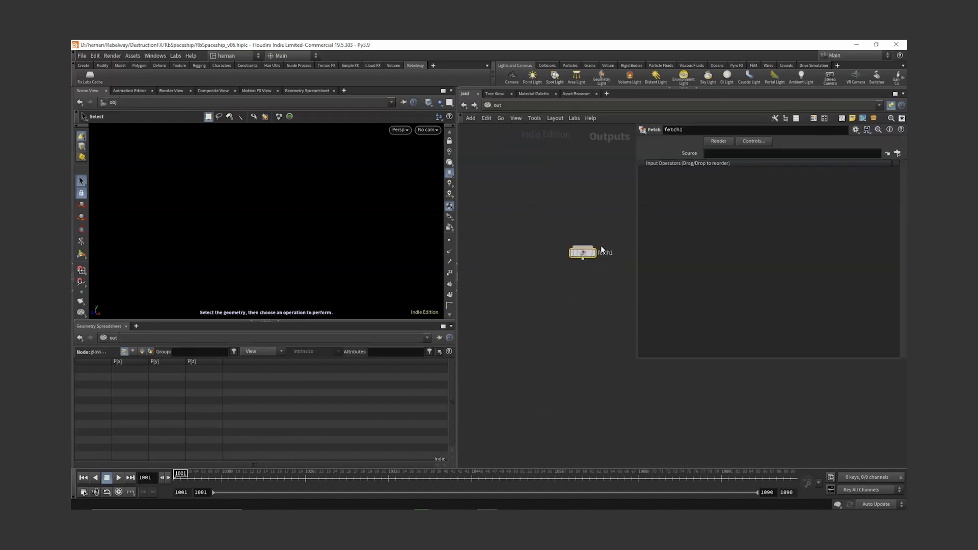
left_click_drag(583, 252, 560, 260)
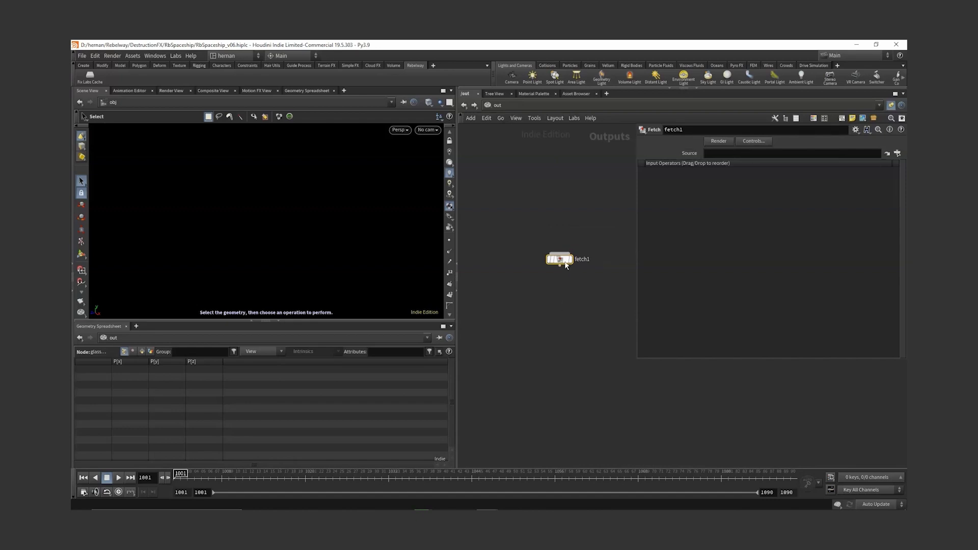
Step: Return the main network editor to obj and open a new floating network panel showing the out network
left_click(502, 106)
left_click(509, 132)
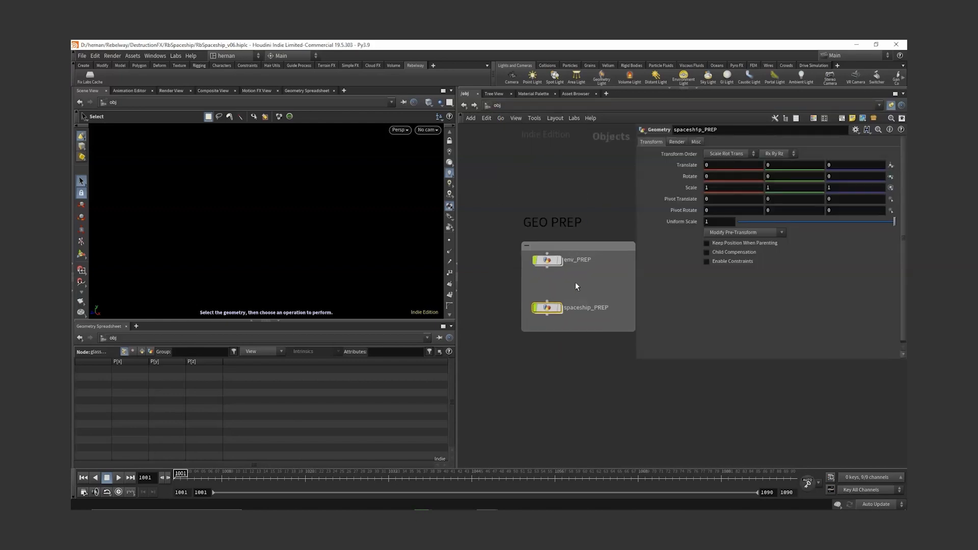
left_click(153, 56)
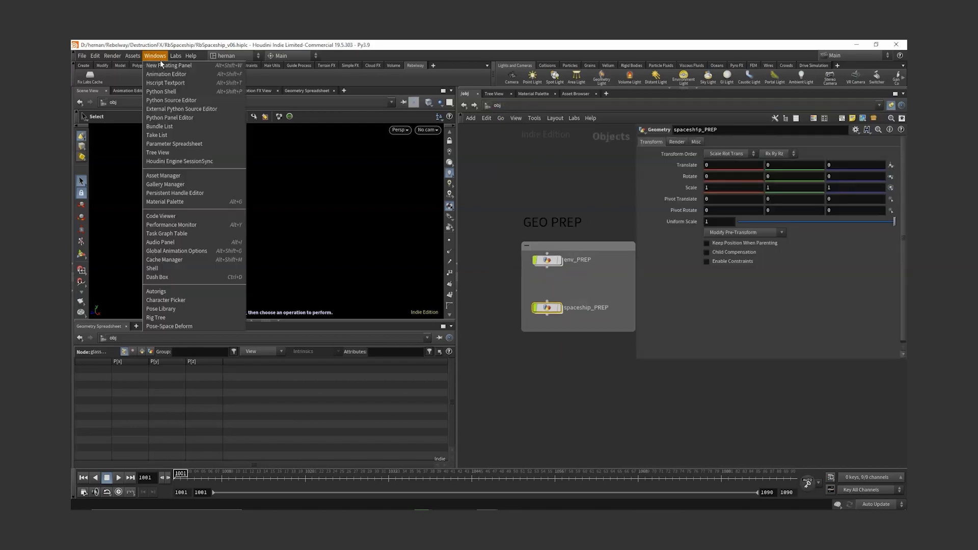
left_click(213, 92)
left_click_drag(224, 51, 276, 80)
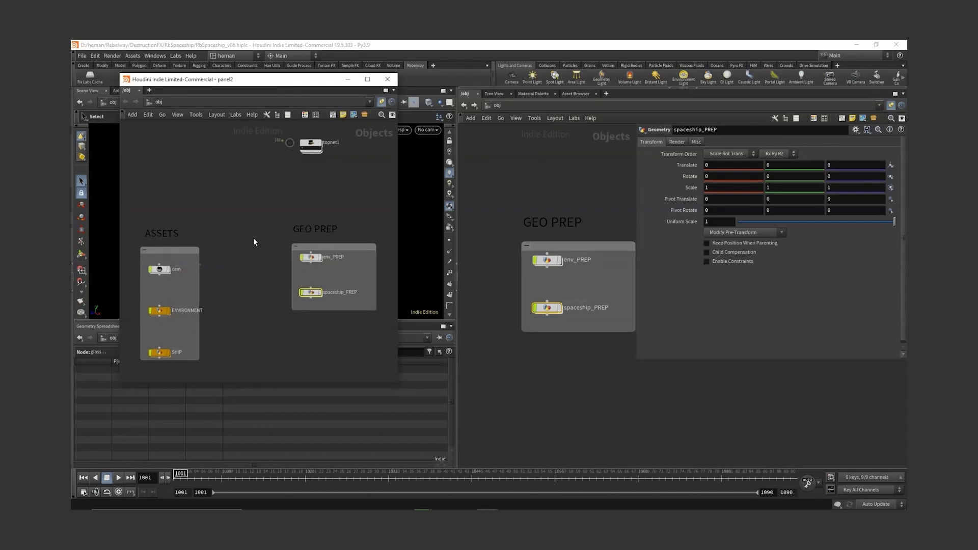
scroll(270, 229, "down", 3)
scroll(269, 211, "up", 3)
left_click(186, 102)
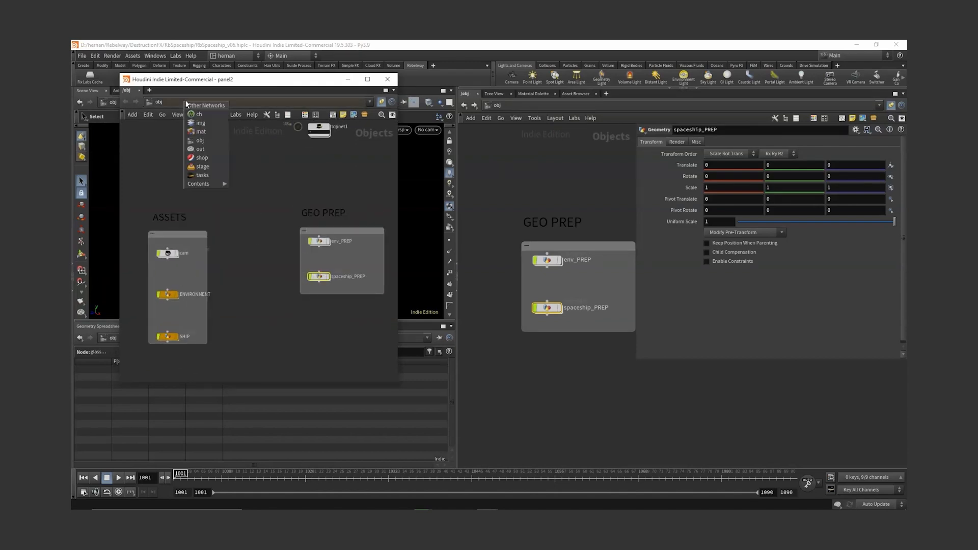
left_click(200, 149)
middle_click_drag(577, 282, 592, 350)
scroll(592, 349, "down", 2)
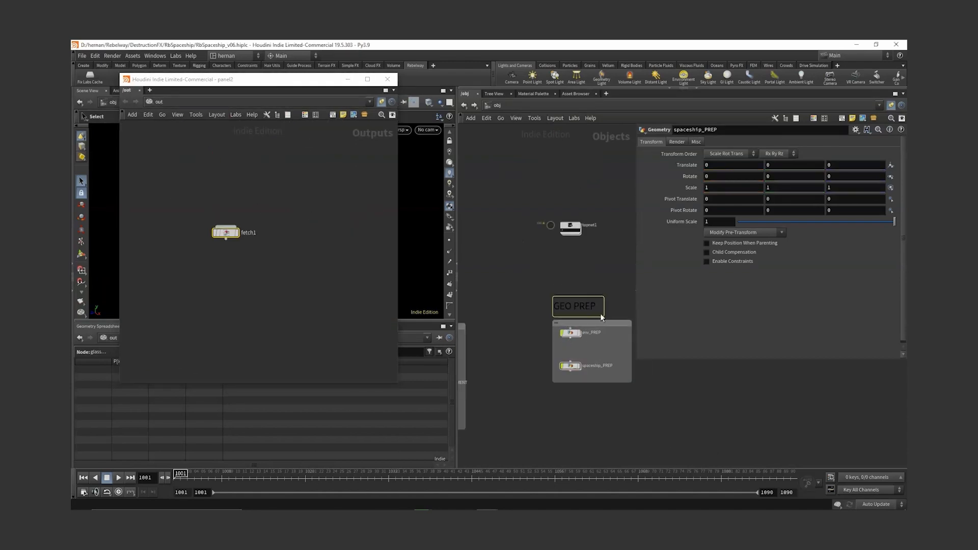
Step: Set scene updating to Manual, enter the environment_split cache inside env_PREP and select its internal render node
left_click_drag(599, 205, 538, 261)
scroll(573, 338, "up", 3)
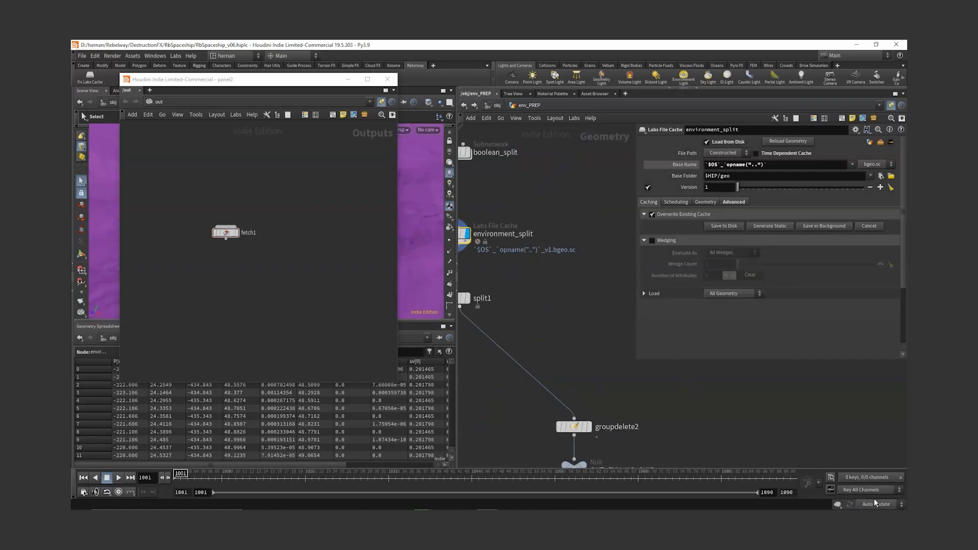
scroll(527, 245, "up", 3)
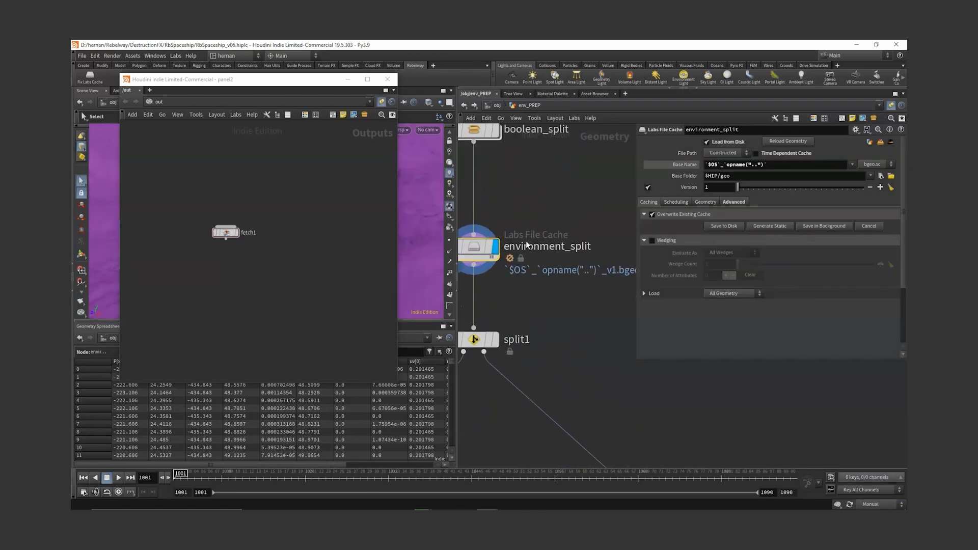
scroll(504, 229, "up", 2)
double_click(507, 240)
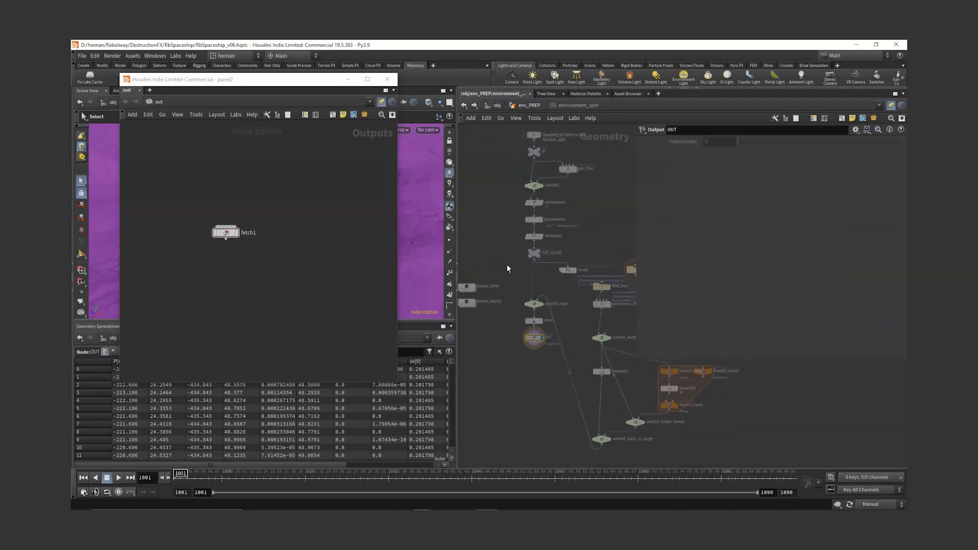
left_click(580, 274)
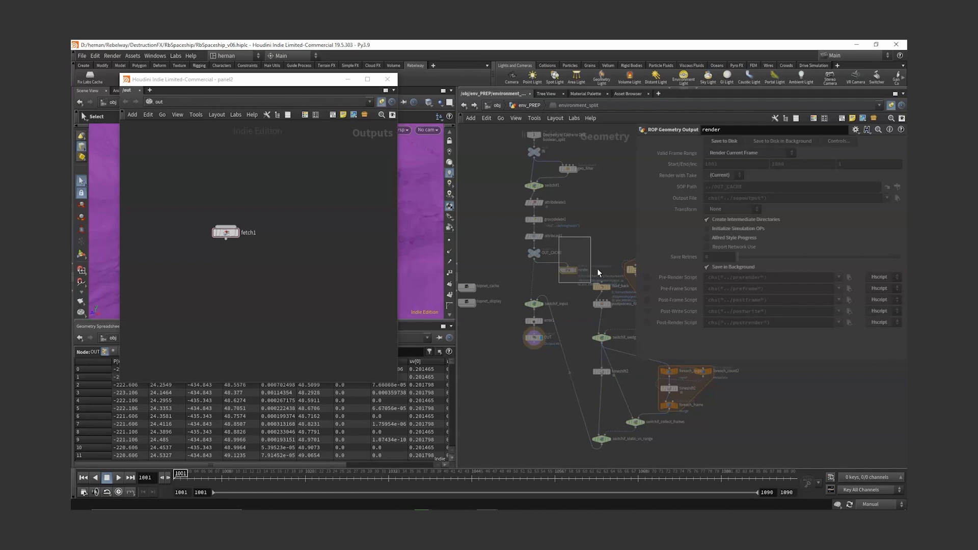
scroll(597, 270, "up", 2)
Step: Set fetch1's Source to the render node inside environment_split
left_click(261, 215)
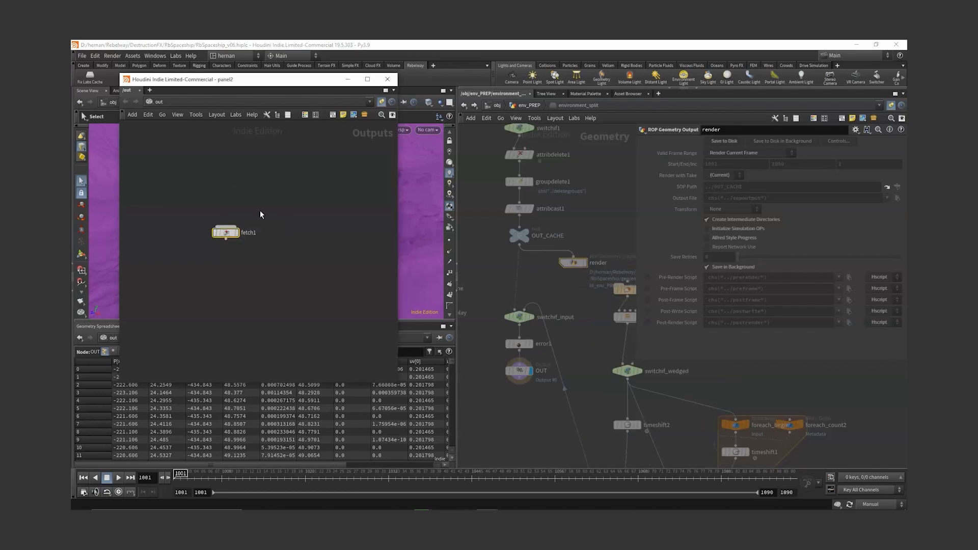
key("p")
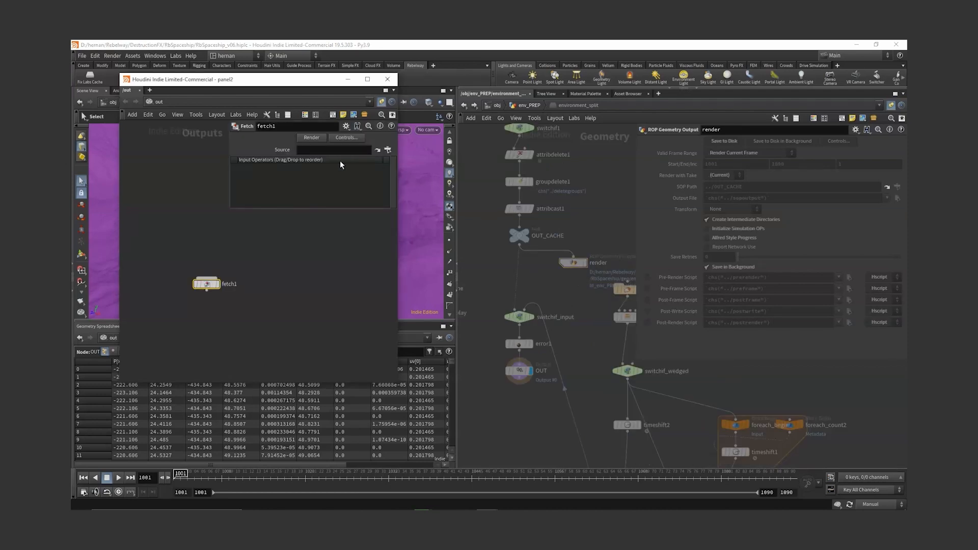
scroll(606, 229, "down", 2)
left_click_drag(560, 272, 334, 150)
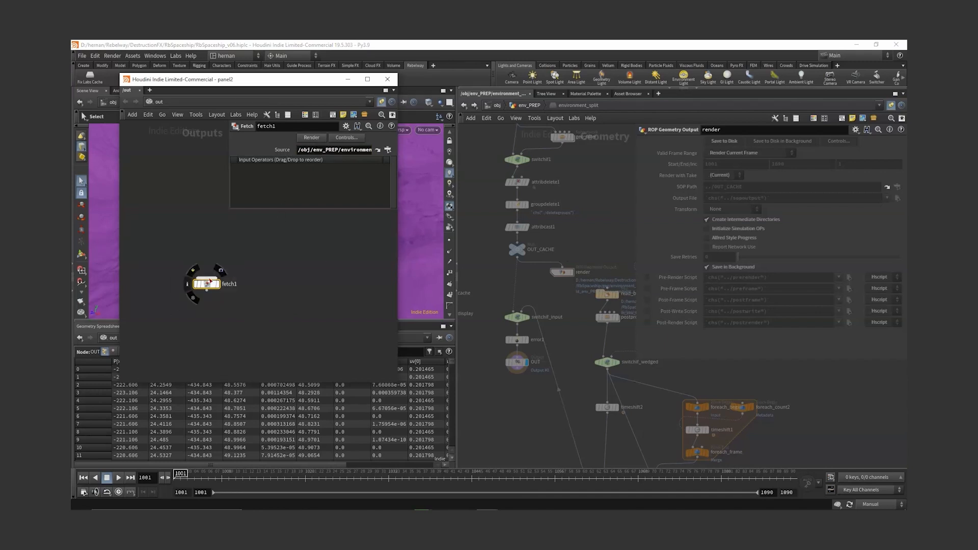
Step: Return the main network to the obj level and add a second Fetch node wired below fetch1 in the out network
left_click_drag(584, 251, 554, 297)
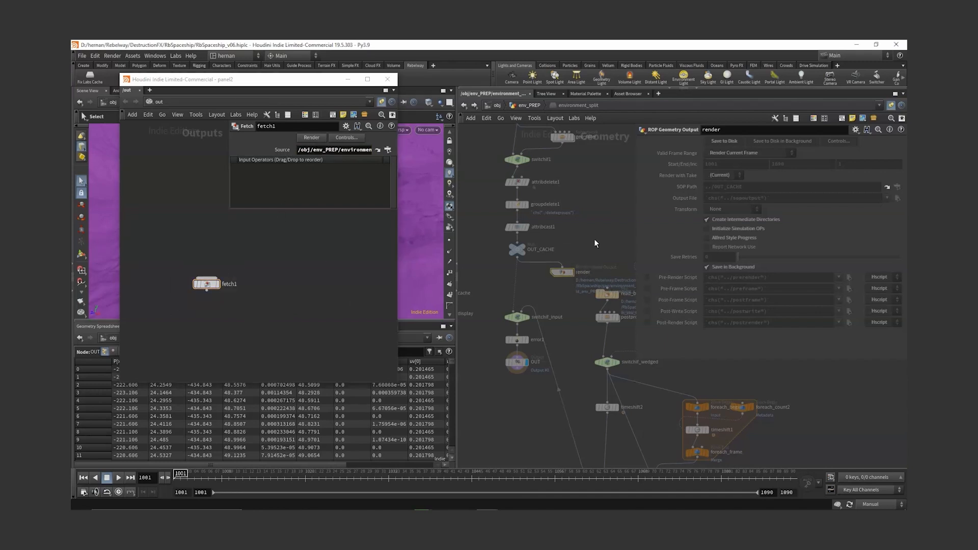
key("u")
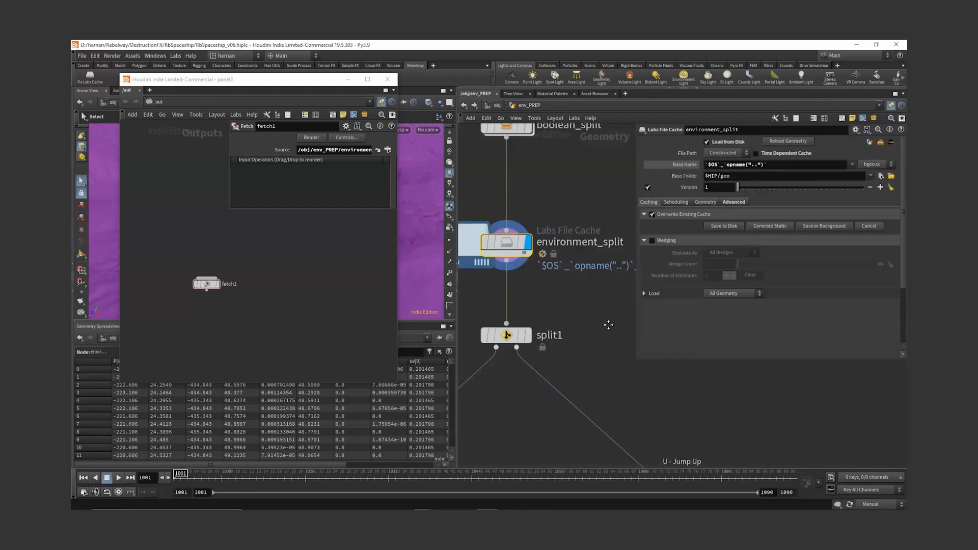
scroll(583, 313, "down", 5)
key("u")
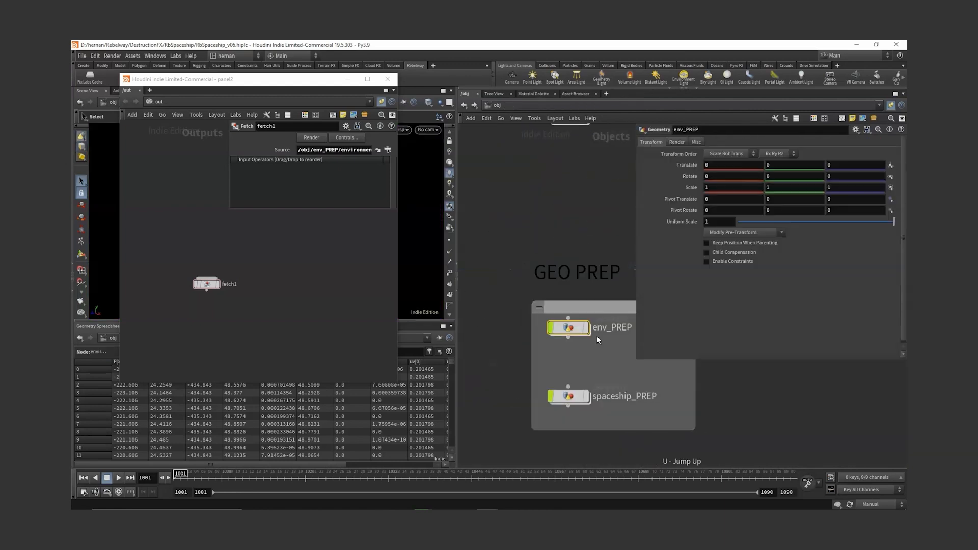
key("Tab")
type("fe")
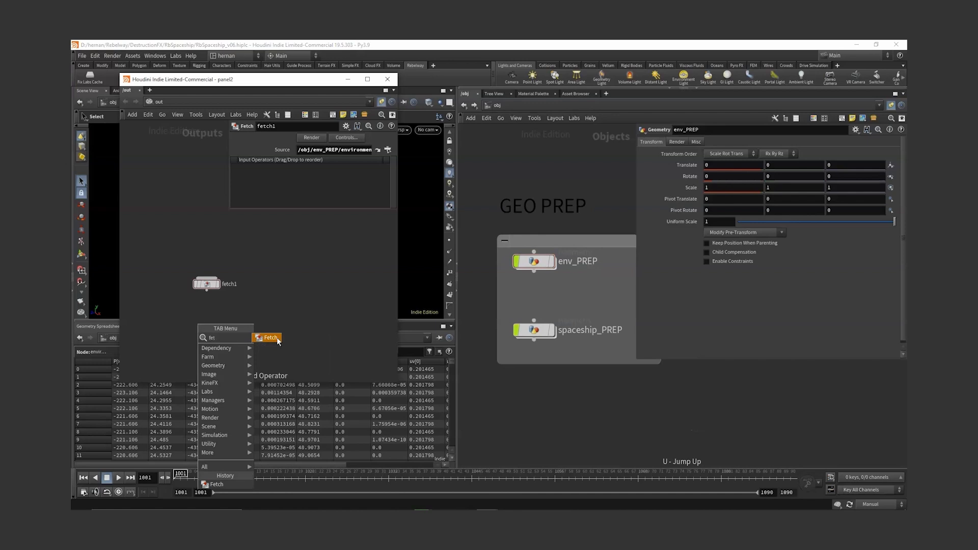
left_click(277, 338)
left_click(206, 326)
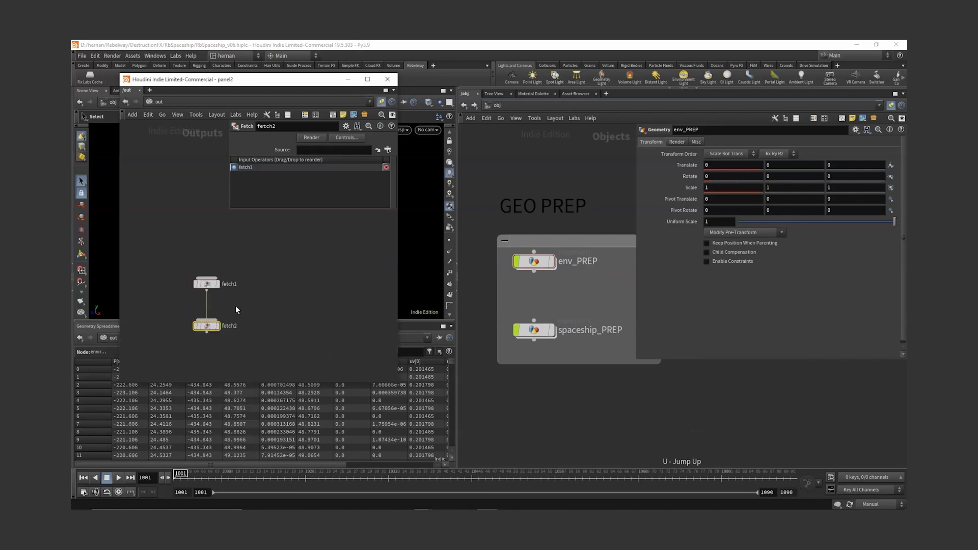
Step: Rename the upper Fetch node fetch_environment and the lower one fetch_spaceship_tm
double_click(229, 284)
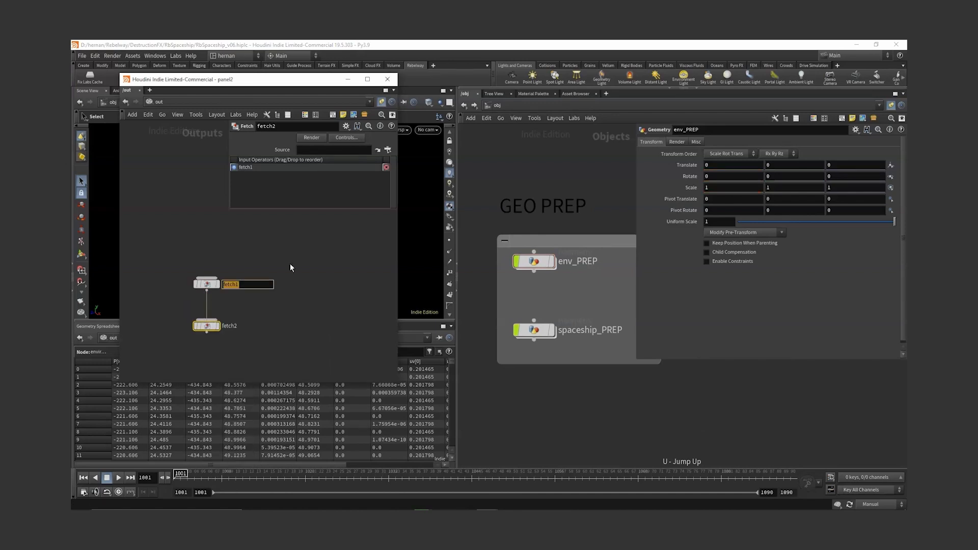
type("fetch_environment")
key("Return")
key("F2")
type("fetch_spaceship_tm")
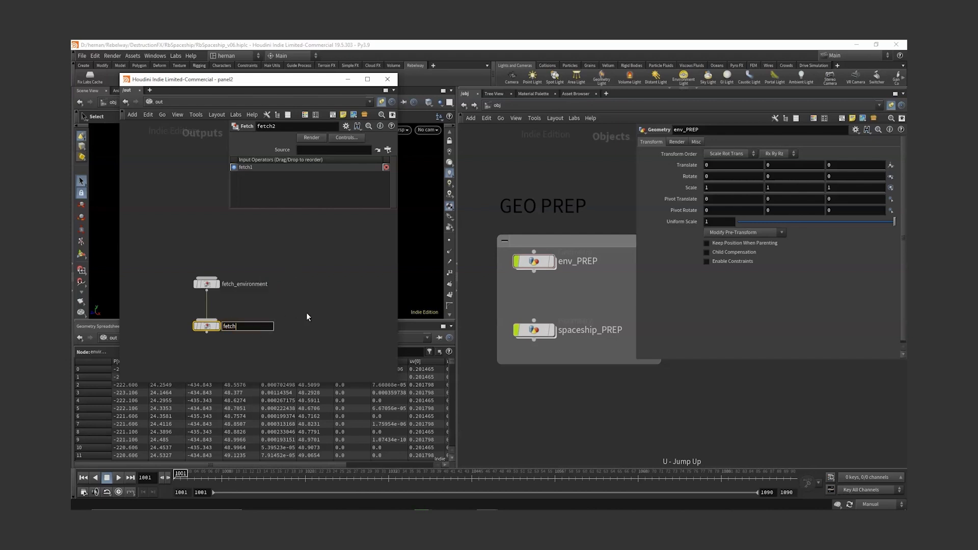
key("Return")
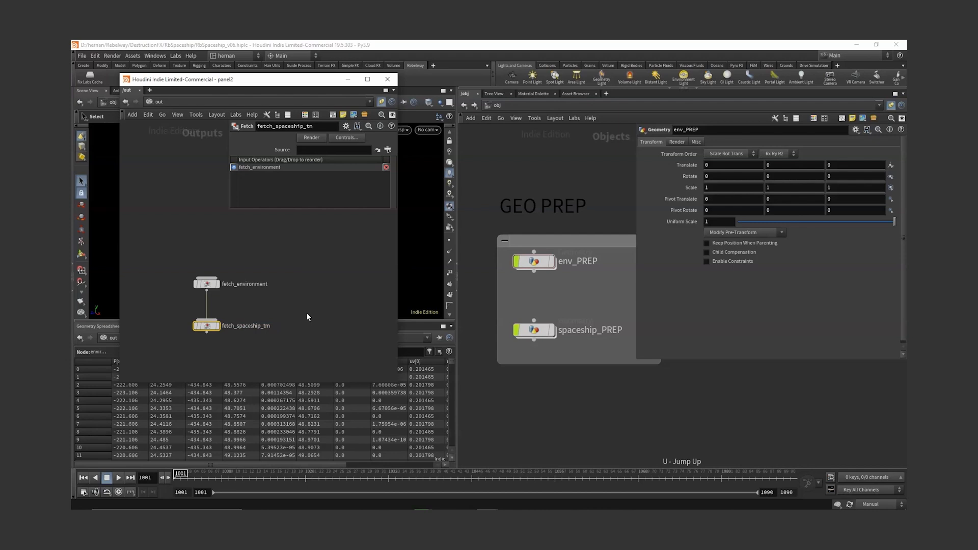
Step: Set fetch_spaceship_tm's Source to the render node inside the spaceship_TM cache of spaceship_PREP
double_click(534, 330)
double_click(578, 251)
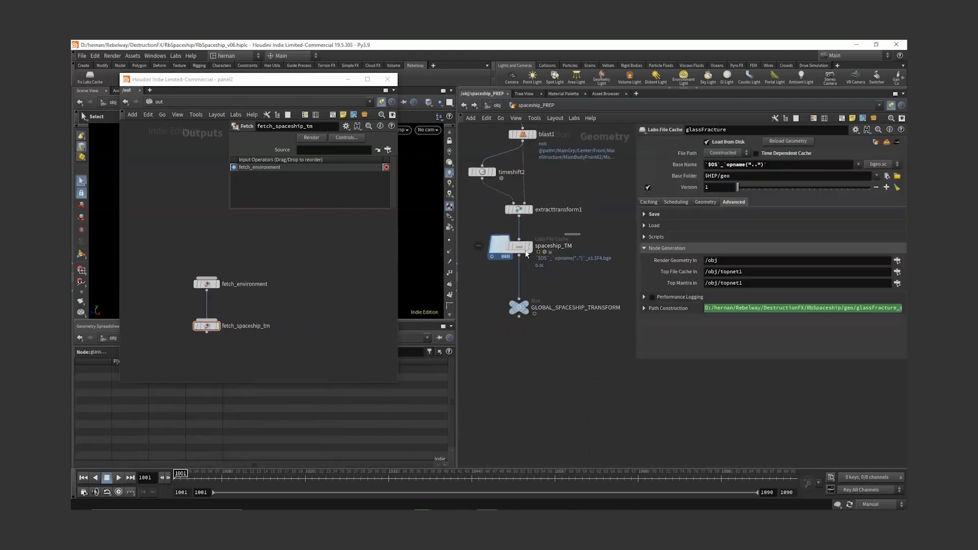
middle_click_drag(600, 287, 597, 239)
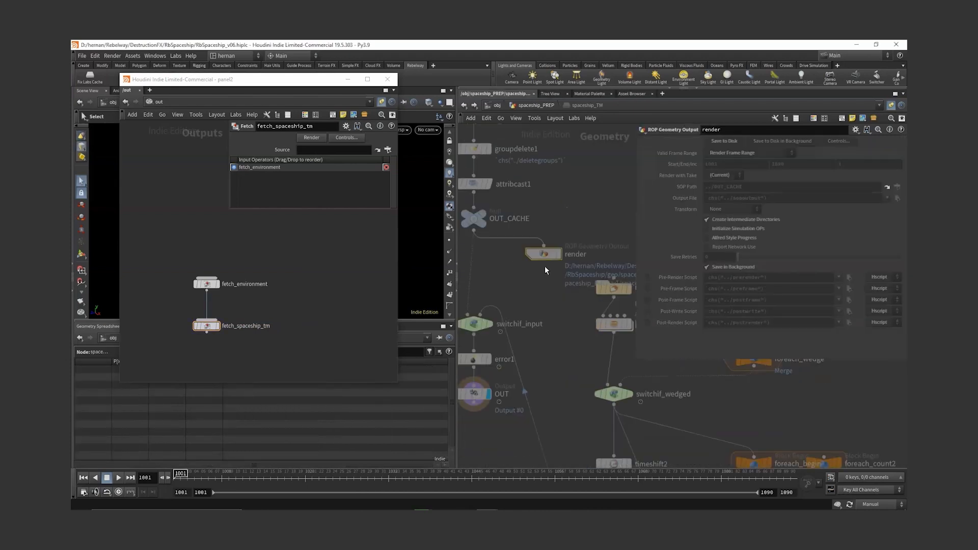
left_click_drag(544, 256, 361, 186)
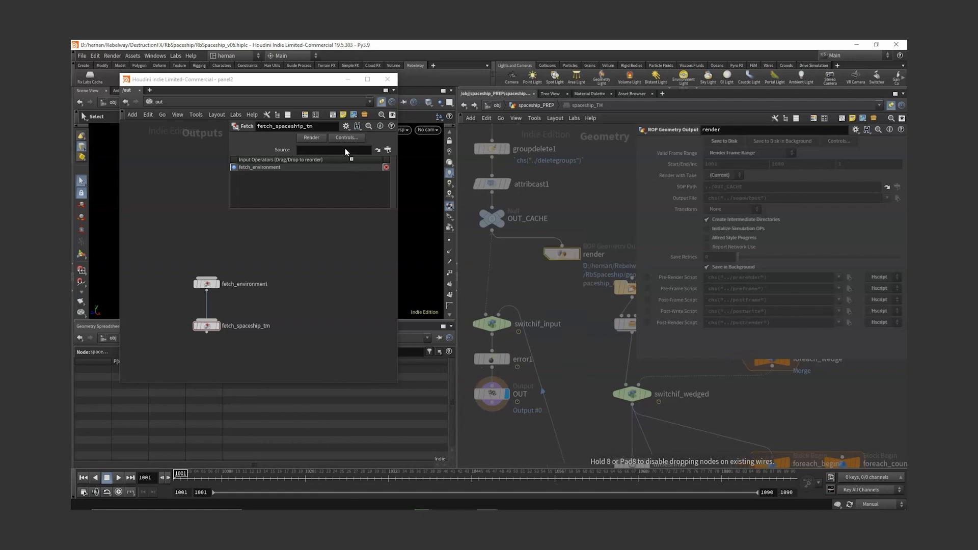
left_click_drag(345, 151, 378, 176)
left_click(206, 284)
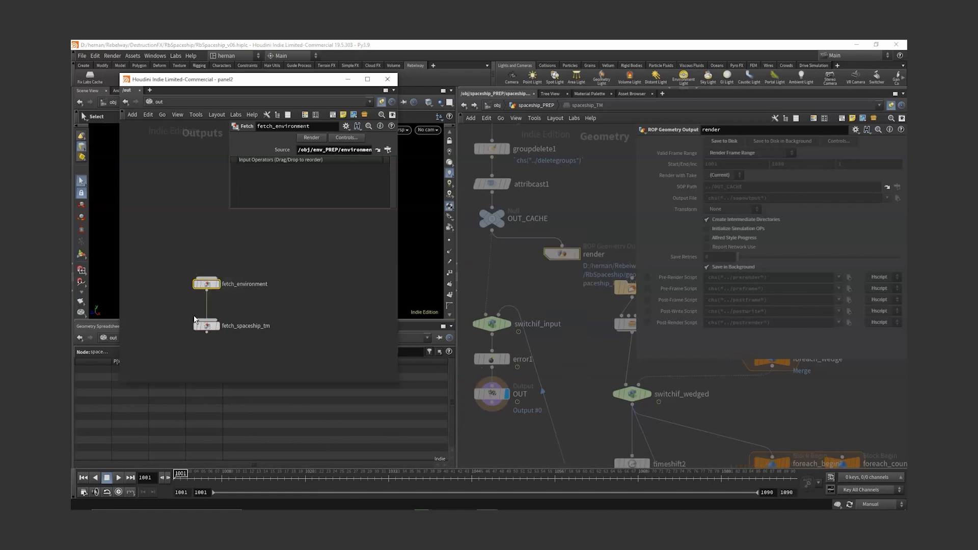
left_click(206, 325)
key("h")
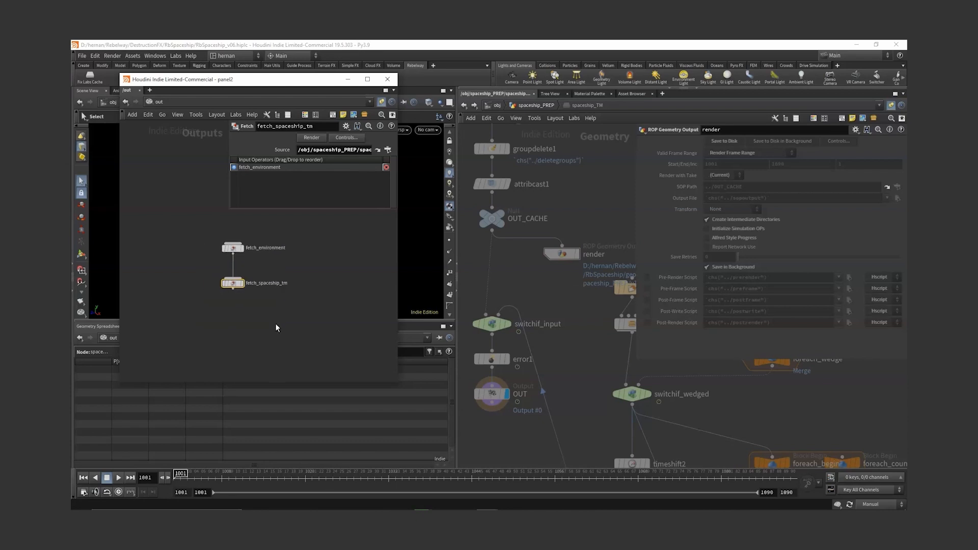
Step: Add a Batch node wired below fetch_spaceship_tm in the out network
key("Tab")
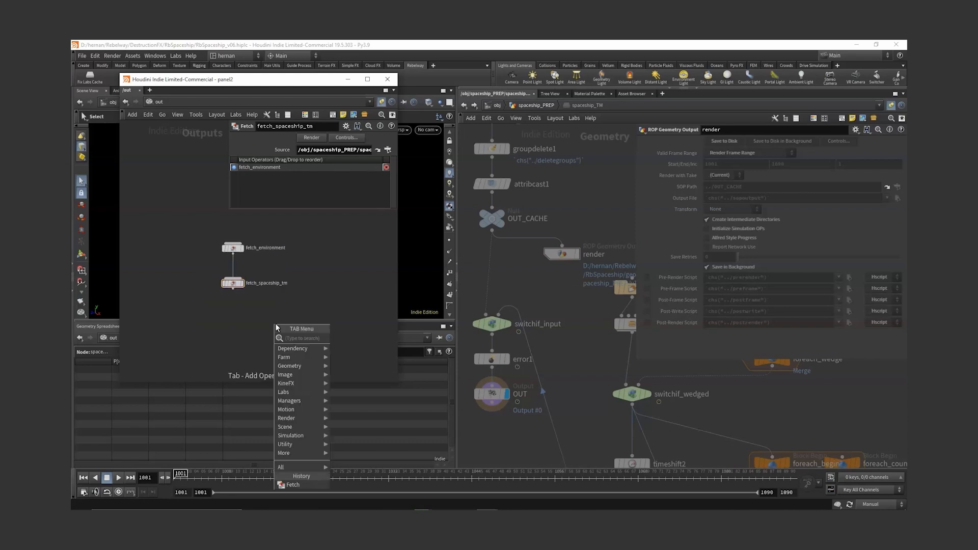
type("batch")
key("Return")
left_click(233, 329)
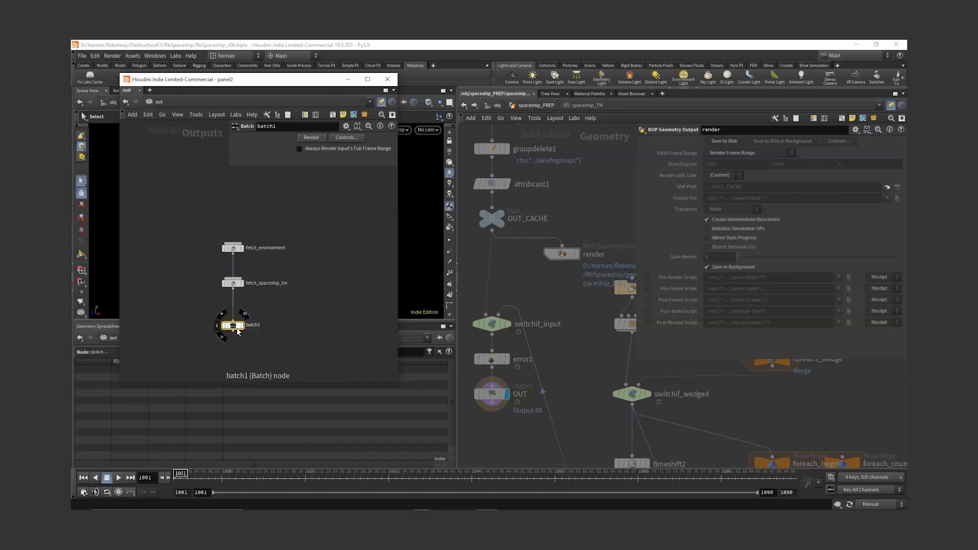
left_click(233, 248)
left_click(233, 283)
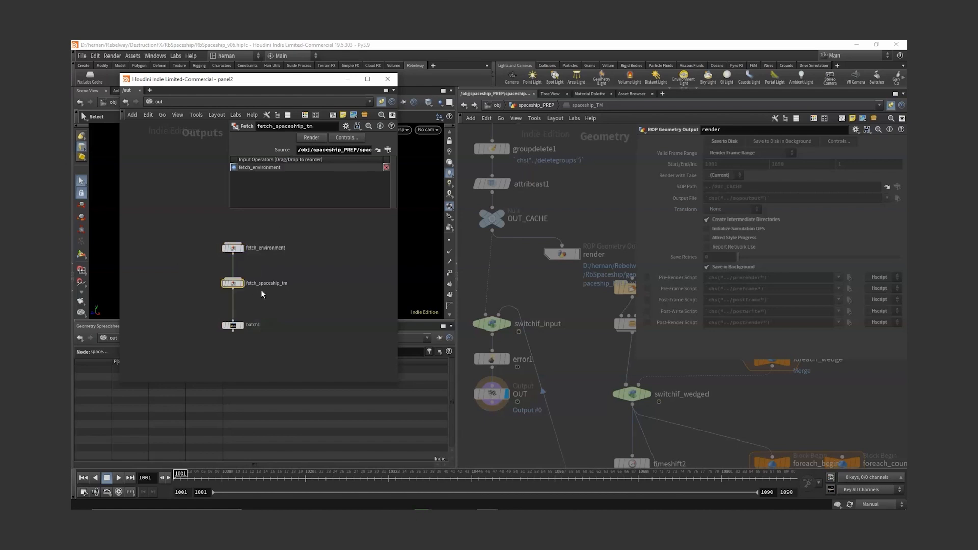
Step: Return to the spaceship_PREP network and examine the caching settings of its spaceship_TM and thickness_geo file caches
scroll(245, 288, "down", 3)
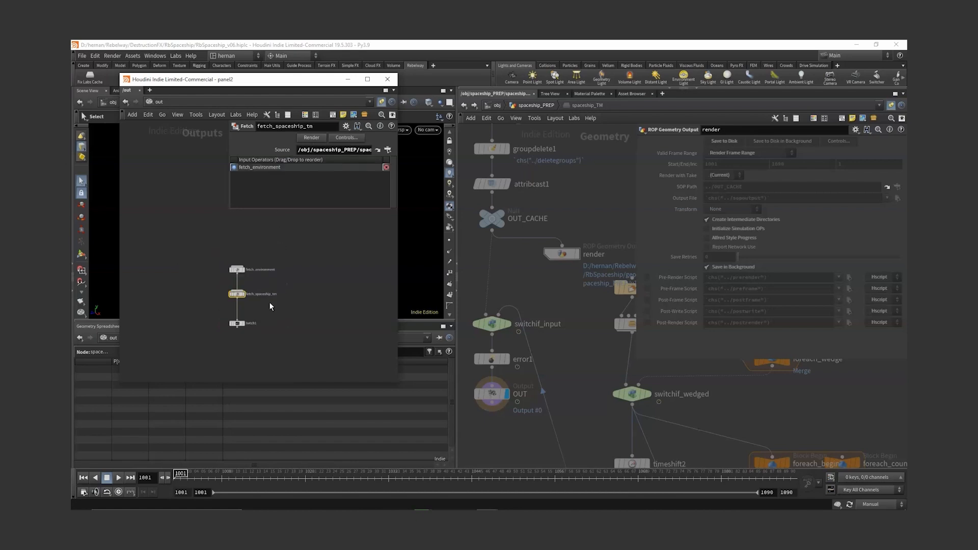
scroll(306, 285, "up", 3)
middle_click_drag(314, 299, 307, 273)
scroll(308, 274, "down", 2)
scroll(575, 226, "up", 3)
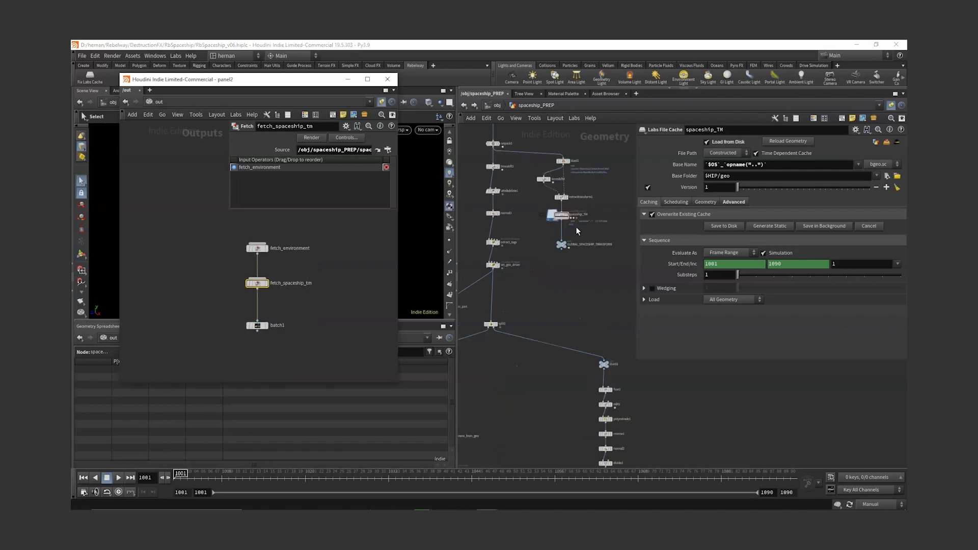
left_click(563, 218)
middle_click_drag(528, 376, 578, 266)
scroll(577, 266, "down", 2)
middle_click_drag(498, 387, 544, 252)
scroll(547, 211, "up", 3)
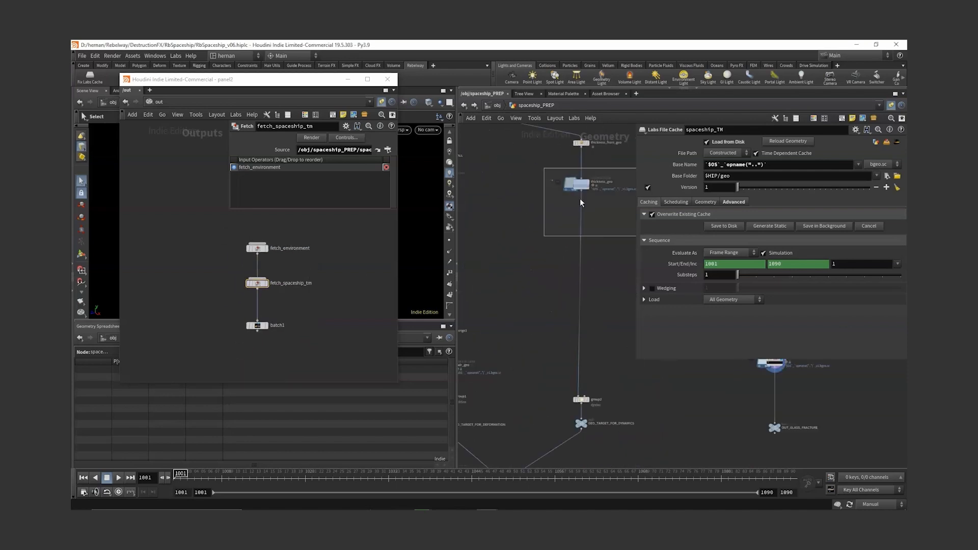
left_click(581, 188)
middle_click_drag(623, 212, 580, 280)
scroll(581, 278, "down", 3)
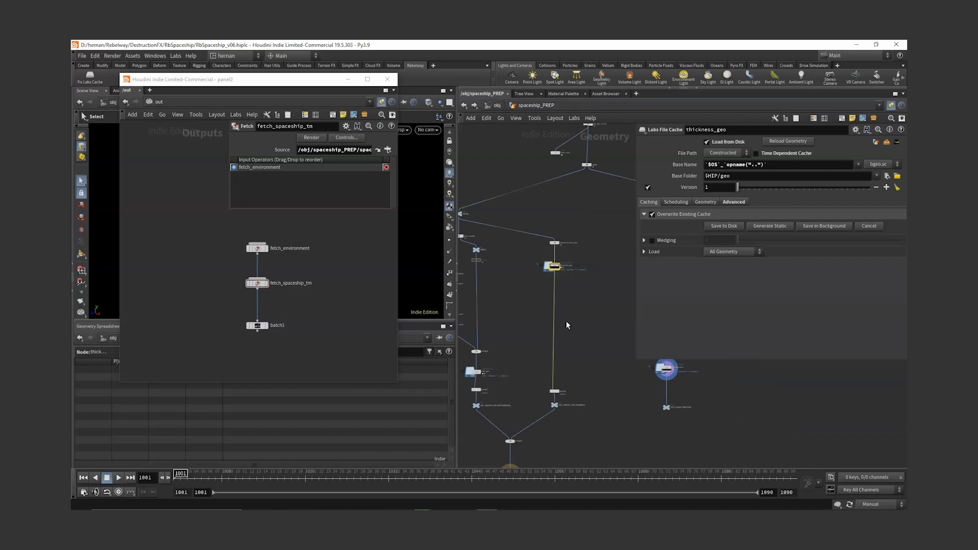
scroll(563, 269, "up", 5)
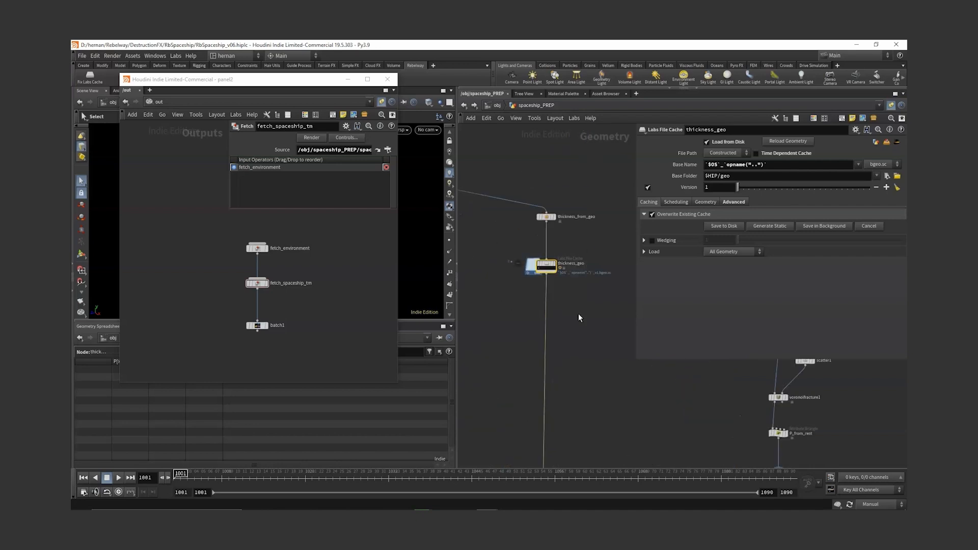
scroll(308, 285, "down", 2)
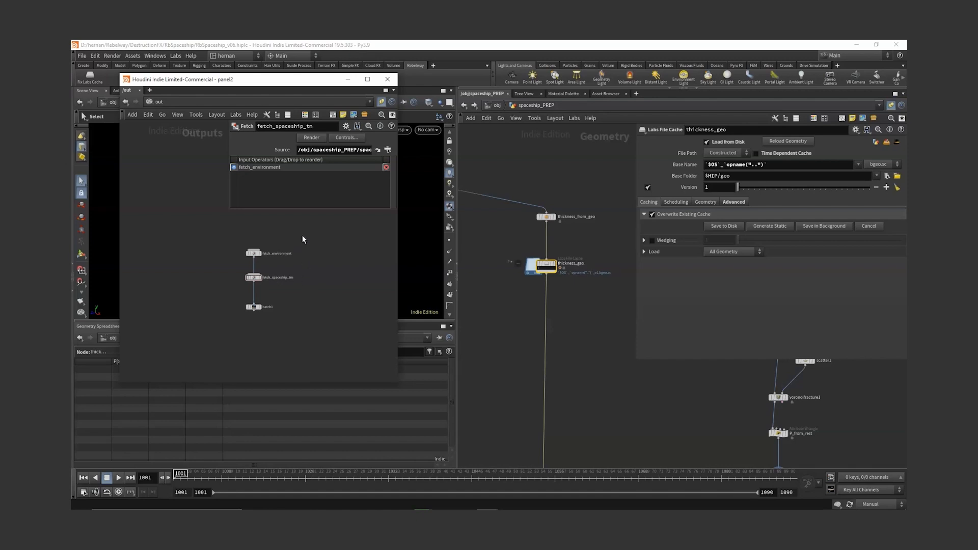
Step: Delete both Fetch nodes and the Batch node from the out network
left_click_drag(302, 239, 221, 342)
key("Delete")
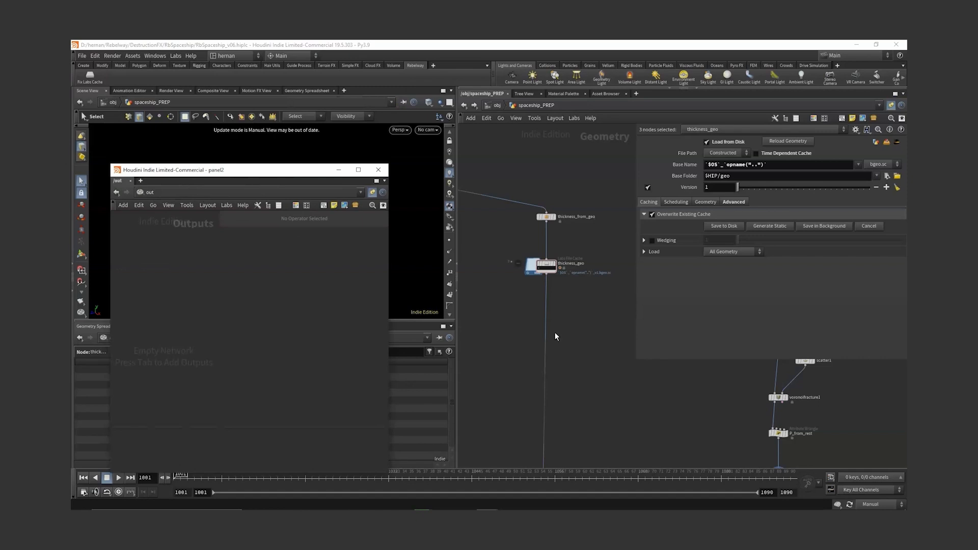
scroll(555, 337, "down", 4)
Step: Create a new shelf tool on the custom shelf with the name create_fetch and the label Labs Cache Fetch
right_click(328, 78)
left_click(347, 100)
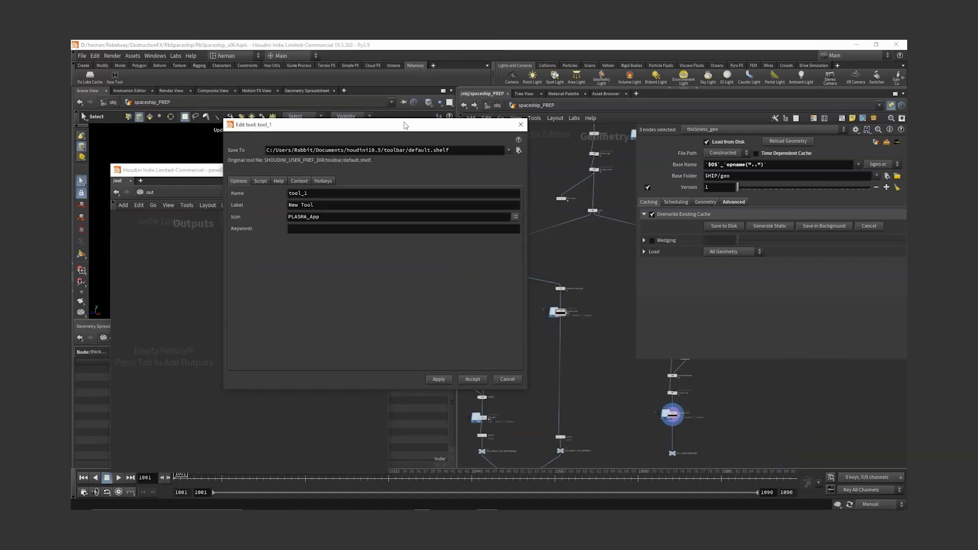
double_click(353, 194)
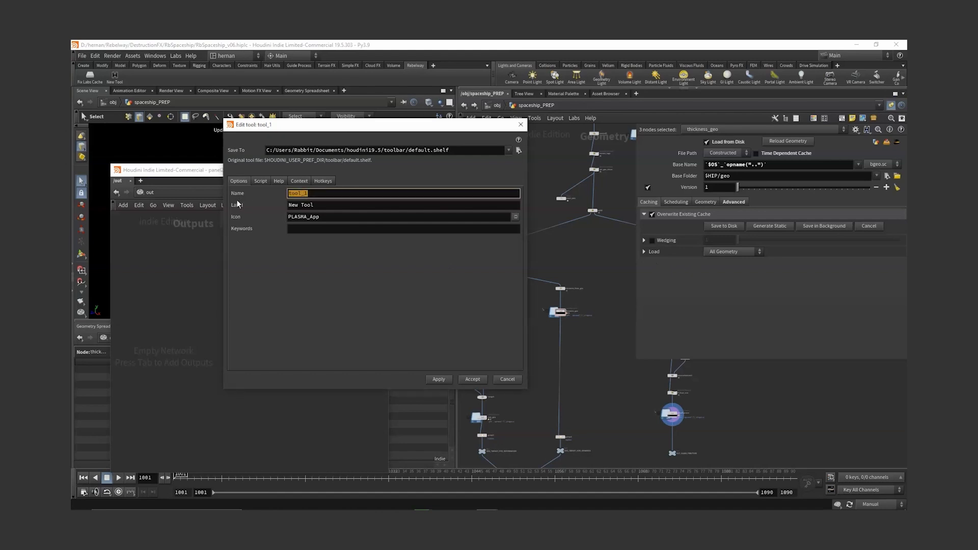
type("create_fetch")
key("Tab")
type("Labs Cache Fetch")
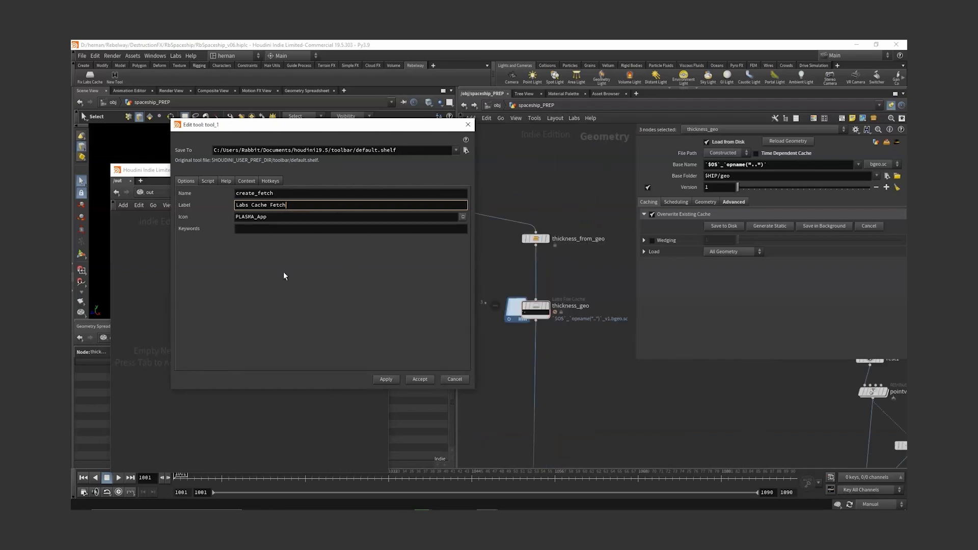
Step: Copy the icon name SOP_filecache from the Fix Labs Cache tool into the new tool's Icon setting and apply it
right_click(89, 77)
left_click(101, 89)
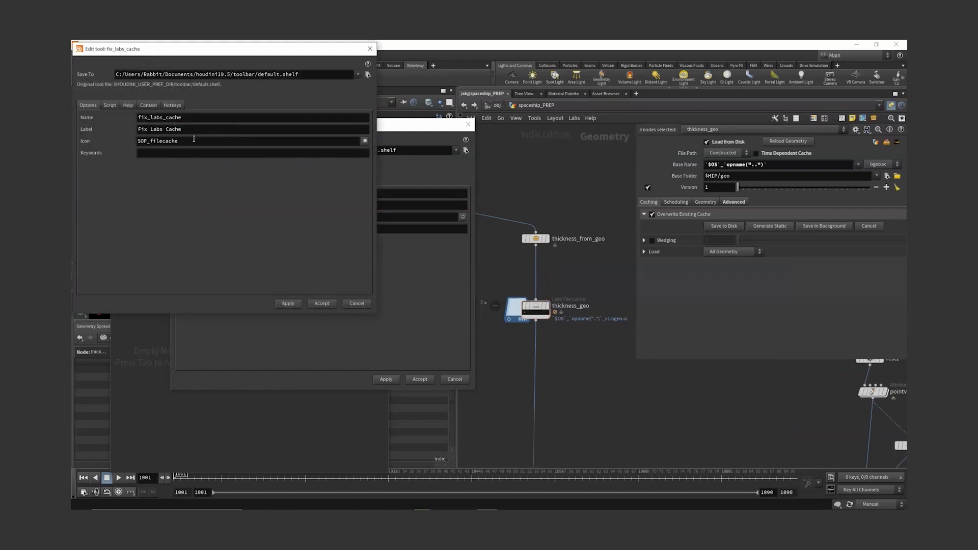
left_click_drag(193, 142, 99, 143)
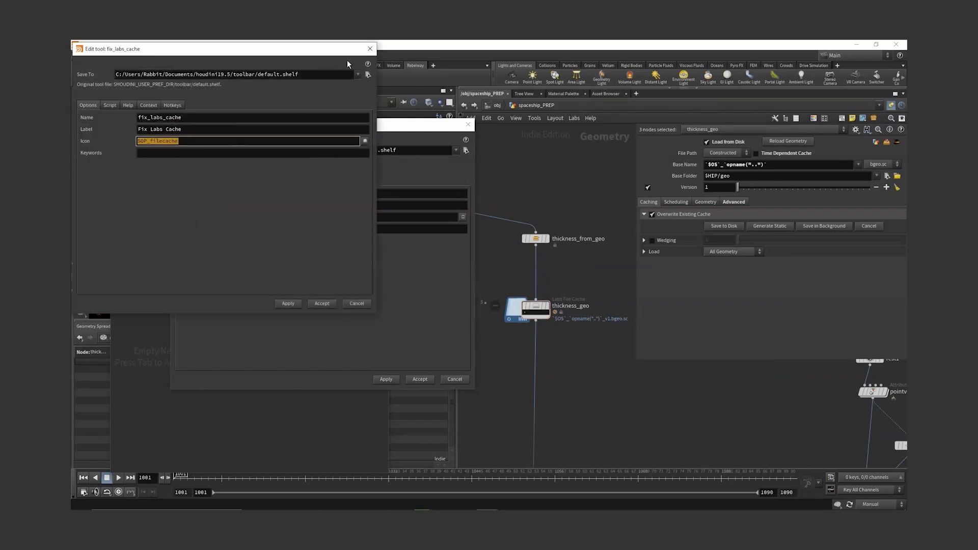
left_click(370, 49)
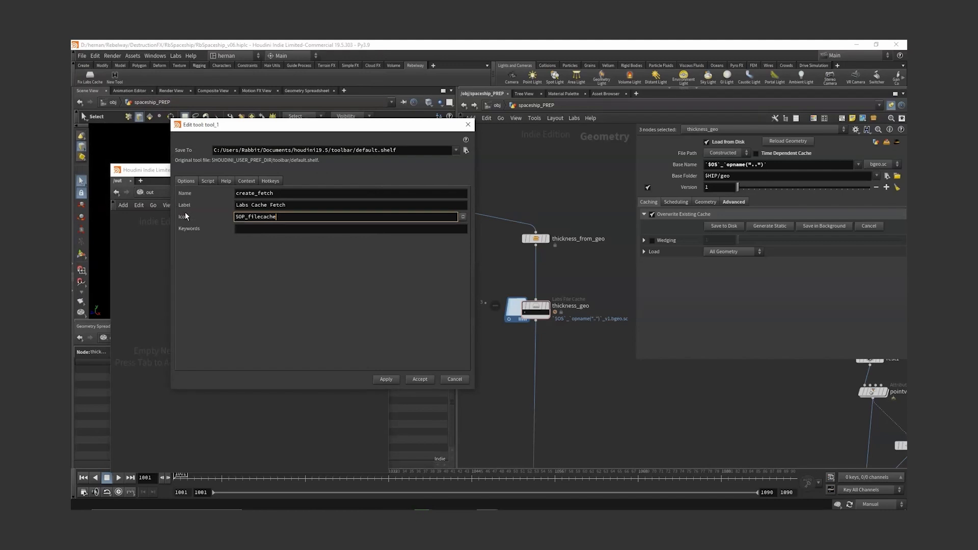
left_click(386, 379)
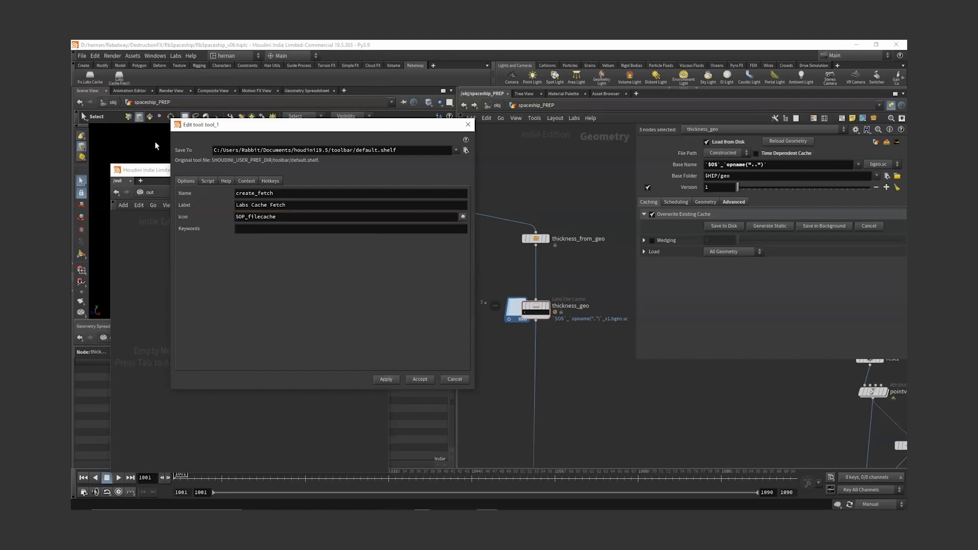
Step: Add a Python script that recolours each selected labs::filecache node and creates an out_ Fetch node in /out sourced from its internal render node
left_click_drag(189, 125, 155, 143)
left_click(174, 199)
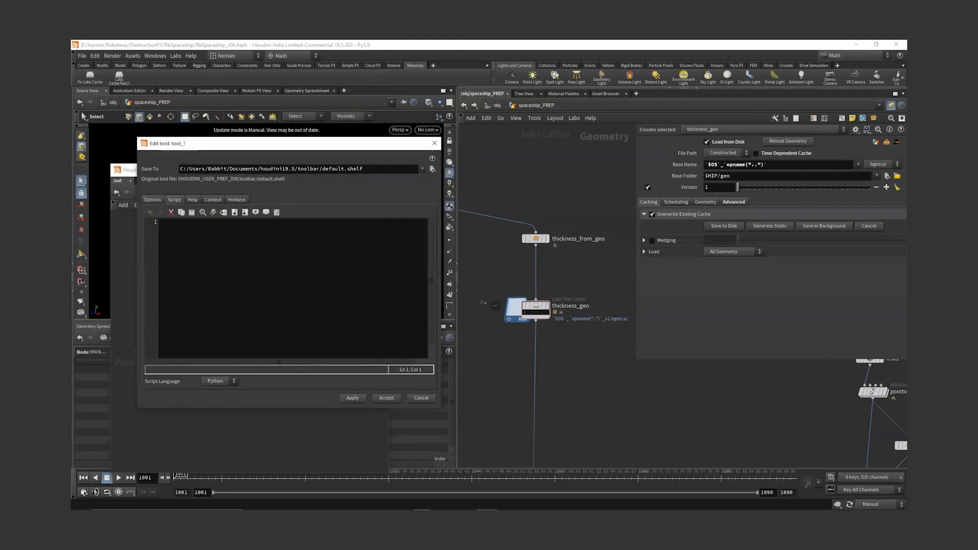
key("alt+Tab")
left_click(370, 262)
type("import hou  nodes = hou.selectedNodes() out = hou.node(\"/out\")  if nodes:     for node in nodes:         if \"labs::filecache\" in node.type().name():             node.setColor(hou.Color(0.89,0.412,0.761))             rop_geo = hou.node(node.path() + \"/render\")             fetch = out.createNode(\"fetch\", \"out_{}\".format(node.name()) )             fetch.parm(\"source\").set(rop_geo.path())")
left_click_drag(345, 145, 346, 119)
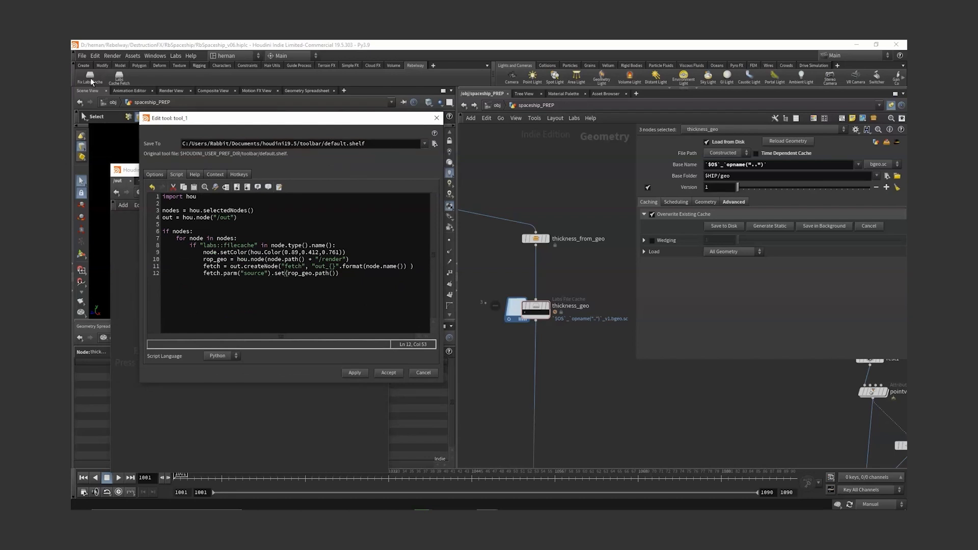
Step: Review the script's selected-nodes, /out and labs::filecache type-check lines, and select the thickness_geo cache as the matching example
left_click_drag(258, 210, 131, 213)
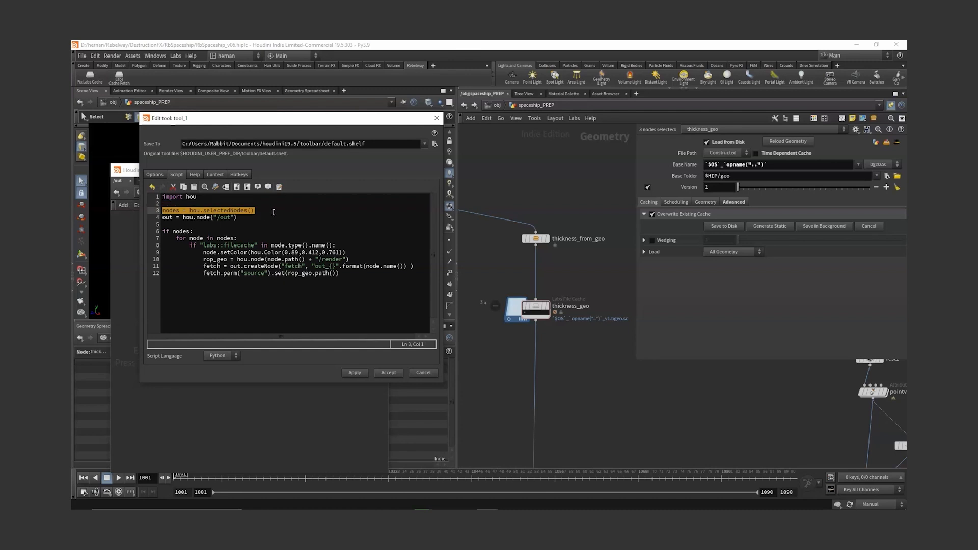
mouse_move(247, 218)
left_mouse_down()
mouse_move(173, 225)
mouse_move(244, 219)
left_mouse_up()
left_click(179, 218)
double_click(168, 217)
key("Down")
key("Down")
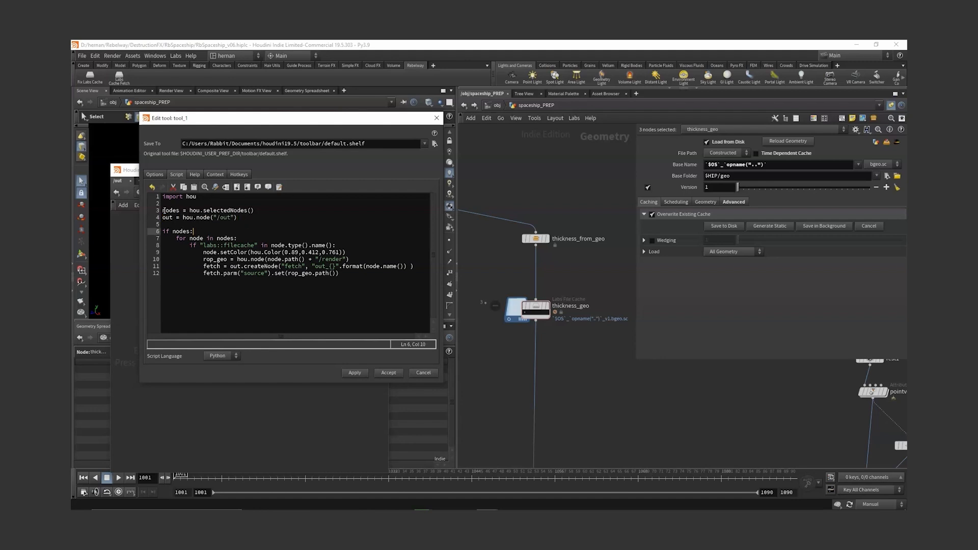
left_click_drag(180, 210, 162, 231)
left_click_drag(174, 238, 257, 245)
left_click(240, 245)
left_click_drag(596, 286, 501, 337)
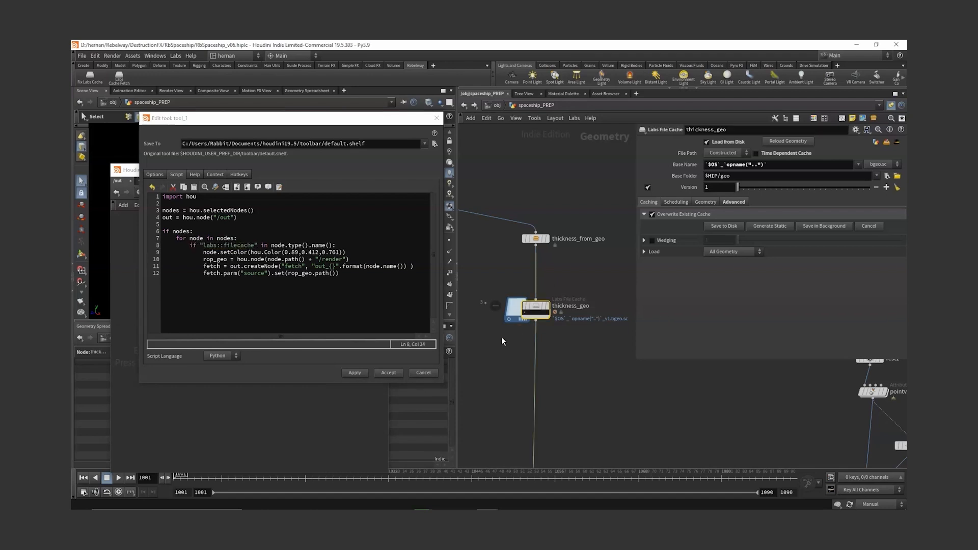
Step: Inspect the thickness_geo node's type information and review the script's filecache type check, setColor line and render-node path line
middle_click(538, 306)
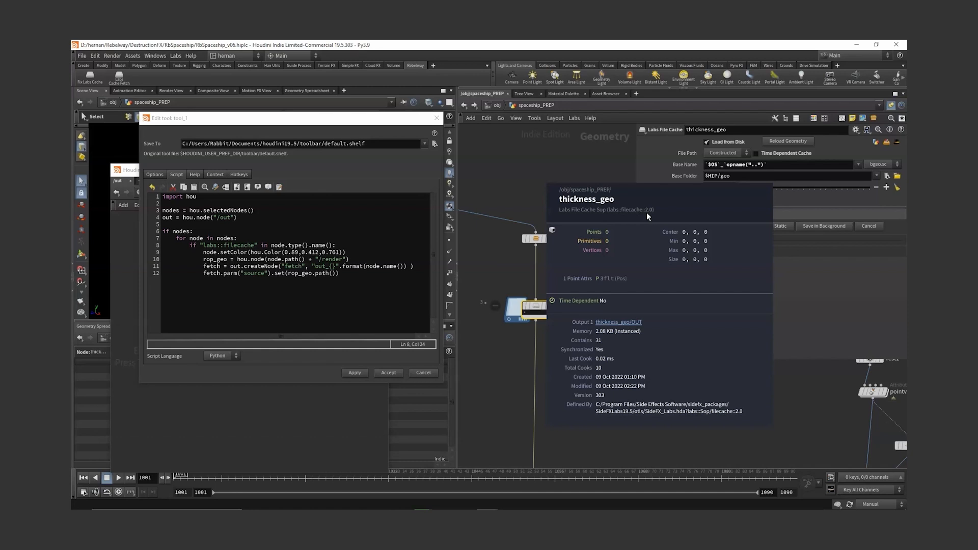
left_click_drag(191, 245, 336, 245)
left_click_drag(202, 252, 353, 249)
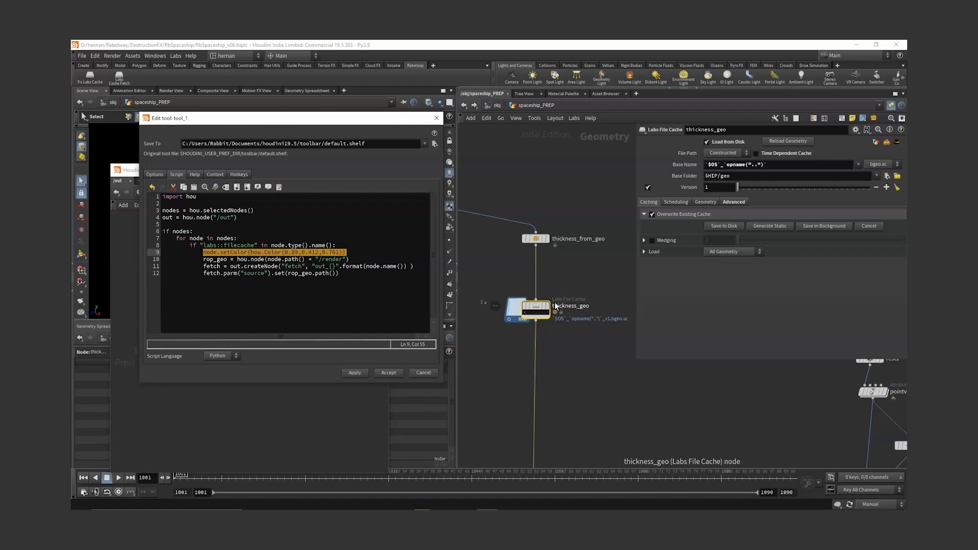
left_click_drag(349, 253, 202, 253)
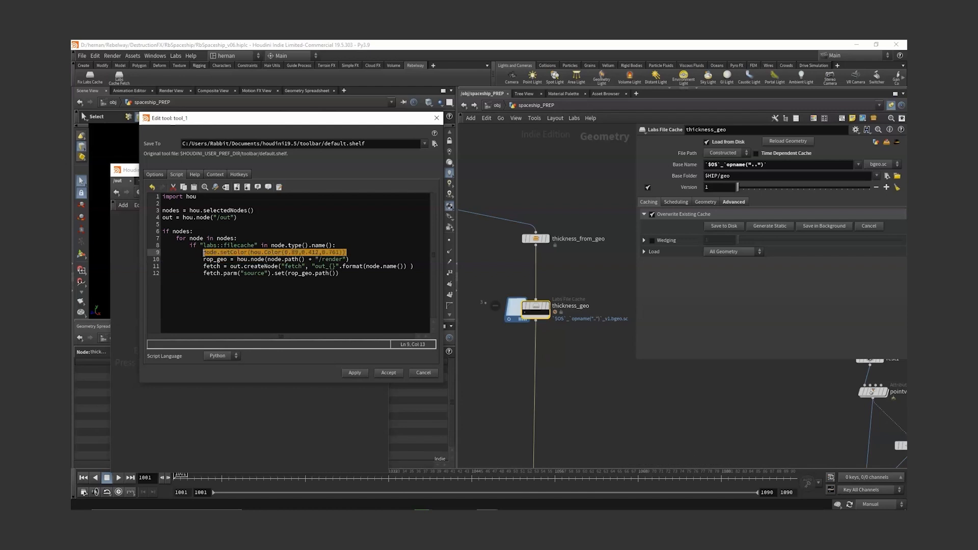
left_click_drag(357, 259, 238, 262)
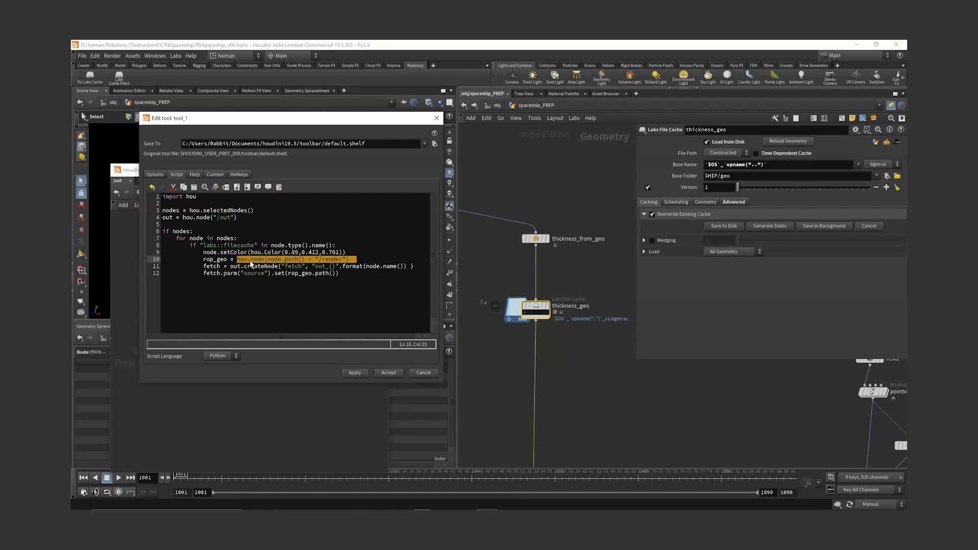
Step: Look inside the thickness_geo cache at its internal render node, matching it to the script's "/render" path, and return to spaceship_PREP
double_click(537, 309)
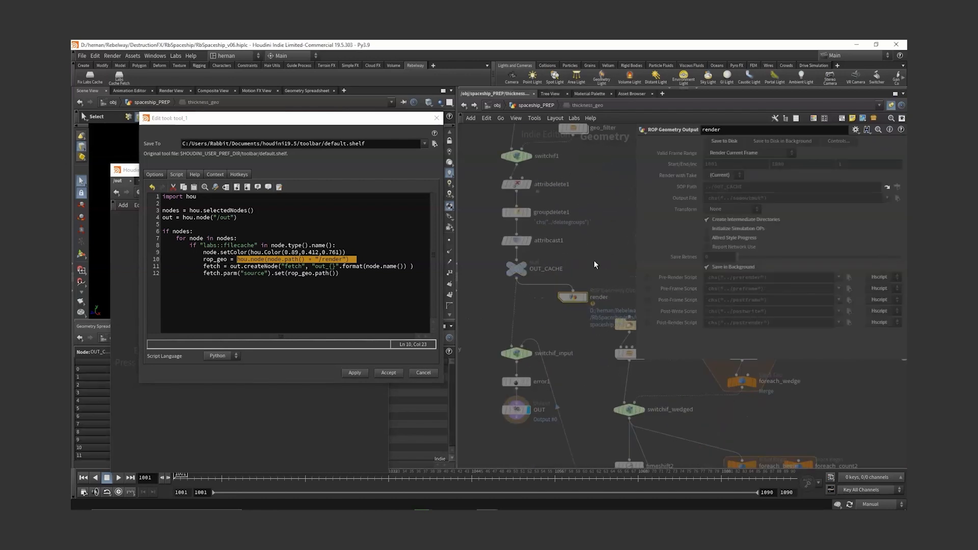
key("u")
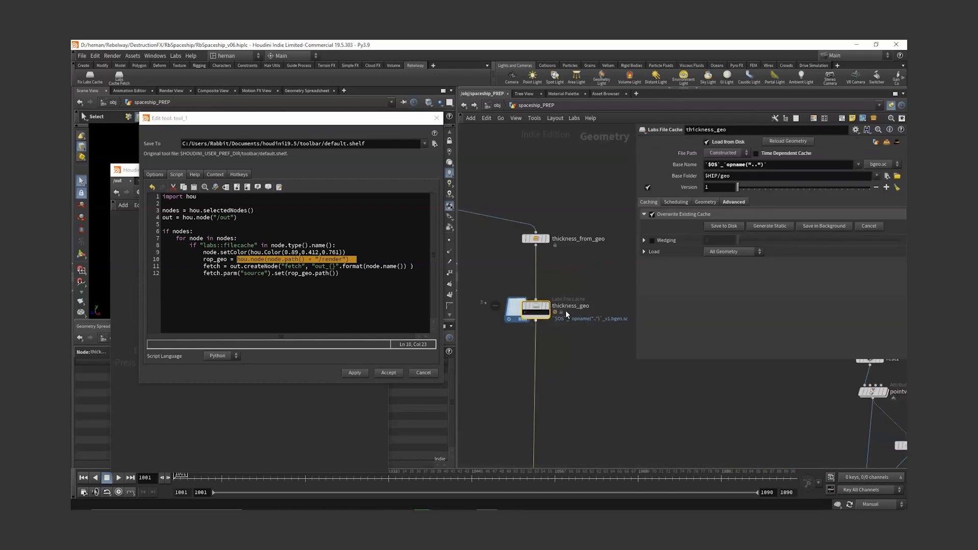
left_click_drag(304, 260, 343, 259)
double_click(536, 308)
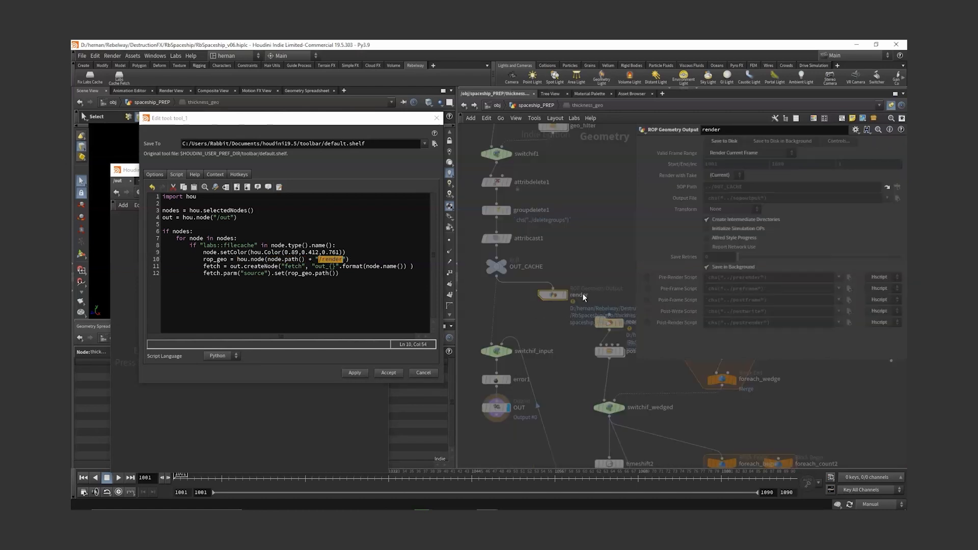
key("u")
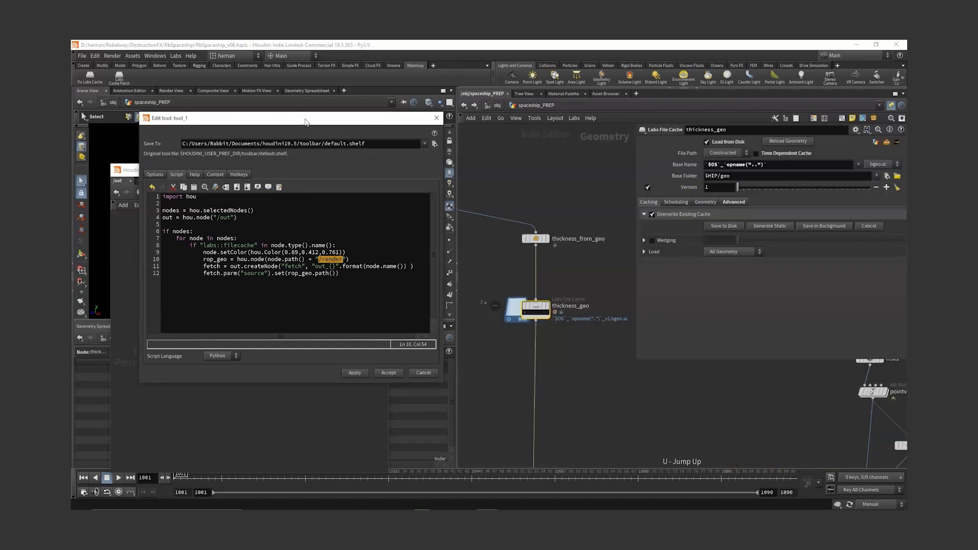
Step: Review the script line that creates the Fetch with the out_{} name format and the line that sets its source parameter
left_click_drag(303, 118, 461, 152)
left_click(512, 287)
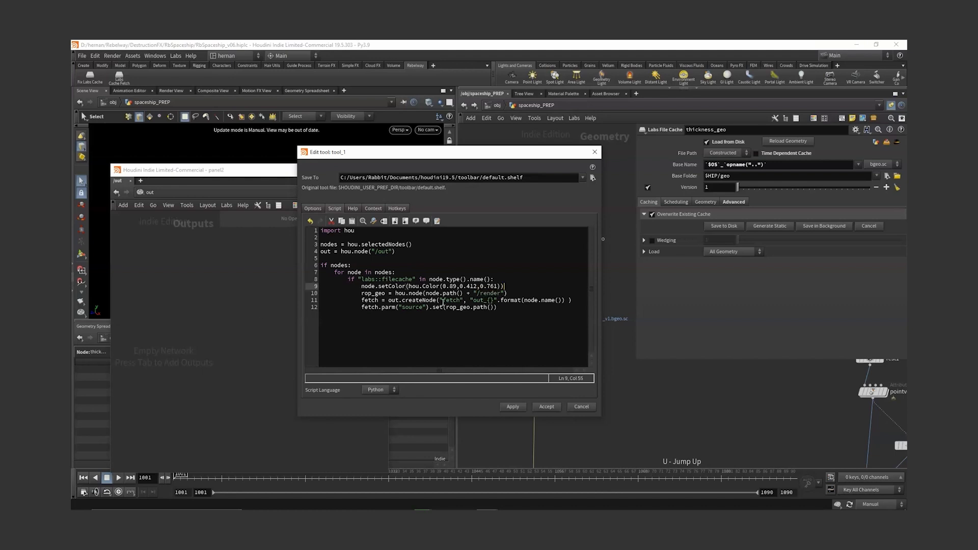
double_click(445, 301)
left_click_drag(473, 301, 552, 302)
left_click_drag(530, 152, 402, 148)
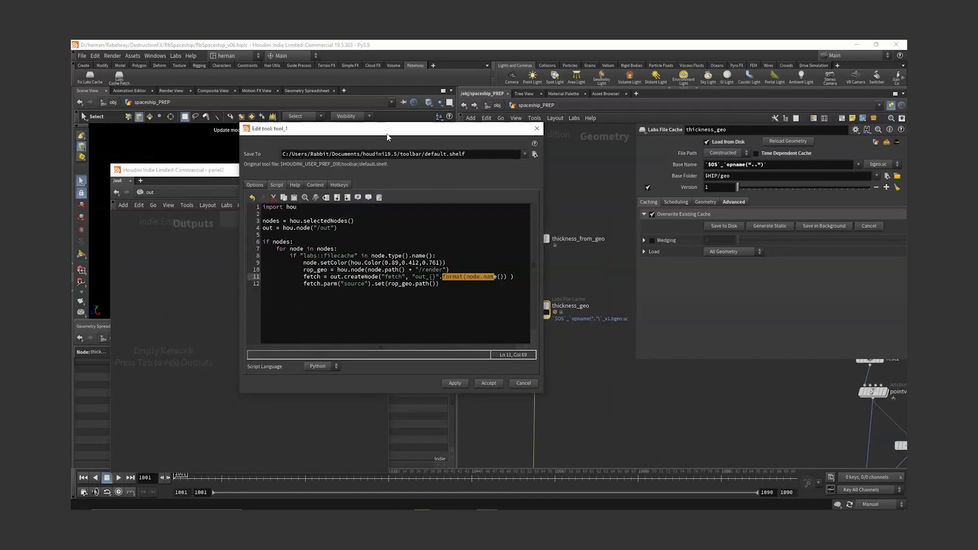
left_click_drag(265, 132, 257, 314)
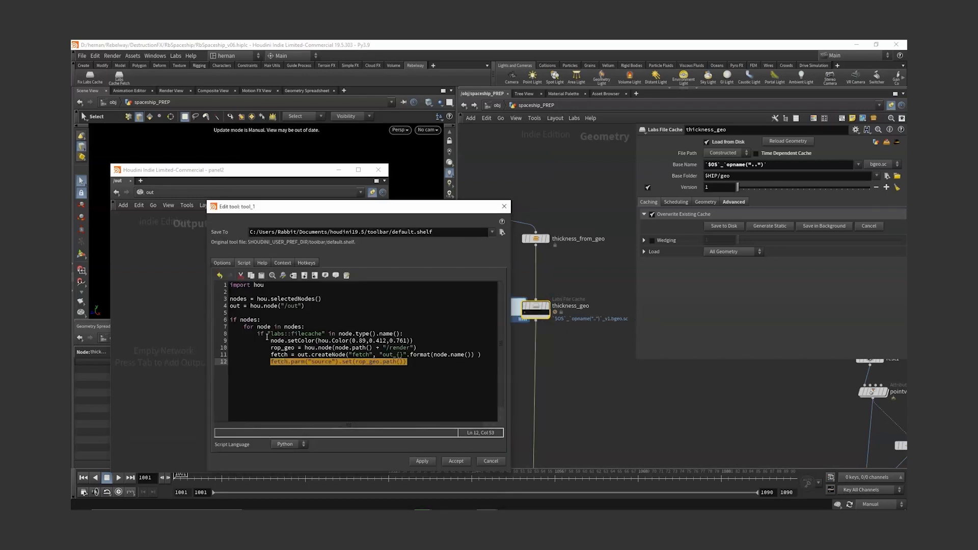
Step: Create an example Fetch node in the out network
left_click_drag(245, 207, 405, 200)
left_click(233, 294)
key("Tab")
type("fet")
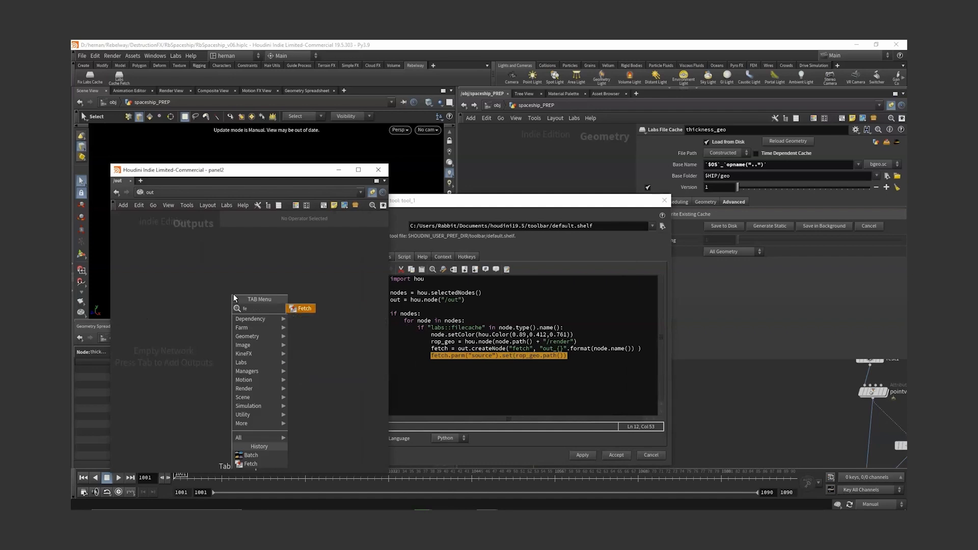
left_click(304, 309)
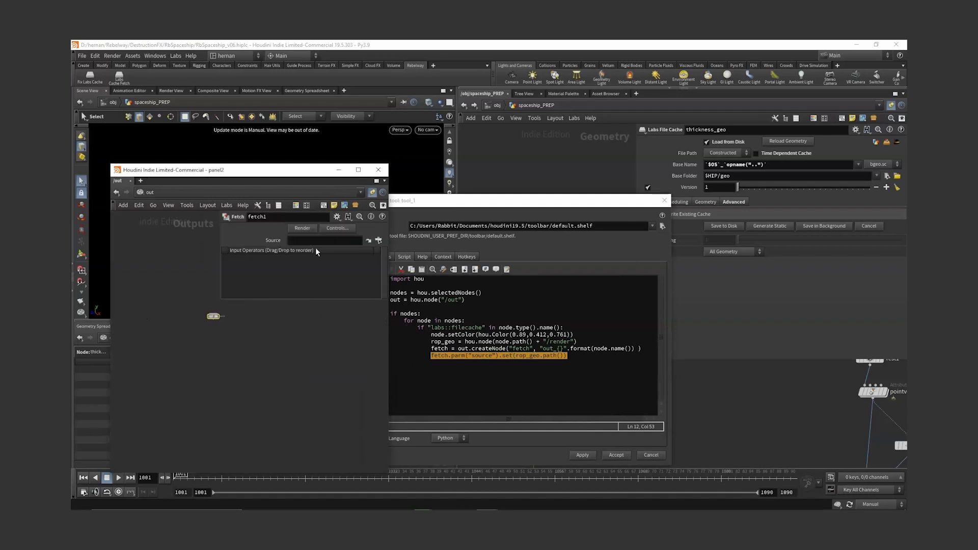
Step: Check the render node inside thickness_geo against the rop_geo variable in the script
left_click_drag(515, 200, 521, 312)
double_click(536, 303)
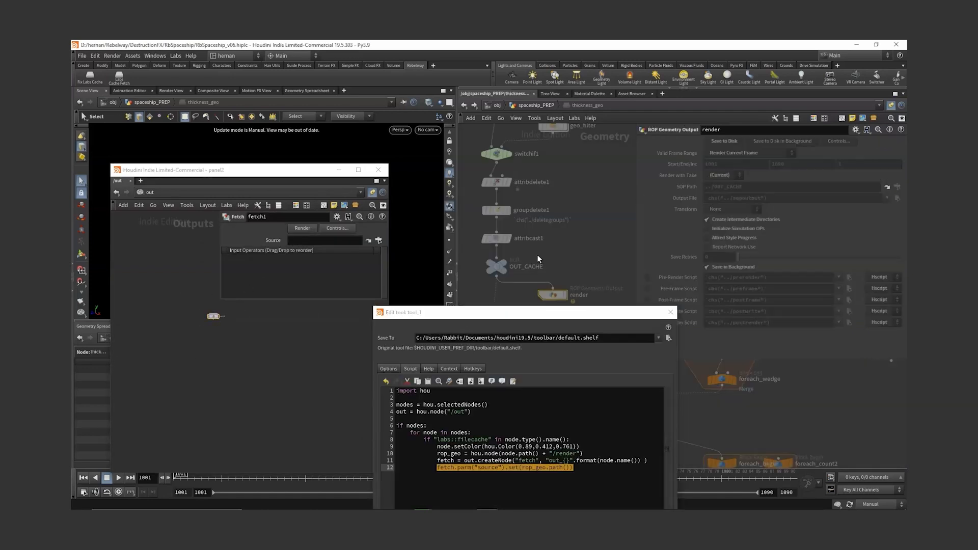
key("u")
left_click_drag(515, 313, 528, 227)
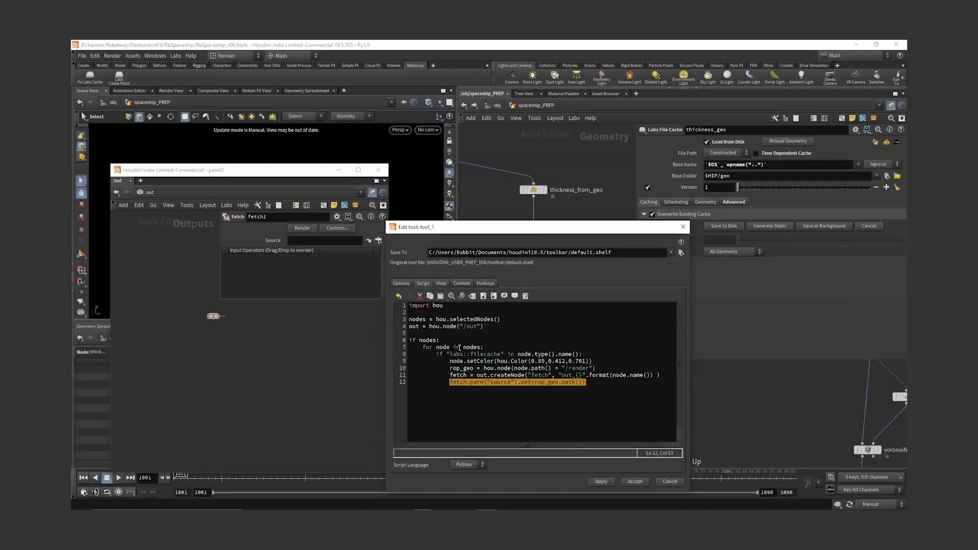
double_click(456, 368)
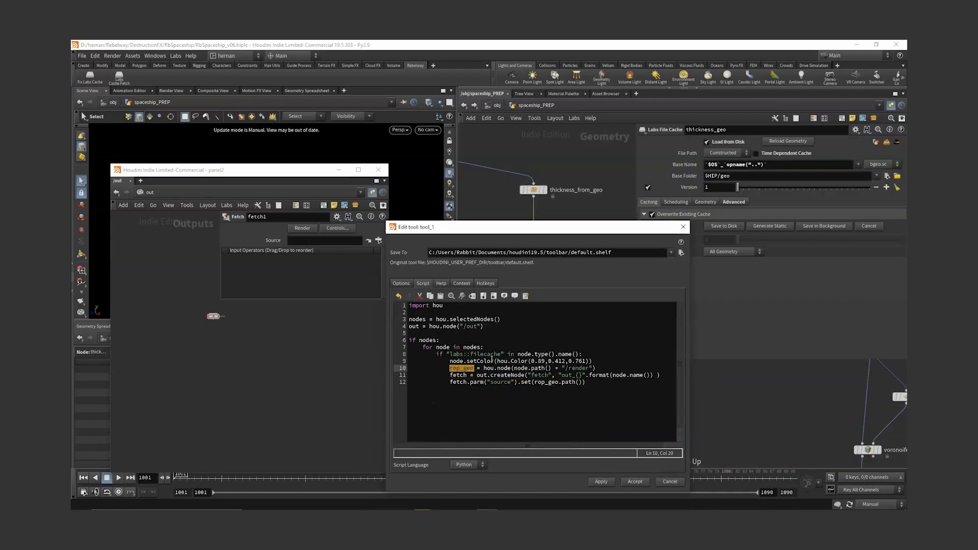
Step: Compare the script's fetch.parm("source") call with the example Fetch node's Source parameter and the rop_geo variable
left_click_drag(545, 232, 518, 189)
left_click_drag(423, 339, 492, 340)
left_click(164, 286)
left_click(227, 318)
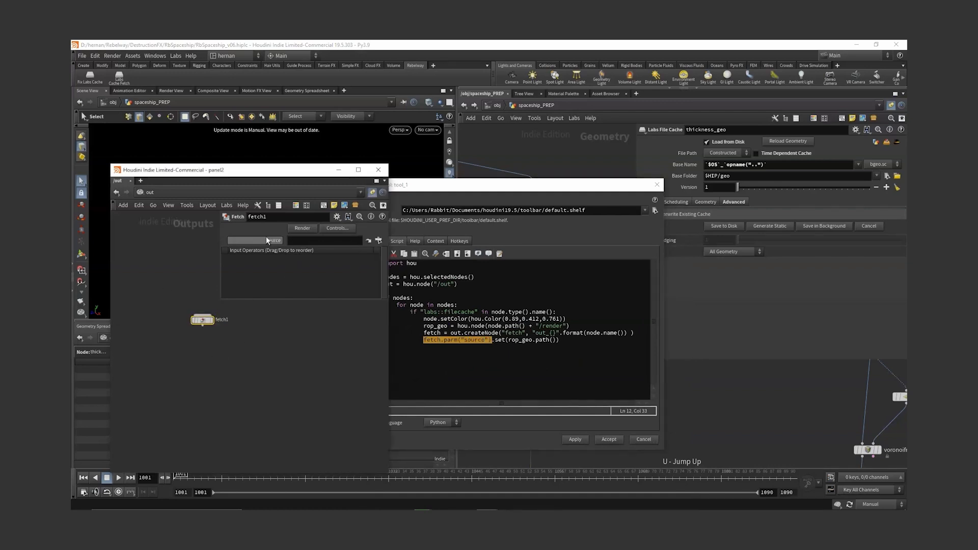
left_click(489, 357)
left_click_drag(423, 326, 448, 326)
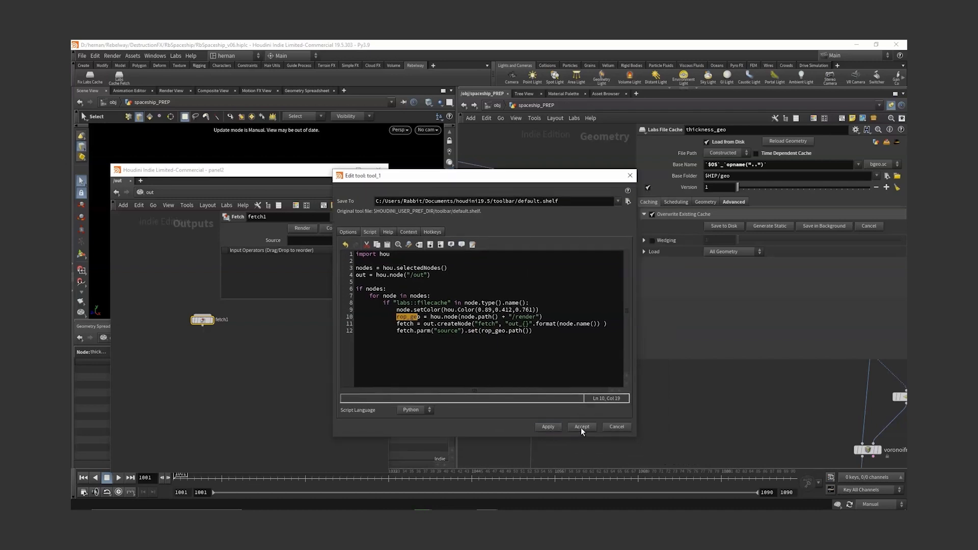
Step: Accept the tool's script settings and delete the example Fetch node from the out network
left_click(581, 427)
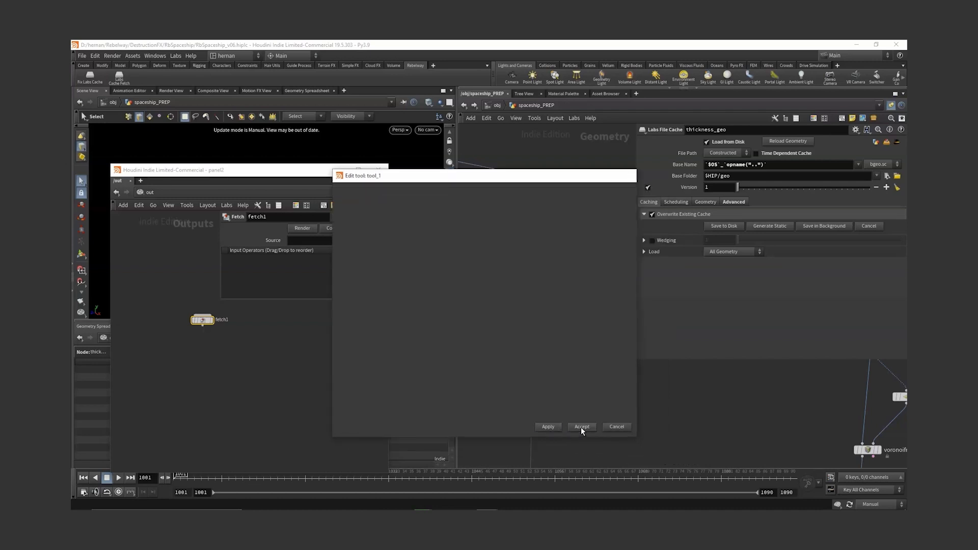
key("Delete")
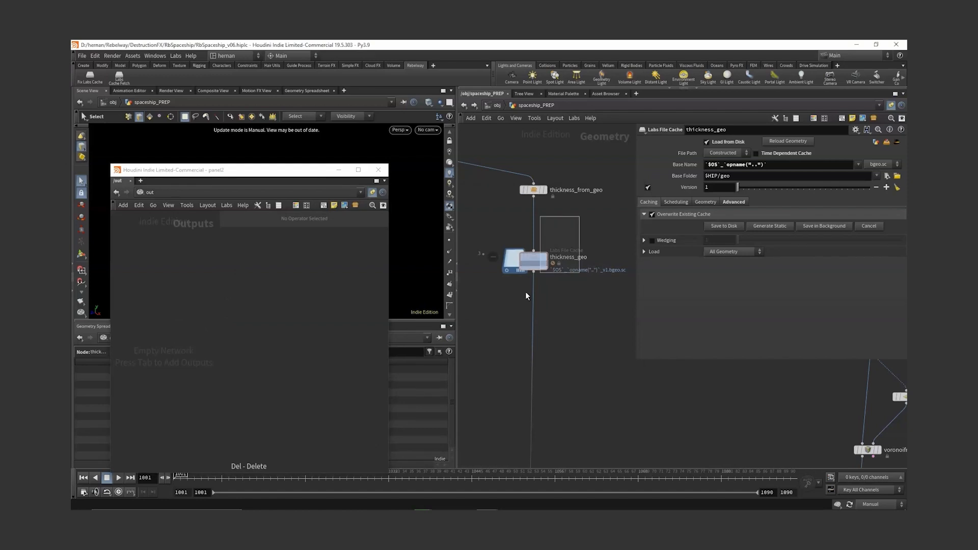
Step: Save the scene and generate a Fetch node for env_PREP's environment_split cache with the Labs Cache Fetch tool
key("h")
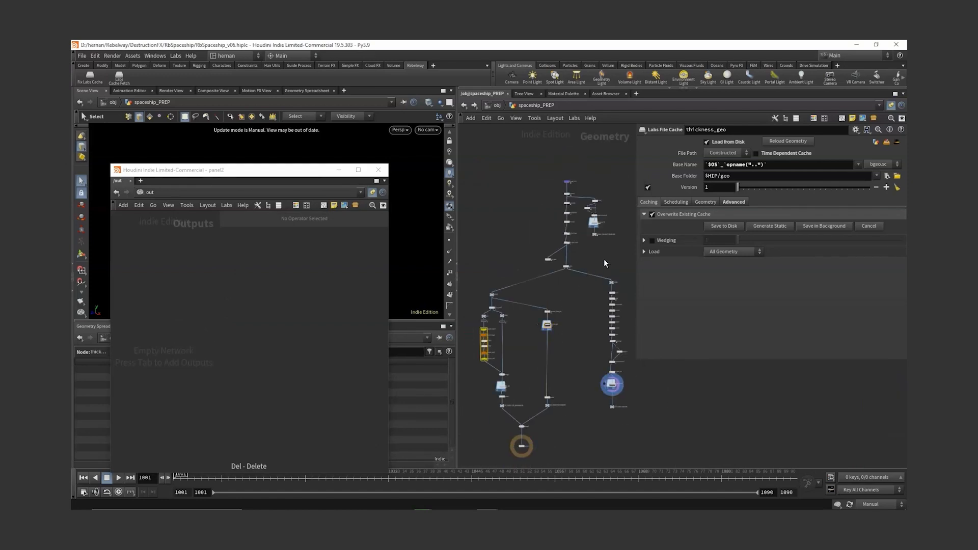
key("u")
double_click(540, 262)
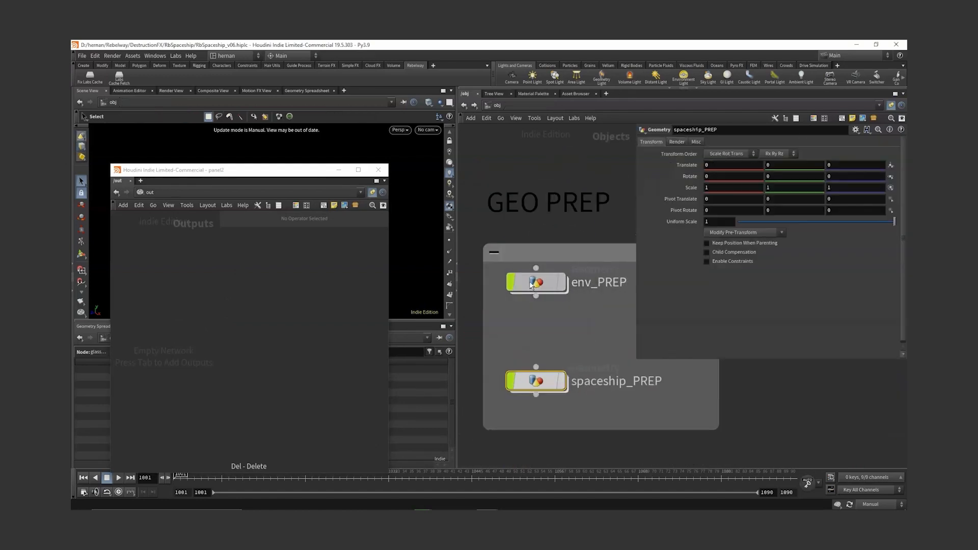
scroll(591, 267, "up", 3)
key("ctrl+s")
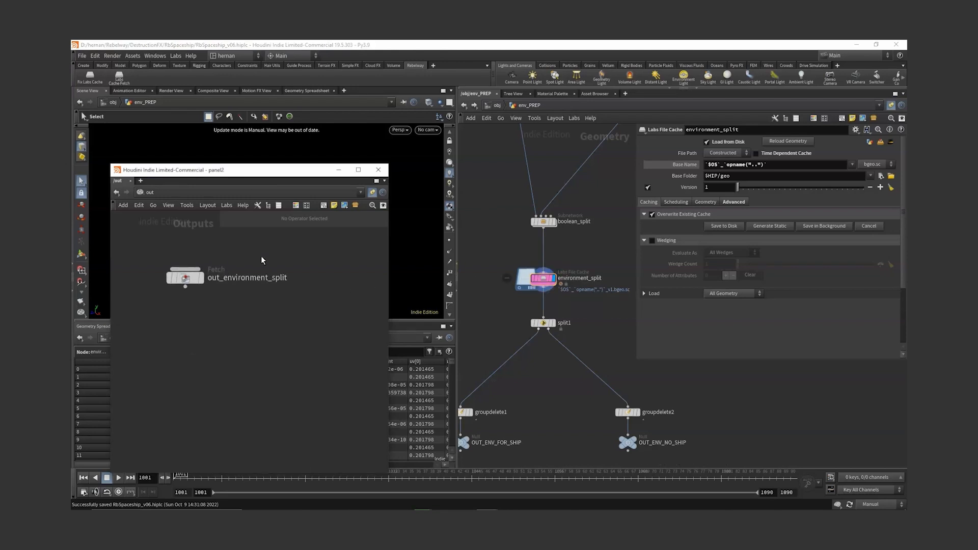
Step: Frame the out network and reposition the out_environment_split Fetch node clear of its parameters
left_click(235, 333)
key("space+h")
left_click_drag(305, 293, 241, 361)
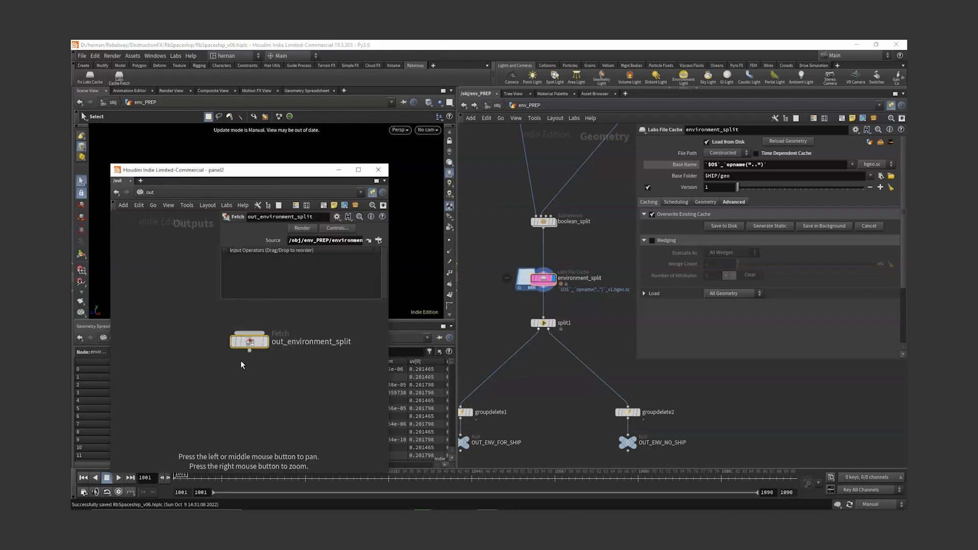
middle_click_drag(295, 376, 256, 394)
scroll(256, 395, "down", 2)
left_click_drag(222, 372, 153, 307)
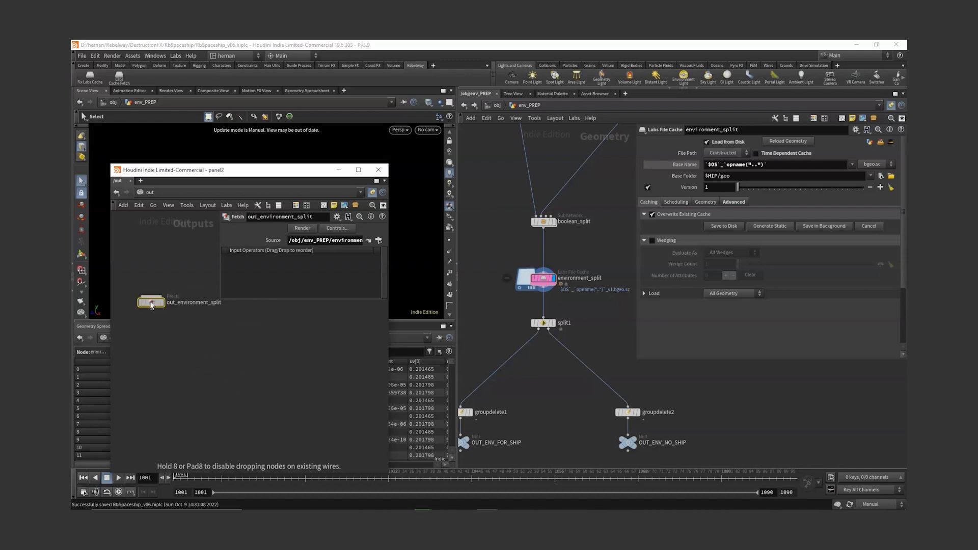
scroll(168, 308, "up", 2)
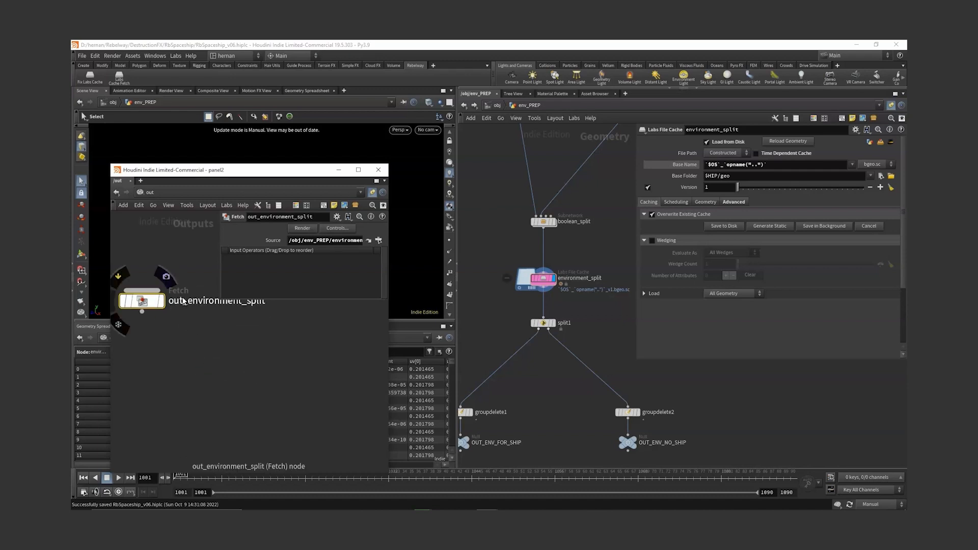
Step: Inspect the end of the out_environment_split Fetch's source path and compare it with the environment_split cache
left_click(315, 241)
key("End")
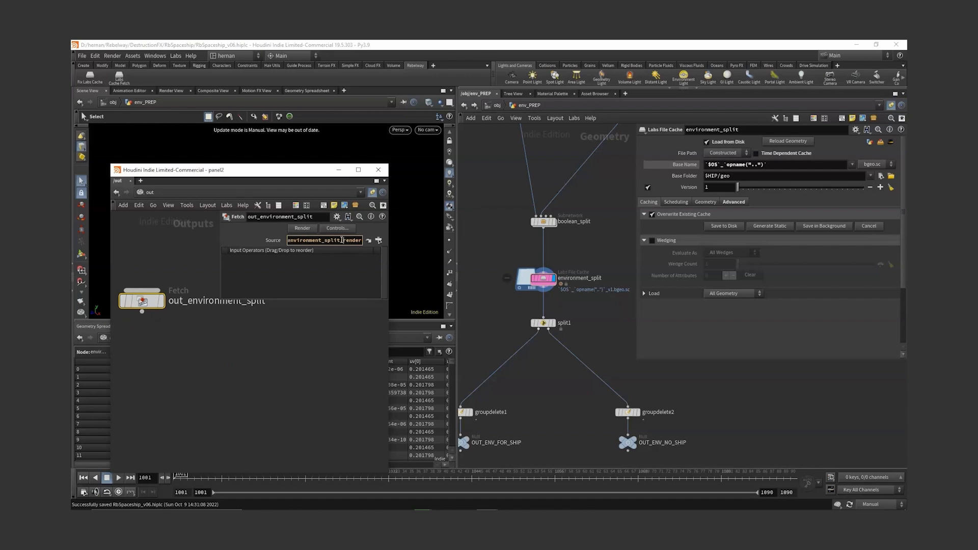
left_click_drag(343, 240, 364, 241)
left_click(544, 282)
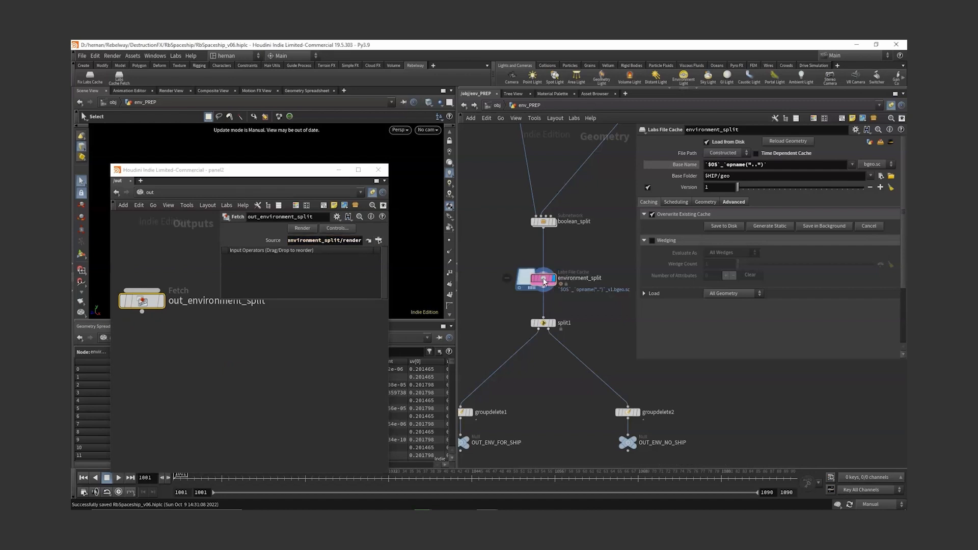
Step: Generate a Fetch node for the spaceship_TM cache in spaceship_PREP with the Labs Cache Fetch tool
key("u")
middle_click_drag(574, 341, 532, 308)
scroll(532, 308, "down", 3)
double_click(510, 332)
scroll(594, 220, "up", 6)
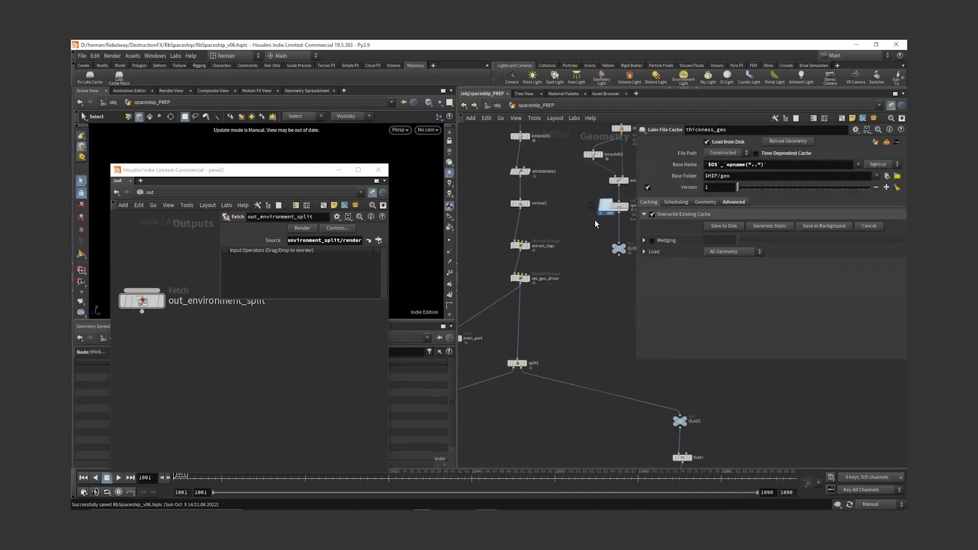
middle_click_drag(594, 219, 547, 251)
scroll(548, 252, "down", 1)
left_click(584, 251)
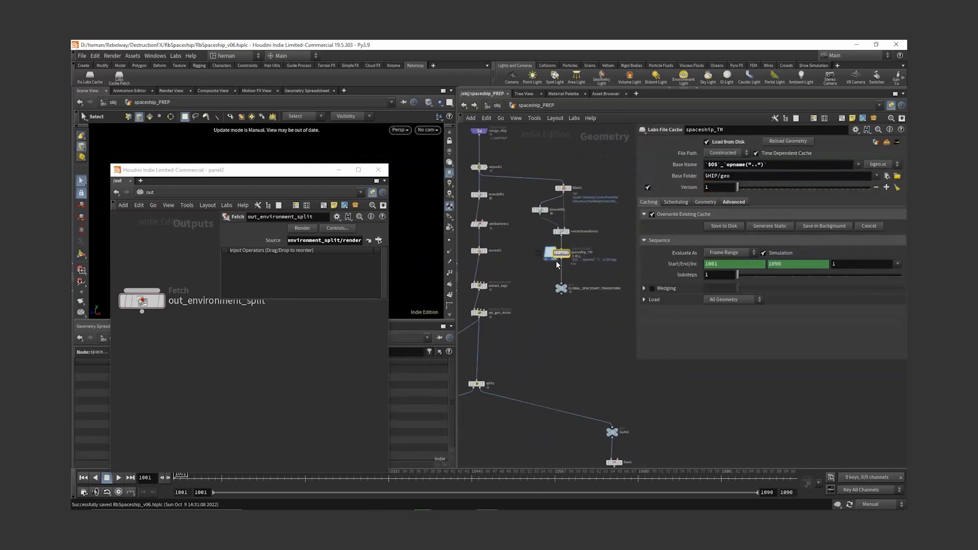
left_click(121, 79)
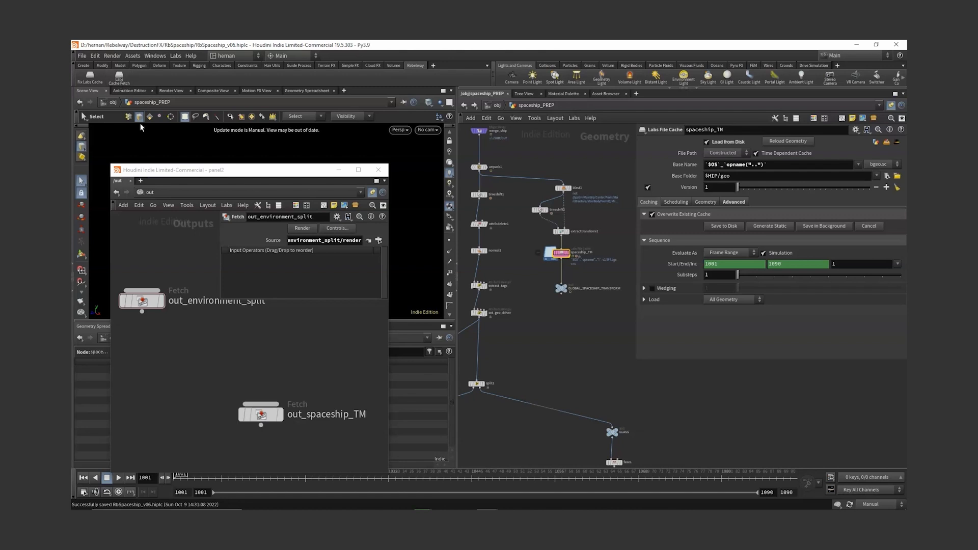
Step: Arrange the out_spaceship_TM Fetch node in a row beside out_environment_split
scroll(264, 373, "down", 4)
middle_click_drag(285, 357, 272, 387)
key("l")
left_click_drag(328, 347, 275, 388)
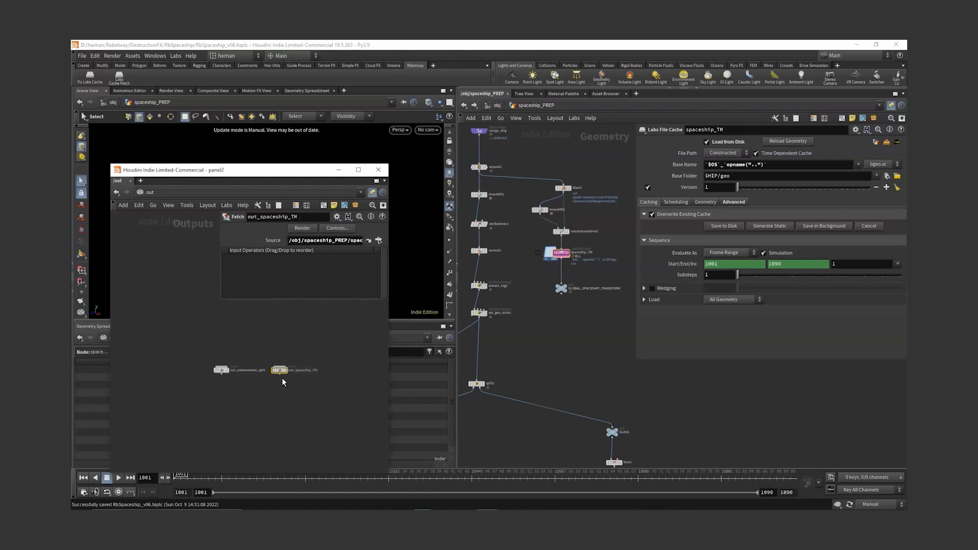
middle_click_drag(296, 386, 234, 384)
Step: Generate a Fetch node for the rndr_geo cache in spaceship_PREP and place it in the row beside out_spaceship_TM
scroll(574, 277, "down", 5)
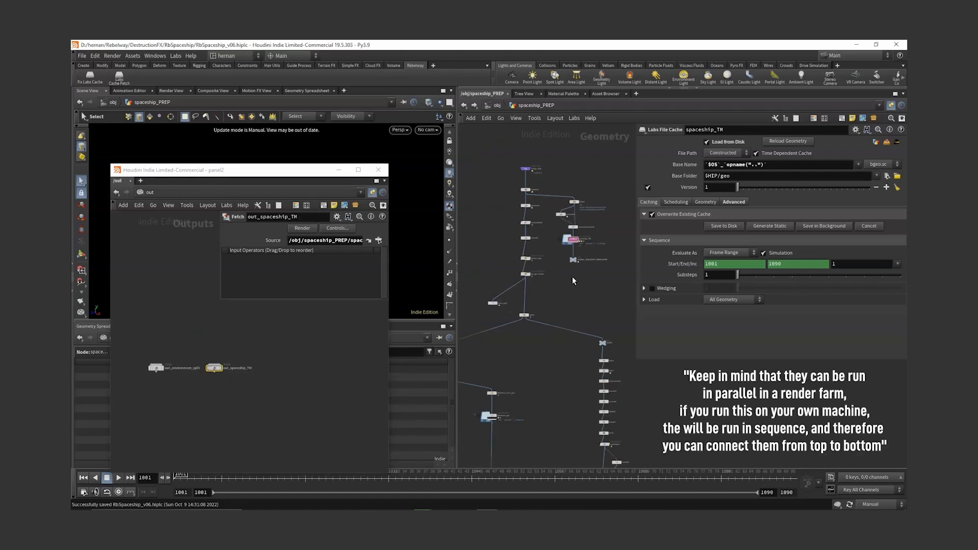
middle_click_drag(549, 345, 582, 271)
scroll(518, 385, "up", 3)
scroll(511, 361, "up", 3)
middle_click_drag(511, 361, 560, 334)
left_click(523, 321)
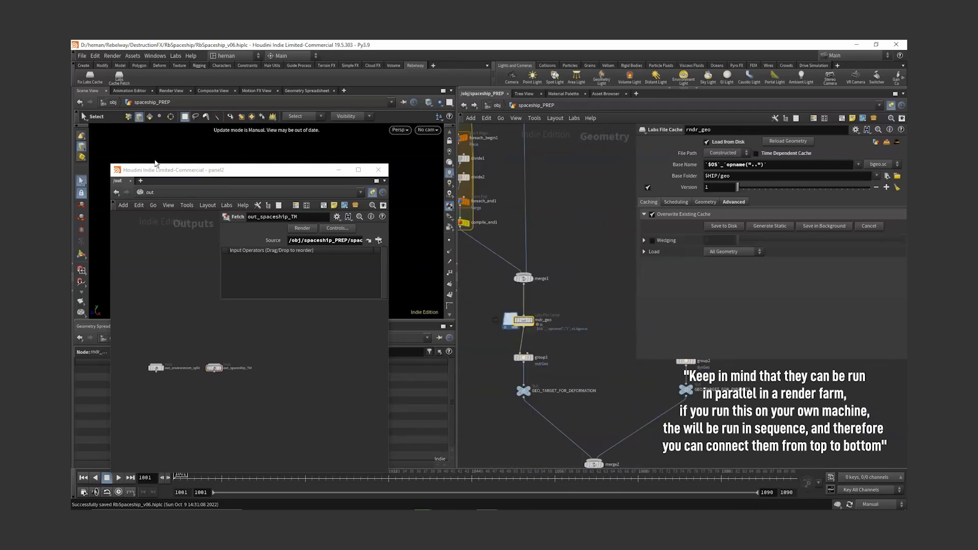
left_click(120, 81)
left_click_drag(196, 406, 233, 404)
Step: Generate Fetch nodes for the thickness_geo and glassFracture caches with the Labs Cache Fetch tool and line them up in the Fetch row
left_click(124, 78)
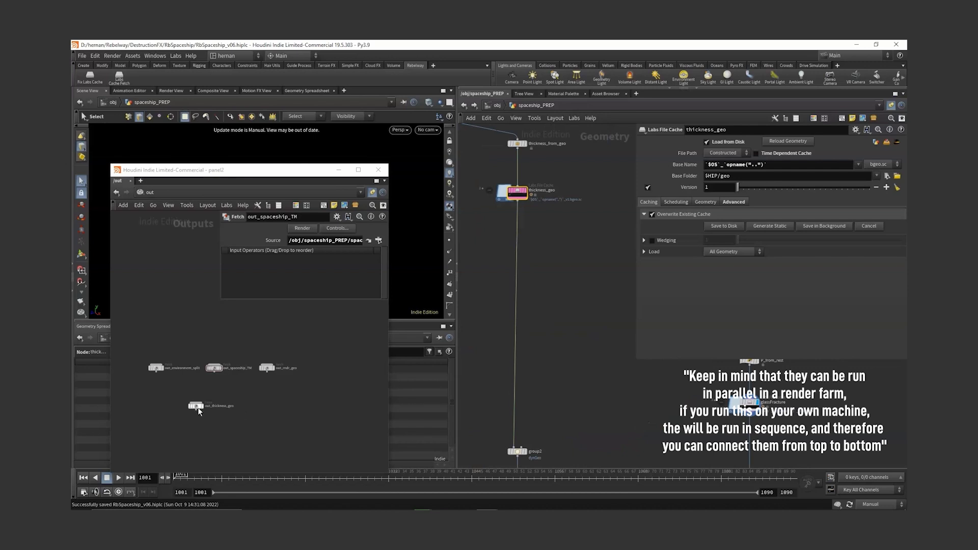
left_click_drag(204, 407, 329, 368)
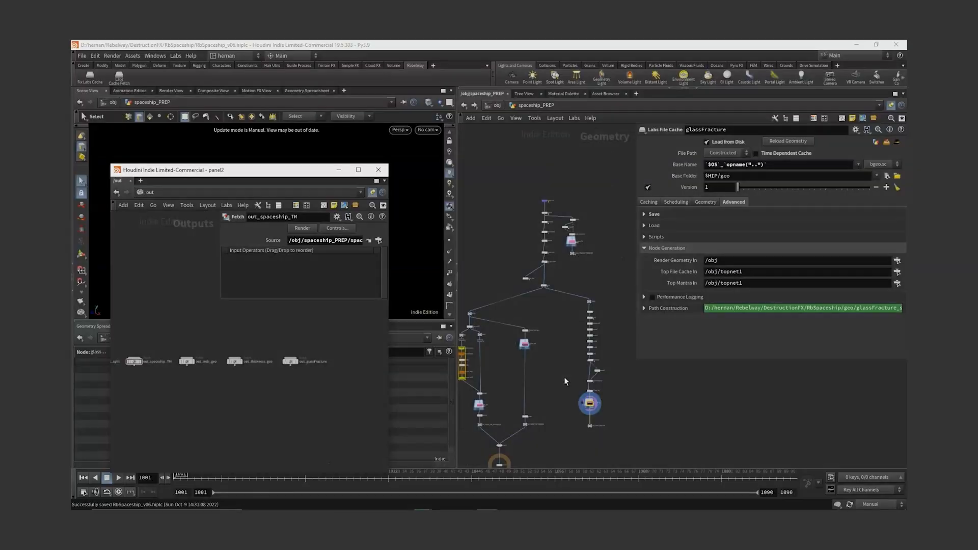
middle_click_drag(543, 349, 576, 307)
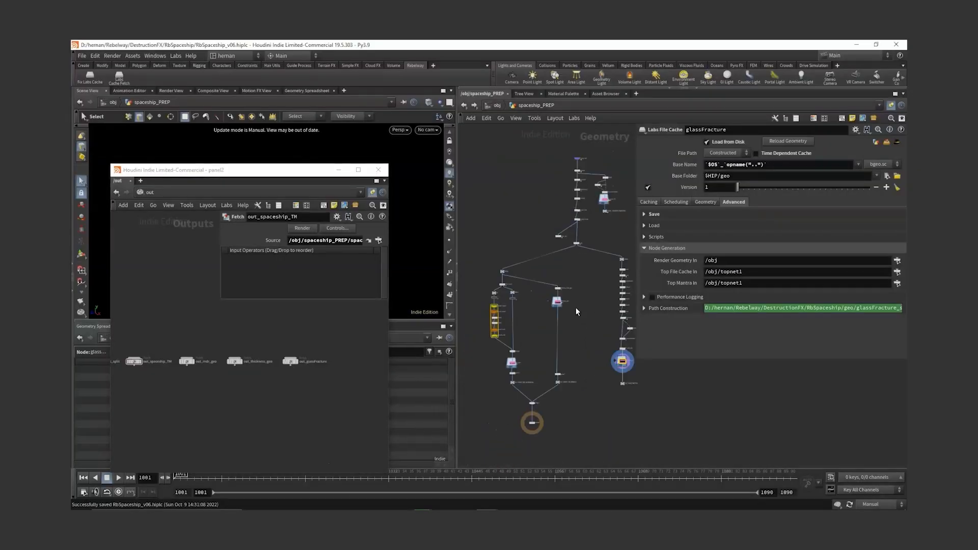
Step: Connect all five Fetch nodes into a new Merge node placed below them in the out network
left_click_drag(336, 351, 167, 385)
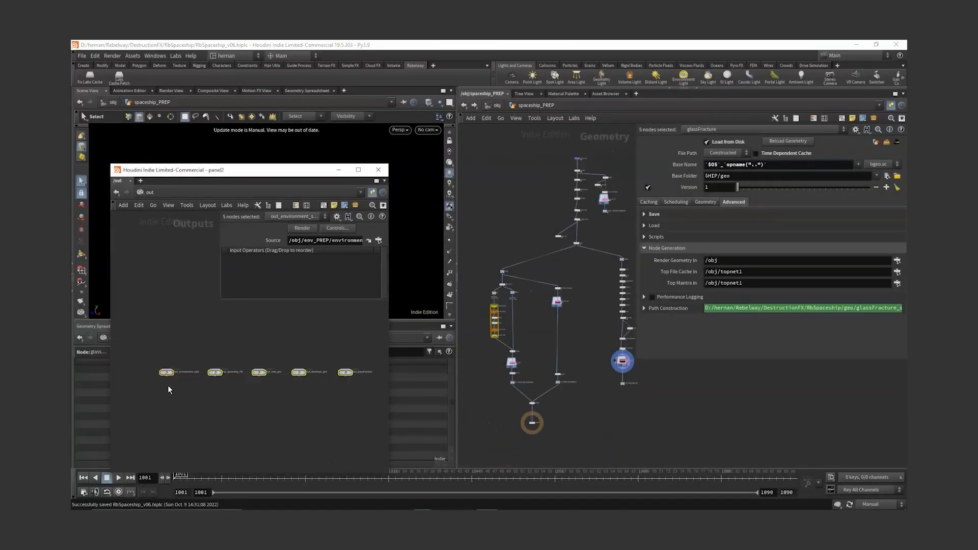
key("Tab")
type("merge")
key("Return")
left_click(274, 431)
Step: Add a Batch node below merge1 and feed it from the merge output
key("Tab")
type("batch")
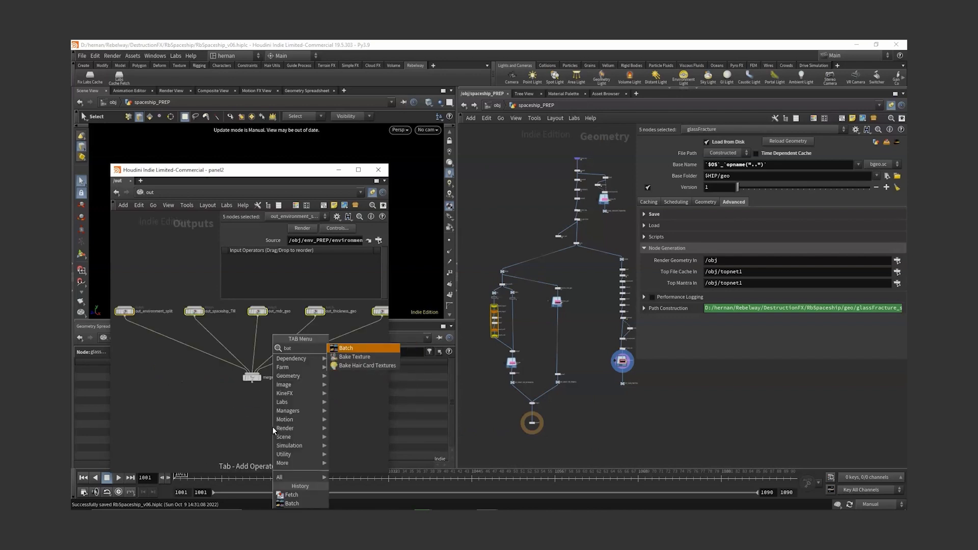
key("Return")
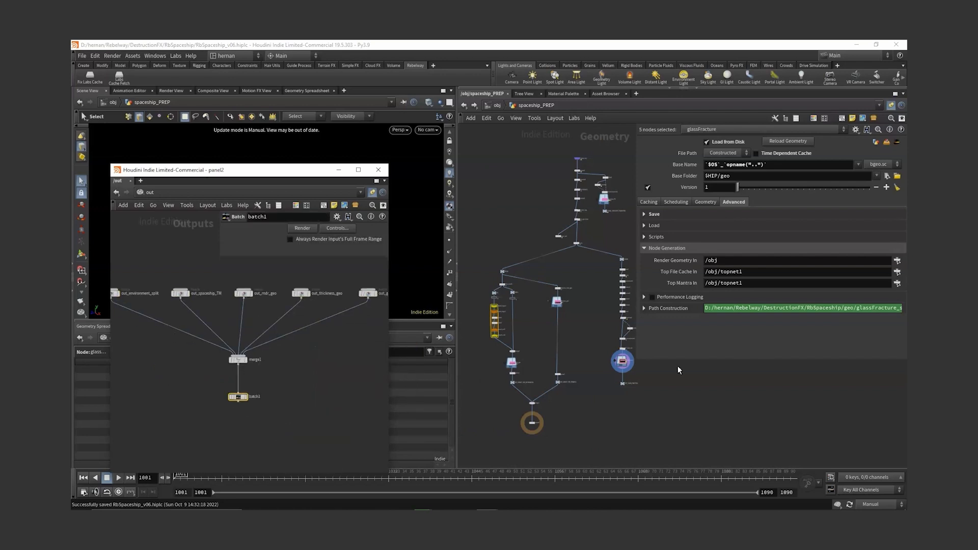
Step: Inspect the glassFracture cache node in spaceship_PREP and the batch1 node in the out network
scroll(644, 365, "up", 6)
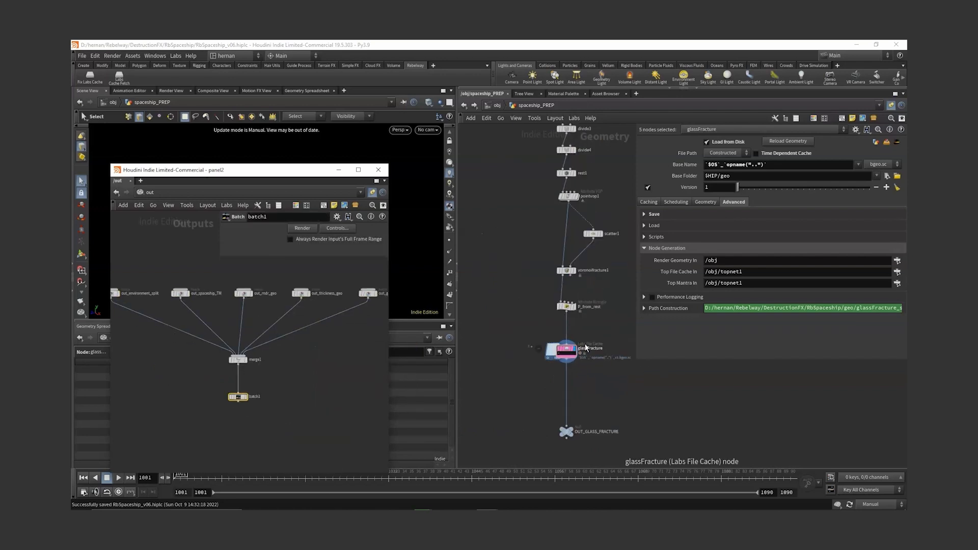
middle_click(572, 353)
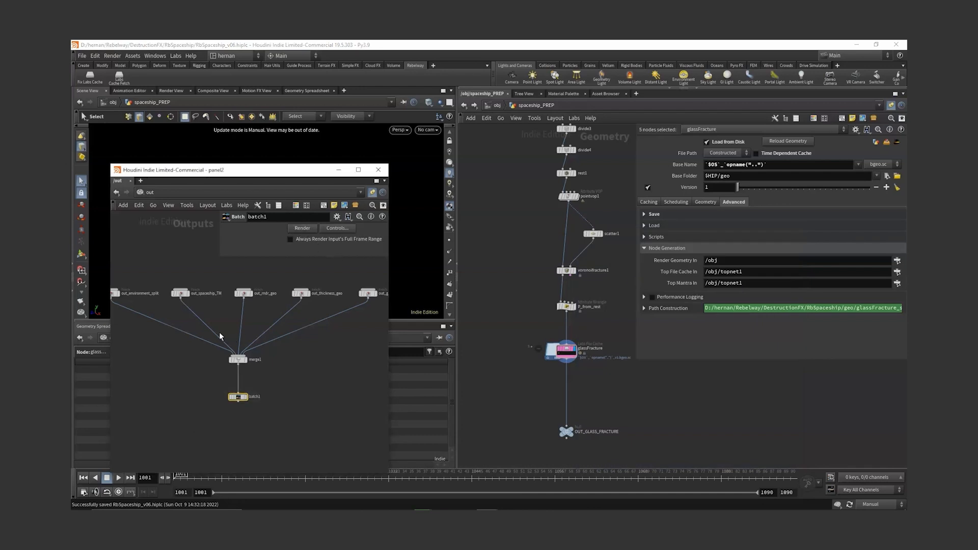
left_click(518, 335)
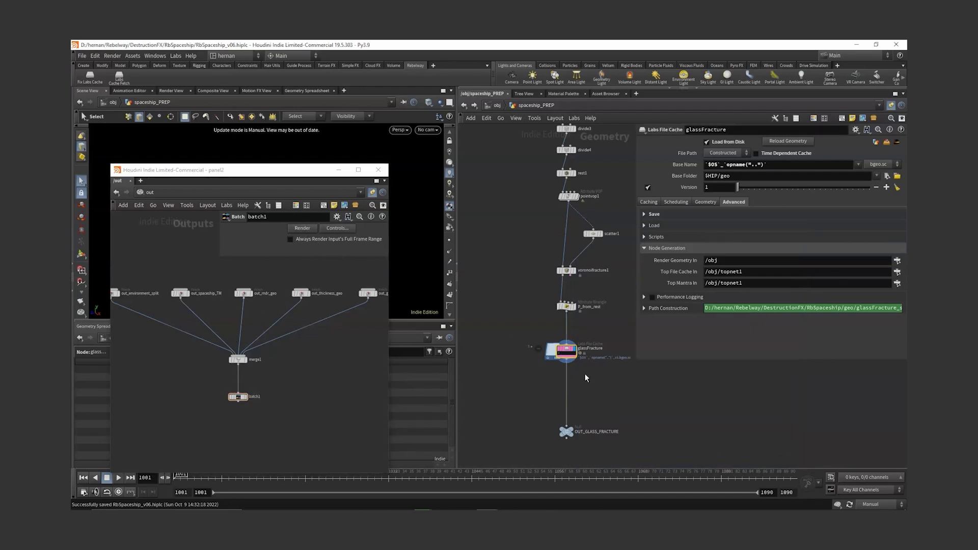
left_click(241, 400)
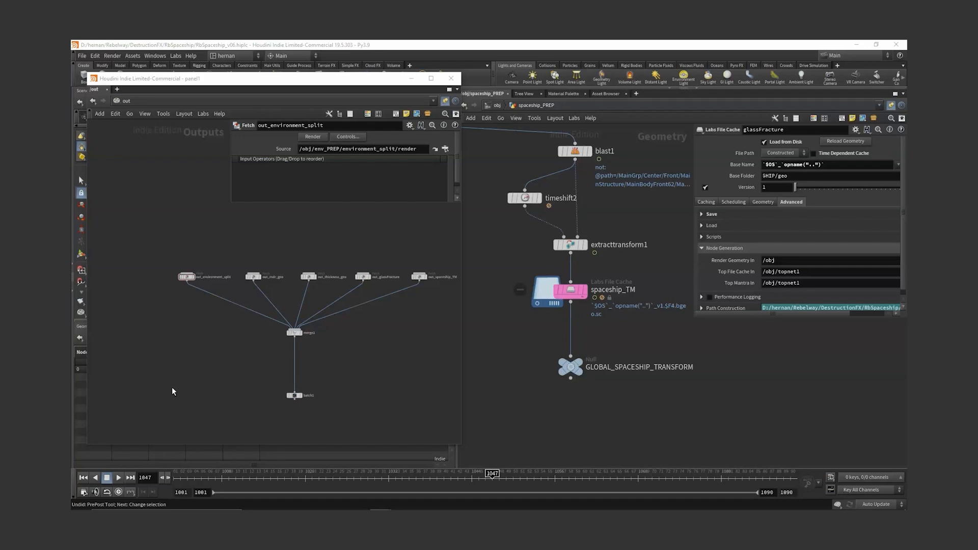
Step: Compare the first four Fetch nodes in the out network with the spaceship_PREP caches, inspecting thickness_geo
middle_click_drag(397, 355, 366, 372)
left_click_drag(131, 265, 358, 307)
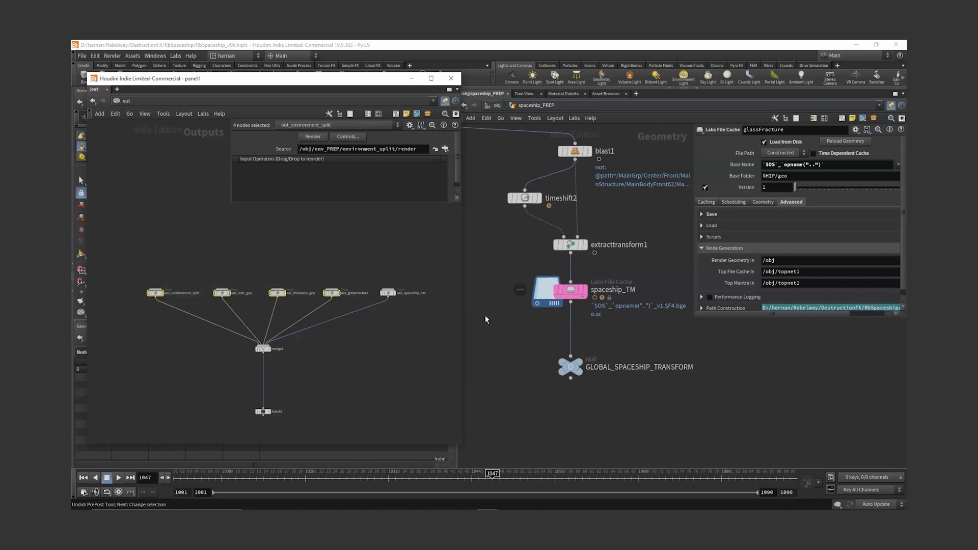
scroll(485, 315, "down", 3)
middle_click_drag(485, 315, 588, 239)
scroll(582, 363, "down", 3)
middle_click_drag(582, 363, 607, 201)
middle_click_drag(511, 393, 549, 271)
scroll(549, 271, "up", 3)
left_click(567, 248)
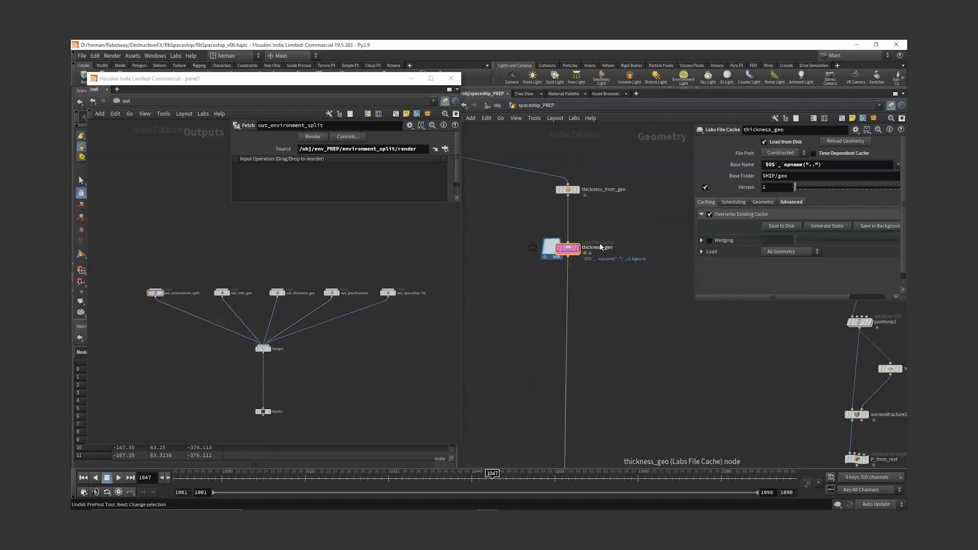
scroll(352, 306, "up", 2)
Step: Examine the out_spaceship_TM Fetch node and its source path apart from the other four Fetch nodes
left_click_drag(328, 244, 107, 312)
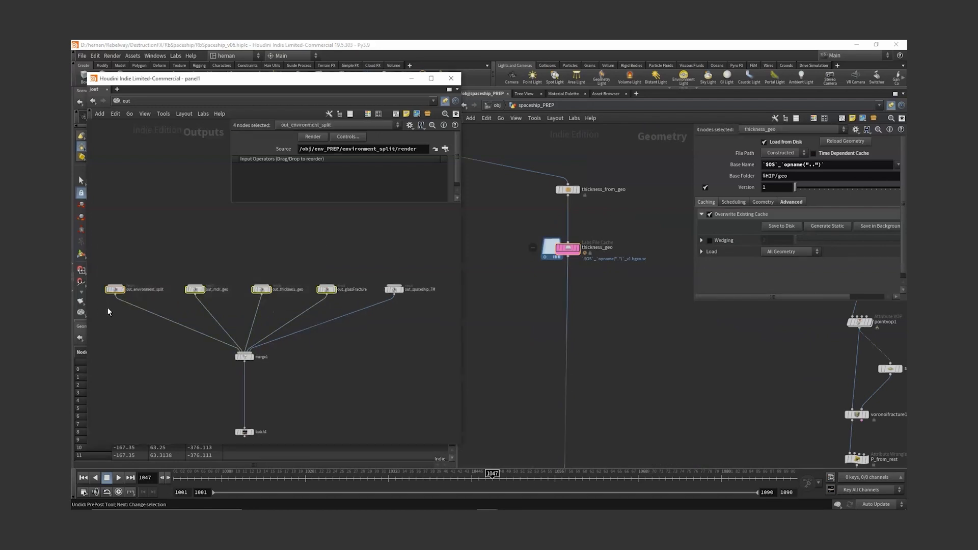
left_click(394, 290)
scroll(409, 290, "up", 5)
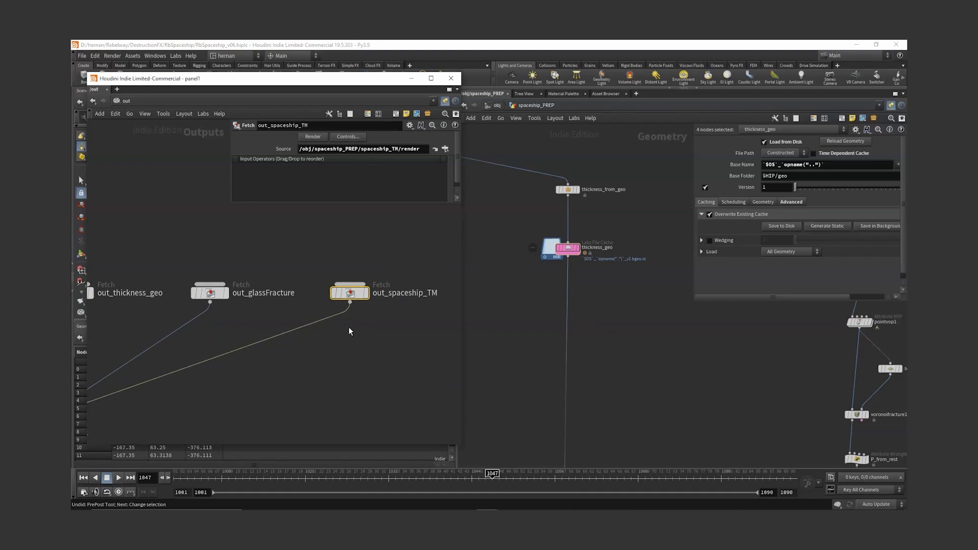
scroll(382, 341, "down", 5)
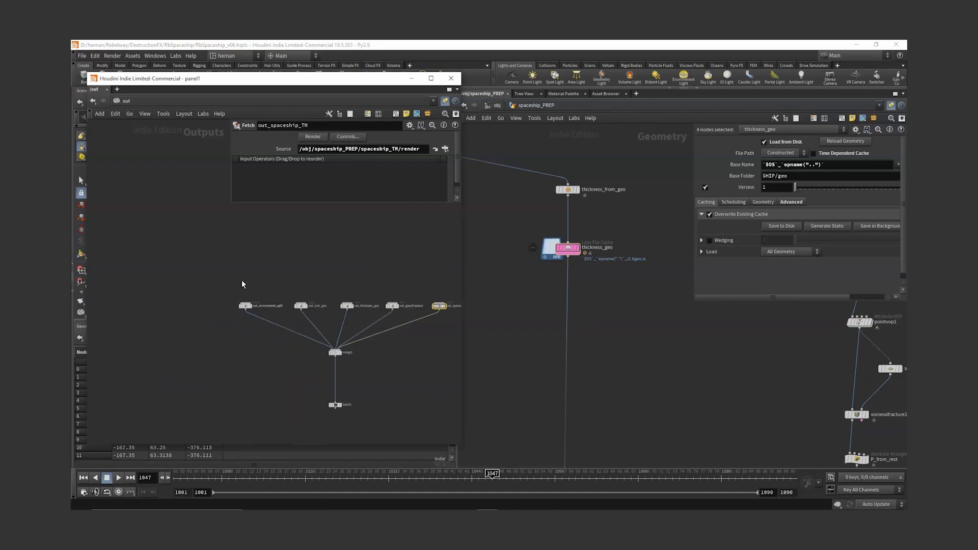
Step: Review the Fetch nodes feeding merge1 one by one, ending with out_environment_split
left_click_drag(229, 265, 262, 328)
left_click_drag(281, 278, 315, 325)
left_click_drag(323, 270, 368, 340)
left_click_drag(370, 266, 404, 318)
middle_click_drag(405, 319, 314, 324)
left_click_drag(376, 274, 338, 338)
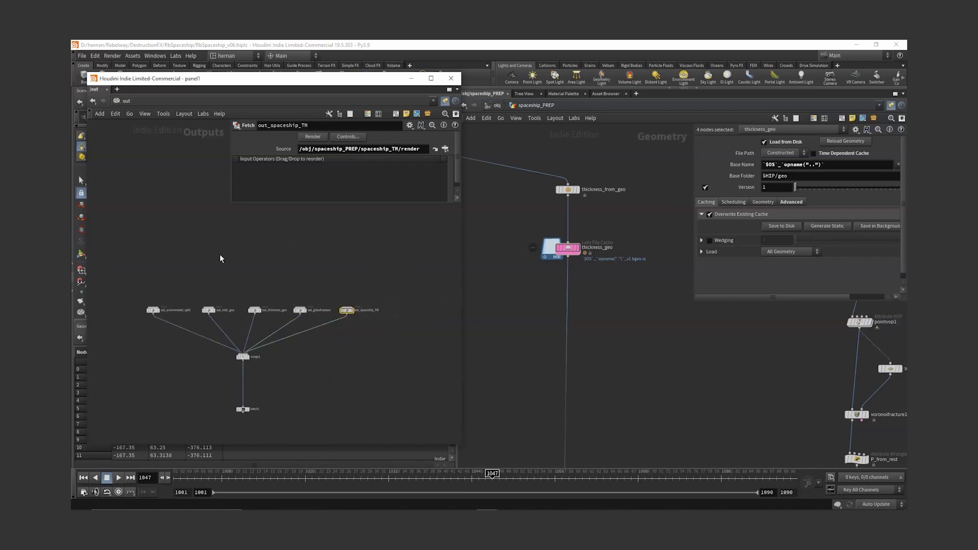
left_click_drag(176, 266, 134, 331)
left_click_drag(200, 283, 221, 332)
left_click_drag(246, 279, 272, 321)
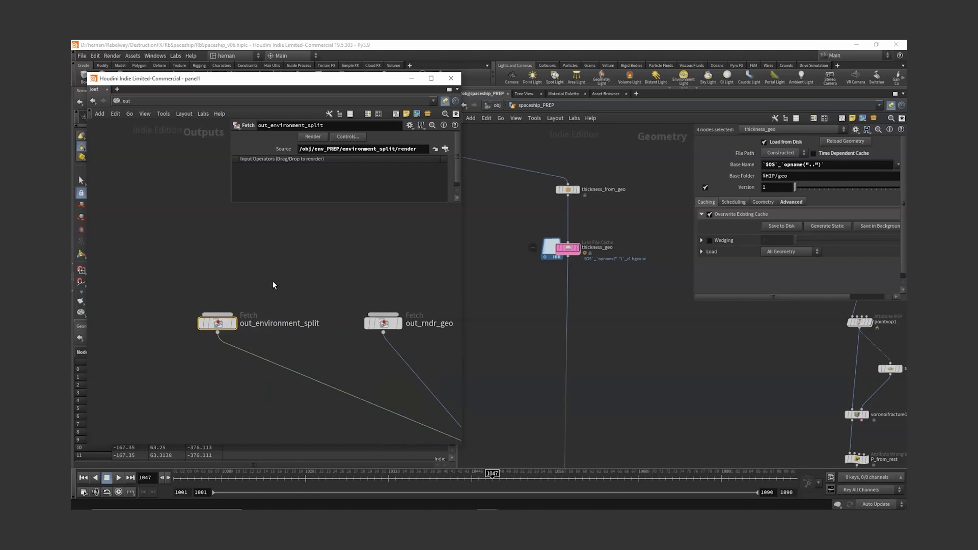
left_click_drag(273, 282, 191, 371)
Step: Add a PrePost node beside the merge1 and batch1 nodes in the out network
scroll(382, 390, "down", 3)
middle_click_drag(375, 390, 276, 351)
scroll(397, 393, "down", 2)
middle_click_drag(397, 393, 359, 384)
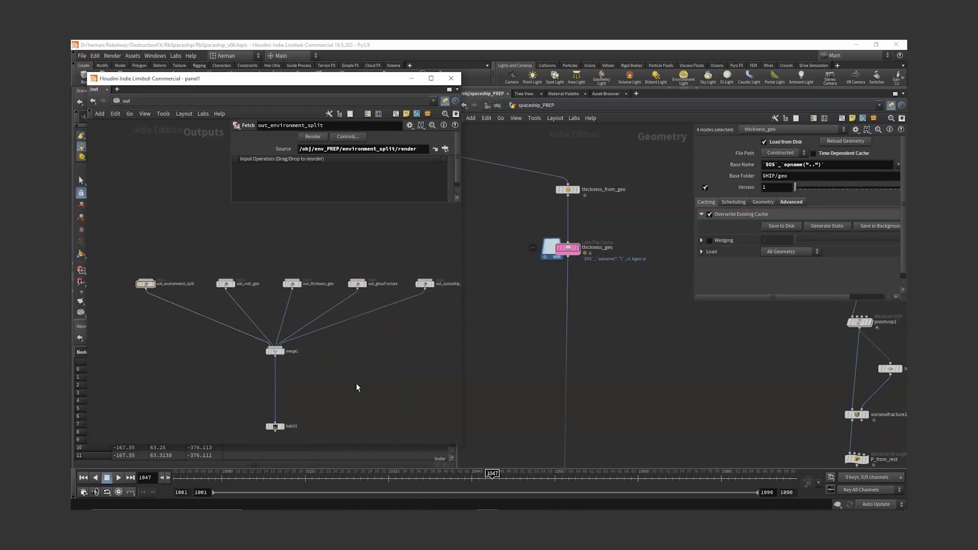
key("Tab")
type("prep")
key("Return")
left_click(357, 384)
scroll(372, 359, "up", 4)
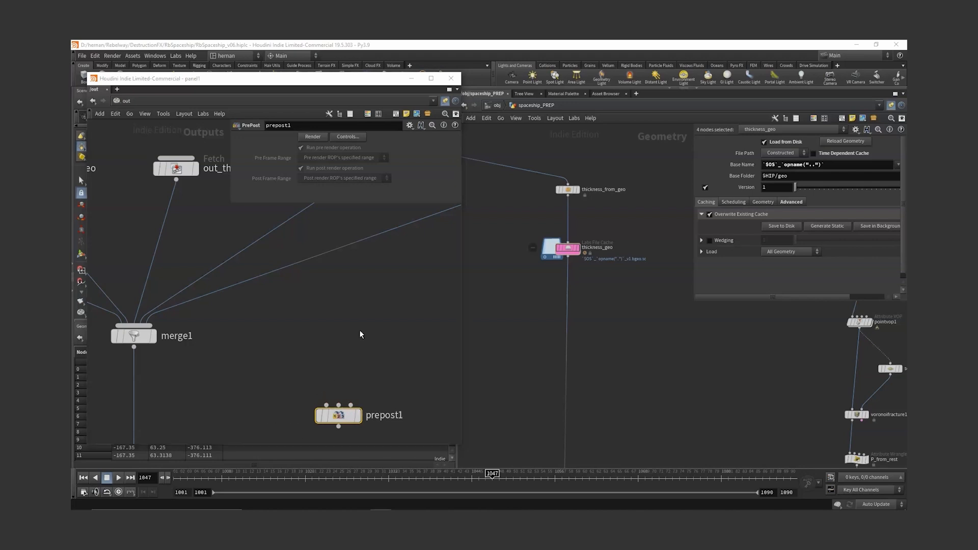
Step: Detach out_spaceship_TM from merge1 and bring it and the prepost1 node together between merge1 and batch1
scroll(359, 329, "down", 4)
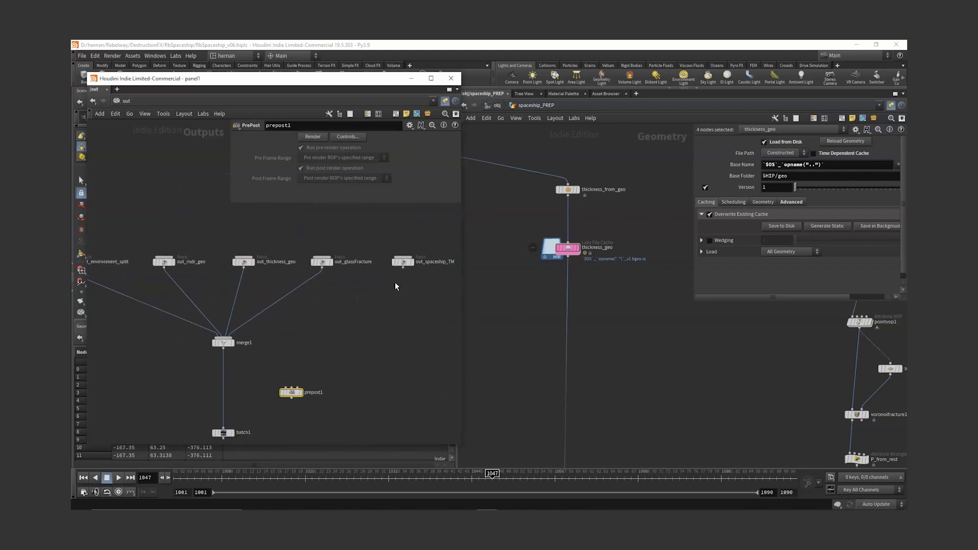
left_click_drag(403, 261, 151, 367)
key("h")
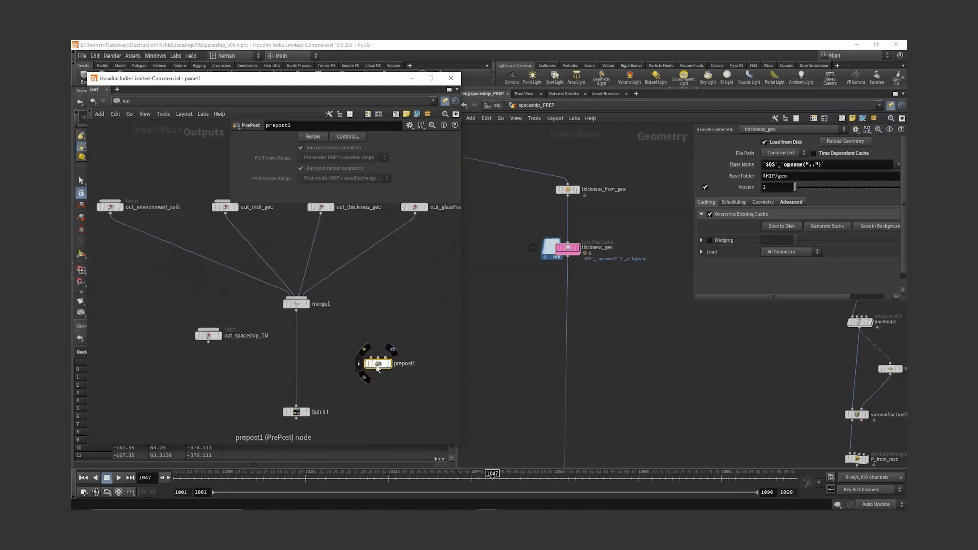
left_click_drag(378, 368, 238, 373)
Step: Wire out_spaceship_TM into prepost1's first input and insert prepost1 between merge1 and batch1 through its middle input
left_click_drag(208, 343, 238, 363)
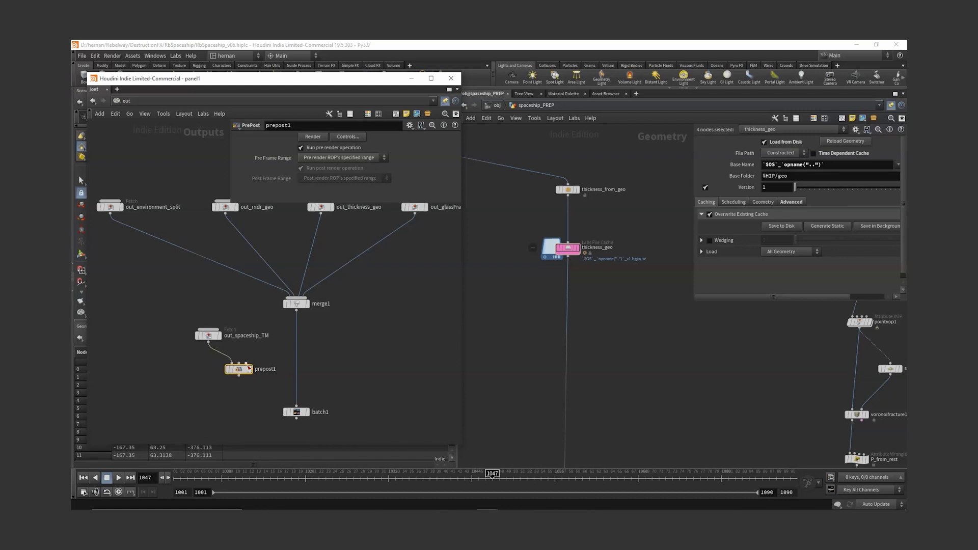
left_click_drag(297, 310, 290, 371)
left_click_drag(296, 412, 290, 425)
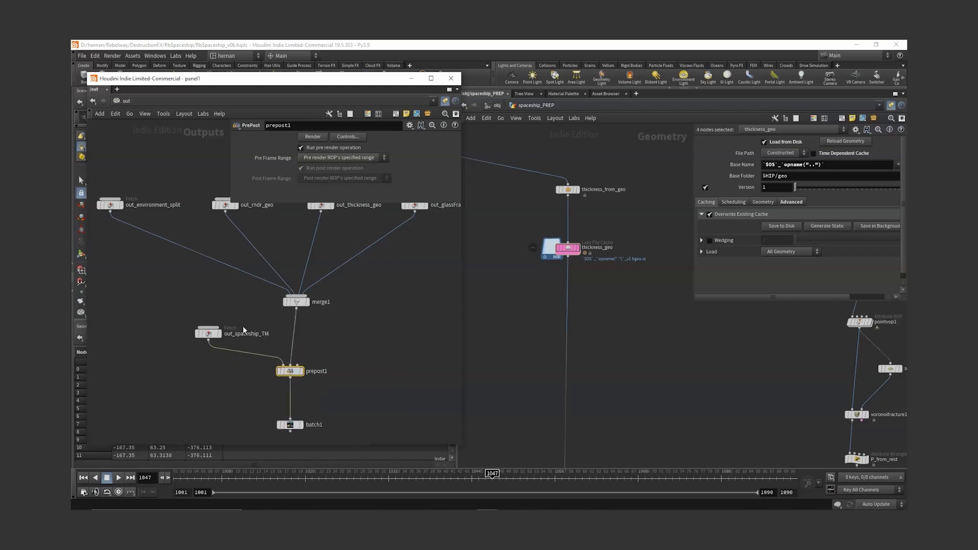
Step: Bypass the out_environment_split Fetch node so it is skipped when the batch is rendered
left_click(209, 333)
scroll(235, 378, "down", 3)
left_click_drag(162, 291, 389, 380)
scroll(231, 243, "up", 3)
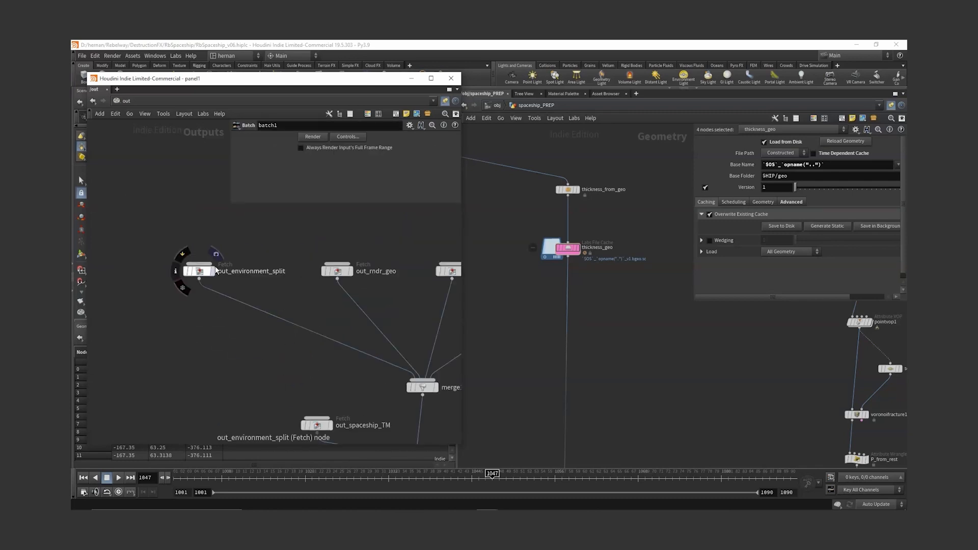
left_click(200, 271)
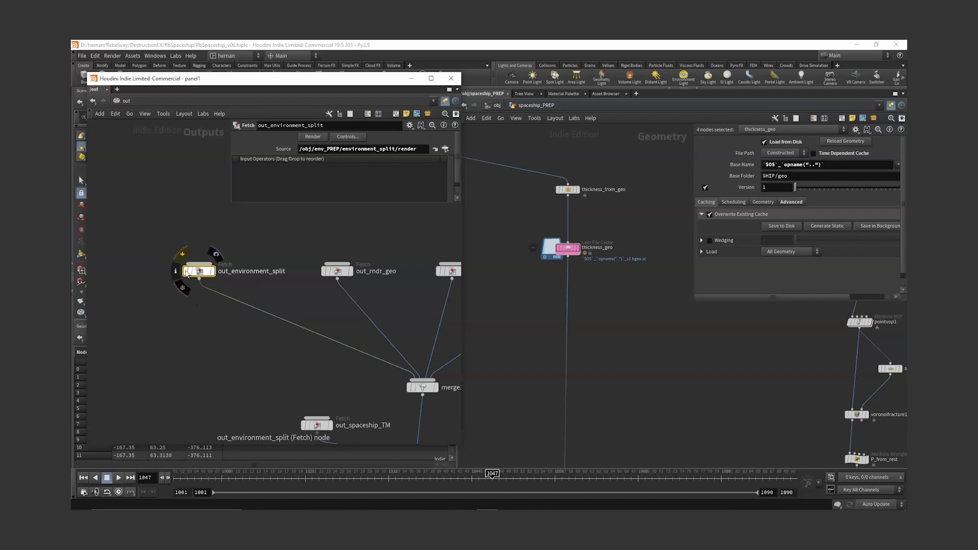
key("h")
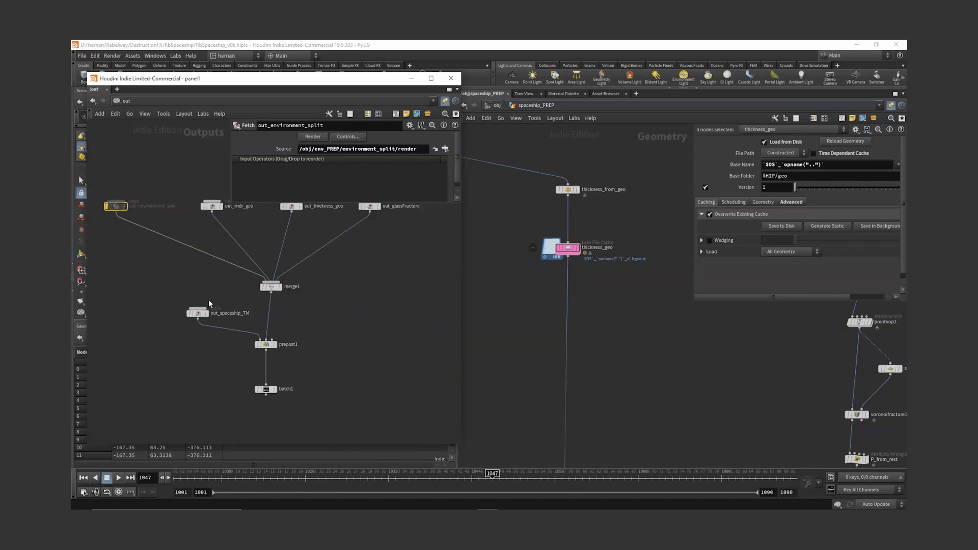
Step: Render the batch1 node to write the connected spaceship caches
left_click(267, 389)
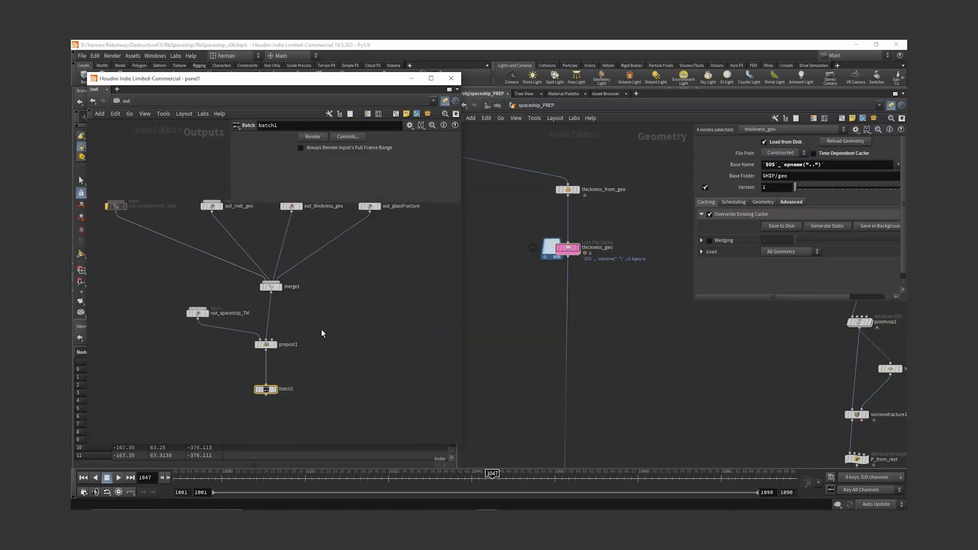
left_click(312, 136)
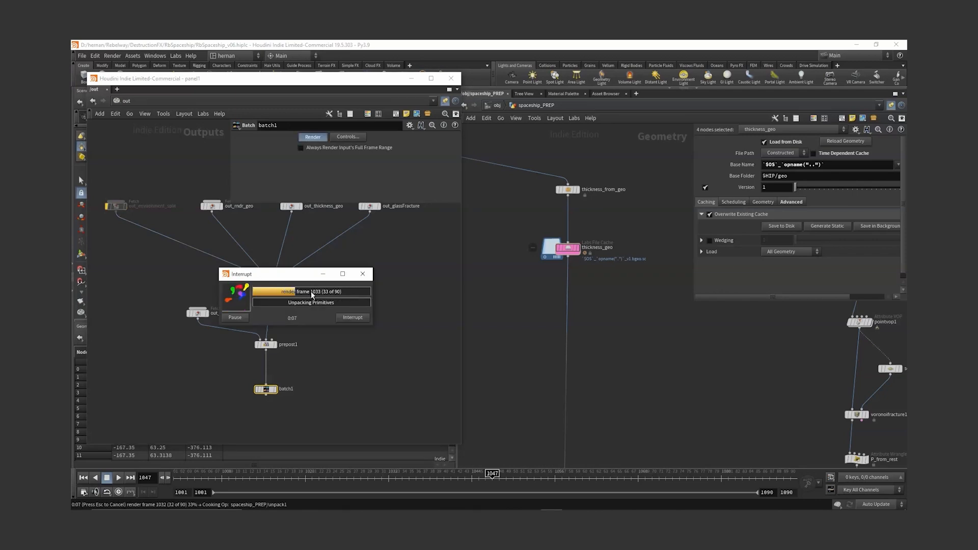
left_click_drag(304, 280, 387, 296)
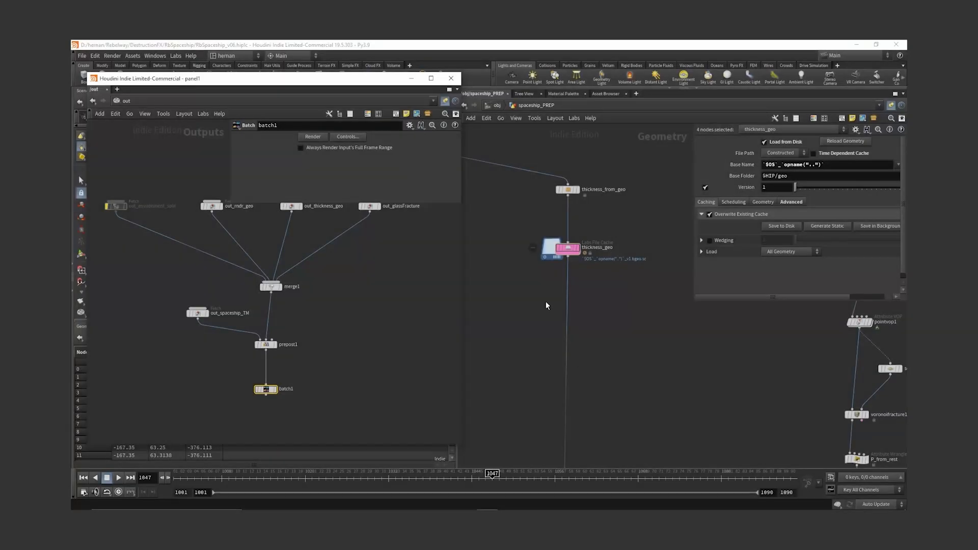
Step: Display the thickness_geo cache in spaceship_PREP and reload its geometry from disk
scroll(546, 306, "down", 1)
middle_click_drag(546, 306, 509, 243)
left_click_drag(587, 241, 526, 193)
middle_click(527, 197)
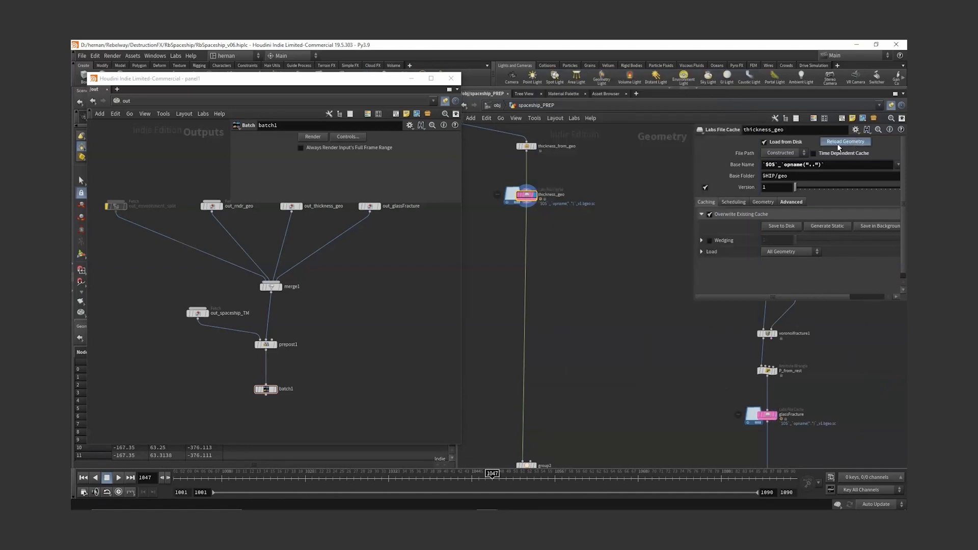
Step: Save the scene file and close the floating out network panel
key("ctrl+s")
scroll(342, 344, "down", 3)
left_click(451, 79)
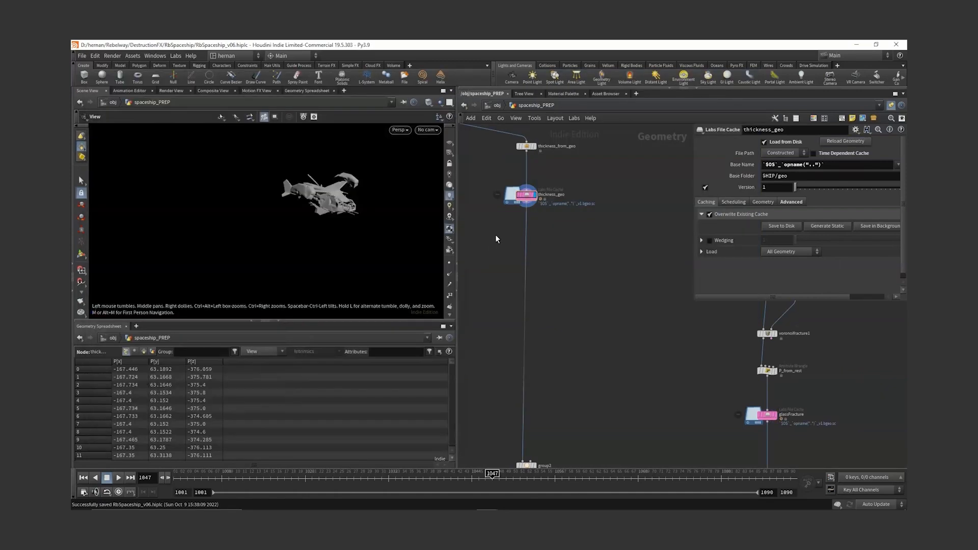
Step: Display the rndr_geo cache and the glassFracture cache in turn to check the written spaceship geometry
scroll(512, 257, "down", 1)
middle_click_drag(569, 449, 570, 305)
scroll(603, 331, "down", 2)
middle_click_drag(558, 381, 589, 292)
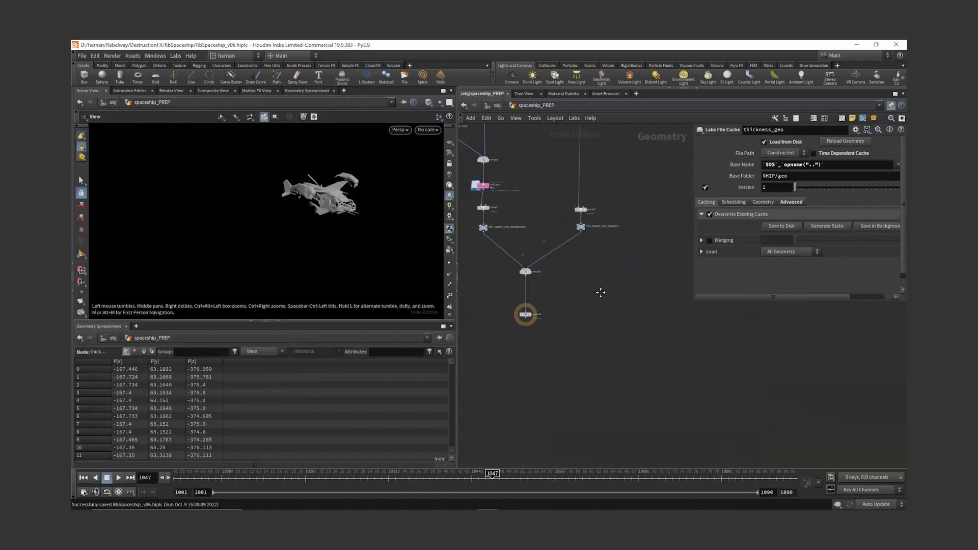
scroll(496, 209, "up", 3)
middle_click_drag(497, 209, 521, 285)
scroll(506, 249, "up", 3)
middle_click_drag(507, 249, 528, 283)
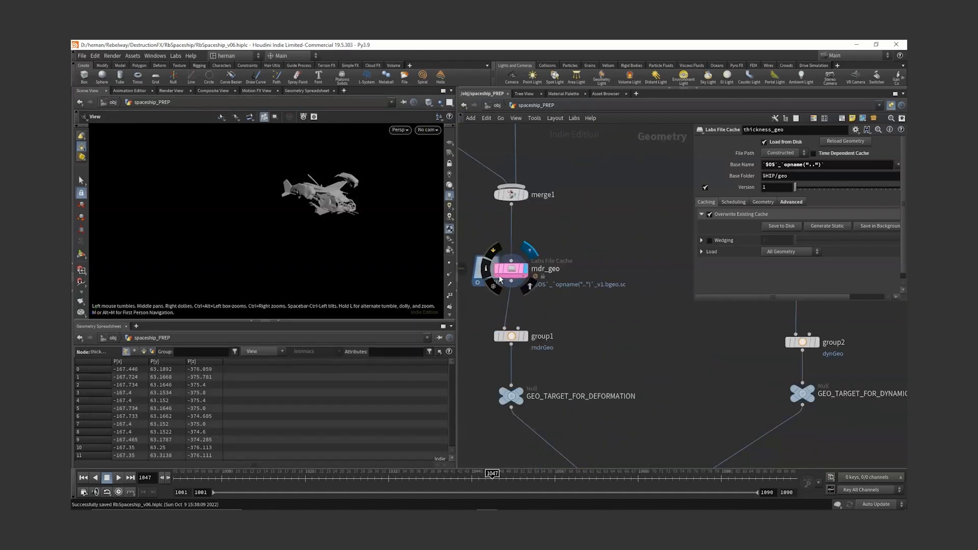
left_click(530, 255)
scroll(265, 219, "up", 5)
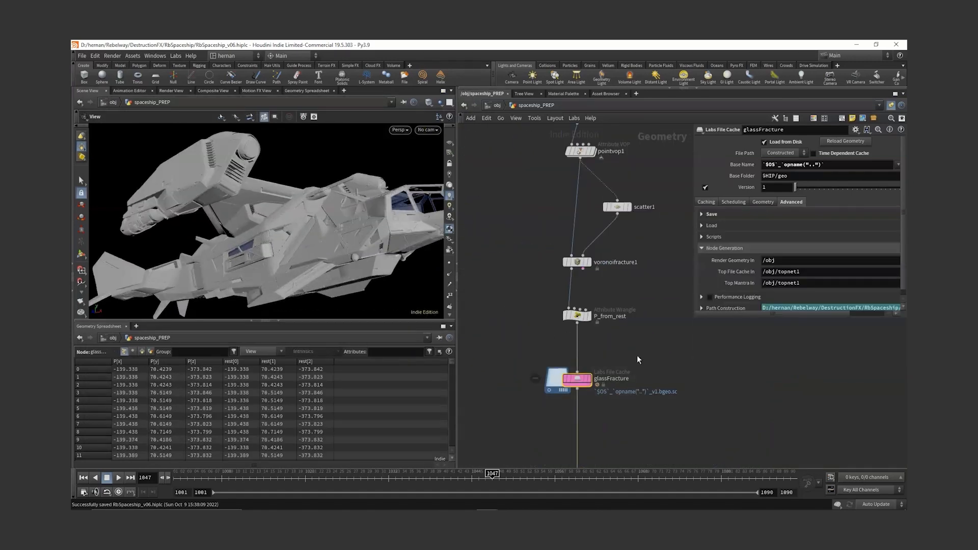
left_click(589, 379)
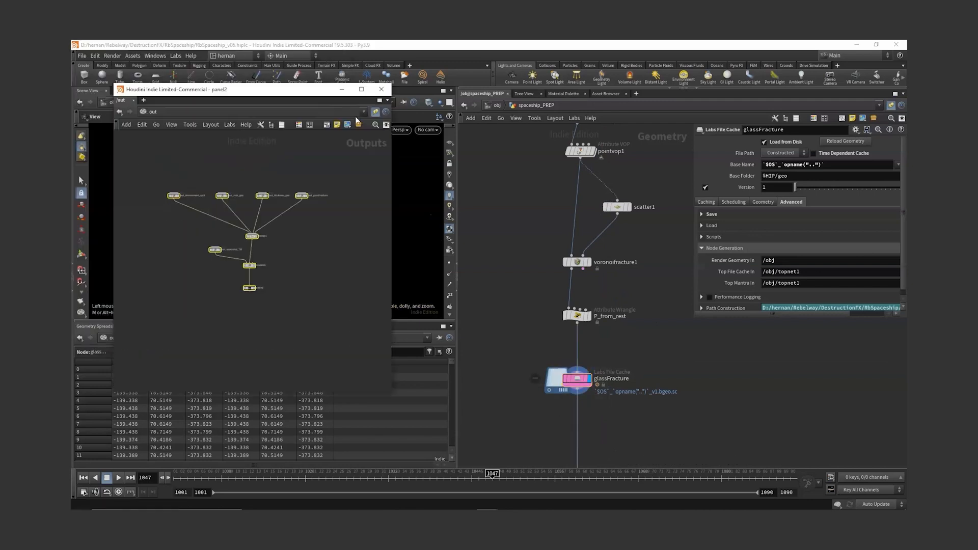
Step: Examine the complete Fetch, Merge, PrePost and Batch setup in the floating out network panel, checking the individual Fetch nodes
left_click_drag(308, 90, 375, 117)
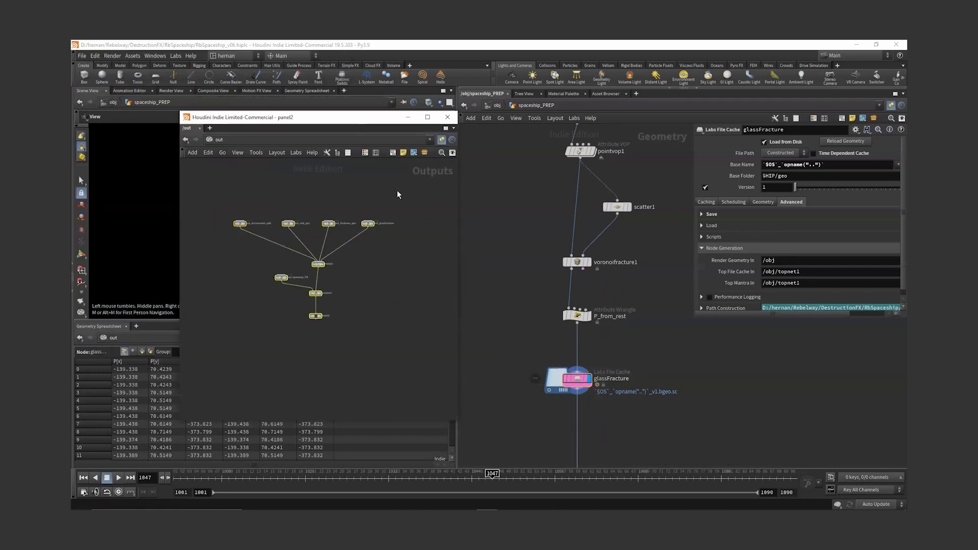
left_click_drag(397, 191, 243, 354)
key("f")
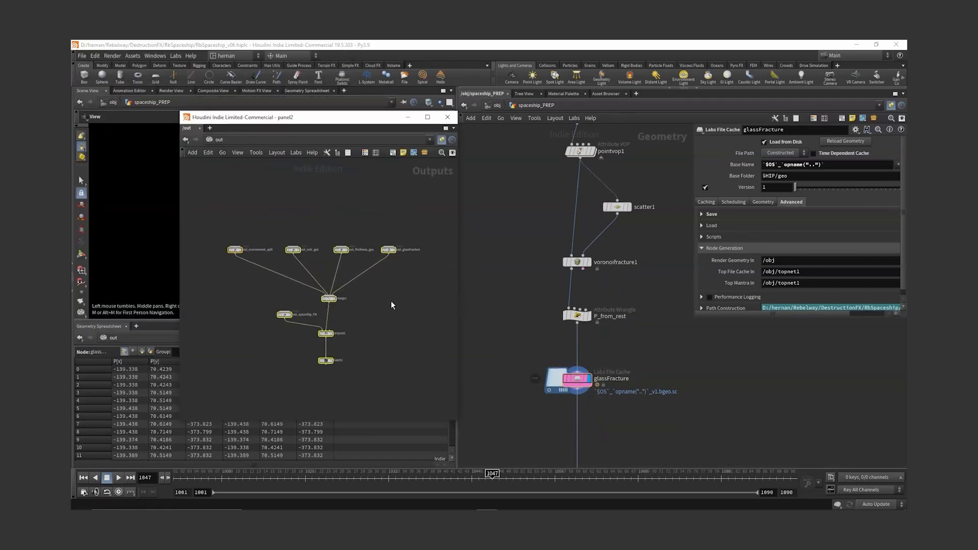
left_click_drag(407, 221, 239, 381)
left_click_drag(249, 227, 294, 252)
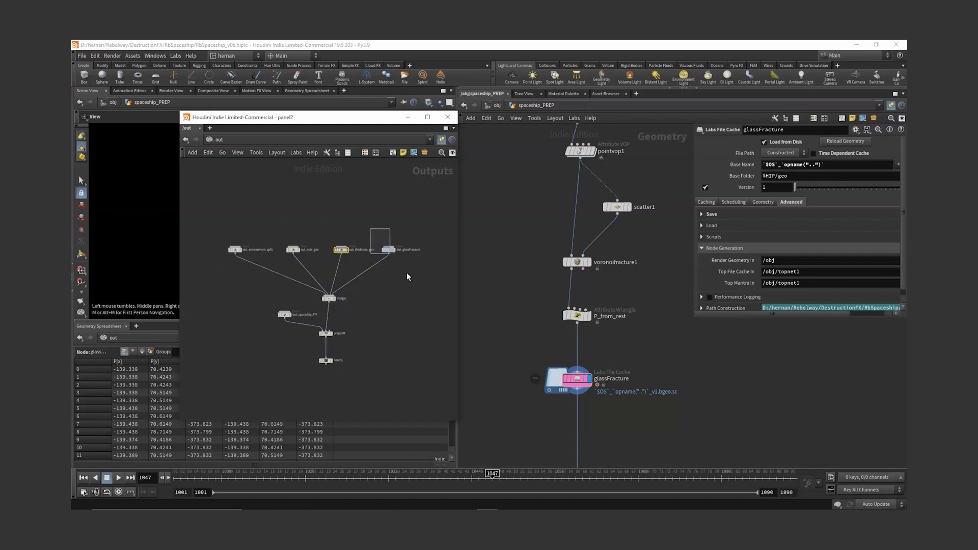
left_click_drag(406, 273, 408, 278)
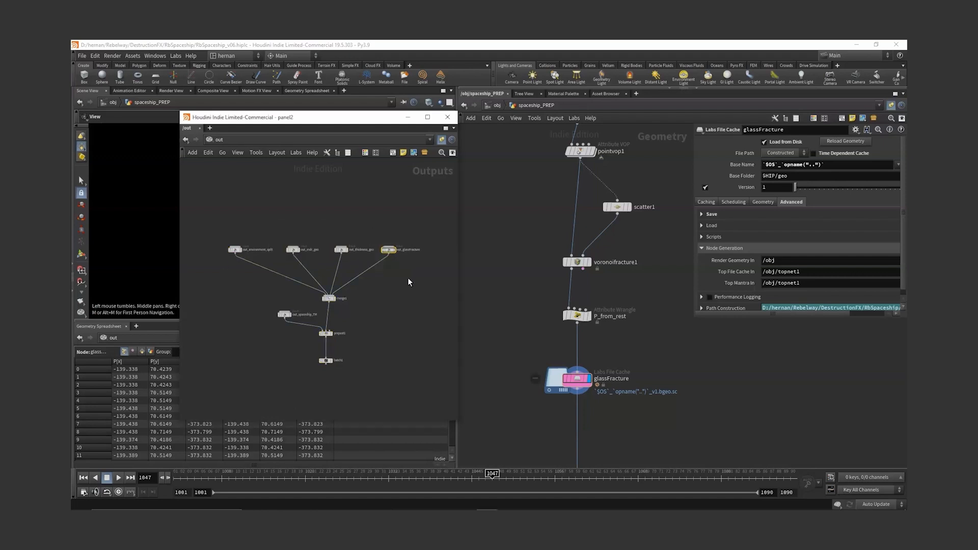